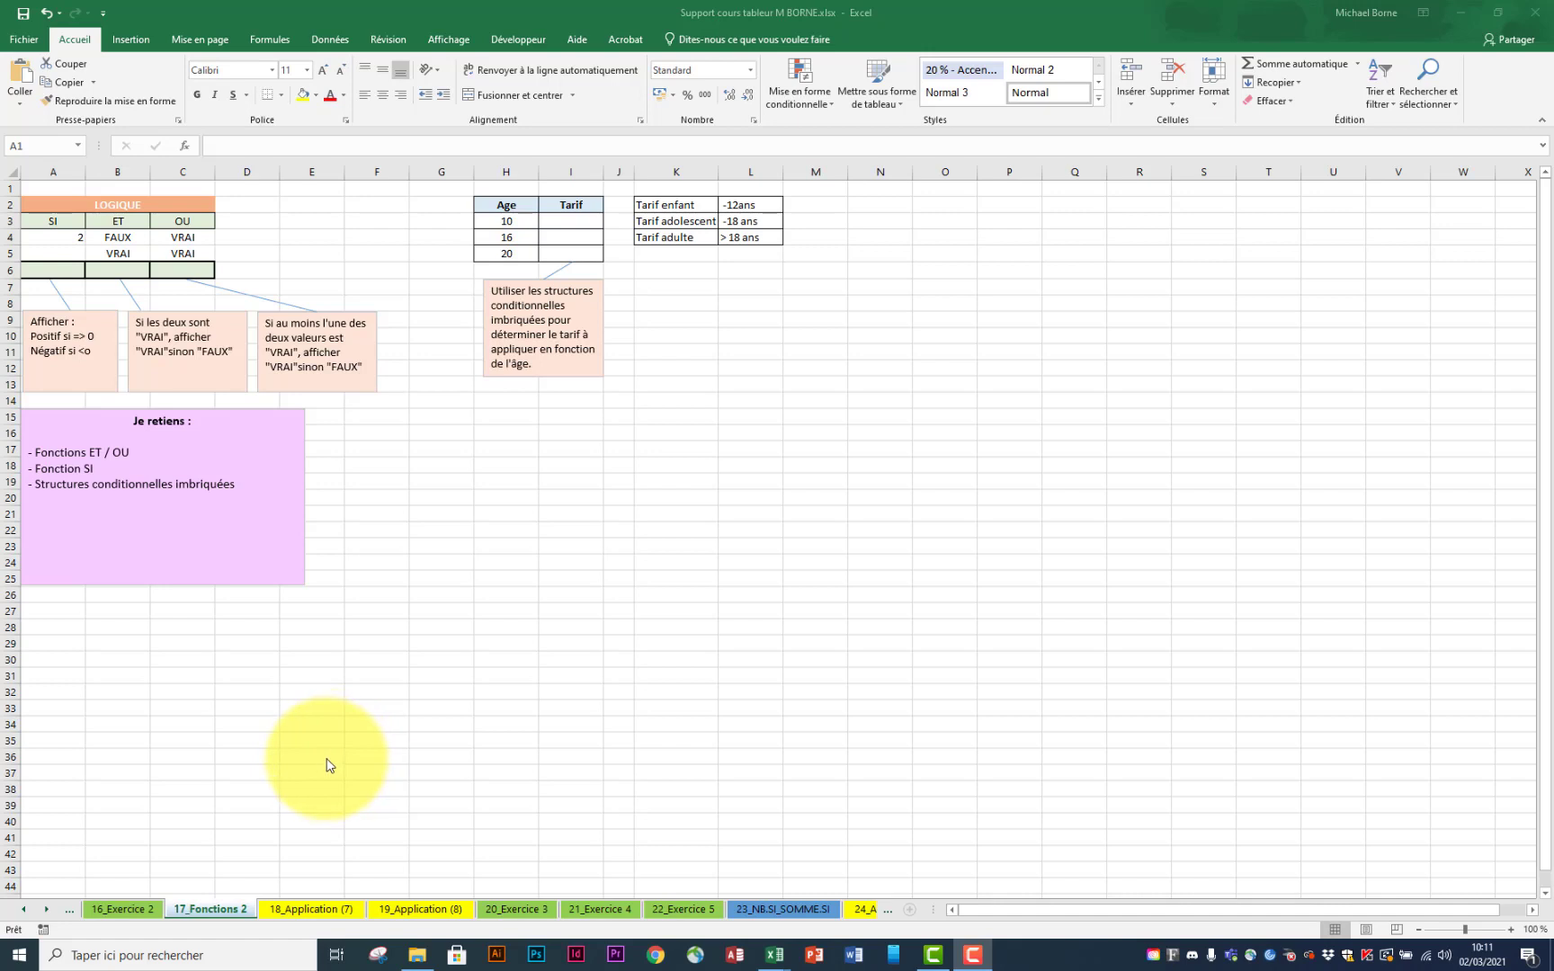
Step: On sheet 18_Application (7), enter =SI(A2<"N";"Groupe A";"Groupe B") in B2 and fill it down to B4
left_click(315, 915)
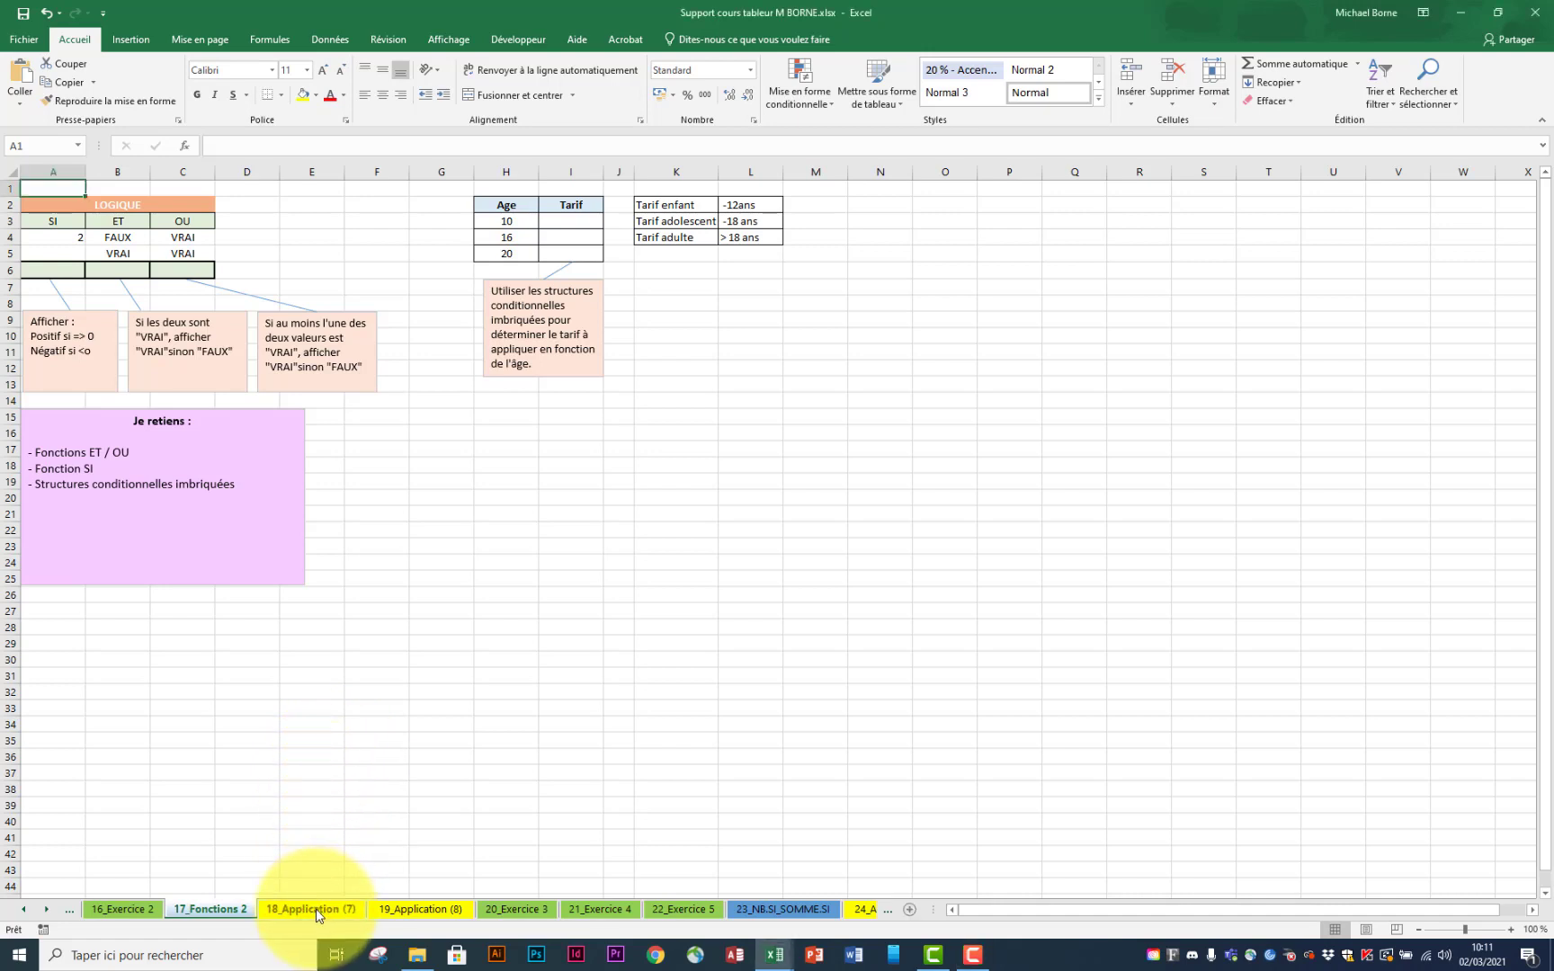
left_click(315, 910)
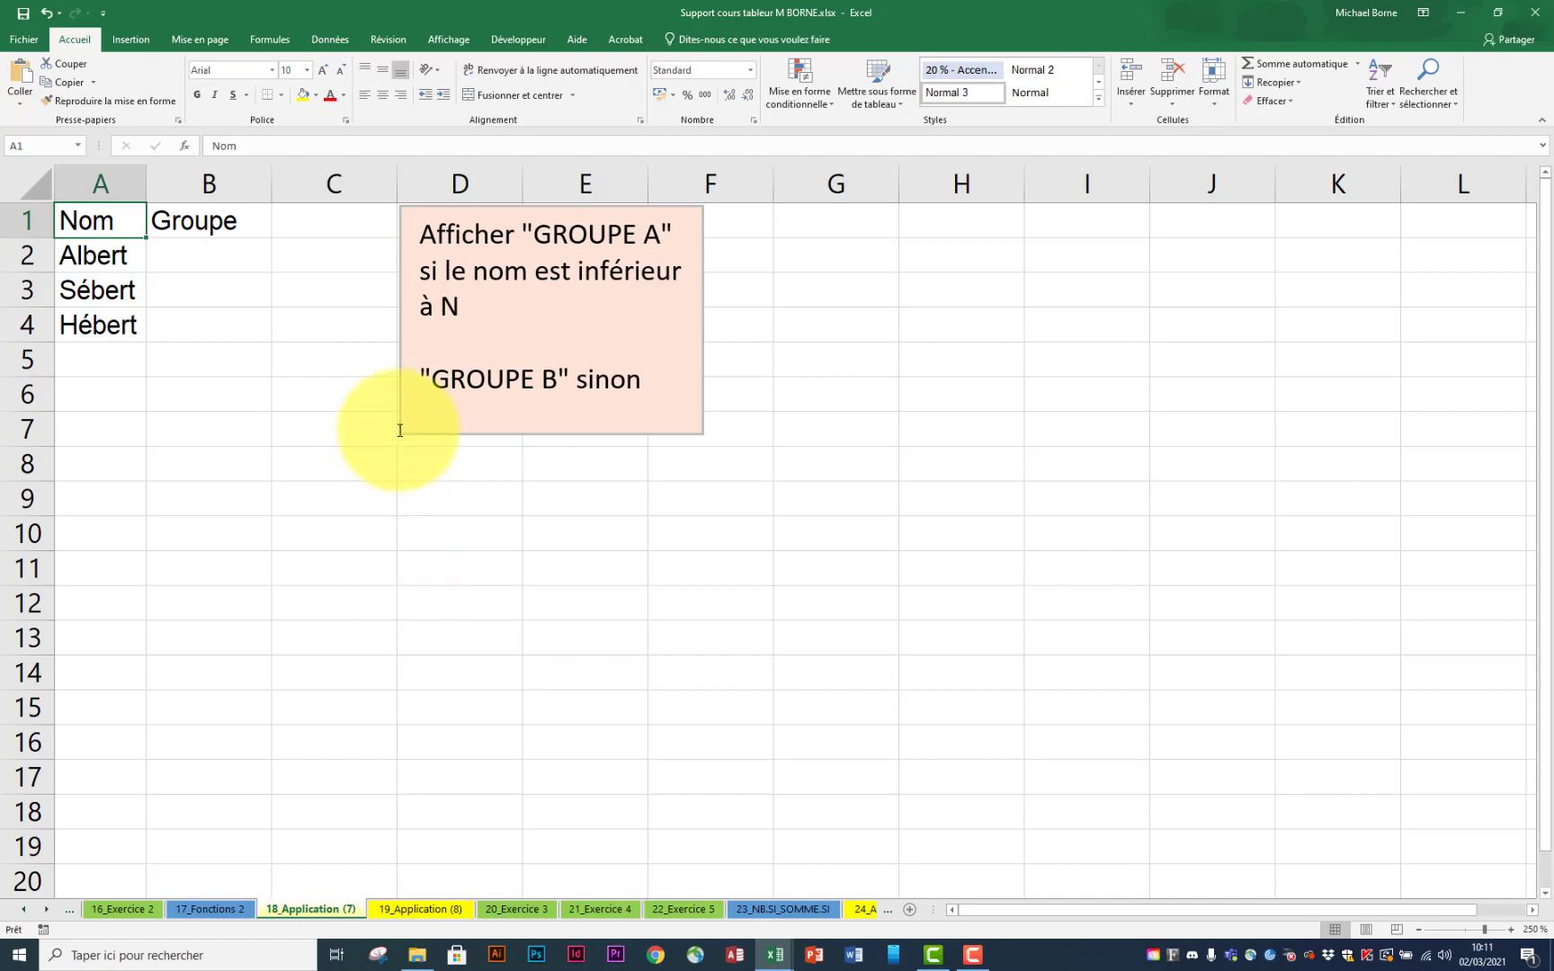
left_click(202, 263)
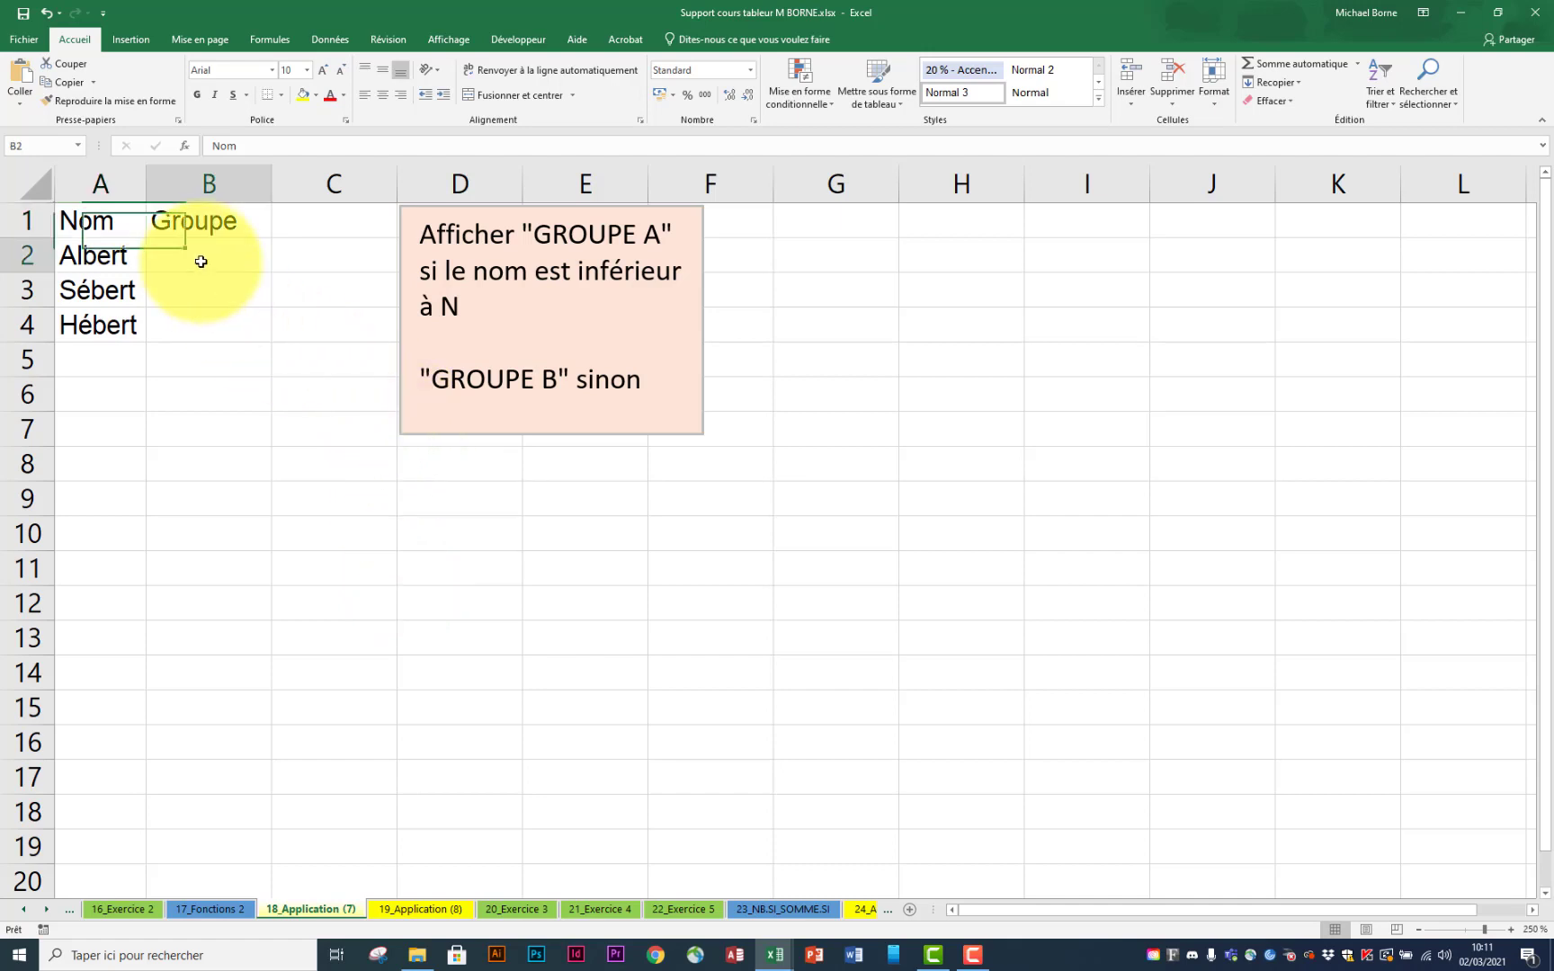
type("=si")
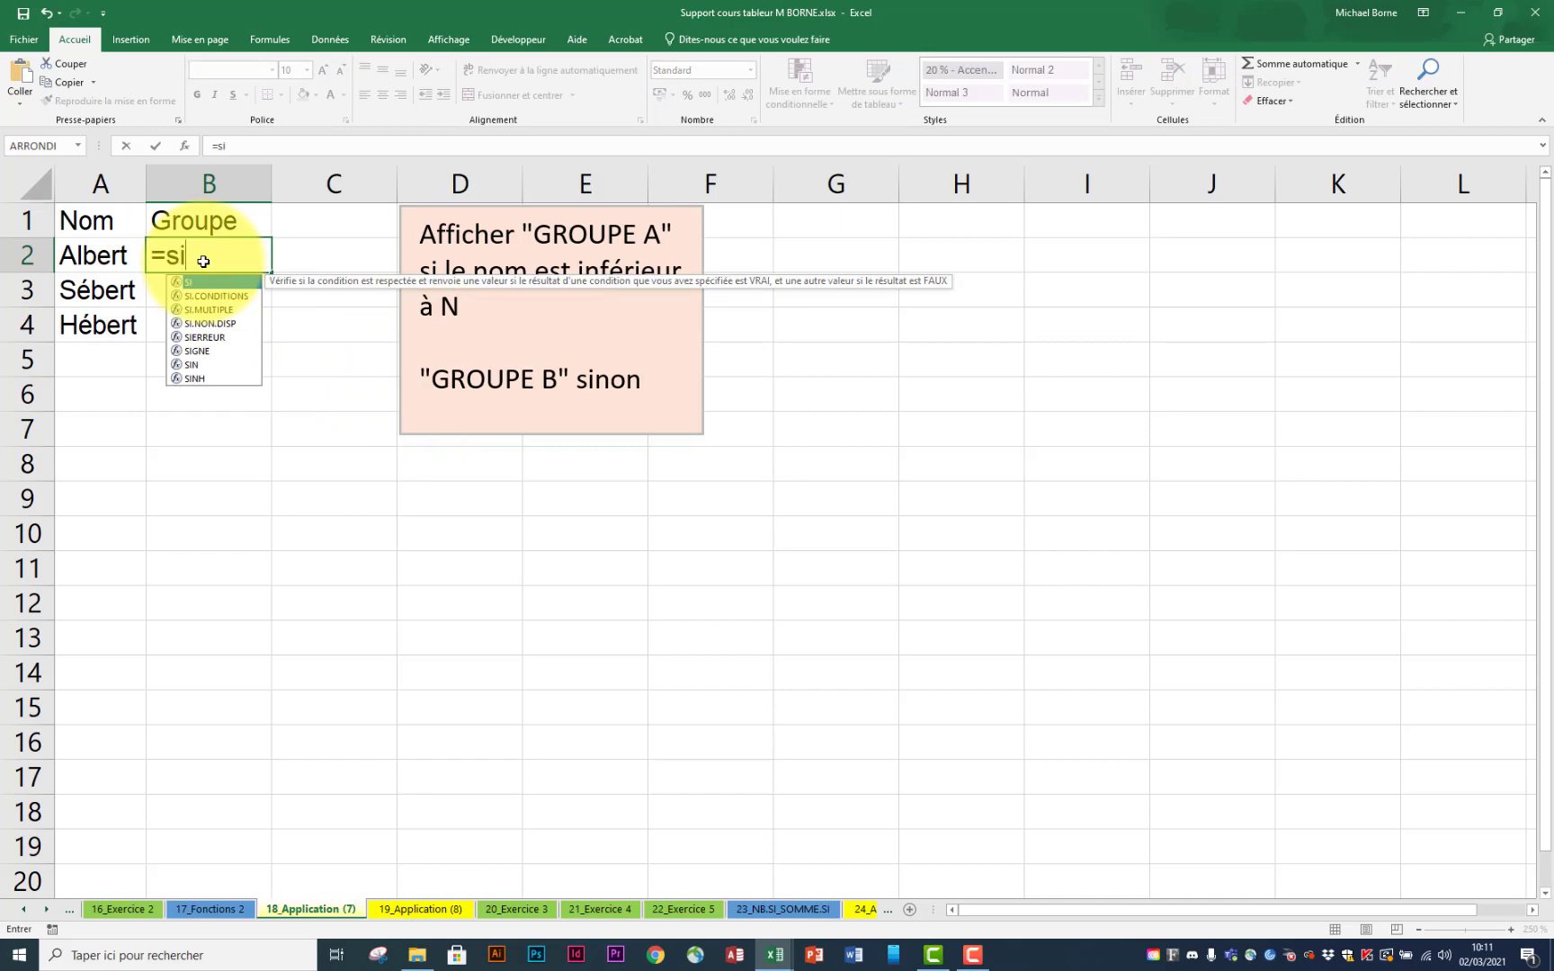
double_click(213, 286)
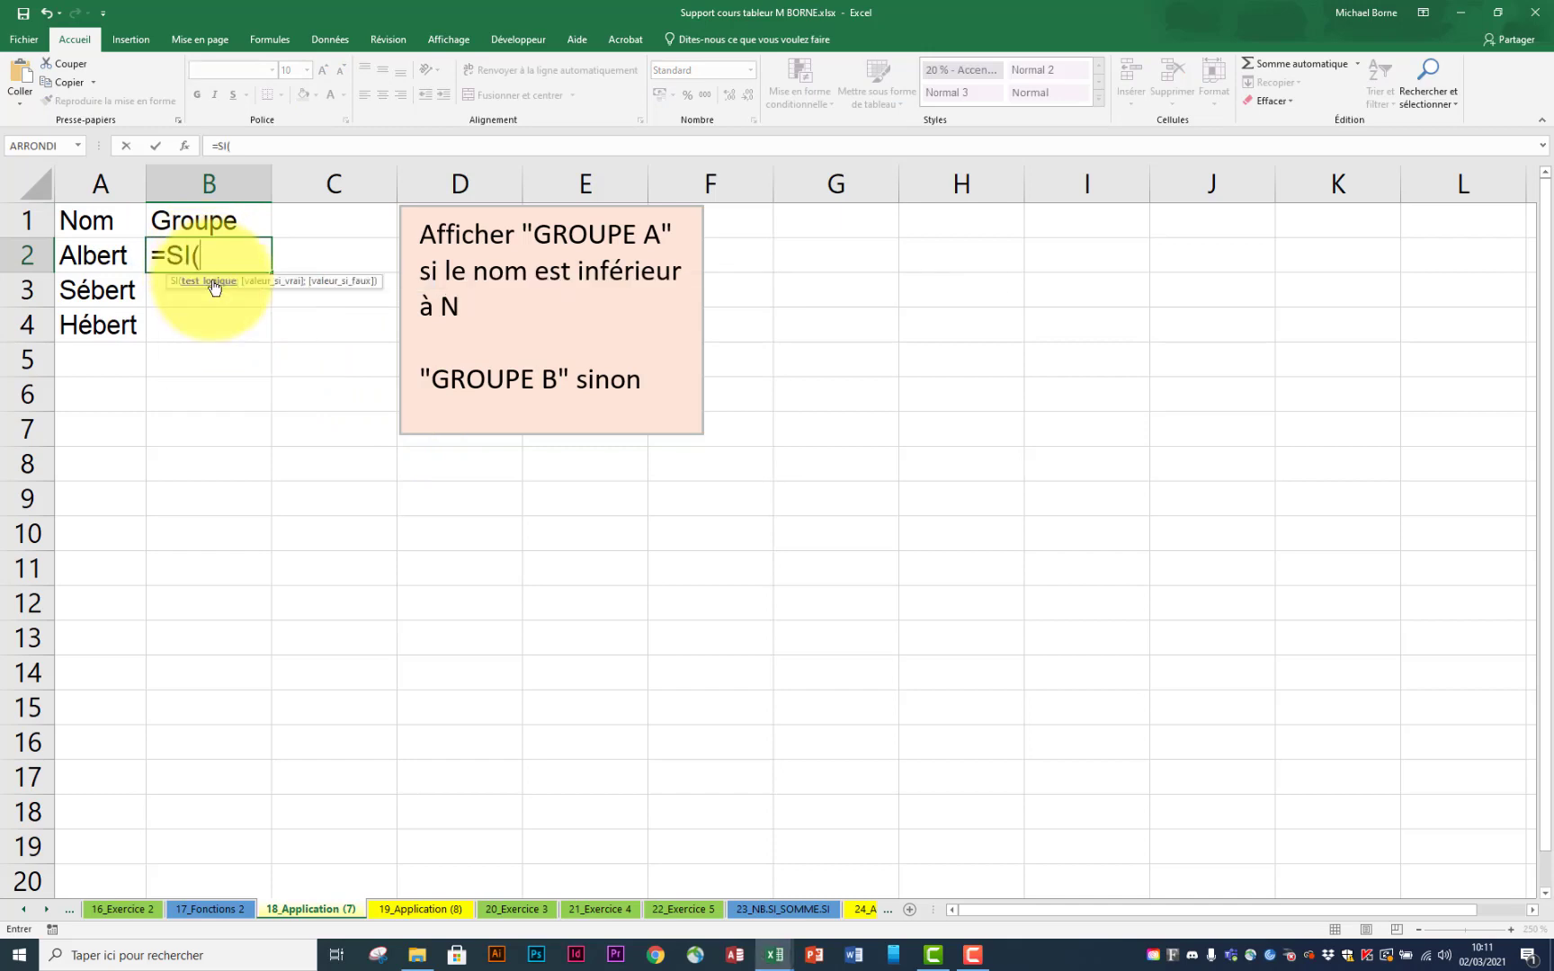
left_click(93, 261)
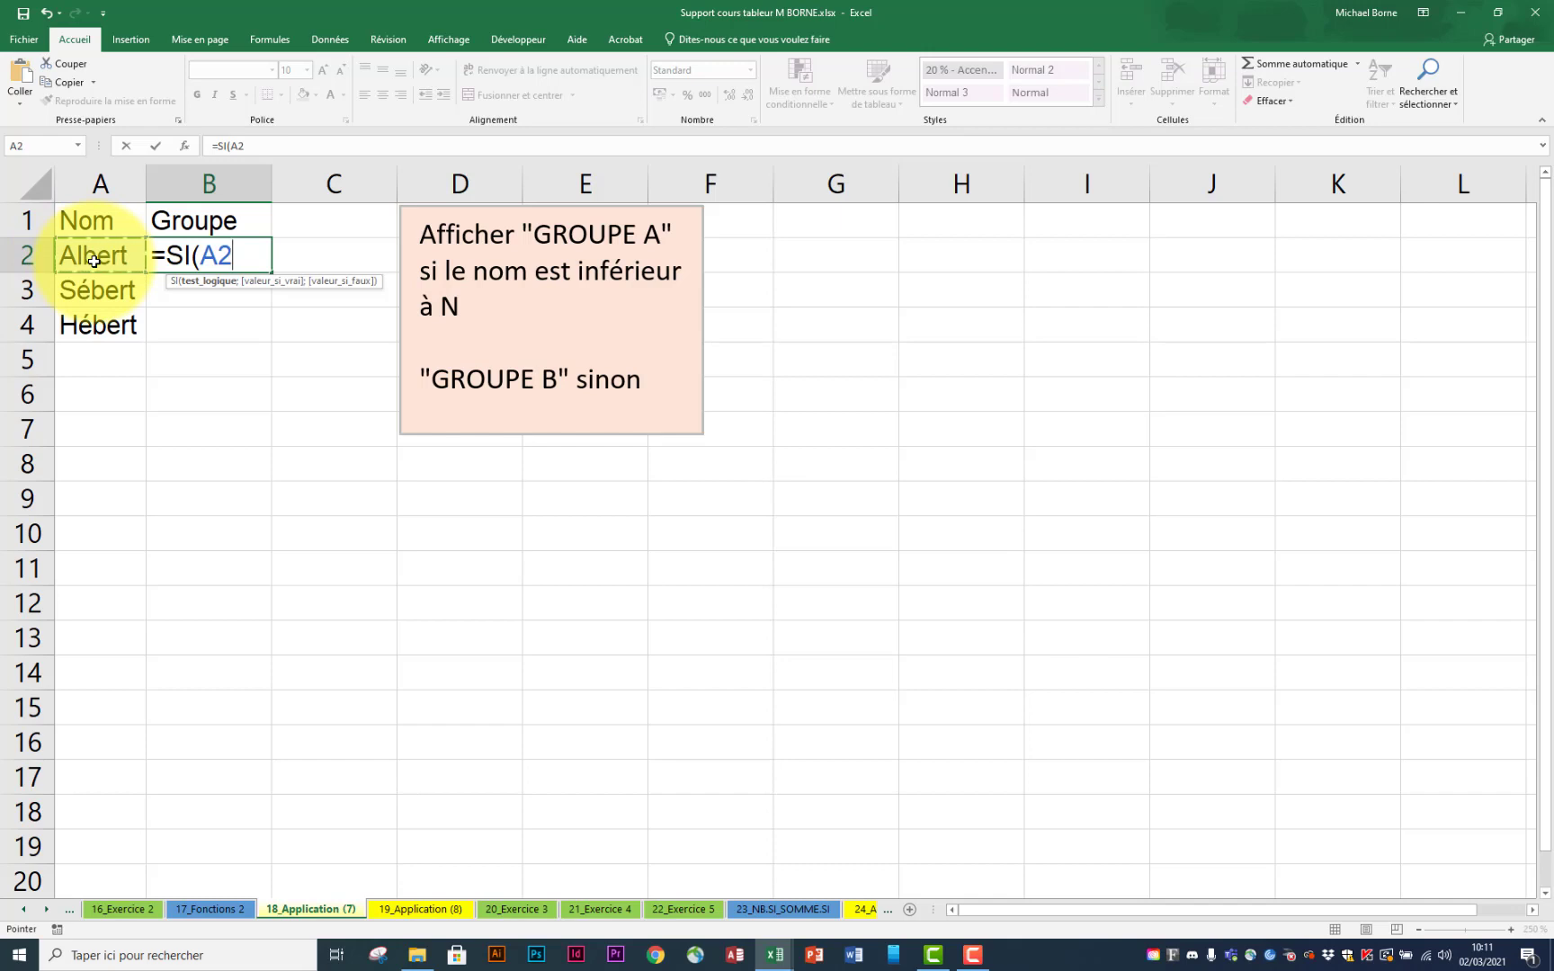
type("<\"N\";")
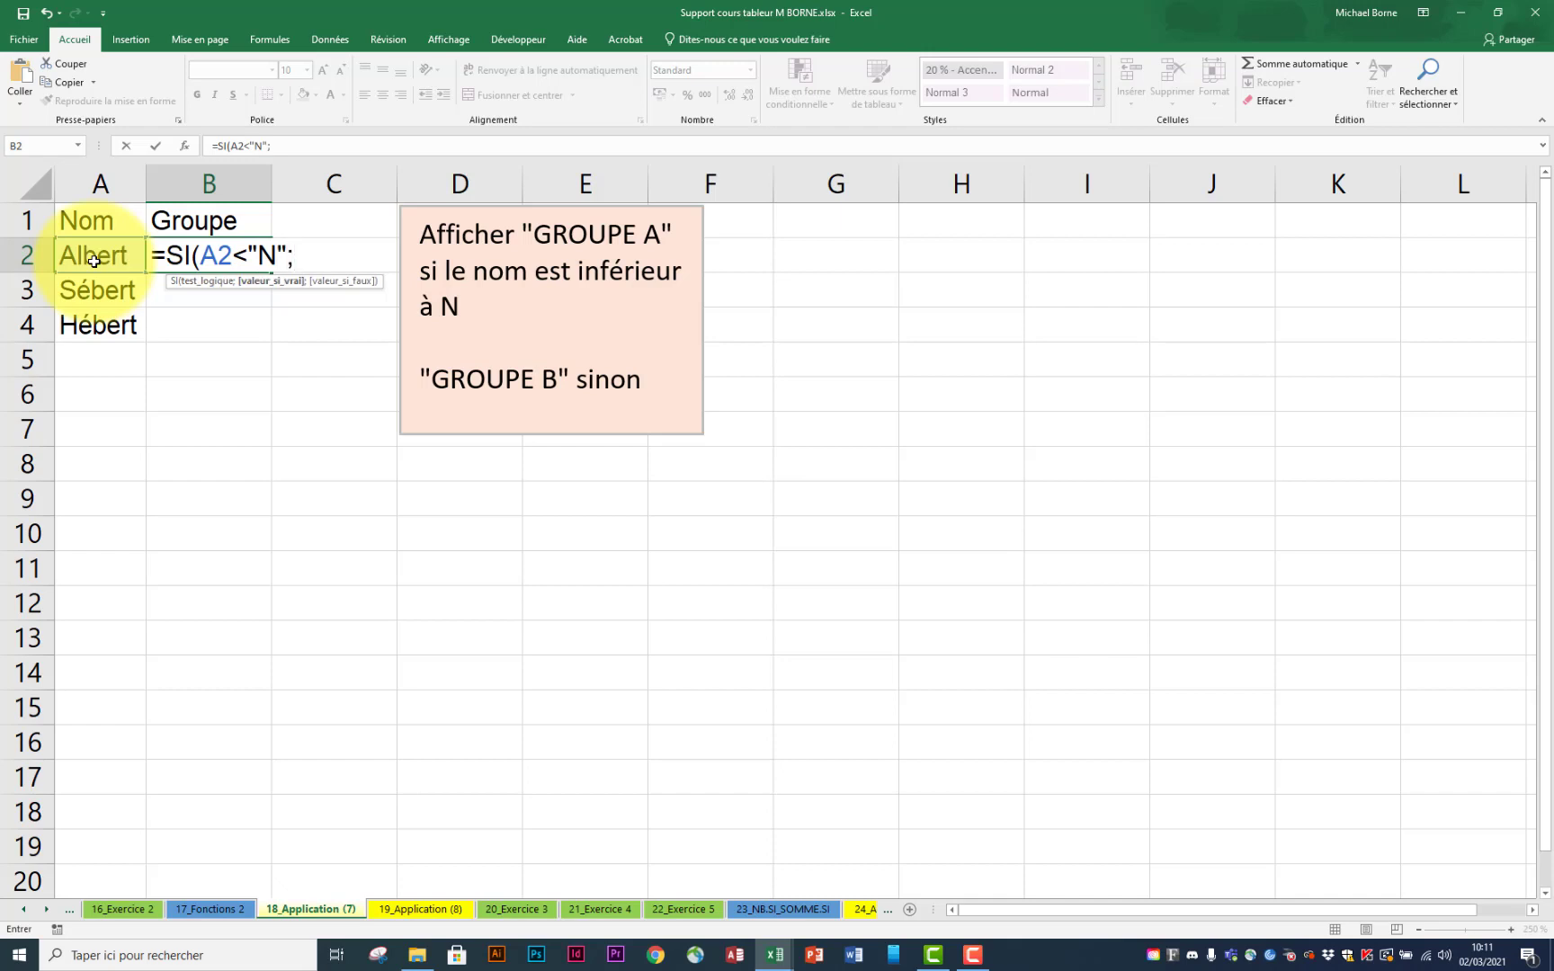
type("\"Groupe A\"")
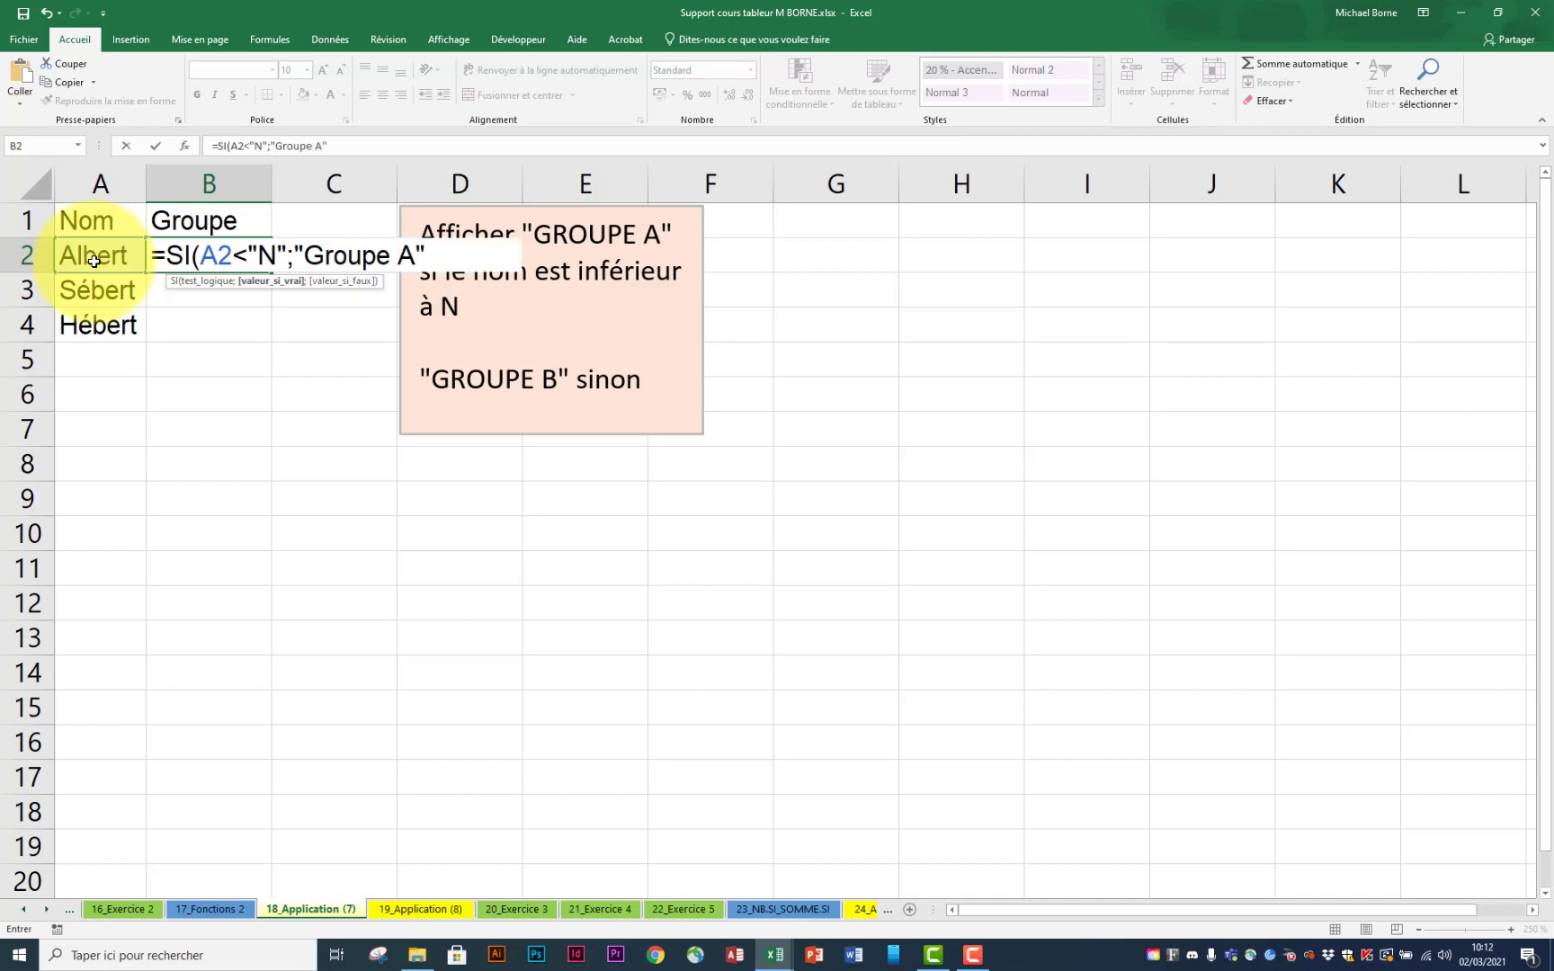
type(";\"Groupe B")
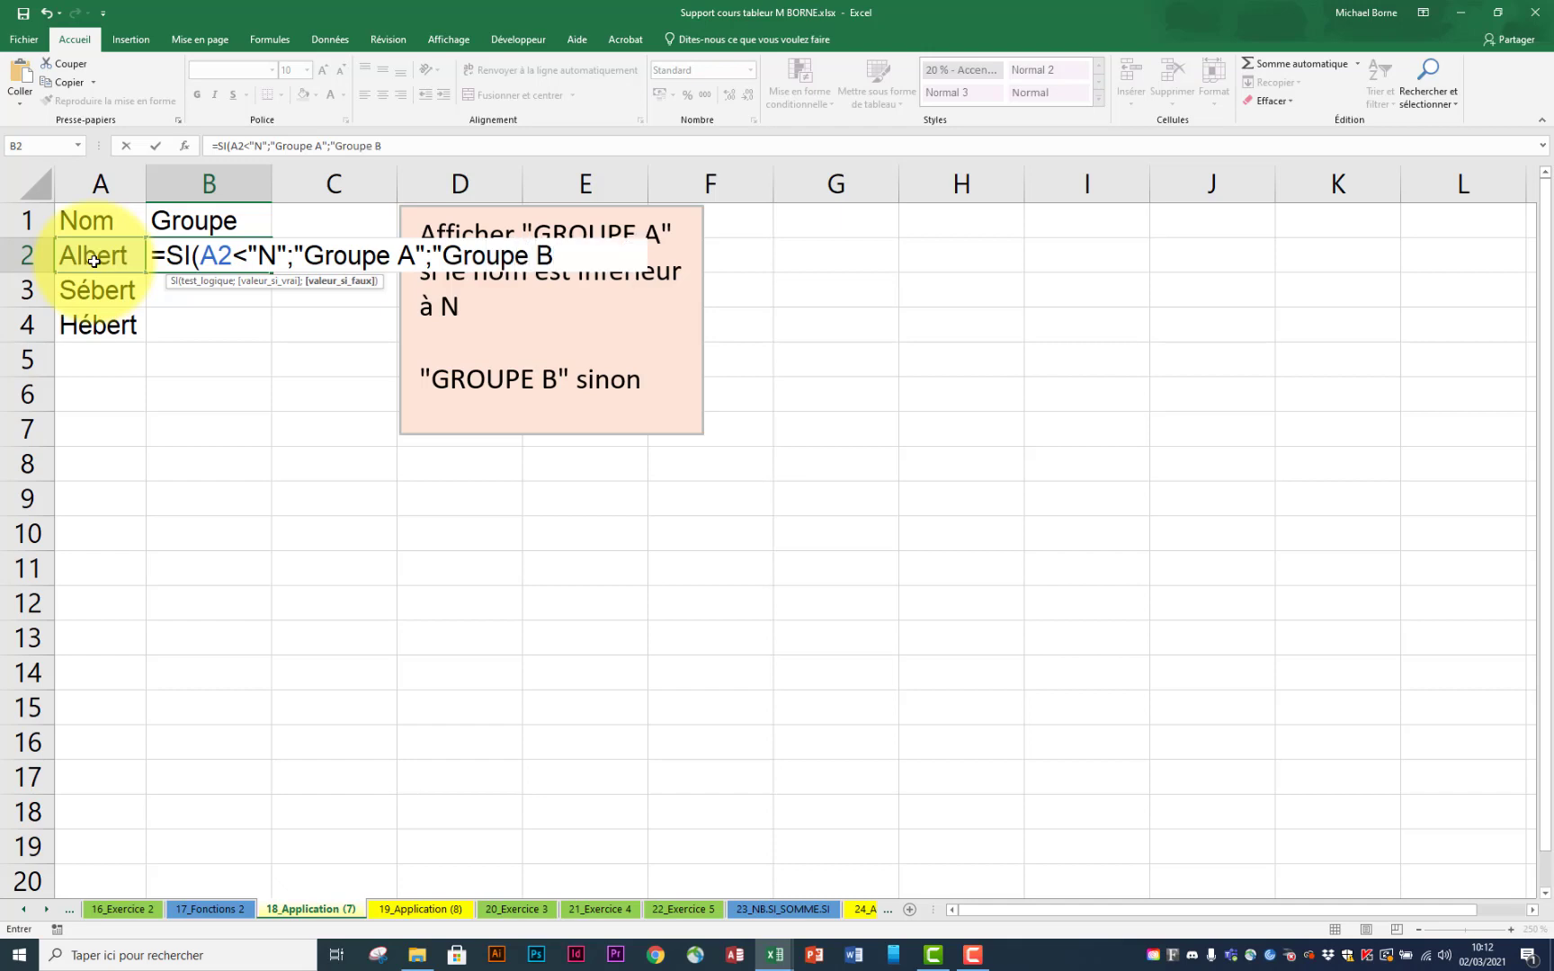
type("\")")
key("Return")
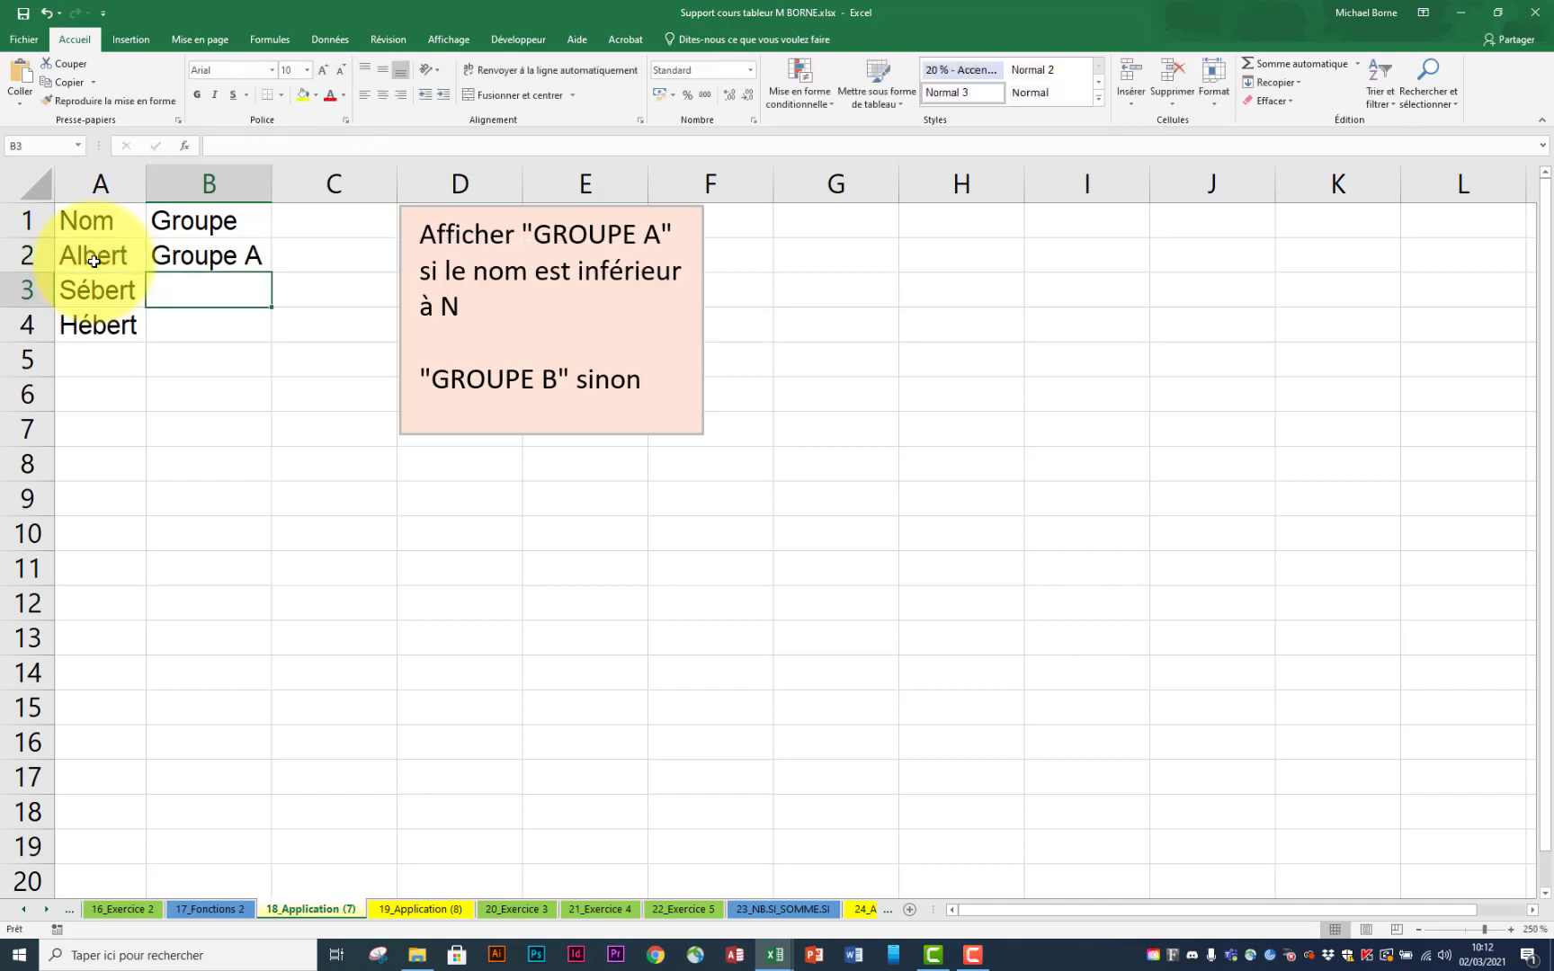
left_click(189, 257)
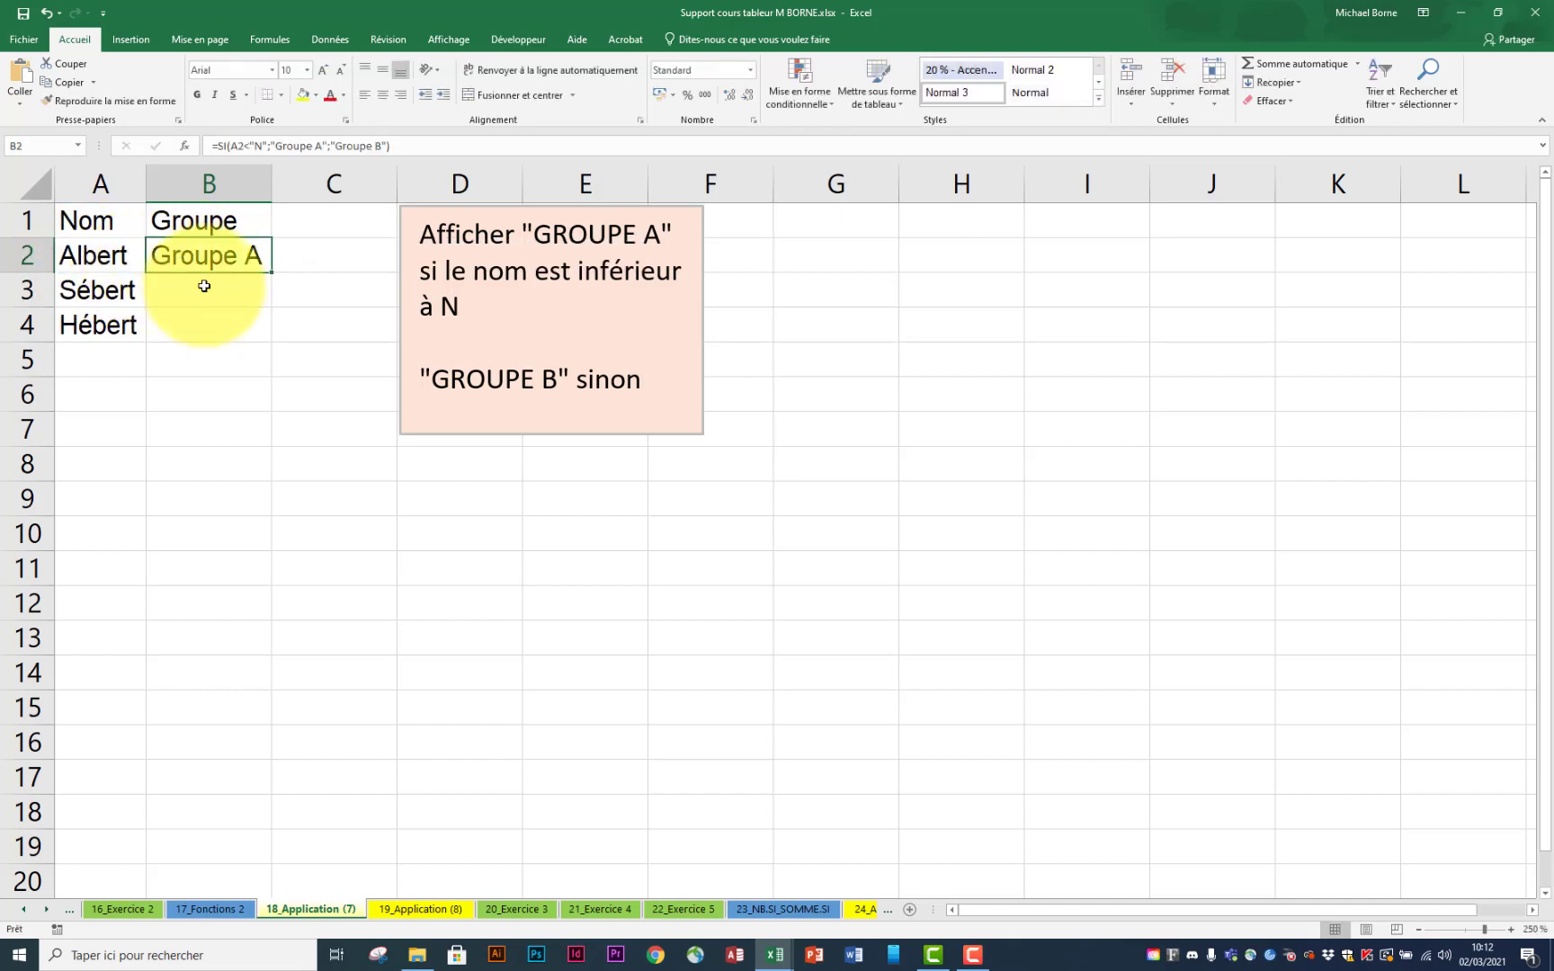
left_click_drag(272, 273, 259, 340)
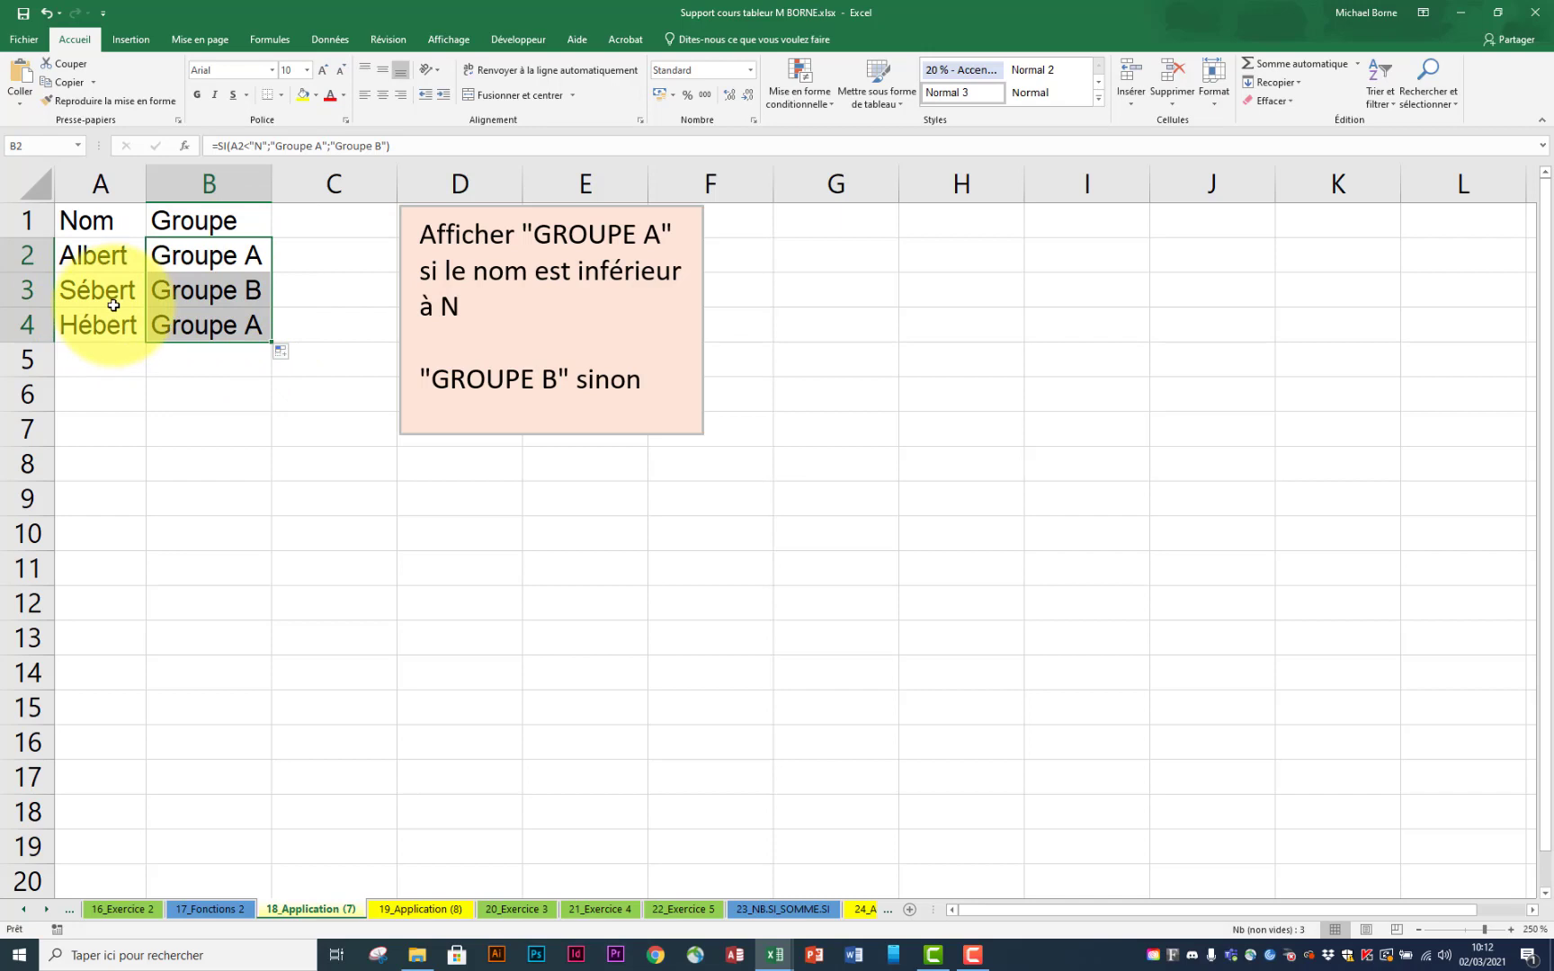
Step: On sheet 19_Application (8), enter =ET(B2>=1;B2<=6) in C2 to test whether the note is between 1 and 6
left_click(426, 910)
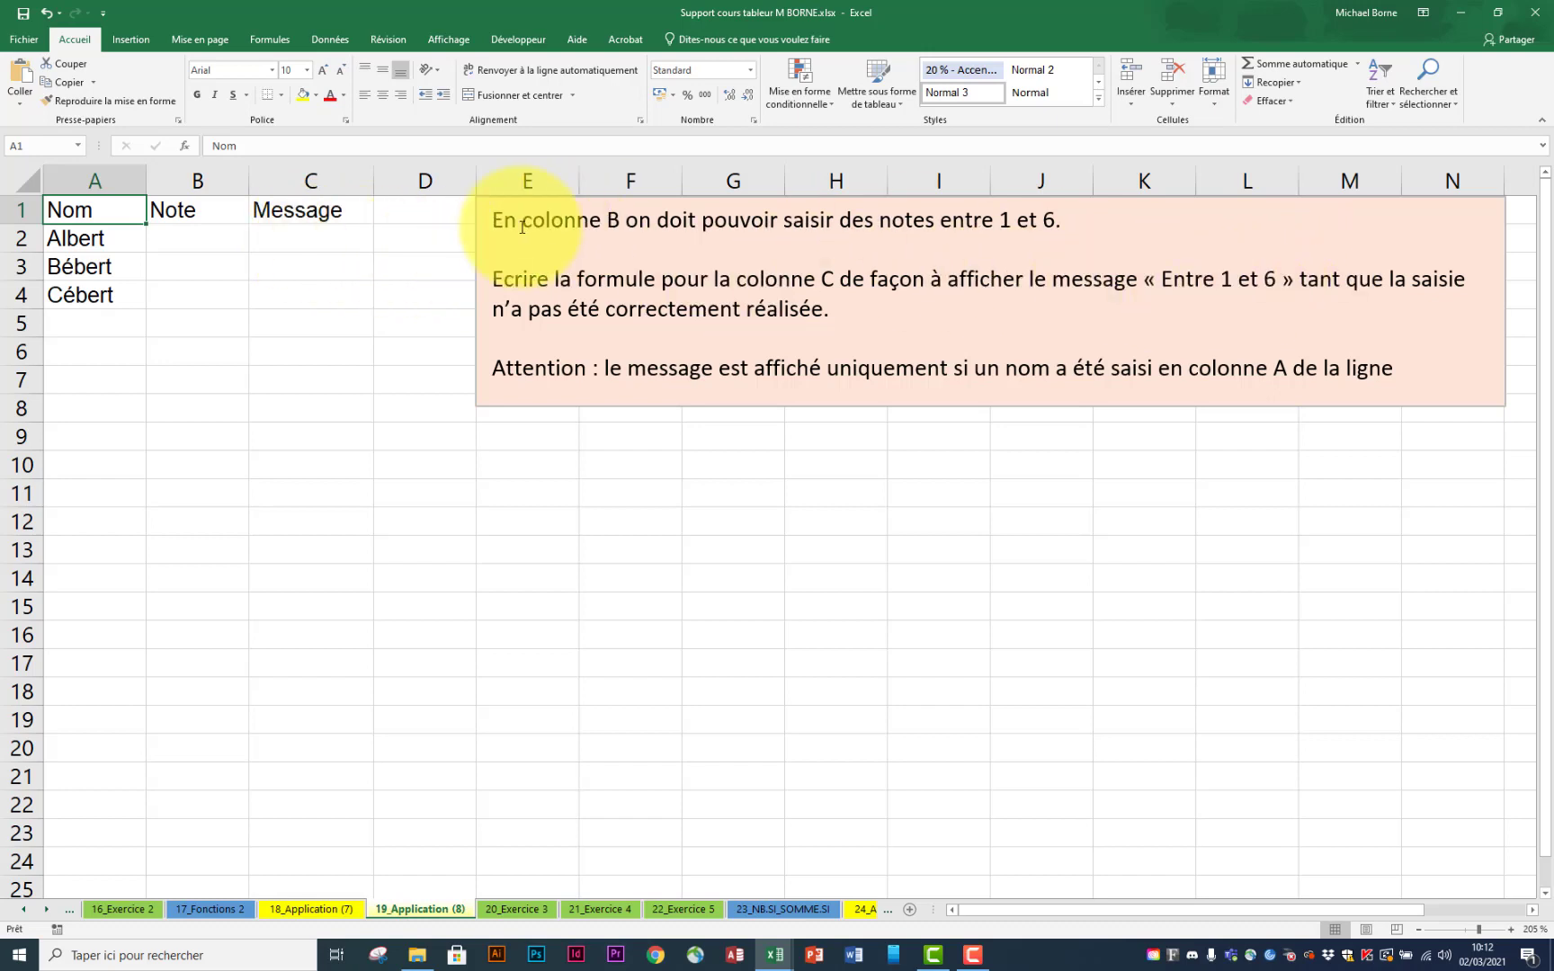
left_click(339, 240)
type("=et")
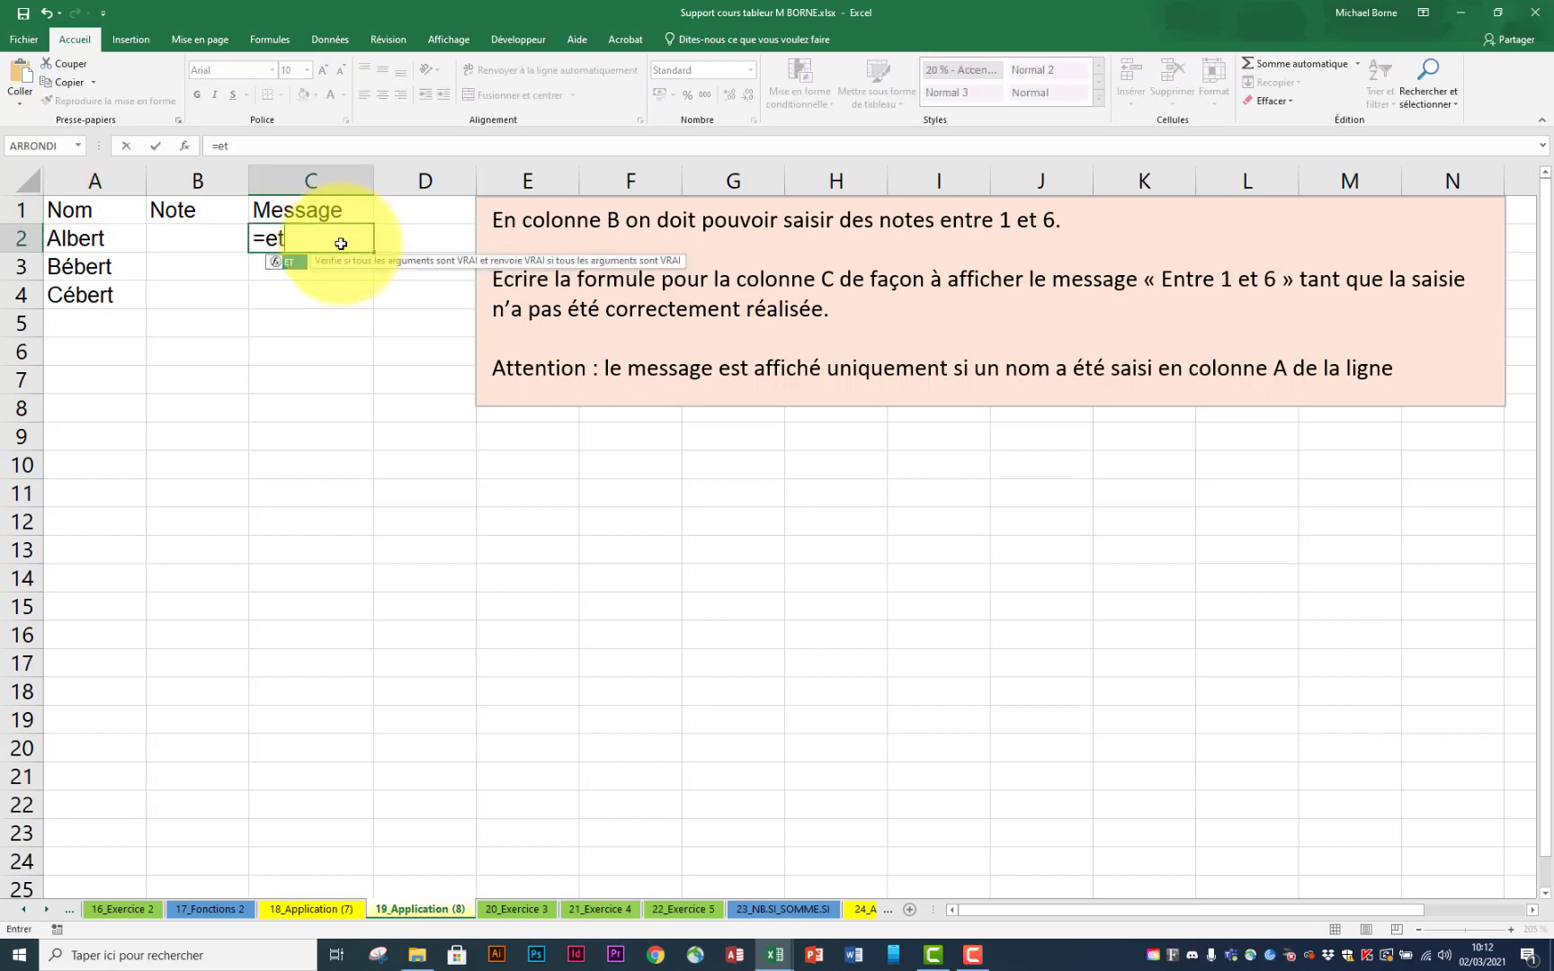
double_click(302, 267)
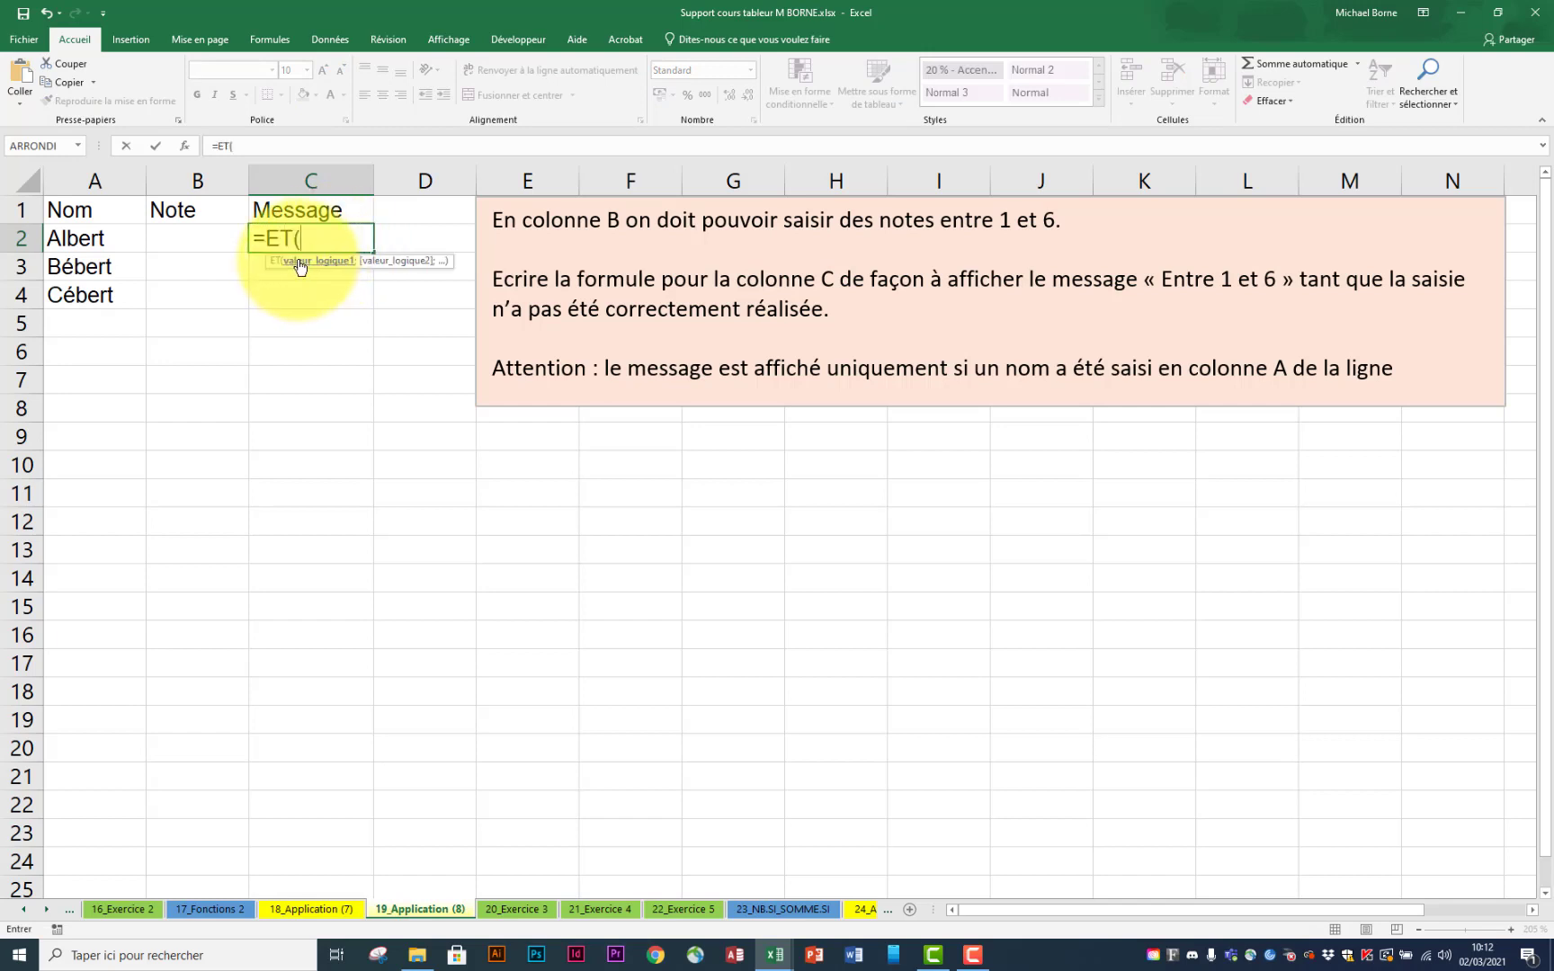
left_click(225, 240)
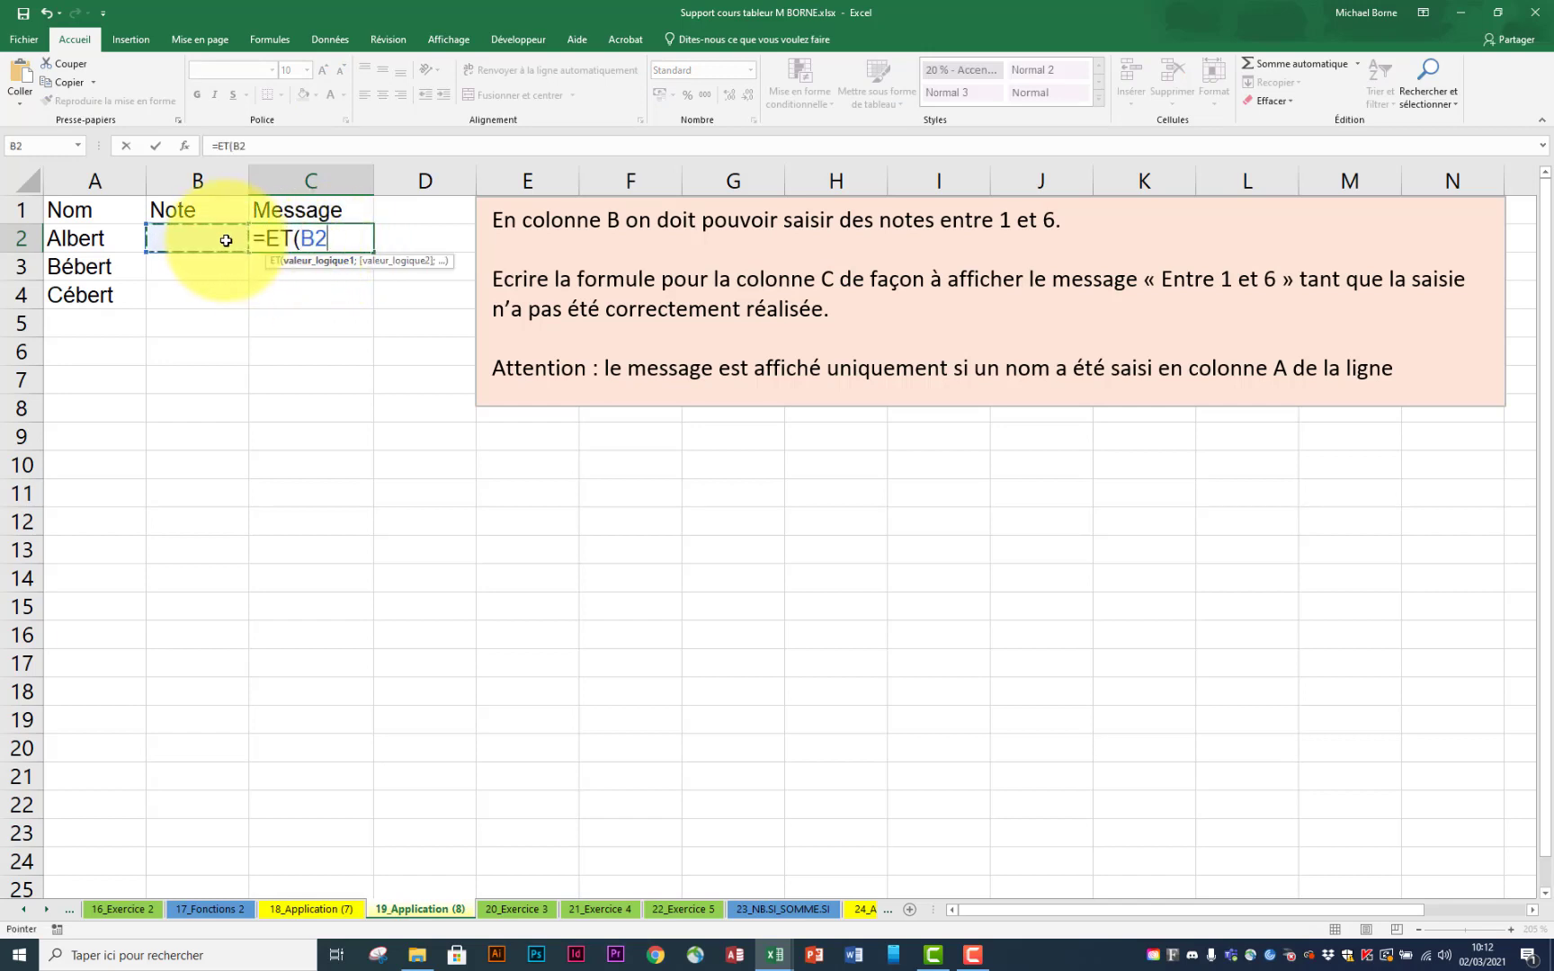
type(">=1;")
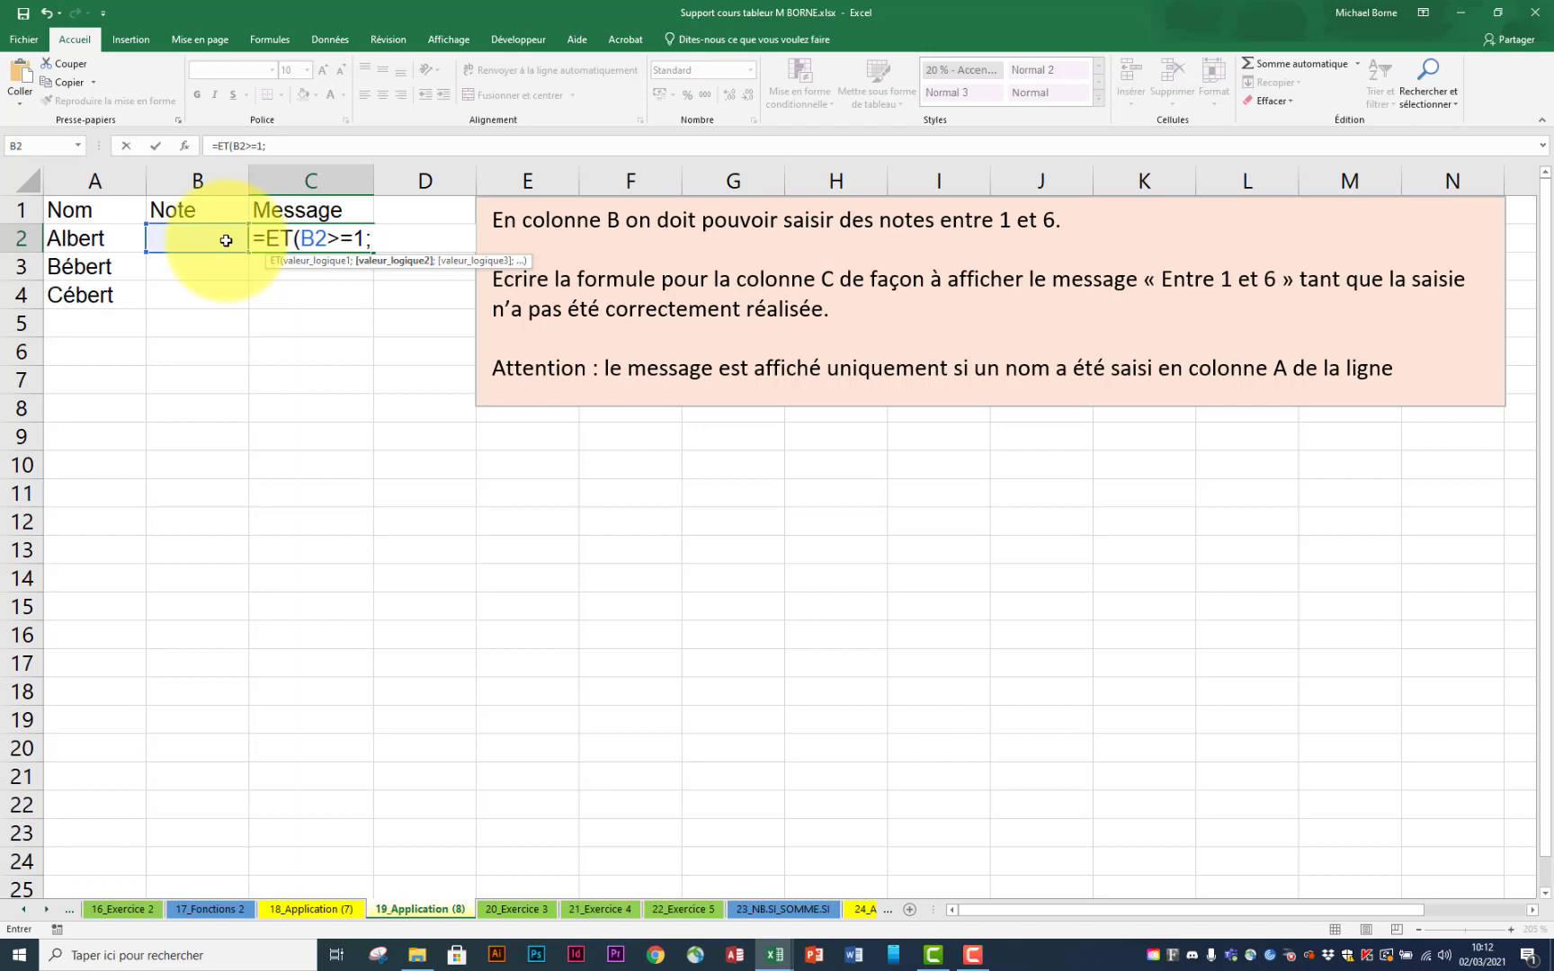
left_click(225, 240)
type("<=6)")
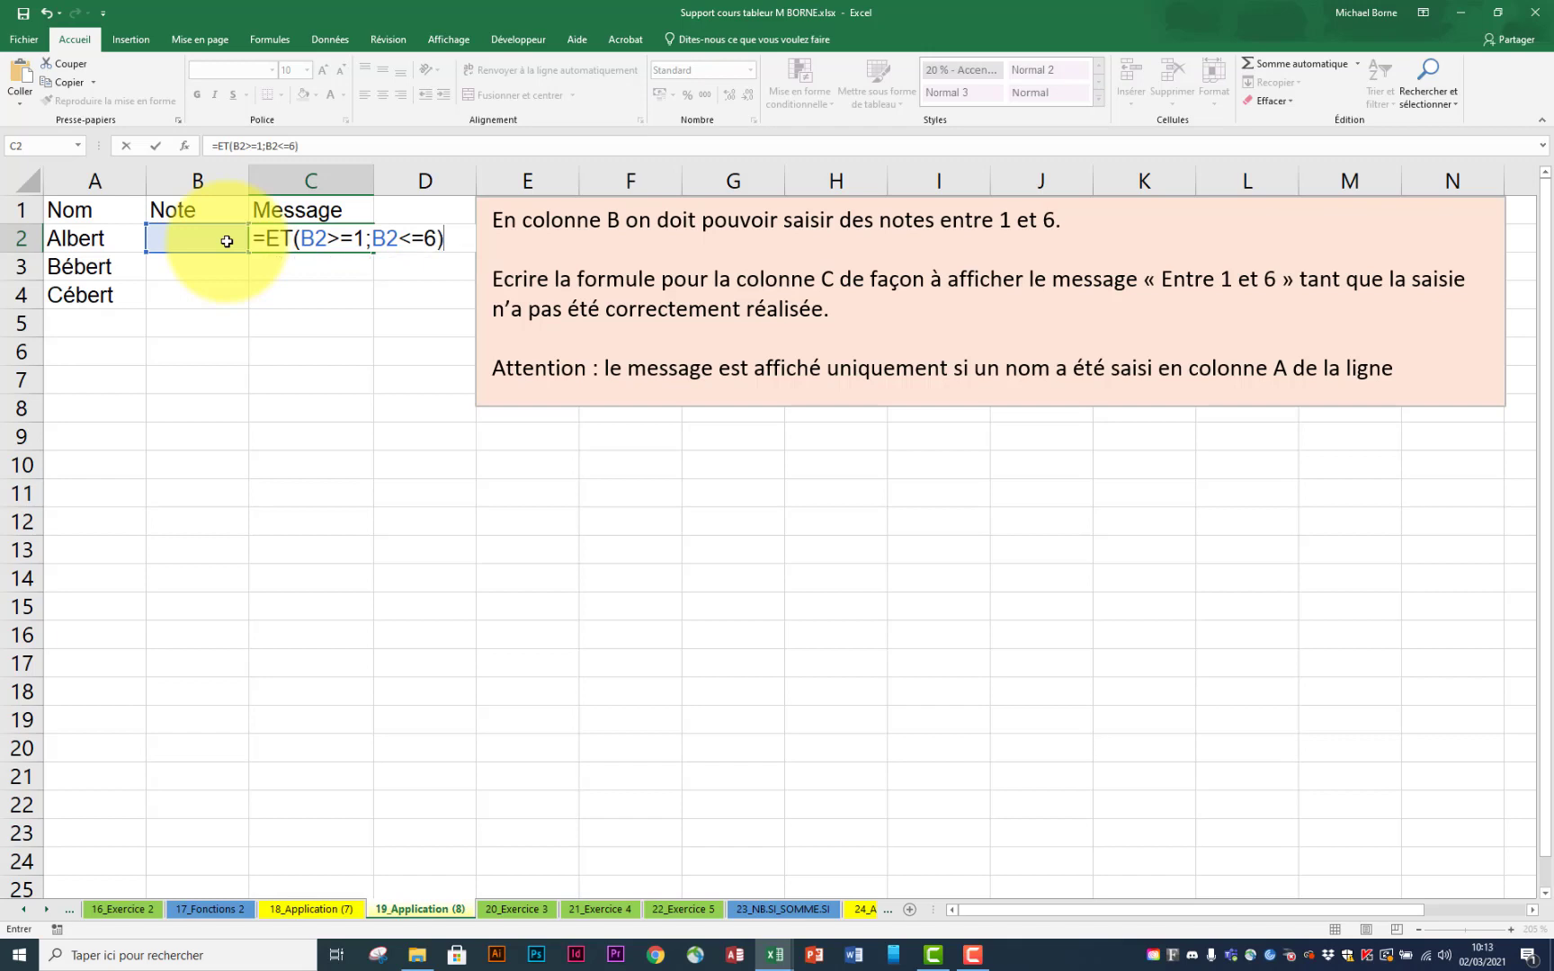
key("Return")
Step: Enter the notes 0, 5 and 7 in B2:B4 and fill the C2 formula down to C4
left_click(202, 246)
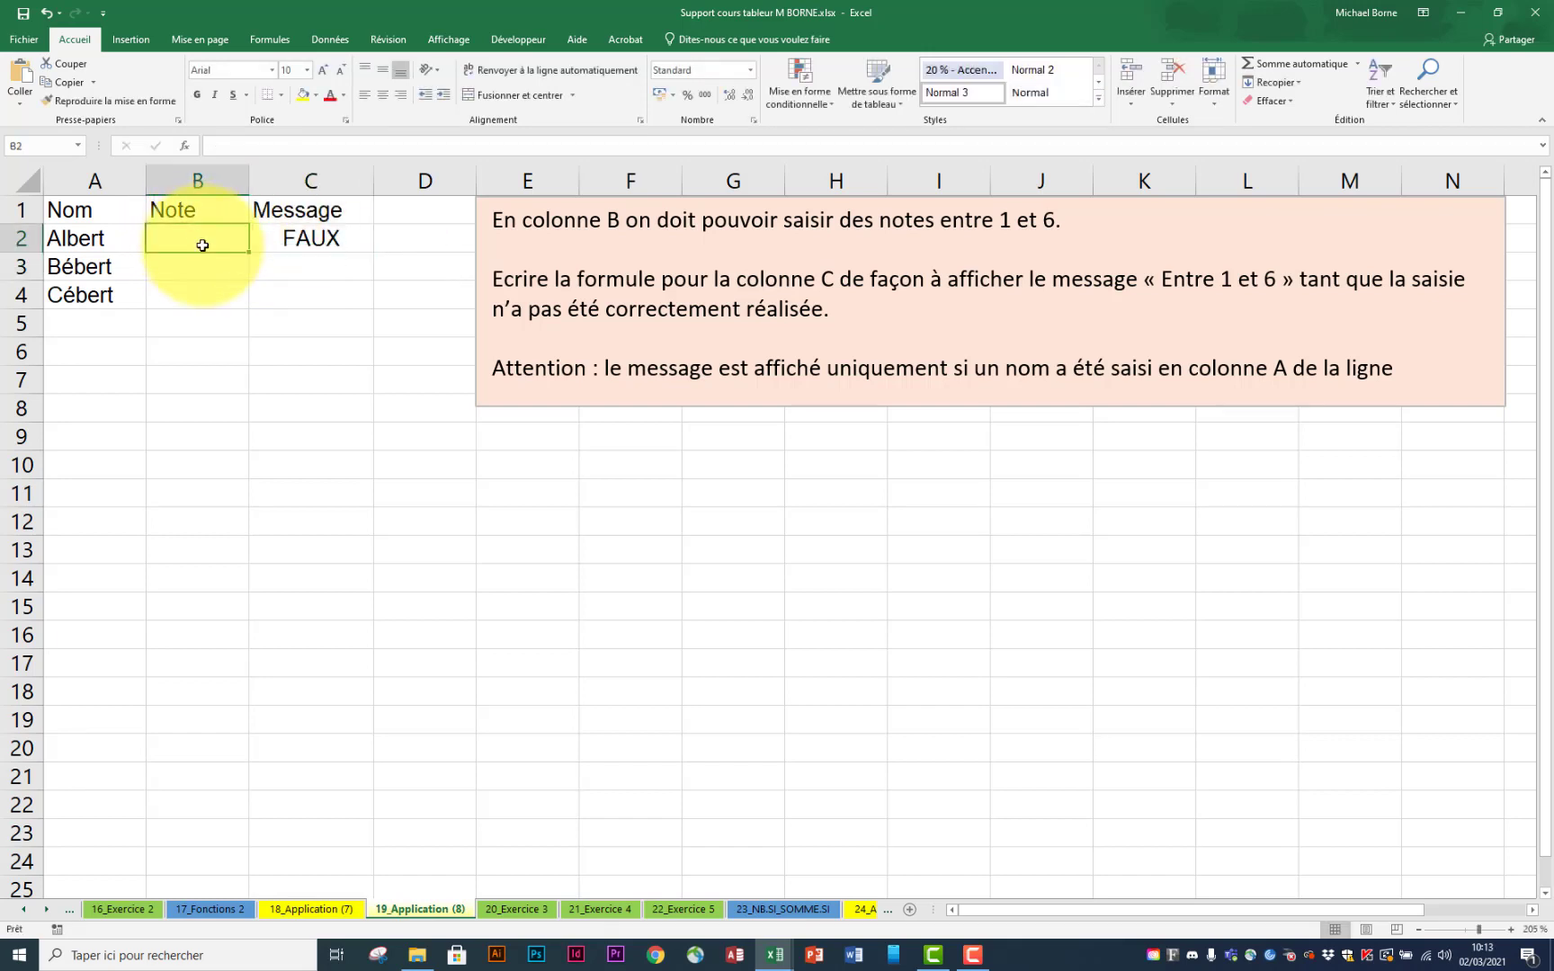
type("0")
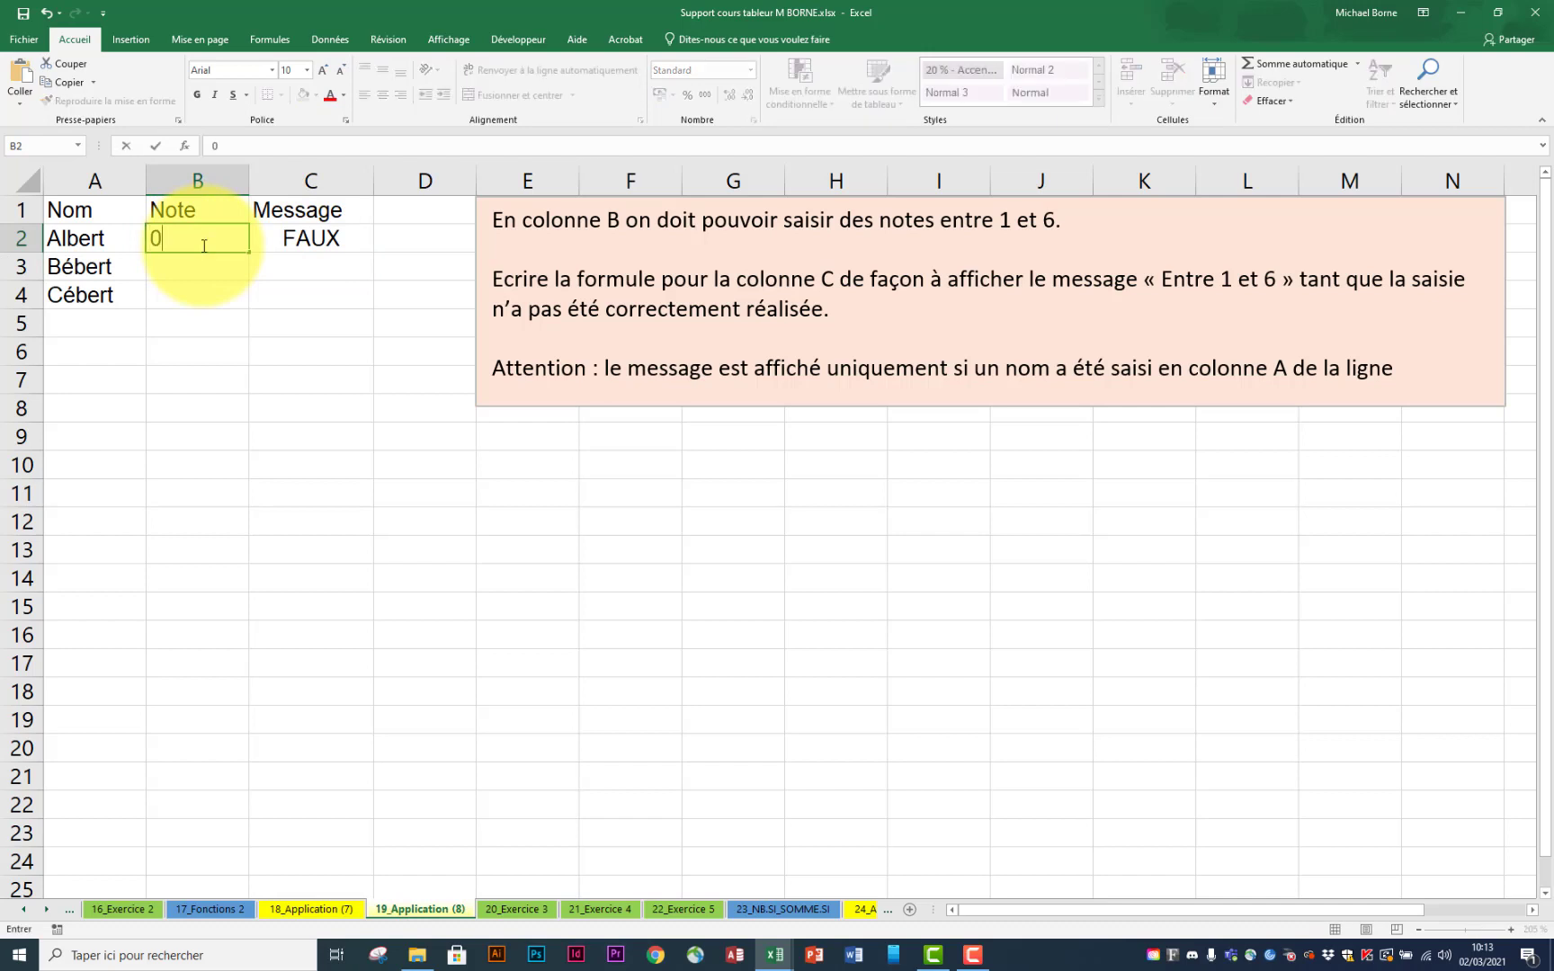
left_click(193, 267)
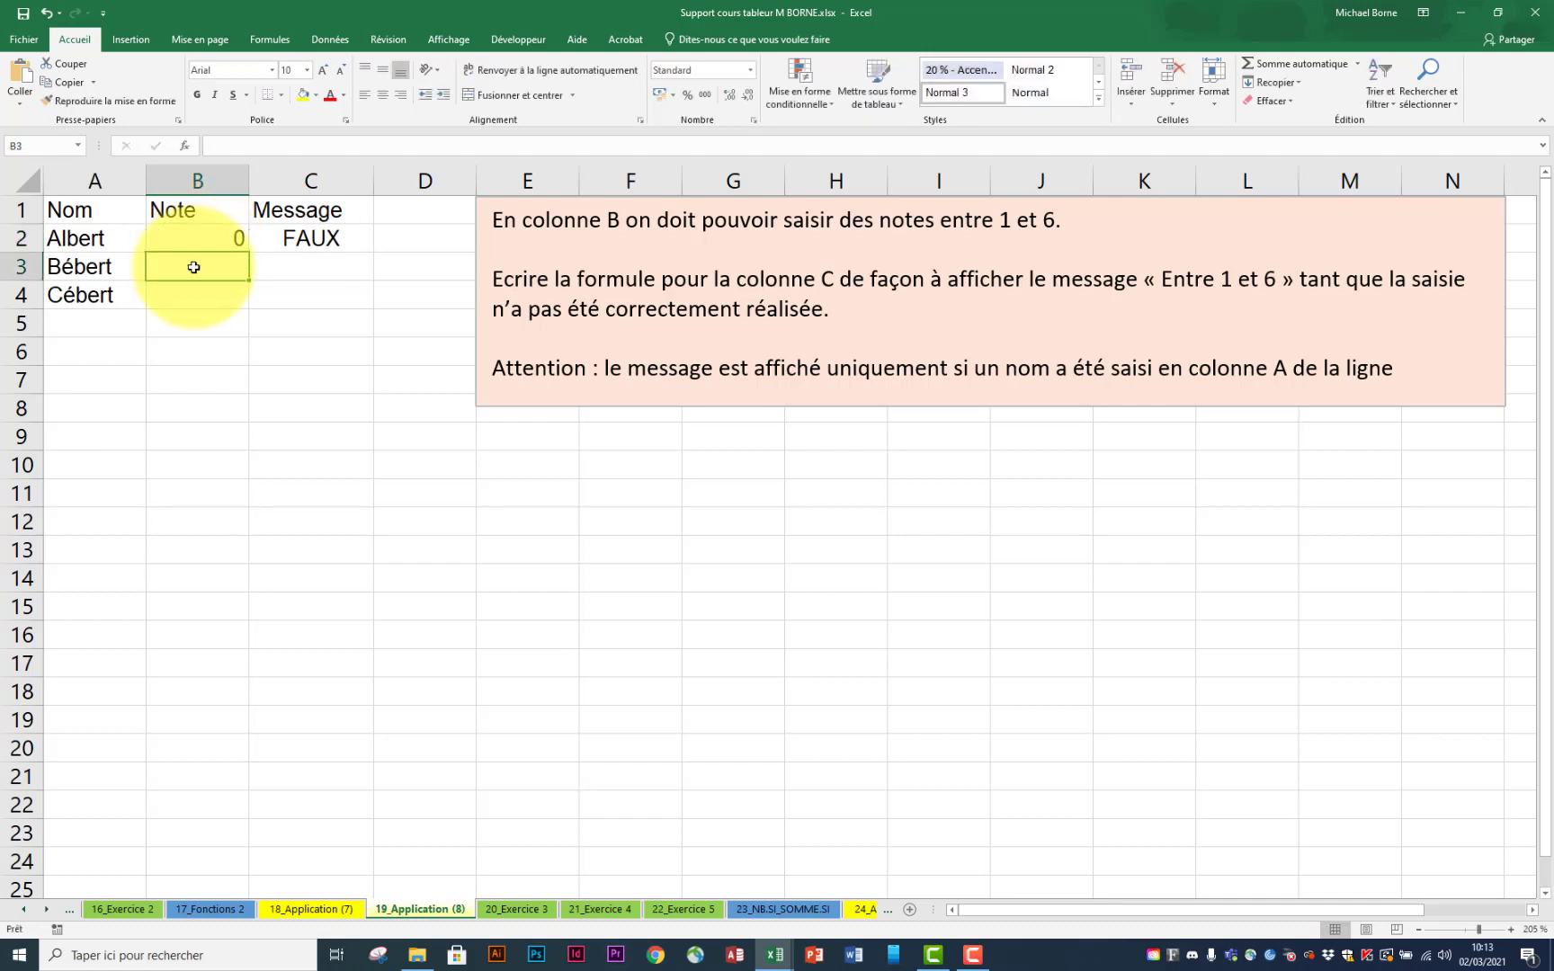
type("5")
left_click(197, 295)
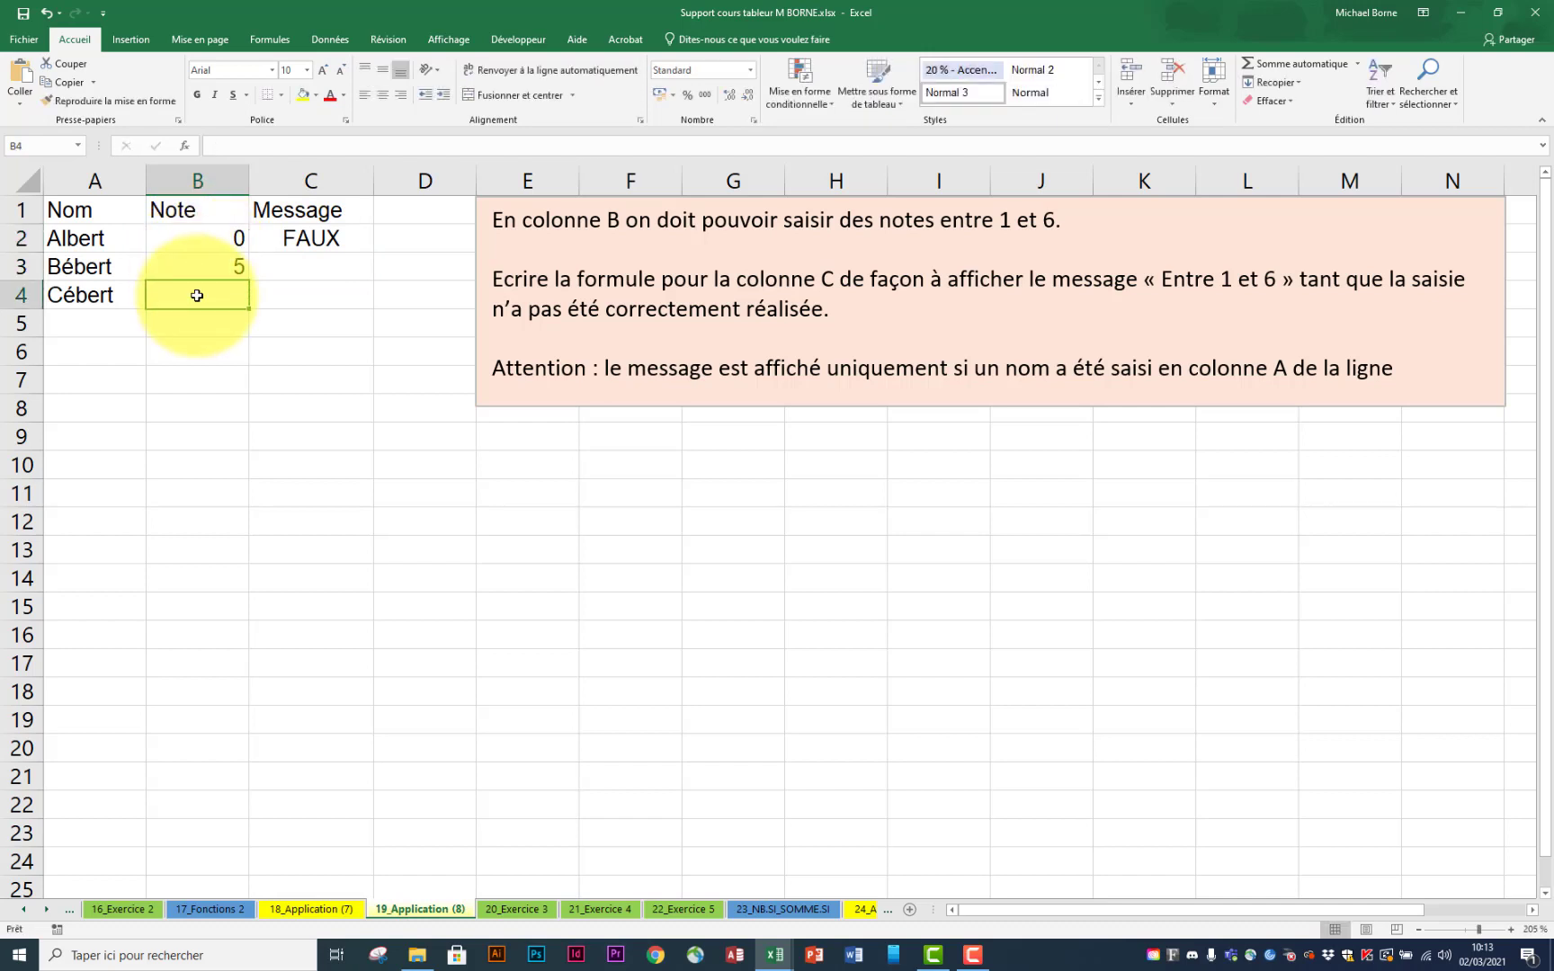
type("7")
key("Return")
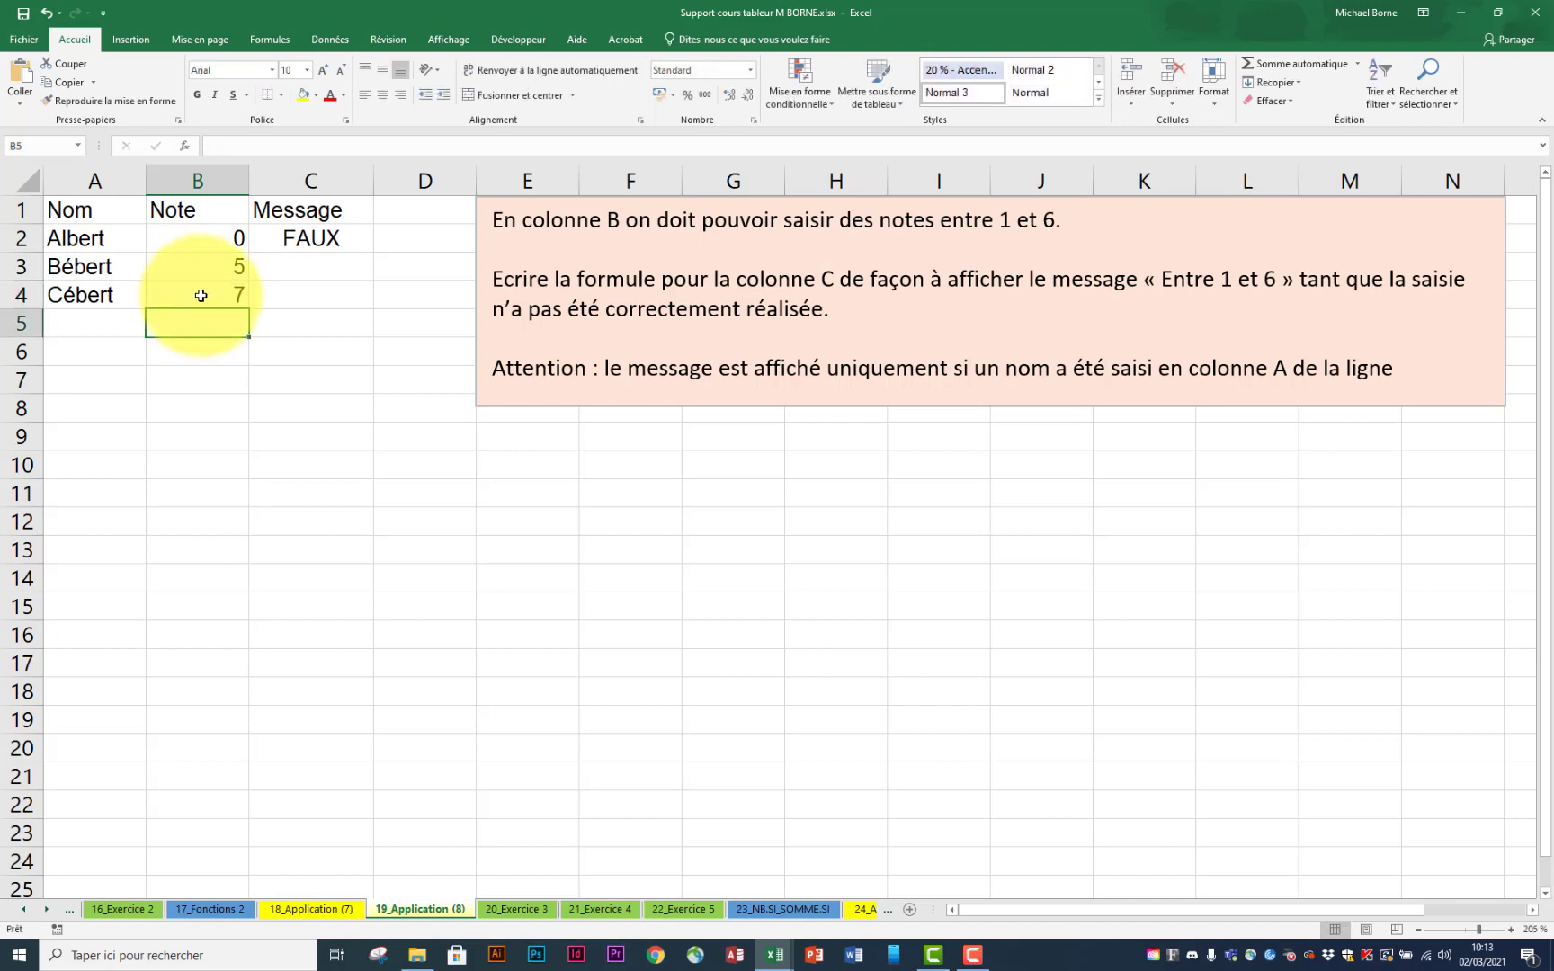
left_click(303, 245)
left_click_drag(372, 253, 366, 302)
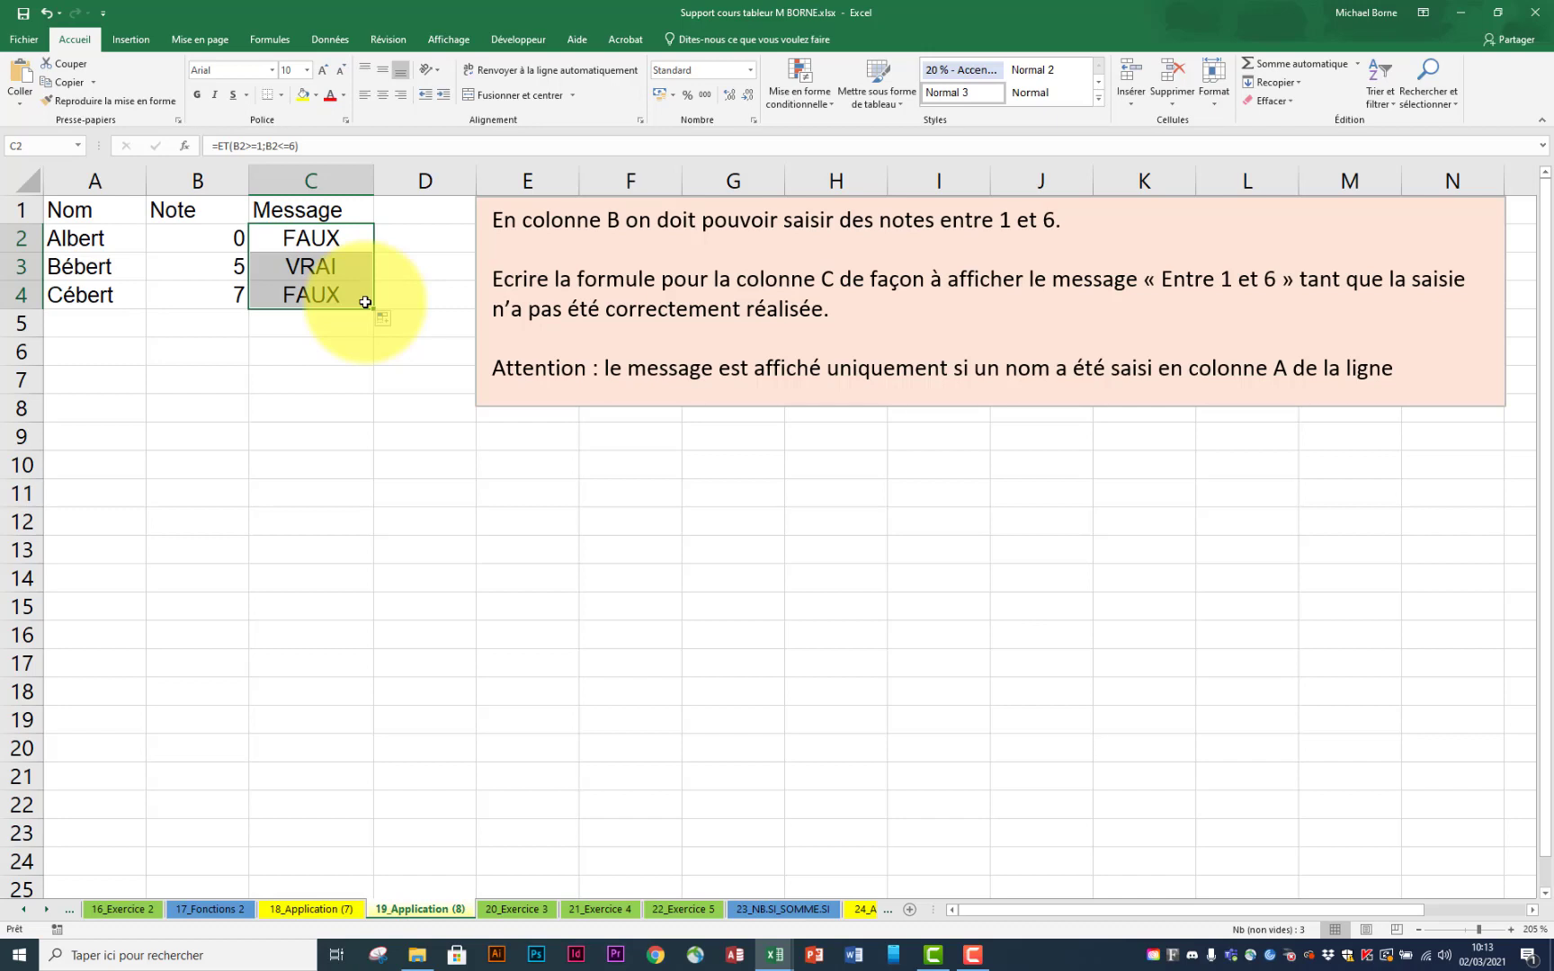
Step: Wrap the ET test in C2 in a SI function with "Saisir un nombre entre 1 et 6" as its value if true
left_click(311, 237)
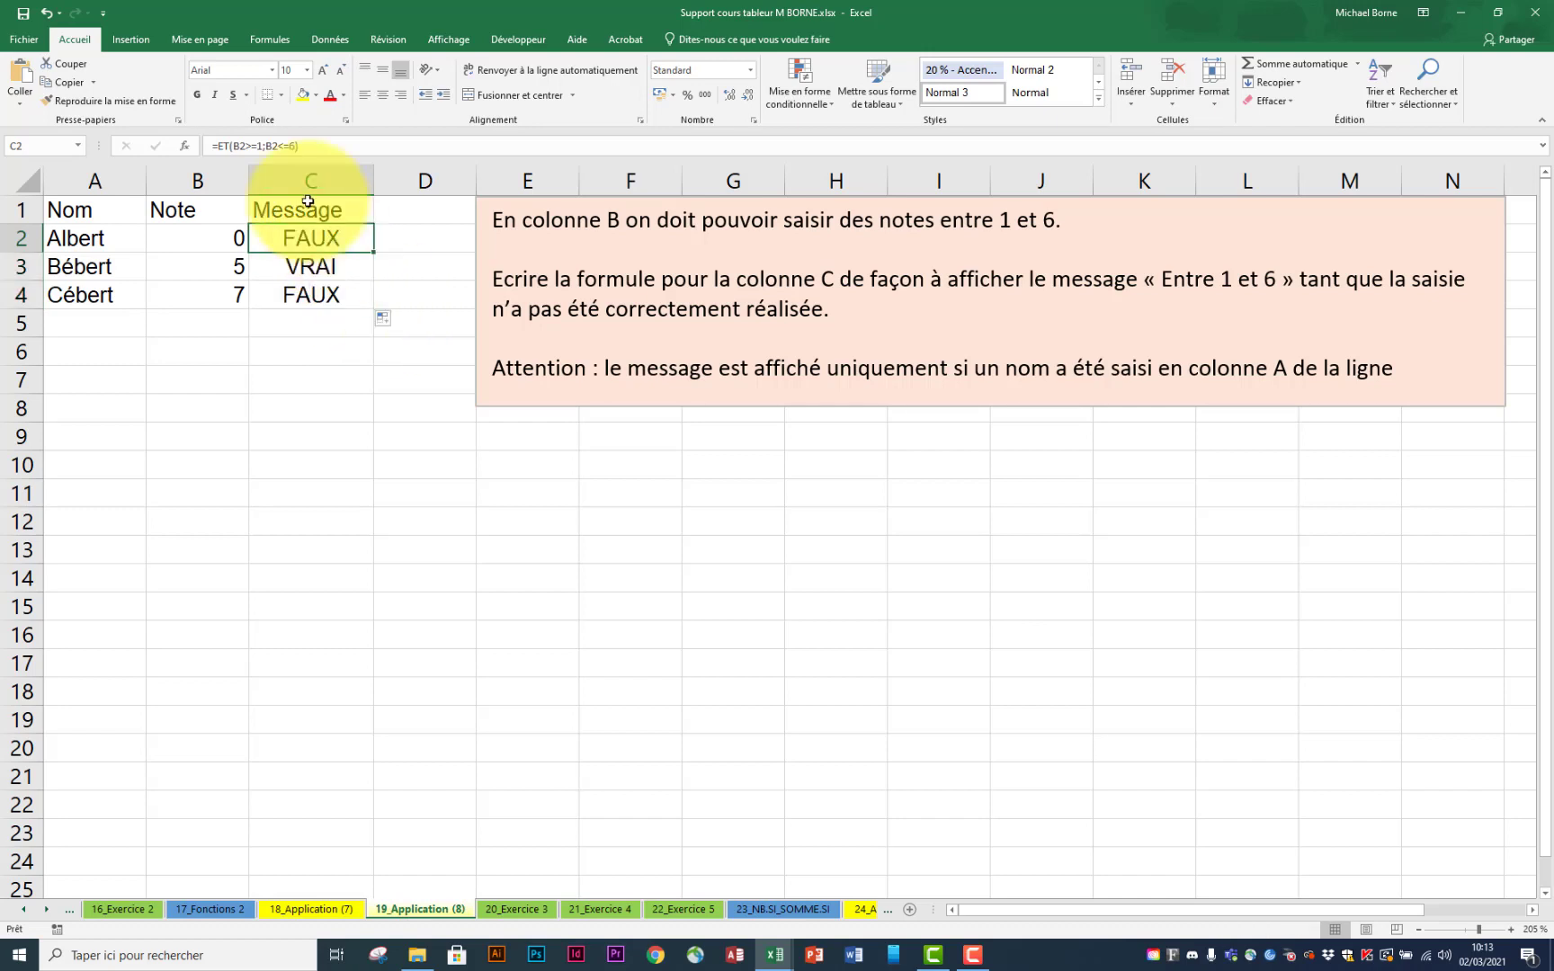
left_click(298, 146)
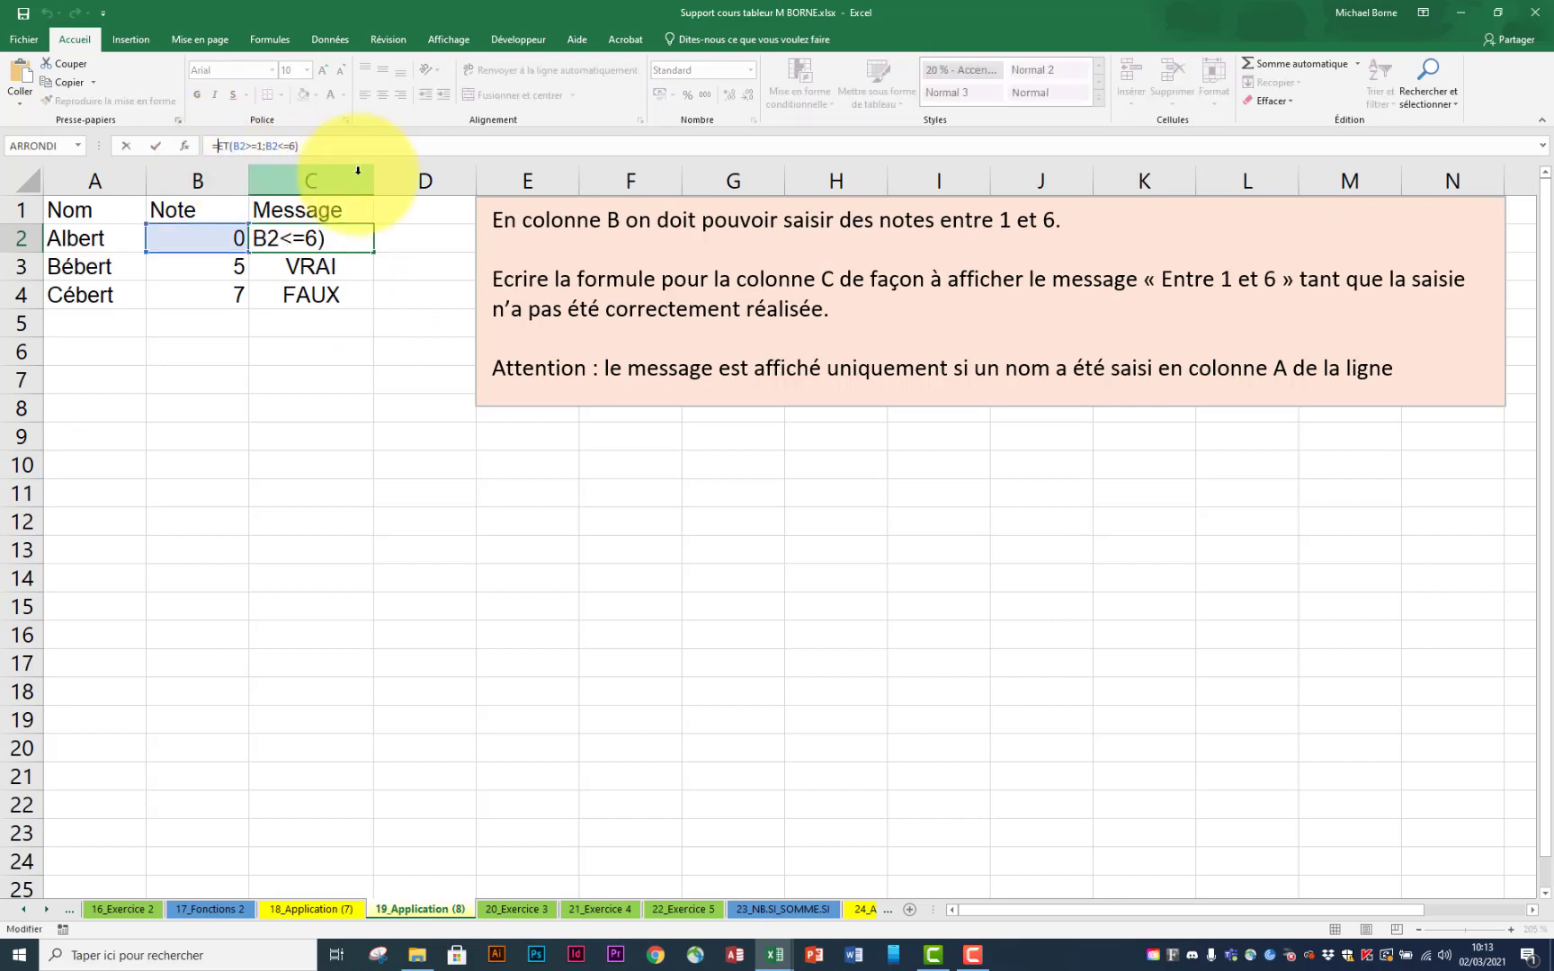
key("Home")
key("Right")
type("si")
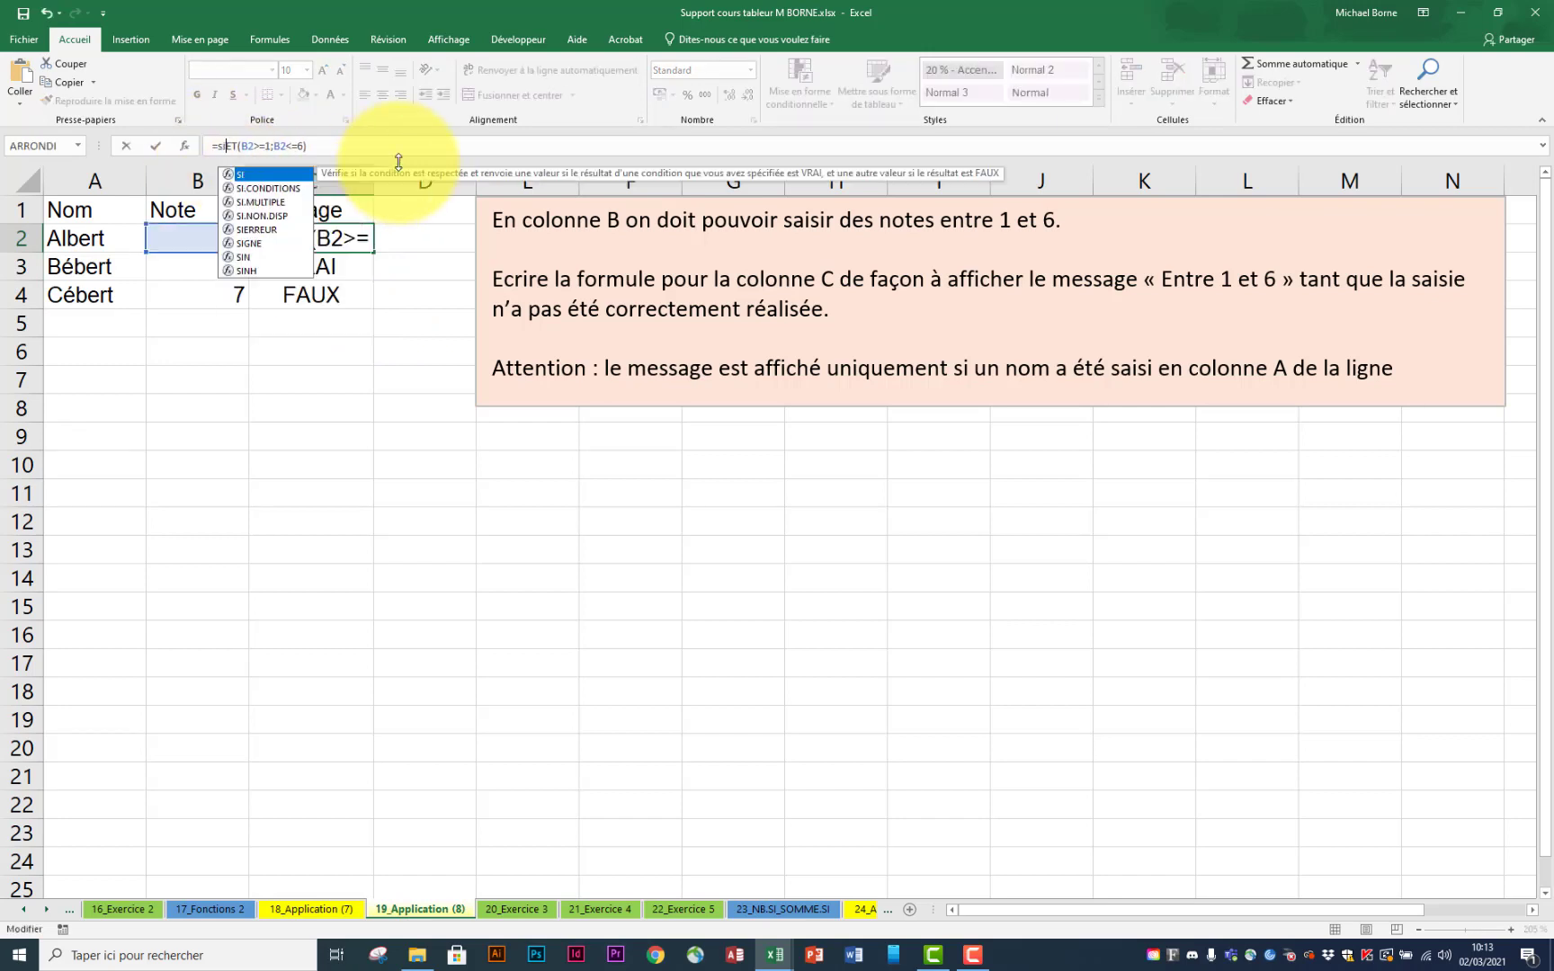
double_click(255, 178)
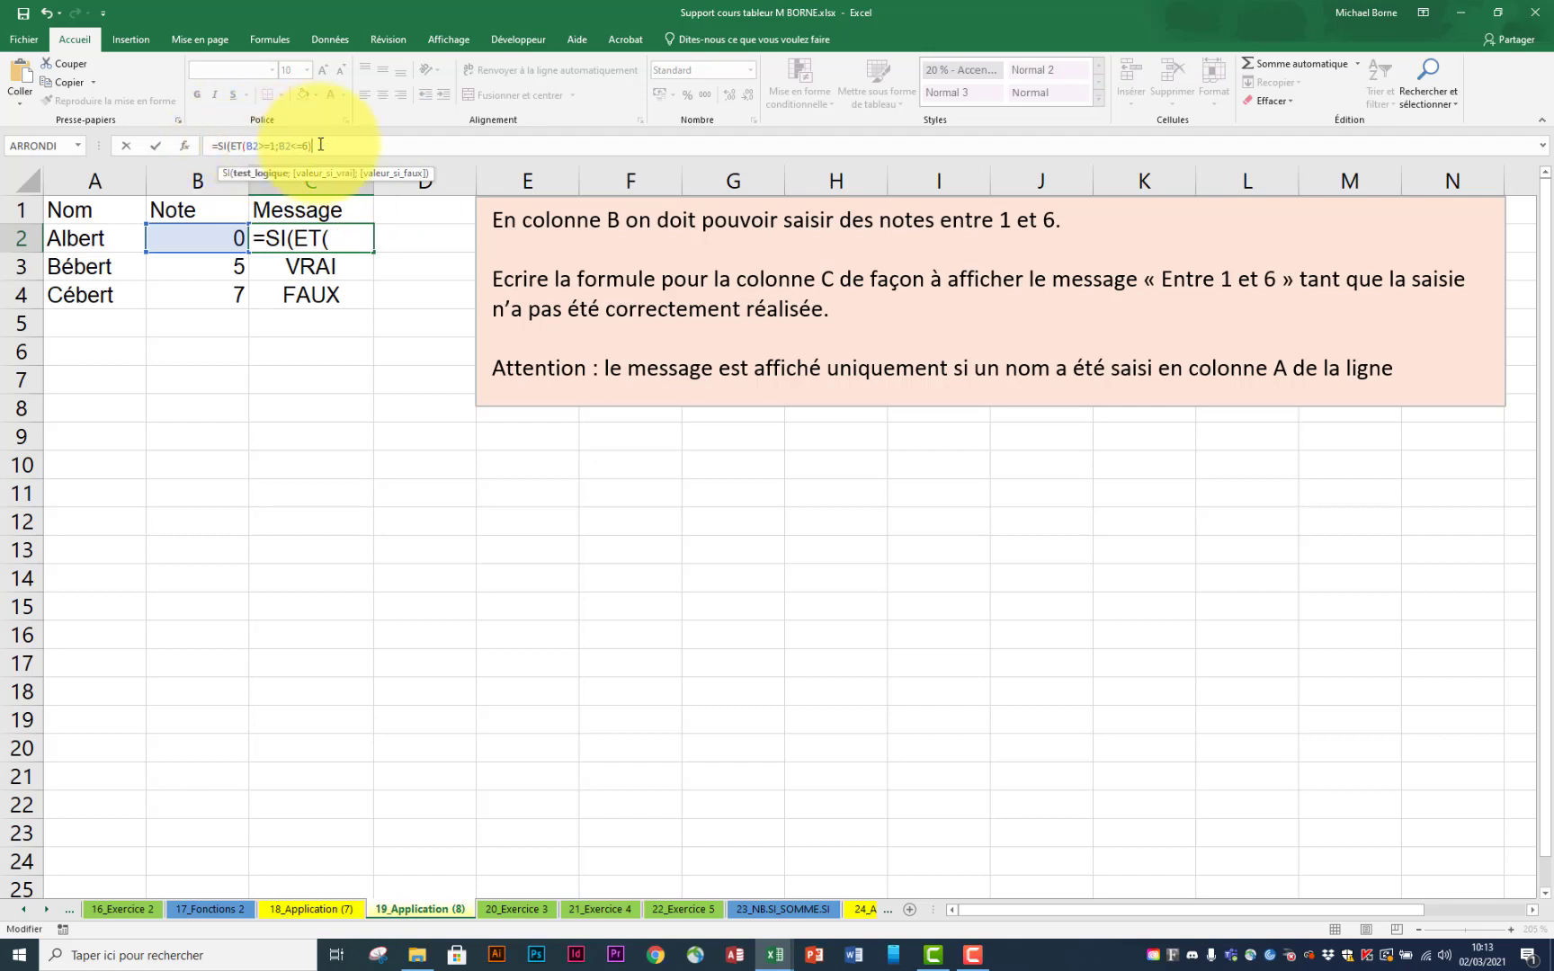
type(";")
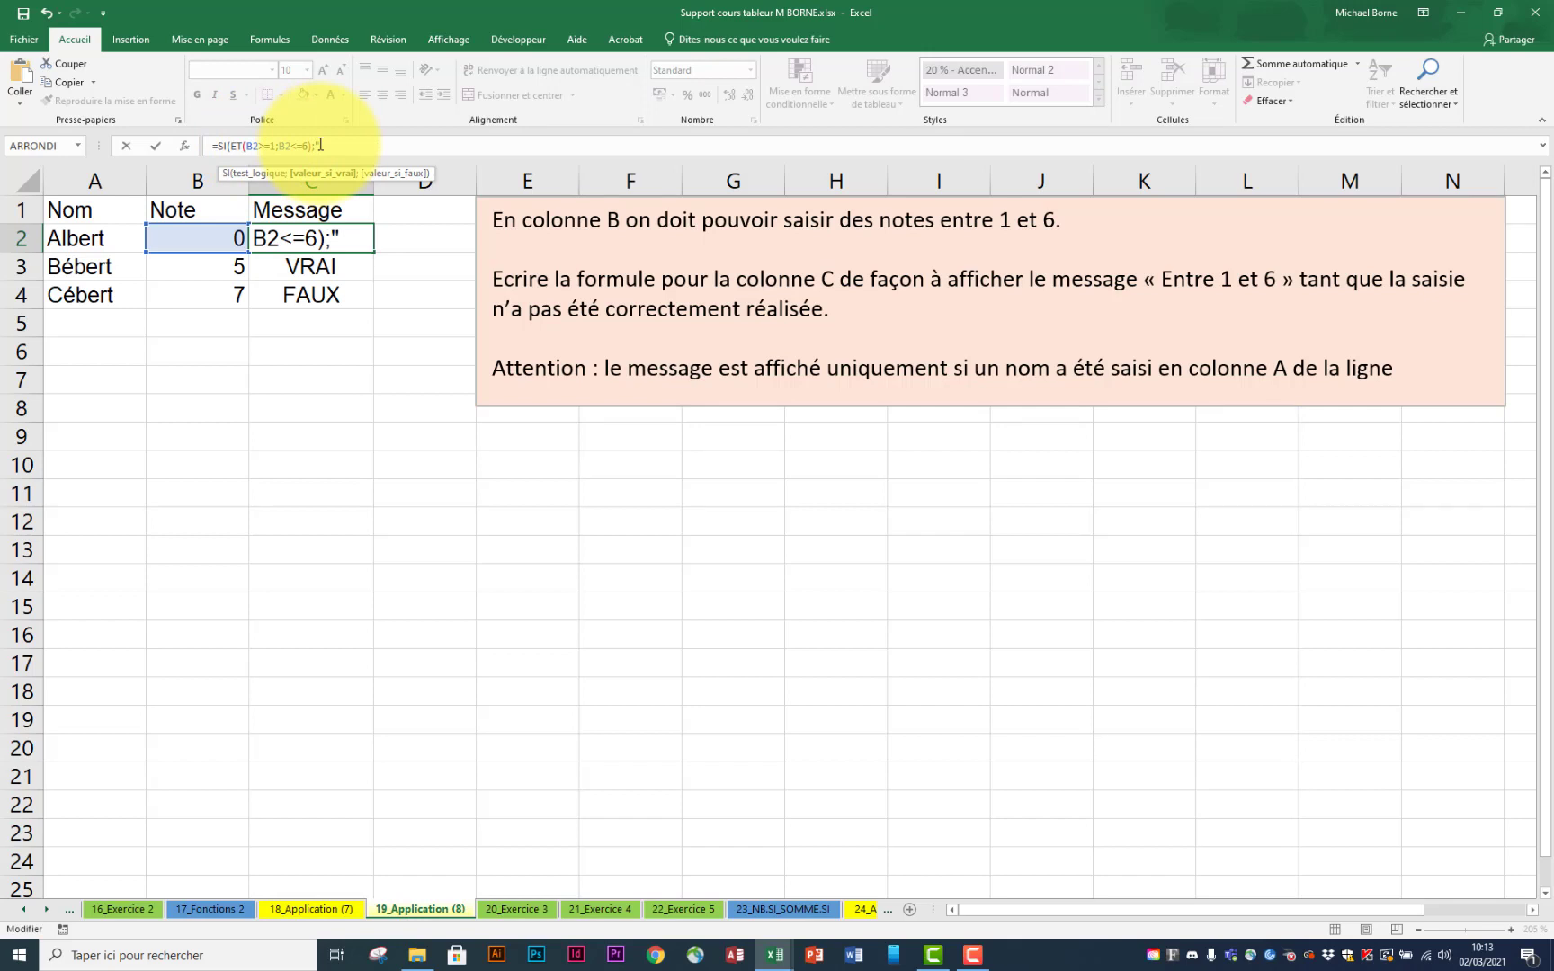
type("\"Saisir un nombre entre 1 ")
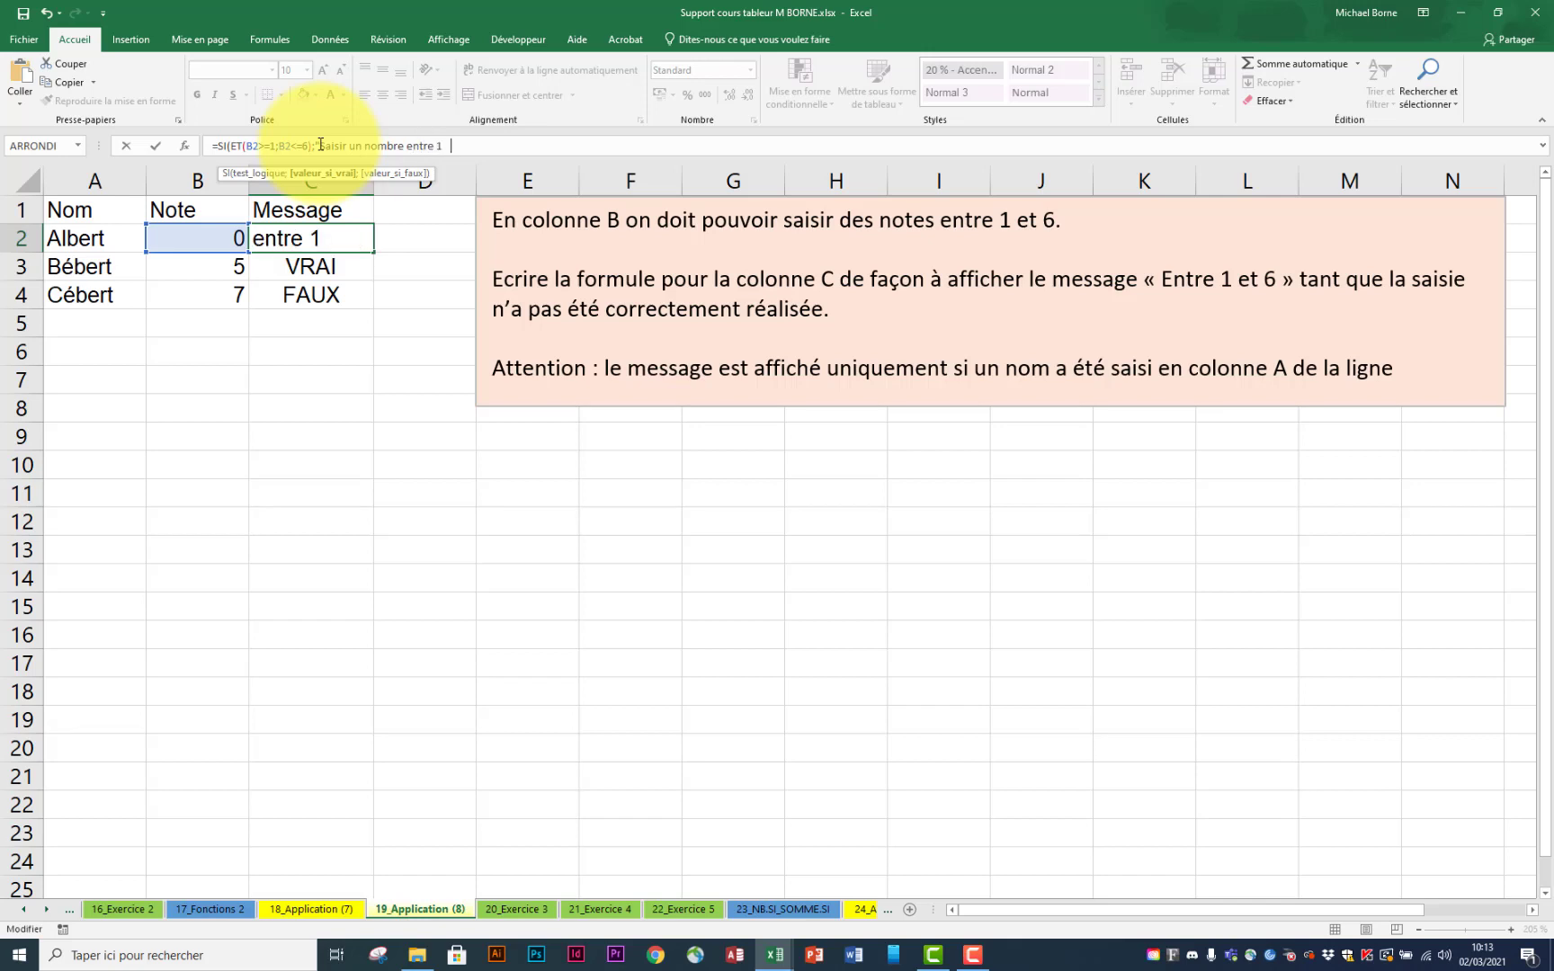
type("et 6\";")
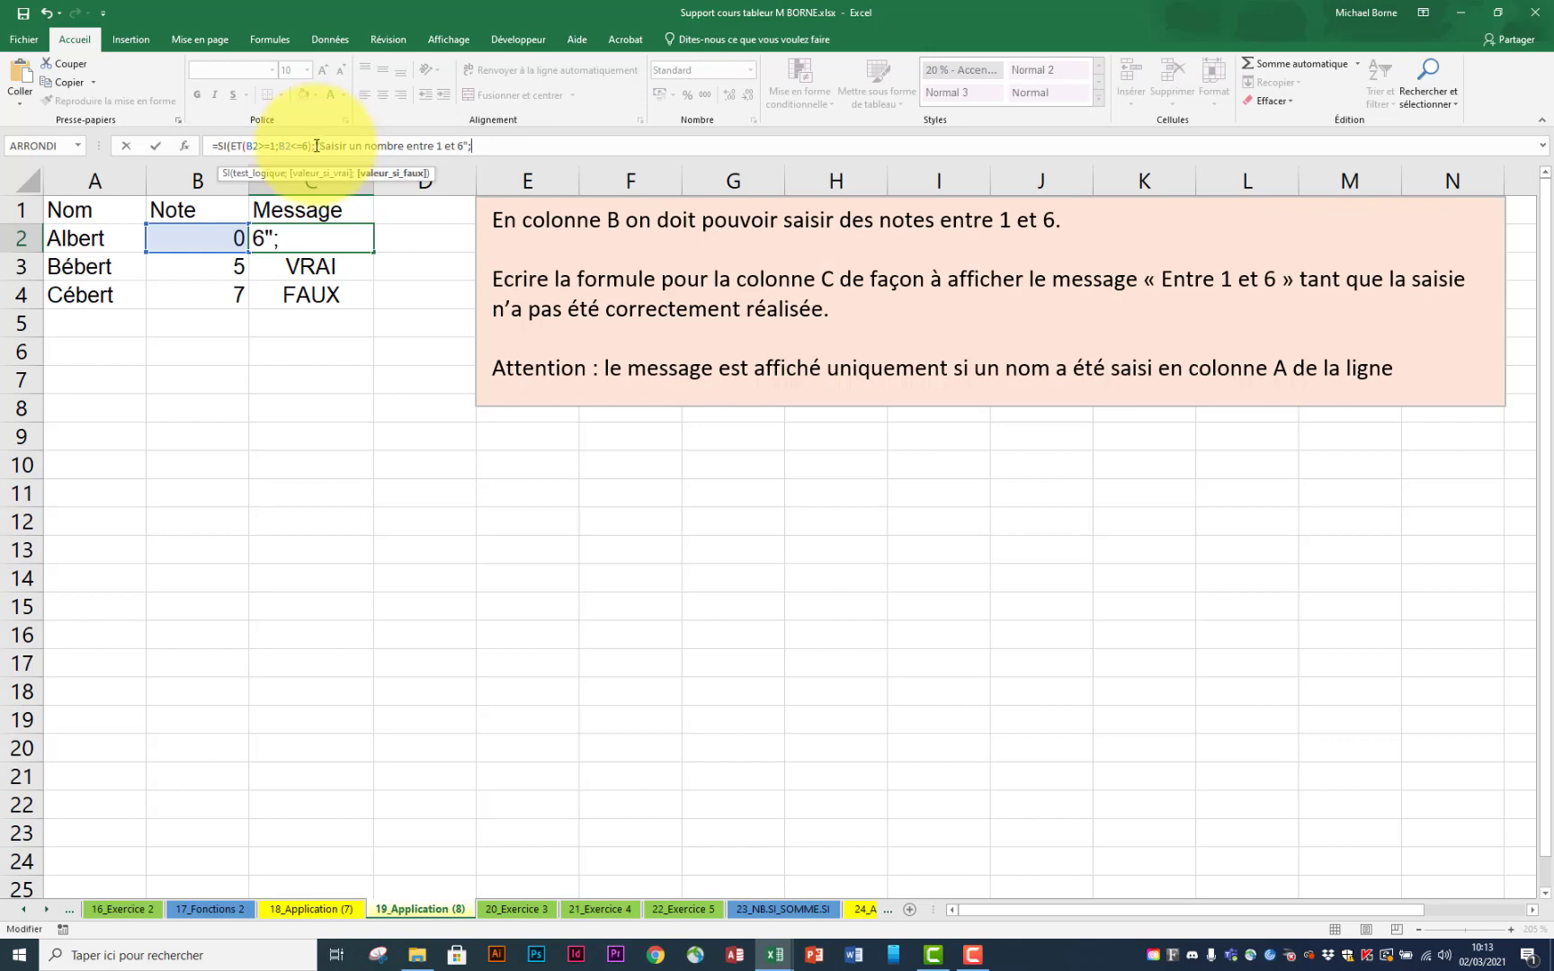
Step: Insert "" as the value if true in C2, making the message the value if false, and close the SI formula
left_click(317, 146)
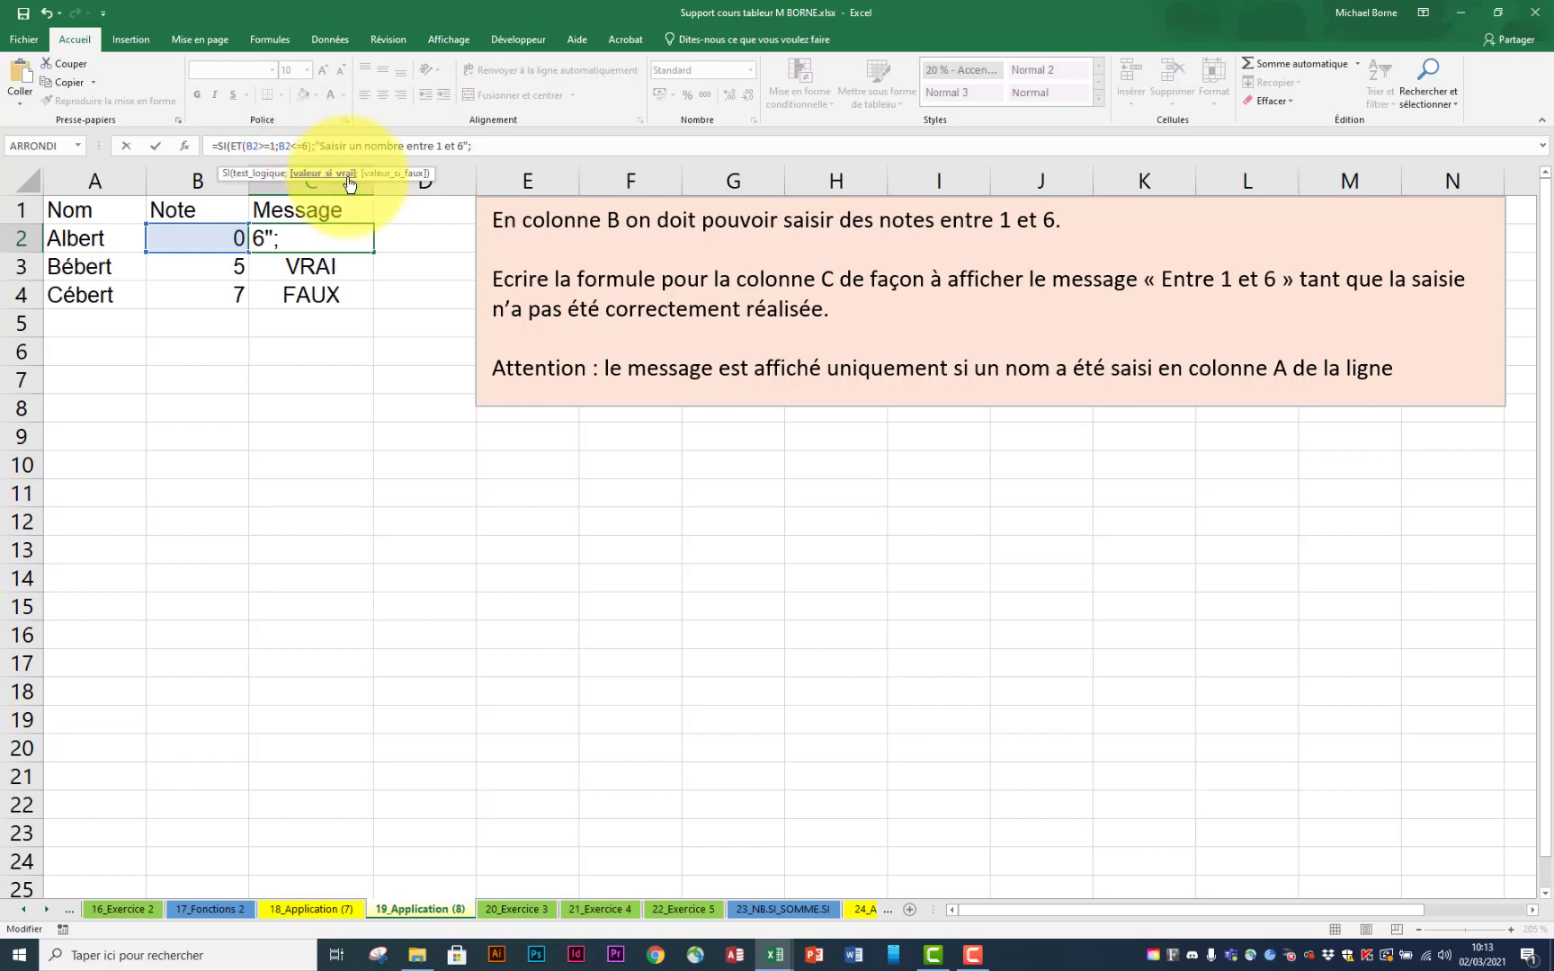
type("\"\"")
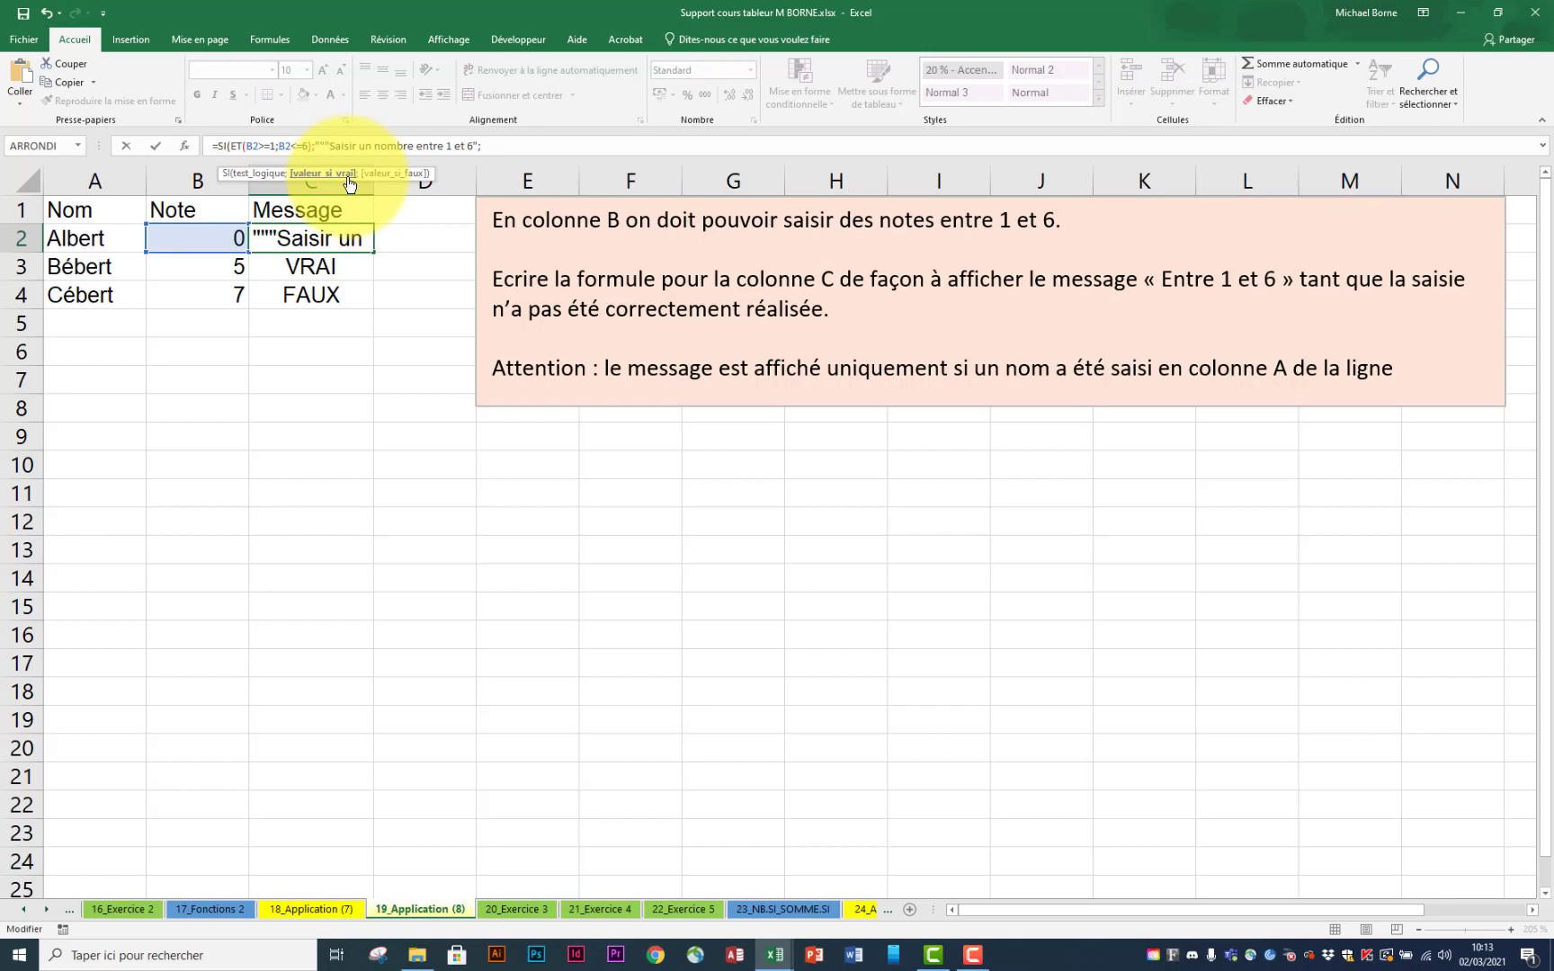
type(";")
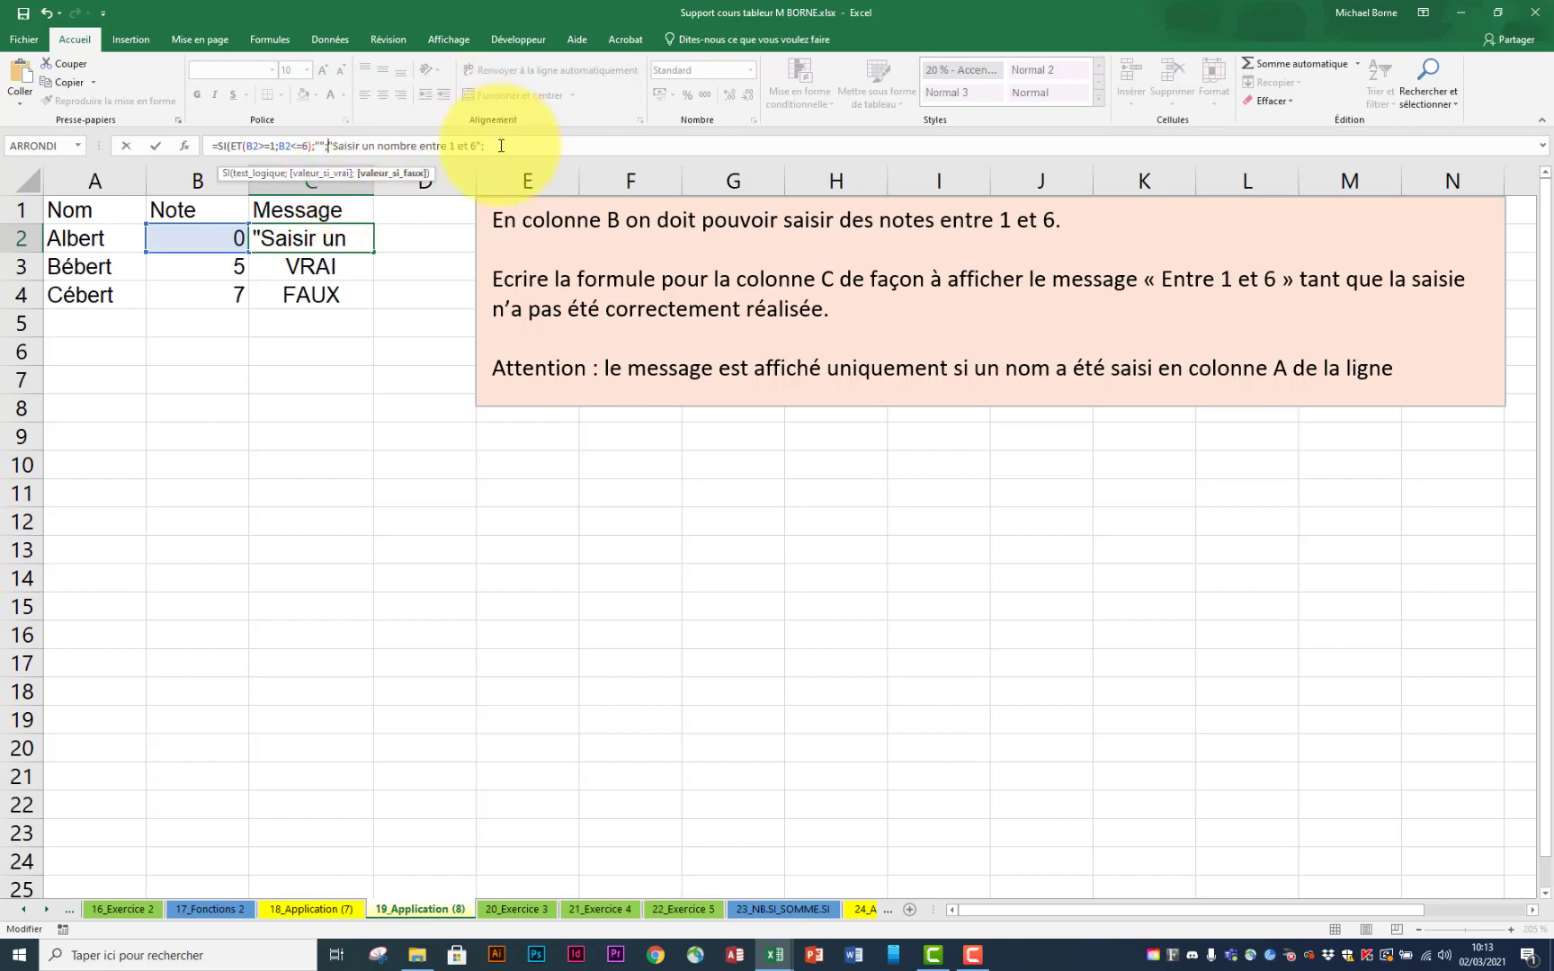
left_click(497, 145)
key("BackSpace")
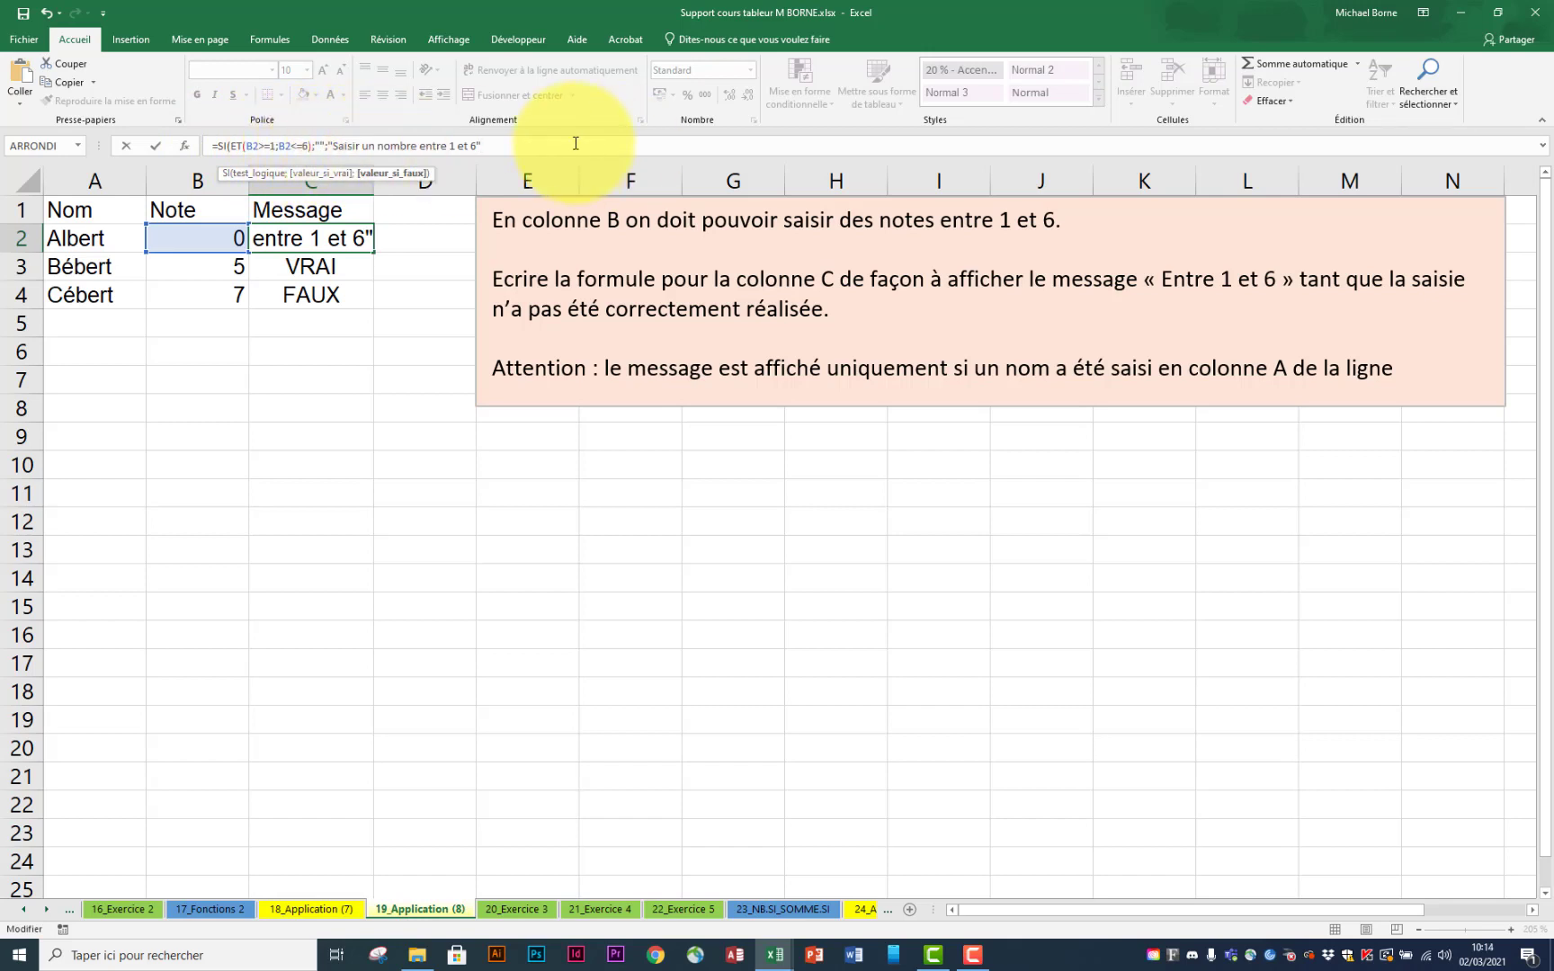
type(")")
key("Return")
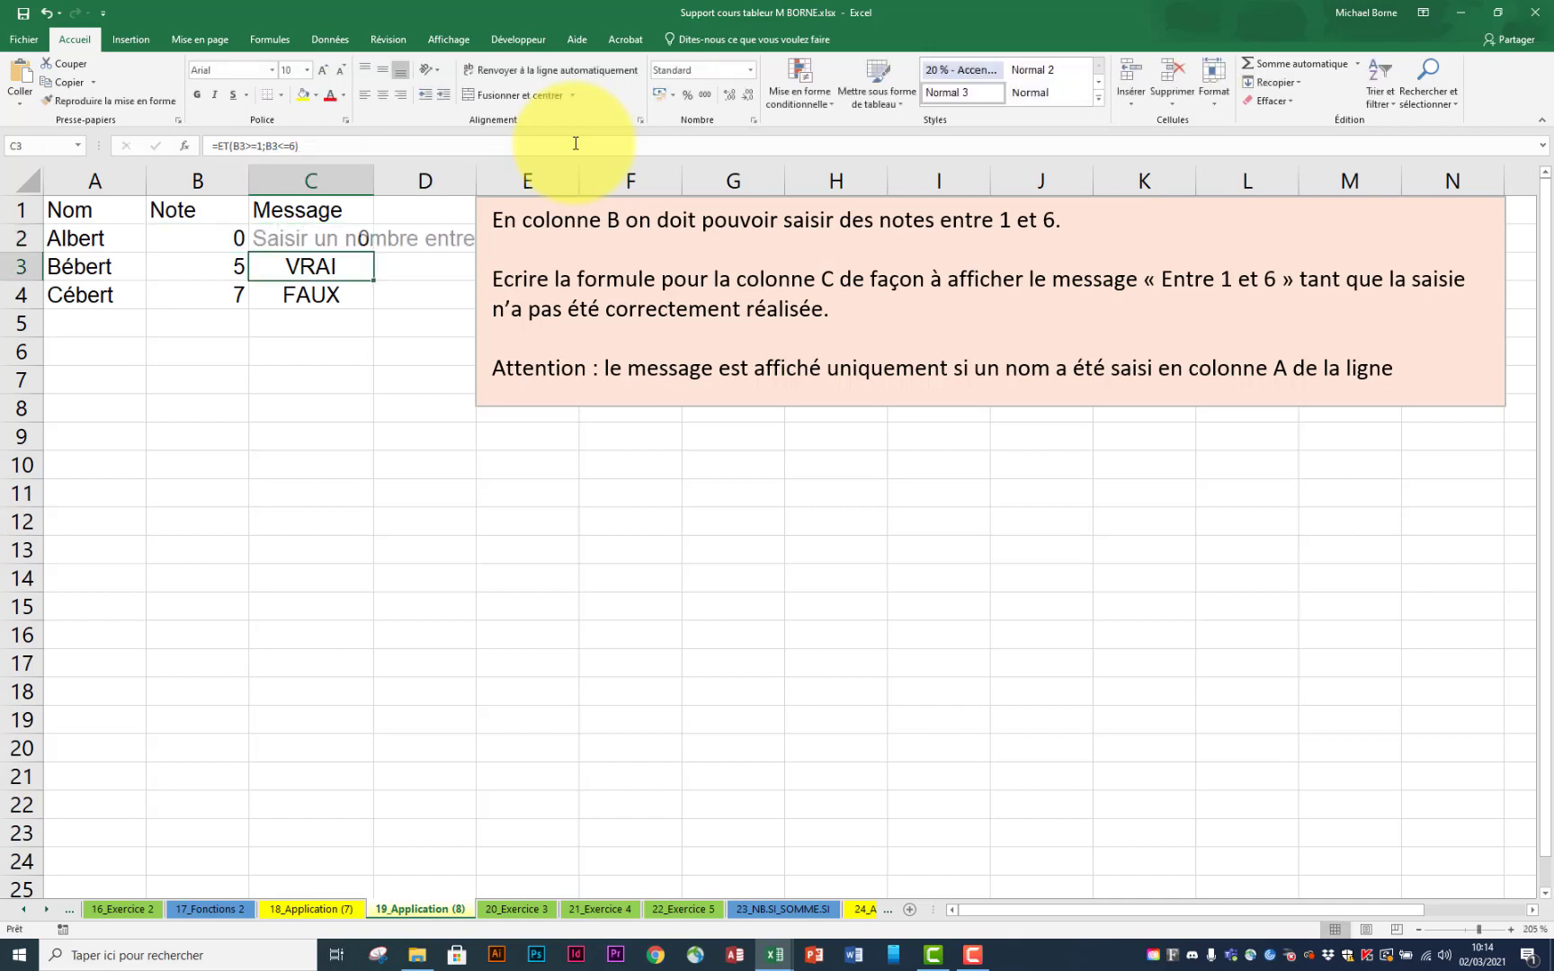
Step: Widen column C to fit the message and fill the C2 formula down to C10
left_click_drag(374, 170, 542, 173)
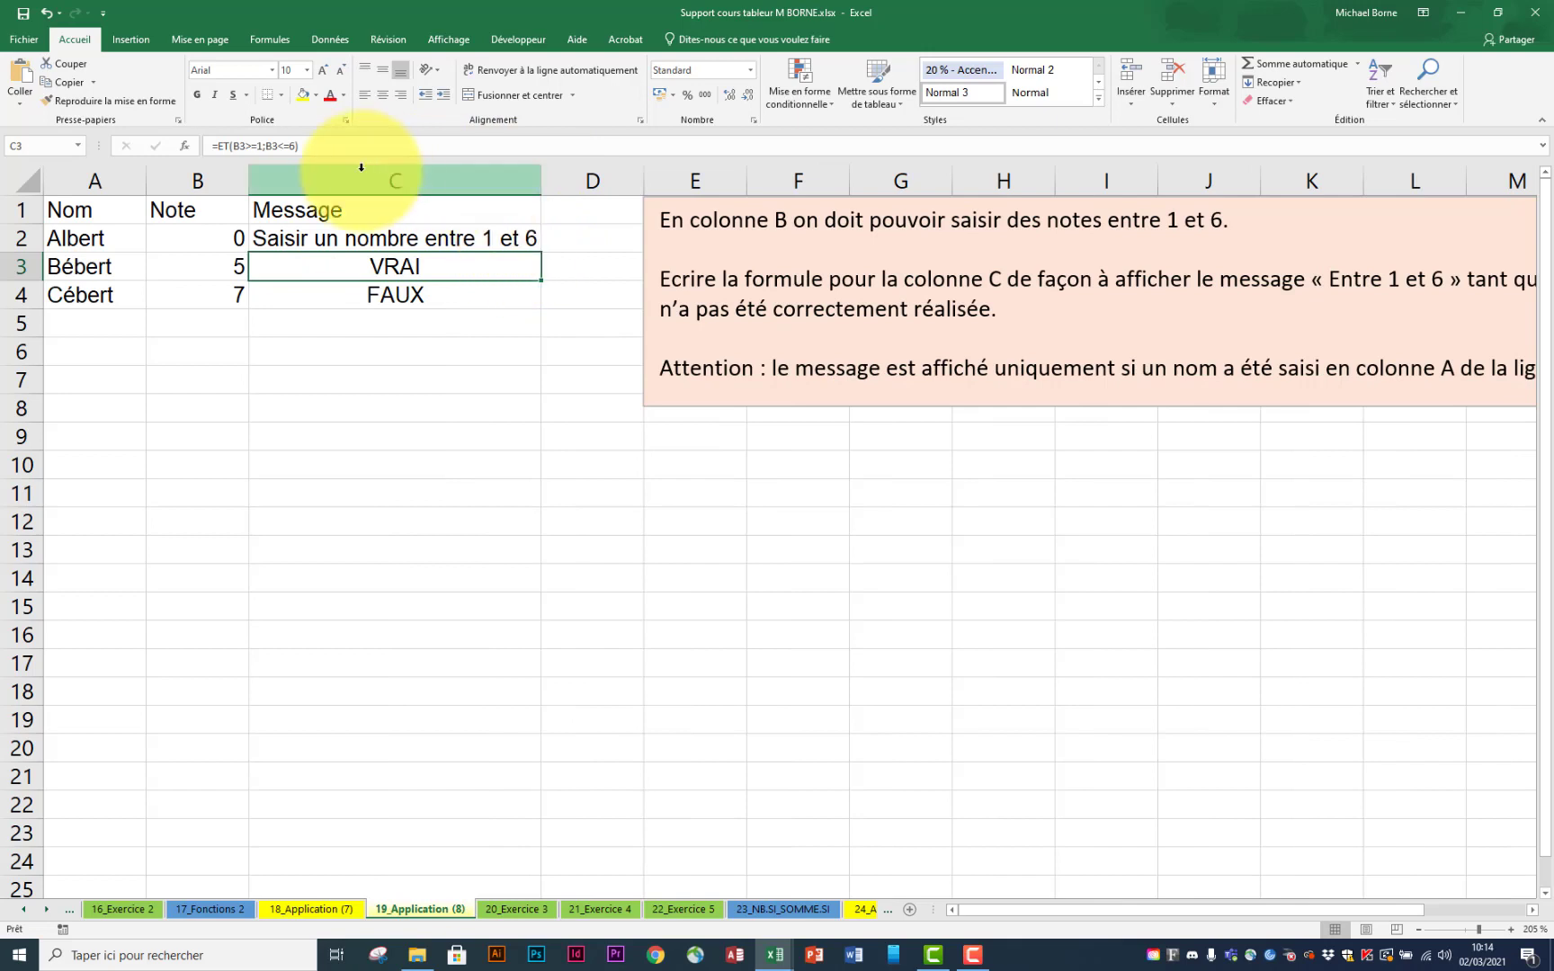
left_click(525, 239)
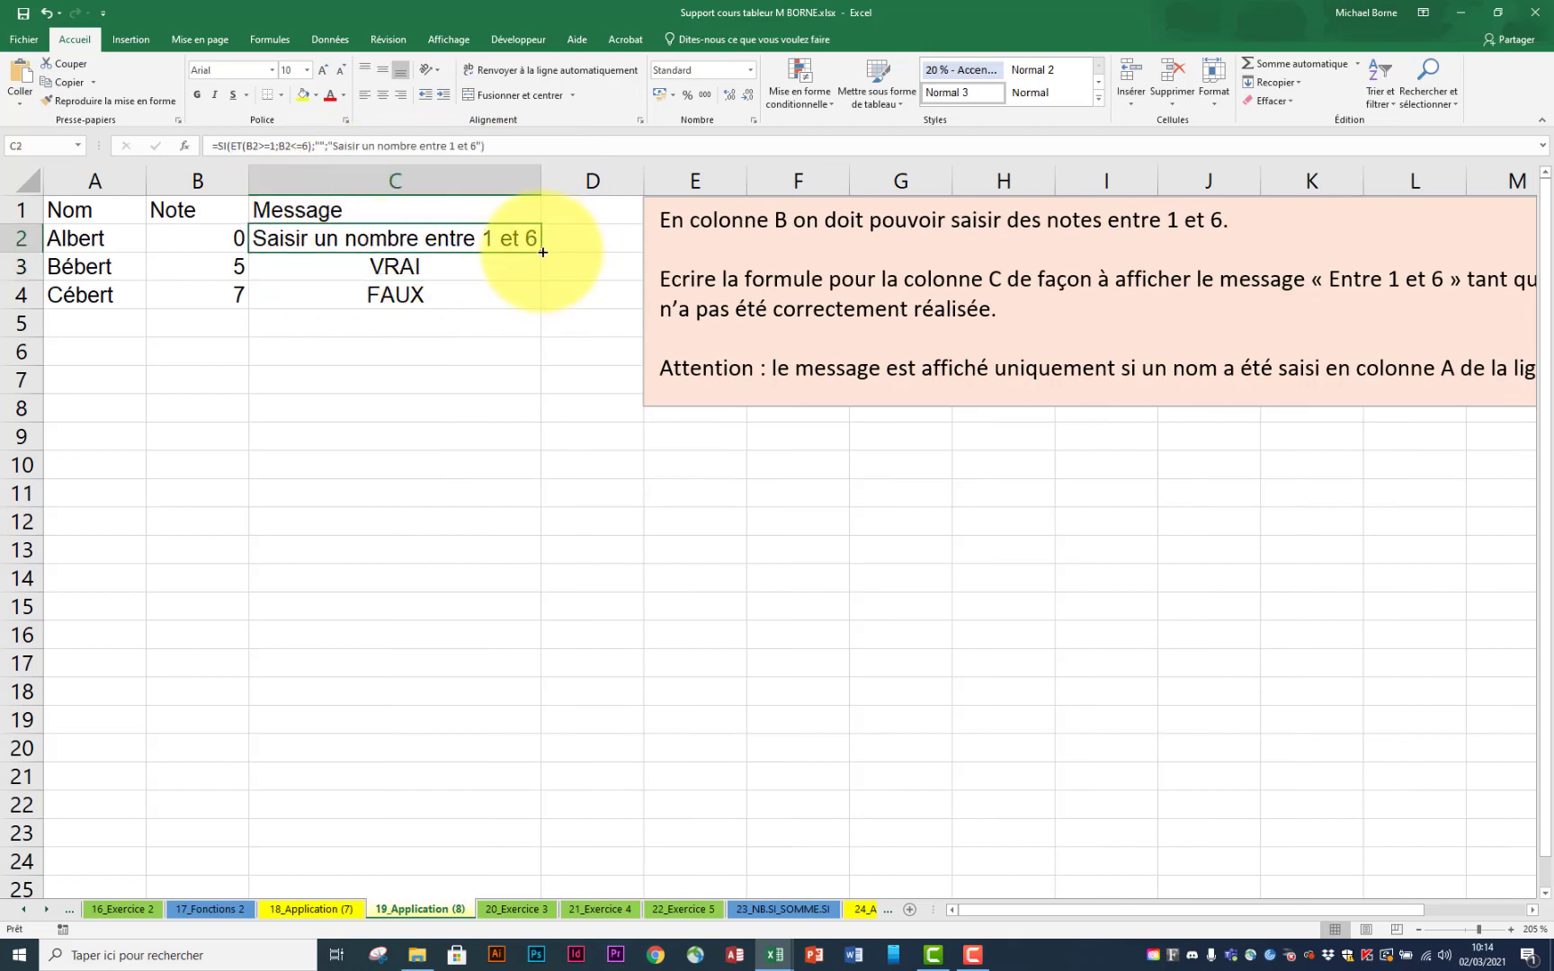
left_click_drag(540, 261, 537, 298)
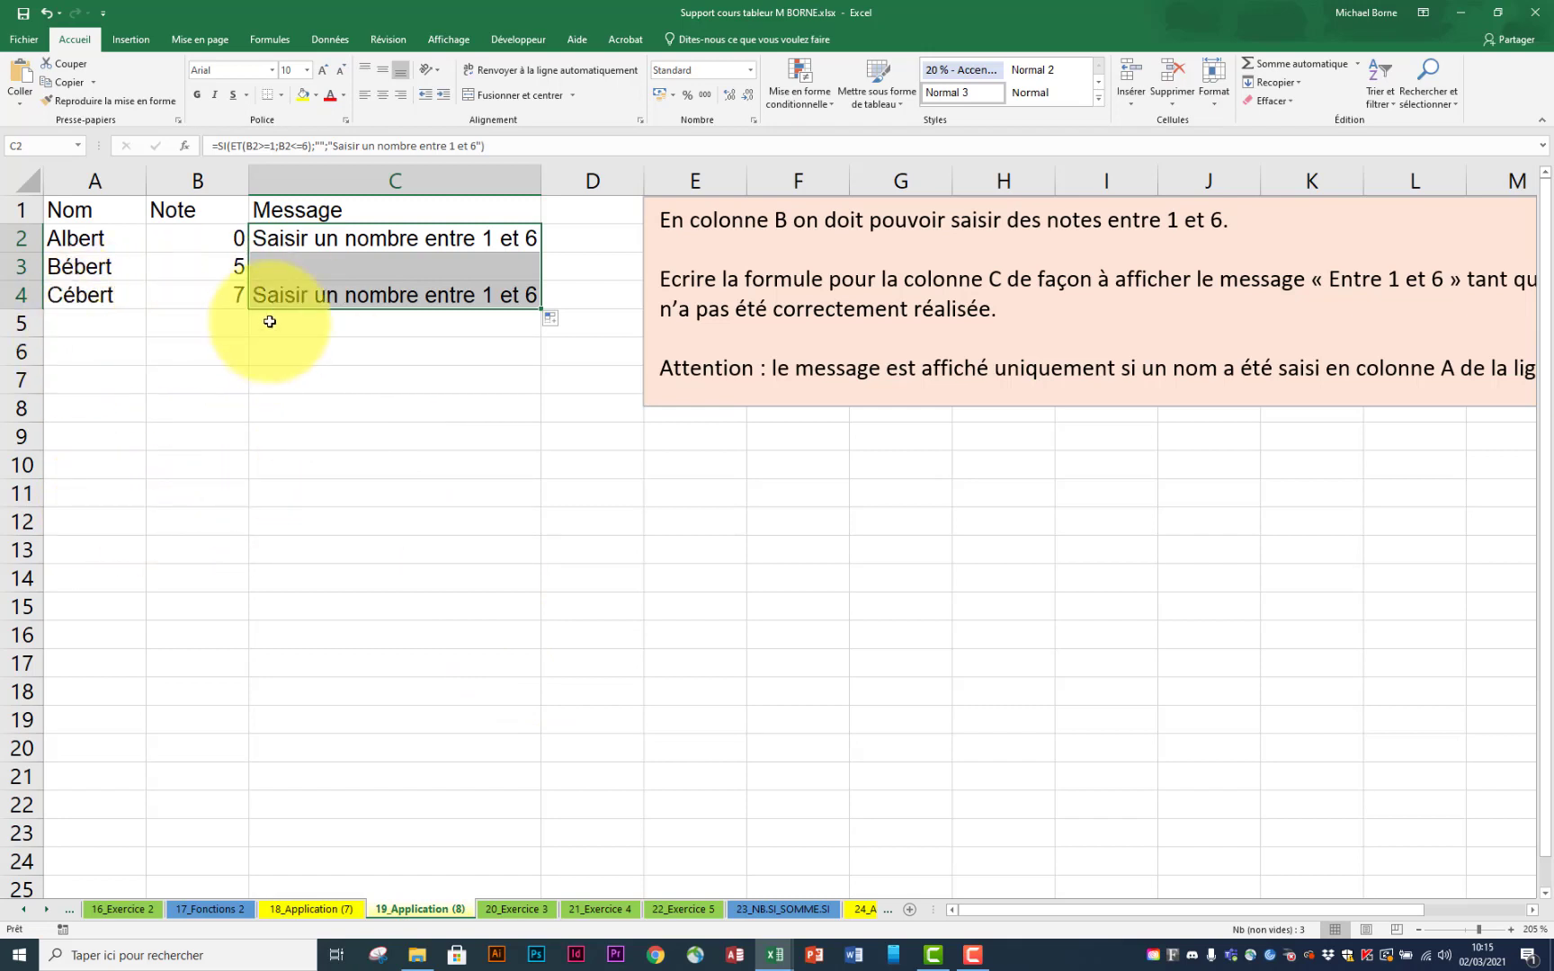
left_click(530, 314)
left_click_drag(541, 253, 527, 472)
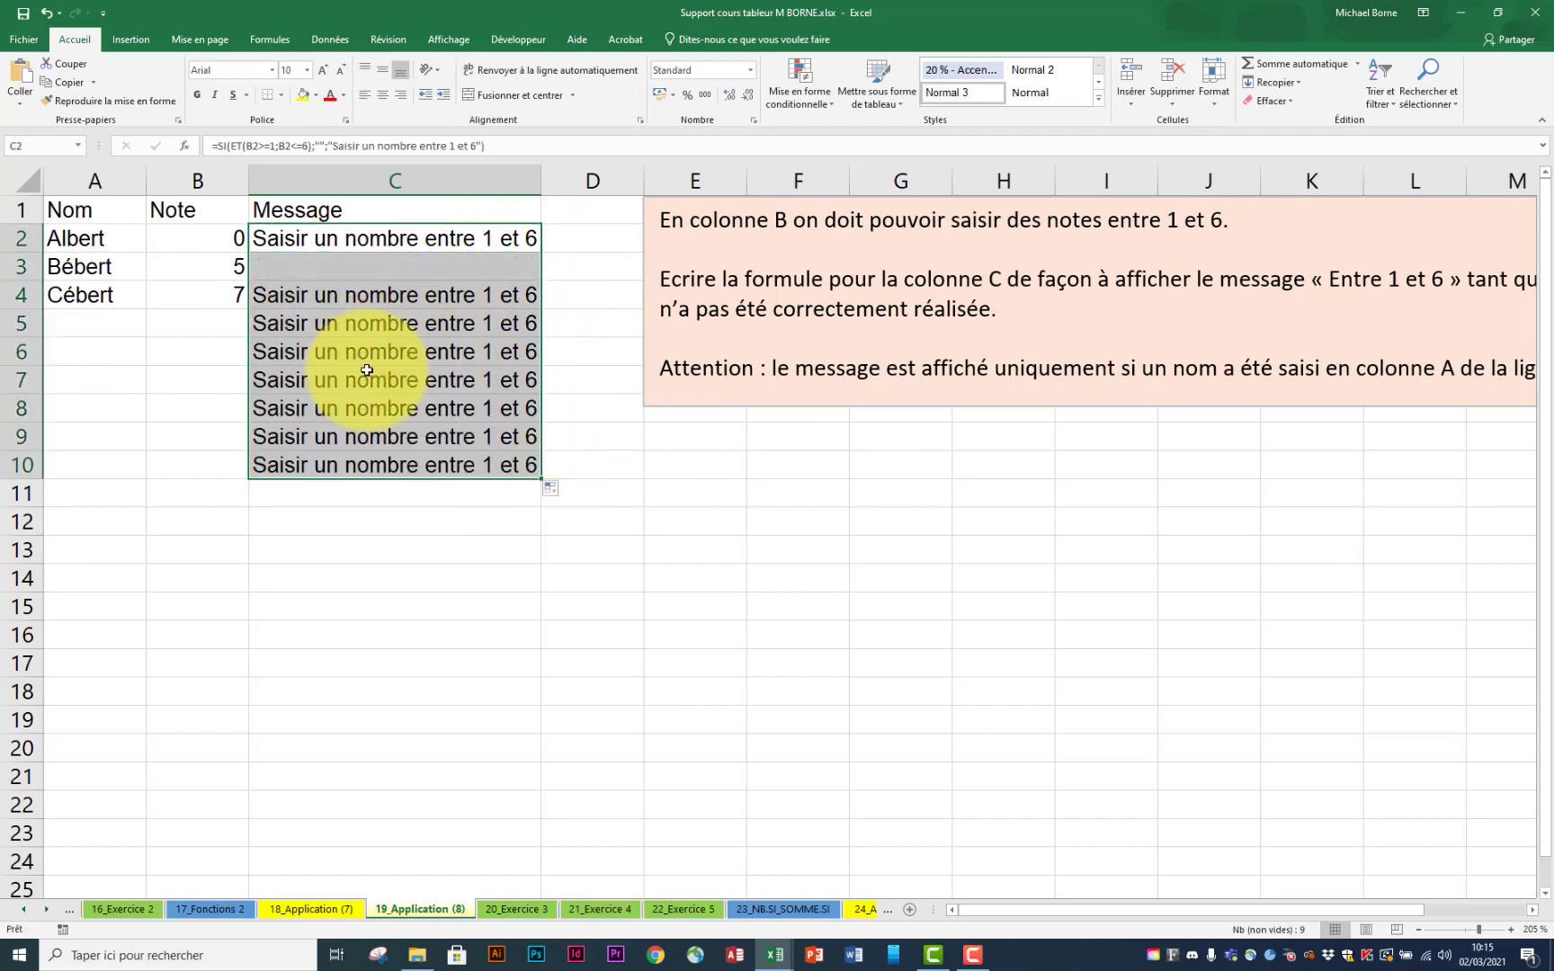
Step: Nest the C2 formula in an outer SI that returns "" when the name is empty: =SI(A2="";"";SI(ET(B2>=1;B2<=6);"";"Saisir un nombre entre 1 et 6"))
left_click(380, 239)
left_click(219, 145)
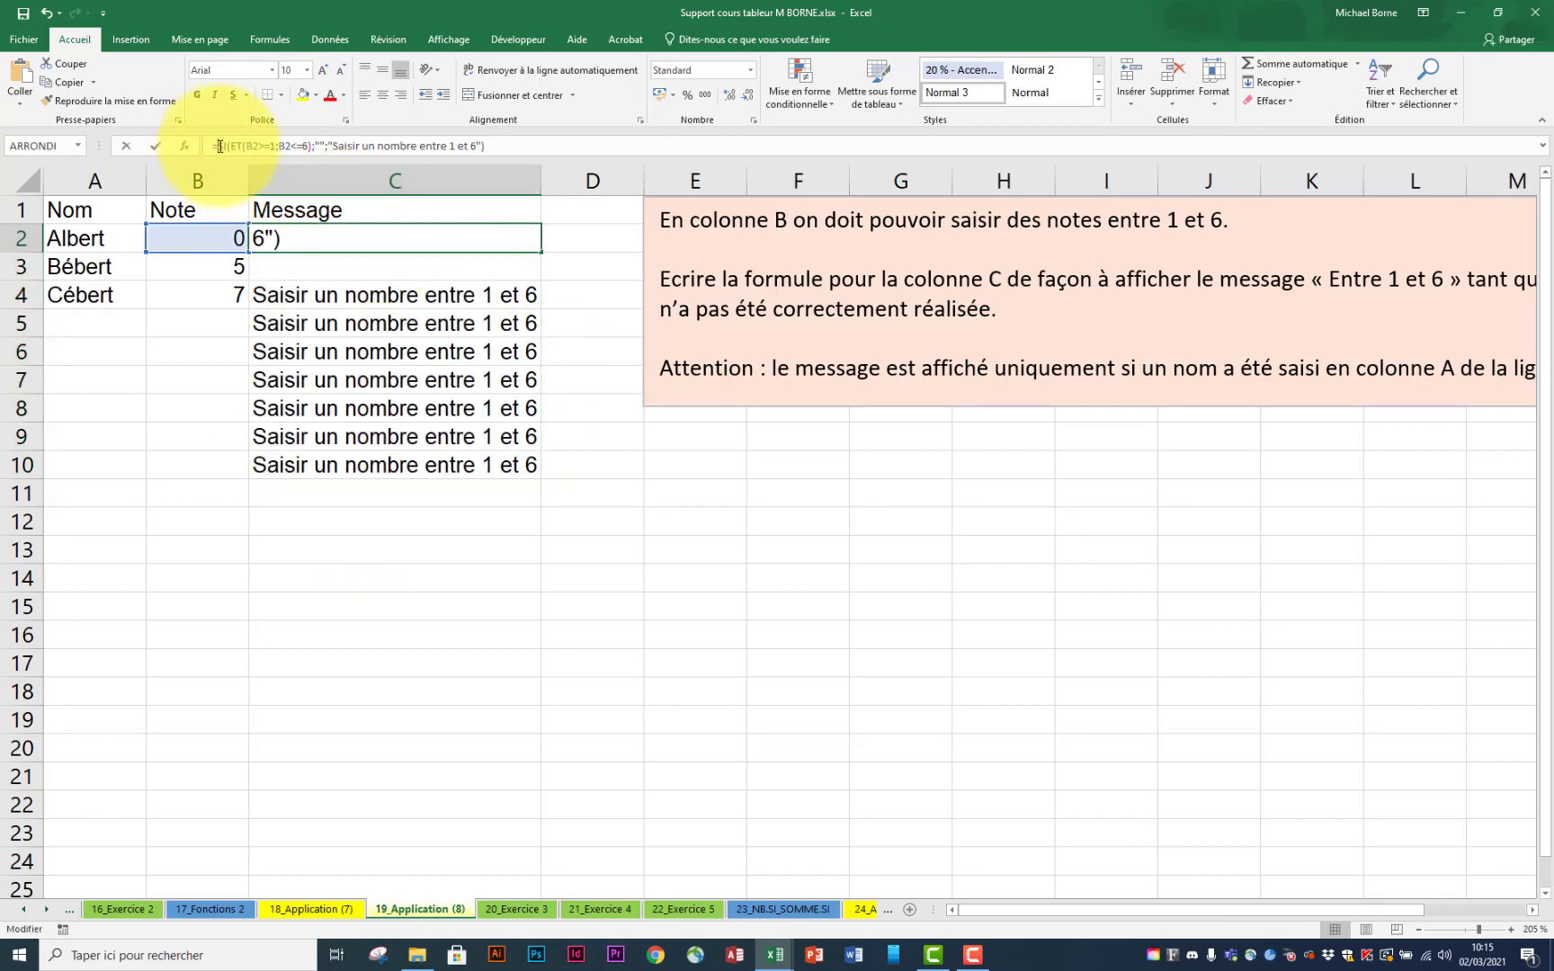
type("si")
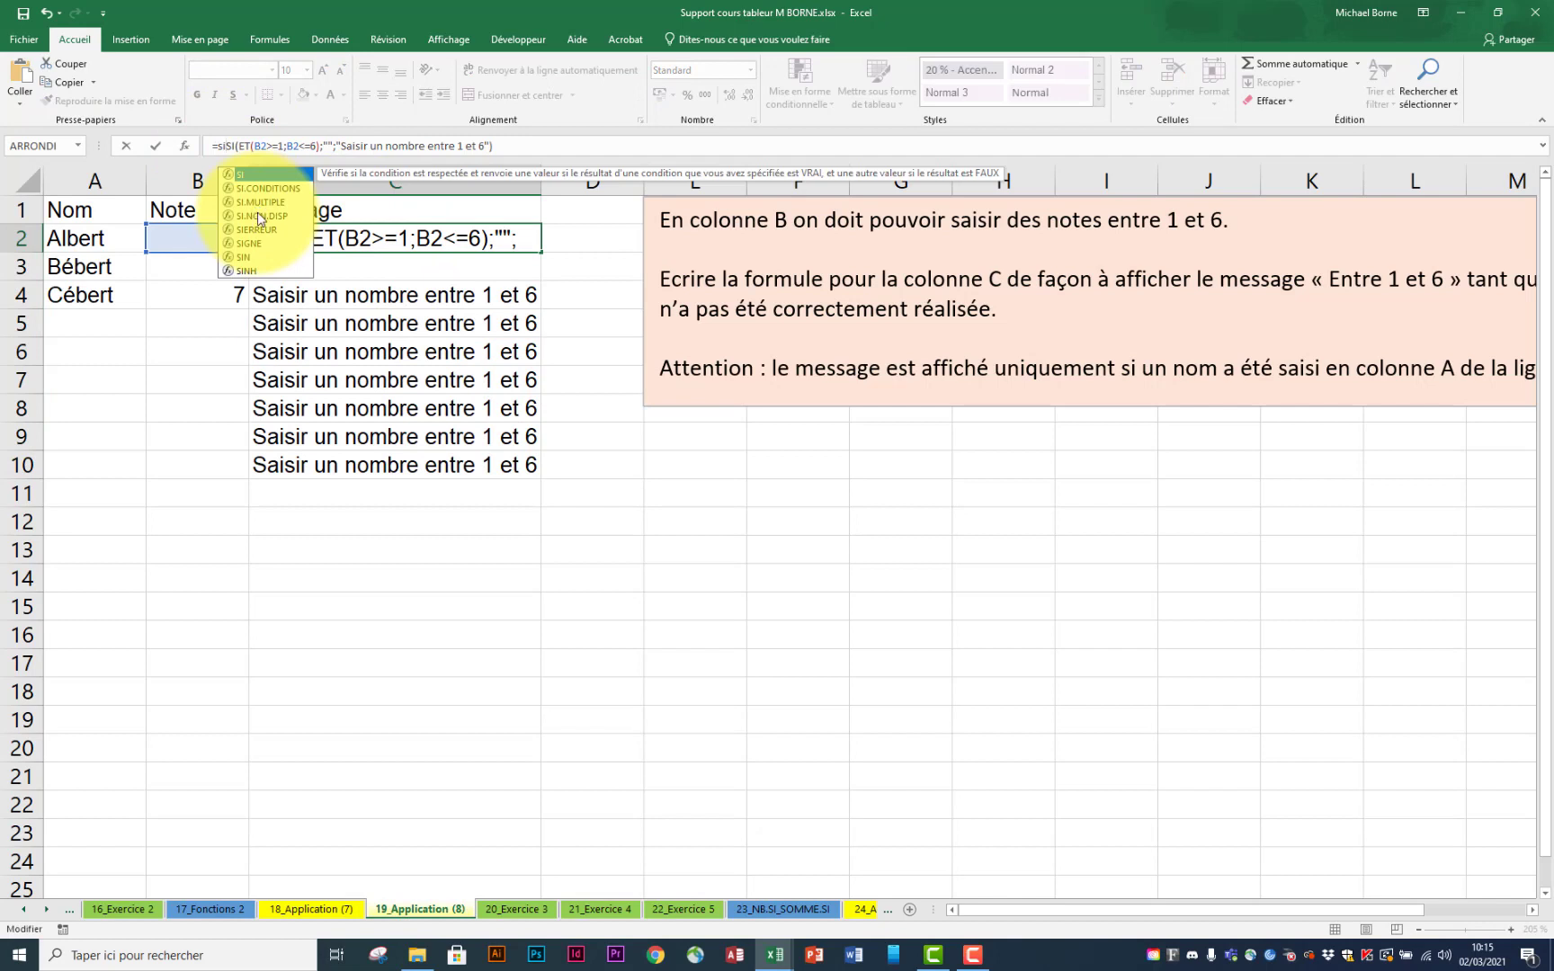
double_click(273, 178)
left_click(112, 239)
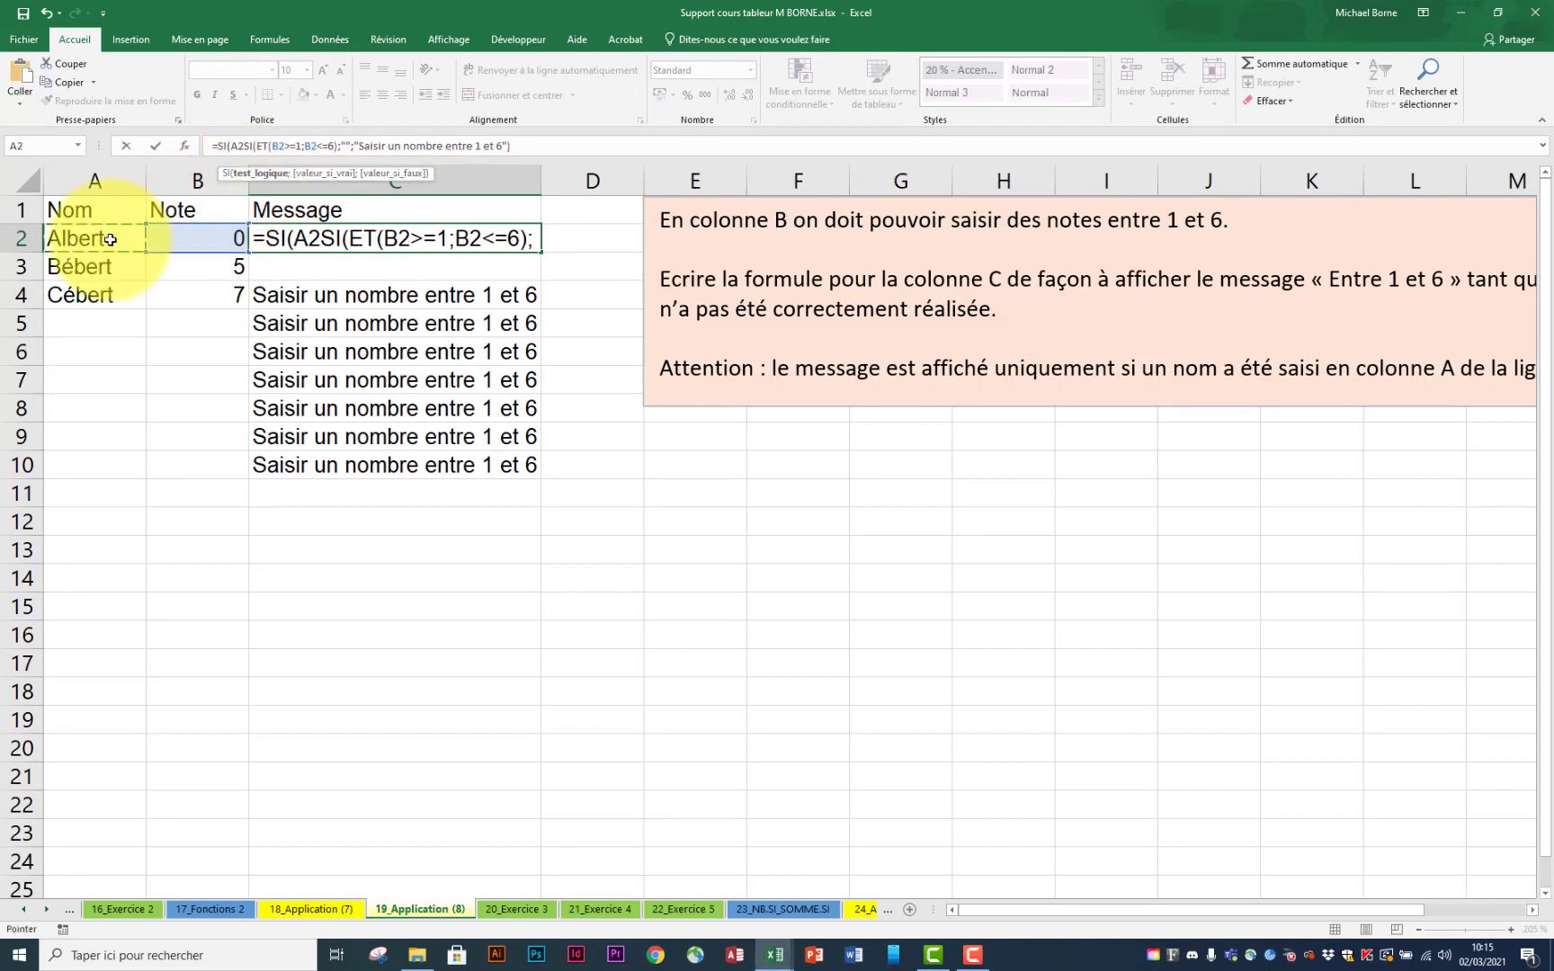
type("=\"\"")
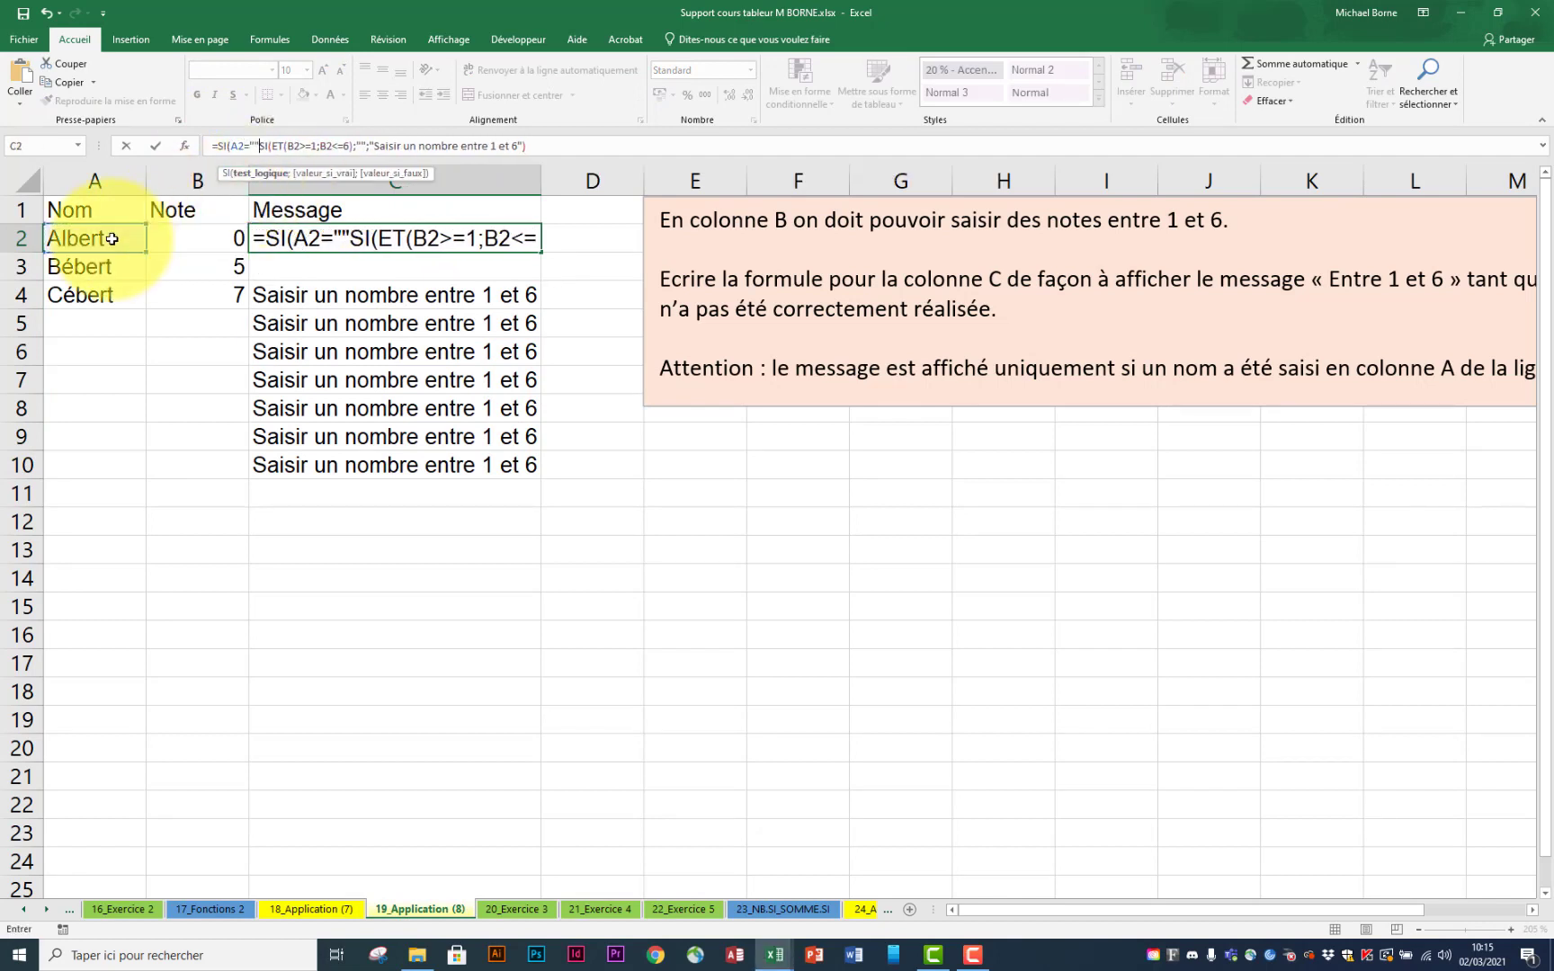
type(";")
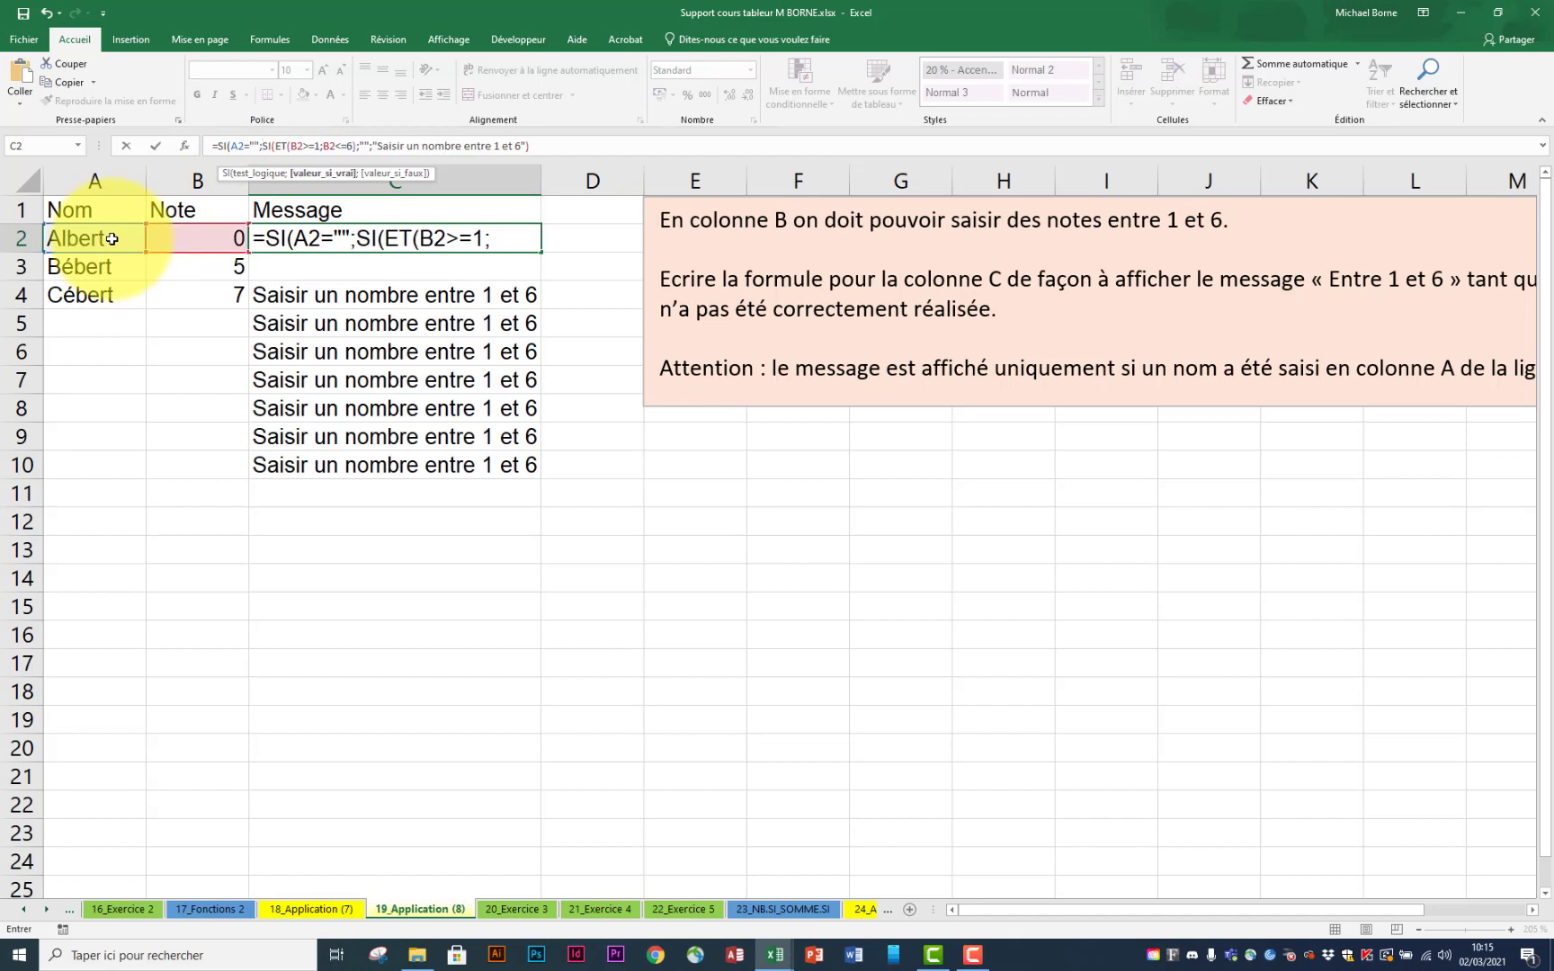
type("\"\"")
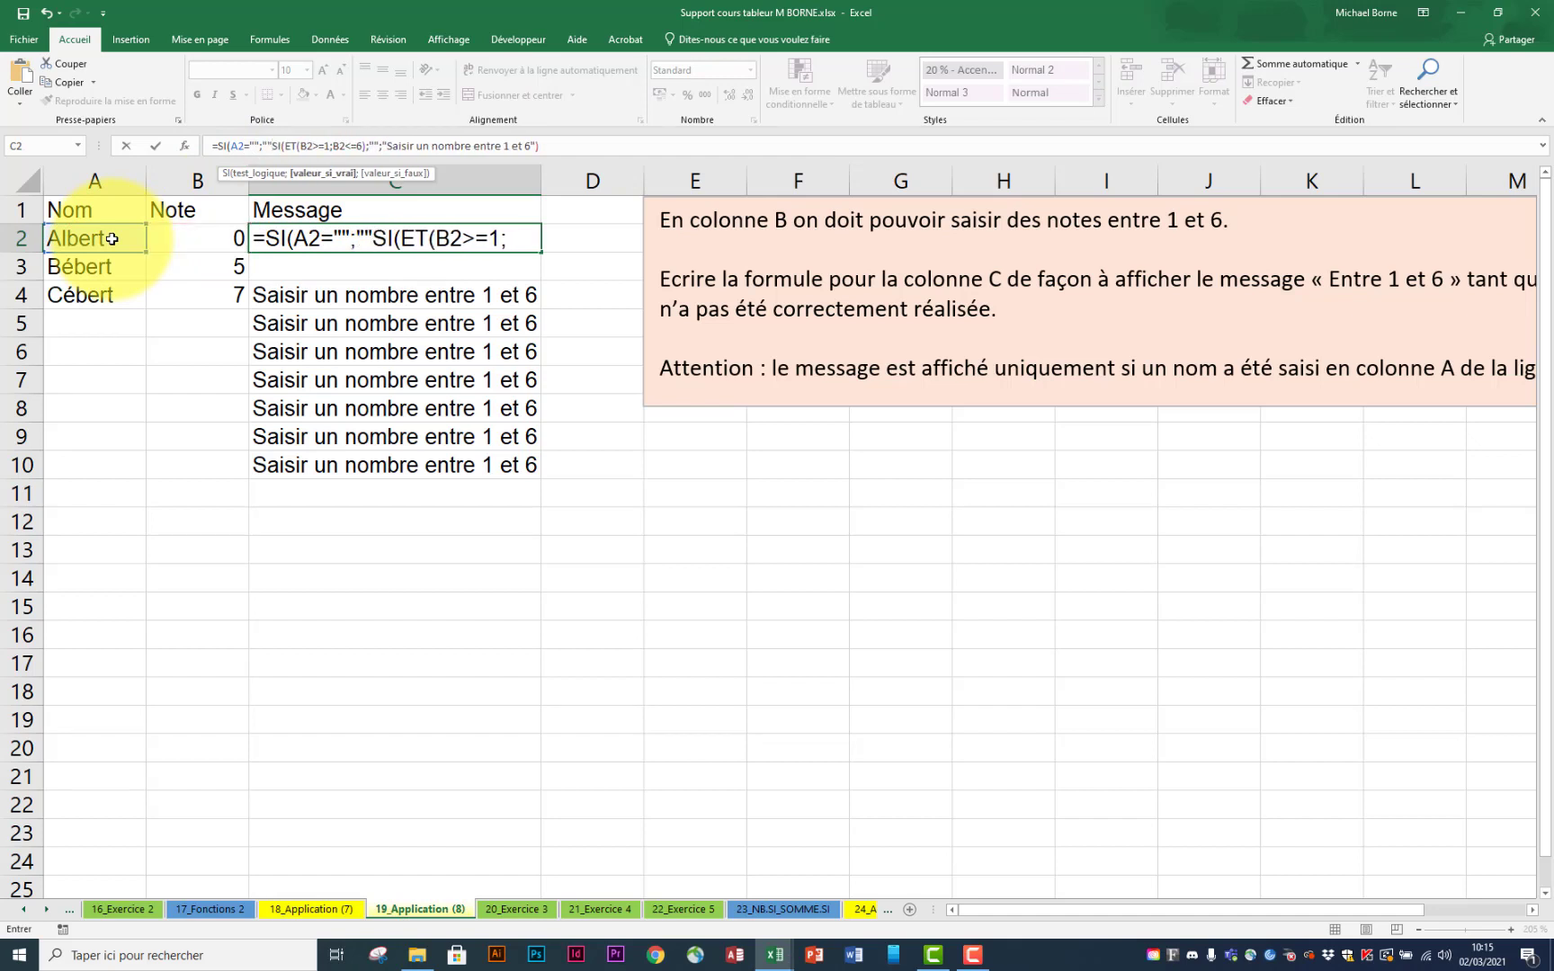
type(";")
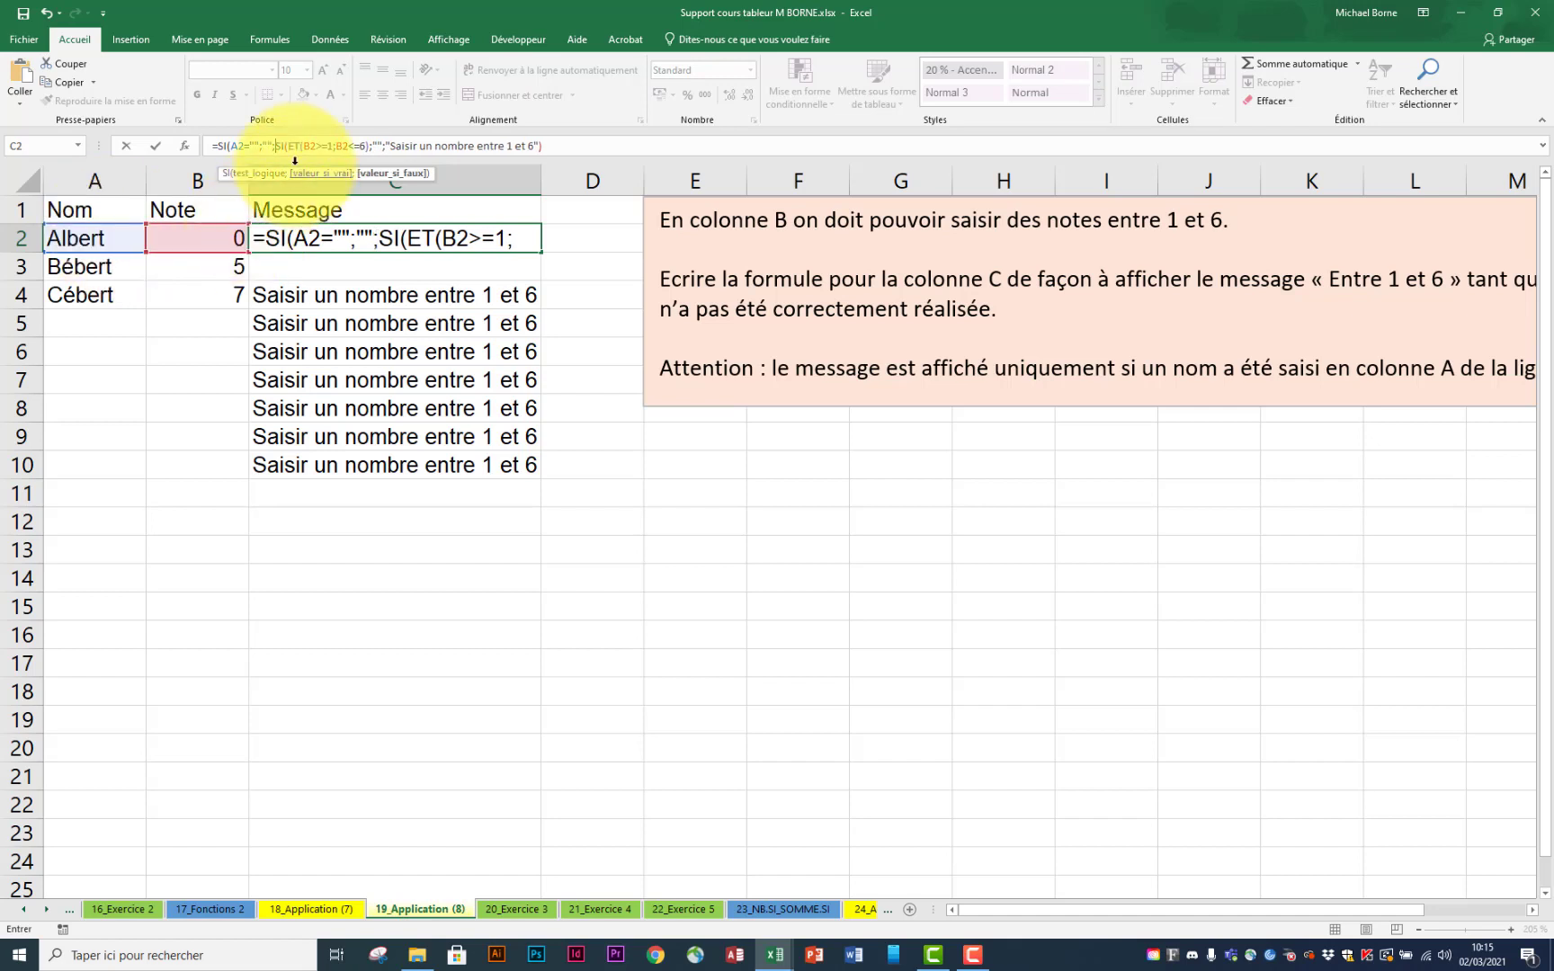
left_click(563, 149)
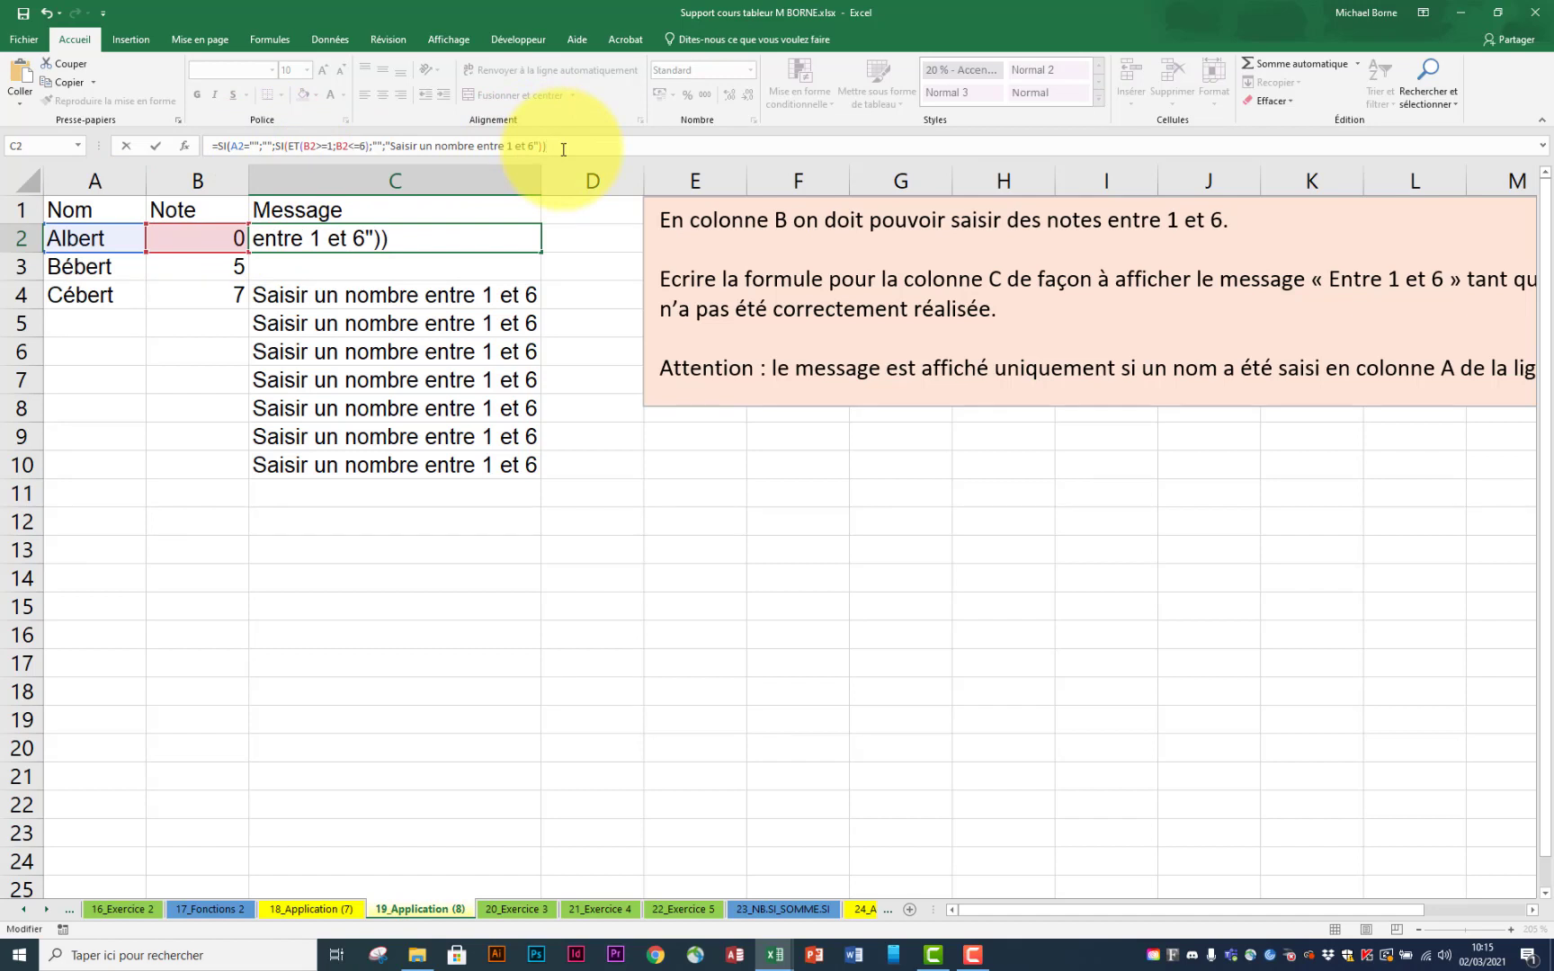
key("Return")
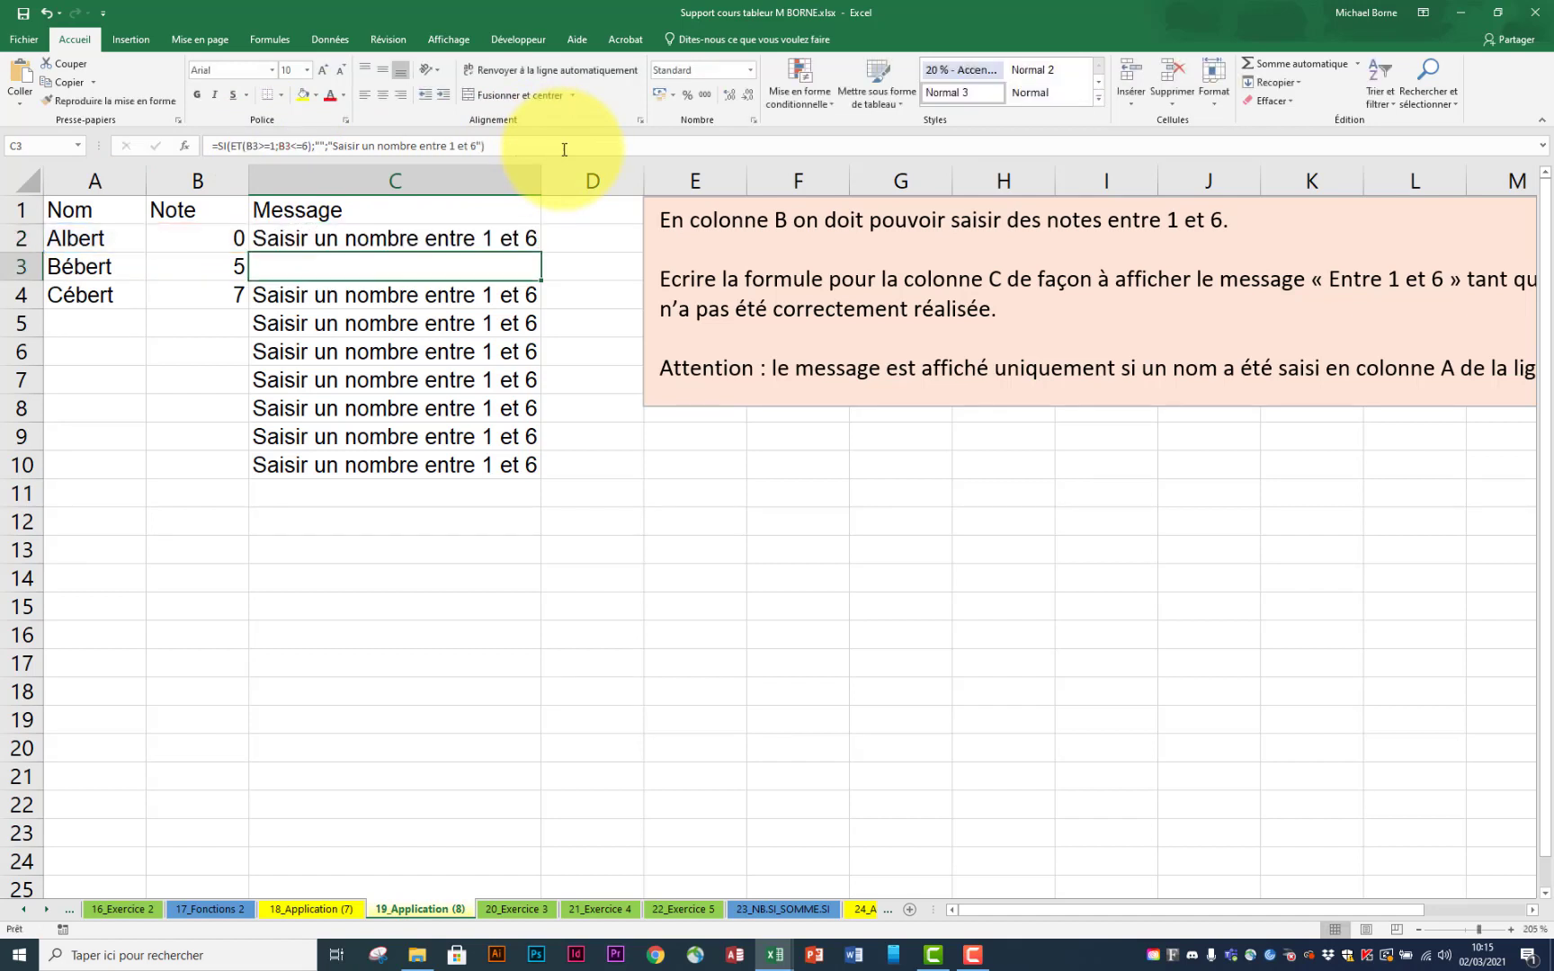
Step: Fill the nested SI formula from C2 down to C10
left_click(534, 248)
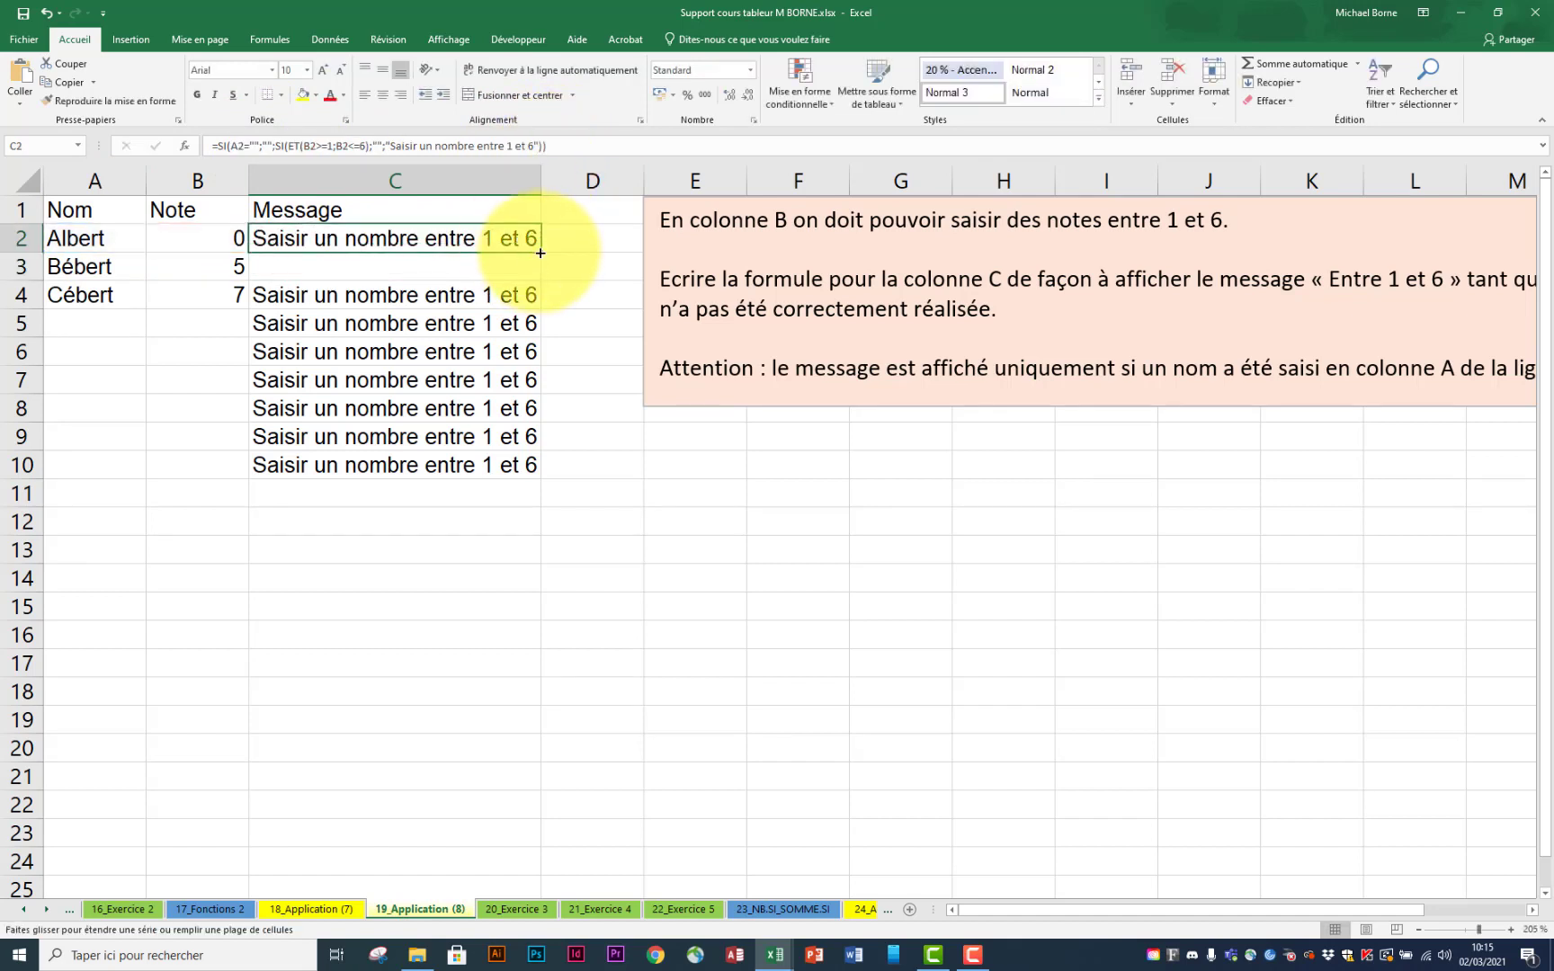
left_click_drag(540, 260, 557, 473)
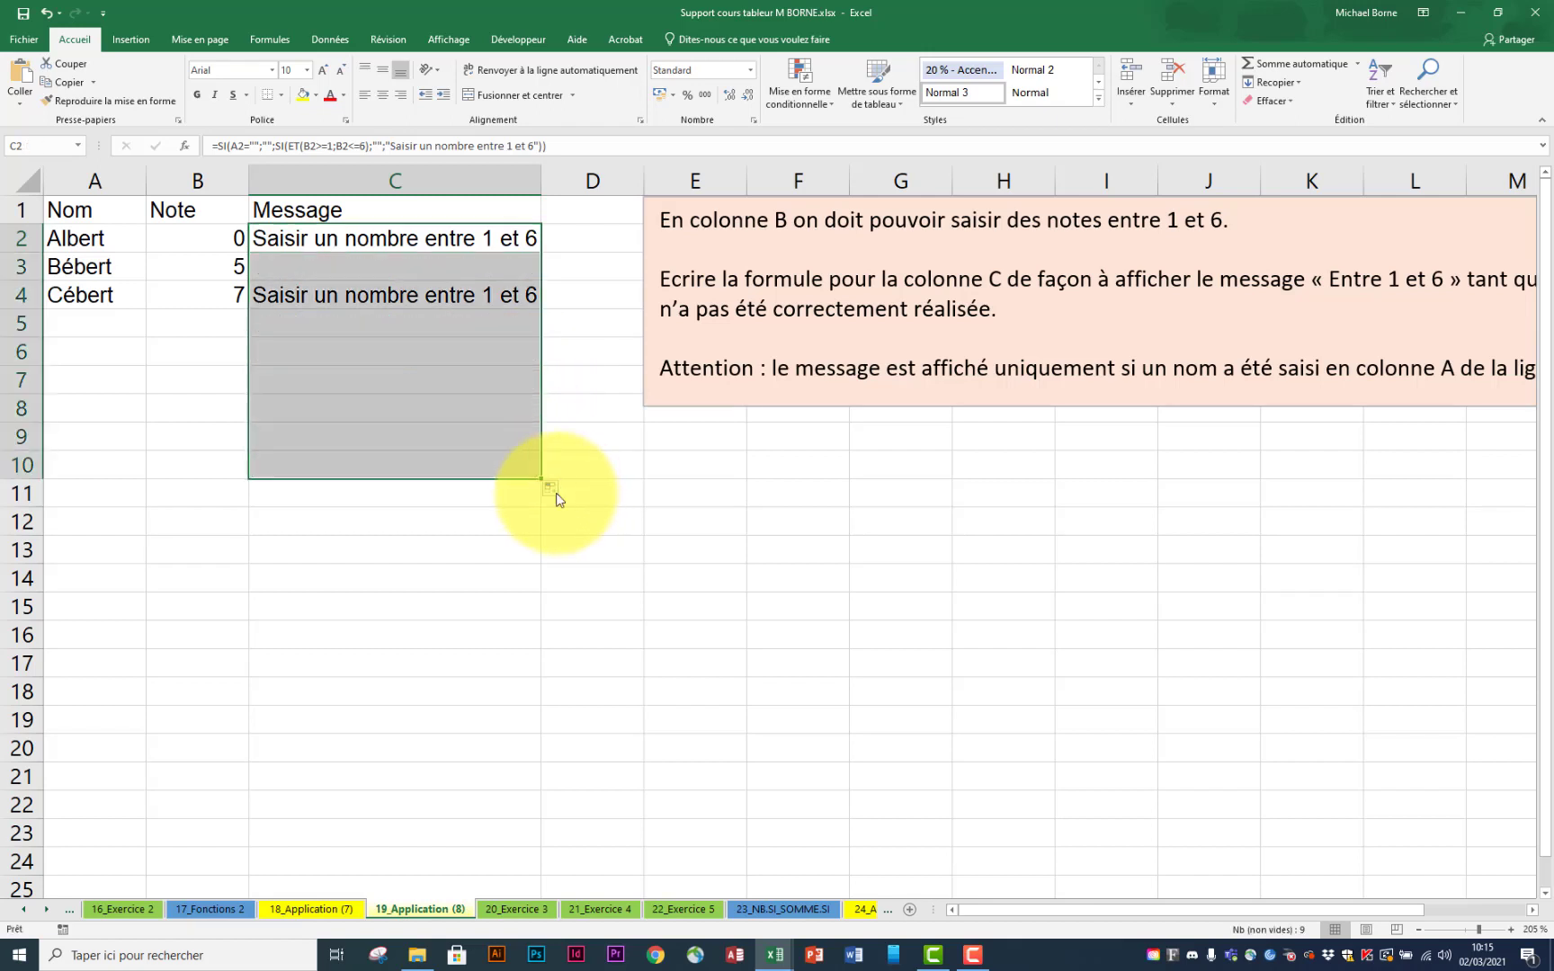
left_click(503, 717)
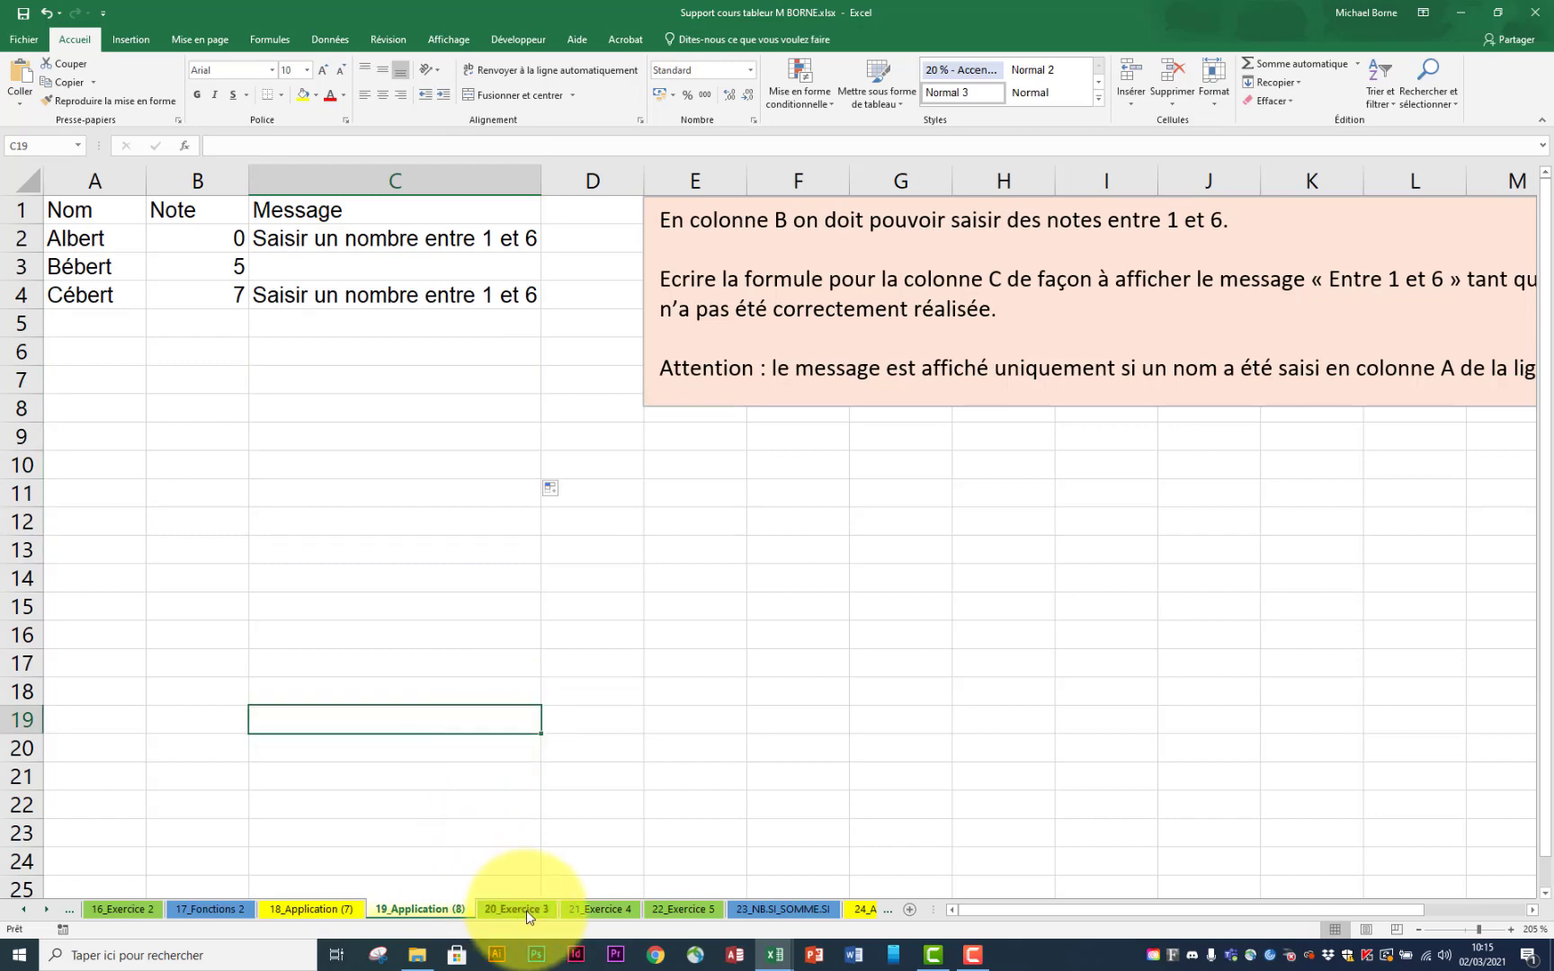
Step: On sheet 20_Exercice 3, enter =SI(C2>0;"";"Doit être supérieur à 0") in D2 to check the annual amount
left_click(526, 909)
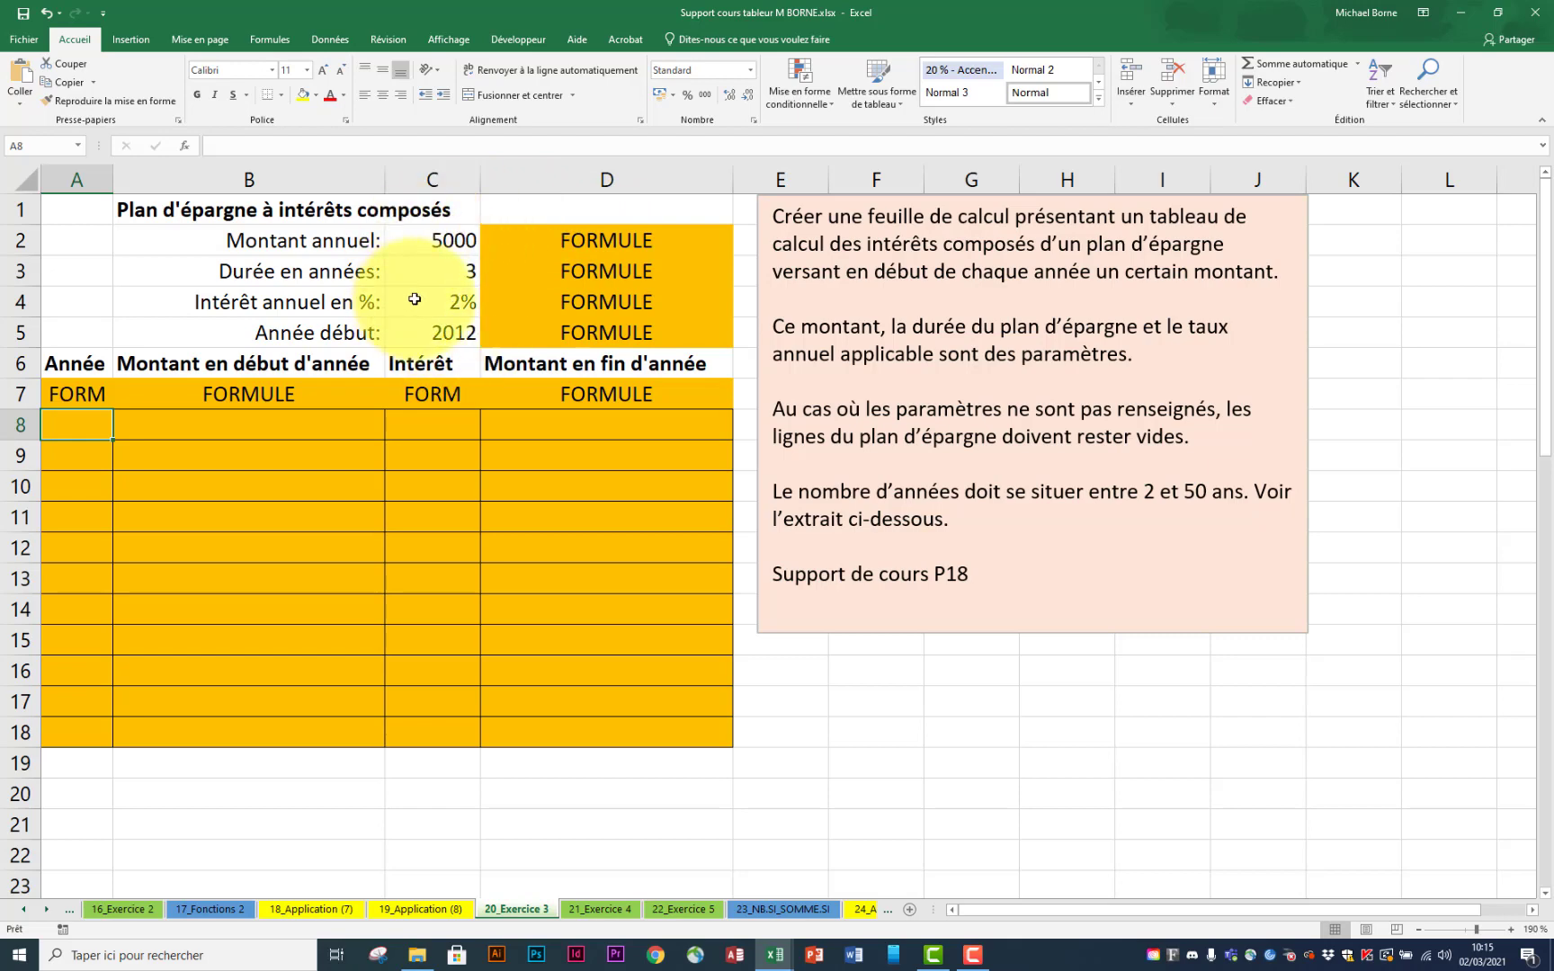
left_click(442, 242)
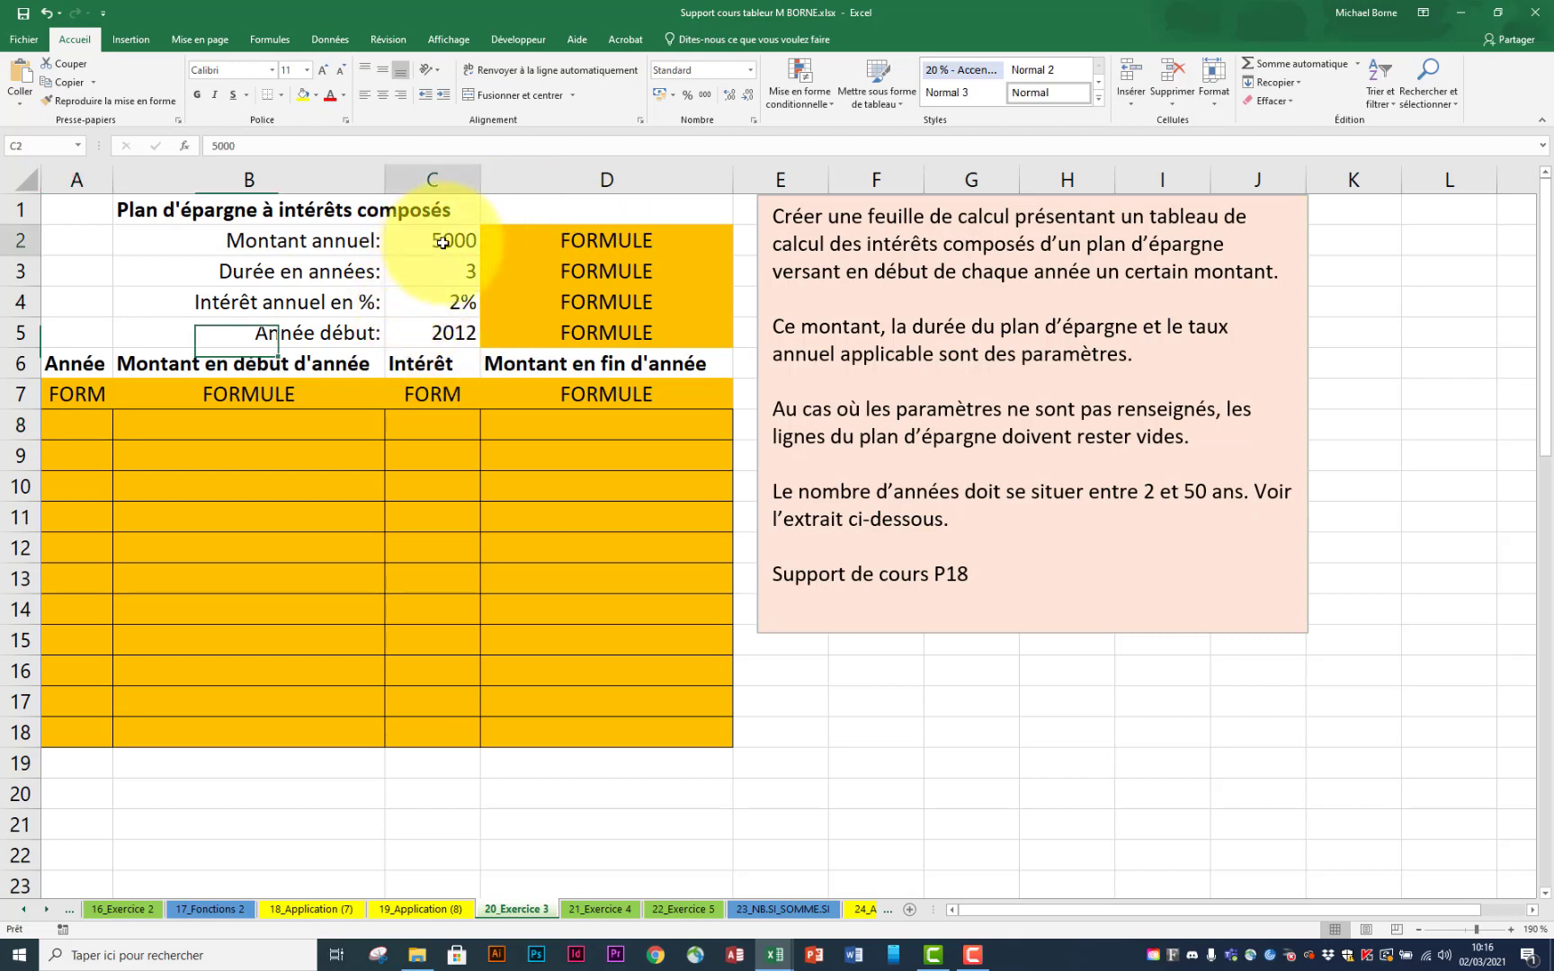
left_click(595, 245)
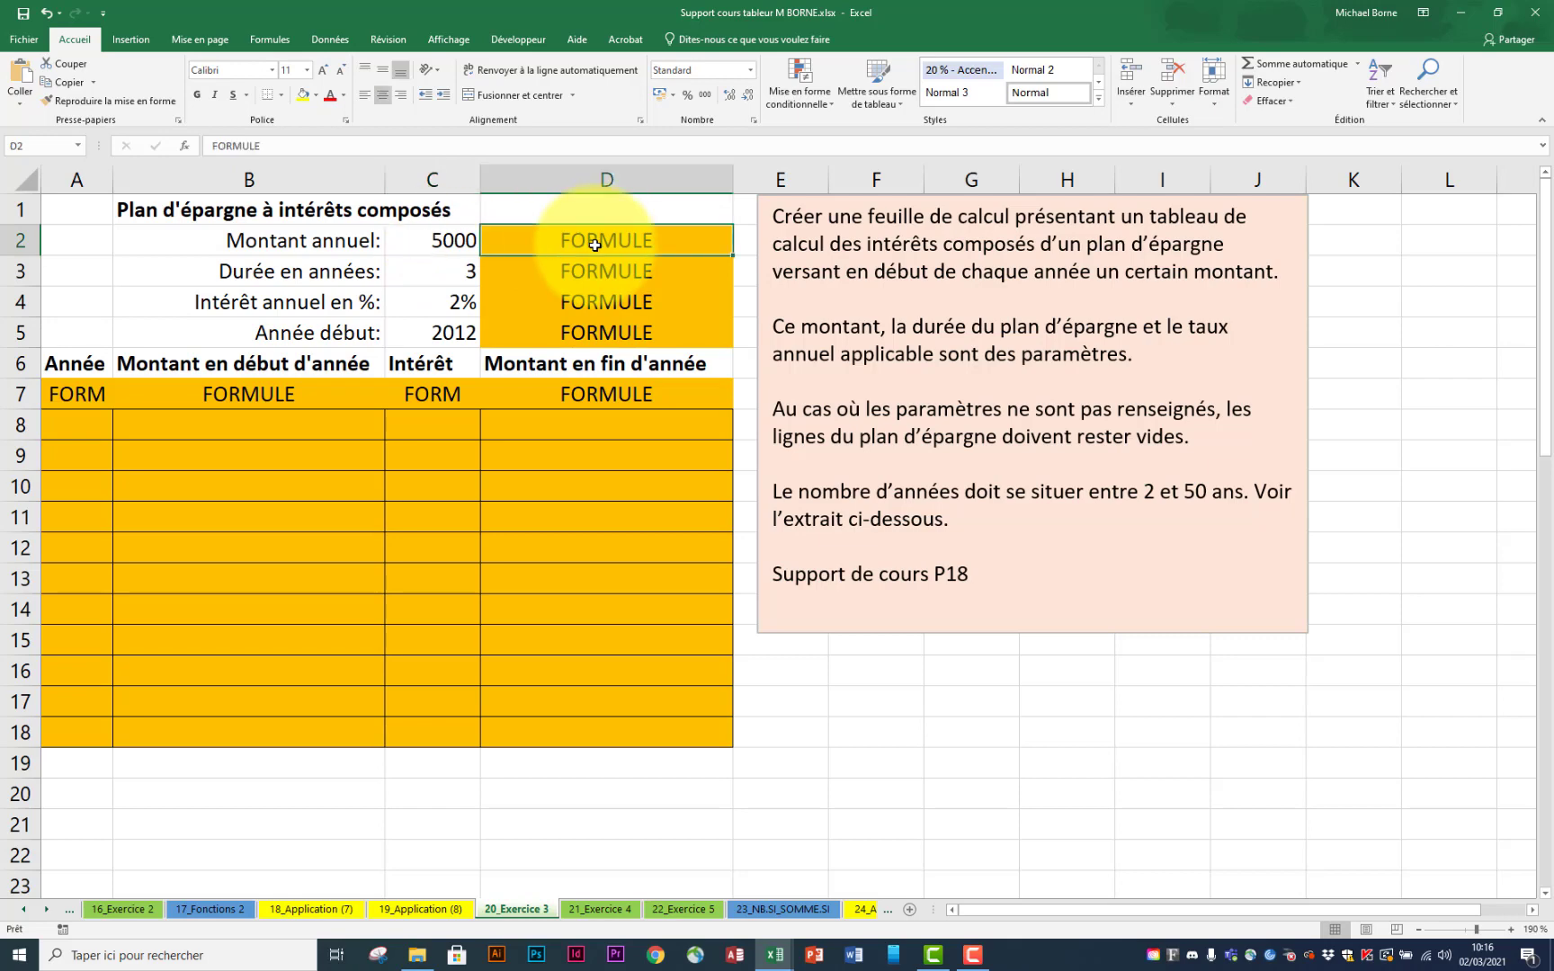
type("=si")
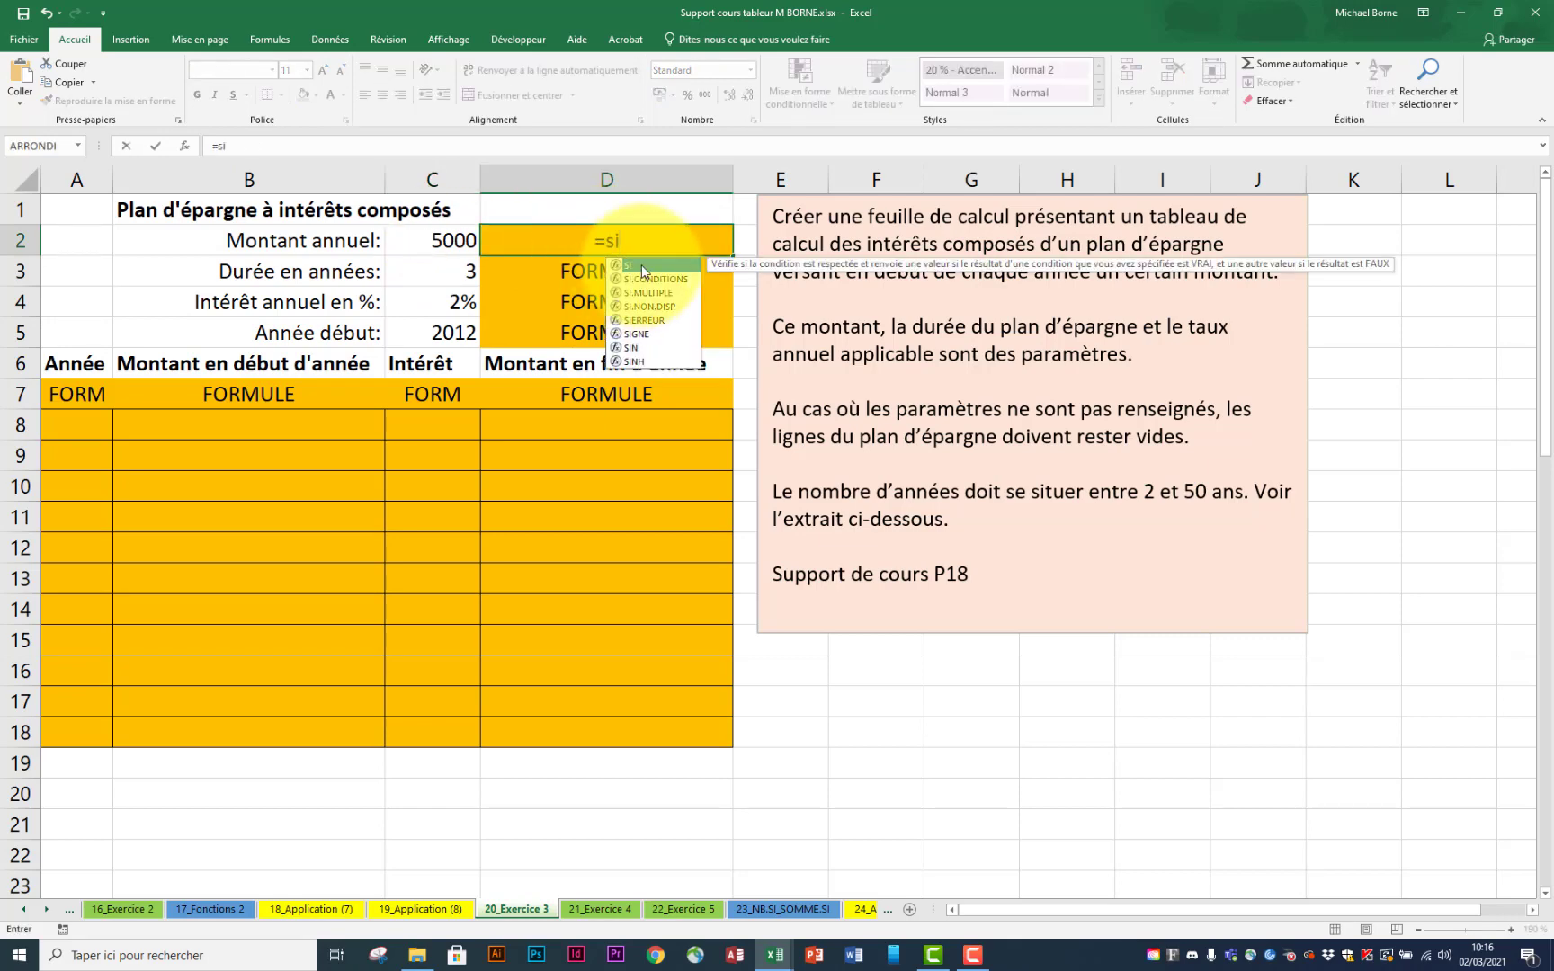
key("Tab")
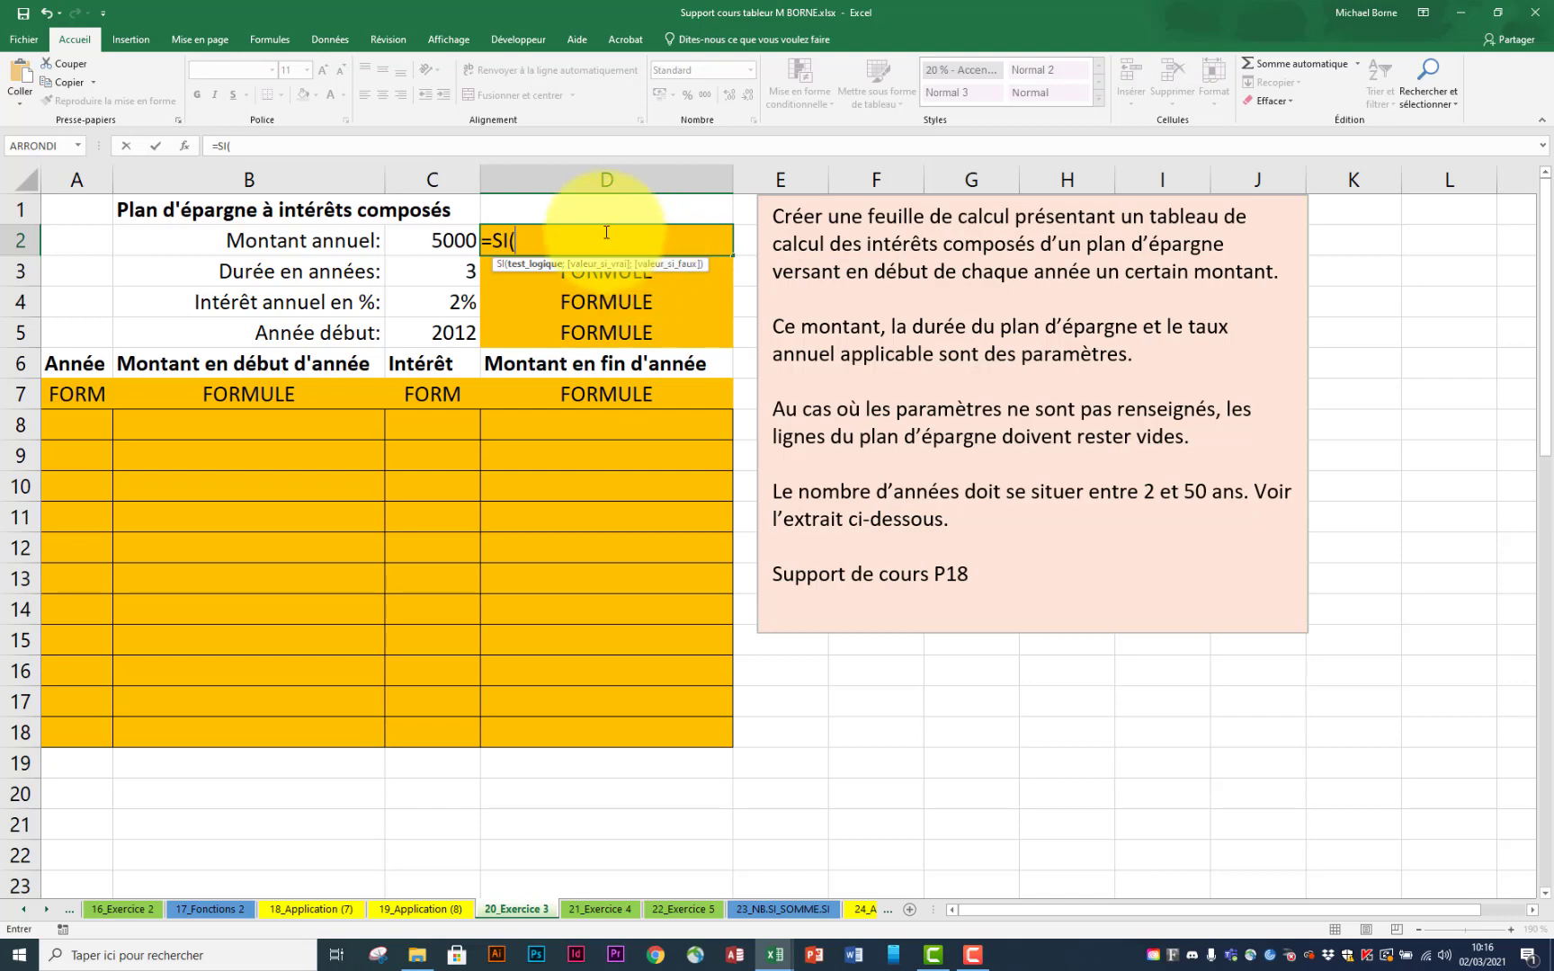
left_click(460, 240)
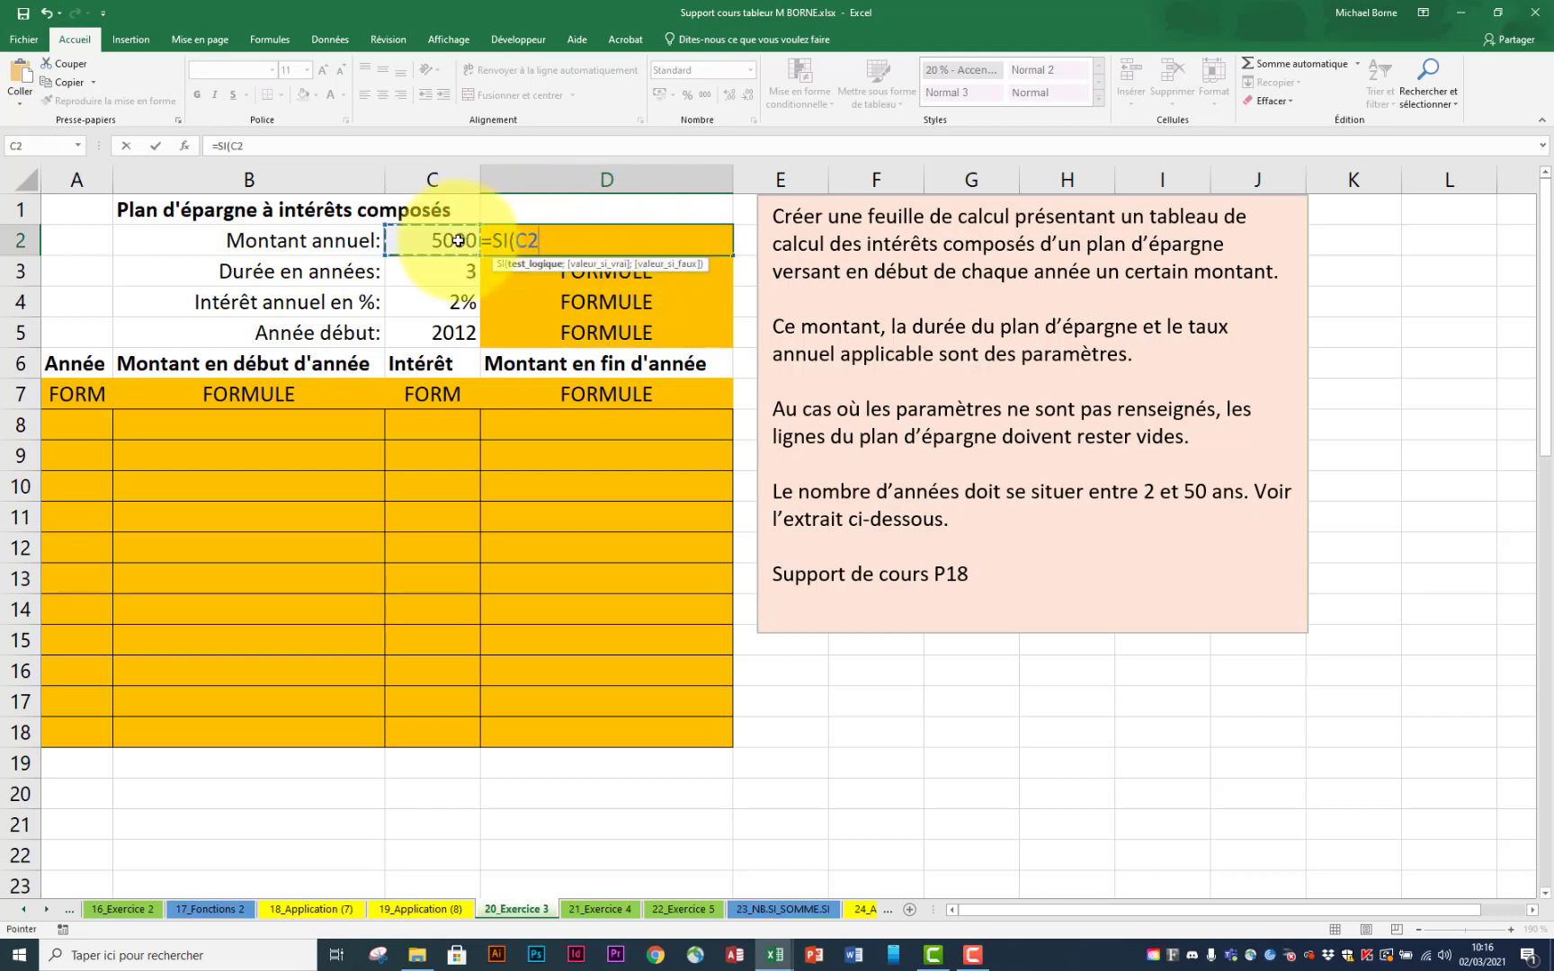
type(">0;")
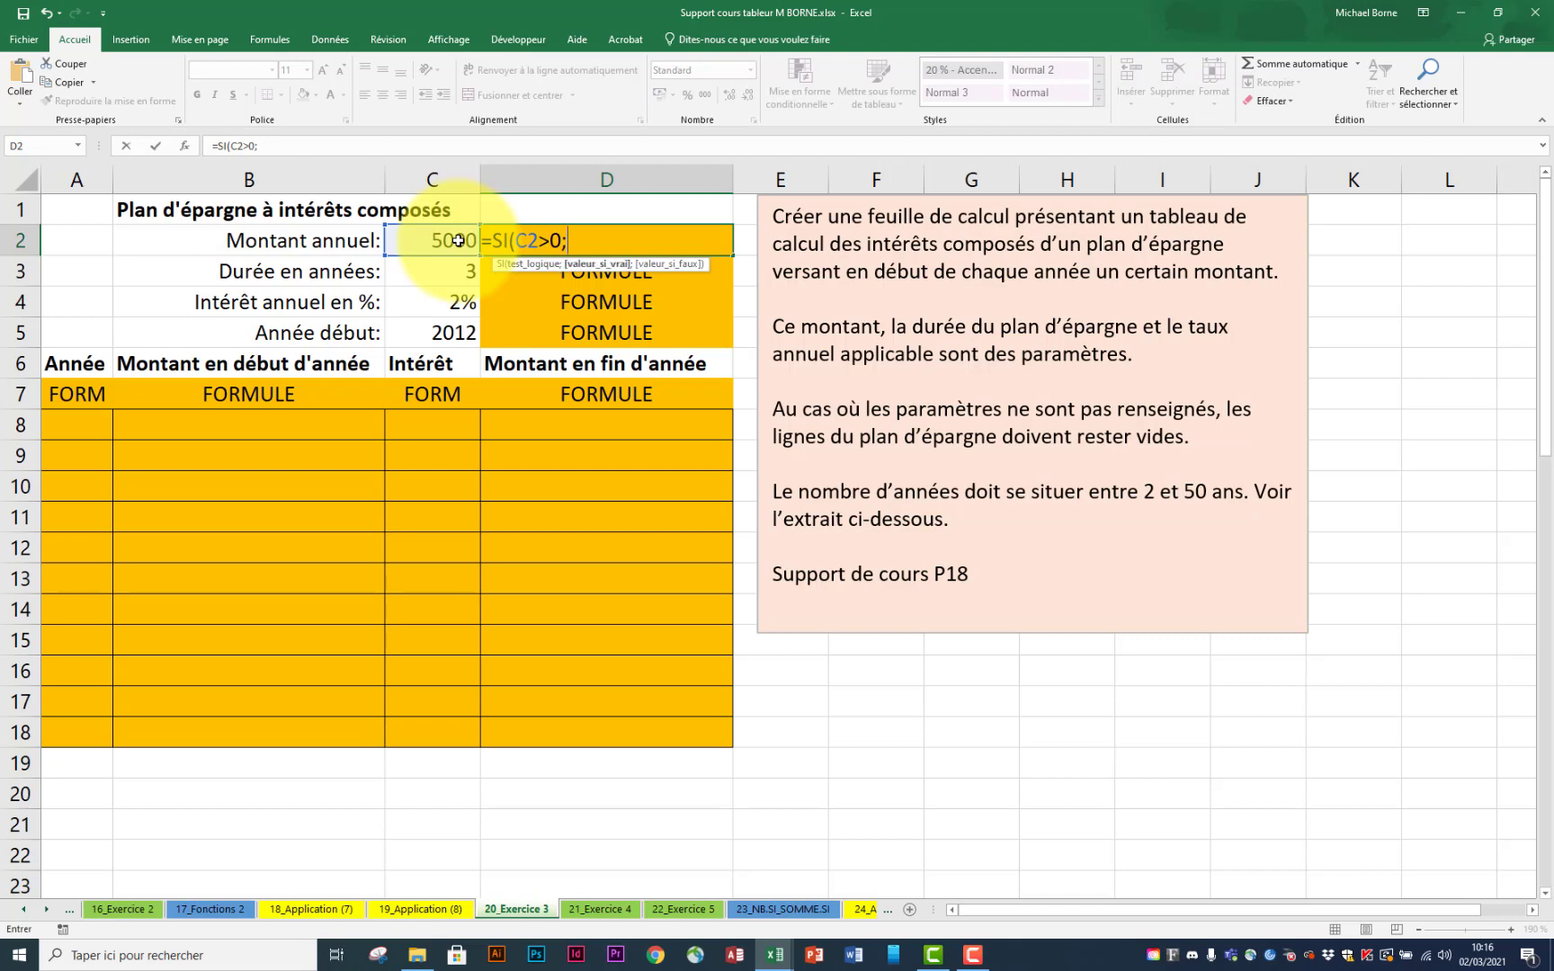
type("\"\";\"Doit")
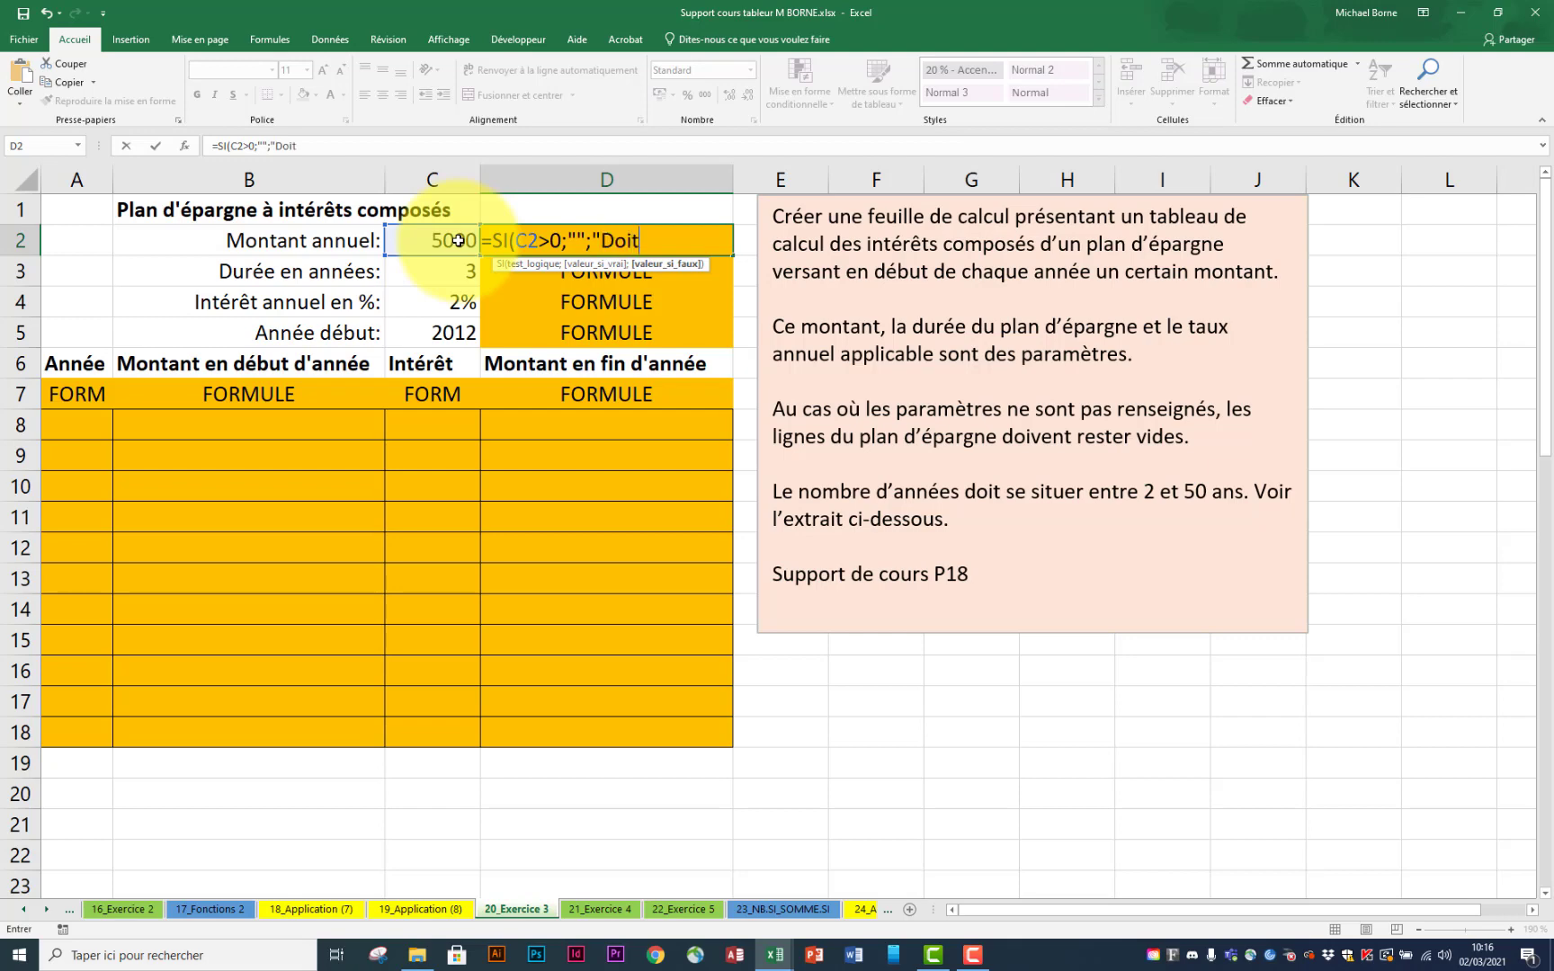
type(" être supérieu")
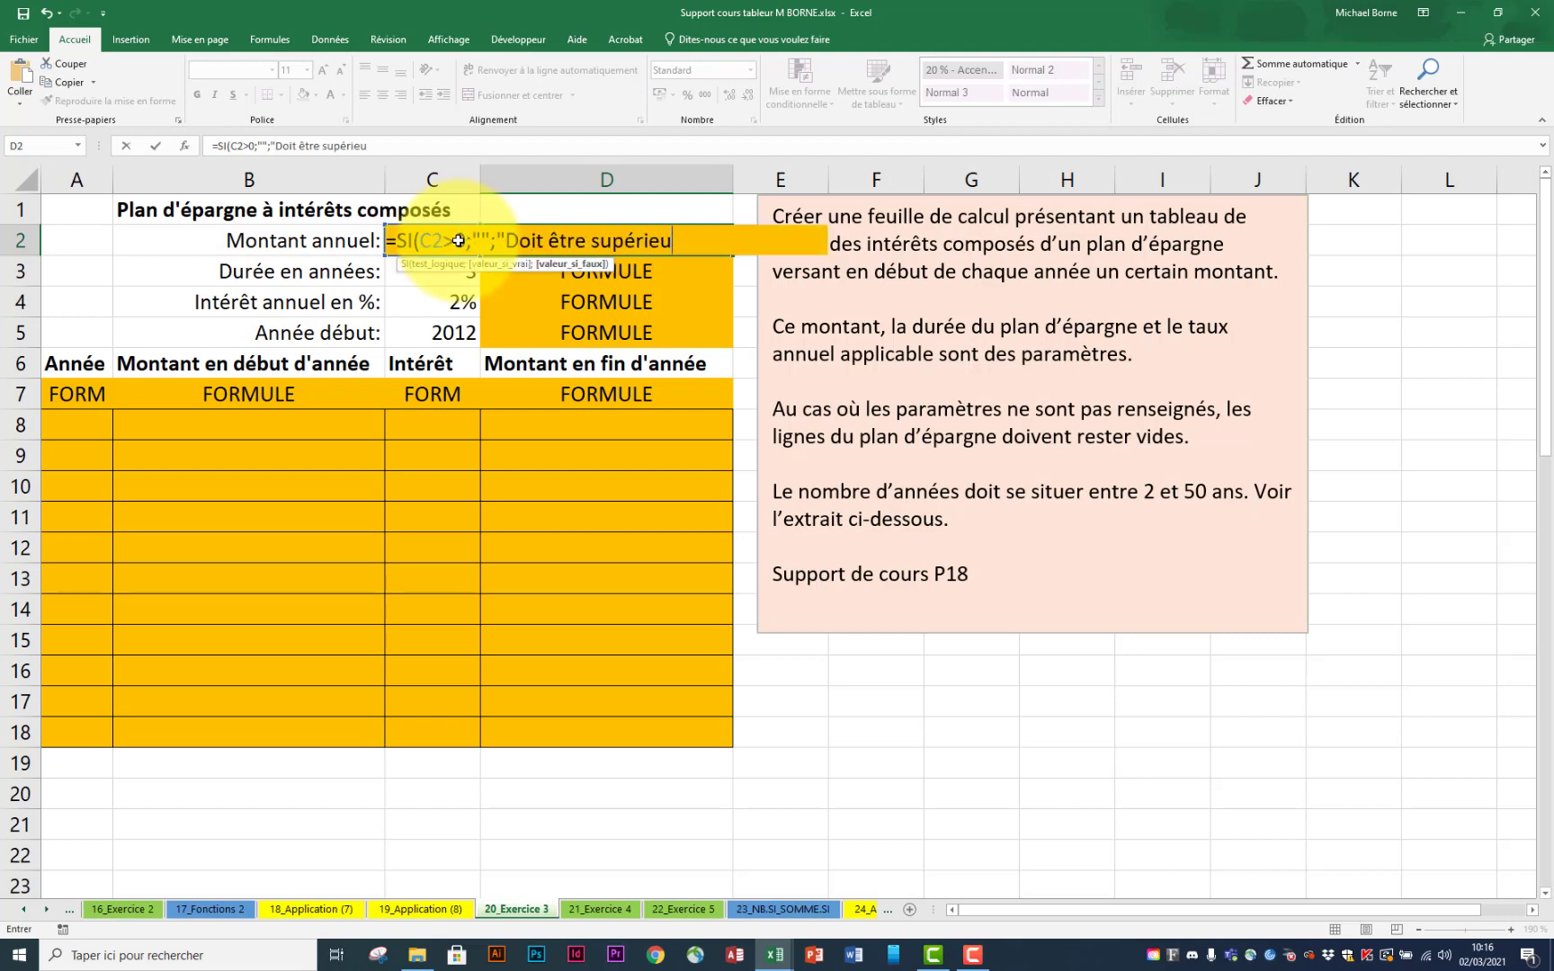
type("r à 0\")")
key("Return")
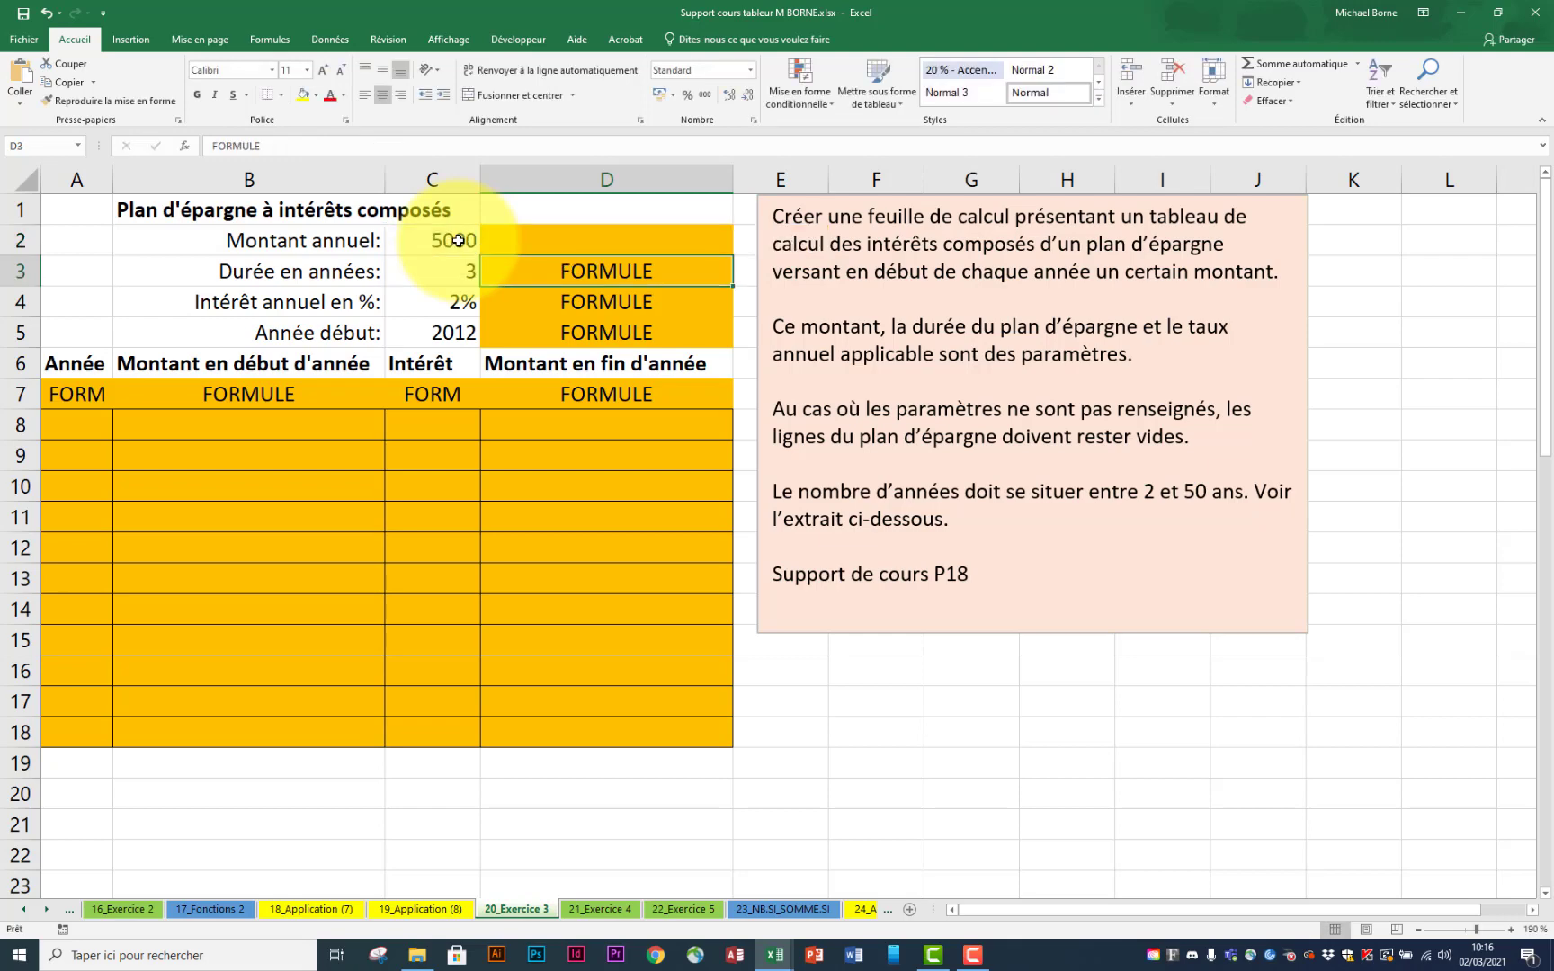
Step: Test the annual amount check by entering 0 and -12 in C2, and restore the amount to 5000
left_click(441, 243)
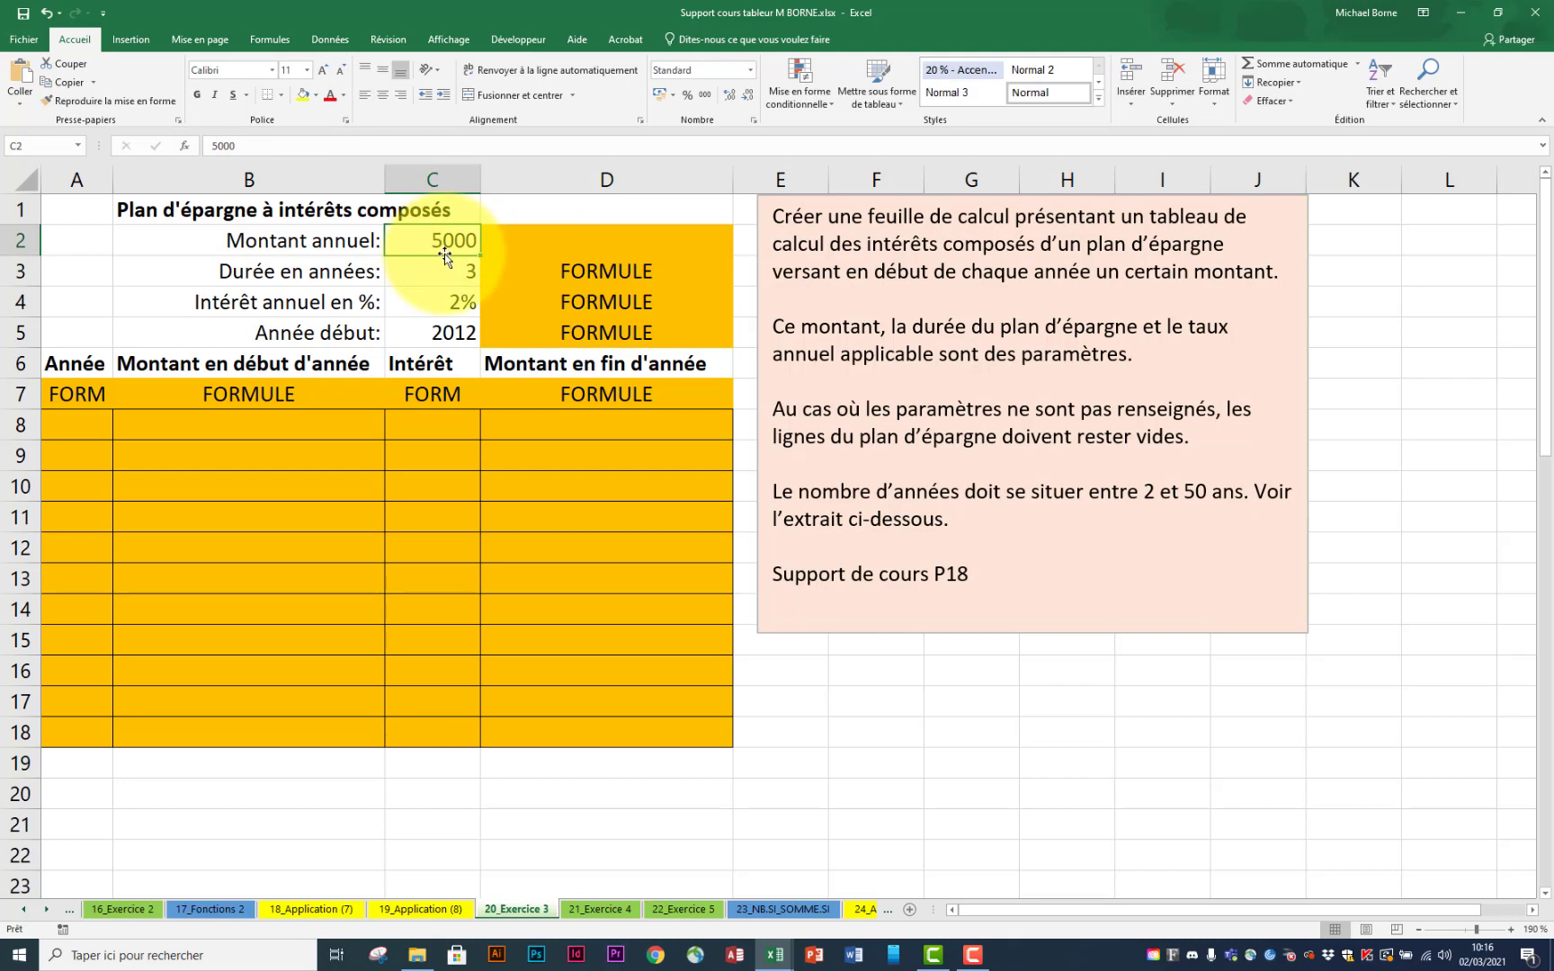
type("0")
key("Return")
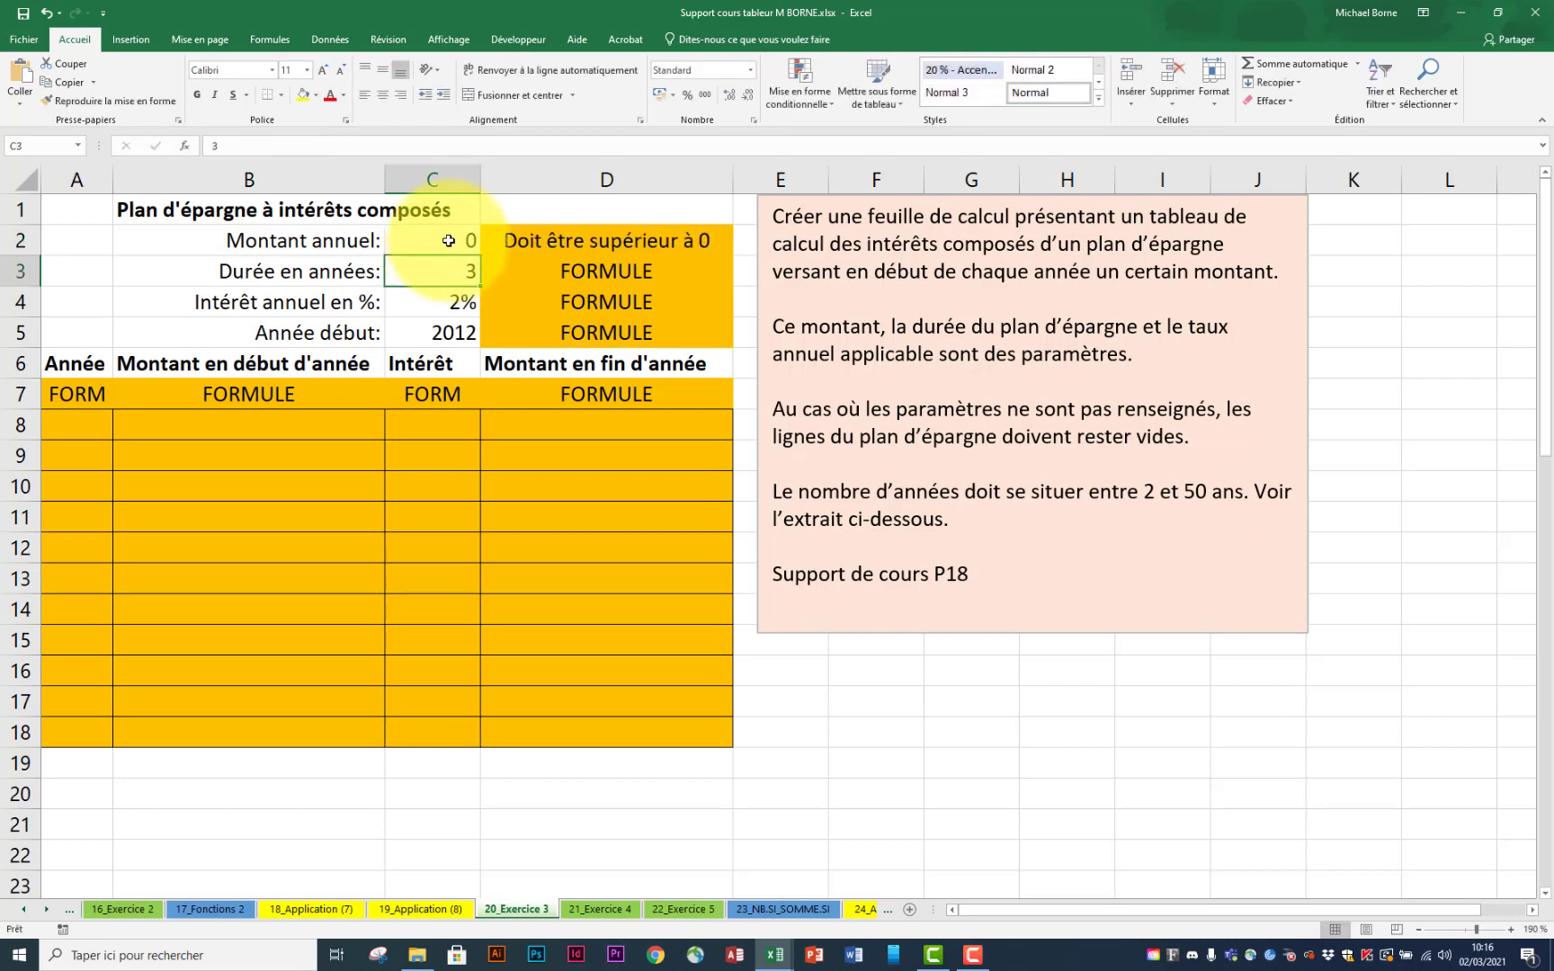
left_click(450, 238)
type("-12")
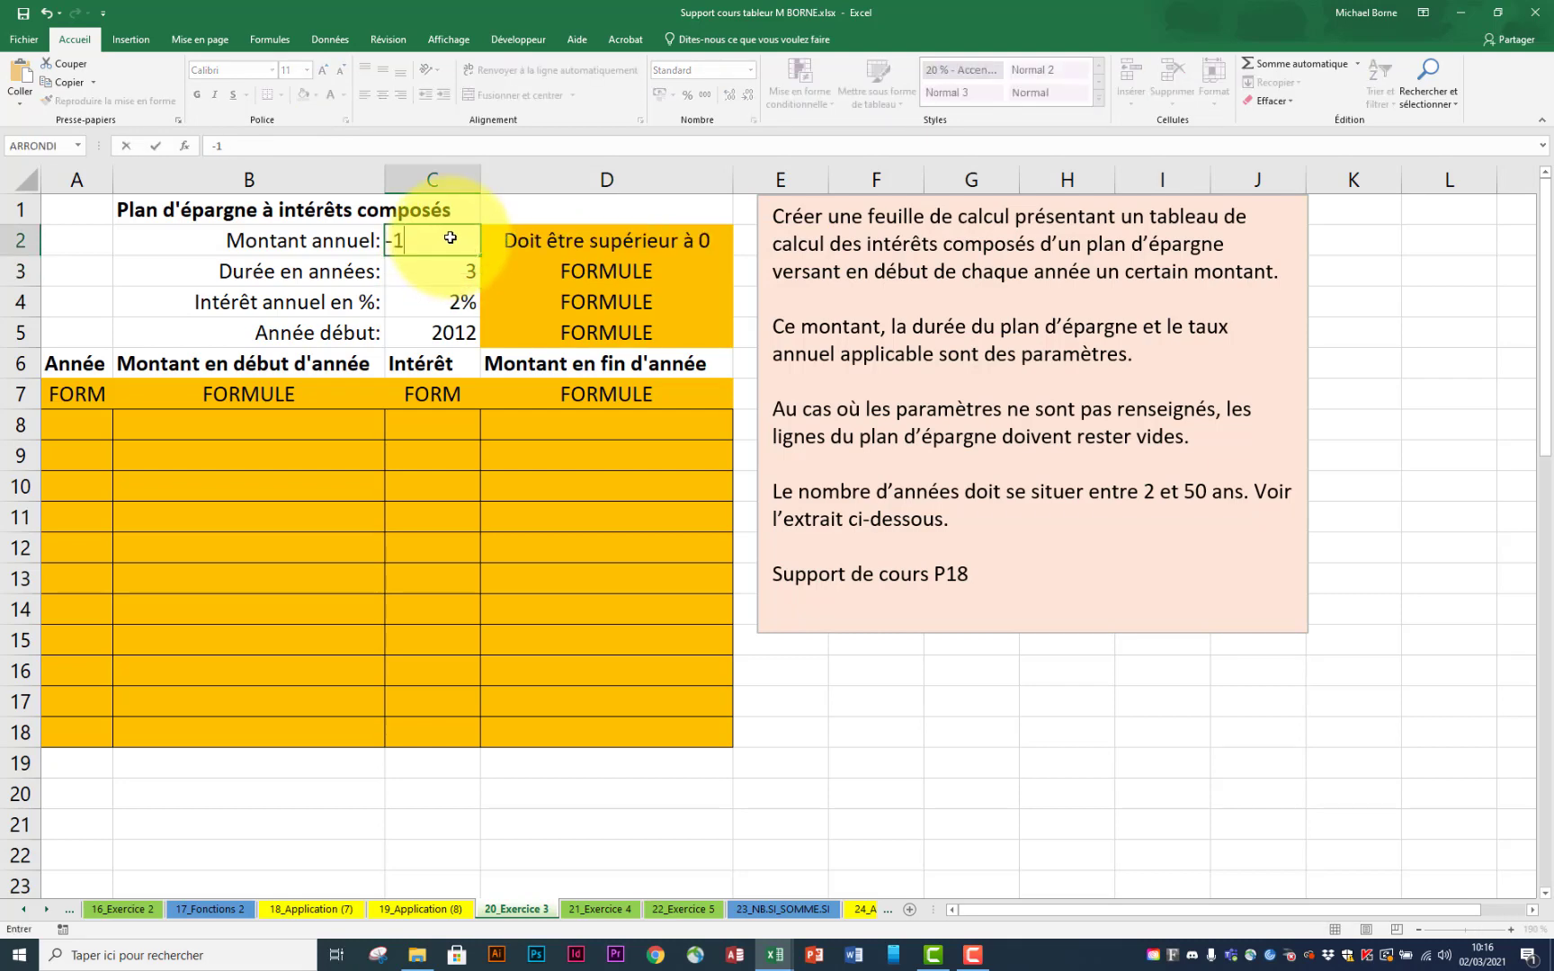
key("Return")
left_click(450, 237)
type("5000")
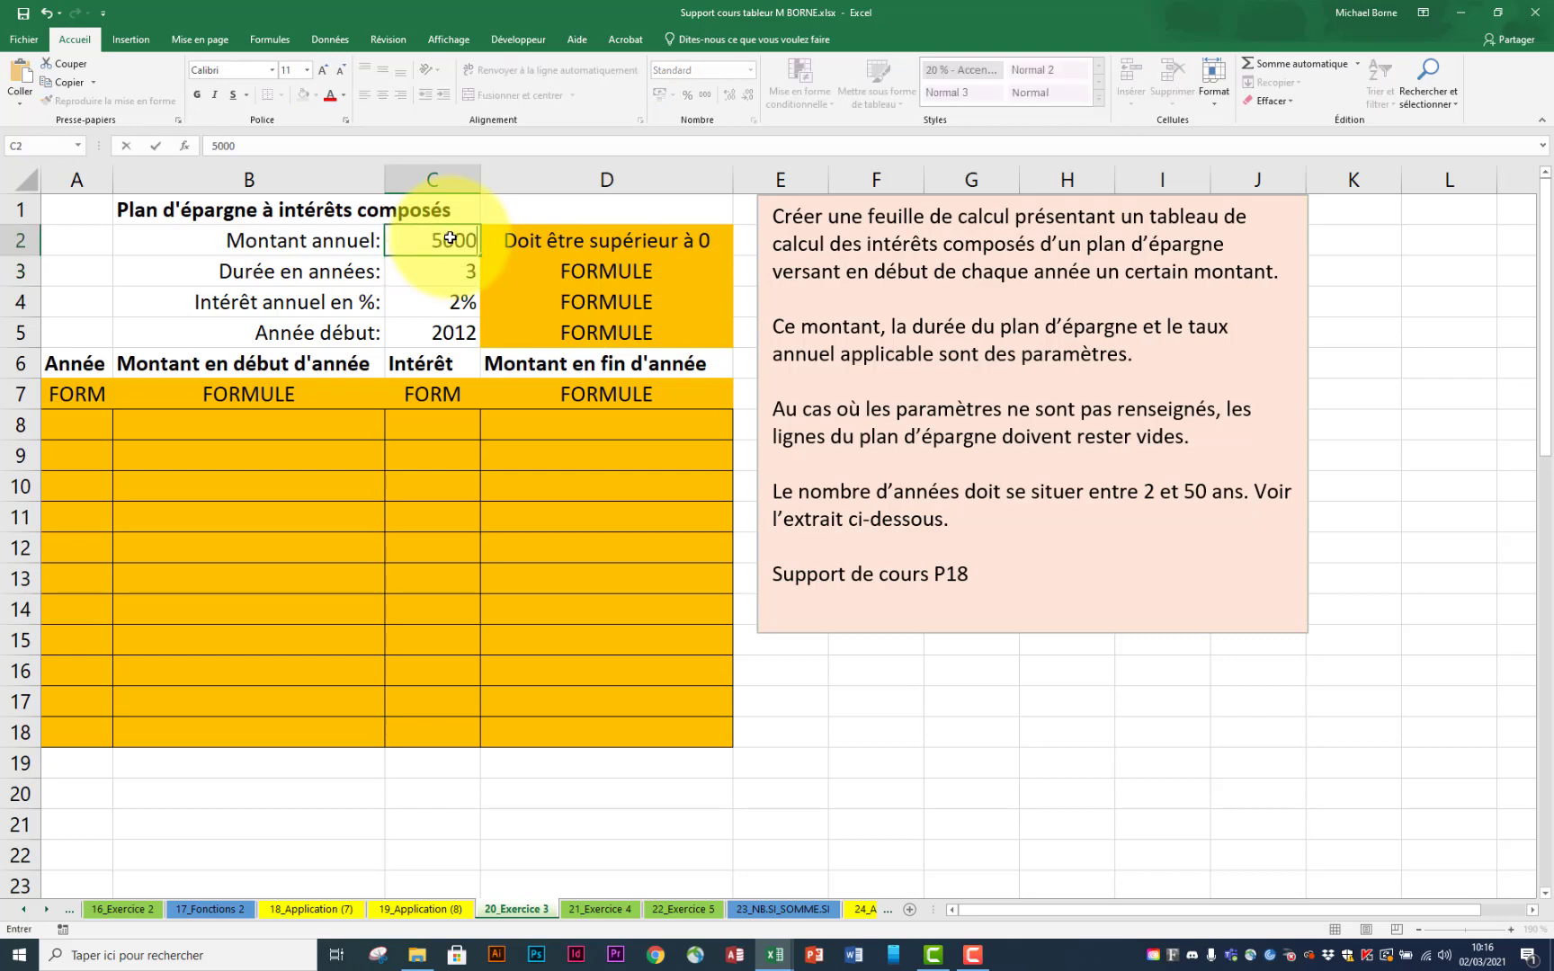
key("Return")
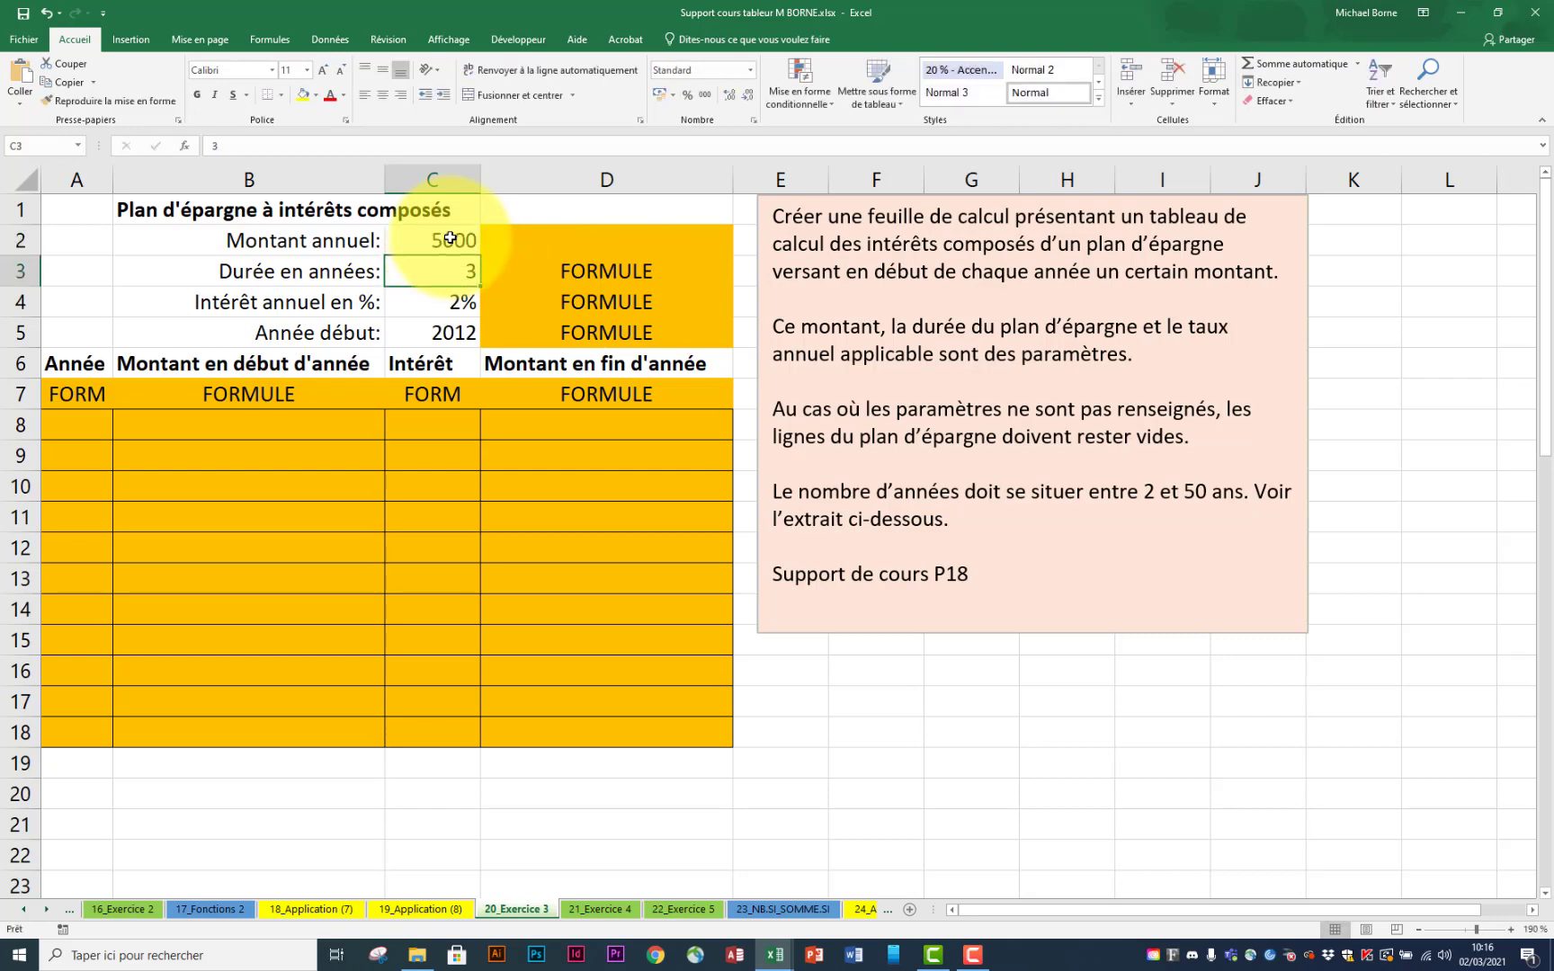
Step: Enter =ET(C3>=2;C3<=50) in D3 to test whether the duration lies within the allowed range
left_click(604, 271)
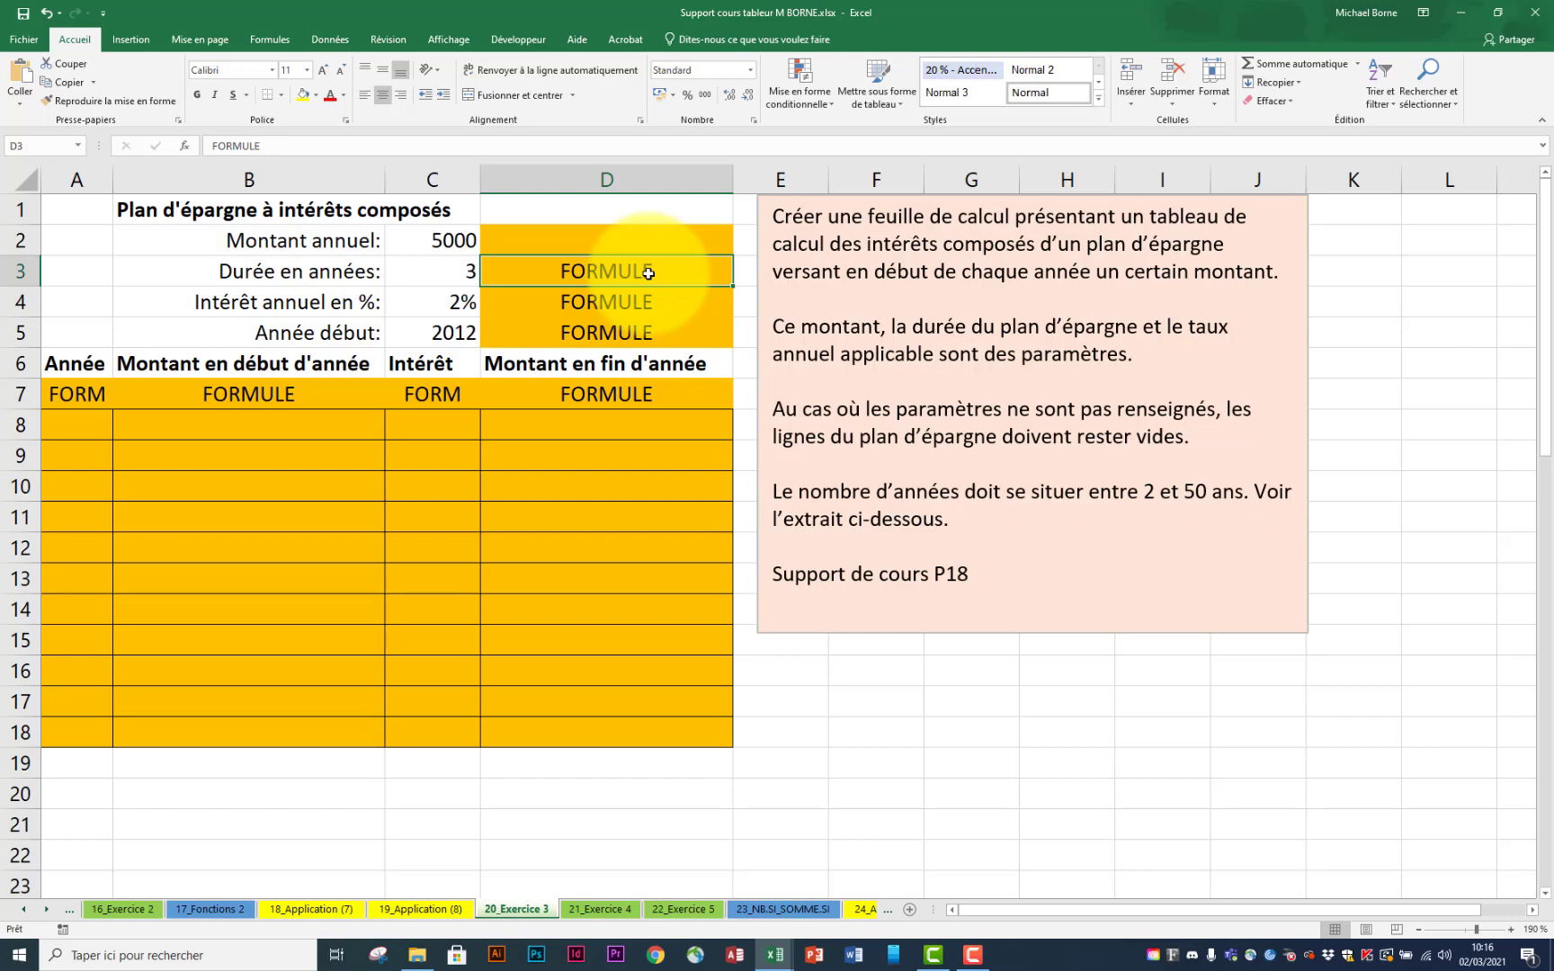
type("=et")
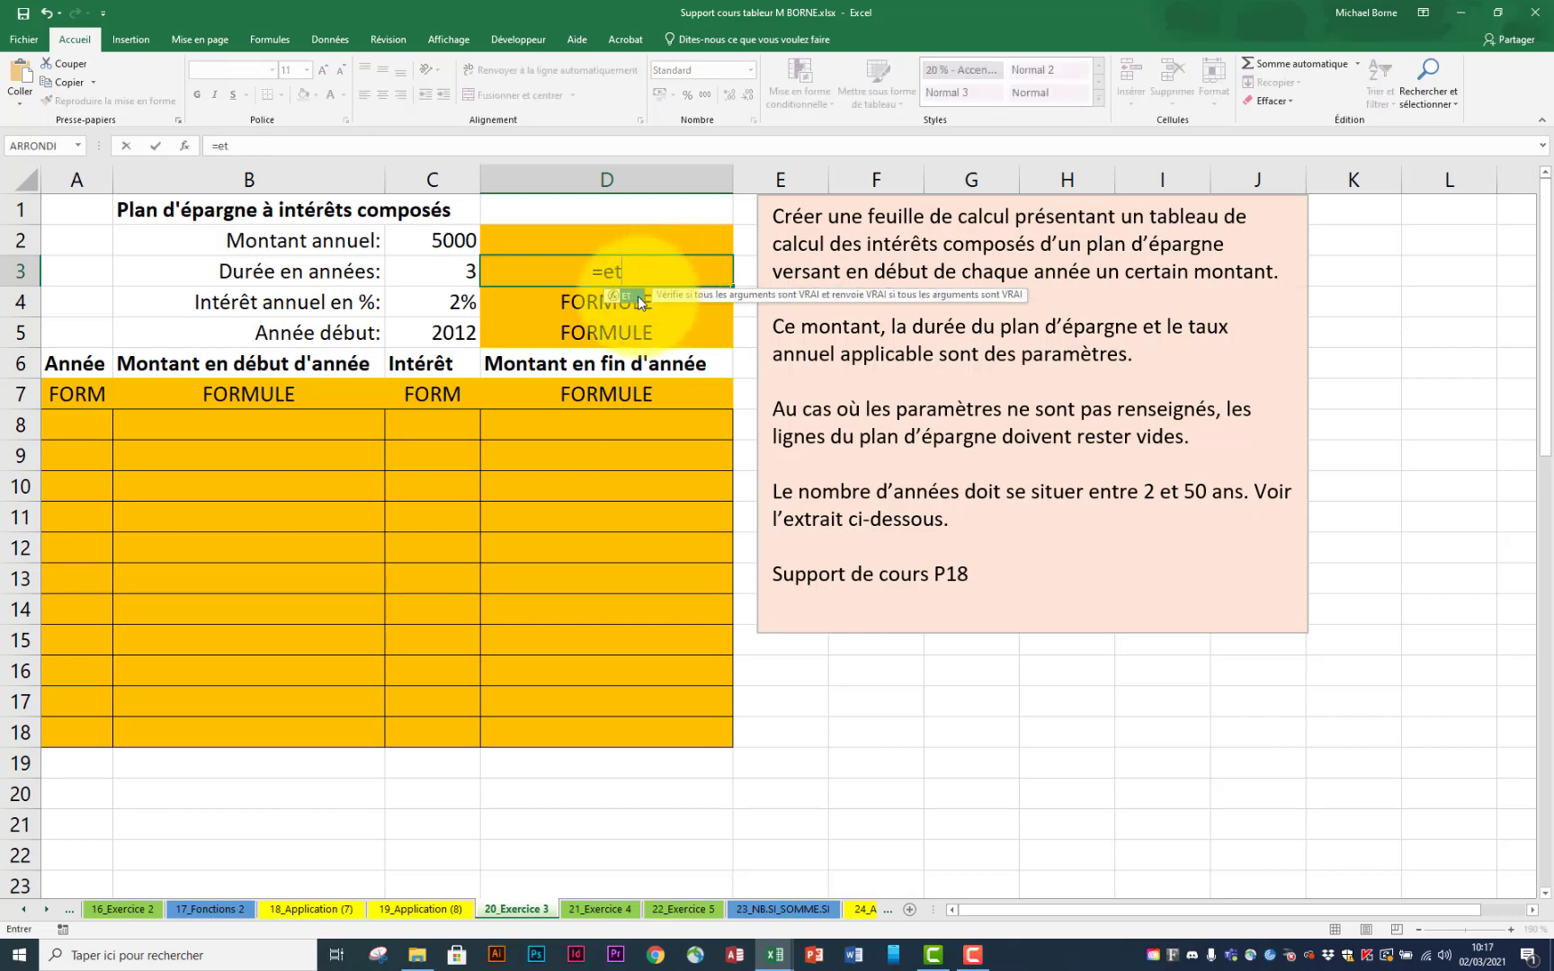
double_click(638, 299)
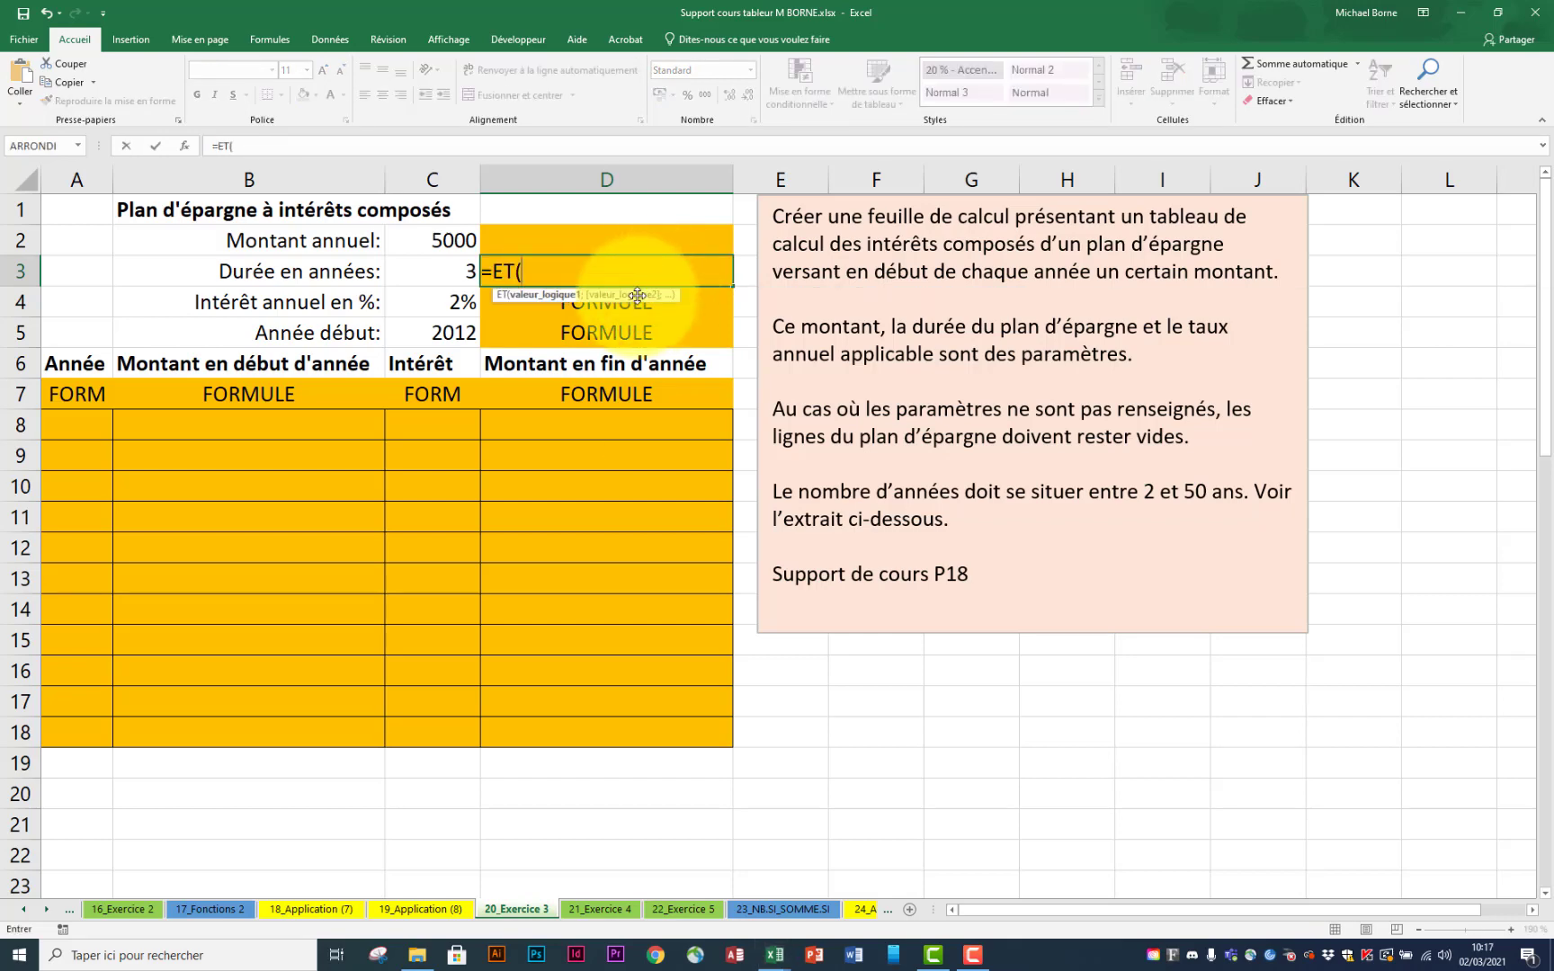
left_click(459, 272)
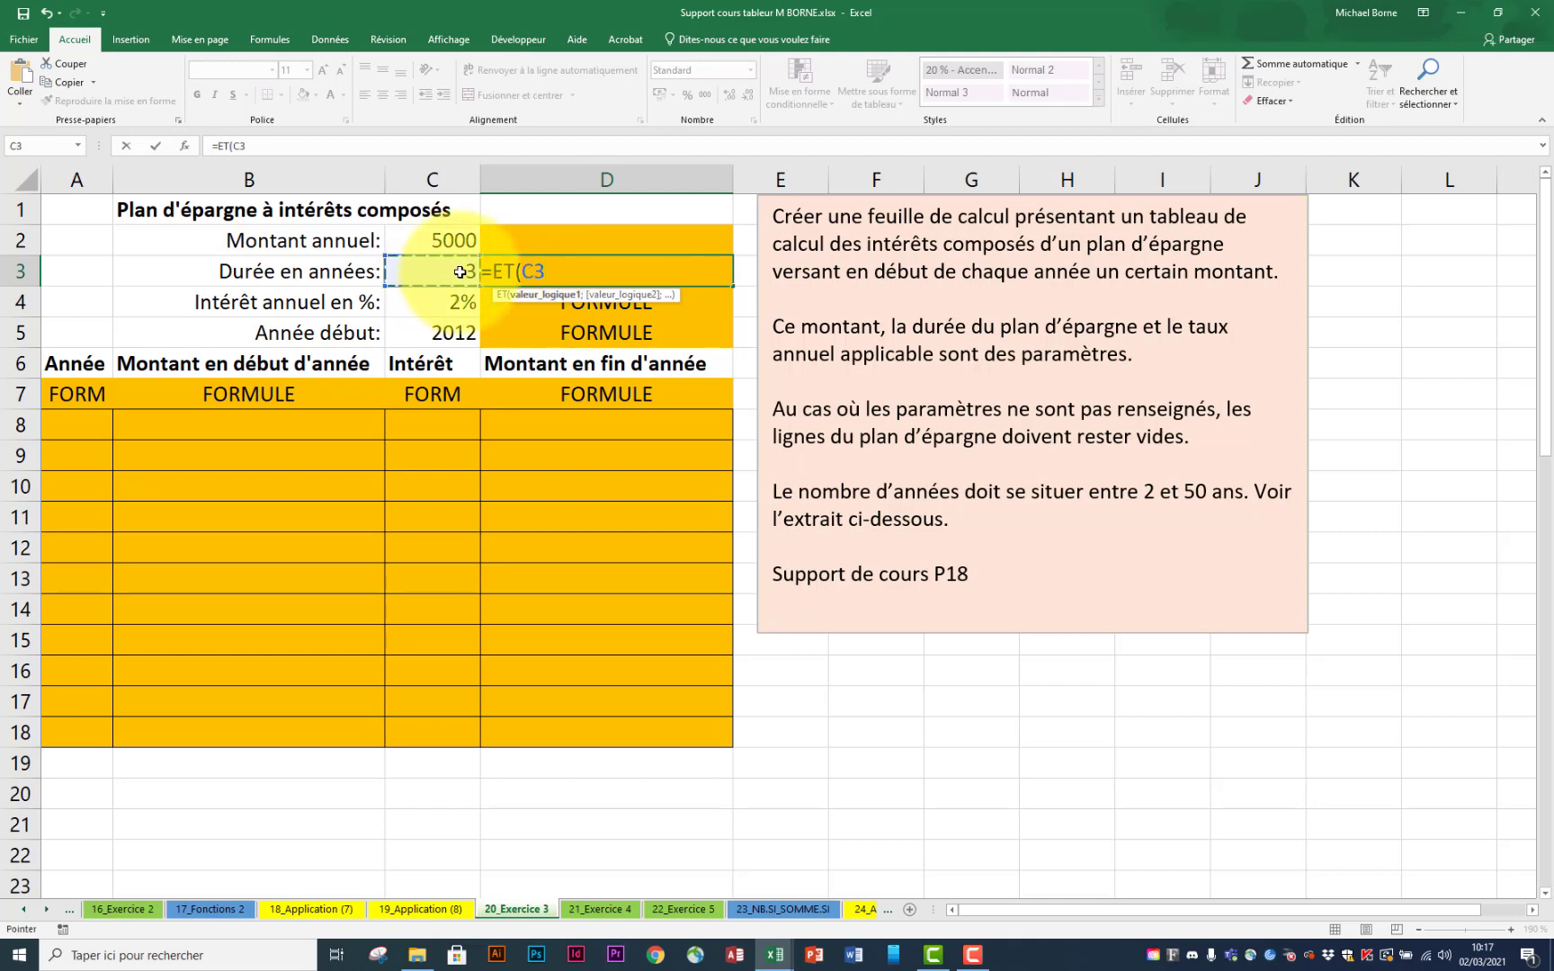
type(">=0")
key("BackSpace")
type("2;")
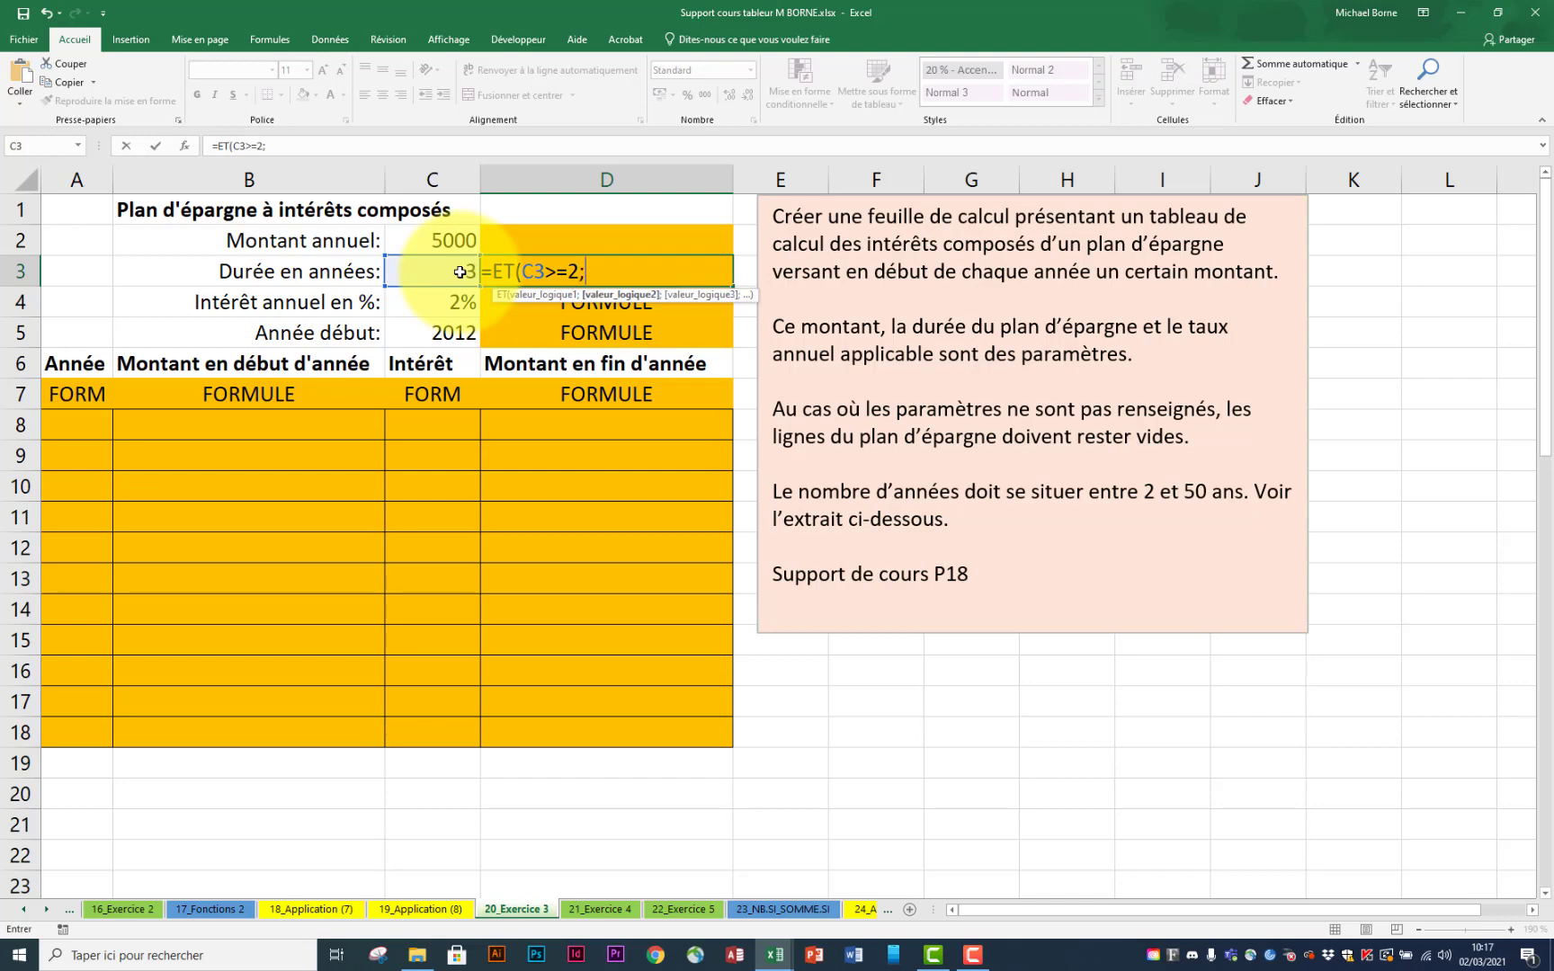
left_click(441, 276)
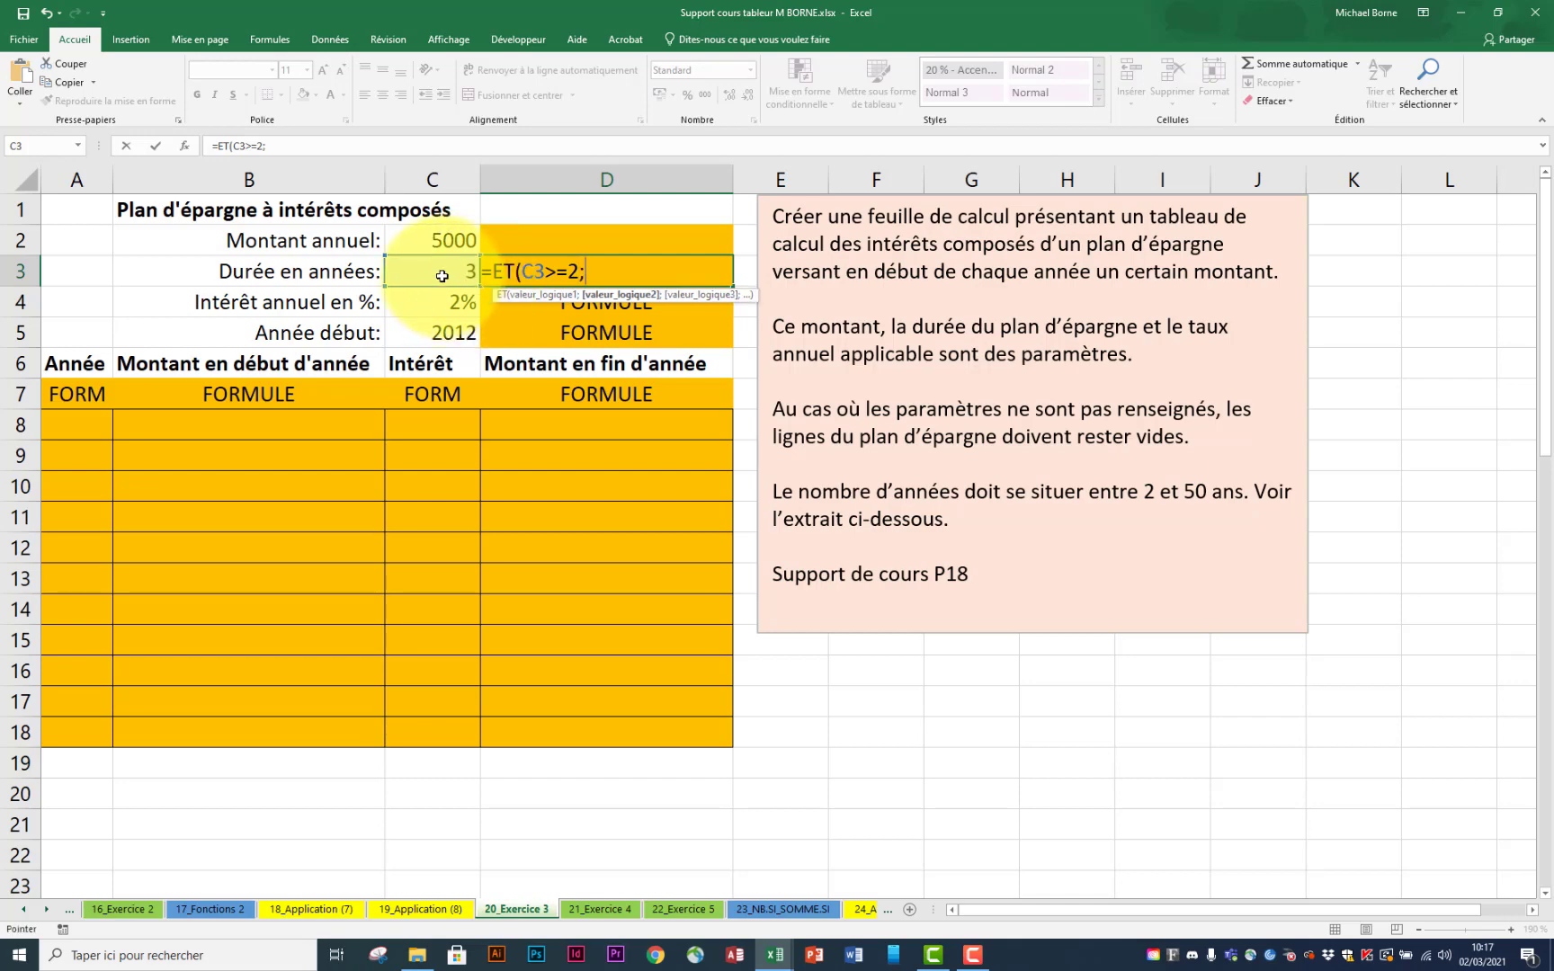
type("<=50)")
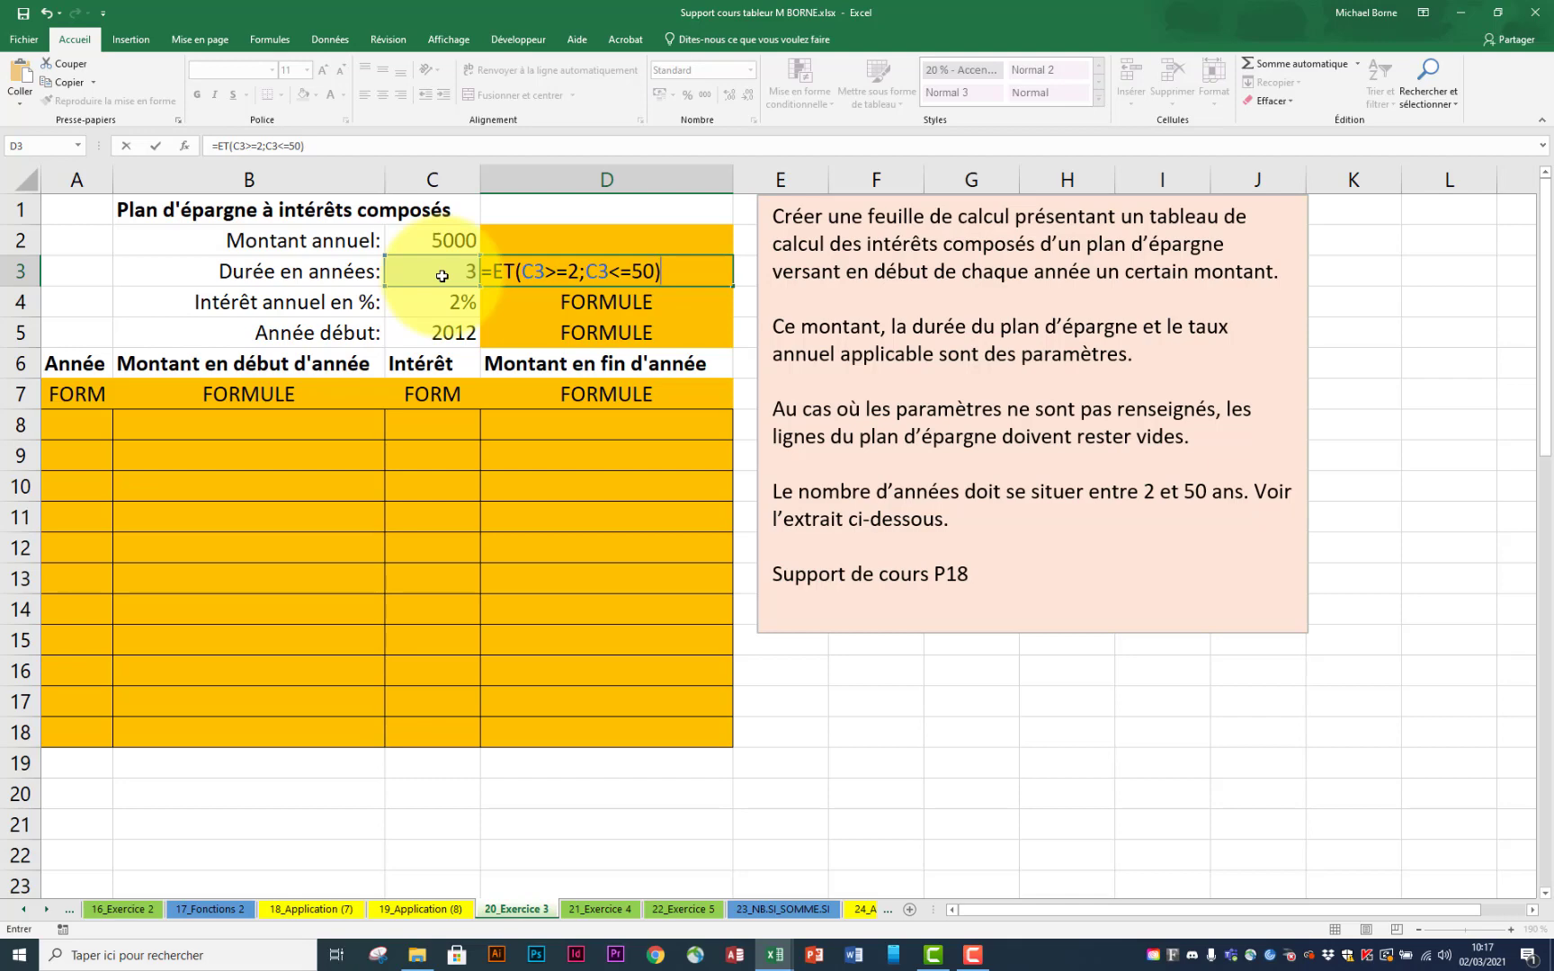
key("Return")
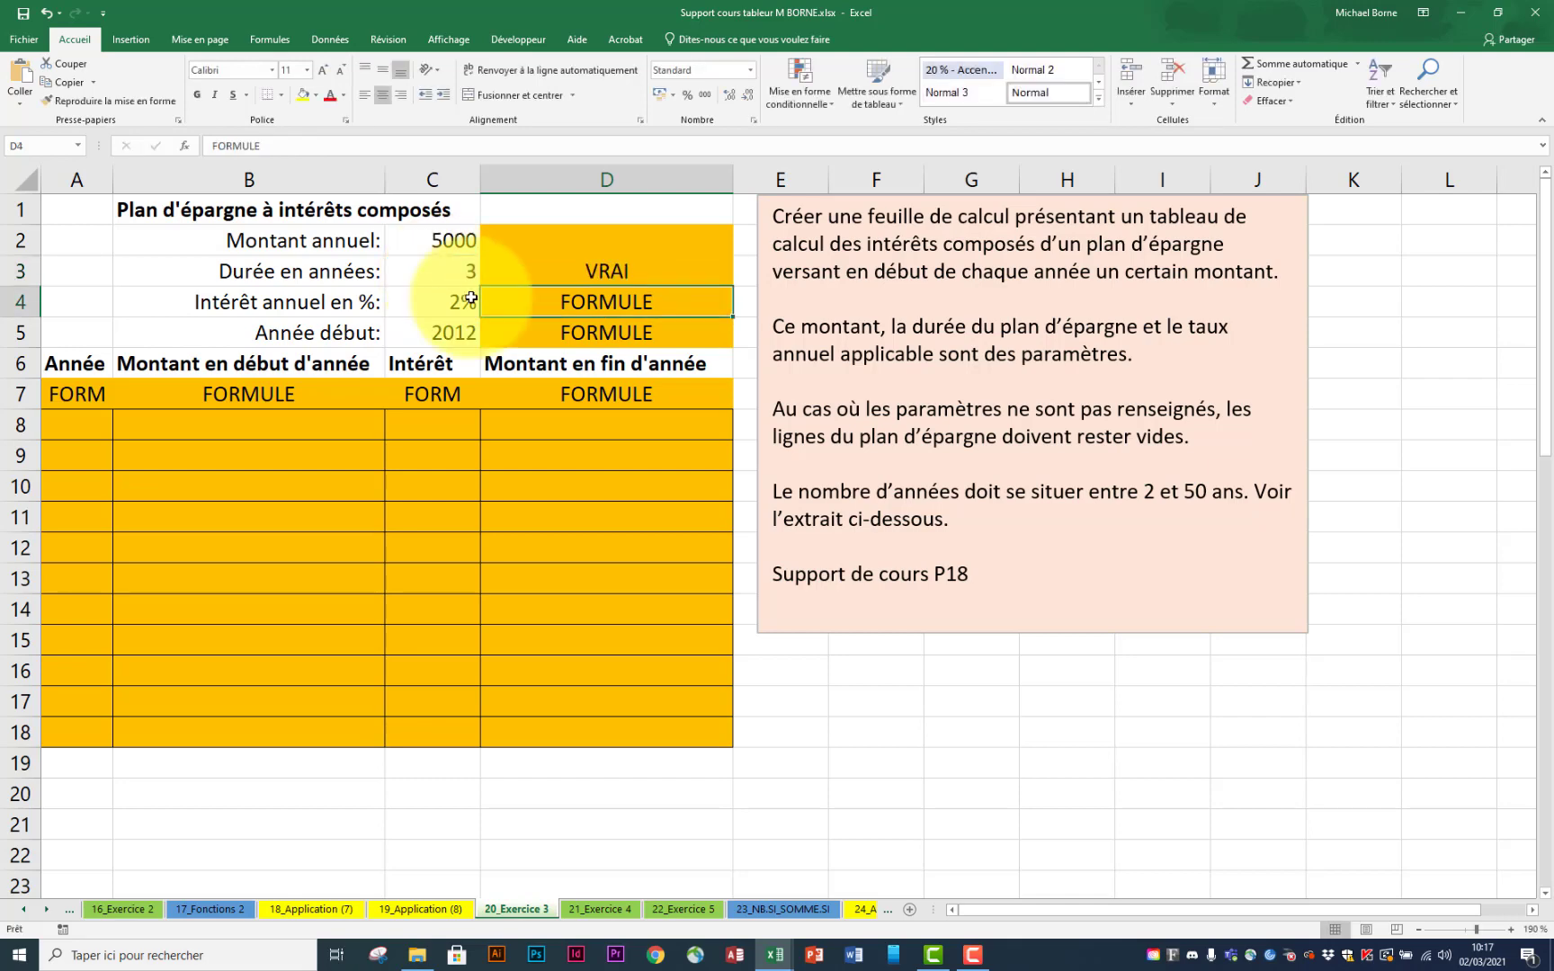
Step: Wrap the D3 test in an SI that returns a message: =SI(ET(C3>=2;C3<=50);"";"Entre 2 et 50")
left_click(586, 270)
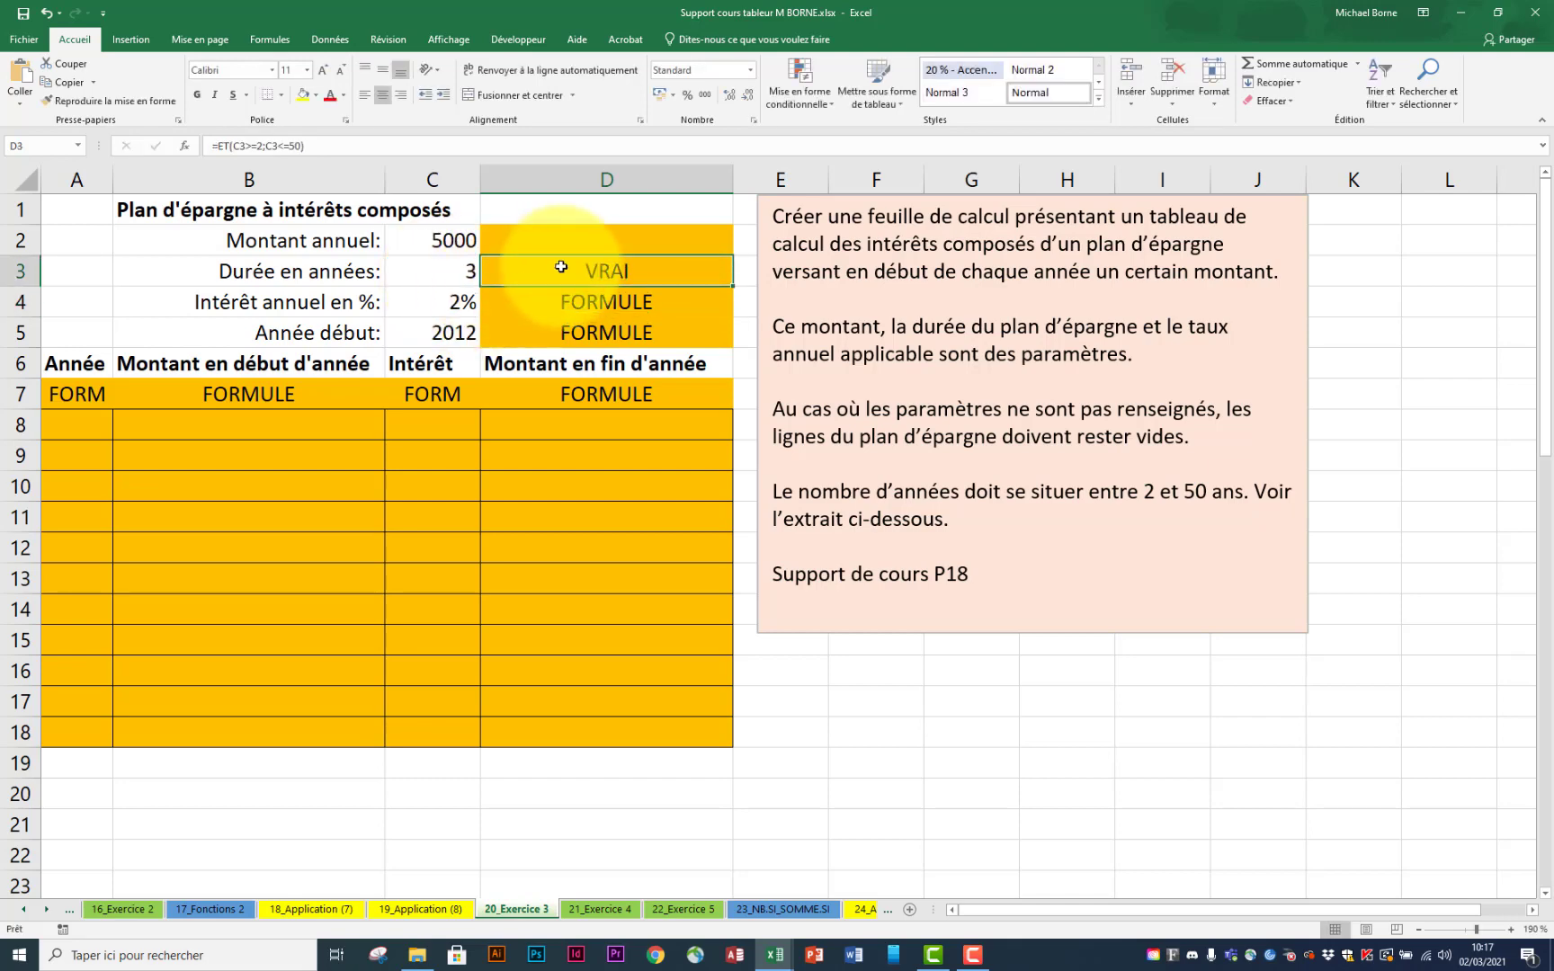
left_click(222, 145)
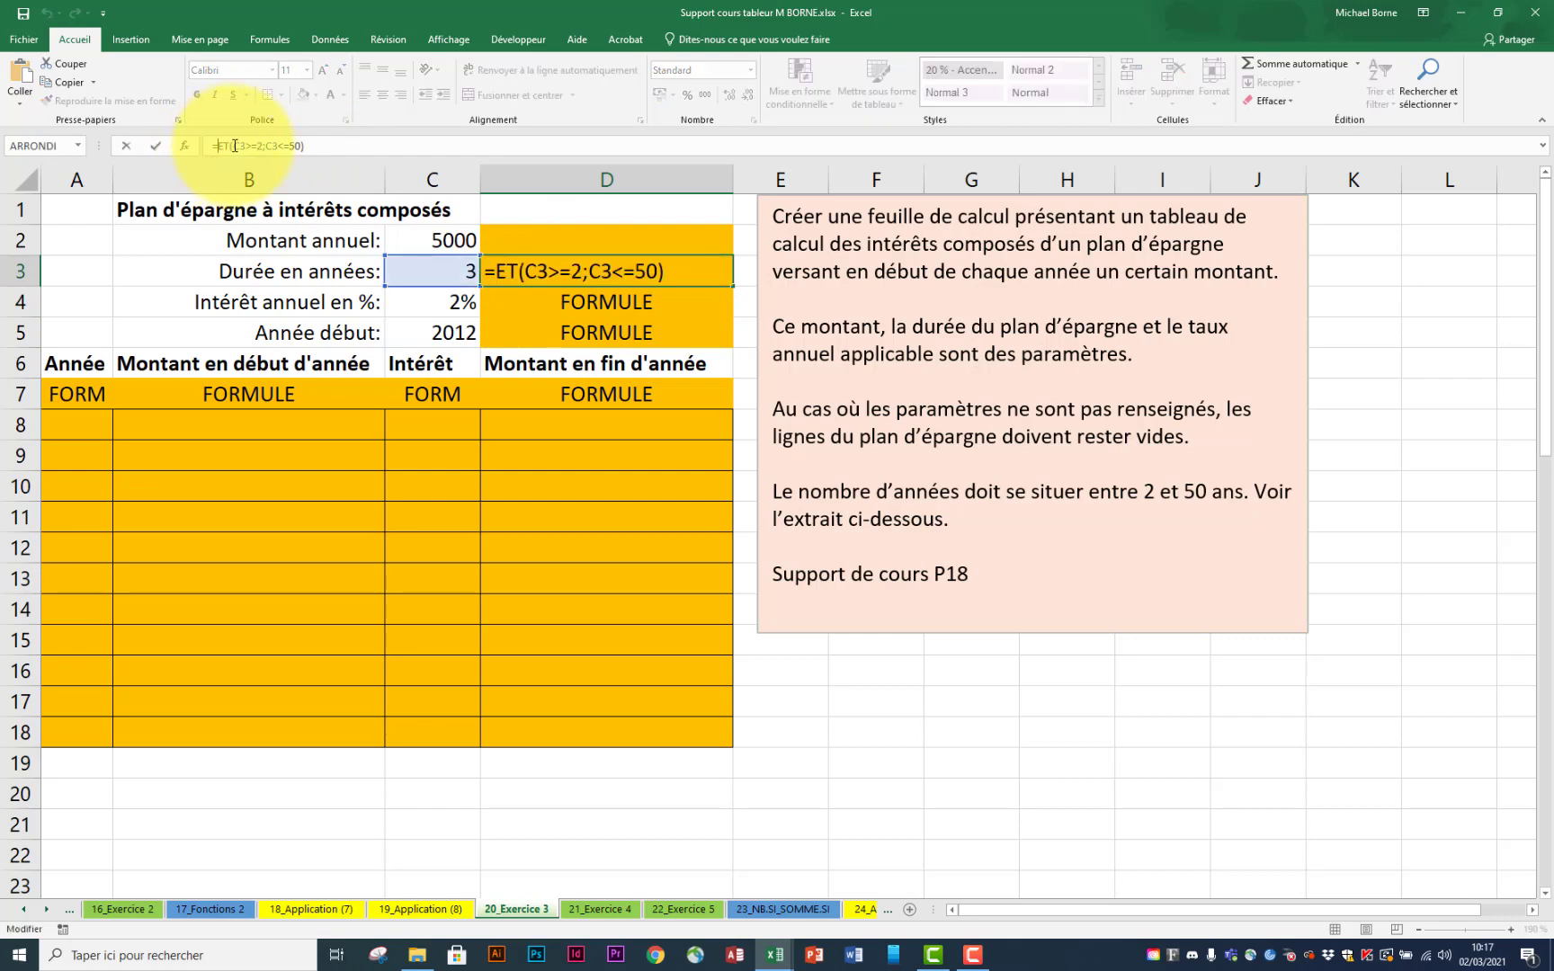
type("si")
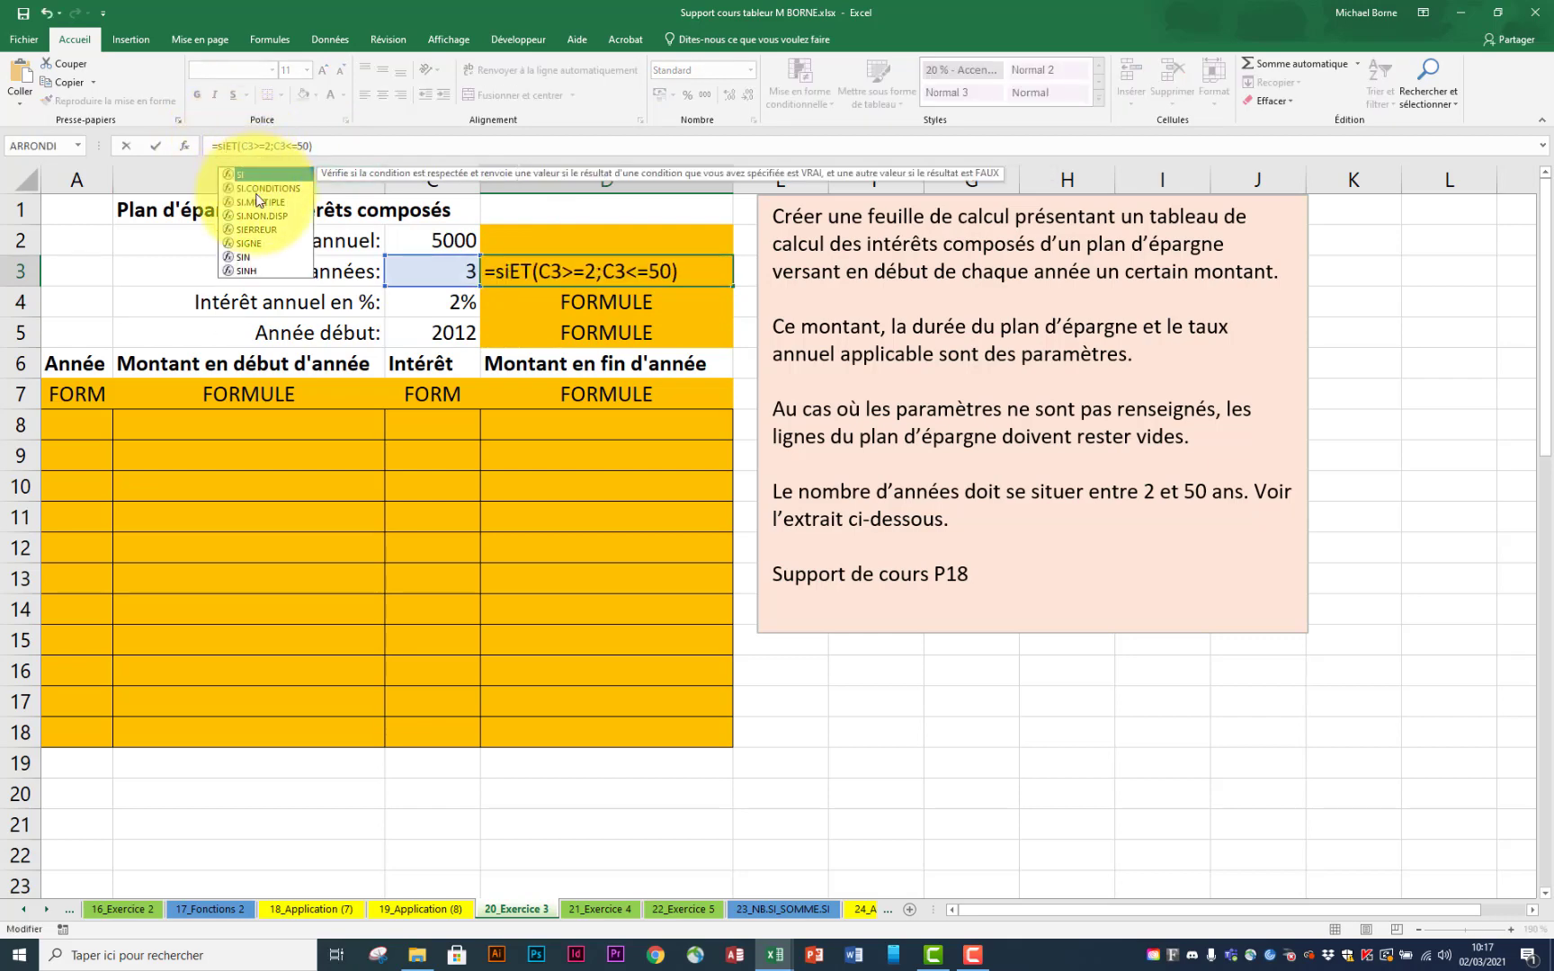
double_click(260, 176)
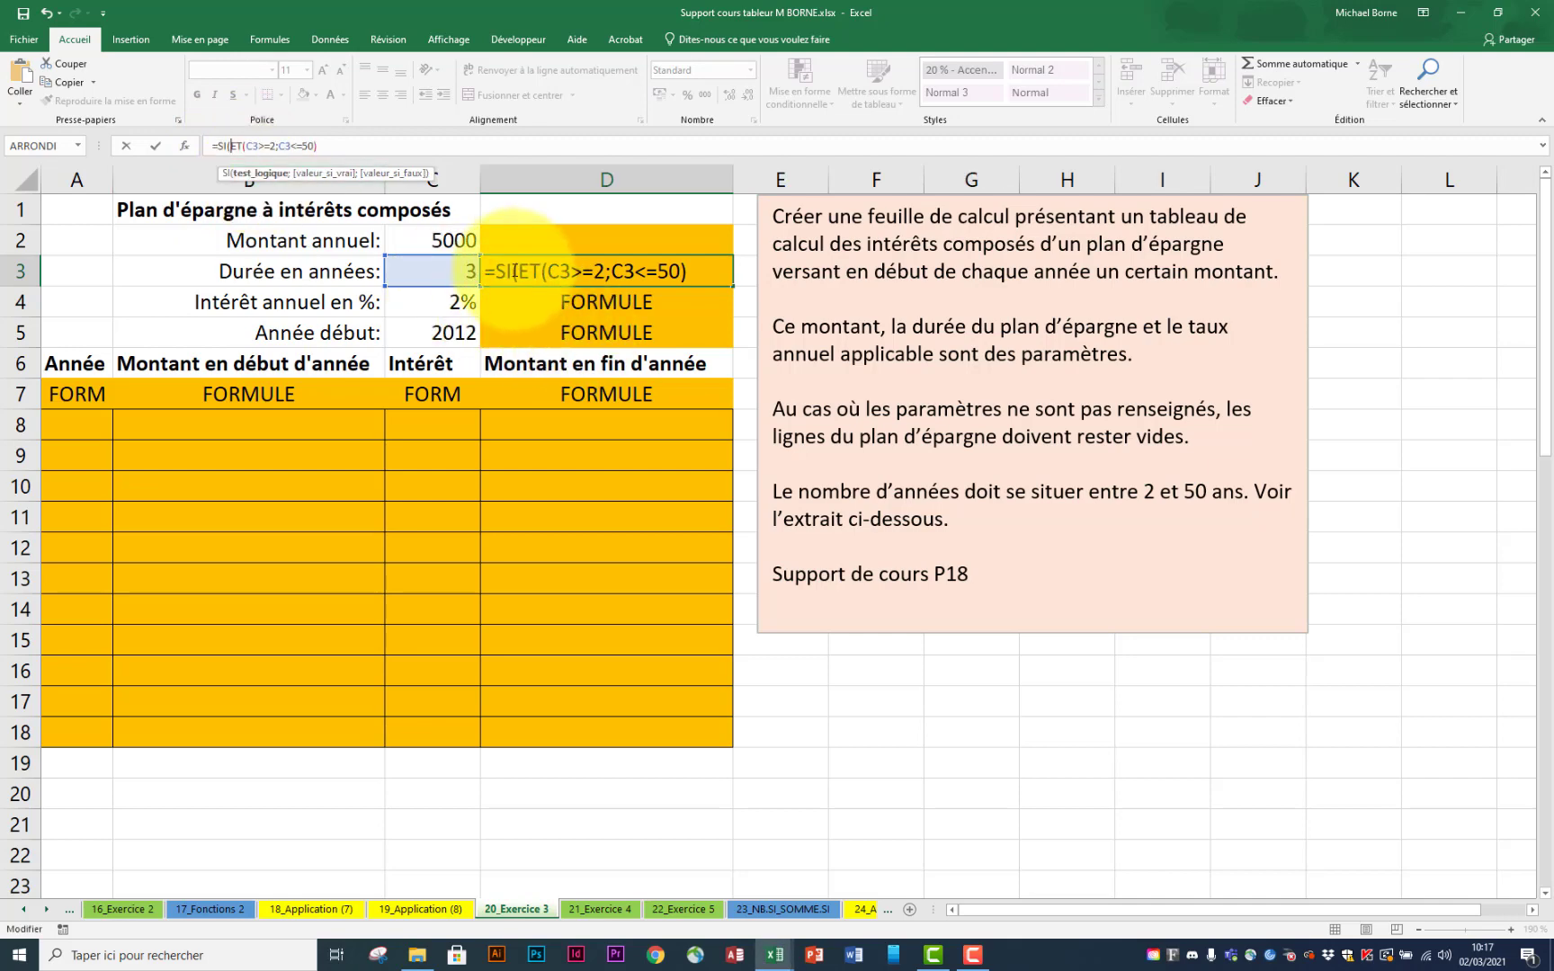
left_click(694, 271)
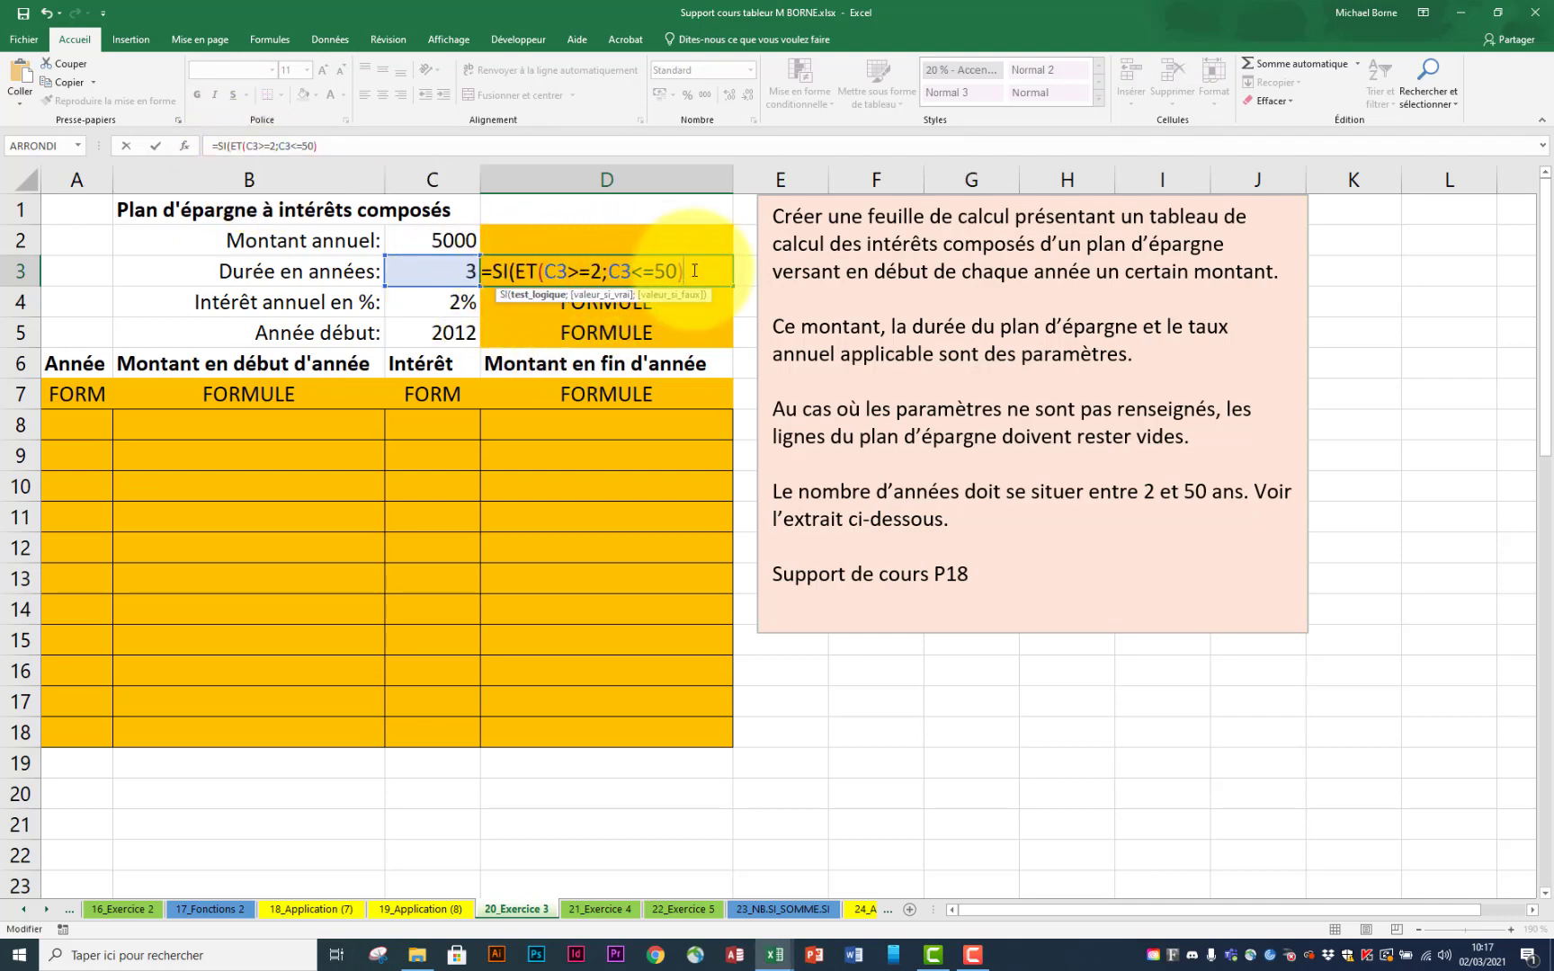
type(";\"\";")
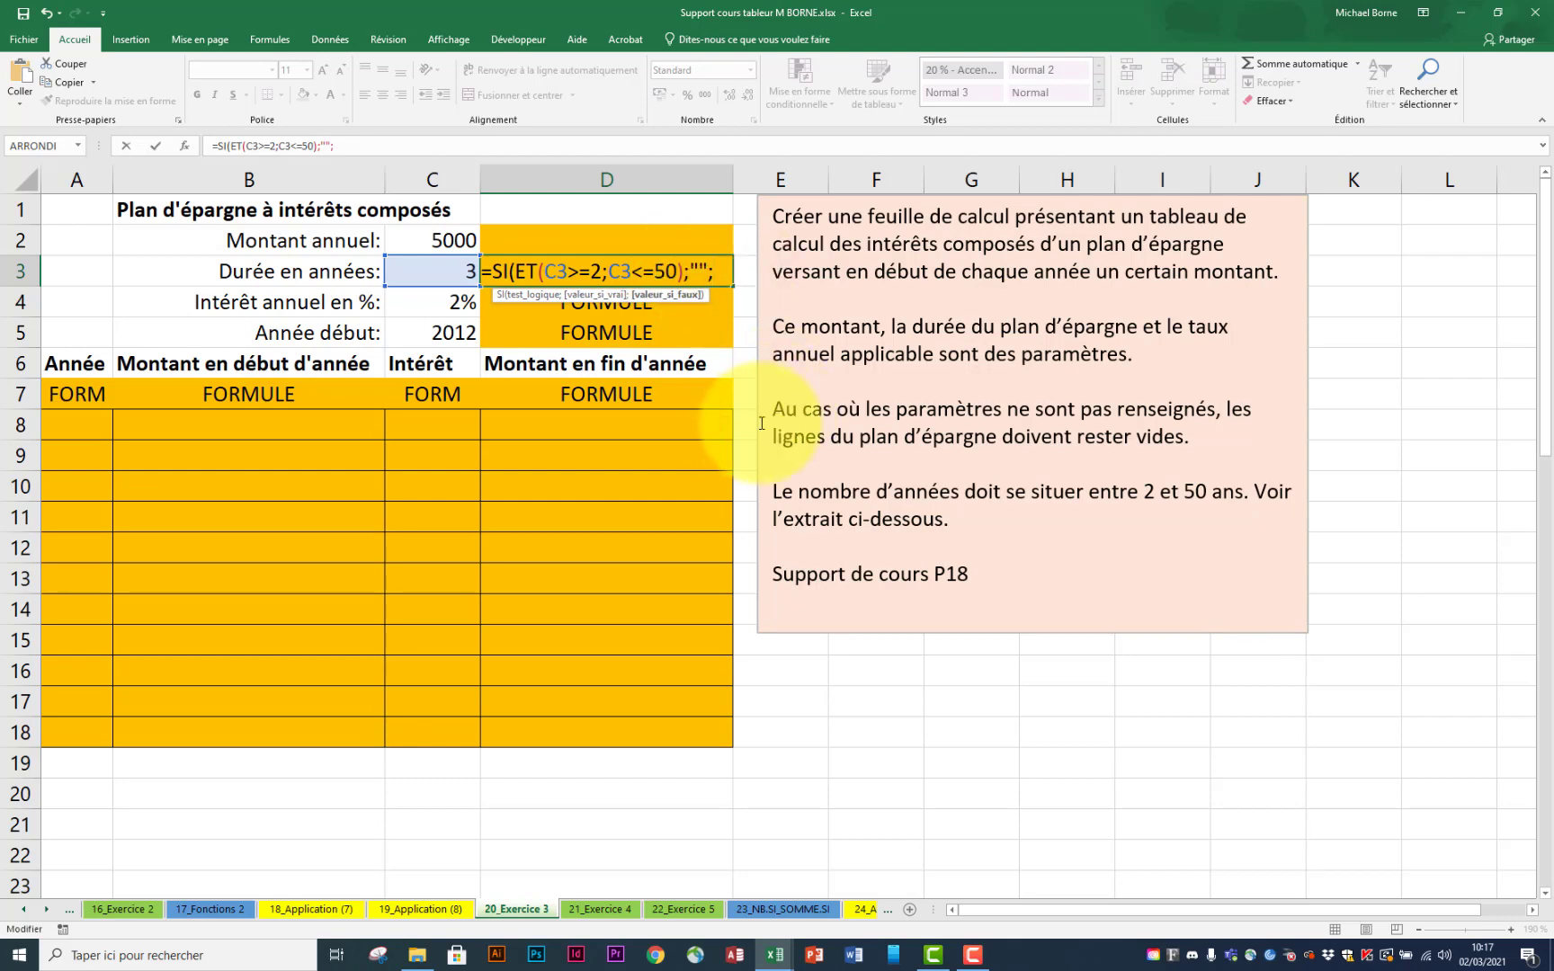
type("\"")
type("Ent")
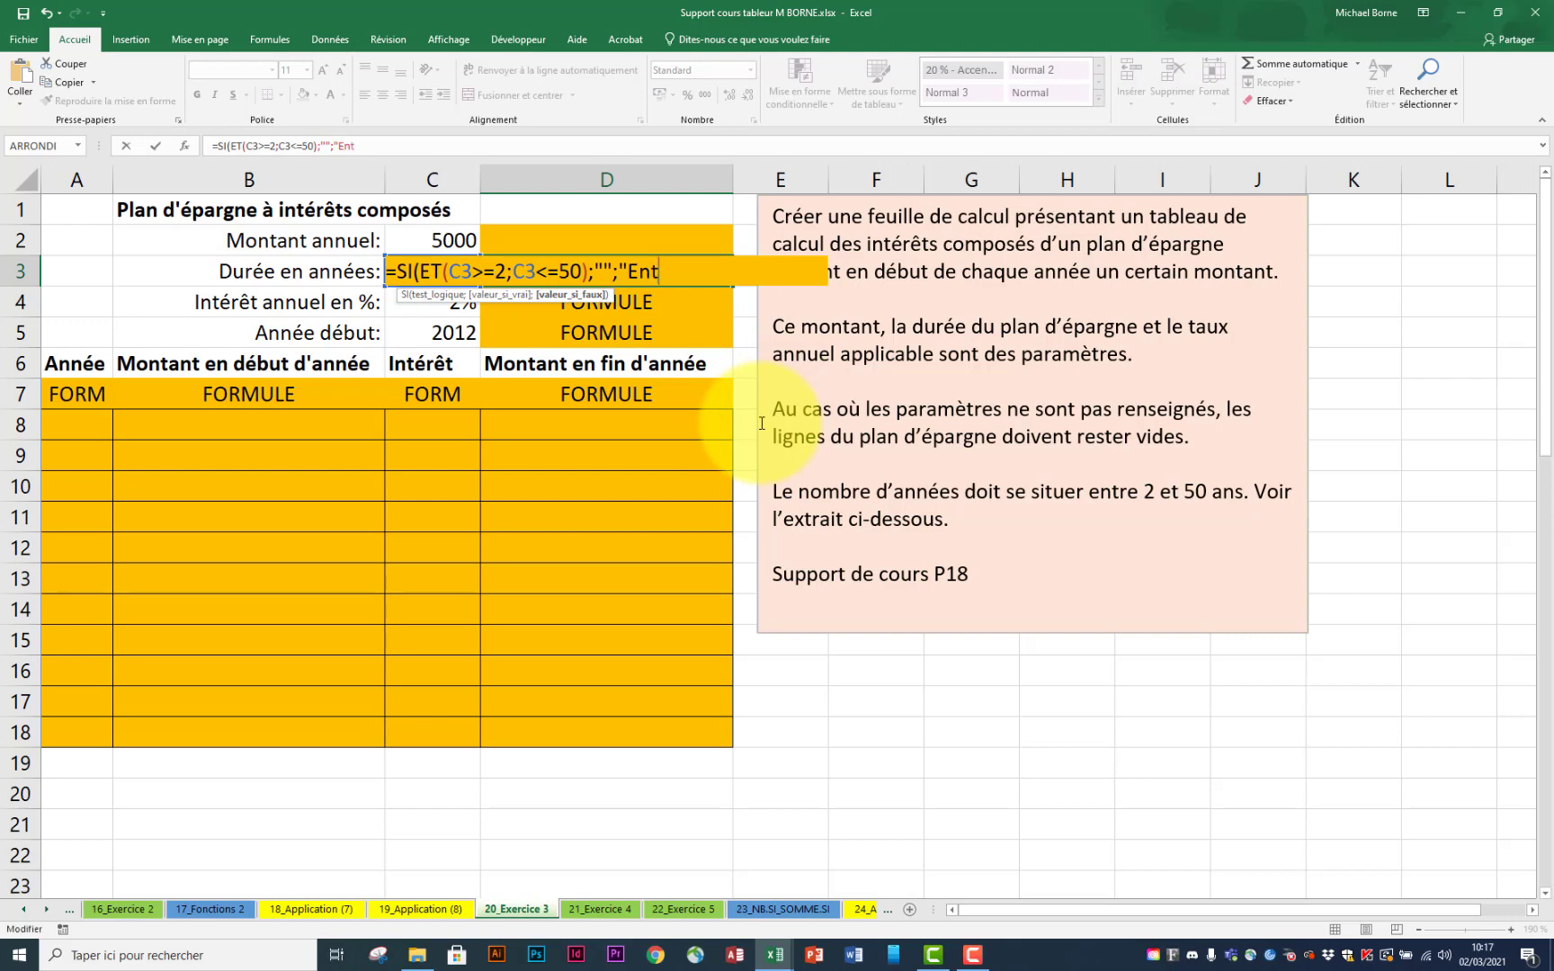
type("re 2 et 50\")")
key("Return")
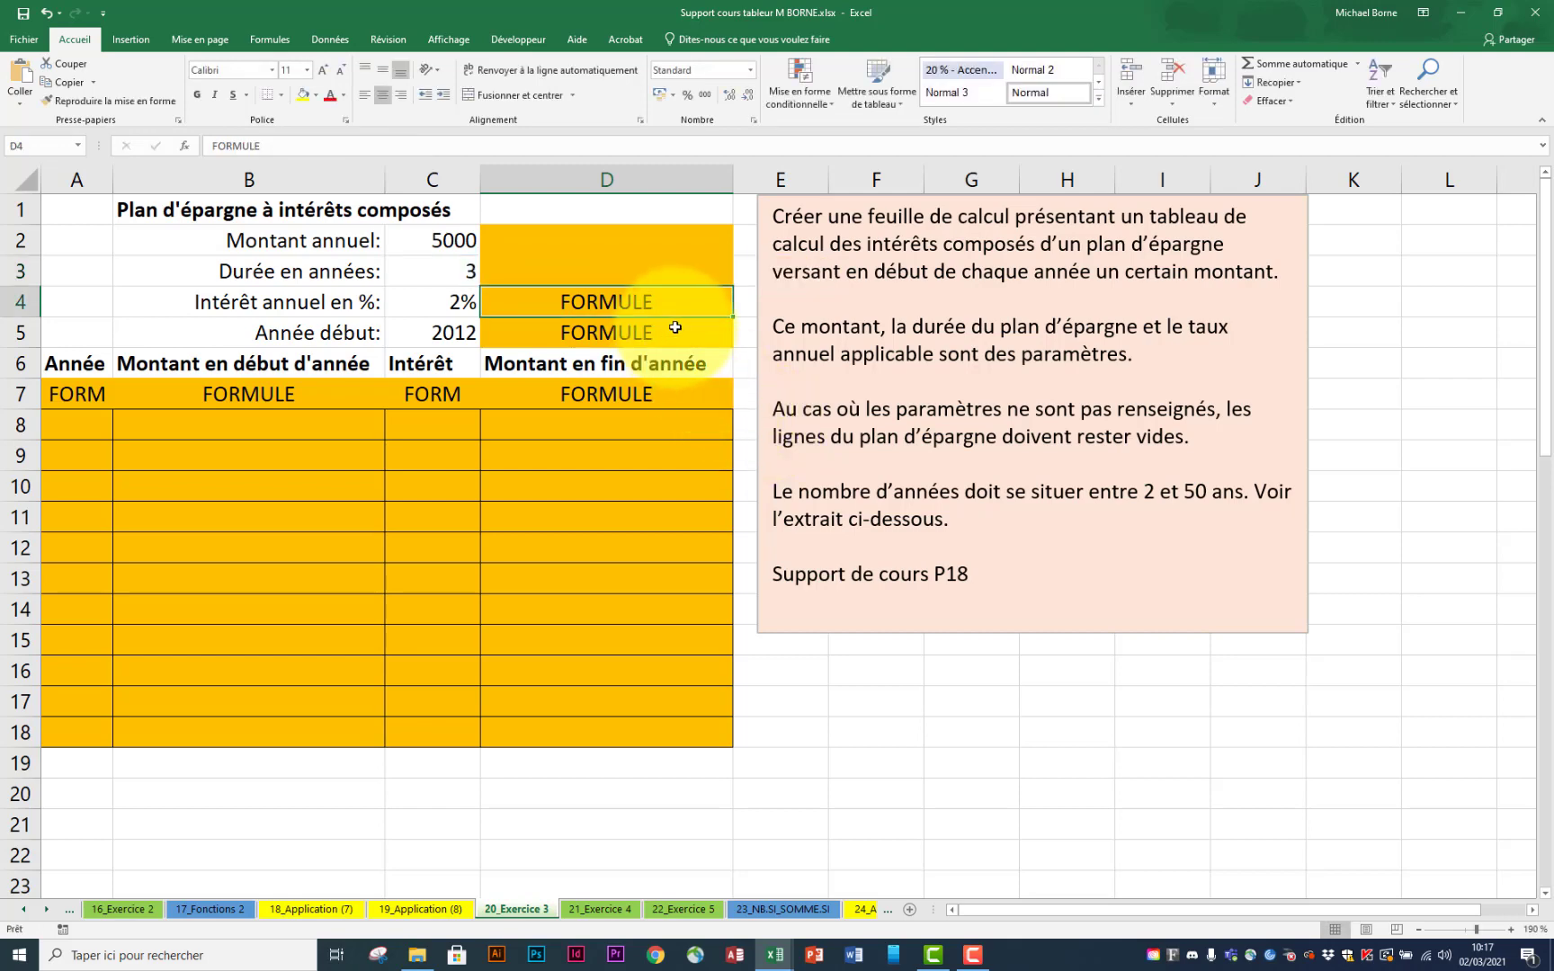
Step: Test the duration check by entering 0 in C3, and restore the duration to 3
left_click(450, 273)
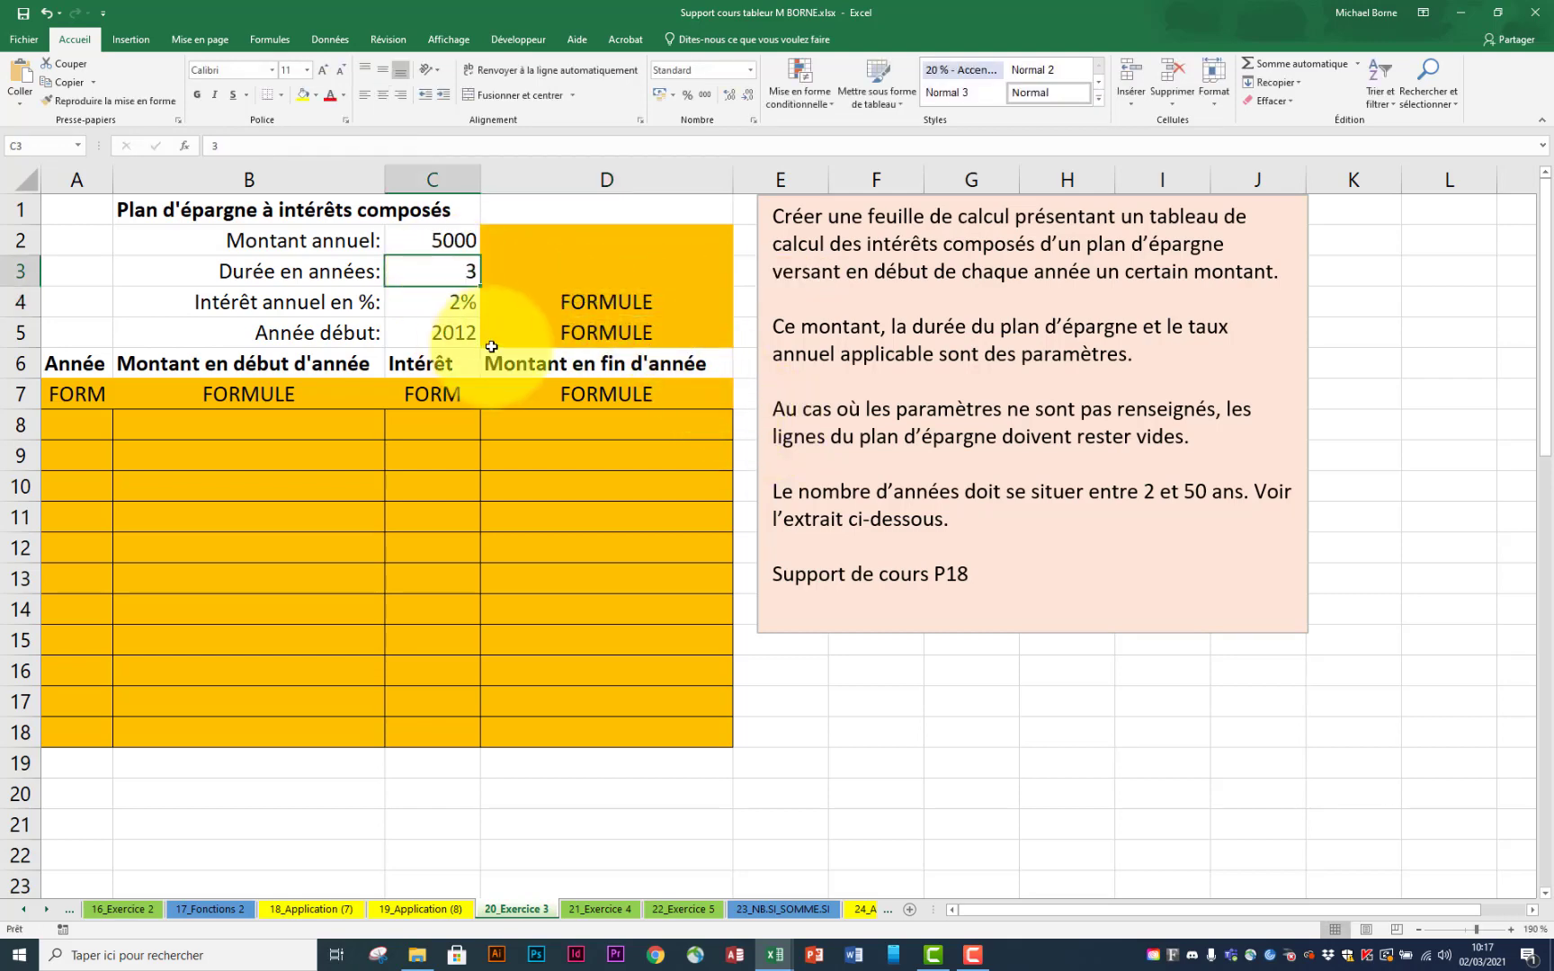
type("0")
key("Return")
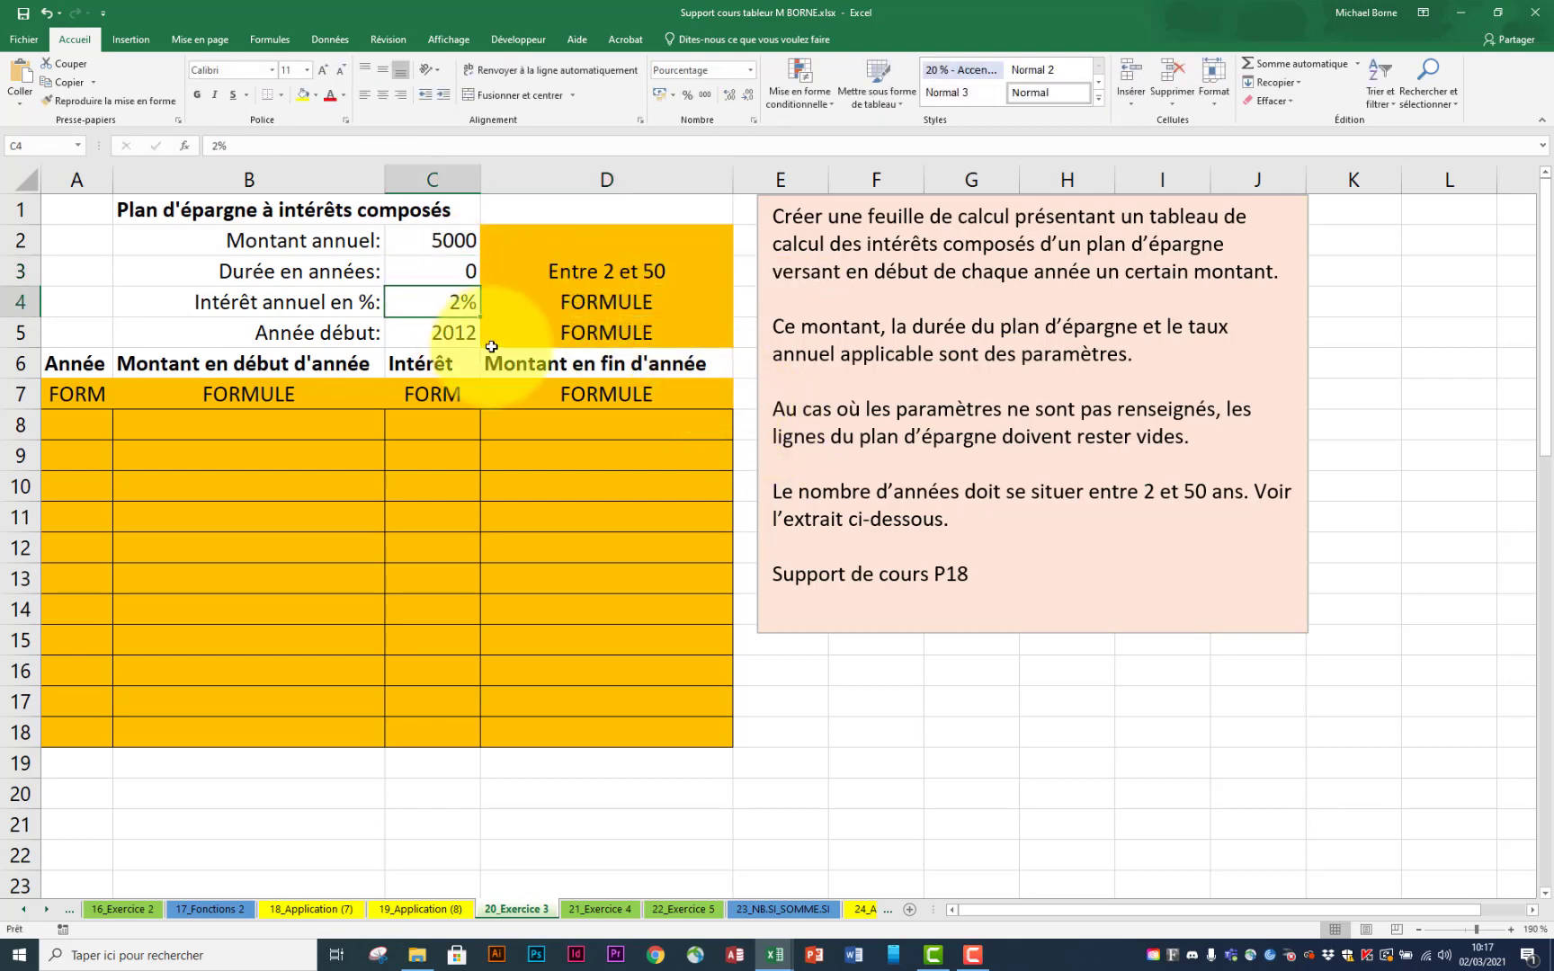
left_click(457, 277)
type("3")
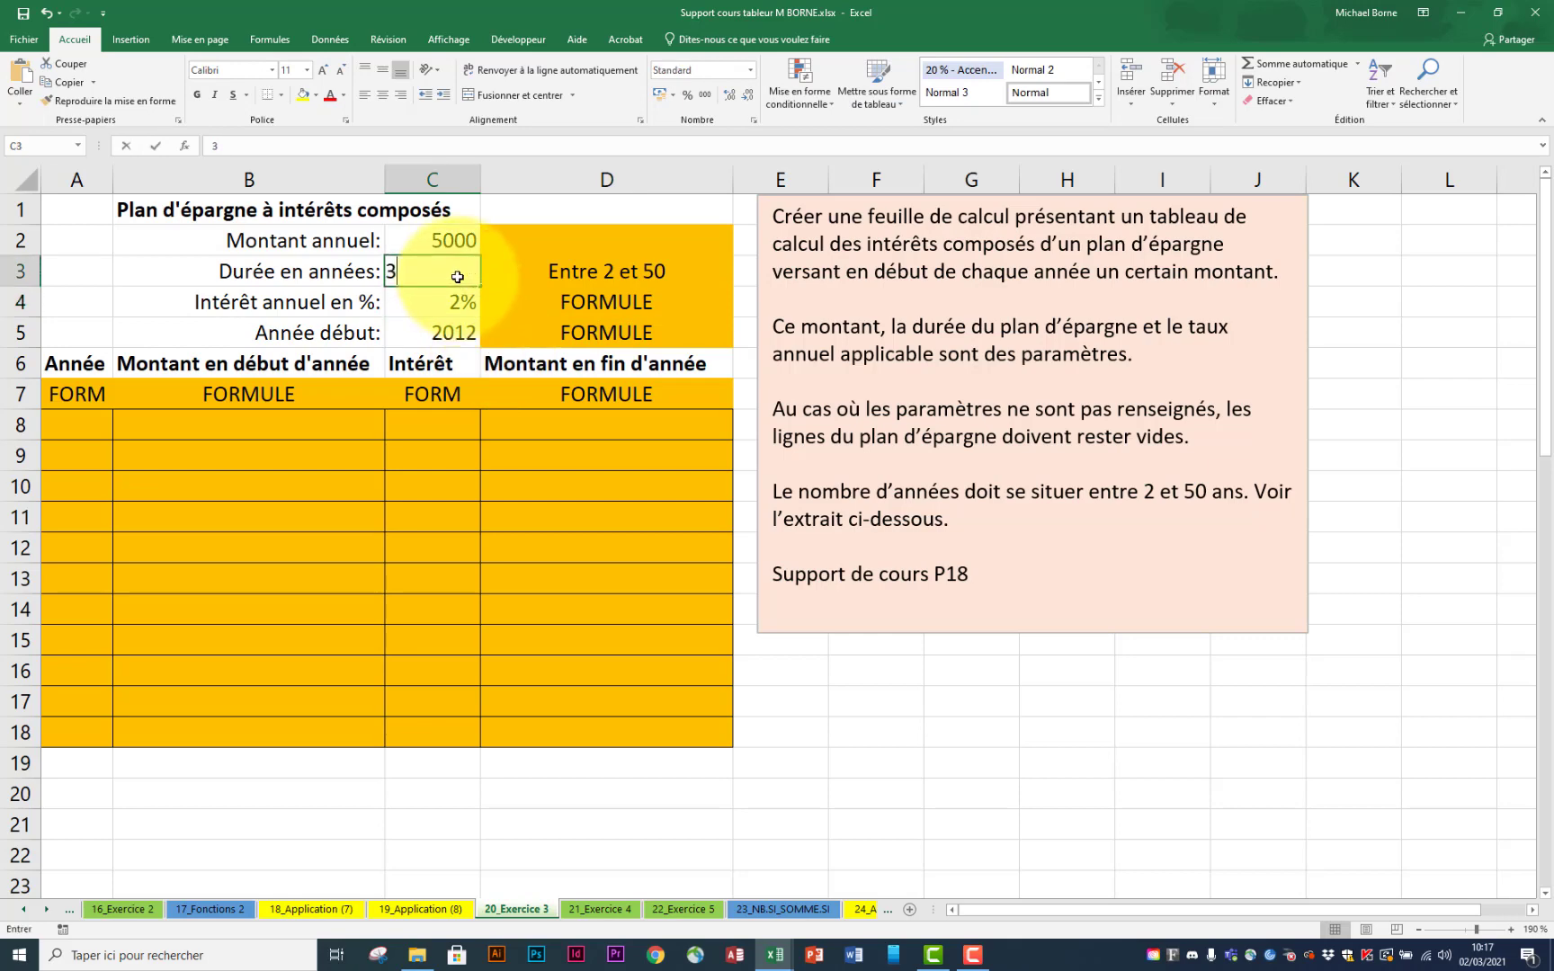
key("Return")
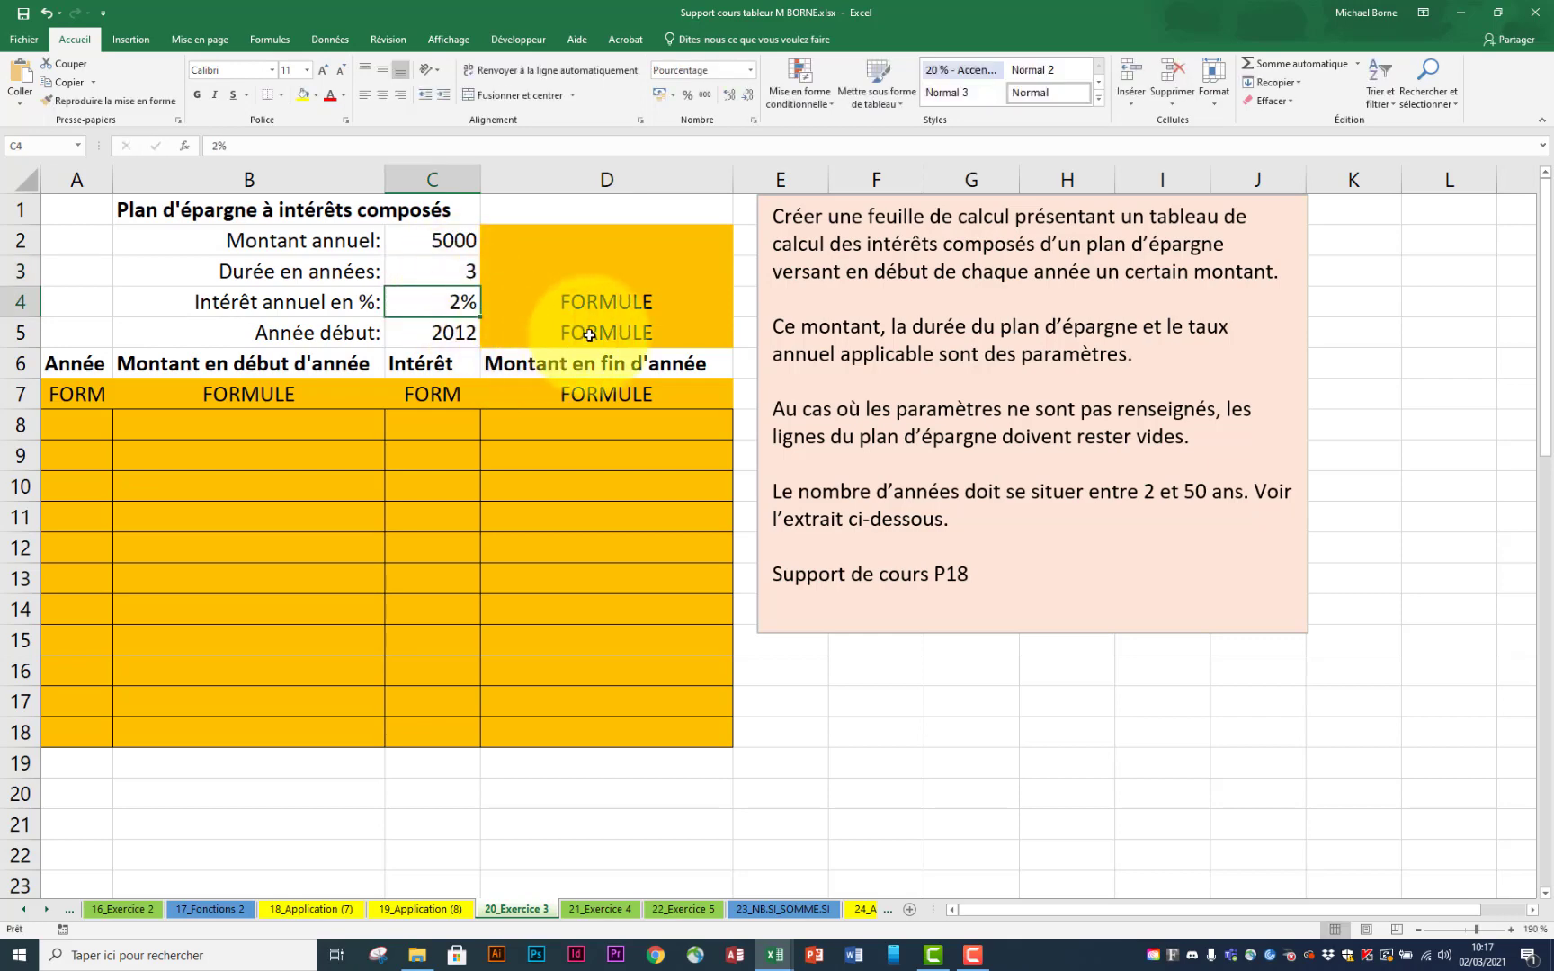
Step: Enter =SI(C4>0;"";"Supérieur à 0") in D4 to check the annual interest rate
left_click(595, 304)
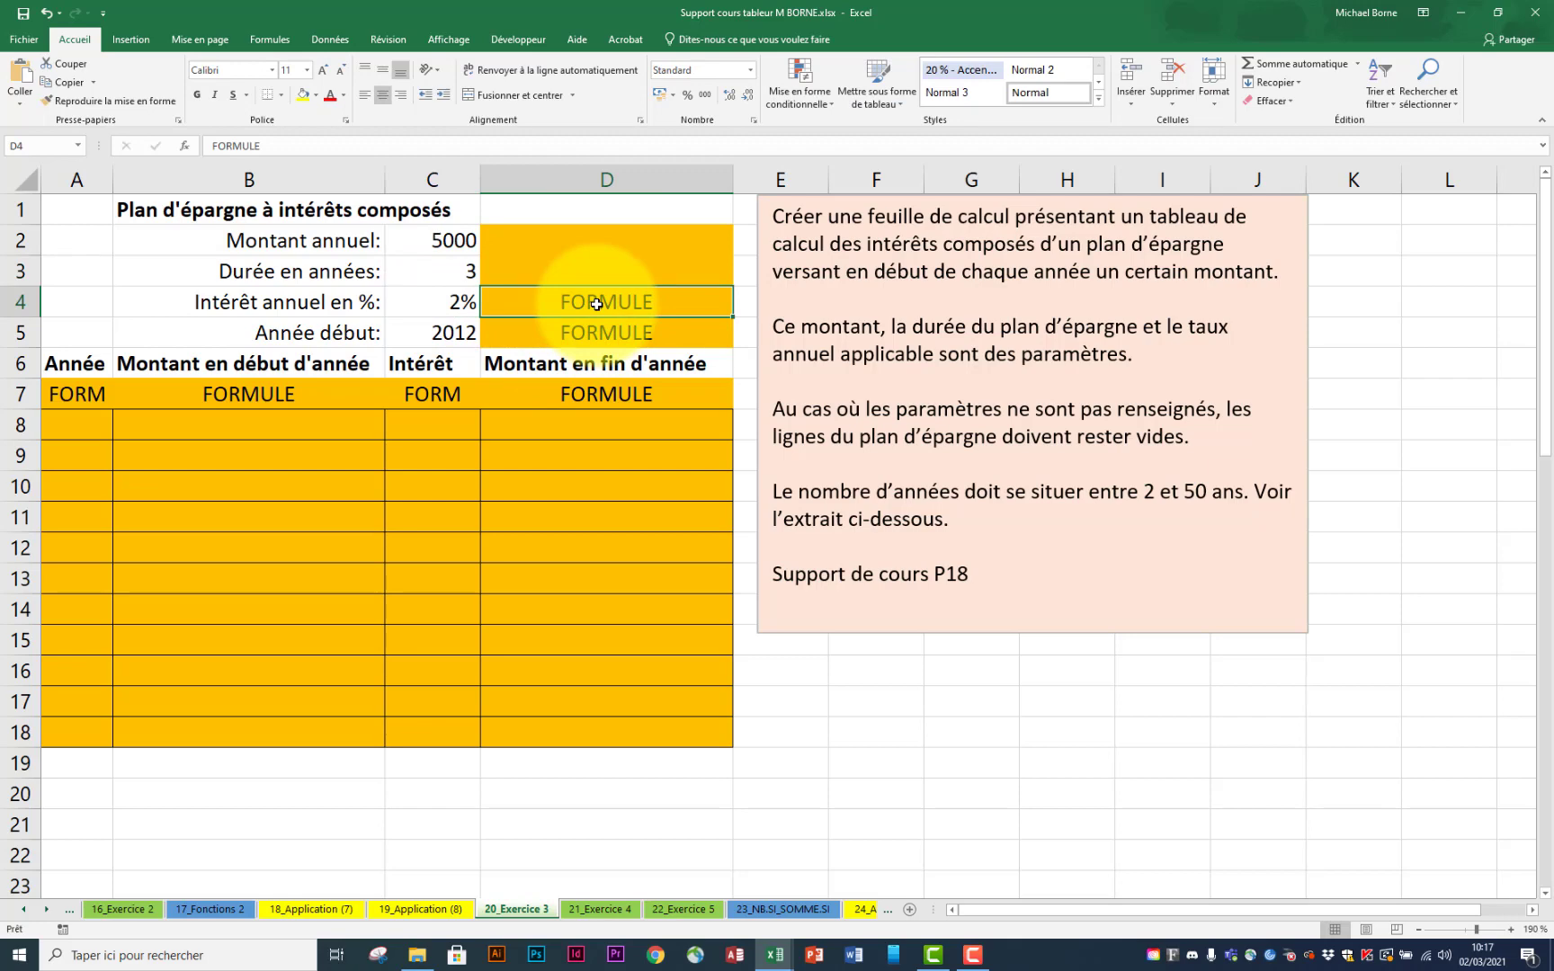
type("=si")
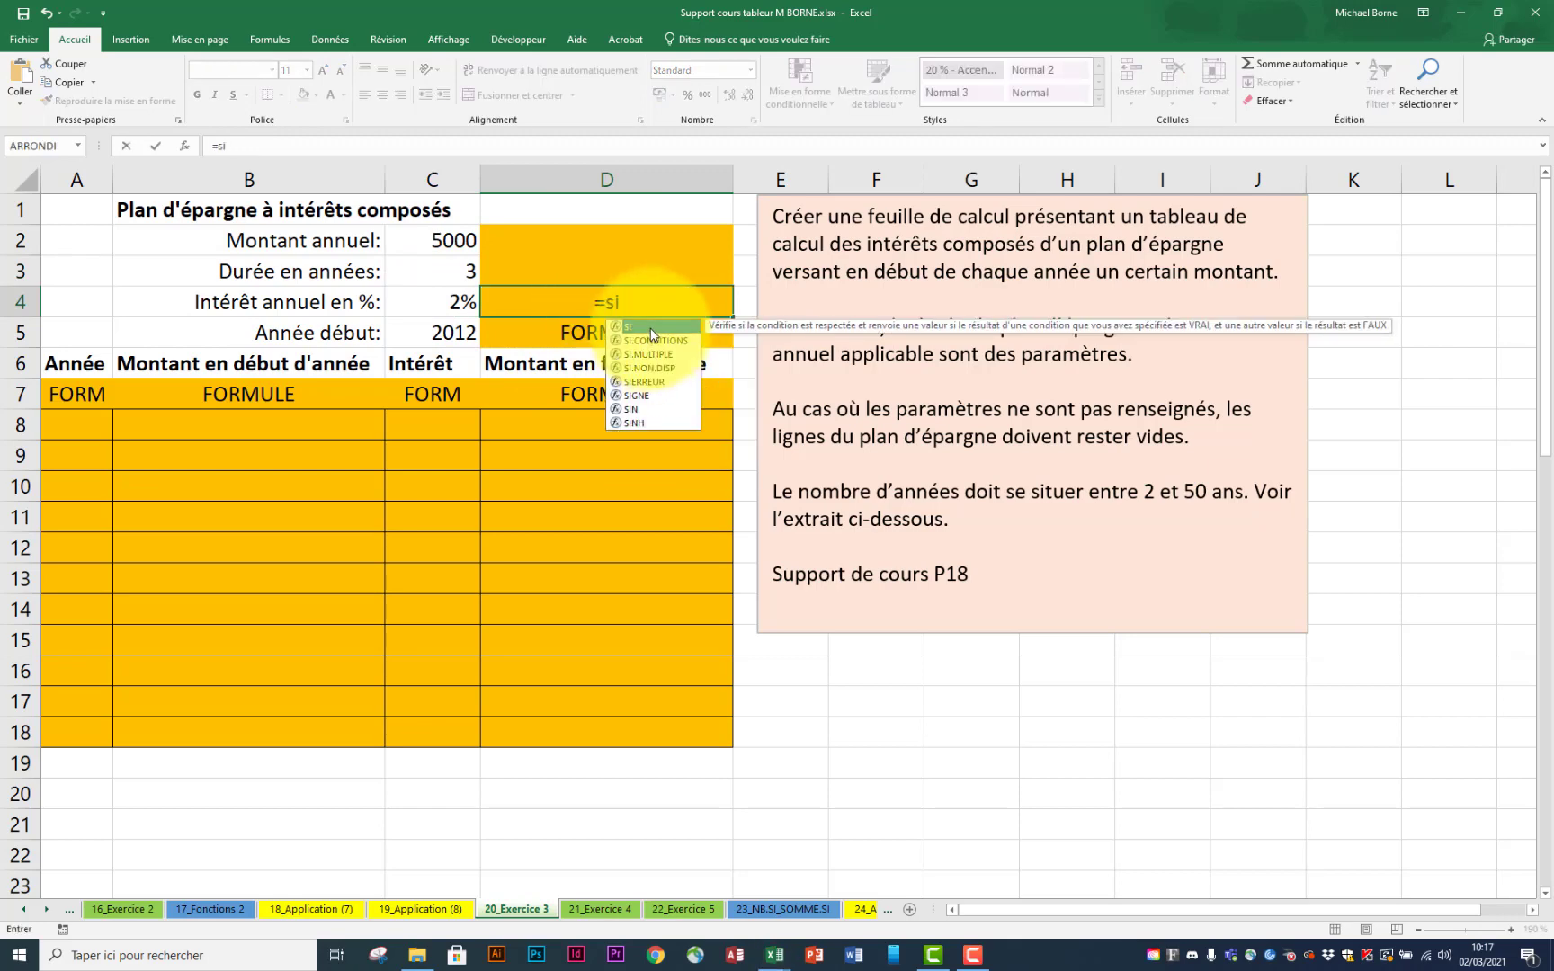
double_click(650, 329)
left_click(461, 299)
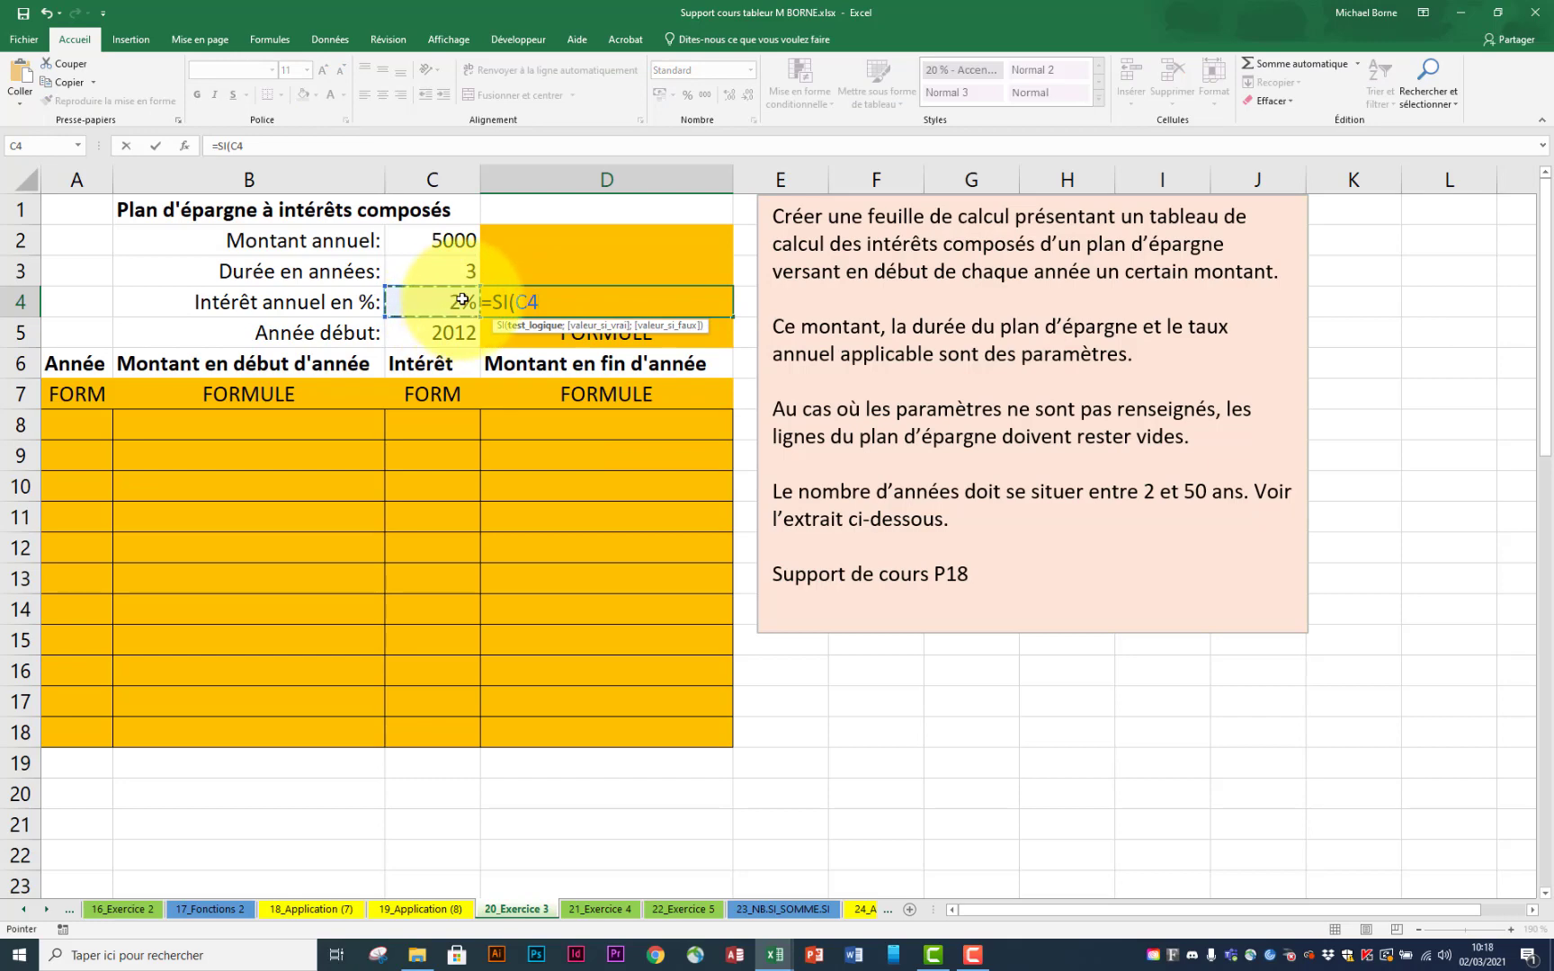
type(">0;\"\";\"")
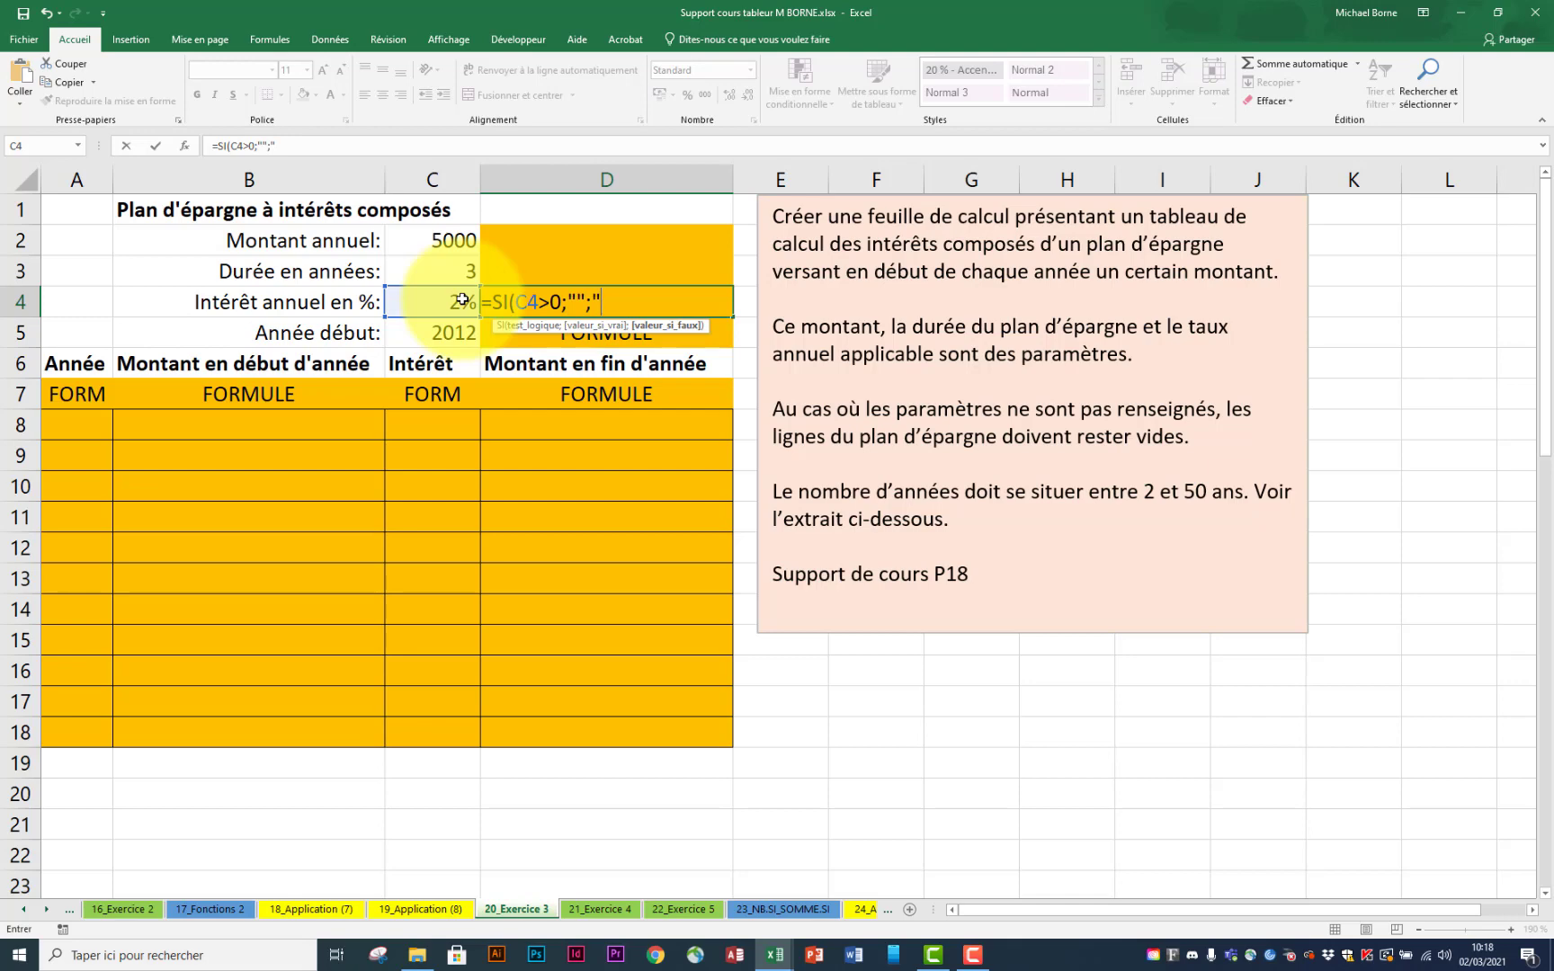
type("Supérieur à 0")
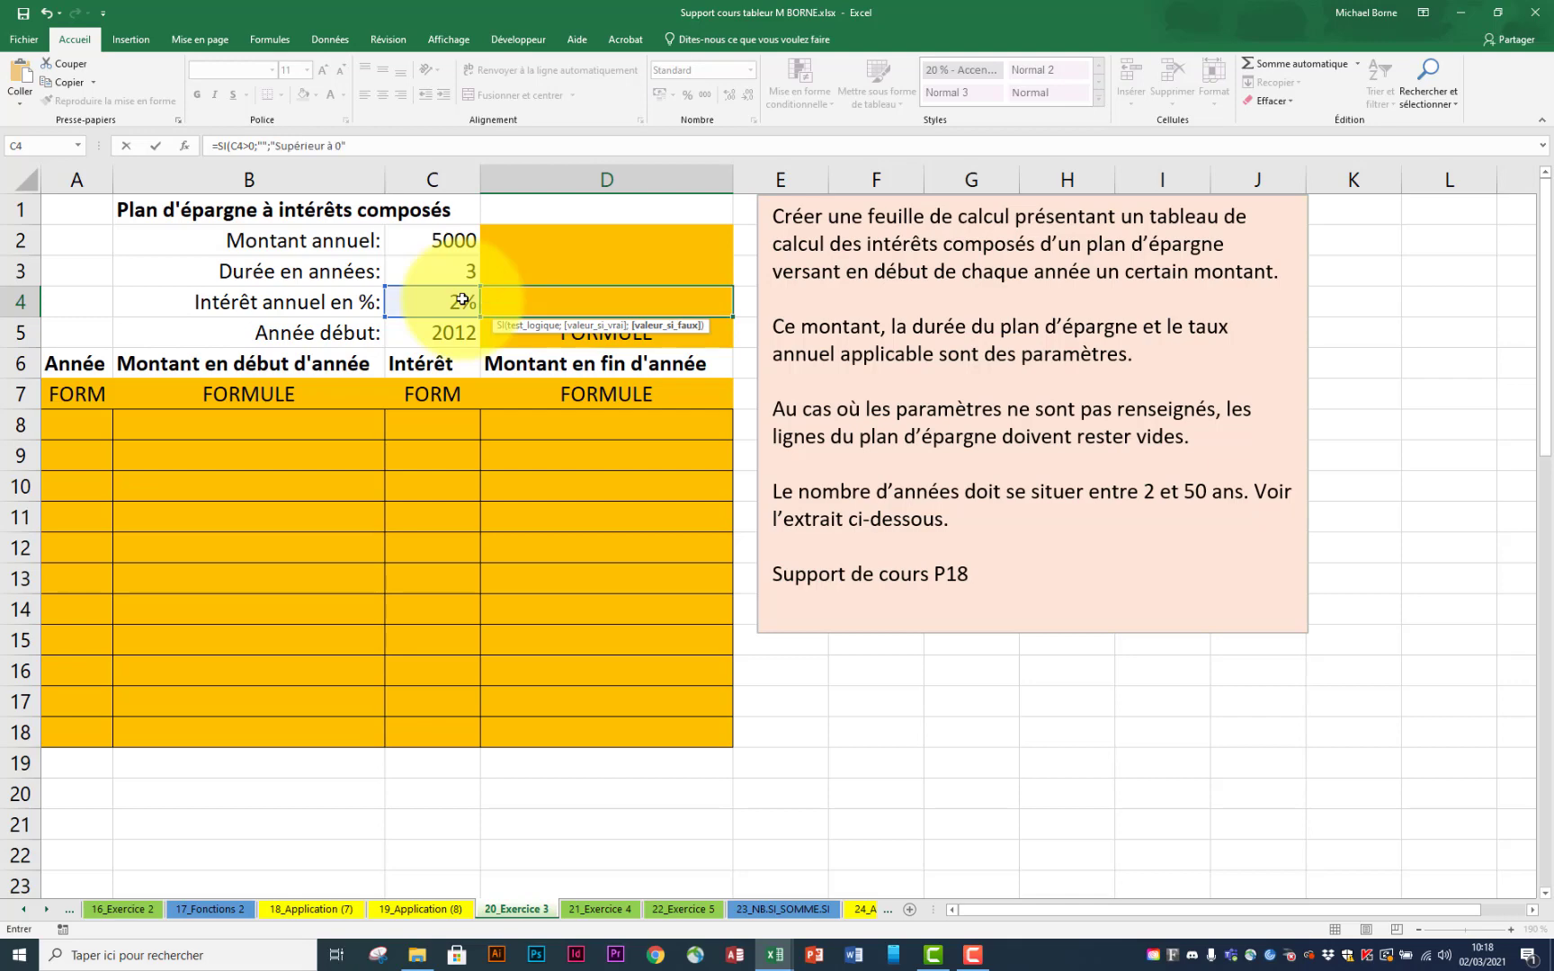
Step: Test the interest rate check by entering 0 in C4, and restore the rate to 2%
left_click(440, 299)
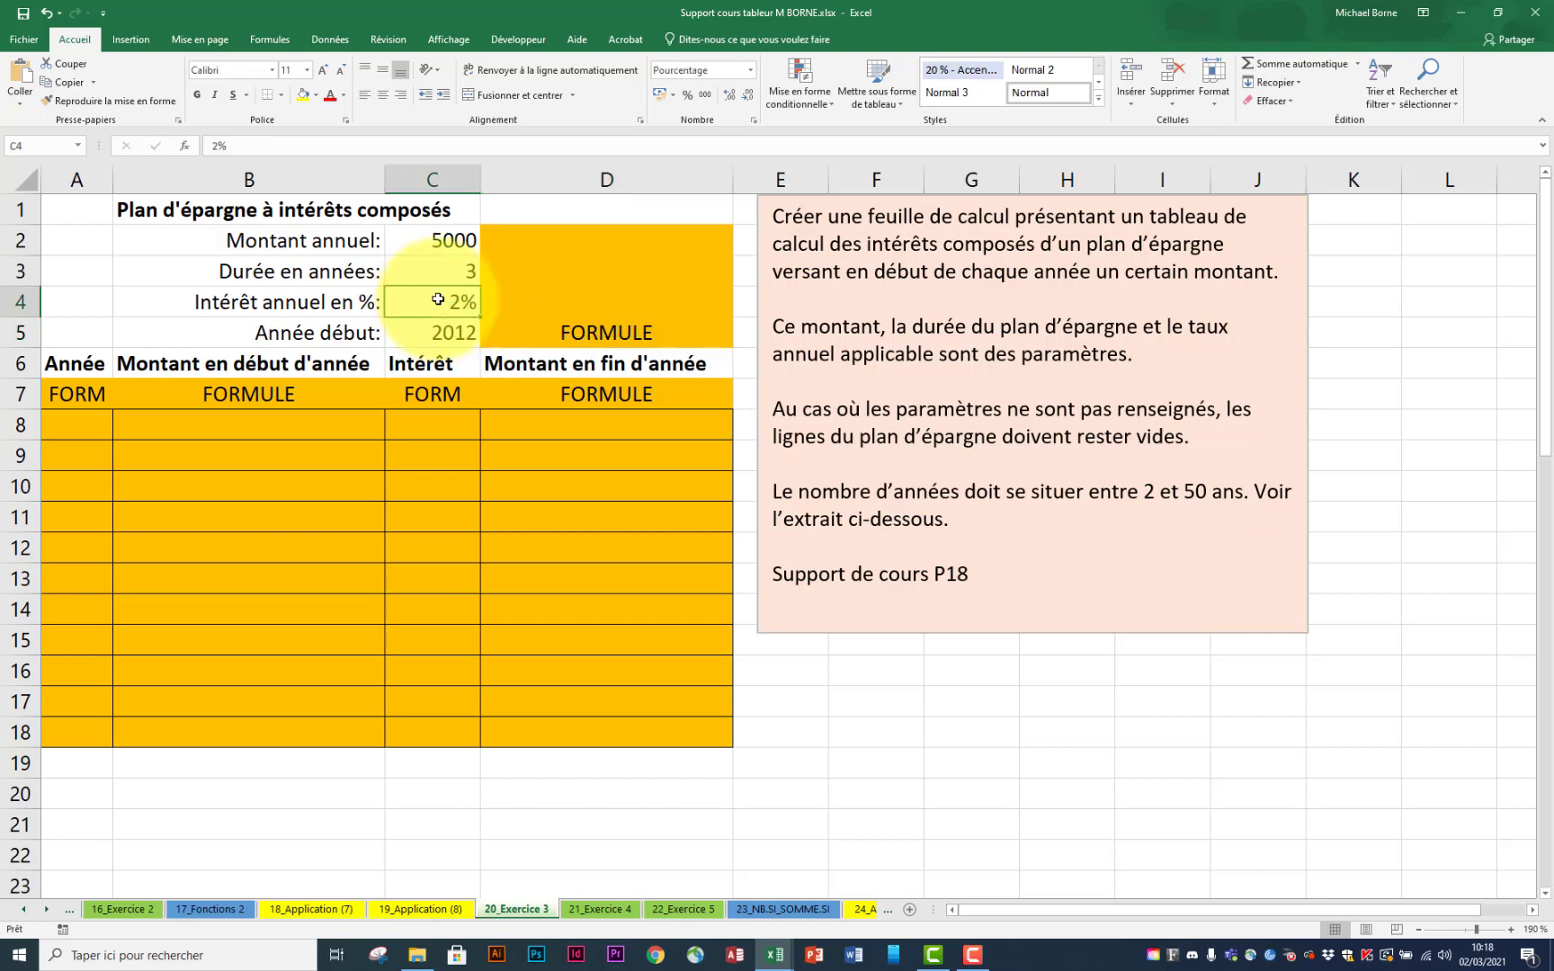
type("0")
key("Return")
left_click(440, 300)
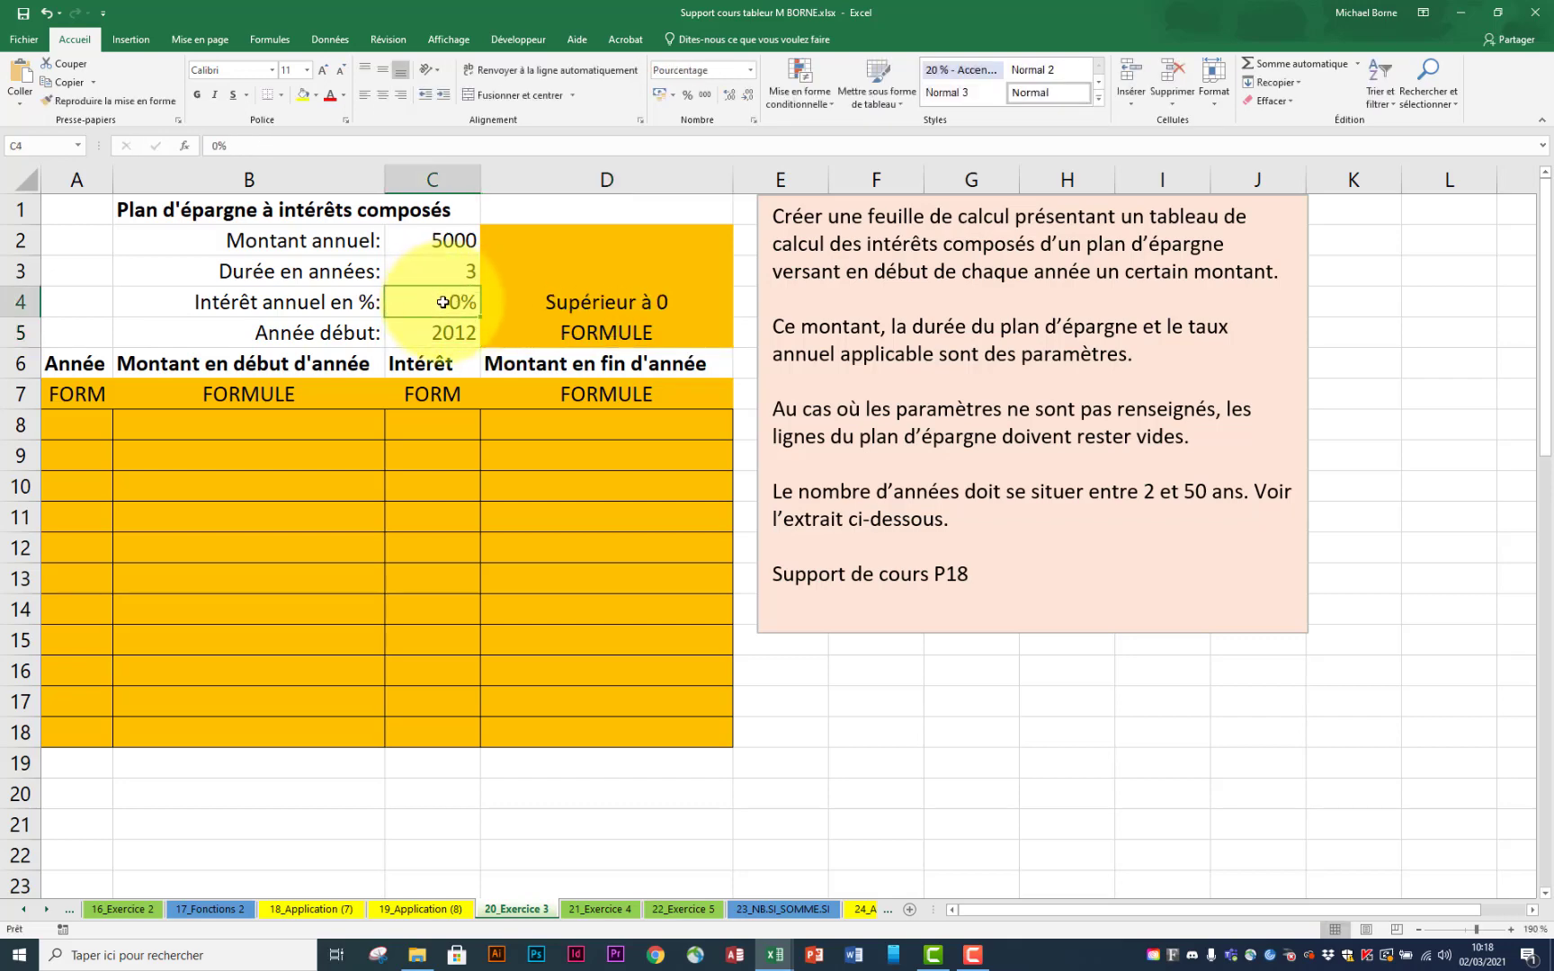
type("2")
key("Return")
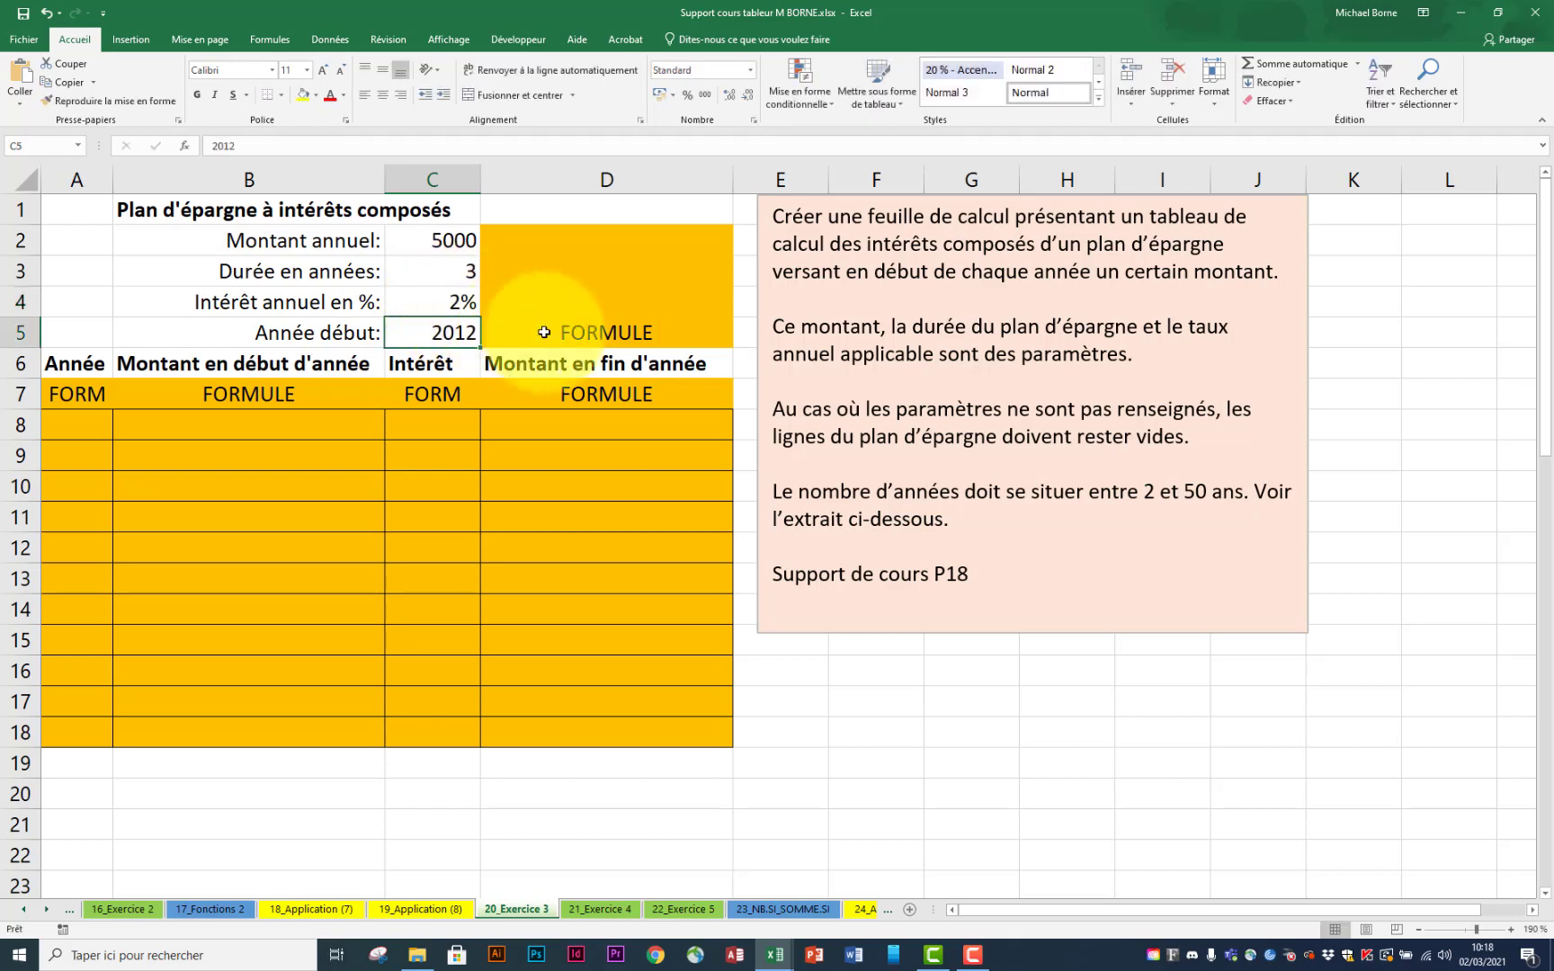
Step: Try 2024 as the plan's start year in C5
left_click(577, 333)
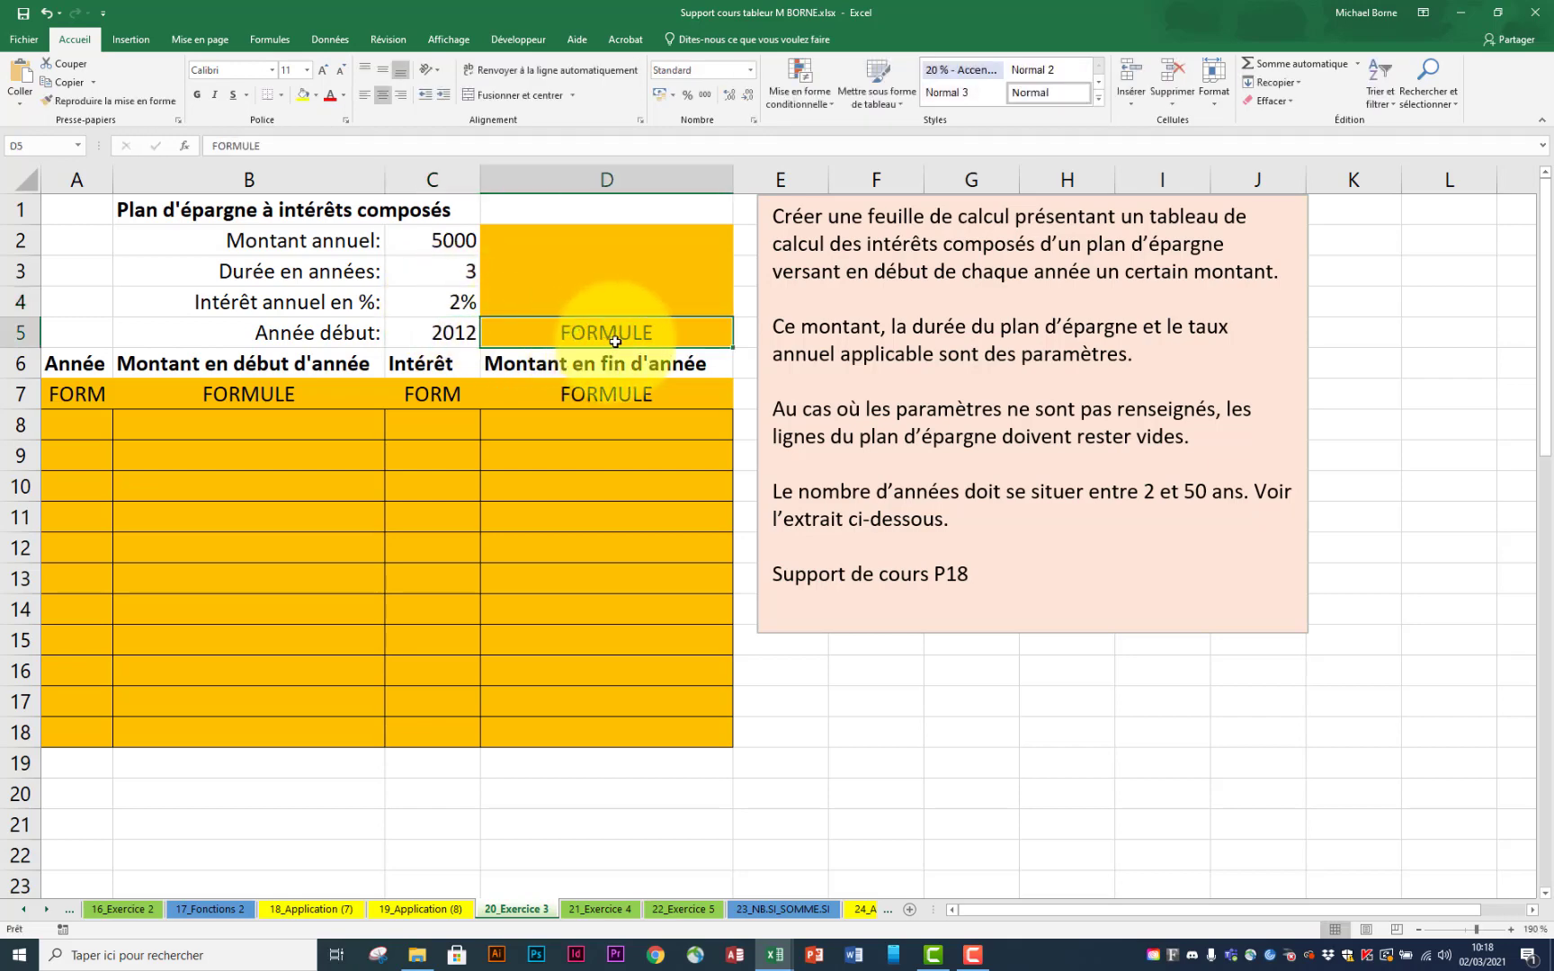
left_click(421, 337)
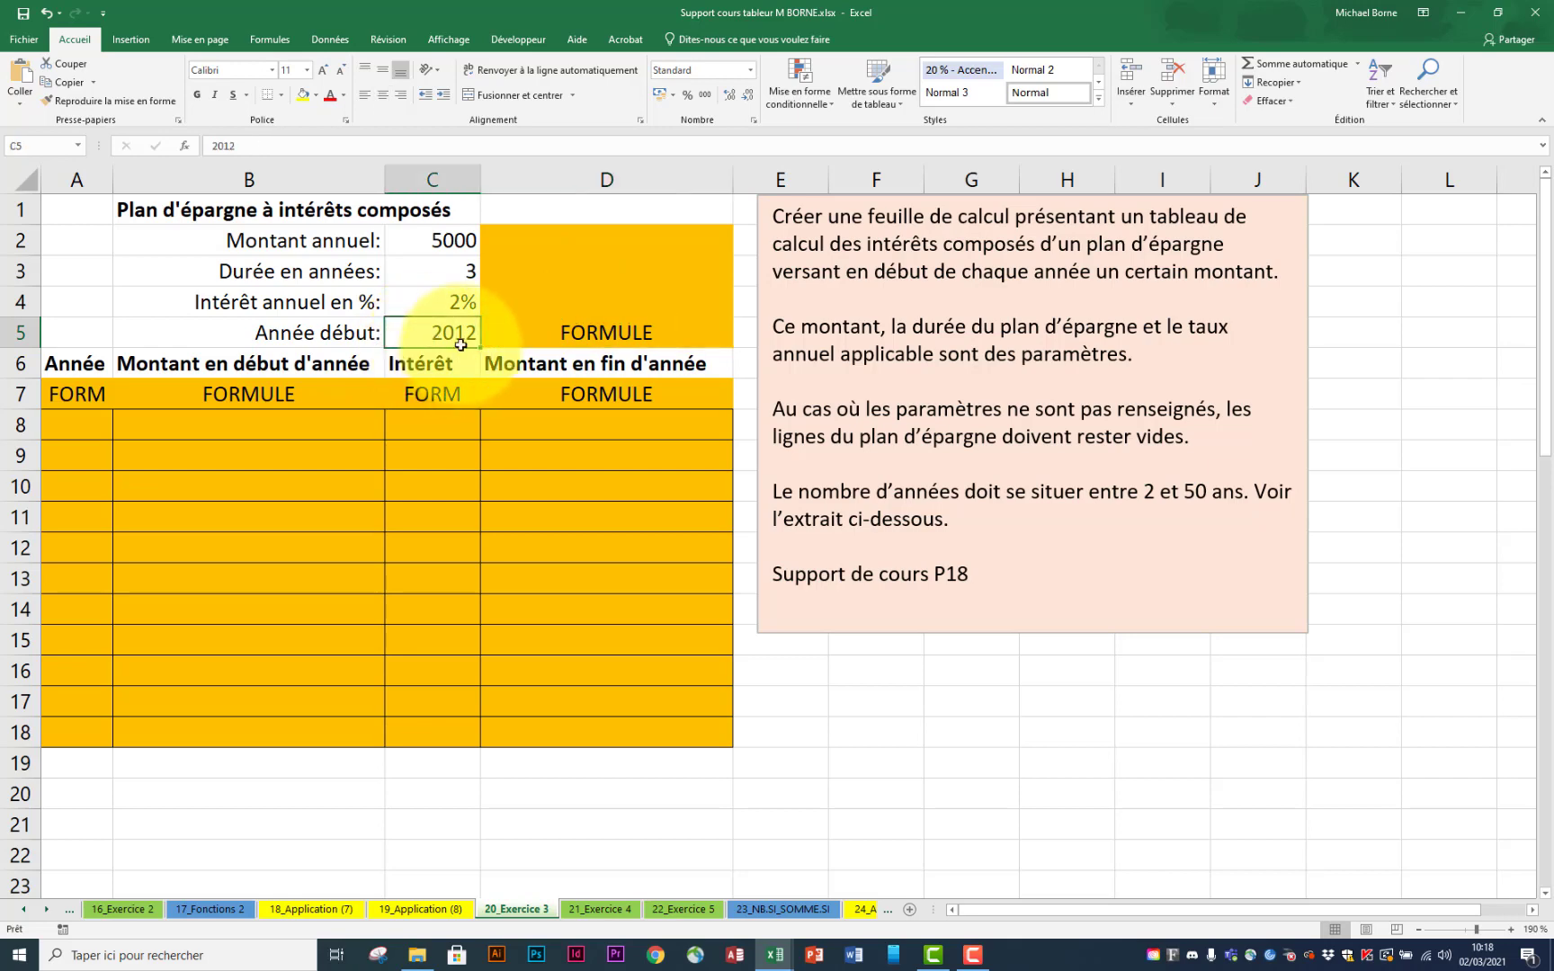
type("20")
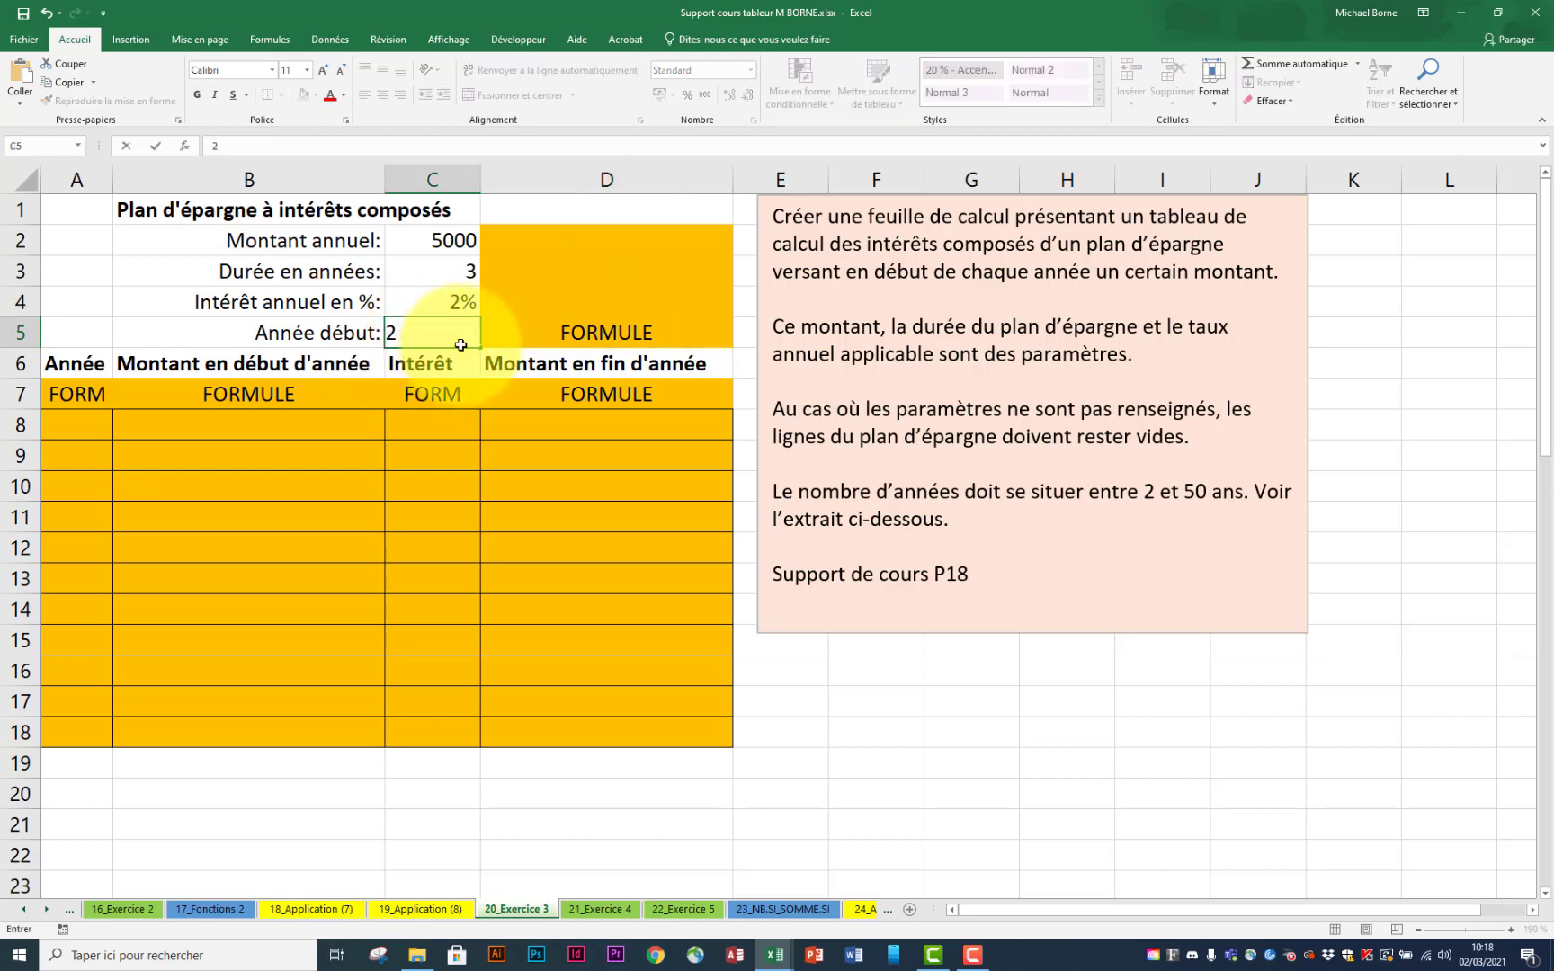
type("24")
key("Return")
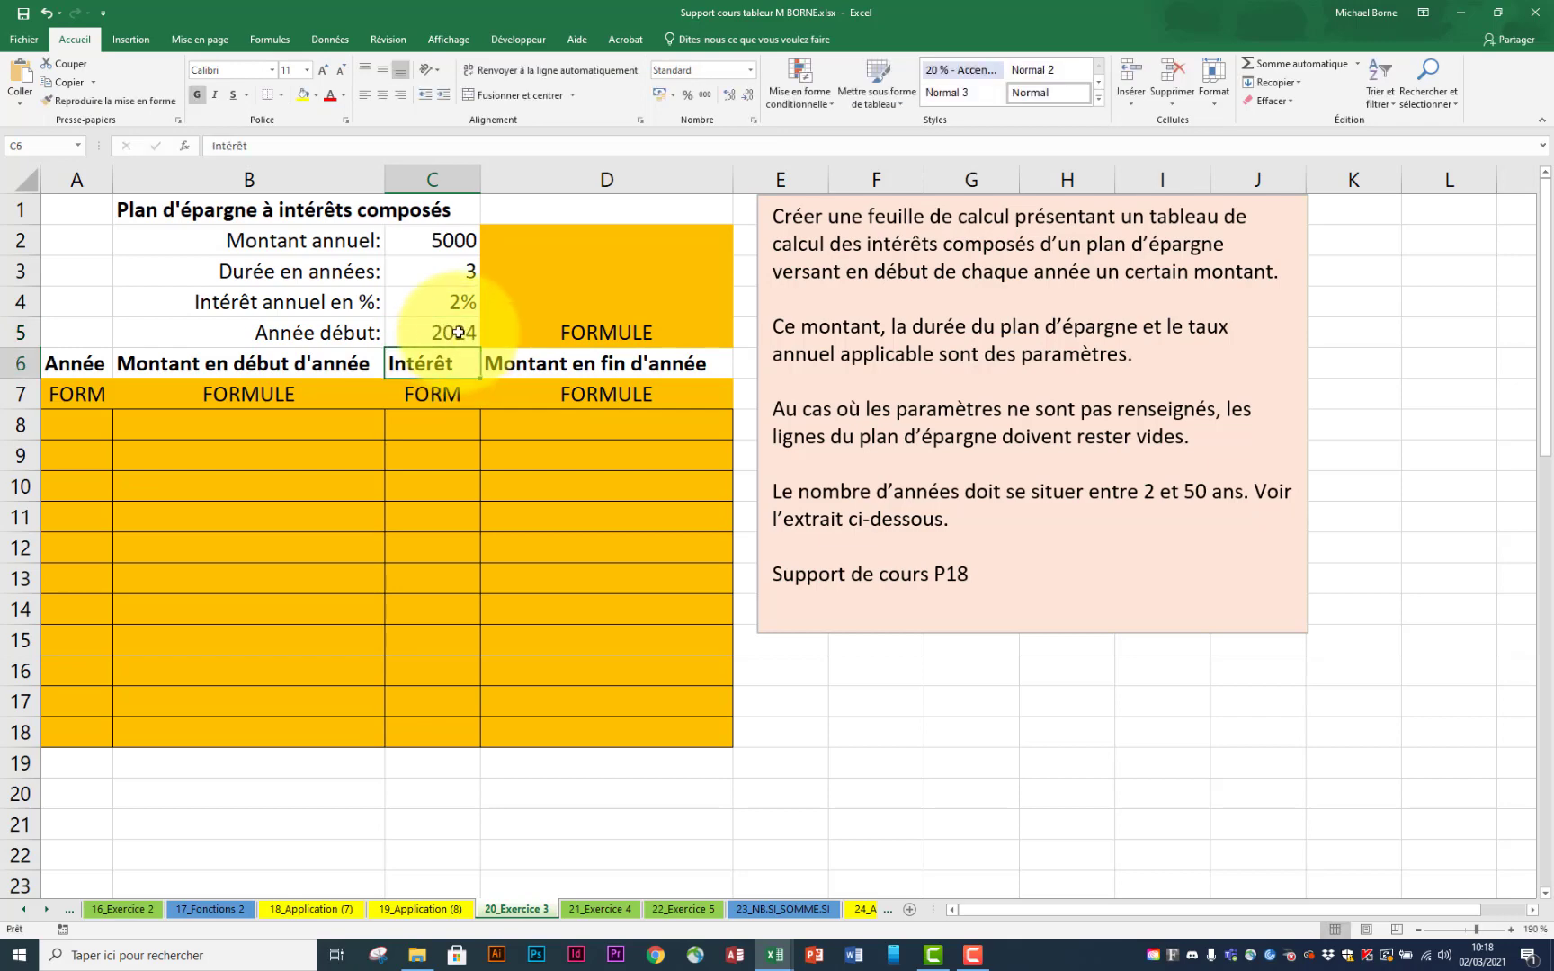
Step: Set the plan's start year in C5 to 2021
left_click(458, 332)
type("20")
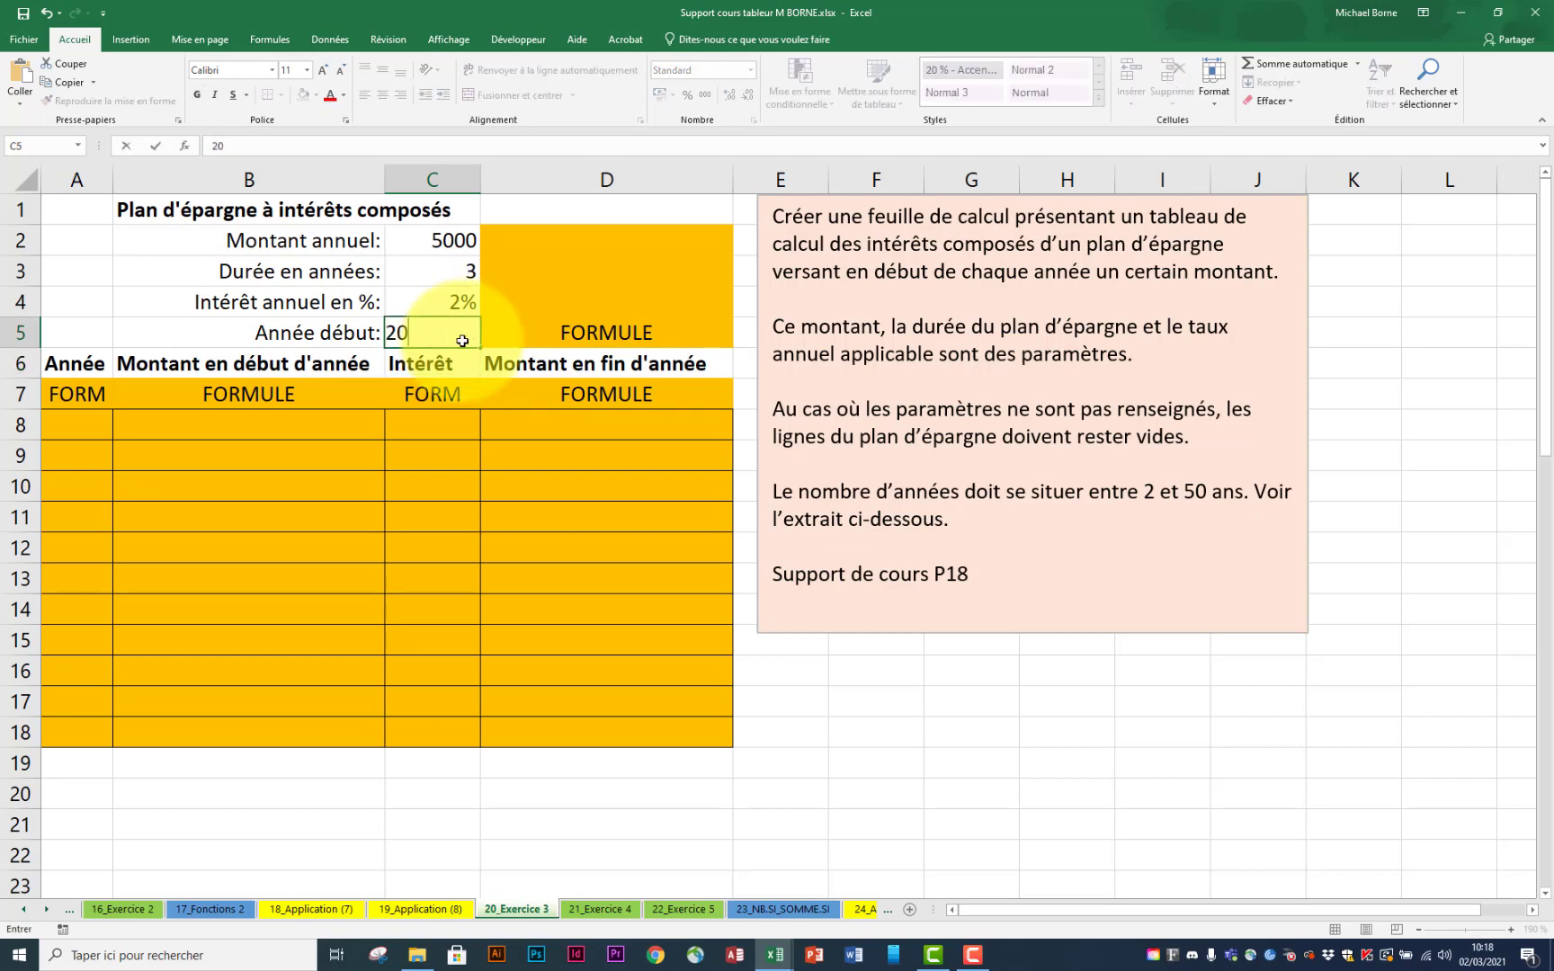
type("21")
key("Return")
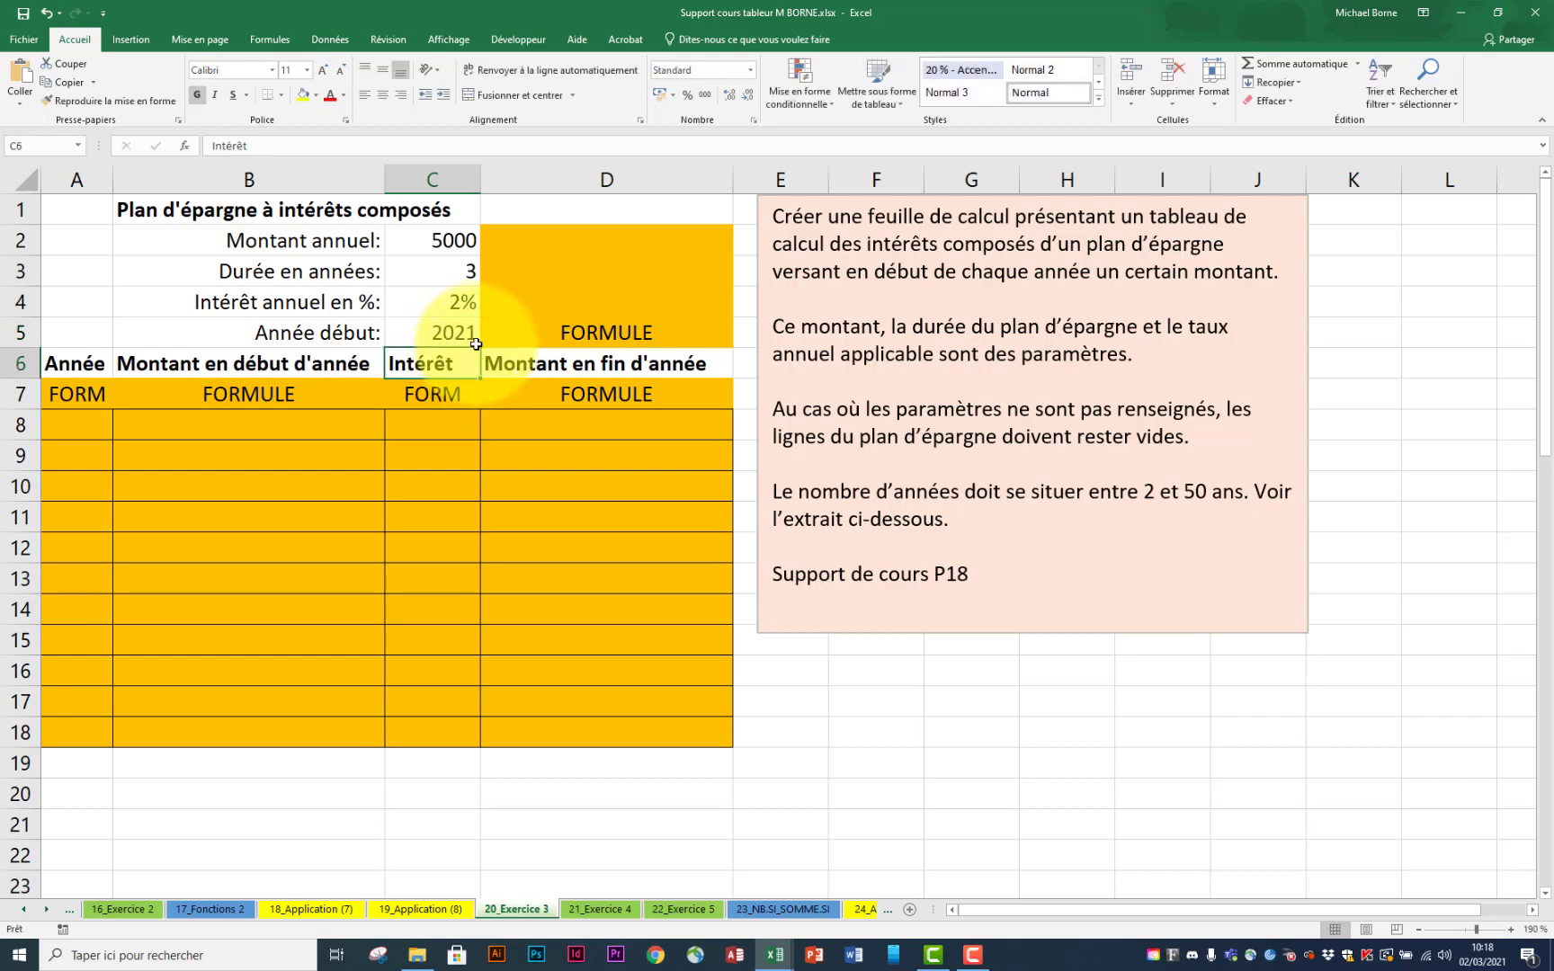
Step: Enter =SI(C5<=2021;"Supérieur à 2021";"") in D5 to check the start year
left_click(599, 335)
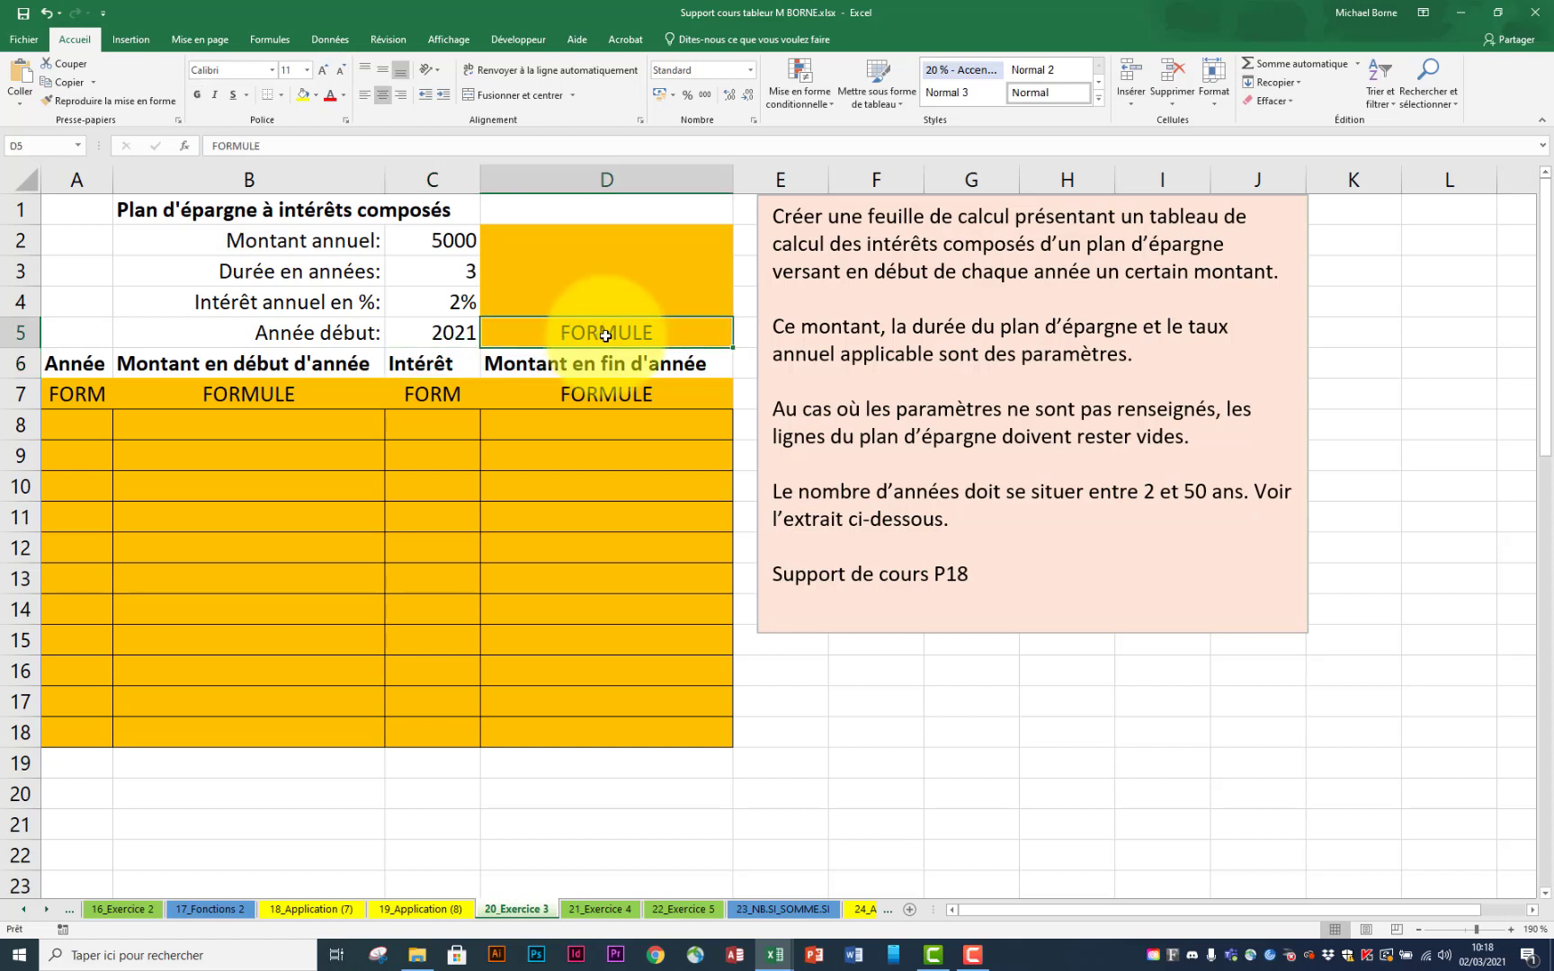
type("=SI(")
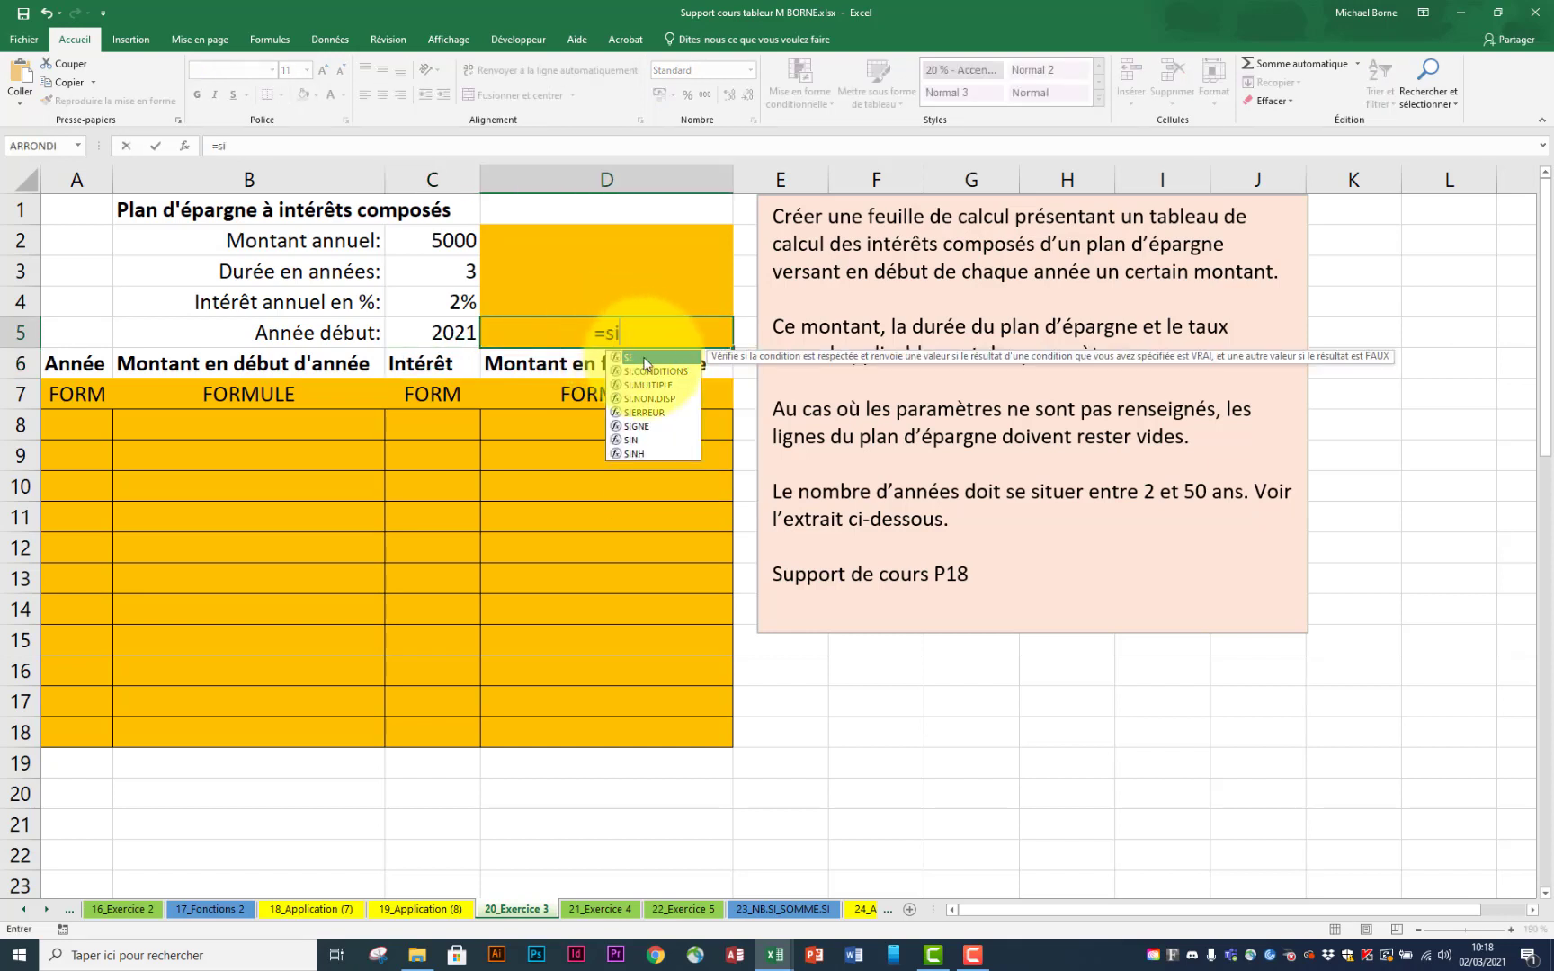
left_click(445, 332)
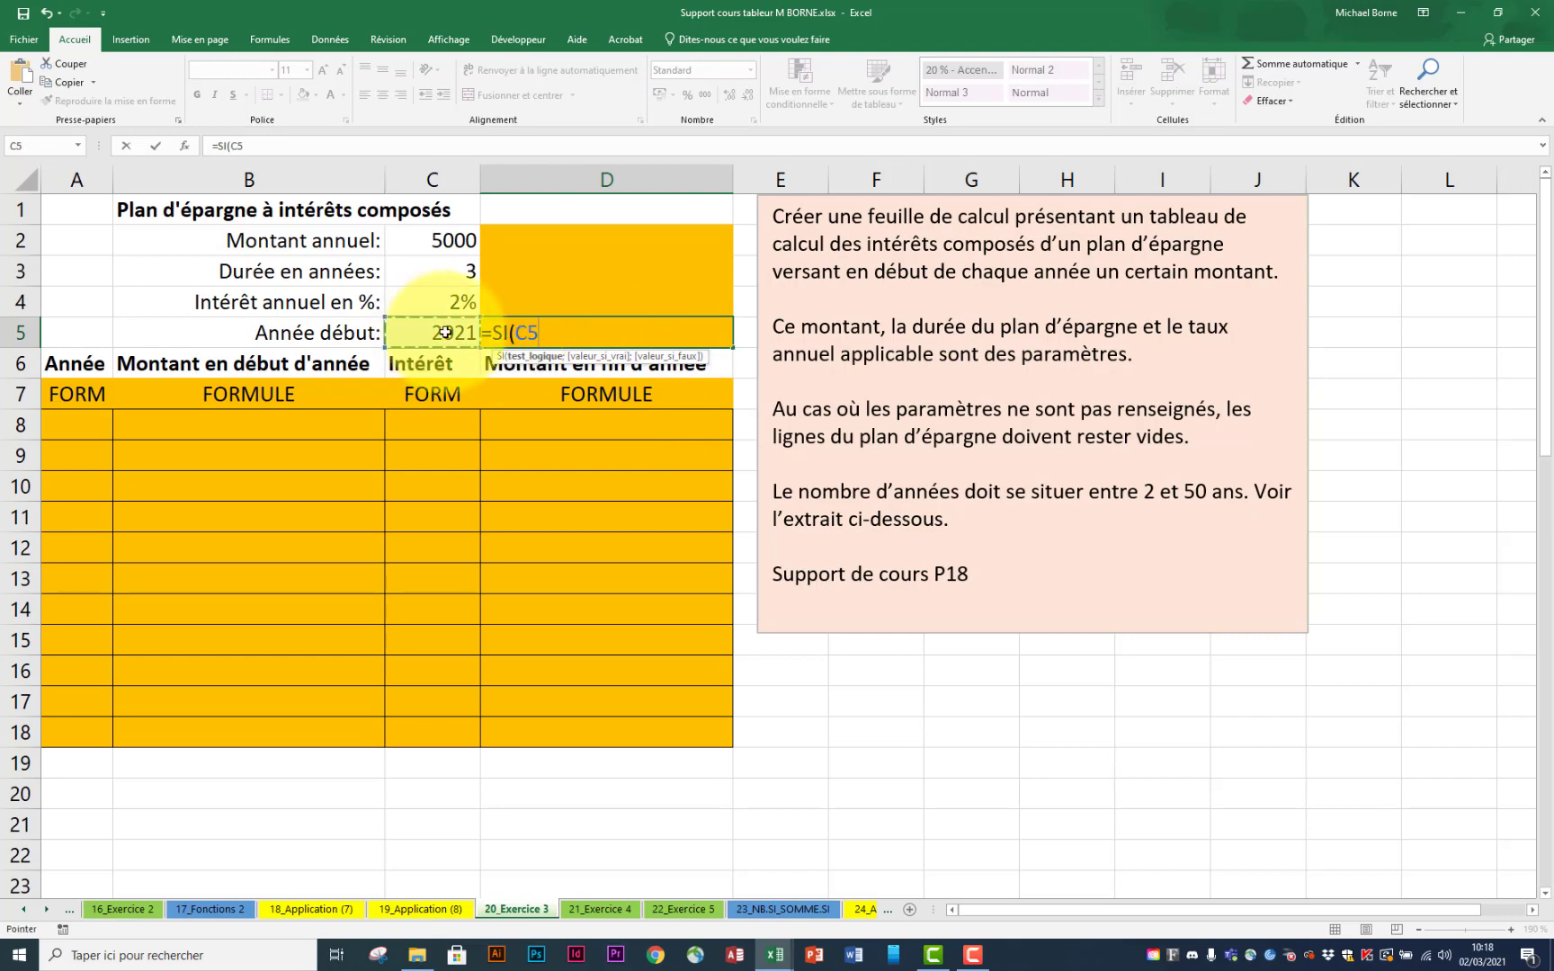
type("<2021;")
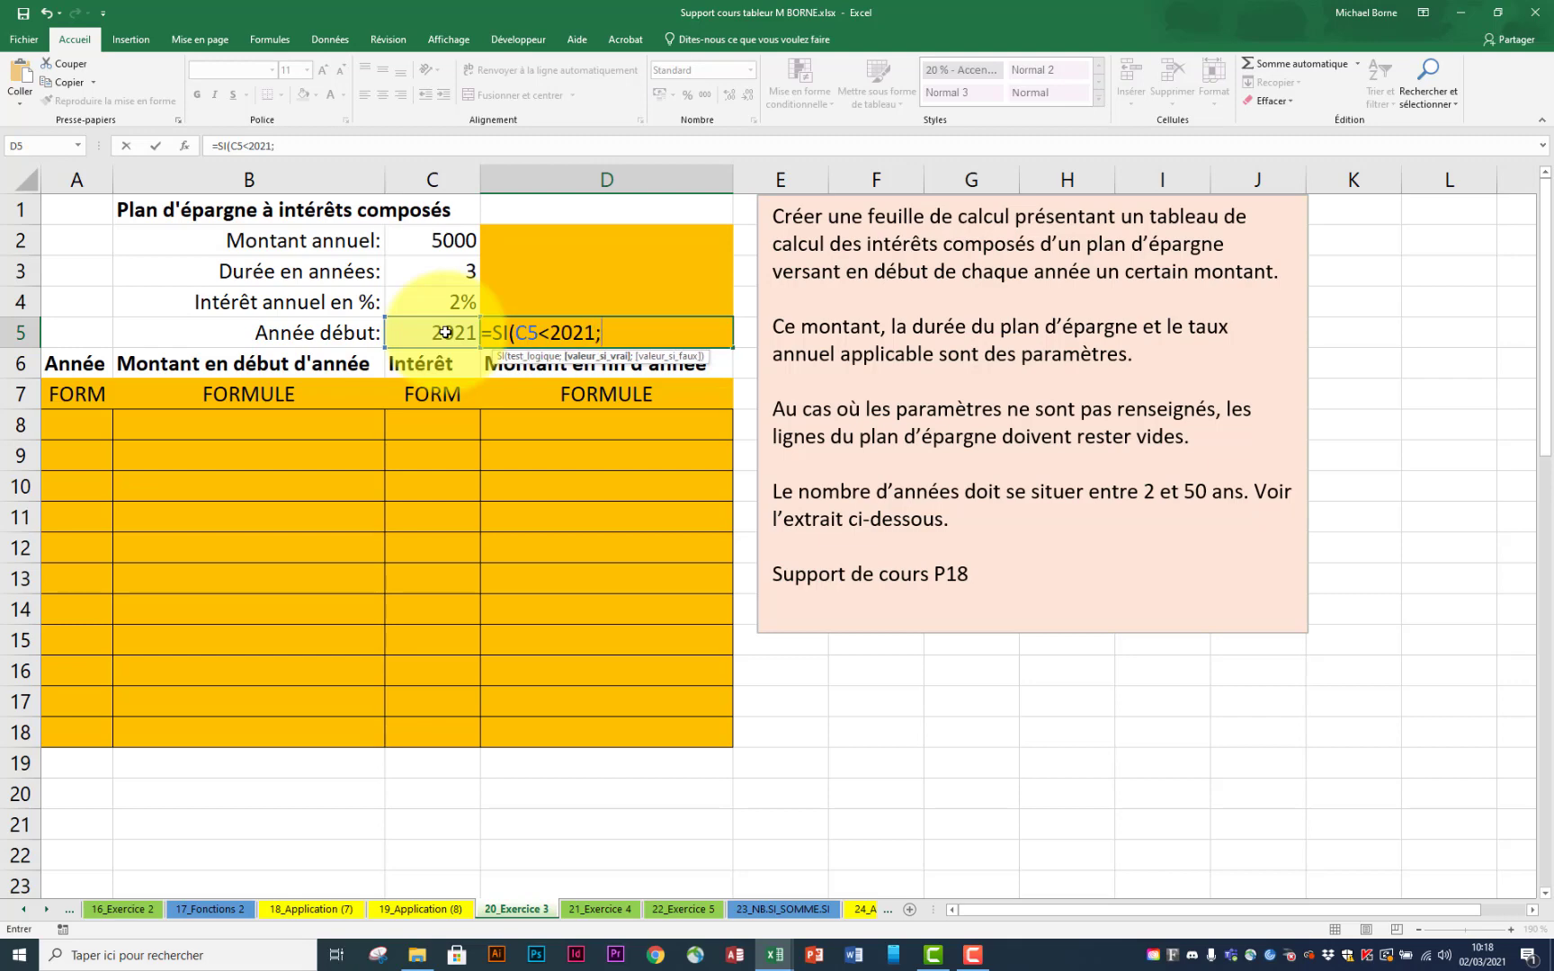
type("\"Supérieur ")
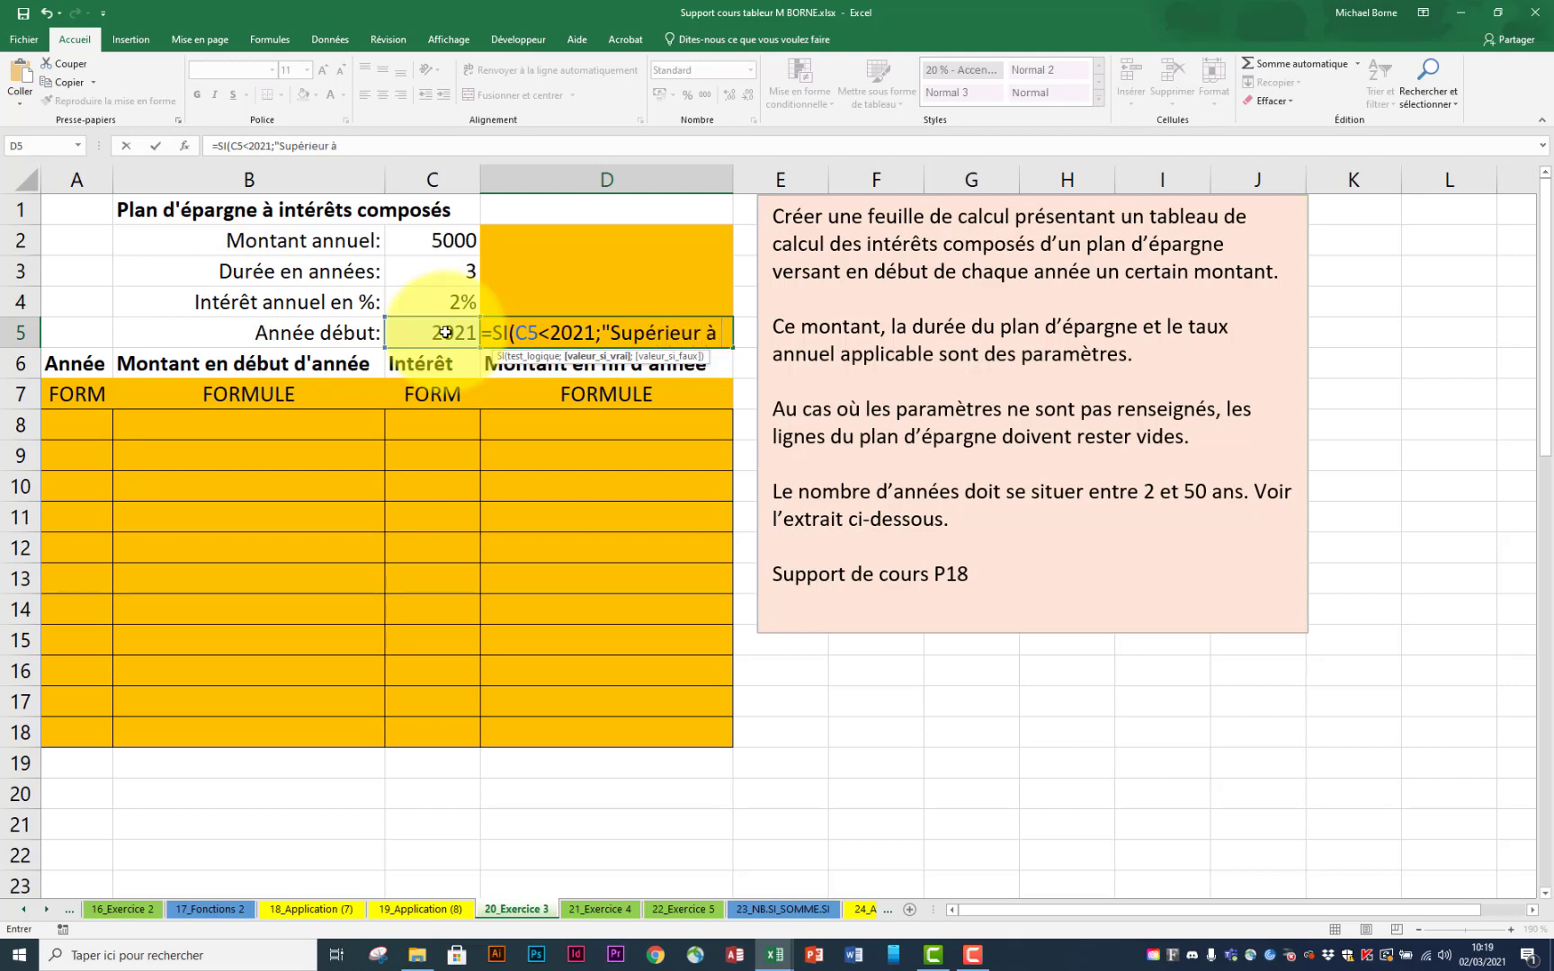
type("à 2021")
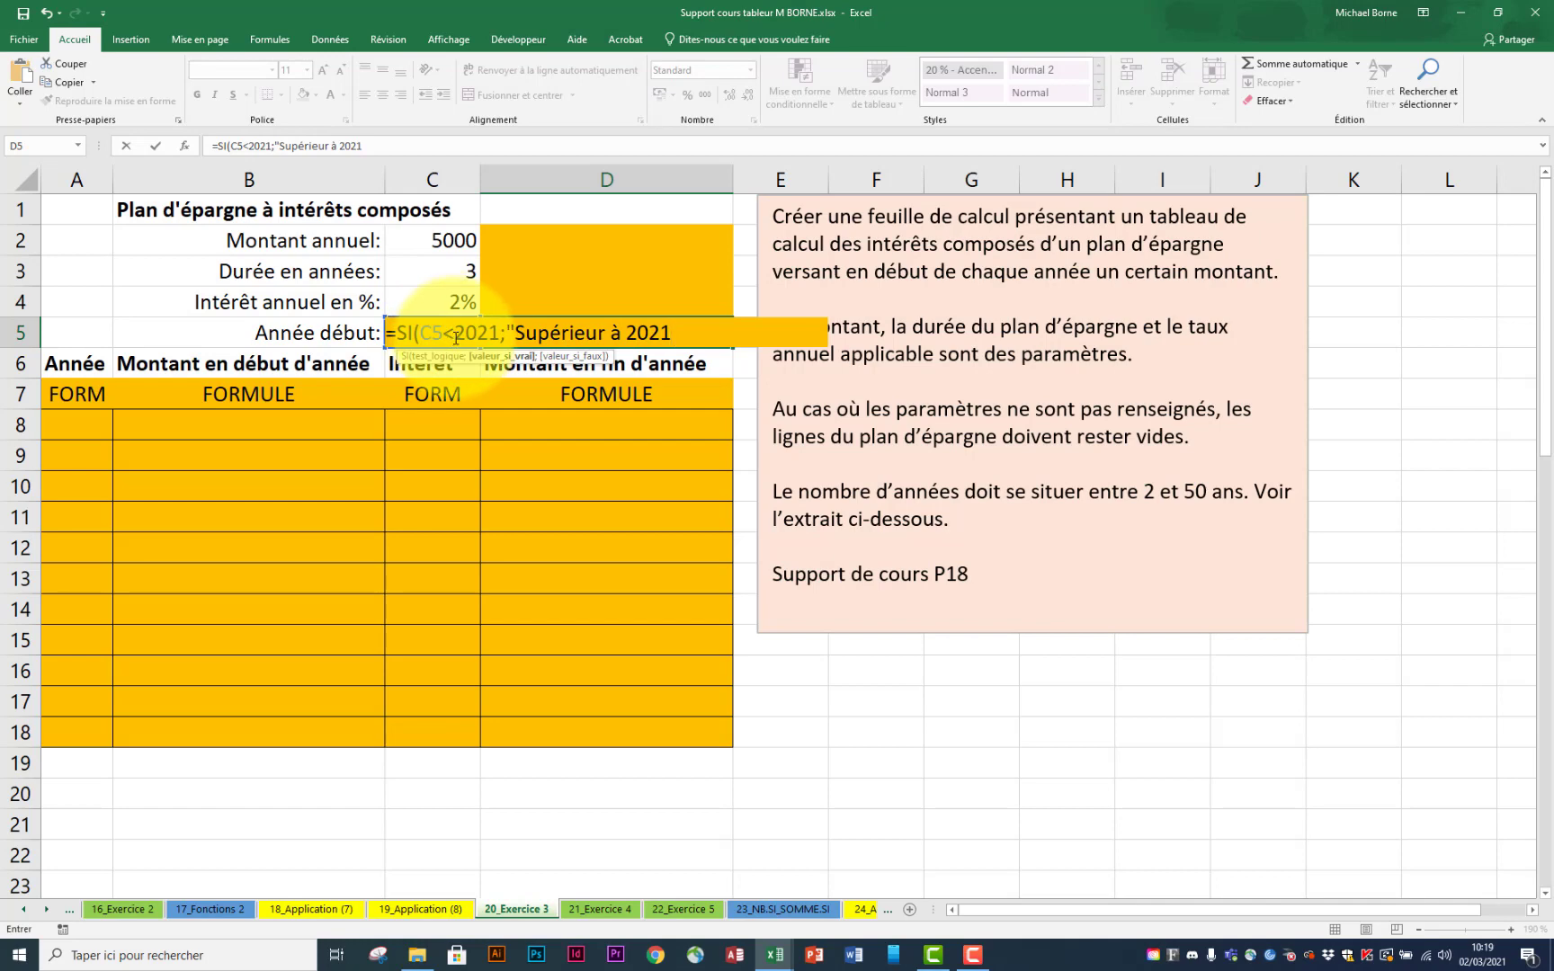
left_click(455, 341)
type("=")
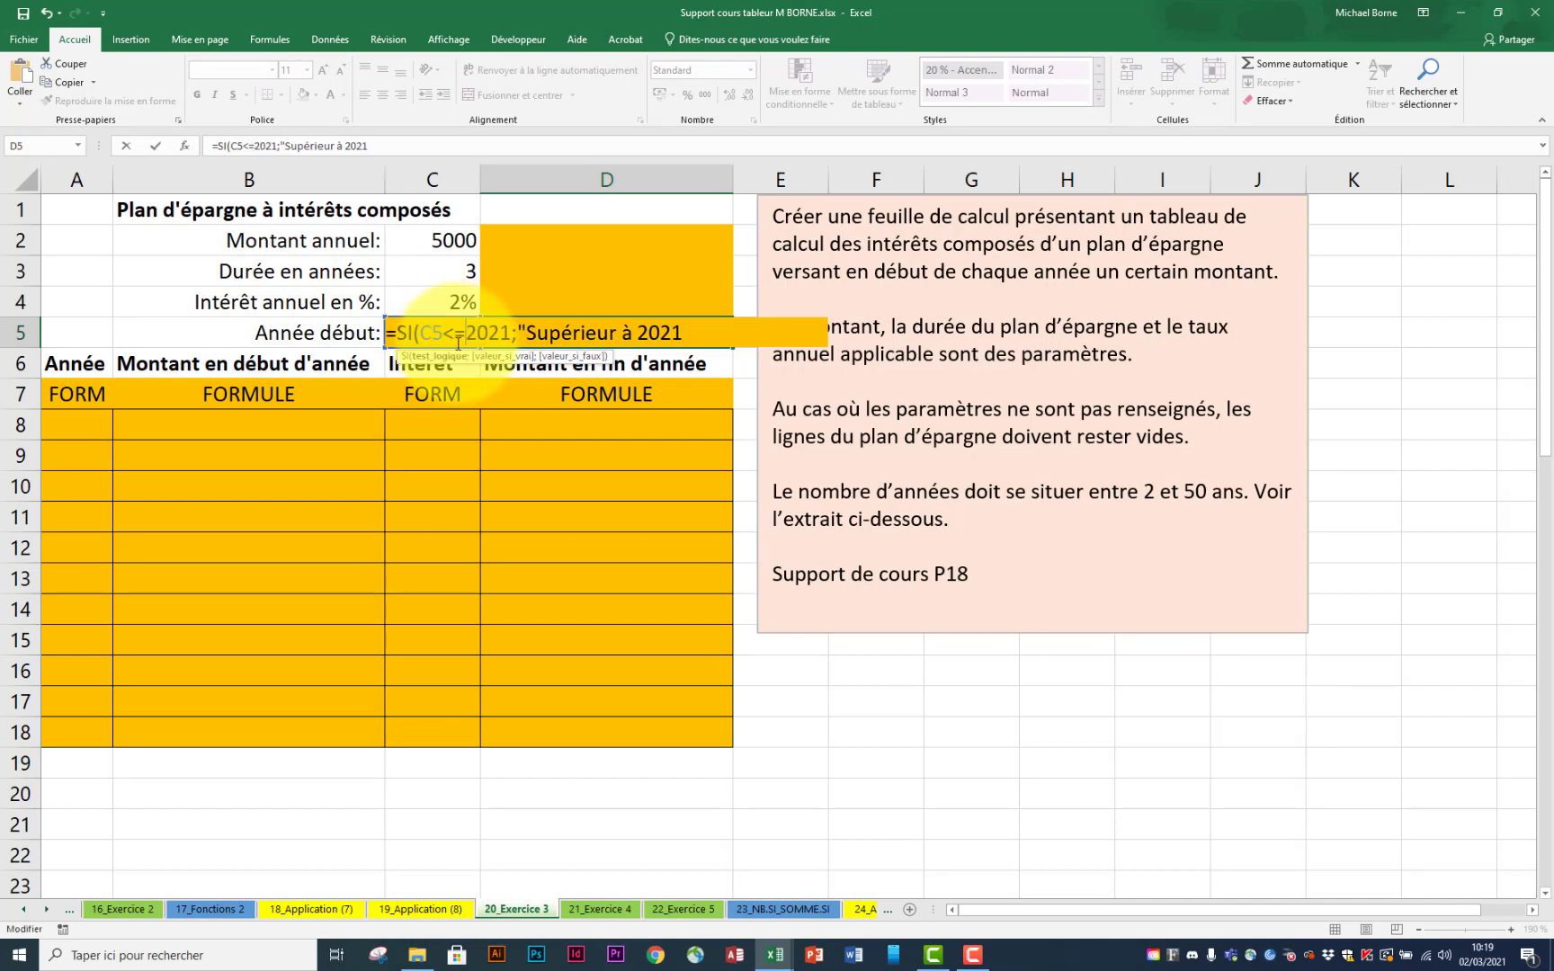
left_click(689, 336)
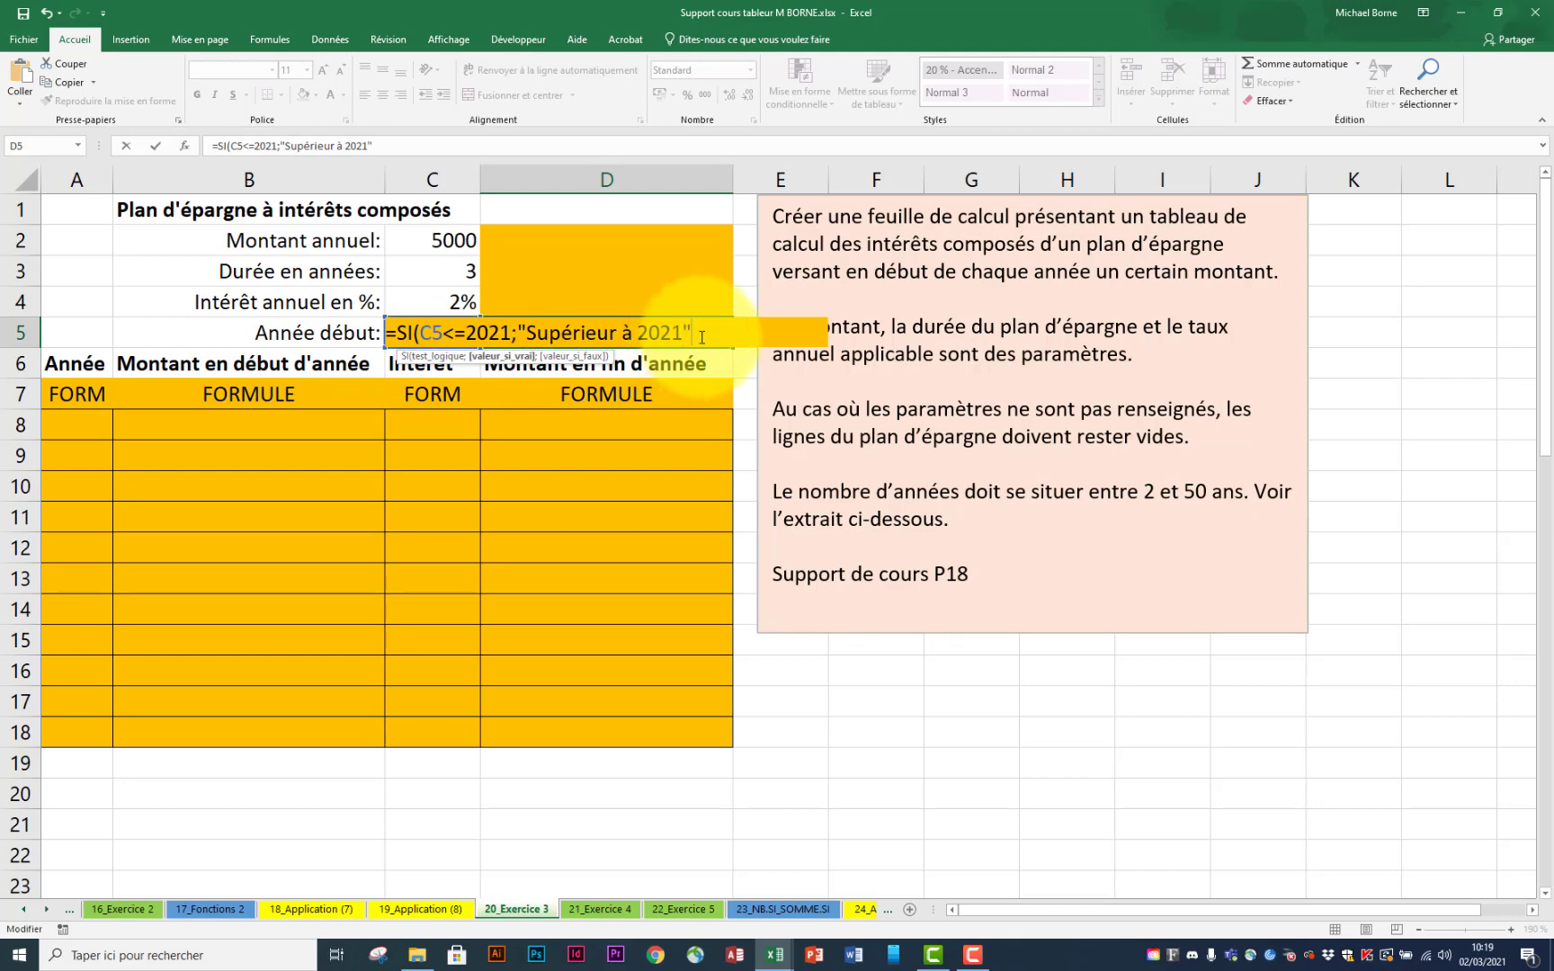
type("\";\"\")")
key("Return")
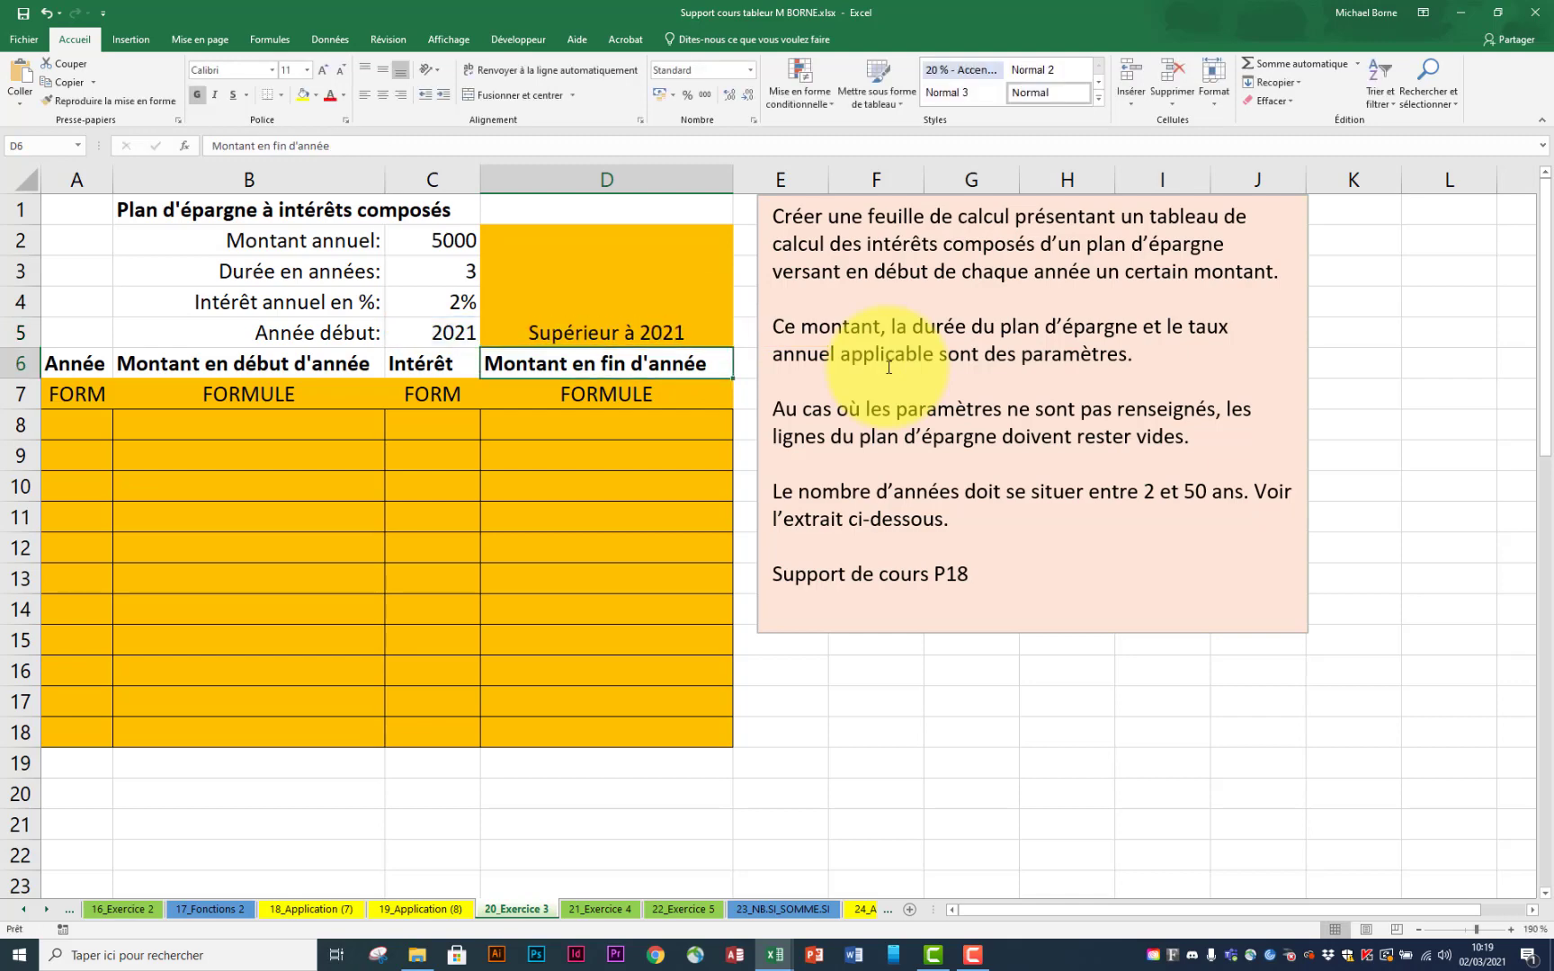
Step: Change the logical test in the D5 formula to C5<2021
left_click(611, 339)
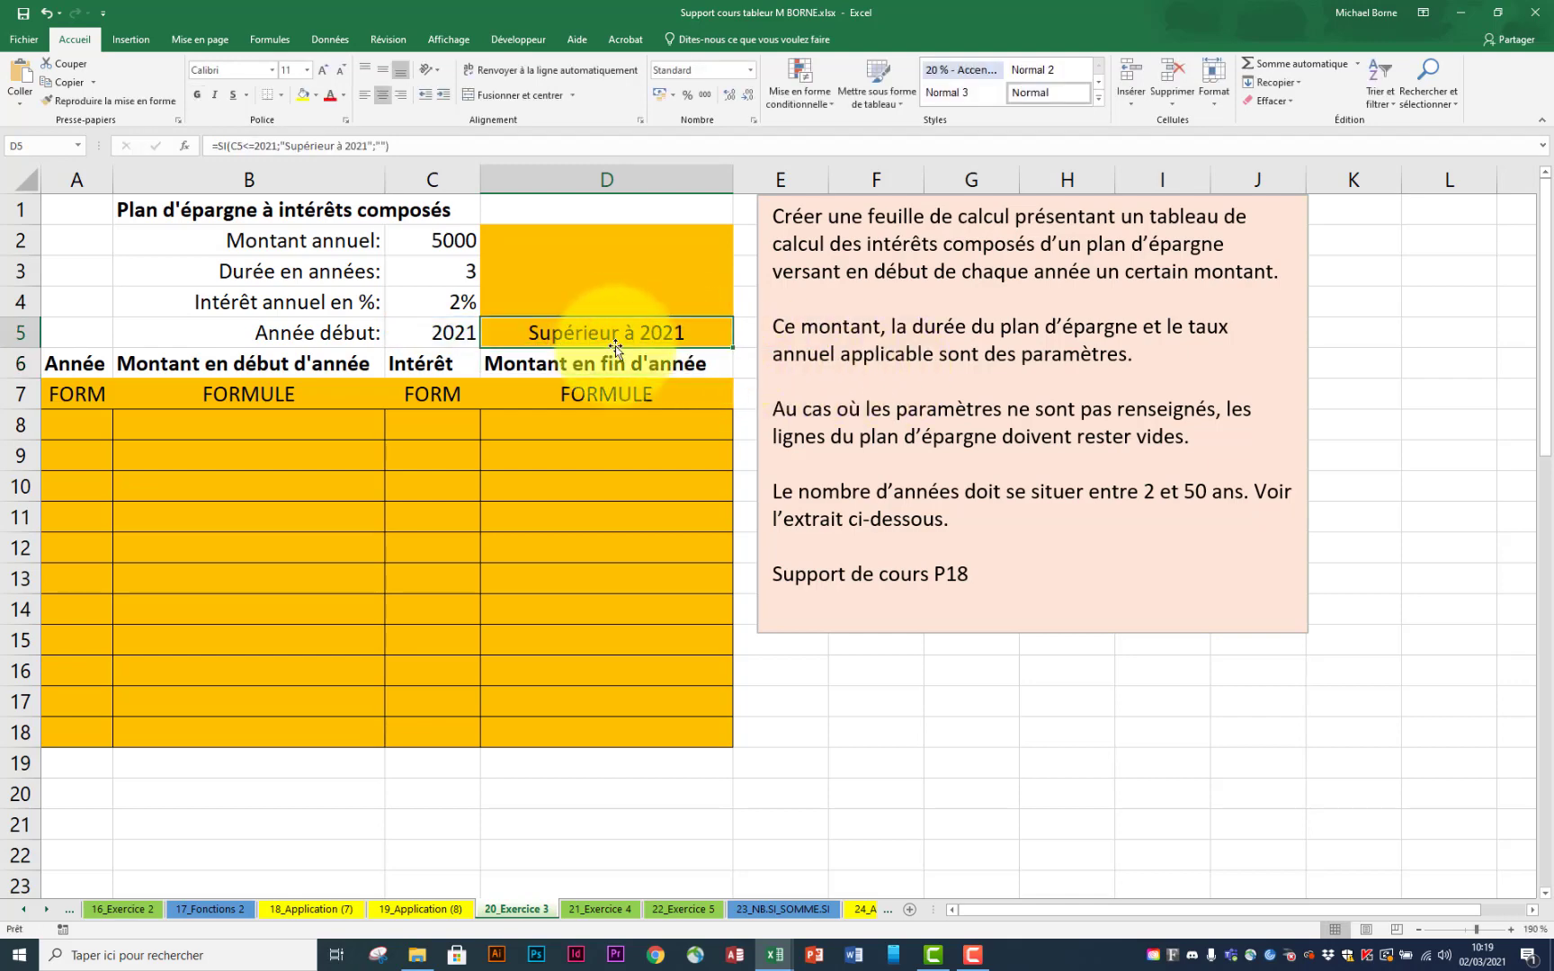
double_click(547, 334)
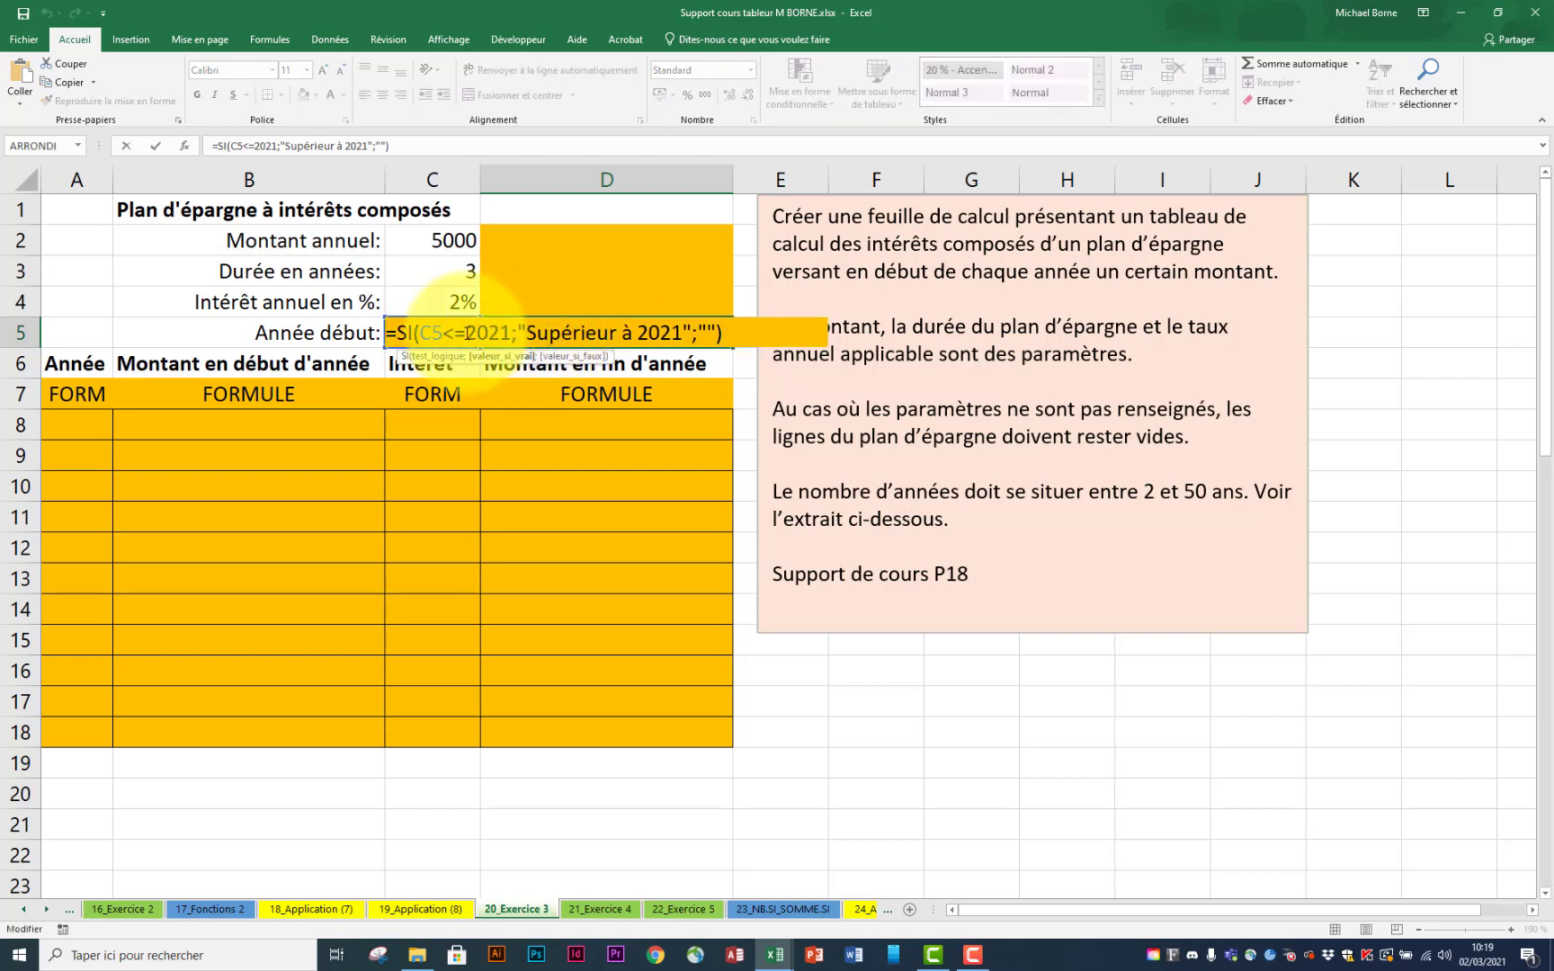
key("BackSpace")
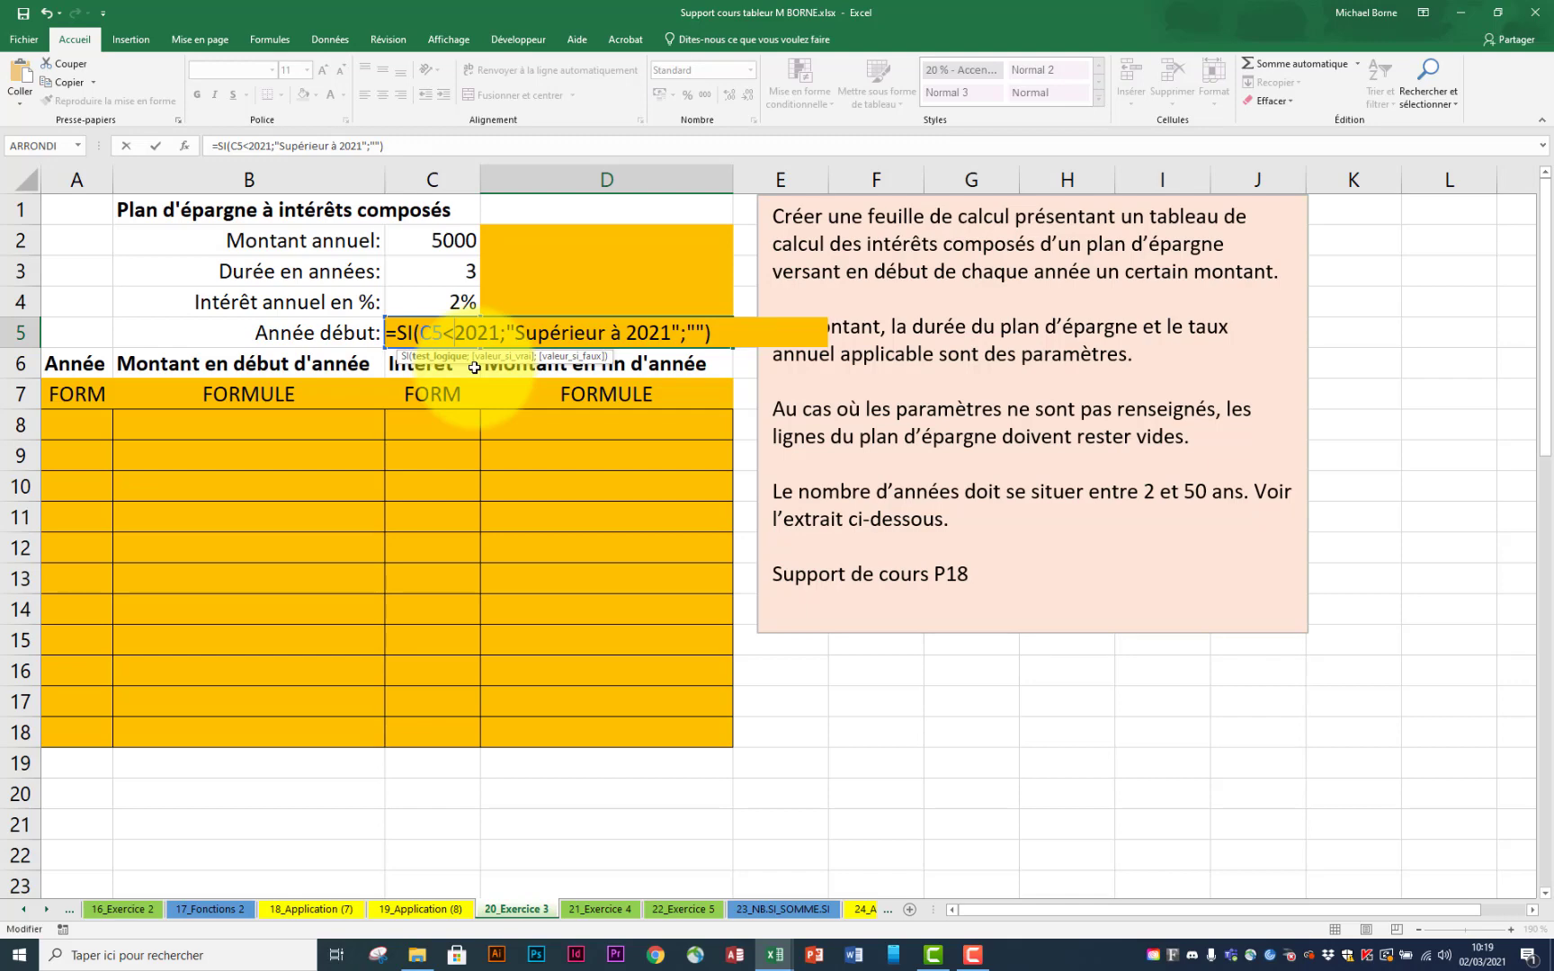
key("Escape")
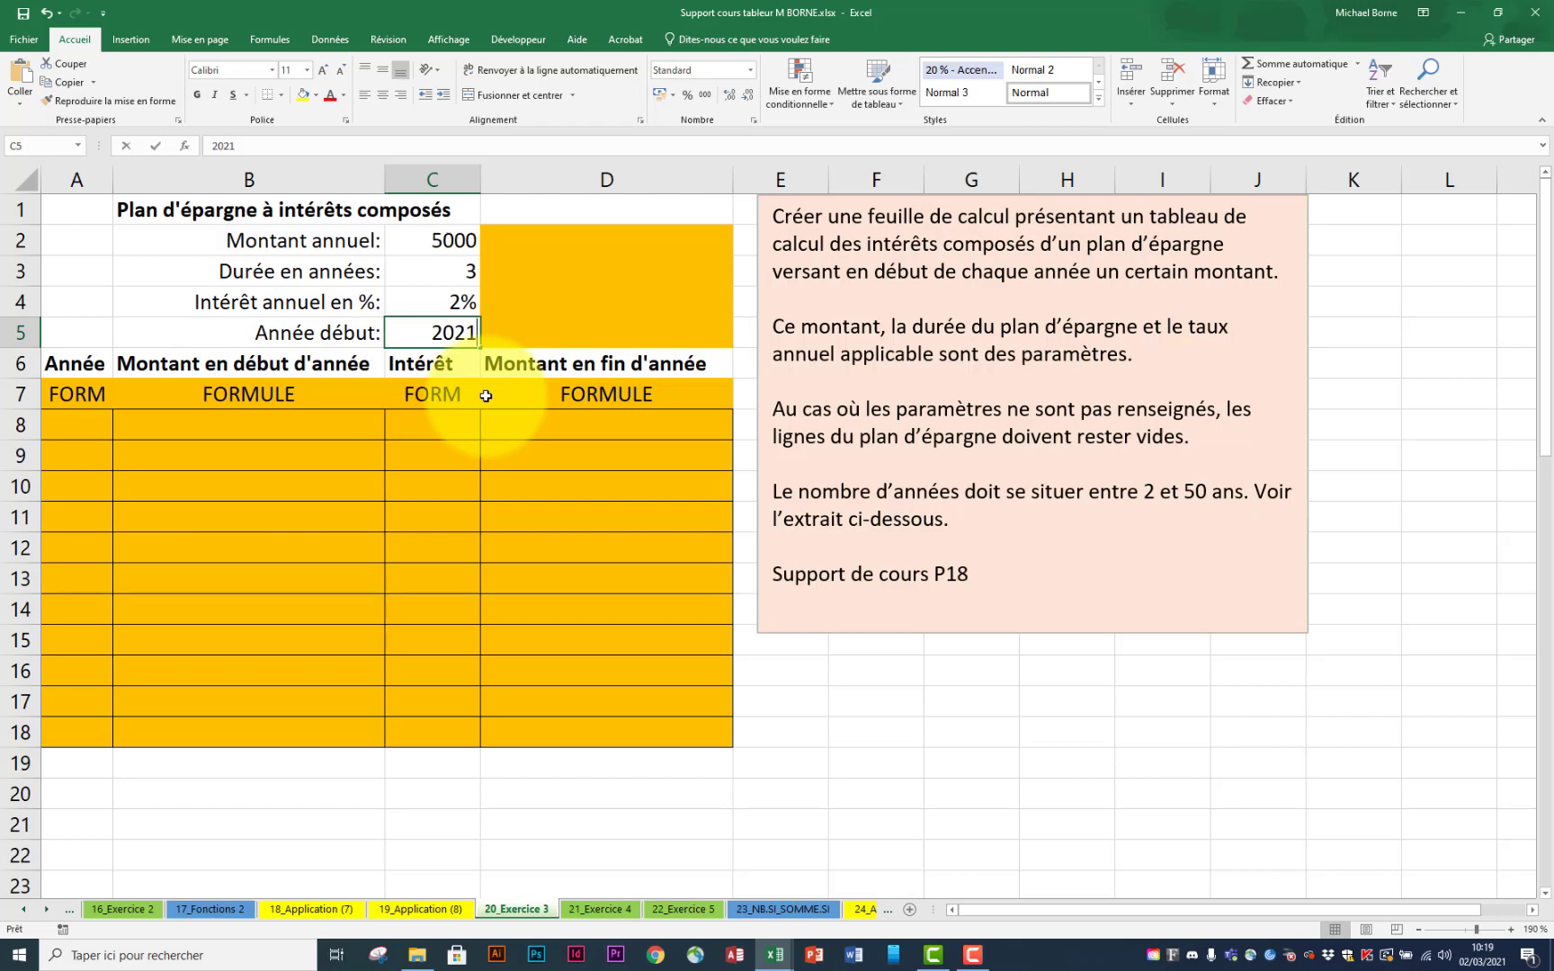
Step: Test the start year check by entering 2020 in C5, and restore the year to 2021
type("2020")
key("Return")
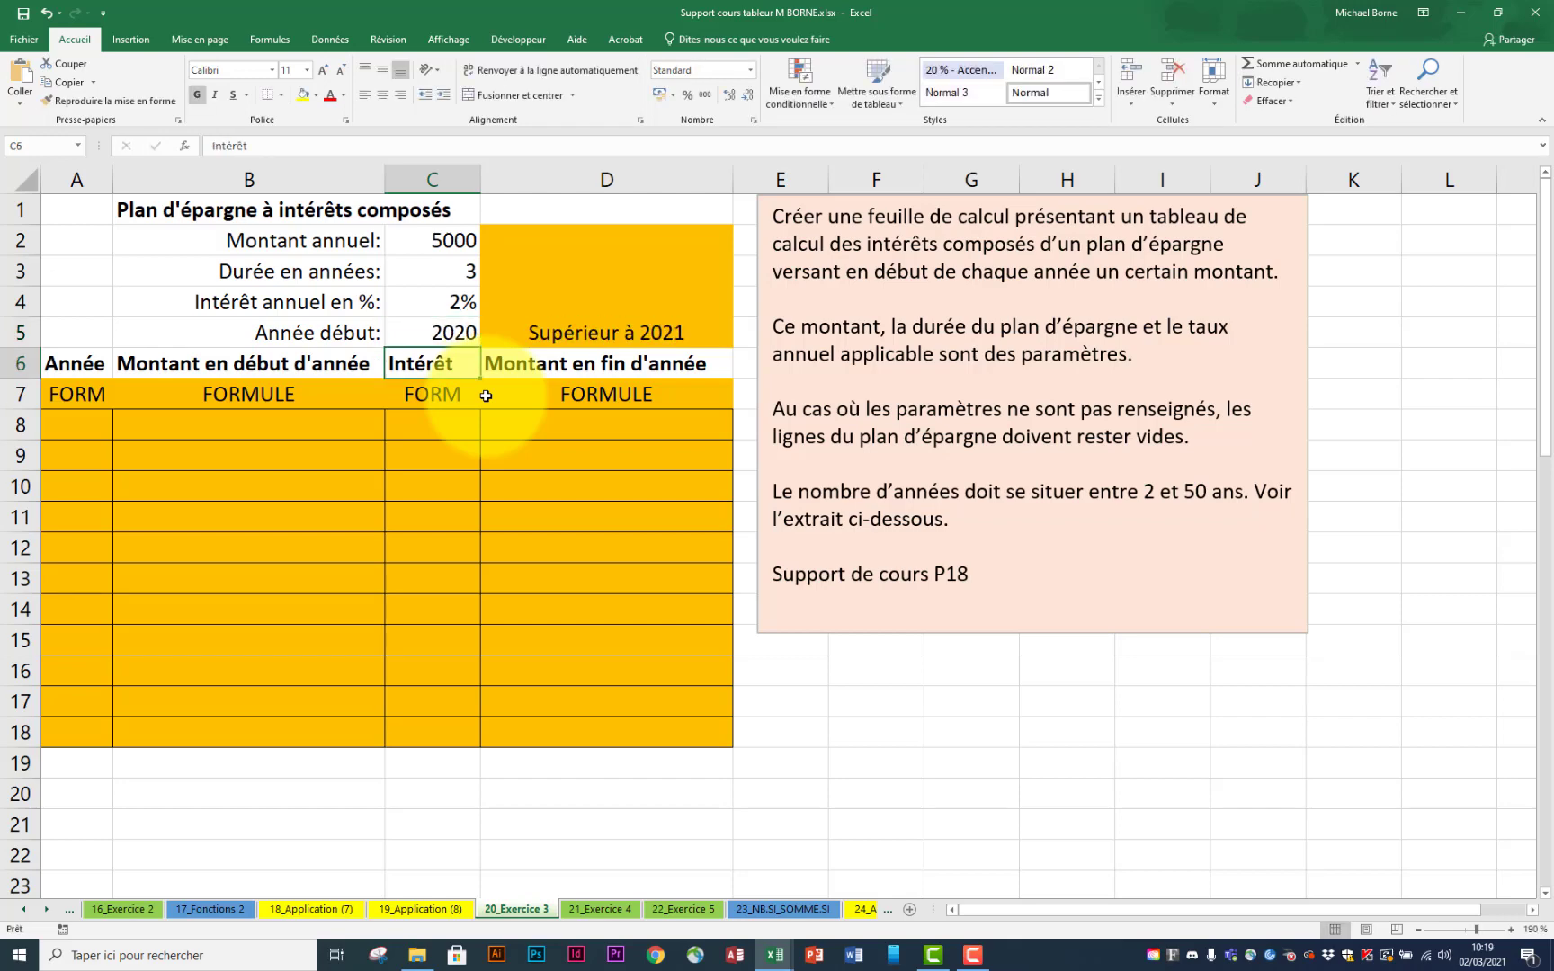
left_click(444, 334)
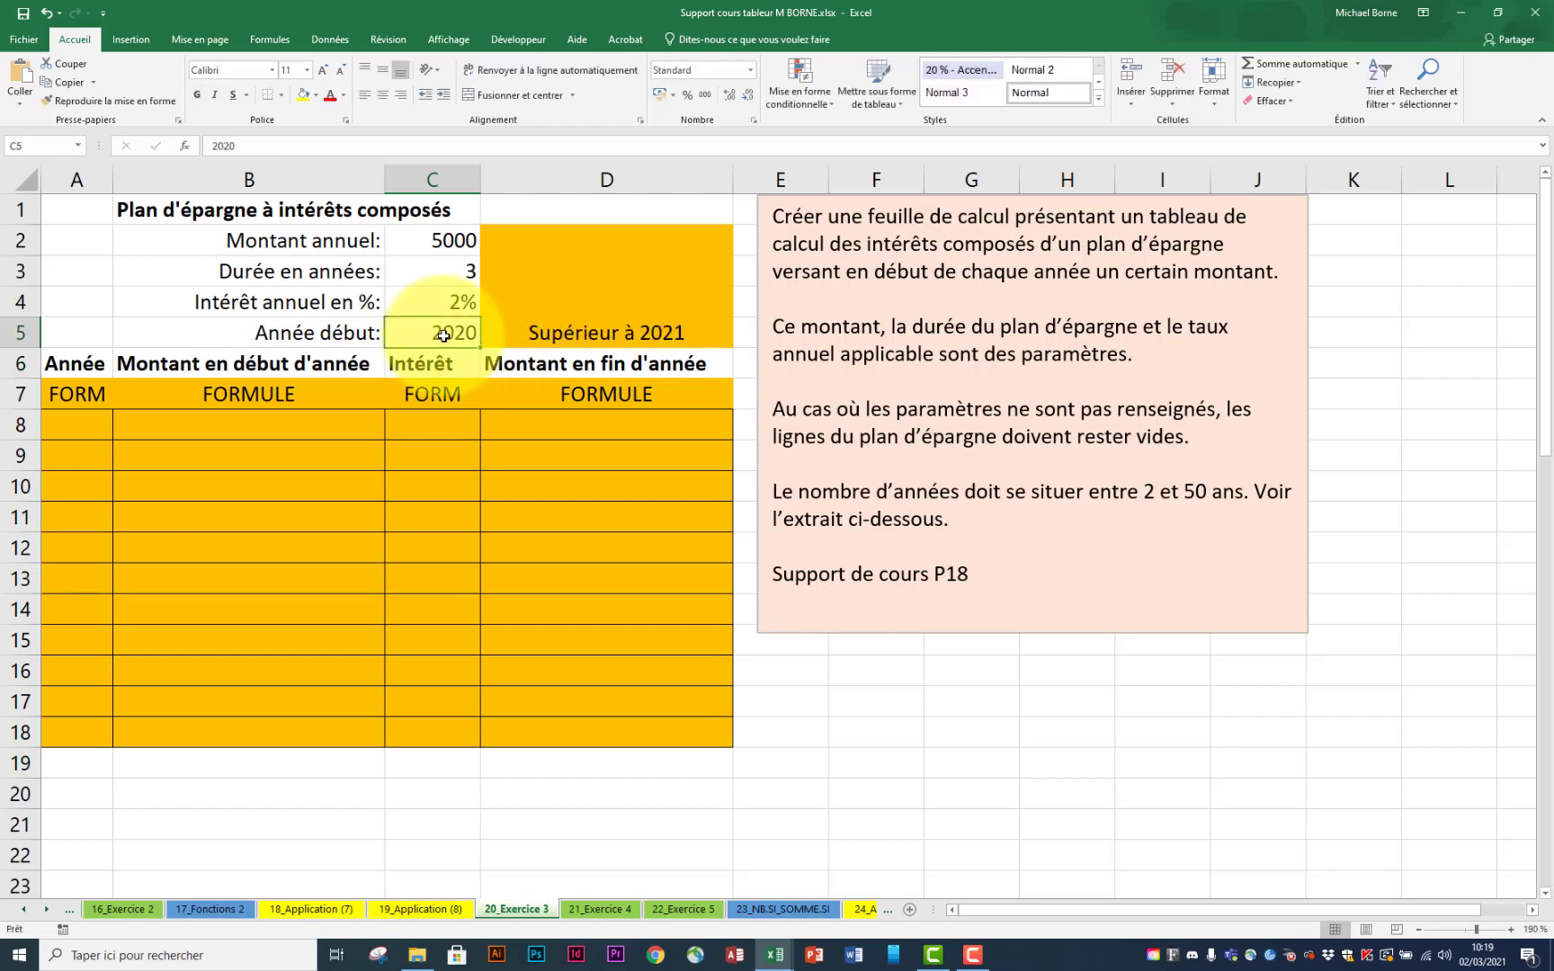
type("2021")
key("Return")
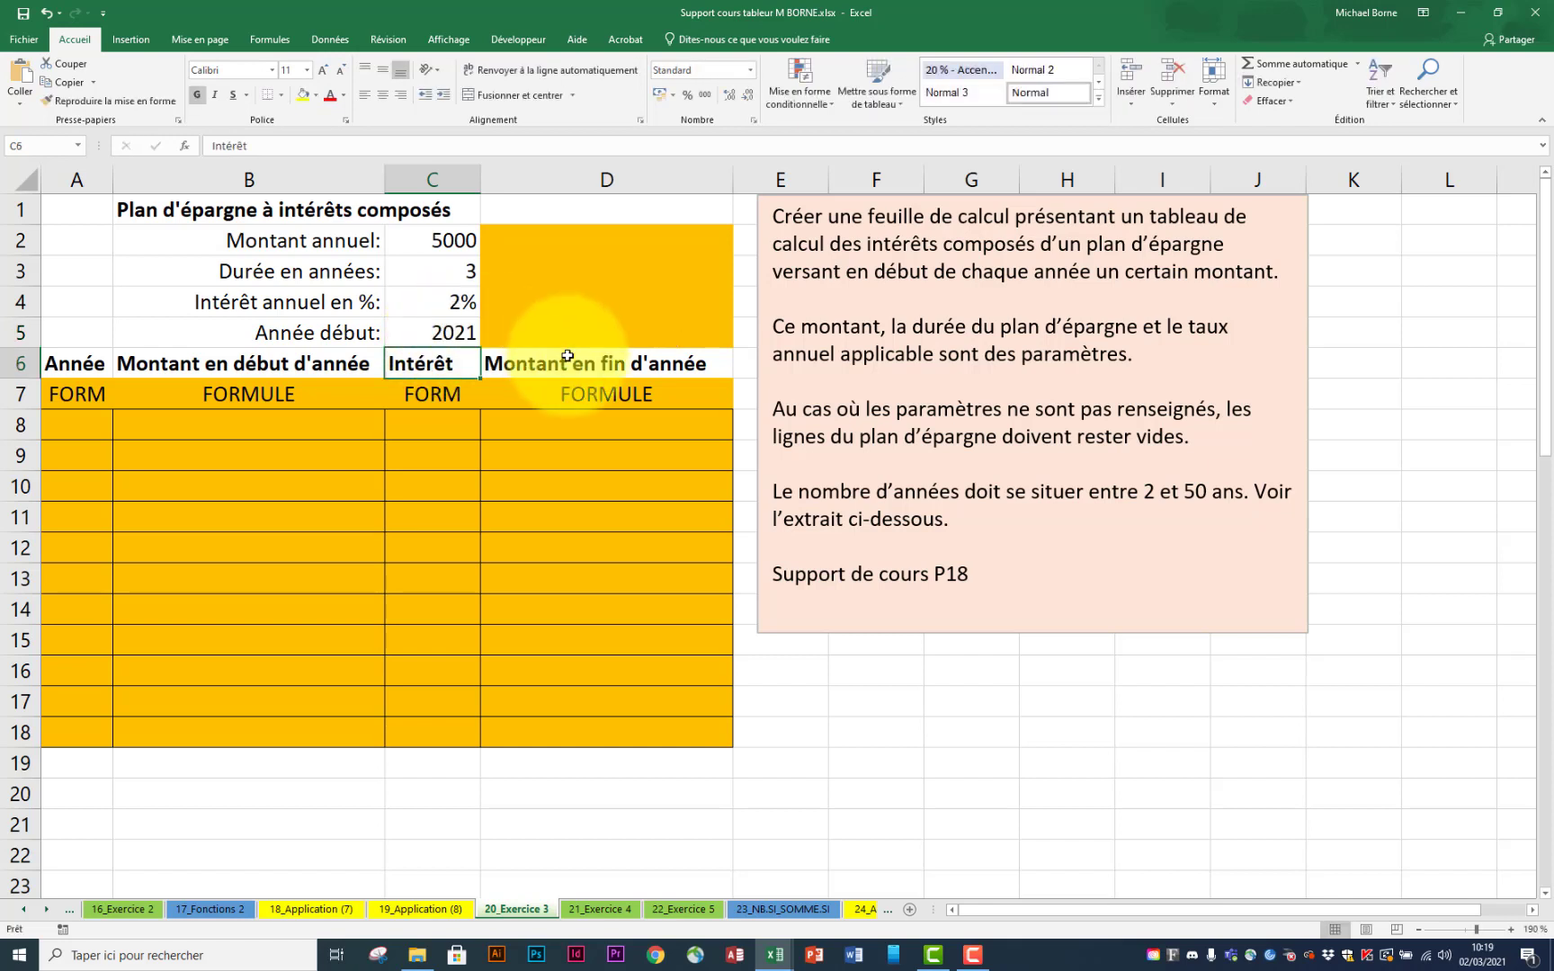
Step: Start an ET formula in A7, under Année, with the conditions D2="" and D3=""
left_click(90, 395)
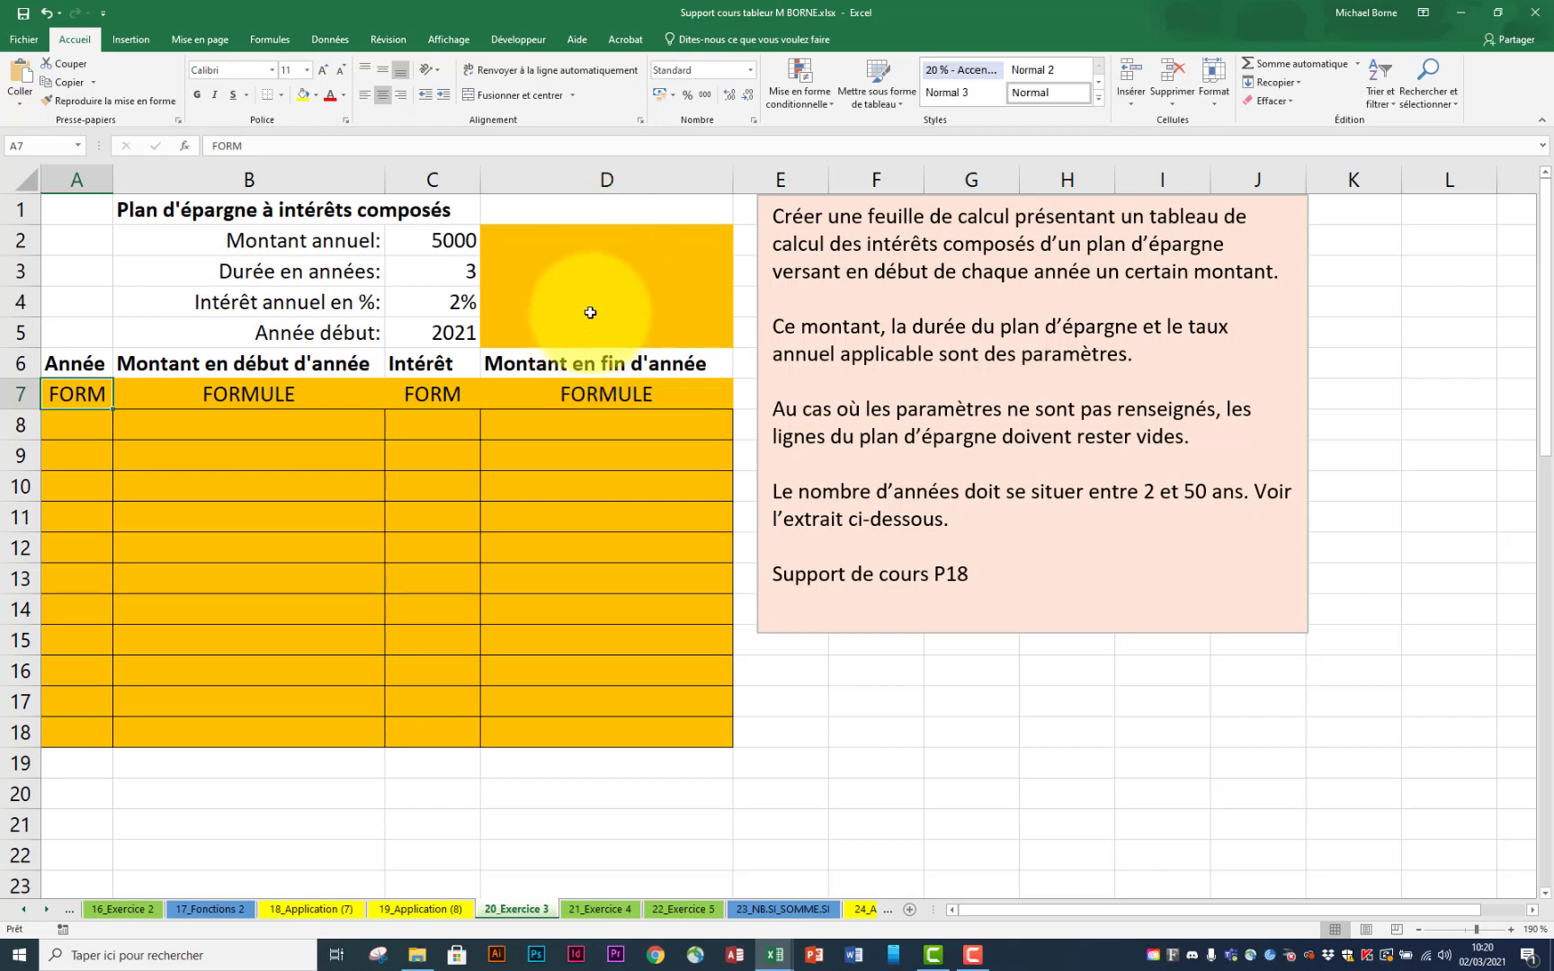
type("=et")
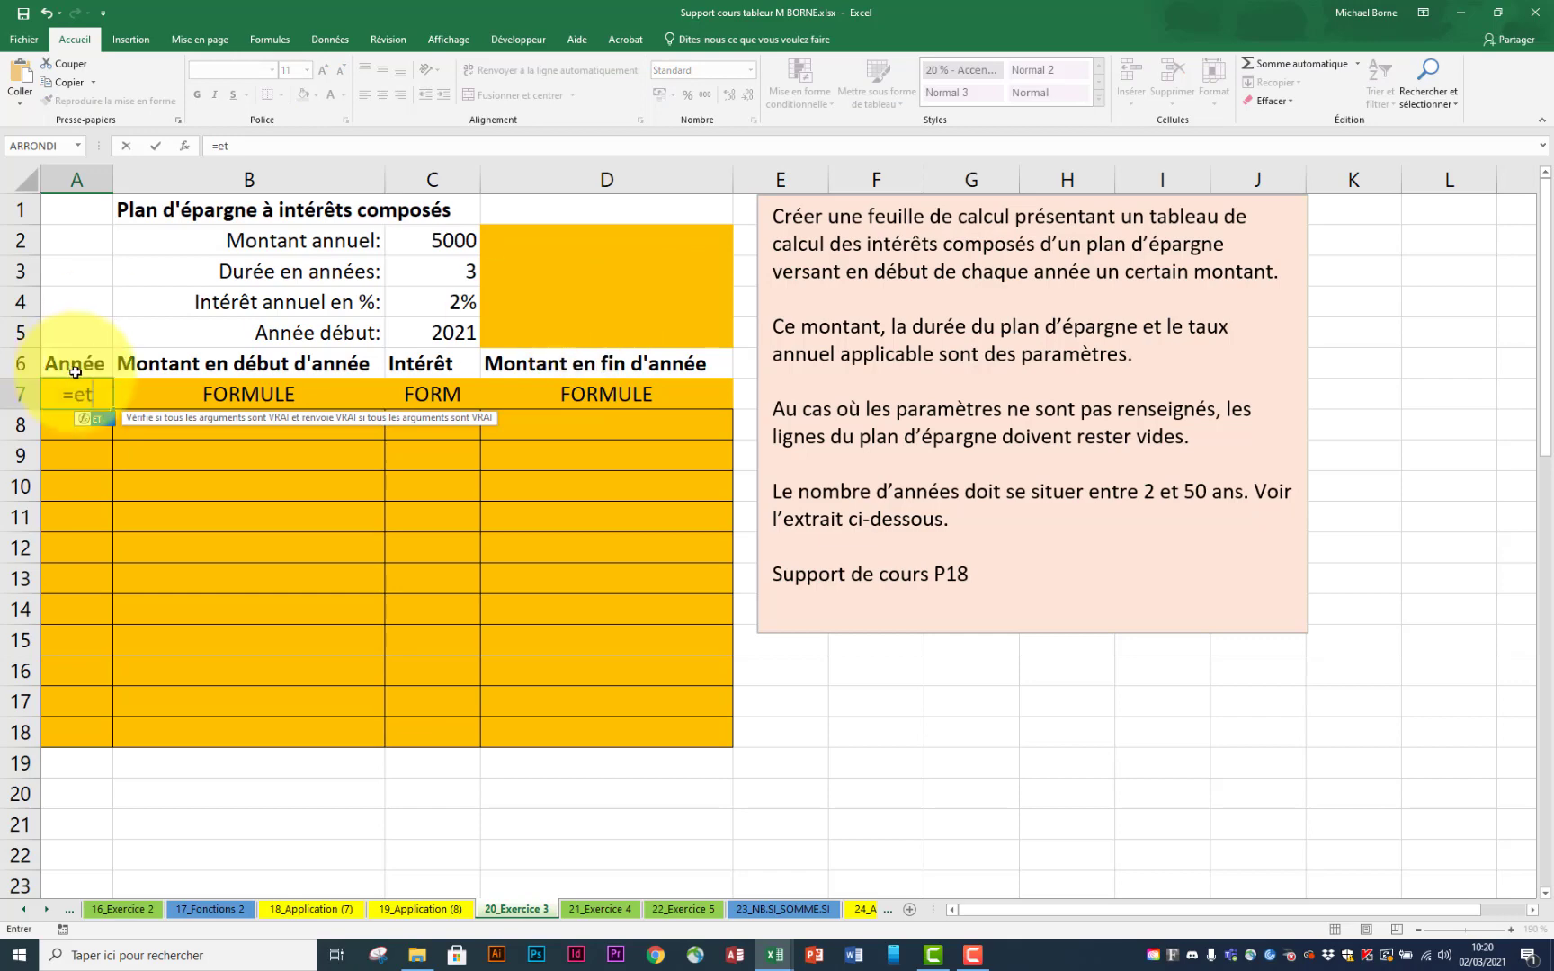
double_click(99, 417)
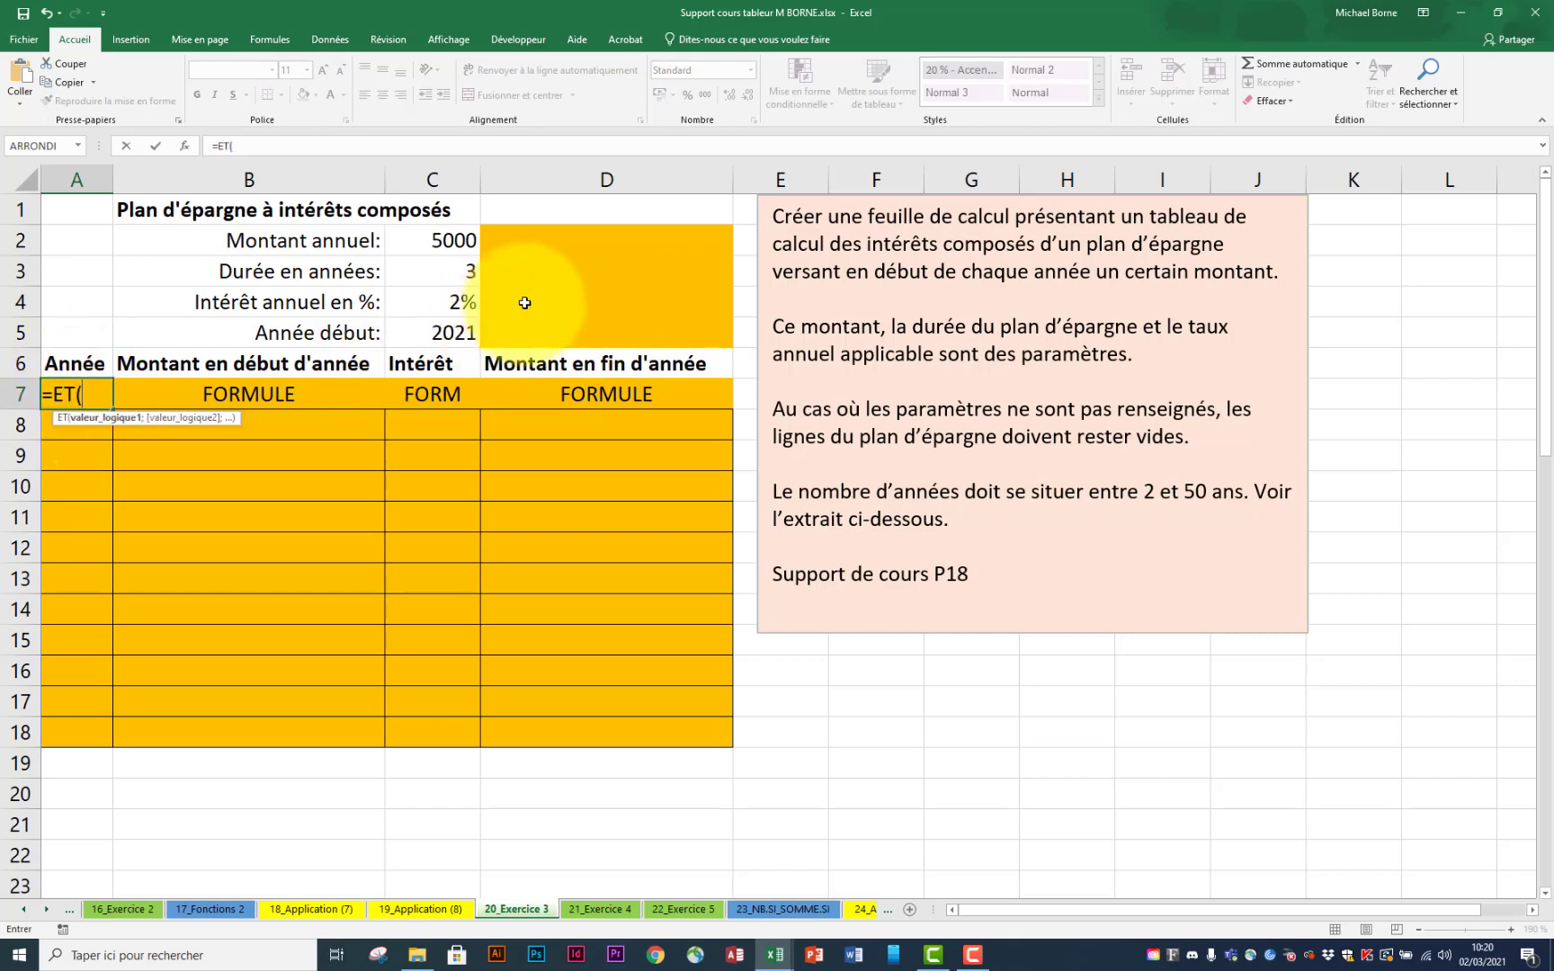
left_click(604, 240)
type("=")
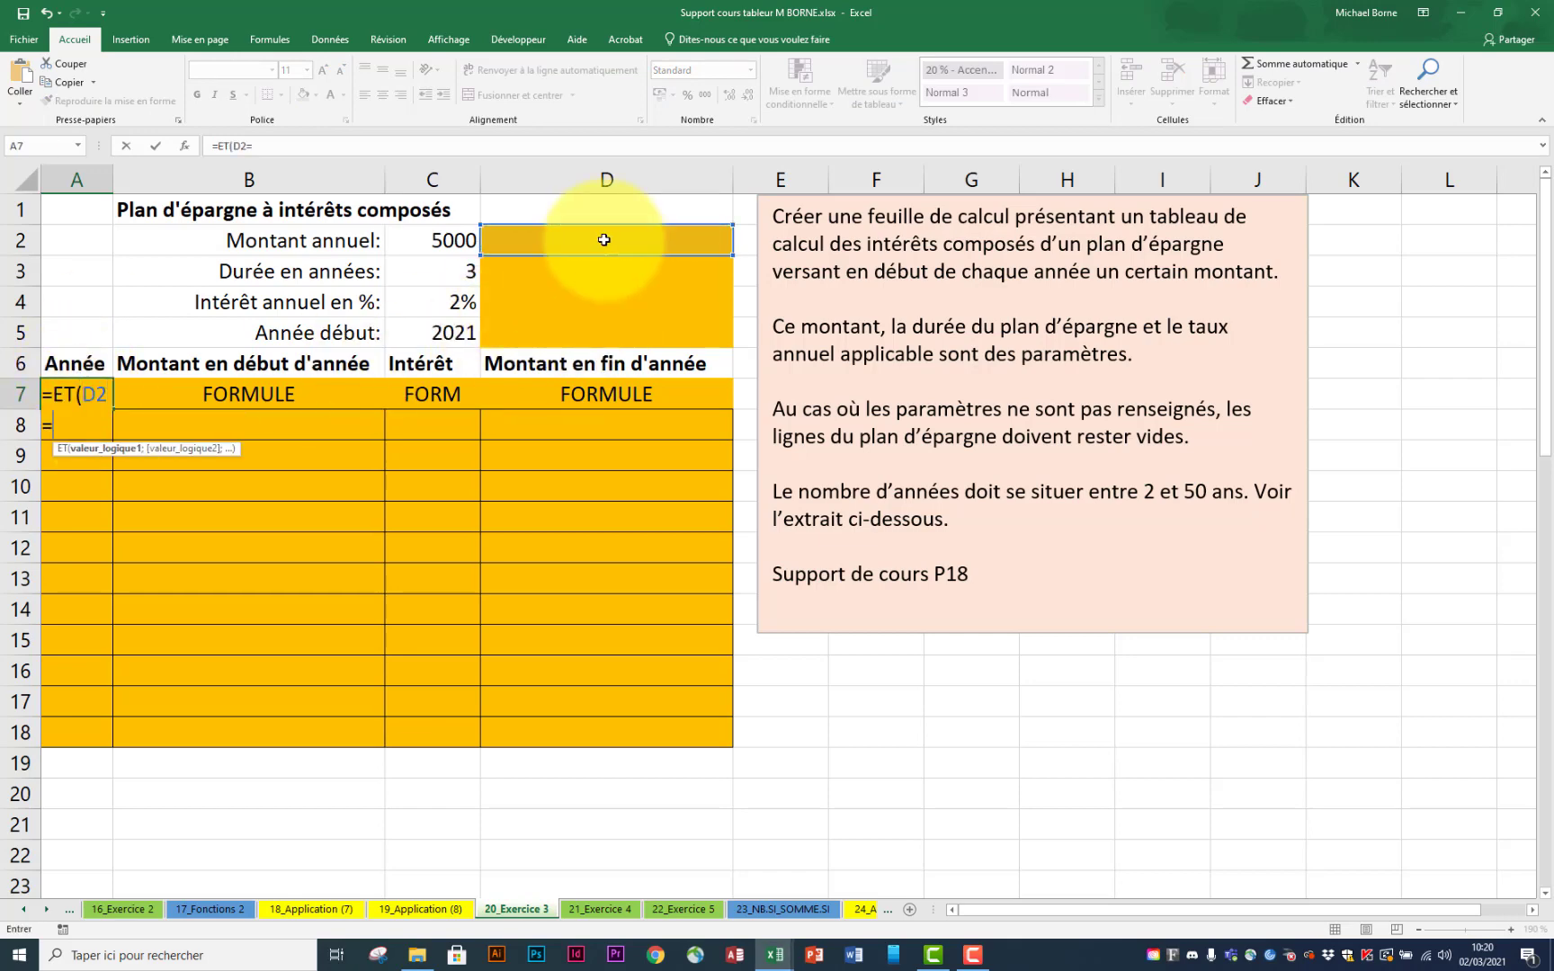
type("\"\";")
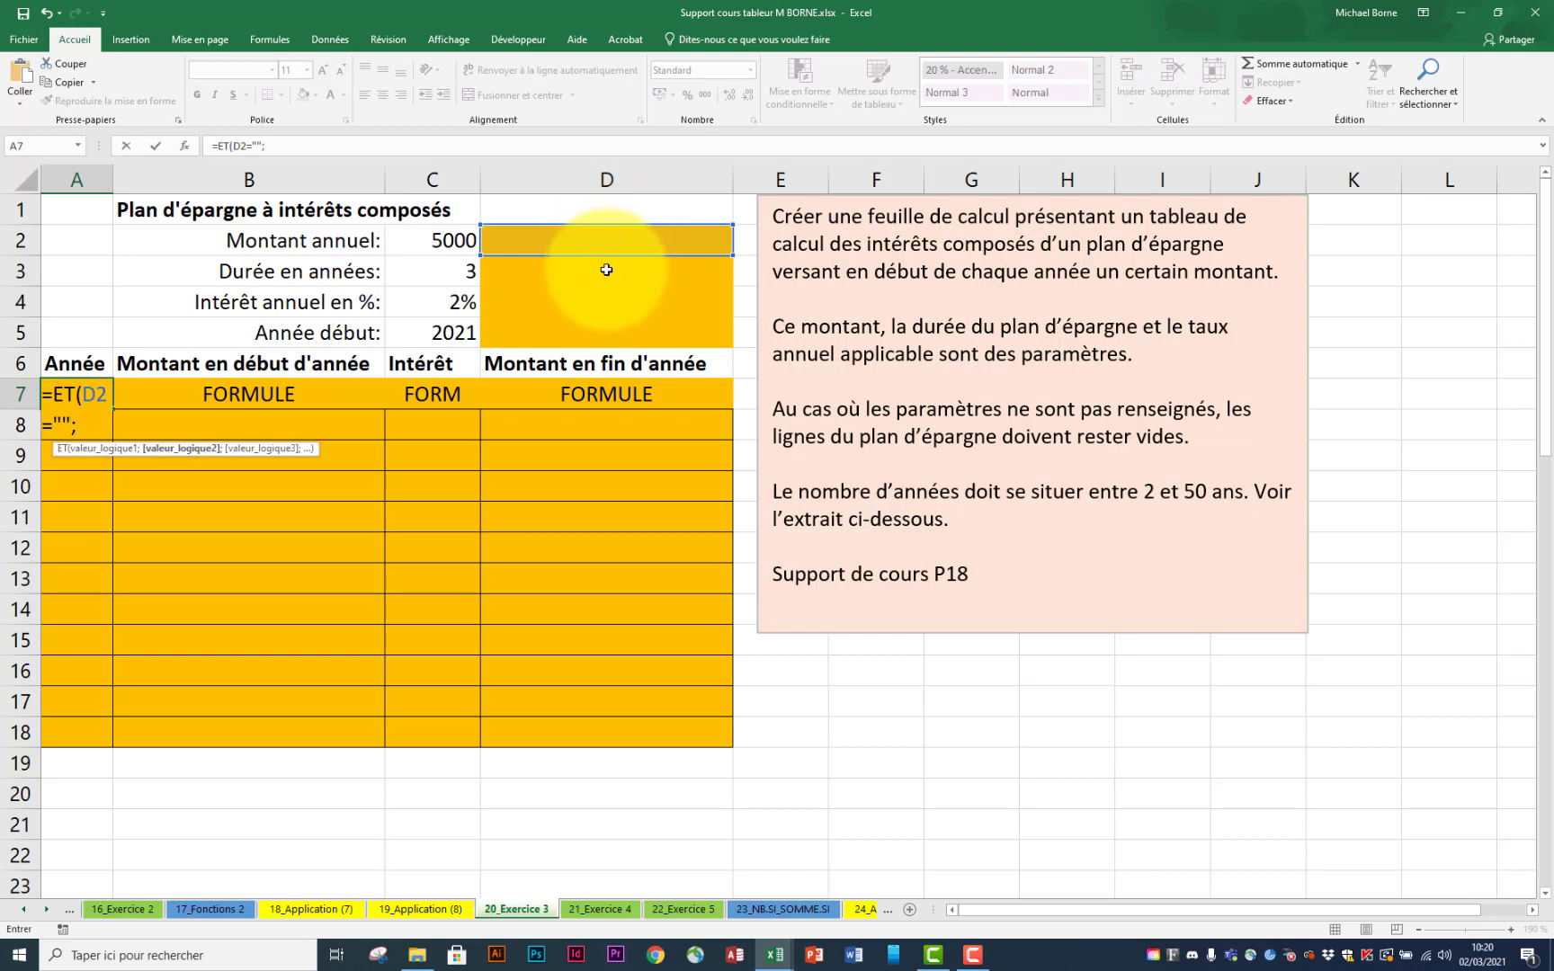
left_click(607, 270)
type("=")
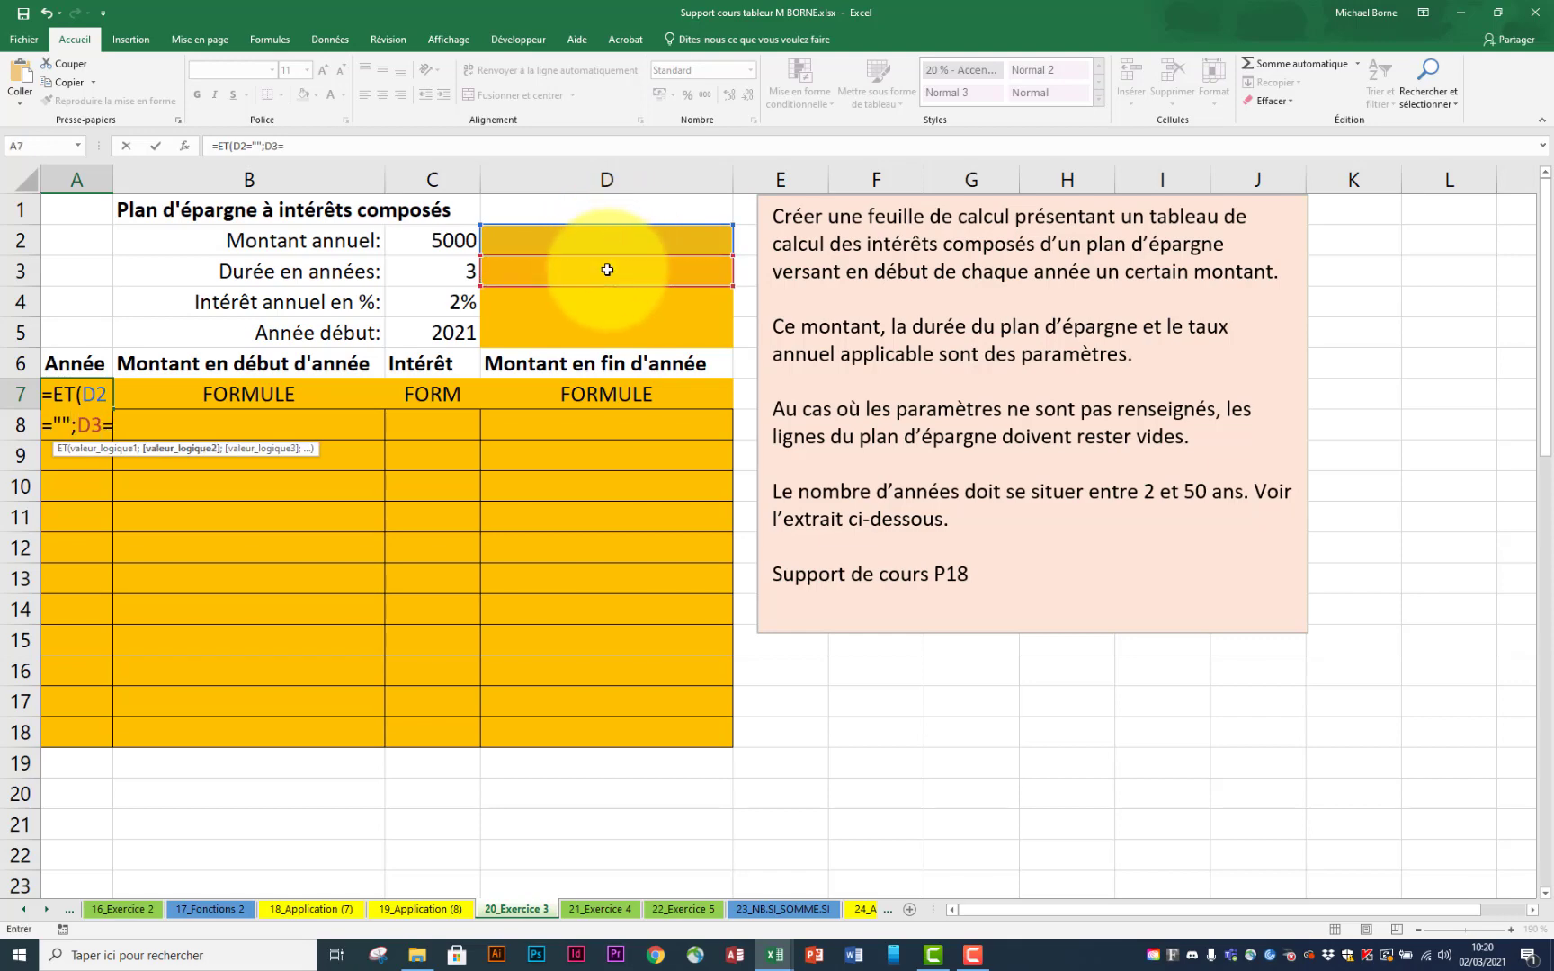
type("\"\"")
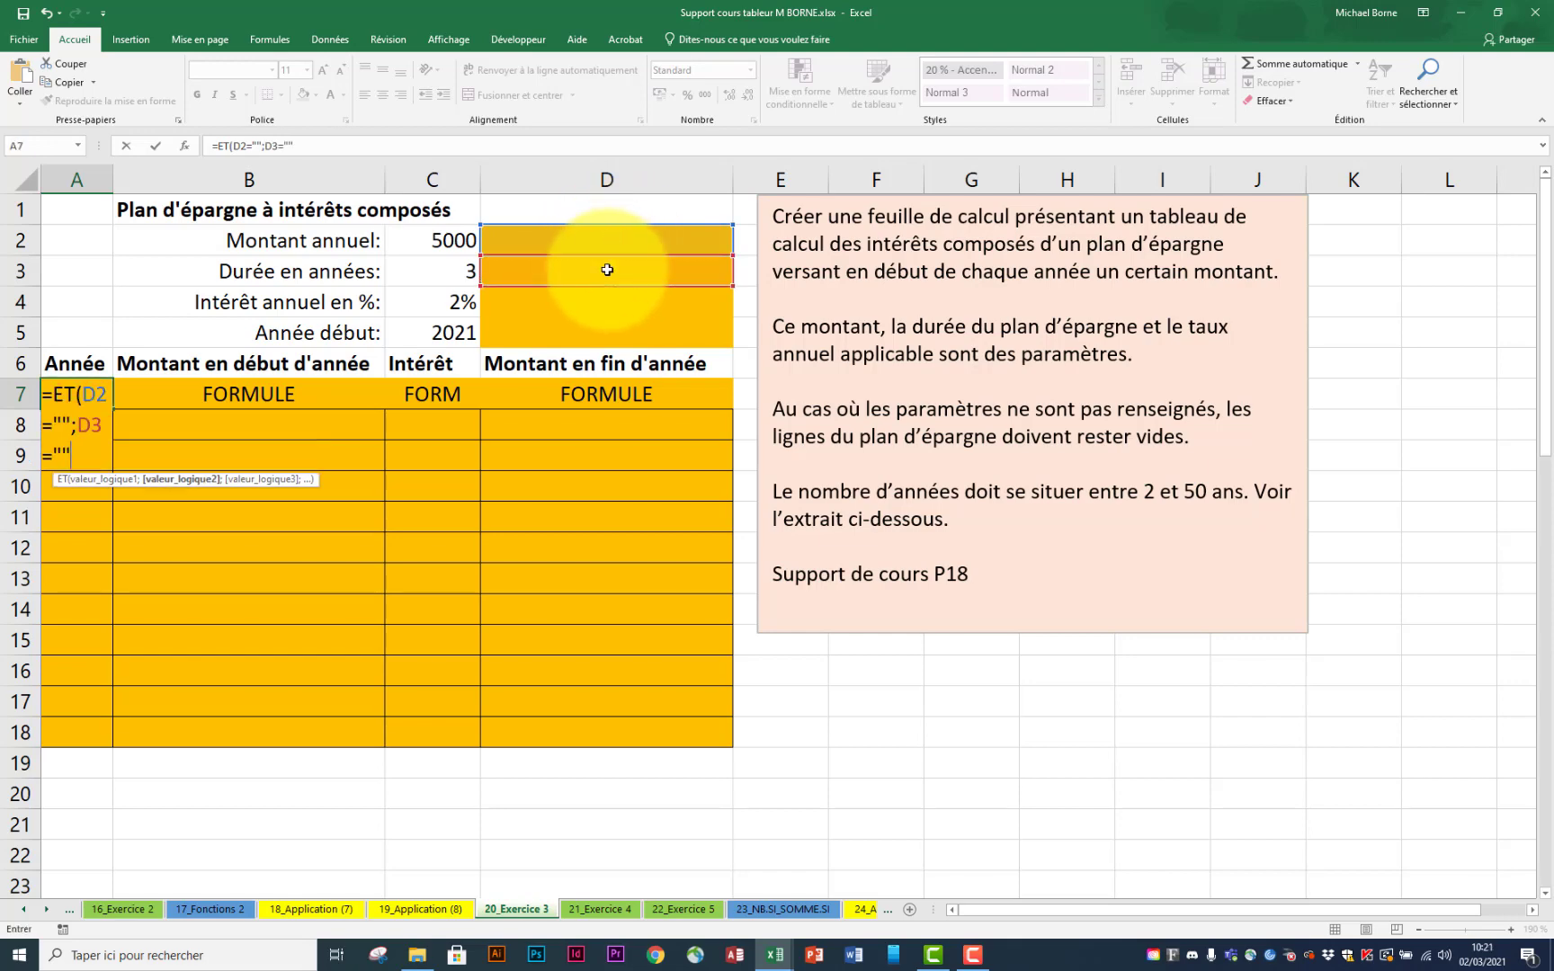
Step: Add the conditions D4="" and D5="" to the ET formula in A7 and complete it
type(";")
left_click(610, 300)
type("=")
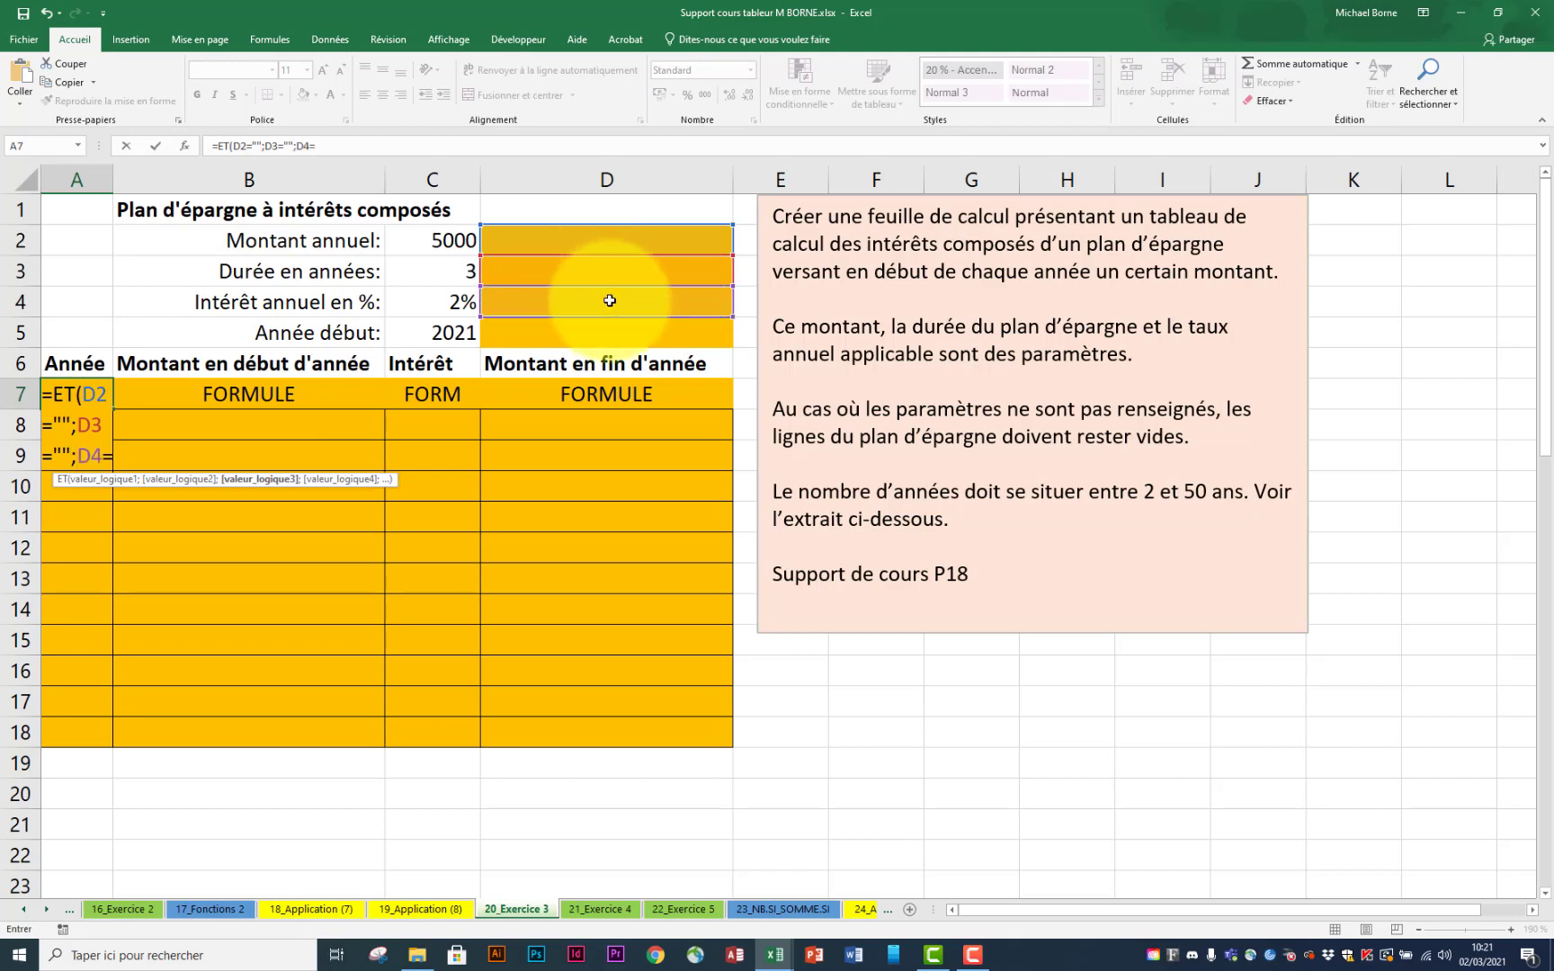
type("\"\"")
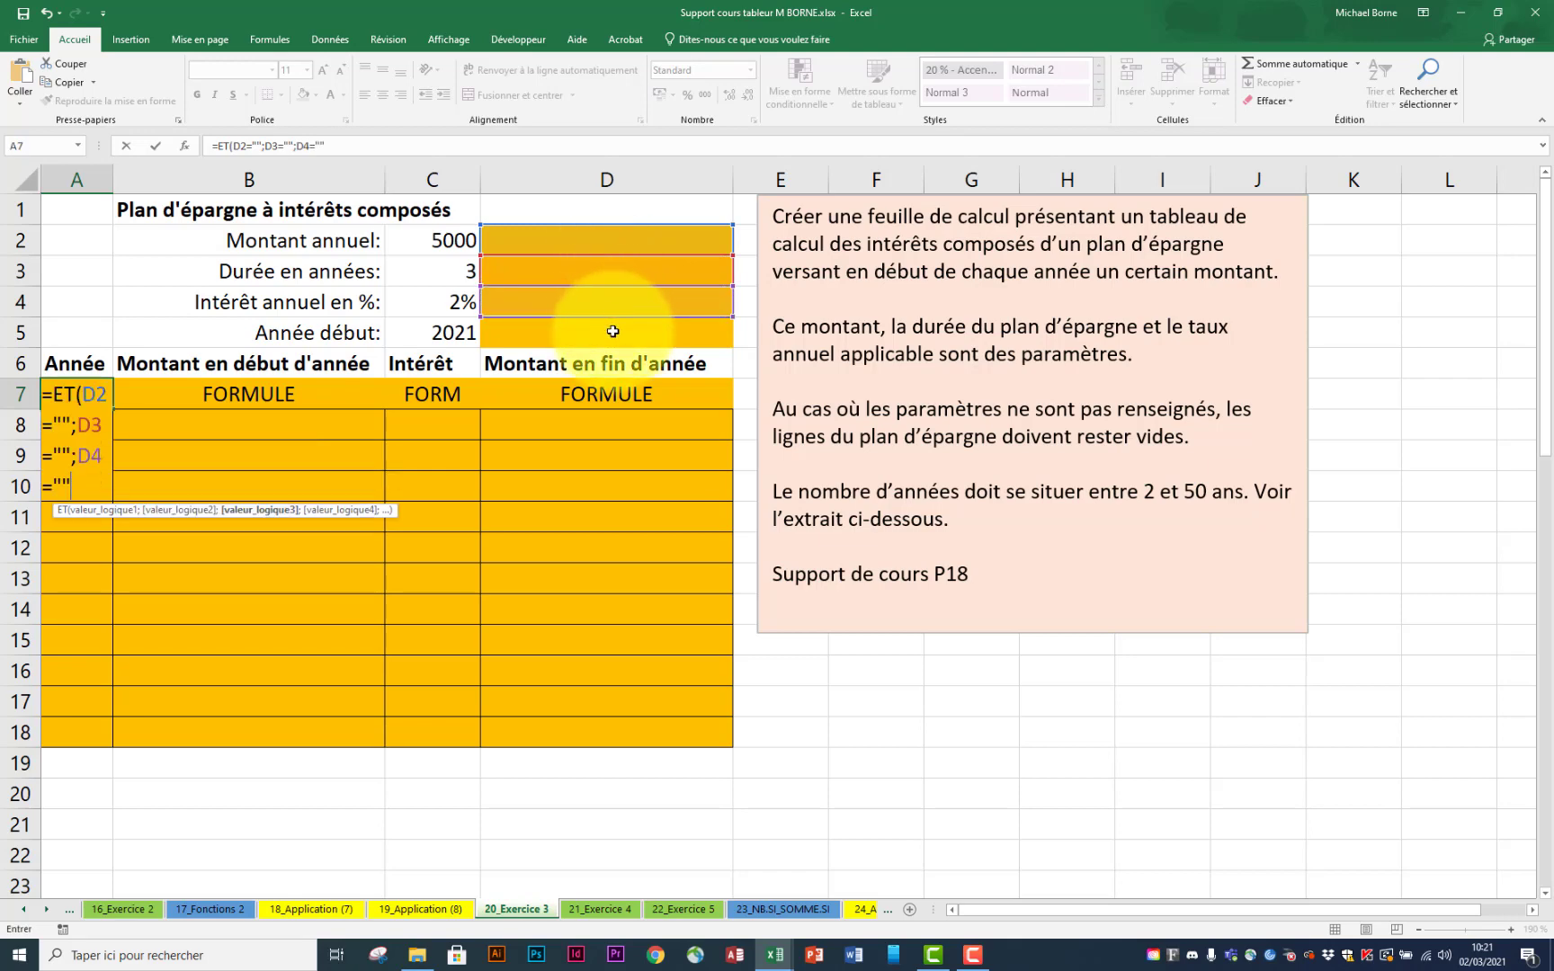
type(";")
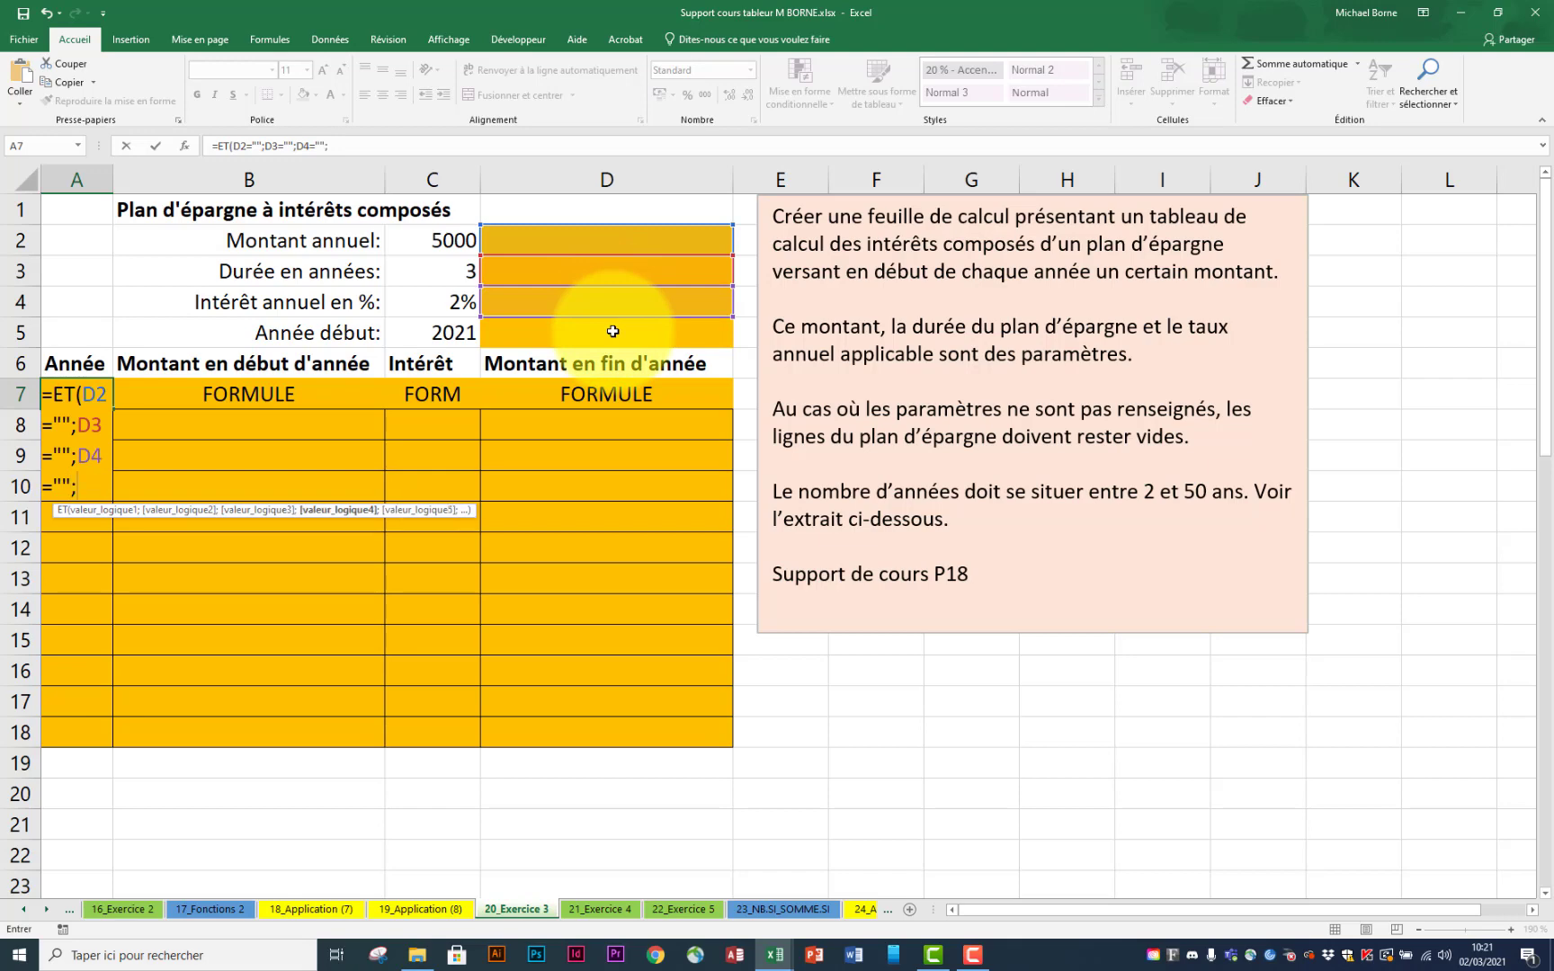
left_click(612, 332)
type("=\"\"")
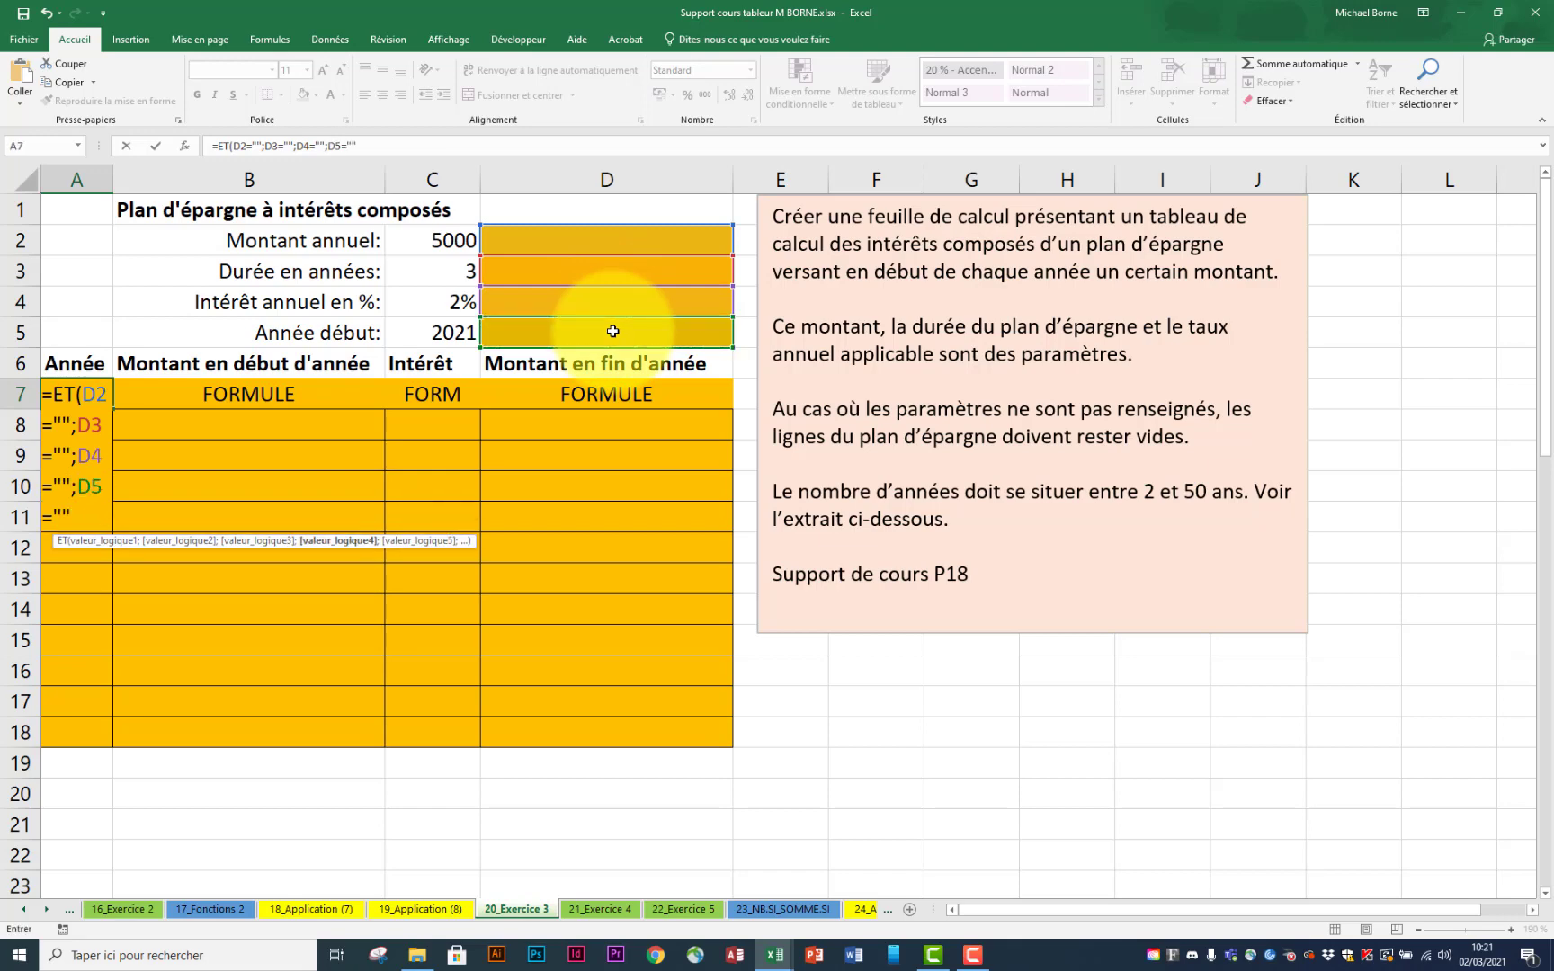
type(")")
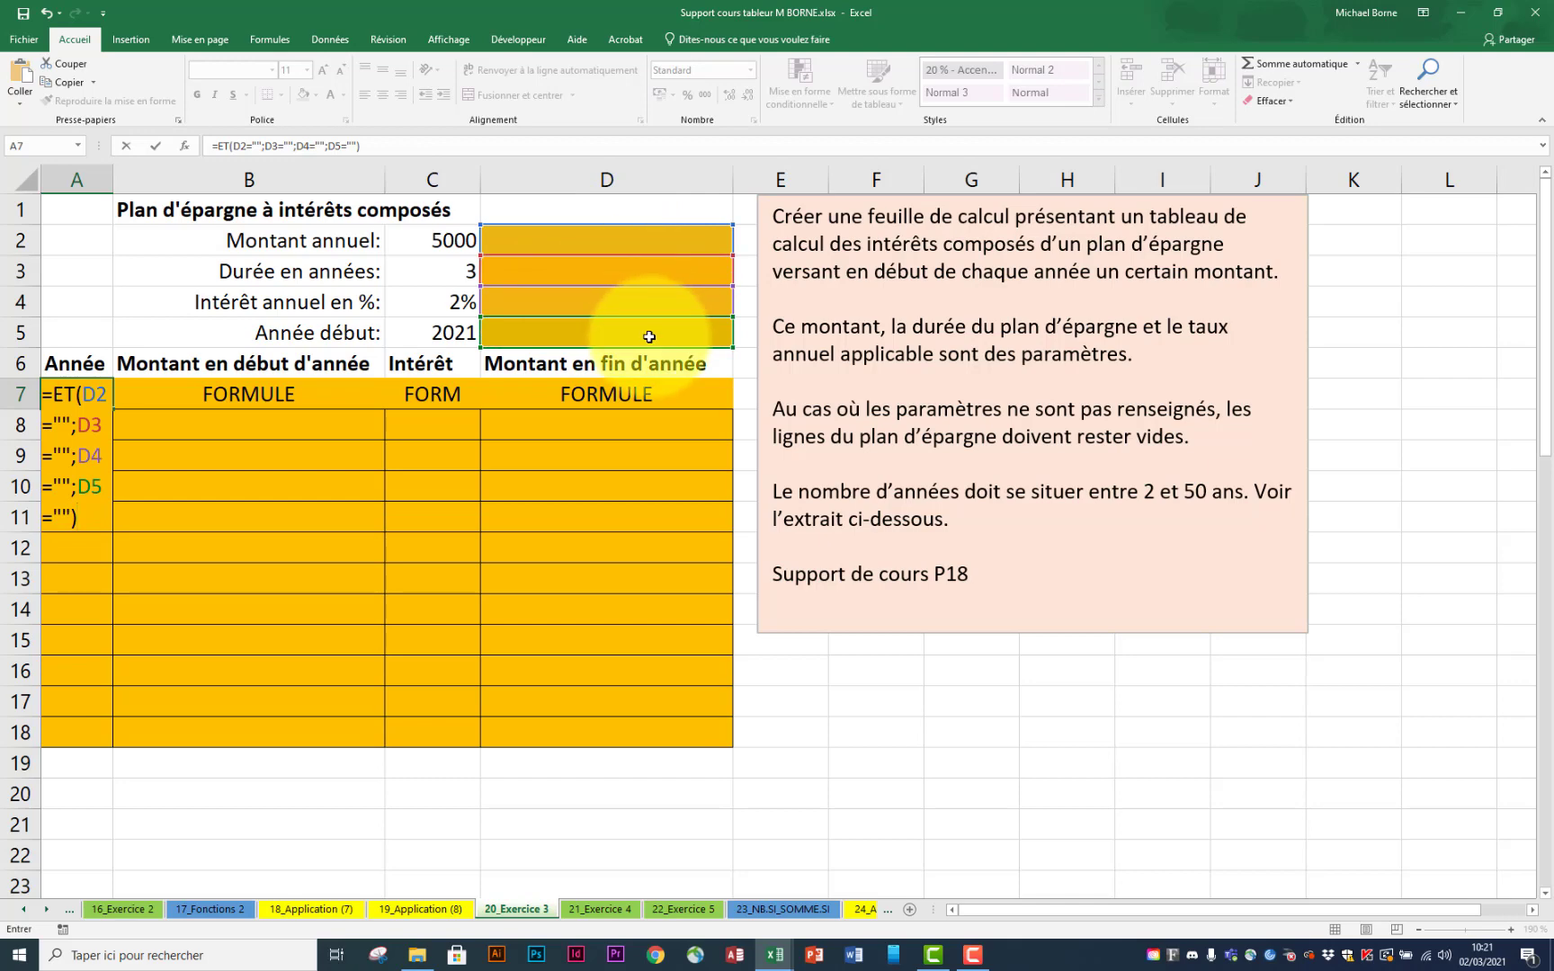
key("Return")
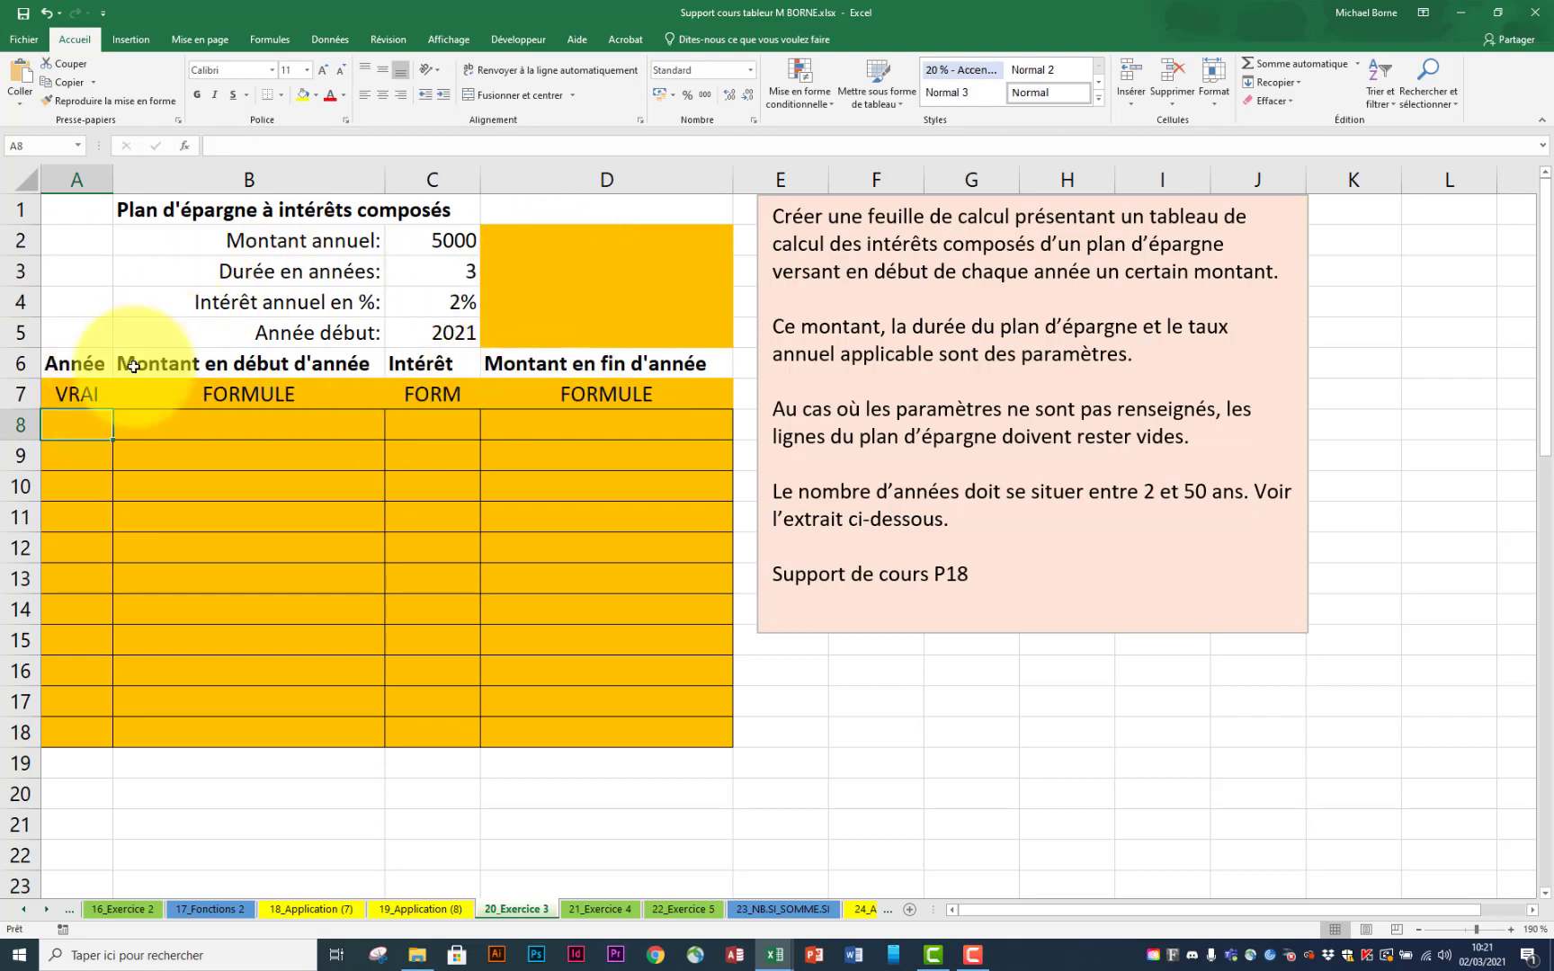
Step: Wrap the ET test in A7 in a SI function that returns C5 when true and "" otherwise
left_click(76, 394)
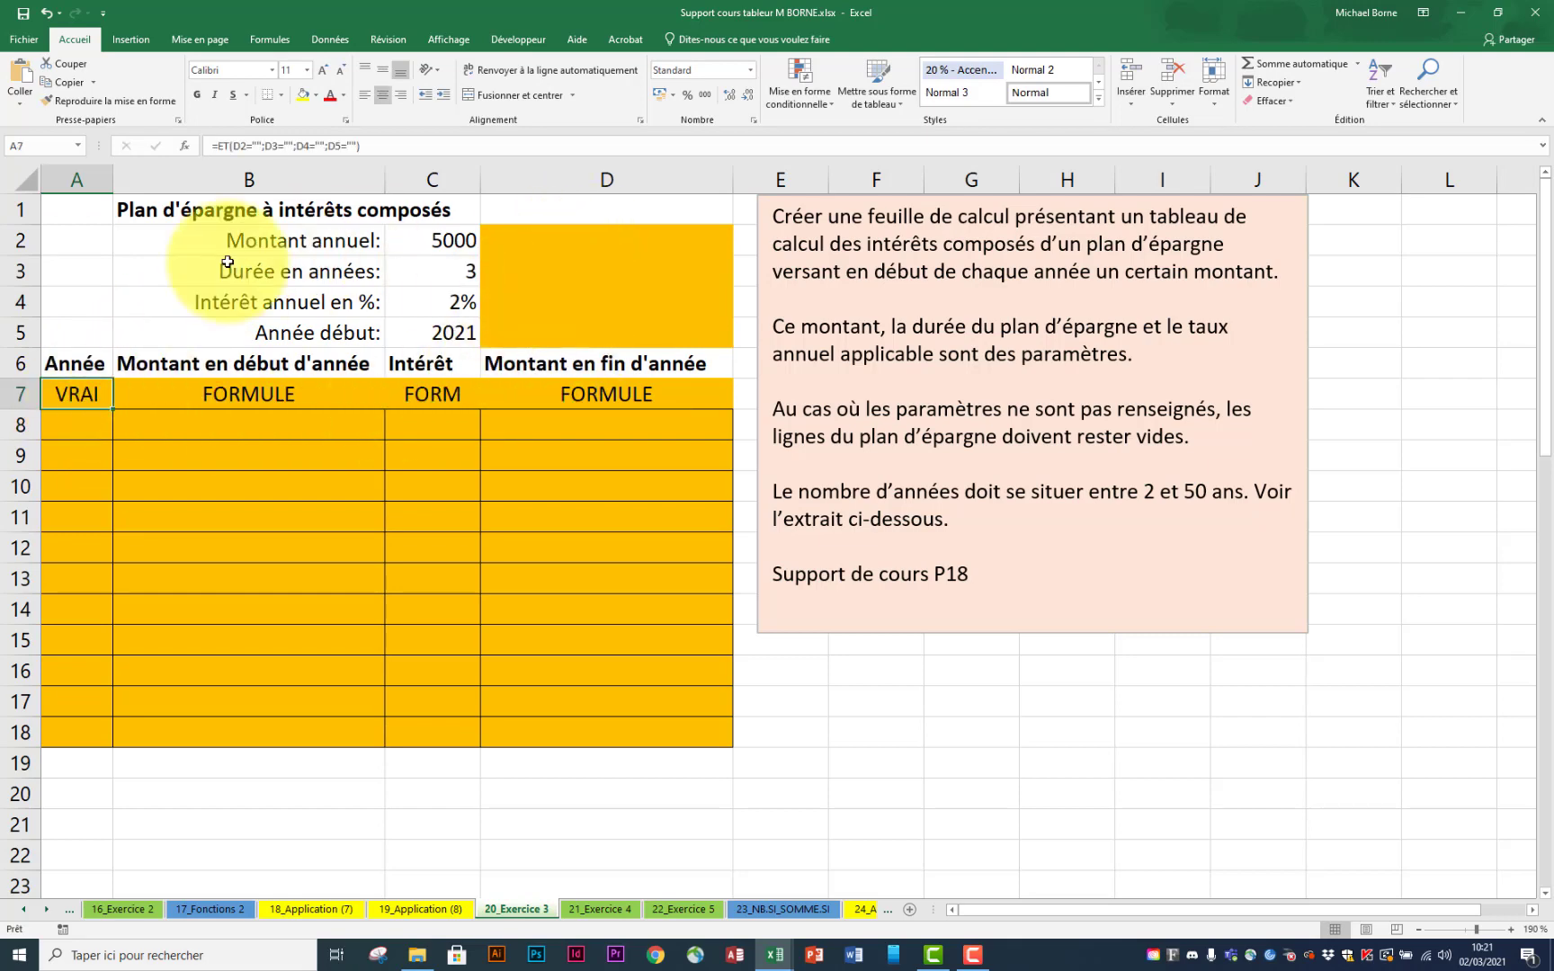
left_click(218, 145)
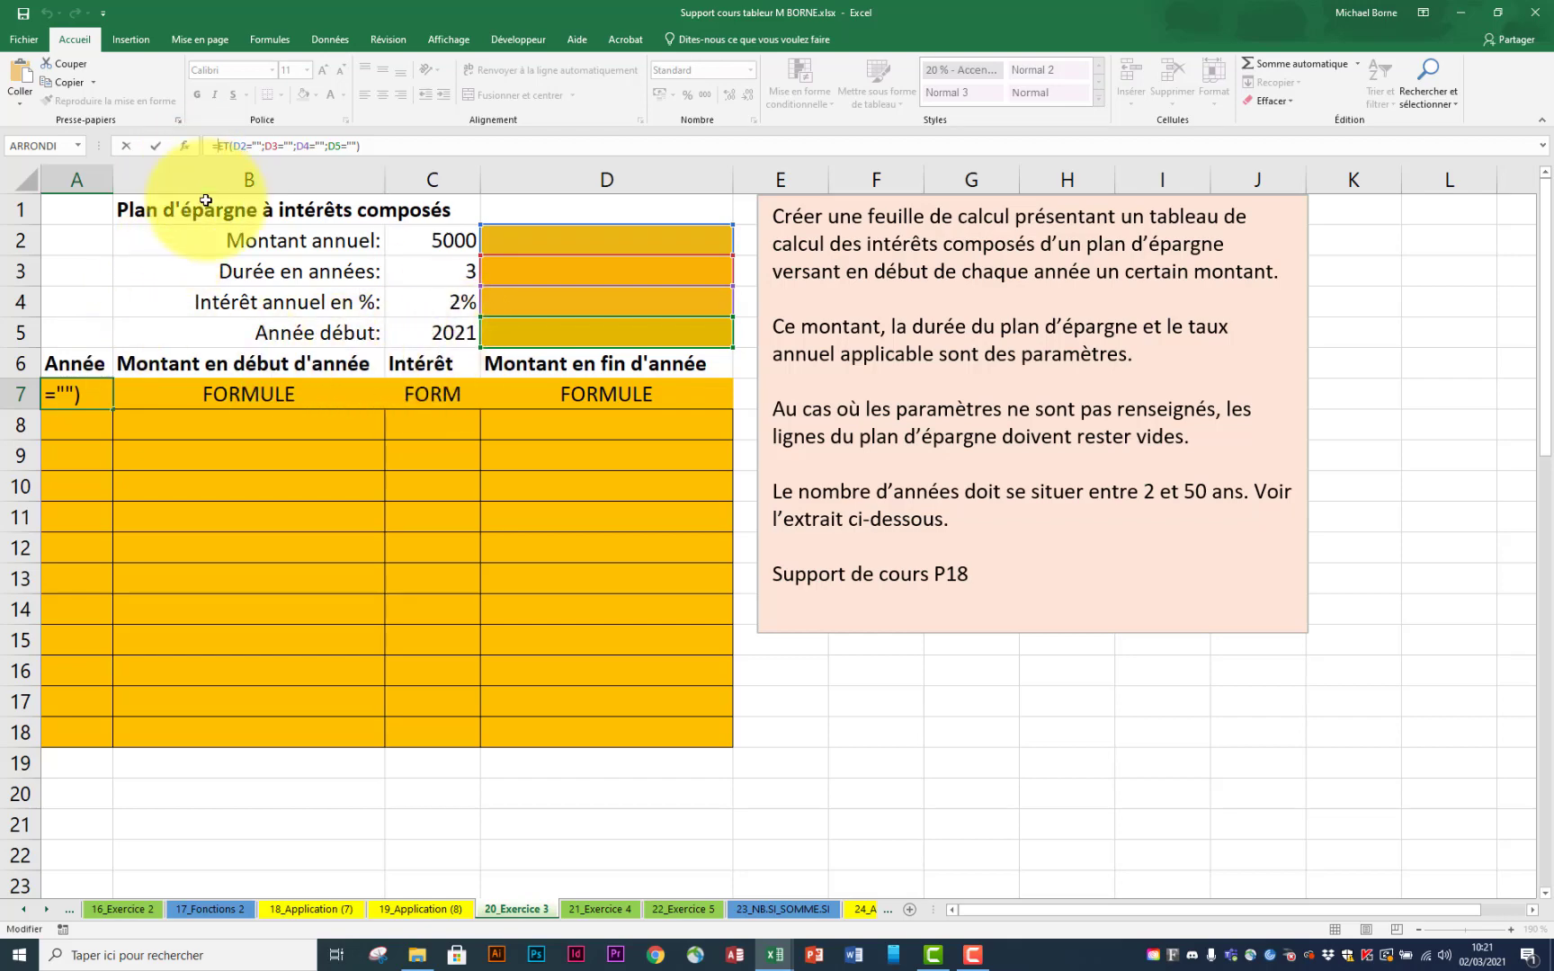
type("SI(")
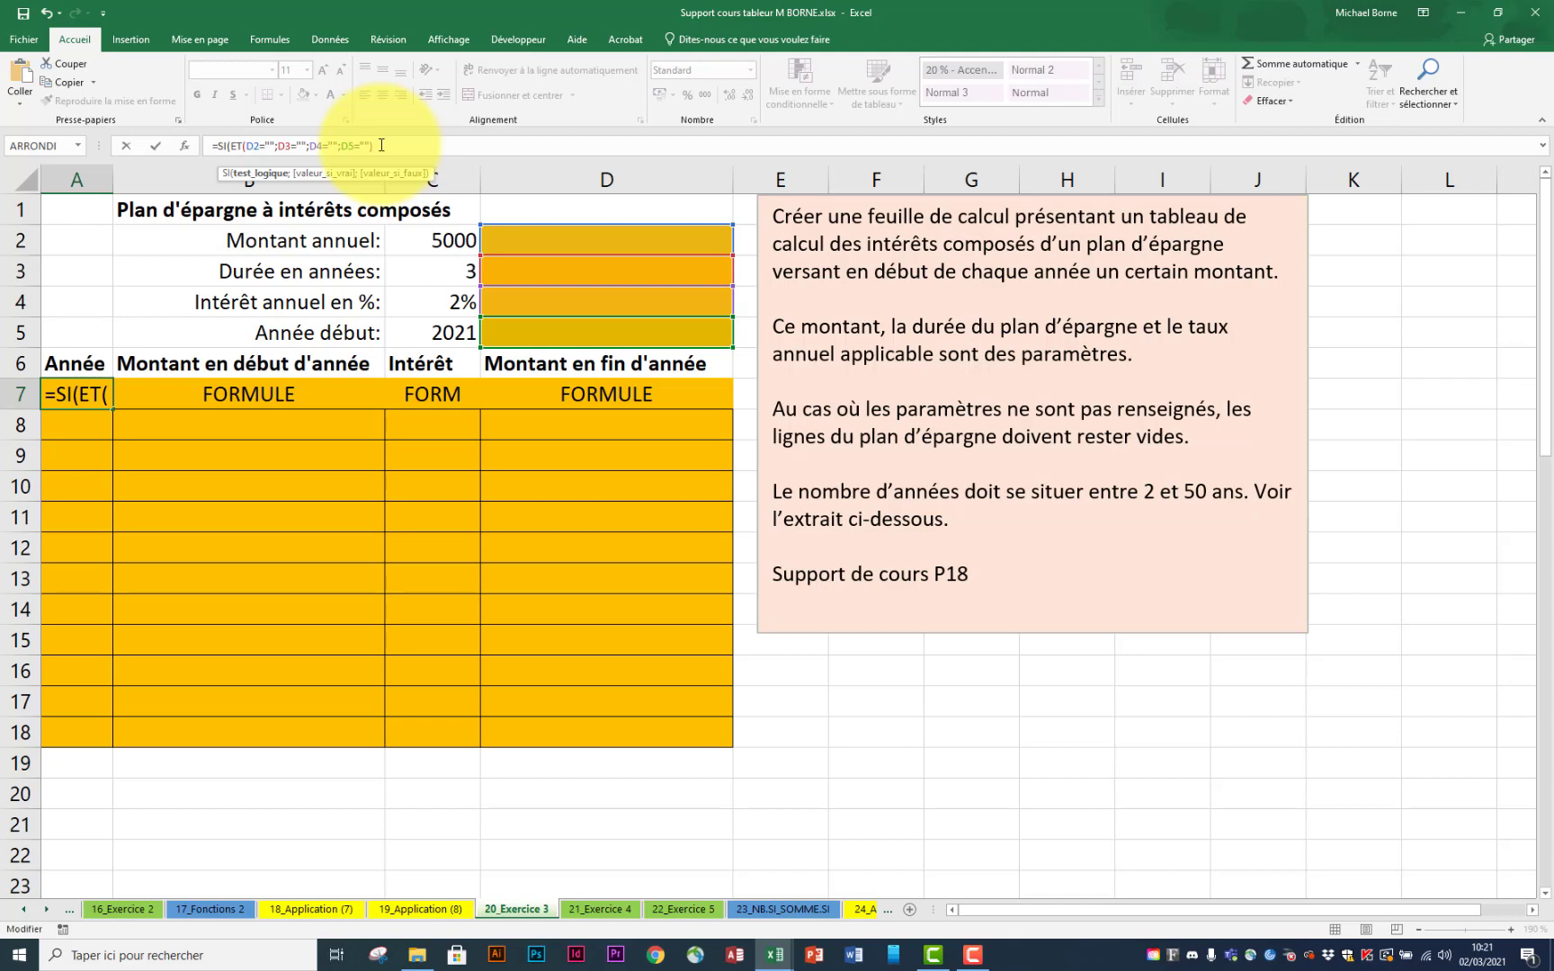
type(";")
left_click(436, 333)
type(";")
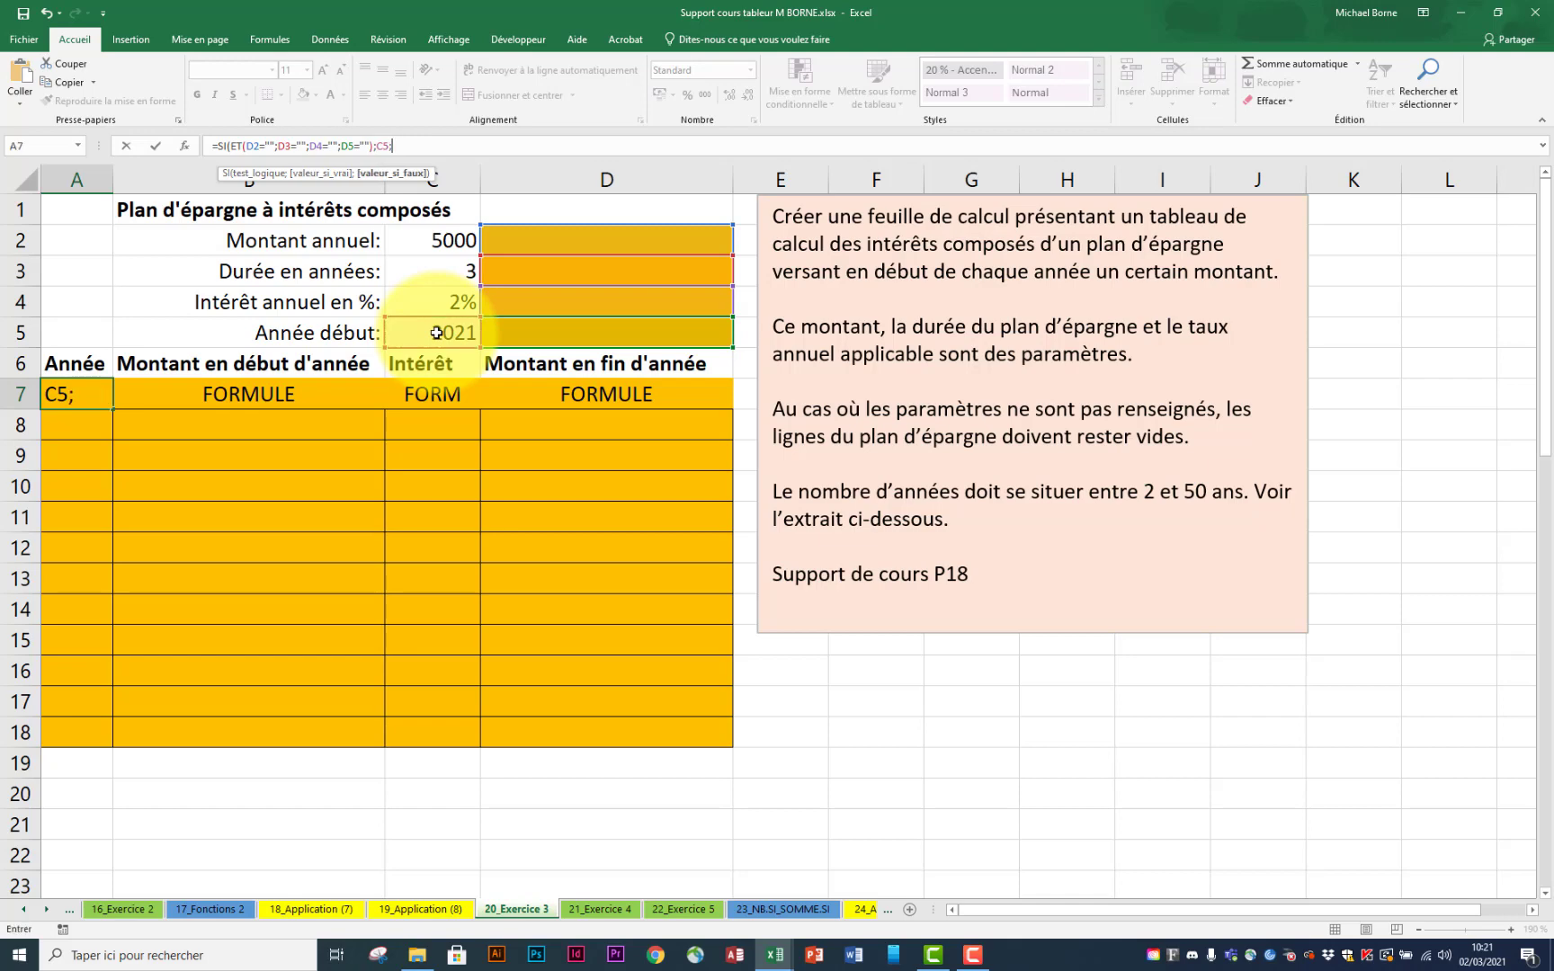
type("\"\")")
key("Return")
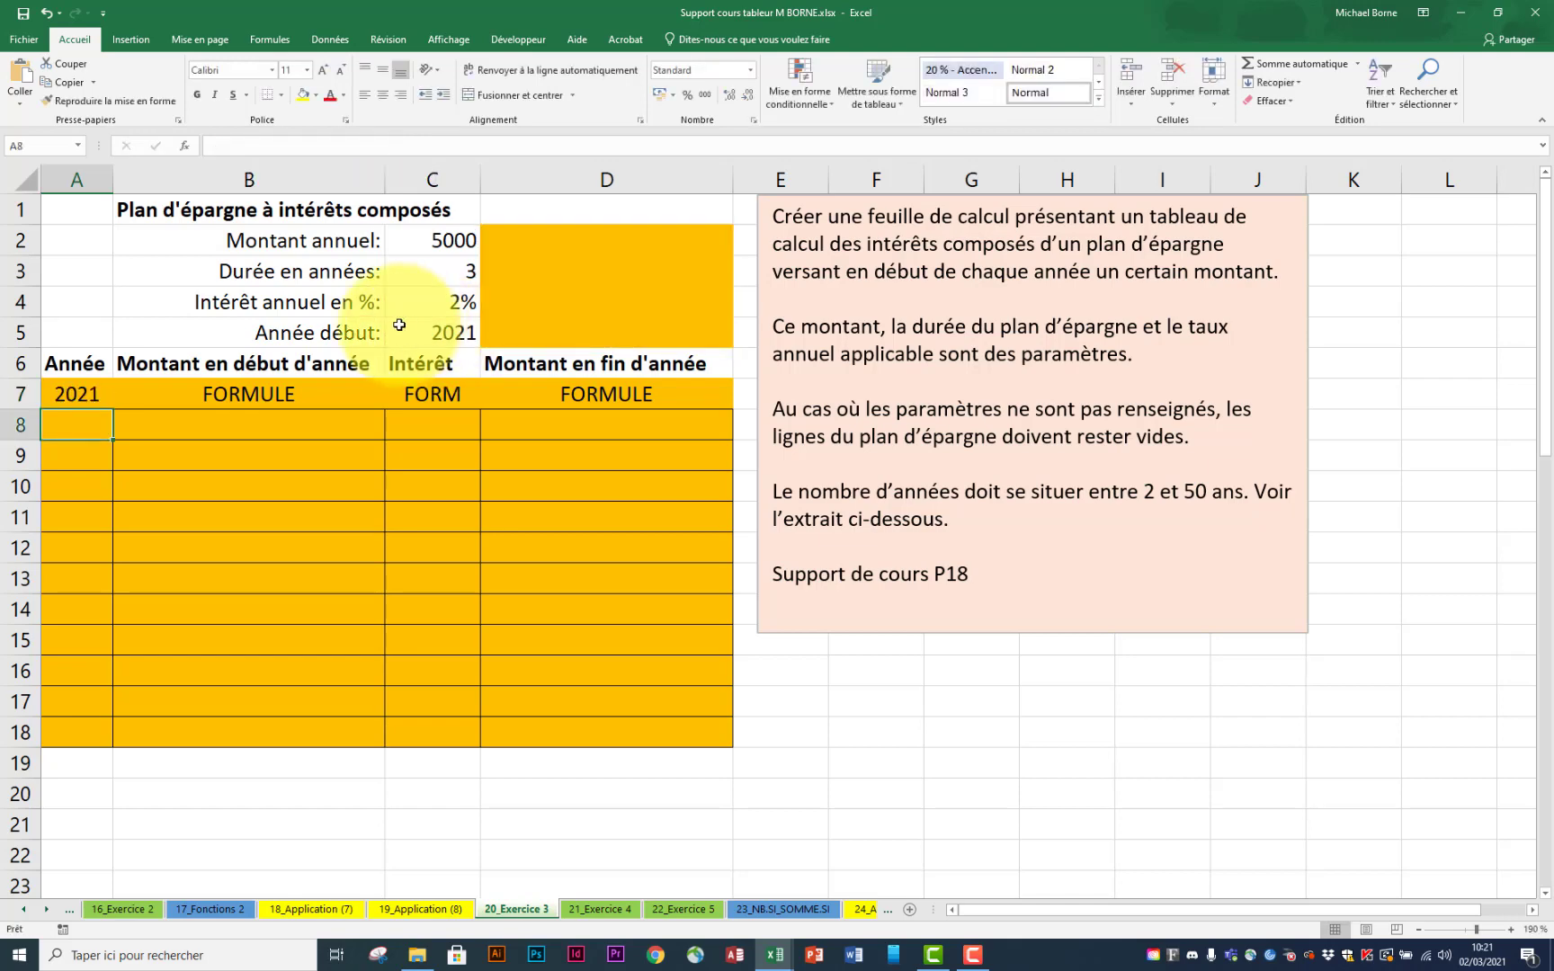
Step: Test the A7 year formula by entering 0 as the annual amount in C2, and restore the amount to 5000
left_click(69, 399)
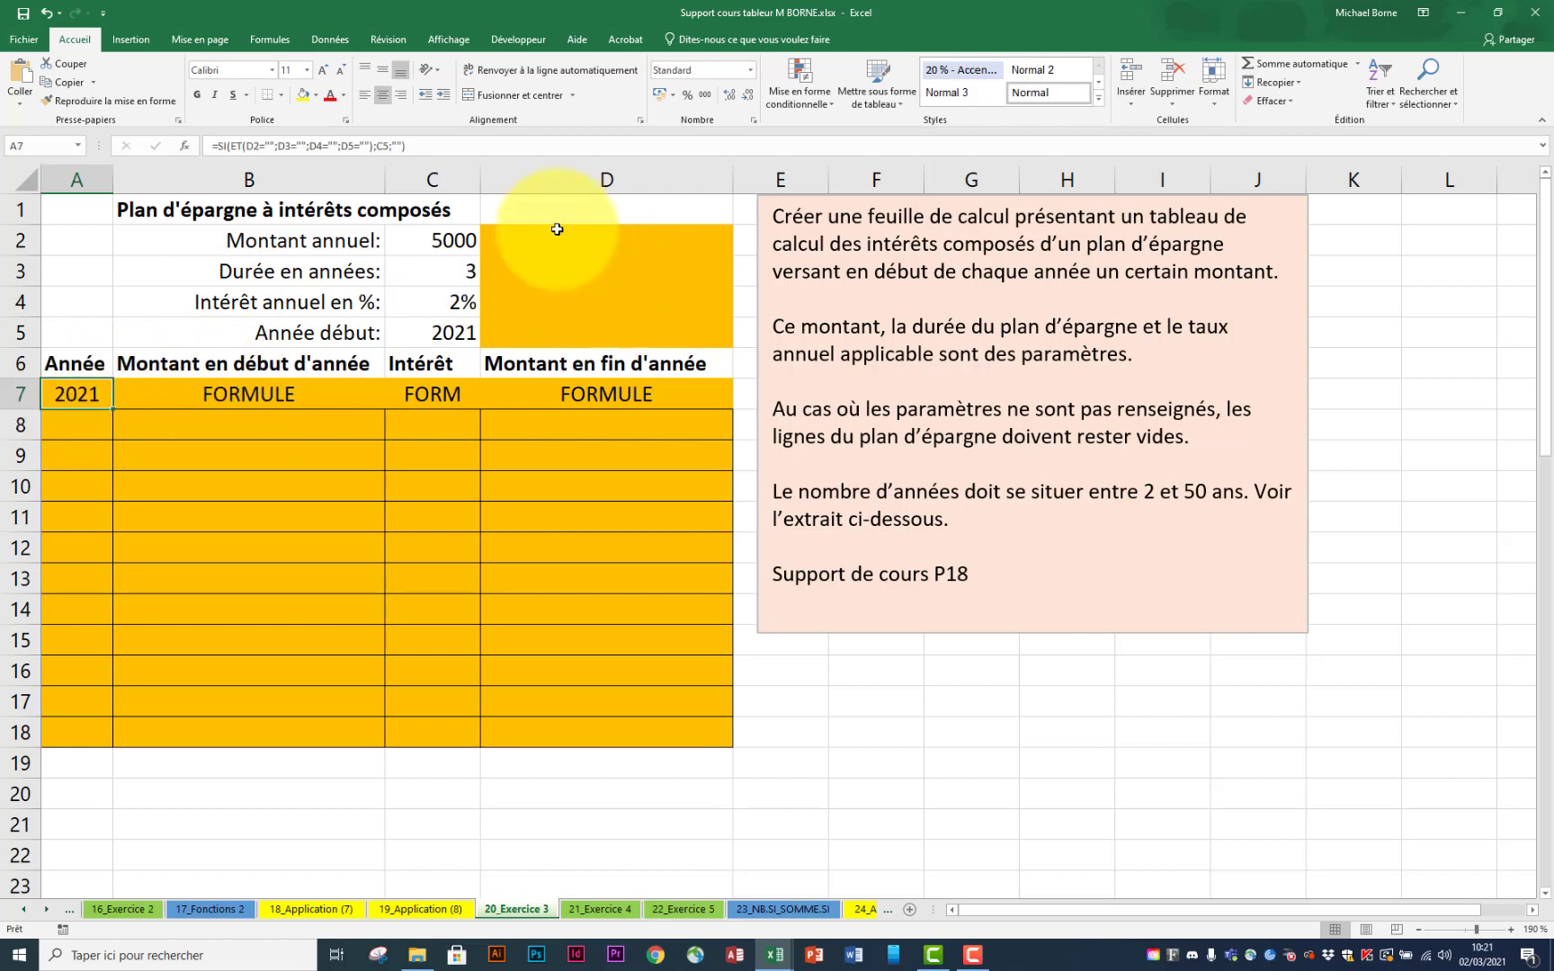
left_click(454, 241)
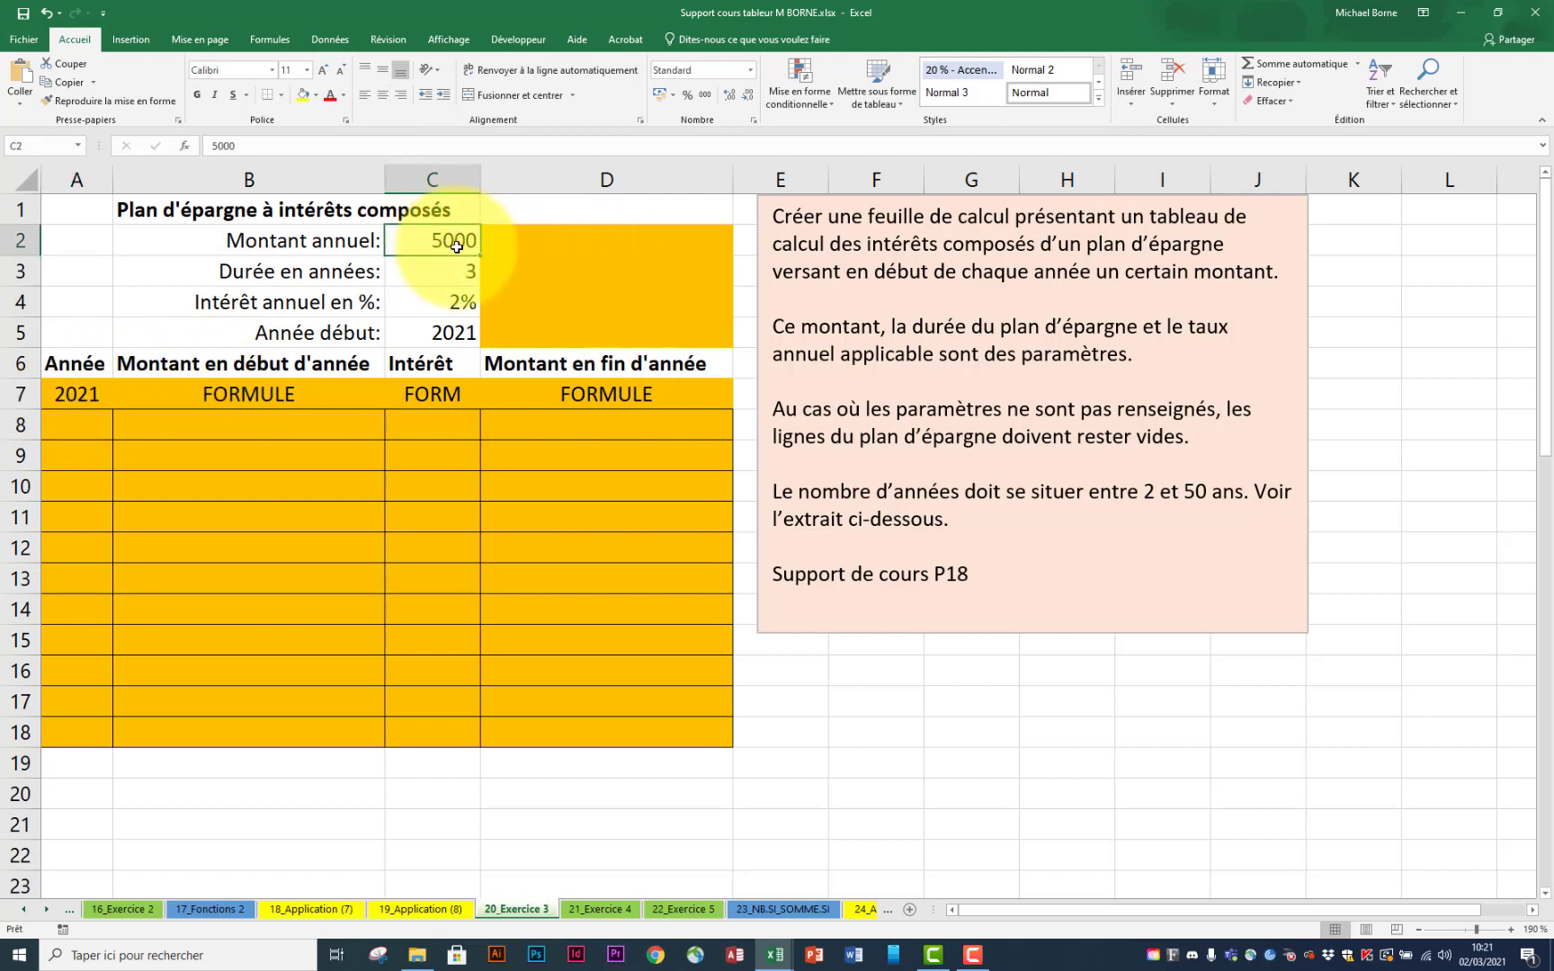
type("0")
key("Return")
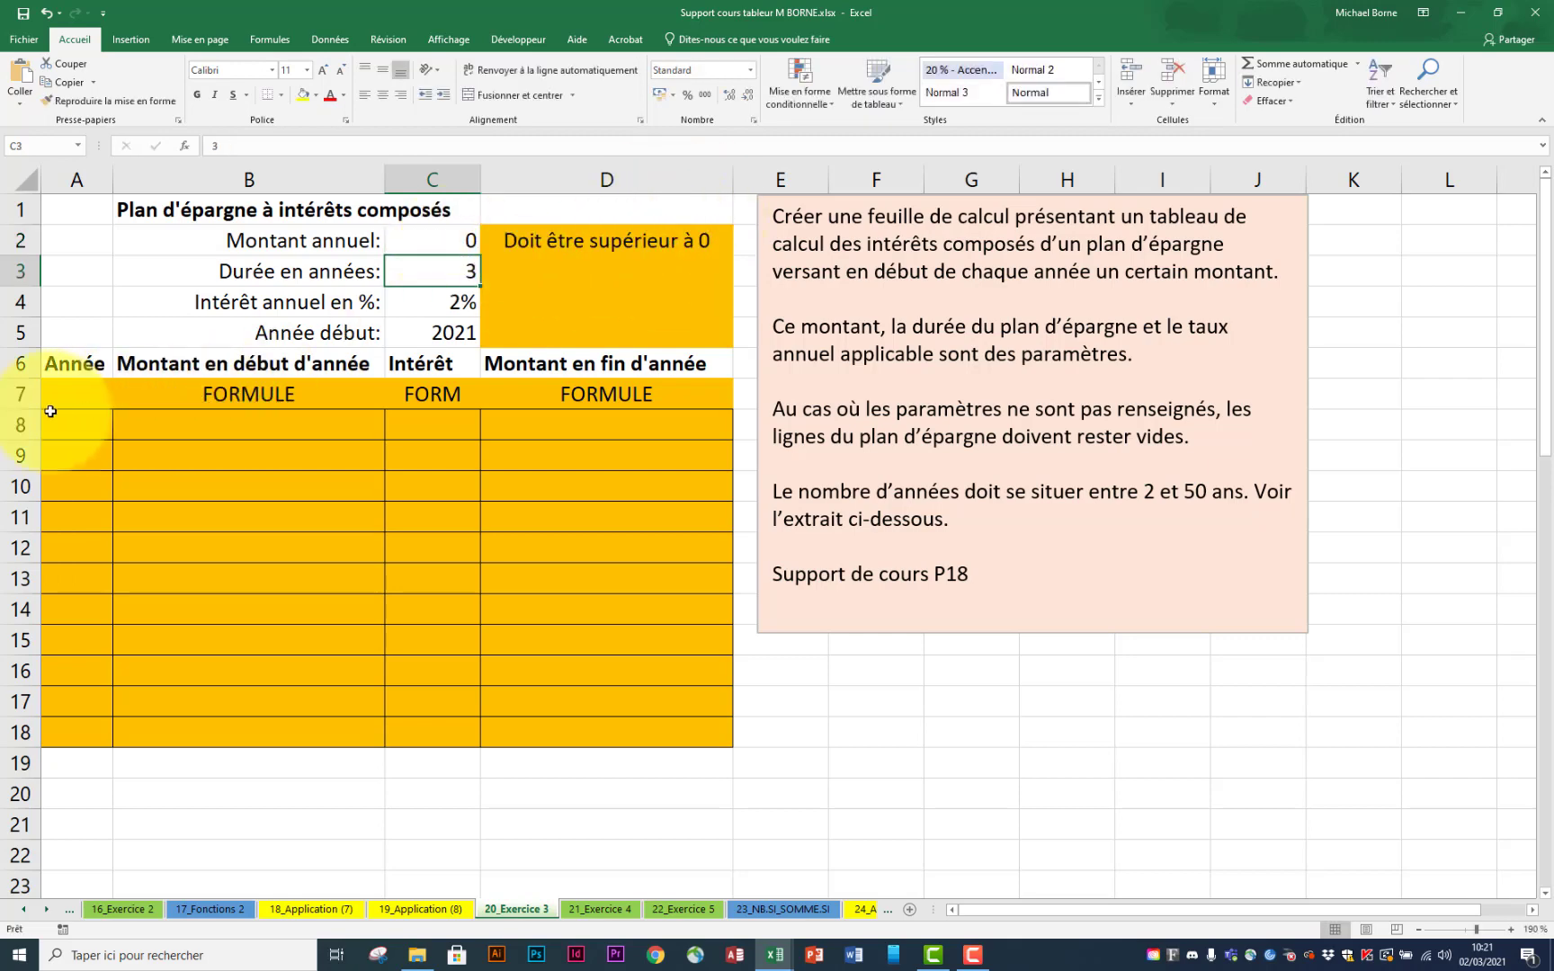
left_click(435, 240)
type("5000")
key("Return")
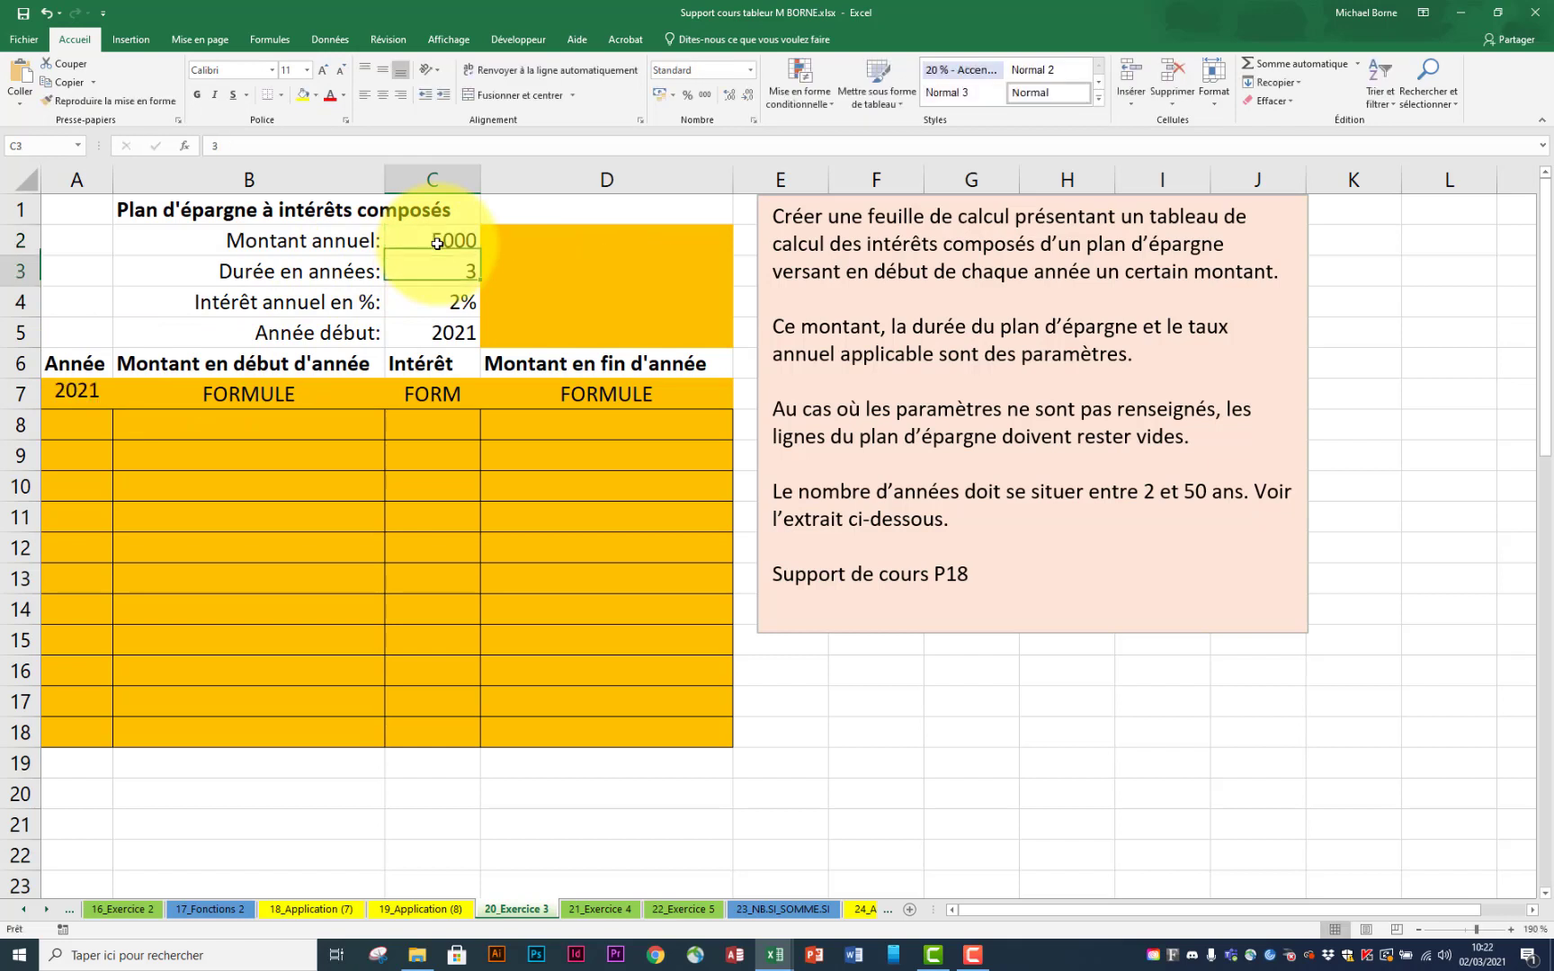
Step: Replace the placeholder in B7, under Montant en début d'année, with the formula =SI(A7="";"";C2)
left_click(286, 397)
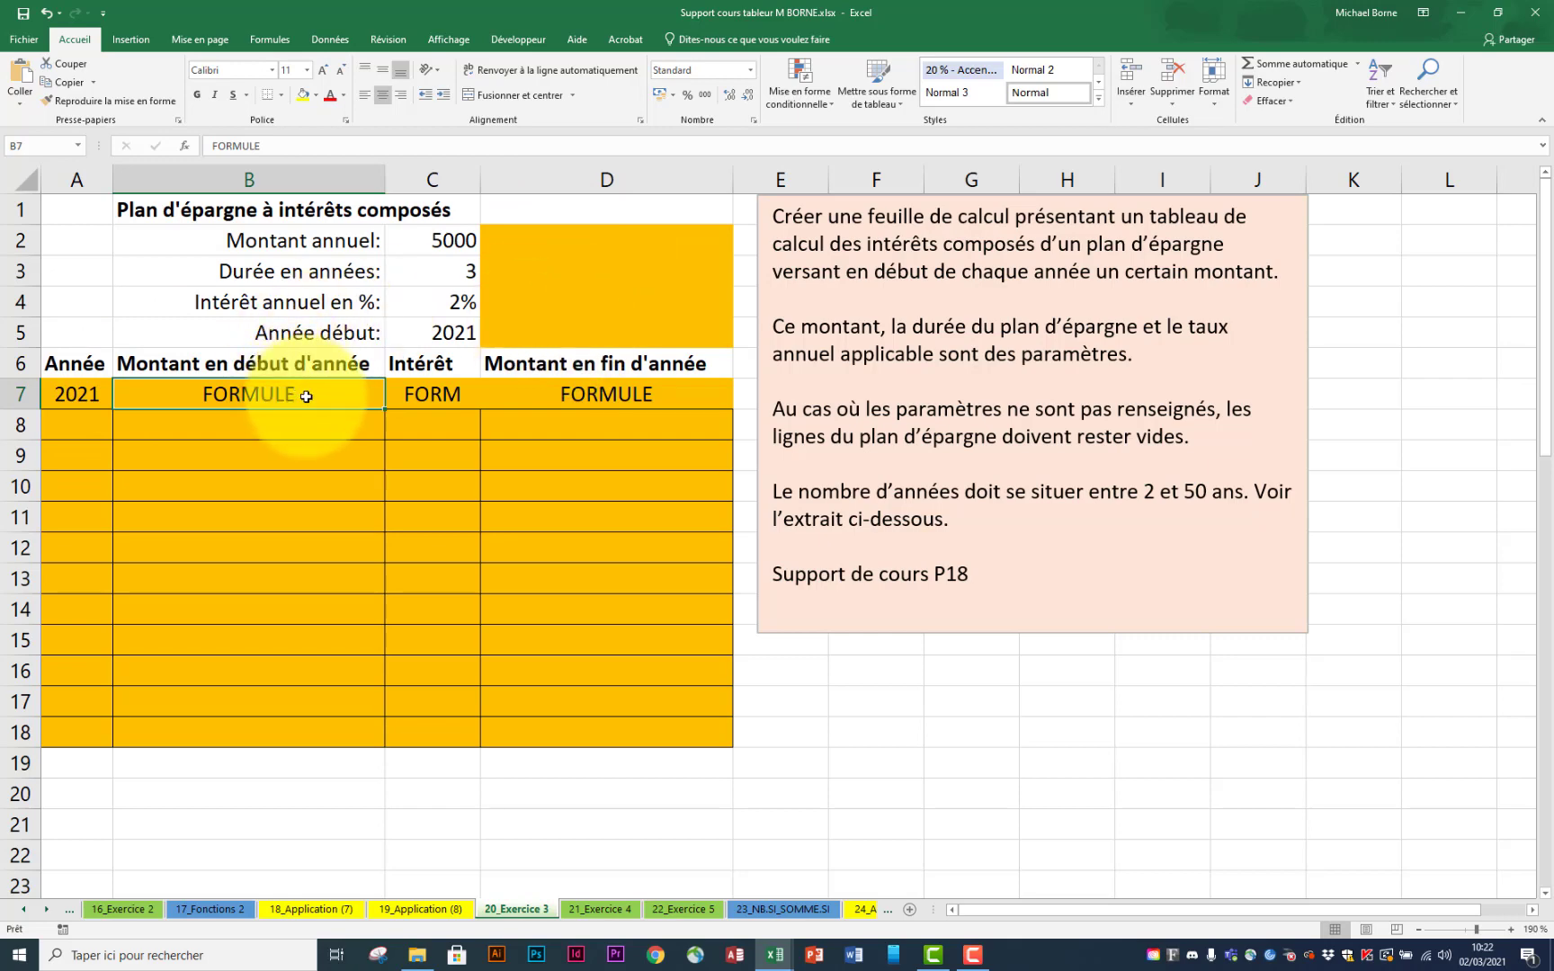
key("Delete")
type("=si")
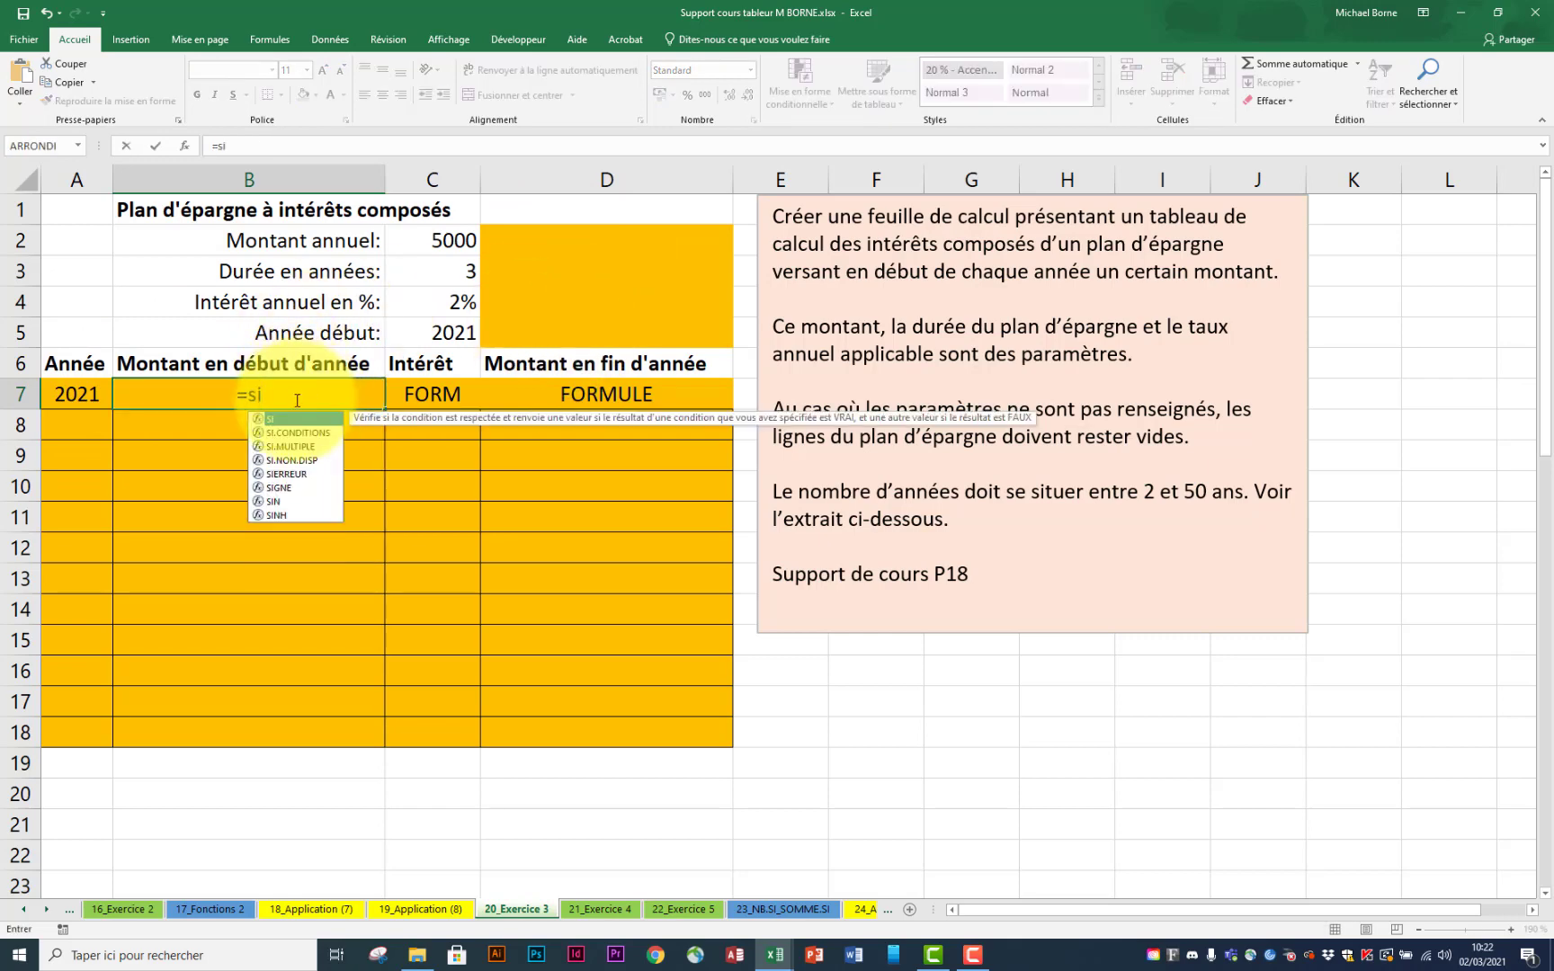
key("Tab")
left_click(75, 395)
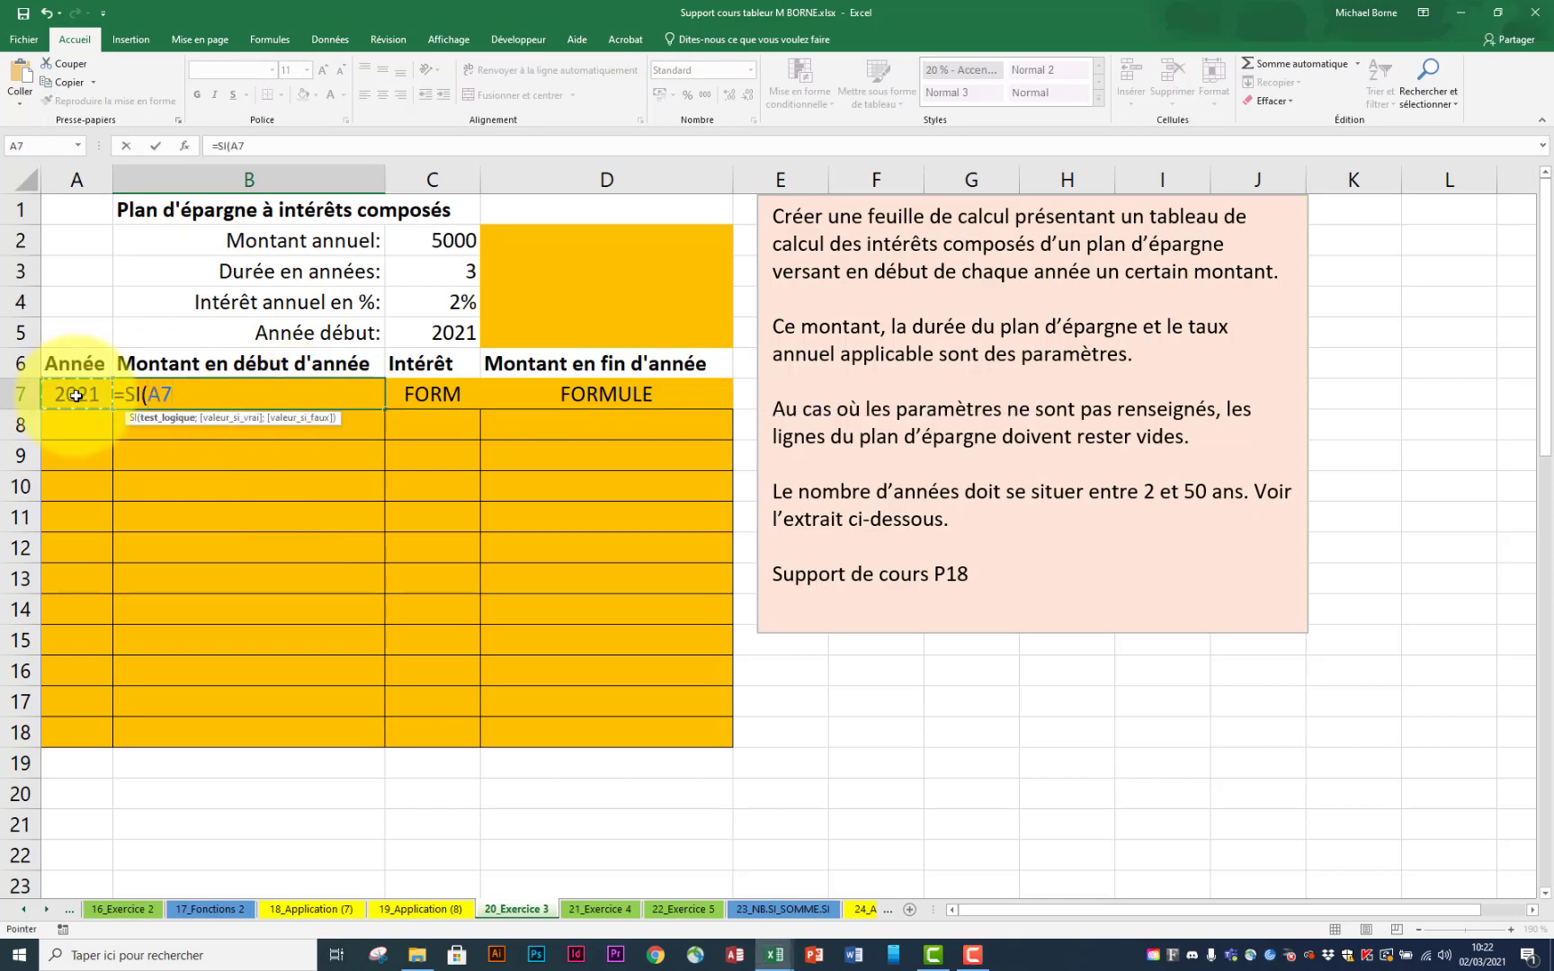
type("=\"\";\"\"")
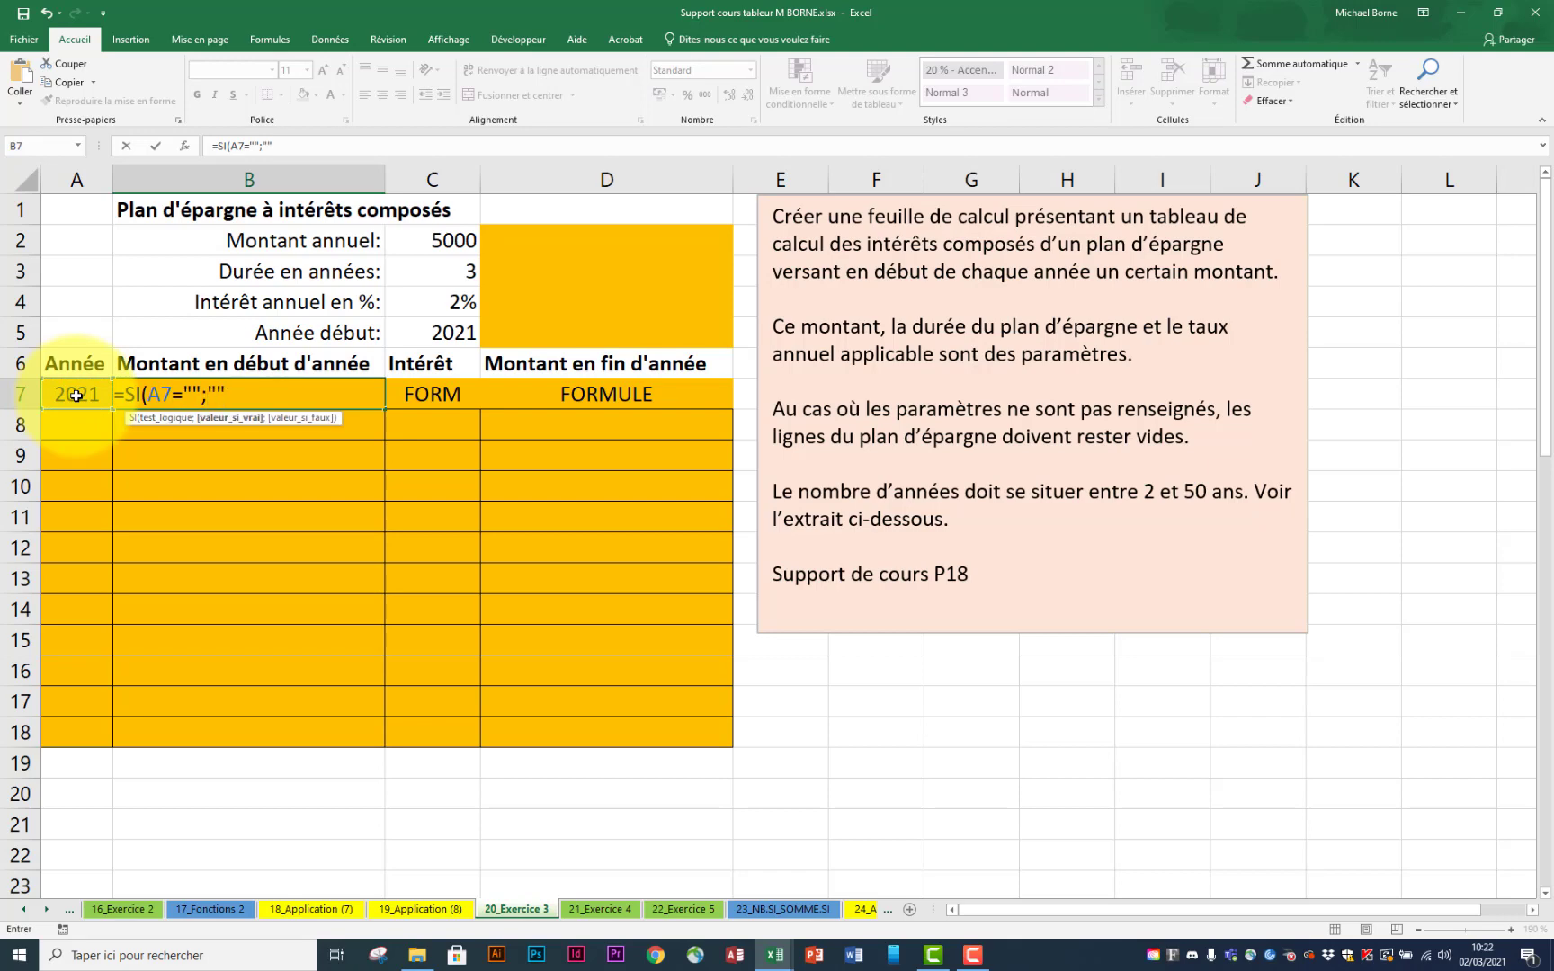
type(";")
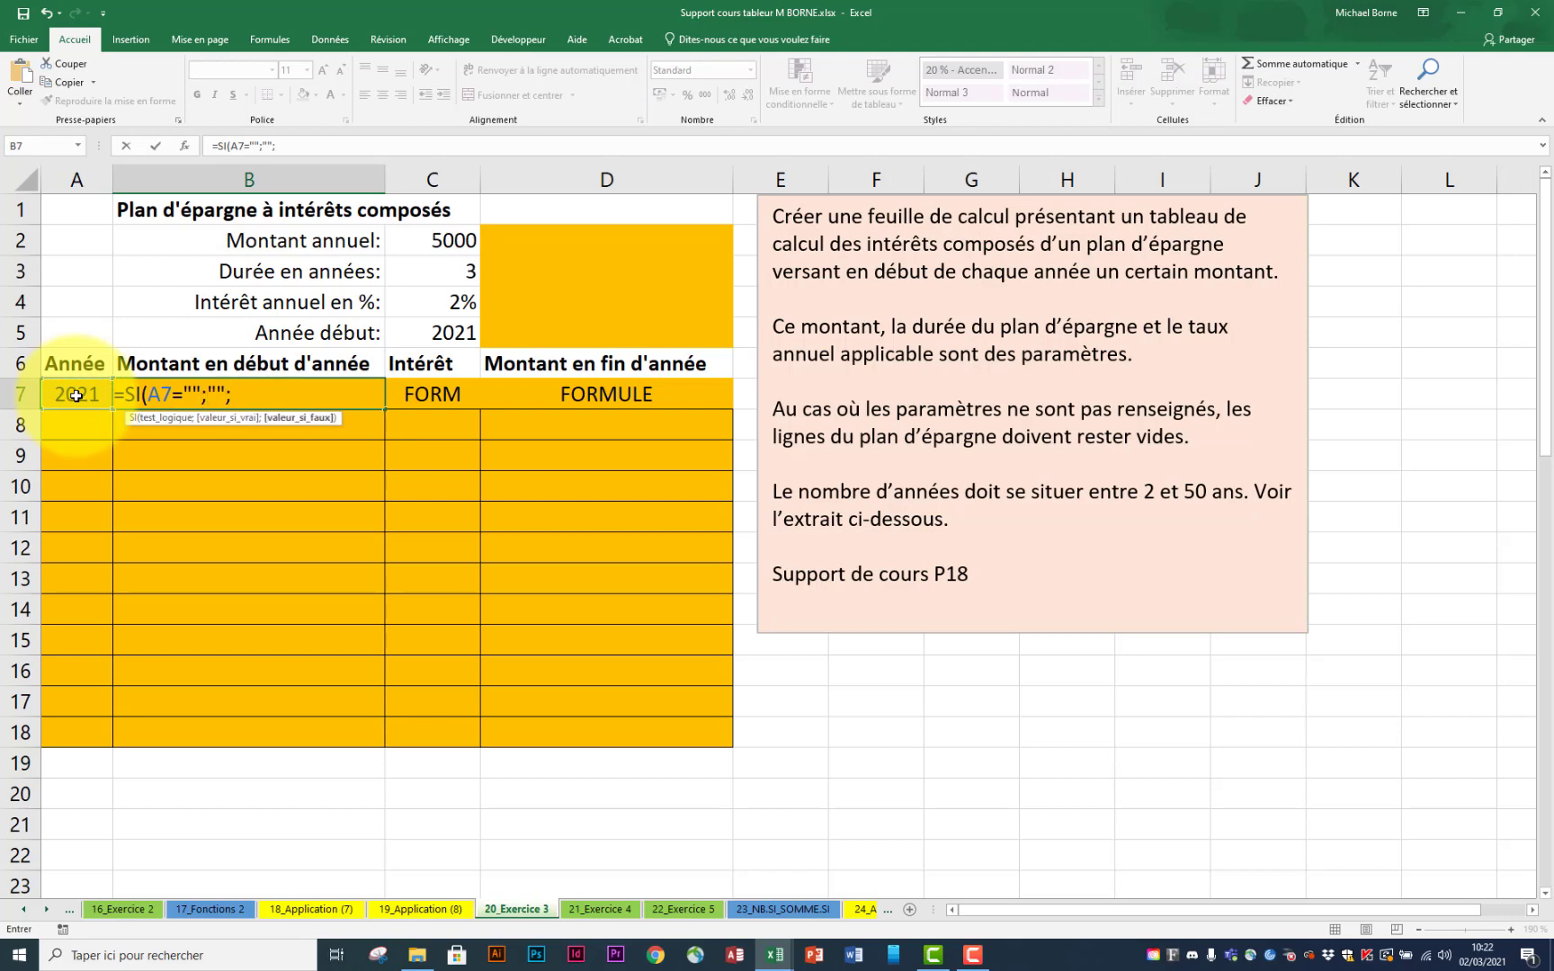
left_click(431, 243)
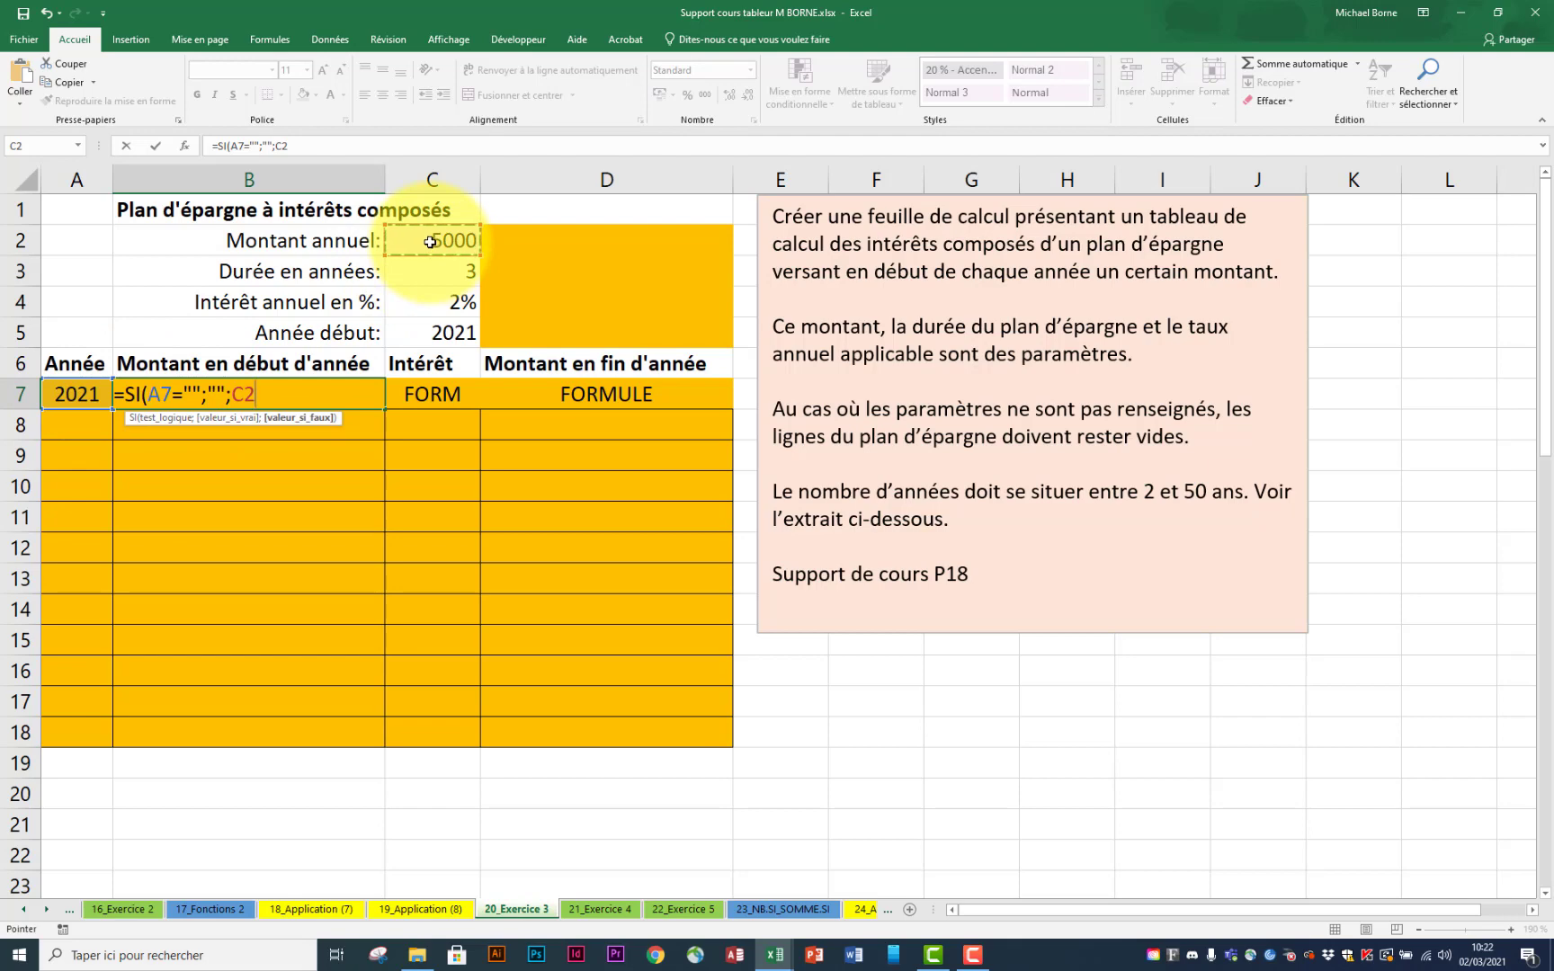
type(")")
key("Return")
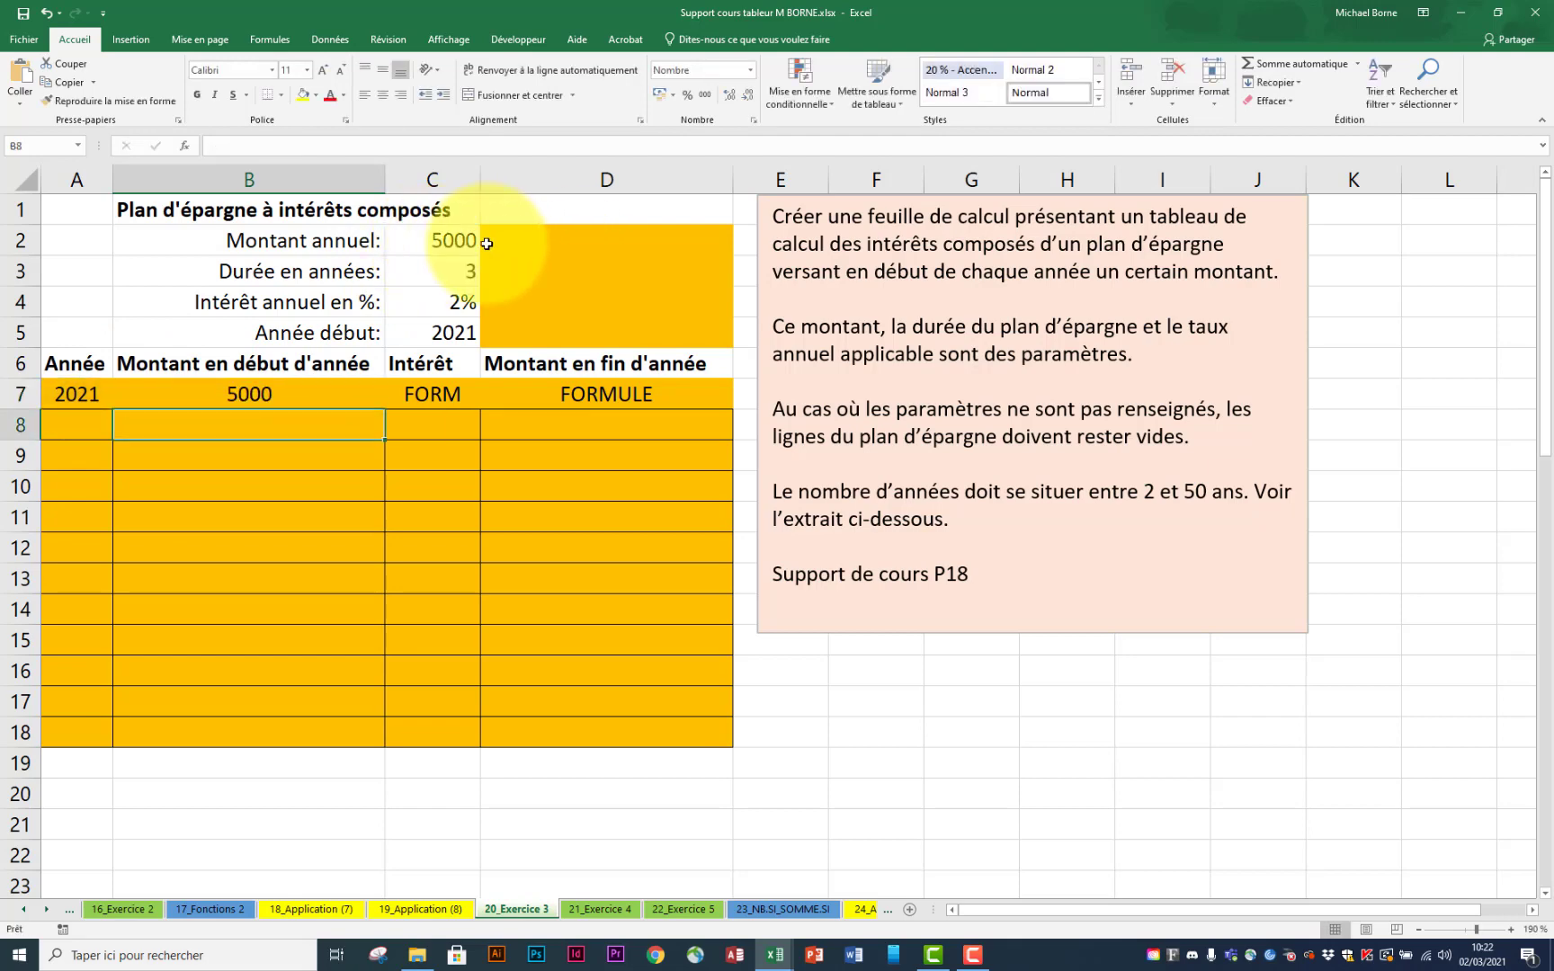
Step: Check that B7 reacts to an invalid annual amount by entering 0 in C2, and set C2 back to 5000
left_click(464, 240)
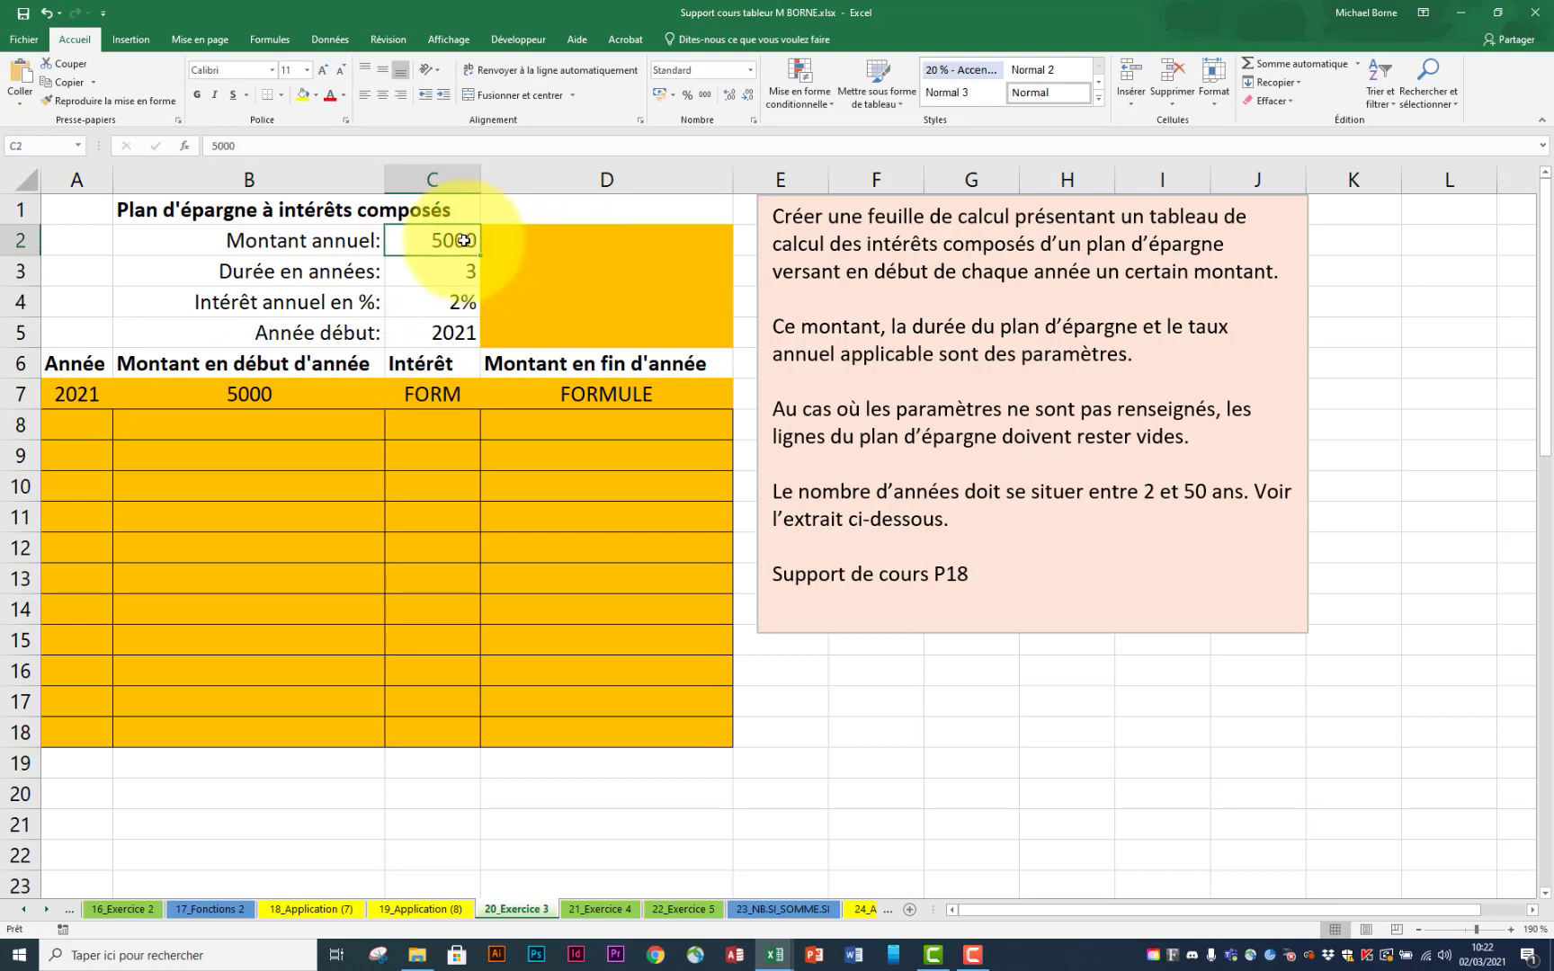
type("0")
key("Return")
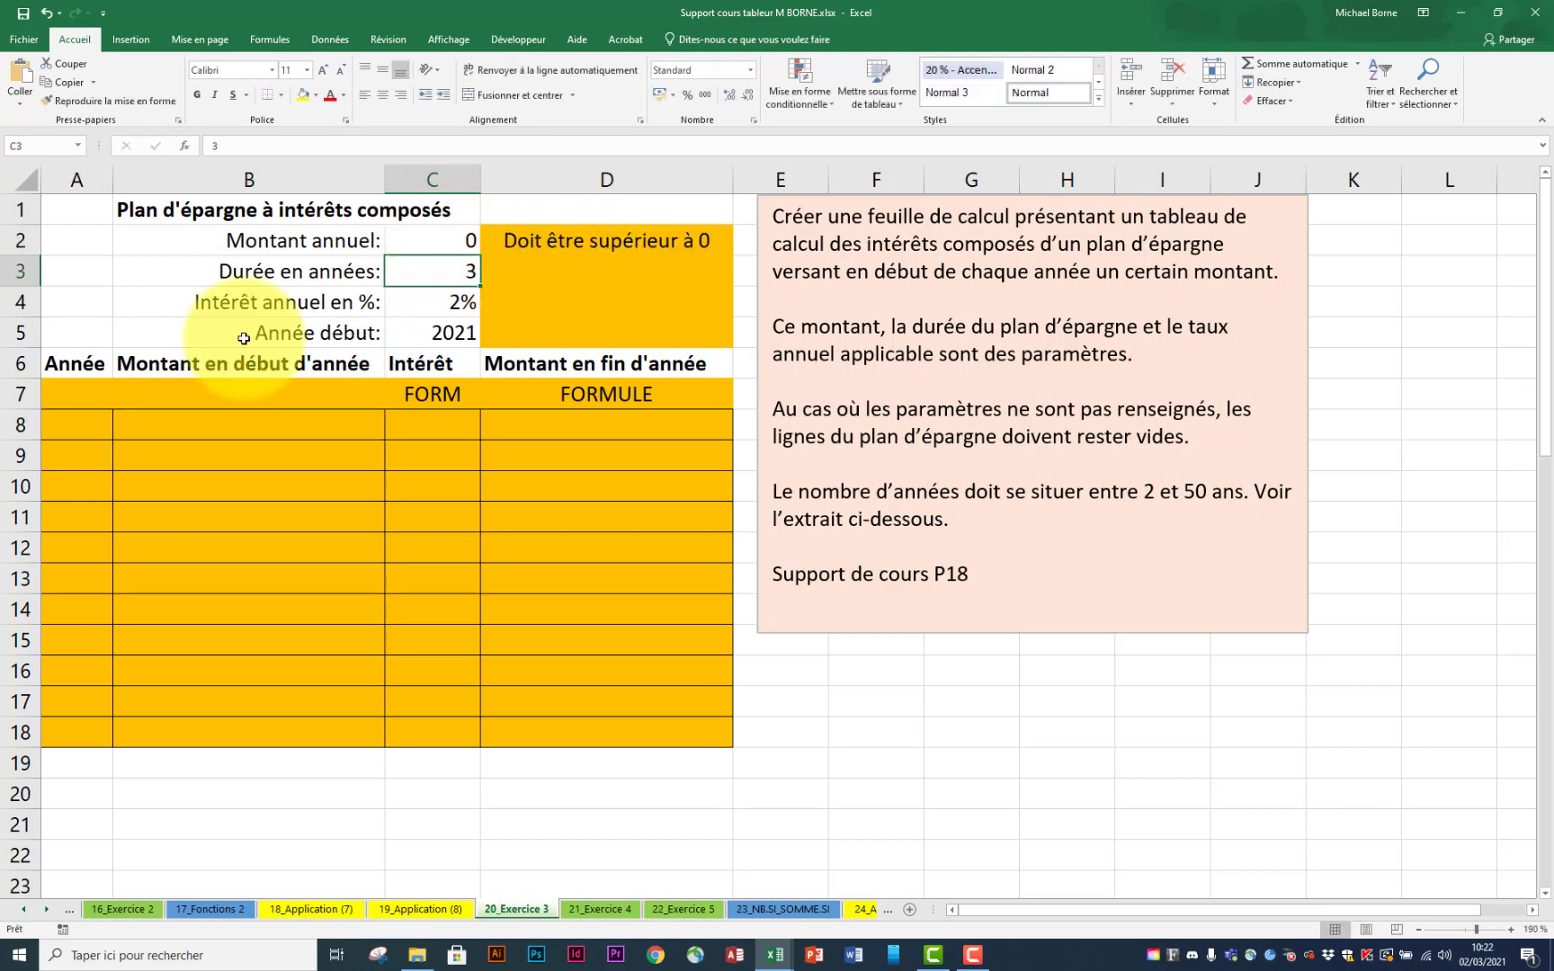
left_click(430, 234)
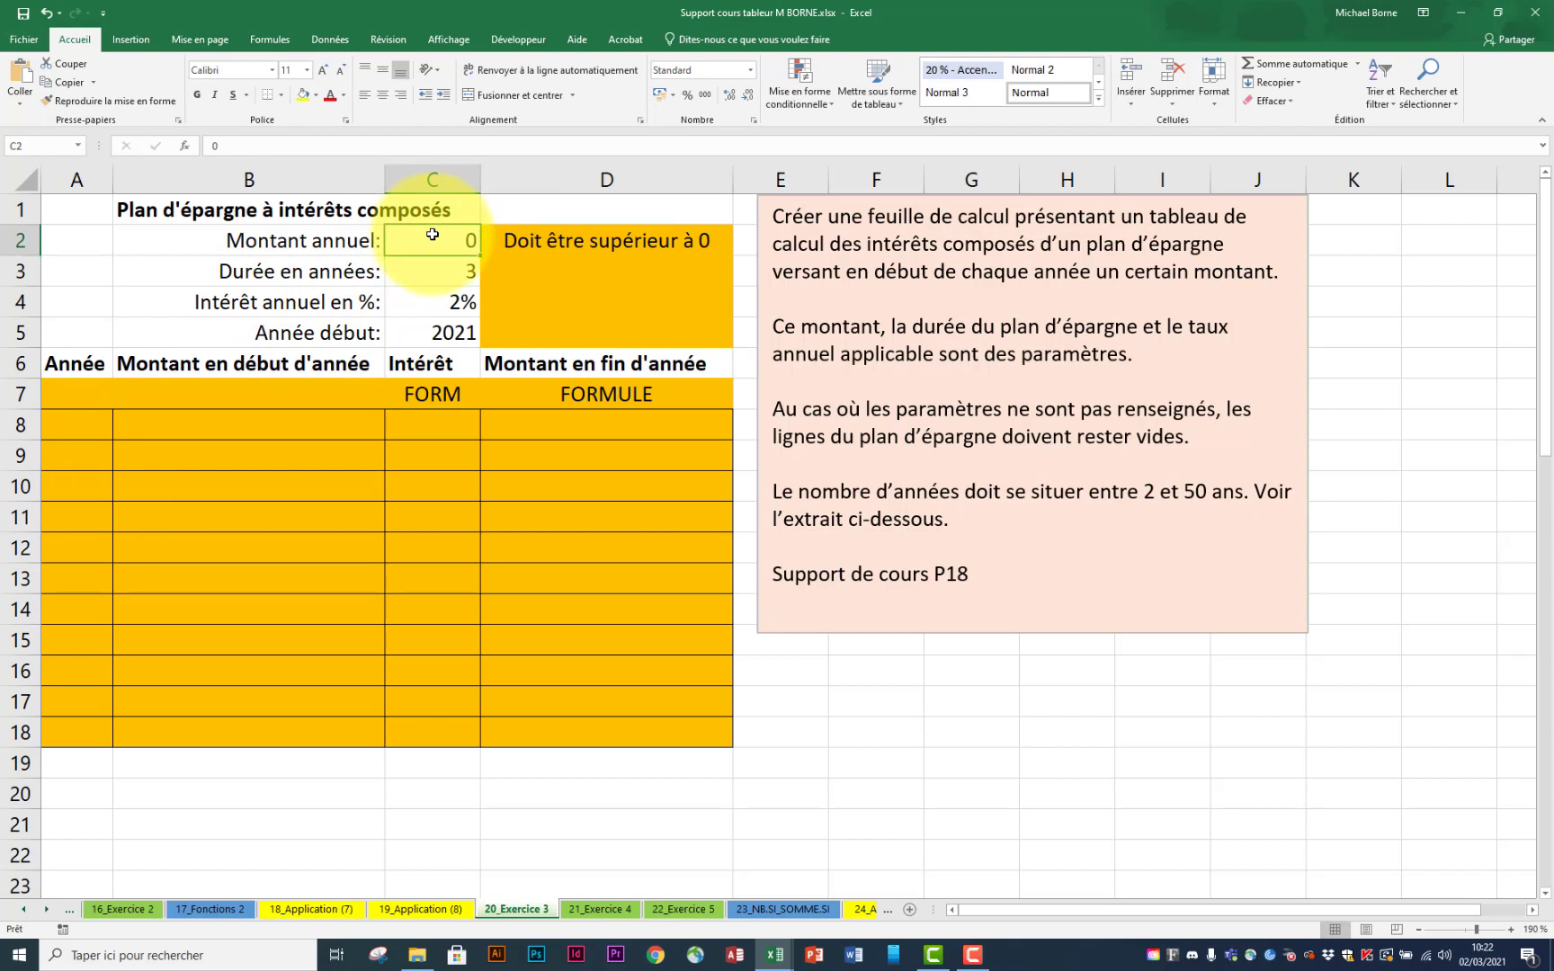
type("5000")
key("Return")
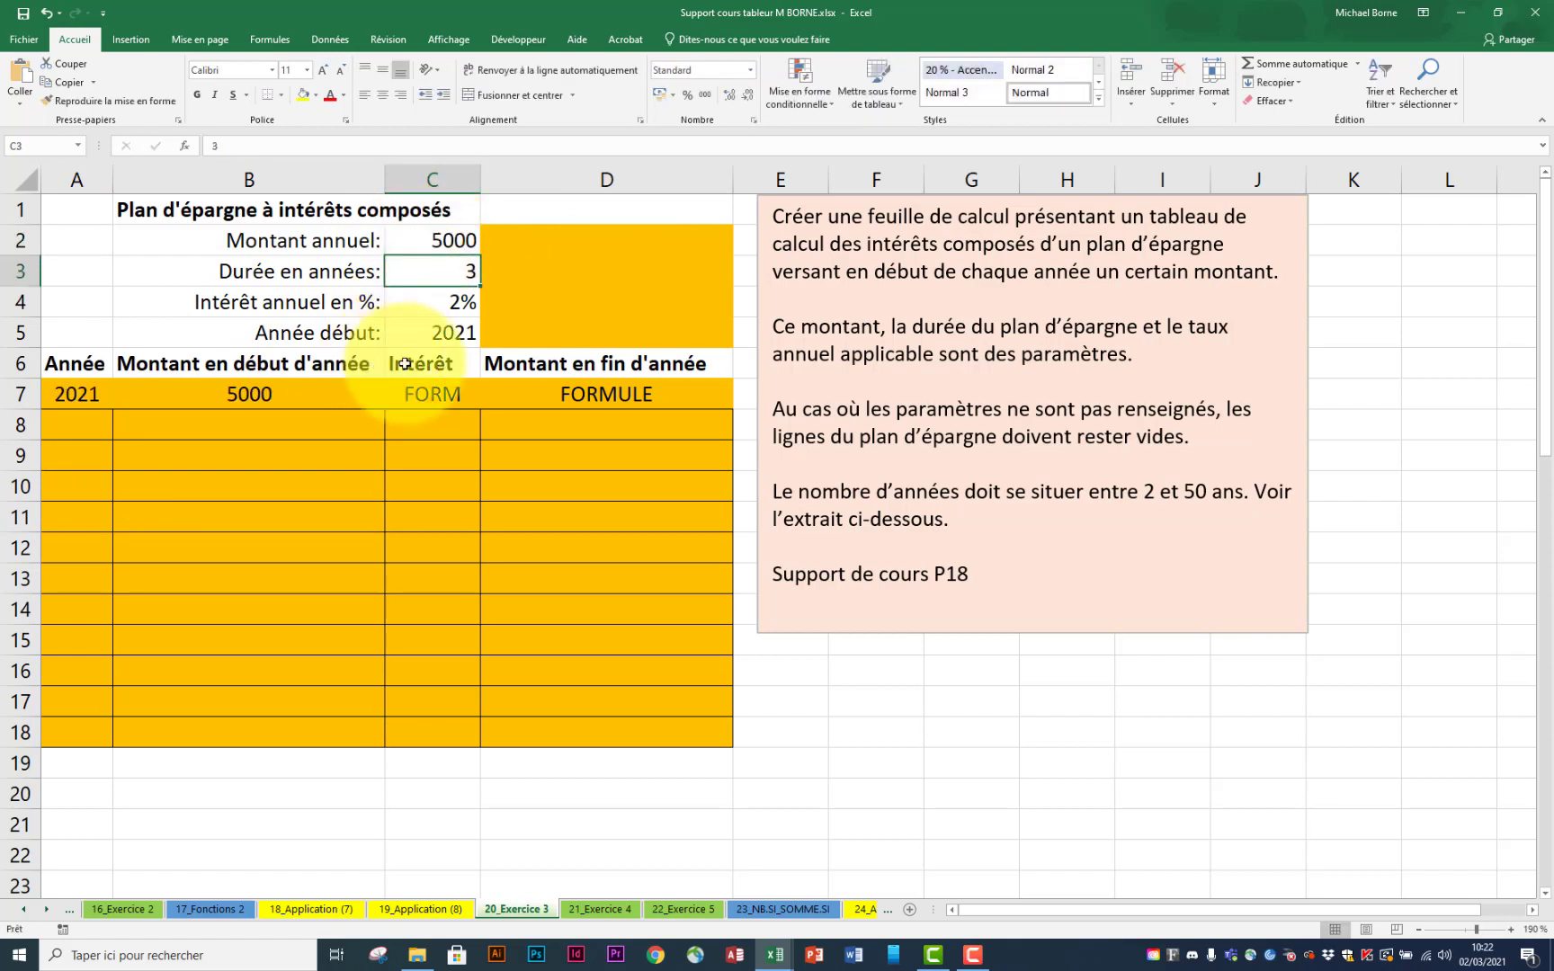
Step: Replace the placeholder in C7, under Intérêt, with the formula =SI(A7="";"";C4*C2)
left_click(438, 396)
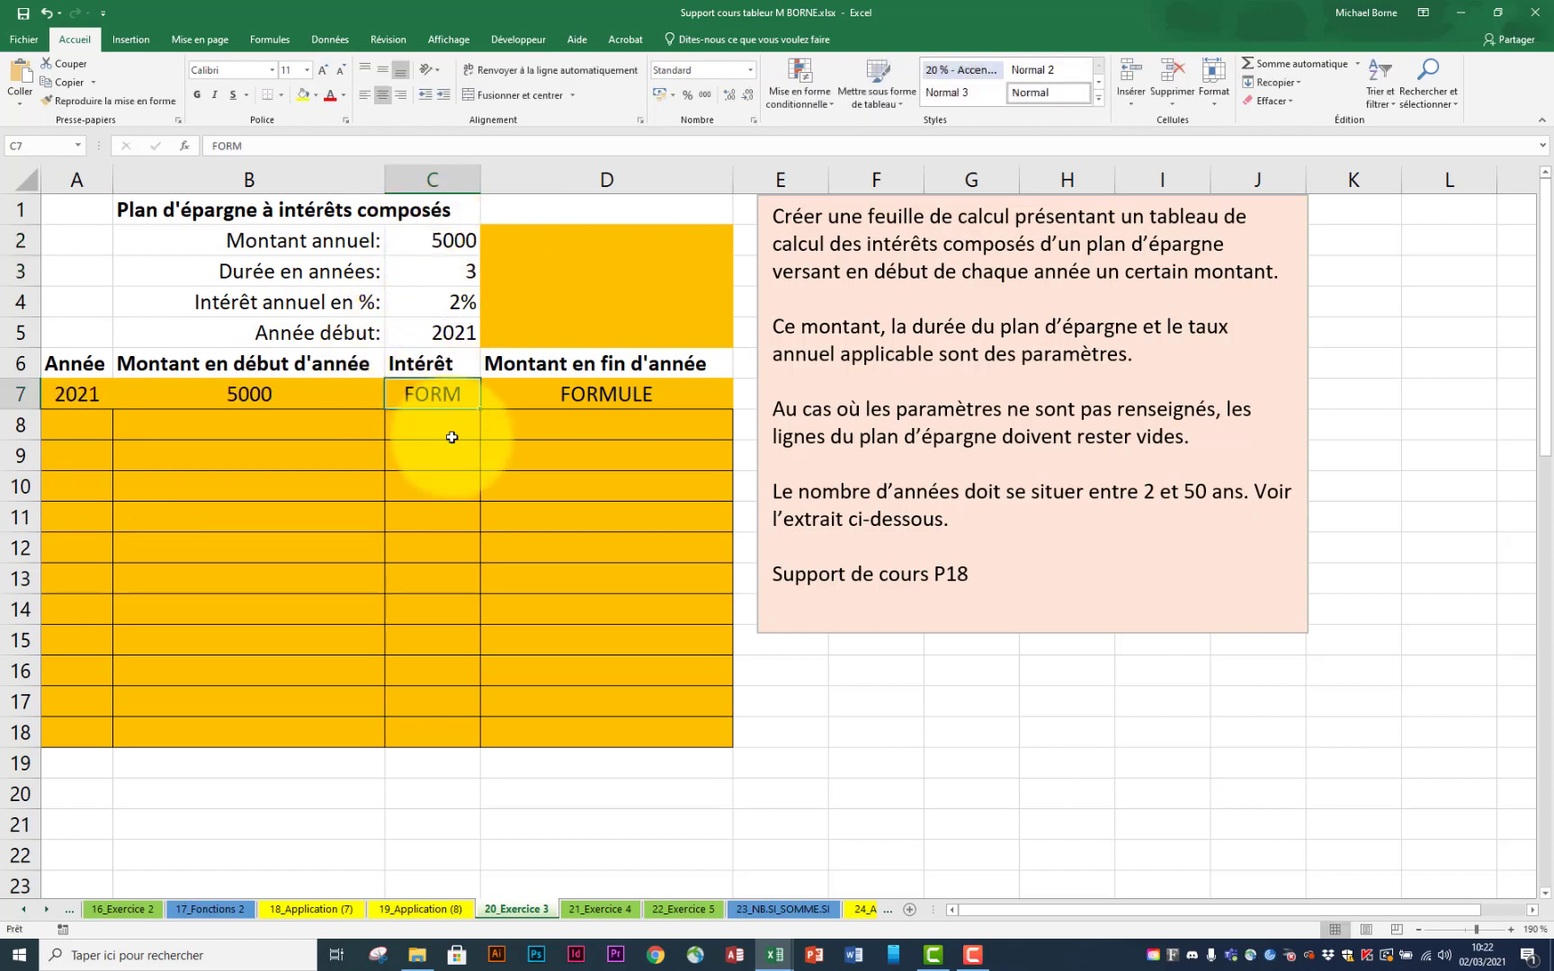
type("=si")
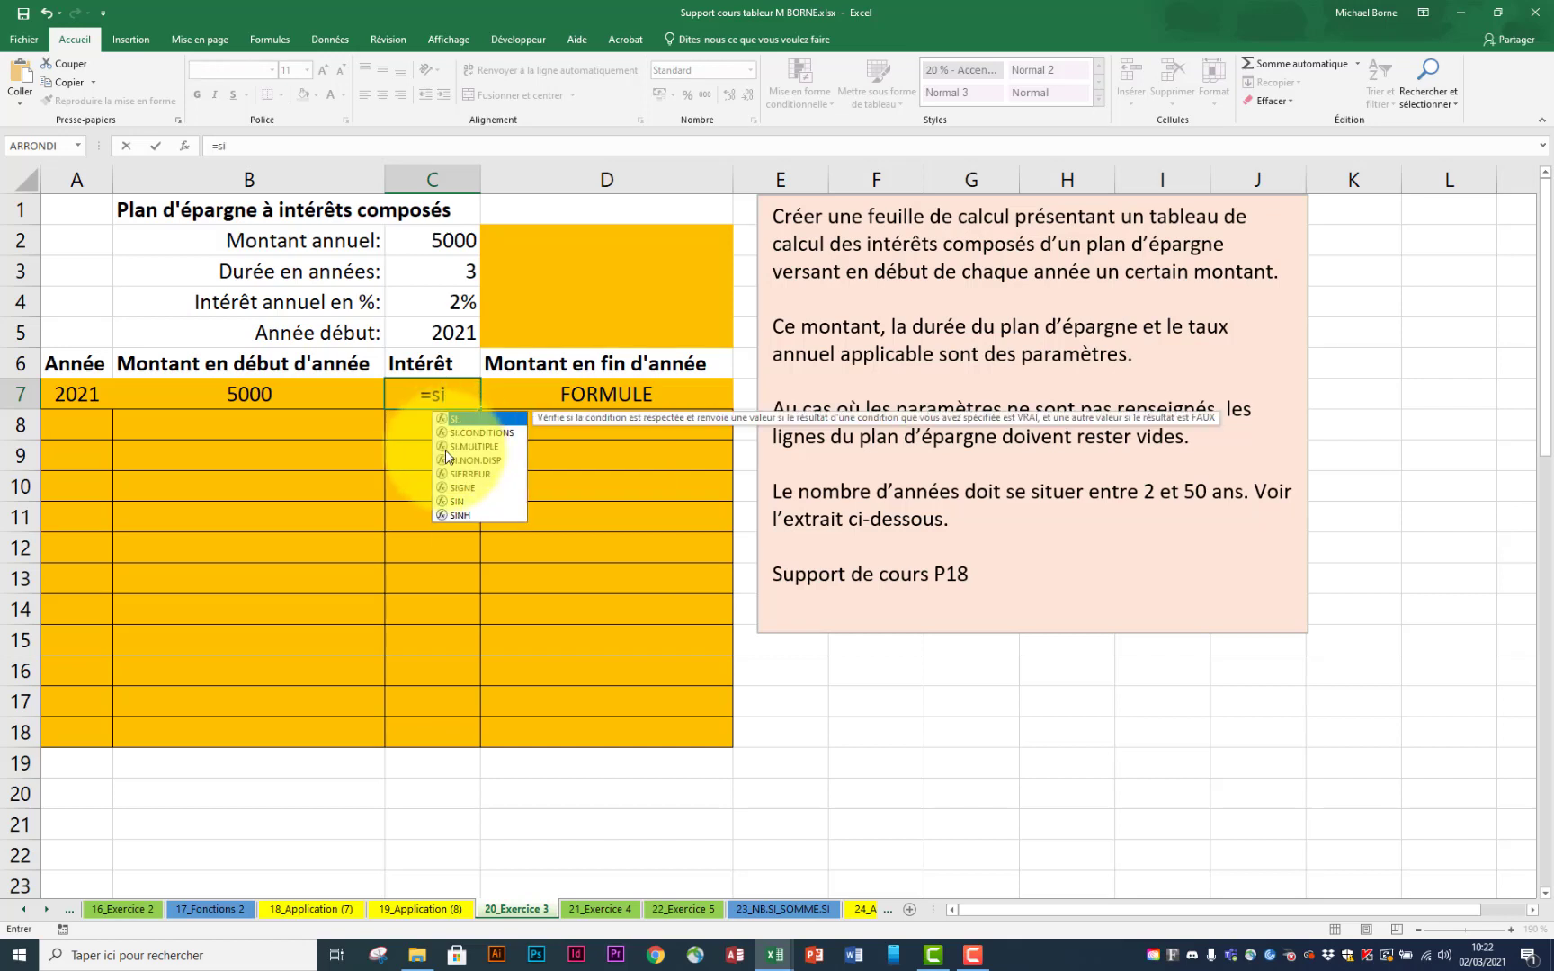
double_click(467, 420)
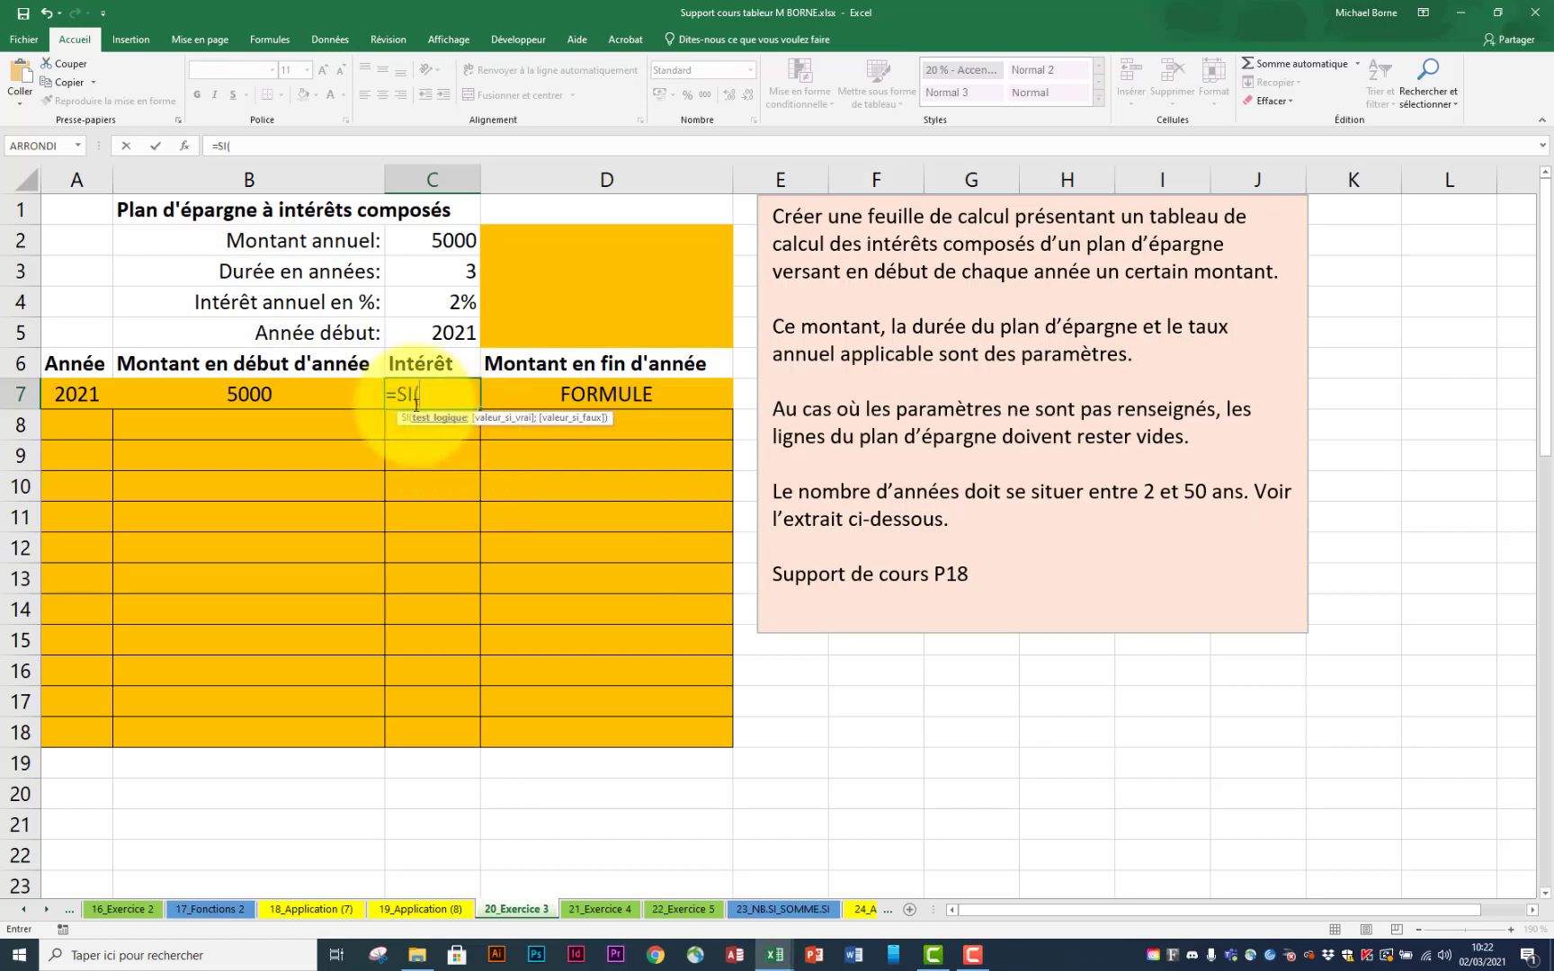
left_click(79, 396)
type("=\"\";\"\"")
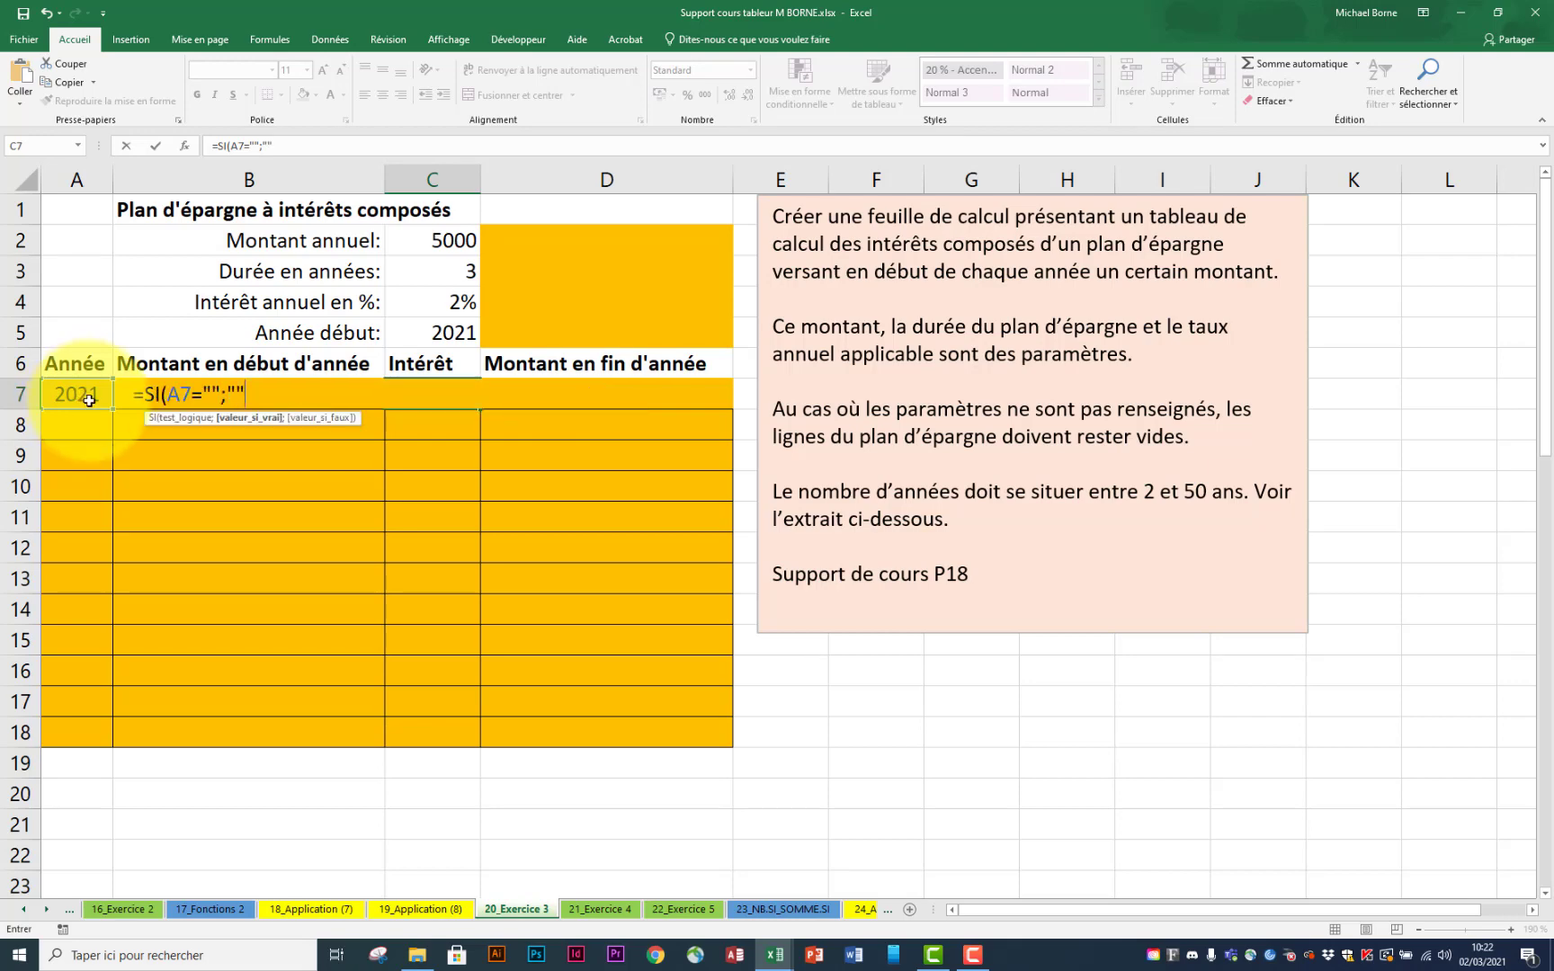
type(";")
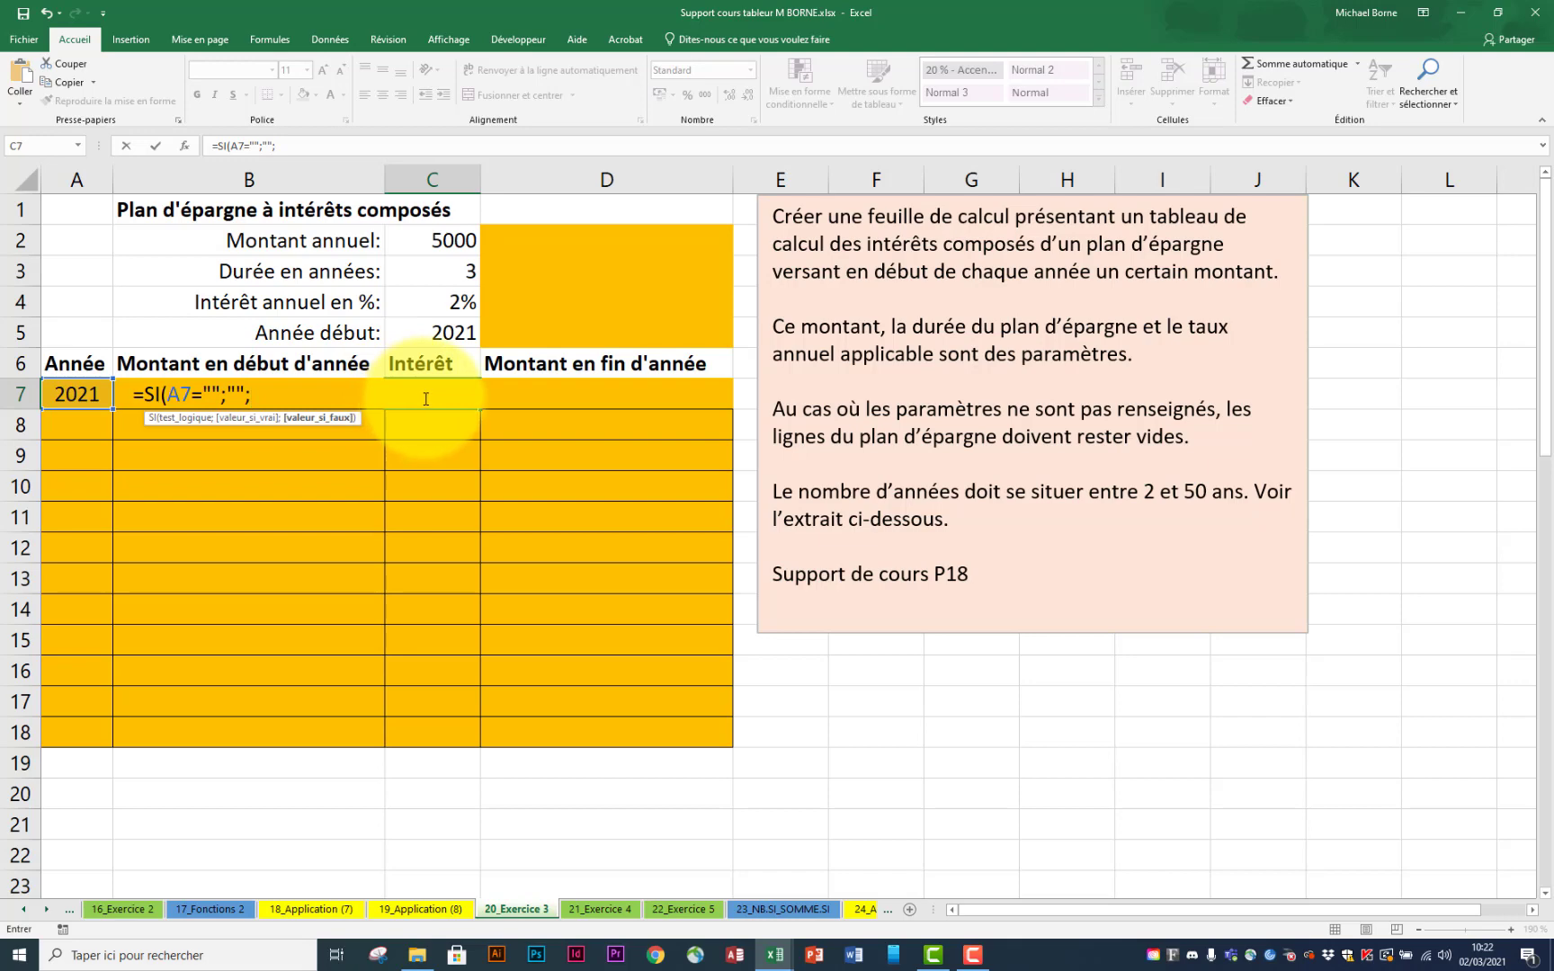
left_click(440, 301)
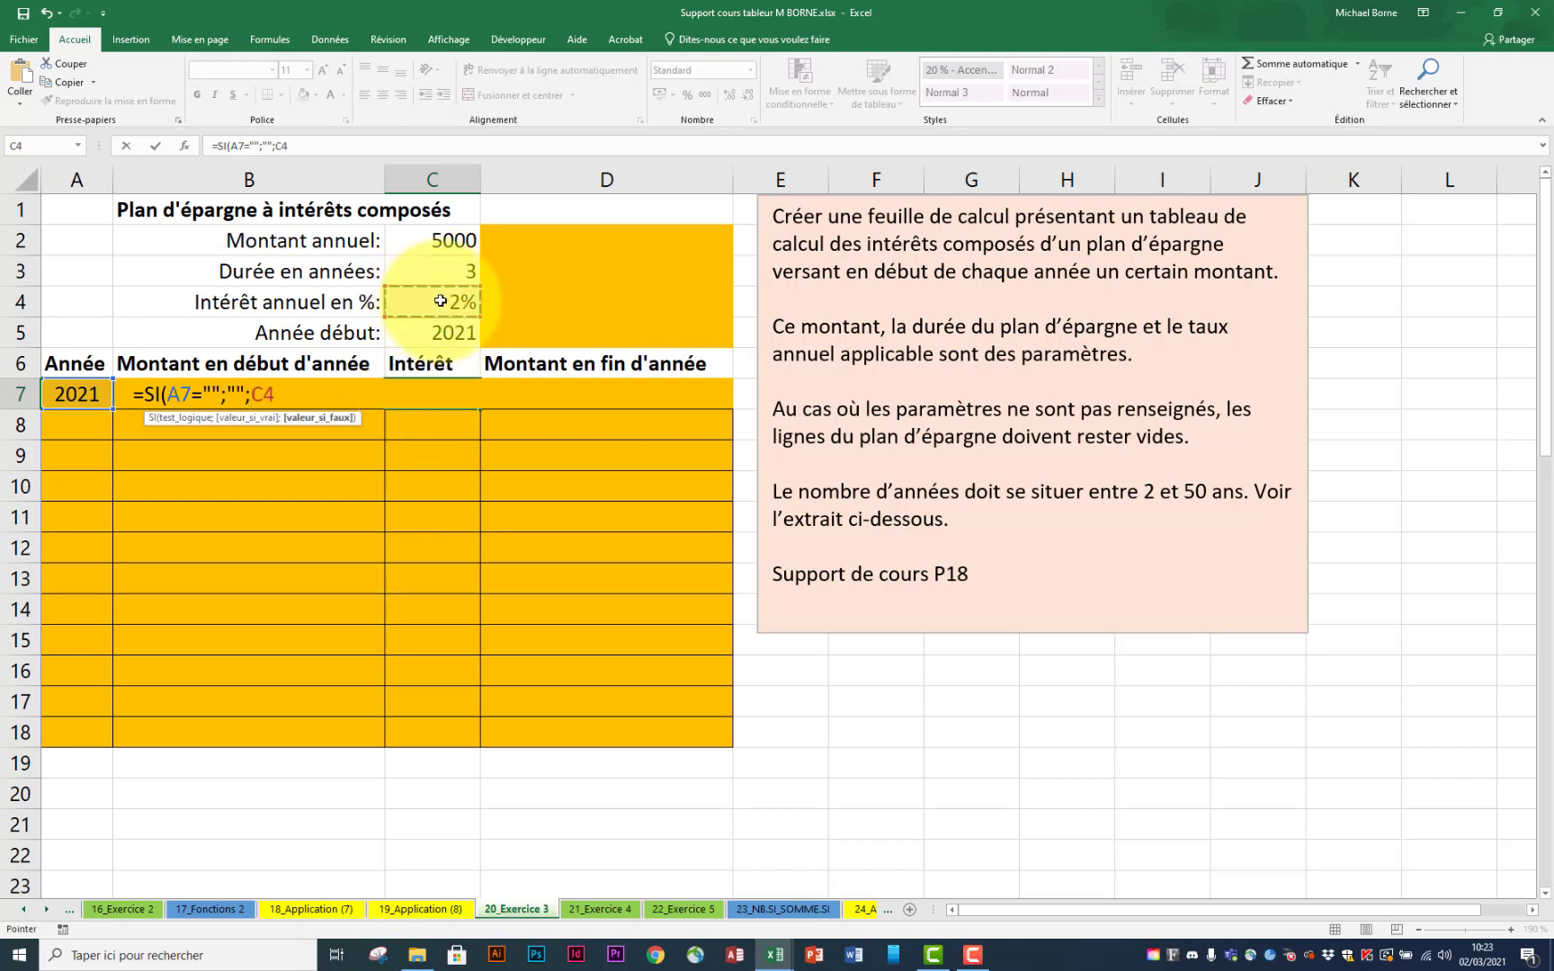
type("*")
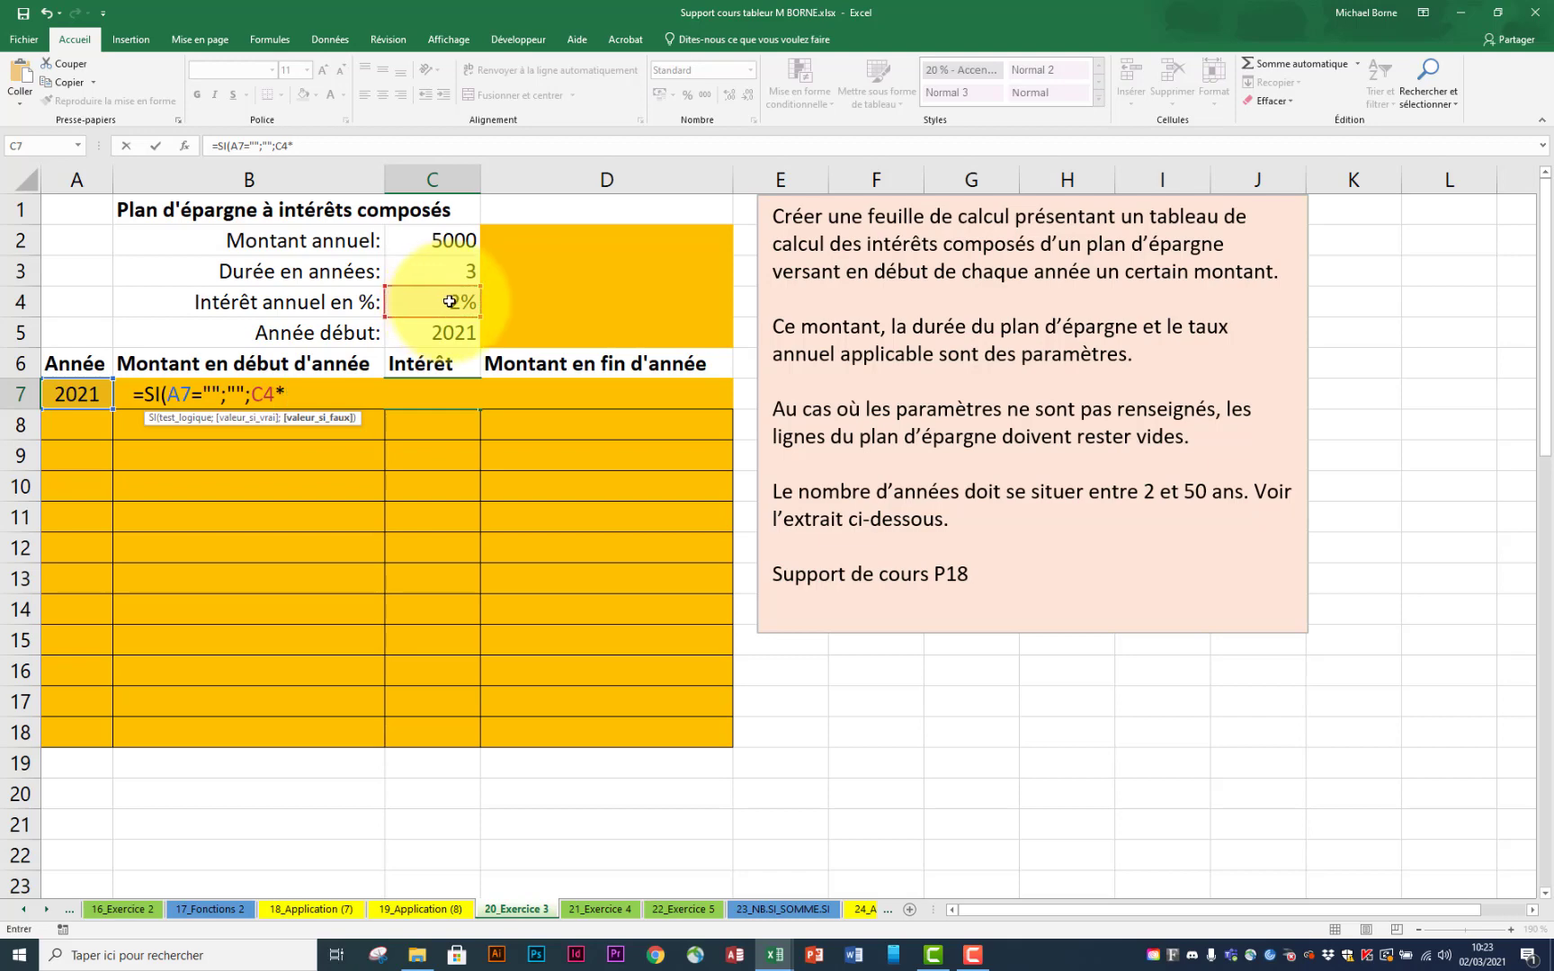
left_click(452, 241)
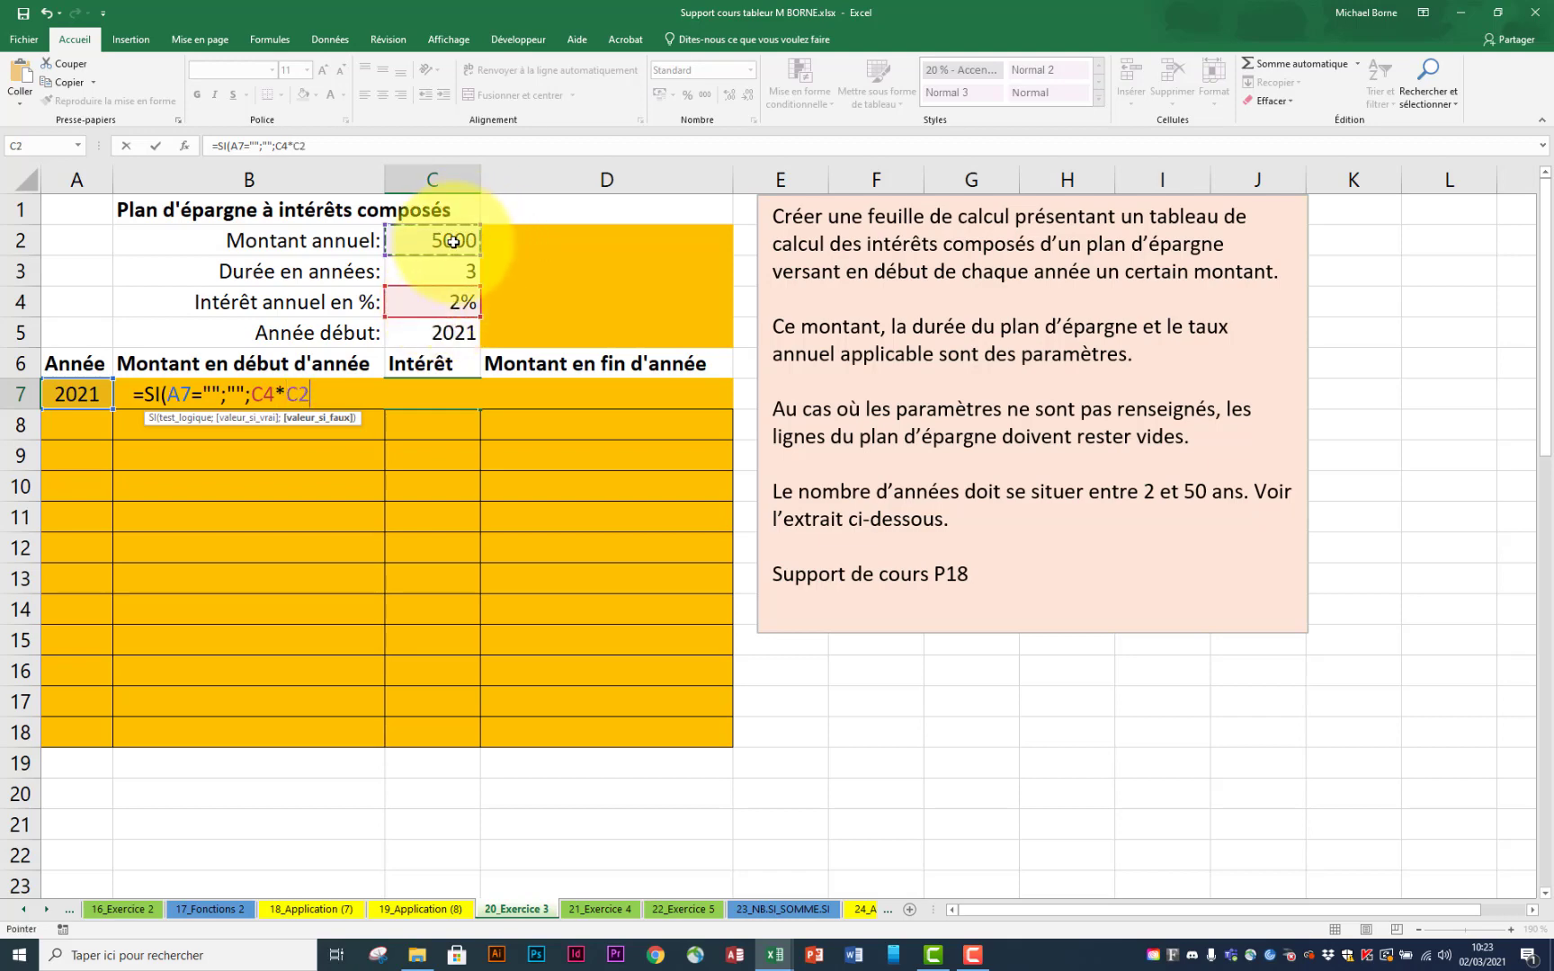
type(")")
key("Return")
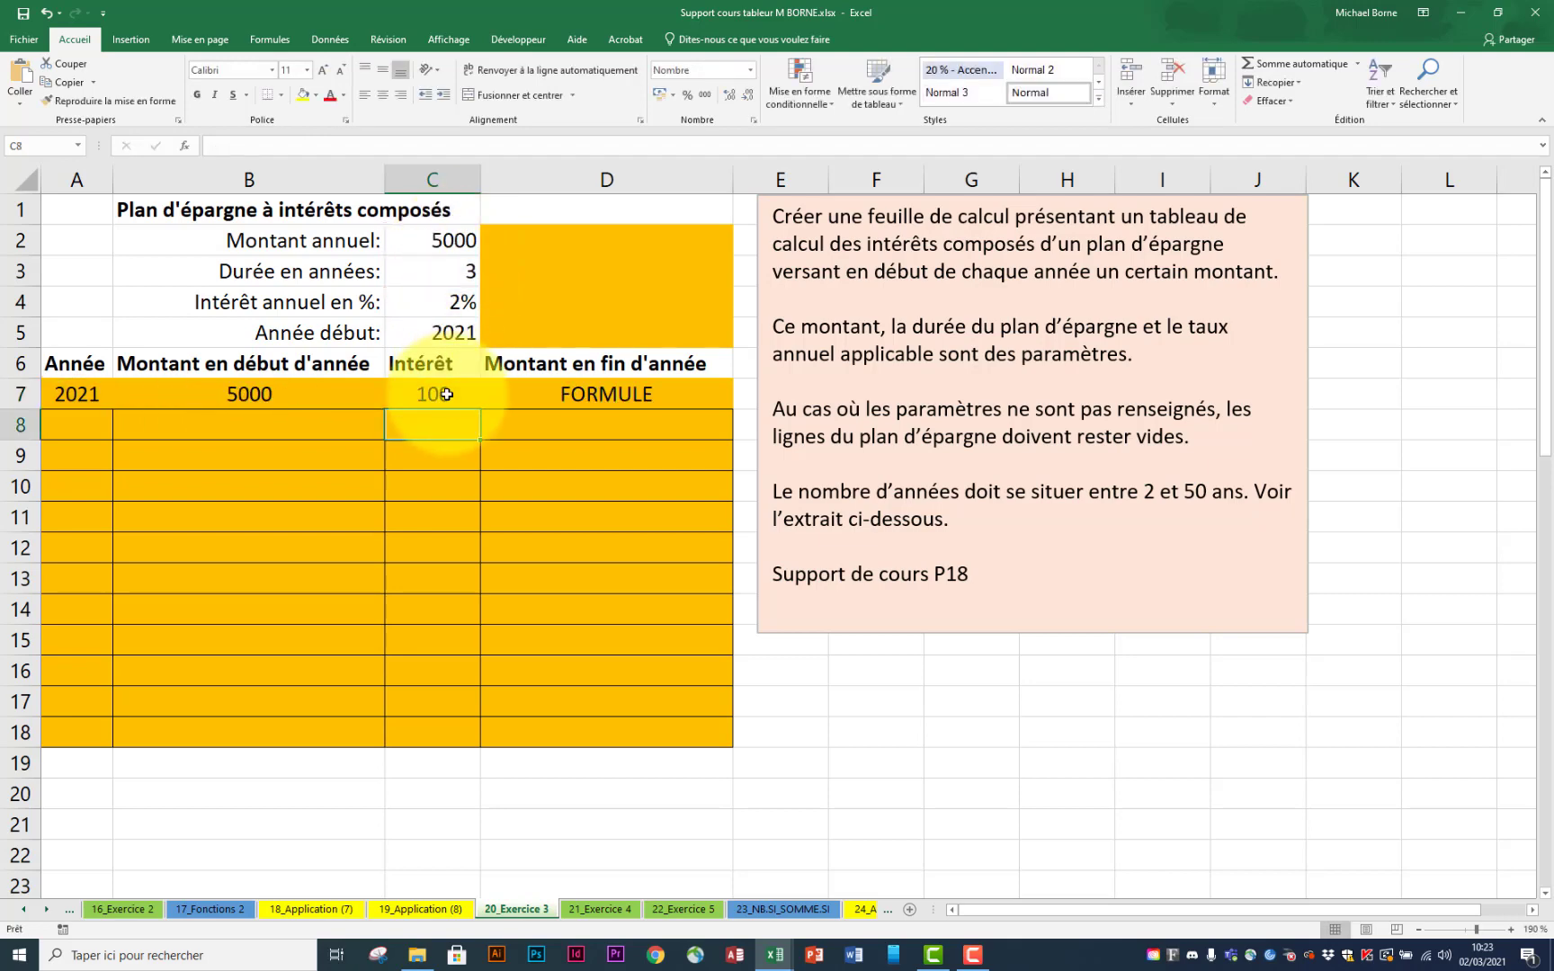
Step: Replace the placeholder in D7, under Montant en fin d'année, with the formula =SI(A7="";"";B7+C7)
left_click(574, 396)
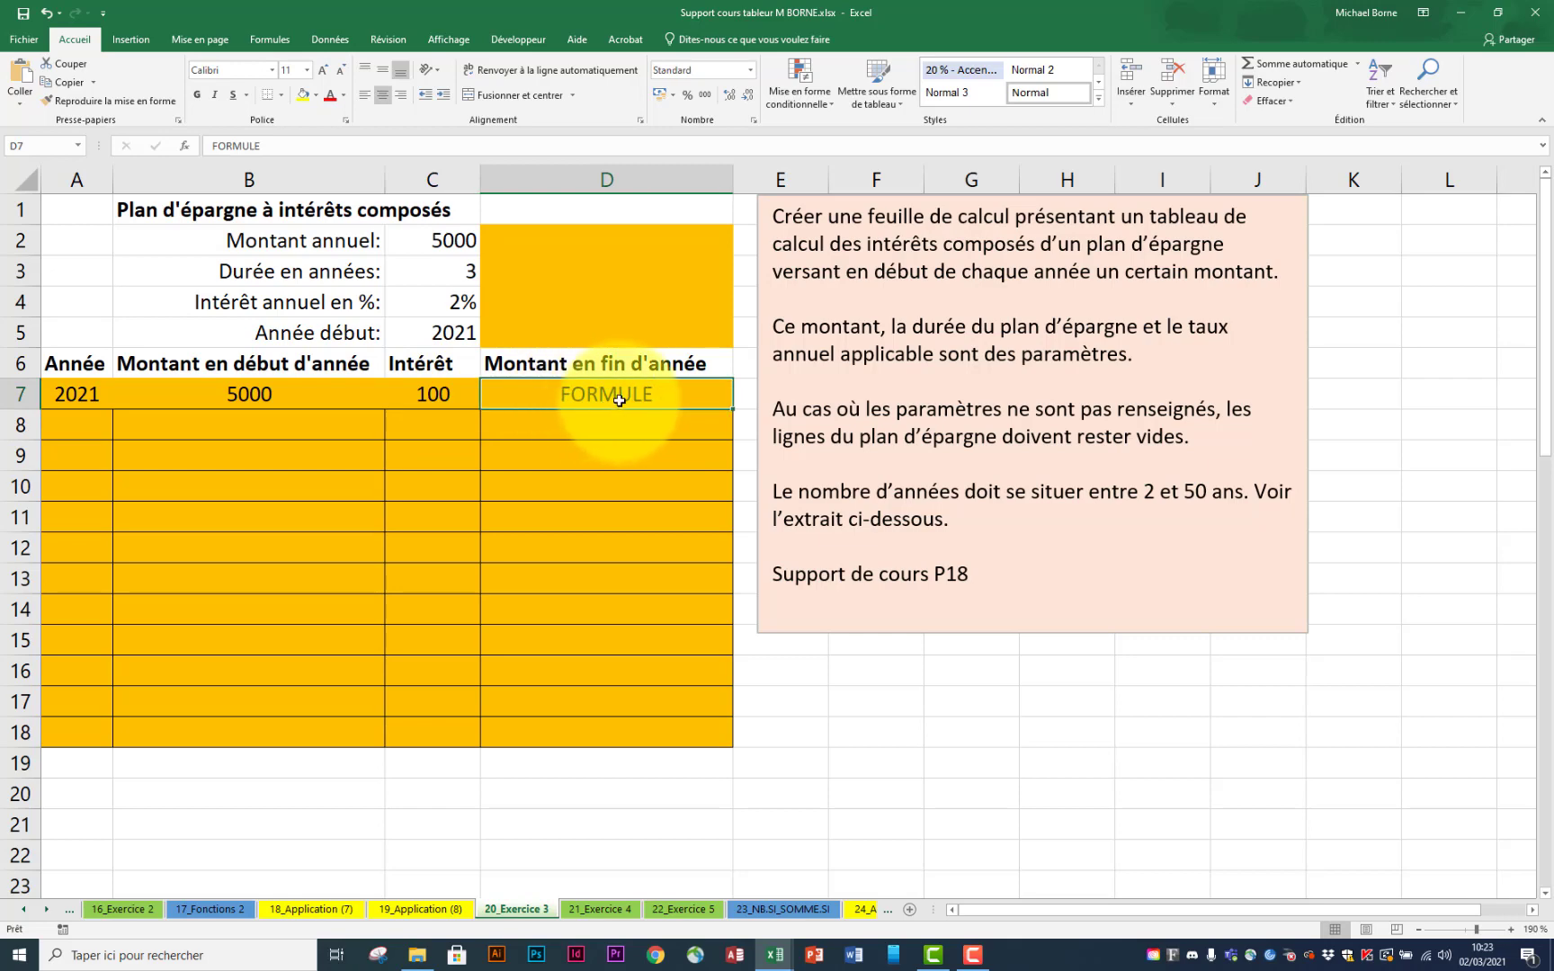
type("=si")
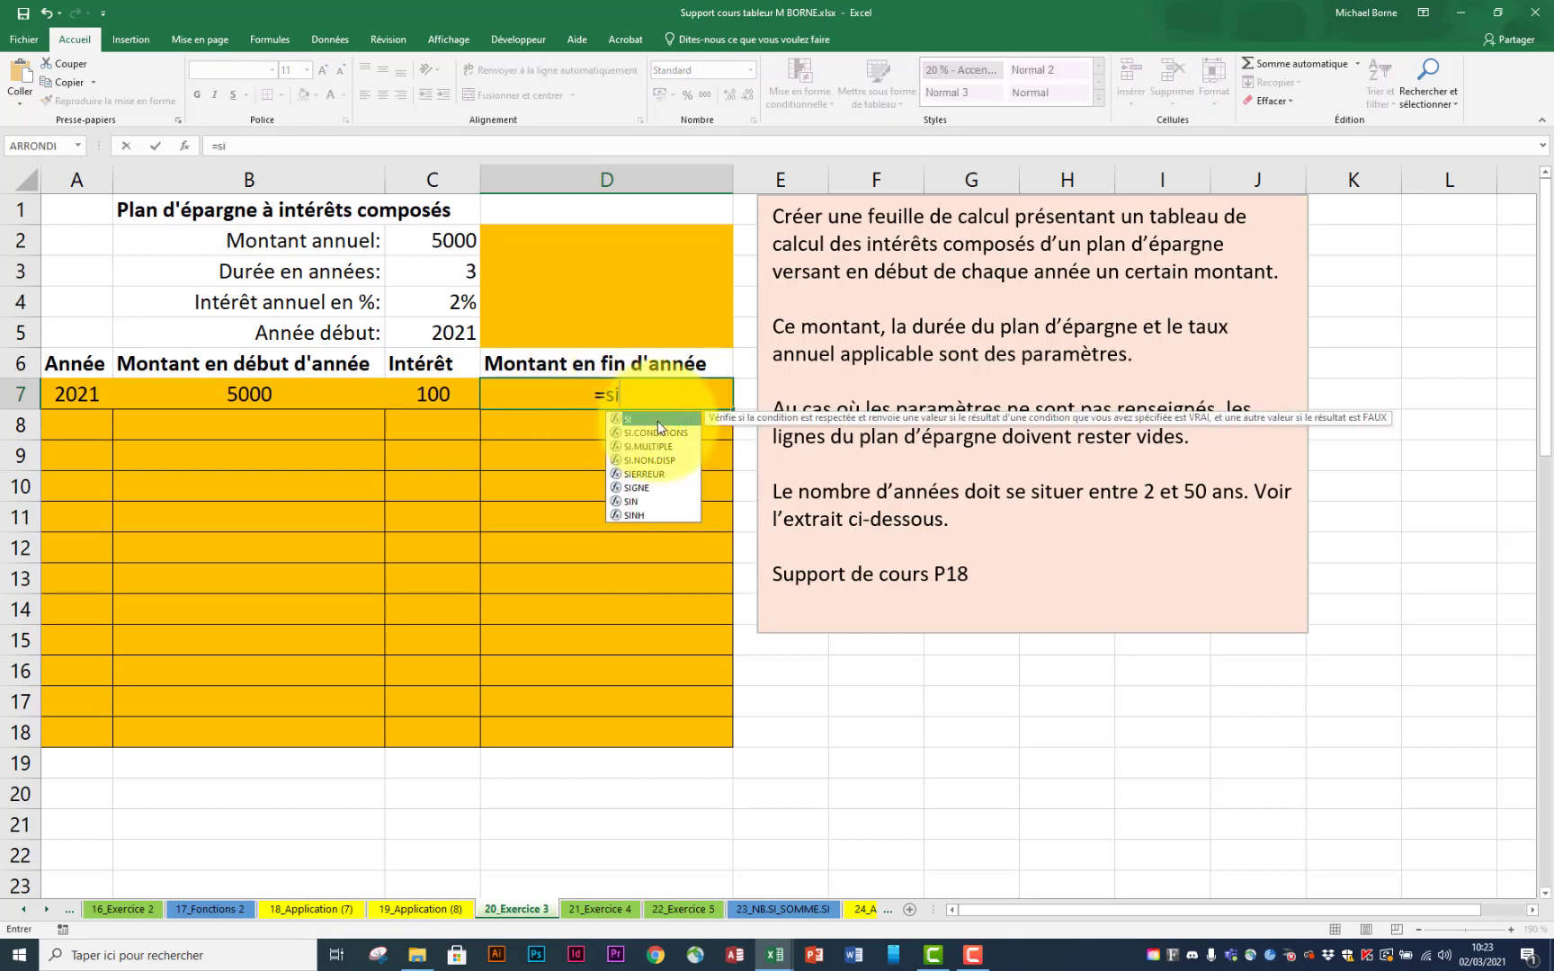
double_click(656, 421)
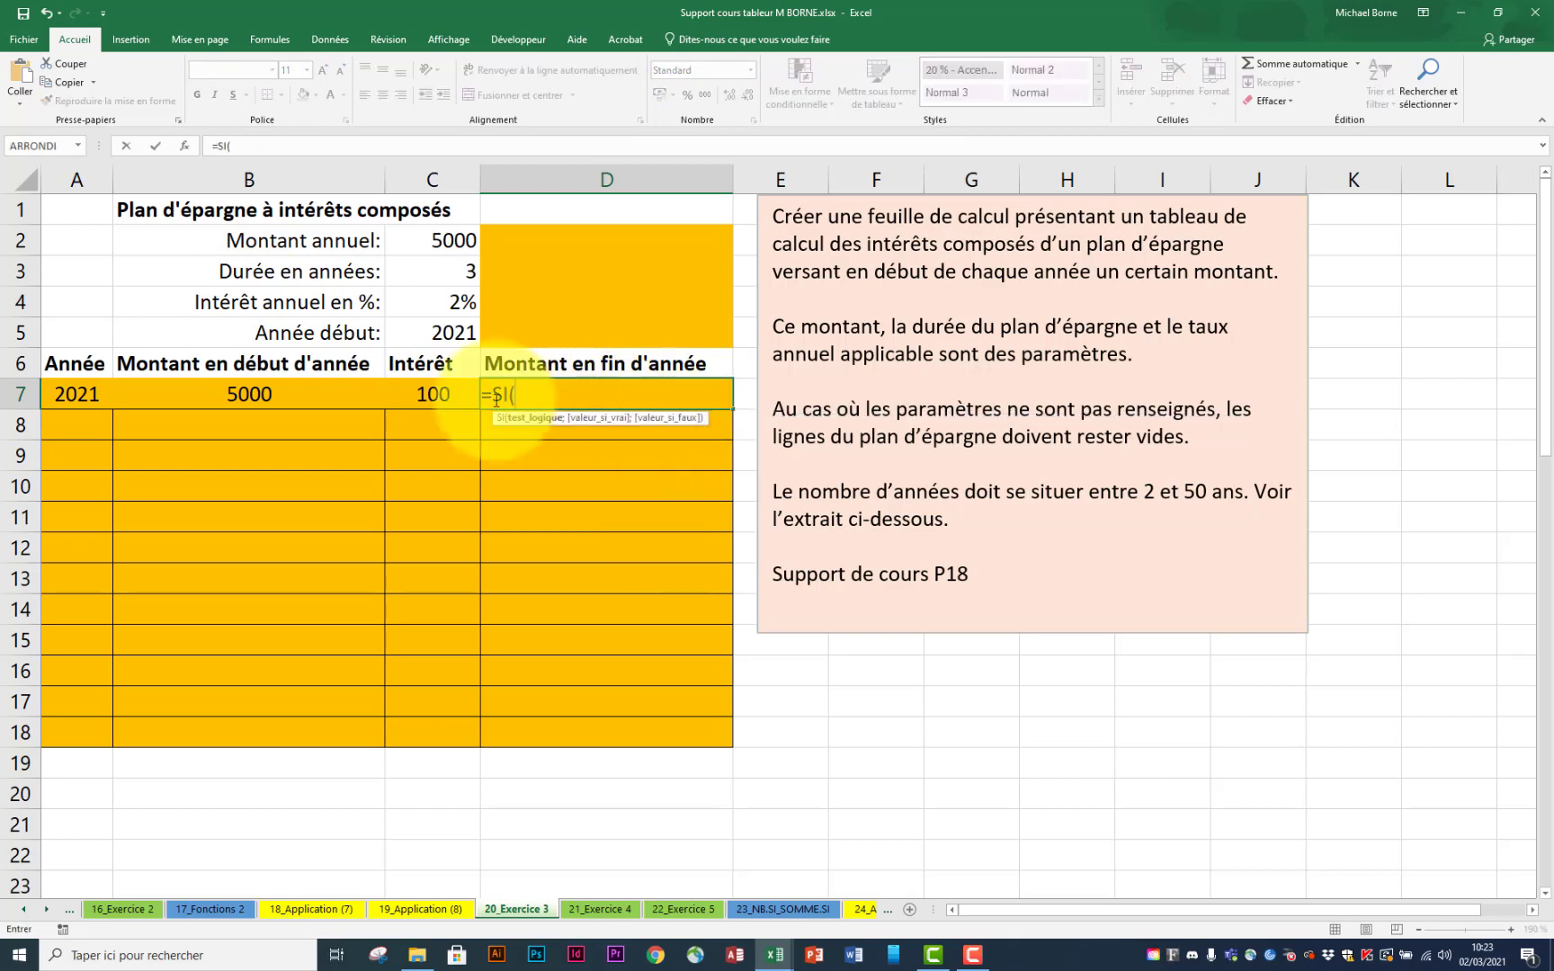
left_click(78, 397)
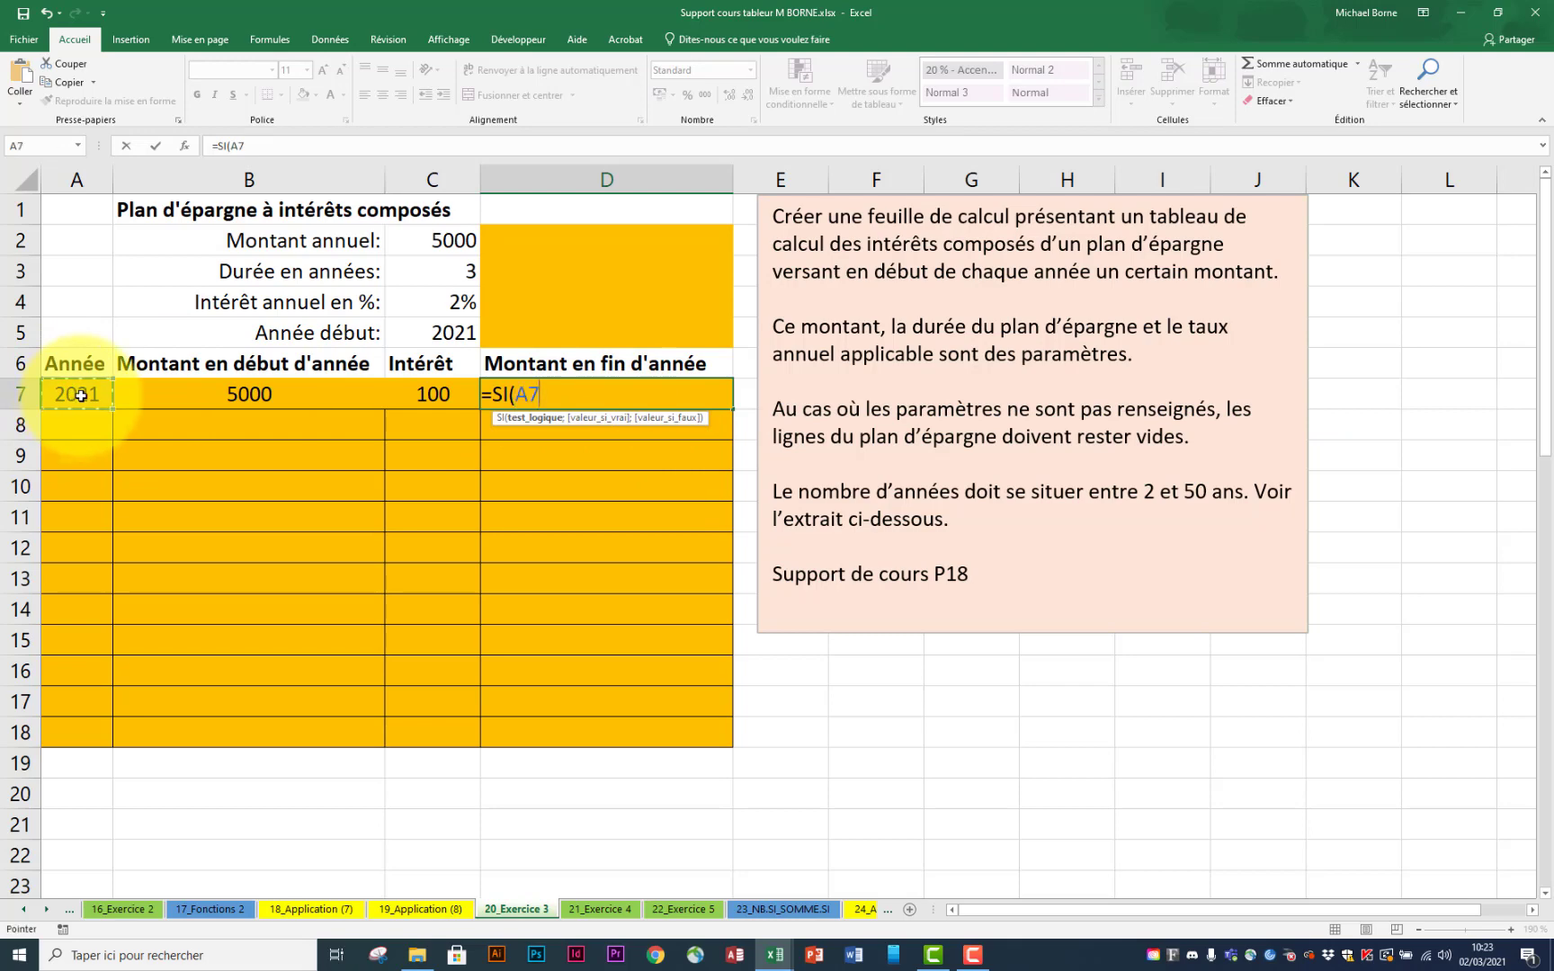
type("=\"\";")
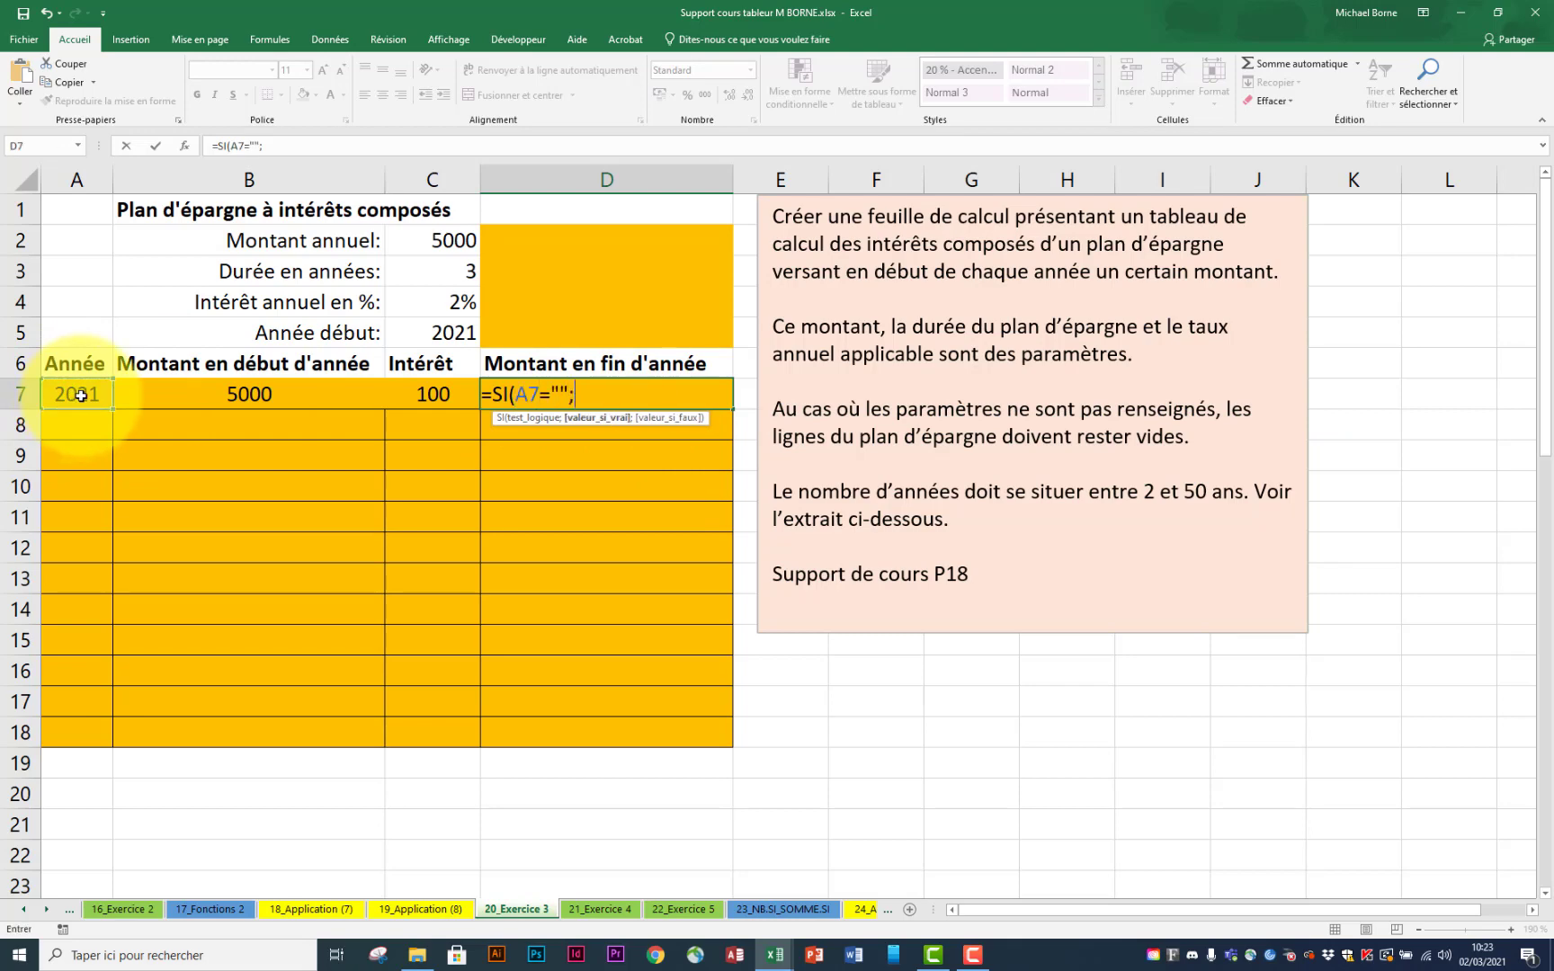
type("\"\";")
left_click(242, 394)
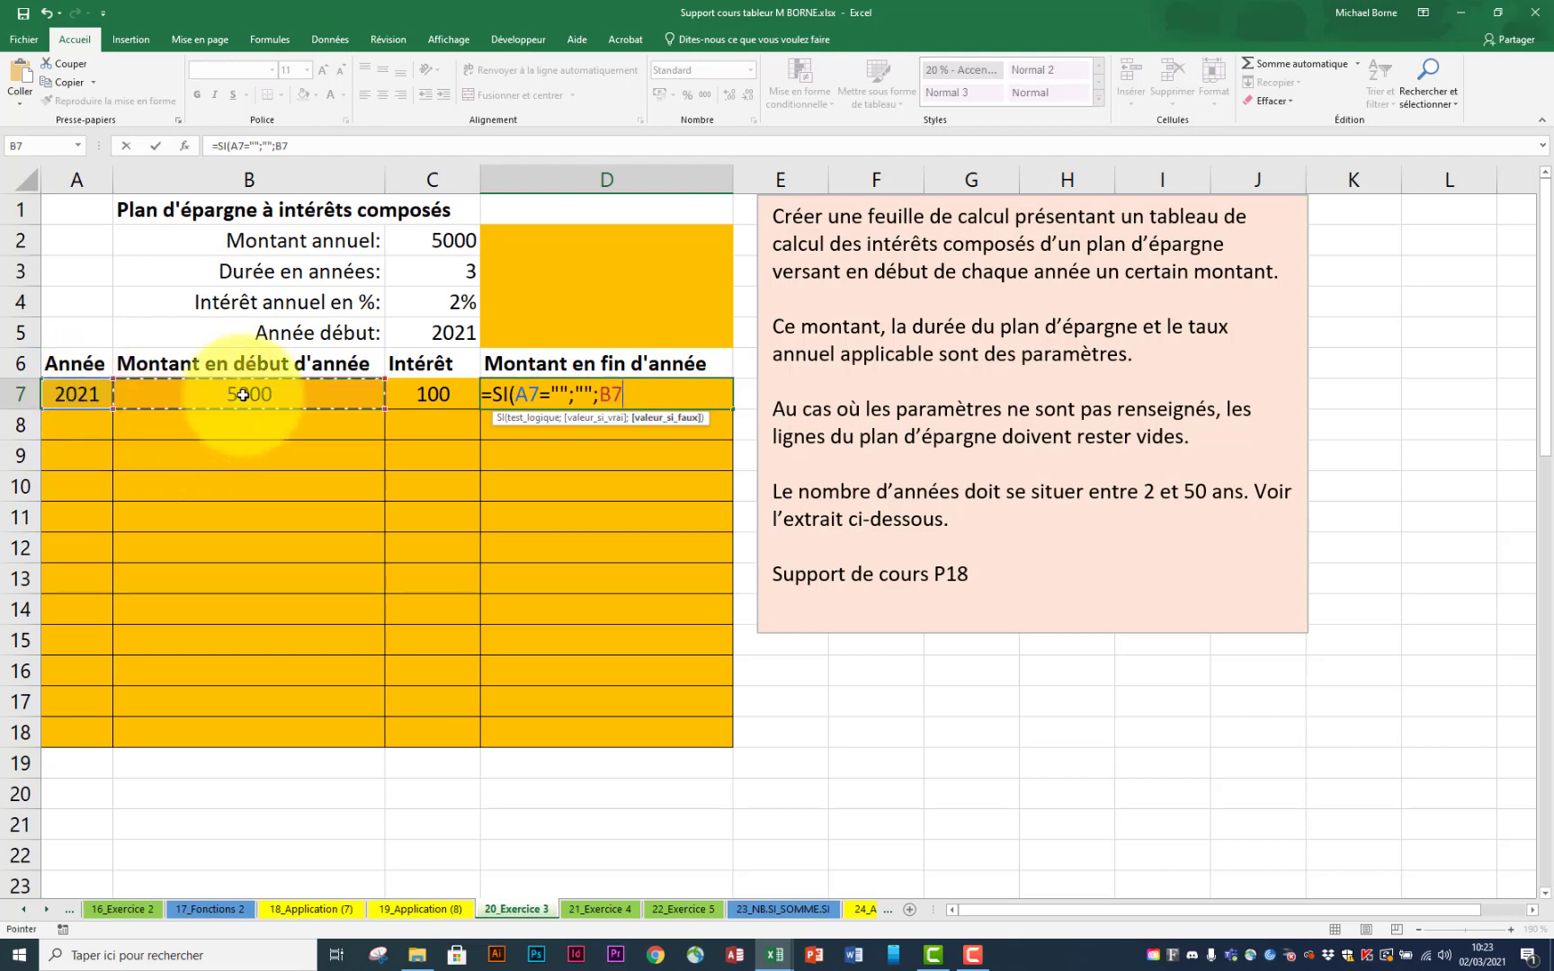
type("+")
left_click(443, 393)
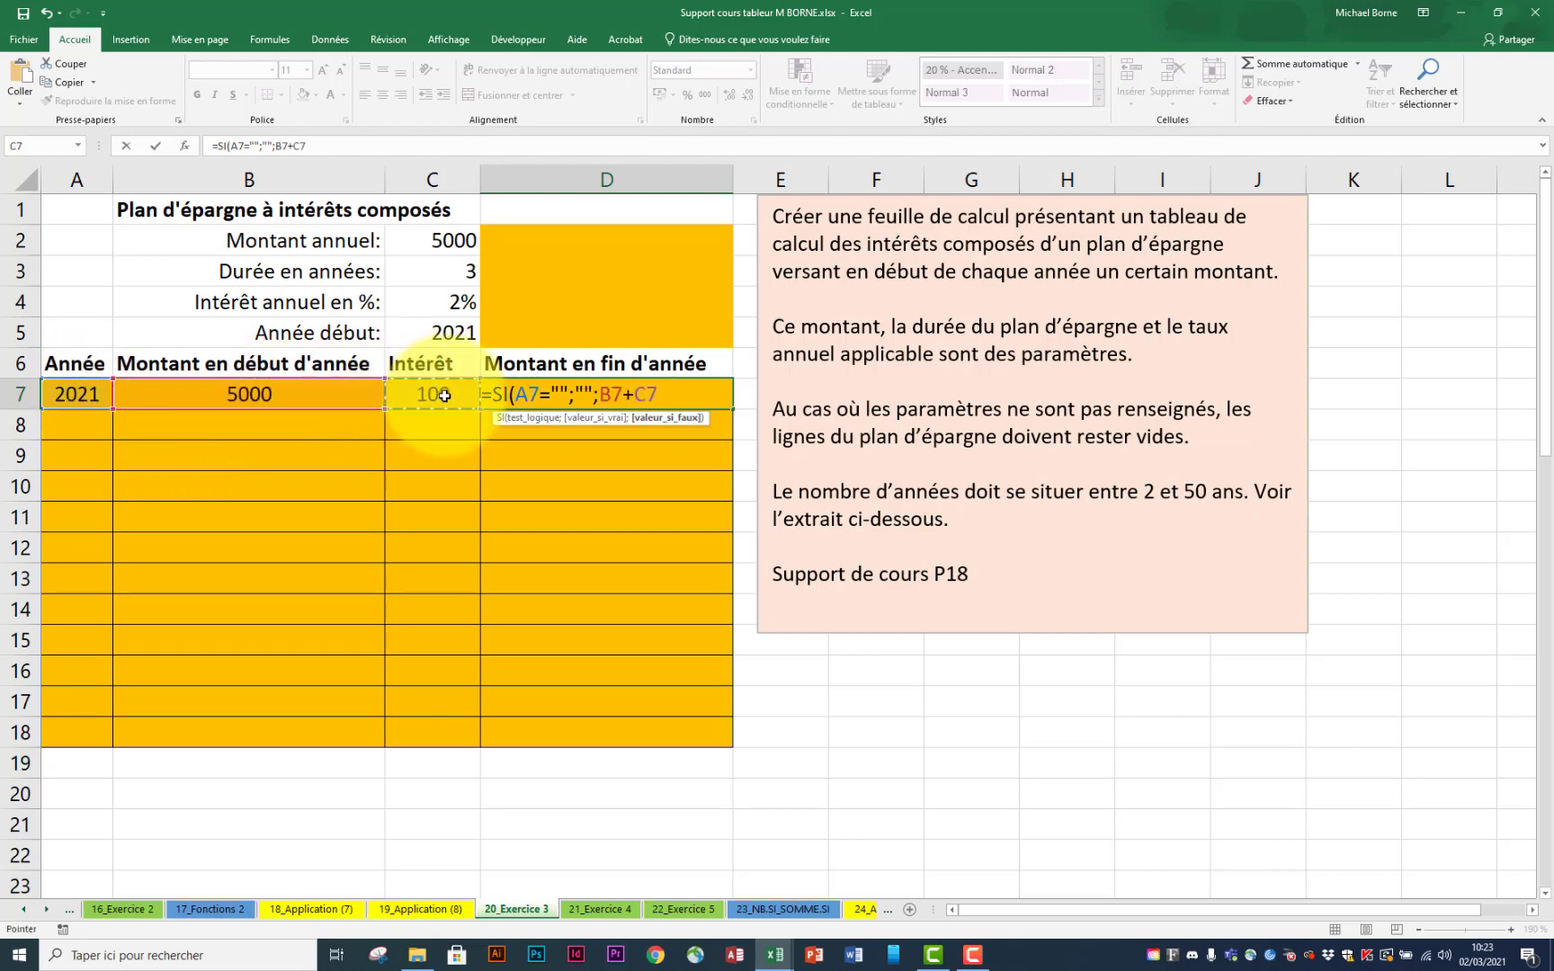
key("Return")
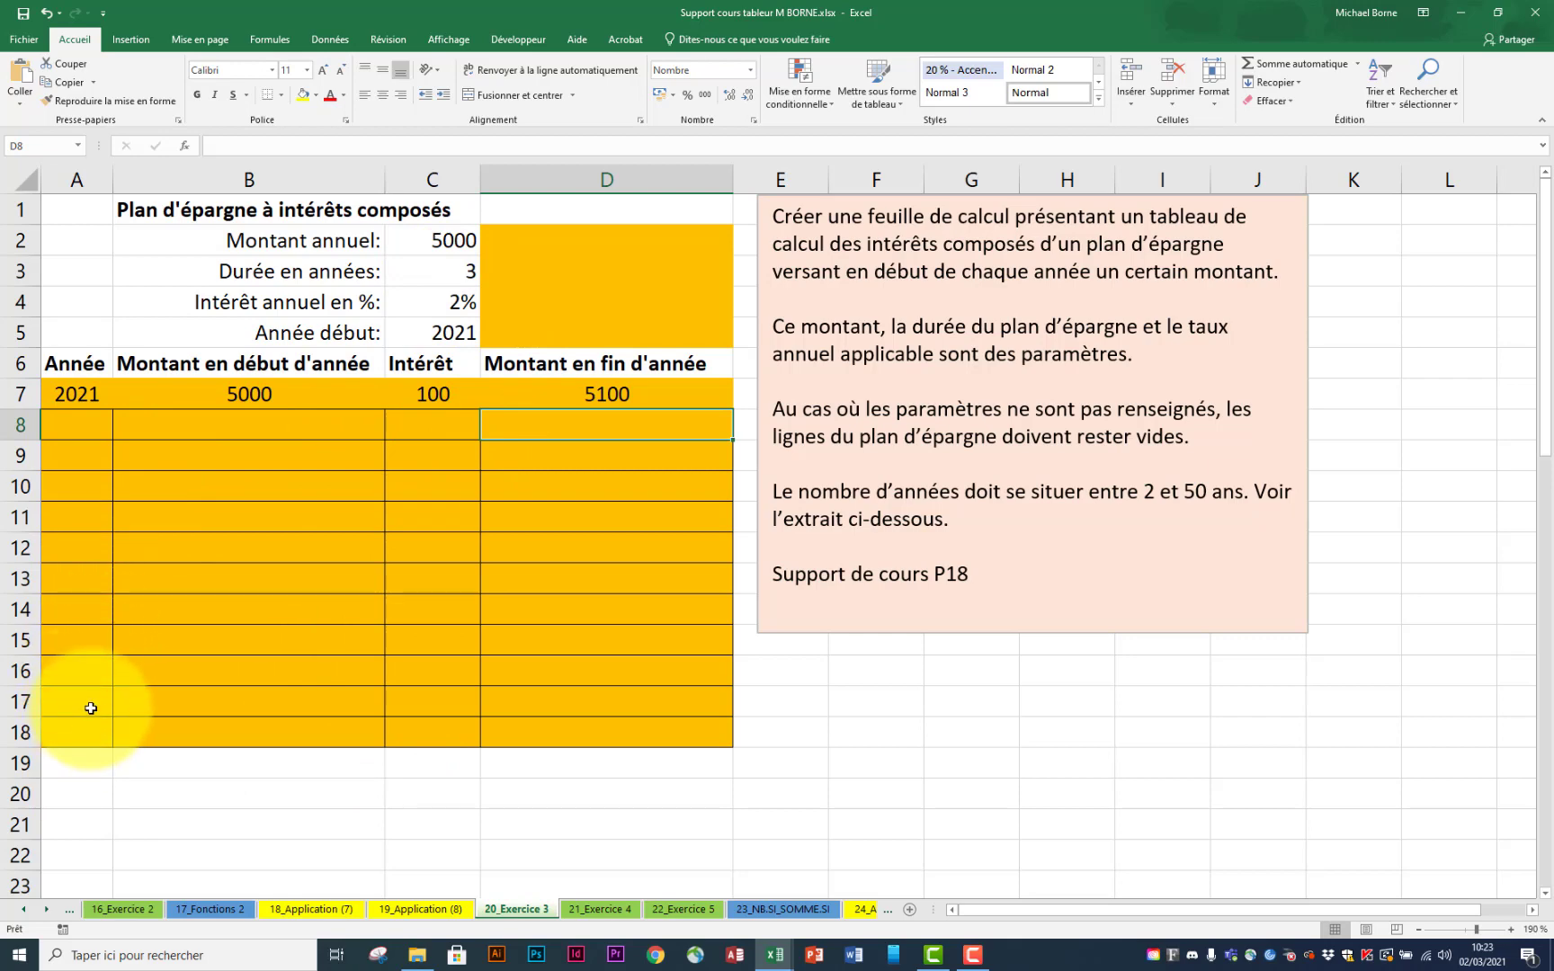
Step: Enter the second year's formula =SI(A7<C5+C3-1;A7+1;"") in A8
left_click(89, 425)
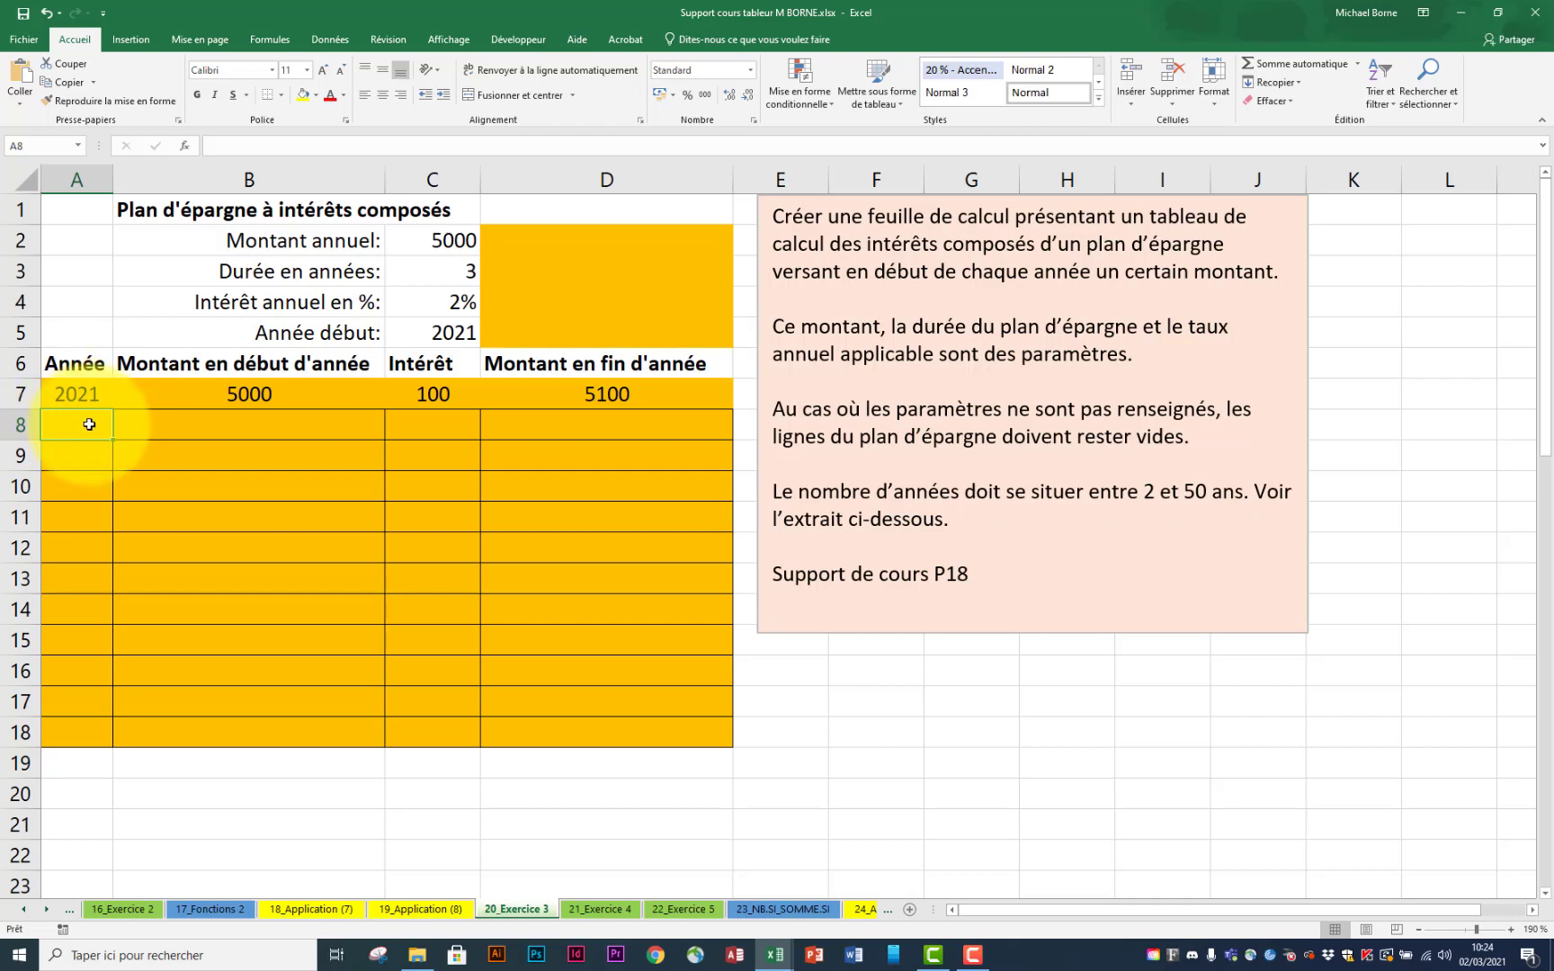
type("=si")
double_click(98, 449)
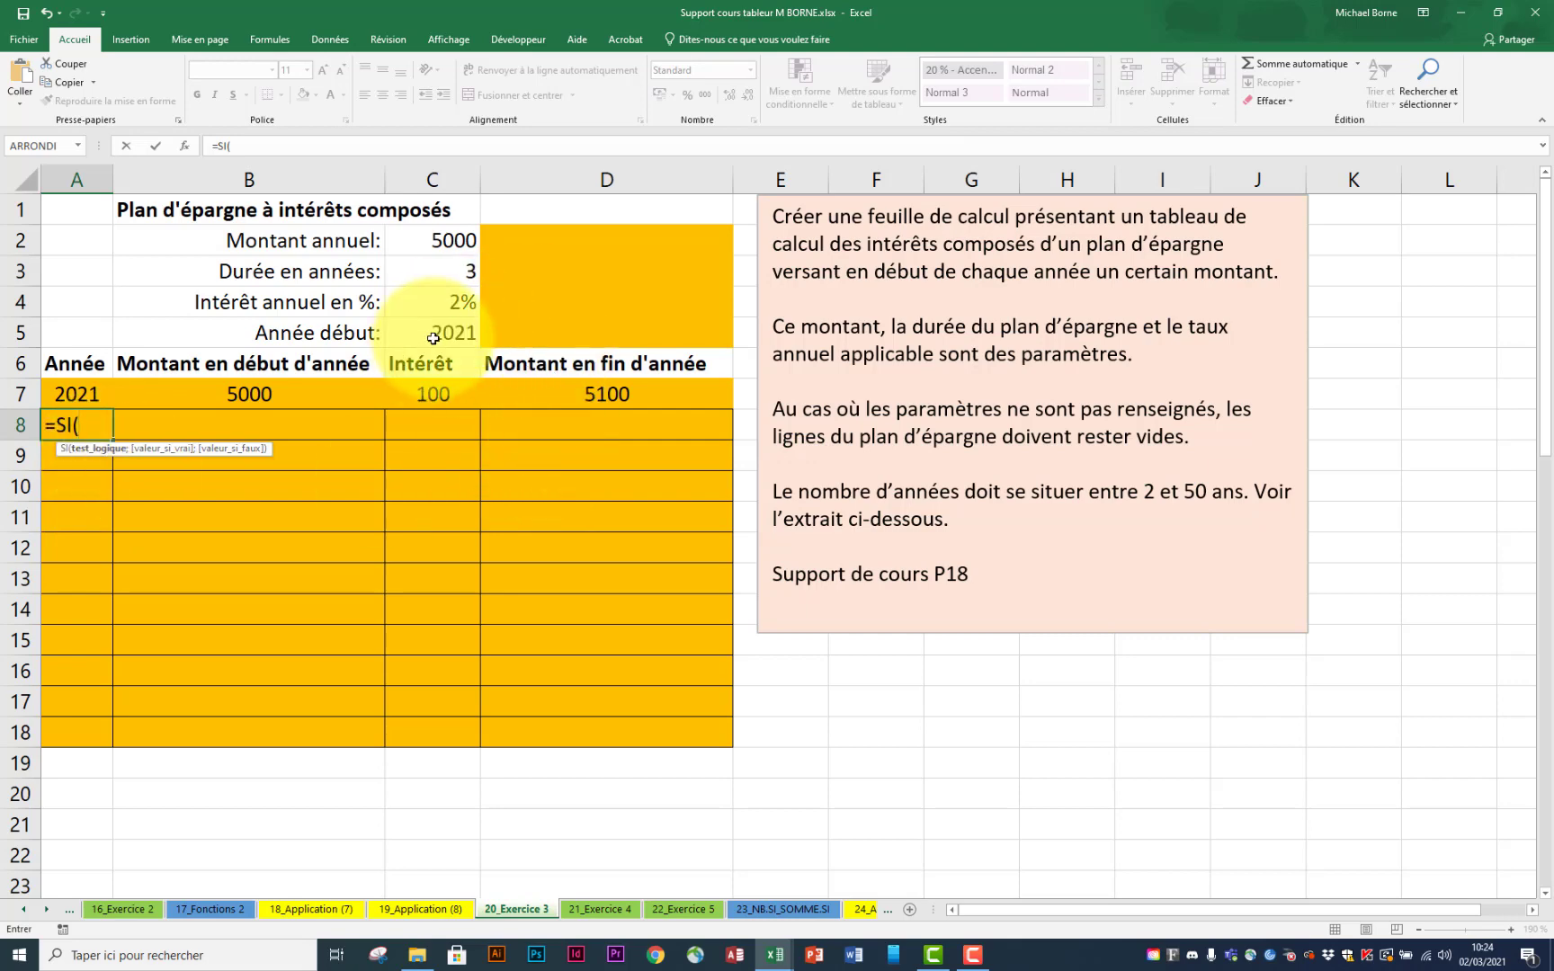
left_click(81, 396)
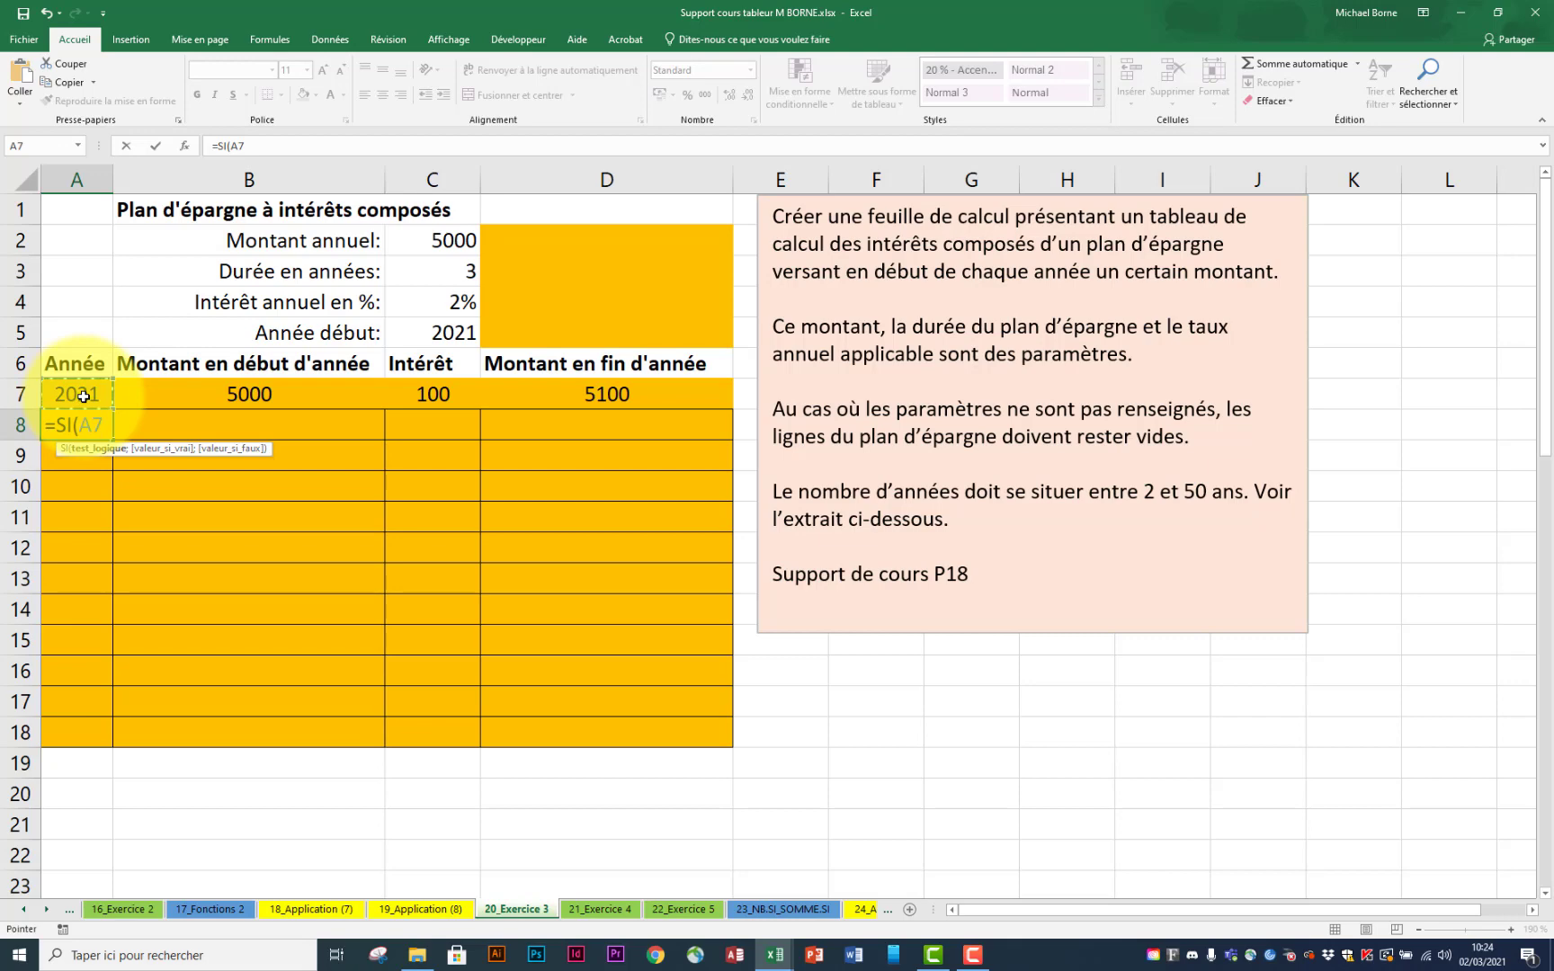
type("<")
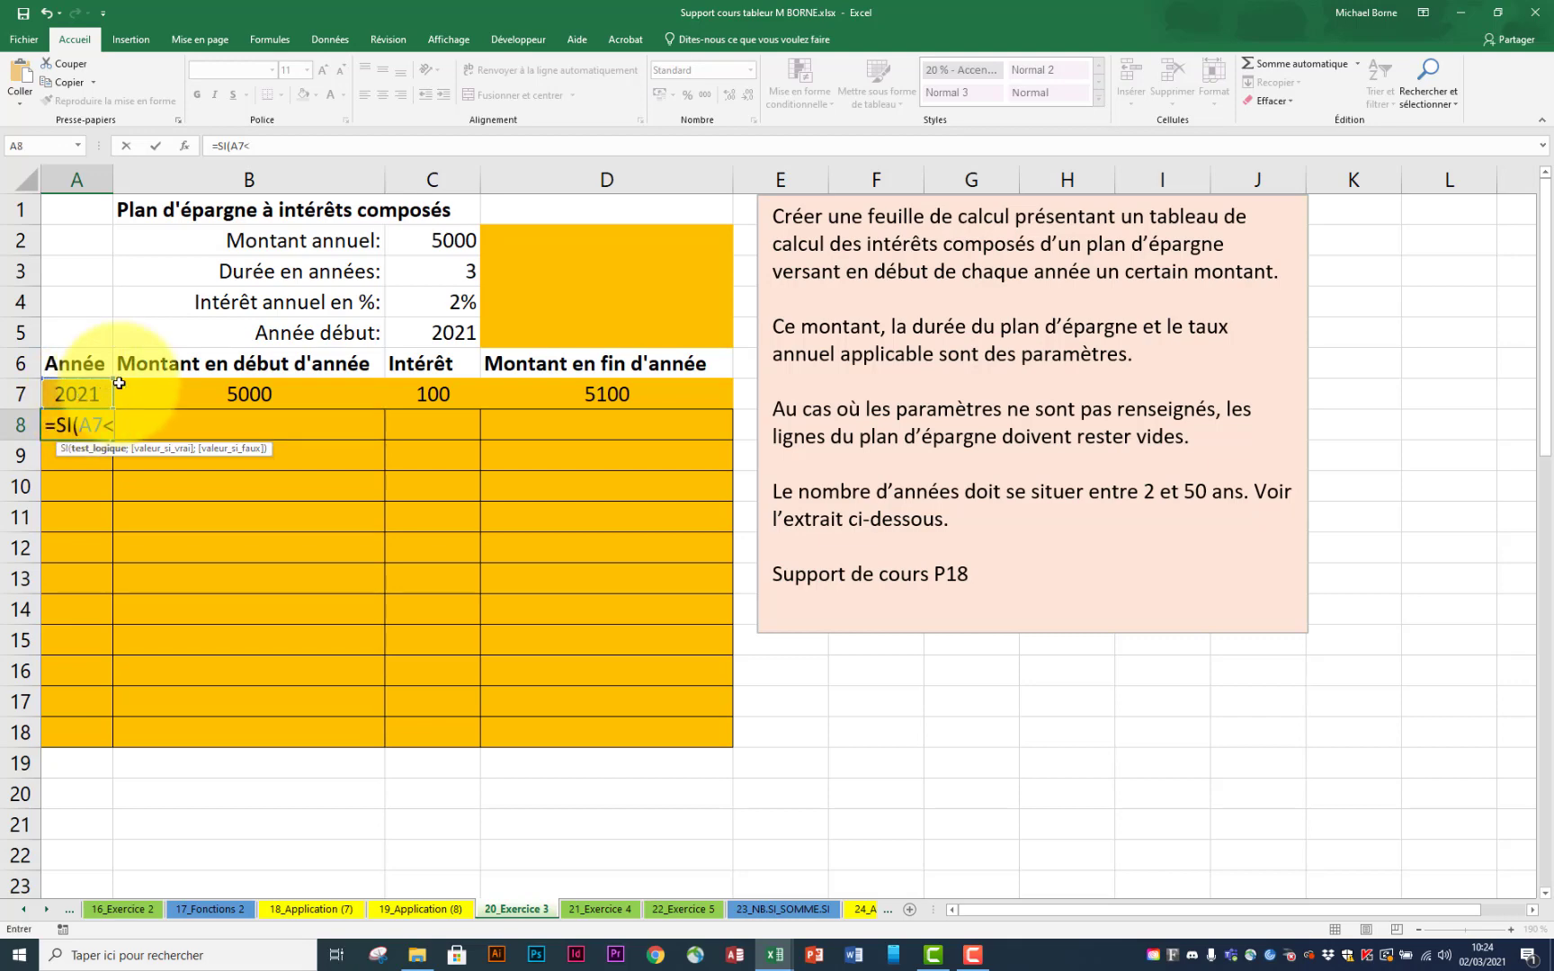
left_click(451, 333)
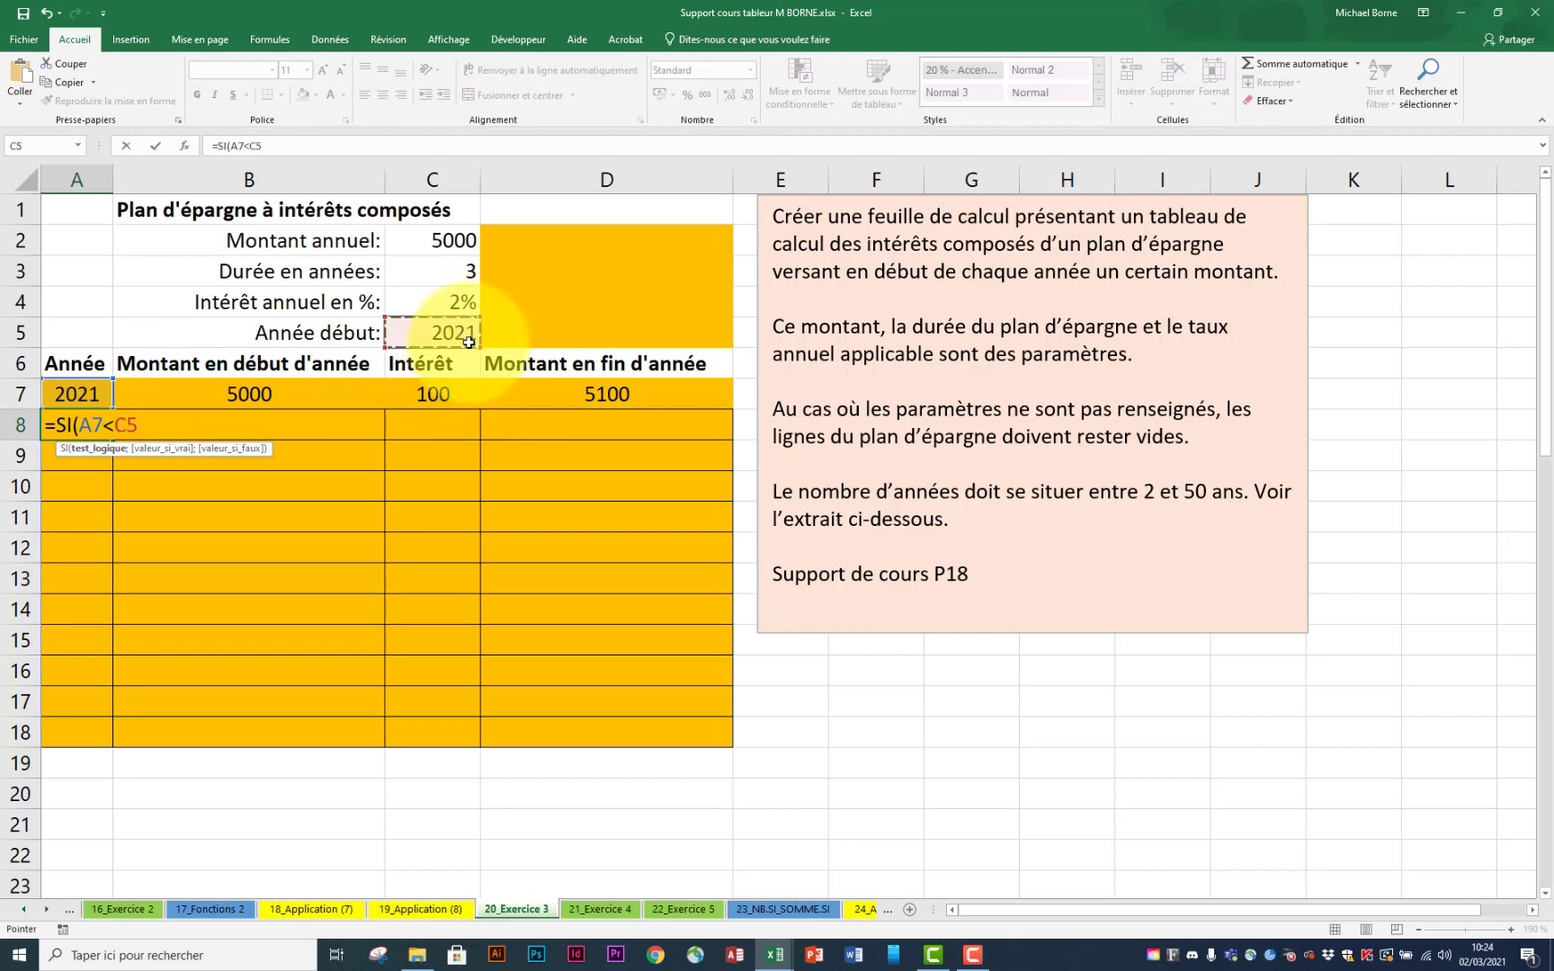
type("+")
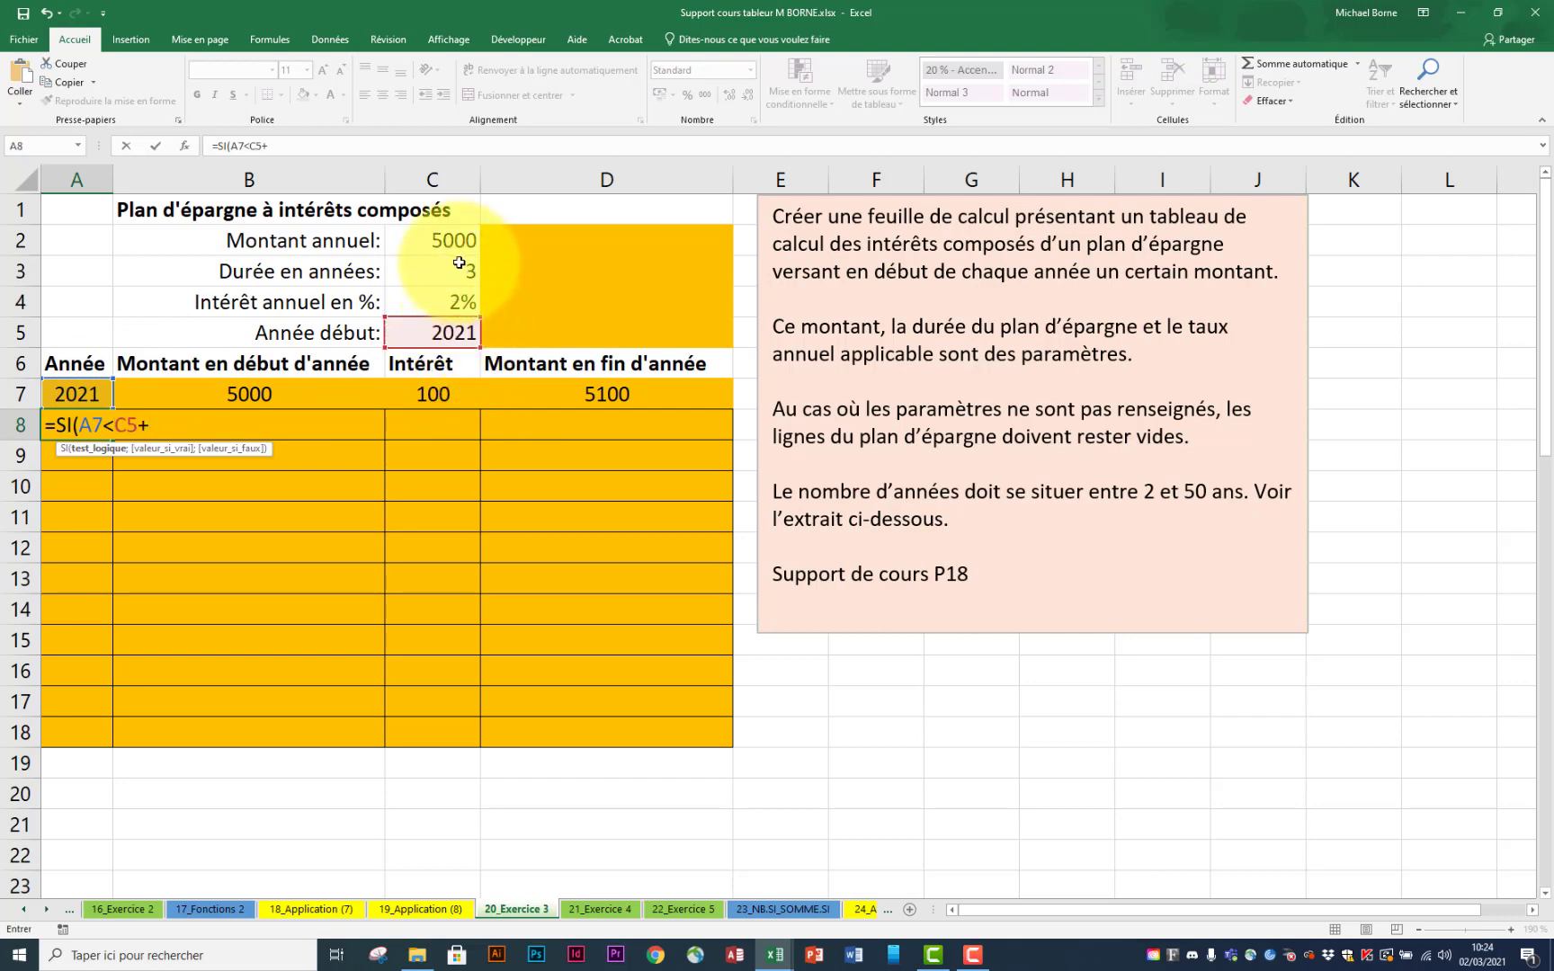
left_click(457, 271)
type("-1")
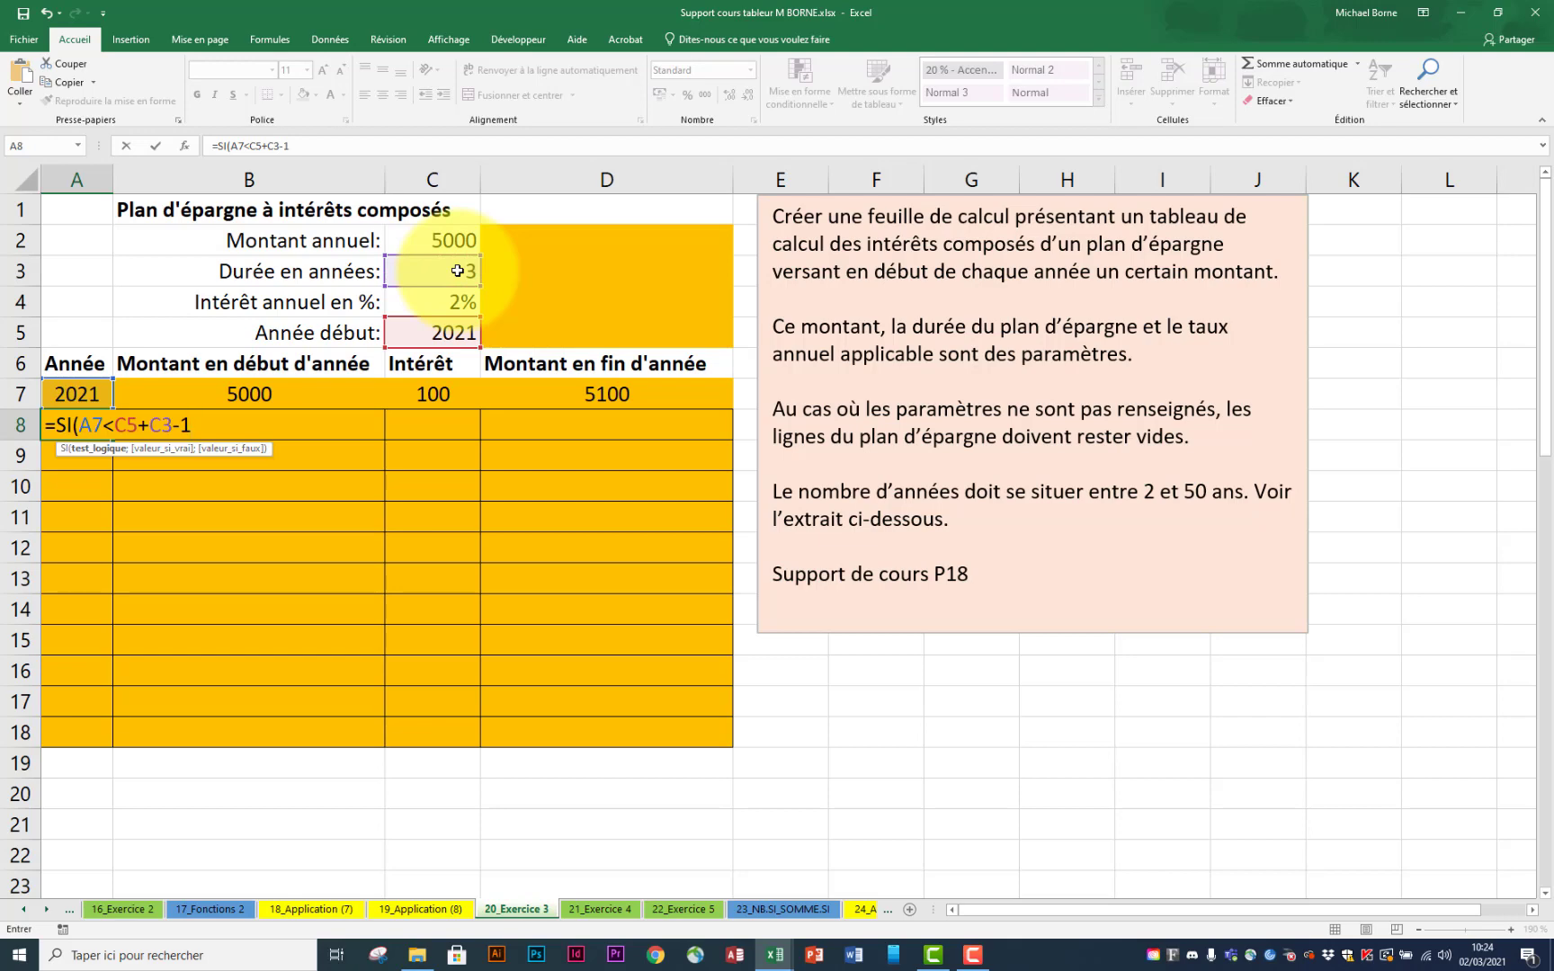
type(";")
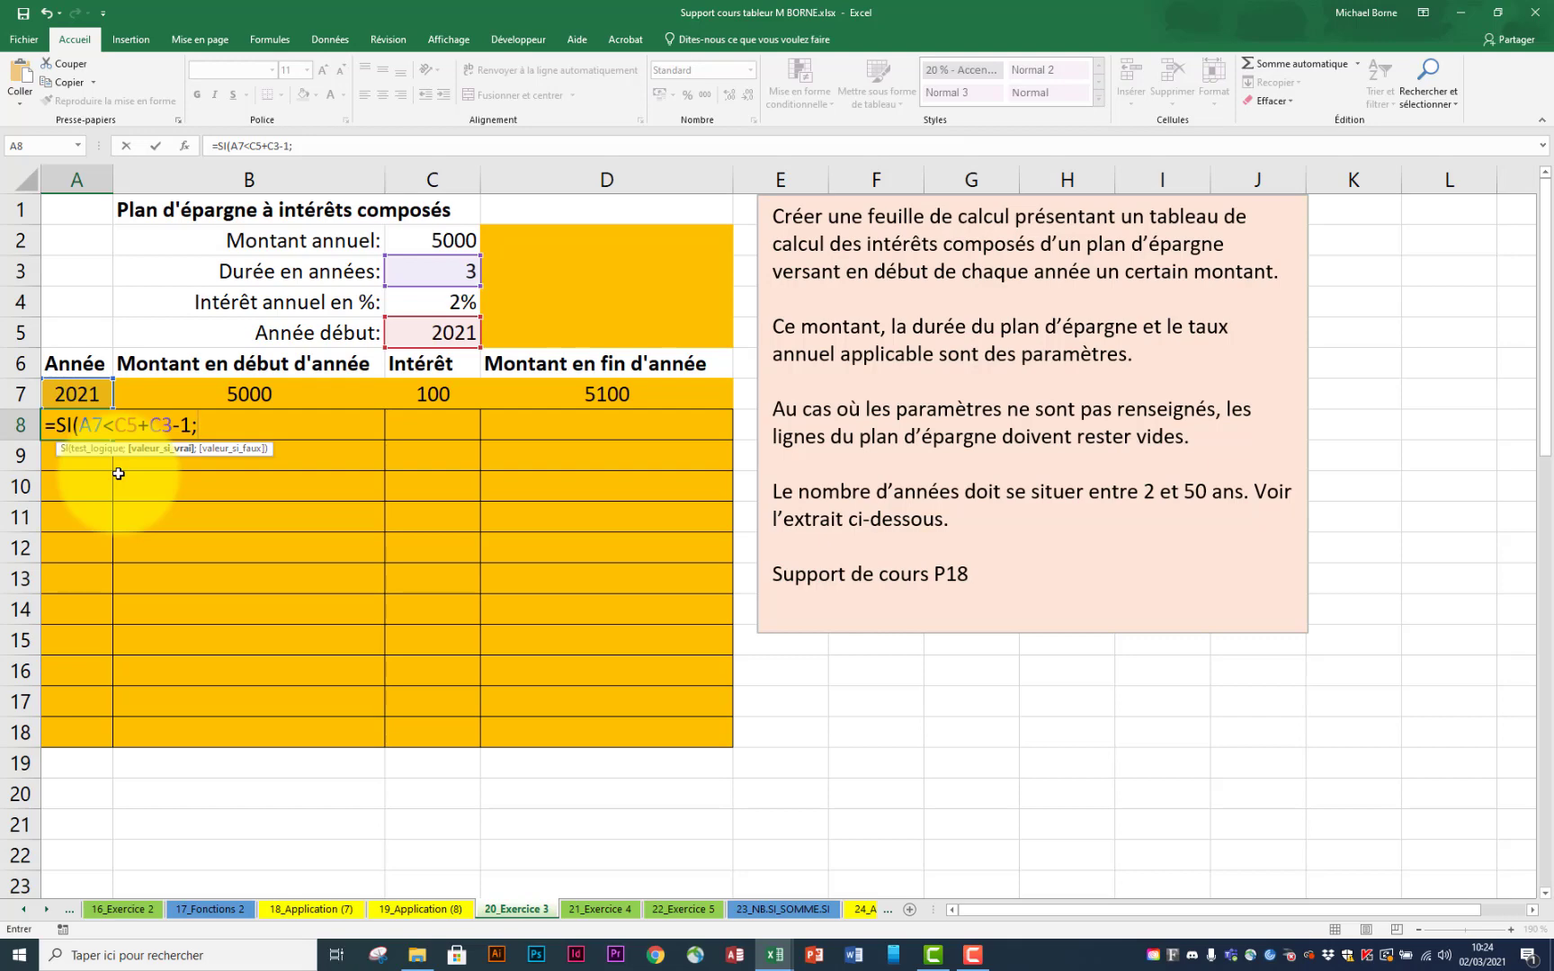
type("A7")
left_click(74, 395)
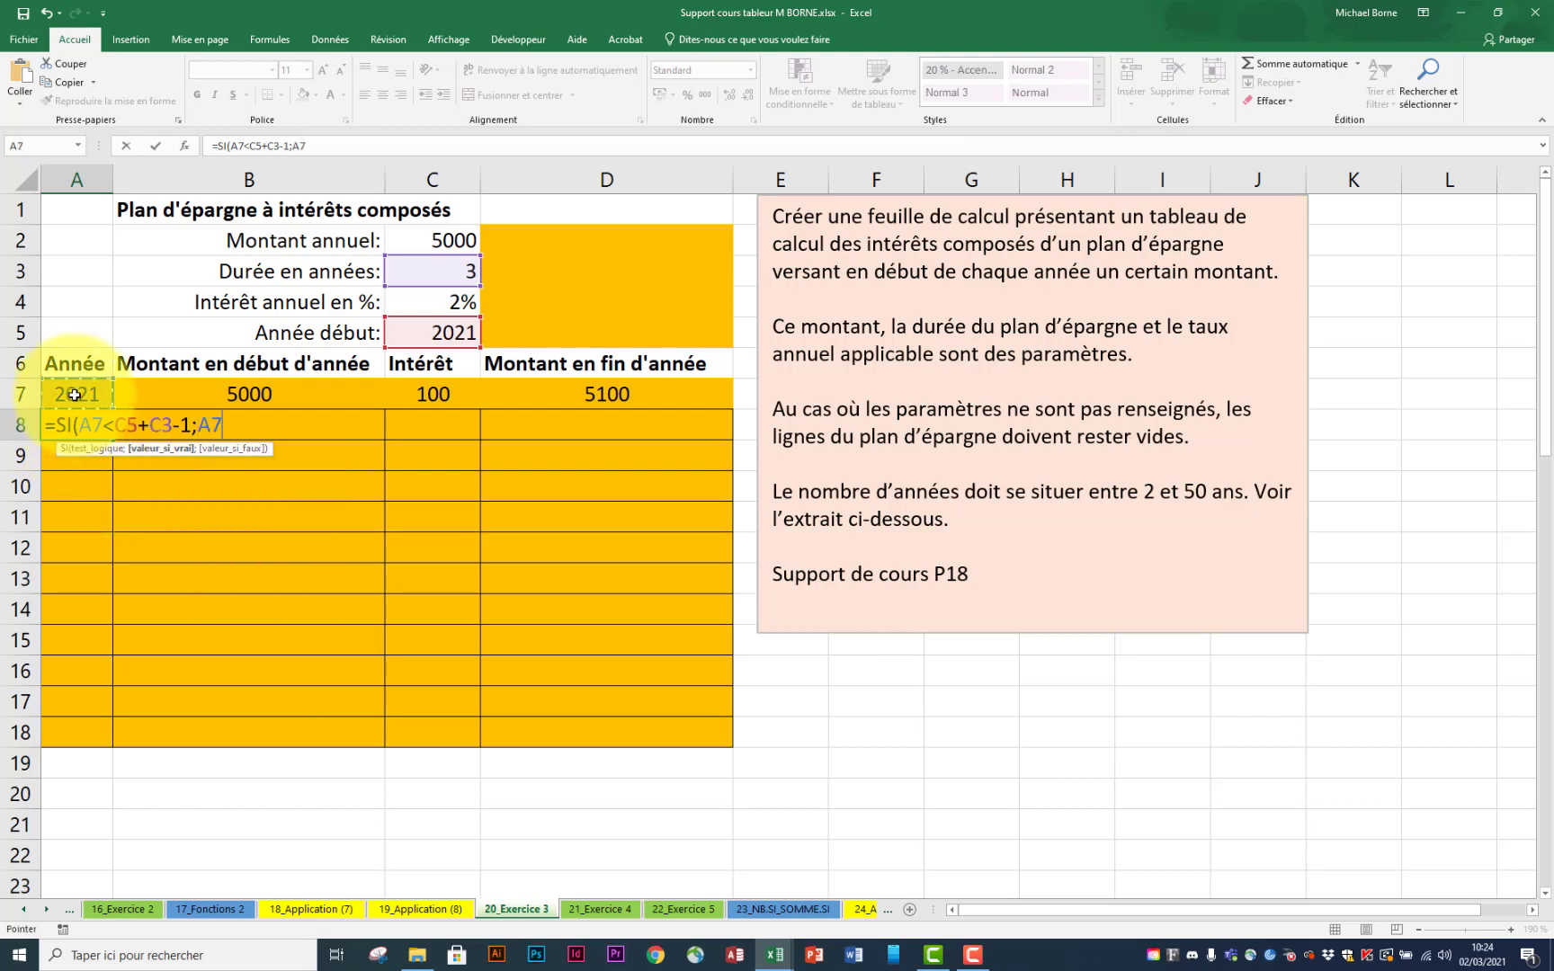
type("+1;\"\")")
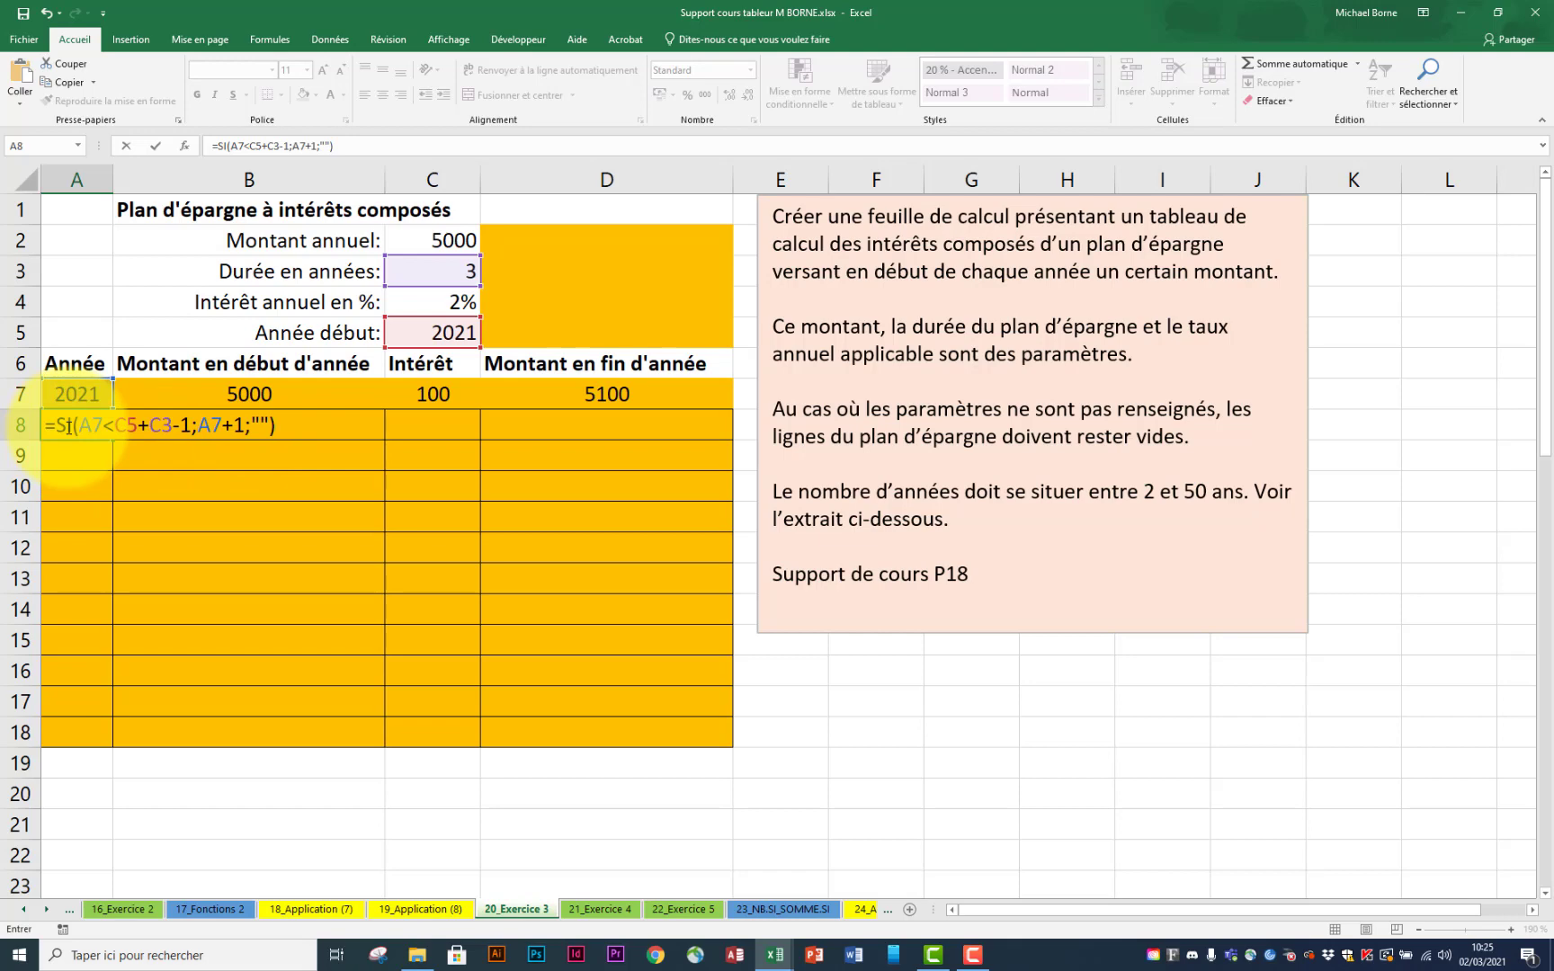
key("Return")
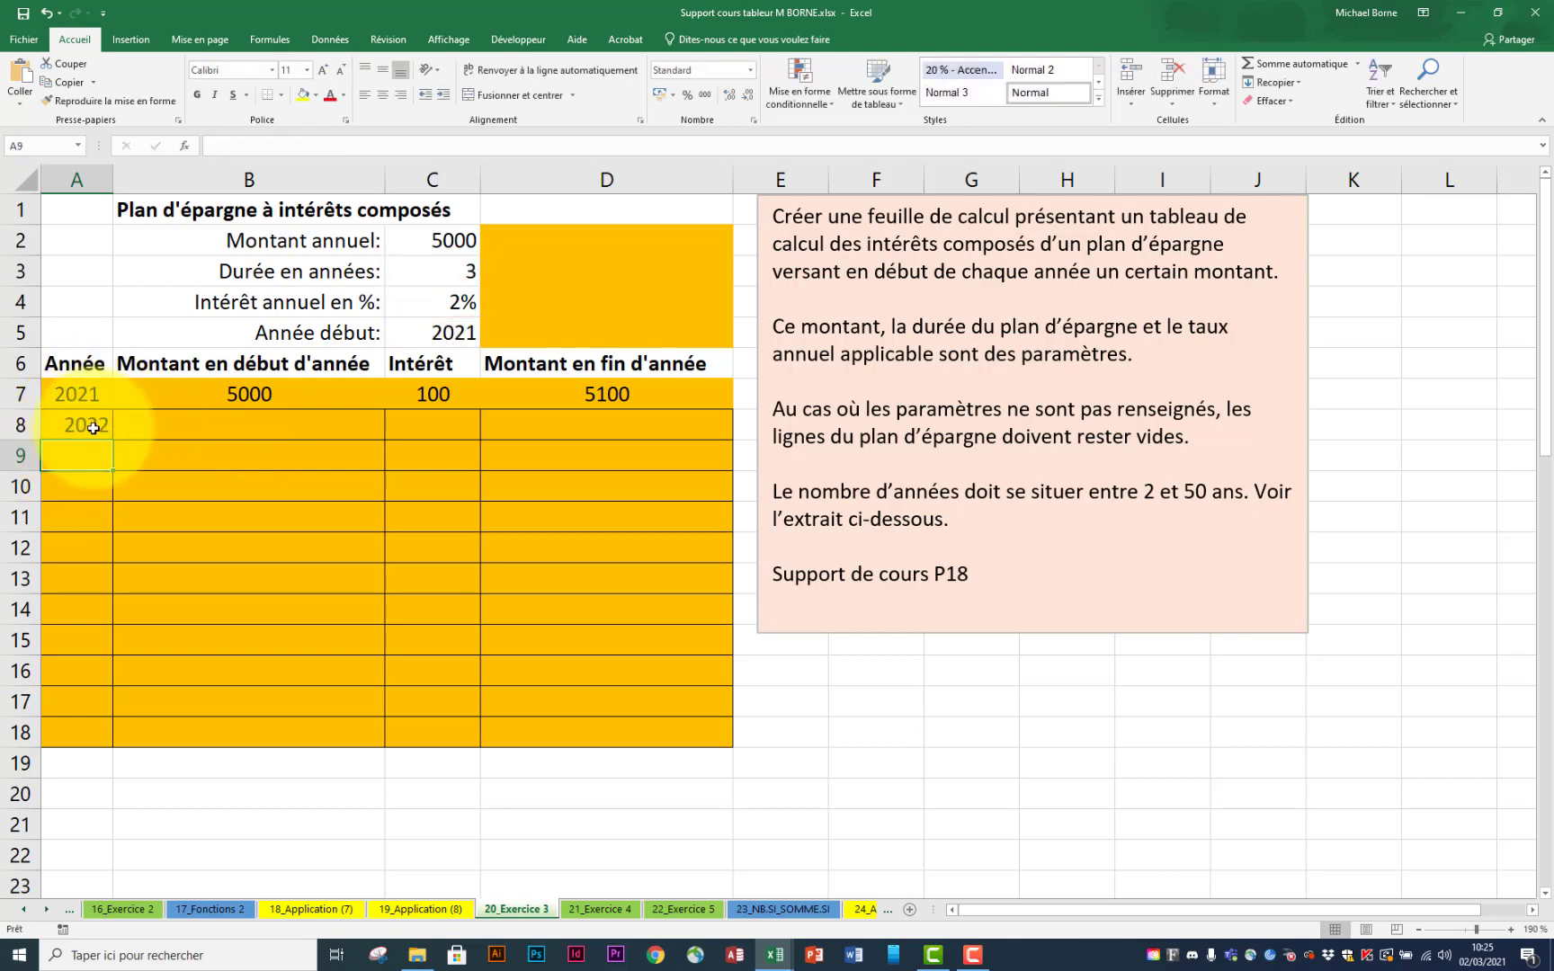
Step: Test the year formulas by entering a duration of 1 in C3, and set the duration to 2
left_click(92, 428)
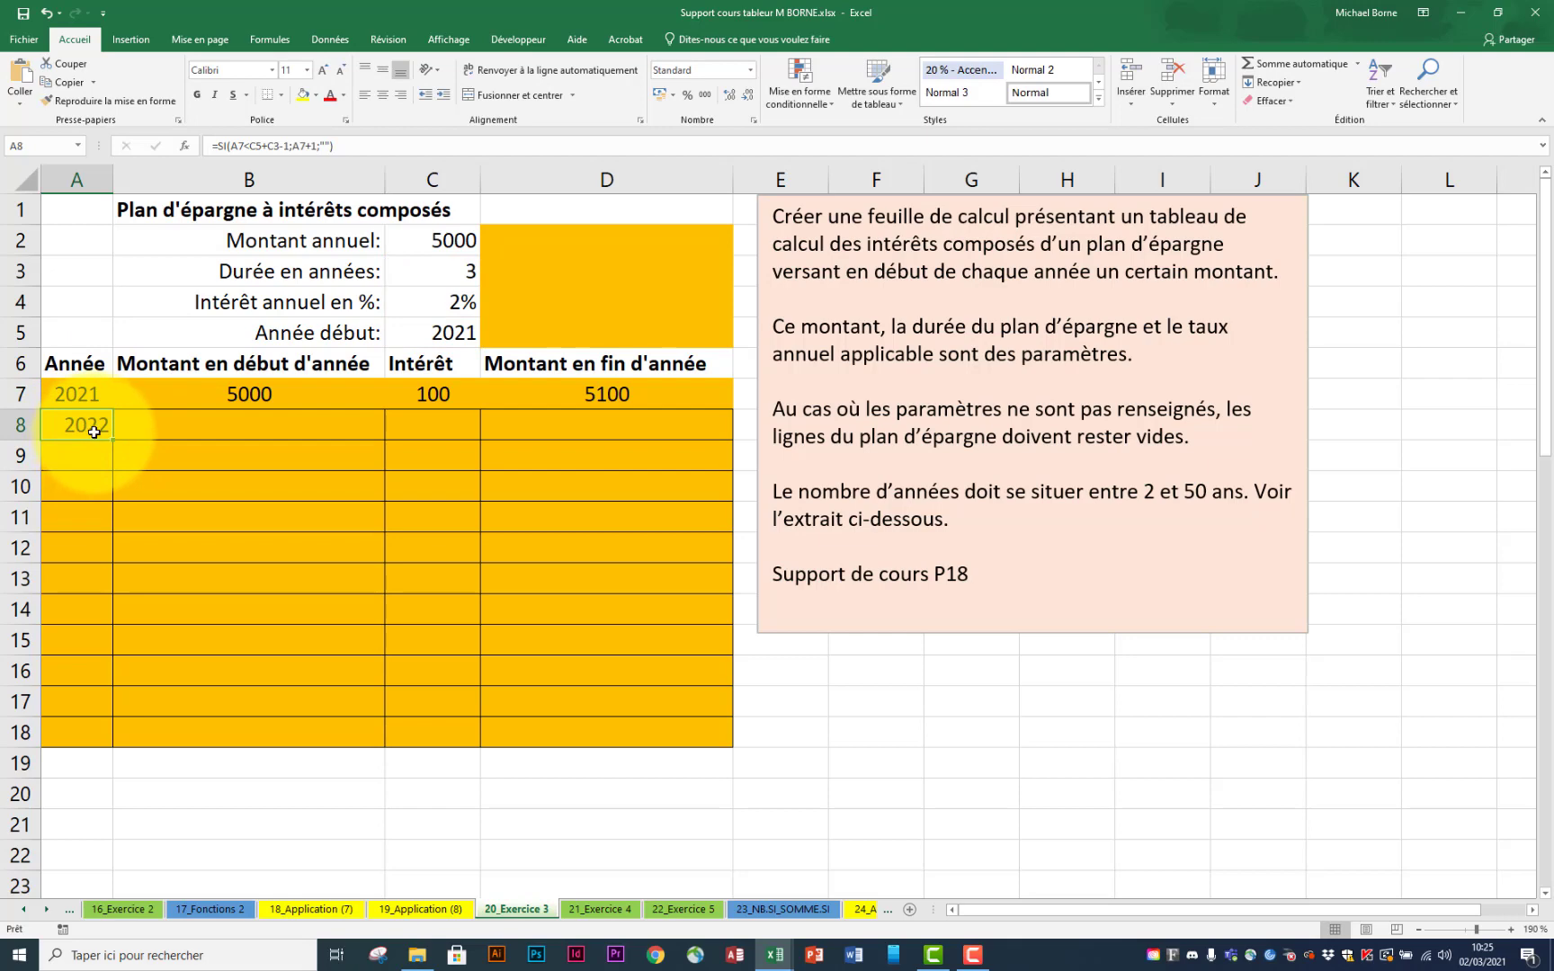
left_click(461, 277)
type("1")
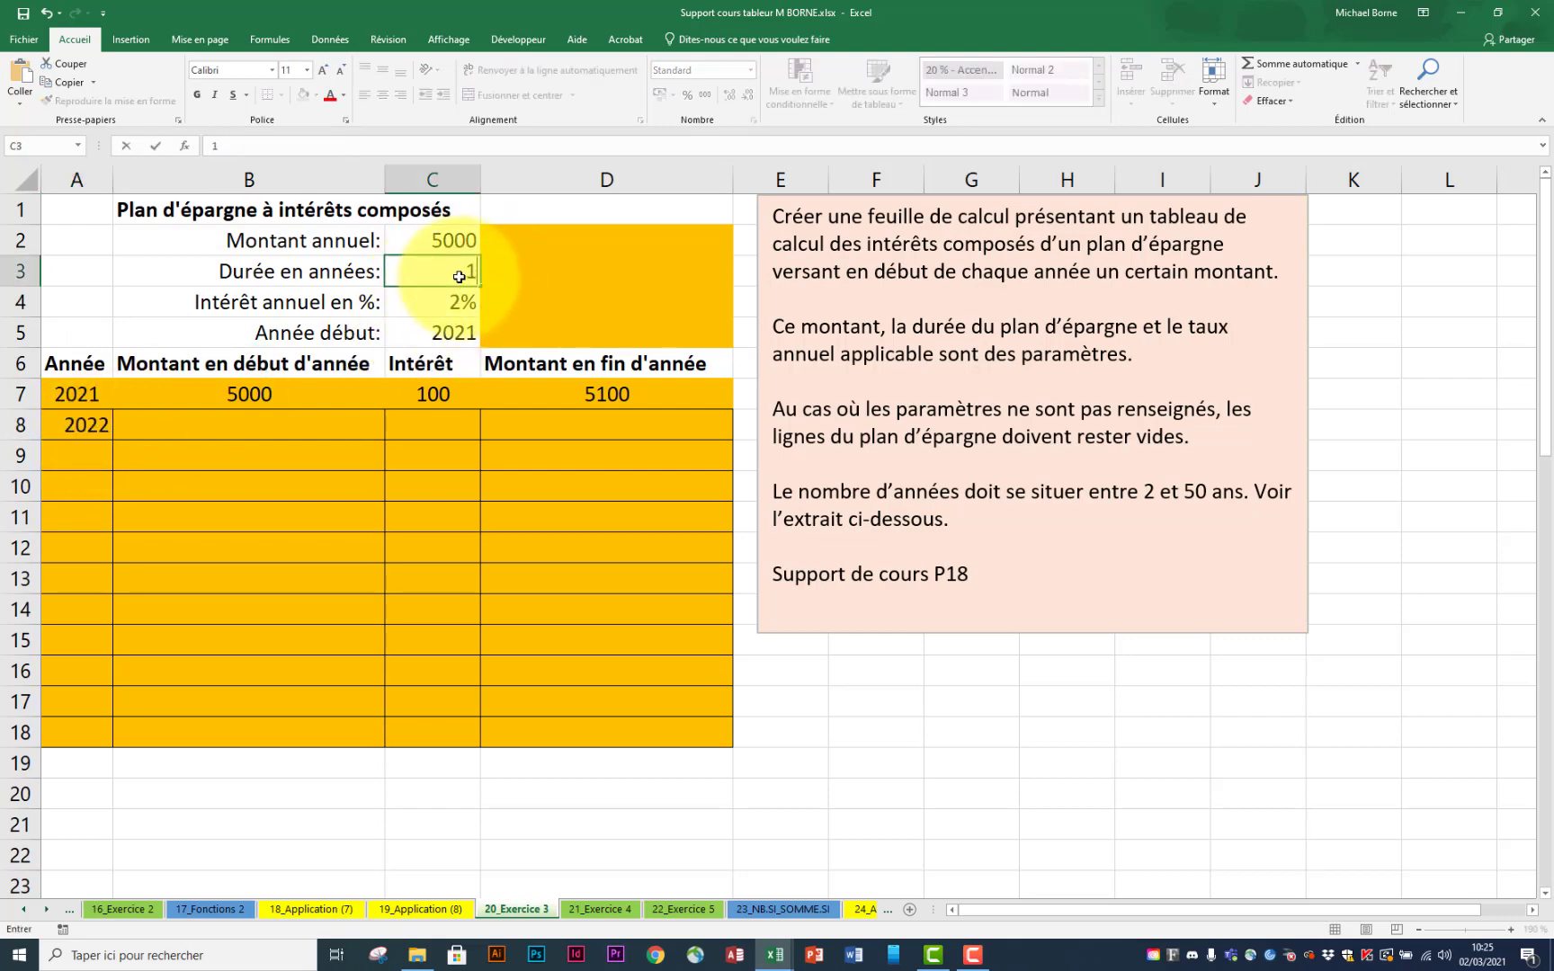
key("Return")
left_click(459, 277)
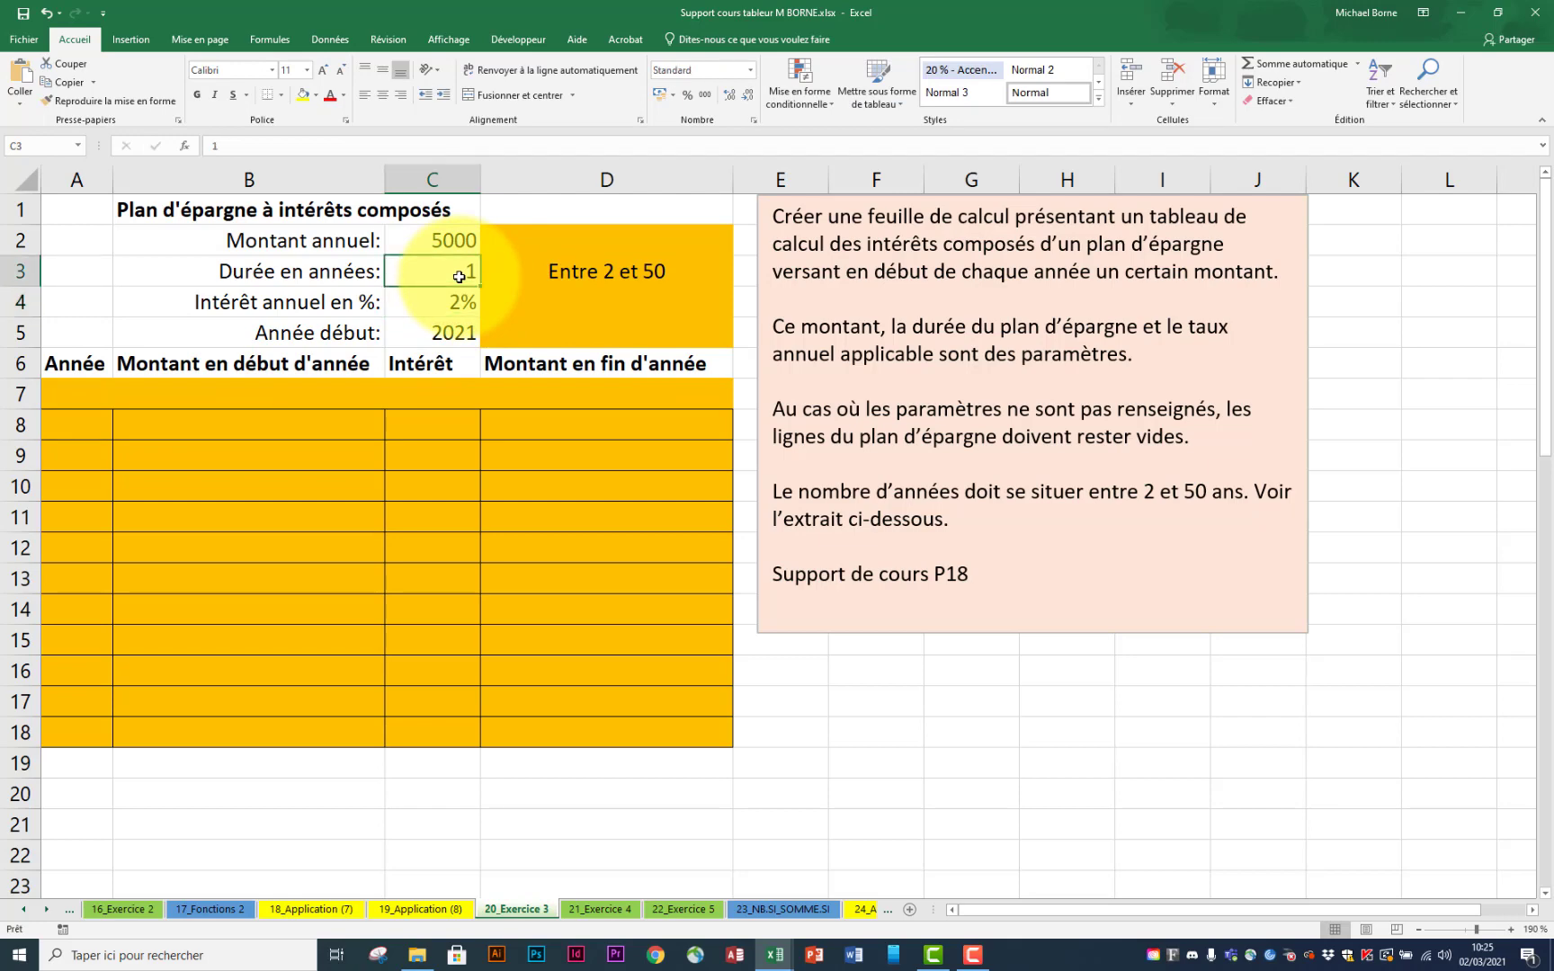
type("2")
key("Return")
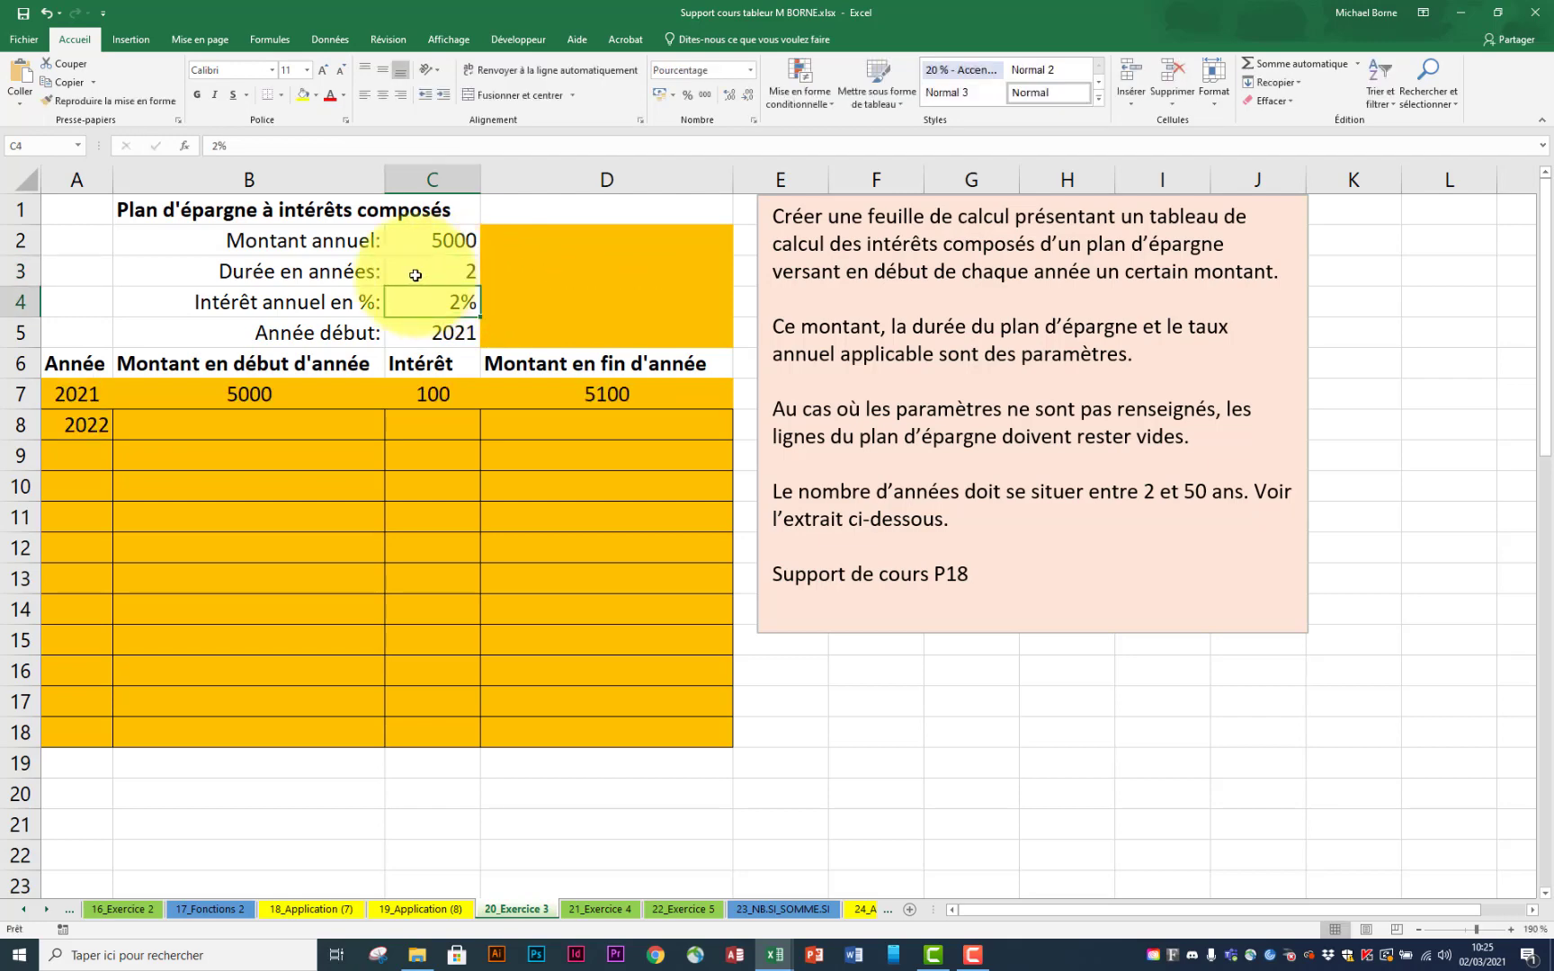
Step: Fill the A8 year formula down to A18 and widen column A
left_click(83, 422)
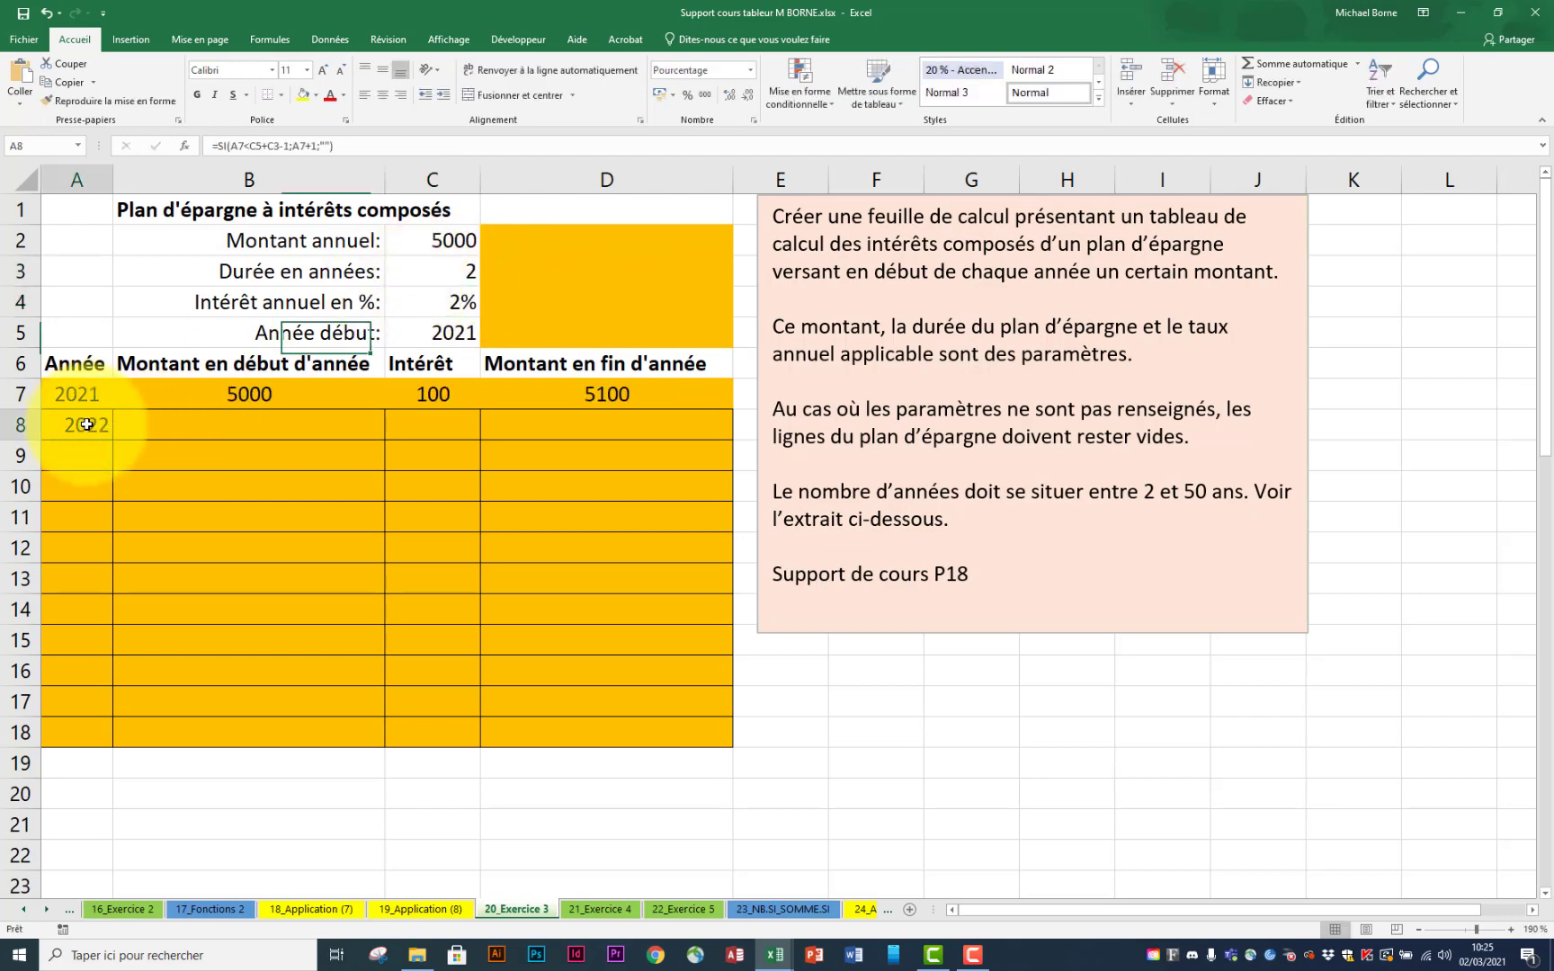
left_click_drag(113, 439, 107, 732)
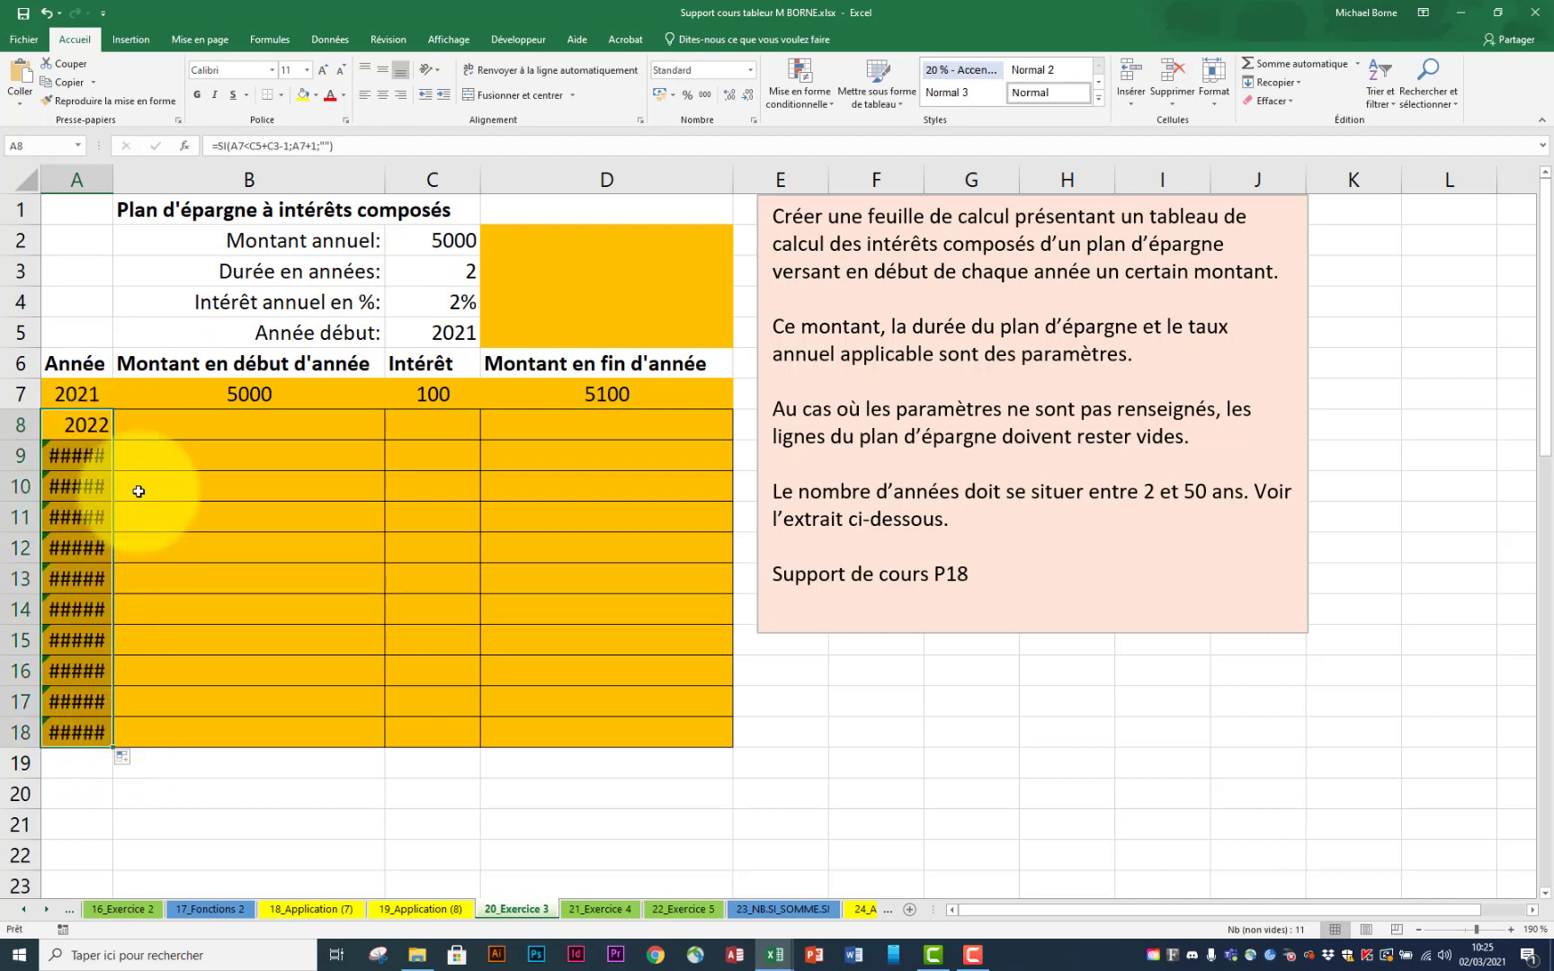
left_click_drag(114, 171, 184, 180)
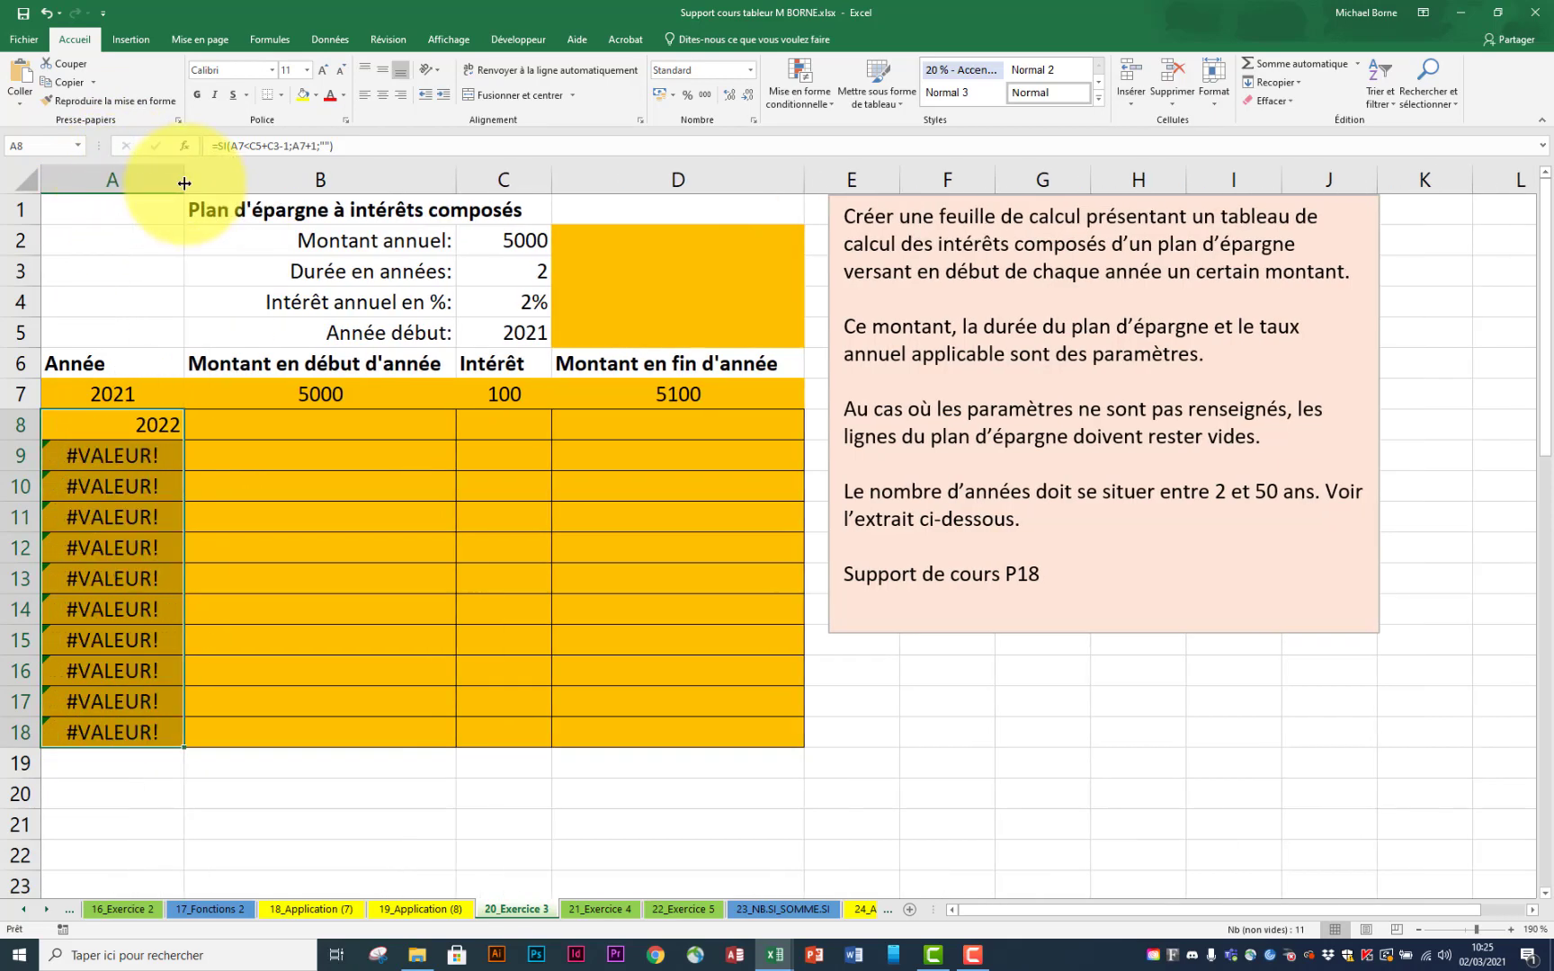
Step: Inspect the cell references in the A8 formula and in its copy in A13, leaving both formulas as they are
left_click(142, 430)
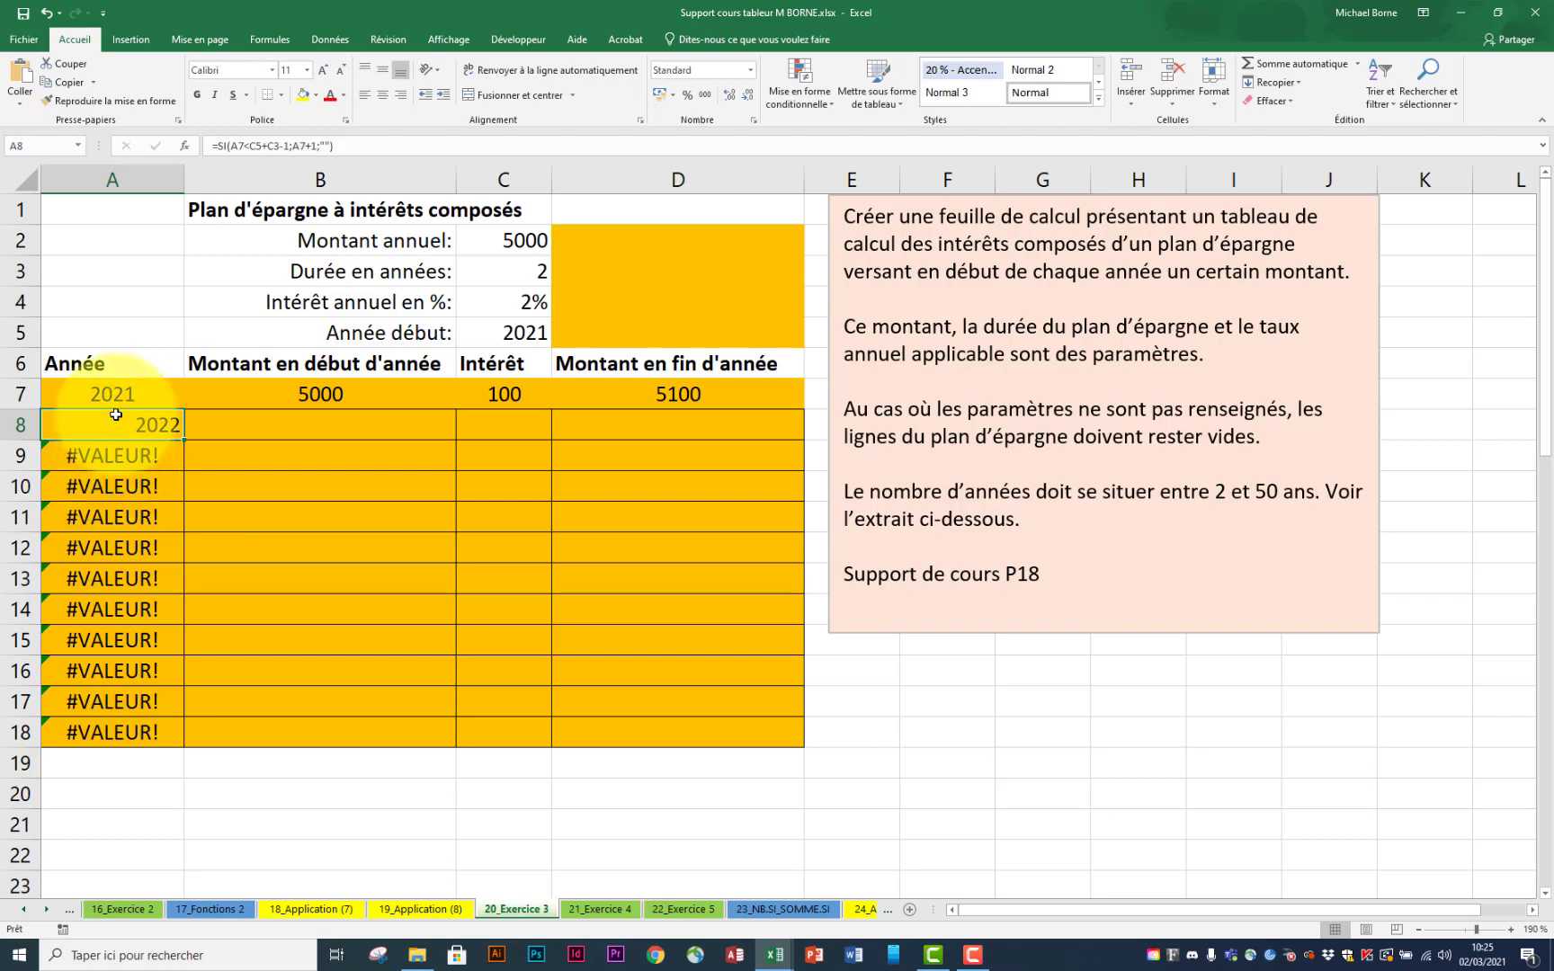
double_click(110, 429)
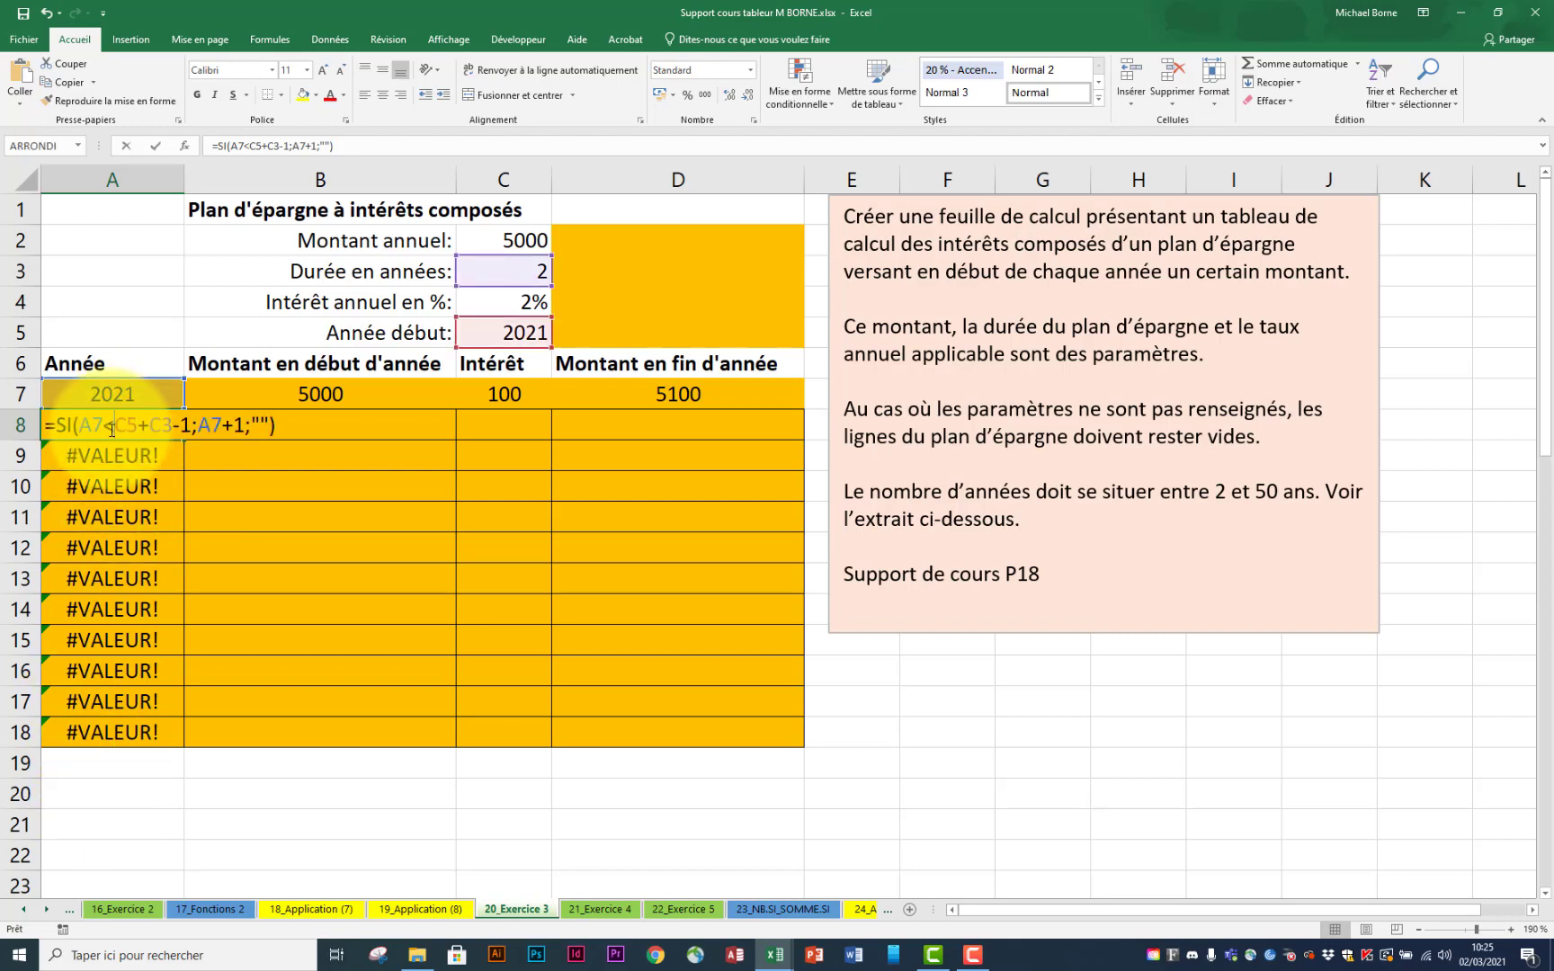
key("Return")
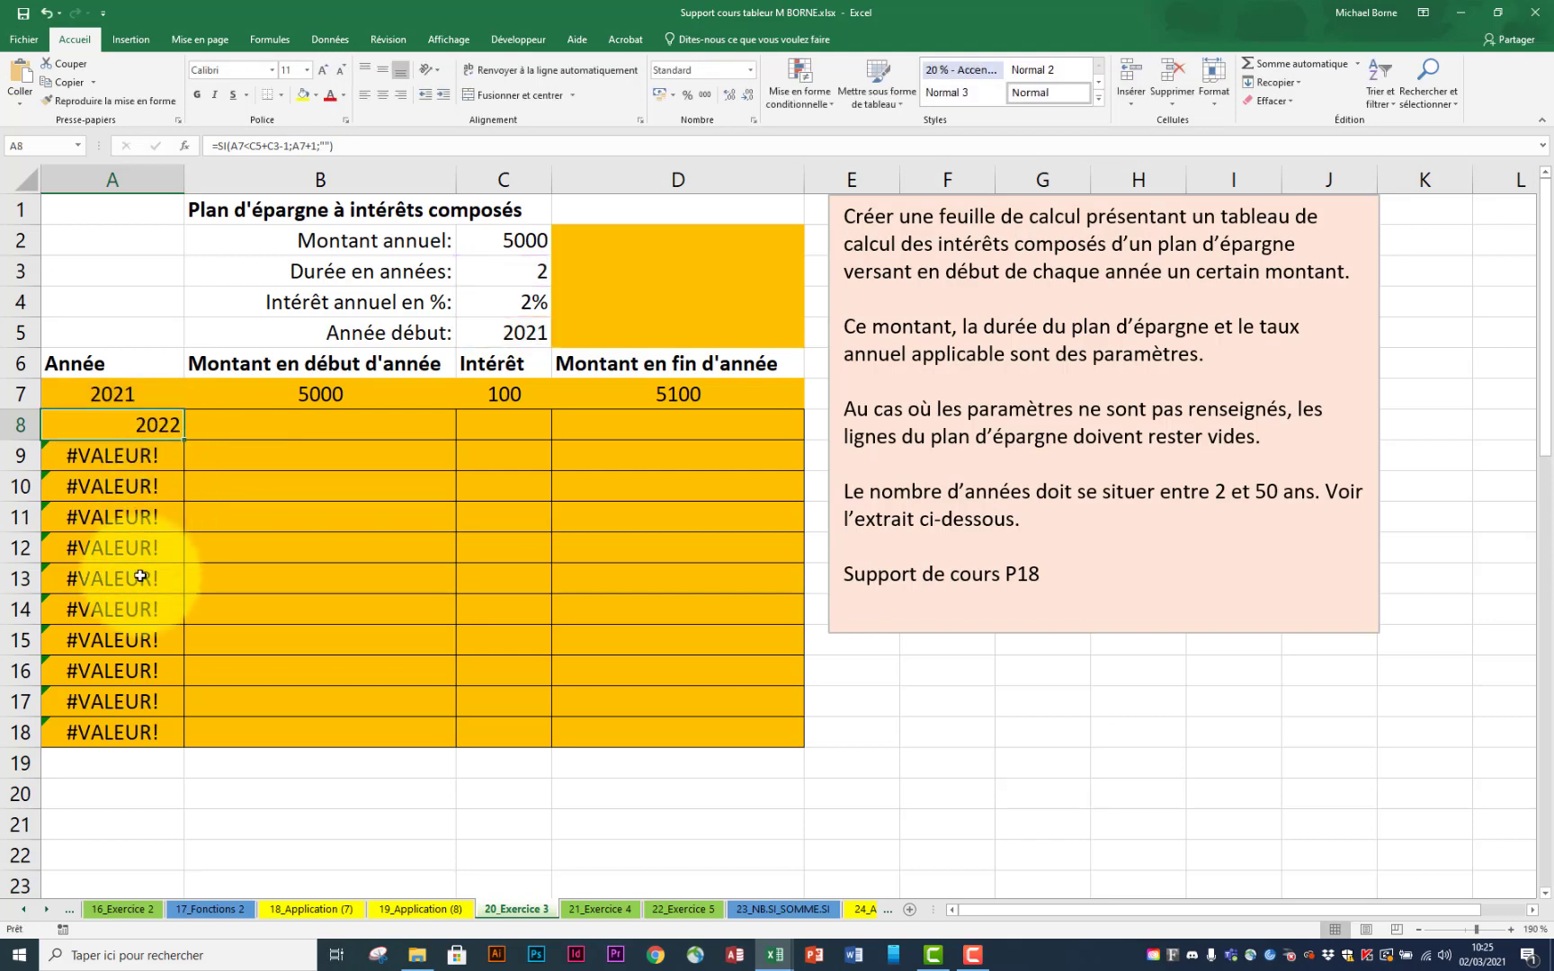
double_click(113, 578)
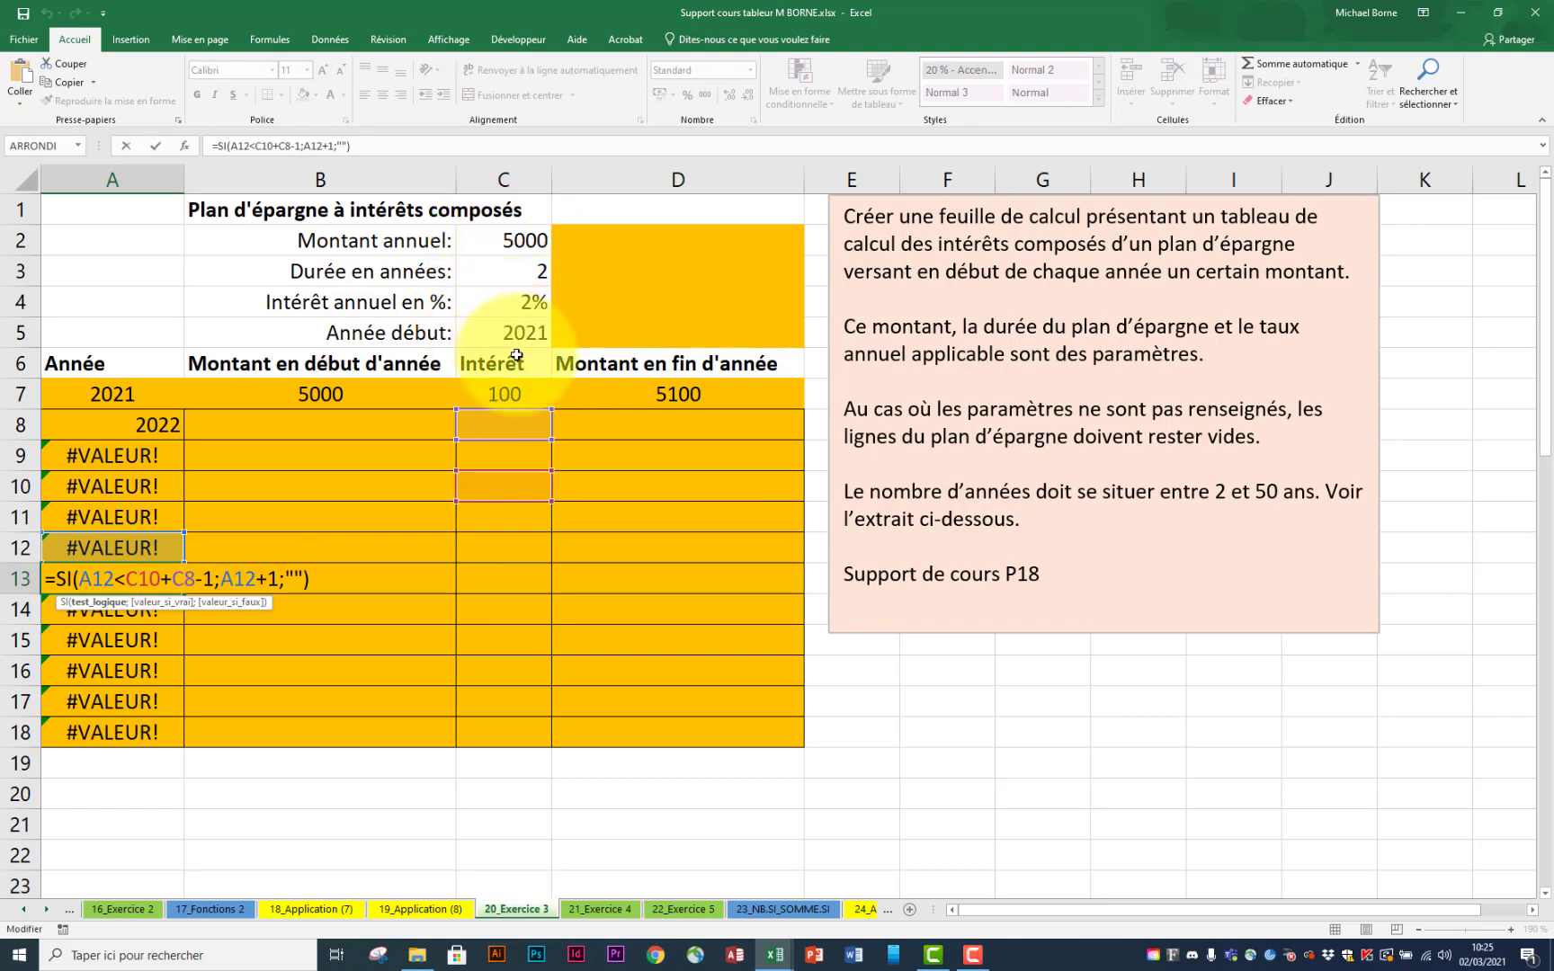
key("ctrl+Return")
Step: Make the C5 and C3 references absolute in the A8 formula, giving =SI(A7<$C$5+$C$3-1;A7+1;"")
double_click(137, 424)
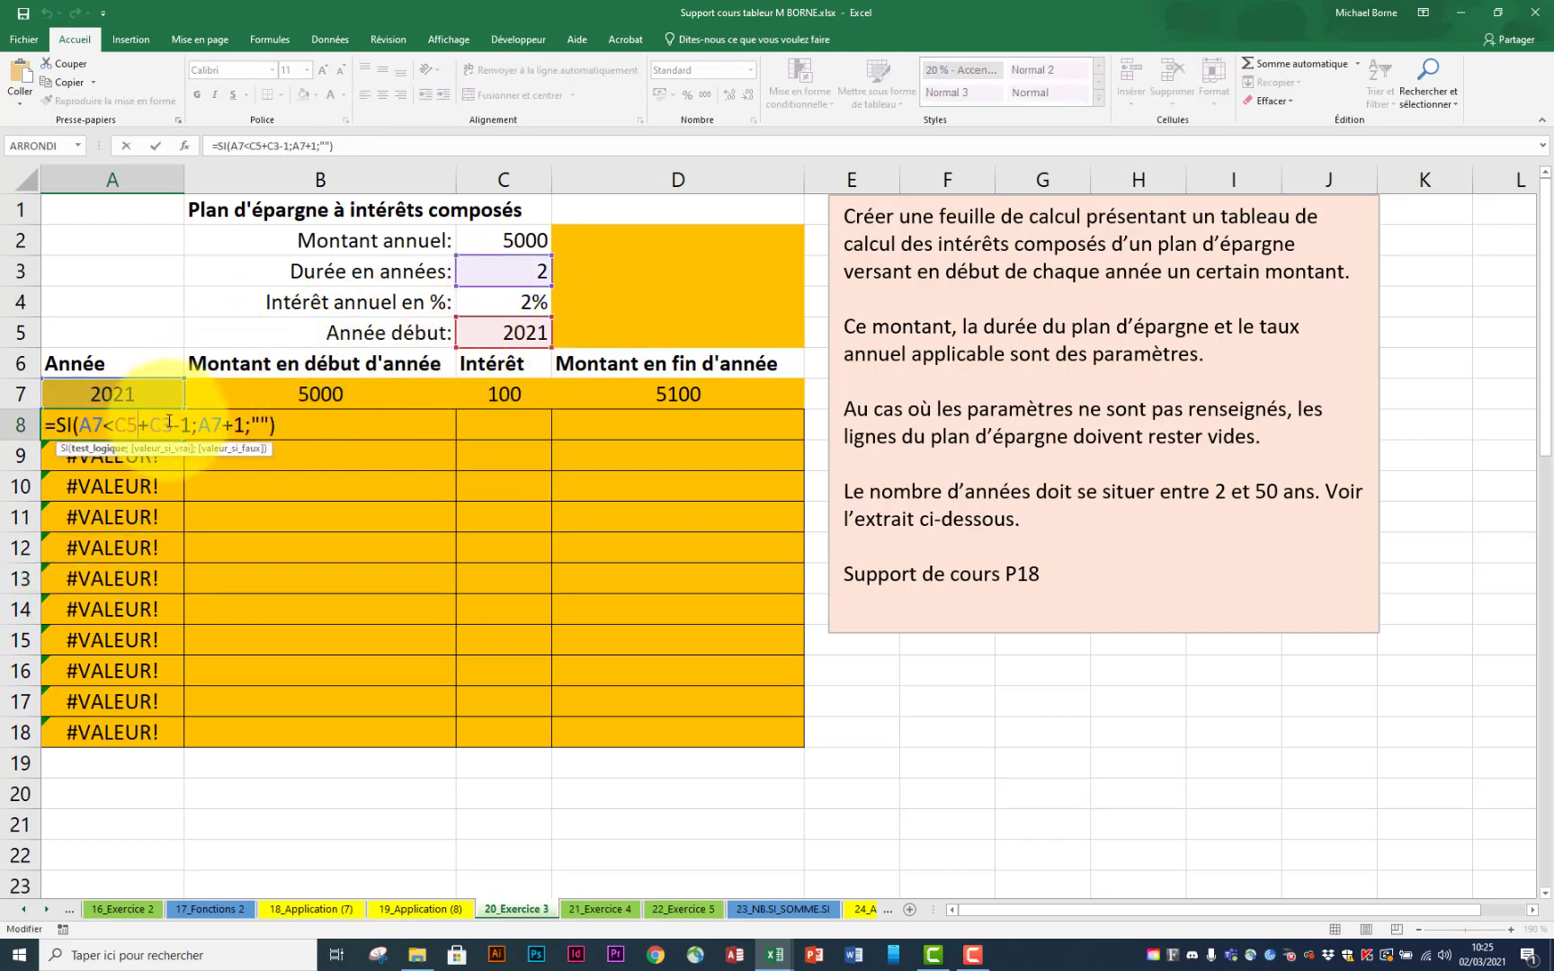
left_click(170, 429)
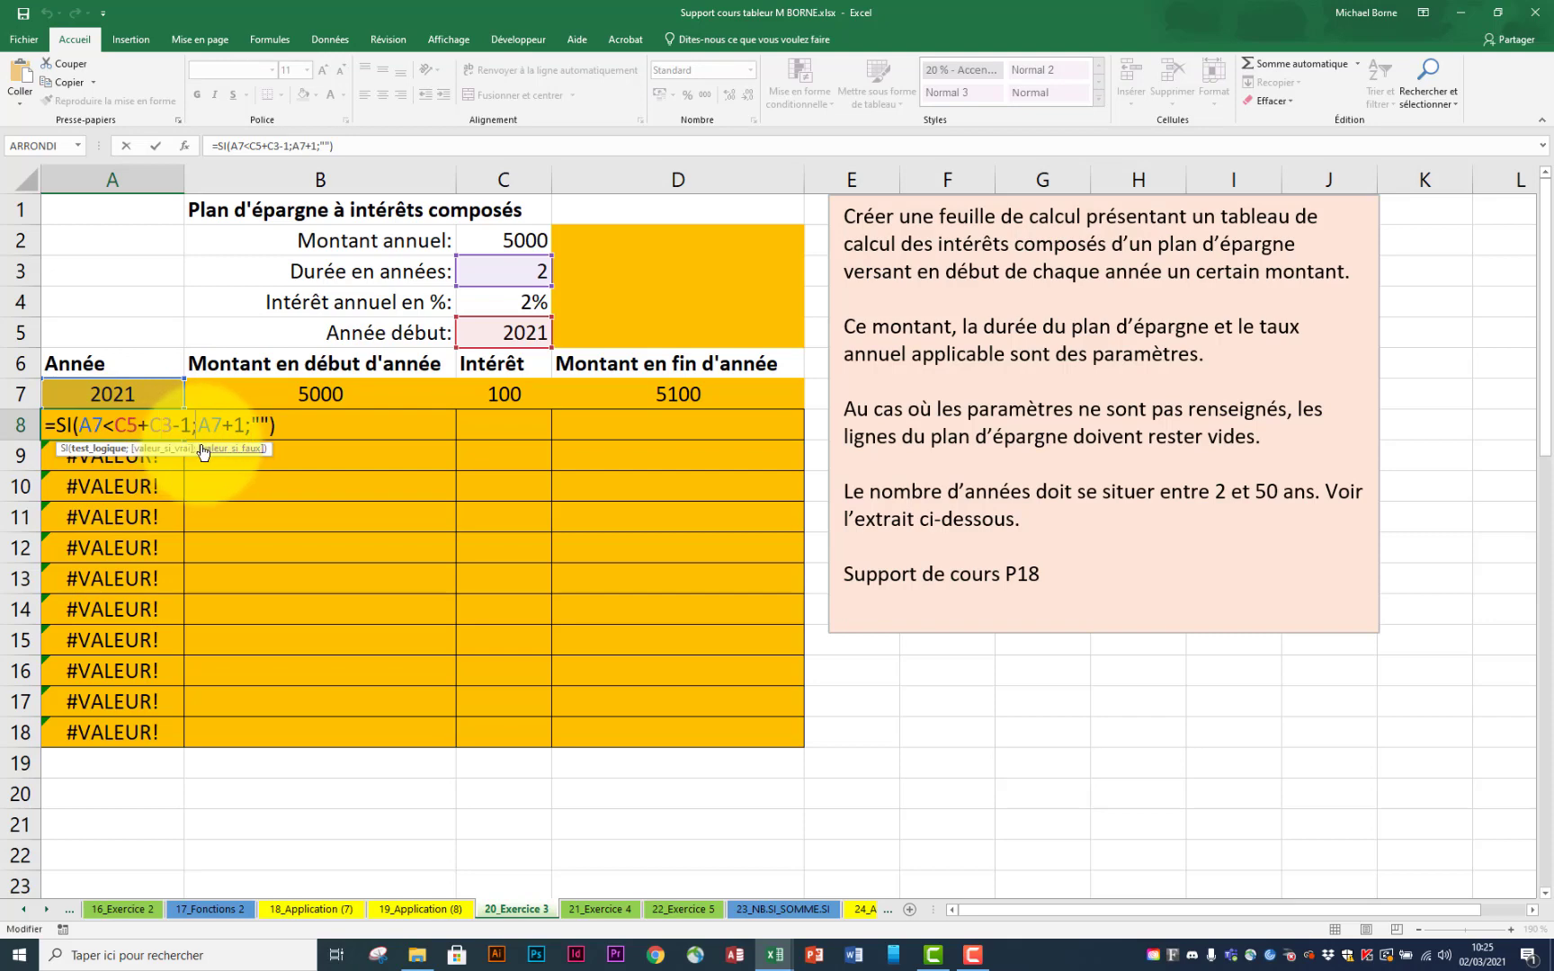
key("F4")
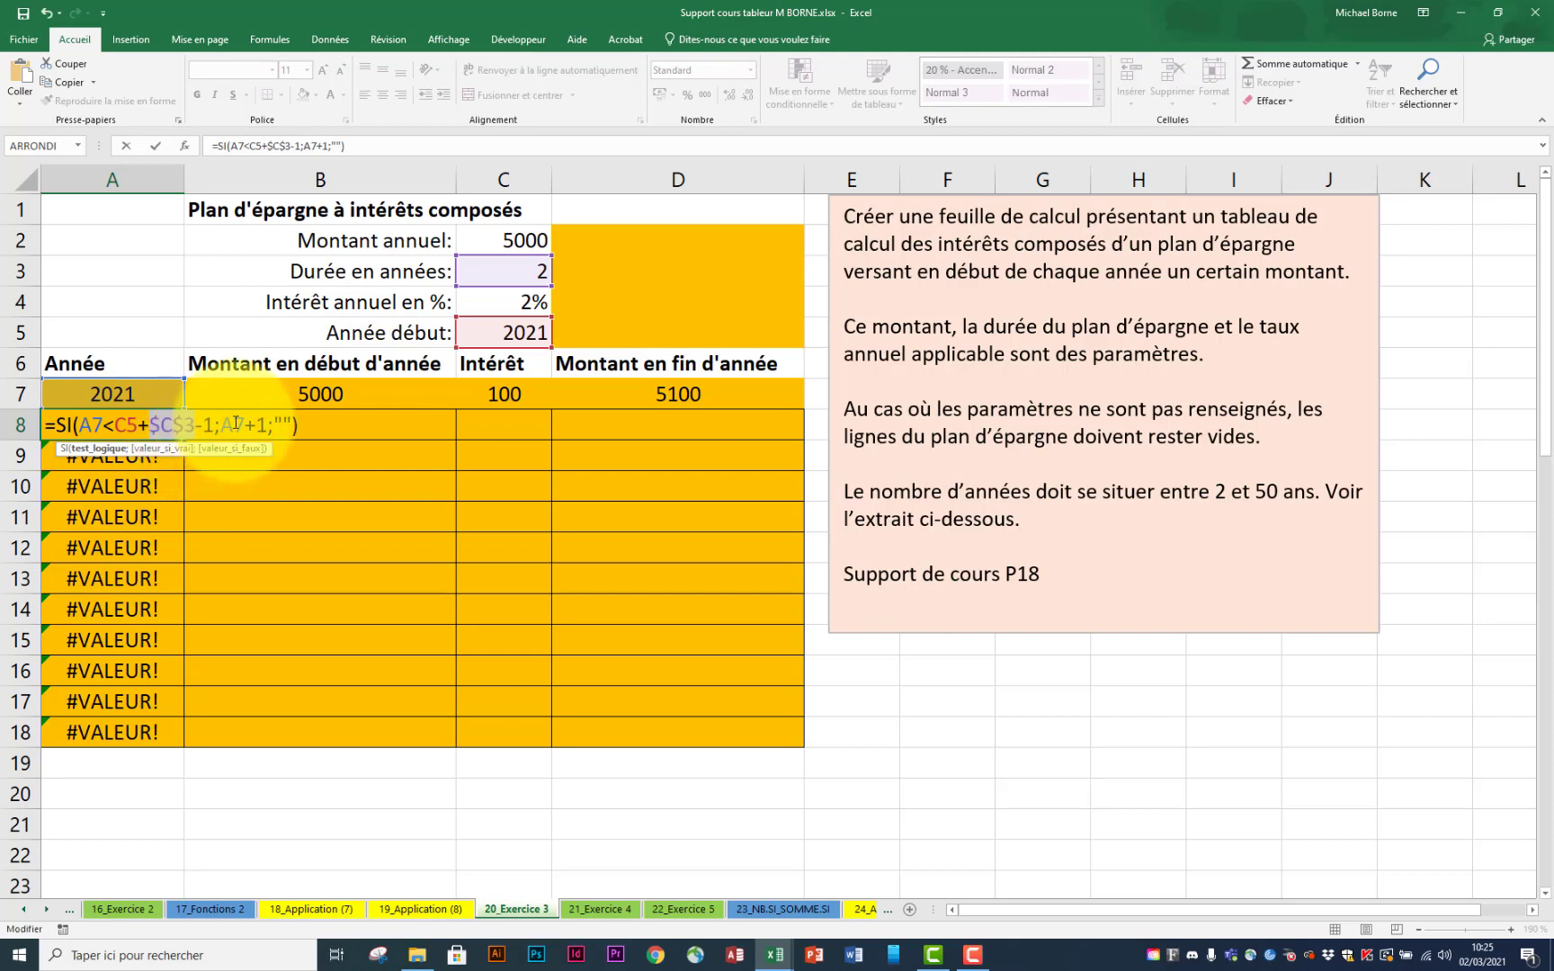
left_click(126, 425)
key("F4")
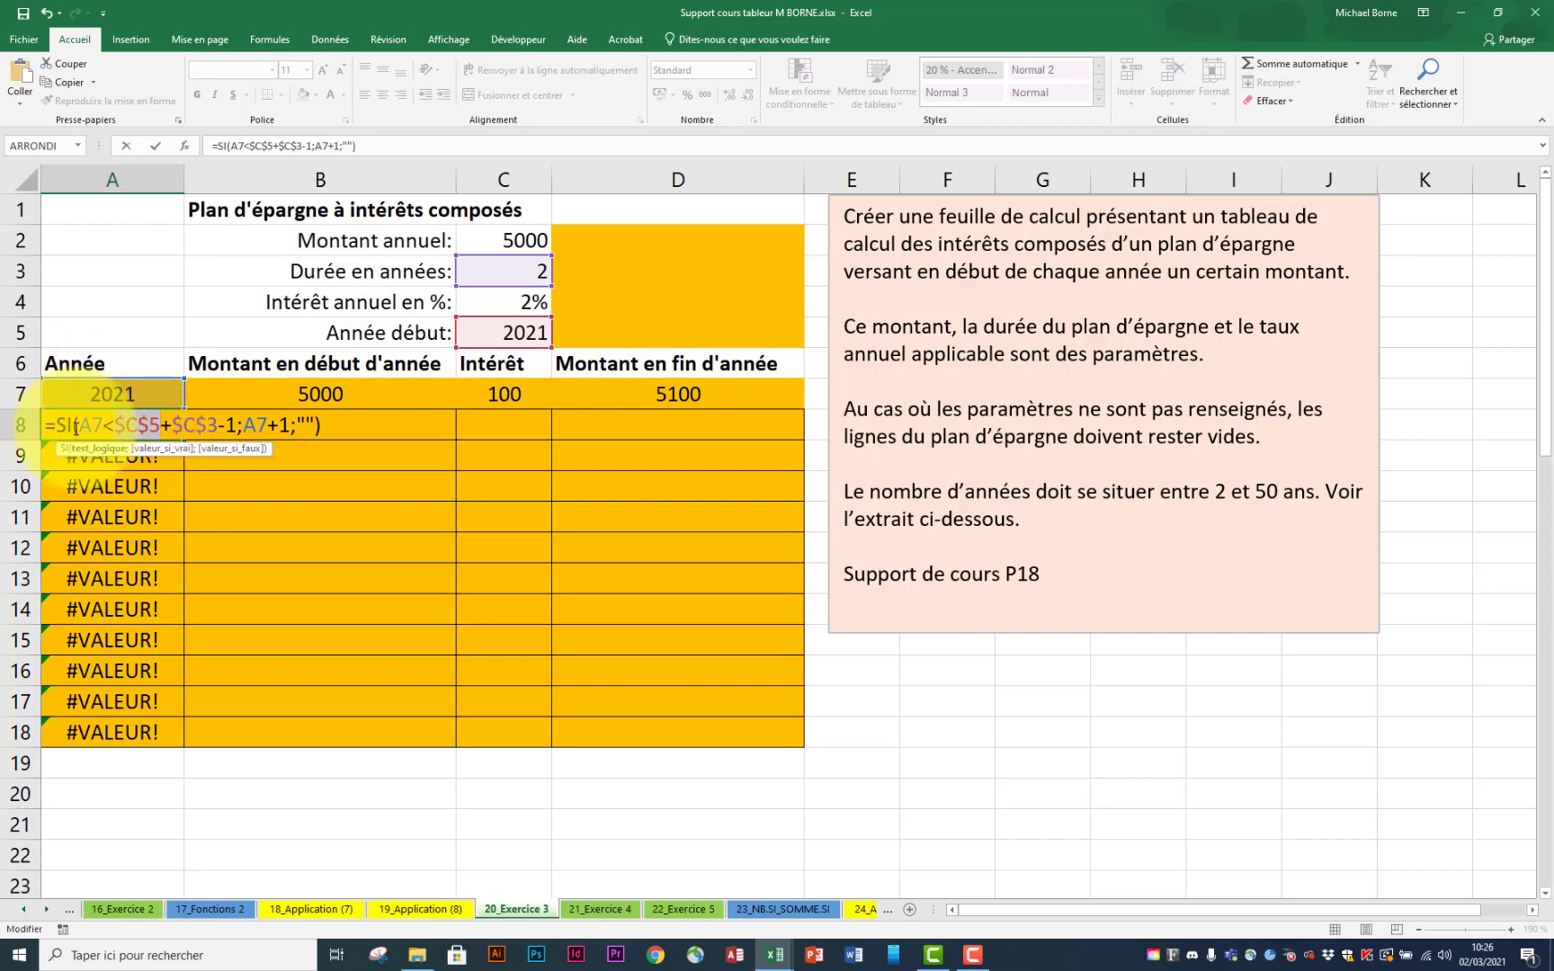
key("Return")
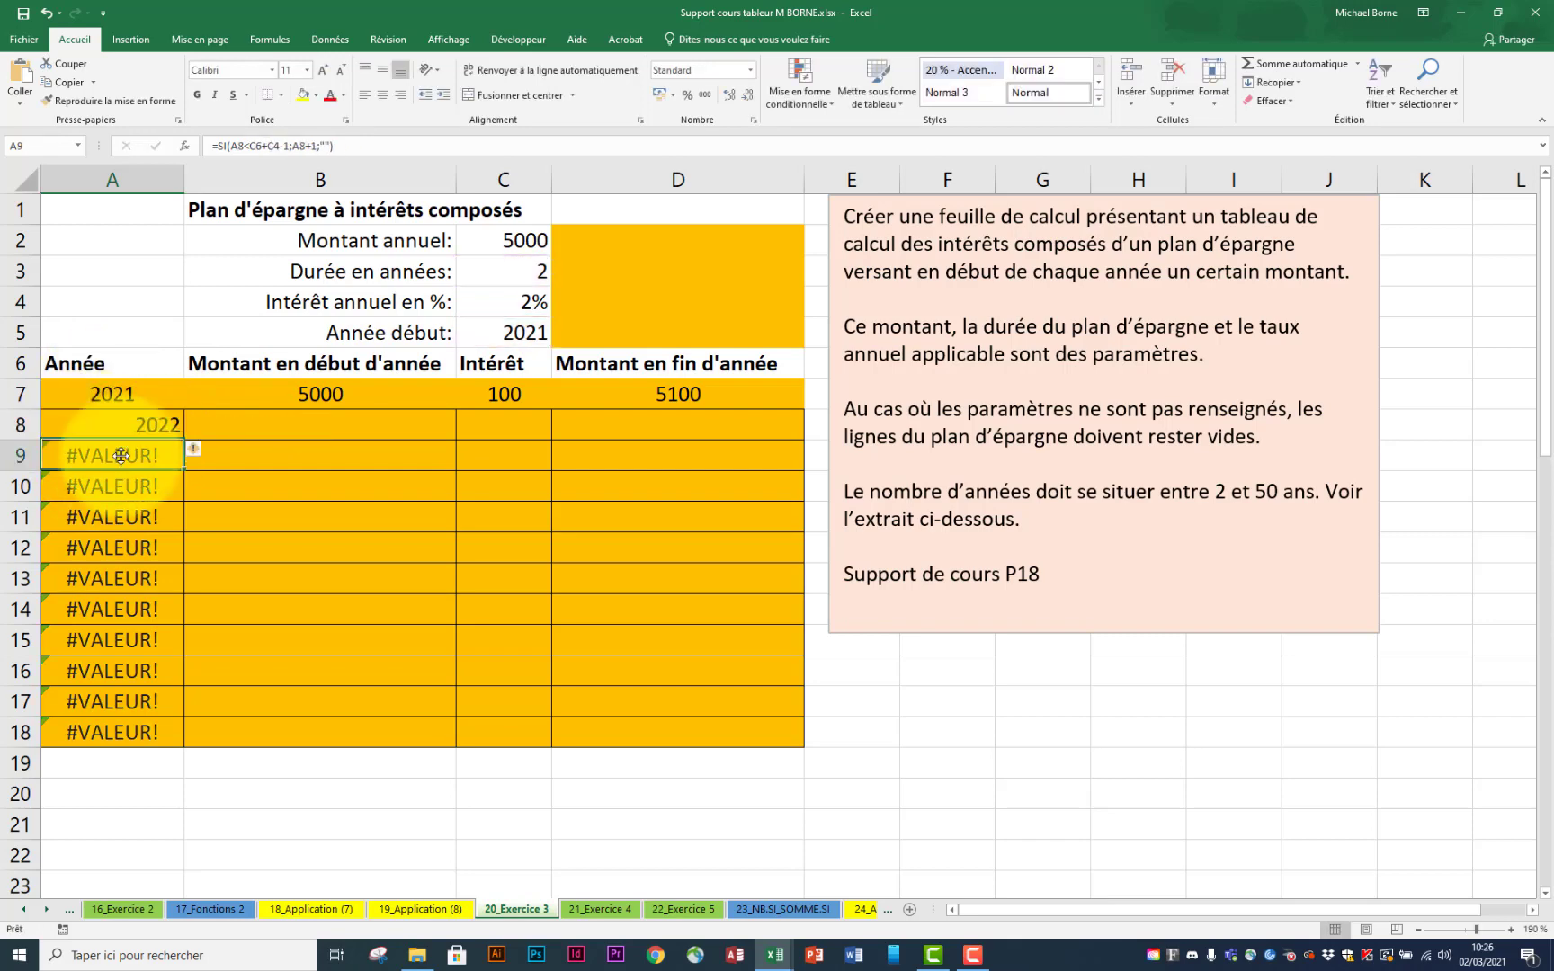
Step: Fill the corrected A8 year formula down to A18, and set the duration in C3 to 5 years
left_click(160, 424)
left_click_drag(184, 441, 175, 755)
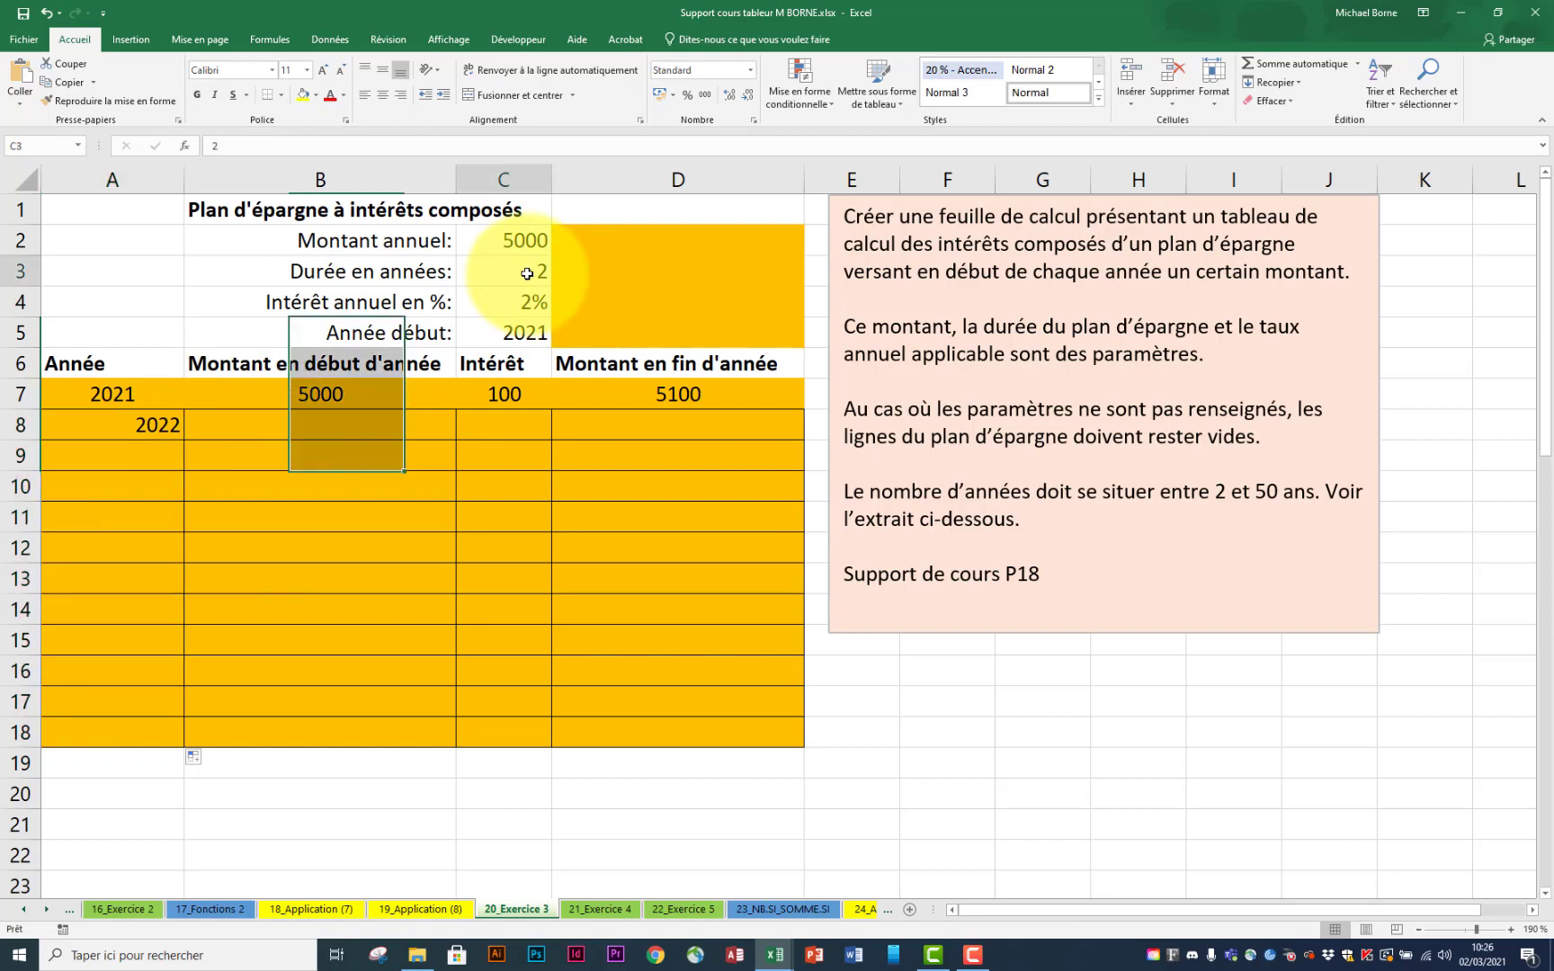
left_click(527, 274)
type("5")
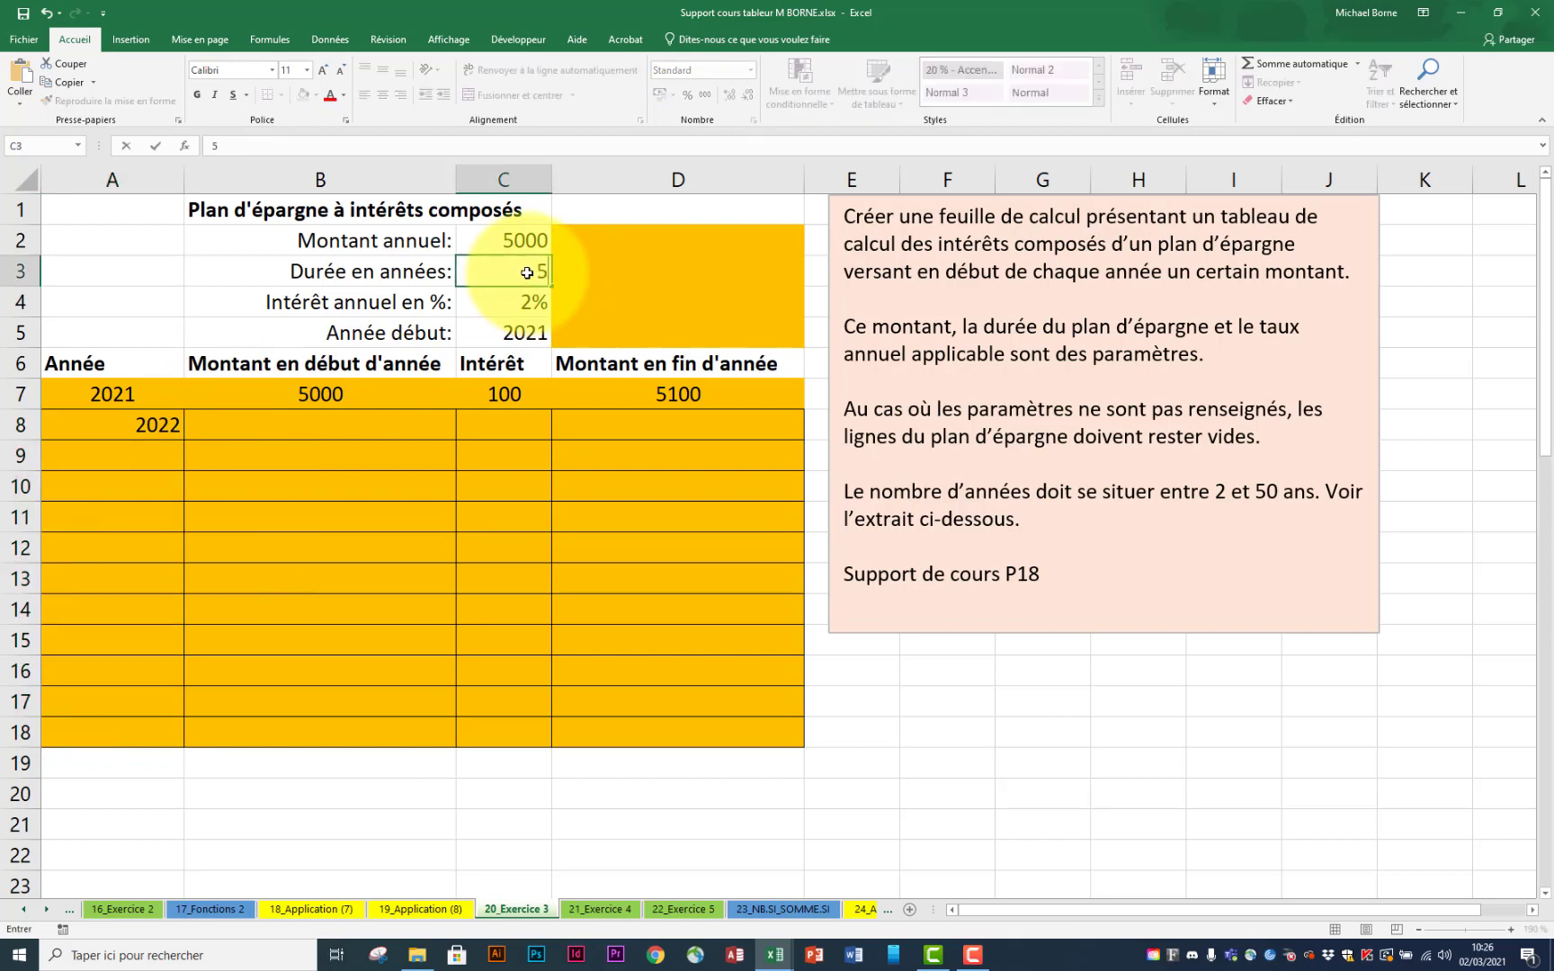
key("Return")
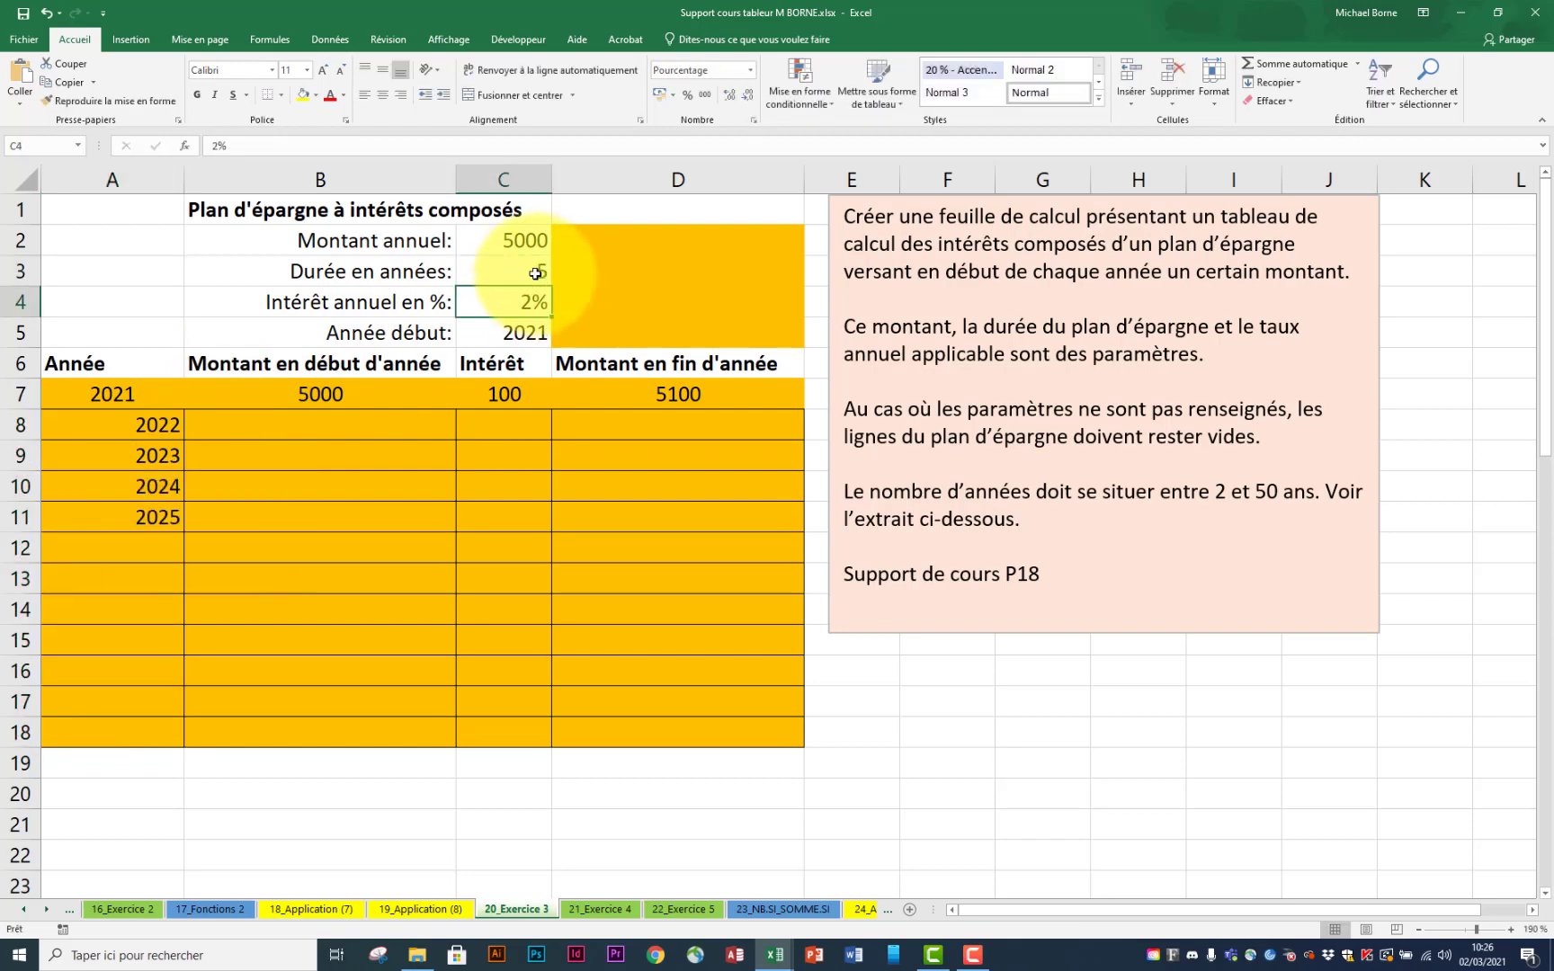
Step: Set the duration in C3 to 7 years and center the year cells A8:A18
left_click(533, 273)
type("7")
key("Return")
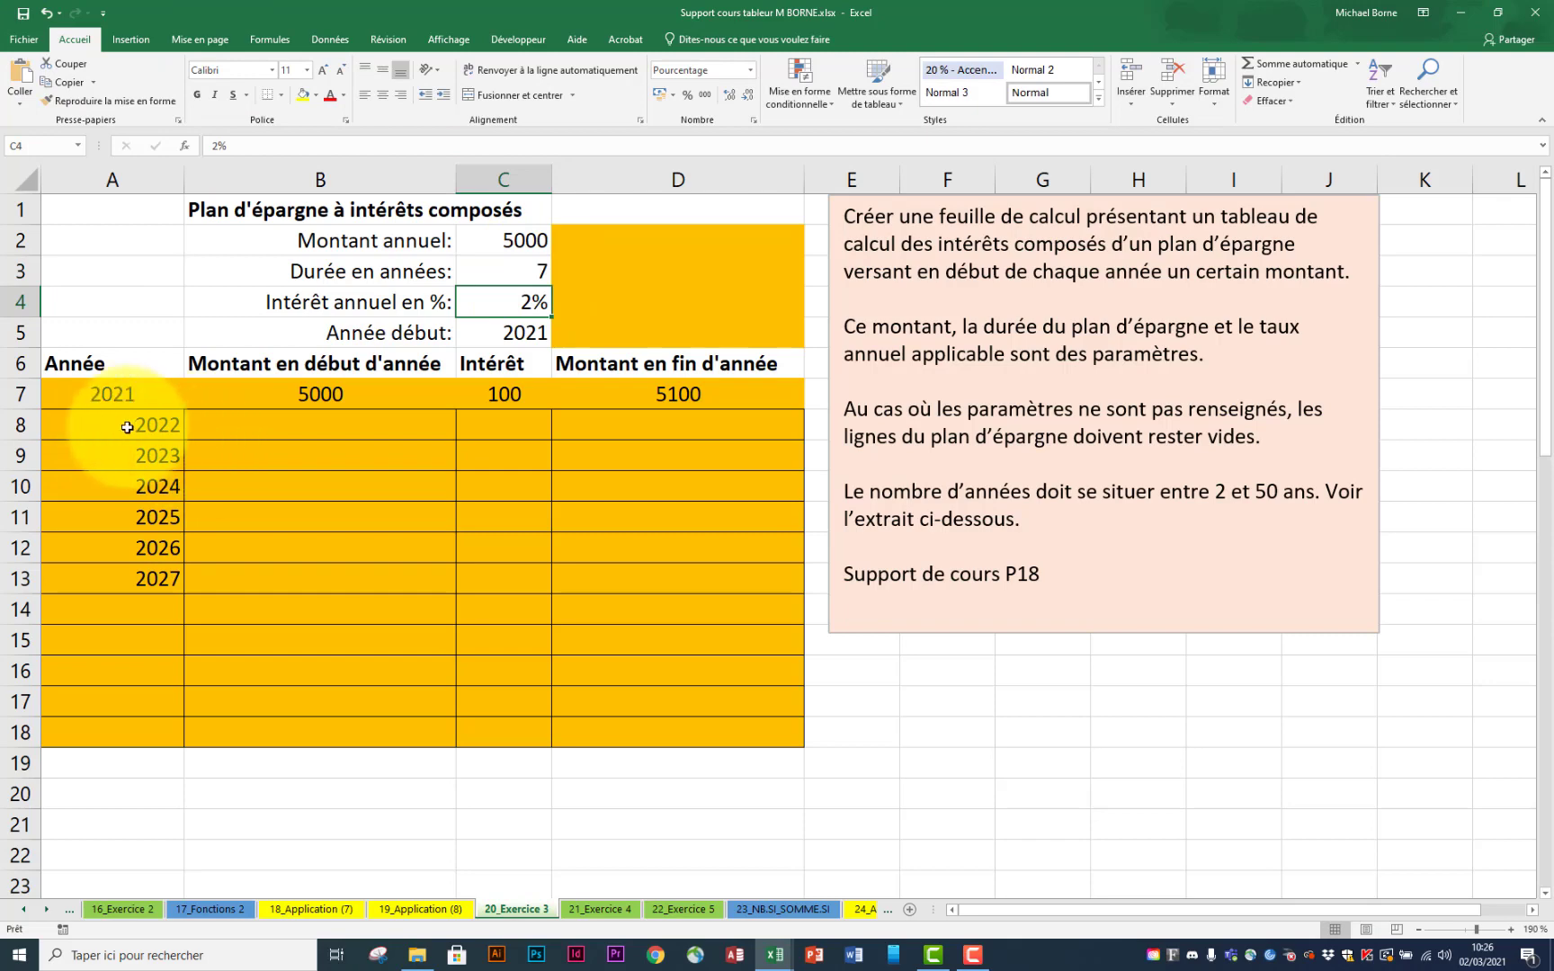
left_click_drag(128, 427, 135, 733)
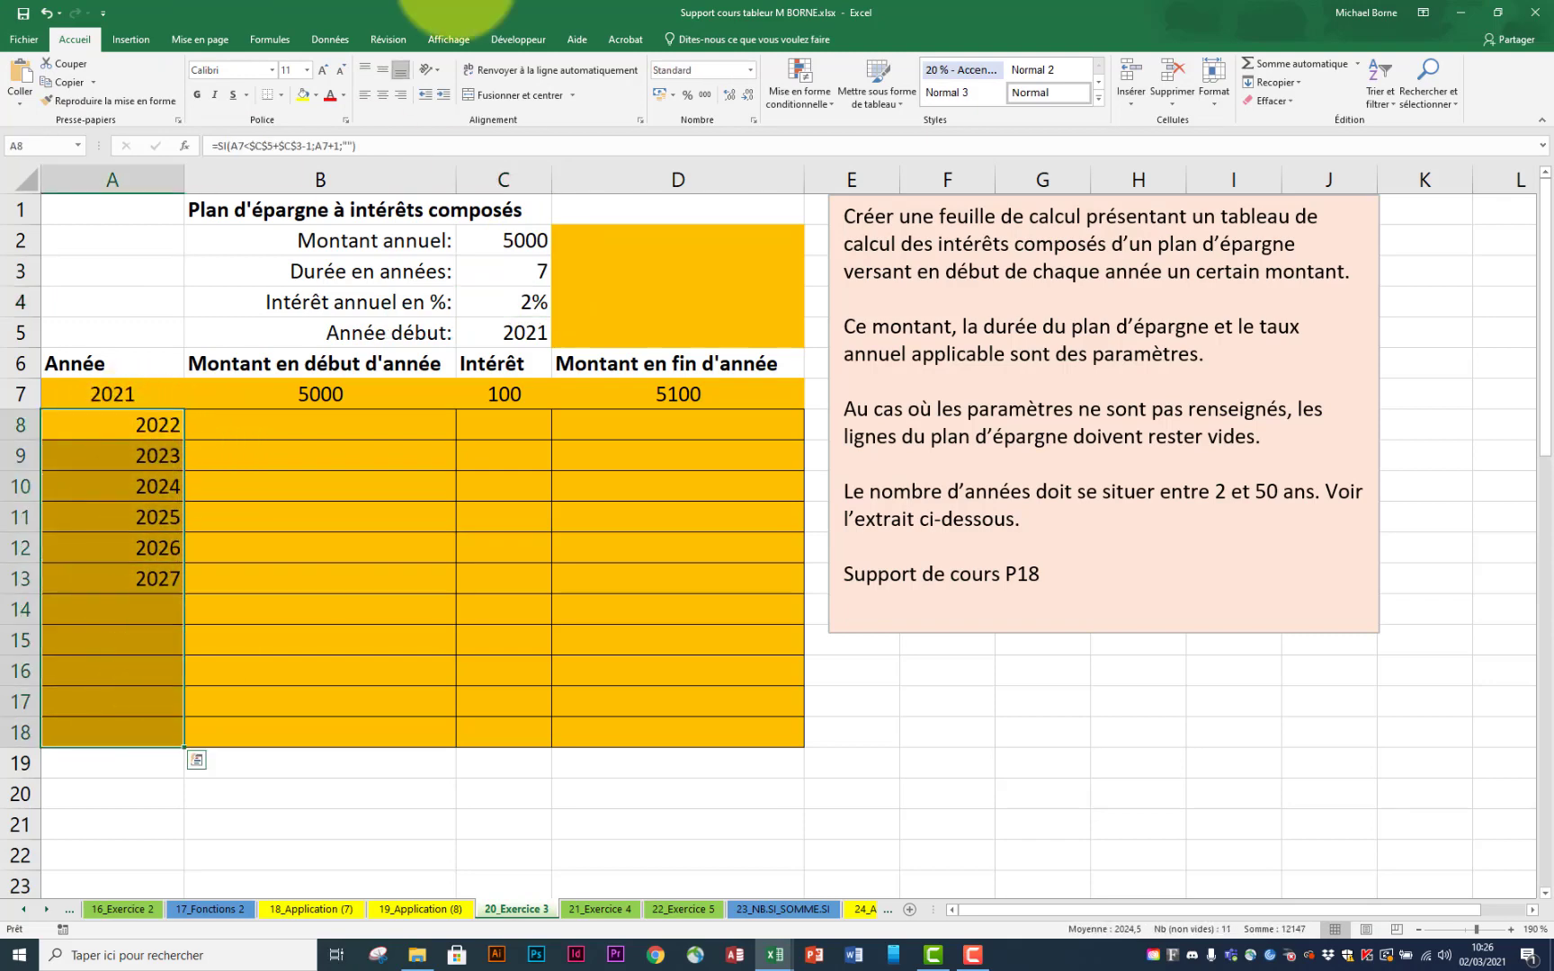
left_click(382, 95)
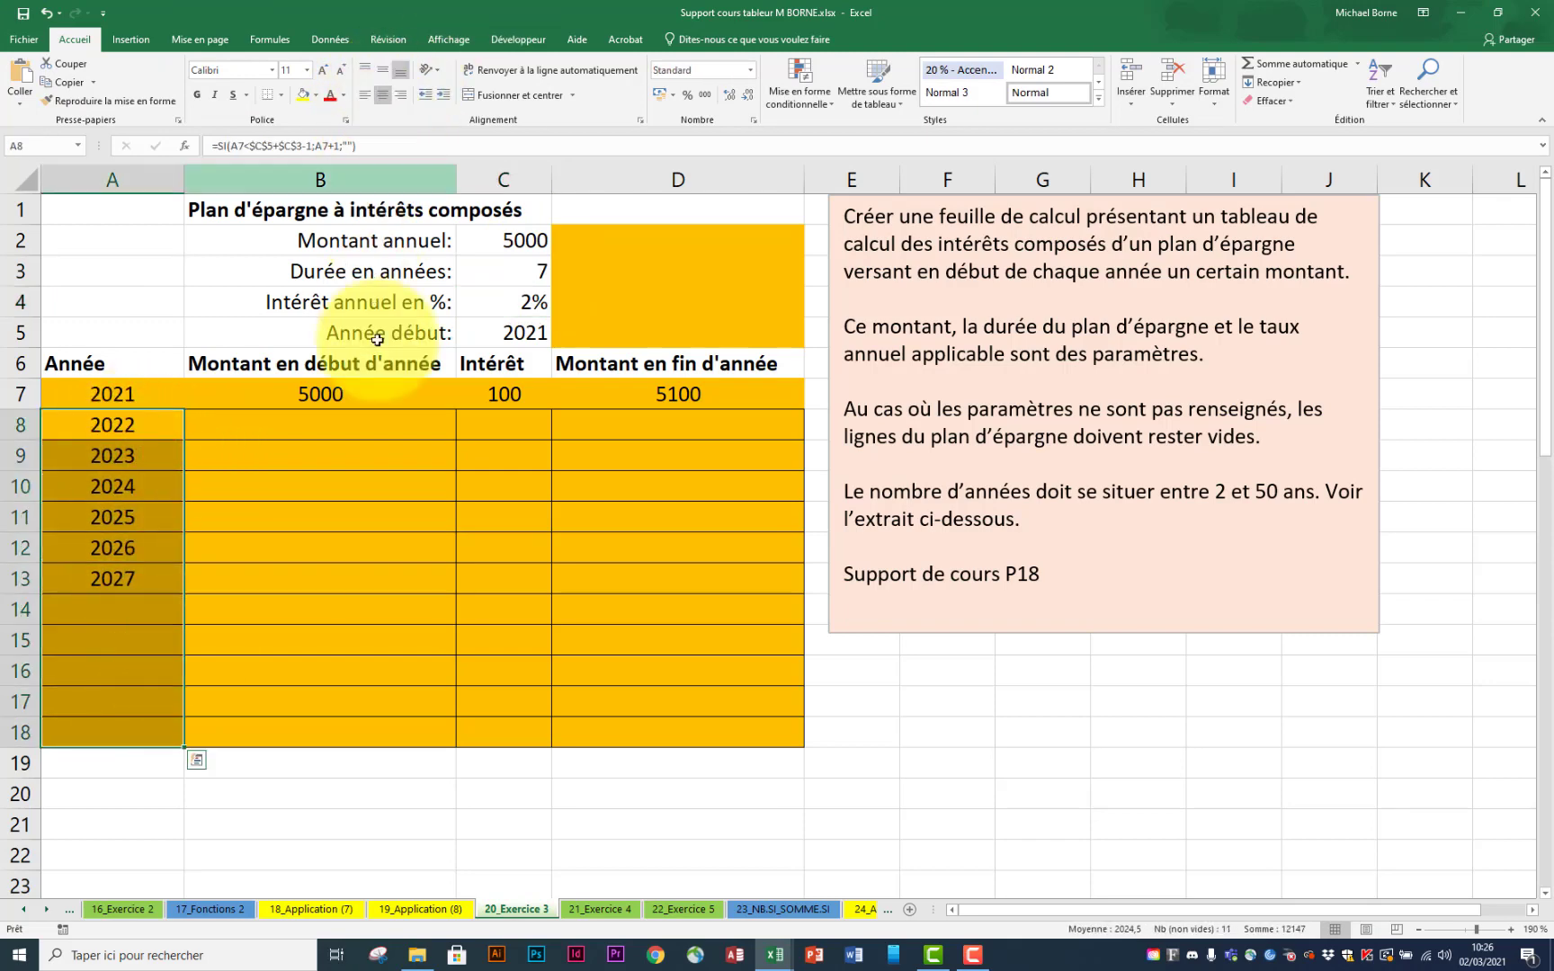
Step: Enter the start-of-year amount formula =SI(A8="";"";5000+D7) in B8, and center the cells B8:D18
left_click(372, 429)
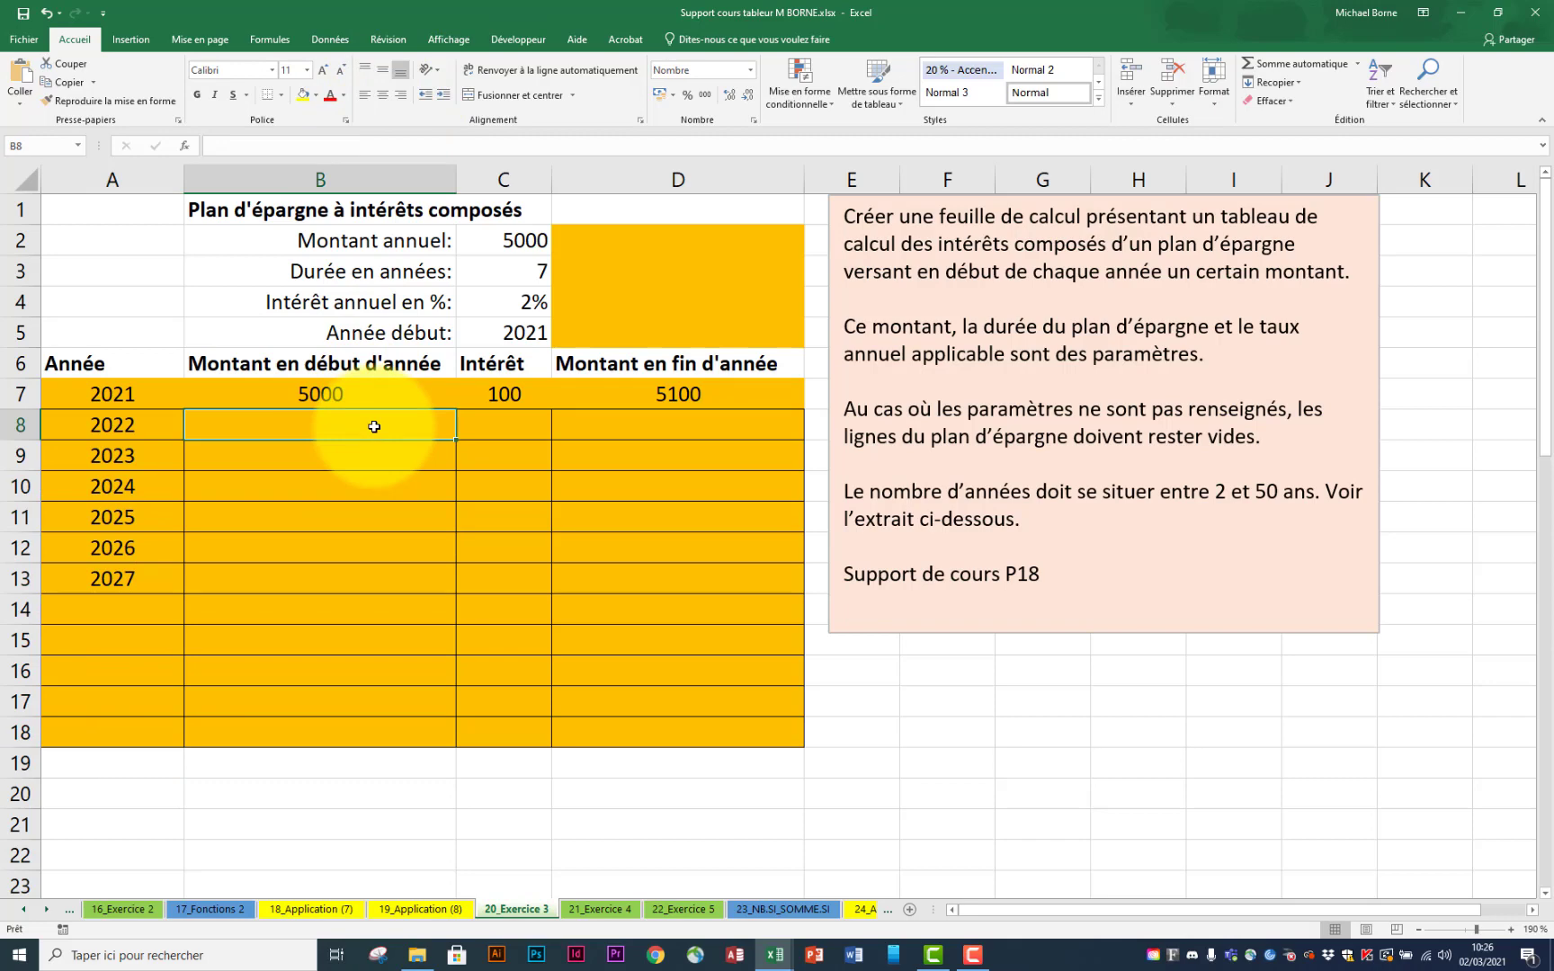
type("=")
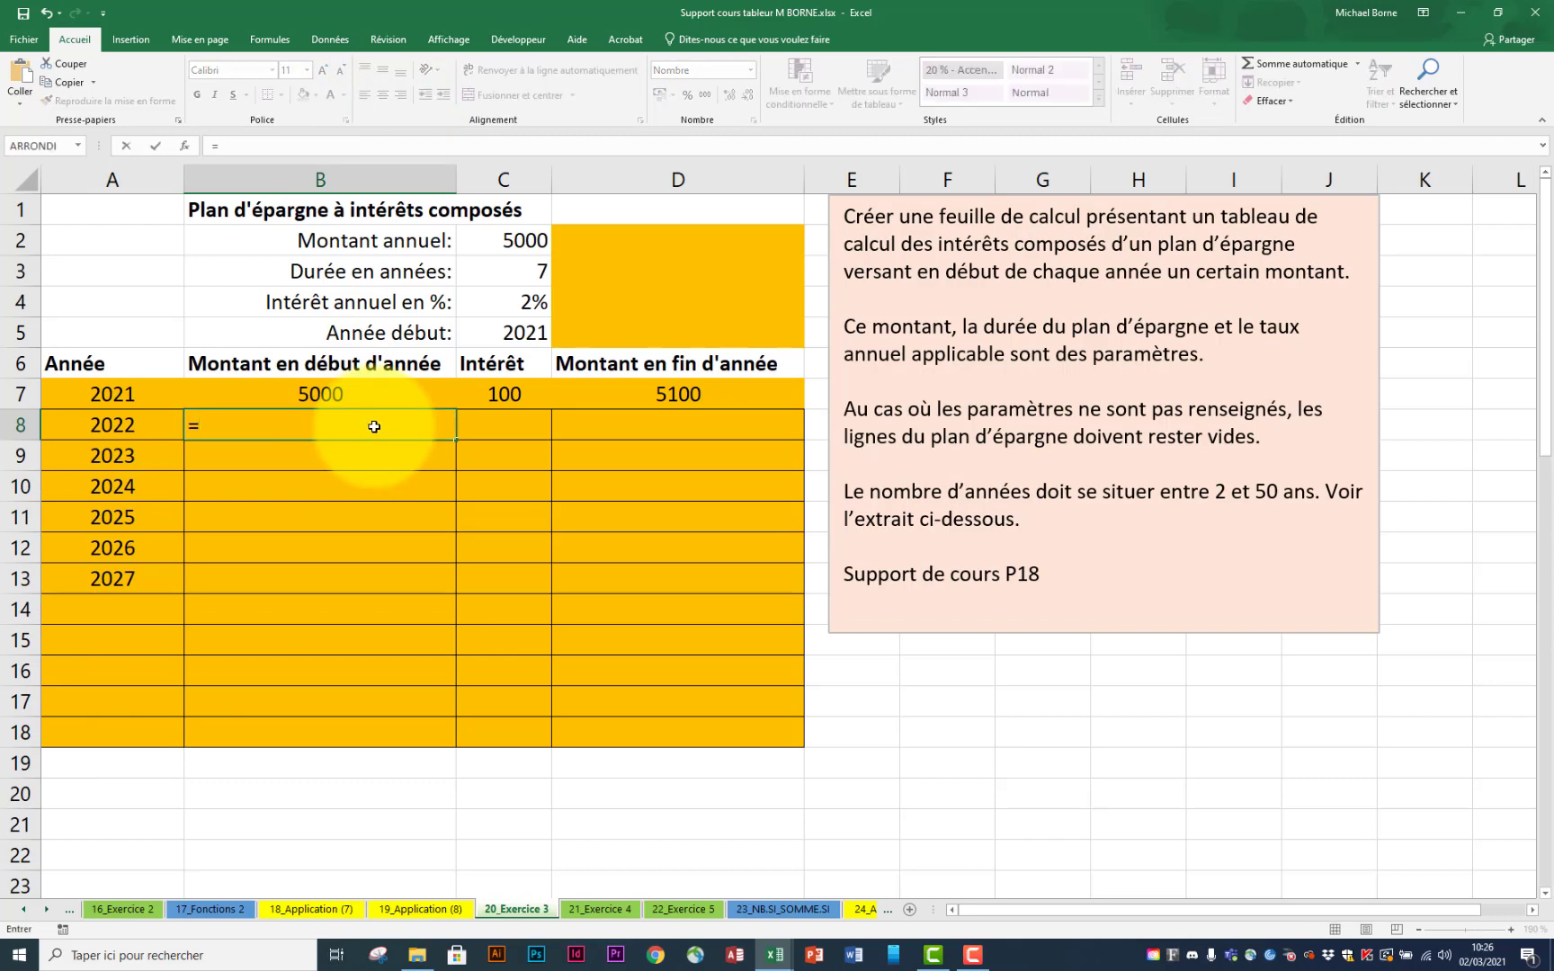
type("si")
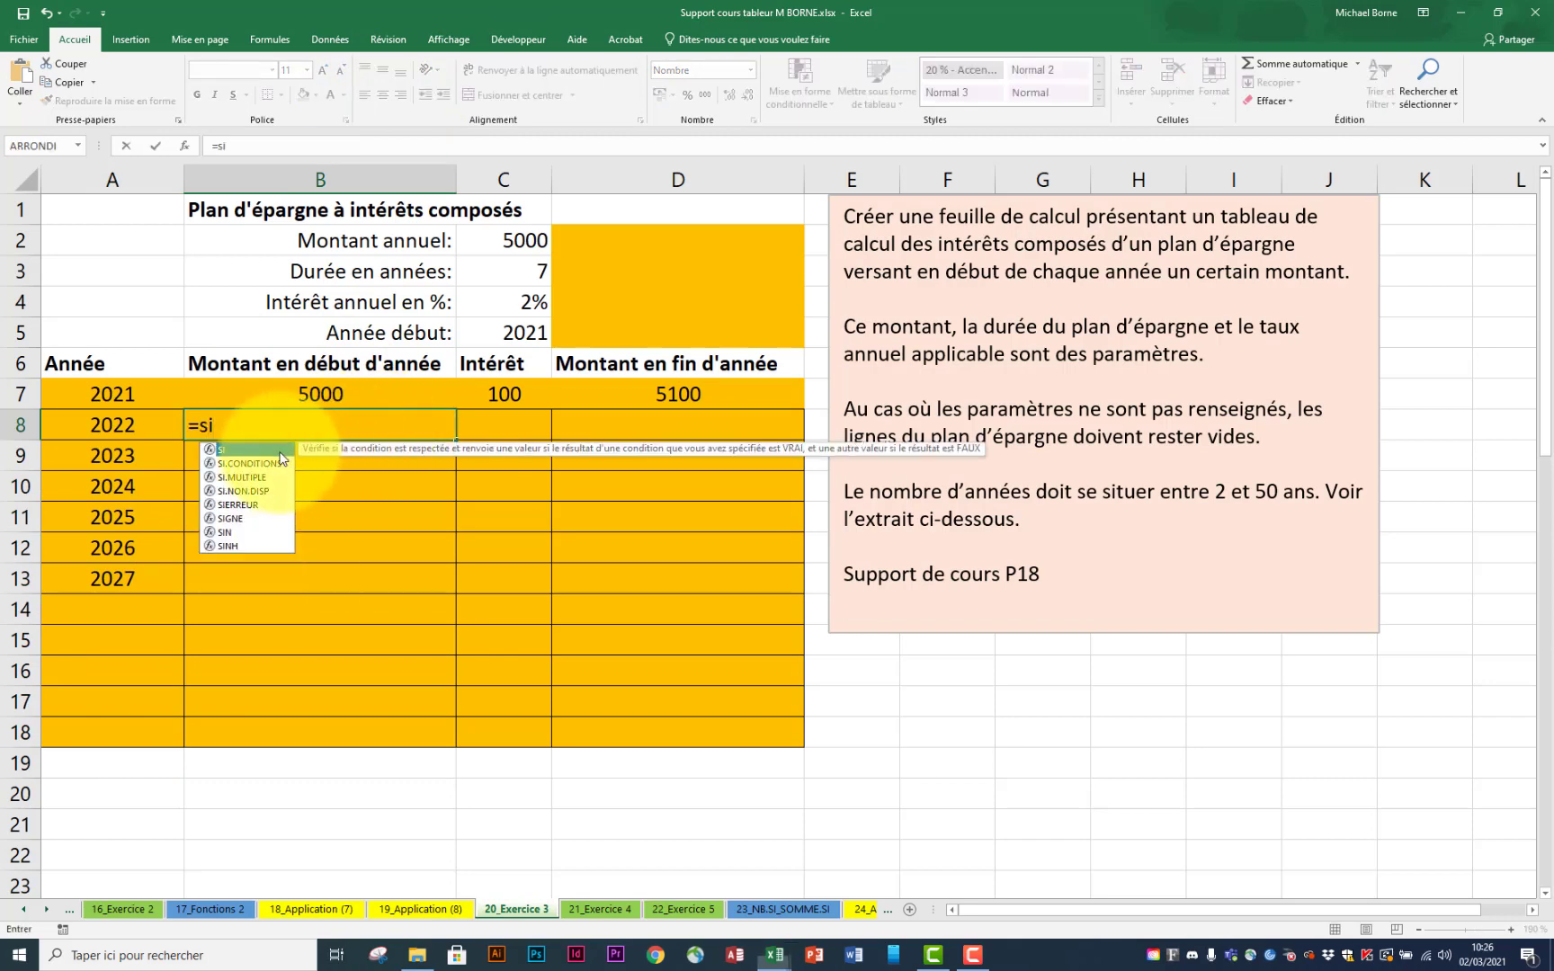
double_click(235, 450)
left_click(139, 430)
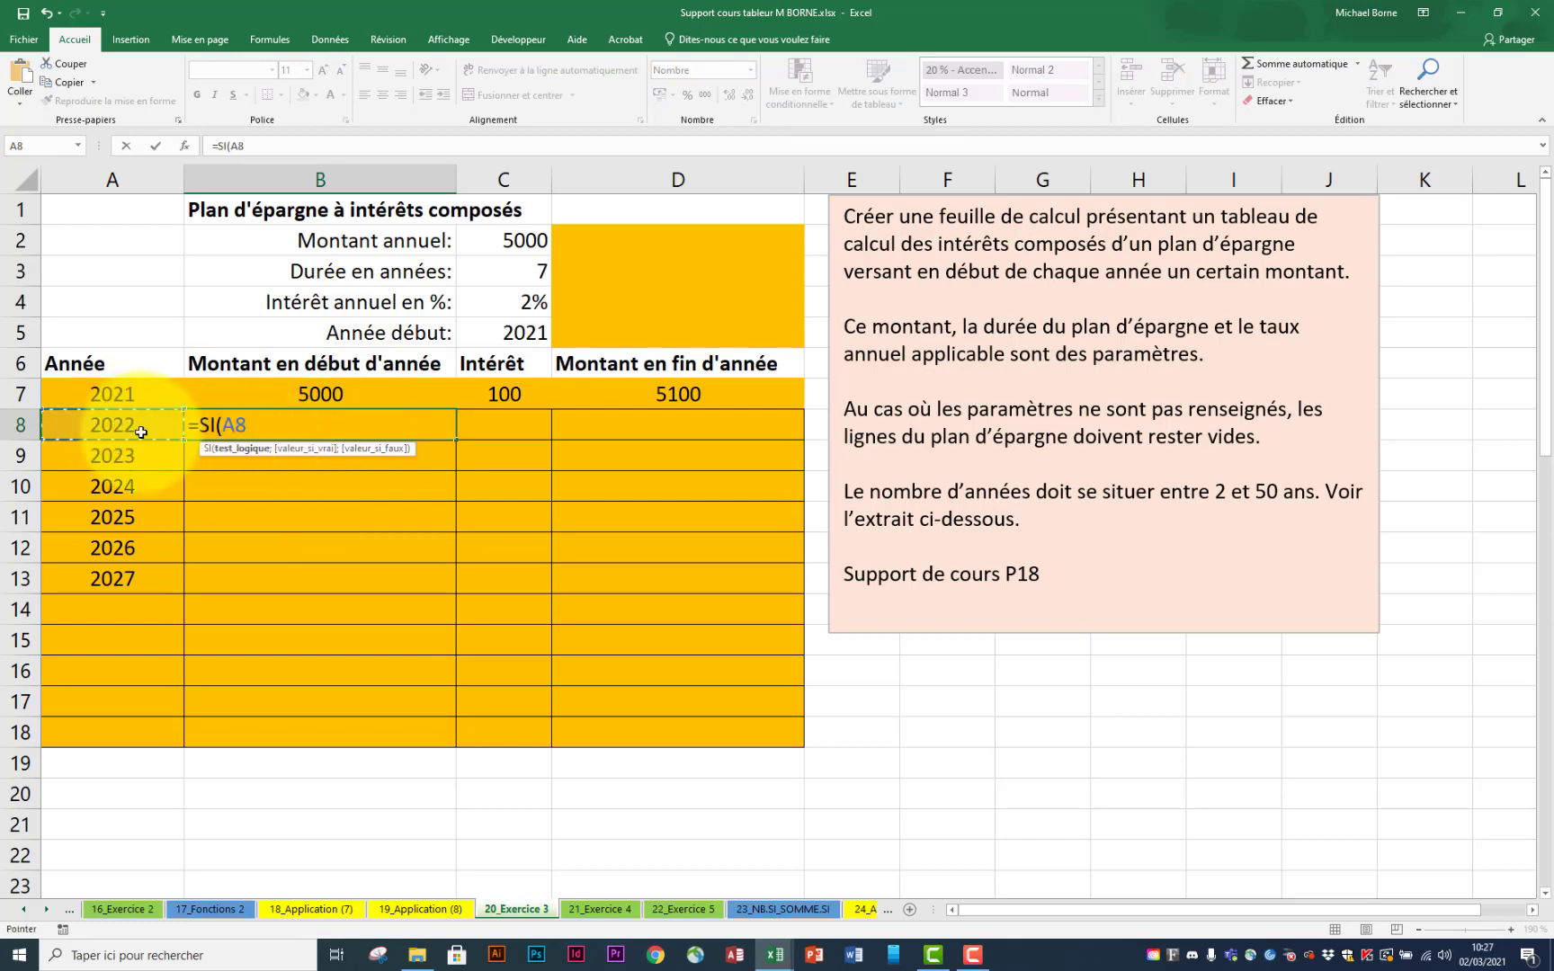
type("=\"\";\"\"")
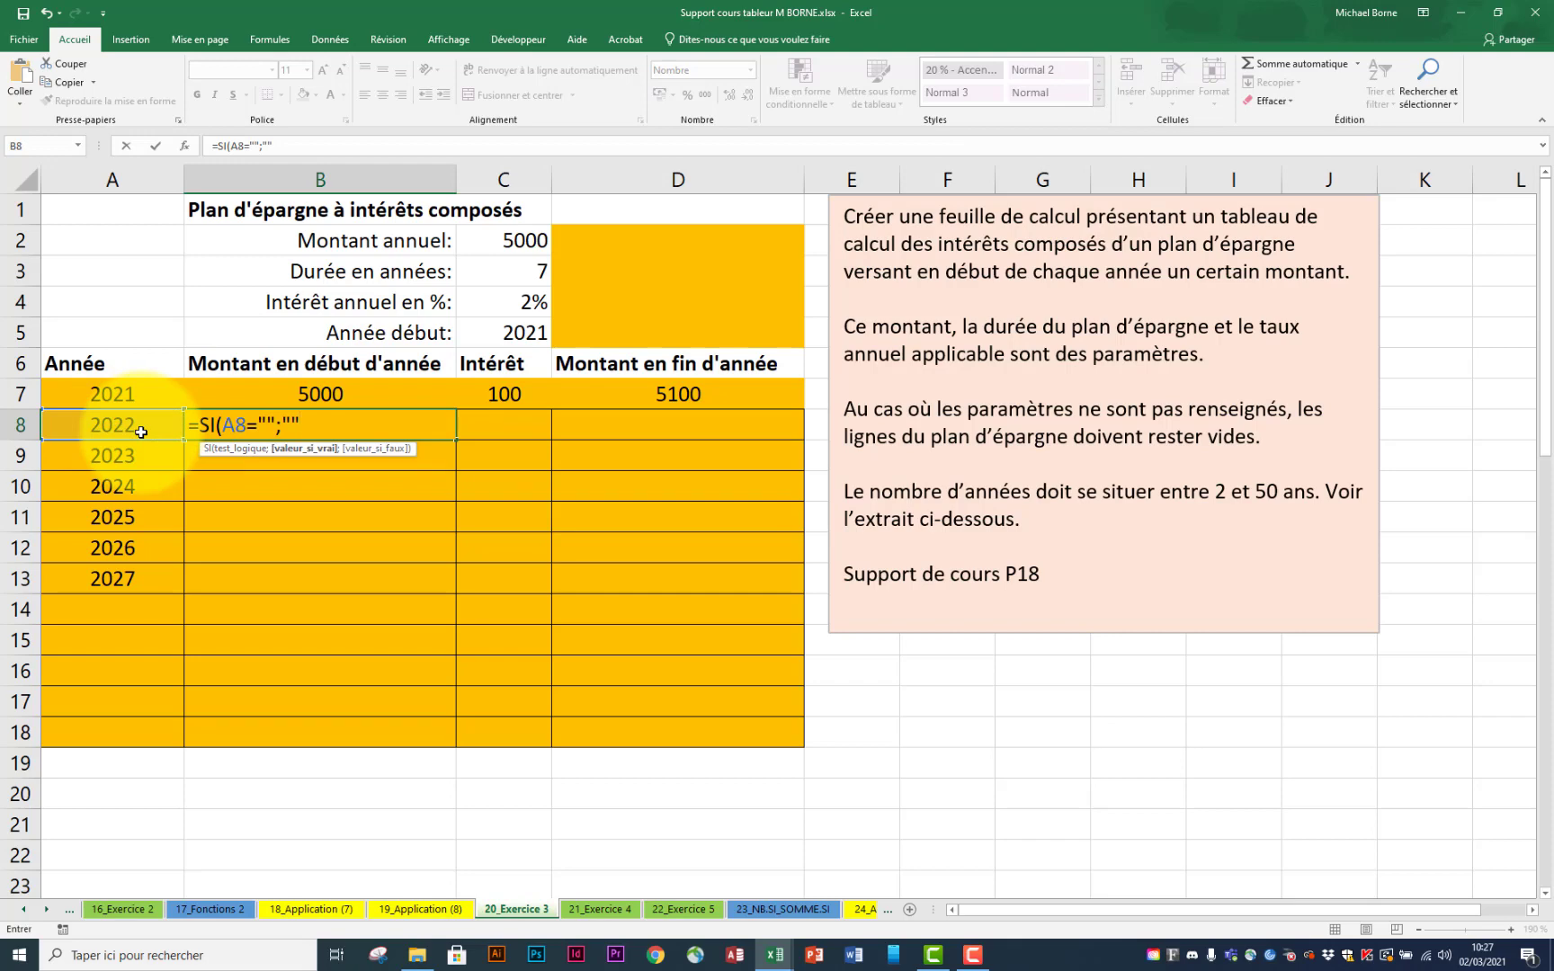
type(";")
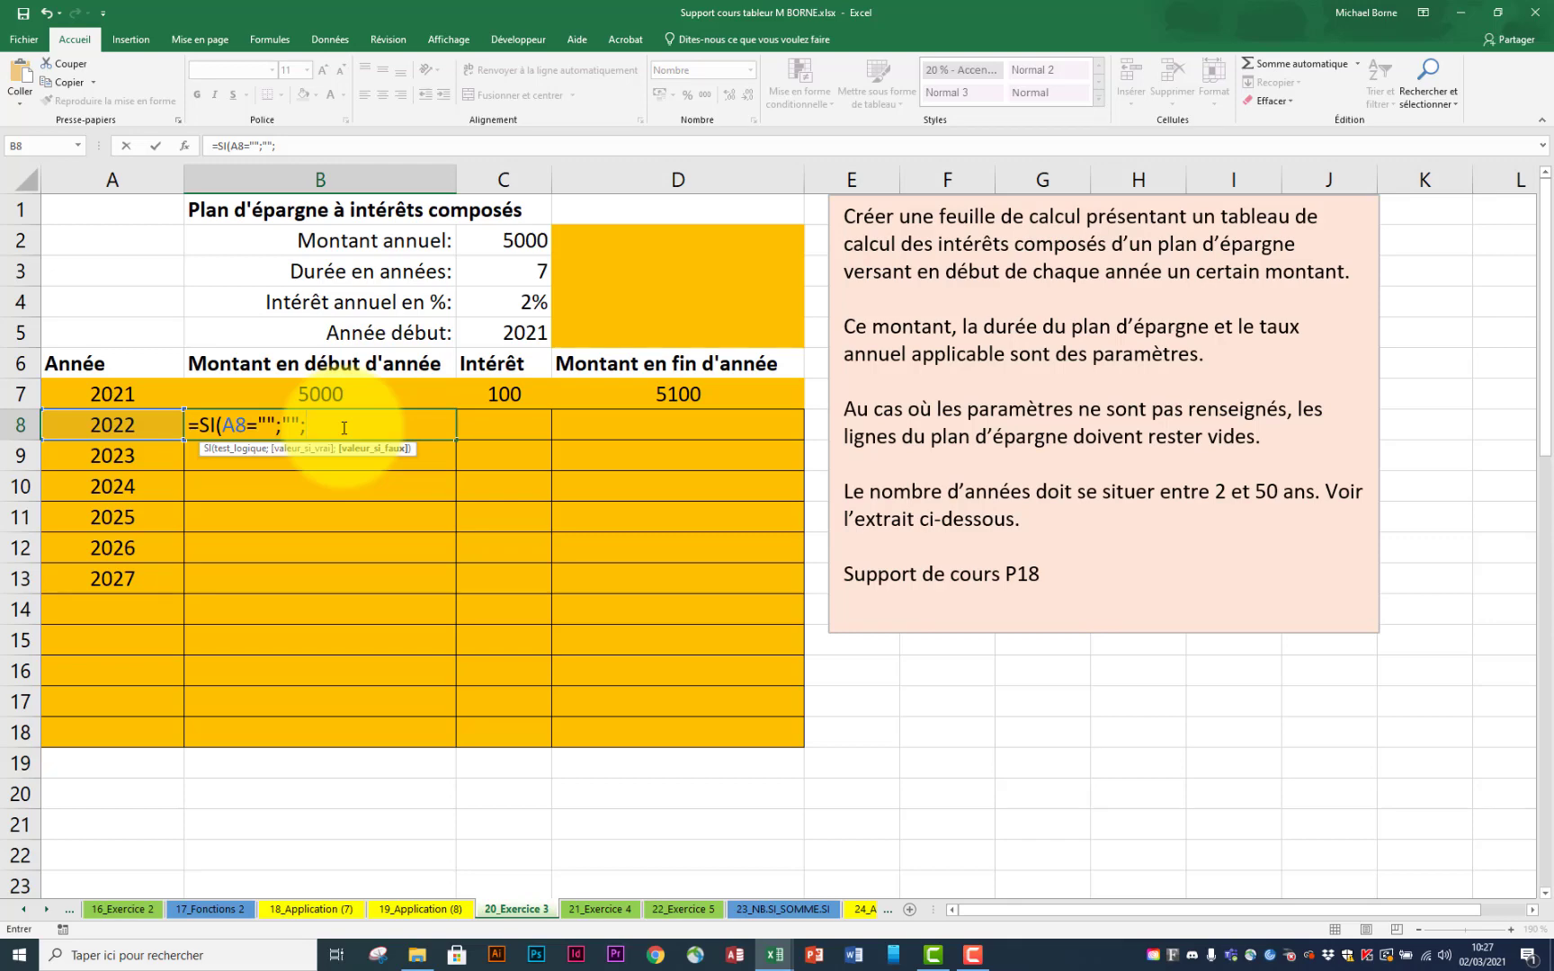
type("5000+")
left_click(719, 396)
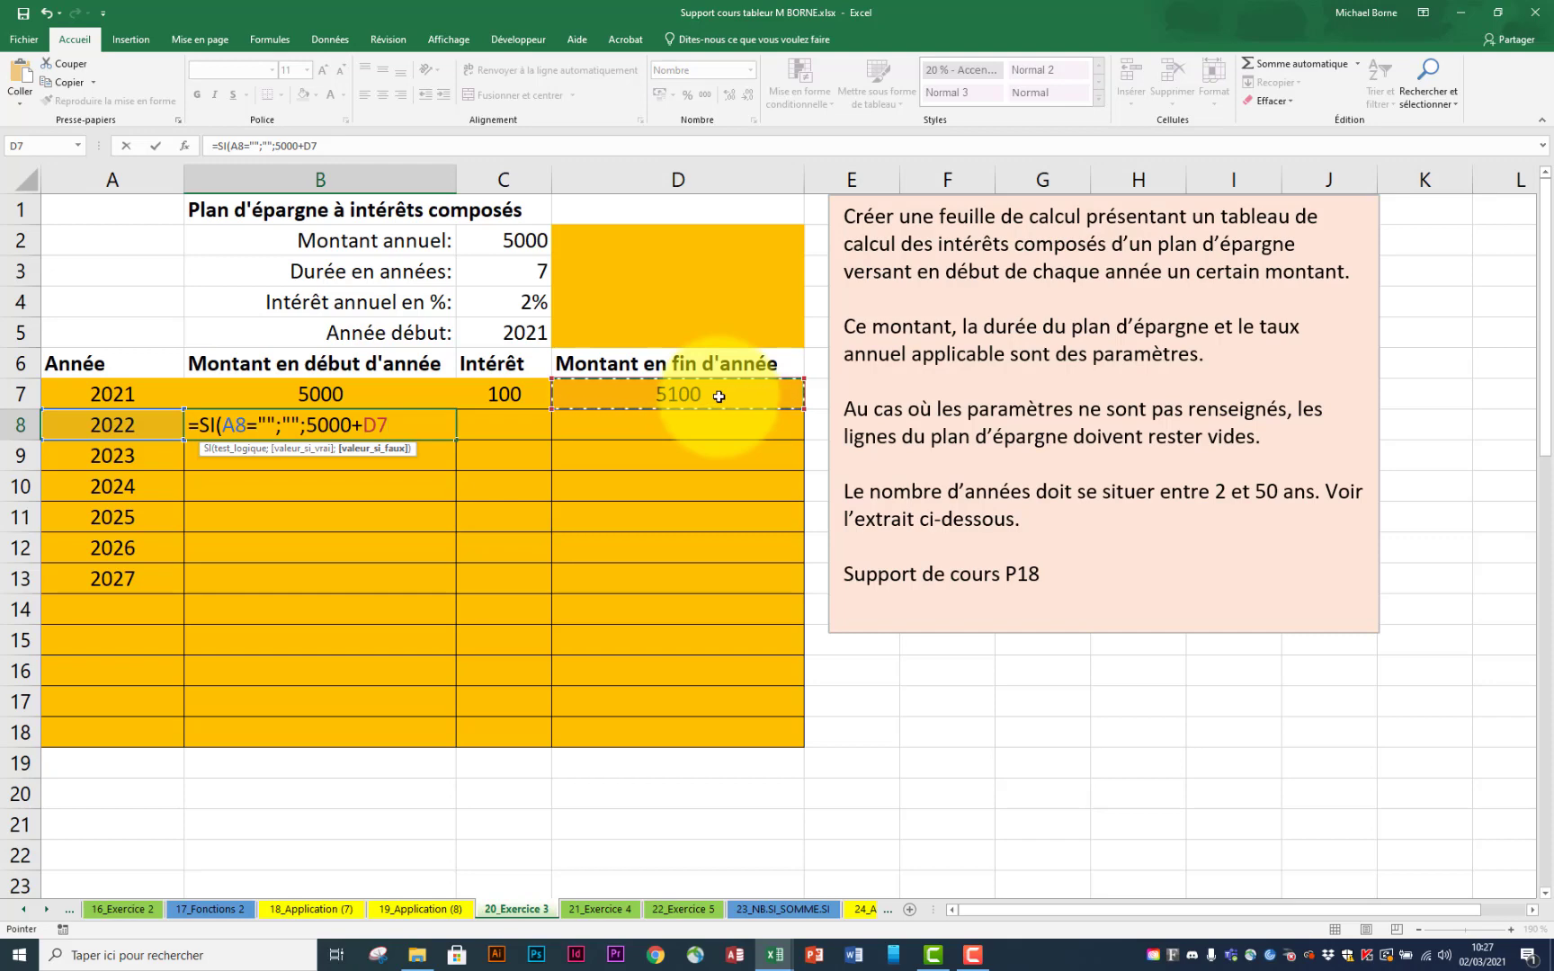
key("Return")
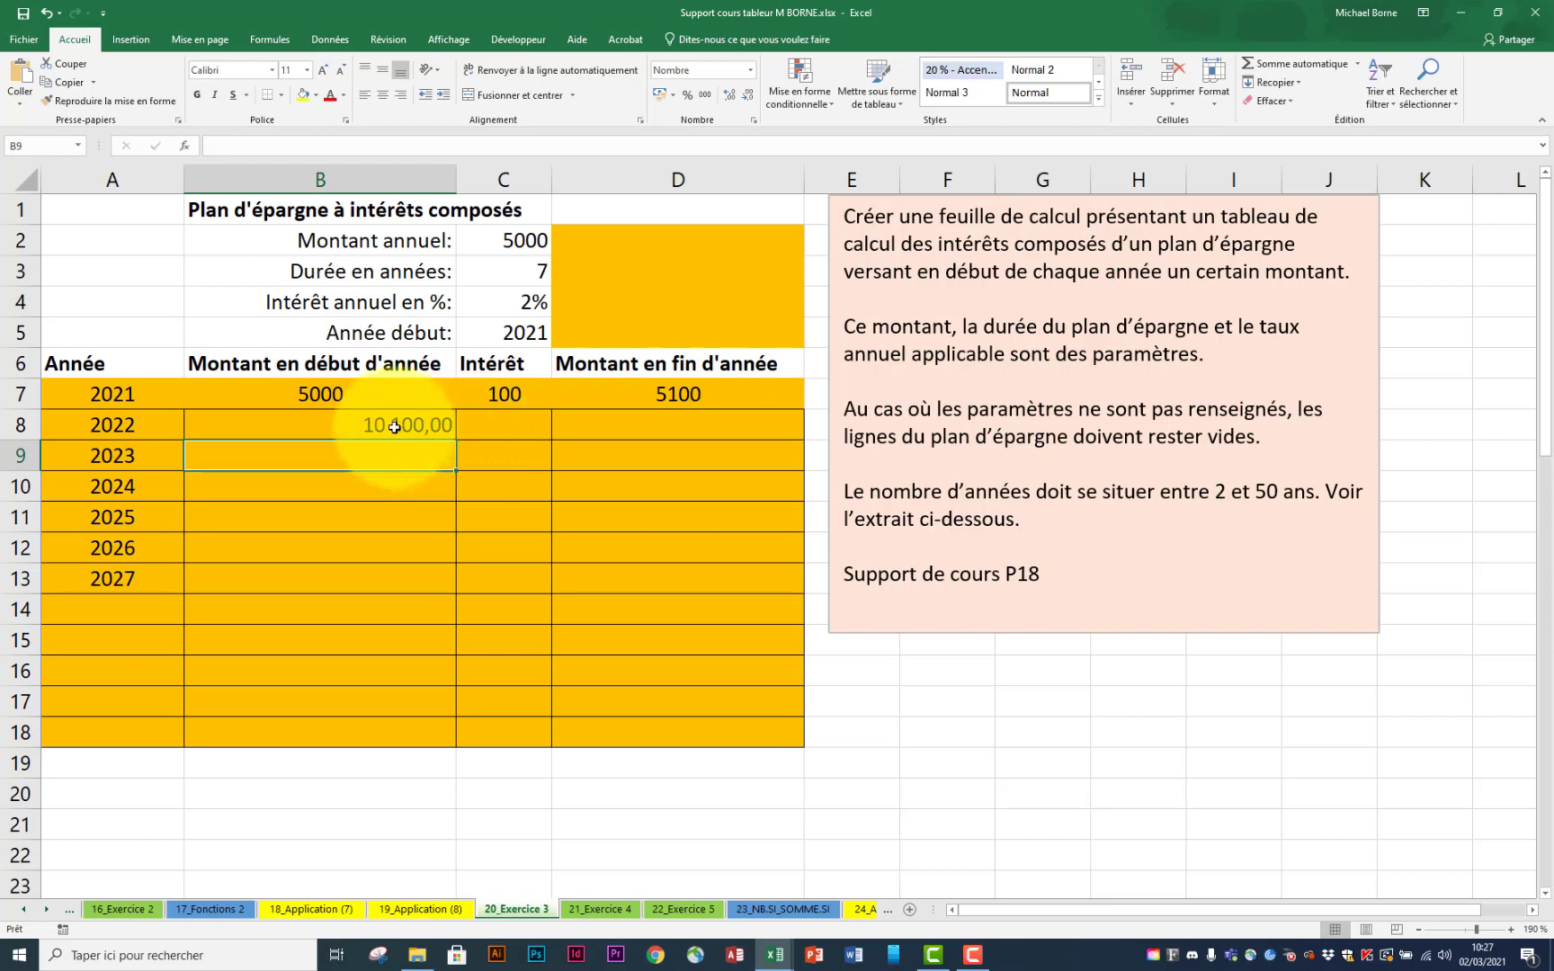
left_click_drag(327, 434, 643, 731)
left_click(382, 95)
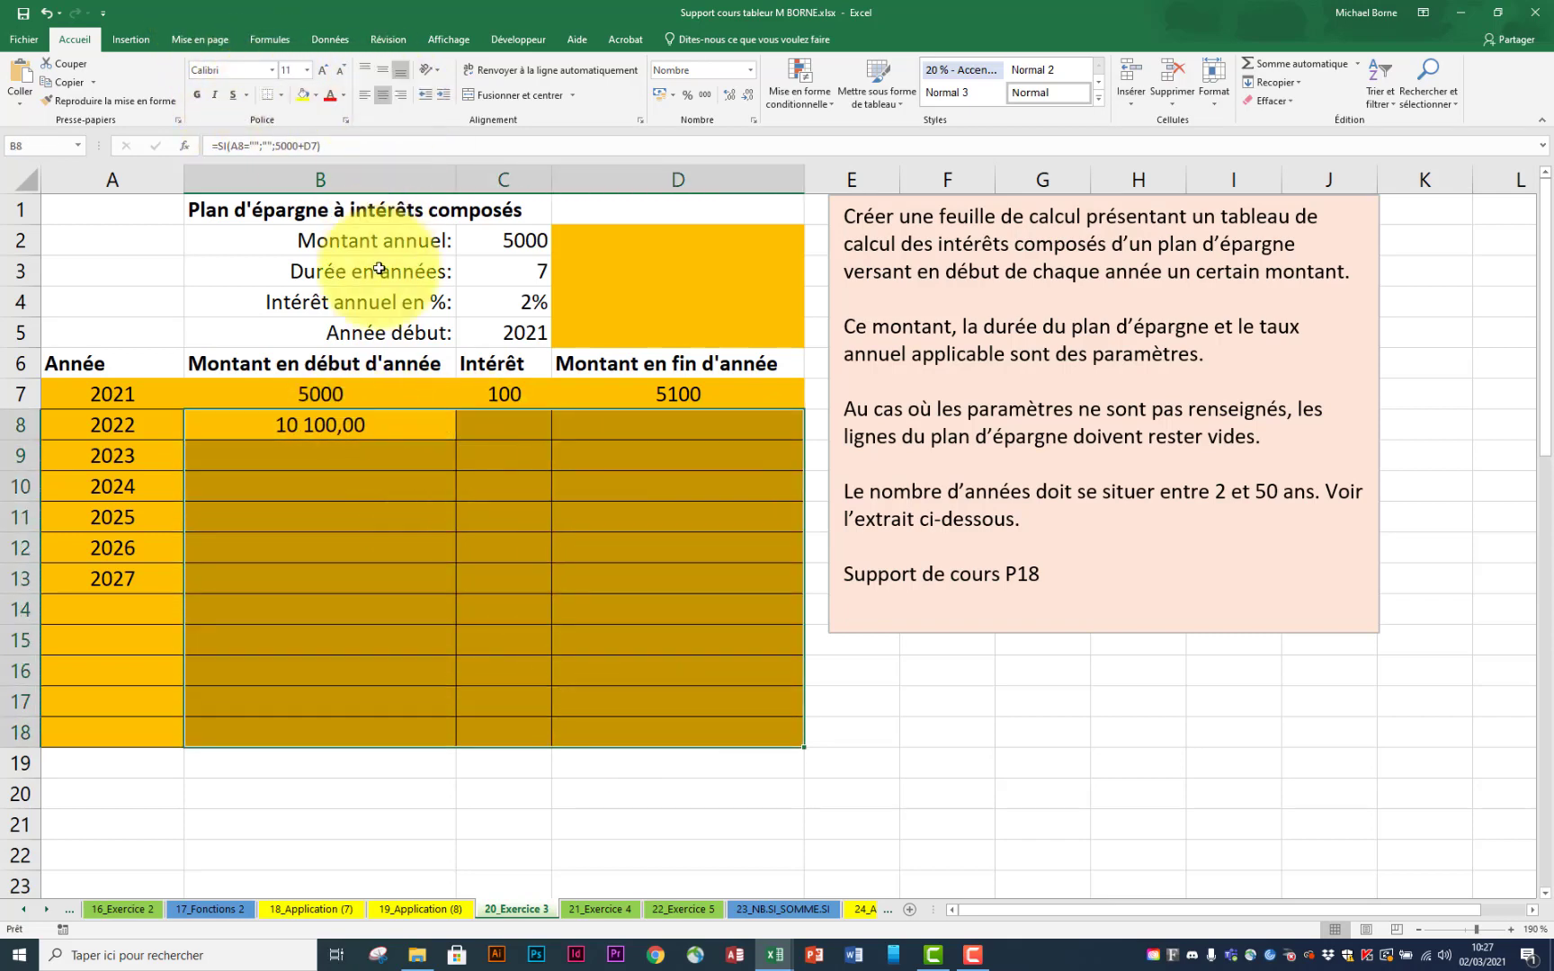
Step: Enter the interest formula =SI(A8="";"";B8*$C$4) in C8, with an absolute reference to the interest rate
left_click(496, 428)
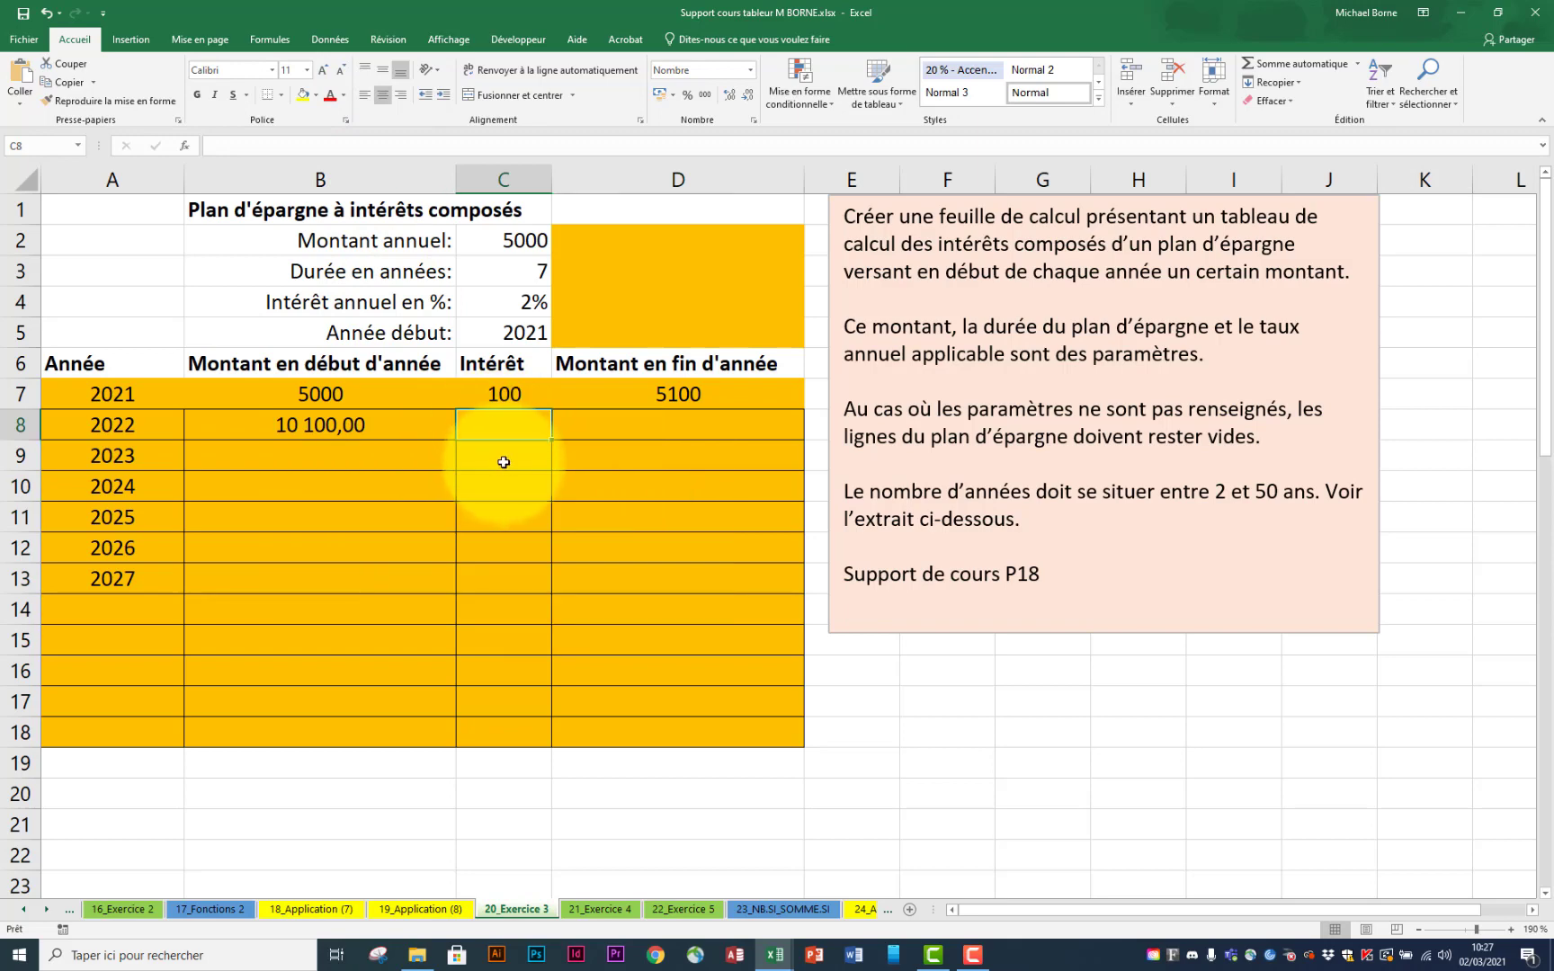
type("=si")
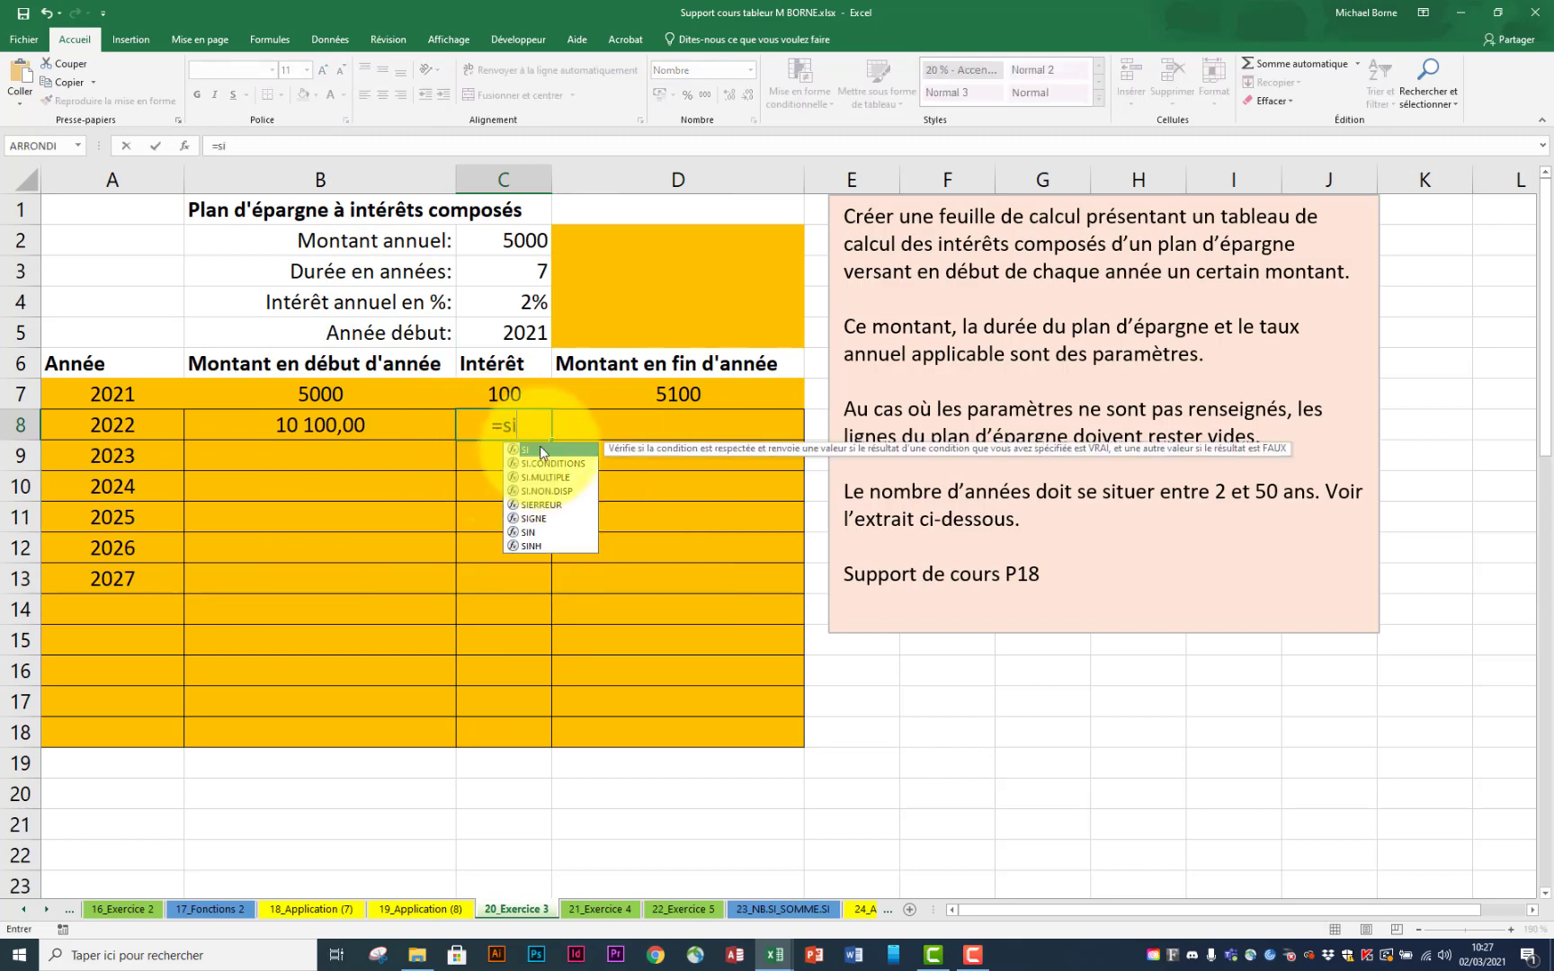
double_click(539, 450)
left_click(131, 425)
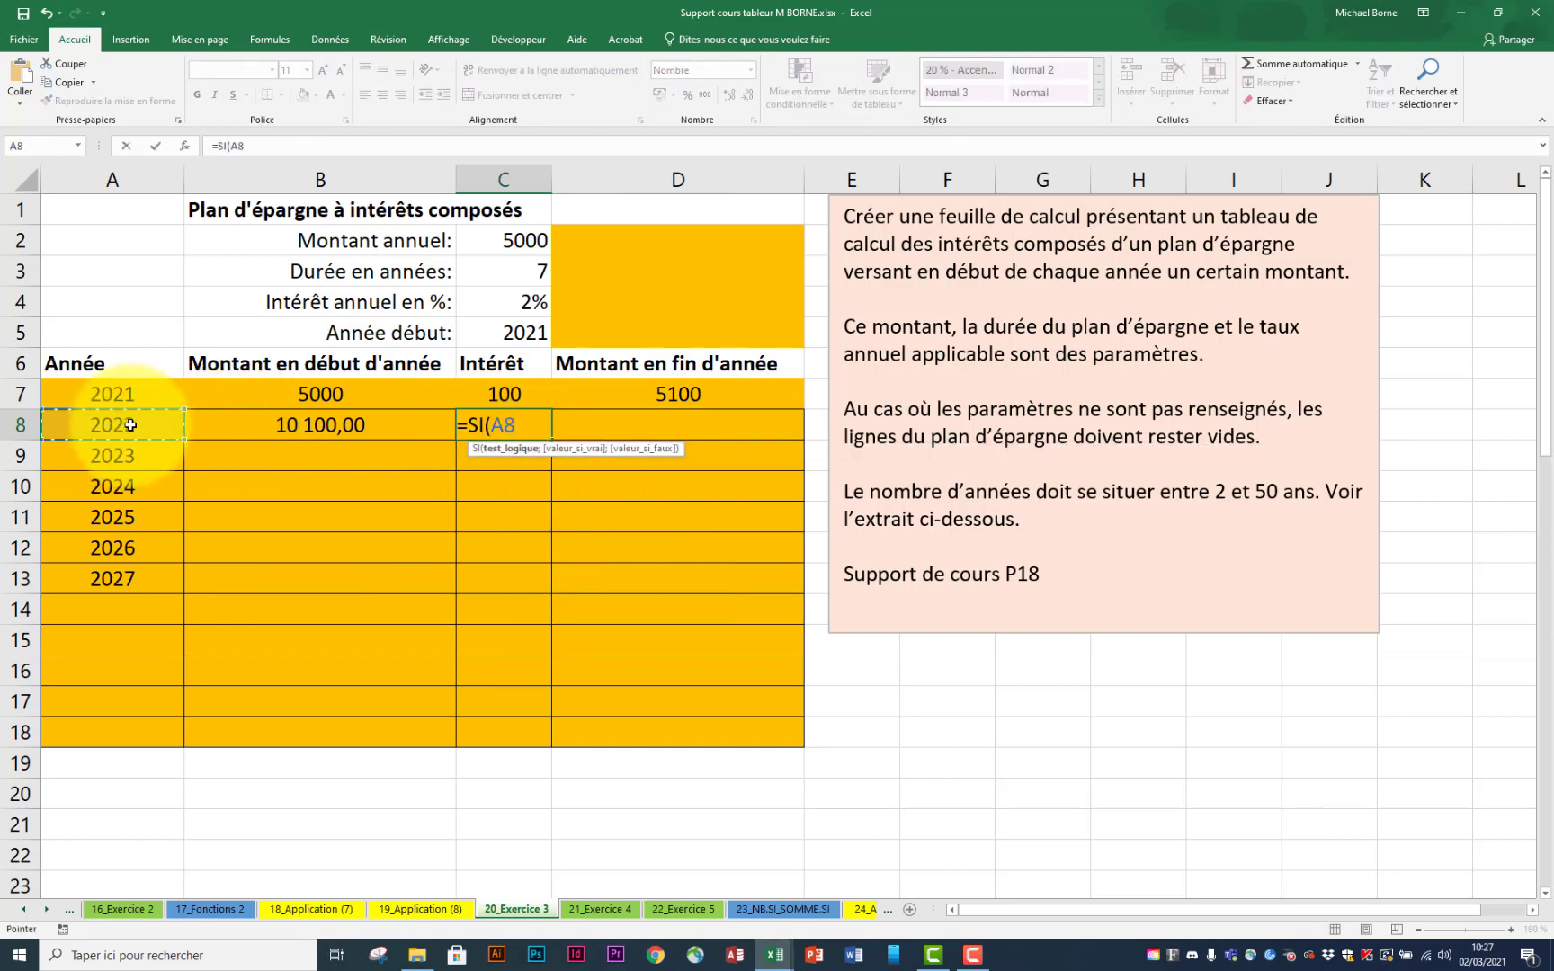
type("=\"\";\"\"")
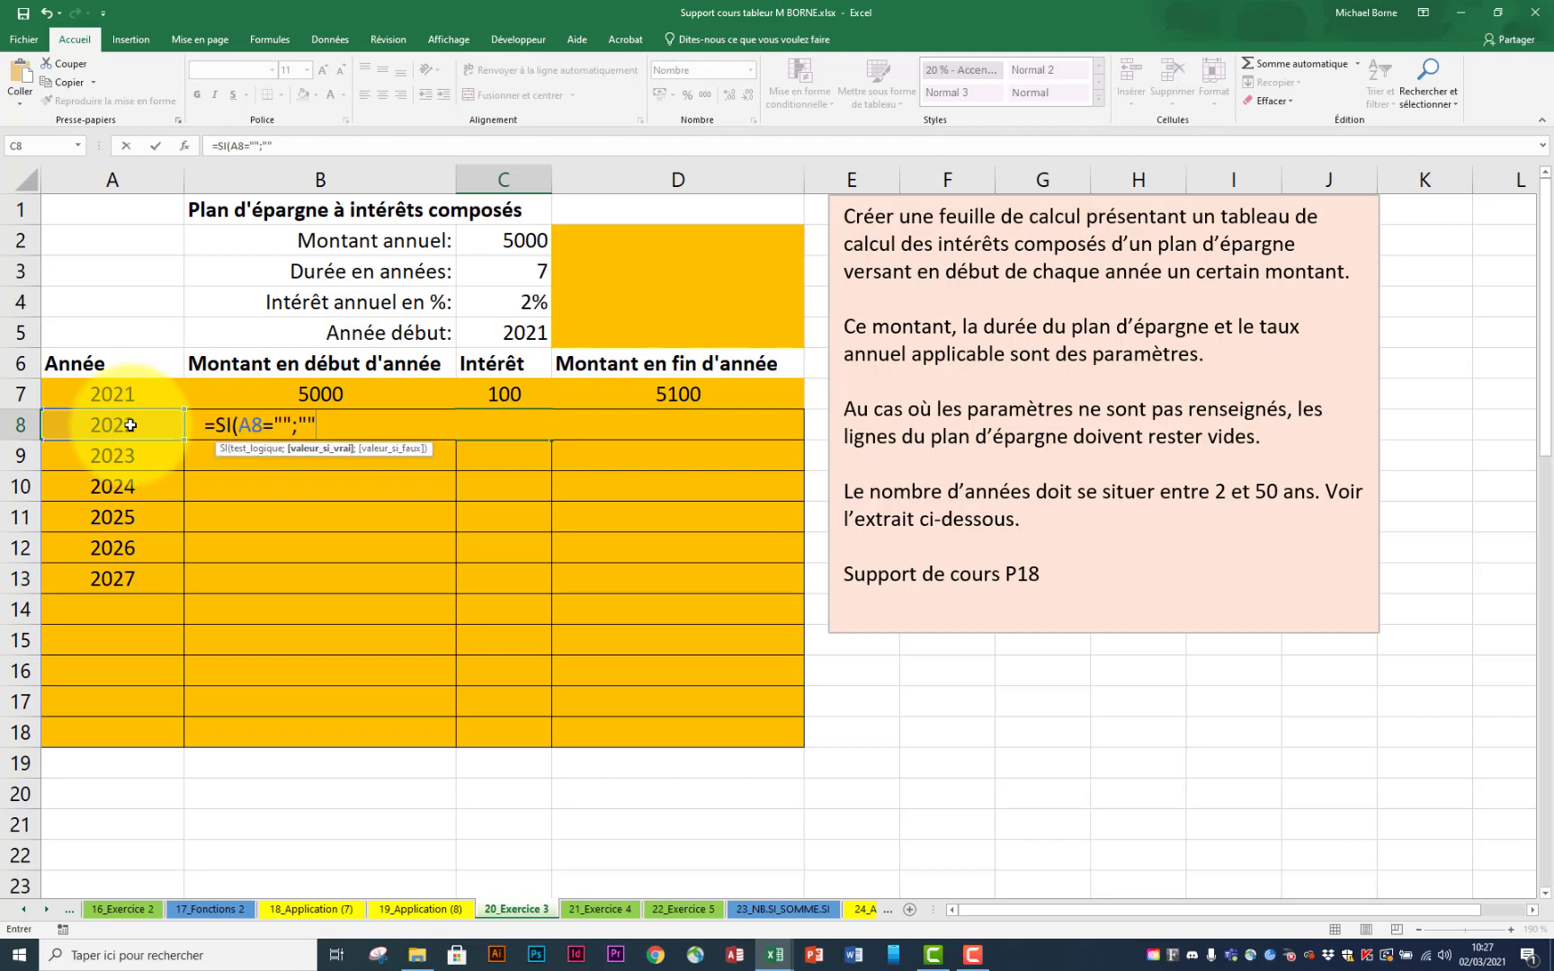
type(";")
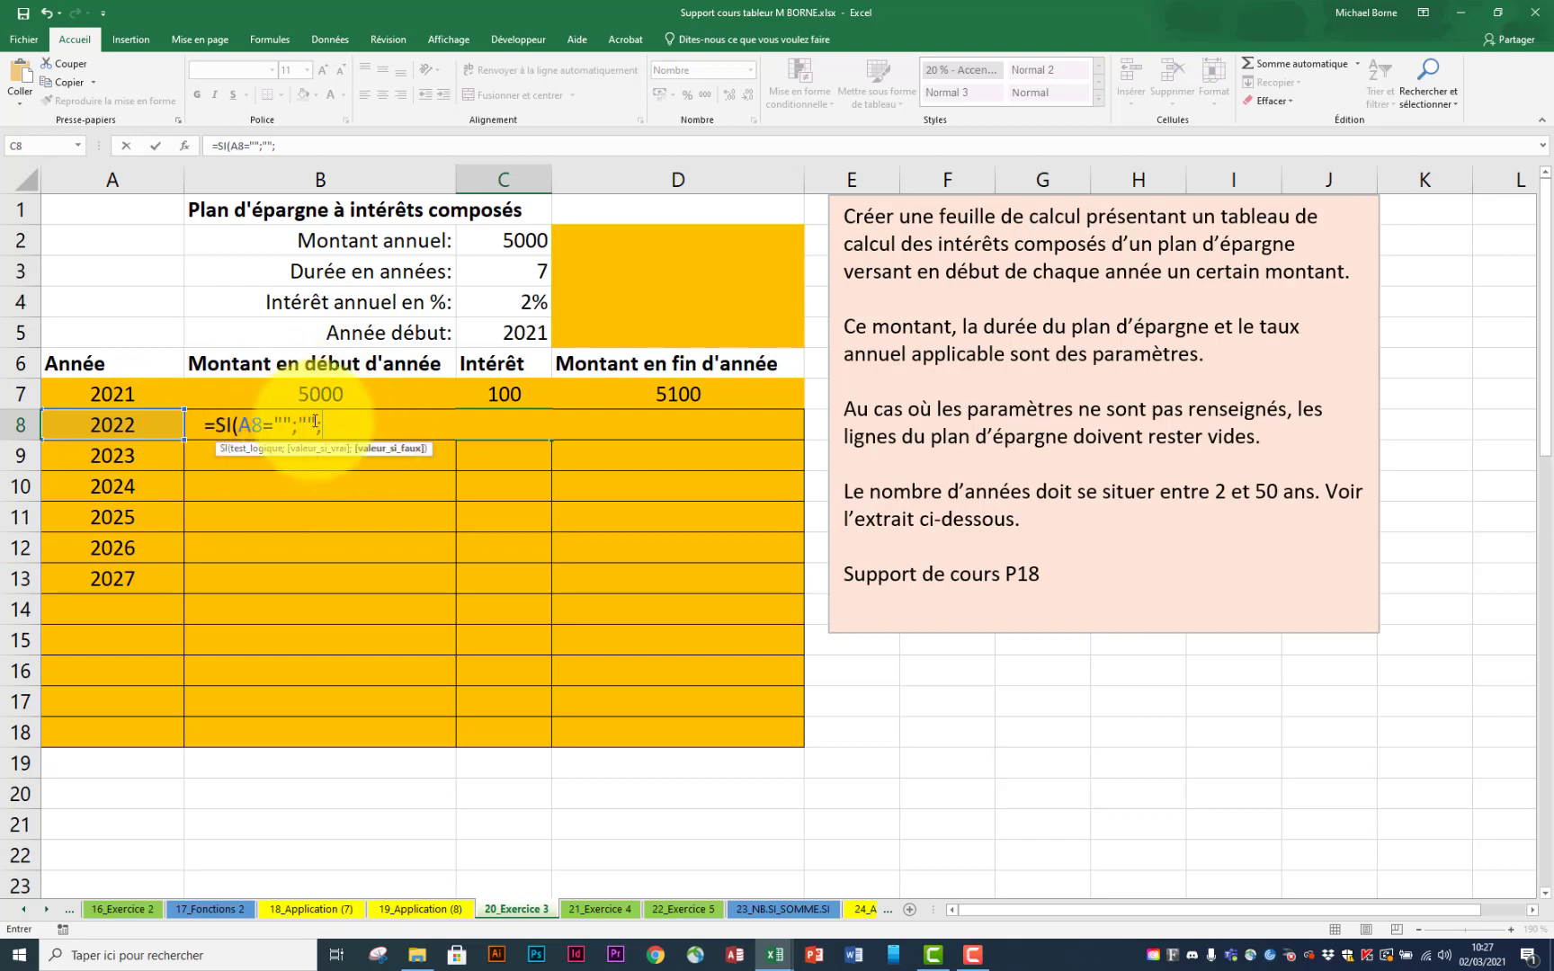
type("B")
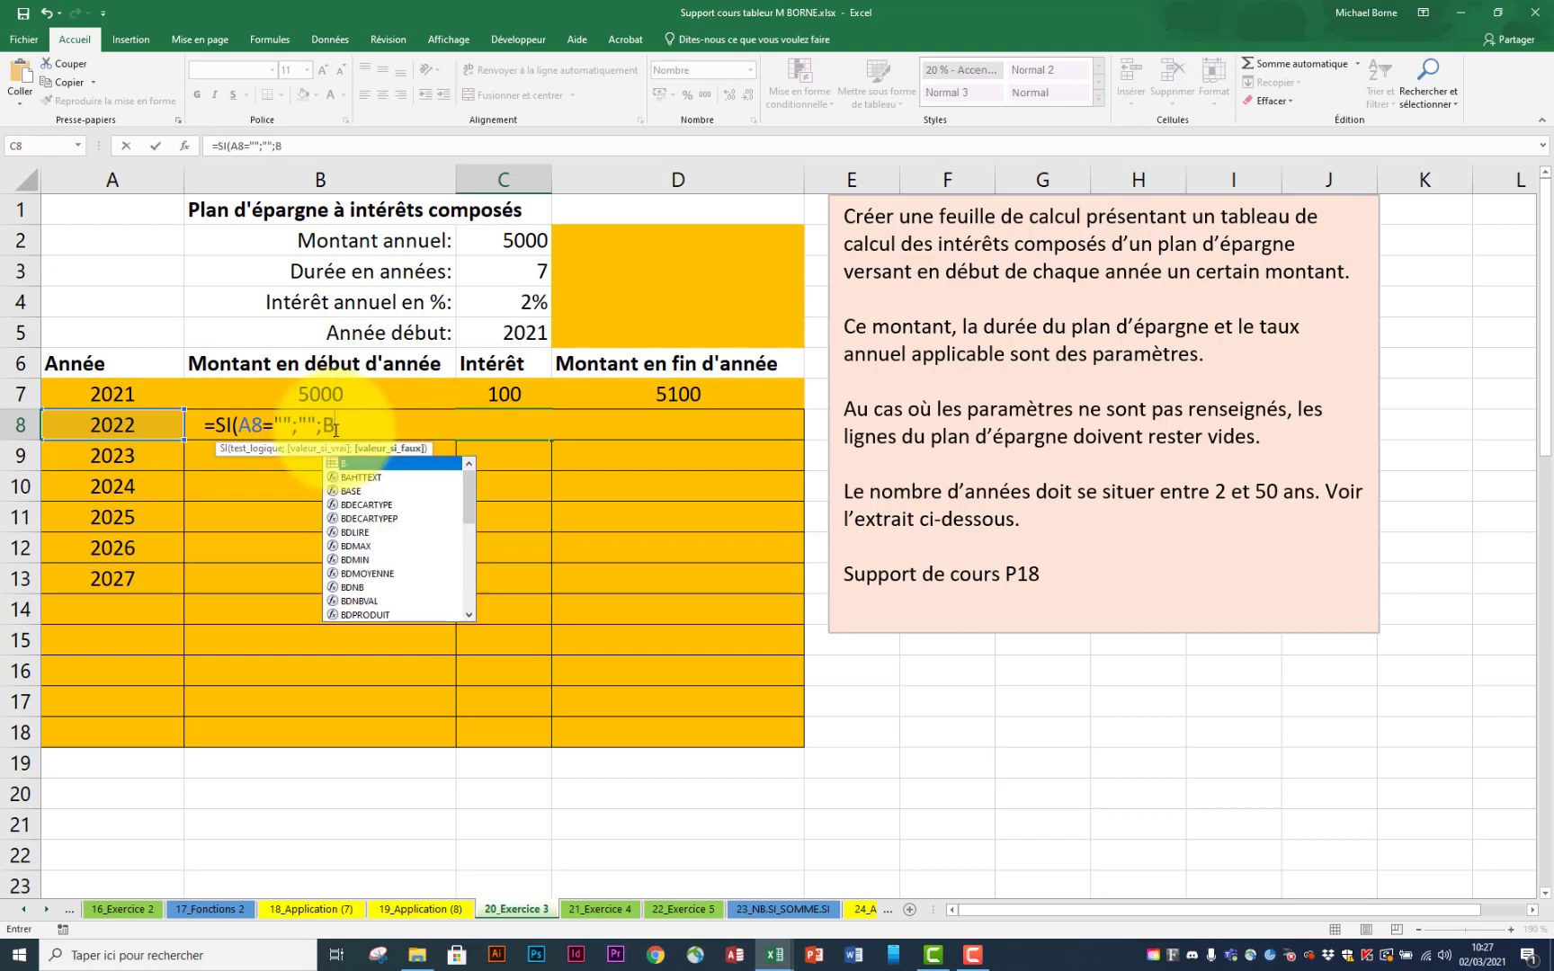
type("8*")
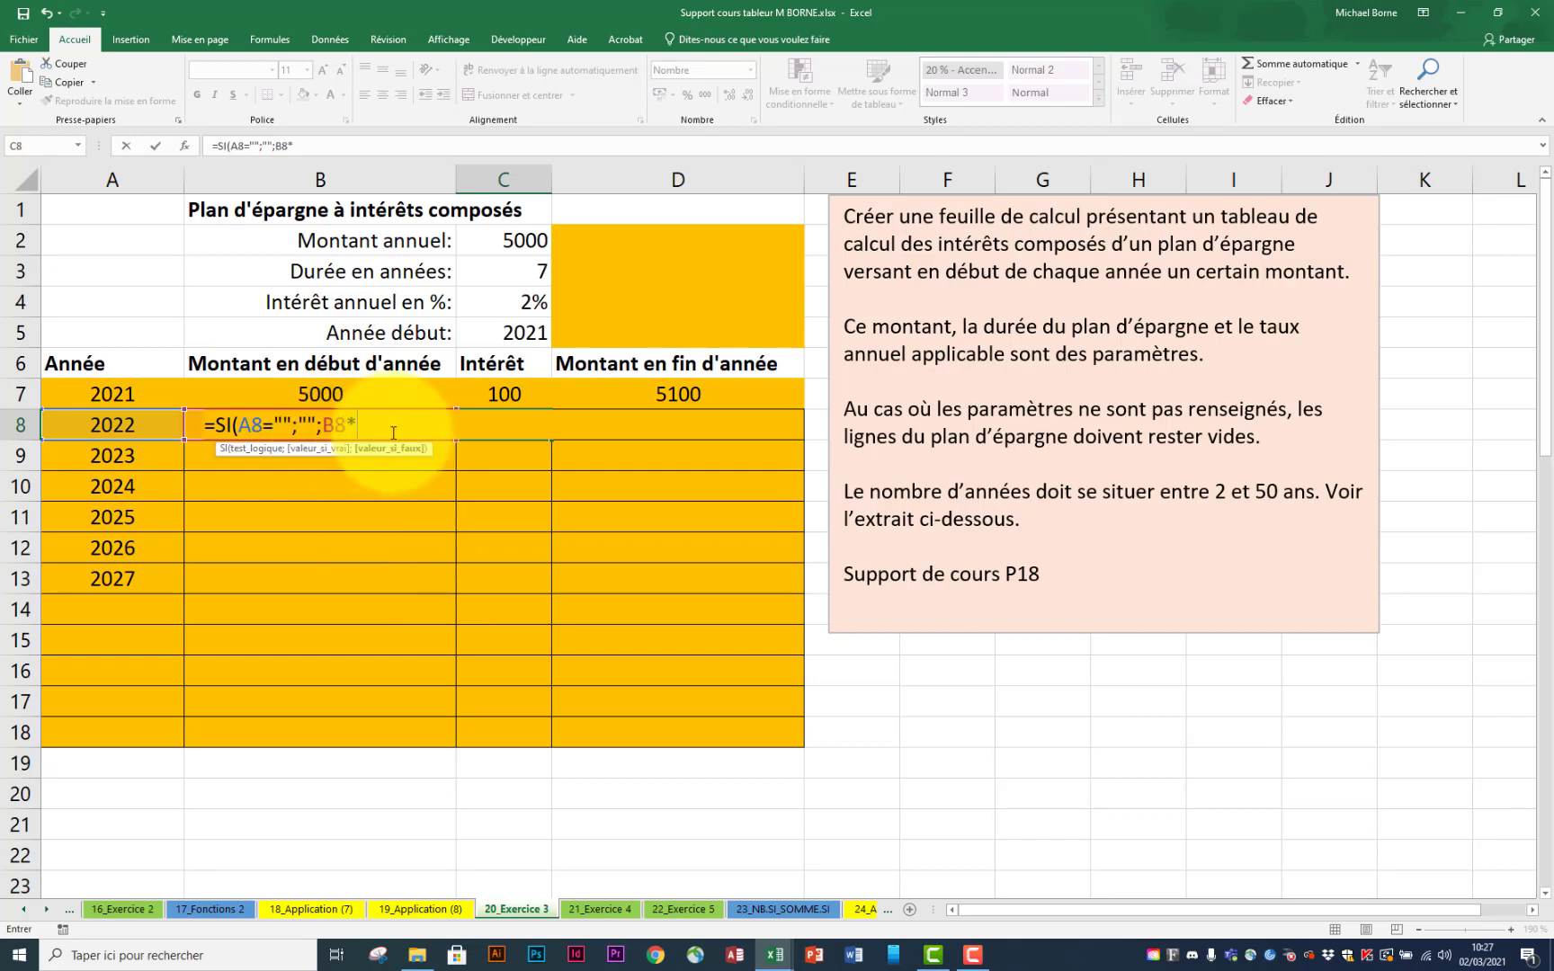
left_click(516, 304)
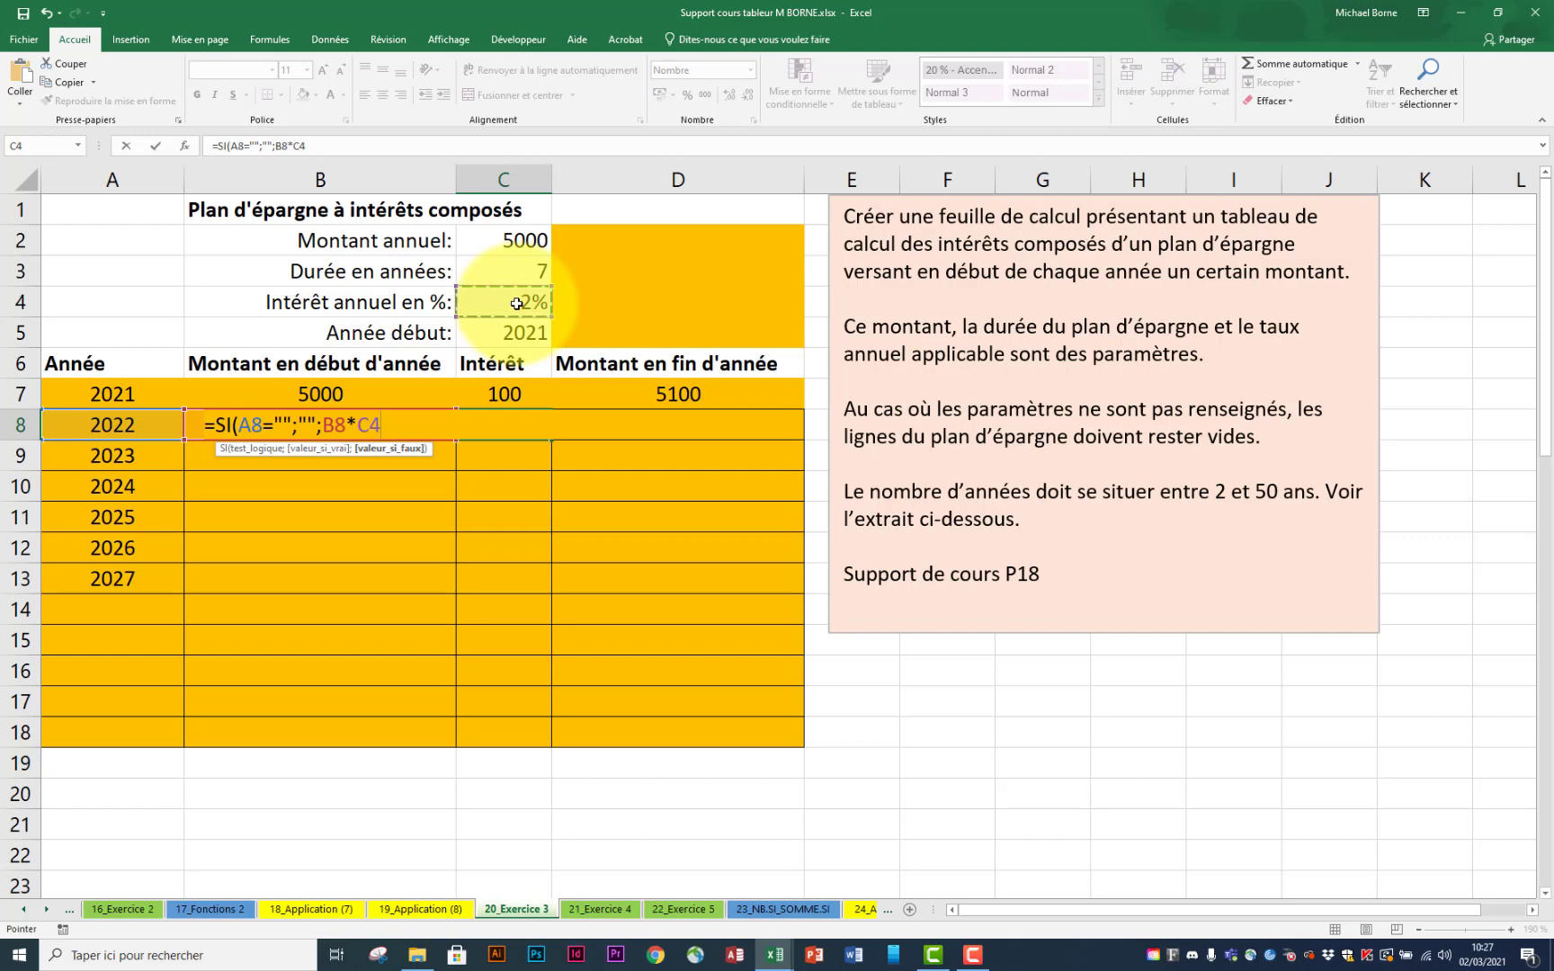
key("F4")
key("Return")
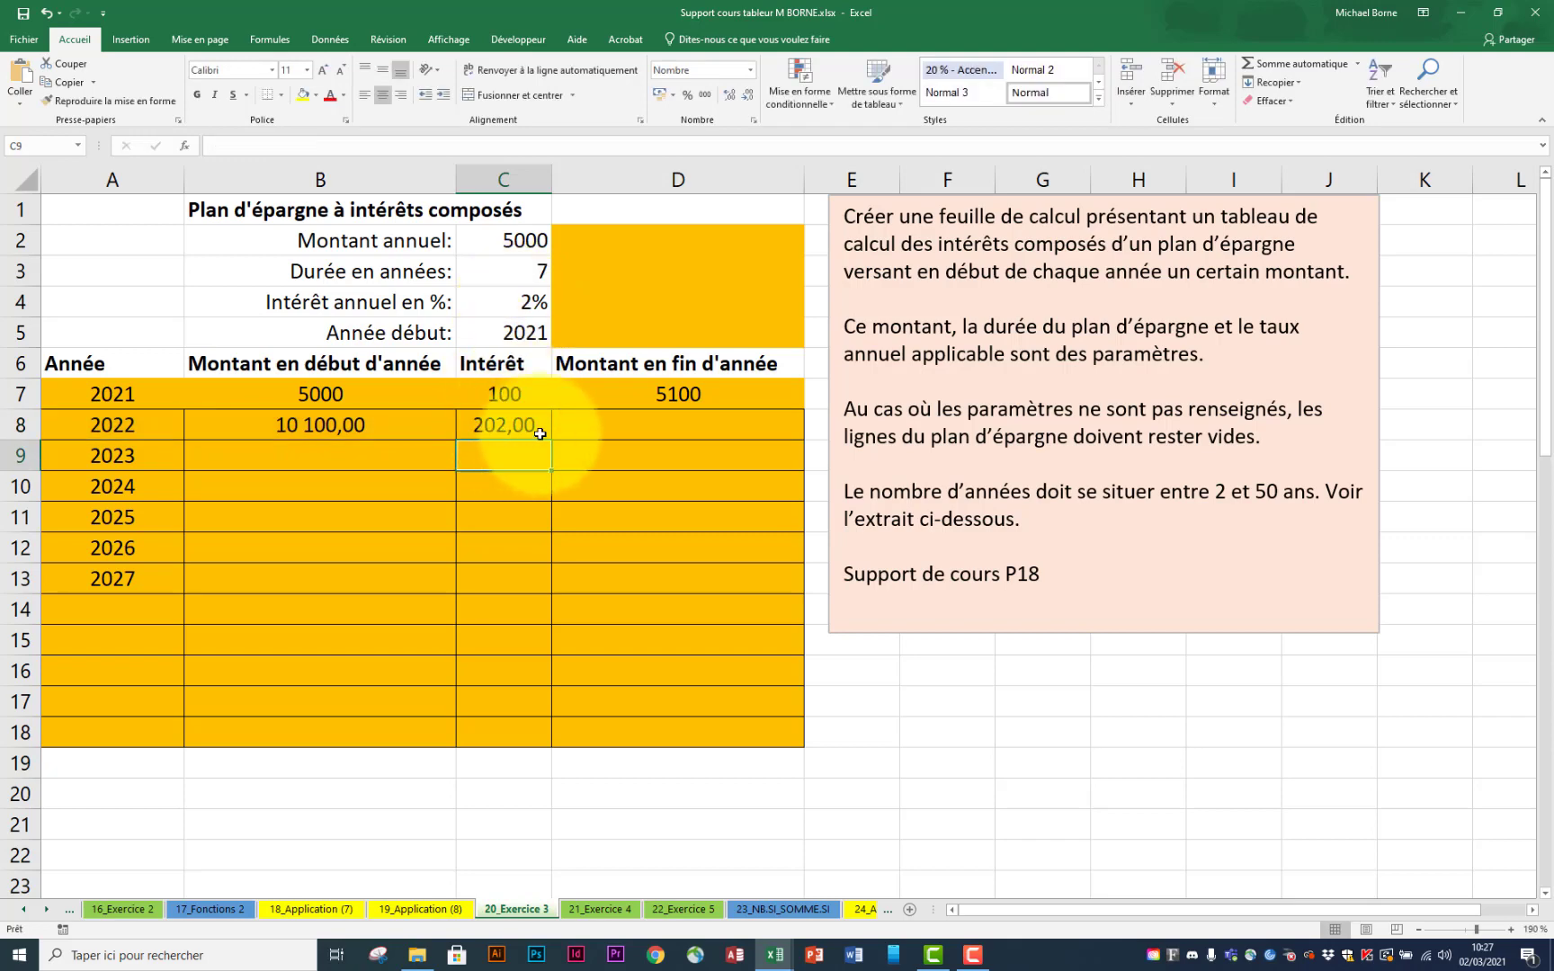
Step: Enter the end-of-year amount formula =SI(A8="";"";B8+C8) in D8
left_click(658, 432)
type("=si")
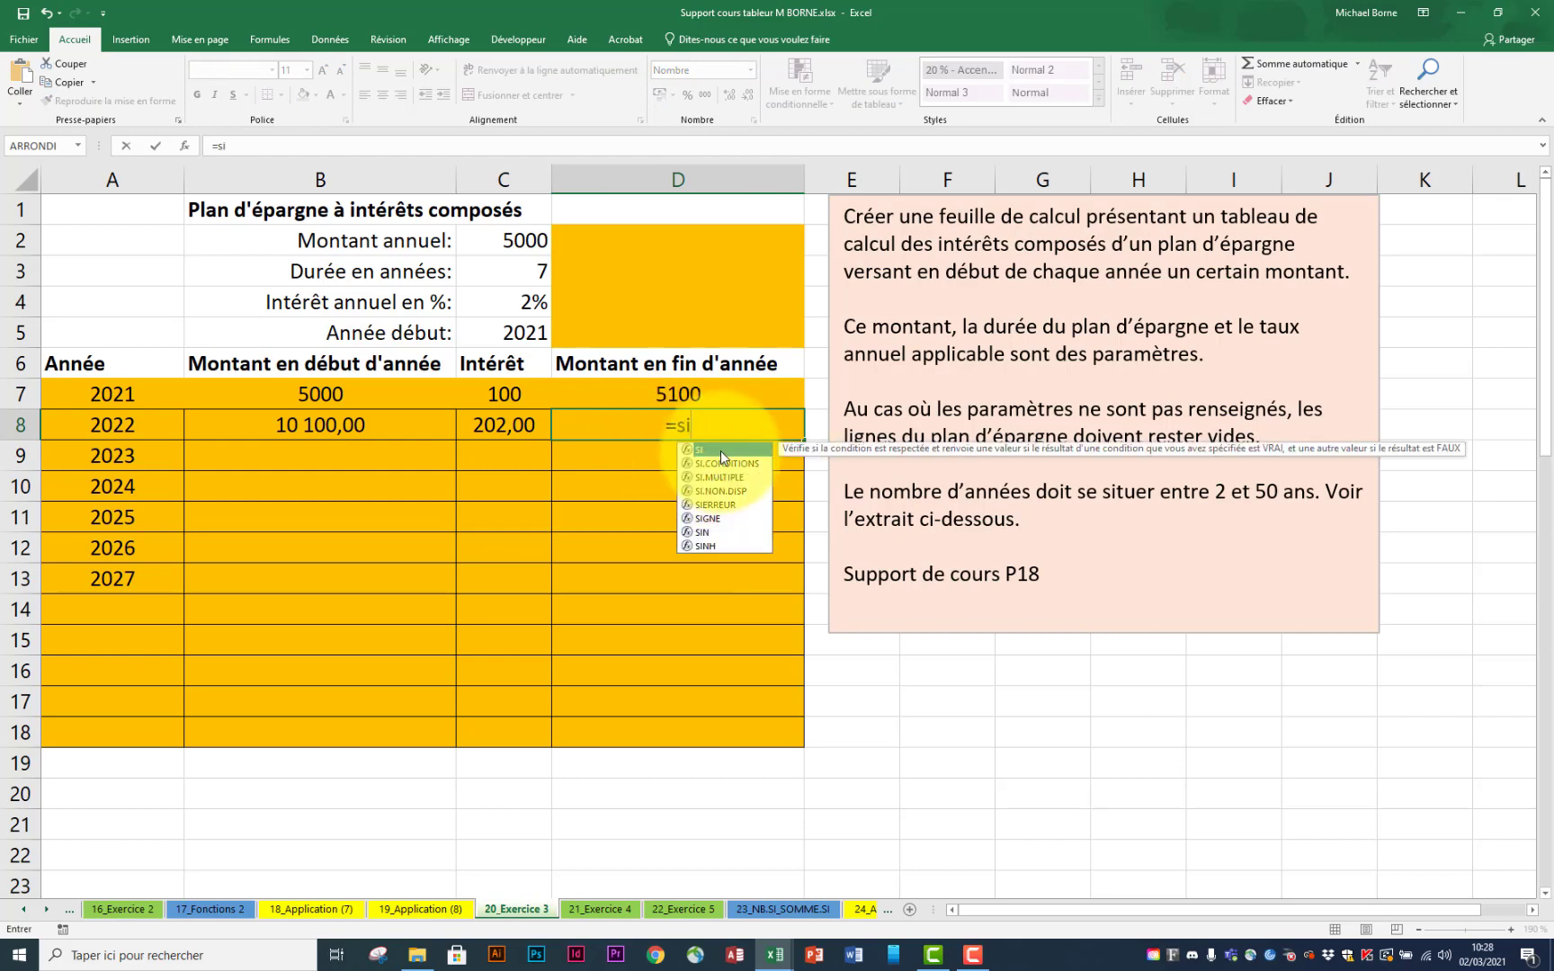
double_click(720, 450)
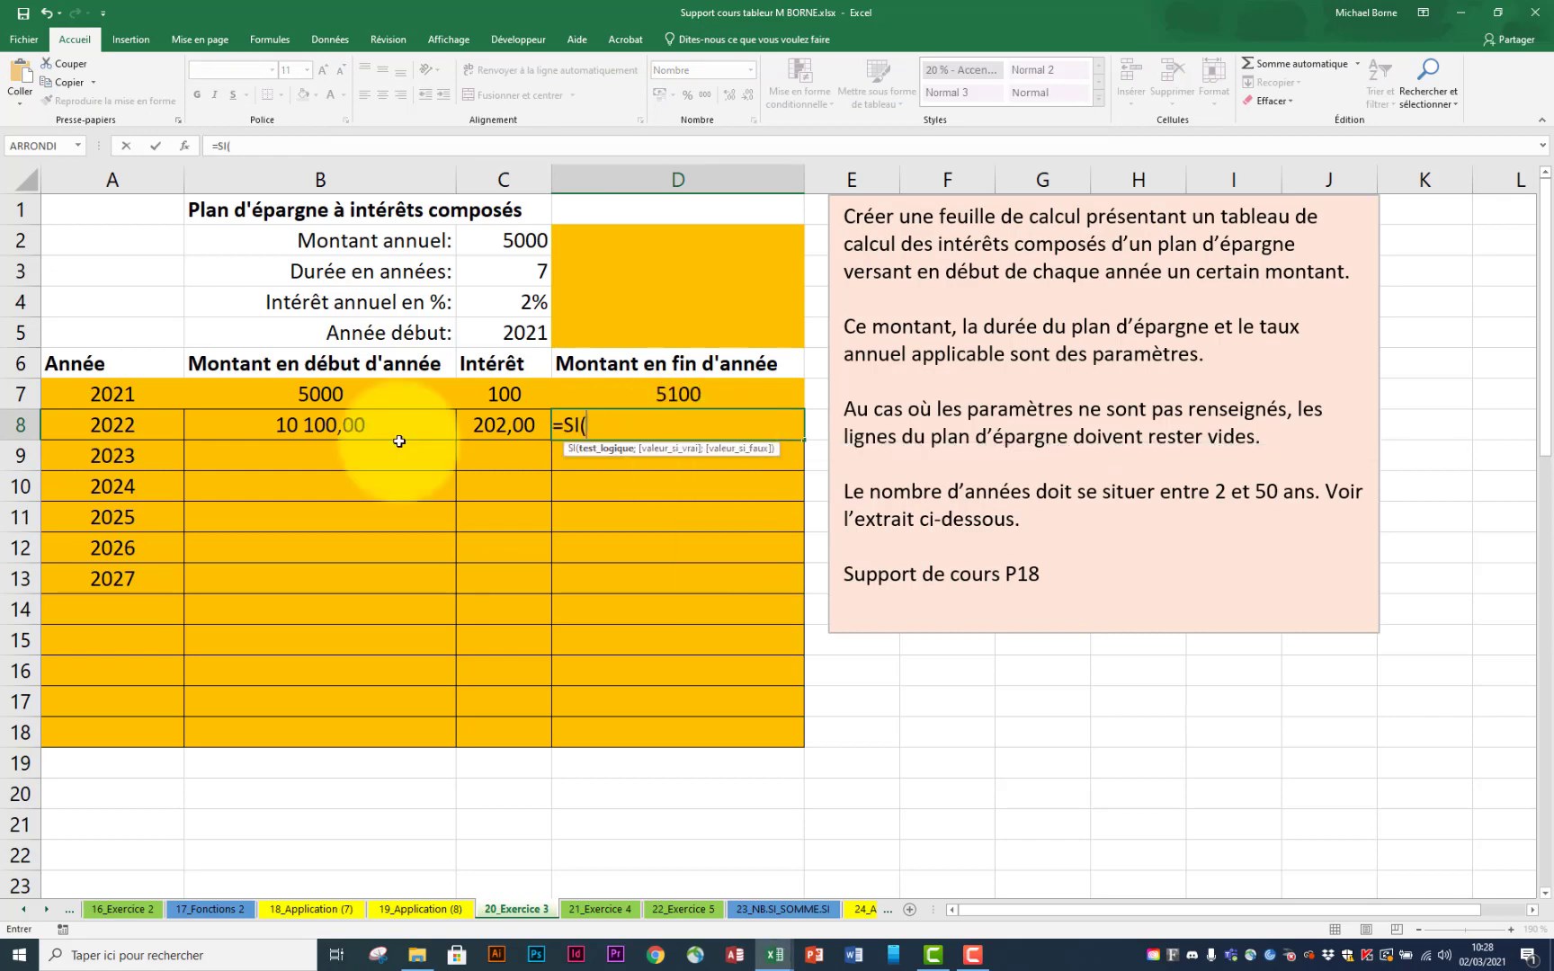
left_click(157, 429)
type("=")
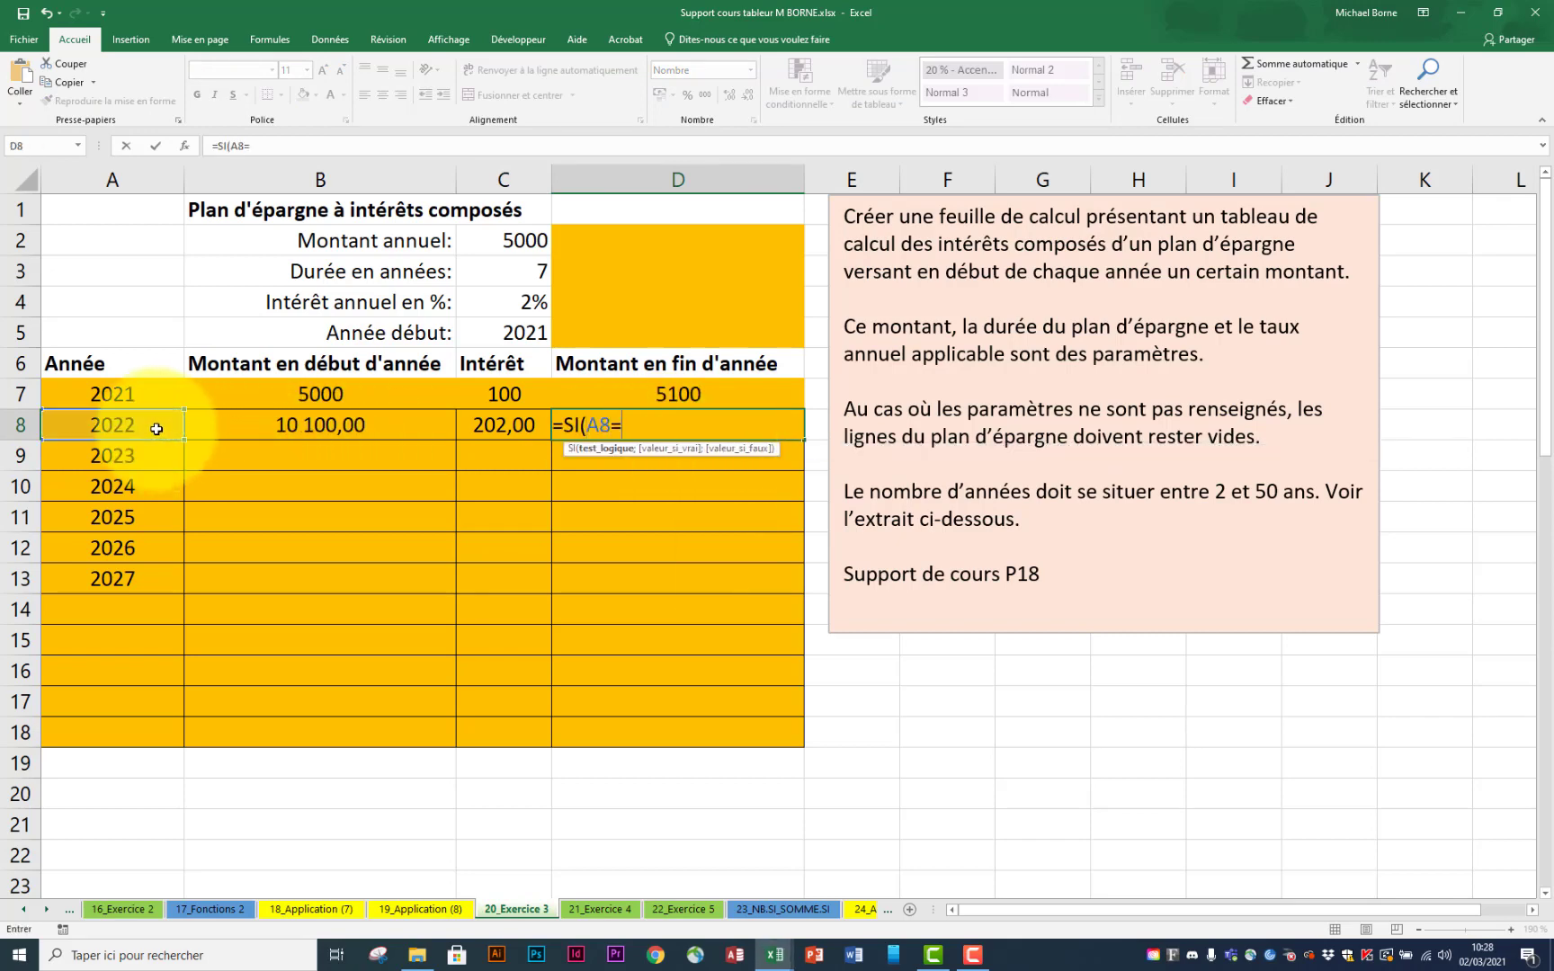
type("\"\";\"\";")
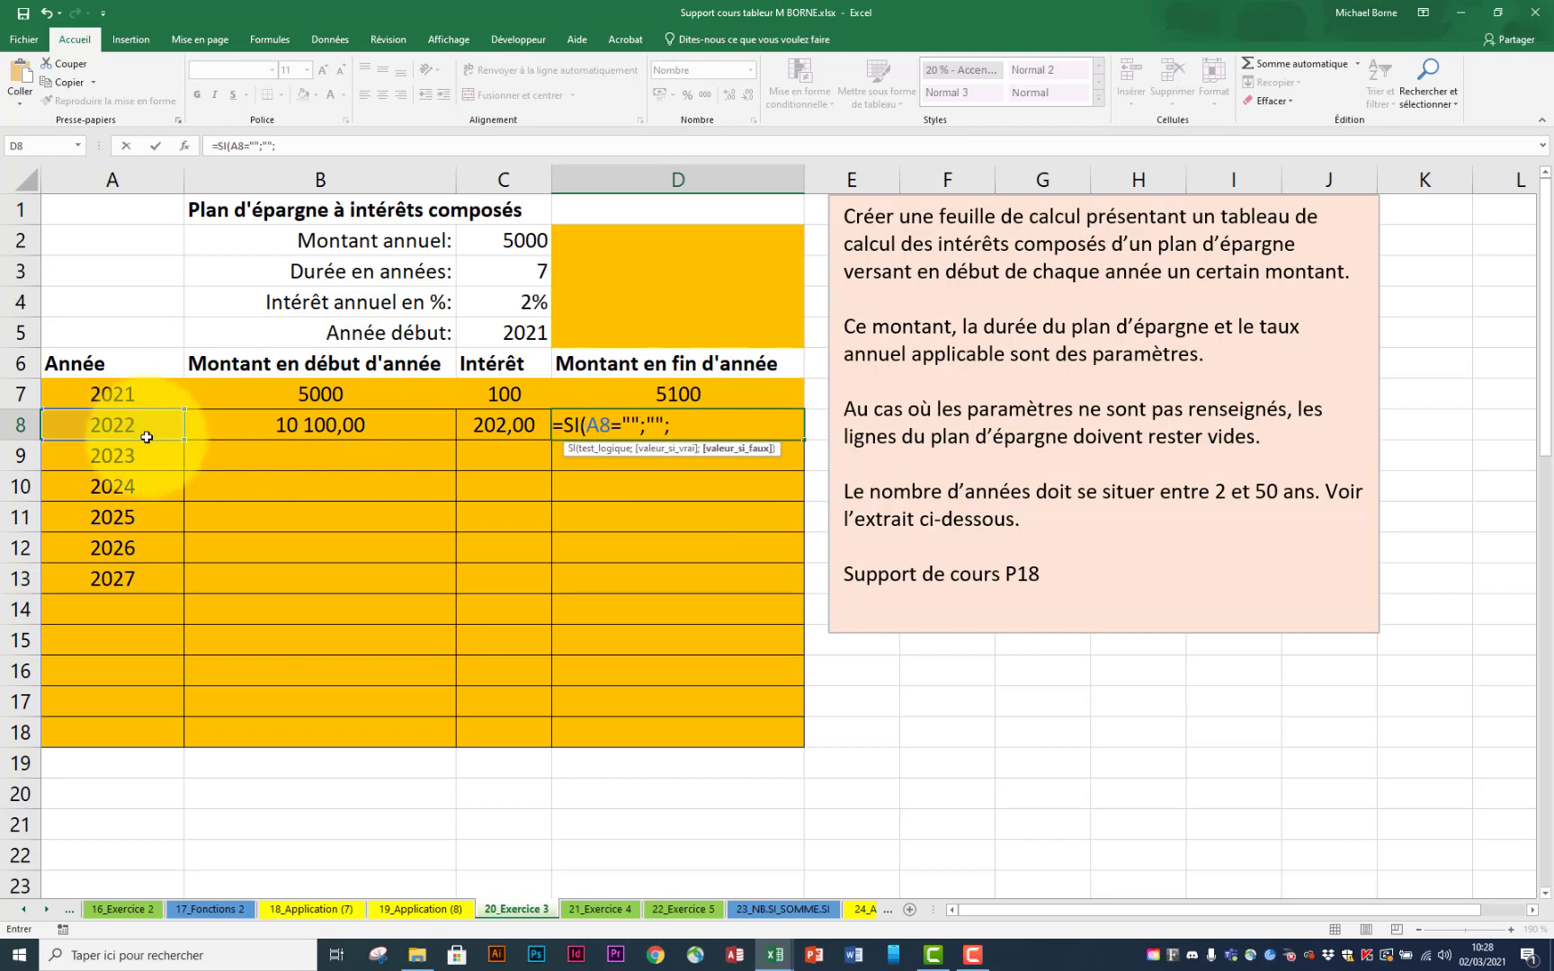
left_click(384, 428)
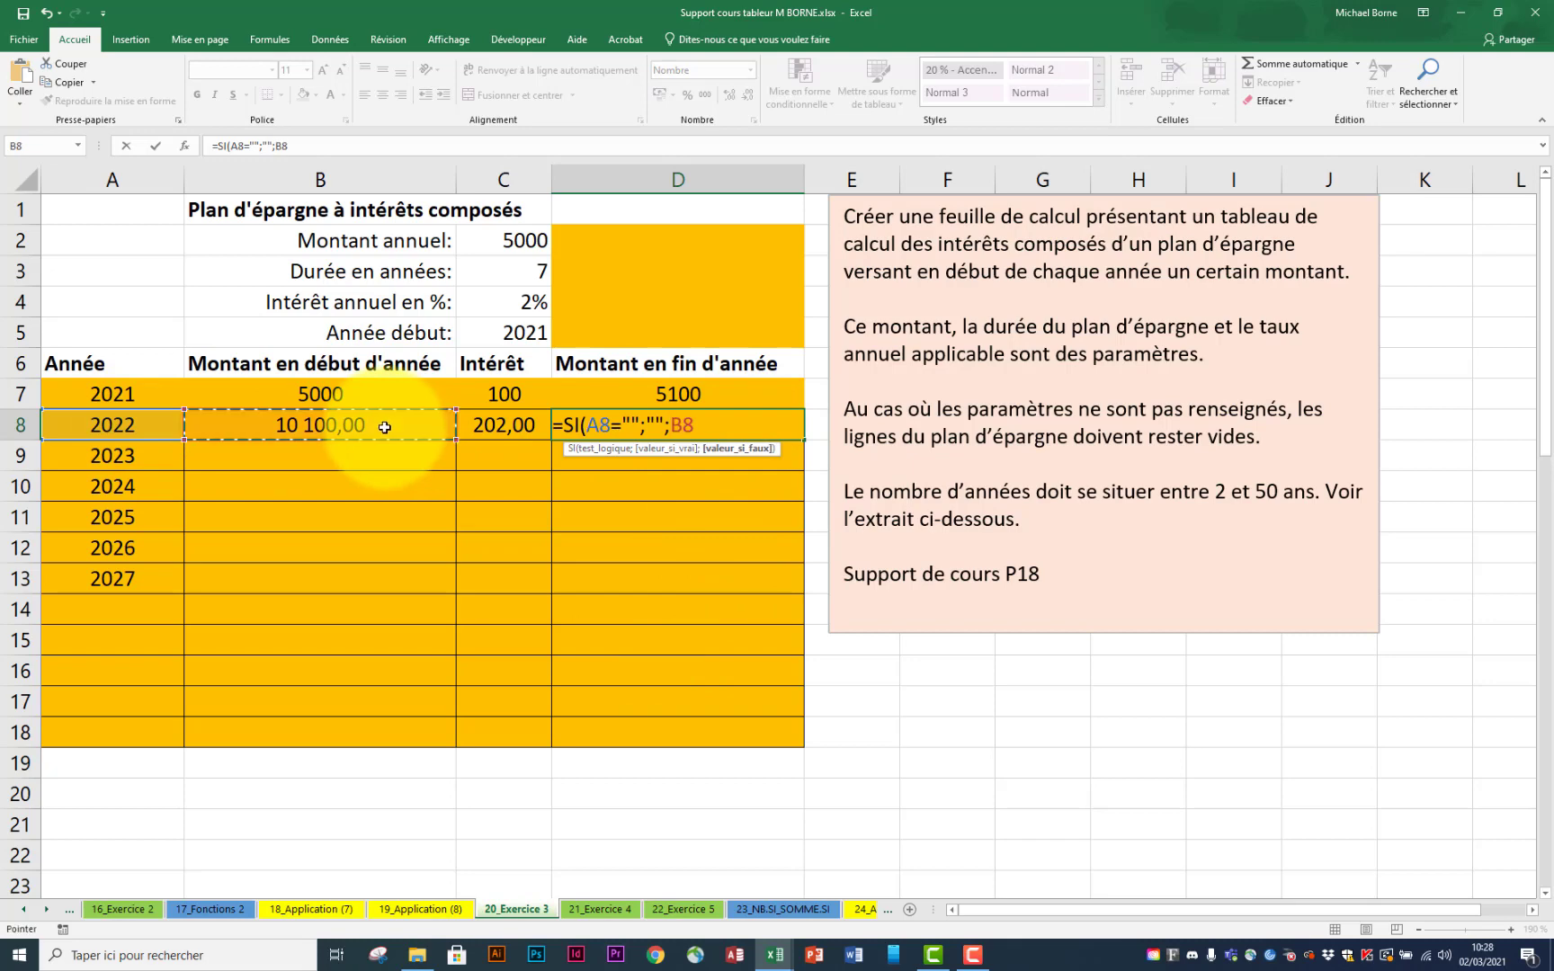
type("+")
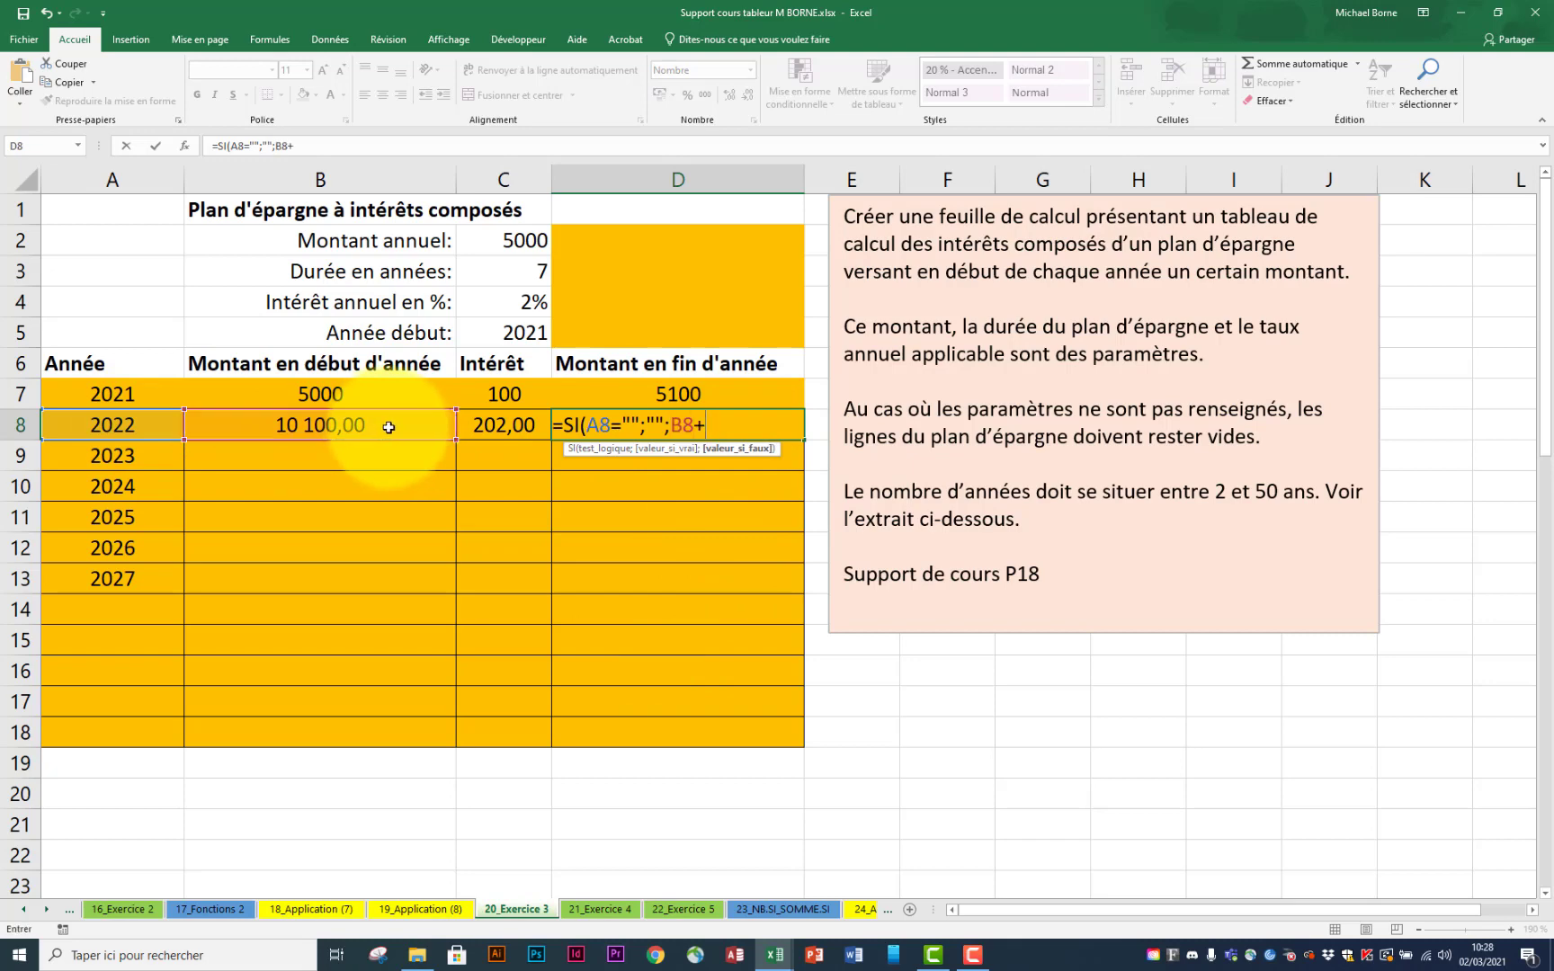
left_click(499, 429)
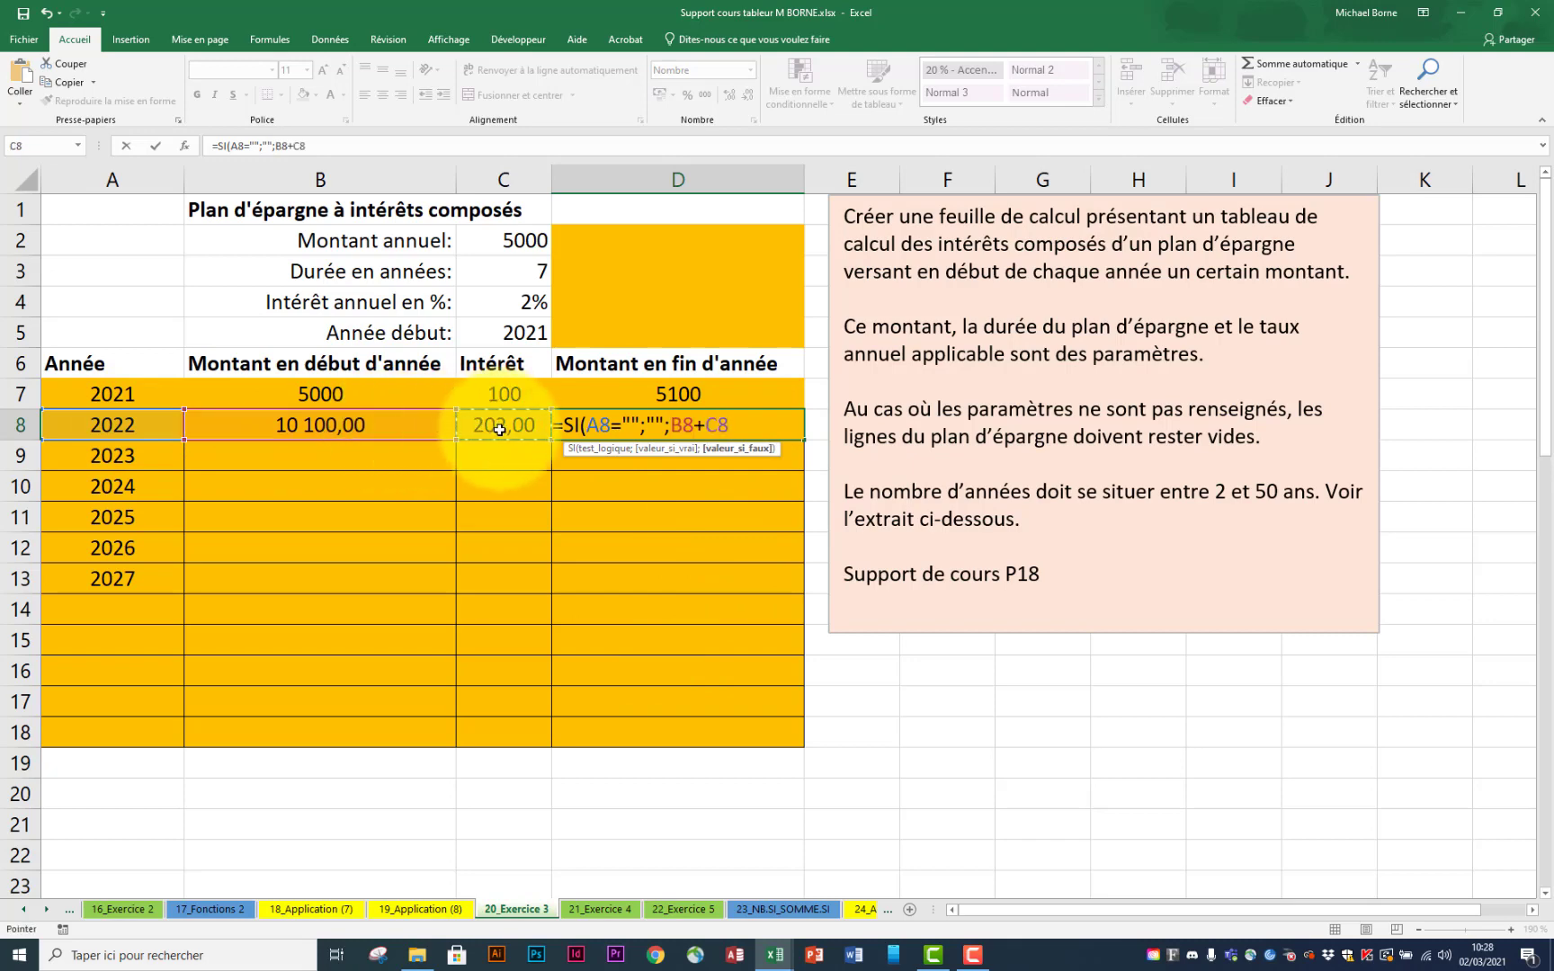
type(")")
key("Return")
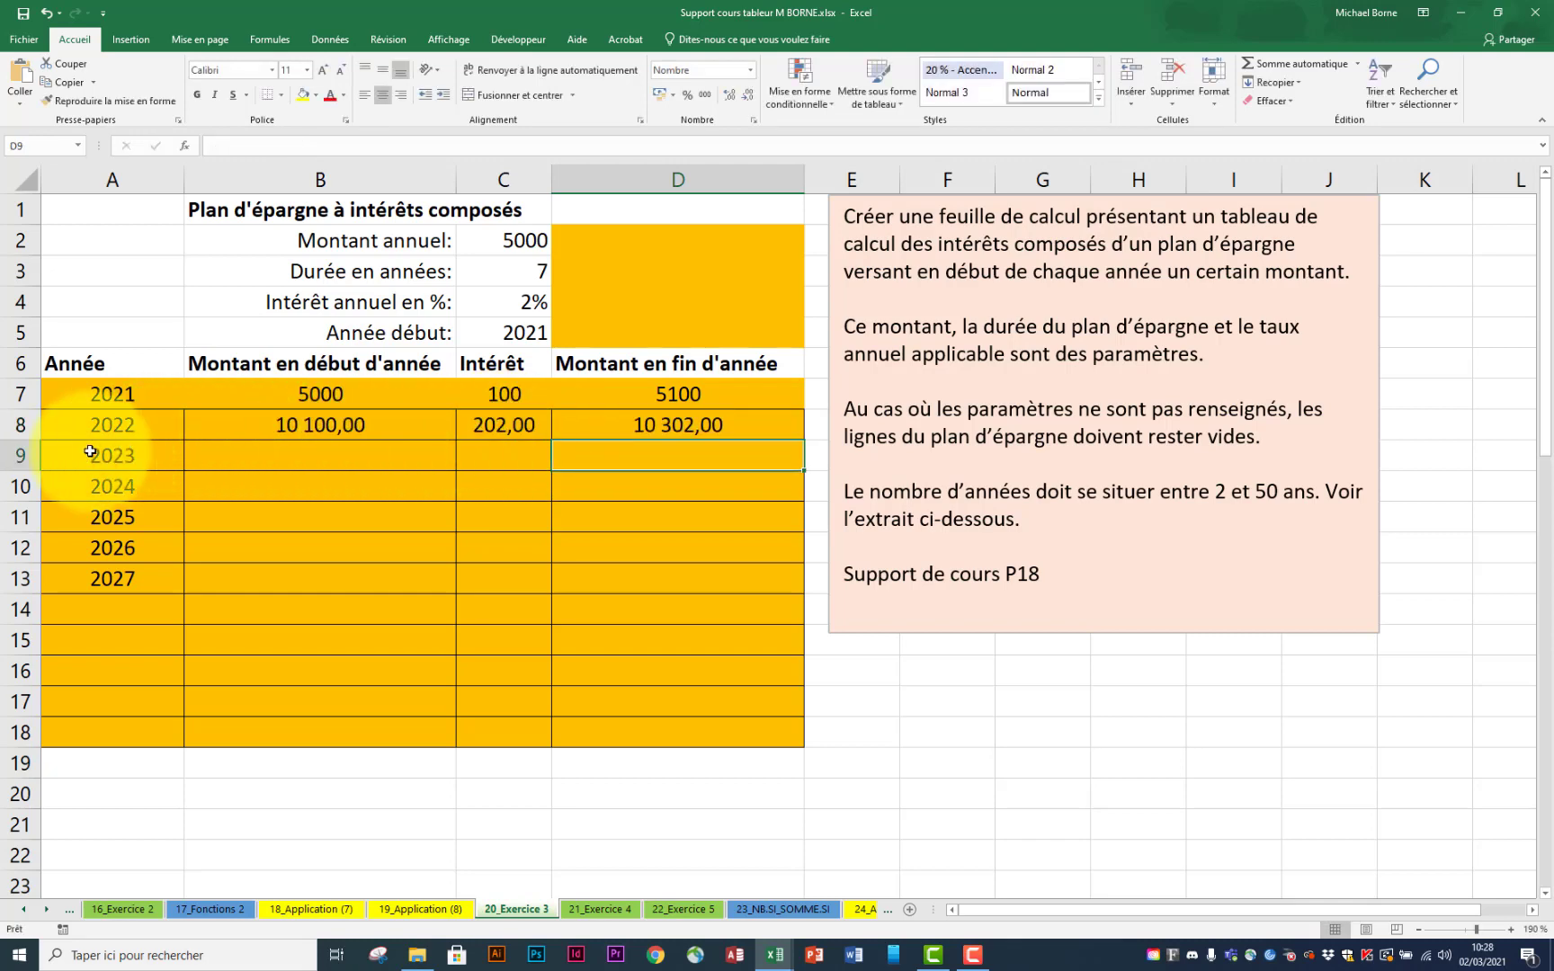
Step: Clear the contents of A9:D18 and fill the A8:D8 formulas down to row 18
left_click_drag(70, 457, 628, 719)
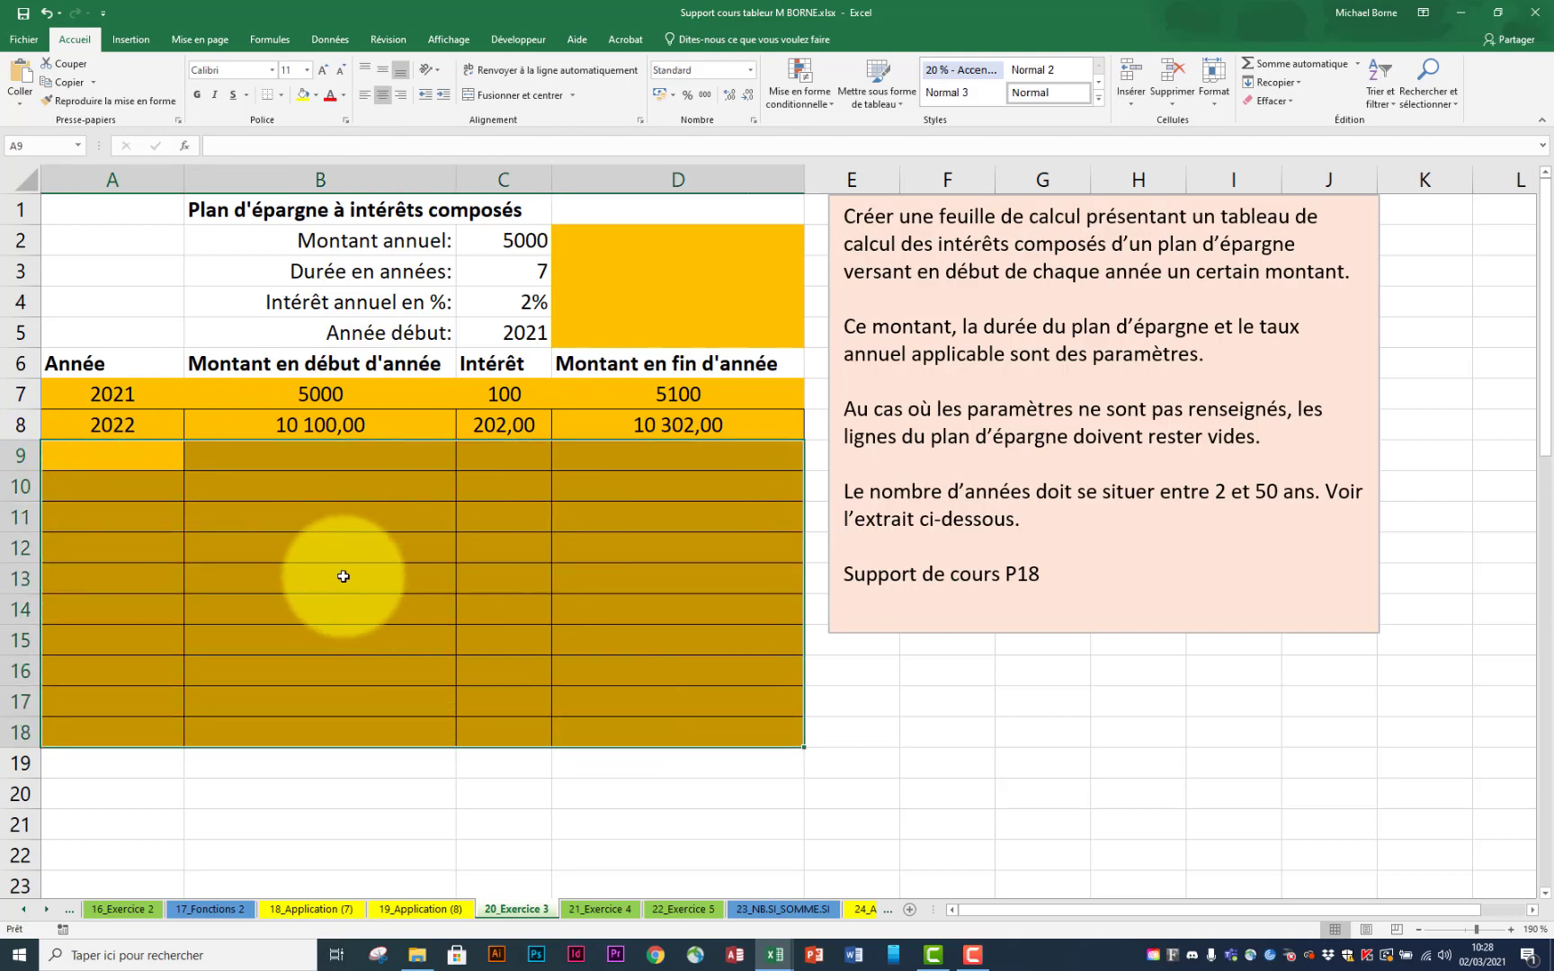
left_click(172, 429)
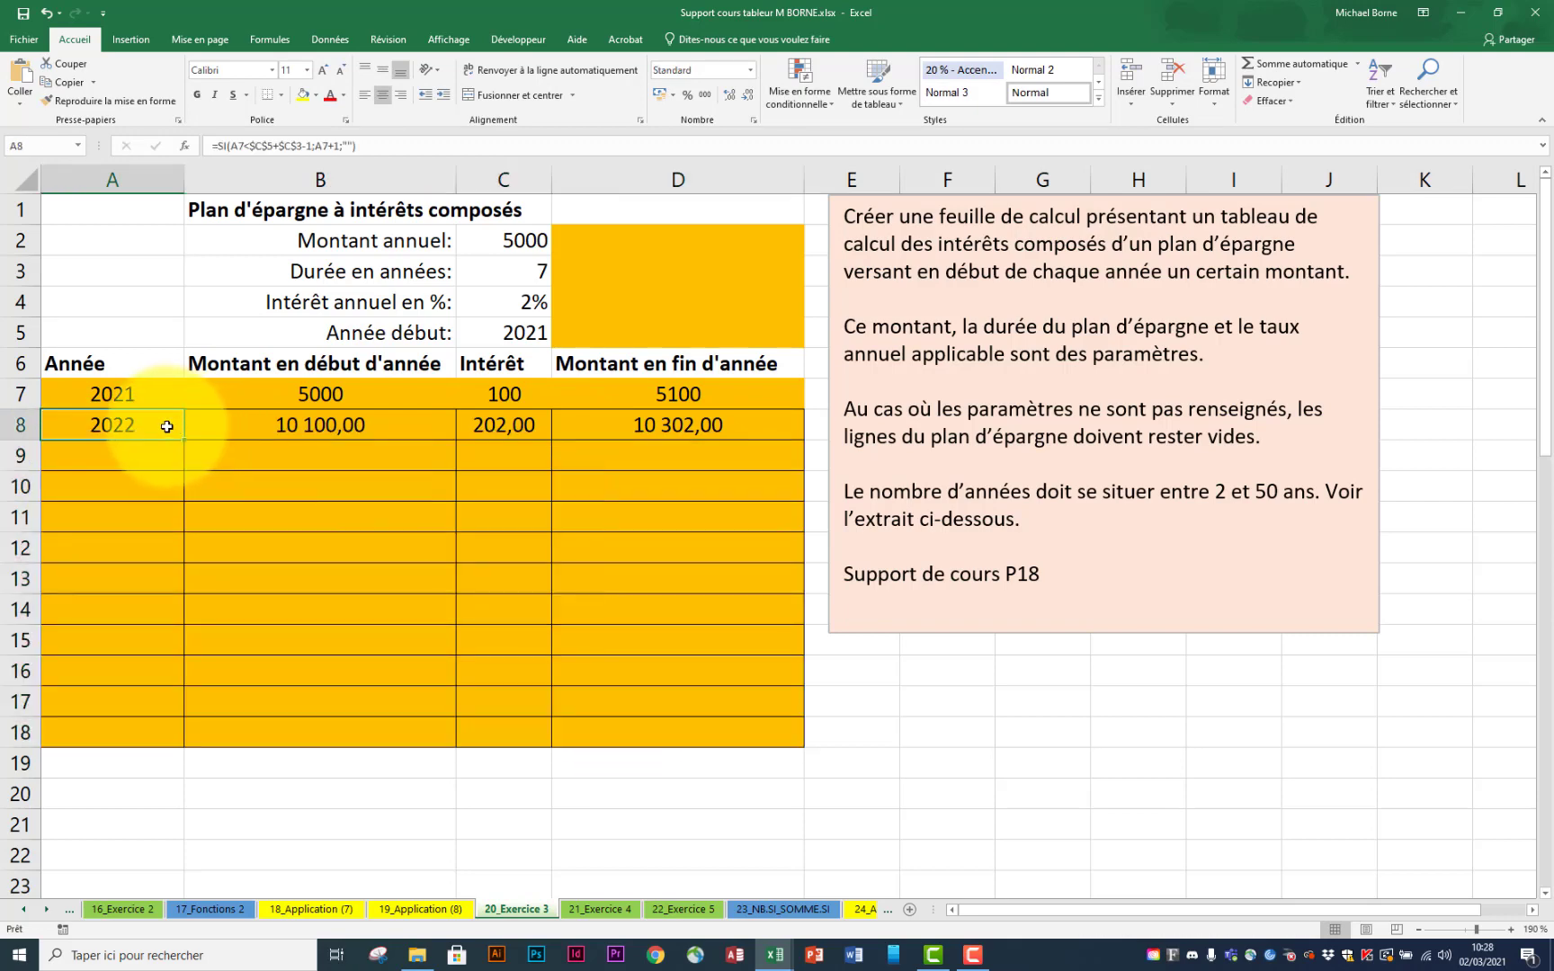
left_click_drag(168, 426, 808, 739)
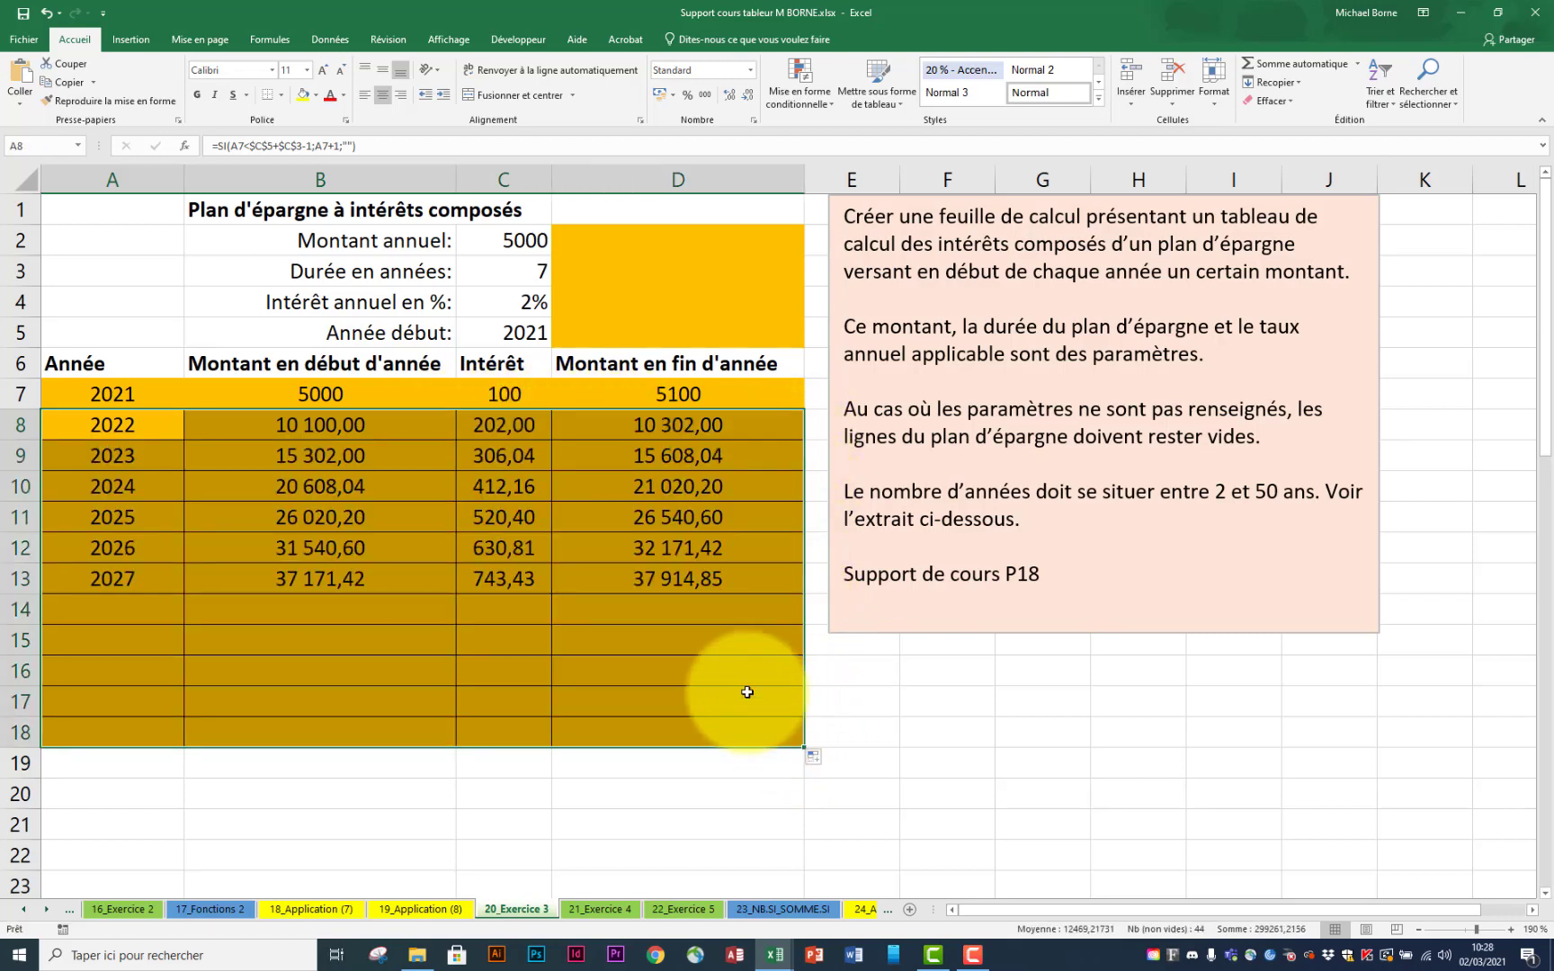
Step: Set the savings plan's duration in C3 to 9 years
left_click(168, 594)
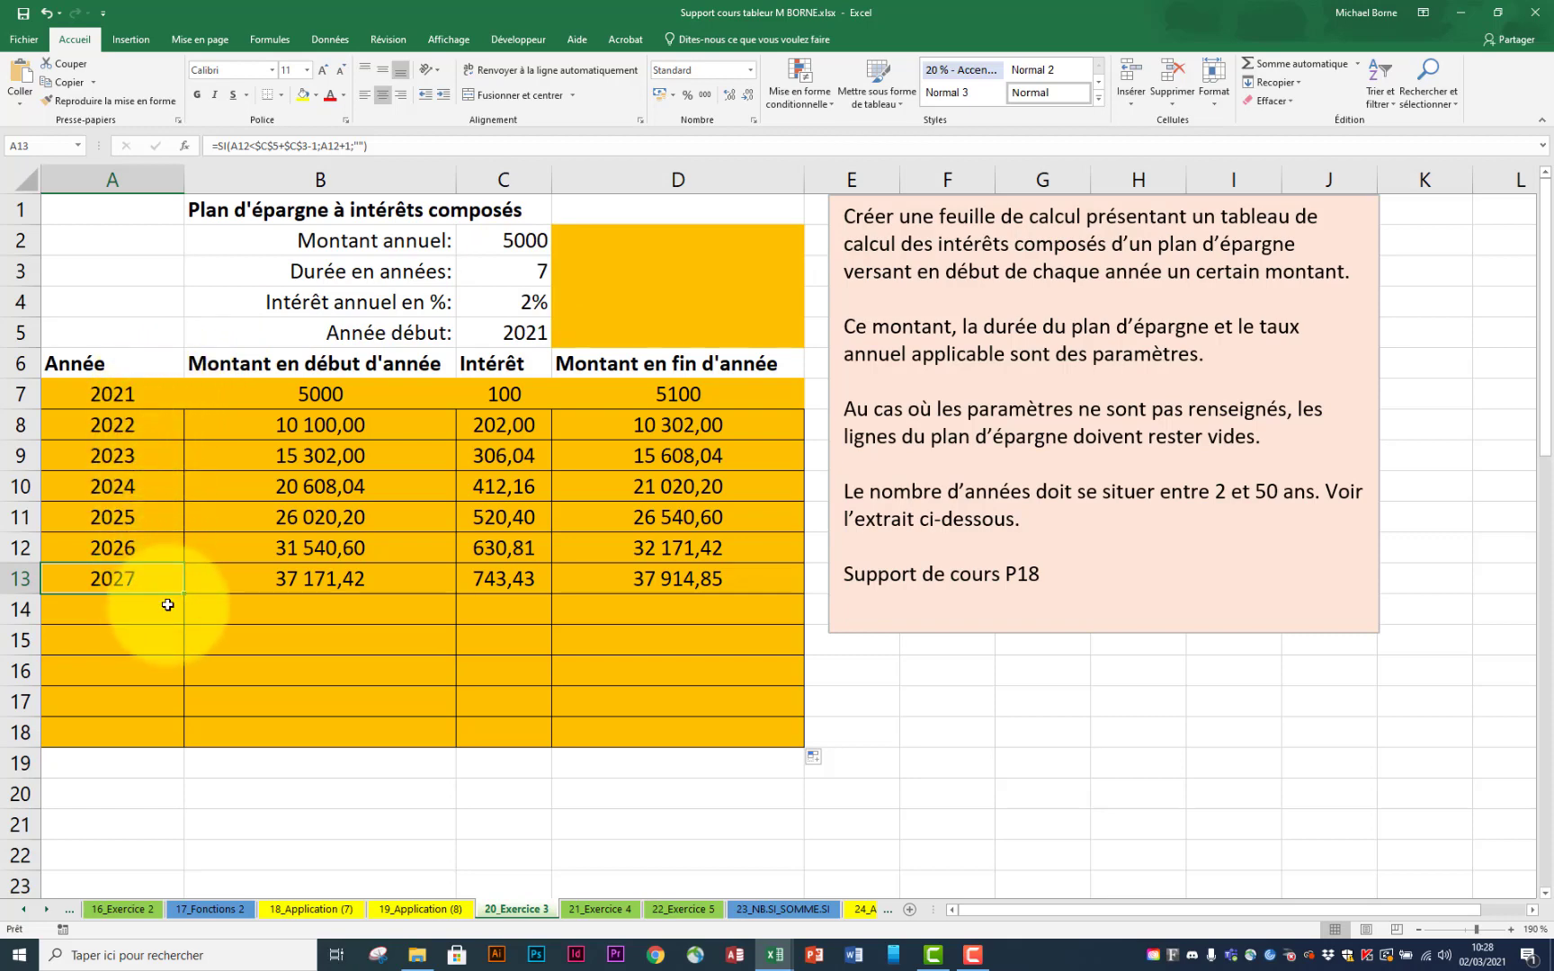
left_click(533, 279)
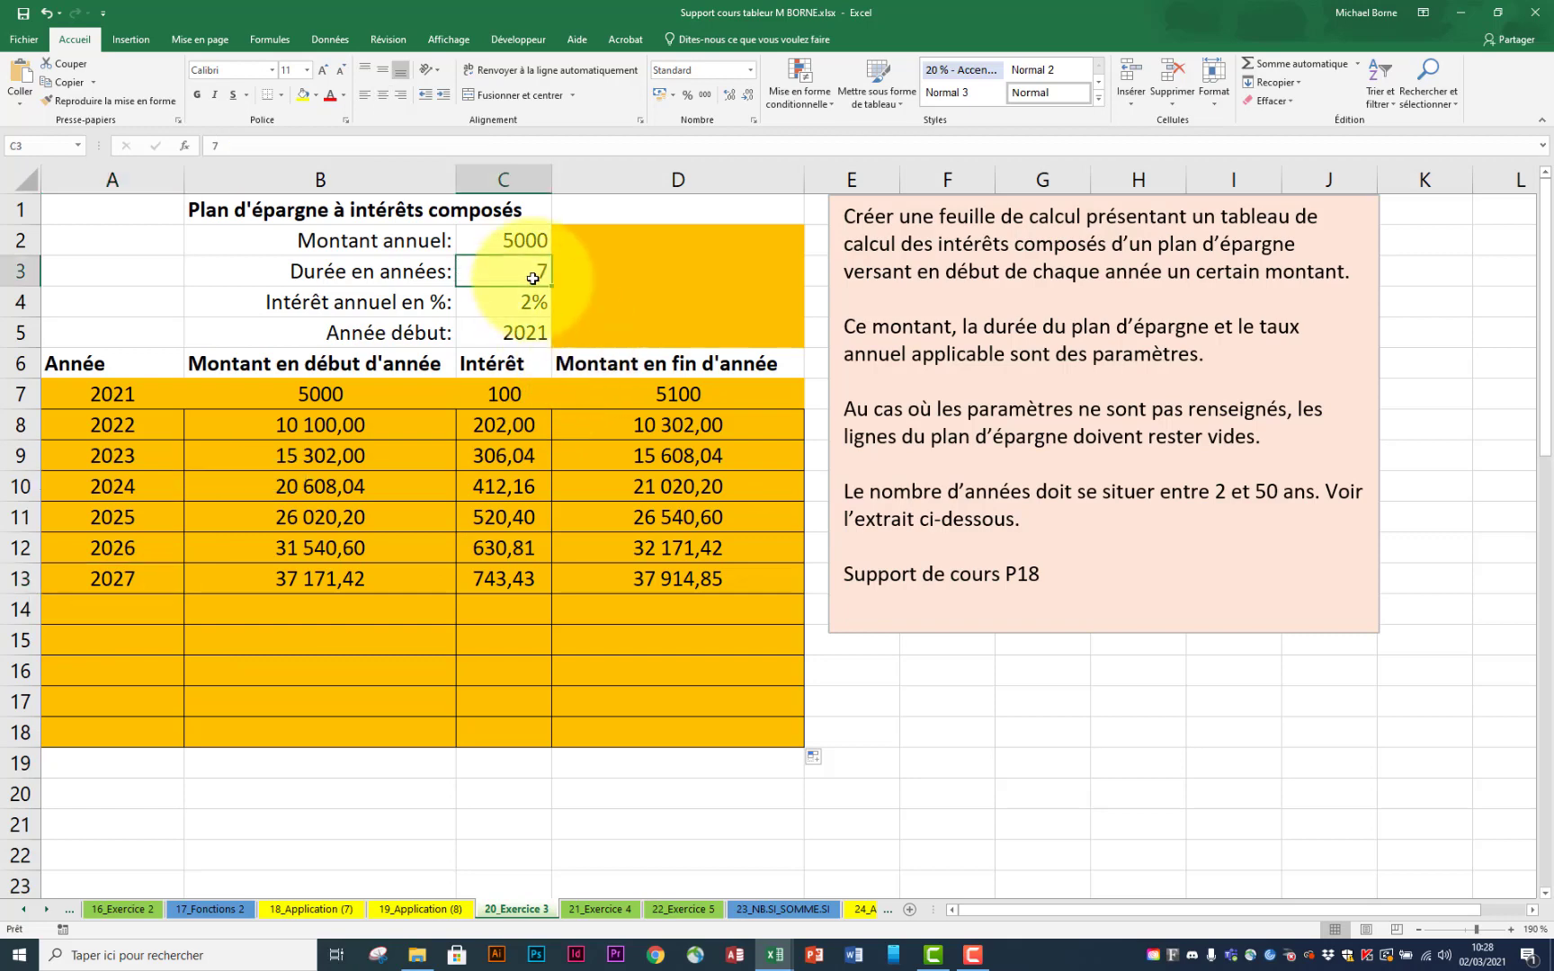
type("9")
key("Return")
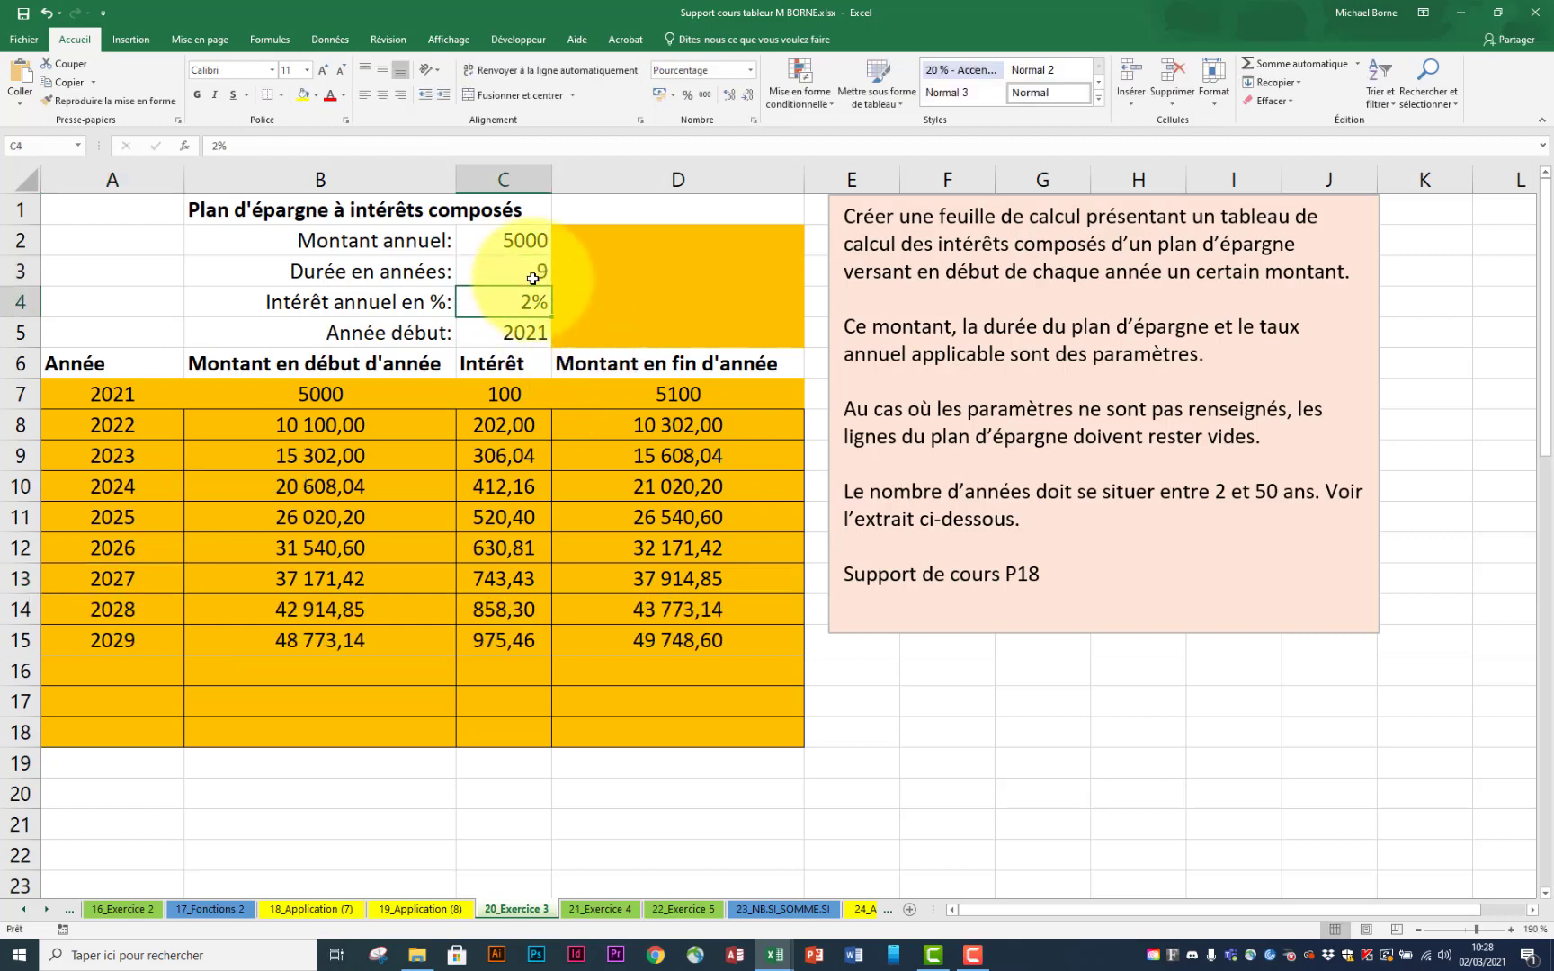
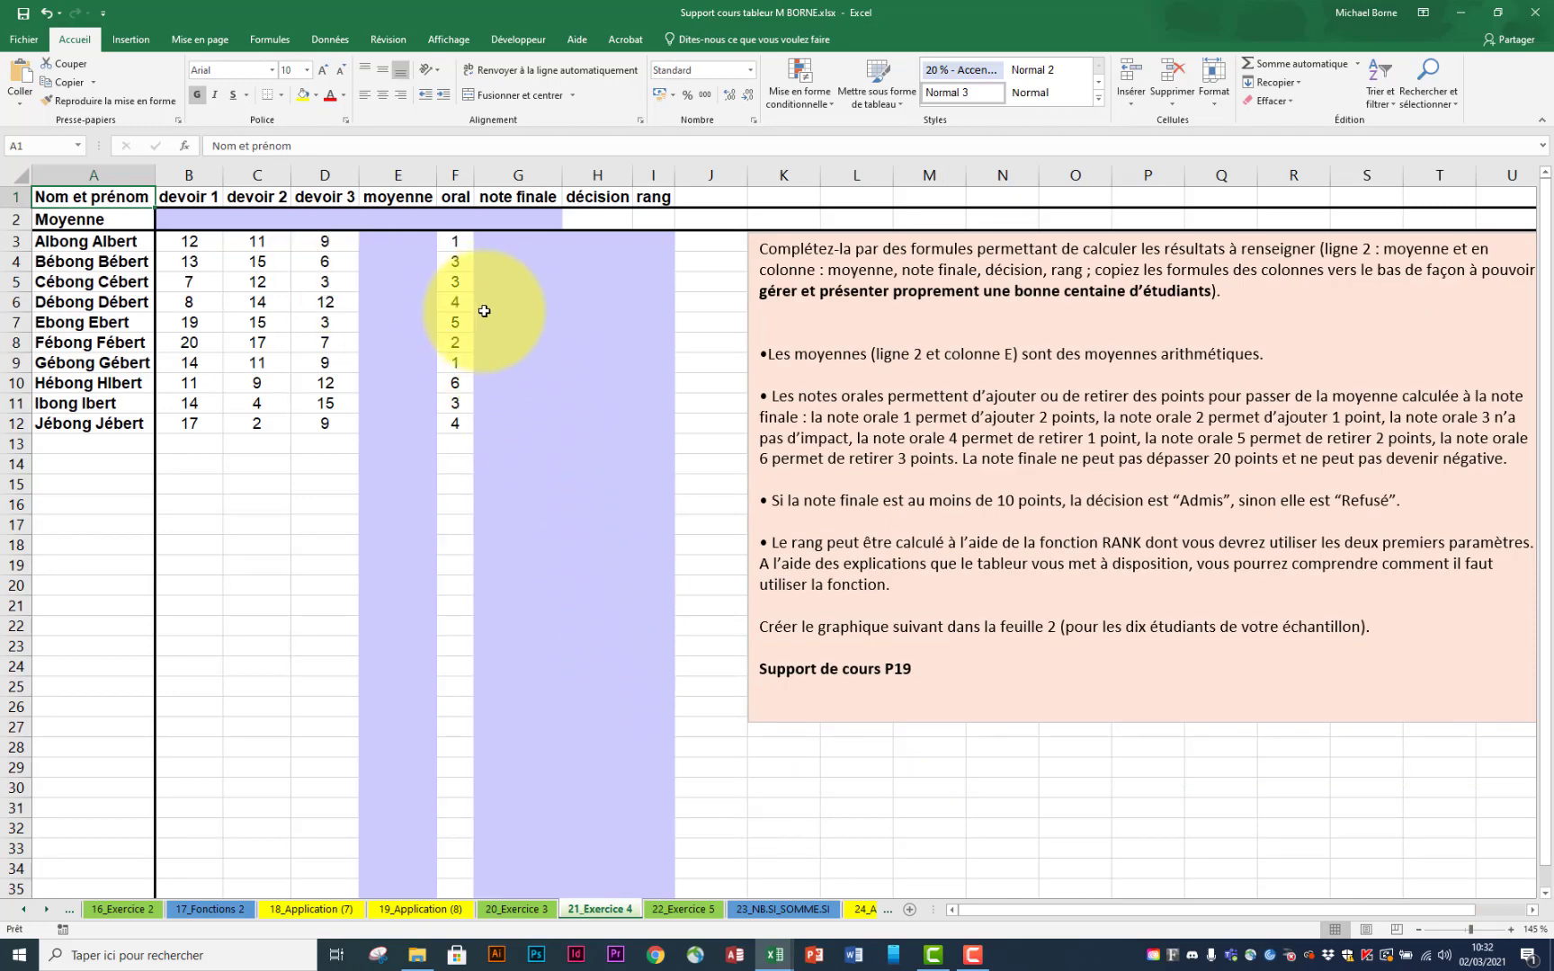
Step: On the 21_Exercice 4 sheet, enter the average formula =MOYENNE(B3:D3) in E3 and fill it down to row 16
left_click(414, 243)
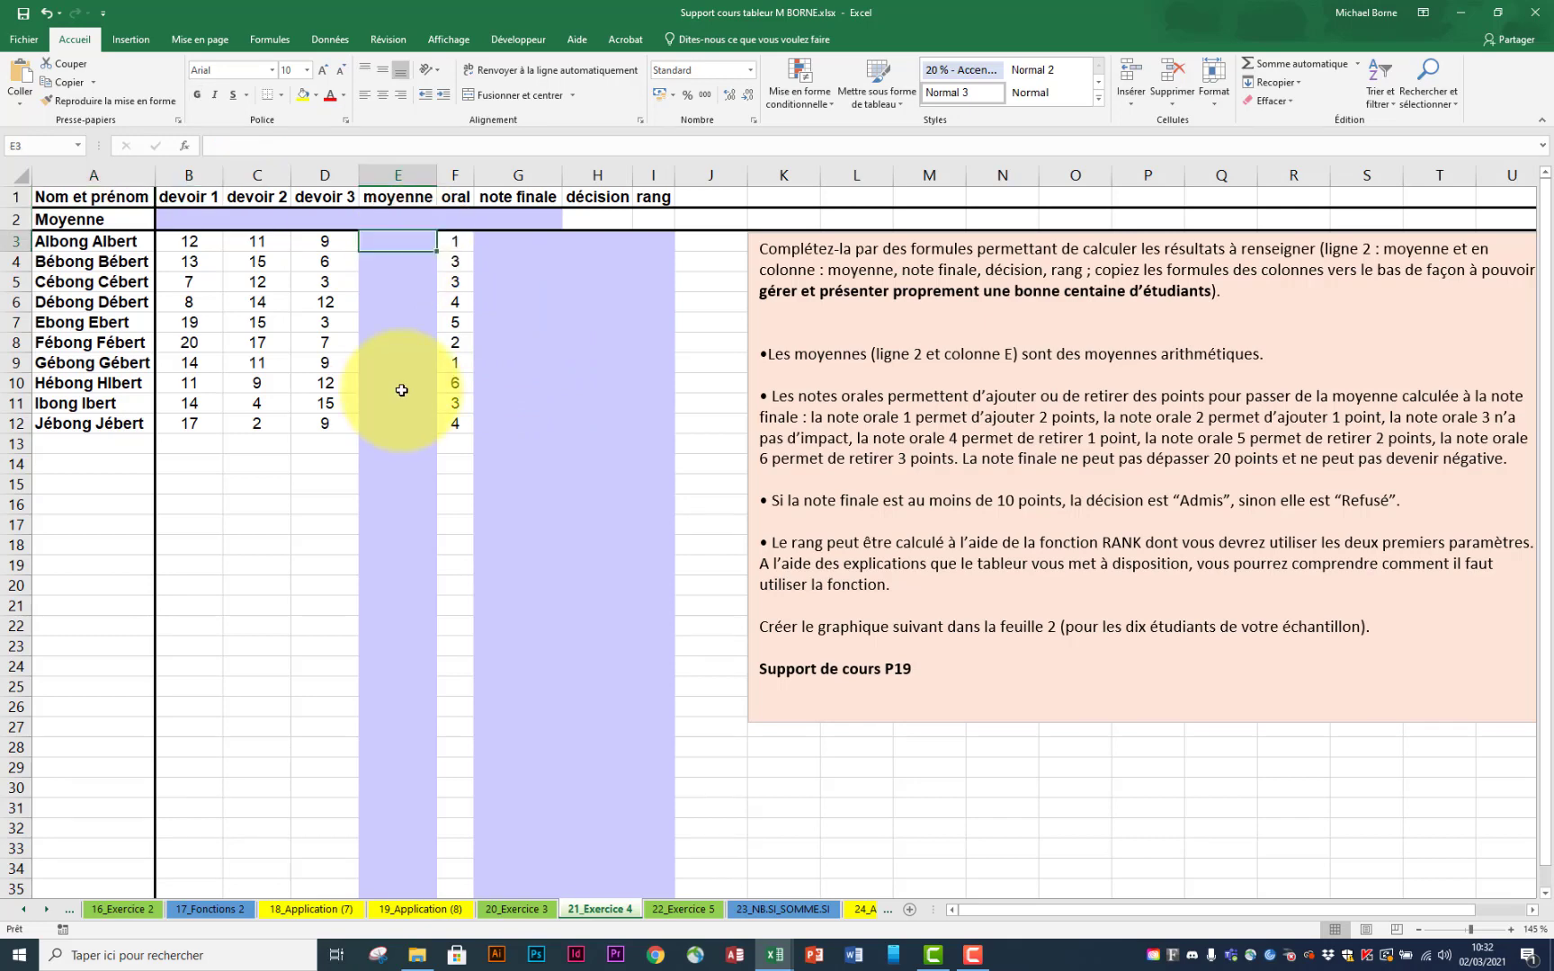
type("=moye")
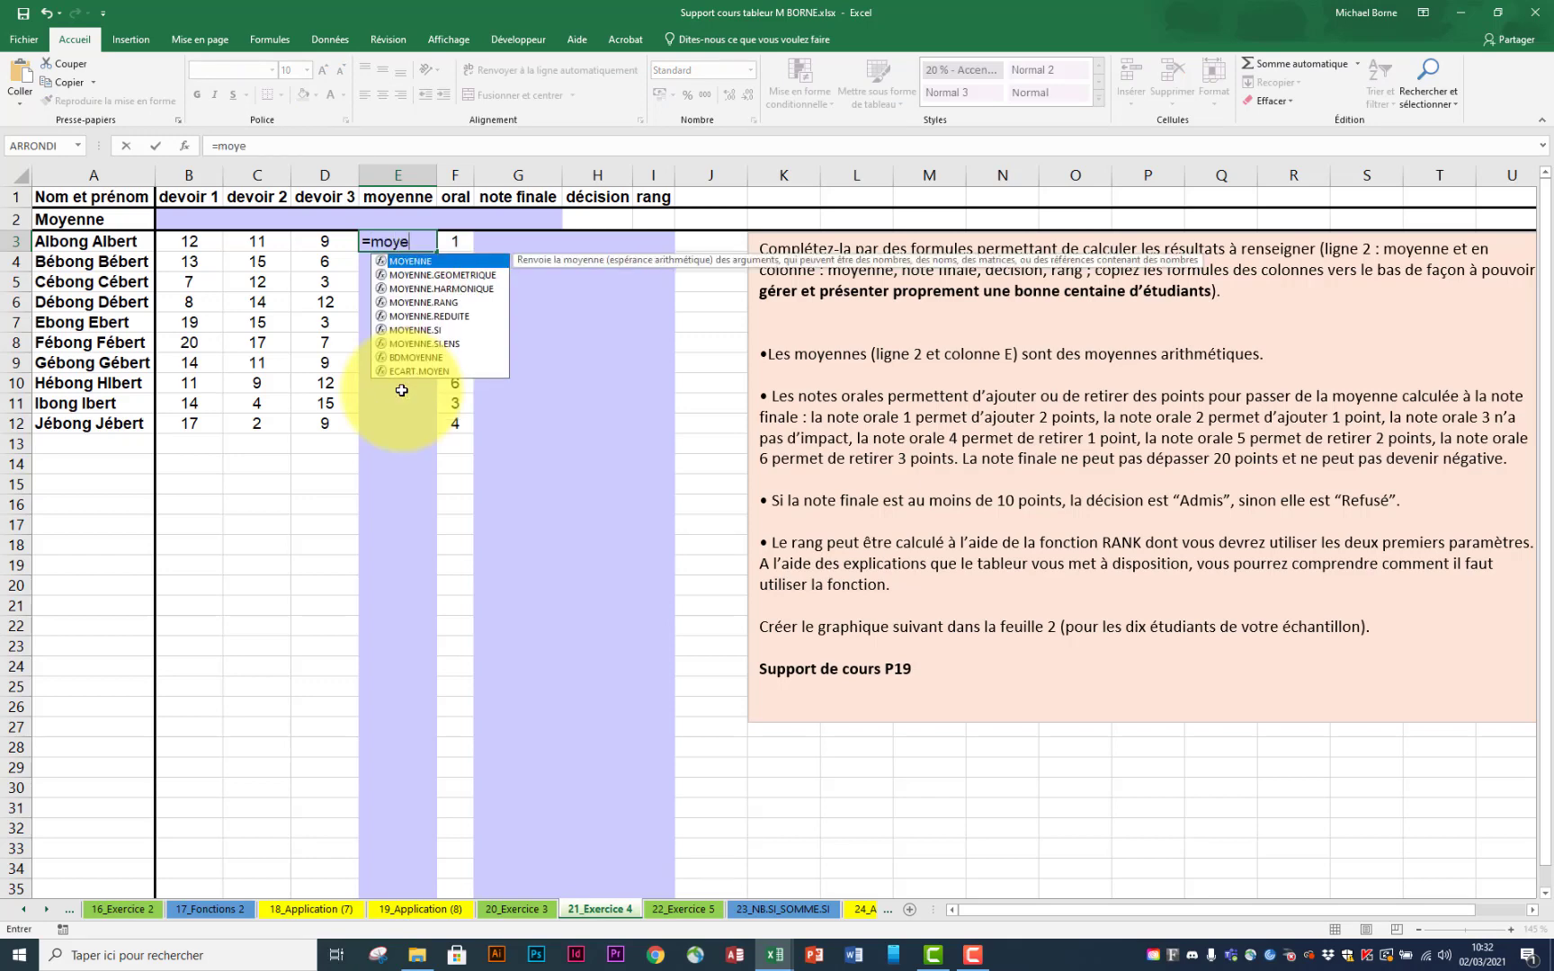
type("y")
double_click(423, 262)
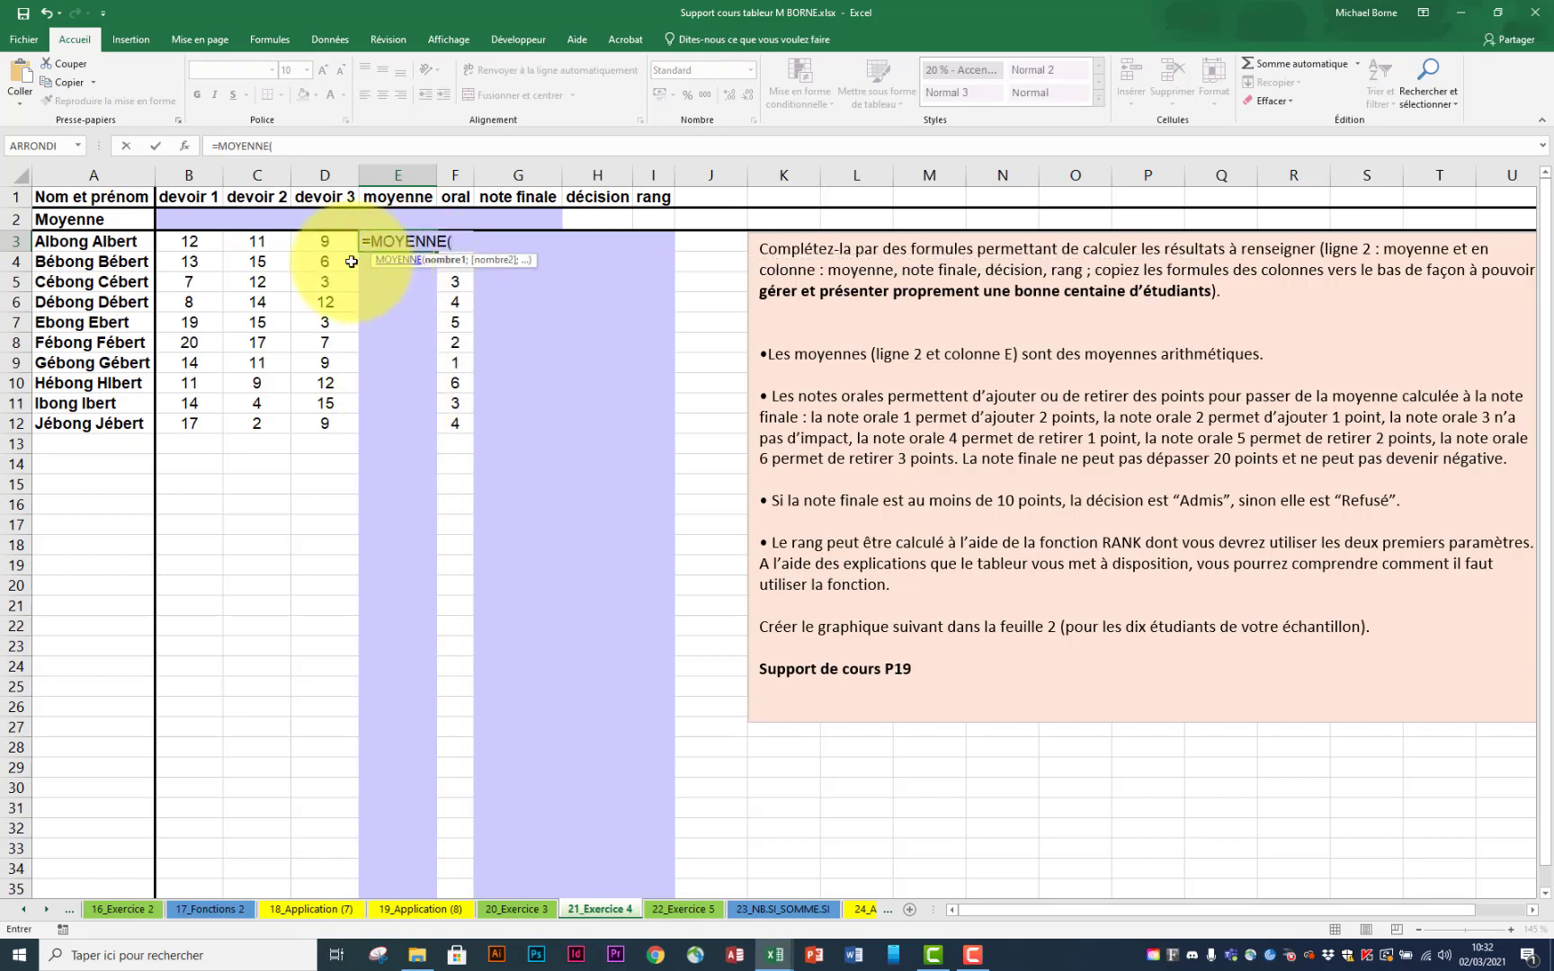
left_click_drag(193, 245, 315, 242)
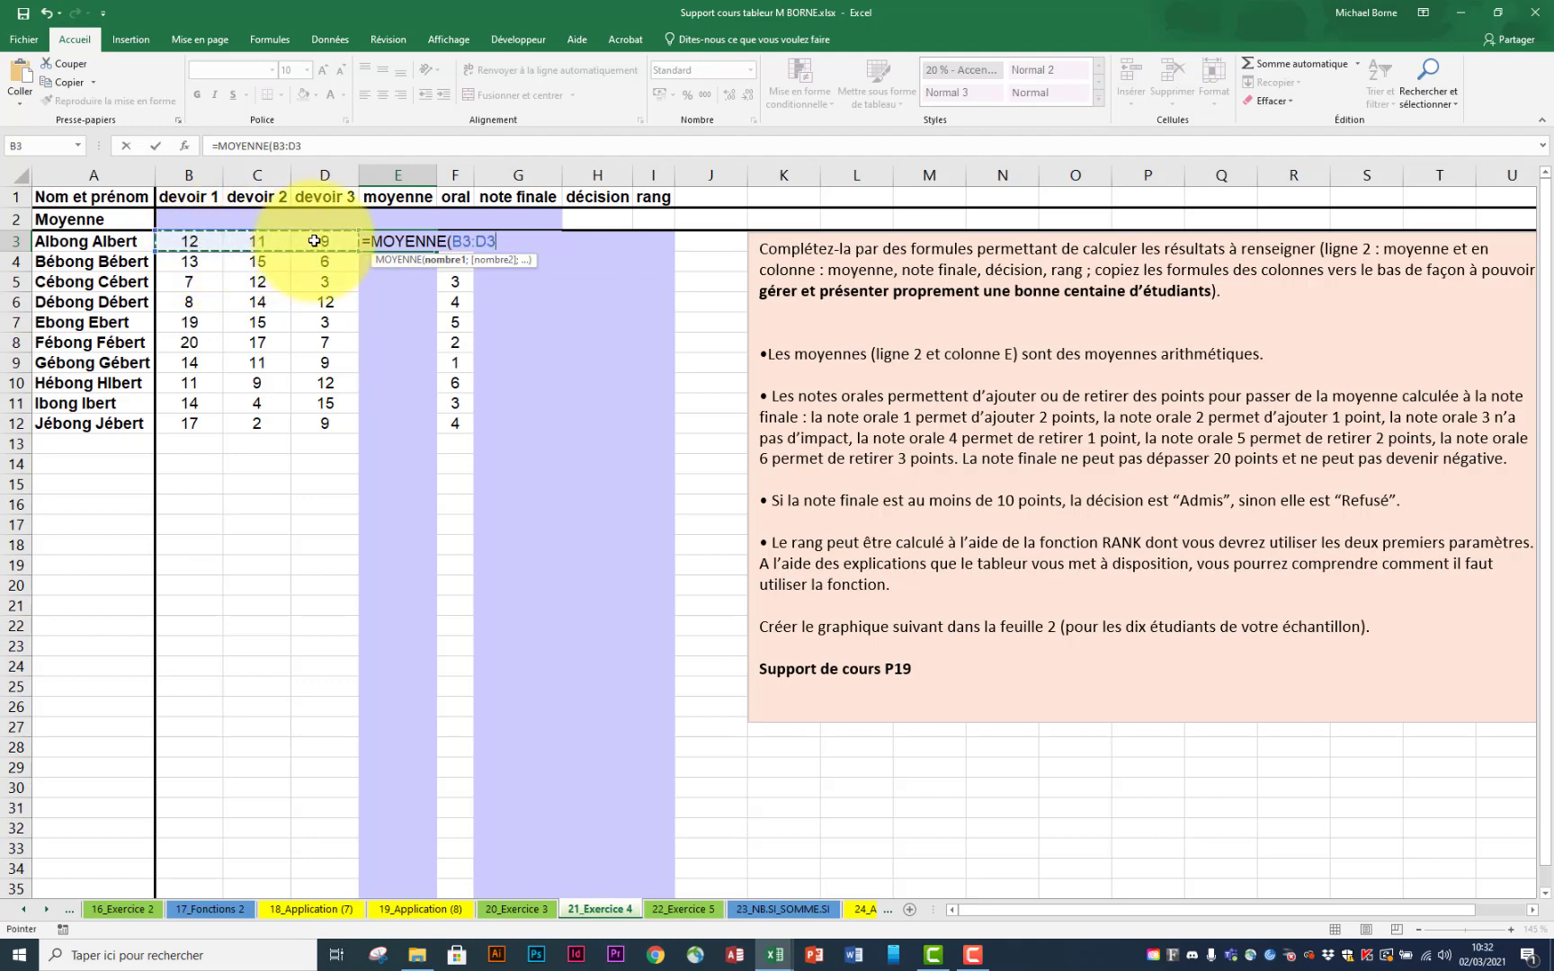
type(")")
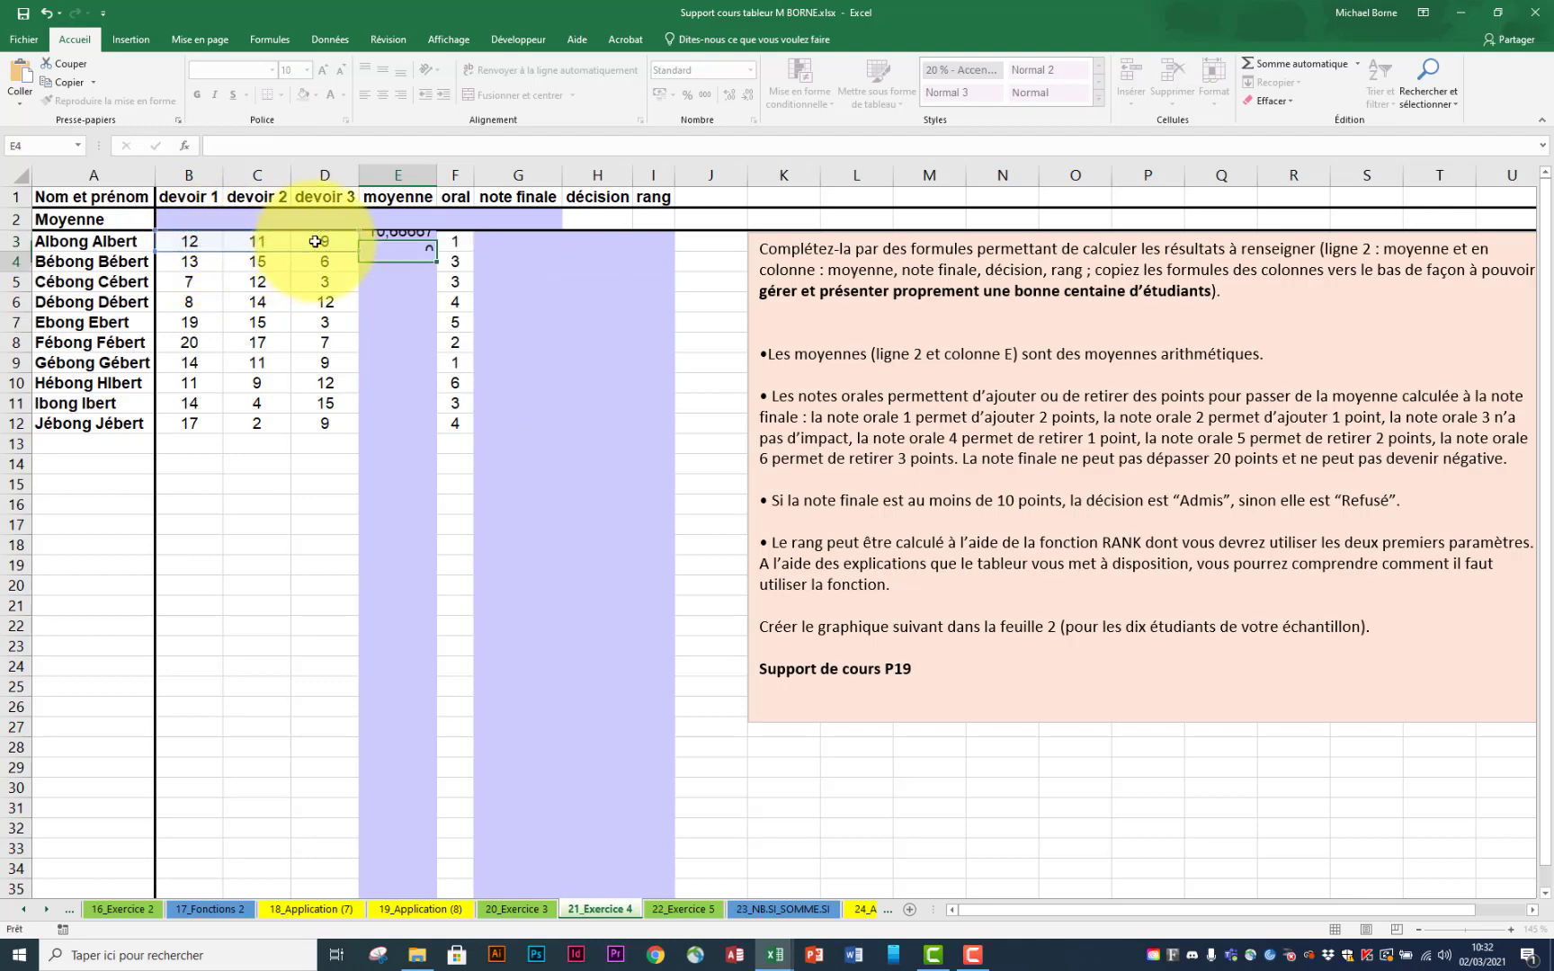
left_click(403, 242)
left_click_drag(437, 254, 436, 495)
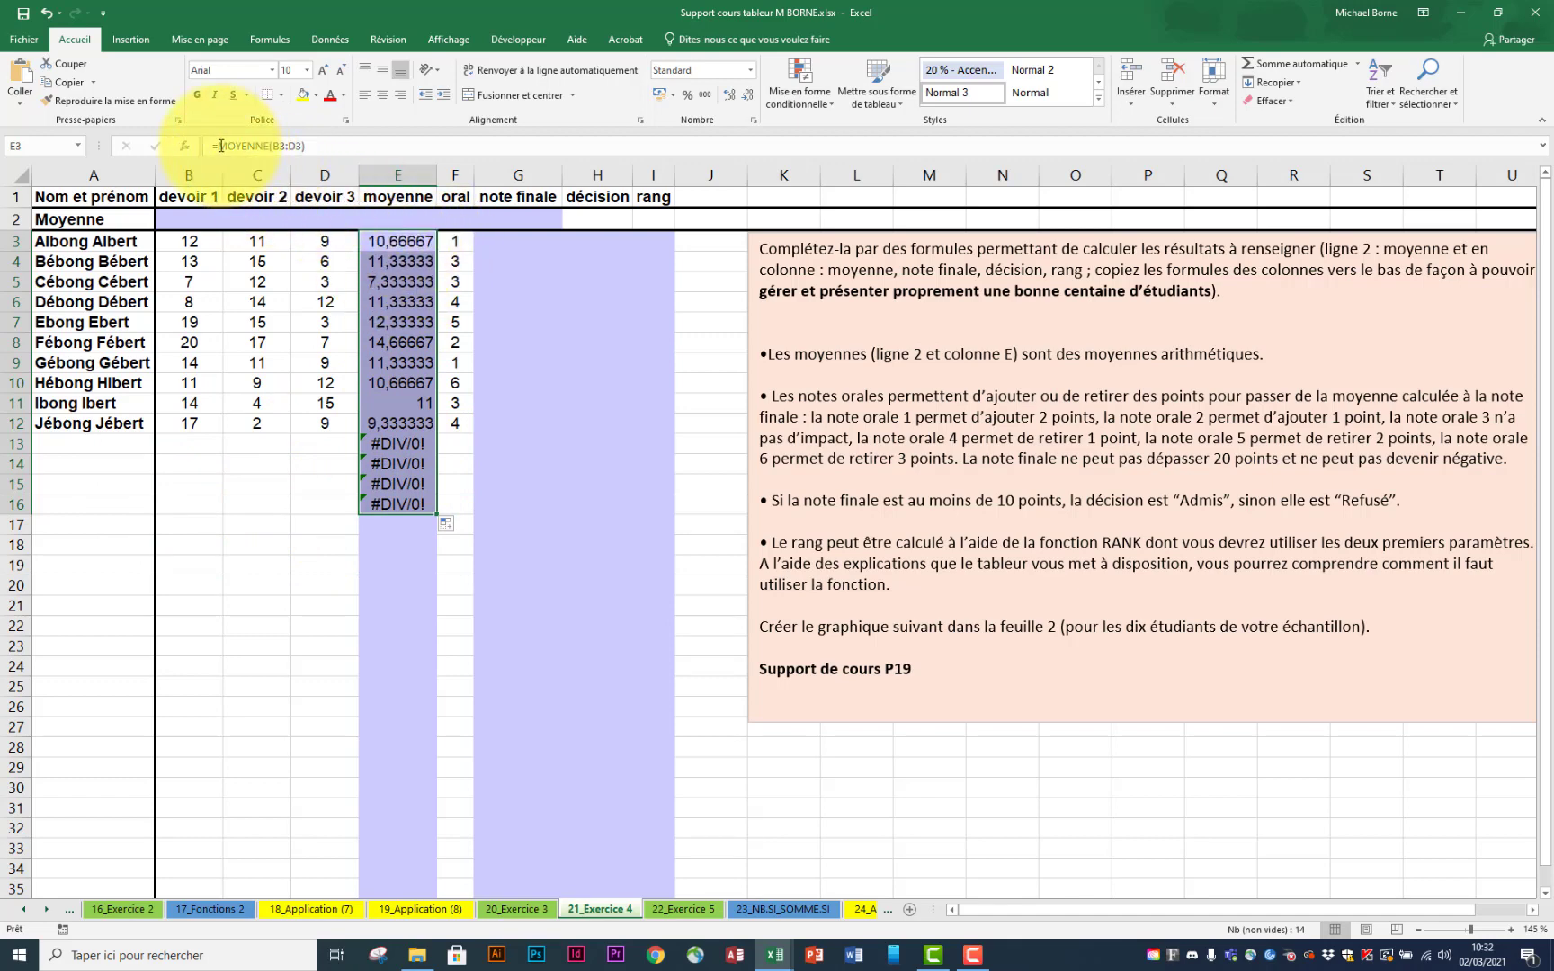
Step: Round the E3 average up to one decimal with =ARRONDI.SUP(MOYENNE(B3:D3);1) and fill the formula down to row 16
left_click(399, 243)
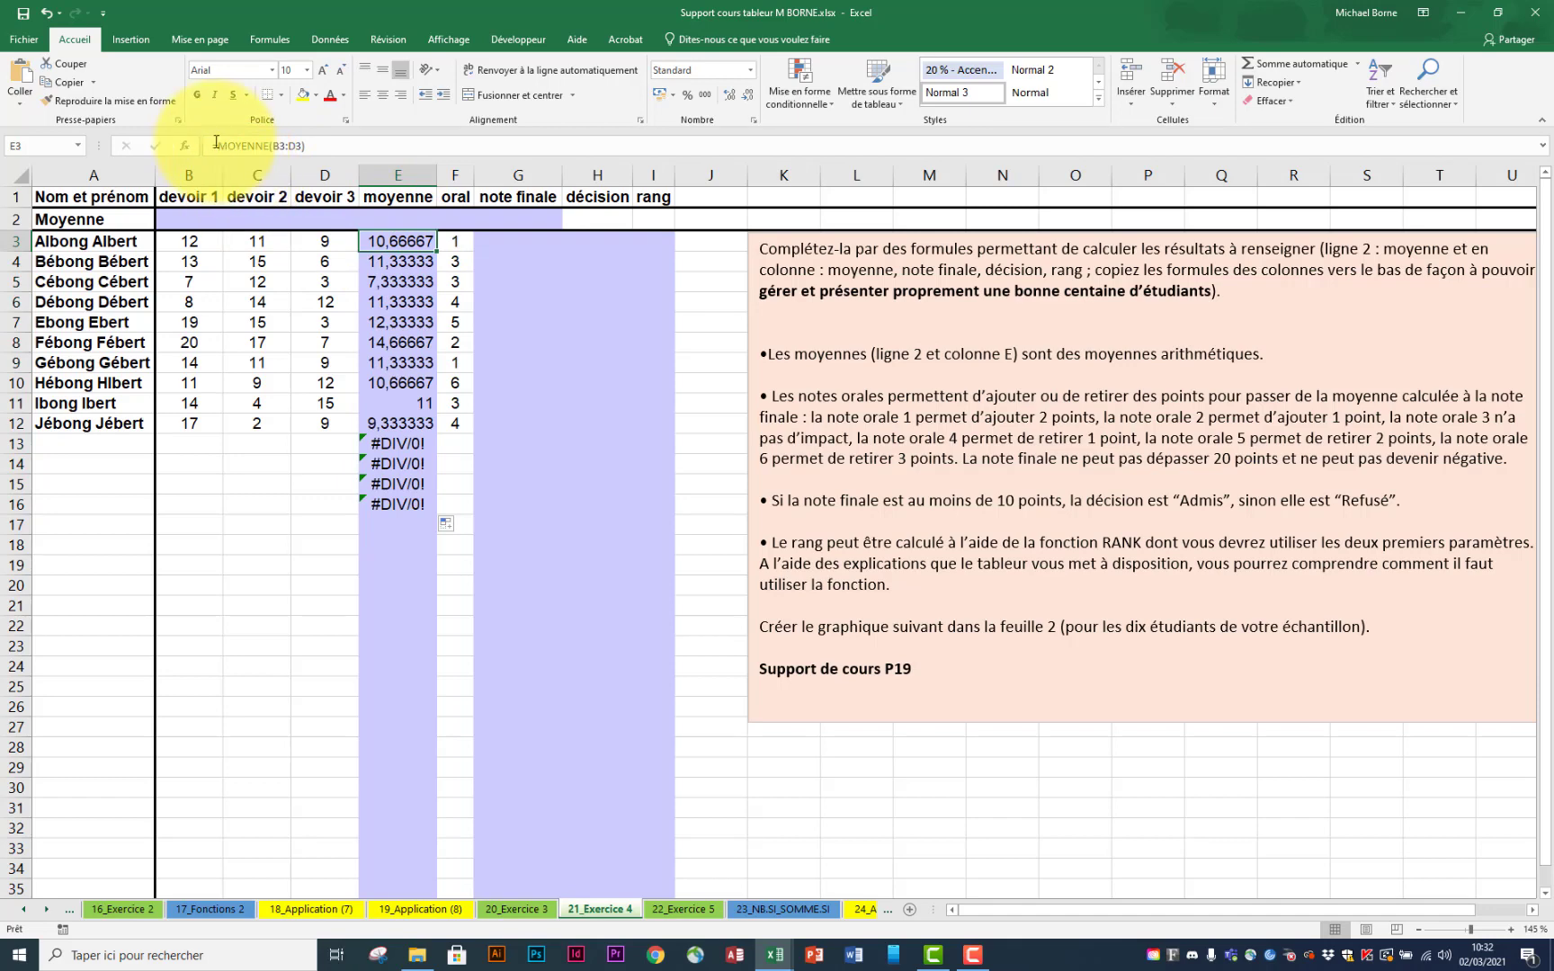
left_click(217, 146)
type("arron")
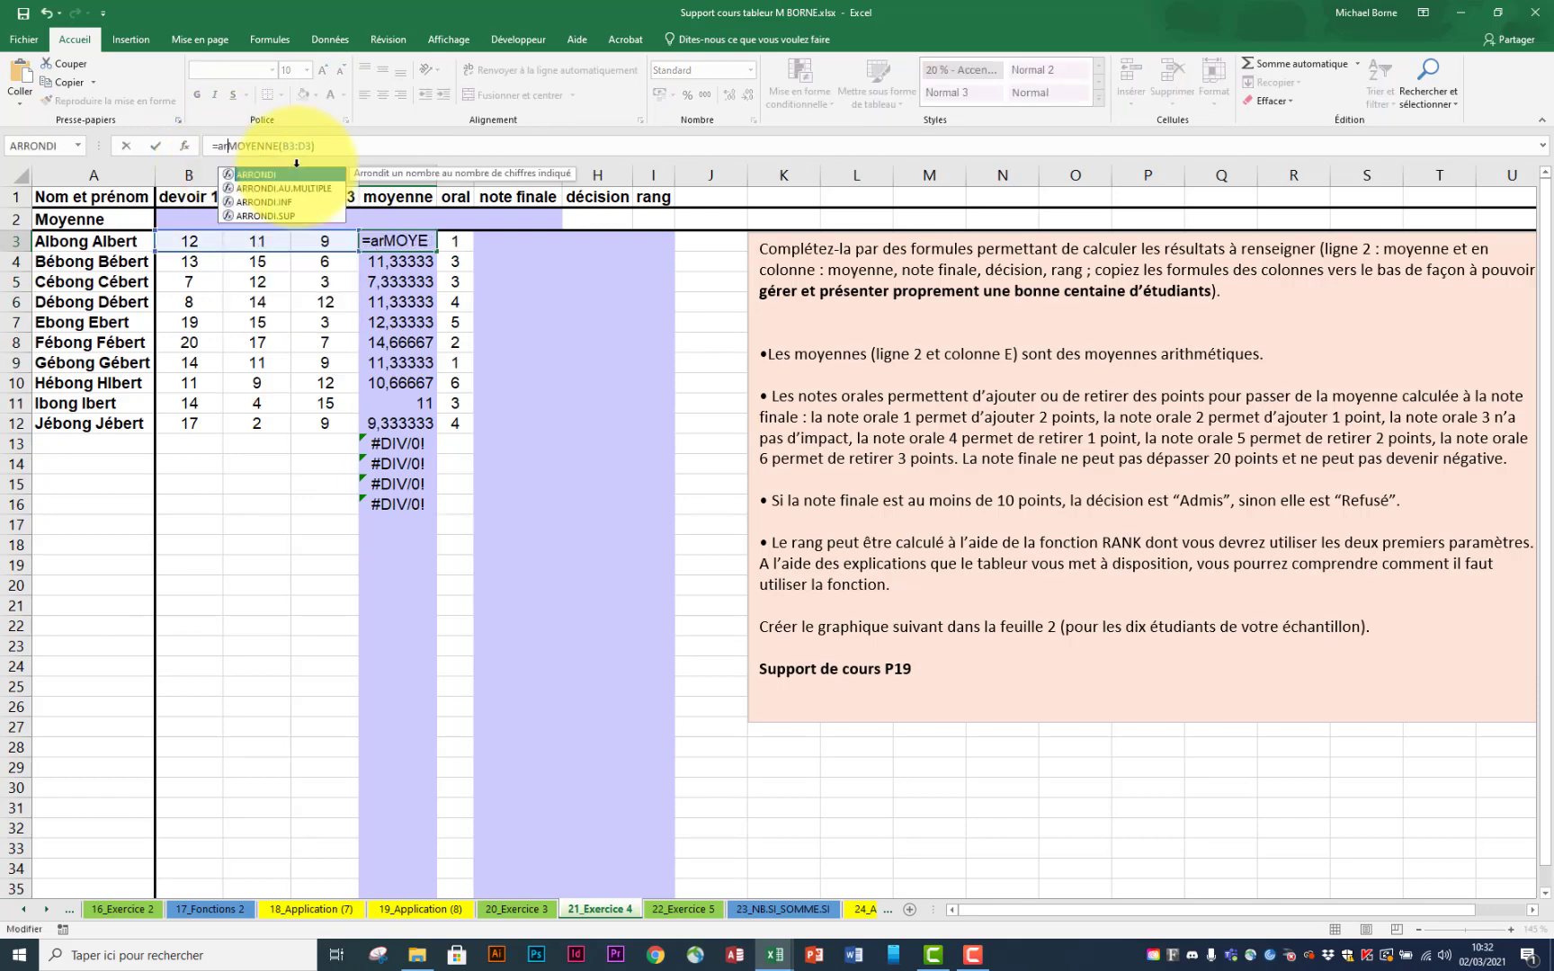
double_click(274, 215)
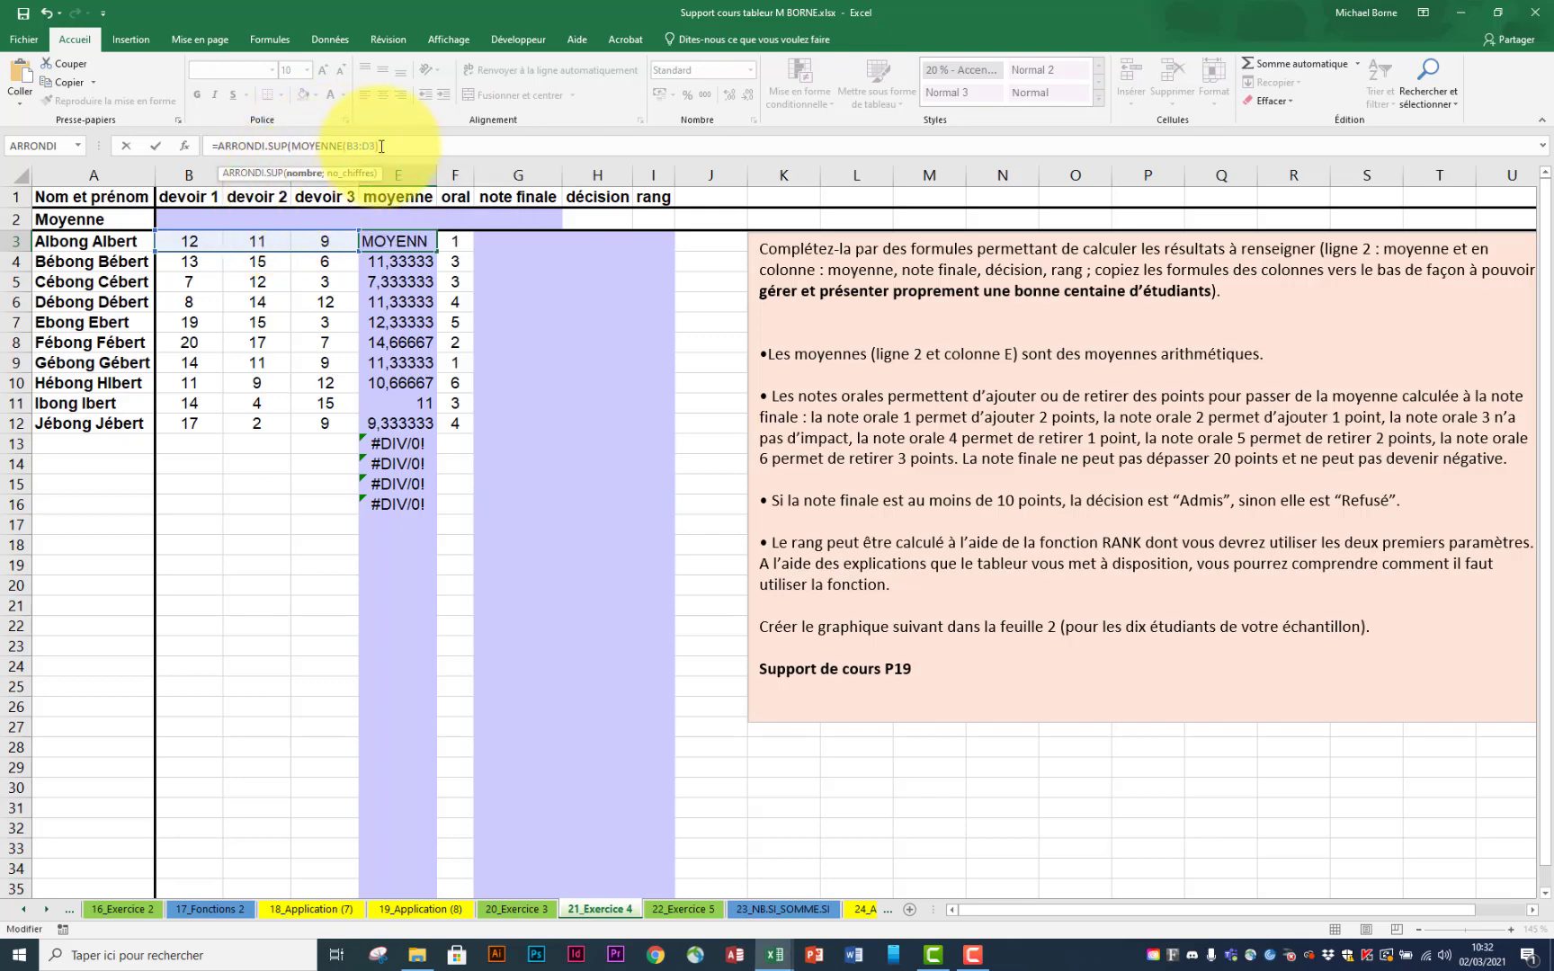
type(";")
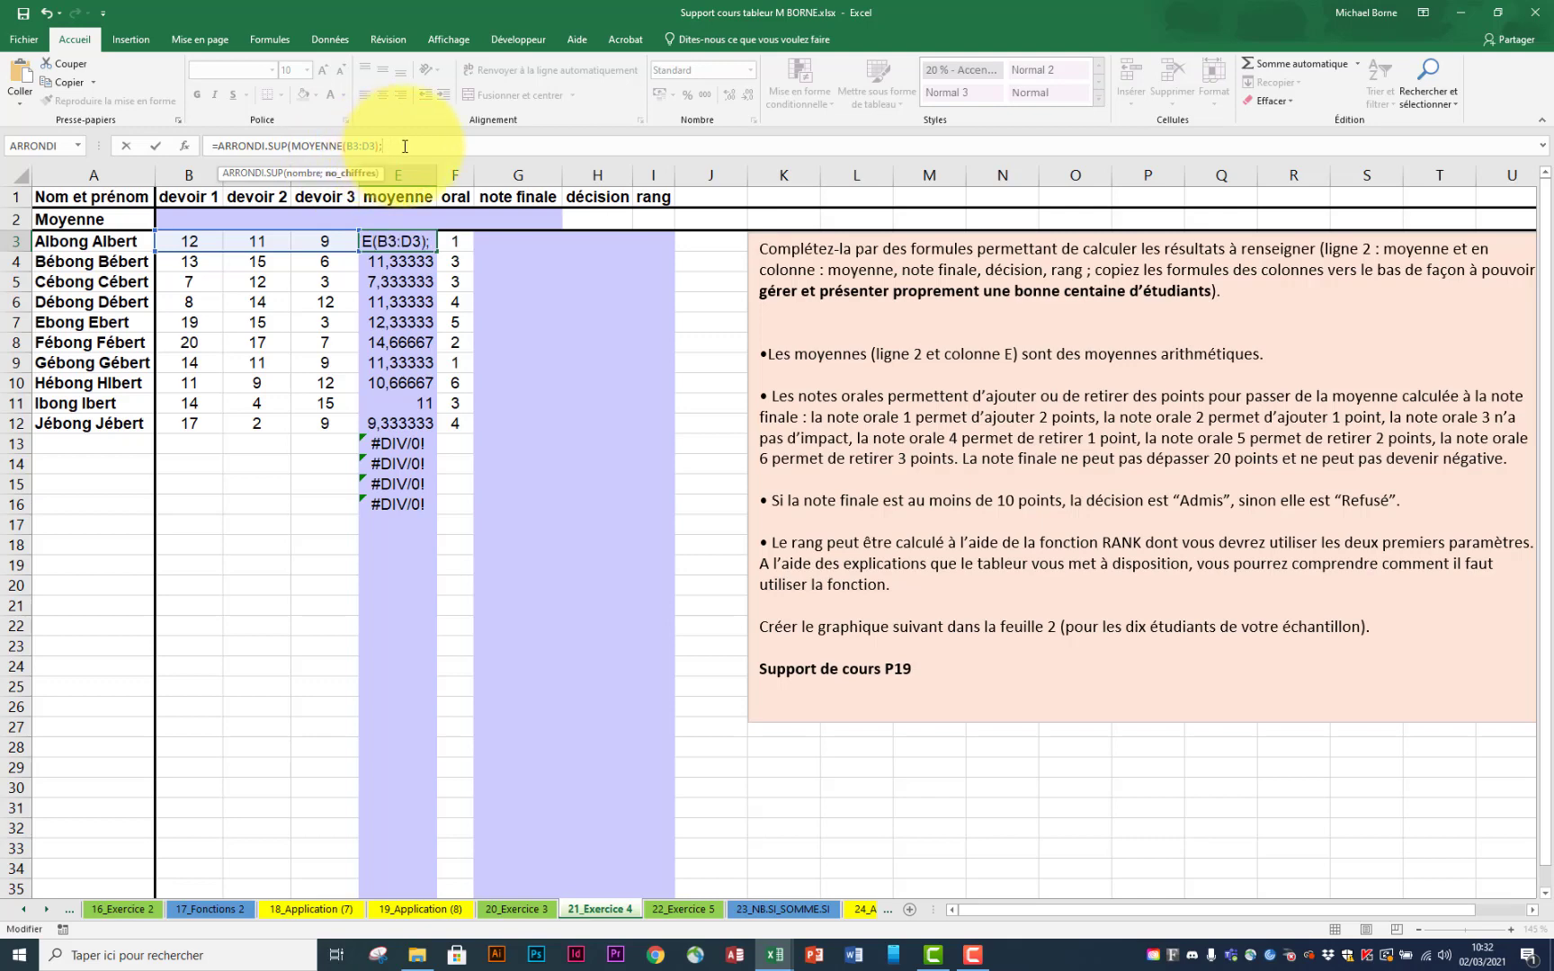
type("1)")
key("Return")
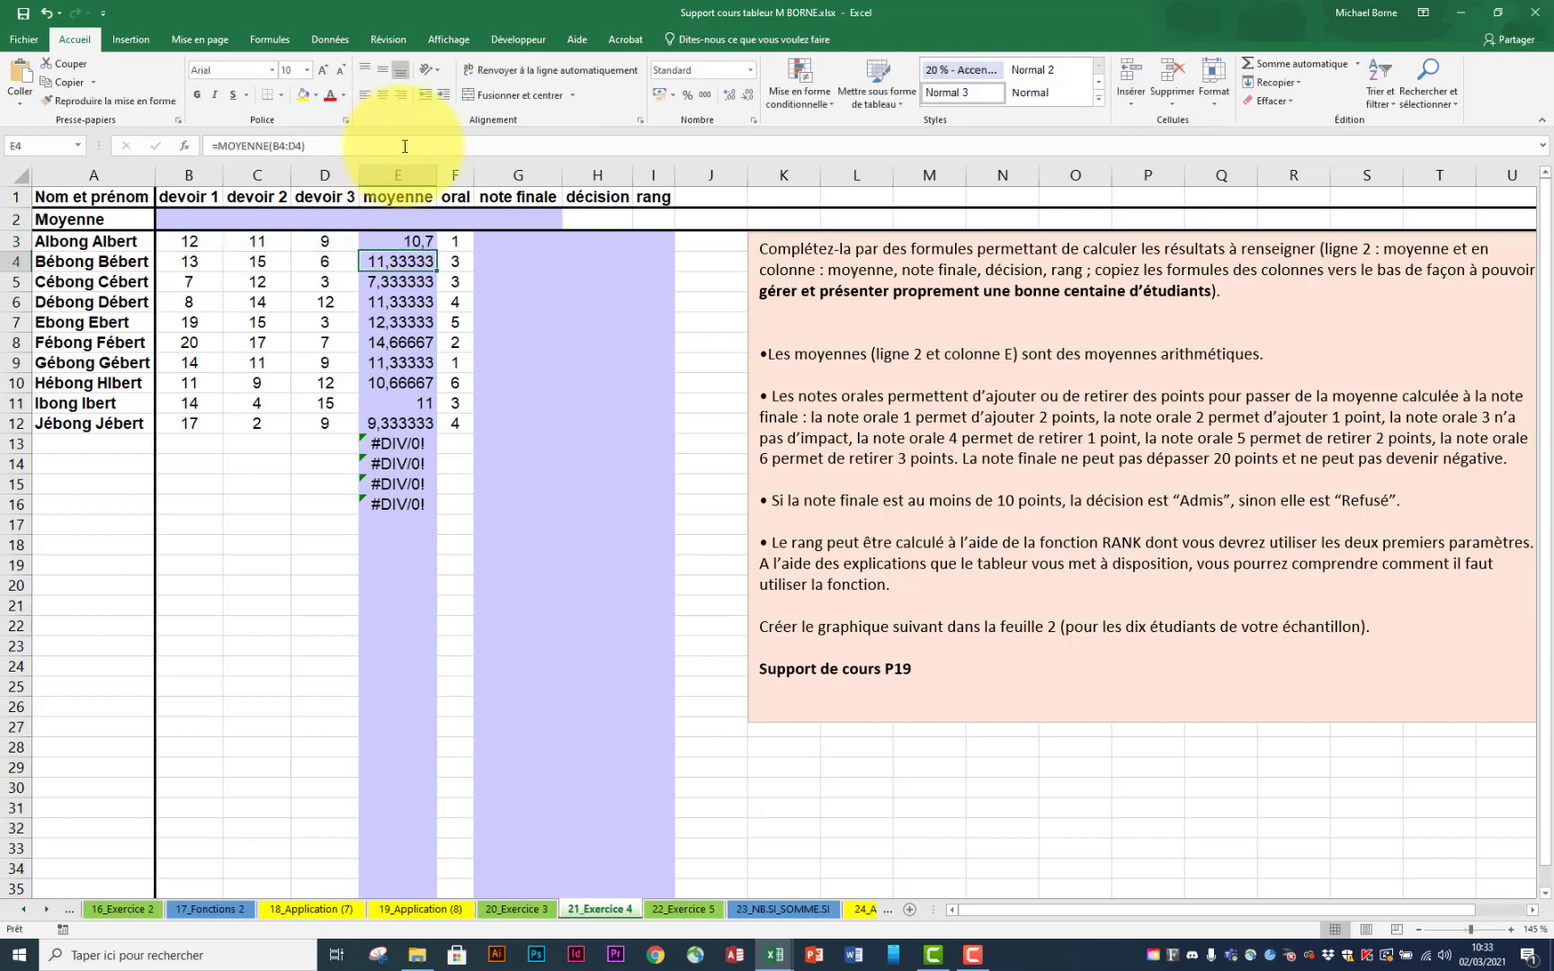
left_click(409, 241)
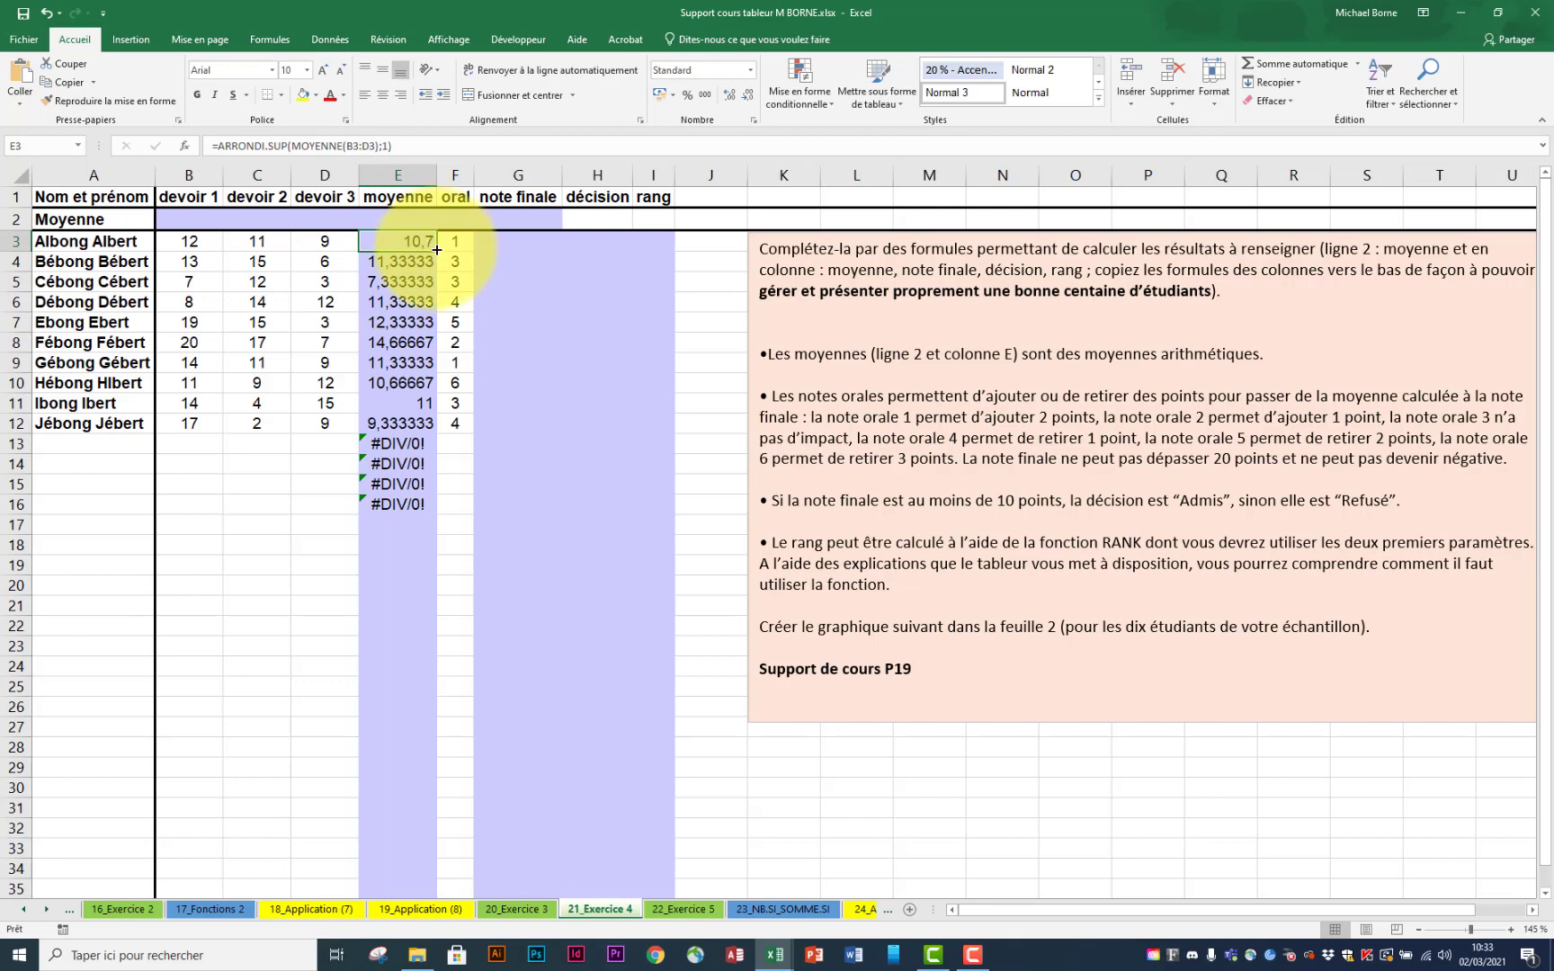
left_click_drag(438, 263, 433, 505)
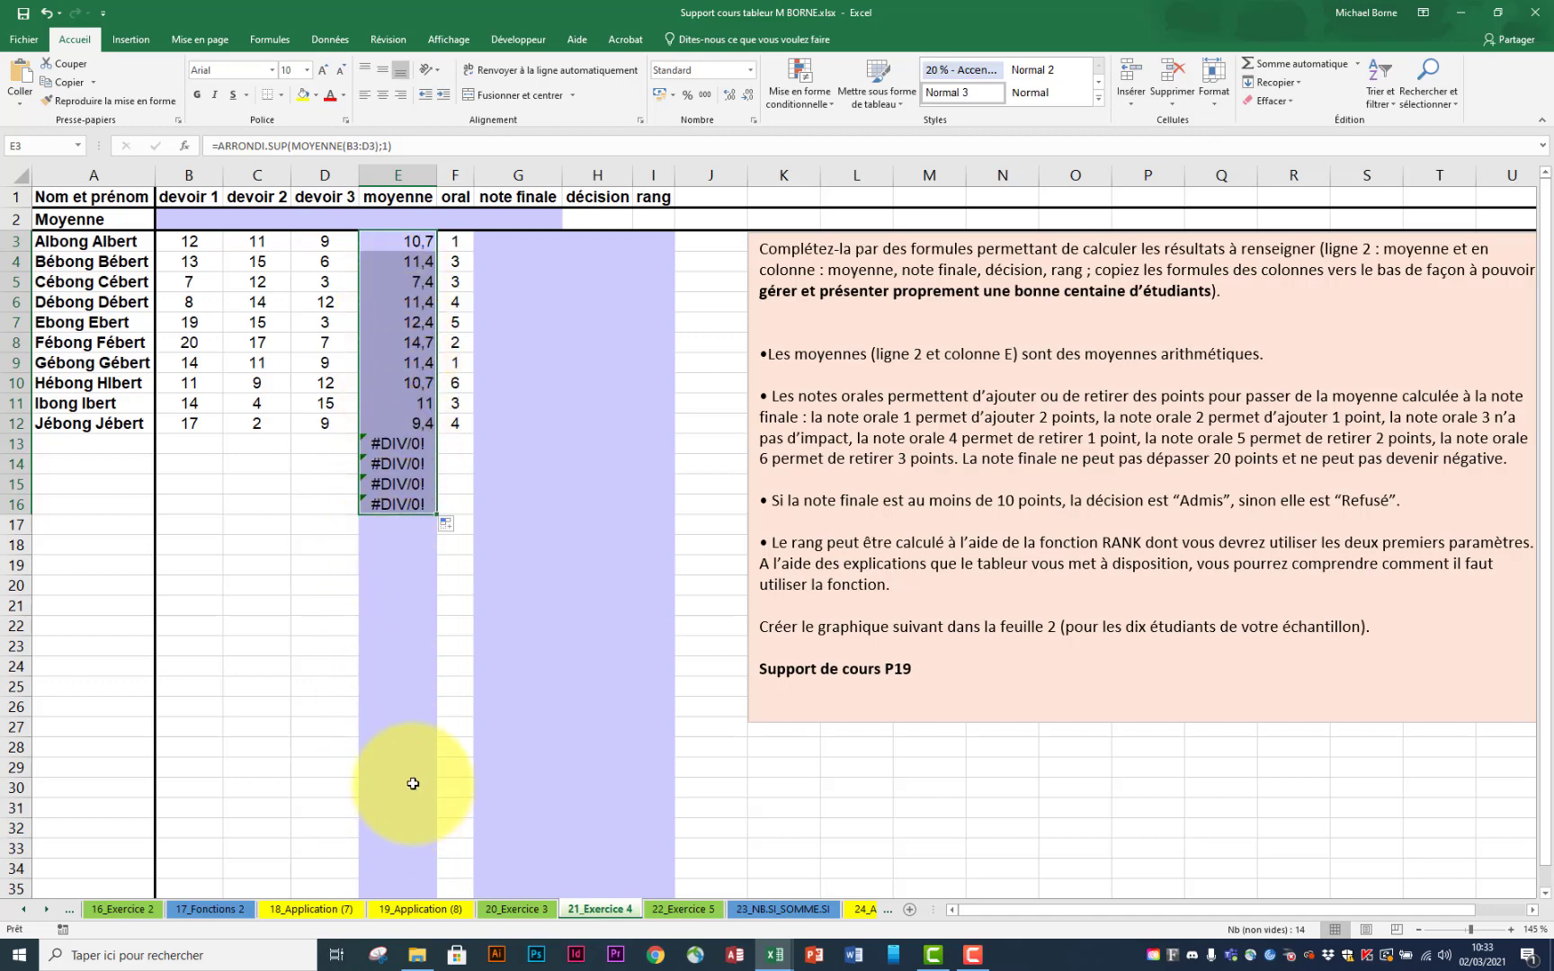
Step: Make E3 blank for missing marks with =SI(B3="";"";ARRONDI.SUP(MOYENNE(B3:D3);1)) and fill the formula down to row 32
left_click(401, 241)
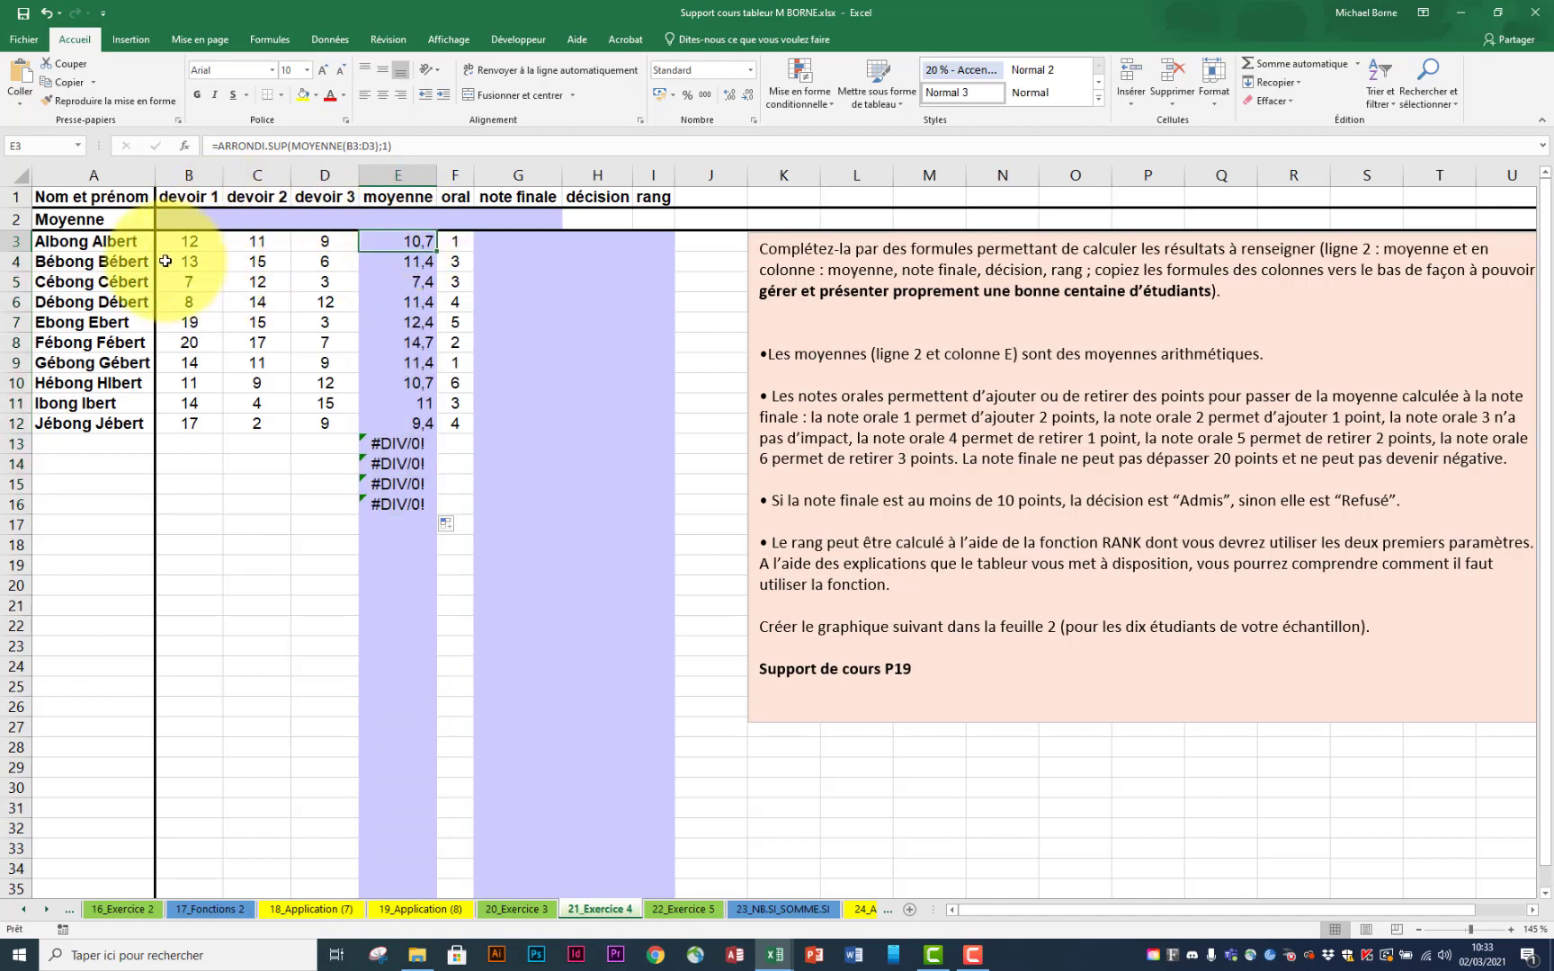
left_click(224, 149)
type("si")
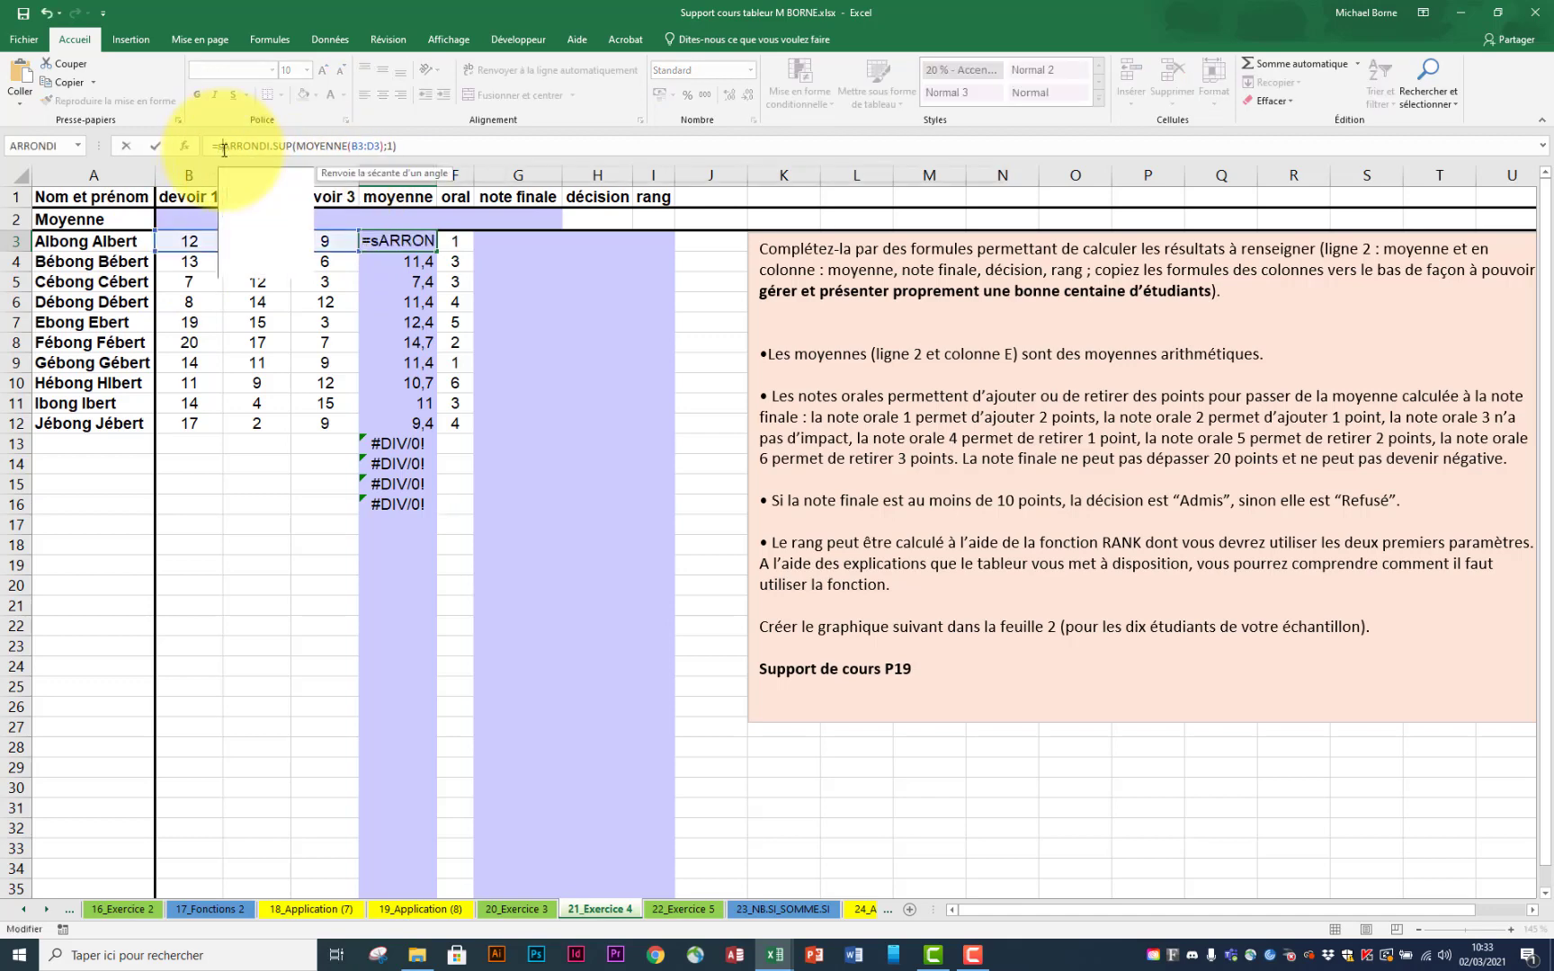
double_click(263, 180)
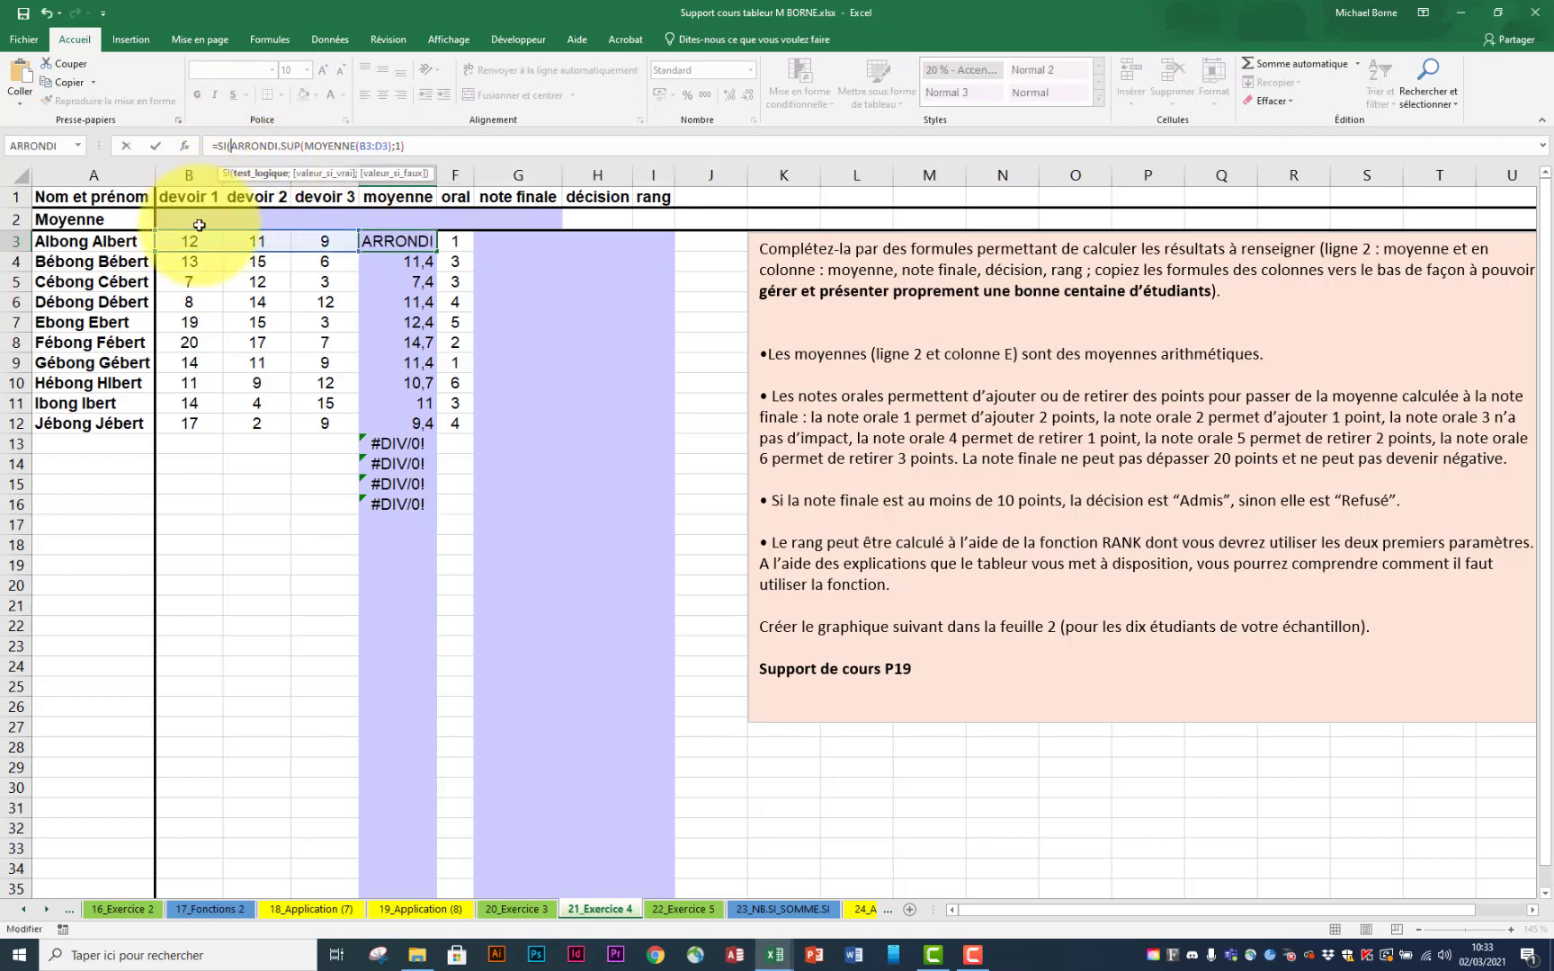
left_click(199, 243)
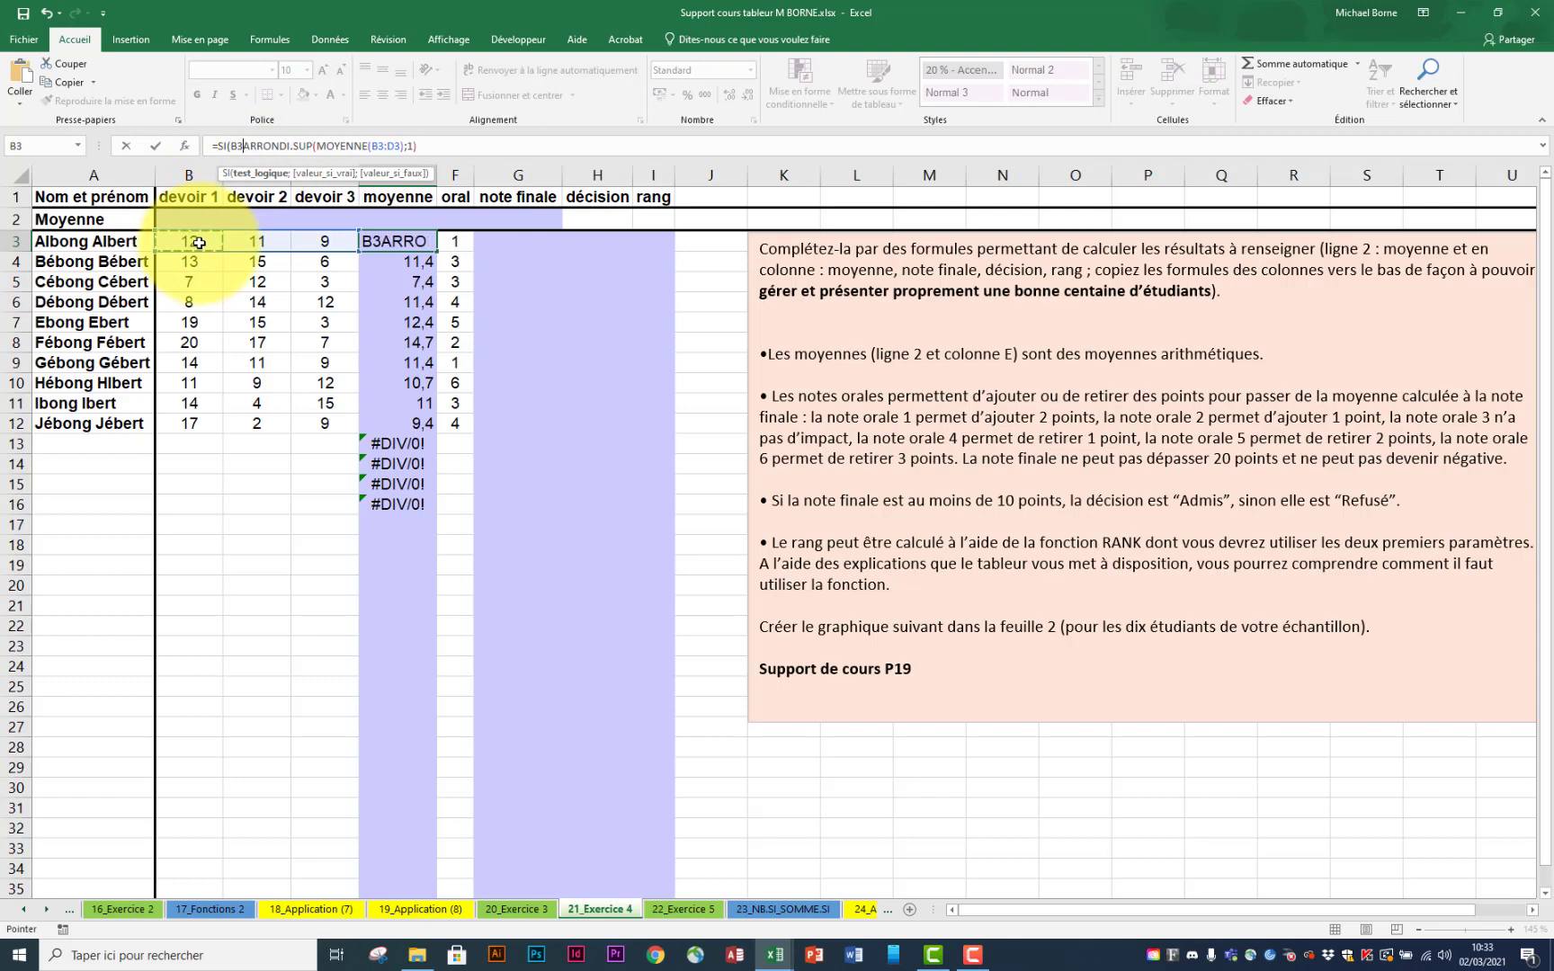
type("=\"\";")
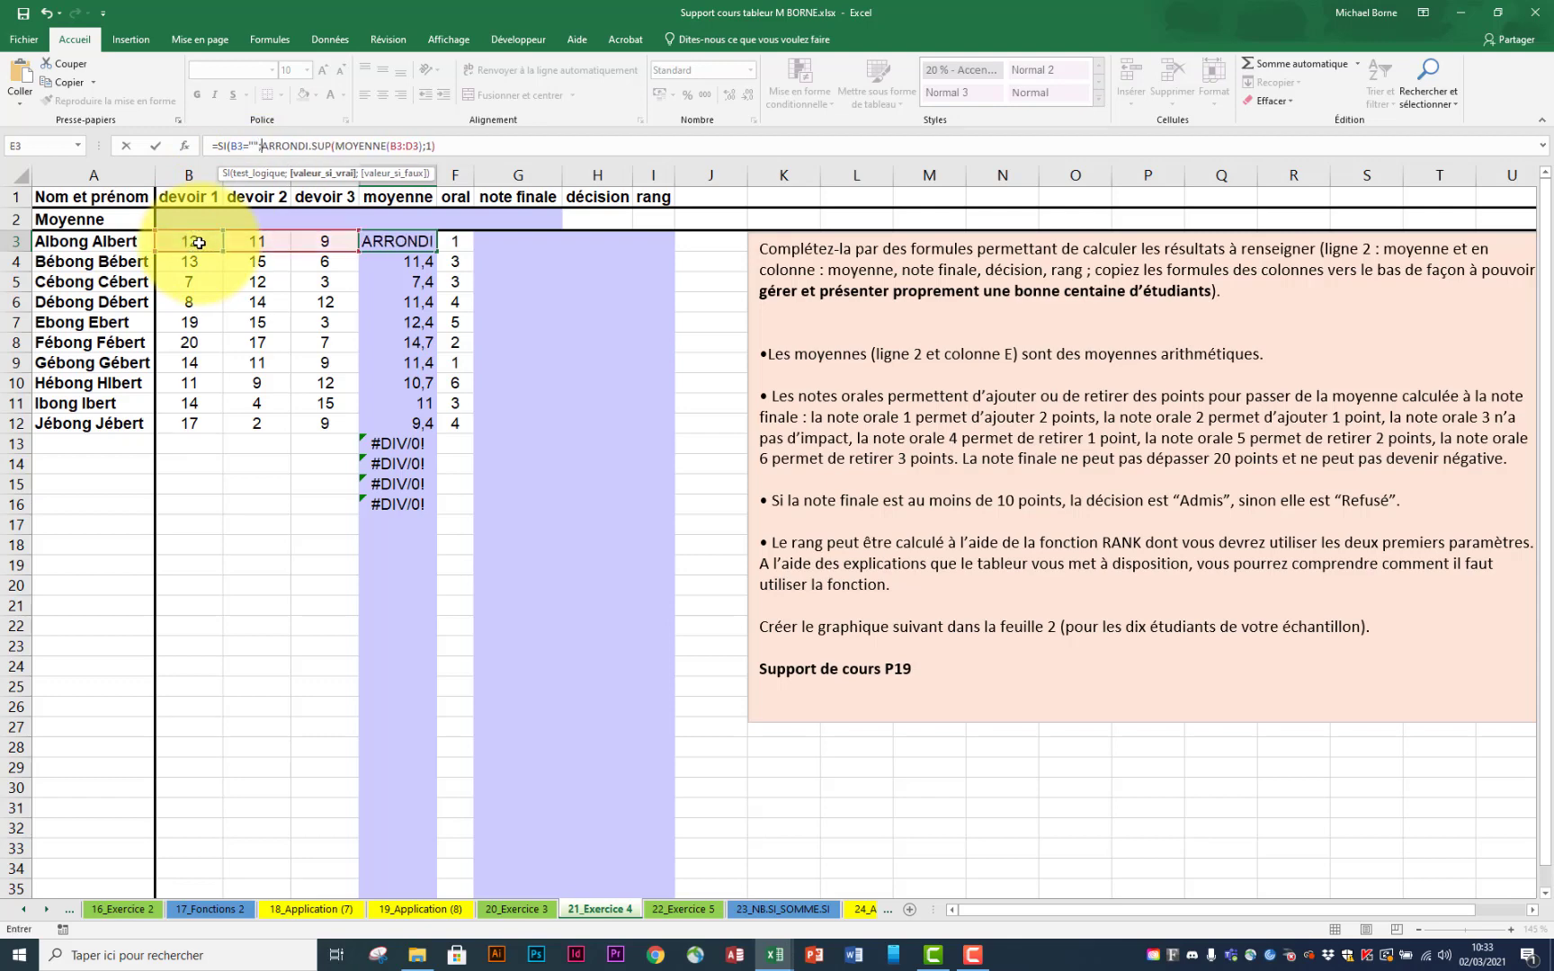
type("\"\";")
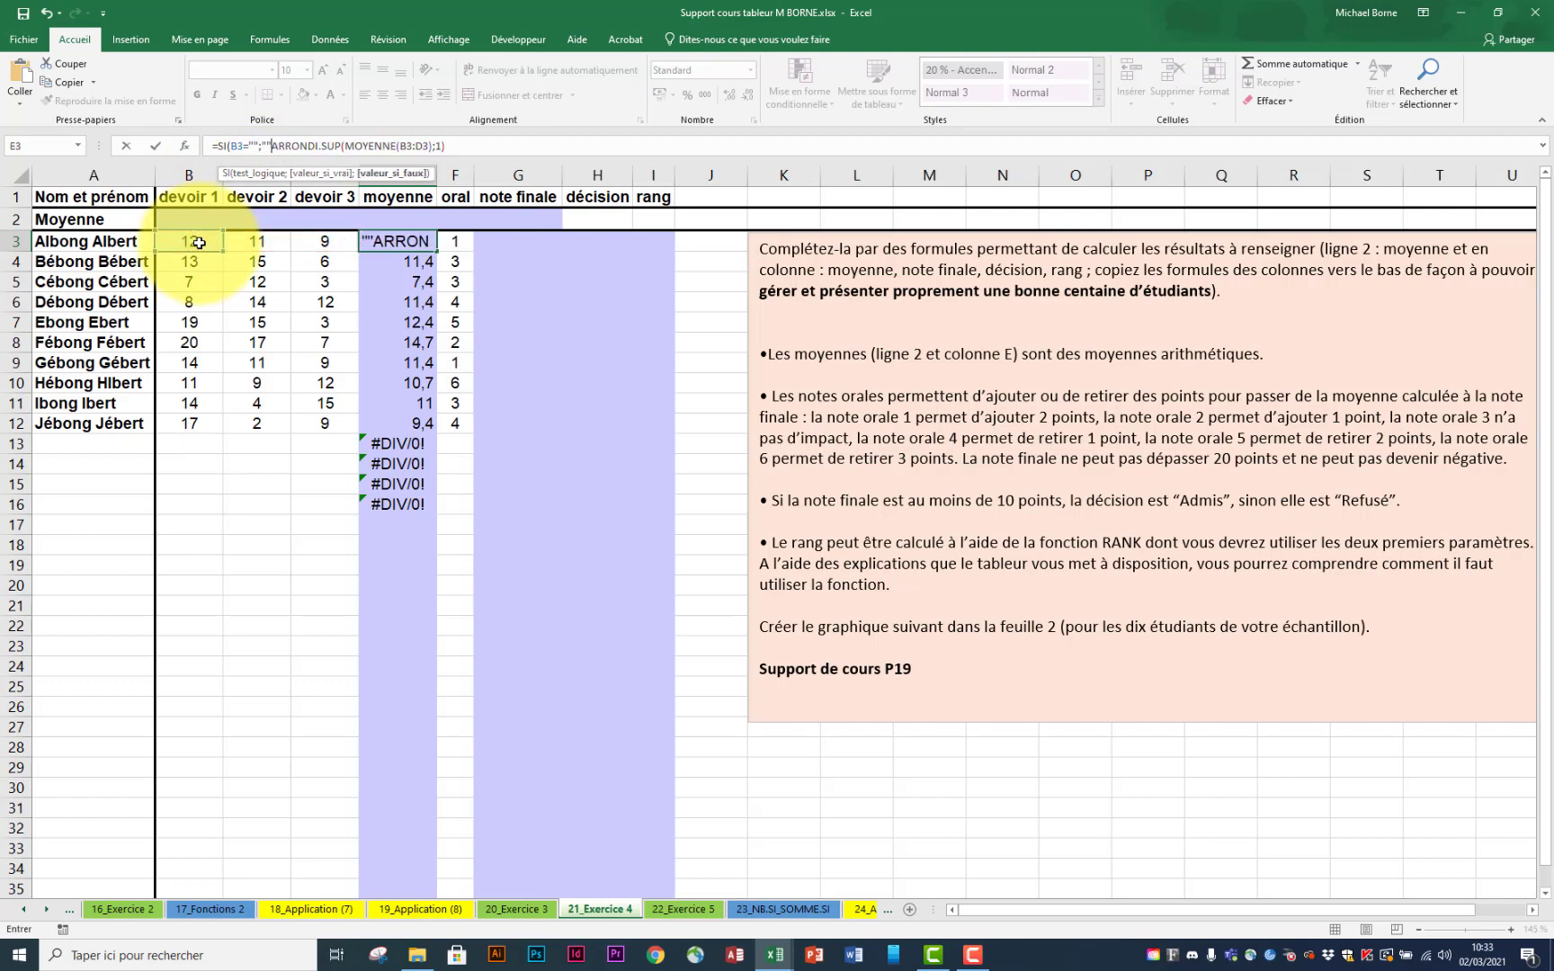
left_click(484, 146)
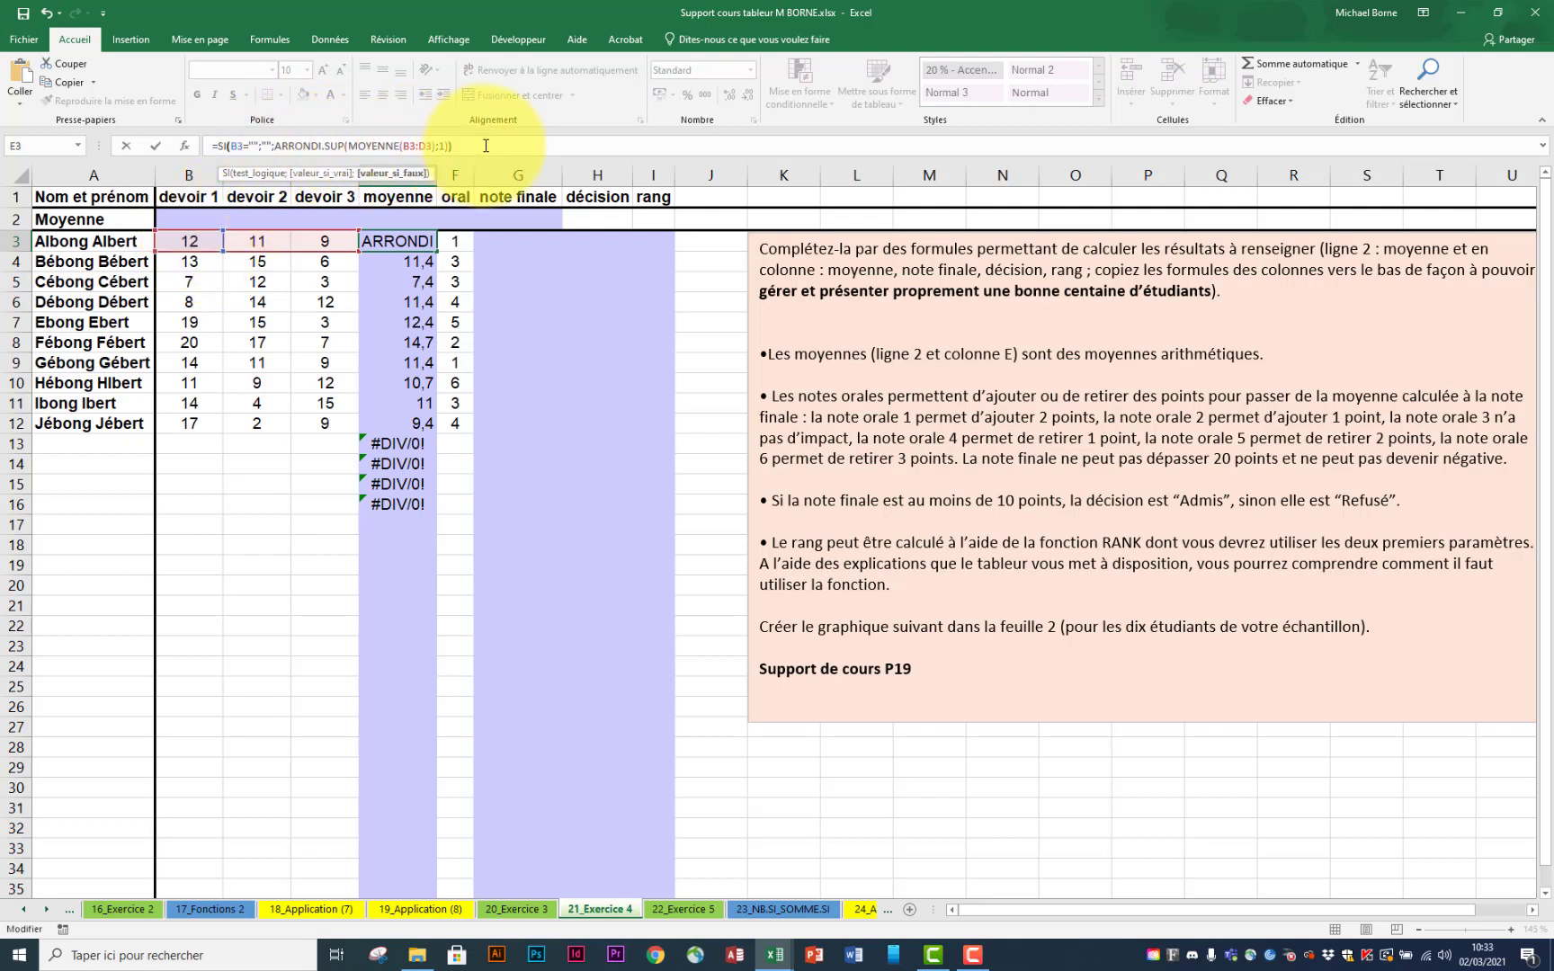
type(")")
key("ctrl+Return")
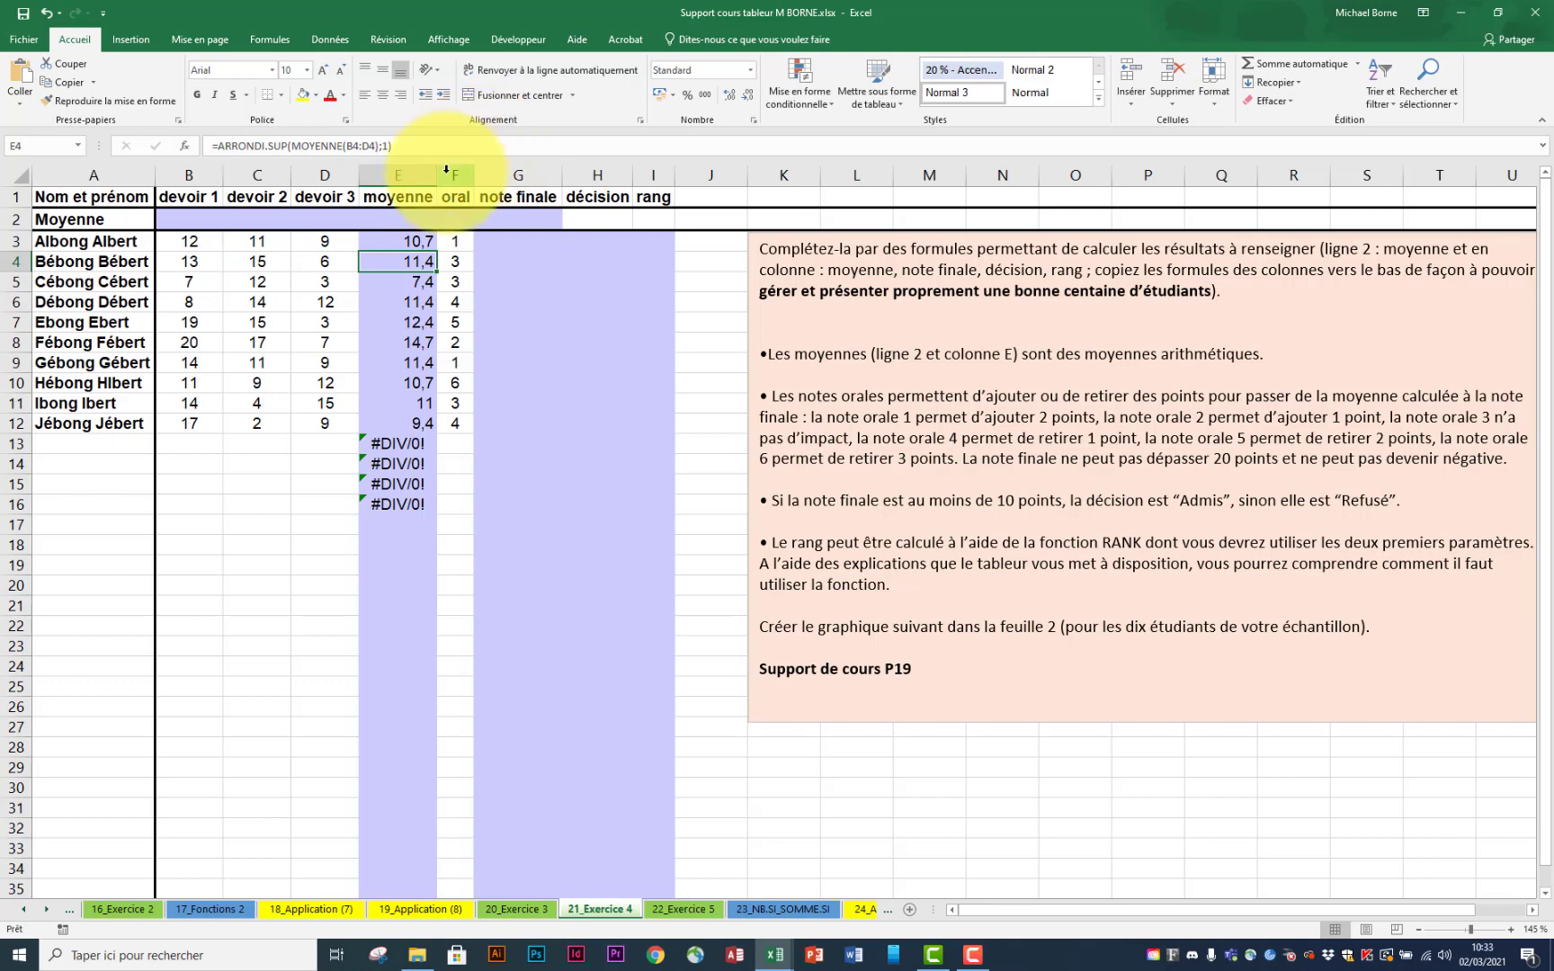
left_click_drag(434, 251, 427, 834)
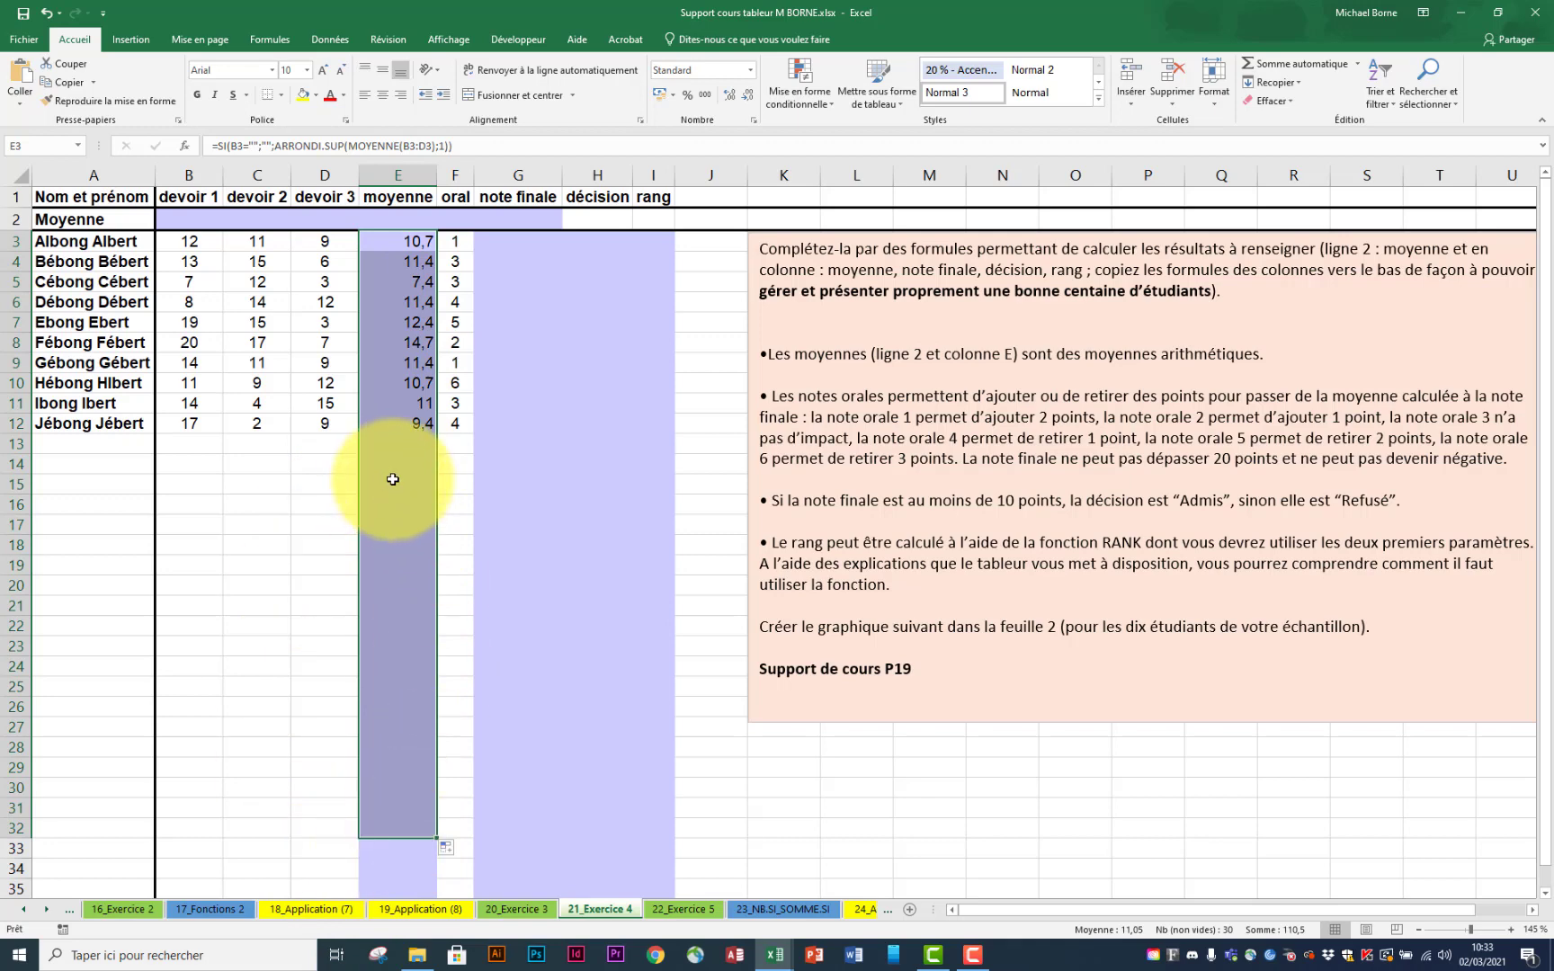
Step: Test the average formula with a devoir 1 mark of 17 in B13, and clear the mark
left_click(201, 449)
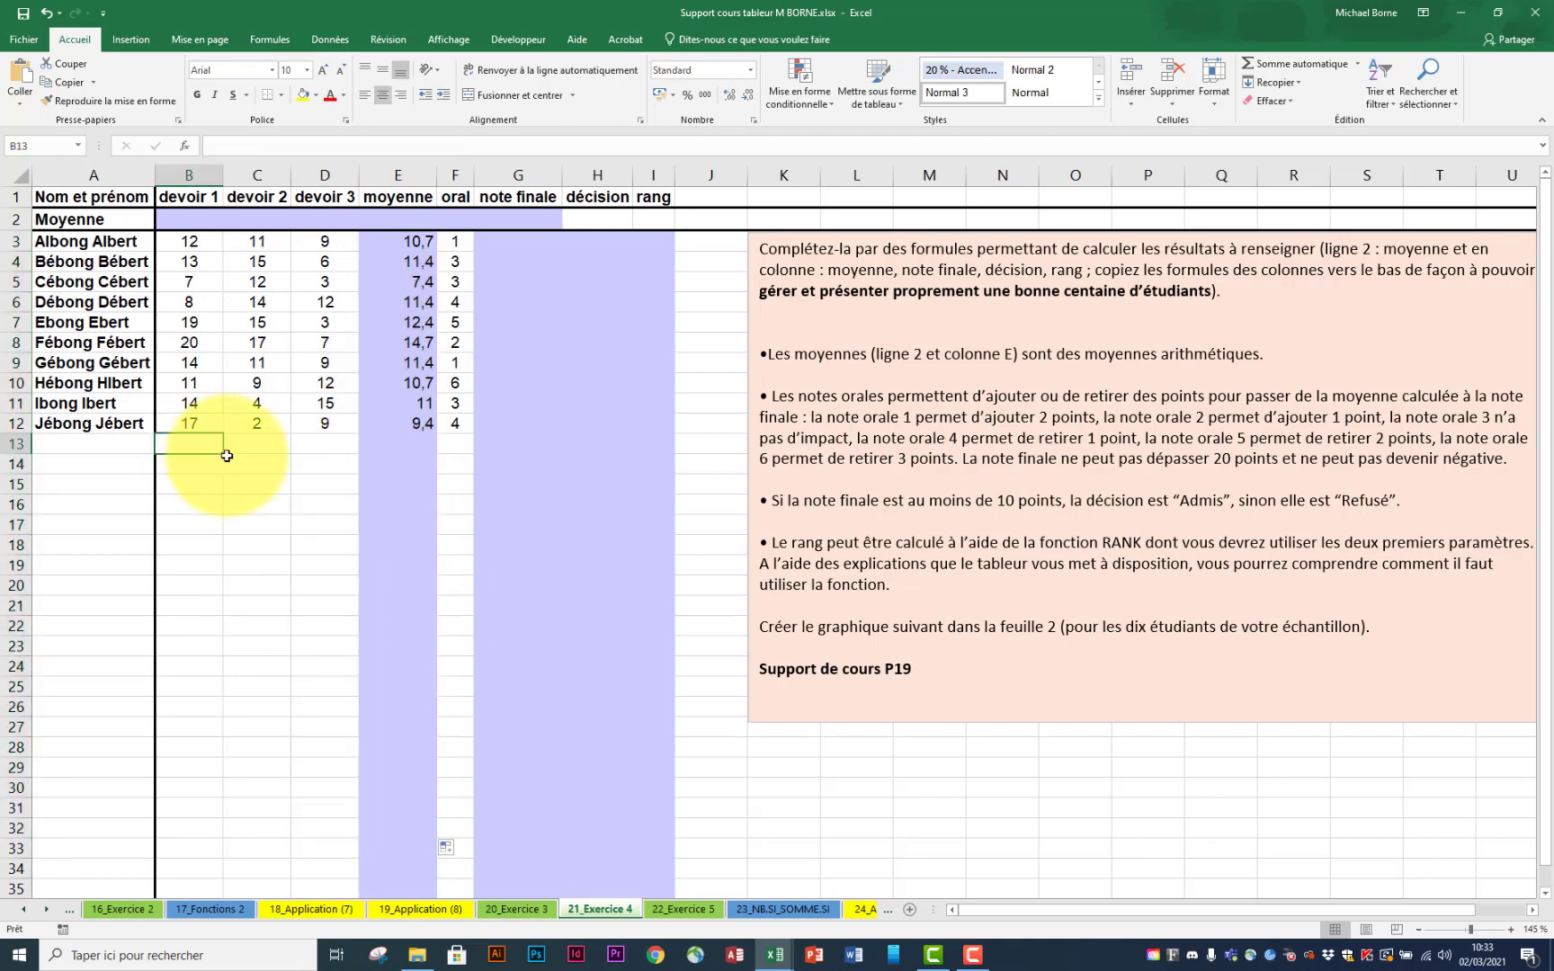
type("17")
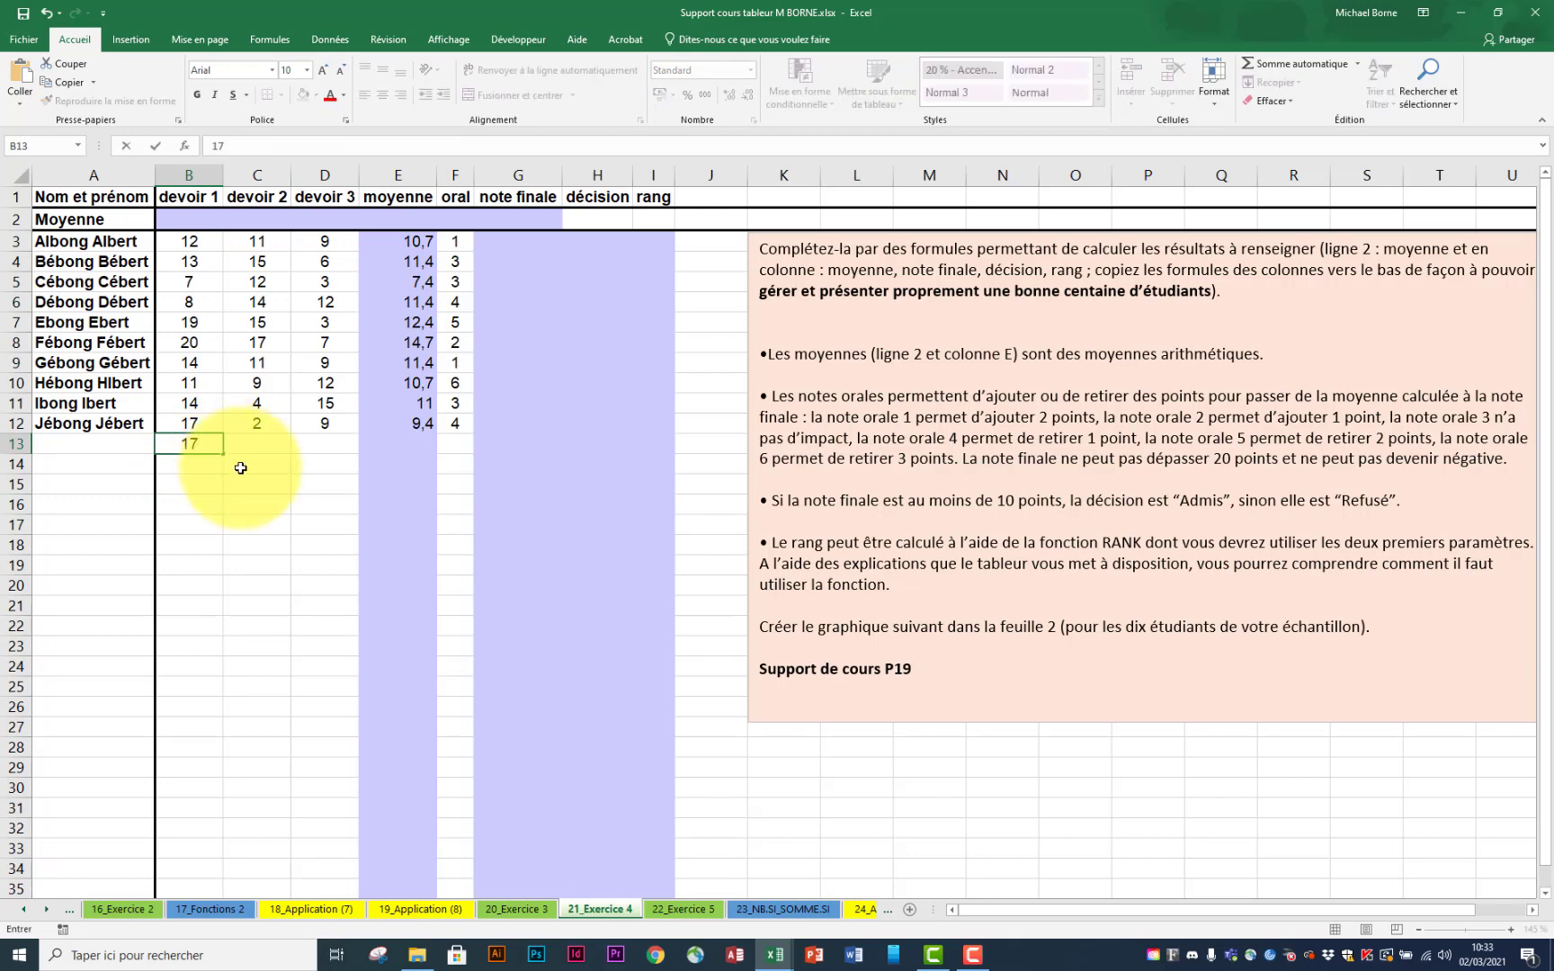
key("Return")
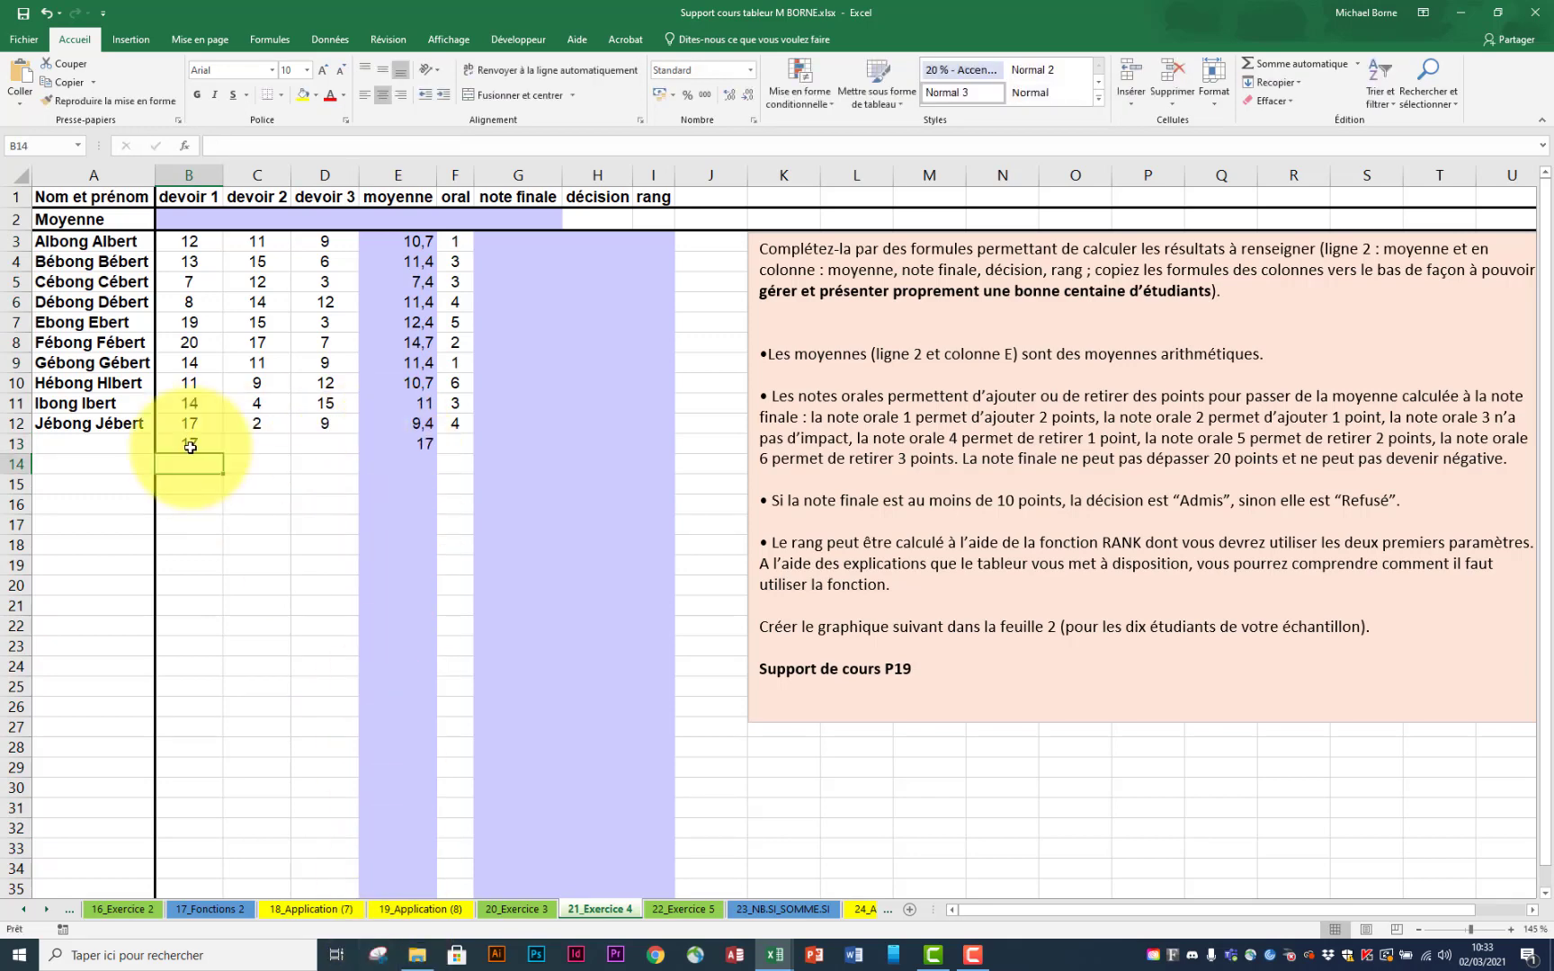
left_click(195, 446)
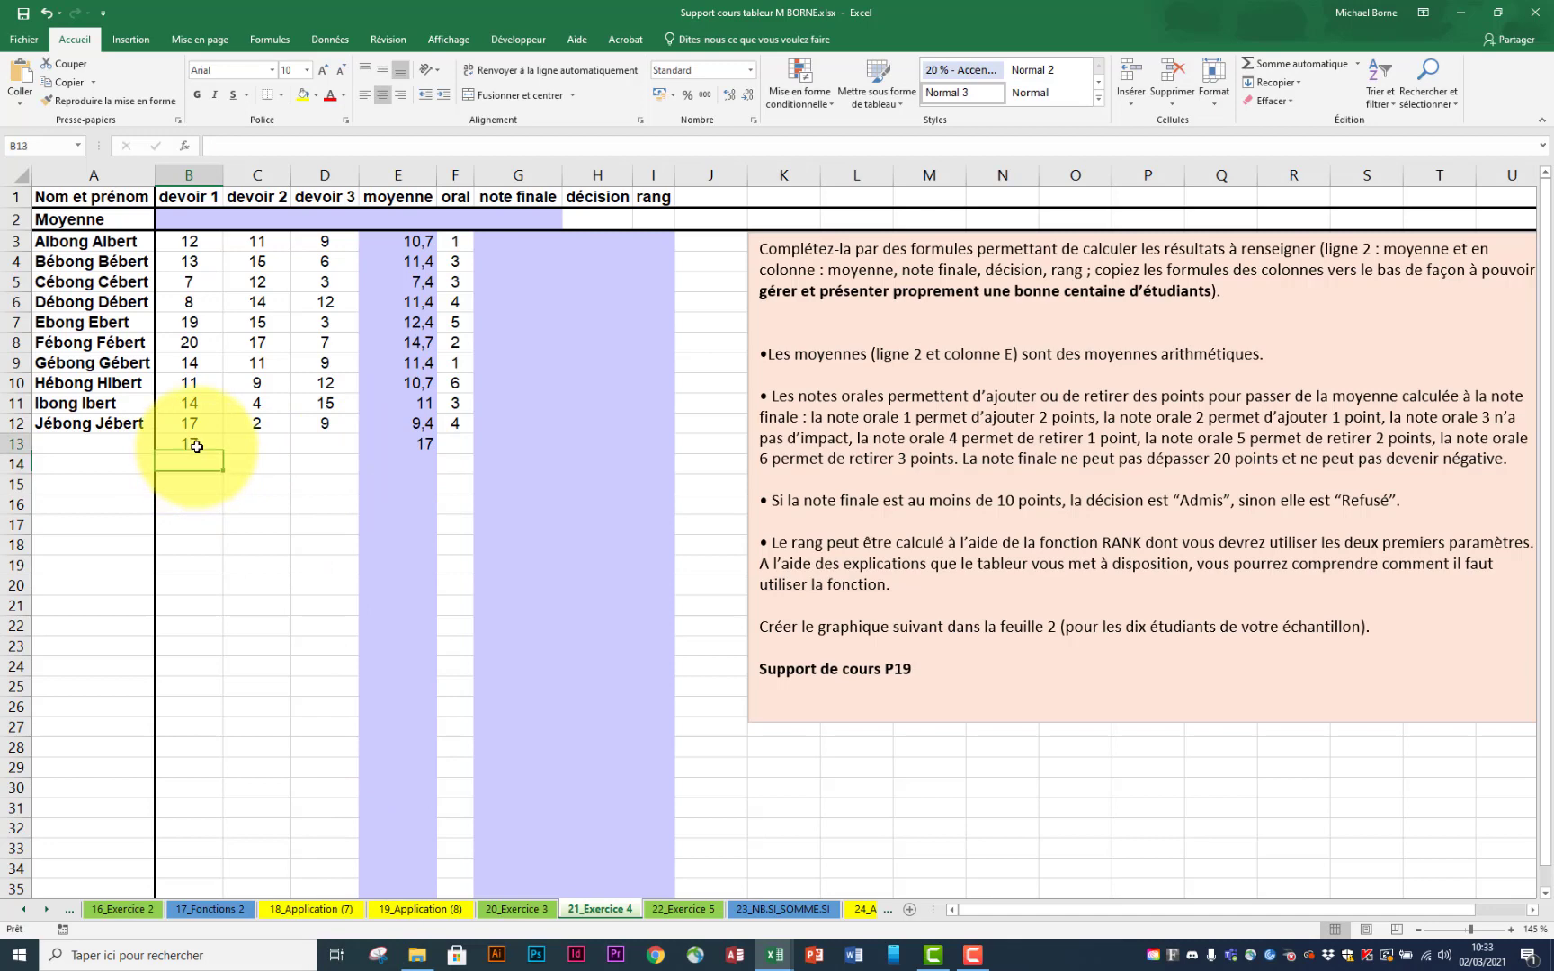
key("Delete")
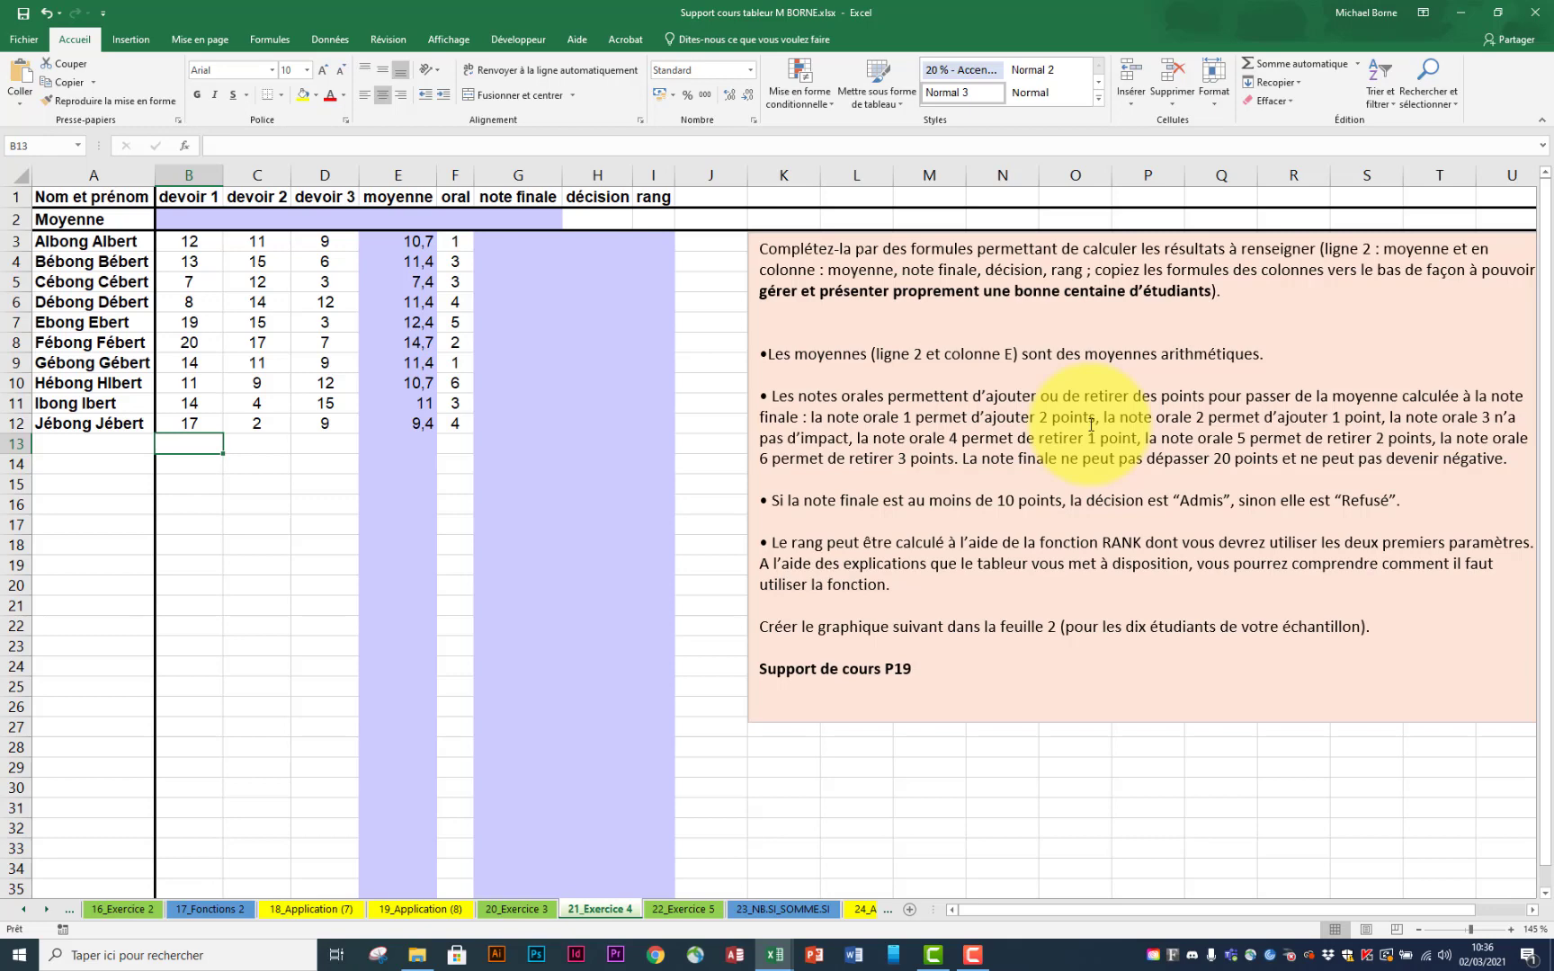
Step: Enter the final grade formula =MIN(20;E3+3-F3) in G3 and fill it down to row 12
left_click(531, 241)
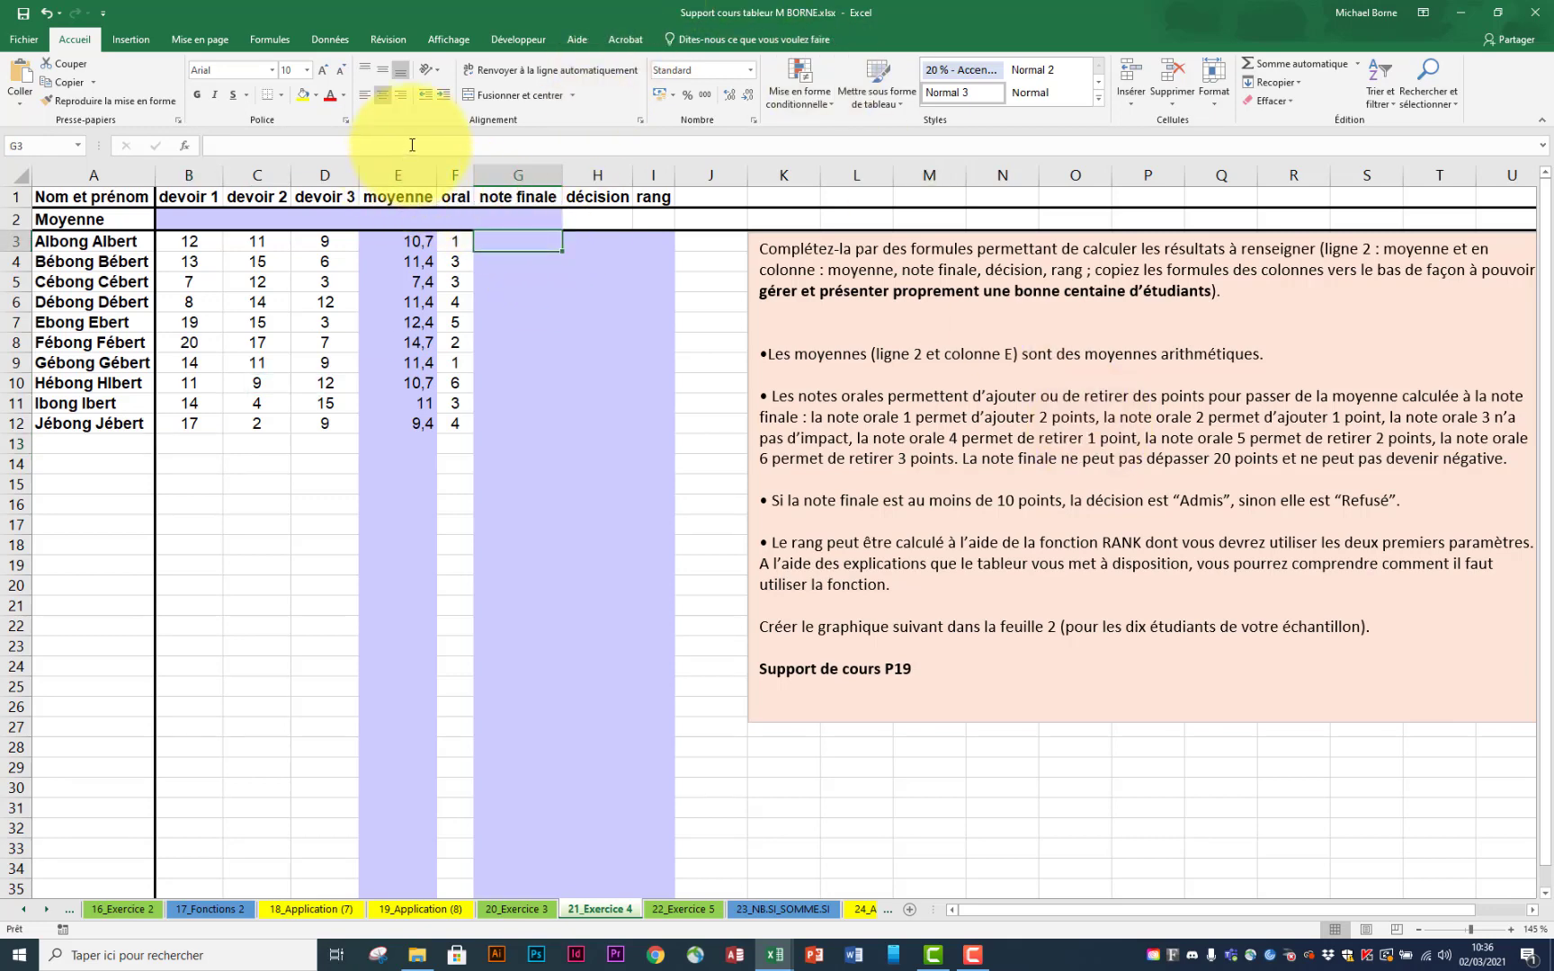
left_click(412, 145)
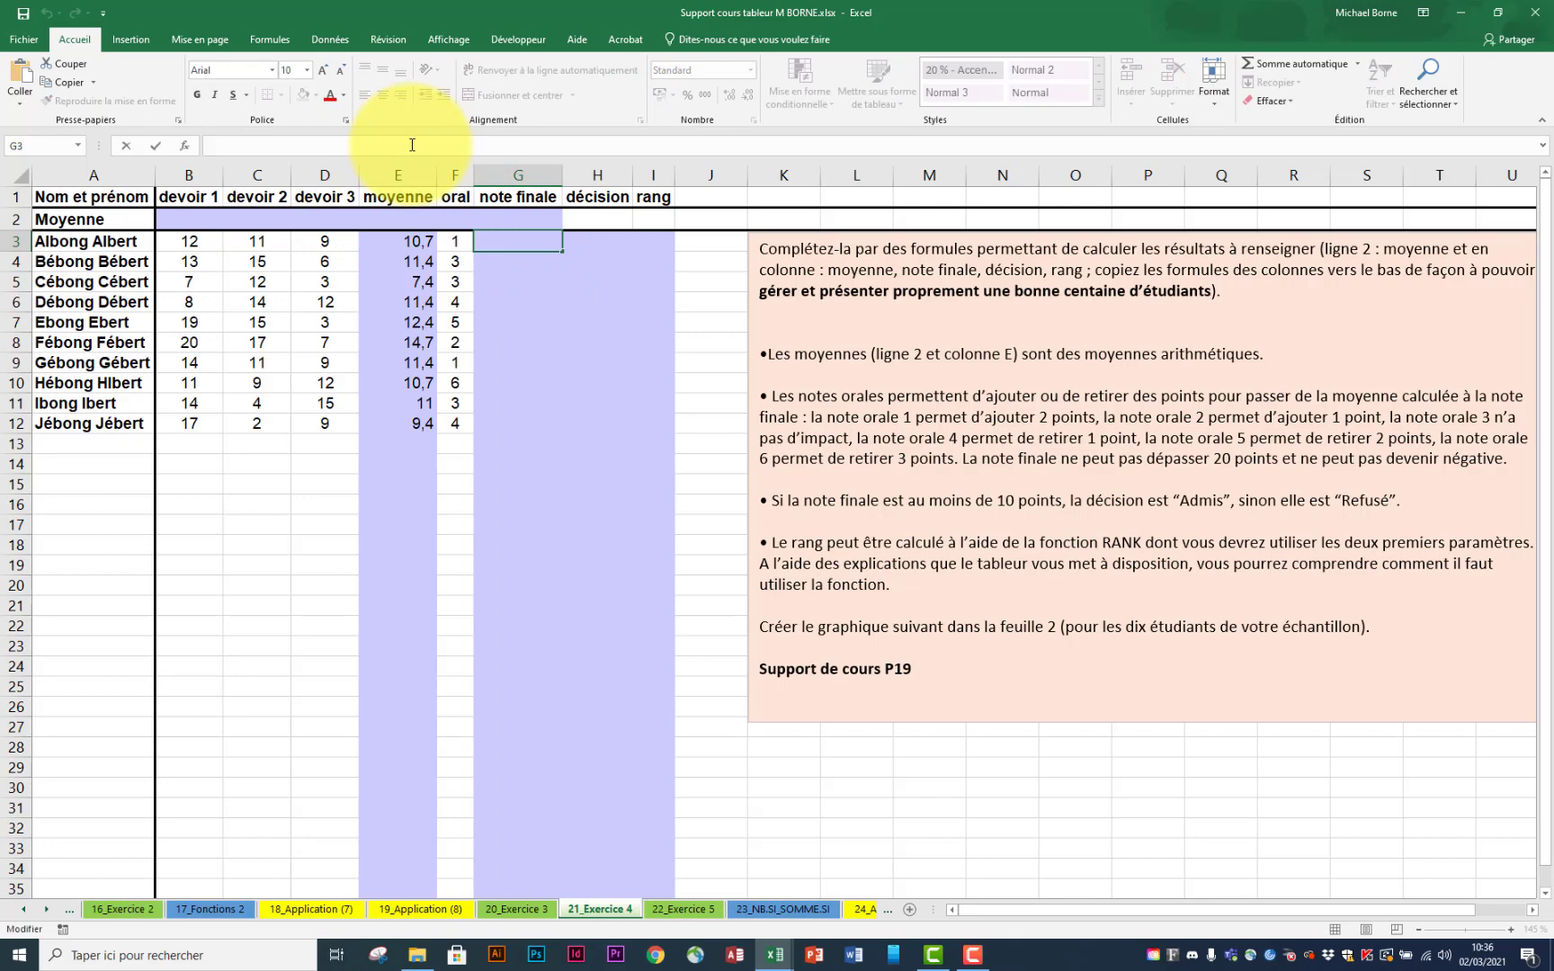
type("=min")
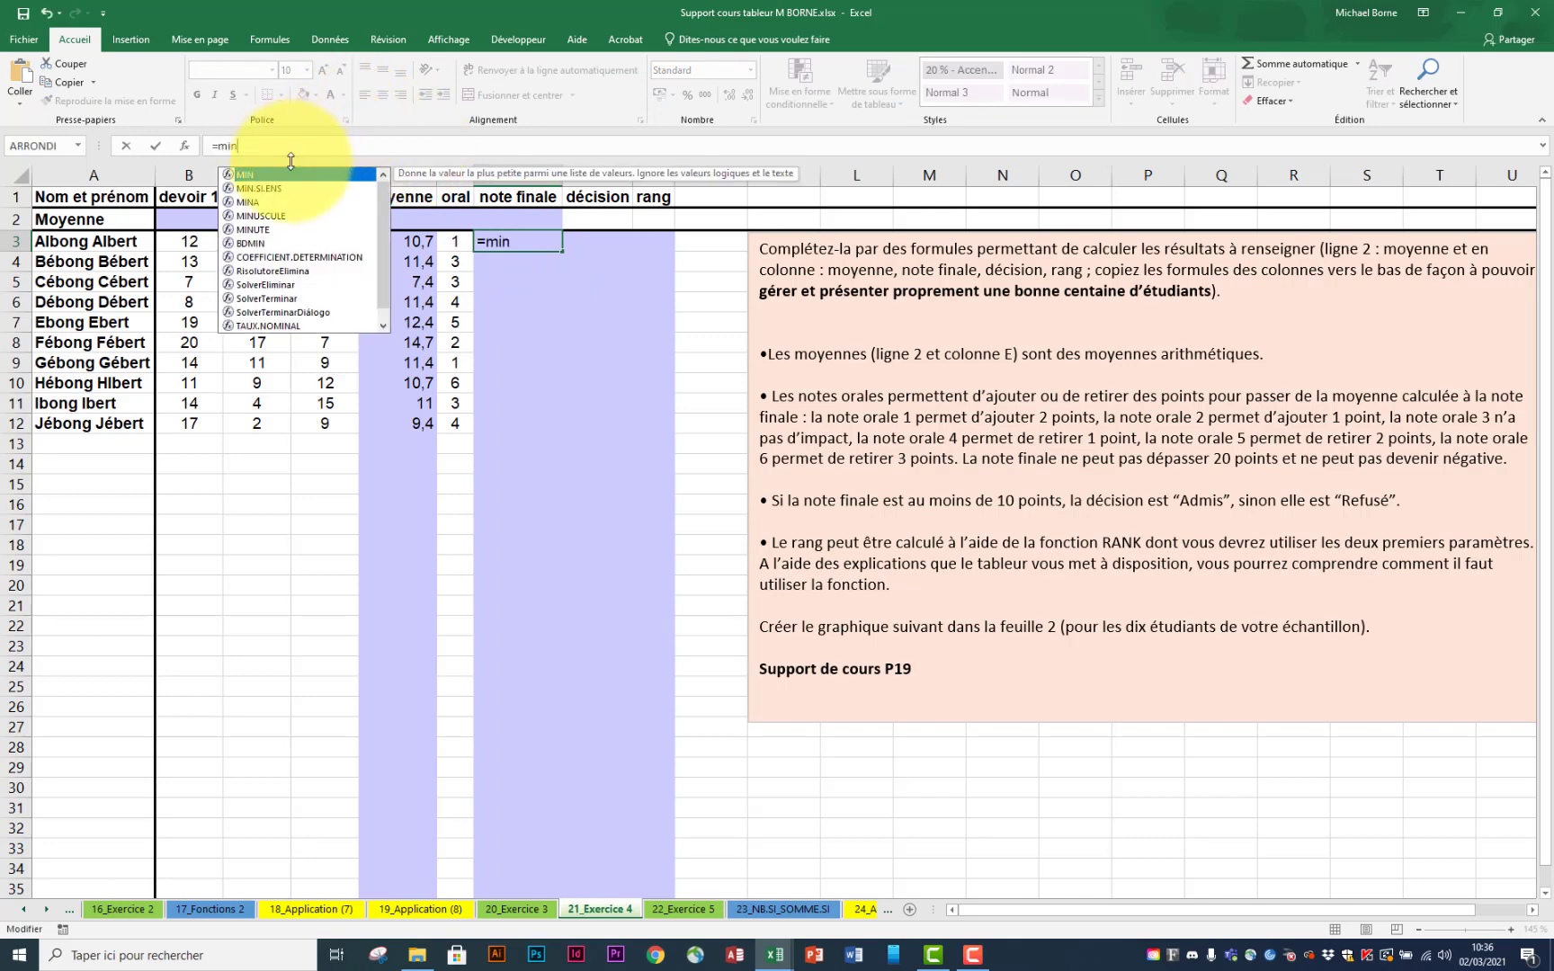
double_click(284, 176)
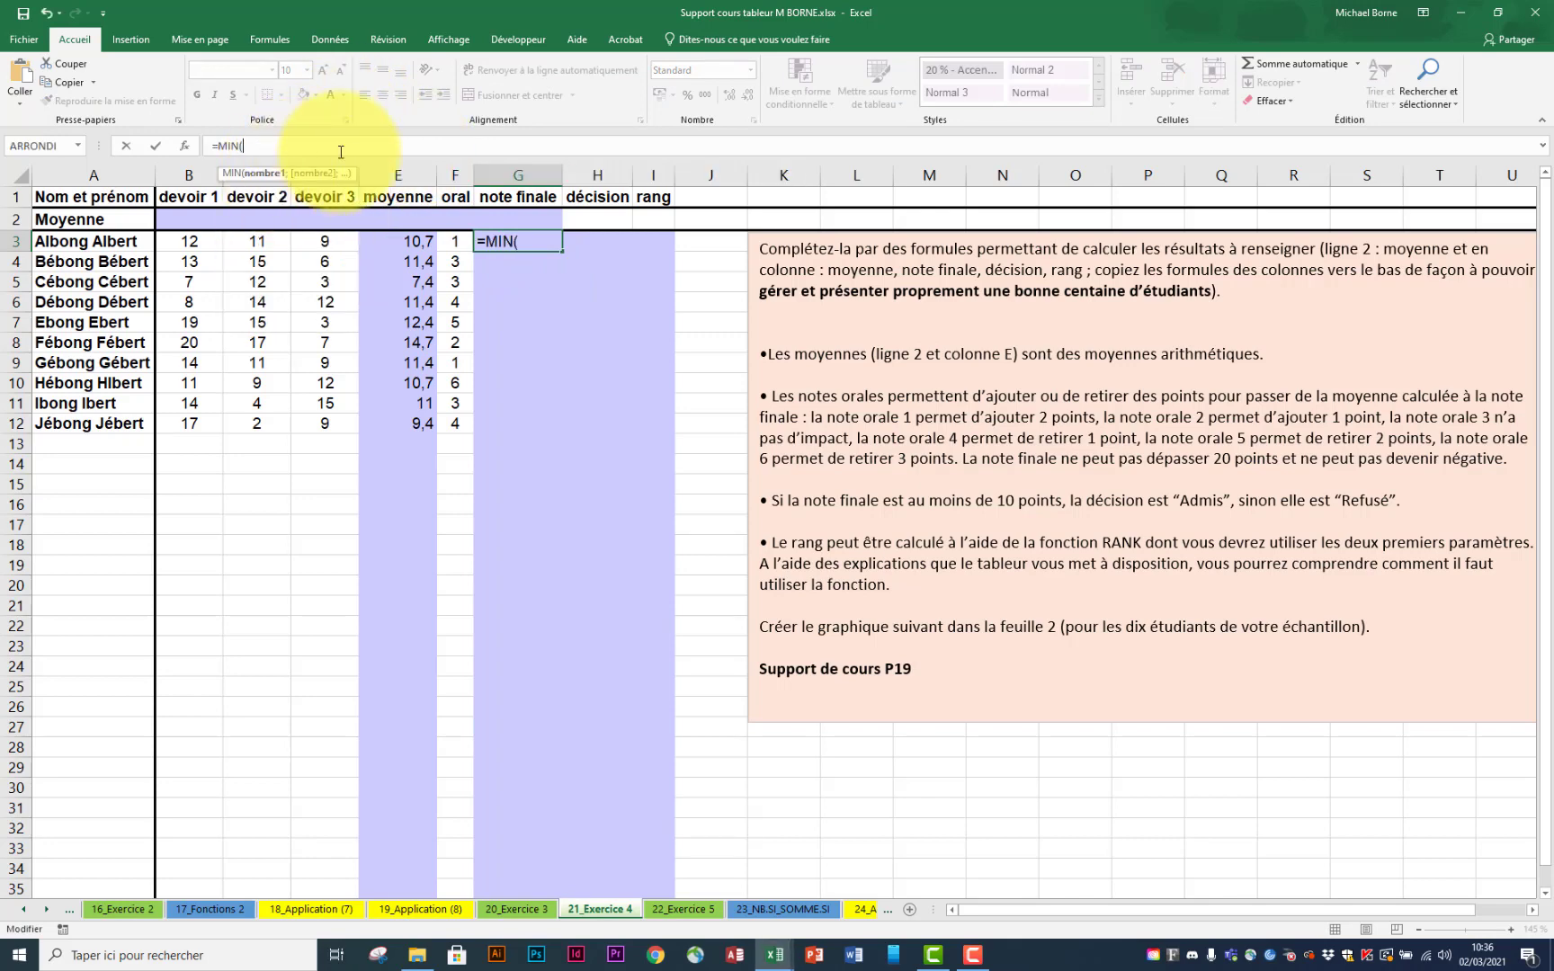
type("20;")
left_click(413, 242)
type("+")
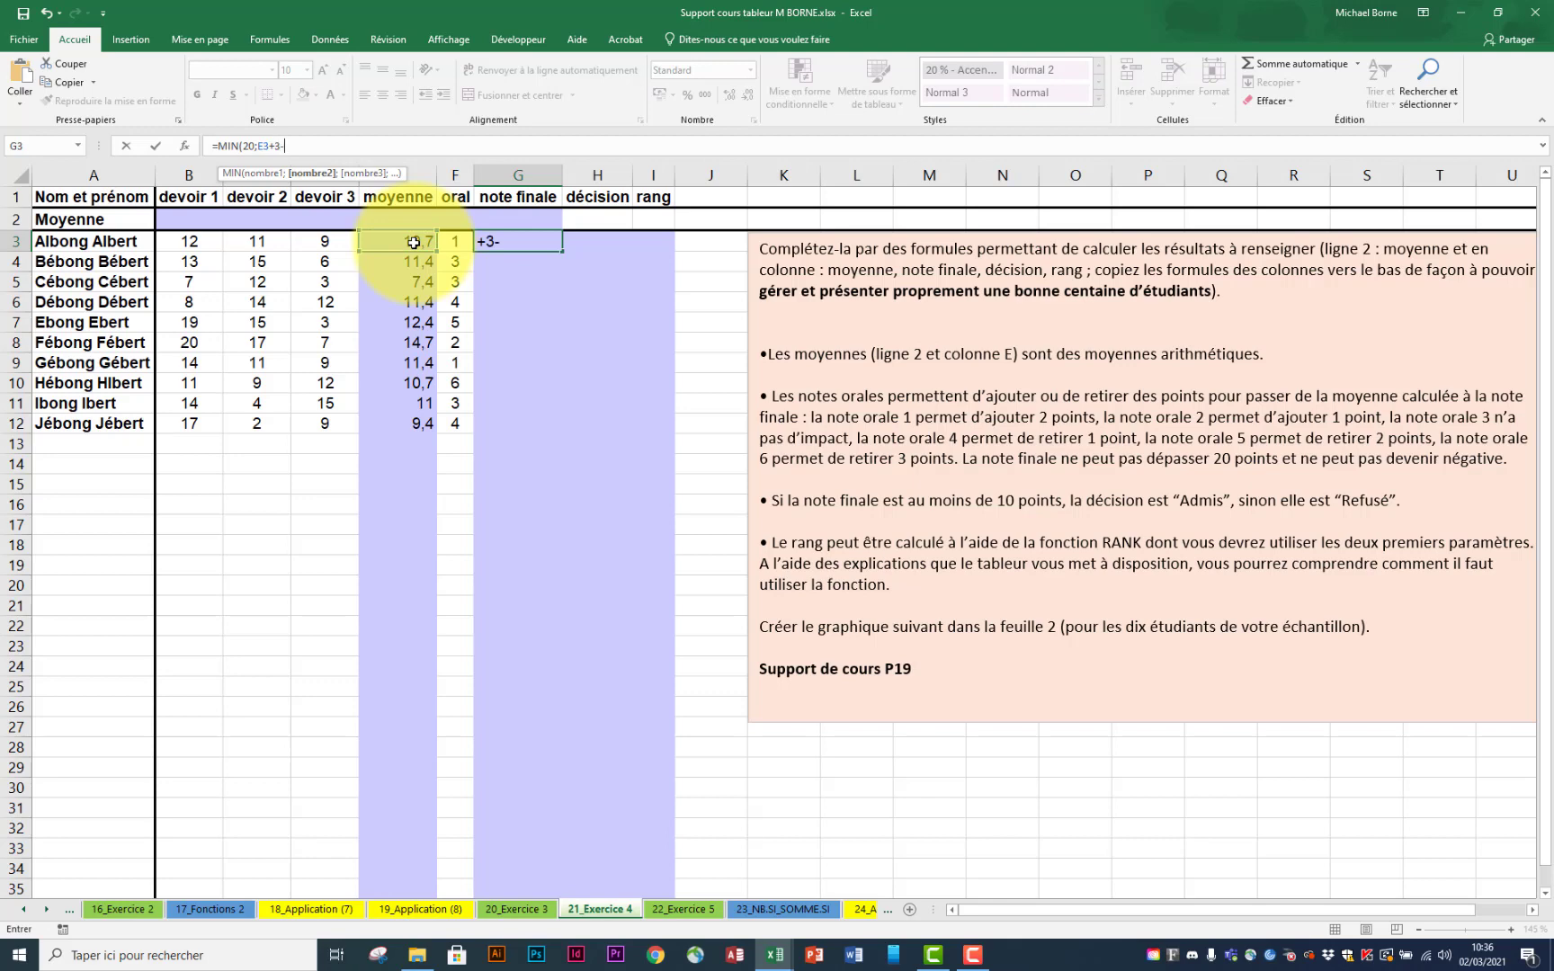
type("3-")
left_click(455, 241)
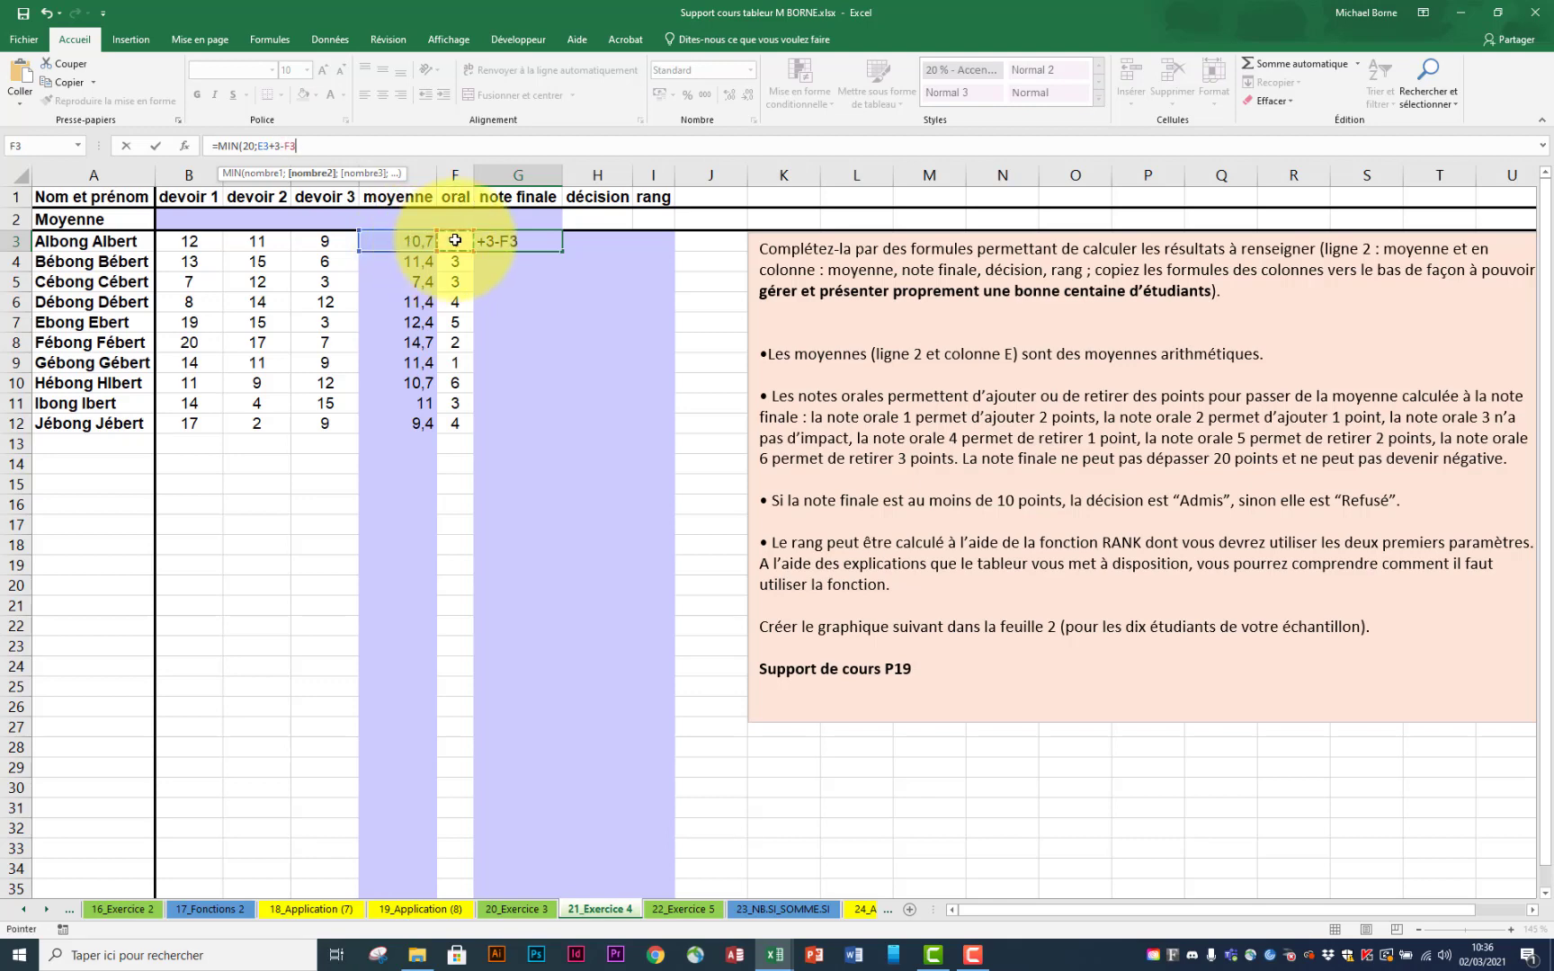
type(")")
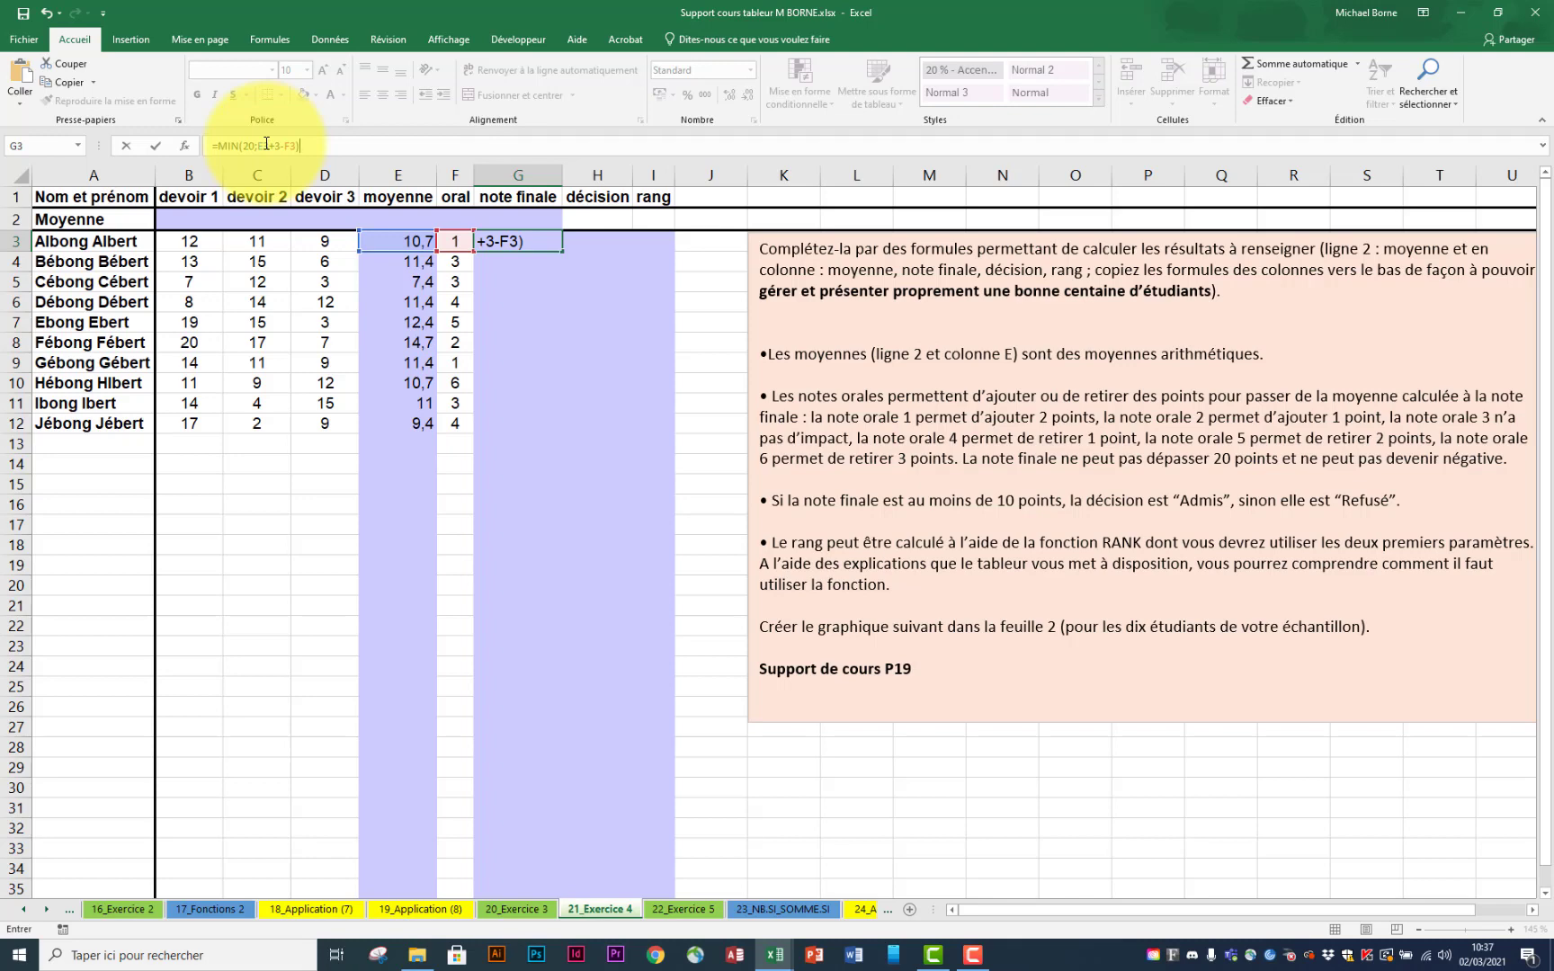
key("Return")
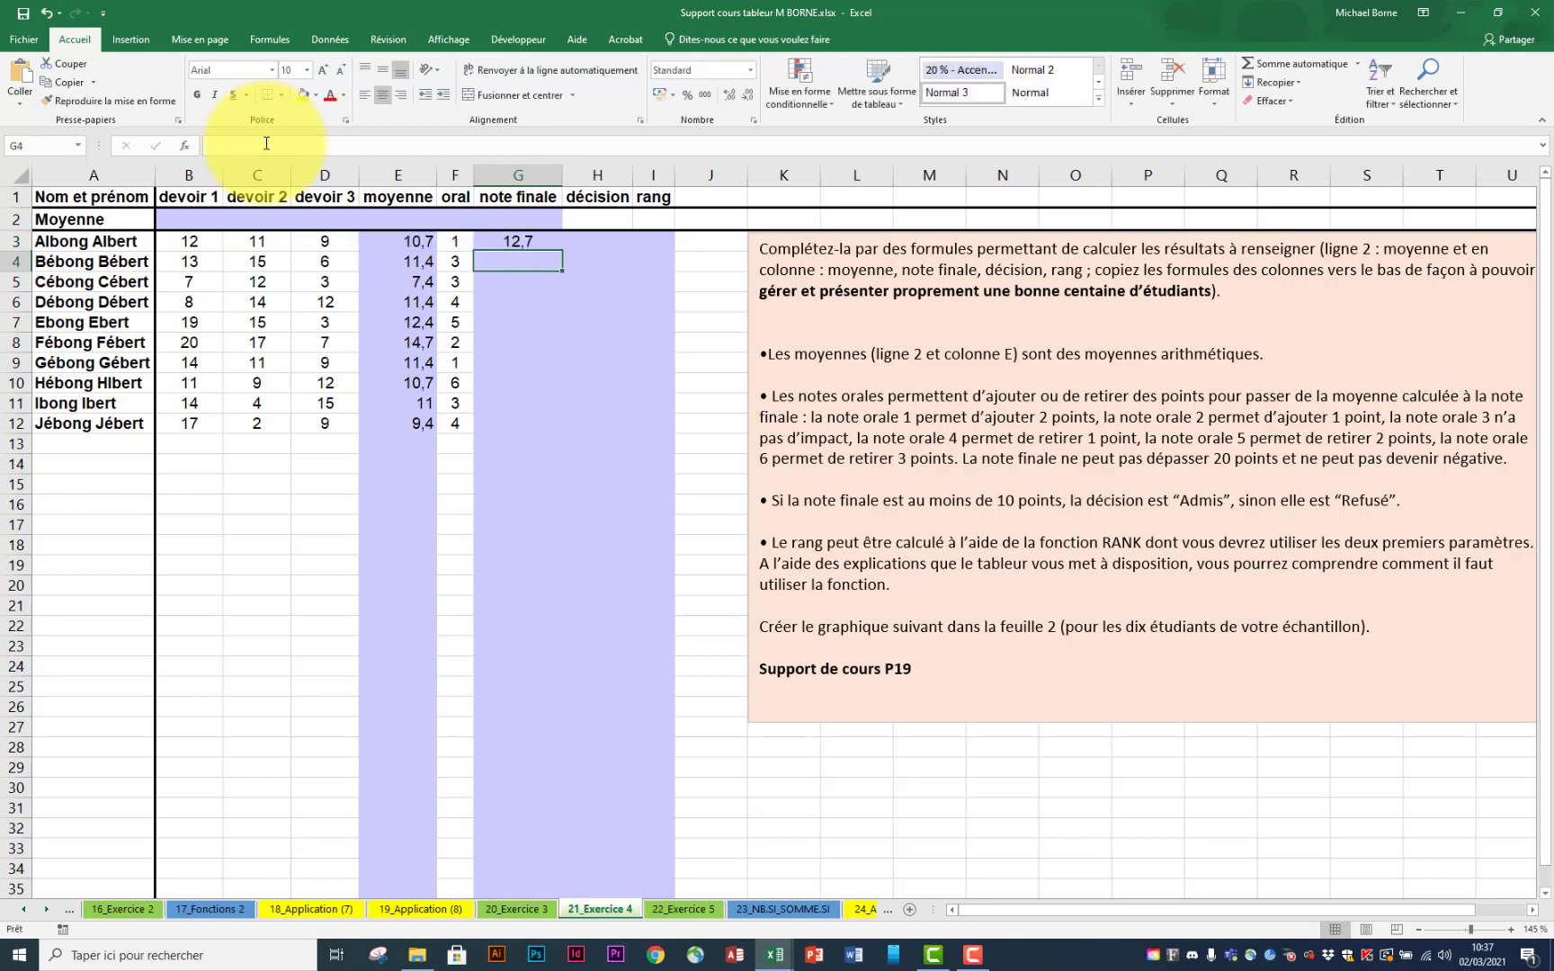
left_click(543, 244)
left_click_drag(562, 252, 561, 430)
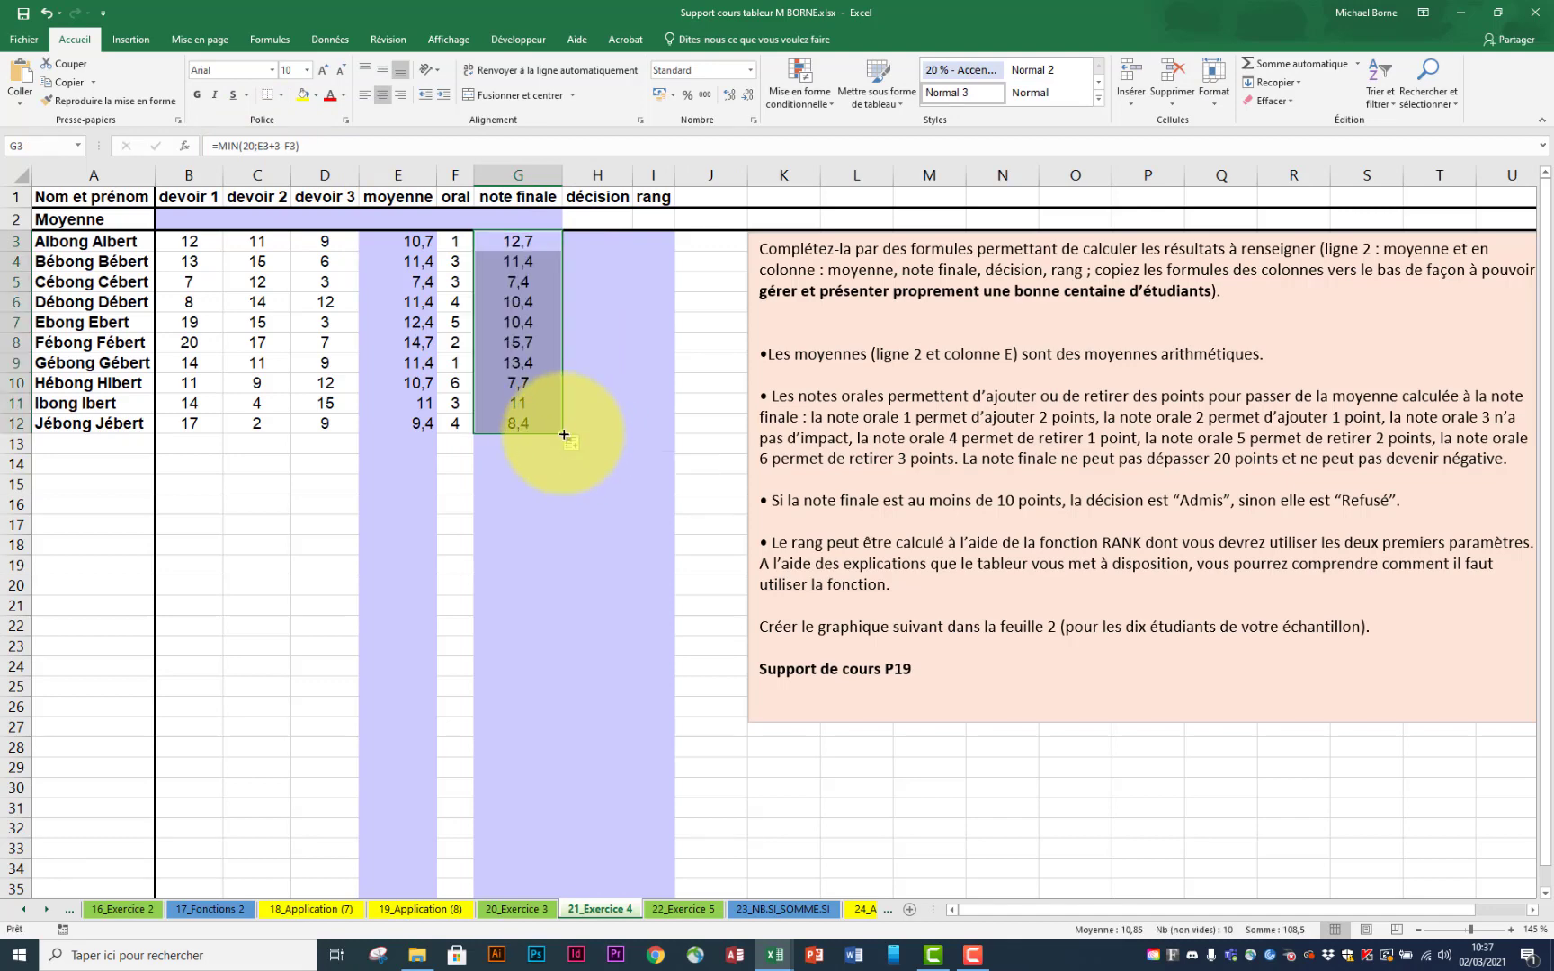
Step: Prevent negative final grades by changing G3 to =MAX(0;MIN(20;E3+3-F3)) and fill the formula down to row 17
left_click(219, 145)
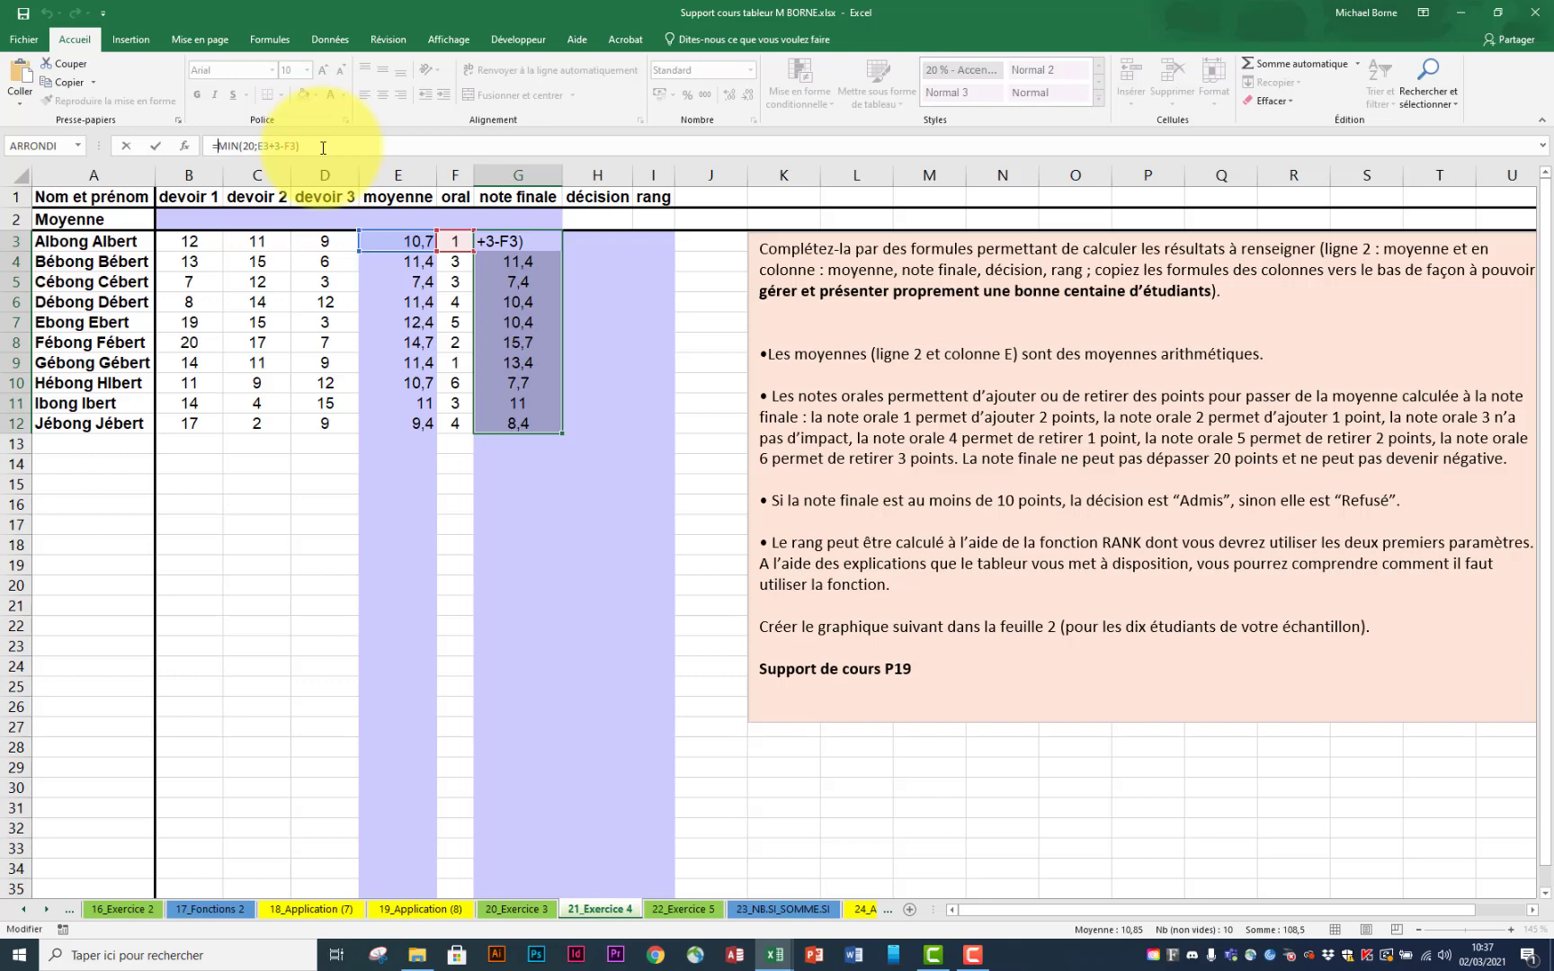
type("max")
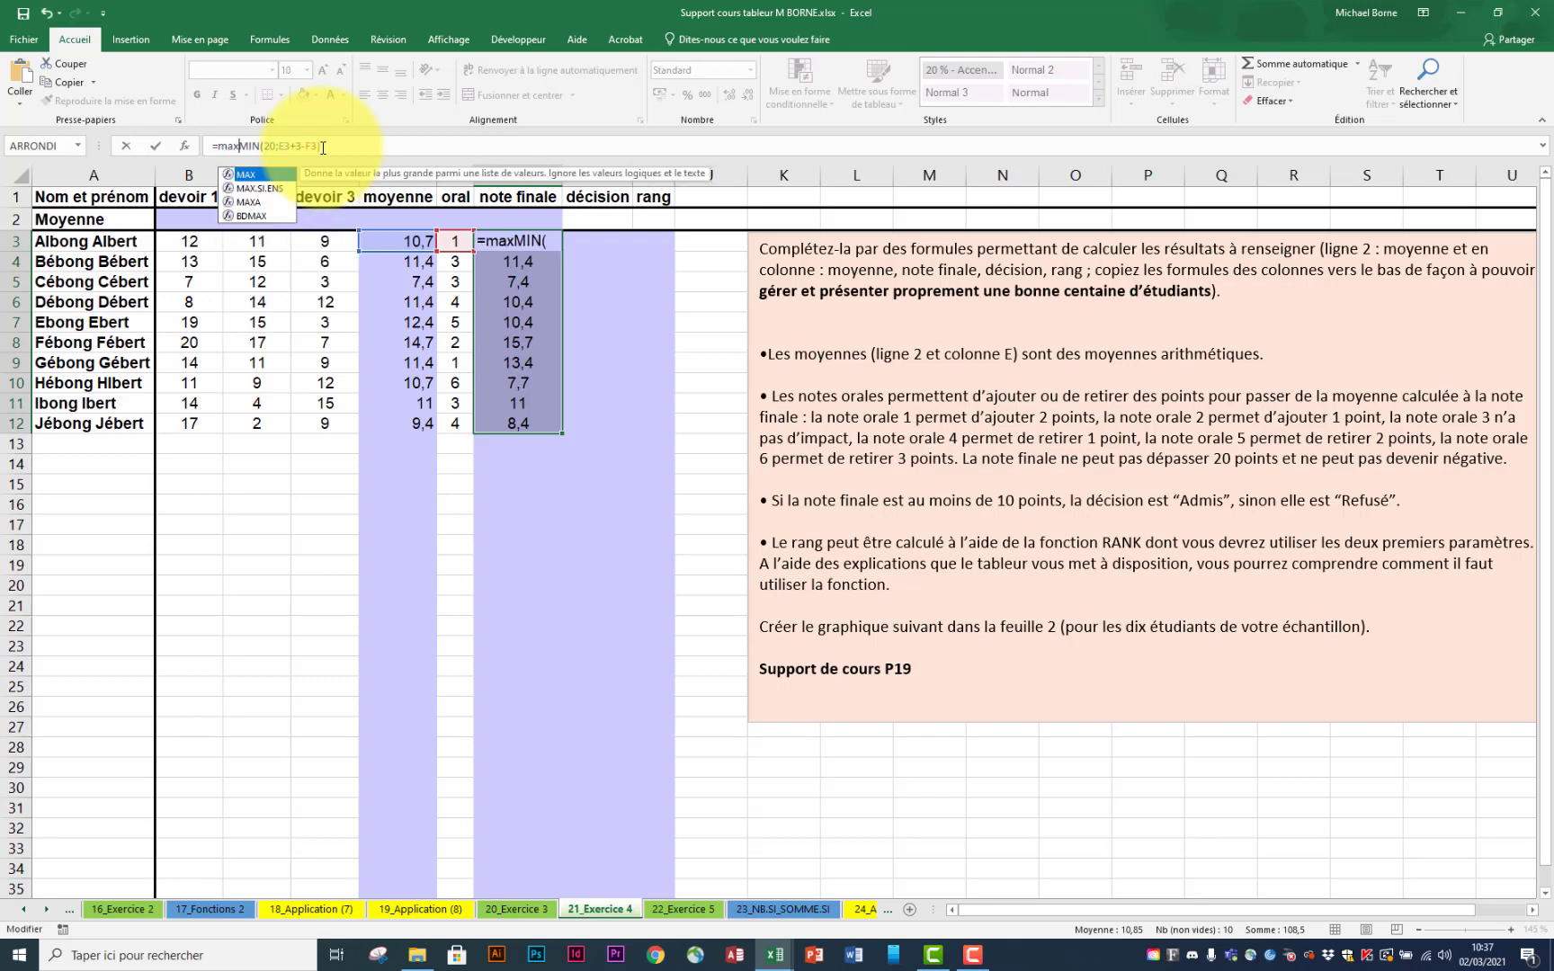
double_click(256, 174)
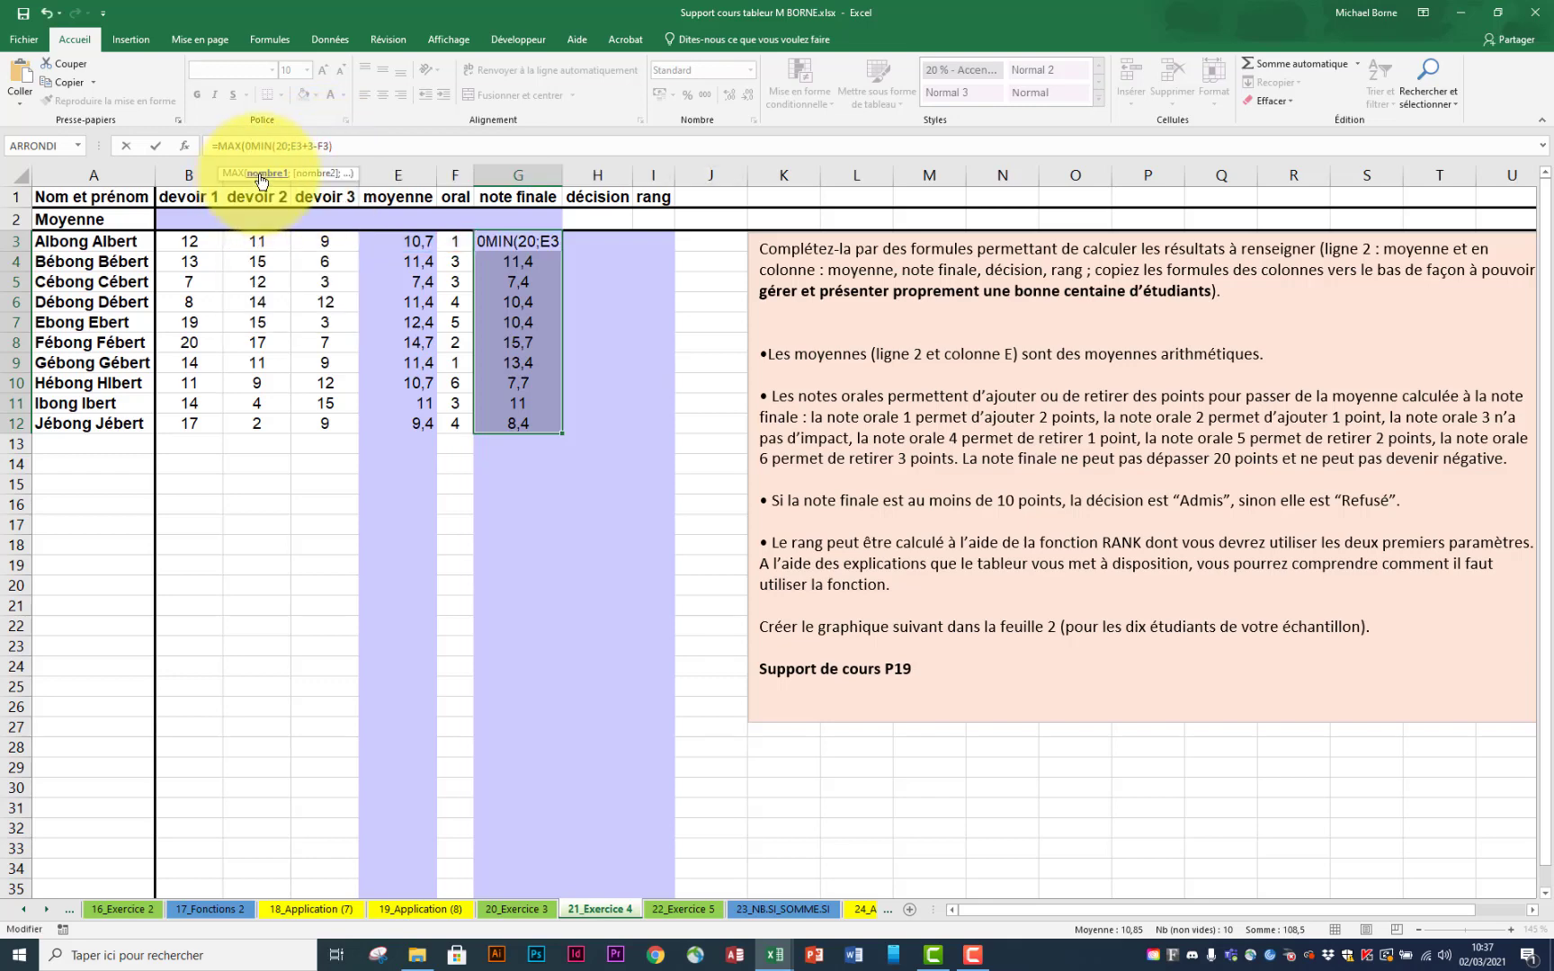
left_click(246, 146)
type("0;")
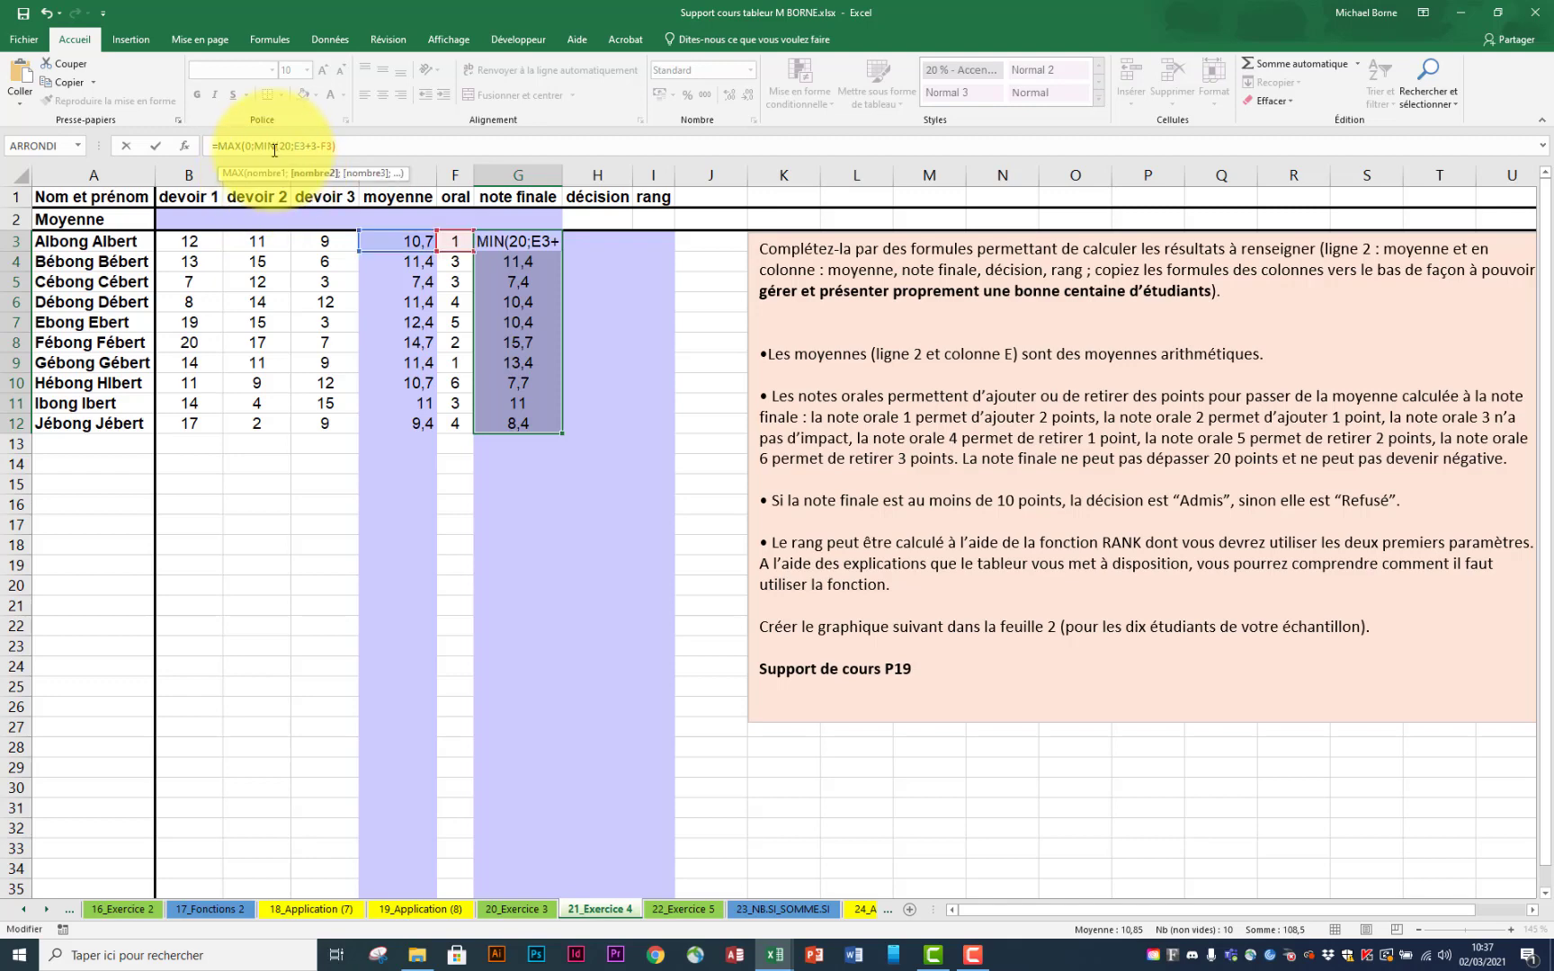
left_click(363, 146)
type(")")
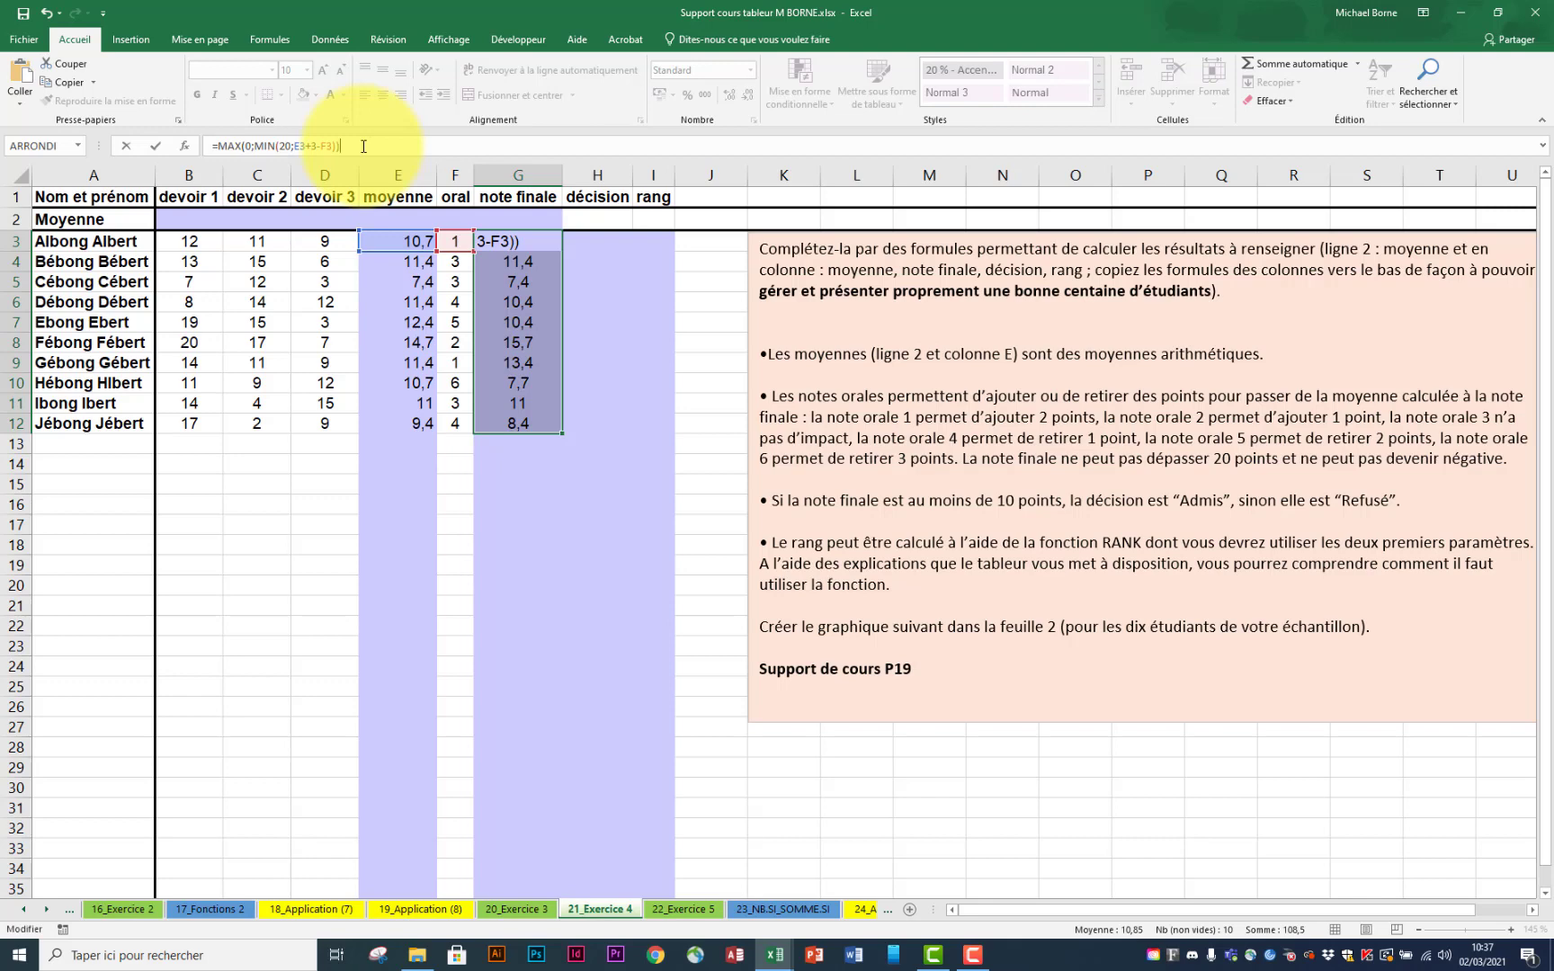
key("Return")
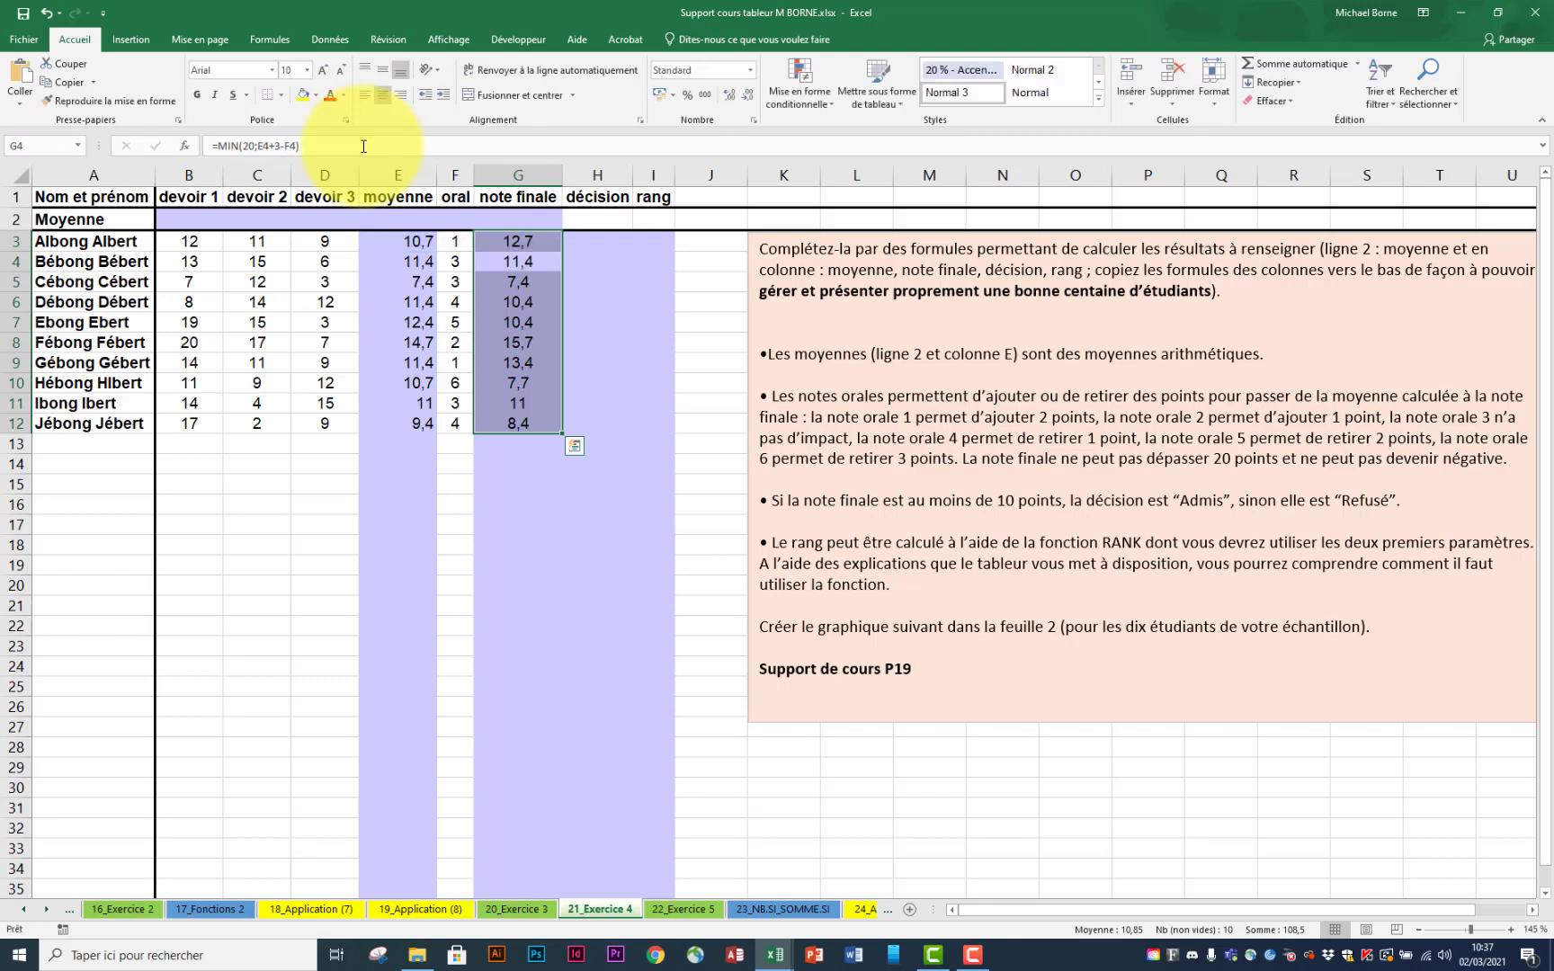
left_click(551, 245)
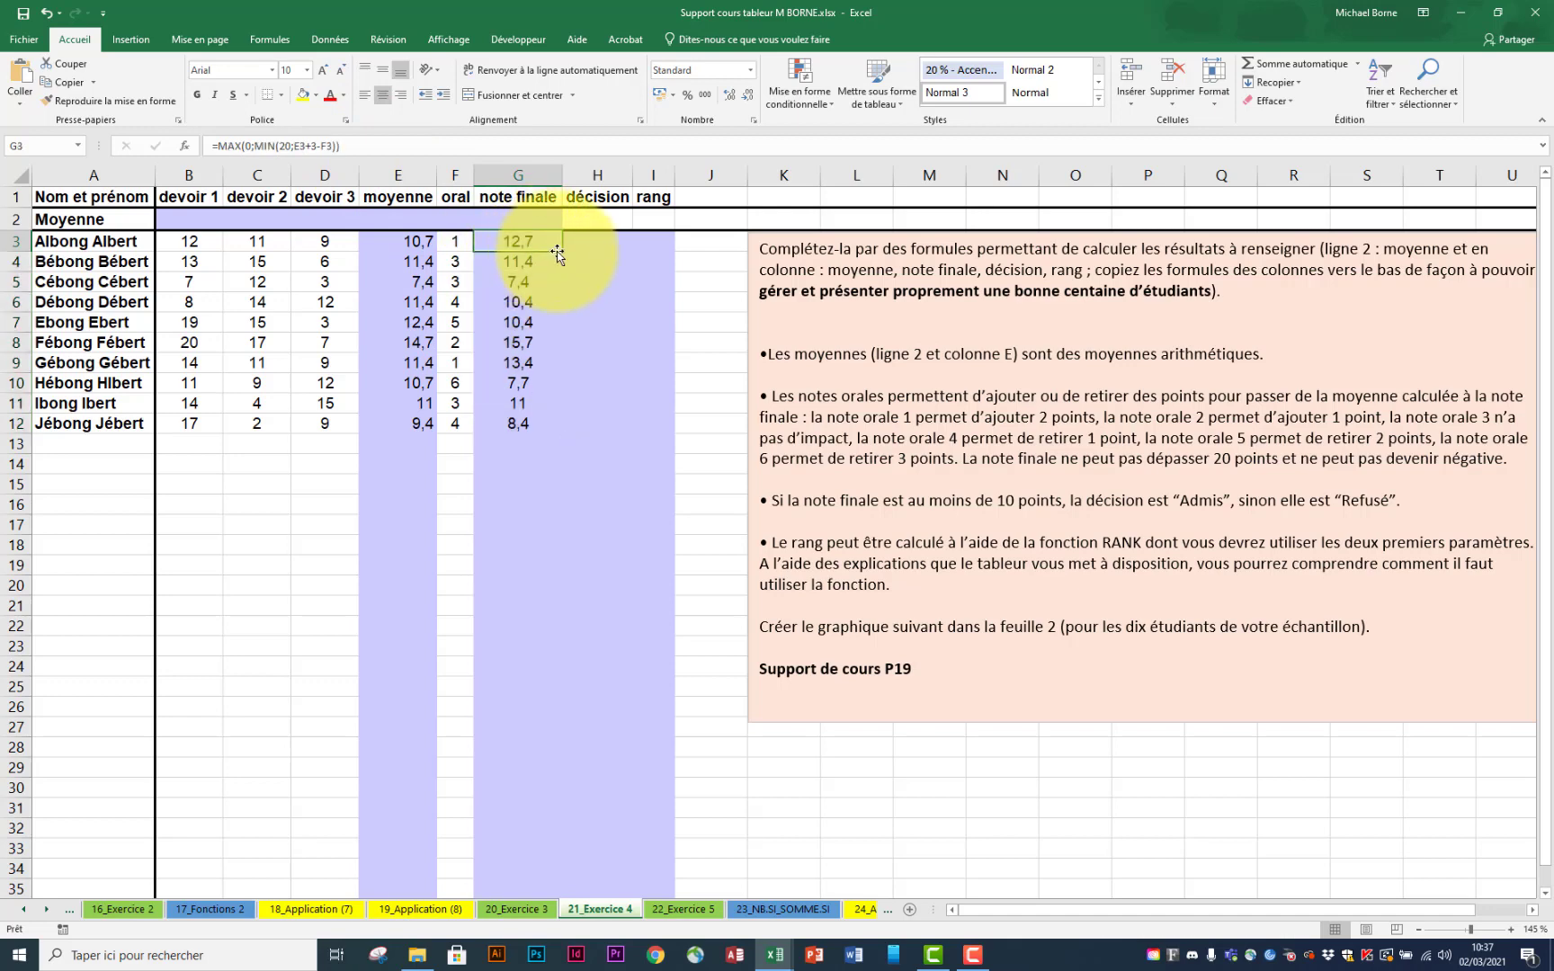
left_click_drag(565, 252, 562, 537)
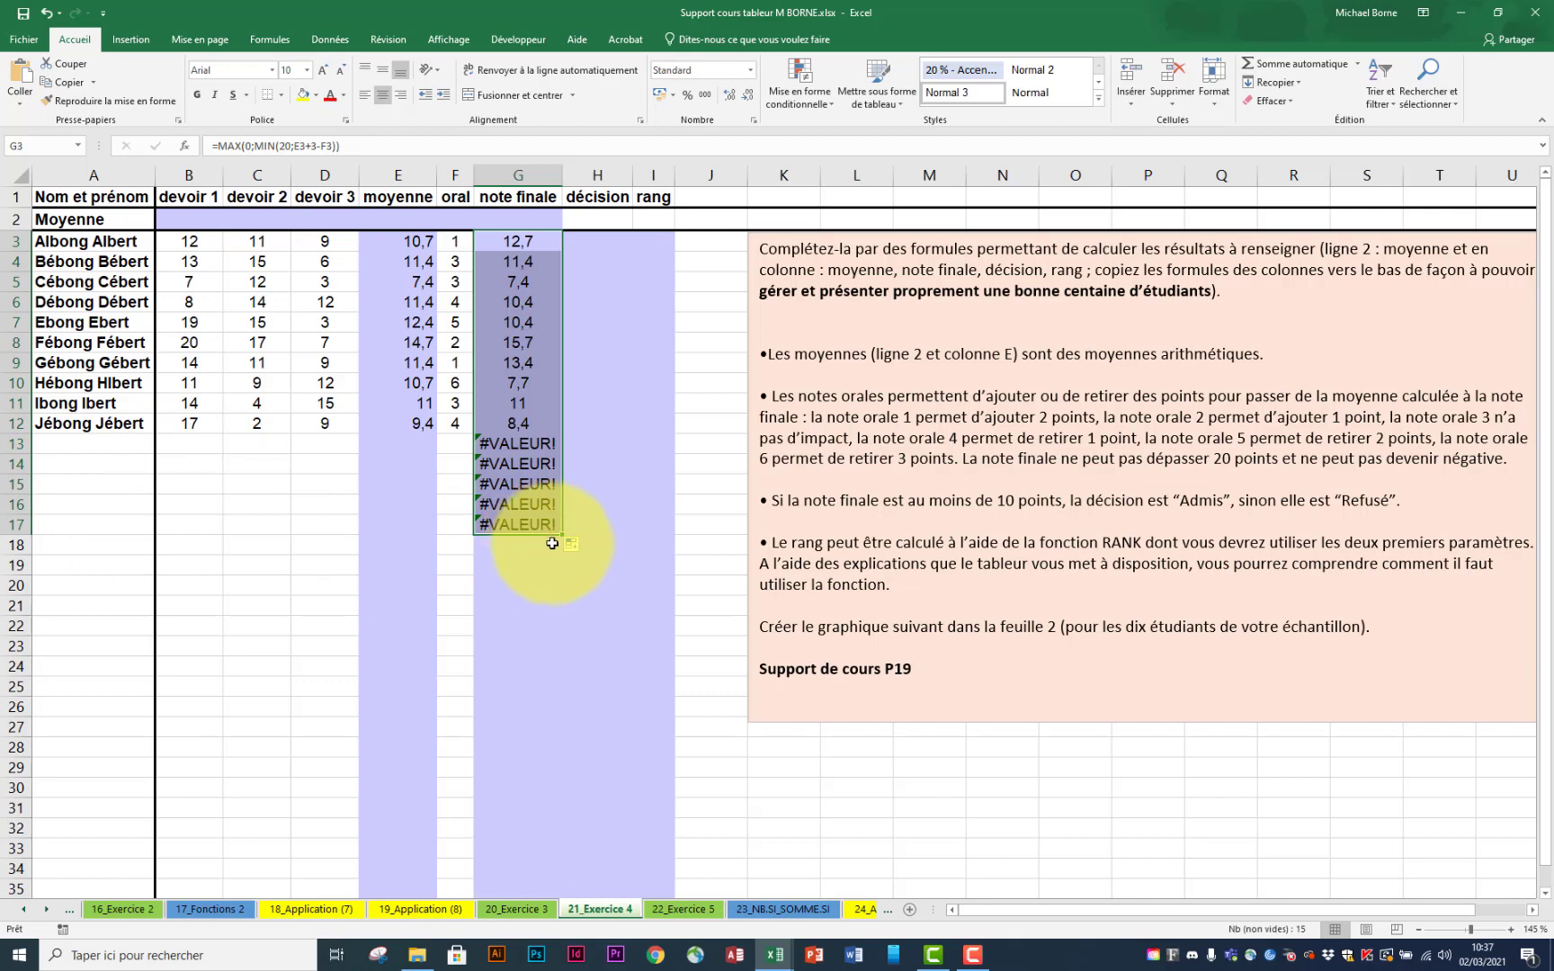
Step: Make G3 blank when the average is empty with =SI(E3="";"";MAX(0;MIN(20;E3+3-F3)))
left_click(521, 241)
left_click(221, 146)
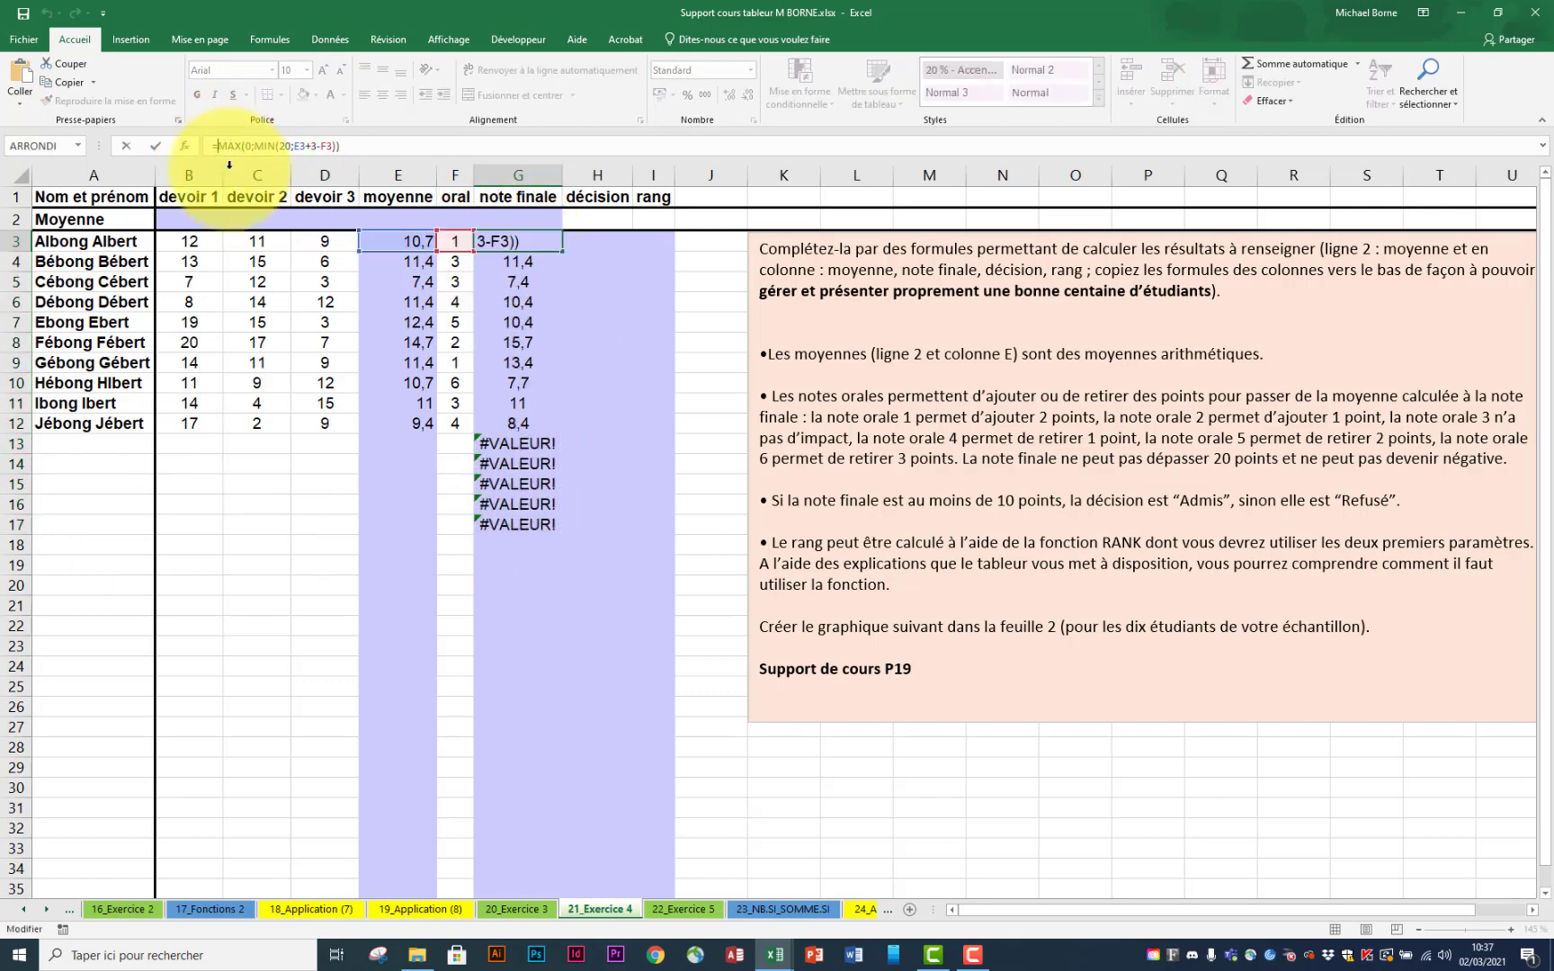
type("si")
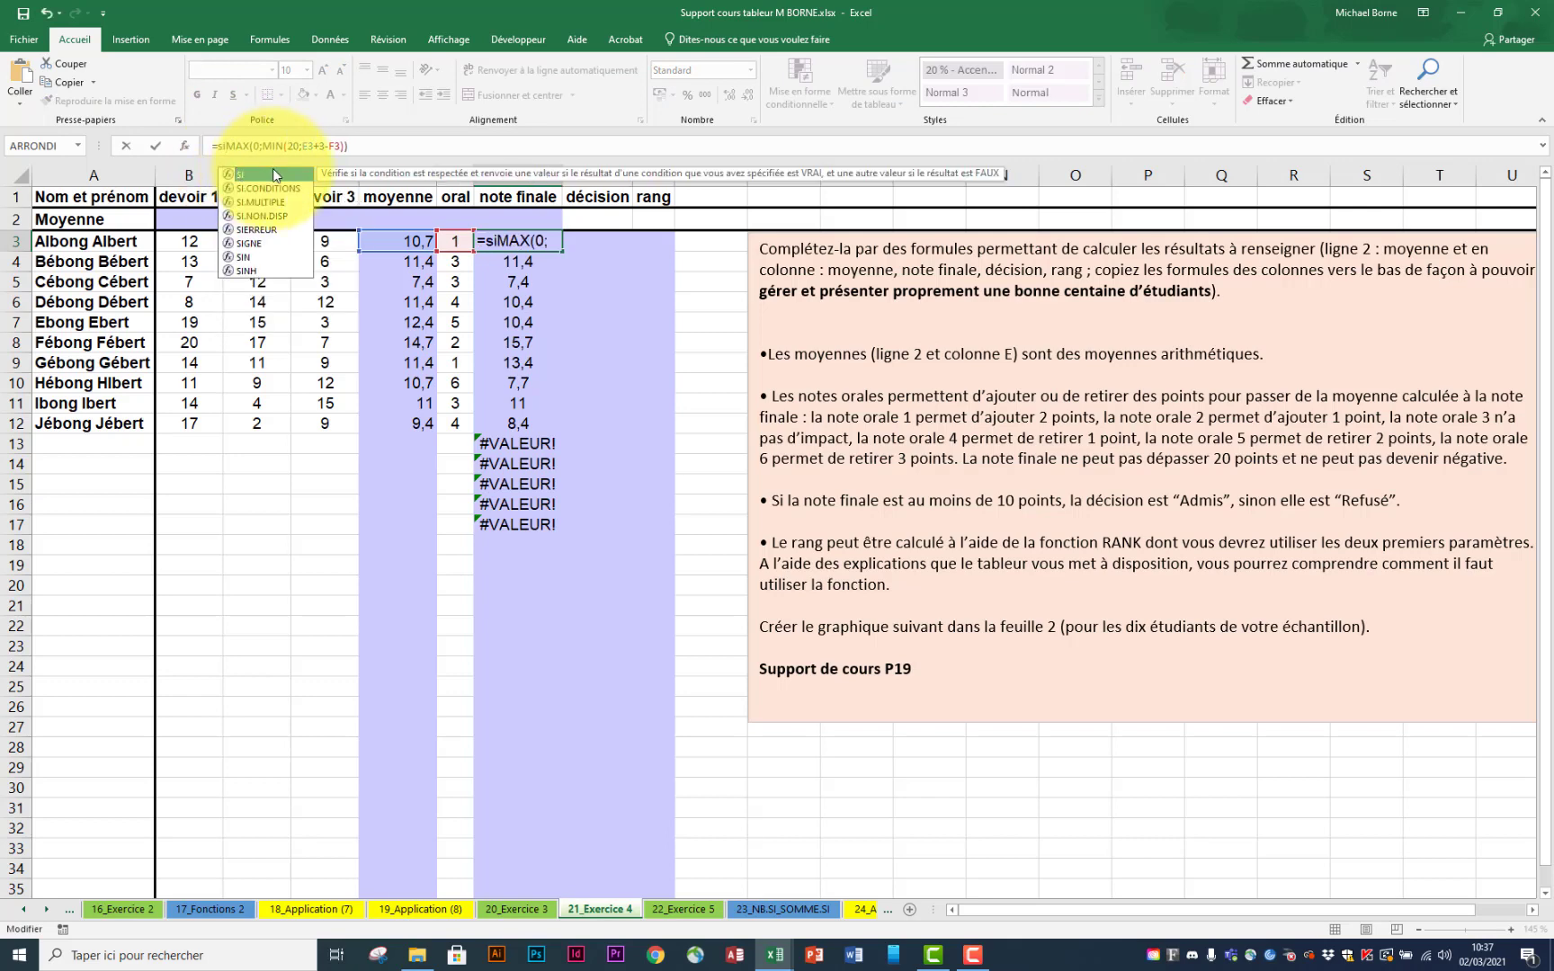
double_click(274, 177)
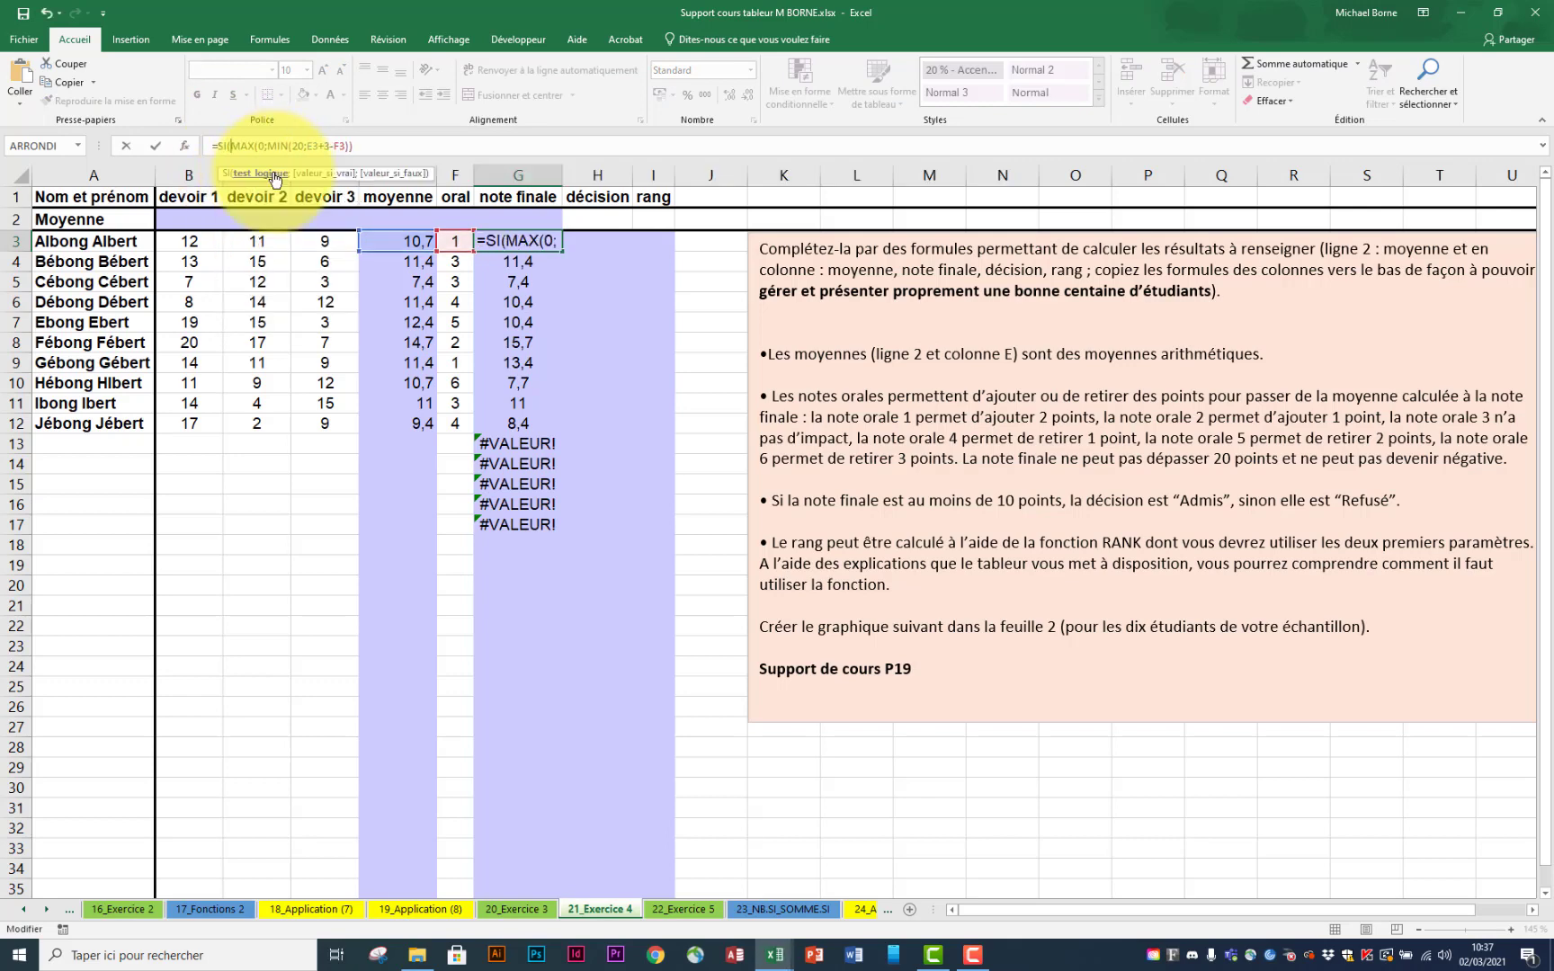
left_click(411, 240)
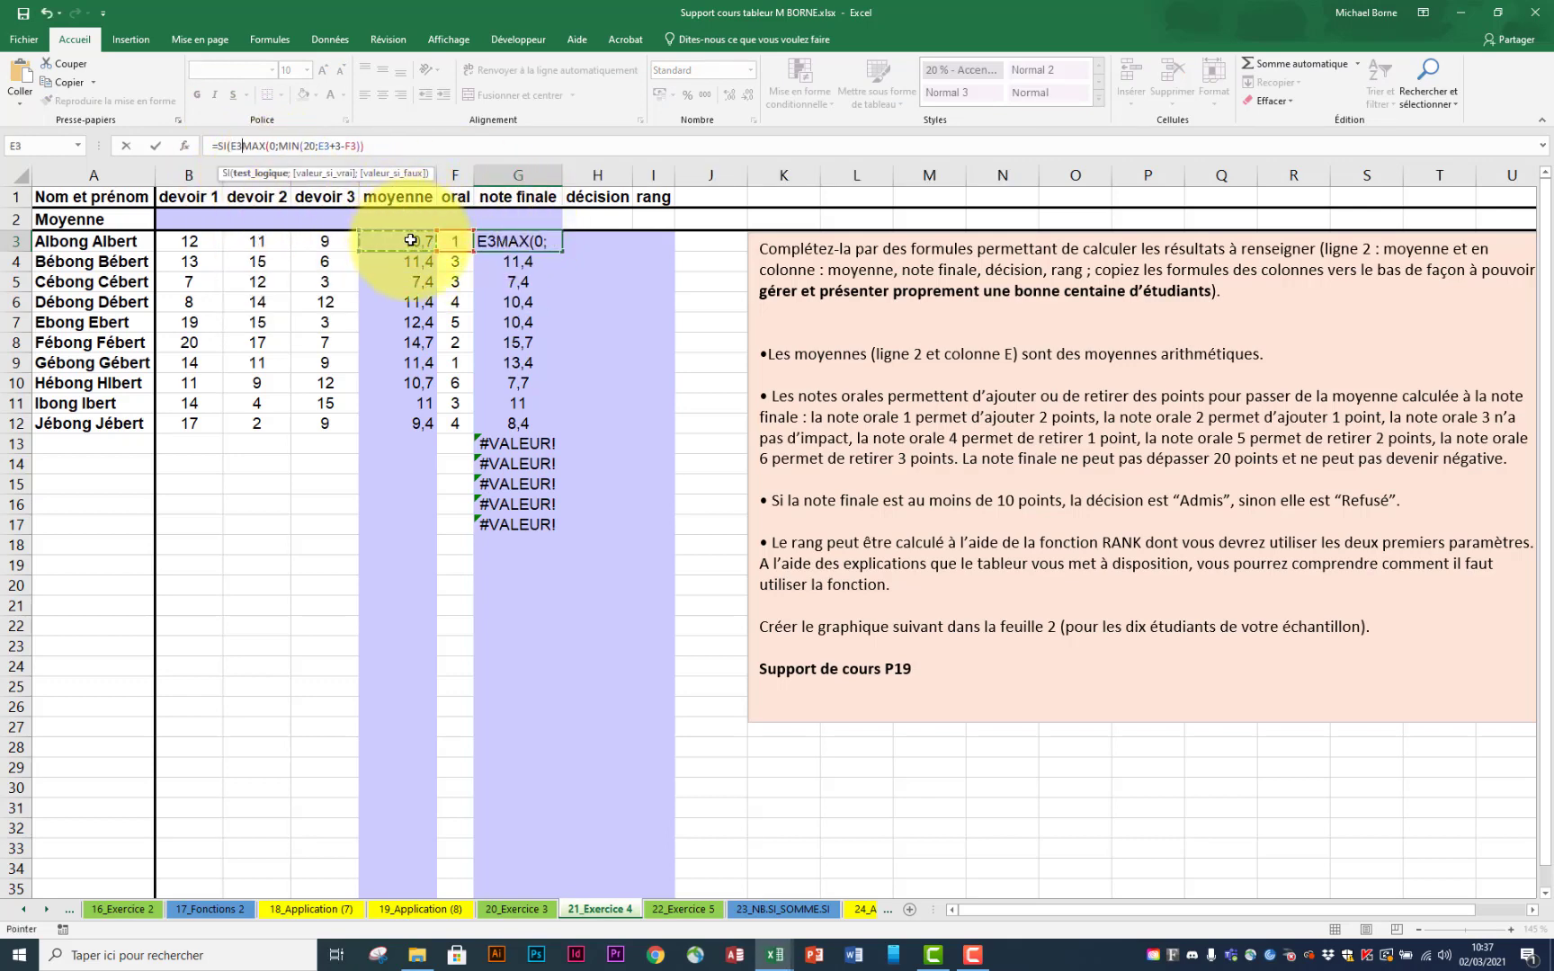
type("=\"\"")
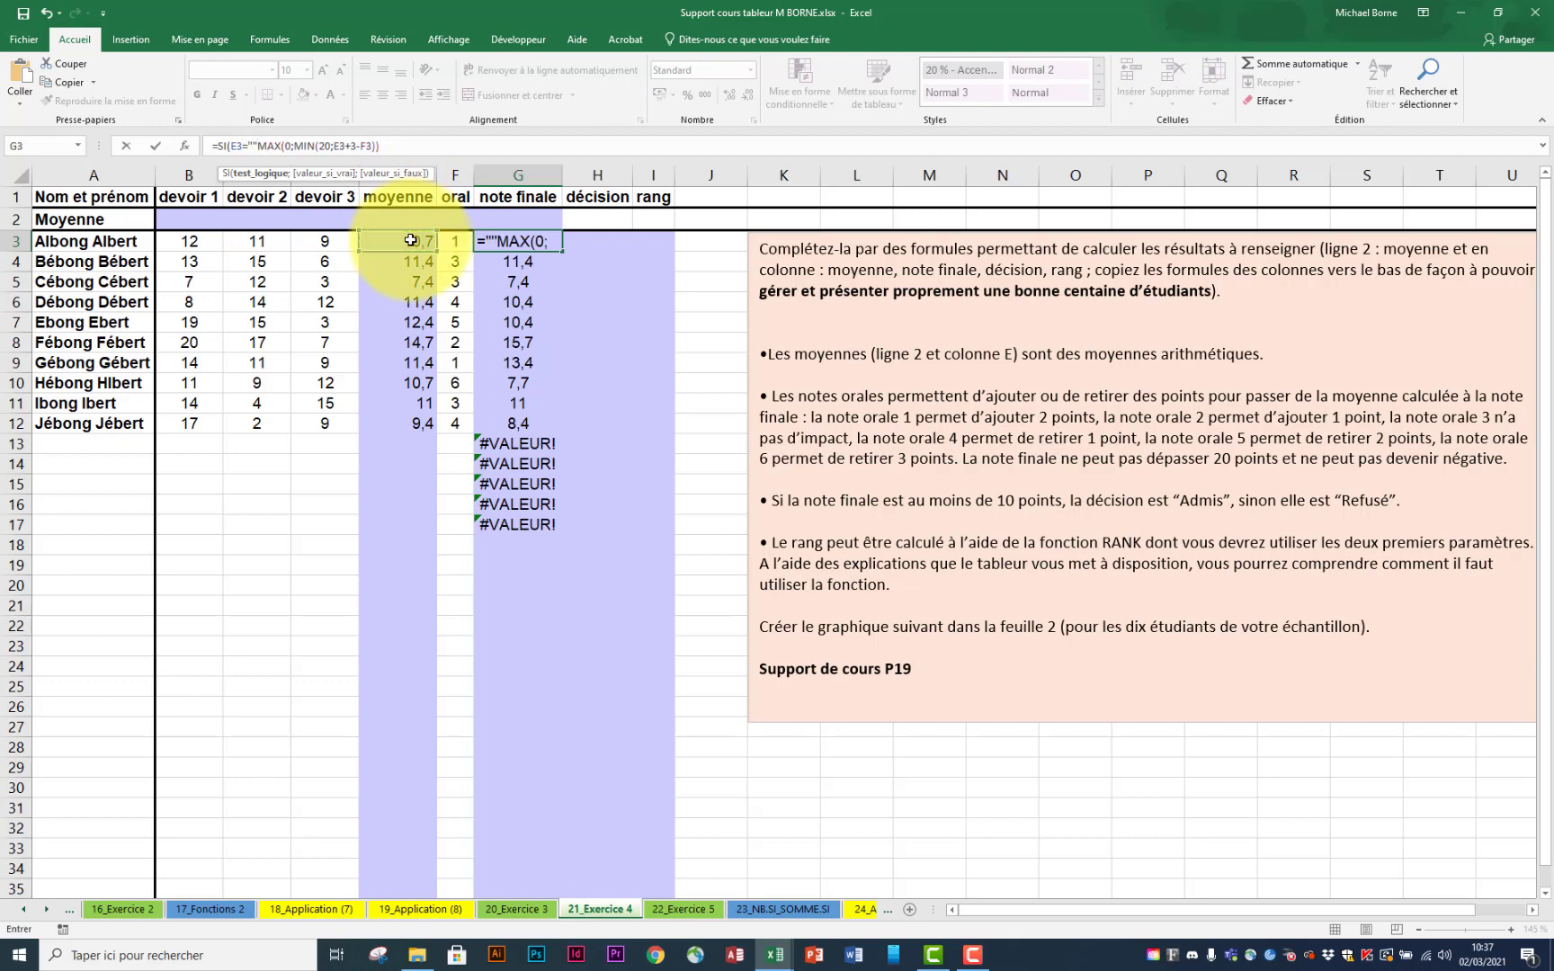
type(";\"\"")
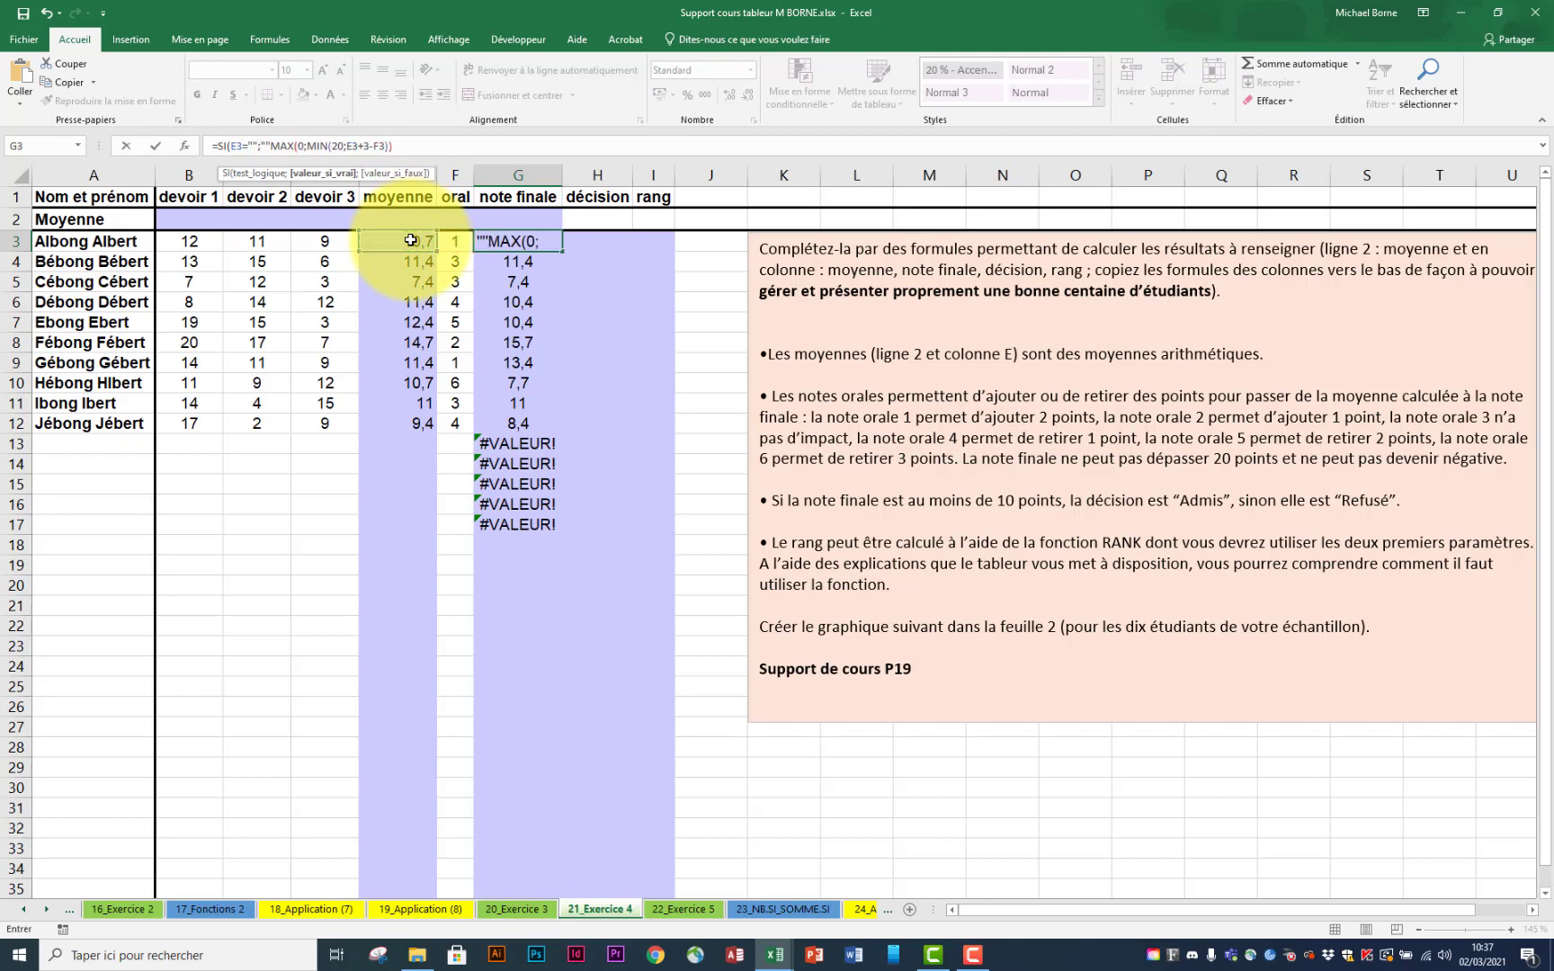
type(";")
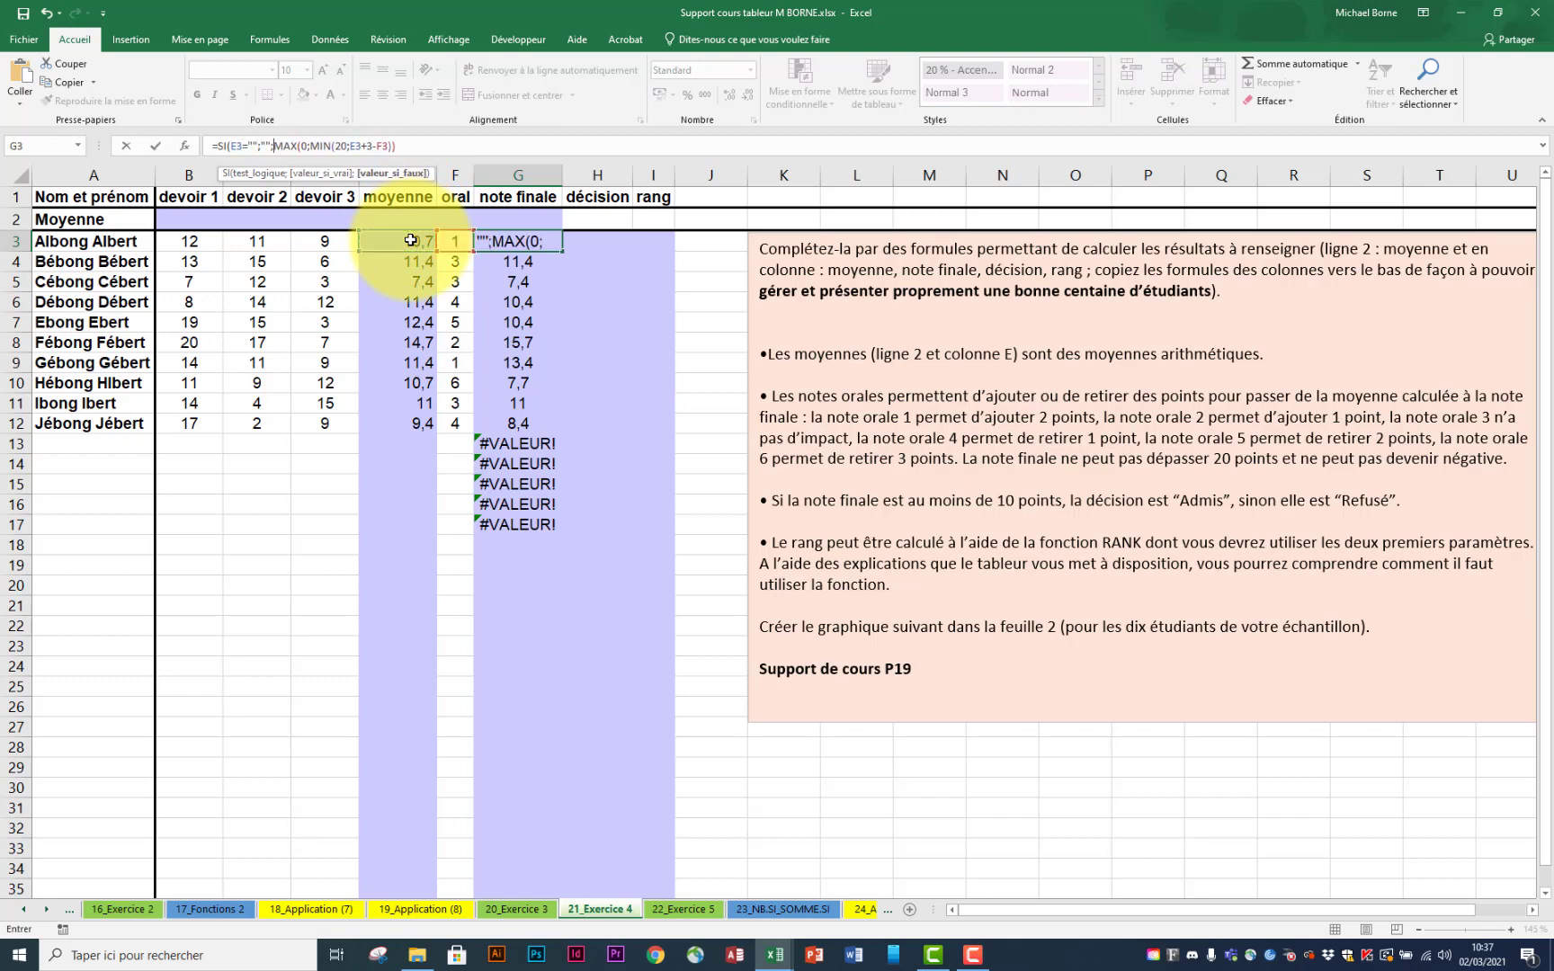
left_click(437, 149)
type(")")
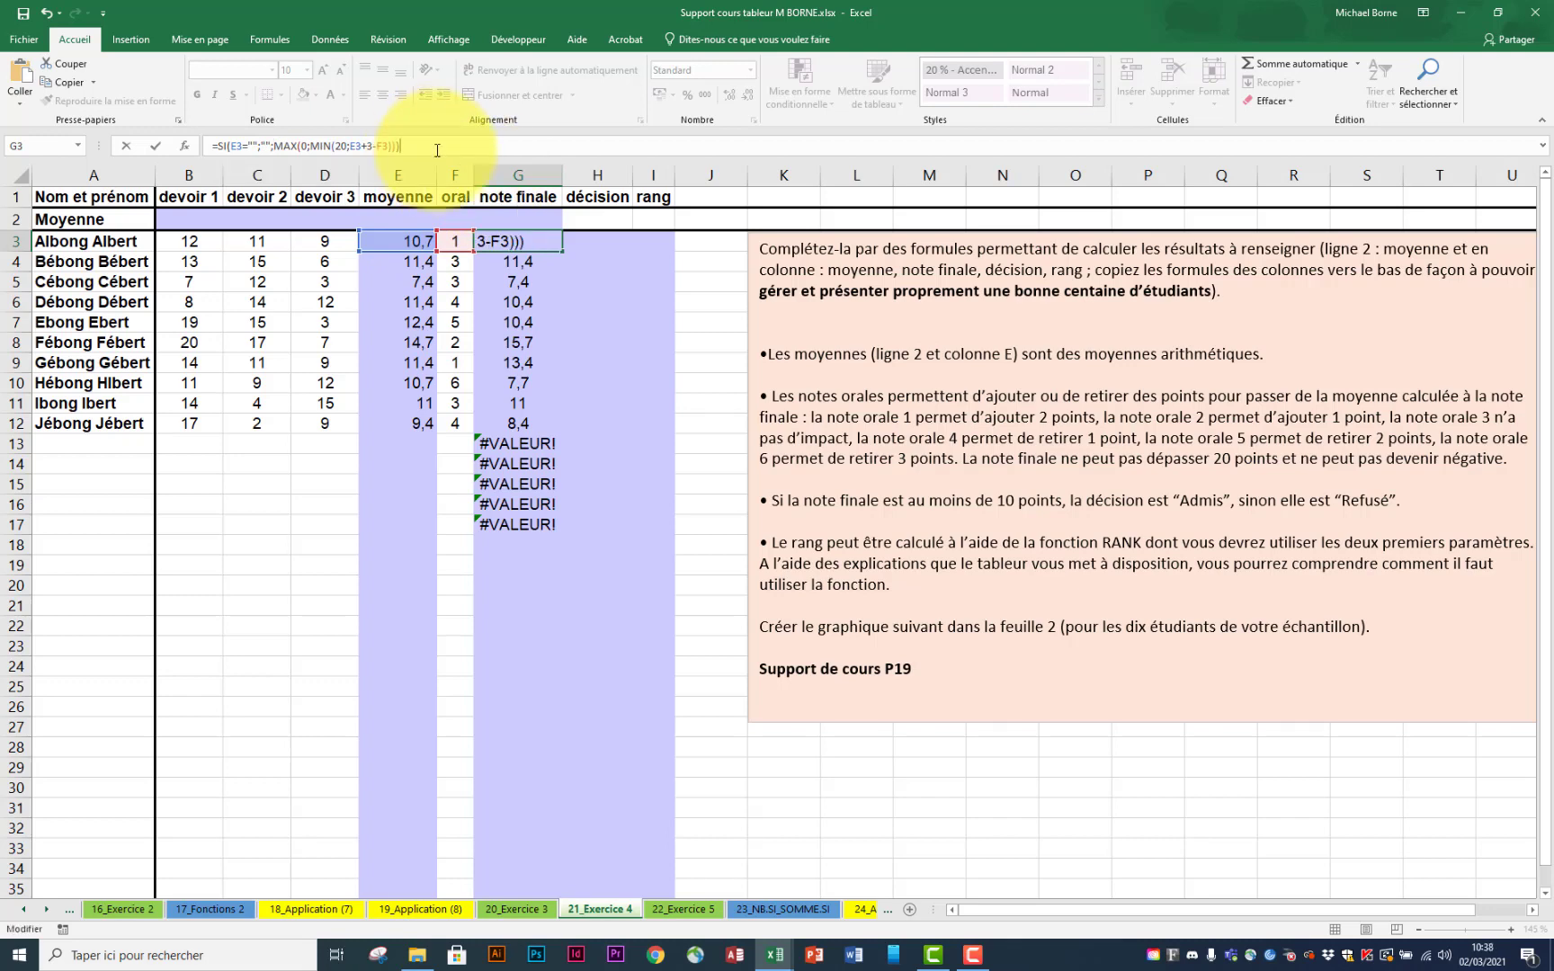
key("ctrl+Return")
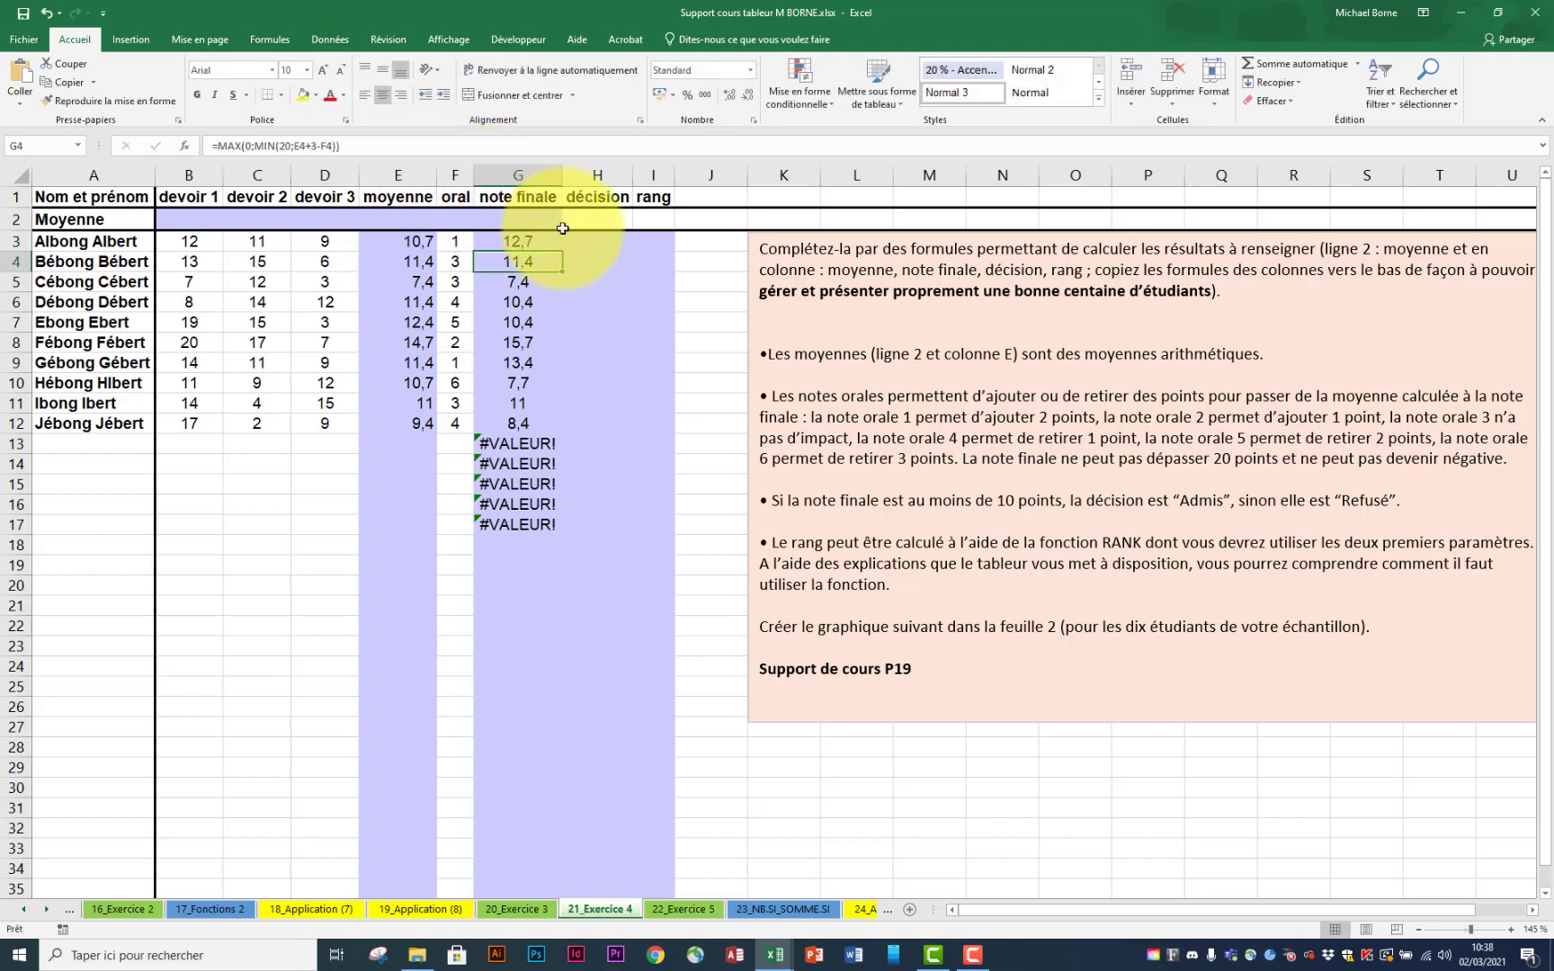
Step: Copy the note finale formula from G3 down to row 24
left_click_drag(563, 249, 564, 679)
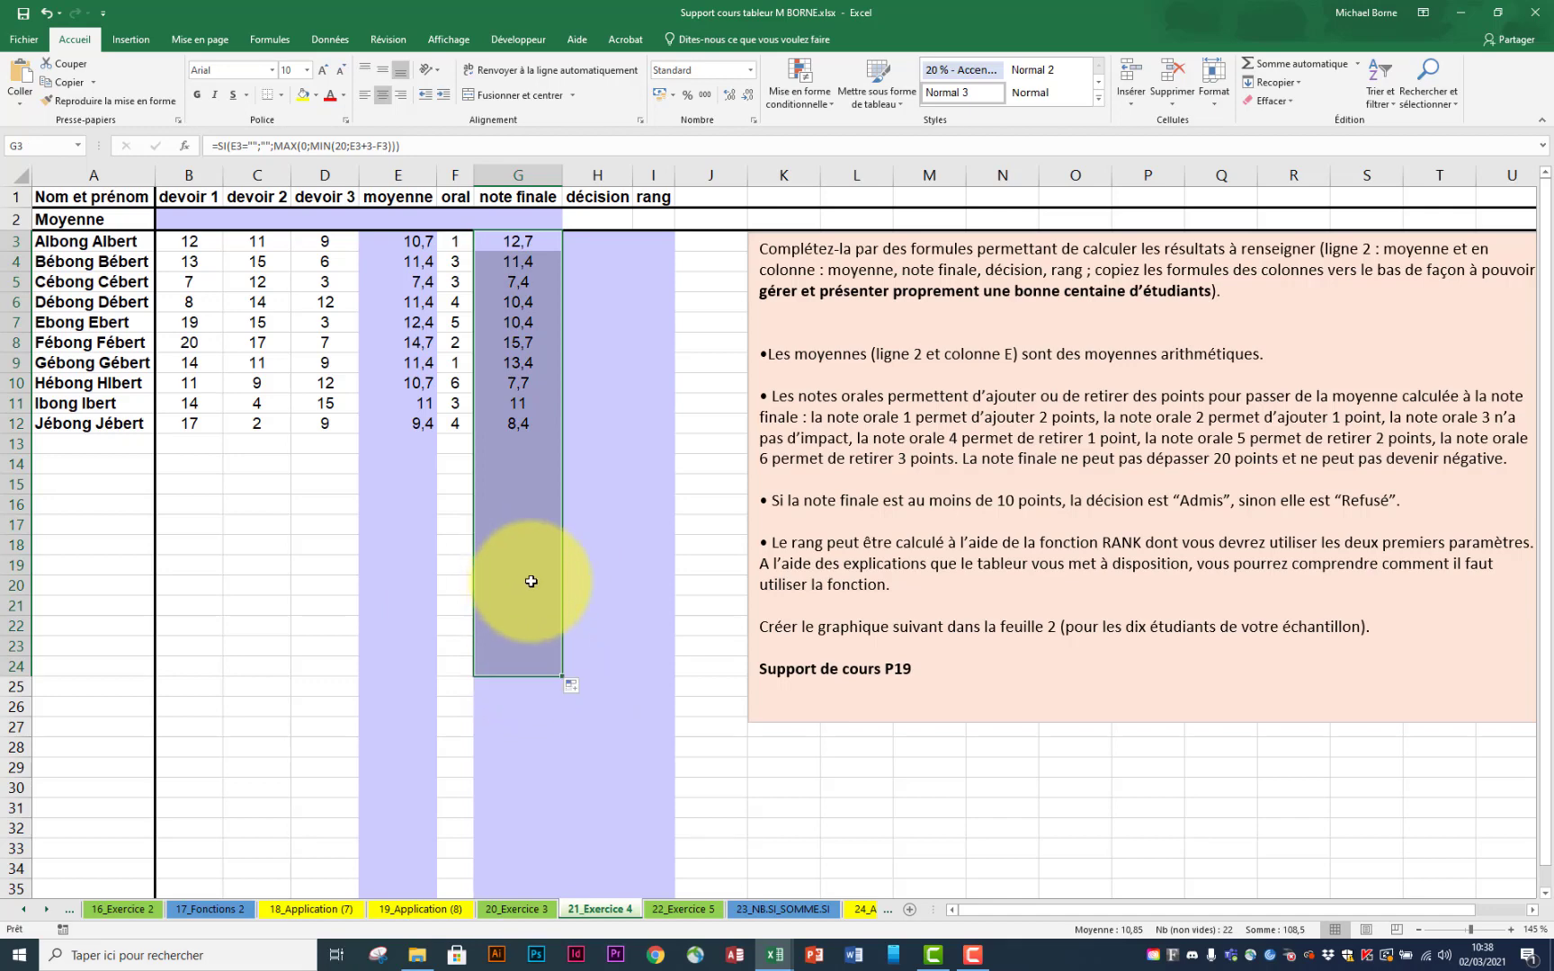
Step: Enter the formula =SI(G3>=10;"Admis";"Refusé") in the first décision cell, H3
key("Right")
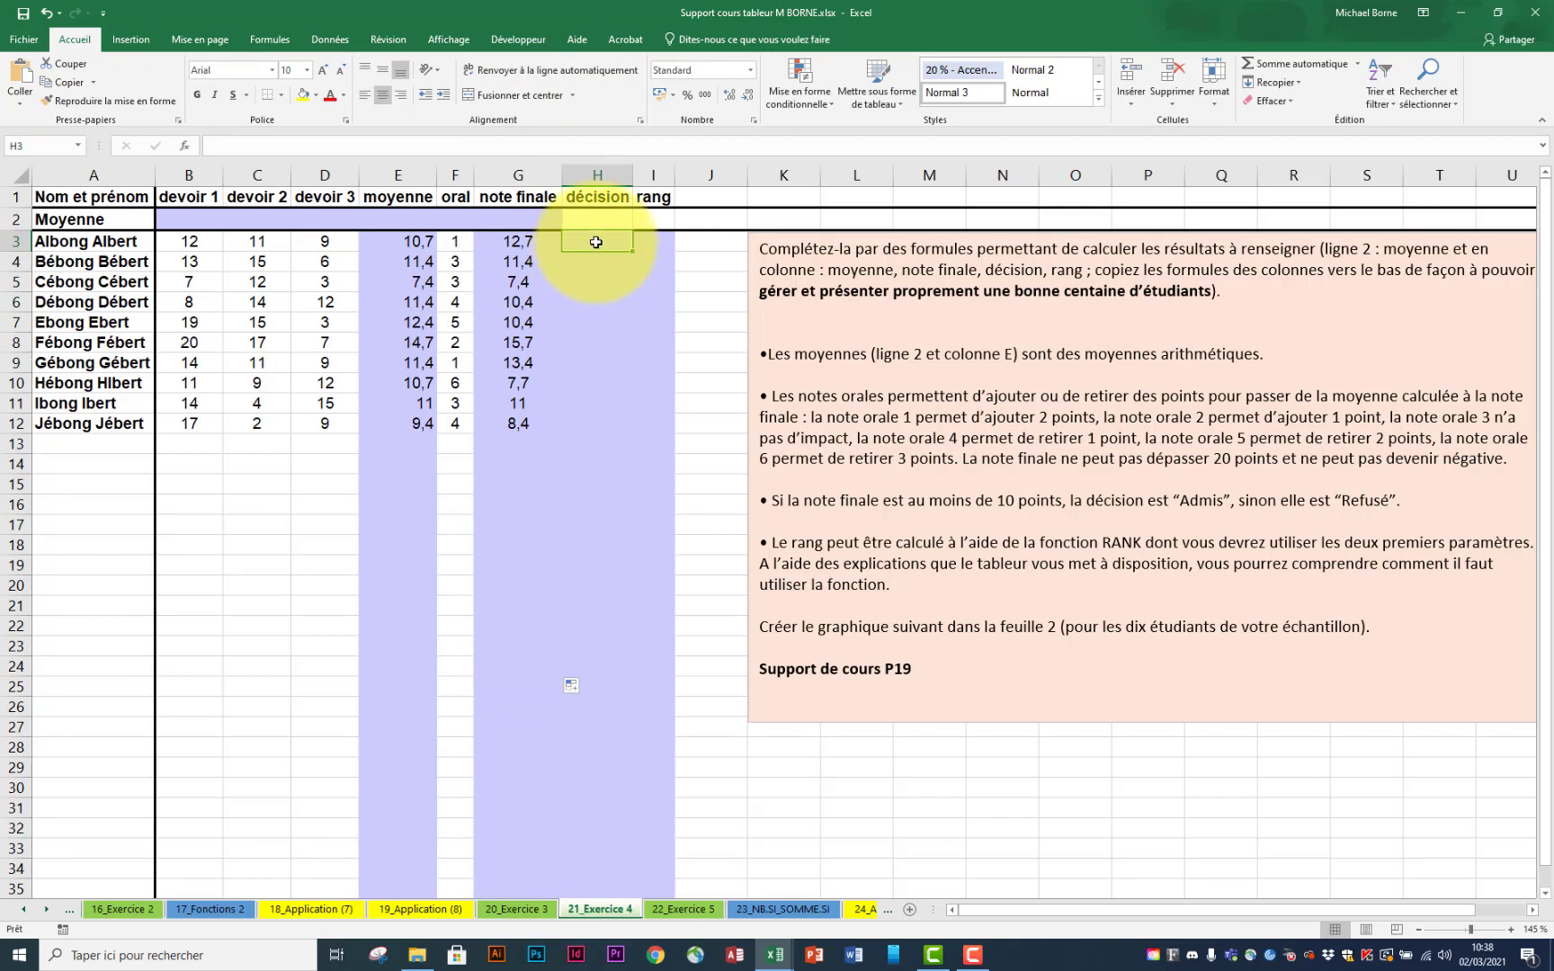
type("=si")
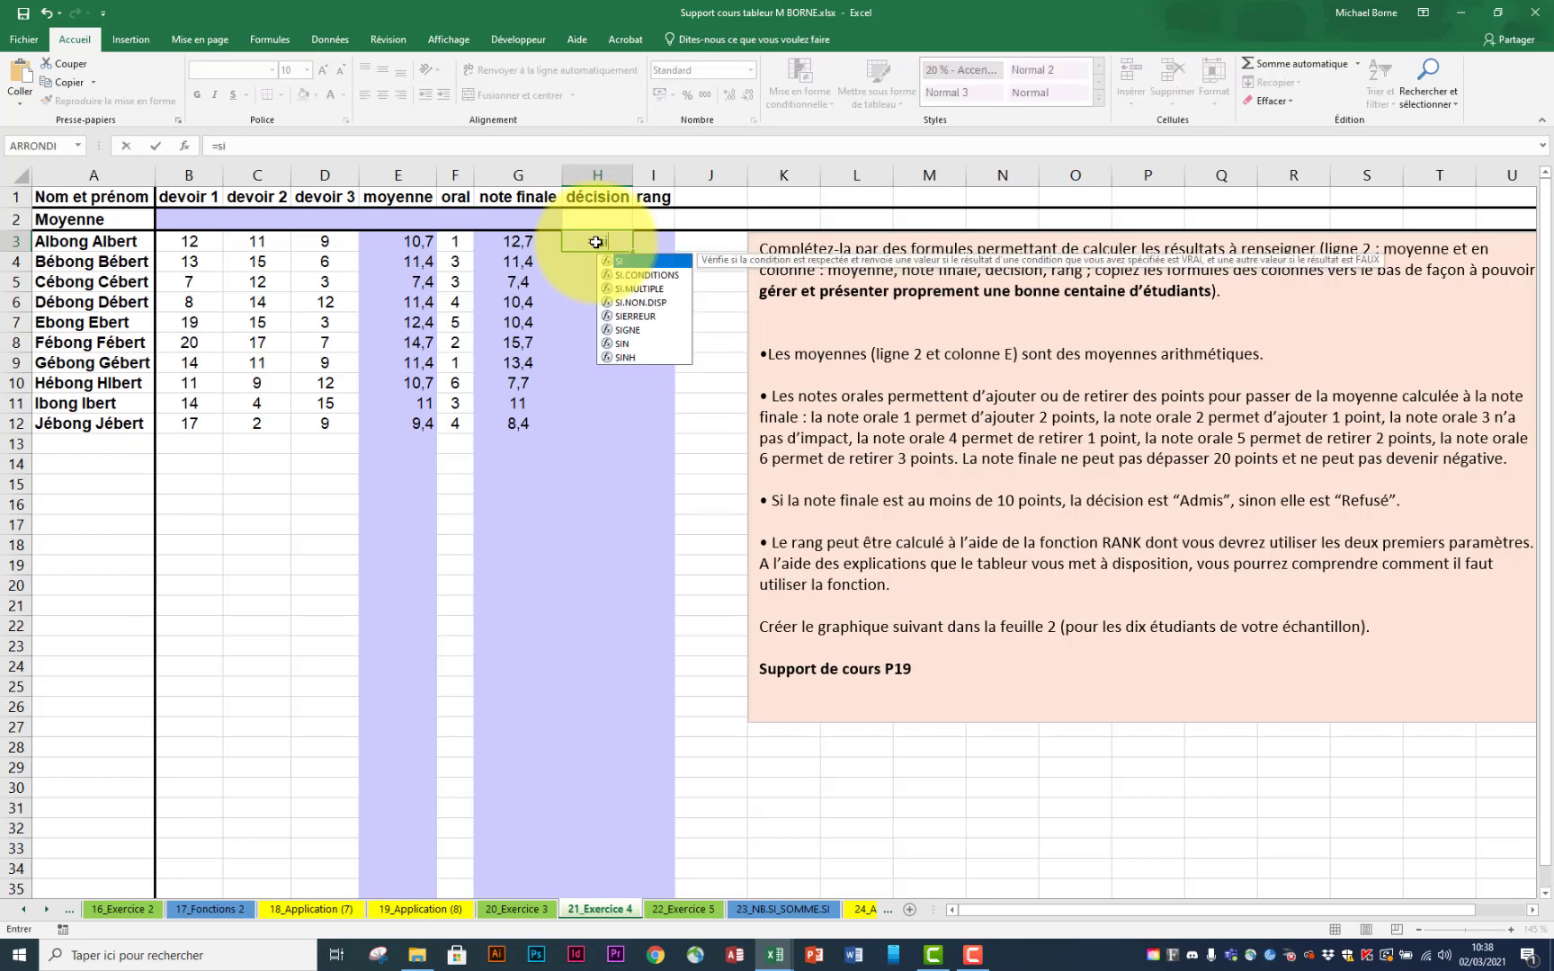
double_click(633, 261)
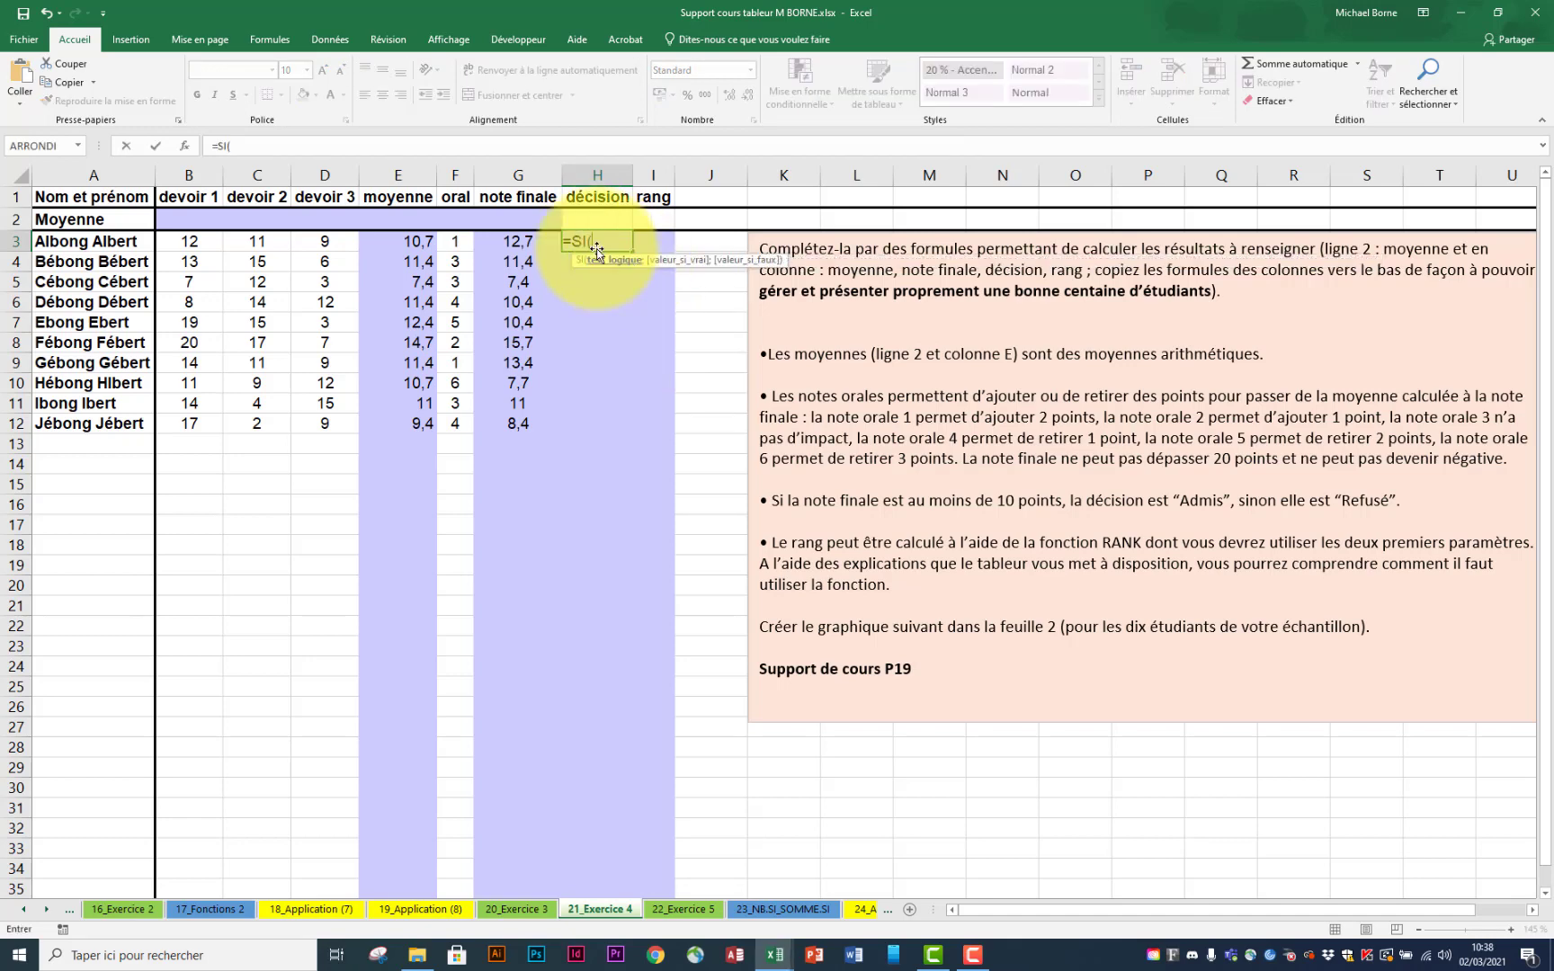
left_click(529, 245)
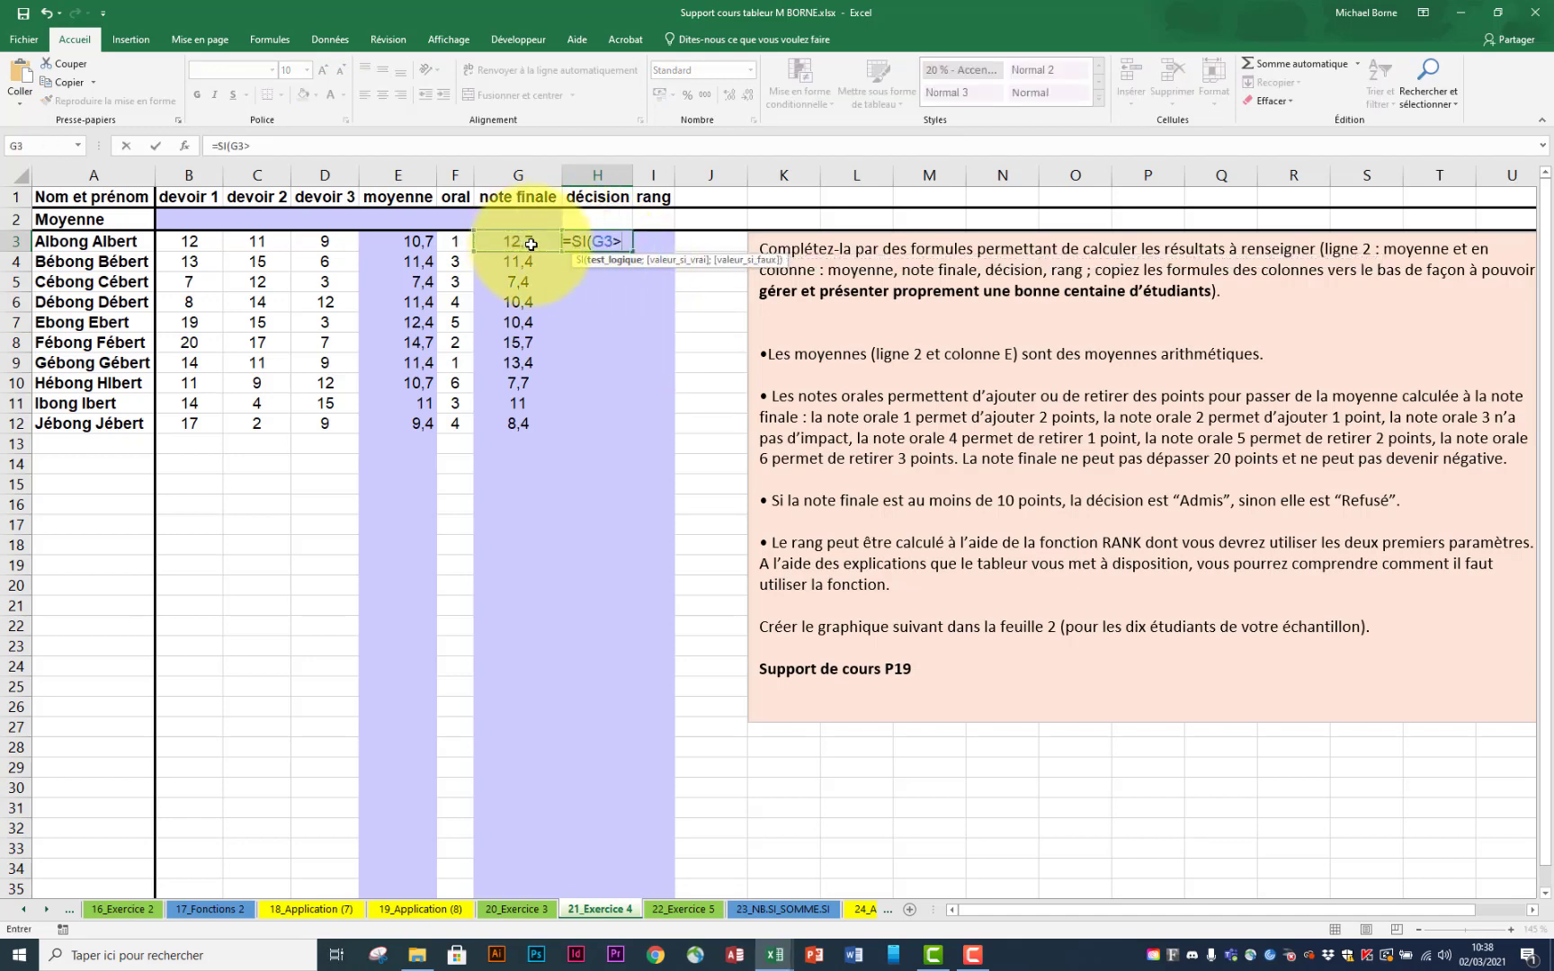
type(">=10")
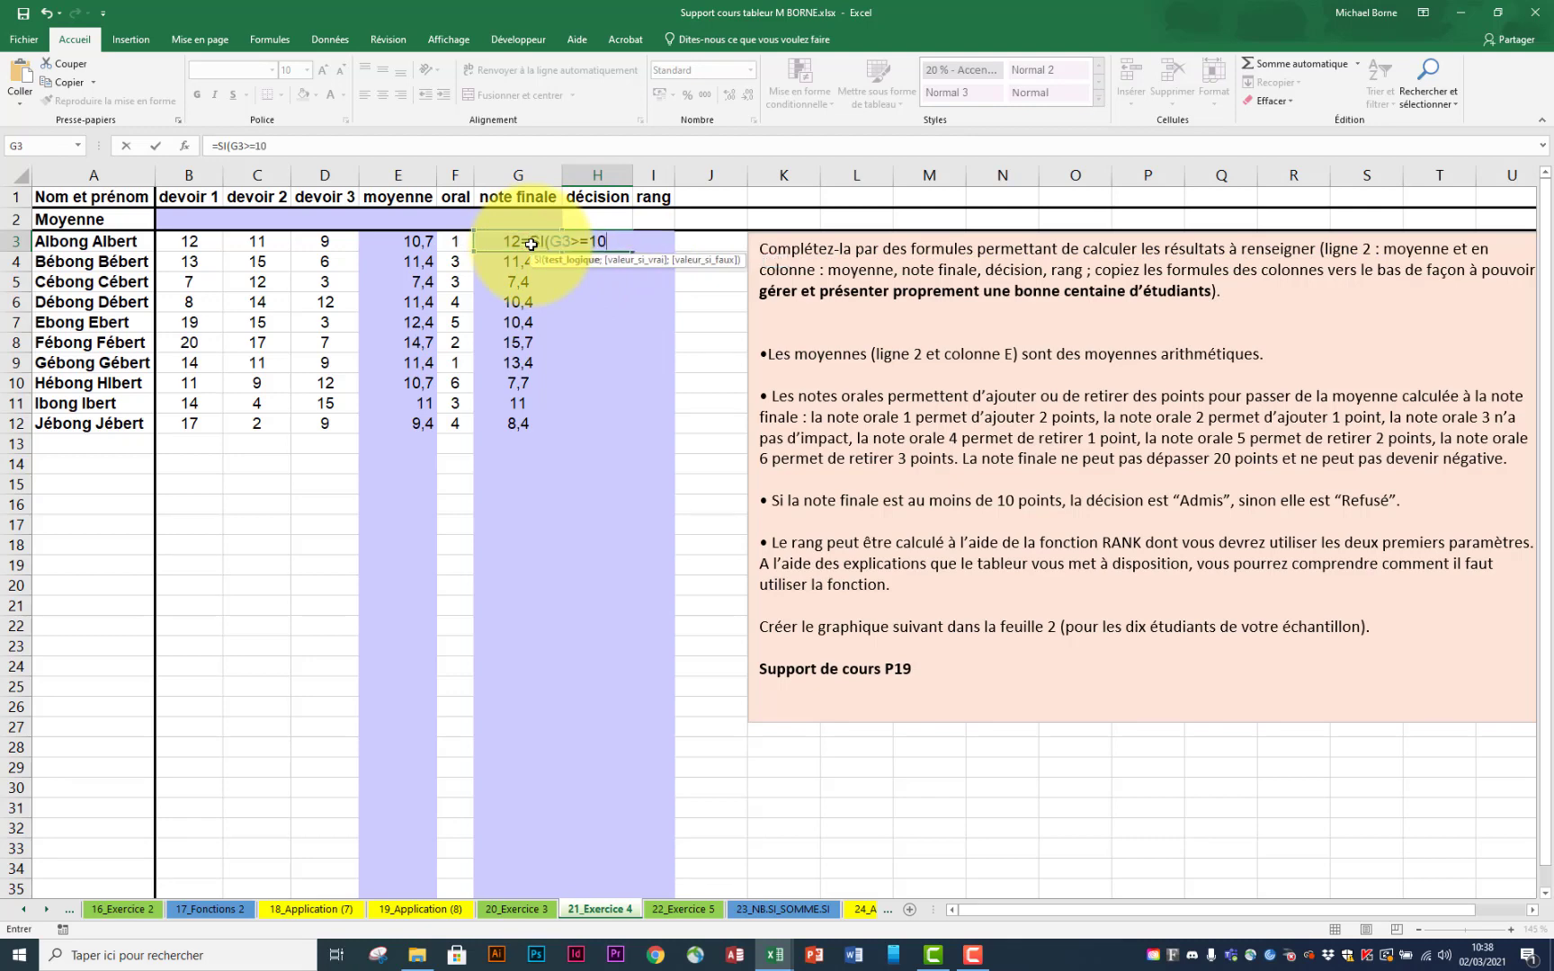
type(";\"Admis")
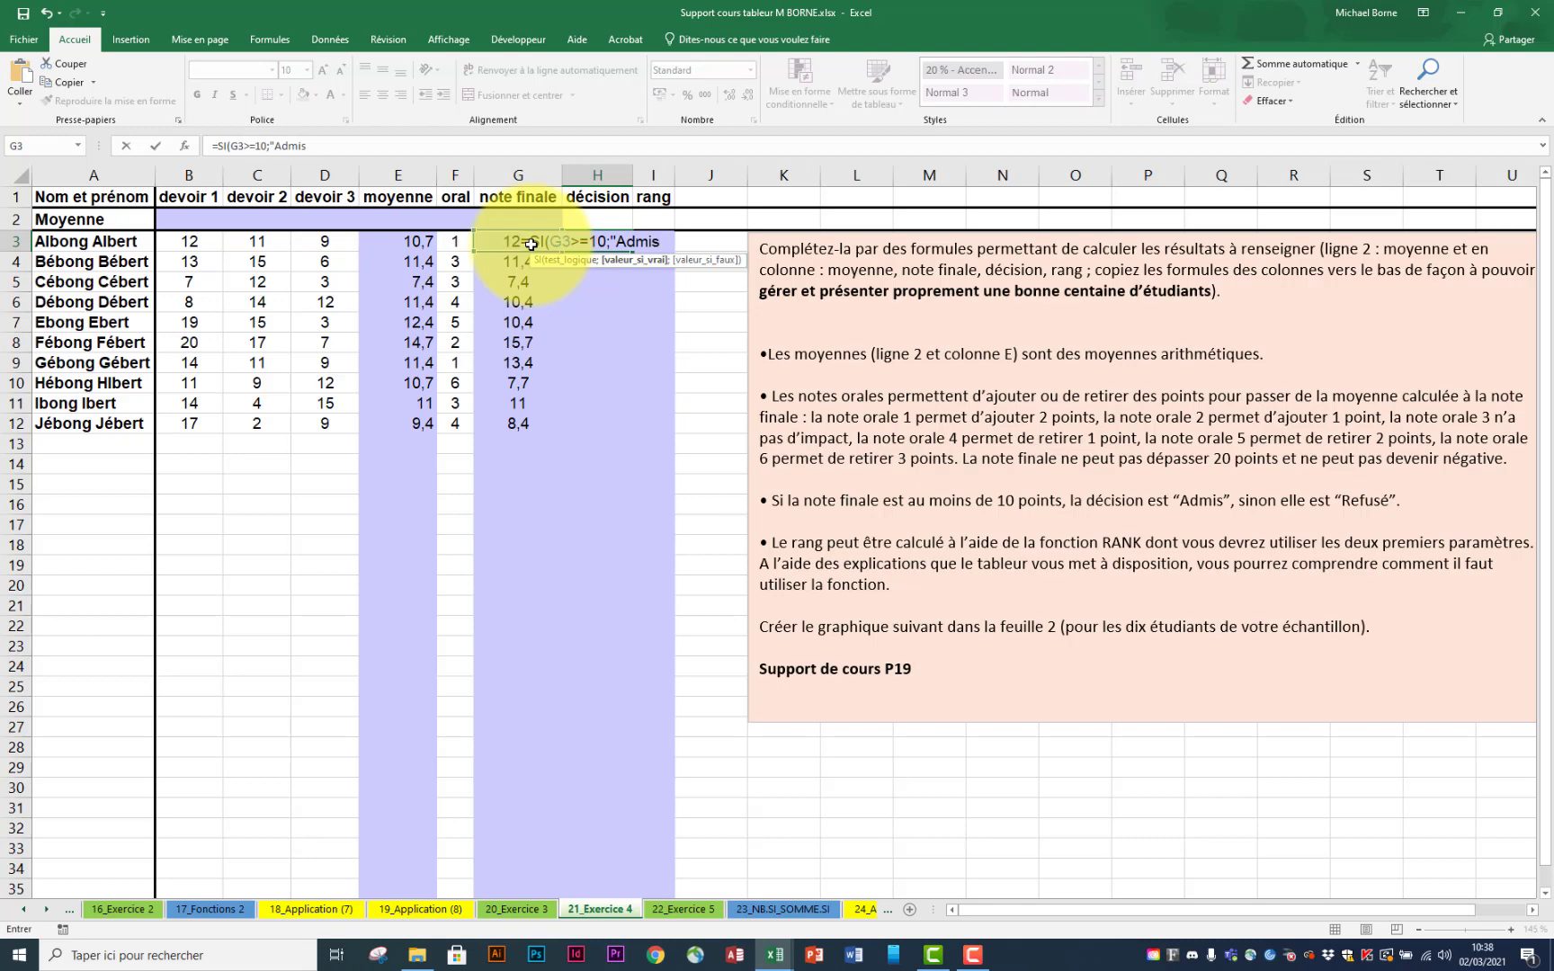
type("\";\"Re")
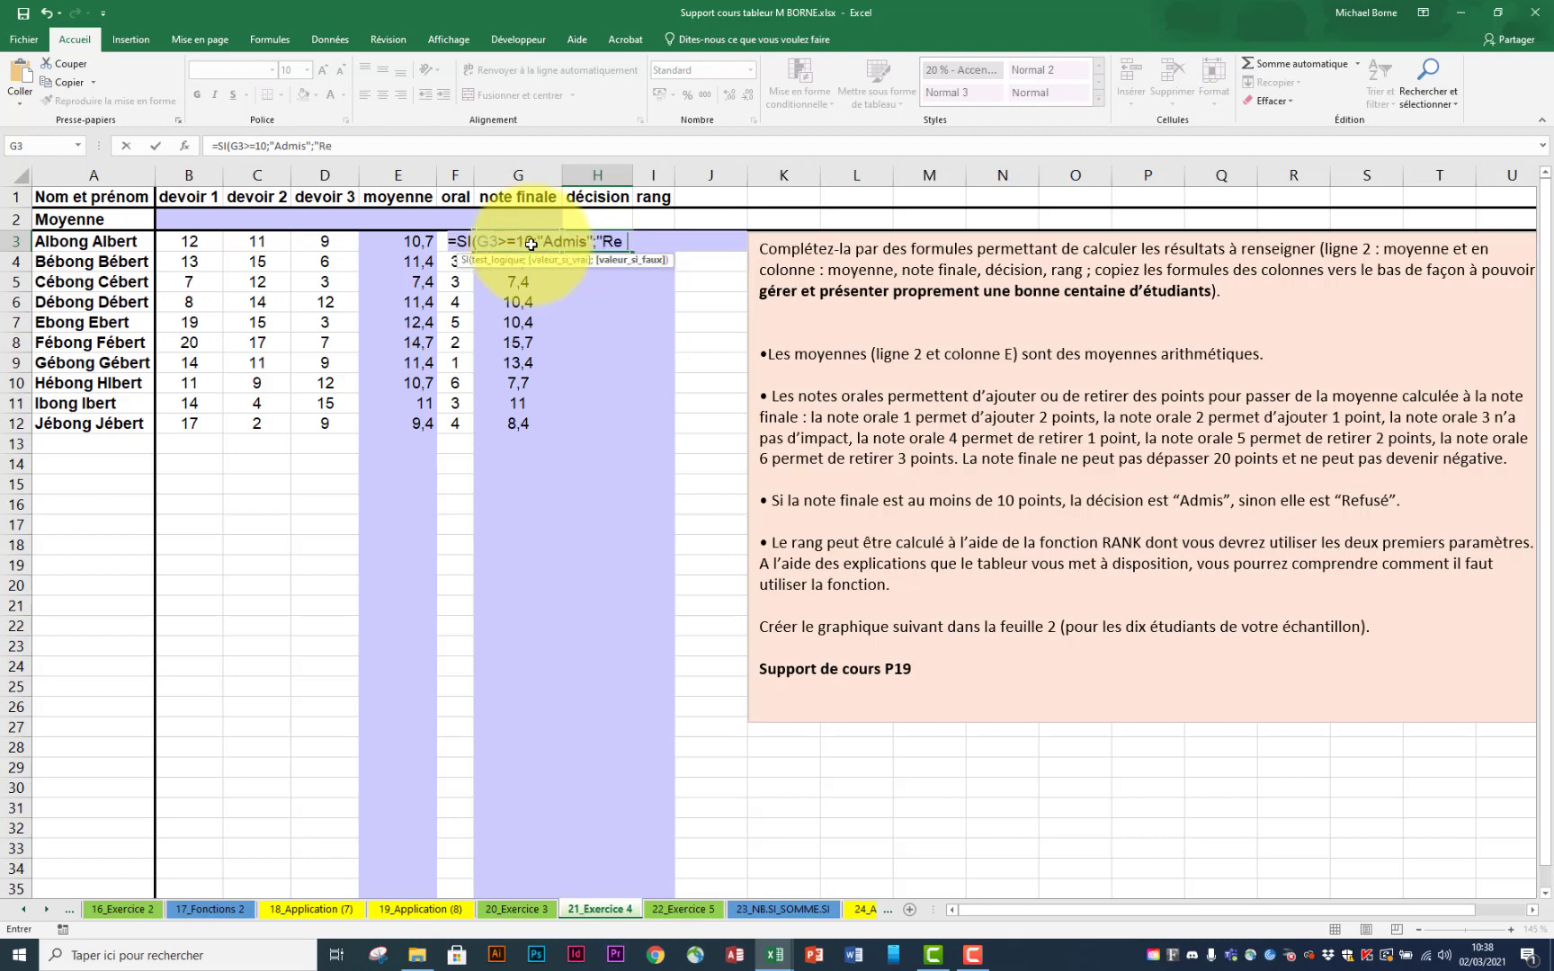
type("fusé\")")
key("Return")
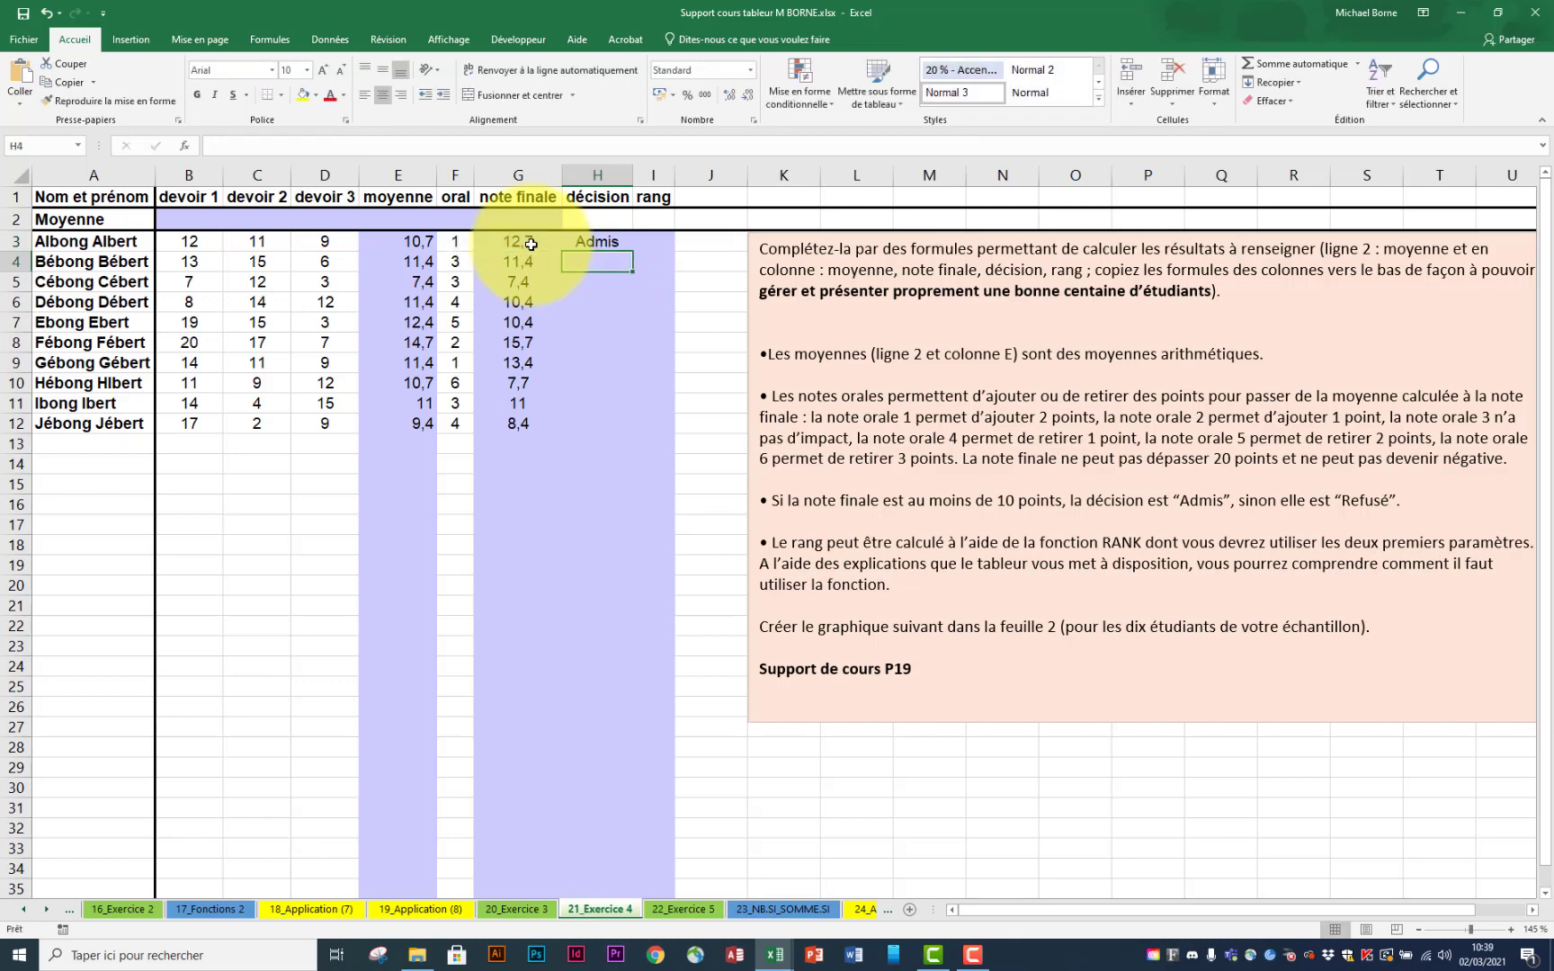
Step: Copy the décision formula from H3 down through row 17
left_click(597, 241)
left_click_drag(633, 251, 632, 516)
key("ctrl+z")
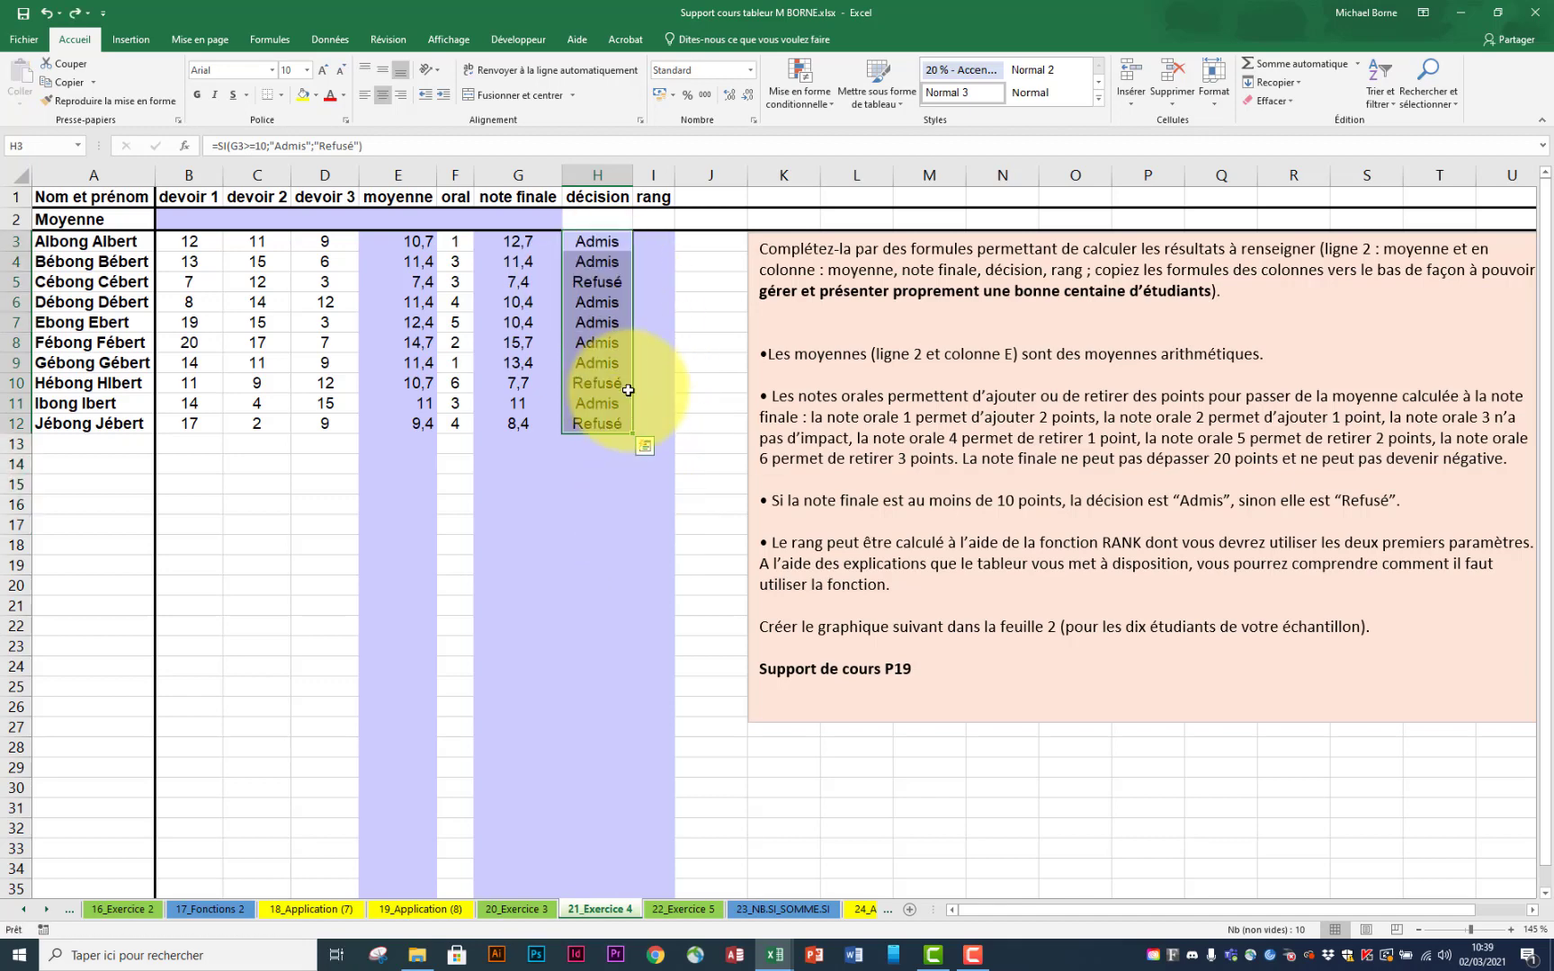
left_click(603, 447)
left_click(597, 246)
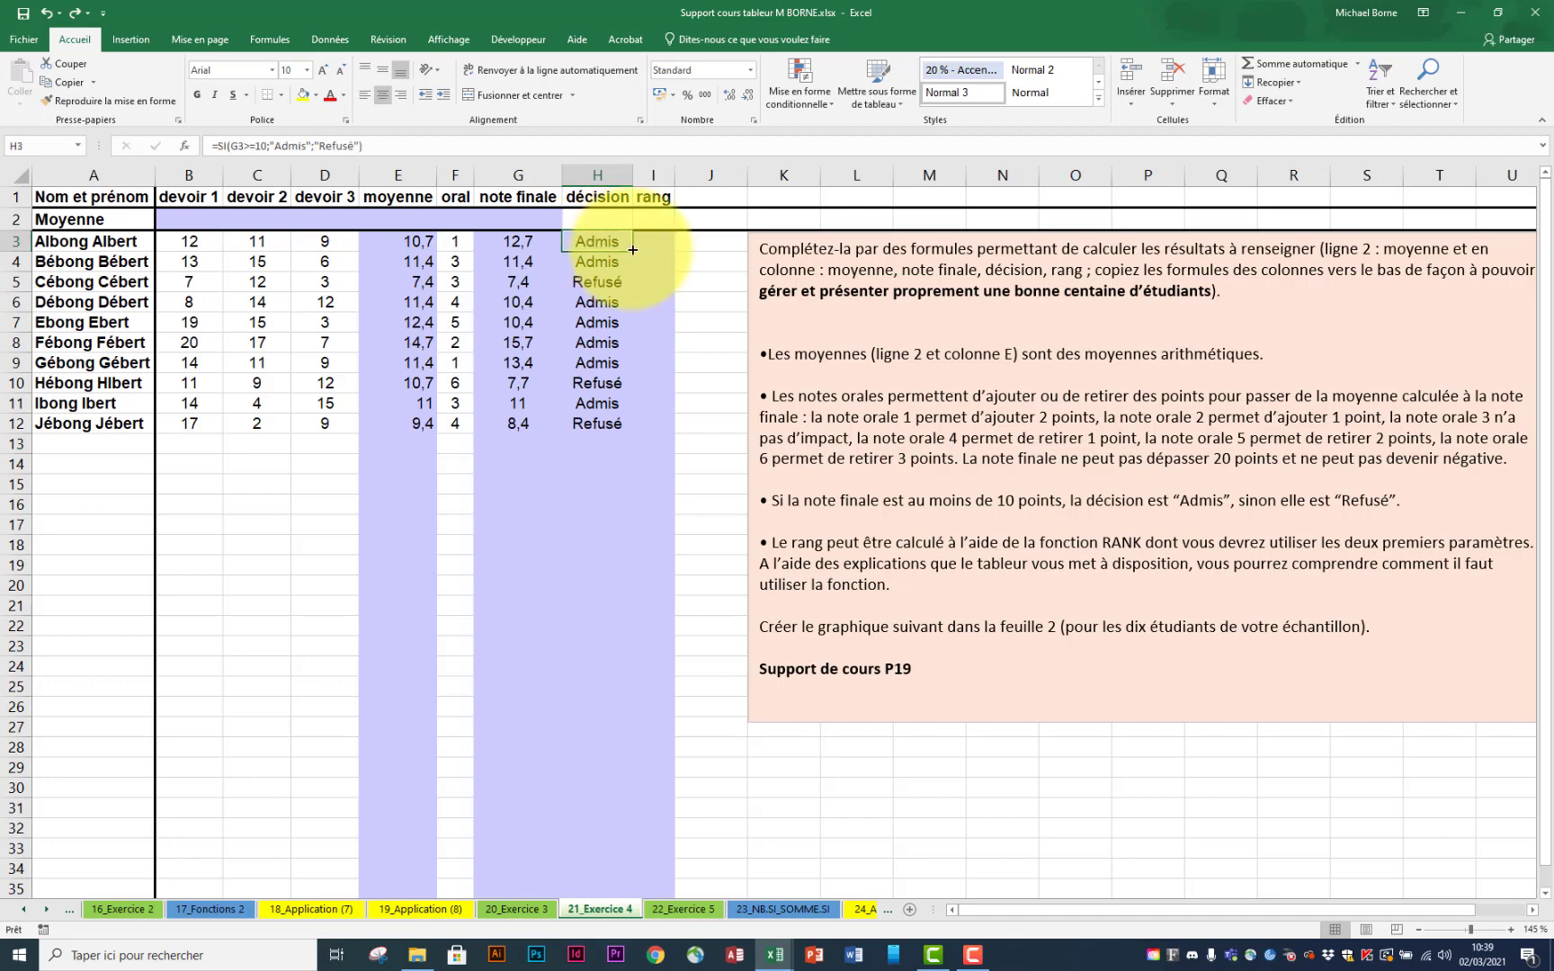
left_click_drag(632, 251, 628, 527)
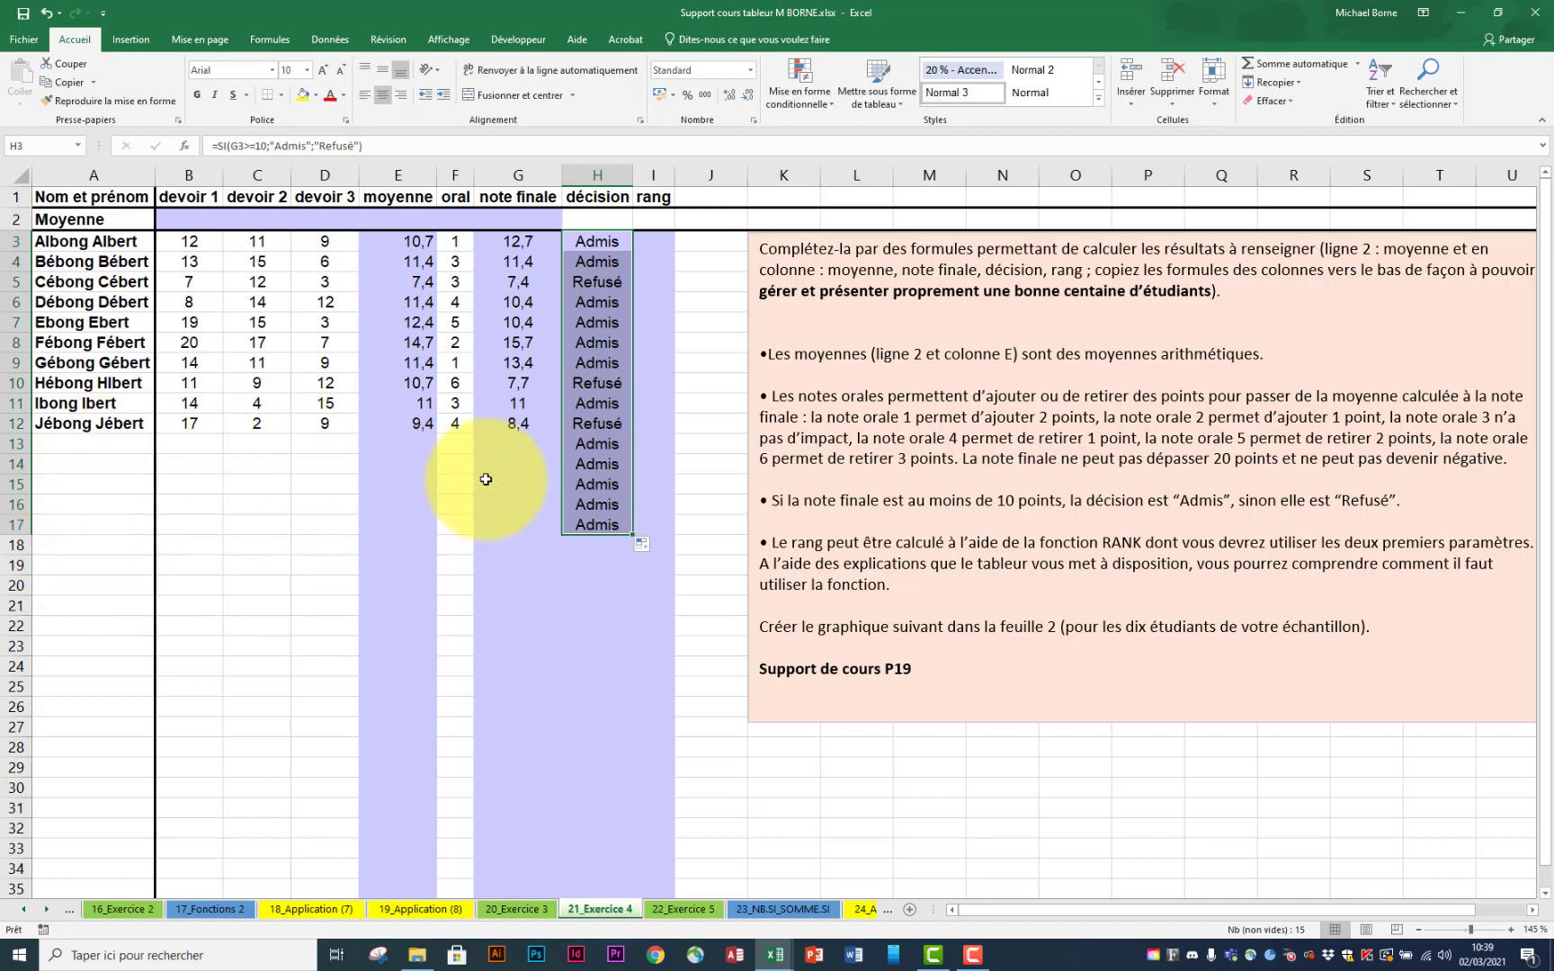
Step: Change the décision formula in H3 to =SI(G3="";"";SI(G3>=10;"Admis";"Refusé")) and copy it down to row 21
left_click(595, 245)
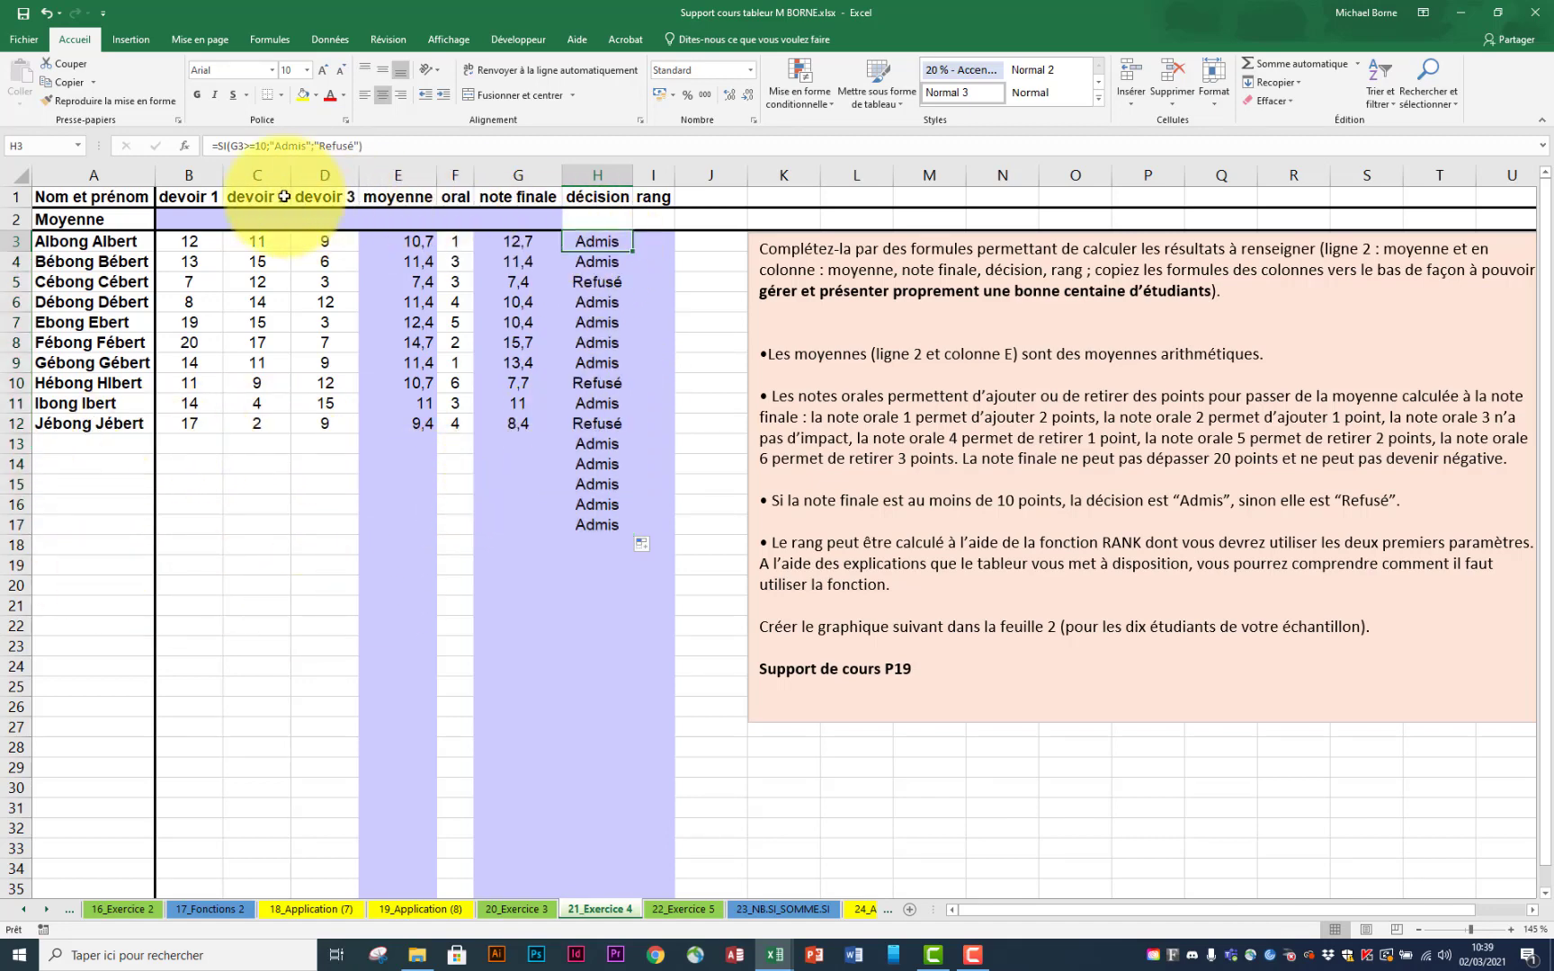
left_click(216, 146)
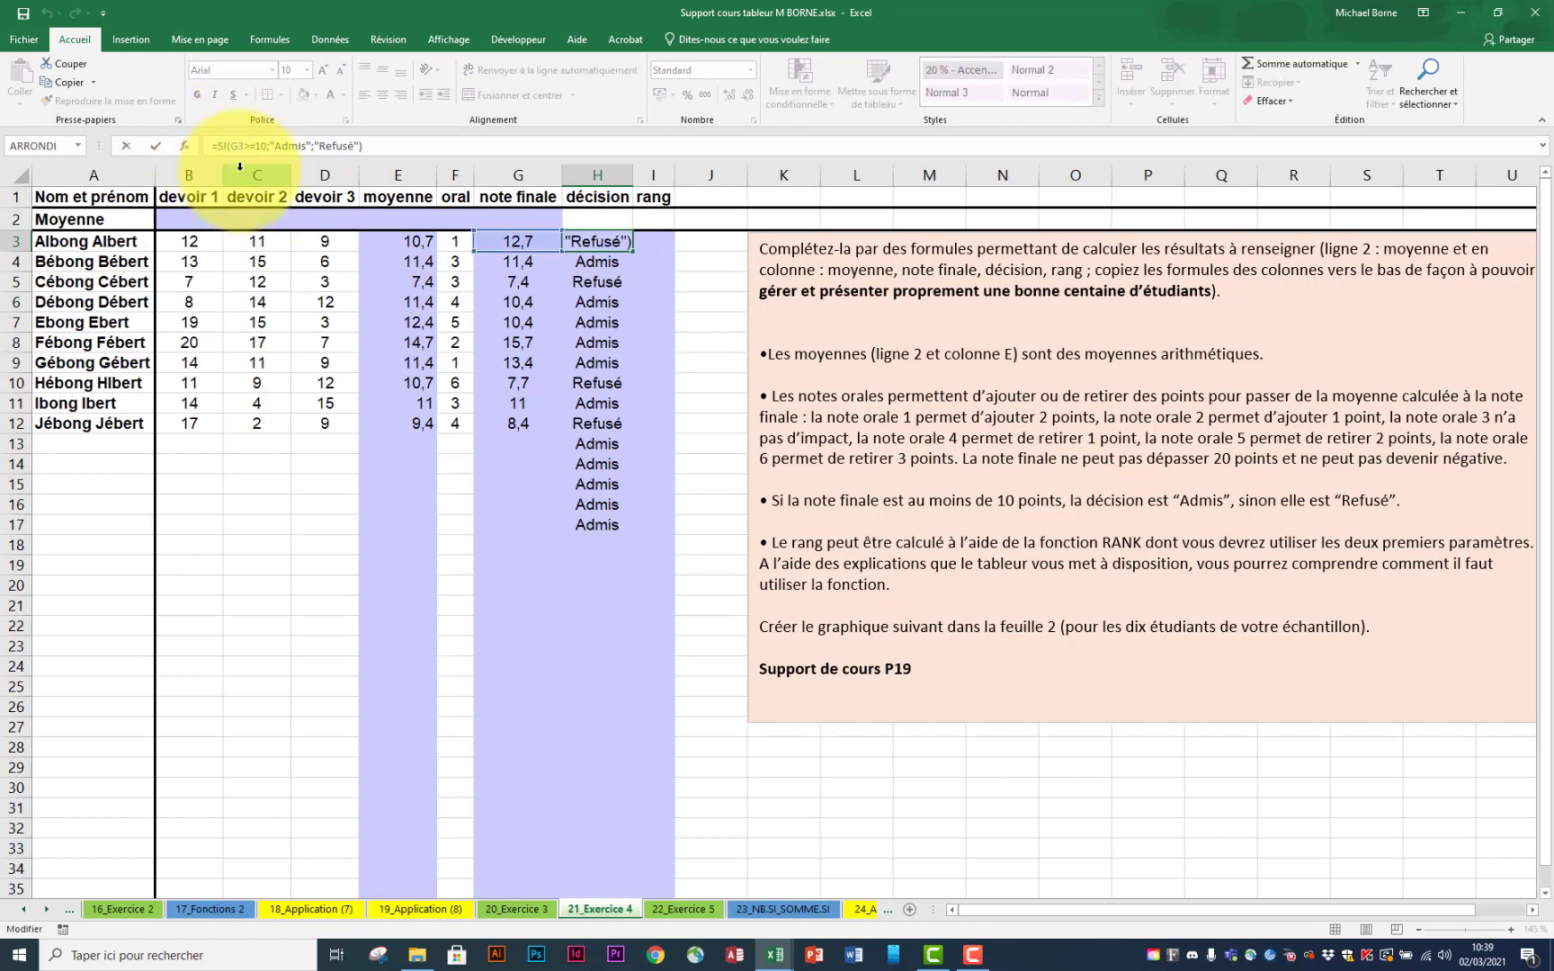
type("=si")
key("Tab")
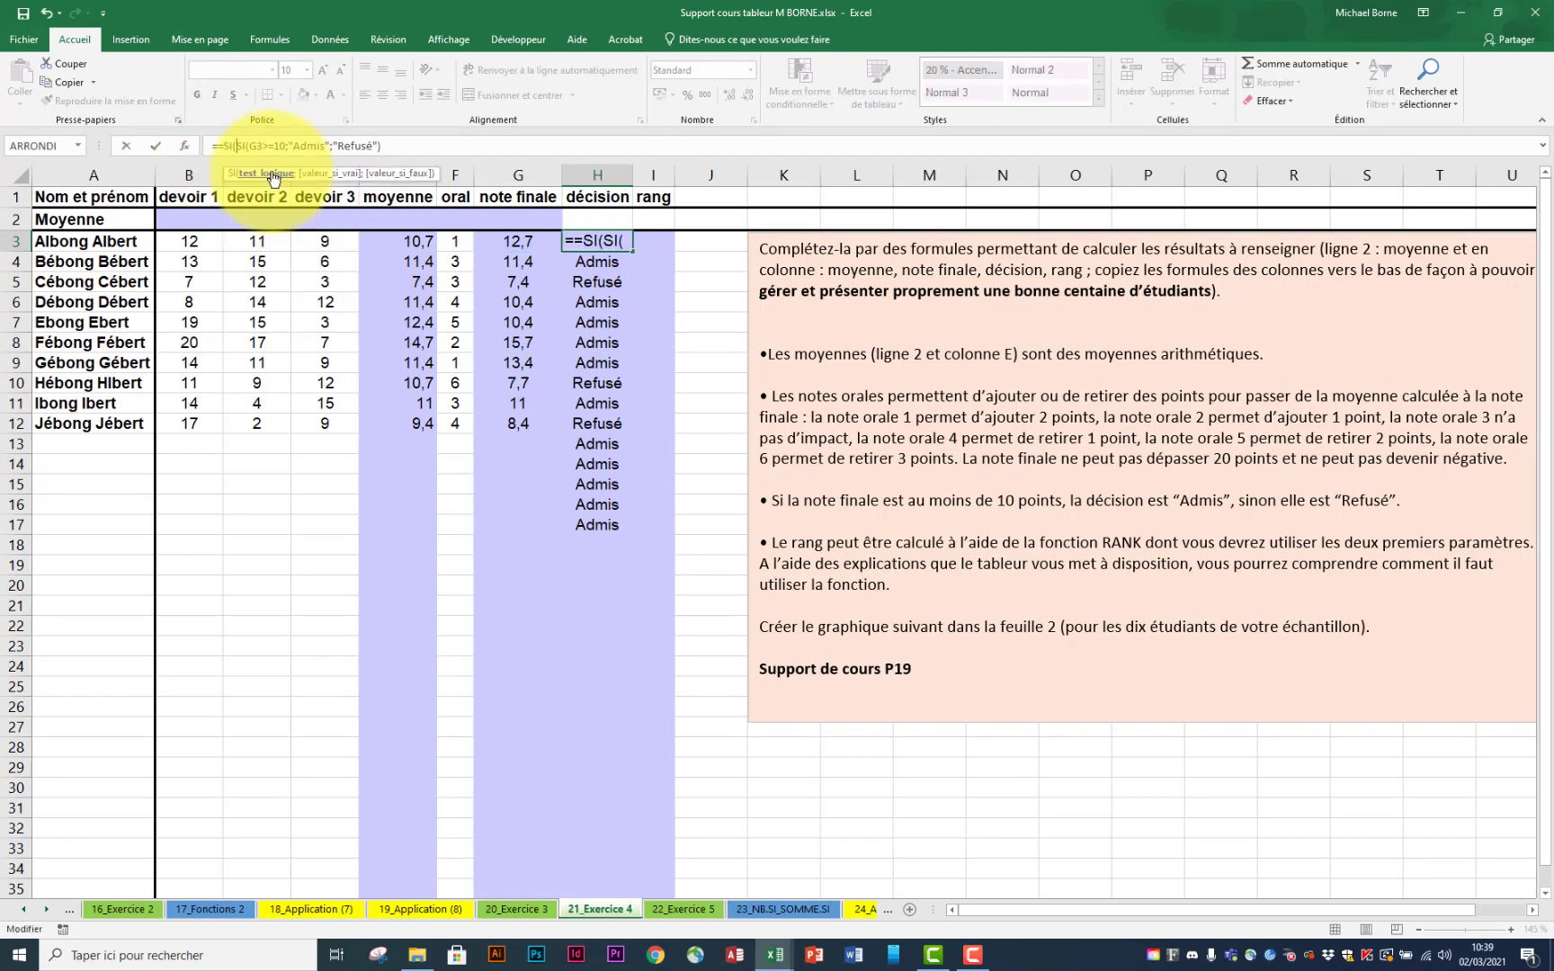
left_click(519, 244)
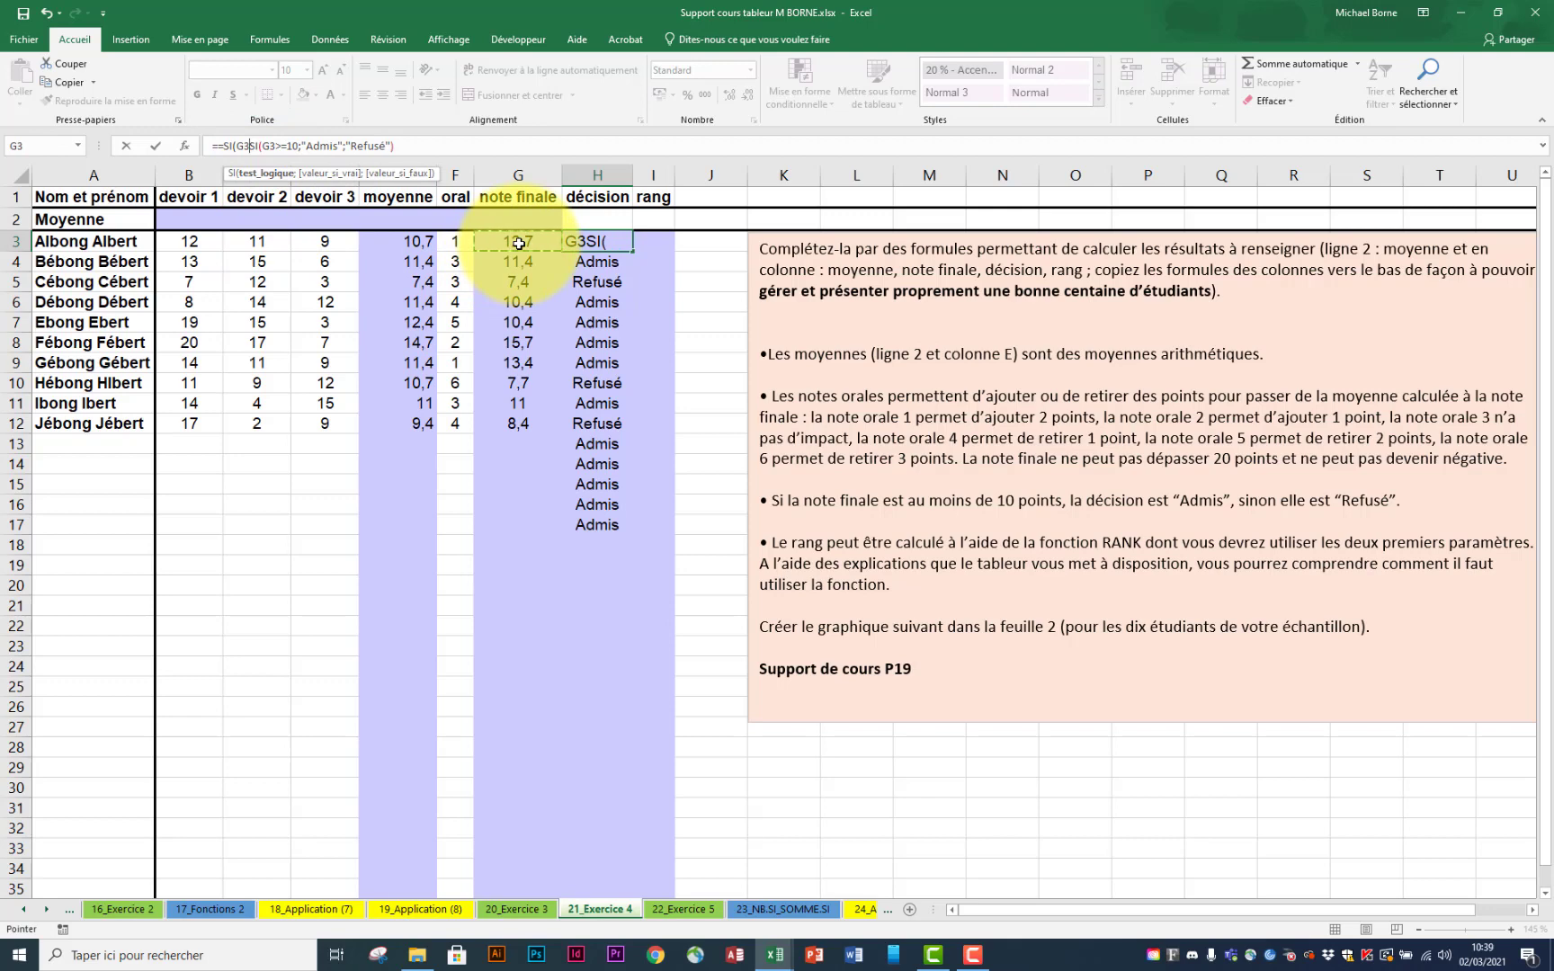
type("=\"\"")
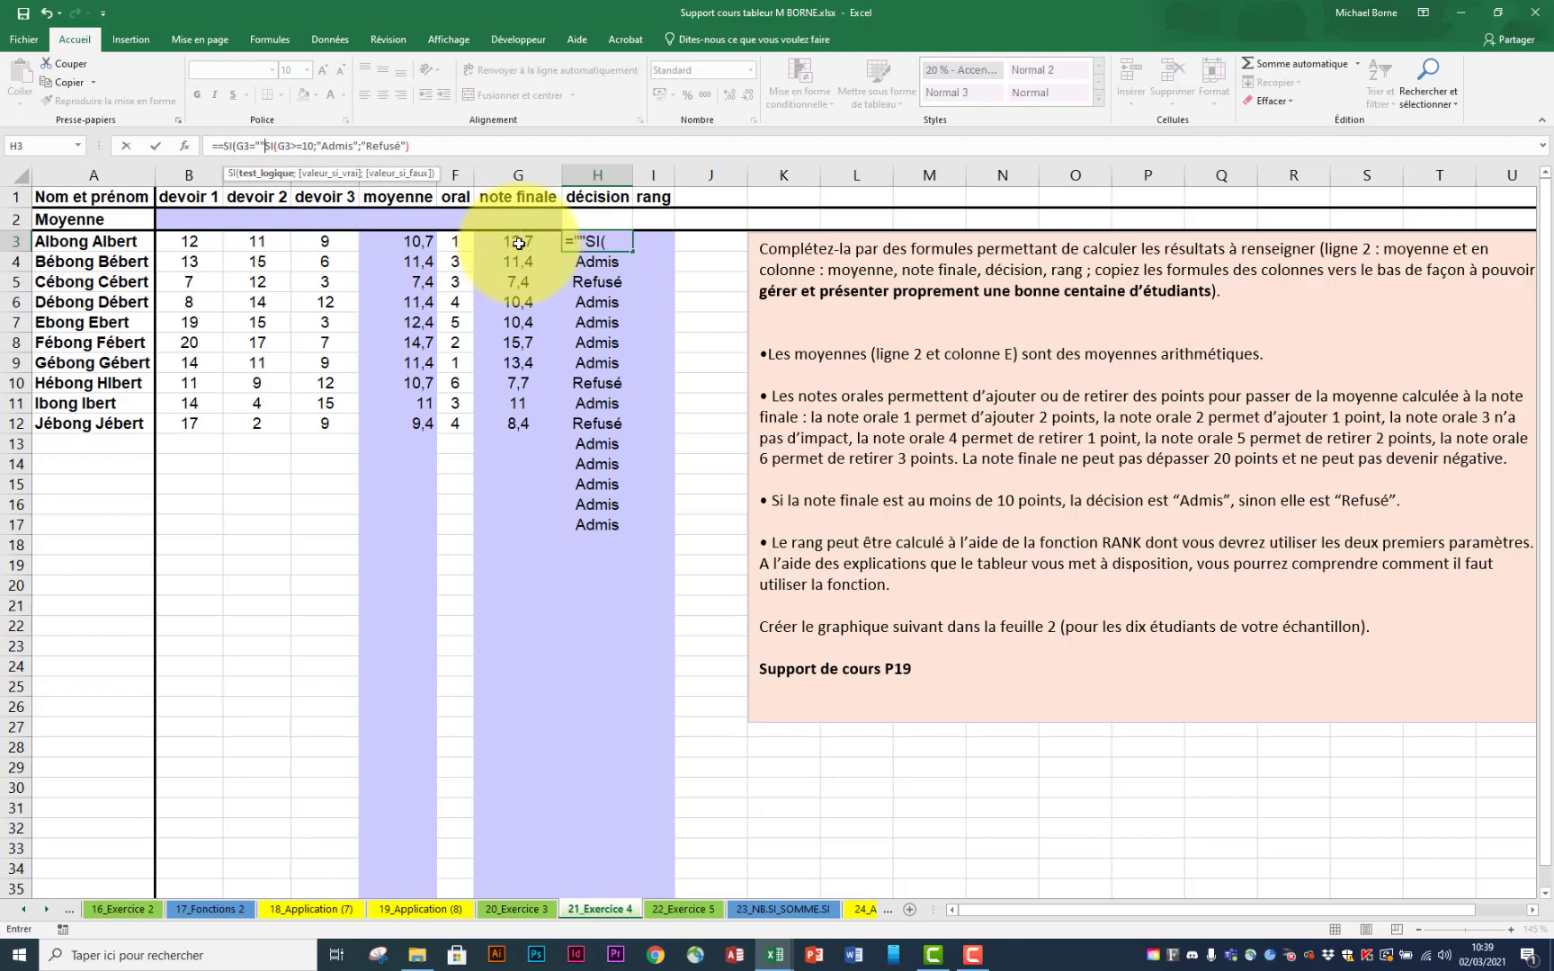
type(";\"\"")
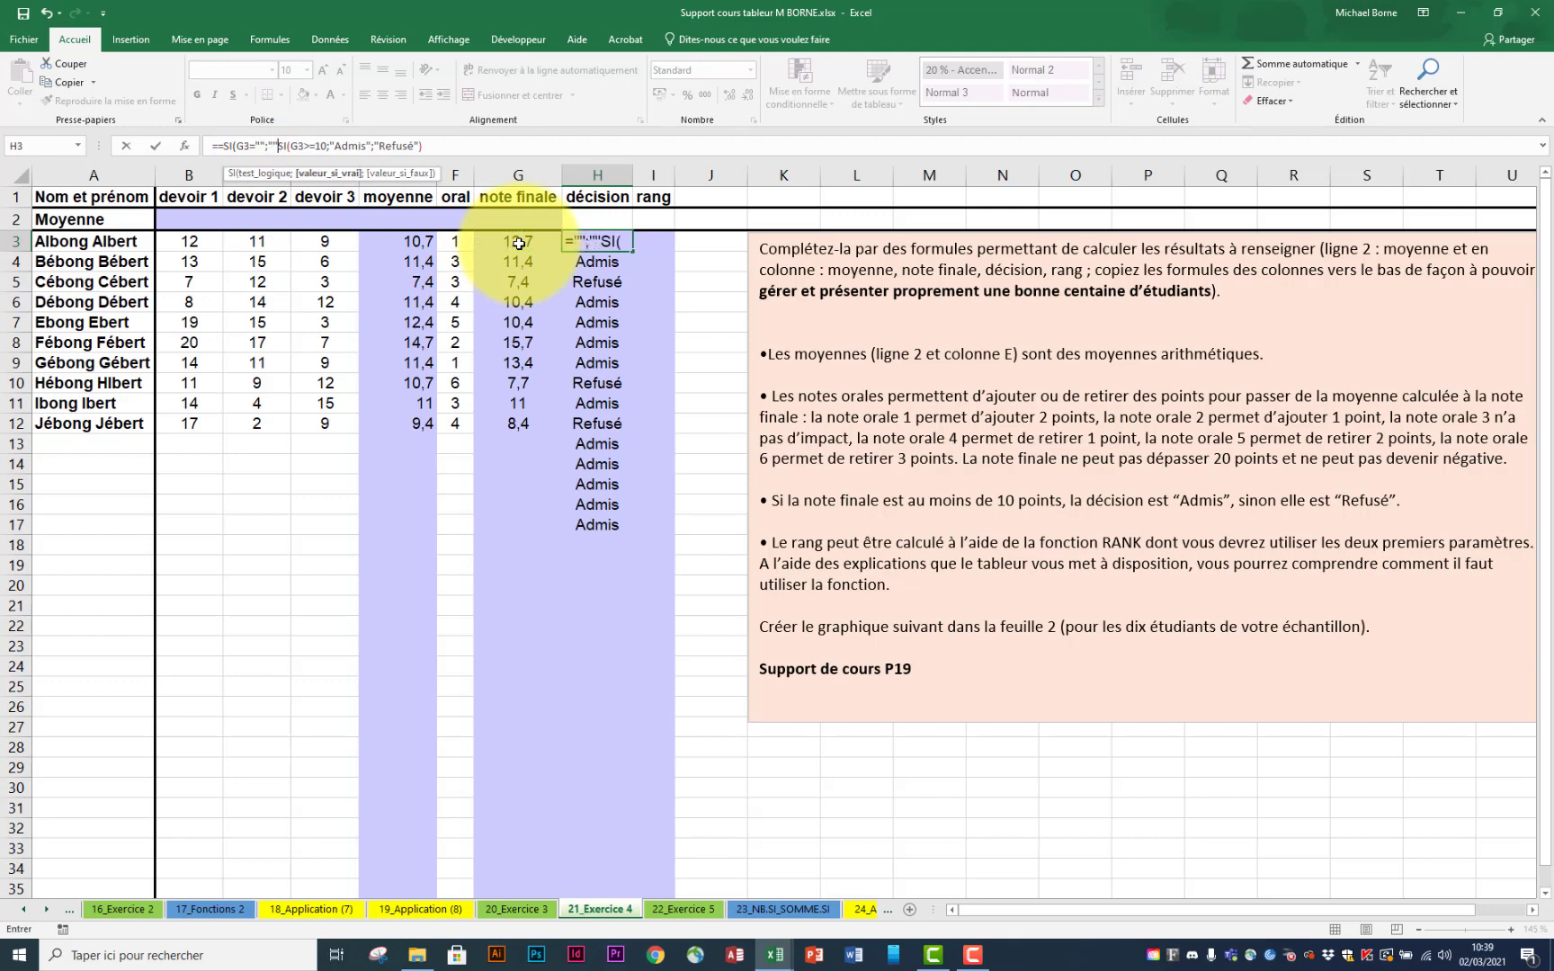
type(";")
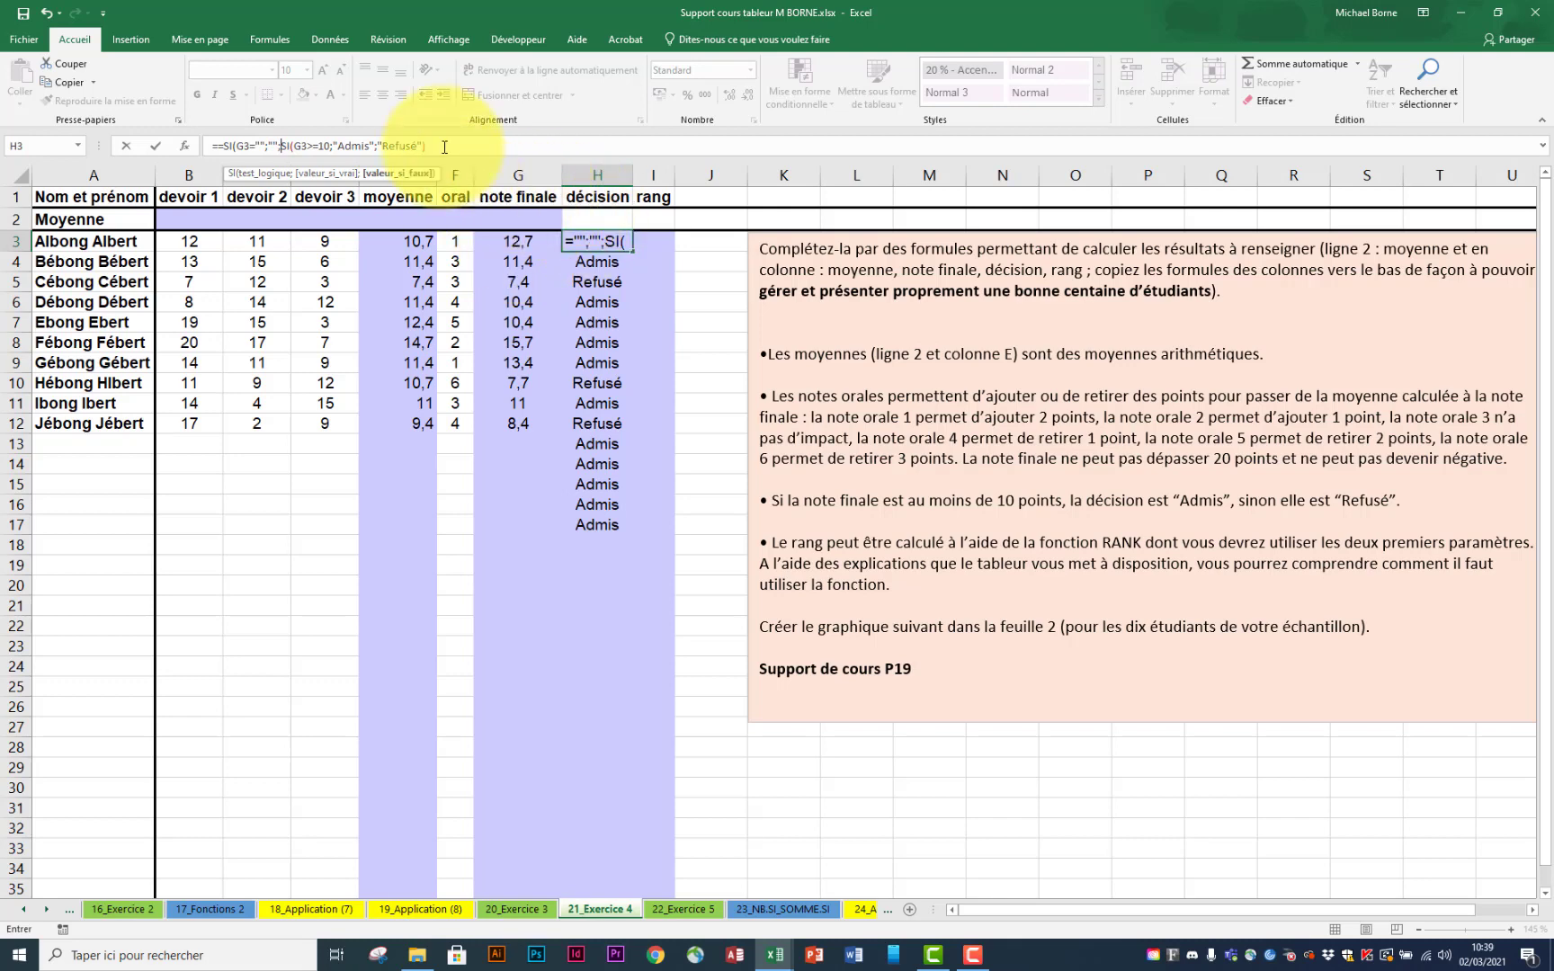
type(")")
key("Return")
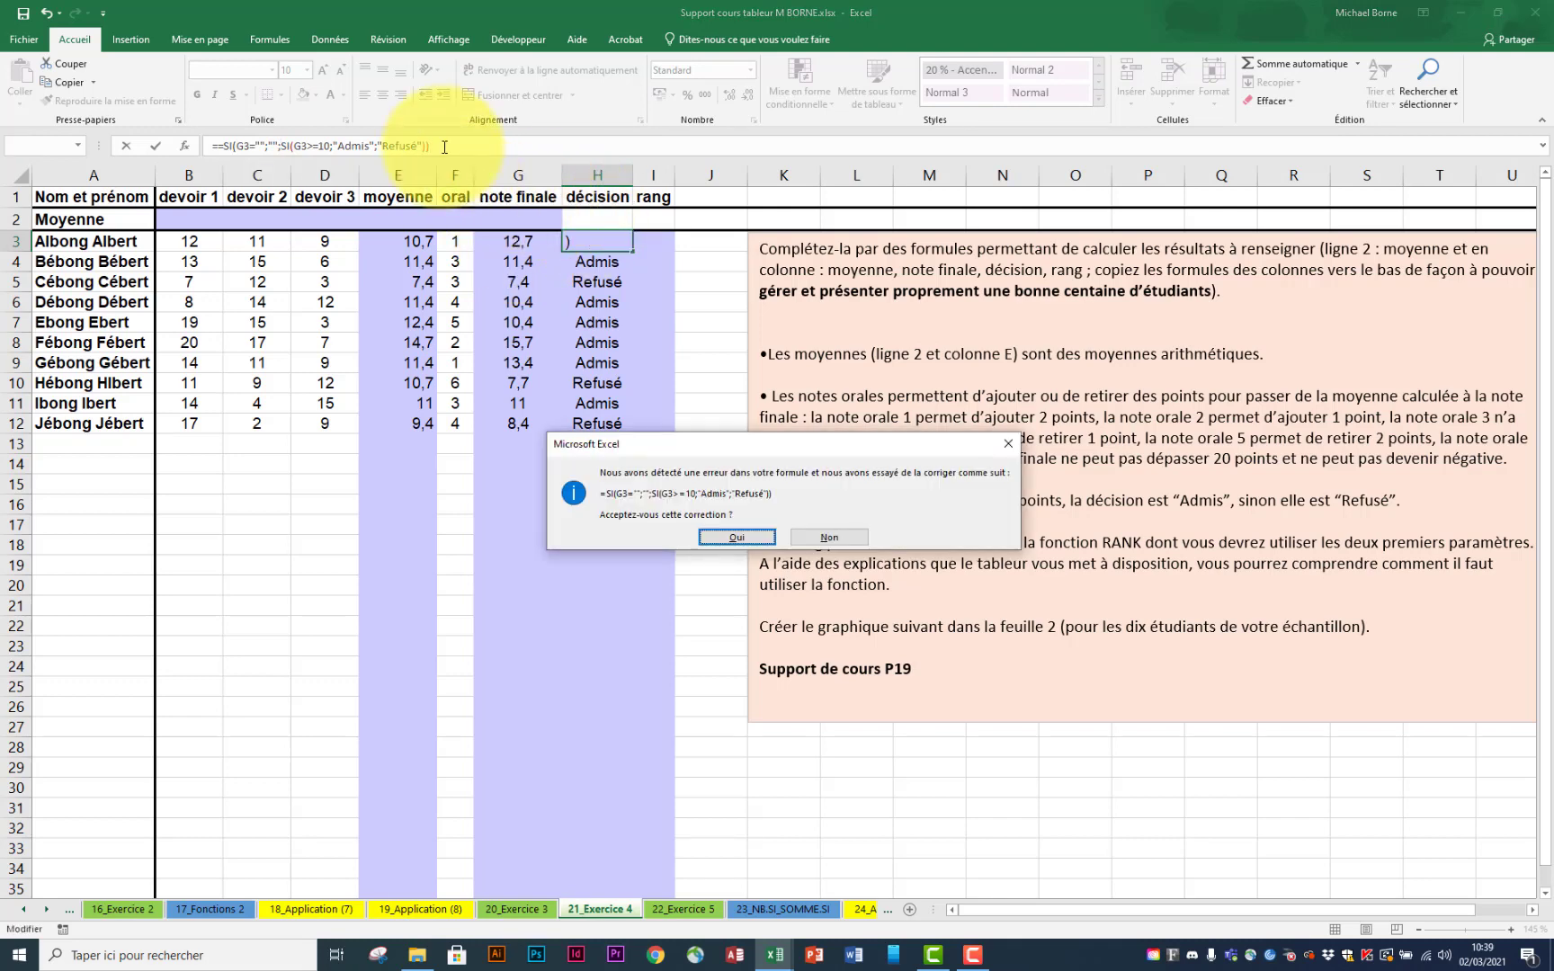
left_click(723, 537)
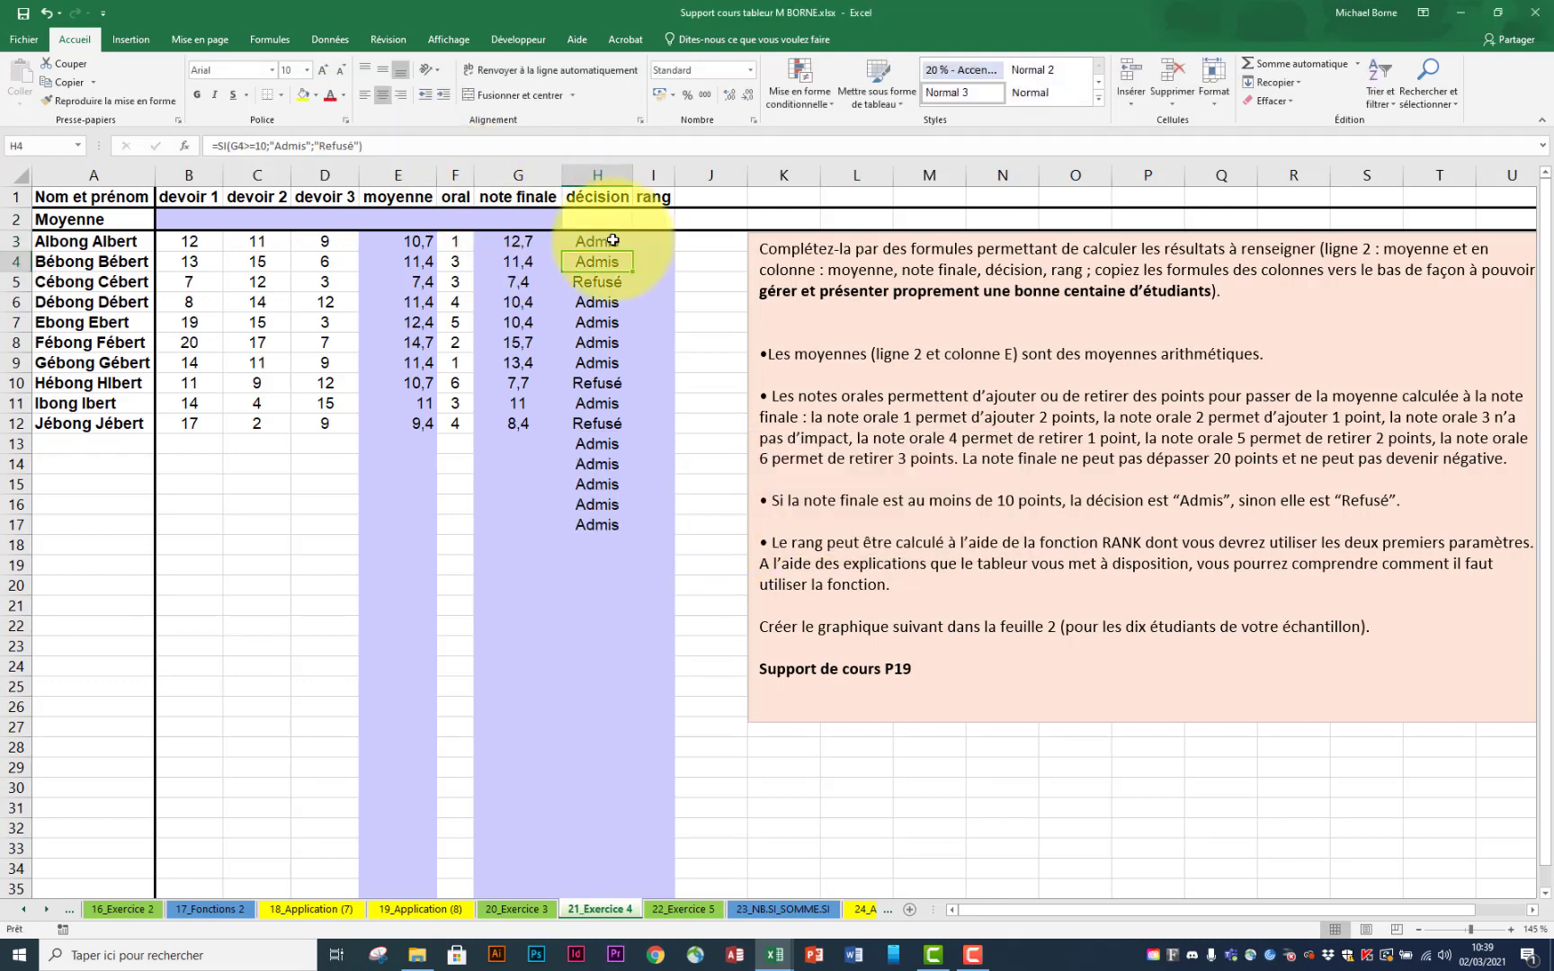
left_click_drag(632, 251, 639, 614)
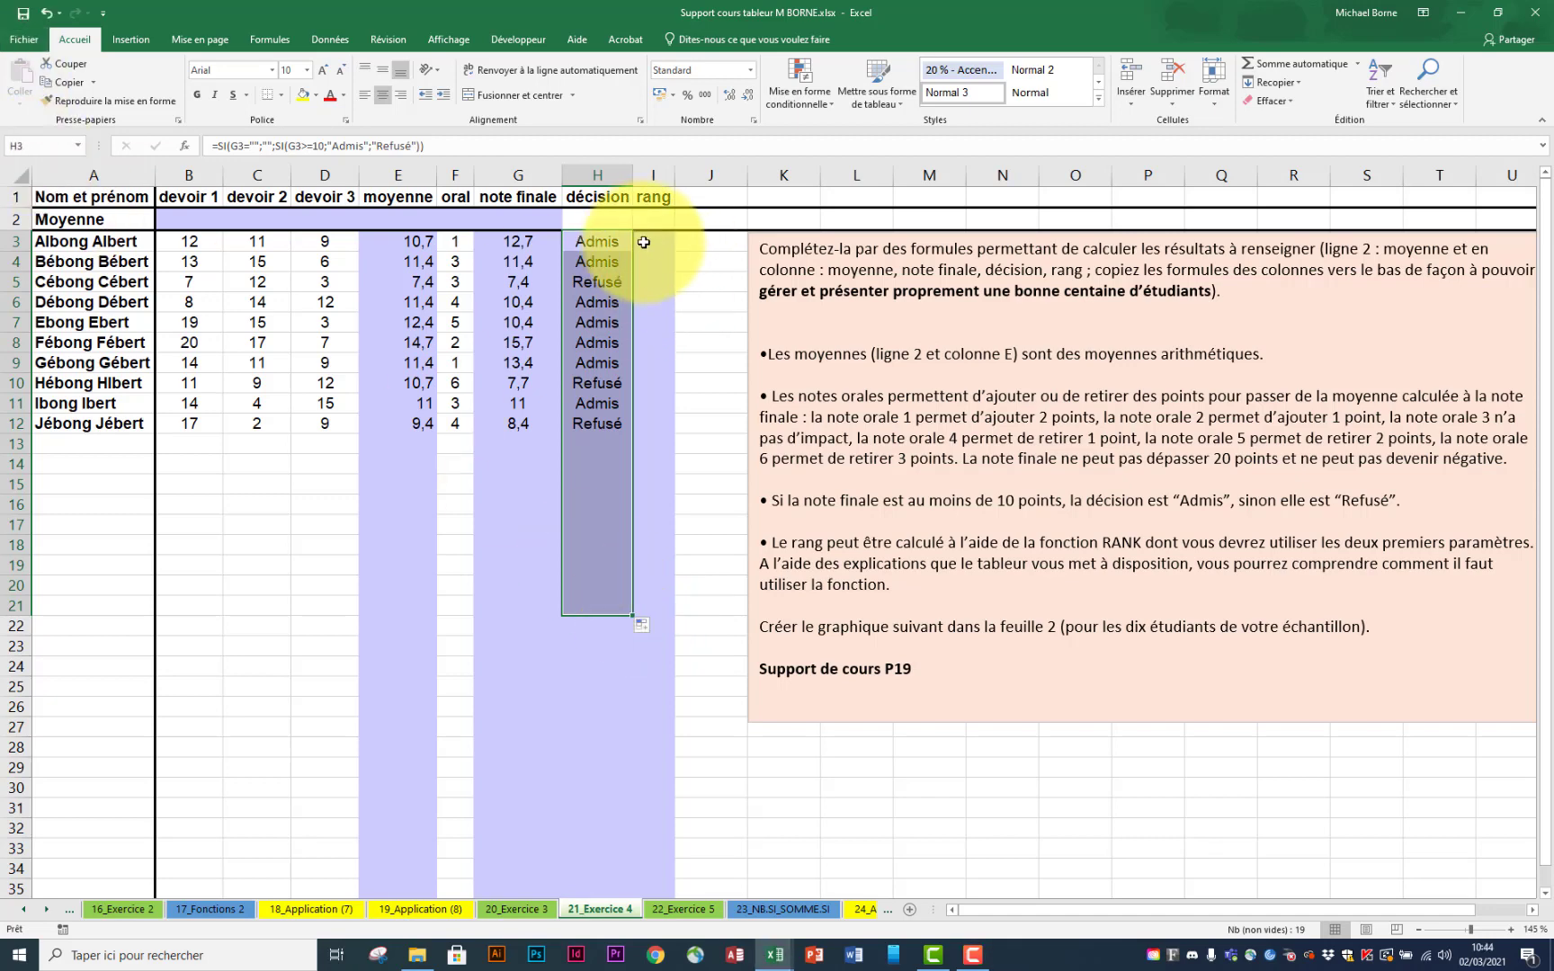
Step: Enter =RANG(G3;G3:G12) in the first rang cell, I3, and copy it down to row 15
left_click(645, 243)
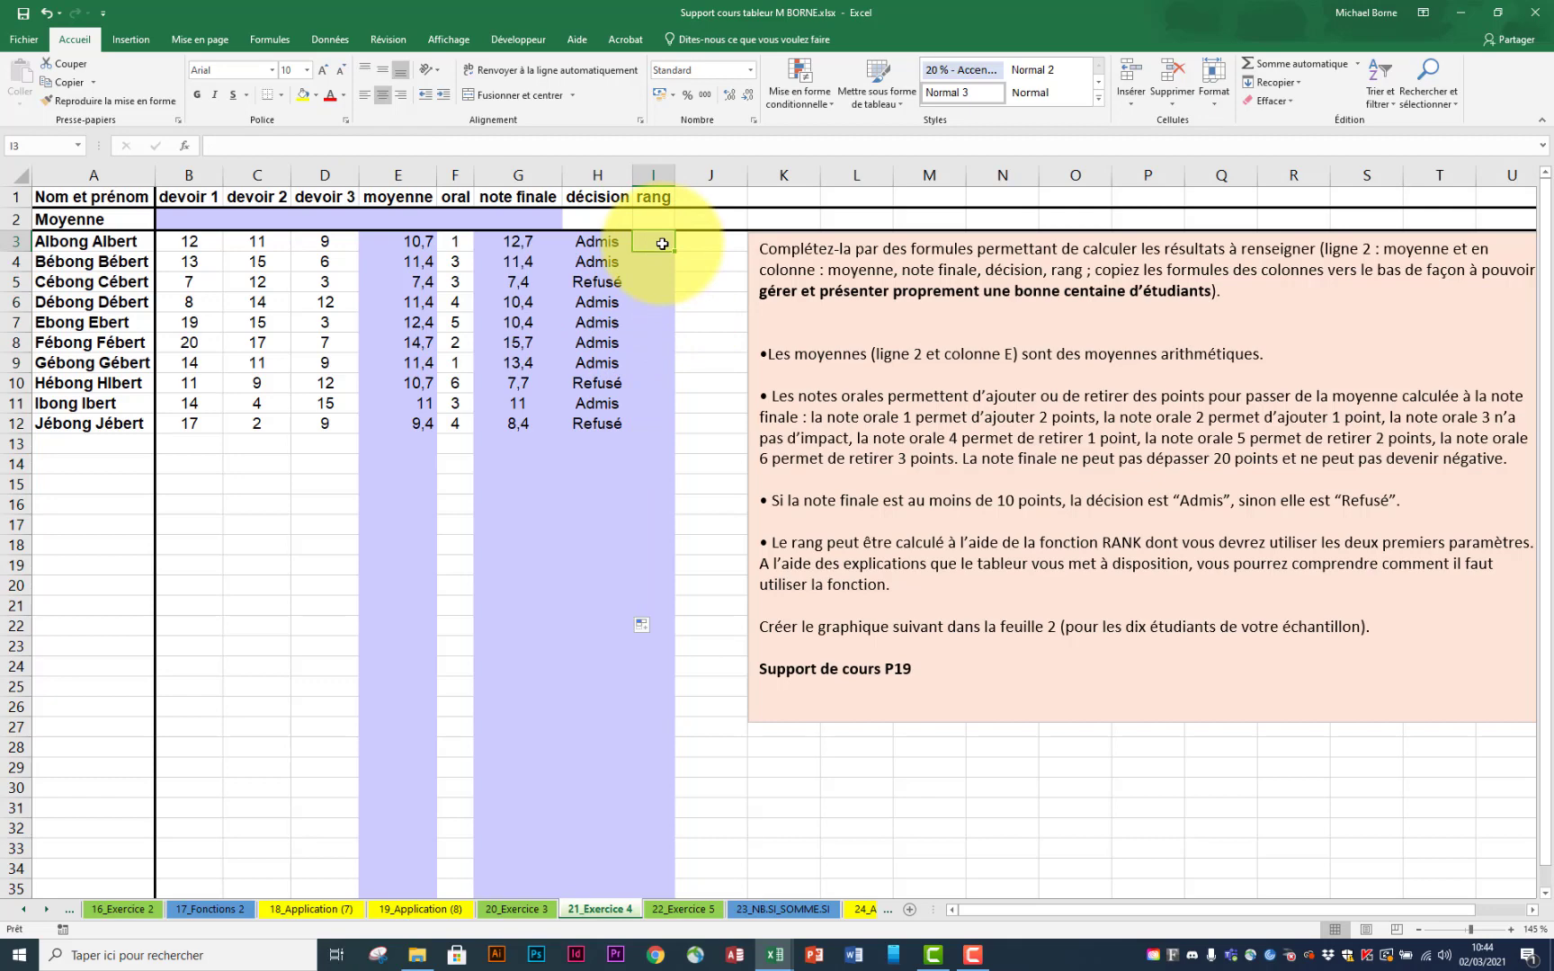
type("=ran")
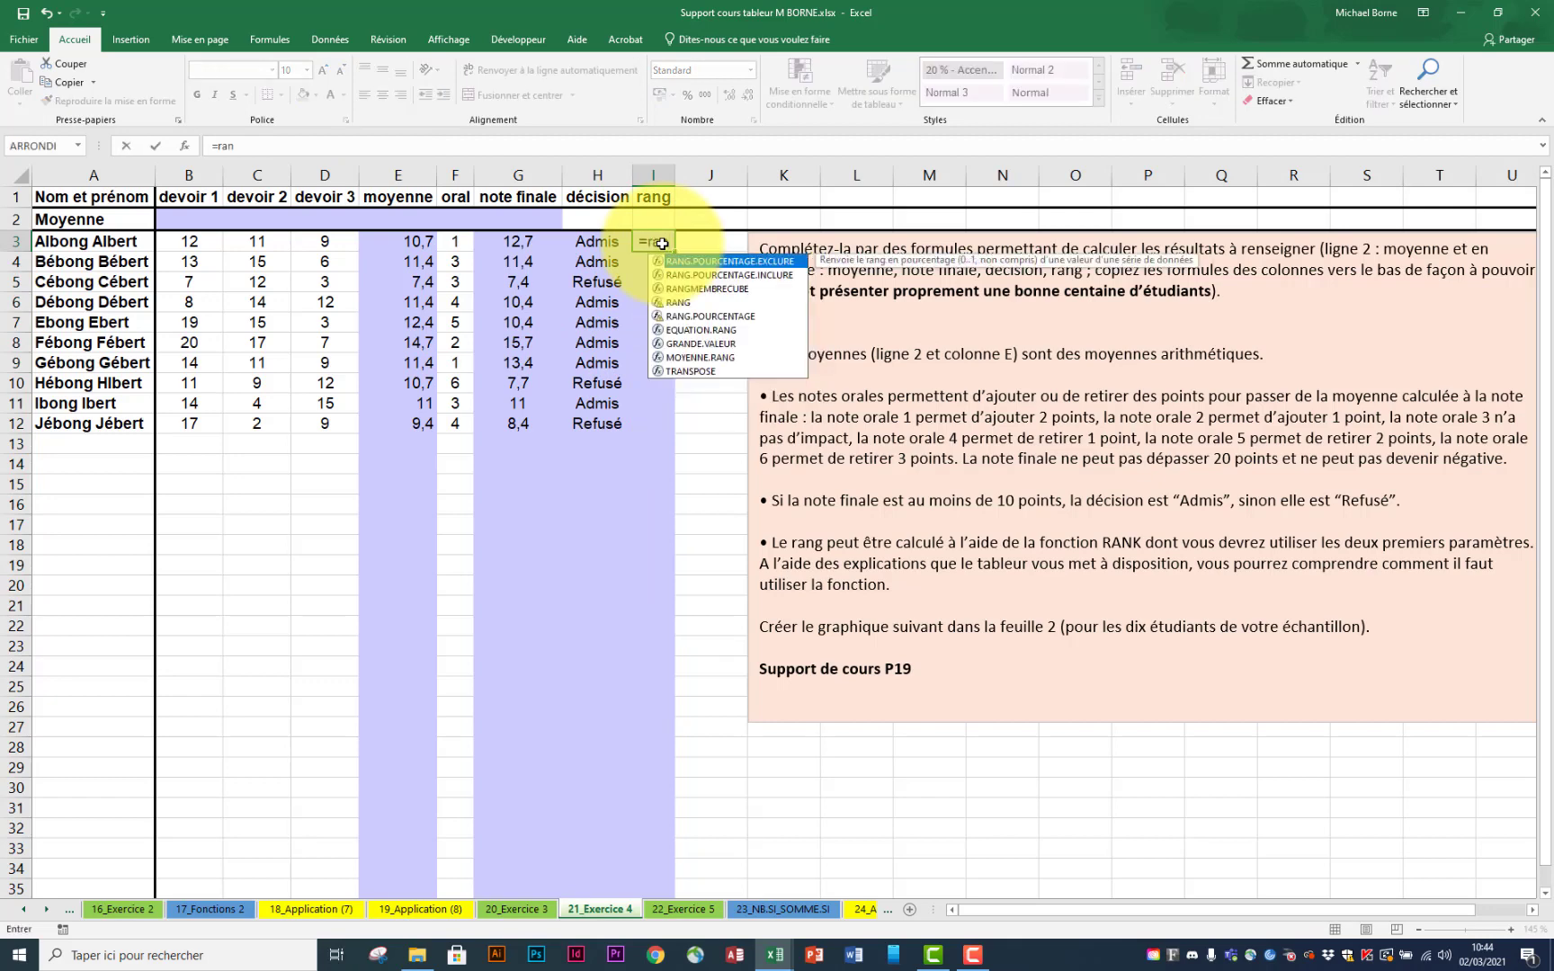
double_click(680, 304)
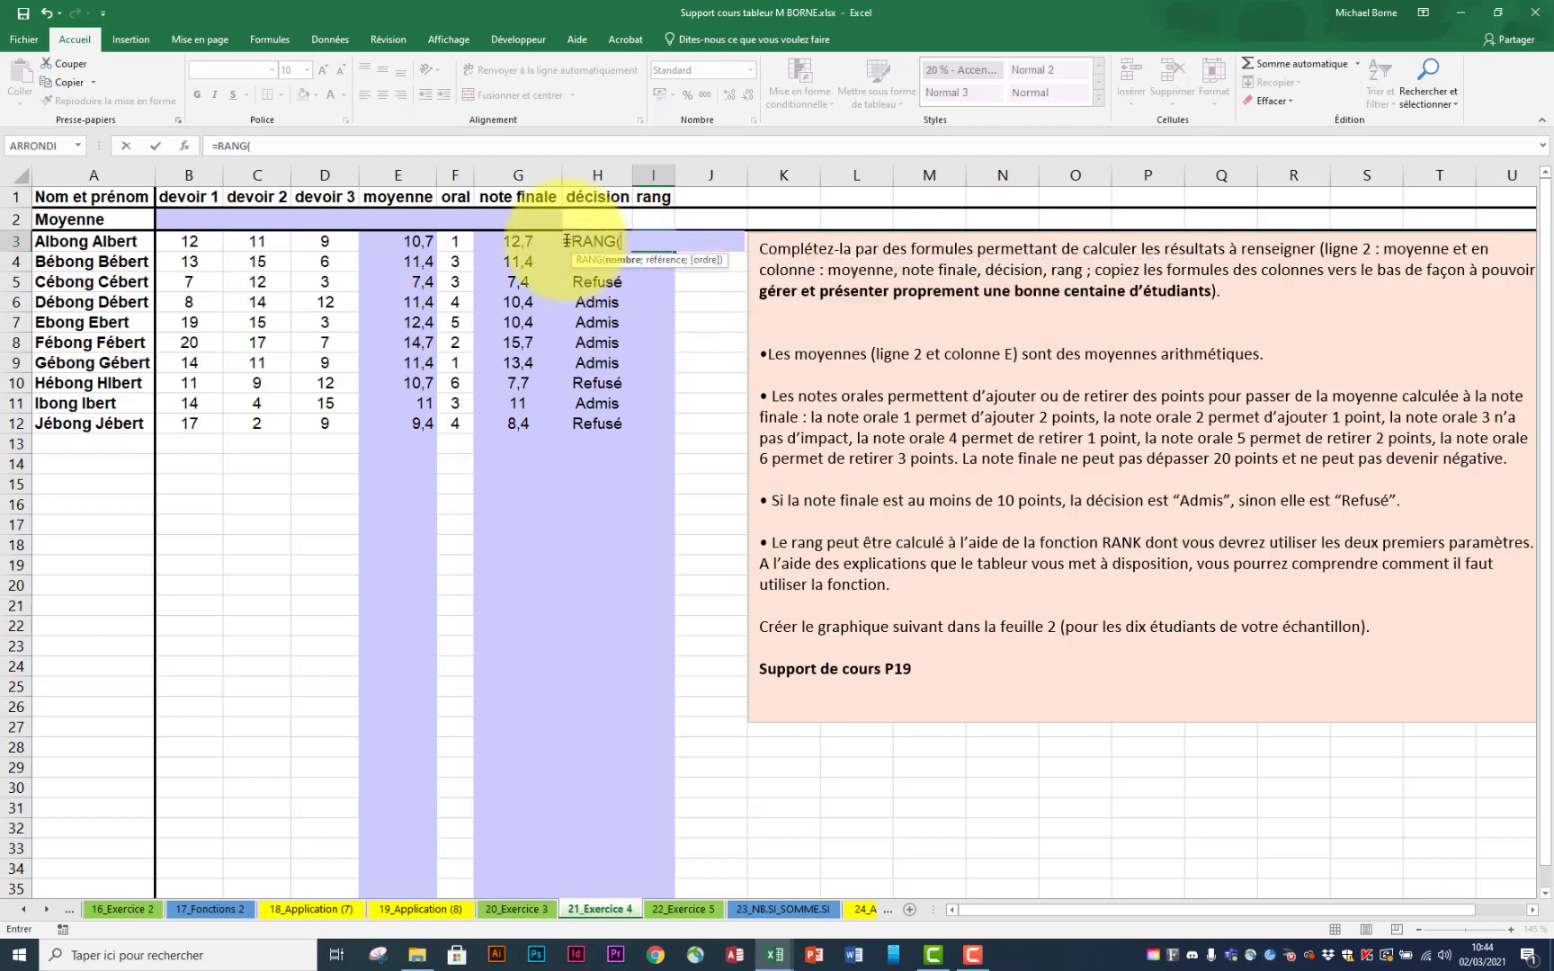
left_click(526, 241)
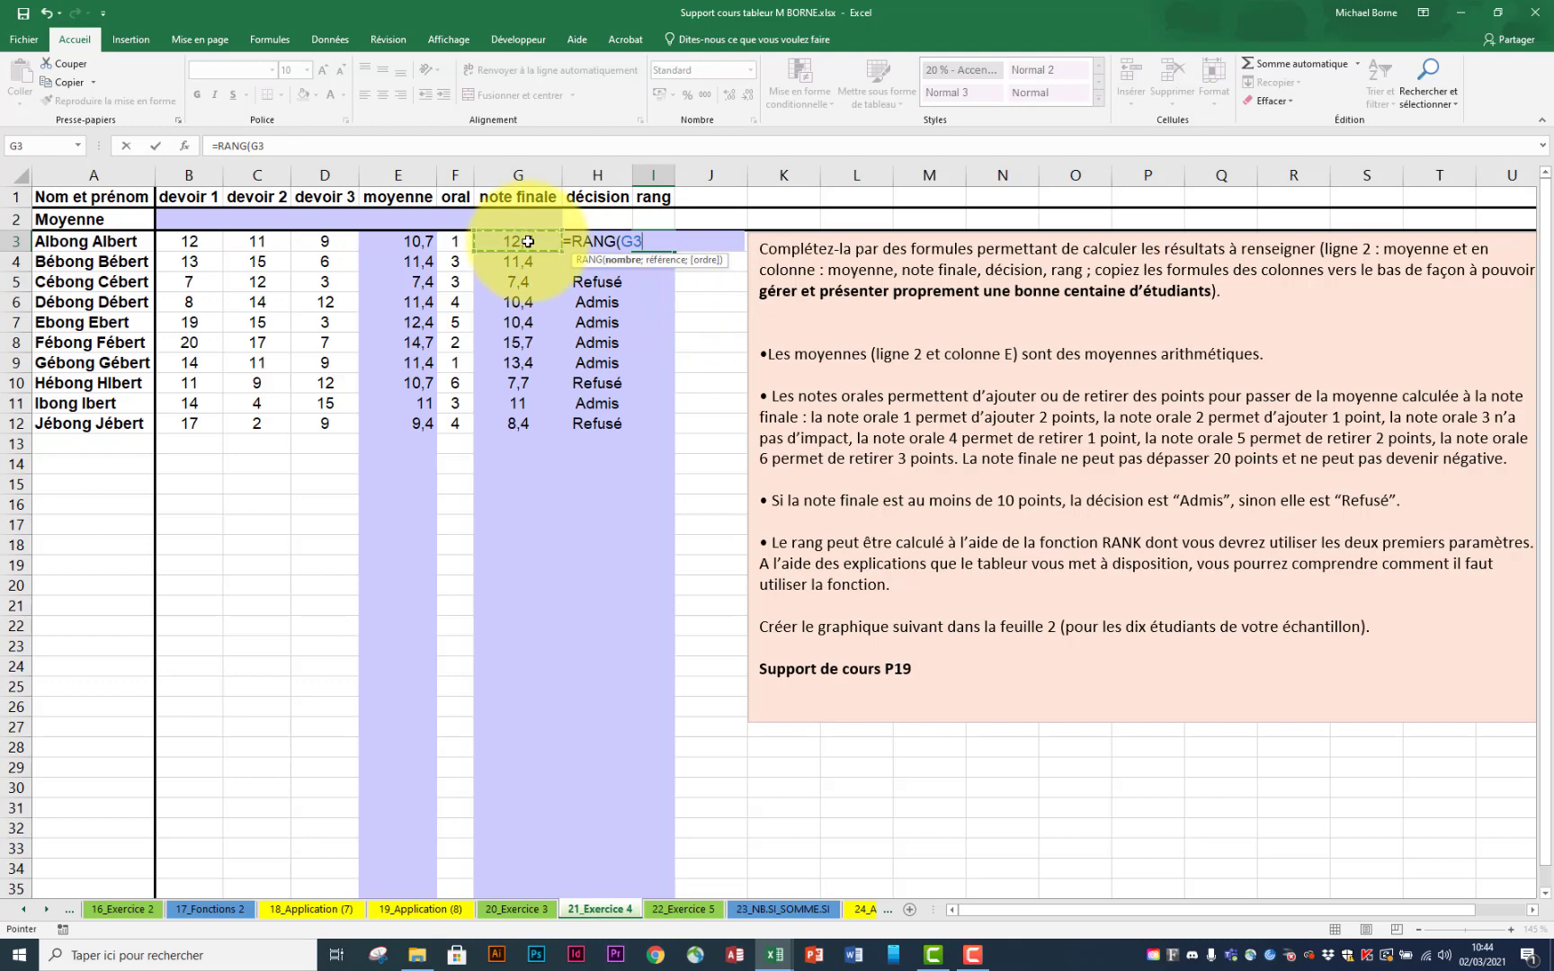
type(";")
left_click_drag(528, 241, 556, 418)
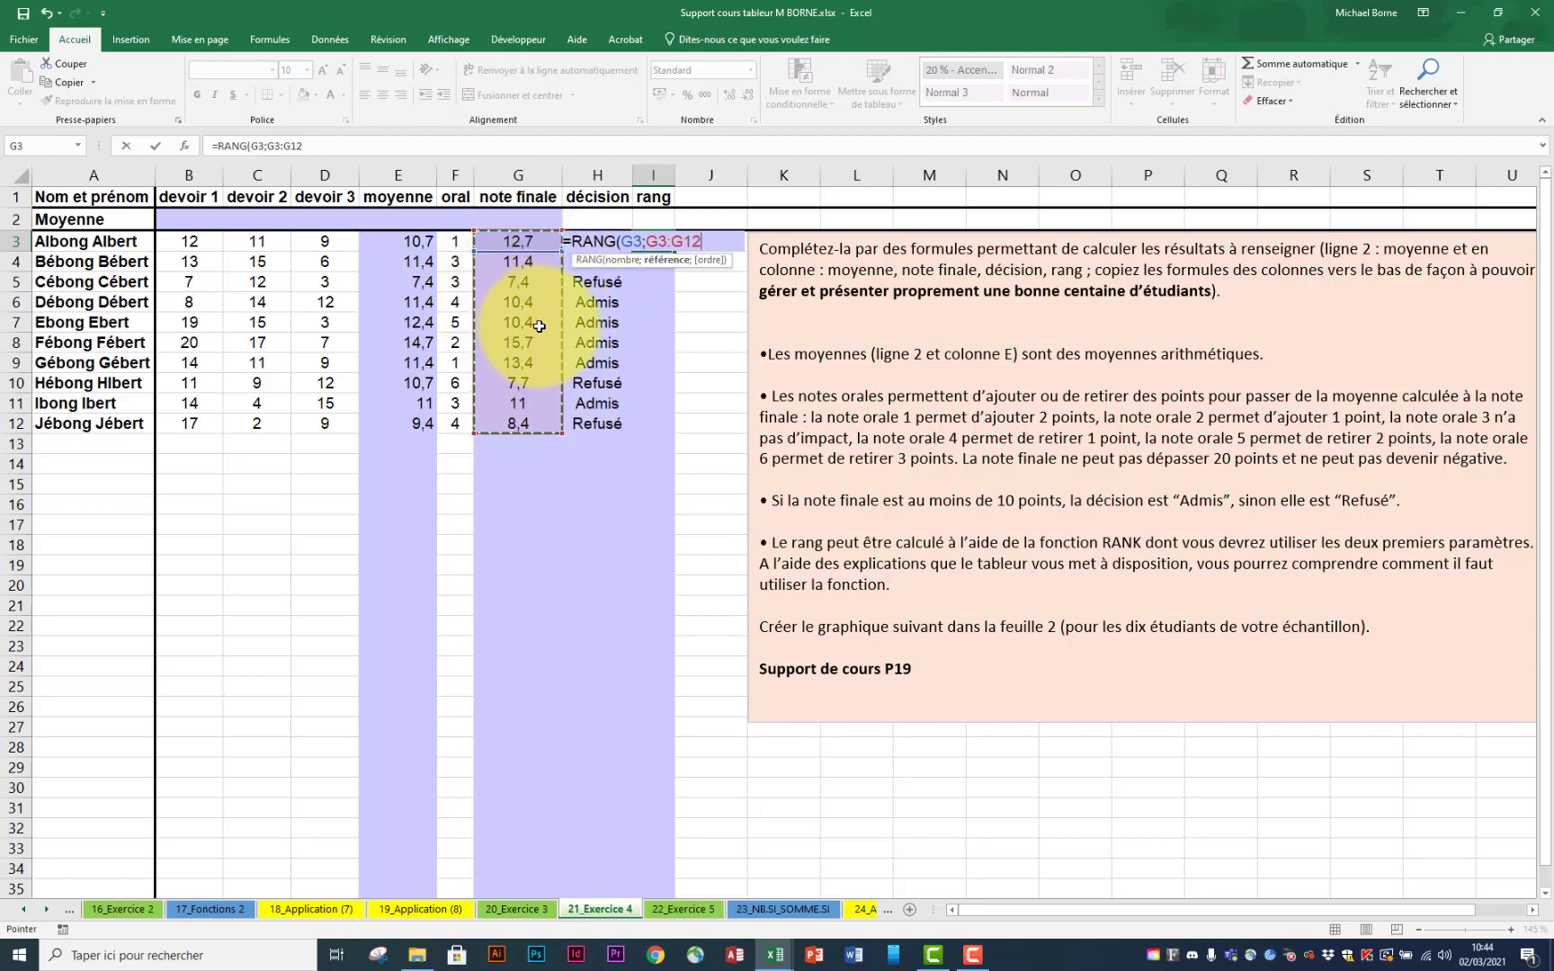
key("Return")
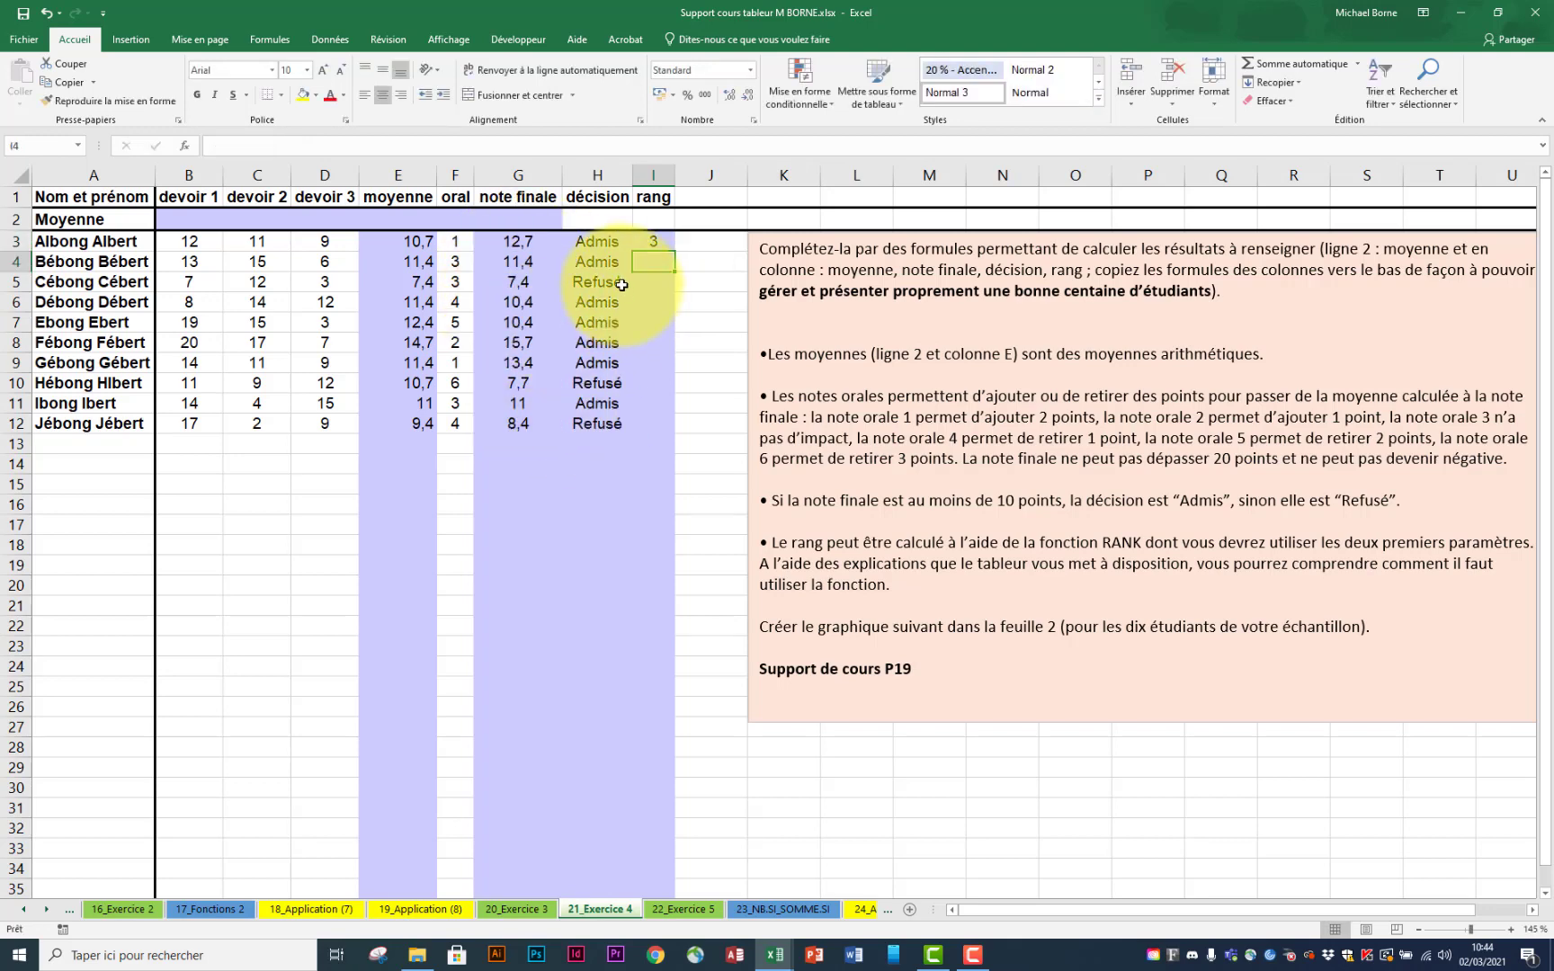
left_click(661, 241)
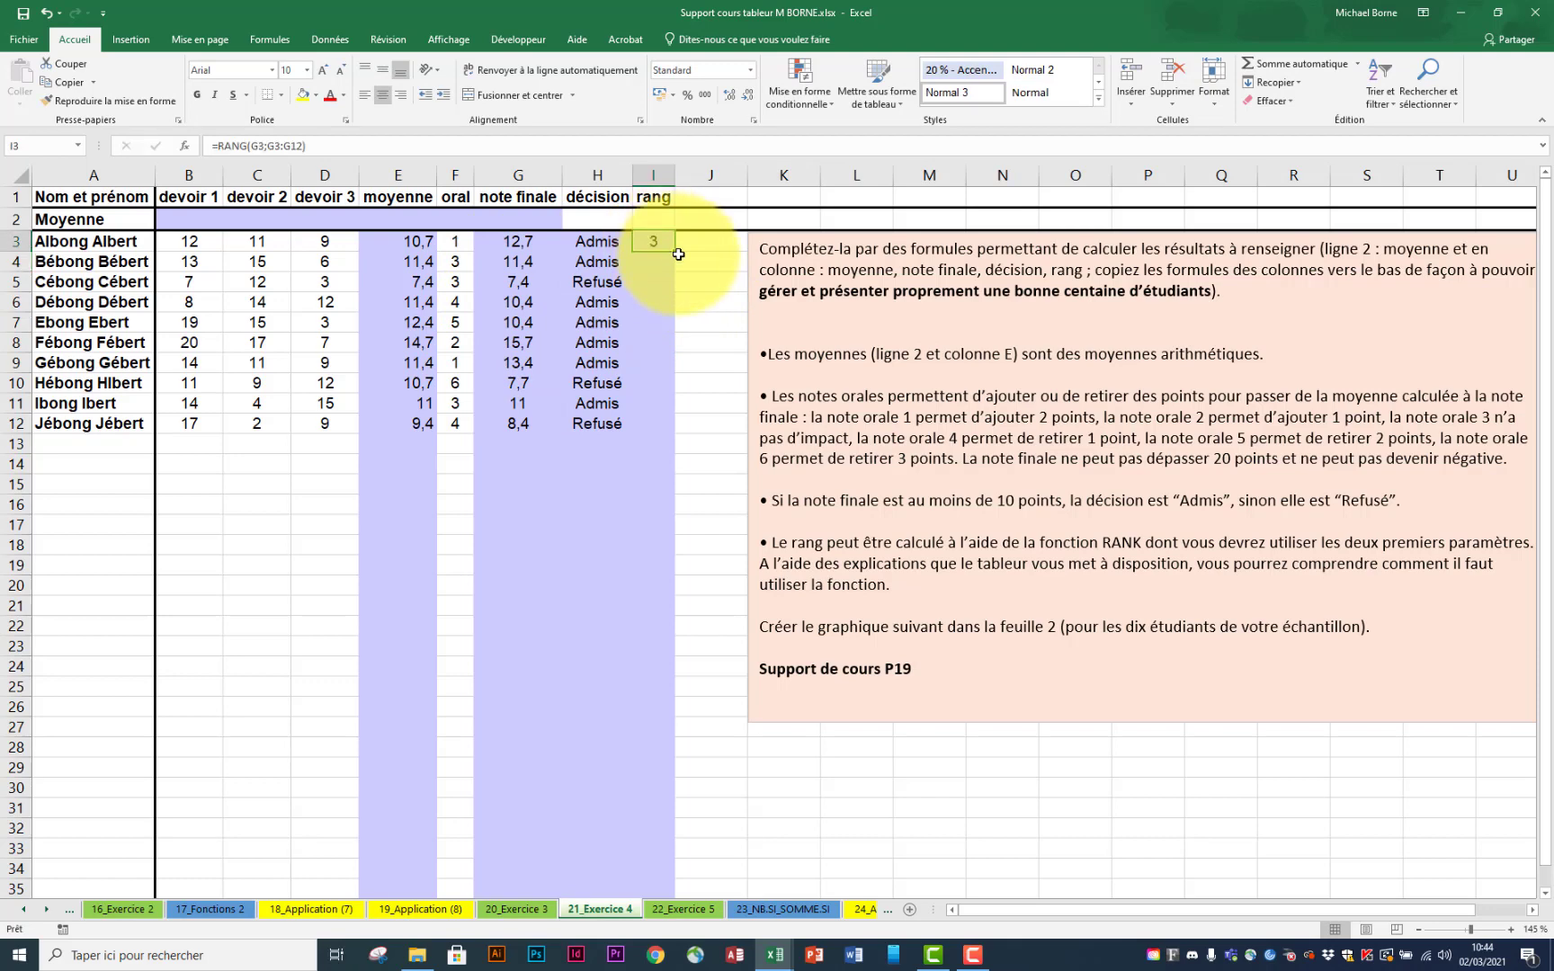
left_click_drag(675, 254, 652, 486)
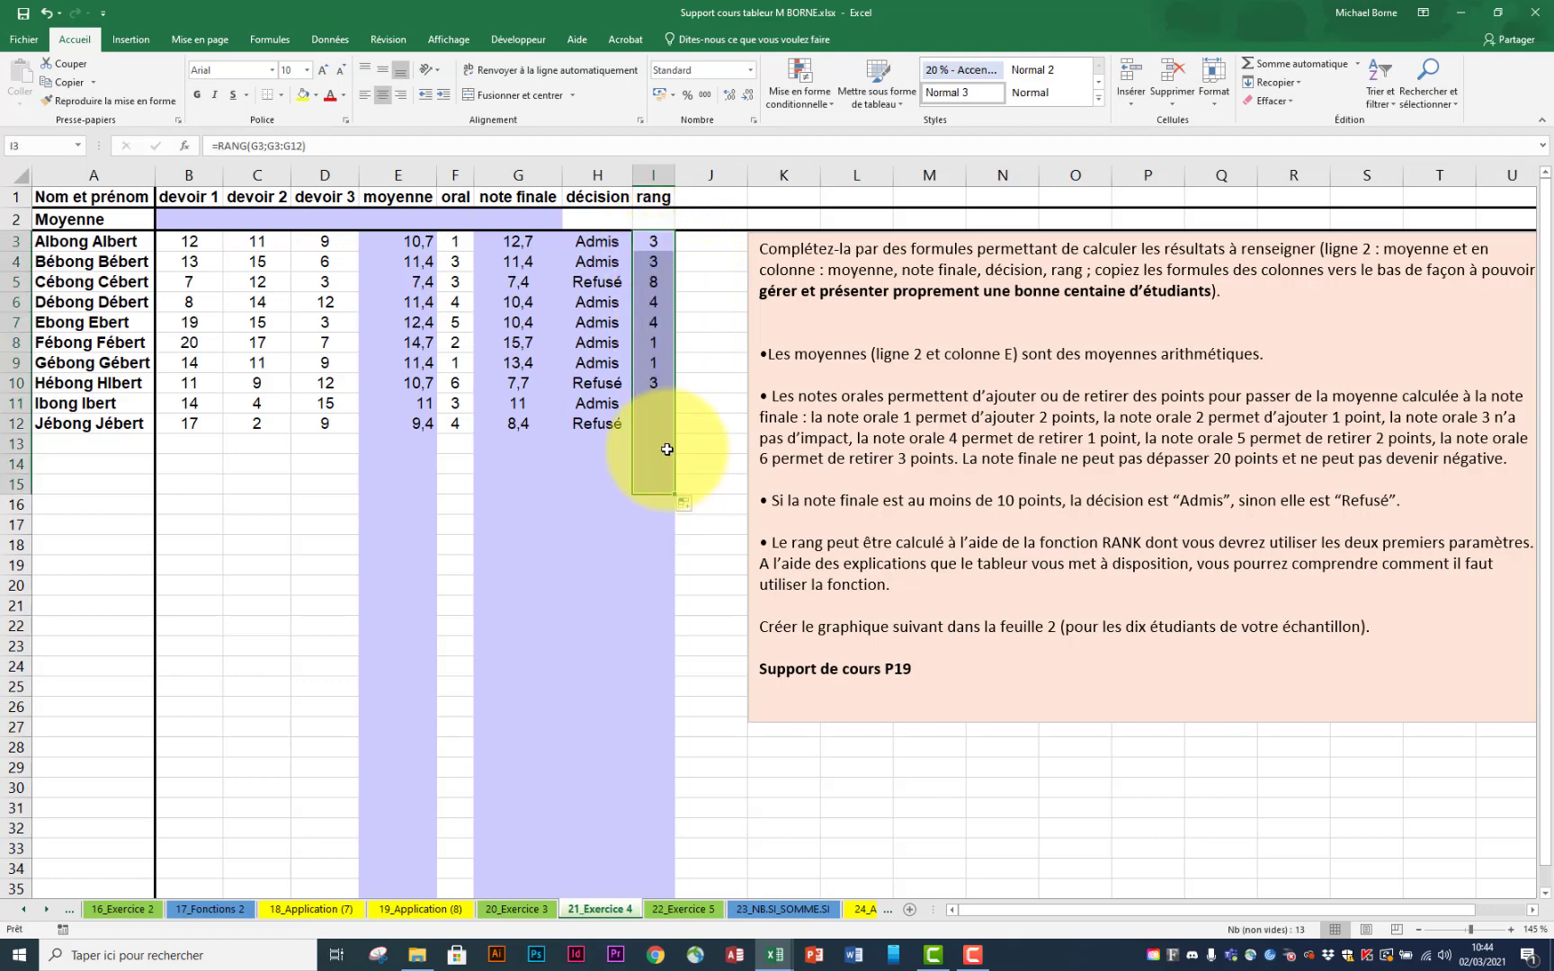
Step: Inspect which note finale cells the copied rank formula in I9 refers to, leaving it unedited
double_click(660, 366)
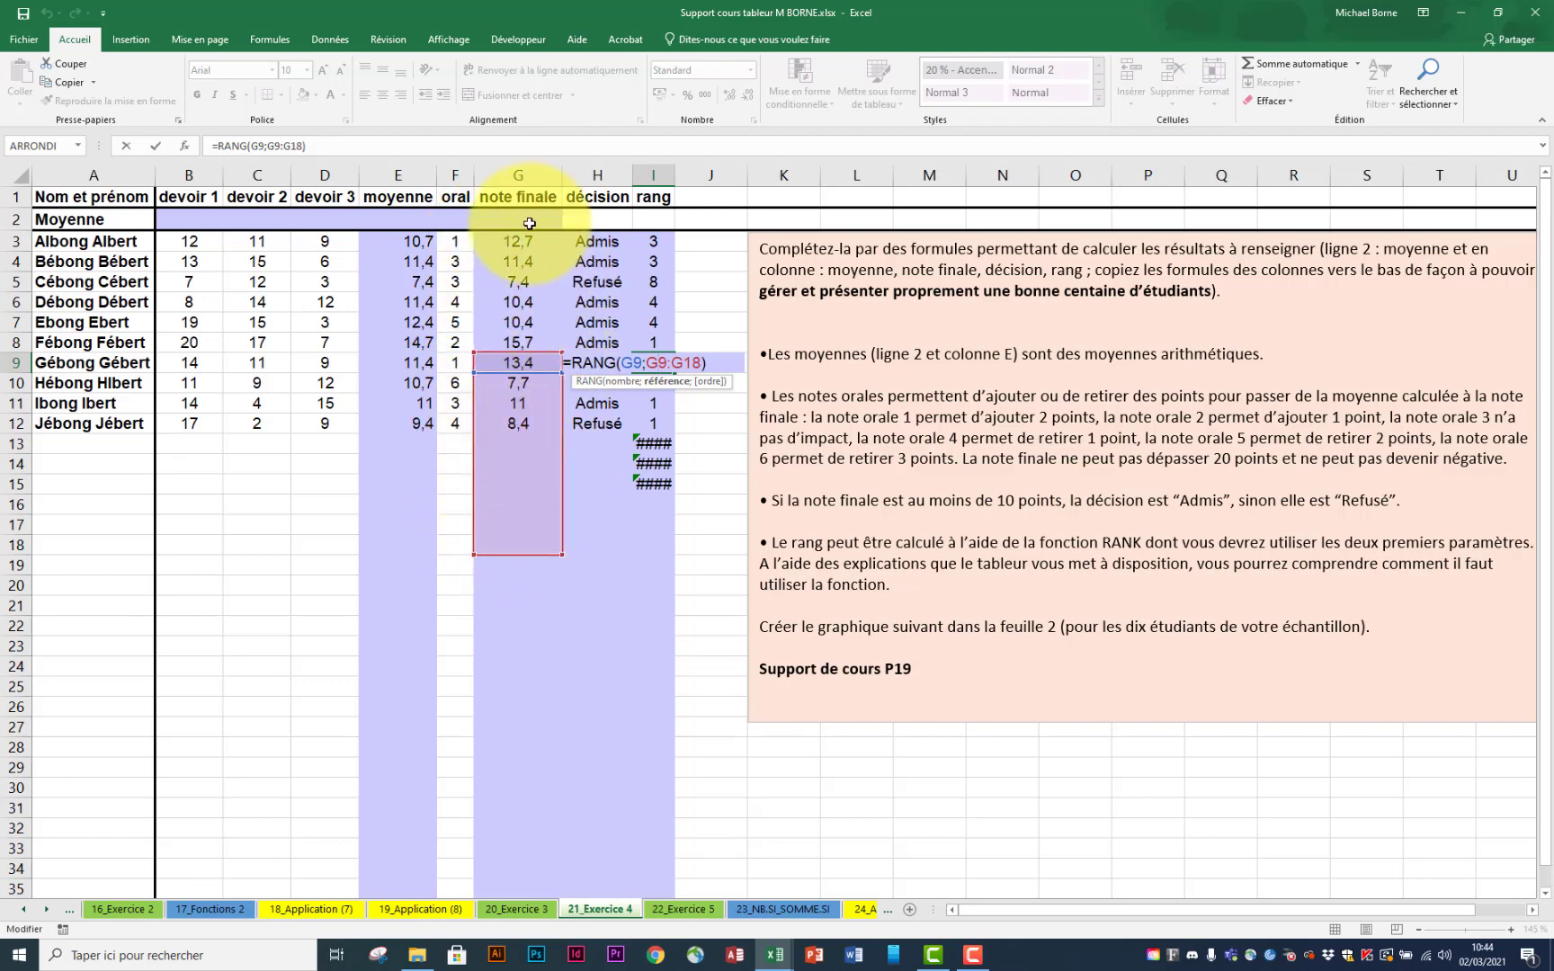
left_click(685, 361)
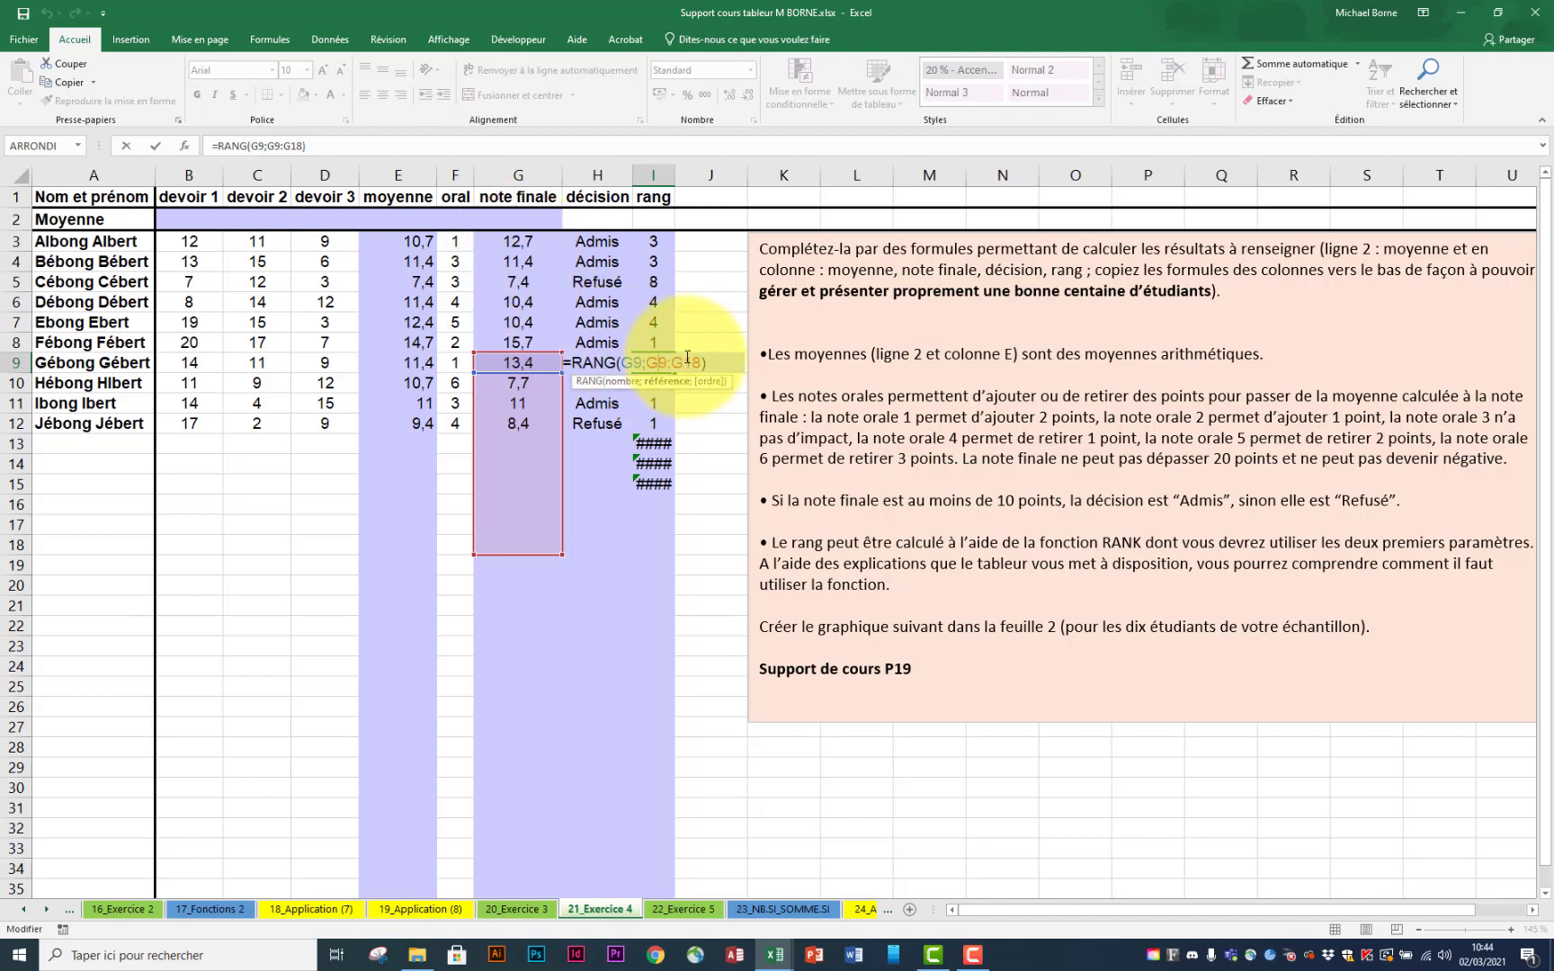
key("Escape")
Step: Make the start of the reference range in I3's rank formula absolute as $G$3
double_click(659, 241)
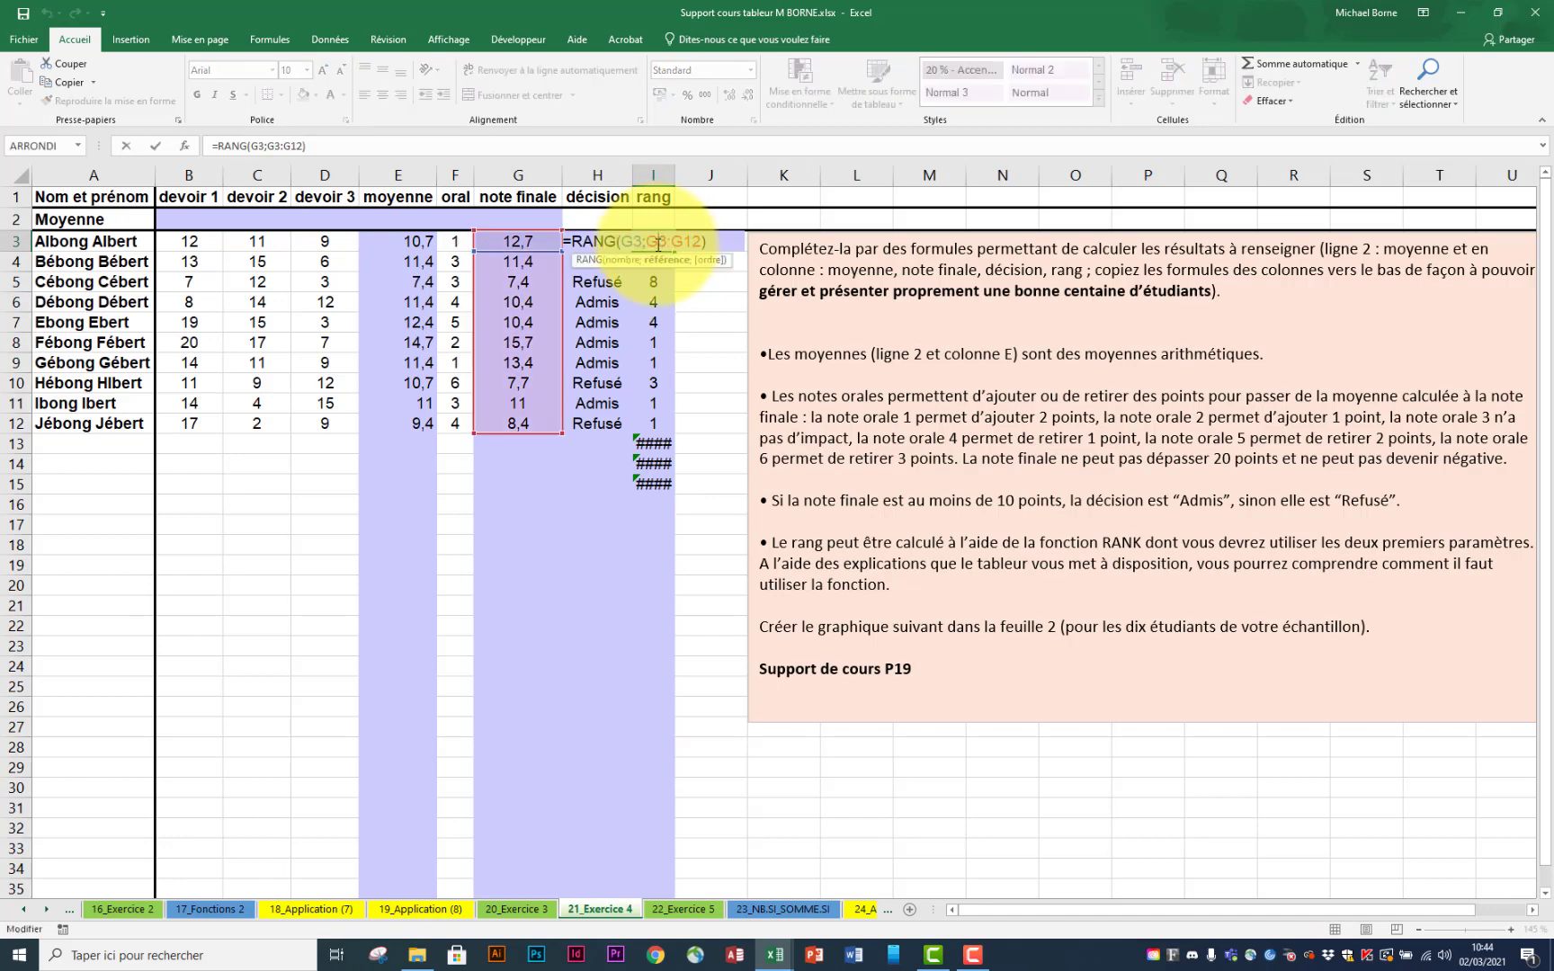
key("F4")
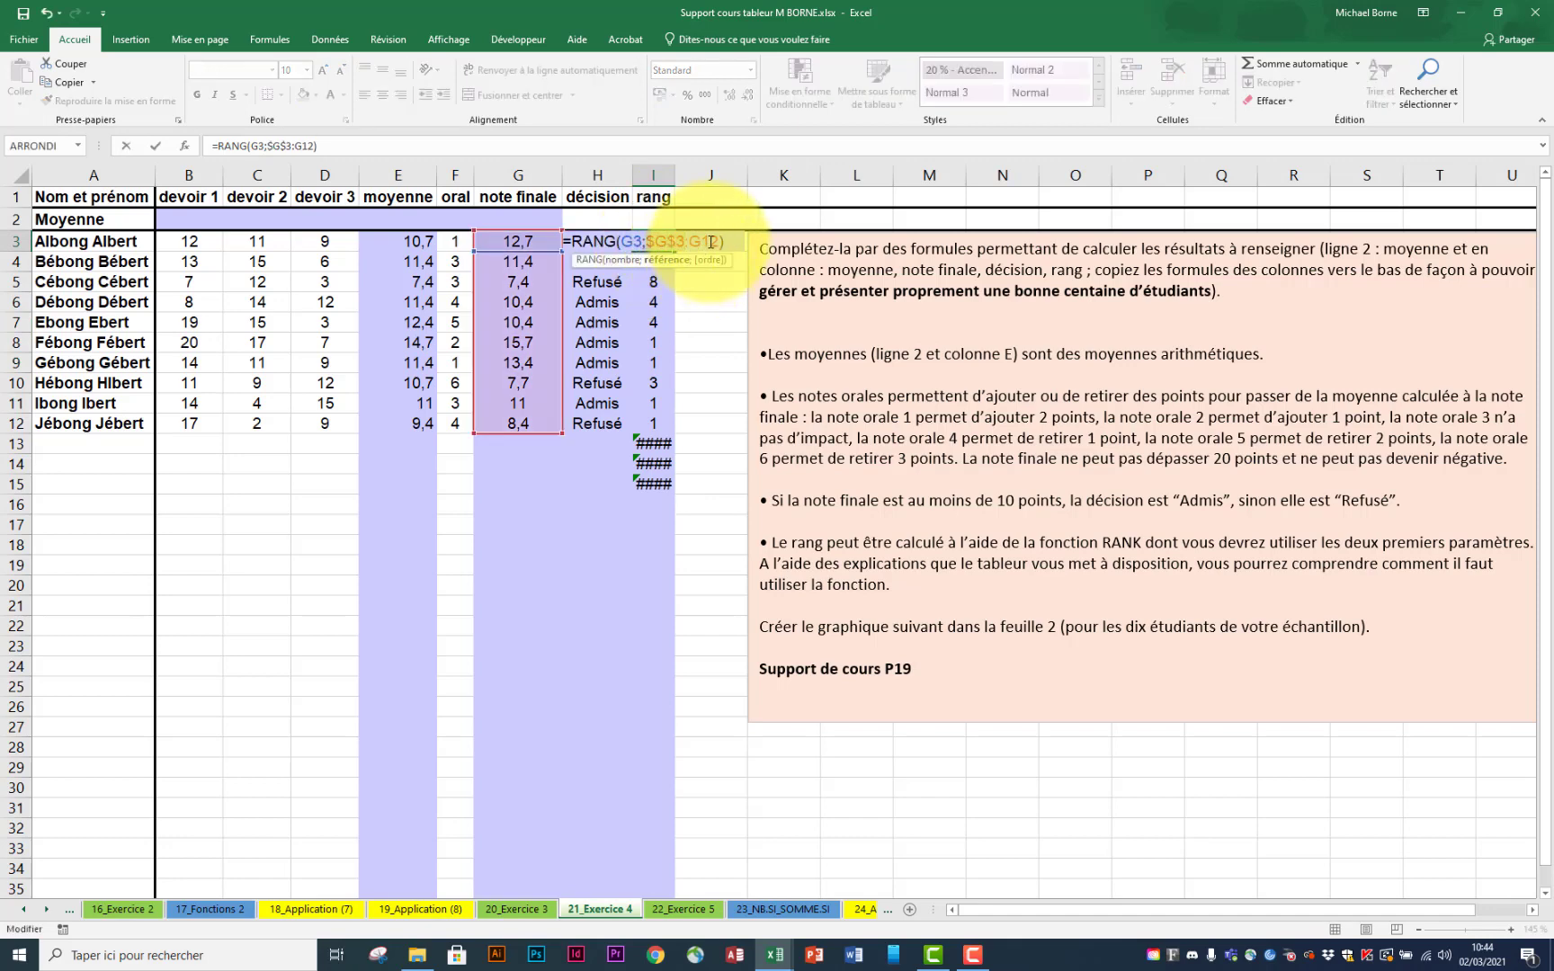
key("ctrl+Return")
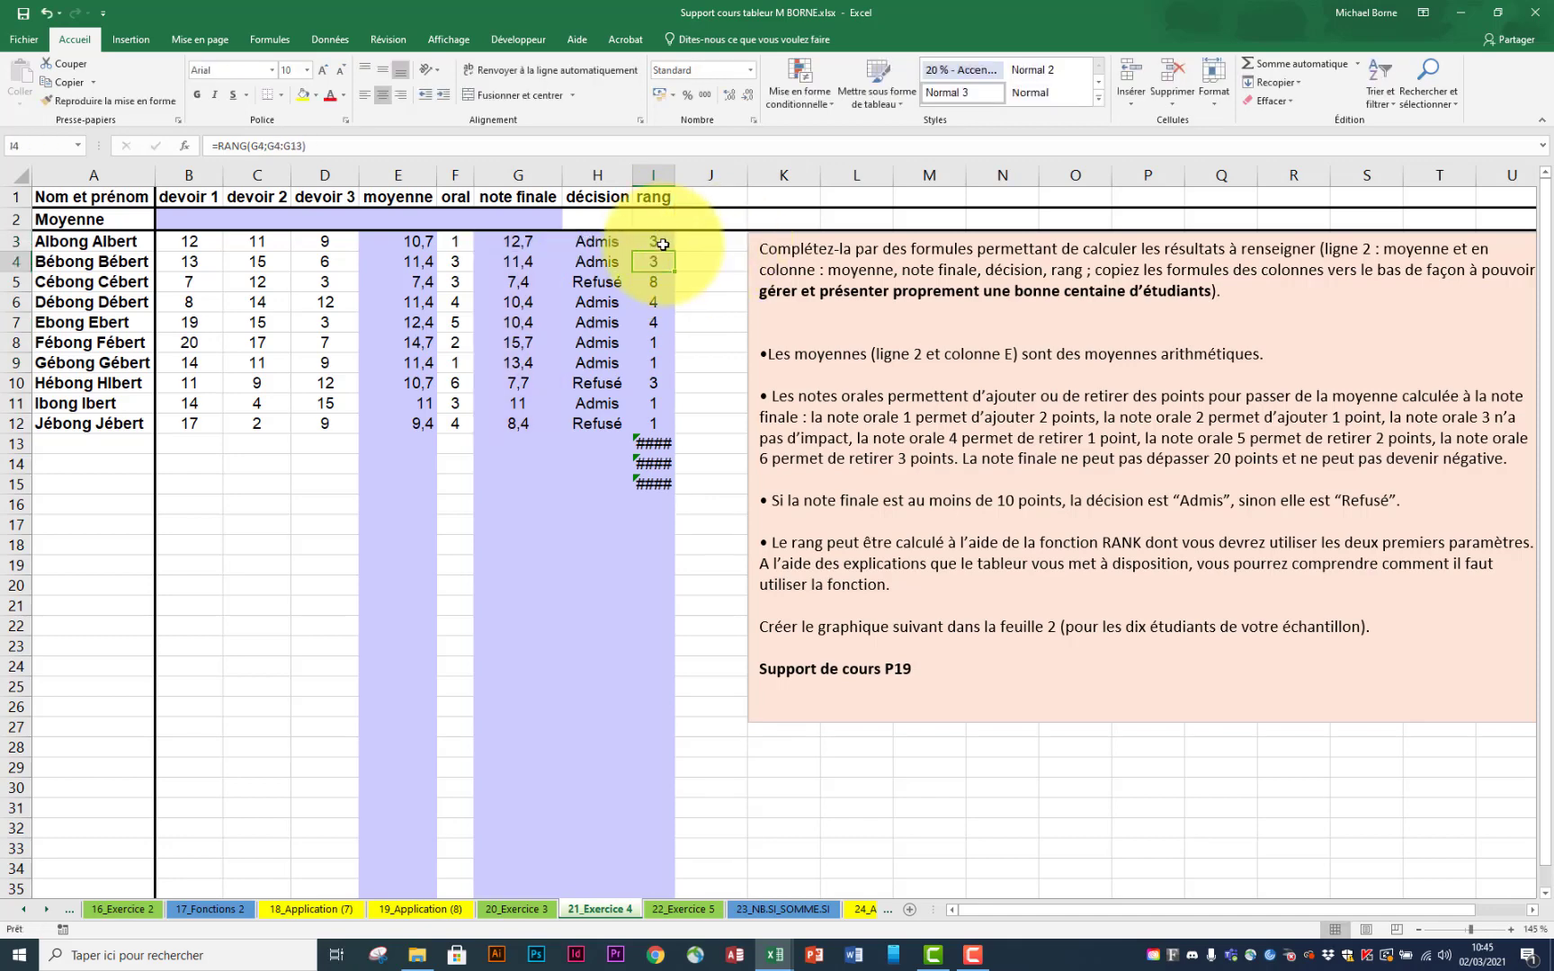
Step: Copy I3's rank formula =RANG(G3;$G$3:$G$12) down the rang column to row 15
left_click_drag(677, 250, 677, 479)
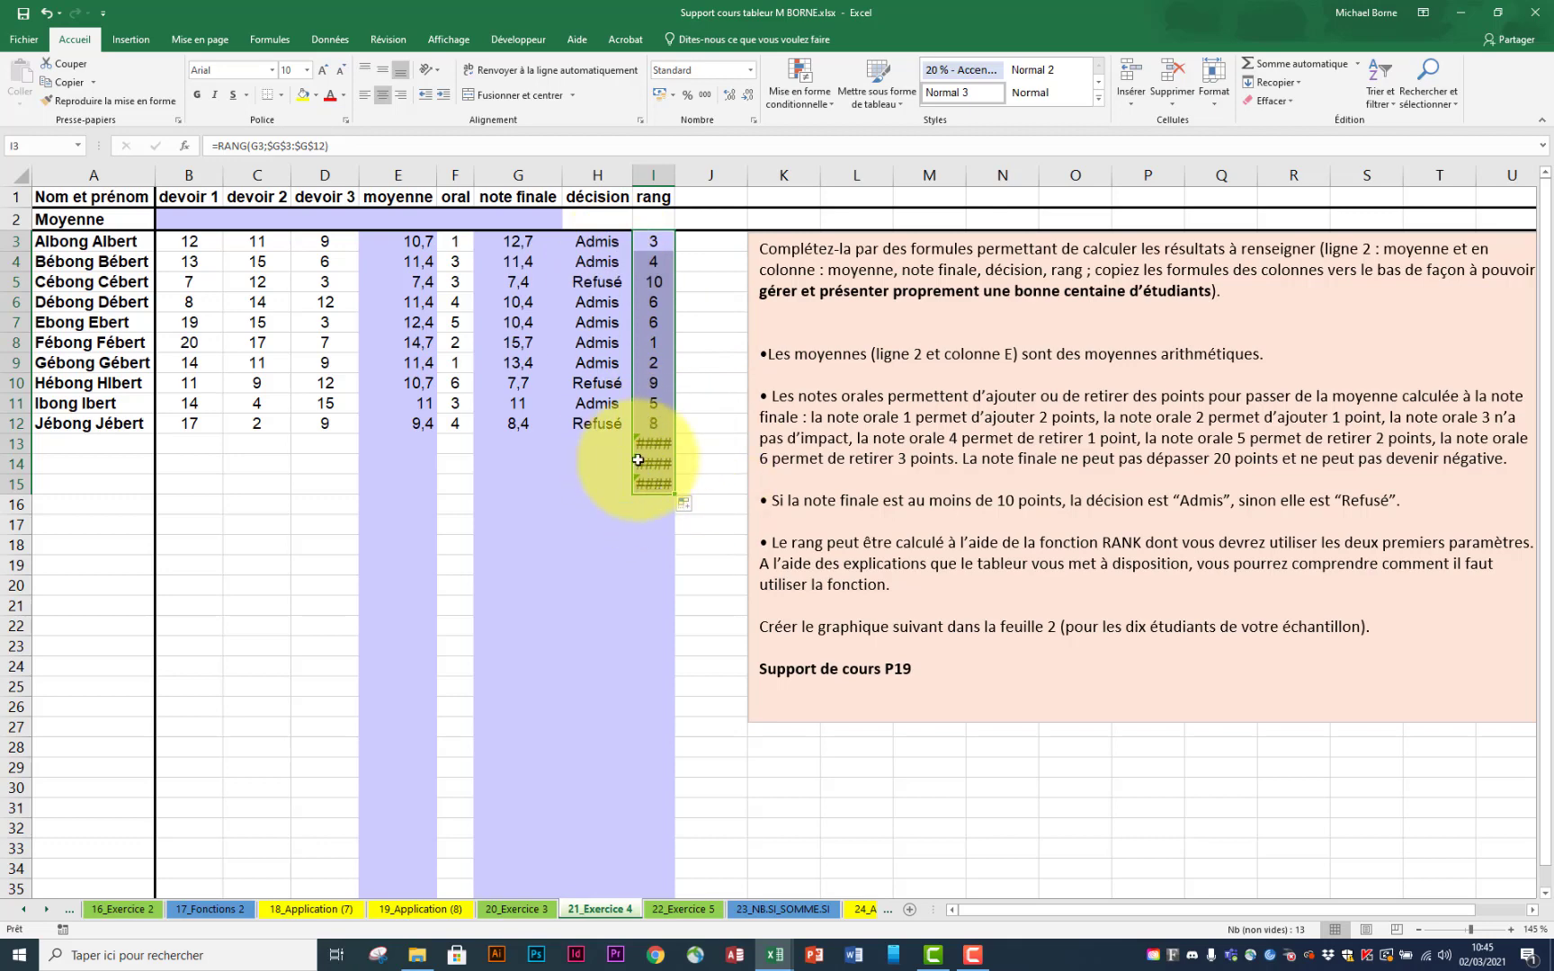
Step: Change the rank formula in I3 to =SI(G3="";"";RANG(G3;$G$3:$G$12)) and copy it down to row 18
left_click(660, 243)
double_click(660, 243)
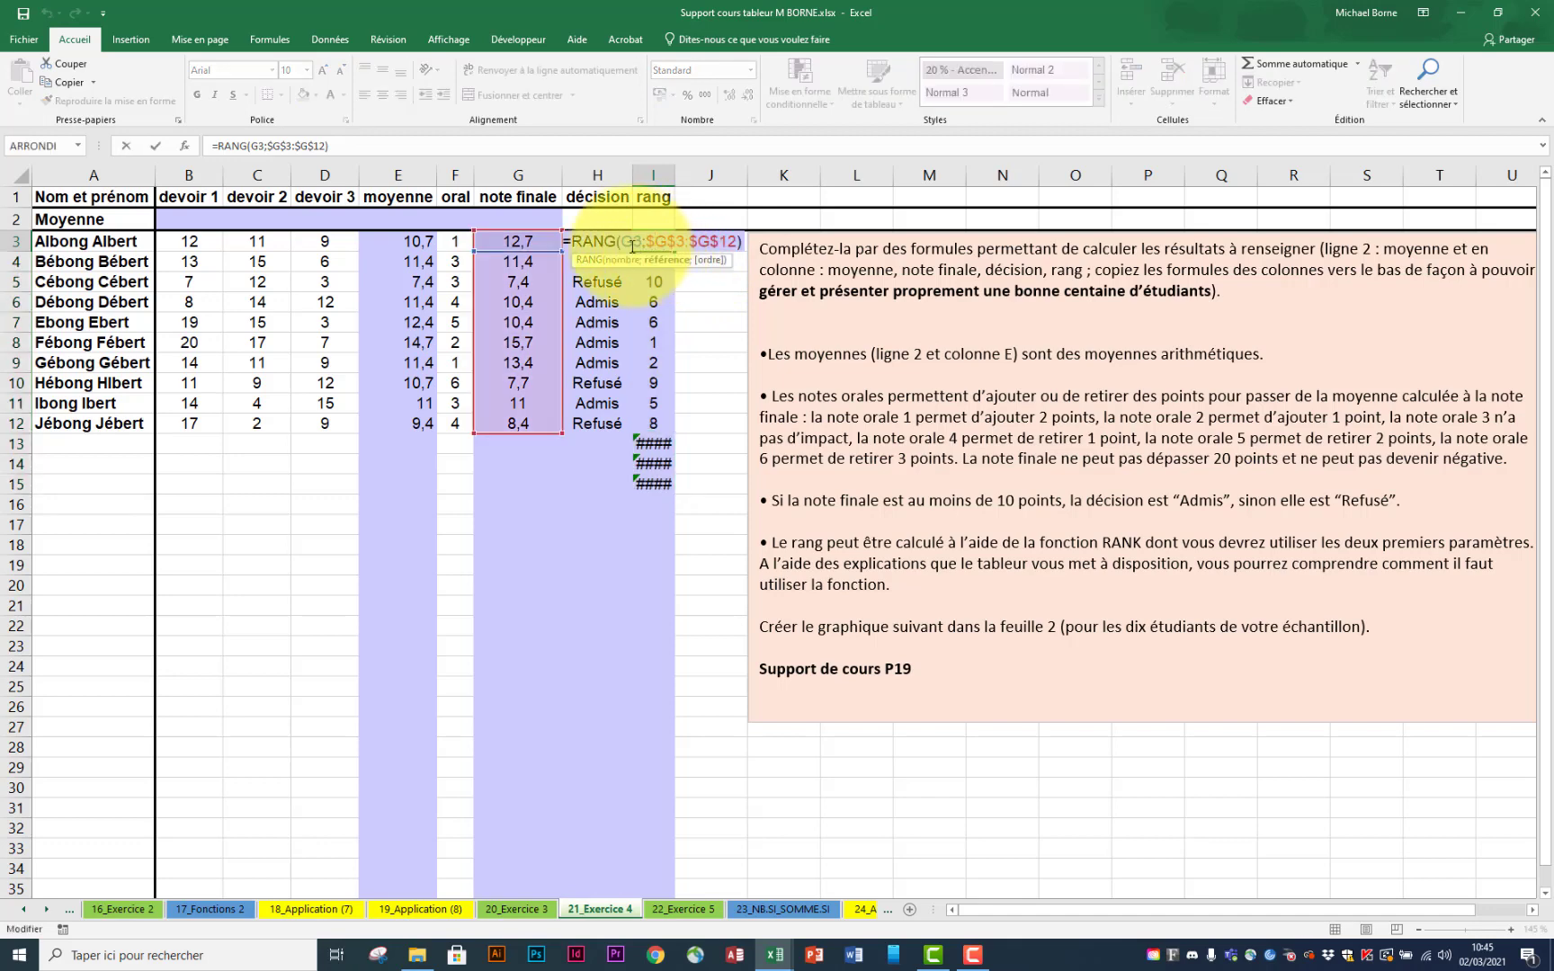
left_click(220, 145)
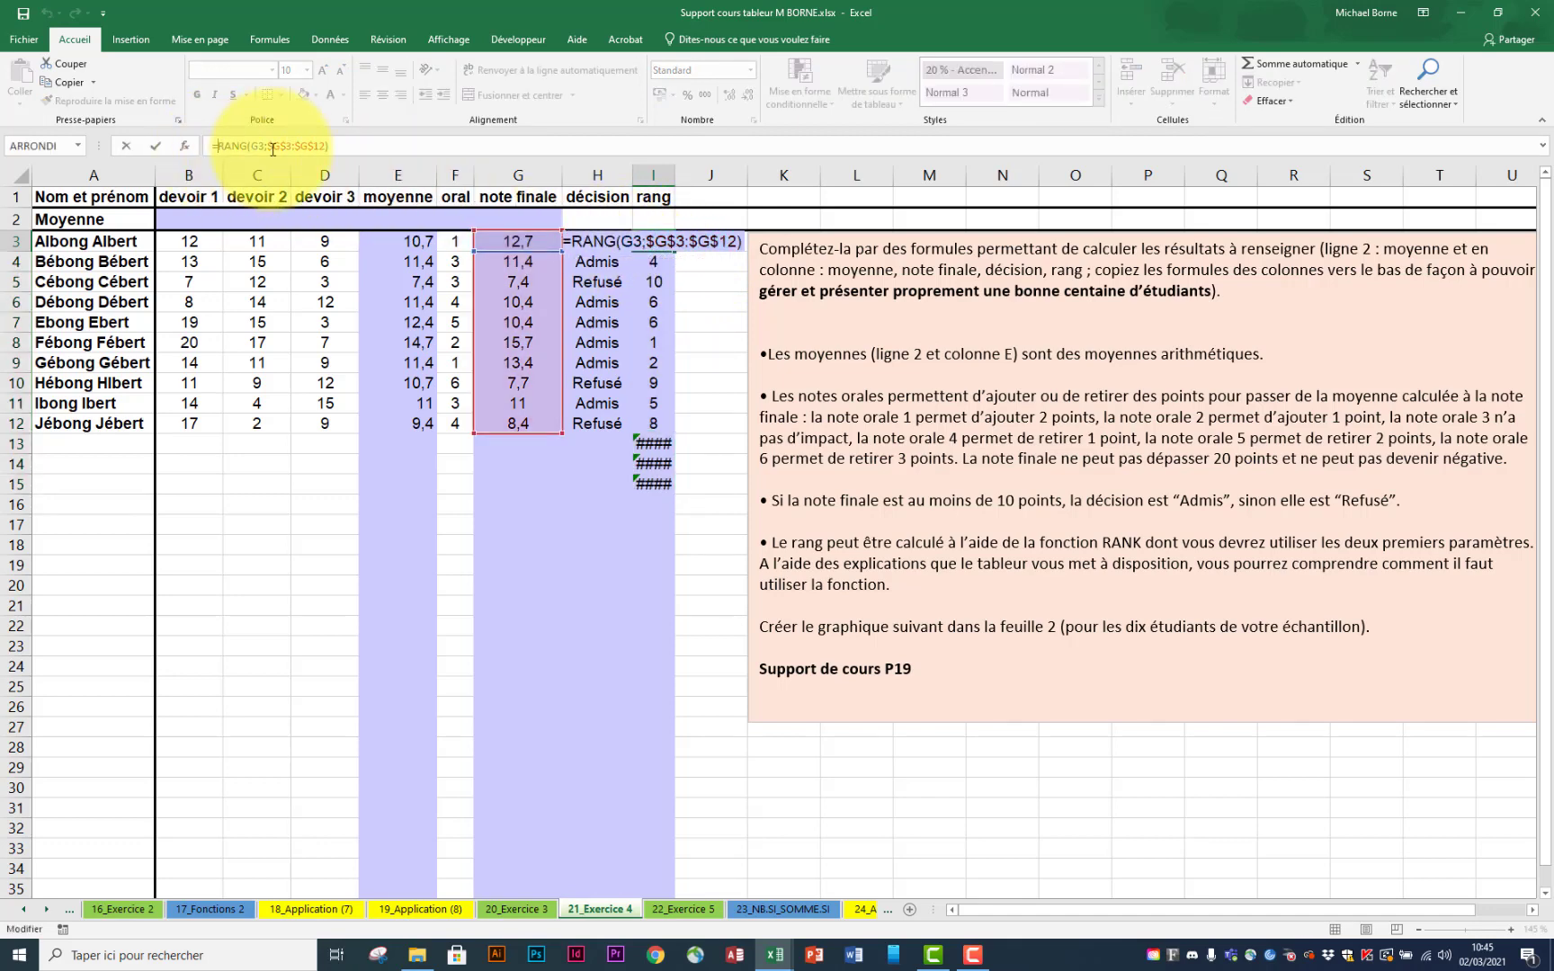
type("SI(")
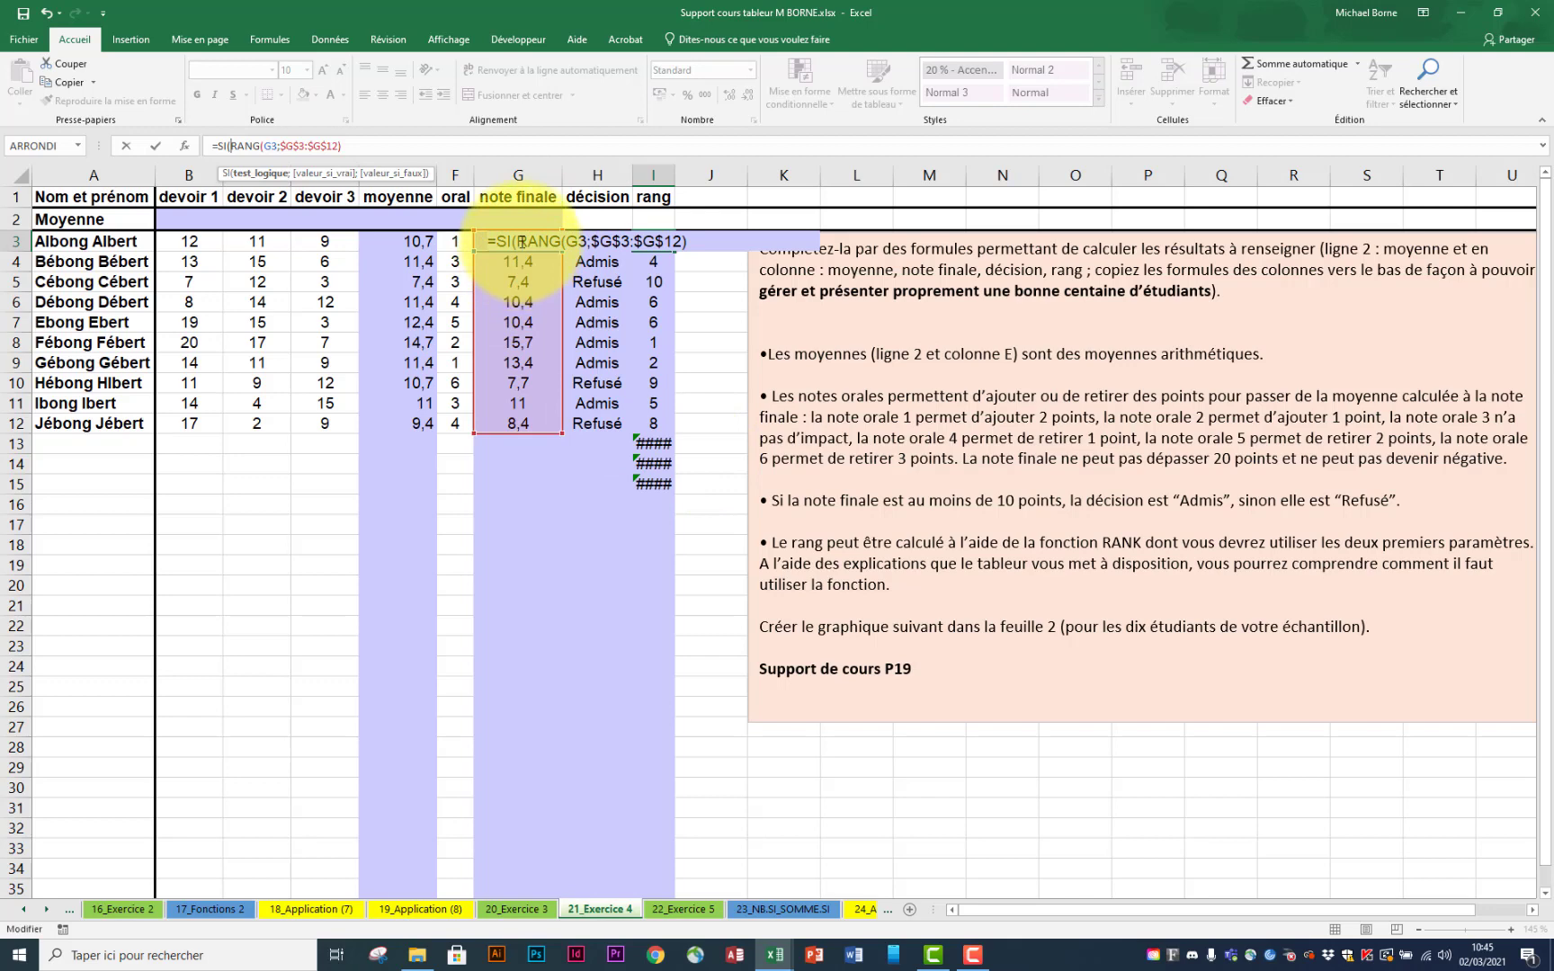
type("G")
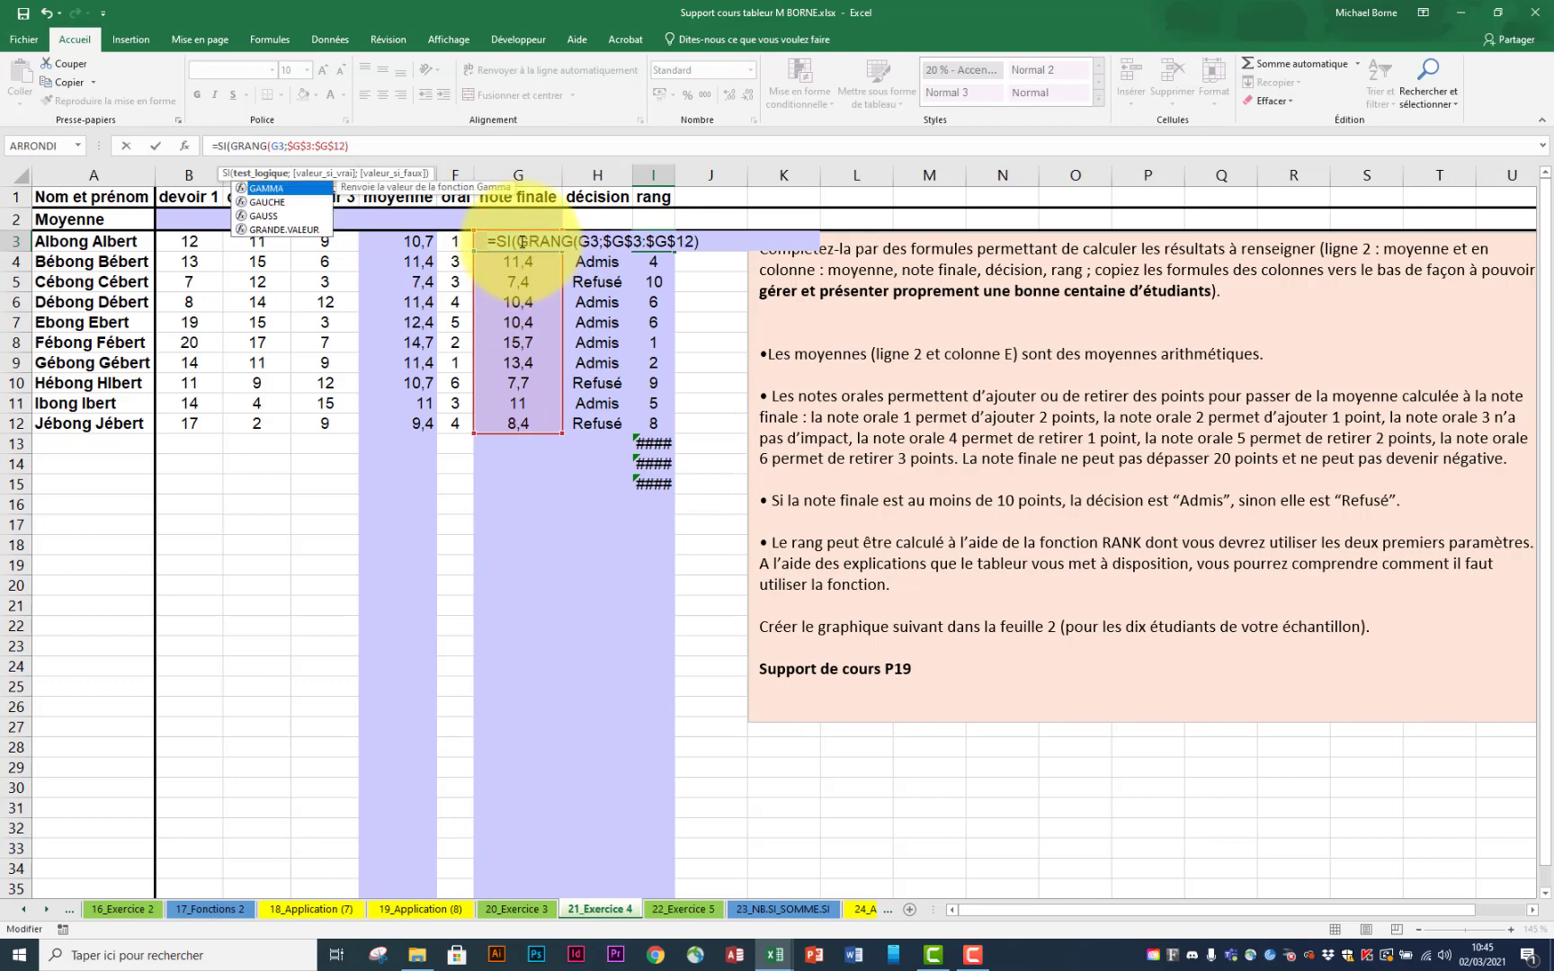
type("3")
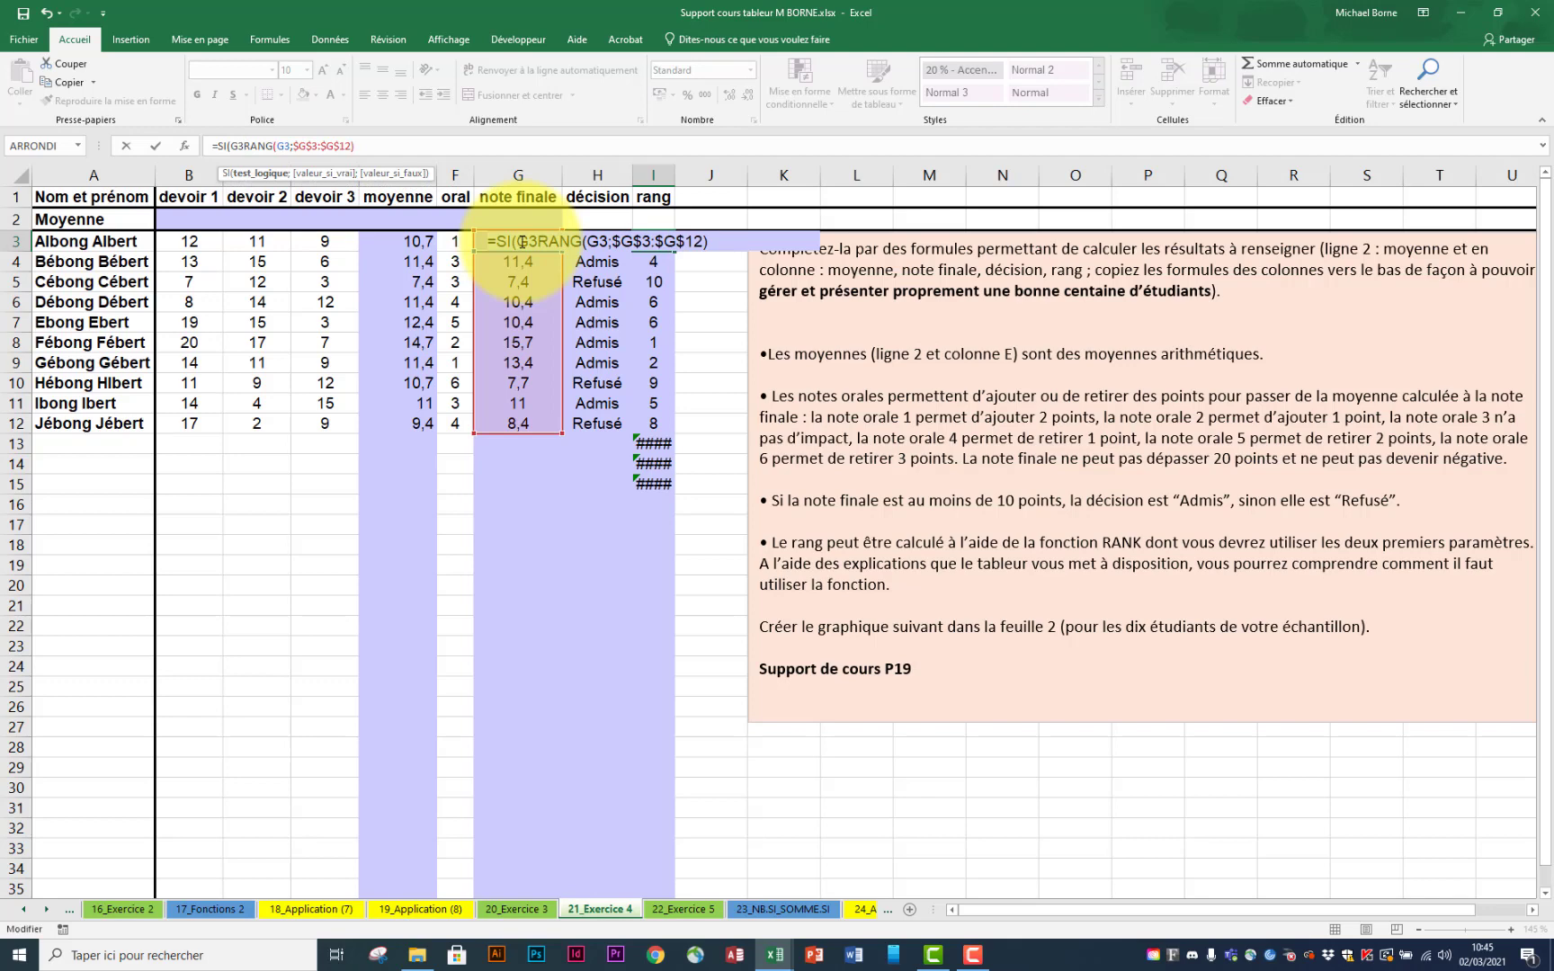
type("=\"\"")
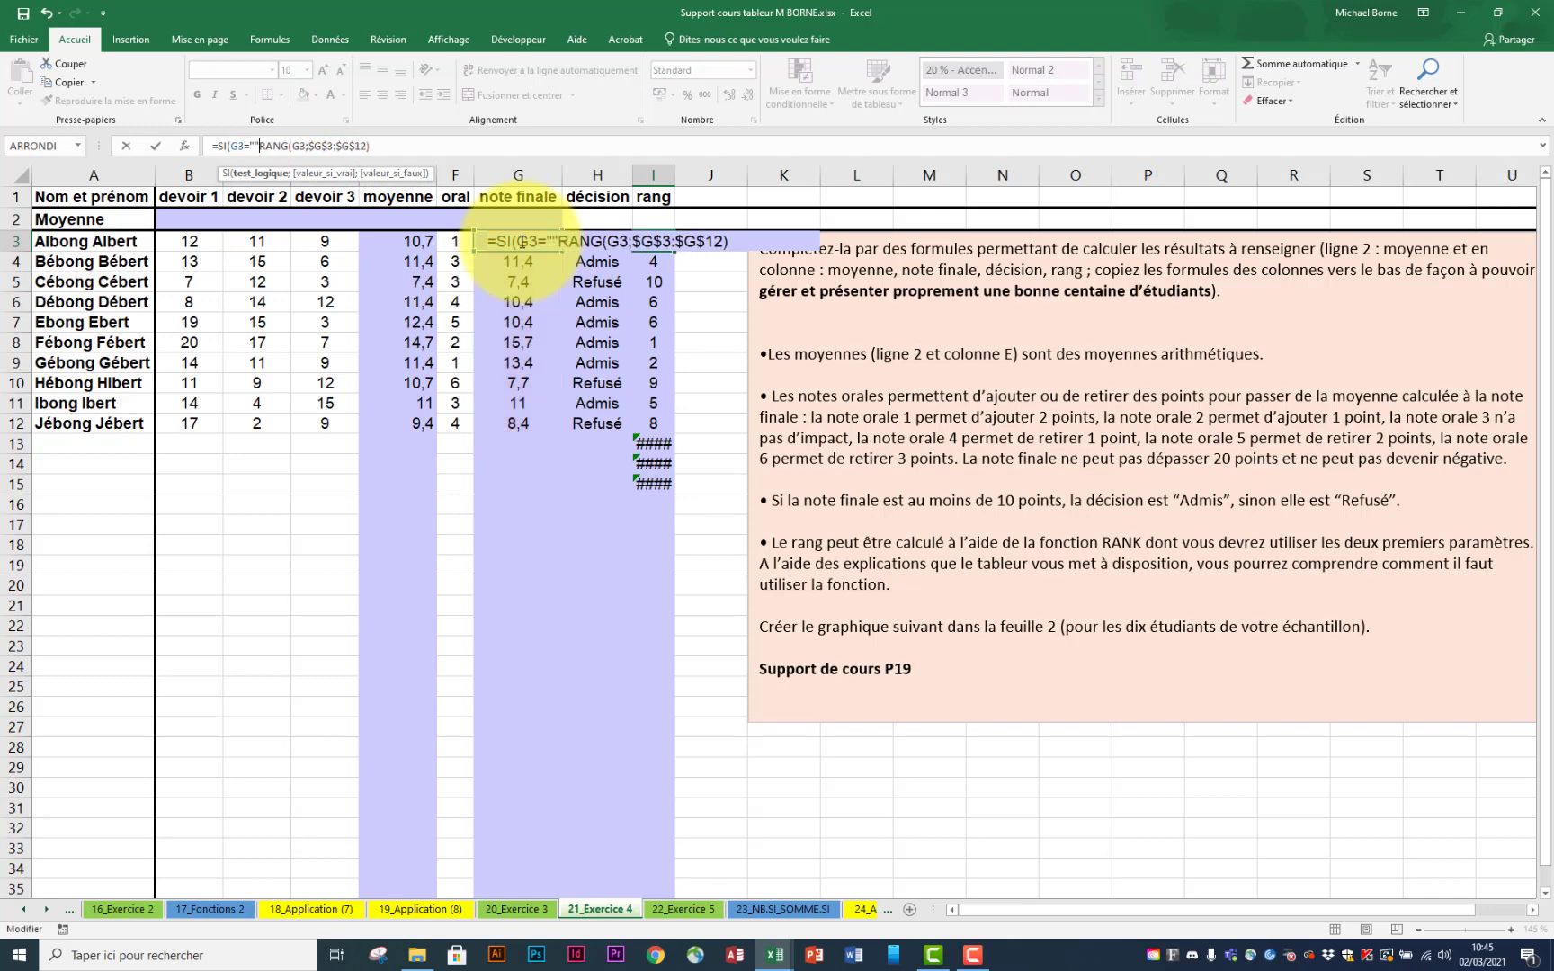
type(";\"\"")
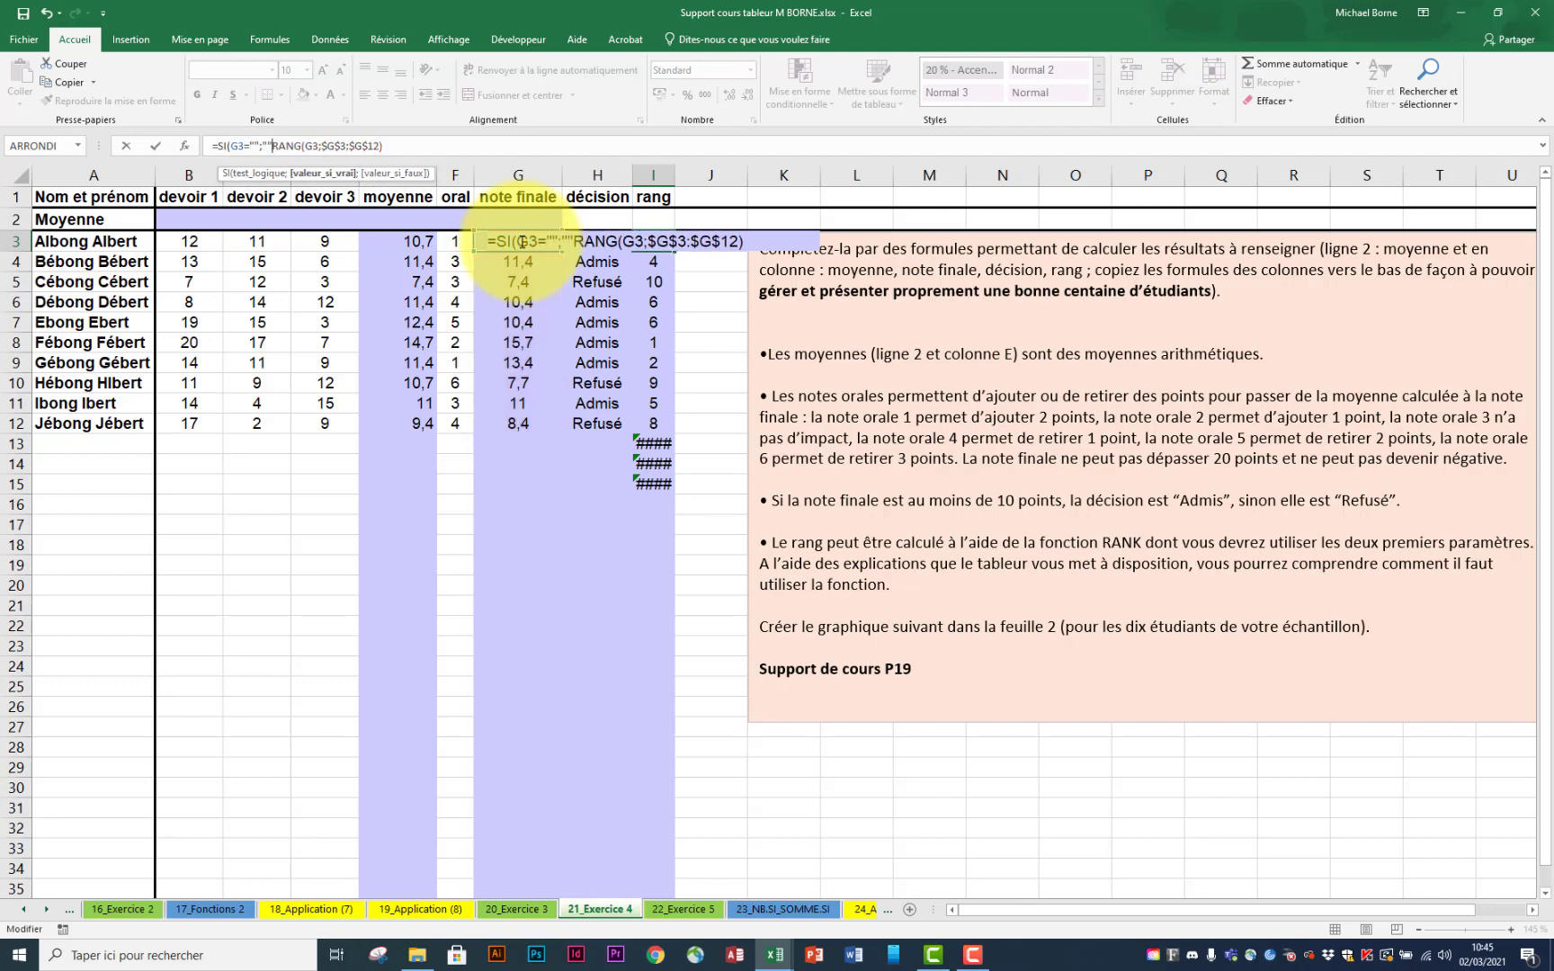
type(";")
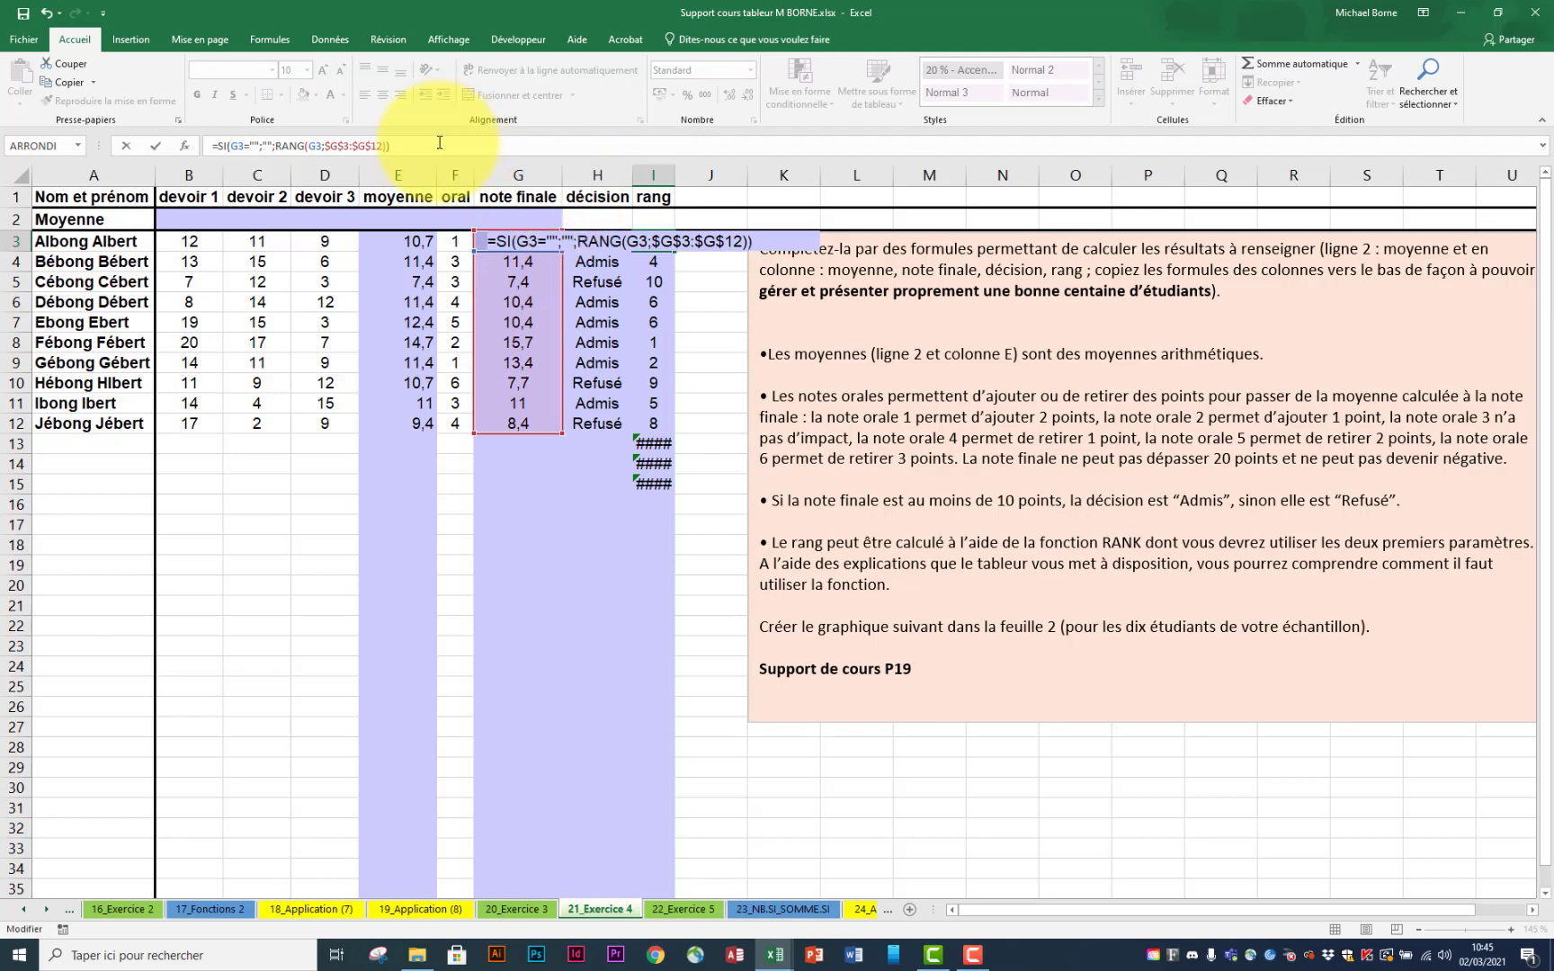
key("Return")
left_click(656, 243)
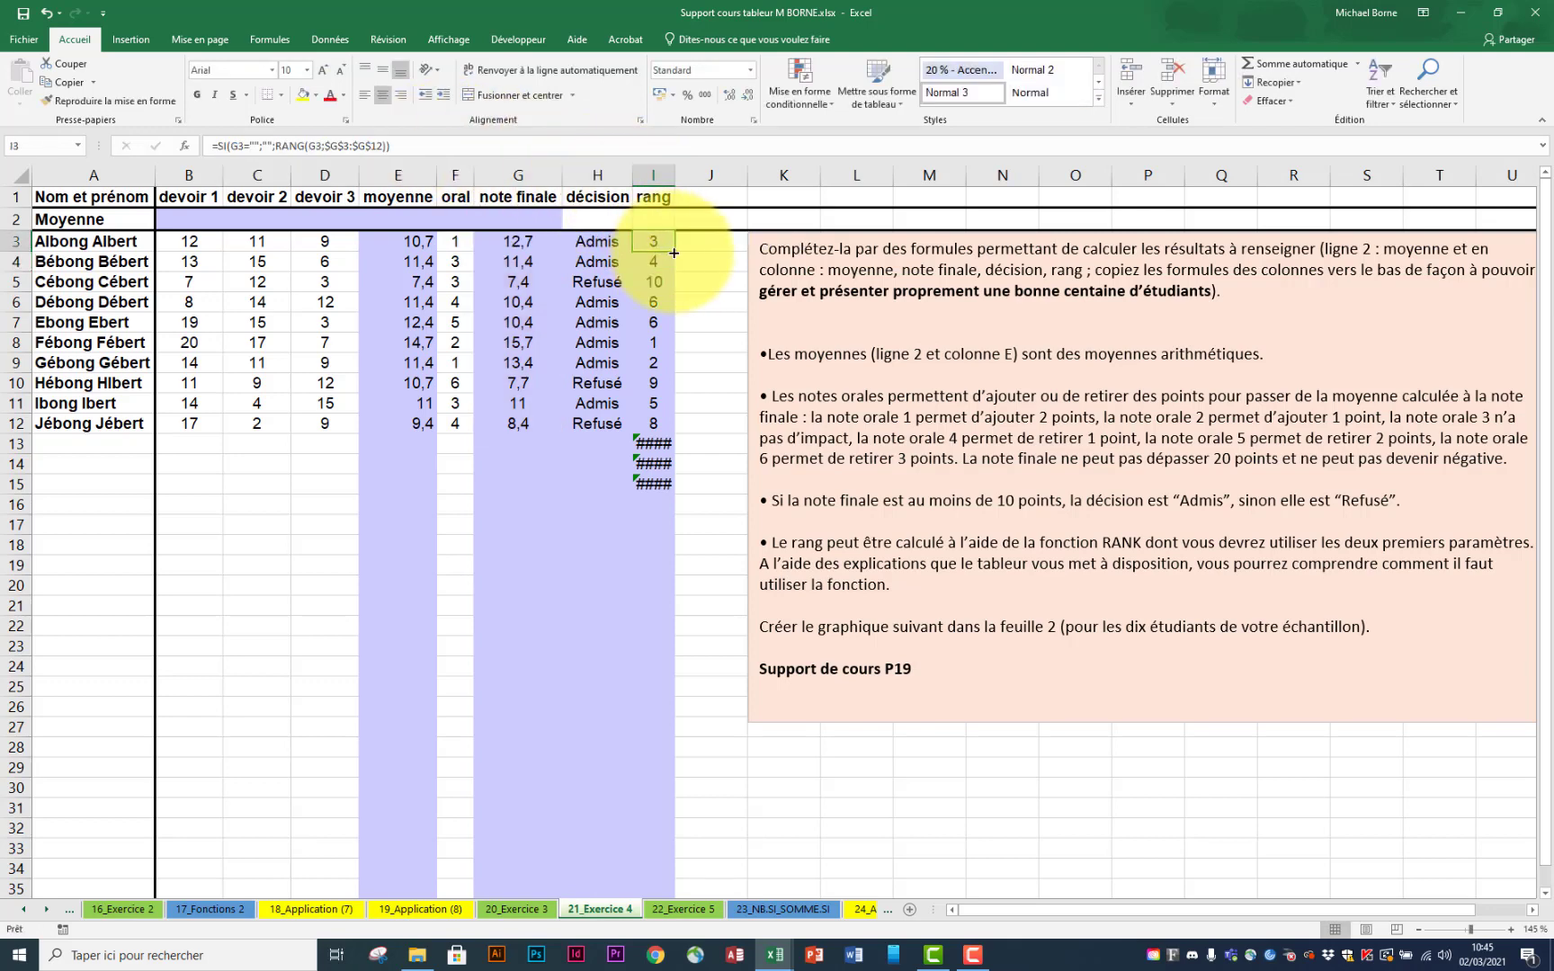
left_click_drag(673, 253, 693, 538)
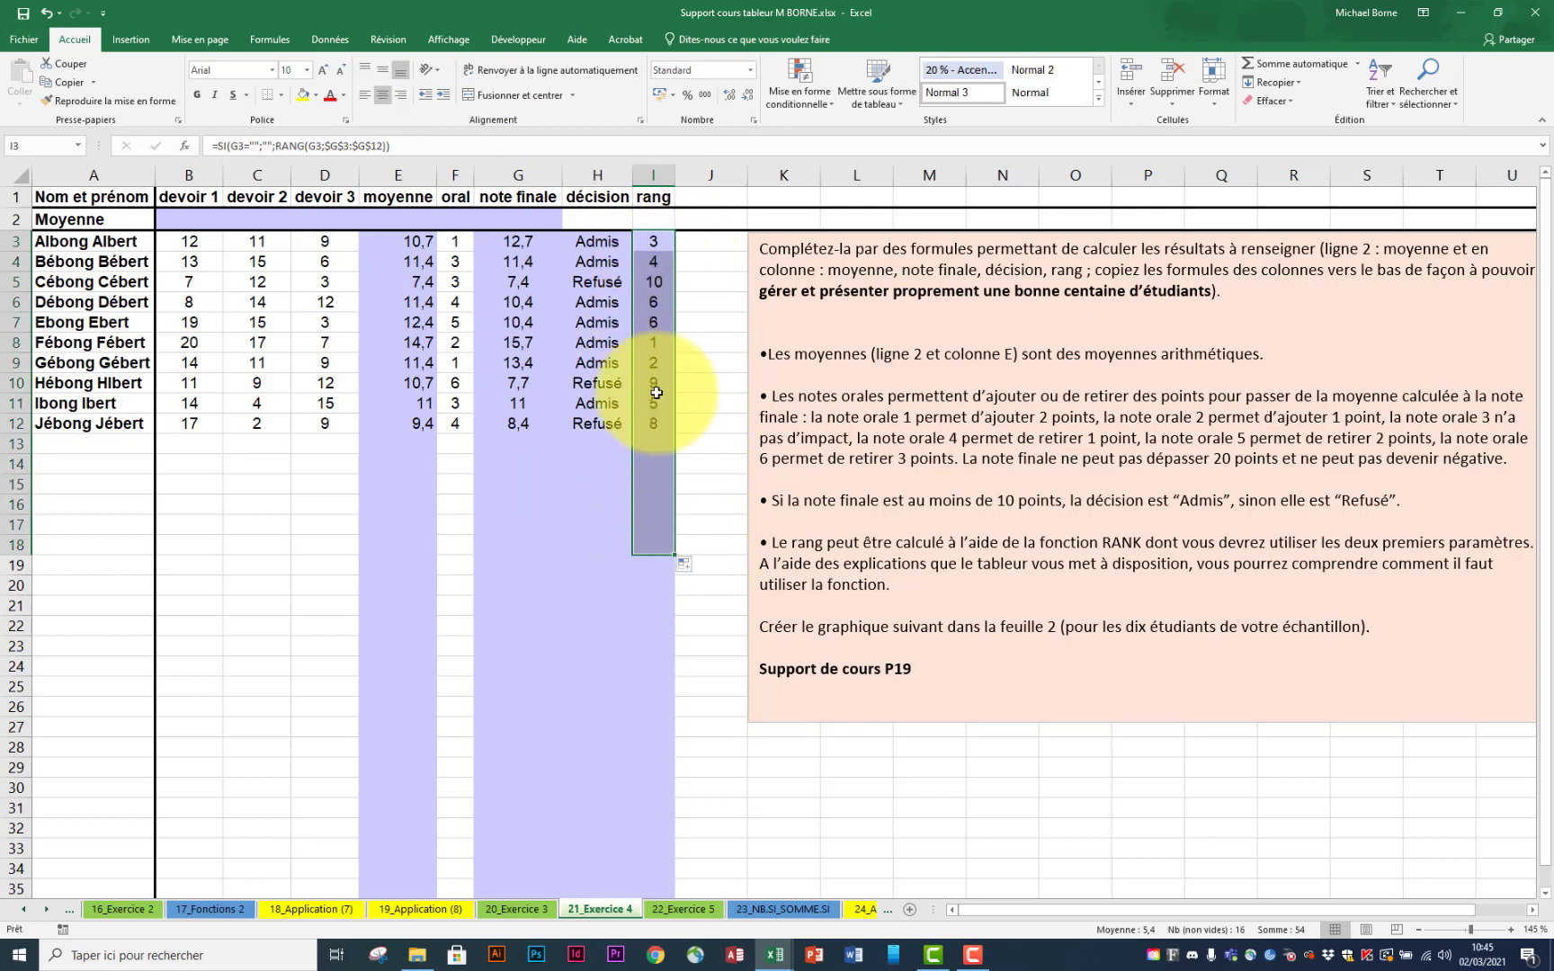
Step: Inspect which cells the copied rank formula in I16 refers to, leaving it unedited
left_click(659, 507)
double_click(659, 508)
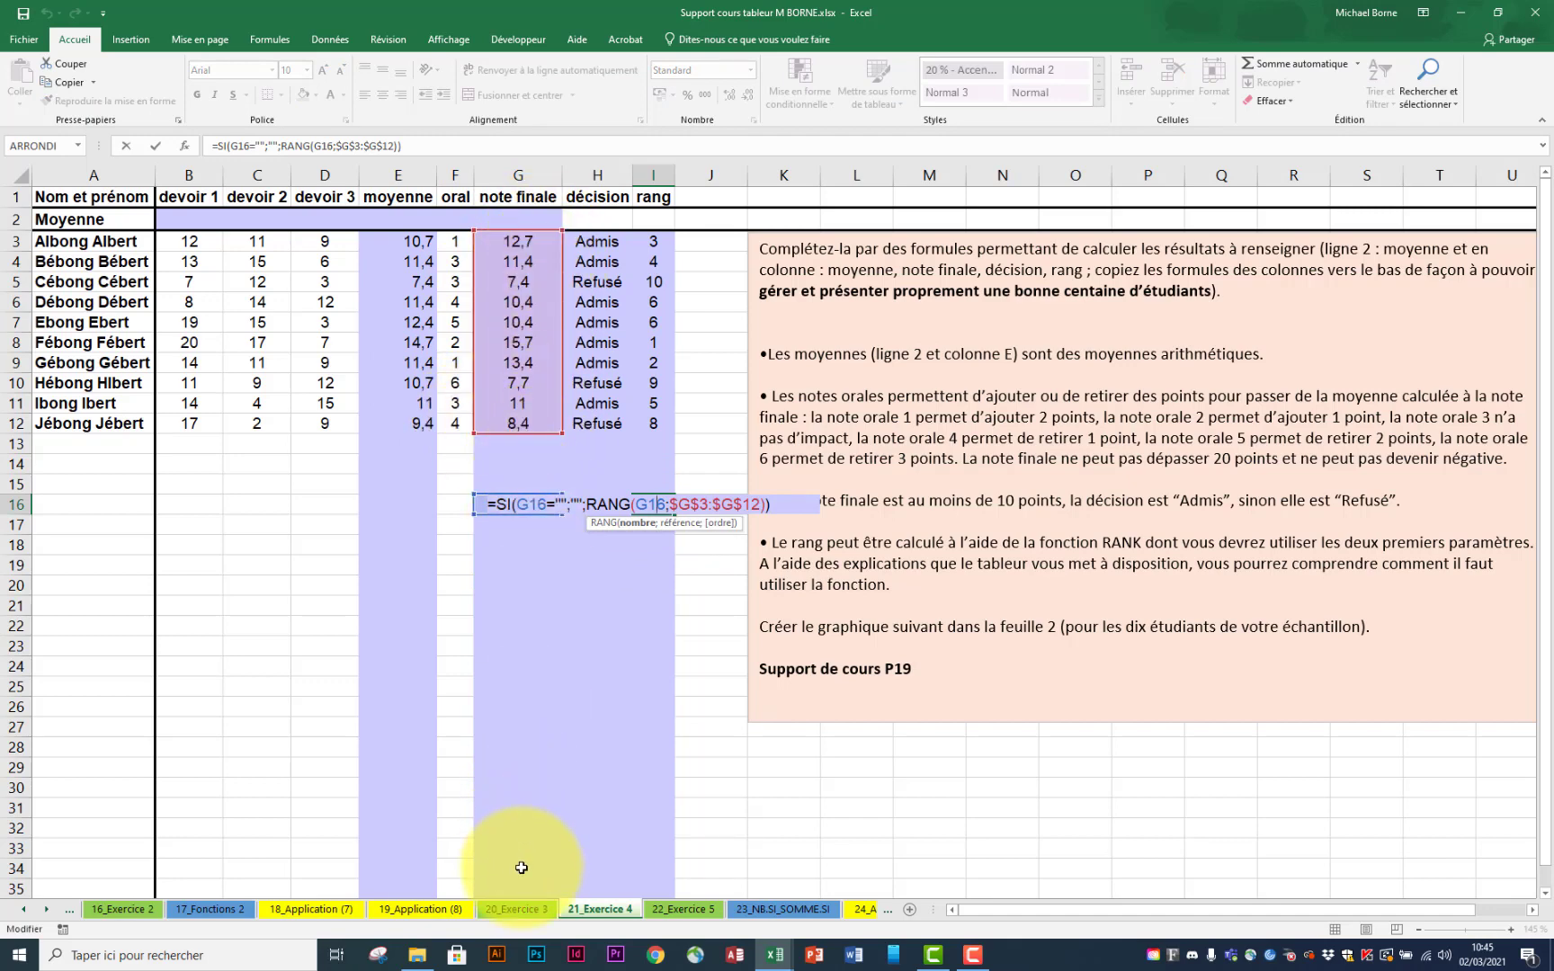
key("Escape")
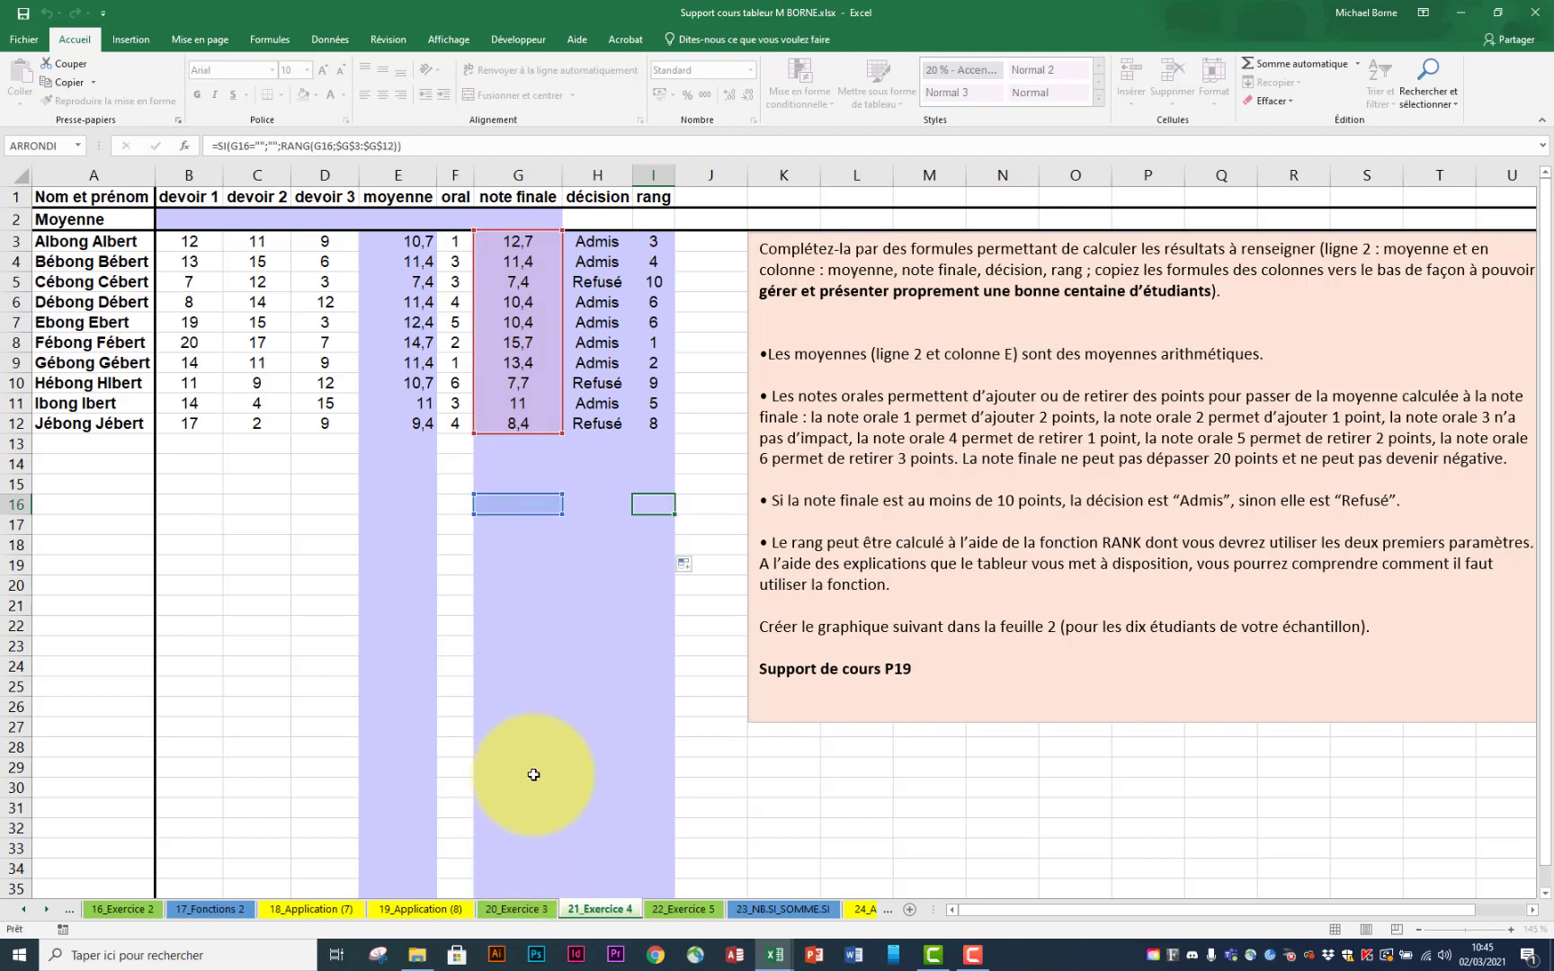
Step: Extend the reference range in I3's rank formula to $G$3:$G$150 and copy the formula down to row 34
double_click(663, 240)
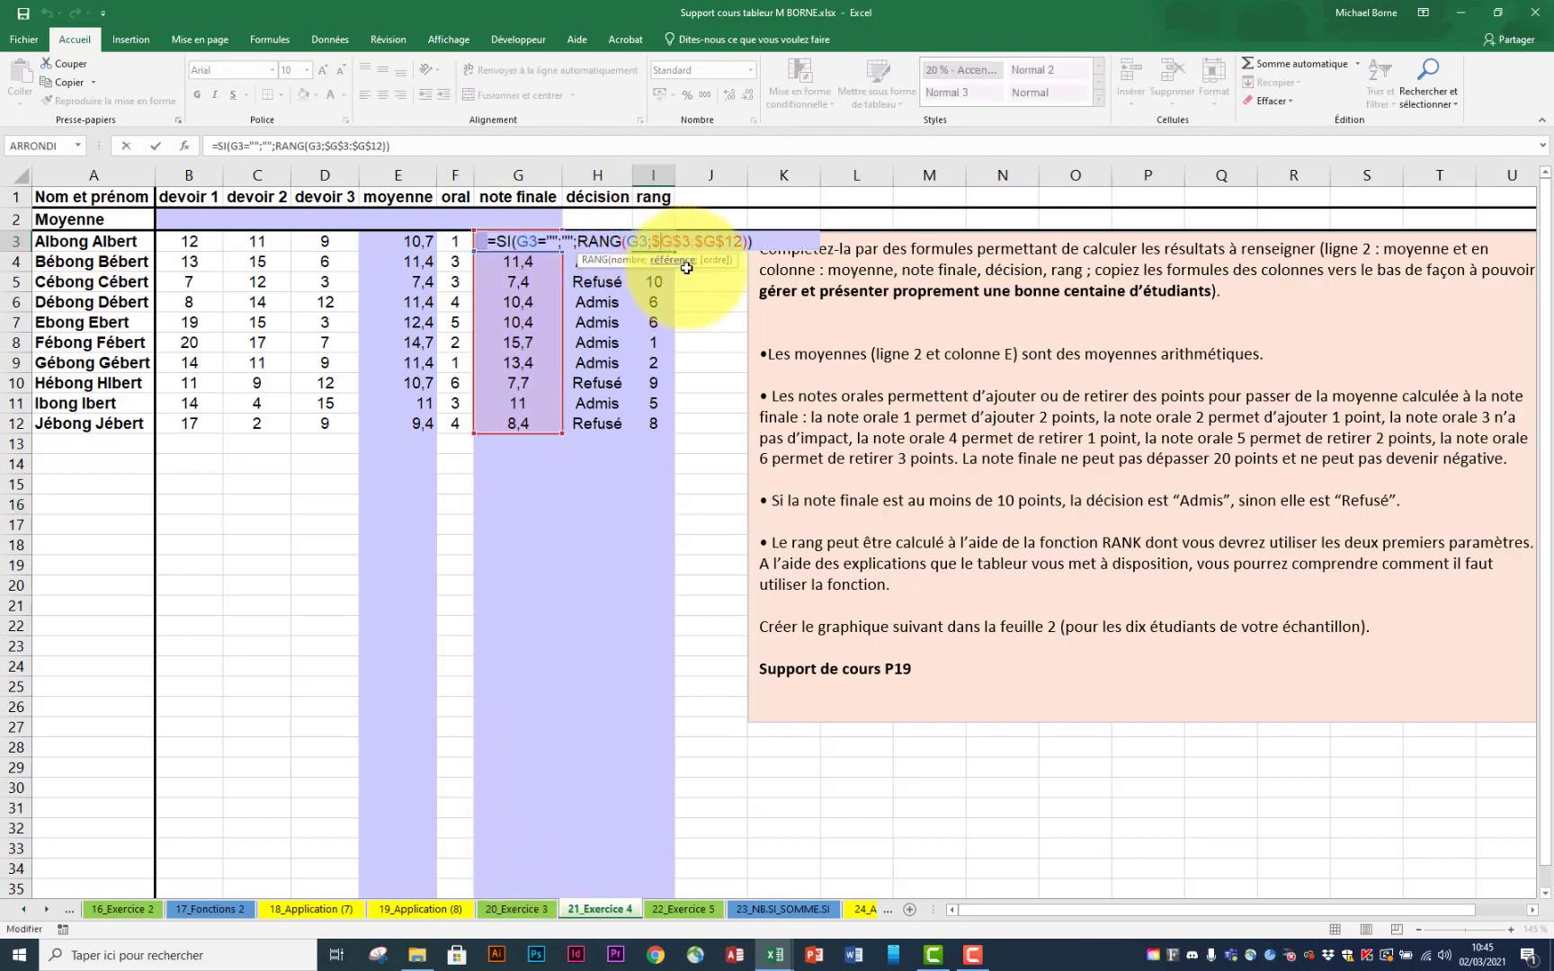
left_click(736, 240)
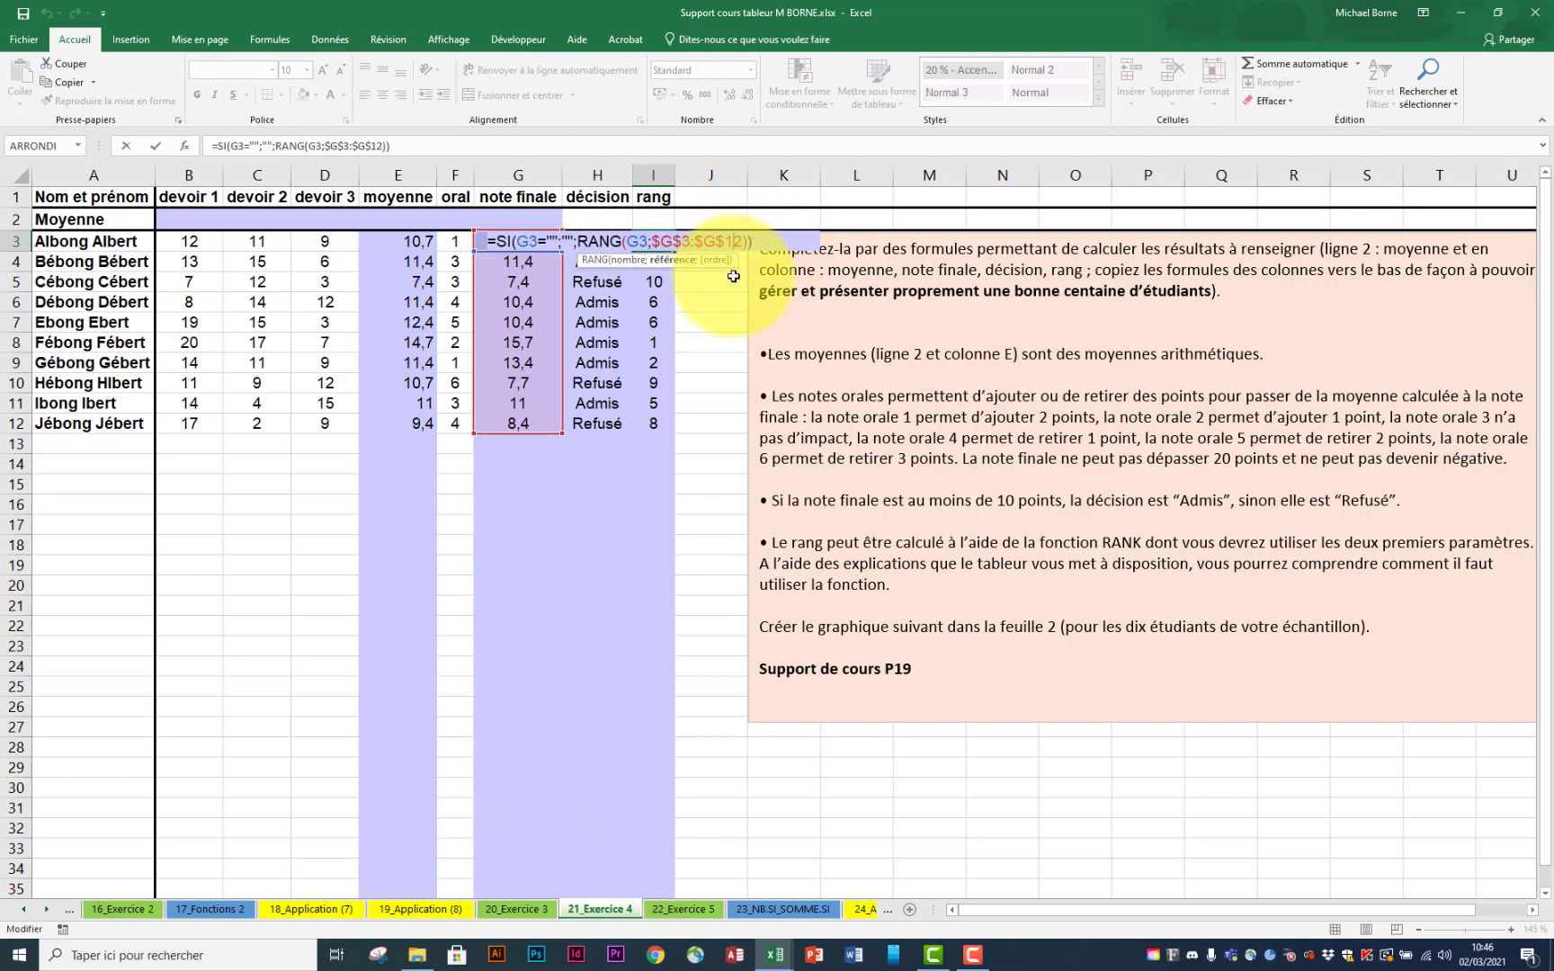
key("BackSpace")
key("BackSpace")
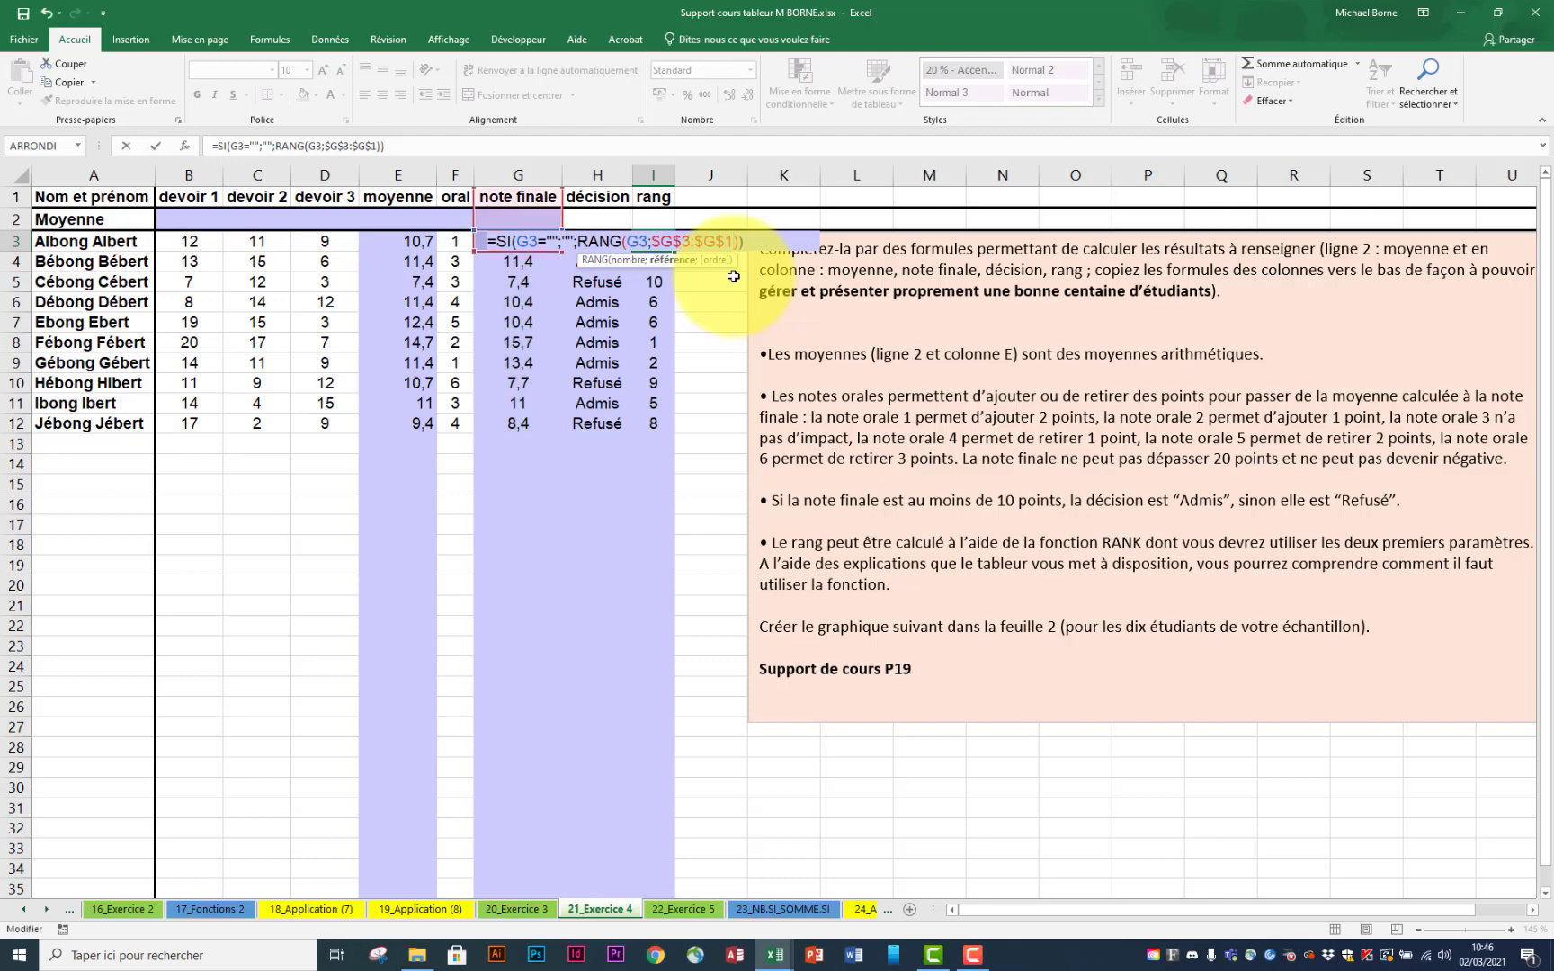
type("150")
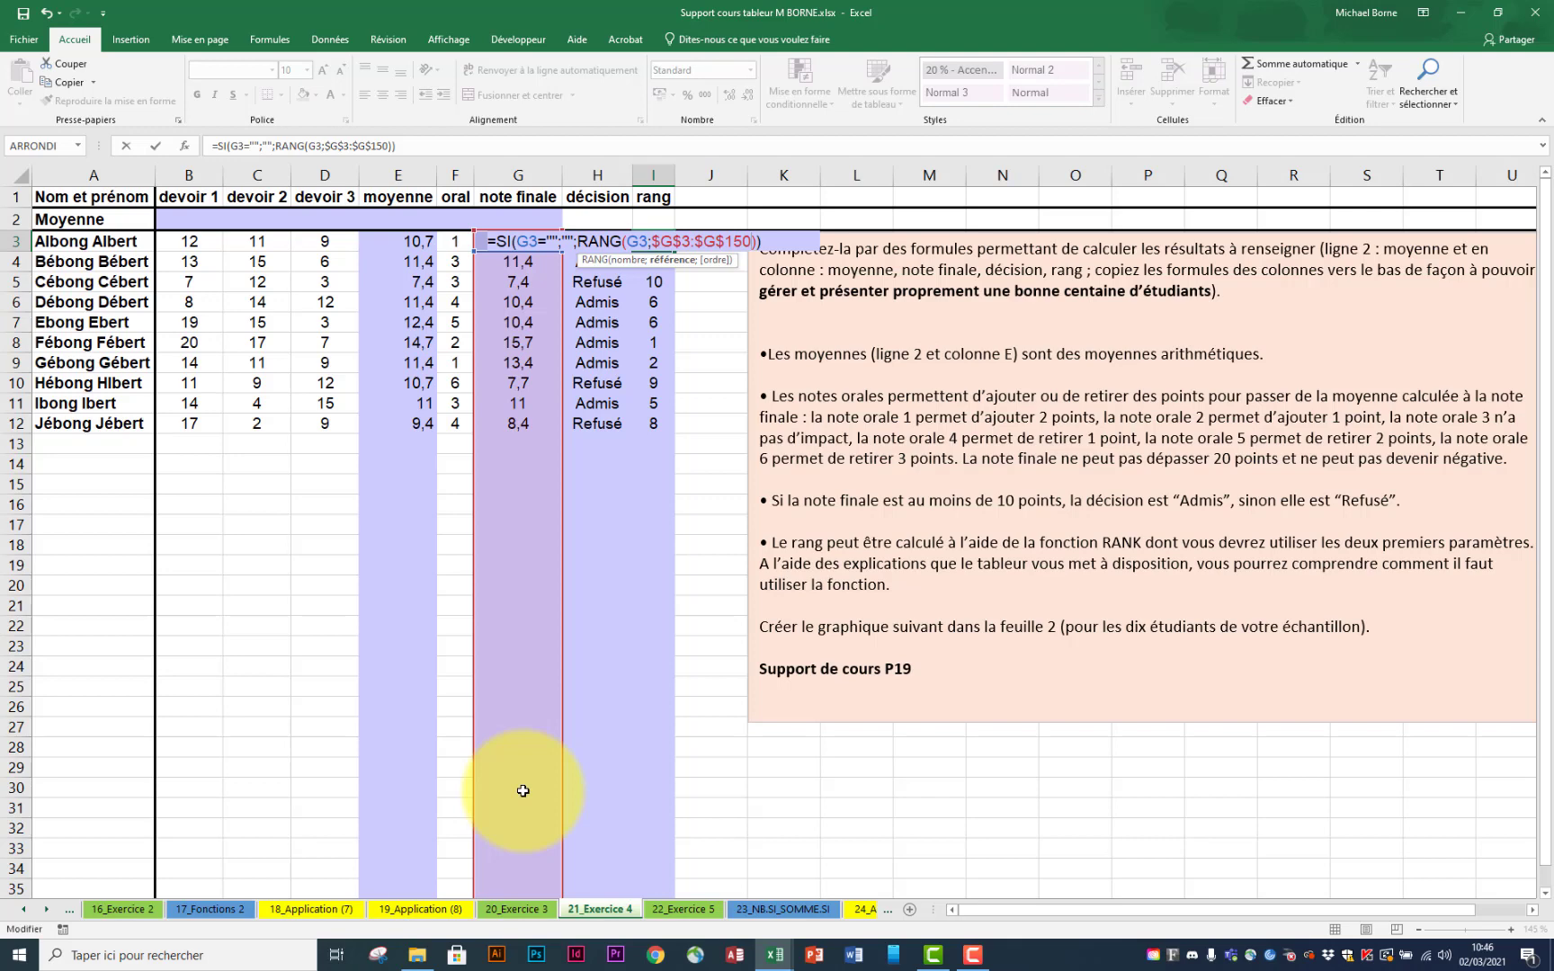
key("Return")
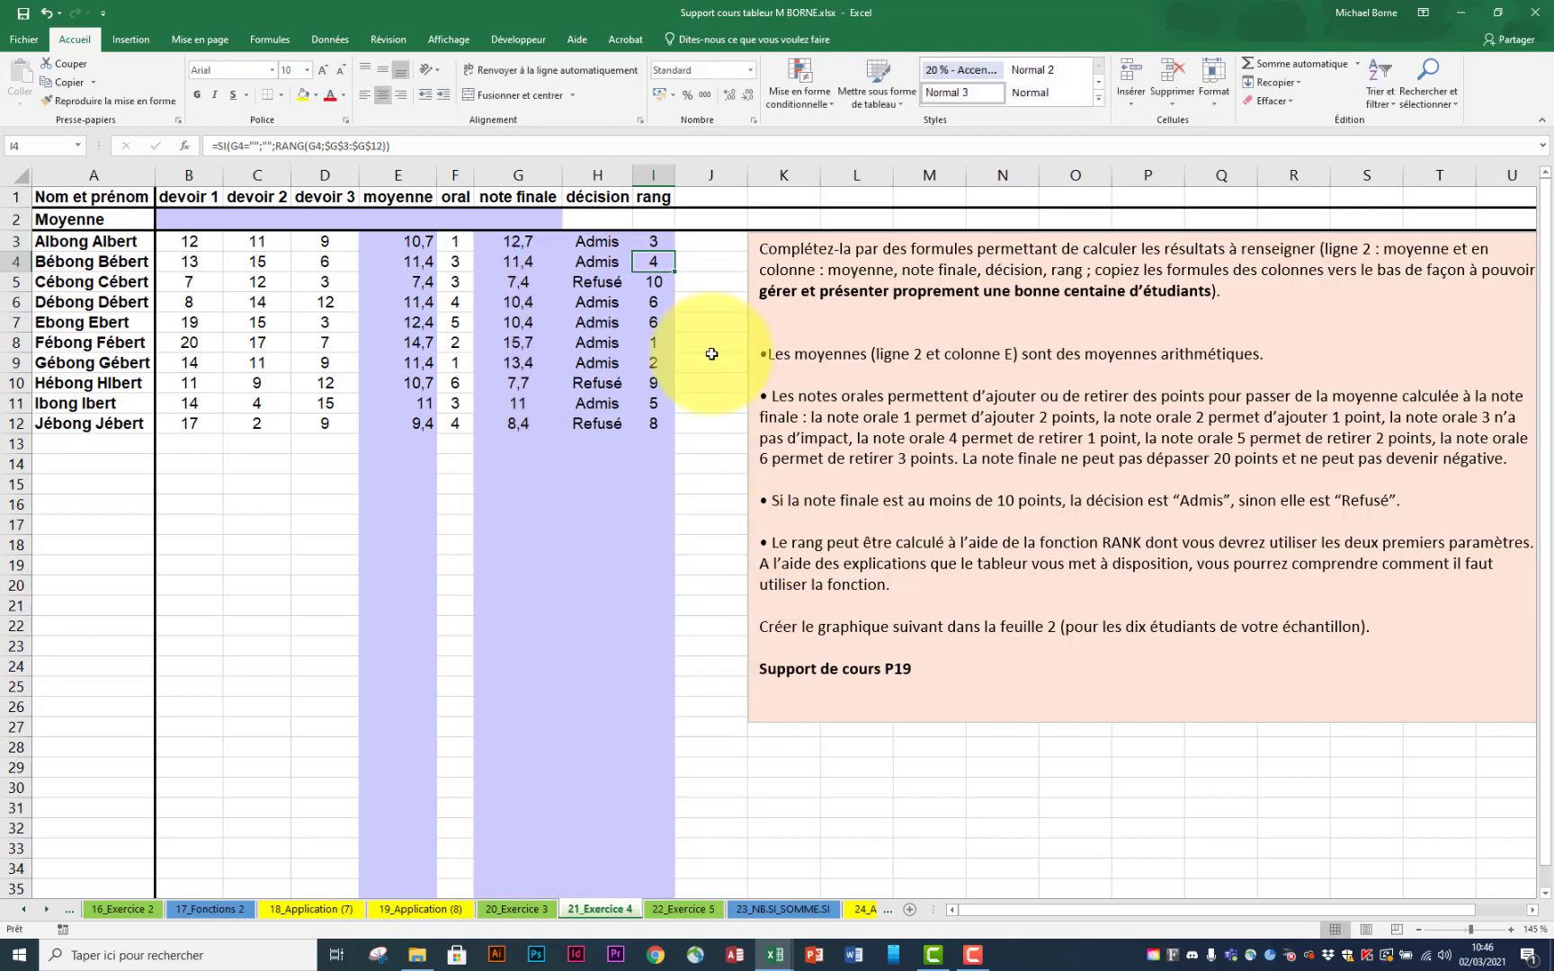
left_click(665, 244)
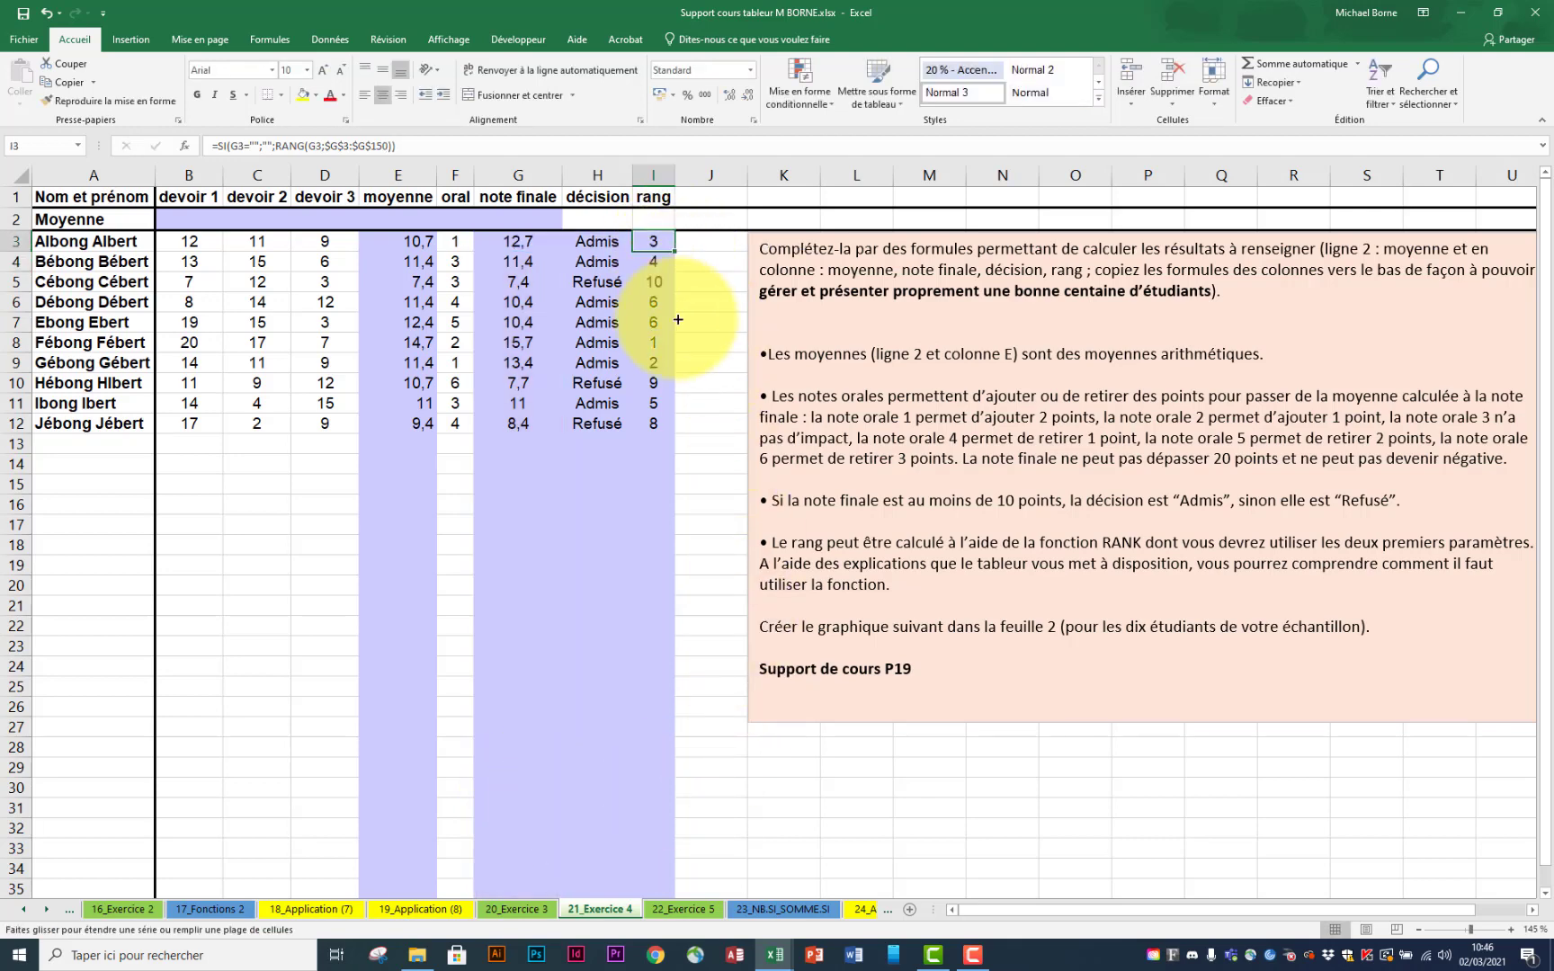
left_click_drag(677, 251, 678, 867)
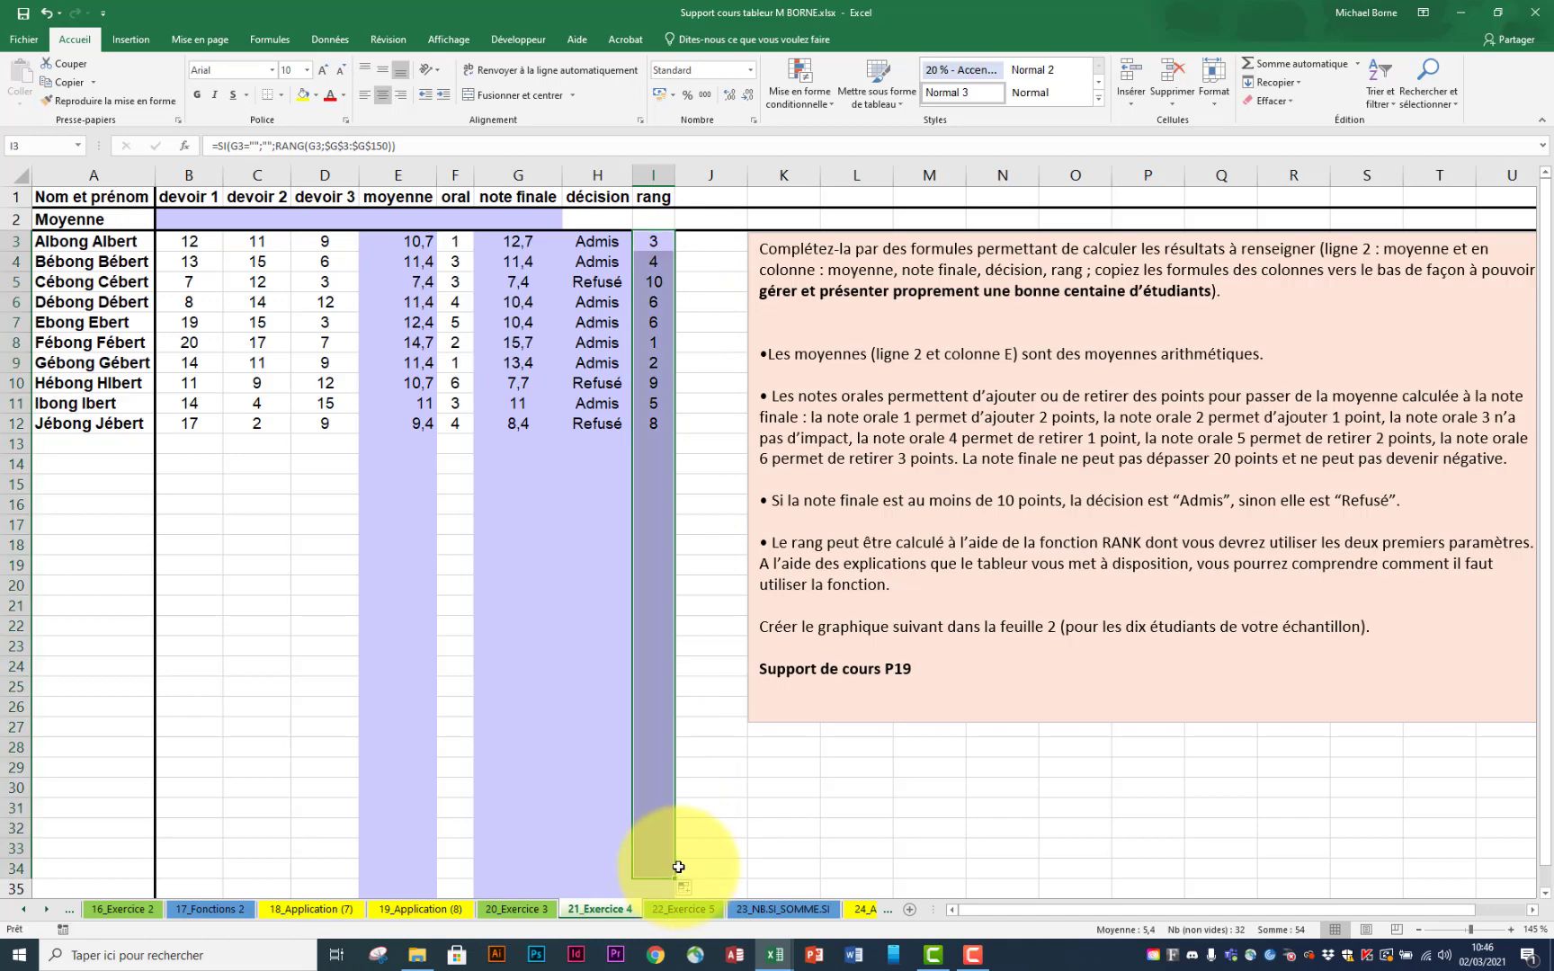
Step: Inspect the references of the copied rank formula in I26, leaving it unedited
double_click(659, 707)
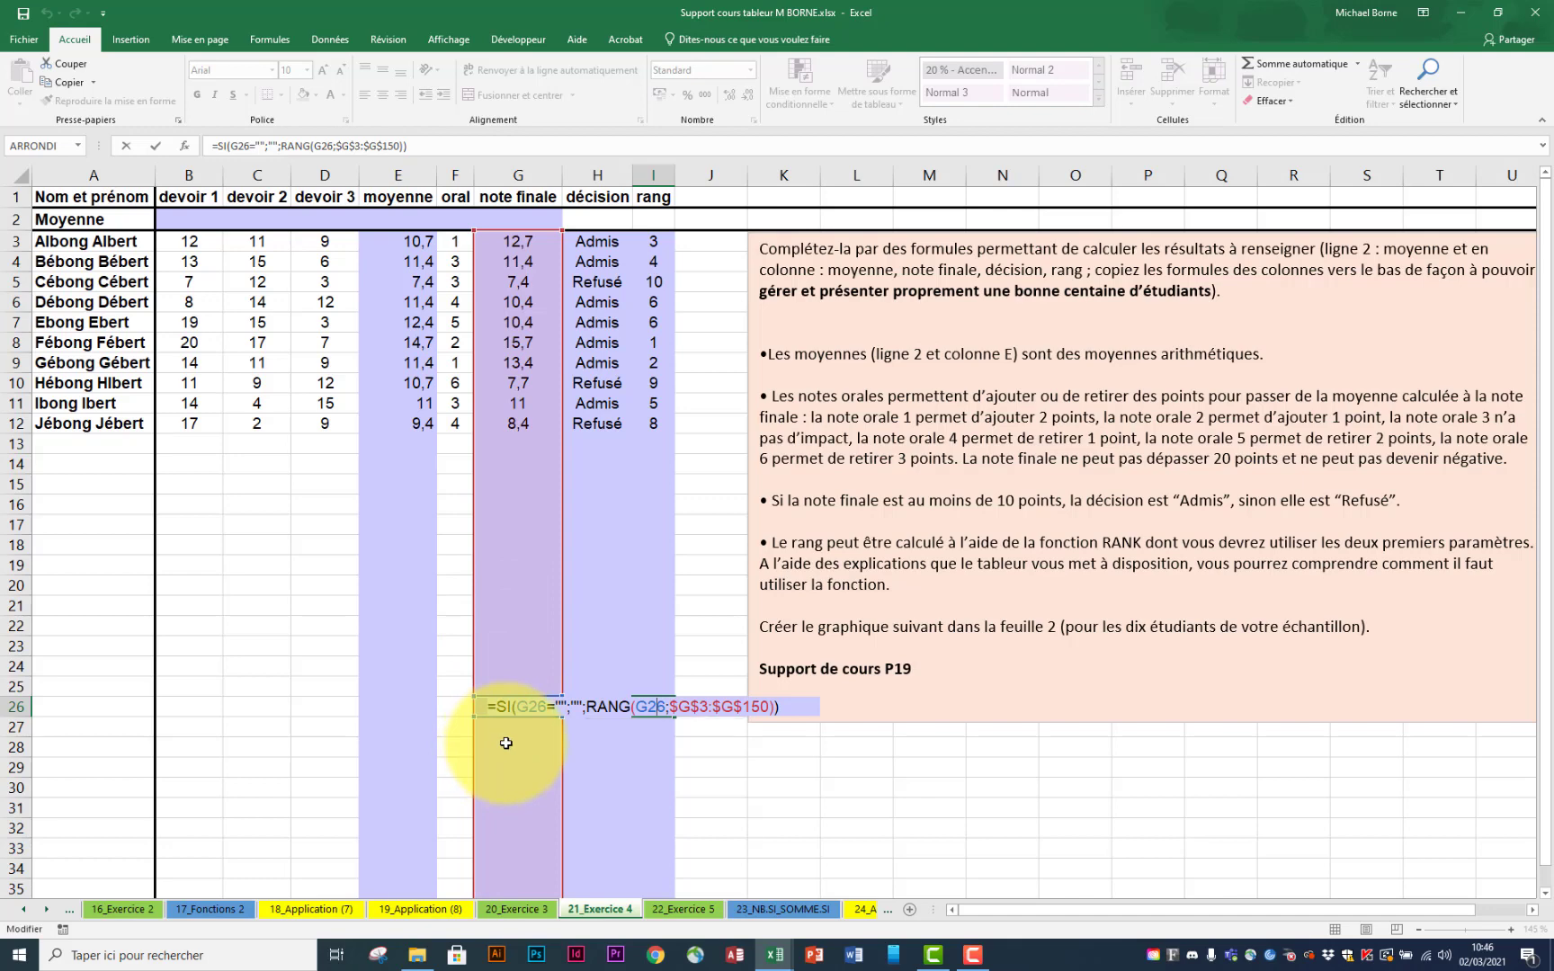
key("Escape")
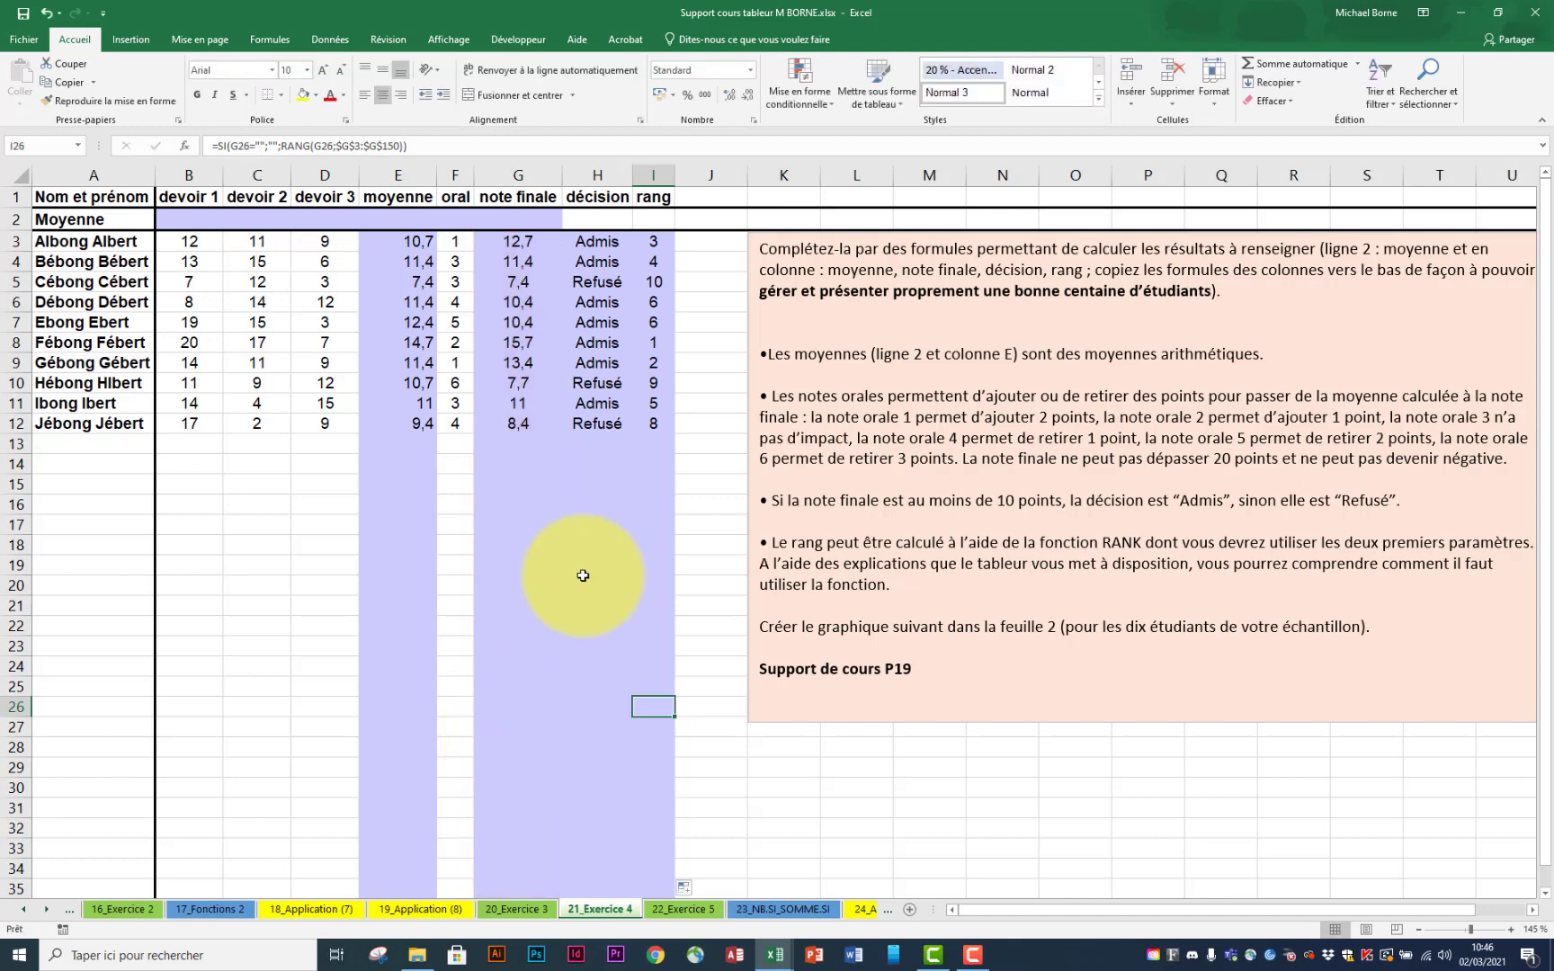
Step: Enter =MOYENNE(B3:B12) in B2 to average the devoir 1 marks
left_click(206, 219)
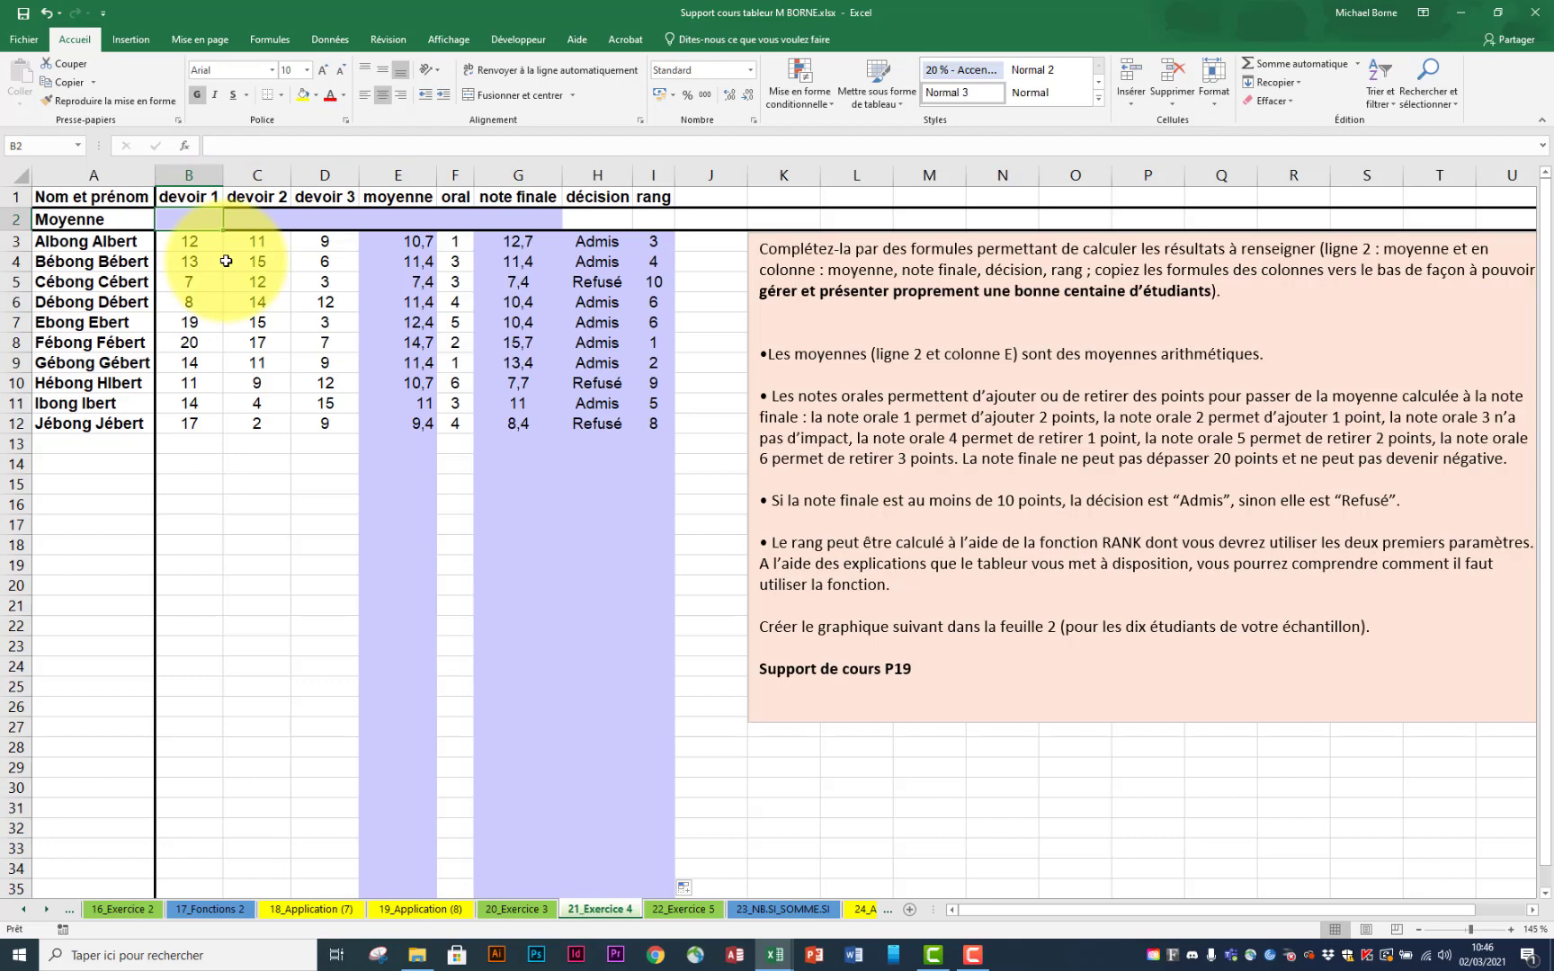
type("=")
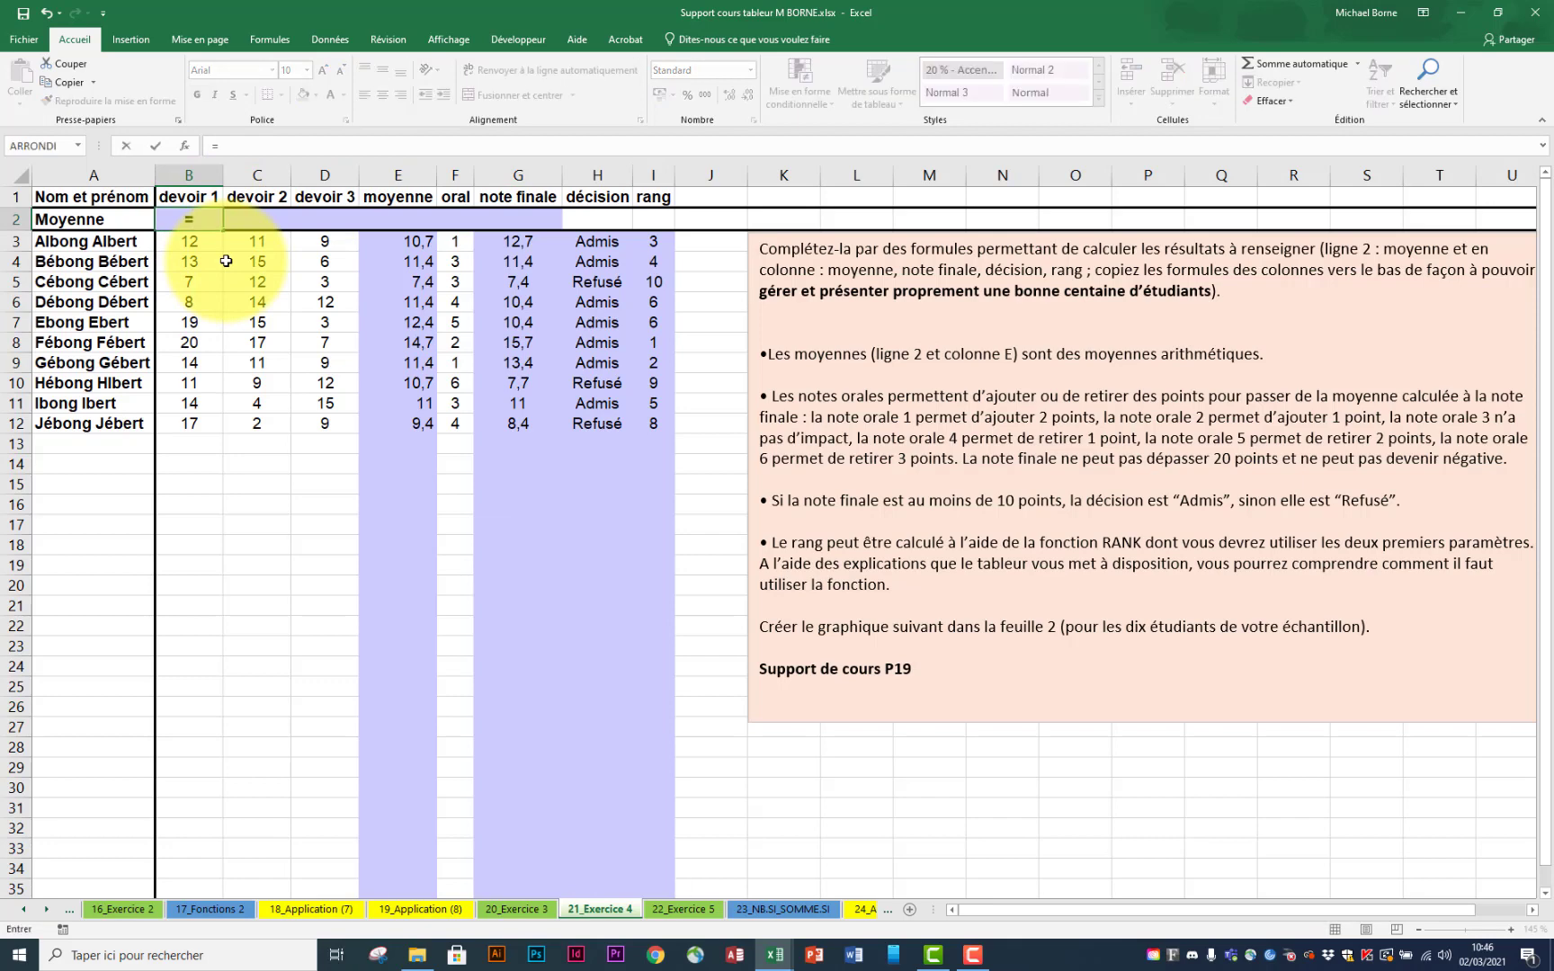
type("moy")
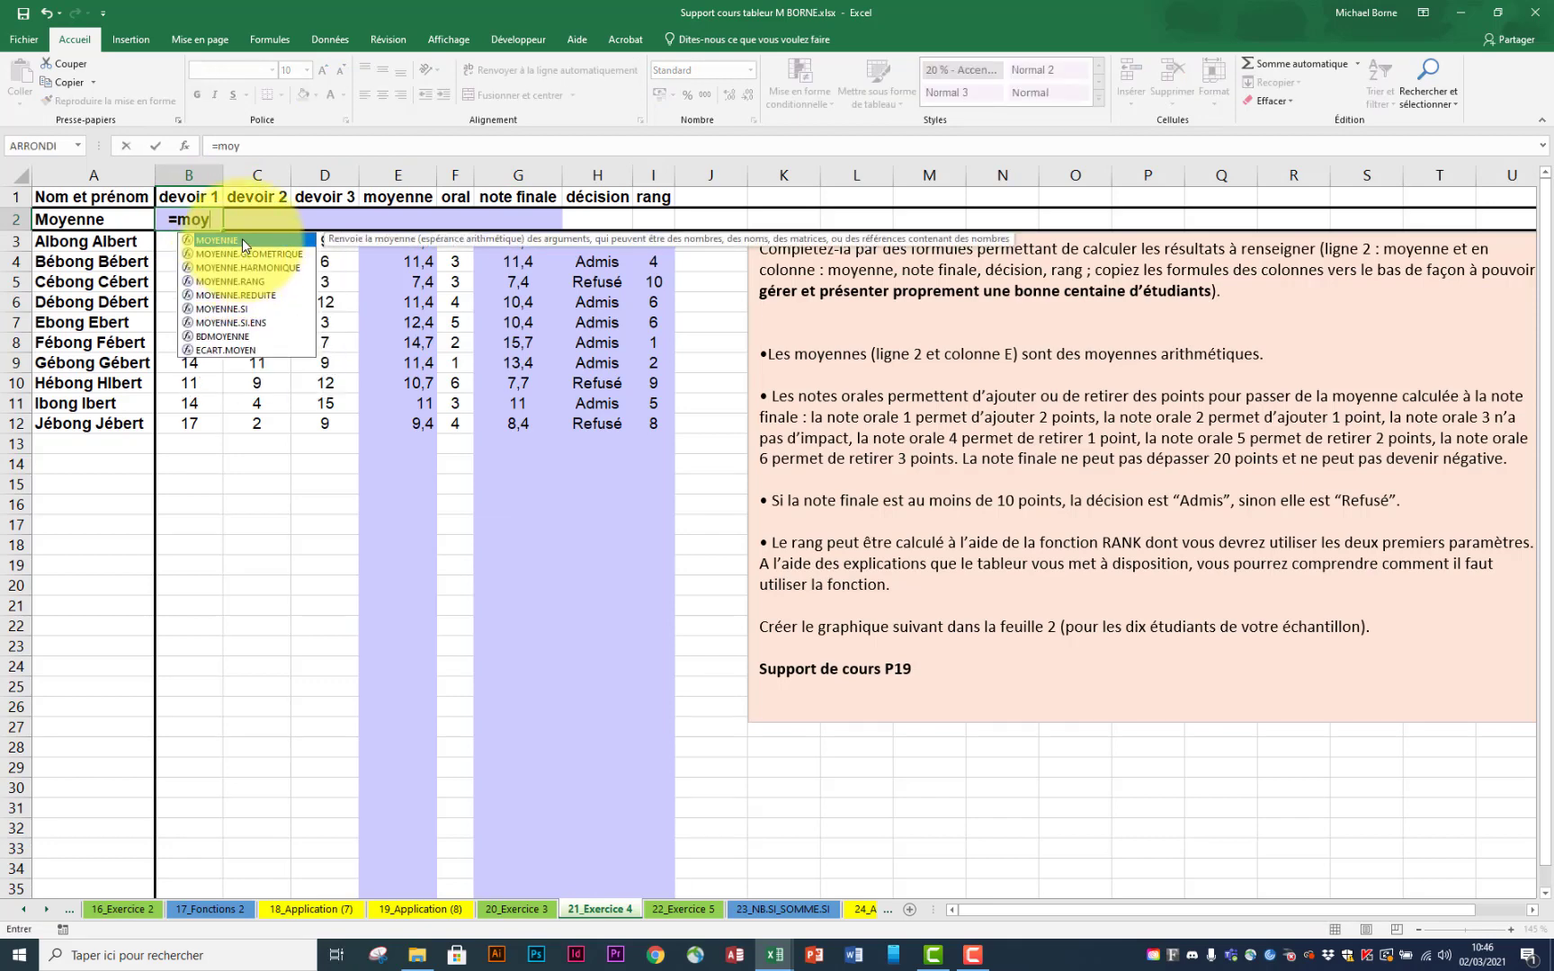
double_click(243, 244)
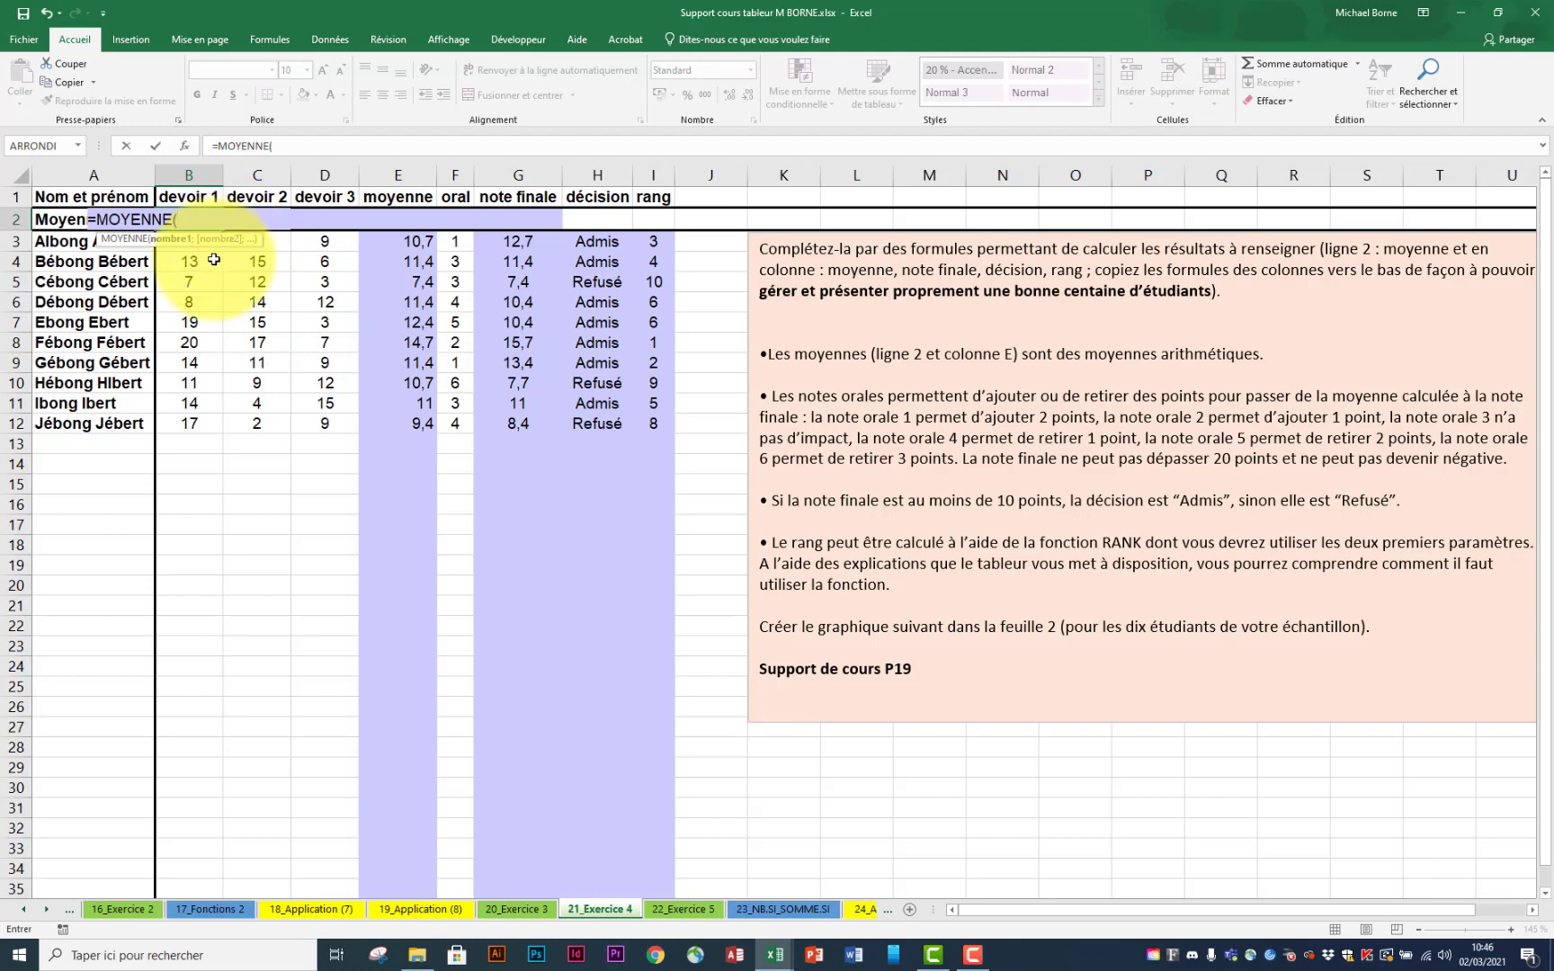
left_click_drag(214, 249, 208, 413)
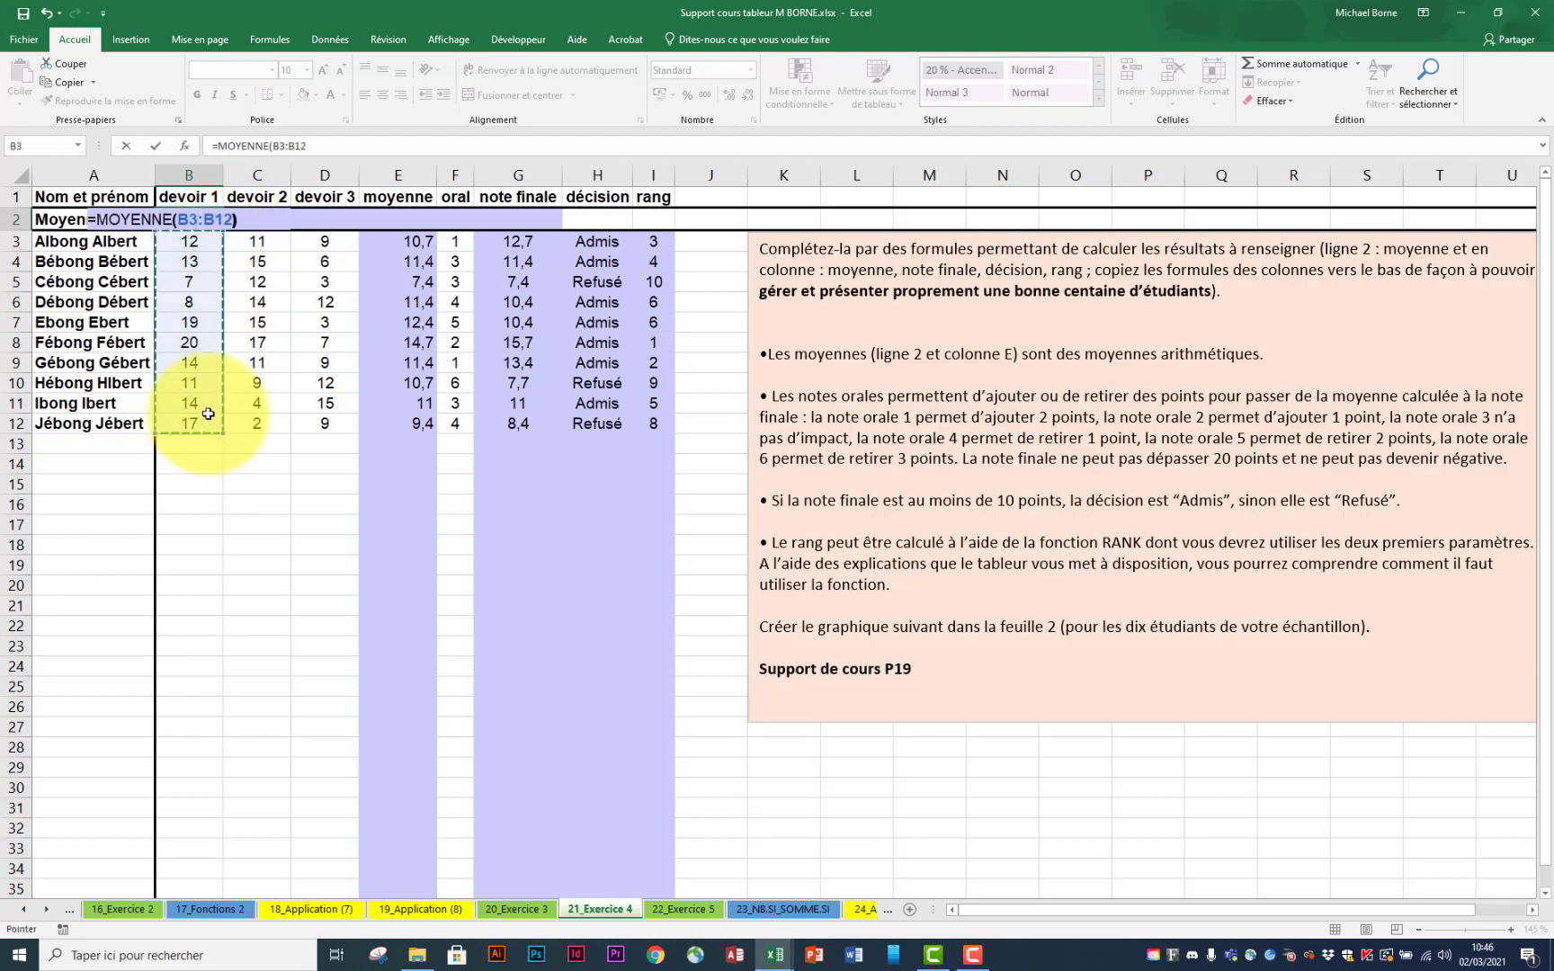
key("Return")
Step: Round up the devoir 1 average in B2 to one decimal with =ARRONDI.SUP(MOYENNE(B3:B12);1)
left_click(190, 220)
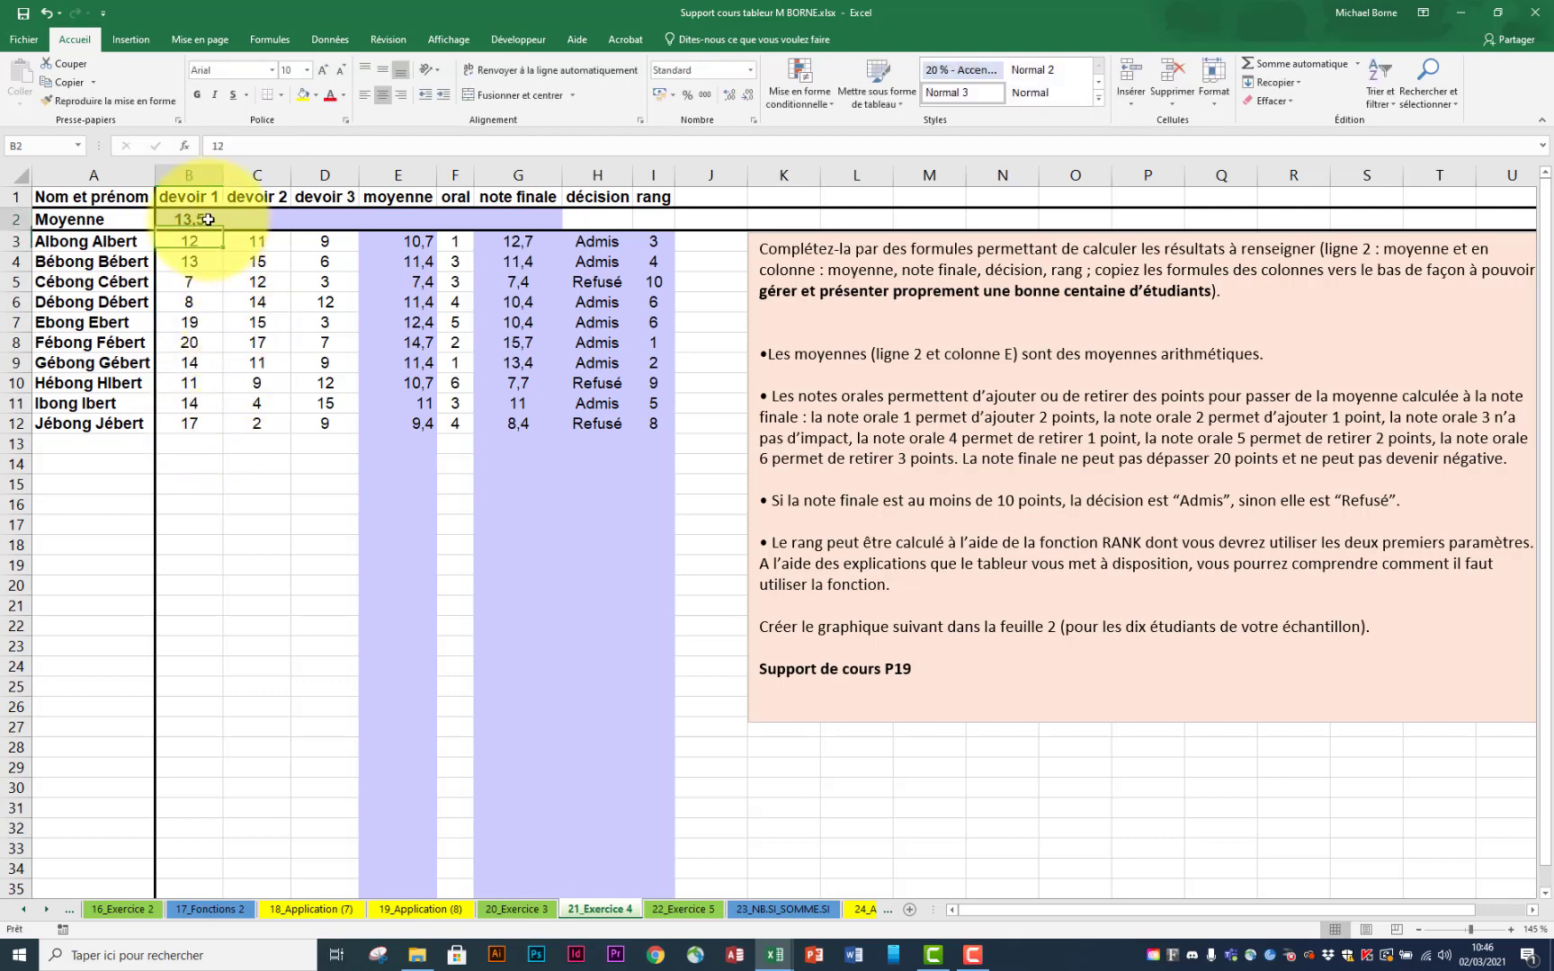
left_click(221, 145)
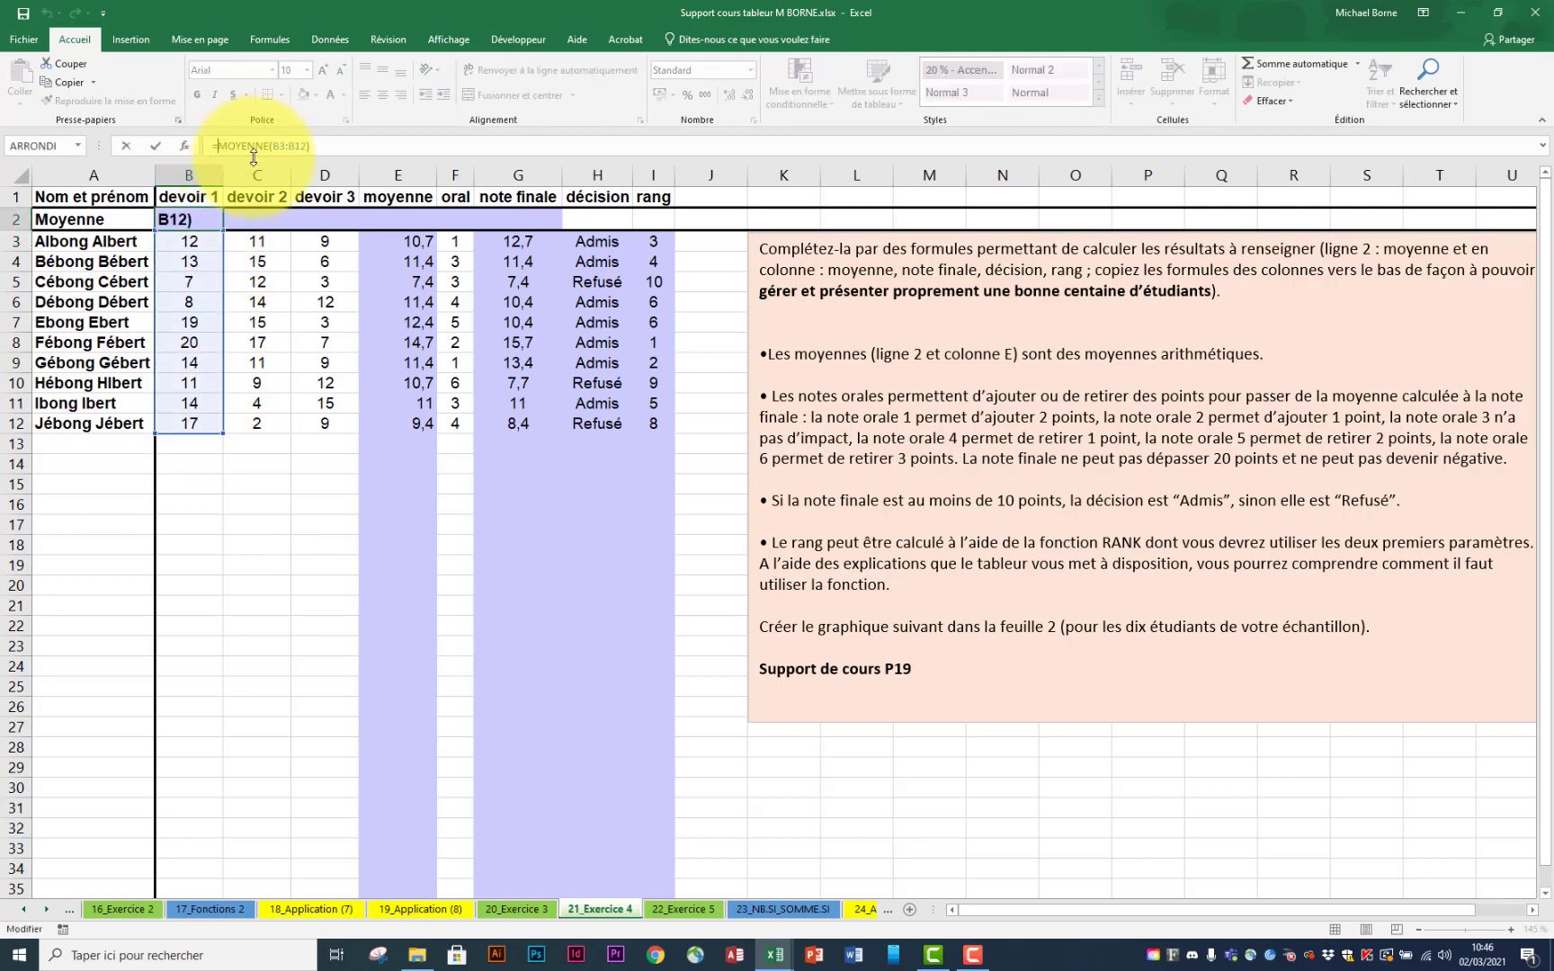
type("arr")
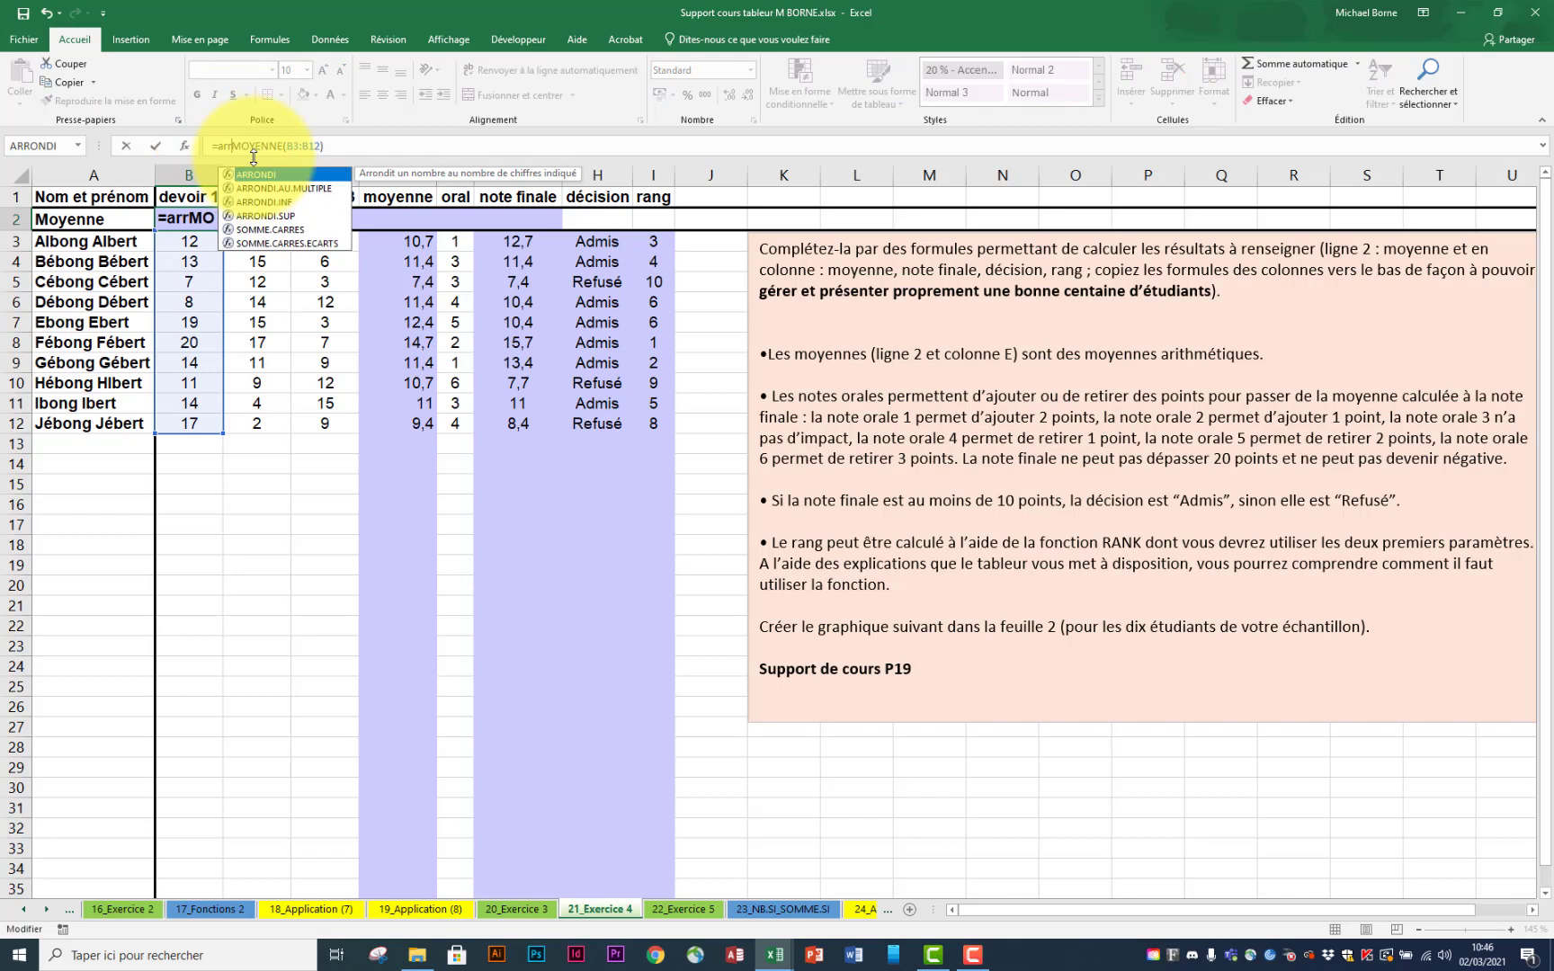
double_click(270, 224)
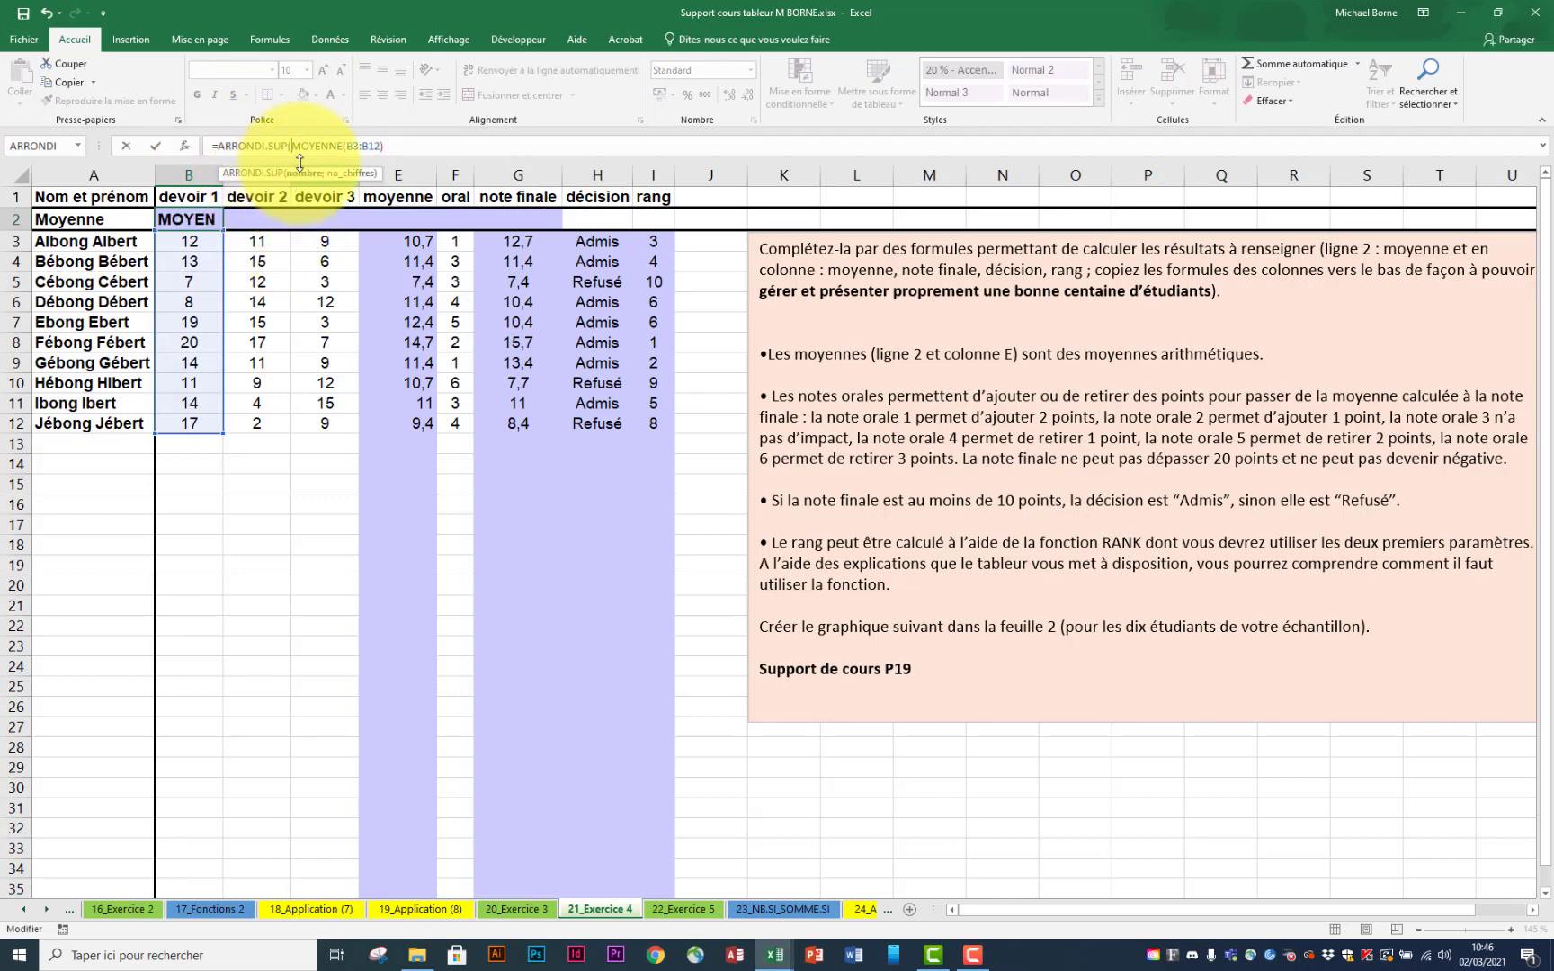
type(";")
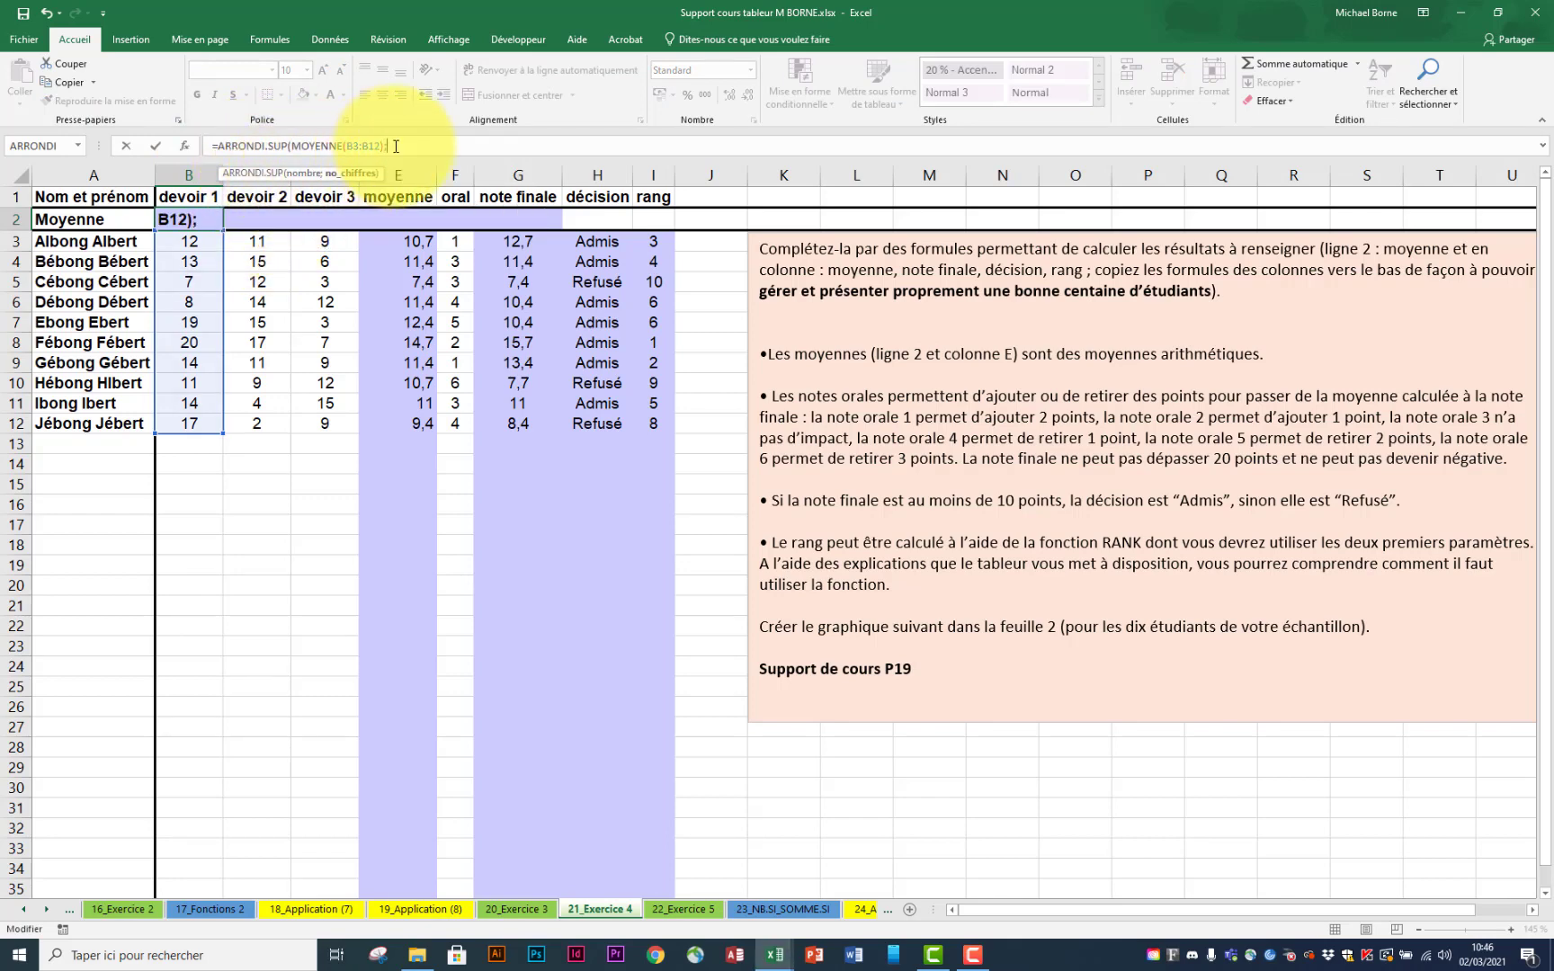
type("1)")
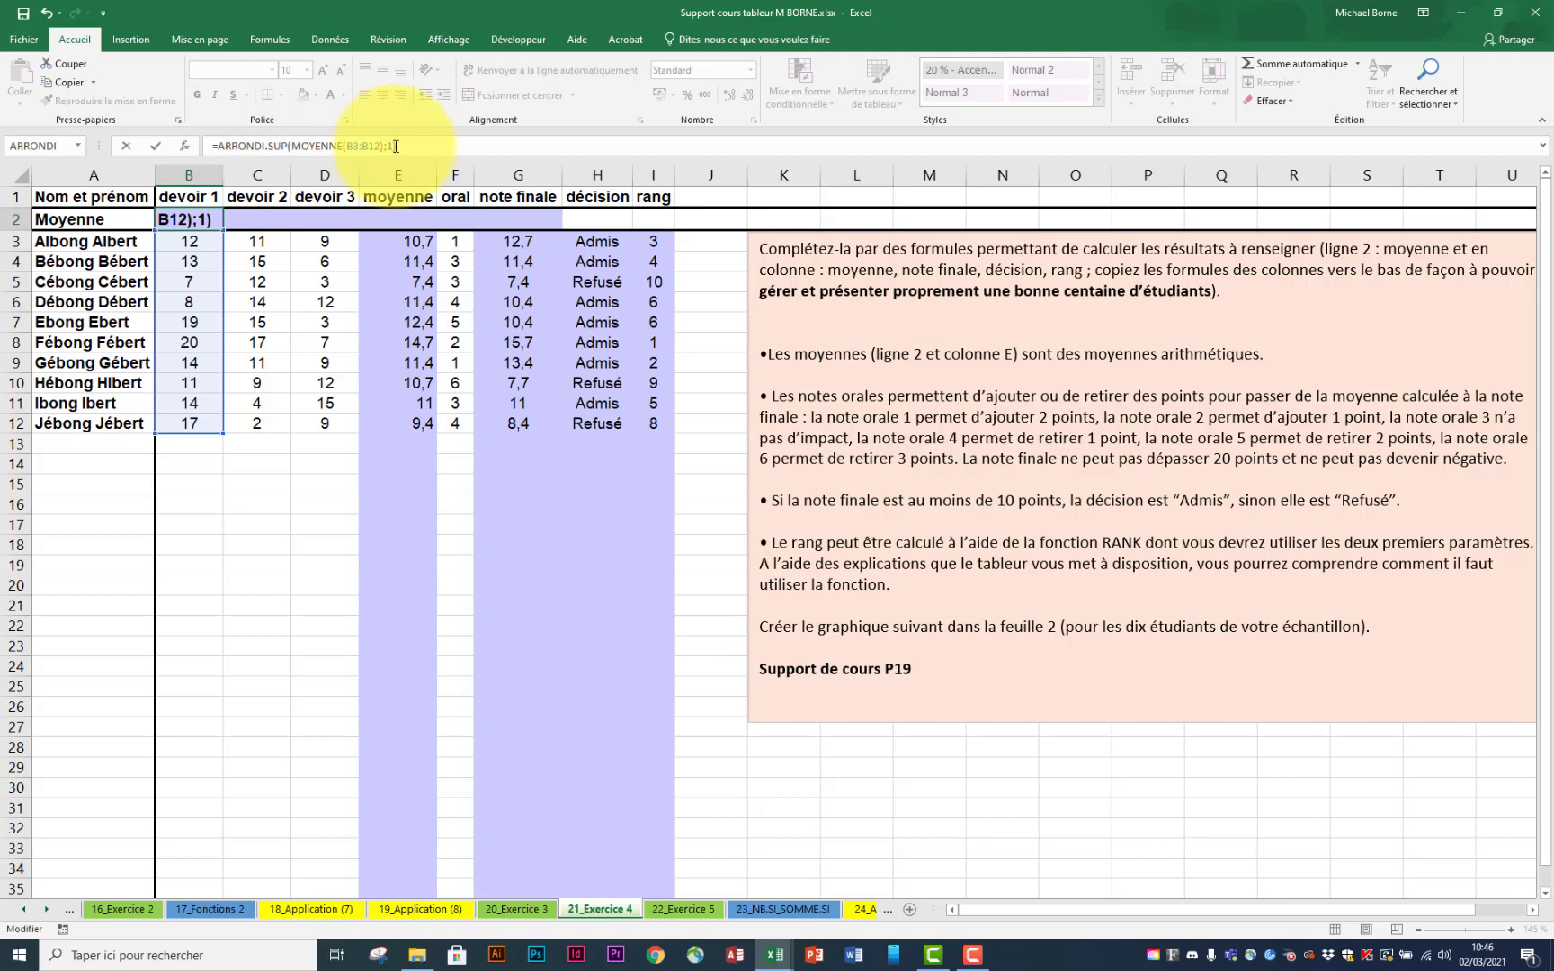
key("Return")
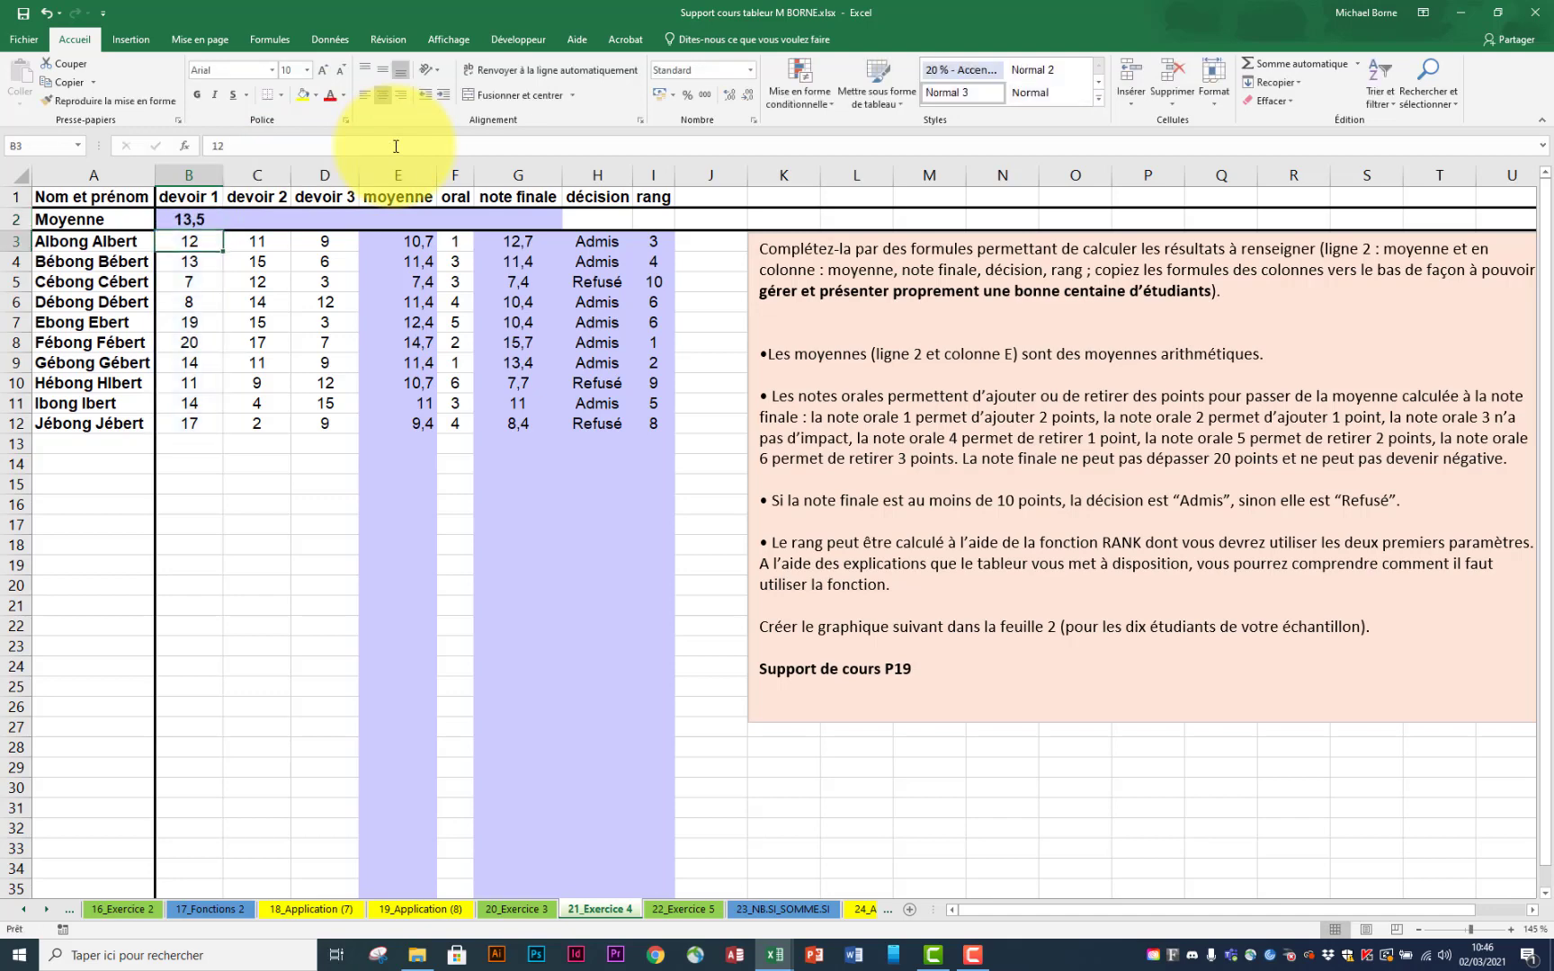
left_click(210, 224)
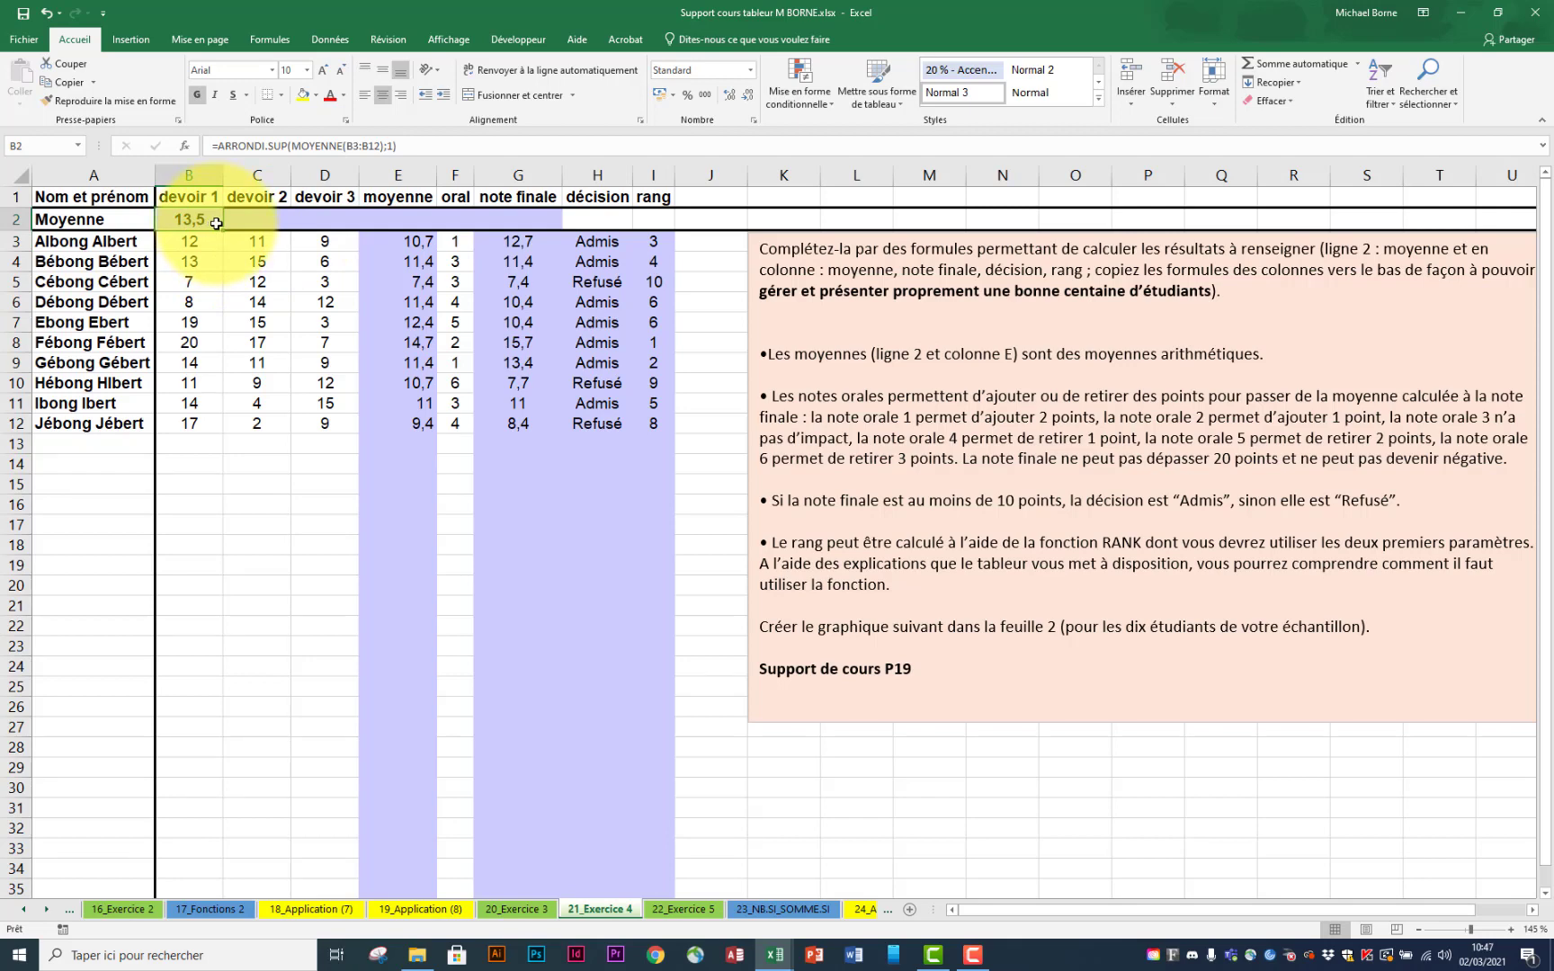
Step: Extend the averaged range in B2's formula to B3:B150, giving =ARRONDI.SUP(MOYENNE(B3:B150);1)
double_click(213, 221)
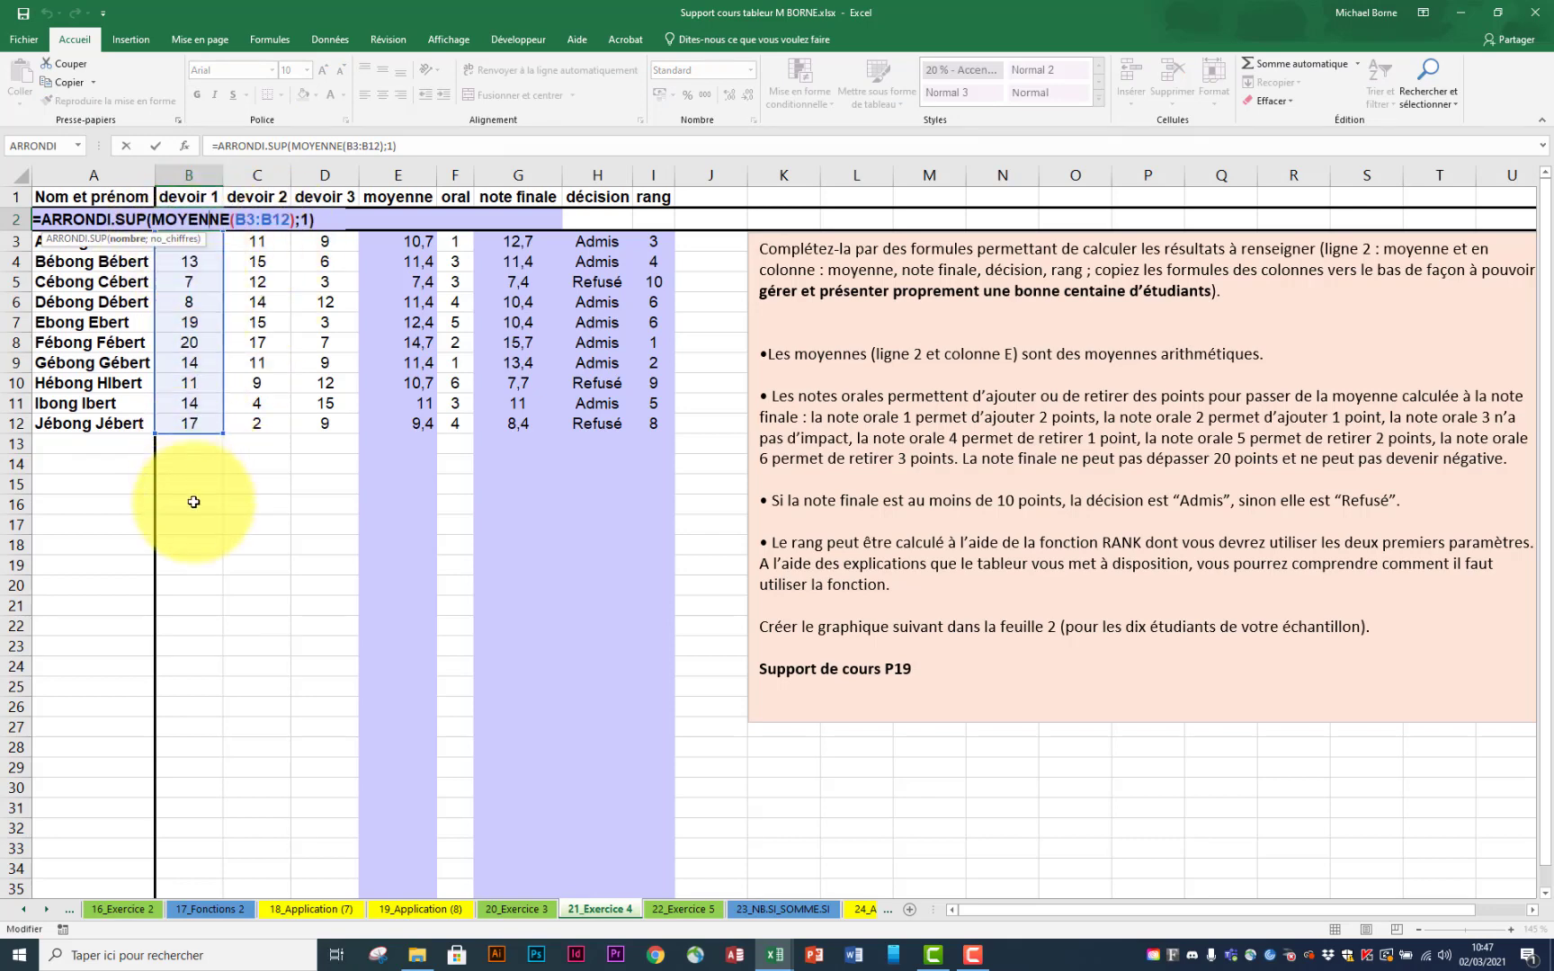
left_click(377, 147)
key("BackSpace")
key("BackSpace")
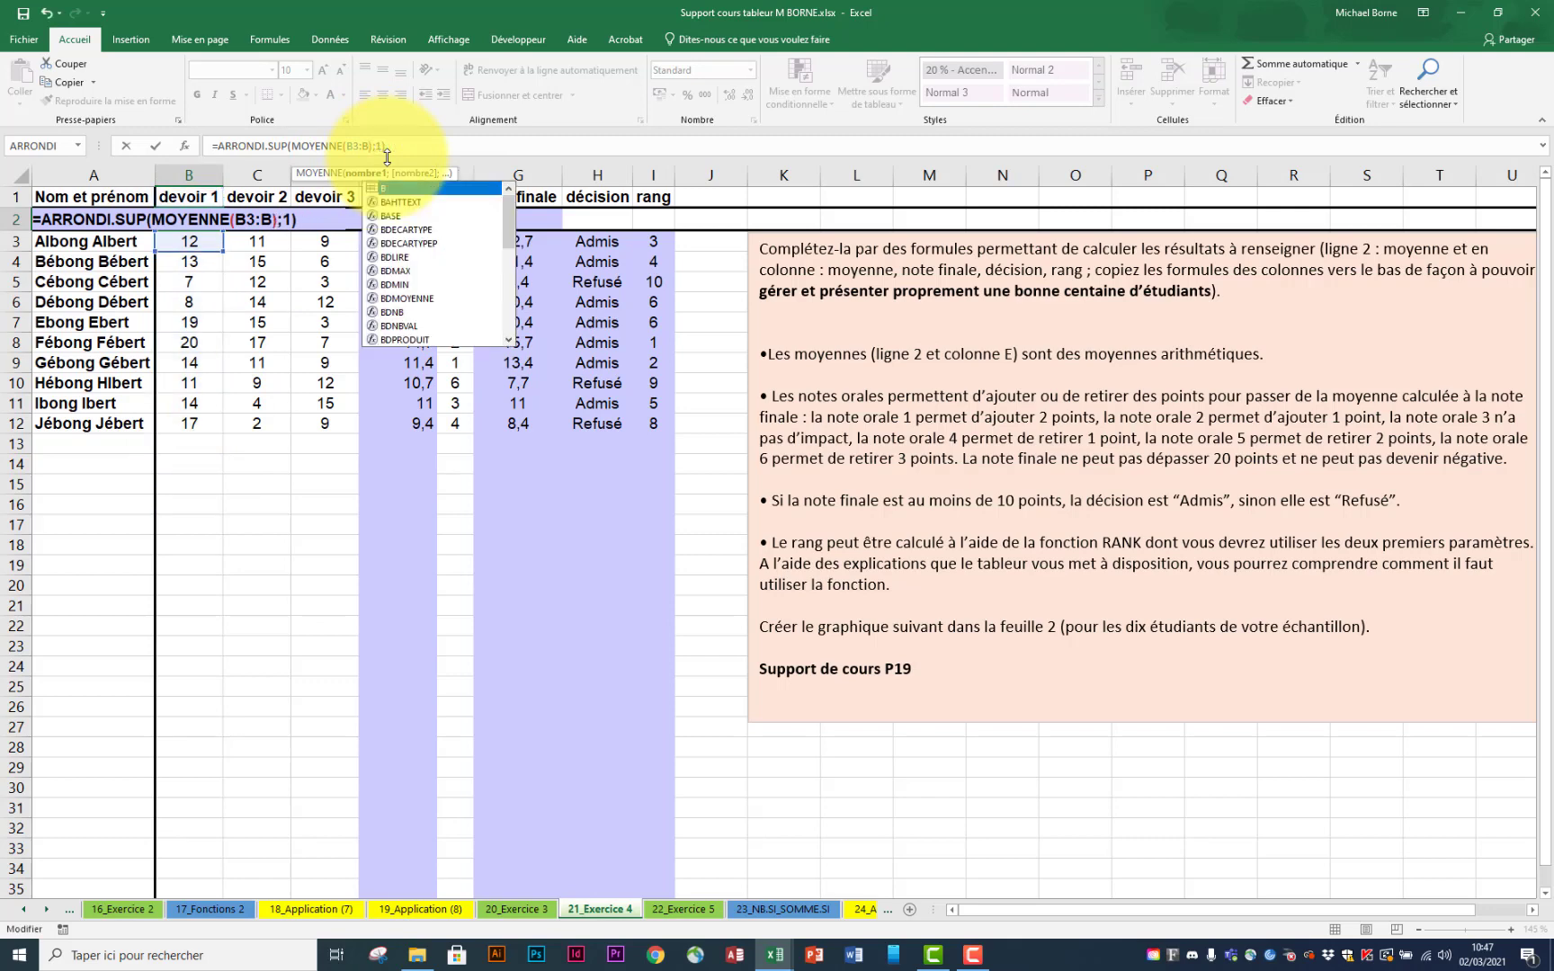
type("150")
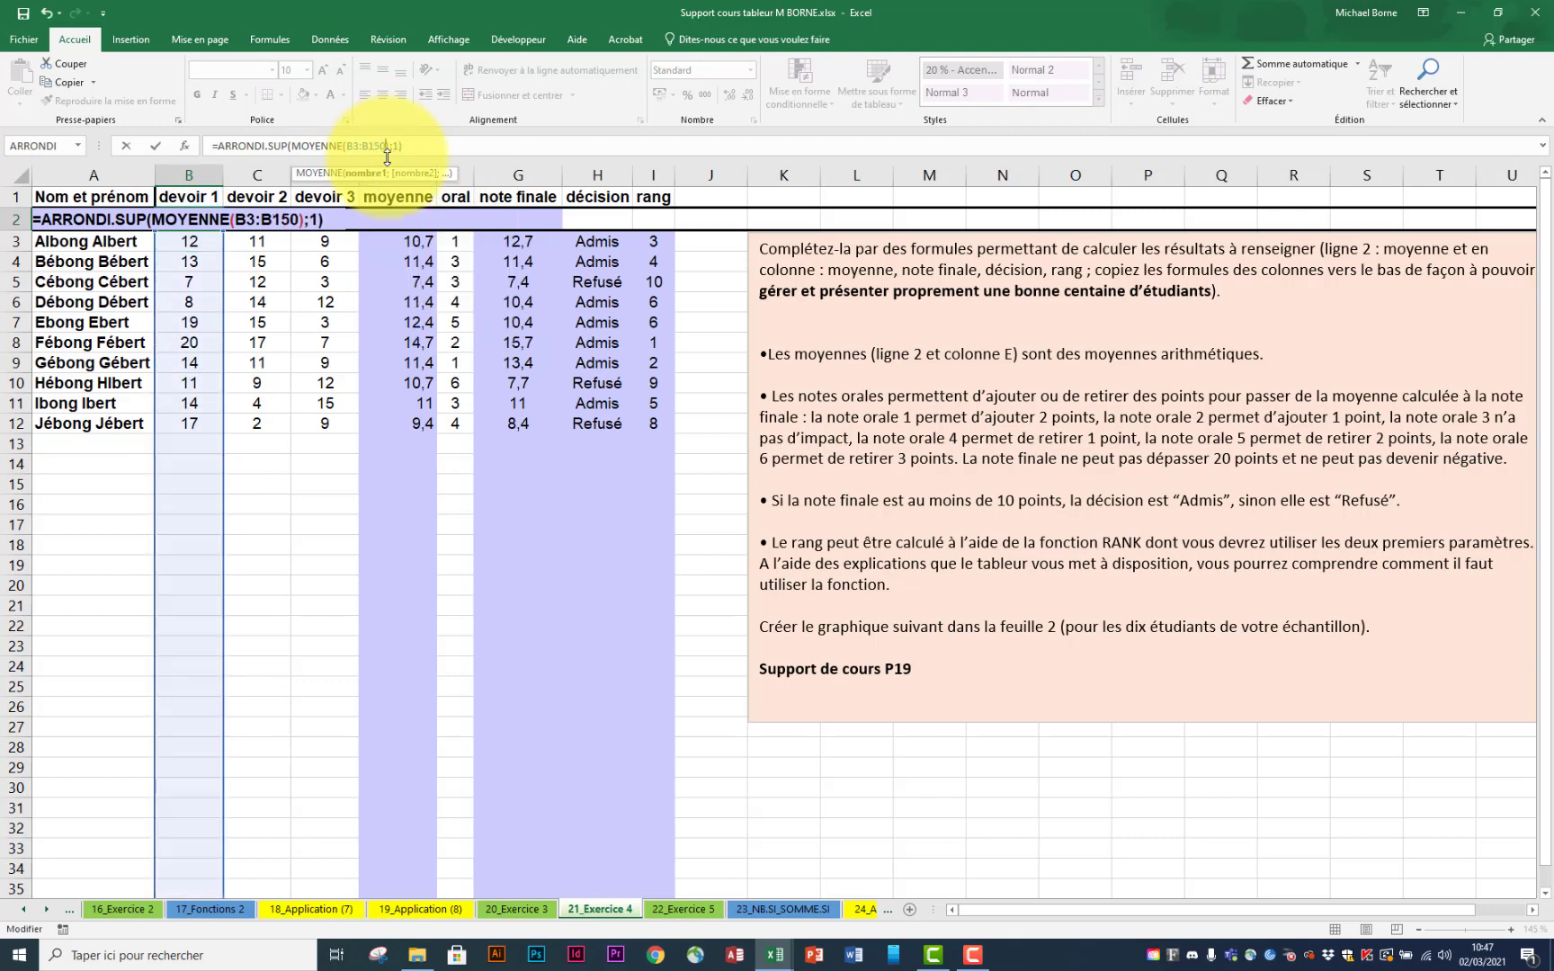
key("Return")
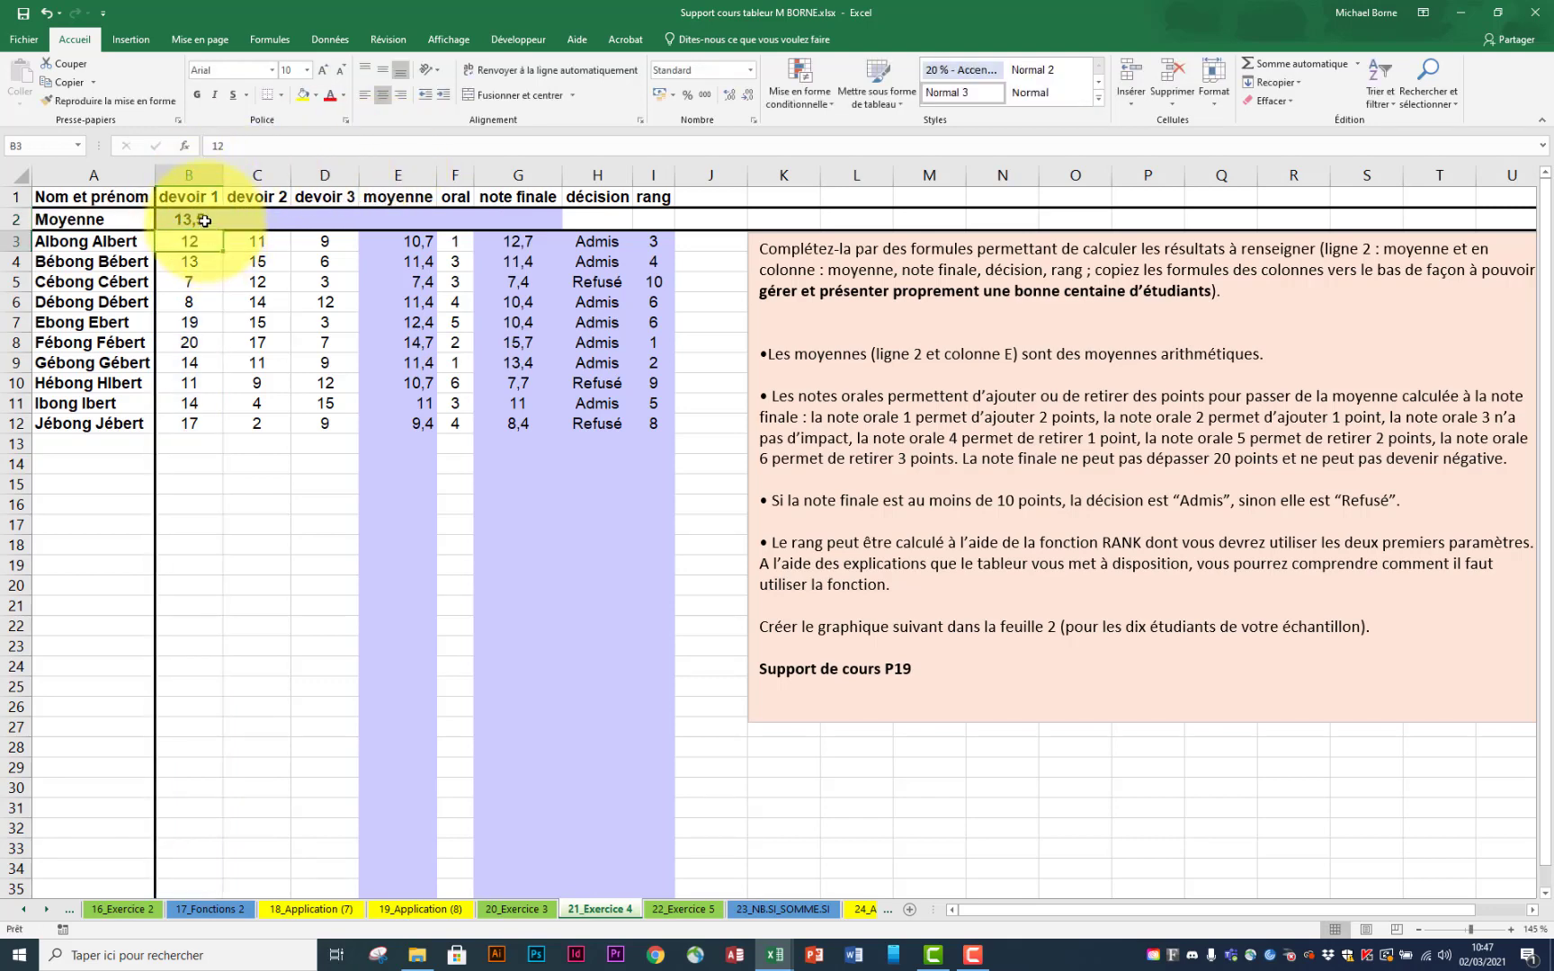
Step: Copy the average formula from B2 across to G2 and check the copied references in D2 without editing them
left_click(205, 221)
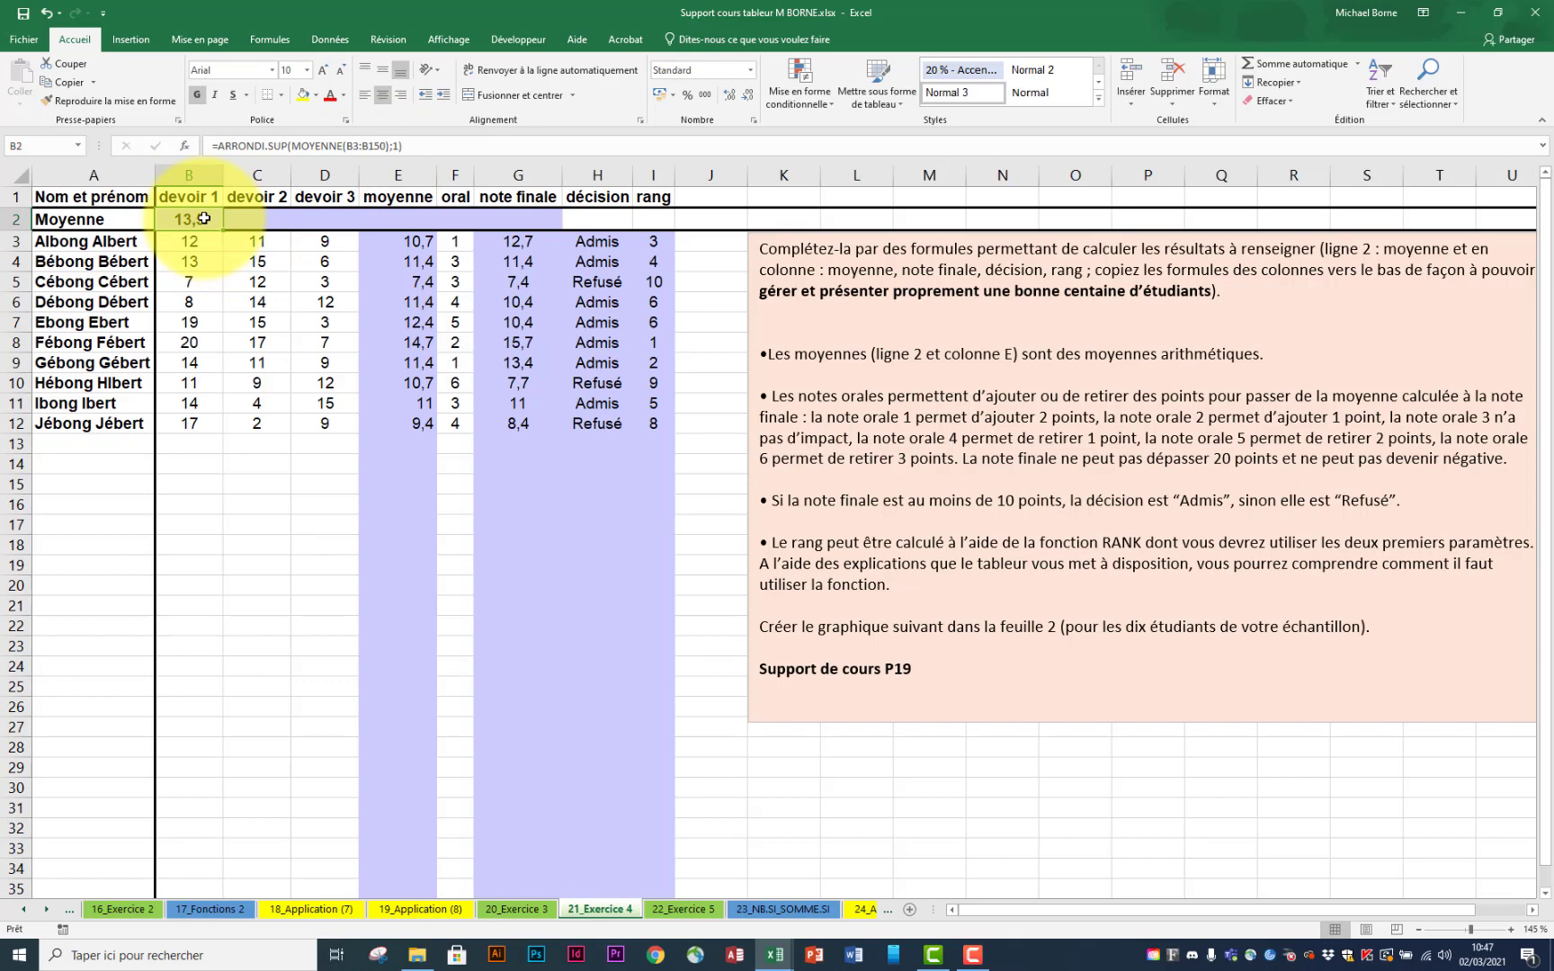
left_click_drag(223, 230, 546, 227)
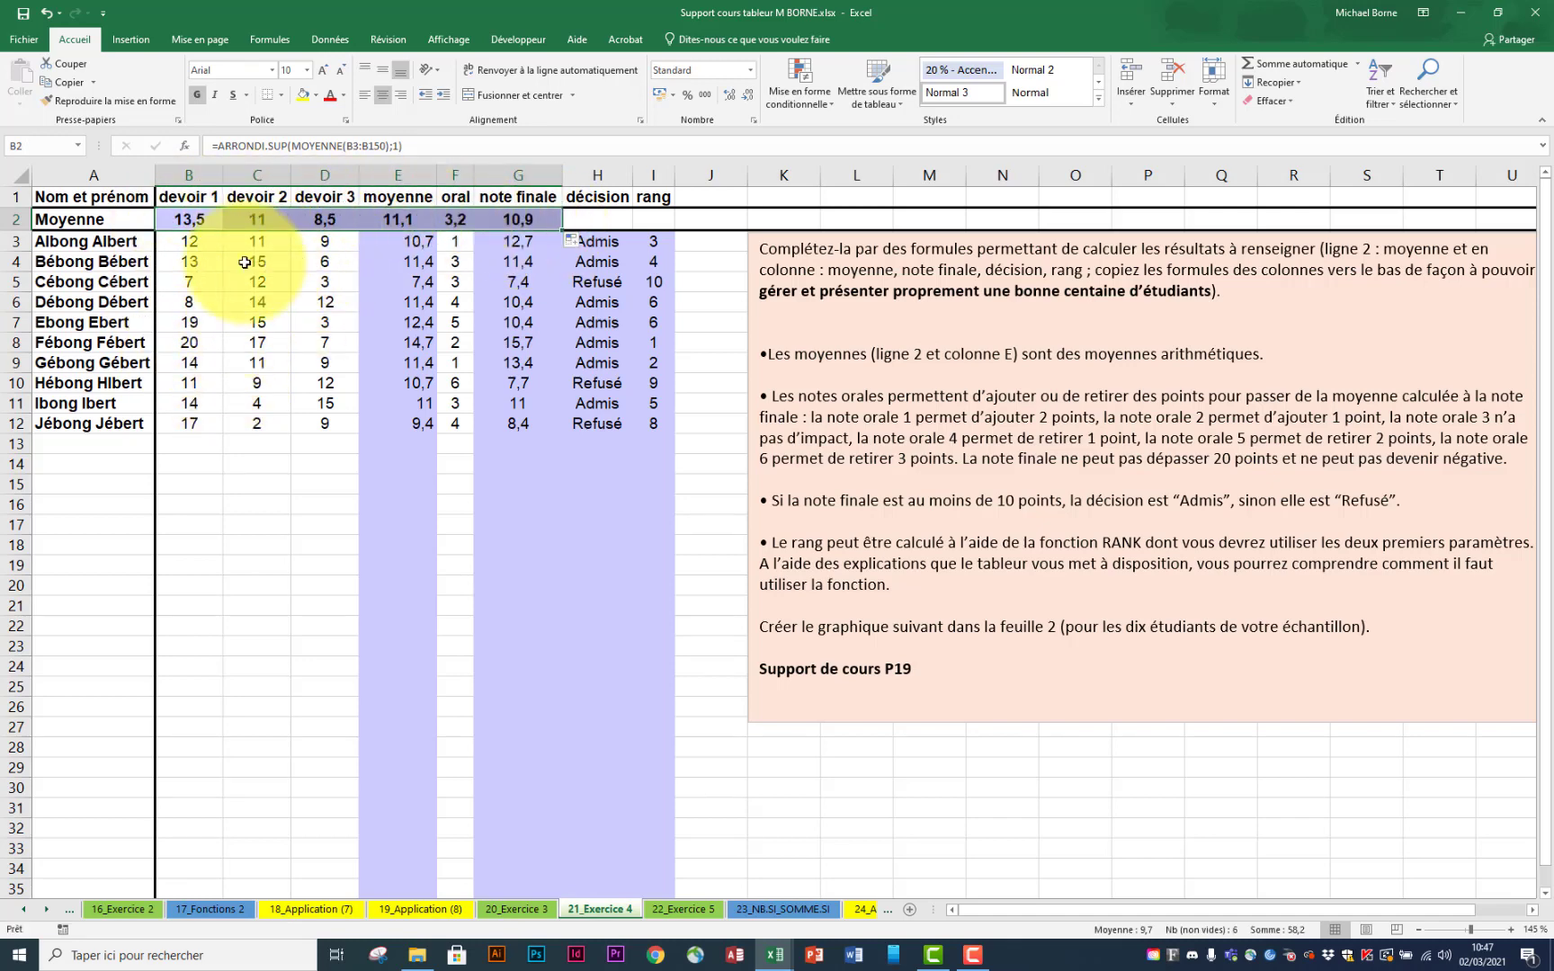
double_click(340, 219)
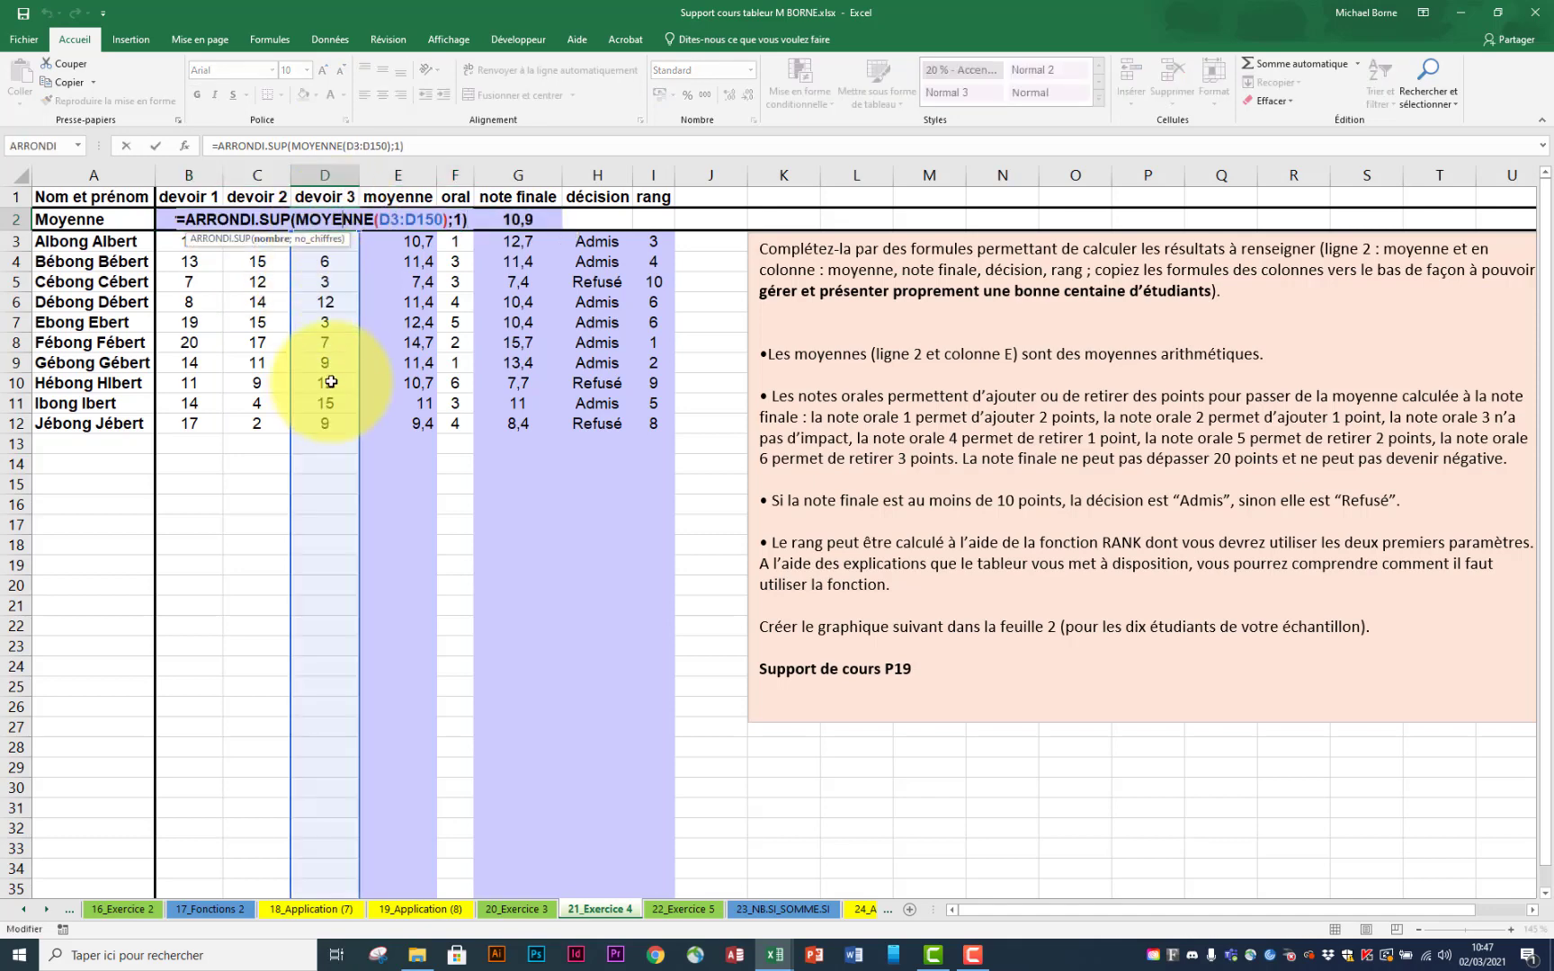
key("Escape")
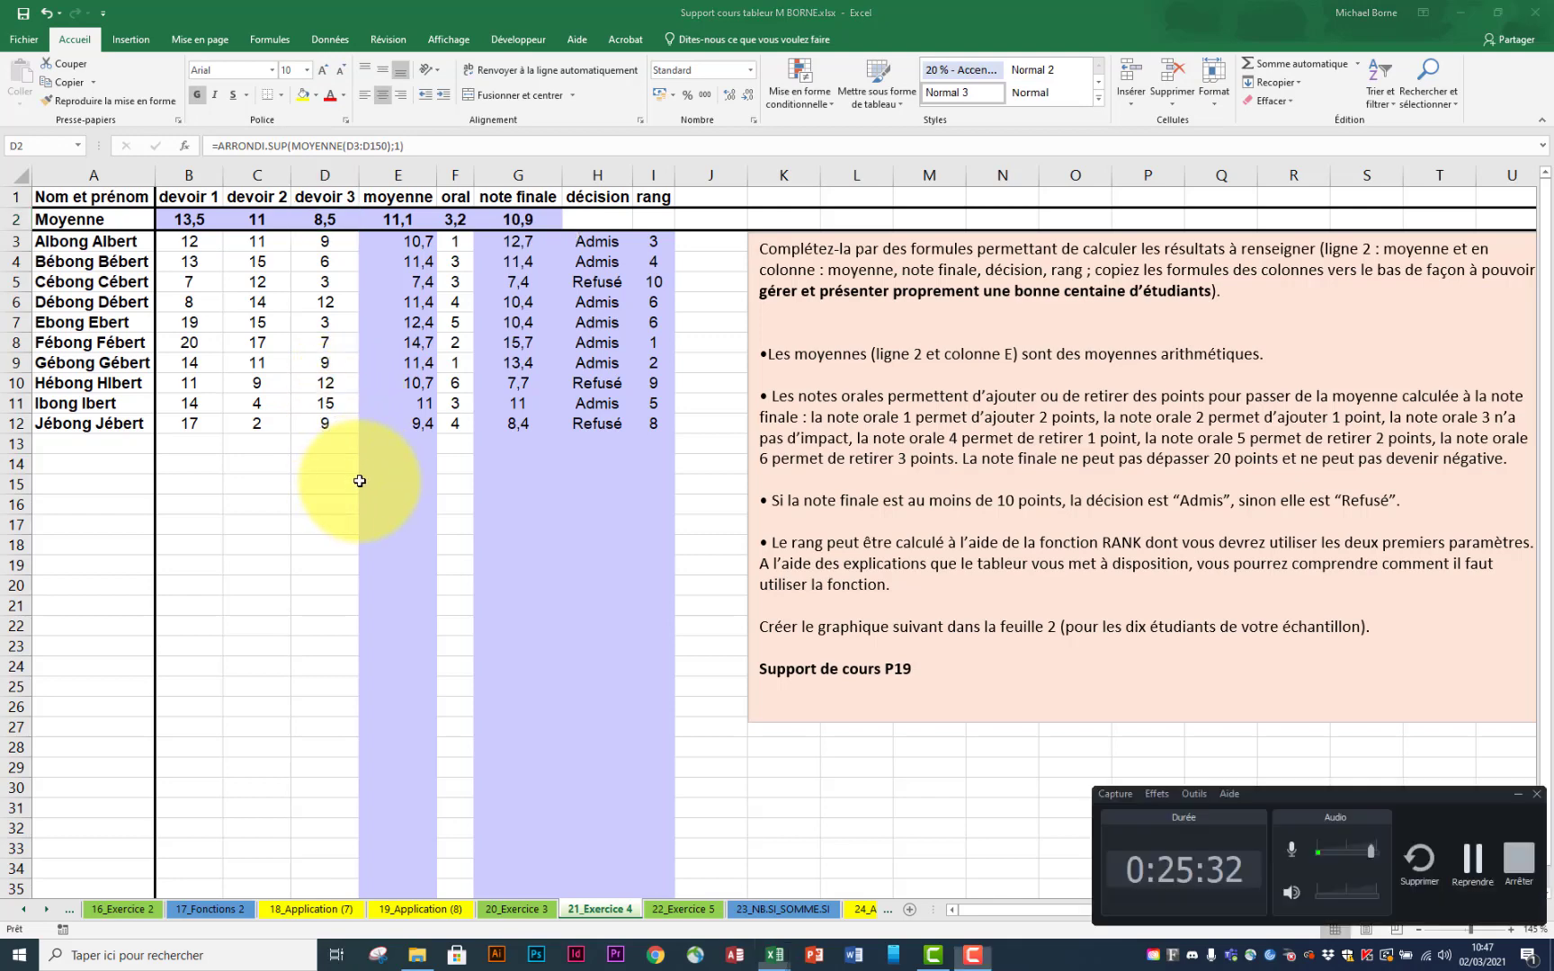
Step: Add a new student in row 13 by entering the full name in A13 and a devoir 1 mark of 17
left_click(104, 450)
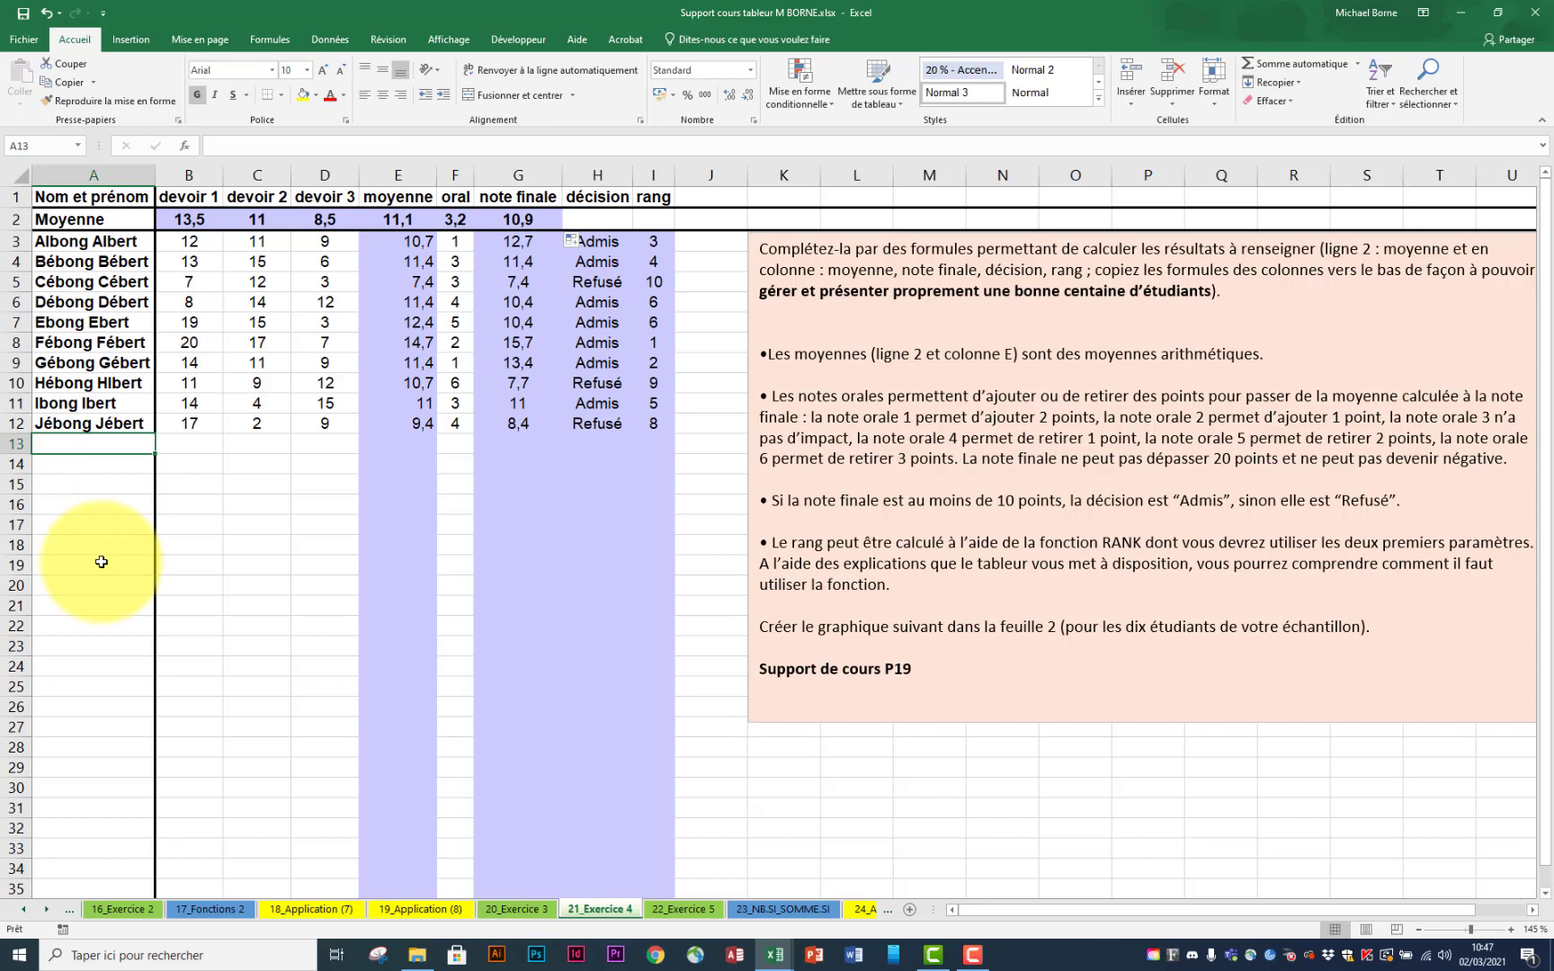
type("Borne Michaël")
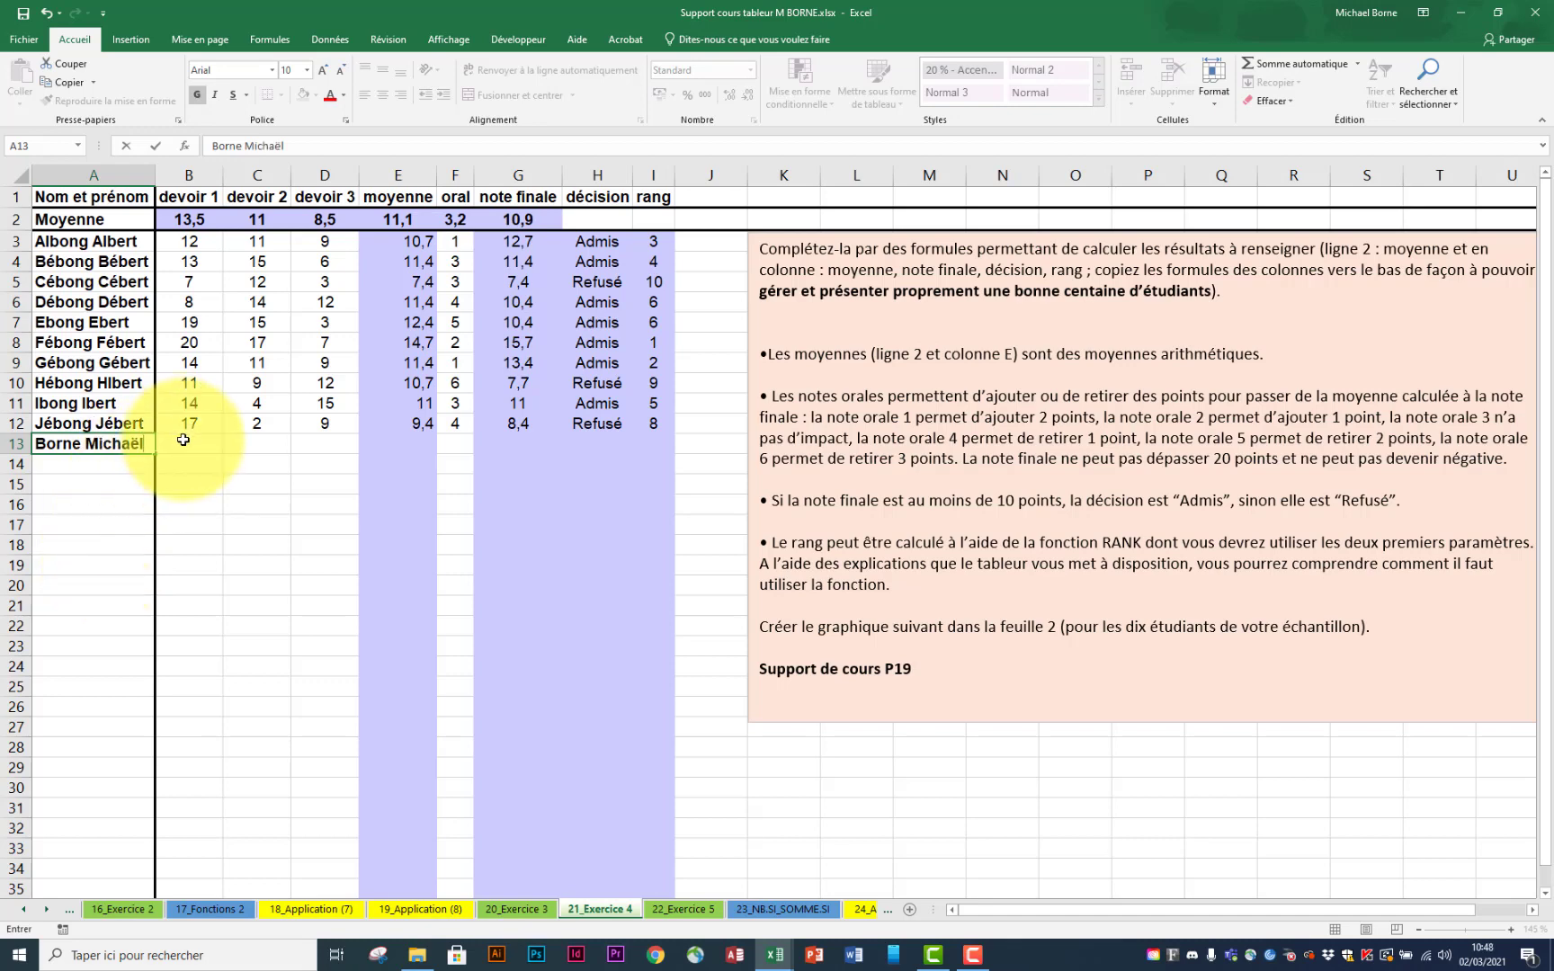
key("Tab")
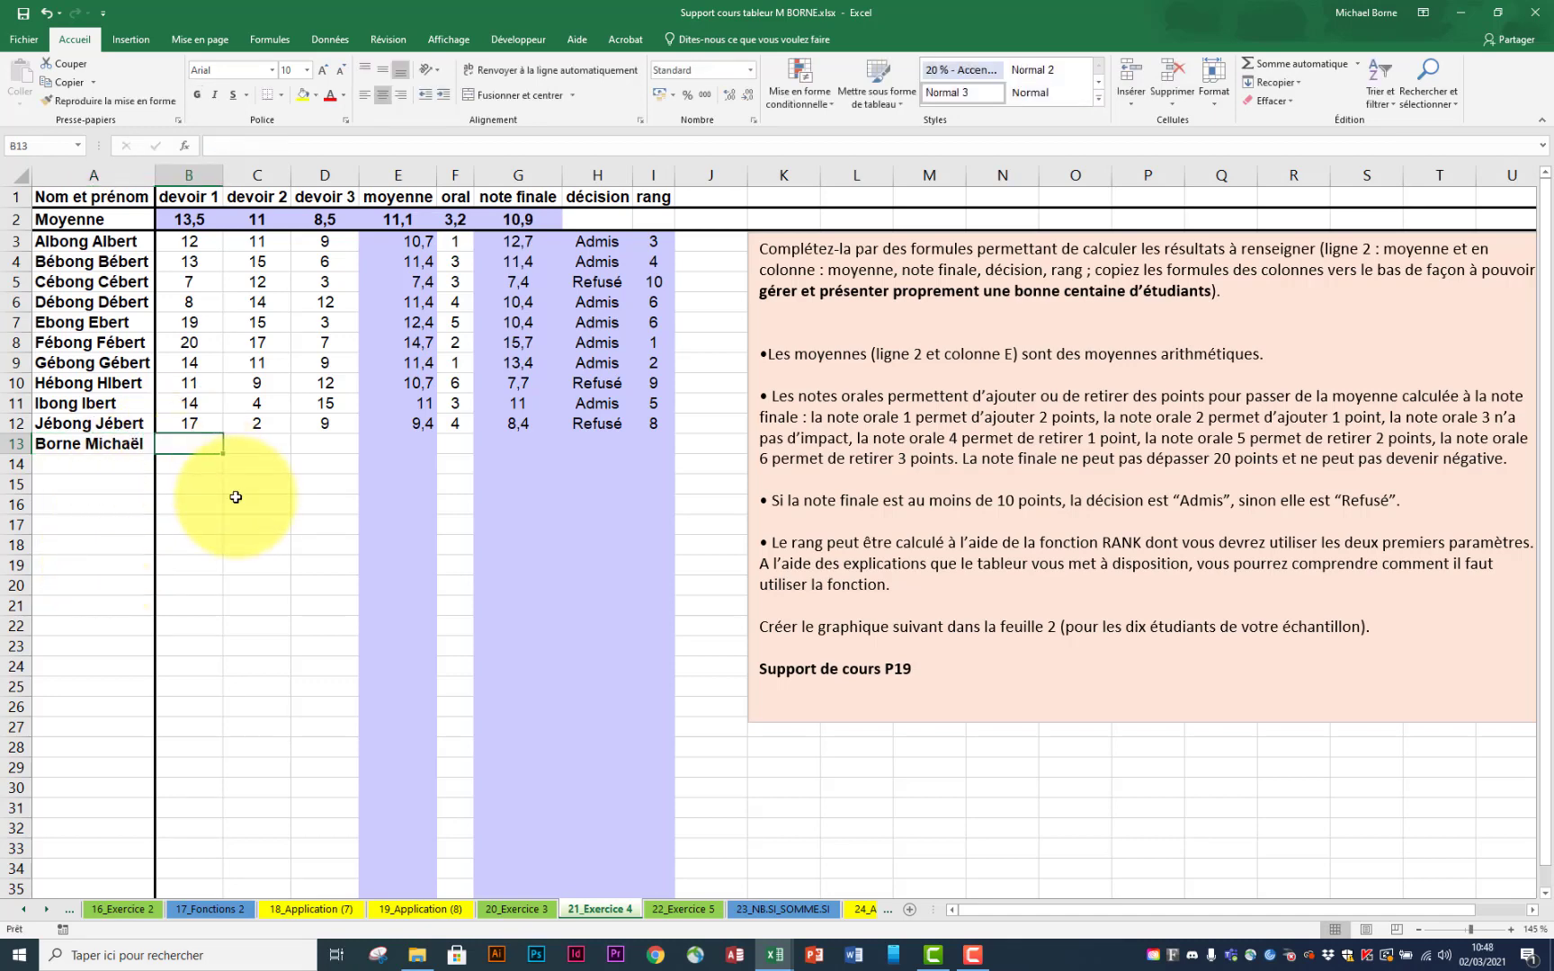
type("17")
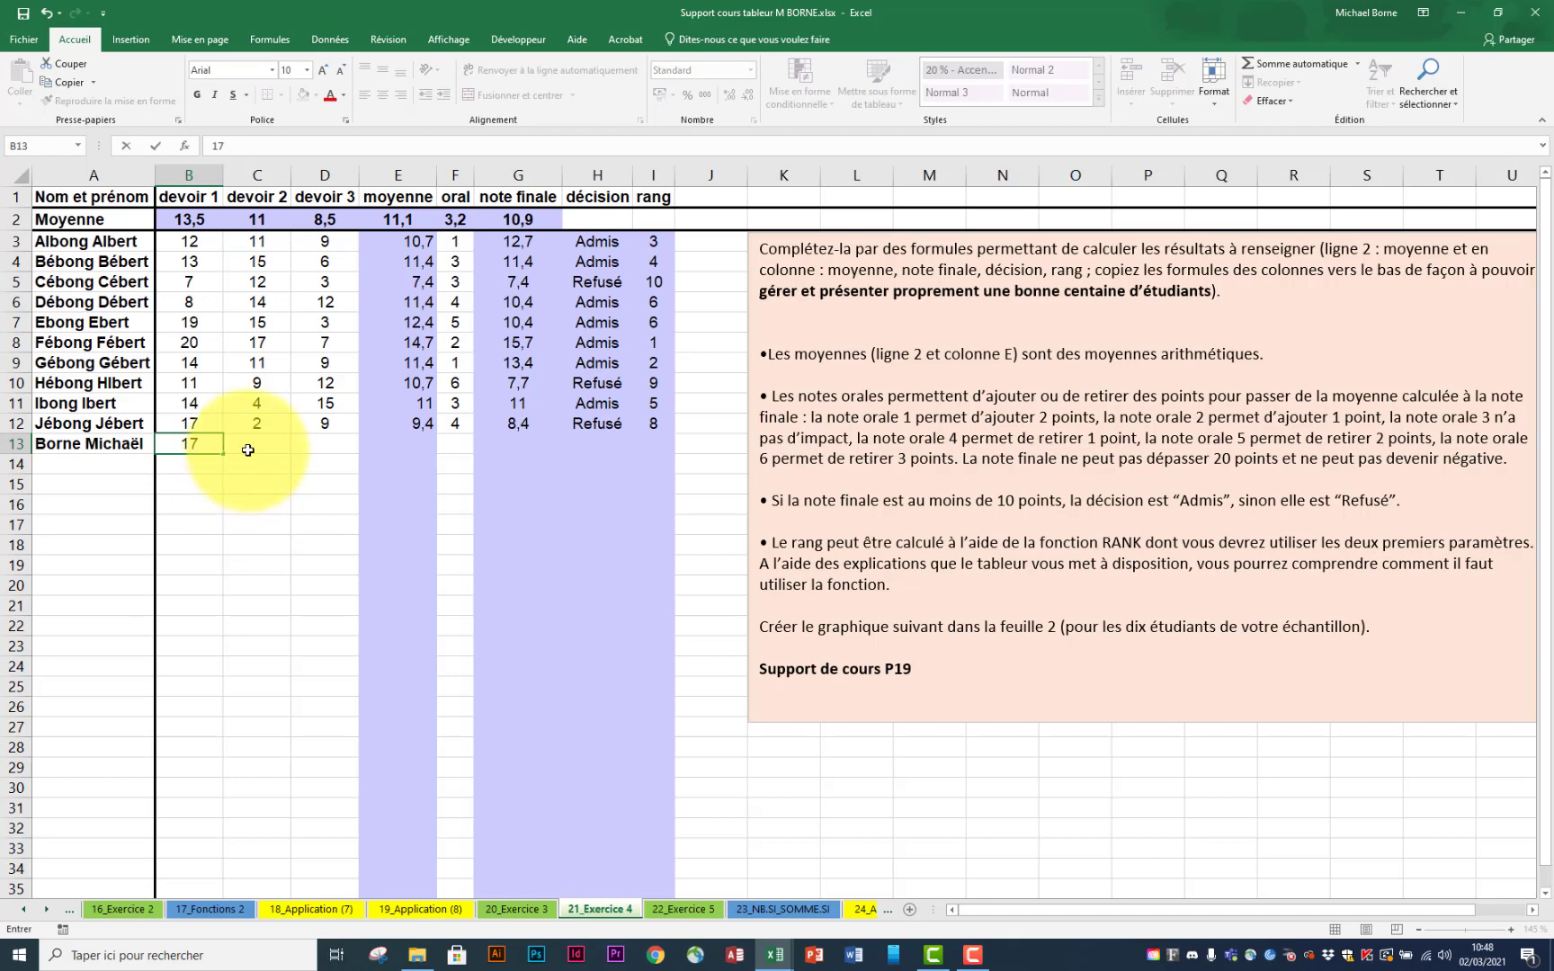
key("Return")
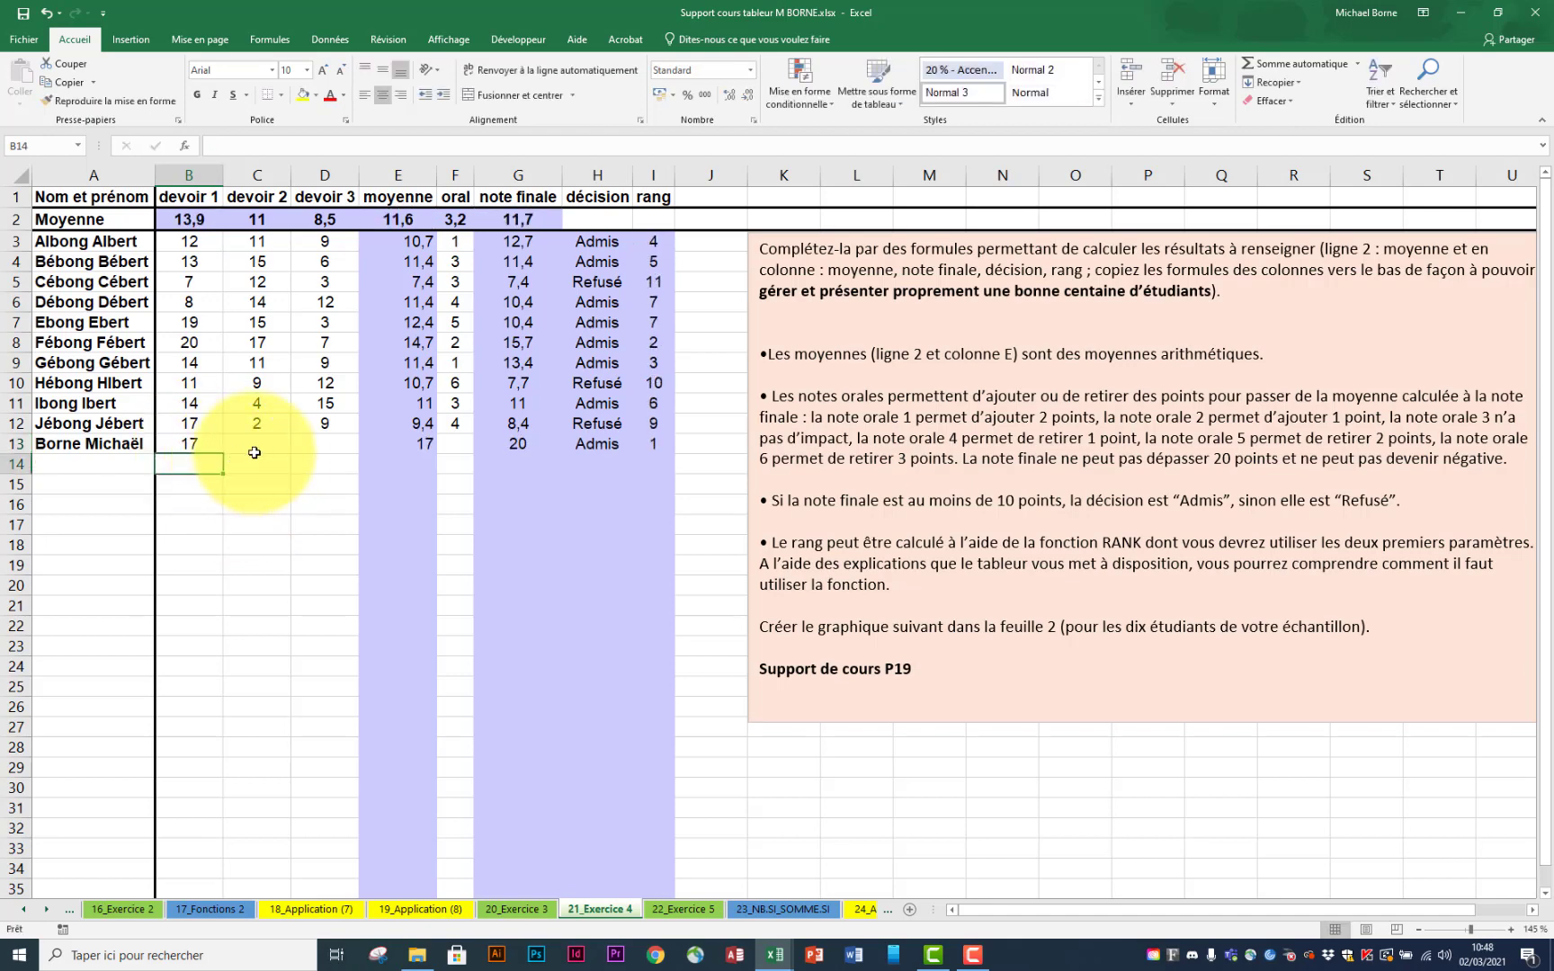
Step: Enter the new student's marks in row 13, 14 for devoir 2 and 16 for devoir 3, and check the calculated average
left_click(255, 445)
type("14")
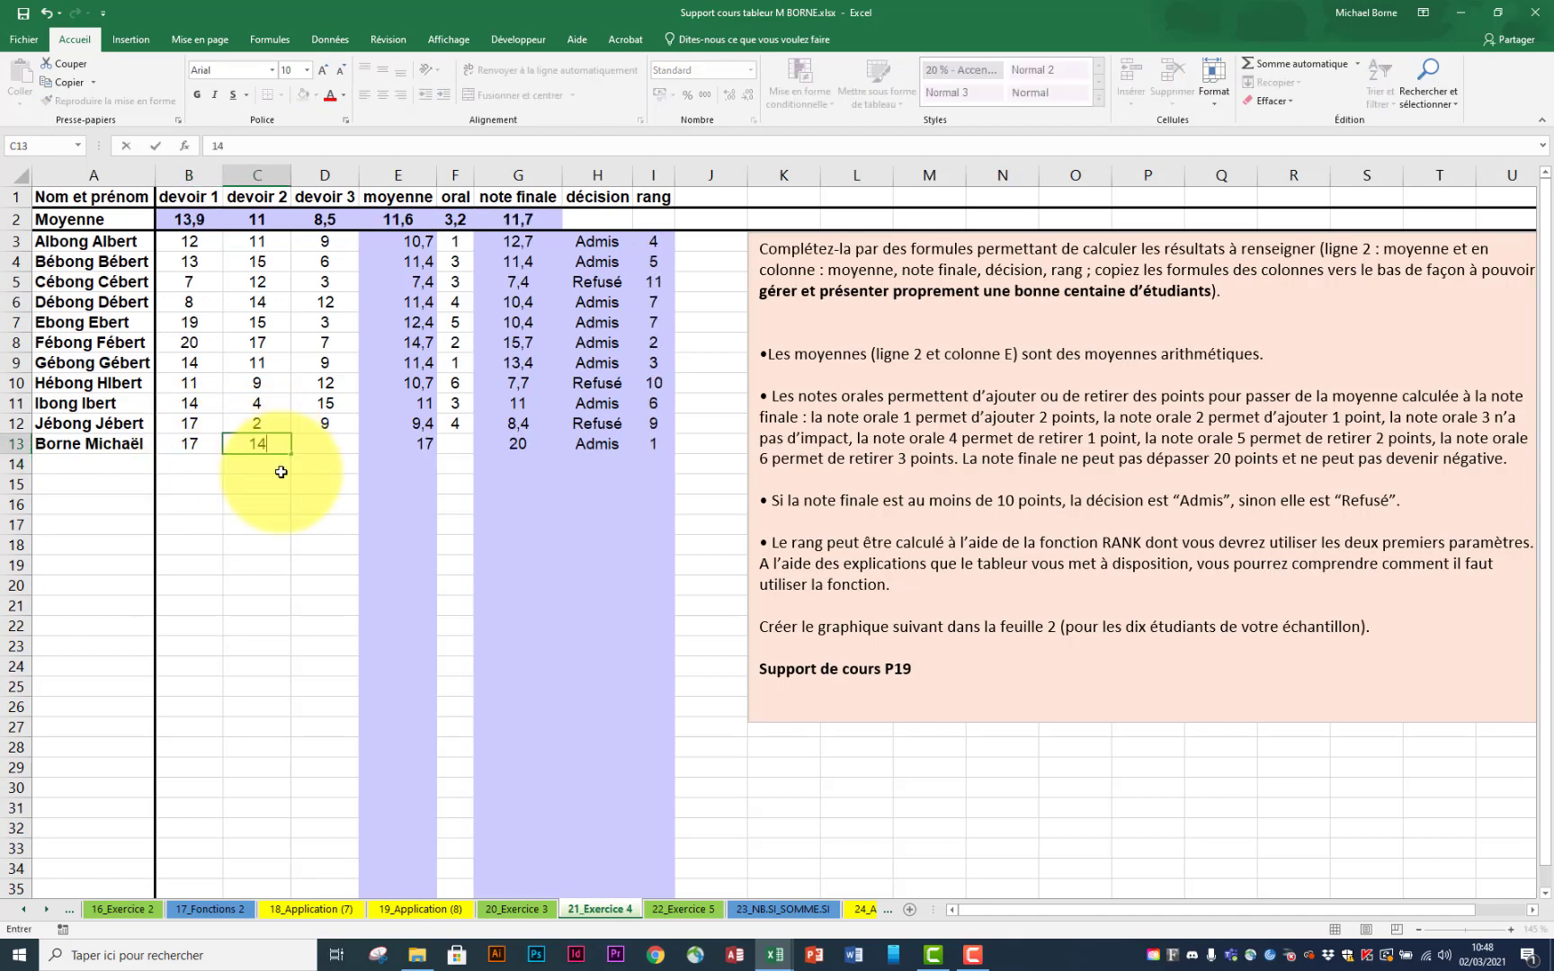
key("Return")
left_click(324, 446)
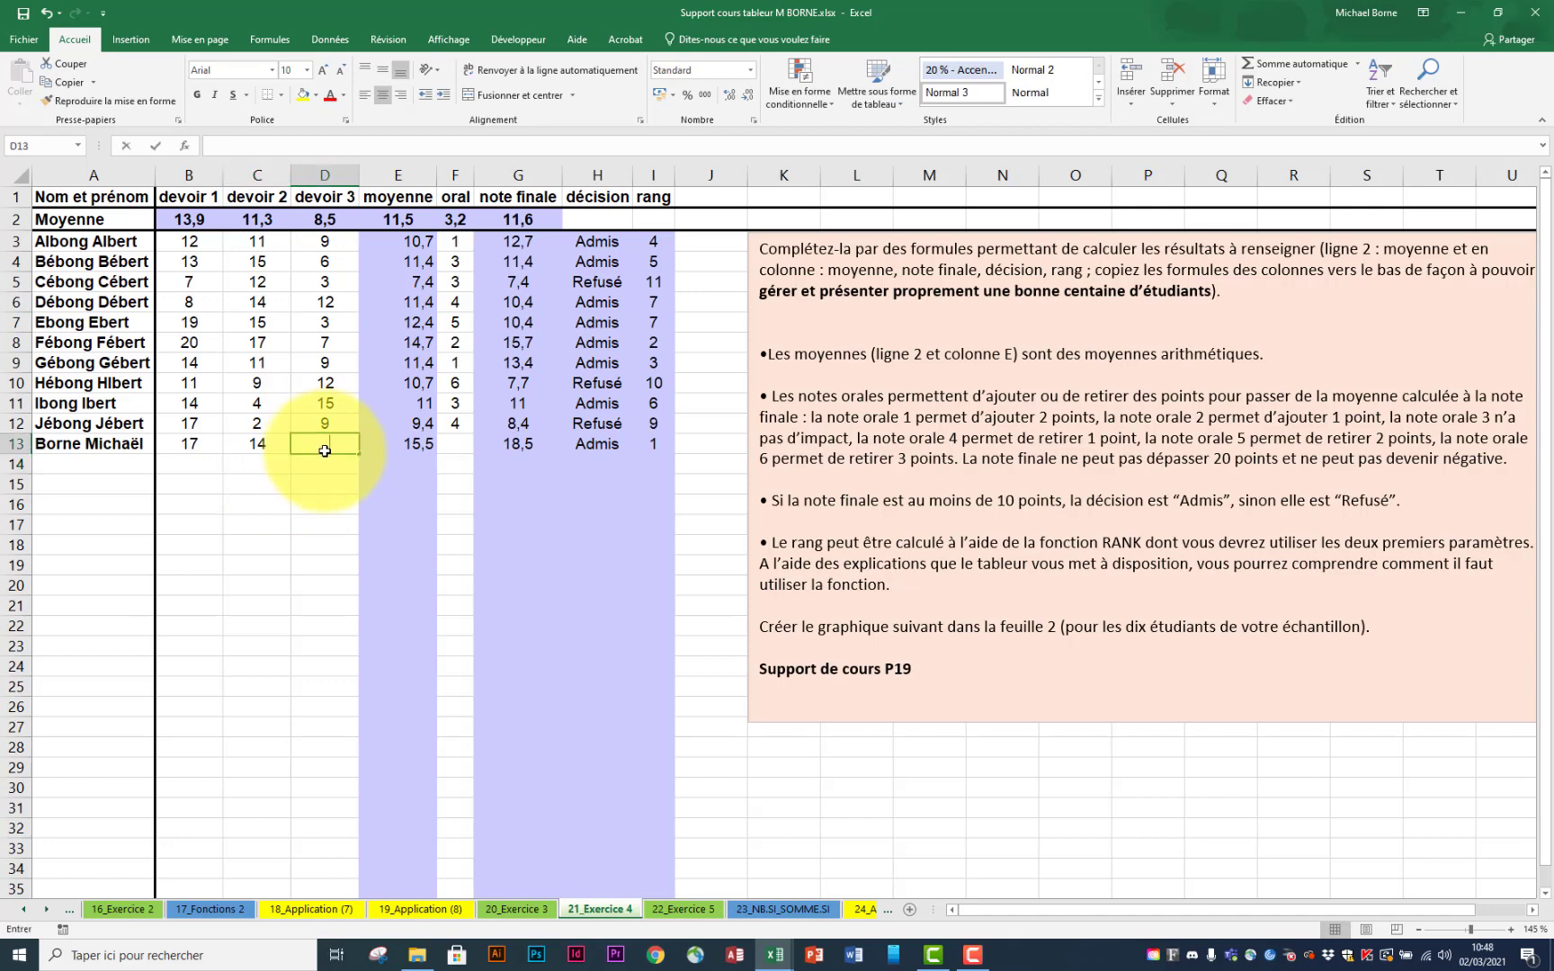
type("16")
key("Return")
left_click_drag(189, 443, 325, 444)
left_click(412, 444)
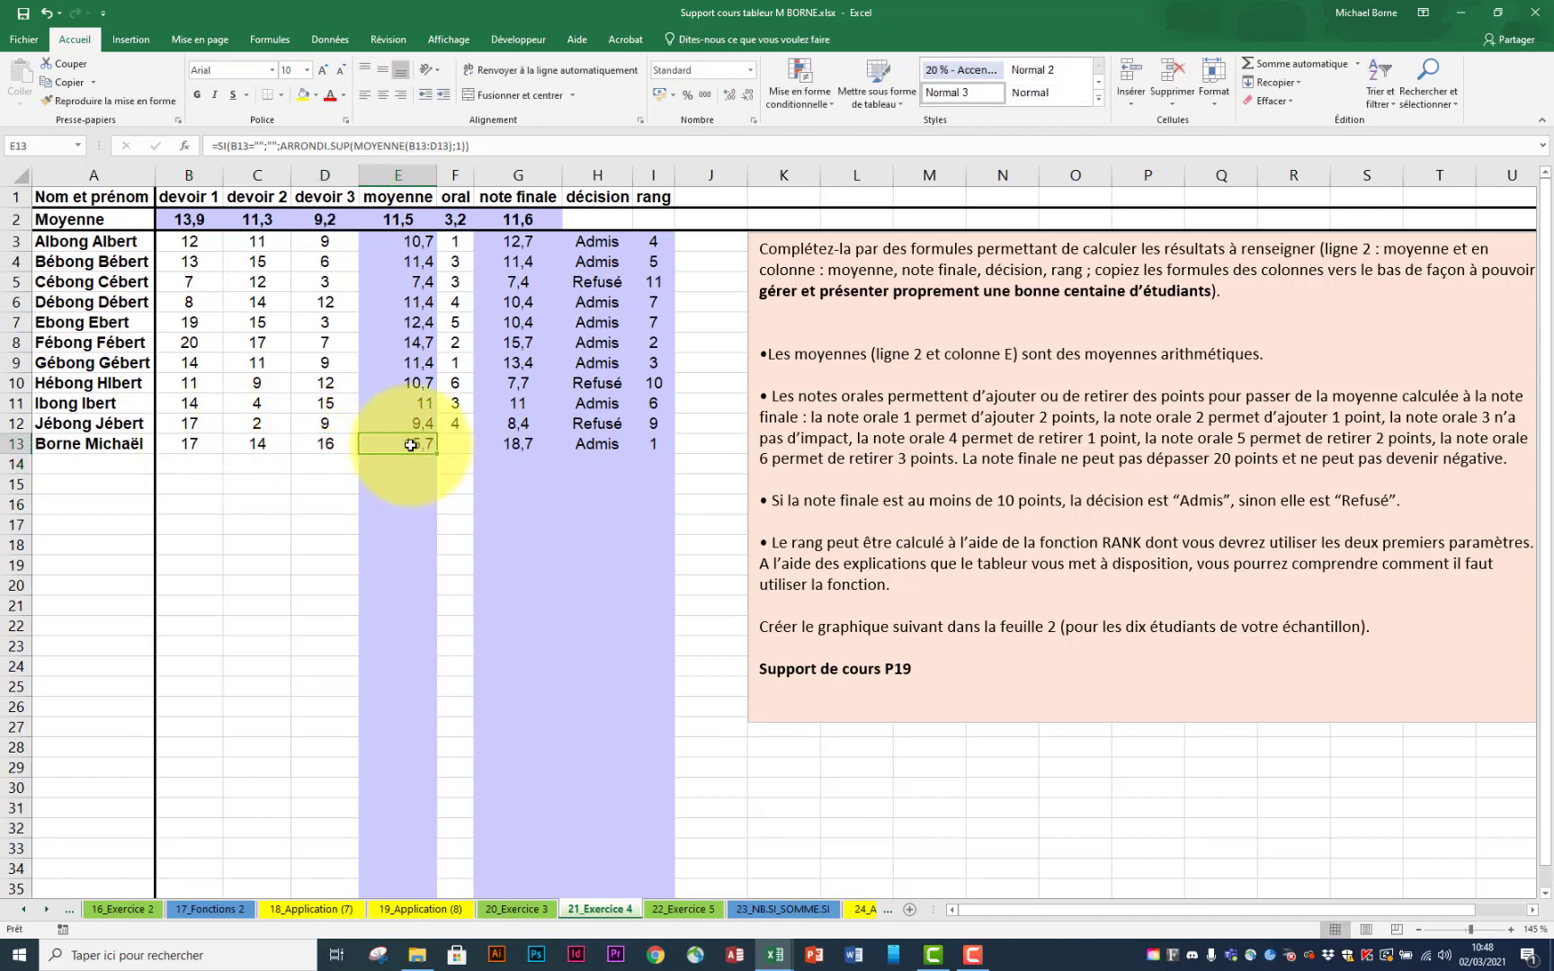
Step: Enter an oral mark of 6 in F13 and check the new student's final grade, decision and rank
left_click(459, 444)
type("6")
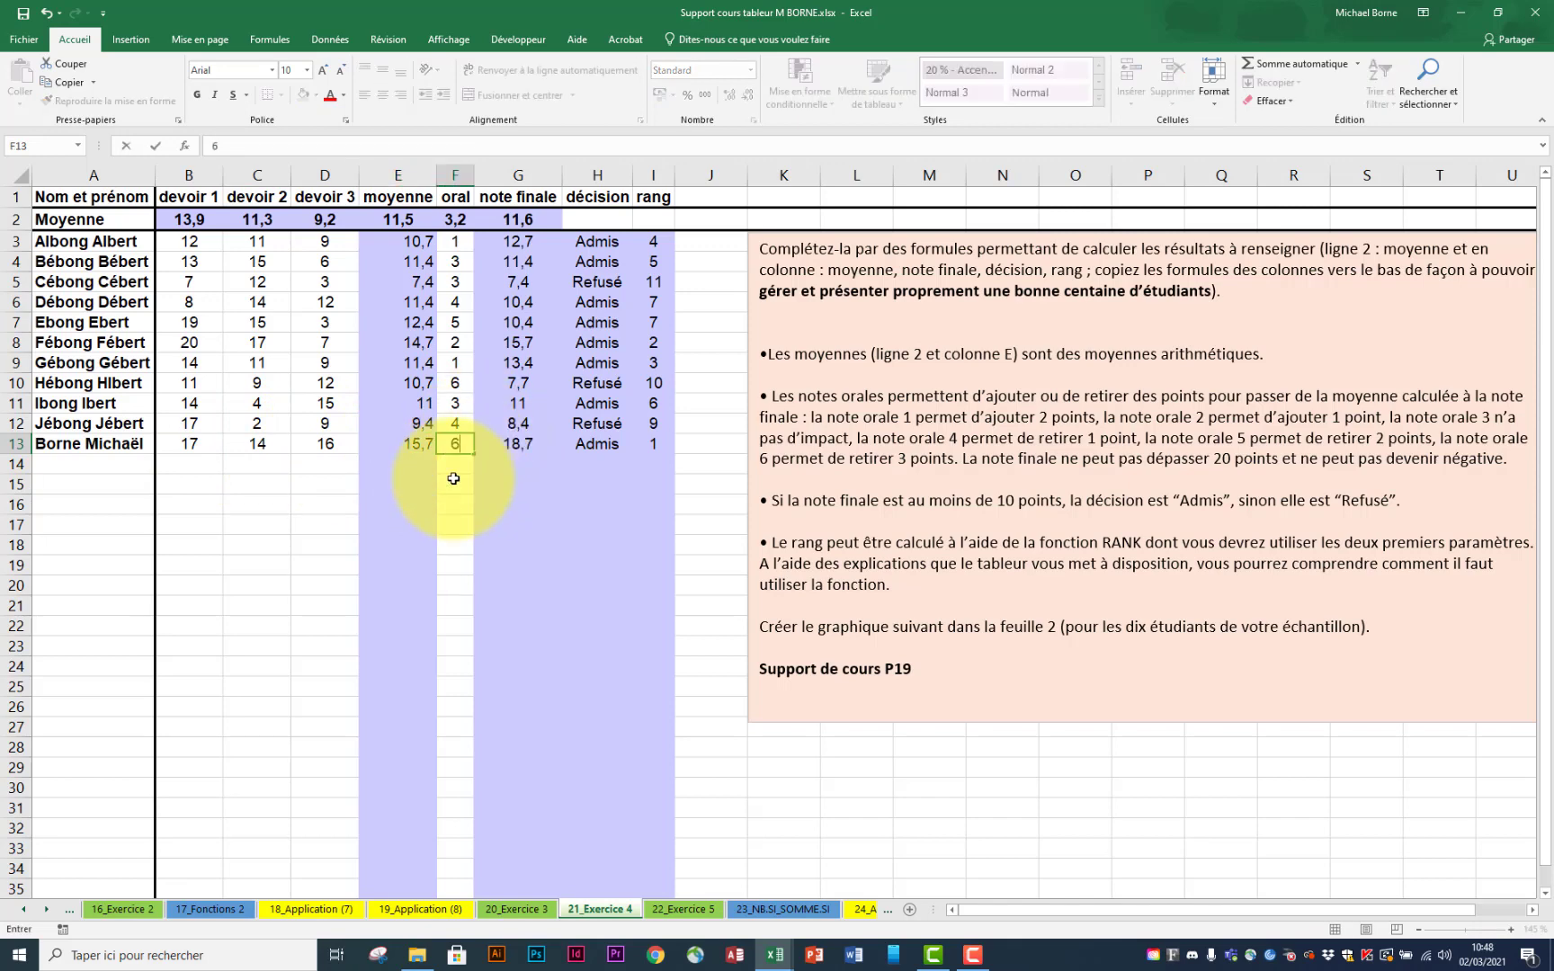
key("Return")
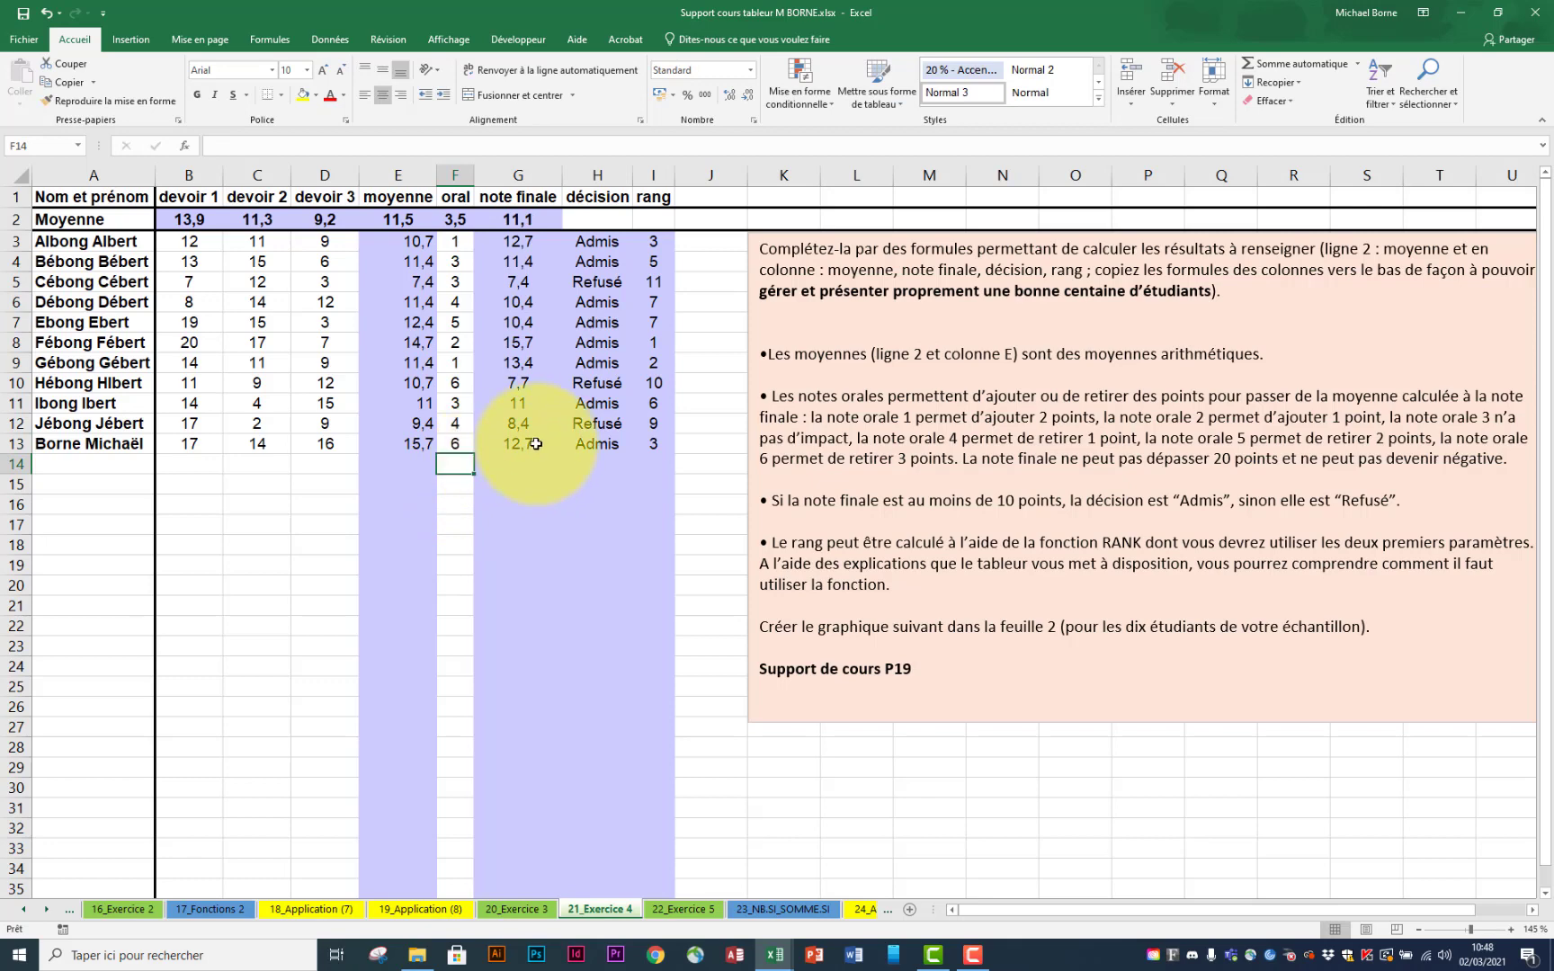
left_click_drag(518, 444, 644, 437)
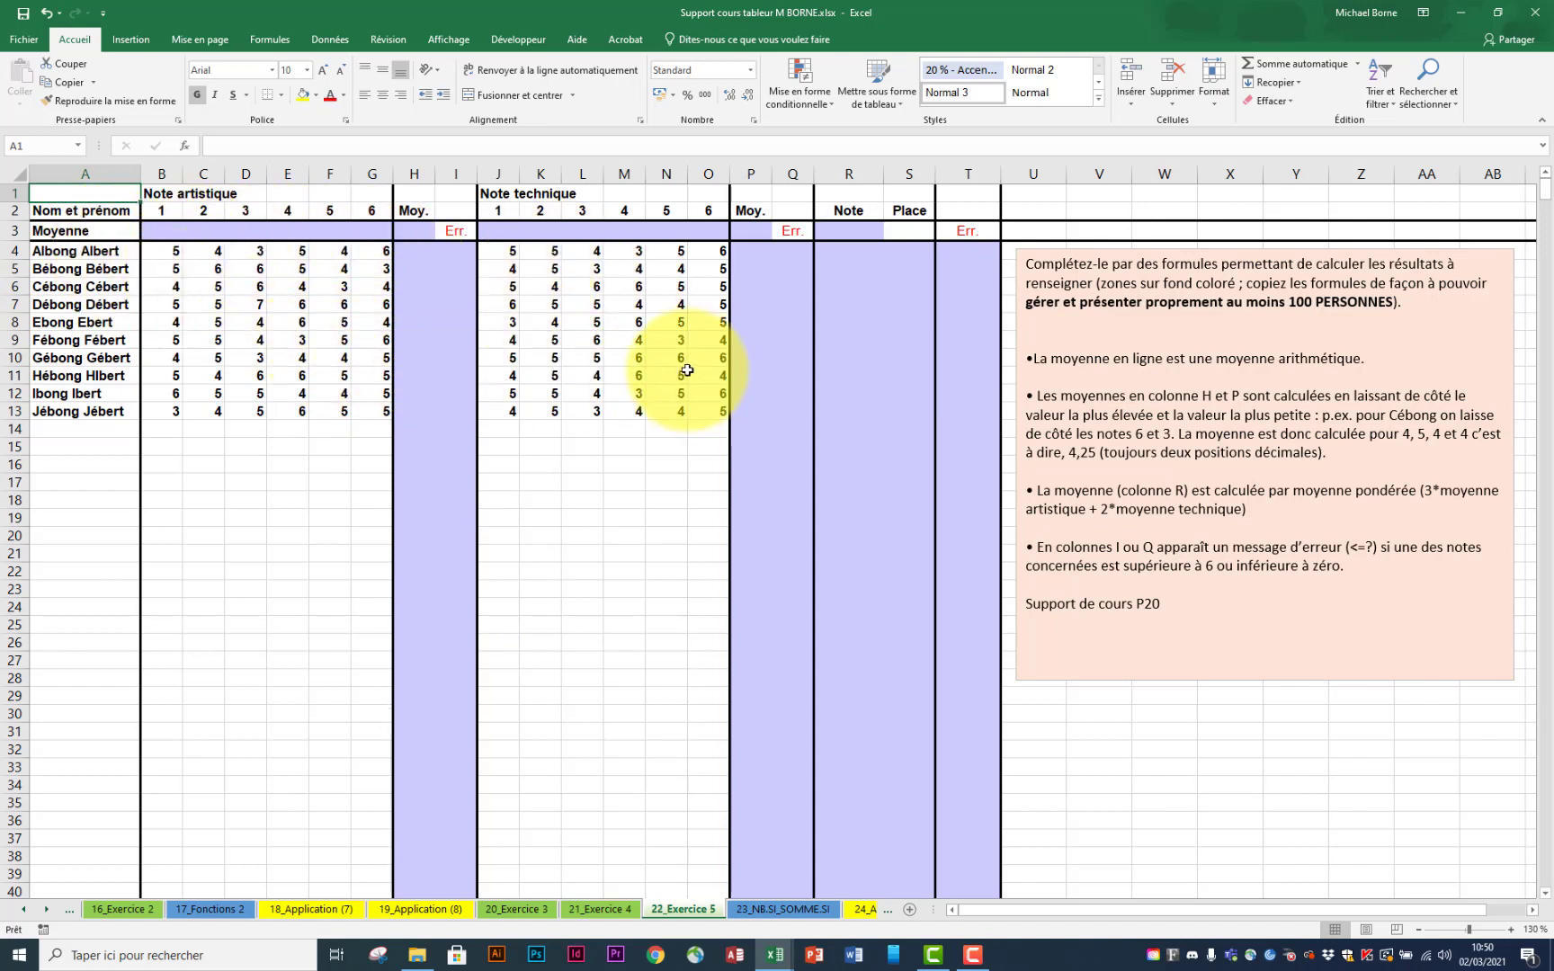
Step: Begin the artistic average formula in H4 of Exercice 5 with =SOMME(B4:G4;-MAX(B4:G4)
left_click(422, 252)
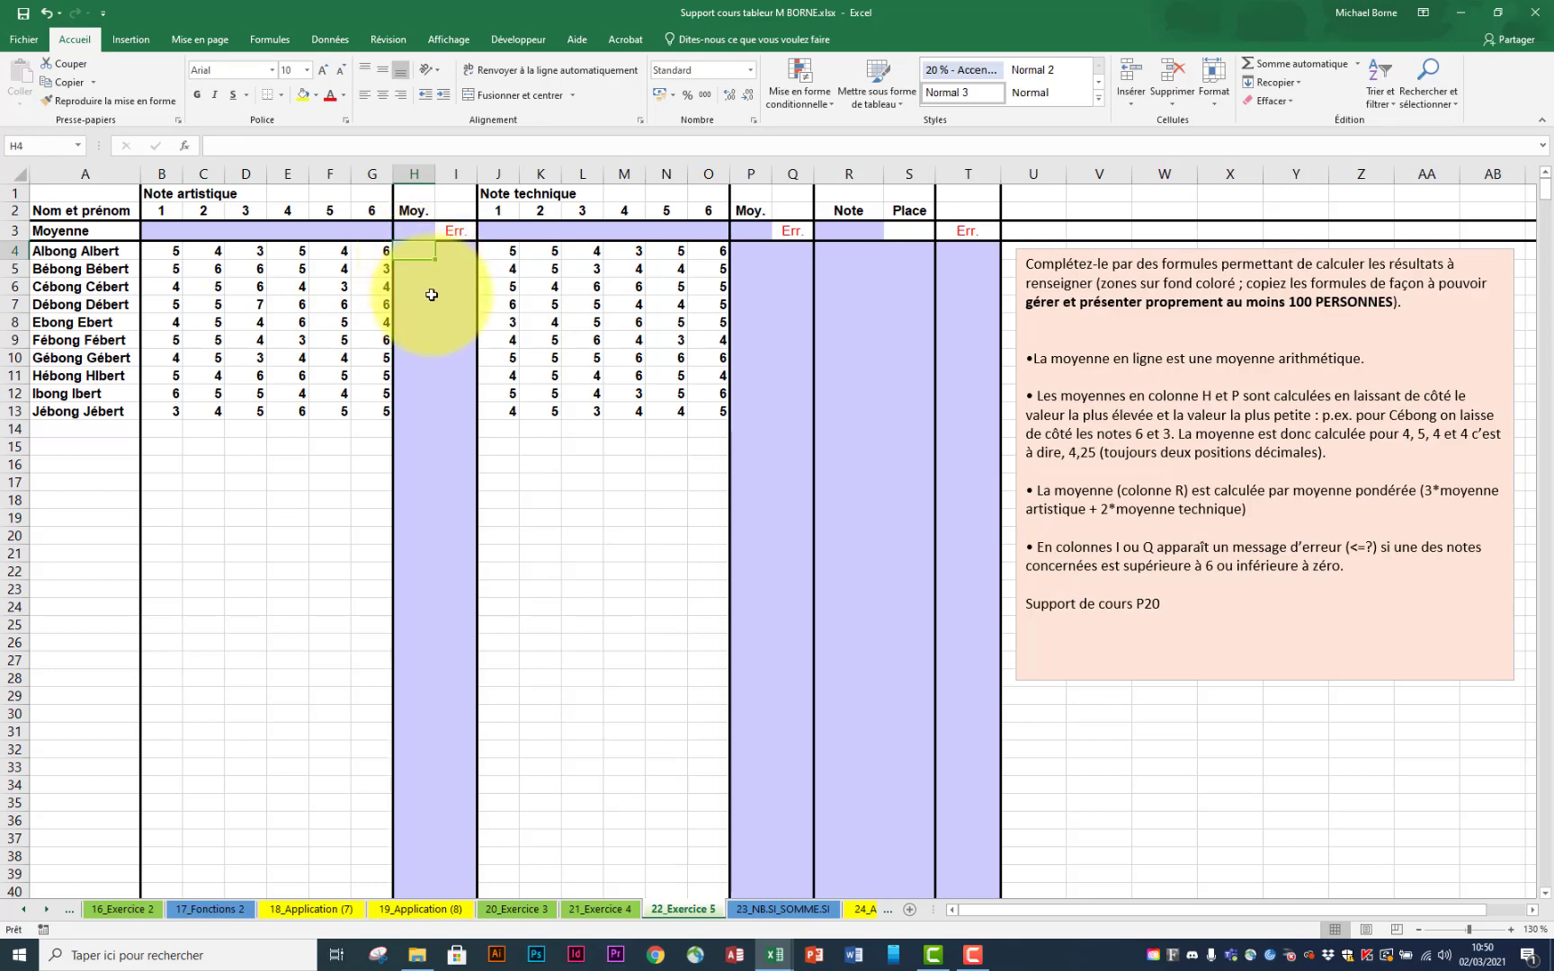
type("=")
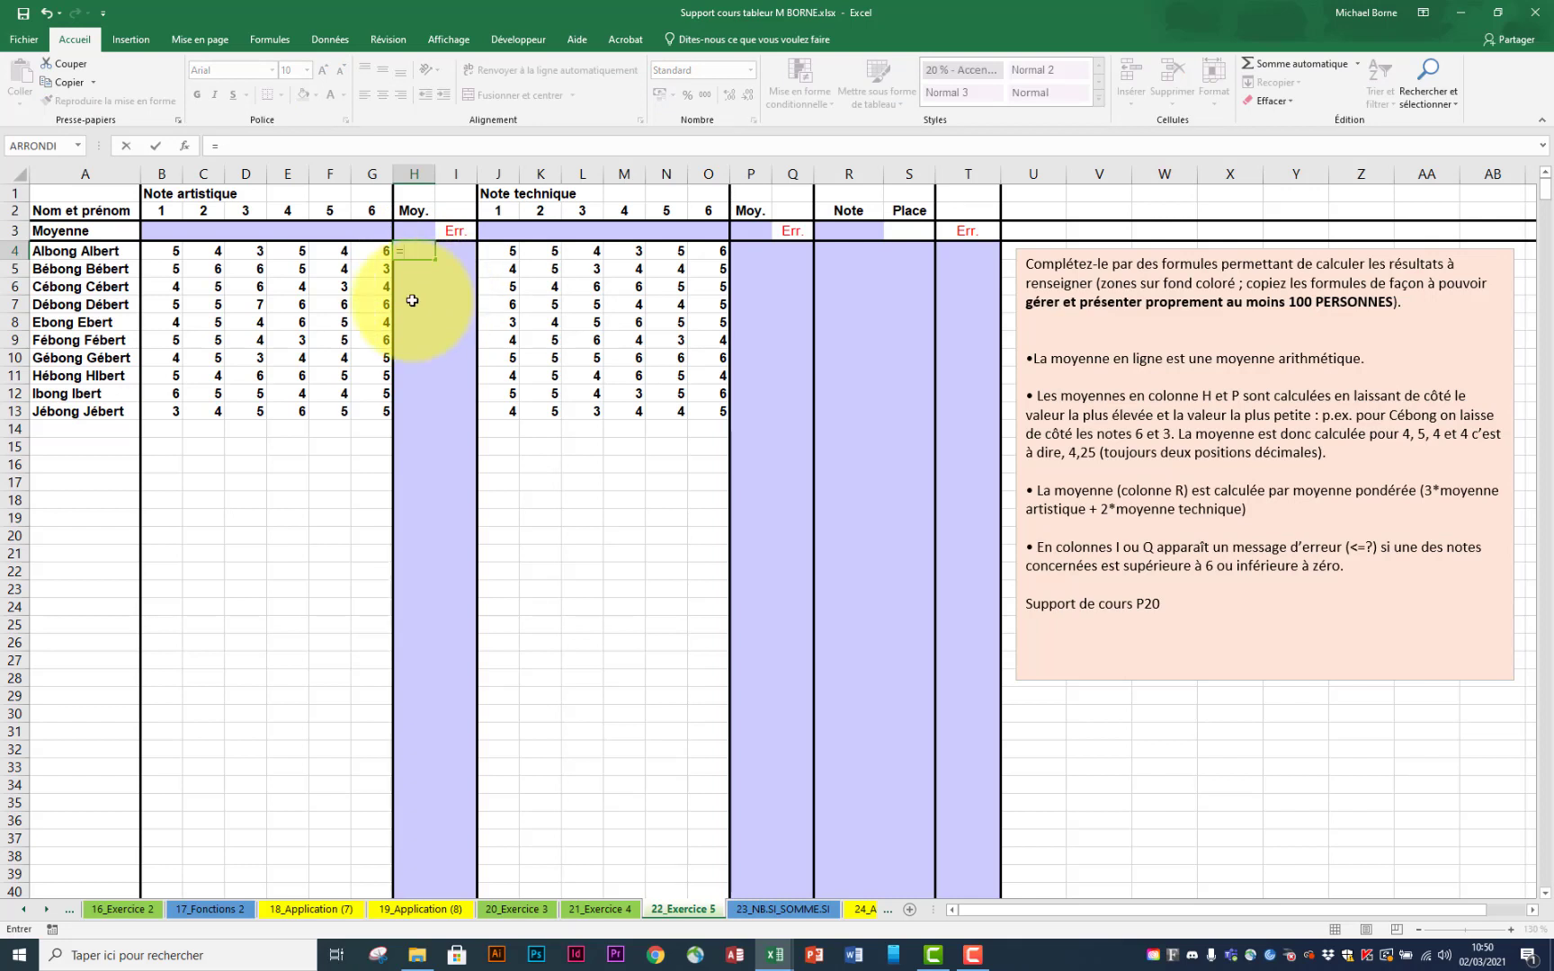
type("somm")
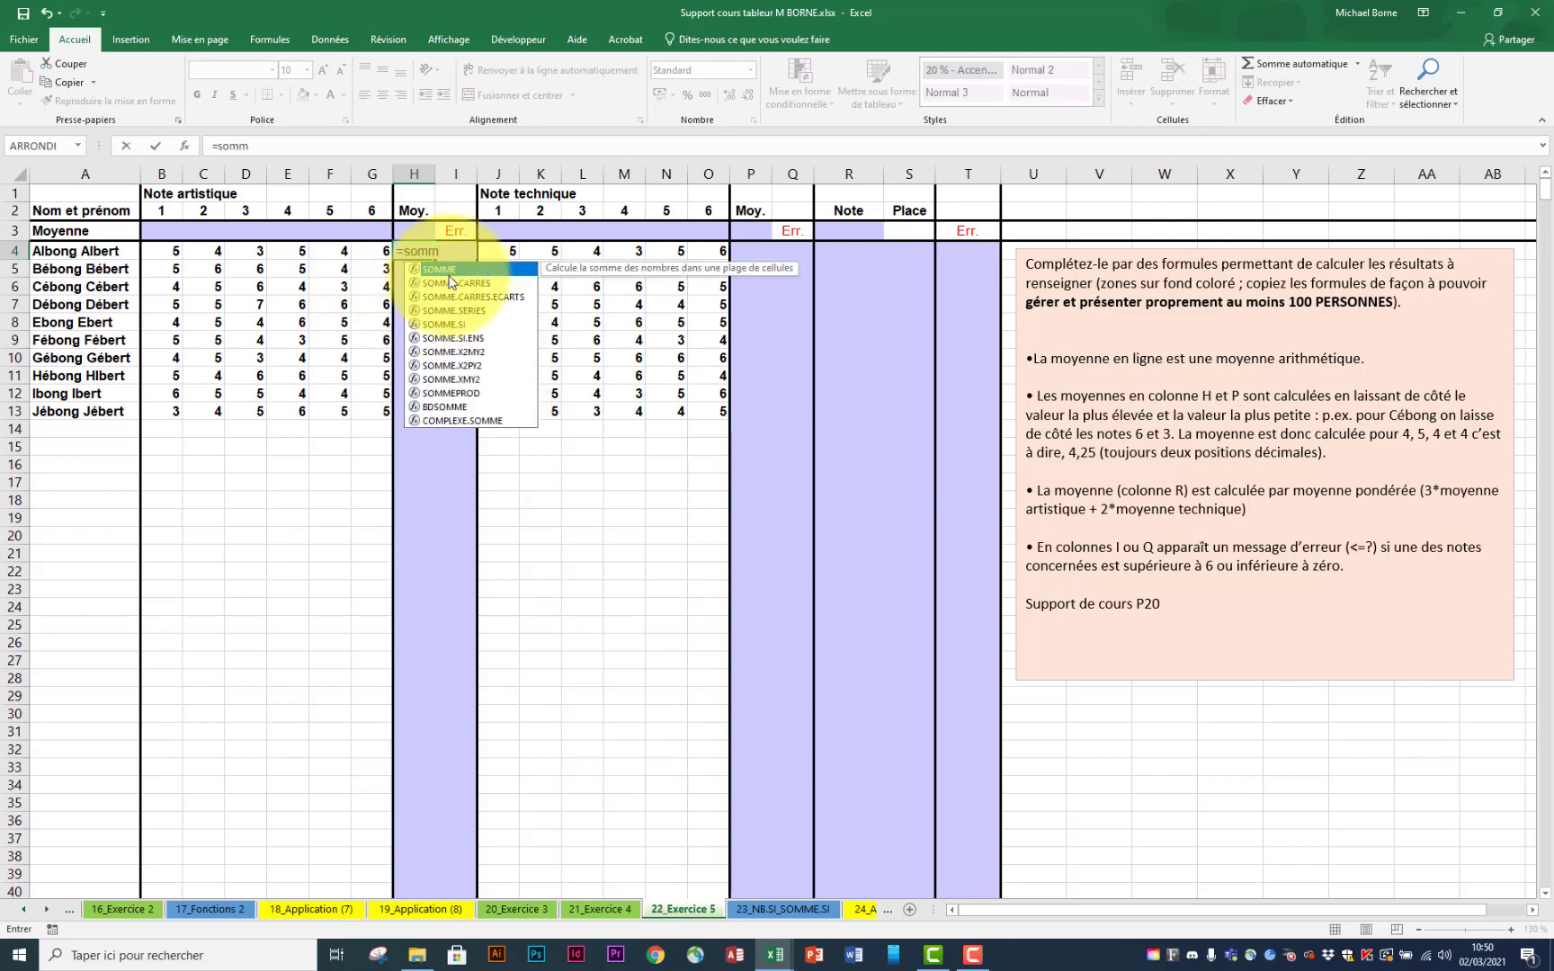
double_click(452, 270)
left_click_drag(177, 251, 372, 260)
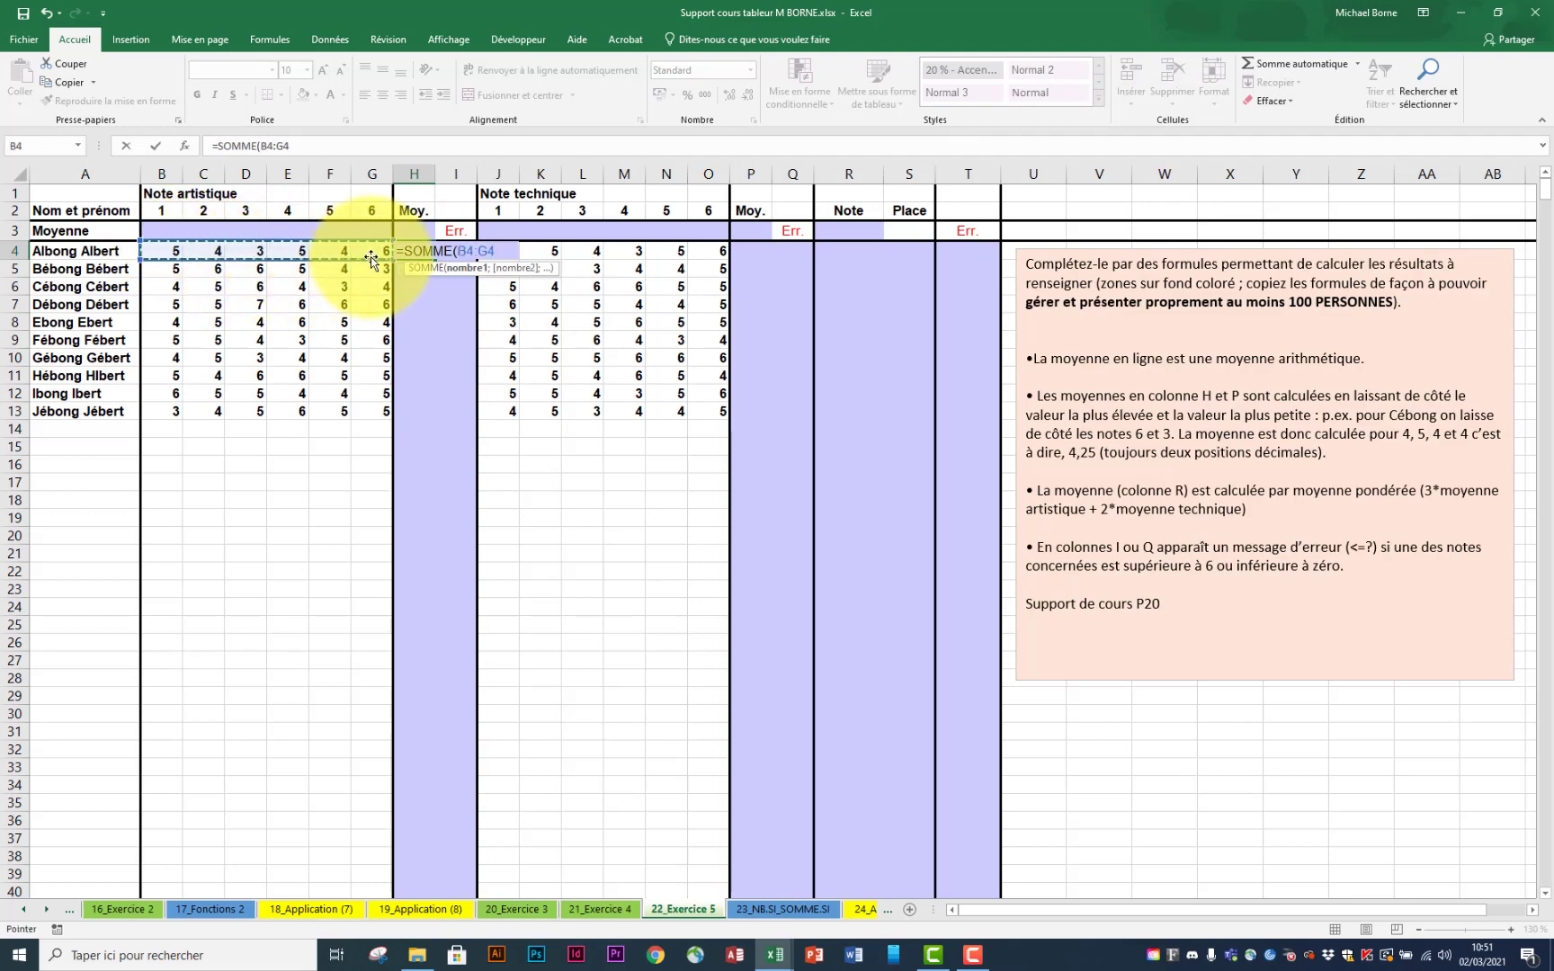
type(";")
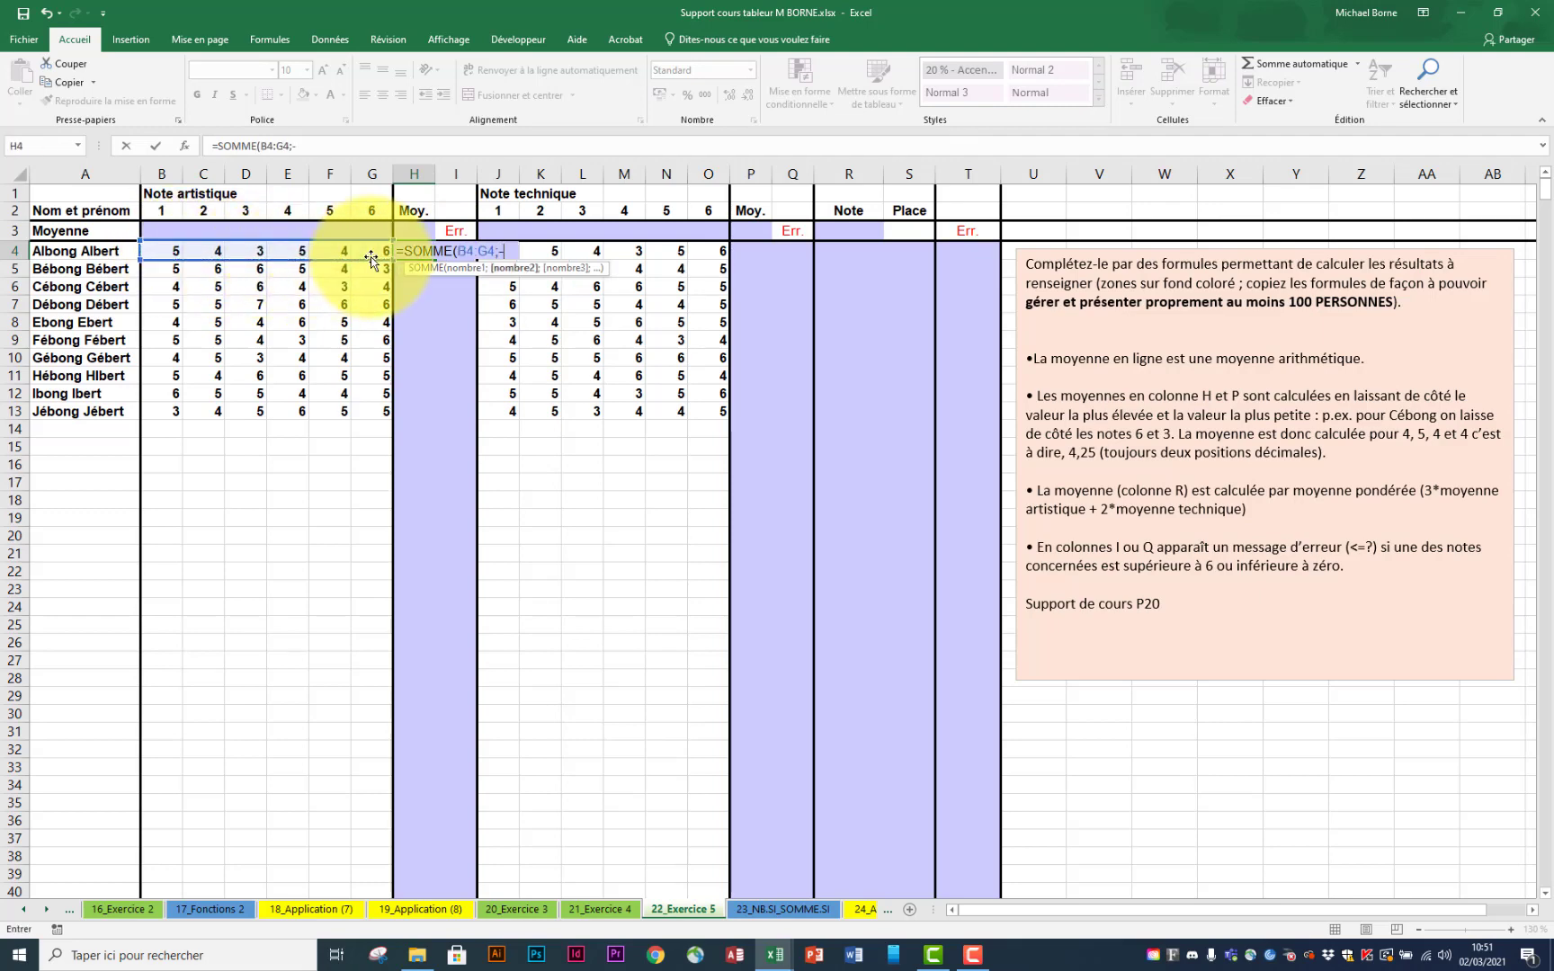
type("-max")
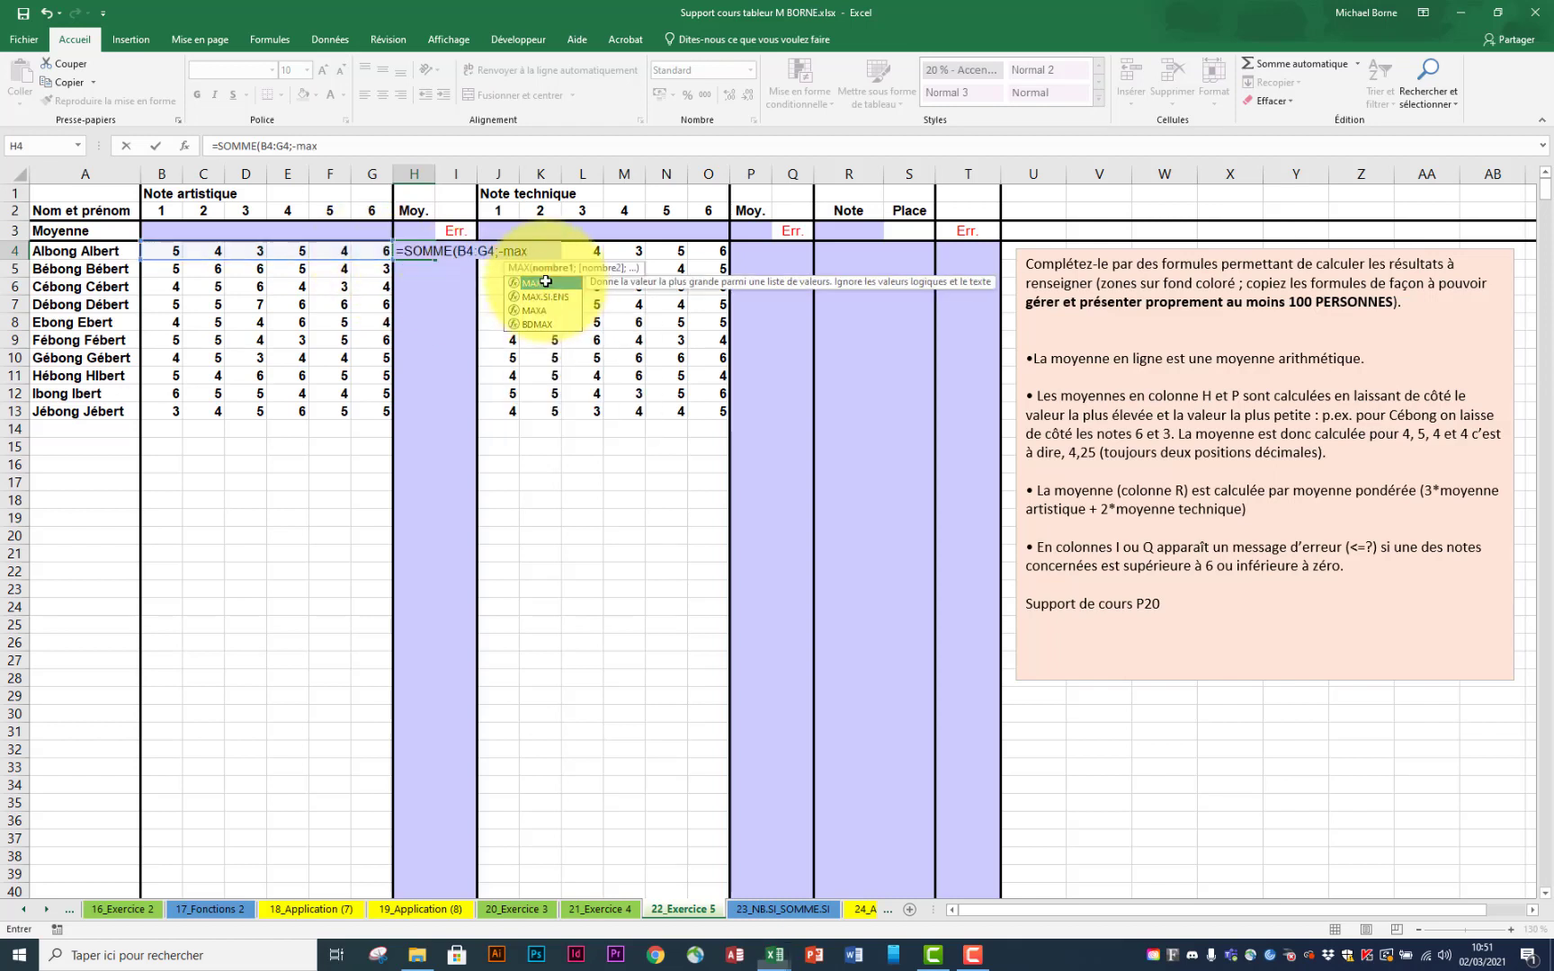
double_click(546, 282)
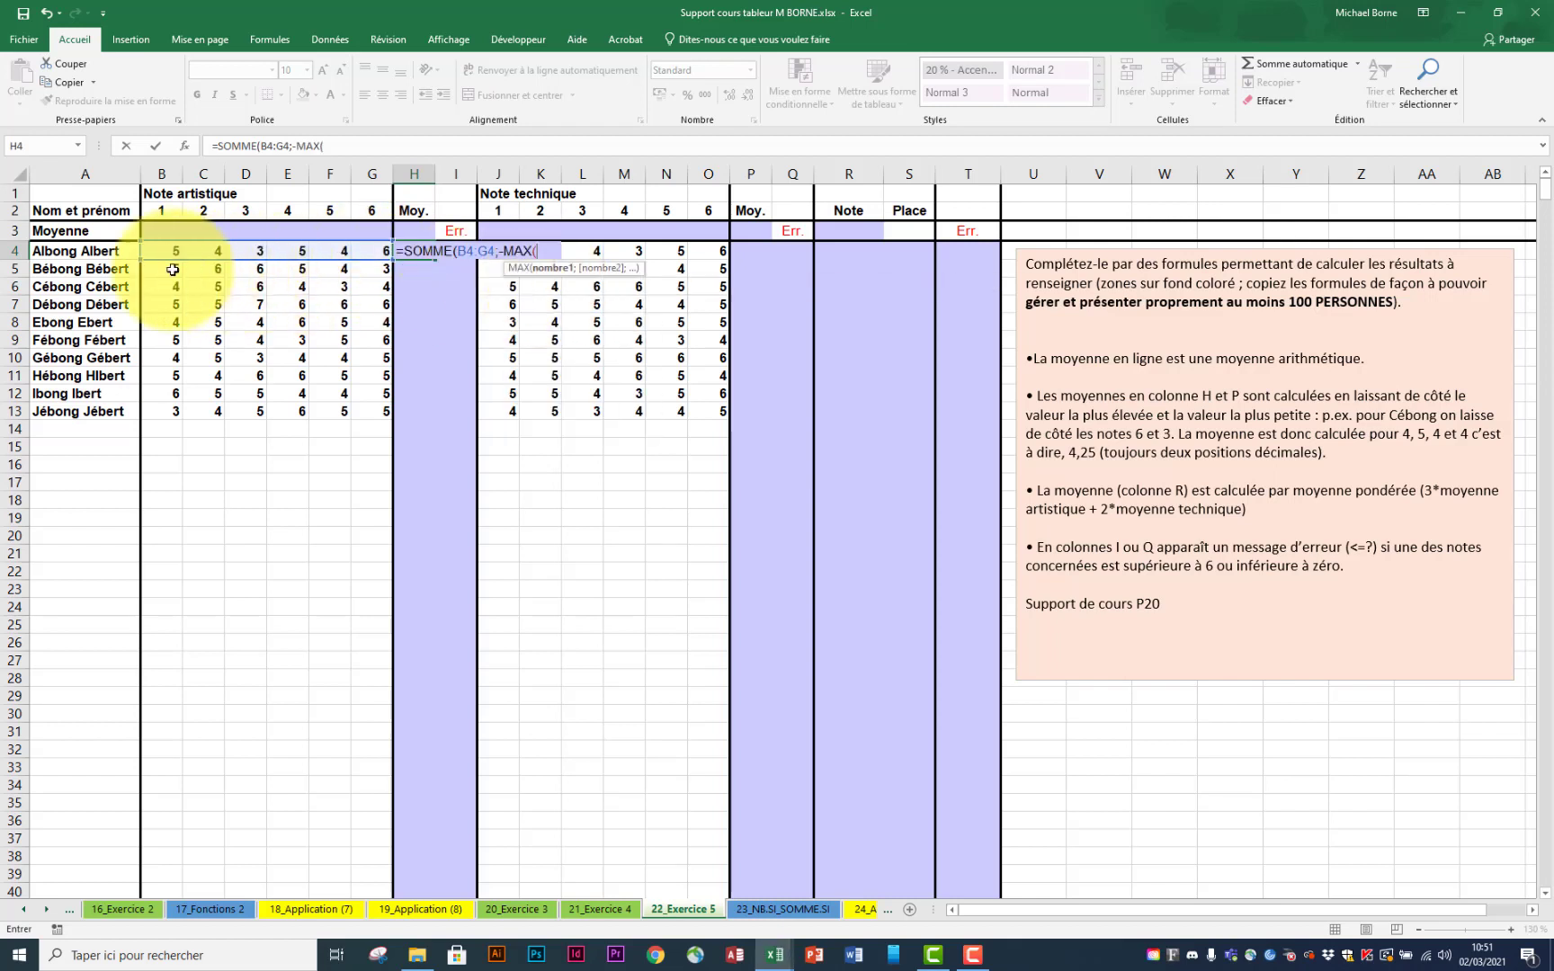
left_click_drag(176, 251, 365, 252)
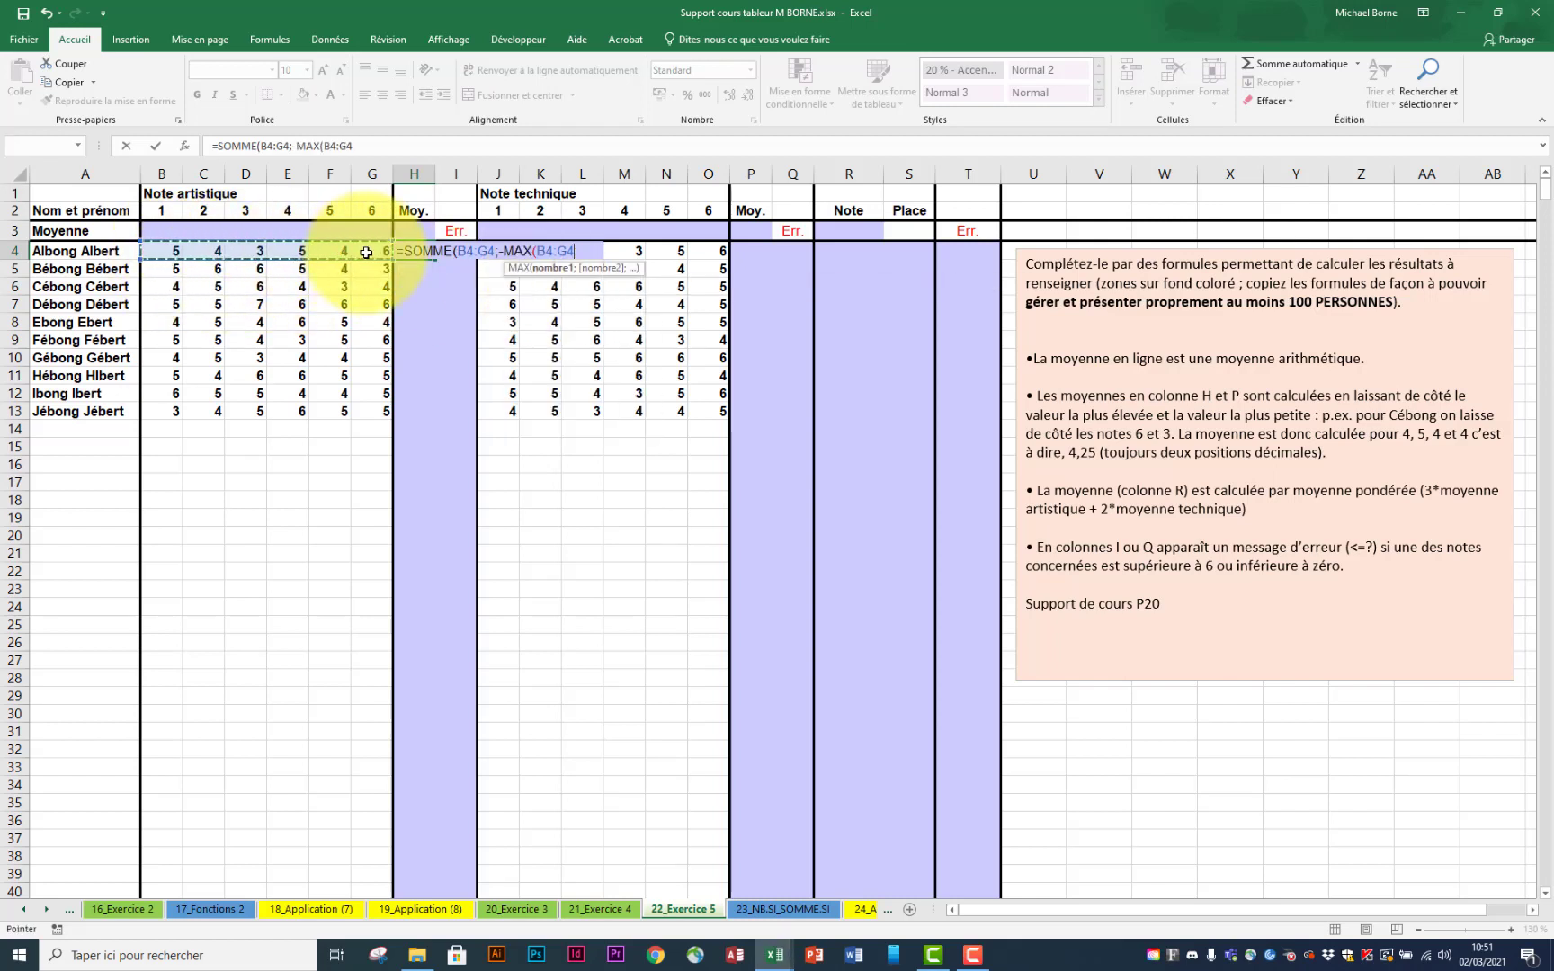
type(")")
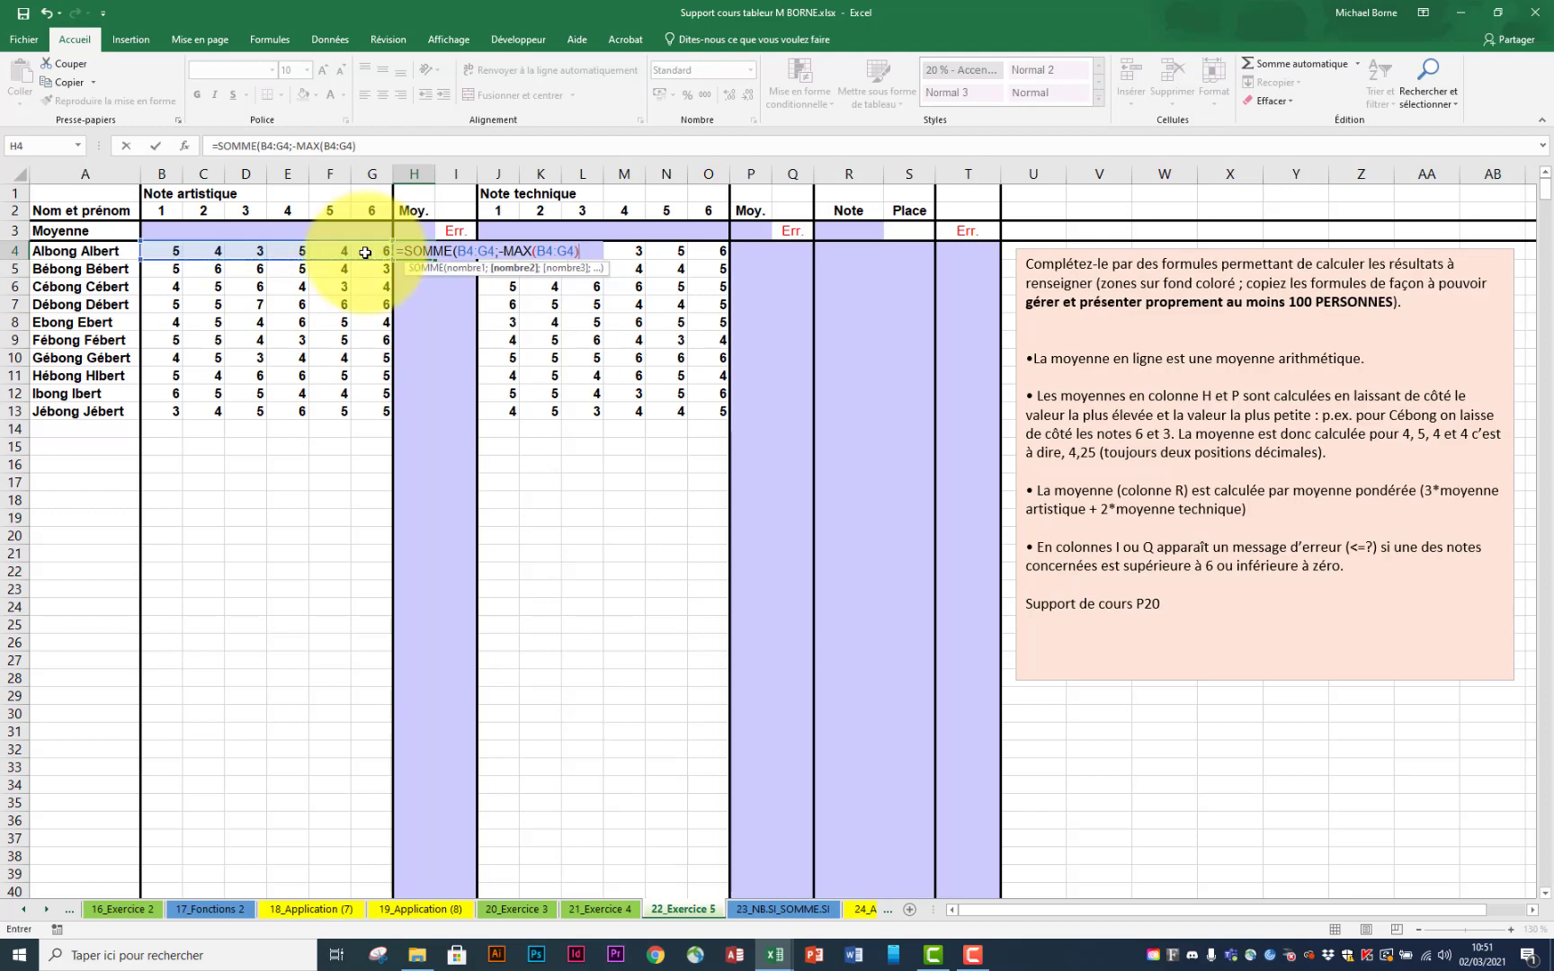
Step: Finish H4's formula with -MIN(B4:G4)/4 and accept the proposed correction that adds the missing closing parenthesis
type("-min")
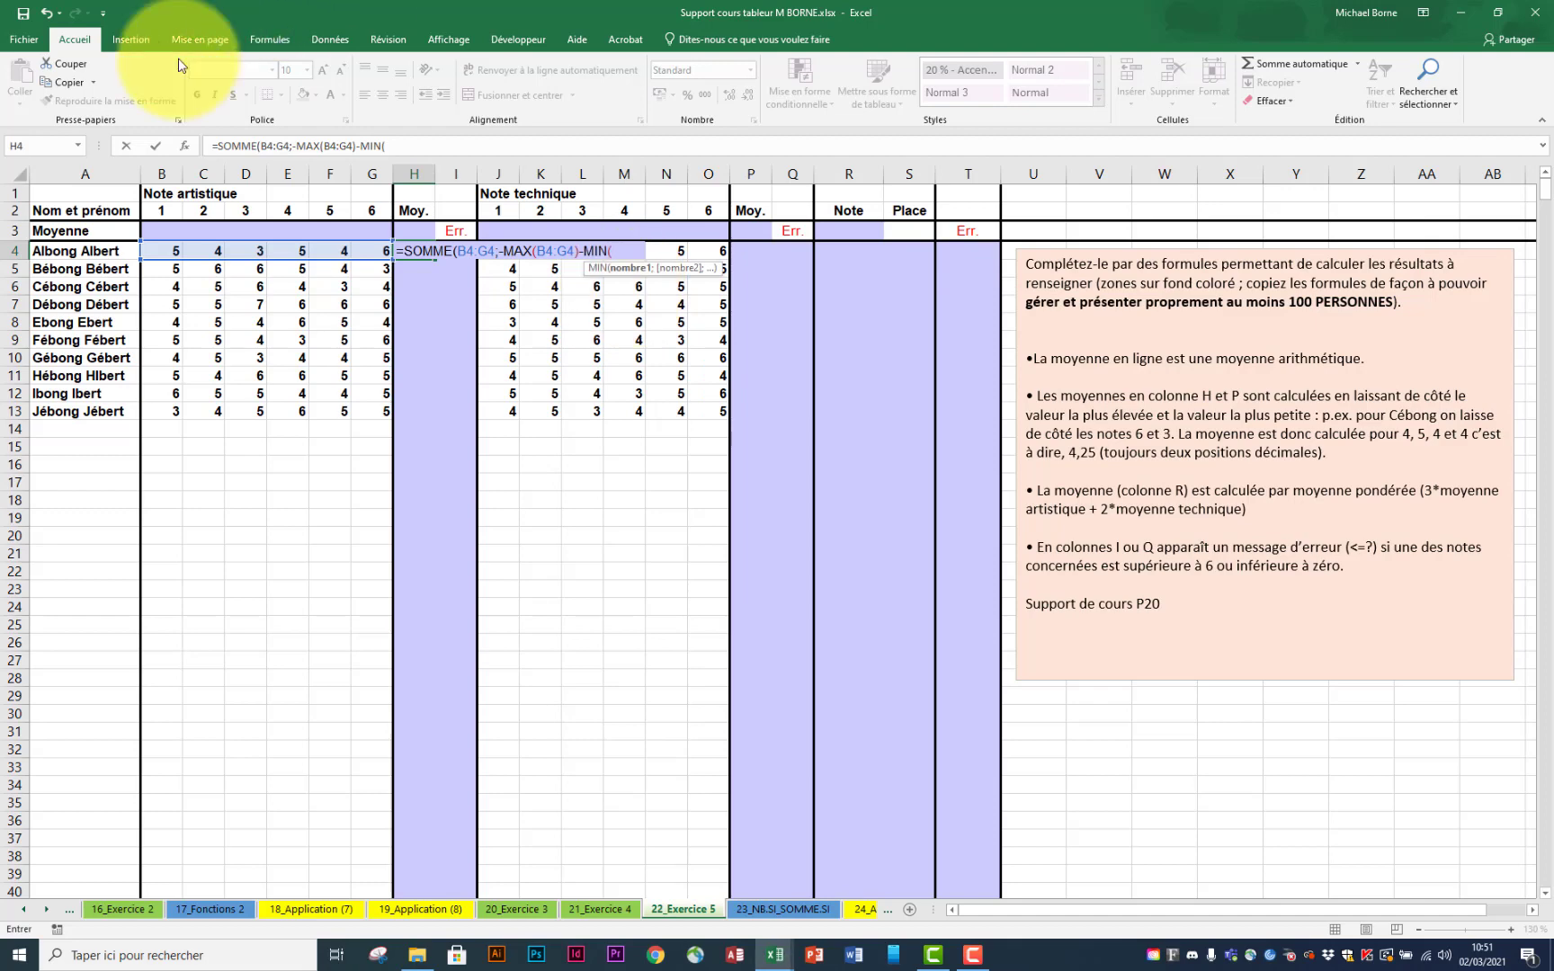
left_click_drag(178, 250, 356, 251)
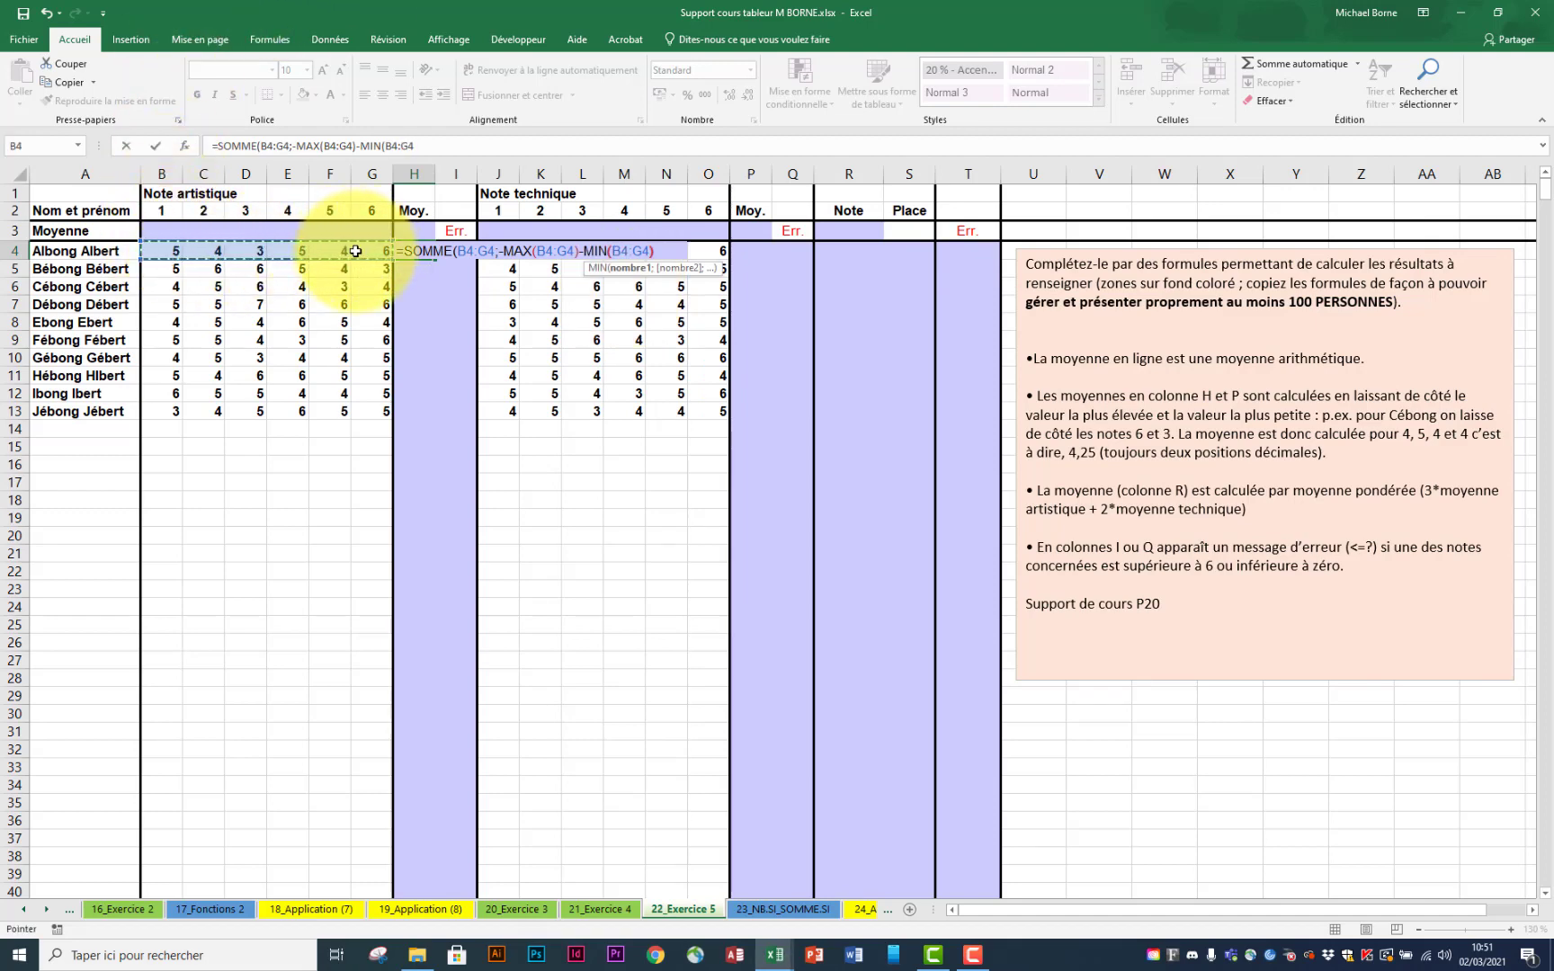
type(")/4")
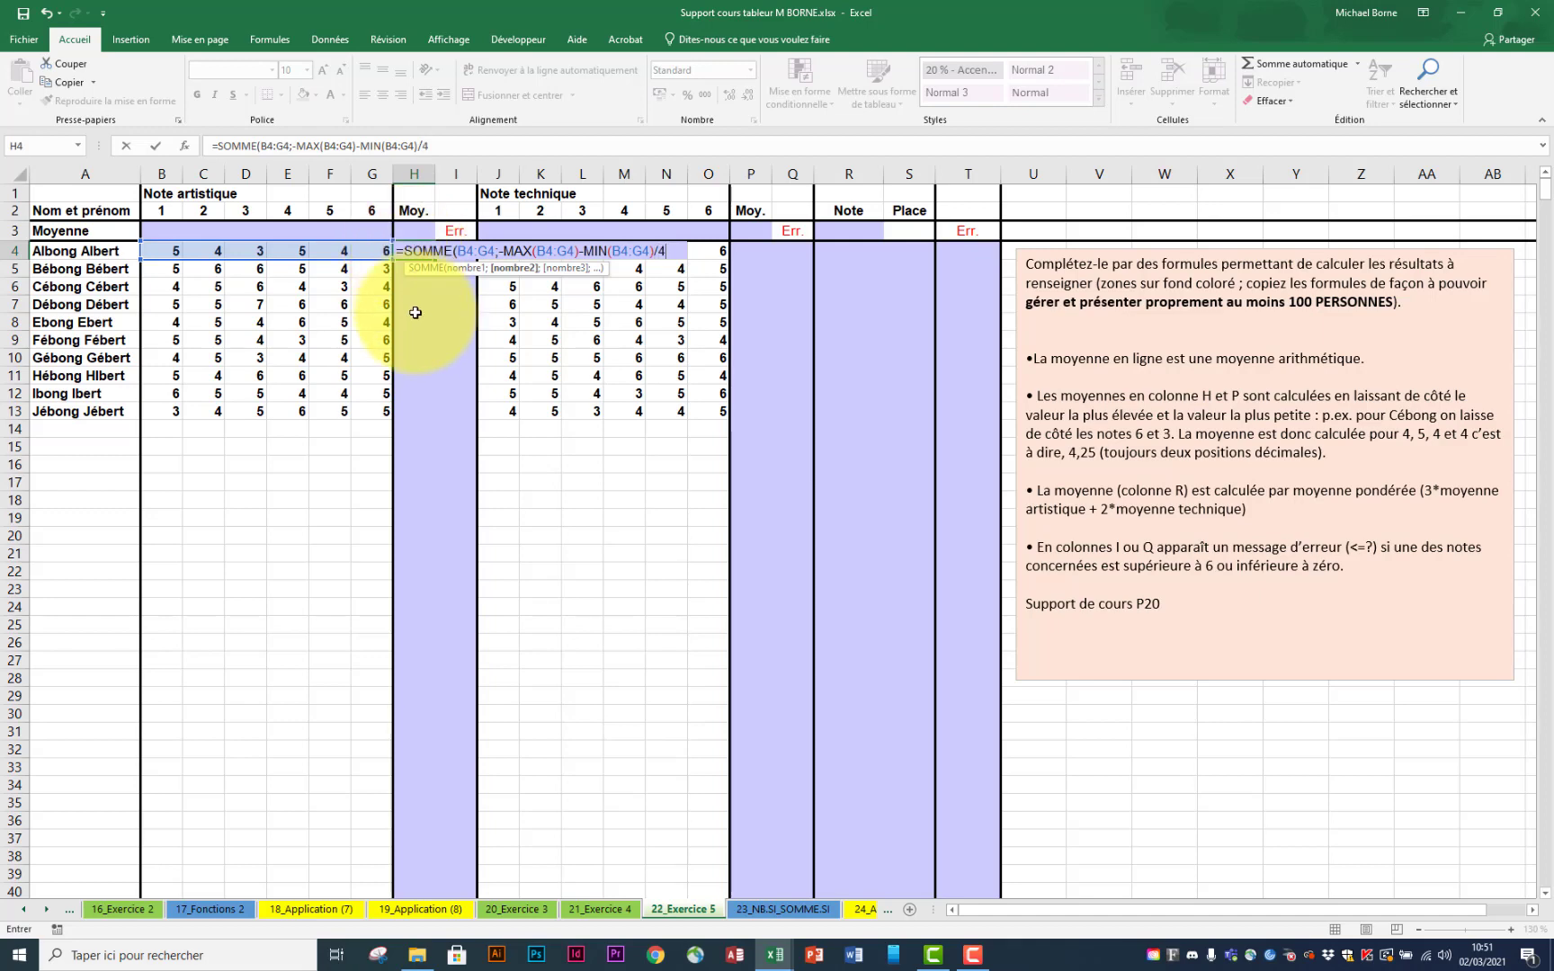
key("Return")
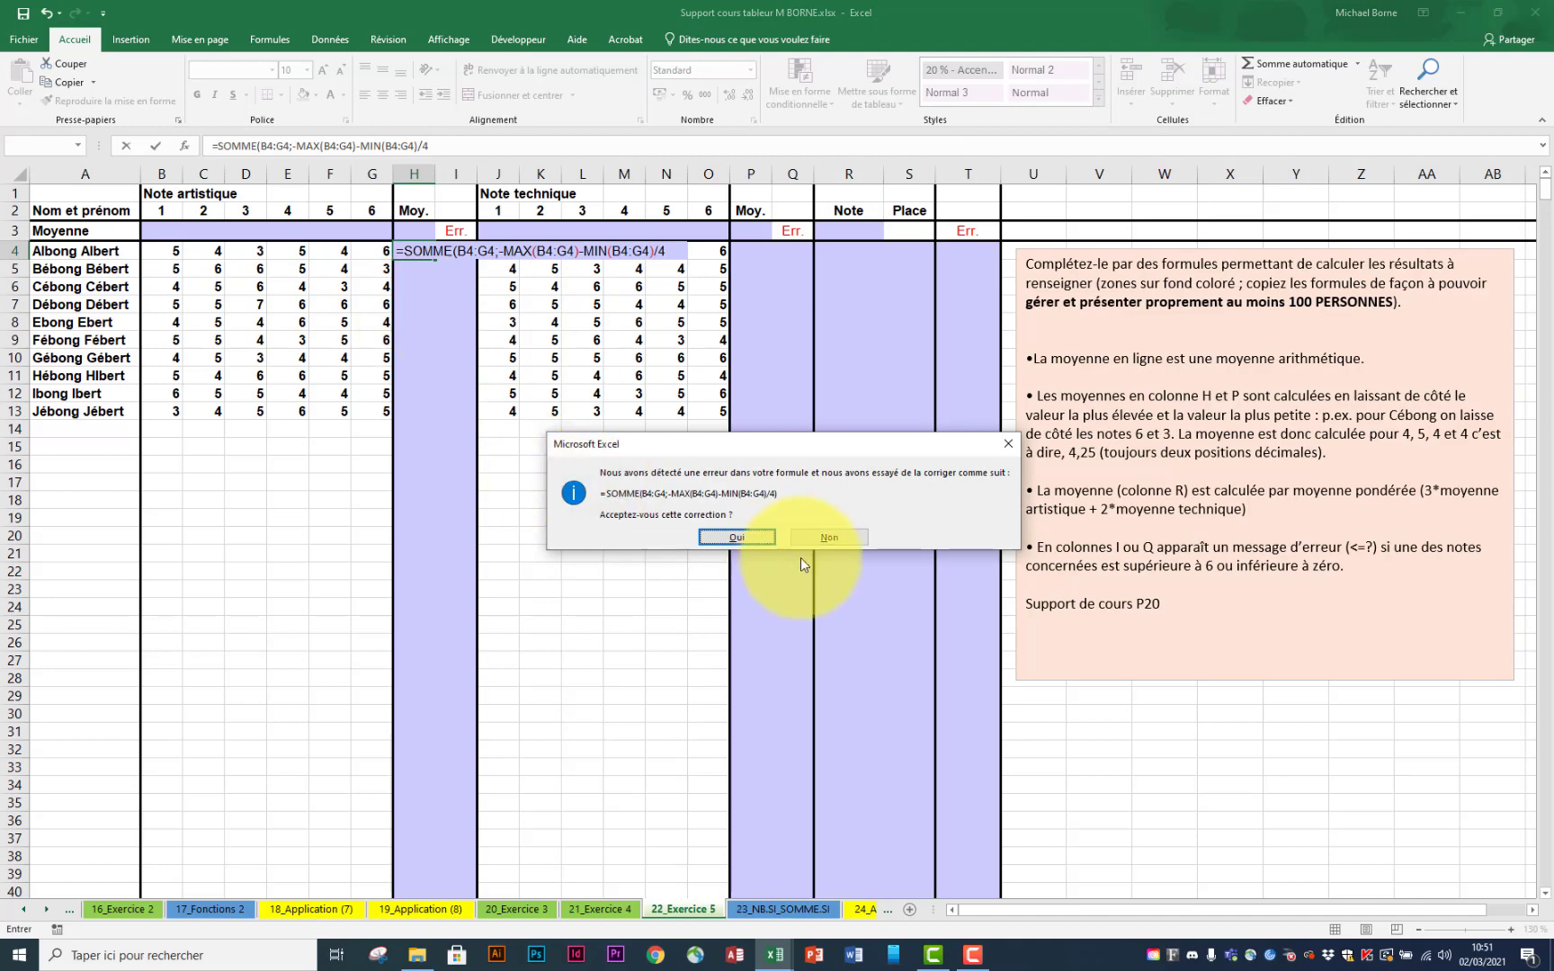
left_click(737, 537)
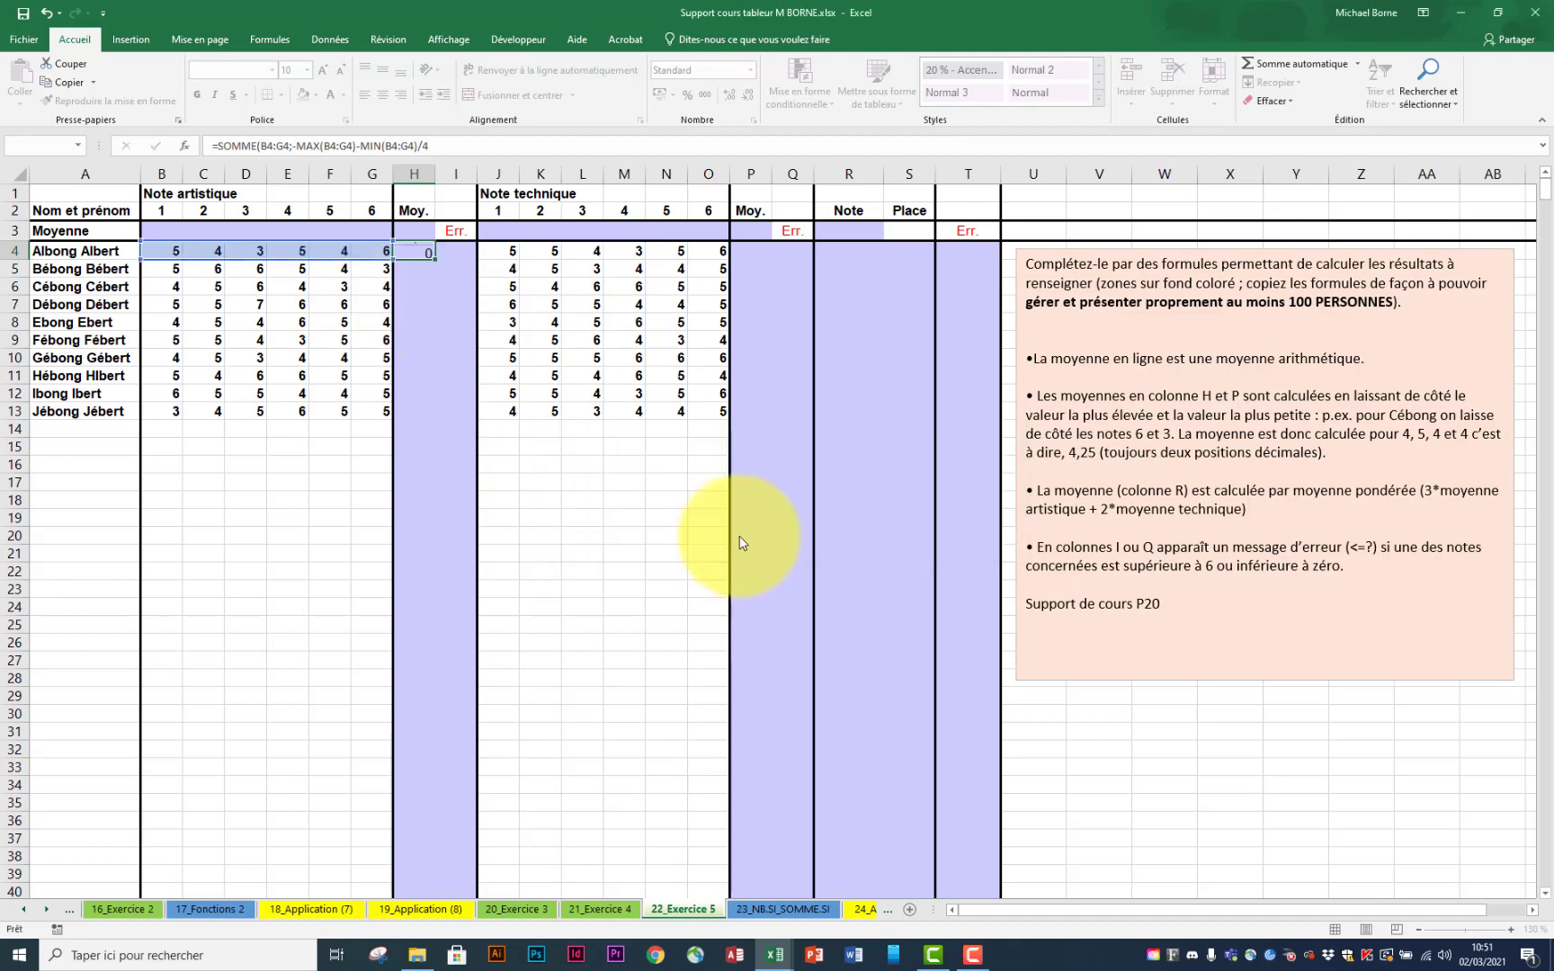
Step: Correct H4's formula to =SOMME(B4:G4)-MAX(B4:G4)-MIN(B4:G4), removing the semicolon and the trailing division
left_click(416, 252)
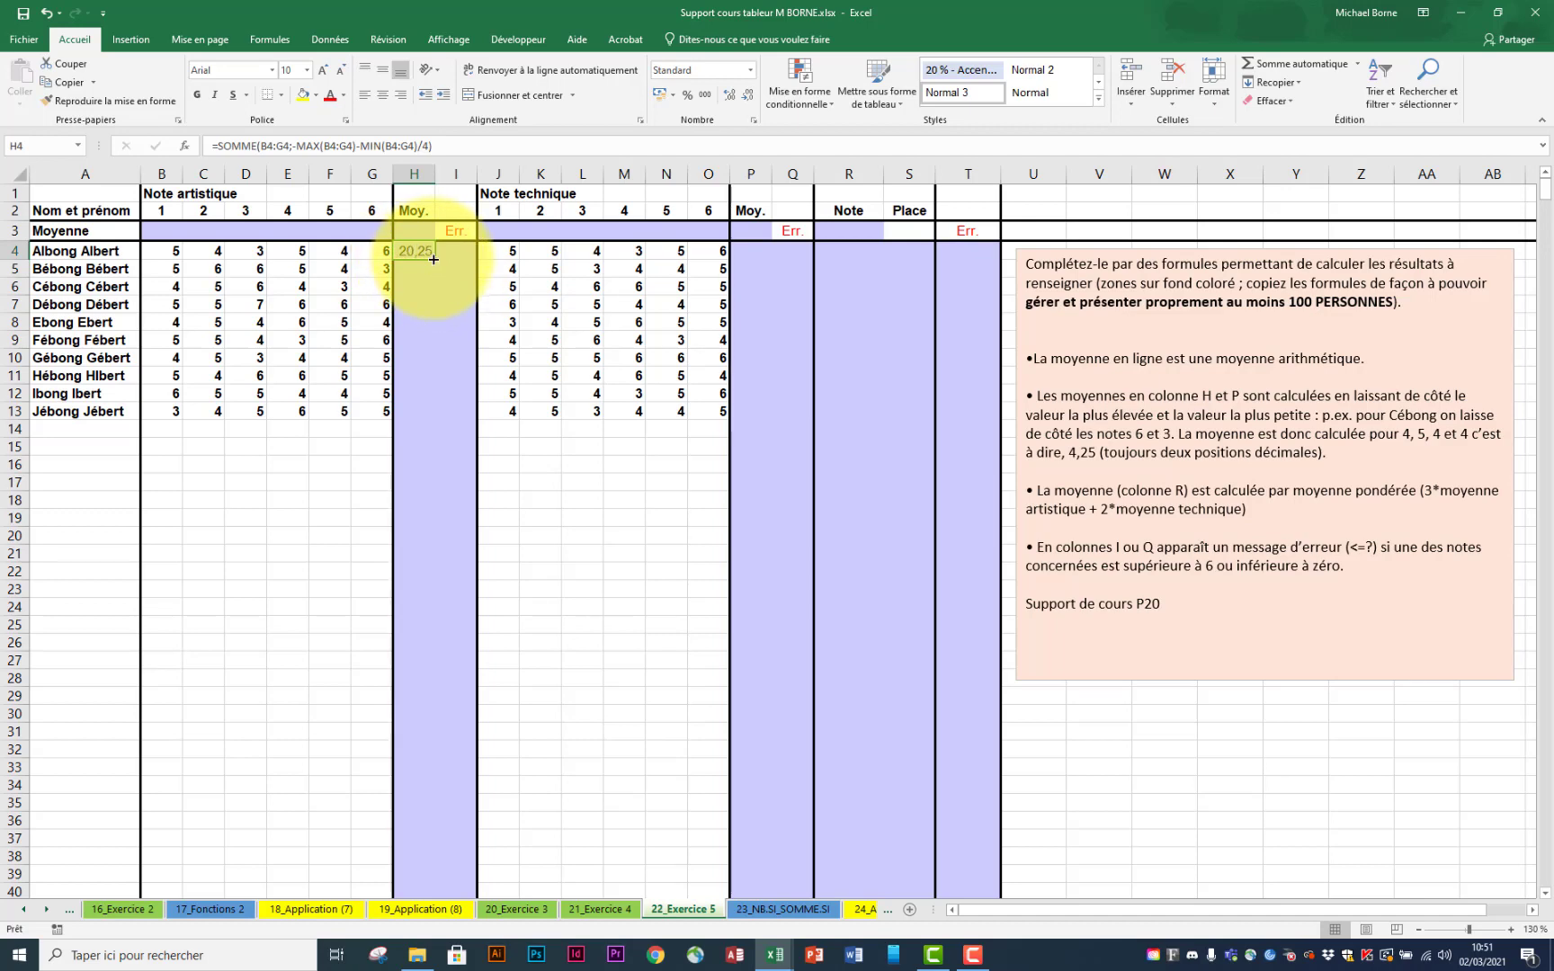
left_click(289, 145)
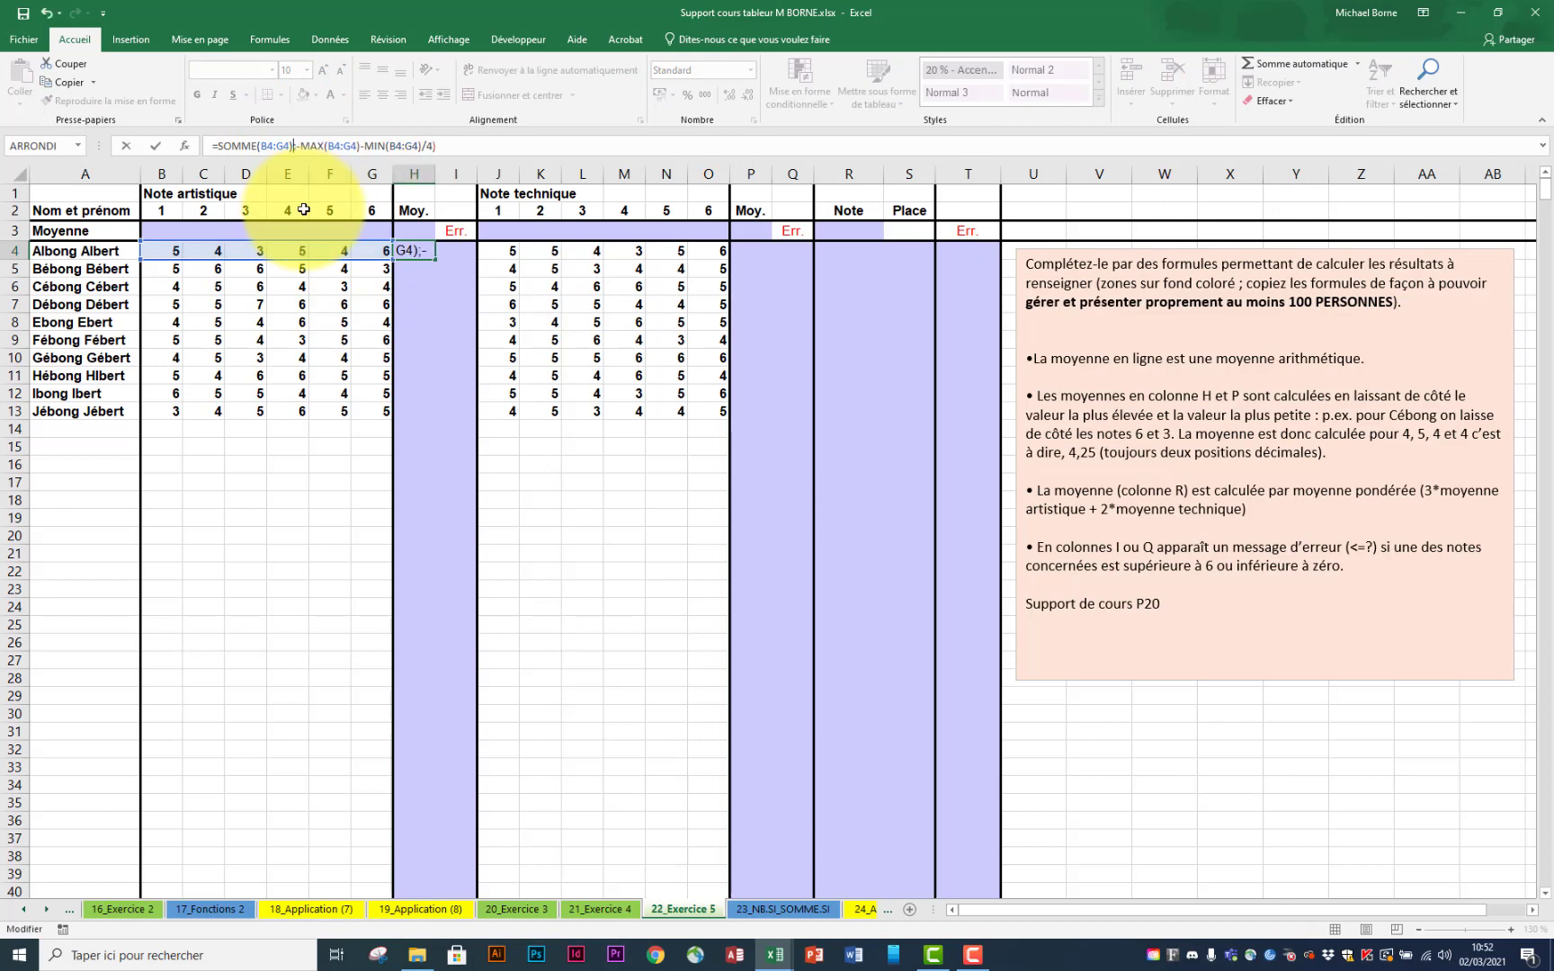
type(")")
key("Delete")
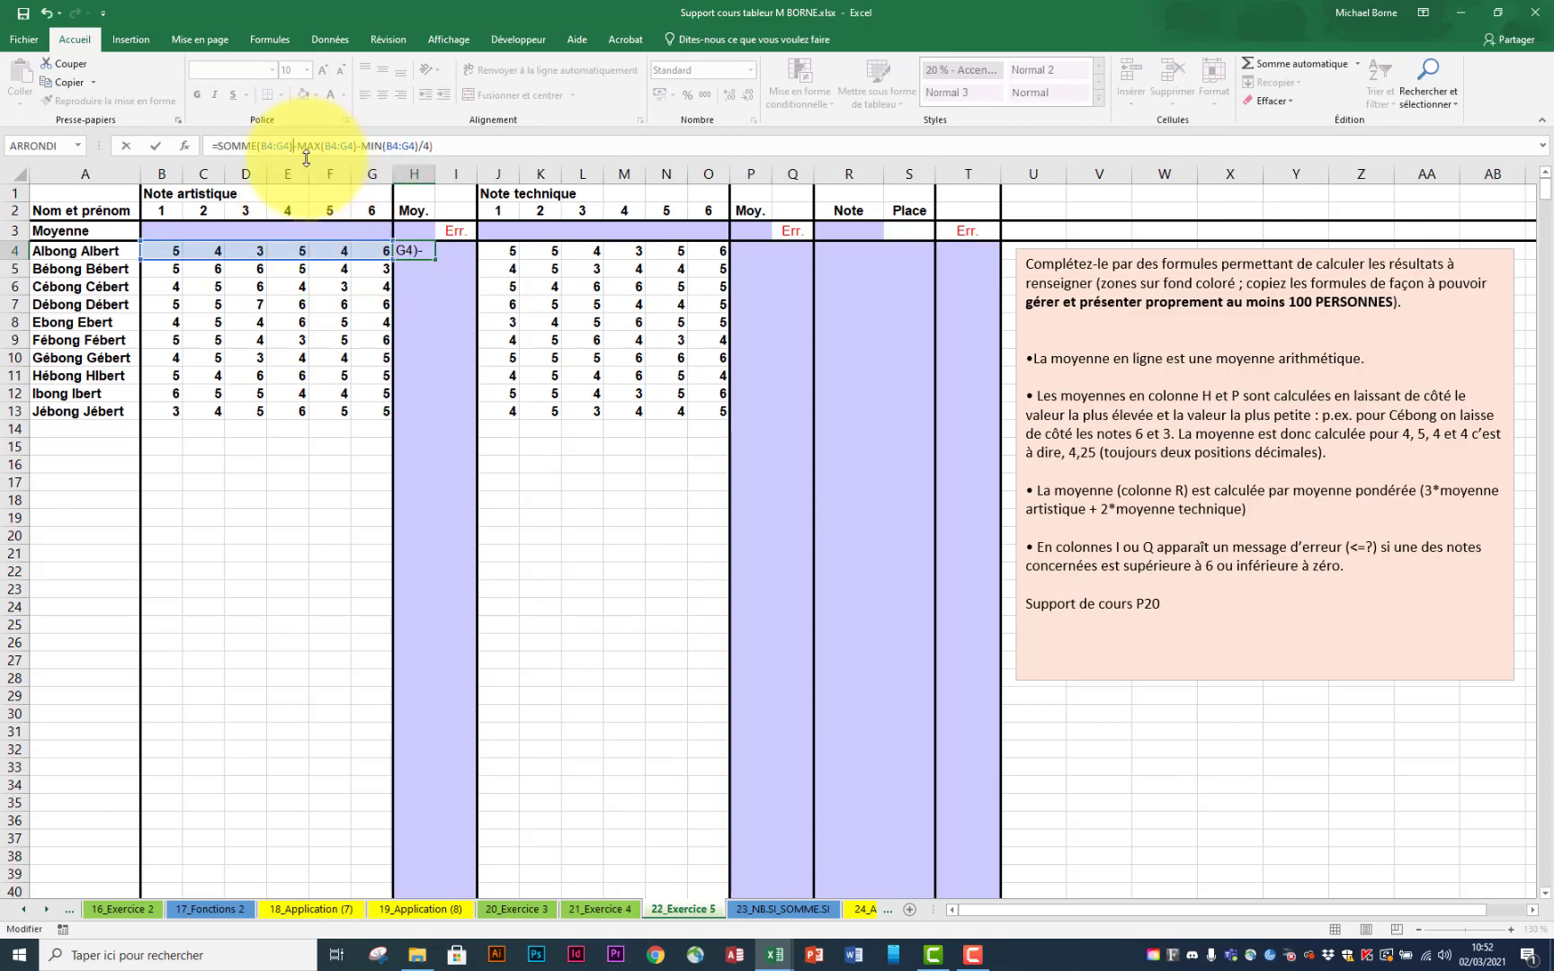
left_click(420, 146)
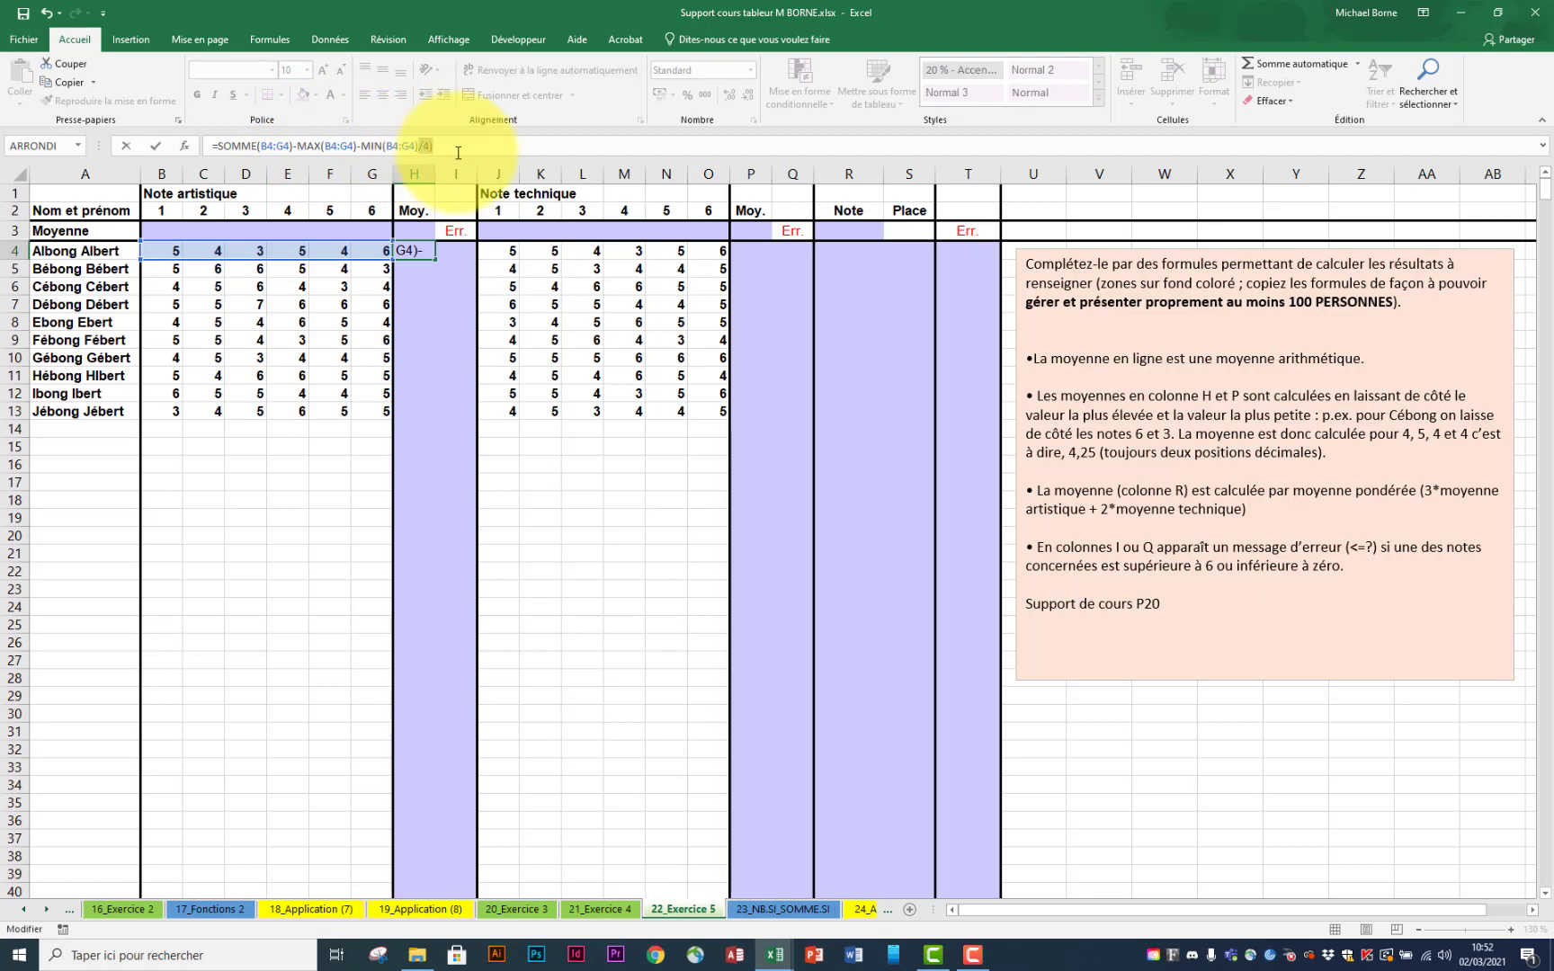
key("Delete")
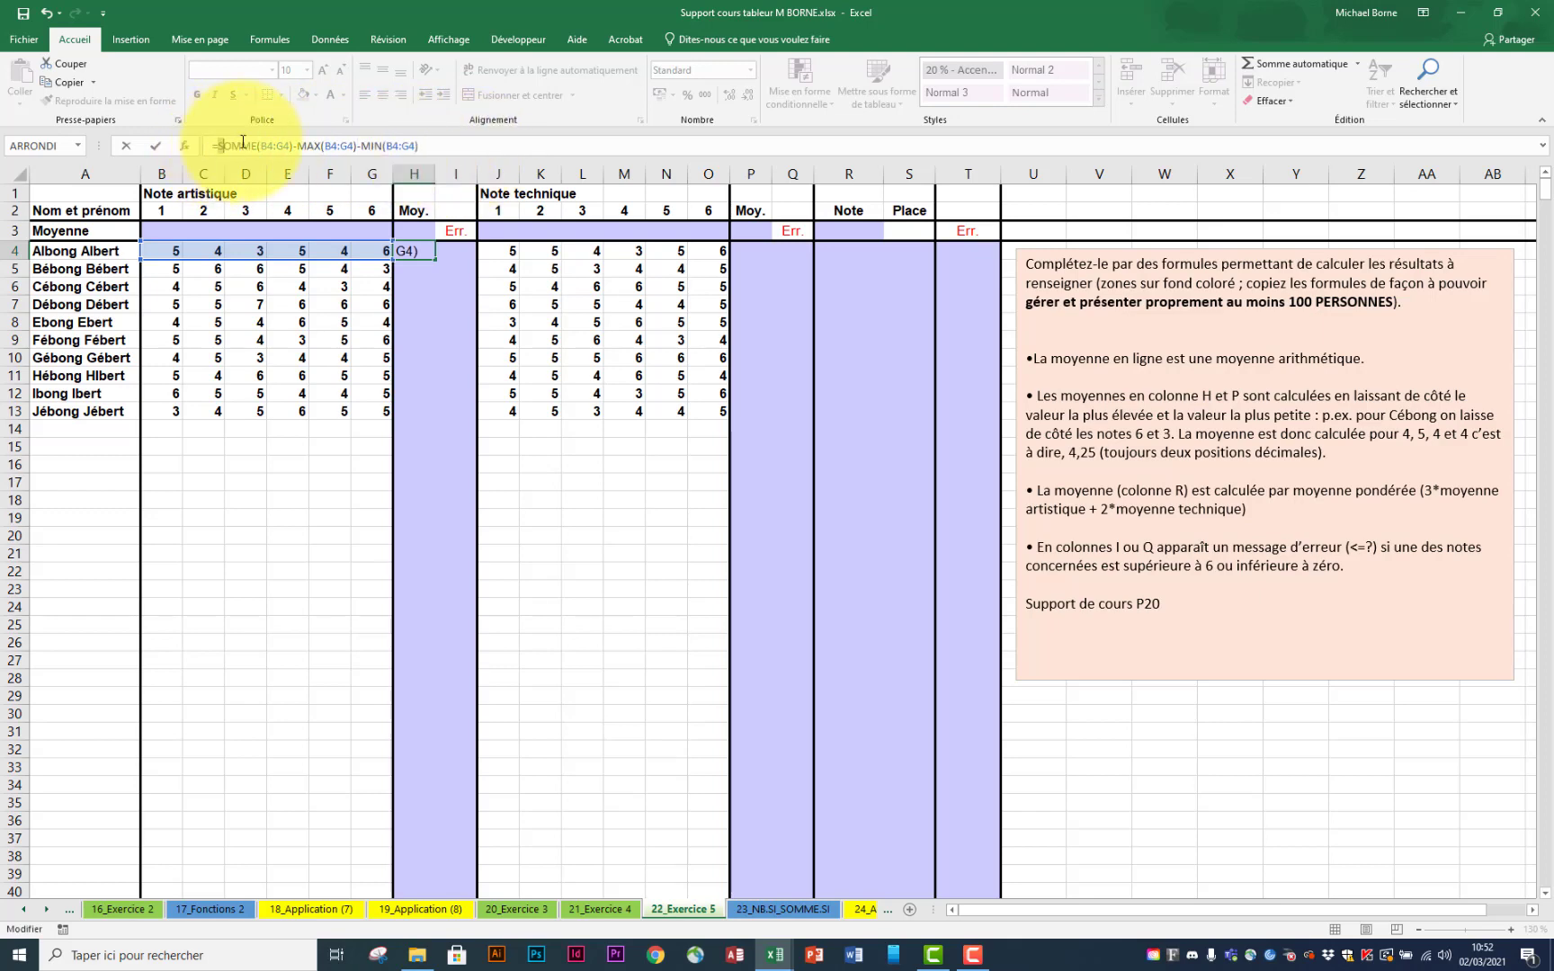
Step: Enclose H4's whole calculation in parentheses and divide it by 4, giving =(SOMME(B4:G4)-MAX(B4:G4)-MIN(B4:G4))/4
left_click_drag(217, 146, 419, 146)
left_click(221, 145)
type("(")
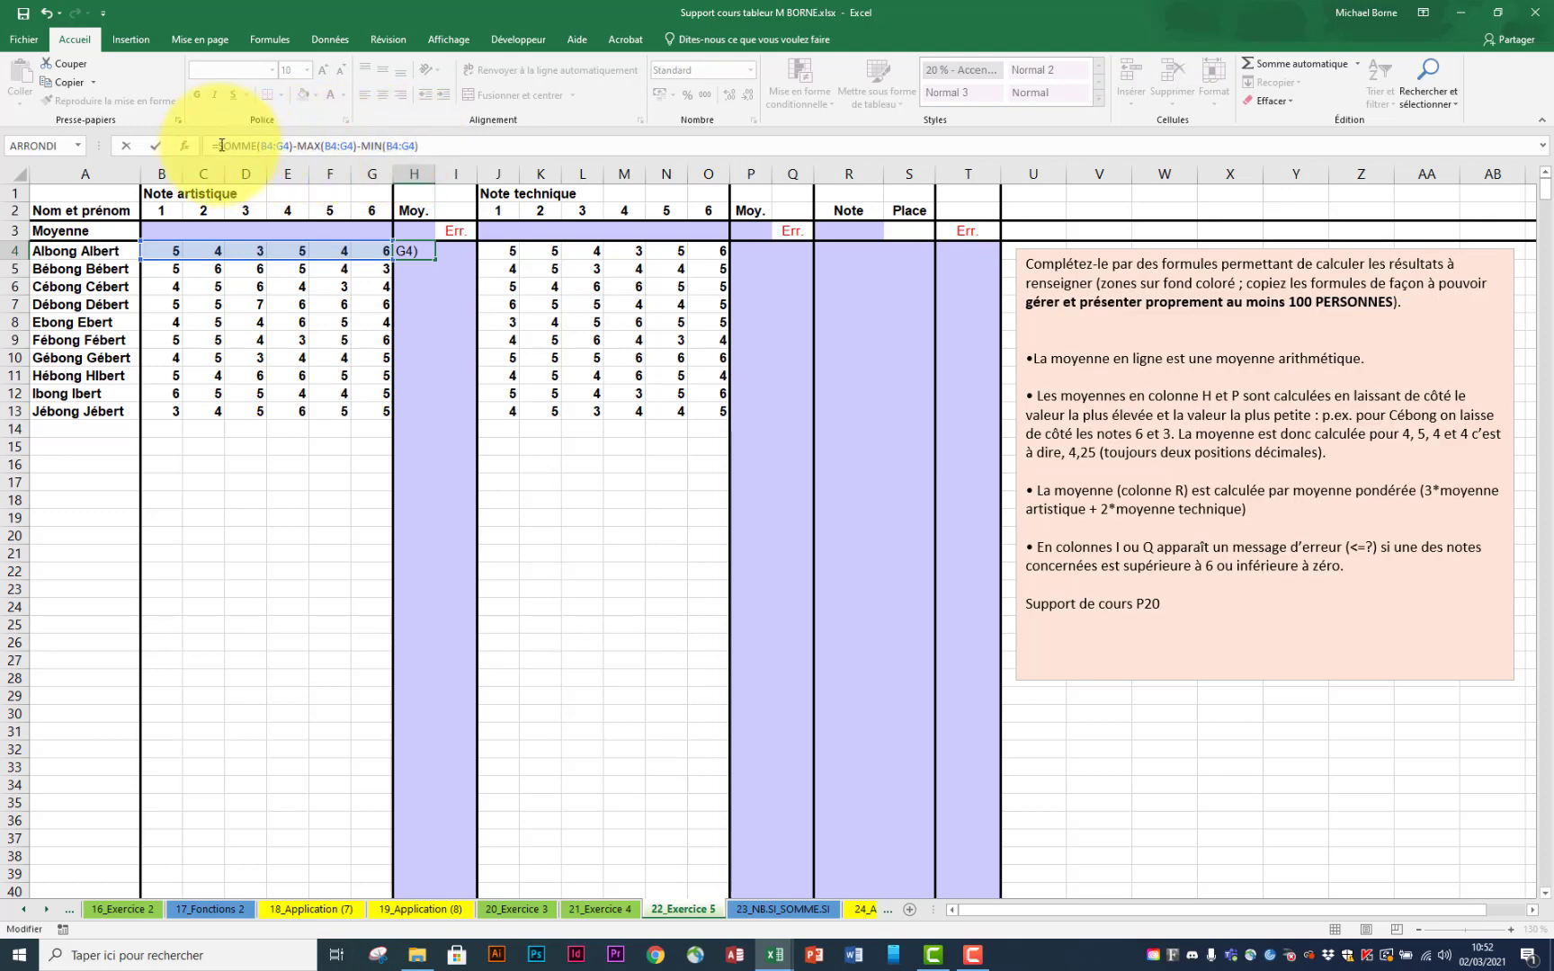
left_click(440, 144)
type(")/4")
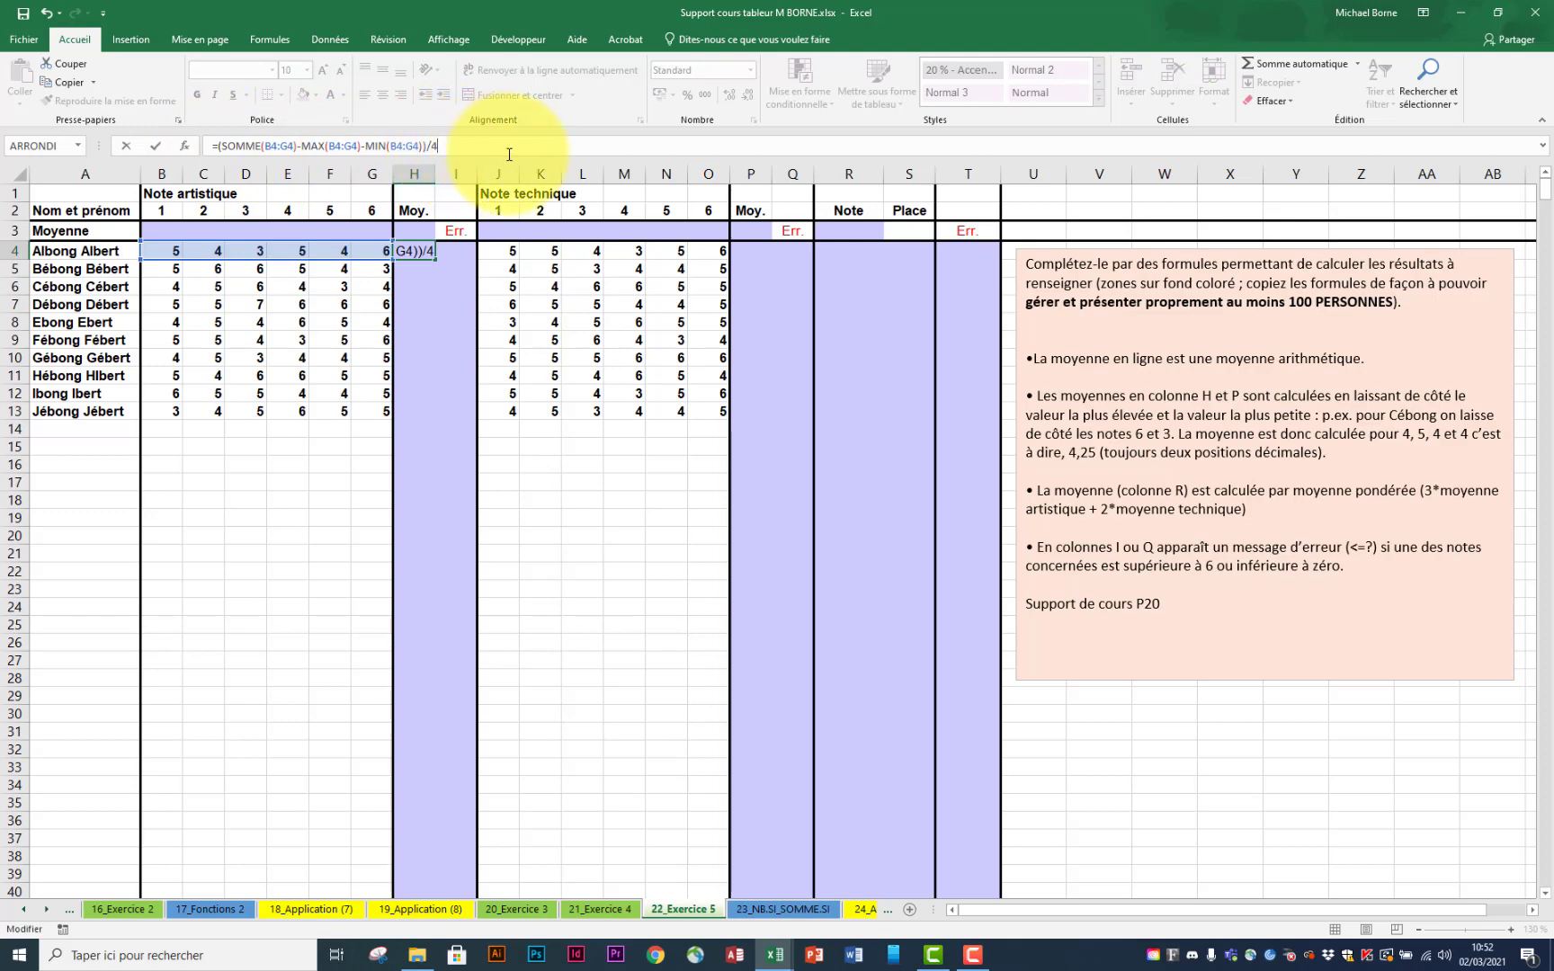
key("Return")
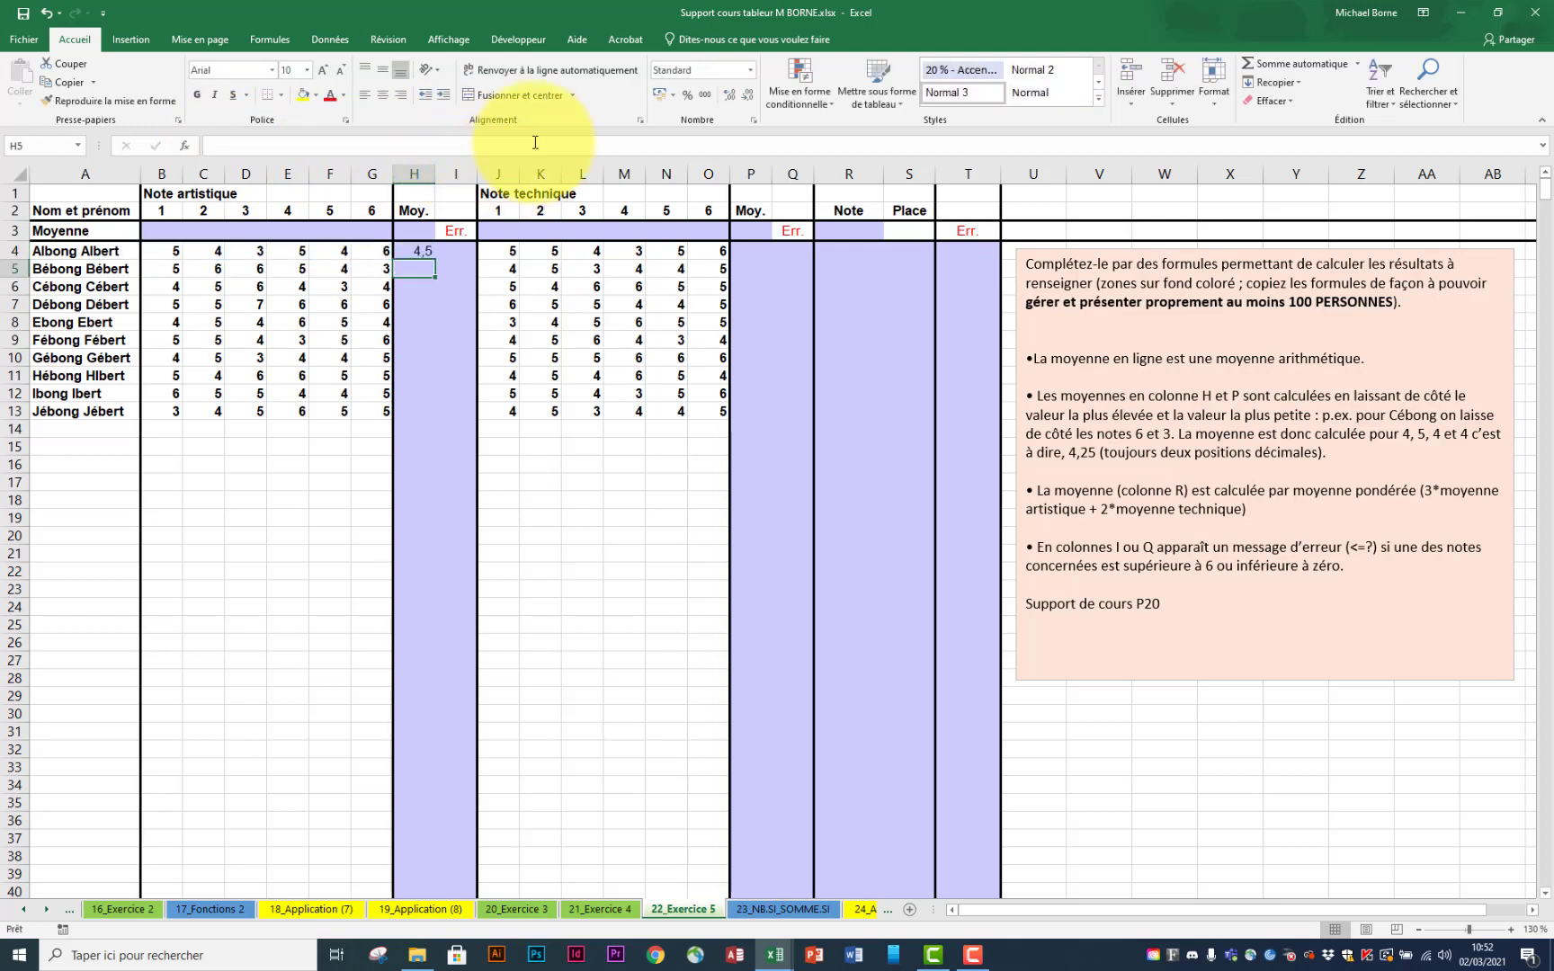
Step: Try to round H4's average up to one decimal with =ARRONDI.SUP(SOMME(B4:G4)-MAX(B4:G4)-MIN(B4:G4))/4;1)
left_click(416, 252)
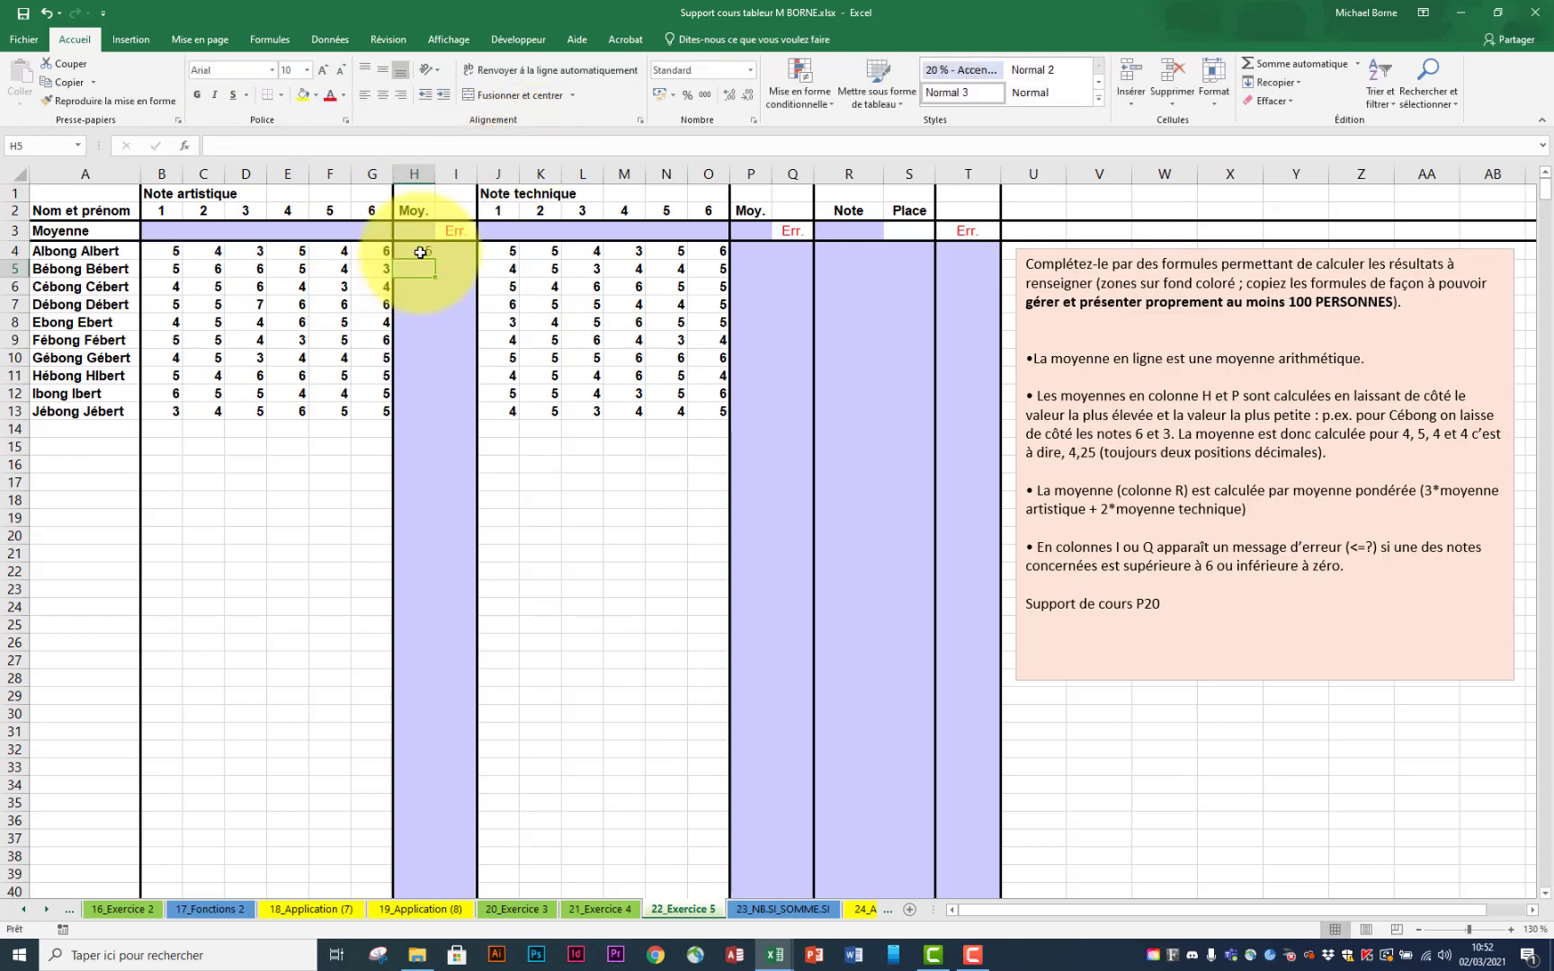
left_click(220, 147)
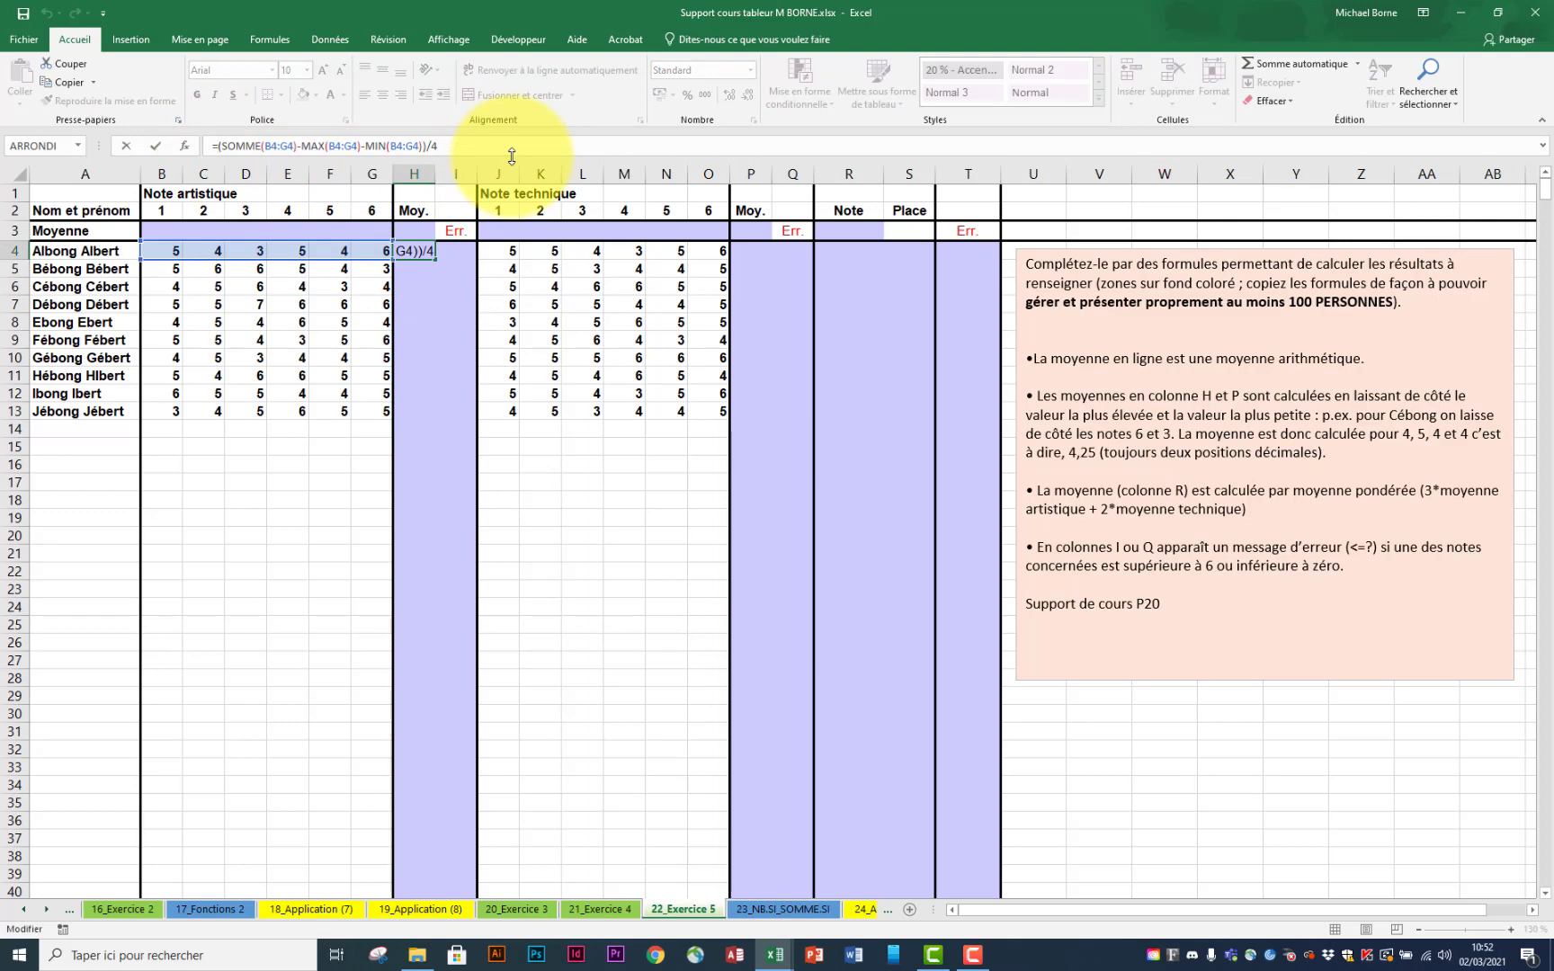
type("arron")
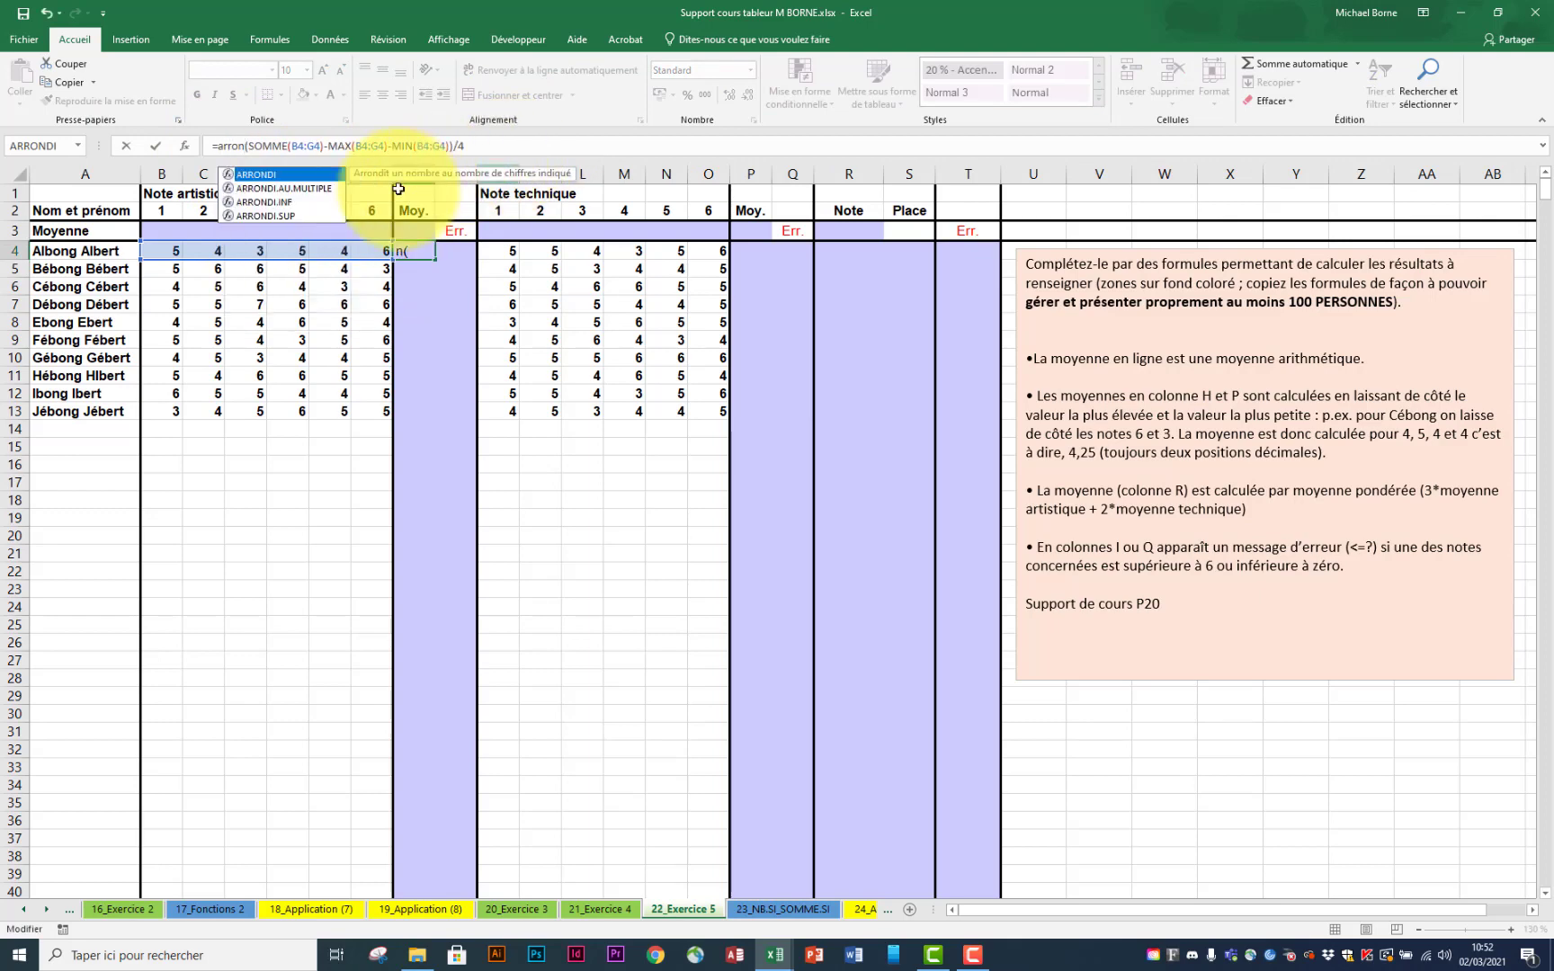
double_click(278, 216)
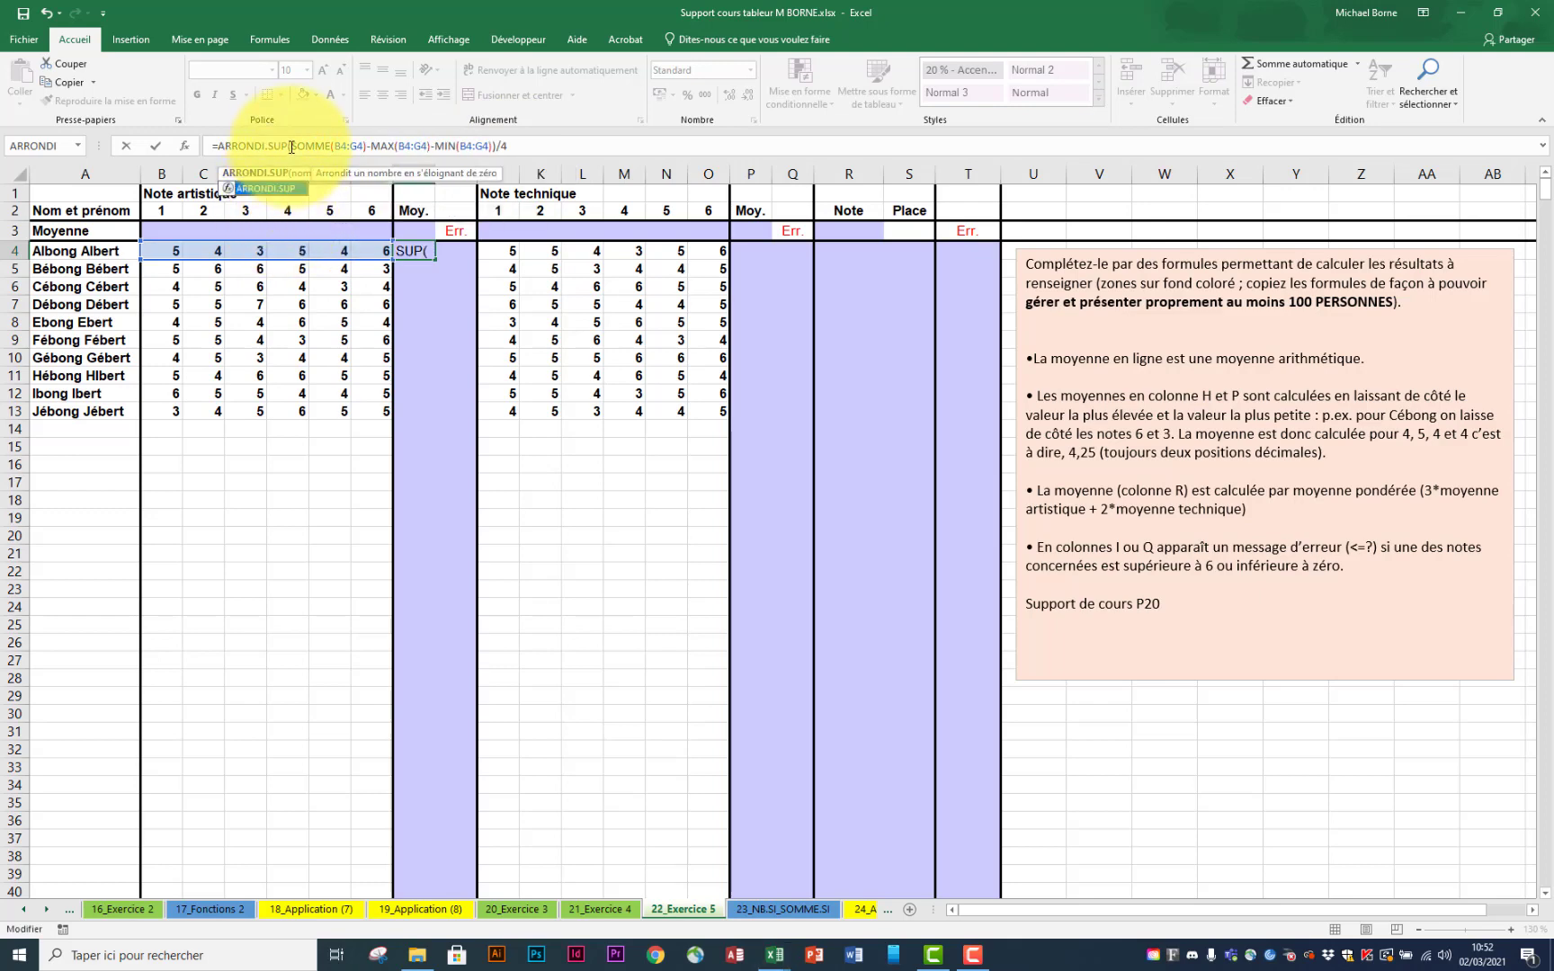
left_click(519, 145)
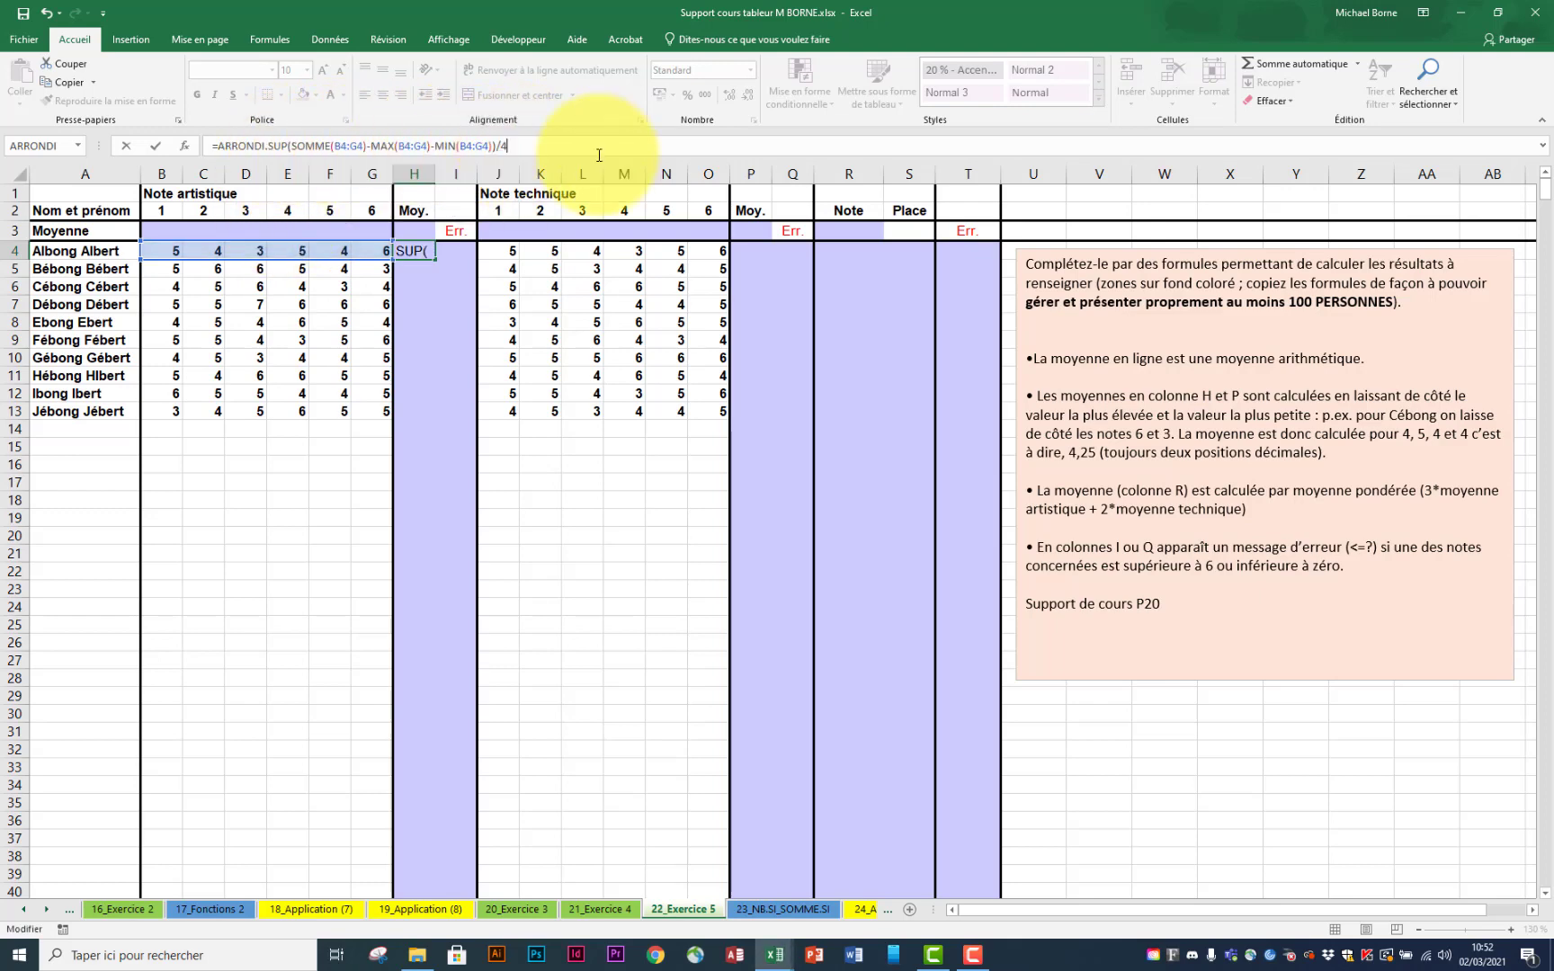
type(";1)")
key("Return")
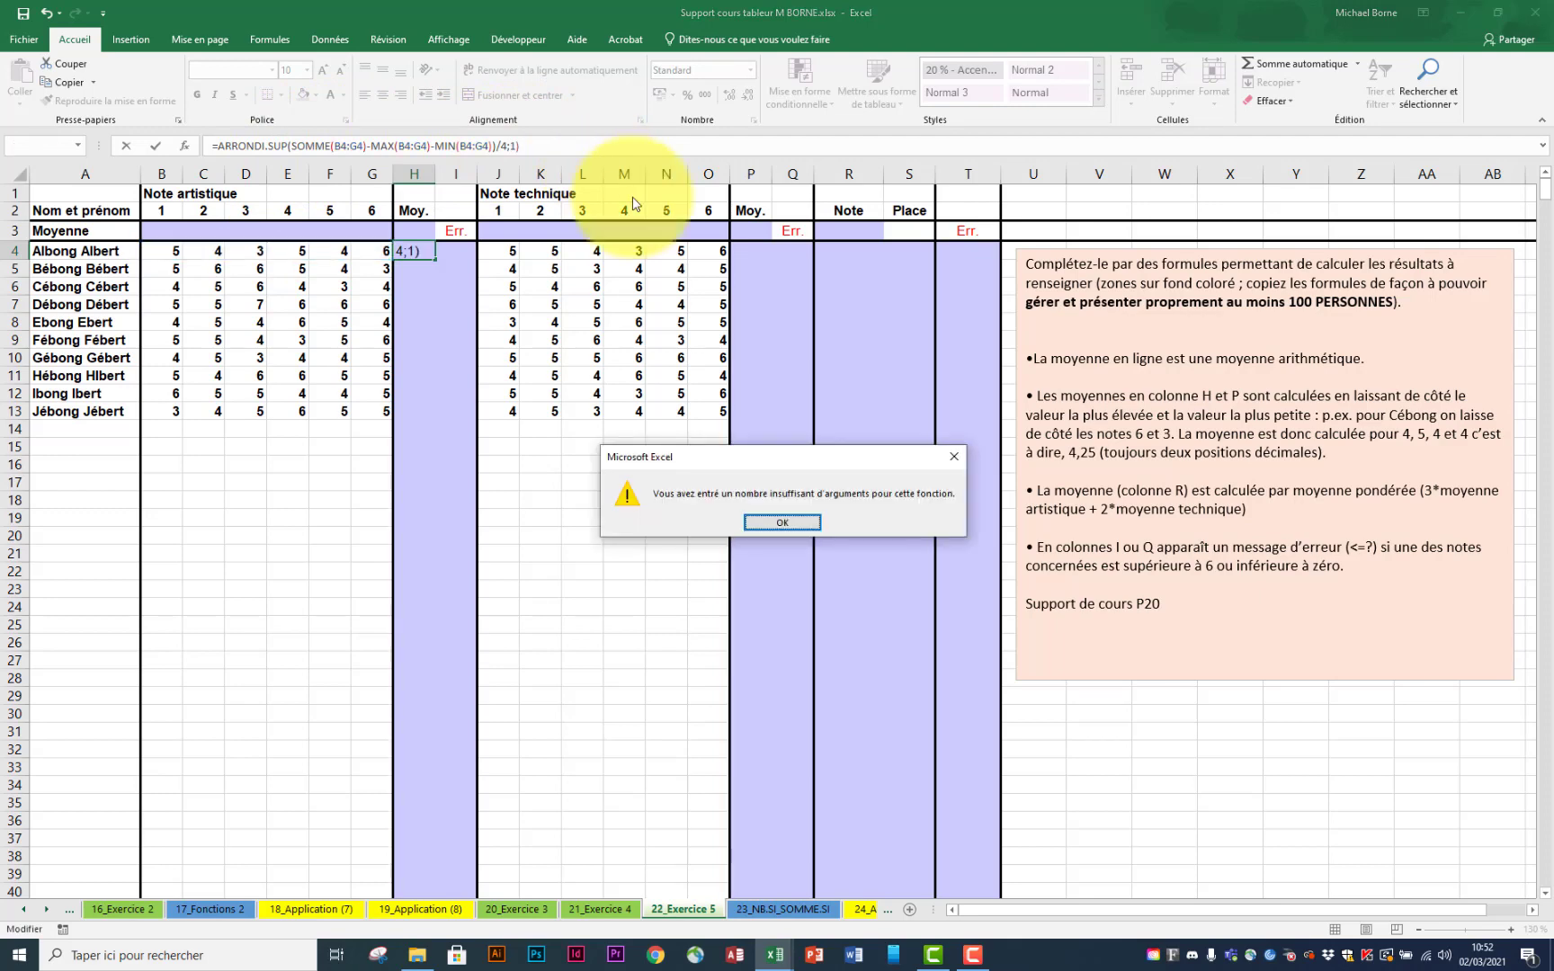
left_click(791, 520)
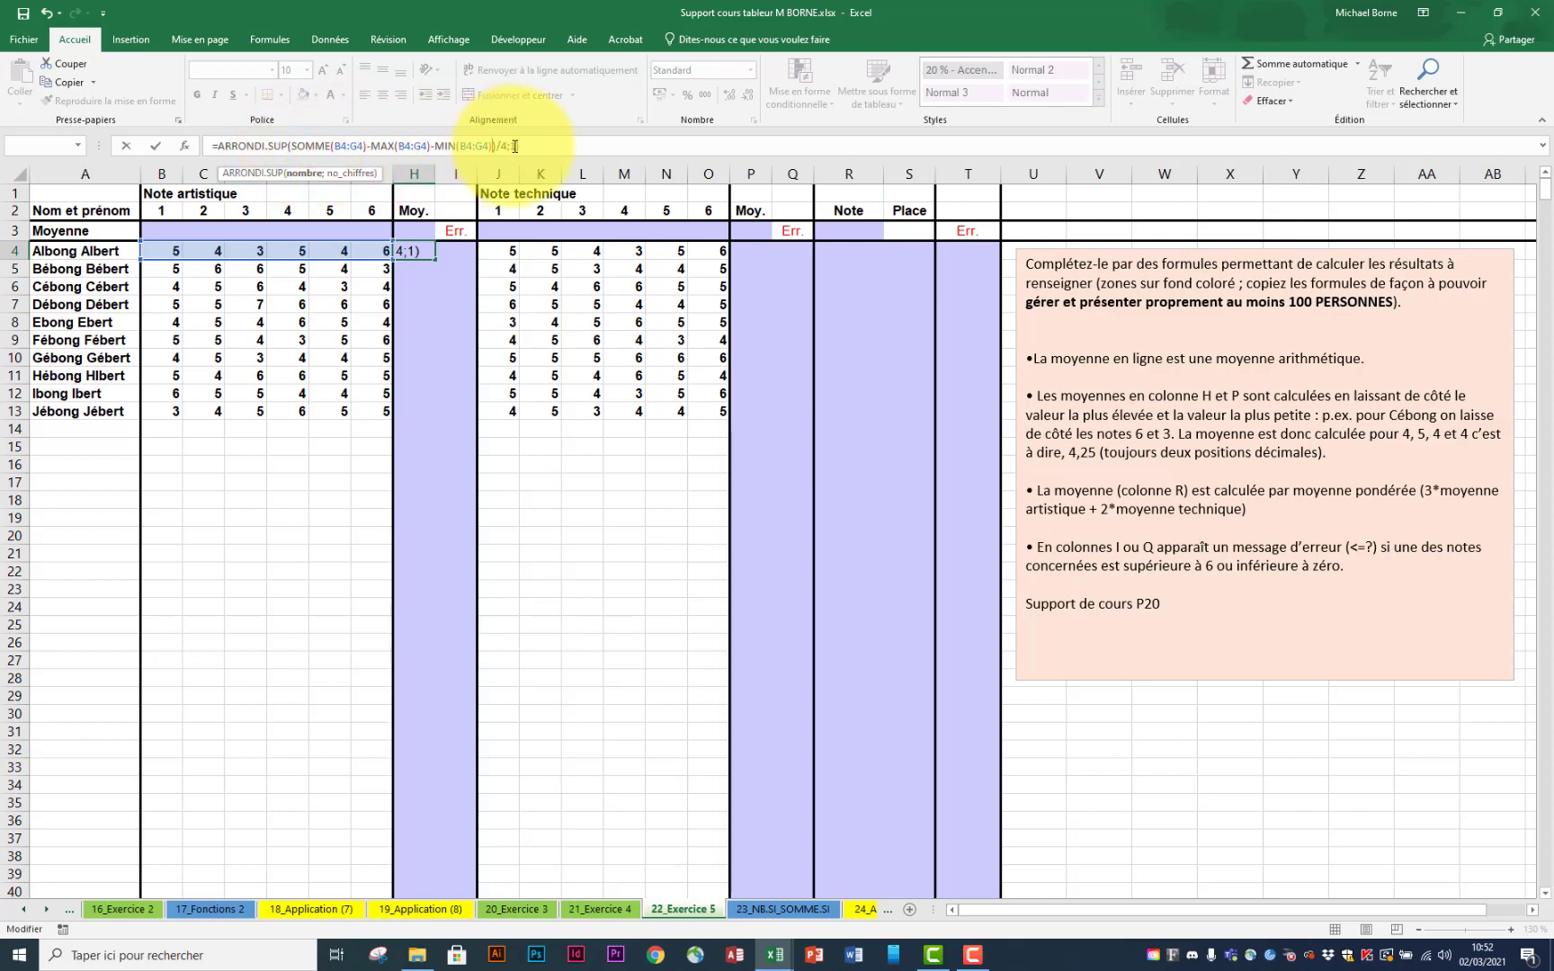
Step: Add a second opening parenthesis before SOMME in H4's ARRONDI.SUP formula and copy the formula down to H18
left_click(293, 146)
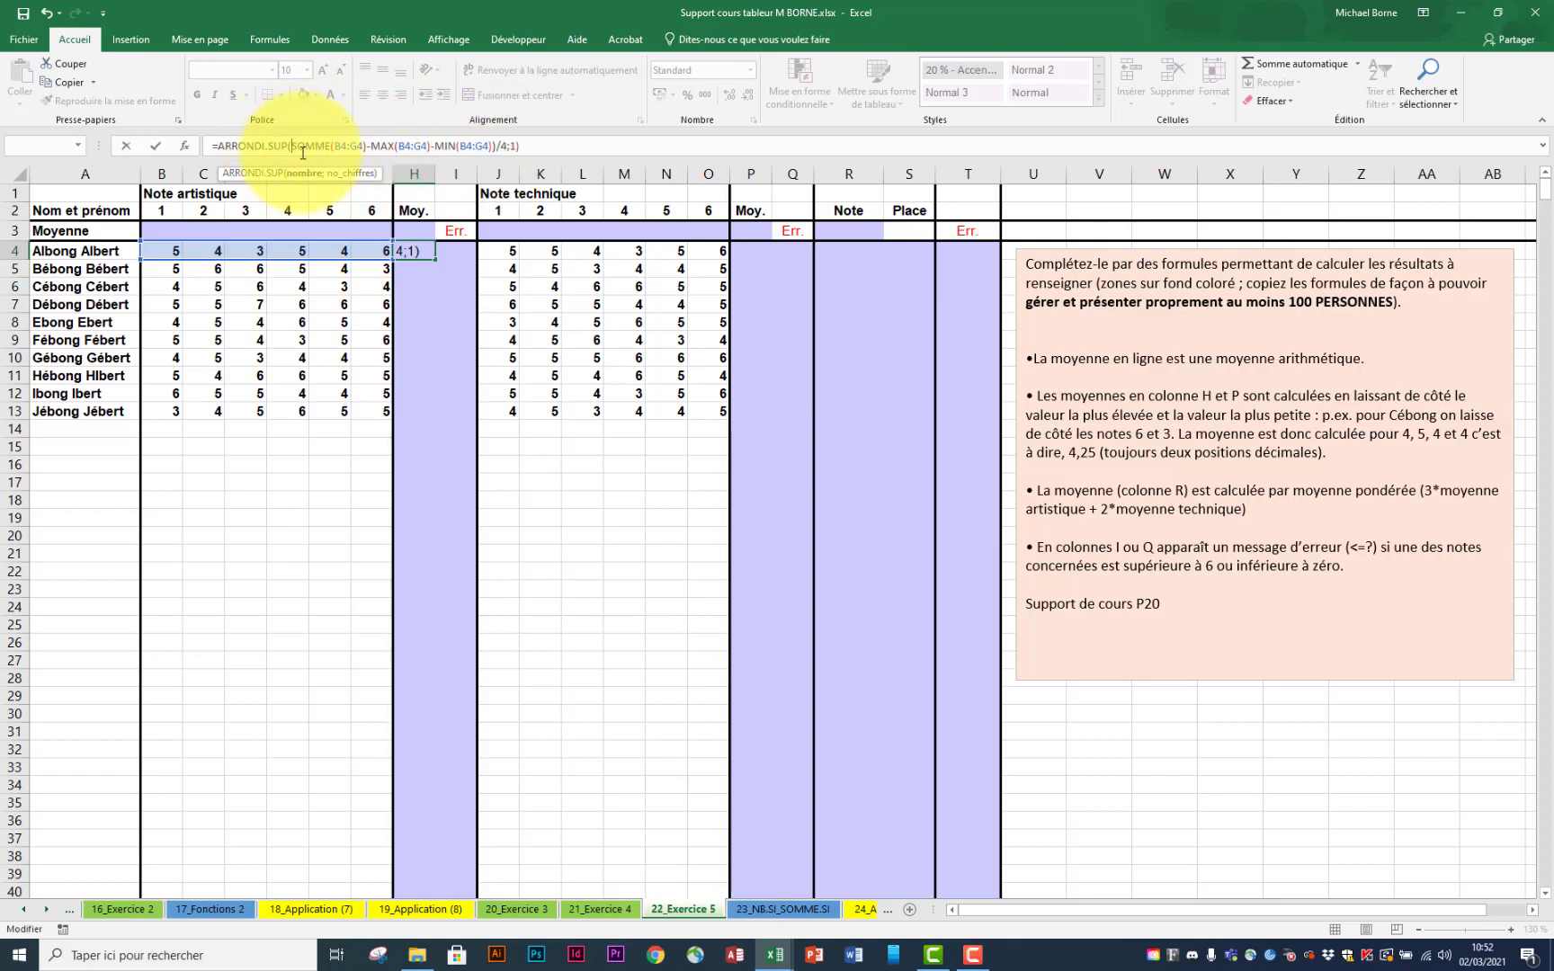
type("(")
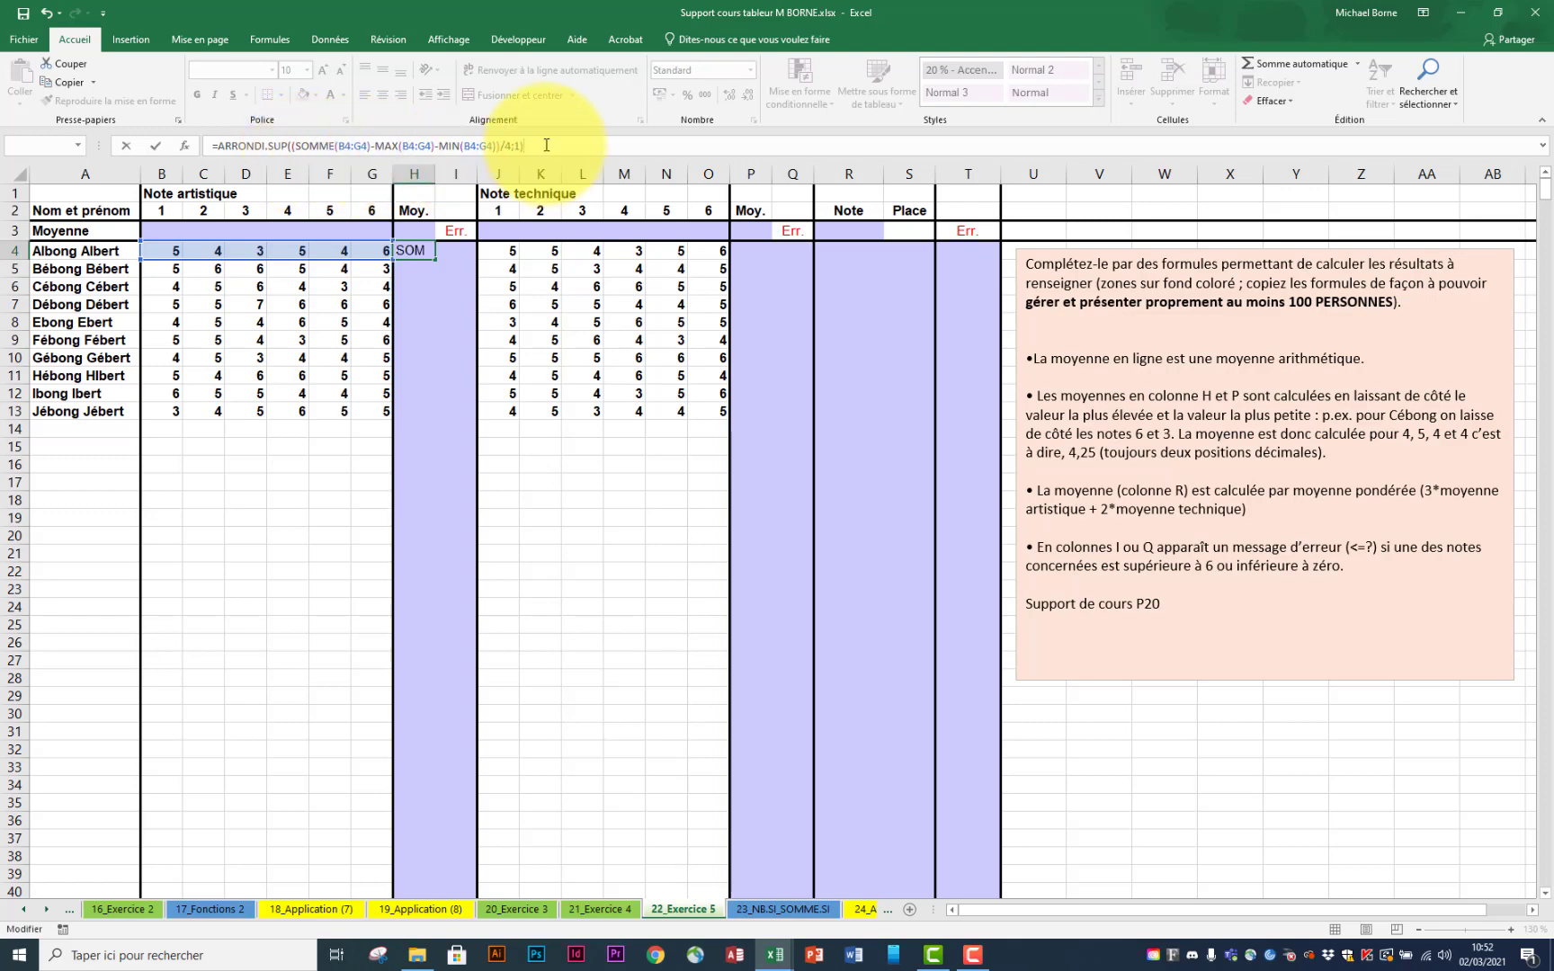
key("Return")
left_click(425, 252)
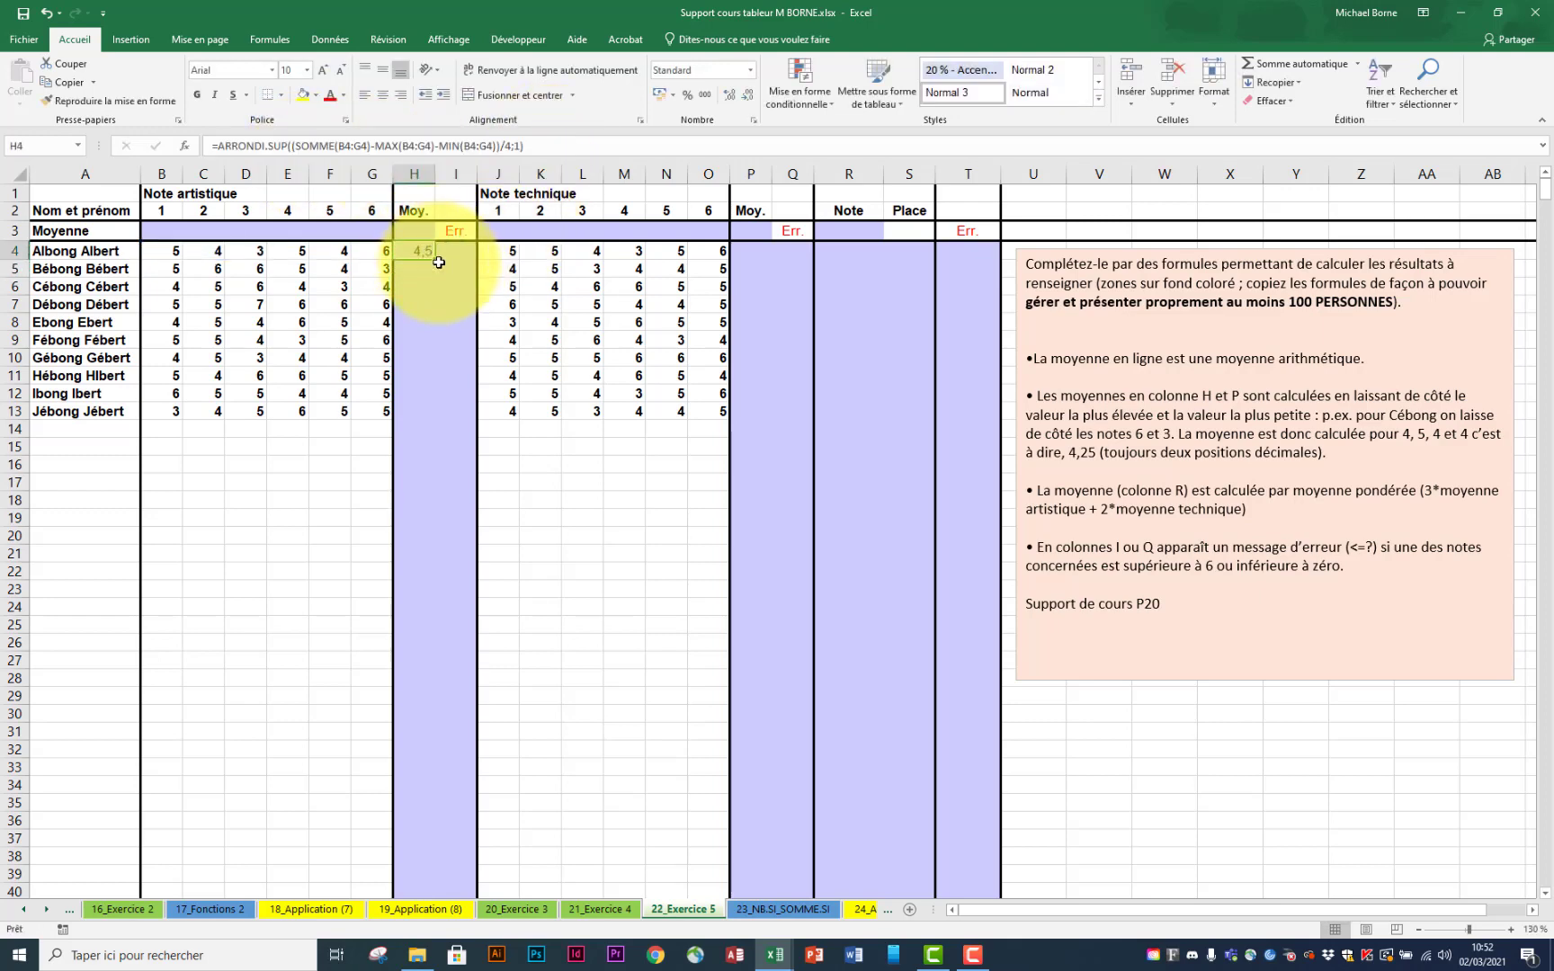
left_click_drag(436, 260, 420, 483)
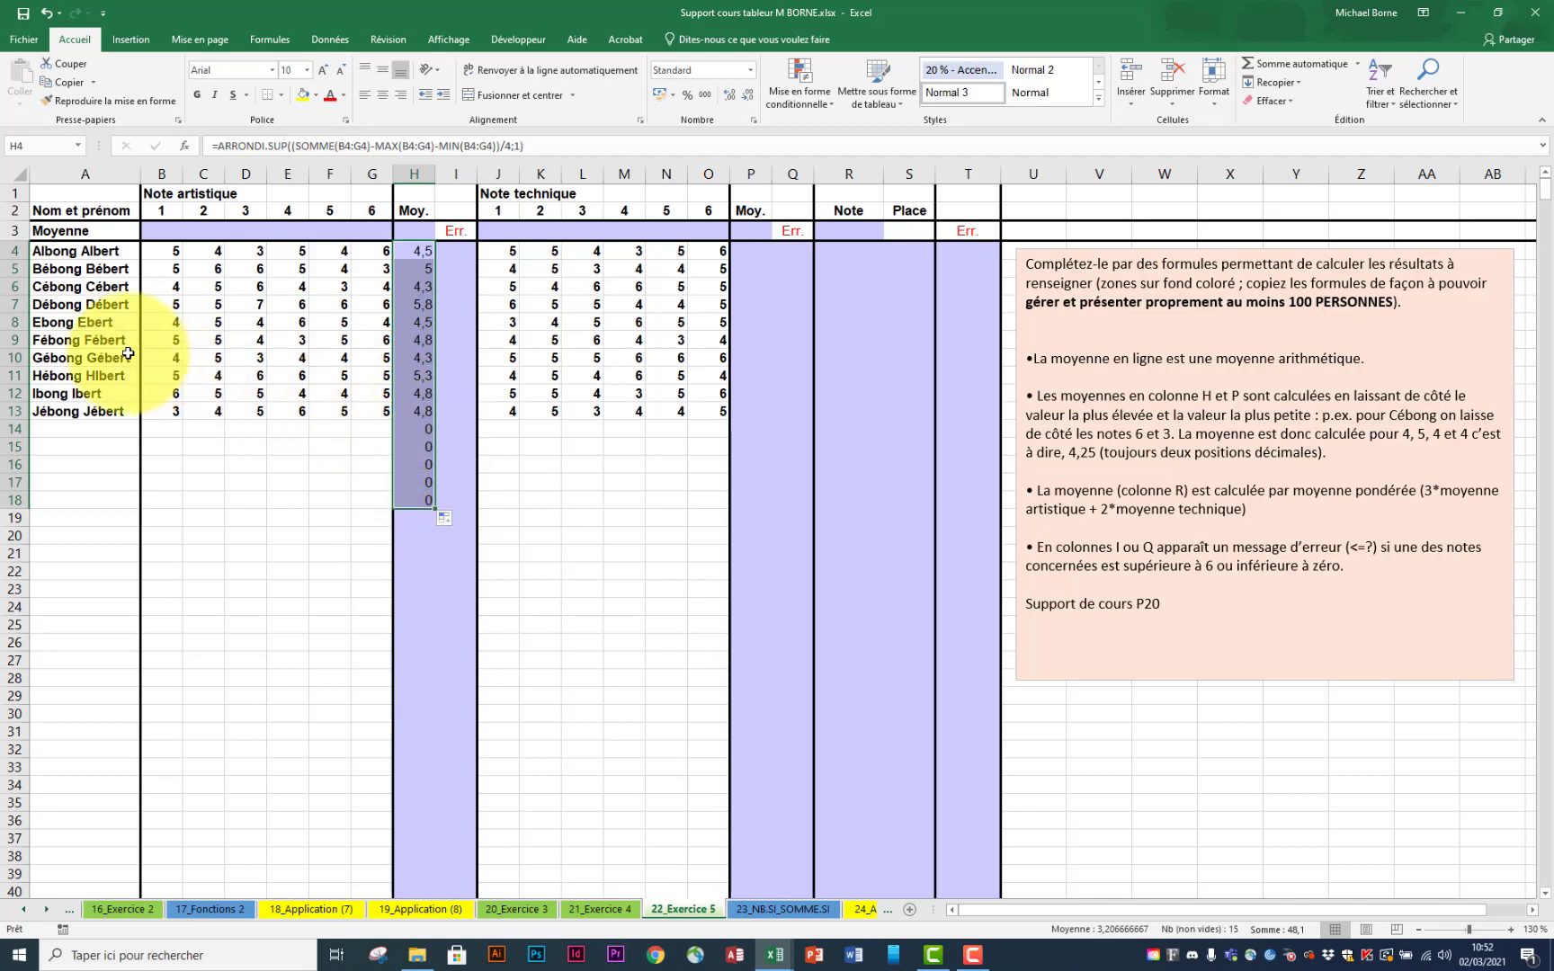
Step: Insert SI(B4="";""; before ARRONDI.SUP in H4's formula so that a row without marks gives a blank
left_click(419, 251)
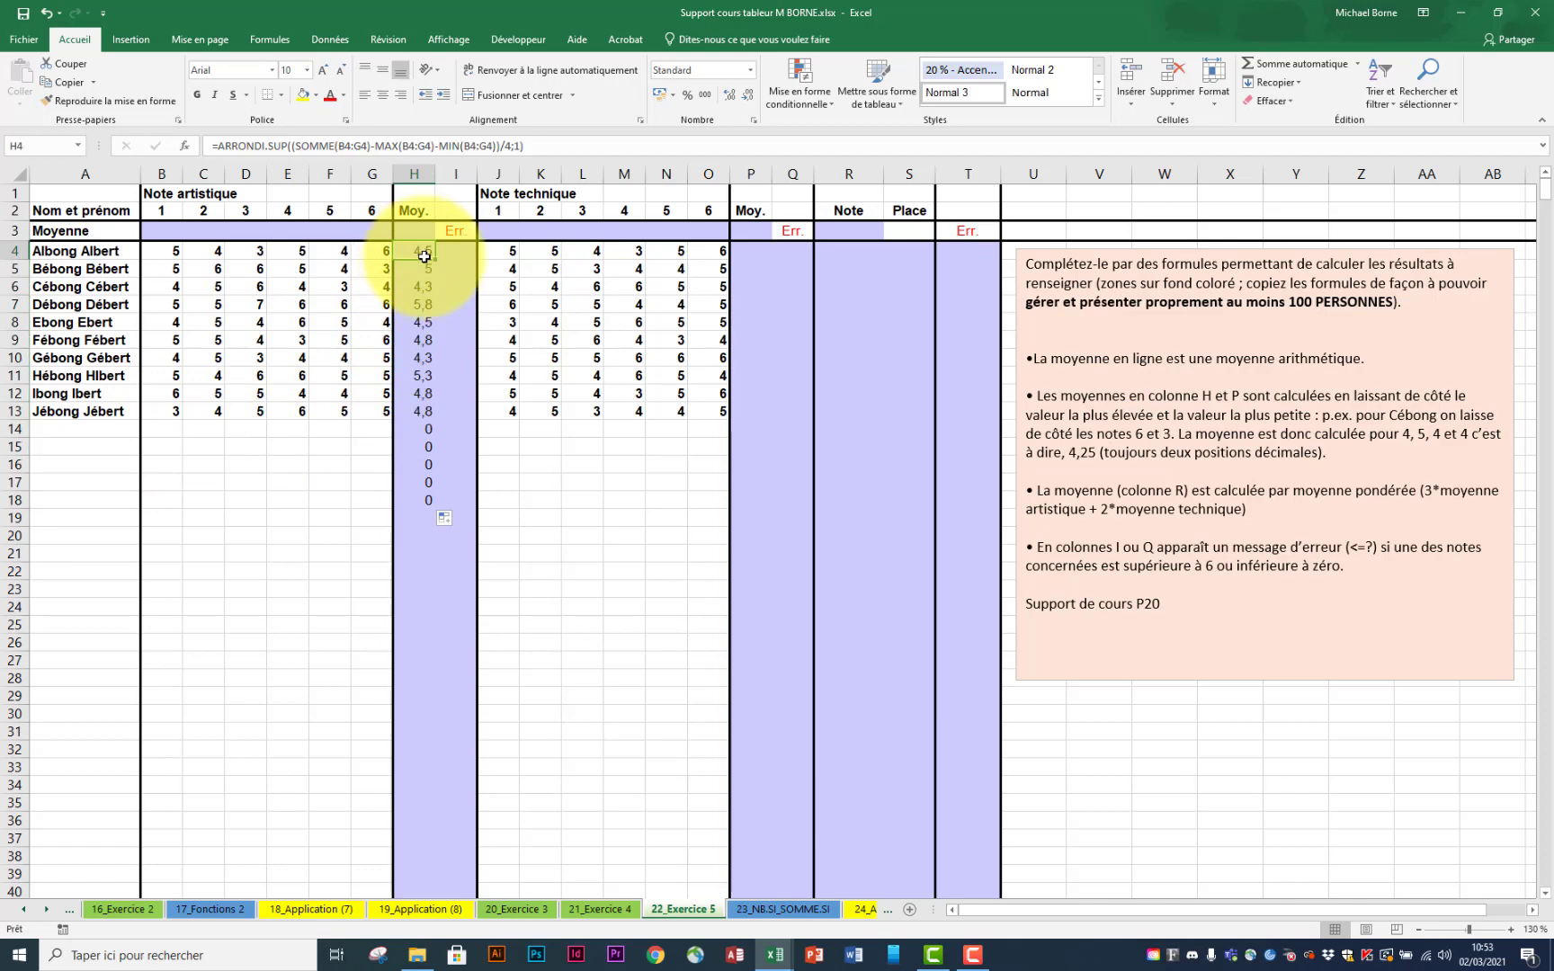
left_click(221, 144)
type("si")
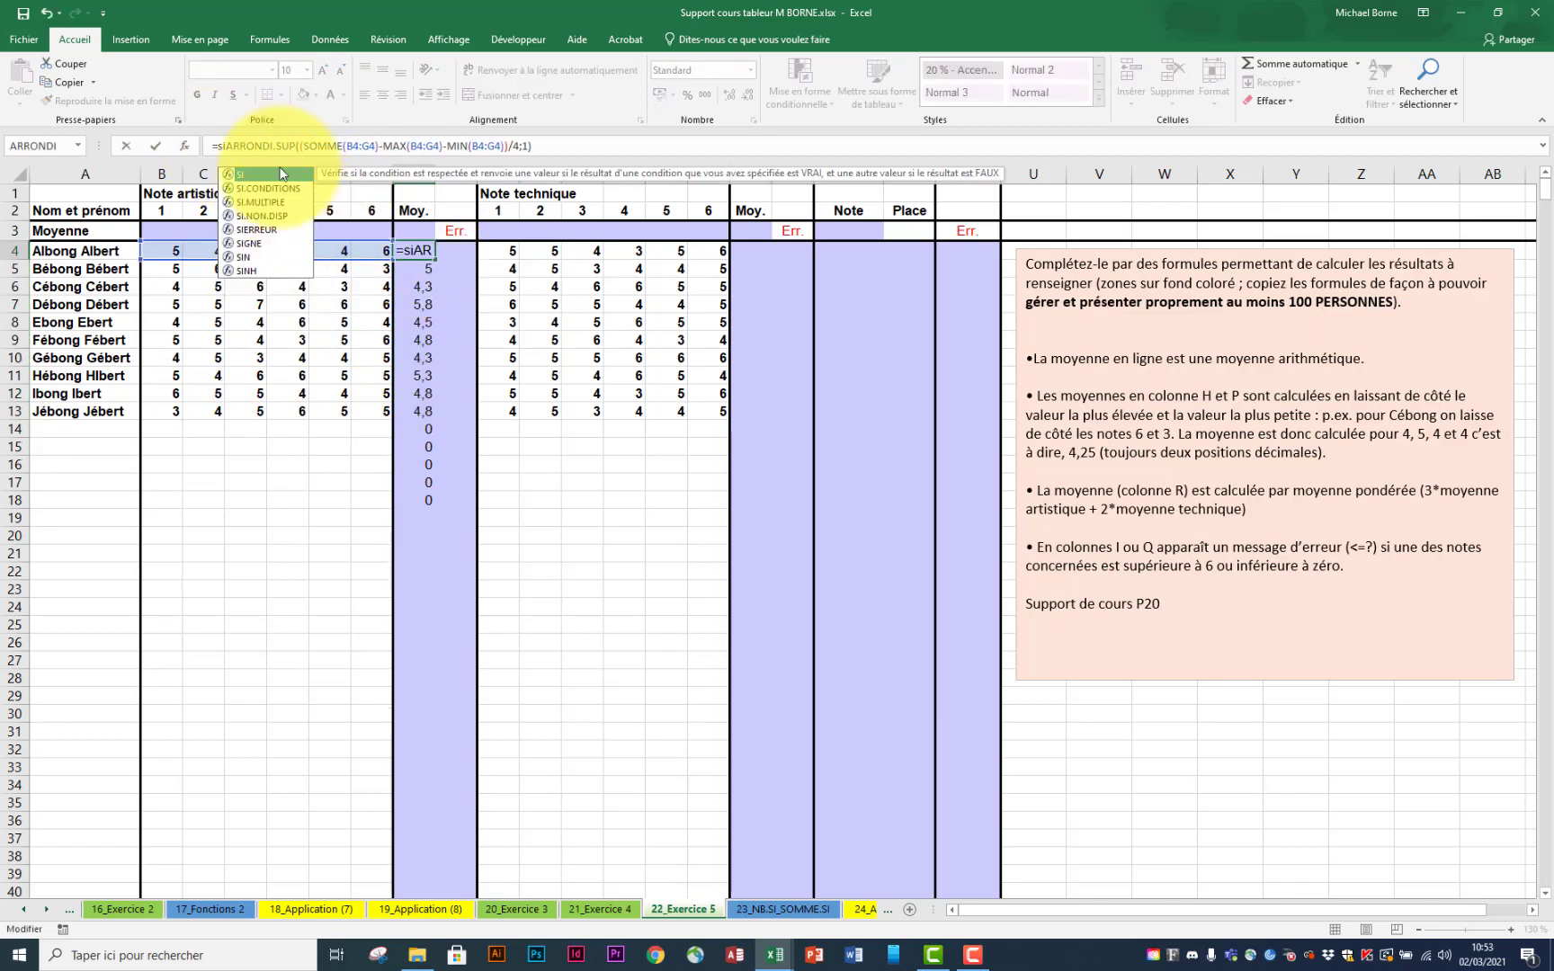
double_click(280, 174)
left_click(171, 251)
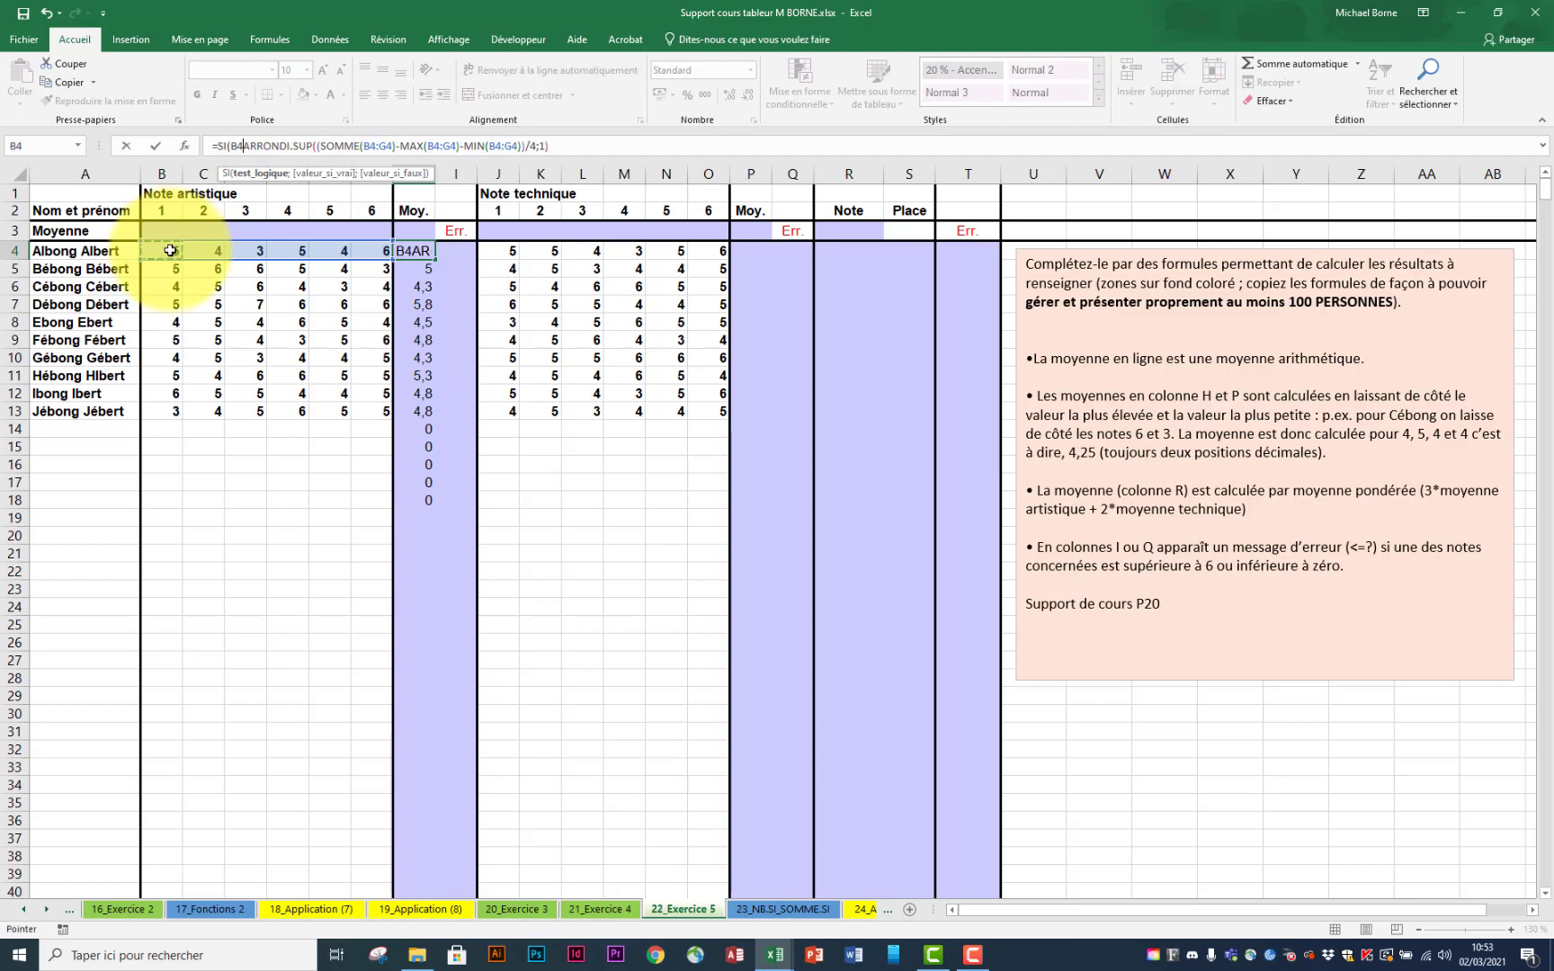
type("=\"\"")
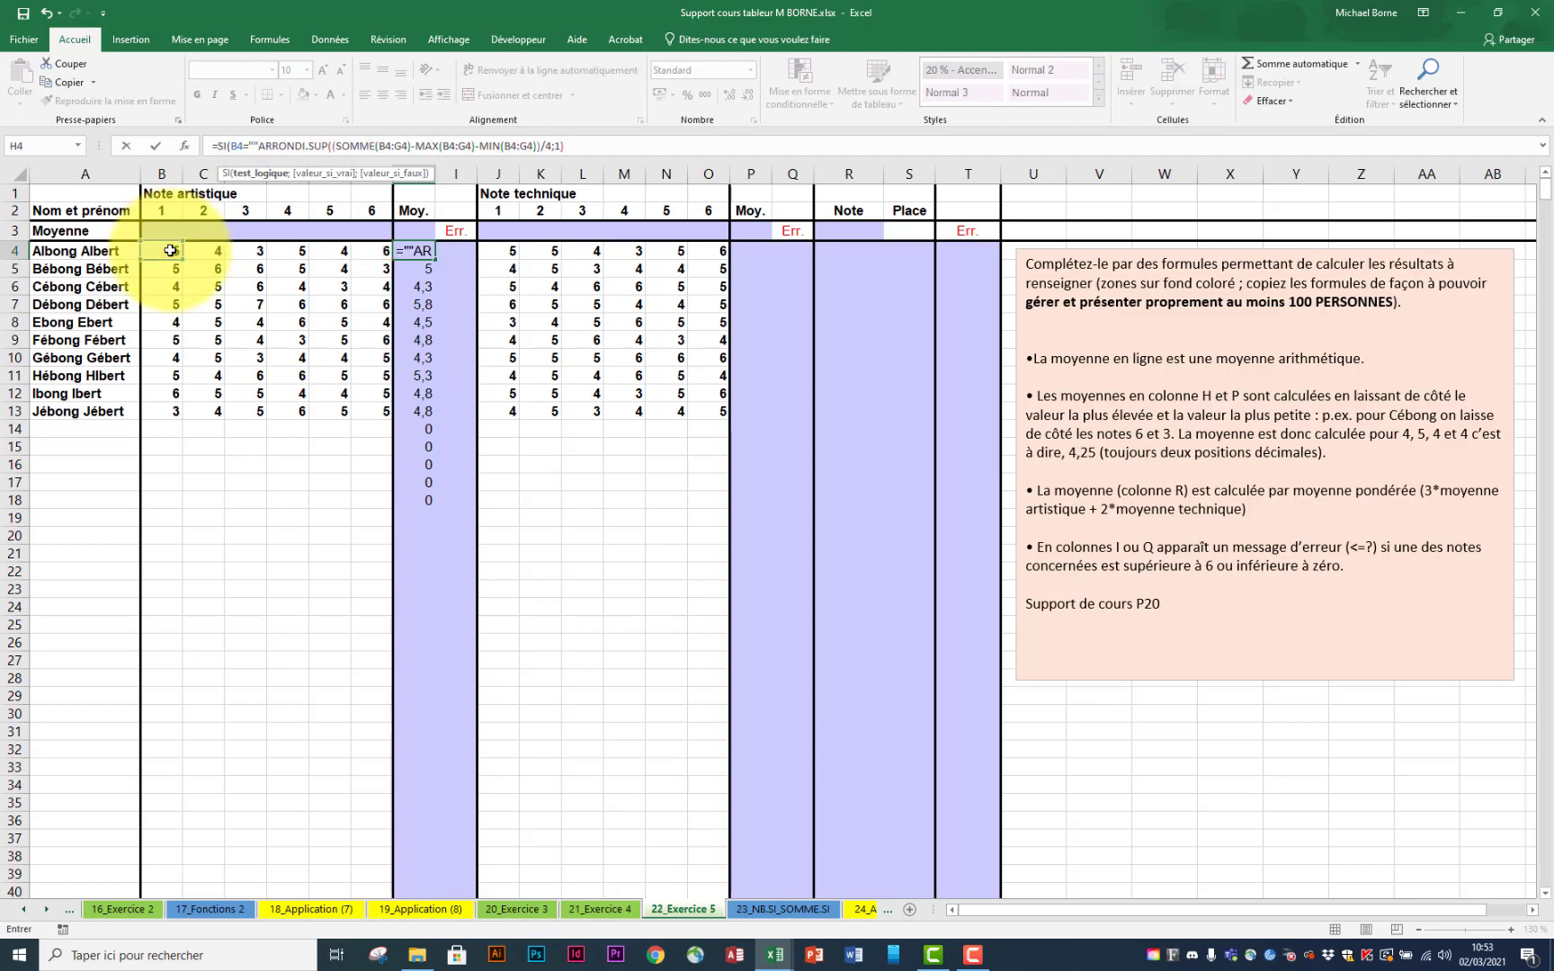
type(";\"\"")
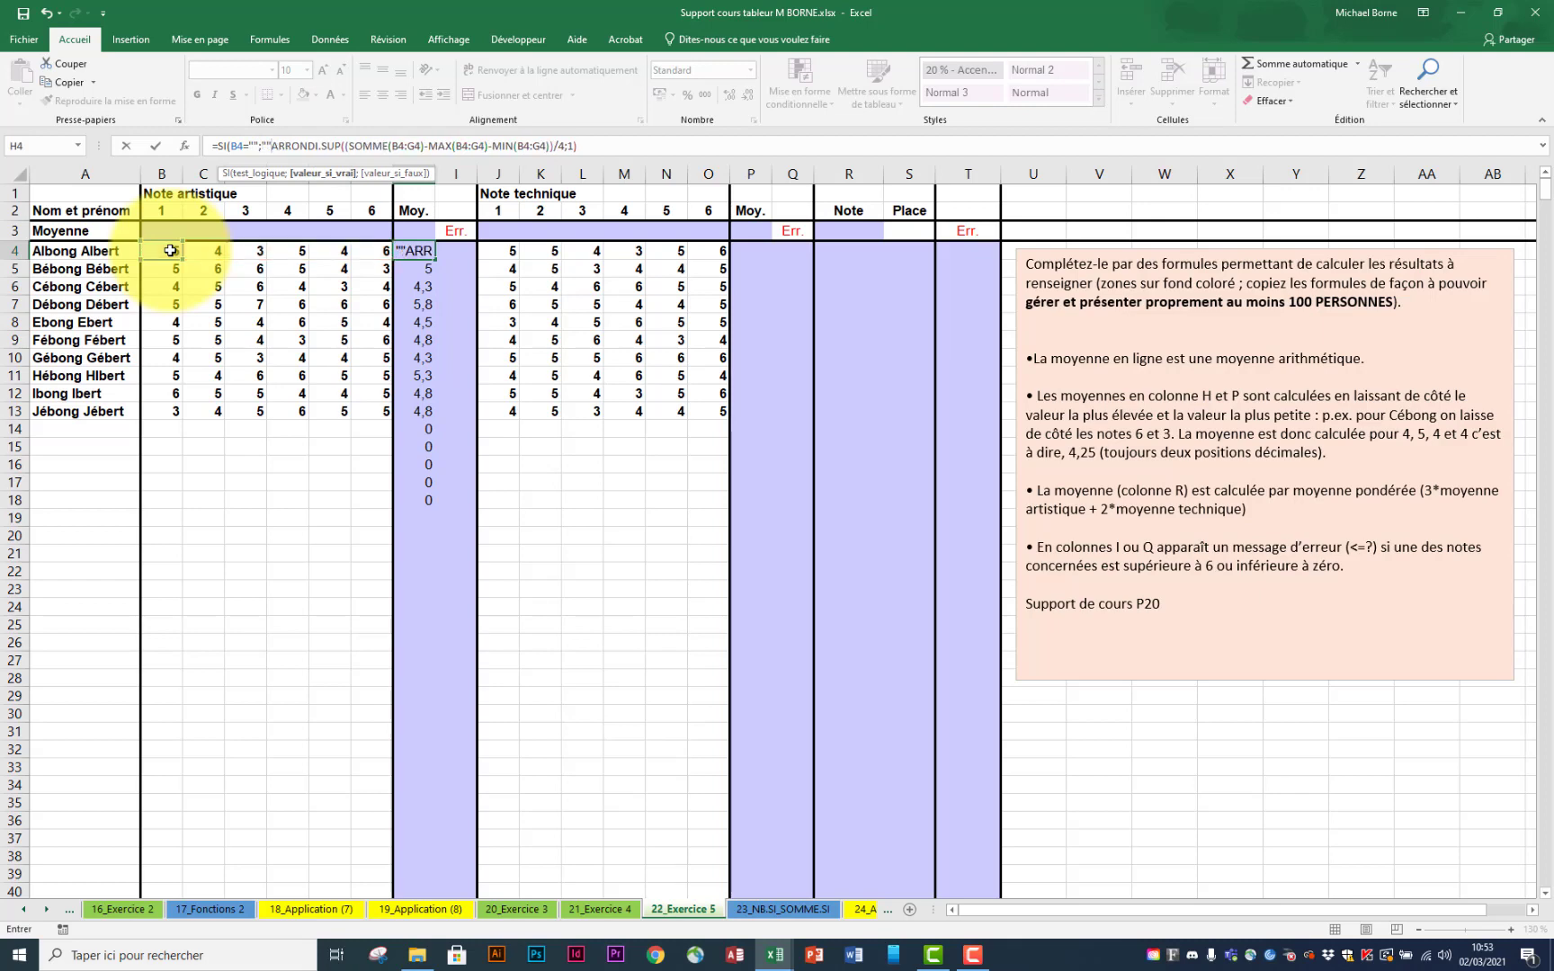
type(";")
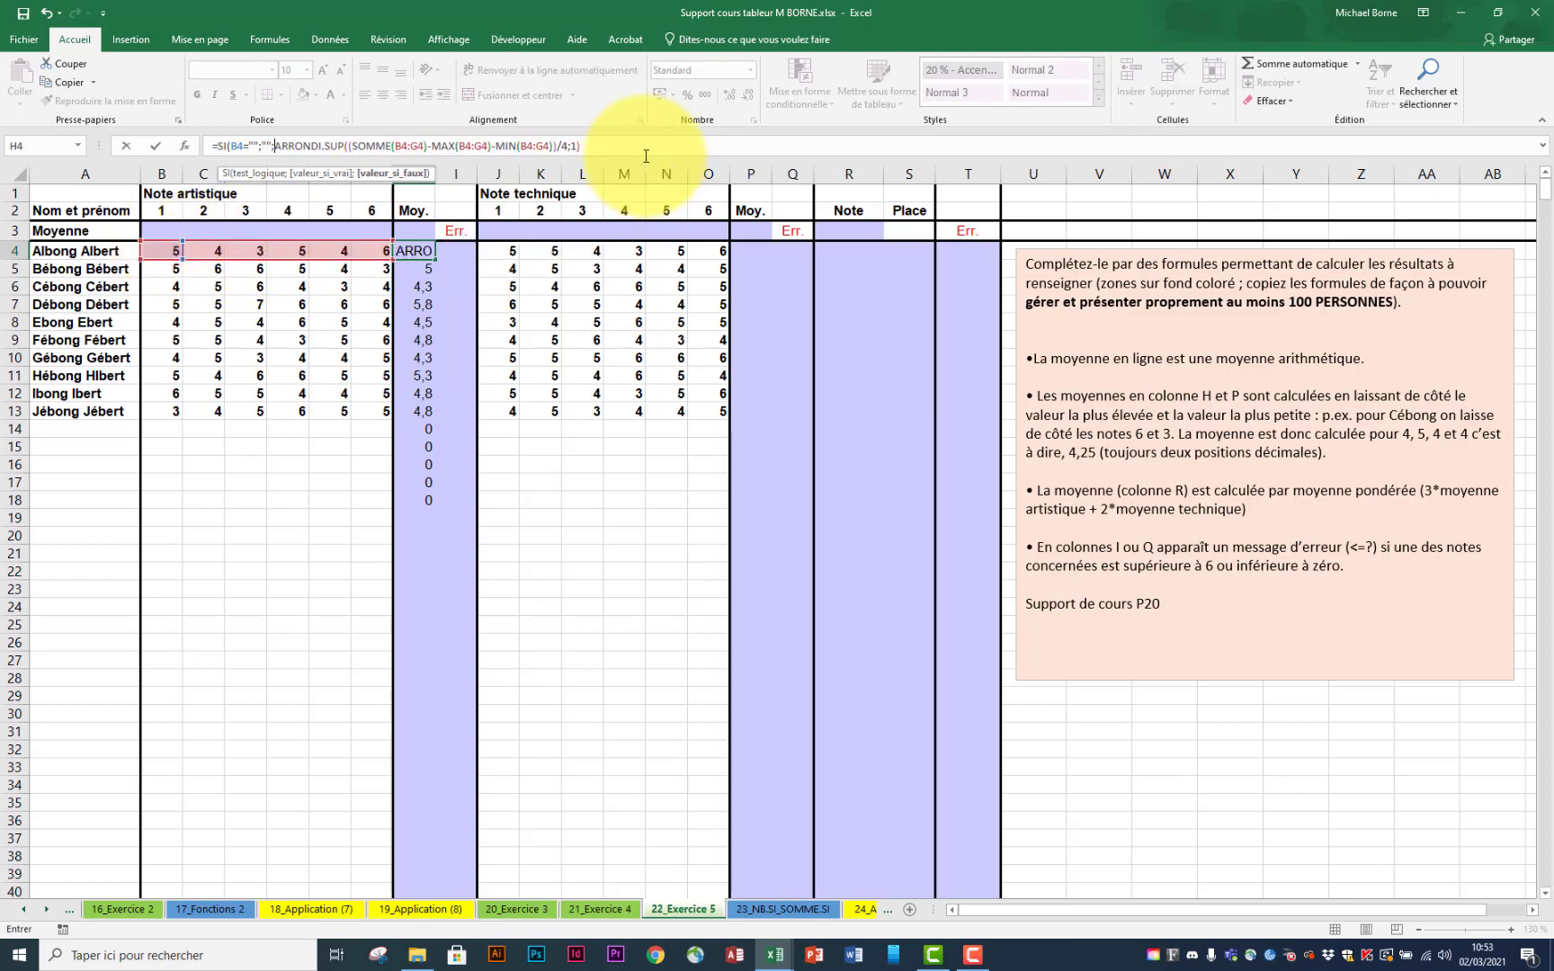
Step: Close H4's SI formula with a final parenthesis and copy it down to H38
type(")")
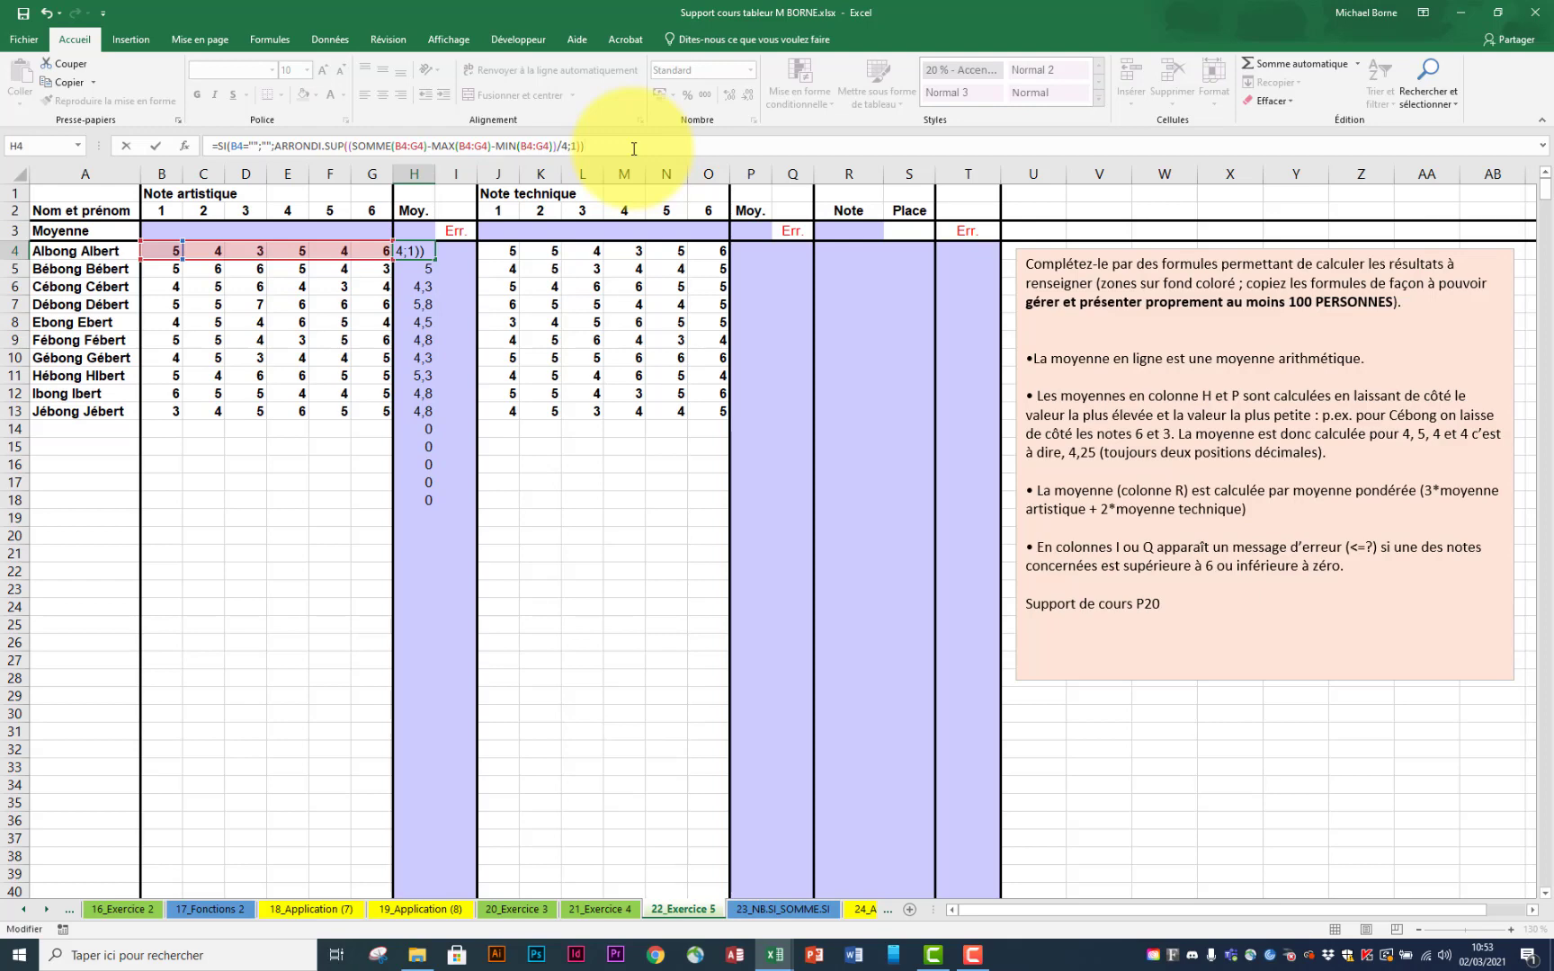
key("Return")
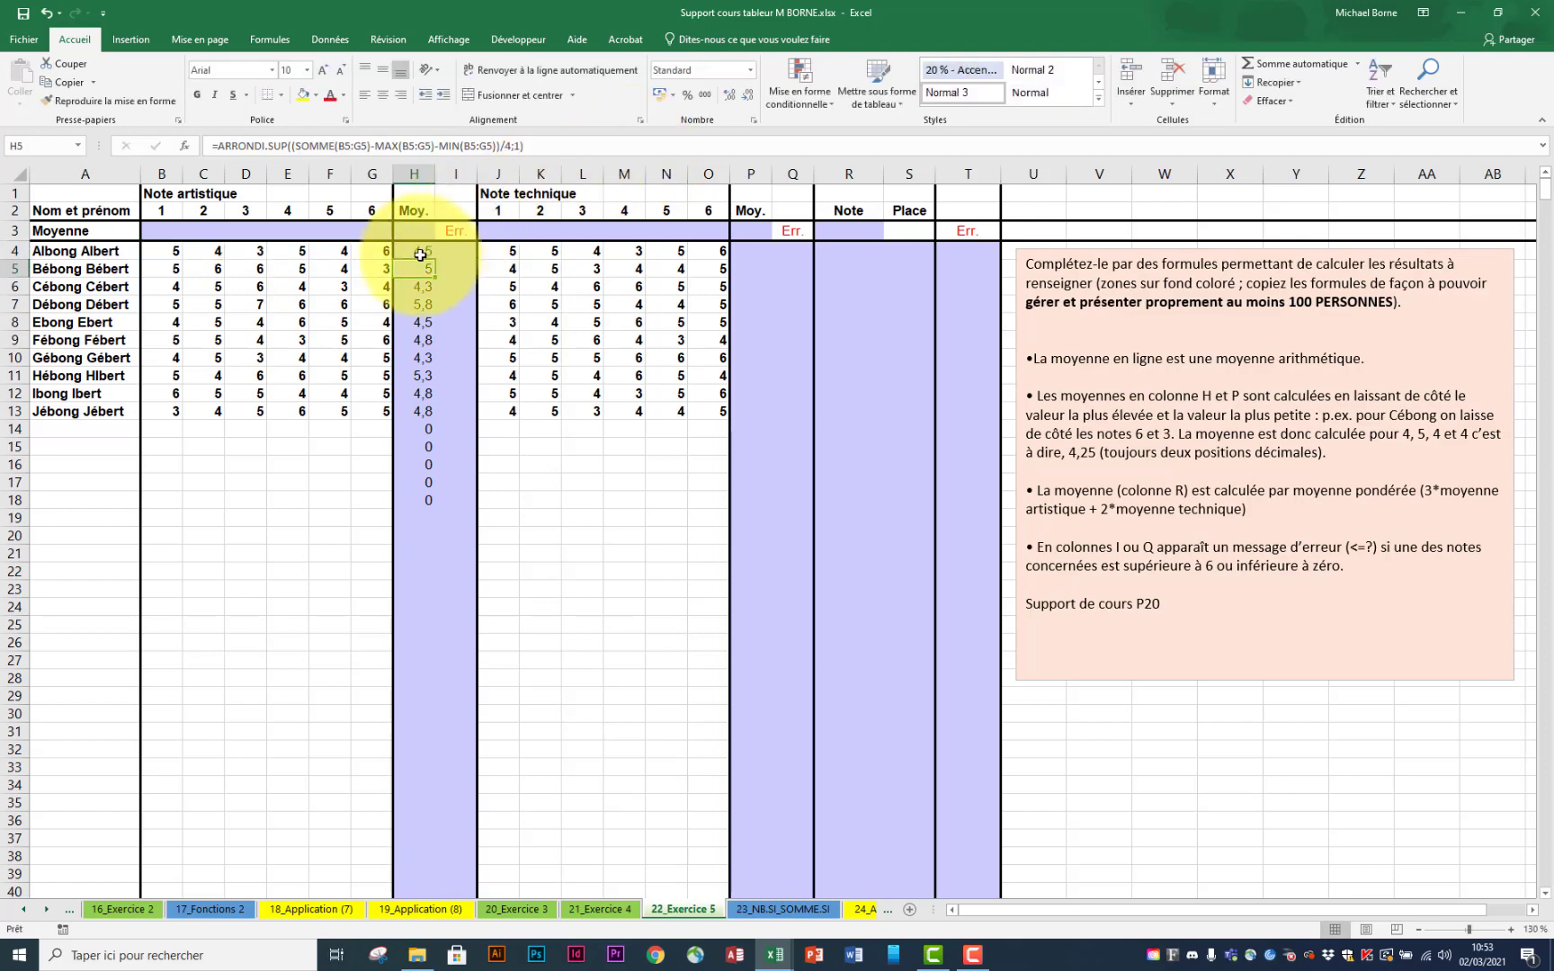
left_click(422, 250)
left_click_drag(436, 260, 415, 866)
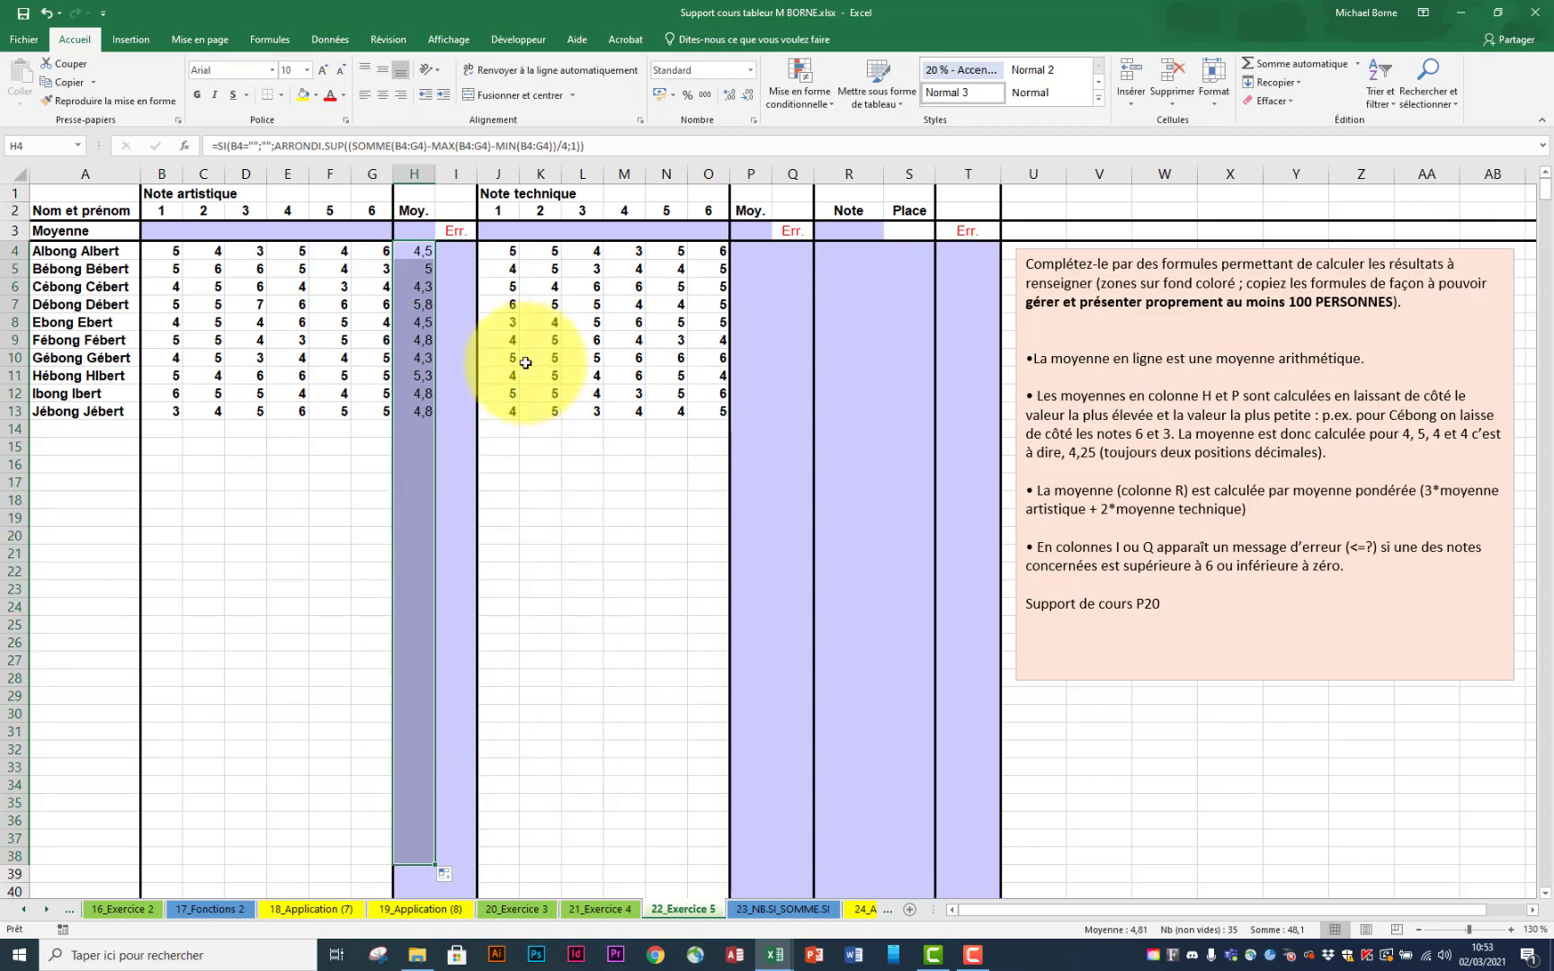
Step: Write the average of the first artistic mark column in B3 as =MOYENNE(B4:B13)
left_click(152, 236)
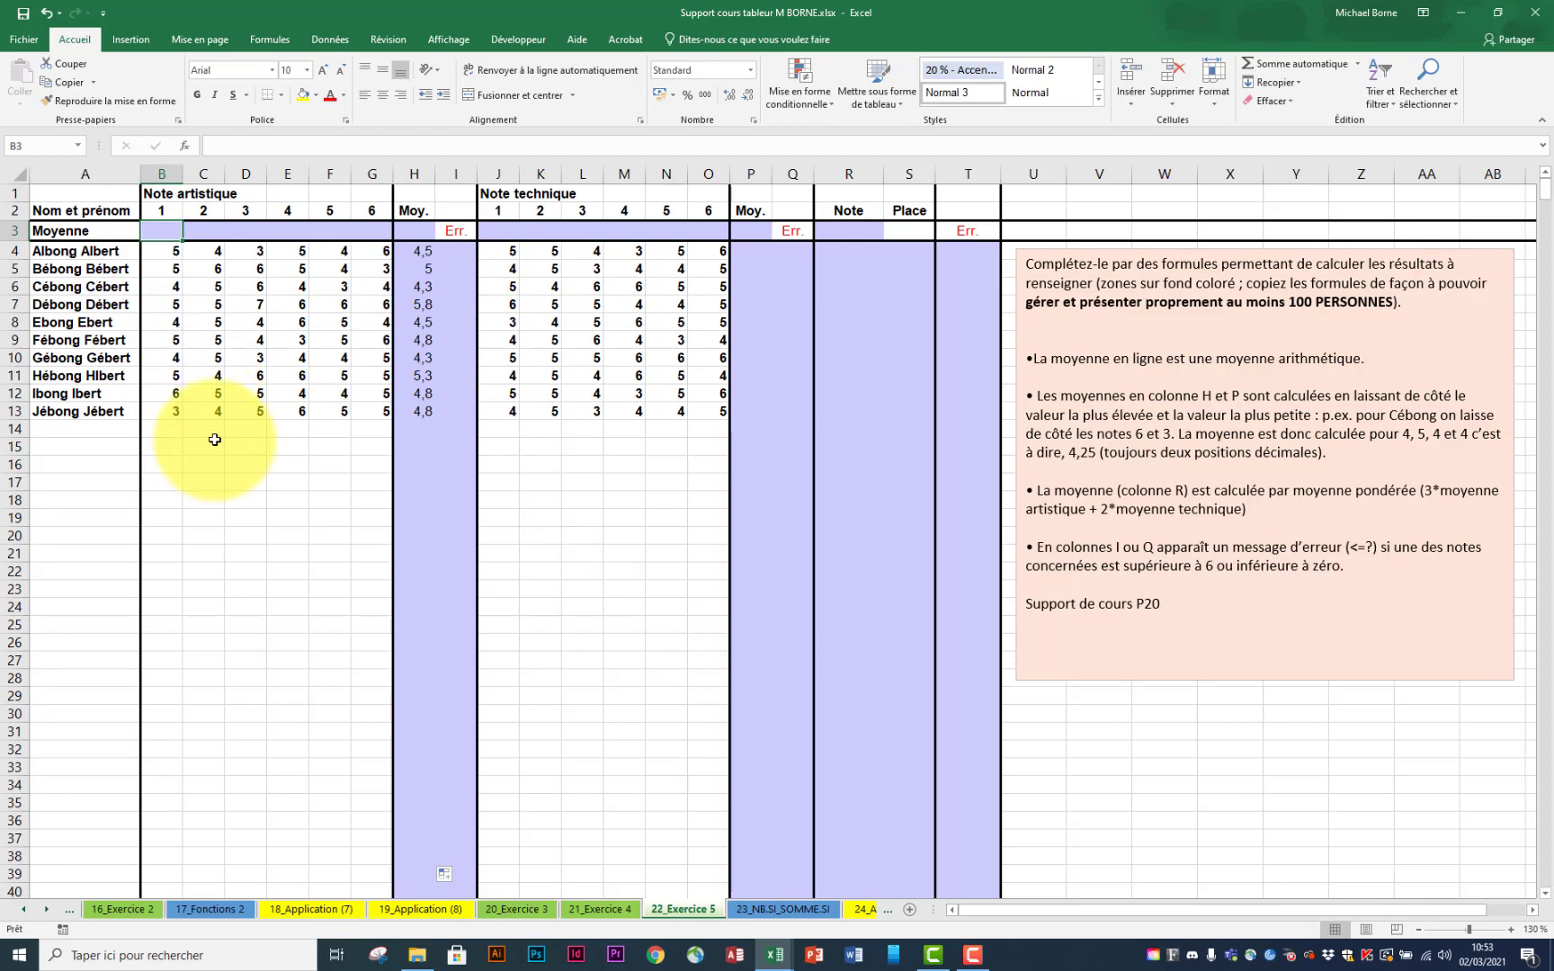
type("=")
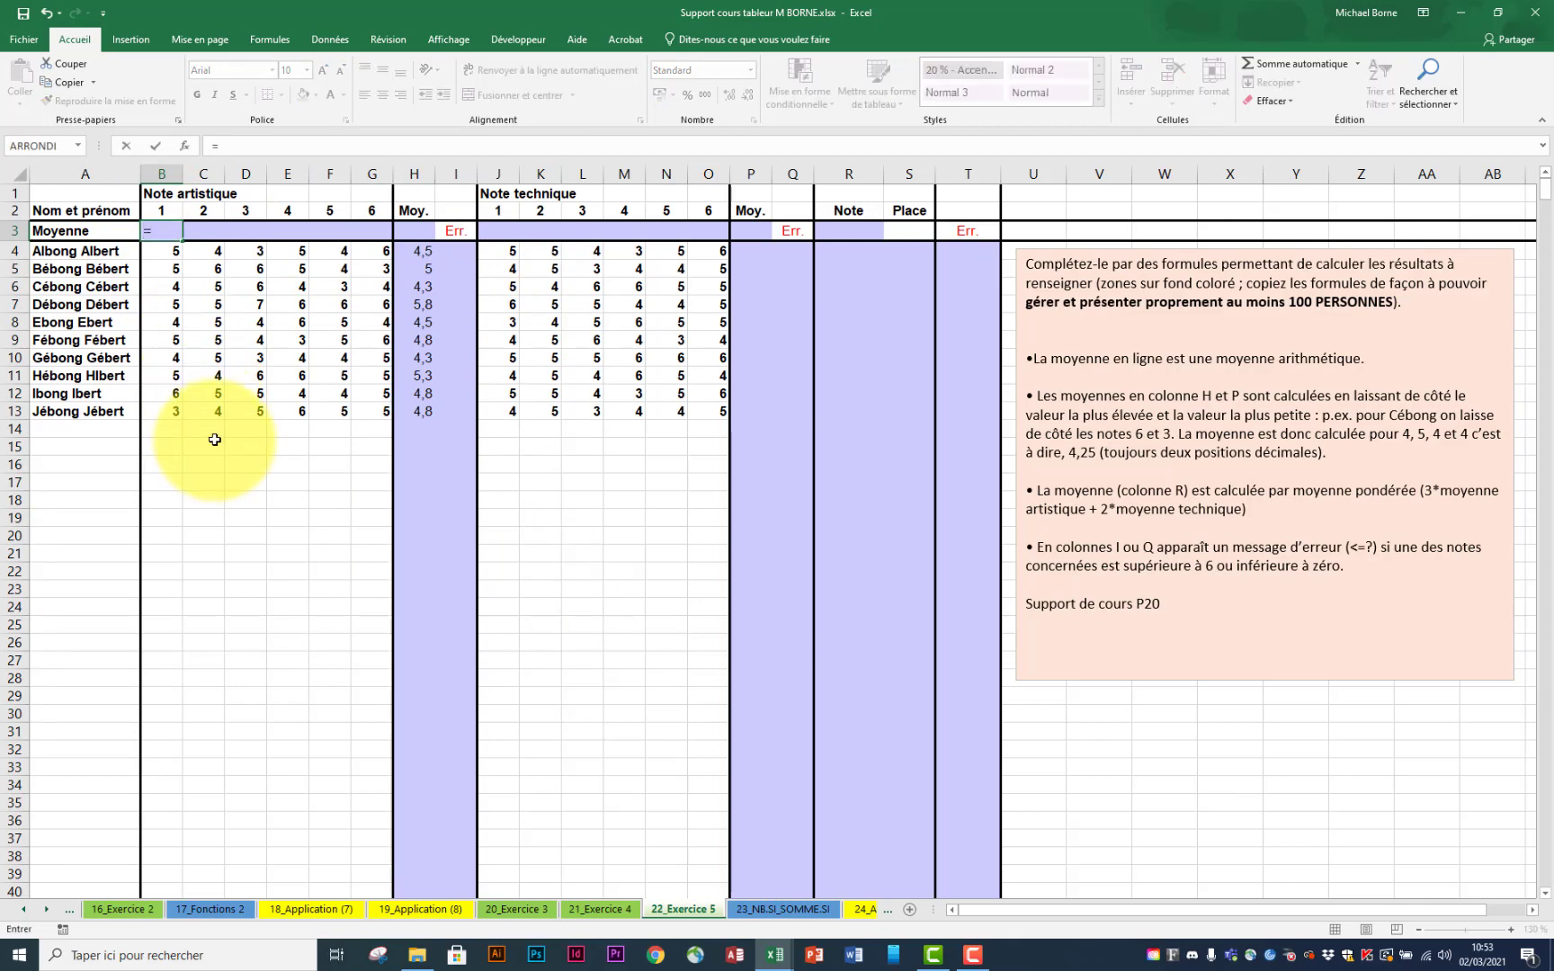
type("moye")
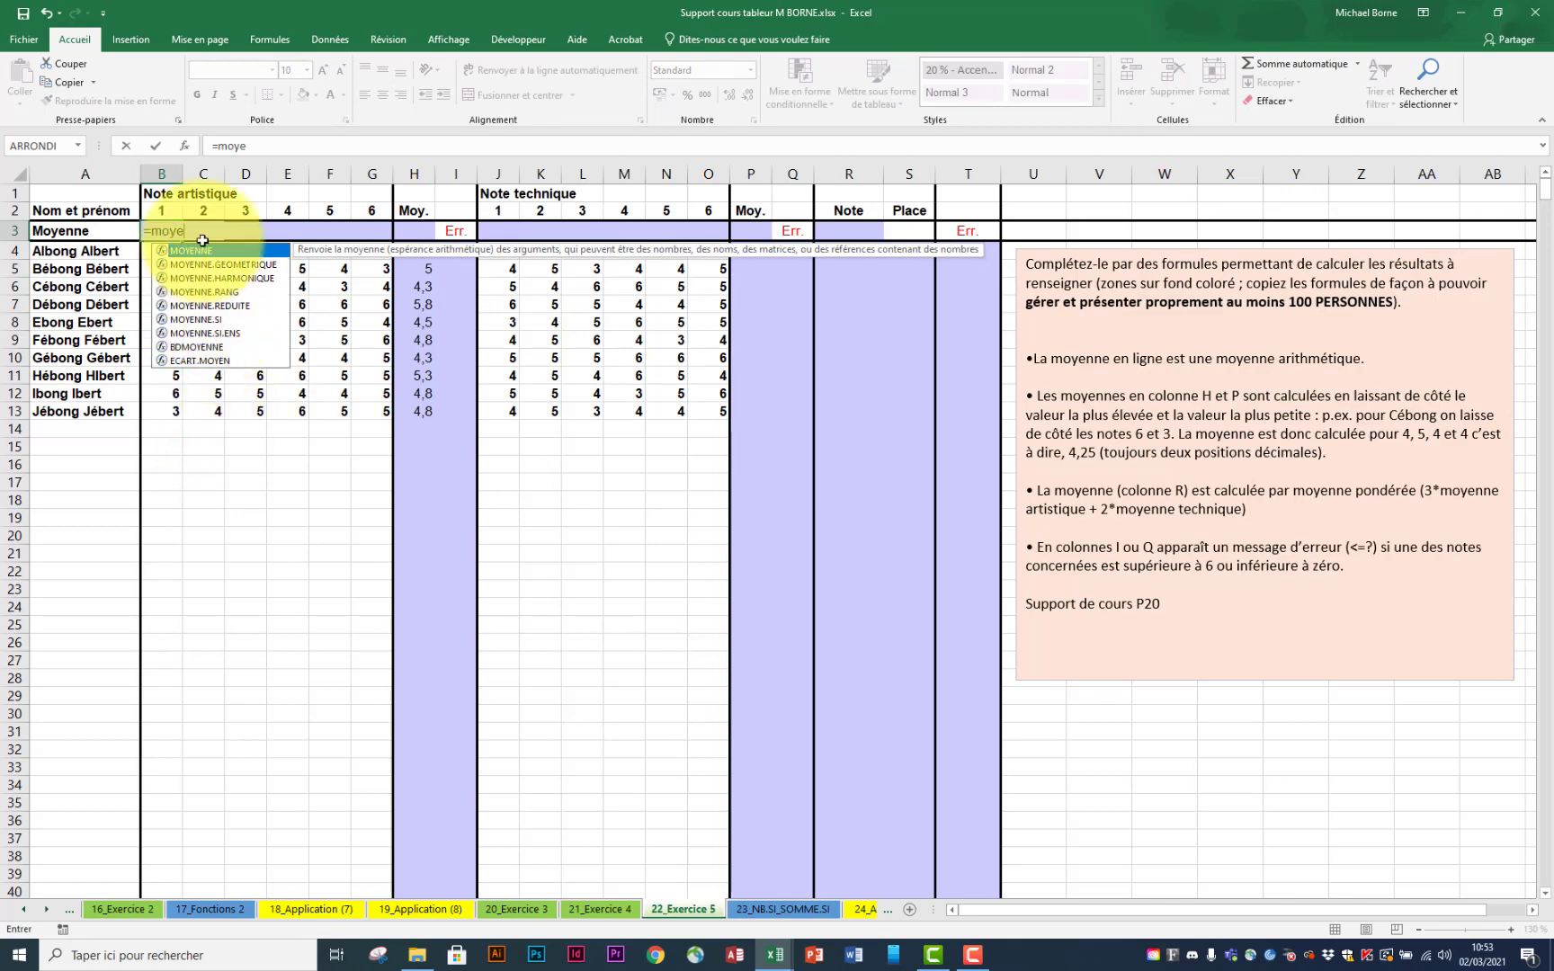
double_click(207, 252)
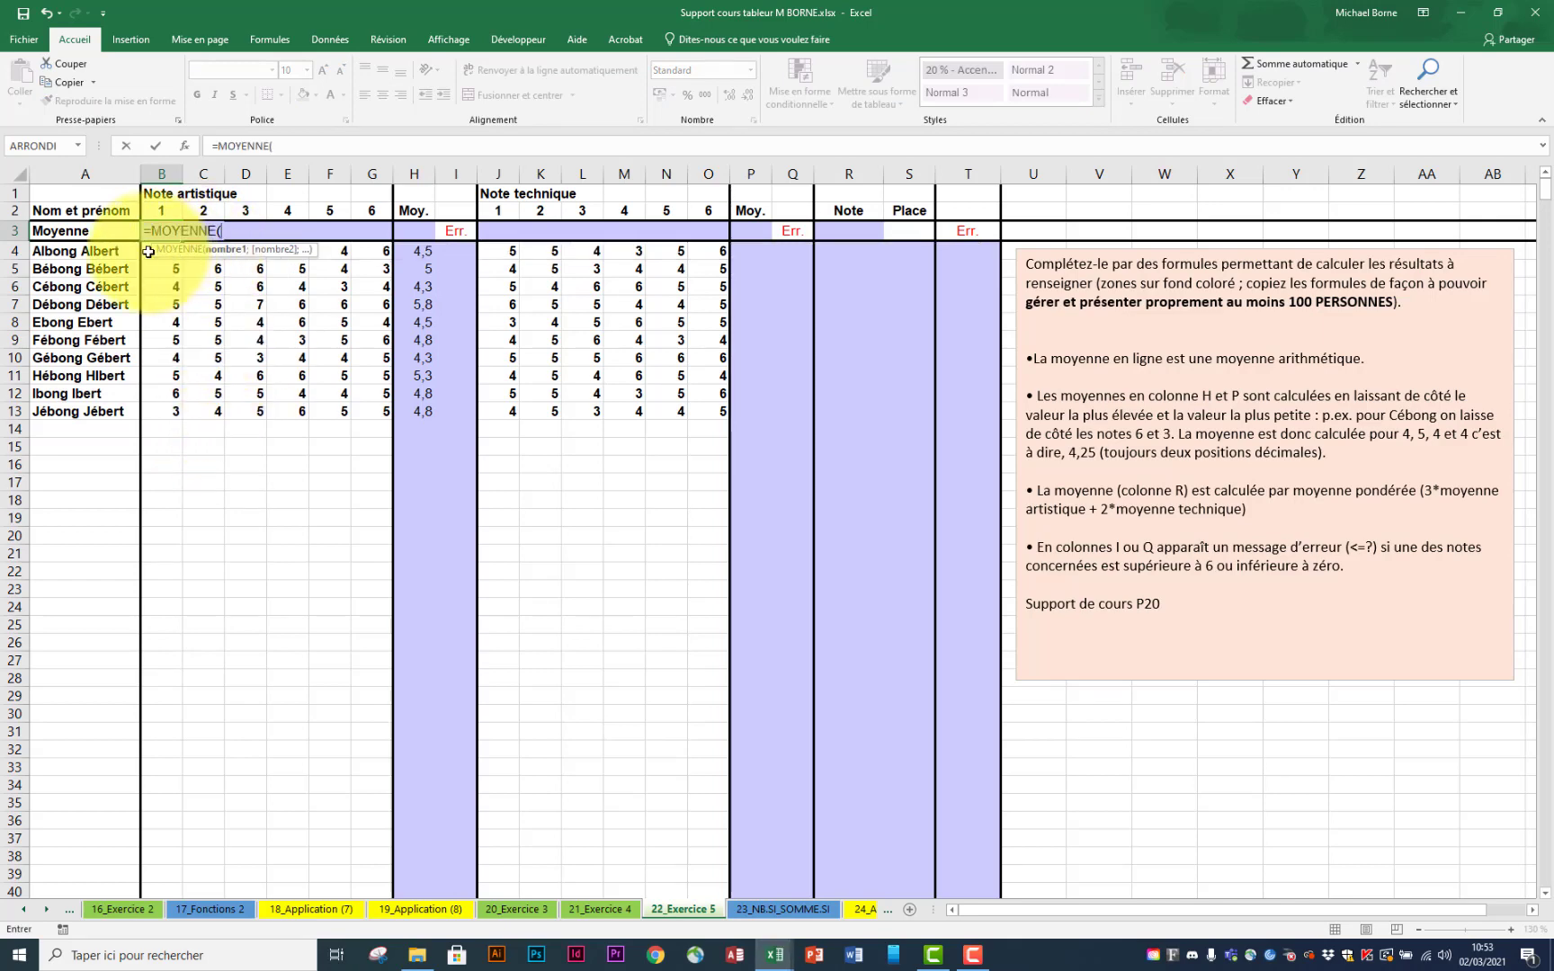
left_click_drag(148, 251, 156, 407)
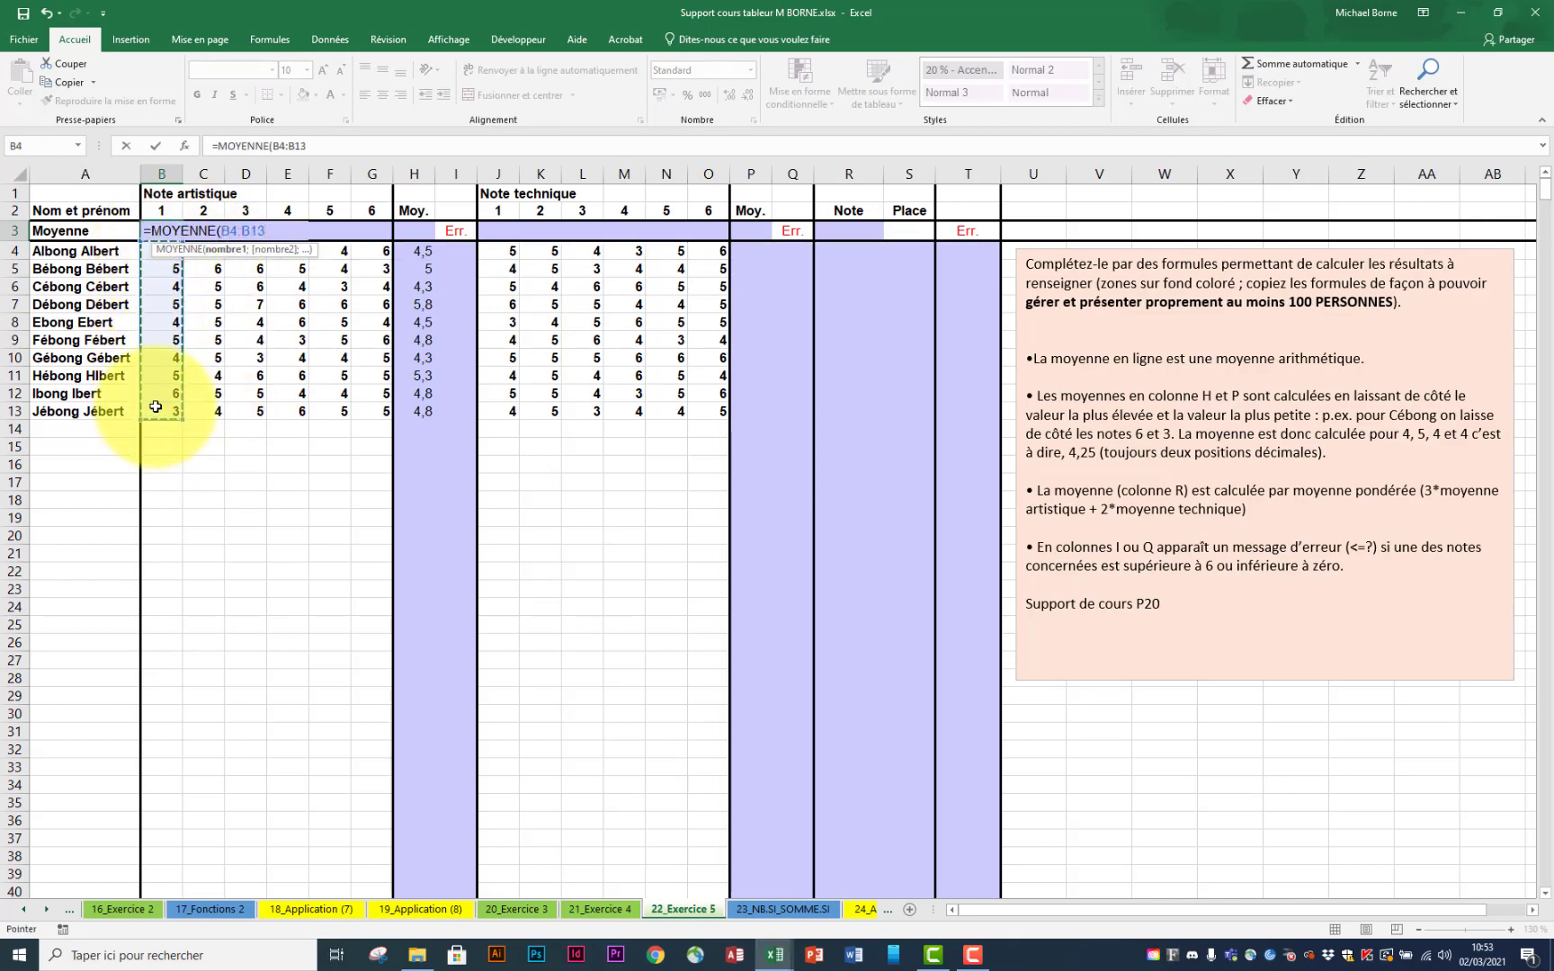
type(")")
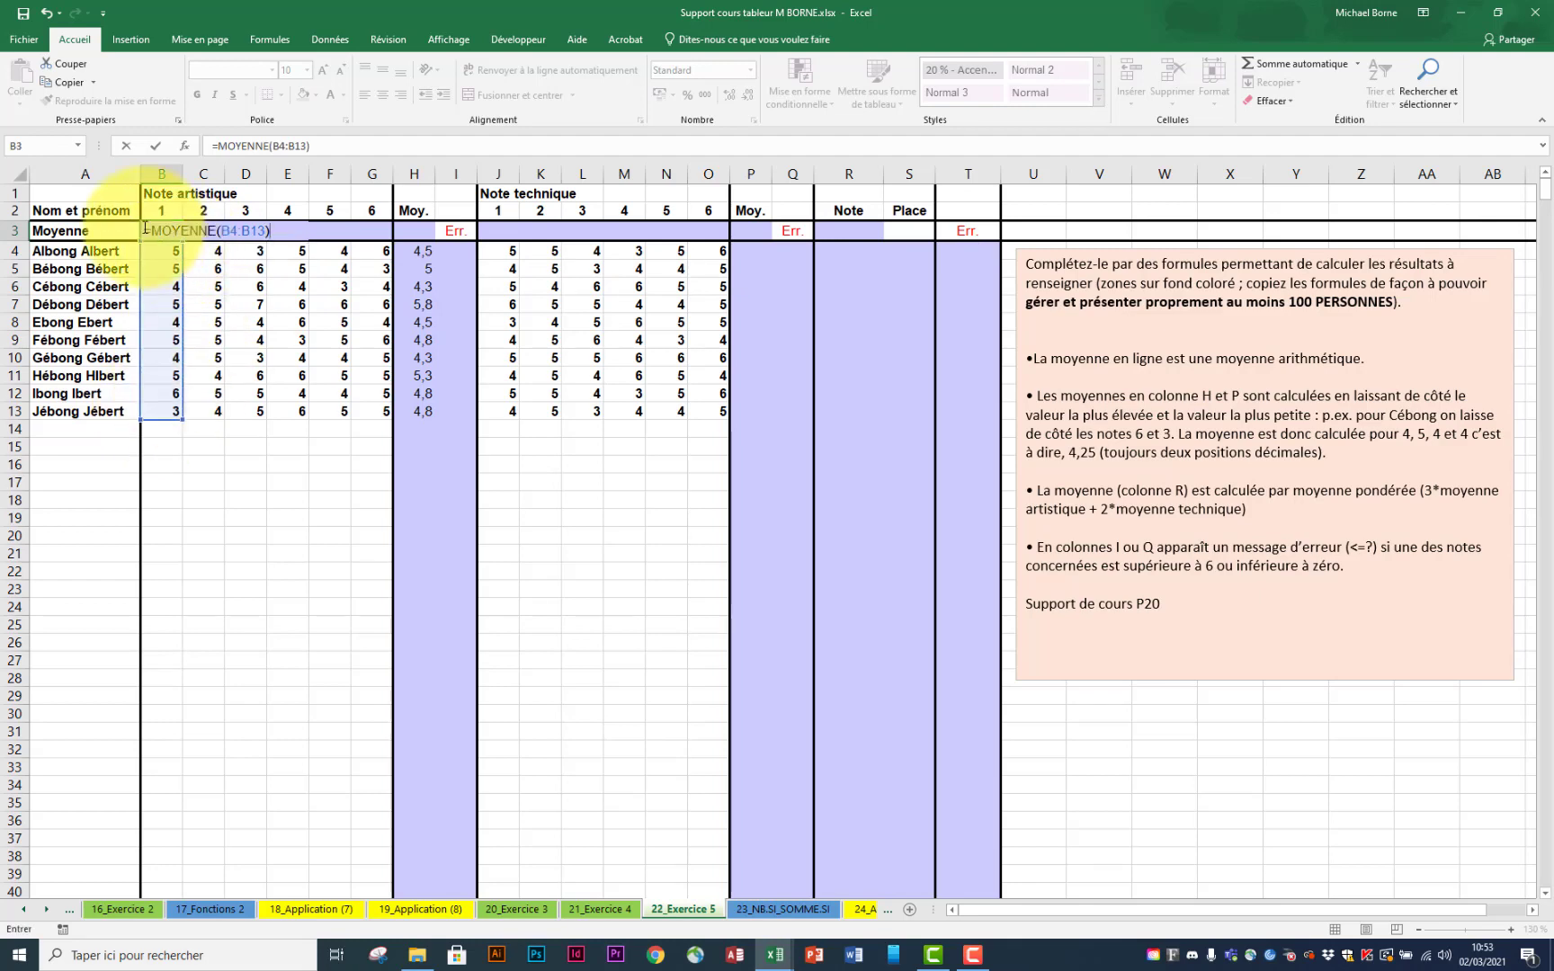
Step: Wrap B3's MOYENNE(B4:B13) in ARRONDI.SUP with 1 decimal place
left_click(170, 236)
type("arr")
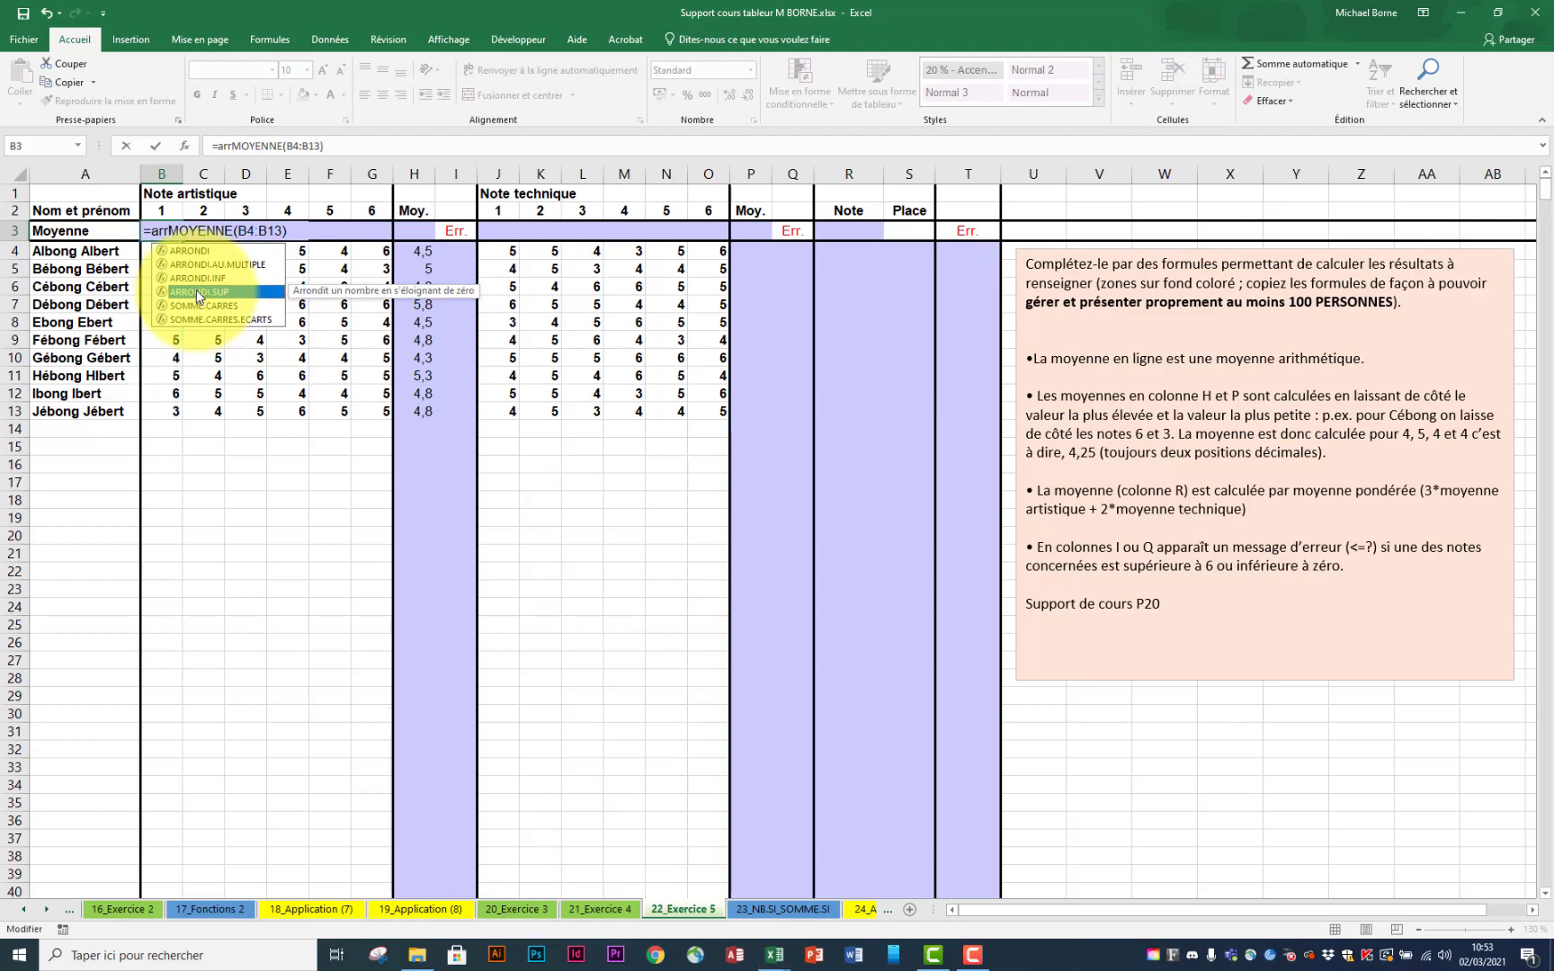
double_click(195, 291)
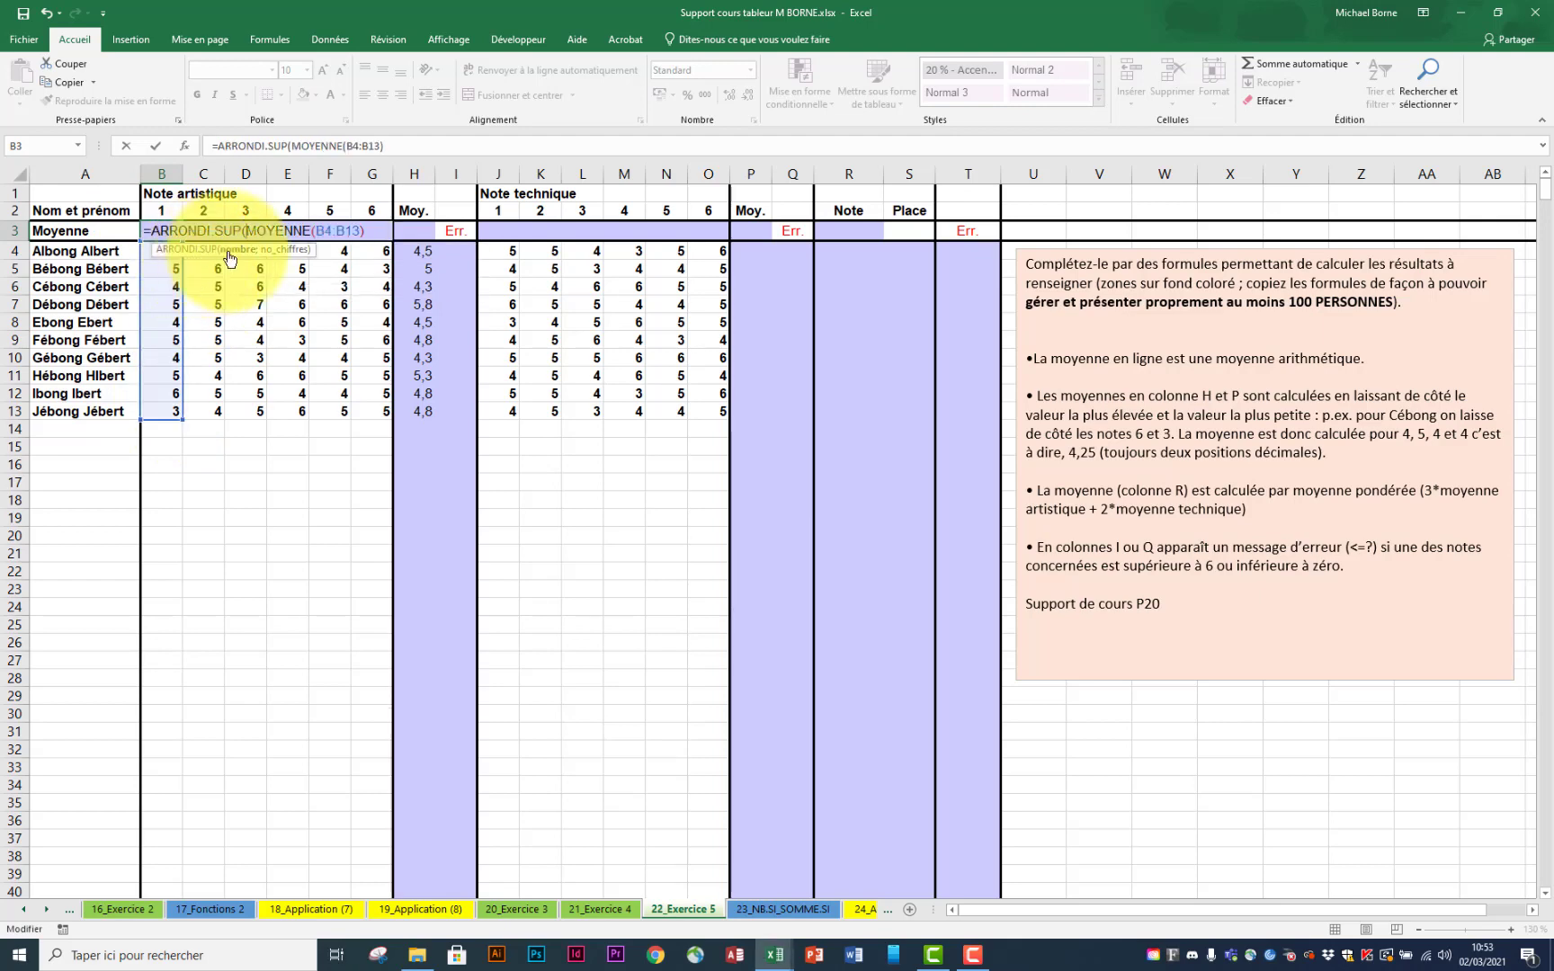
left_click(387, 145)
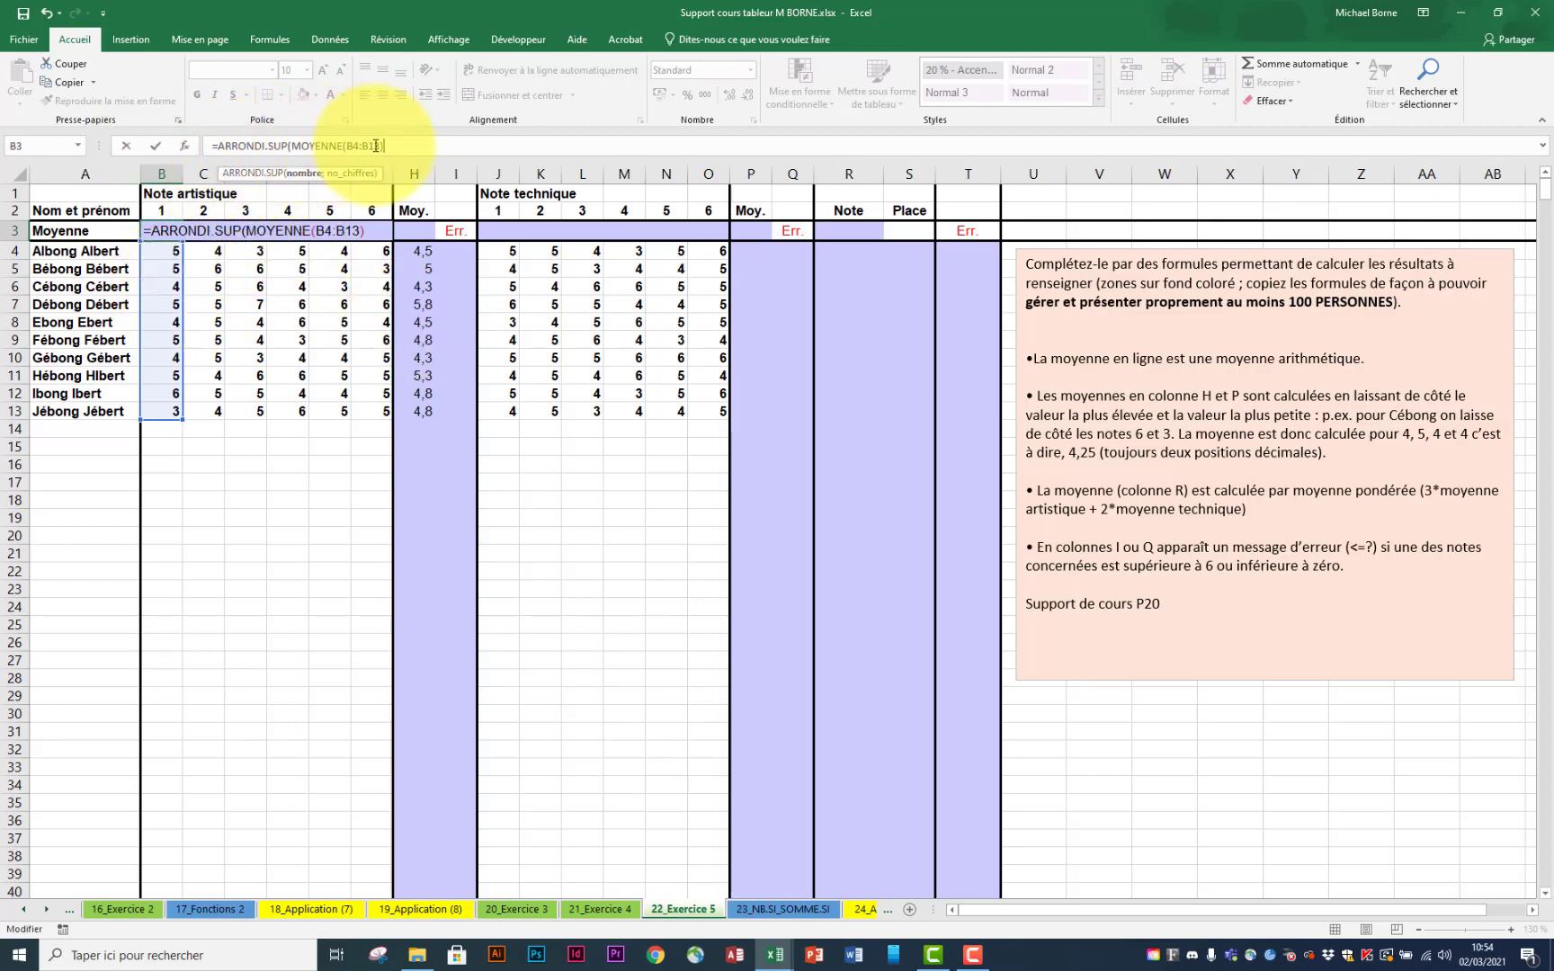
type(";1")
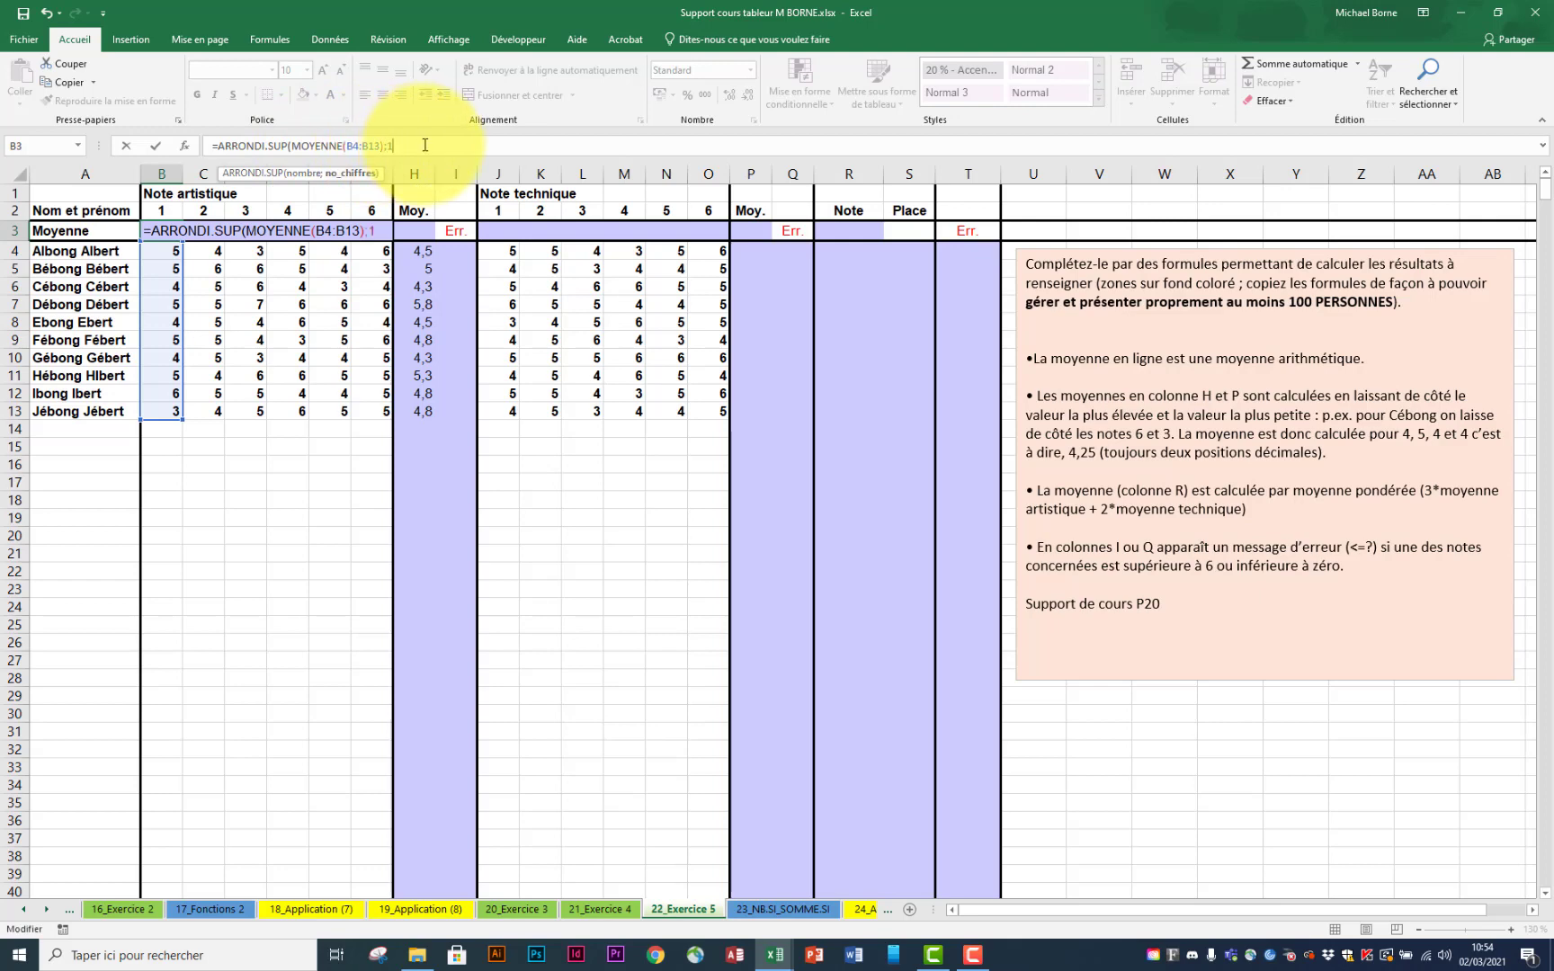
type(")")
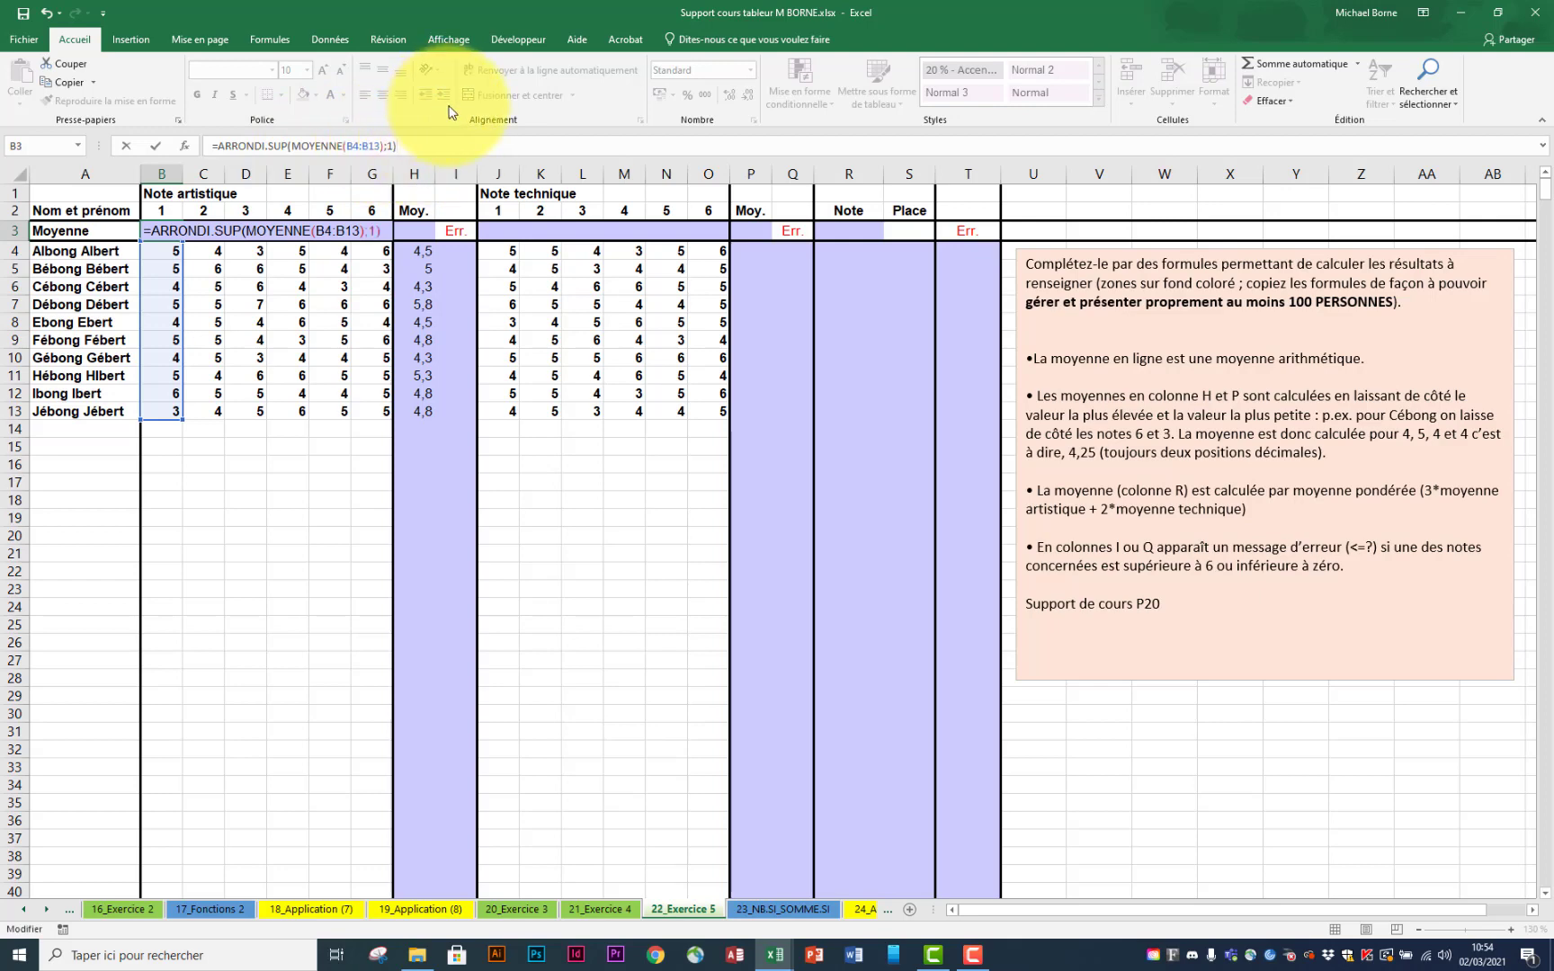
key("Return")
Step: Extend the averaged range in B3's formula to B4:B150
left_click(178, 232)
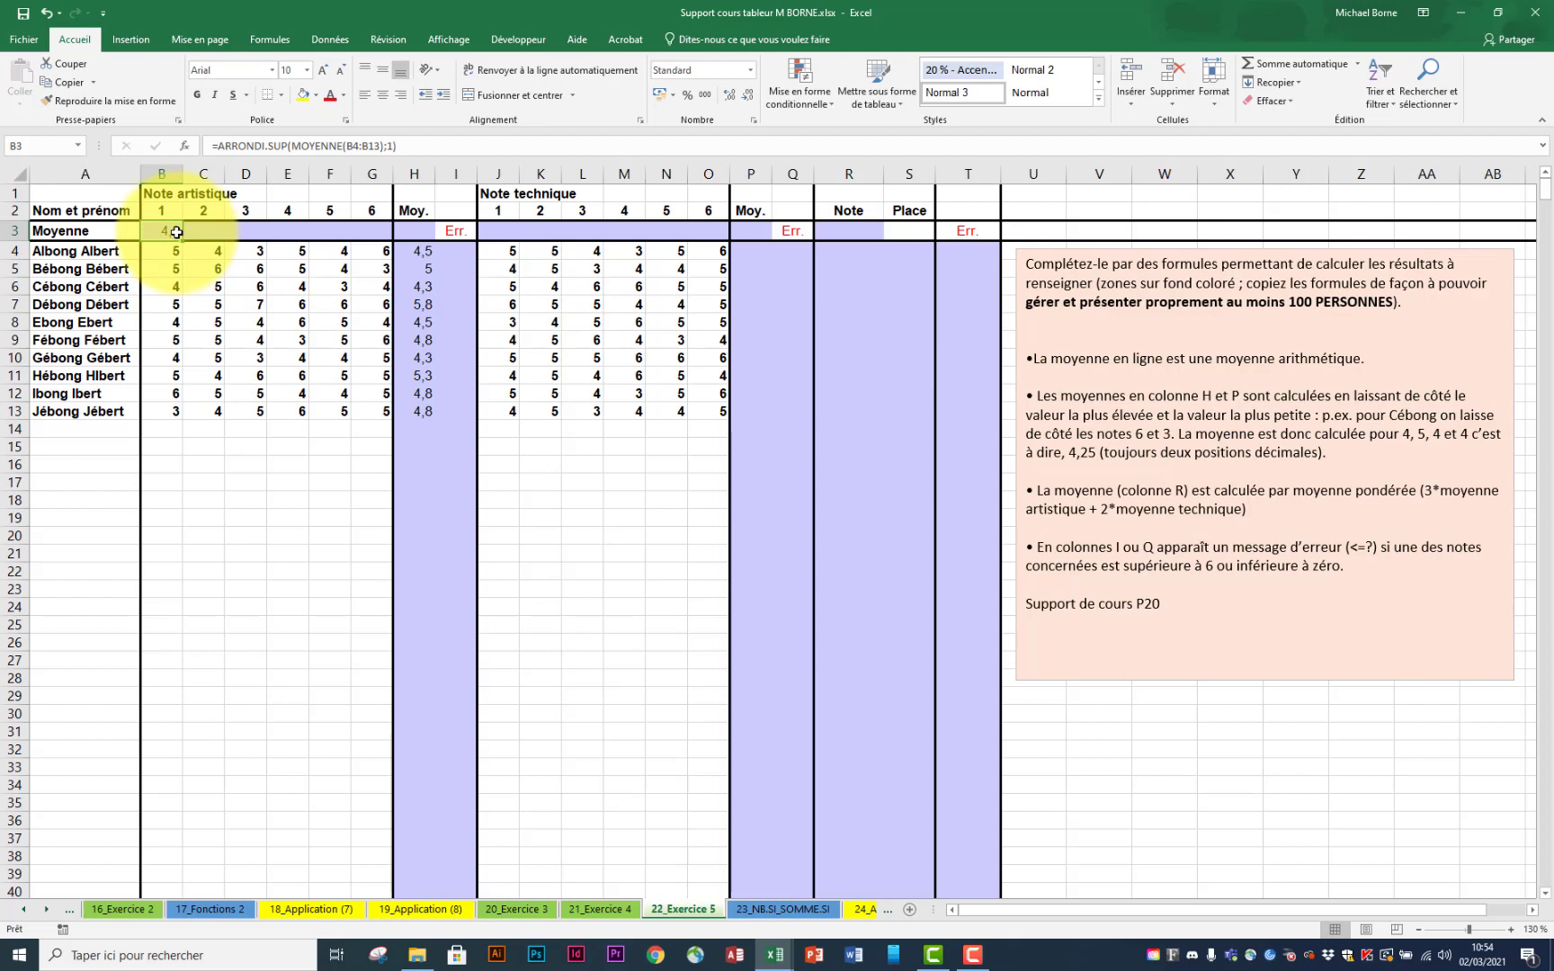
double_click(177, 232)
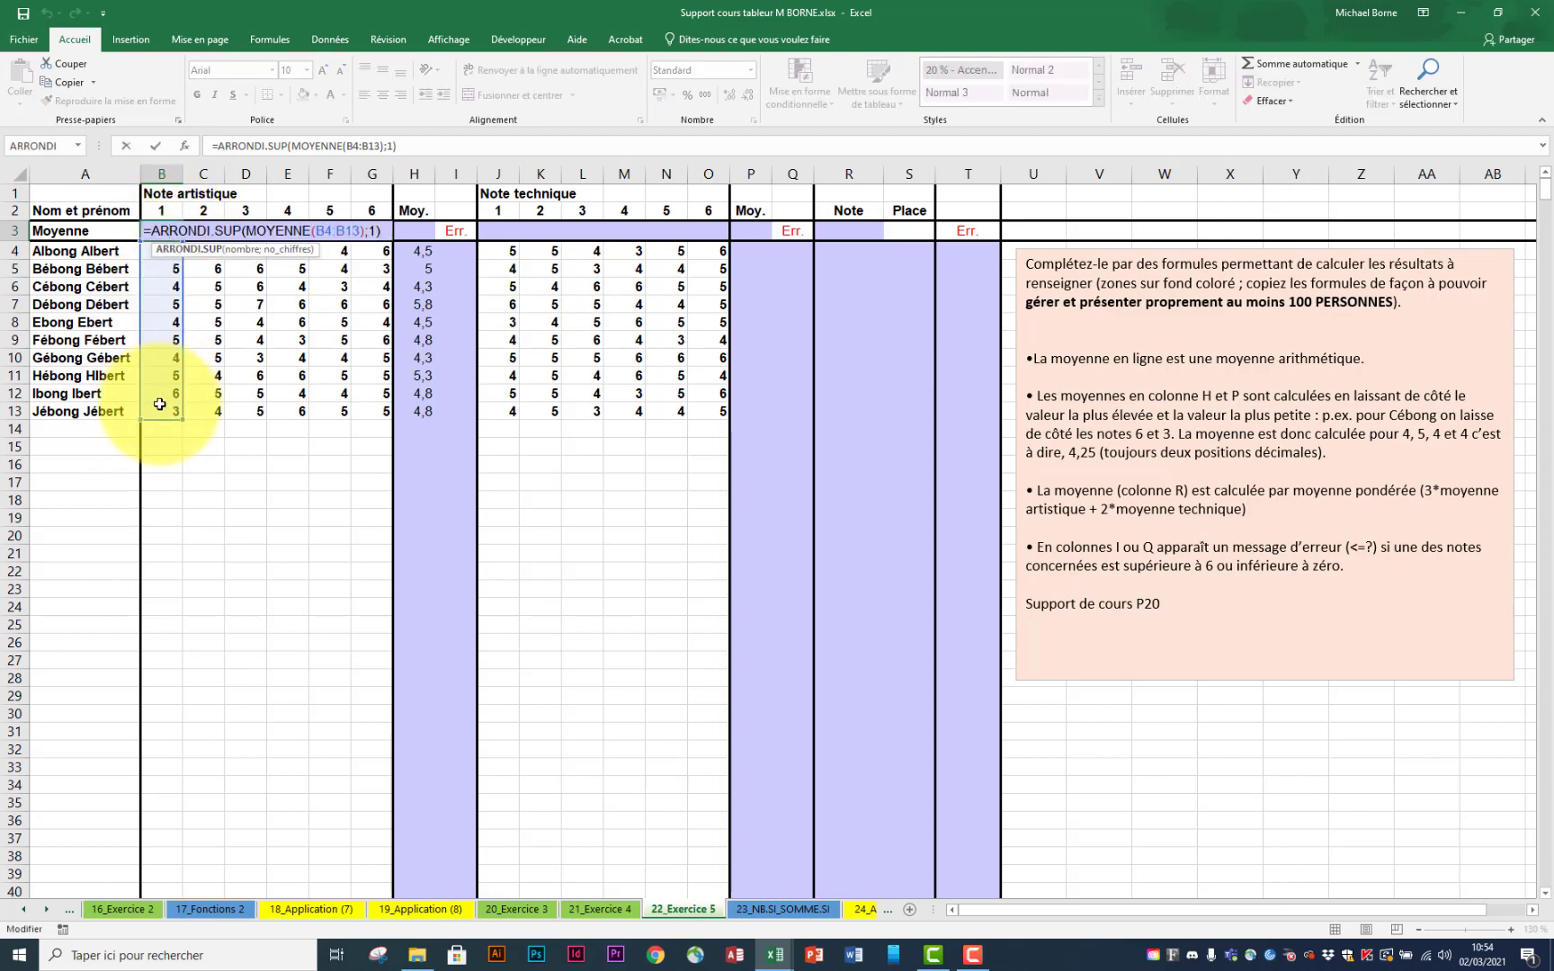
left_click(392, 149)
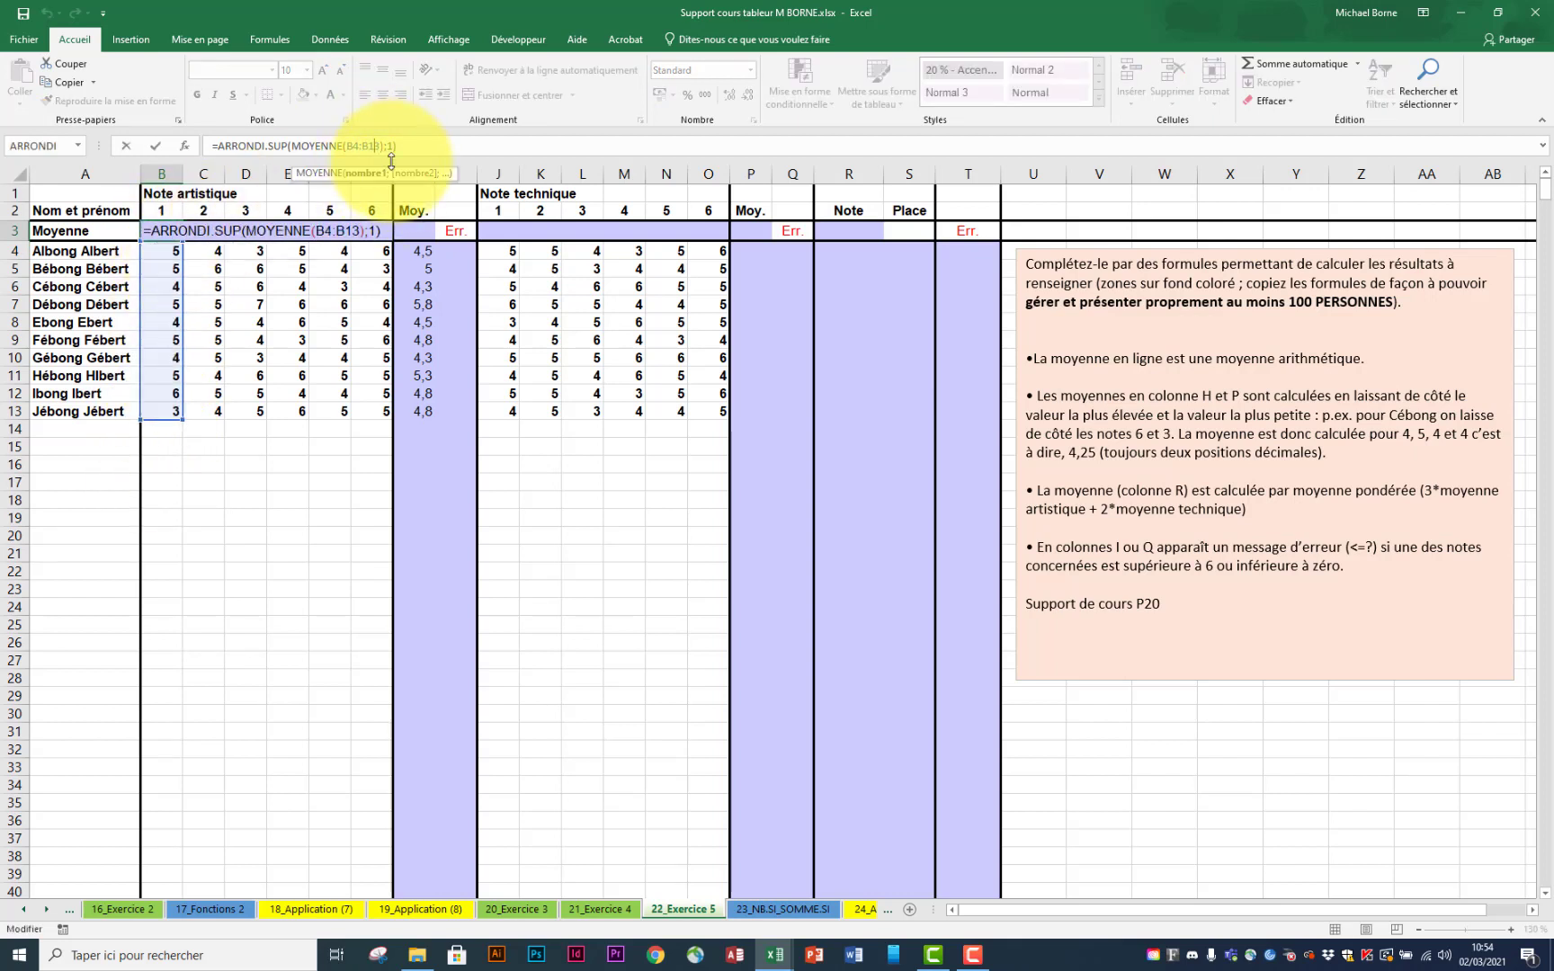
key("BackSpace")
key("BackSpace")
type("150")
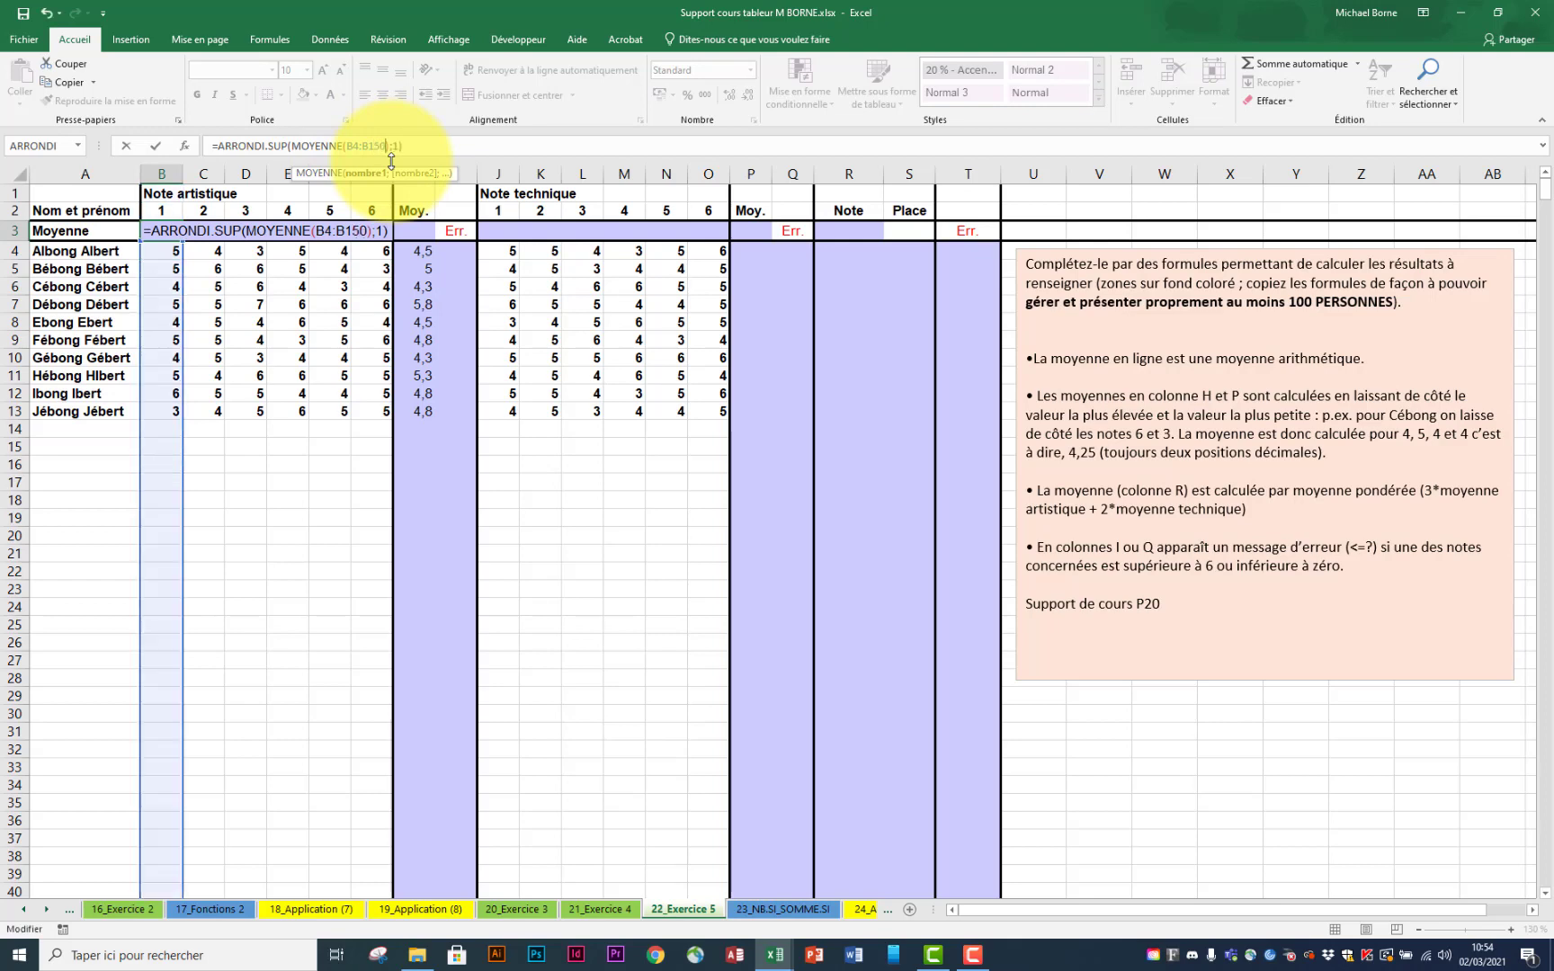
key("Return")
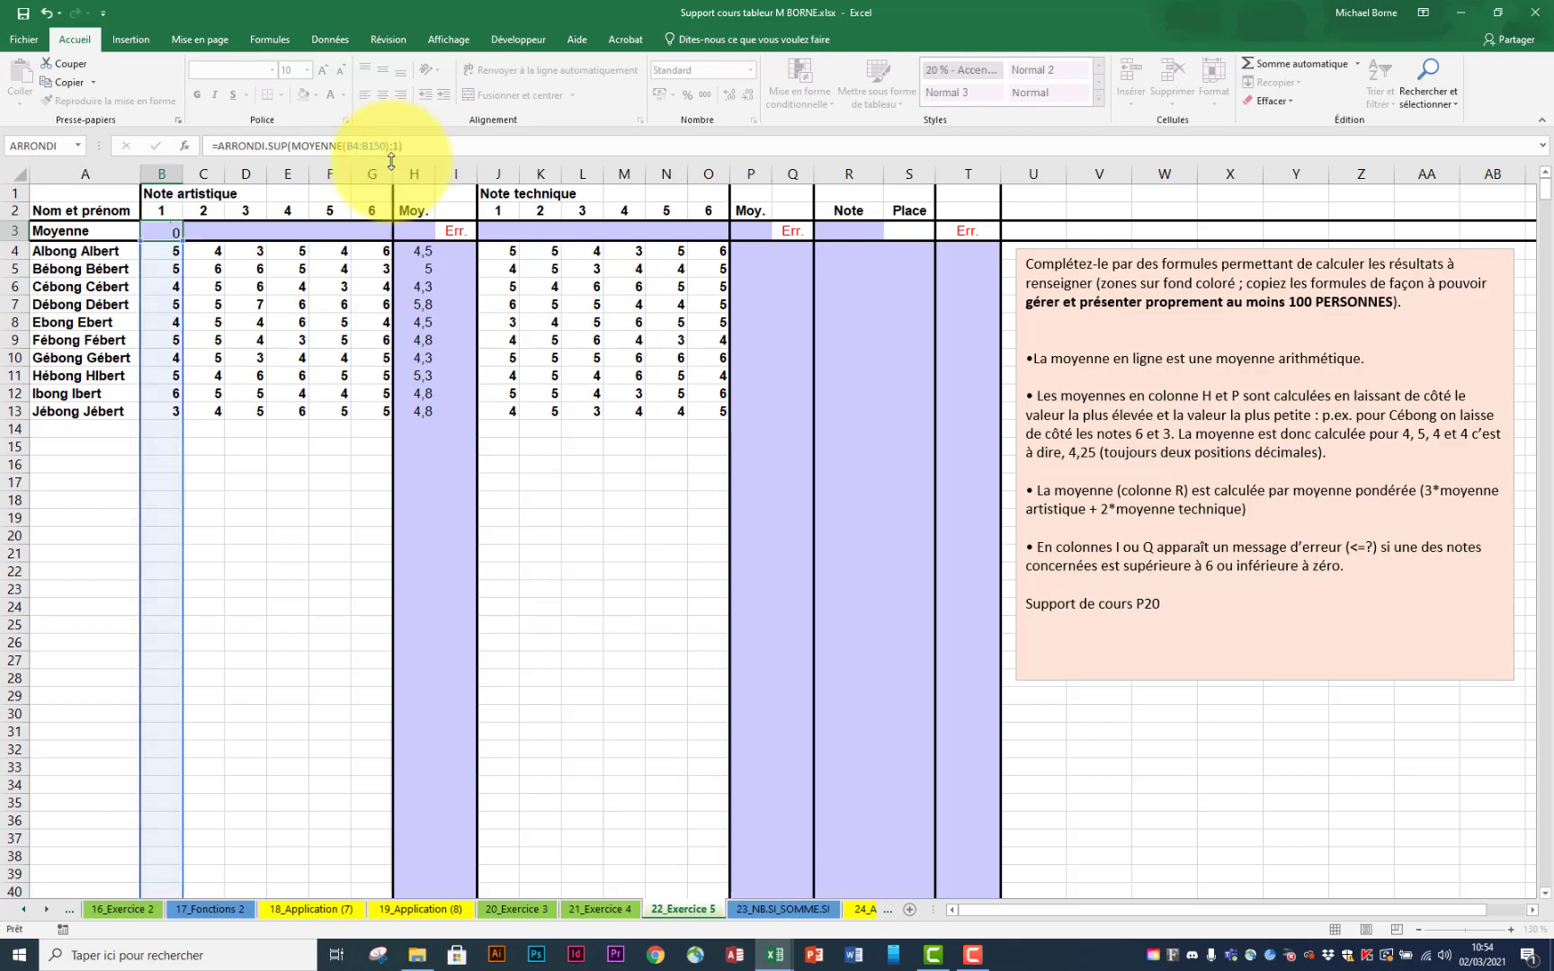
Step: Insert SI(B4="";""; before ARRONDI.SUP in B3's formula so that an empty mark column gives a blank
left_click(161, 233)
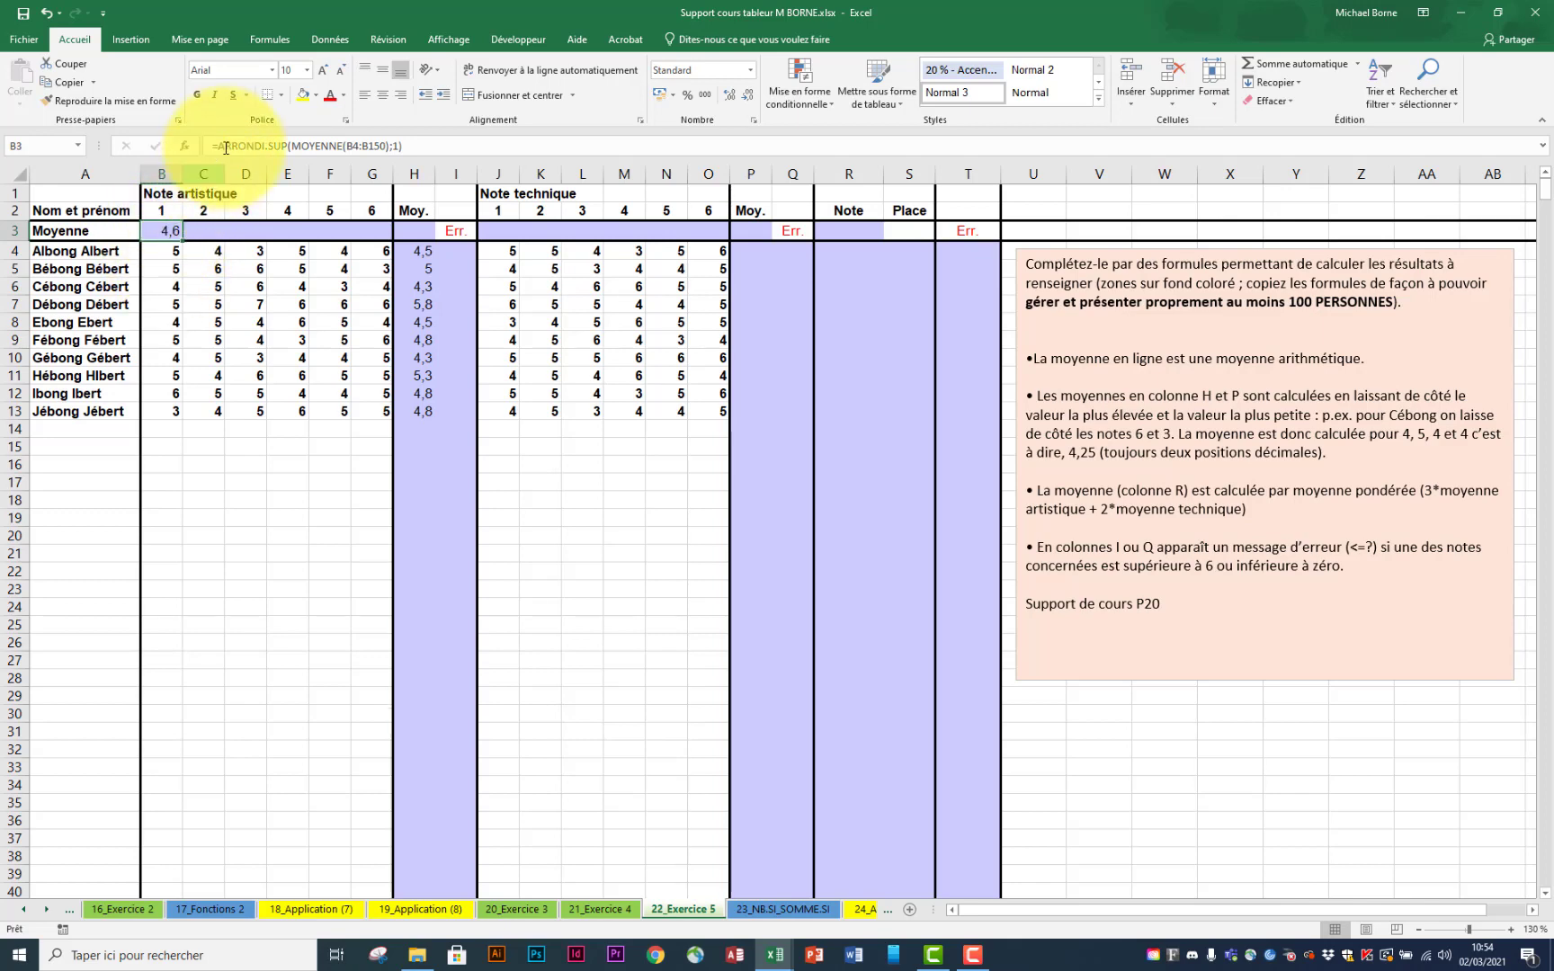
left_click(217, 146)
type("si")
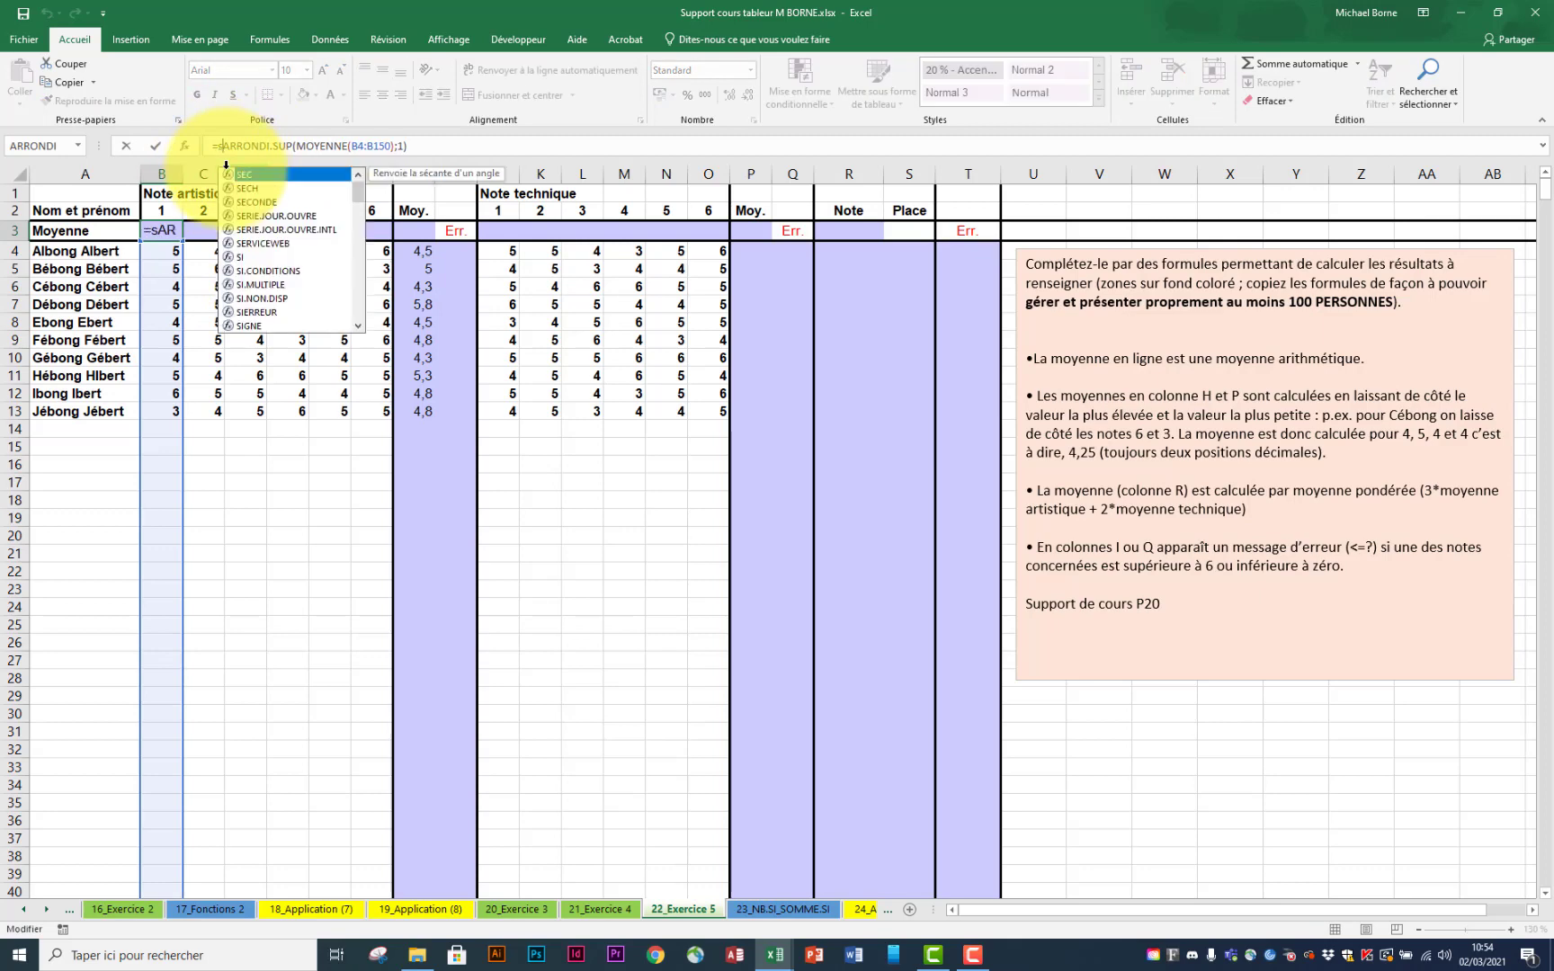
double_click(255, 177)
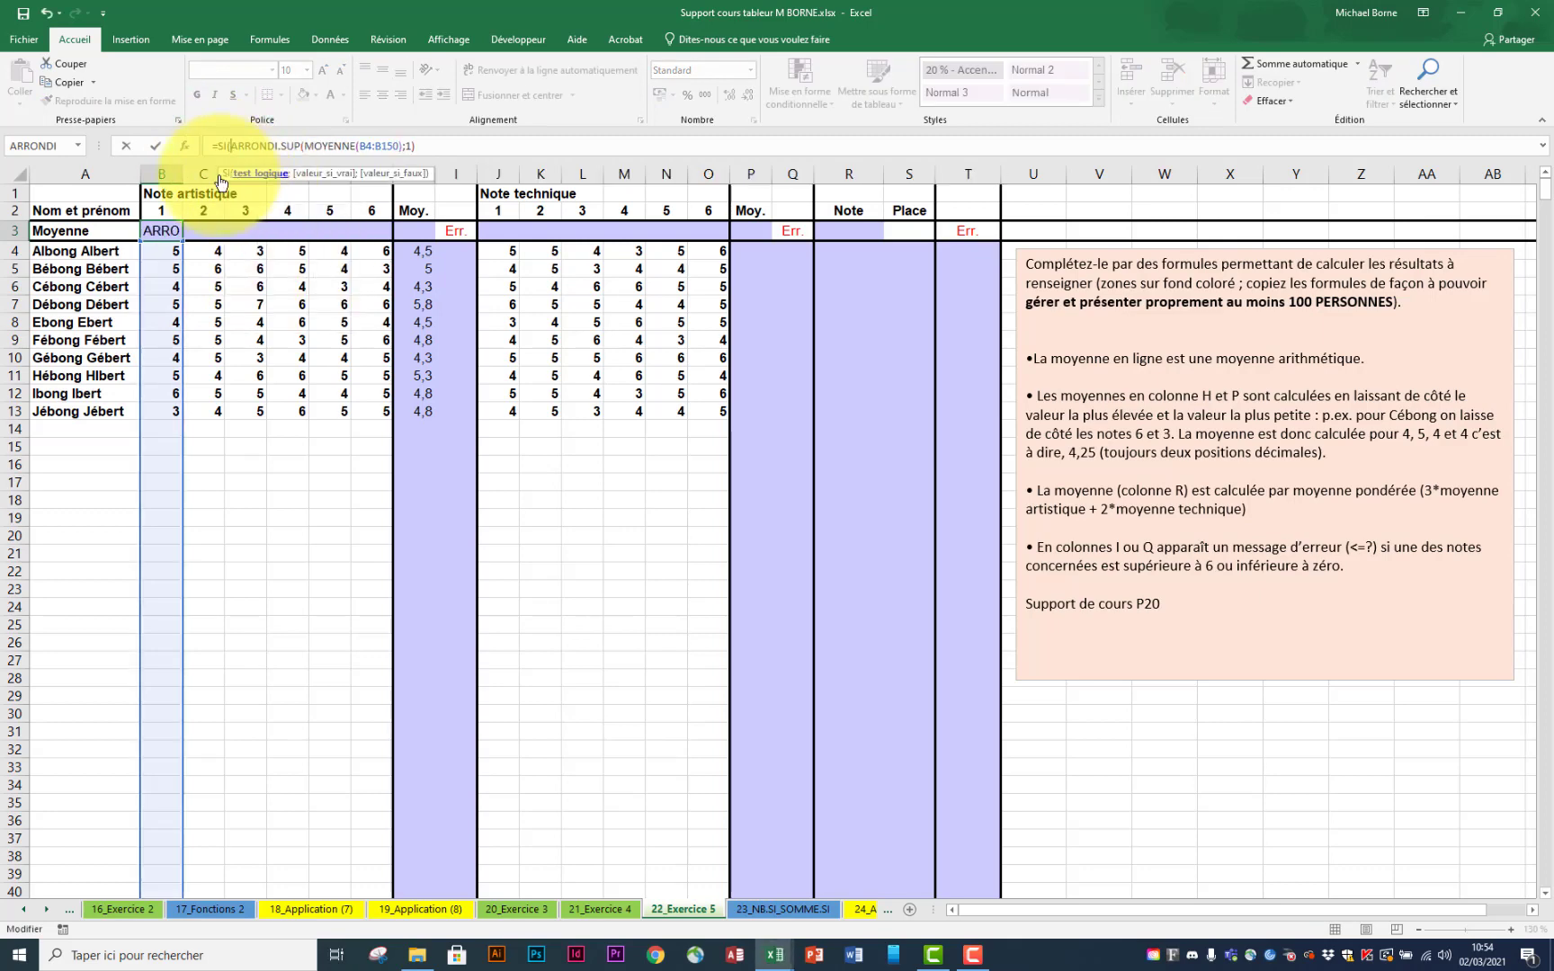
left_click(164, 252)
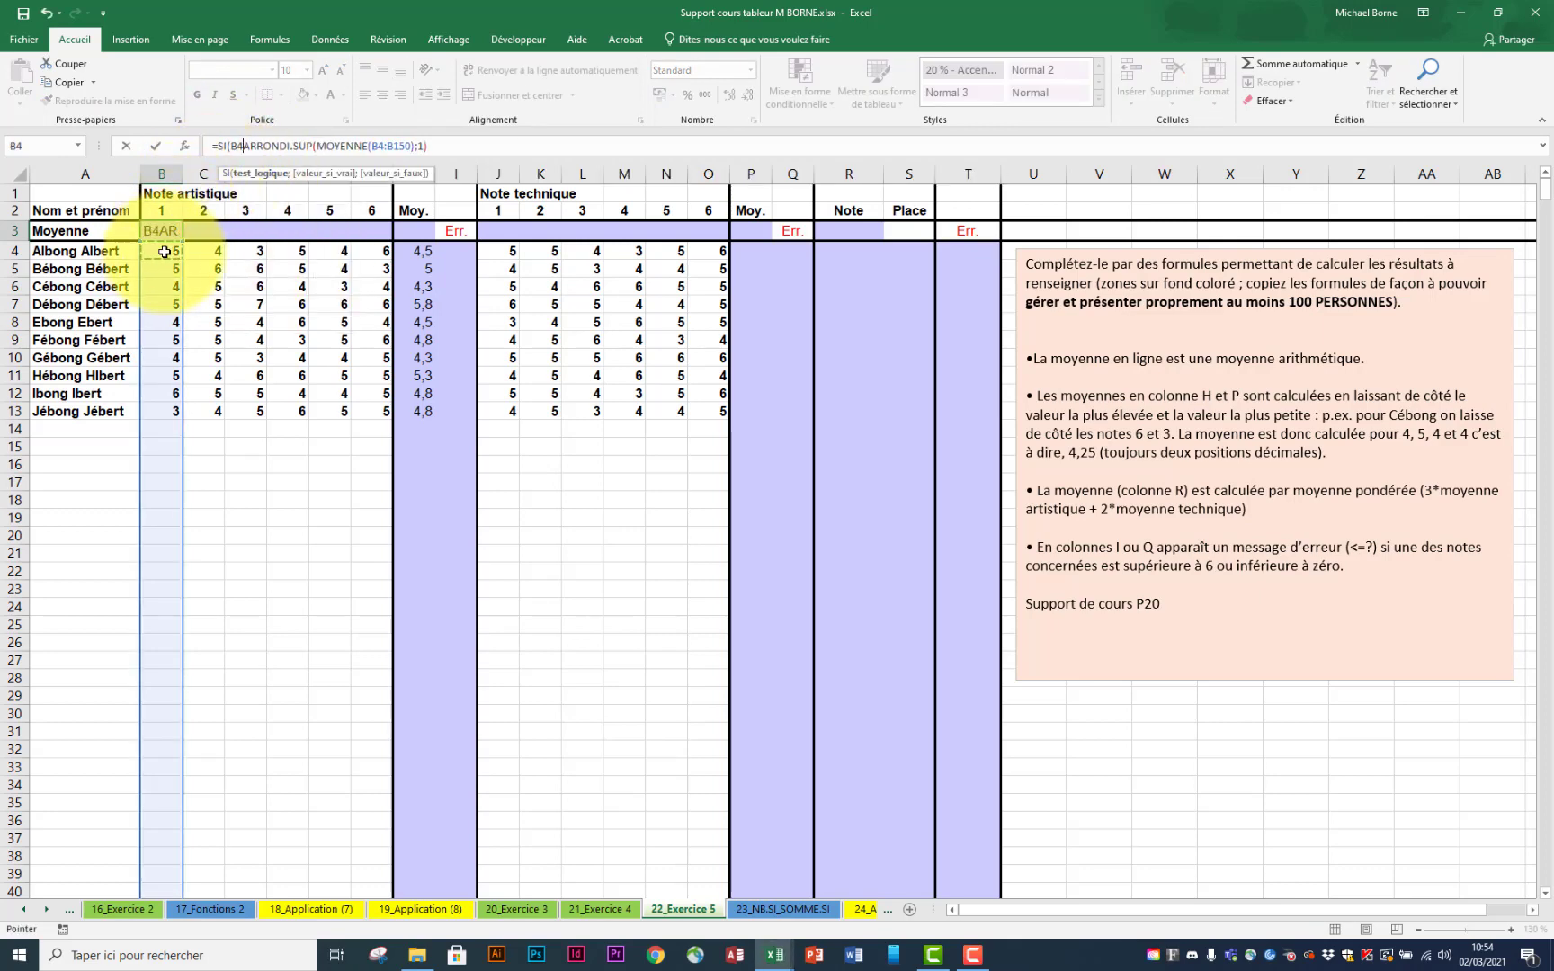
type("=\"\"")
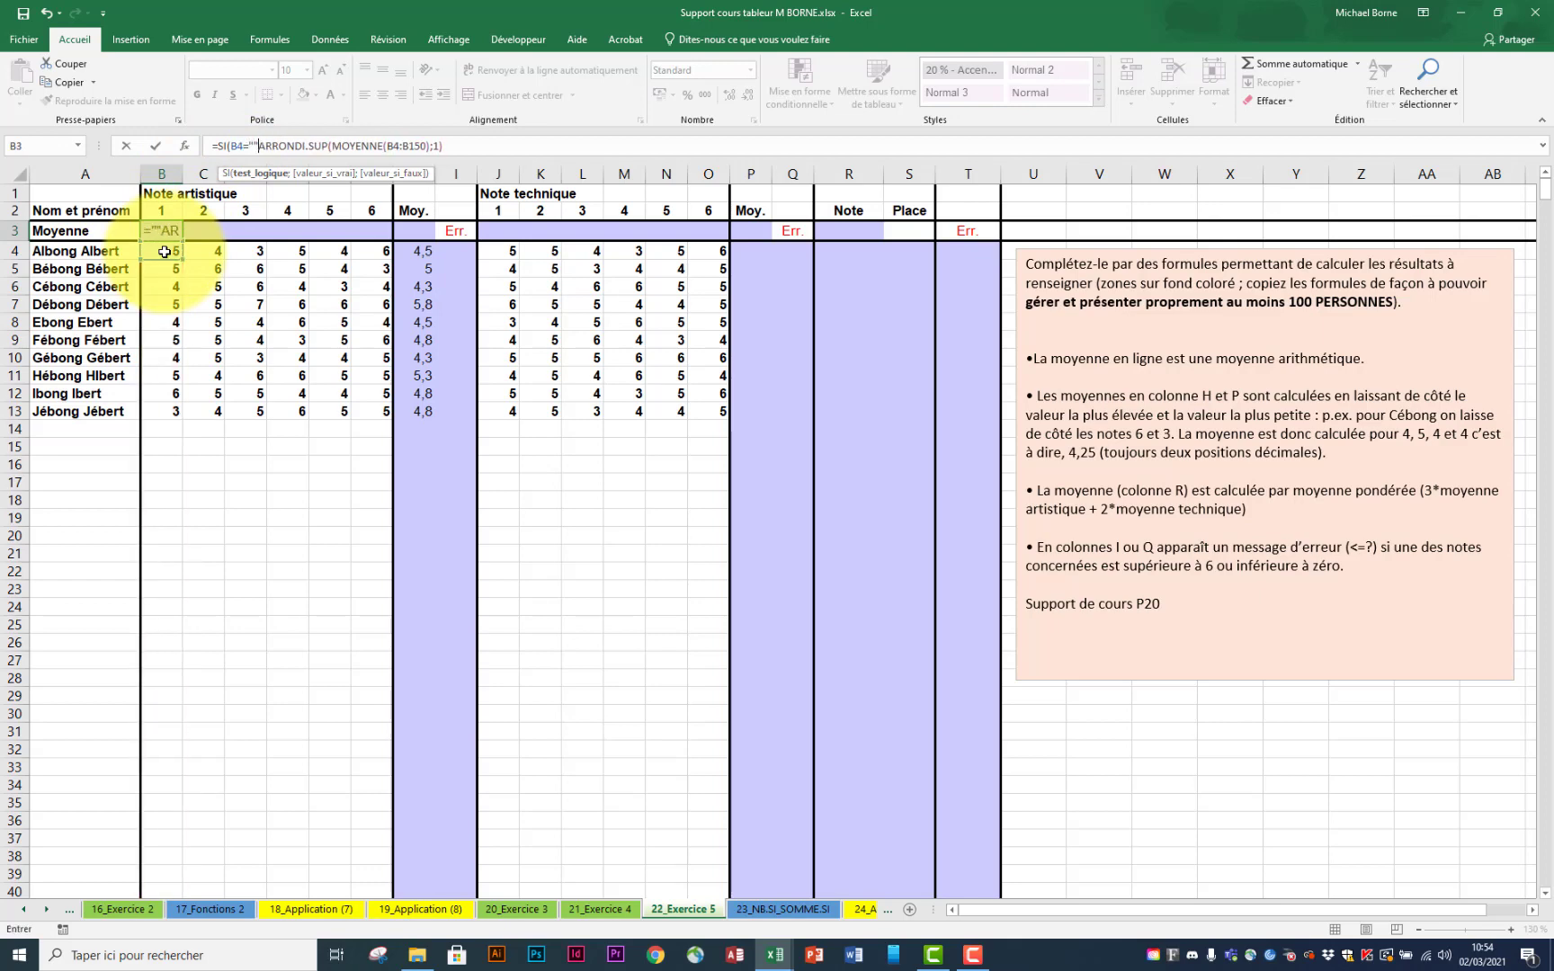
type(";")
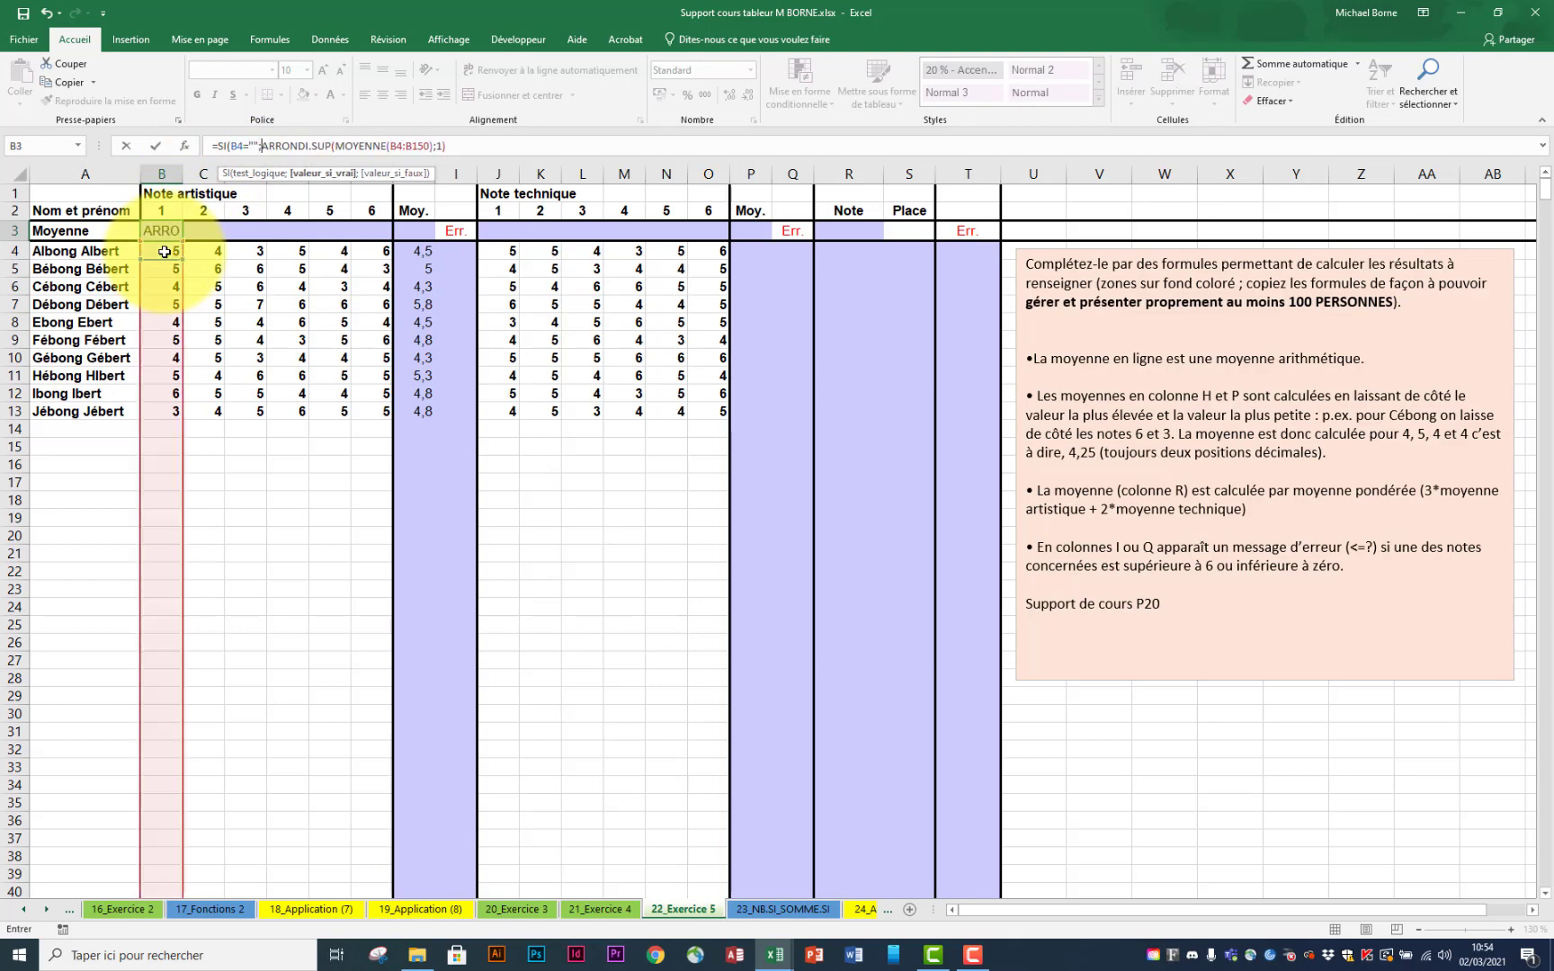
type("\"\";")
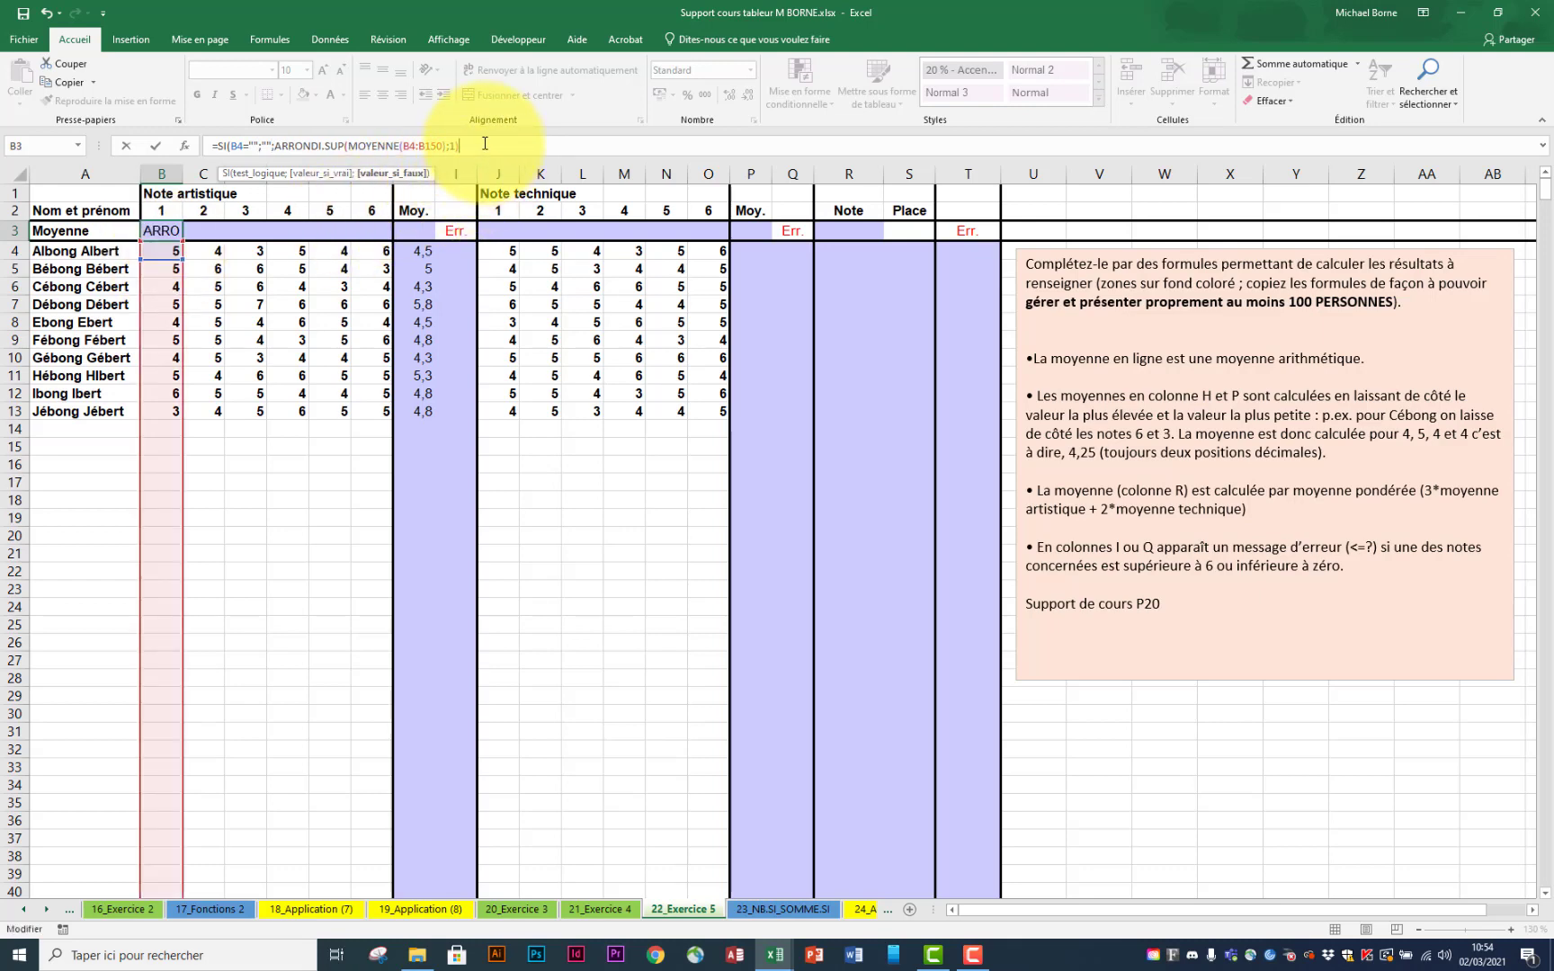
Step: Close B3's SI formula with a final parenthesis and copy it across to H3
type(")")
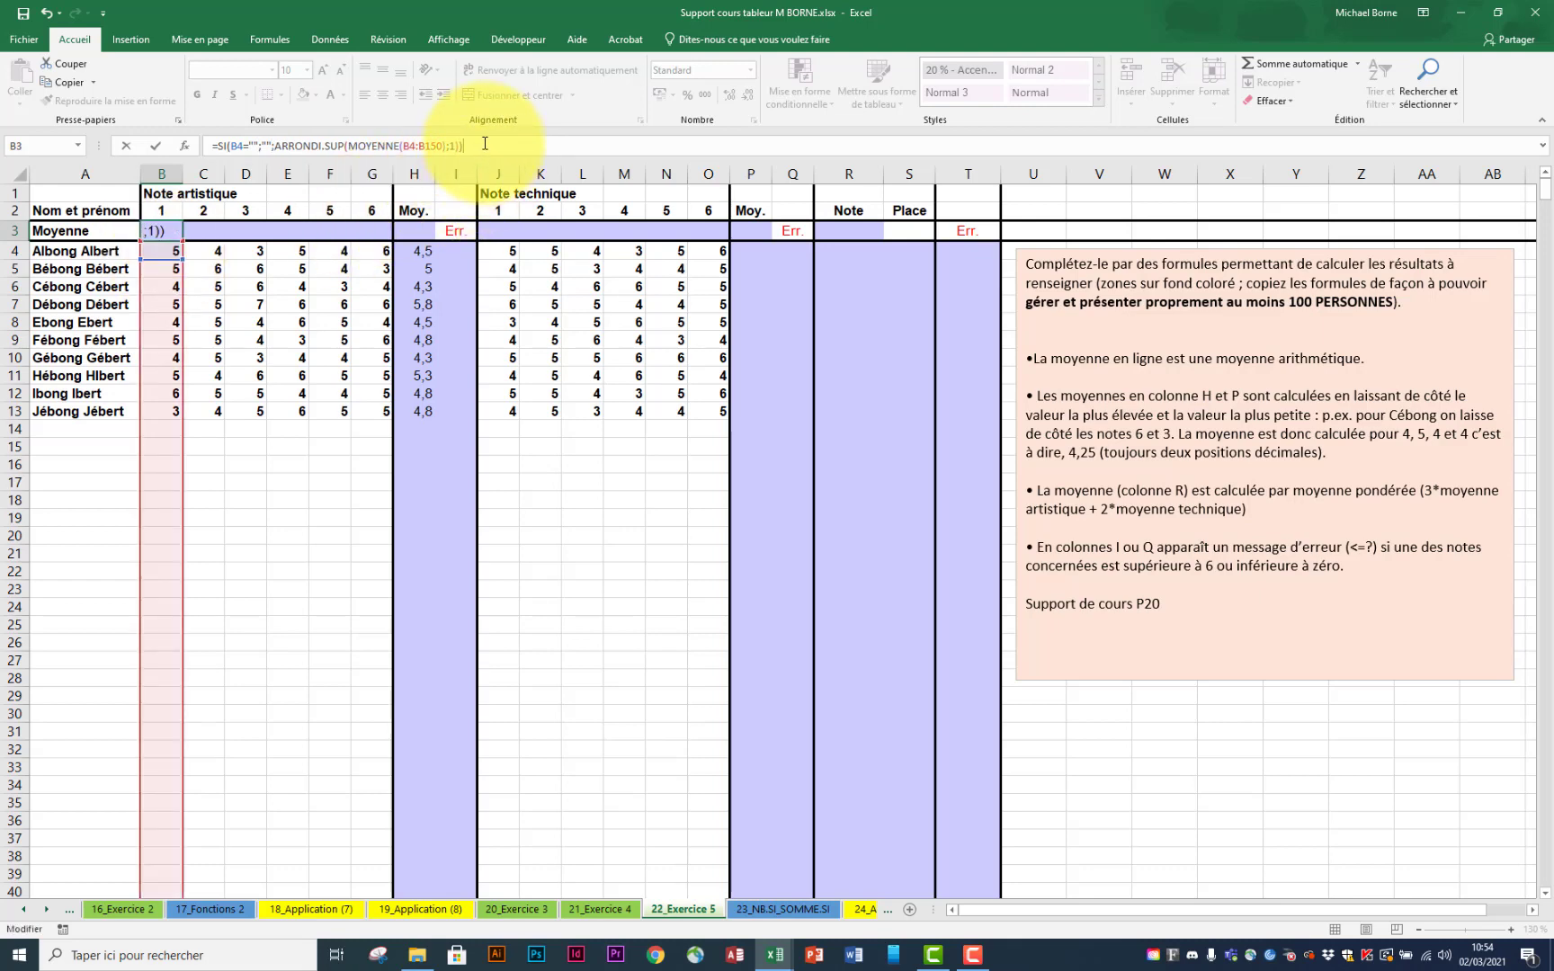
key("Return")
left_click(167, 231)
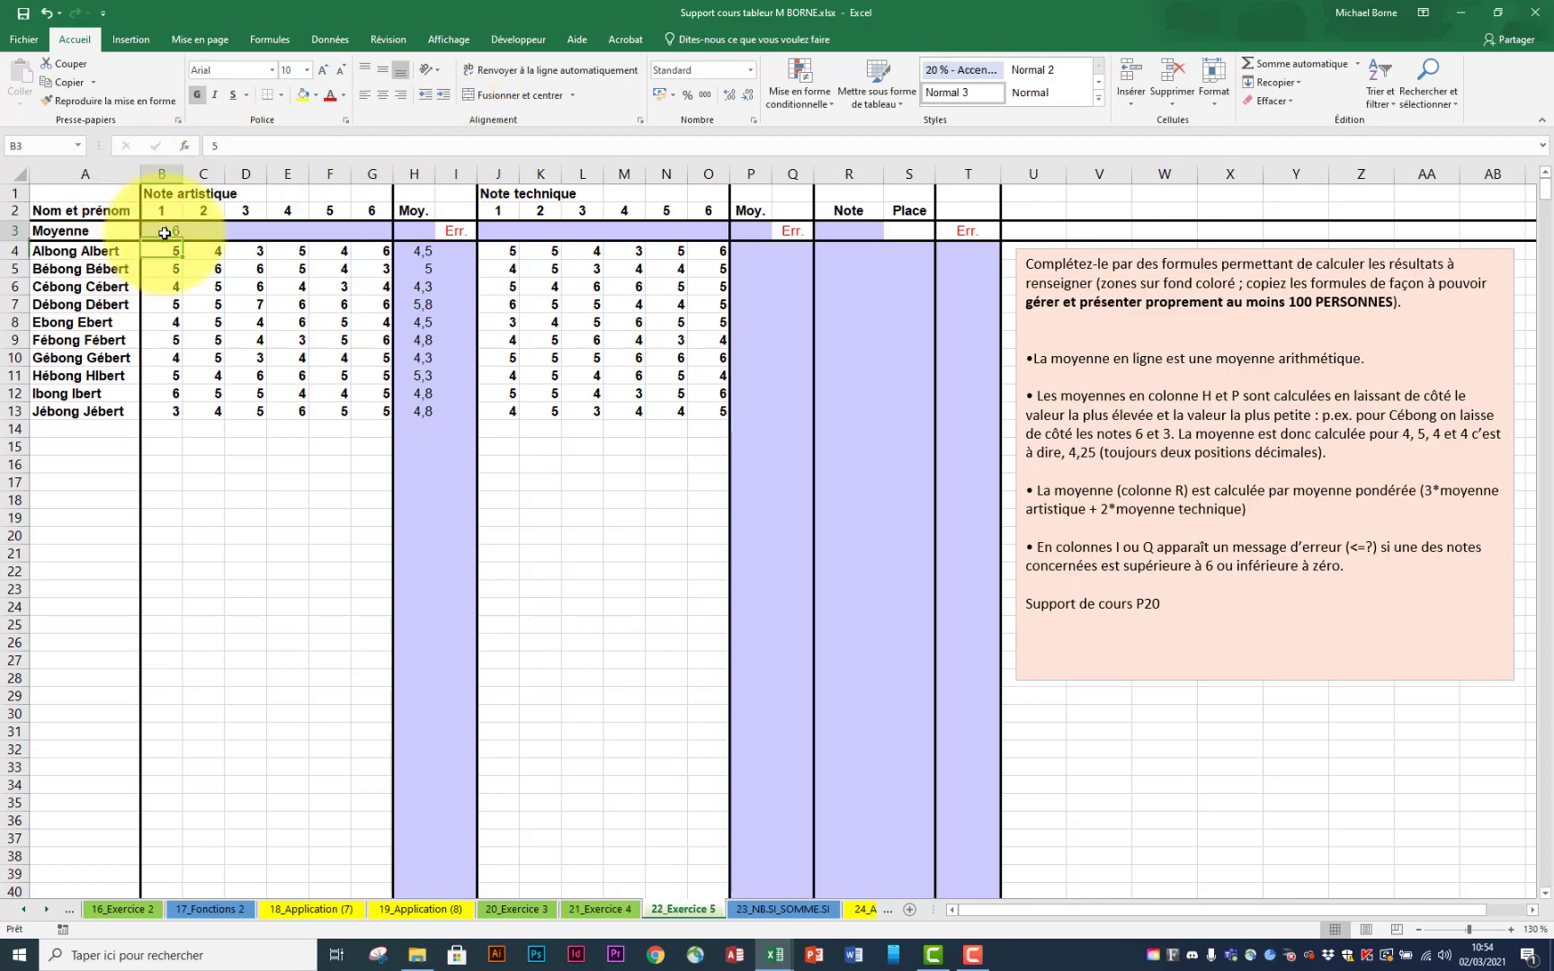
left_click_drag(184, 241, 416, 232)
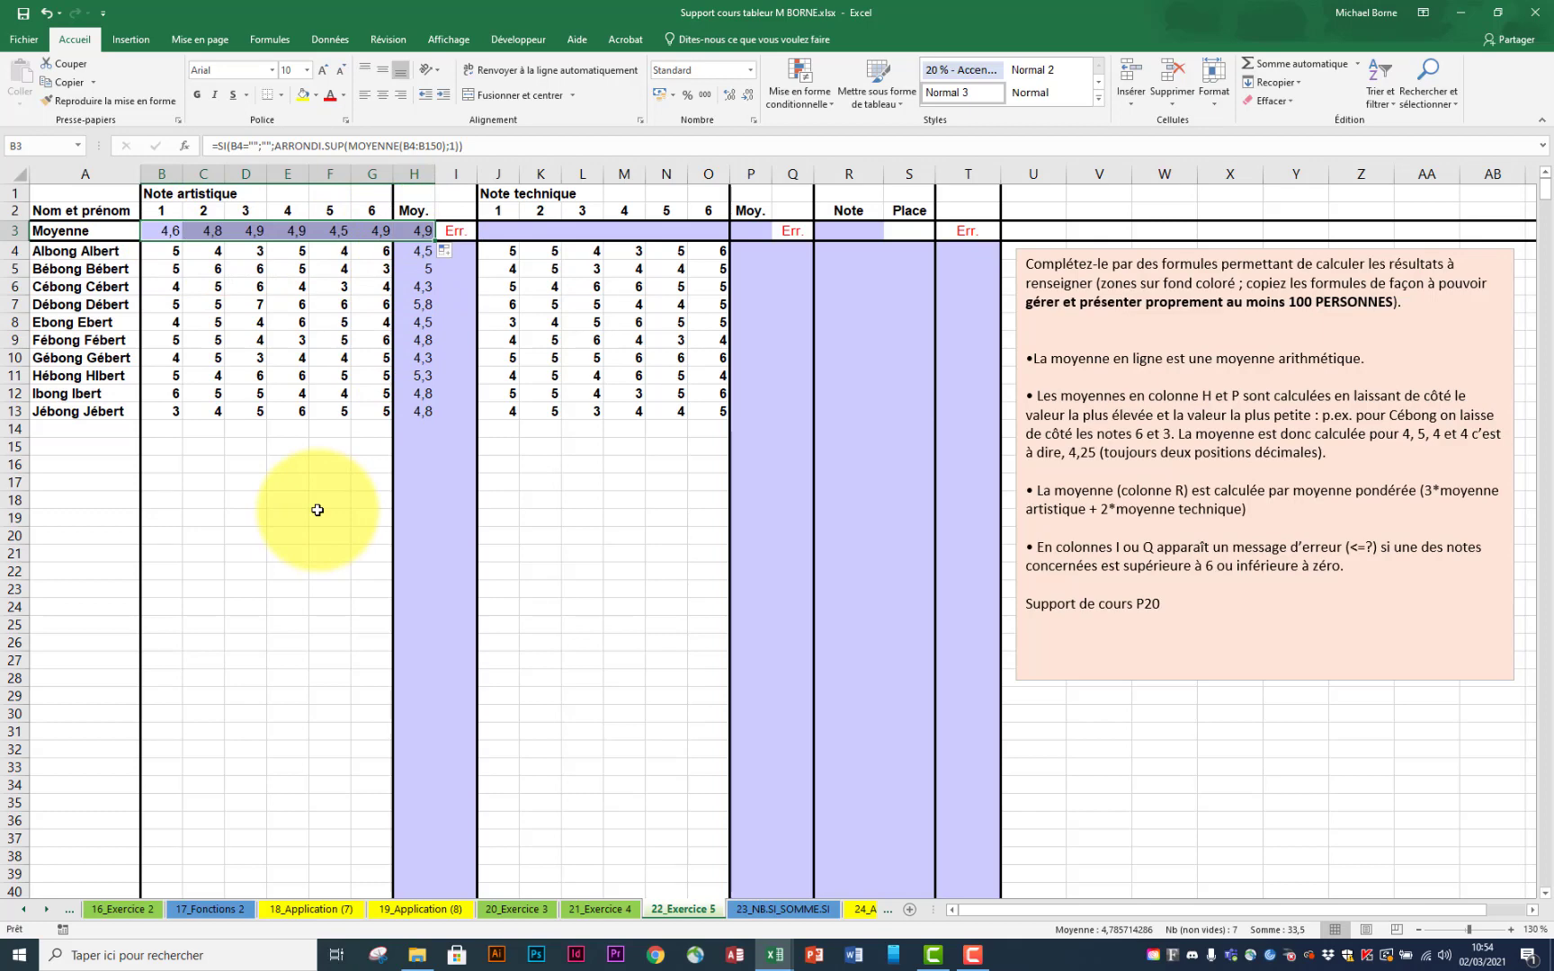
Step: Fill cell D7, which holds the out-of-range artistic mark, with red
left_click(470, 255)
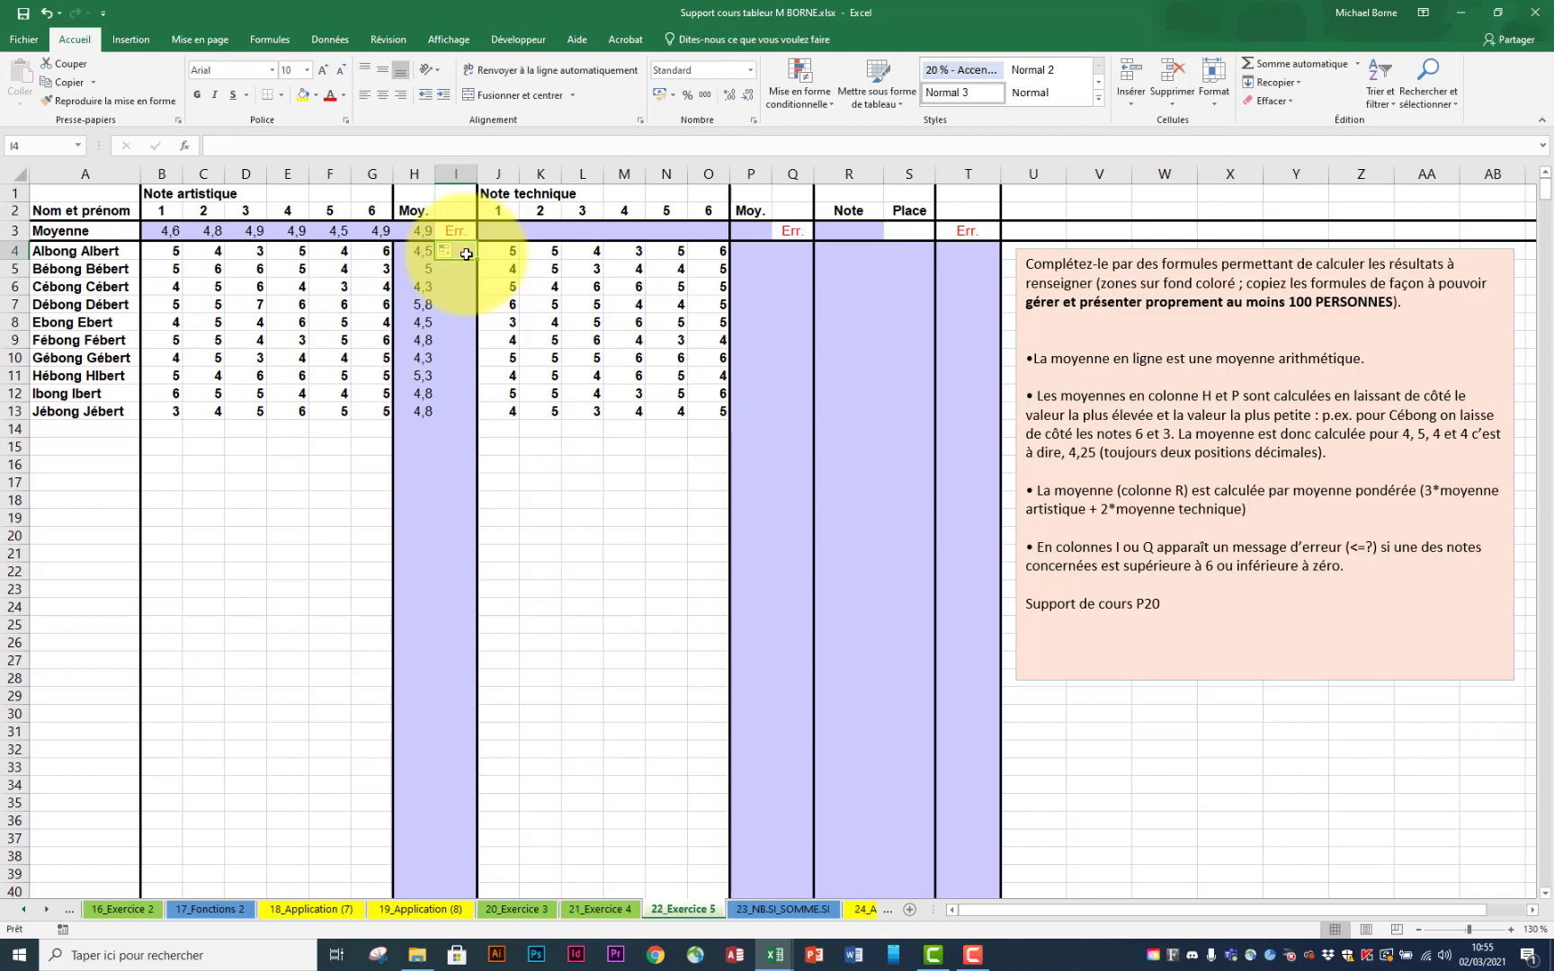
left_click(241, 302)
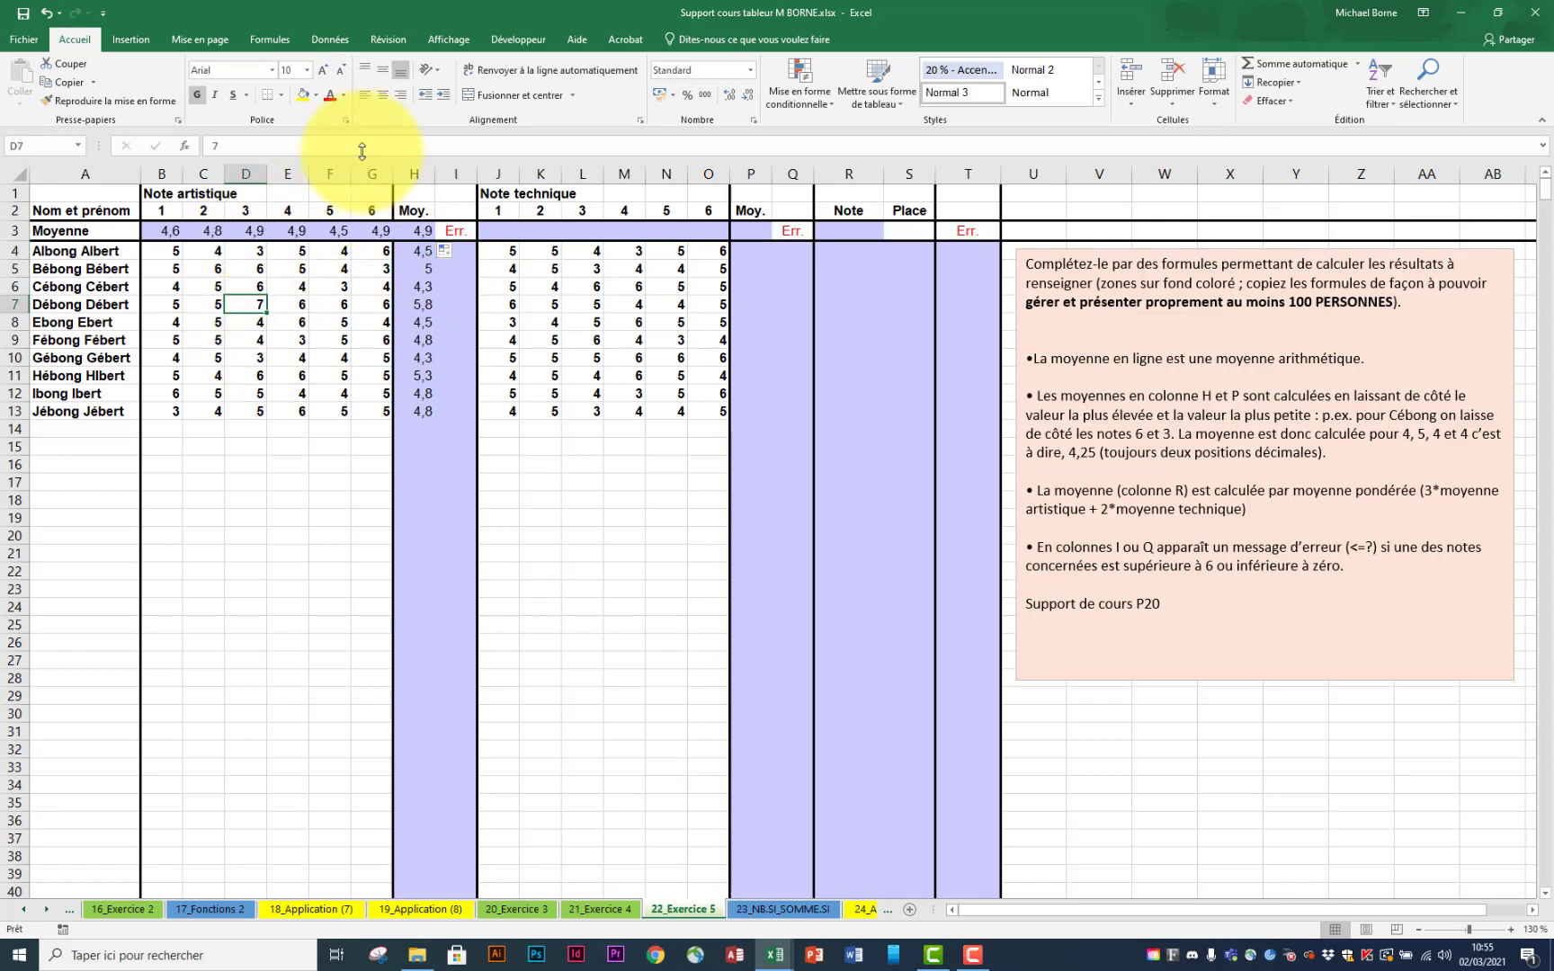
left_click(316, 94)
left_click(320, 220)
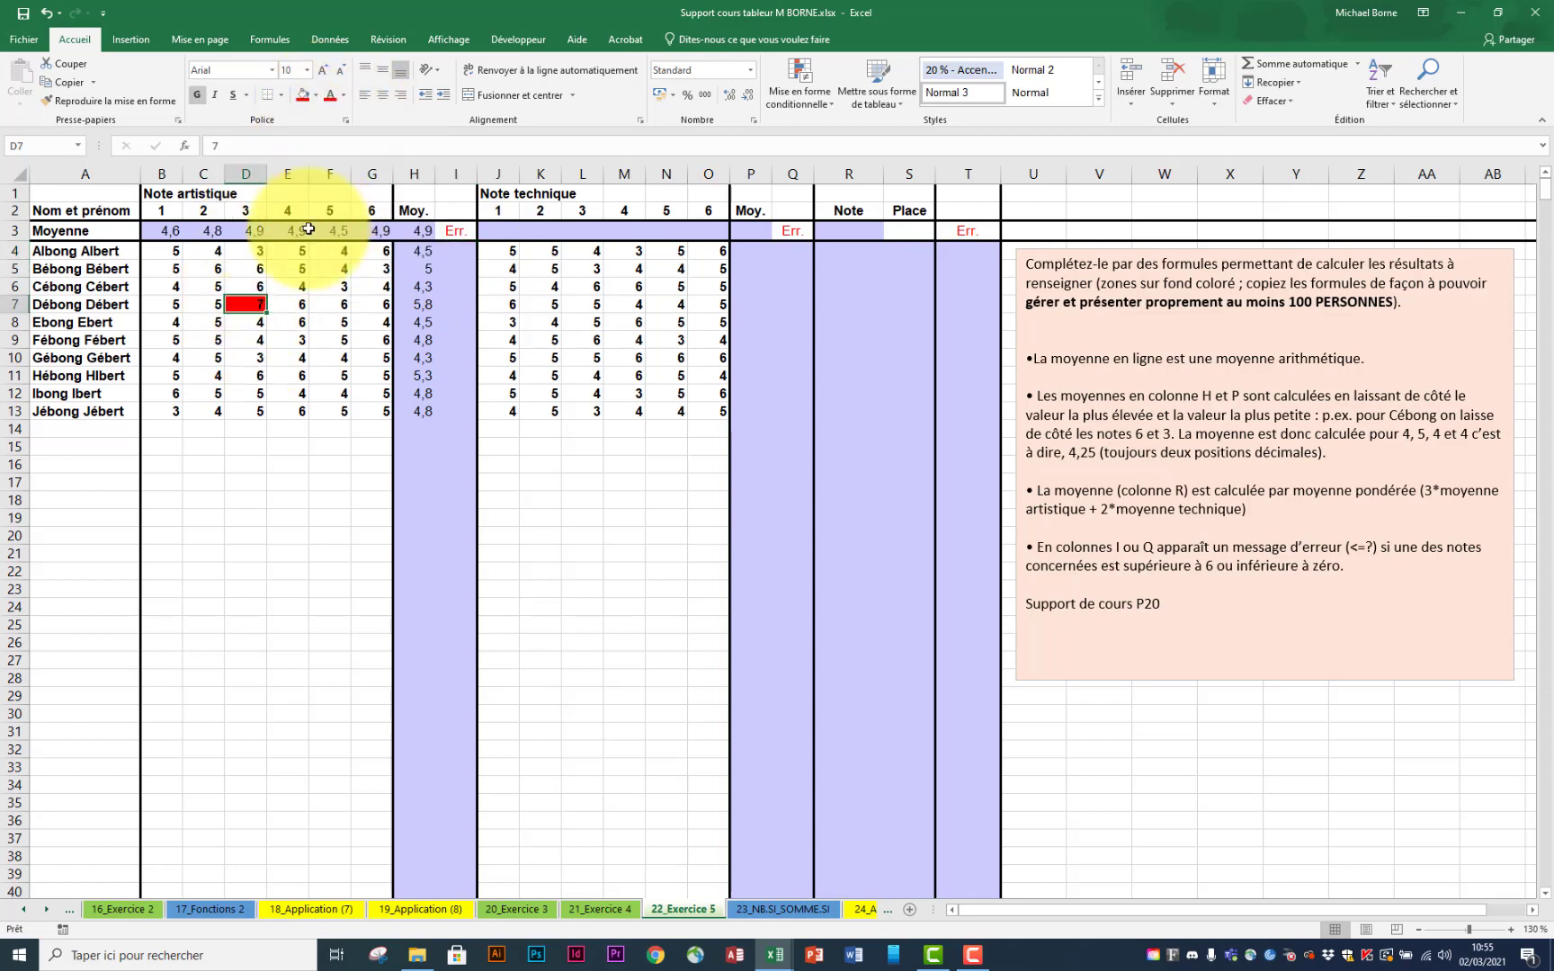
Step: Start an OU formula in error cell I4 with MIN(B4:G4) as the beginning of its first condition
left_click(455, 306)
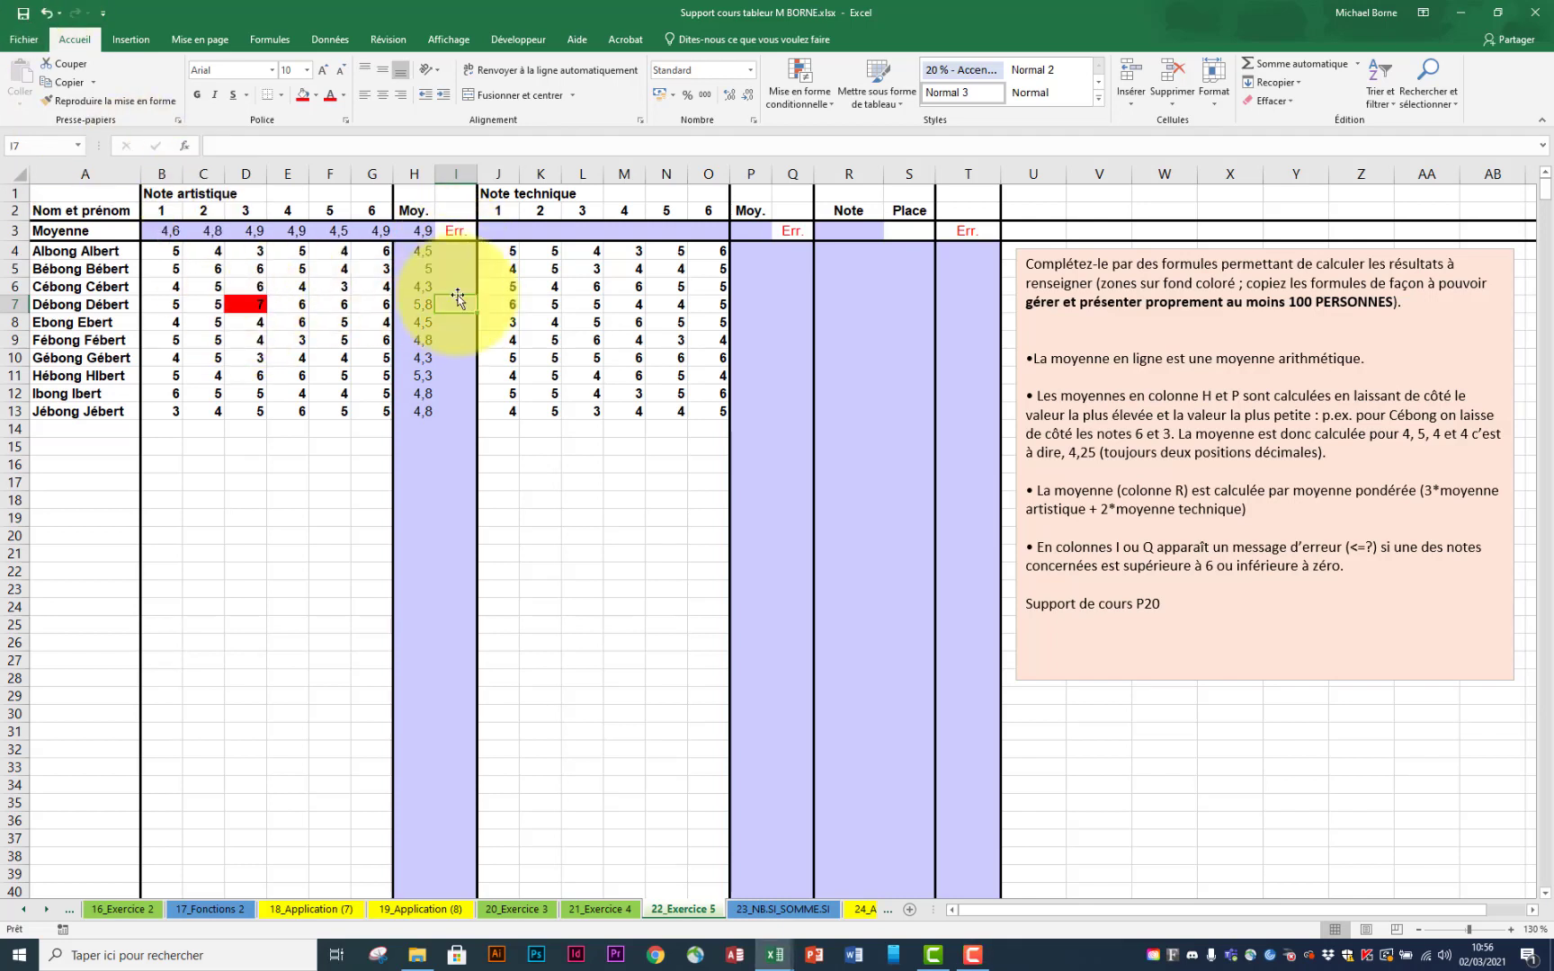
left_click(459, 254)
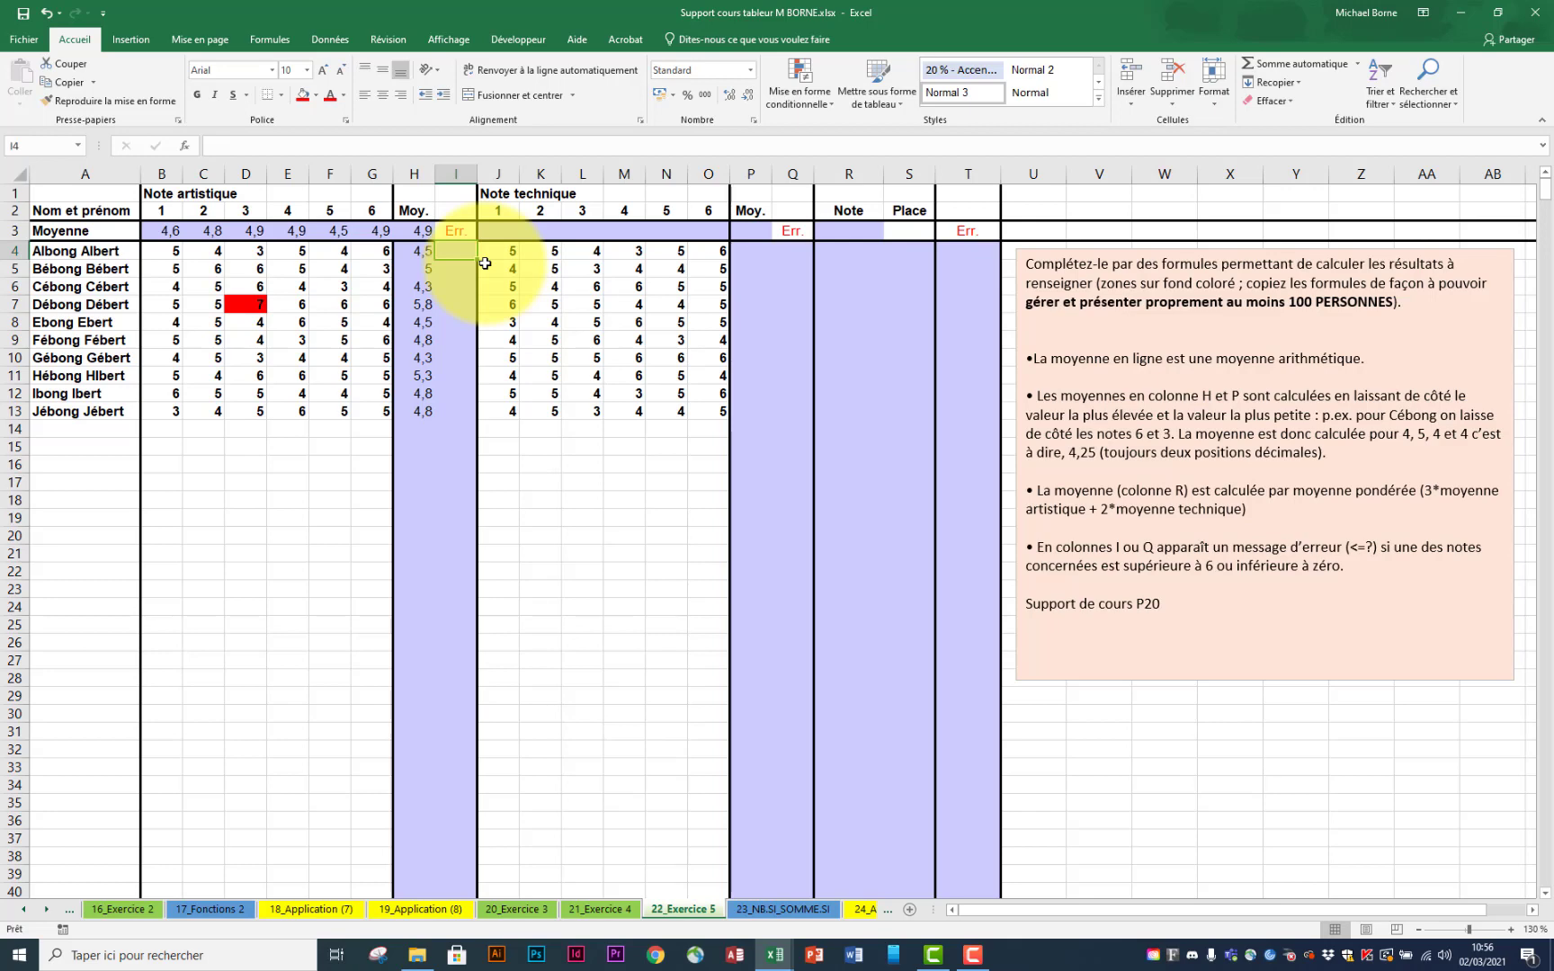
type("=ou")
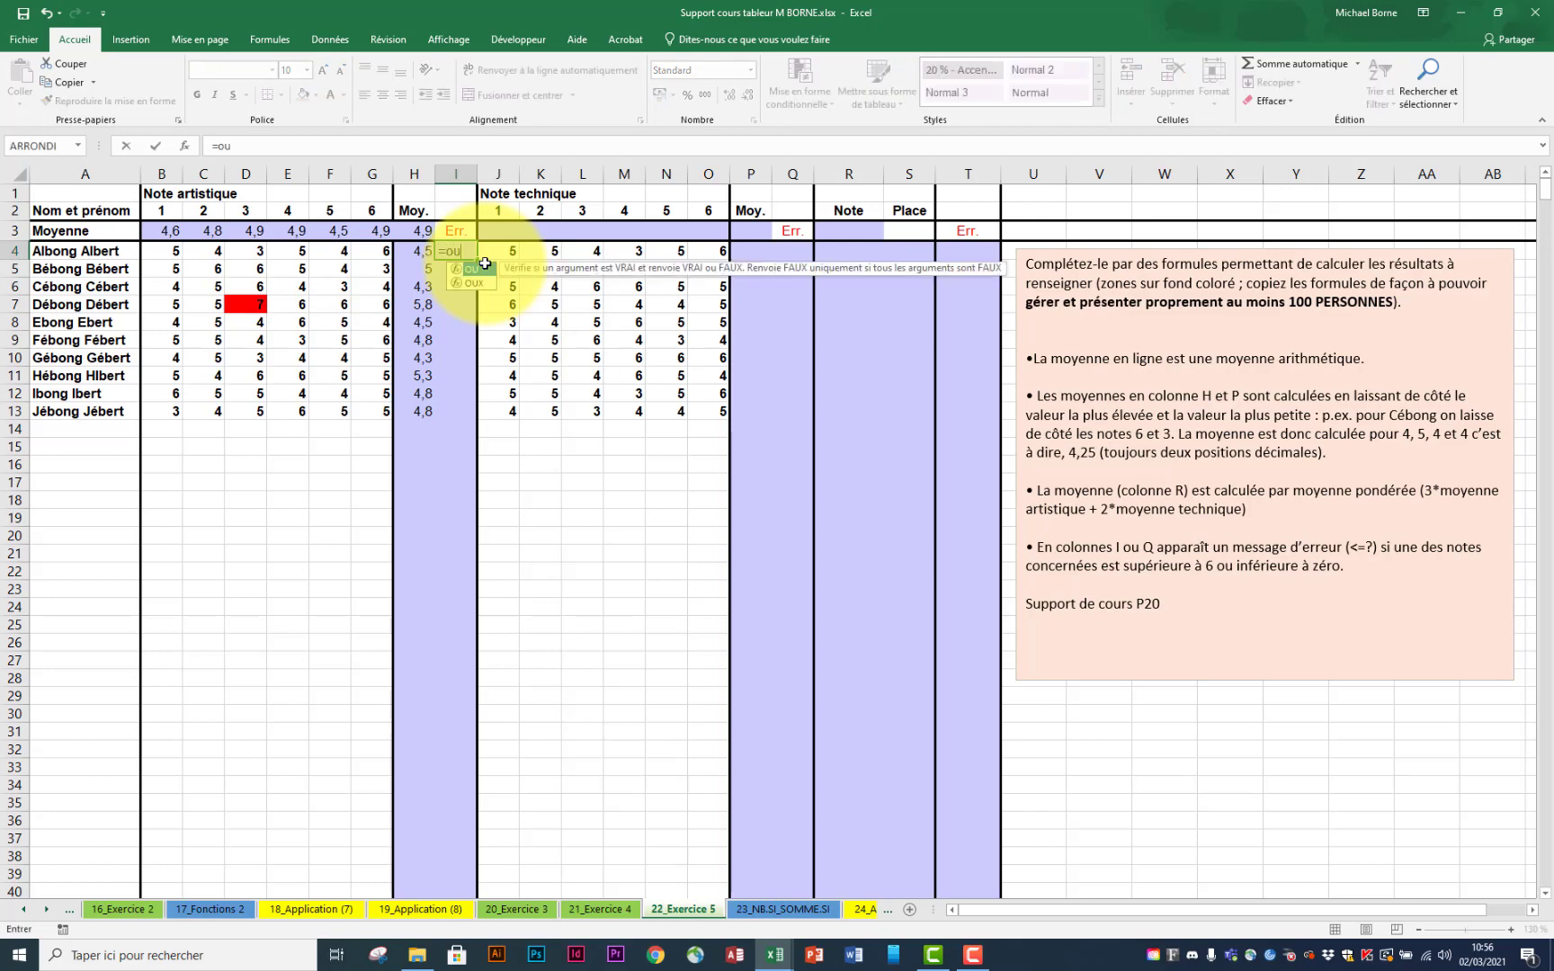
double_click(483, 272)
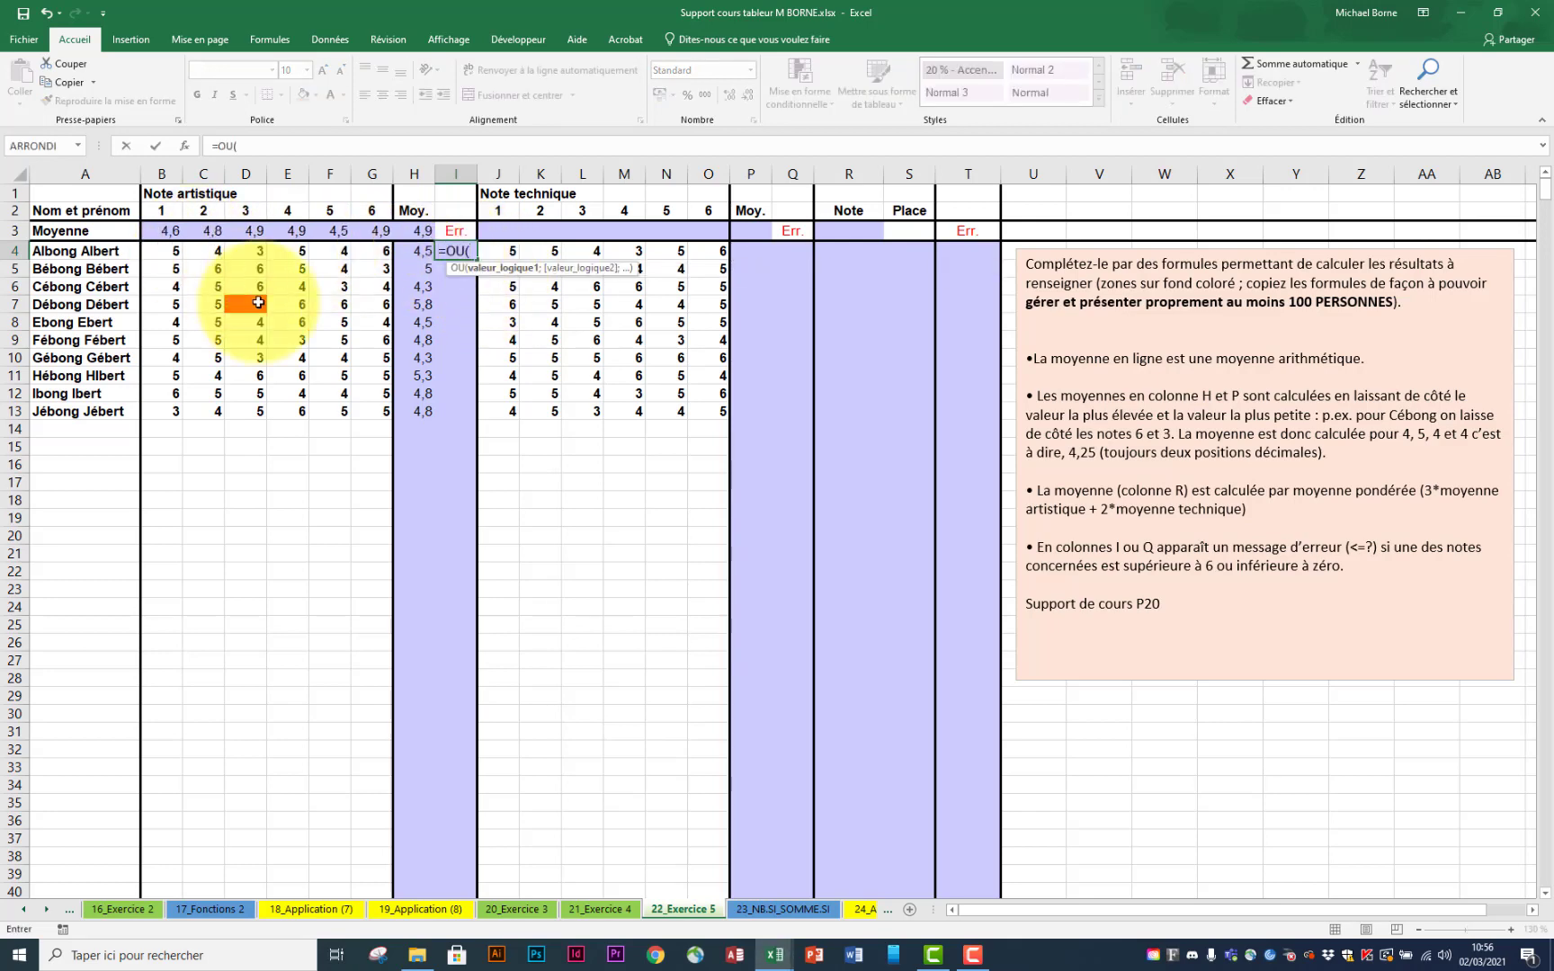
type("min")
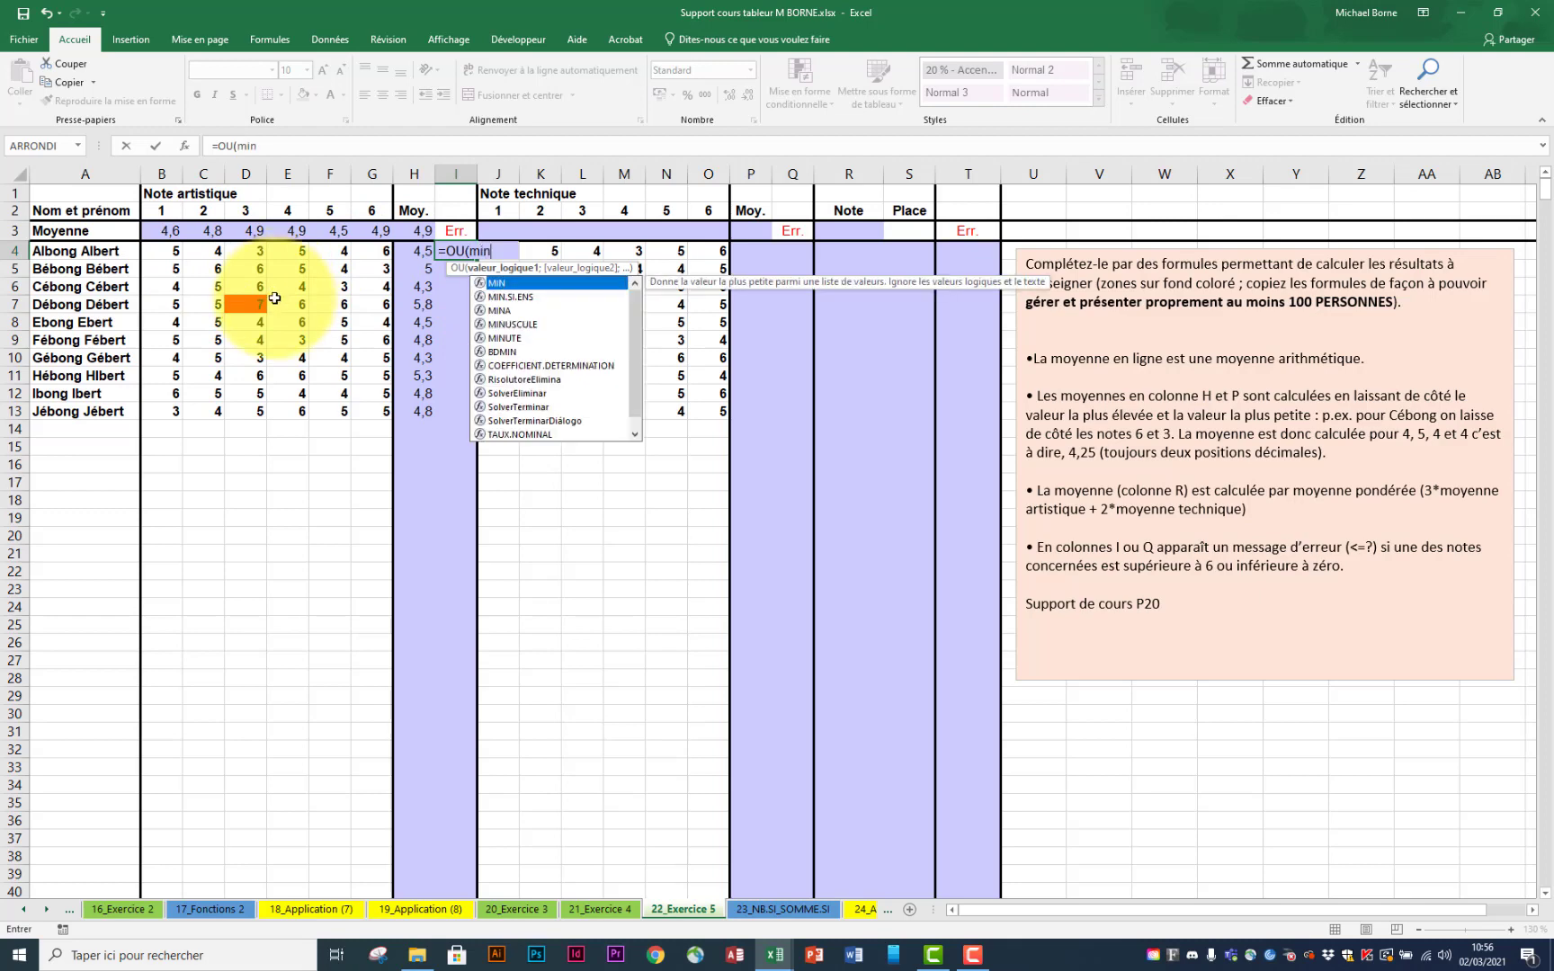
double_click(528, 283)
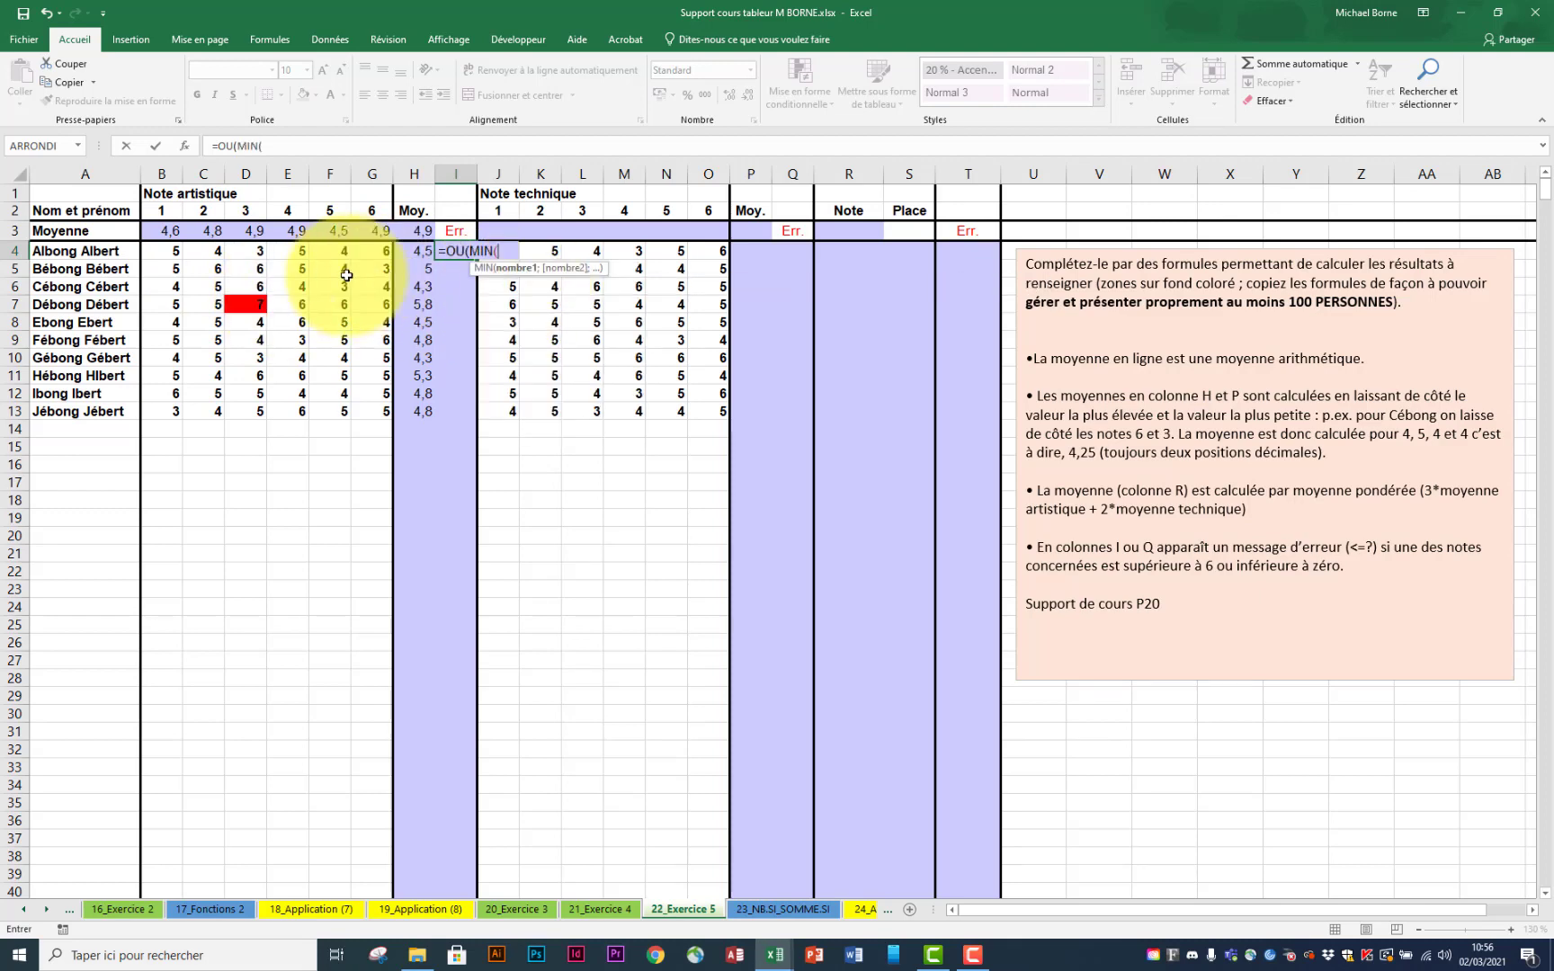
left_click(165, 252)
left_click_drag(217, 253, 369, 248)
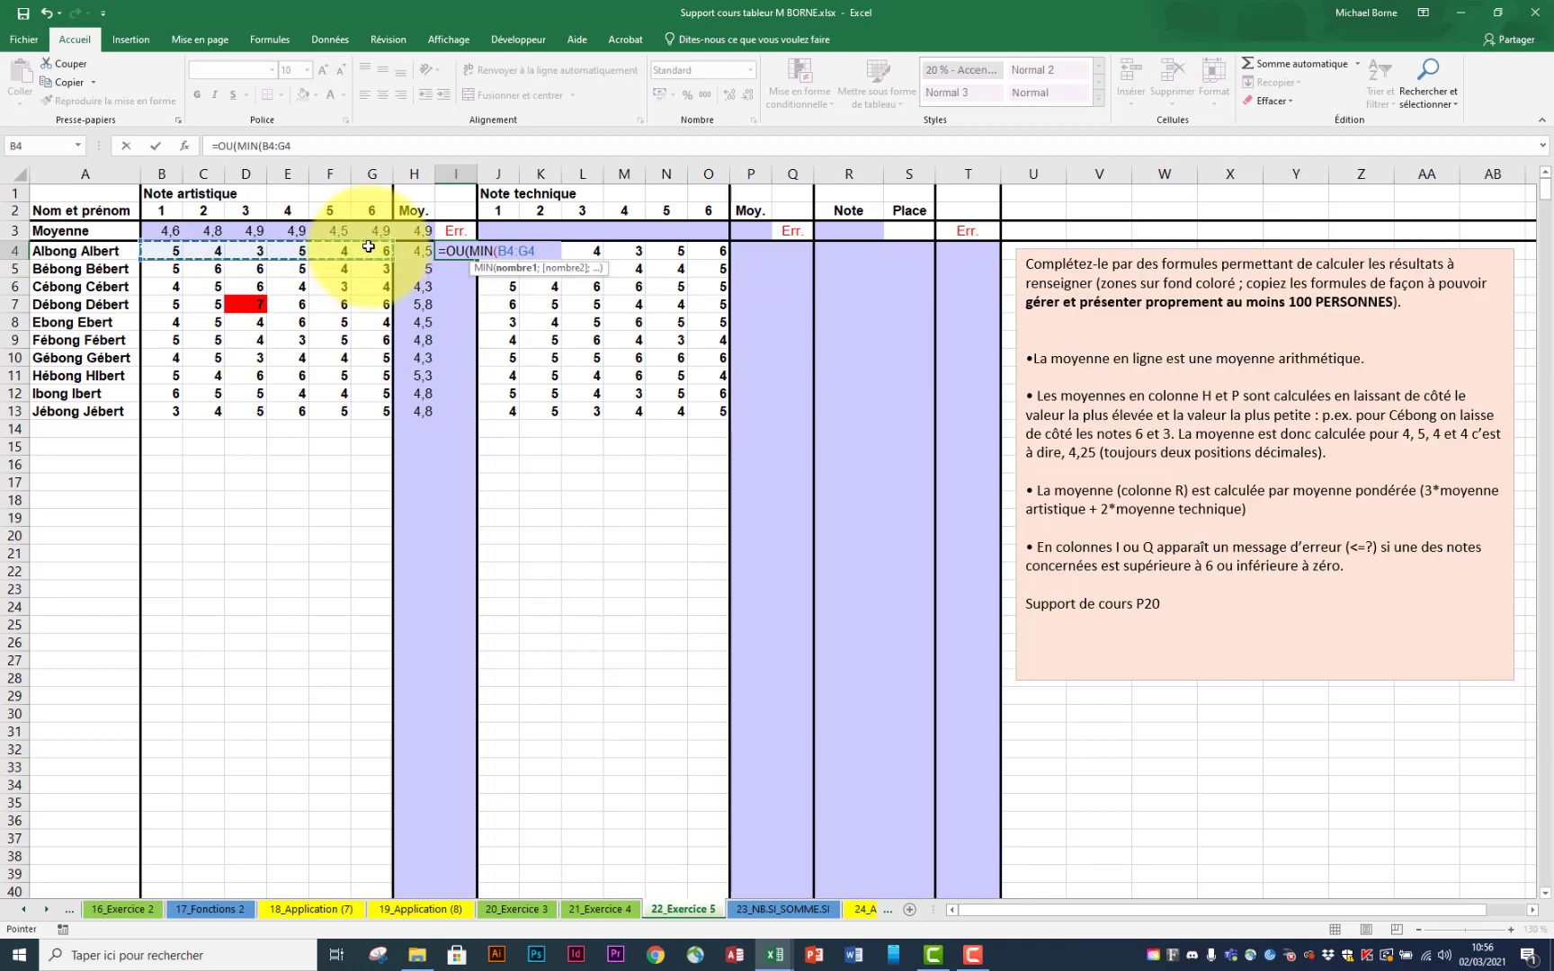
type(")")
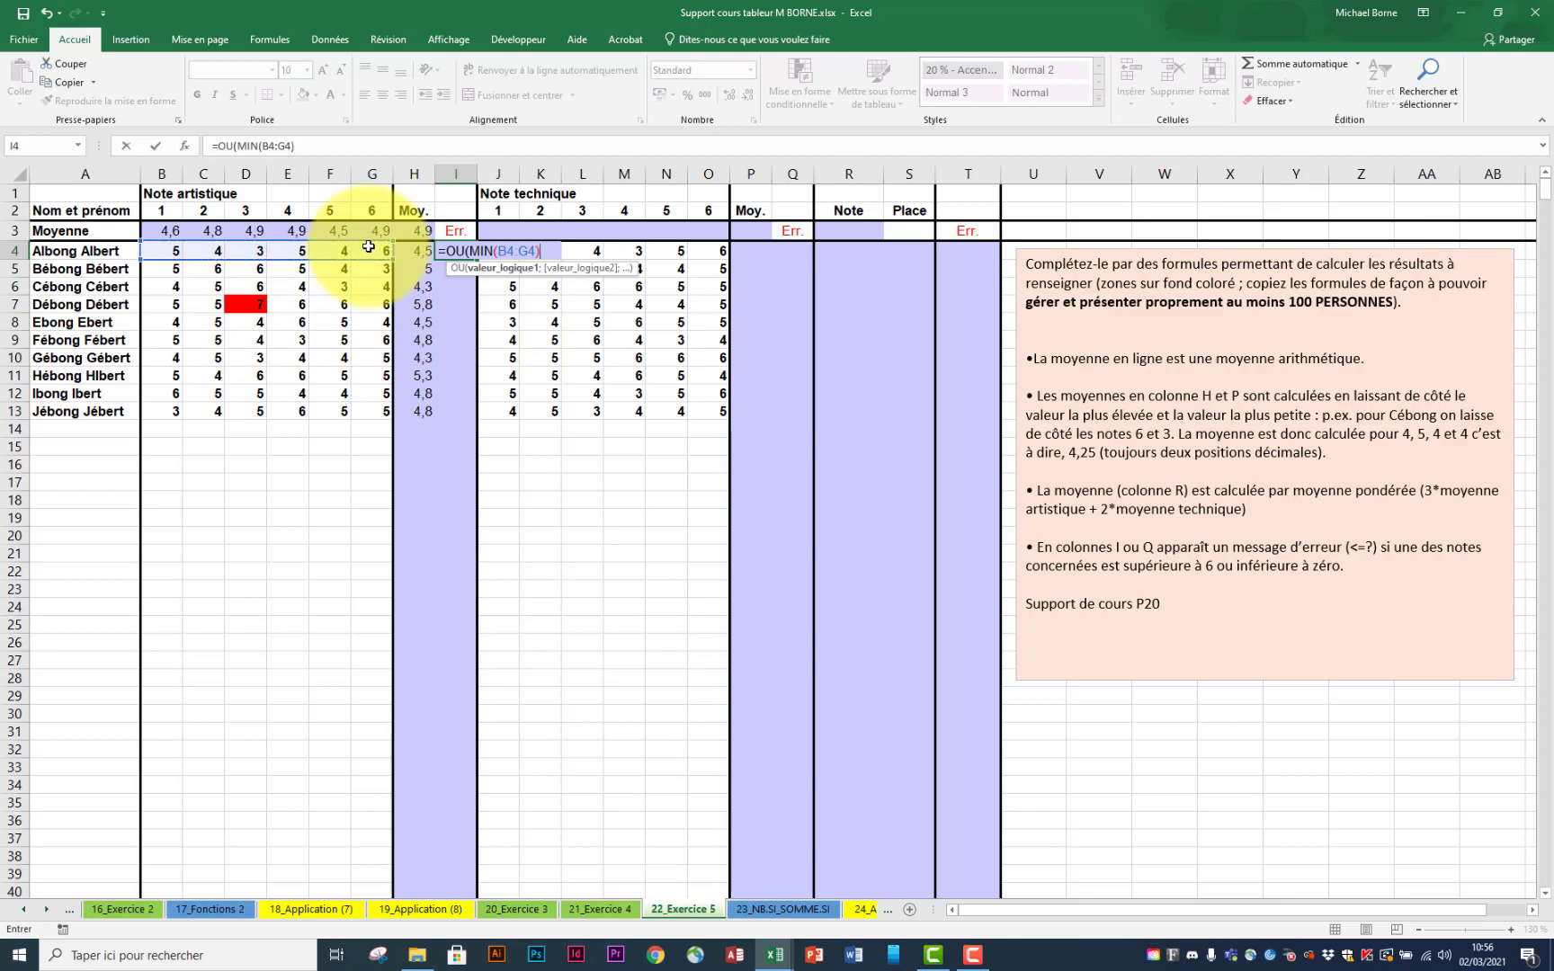
Step: Complete I4's OU formula with <0 for the minimum and MAX(B4:G4)>6 as second condition, and copy it down to I13
type("<0;max")
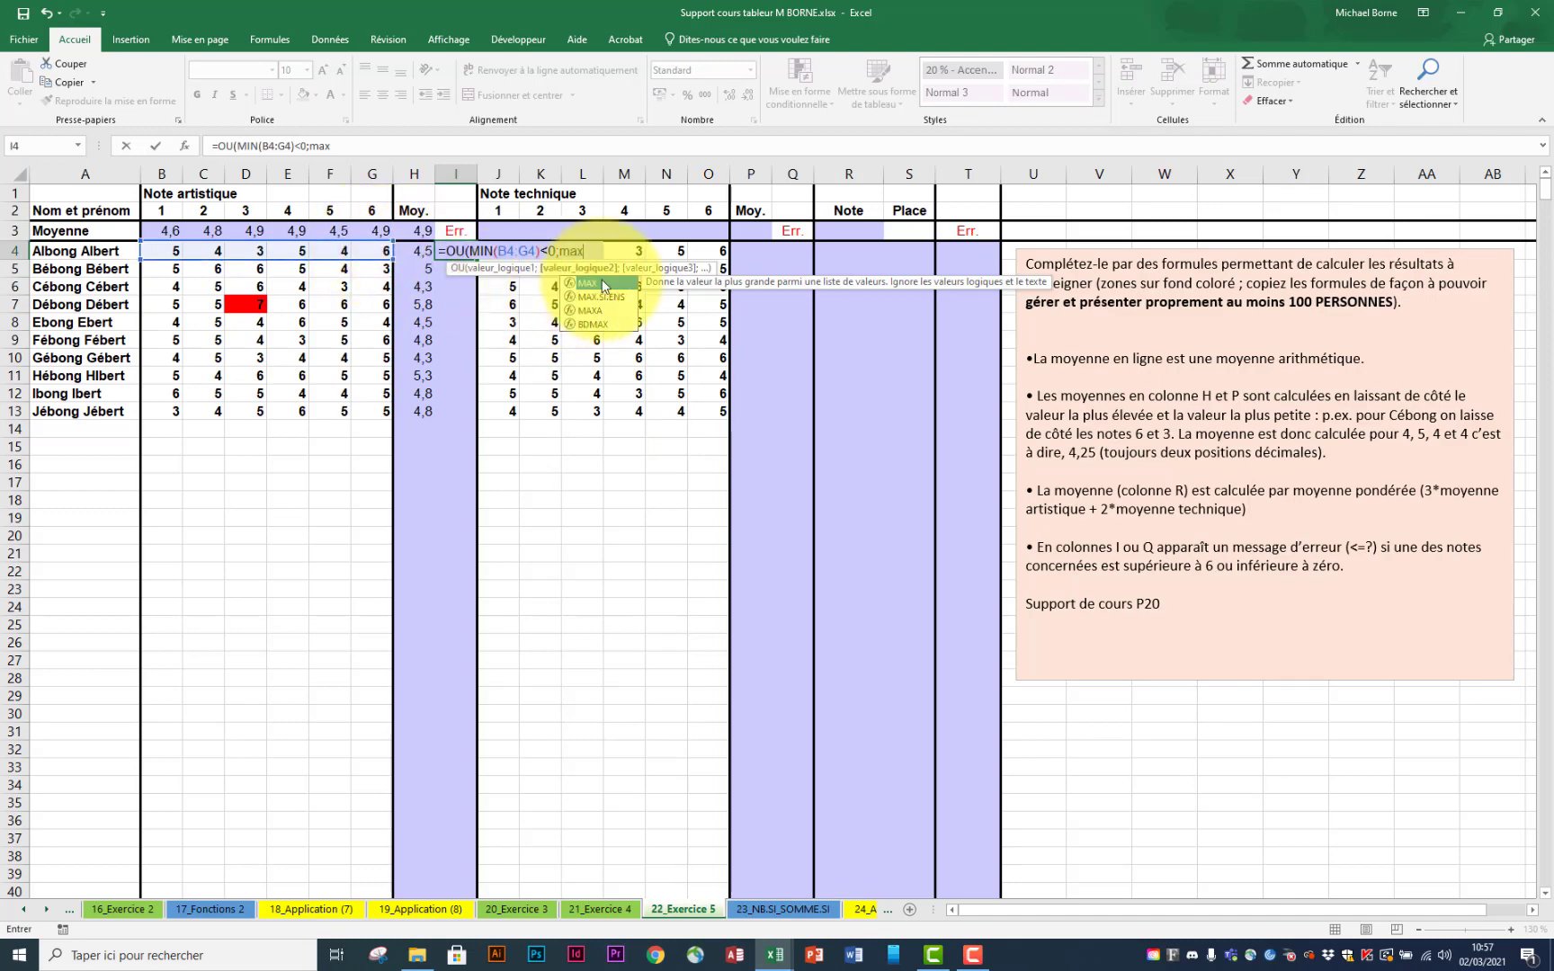
key("Tab")
left_click_drag(176, 251, 369, 248)
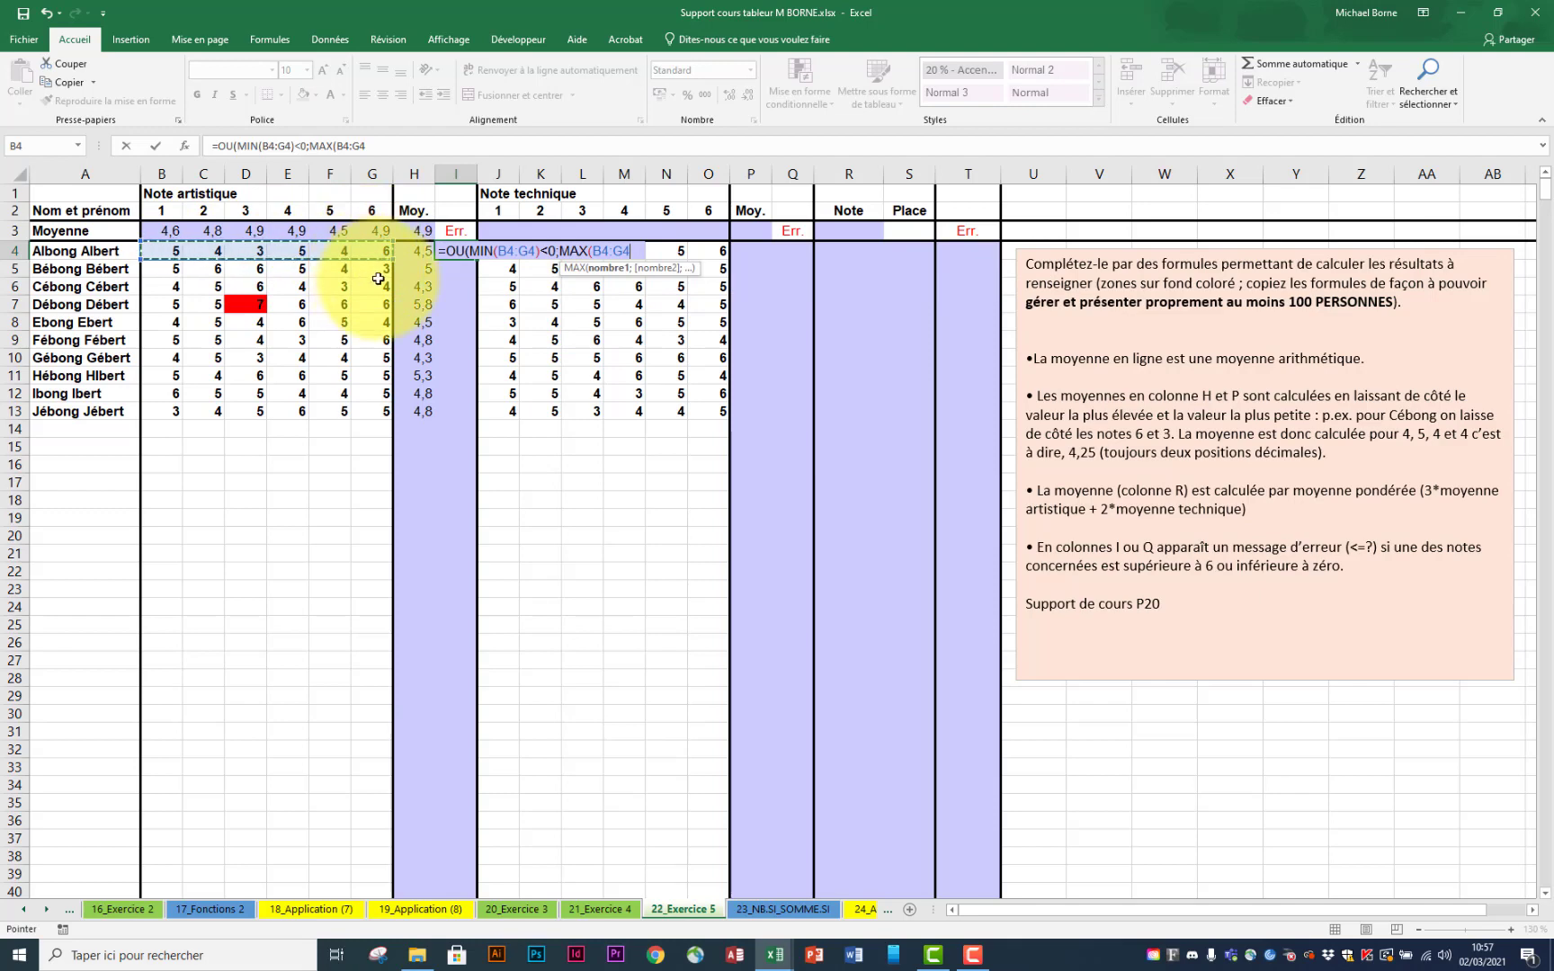
type(")")
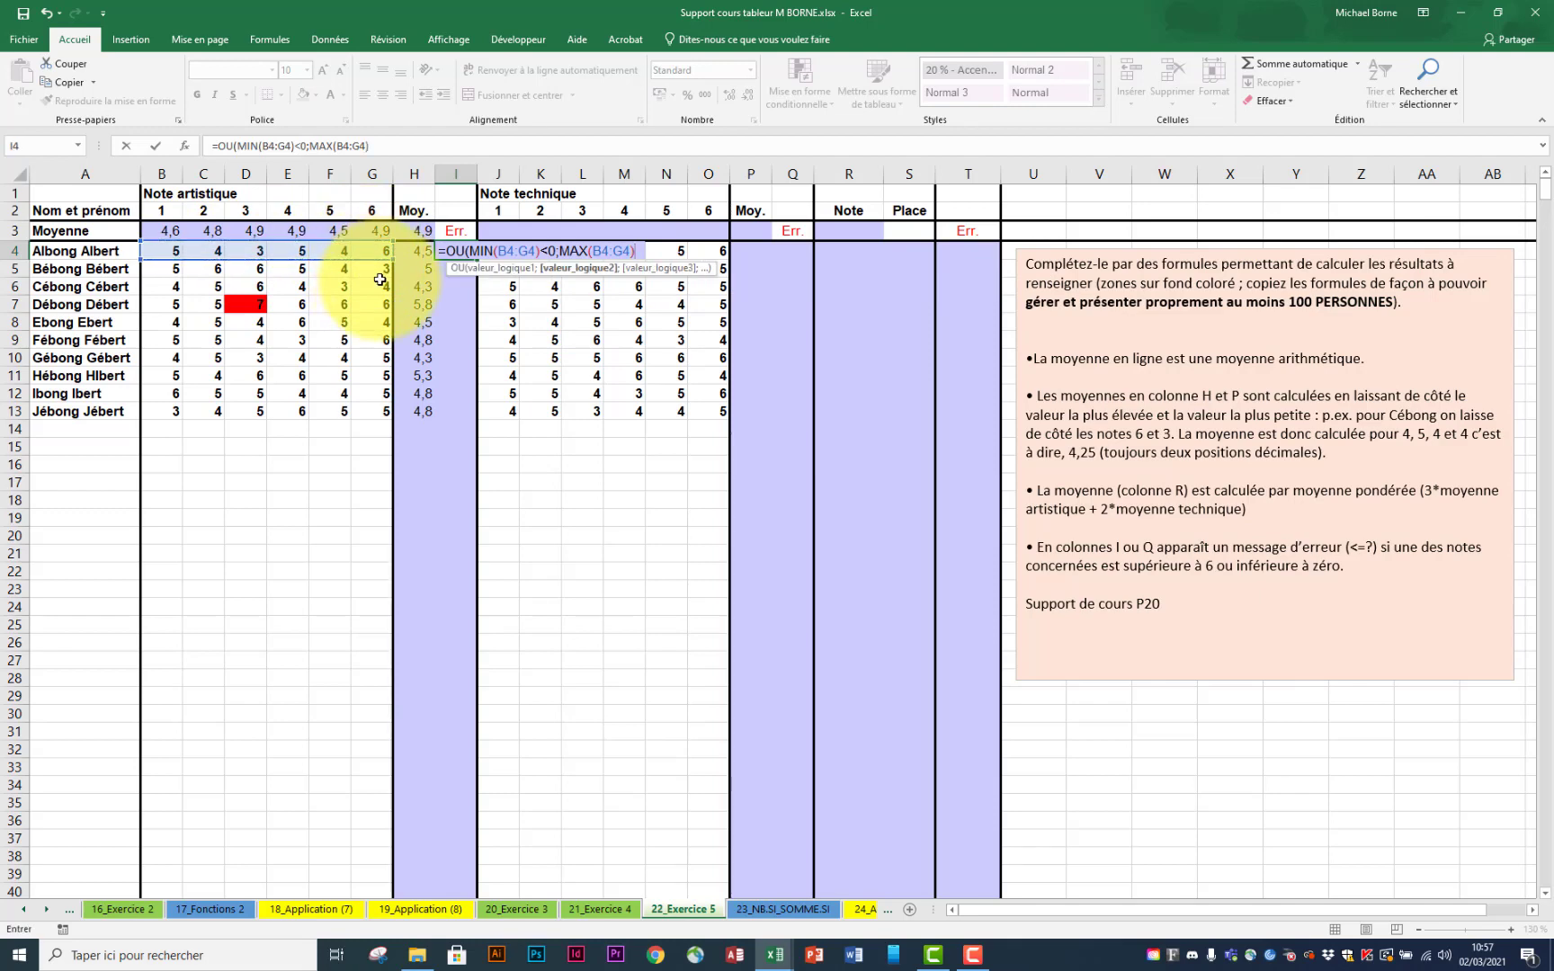
type(">6")
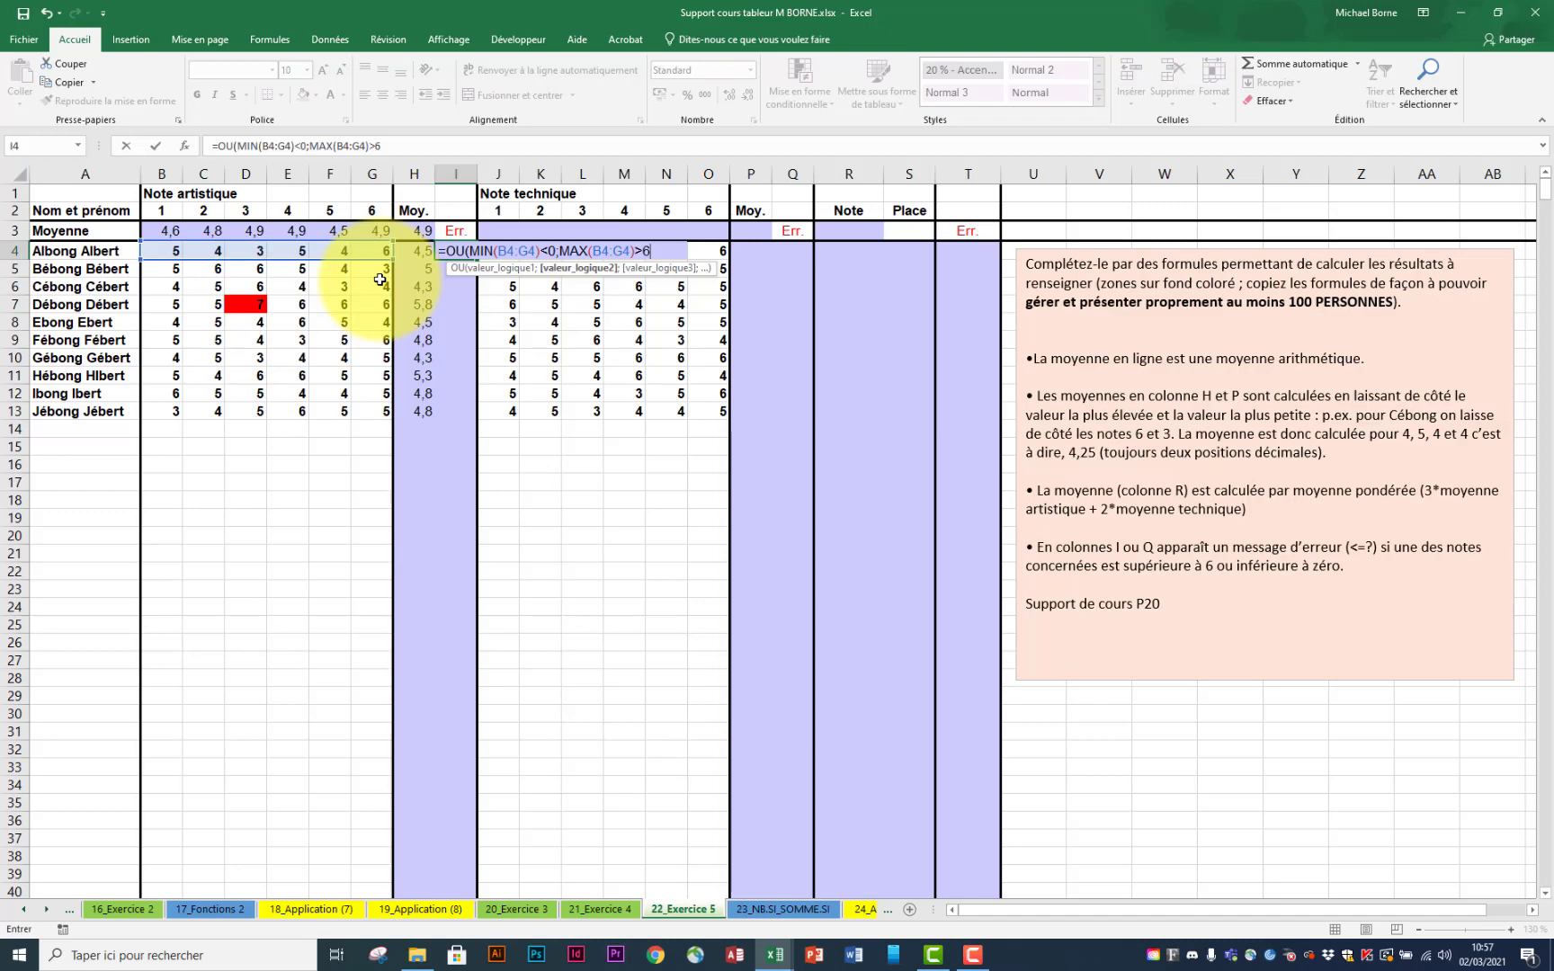
type(")")
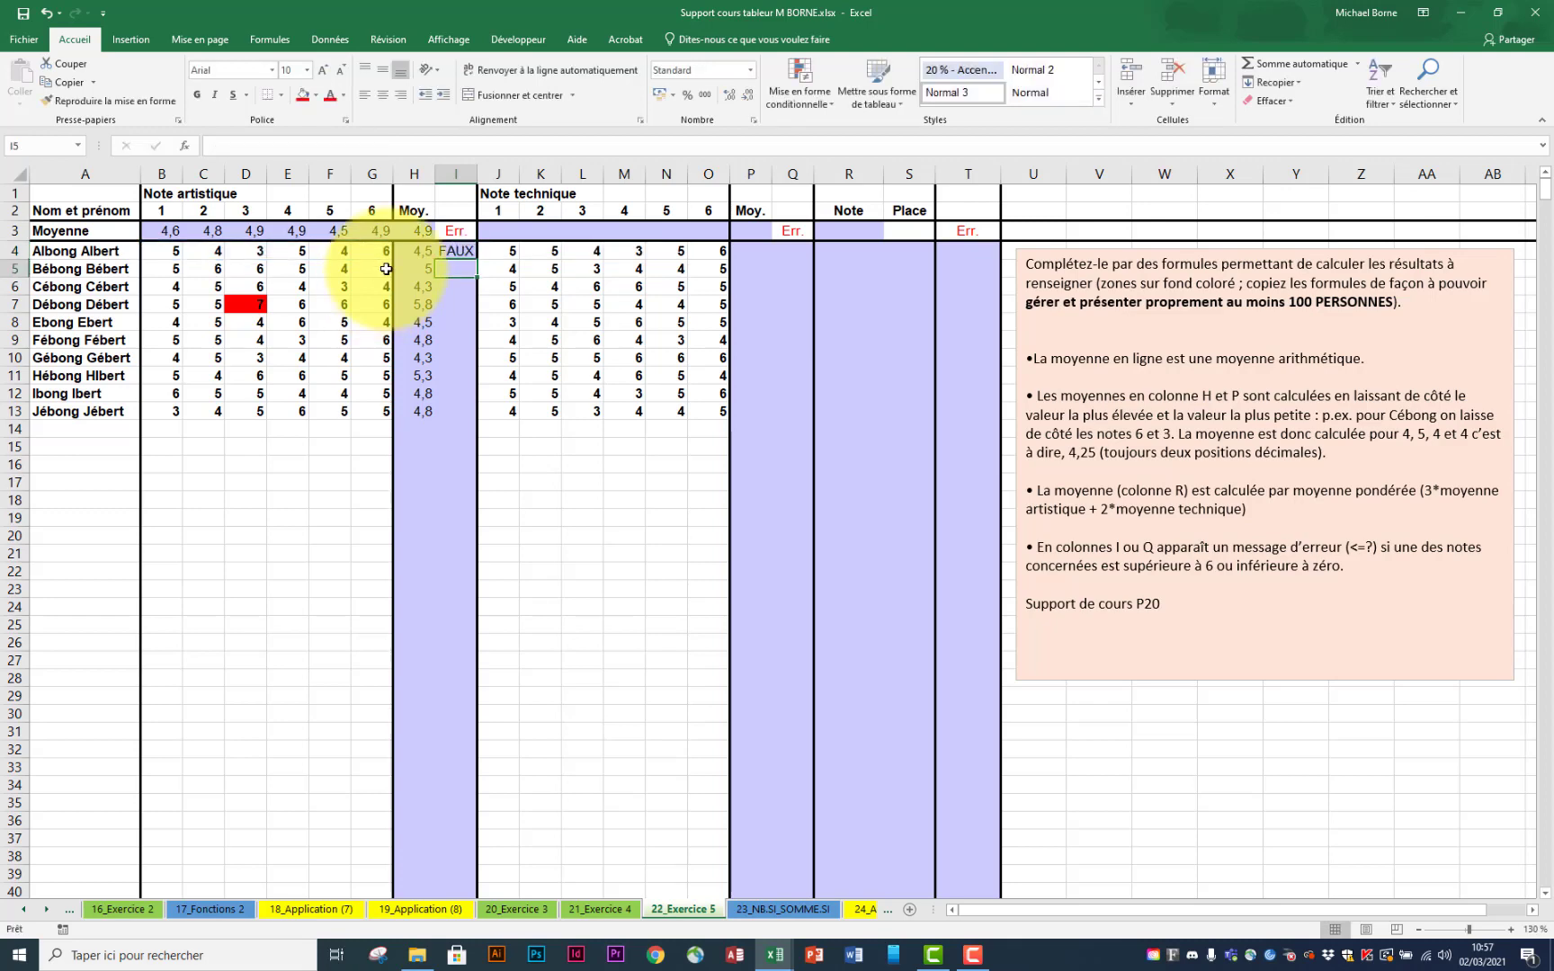
key("ctrl+Return")
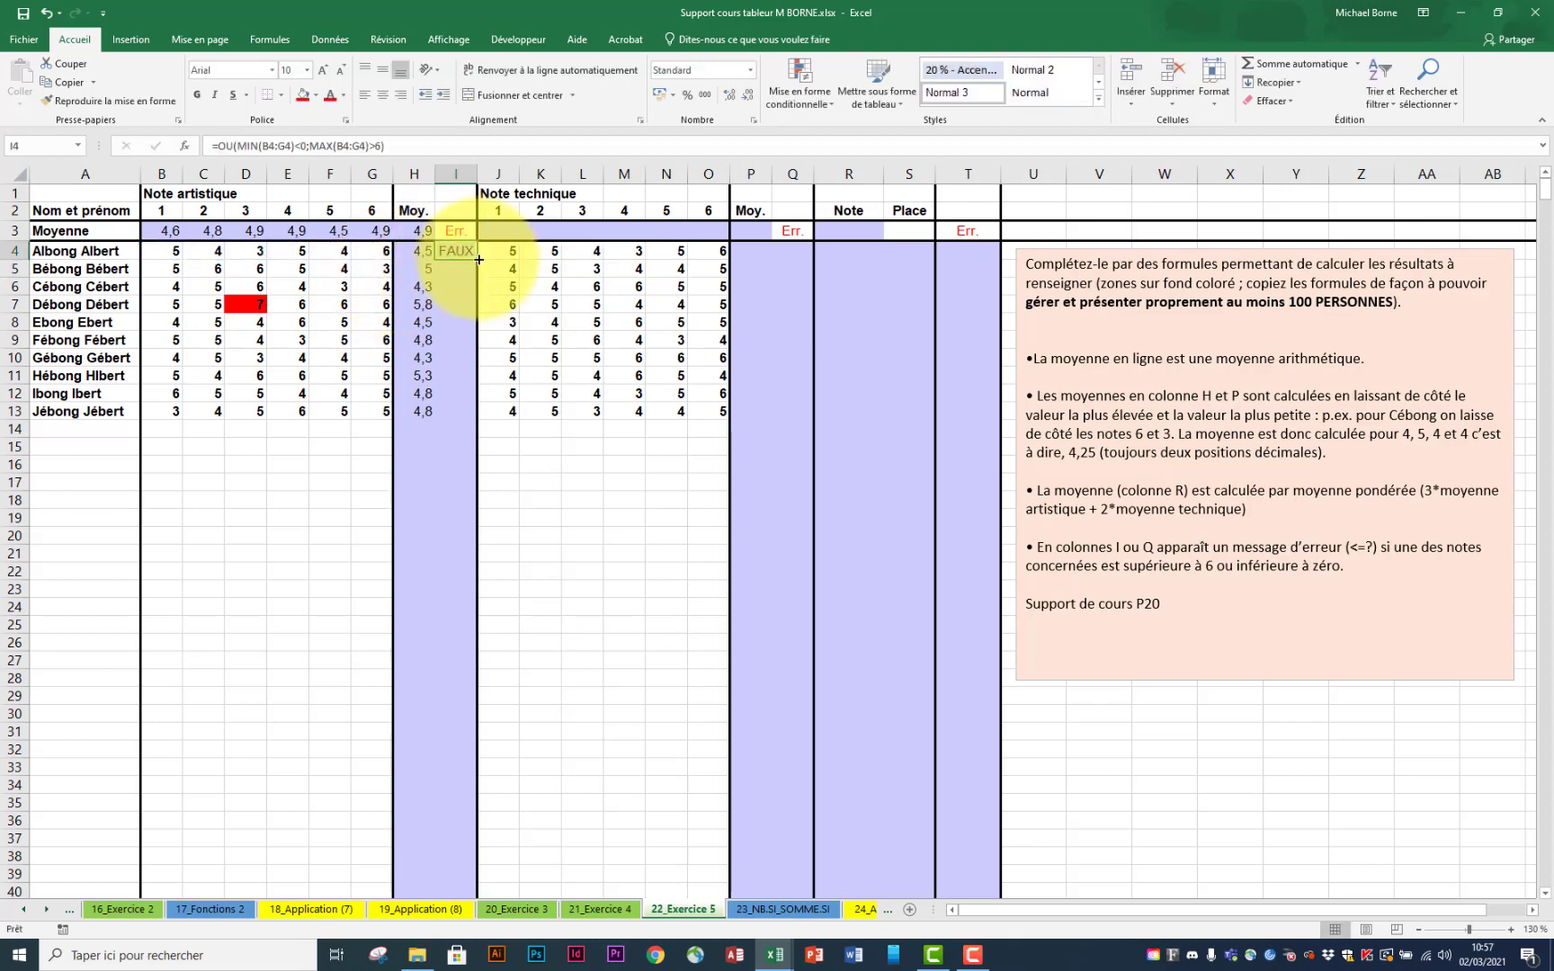
left_click_drag(480, 259, 472, 419)
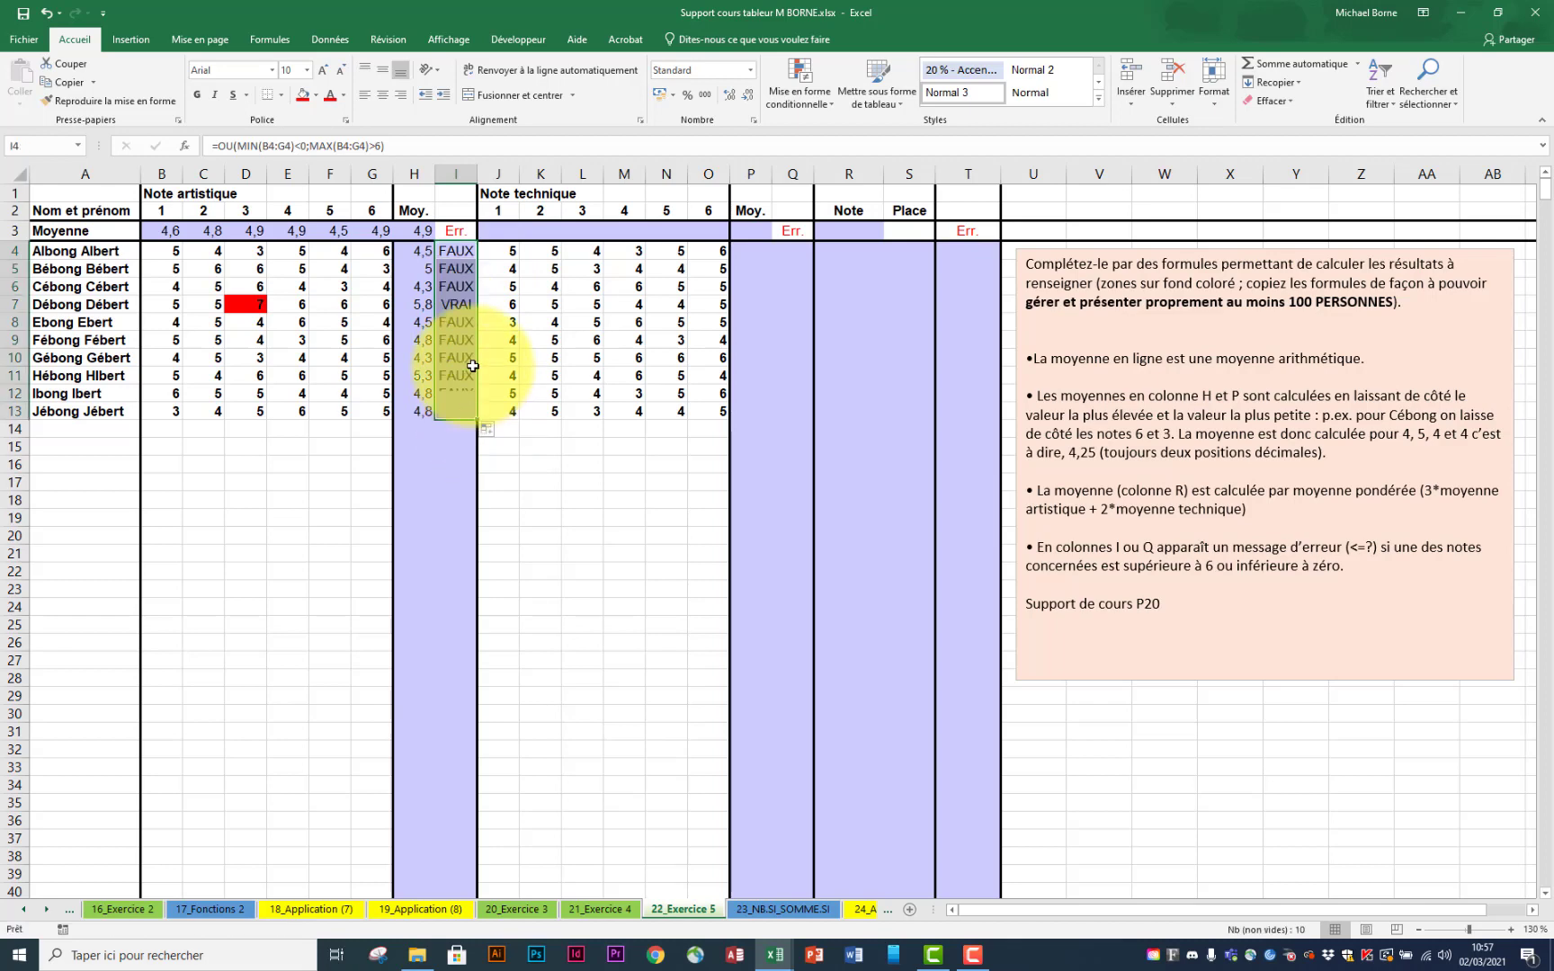
left_click(471, 305)
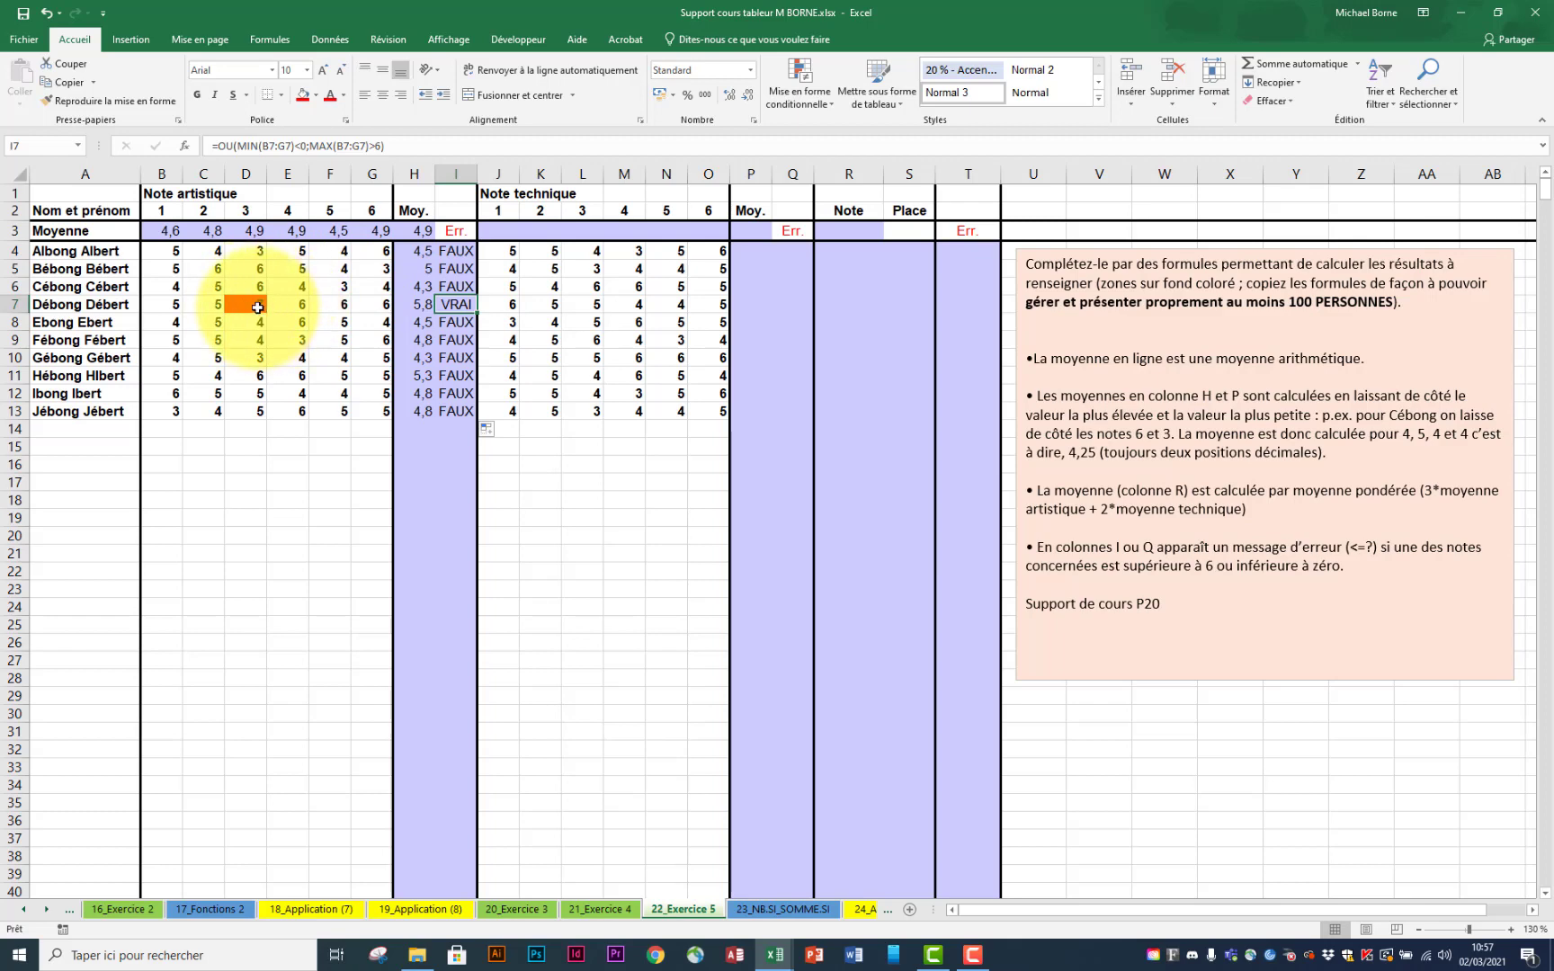
Step: Wrap I4's OU test in an SI function that returns "<=?" when true and an empty text "" otherwise
left_click(458, 252)
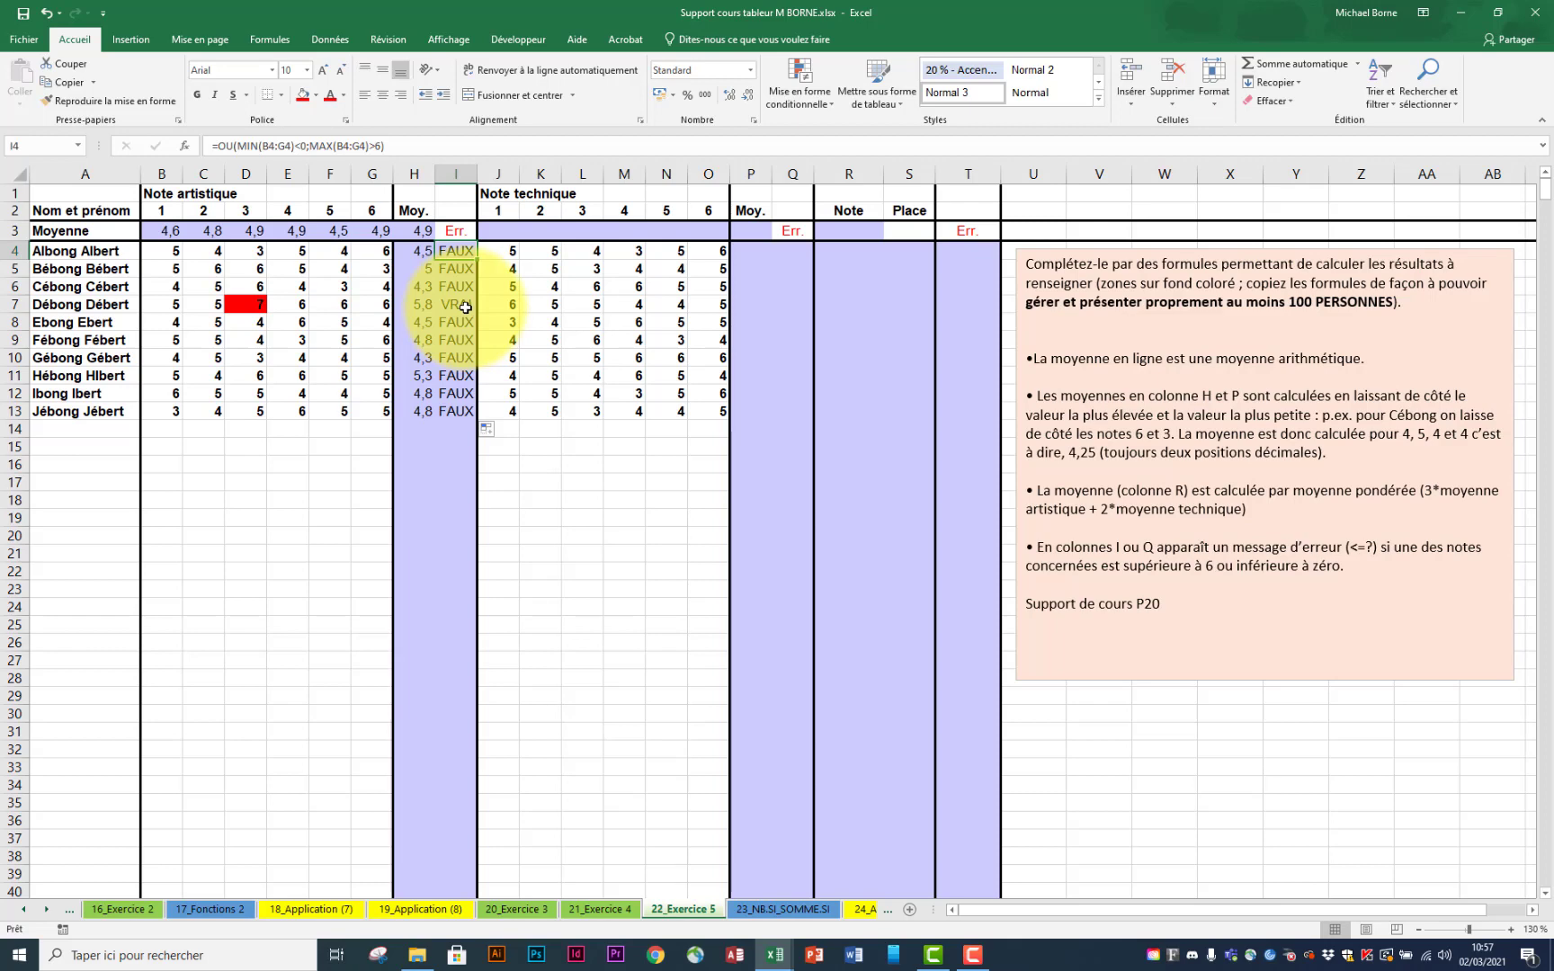
left_click(221, 144)
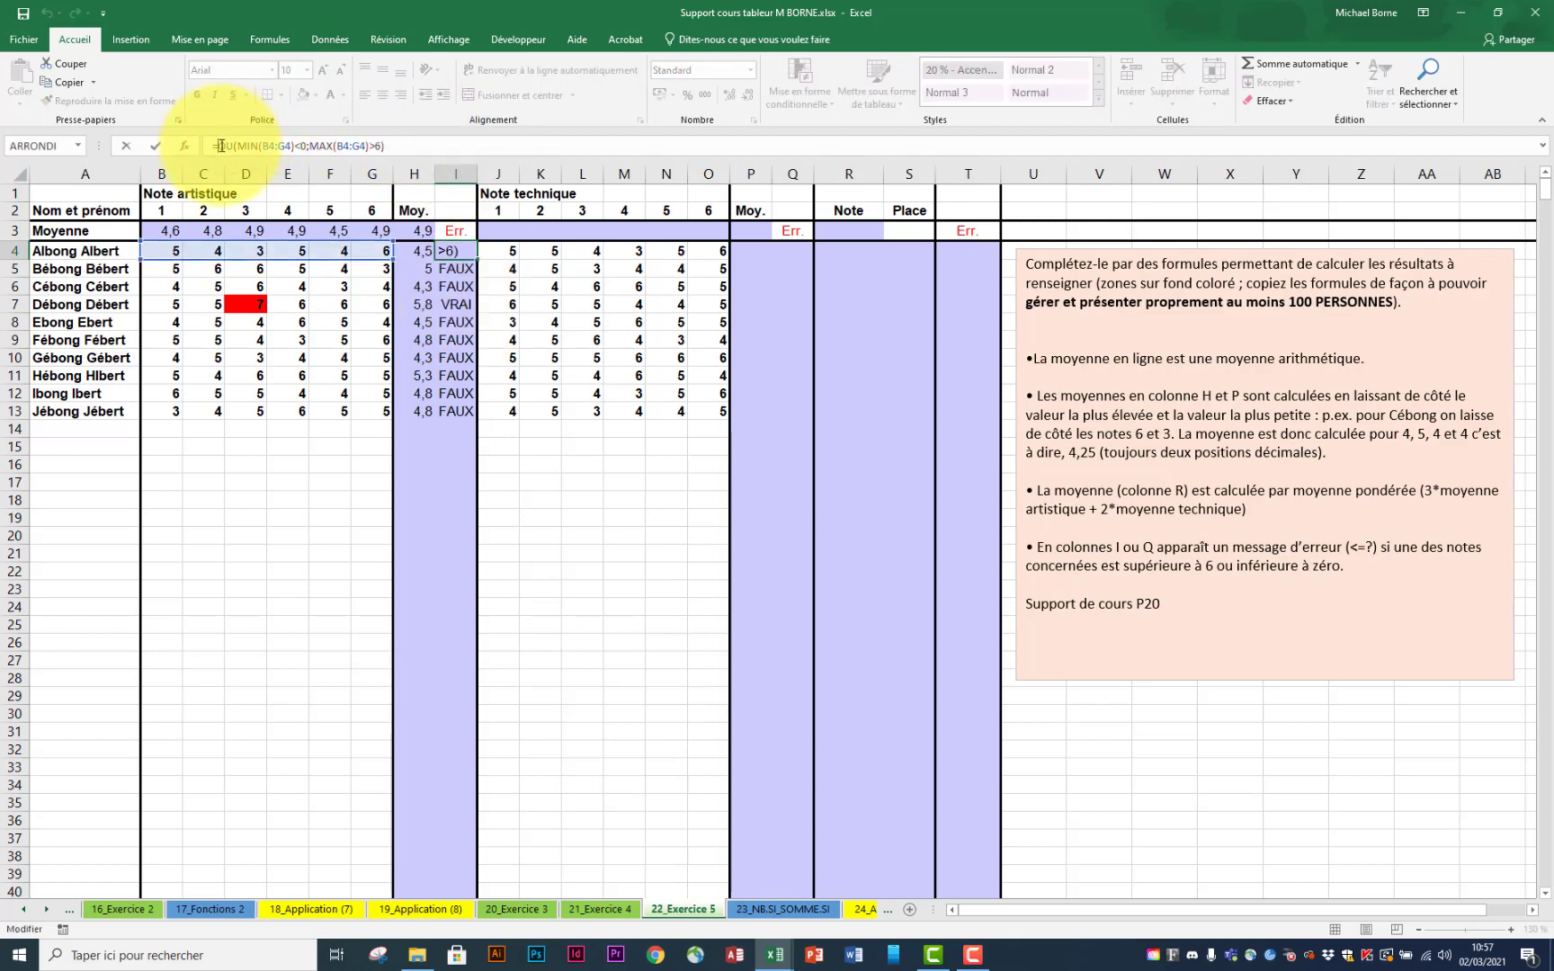
type("si")
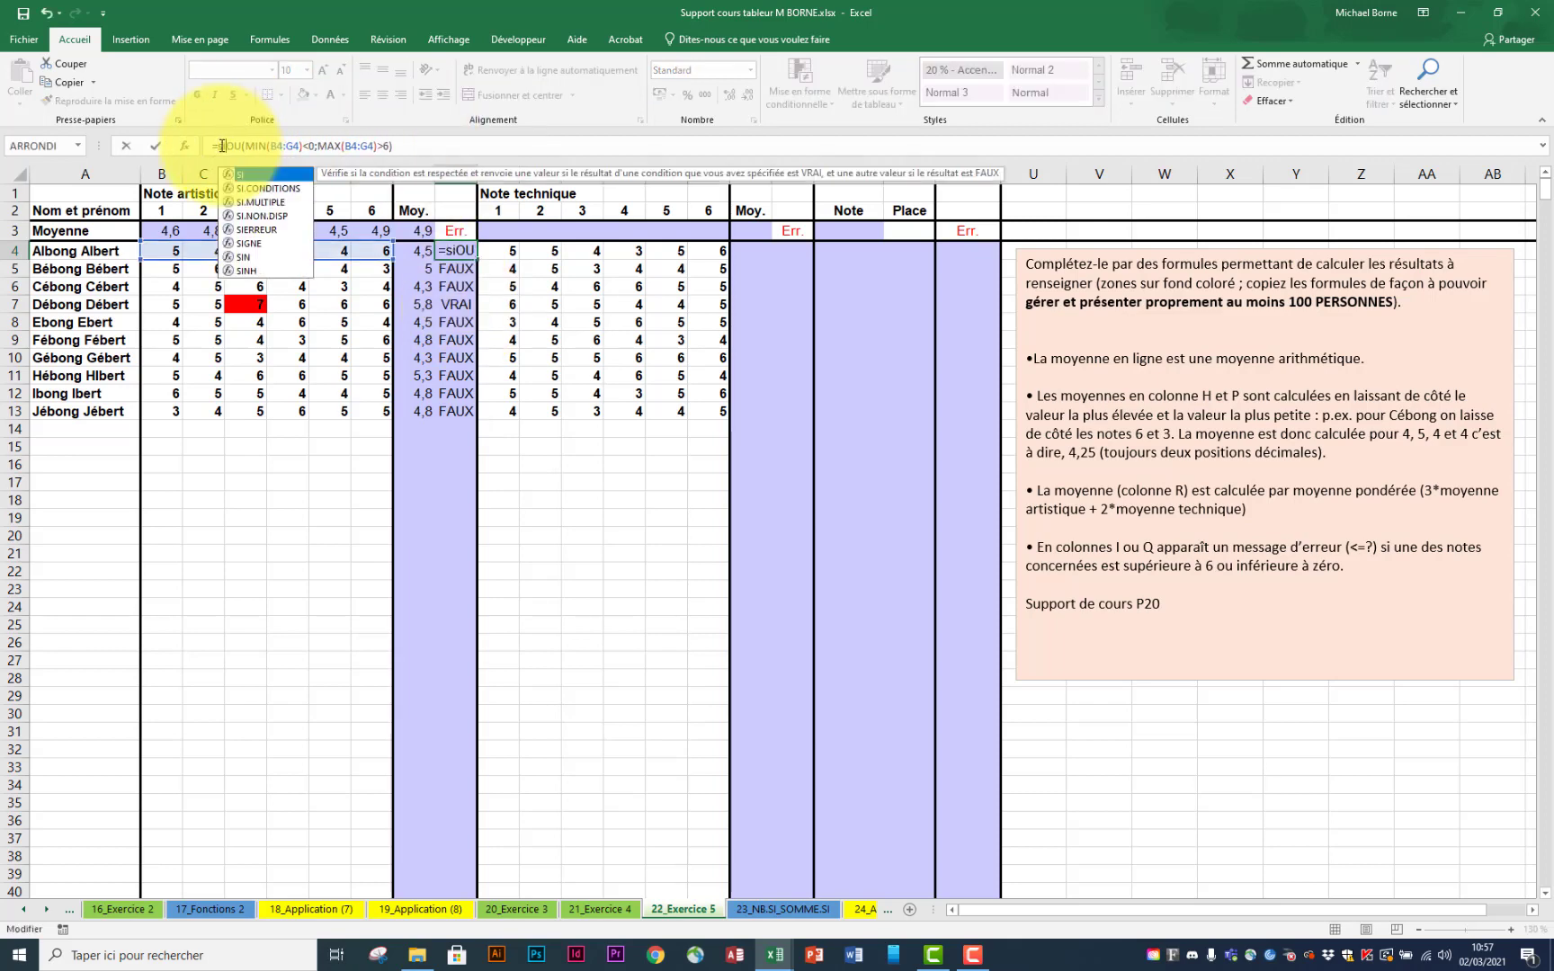
double_click(274, 175)
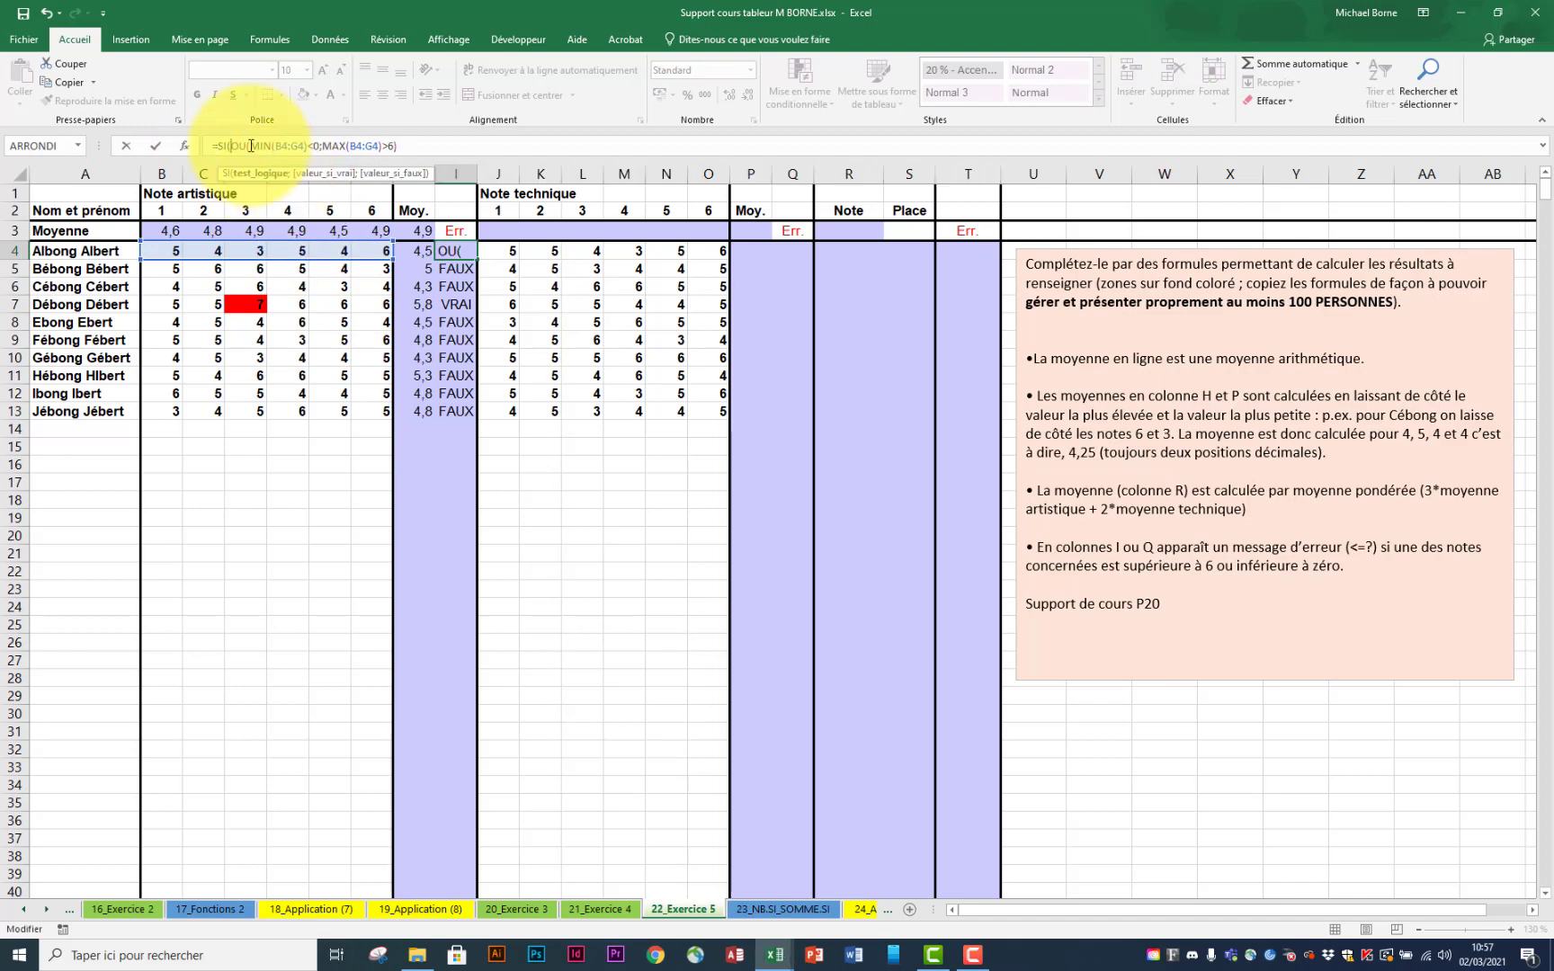
left_click(415, 147)
type(";")
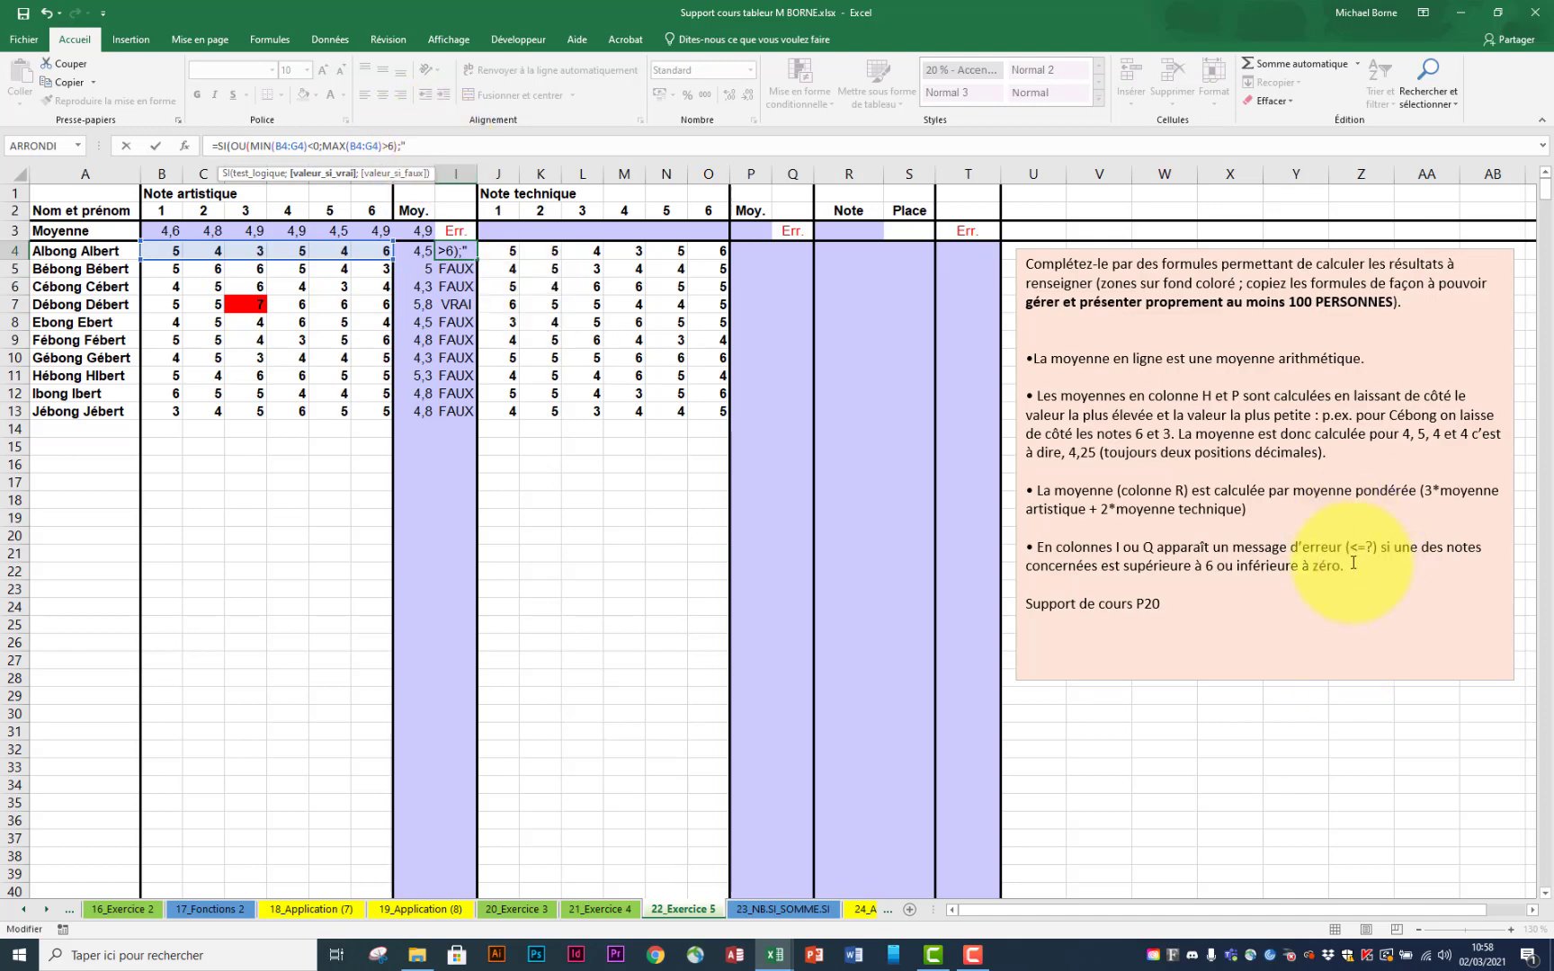
type("\"<=?\";\"\")")
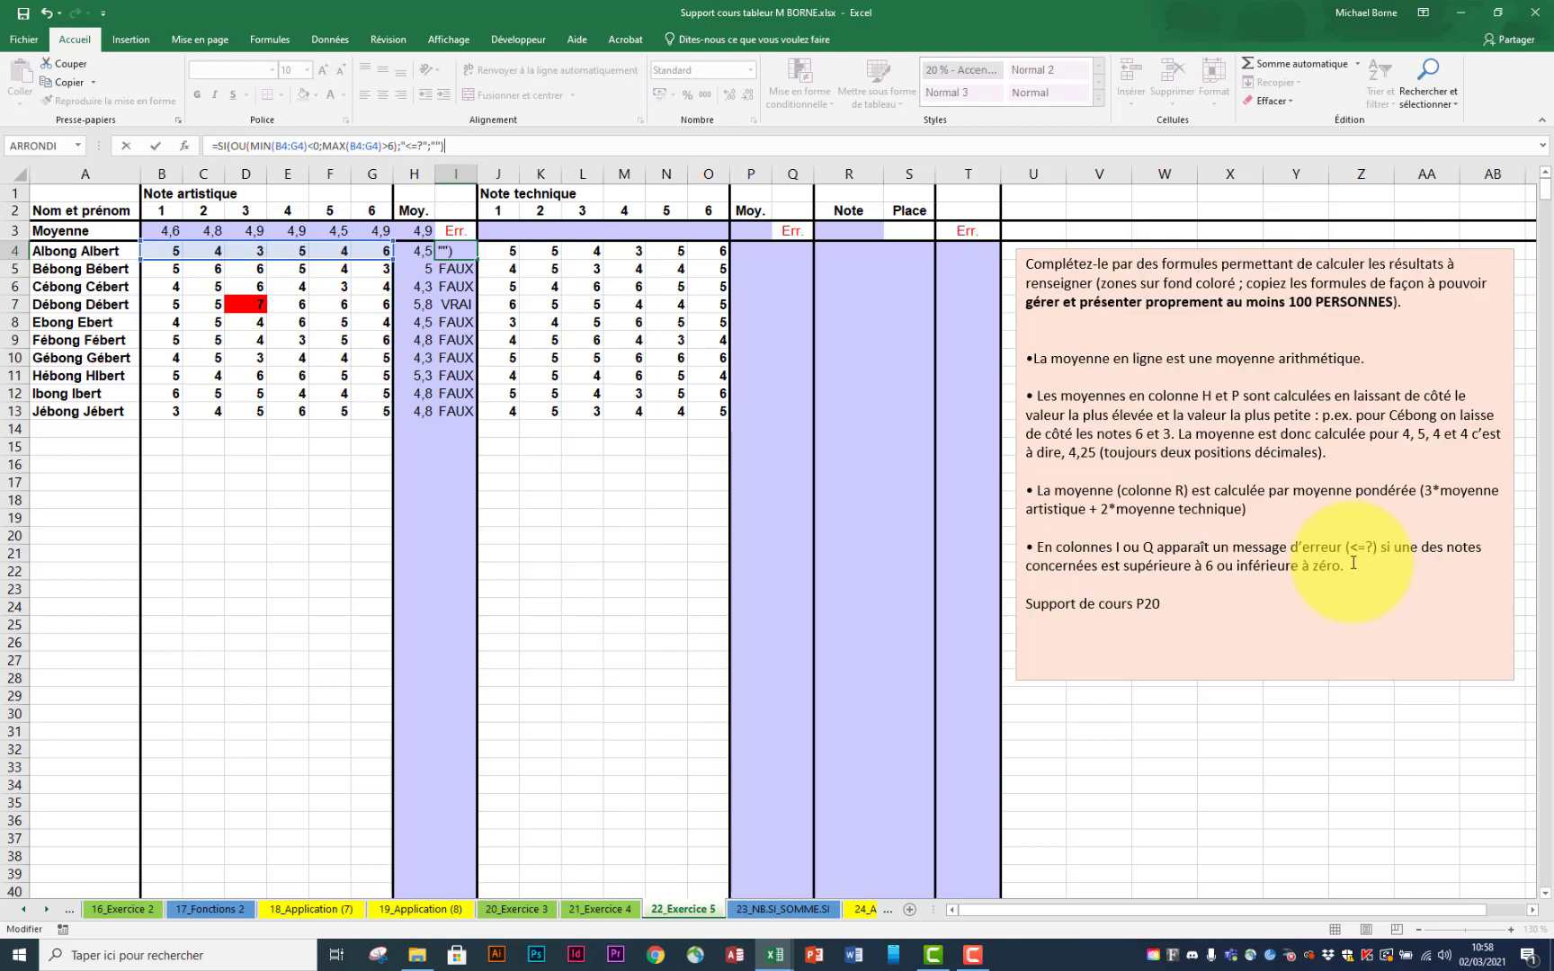
key("Return")
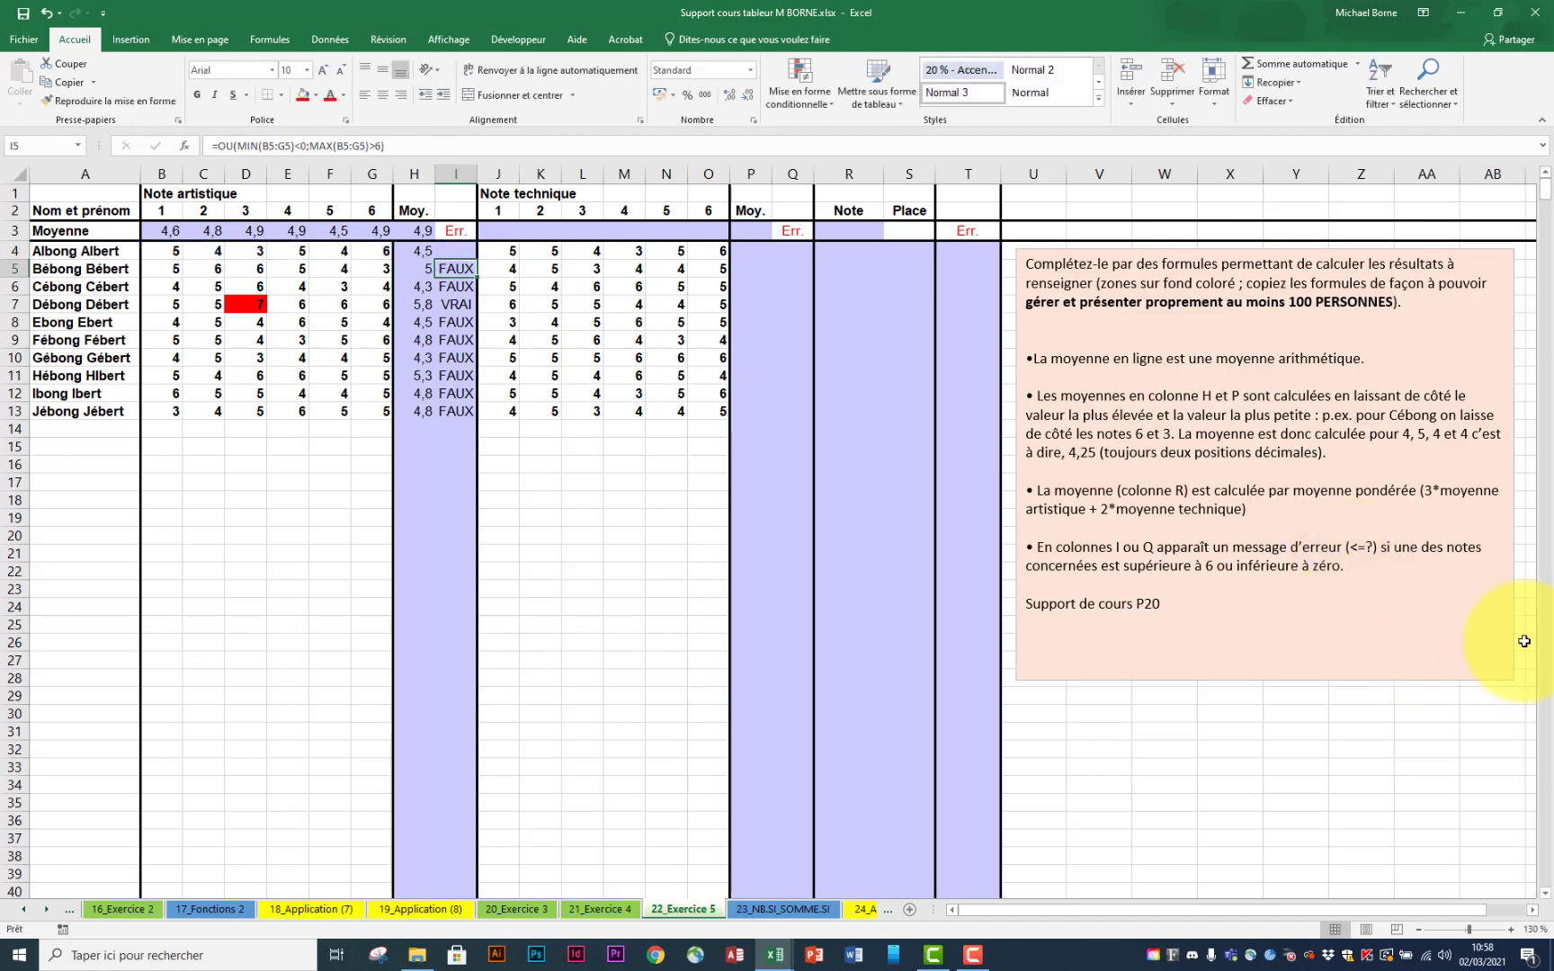
Step: Copy I4's SI formula down column I to row 31 and format its error messages in bold red
left_click(454, 251)
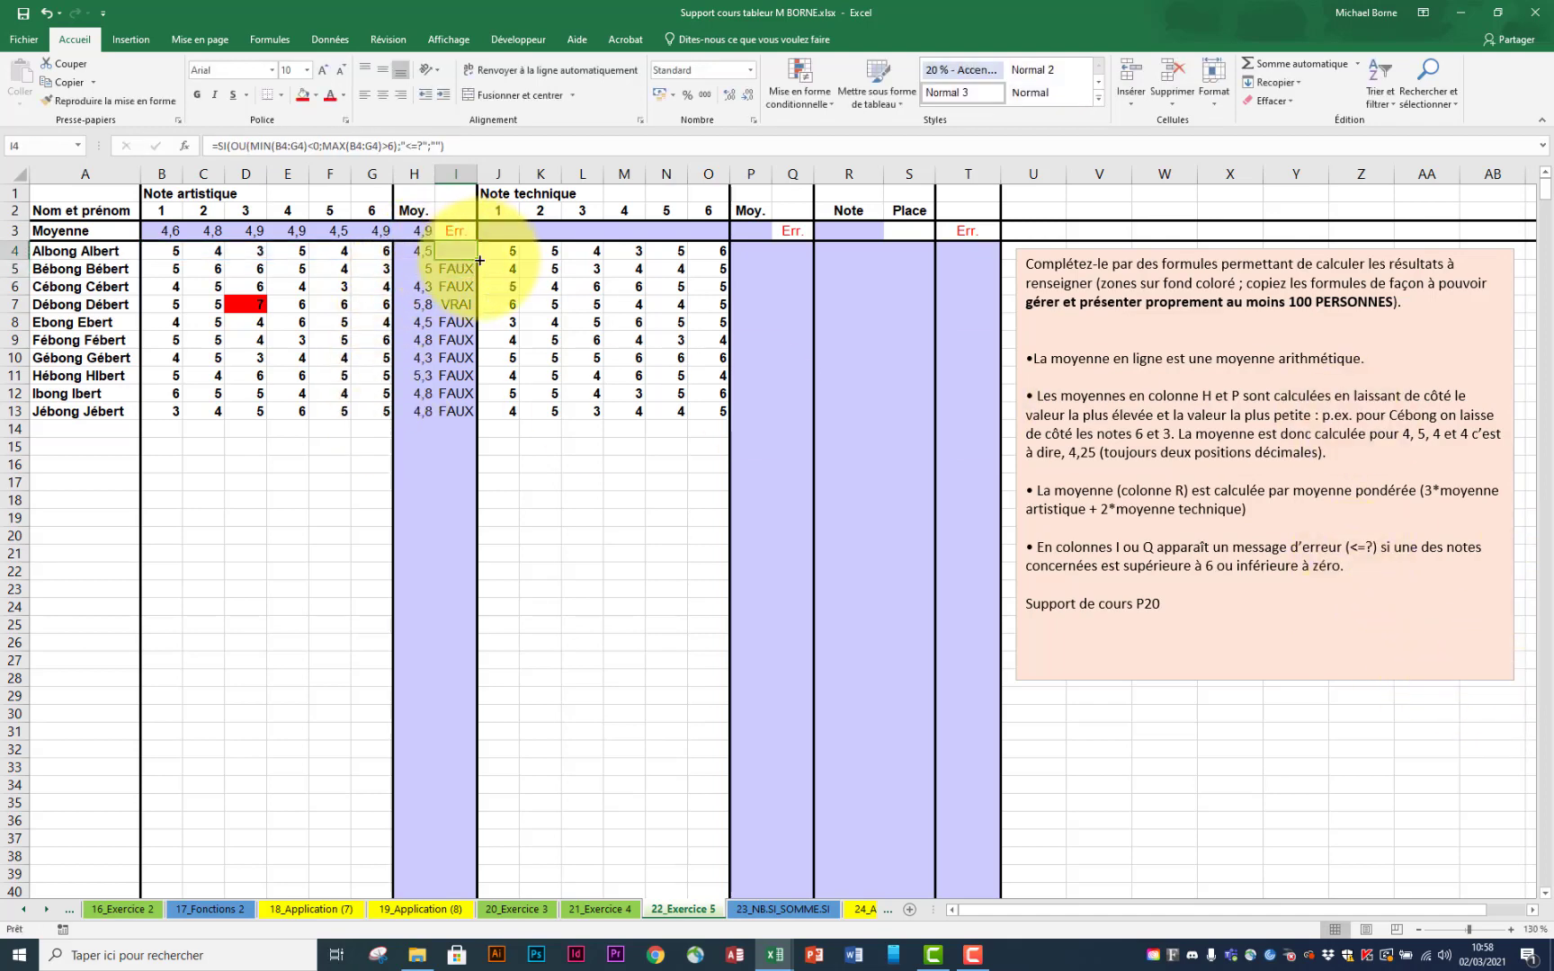
left_click_drag(476, 260, 454, 414)
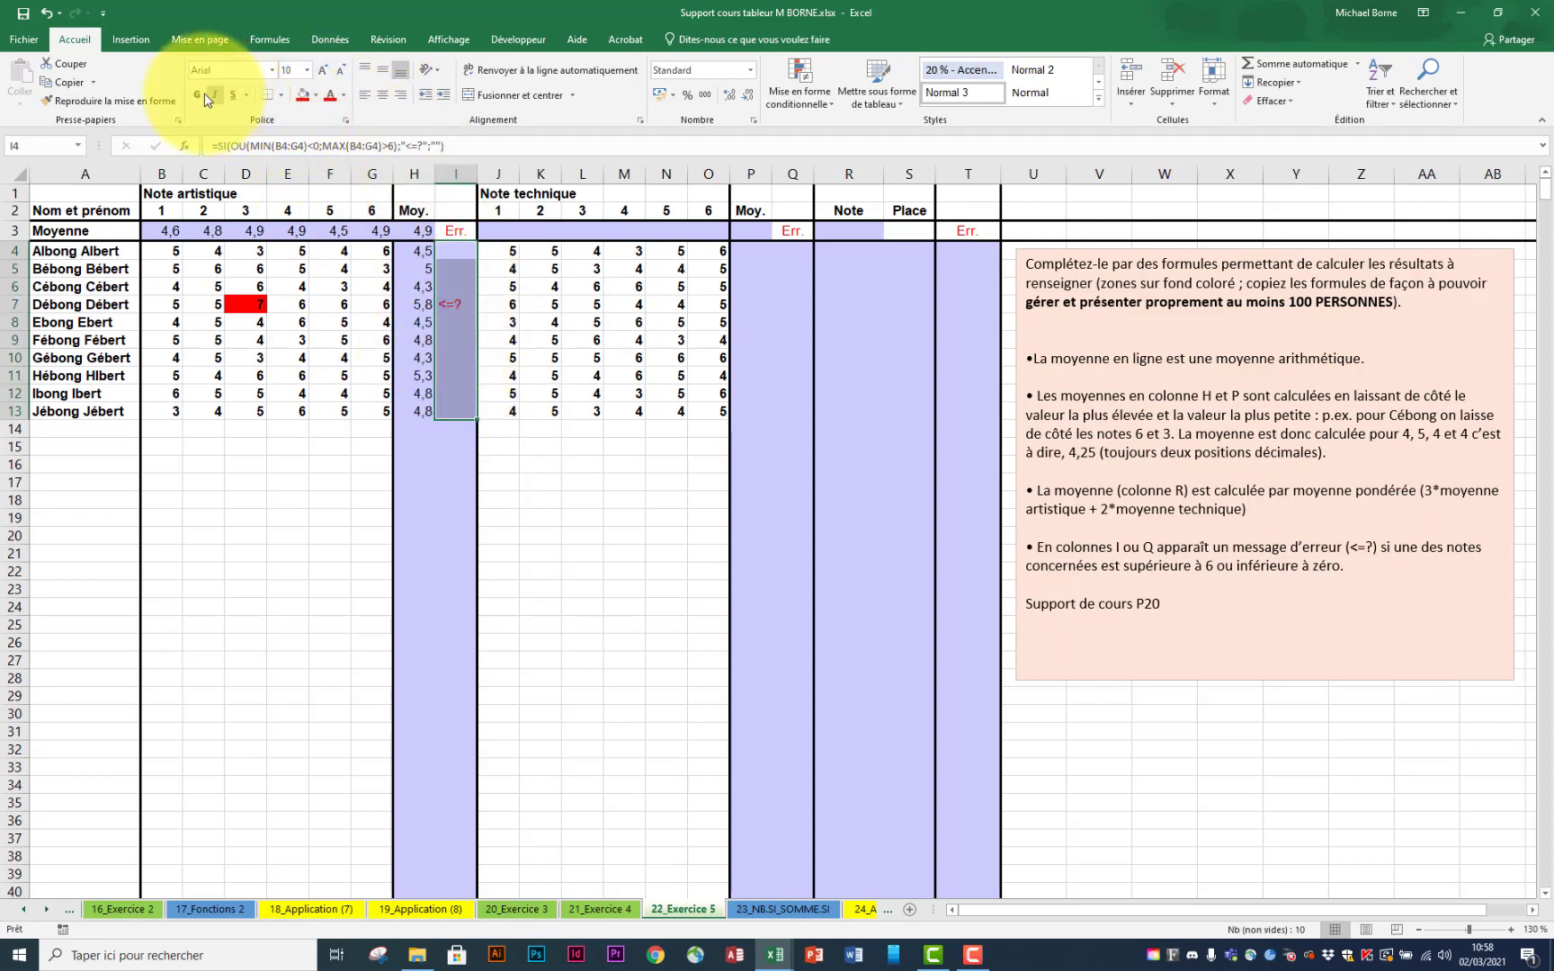
left_click(457, 252)
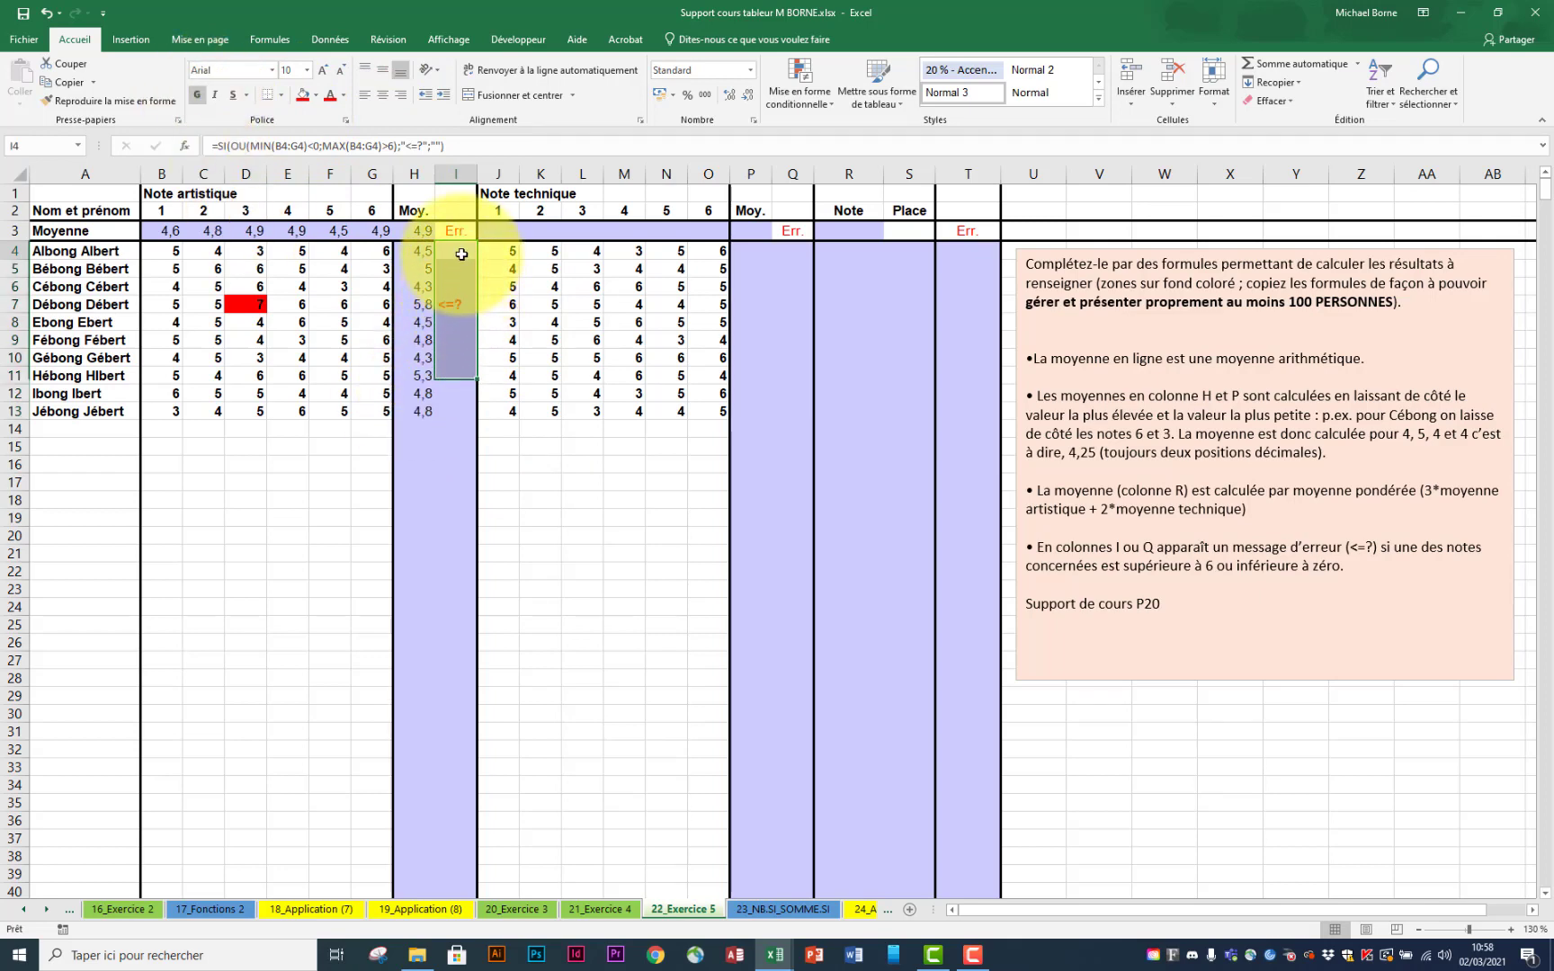
left_click_drag(479, 261, 478, 522)
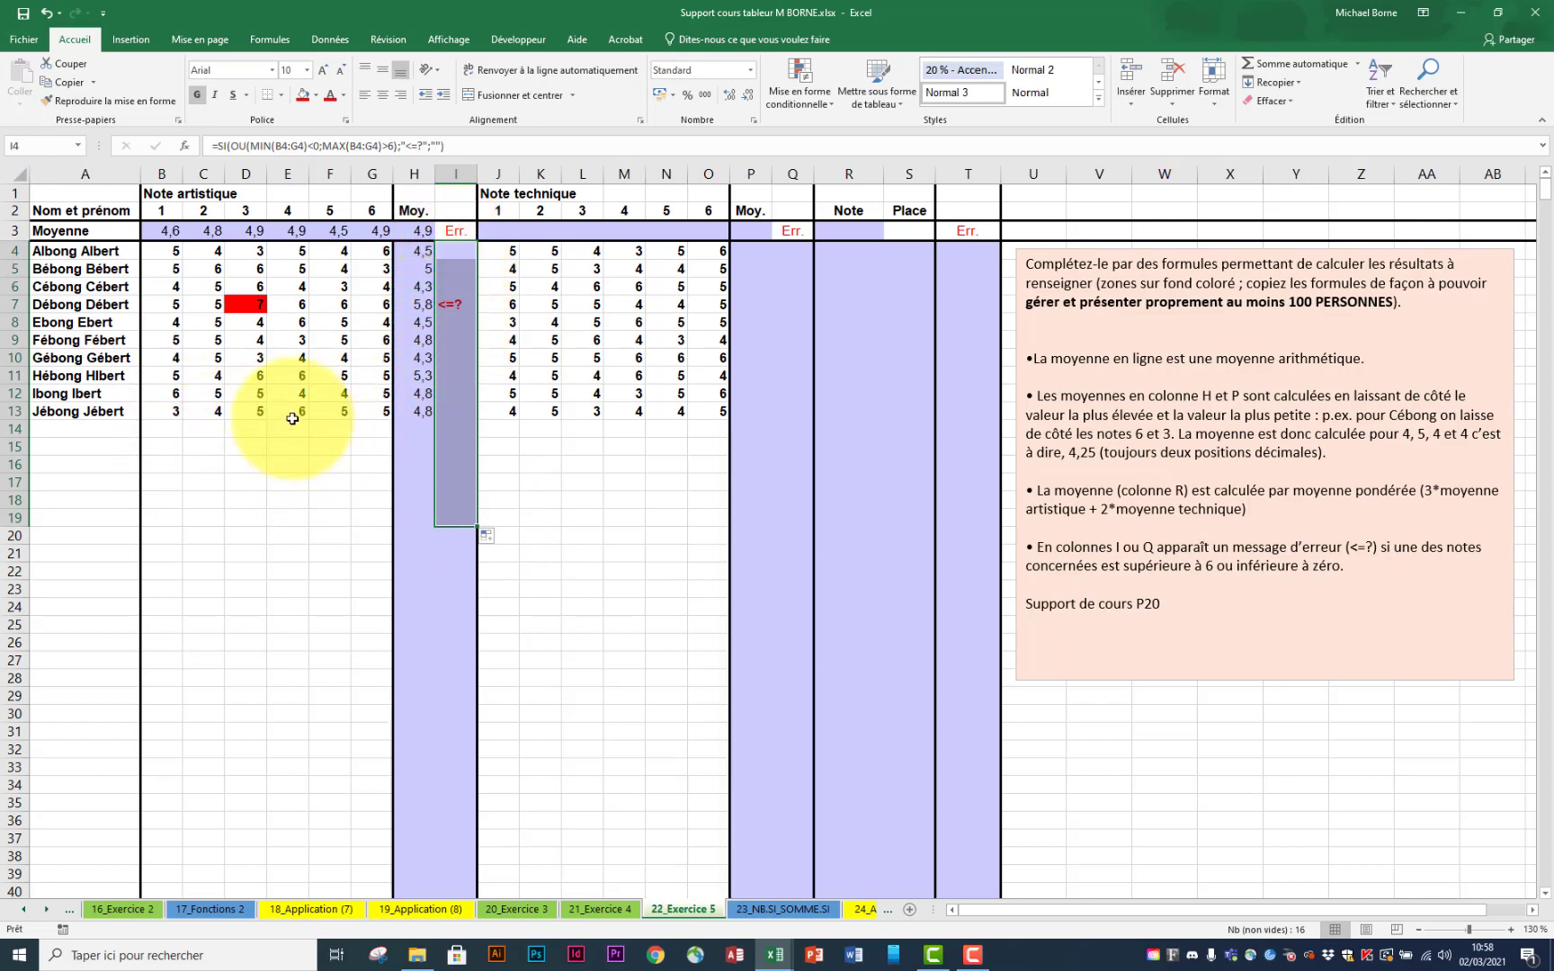
left_click_drag(476, 526, 477, 745)
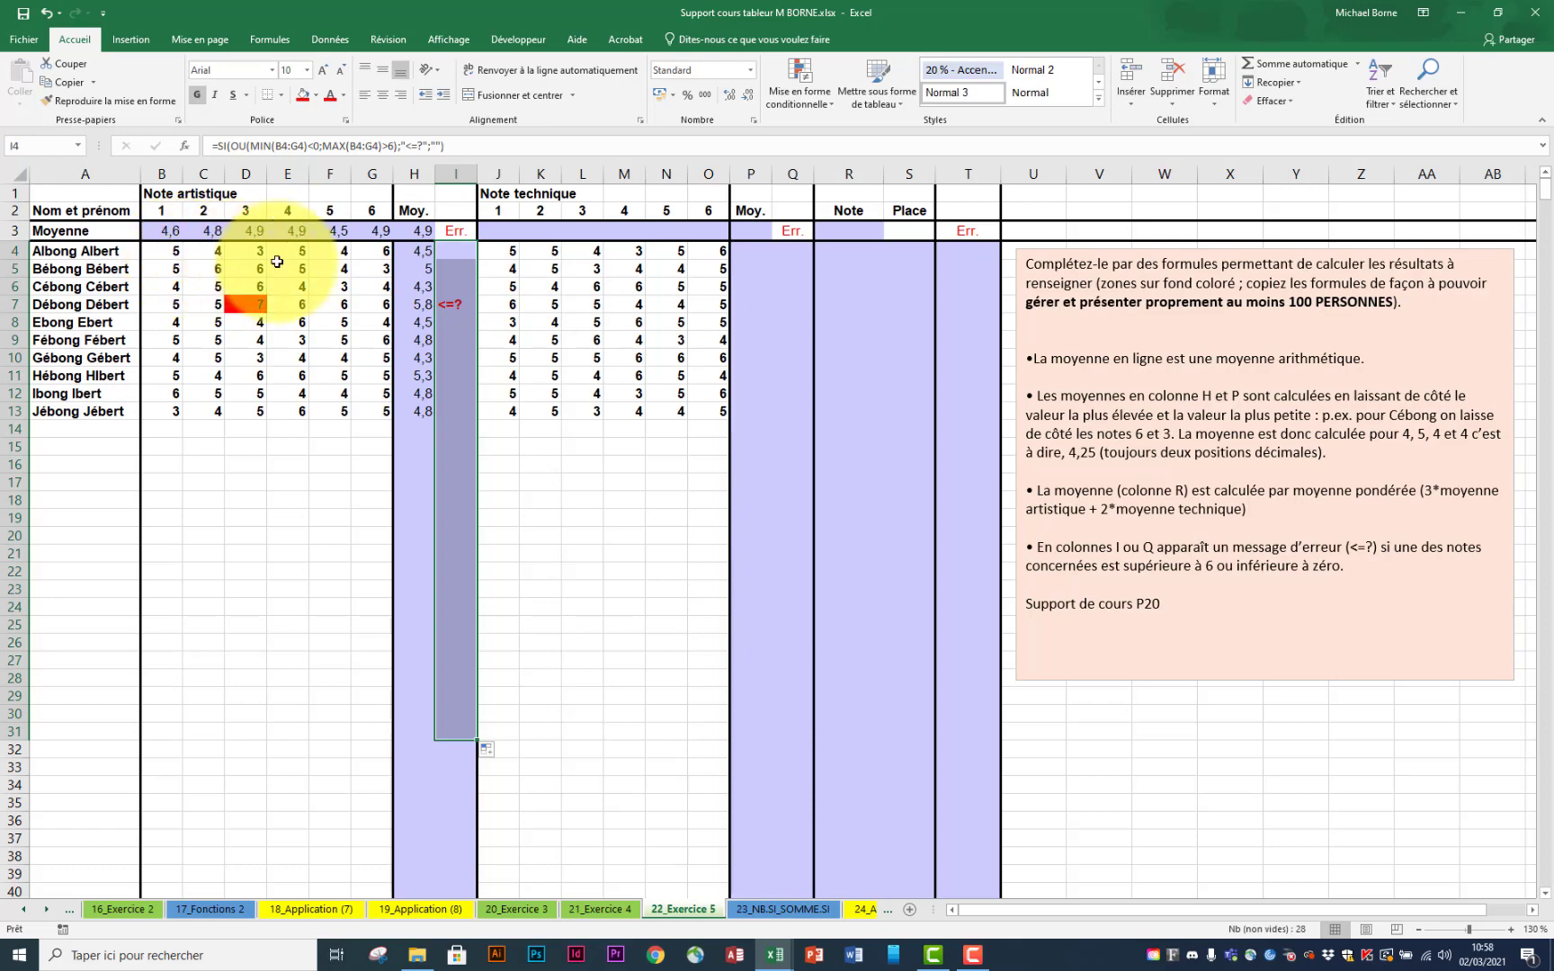
Step: Nest I4's formula inside SI(B4="";"";…) so that rows without marks give a blank, and copy it down column I
left_click(453, 250)
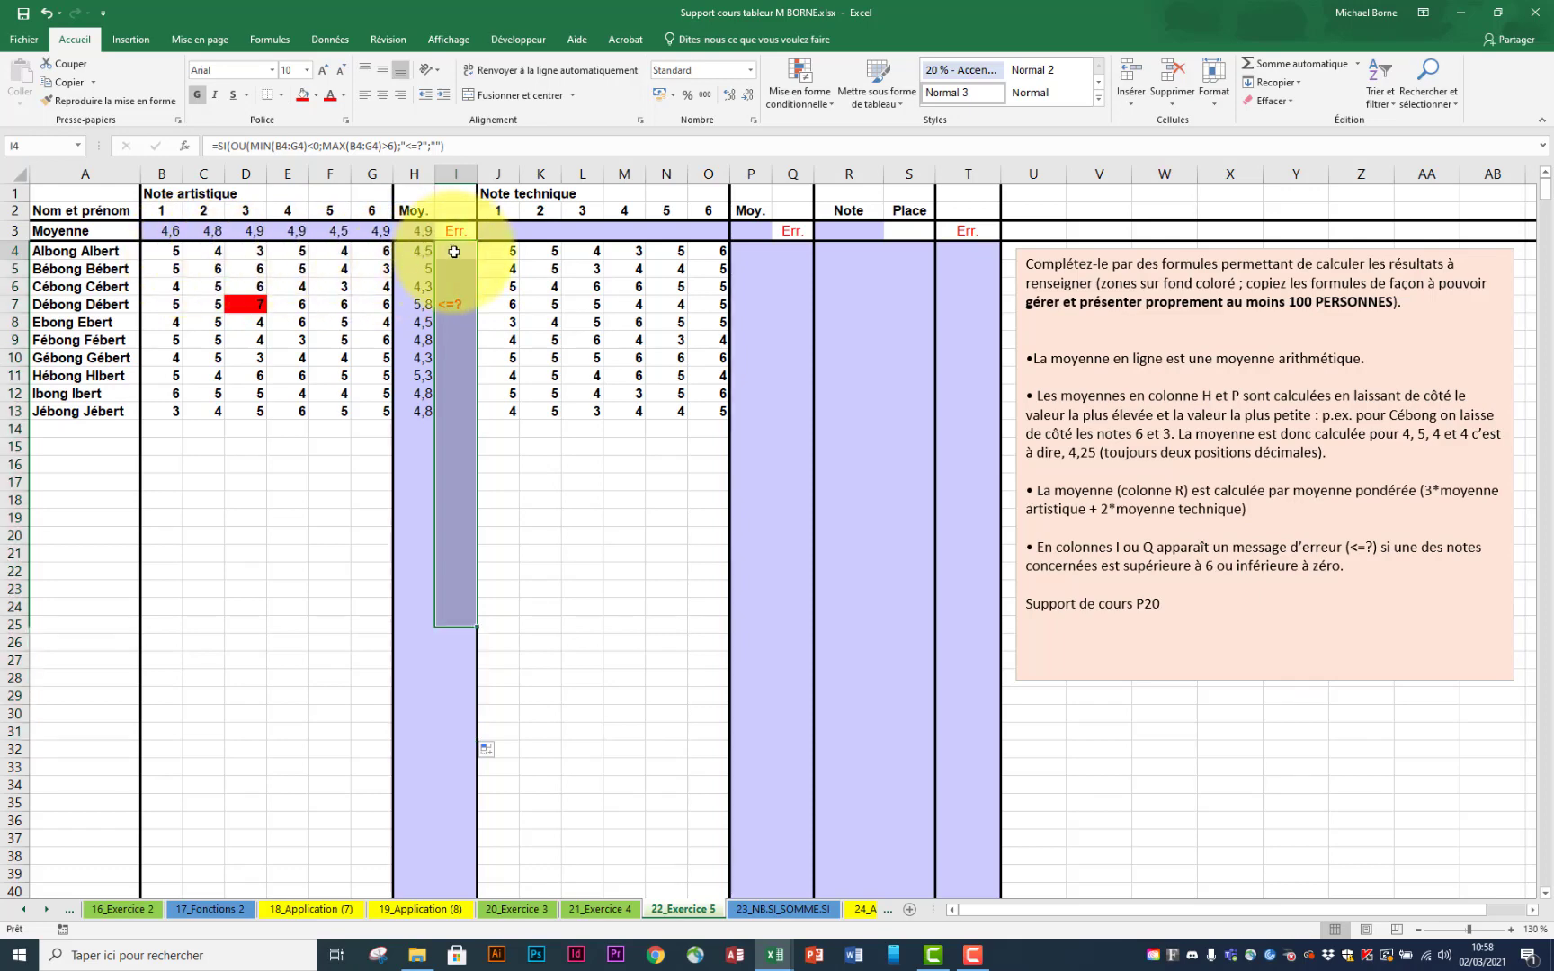
left_click(219, 145)
type("SI(")
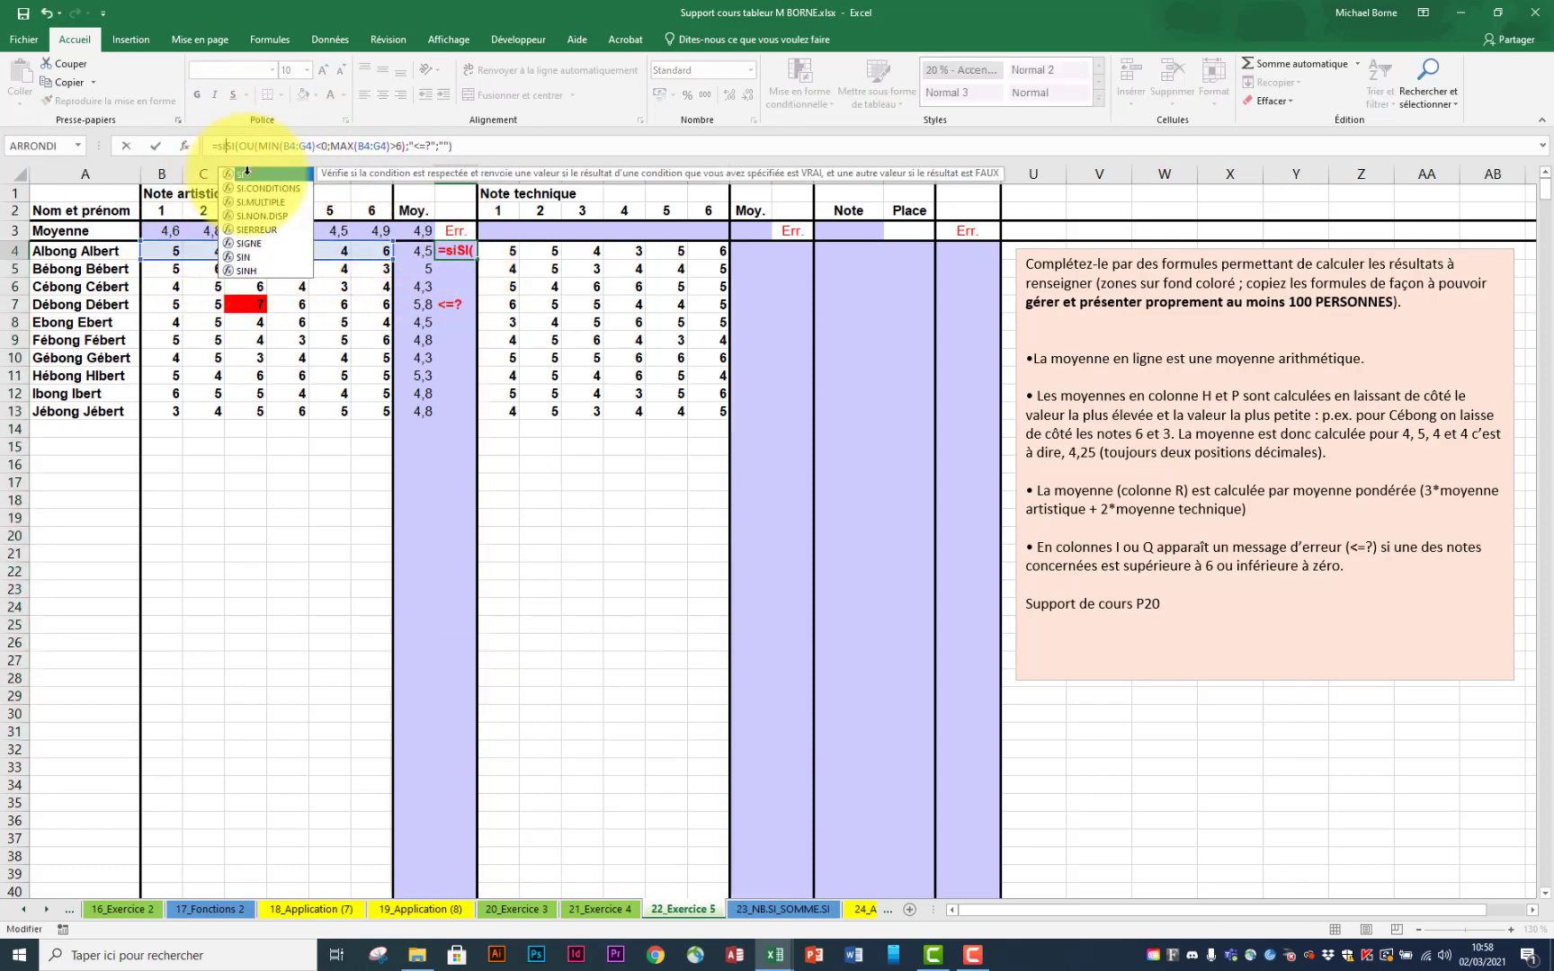
left_click(162, 247)
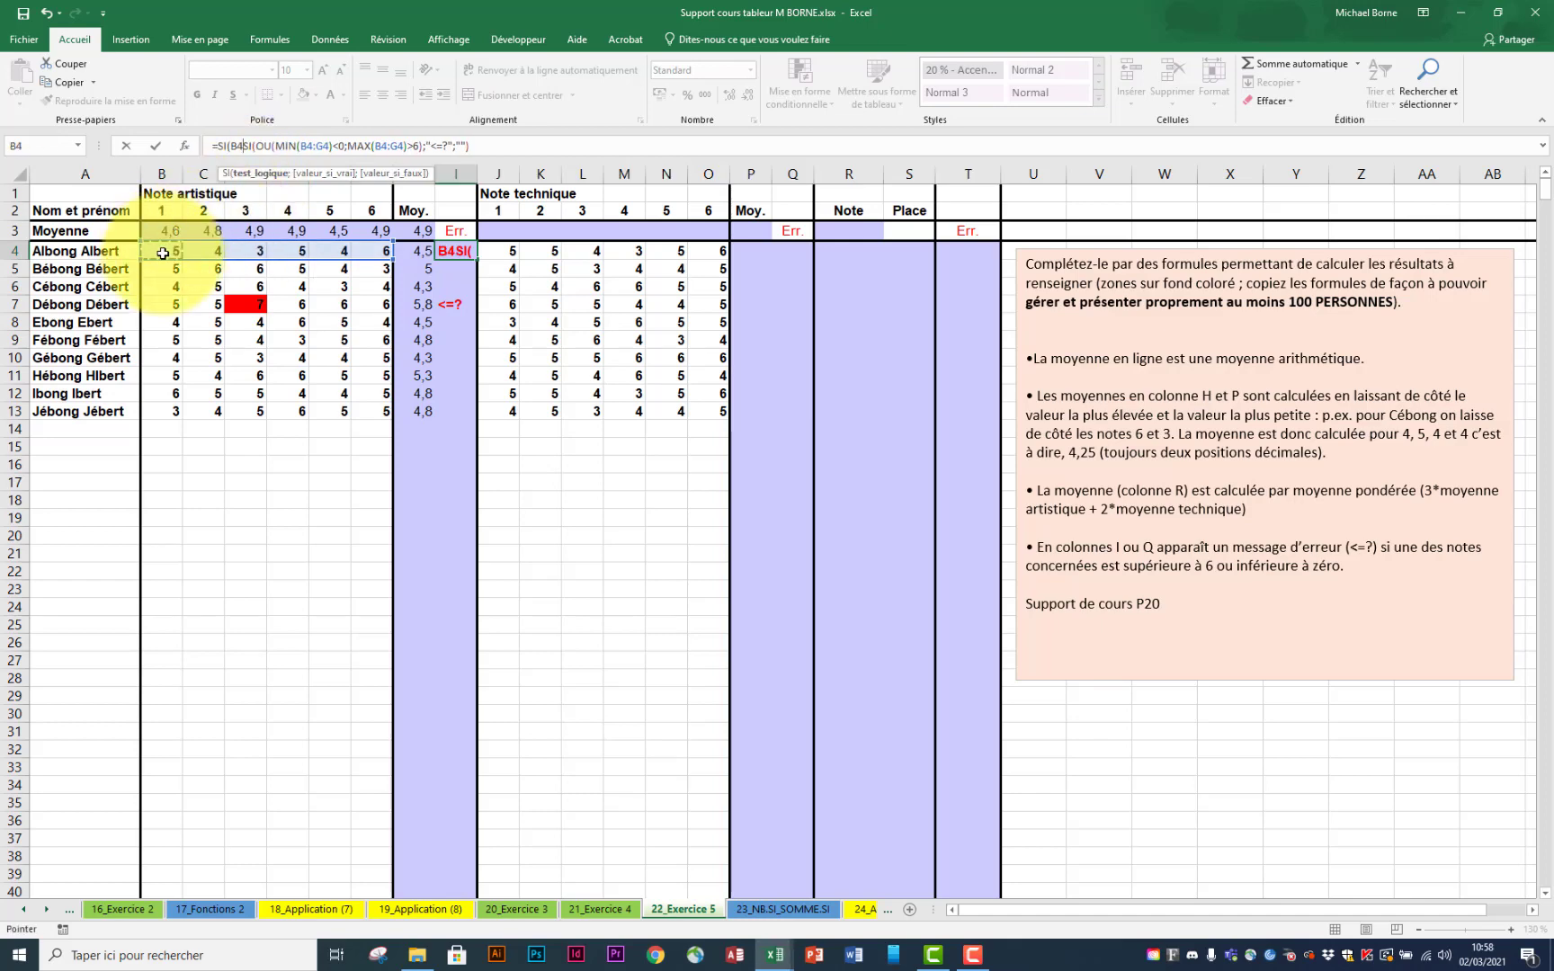
type("=\"\";\"")
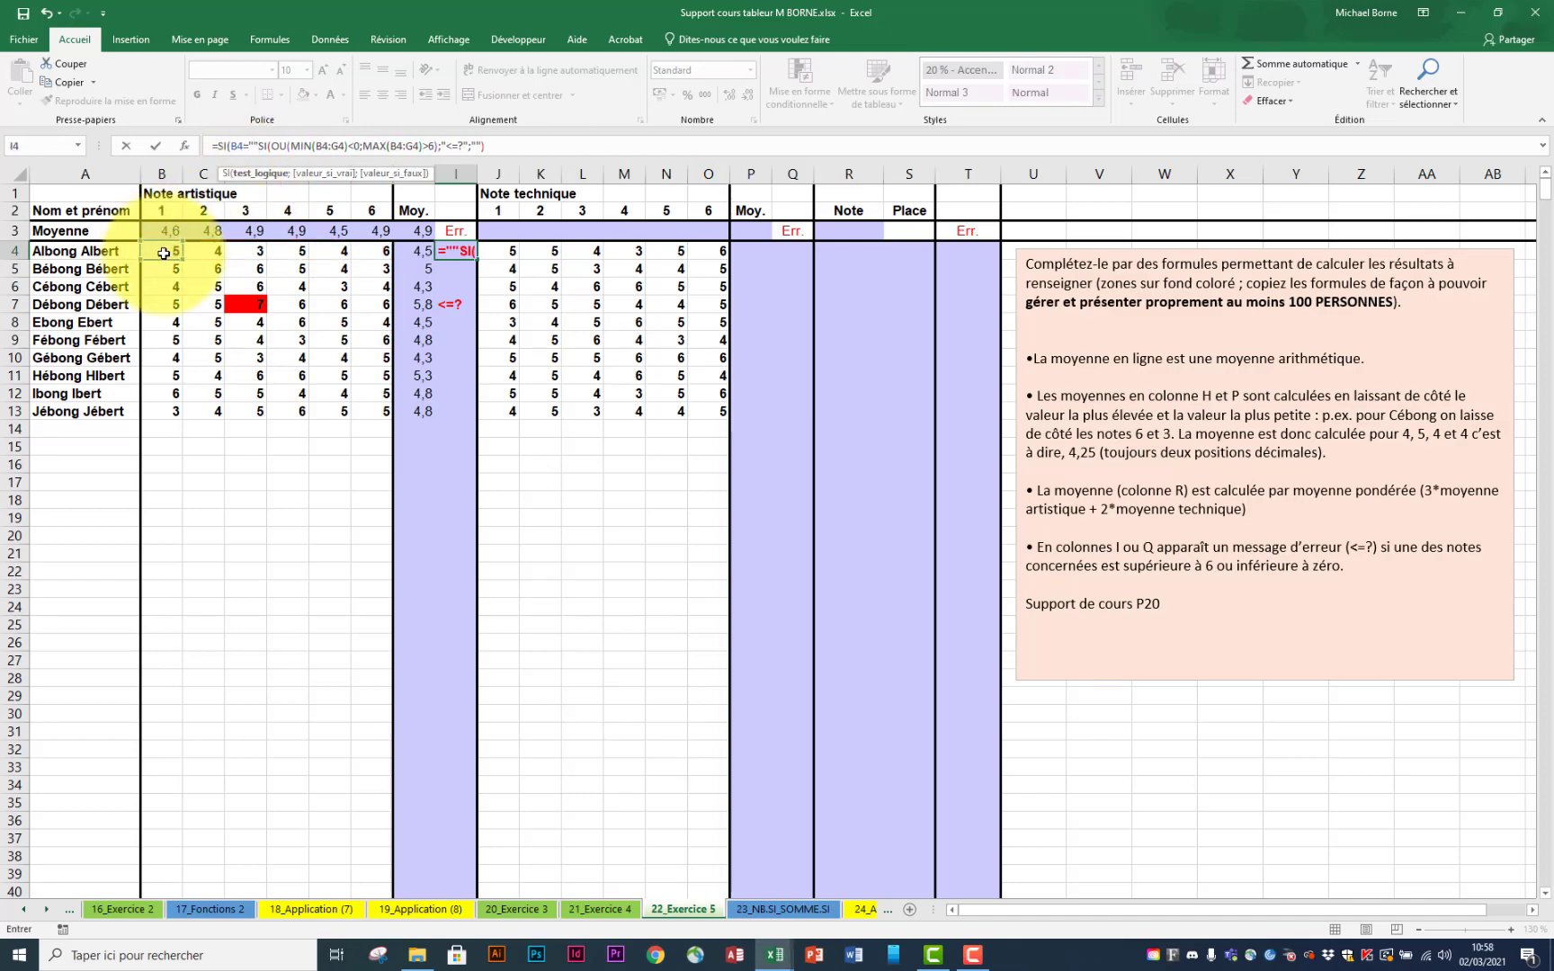
type("\";")
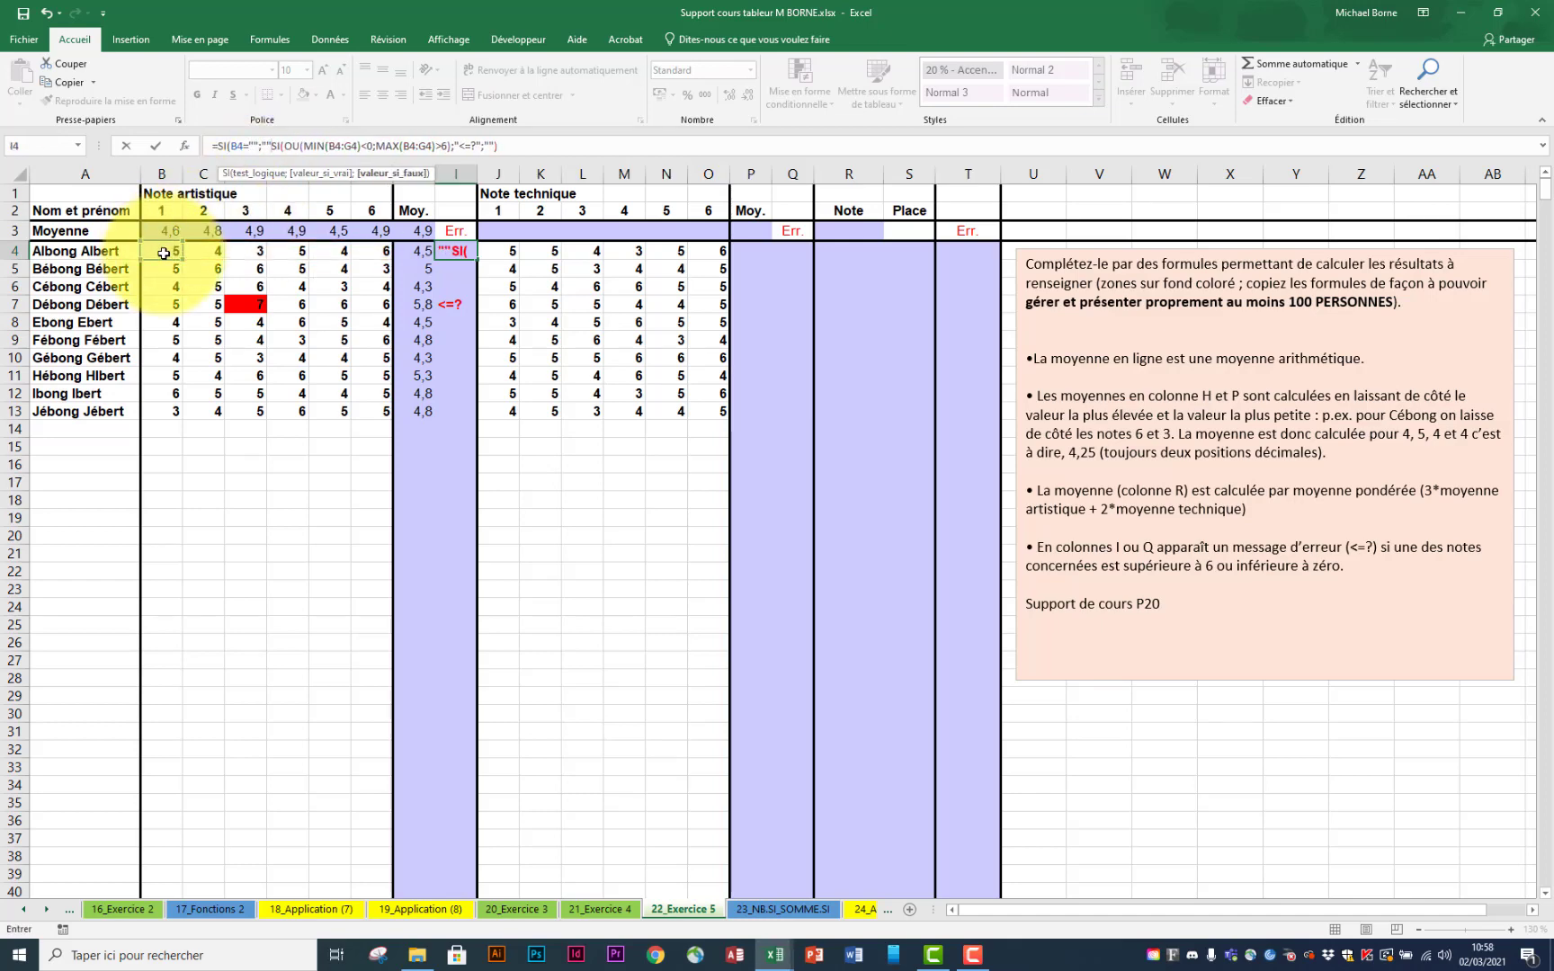
left_click(528, 146)
type(")")
key("Return")
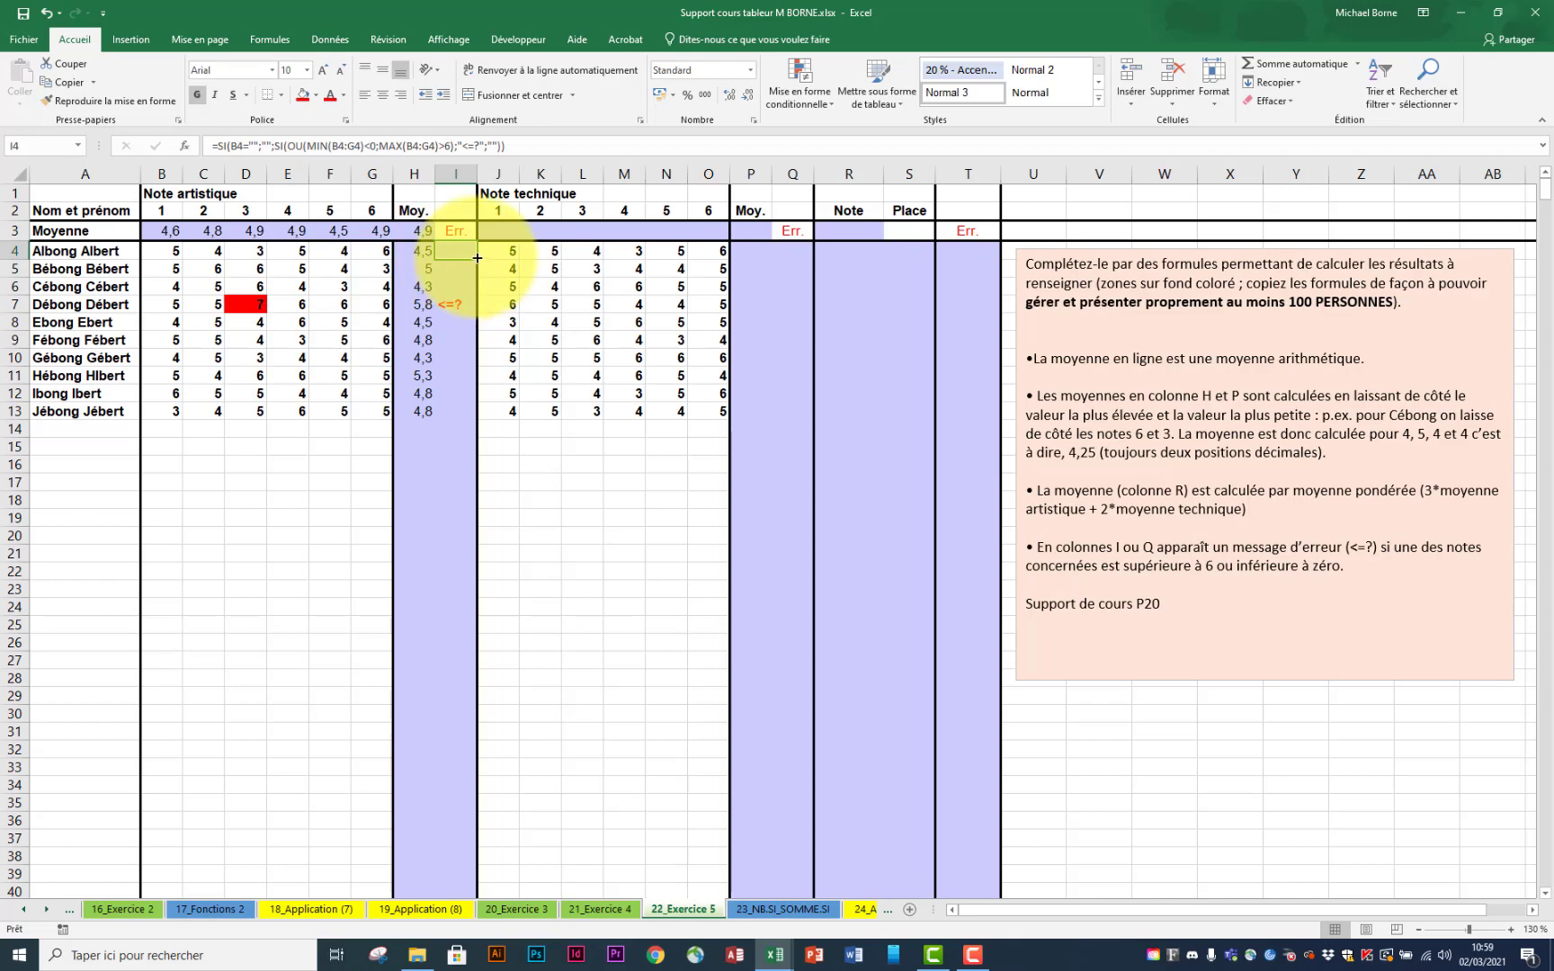
left_click_drag(477, 260, 489, 884)
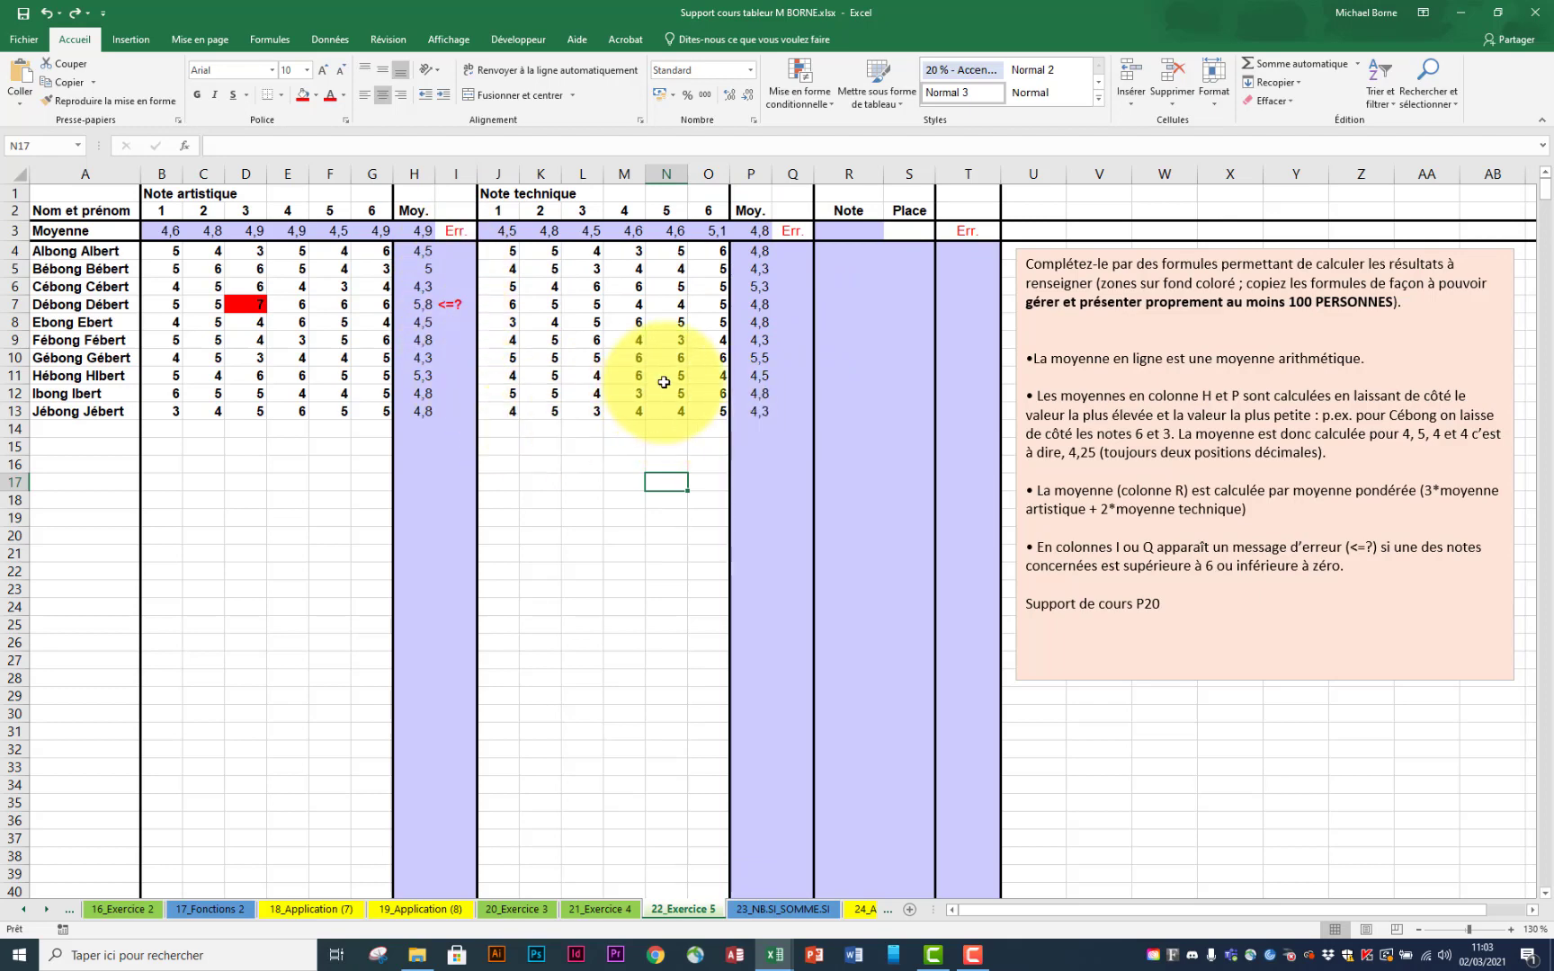
Step: Examine the technique-mark formulas for the trimmed average in P4, the column average in J3 and the error check in Q4
left_click(761, 254)
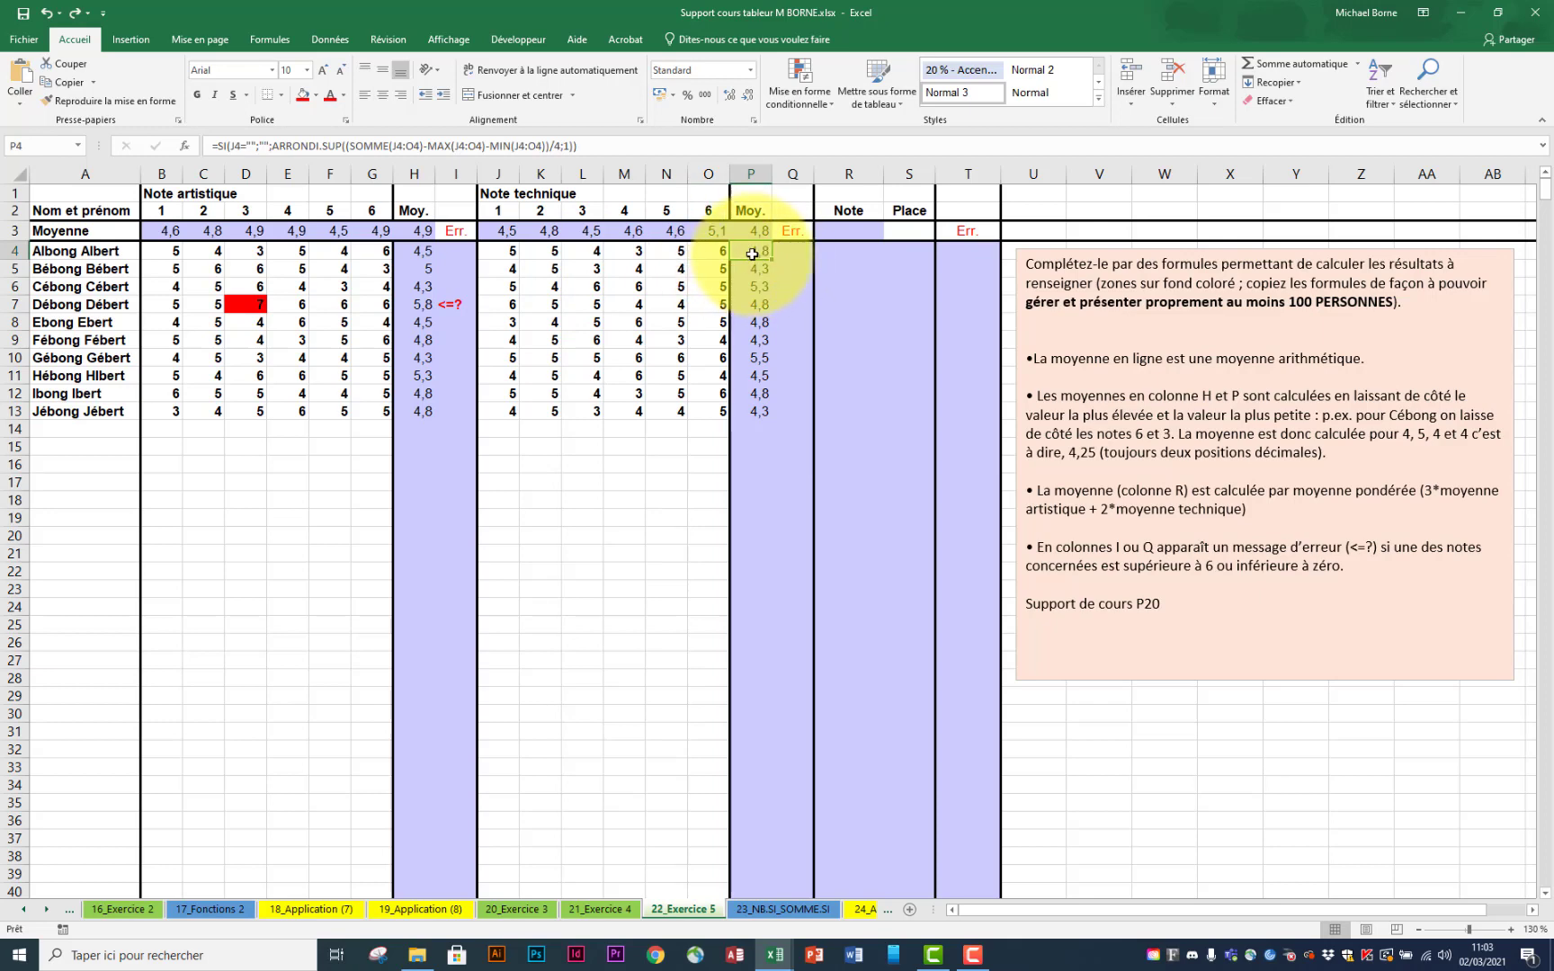
double_click(757, 252)
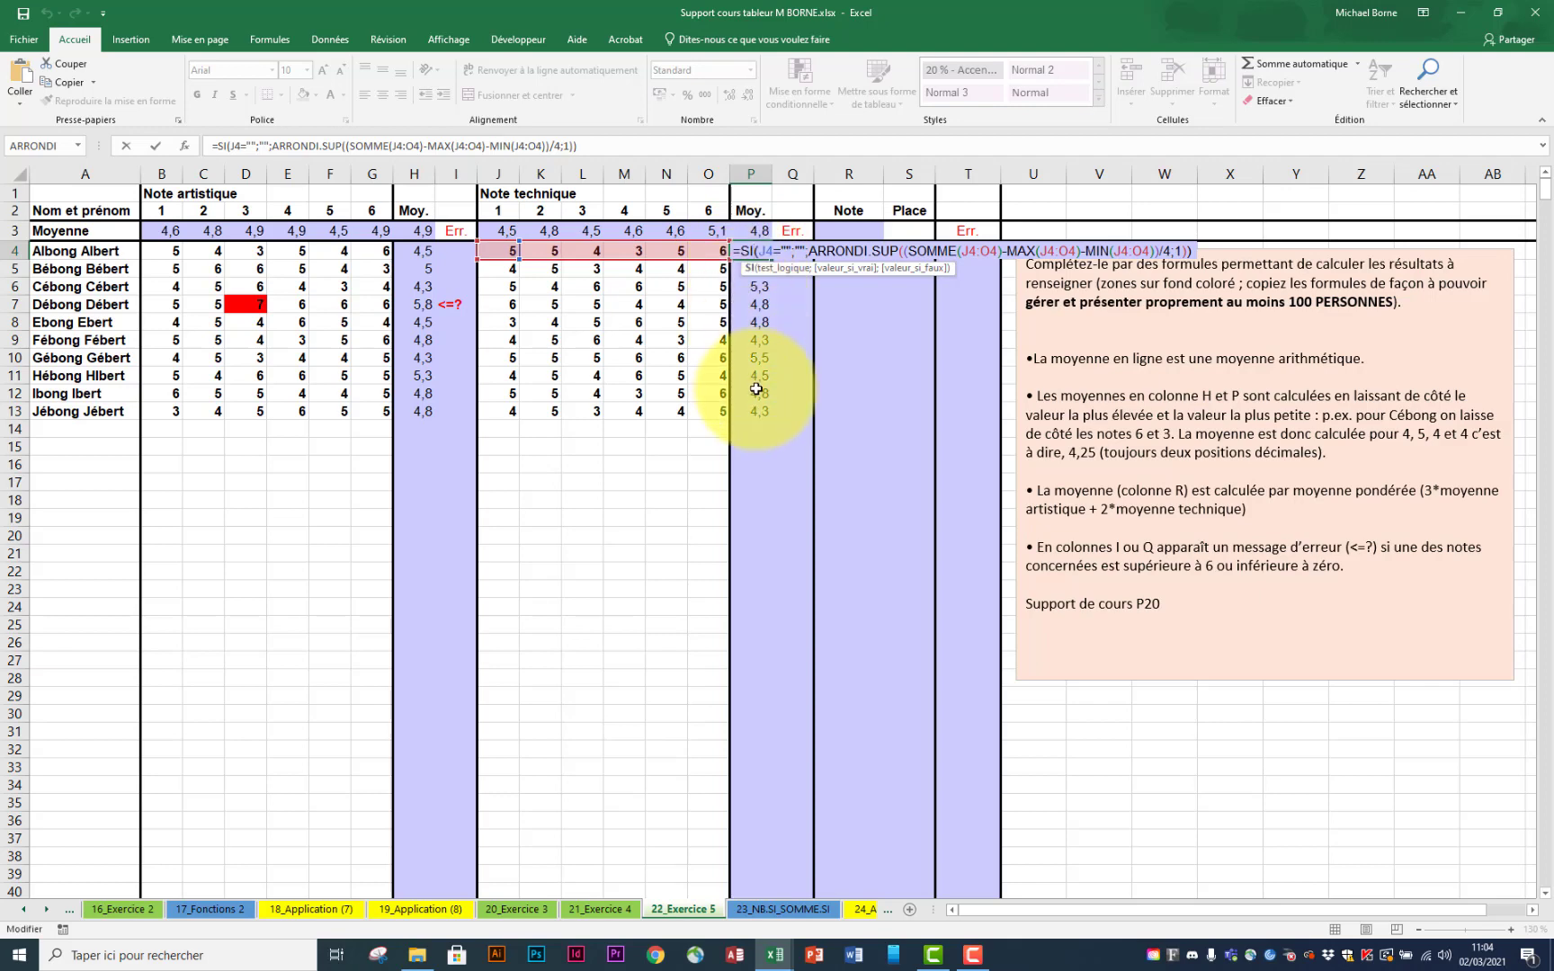
key("Escape")
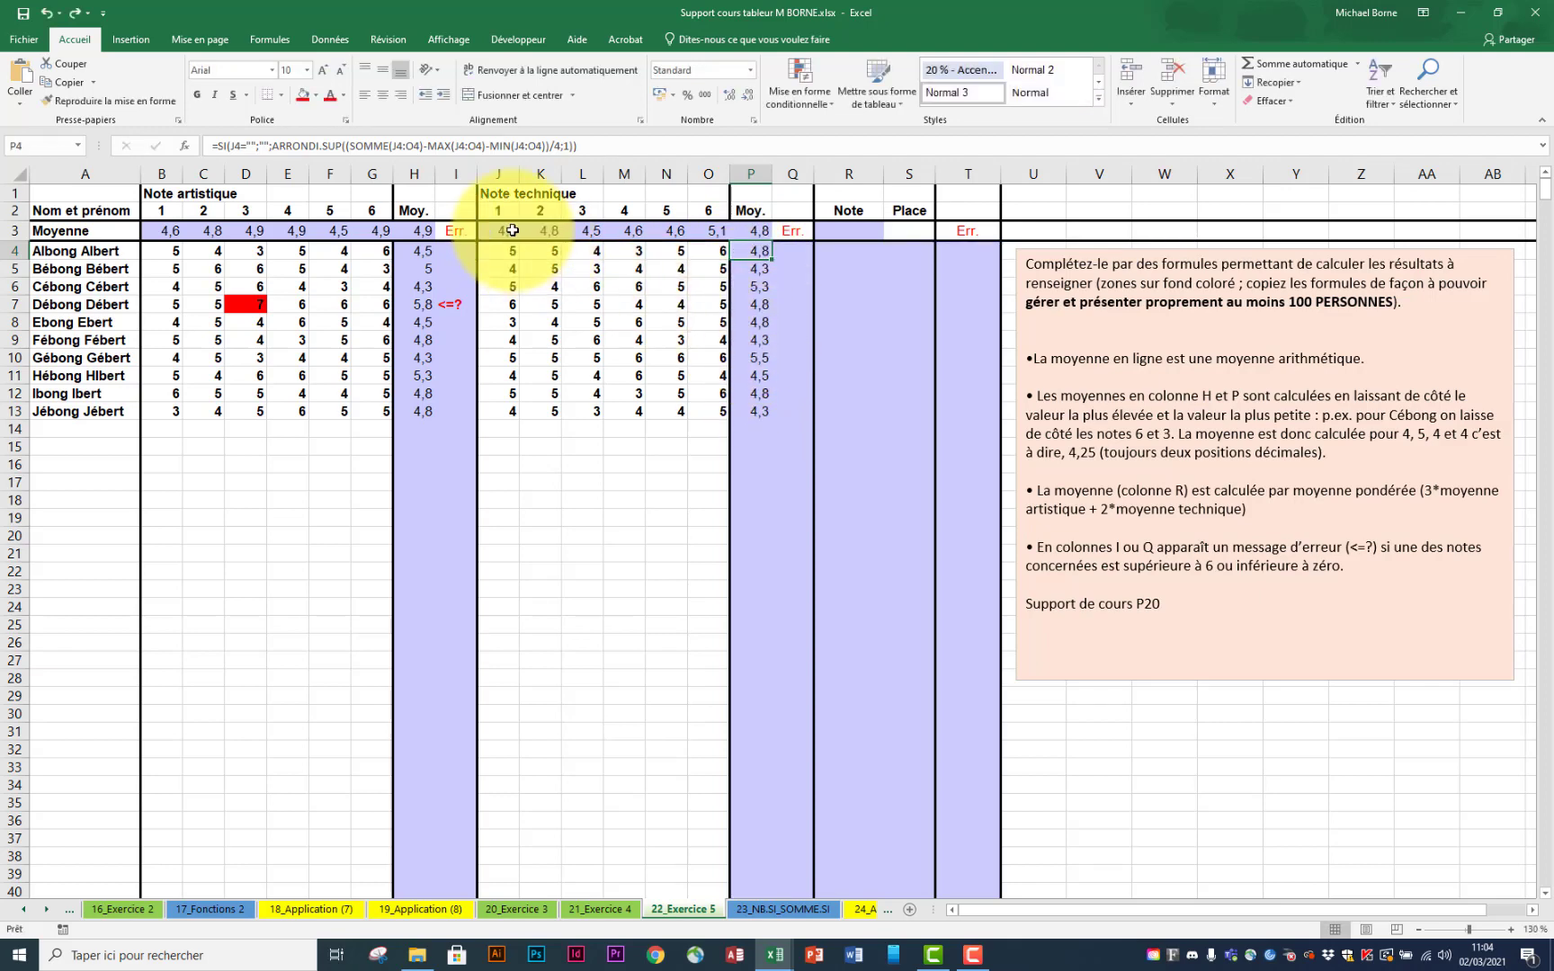
double_click(513, 232)
left_click(523, 236)
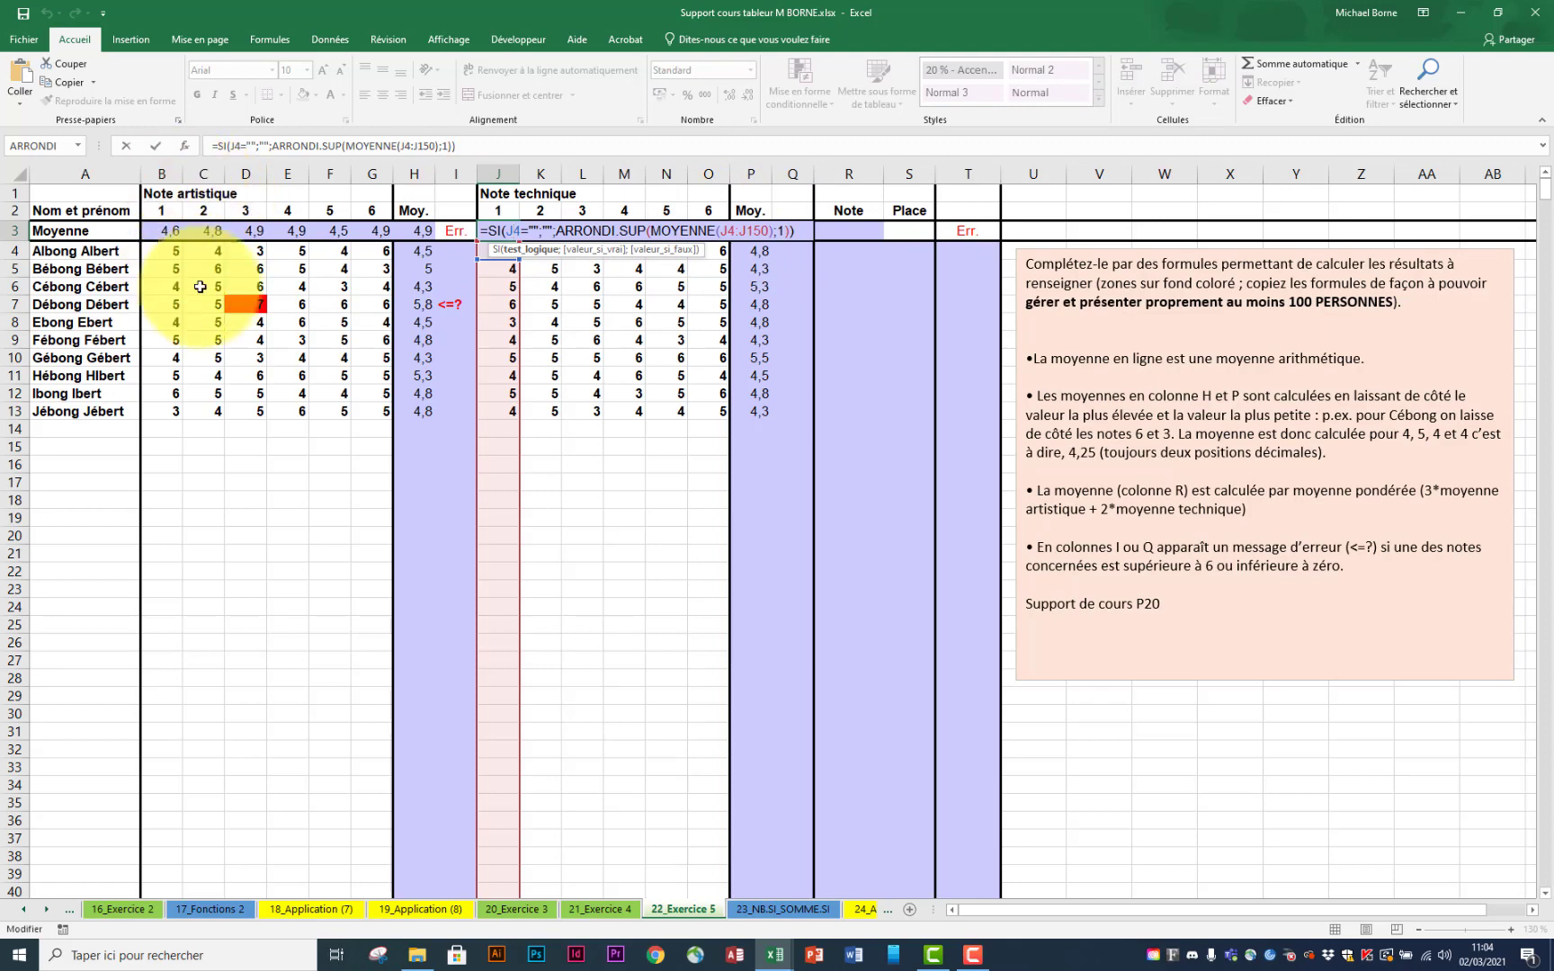
left_click(787, 230)
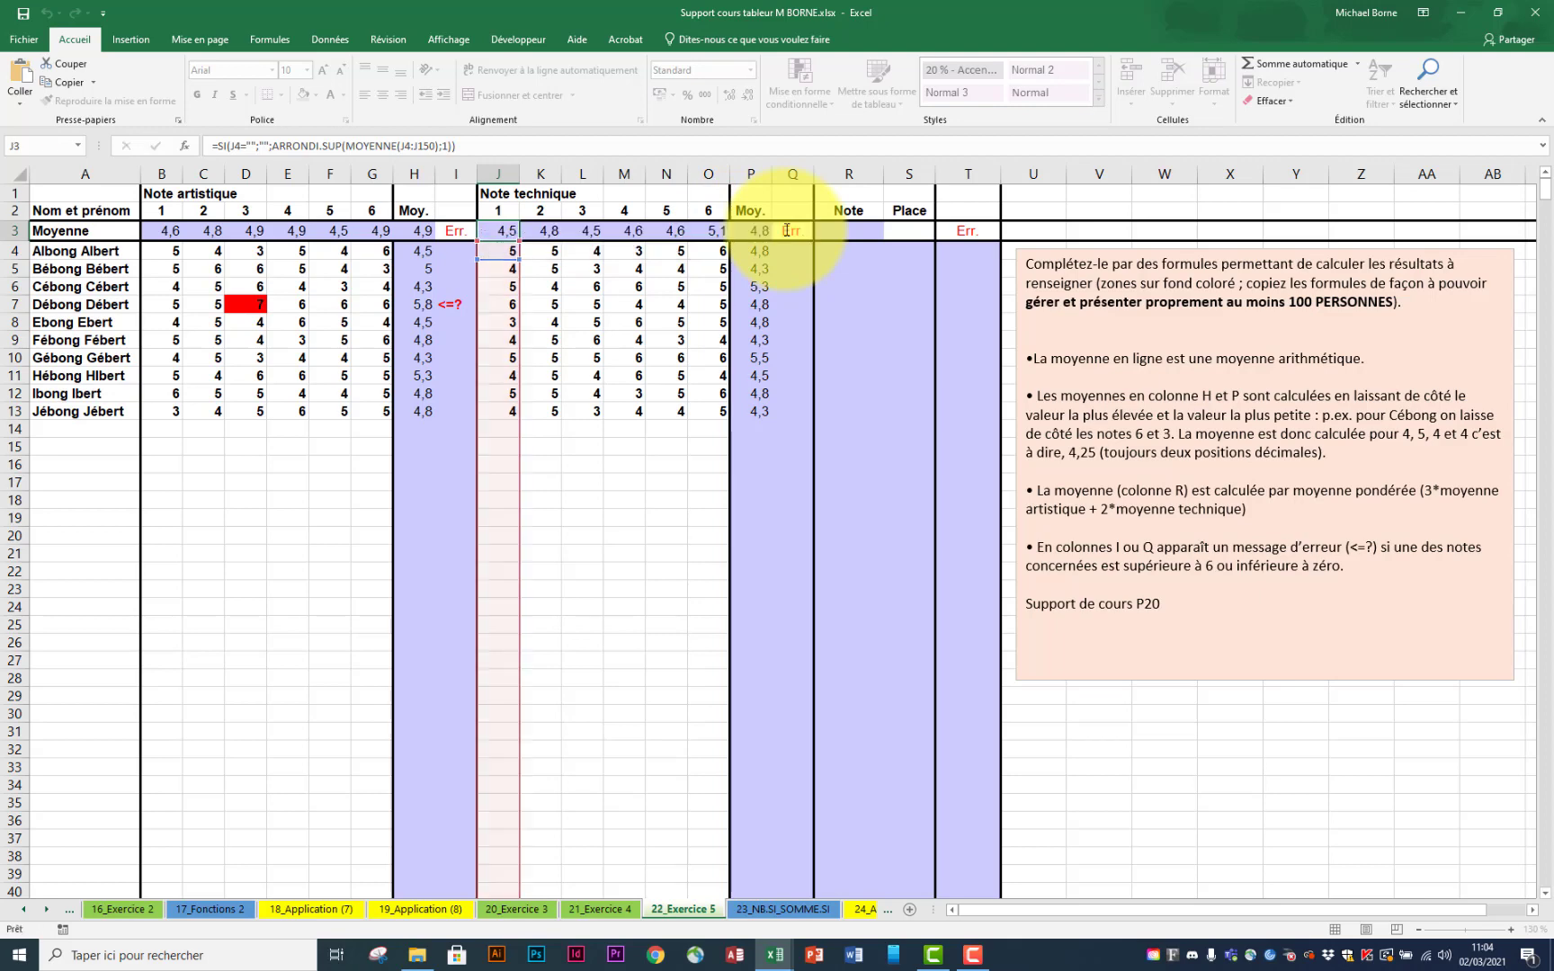
left_click(797, 252)
double_click(796, 252)
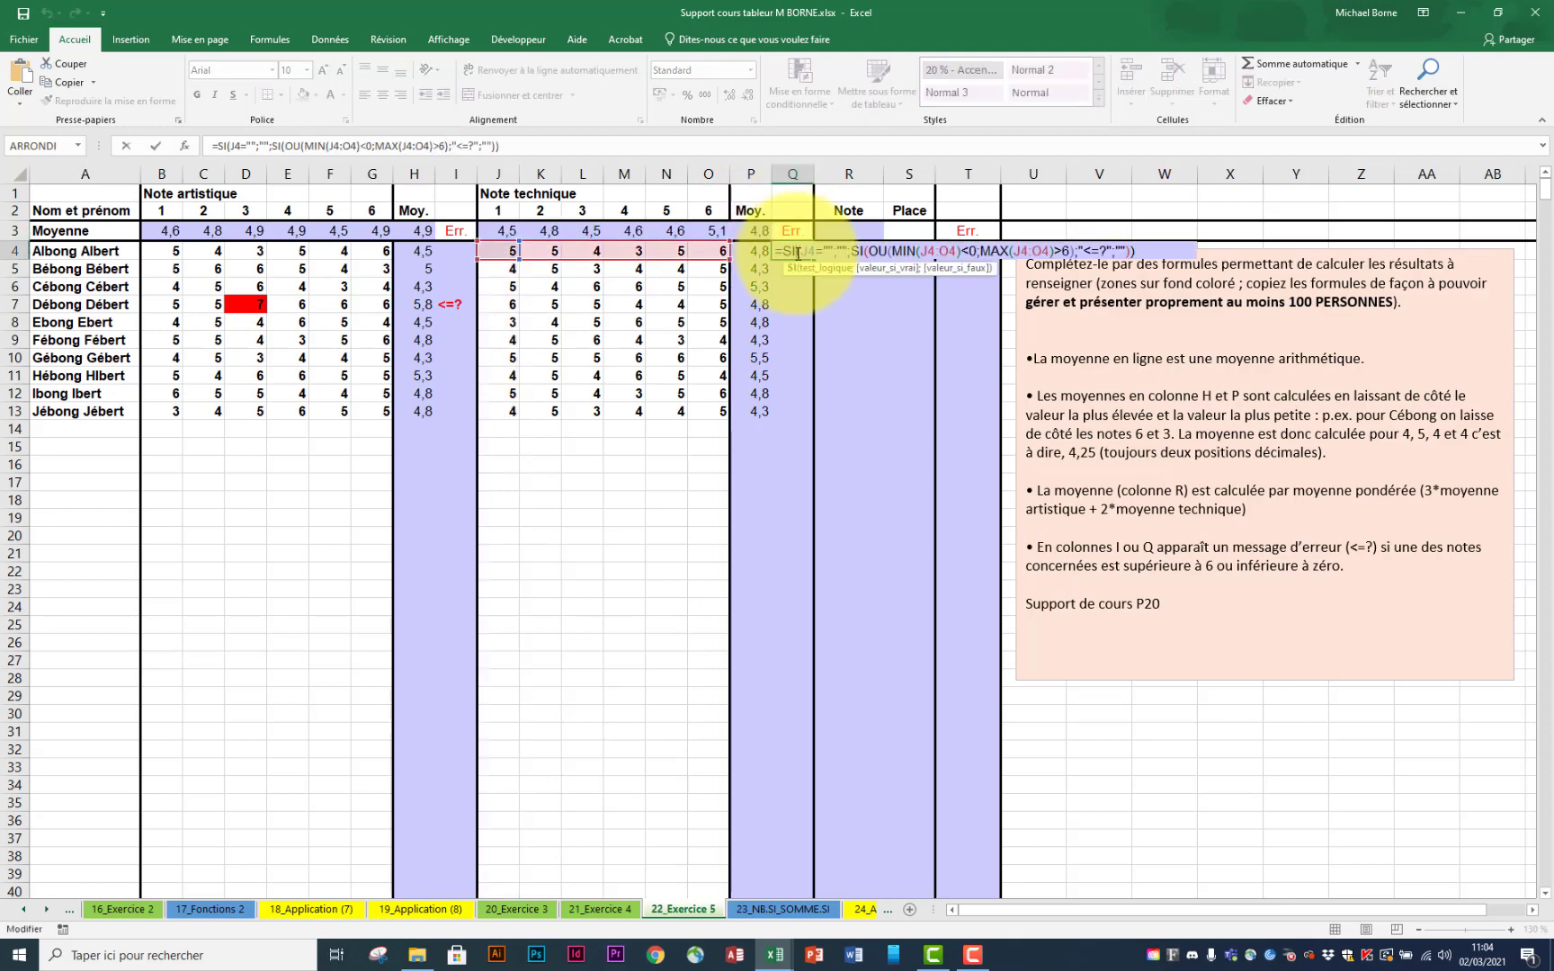
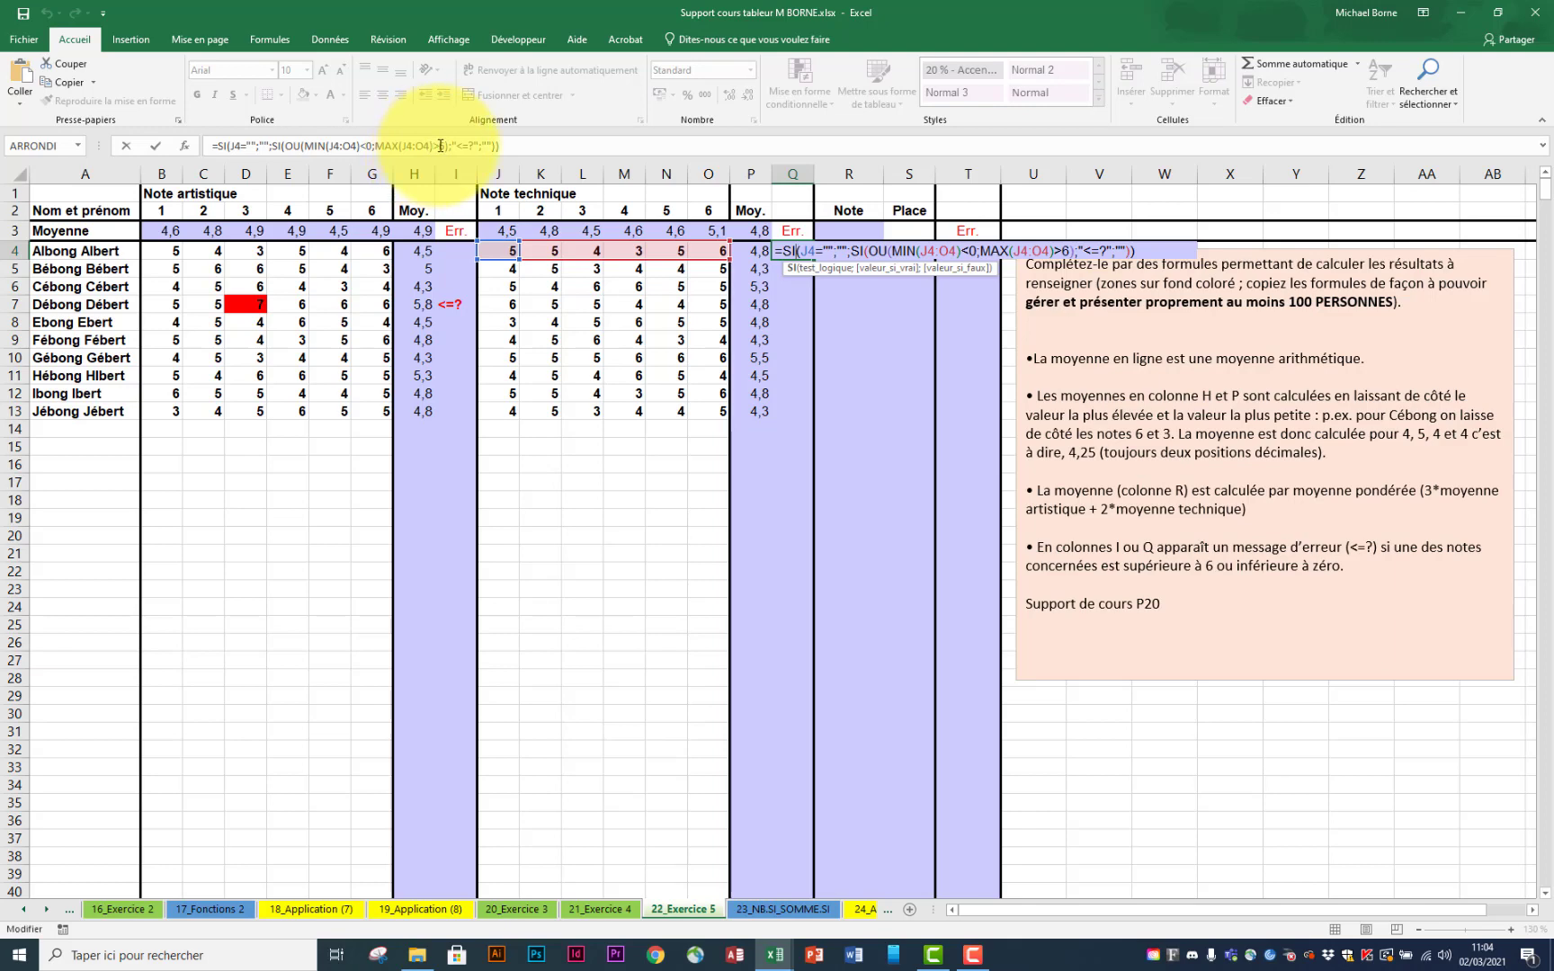
key("Escape")
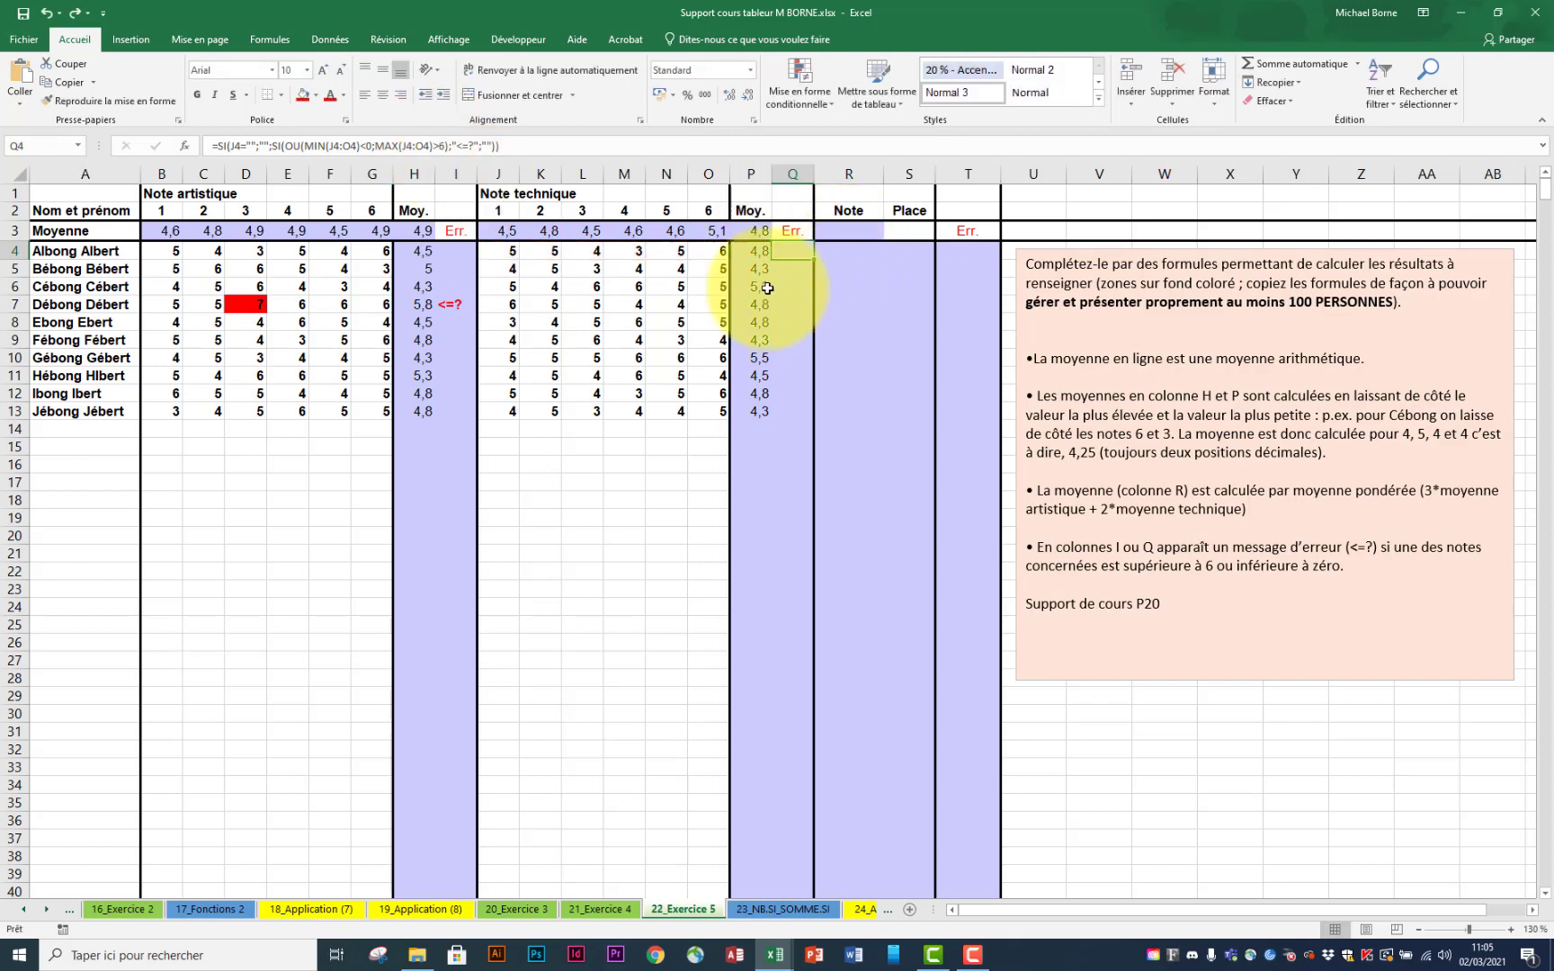
Step: Enter an out-of-range technical mark of 7 in L8 and fill the cell with red
left_click(590, 323)
type("7")
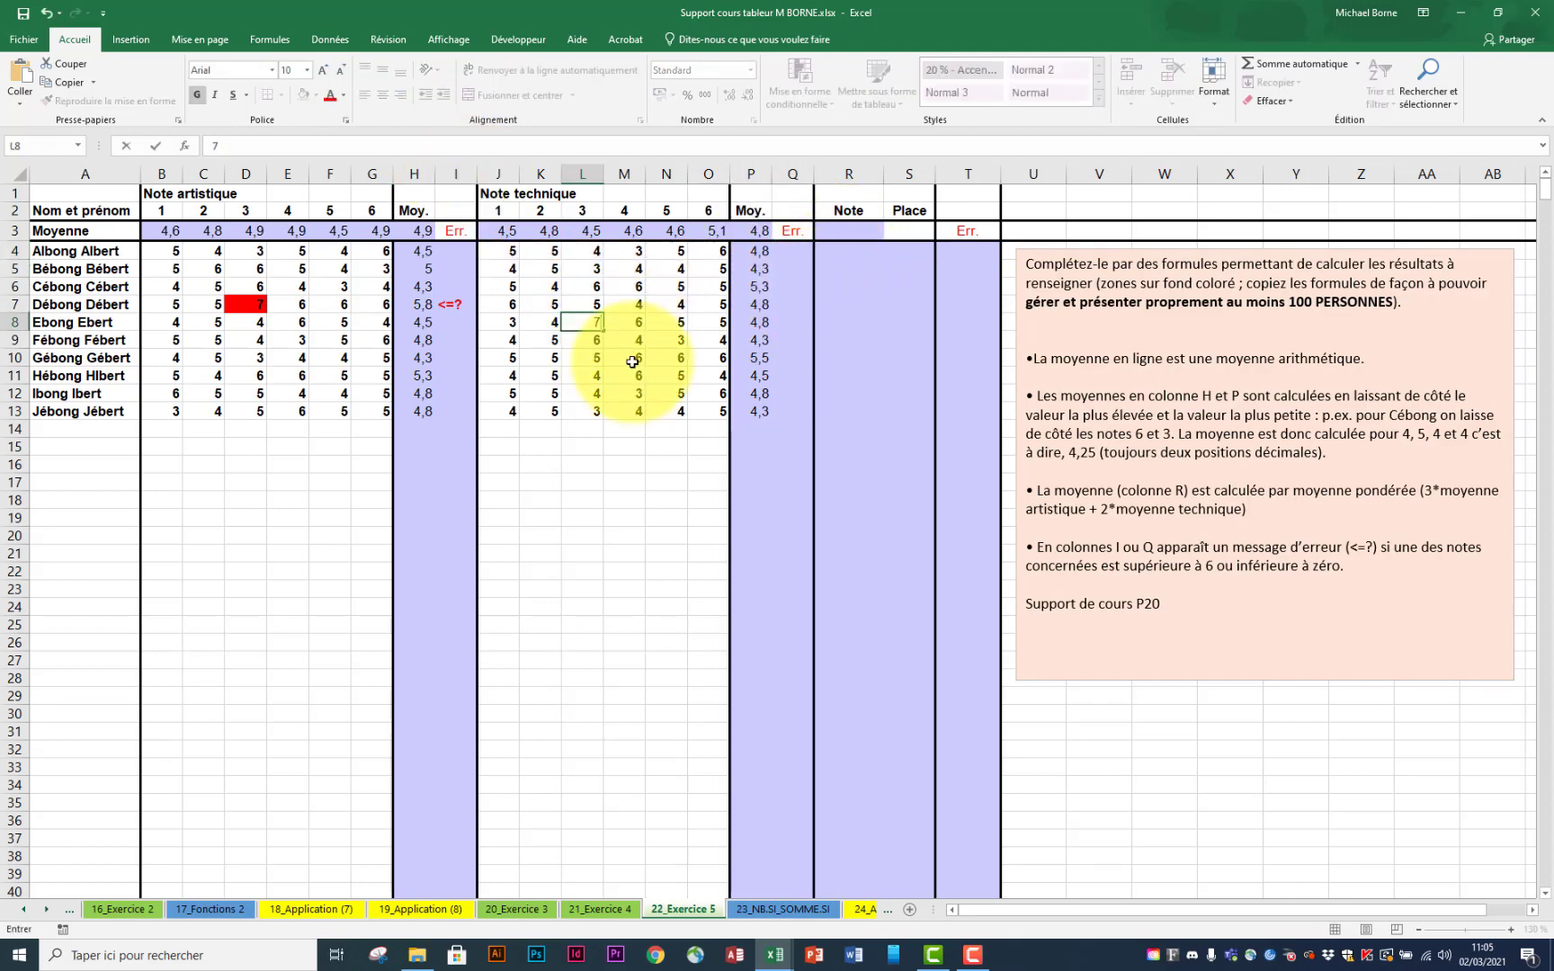
key("Return")
left_click(590, 322)
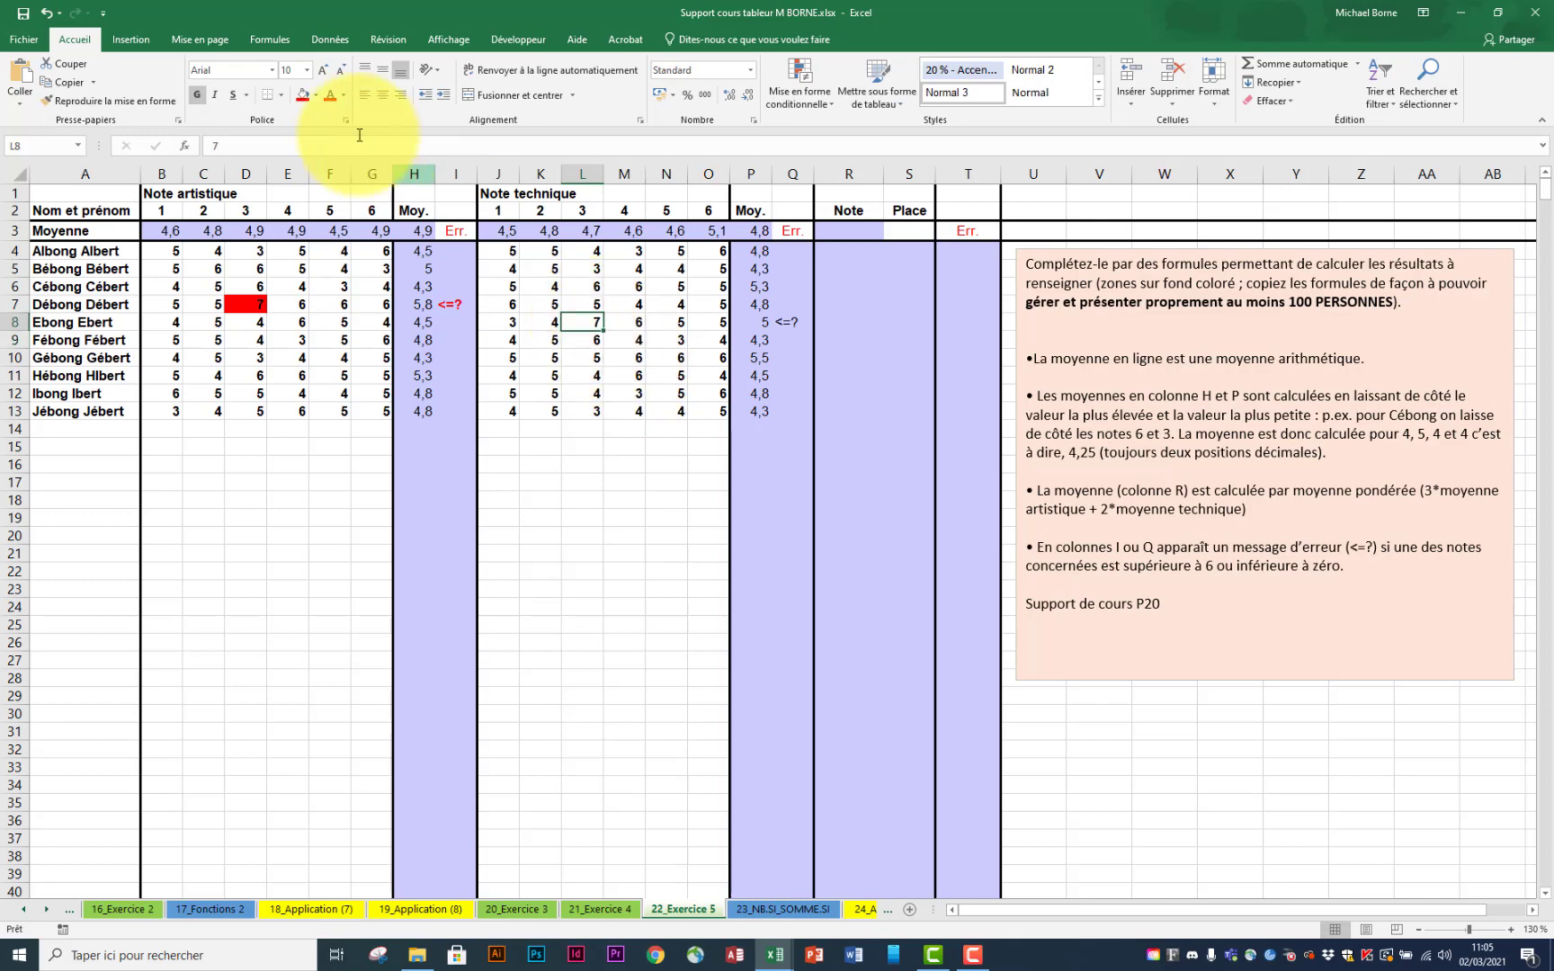
left_click(303, 95)
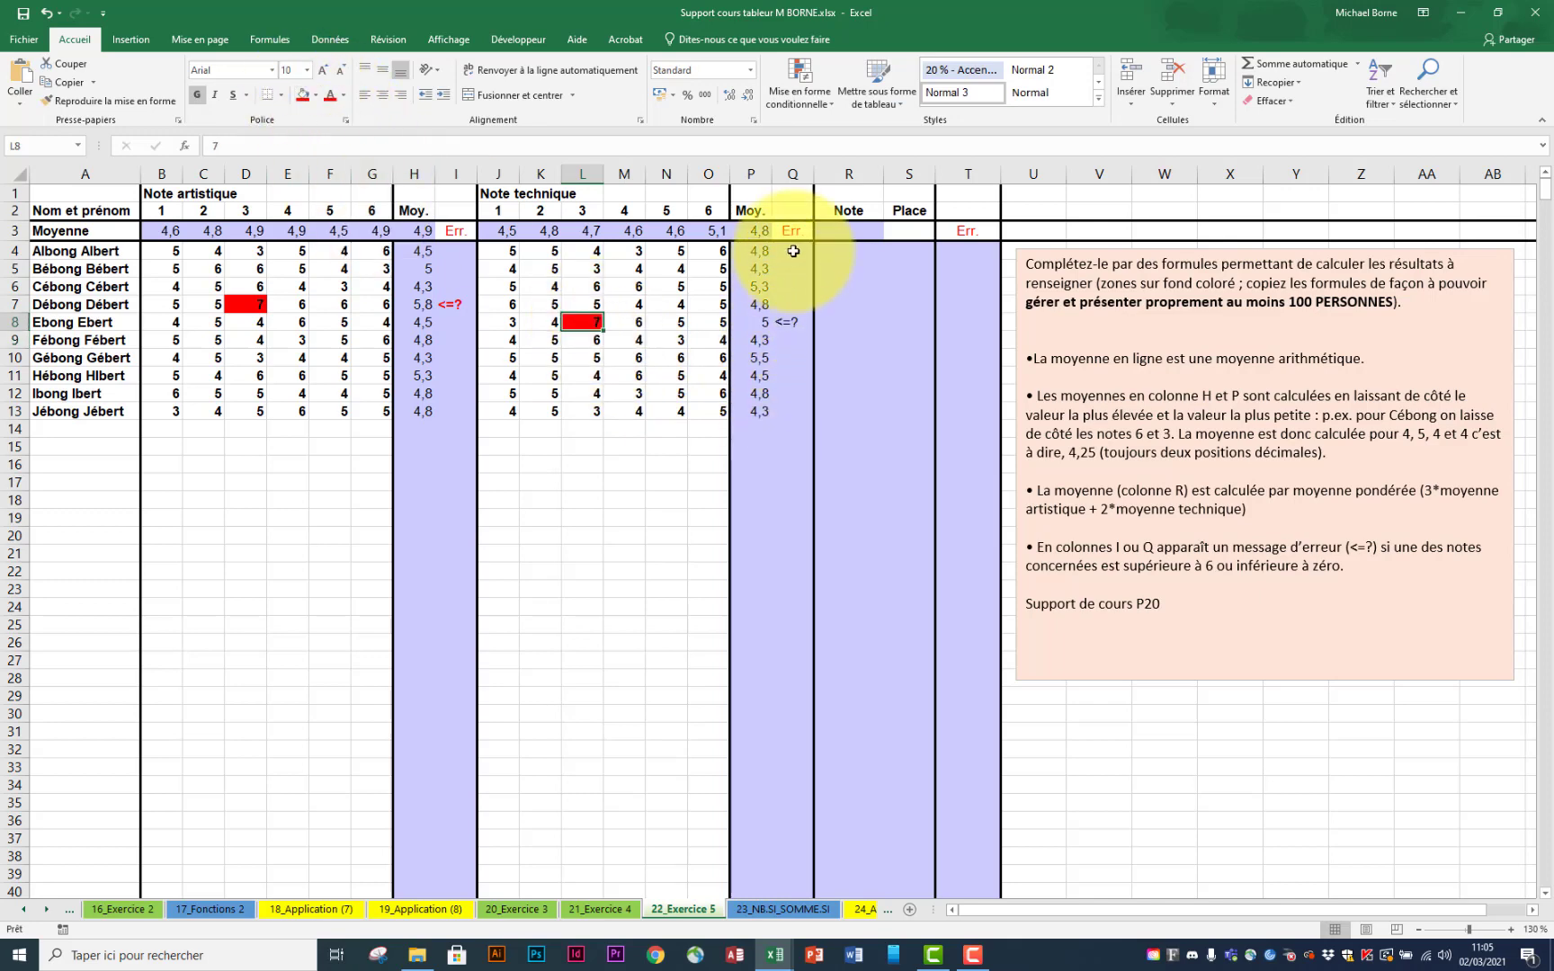
Step: Format the technical error column Q in bold red
left_click(796, 176)
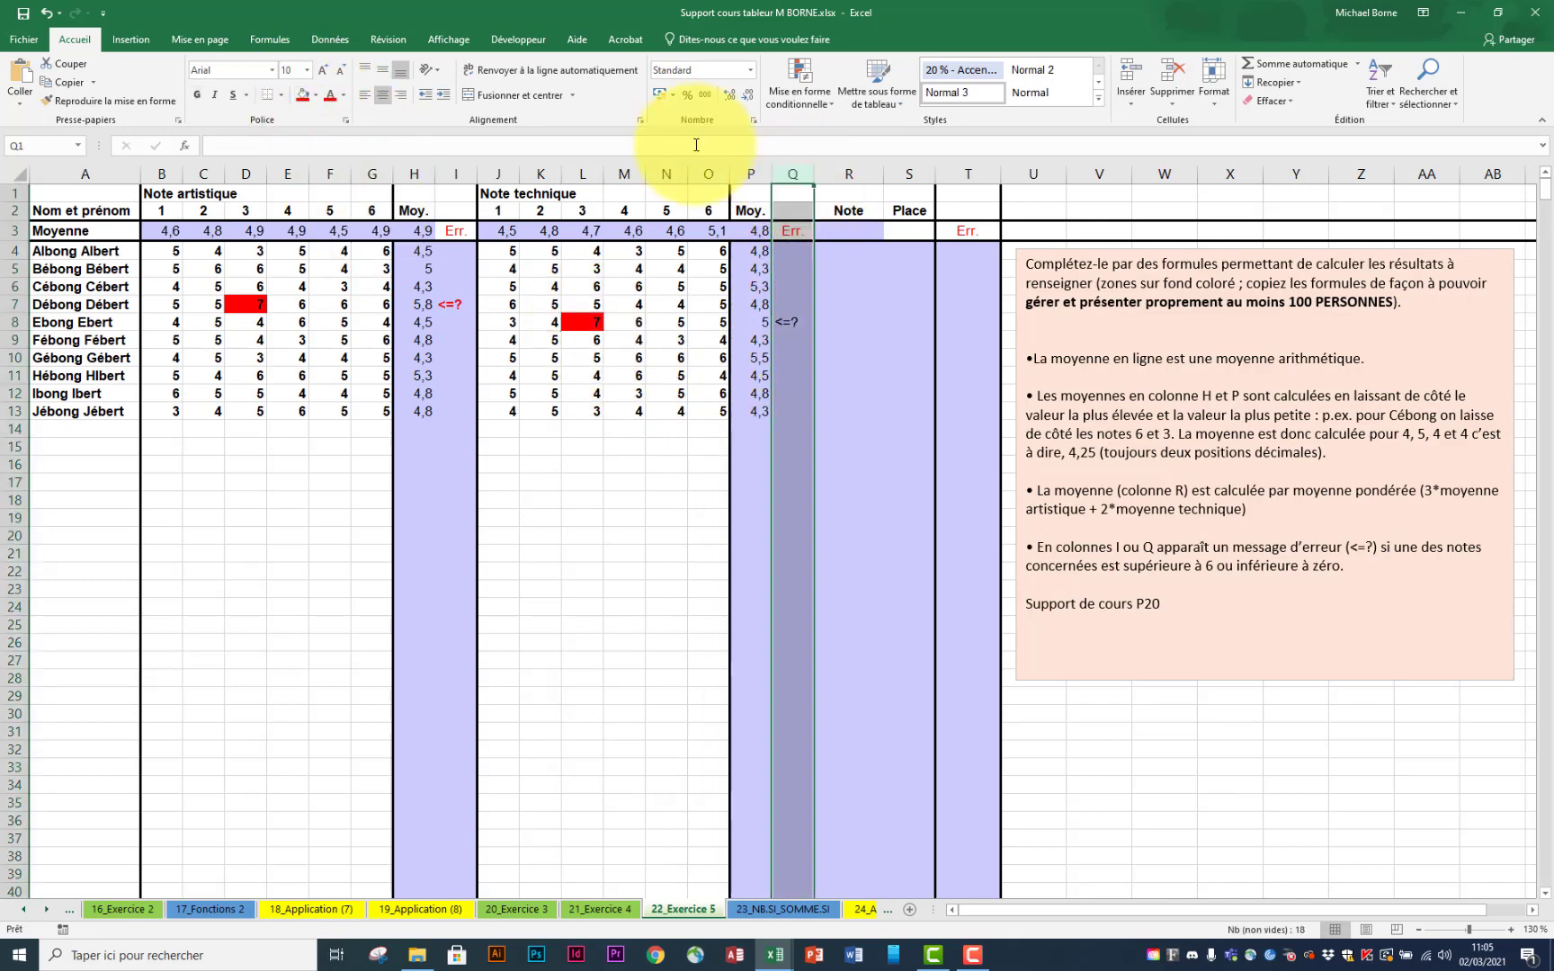
left_click(331, 100)
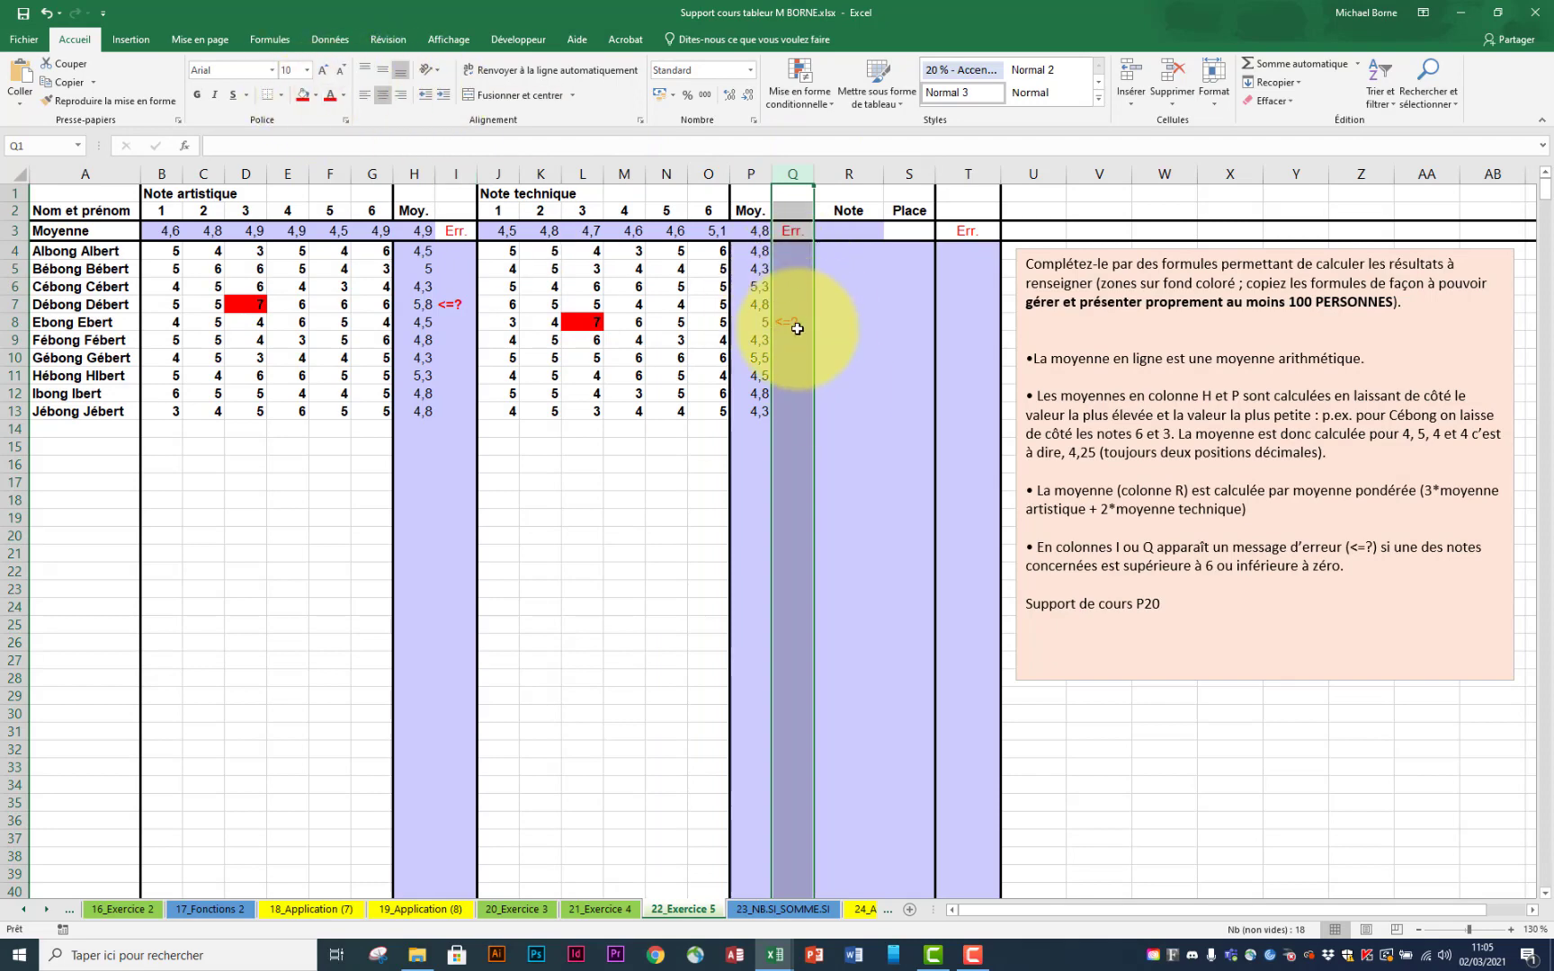
left_click(756, 429)
left_click(792, 173)
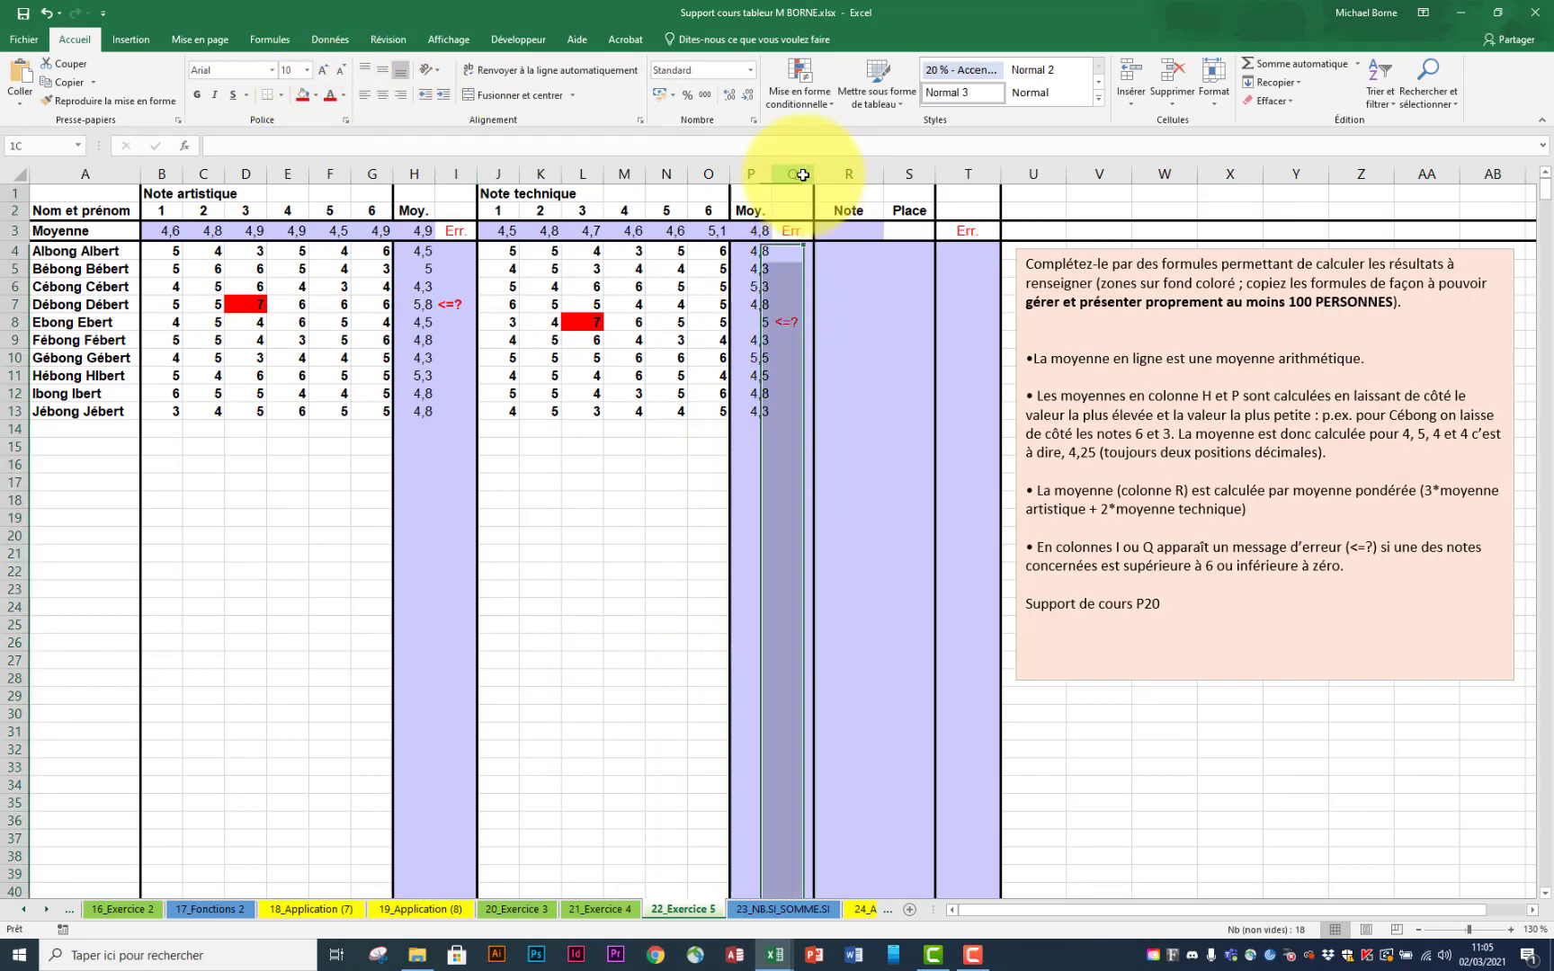
left_click(196, 94)
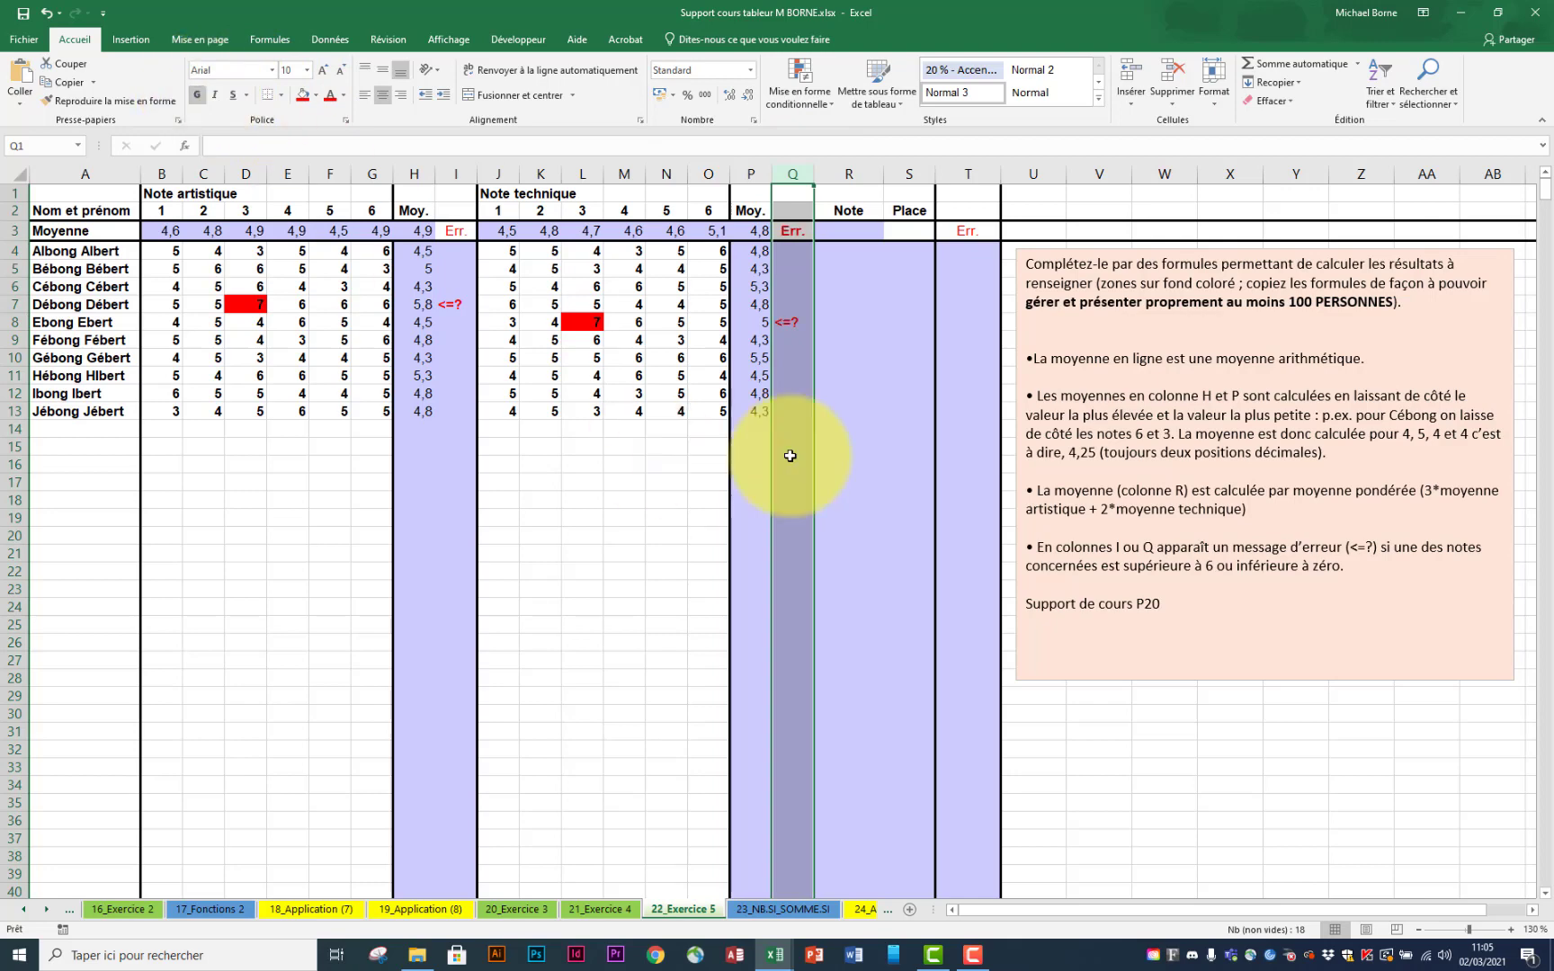
Step: Enter =OU(H4="";P4="") in R4 to test for a missing average, and copy it down to R13
left_click(851, 255)
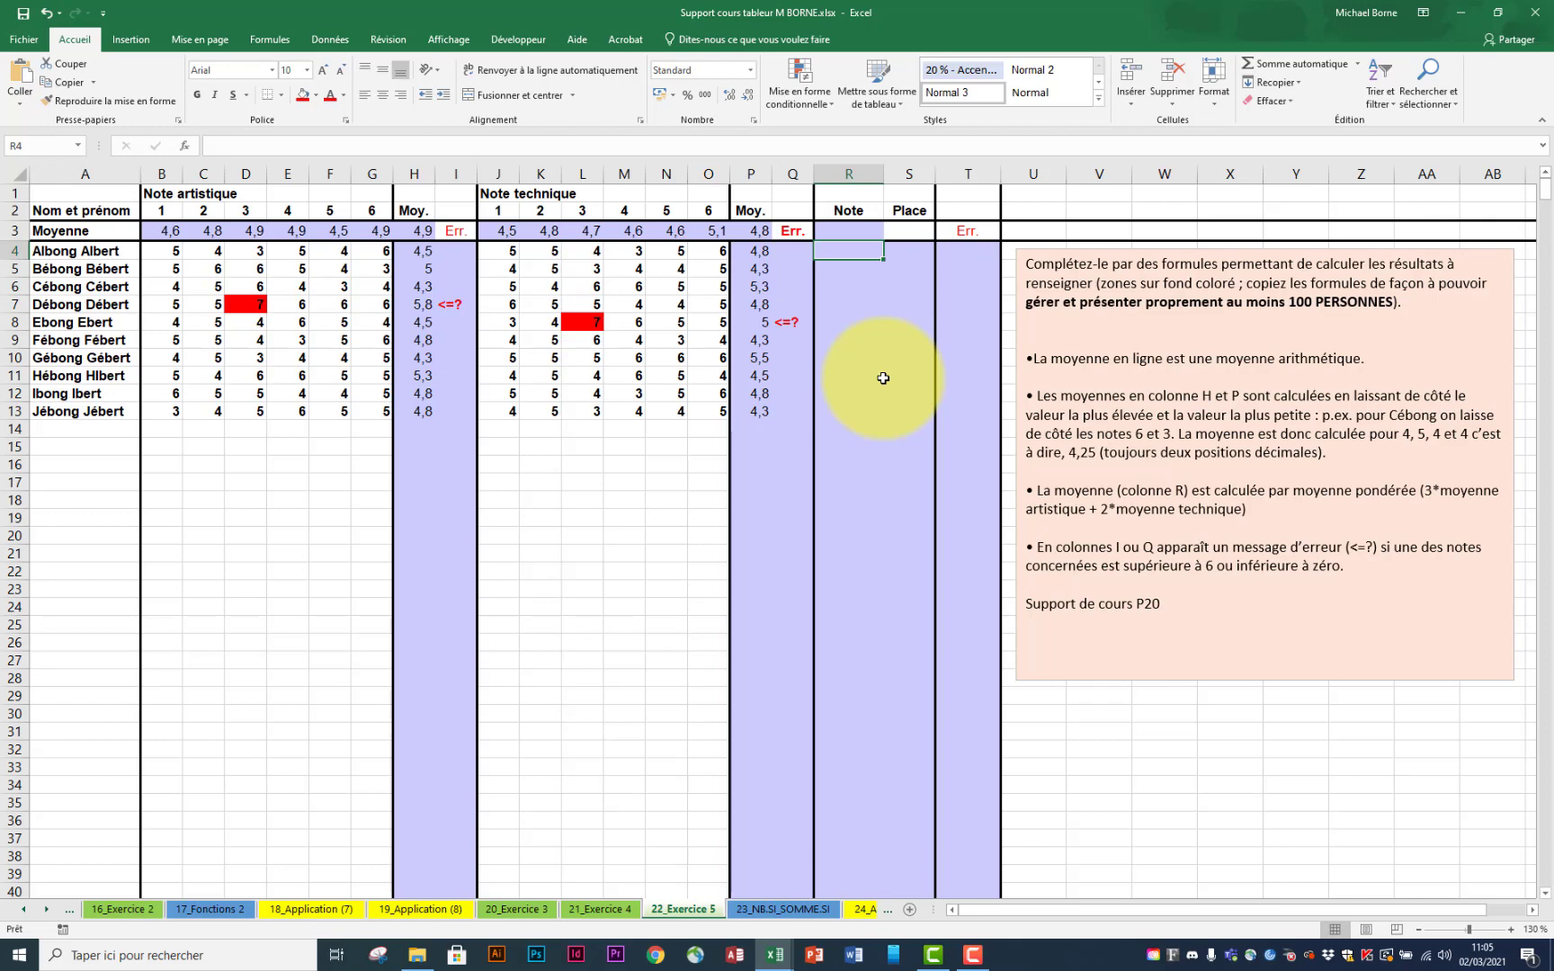
type("=ou")
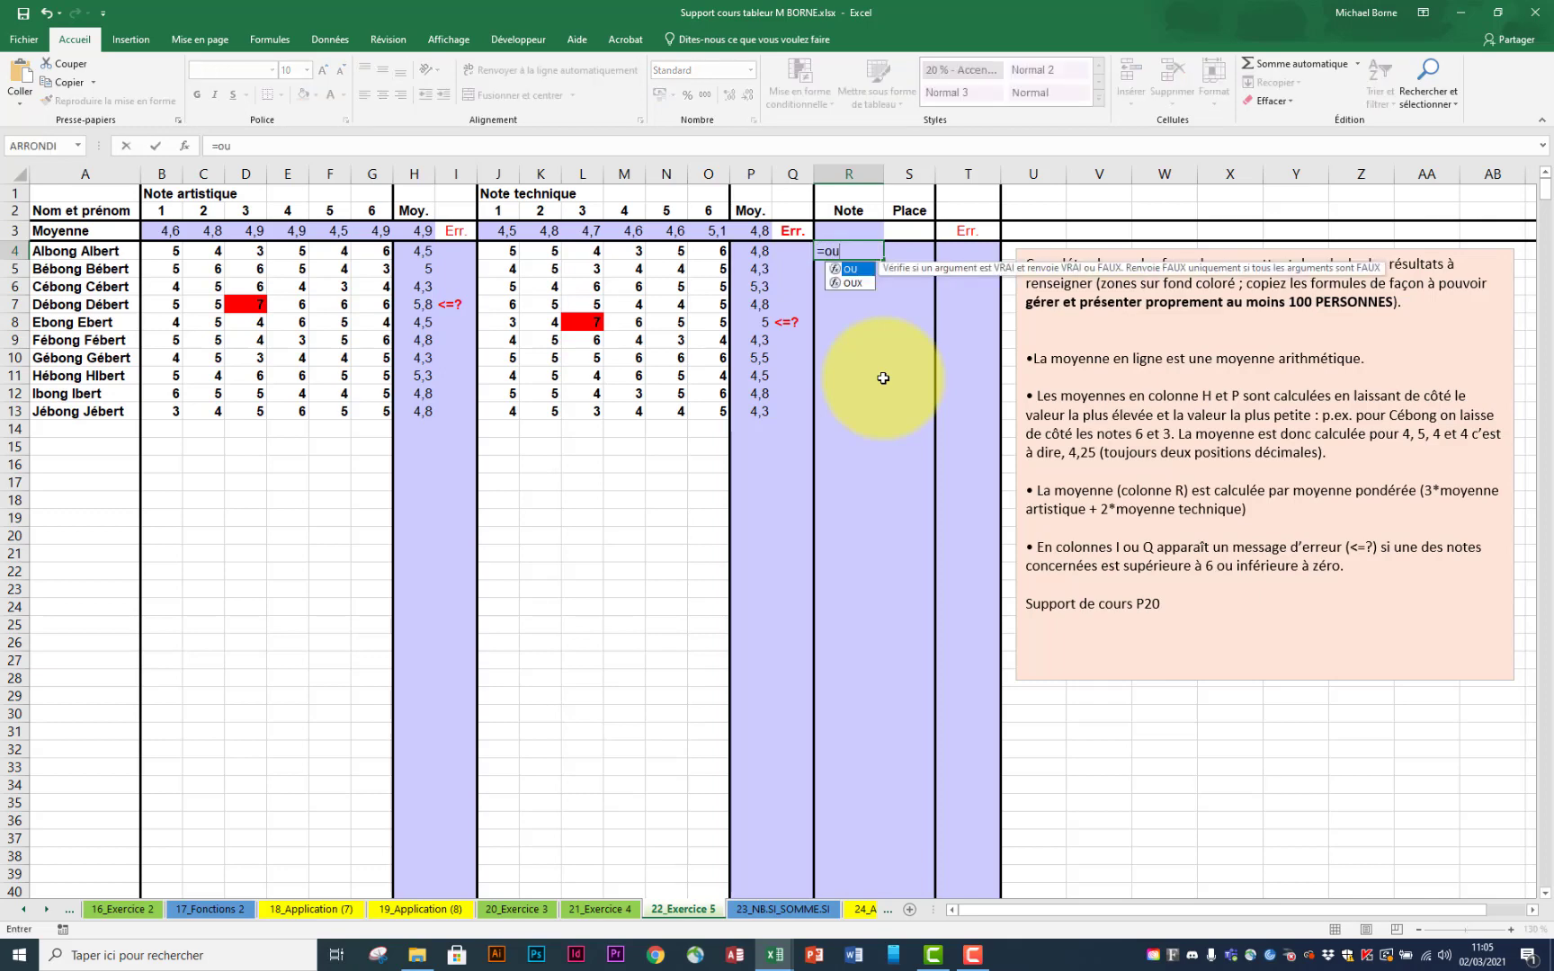
double_click(861, 268)
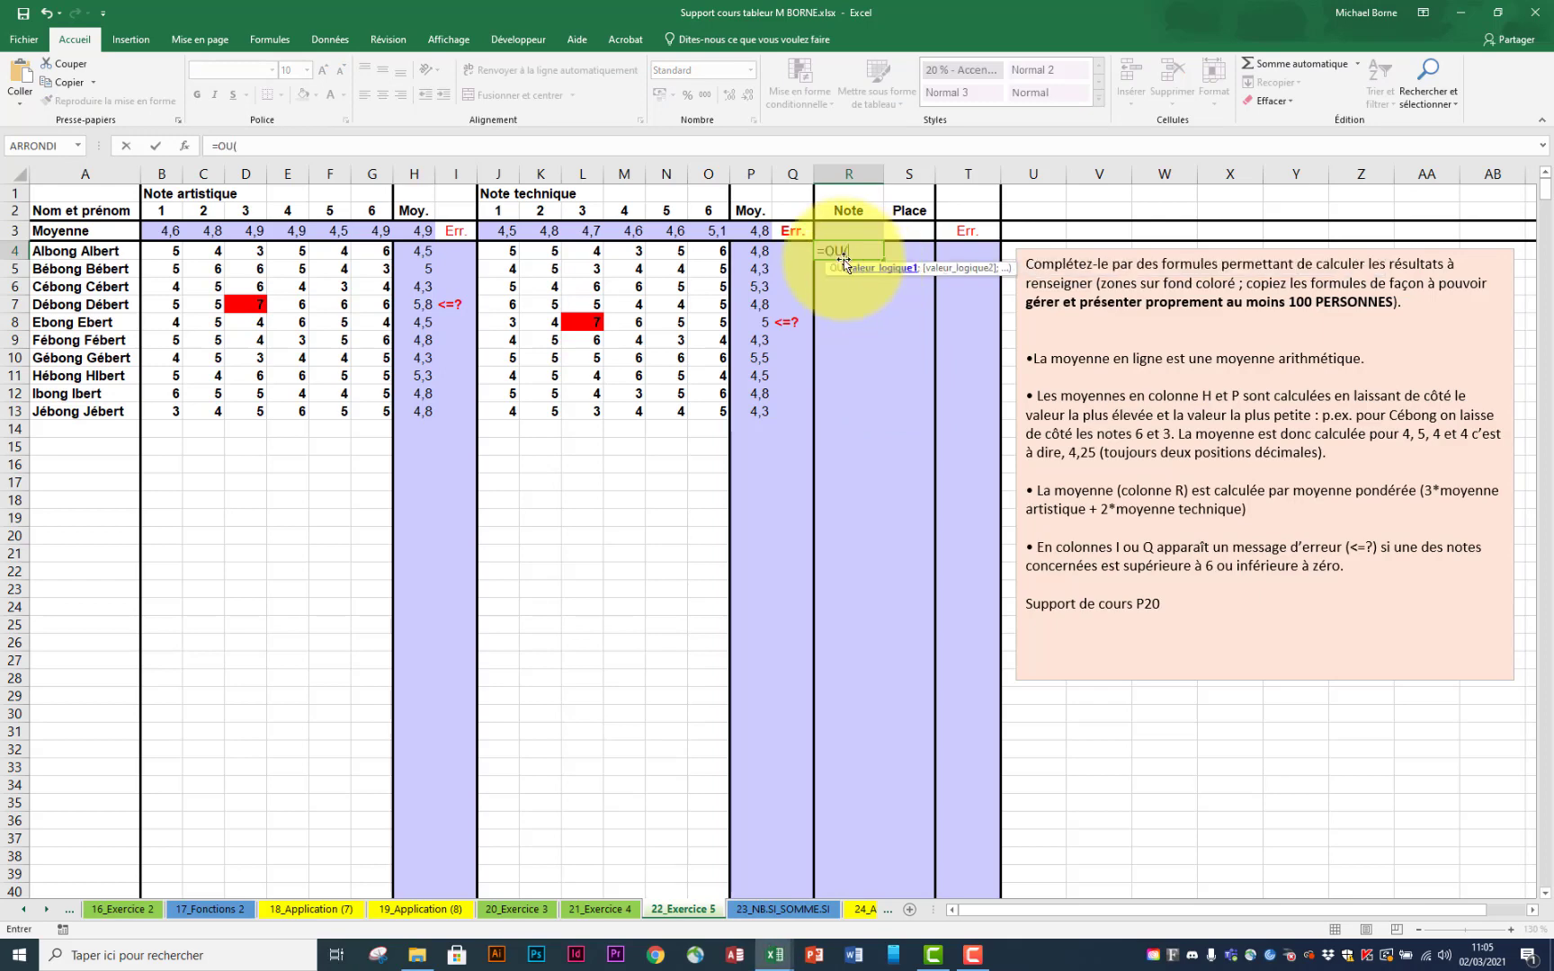
left_click(421, 255)
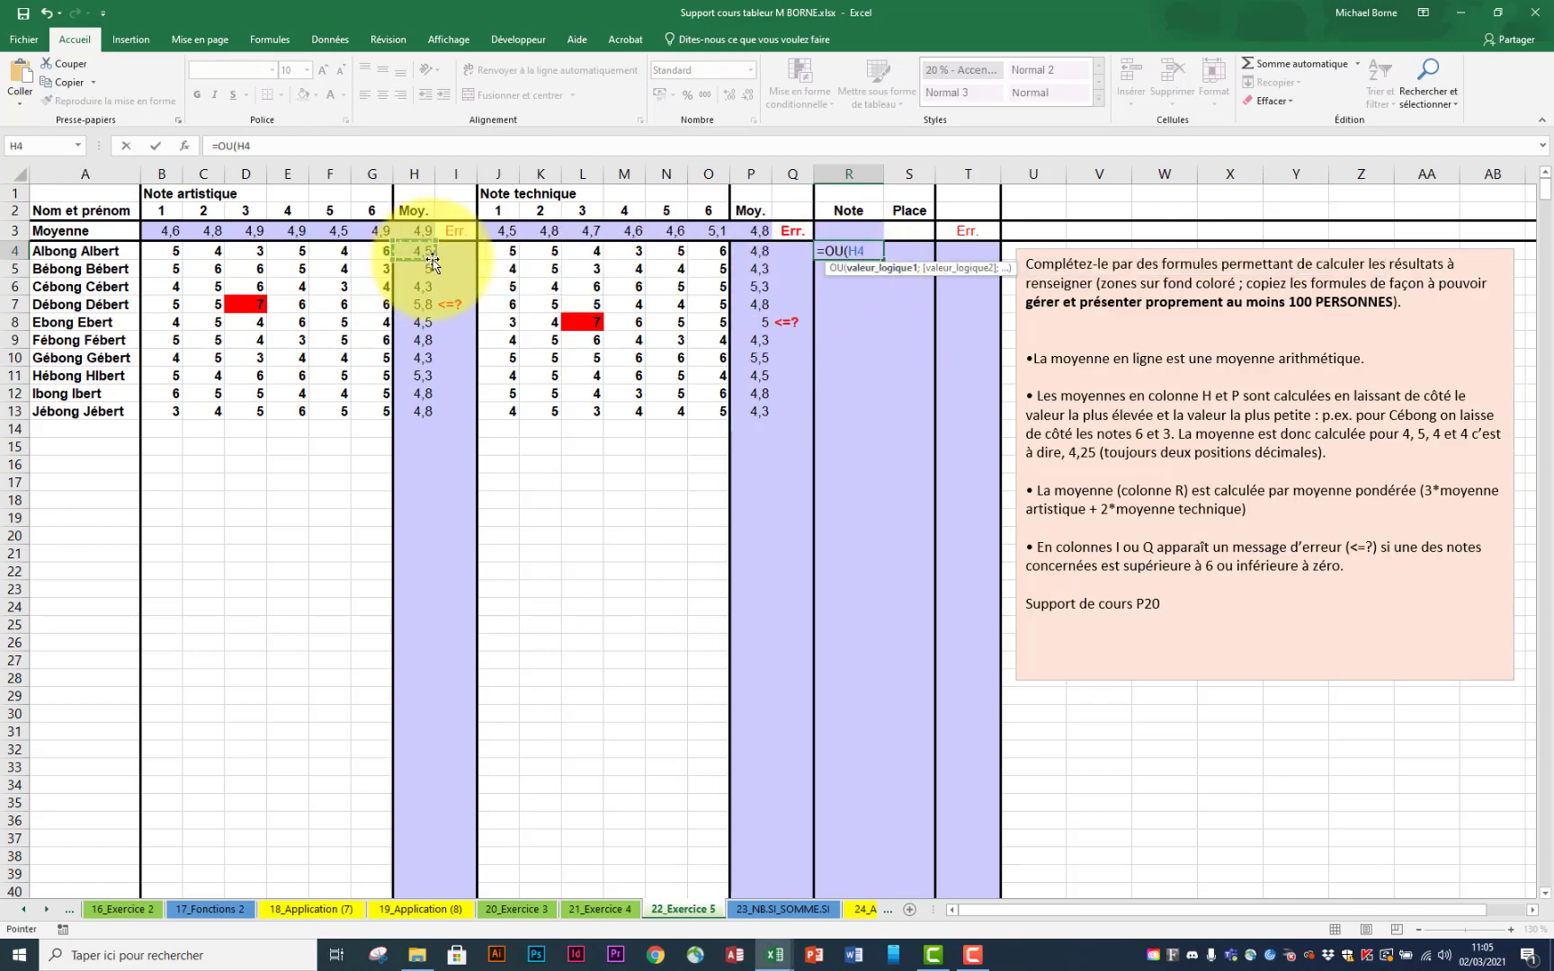
type("=\"\";")
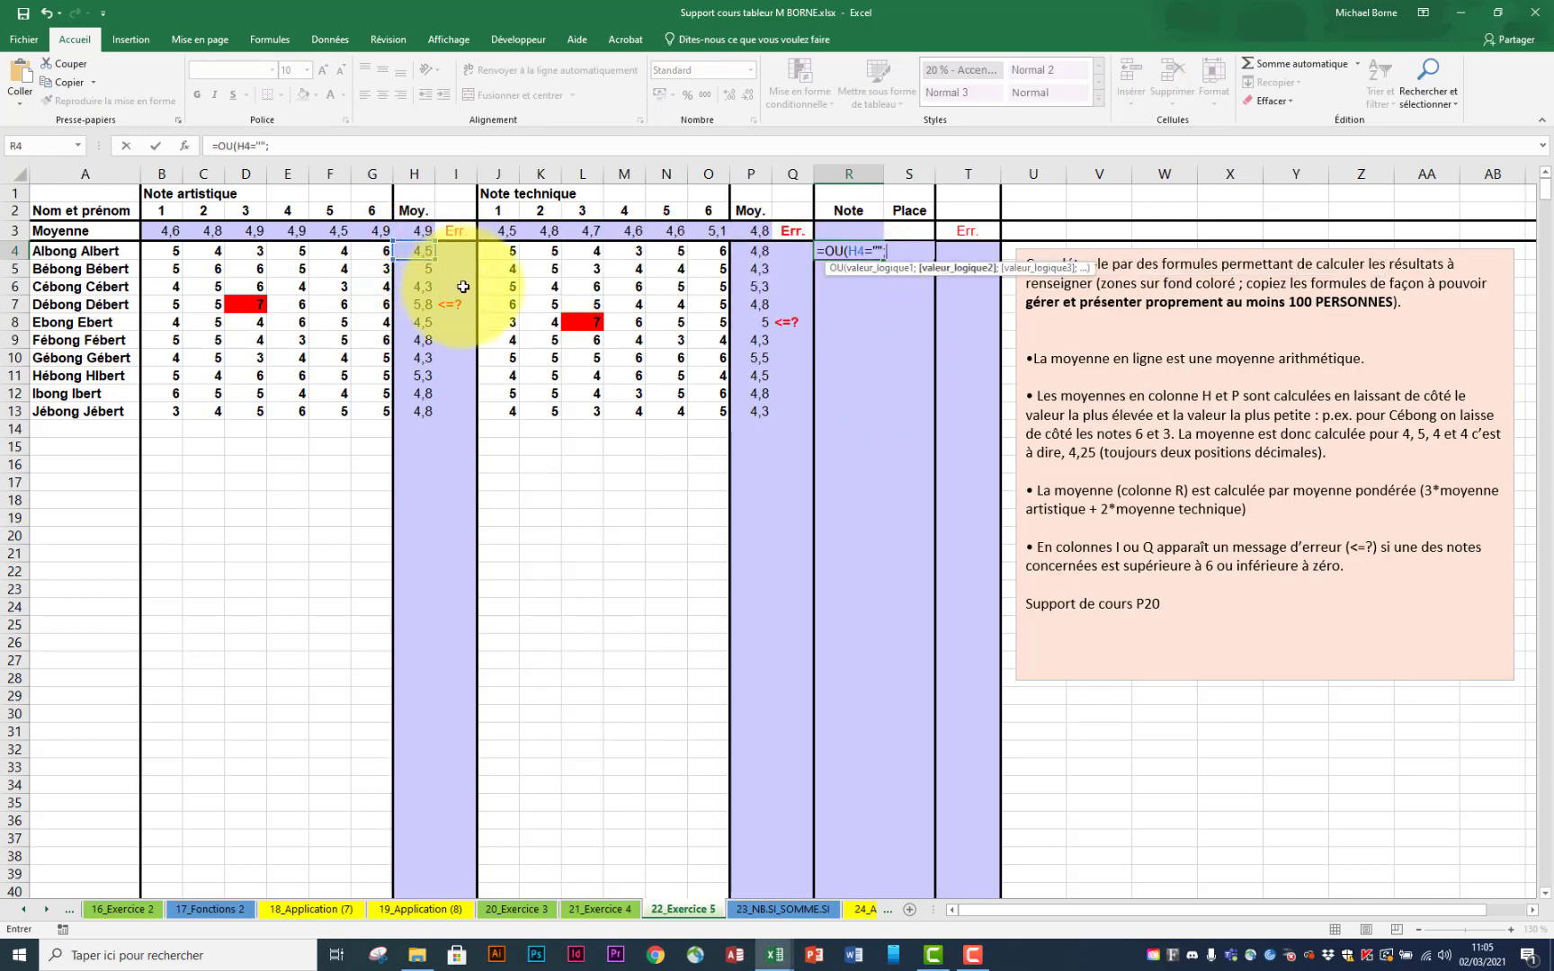
left_click(757, 254)
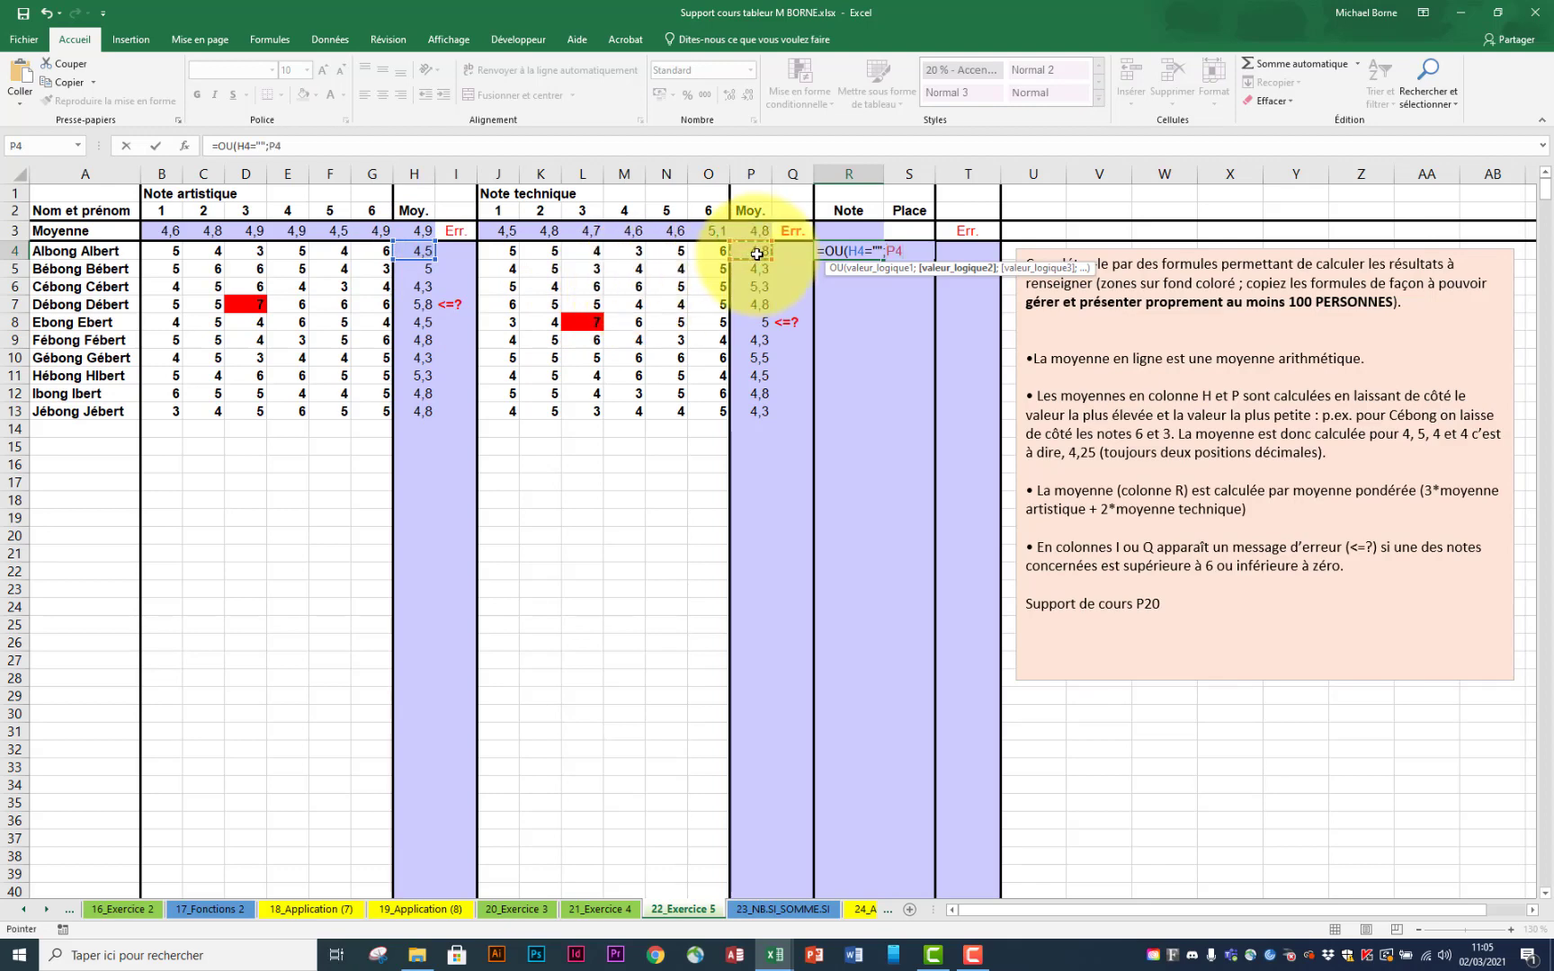
type("=\"\")")
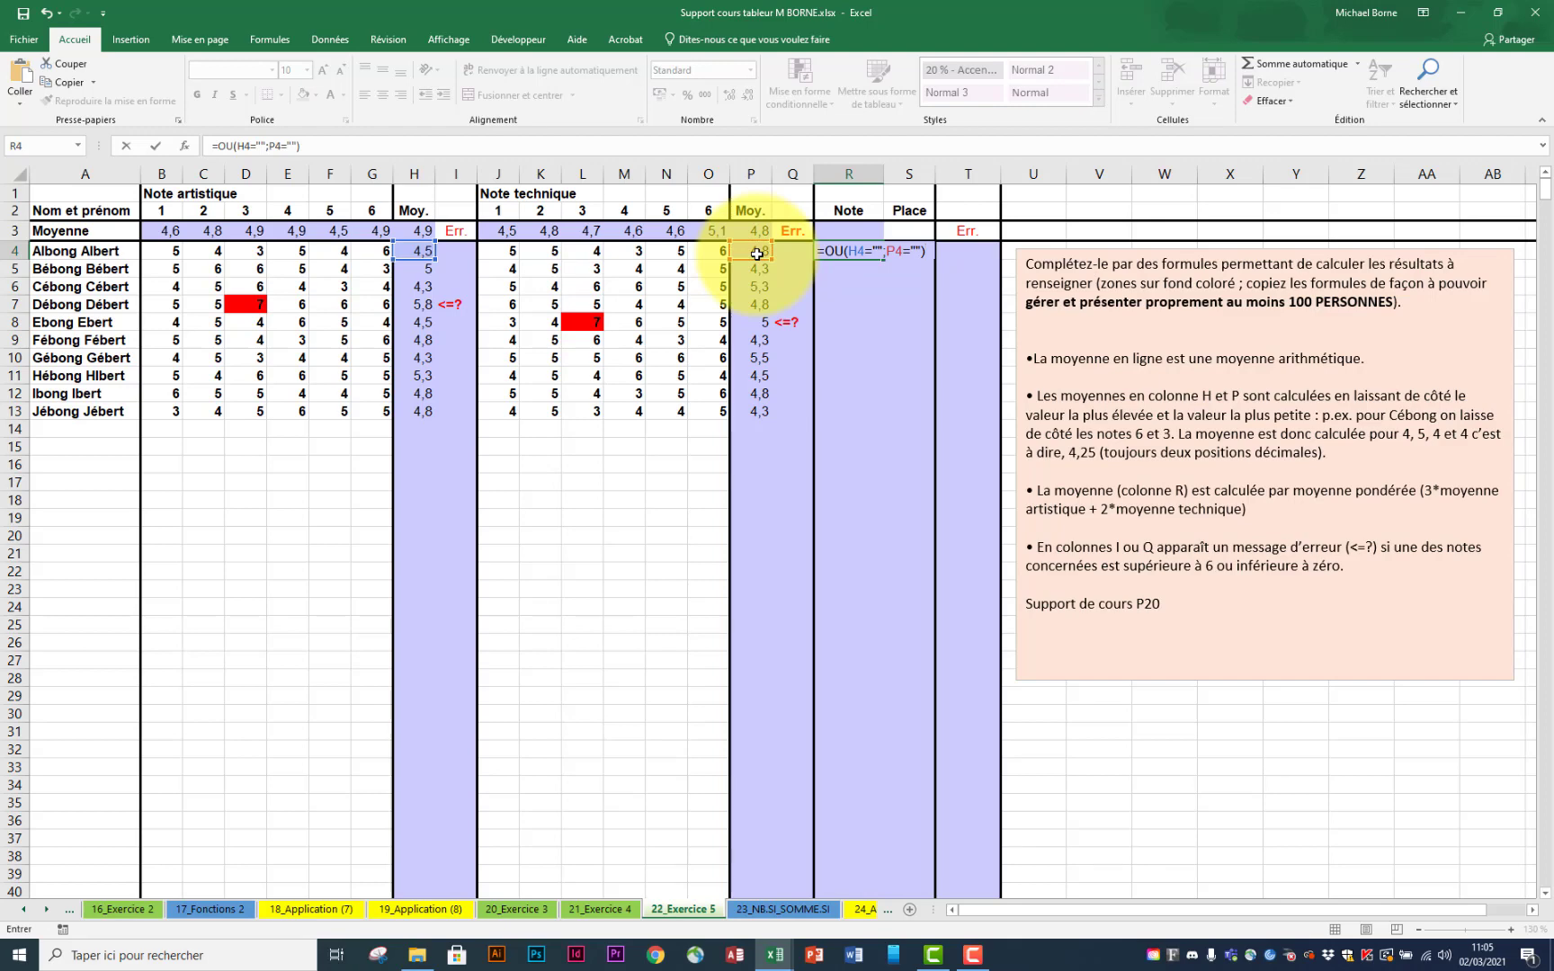
key("ctrl+Return")
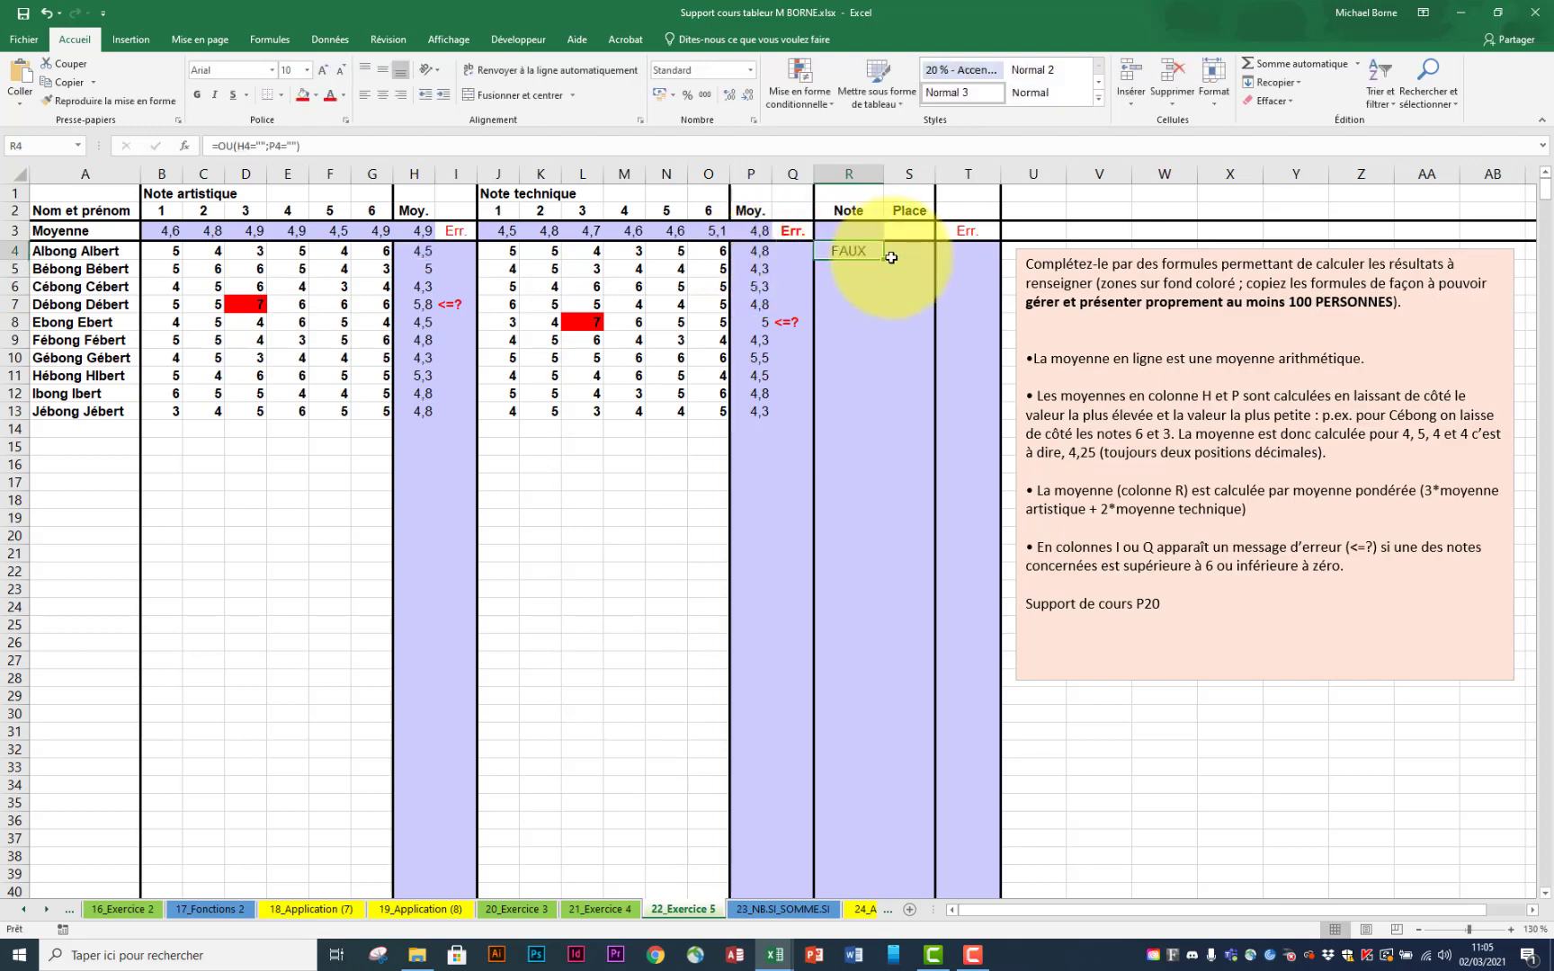
left_click_drag(886, 258, 874, 416)
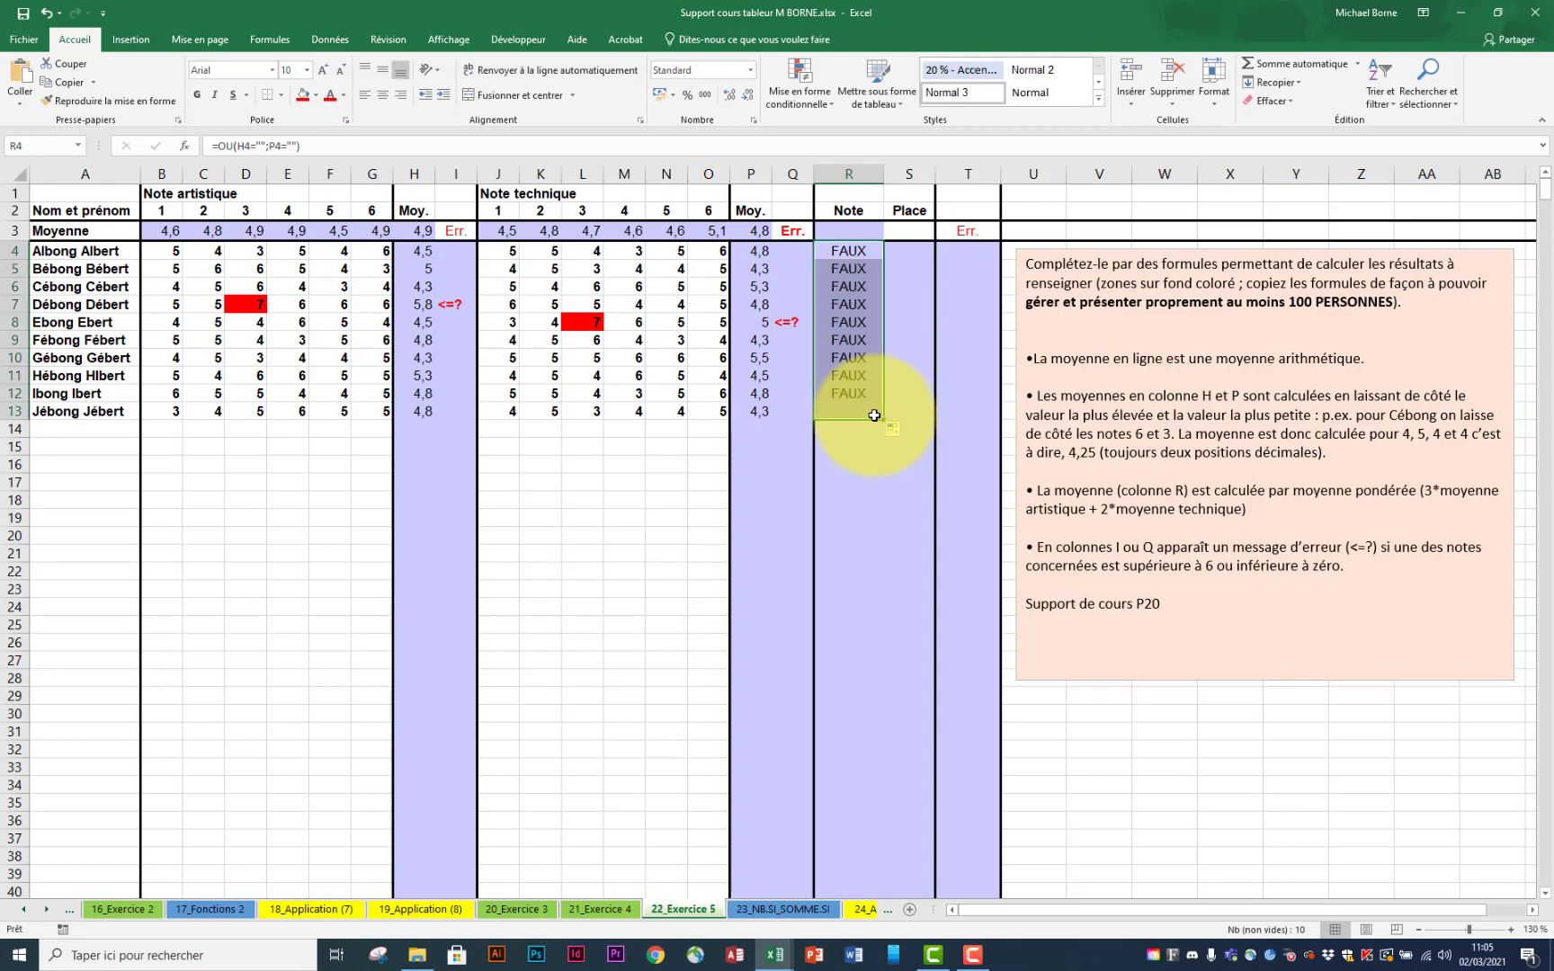
Step: Test column R's OU formula by clearing the technical average in P13, and undo the deletion
left_click(766, 412)
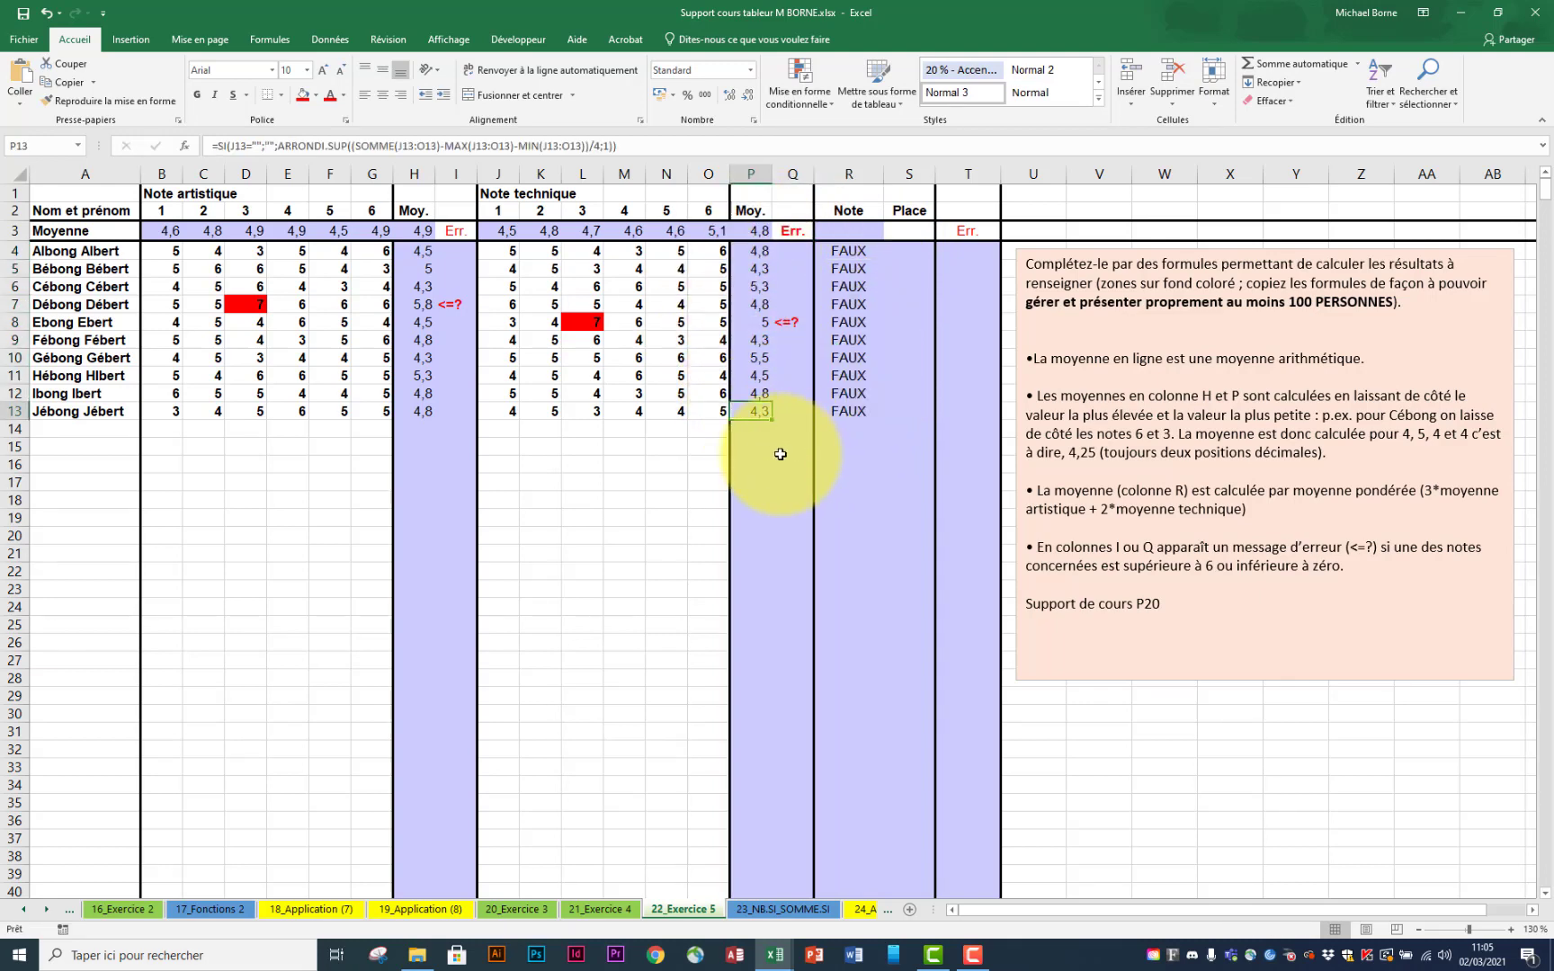
key("Delete")
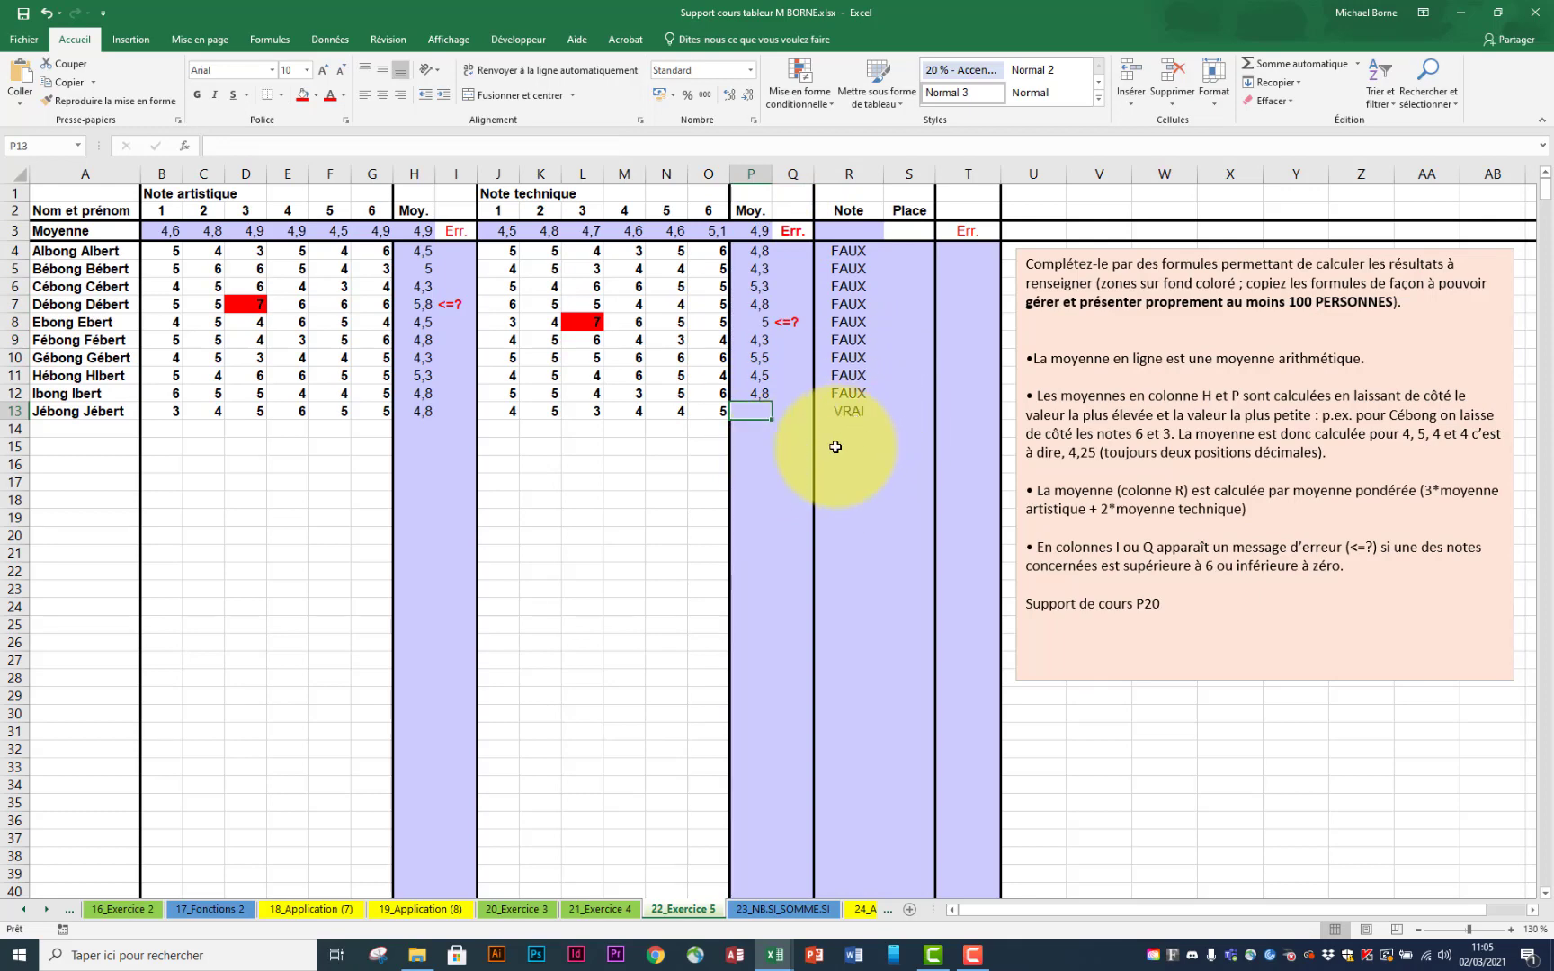
key("ctrl+z")
Step: Wrap R4's OU test in an SI function that returns an empty text "" when true
left_click(849, 251)
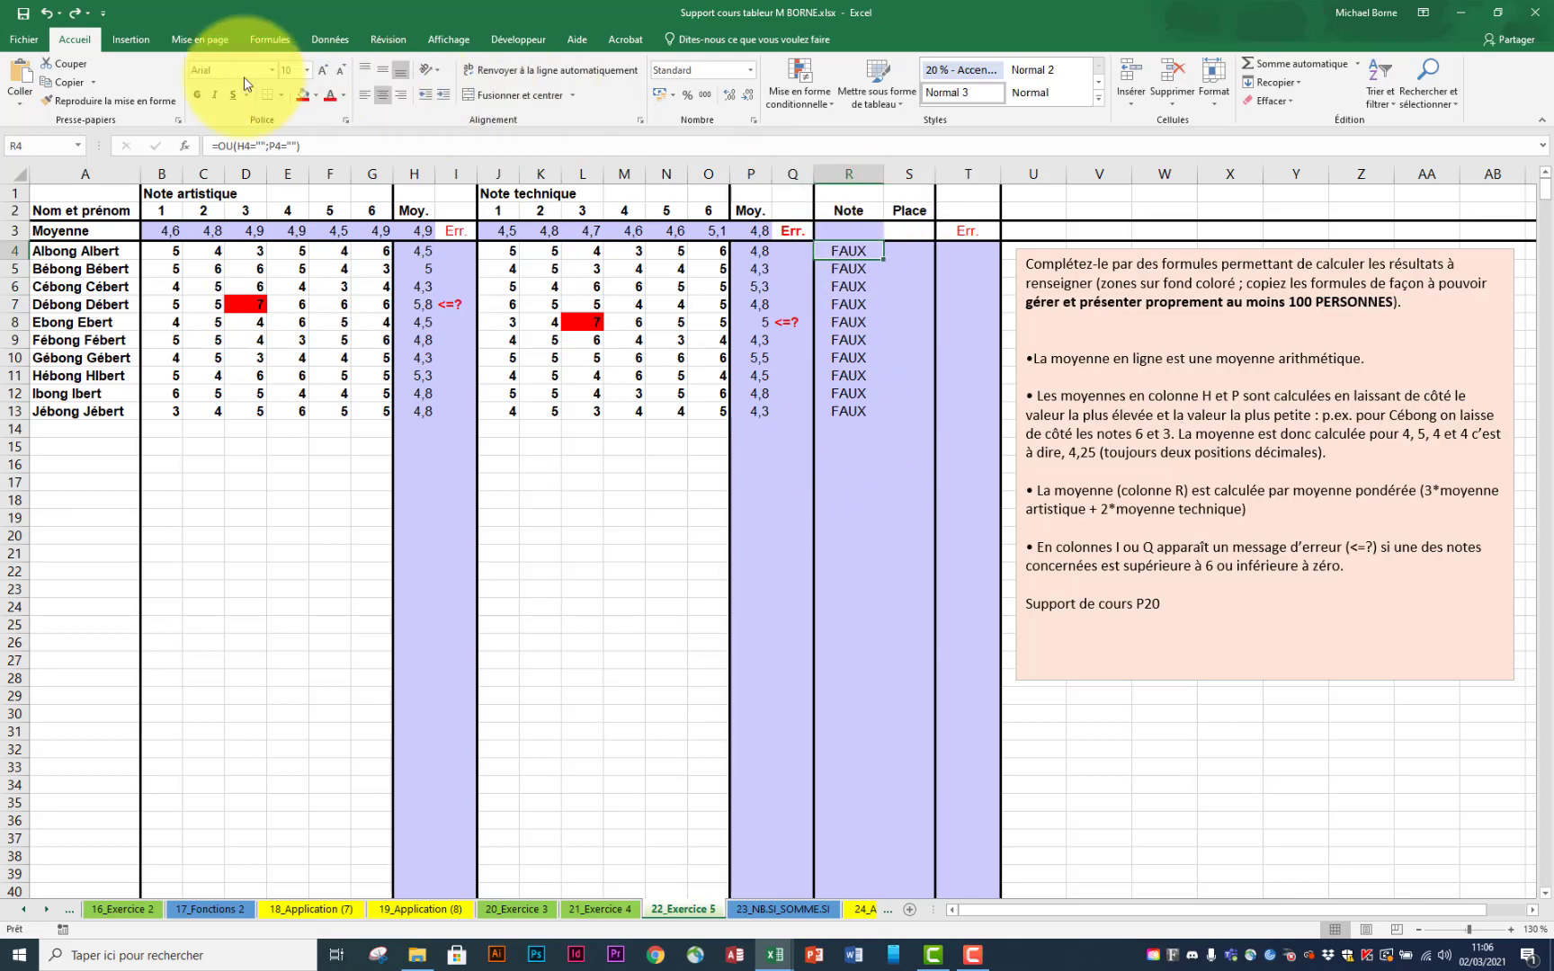
left_click(218, 146)
type("si")
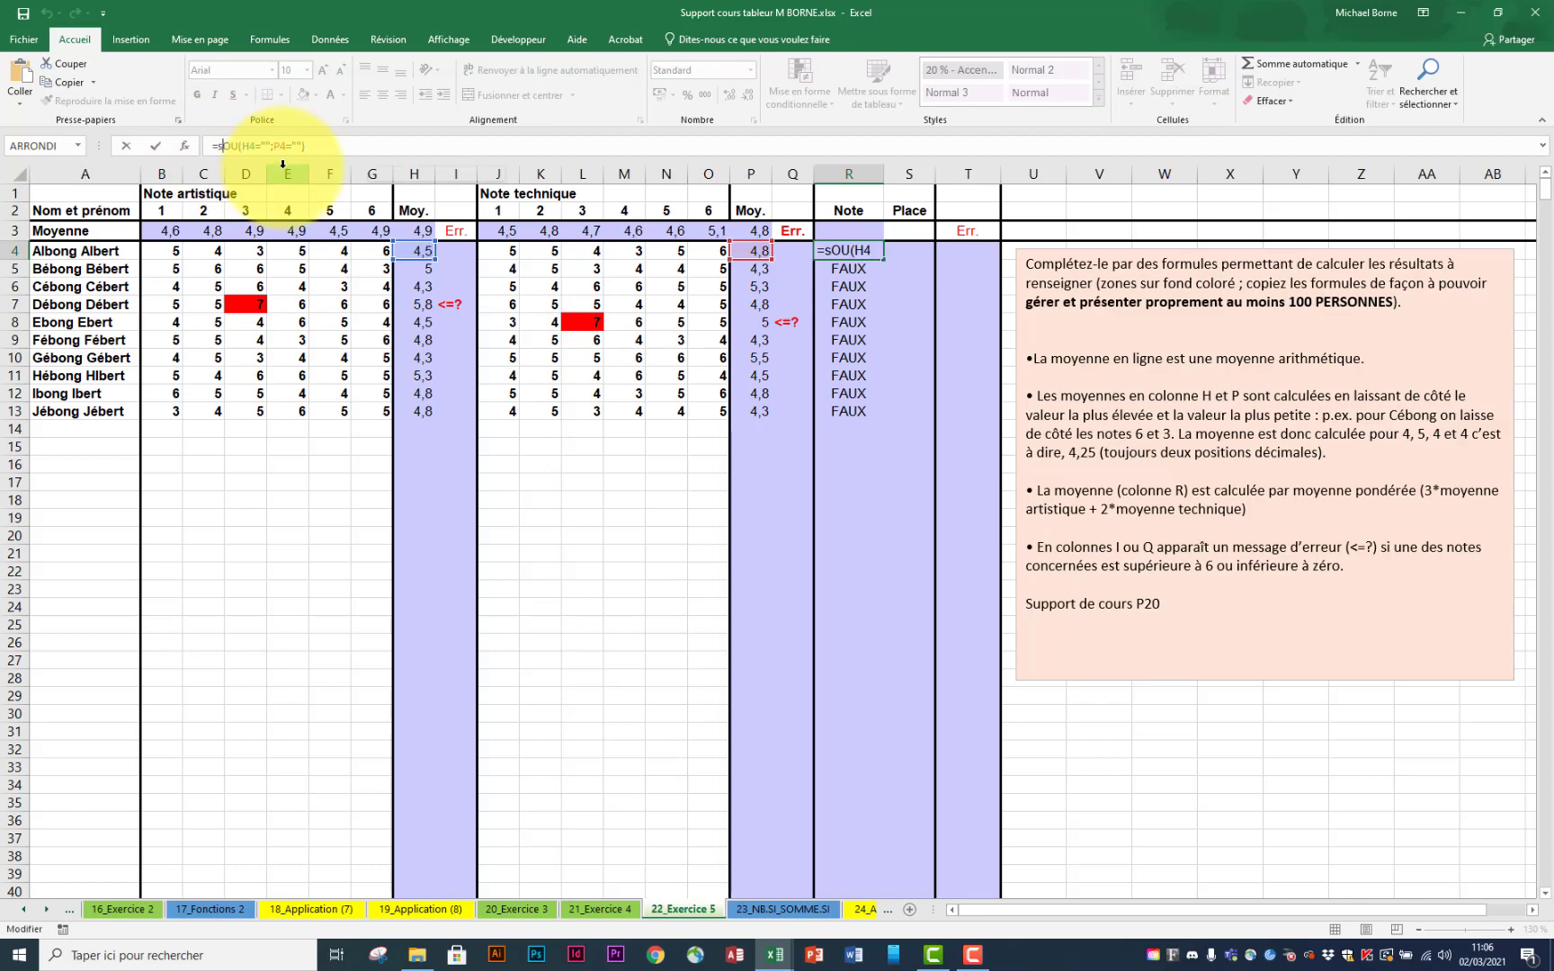
double_click(281, 173)
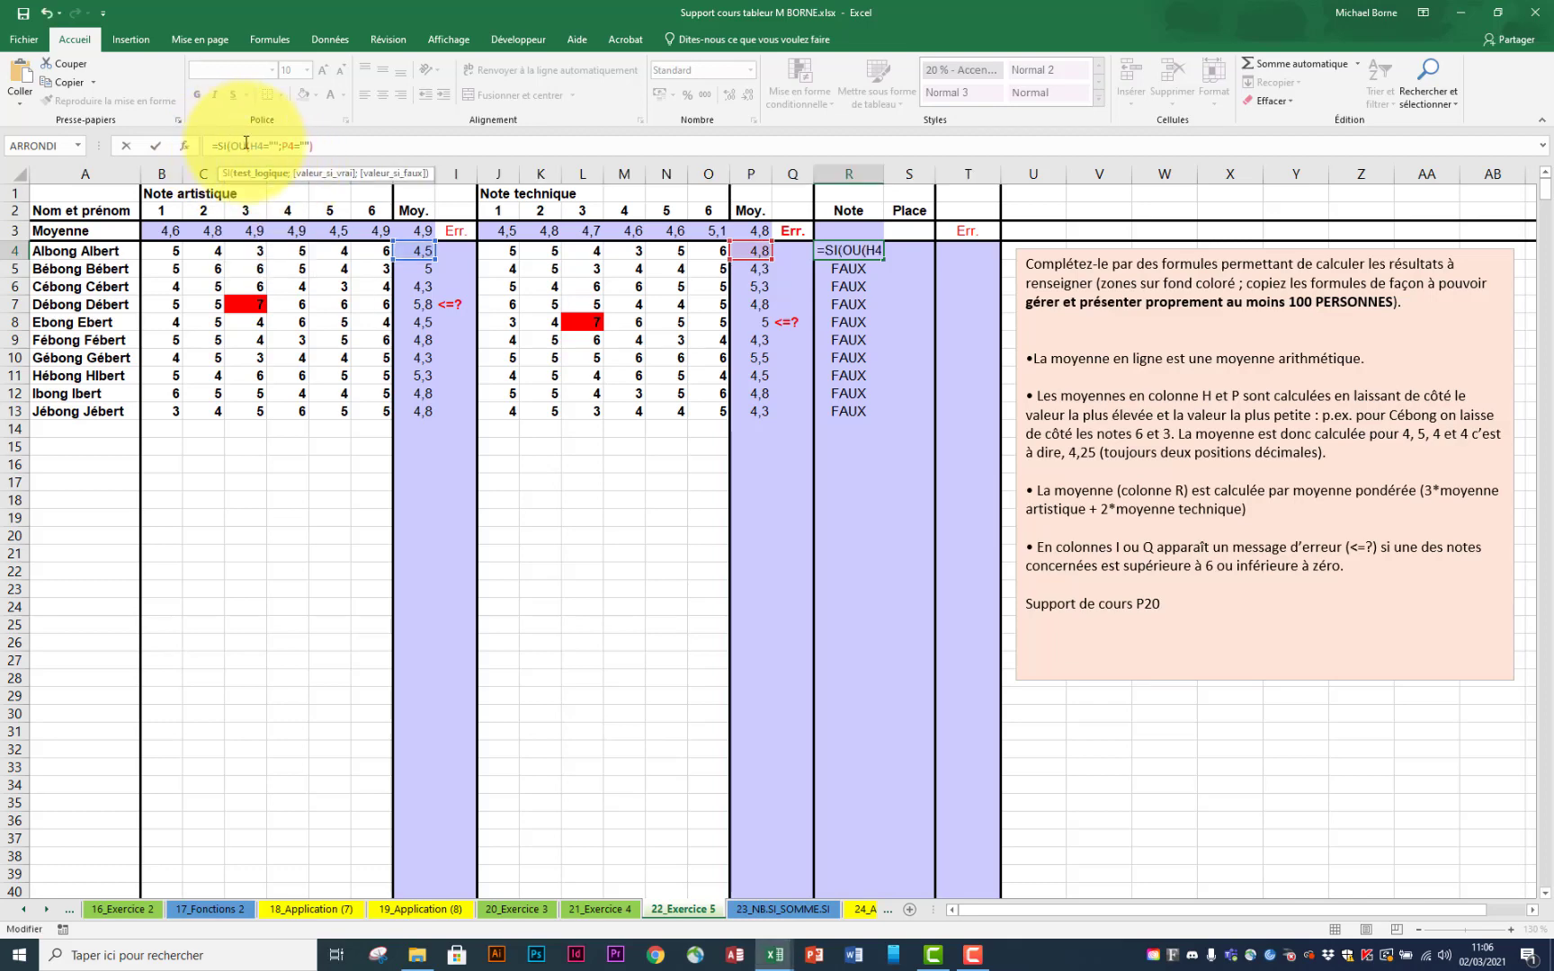
type(";")
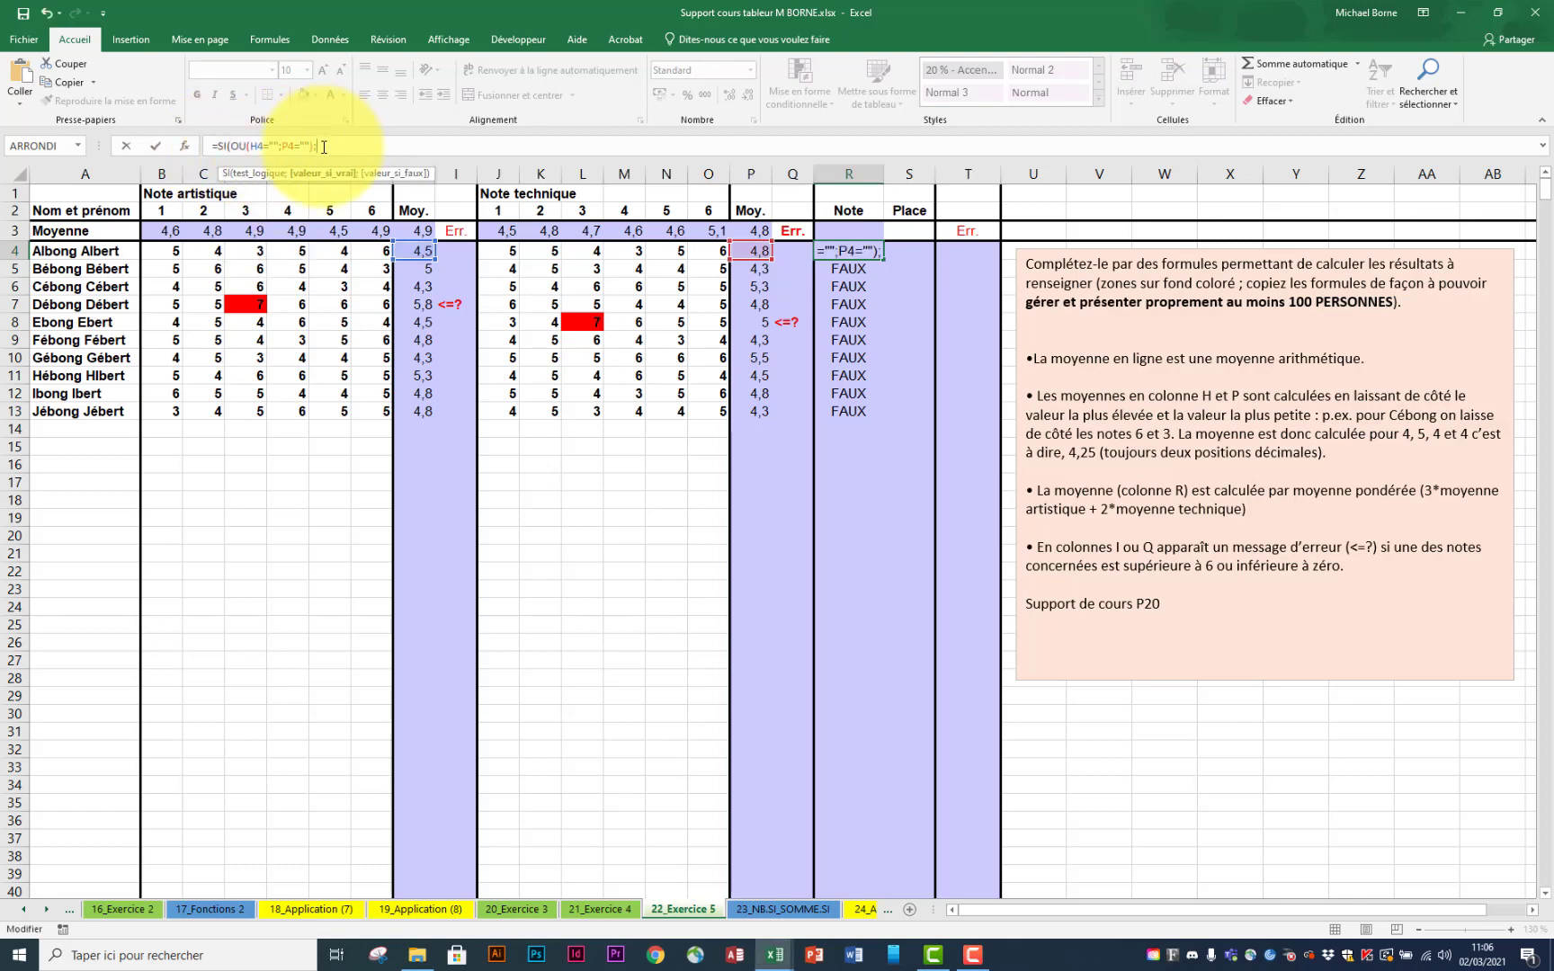
type("\"\";")
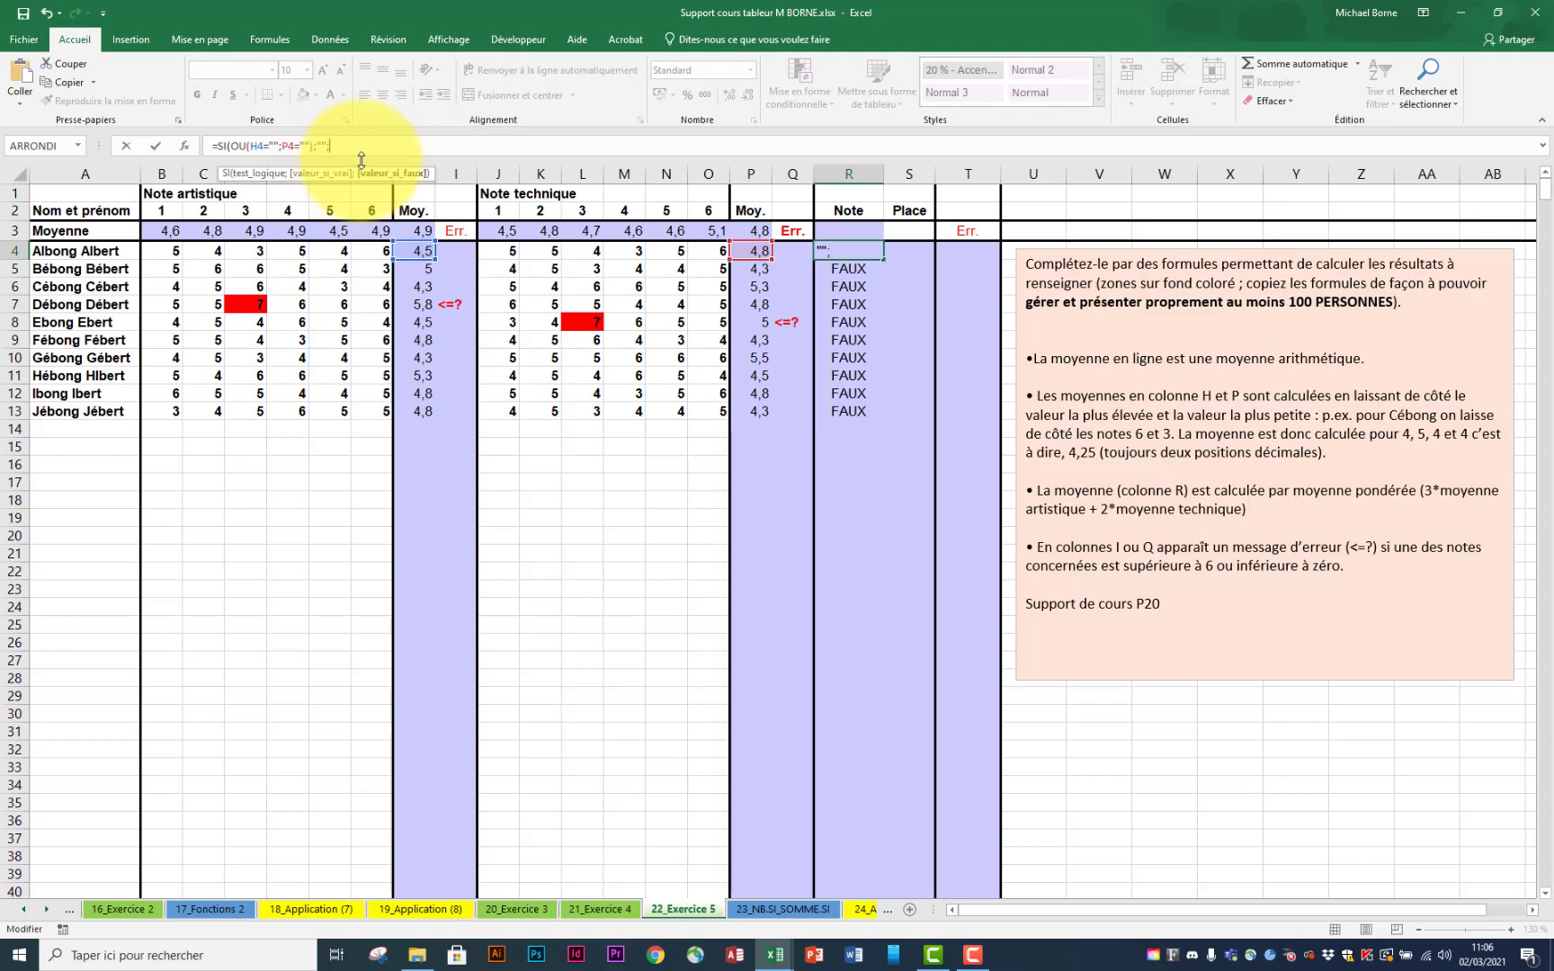
Step: Complete R4's SI formula with the weighted average (H4*3+P4*2)/5 as its value when false
left_click(414, 249)
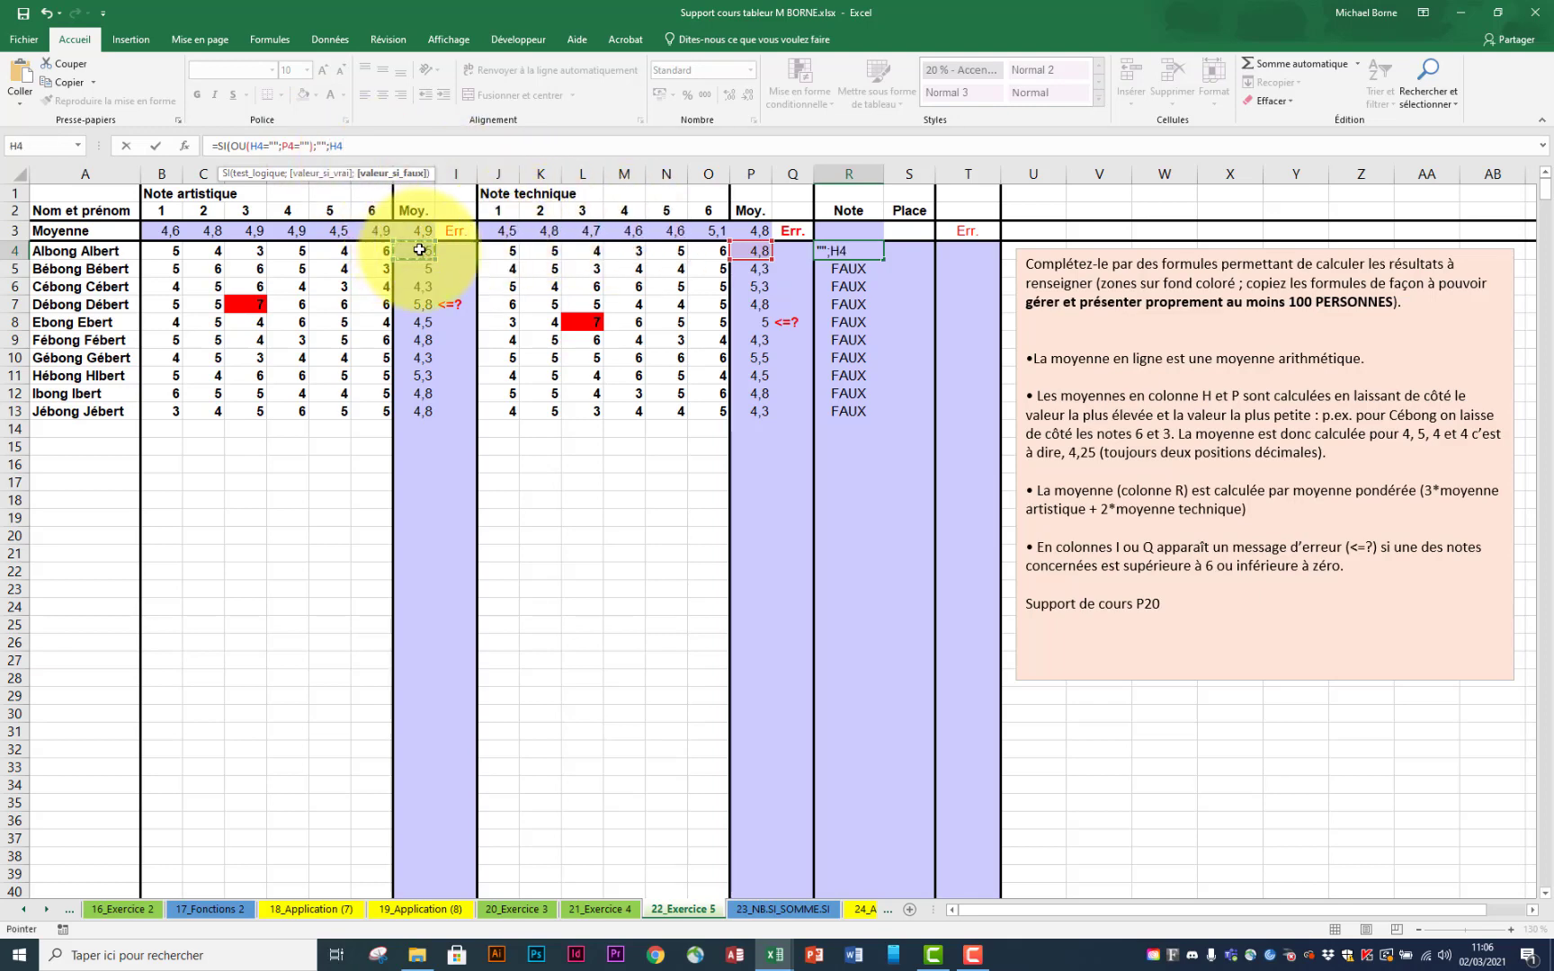
type("*3+")
left_click(754, 254)
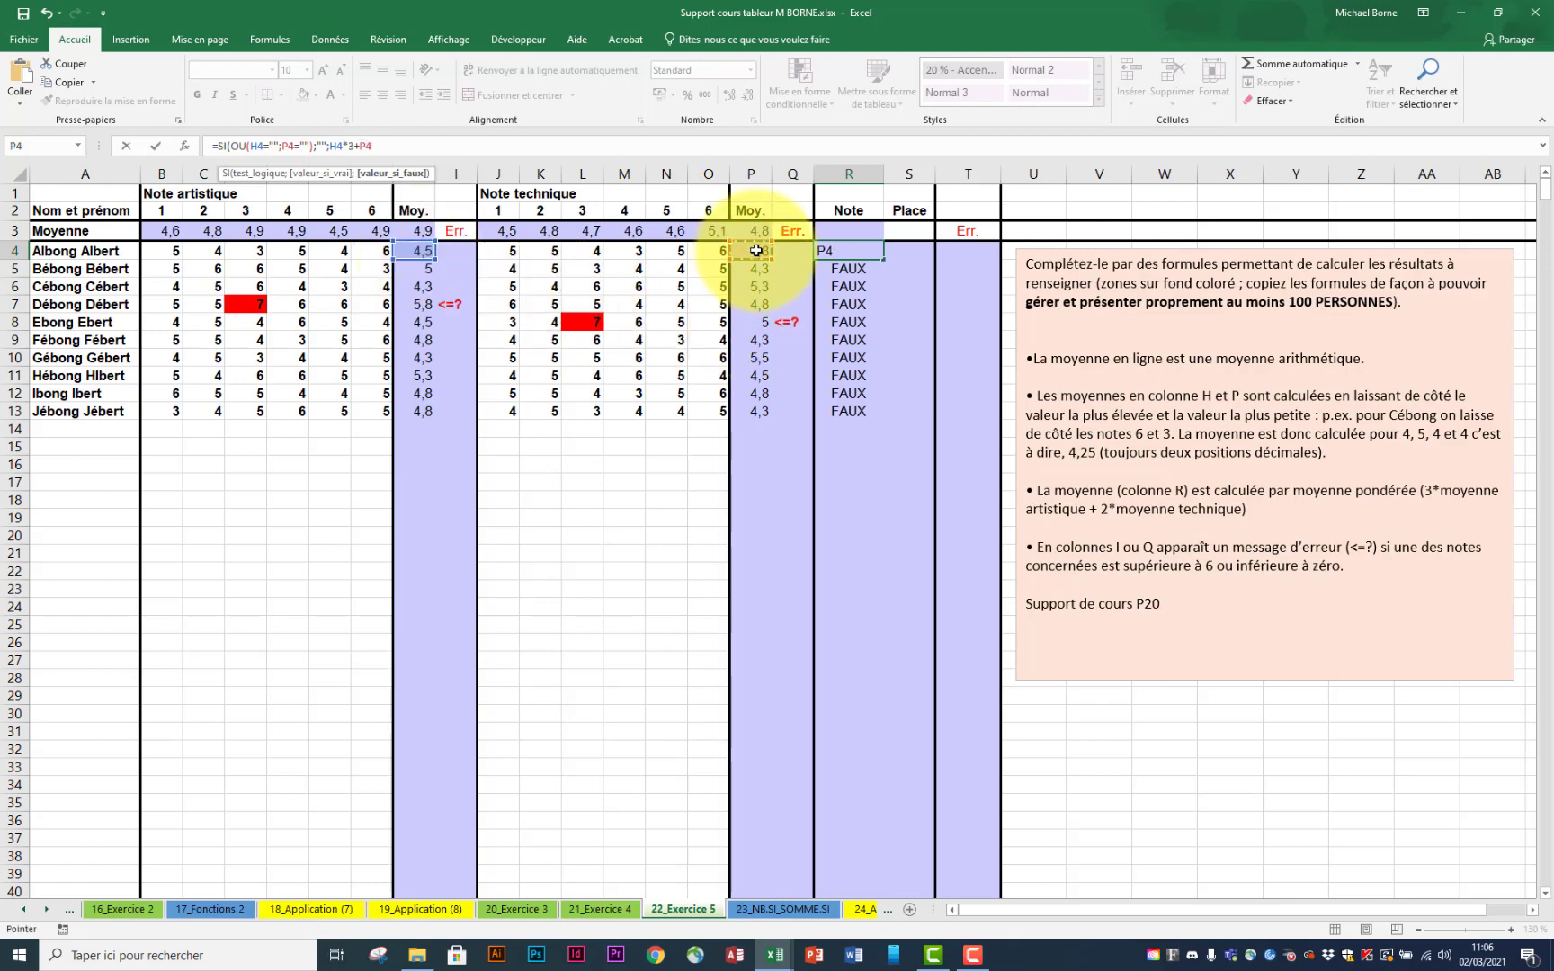
type("*2")
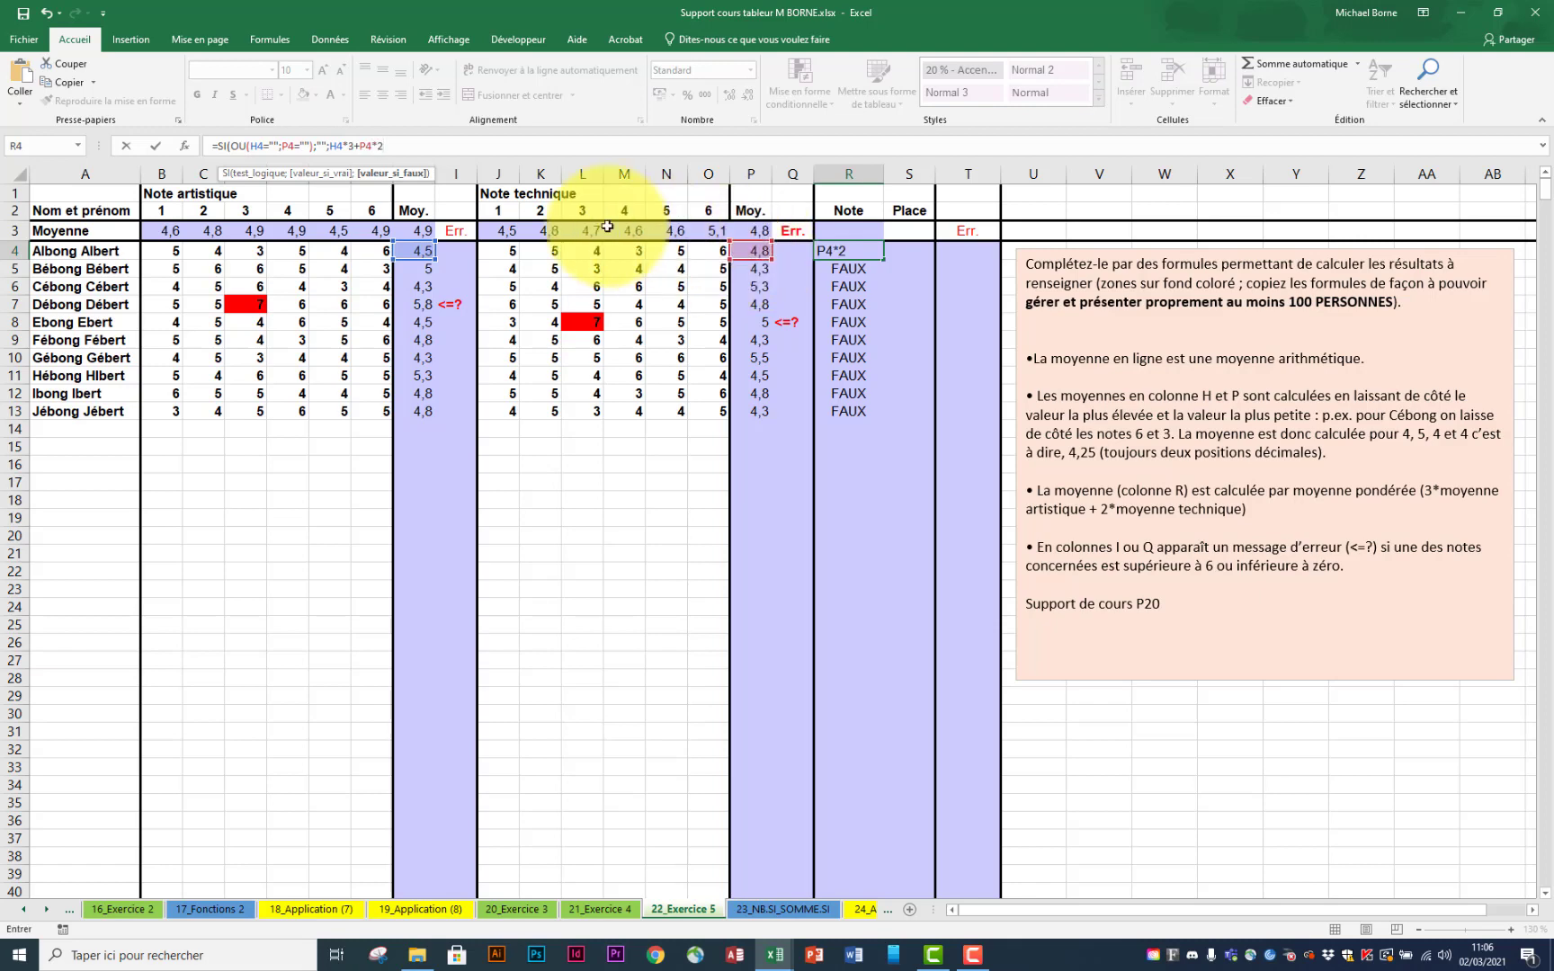
left_click(330, 145)
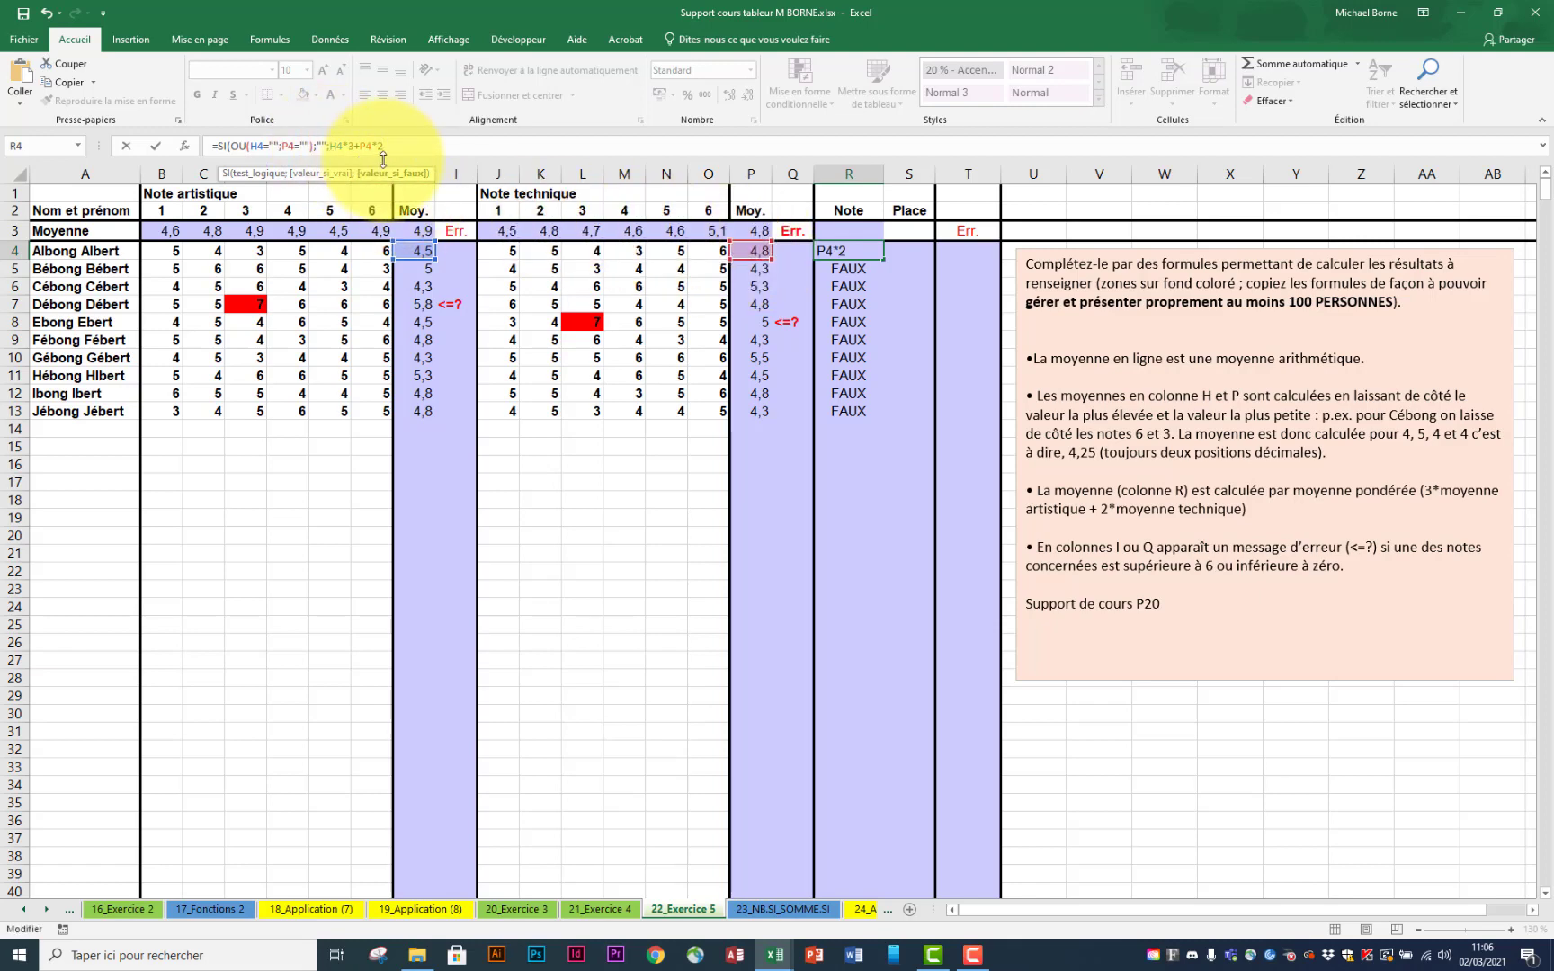
type("(")
left_click(401, 145)
type(")/5")
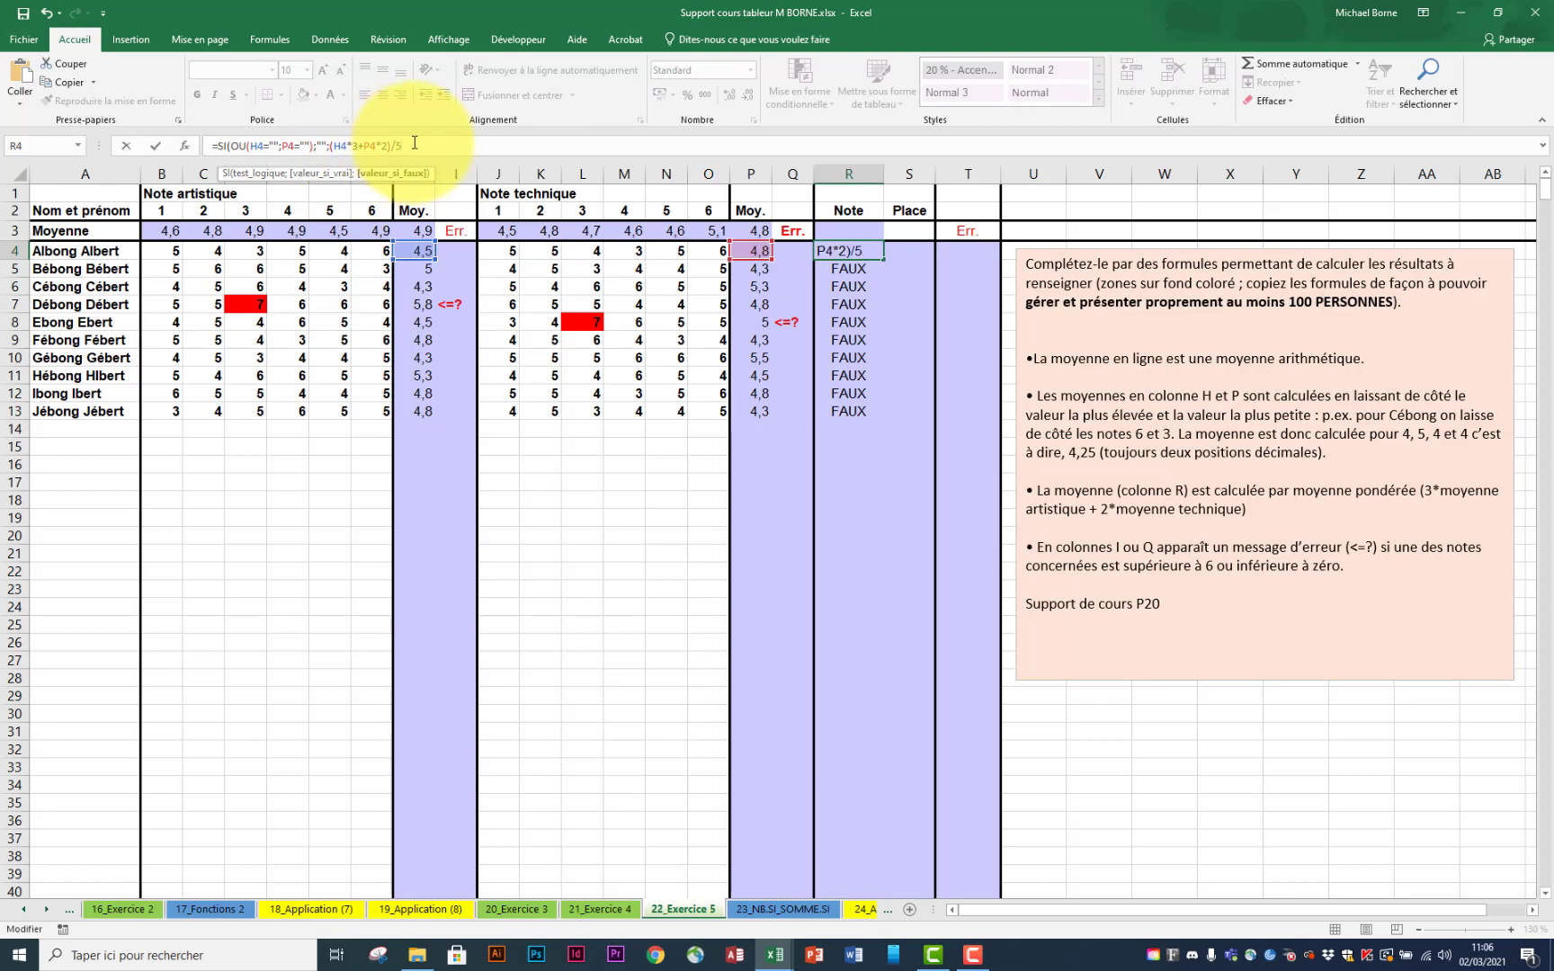
type(")")
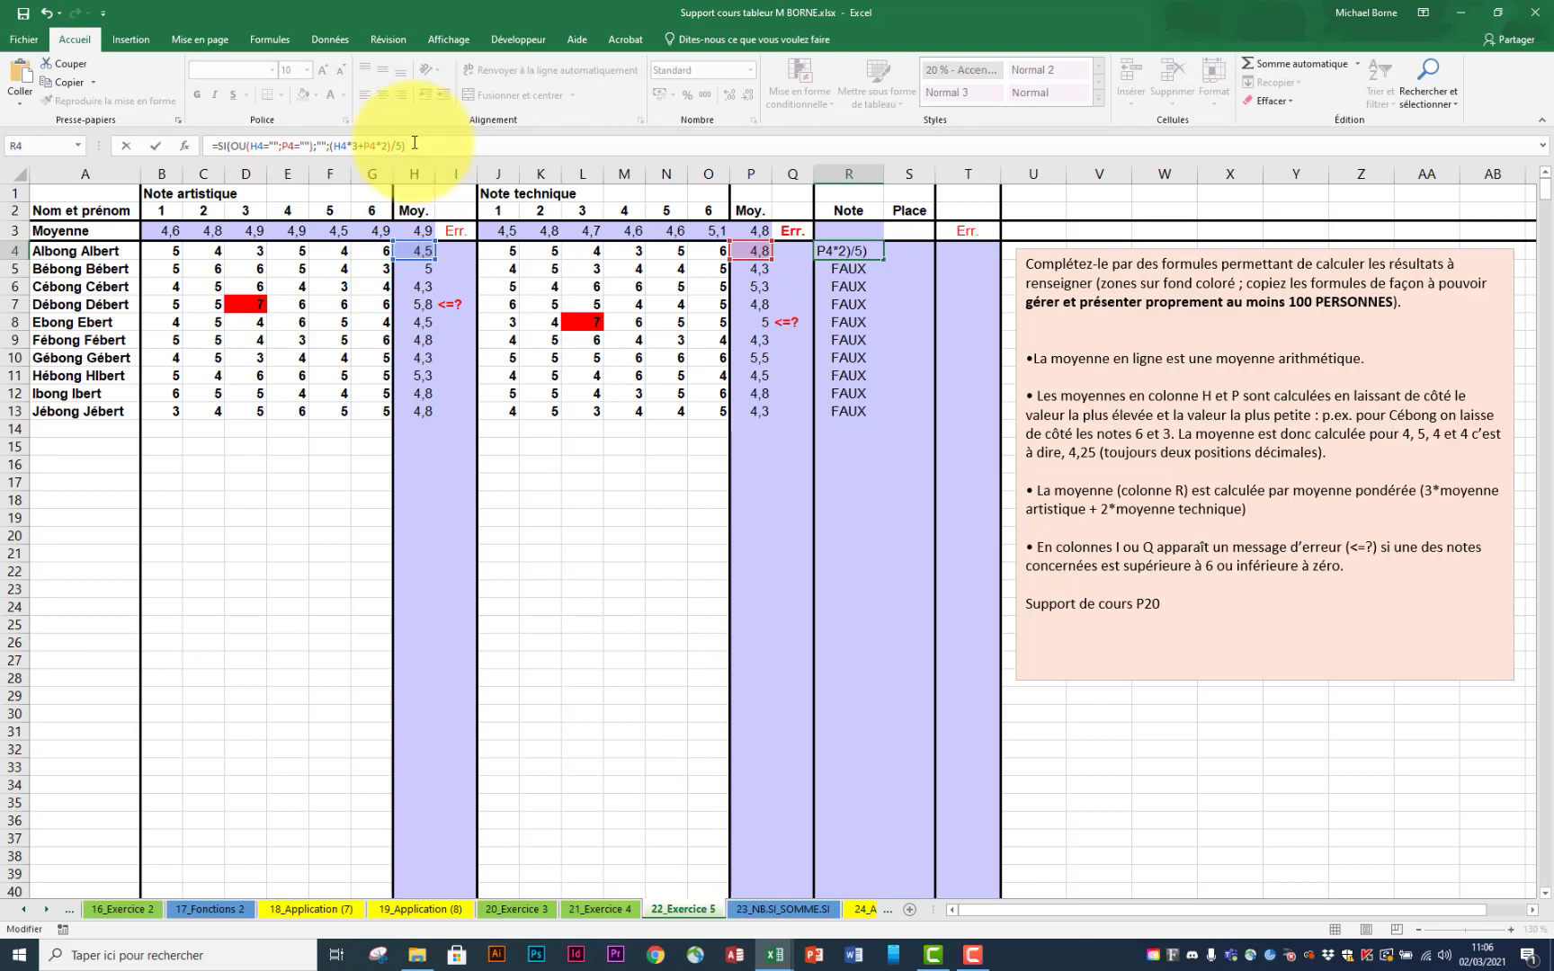
Step: Wrap R4's whole SI formula in ARRONDI.SUP with 1 decimal place, and copy it down to R17
left_click(845, 250)
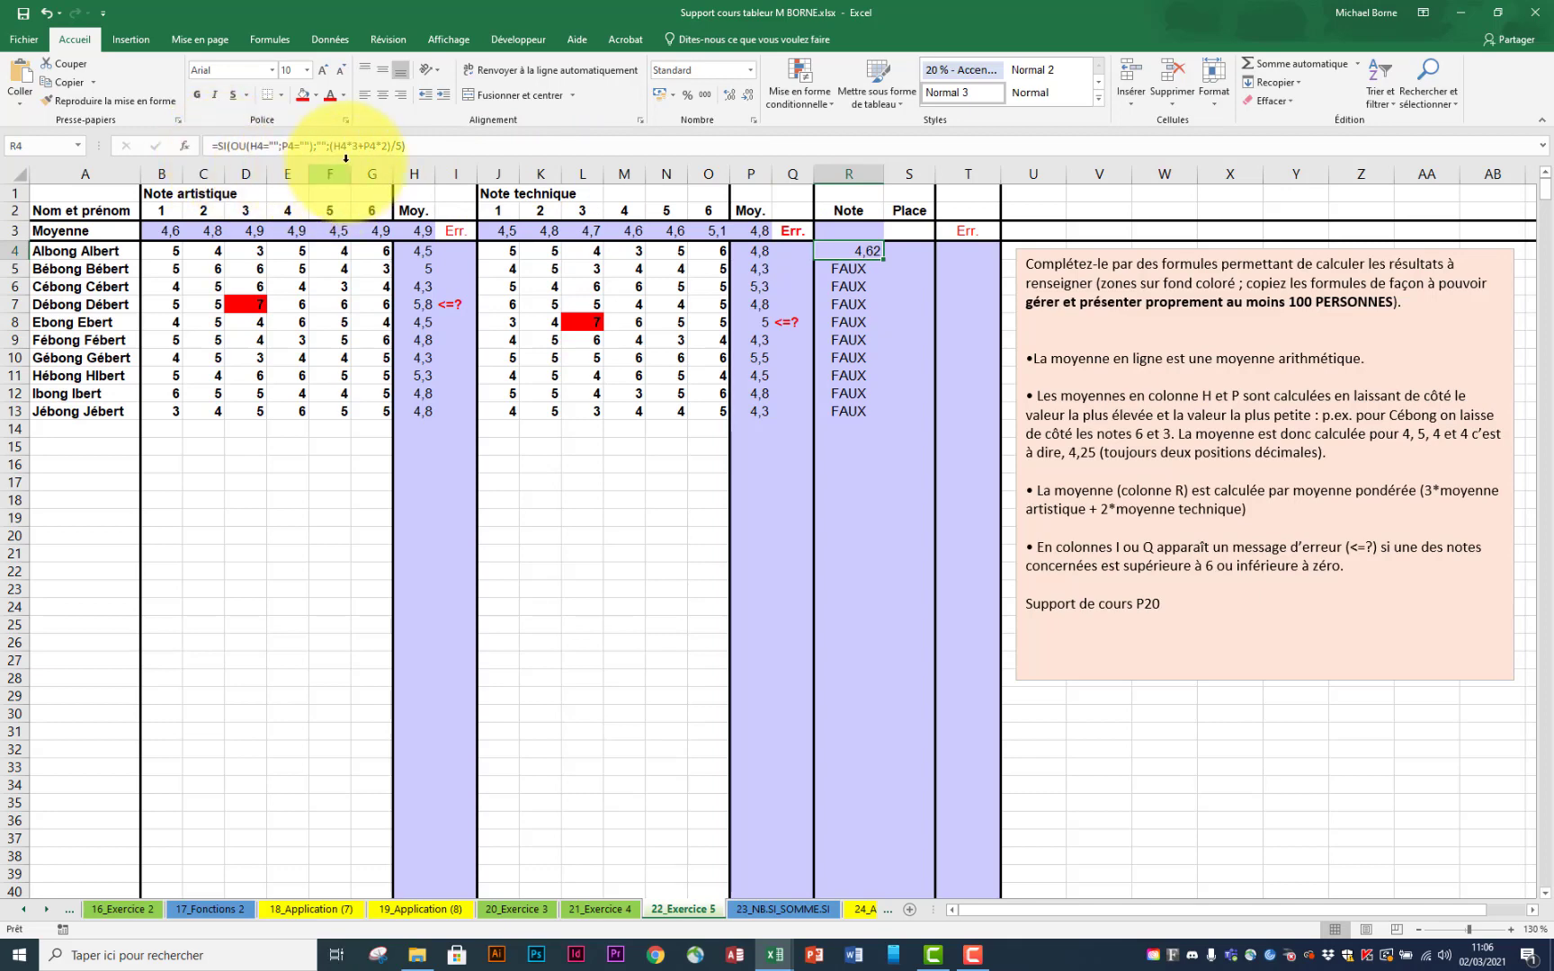
left_click(217, 144)
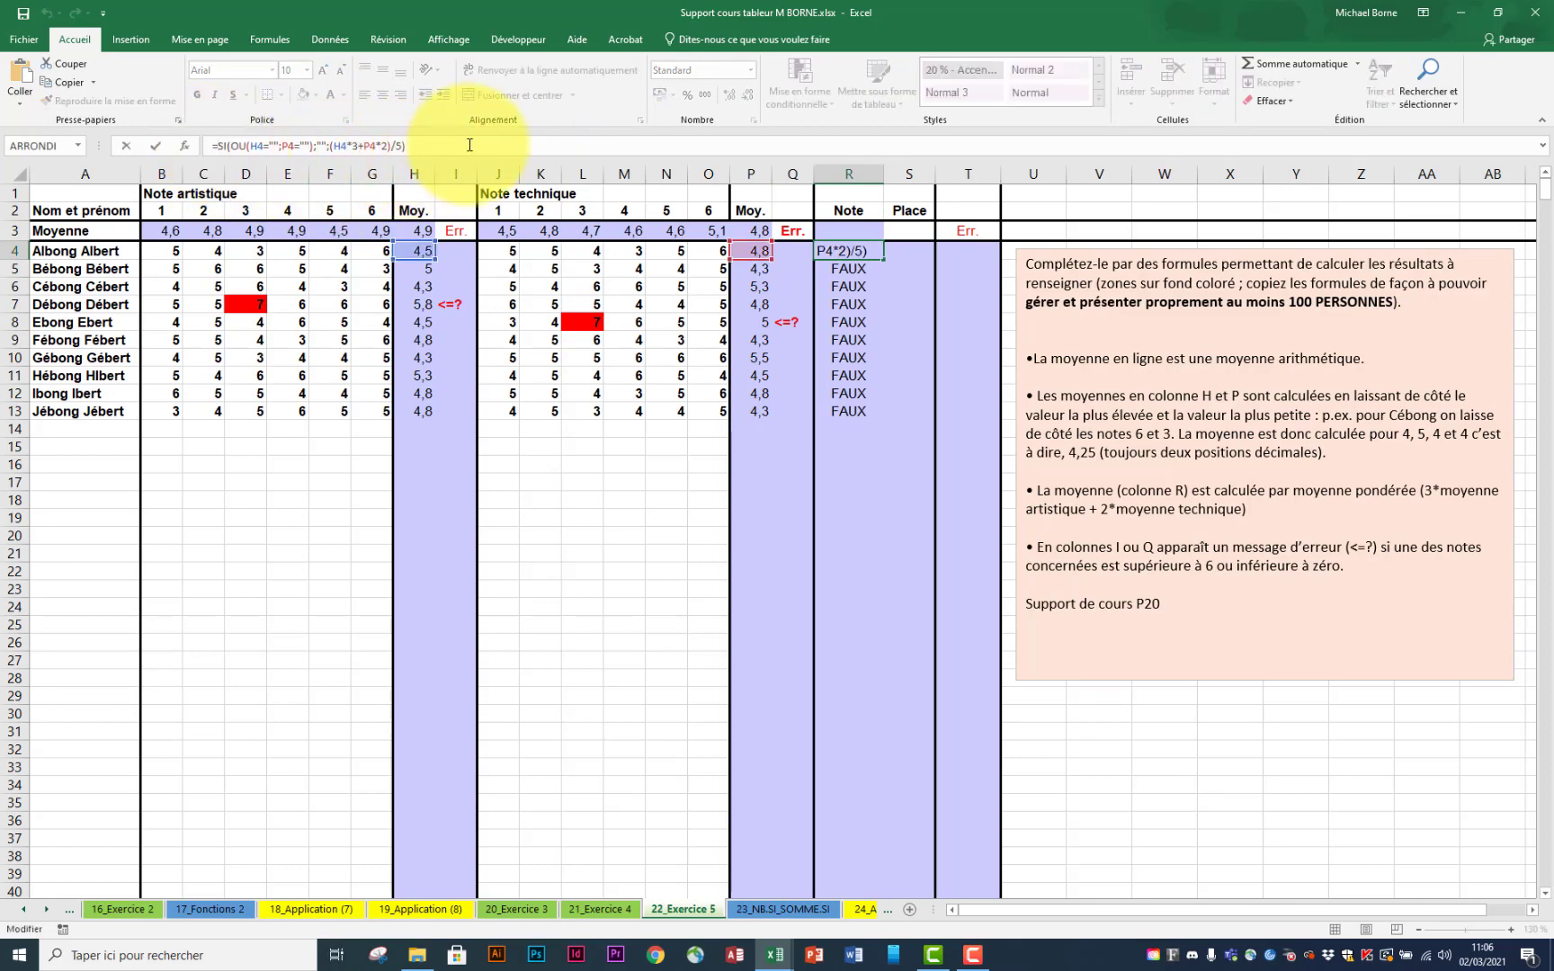
type("arron")
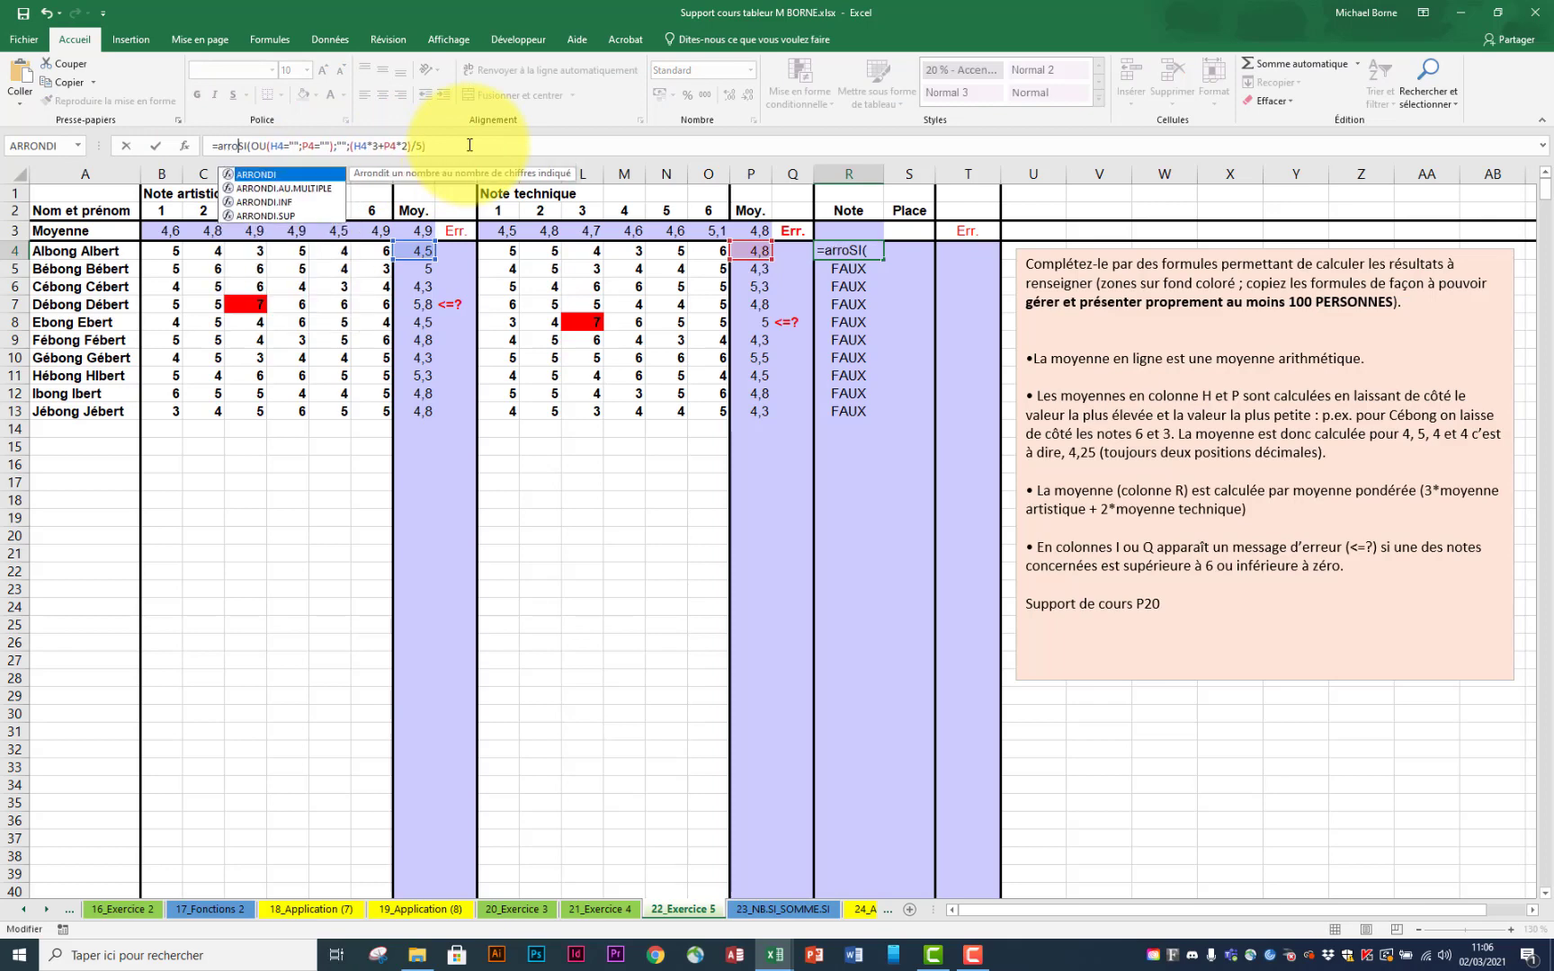
double_click(283, 216)
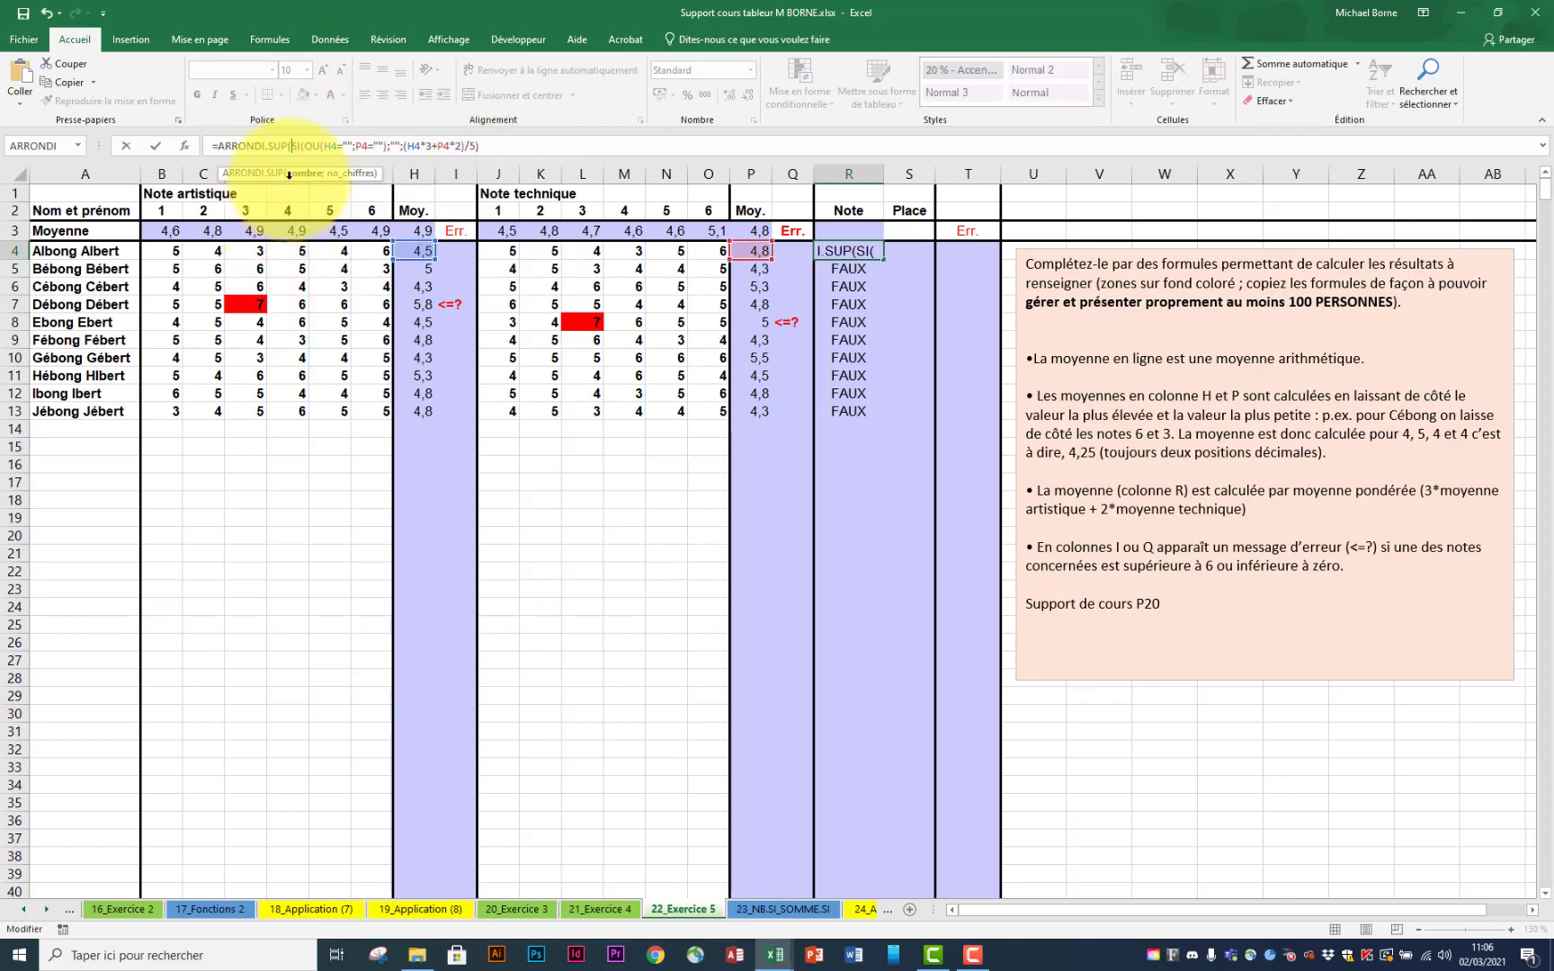
left_click(492, 145)
type(";1)")
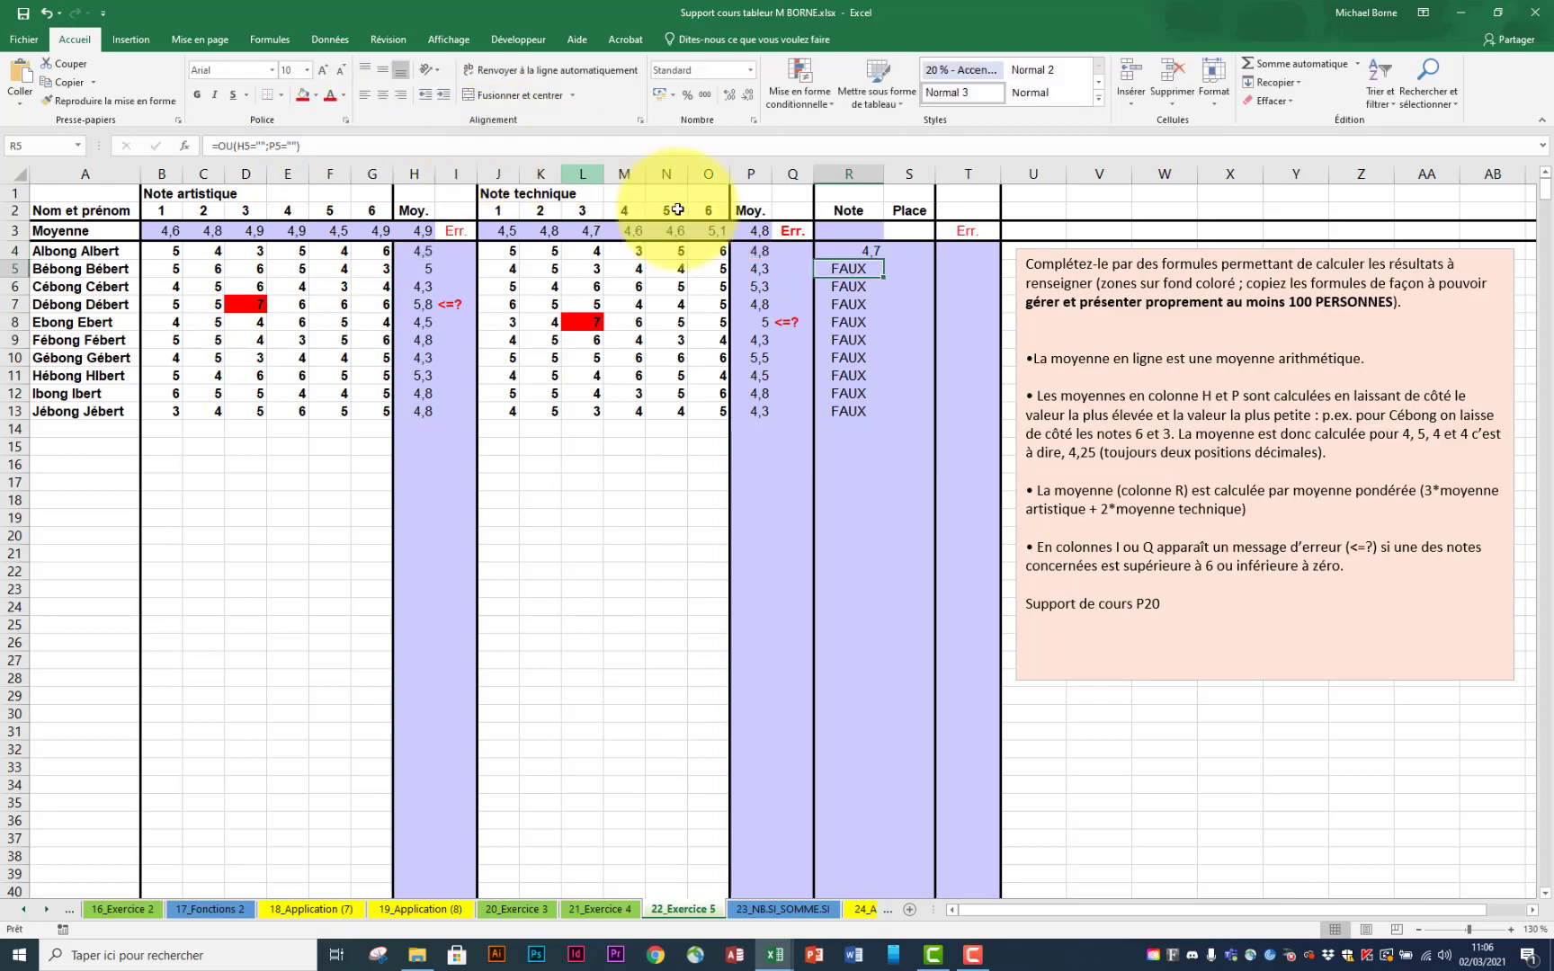
left_click(868, 250)
left_click_drag(882, 260, 872, 490)
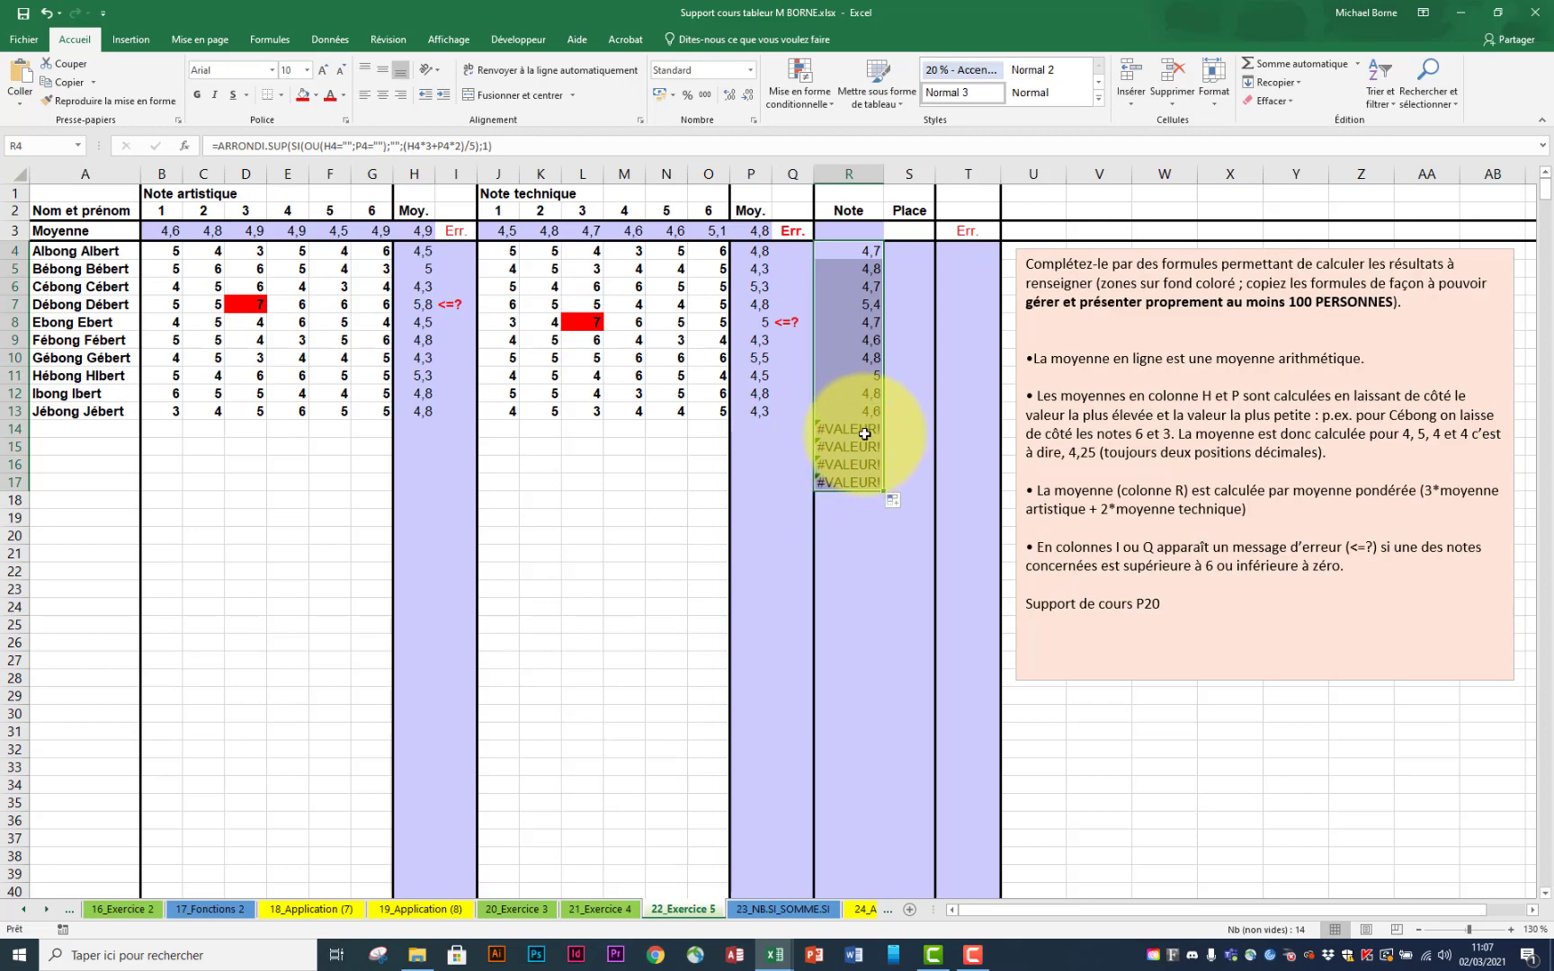
Step: Open a new outer SI function around R4's existing ARRONDI.SUP formula
left_click(859, 252)
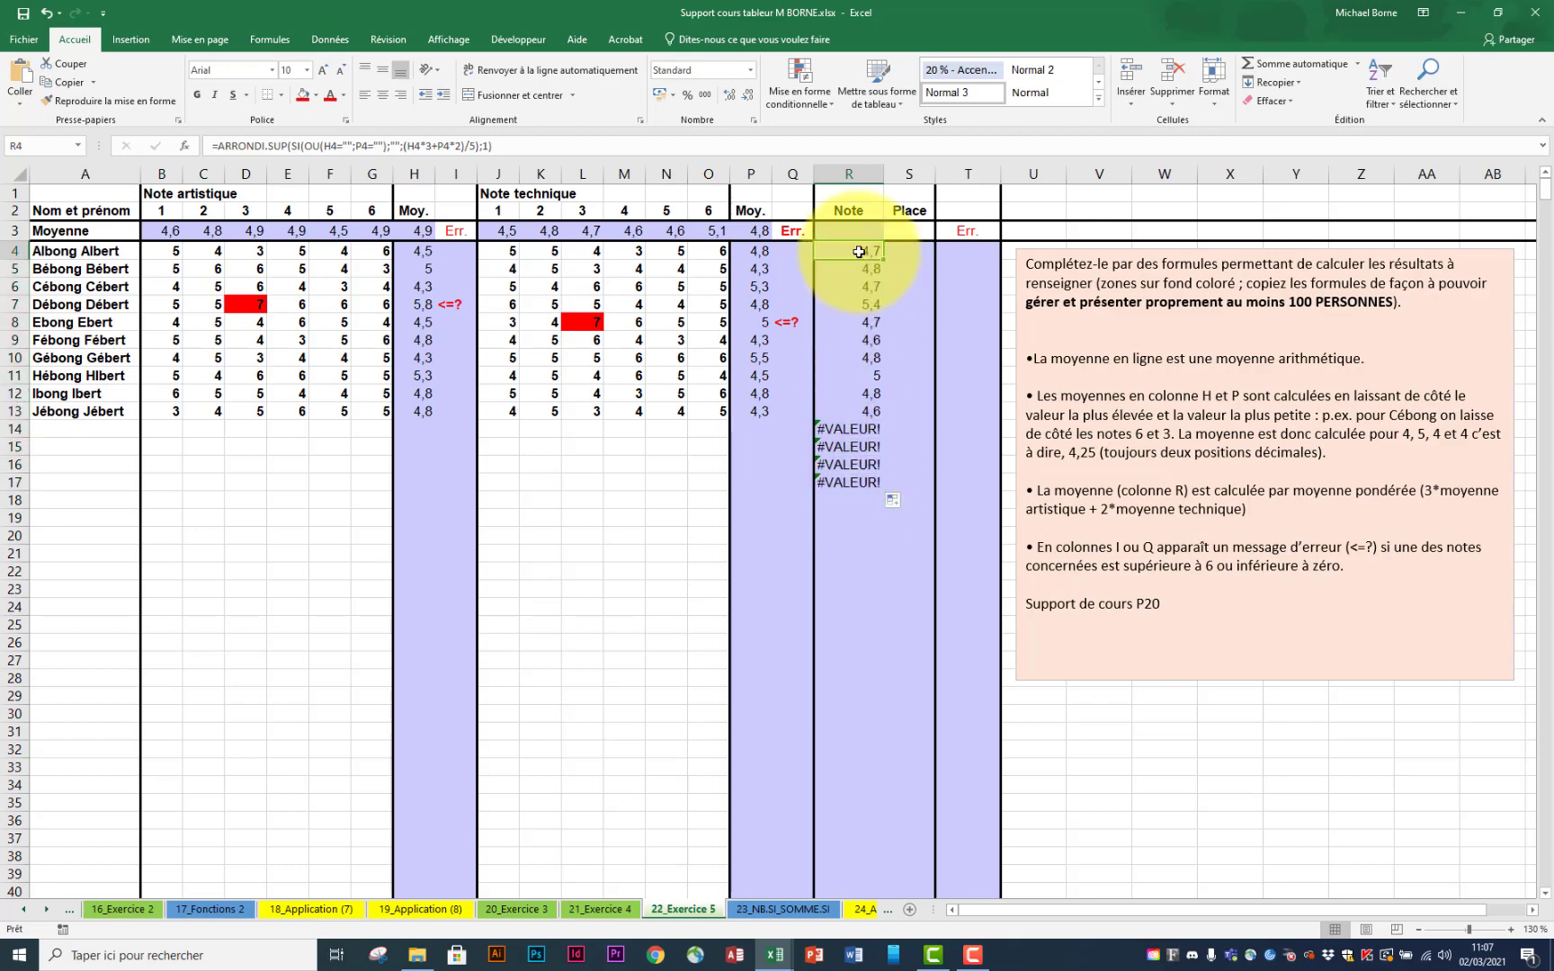
left_click(217, 146)
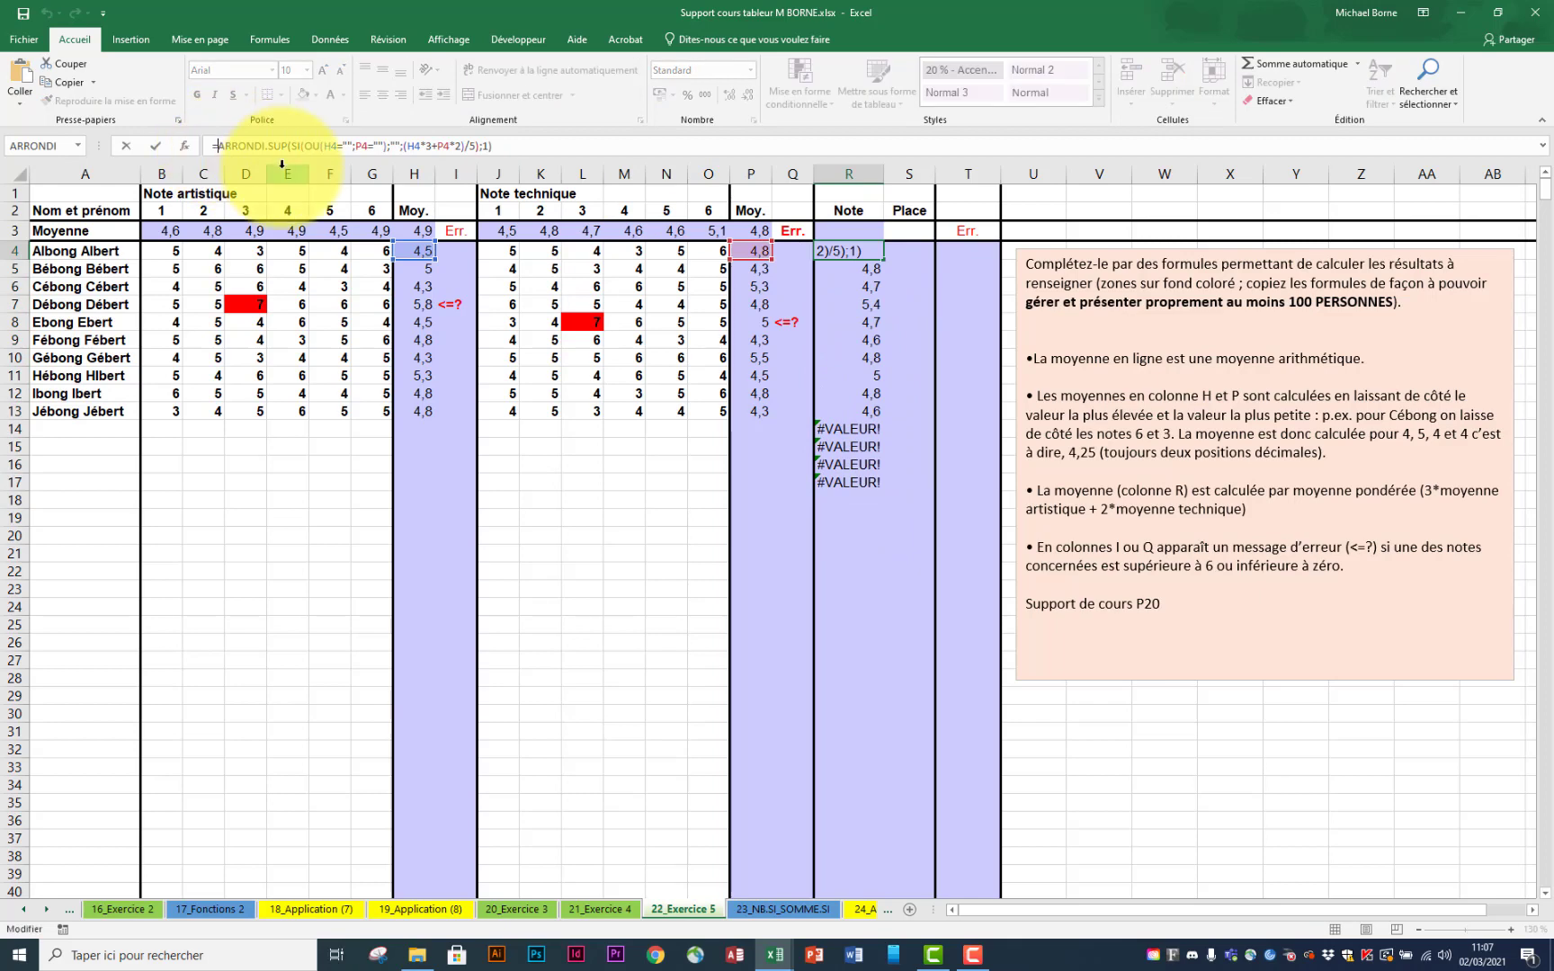
type("=")
key("BackSpace")
type("si")
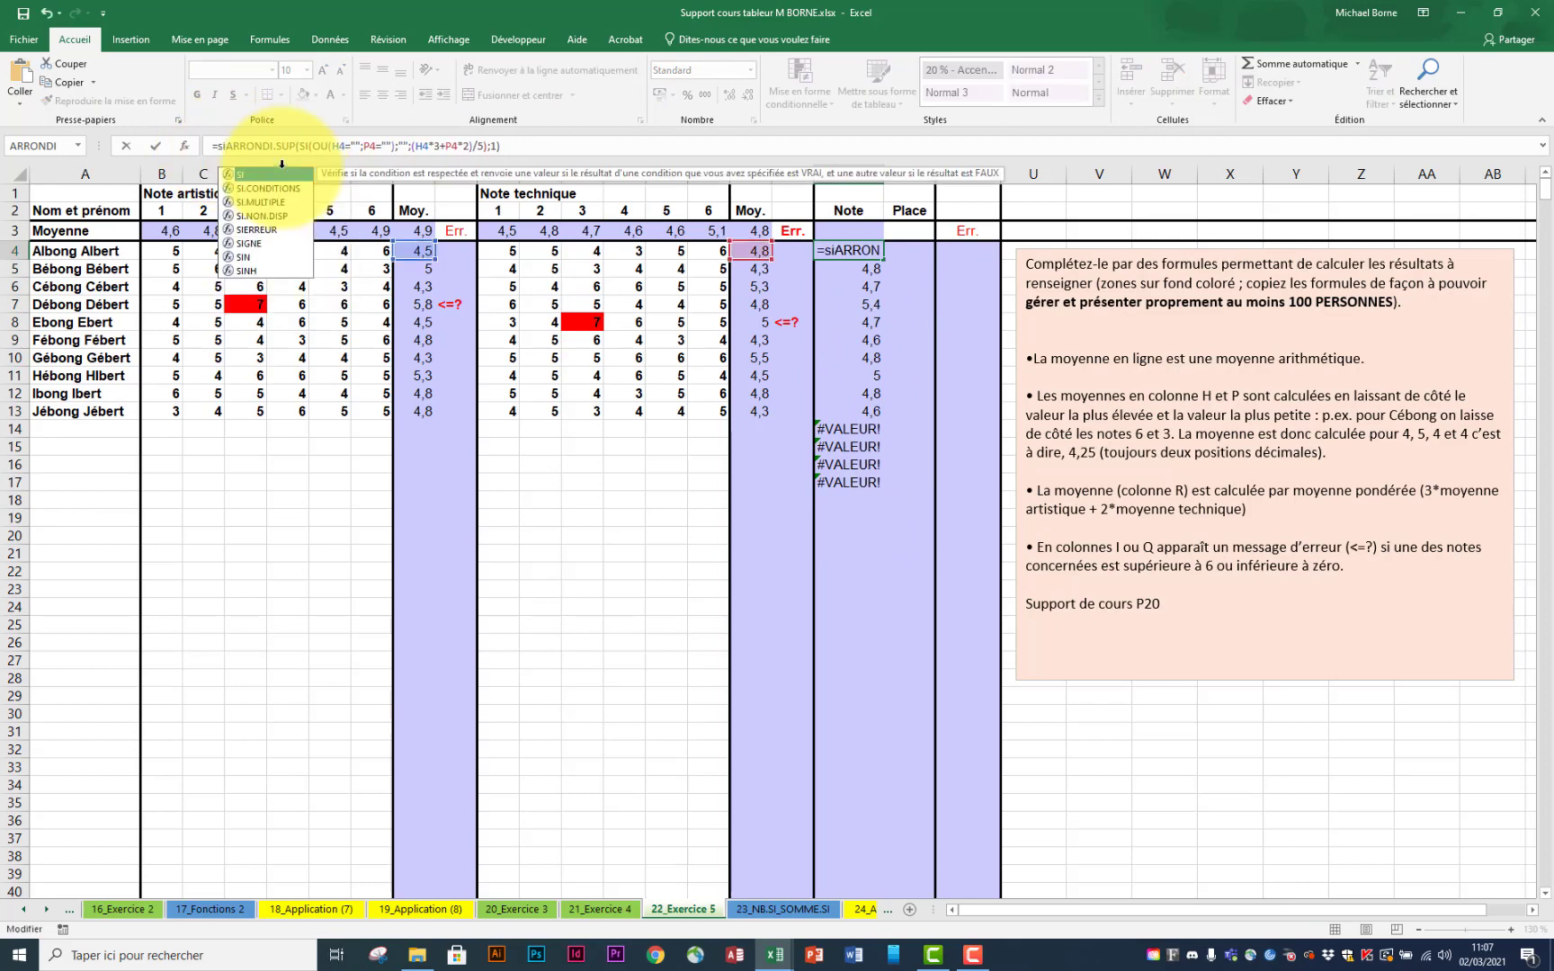
double_click(280, 172)
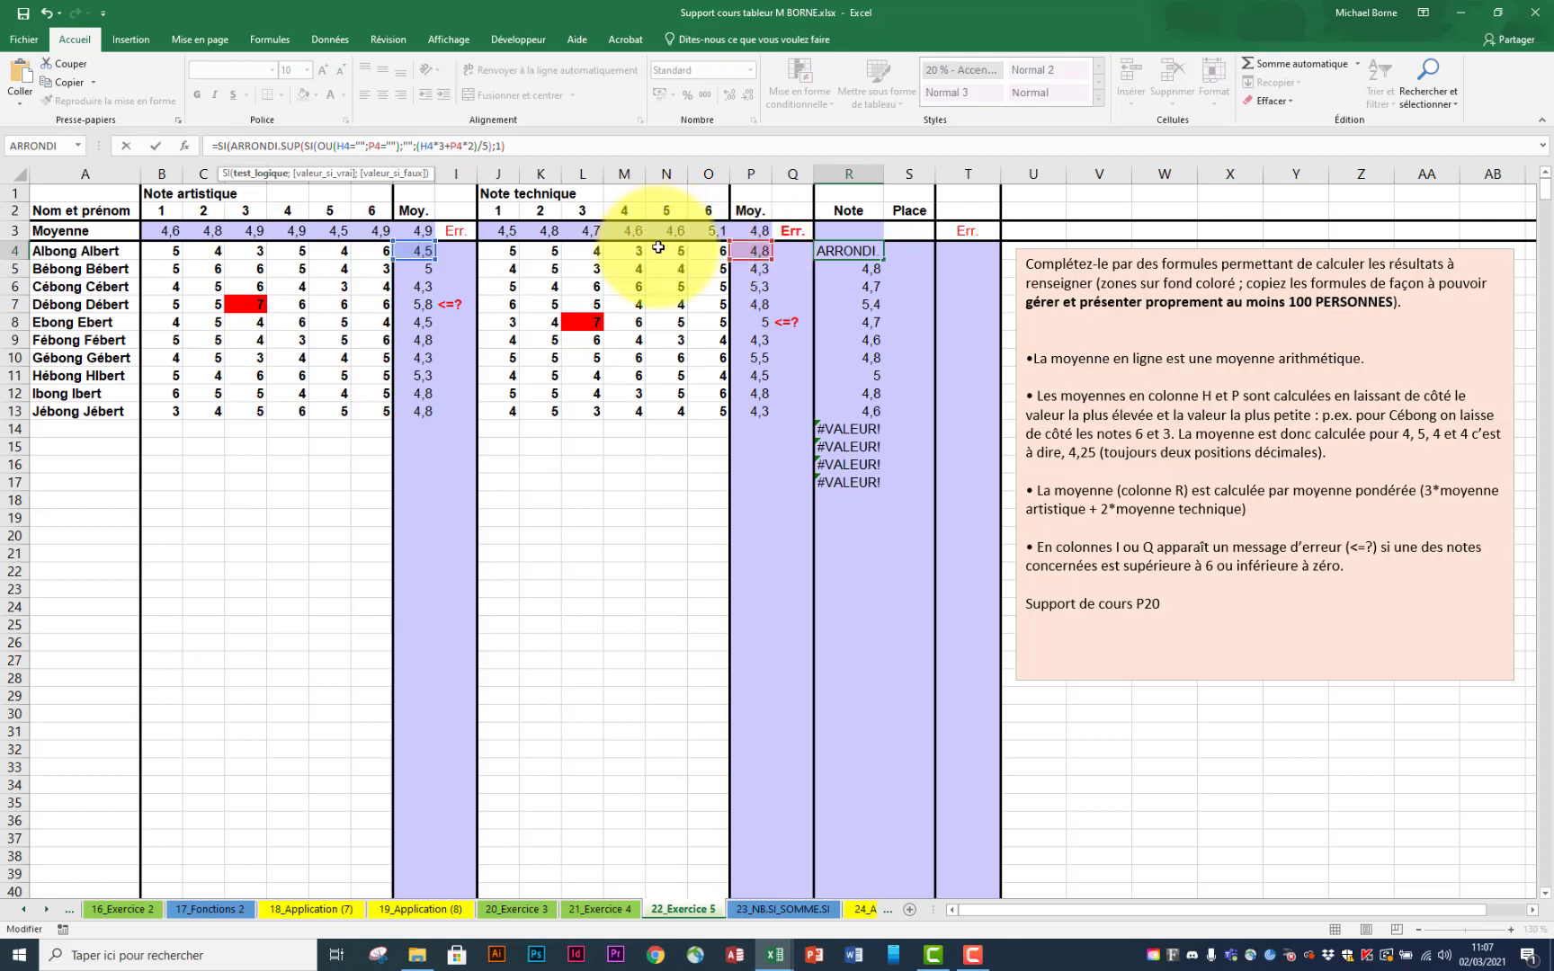
Step: Set the outer SI's logical test in R4 to ET(H4="";P4="")
type("et")
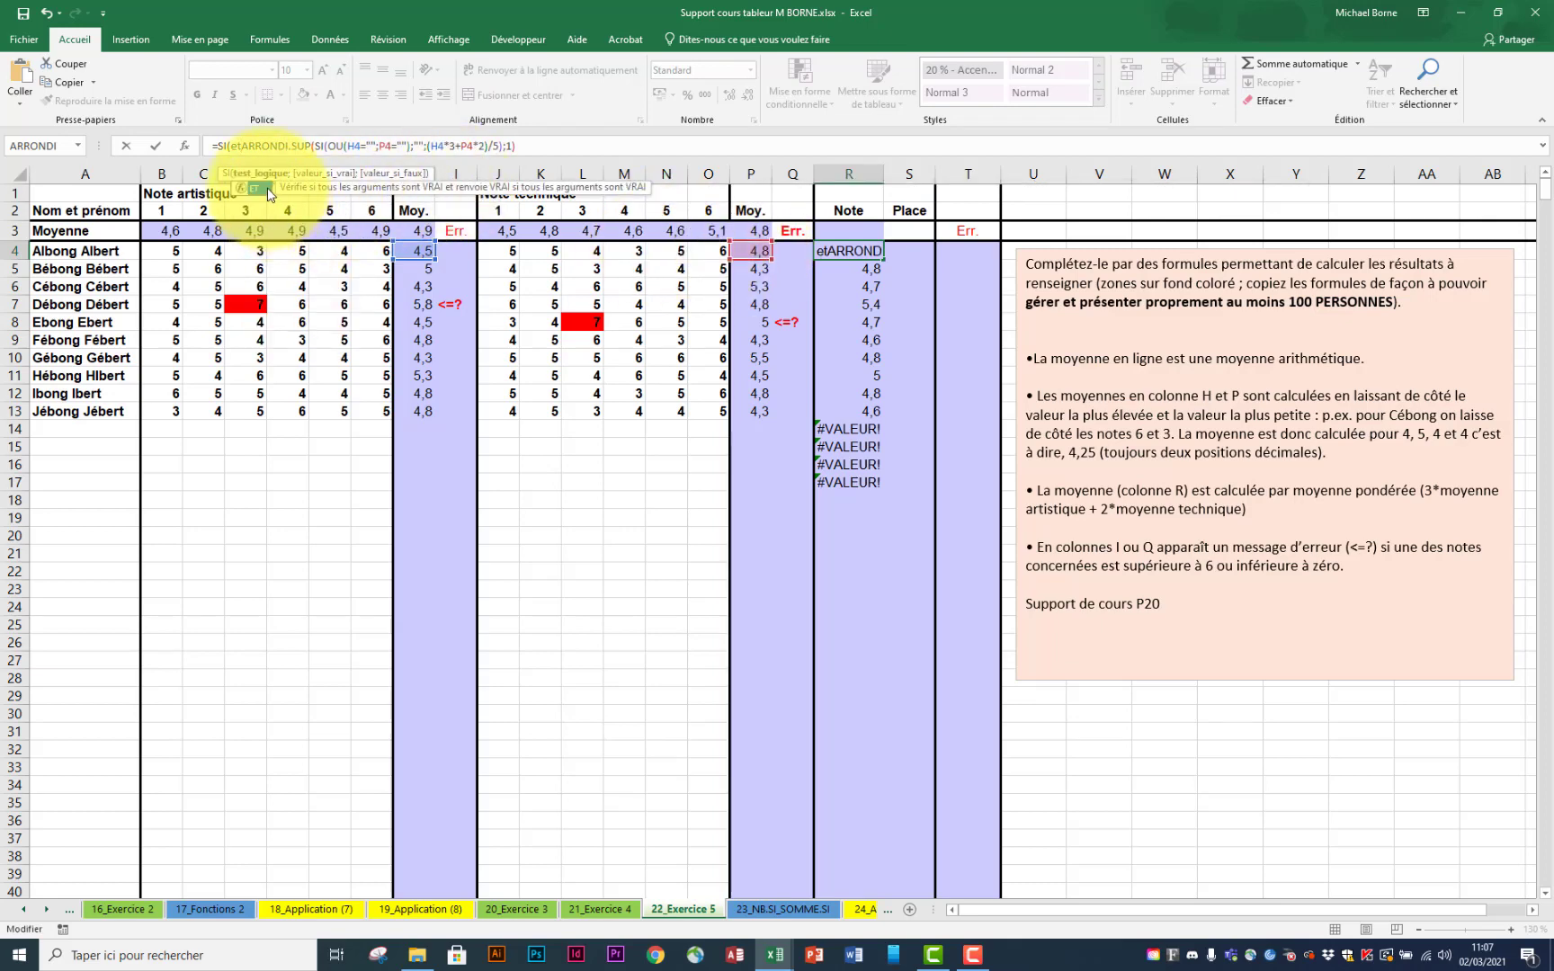
double_click(268, 191)
left_click(423, 252)
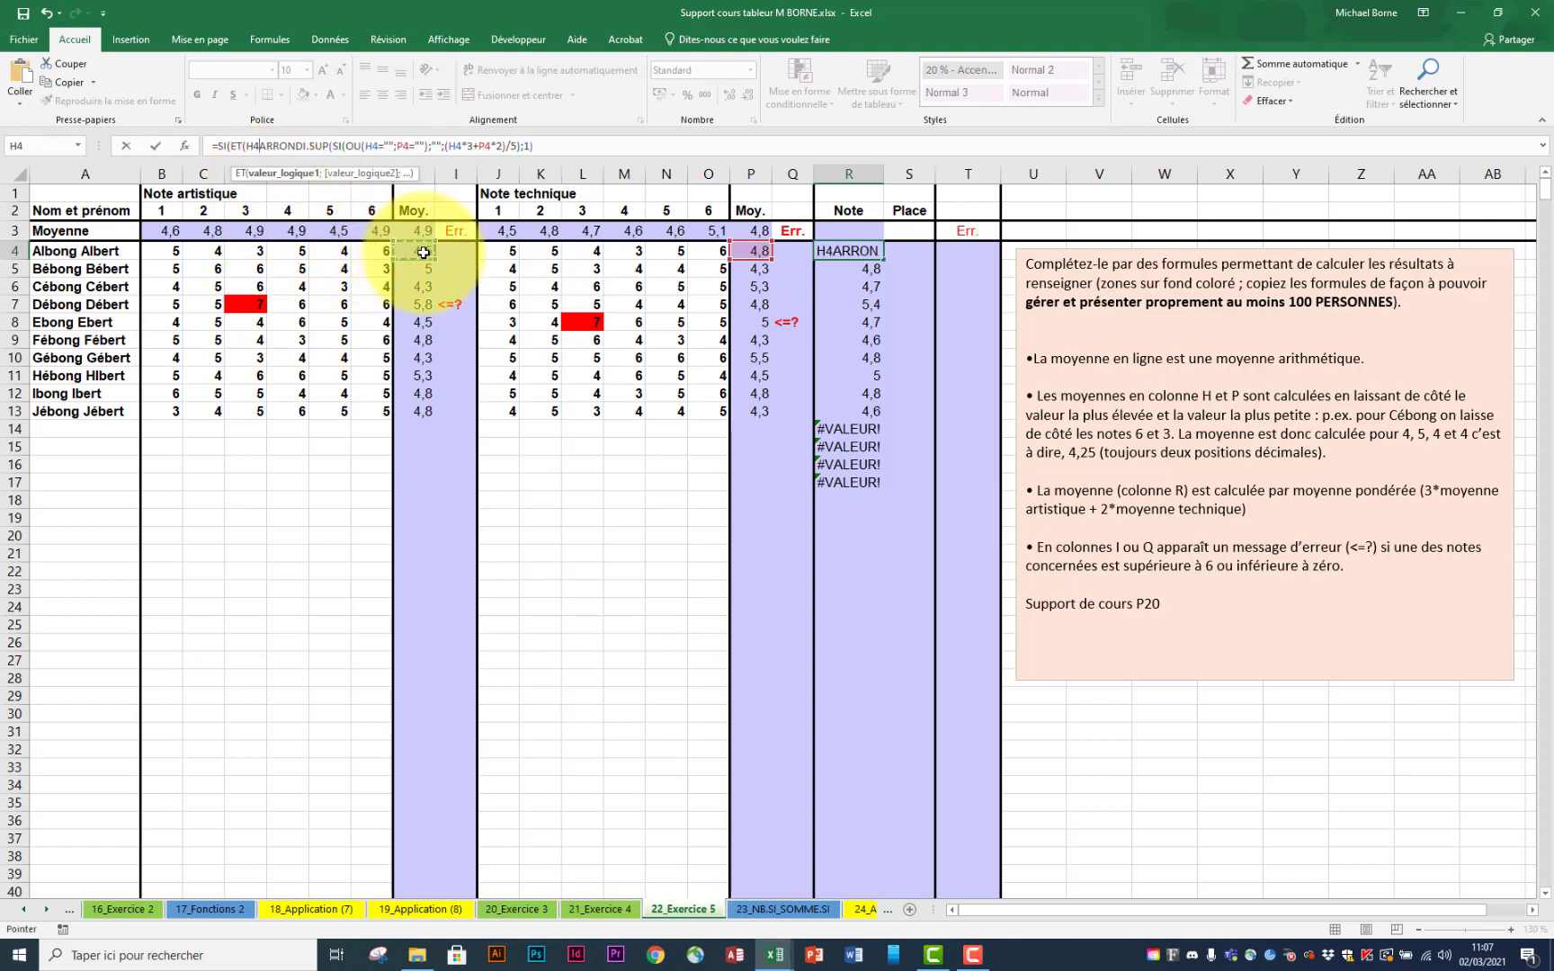
type("=\"\"")
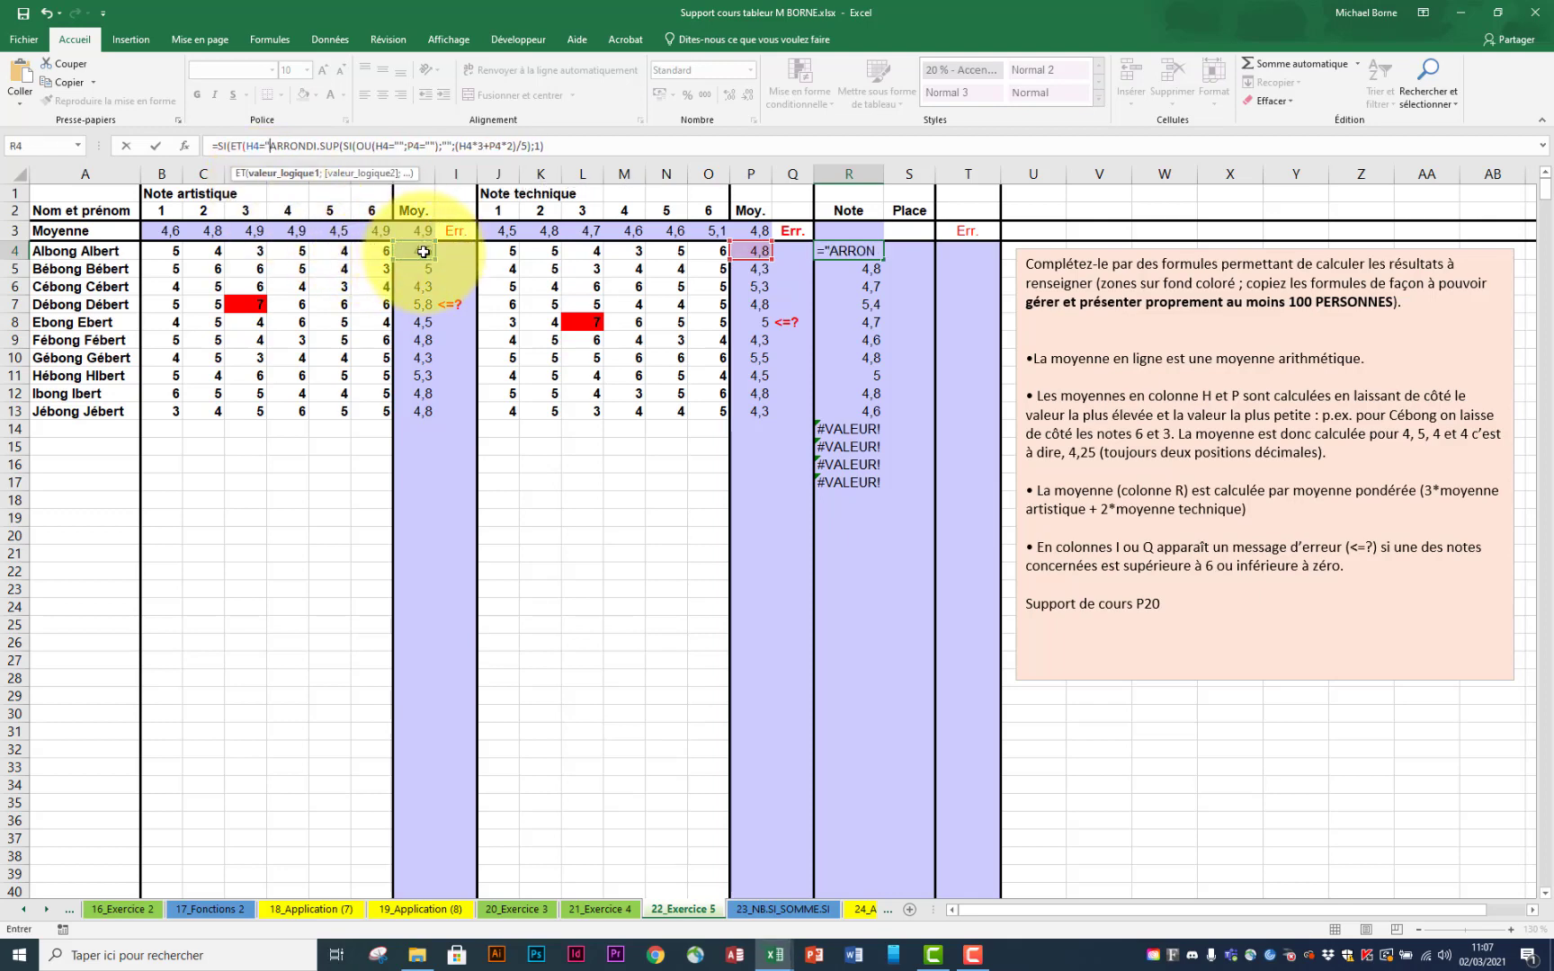
type(";")
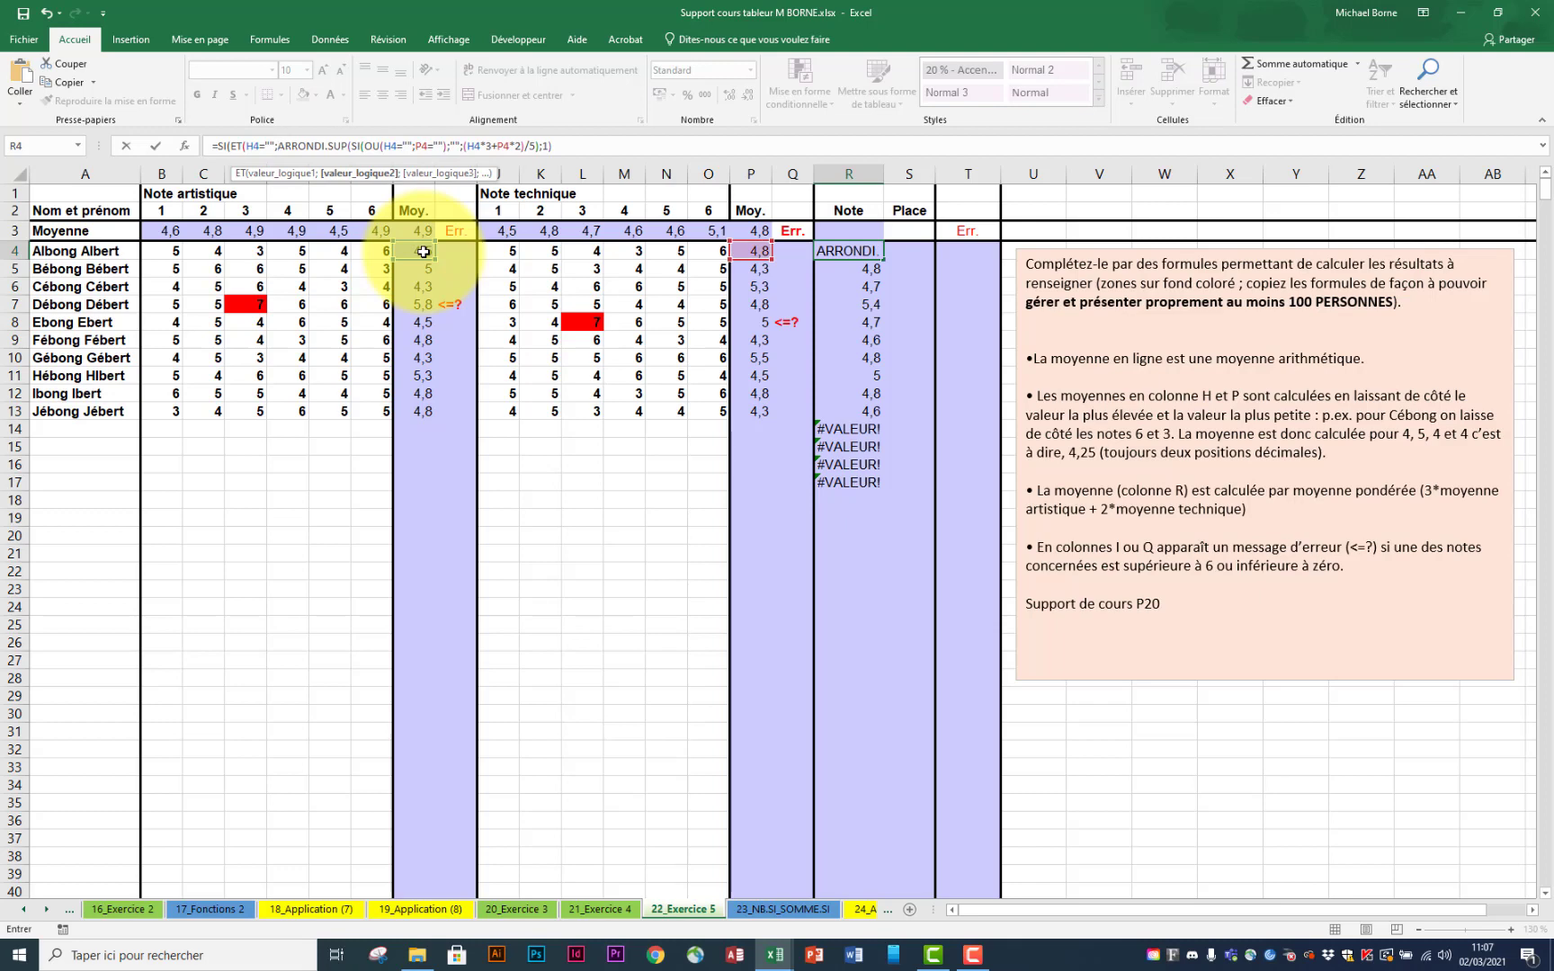
left_click(755, 250)
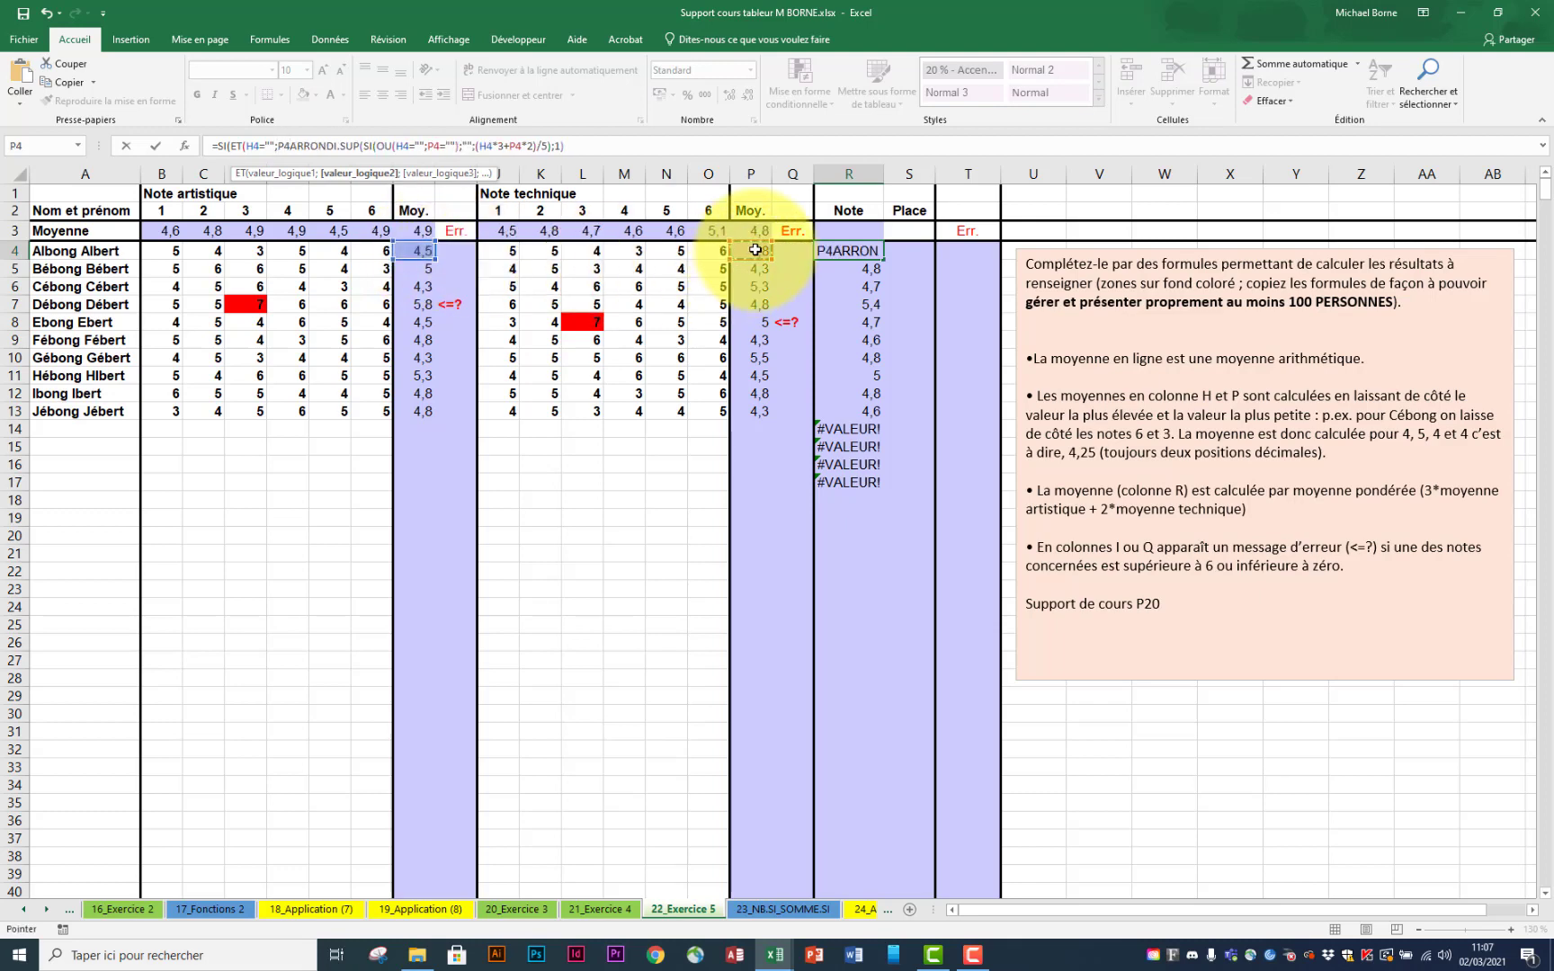
type("=\"\"")
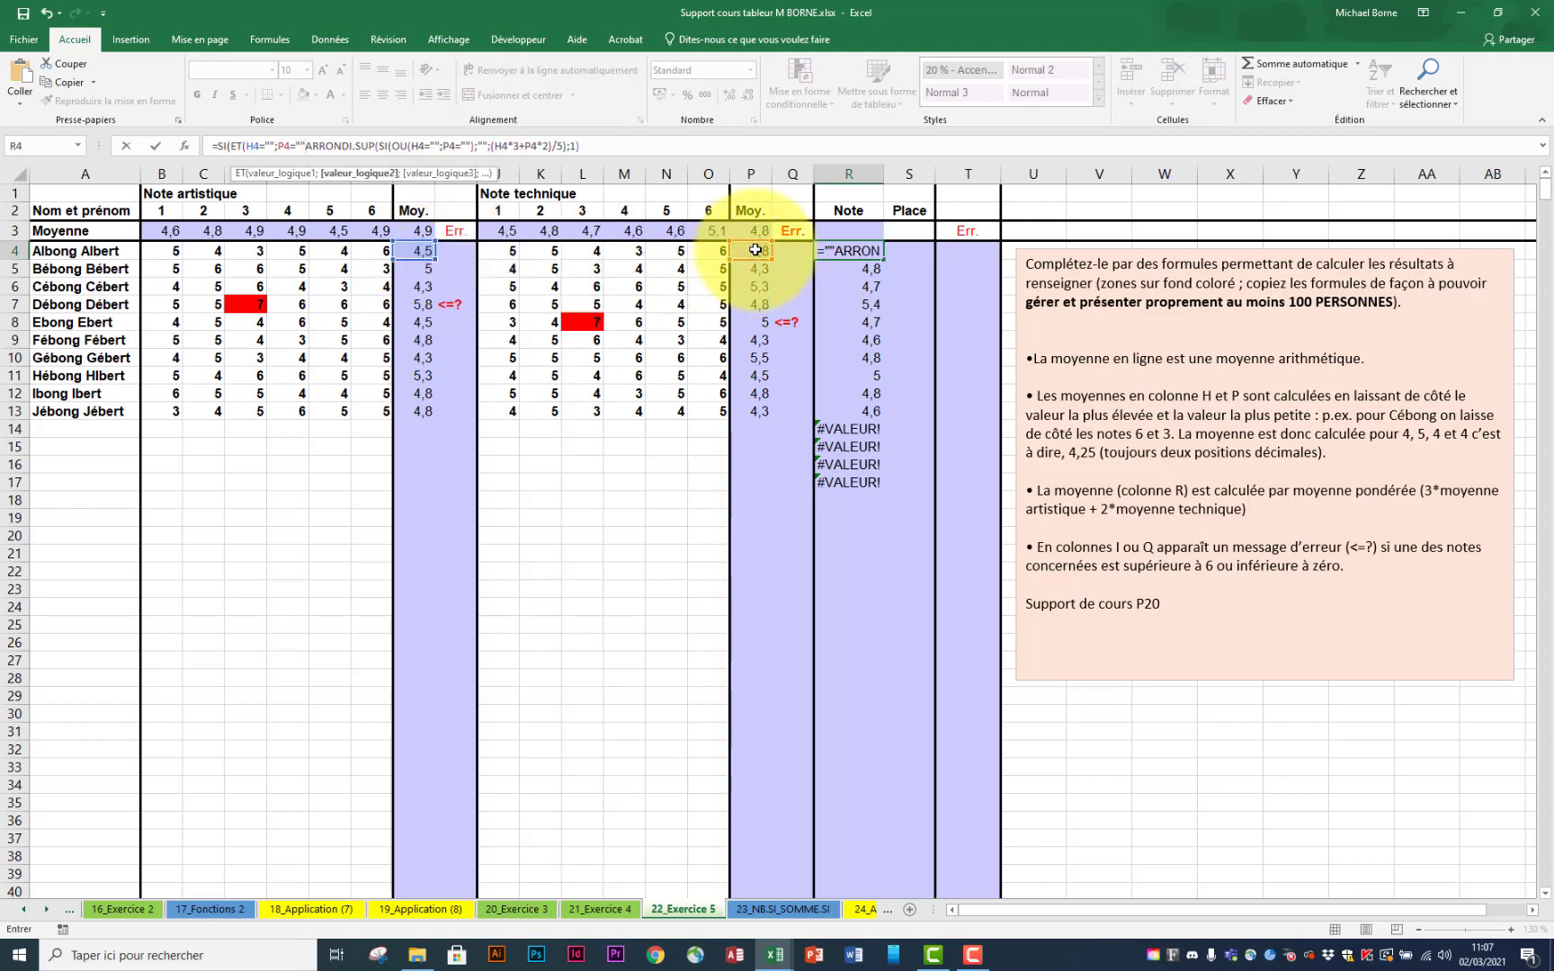
type(")")
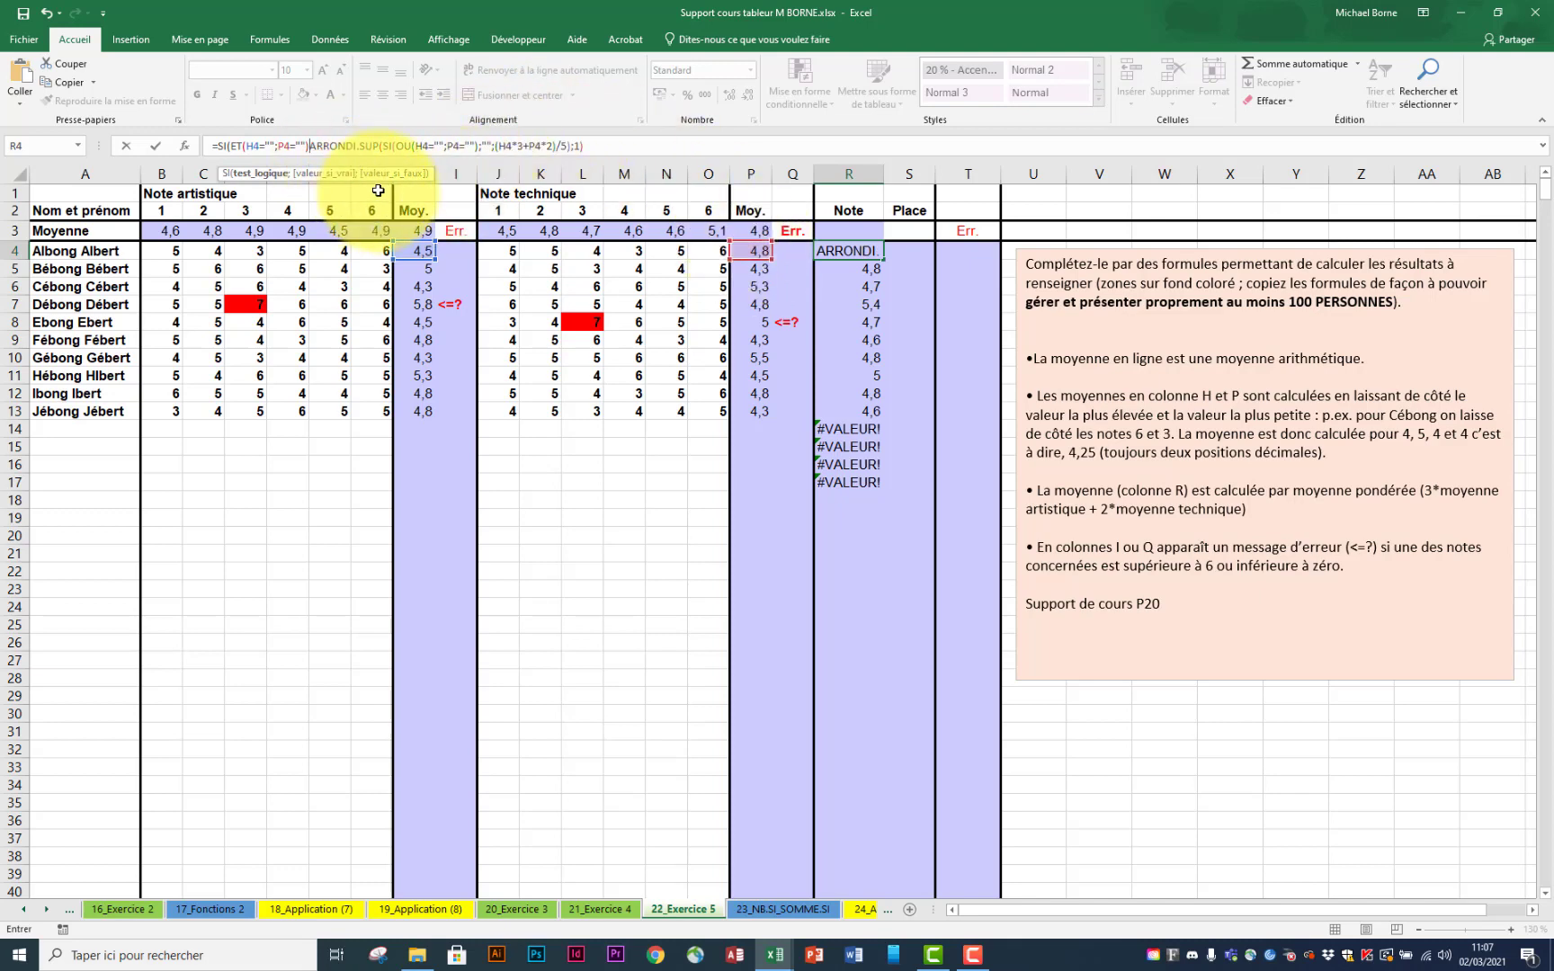
type(";")
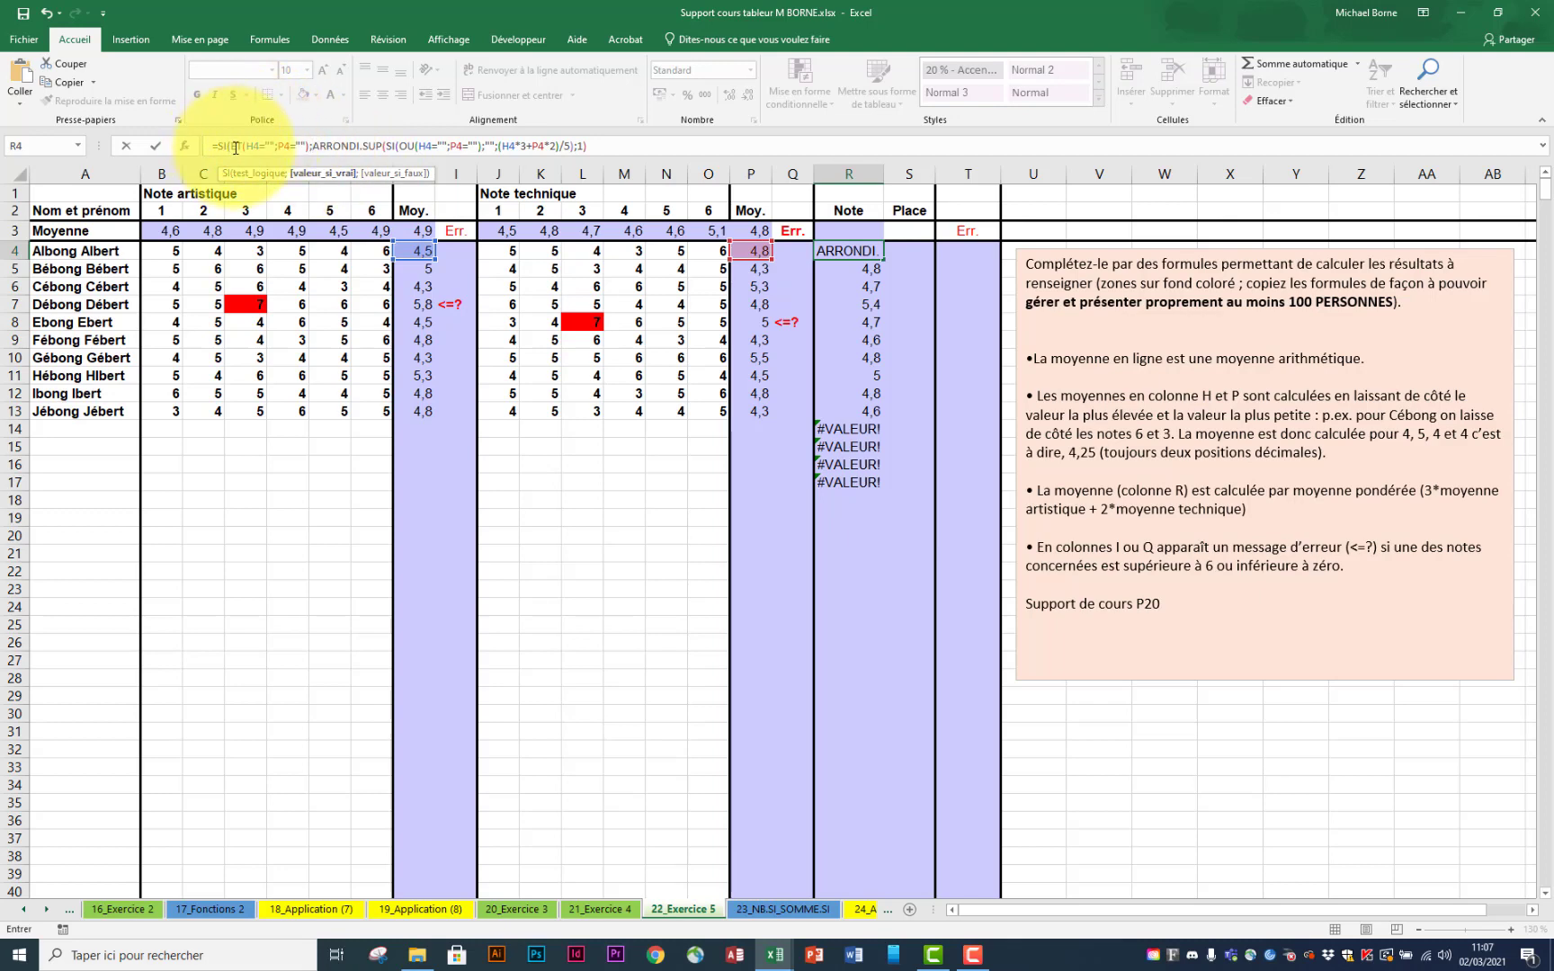
Step: Complete R4's outer SI with "" when true and the ARRONDI.SUP expression when false, and copy the formula down to R17
left_click_drag(235, 148, 304, 148)
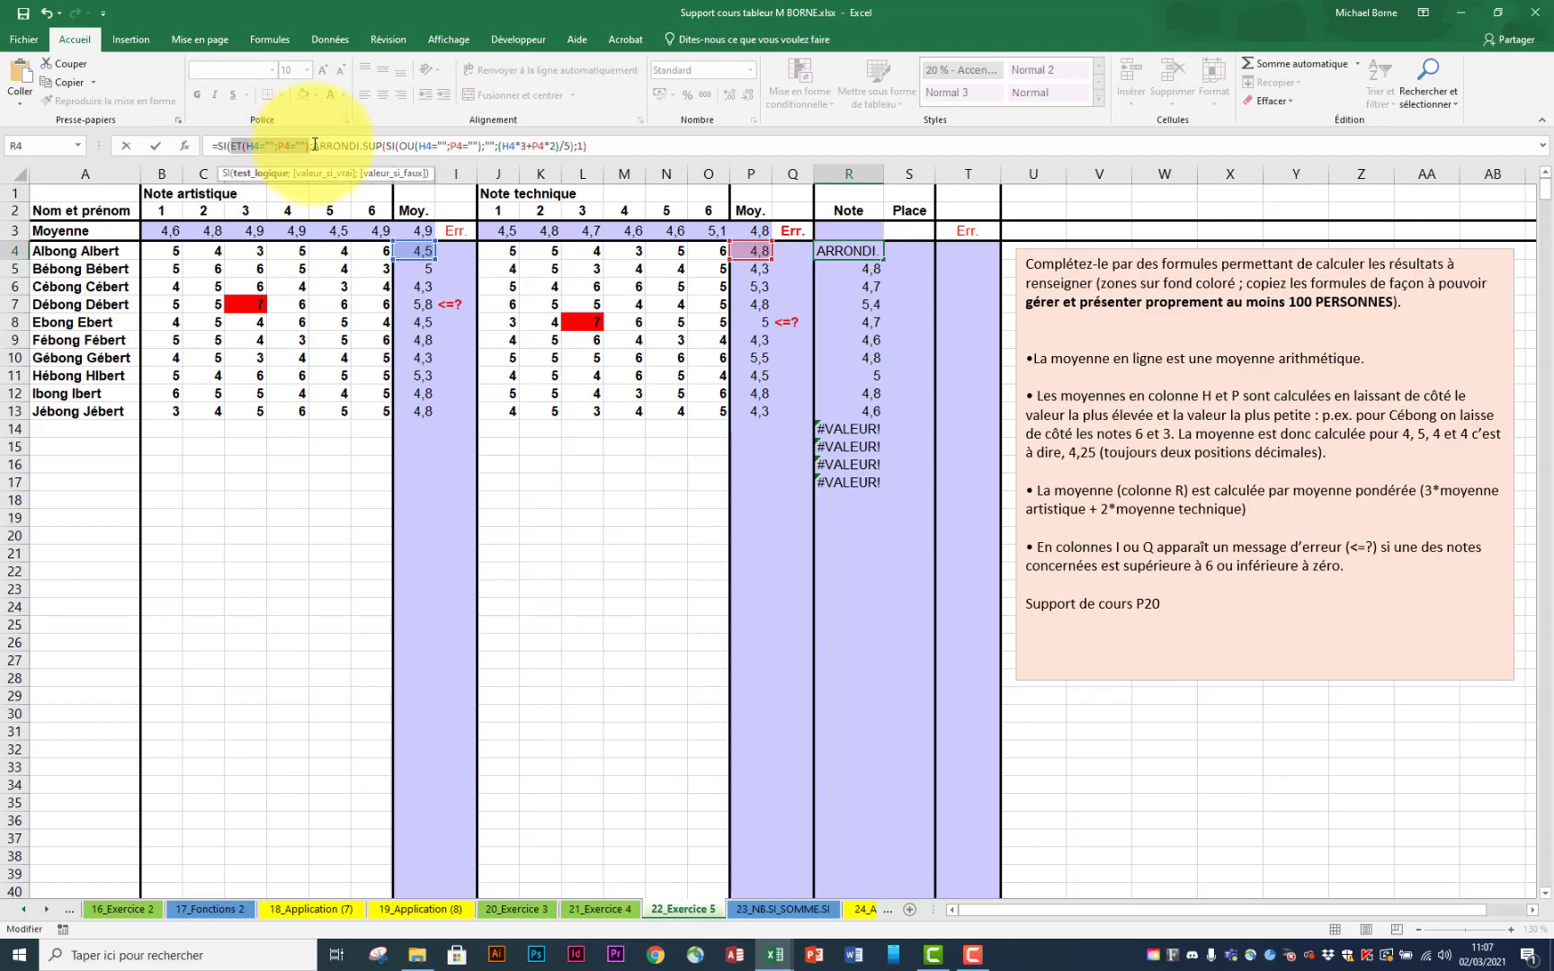
left_click(312, 145)
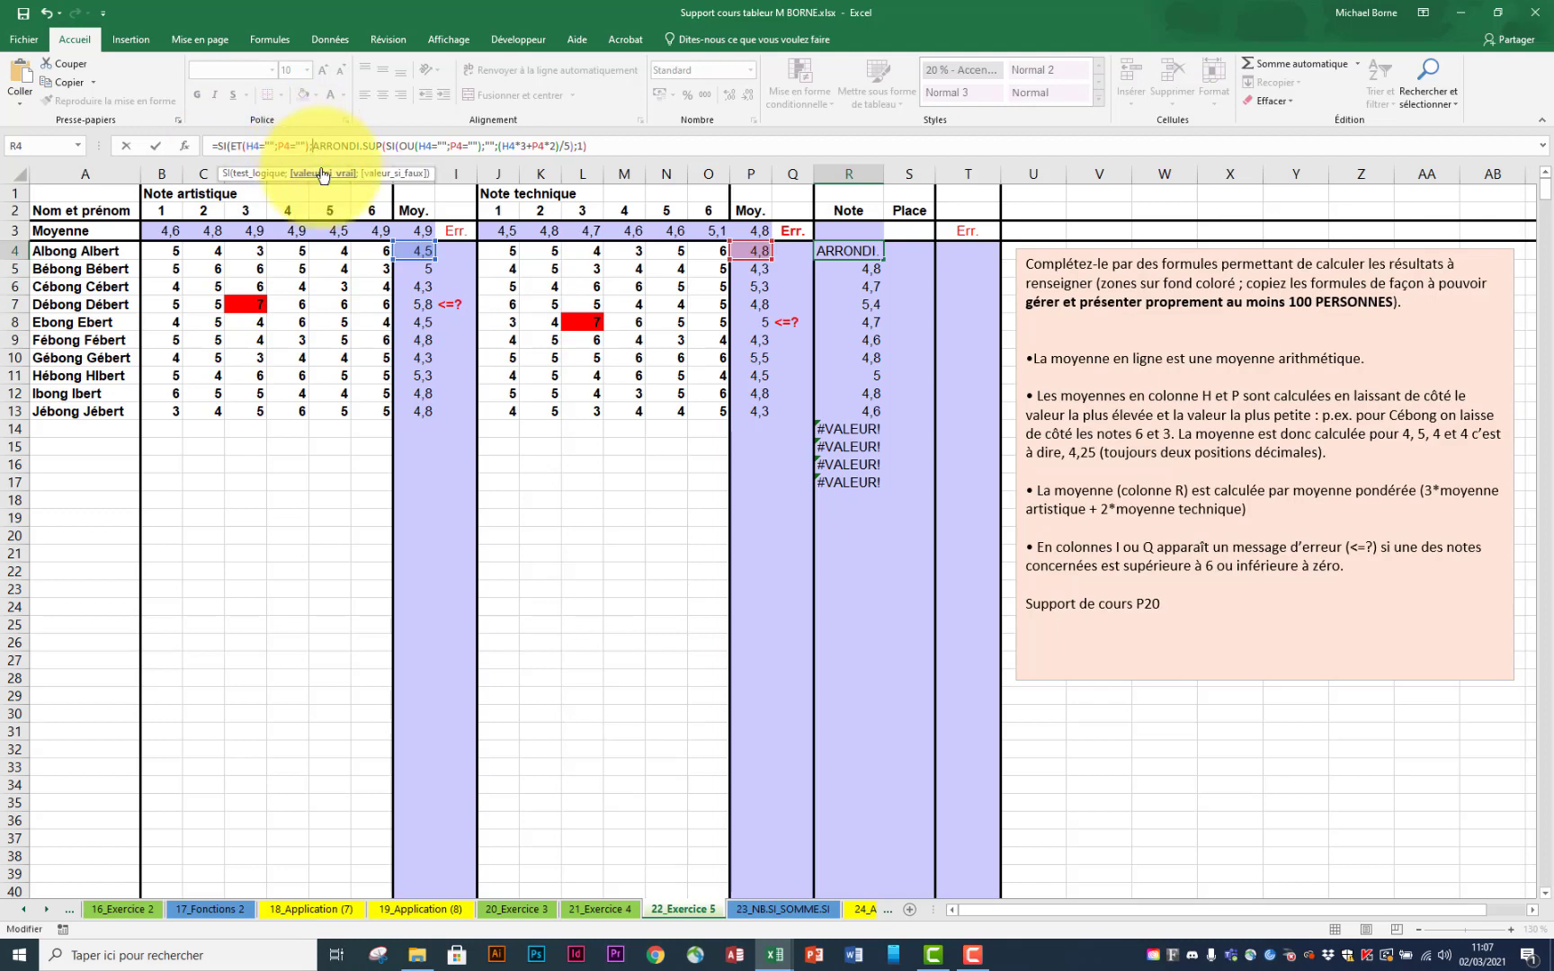
type("\"\";")
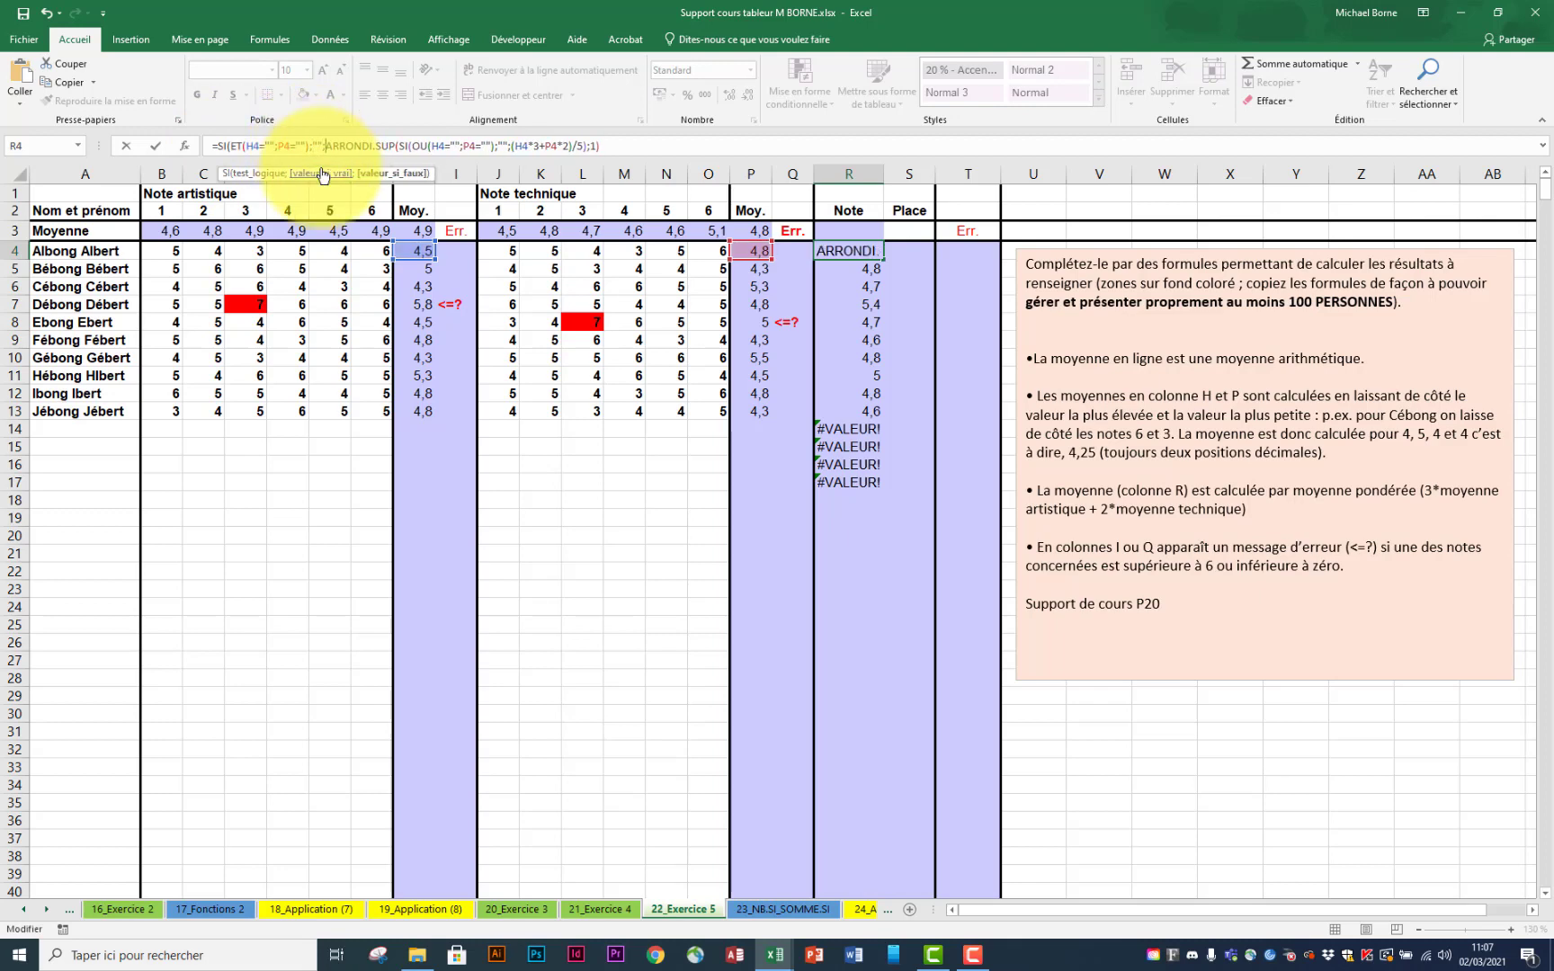
left_click_drag(328, 144, 603, 150)
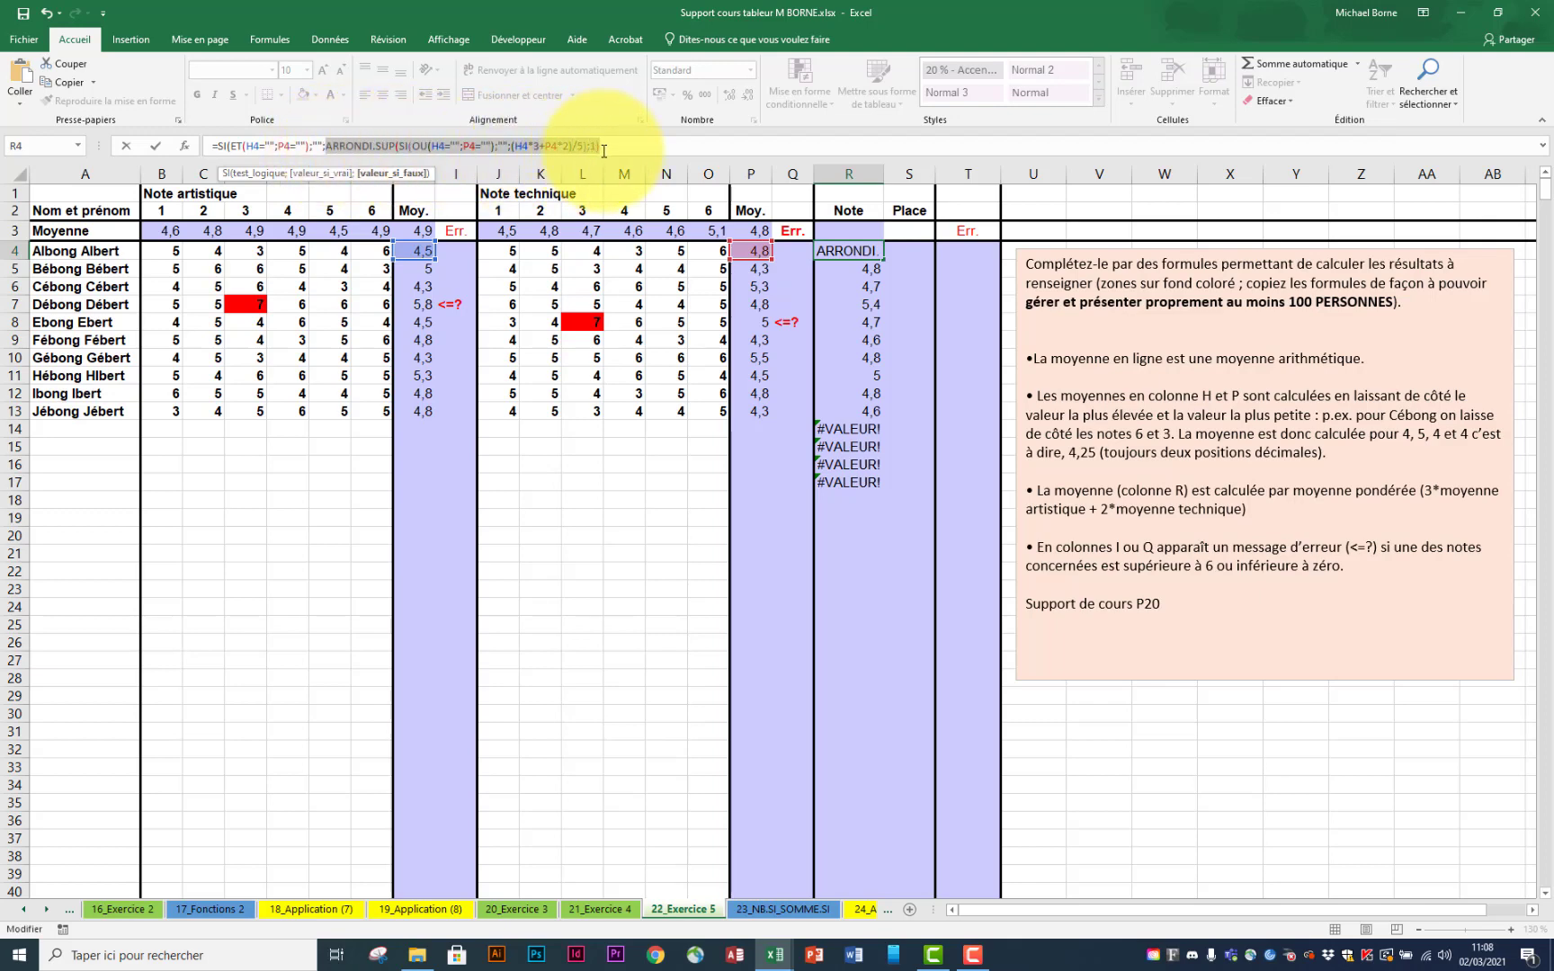
left_click(627, 149)
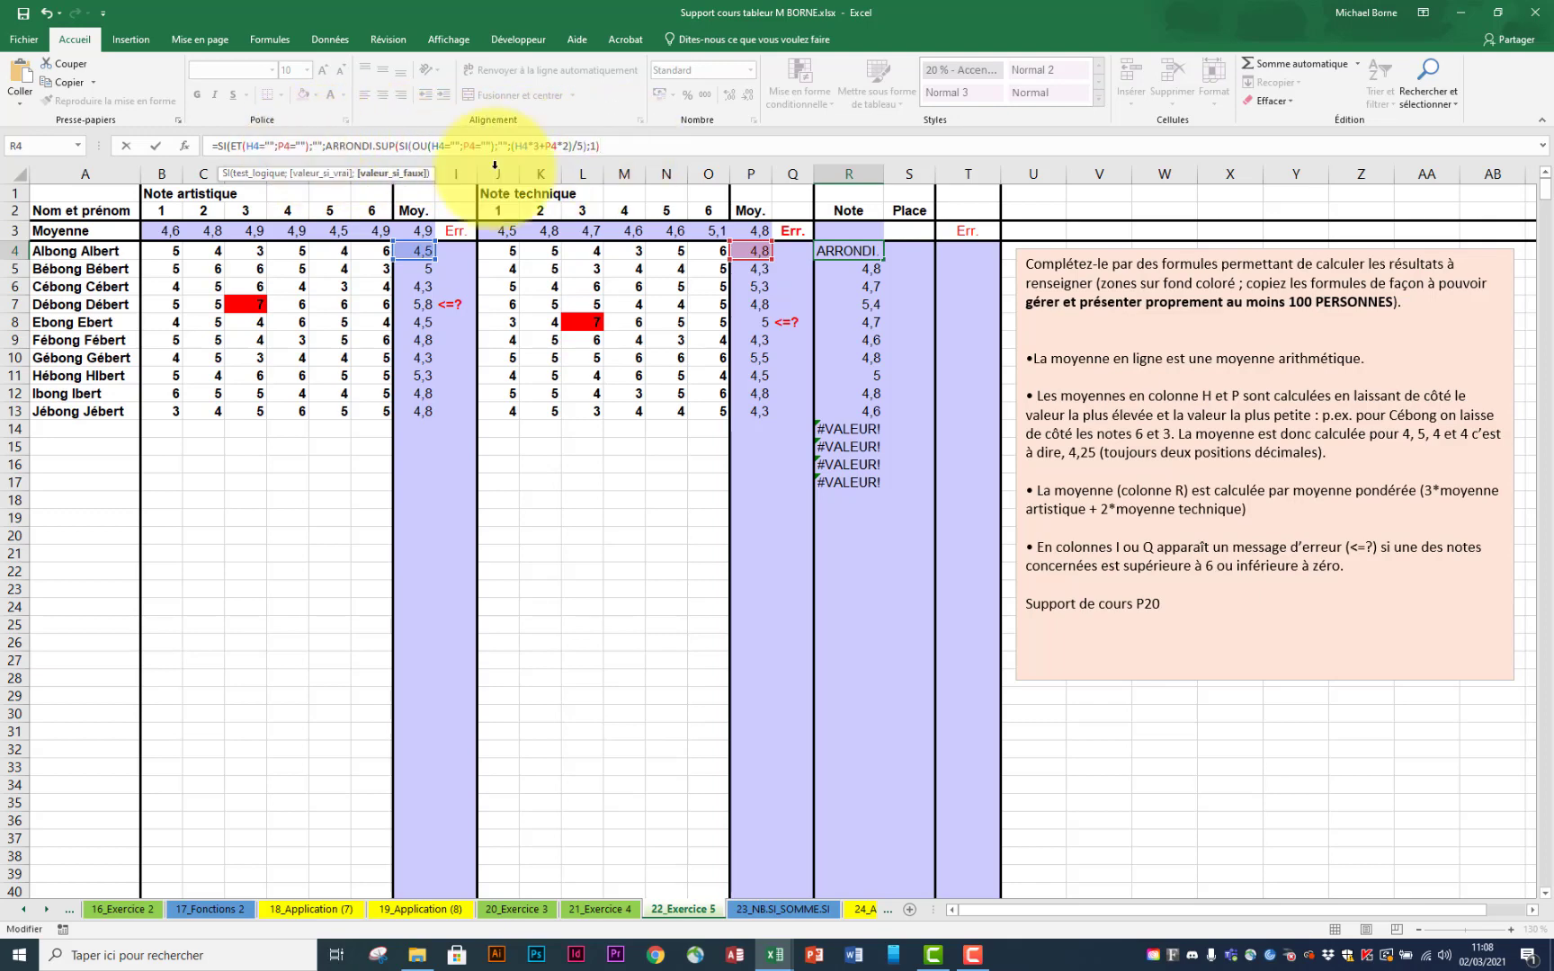
type(")")
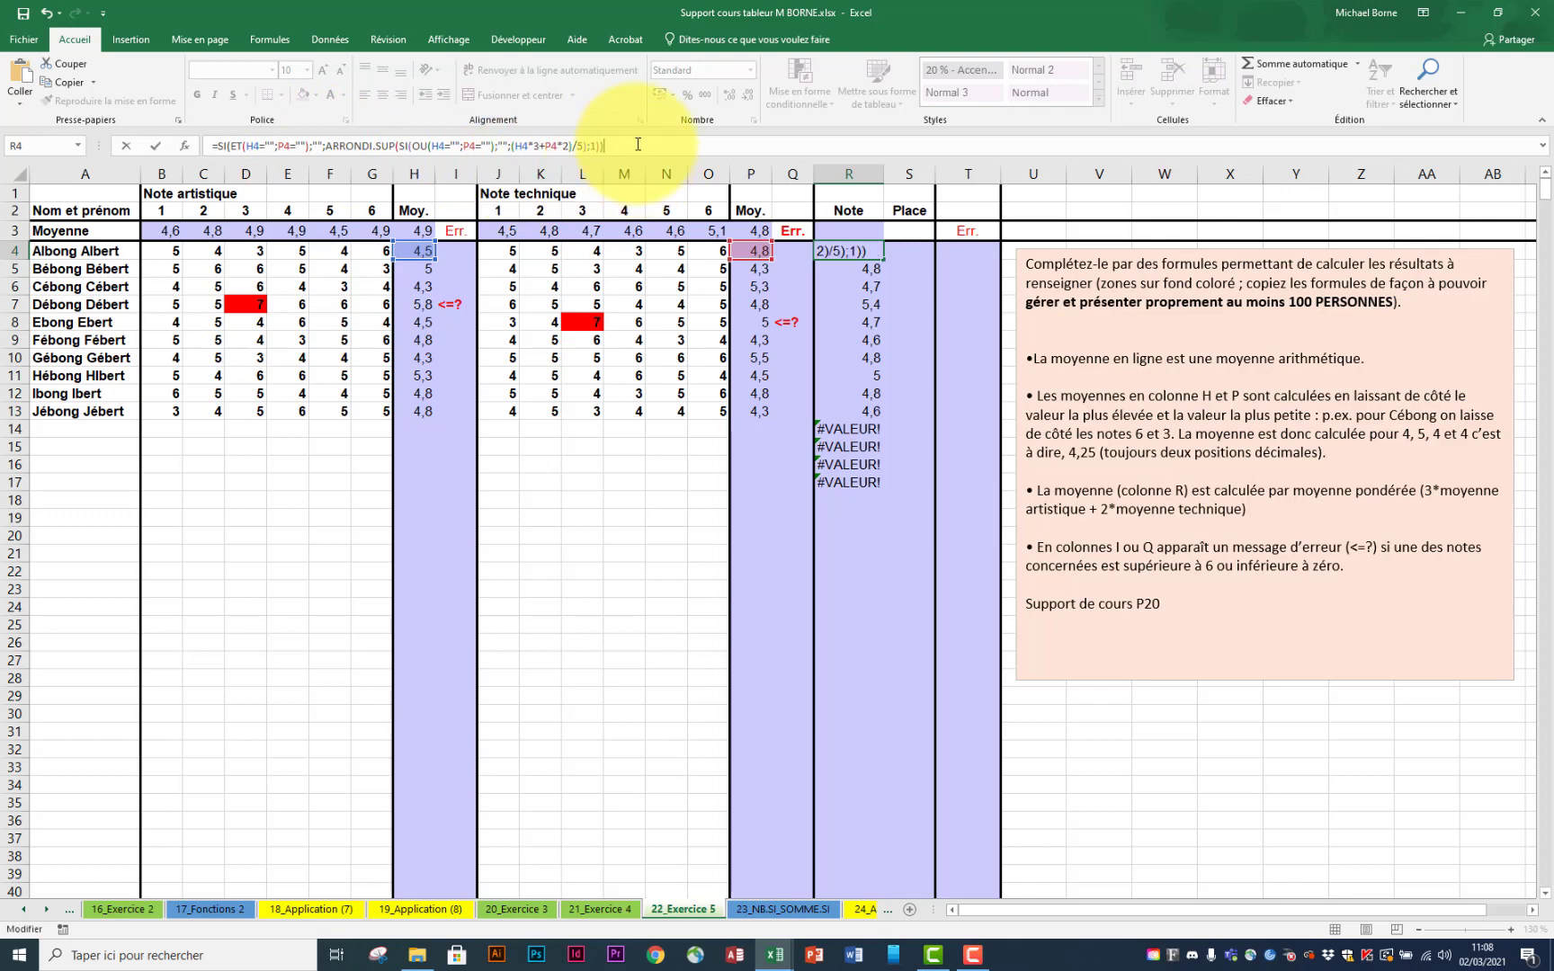
key("Return")
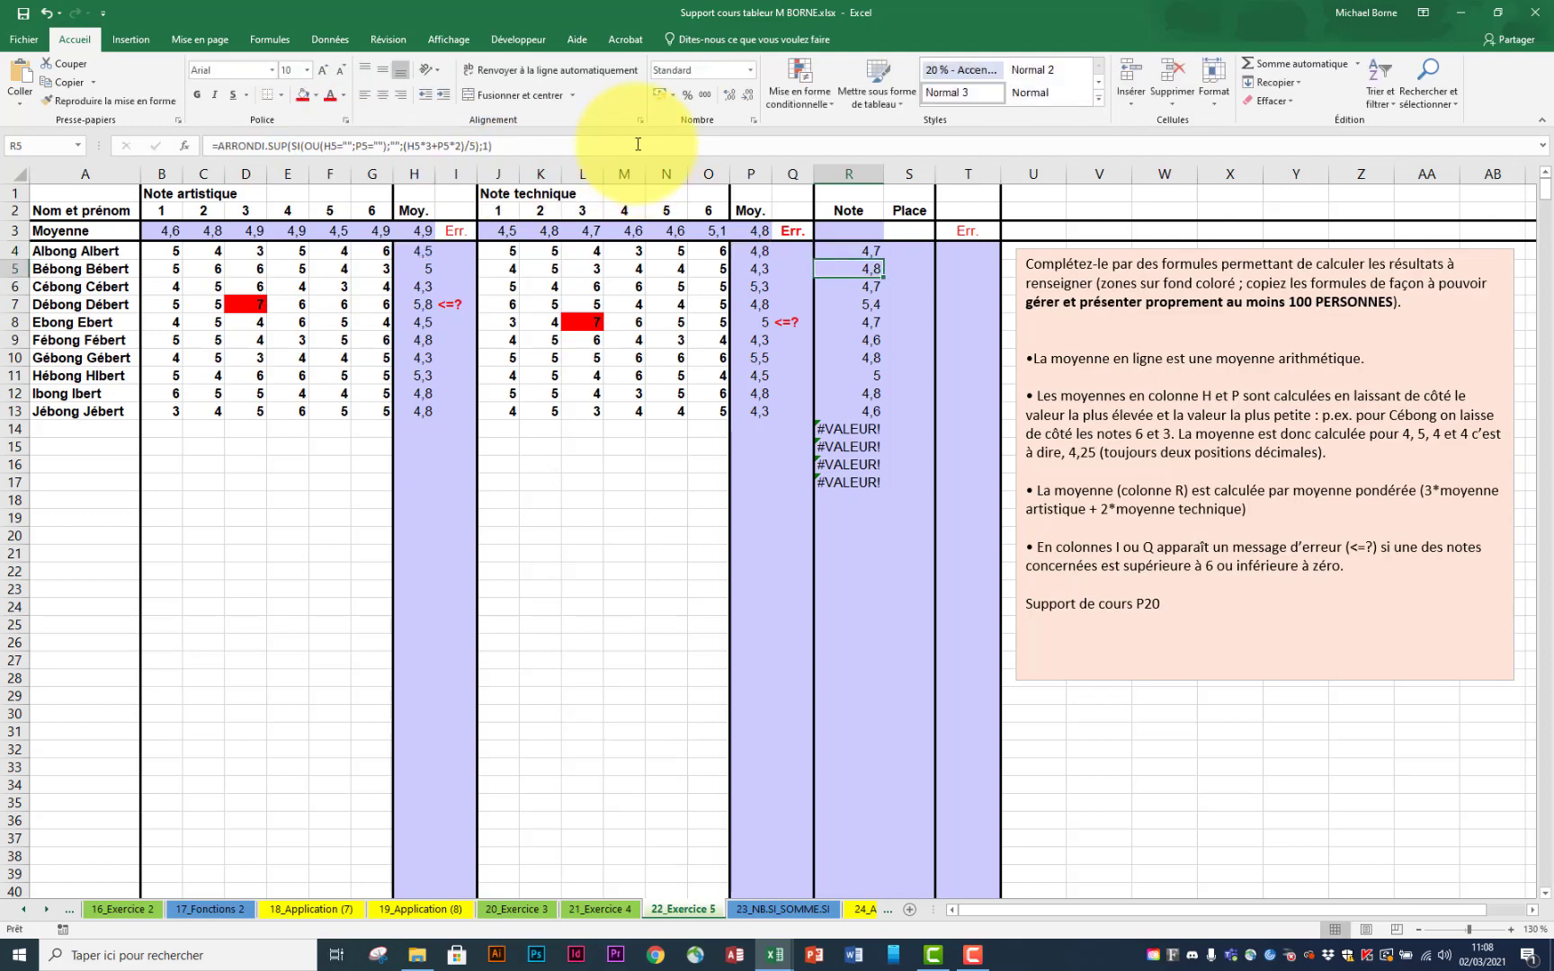
left_click(871, 252)
left_click_drag(886, 261, 877, 474)
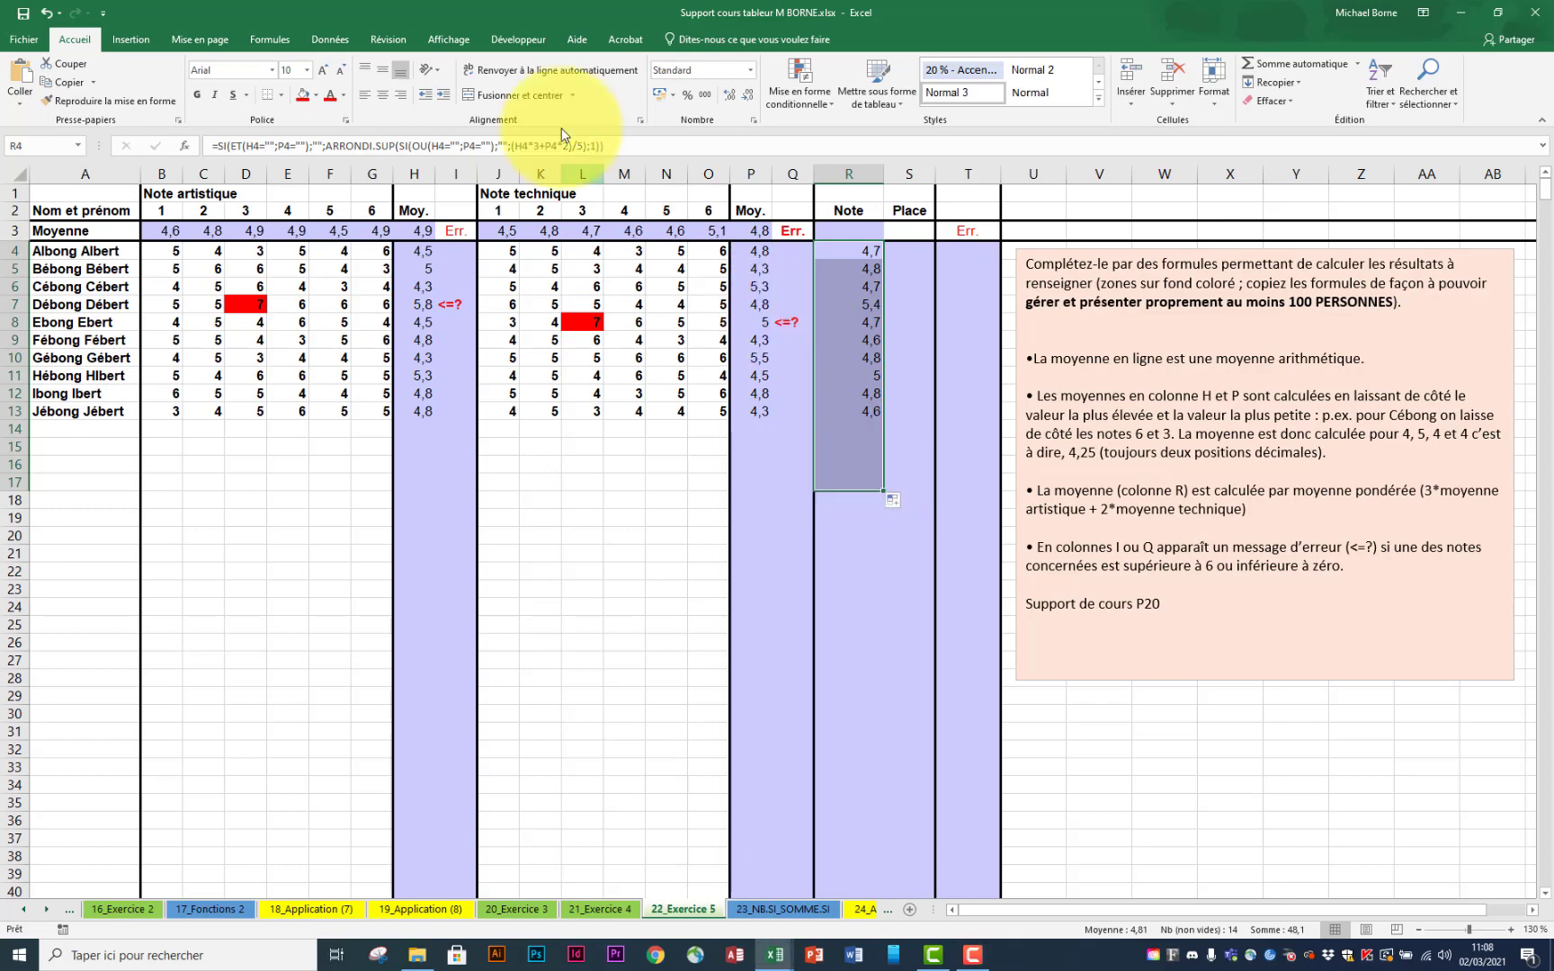
Step: Enter a RANG formula in S4 that ranks the note in R4 within the range R4:R13
left_click(914, 253)
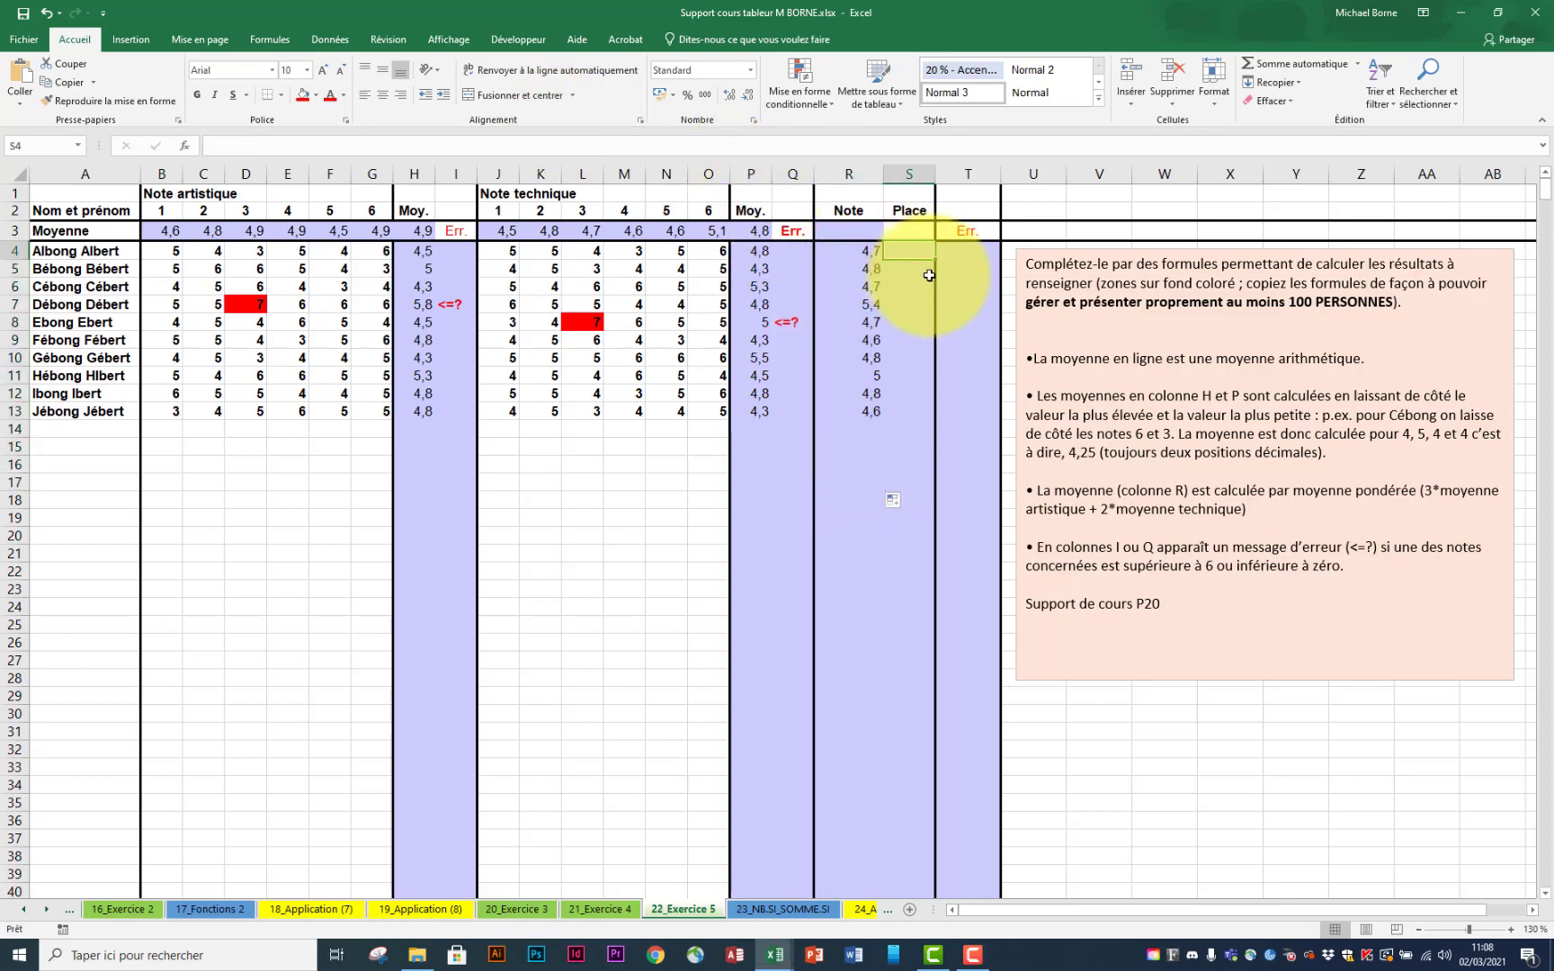
type("=ran")
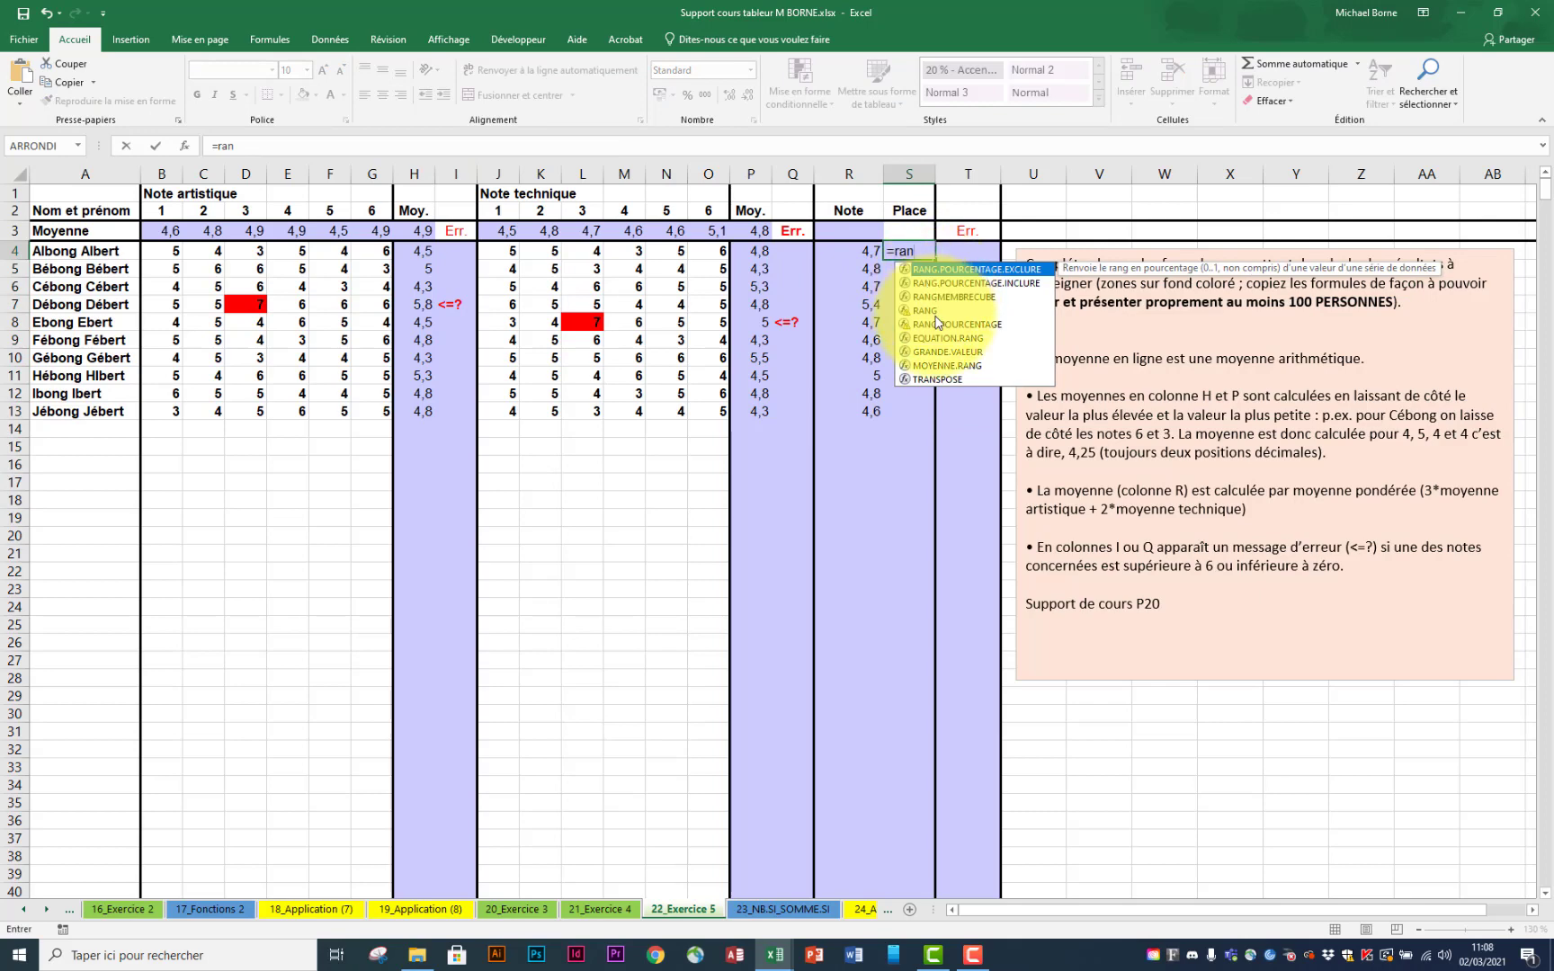
double_click(940, 313)
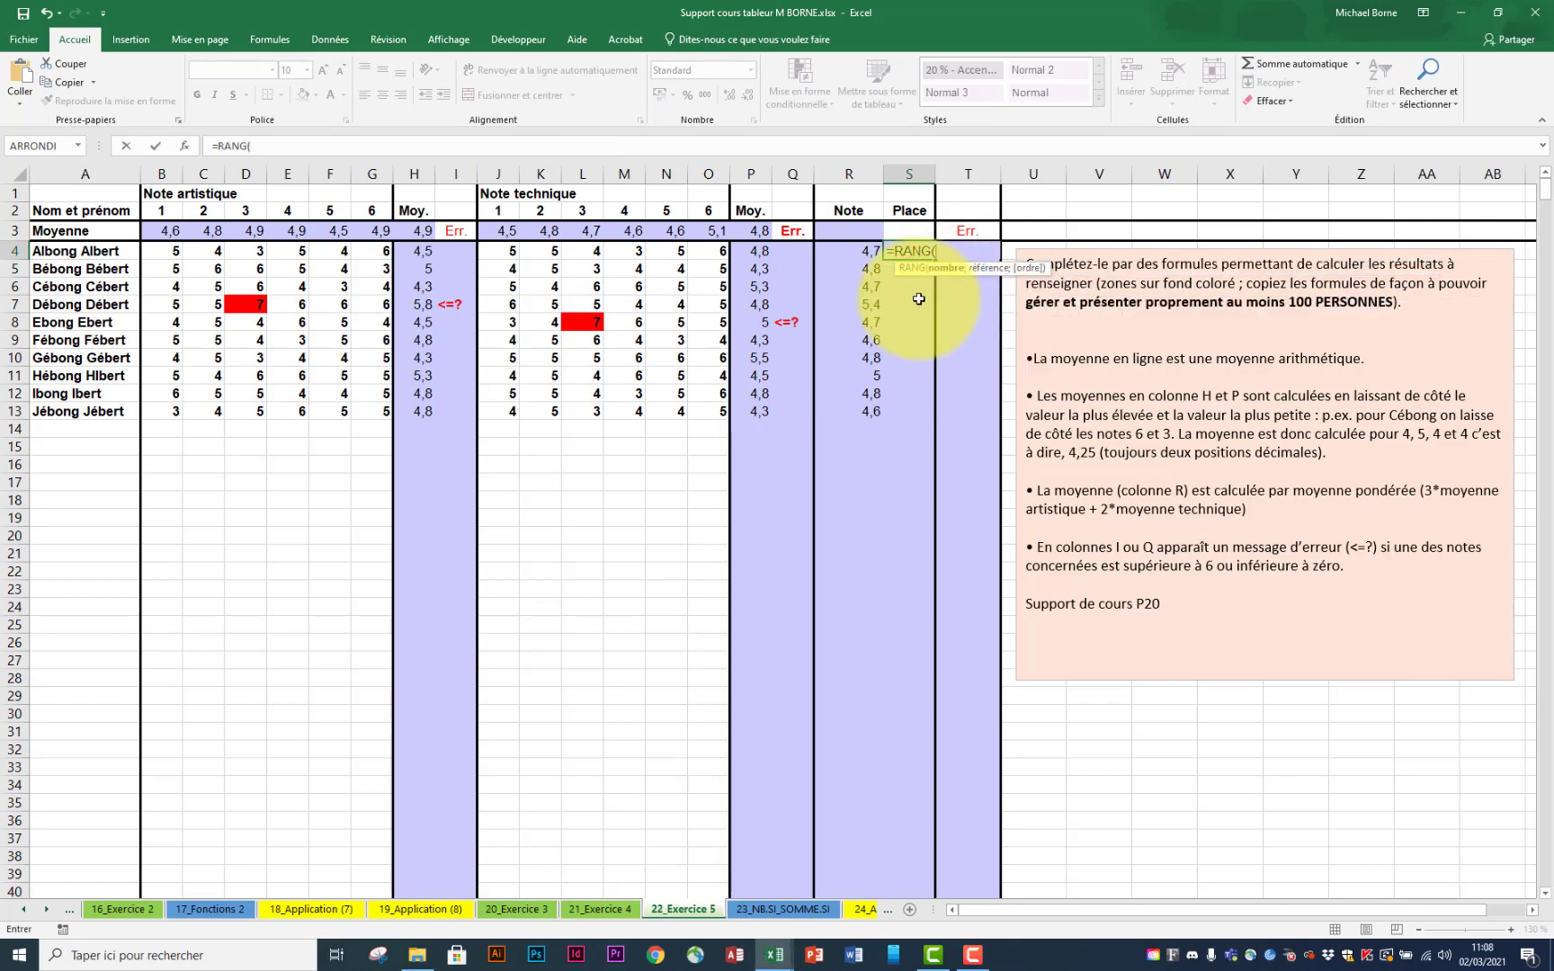
left_click(862, 253)
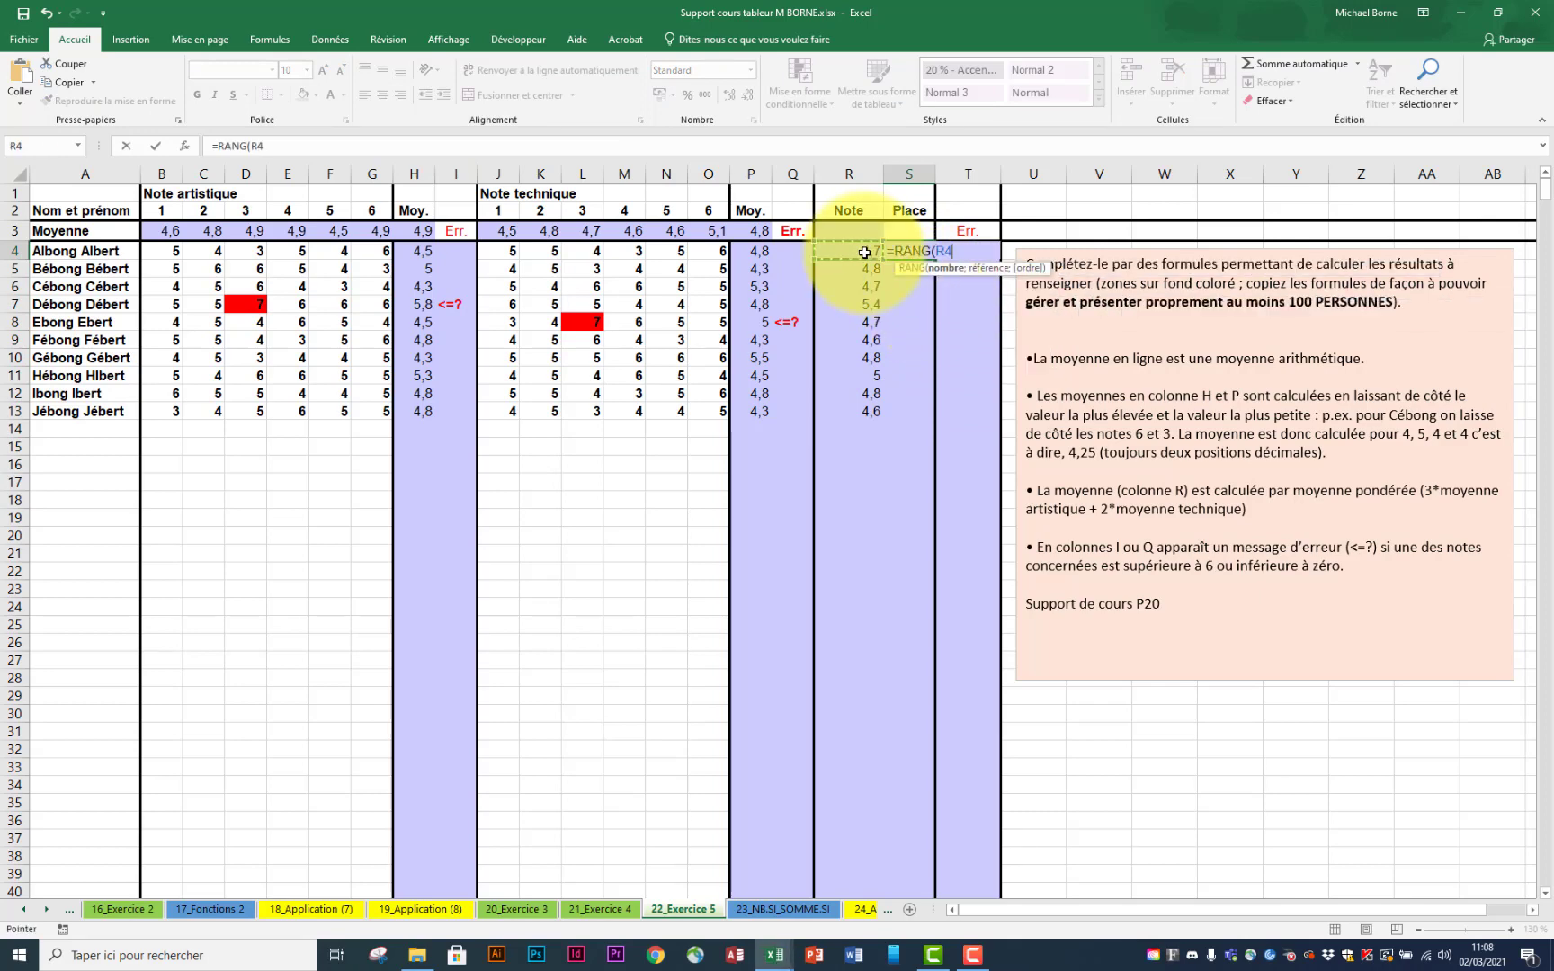
type(";")
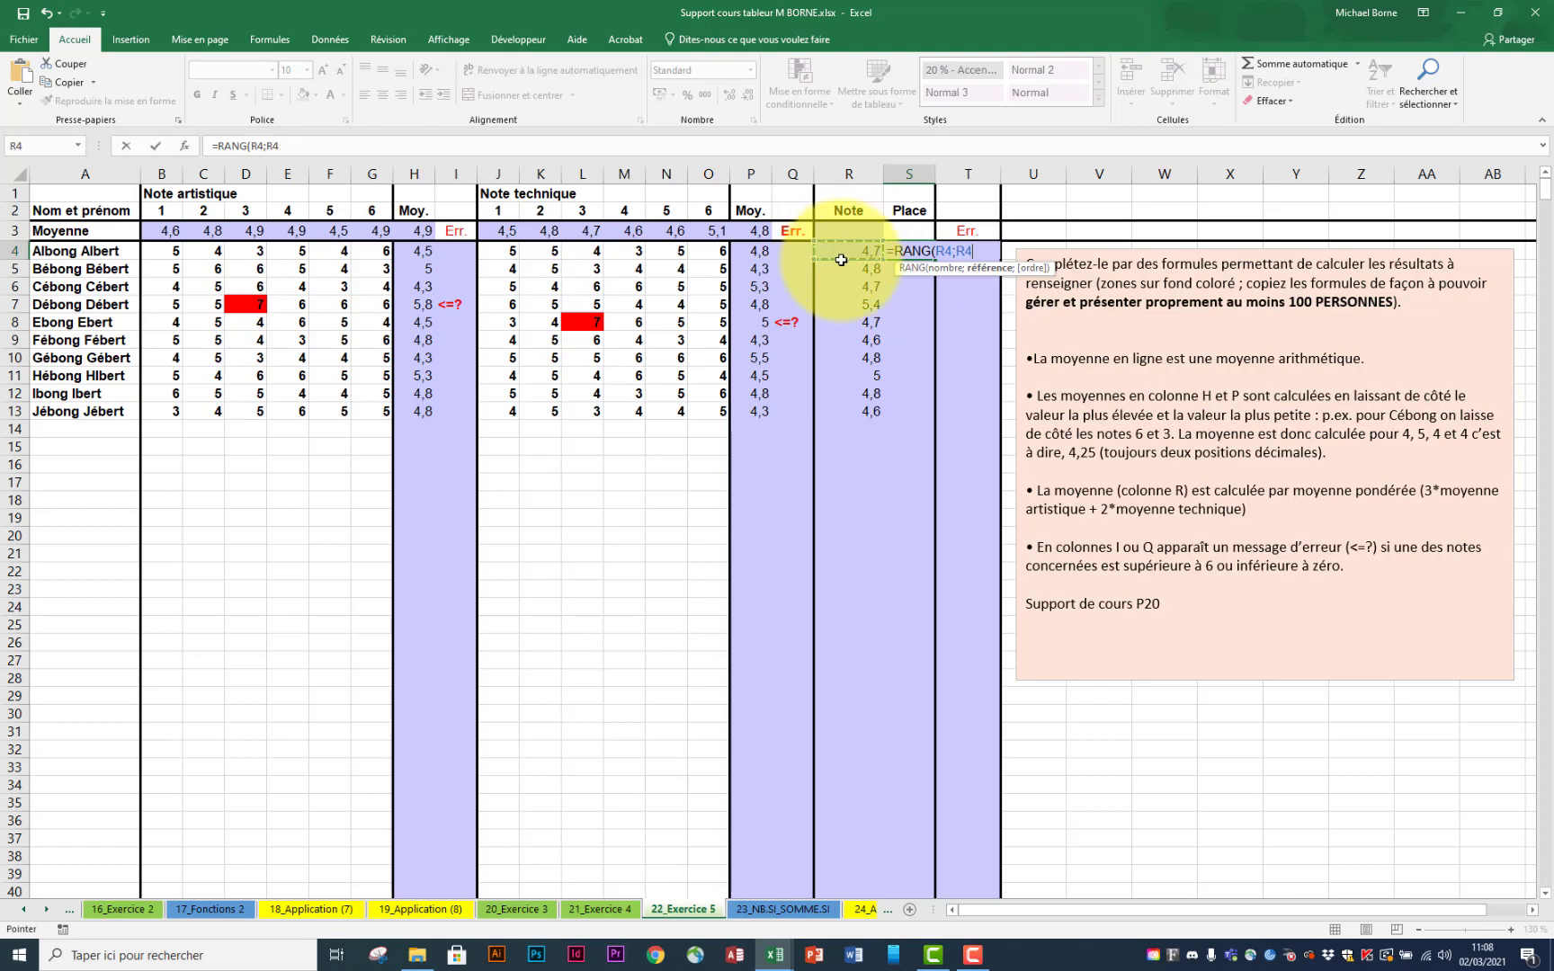
left_click_drag(842, 252, 851, 406)
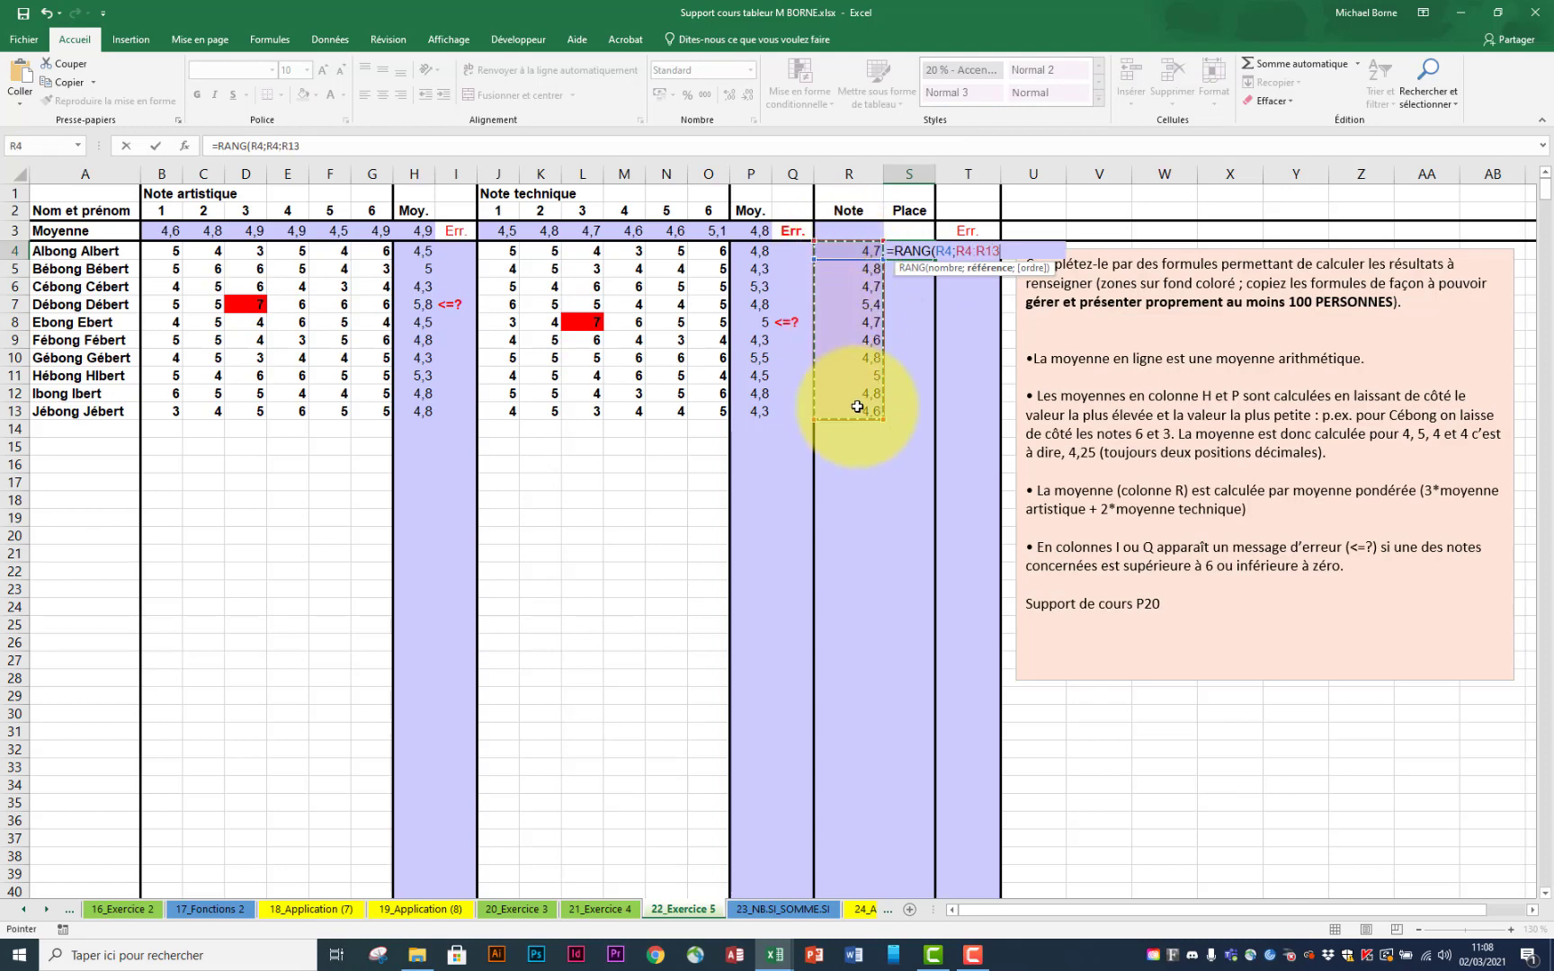
key("Return")
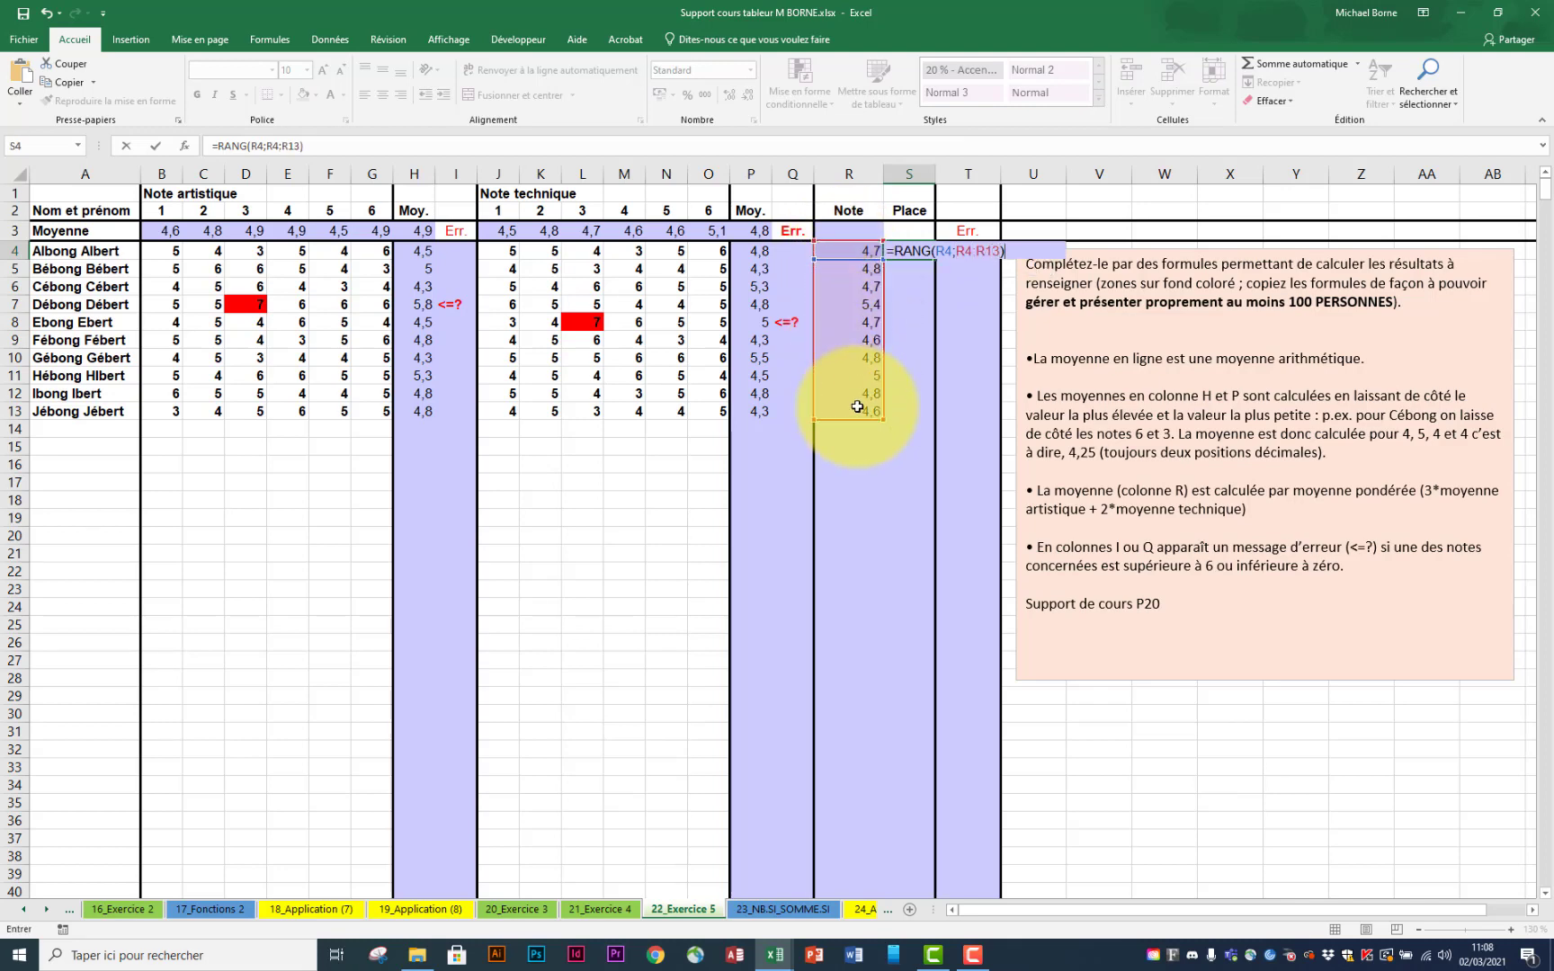
Step: Make the reference range in S4's RANG formula absolute and extend it to $R$4:$R$150
double_click(915, 251)
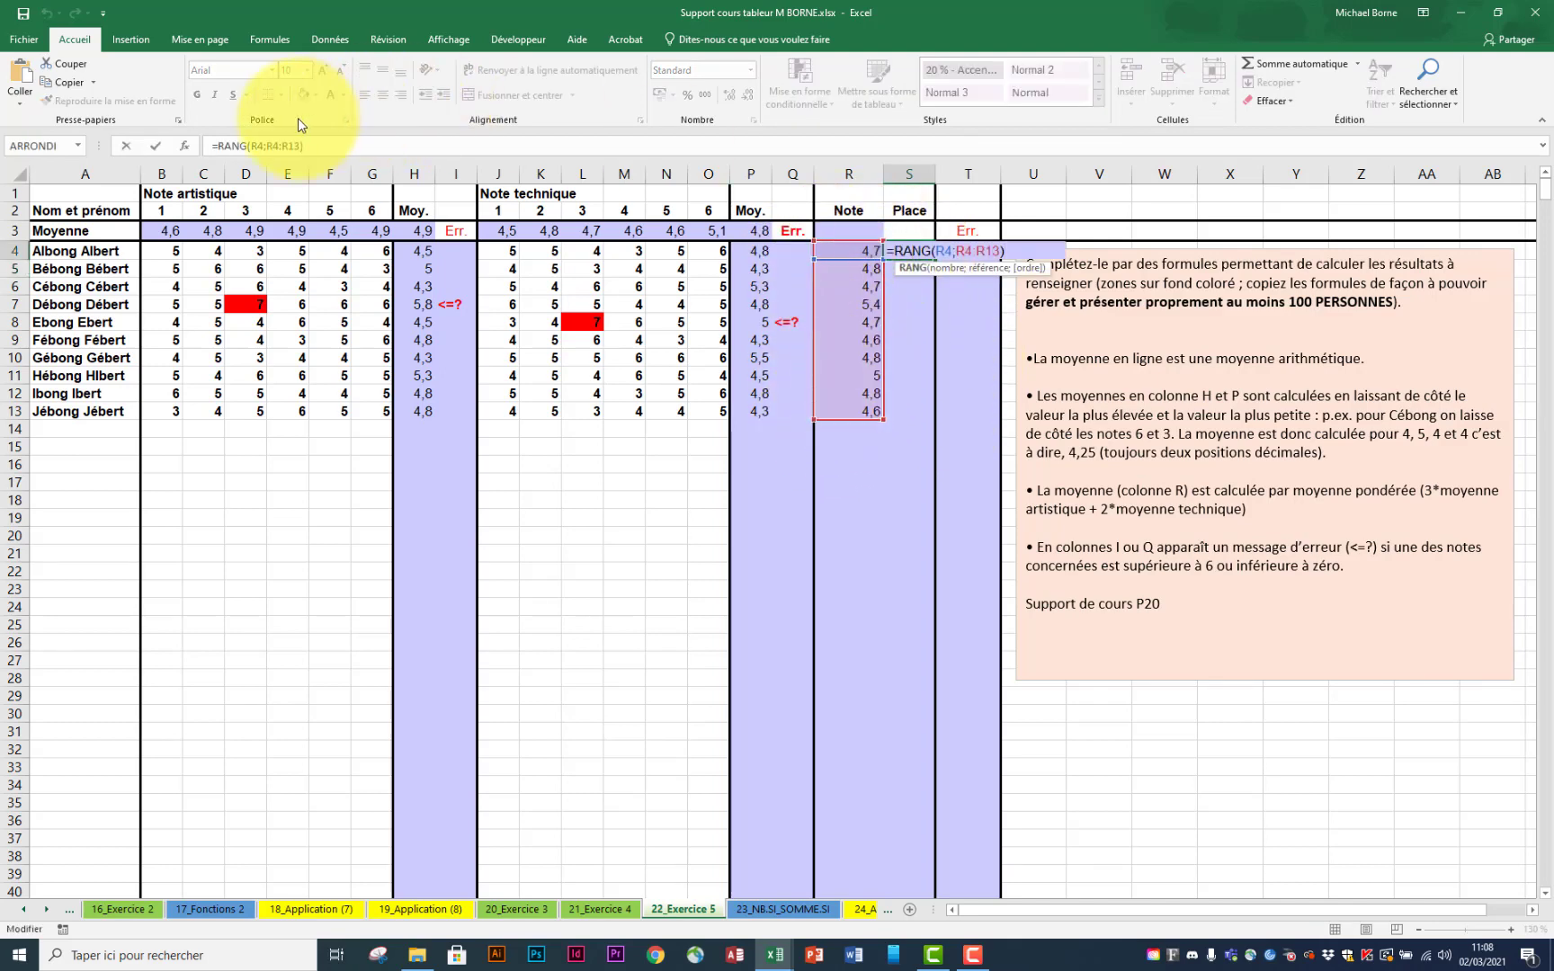
left_click(278, 146)
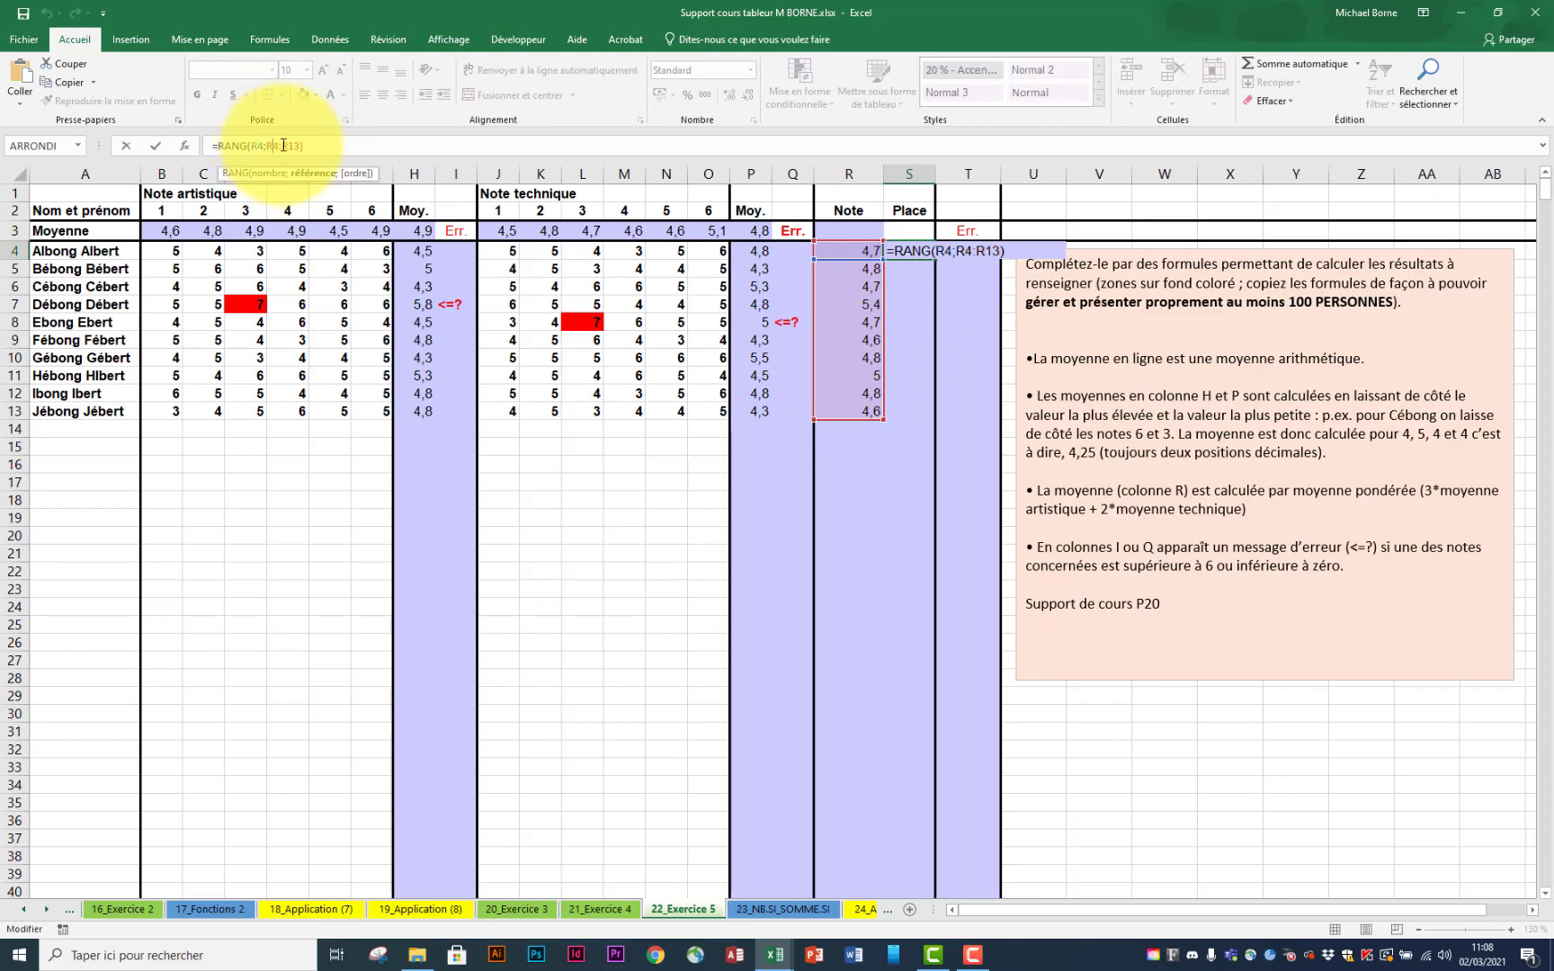
key("F4")
left_click(305, 146)
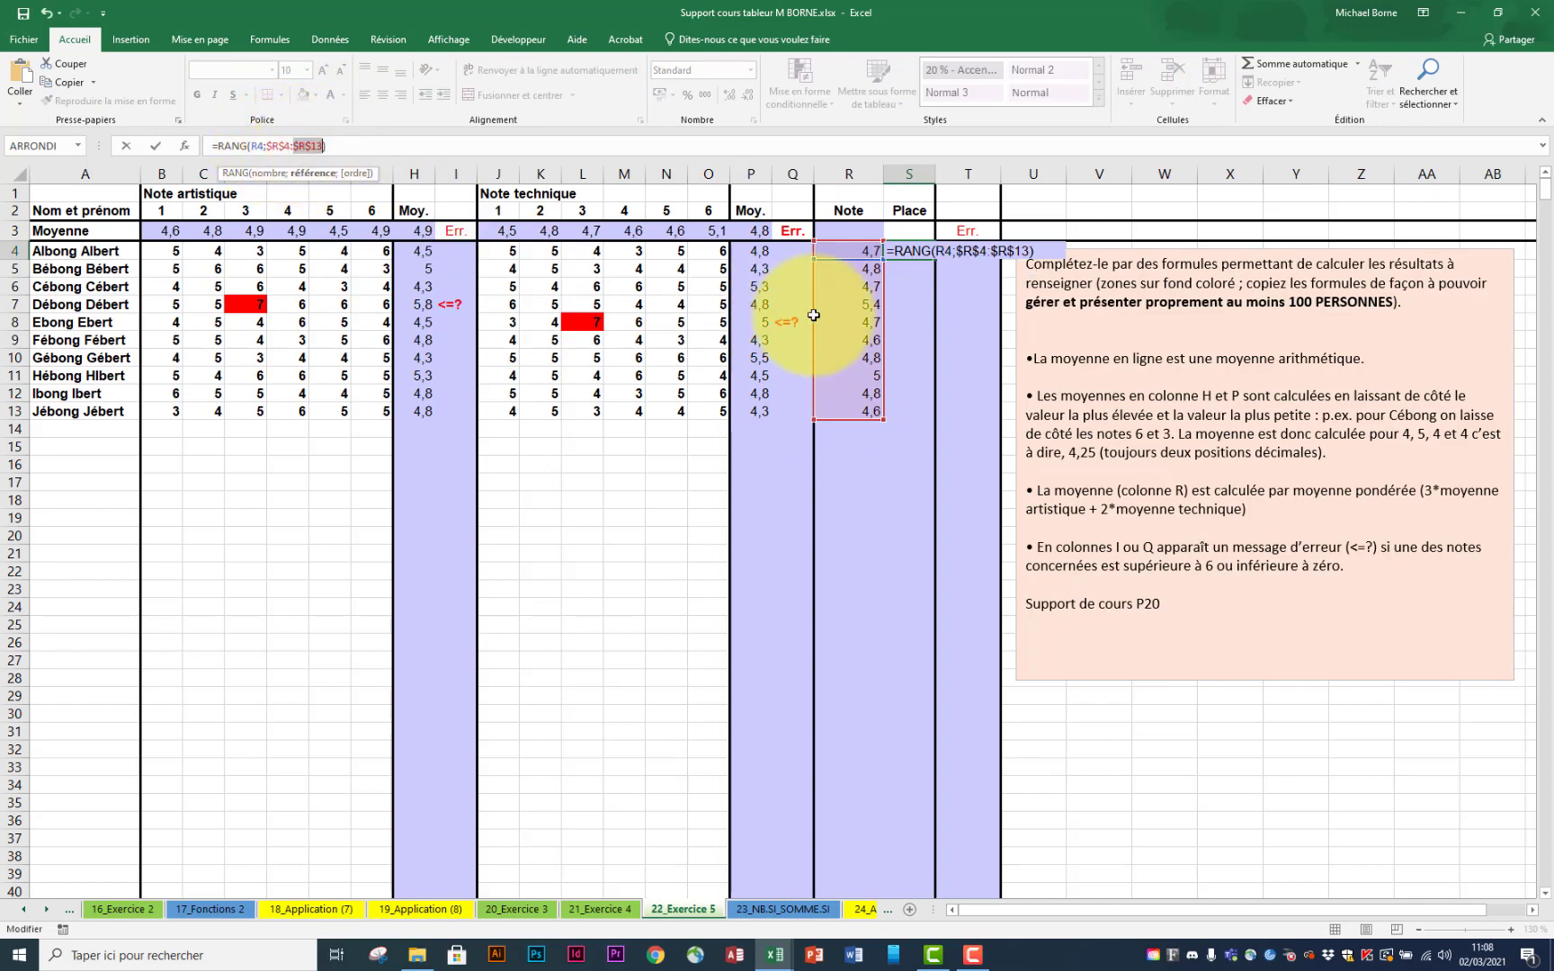
key("F4")
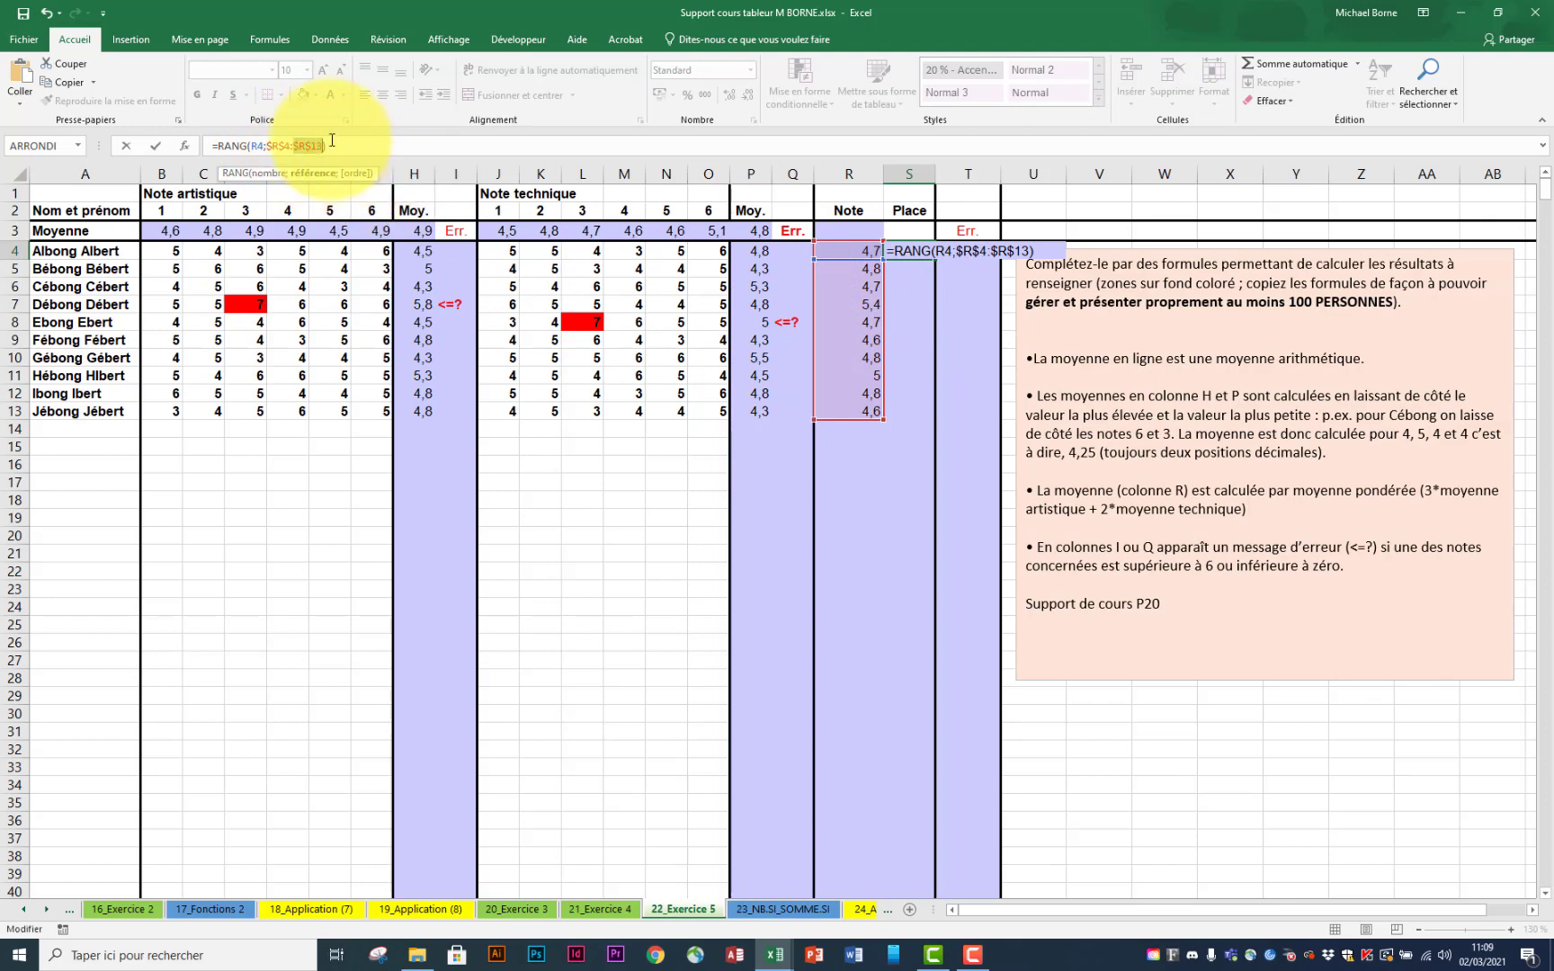
left_click(322, 146)
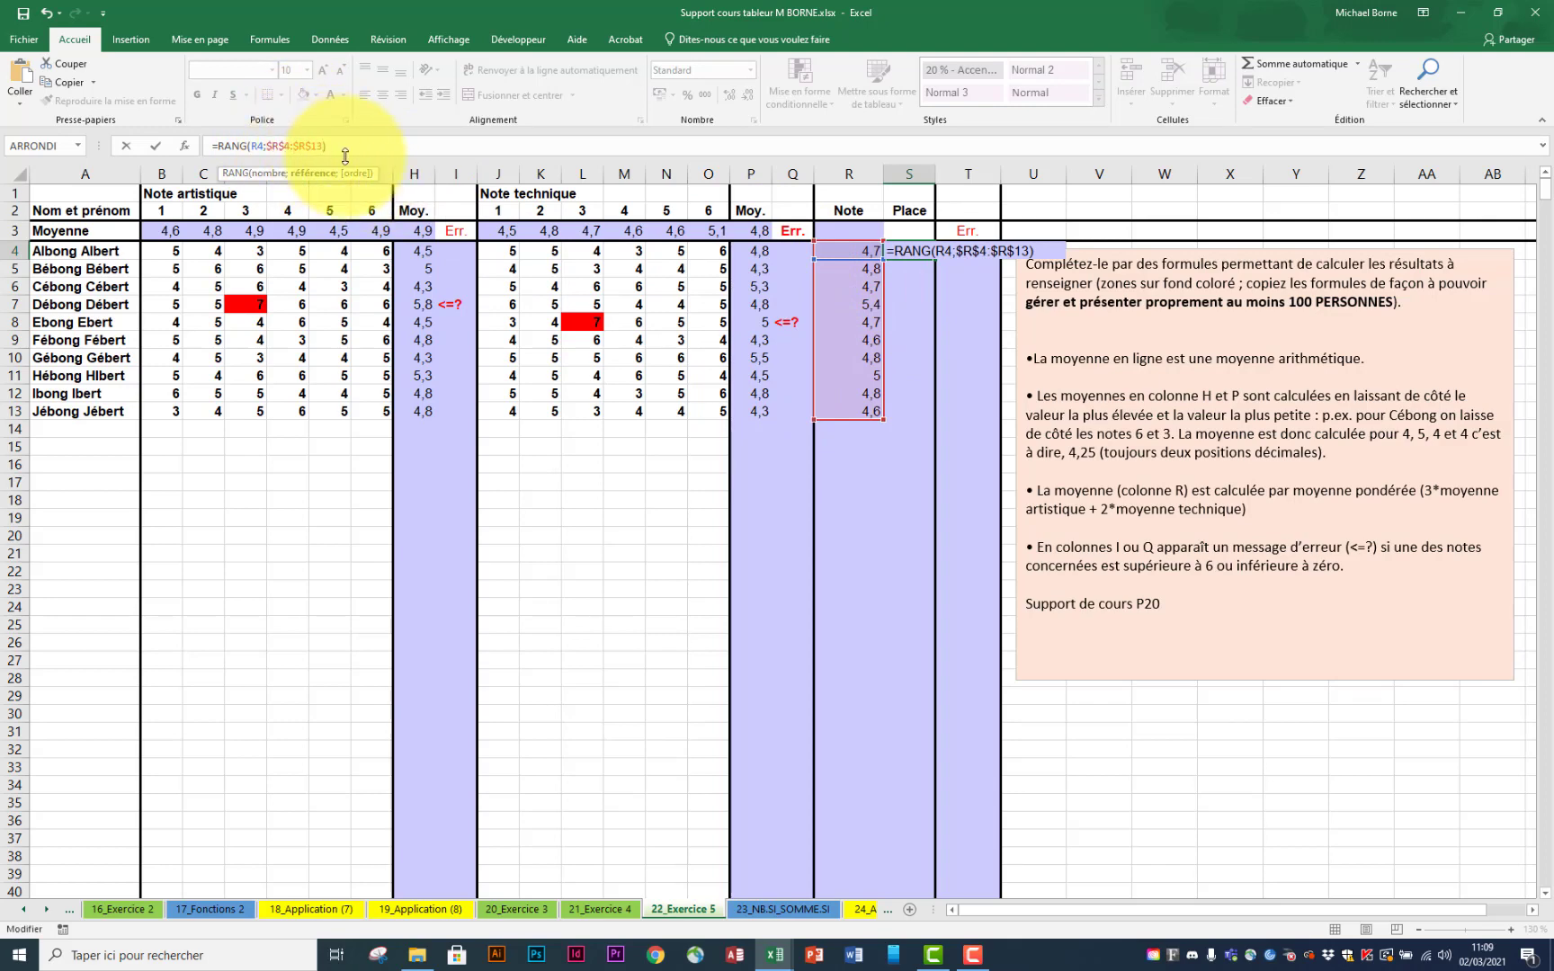
key("BackSpace")
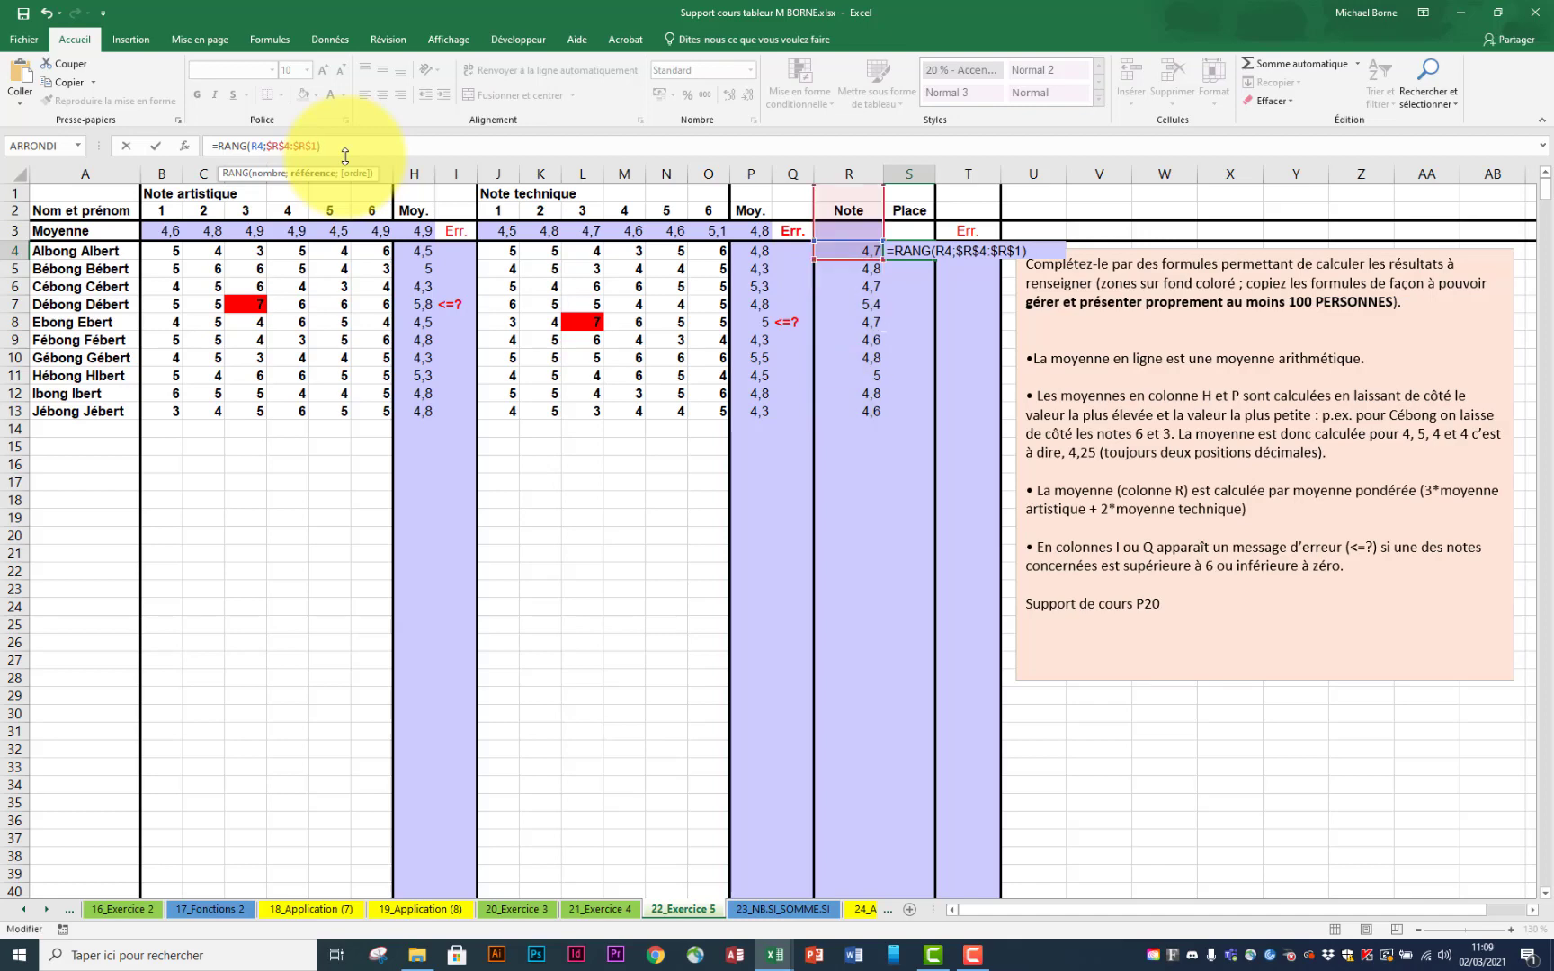
type("50")
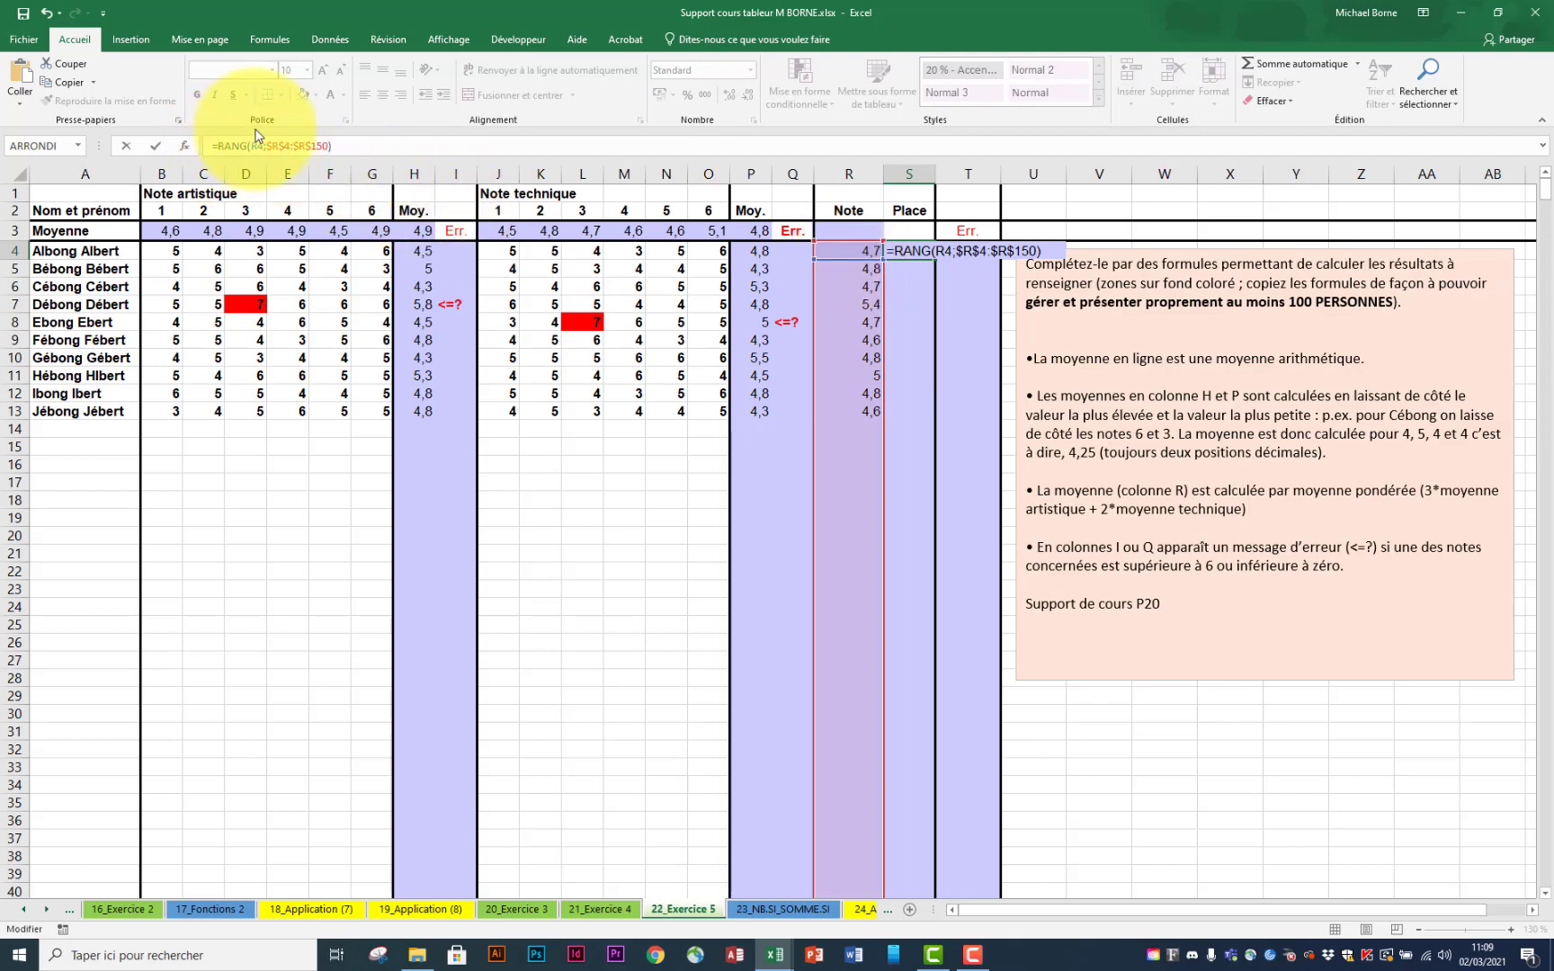
Step: Wrap S4's RANG formula in SI(R4="";"";…) so that a blank note in R4 gives a blank rank
type("SI(")
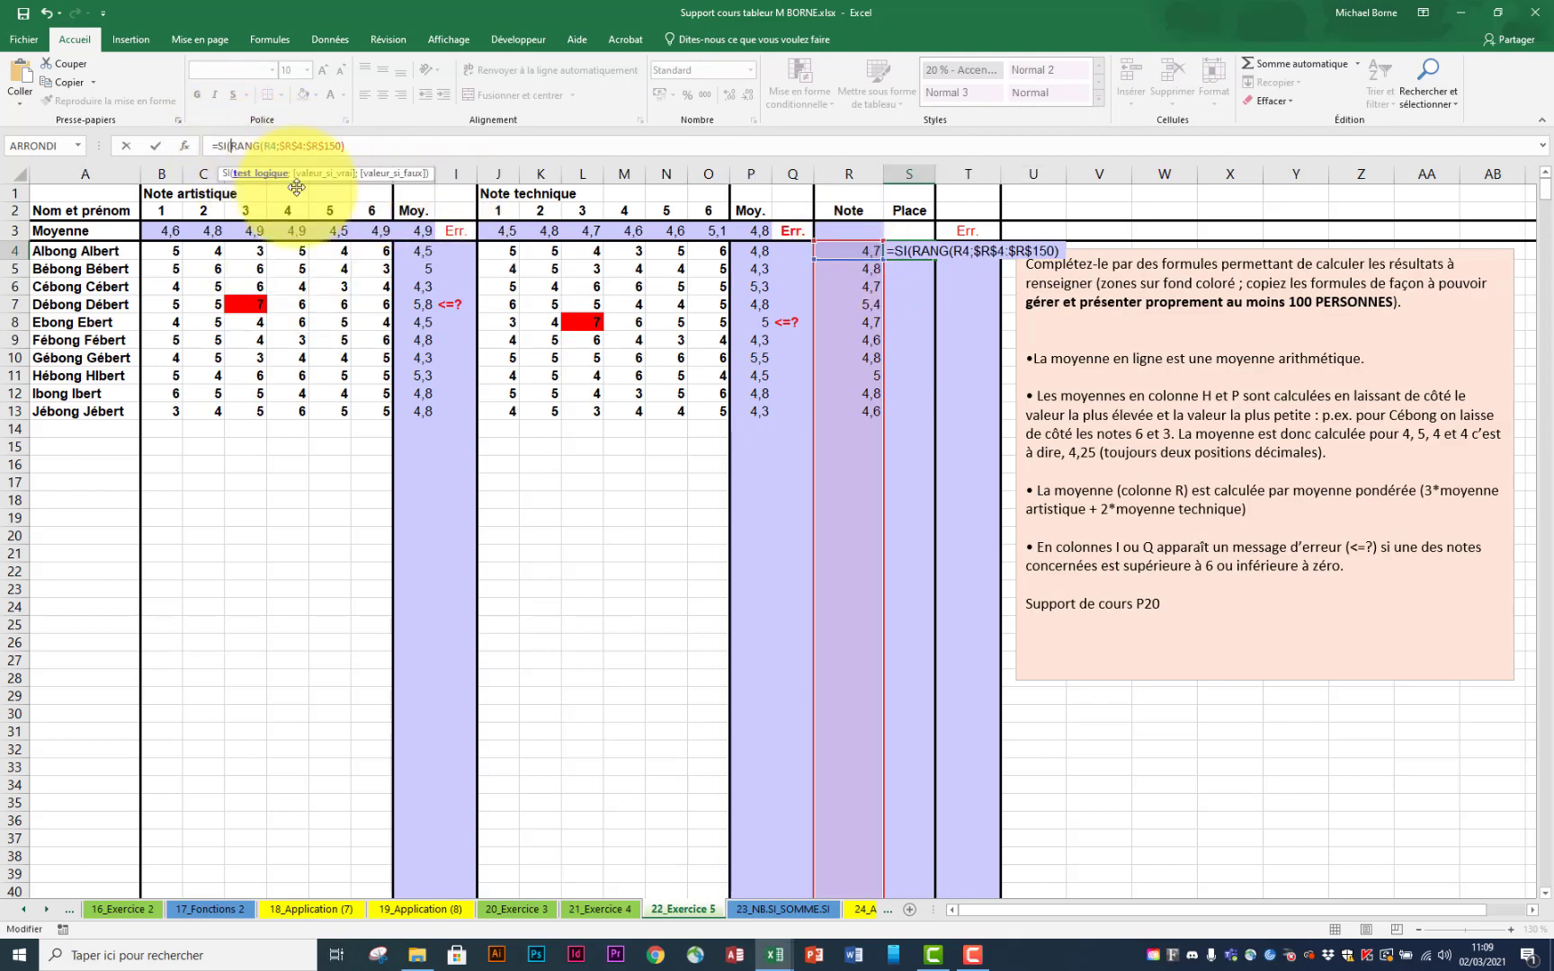
left_click(861, 250)
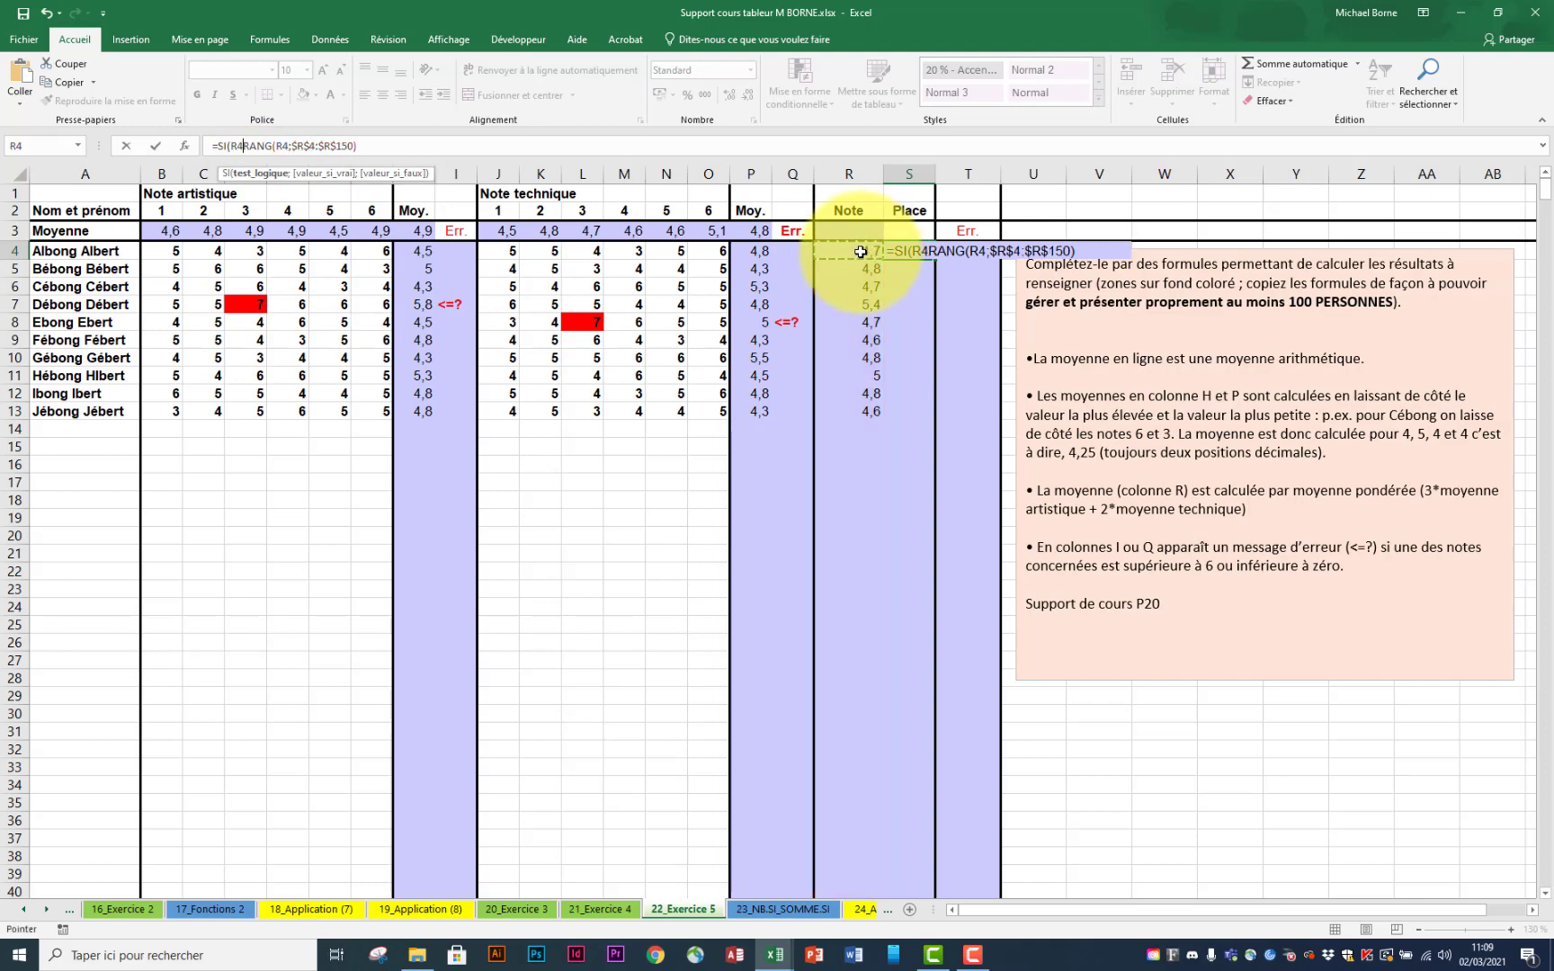
type("=\"\"")
type(";\"\"")
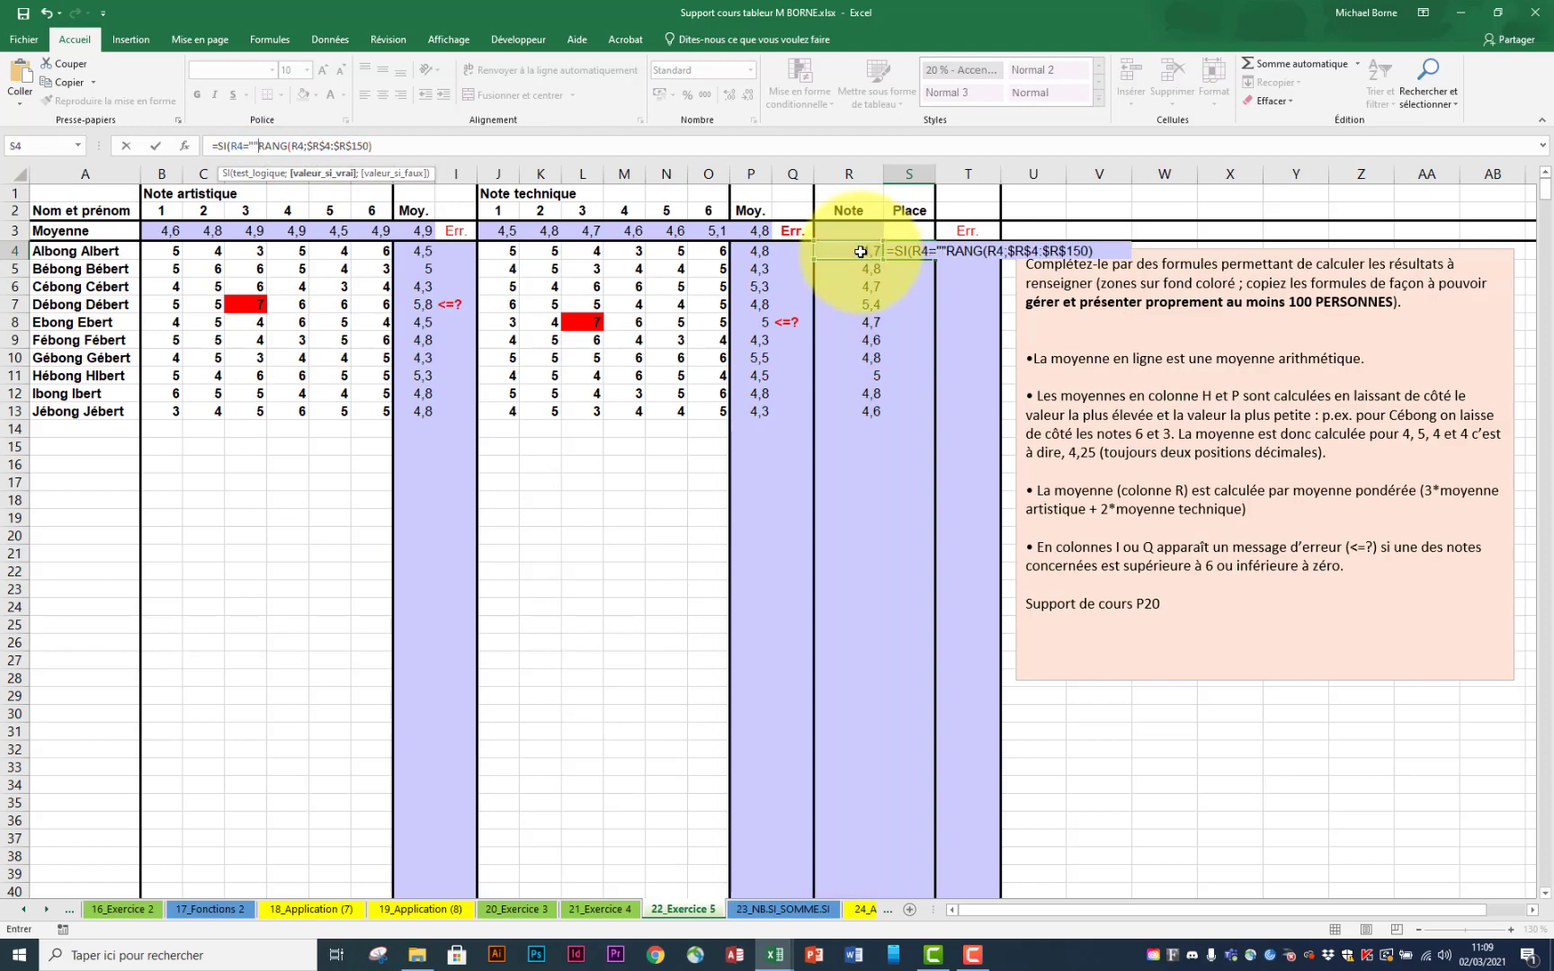
type(";")
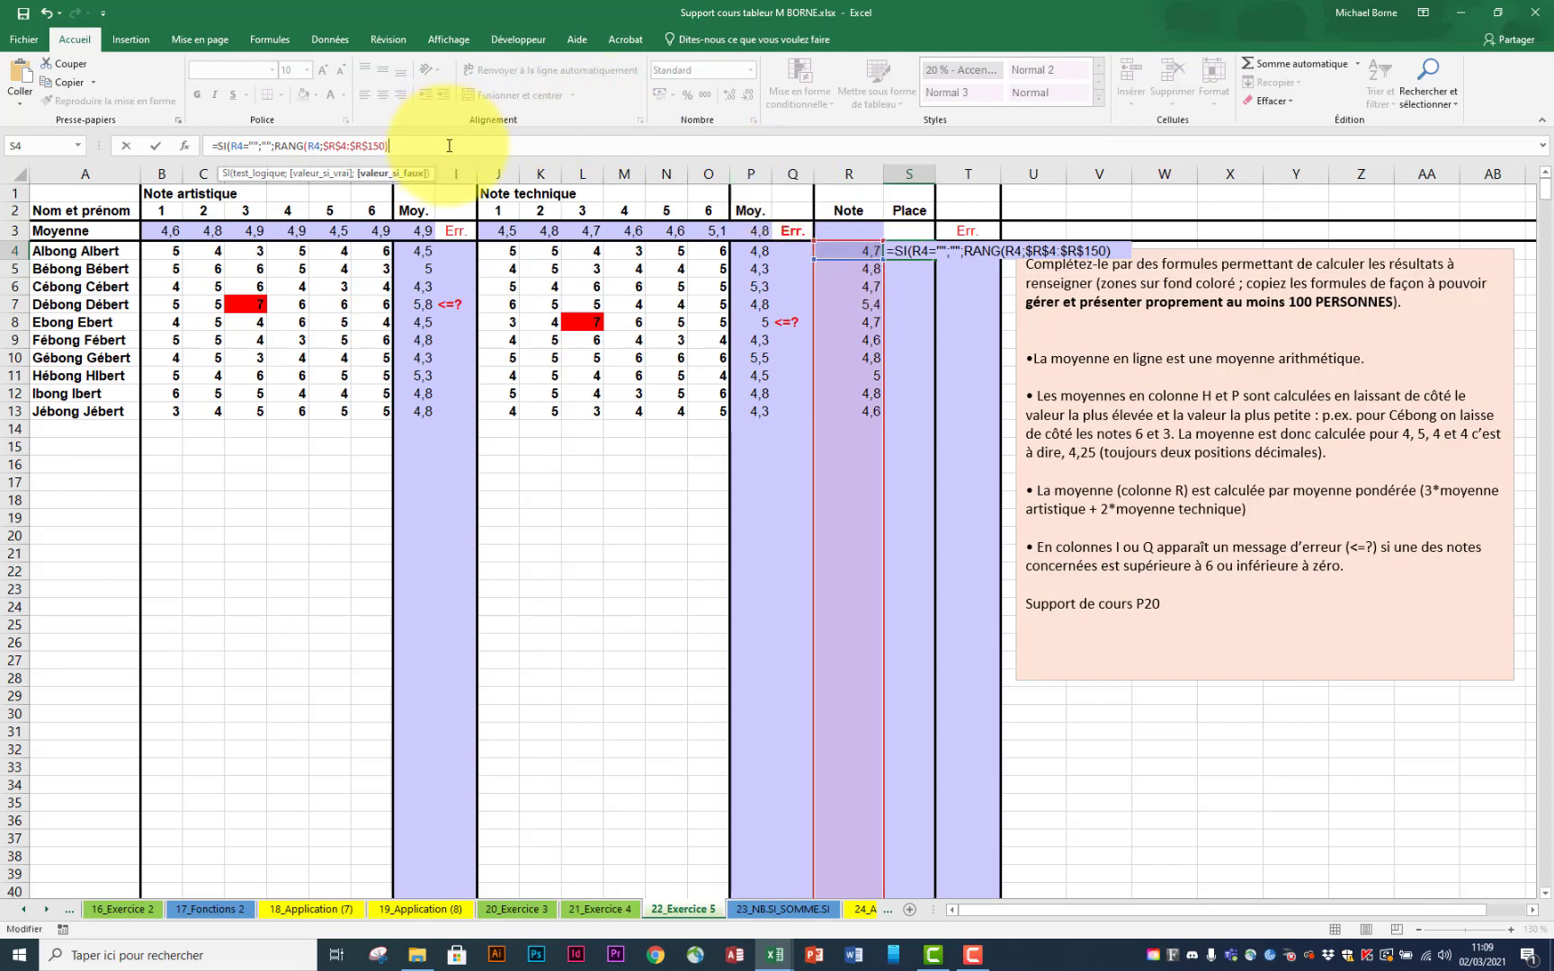
type(")")
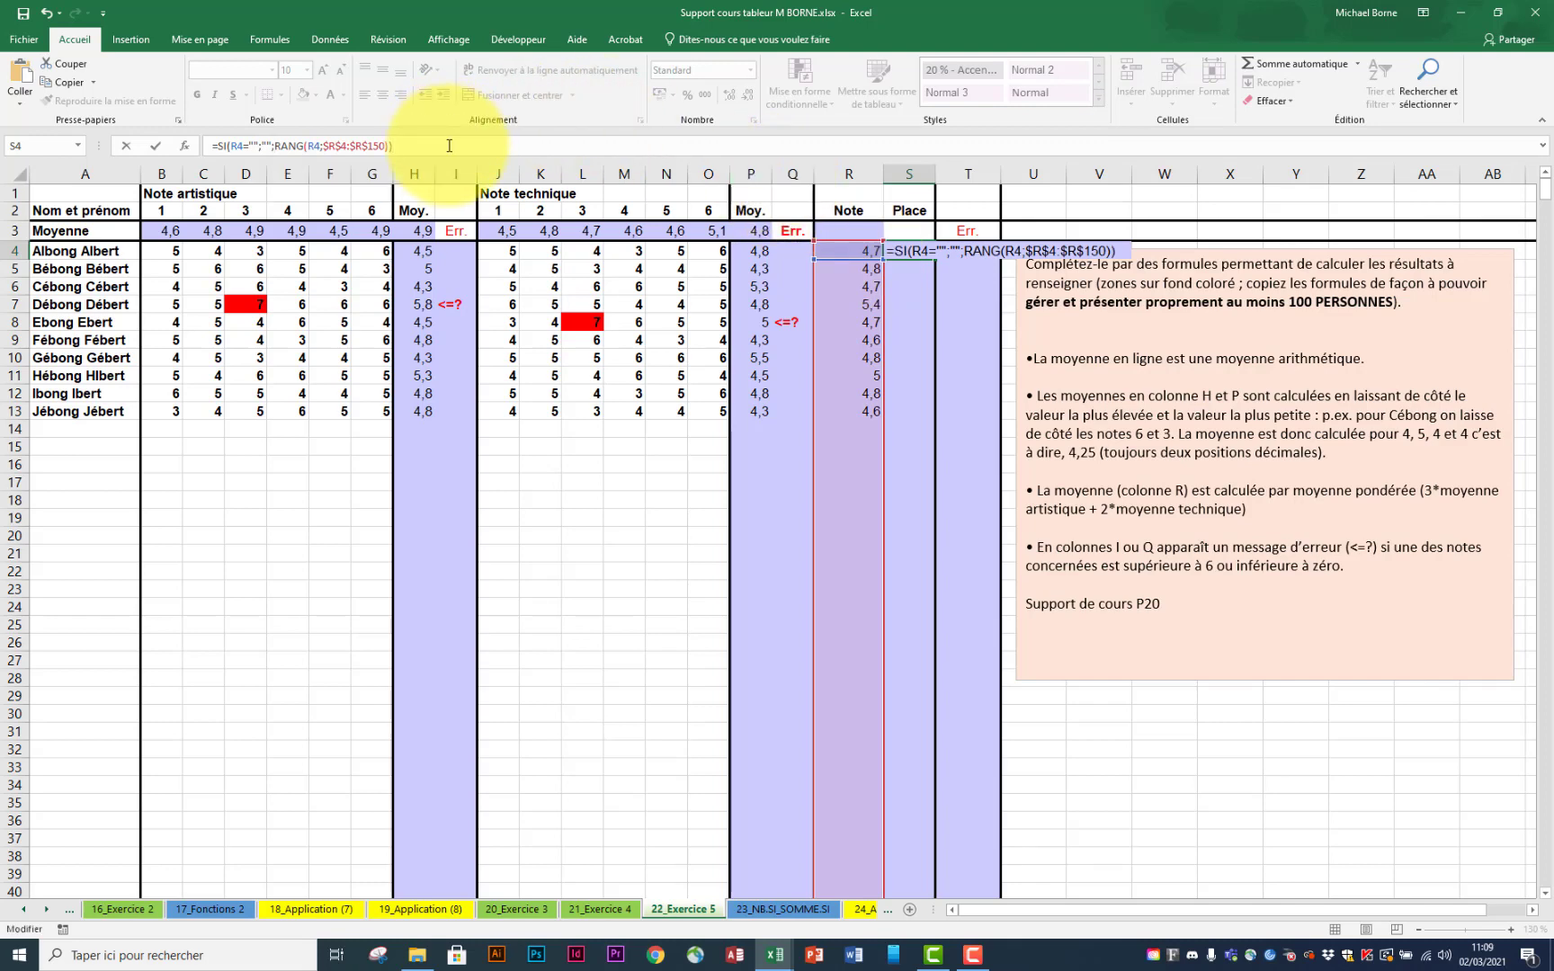
key("Return")
Step: Copy the ranking formula from S4 down to S22 and check the cell references of the copy in S19
left_click(927, 253)
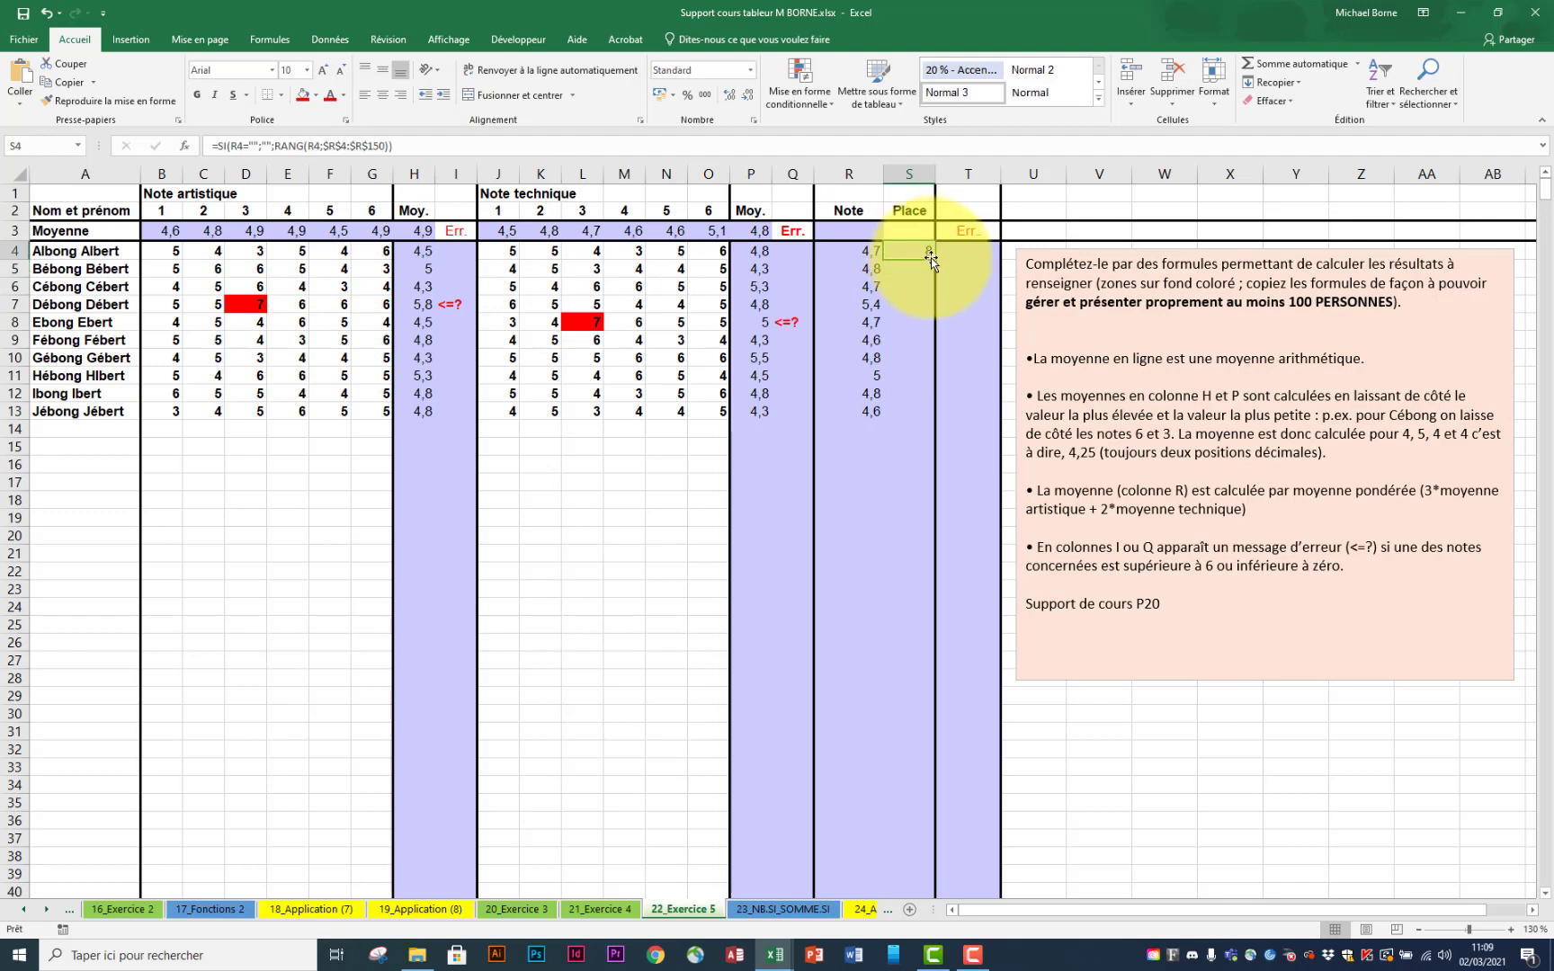
left_click_drag(935, 258, 964, 584)
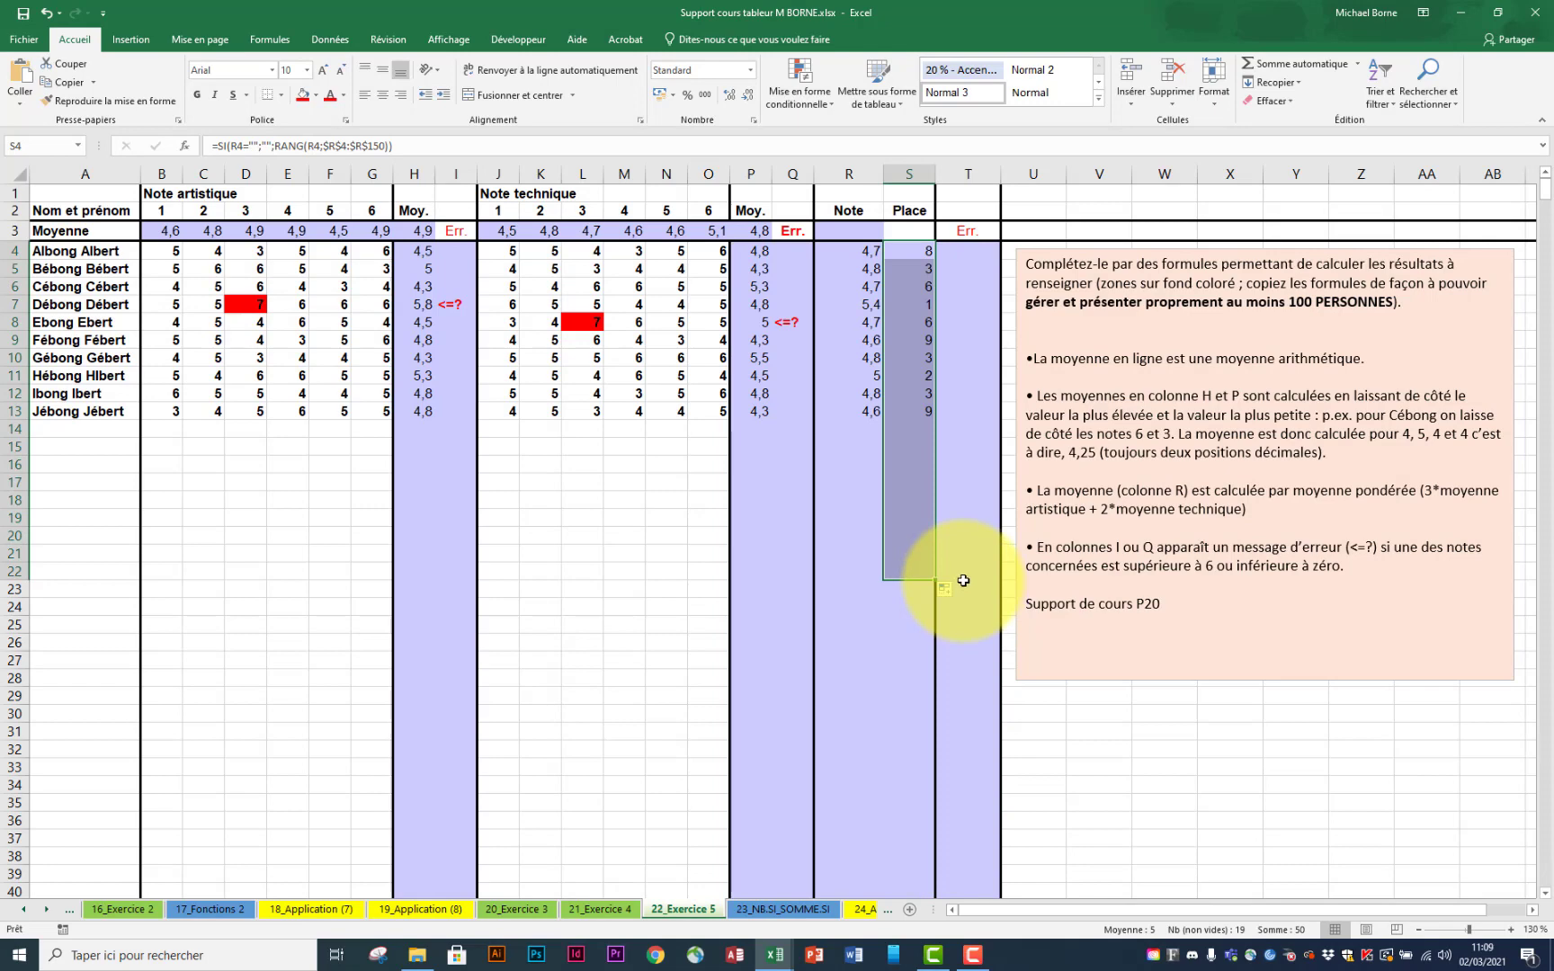
left_click(912, 517)
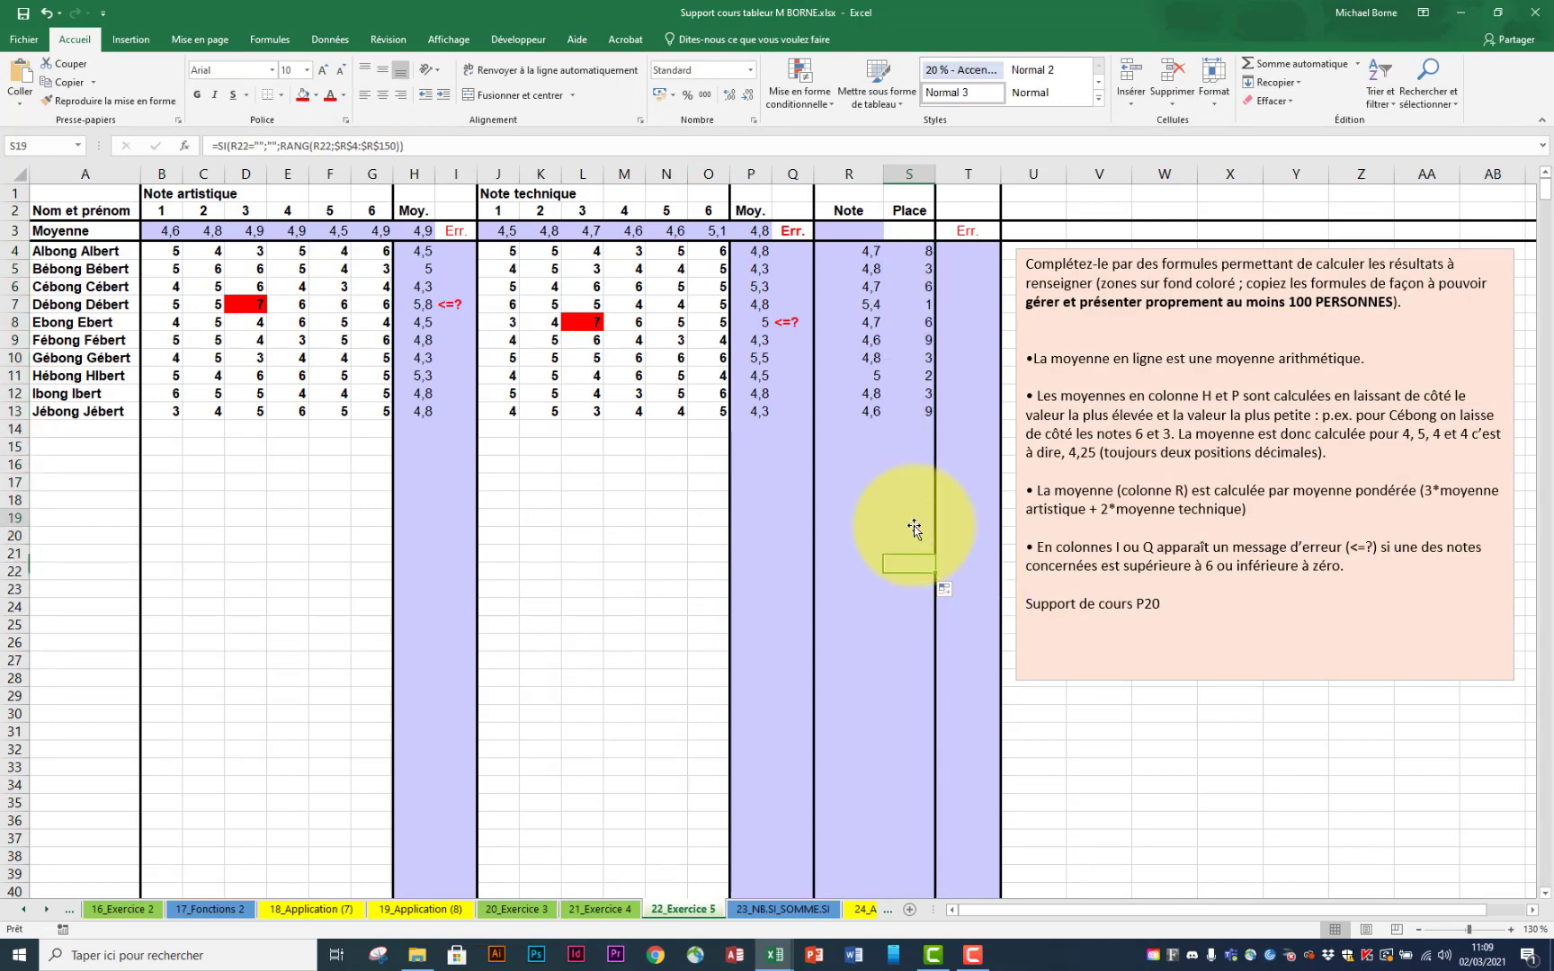
double_click(918, 514)
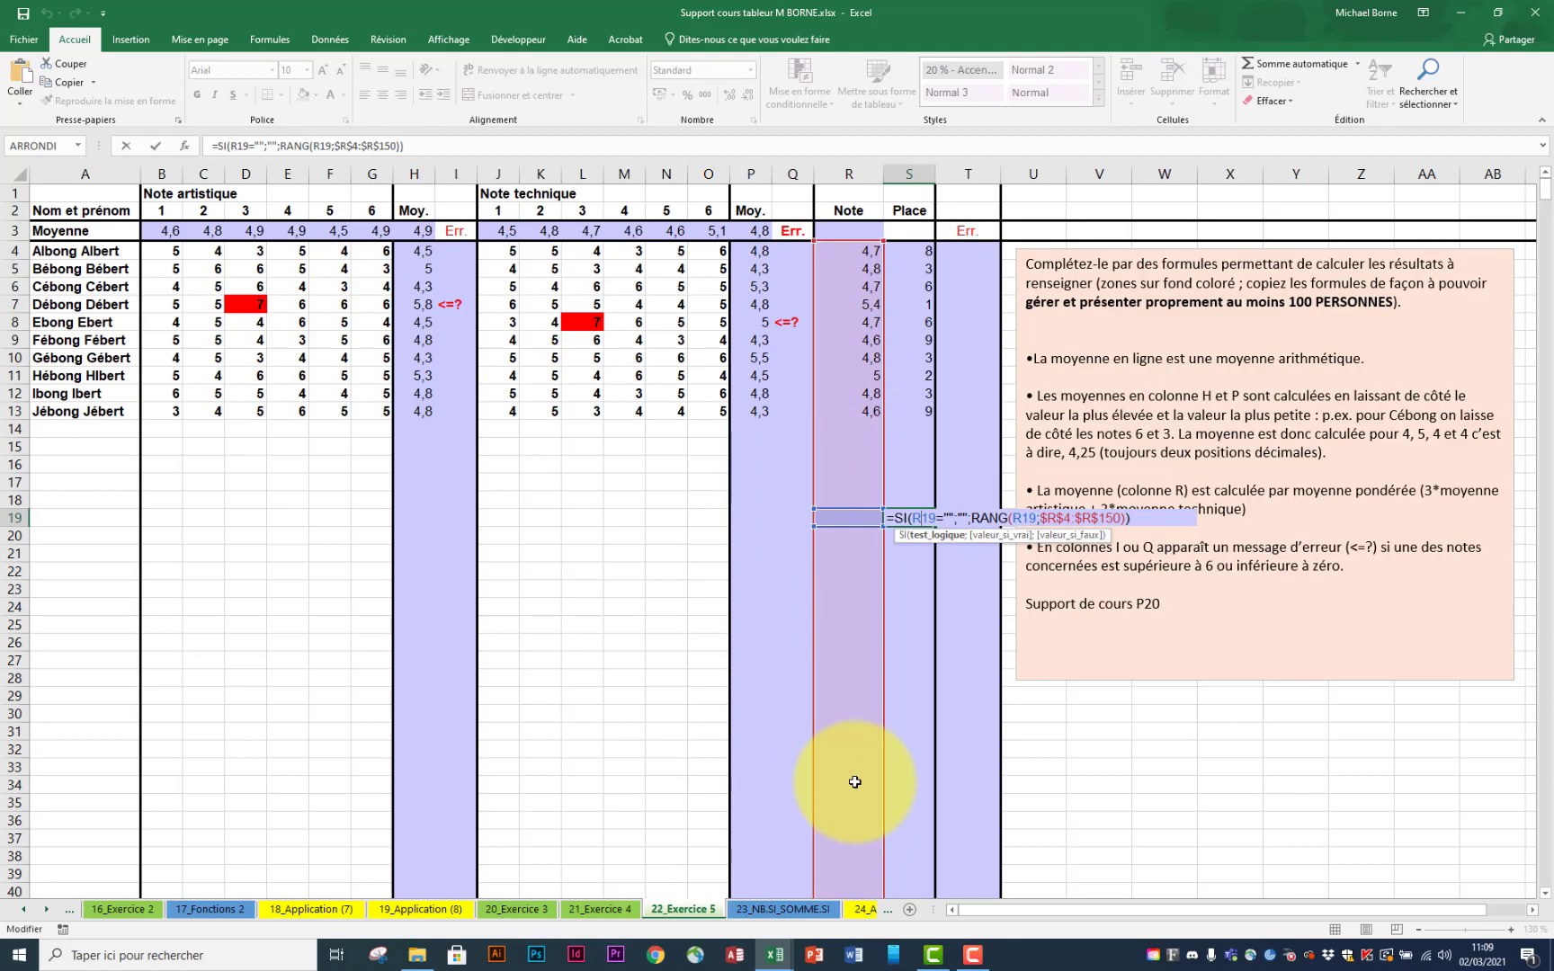
key("Escape")
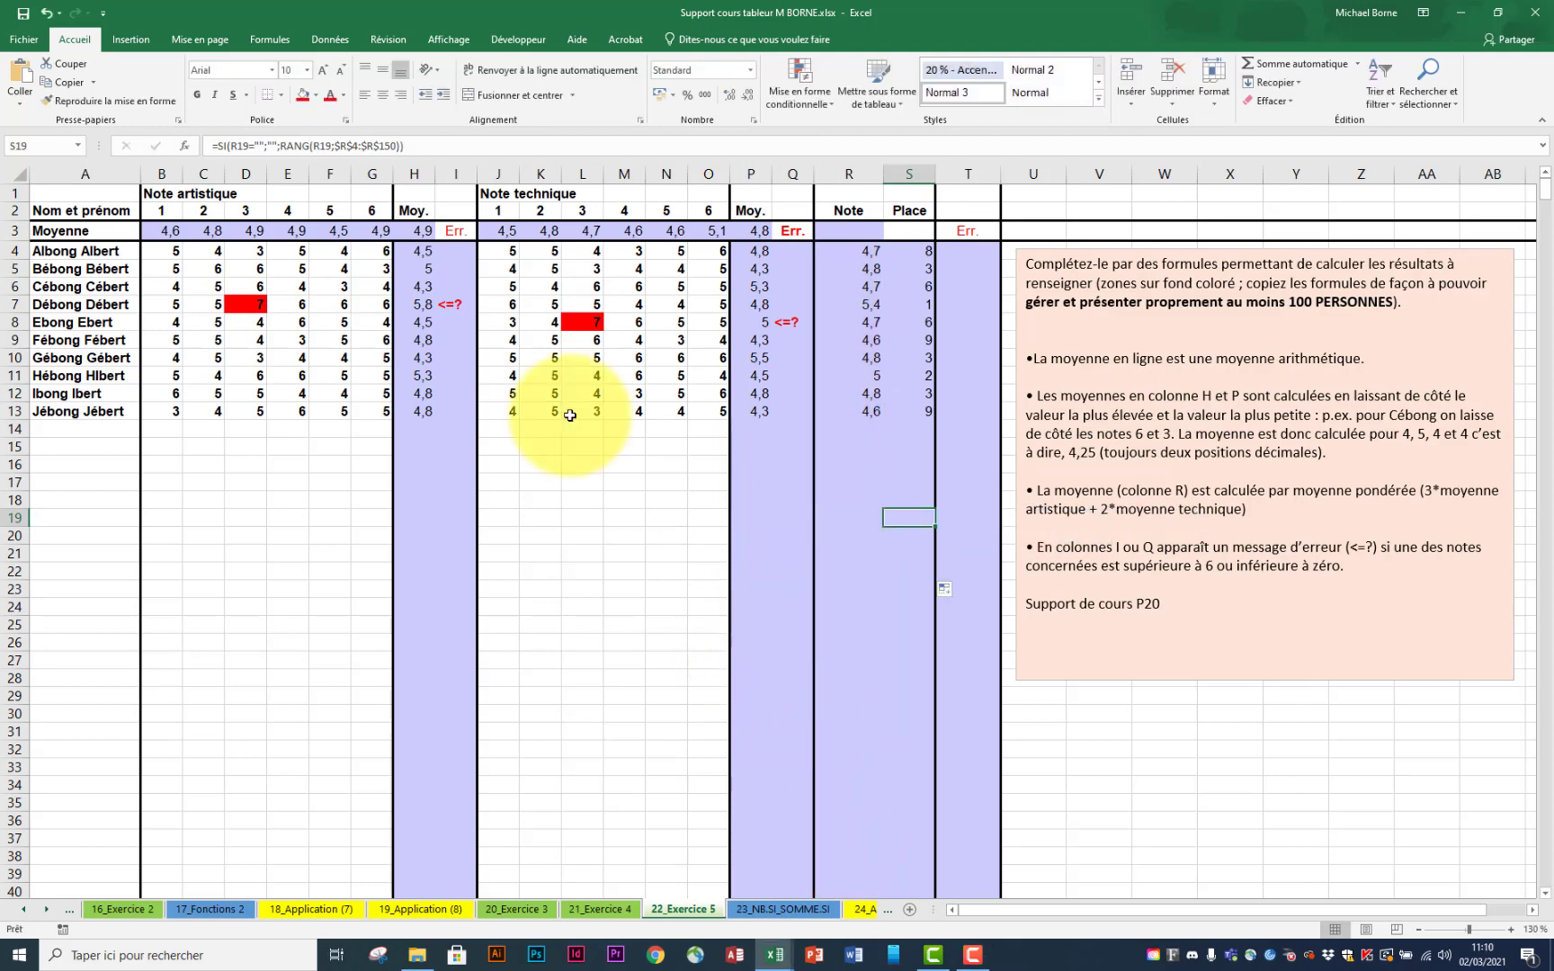
Step: Begin an ET formula in T4 with the artistic error cell I4 as its first argument
left_click(961, 255)
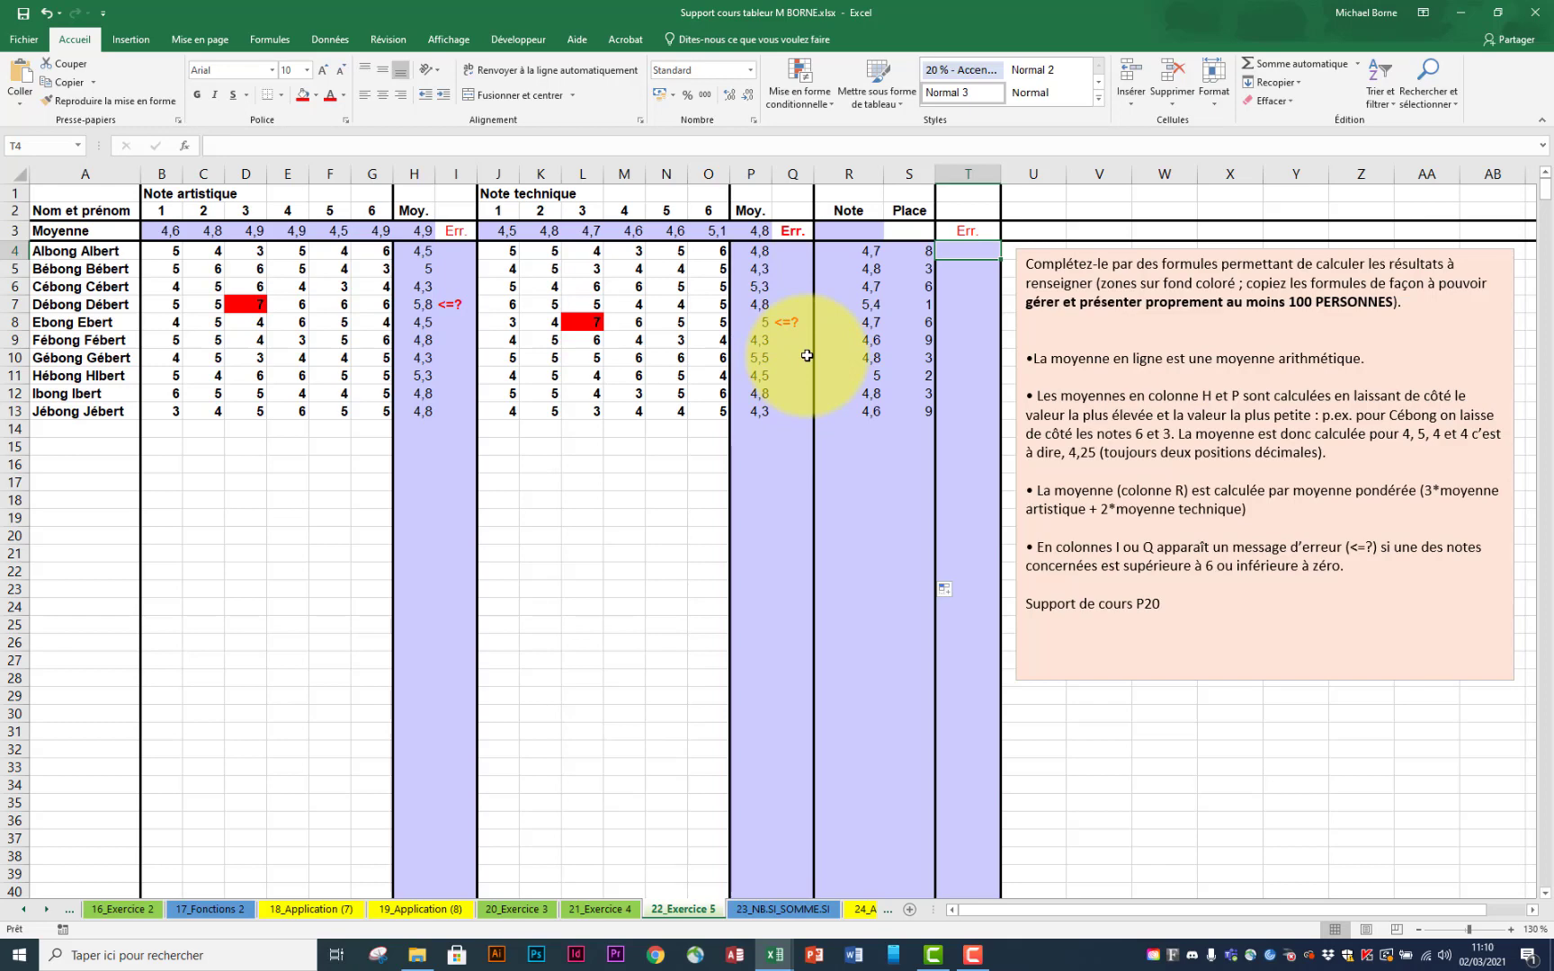
type("=et")
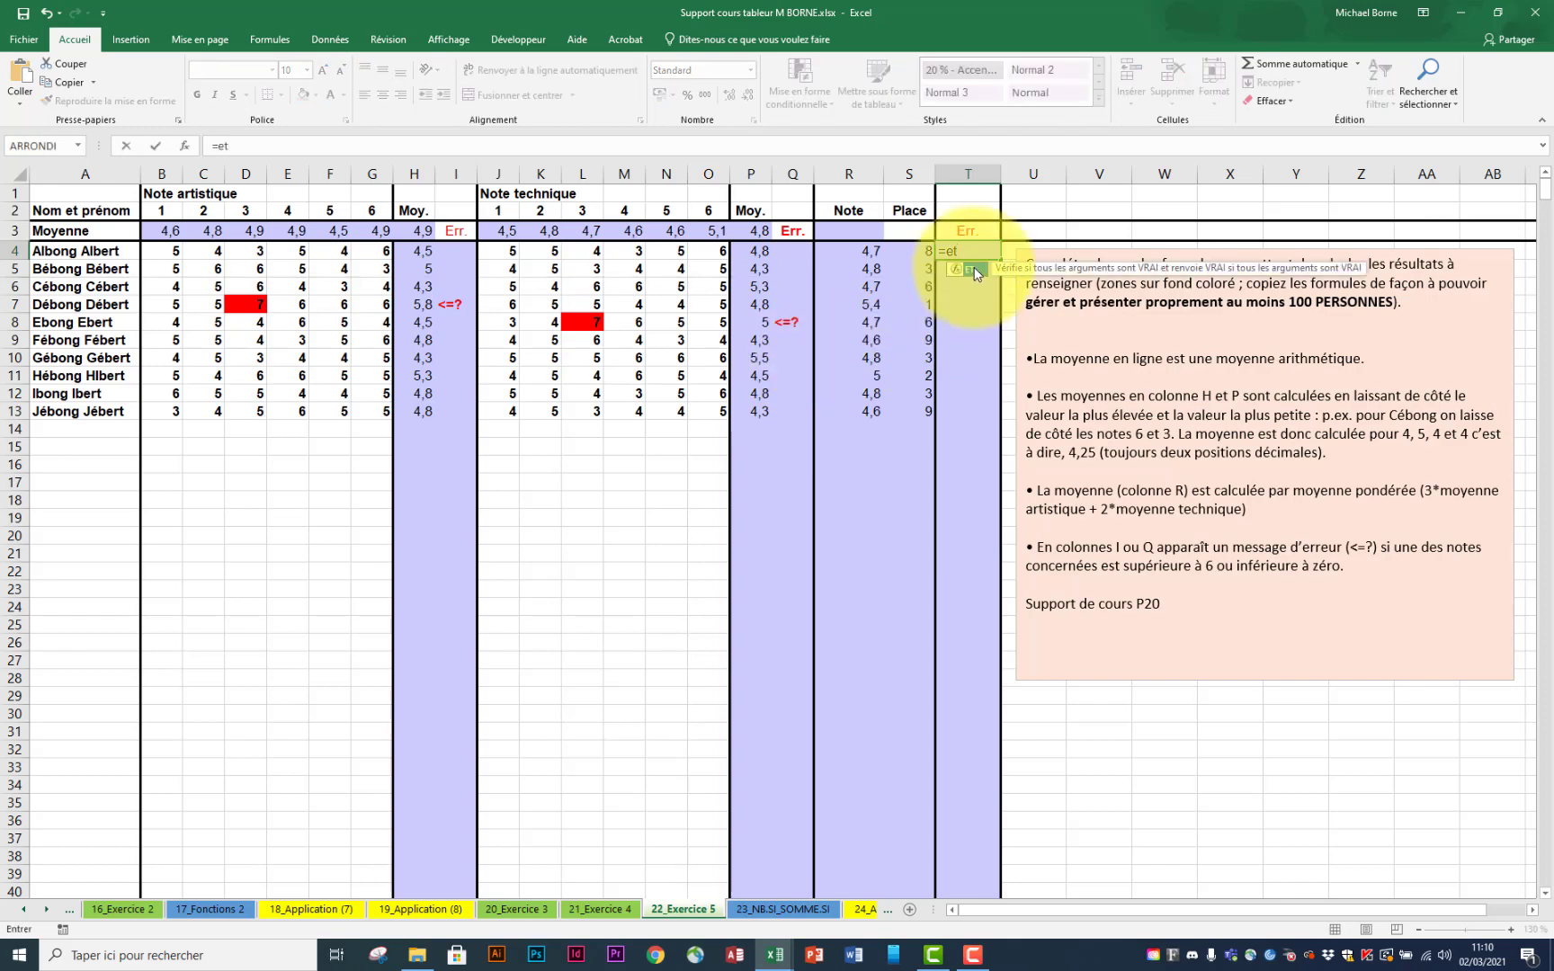
double_click(976, 274)
left_click(463, 252)
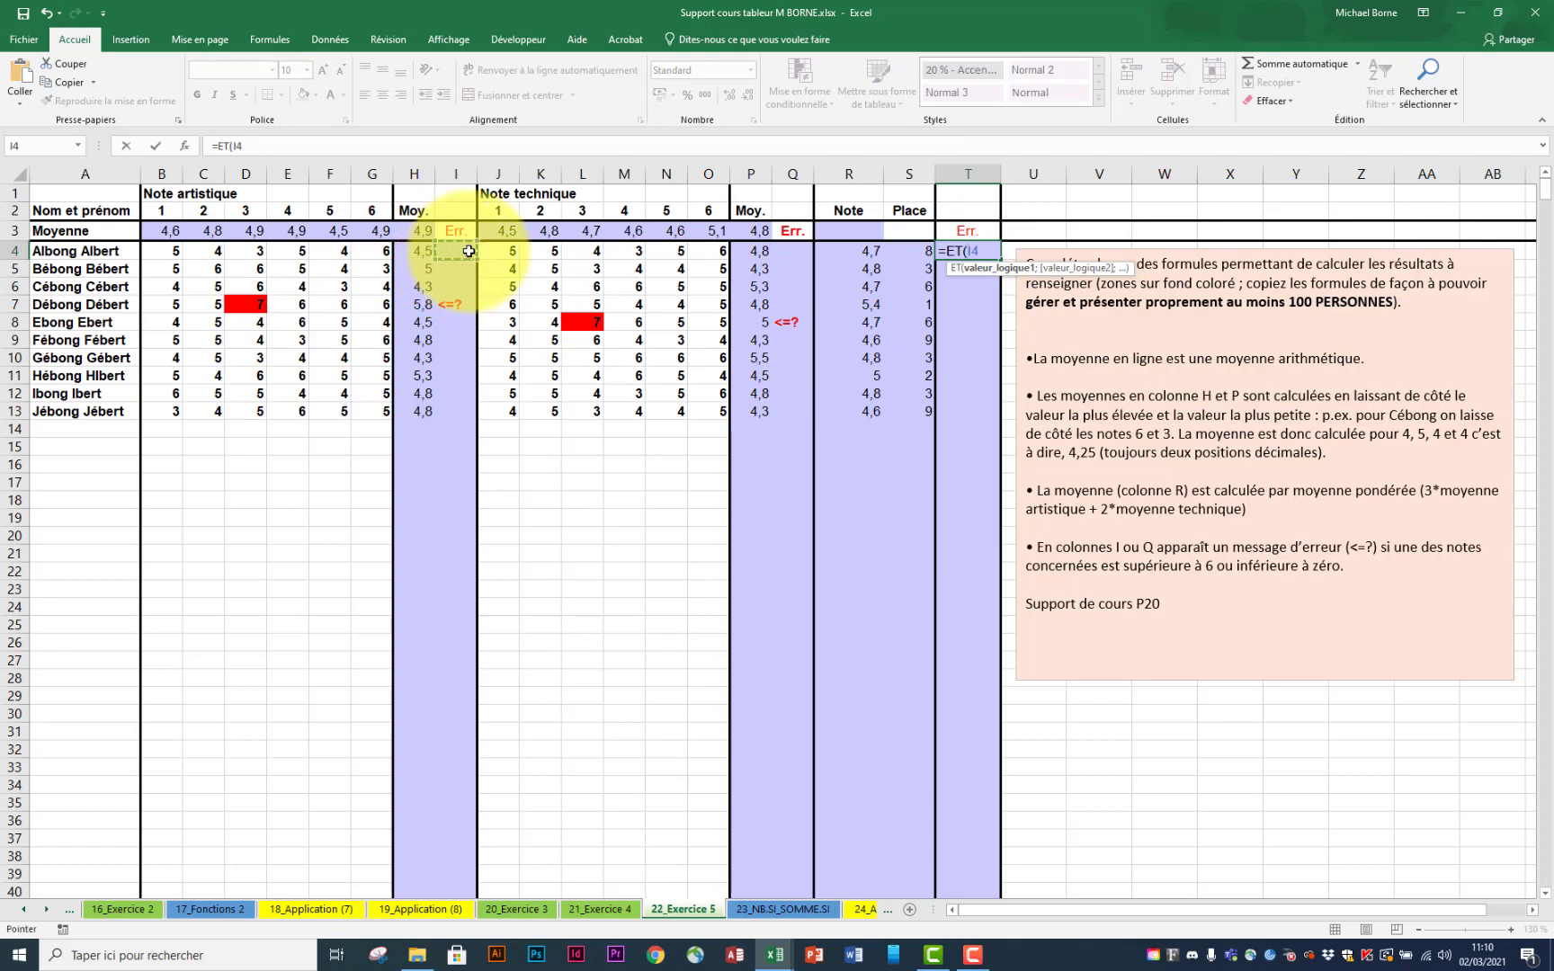
Step: Complete the ET formula in T4 as =ET(I4="";Q4="") to test that both error cells are empty
type("=\"\";")
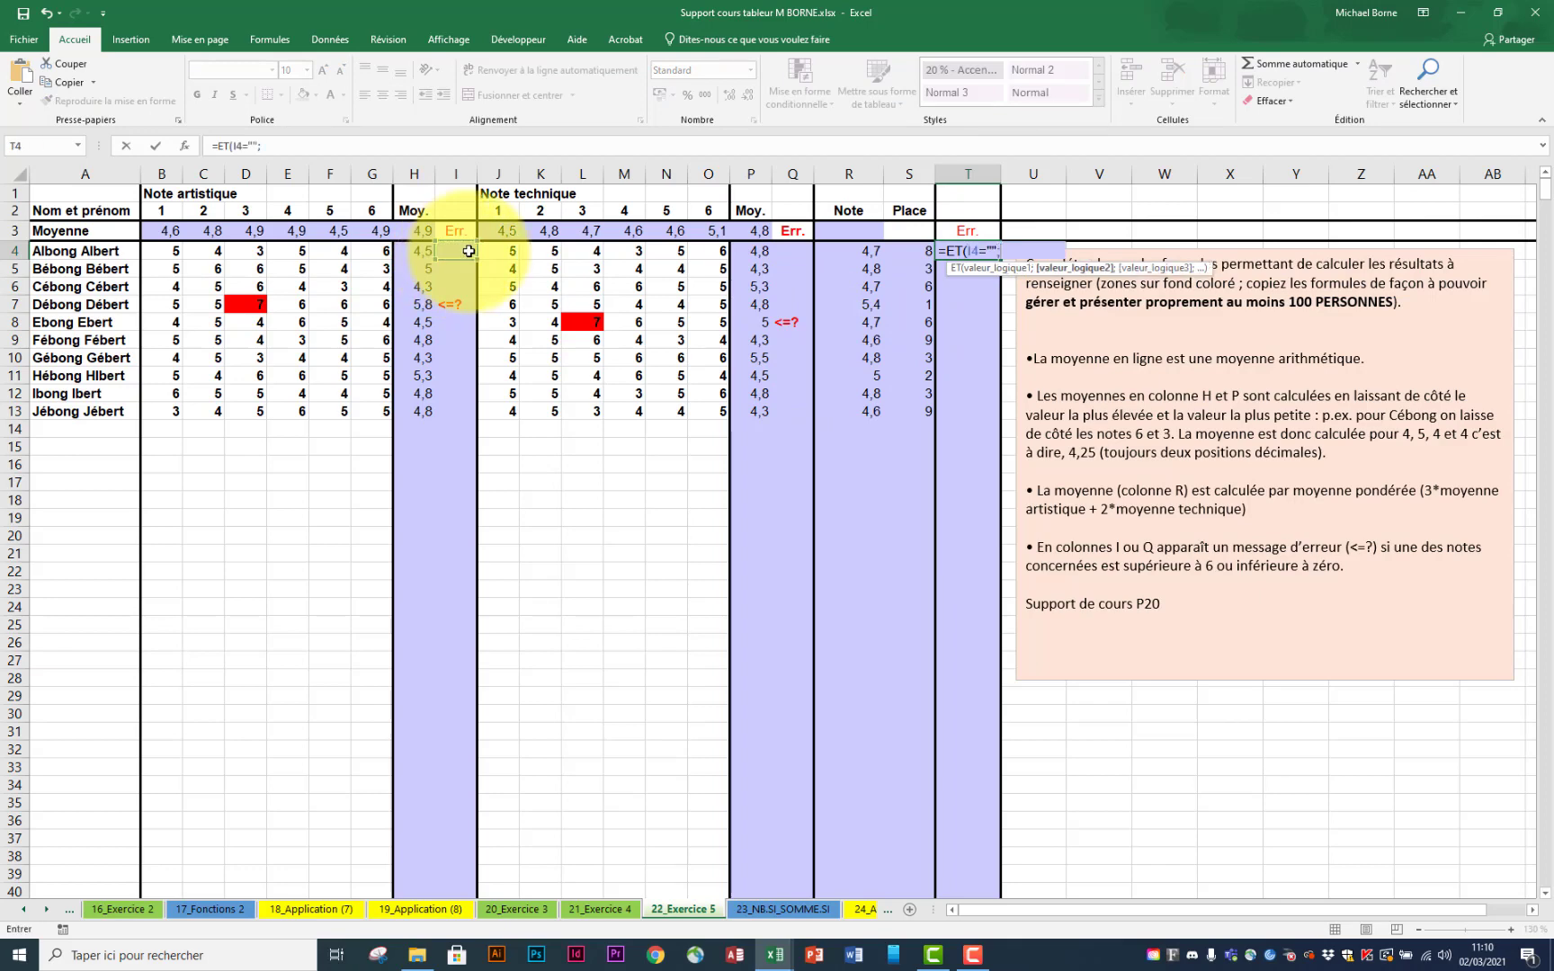
left_click(795, 253)
type("=\"")
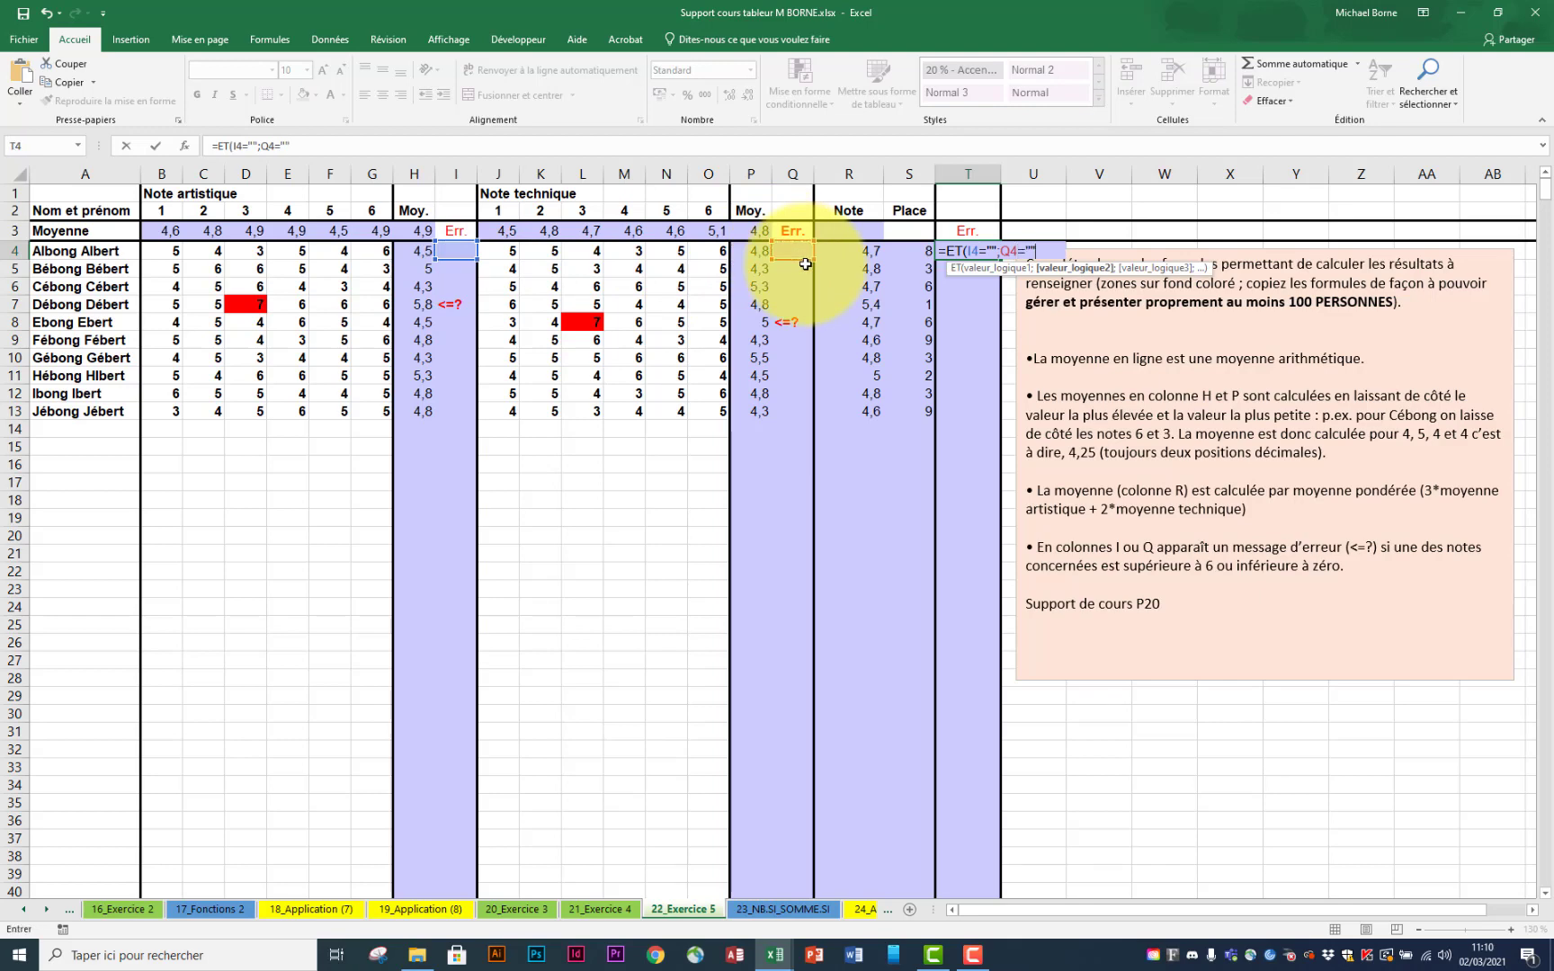
type("\")")
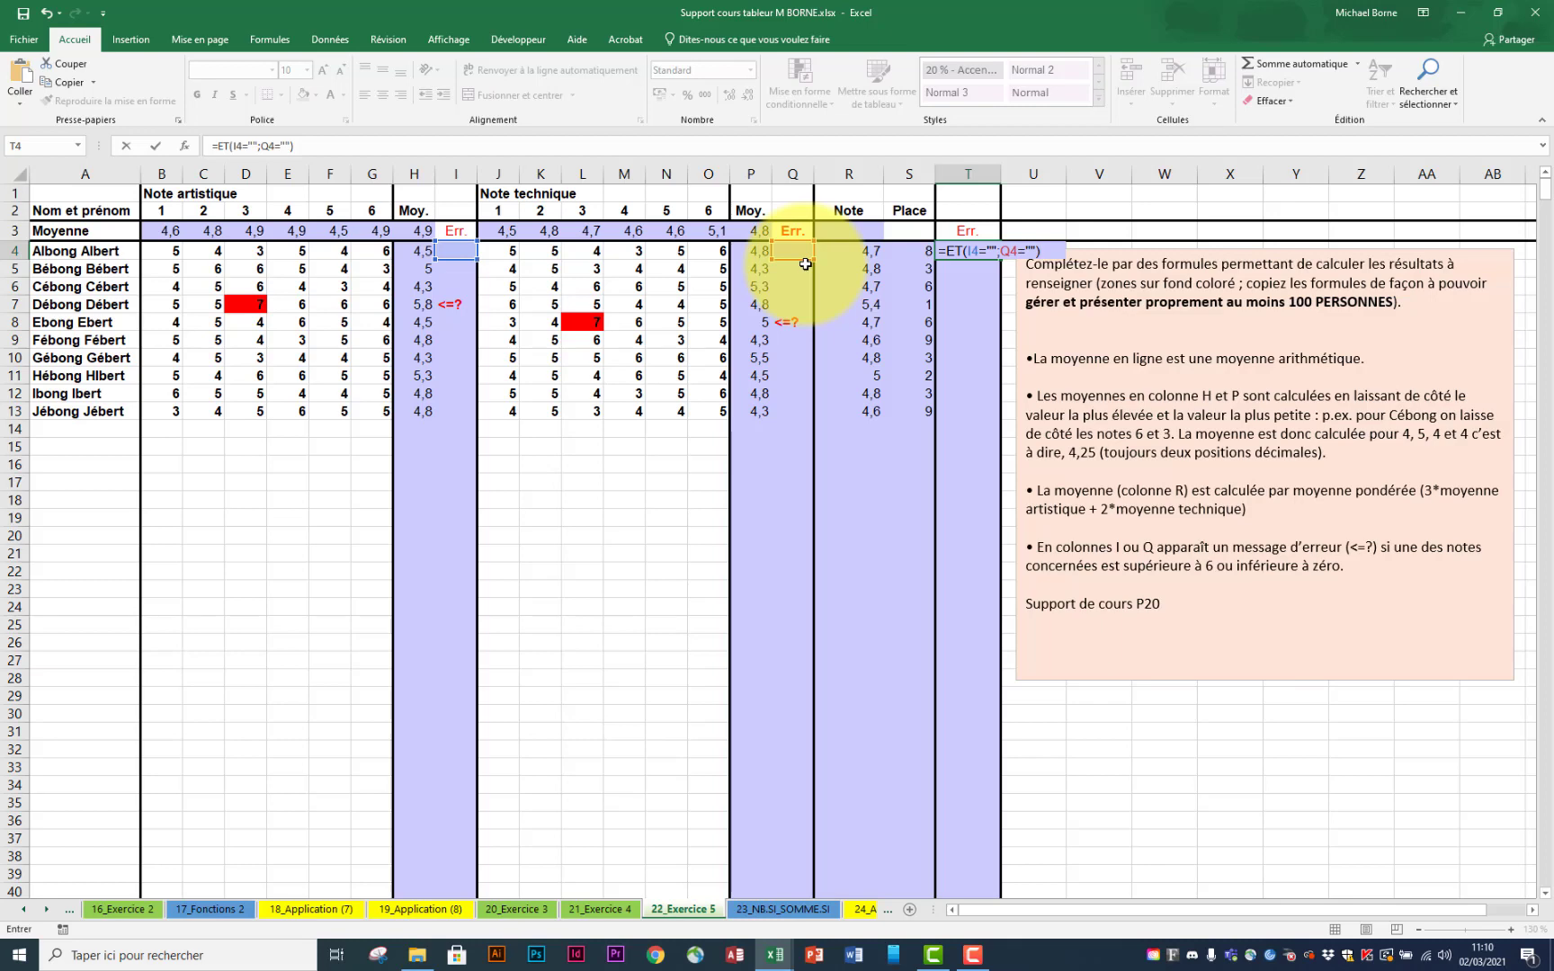
key("Return")
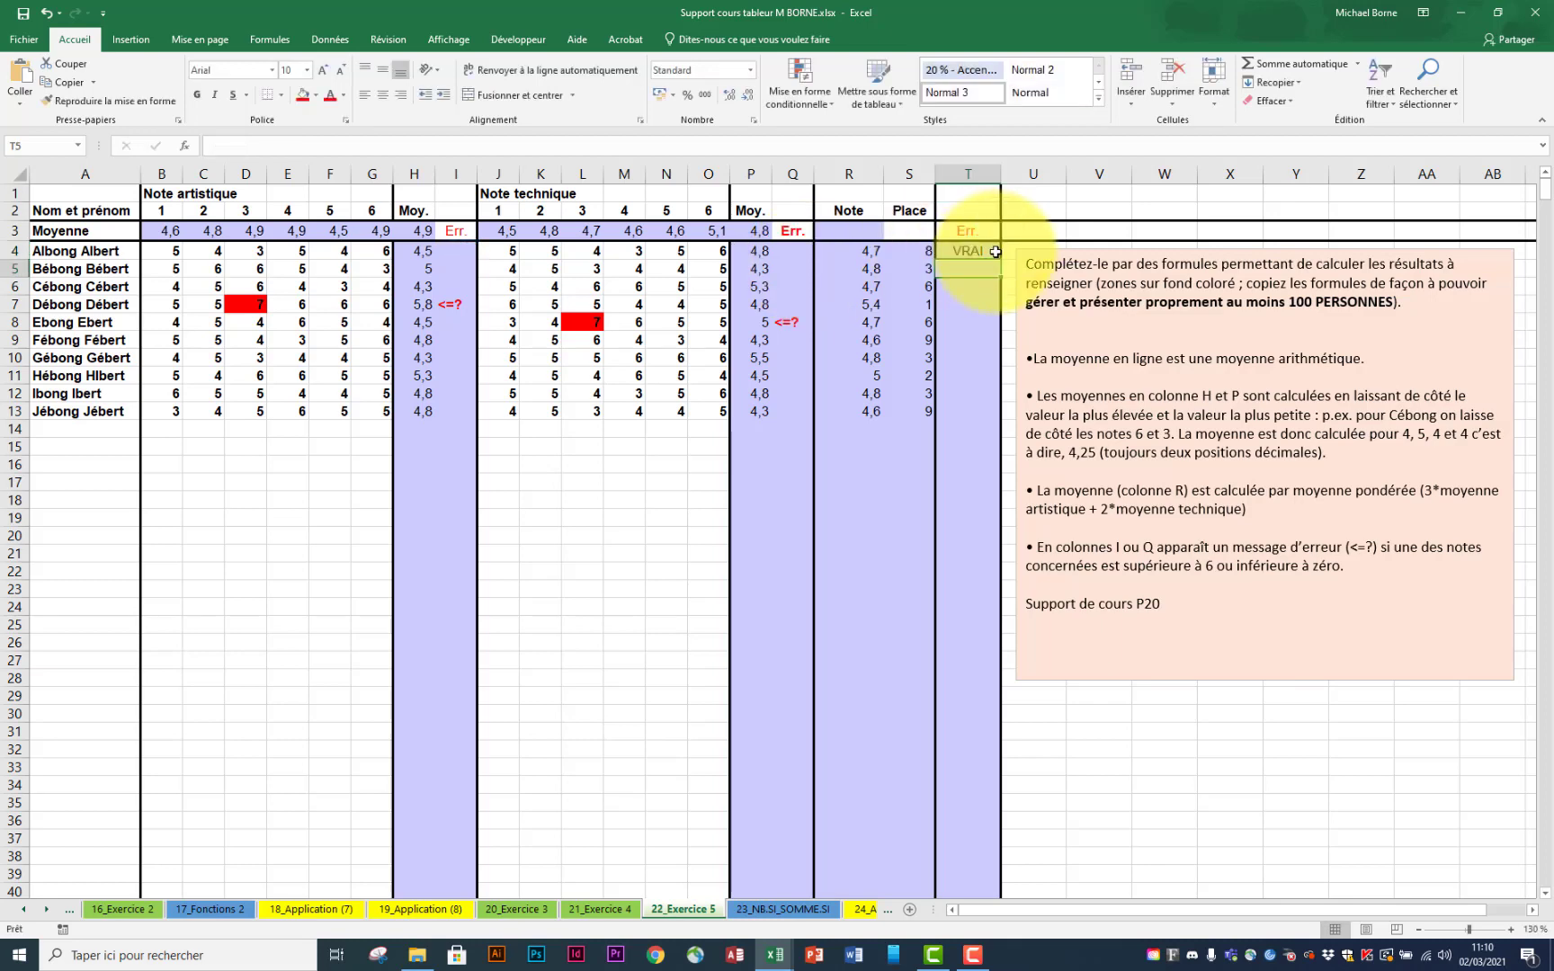
Step: Copy the ET formula from T4 down to T13 and check the copy in T8
left_click(994, 252)
left_click_drag(1000, 259, 1000, 426)
left_click(978, 322)
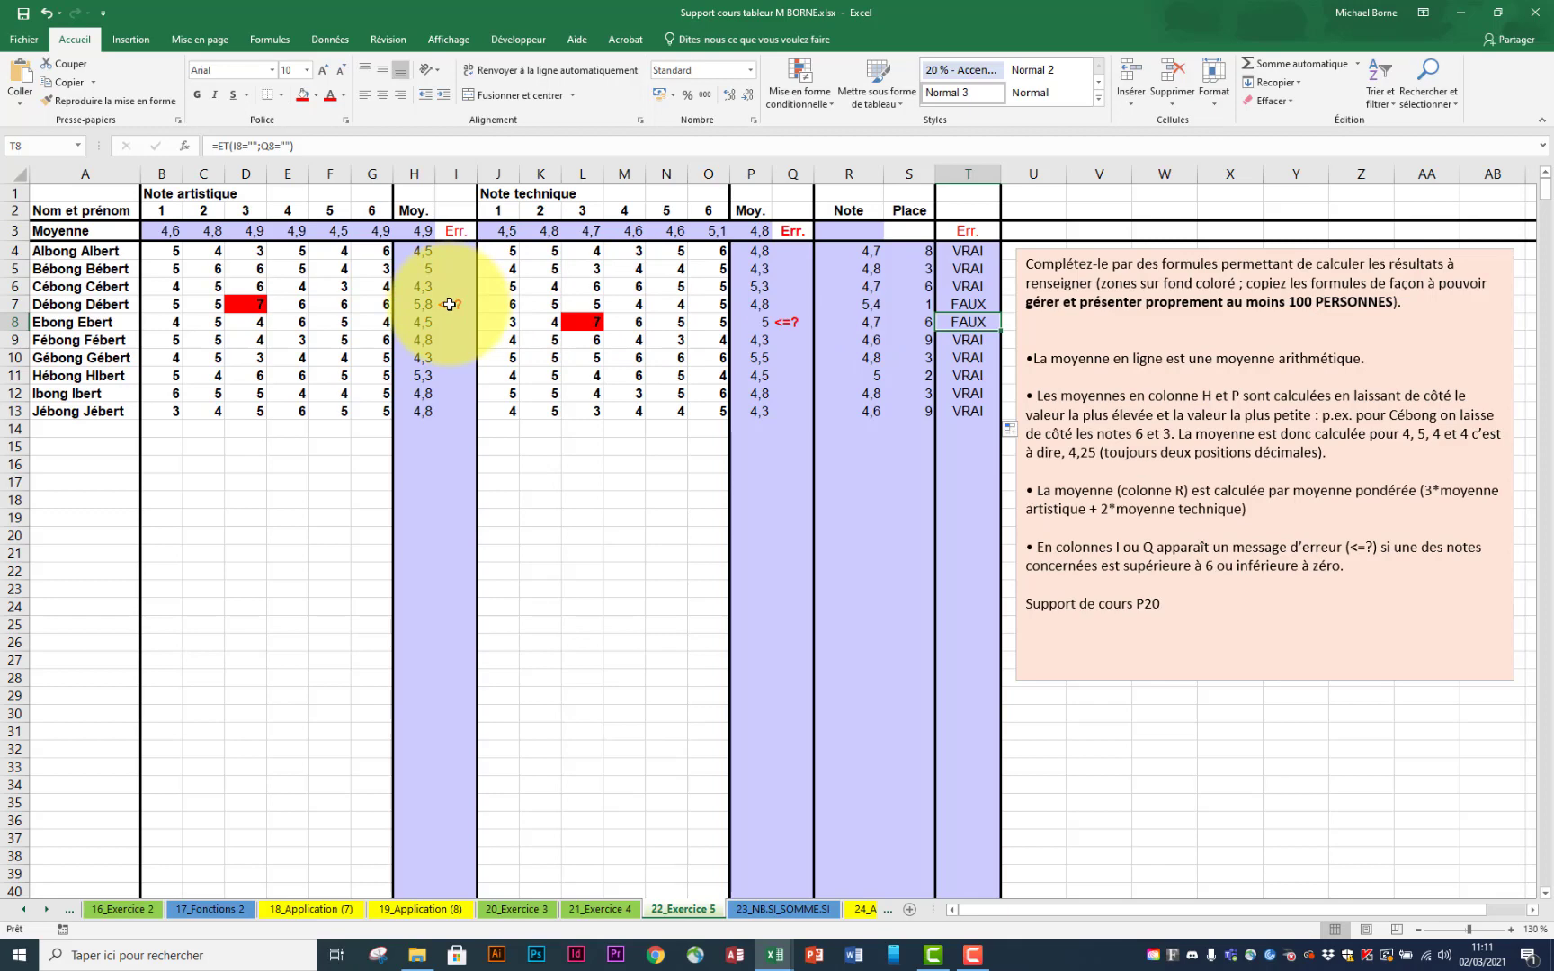
Step: Wrap the T4 test in a SI function so the formula reads =SI(ET(I4="";Q4="");"";"<=?")
left_click(971, 258)
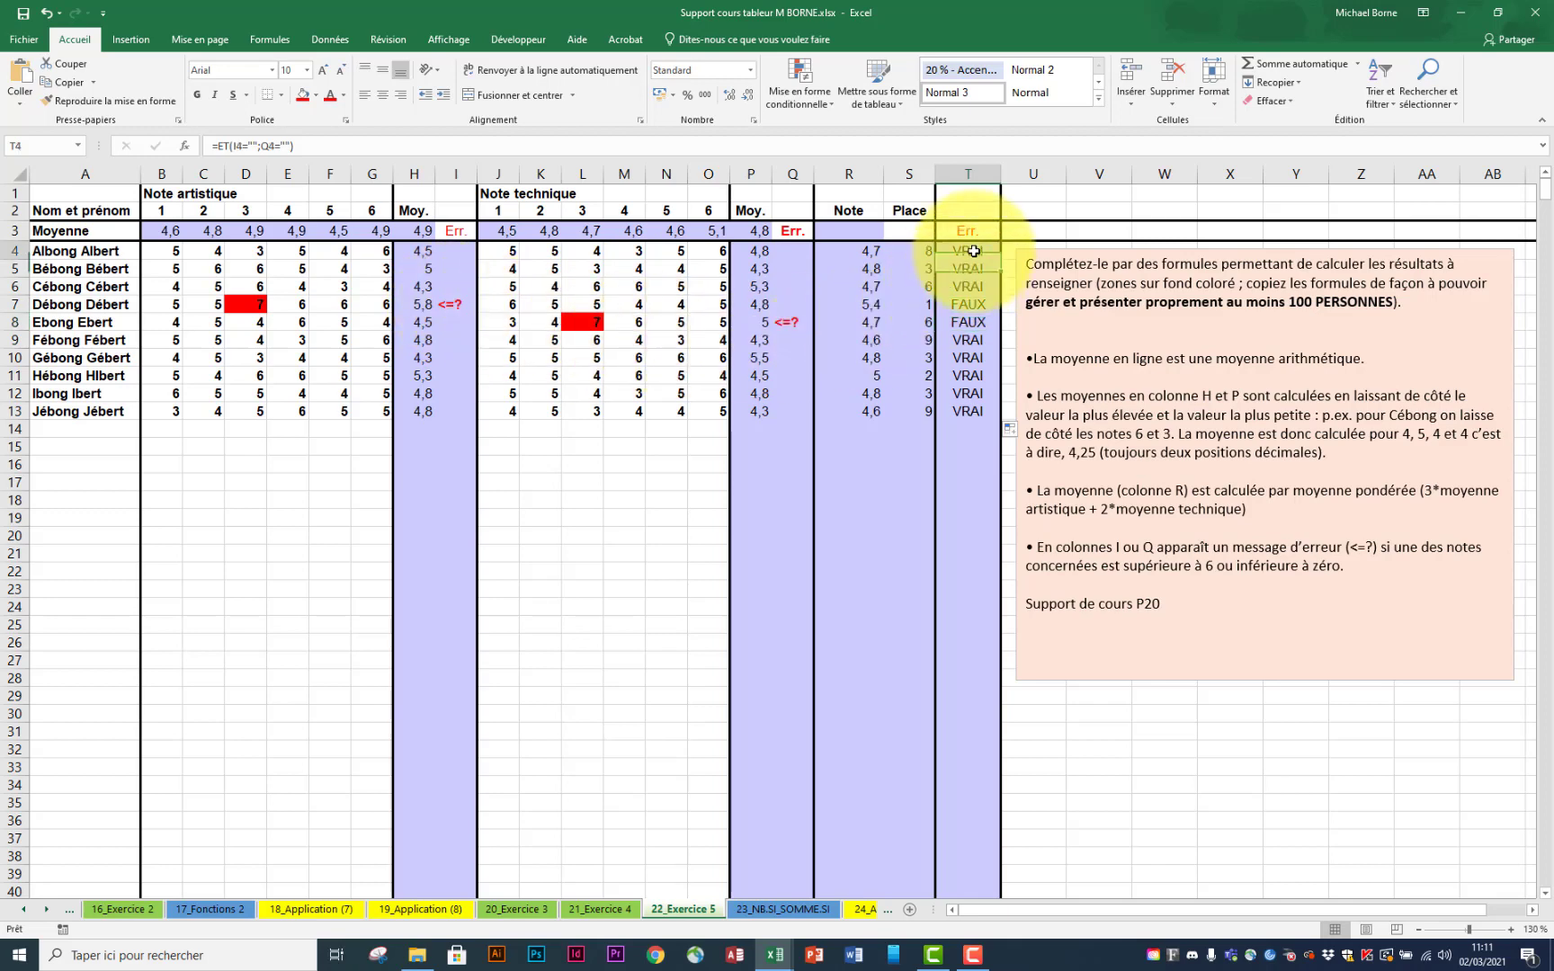
left_click(220, 141)
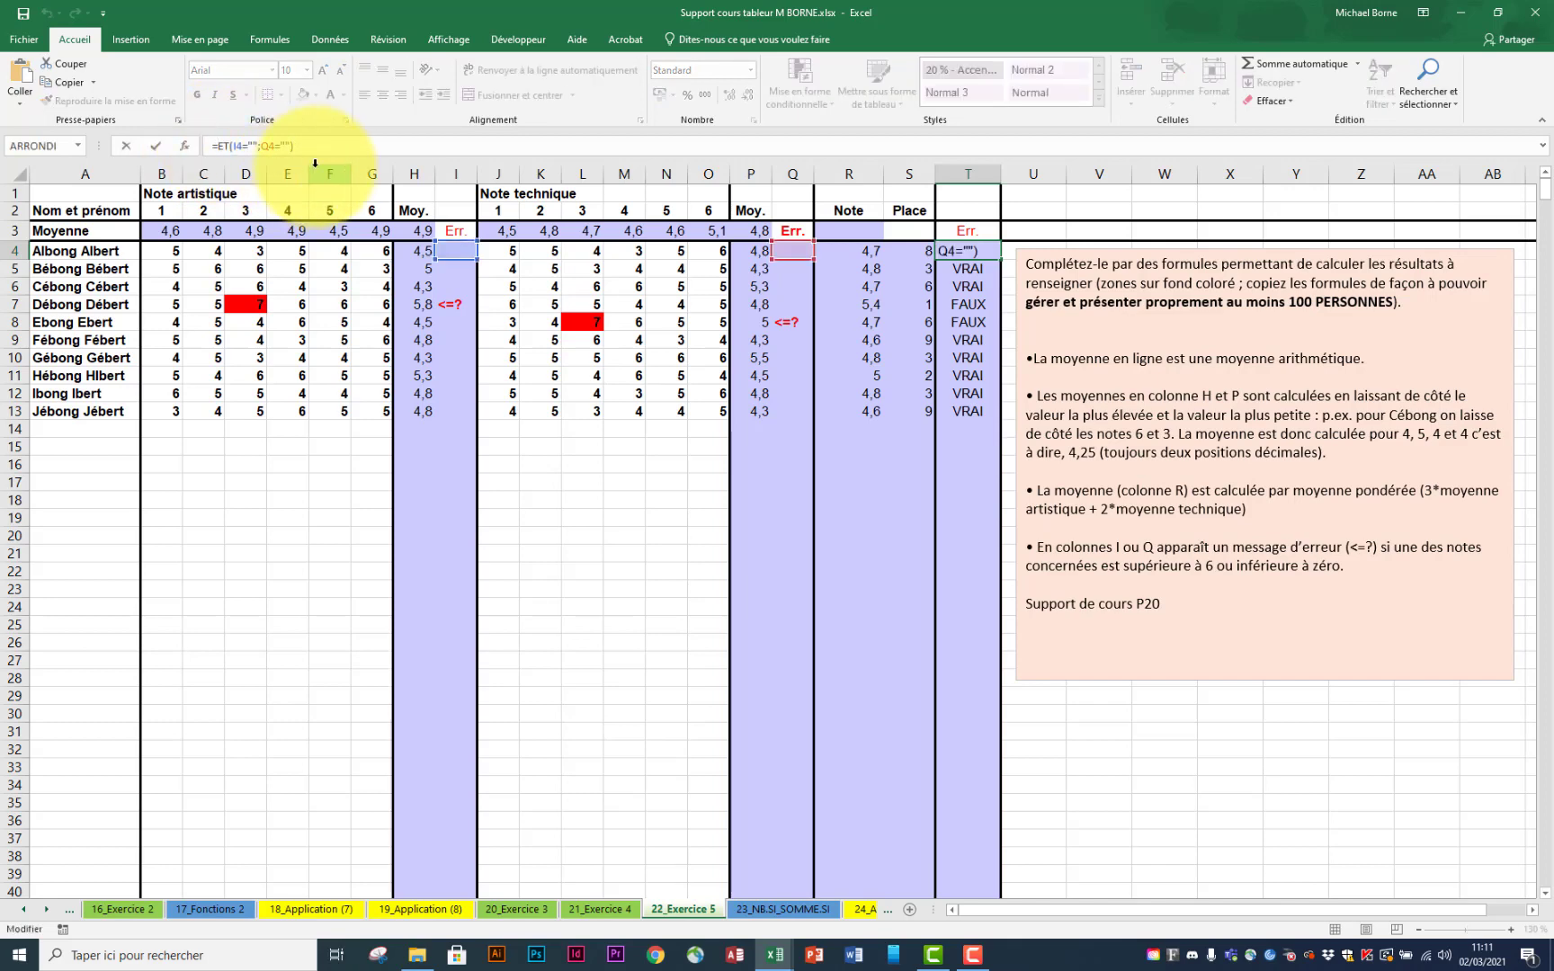
type("si")
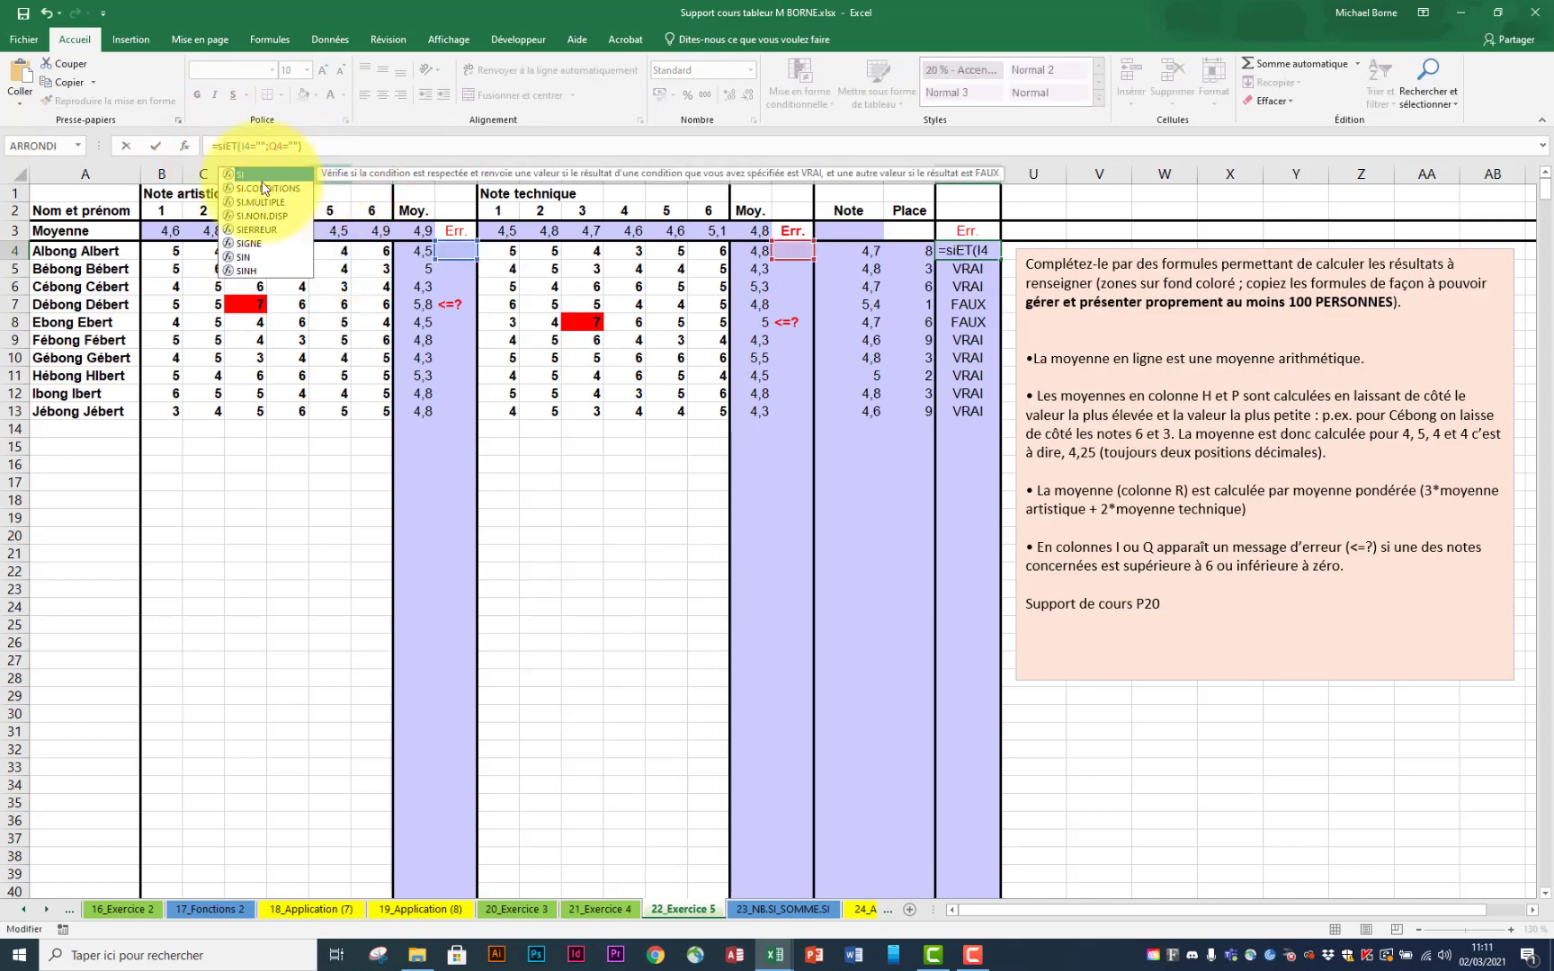
type("(")
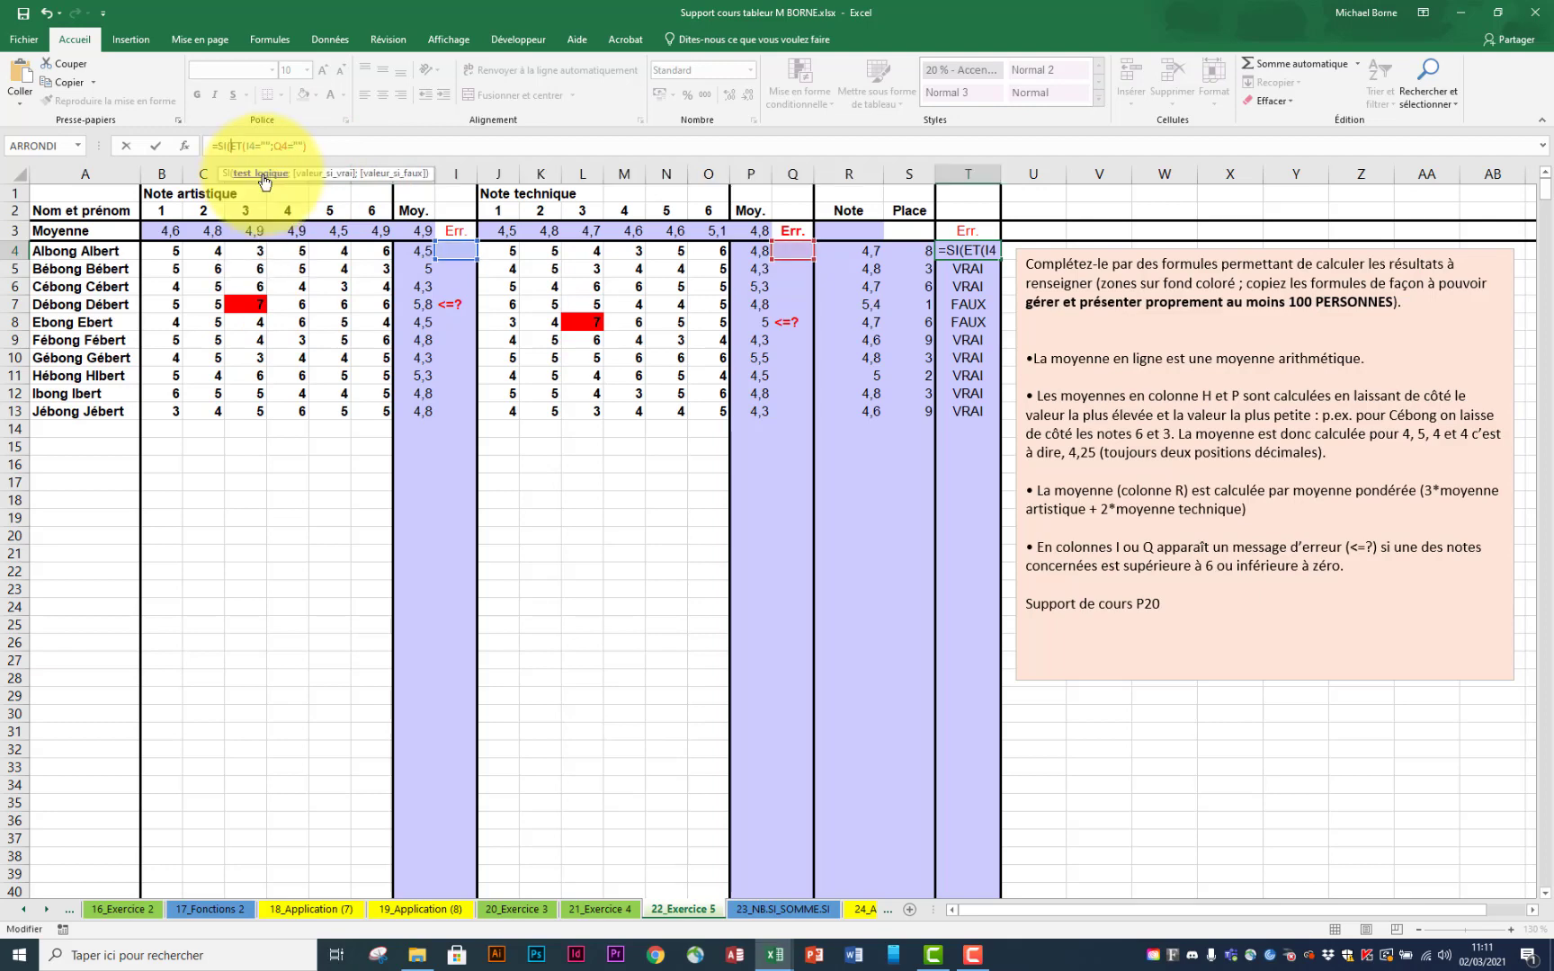
left_click(321, 145)
type(";\"\";")
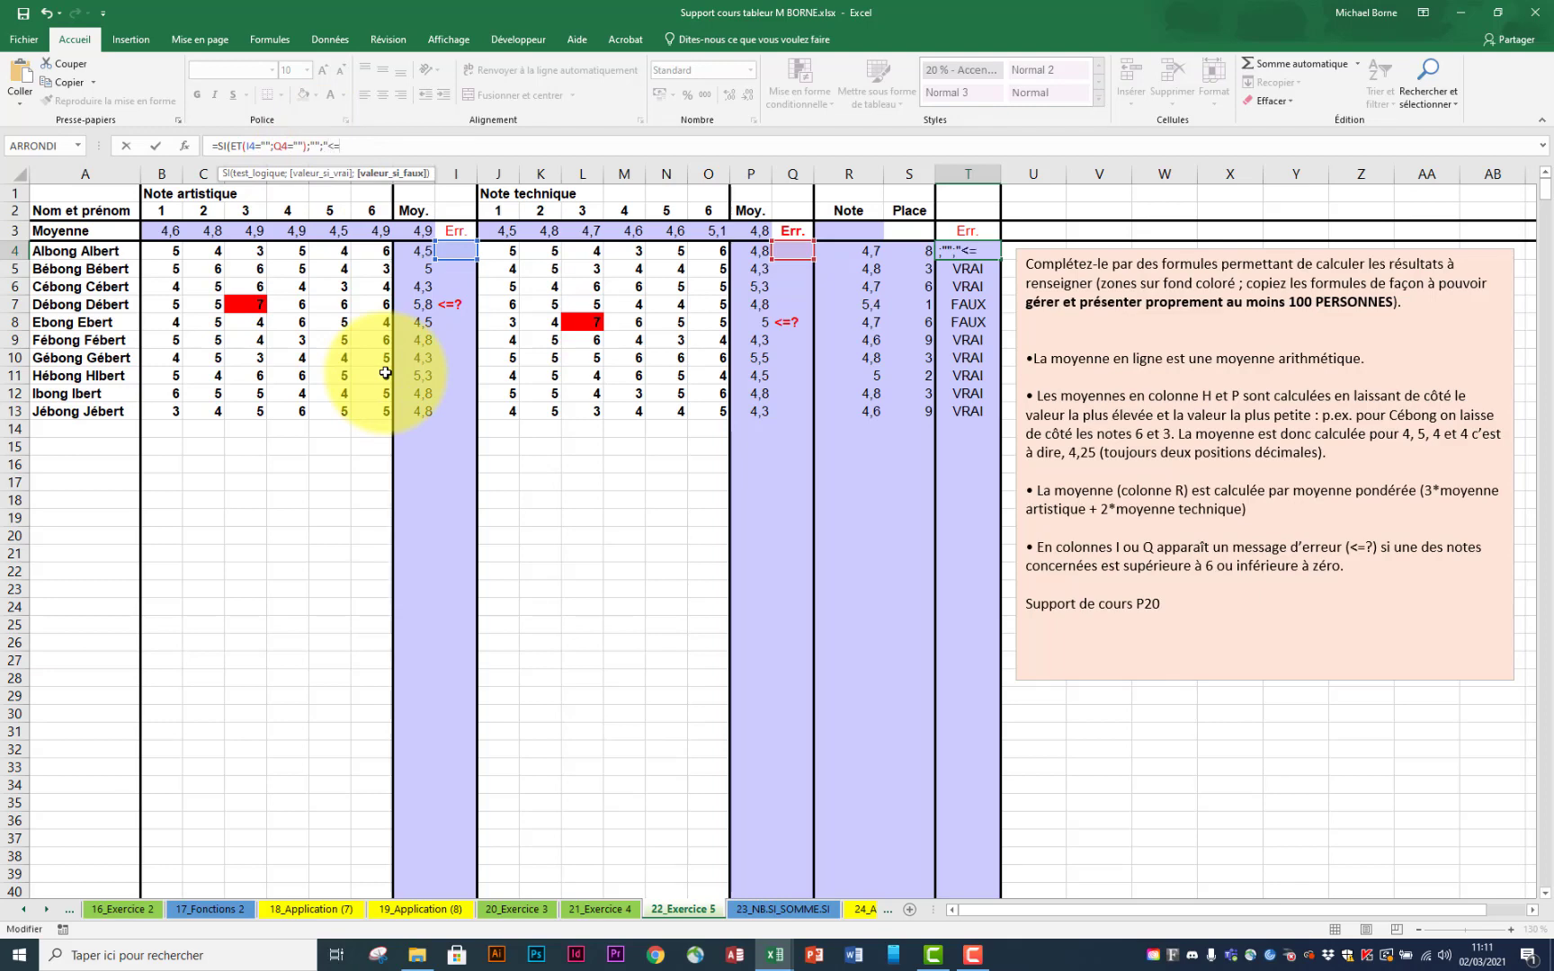
type("\"<=?\"")
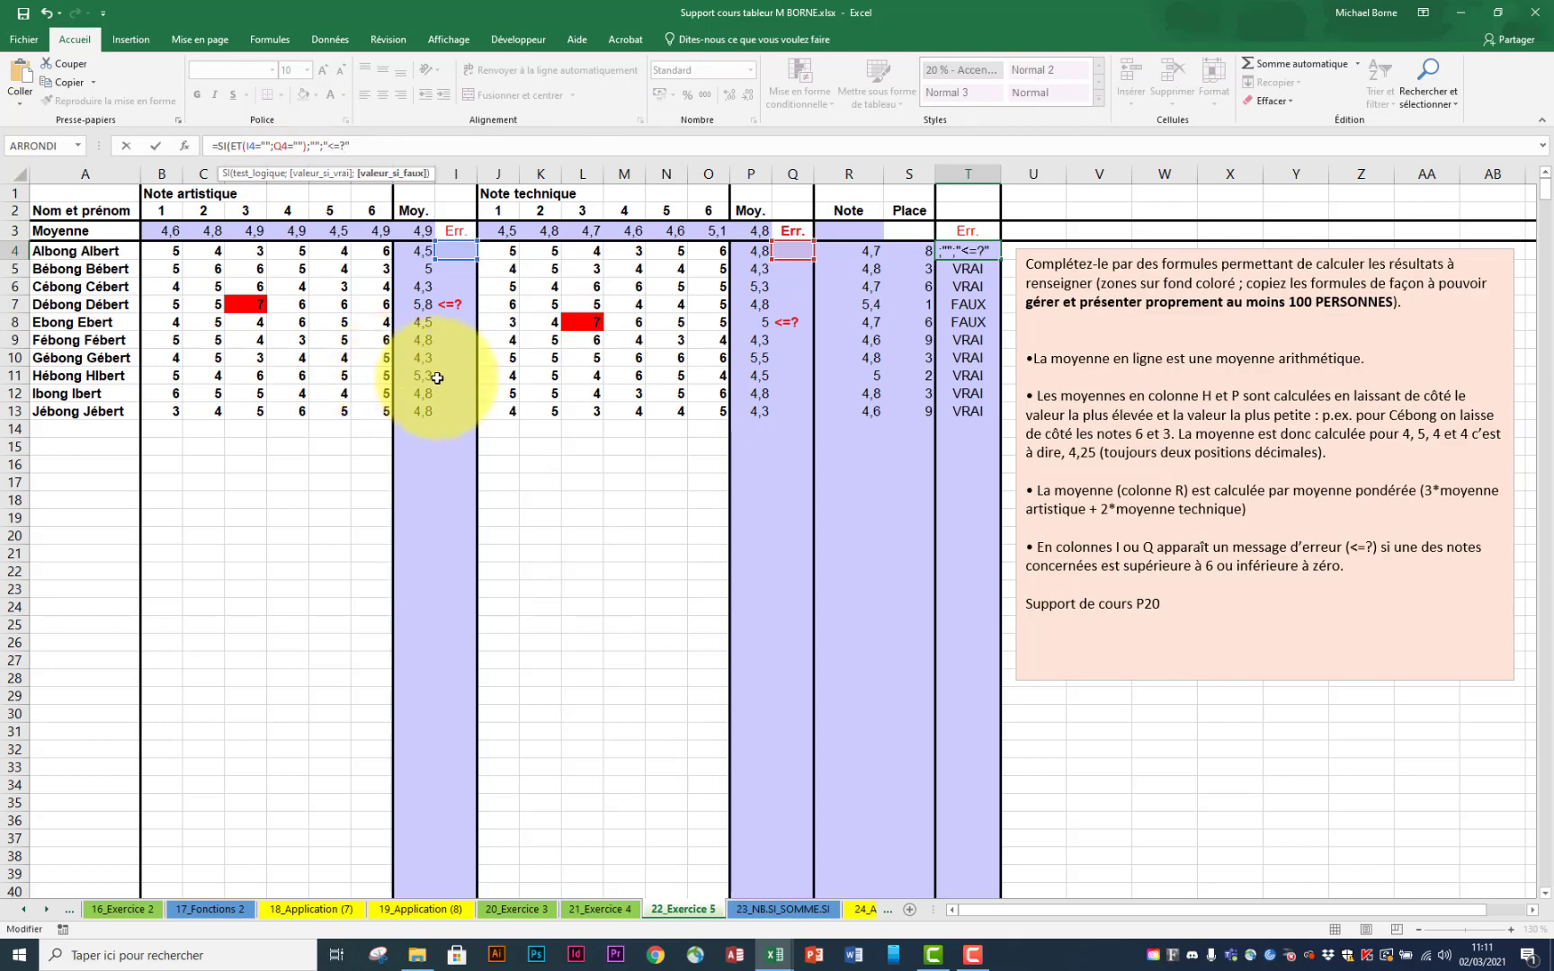
type(")")
key("Return")
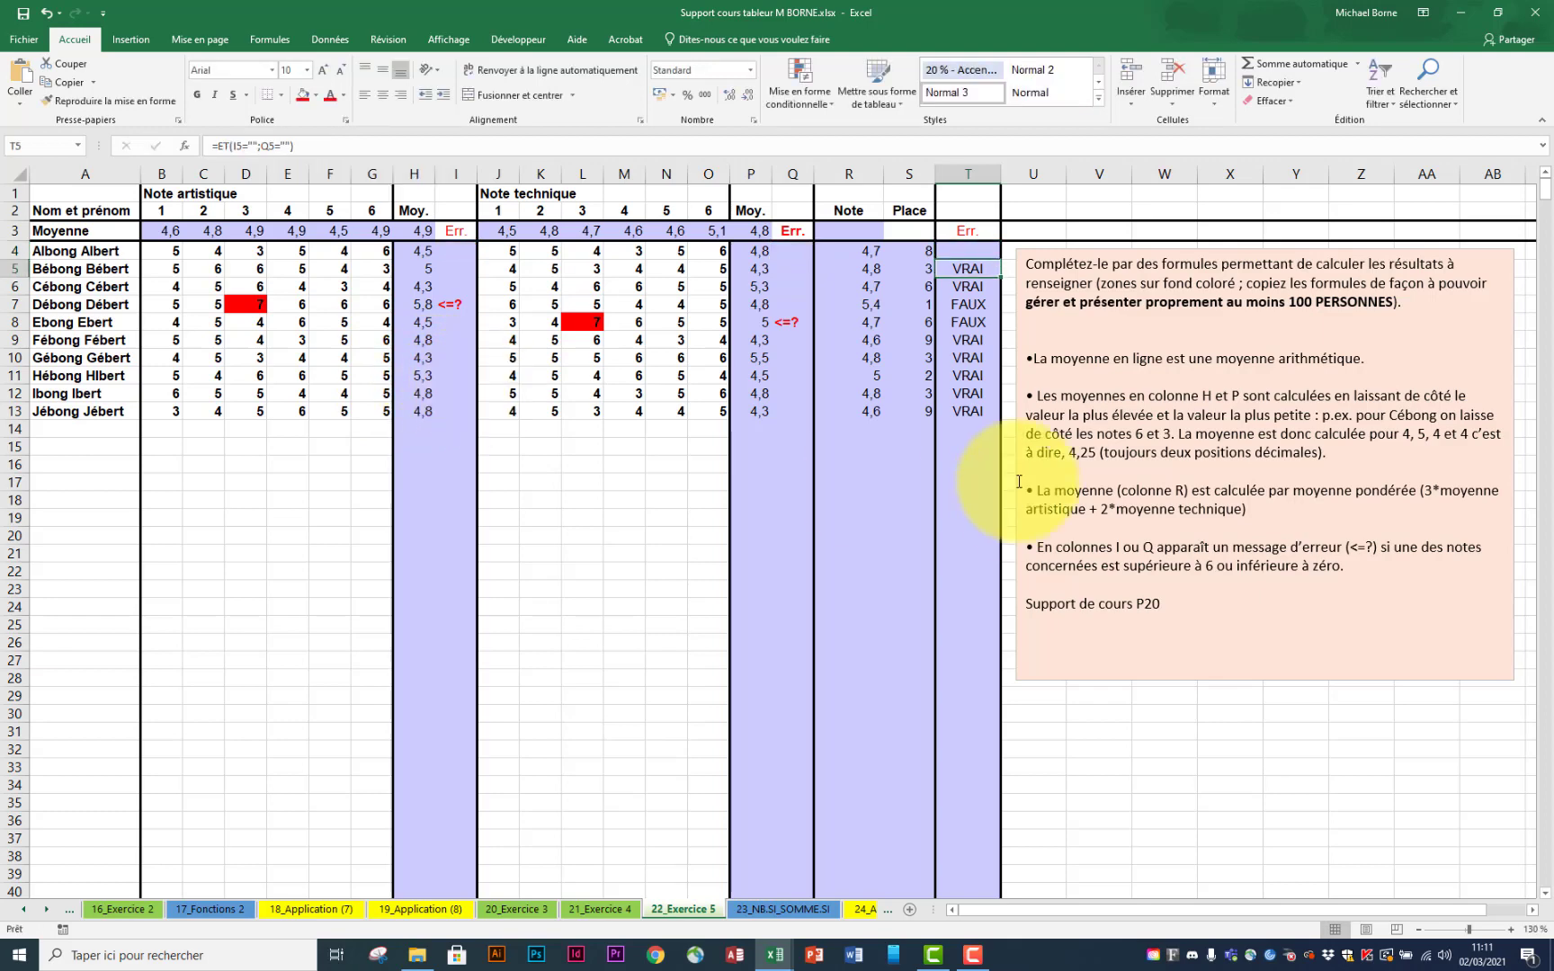
Step: Copy the SI formula from T4 down to T21 and set that range's font colour to red
left_click(951, 249)
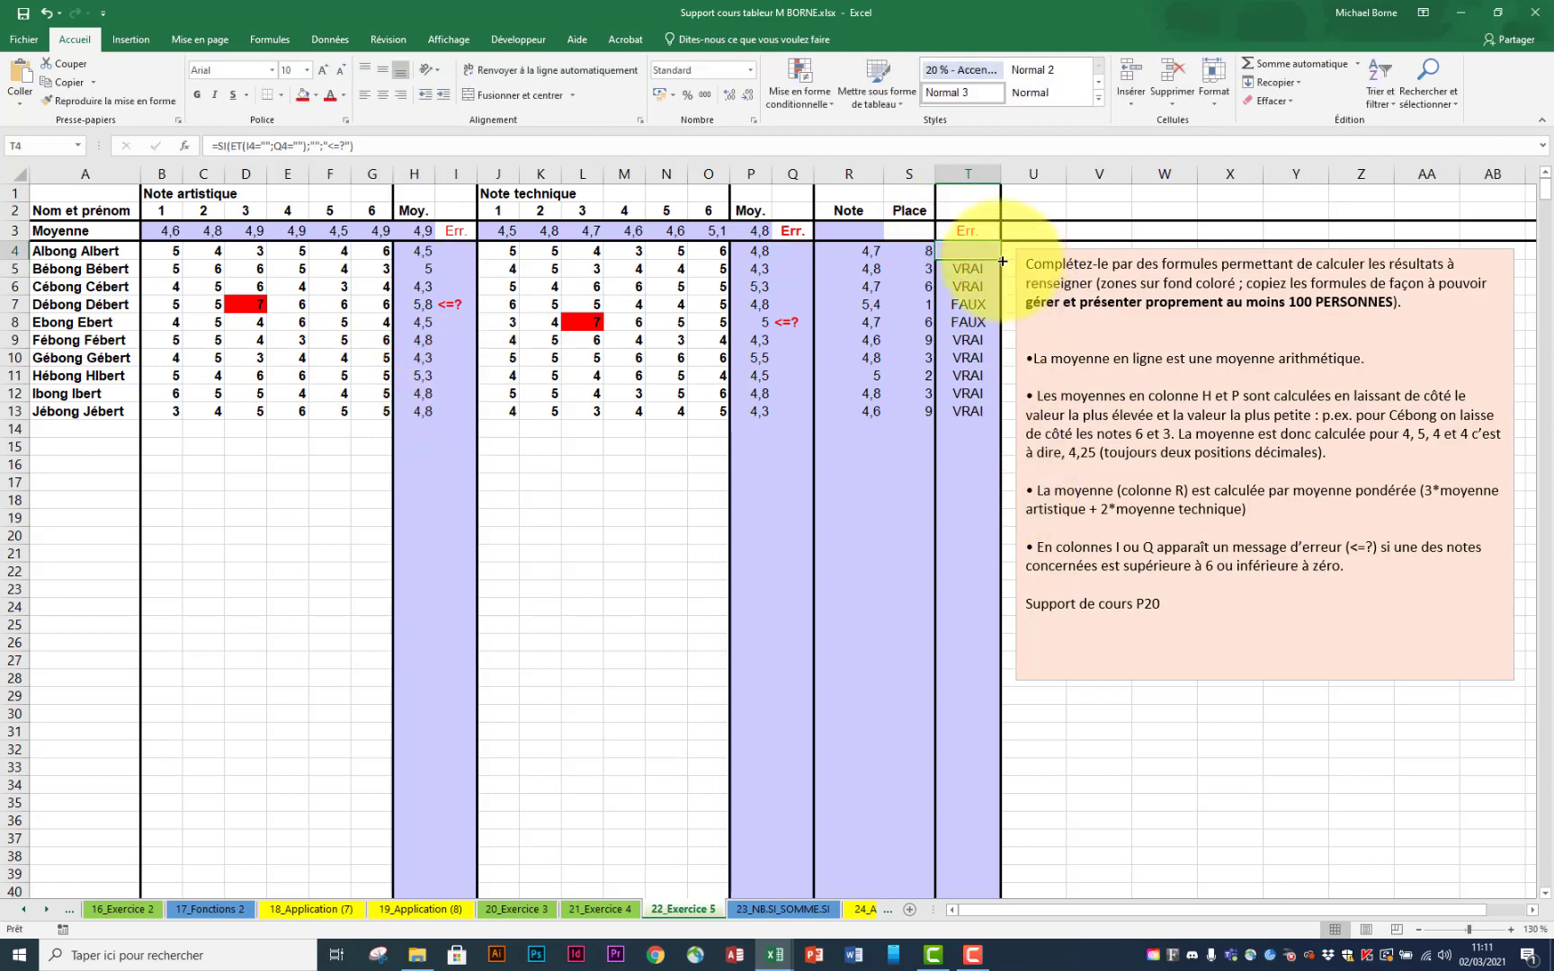
left_click_drag(1006, 266, 991, 549)
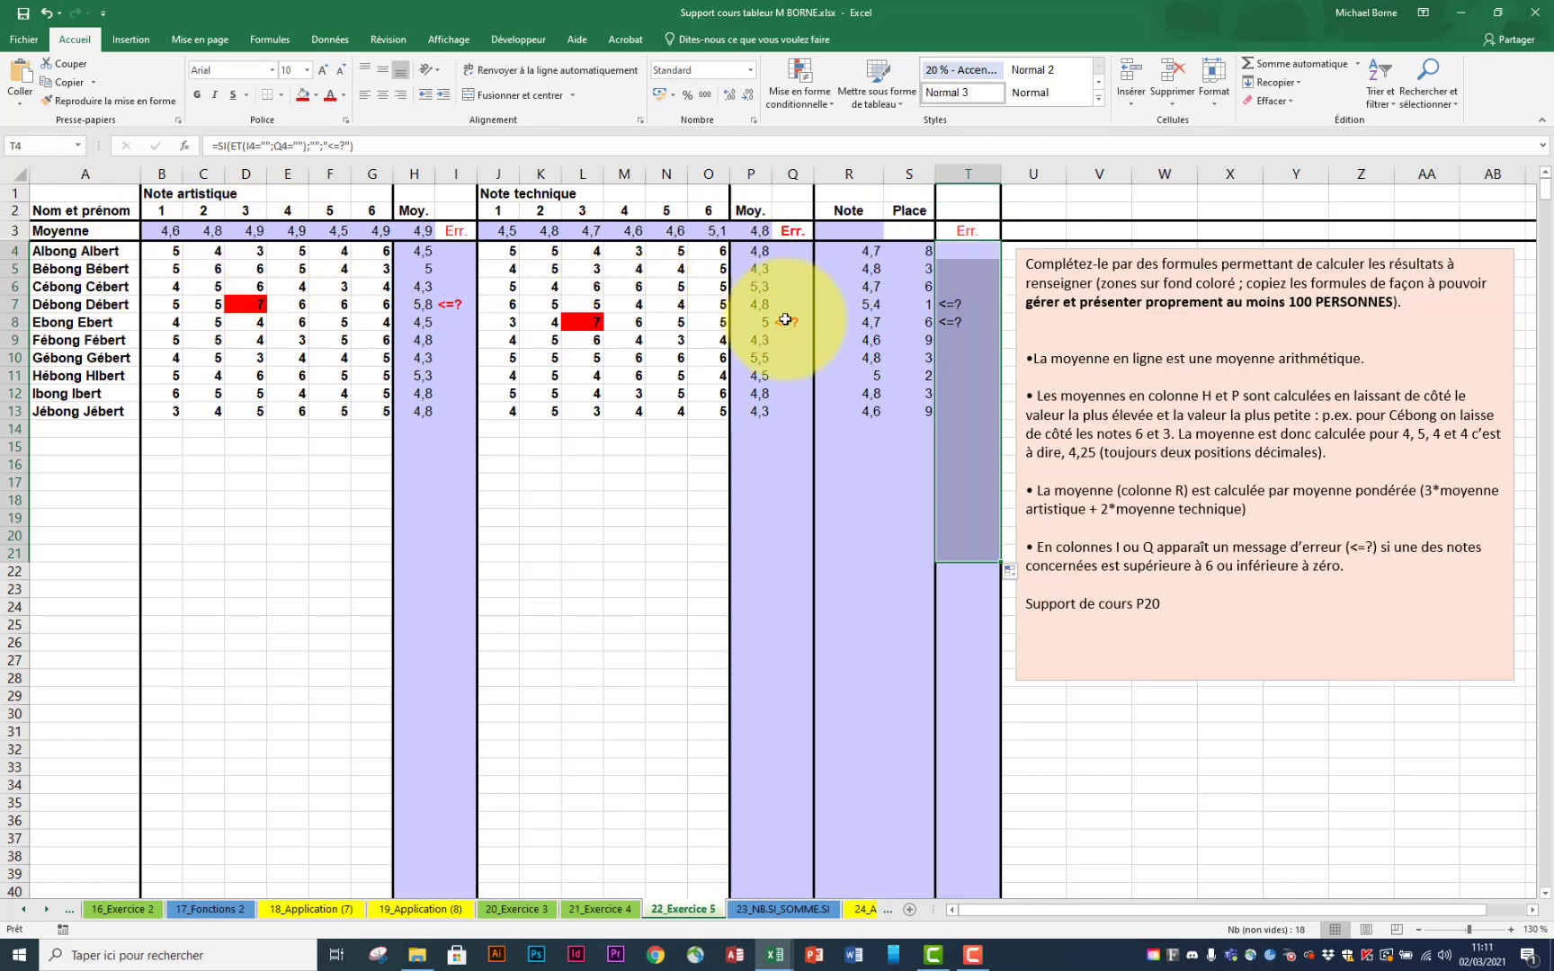
left_click(299, 97)
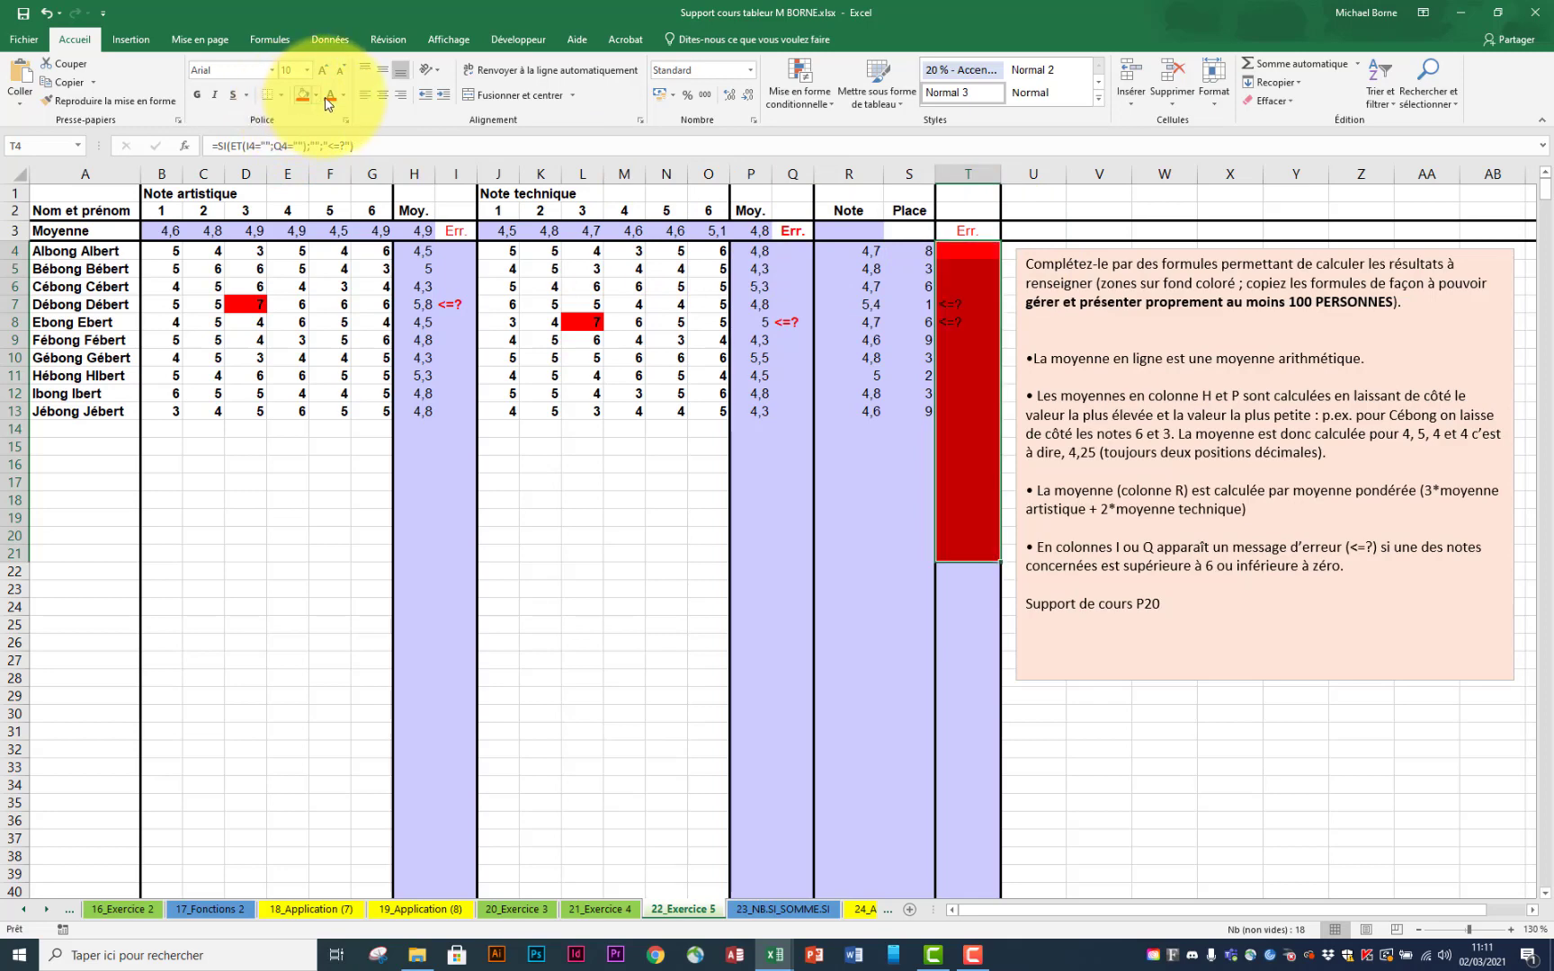
key("ctrl+z")
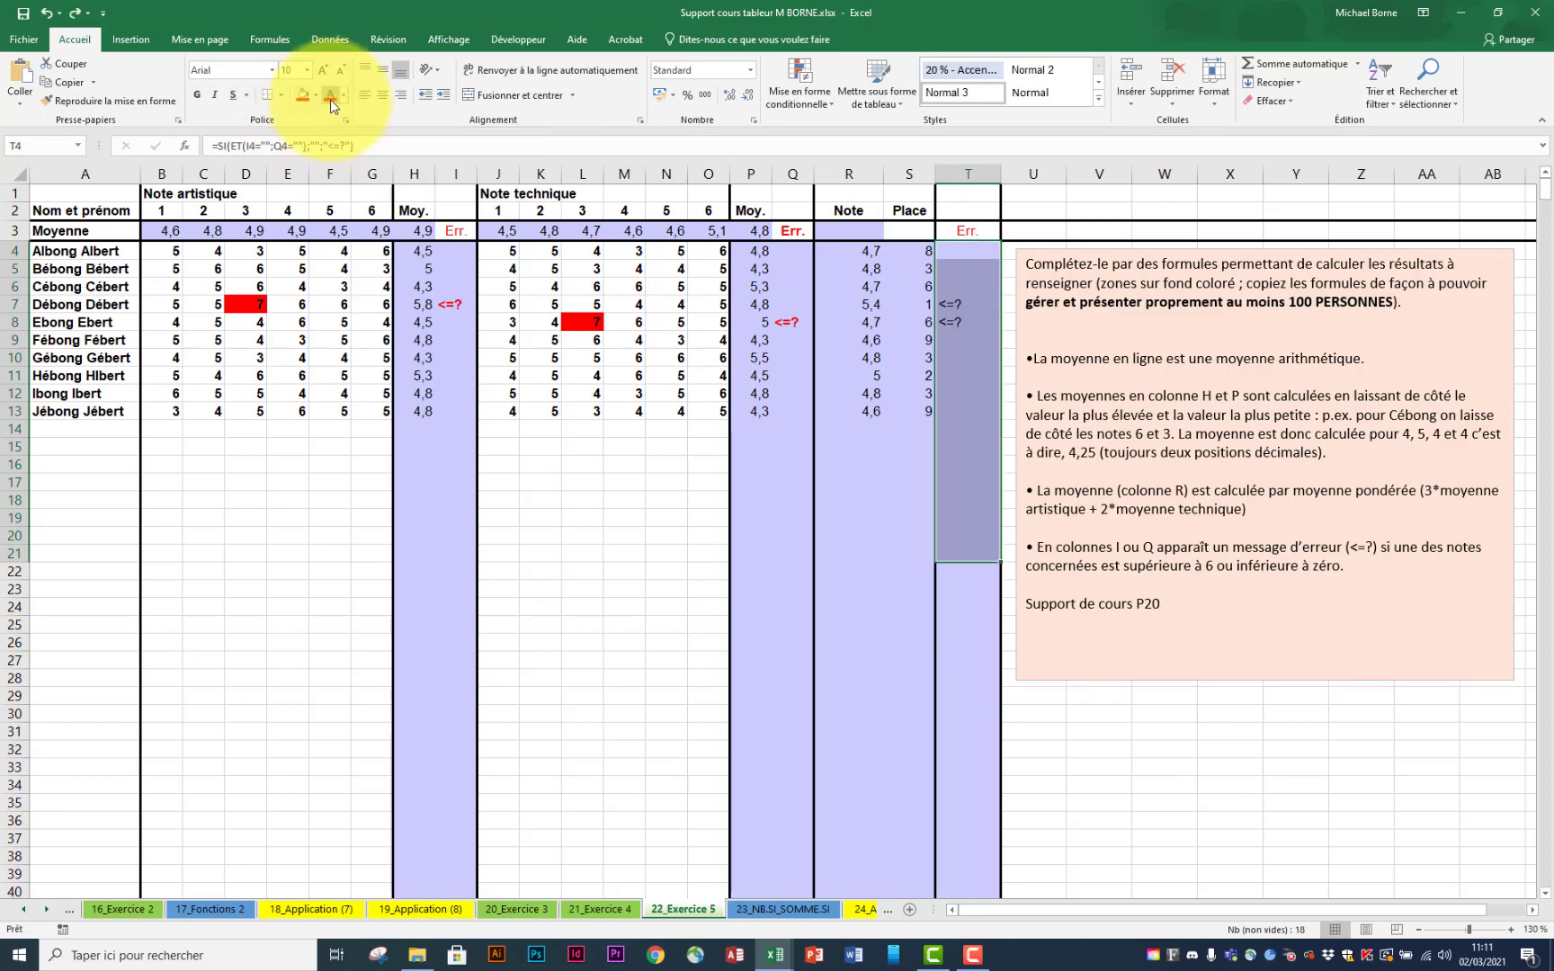
left_click(964, 356)
Step: Correct the two out-of-range marks highlighted in red, entering 5 in L8 and 4 in D7
left_click(603, 322)
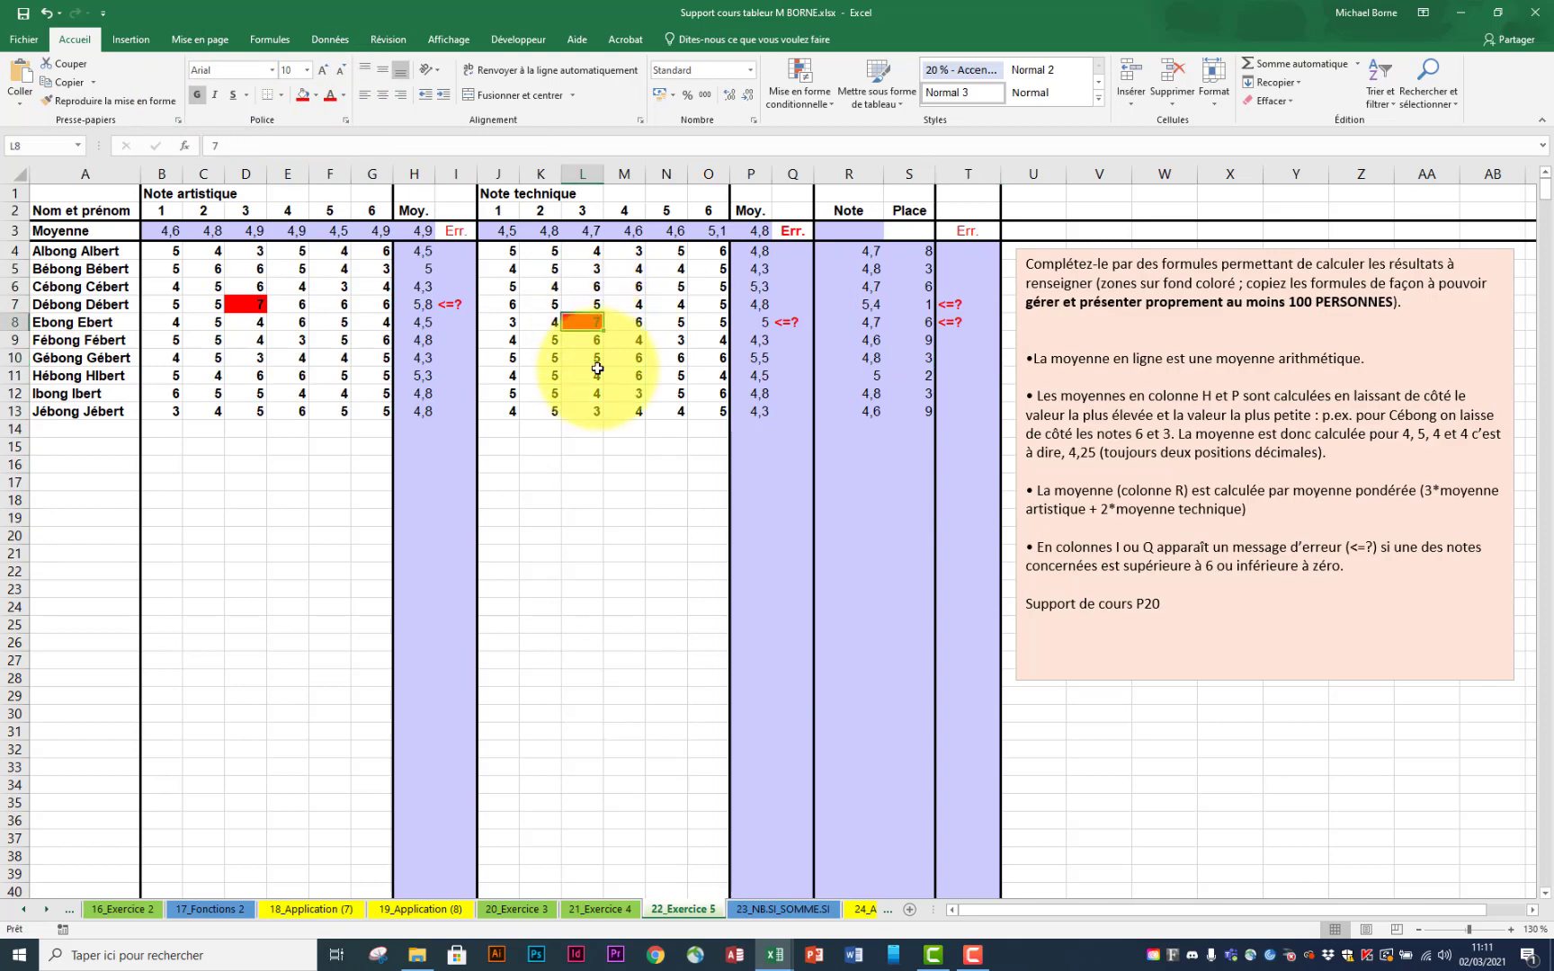
type("5")
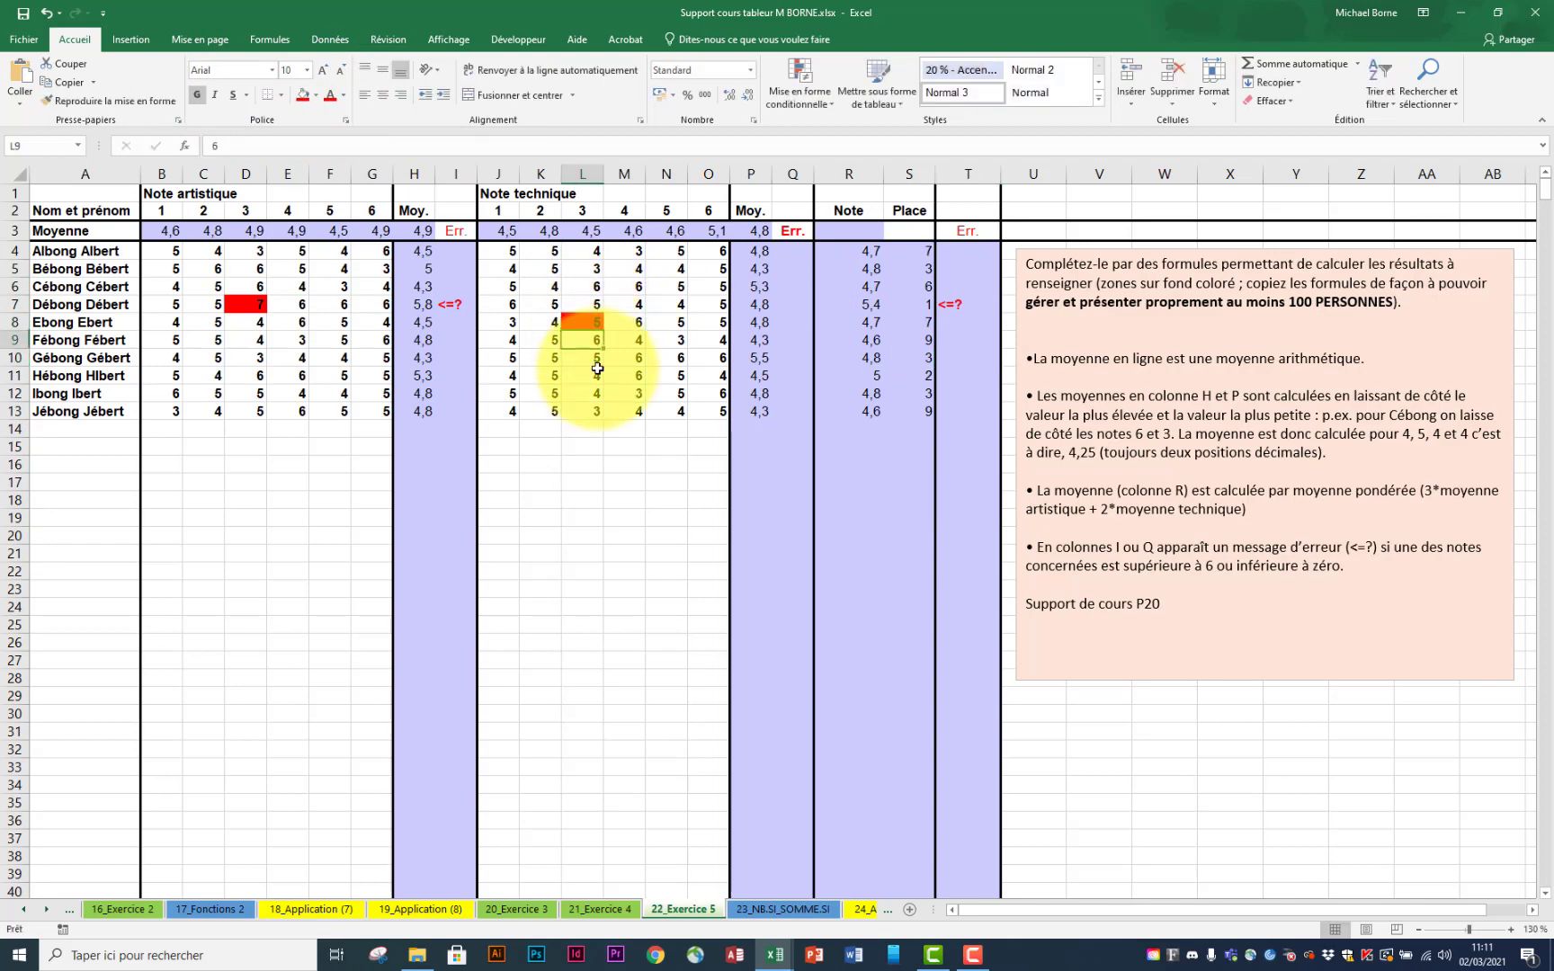
key("Return")
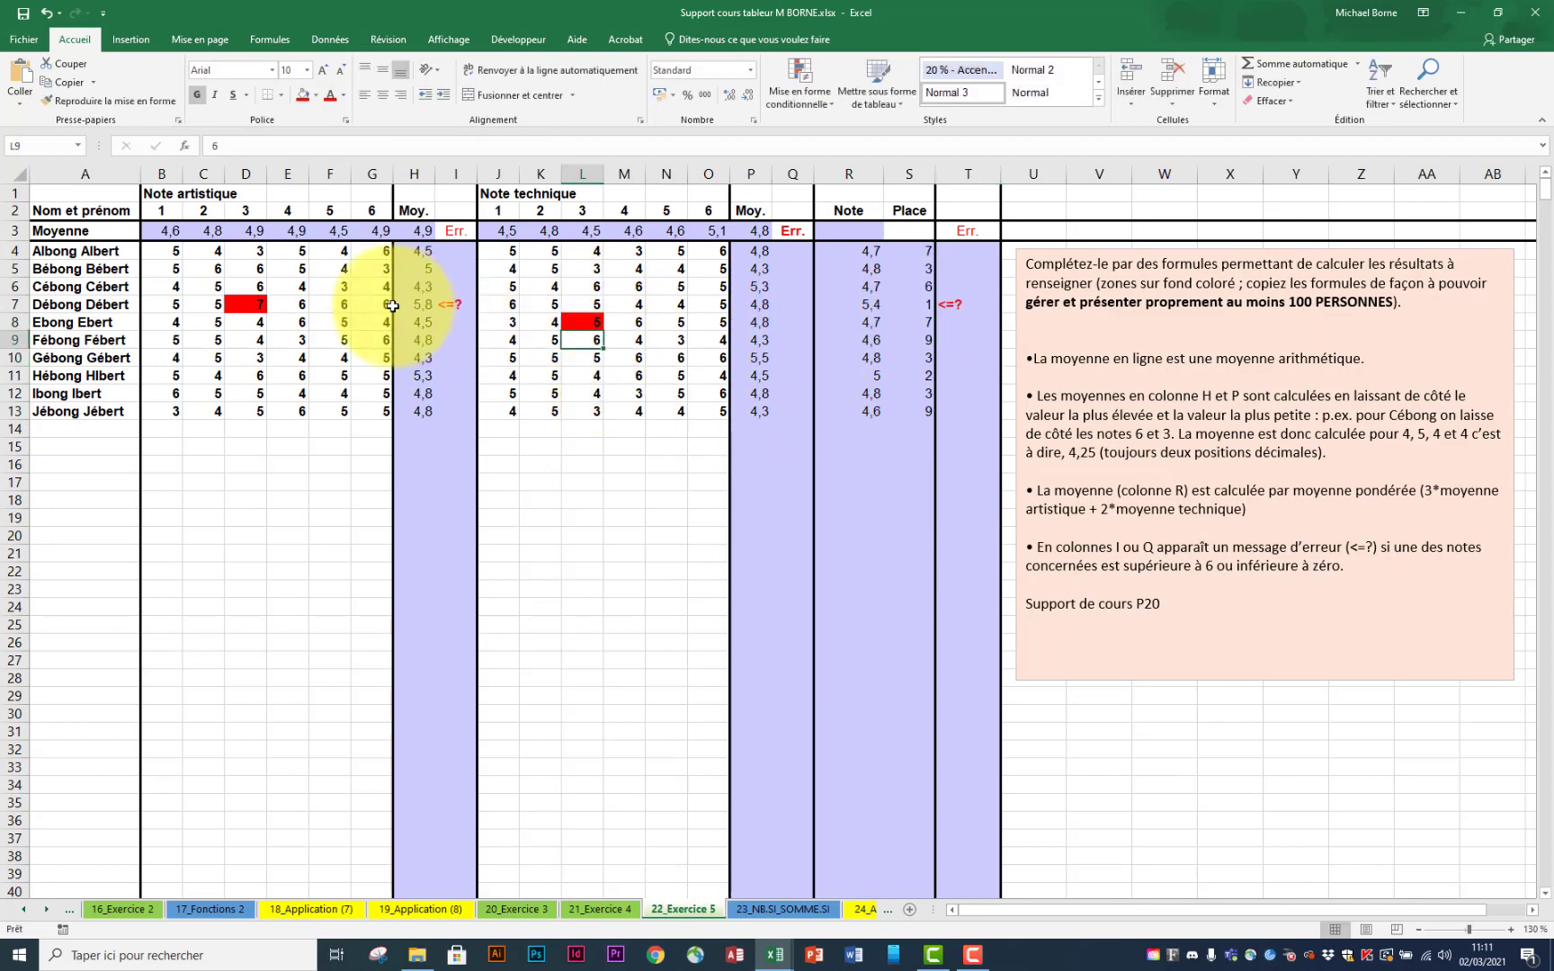
left_click(253, 306)
type("4")
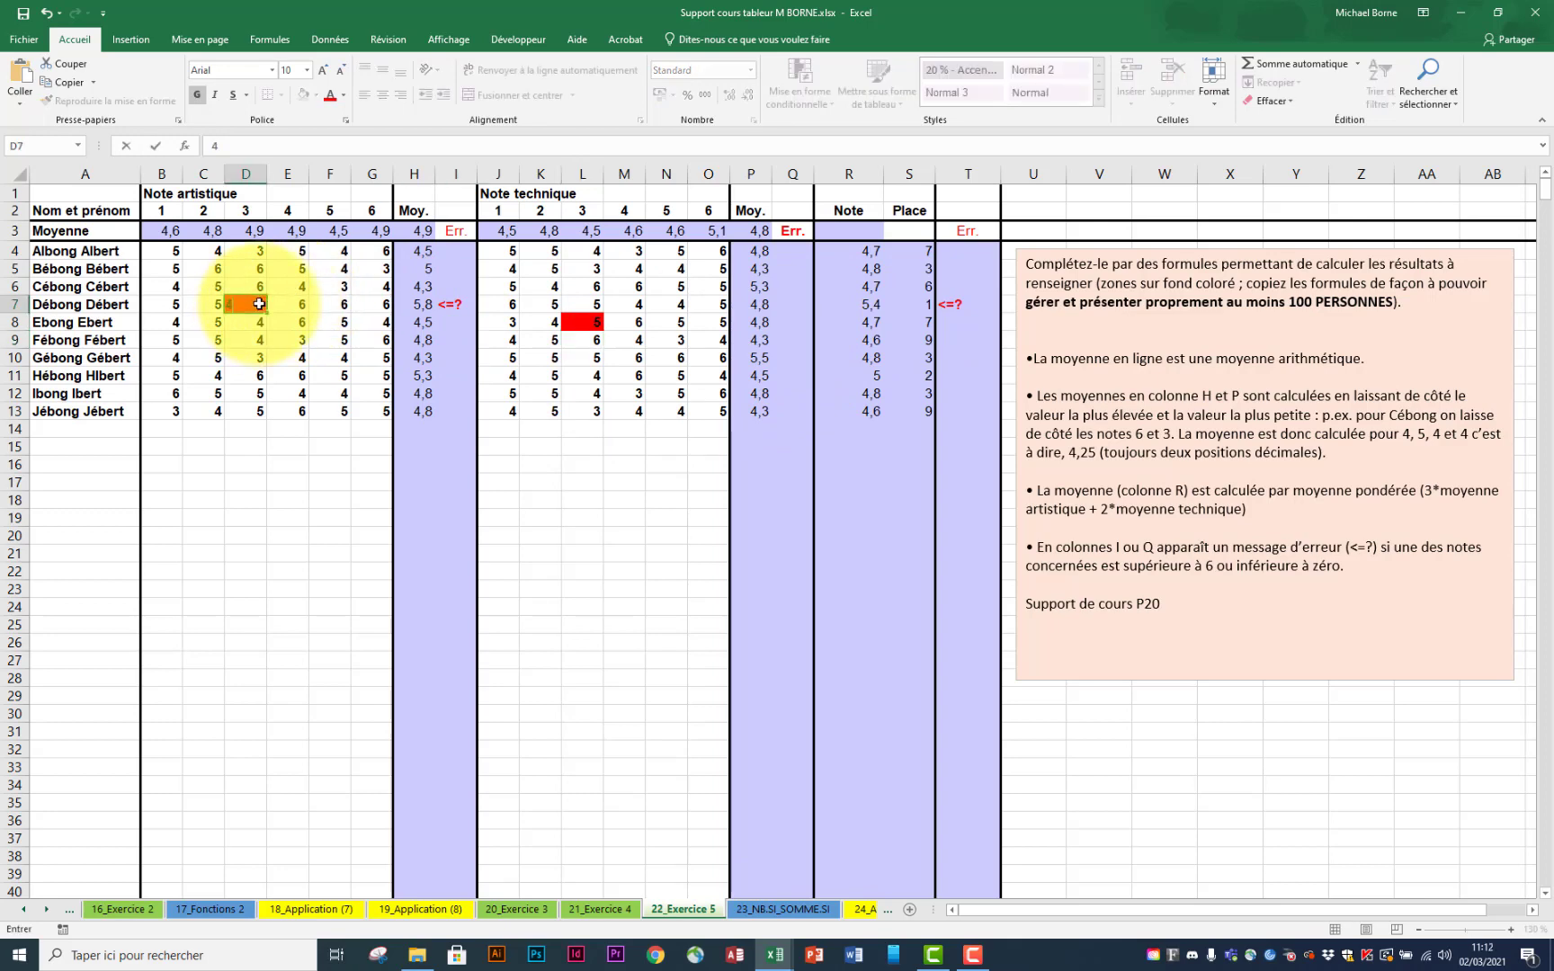
key("Return")
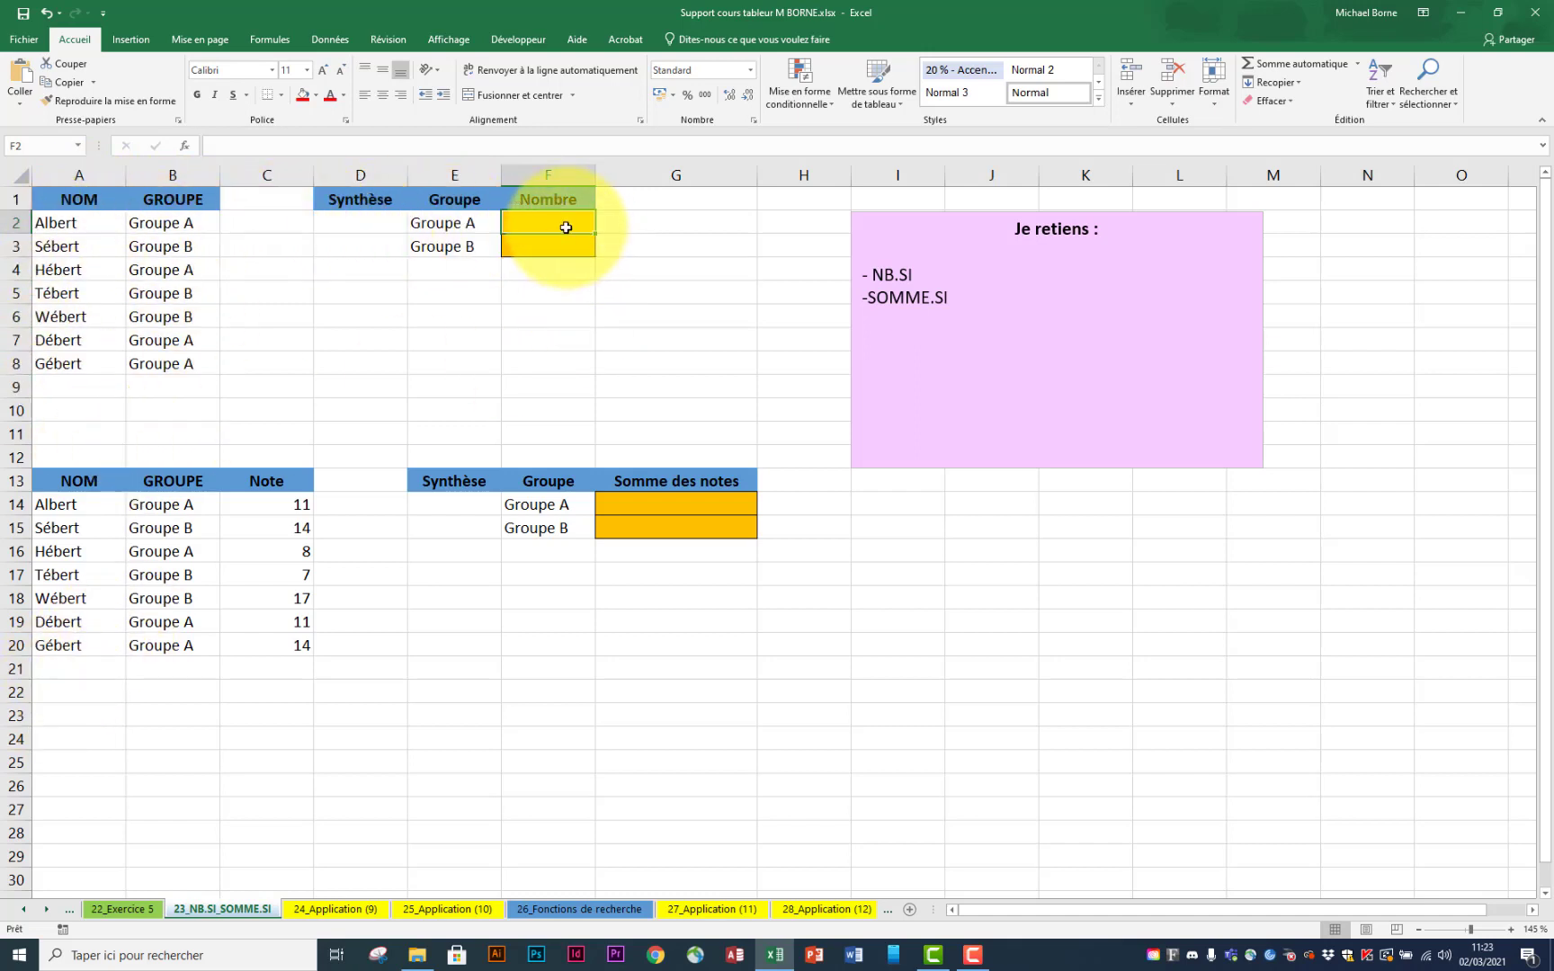
Step: Count the Groupe A members in F2 of the 23_NB.SI_SOMME.SI sheet with =NB.SI(B2:B8;E2)
type("=nb")
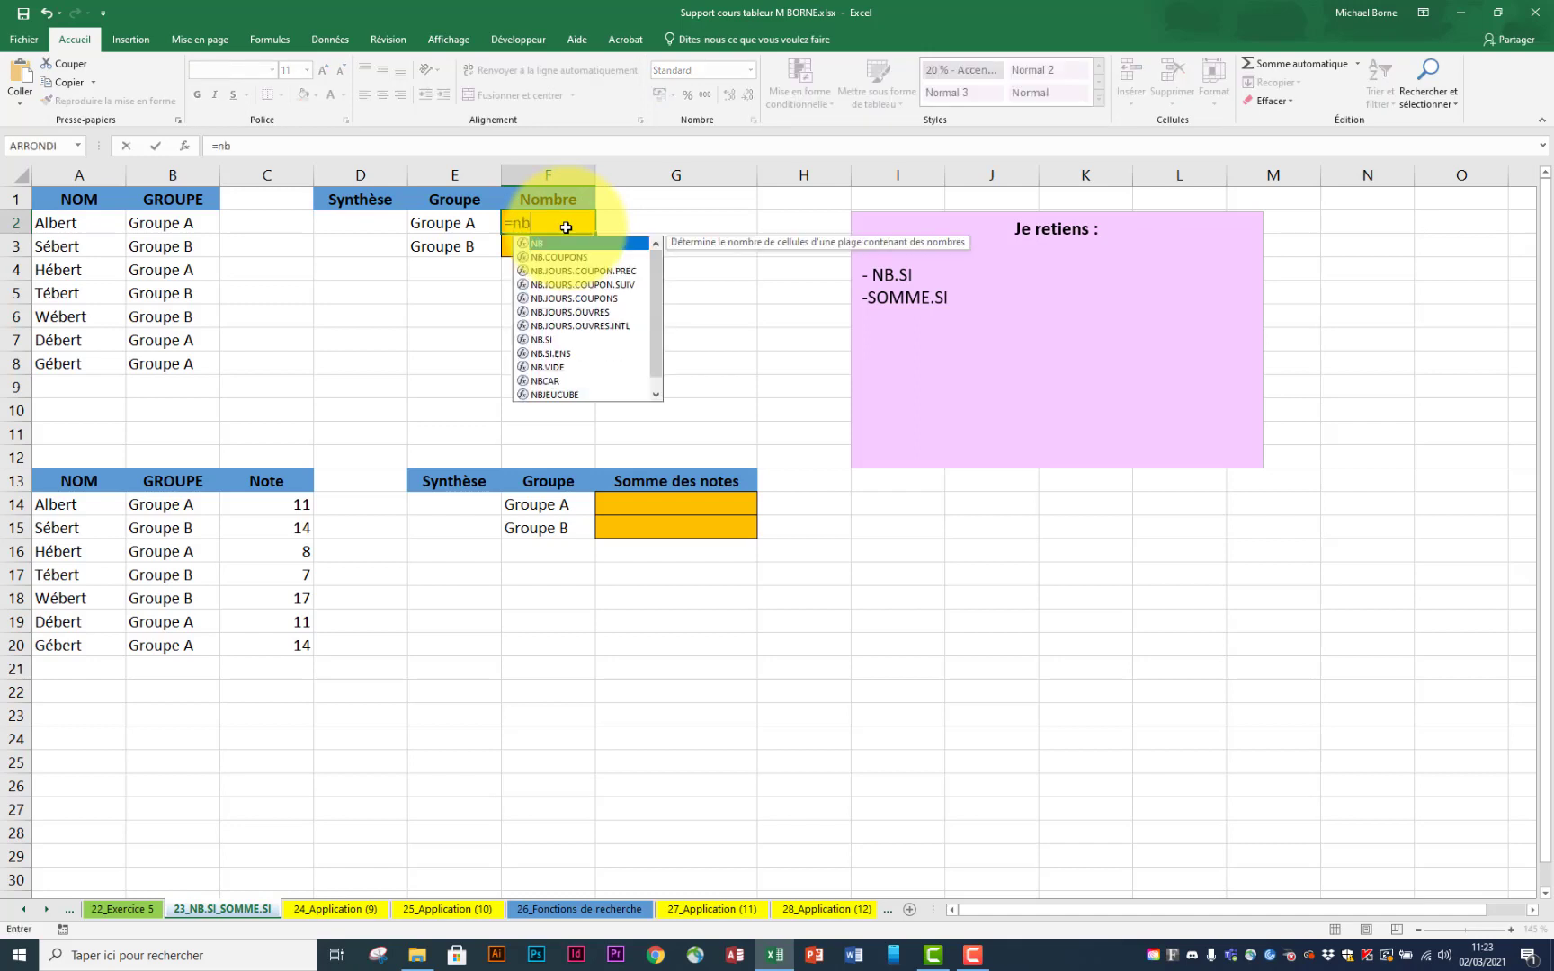
double_click(552, 340)
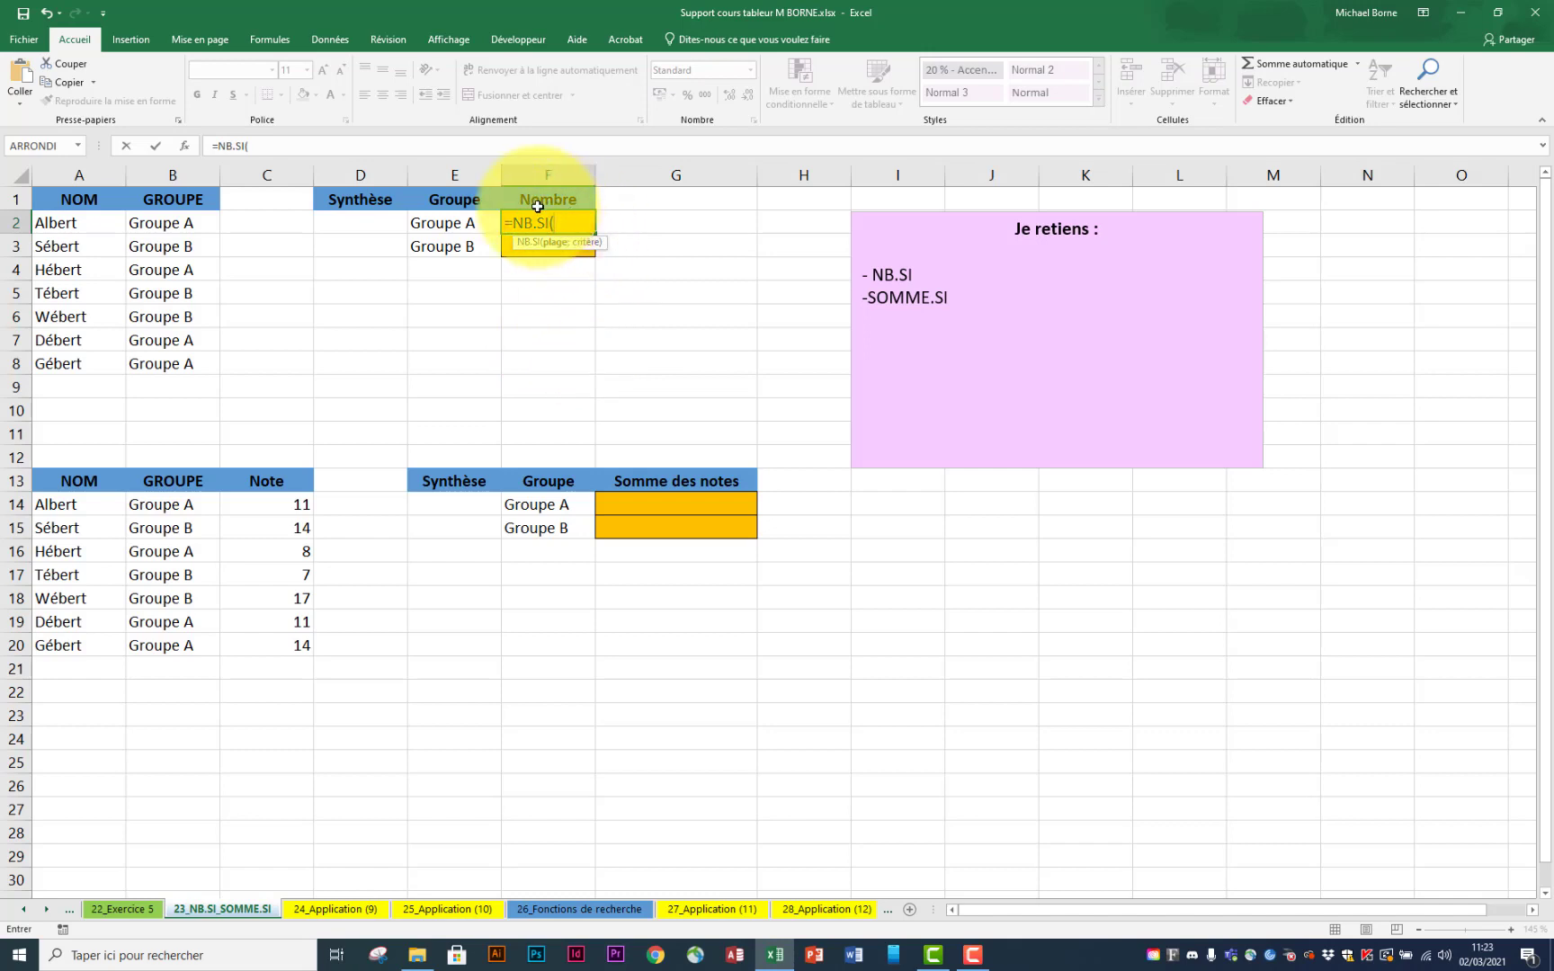
left_click_drag(189, 216, 180, 357)
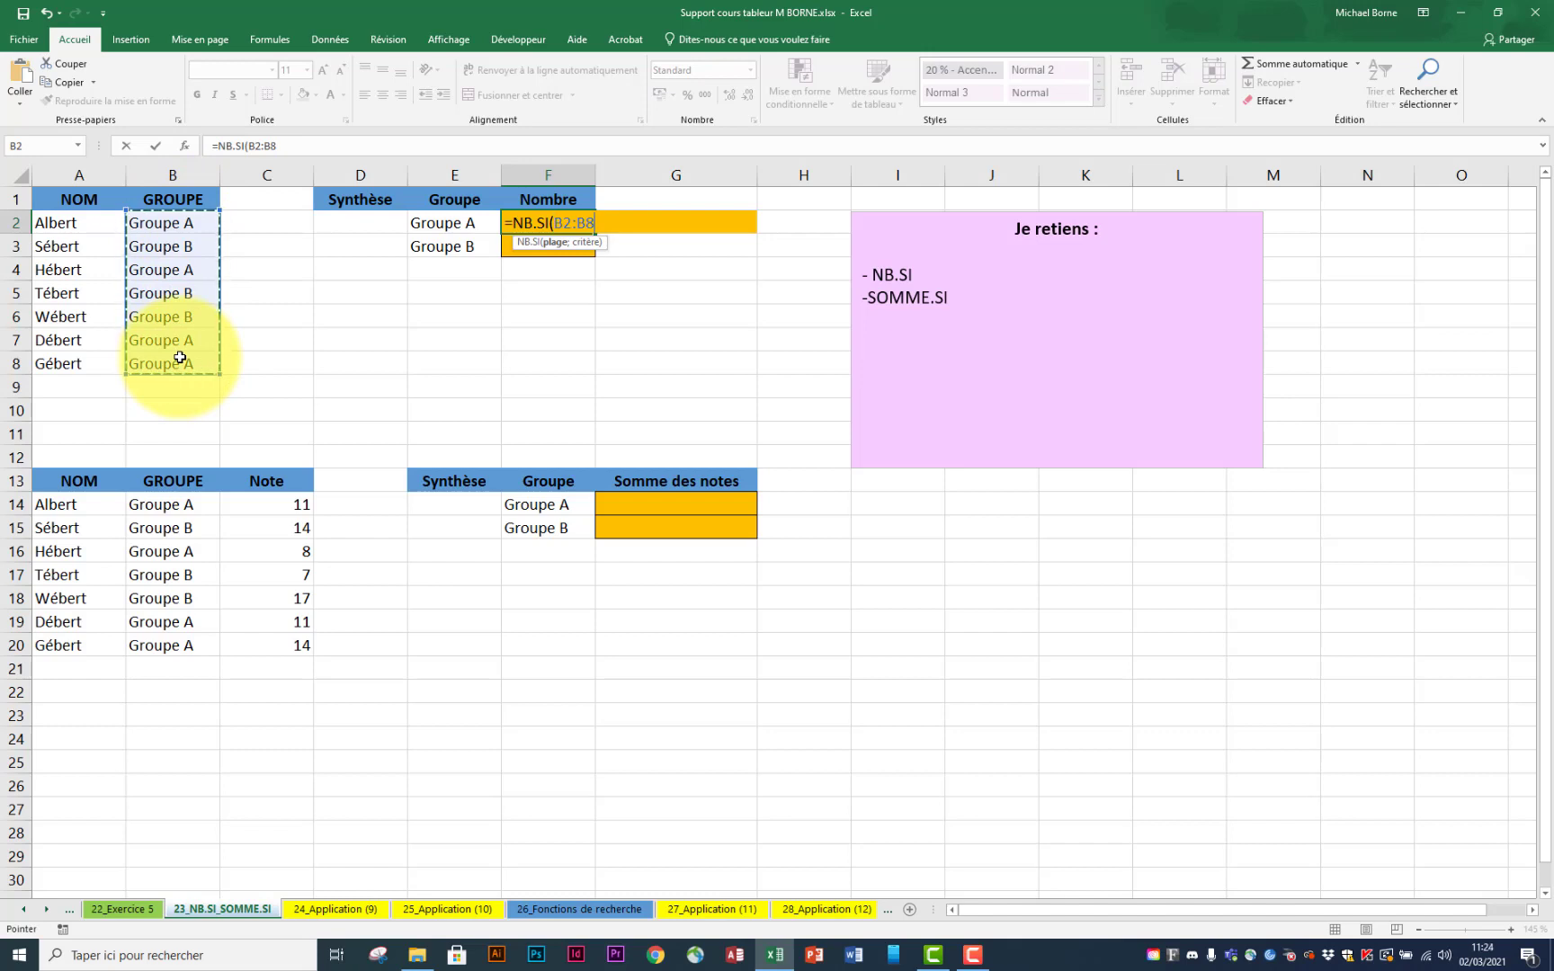
type(";")
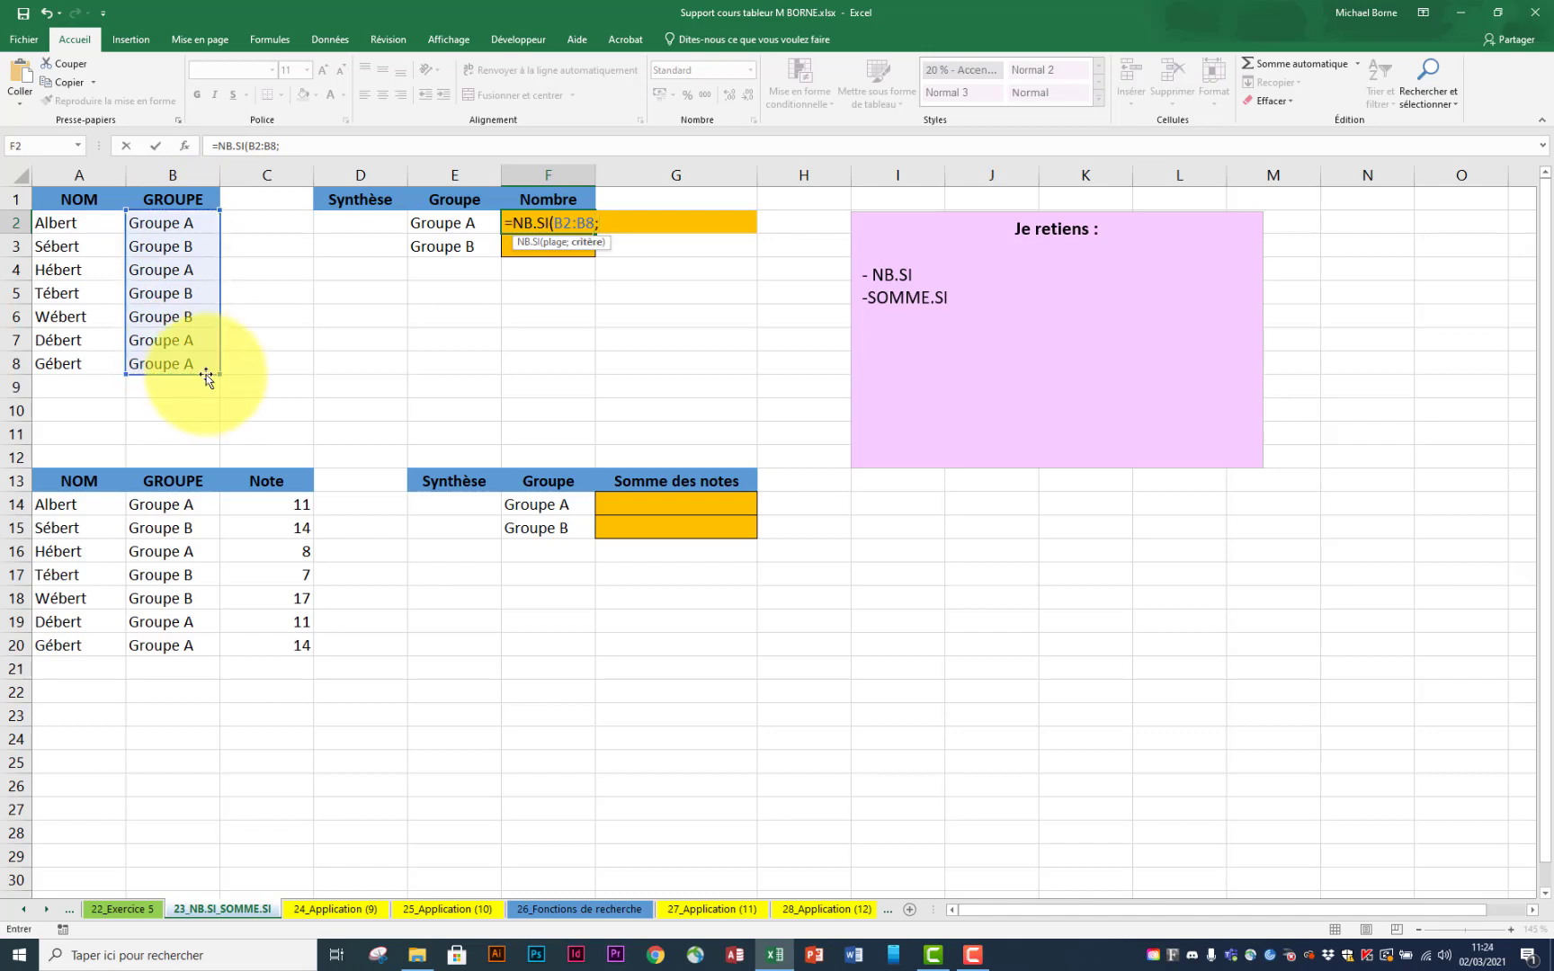
left_click(486, 224)
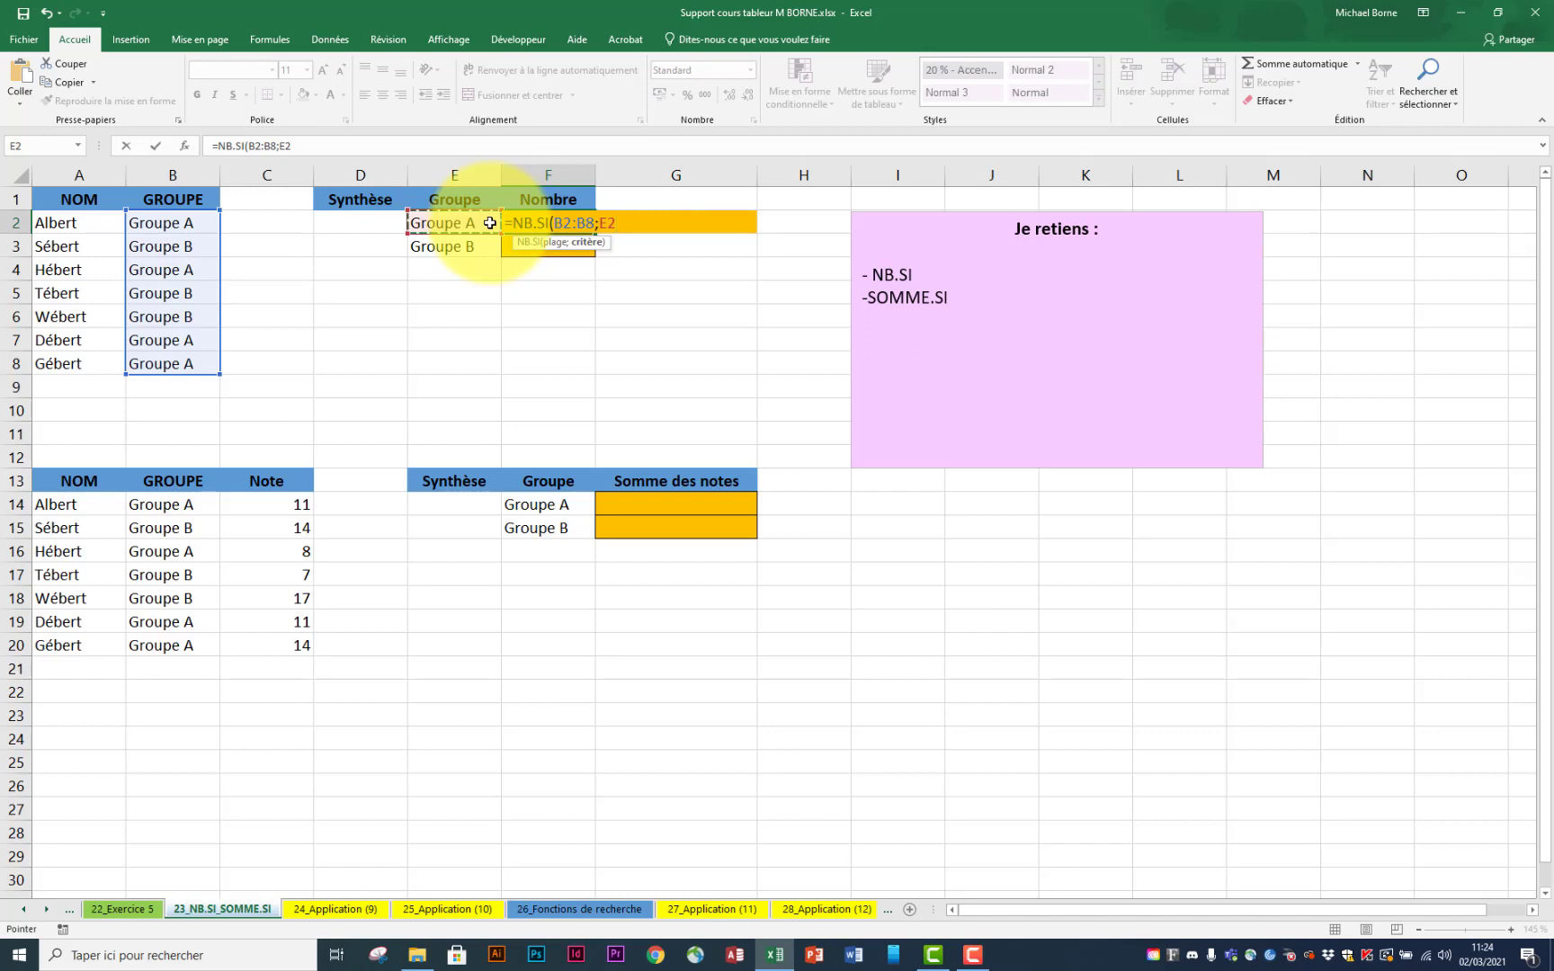
key("Return")
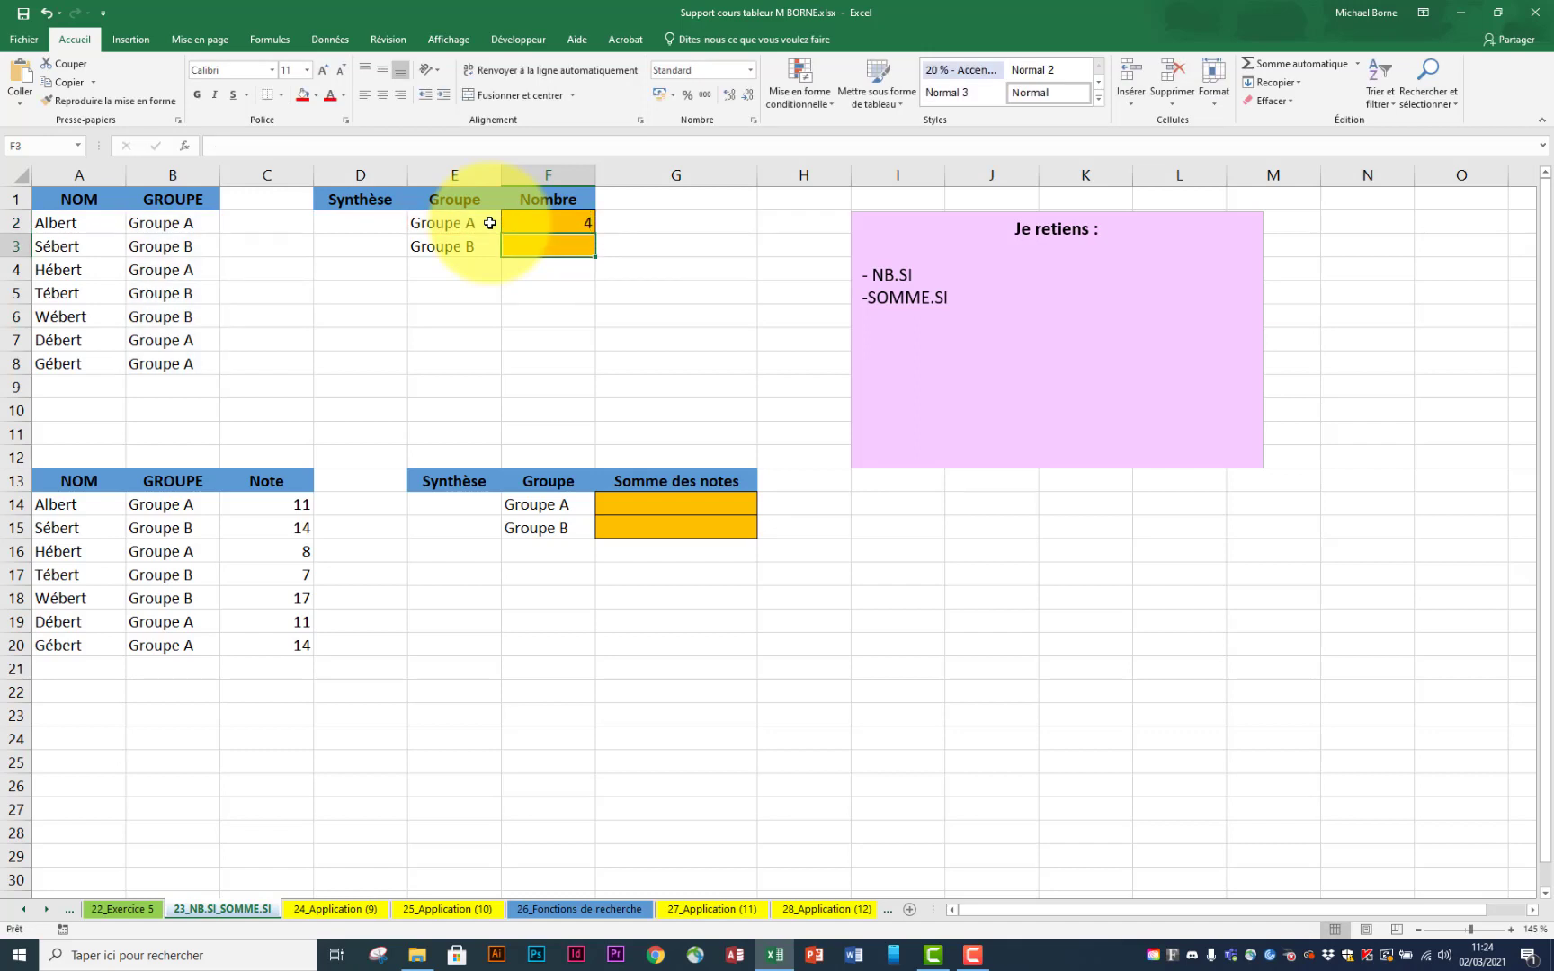
Step: Make the range in the F2 formula absolute so it reads =NB.SI($B$2:$B$8;E2)
left_click(585, 221)
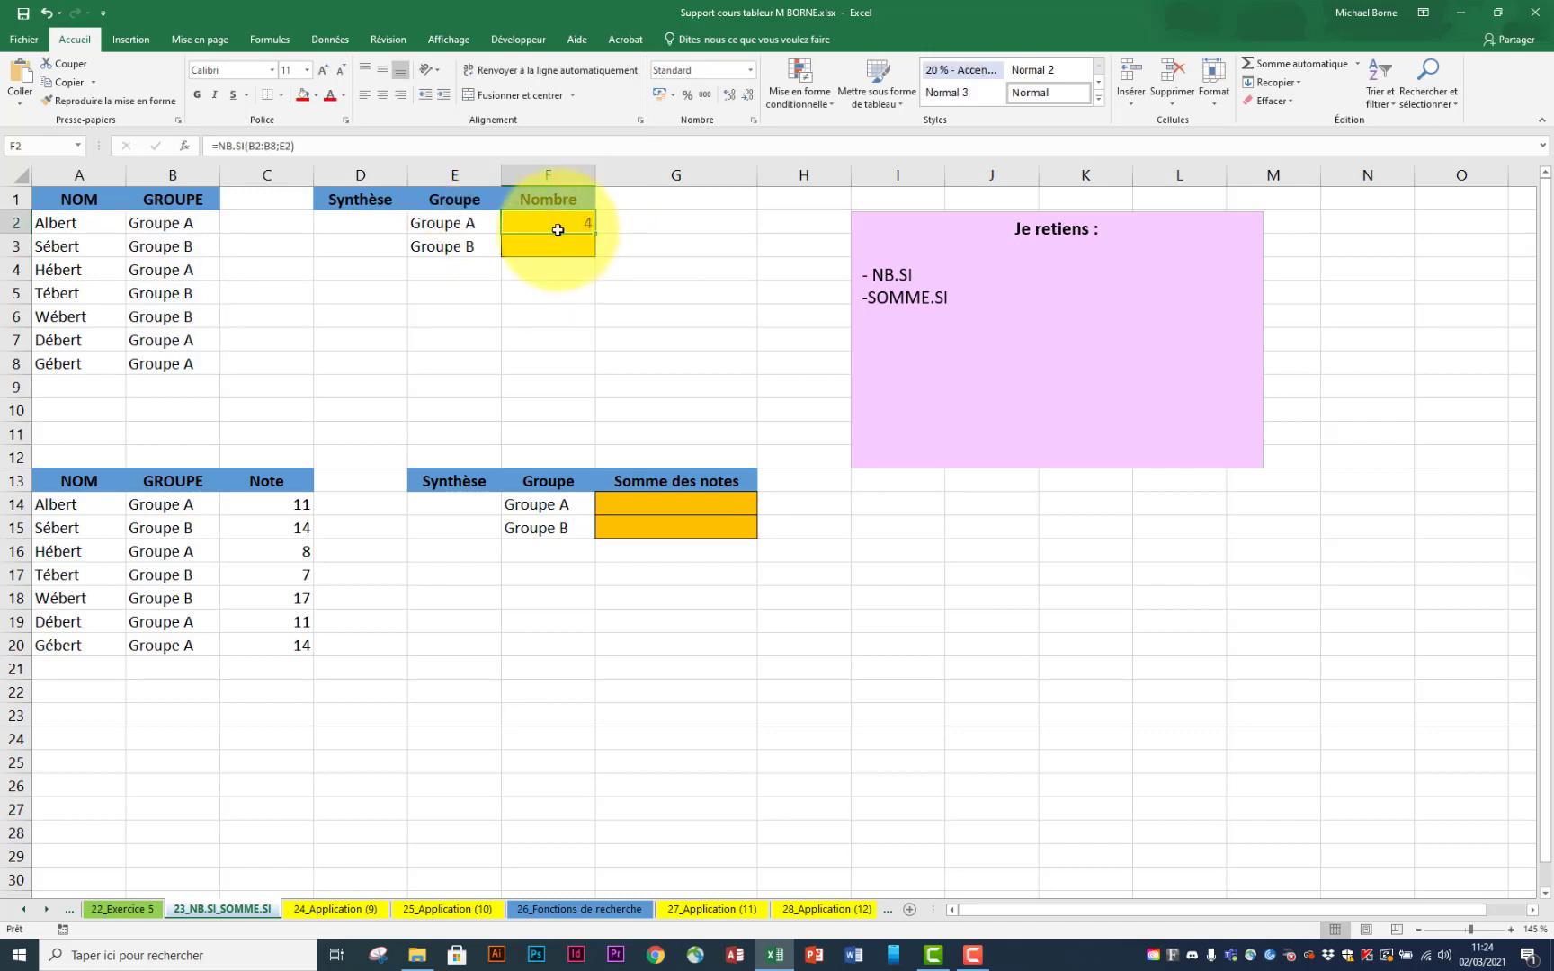
double_click(569, 224)
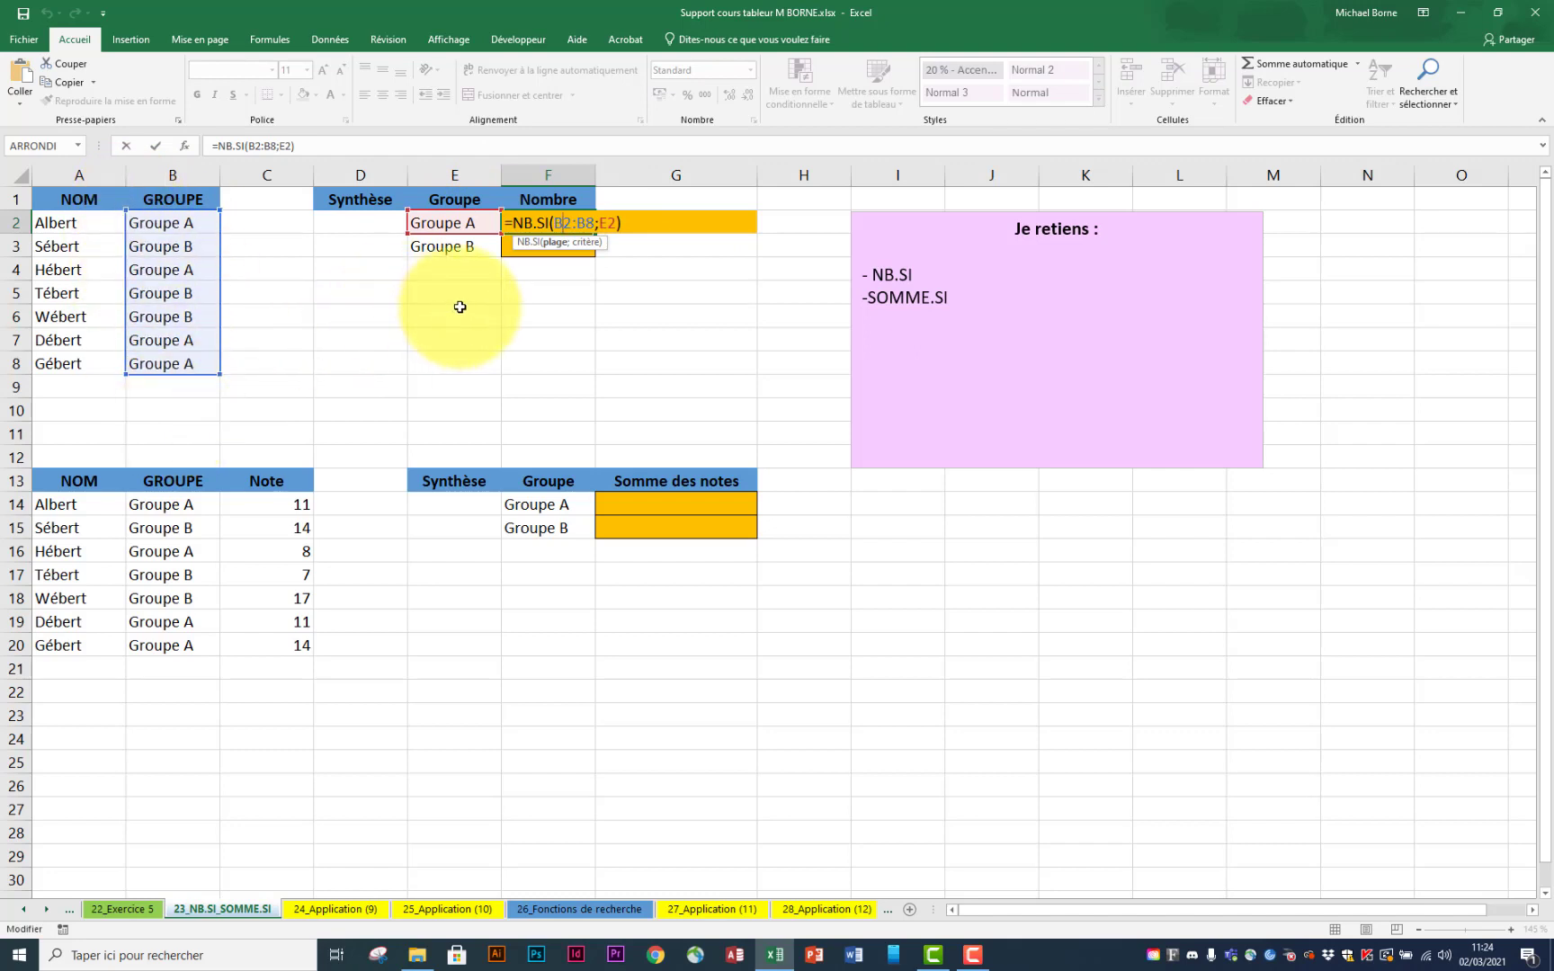
key("F4")
double_click(607, 223)
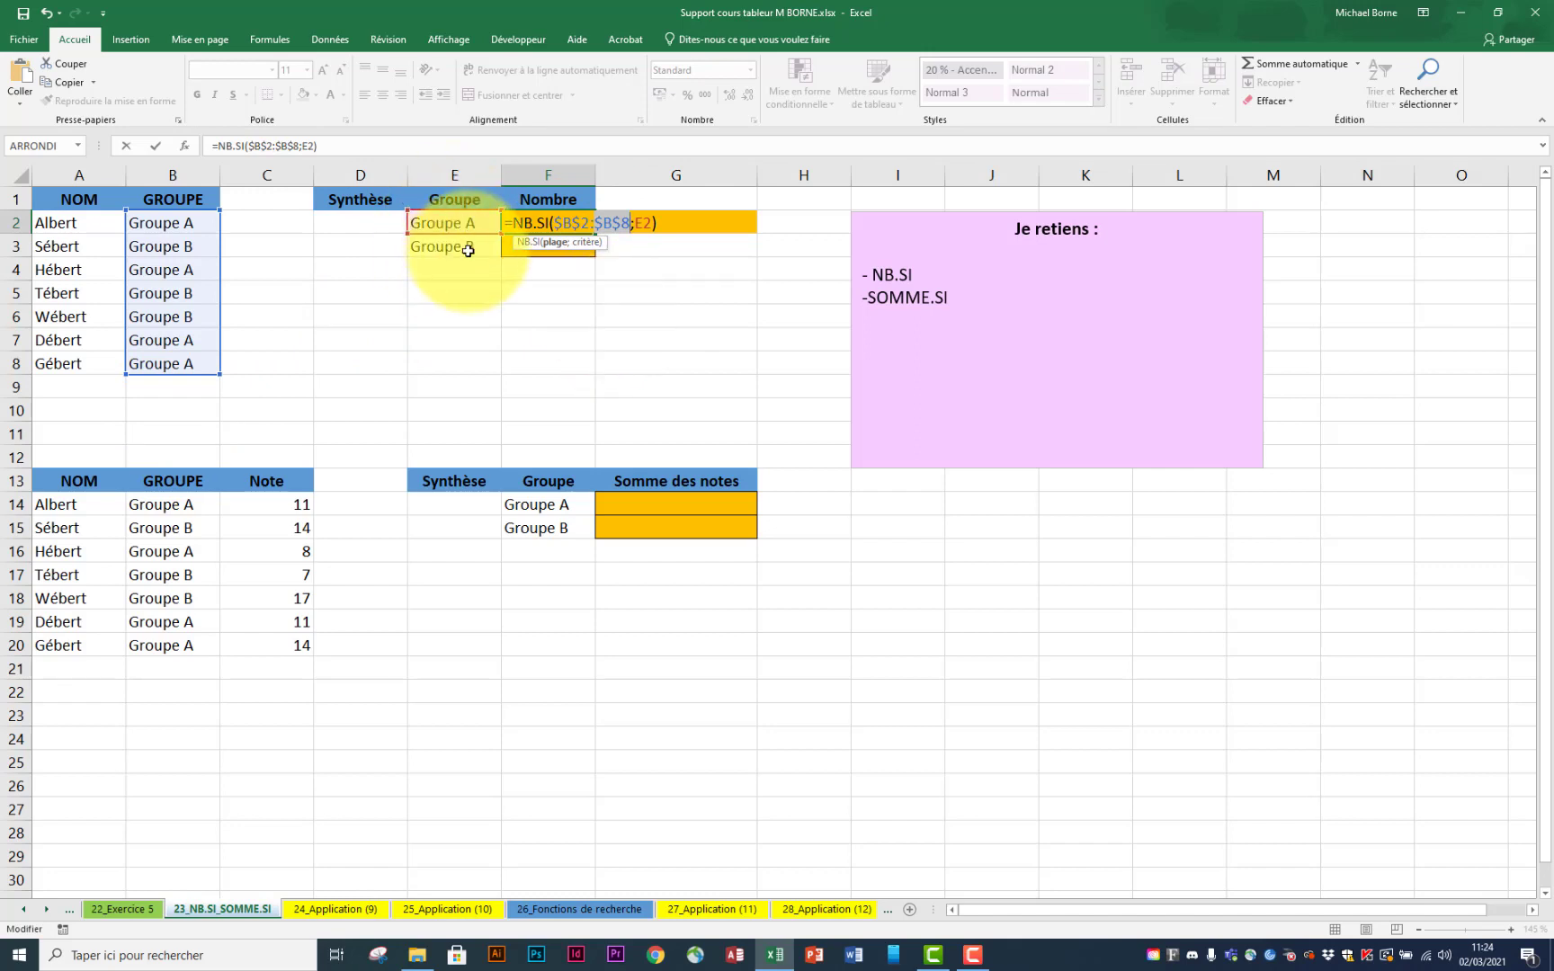
key("ctrl+Return")
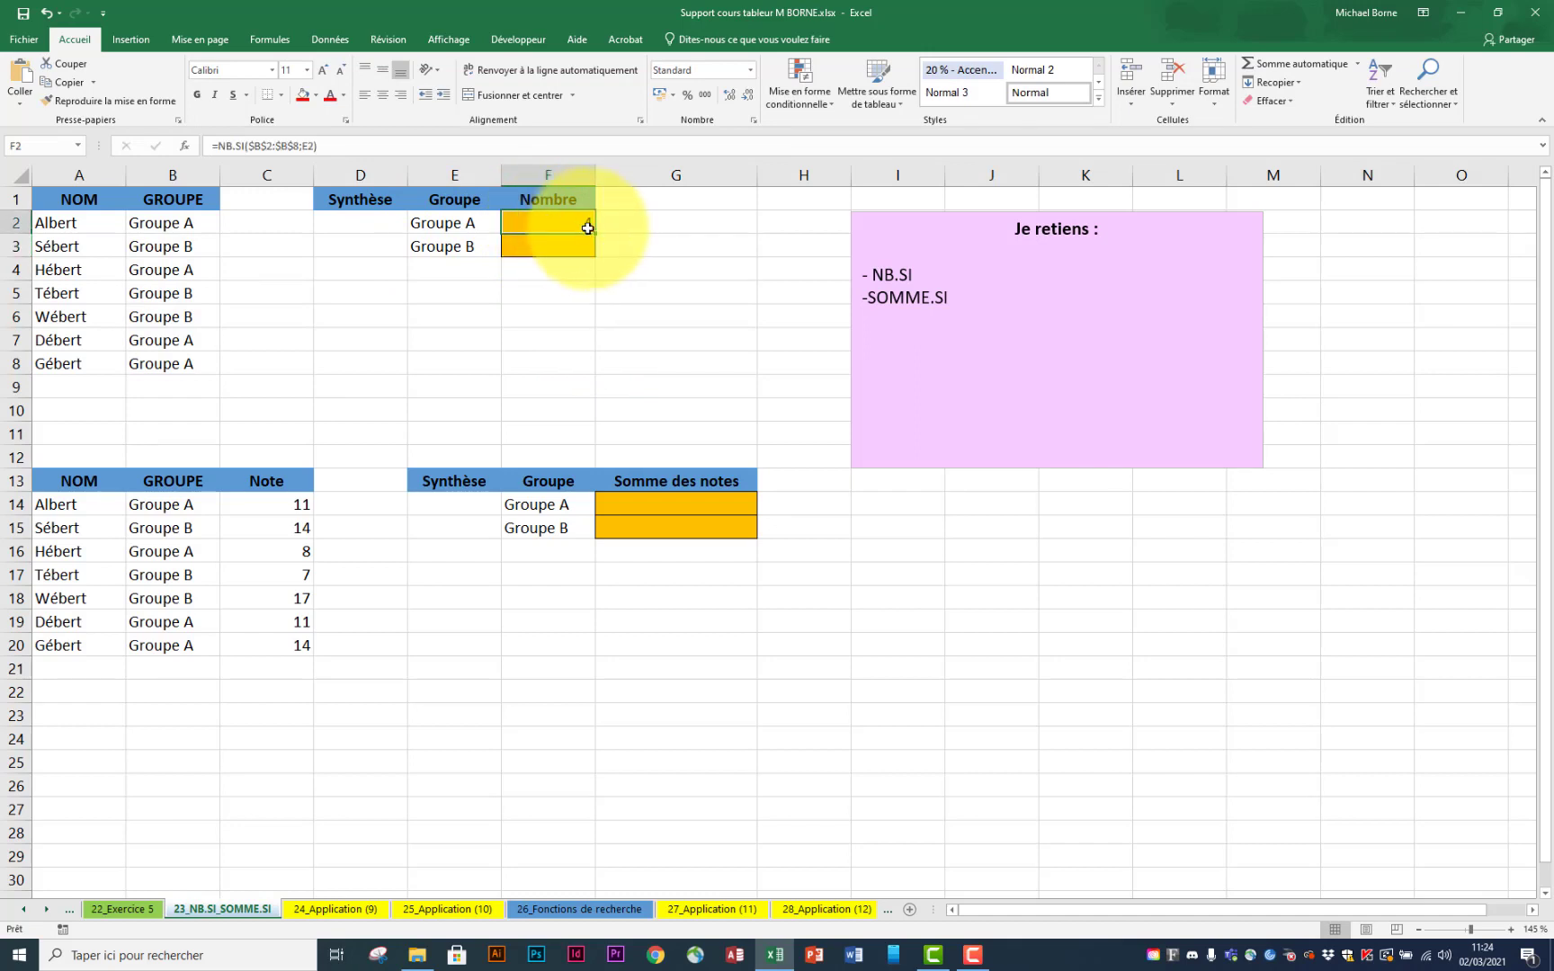
Step: Copy the NB.SI formula from F2 to F3 and check the references in the copy
left_click_drag(595, 234, 595, 252)
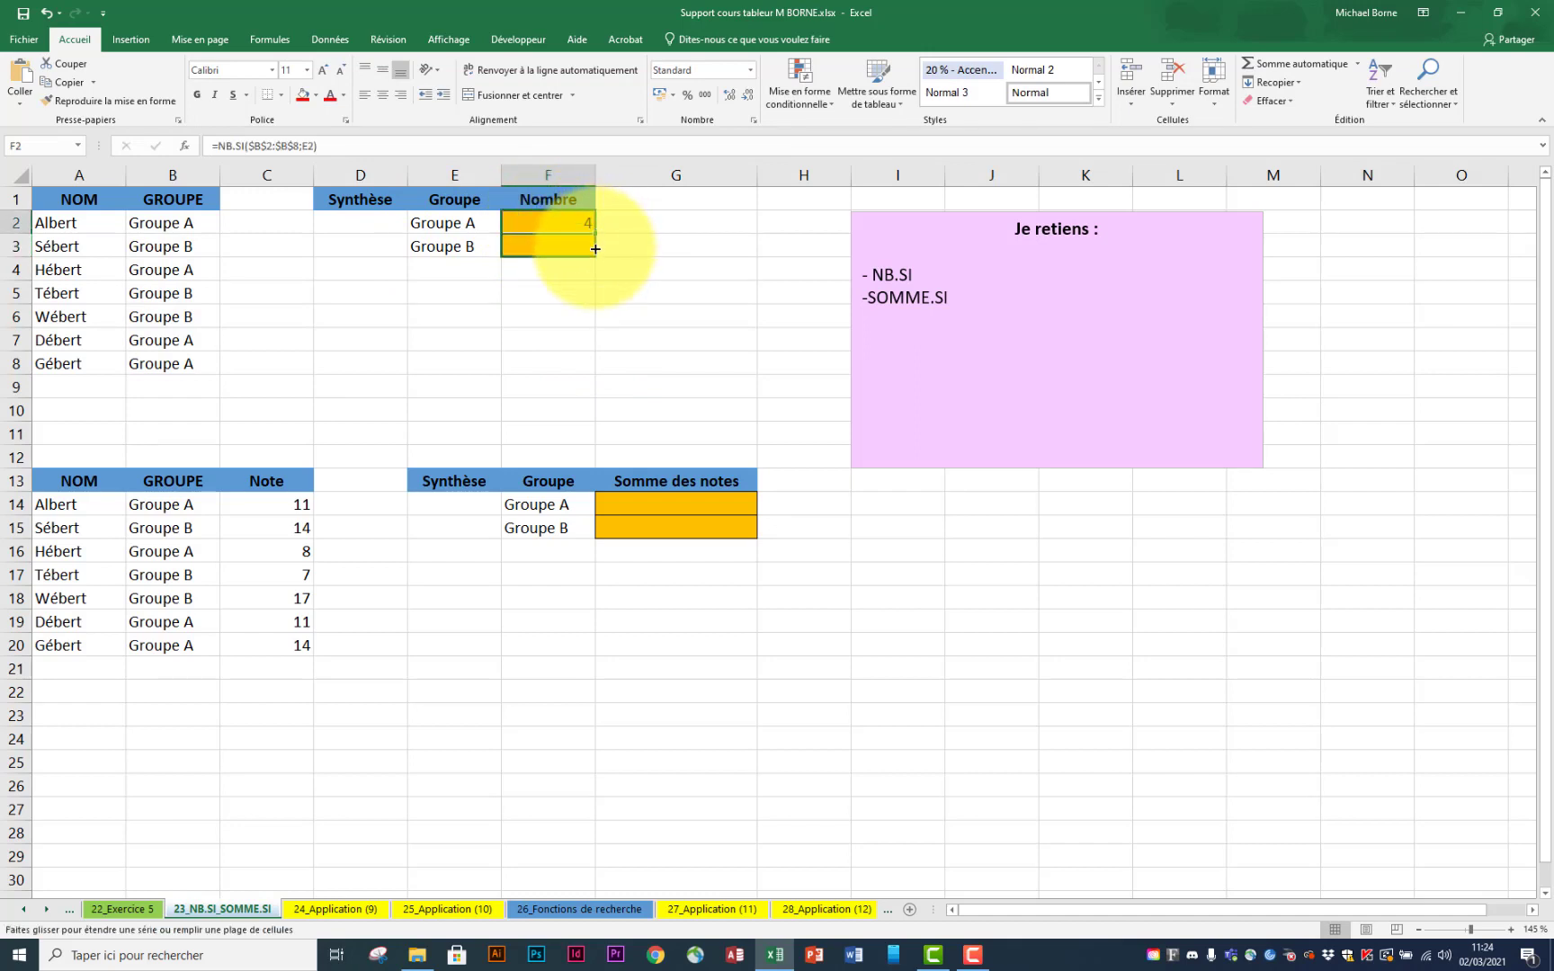
left_click(555, 245)
double_click(555, 245)
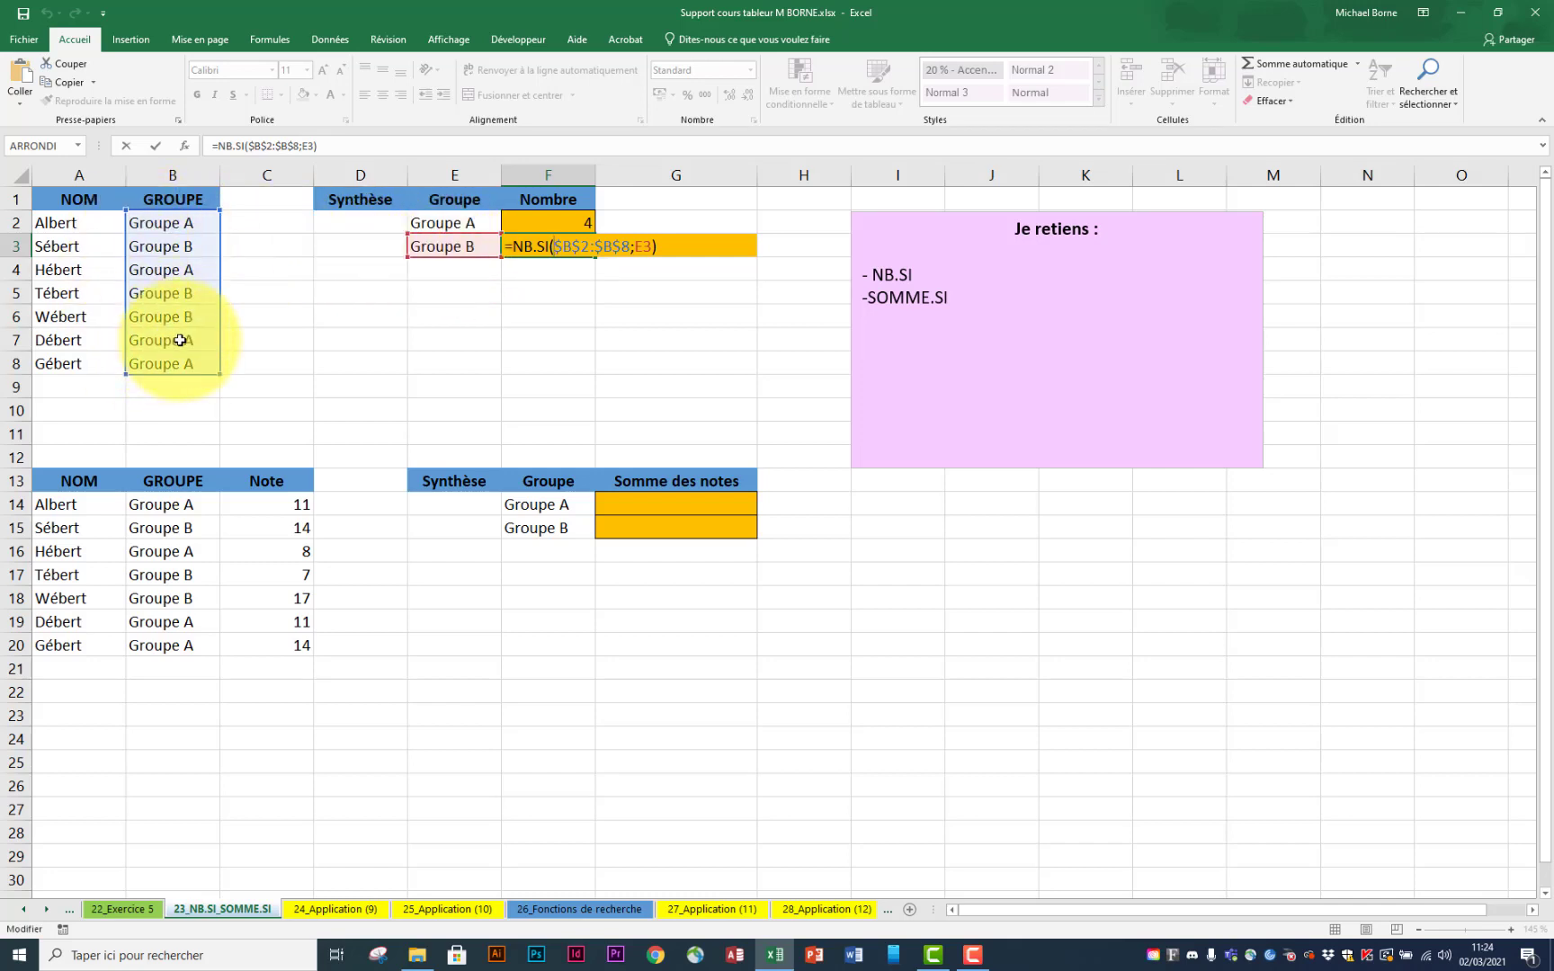
key("Escape")
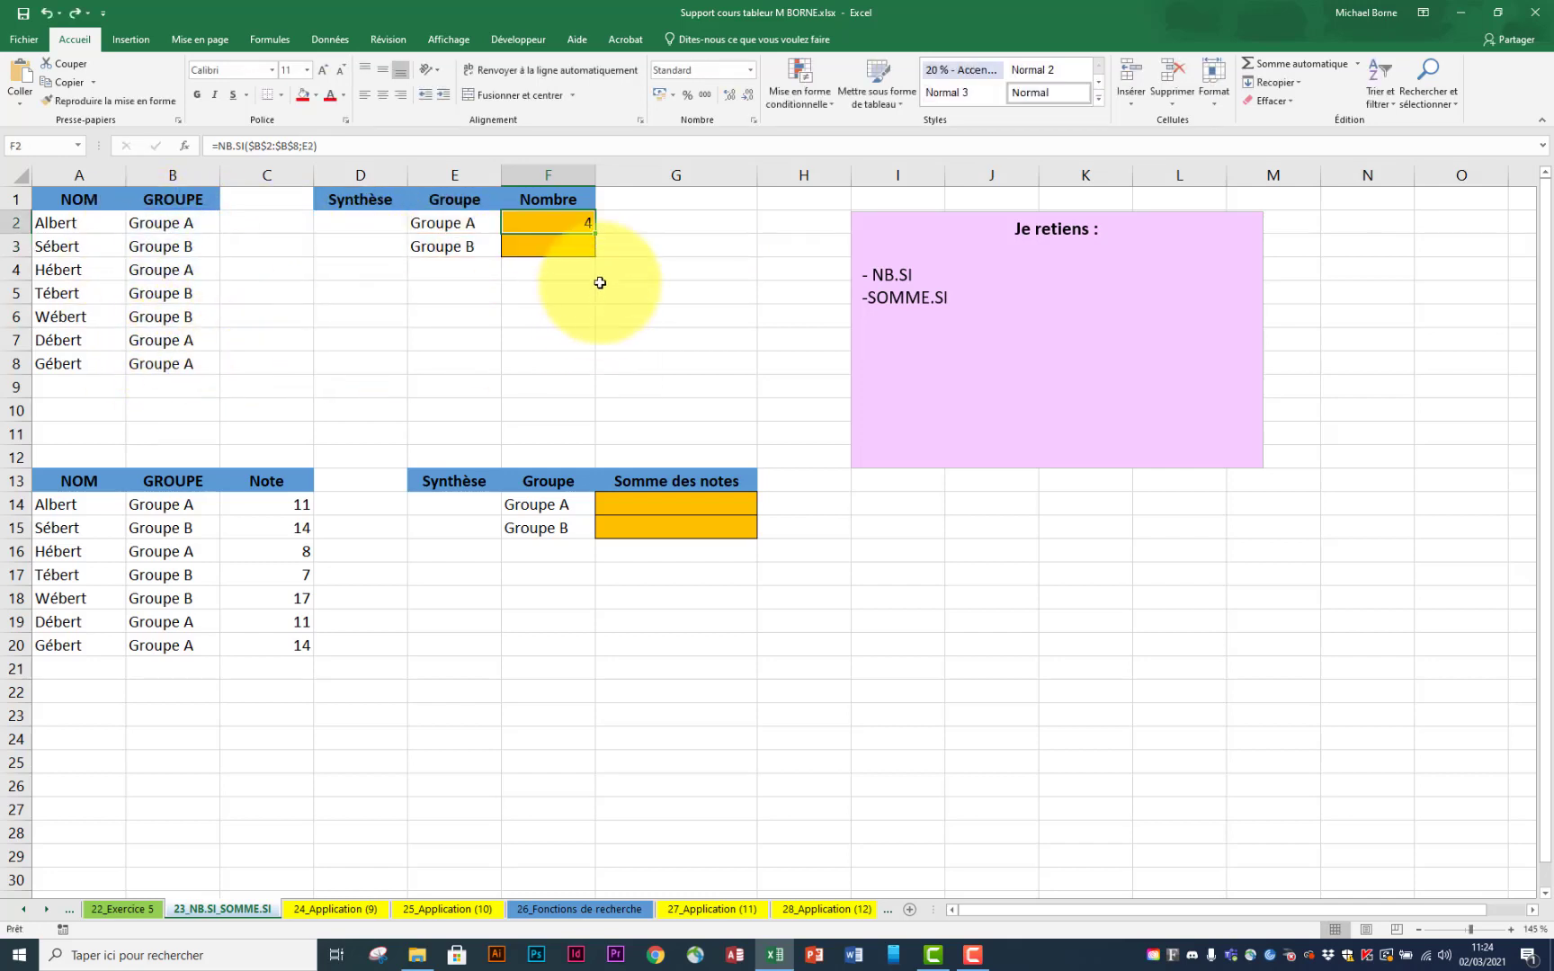
Step: Replace the content of F3 with =NB.SI(B2:B8;E3) to count the Groupe B members
key("Delete")
type("=")
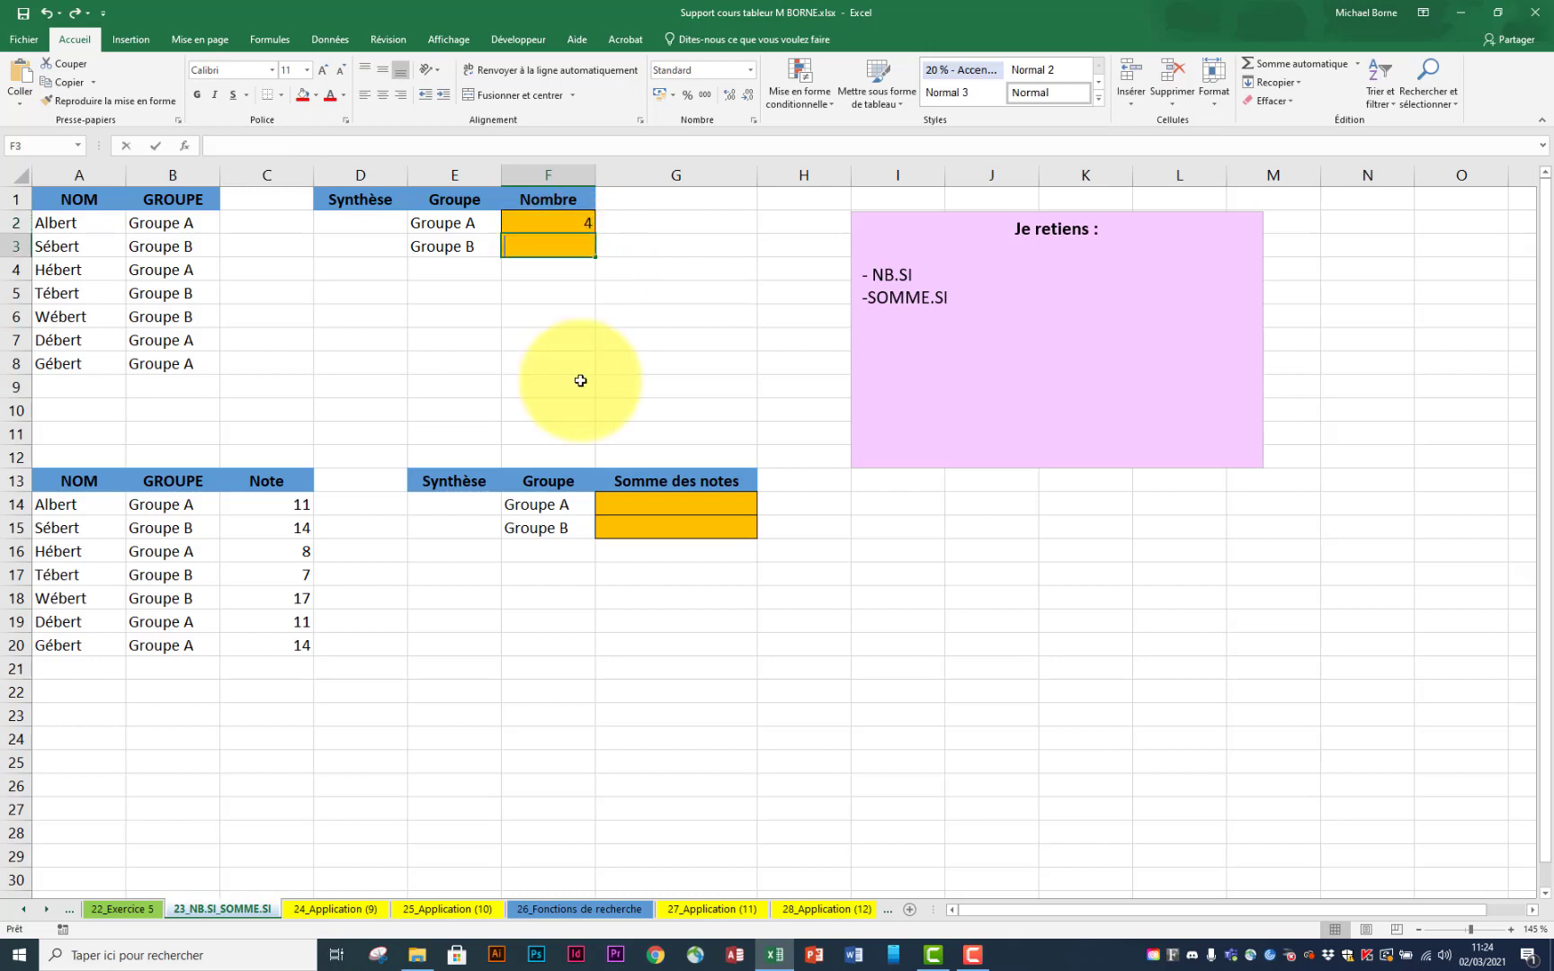
type("NB")
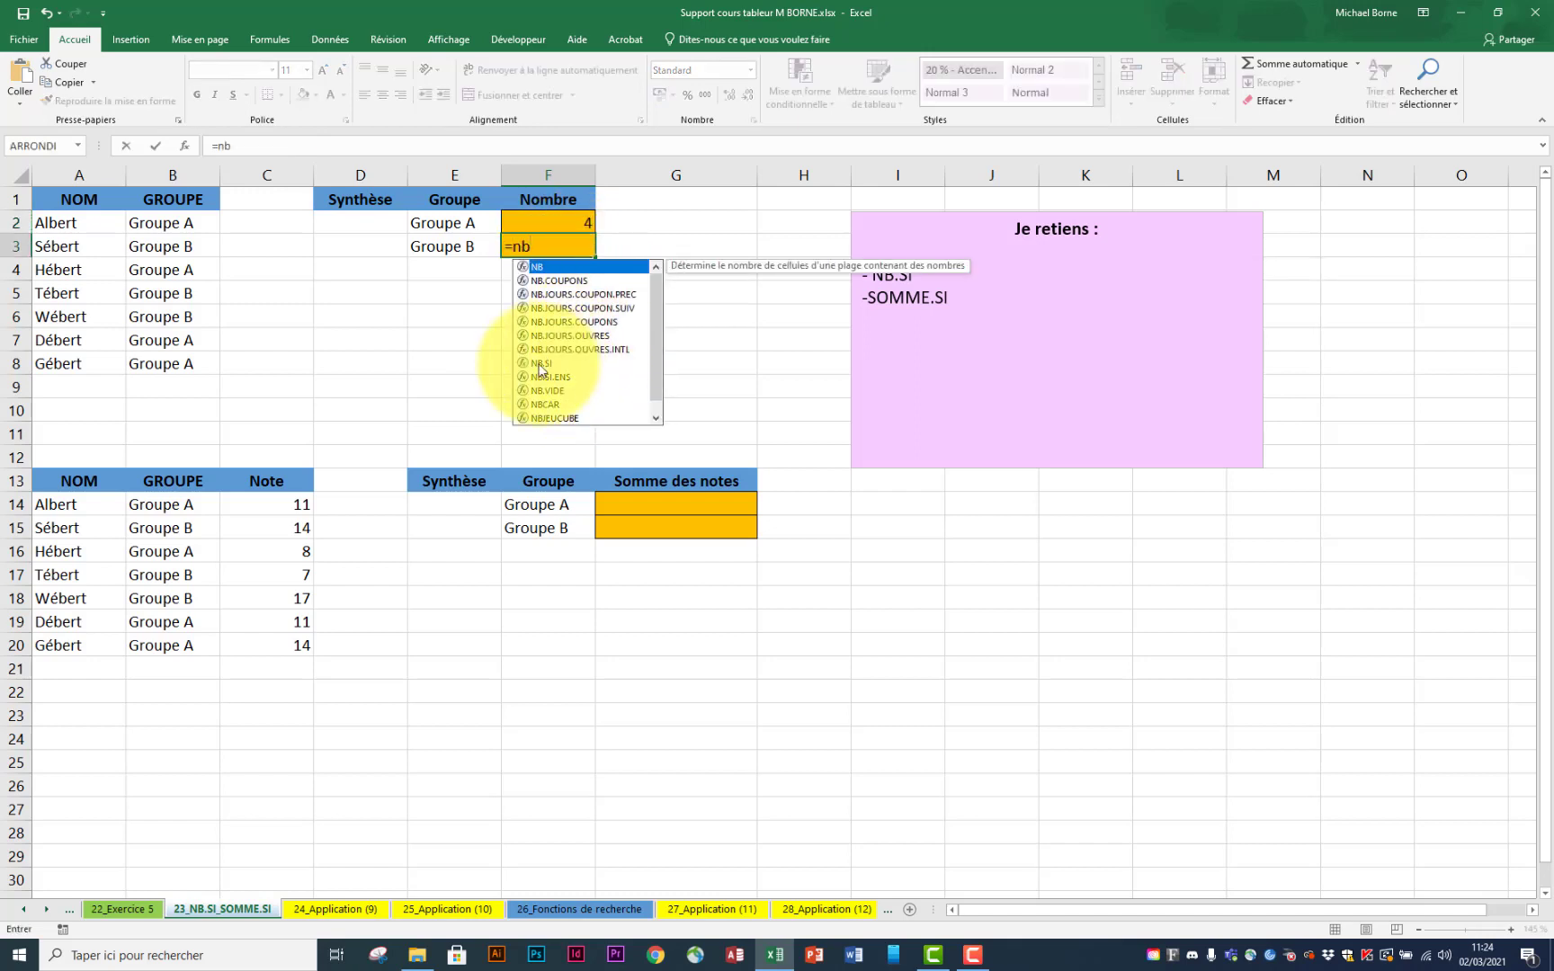
double_click(547, 367)
left_click_drag(206, 222, 205, 362)
type(";")
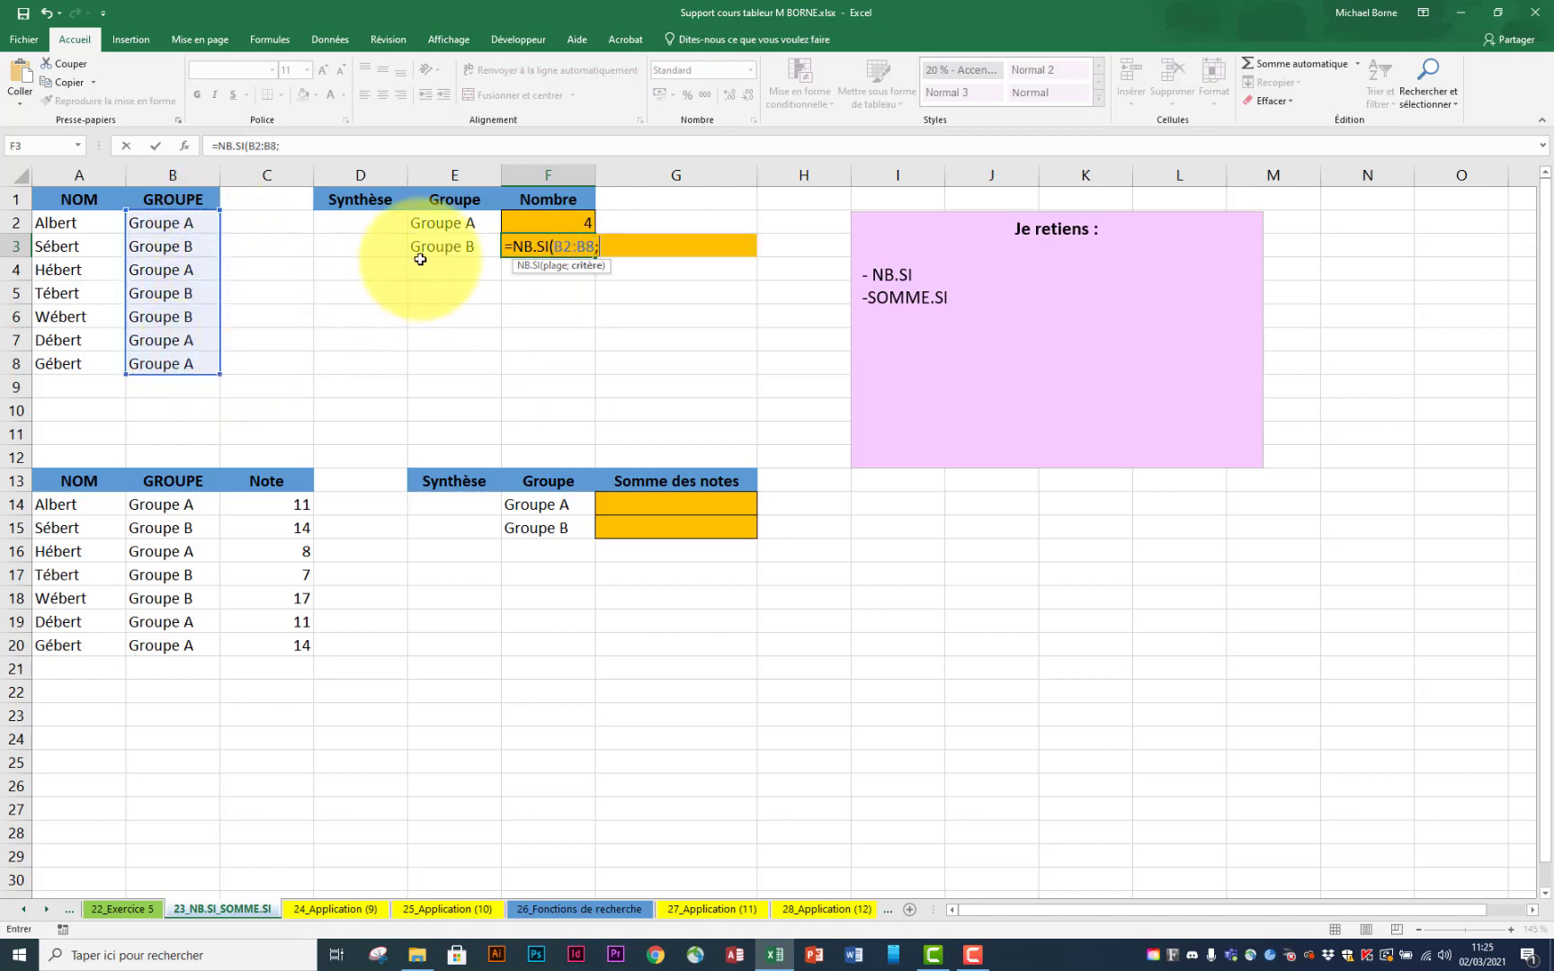
left_click(434, 247)
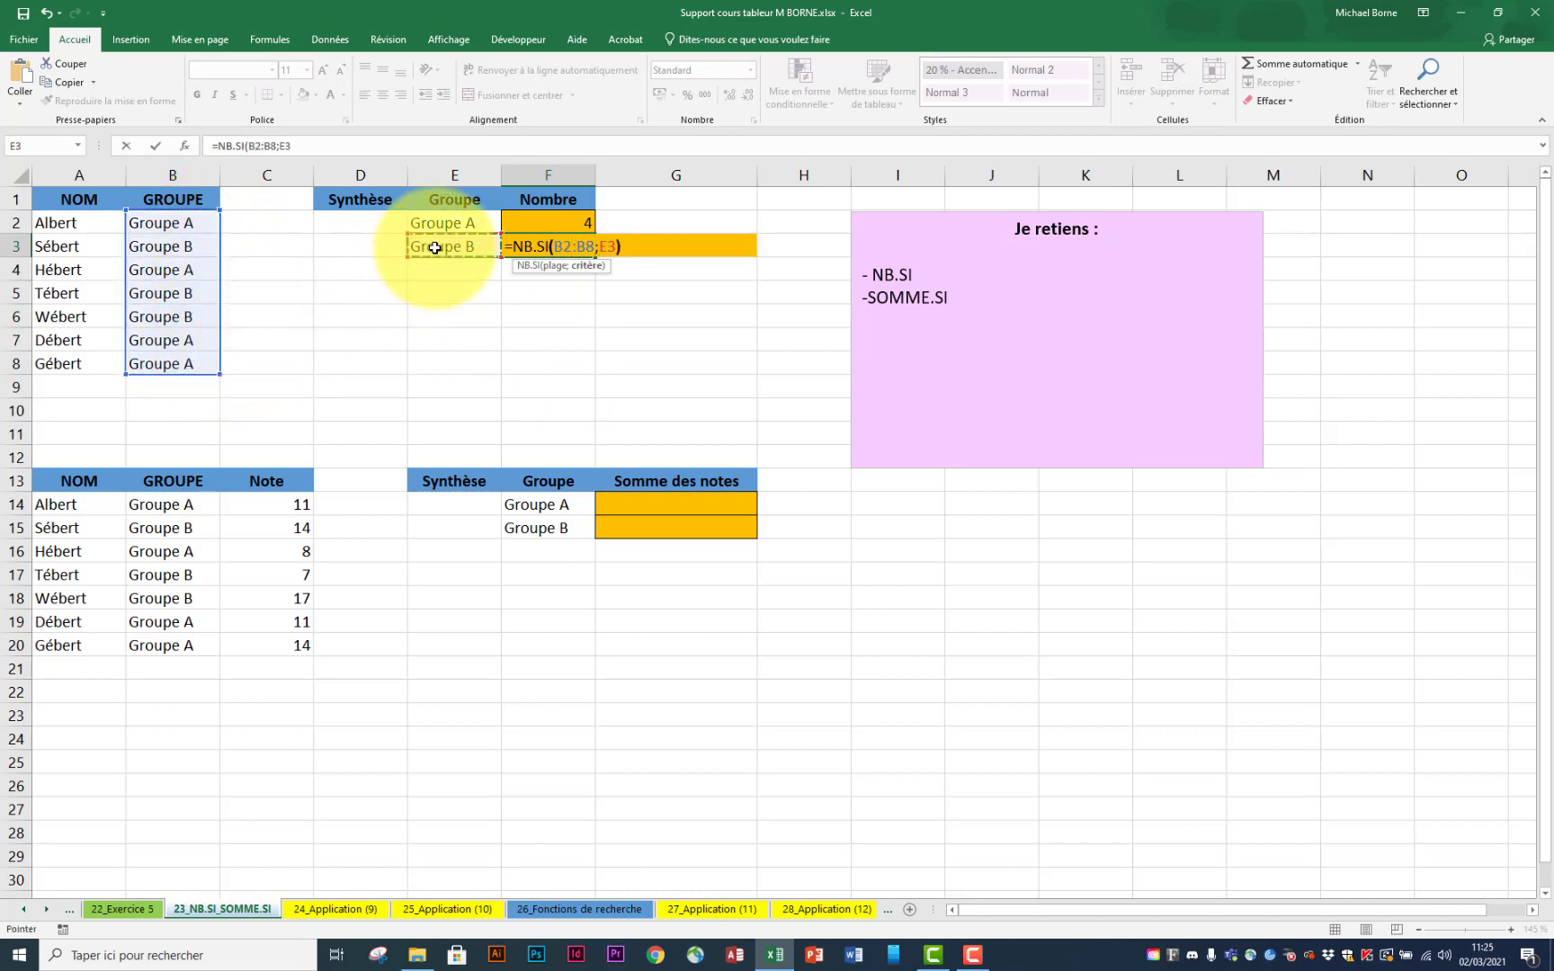
type(")")
key("Return")
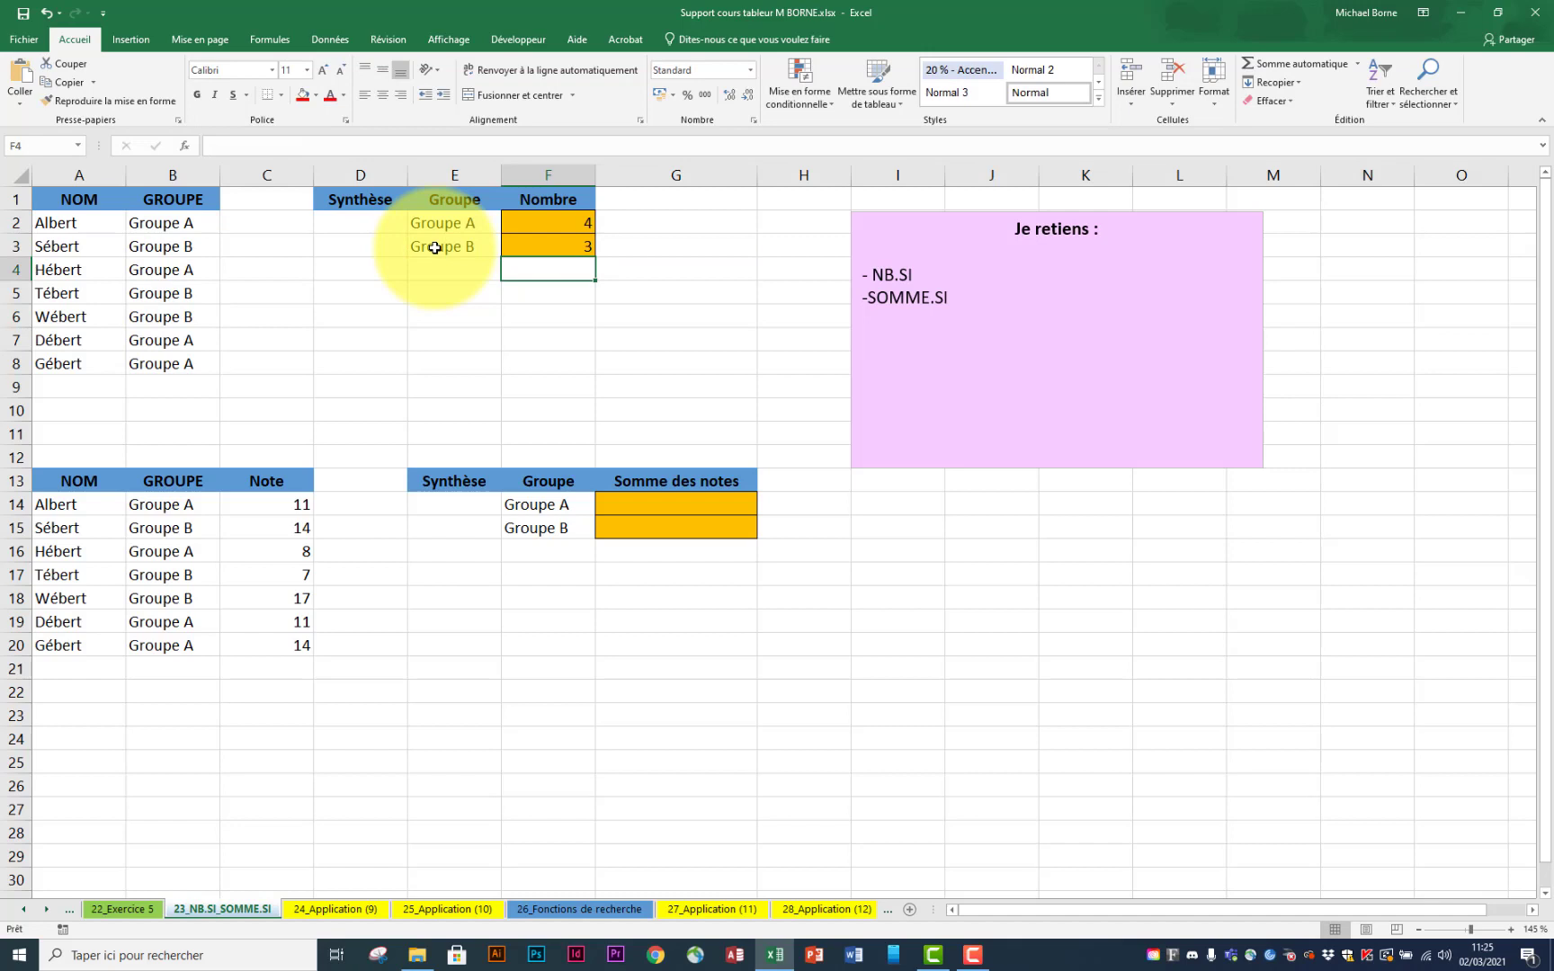
Step: Build the Groupe A mark total in G14 as =SOMME.SI(B14:B20;F14;C14:C20)
left_click(667, 508)
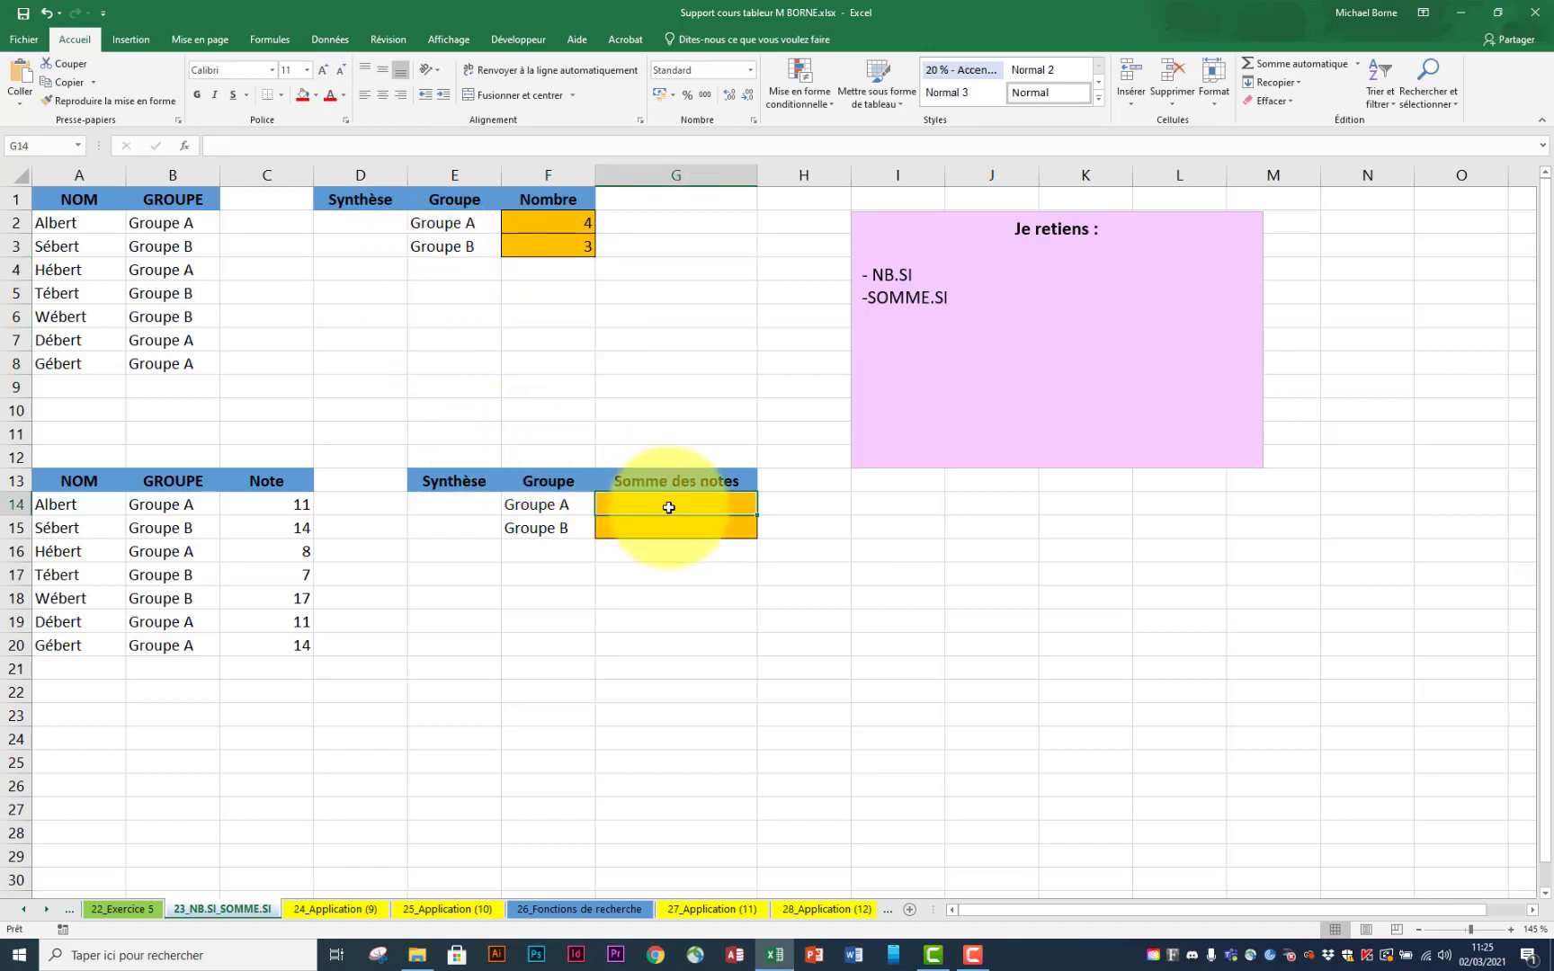
type("=so")
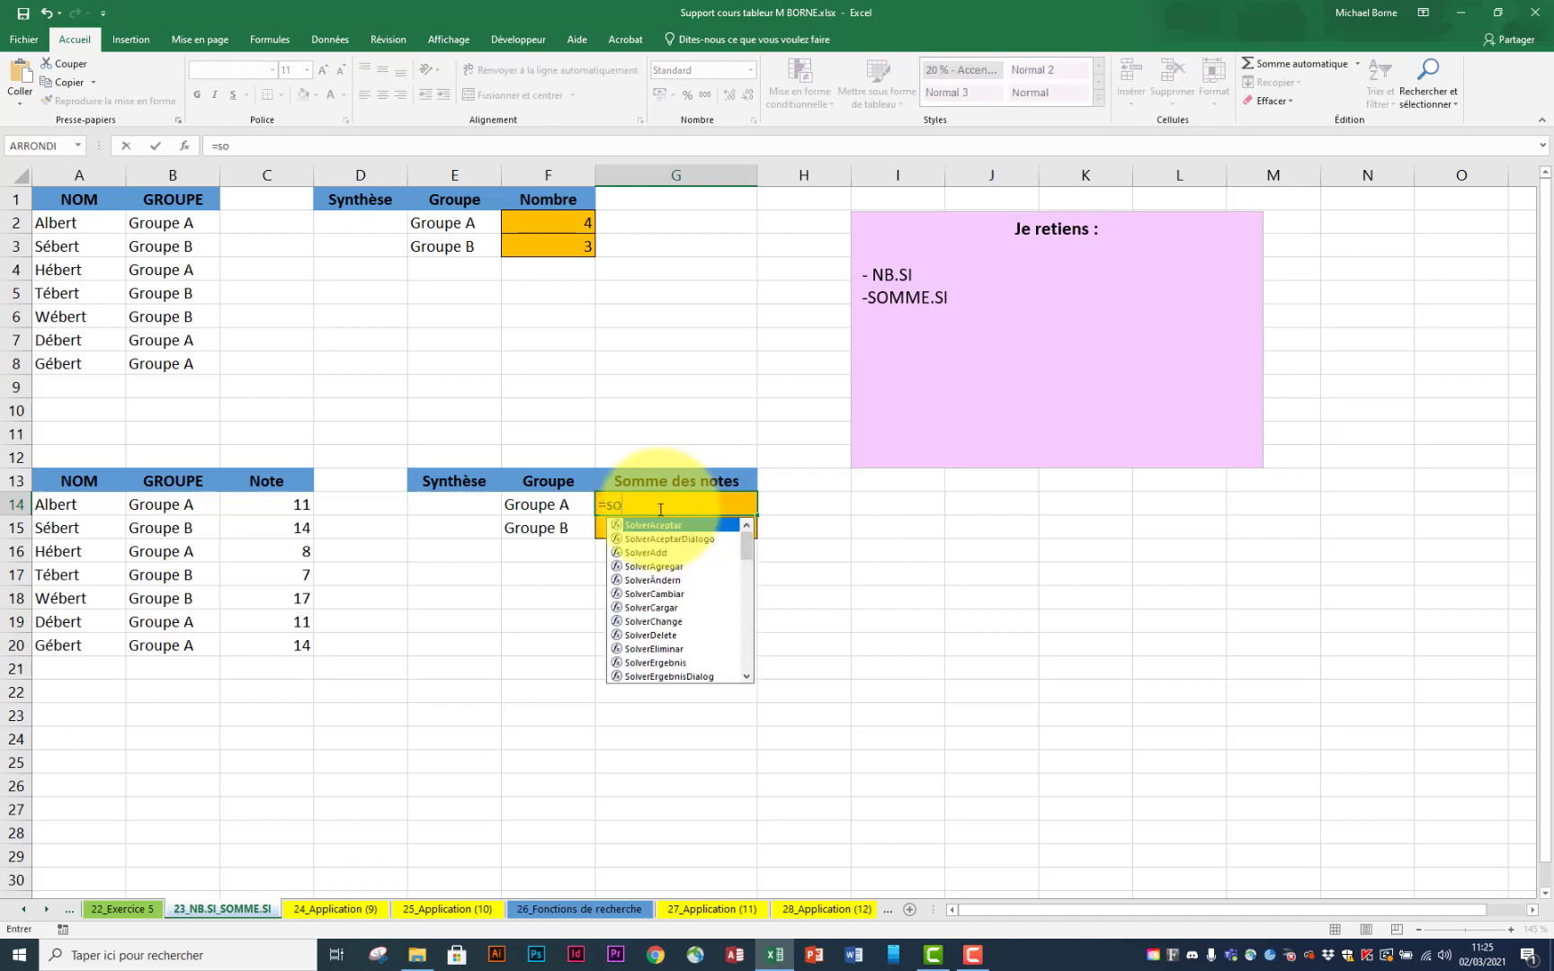
type("m")
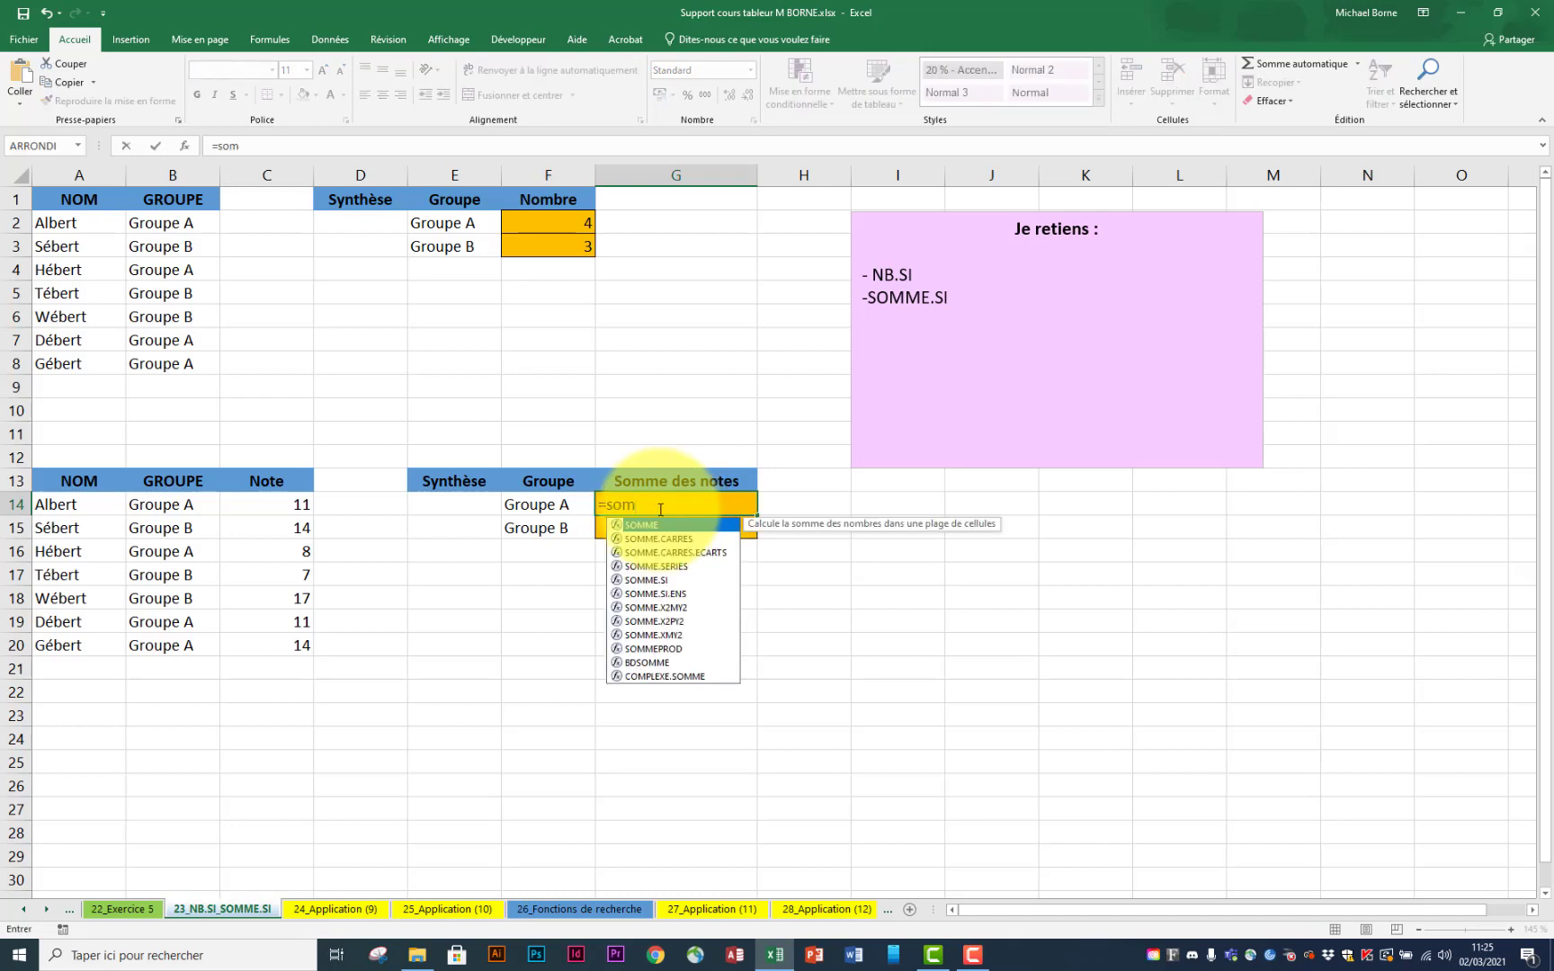
double_click(652, 580)
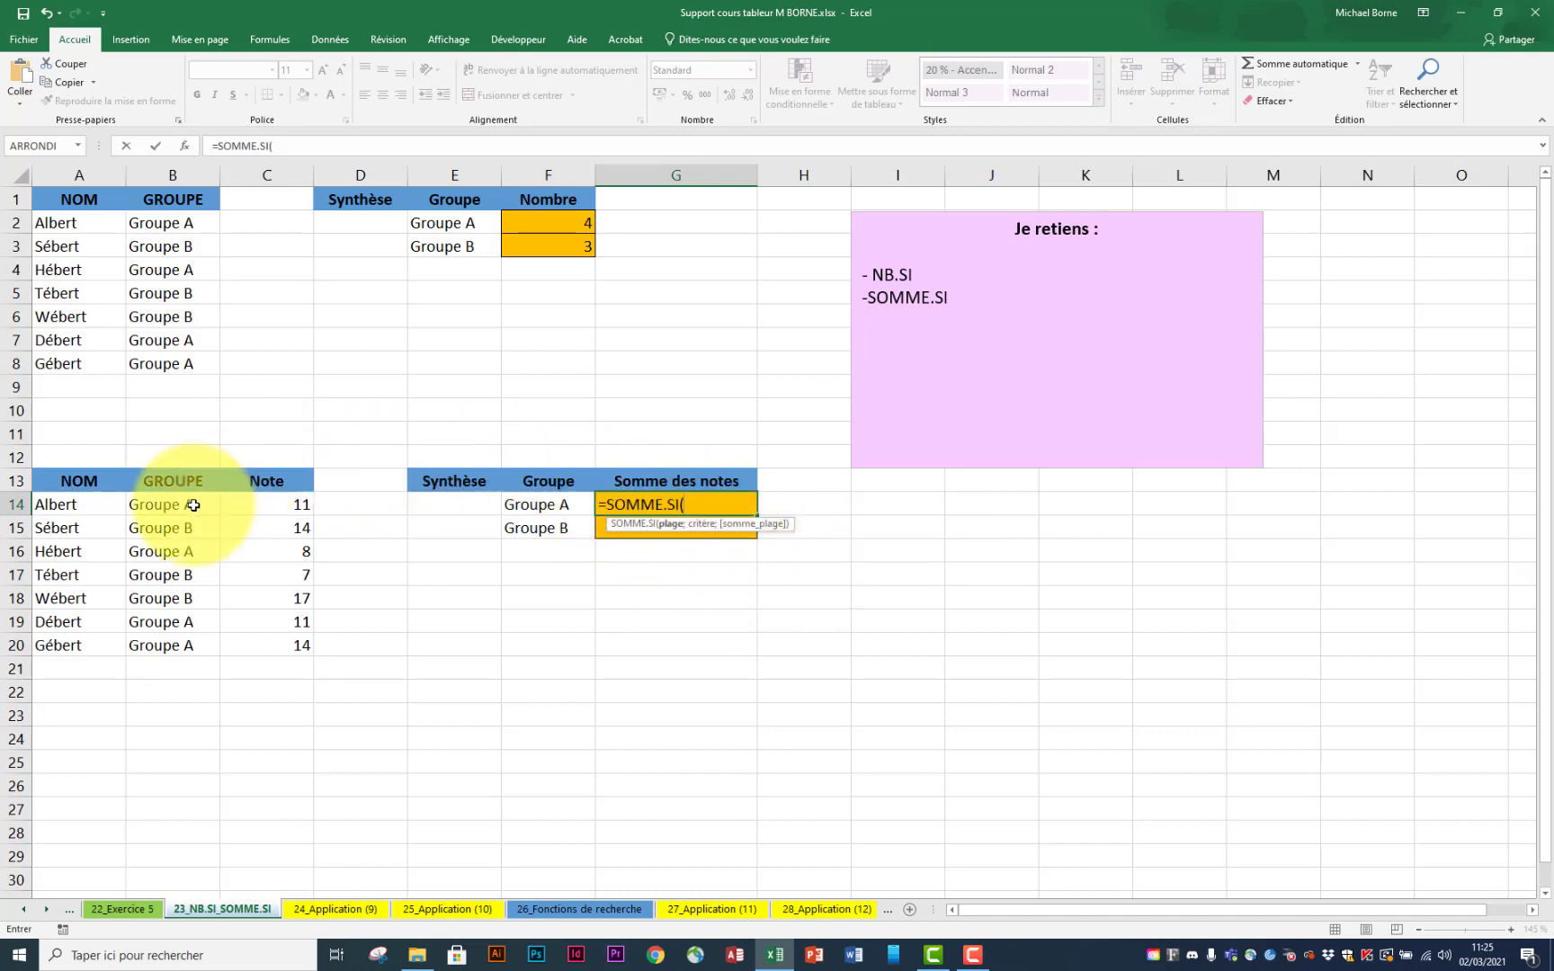
left_click_drag(193, 506, 205, 635)
type(";")
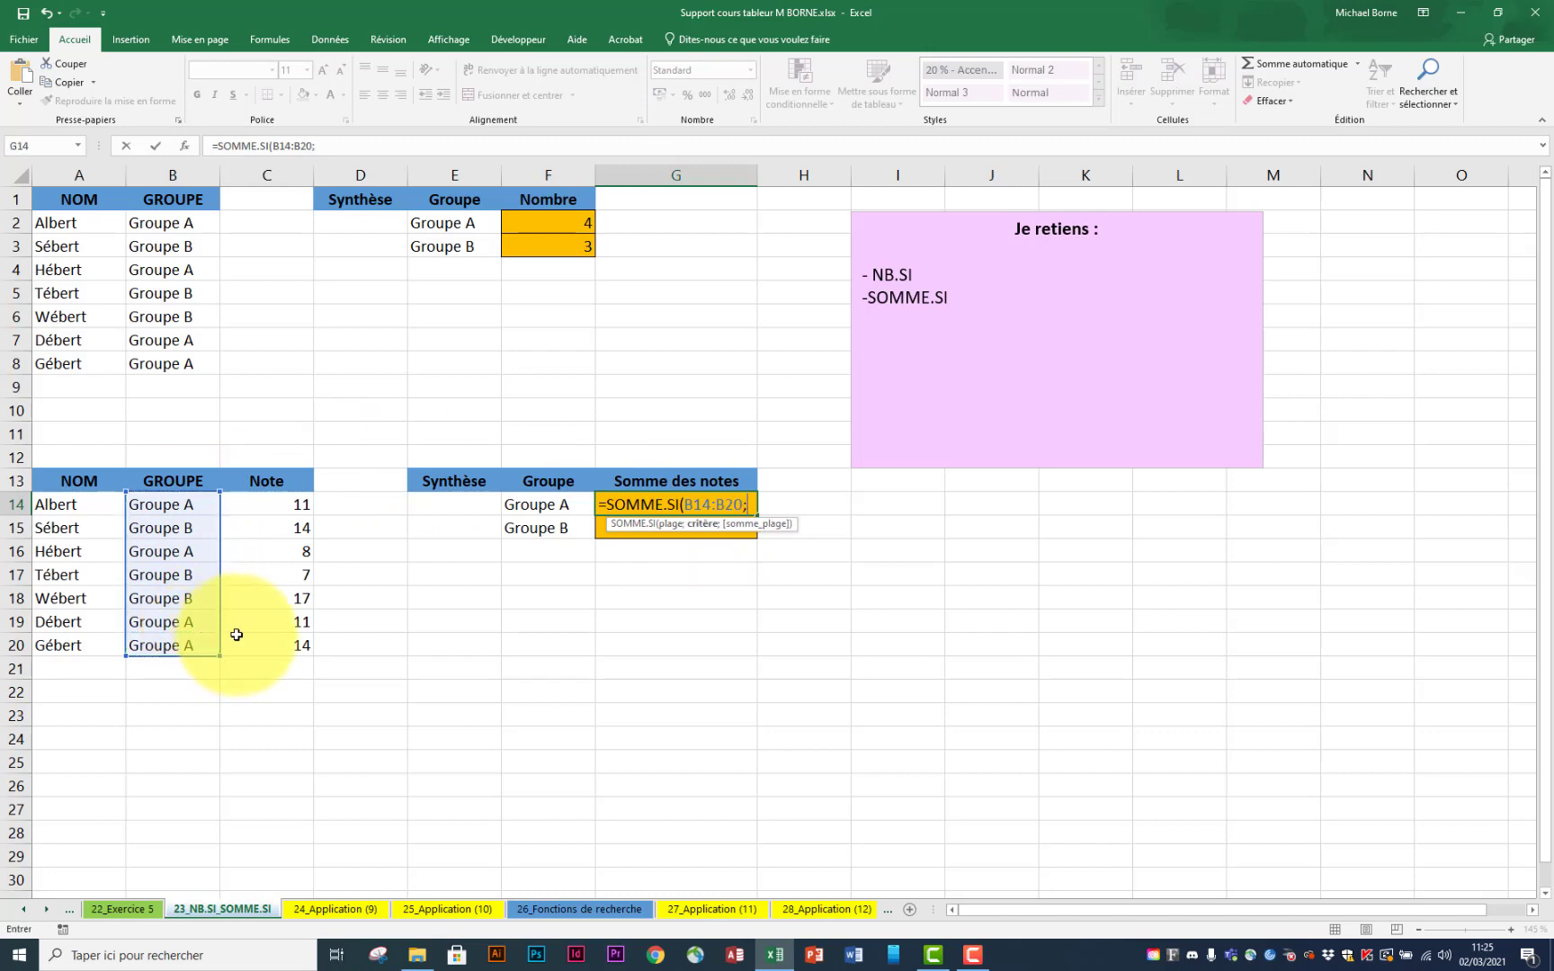
left_click(548, 504)
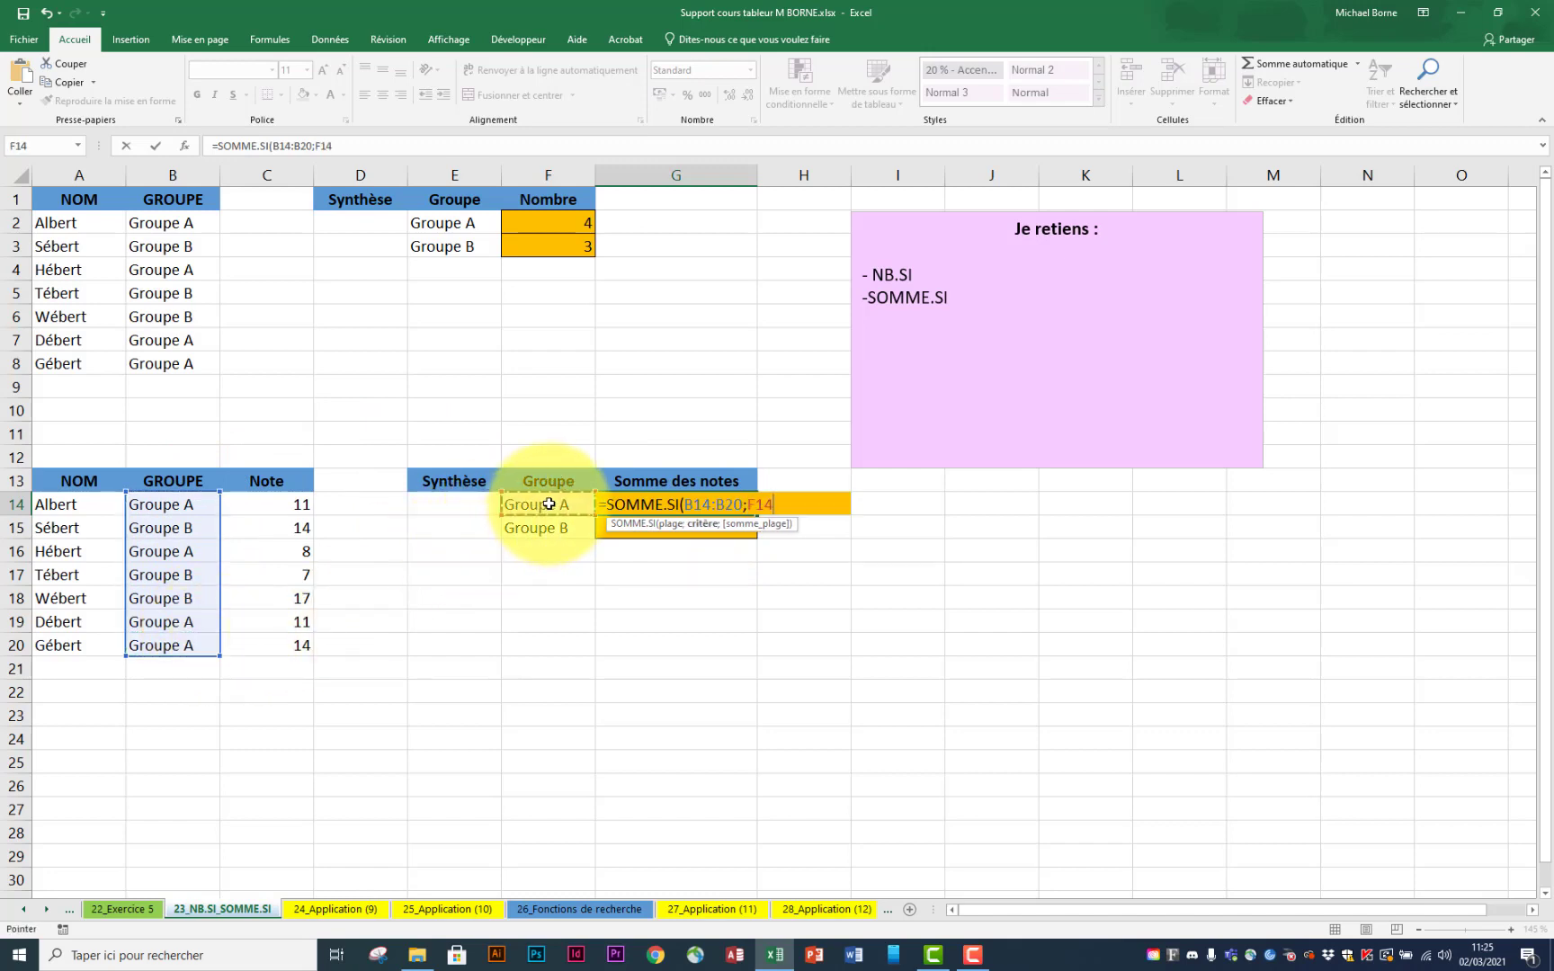
type(";")
left_click_drag(297, 509, 280, 641)
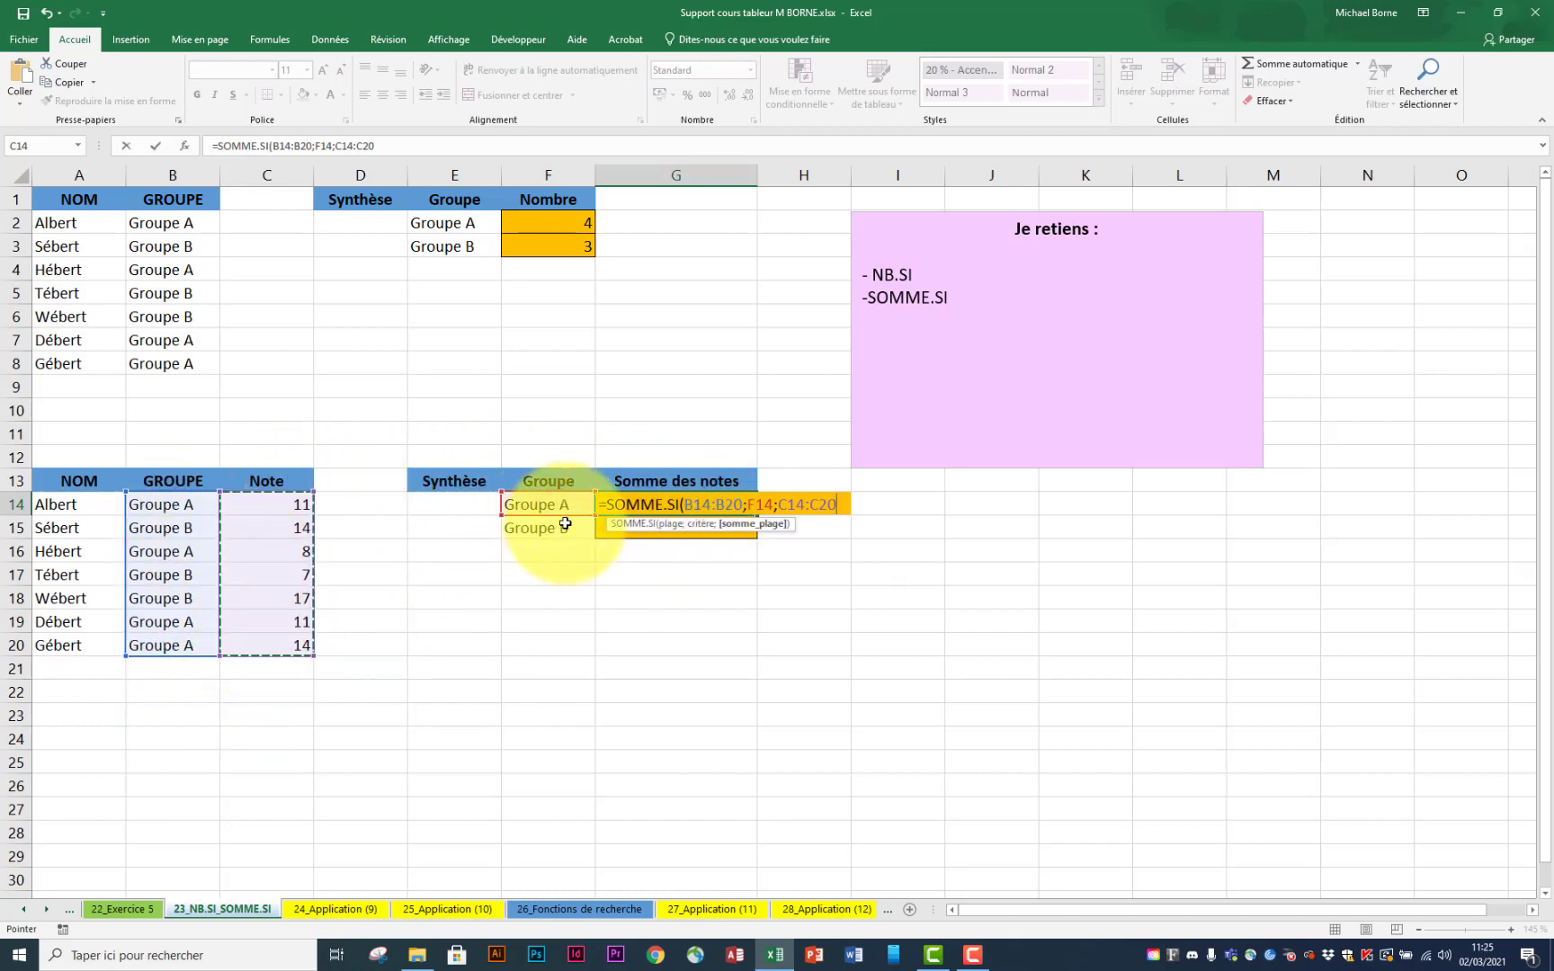
Step: Make both ranges in G14 absolute, giving =SOMME.SI($B$14:$B$20;F14;$C$14:$C$20), and copy the formula down to G15
left_click(698, 497)
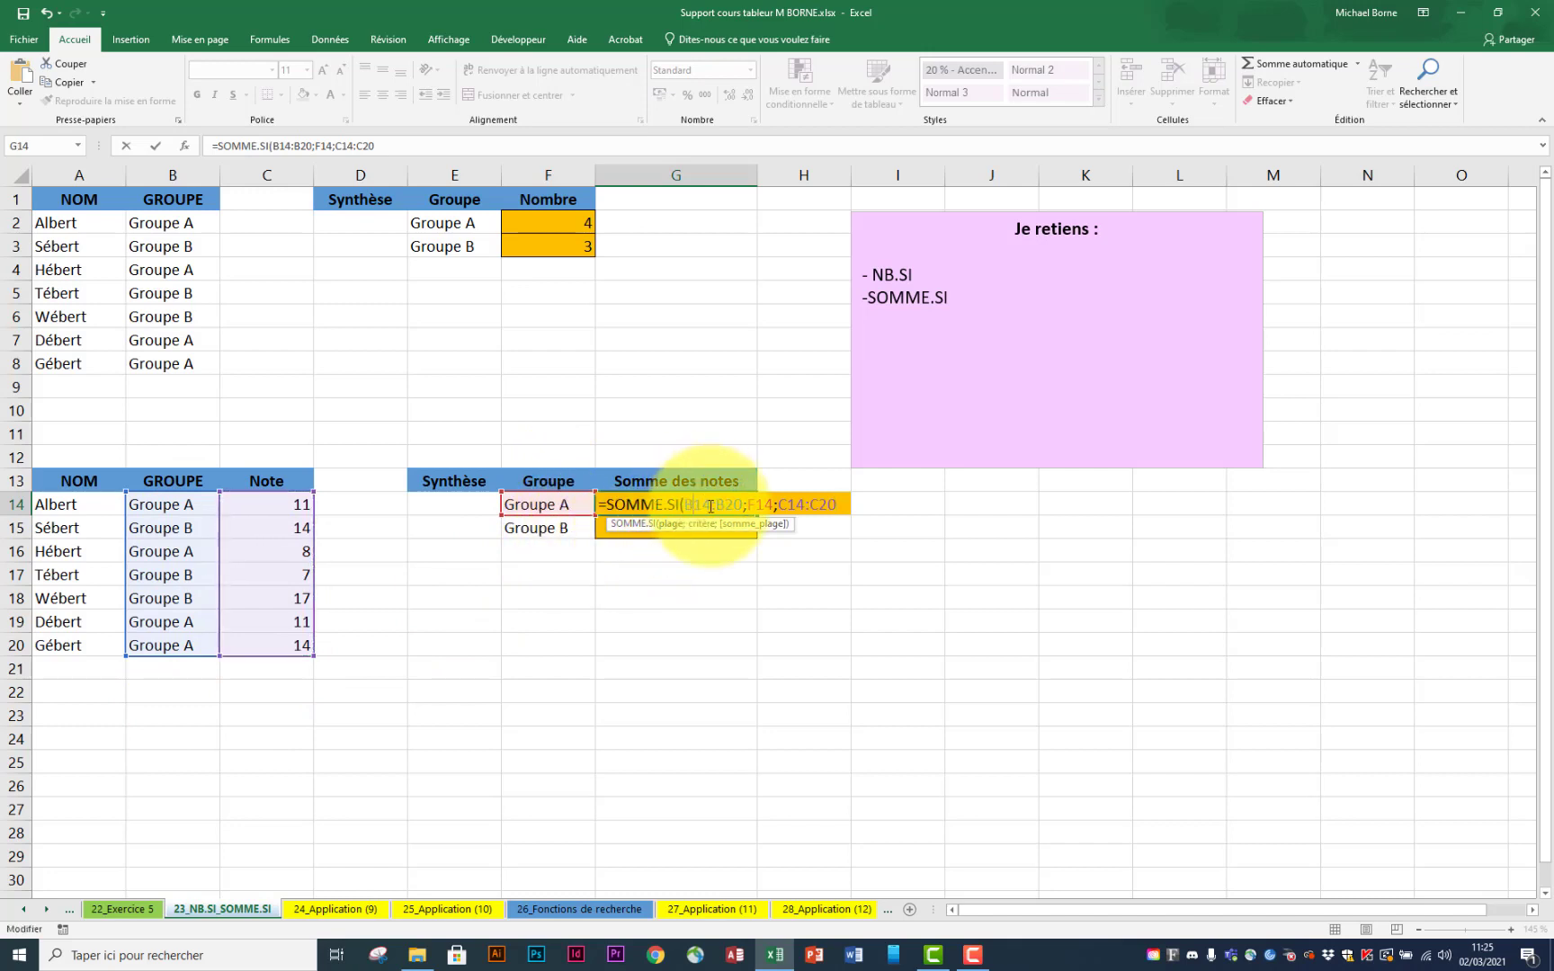
key("F4")
left_click(750, 503)
key("F4")
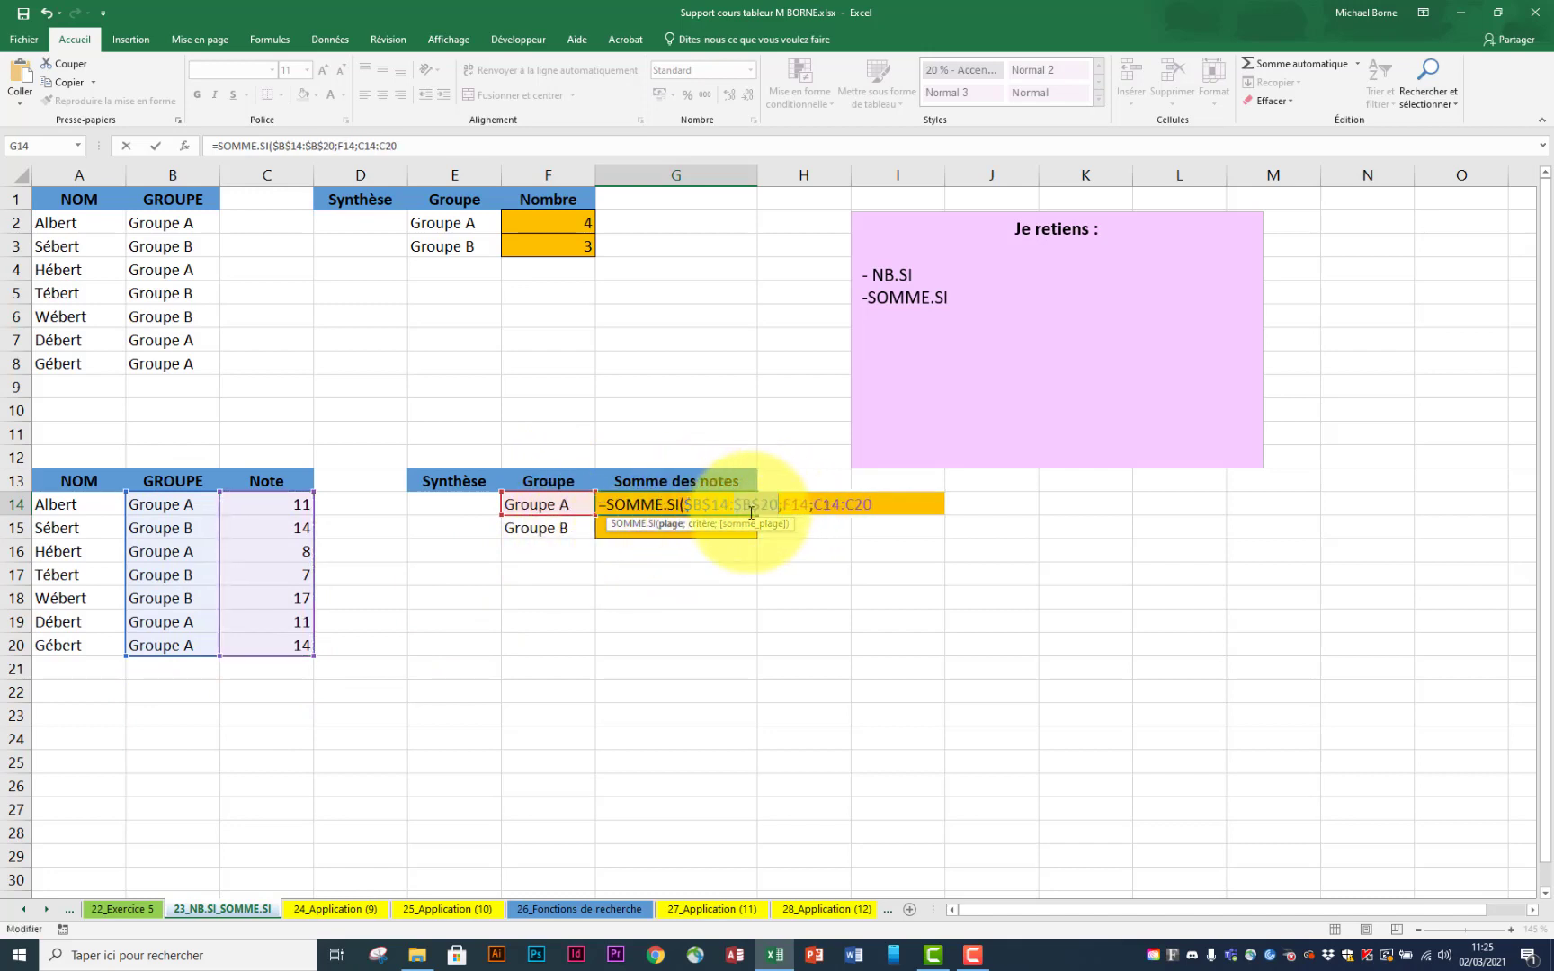
left_click(828, 504)
key("F4")
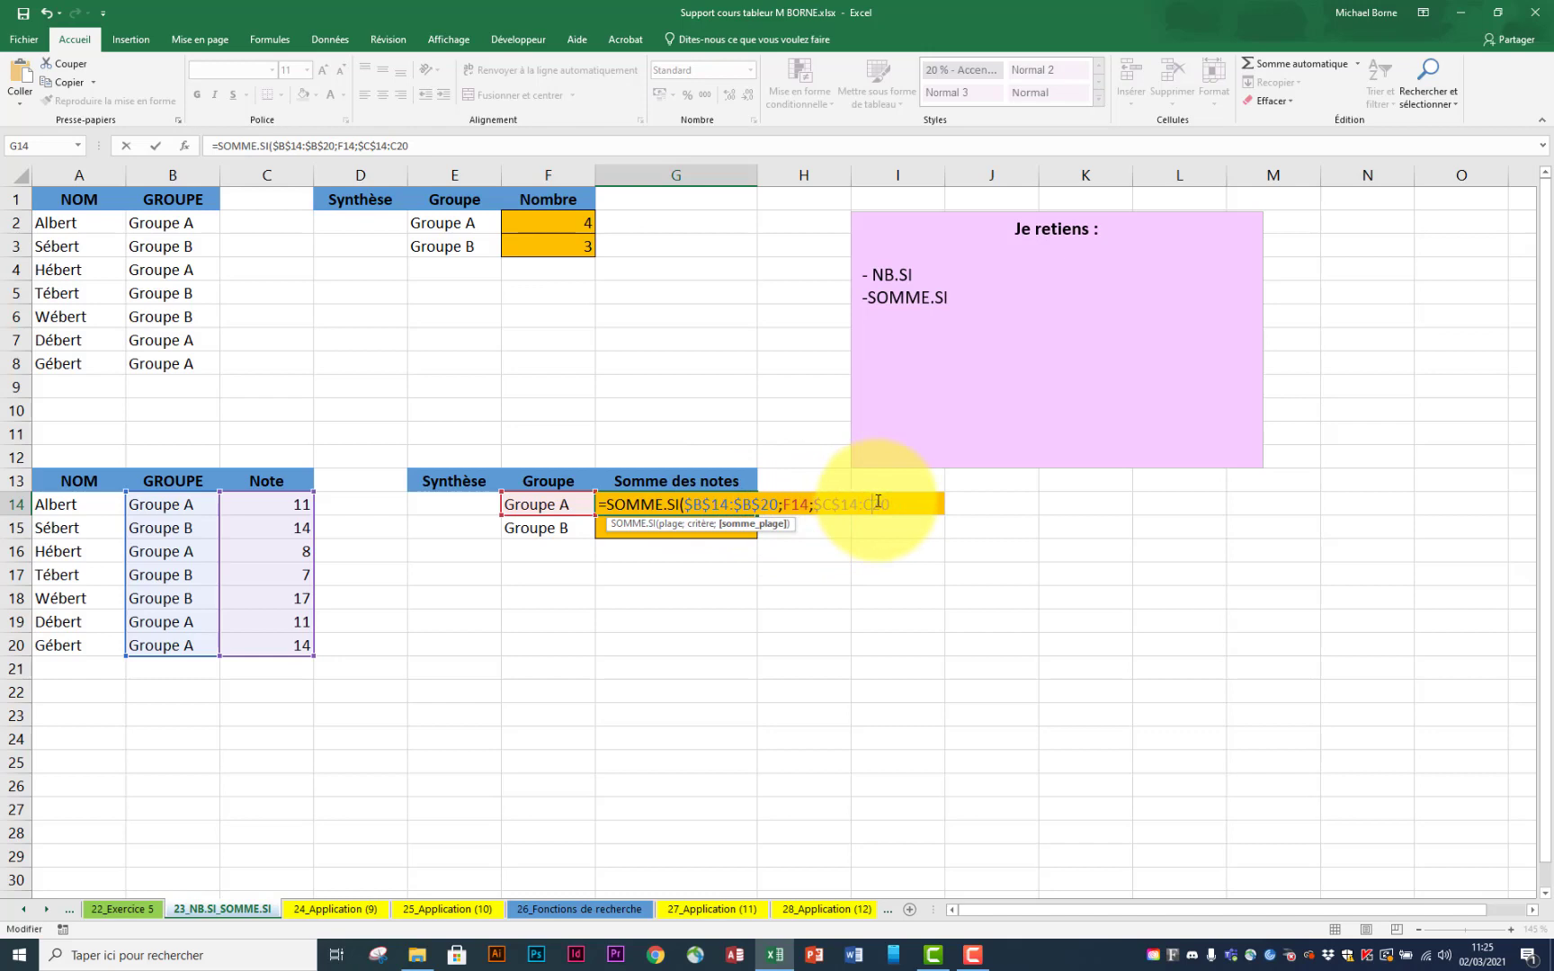
left_click(877, 501)
key("F4")
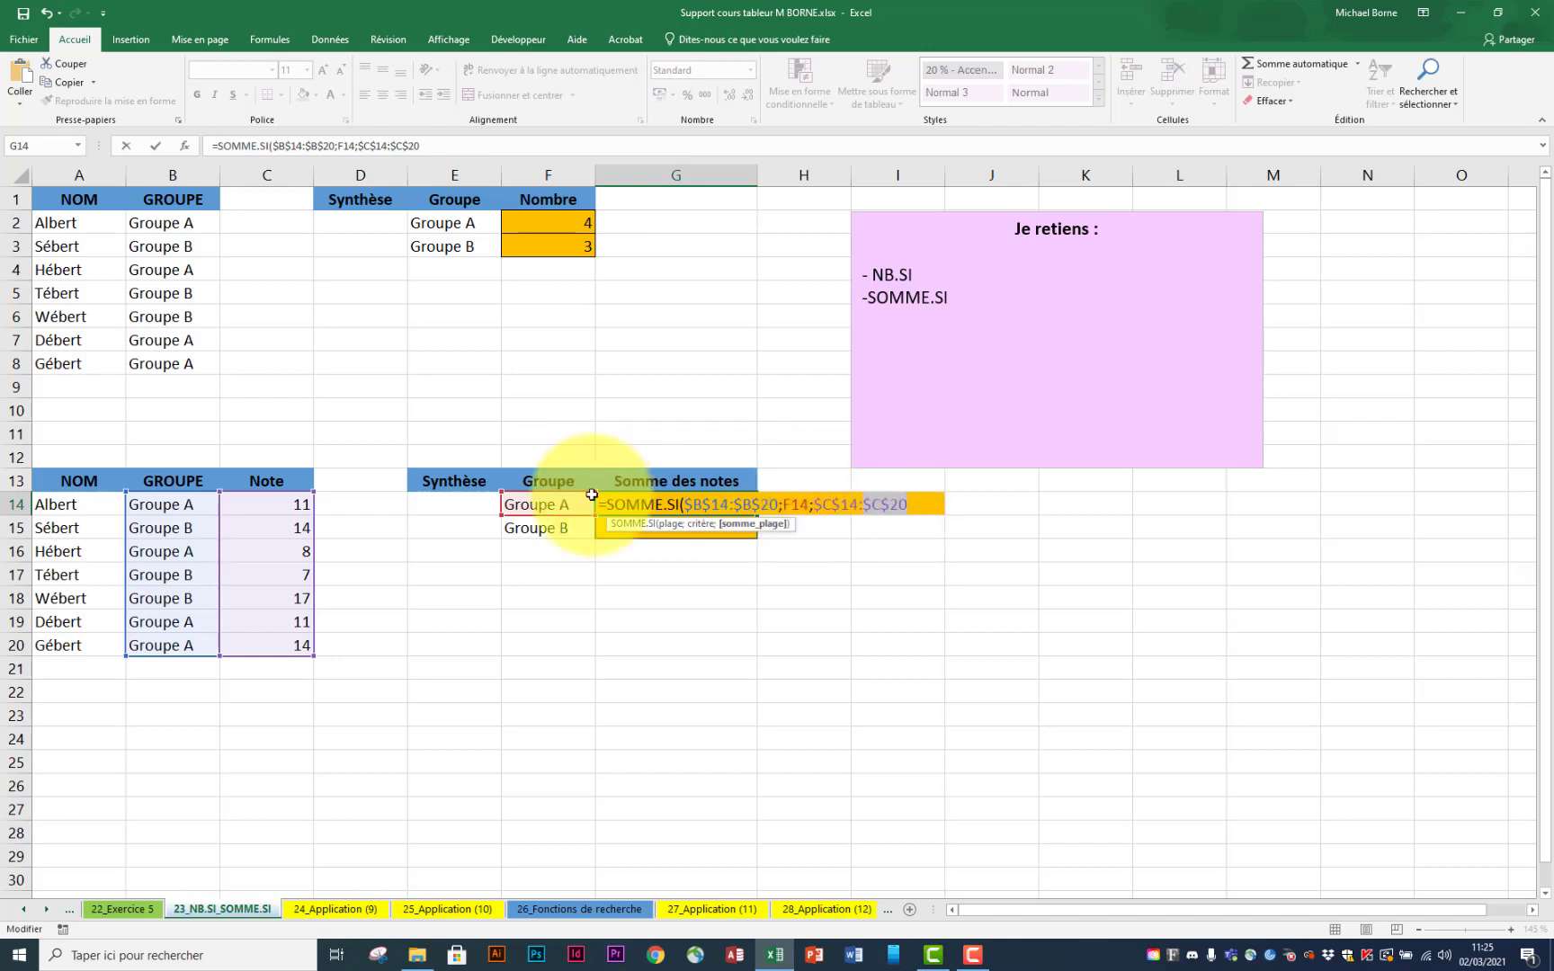
key("Return")
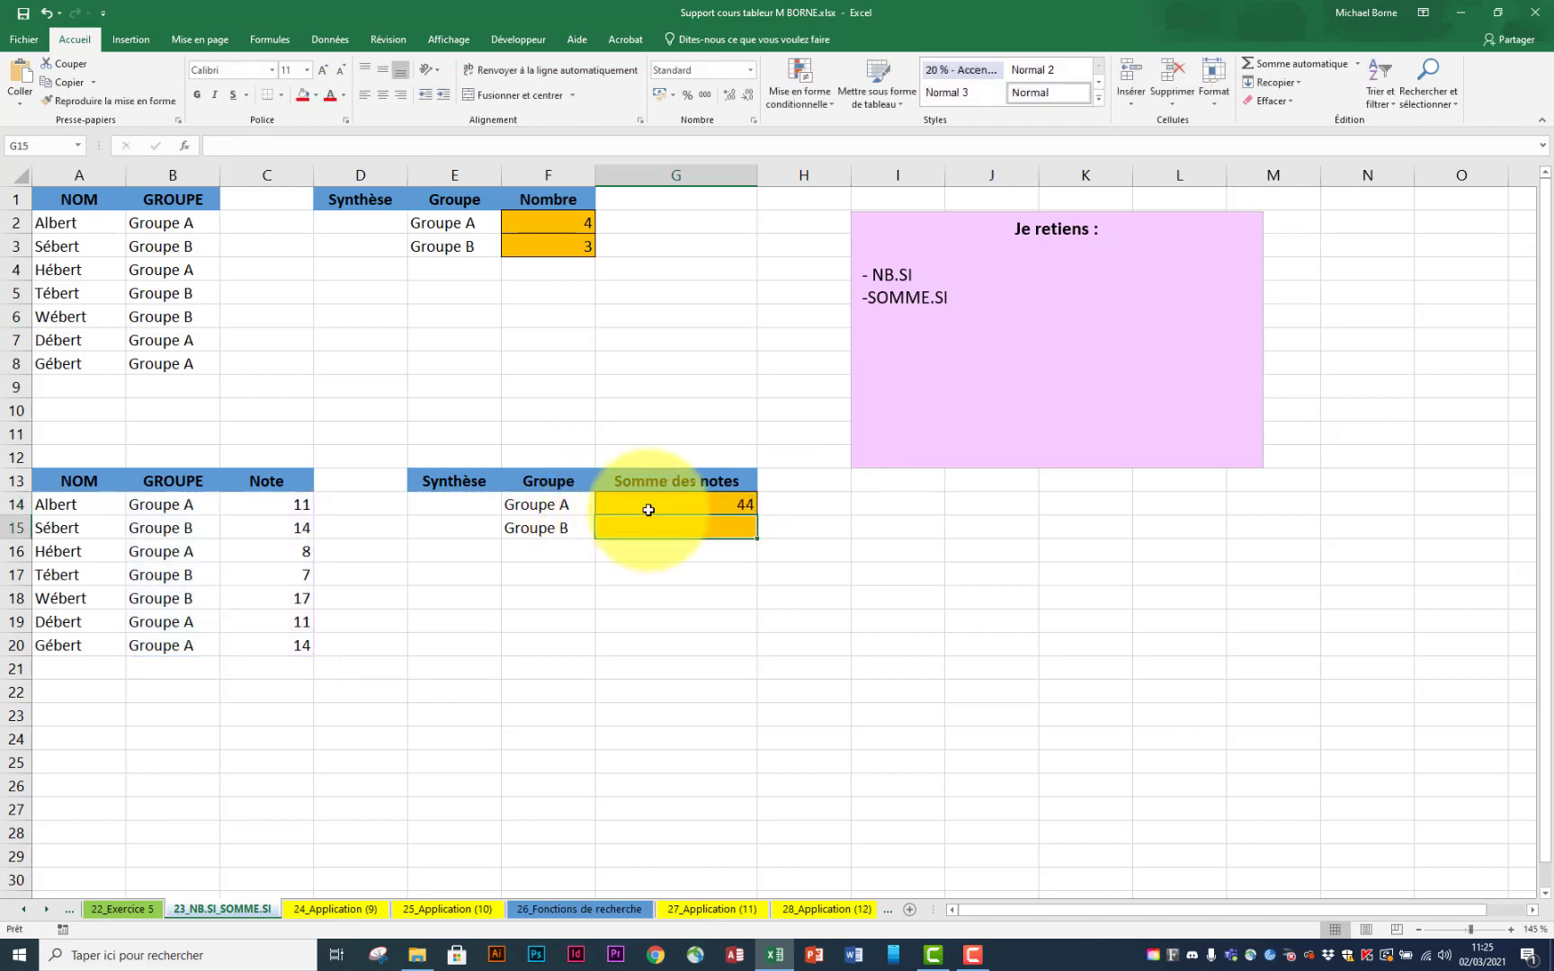
left_click(735, 506)
left_click_drag(758, 516, 796, 544)
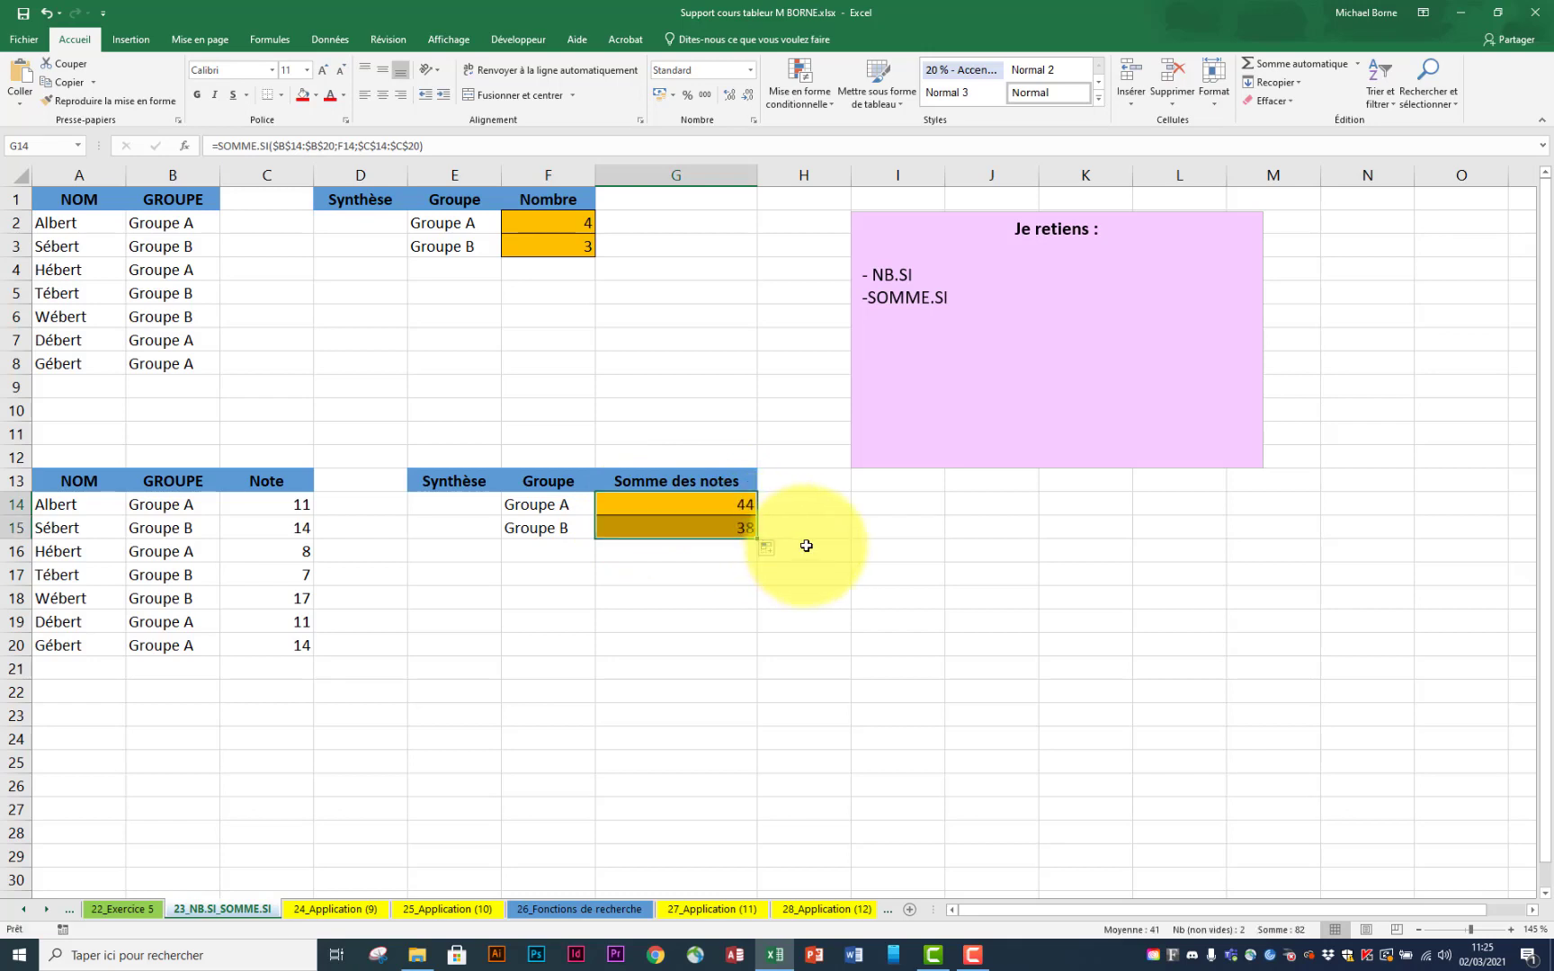
Step: On the 24_Application (9) sheet, try to count the insufficient marks in F2 with =NB.SI(B2:B9;<10)
left_click(345, 916)
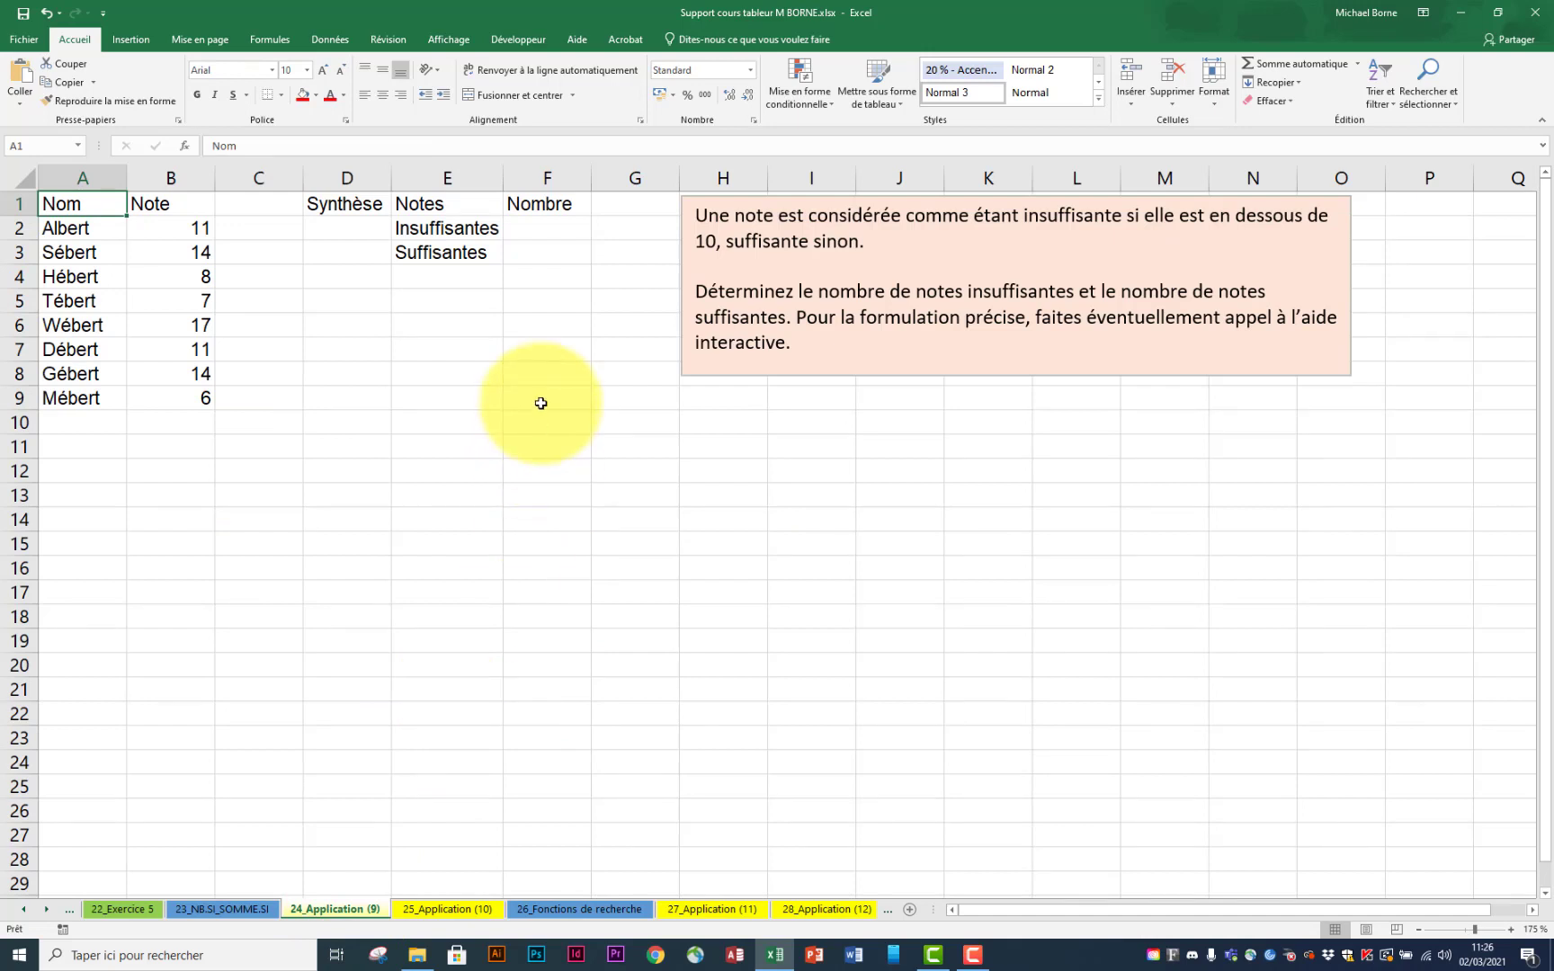
left_click(545, 232)
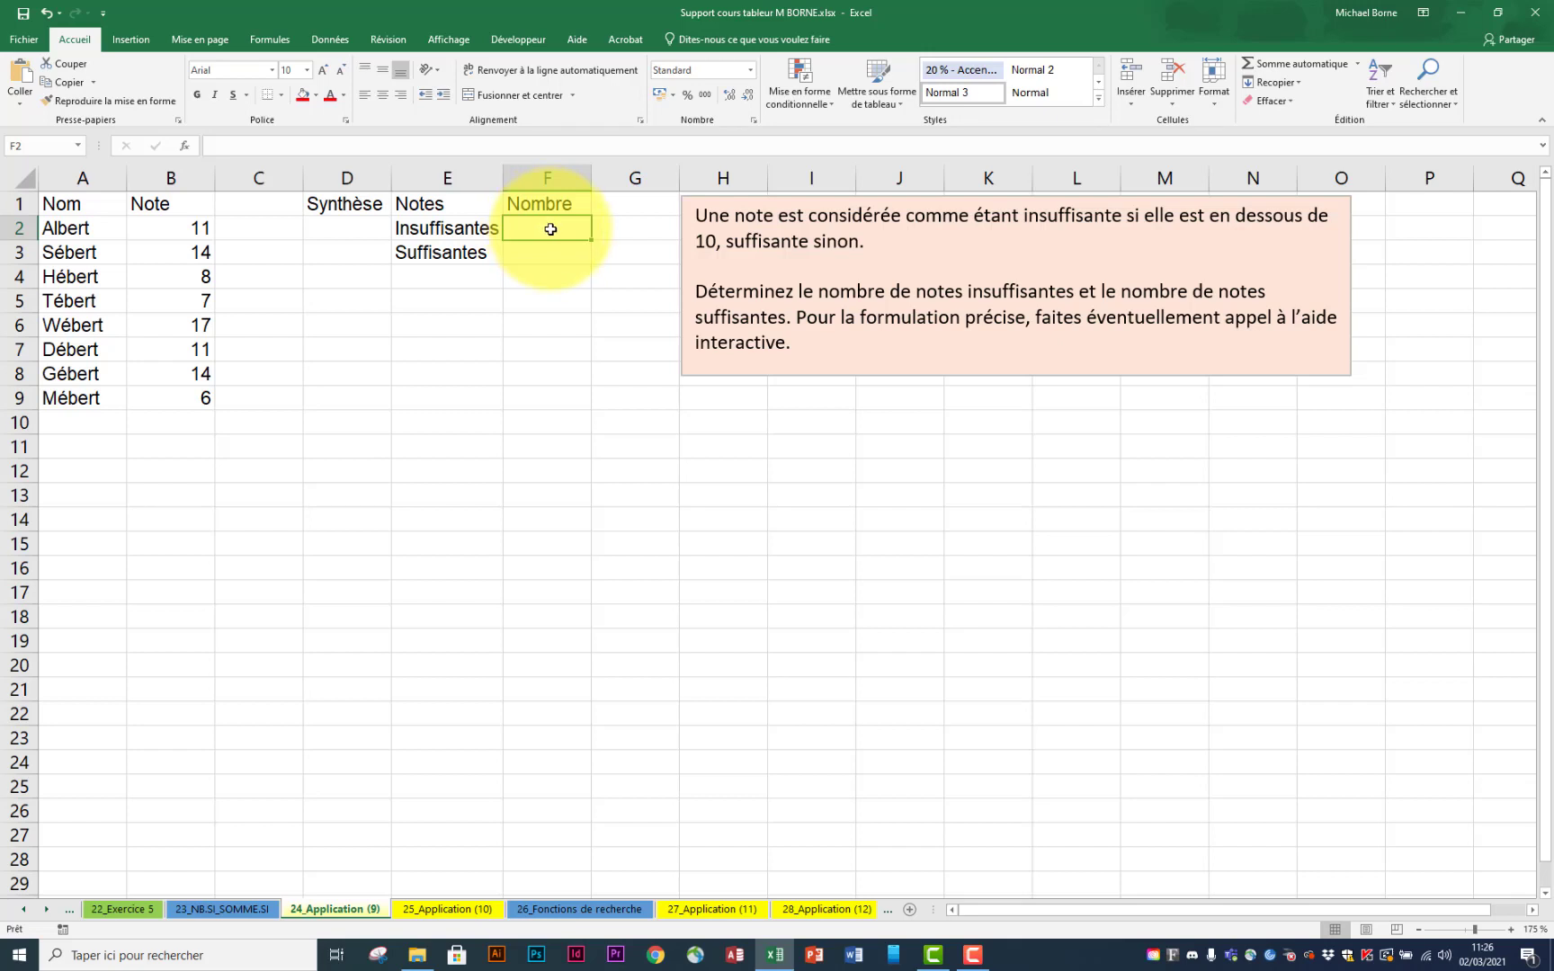
type("=nb")
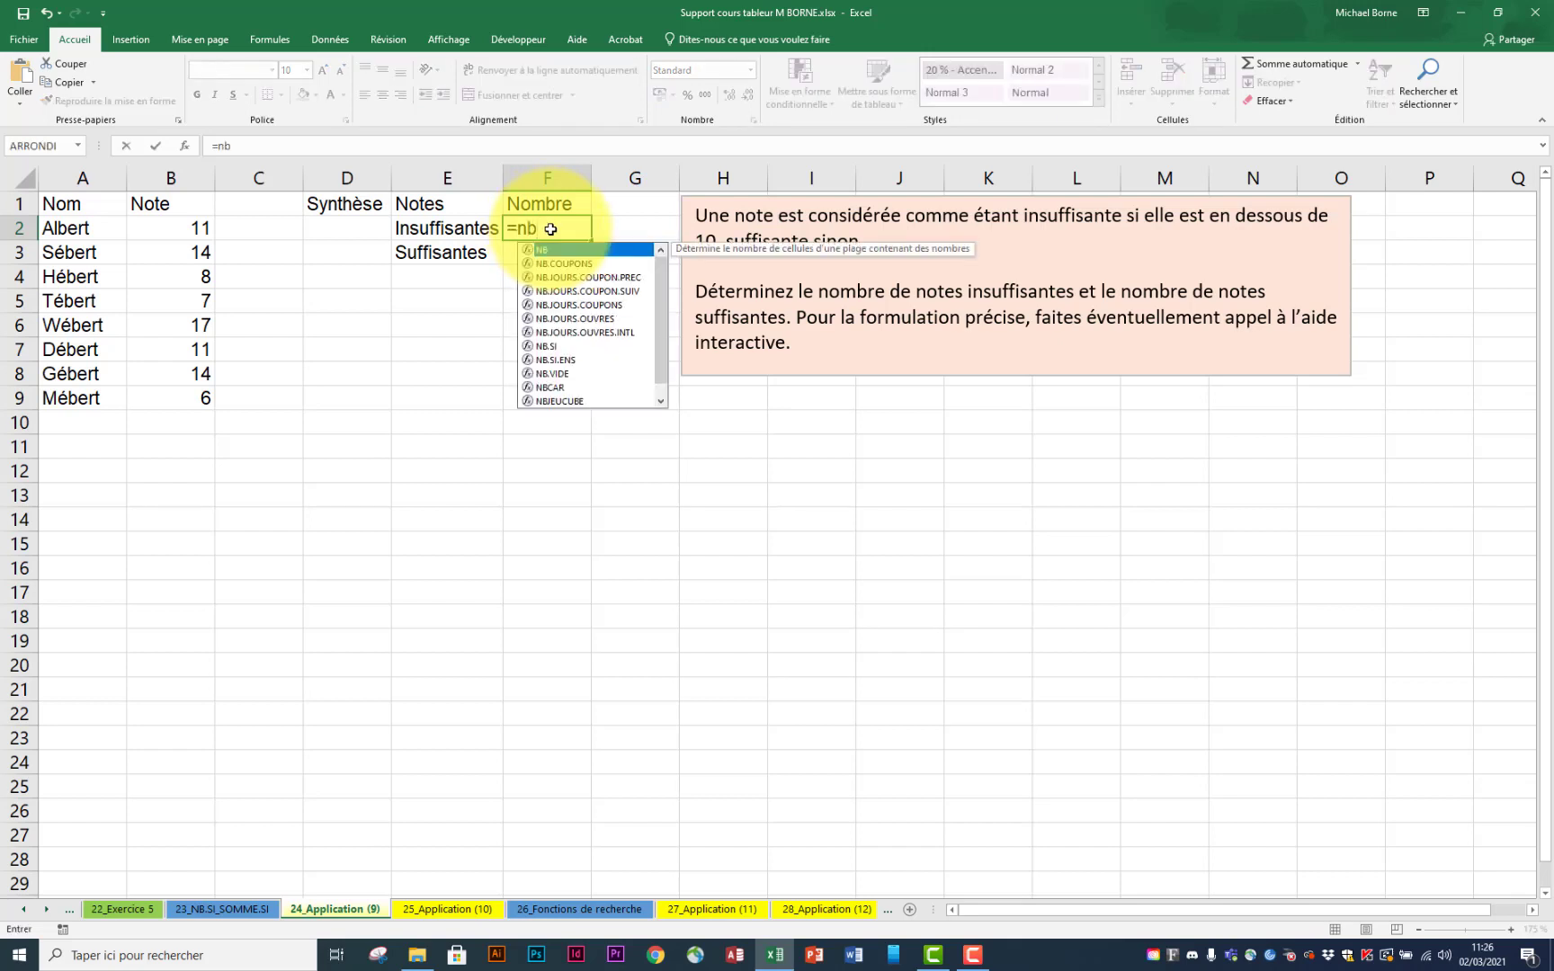
double_click(566, 345)
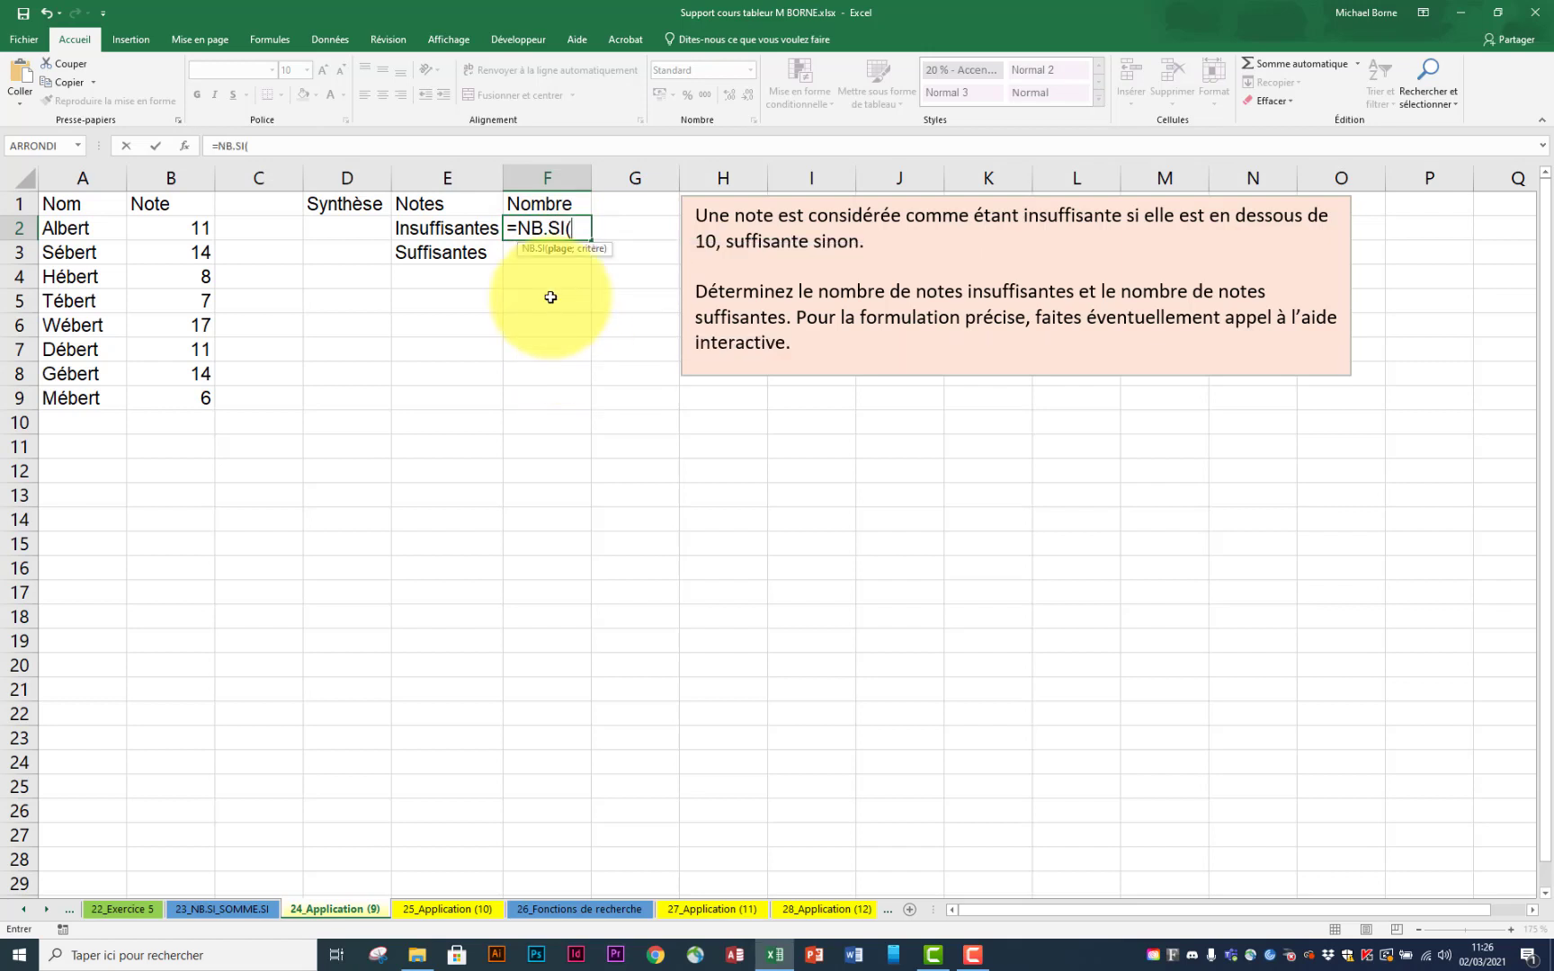
left_click_drag(193, 230, 199, 385)
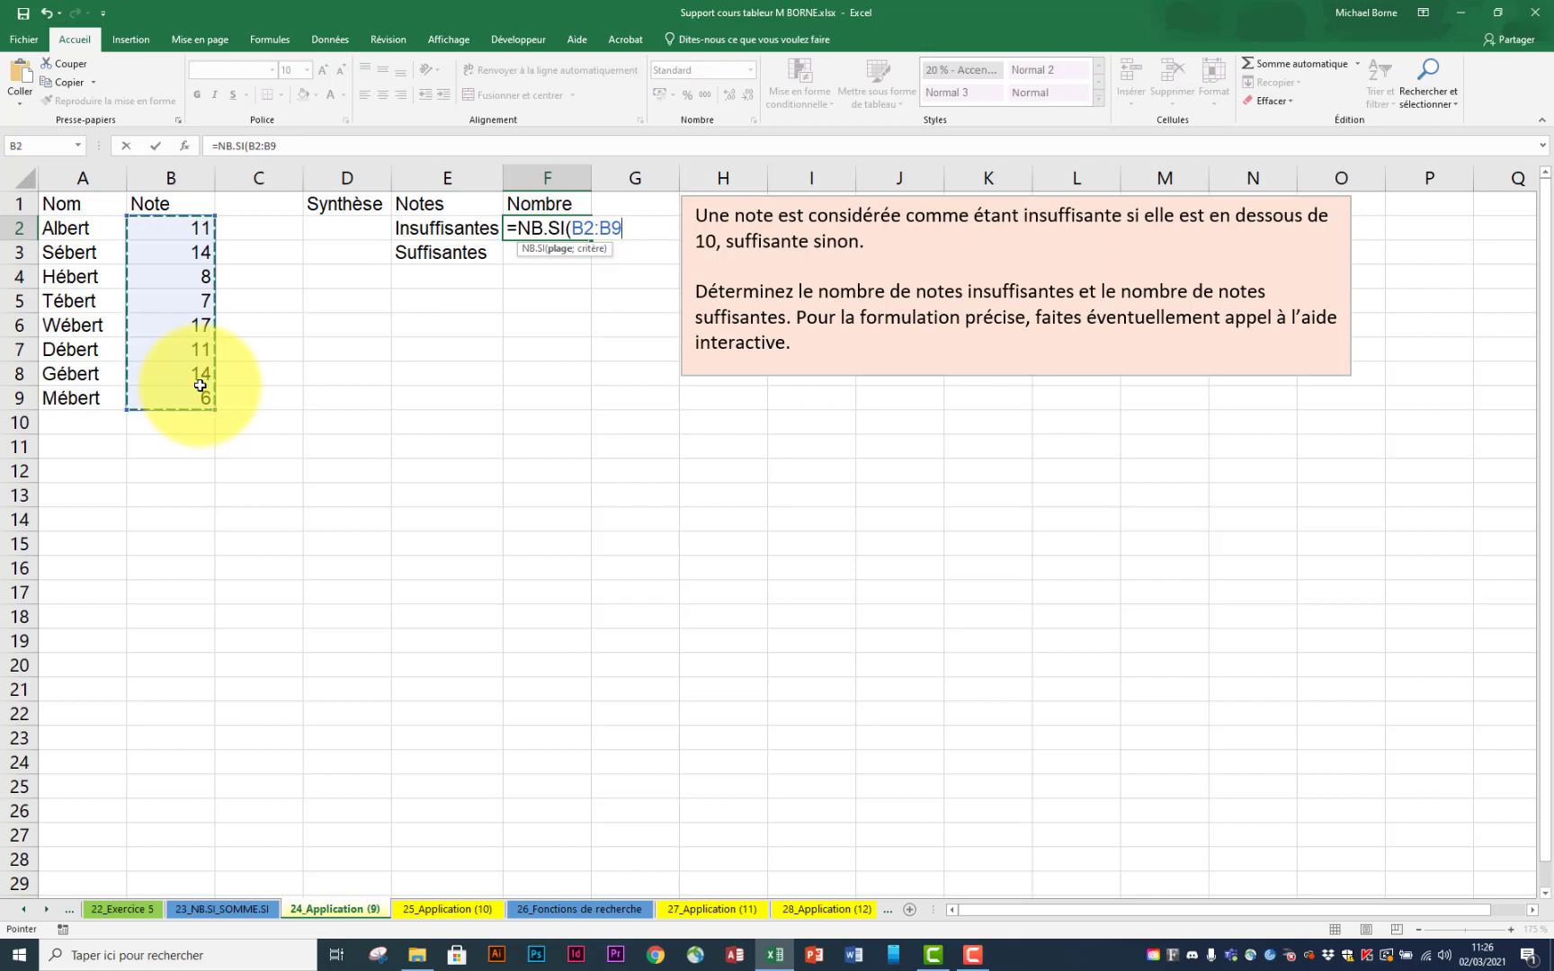
key("F4")
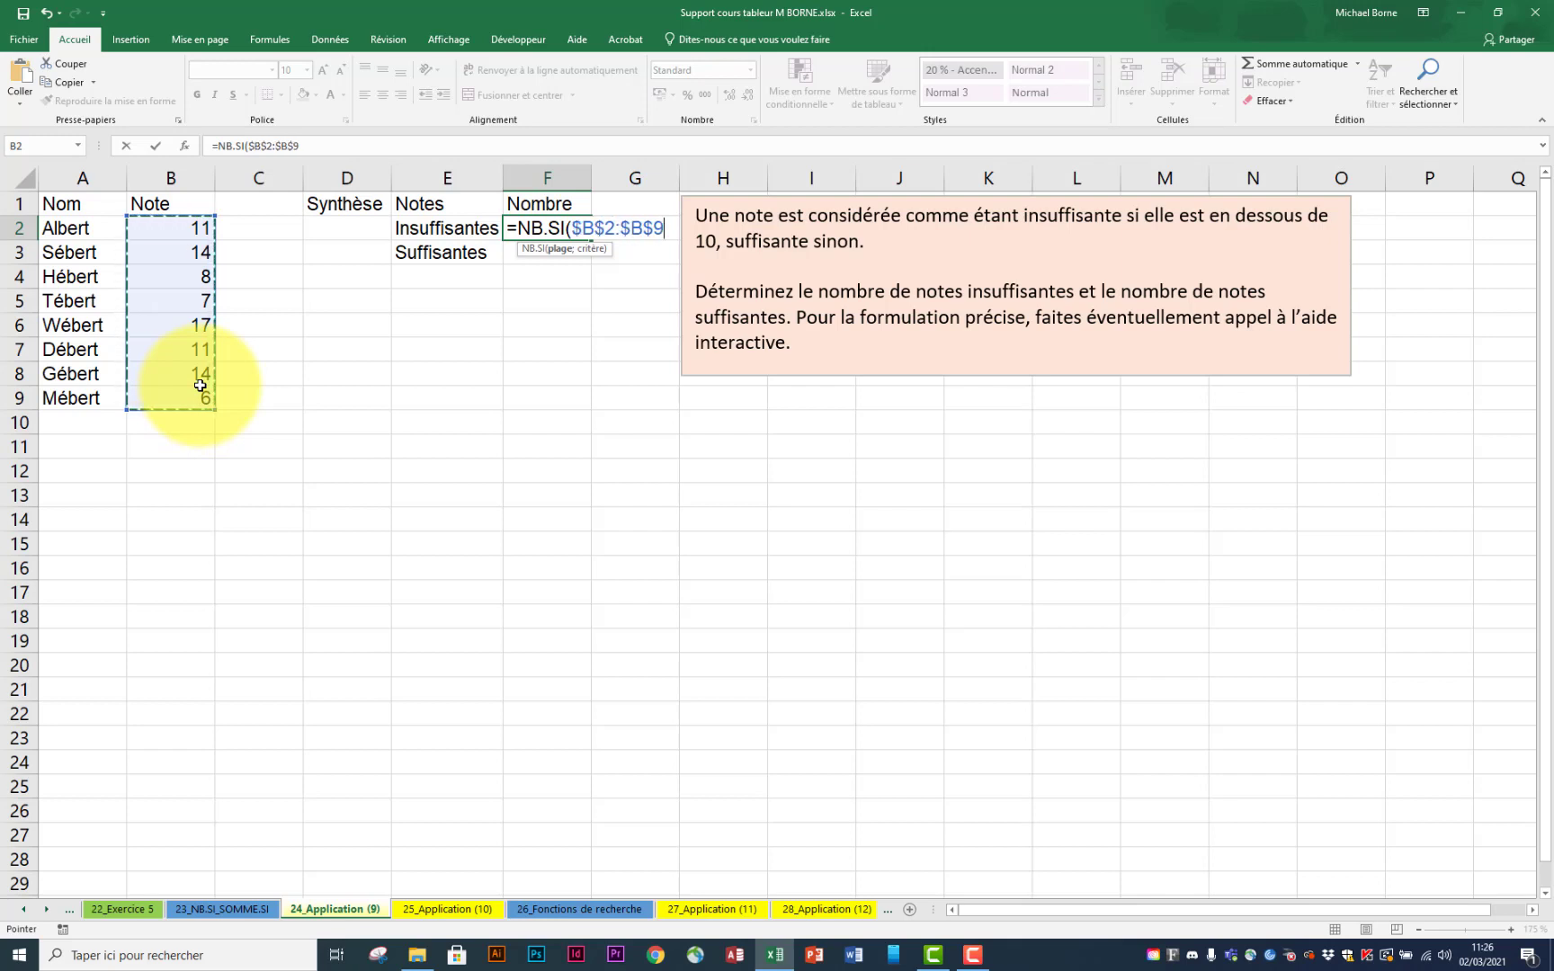
key("ctrl+z")
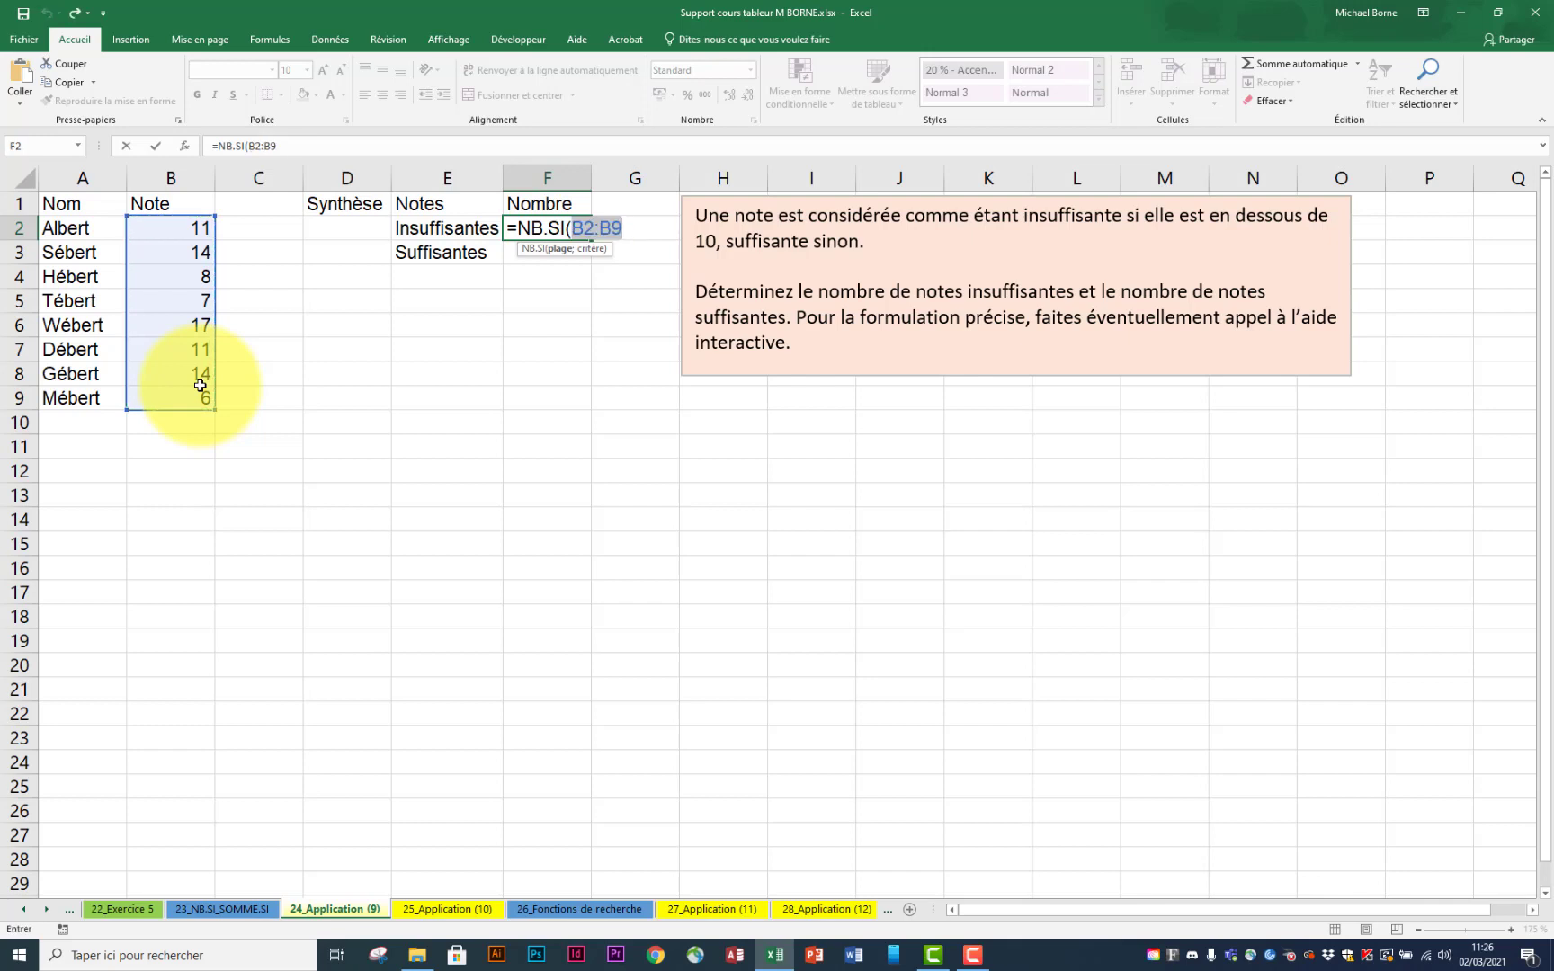
left_click(330, 144)
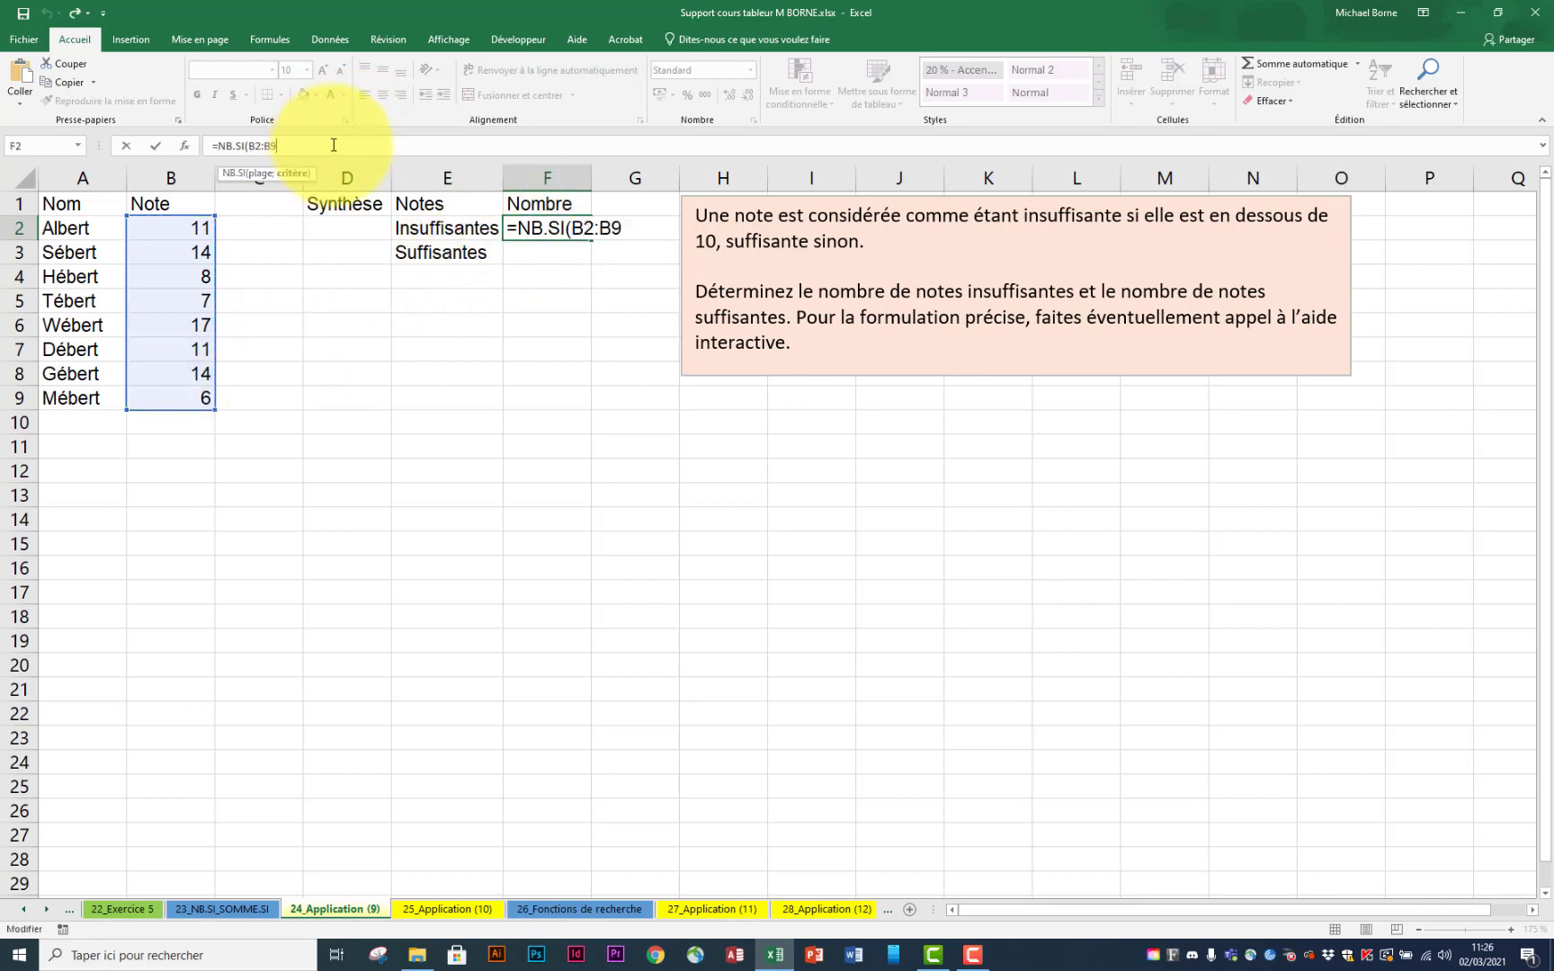
type(";<10")
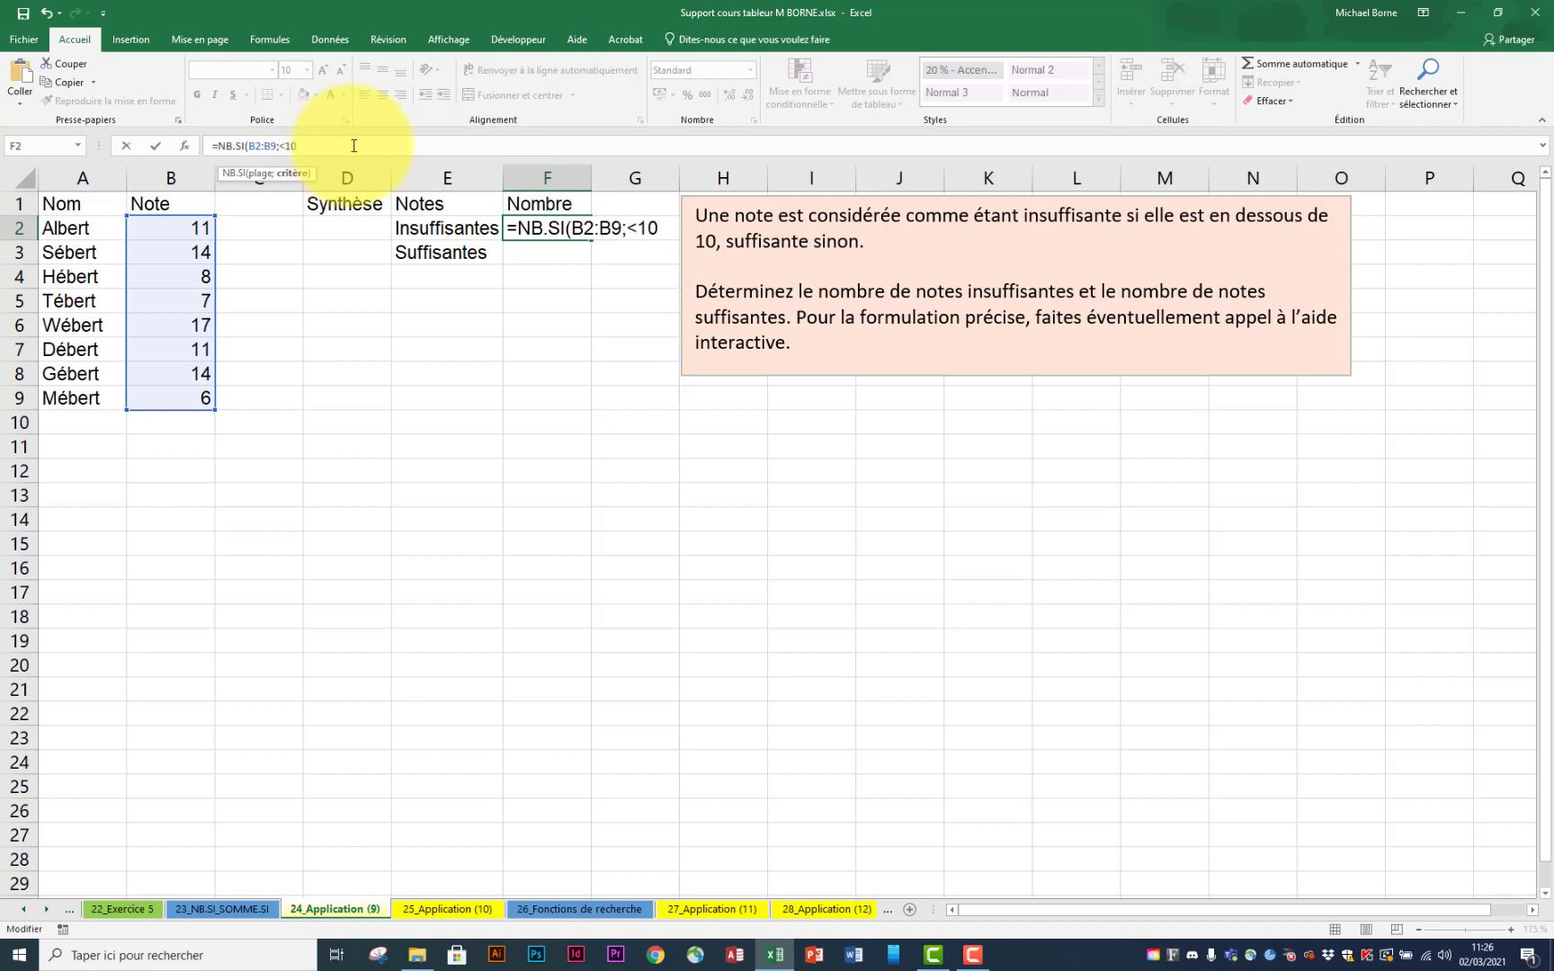
type(")")
key("Return")
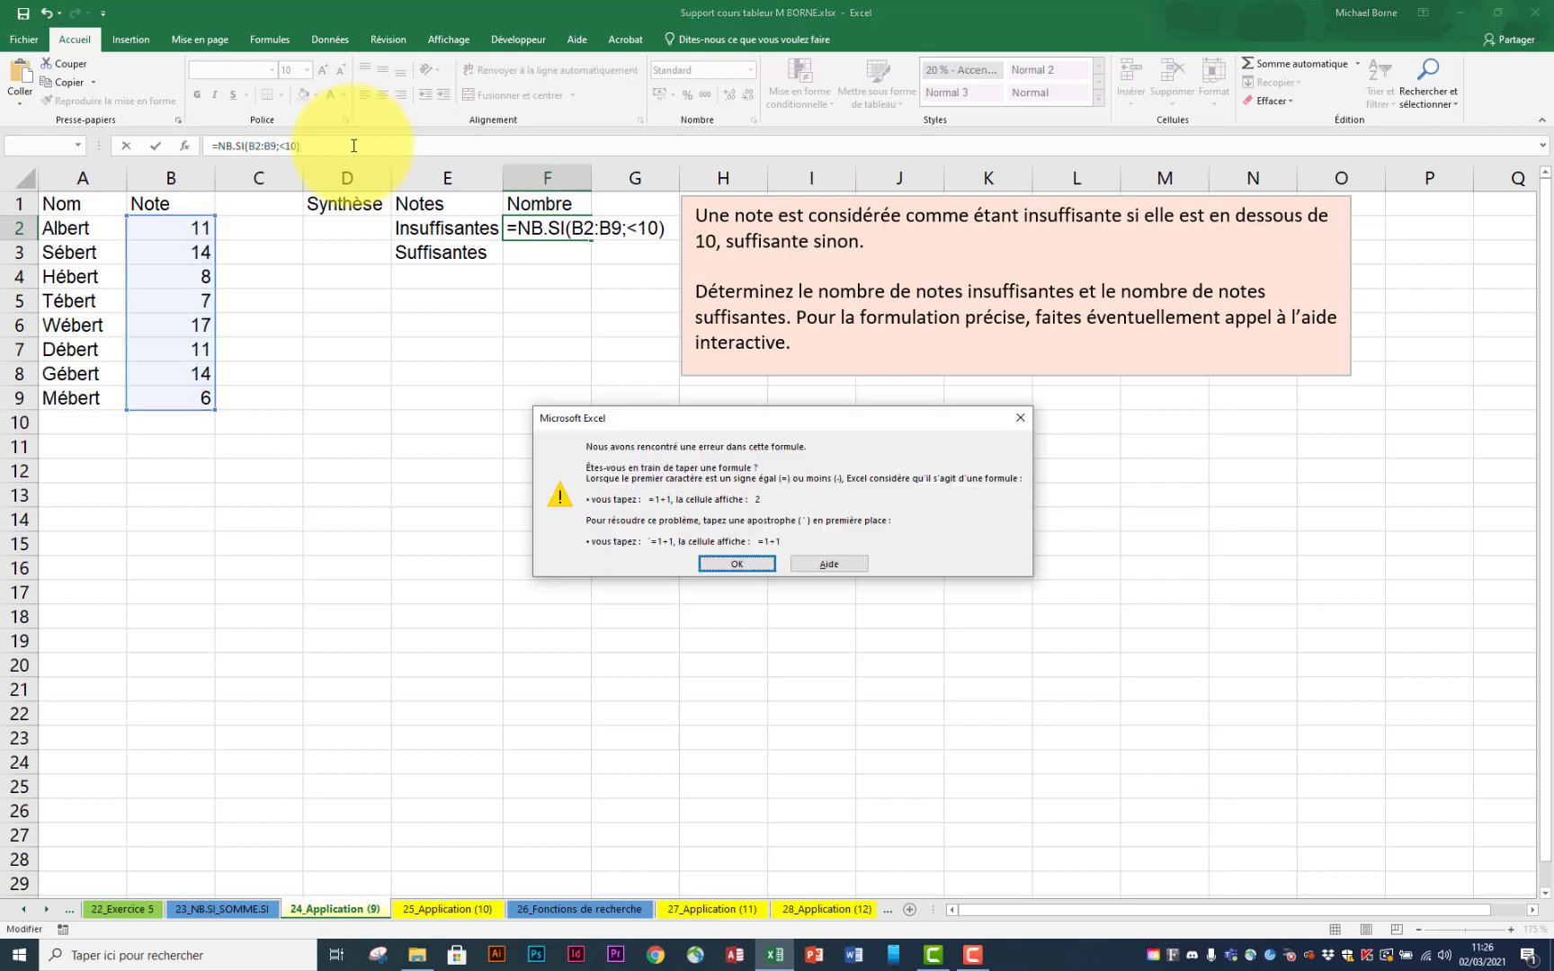
left_click(737, 563)
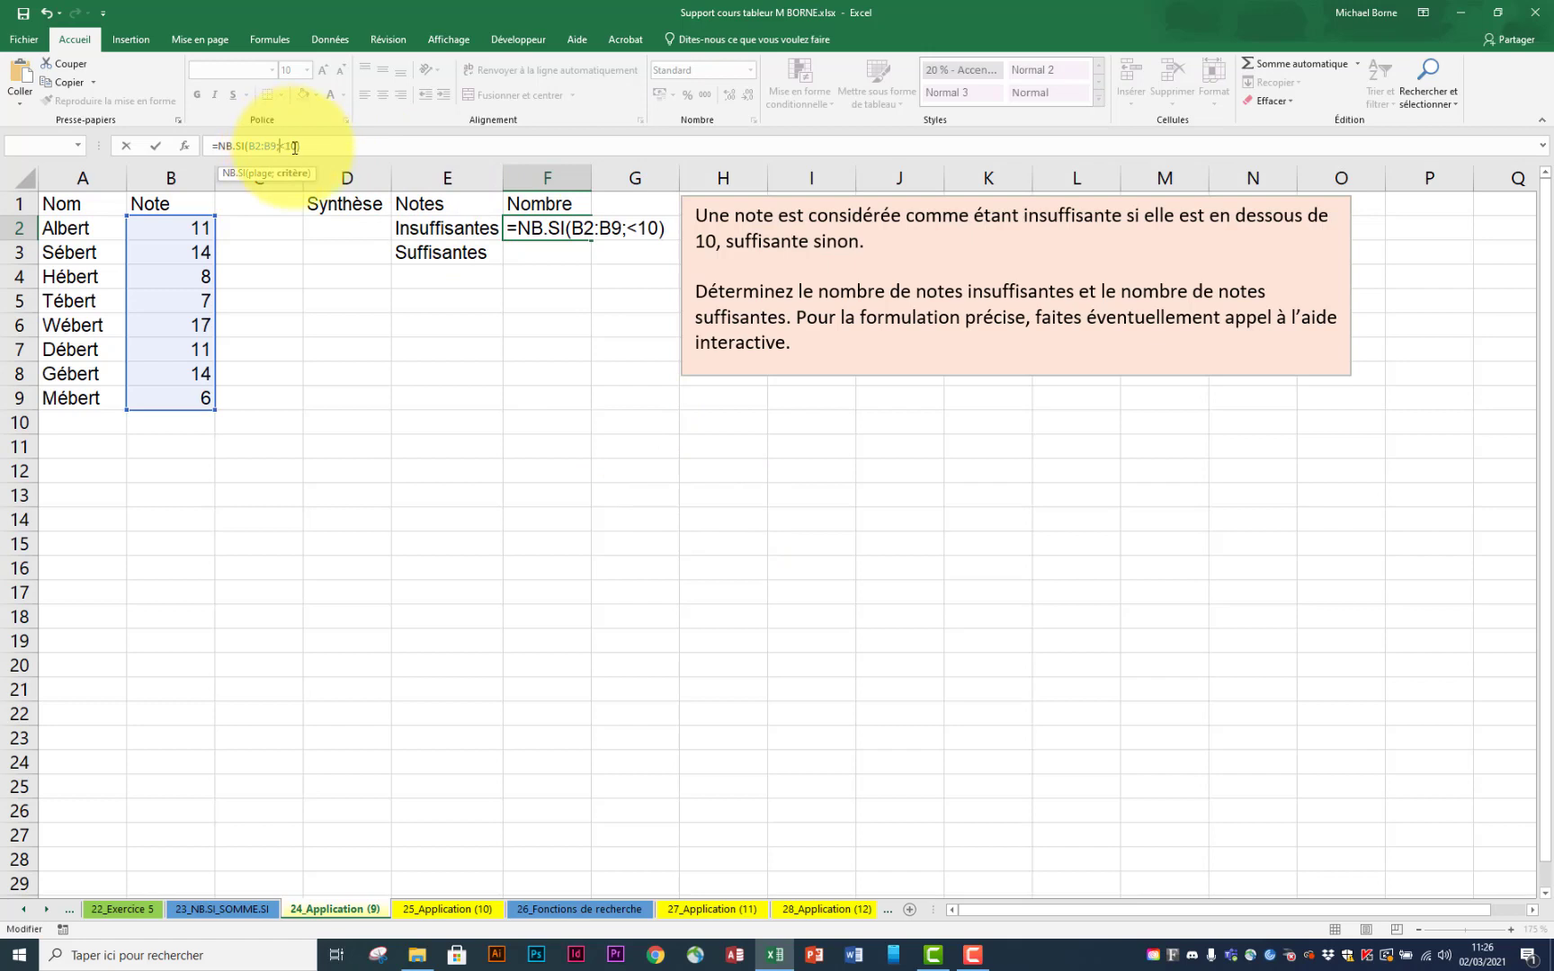
Step: Enclose the criterion in quotation marks so the F2 formula reads =NB.SI(B2:B9;"<10"), and check the entered formula
type("\"<10\"")
key("Return")
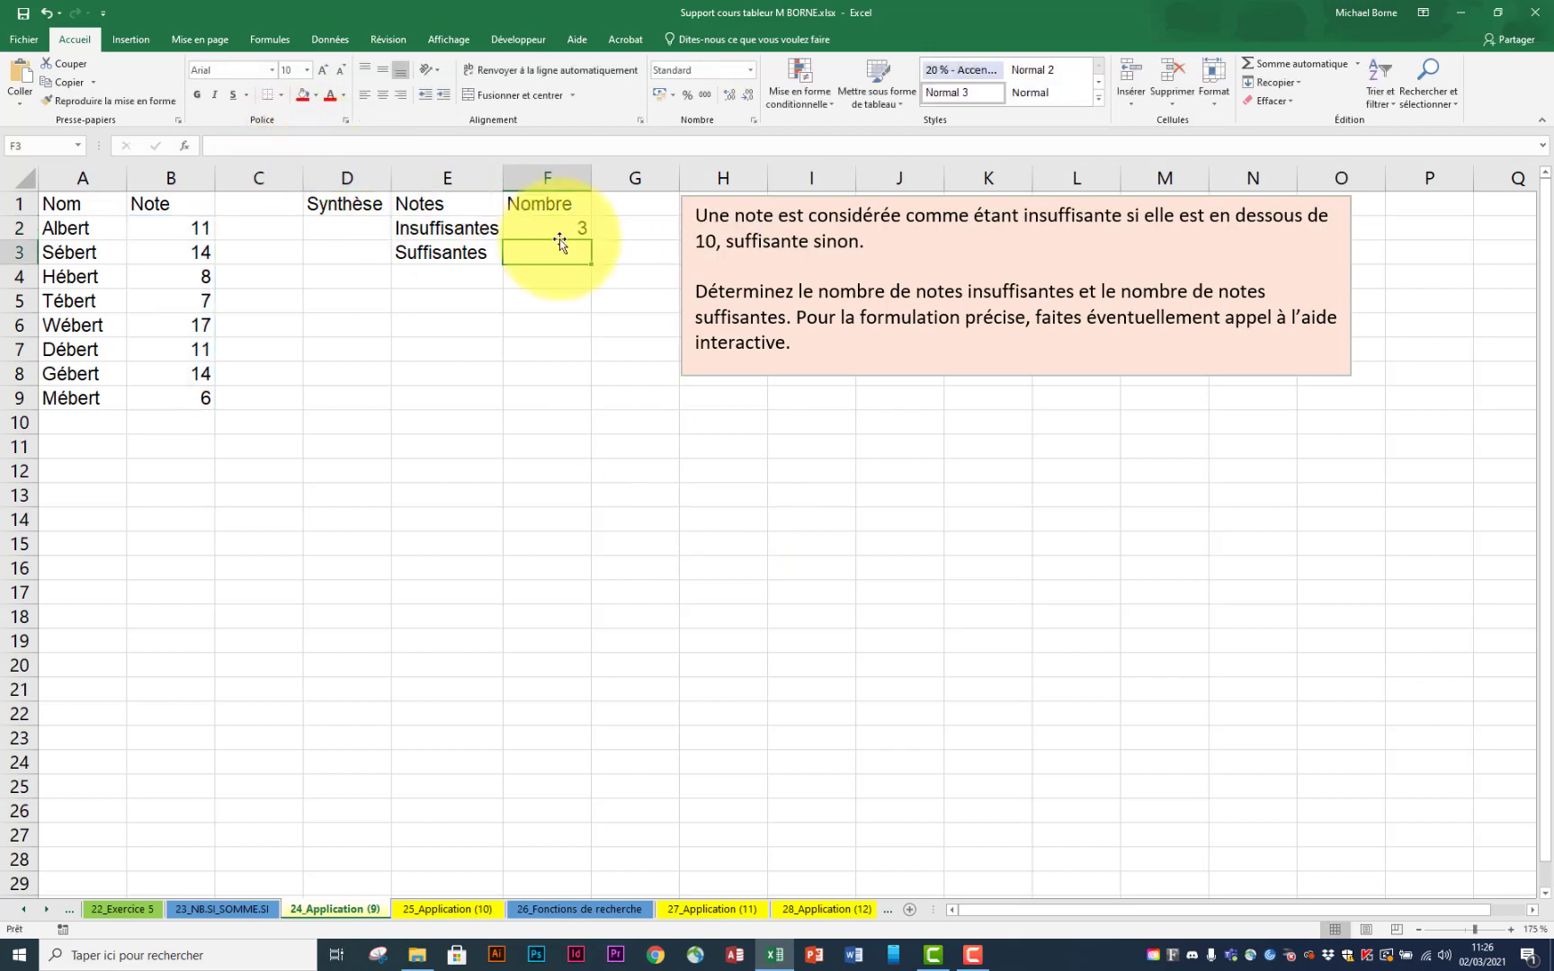
left_click(561, 228)
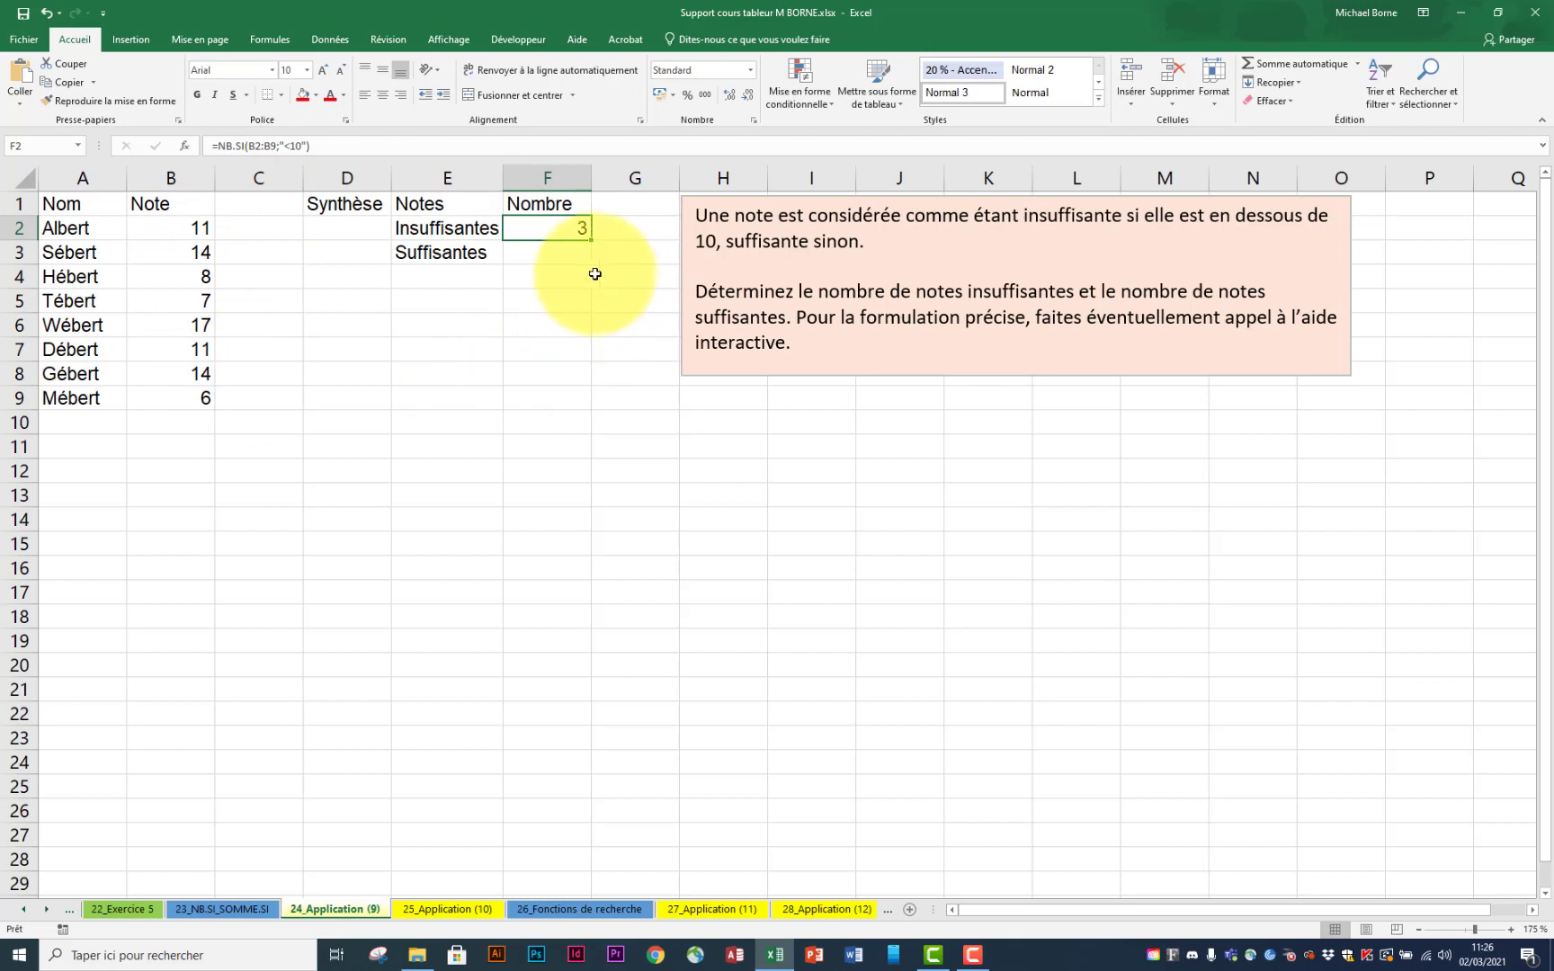
Step: Count the sufficient marks in F3 with the formula =NB.SI(B2:B9;">=10")
left_click(565, 254)
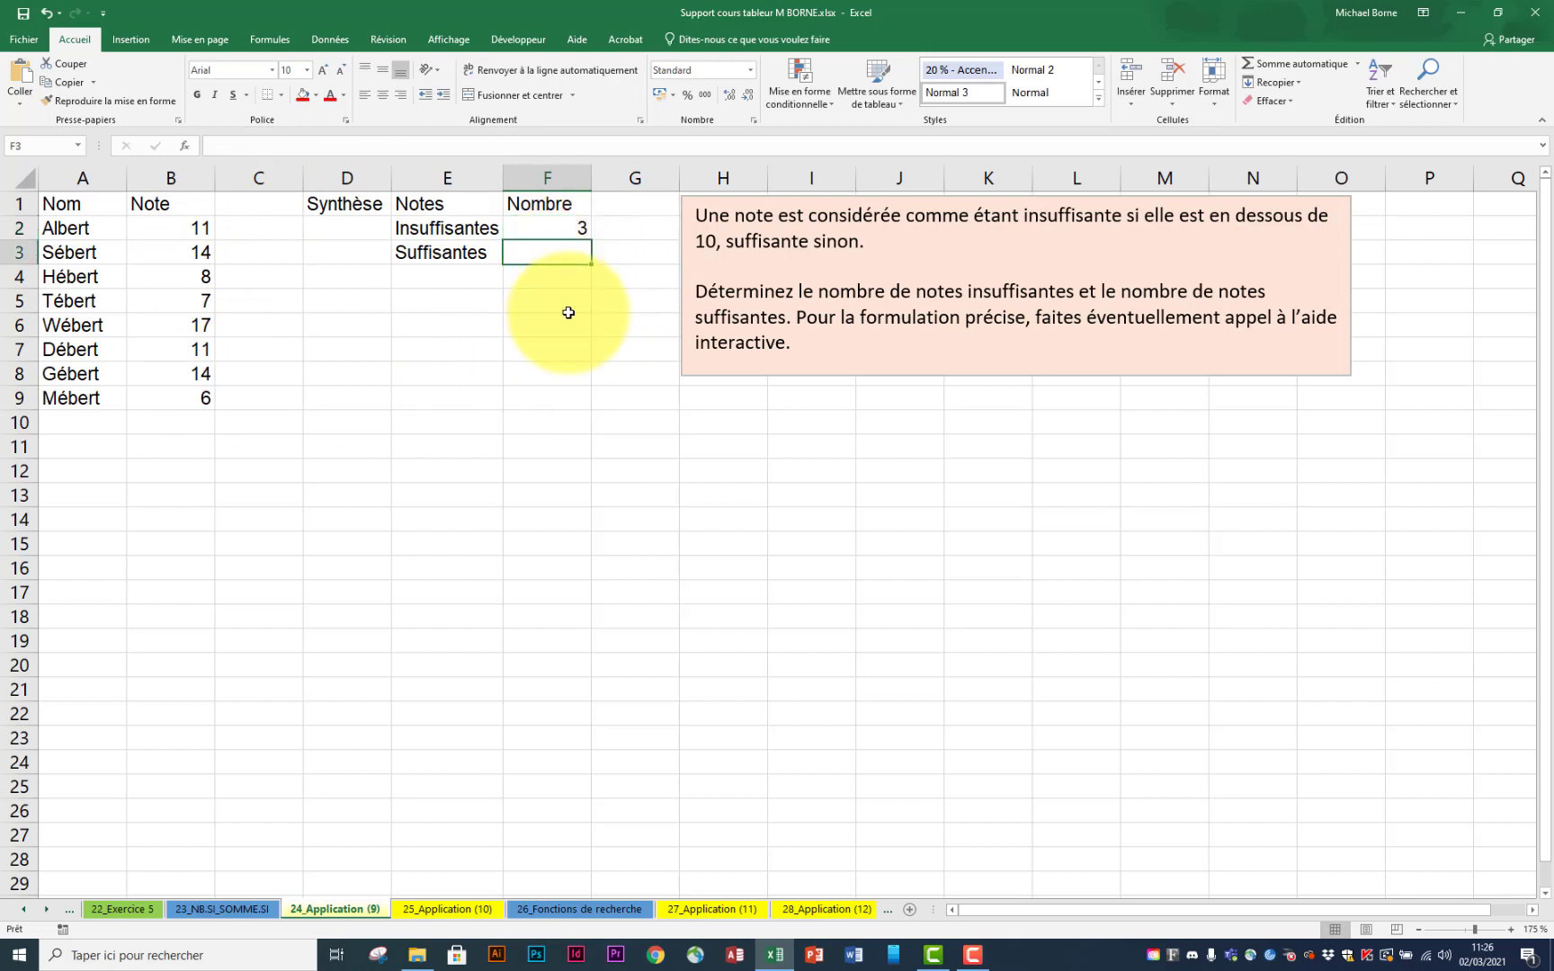
type("=nb")
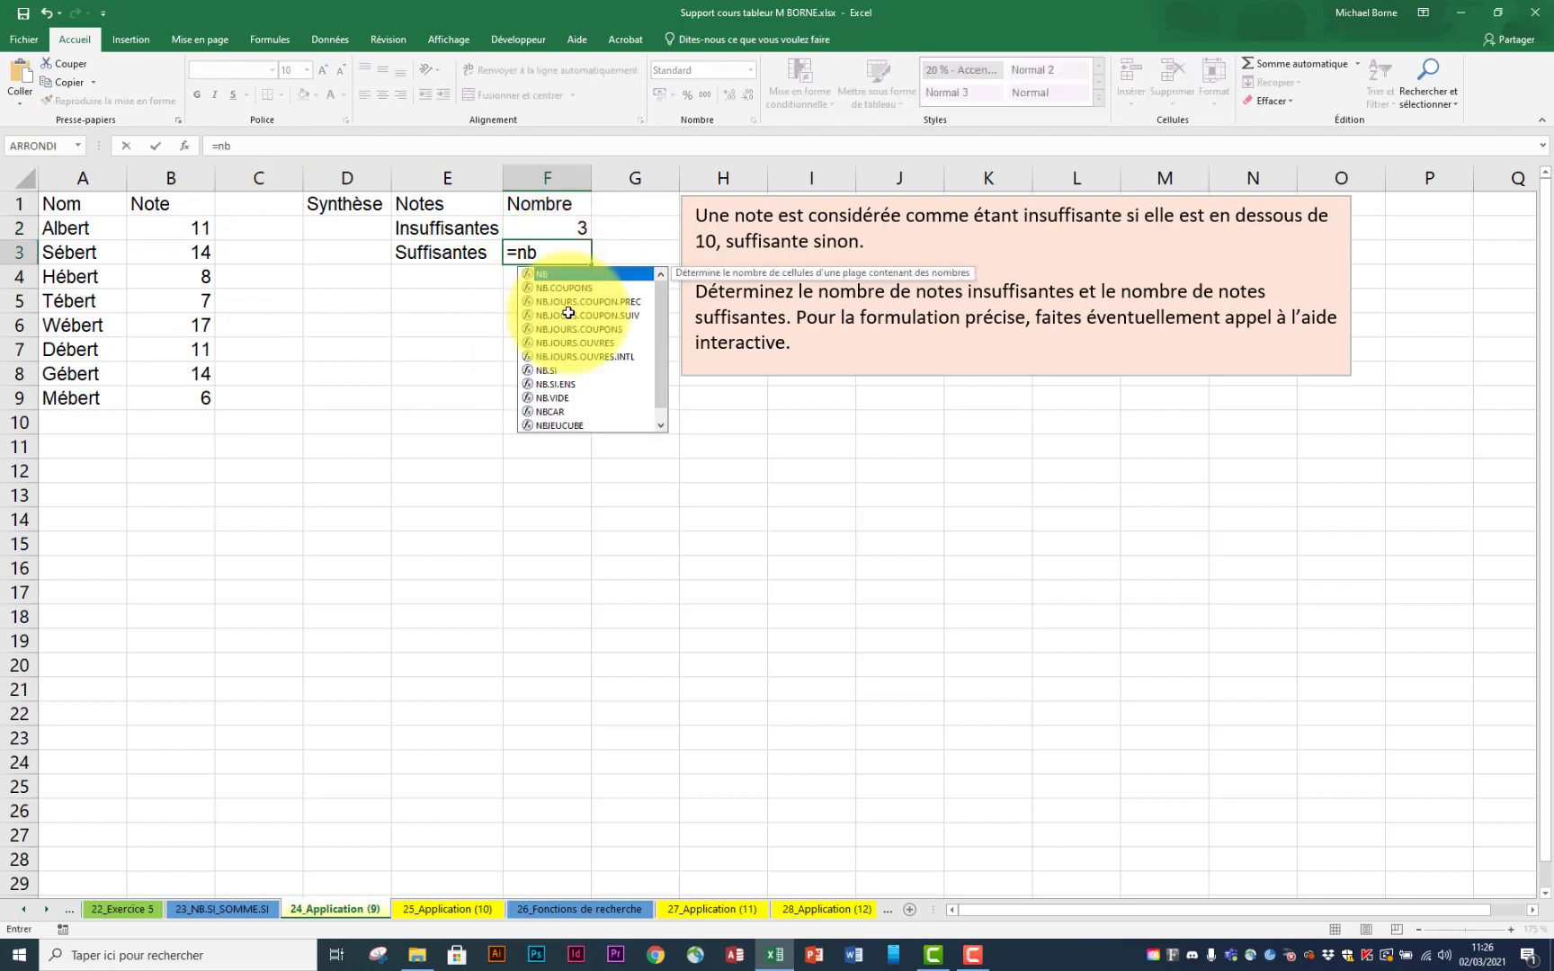
double_click(549, 370)
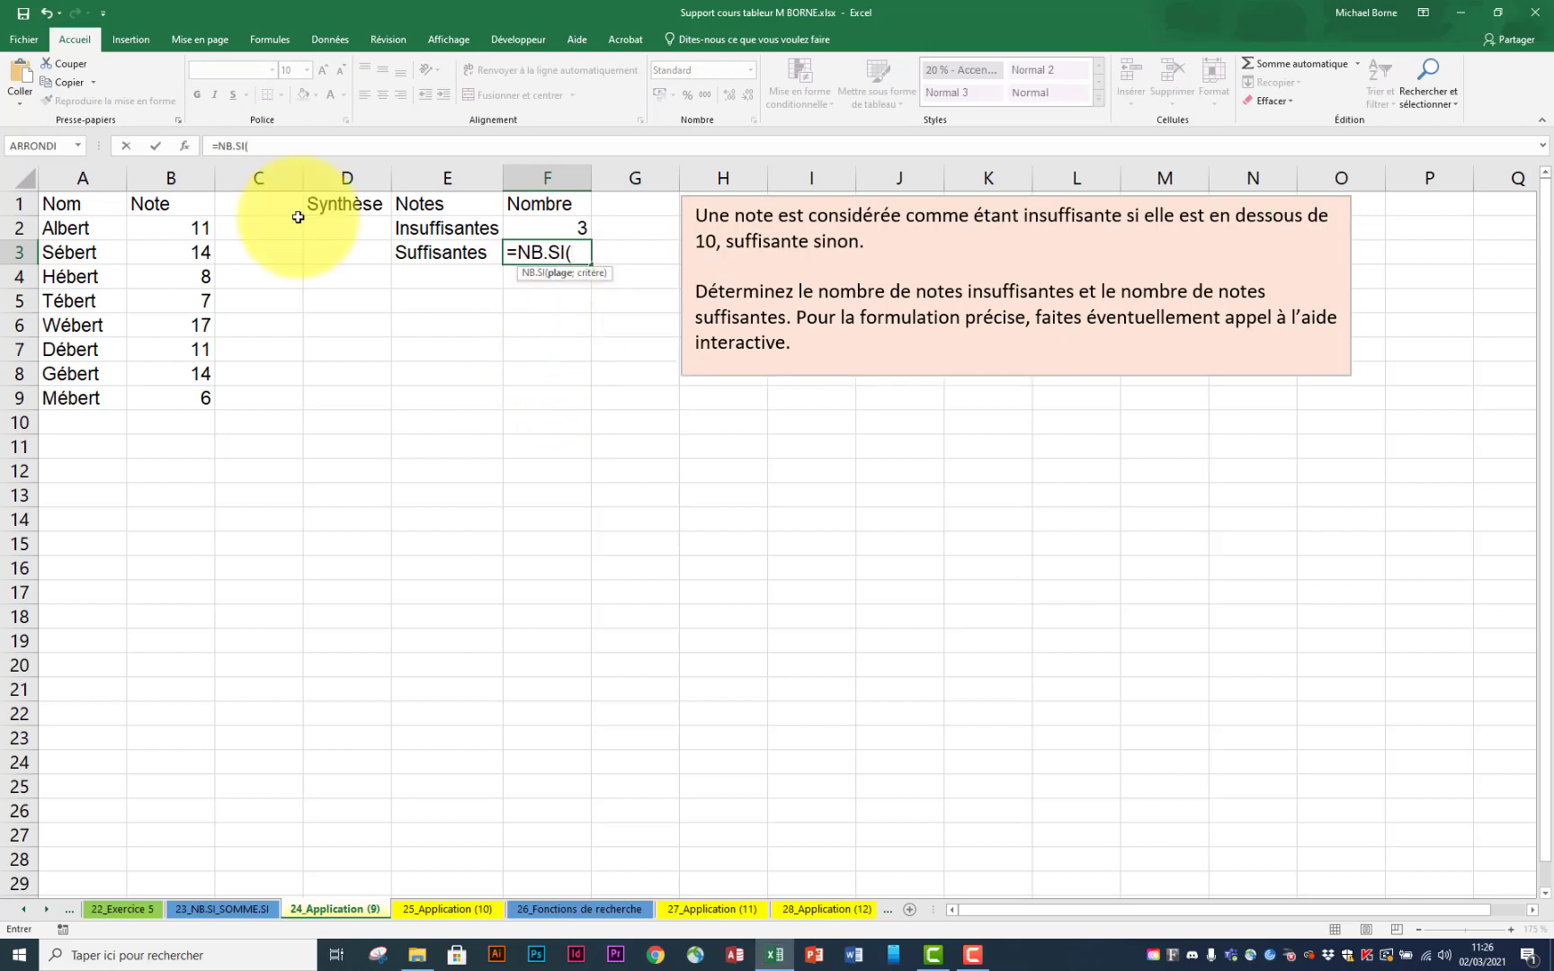
left_click_drag(193, 229, 192, 402)
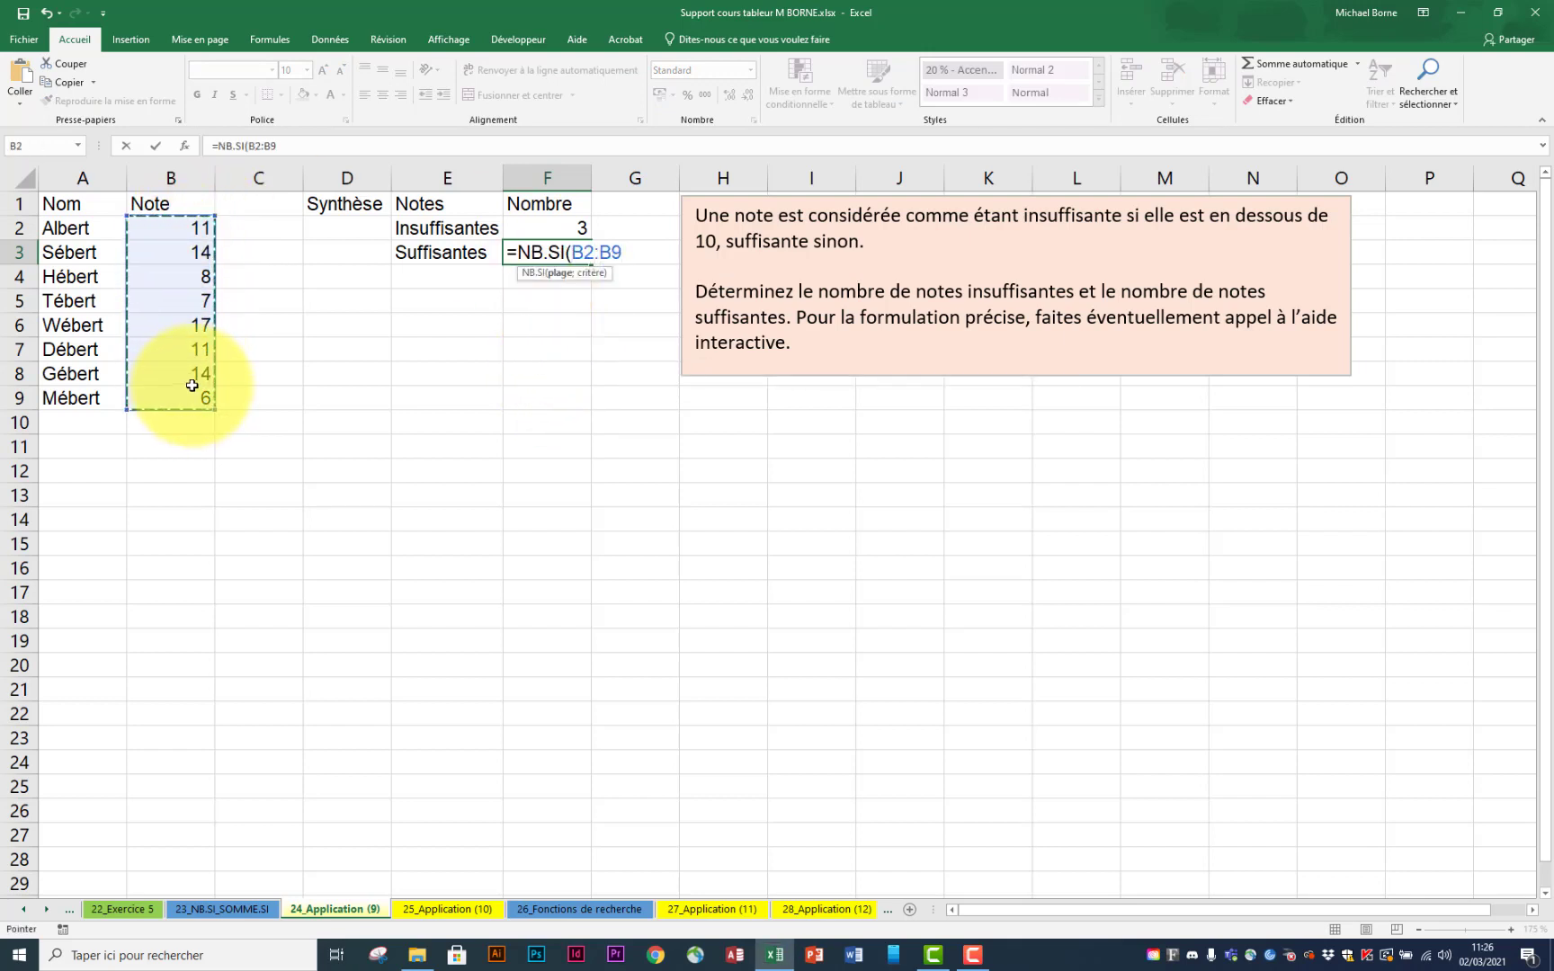
left_click(290, 147)
type(";>=10")
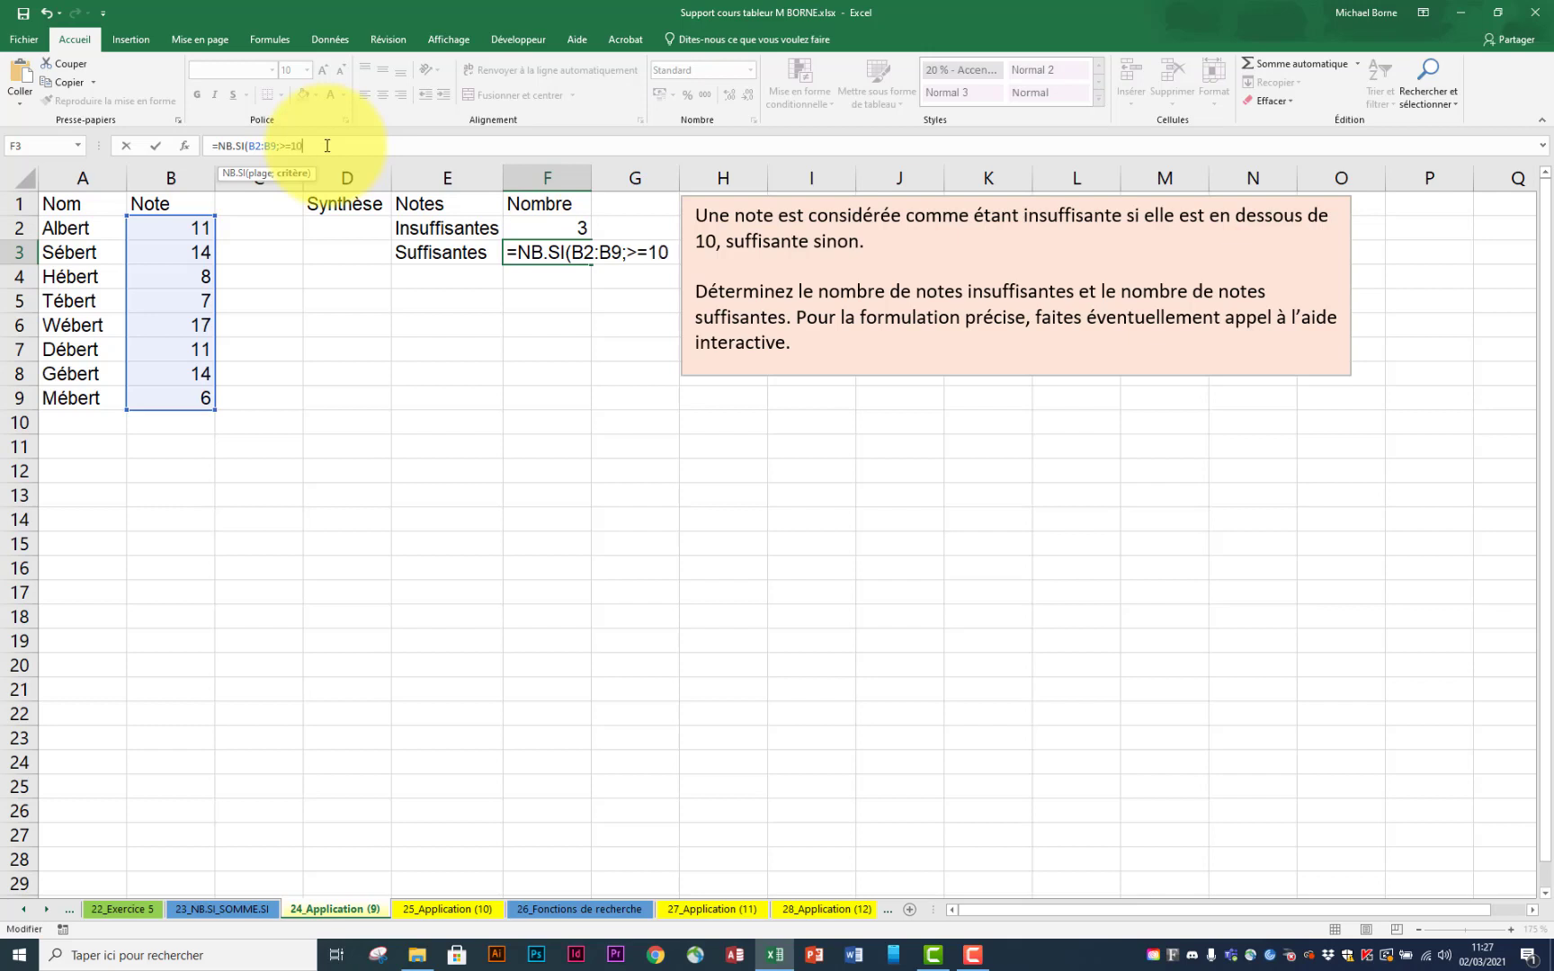
type("\"")
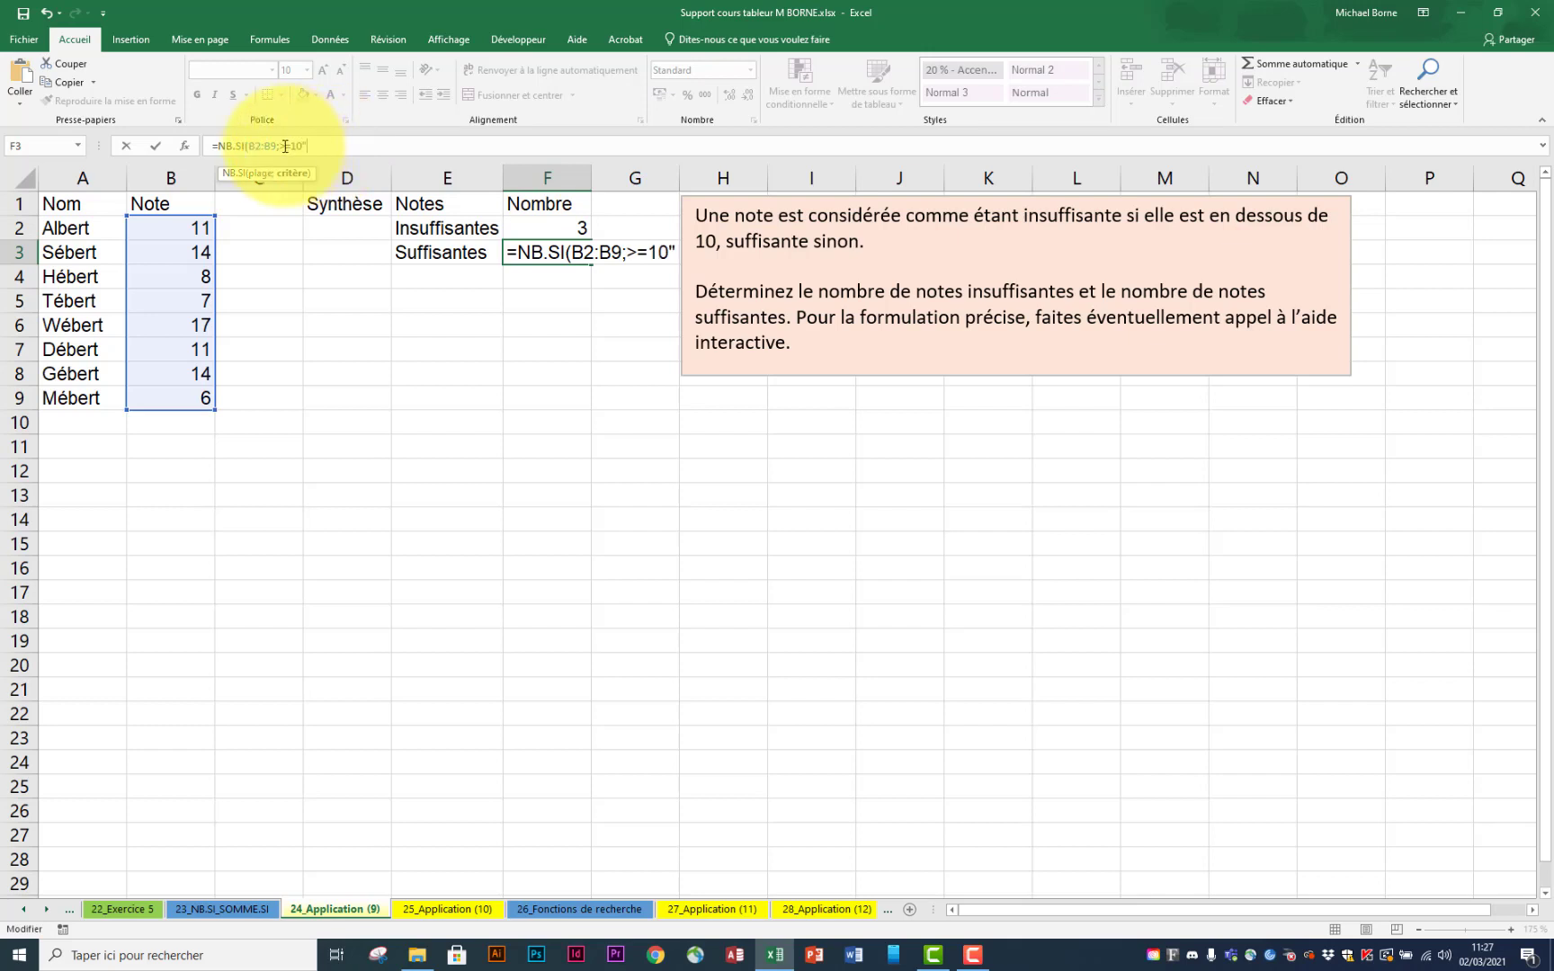
left_click(281, 148)
type("\"")
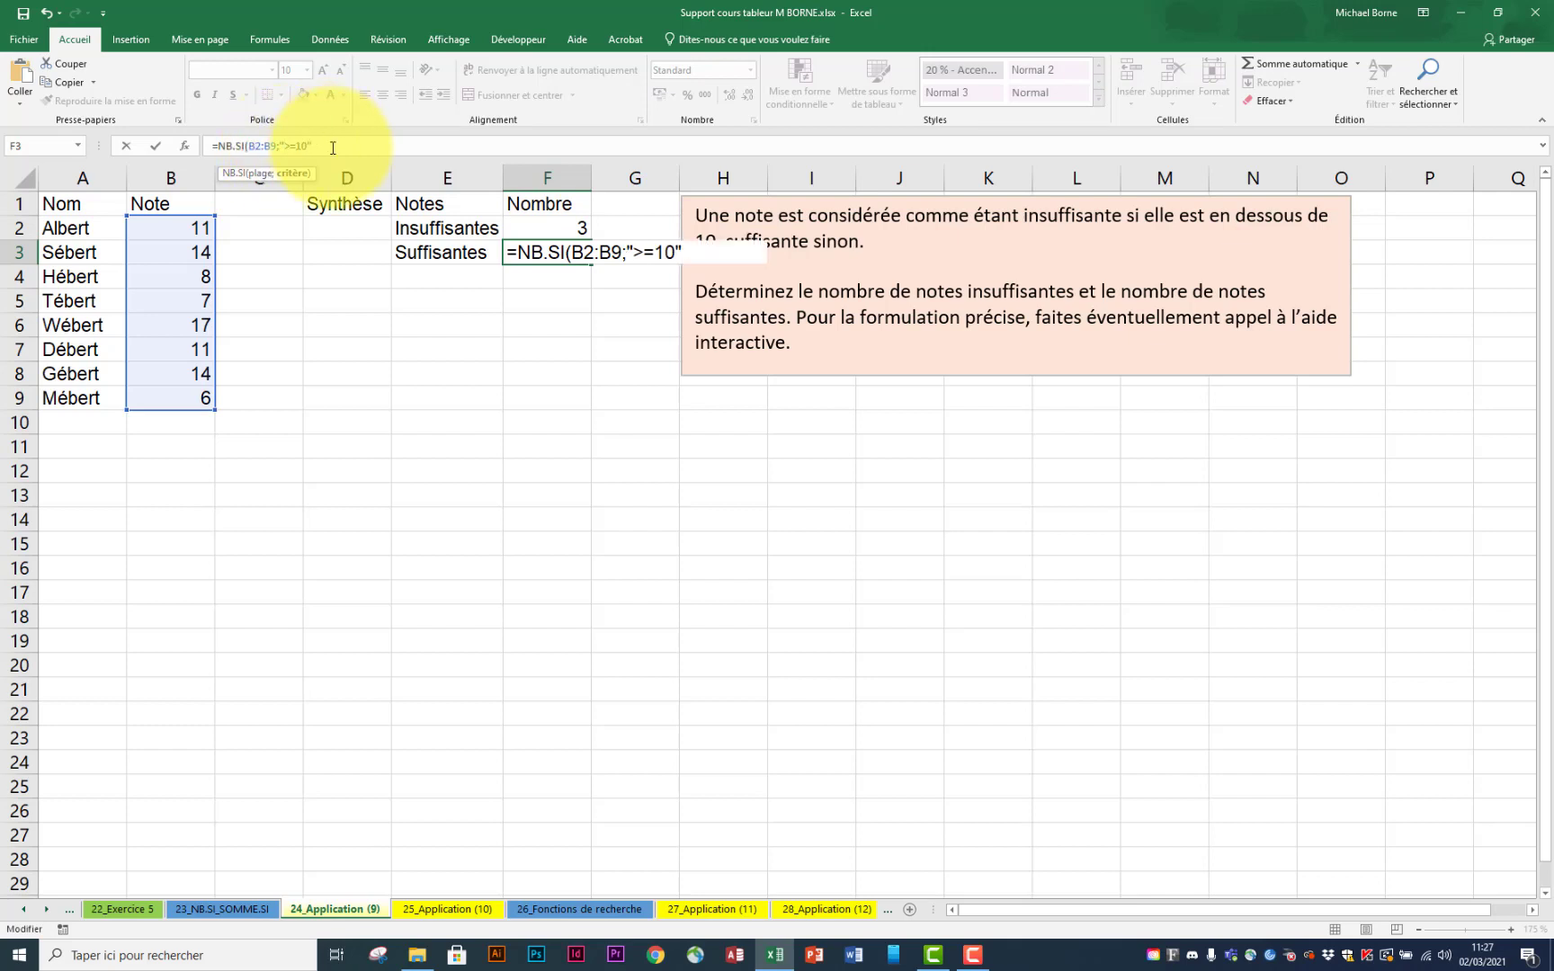
key("Return")
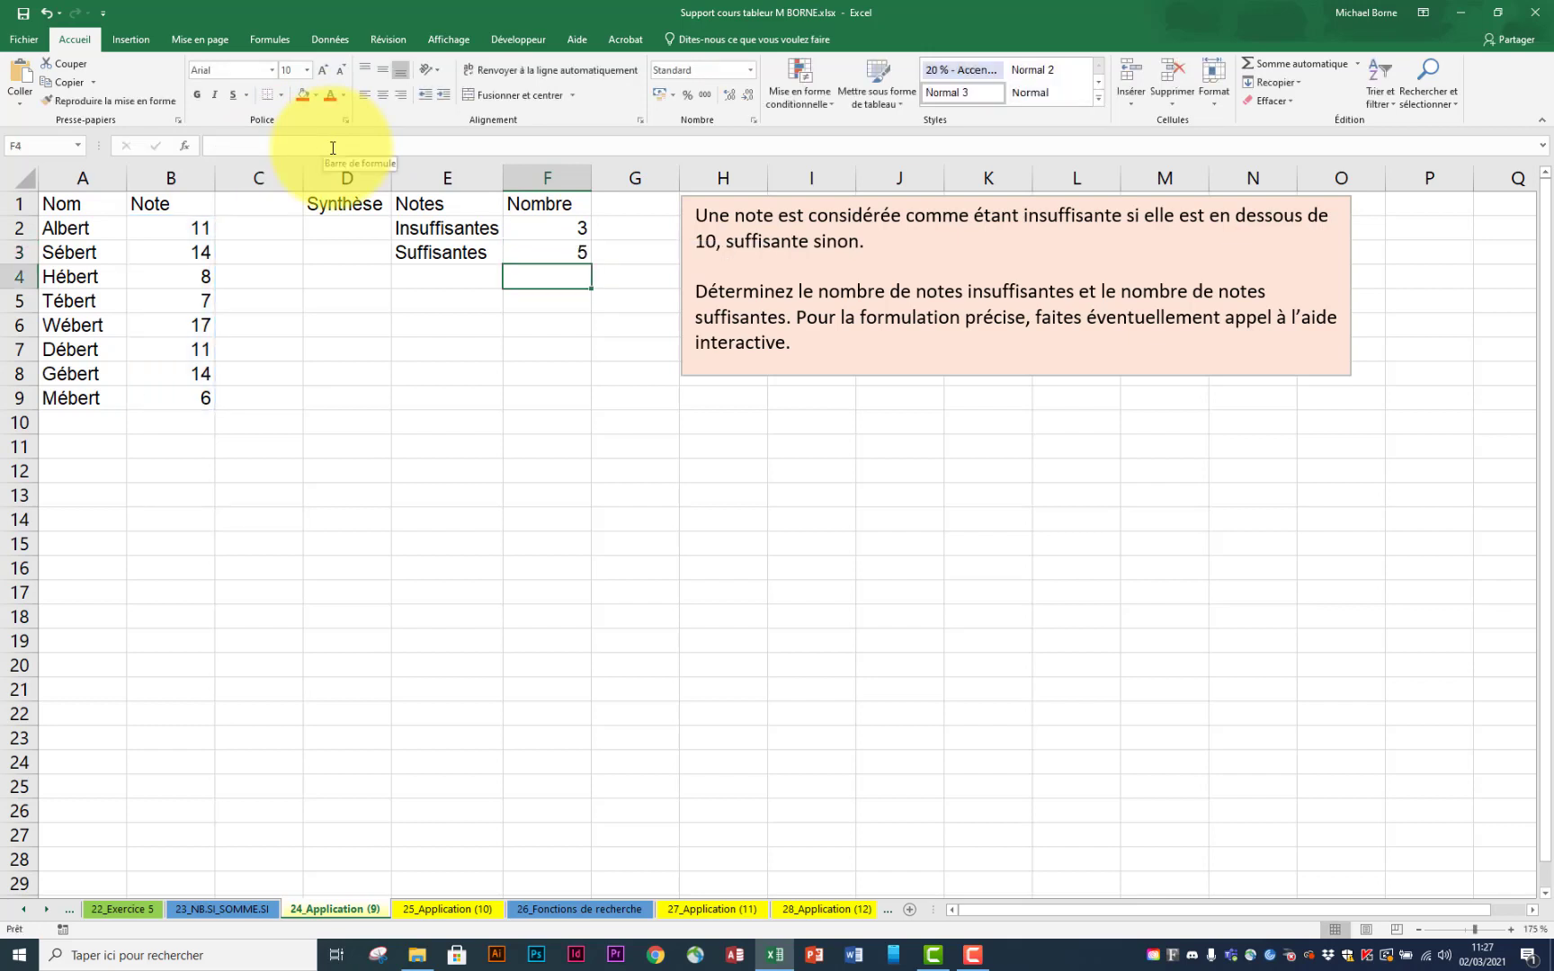
Step: On the 25_Application (10) sheet, total the insufficient marks in F2 with =SOMME.SI(B2:B9;"<10";B2:B9)
left_click(447, 910)
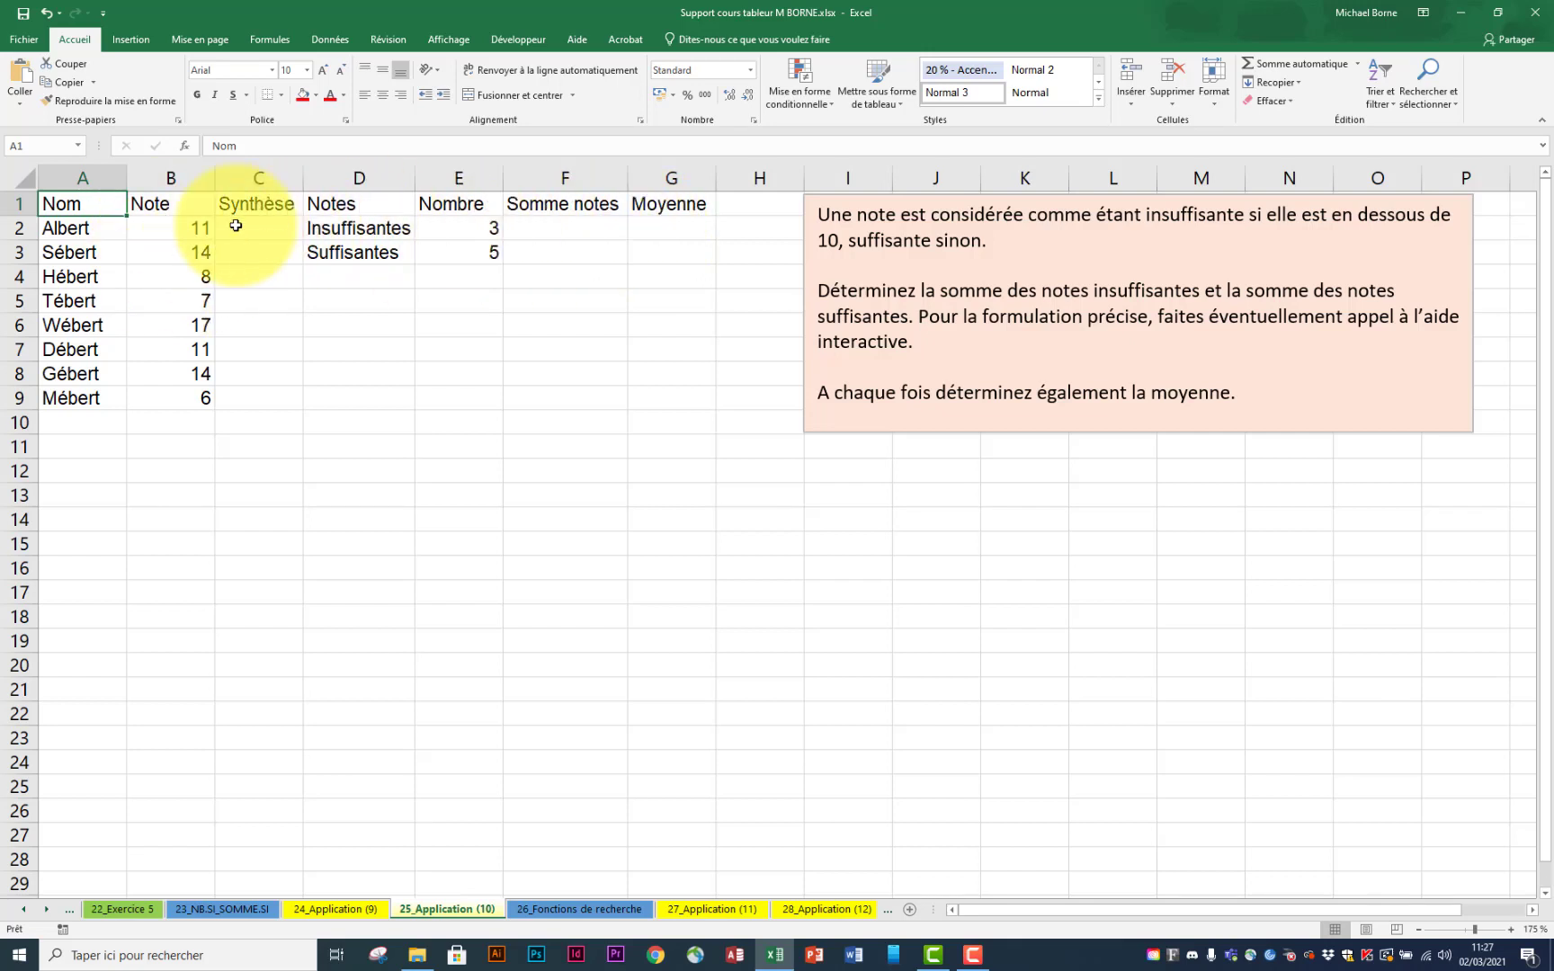
left_click(568, 230)
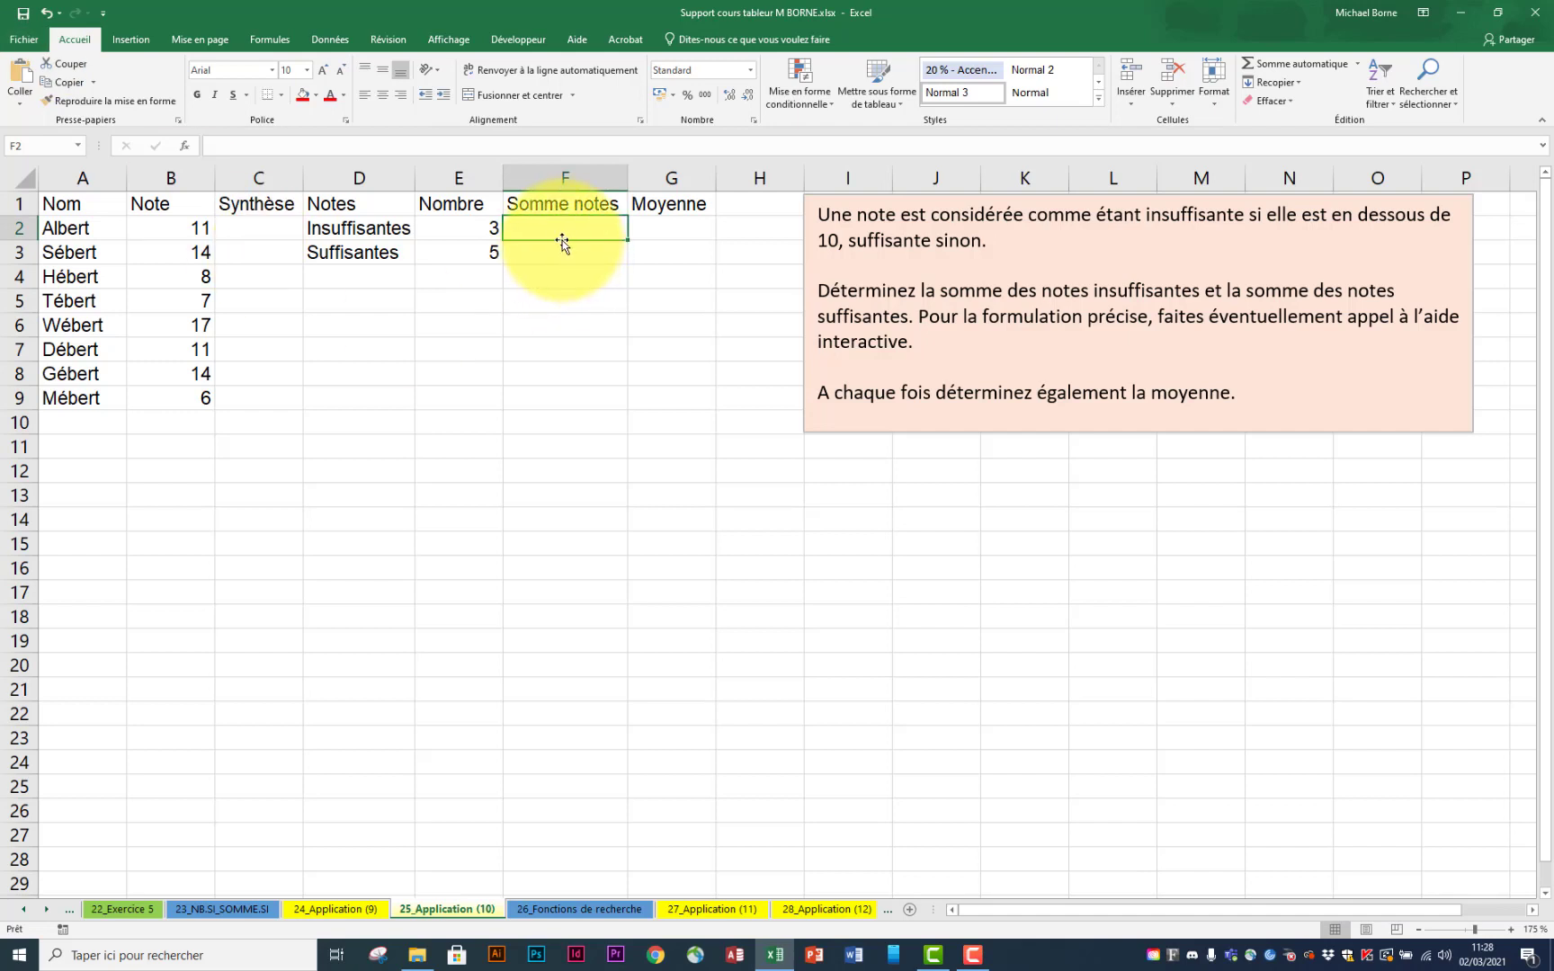
type("=somm")
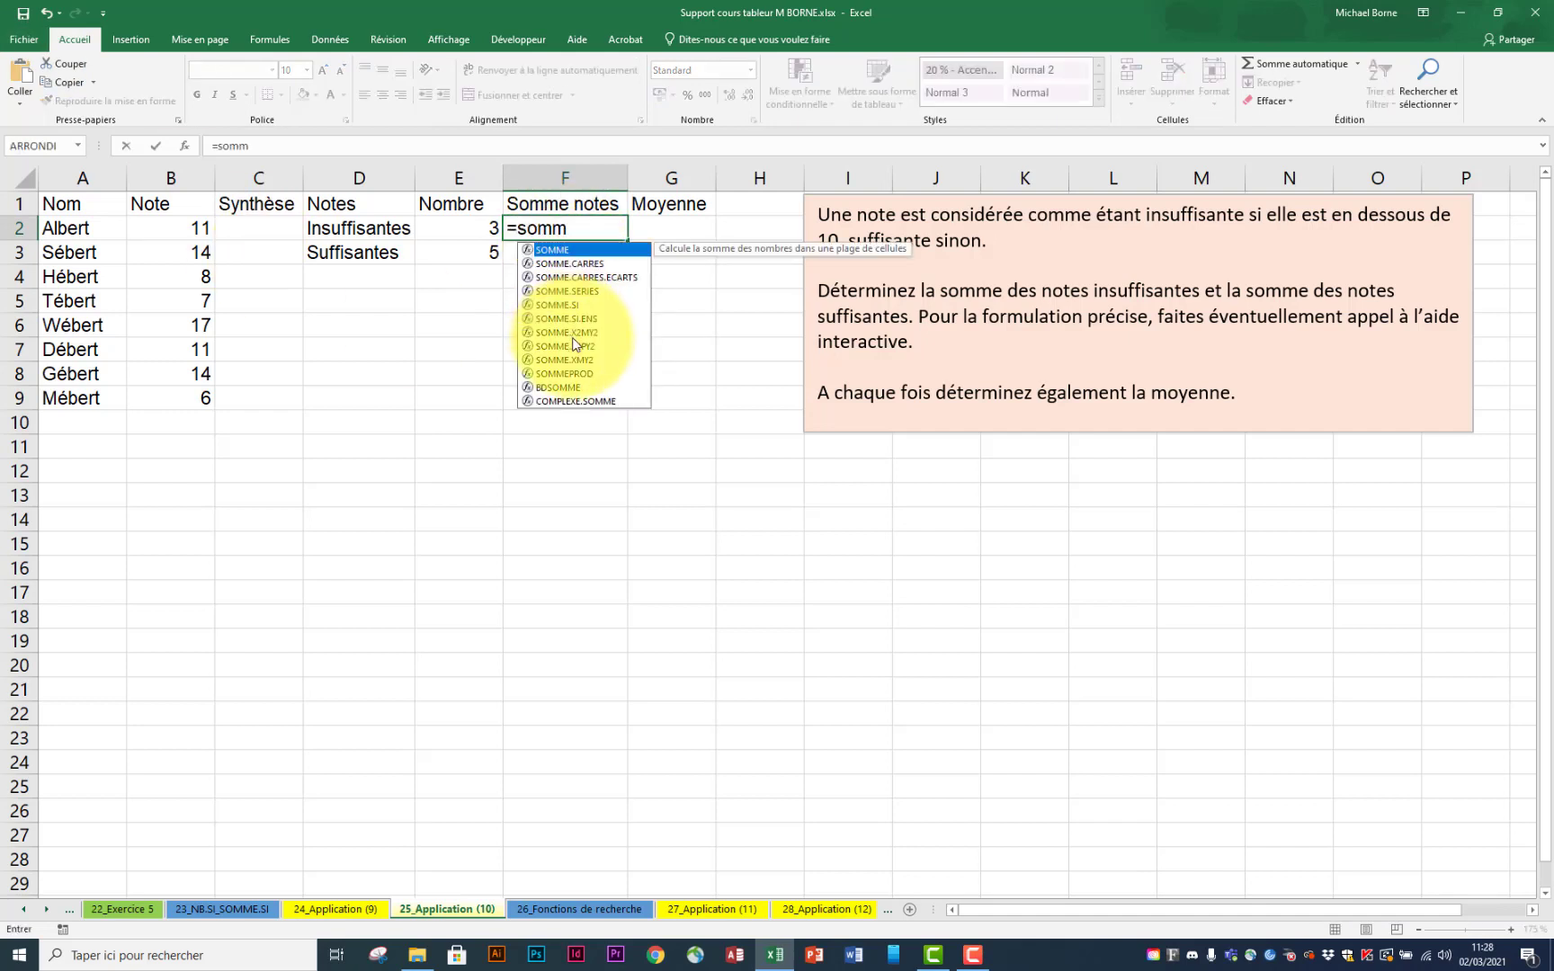
double_click(574, 305)
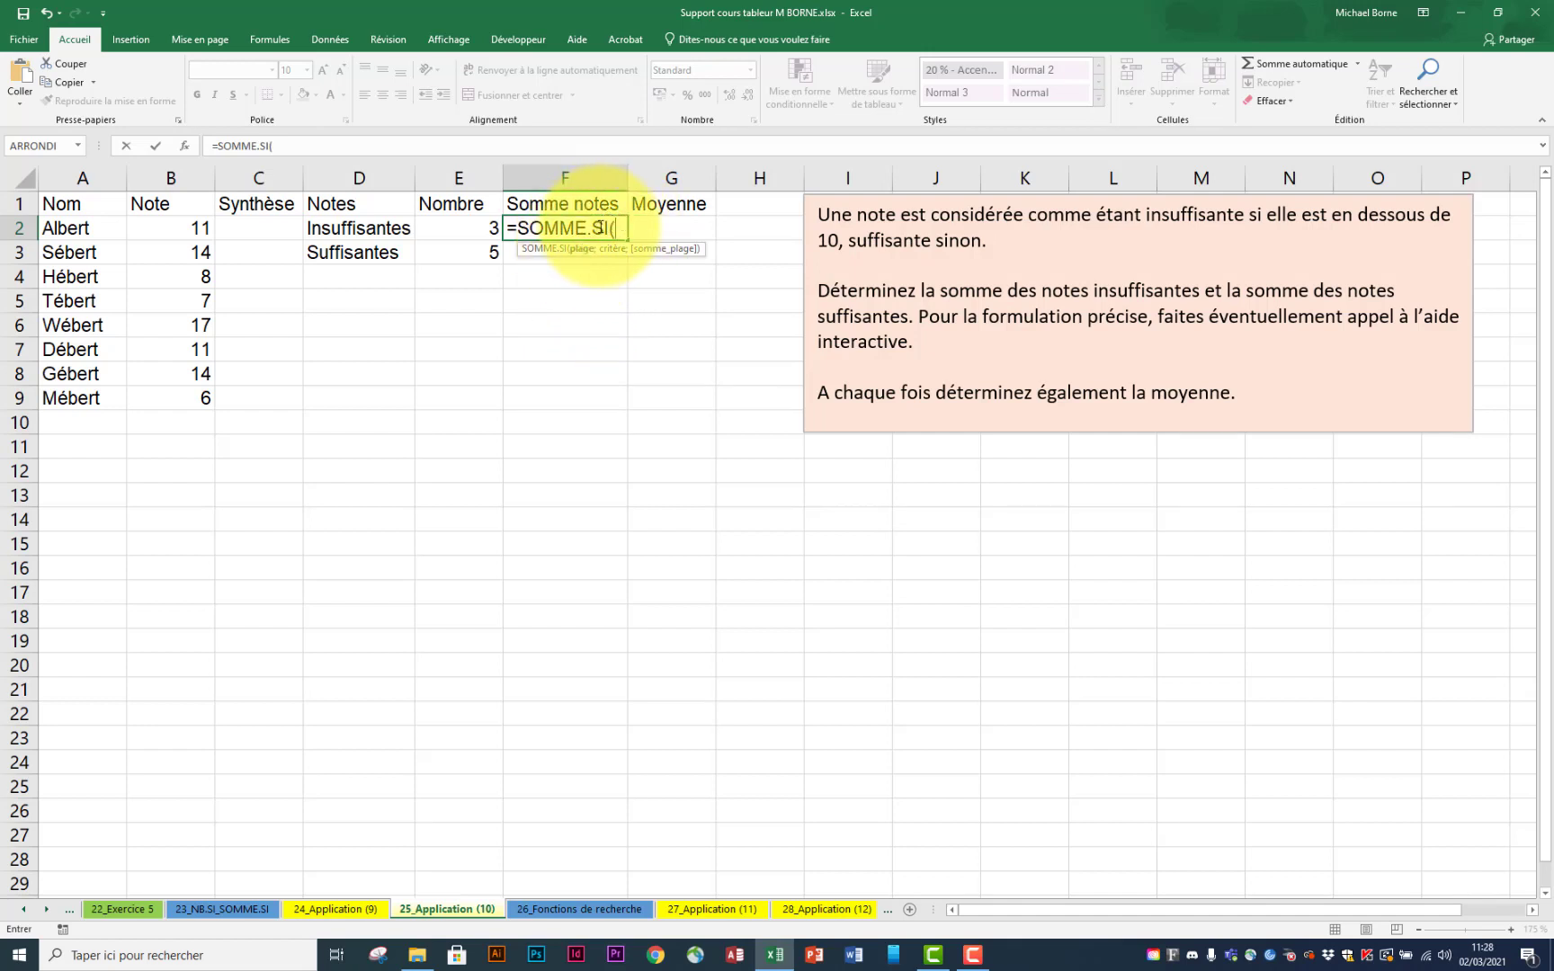
left_click_drag(163, 232, 174, 395)
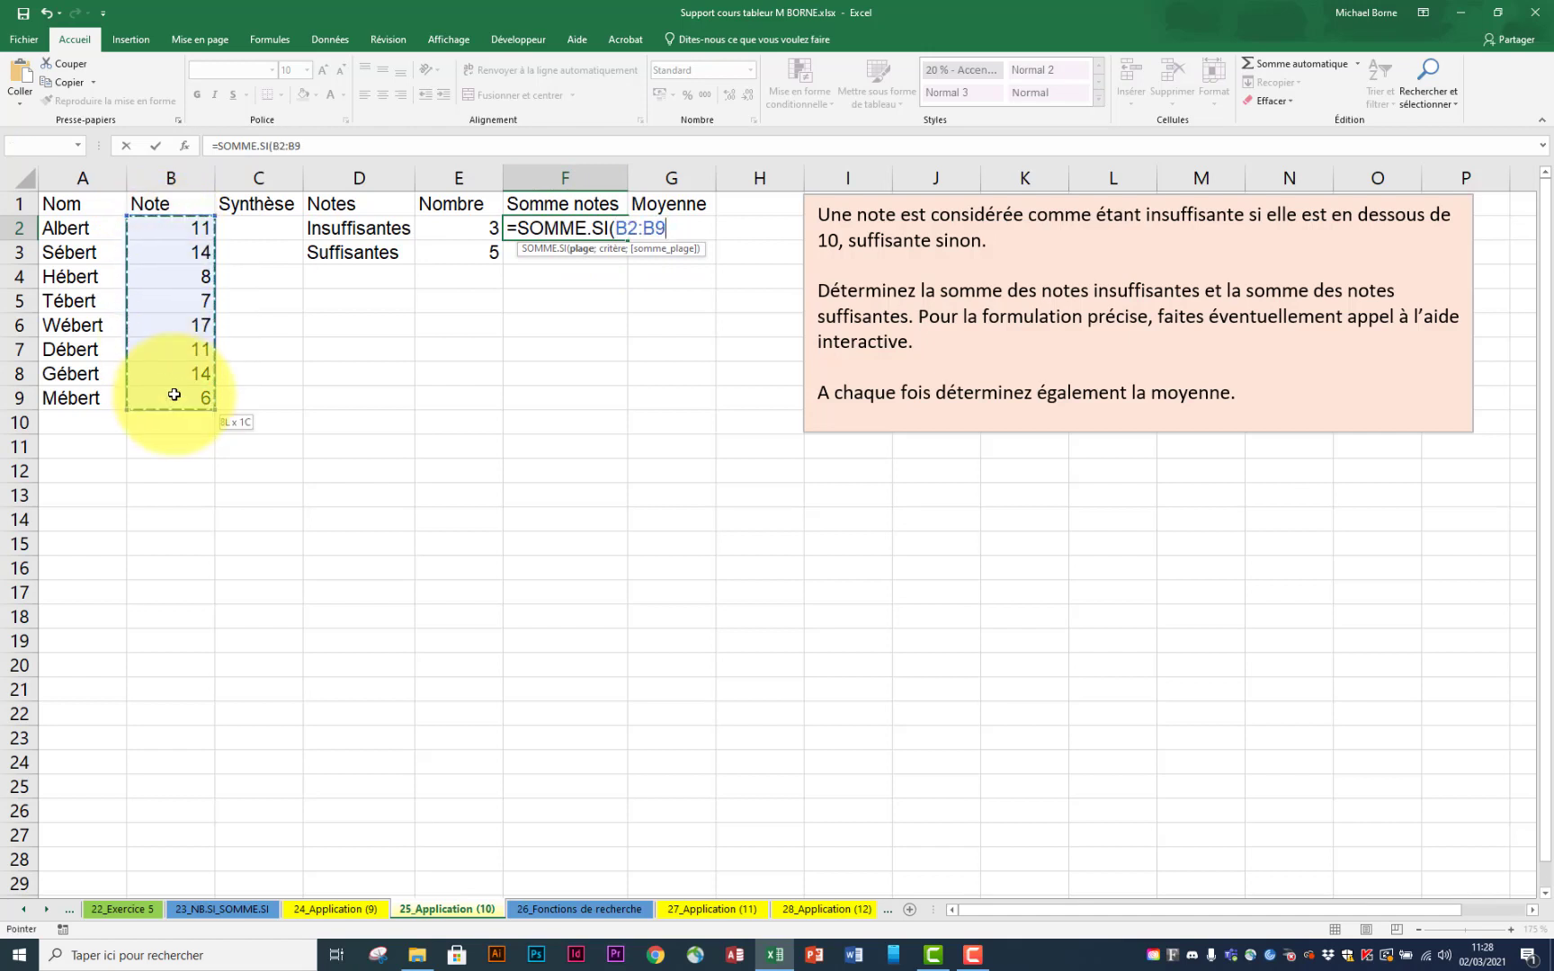
type(";\"<10")
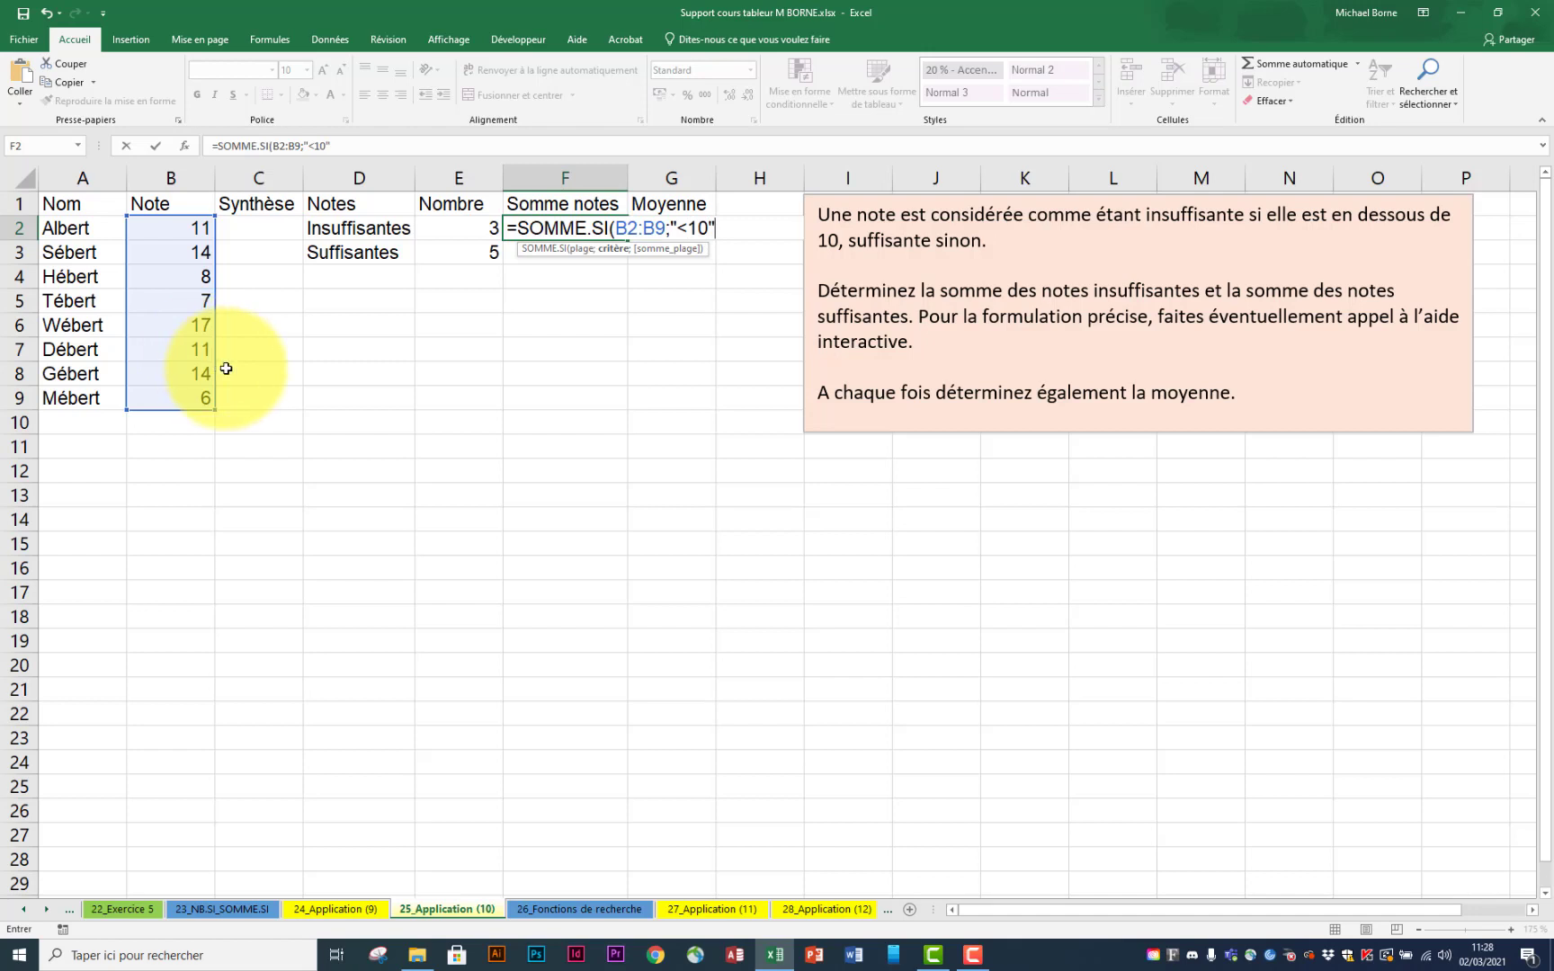
type(";")
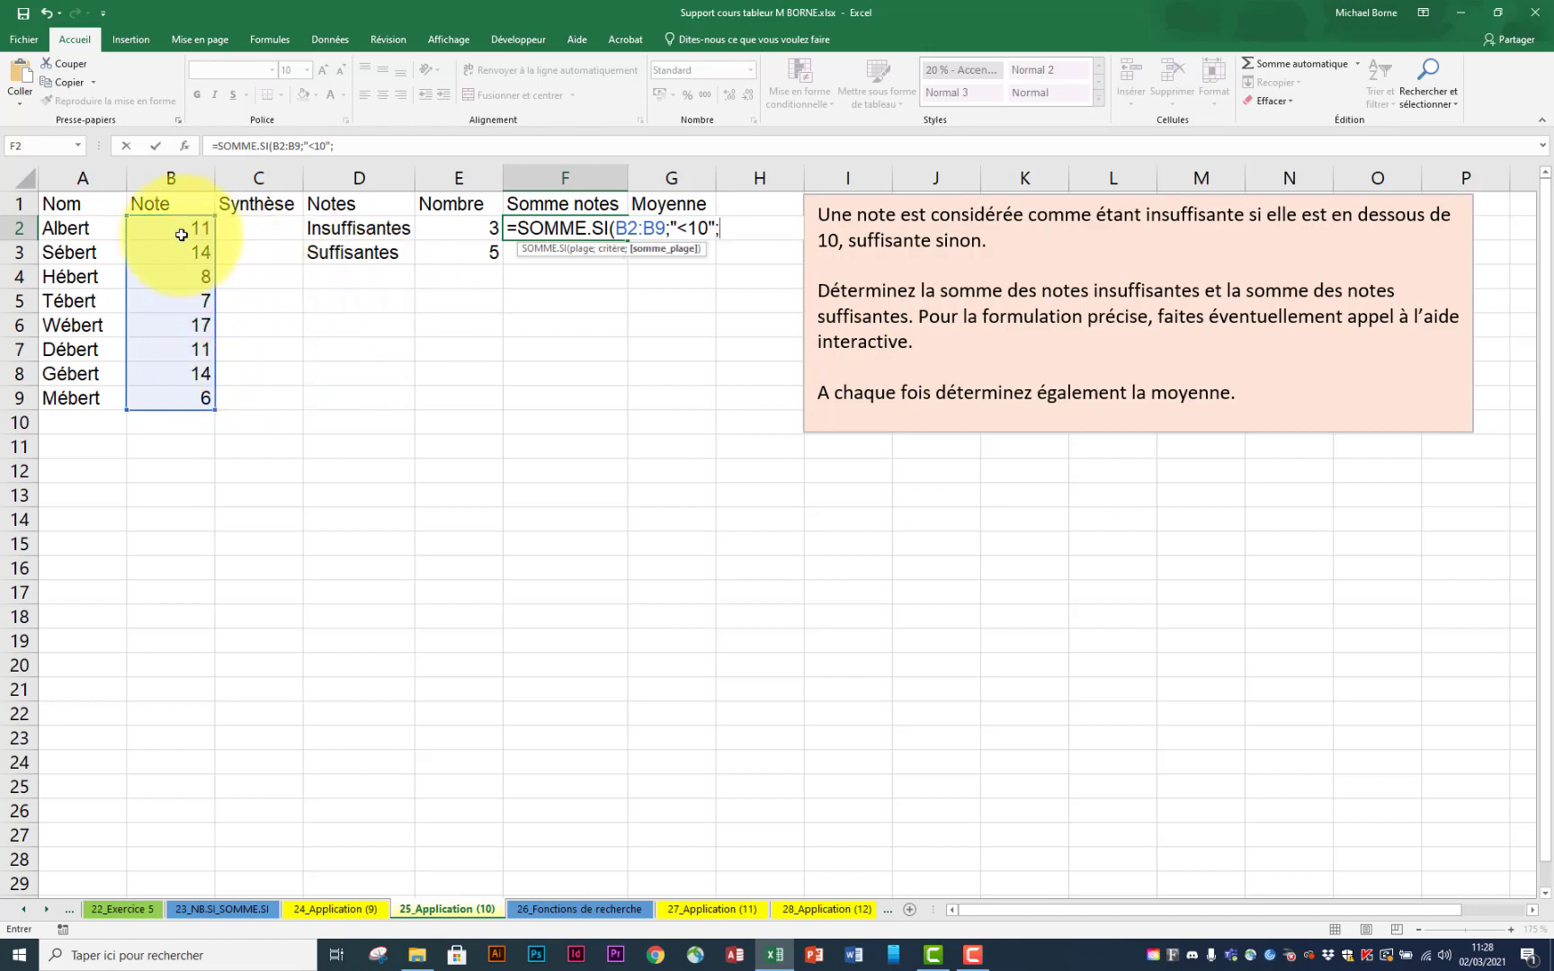
left_click_drag(181, 232, 180, 405)
type(")")
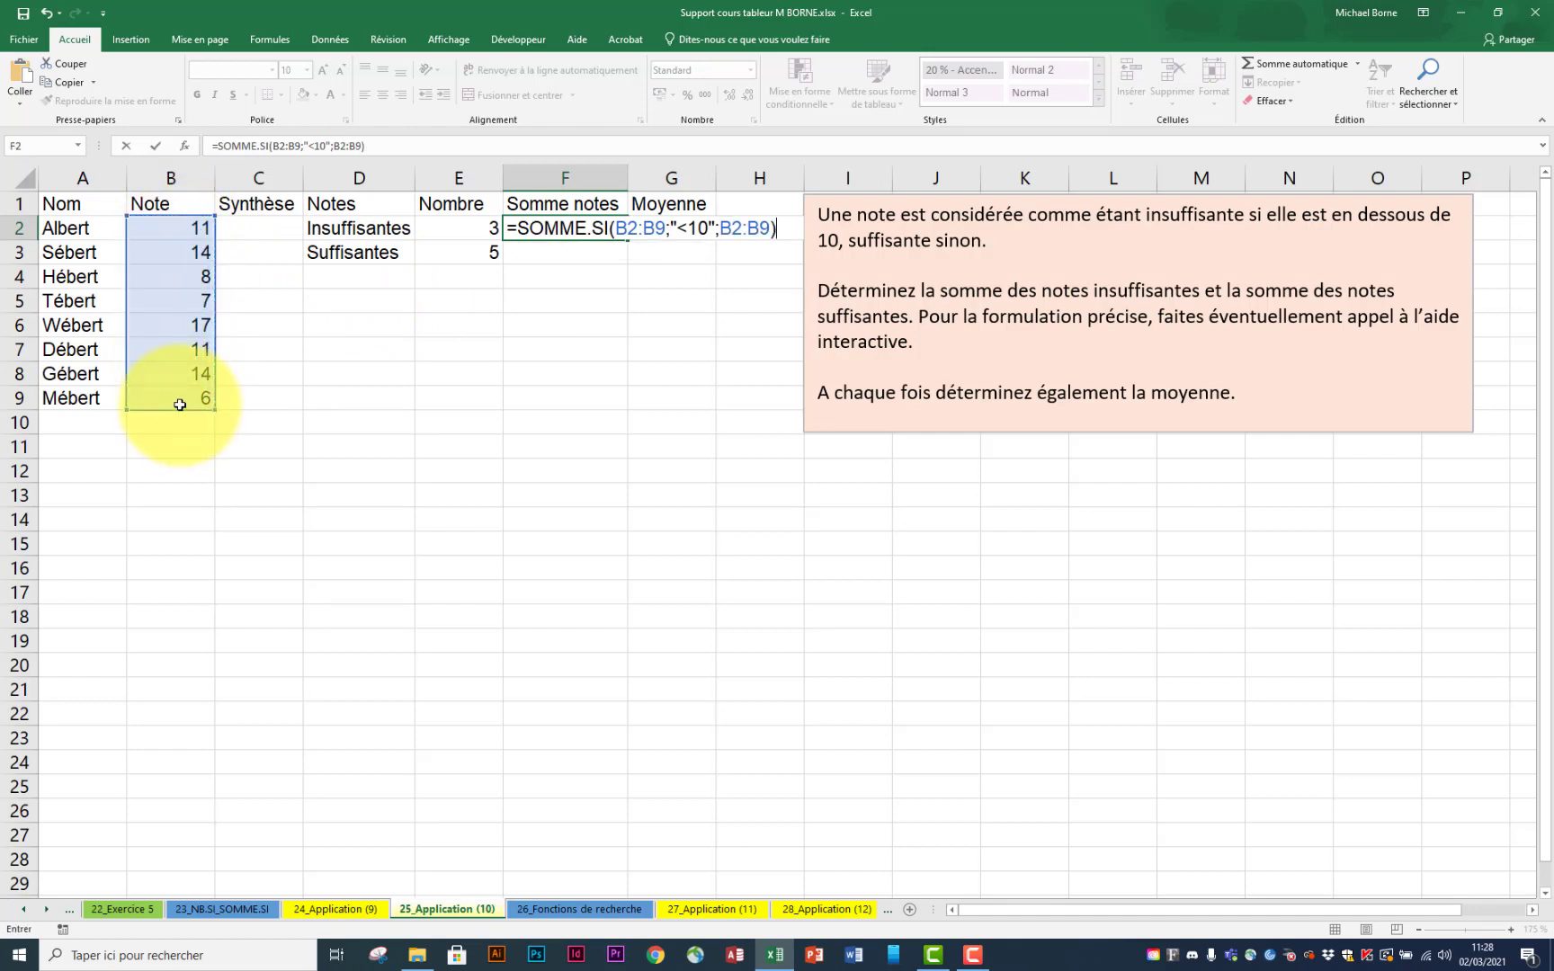
key("Return")
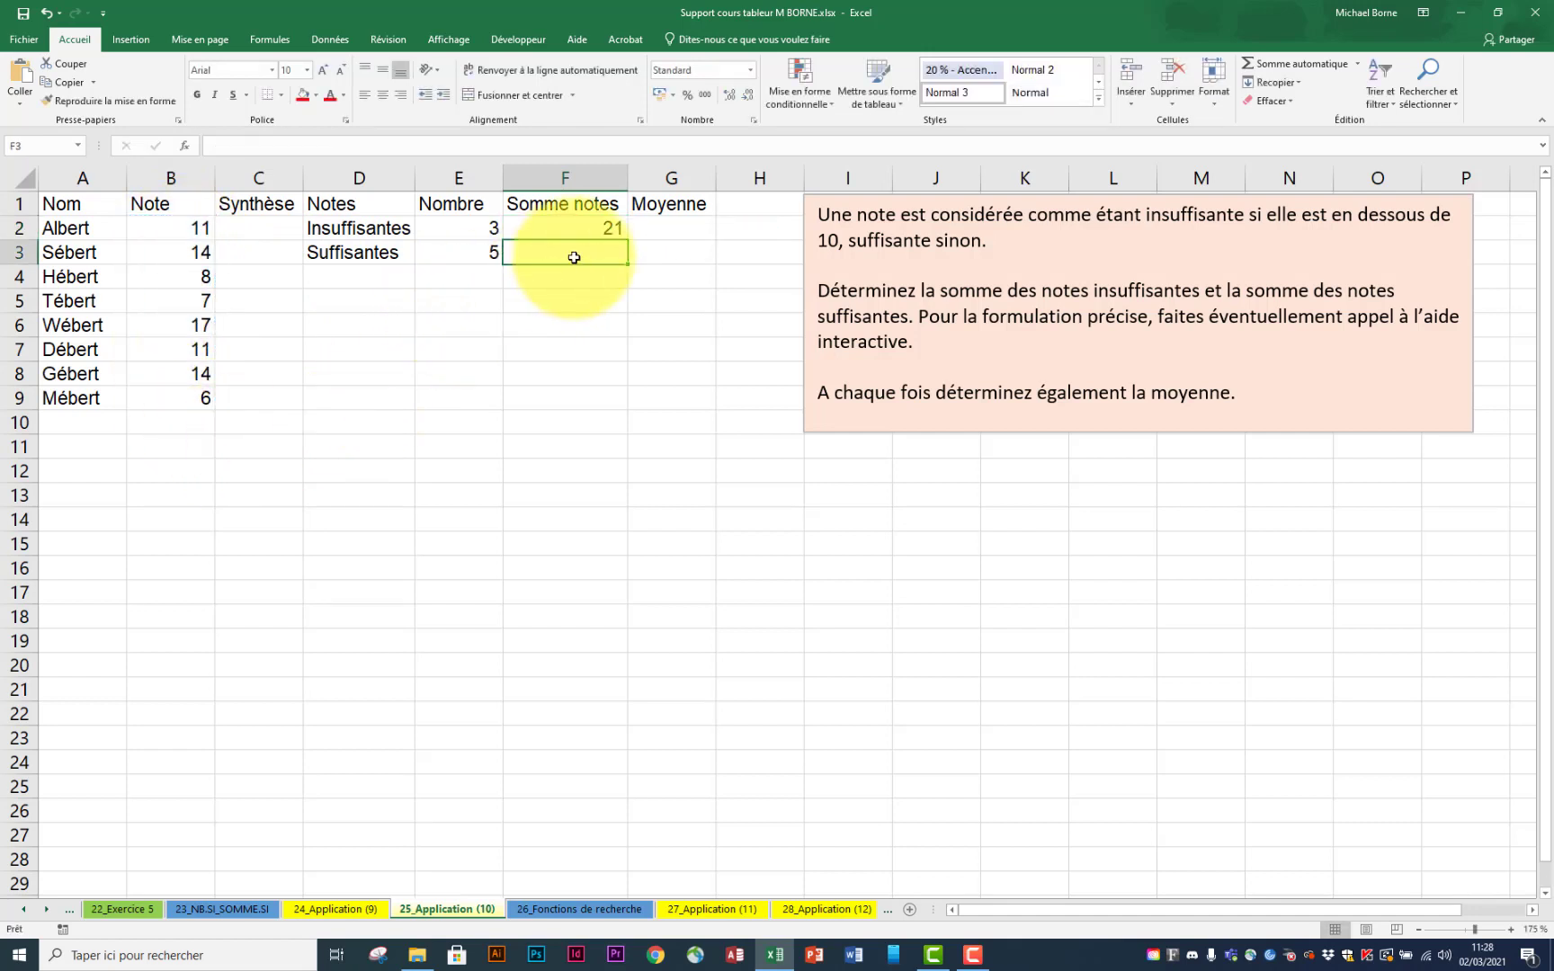
Step: Try to total the sufficient marks in F3 with =SOMME.SI(B2:B9;>=10;B2:B9
type("=somm")
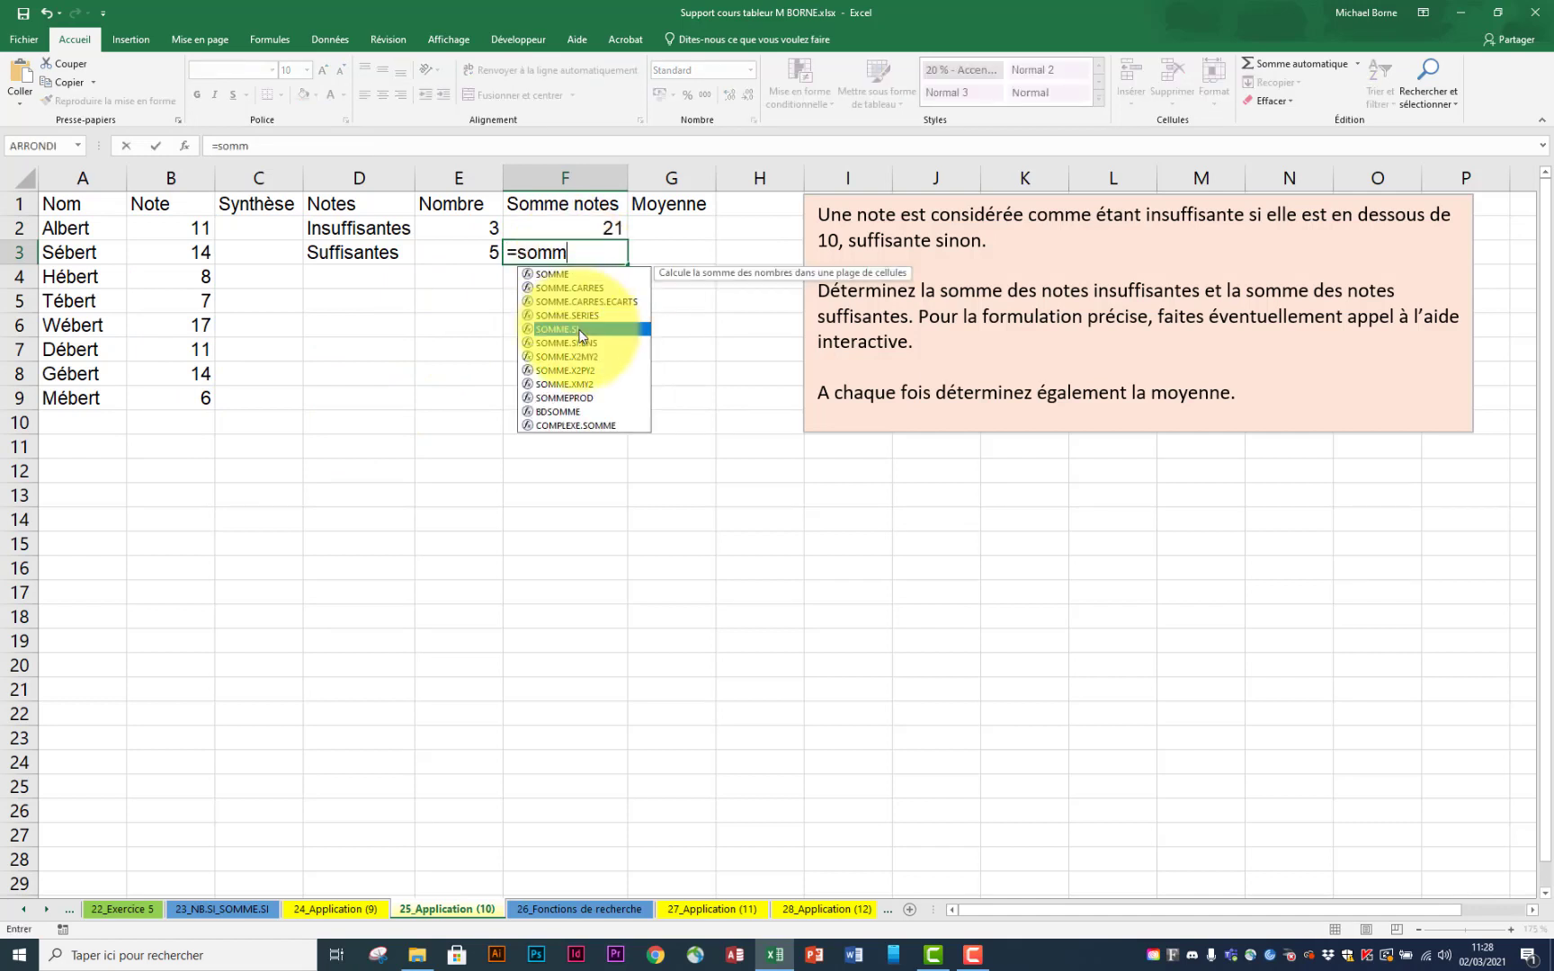
double_click(578, 329)
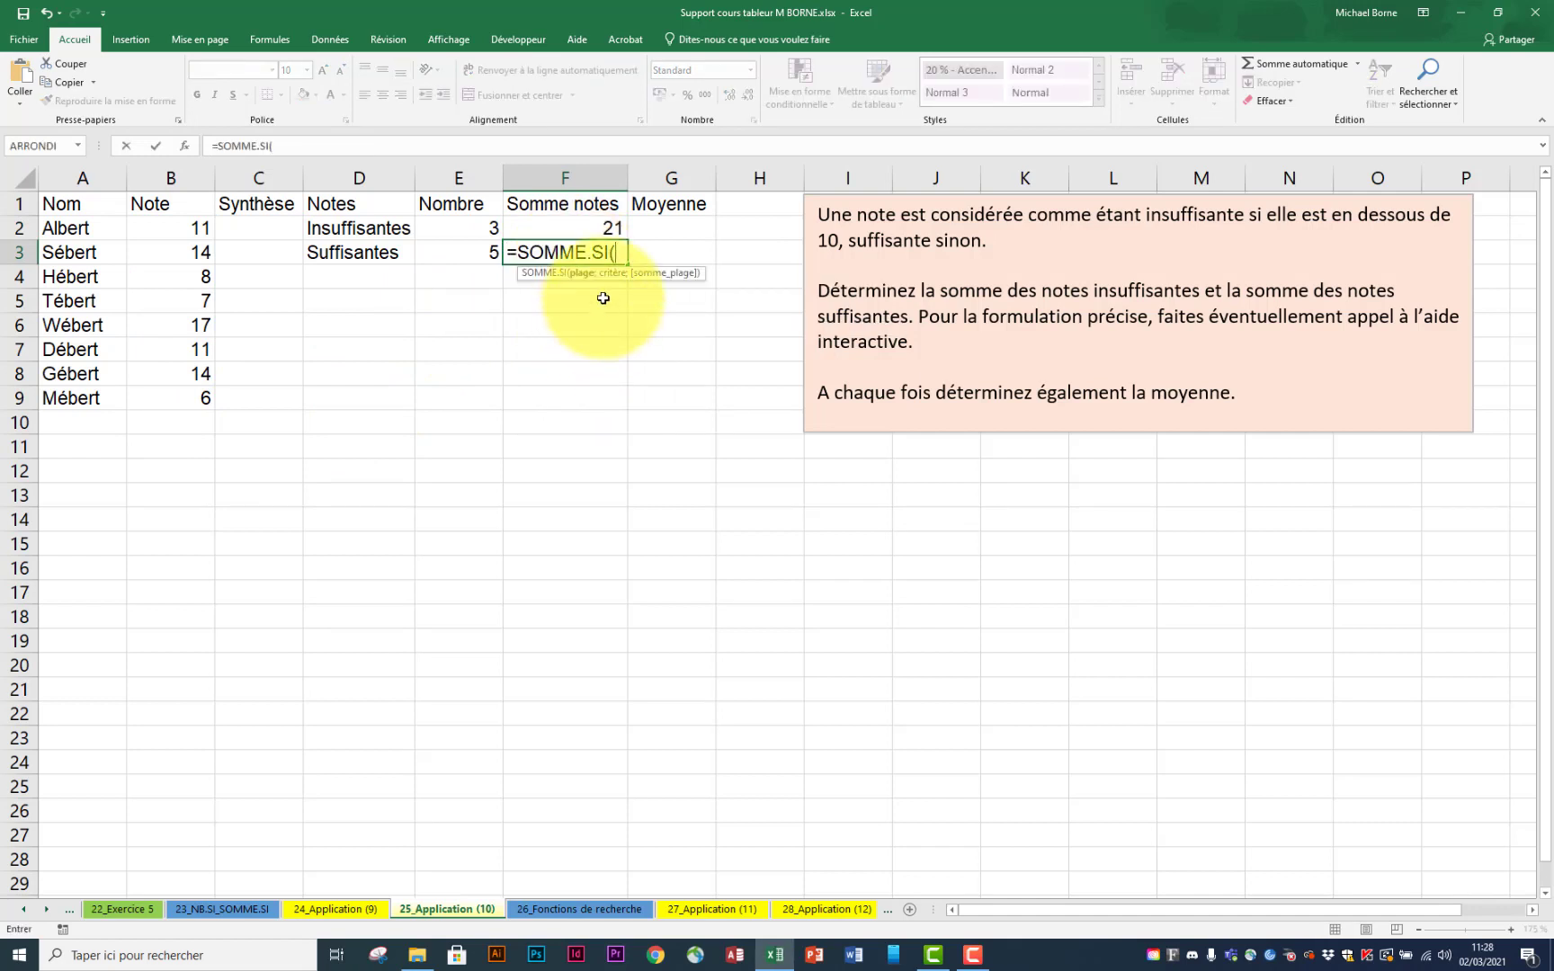
left_click_drag(192, 227, 206, 397)
type(";")
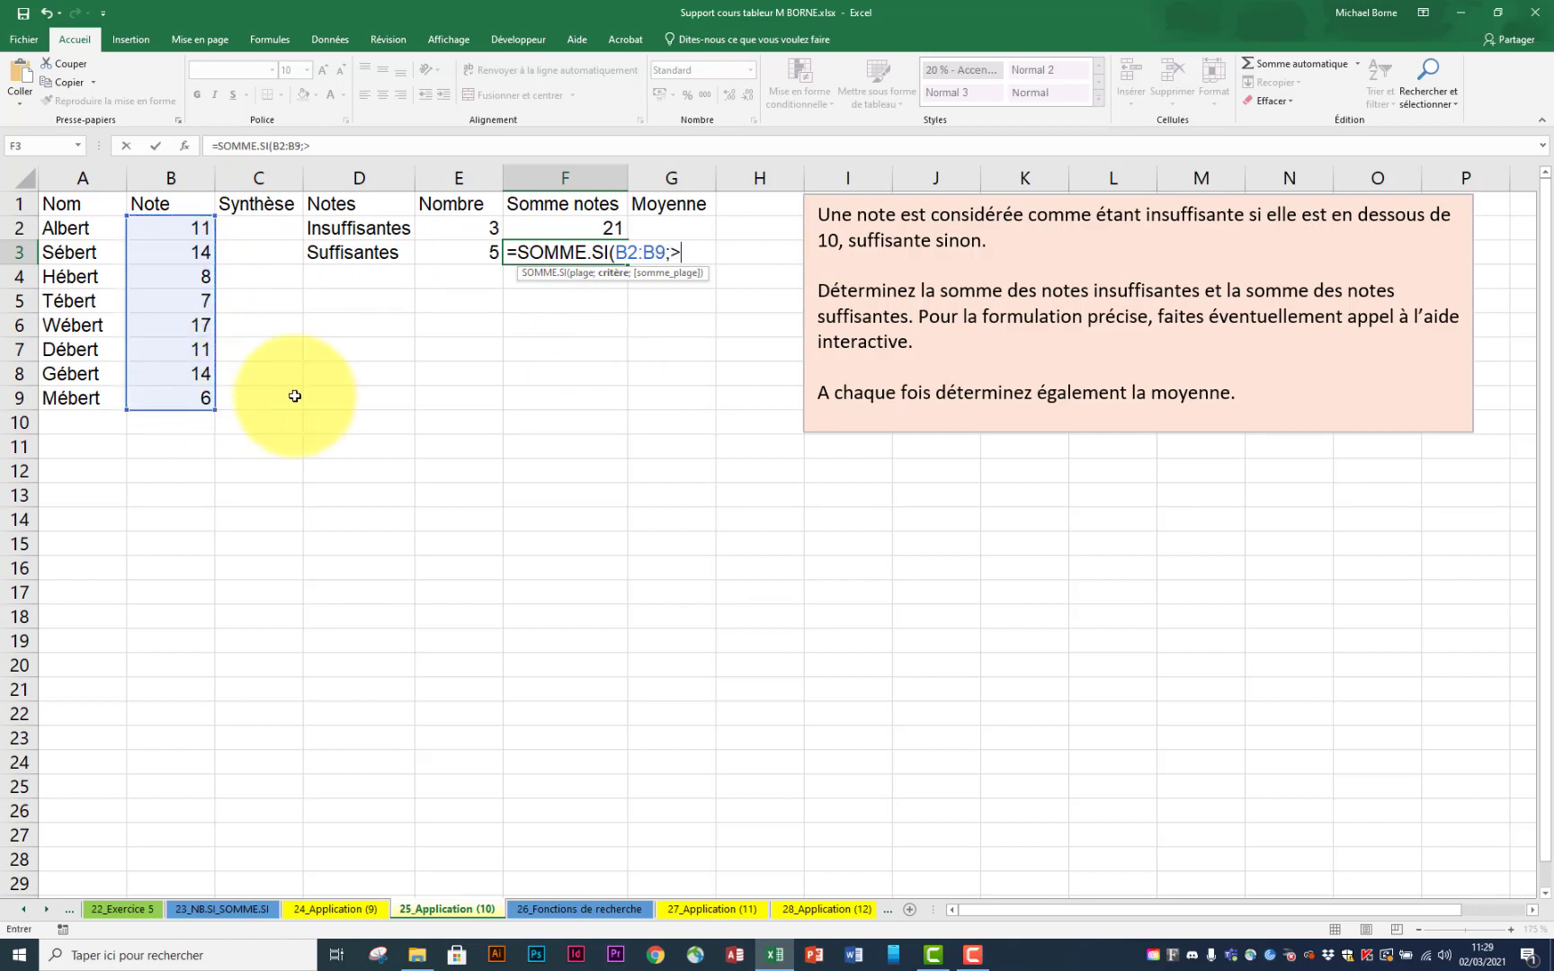
type(">=10;")
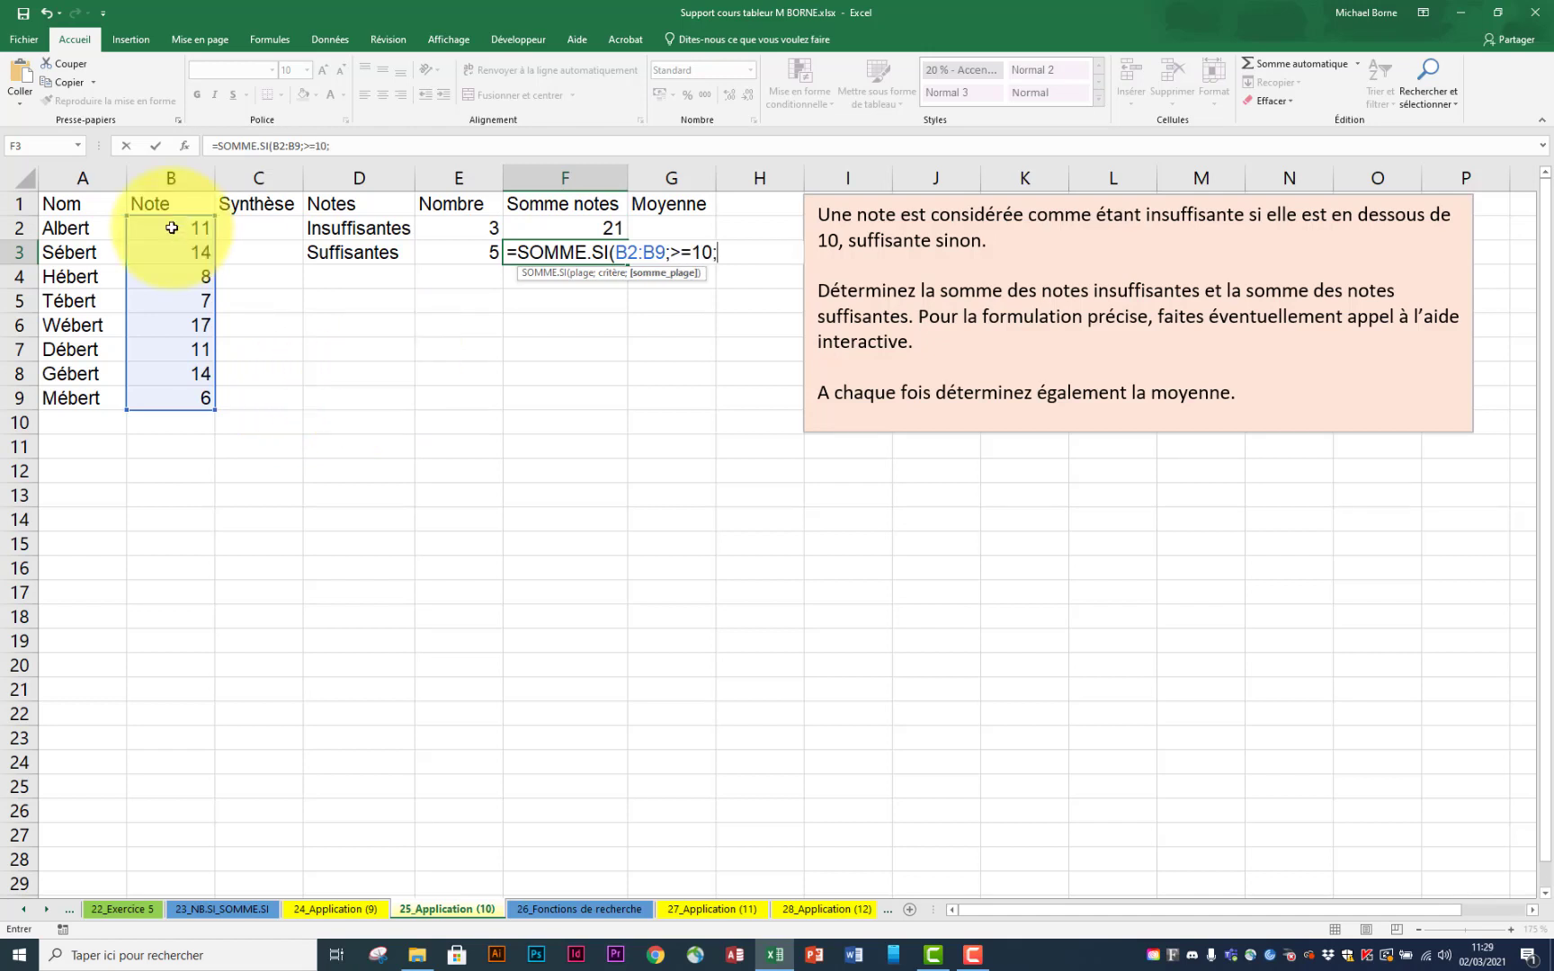
left_click_drag(165, 223, 175, 398)
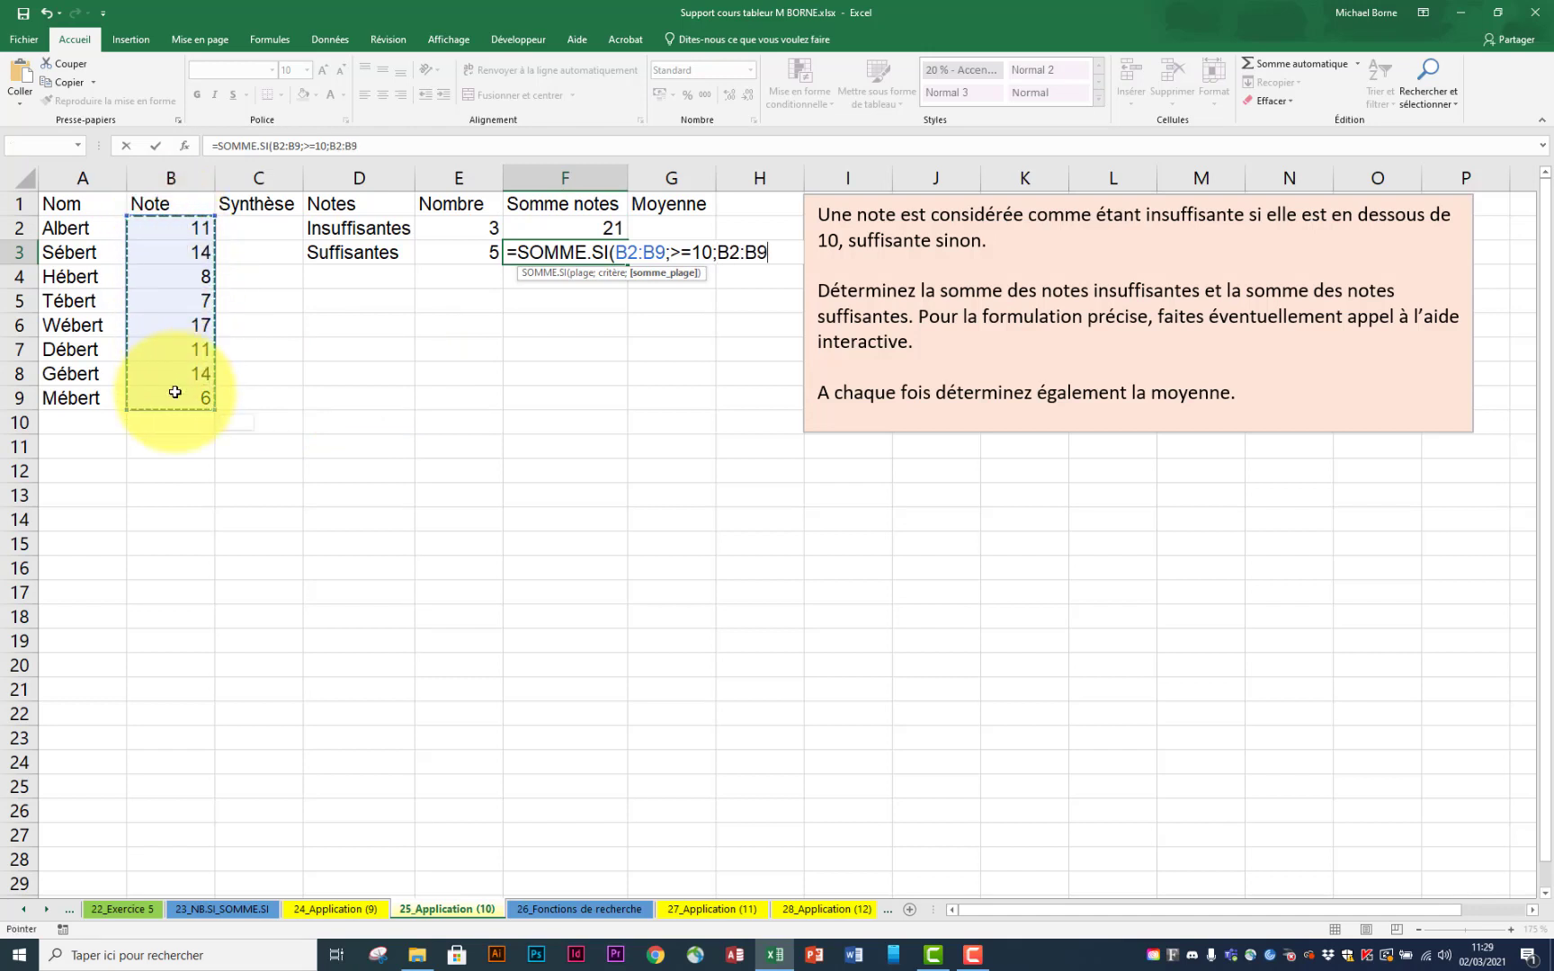
key("Return")
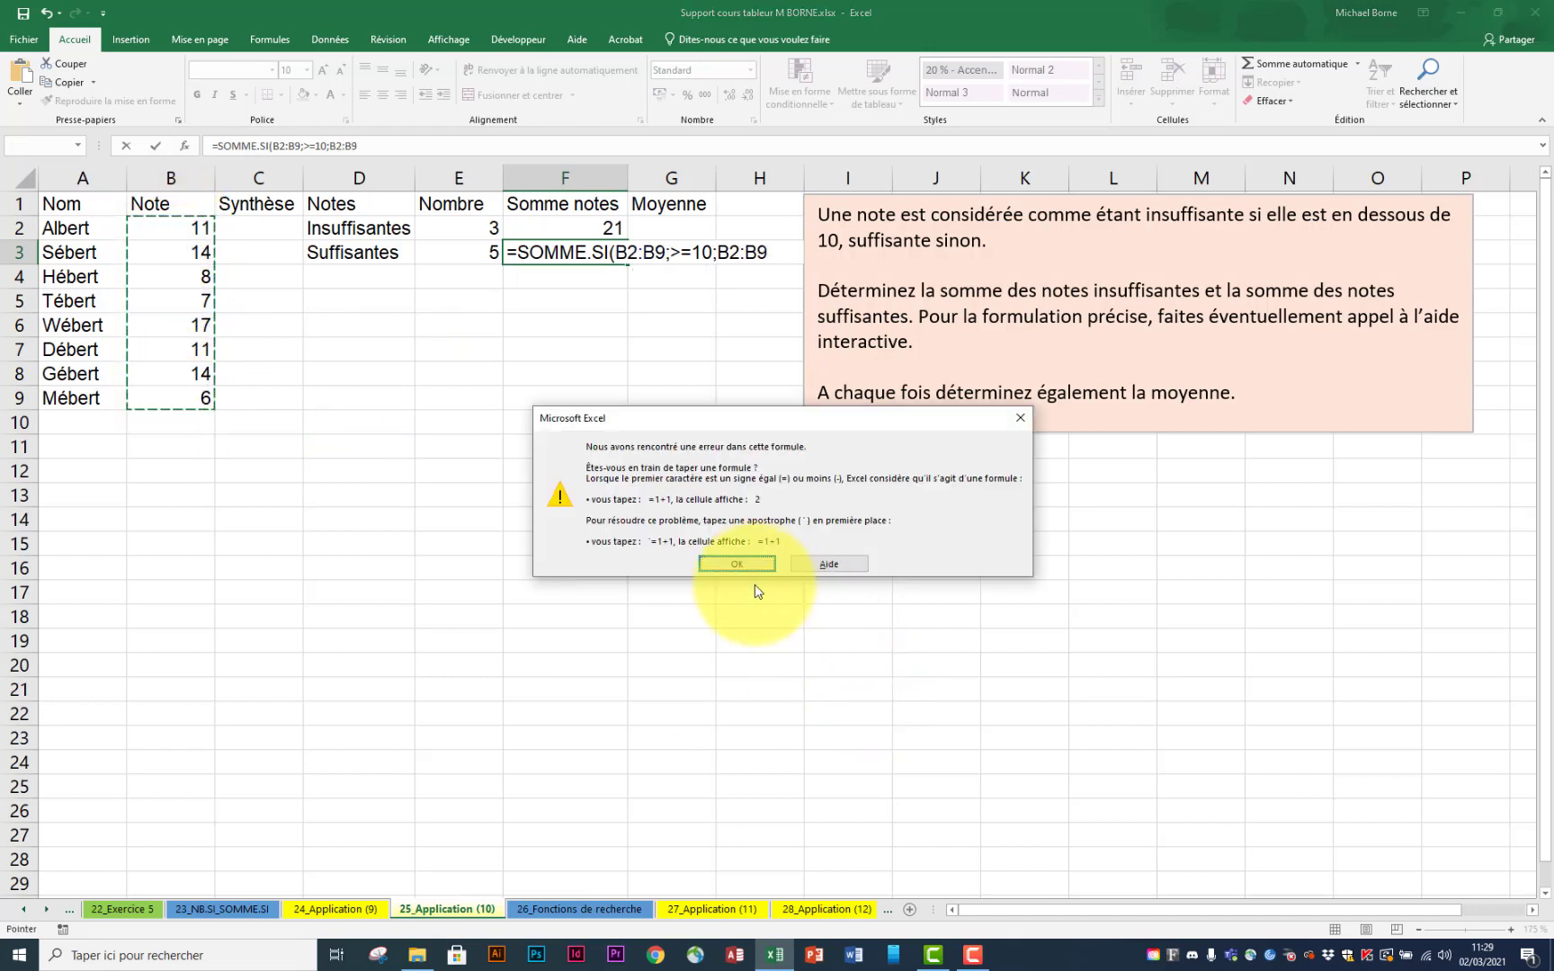
left_click(749, 565)
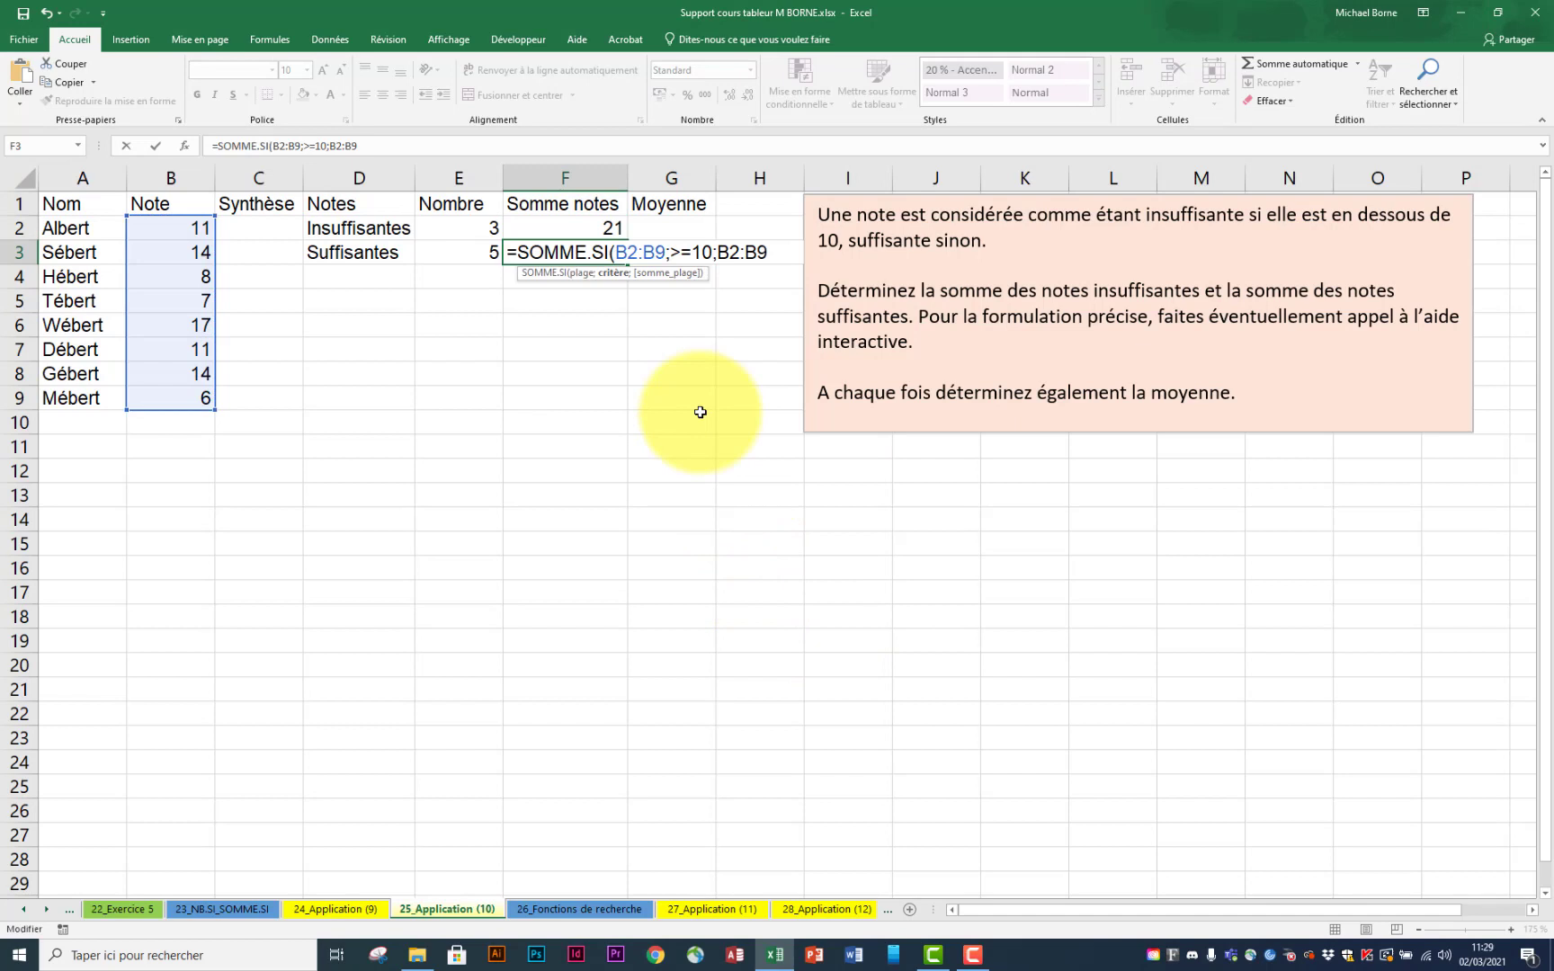
Step: Enclose the F3 criterion in quotation marks as ">=10" and enter the SOMME.SI formula
left_click(670, 252)
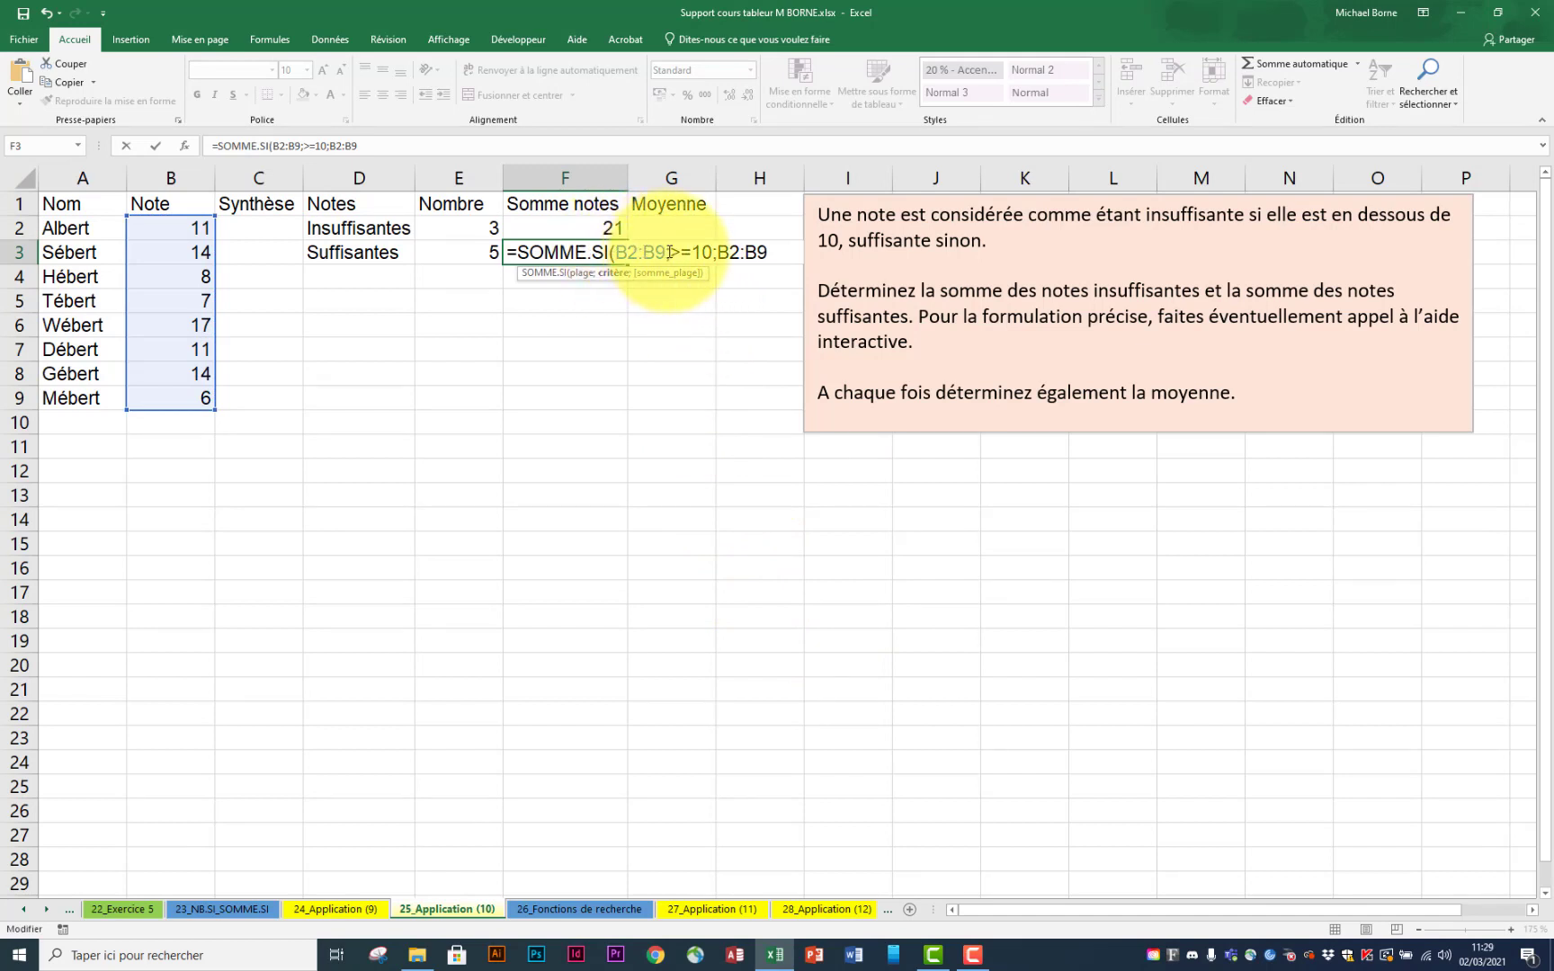
type("\"")
left_click(720, 252)
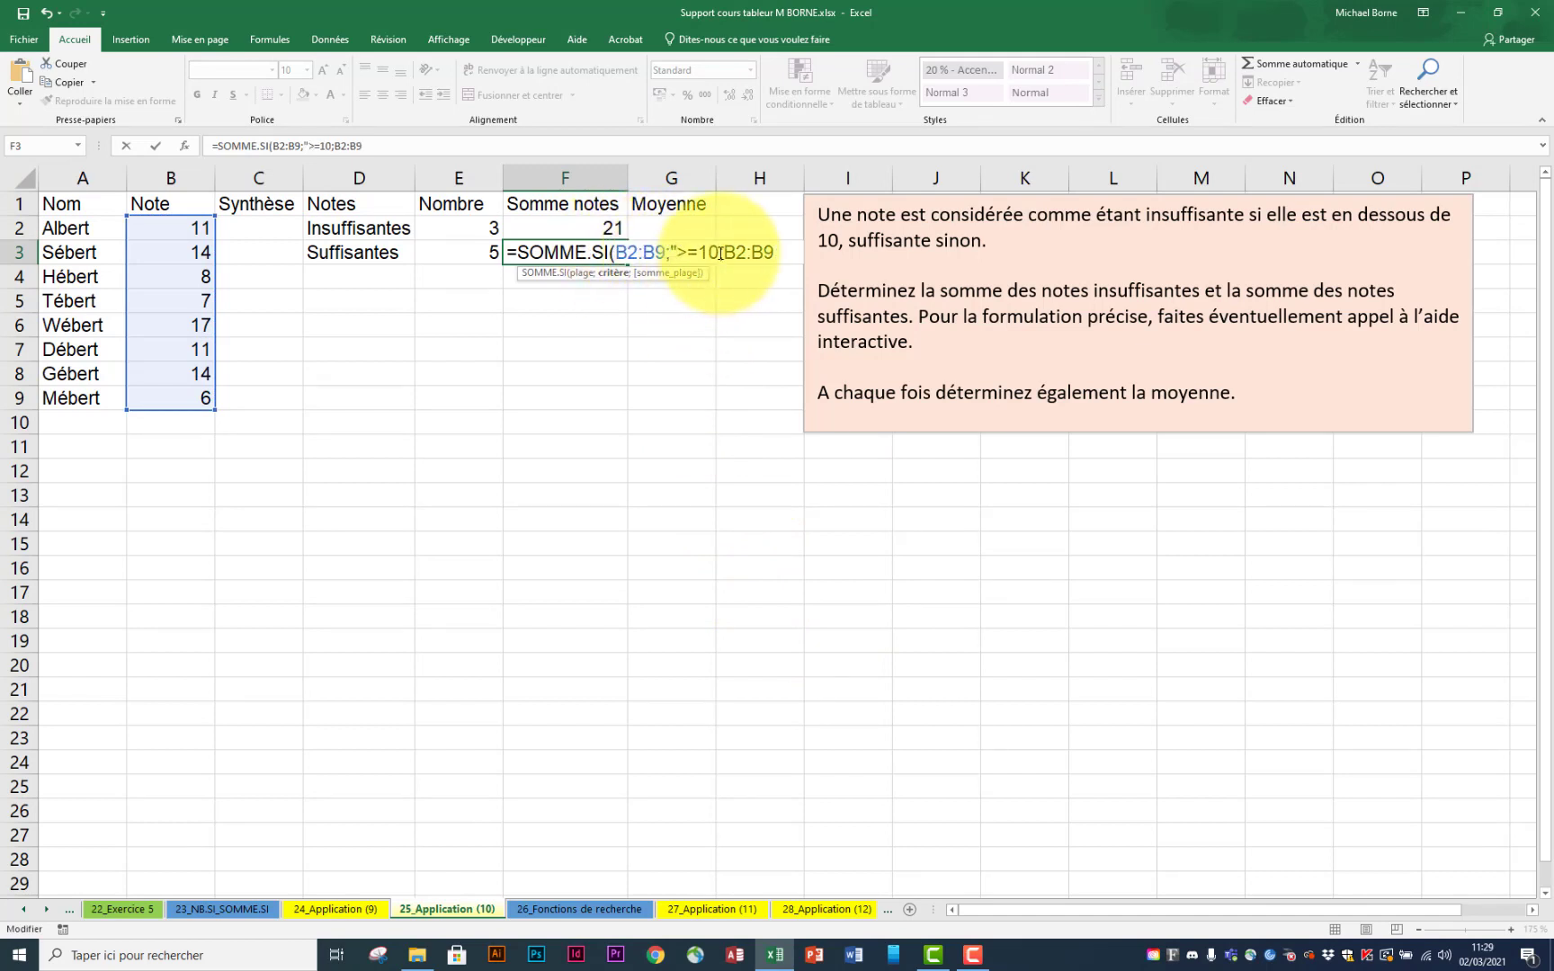
type("\"")
left_click(792, 256)
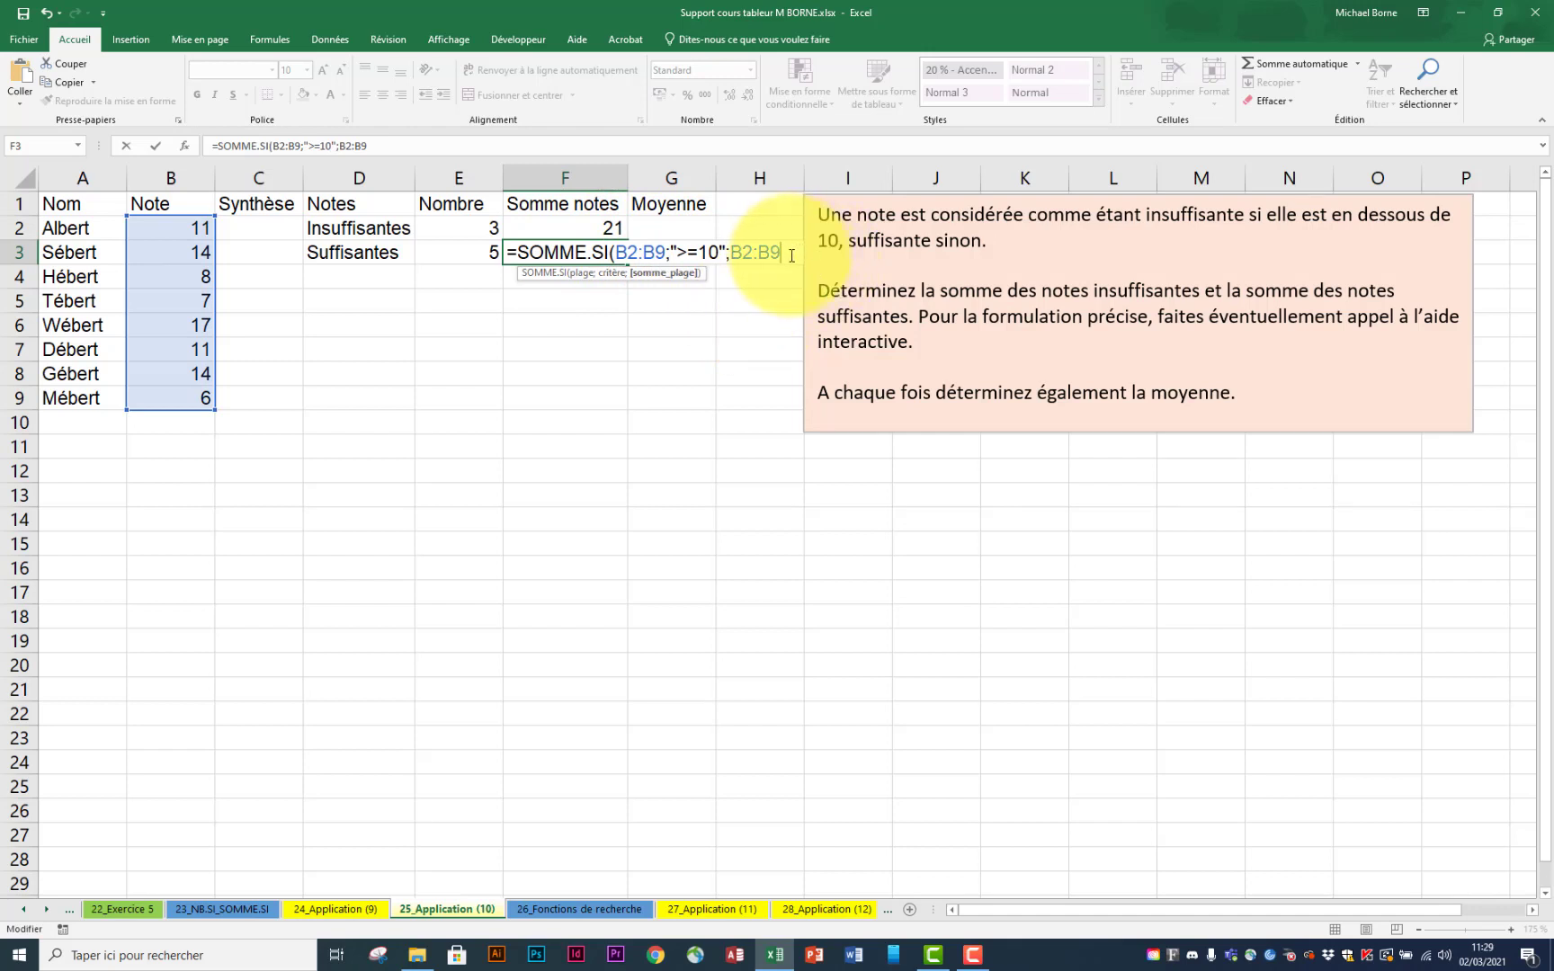
key("Return")
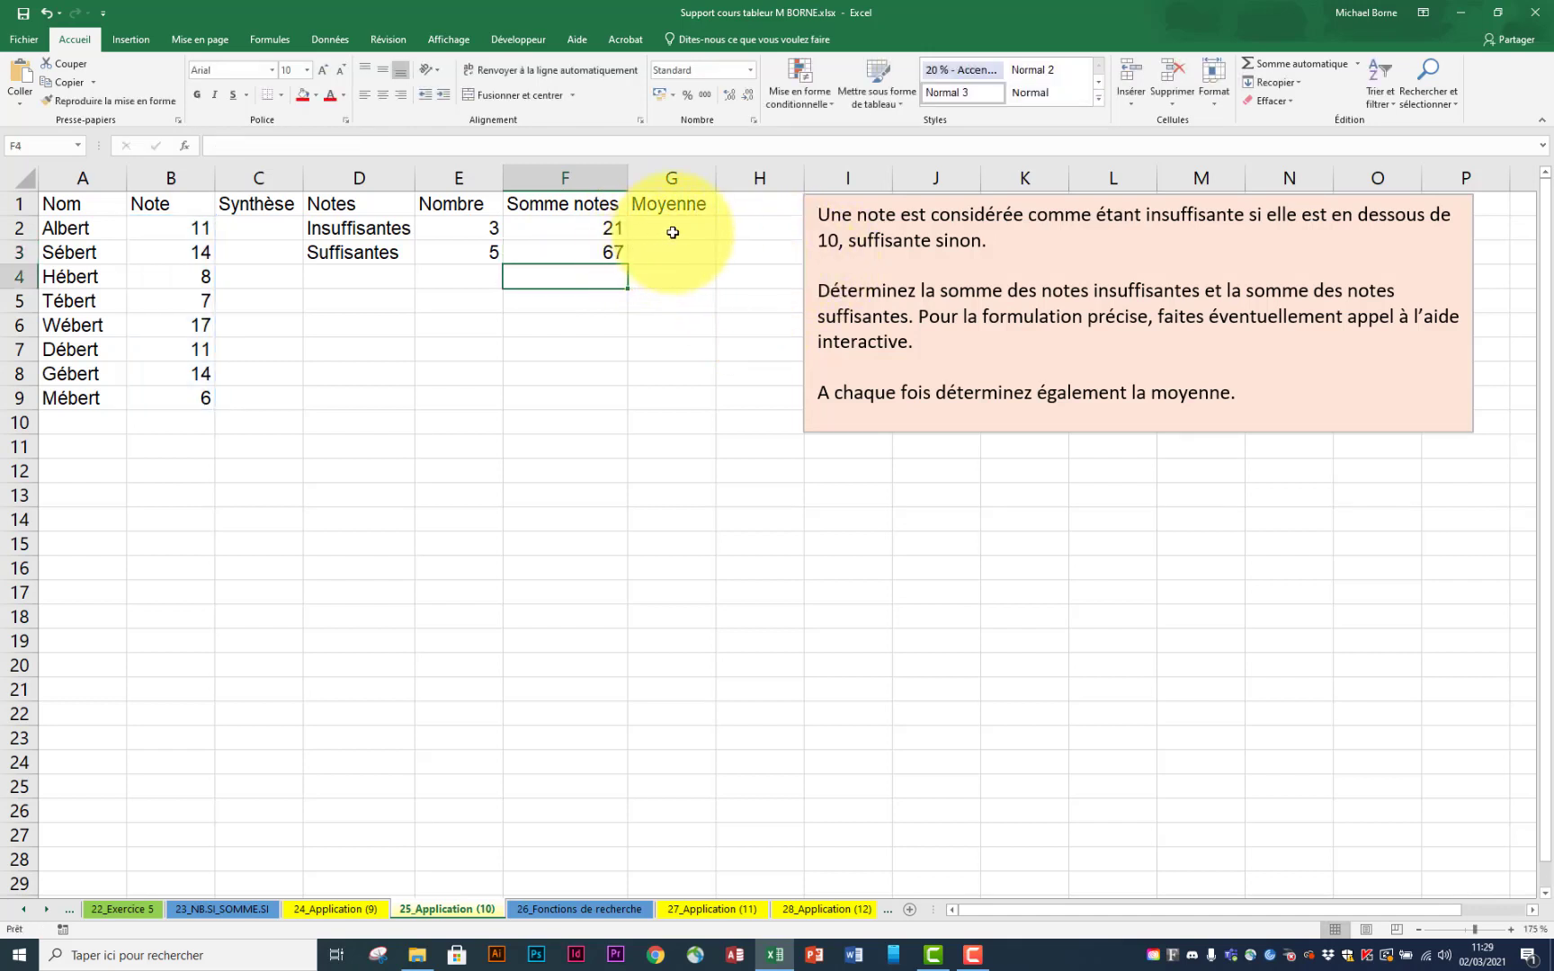
Step: Calculate the average of the insufficient marks in G2 as =F2/E2 and copy the formula down to G3
left_click(674, 232)
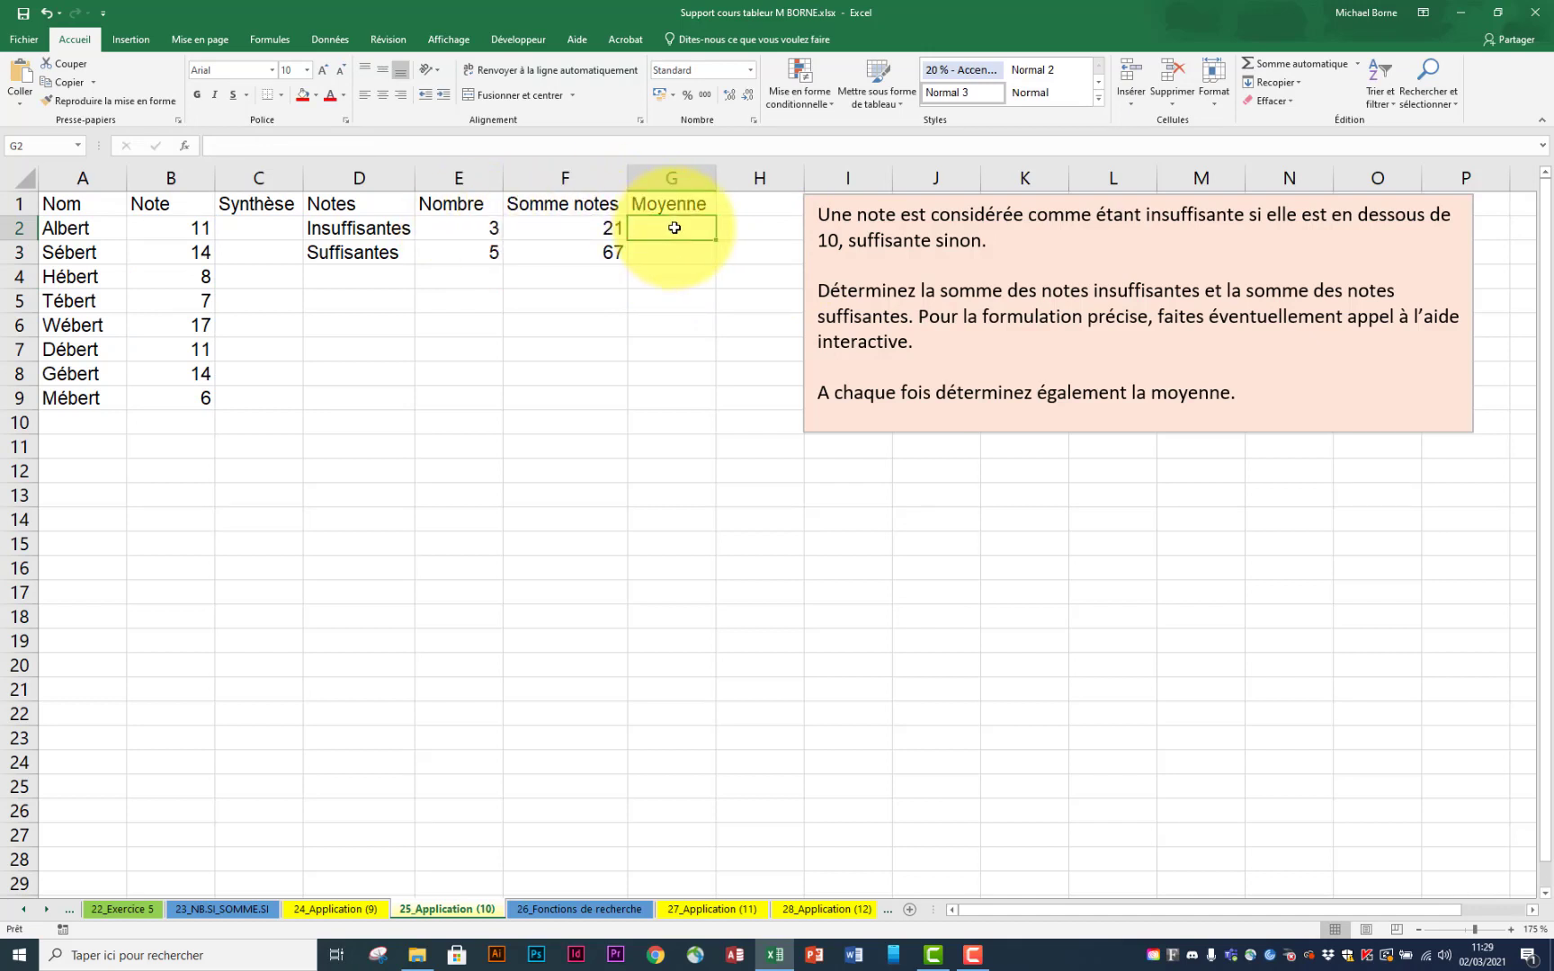
type("=")
left_click(586, 228)
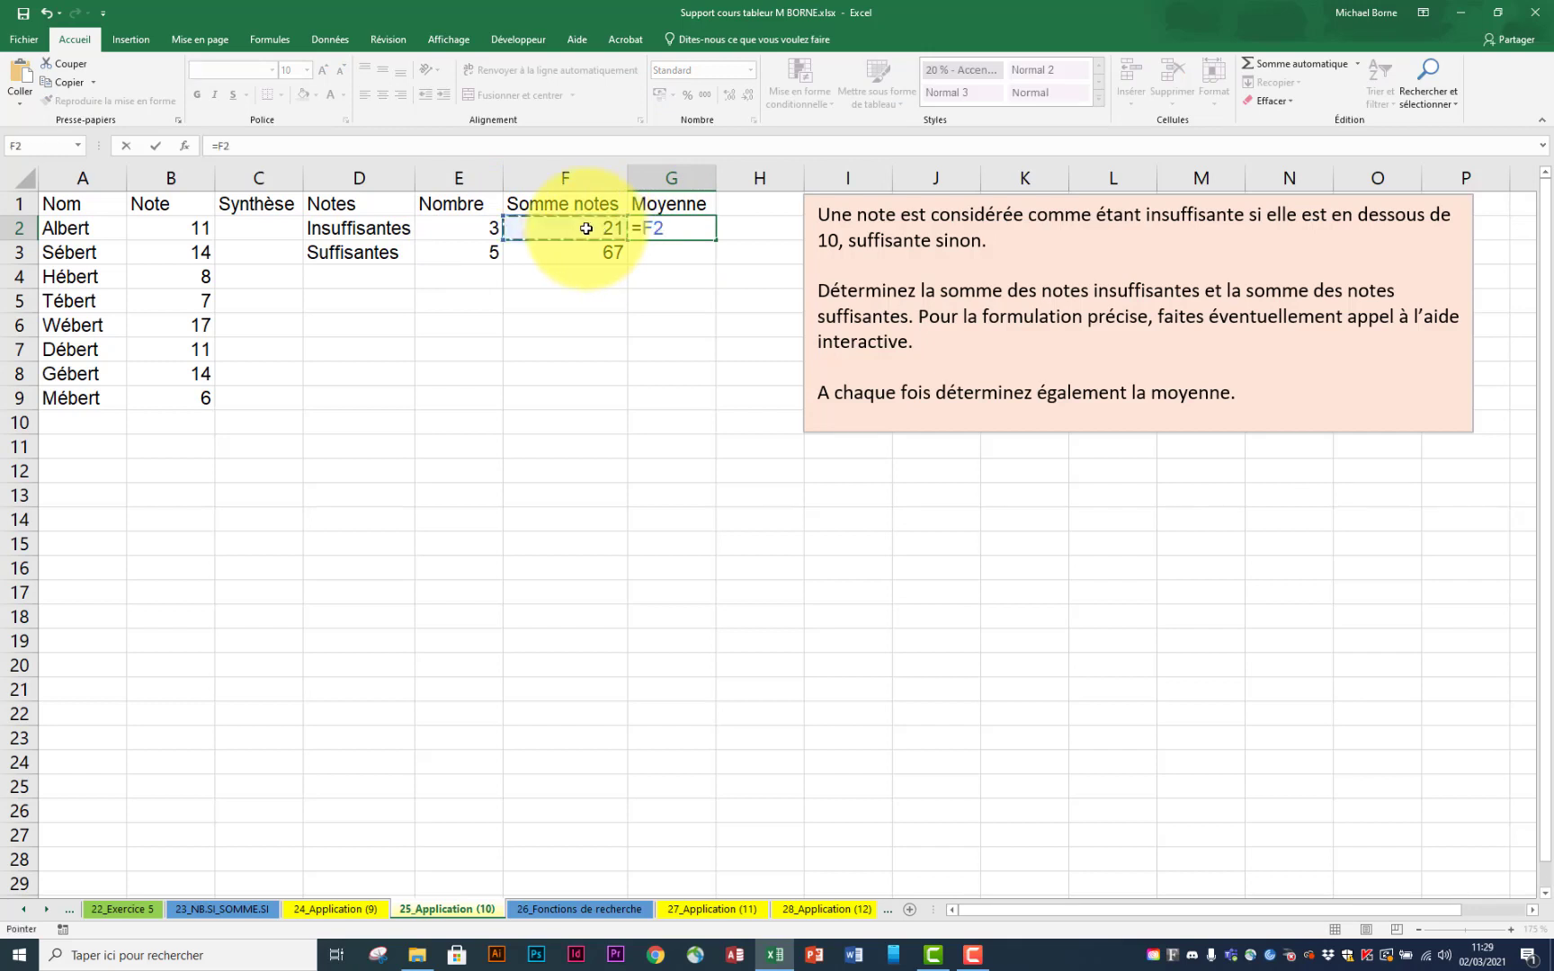
type("/")
left_click(454, 230)
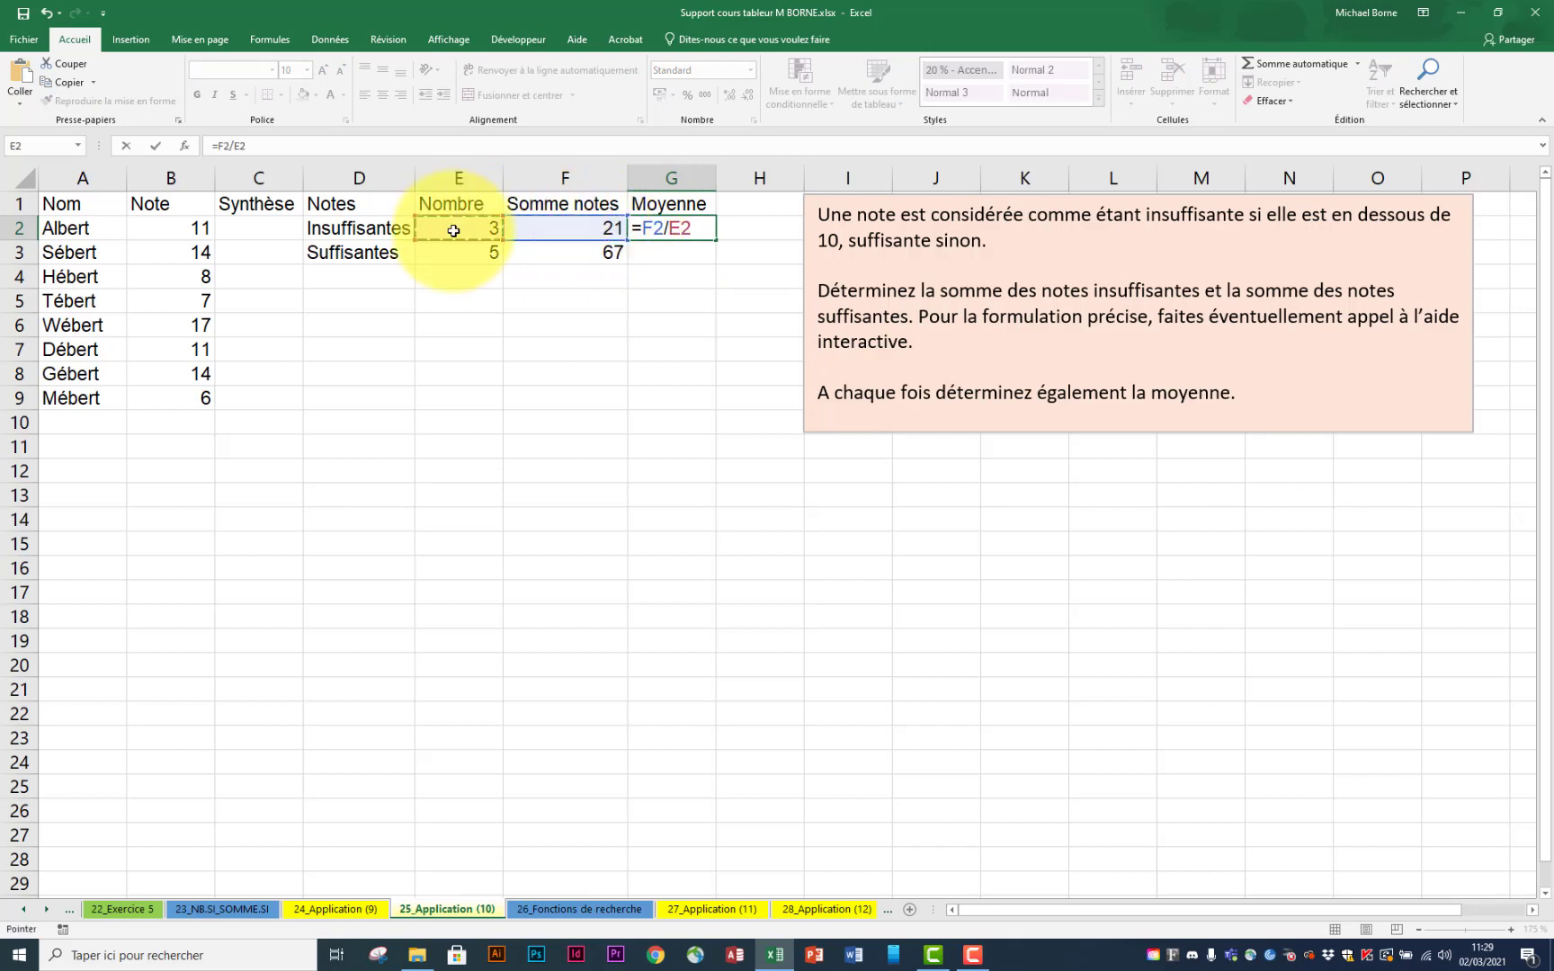
key("Return")
left_click(696, 236)
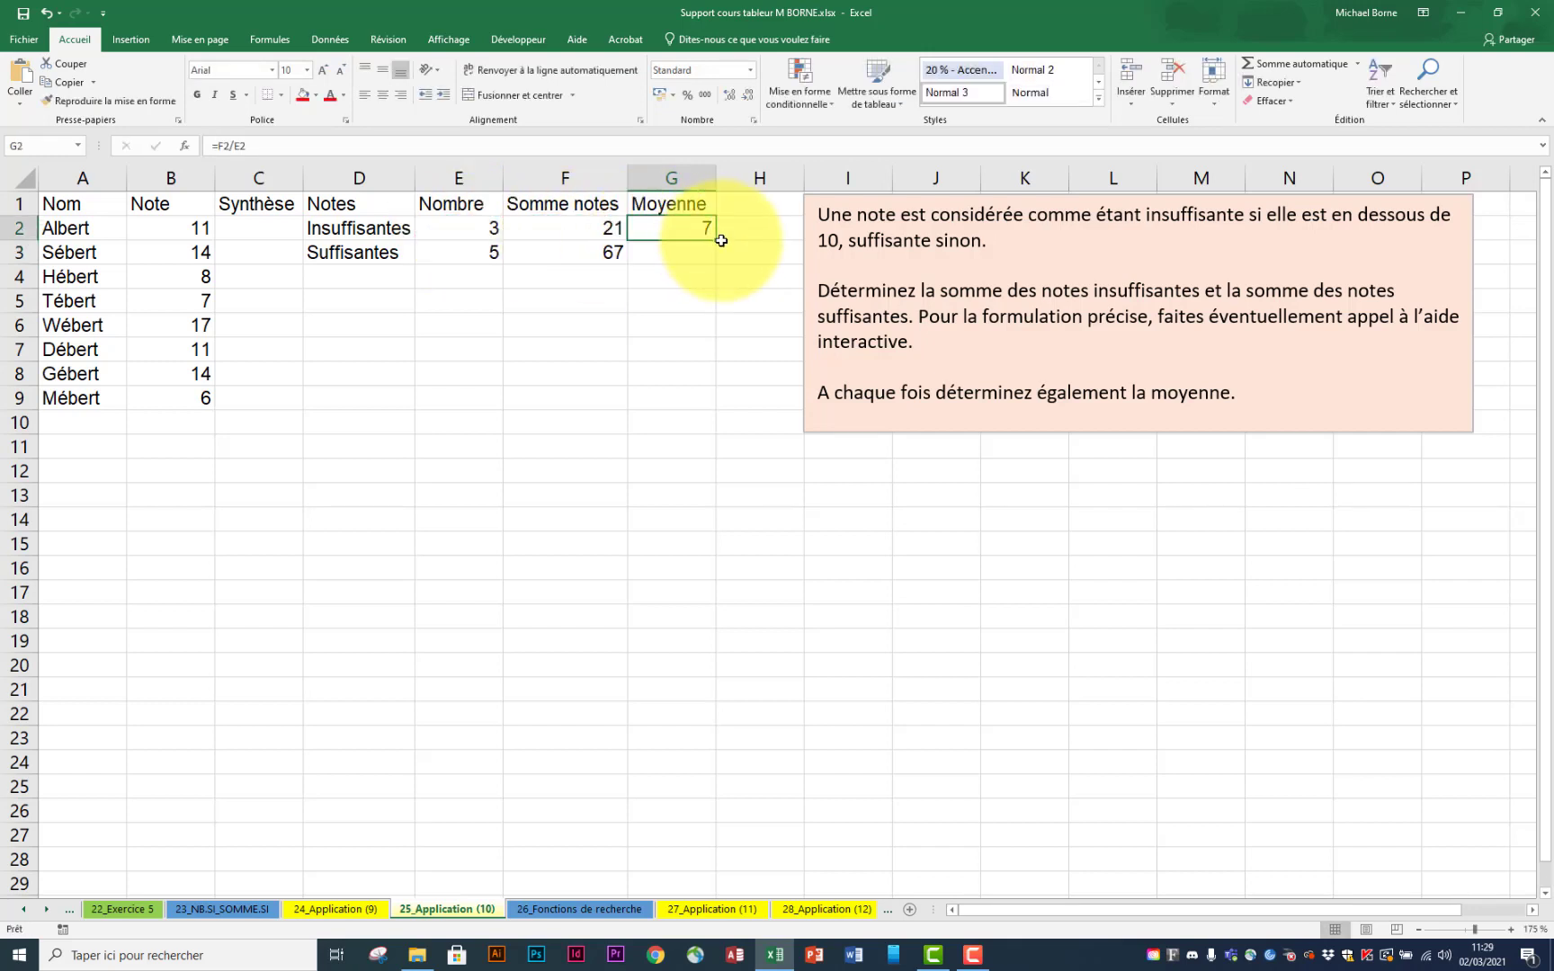
left_click_drag(717, 241, 718, 266)
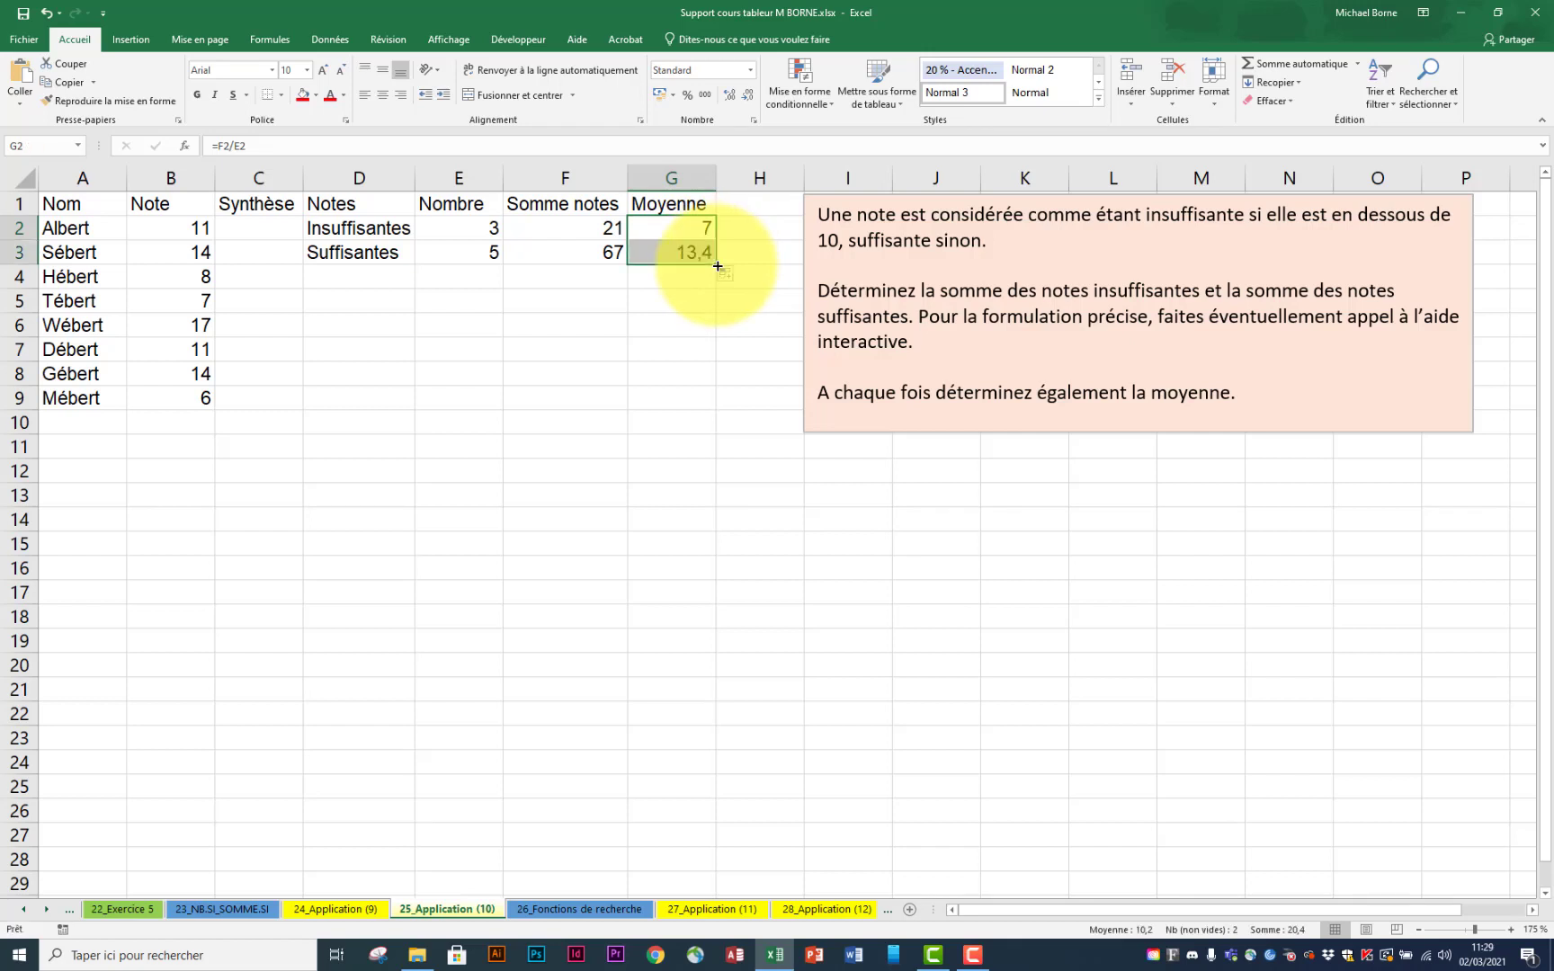
Step: Replace the sufficient marks average in G3 with =MOYENNE.SI(B2:B9;">=10";B2:B9)
left_click(670, 252)
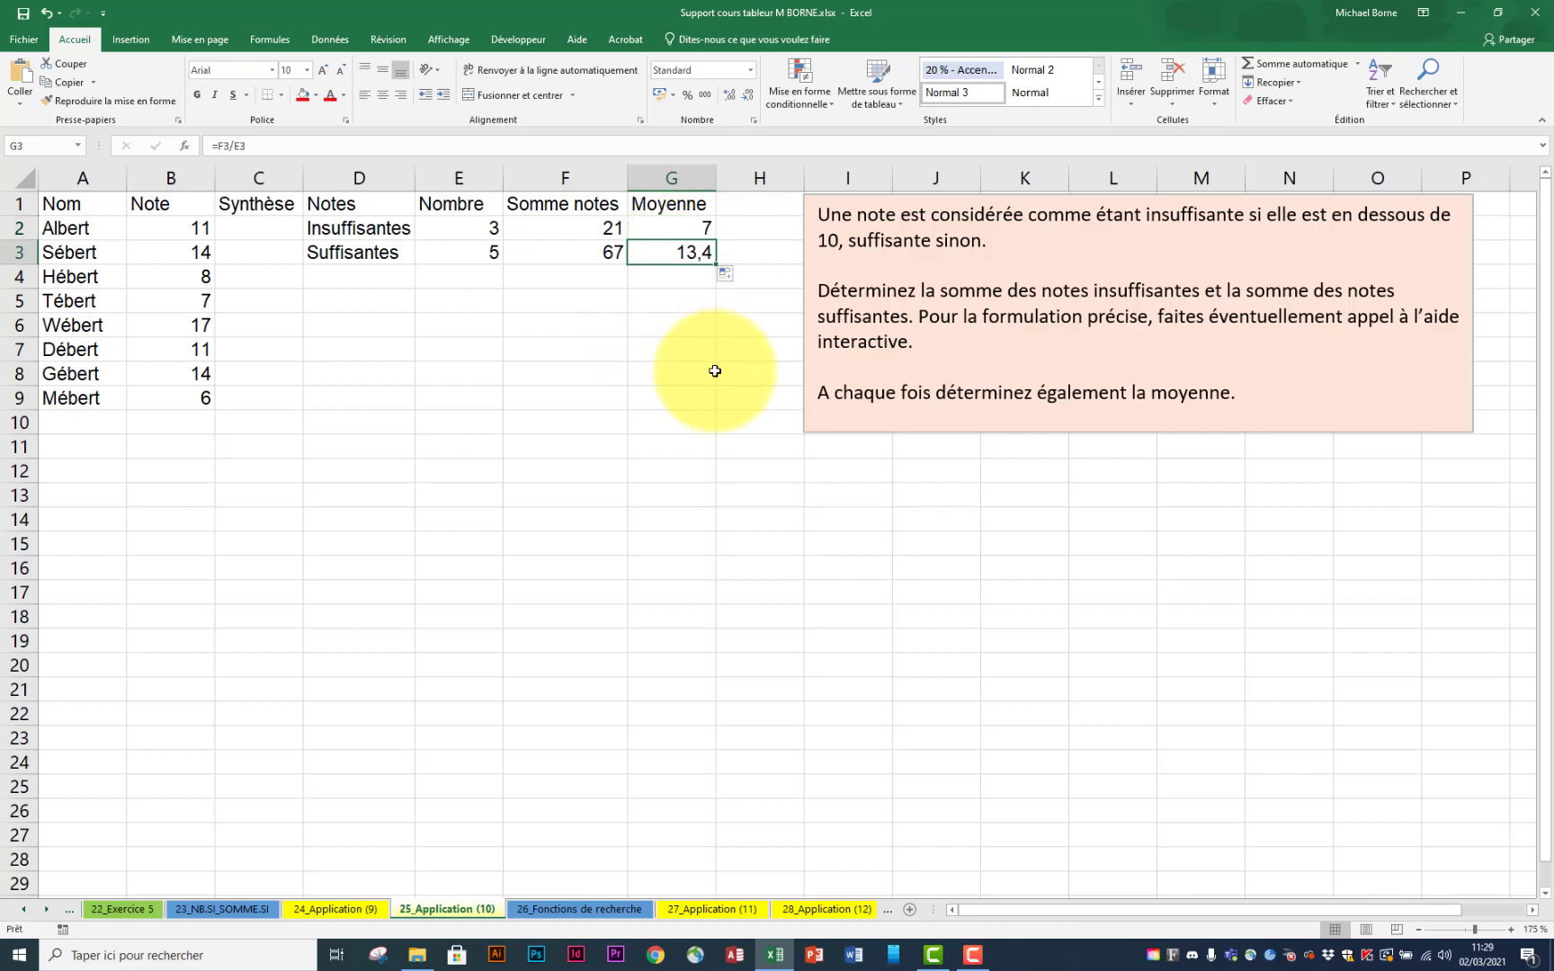
type("=")
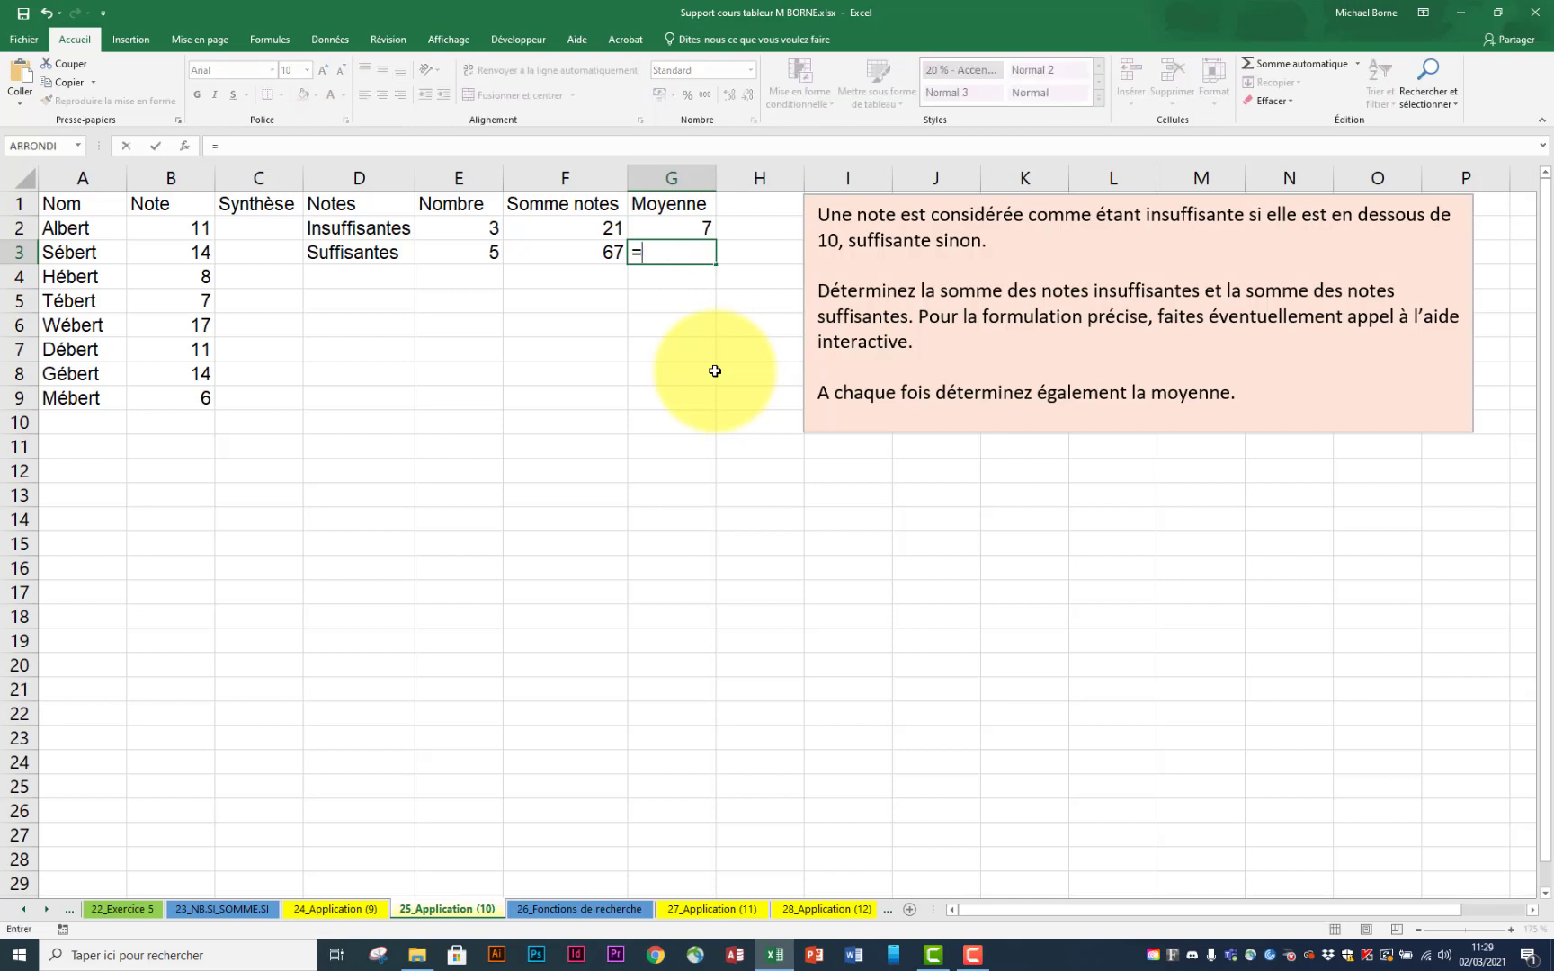
type("moyenne")
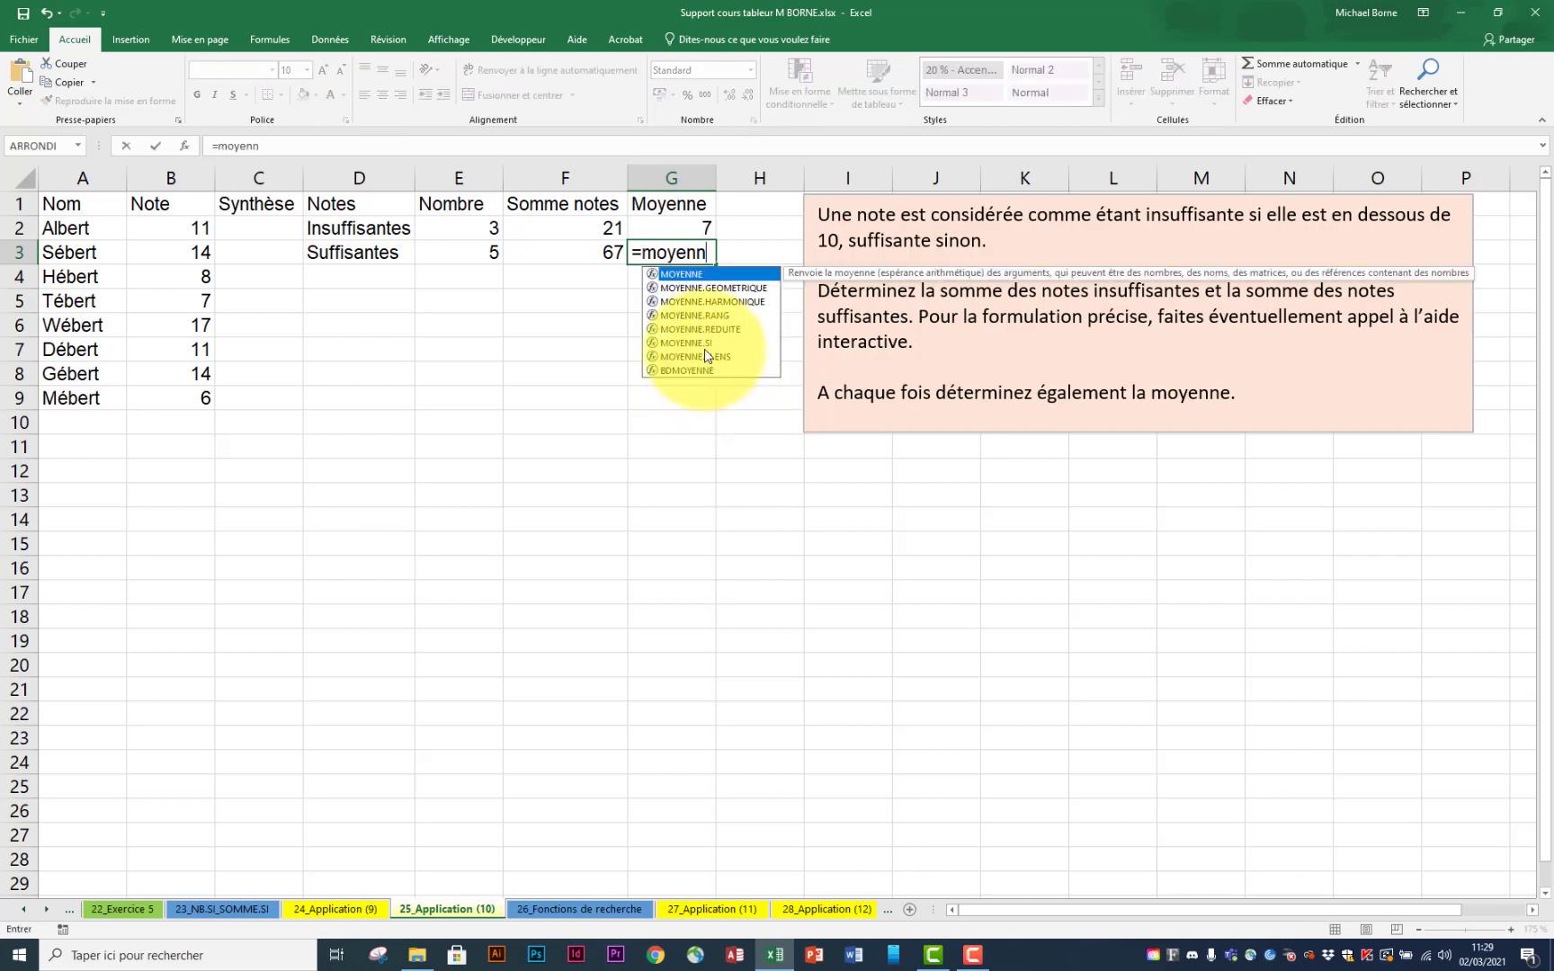
double_click(707, 343)
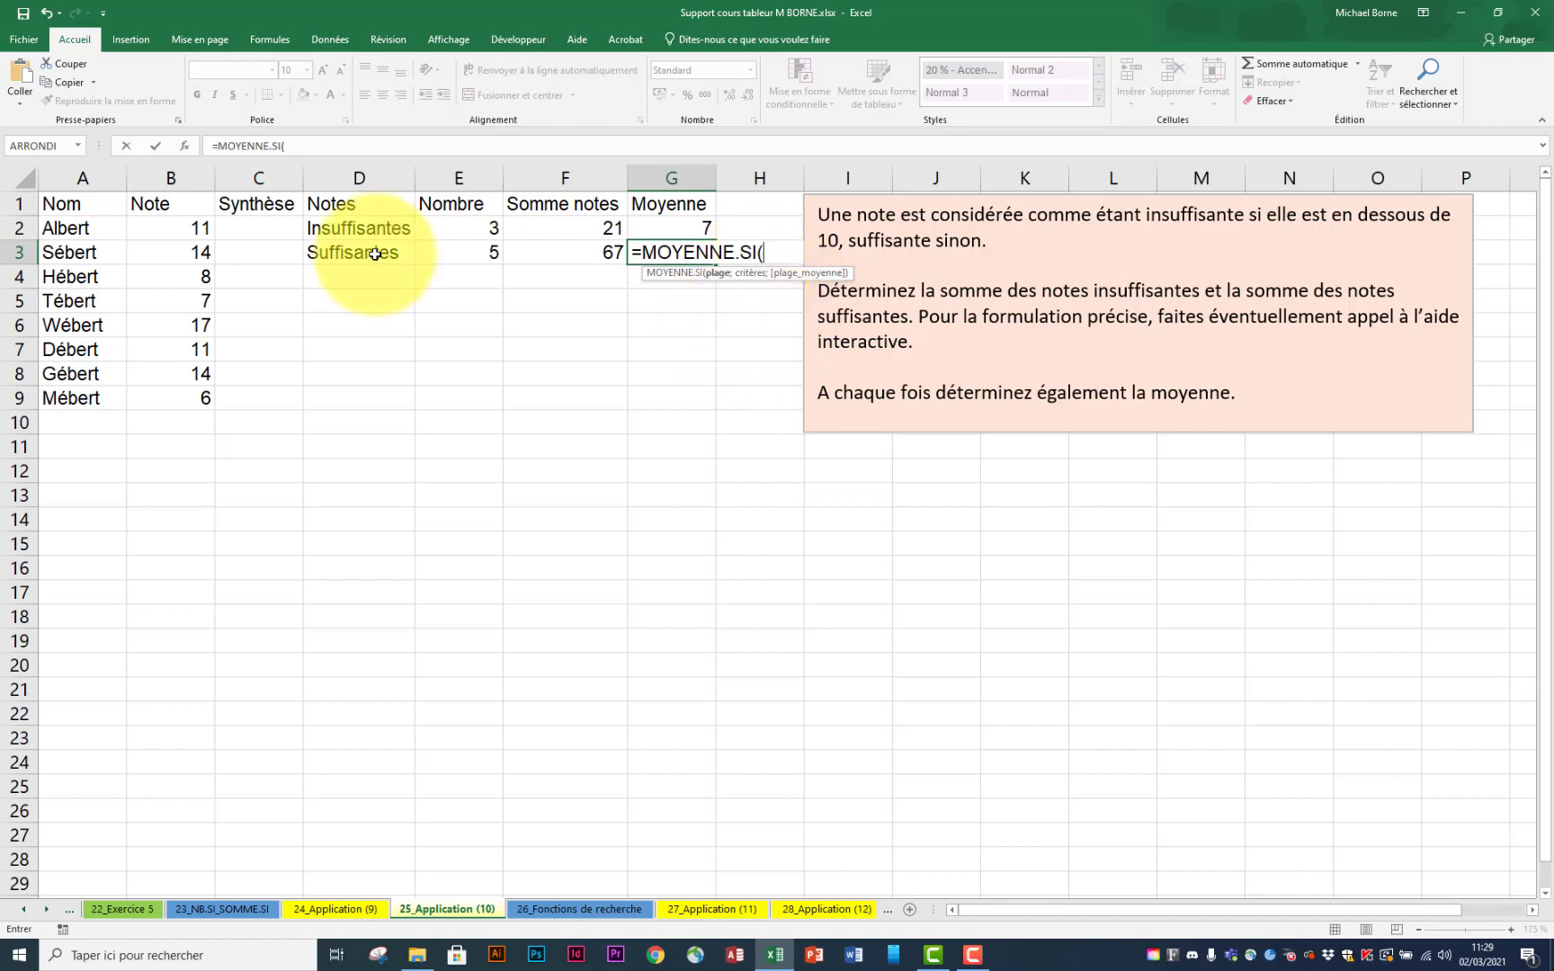
left_click_drag(180, 229, 182, 395)
type(";")
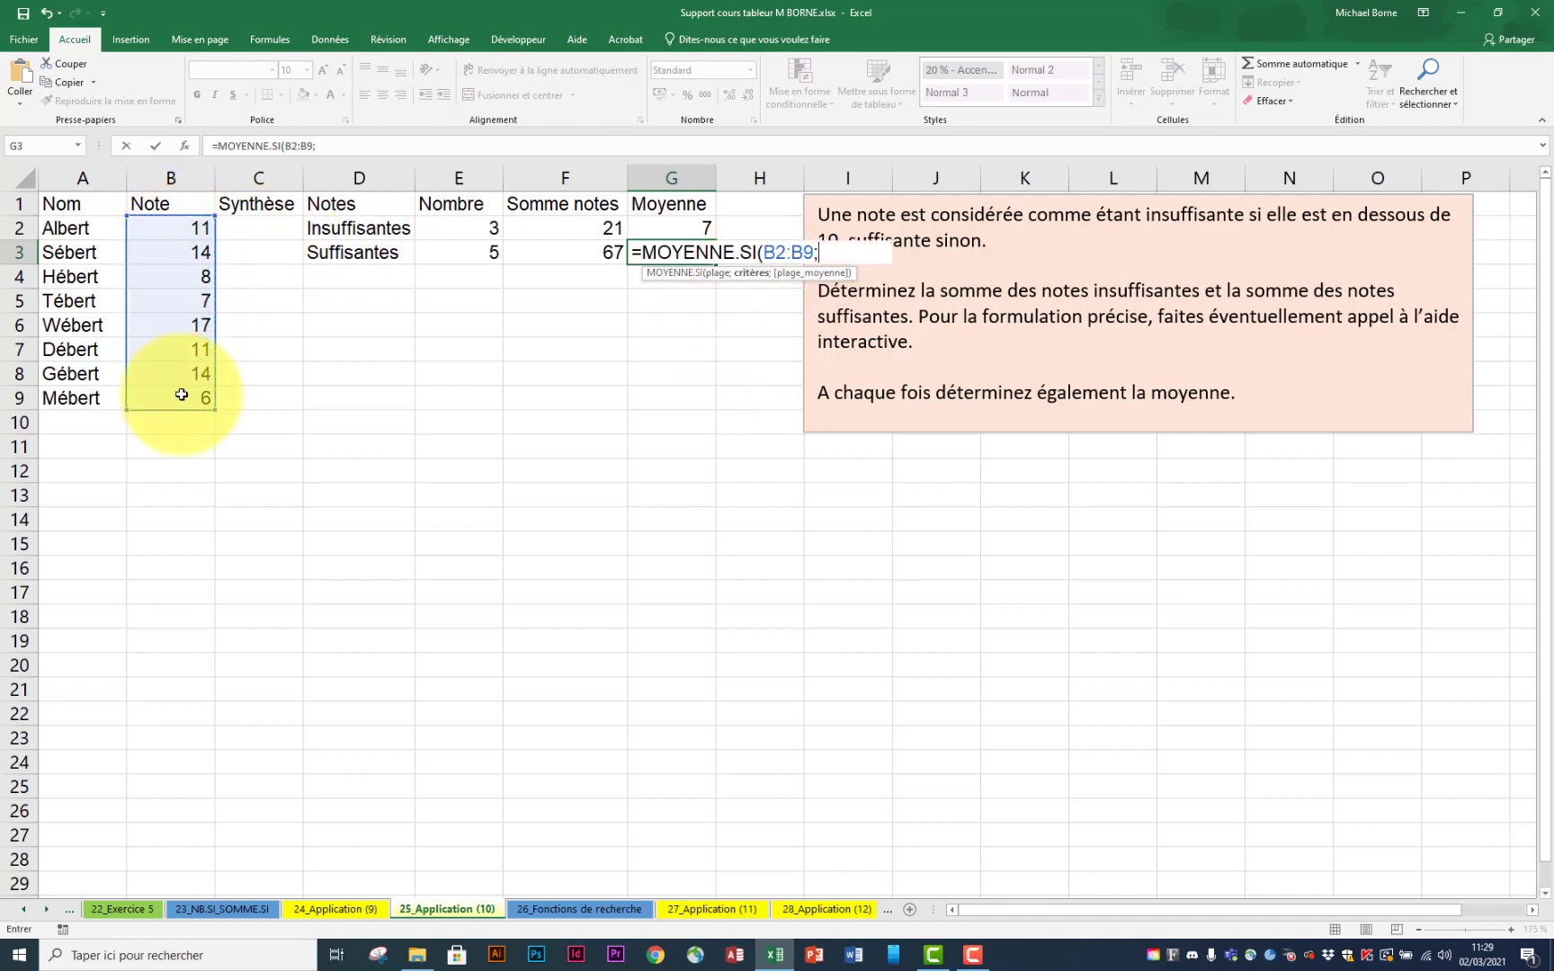
type("\">=10\";")
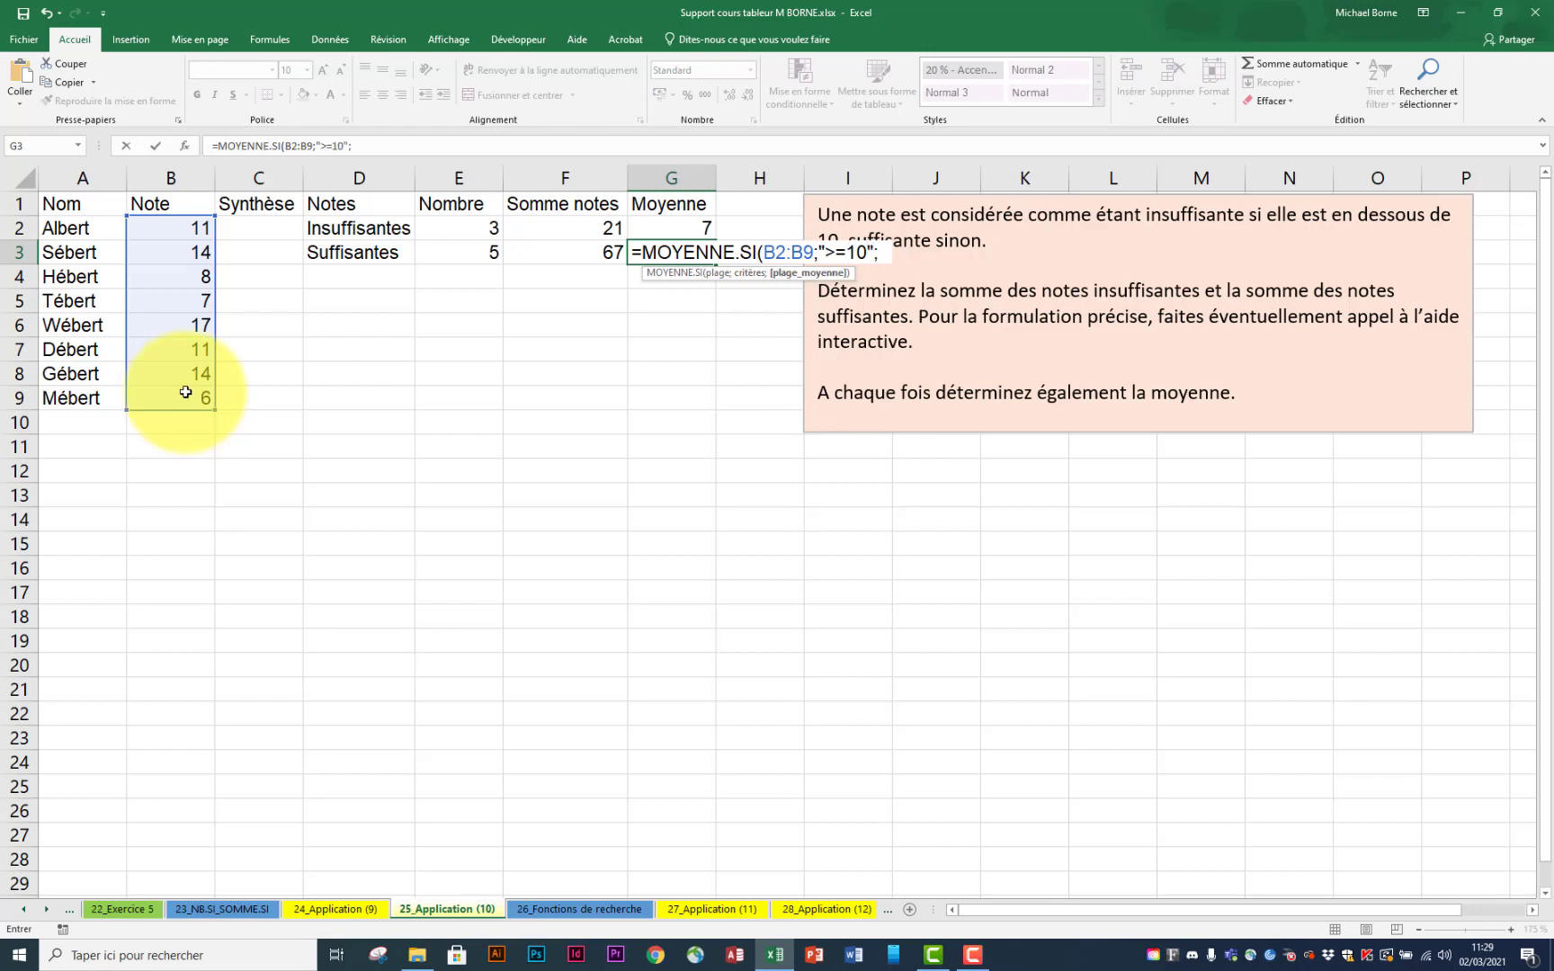
left_click_drag(169, 228, 171, 393)
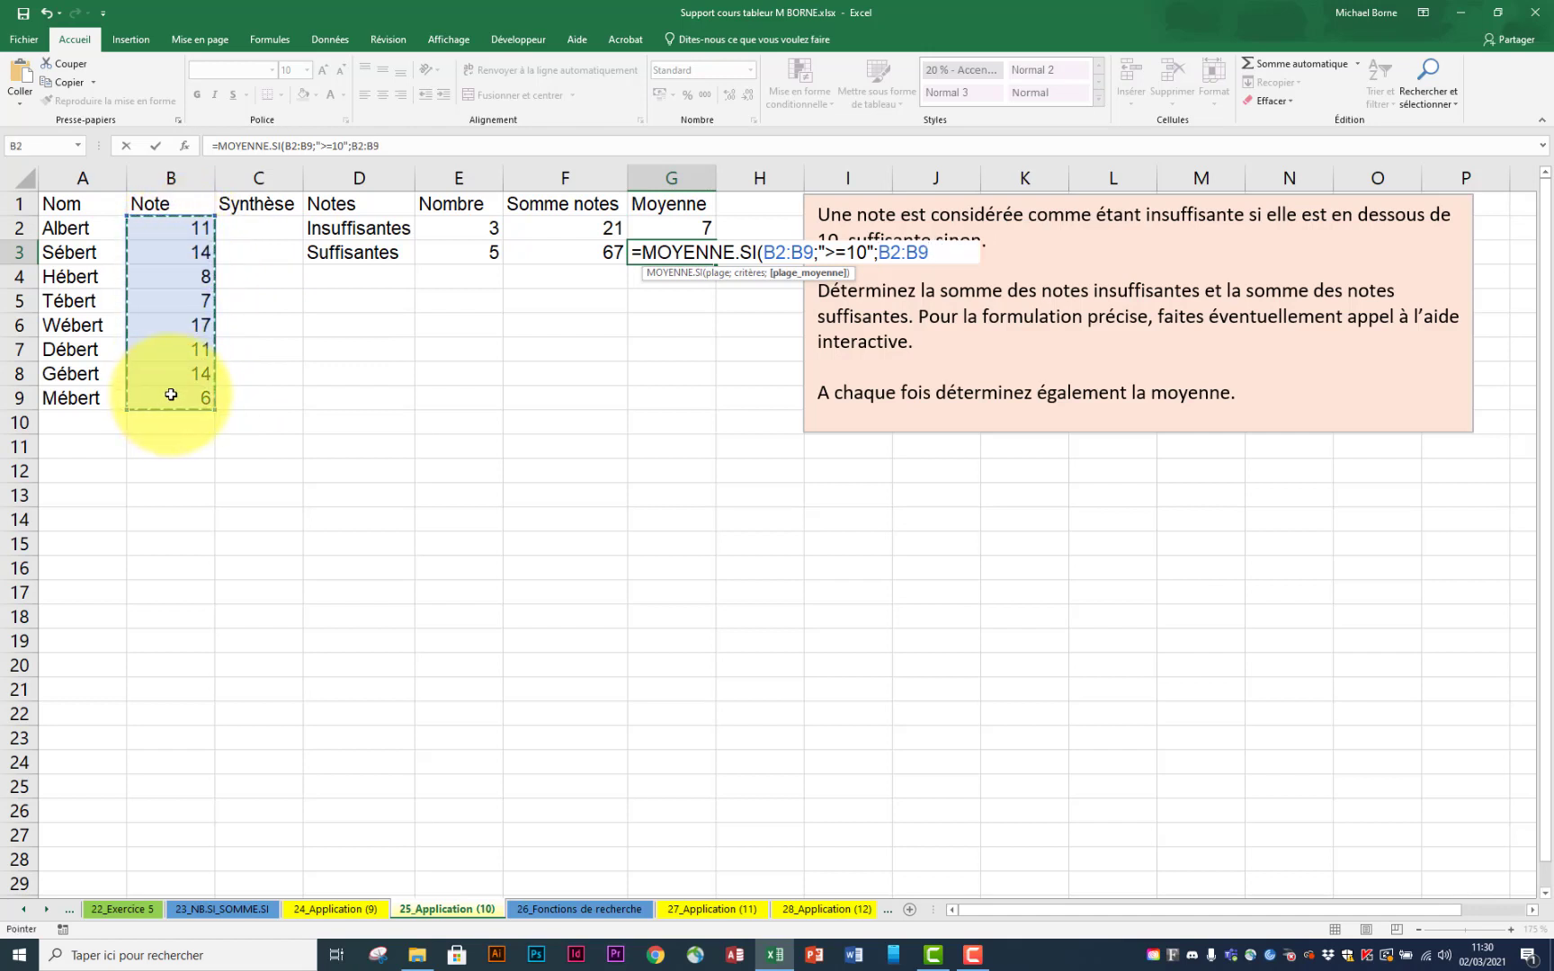
type(")")
key("Return")
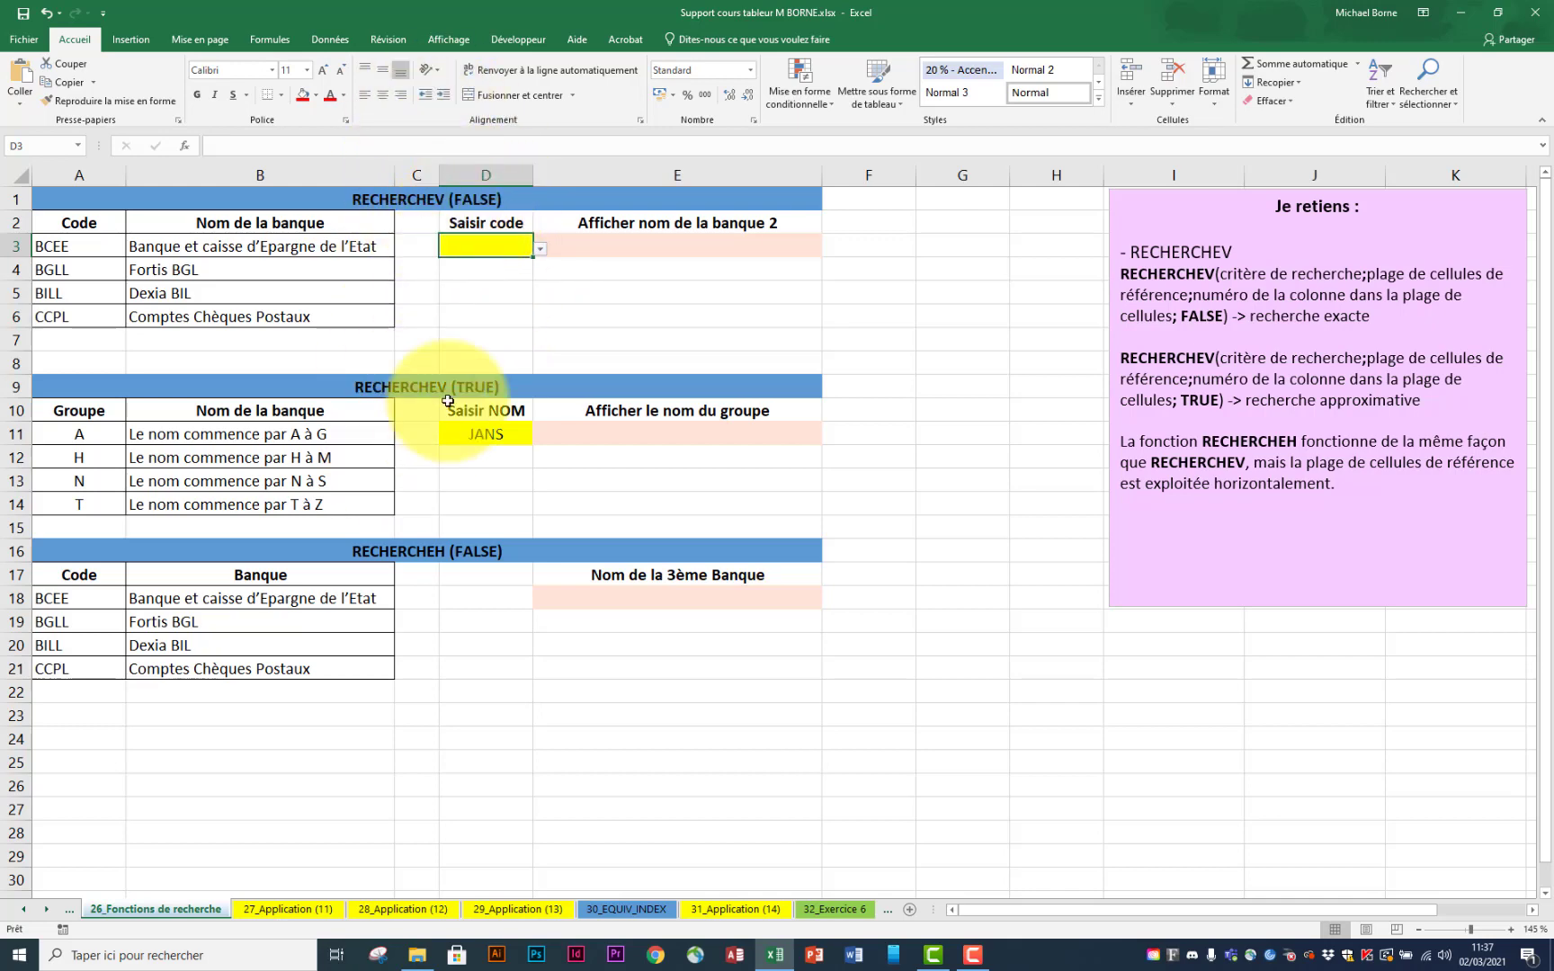
Step: On the 26_Fonctions de recherche sheet, choose the code BILL in D3 and locate its row in the first bank table
left_click(541, 252)
left_click(446, 296)
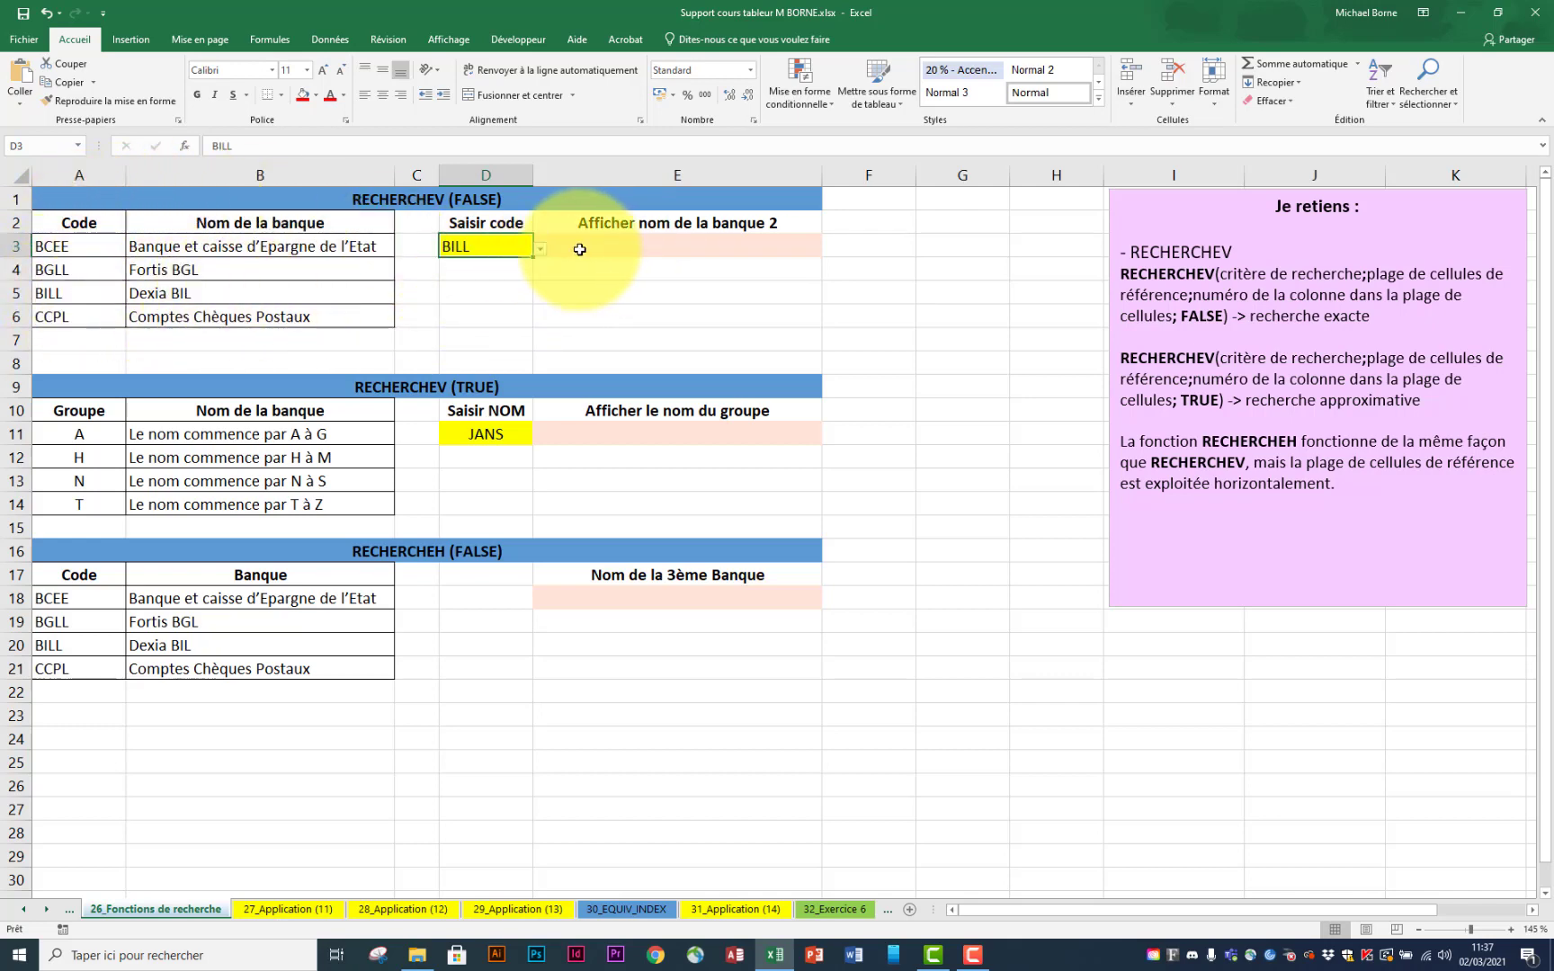
left_click(231, 294)
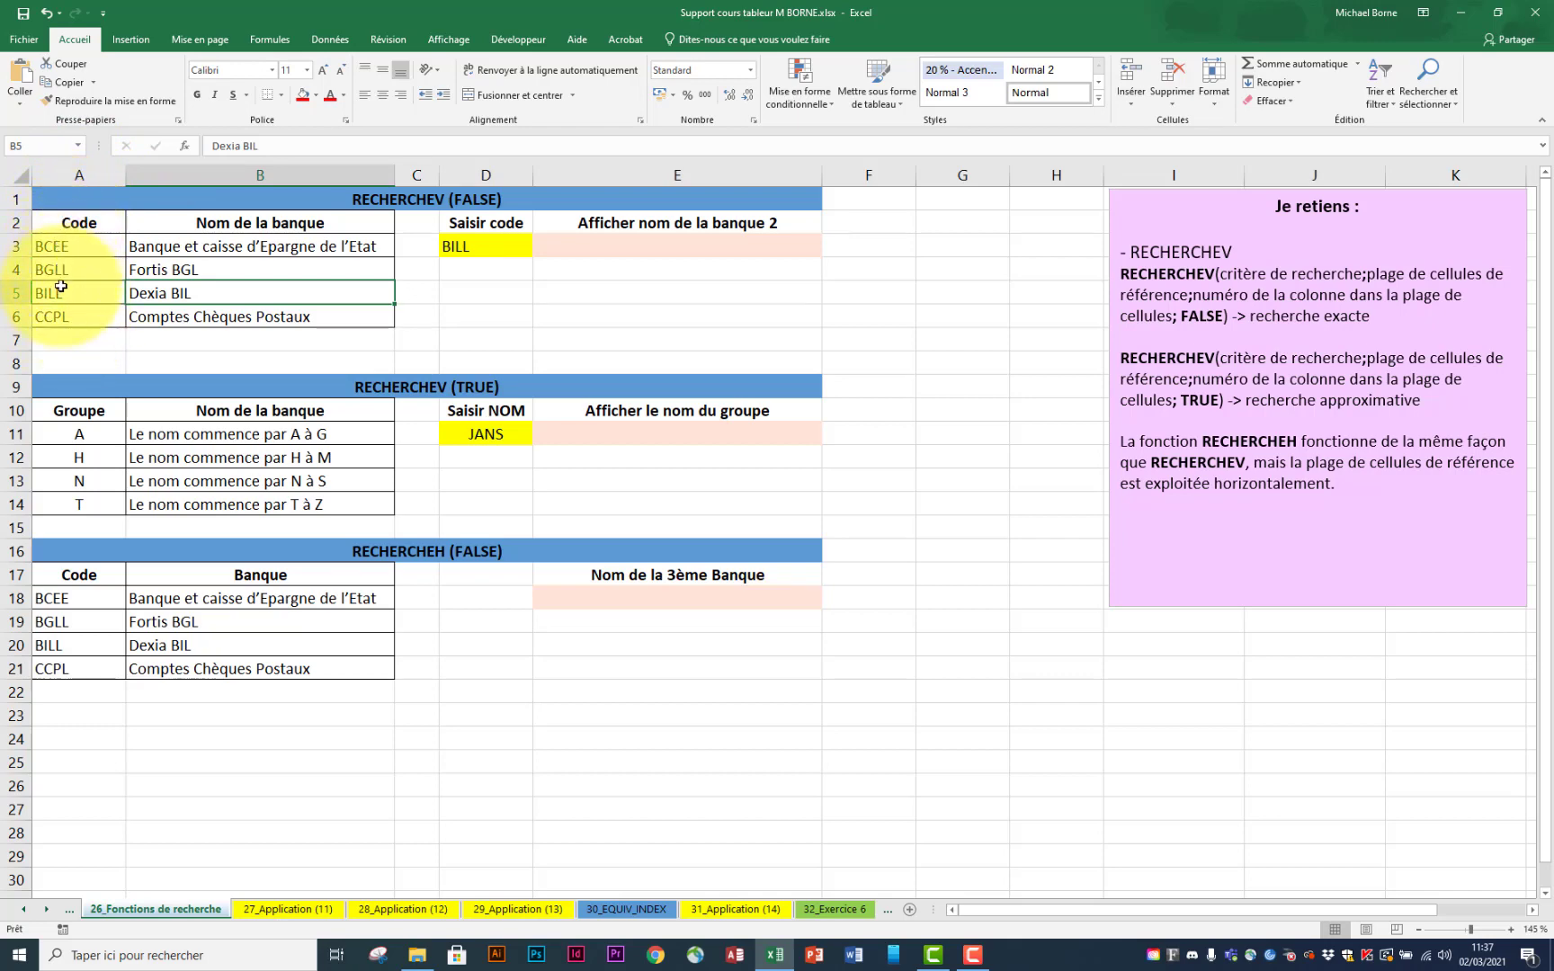
left_click(25, 293)
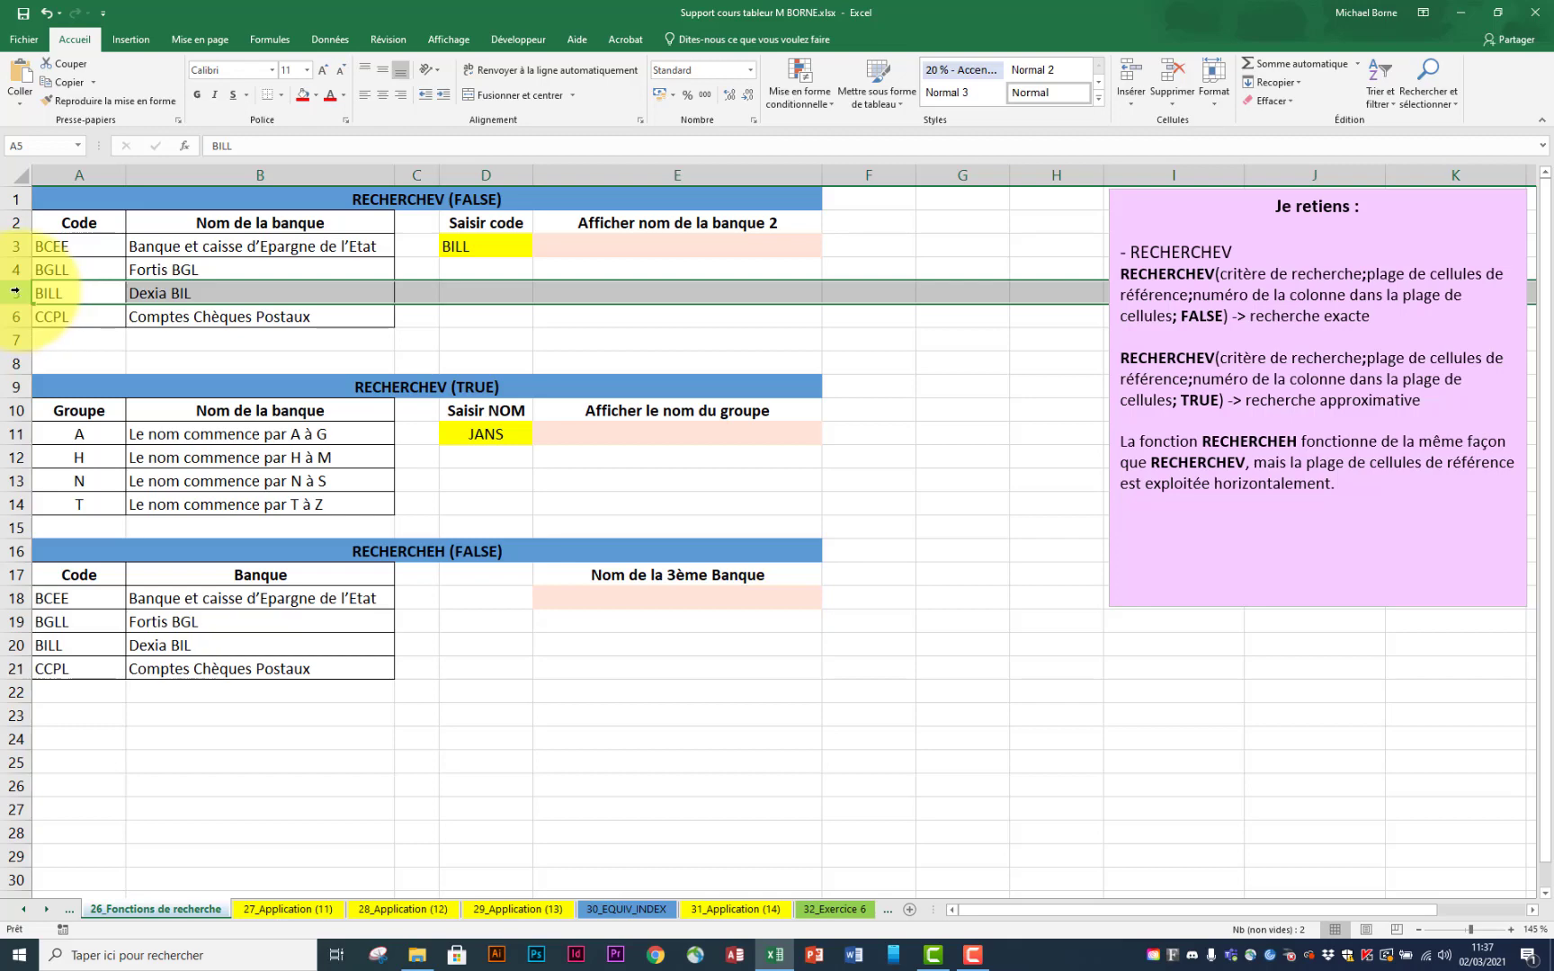
left_click(241, 290)
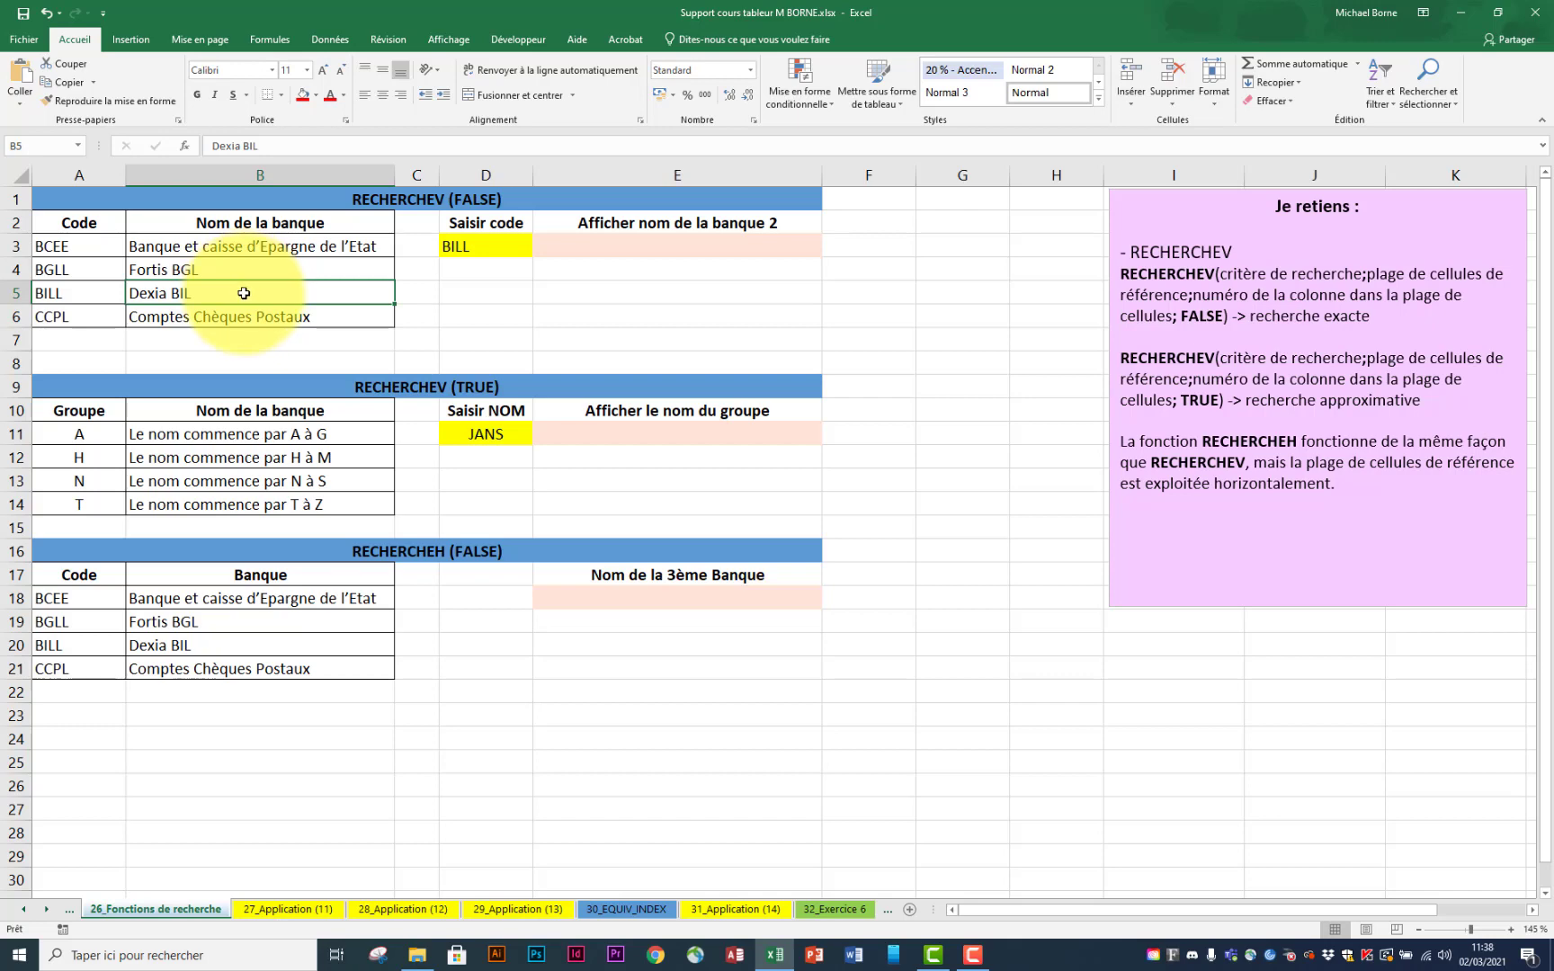
Step: Look up the bank name in E3 by exact match with =RECHERCHEV(D3;A2:B6;2;FAUX)
left_click(674, 249)
type("=rech")
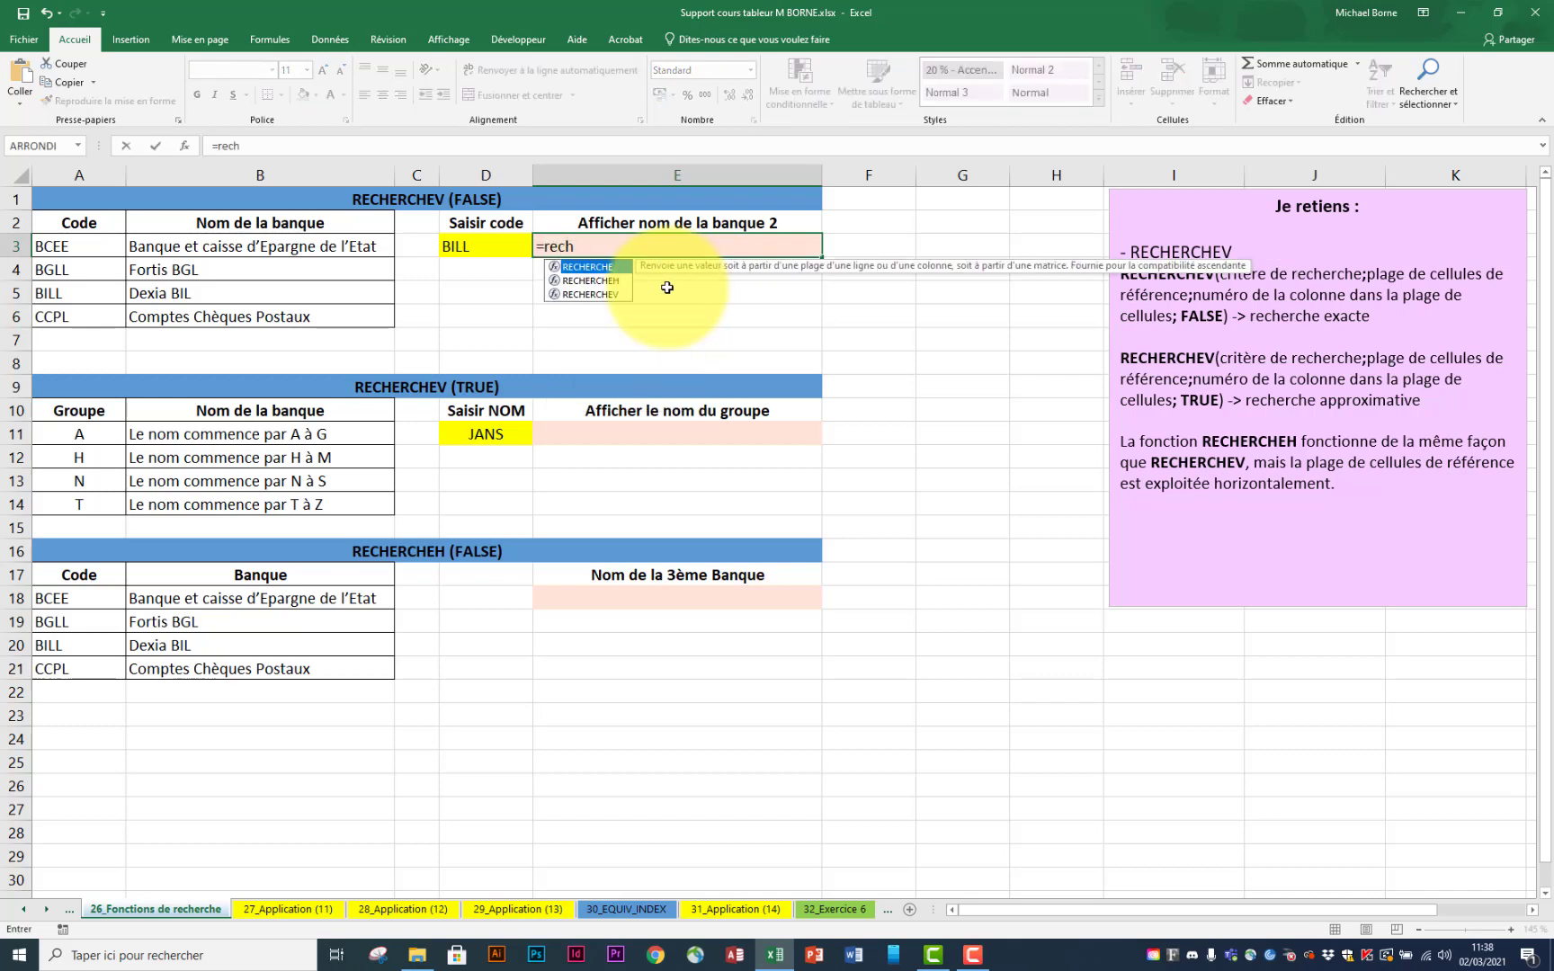
double_click(614, 294)
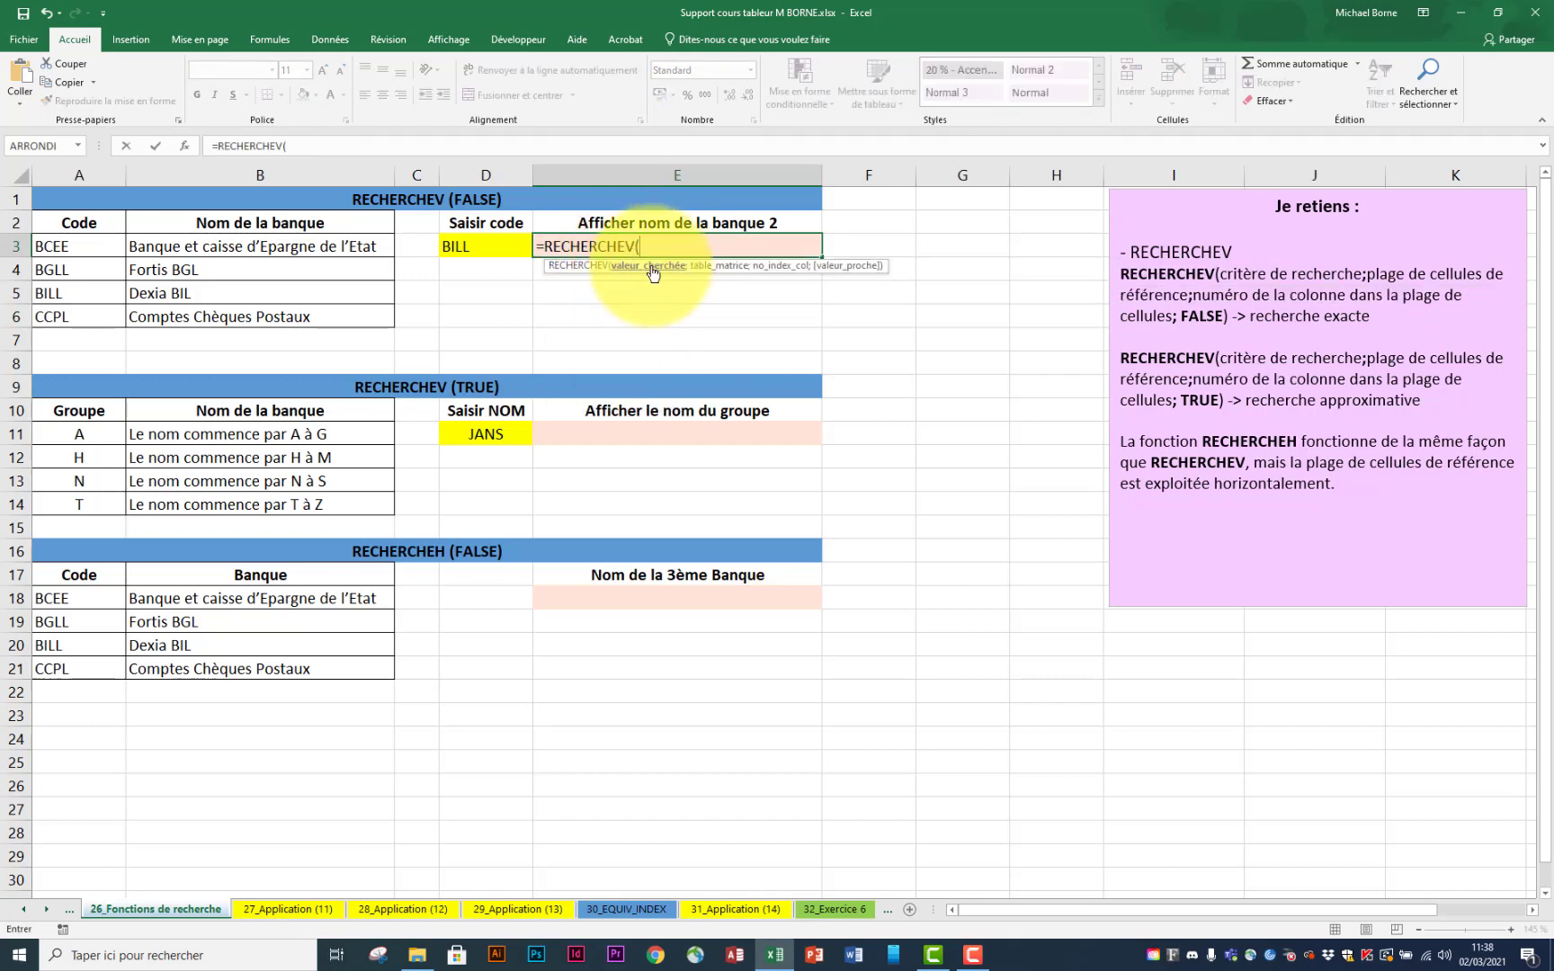
left_click(484, 246)
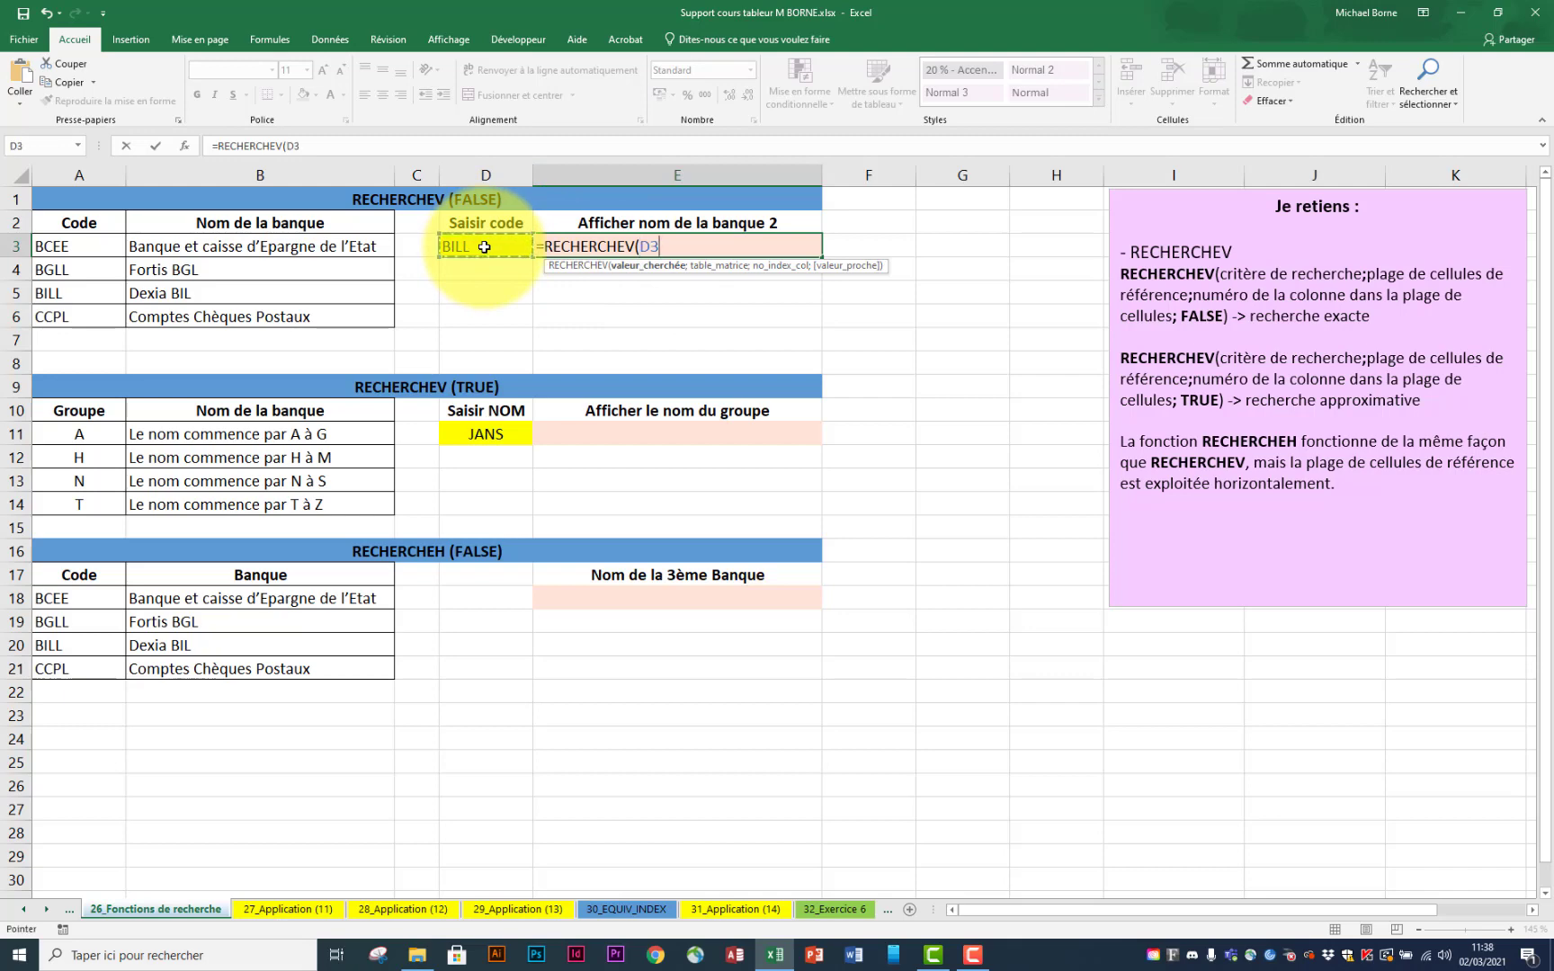
type(";")
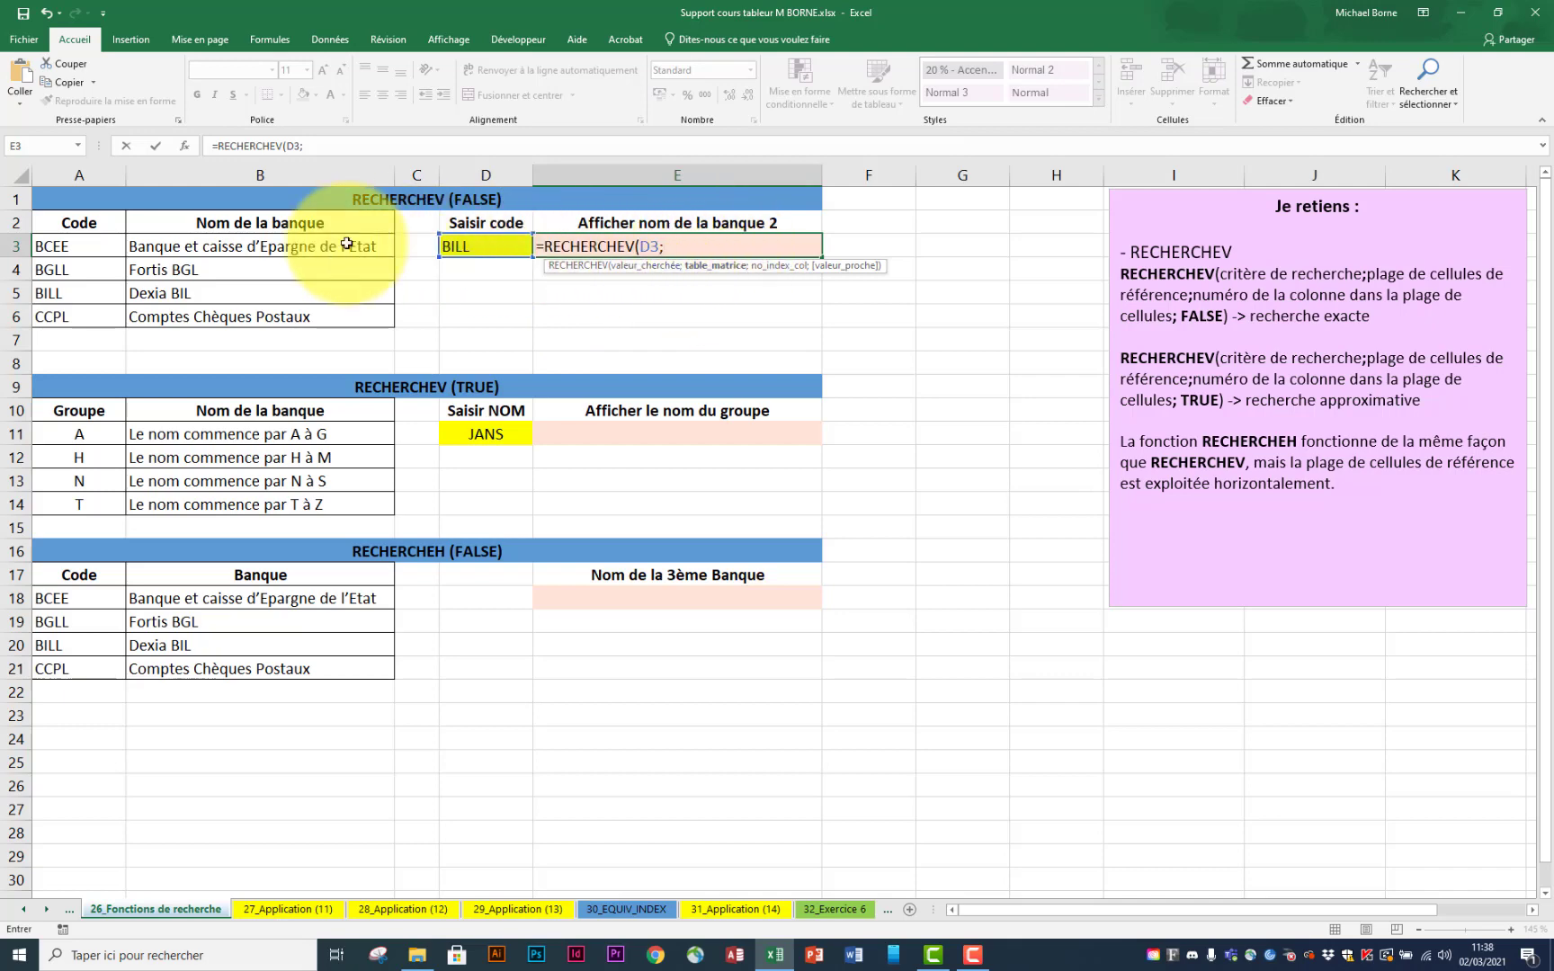
left_click_drag(76, 222, 262, 313)
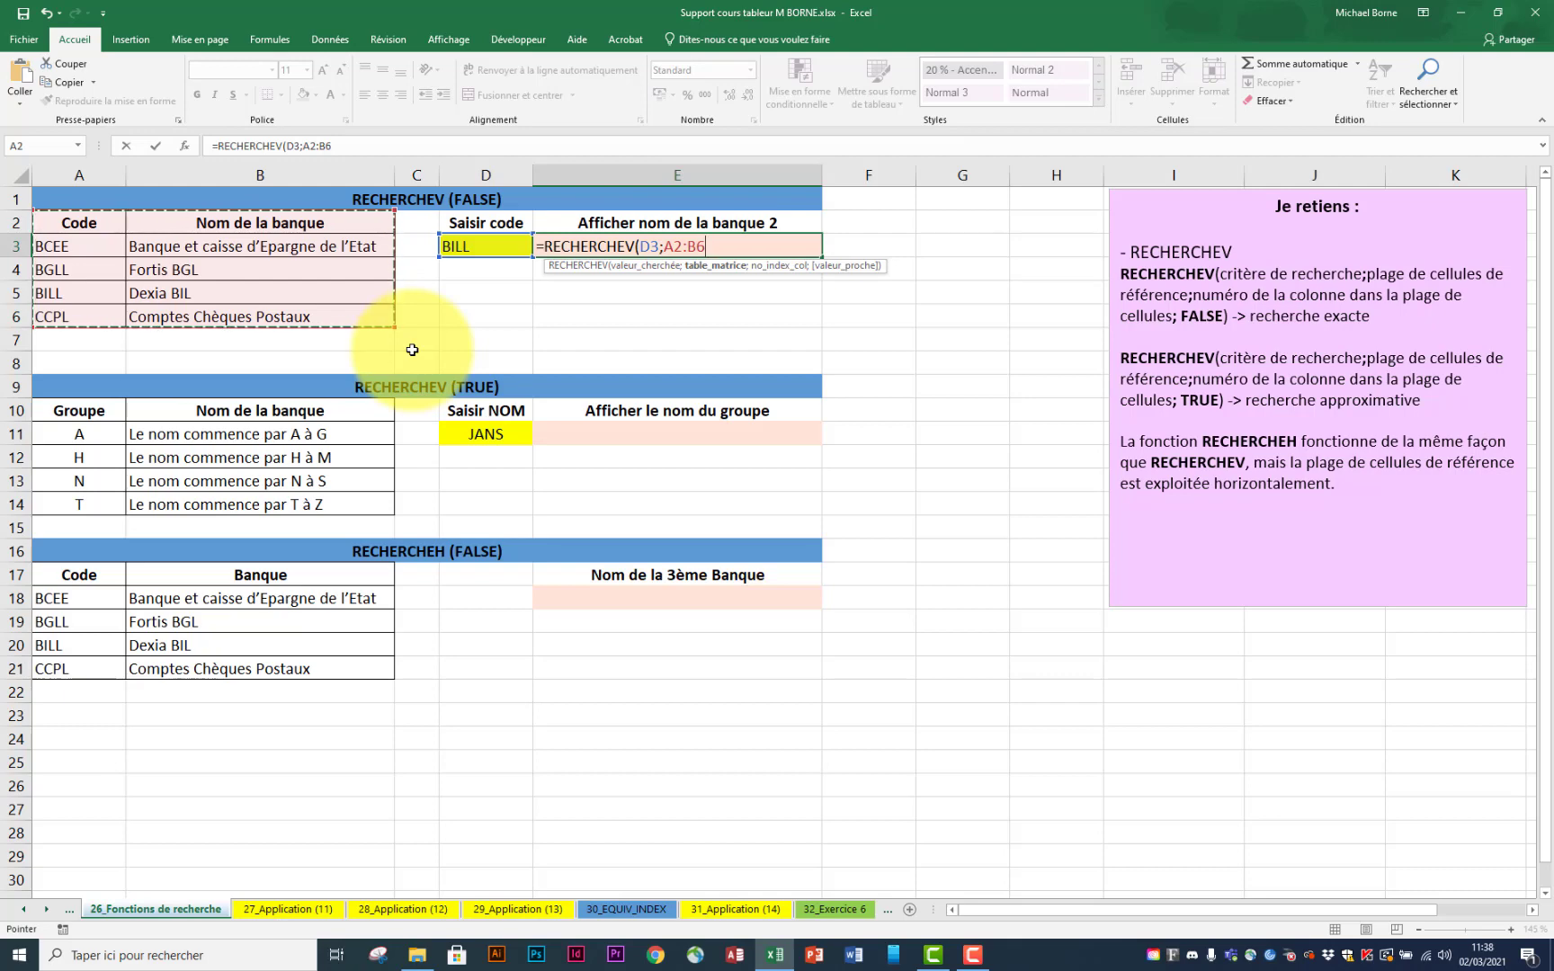
type(";")
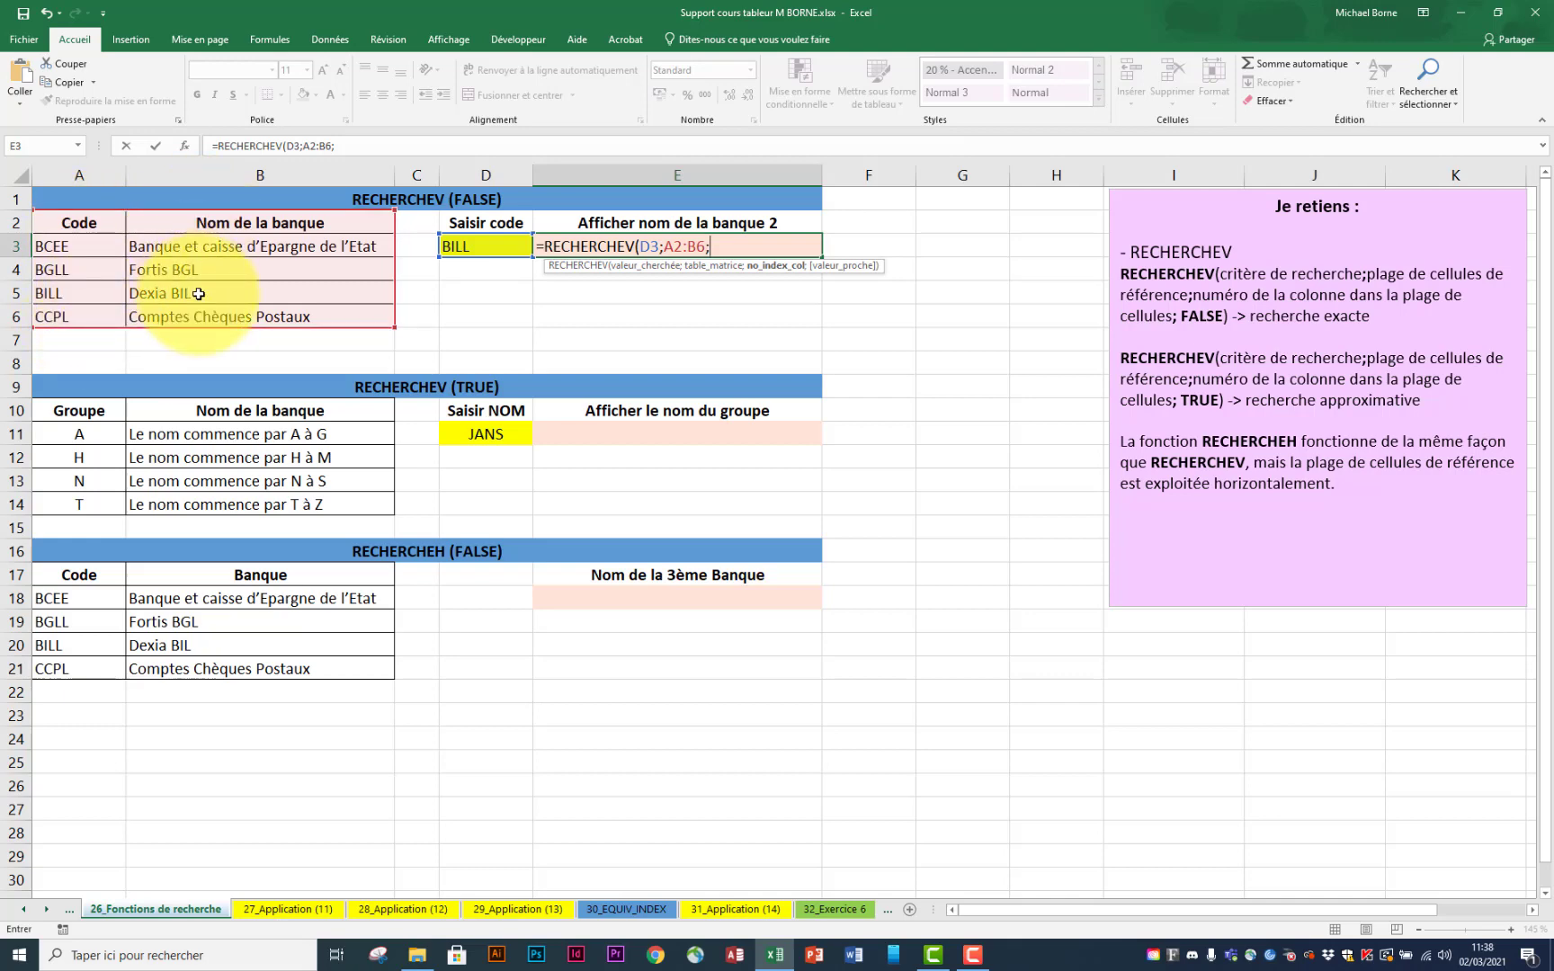
type("2;")
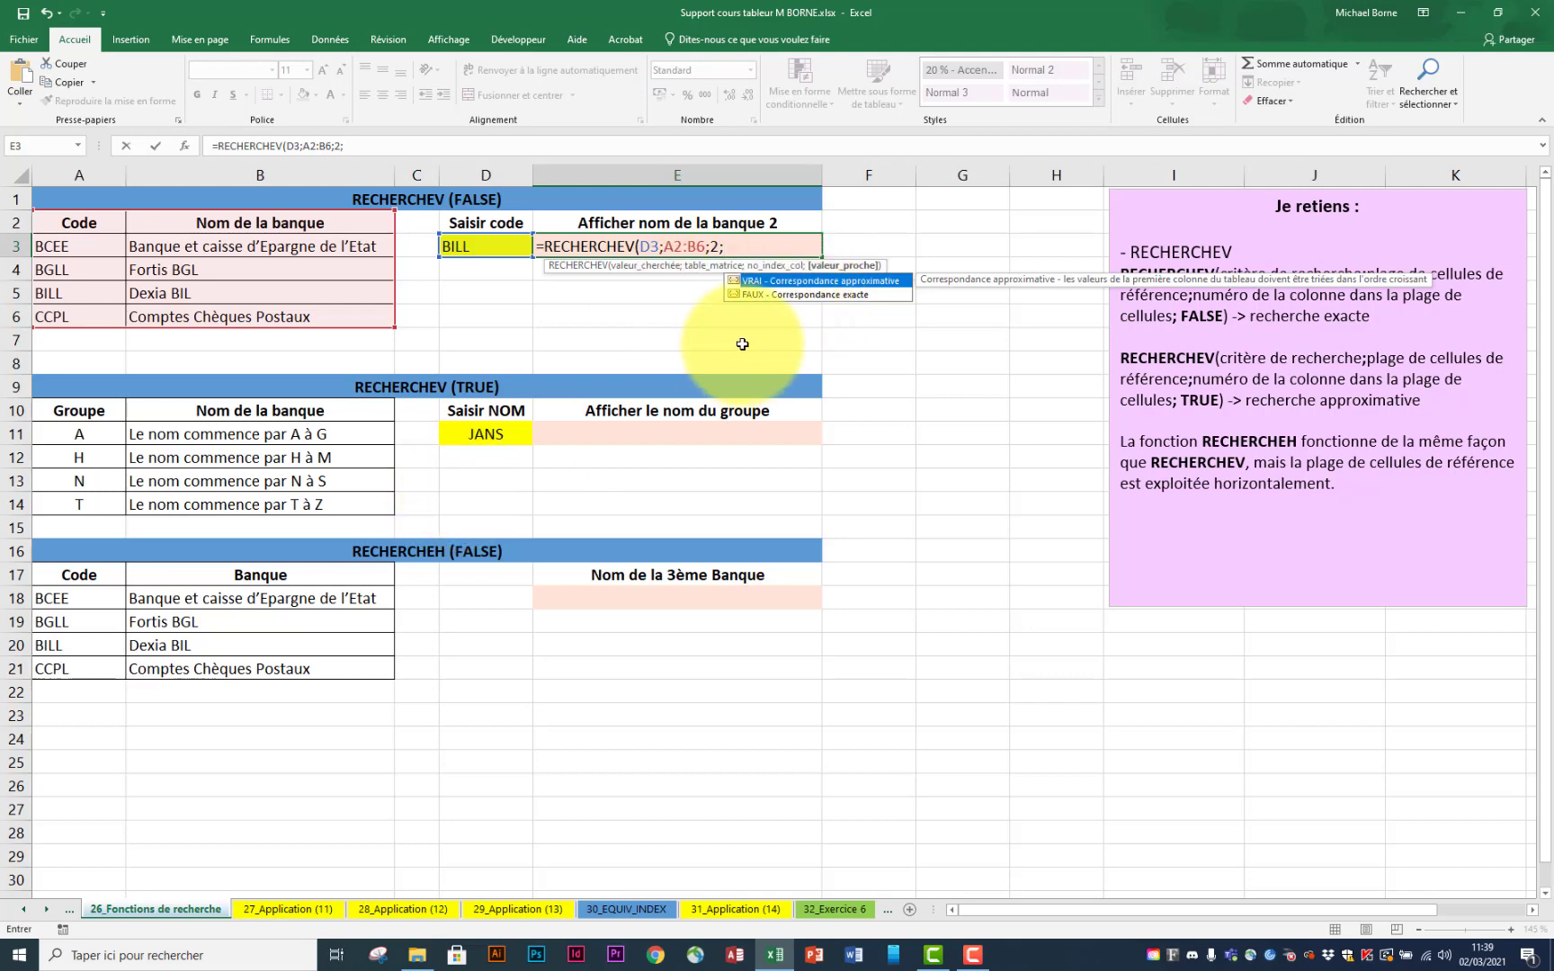
double_click(780, 296)
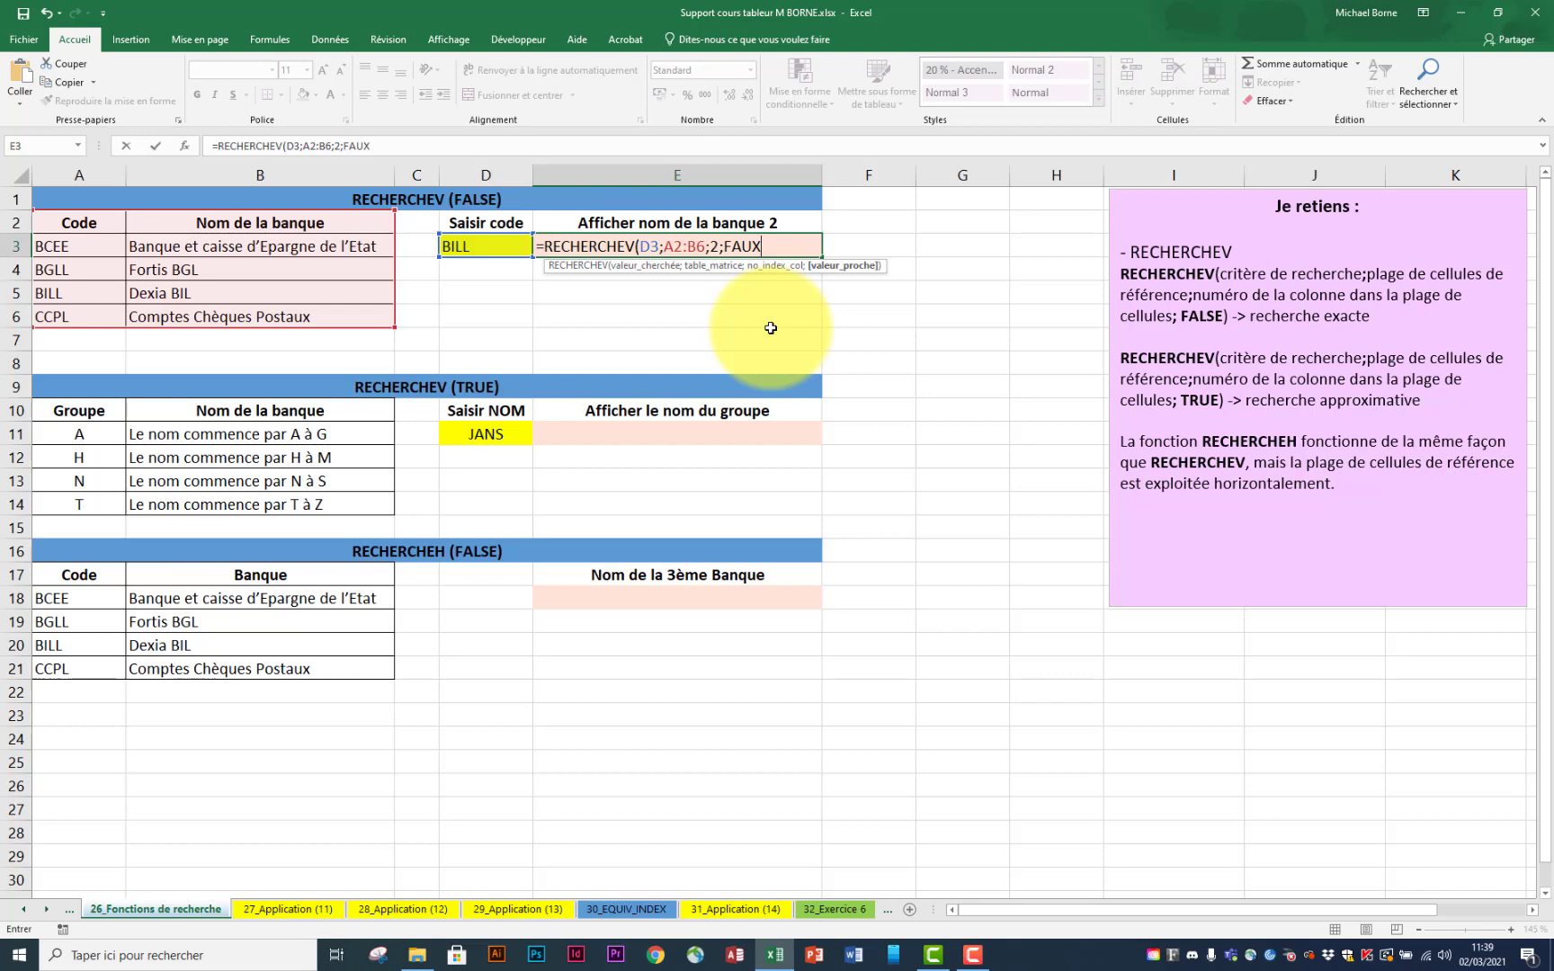
key("Return")
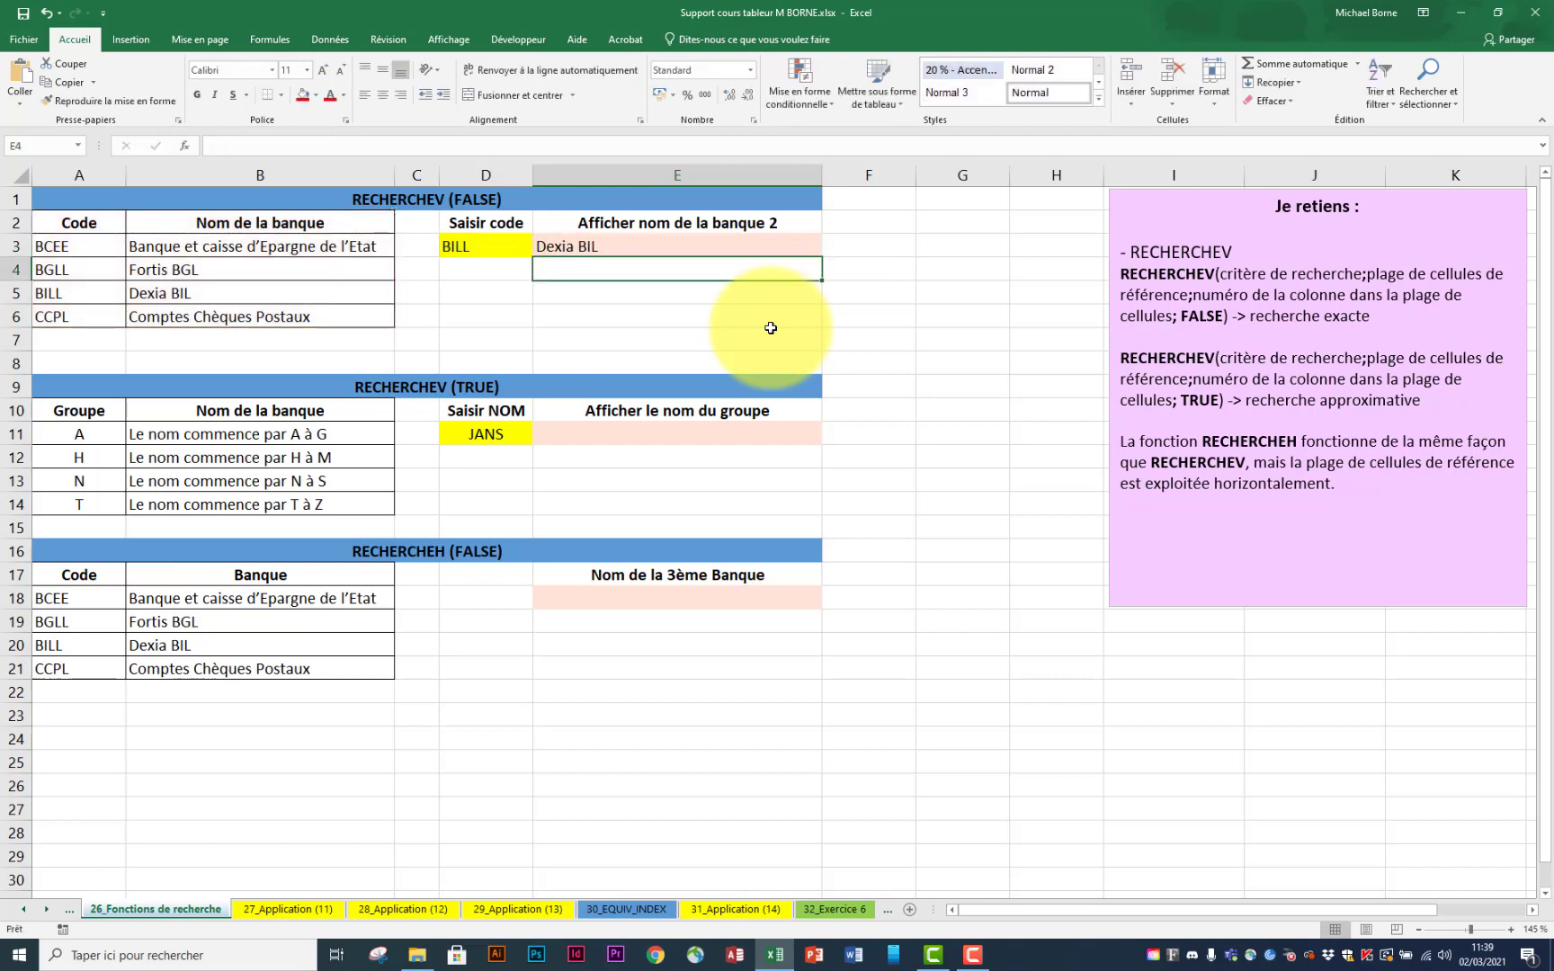
Step: Change the bank code in D3 to CCPL and check the lookup formula in E3
left_click(498, 248)
left_click(540, 248)
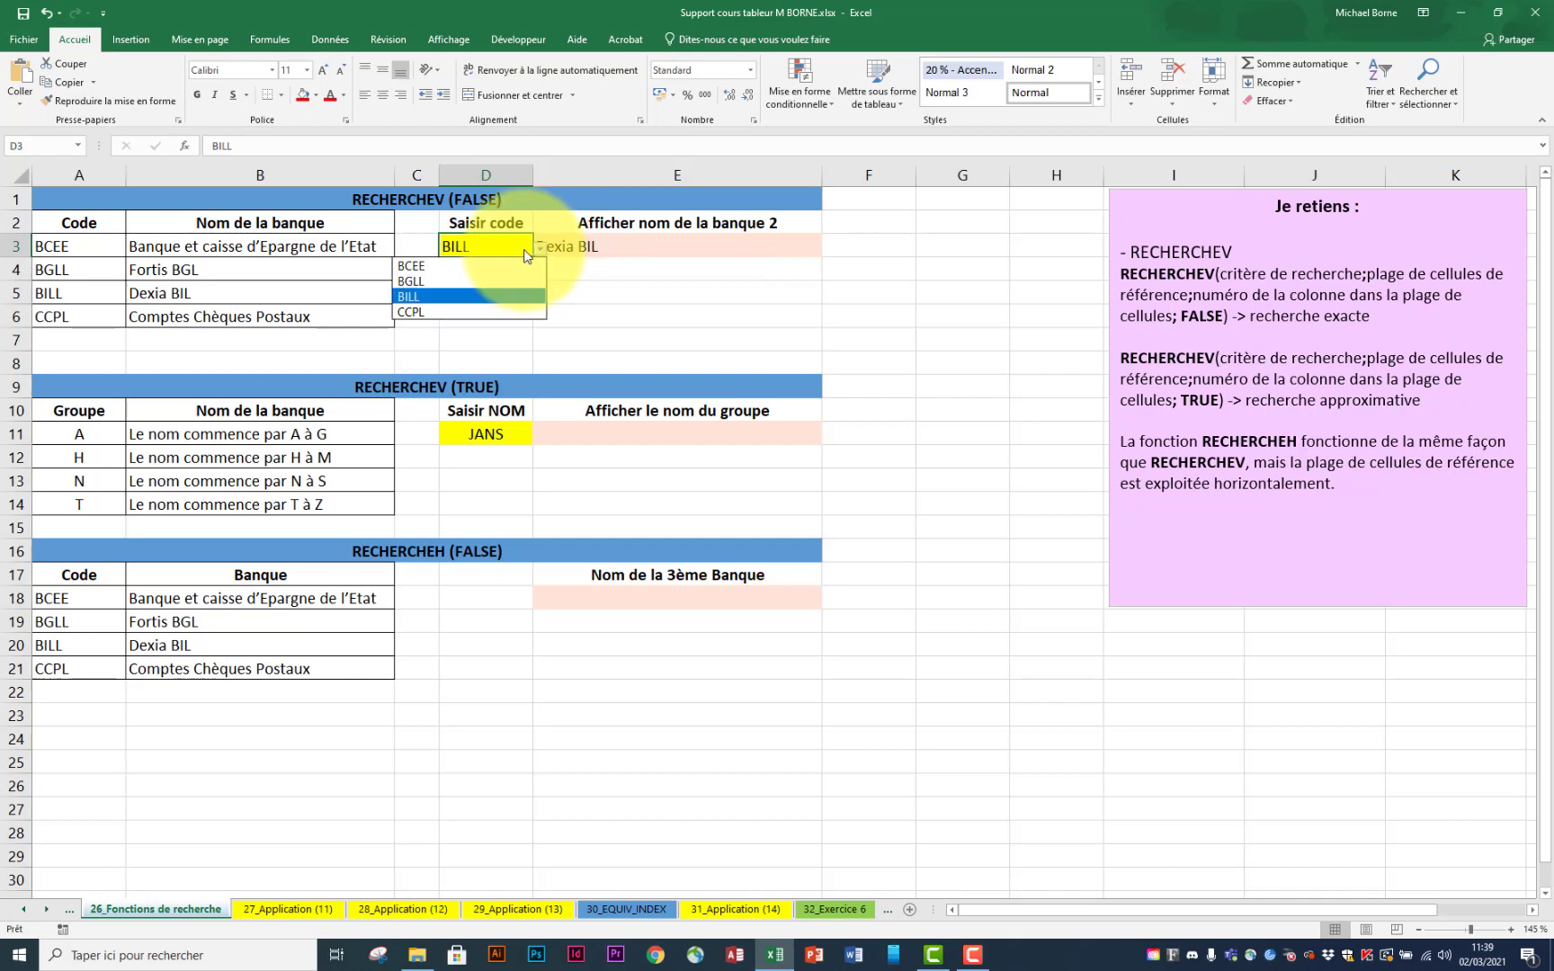
left_click(476, 311)
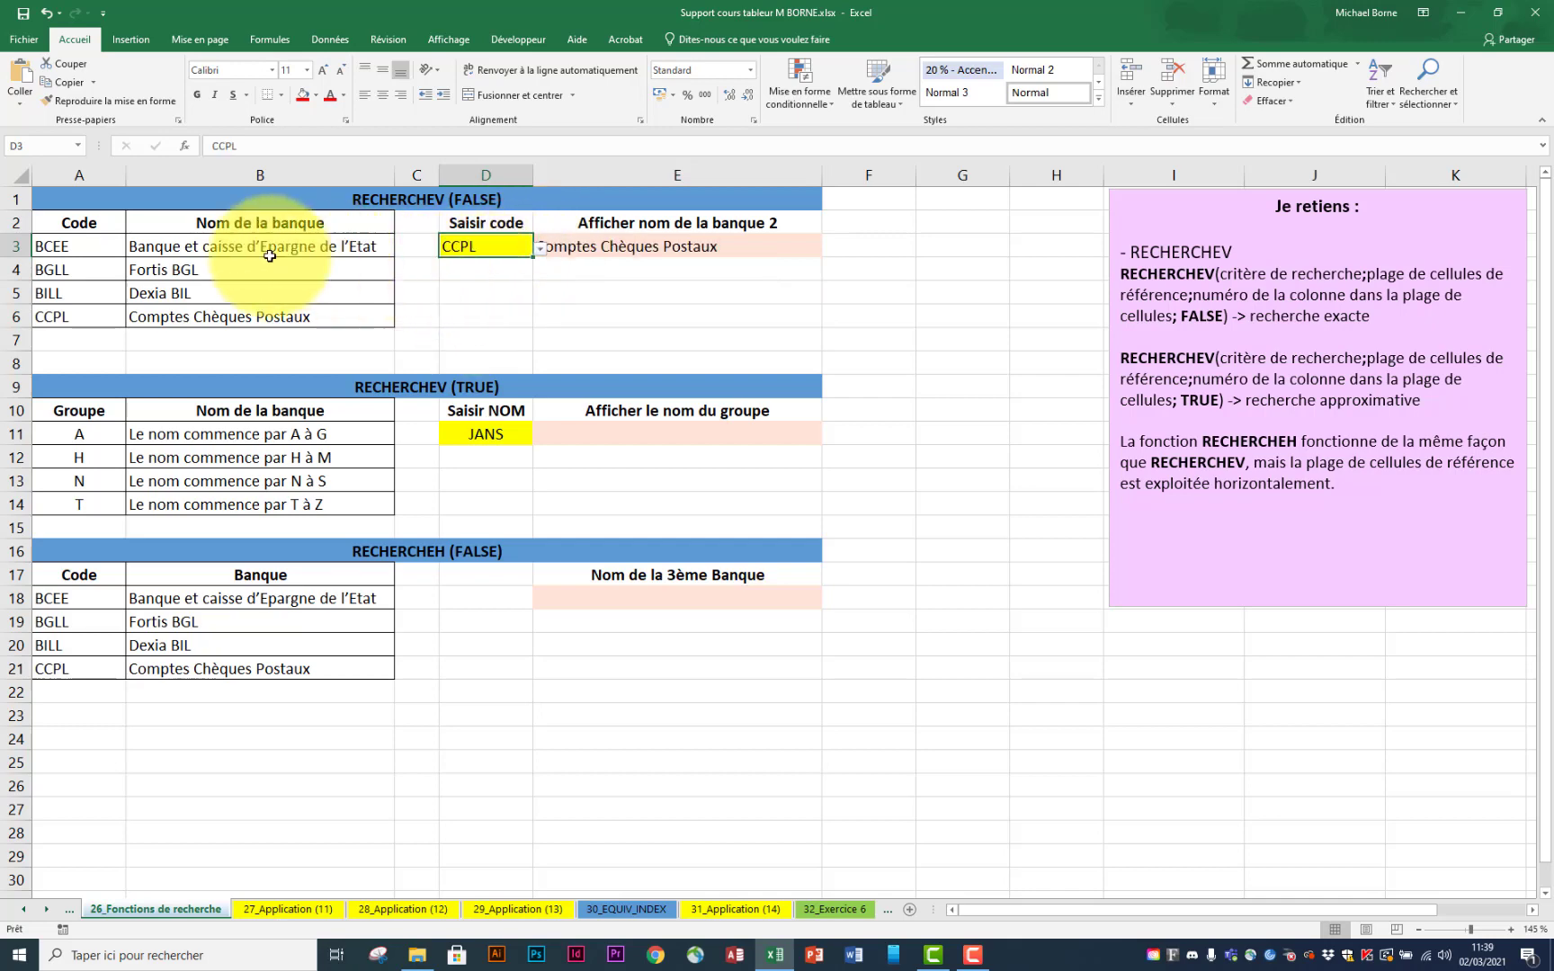
left_click(730, 248)
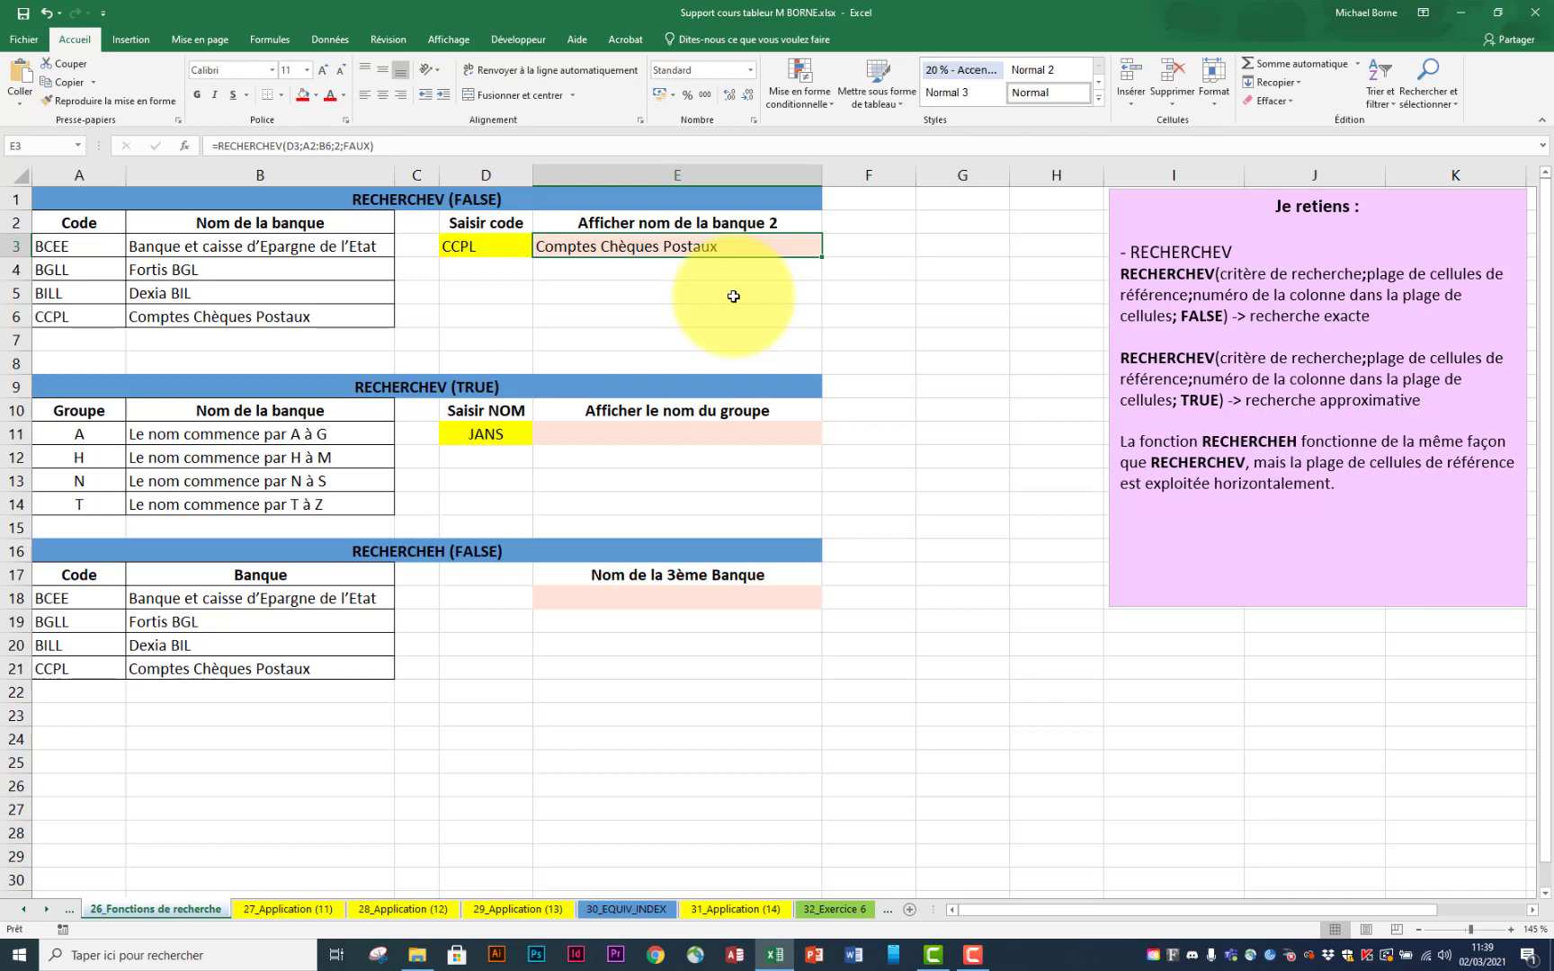
Step: Look up the name group in E11 by approximate match with =RECHERCHEV(D11;A10:B14;2;VRAI)
left_click(652, 433)
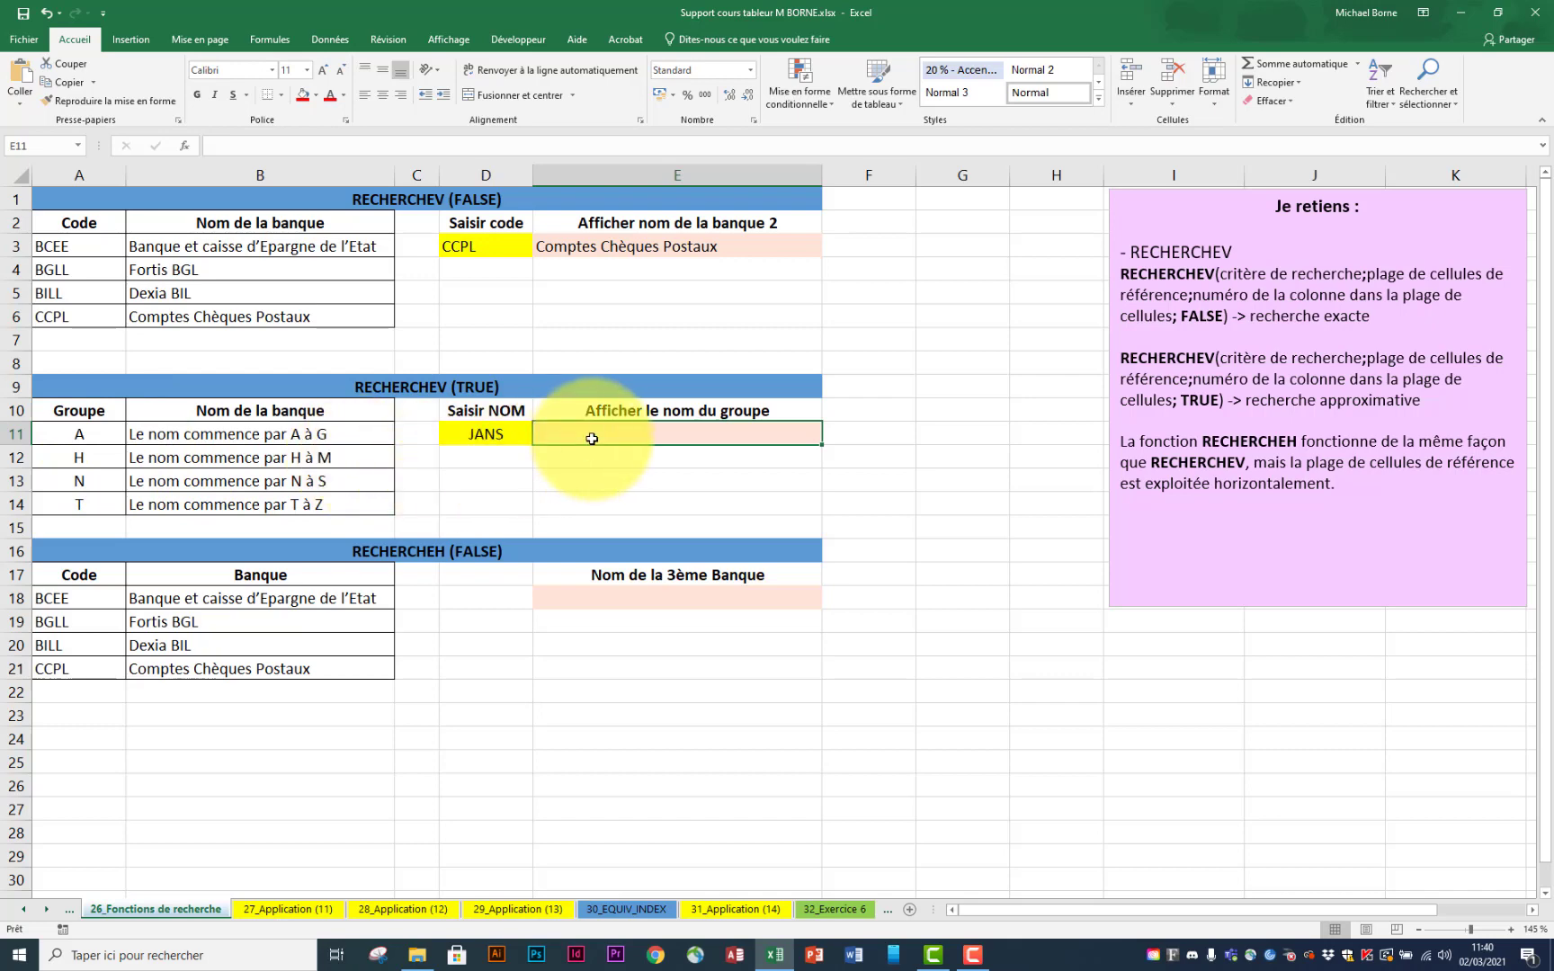
type("=")
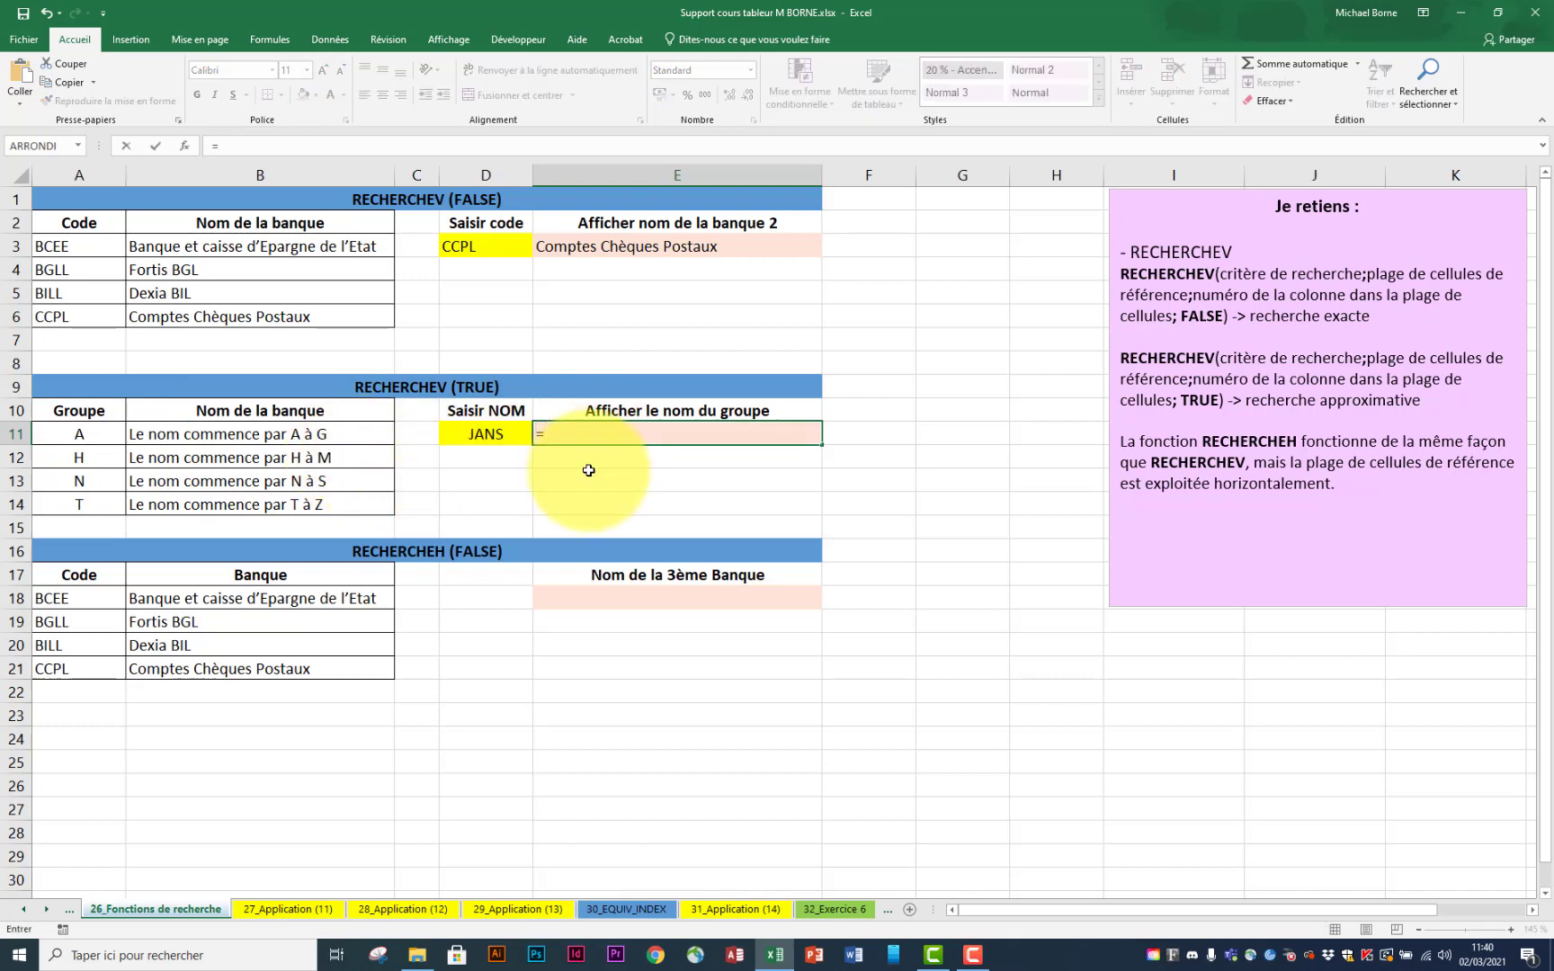
type("re")
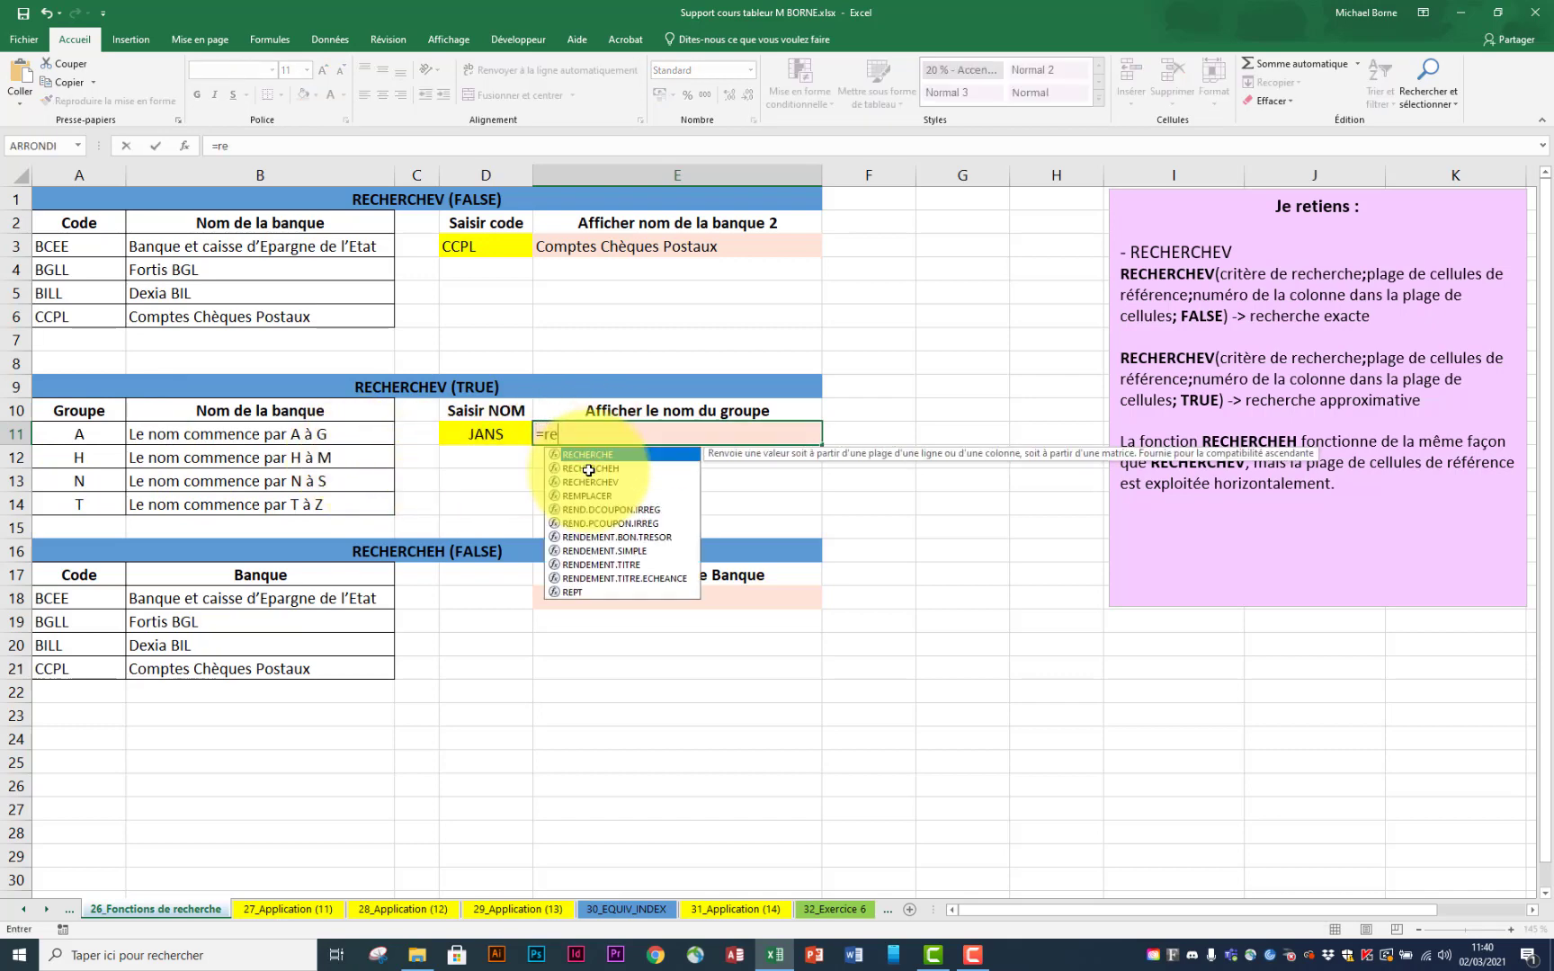
double_click(599, 482)
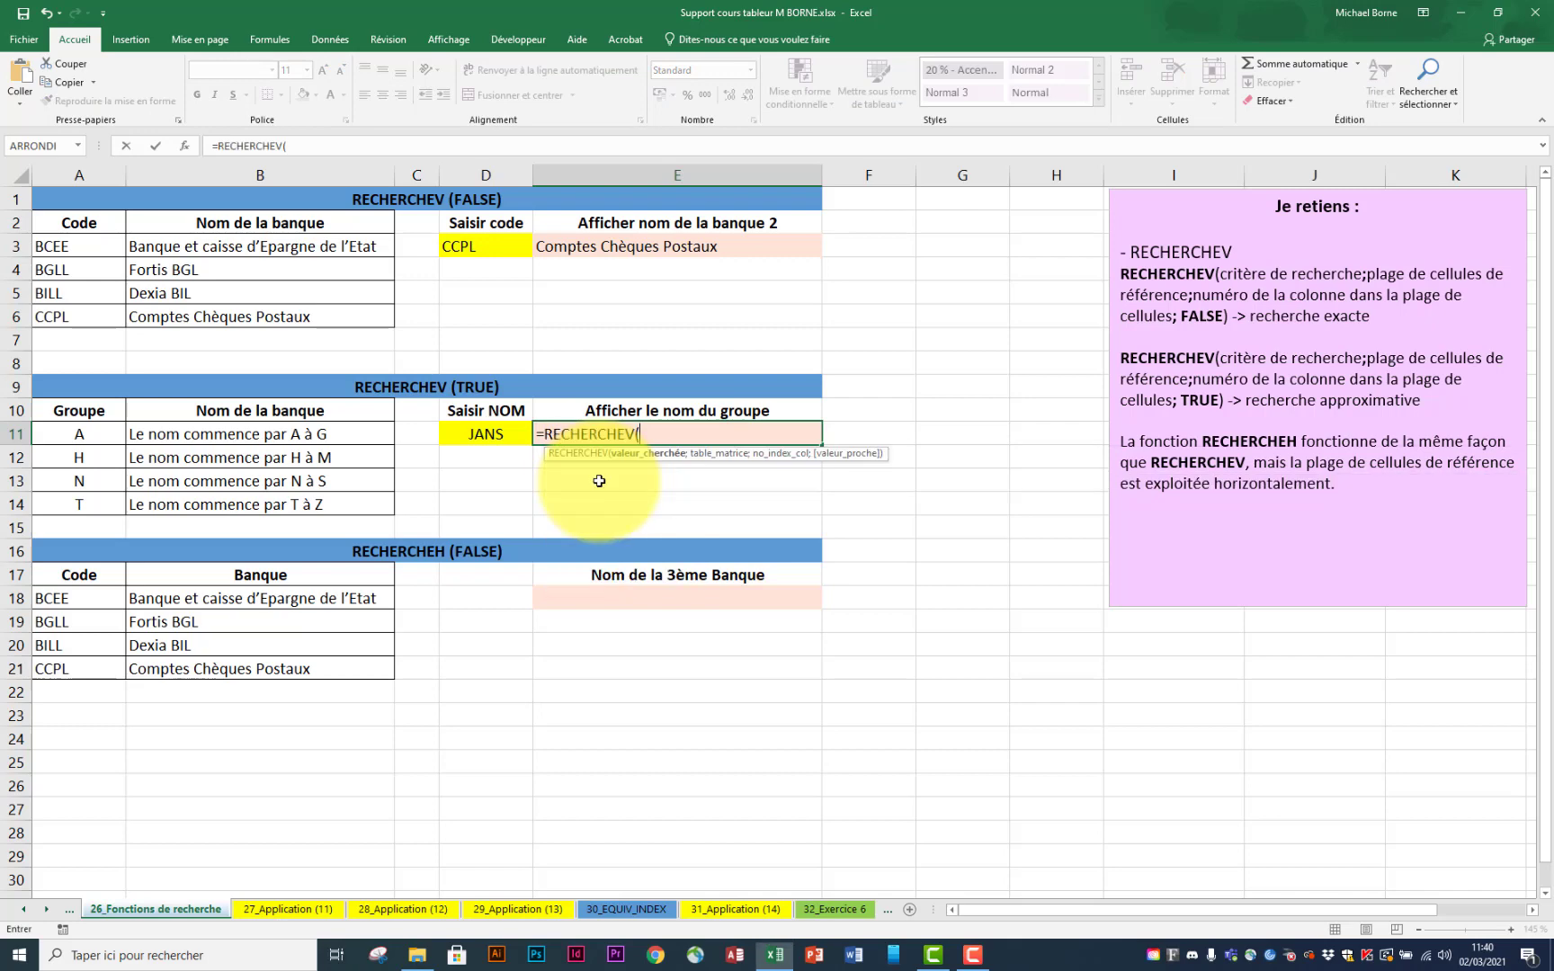
left_click(497, 434)
type(";")
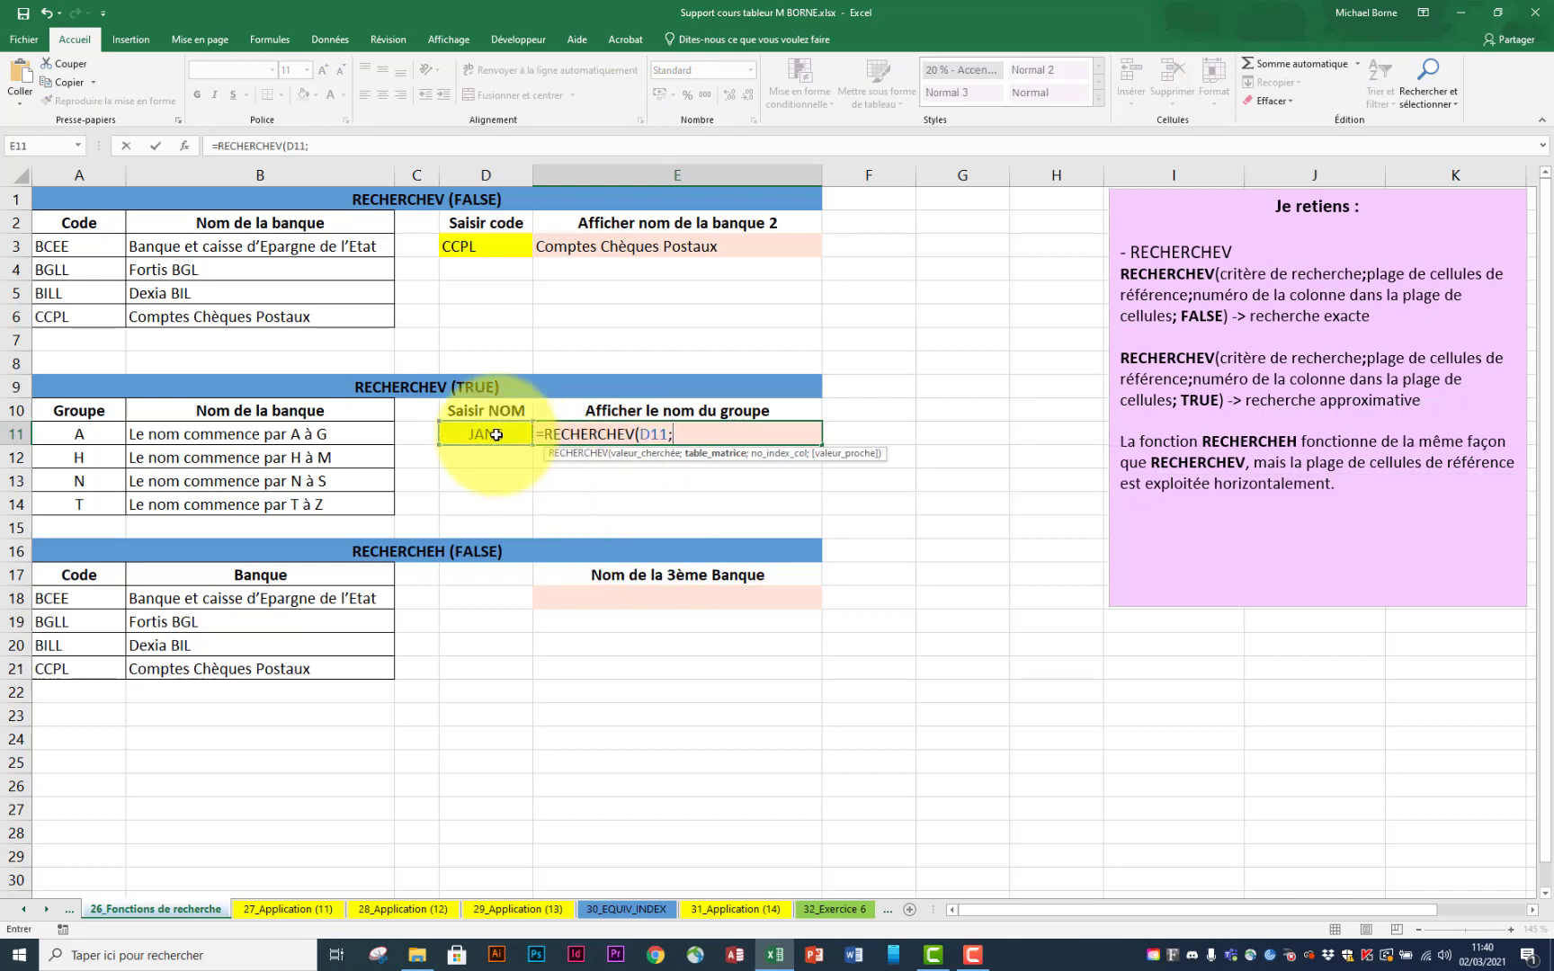
left_click_drag(76, 410, 220, 501)
type(";")
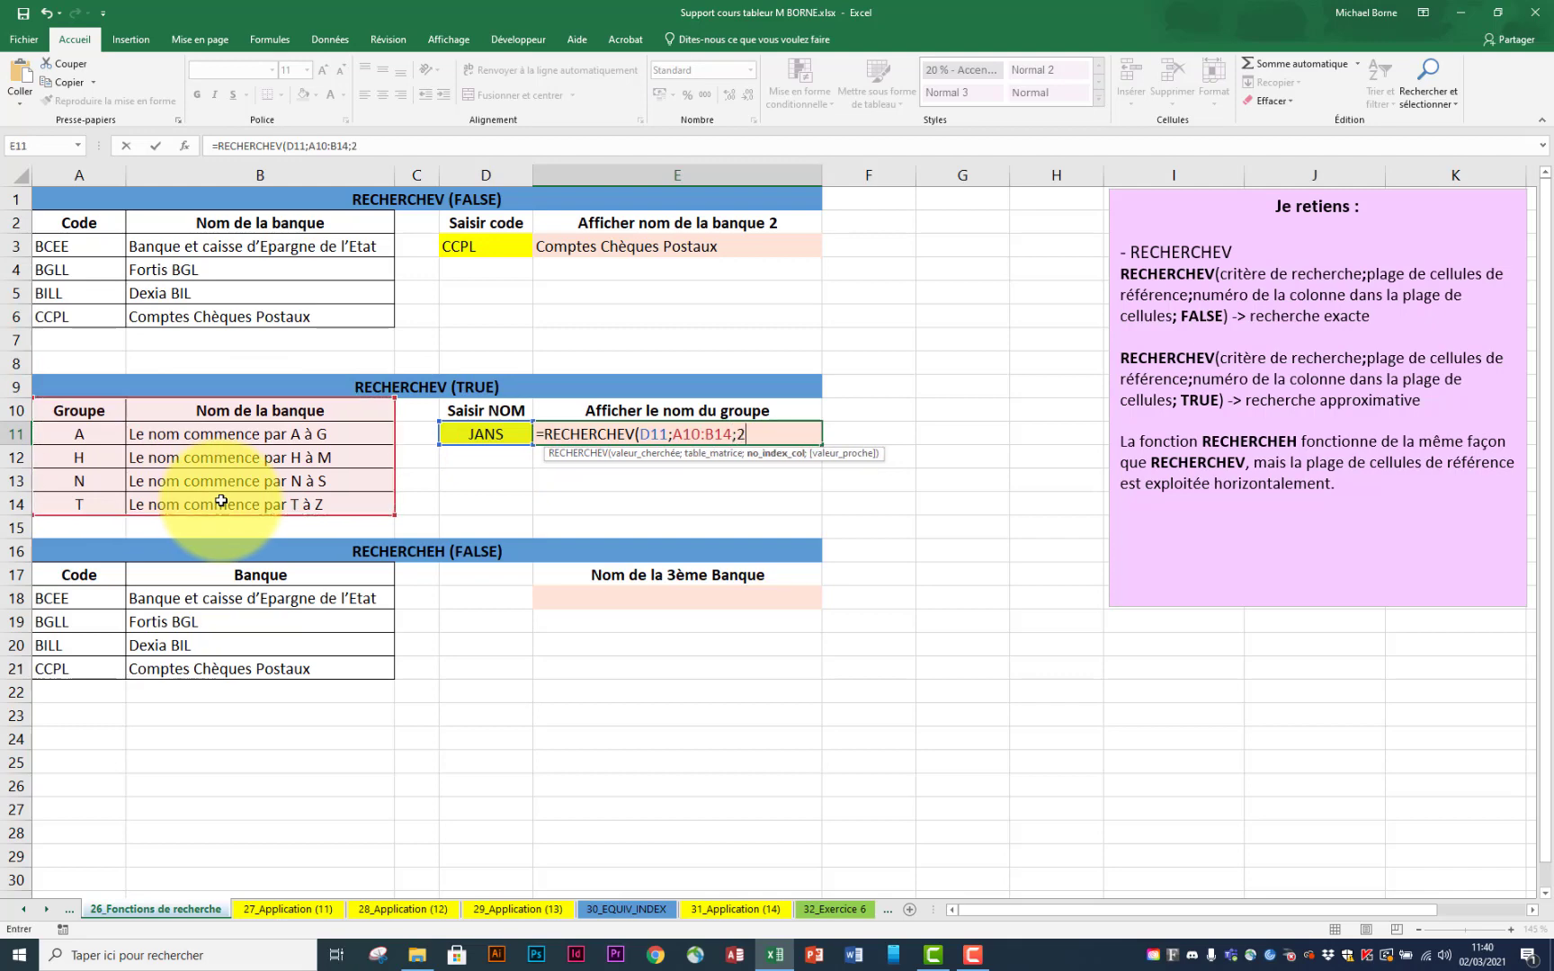
type("2;")
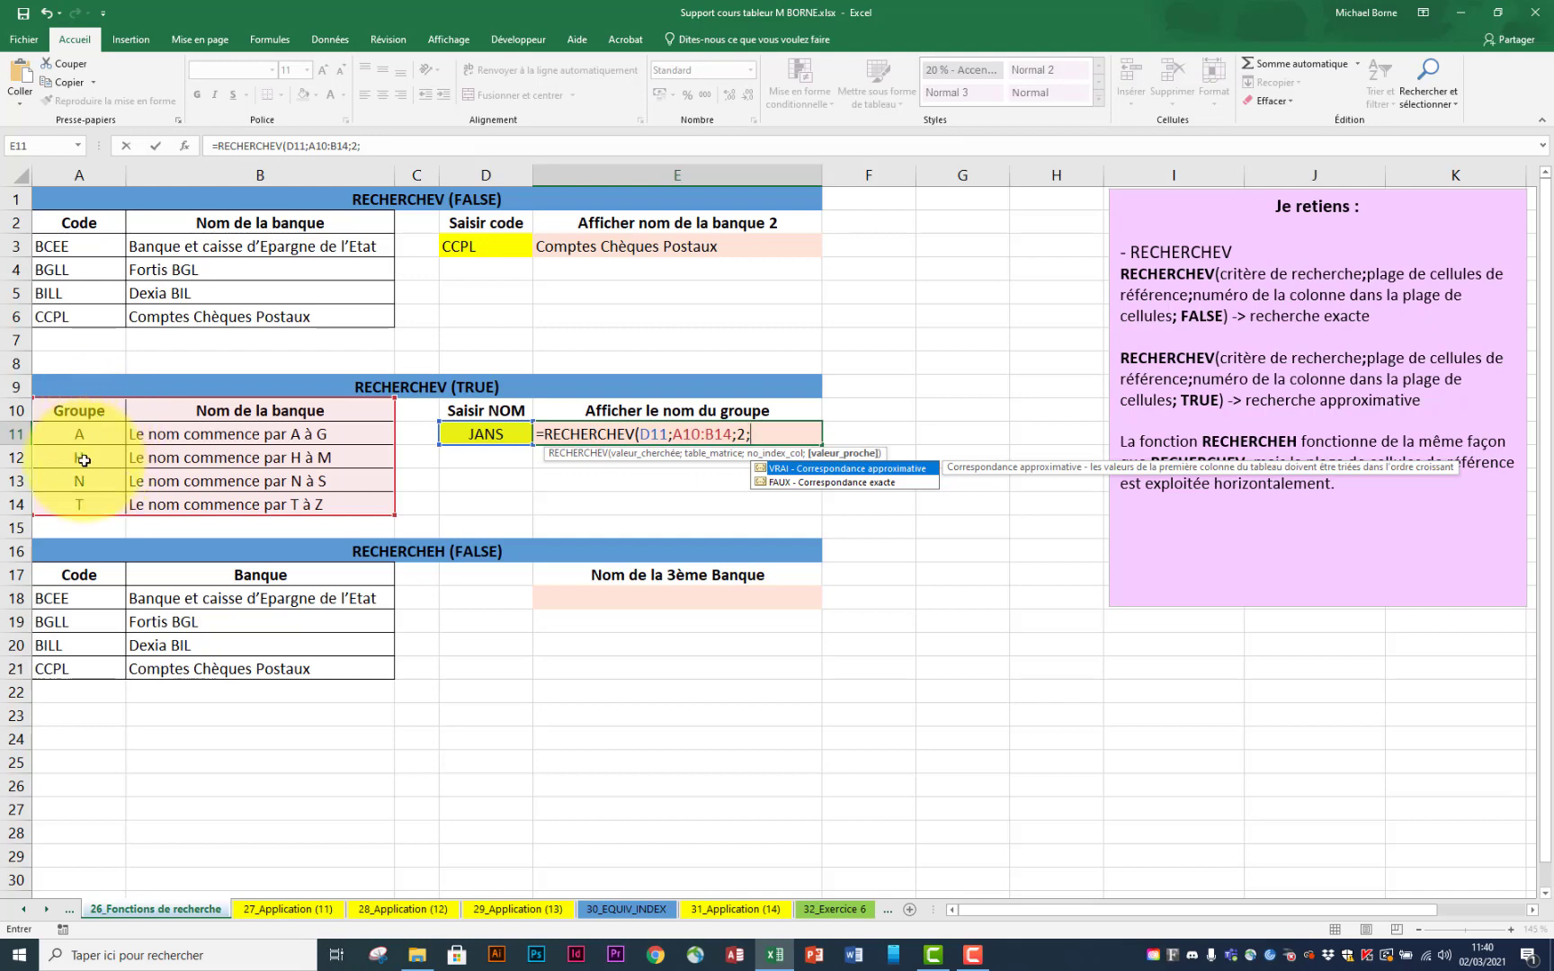
double_click(851, 468)
key("Return")
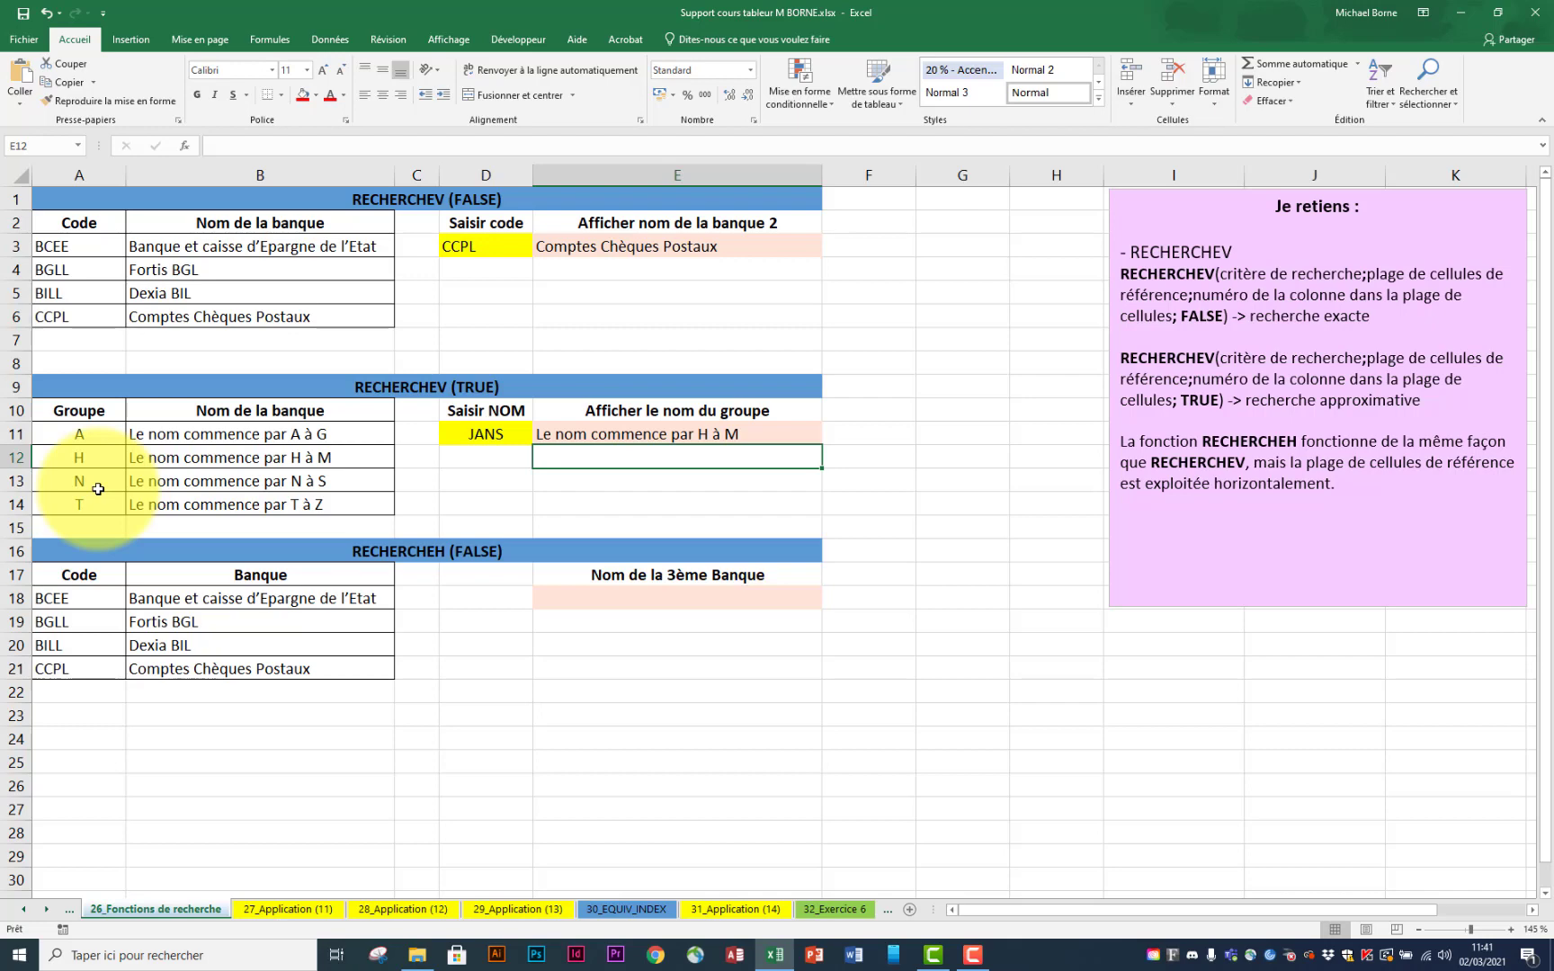
Step: Retrieve the third bank's name in E18 by exact match with =RECHERCHEH("Banque";A17:B21;4;FAUX)
left_click(640, 601)
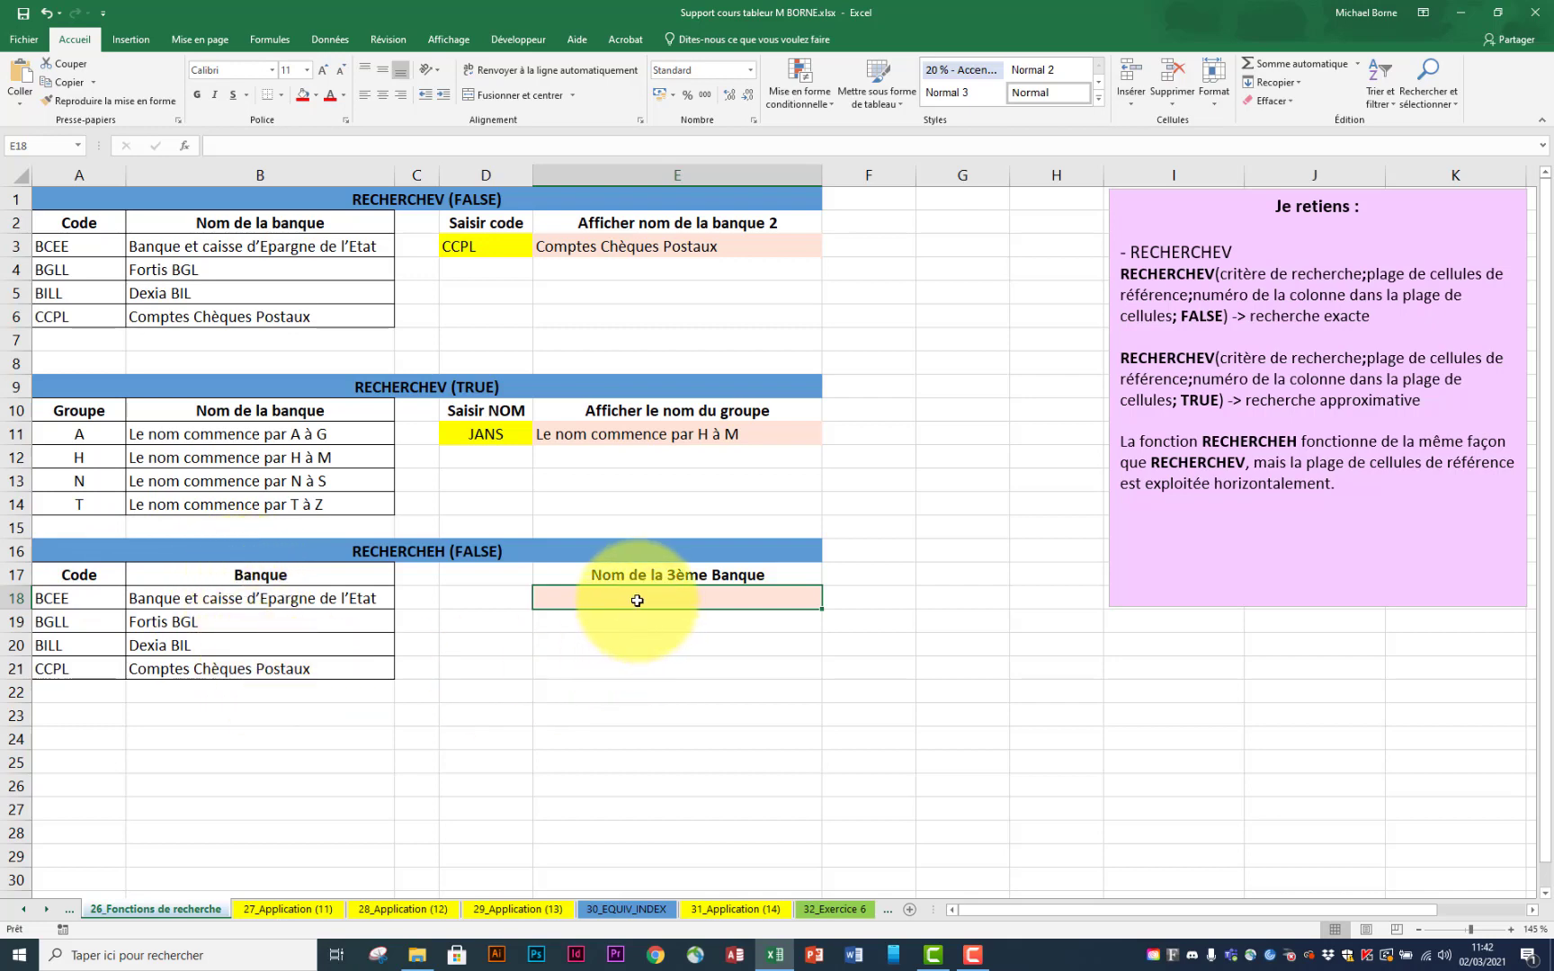
type("=rech")
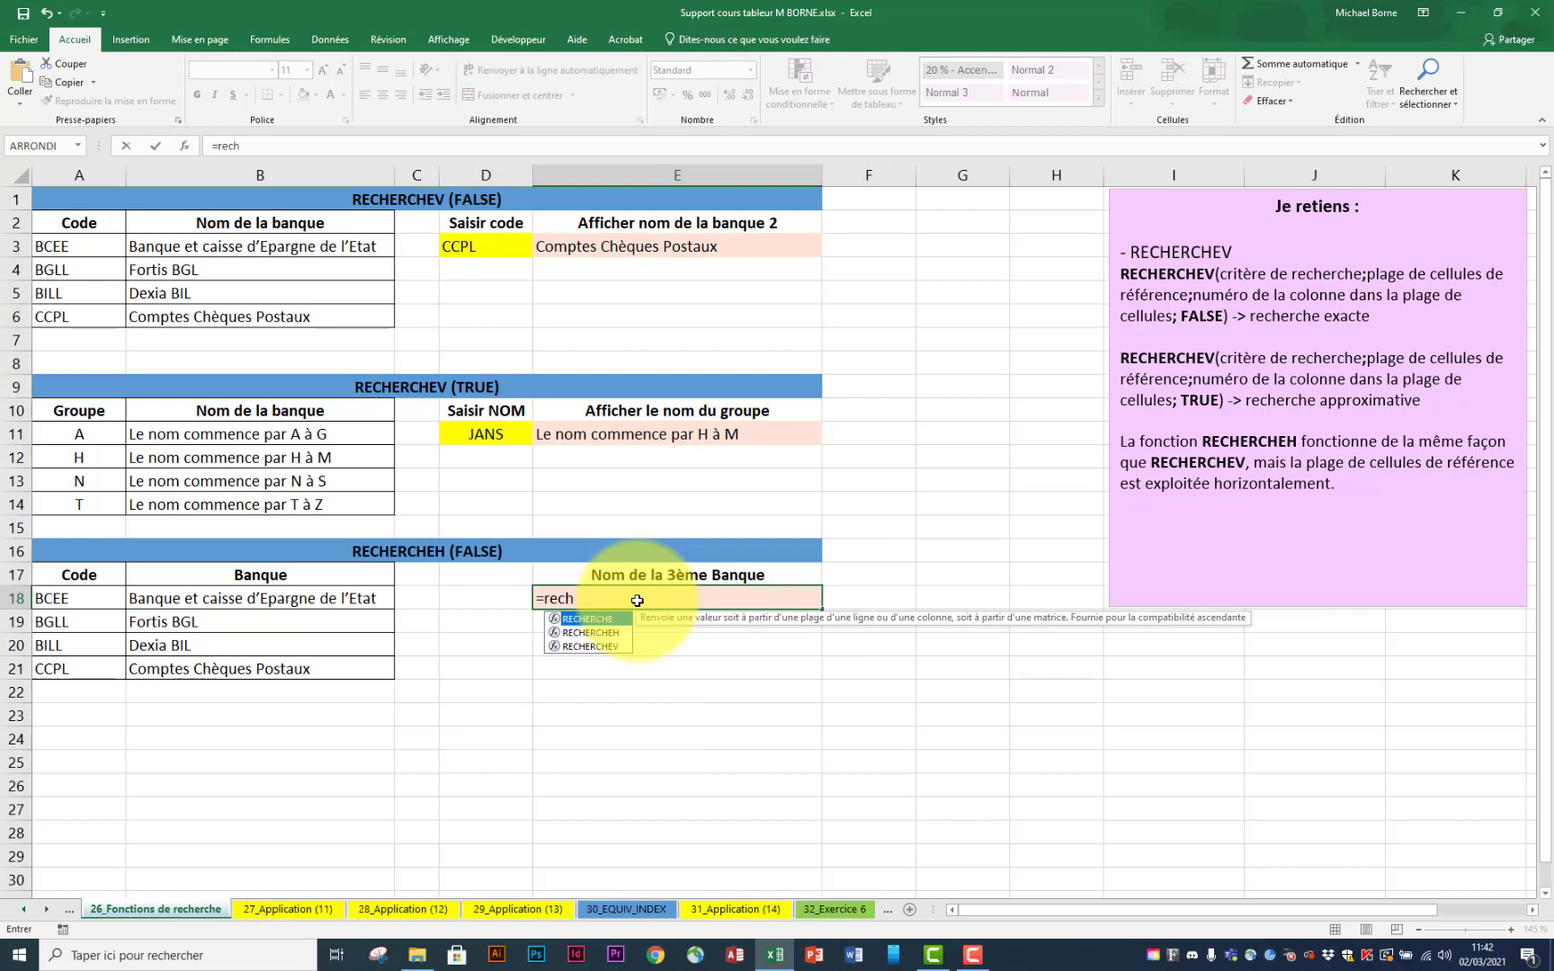
double_click(604, 633)
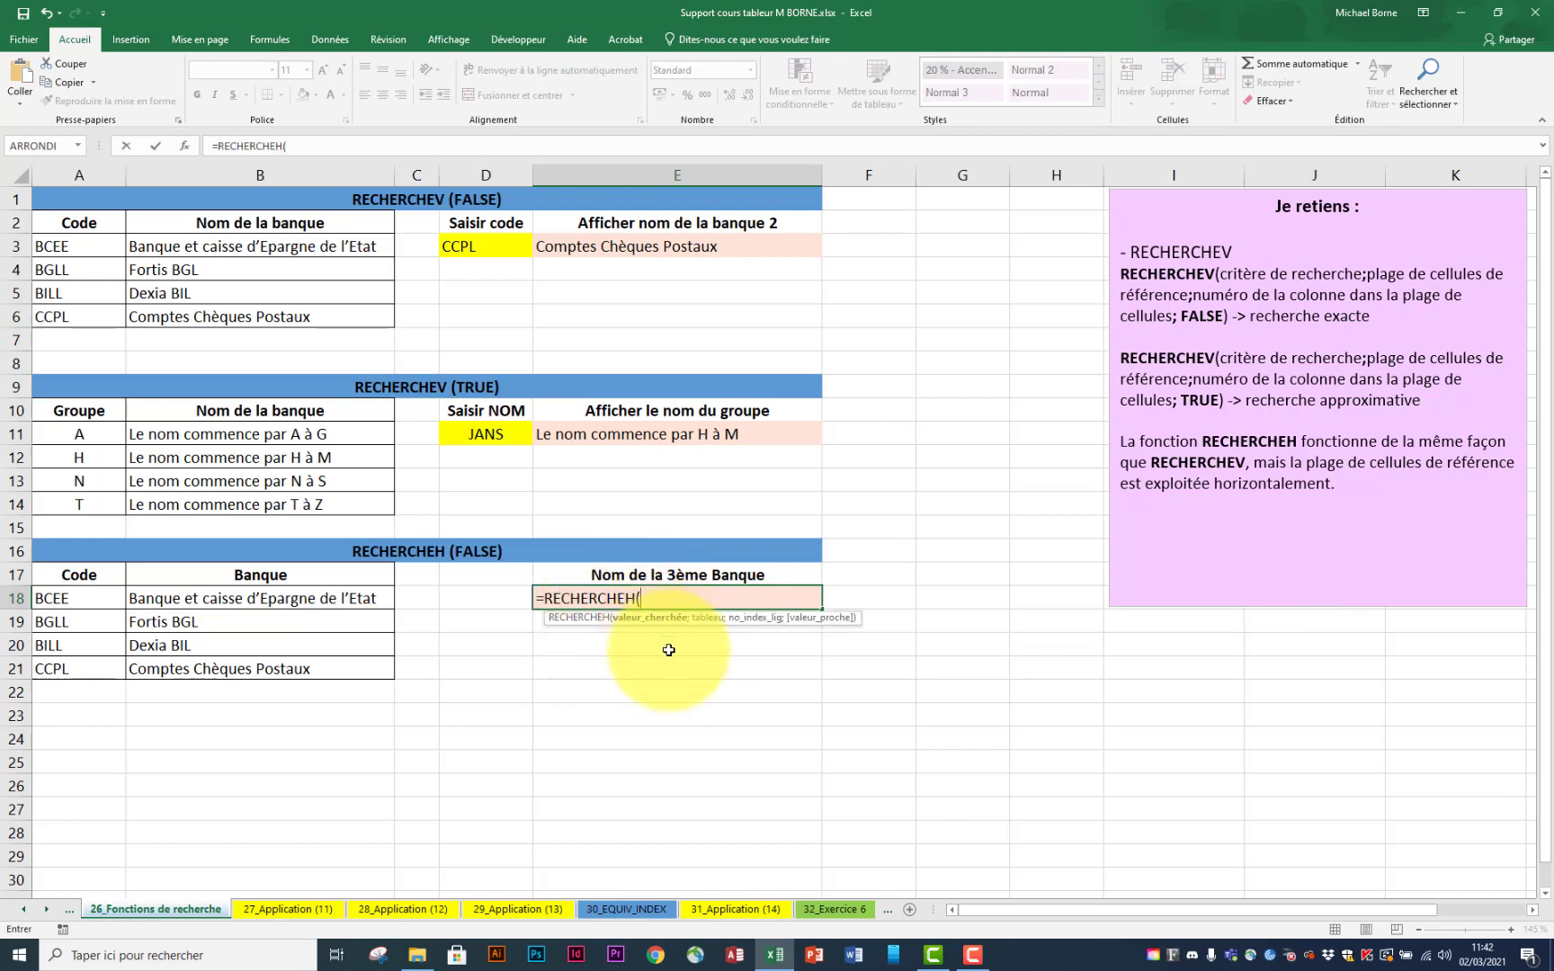
type("\"Ban")
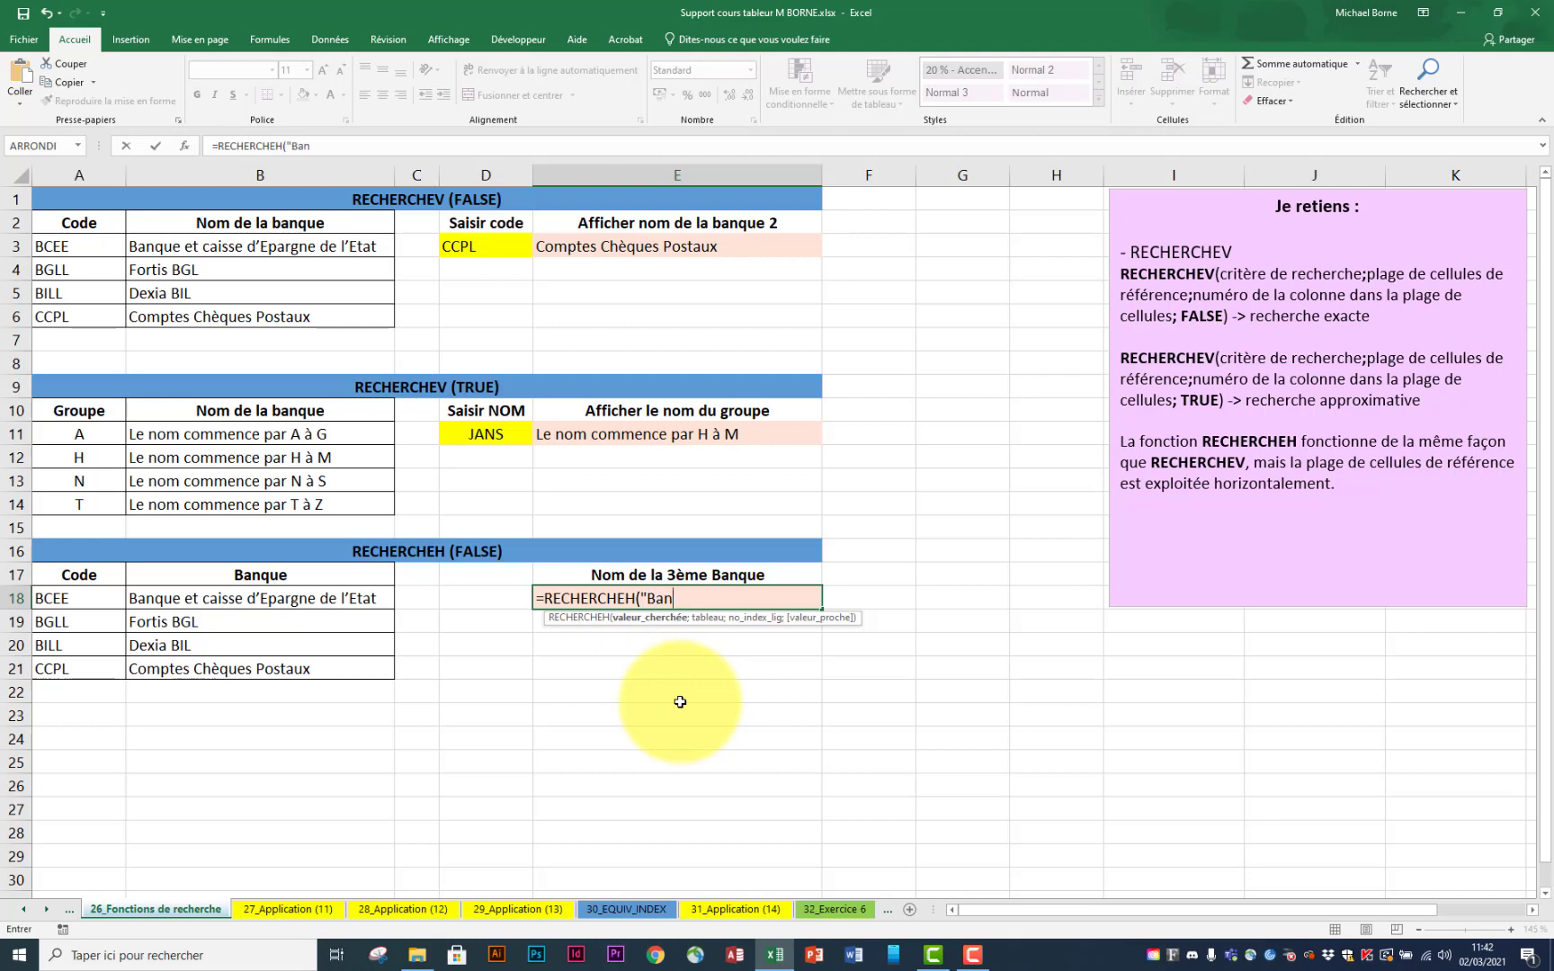
type("que\";")
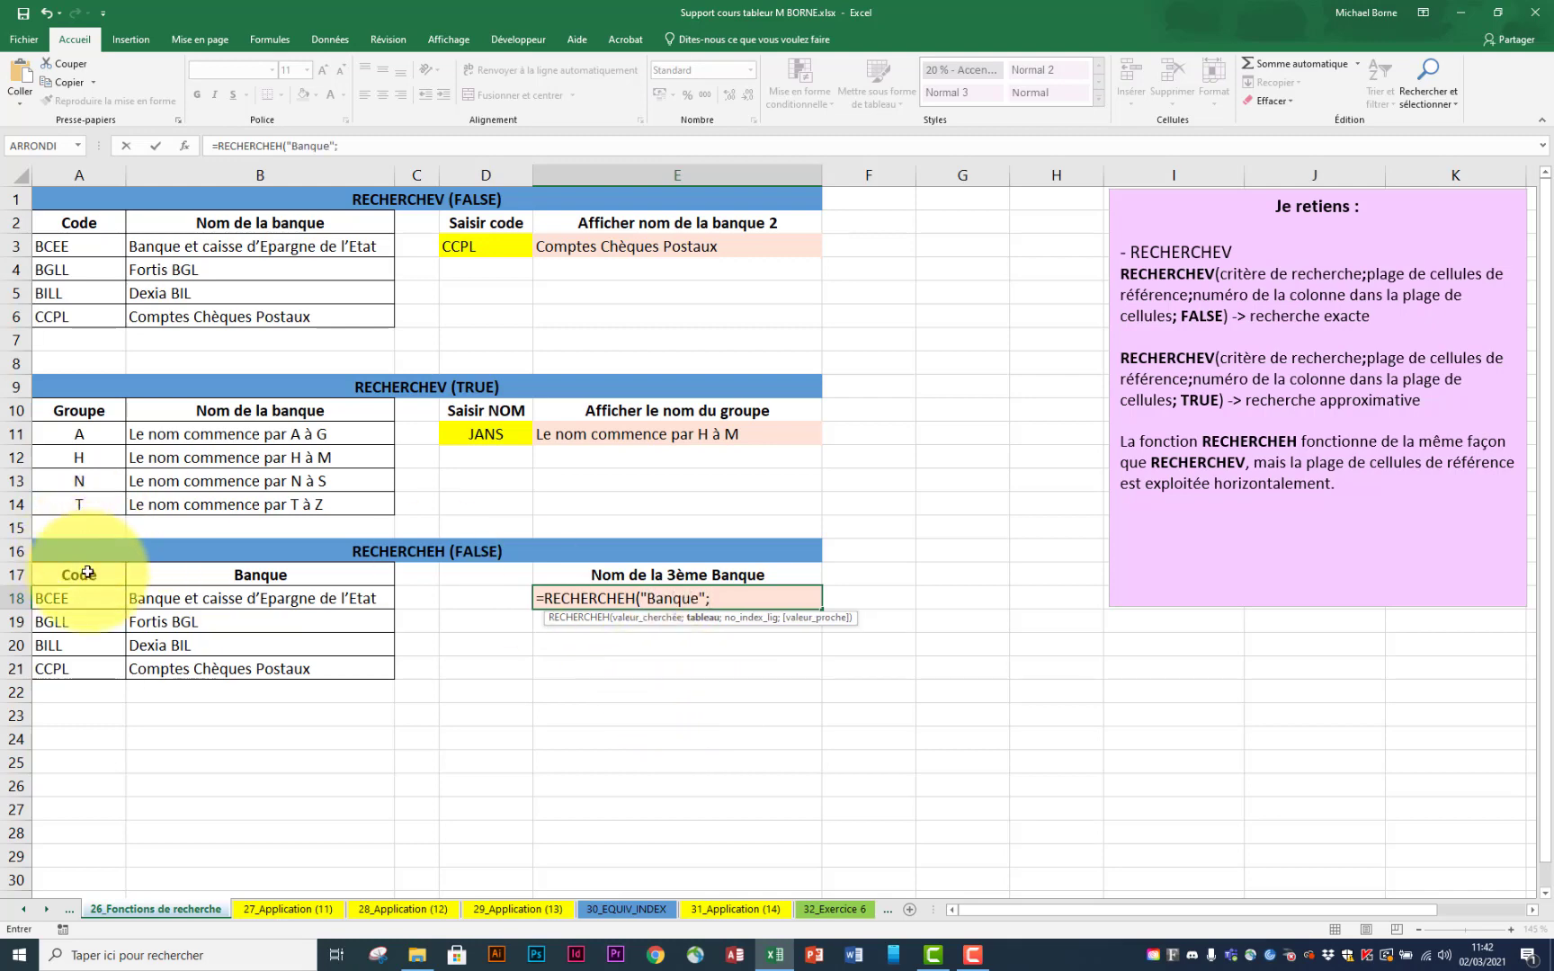
left_click_drag(87, 572, 305, 669)
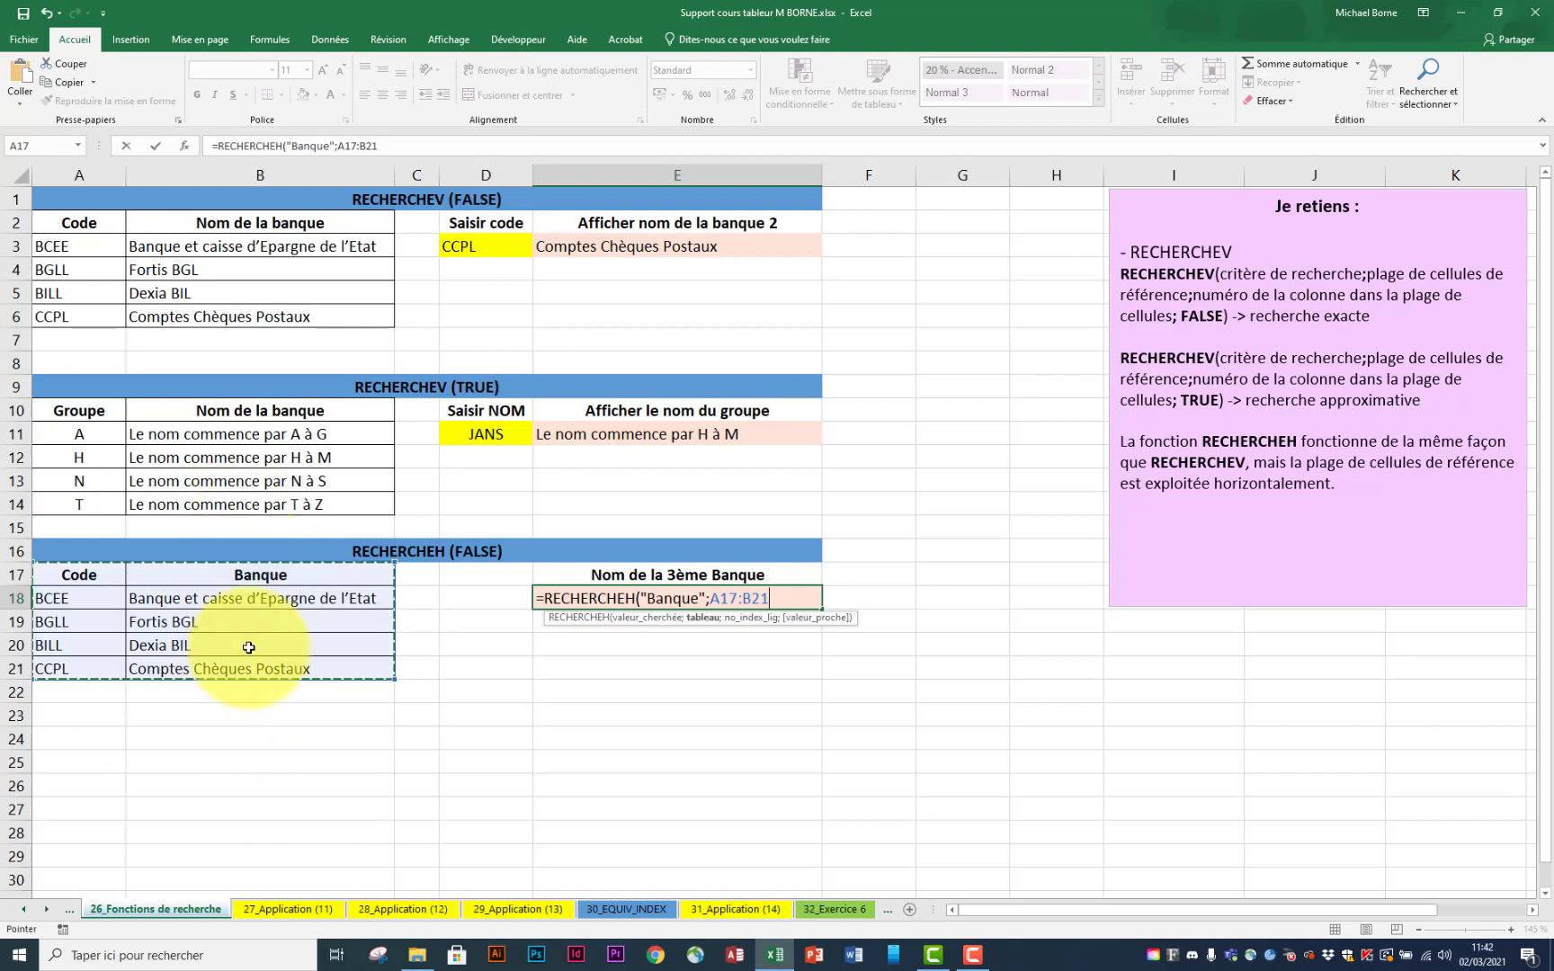
type(";")
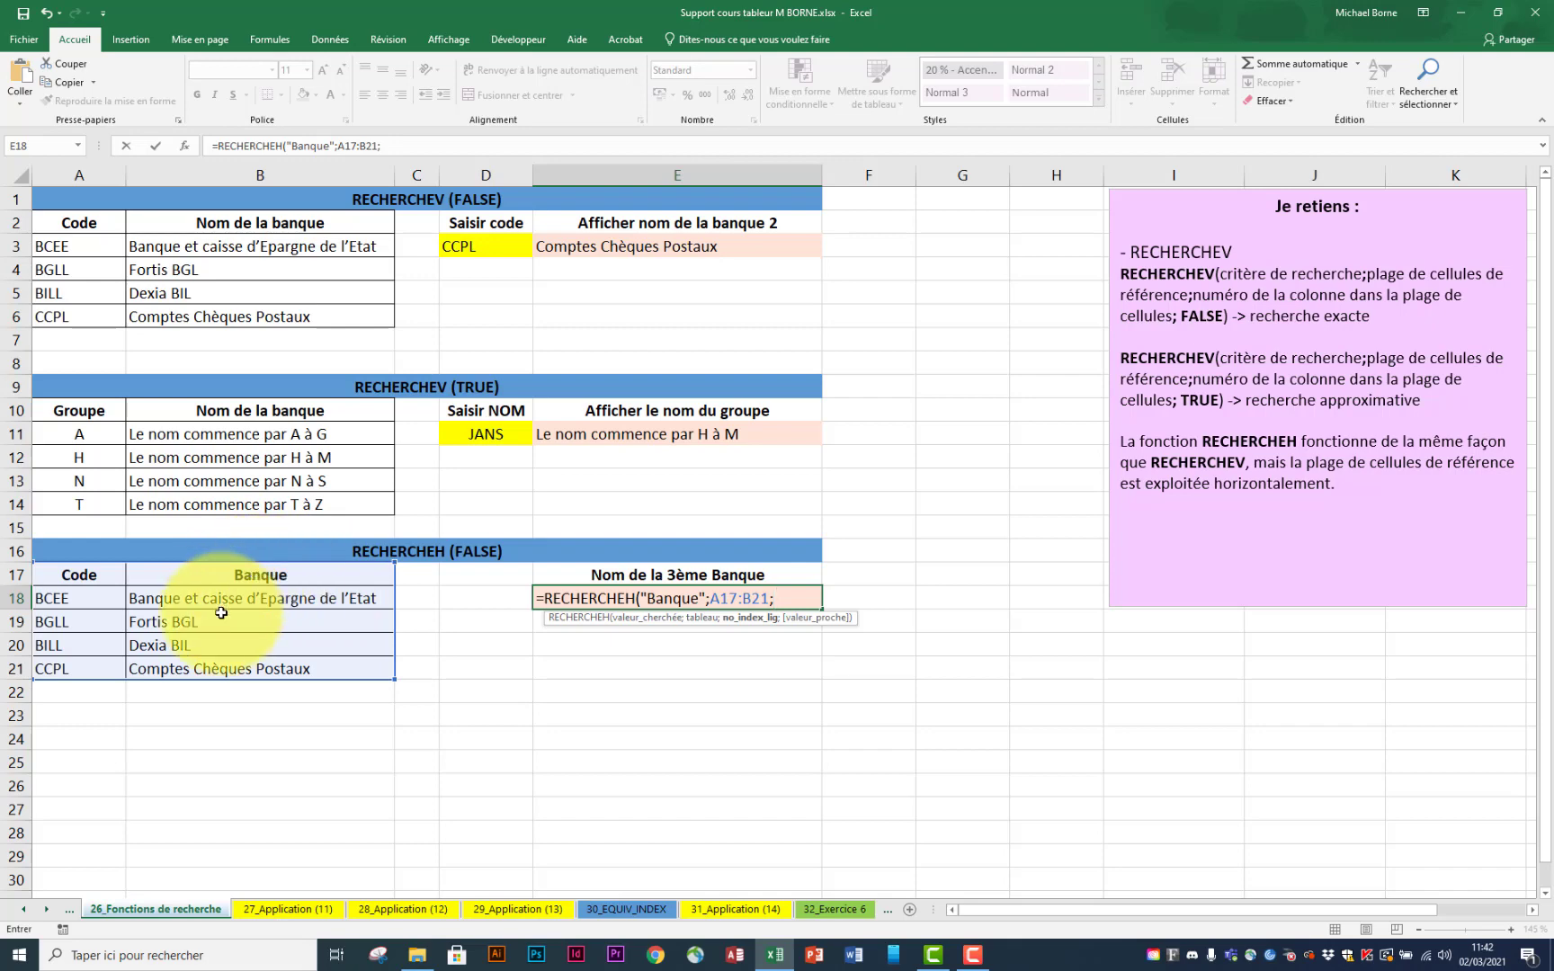
type("4")
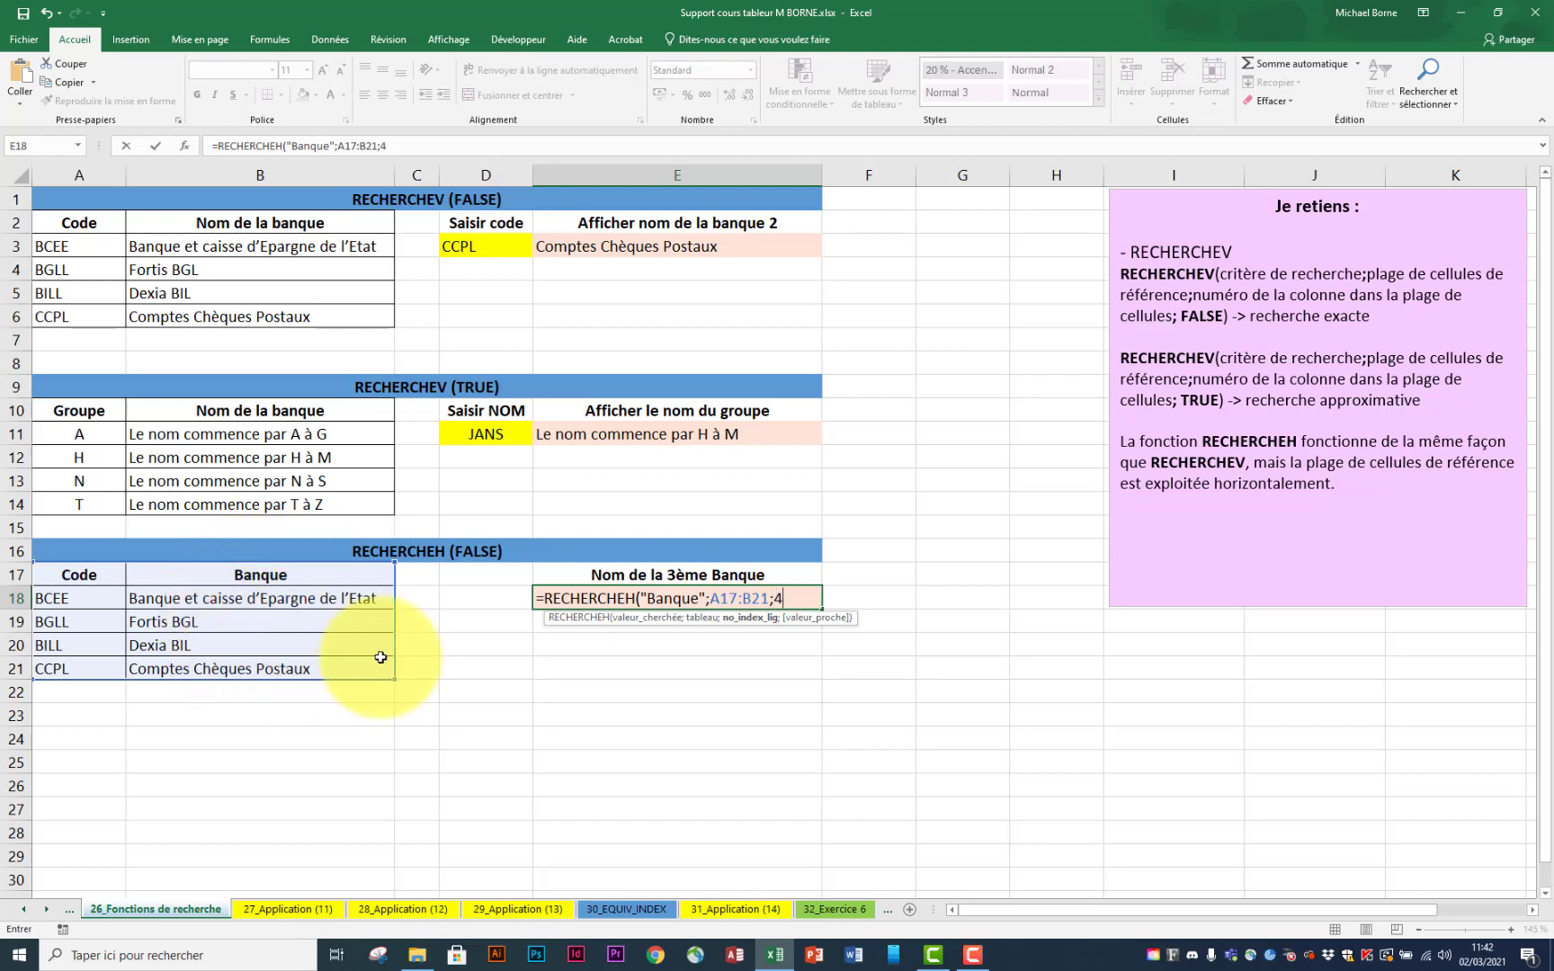
type(";")
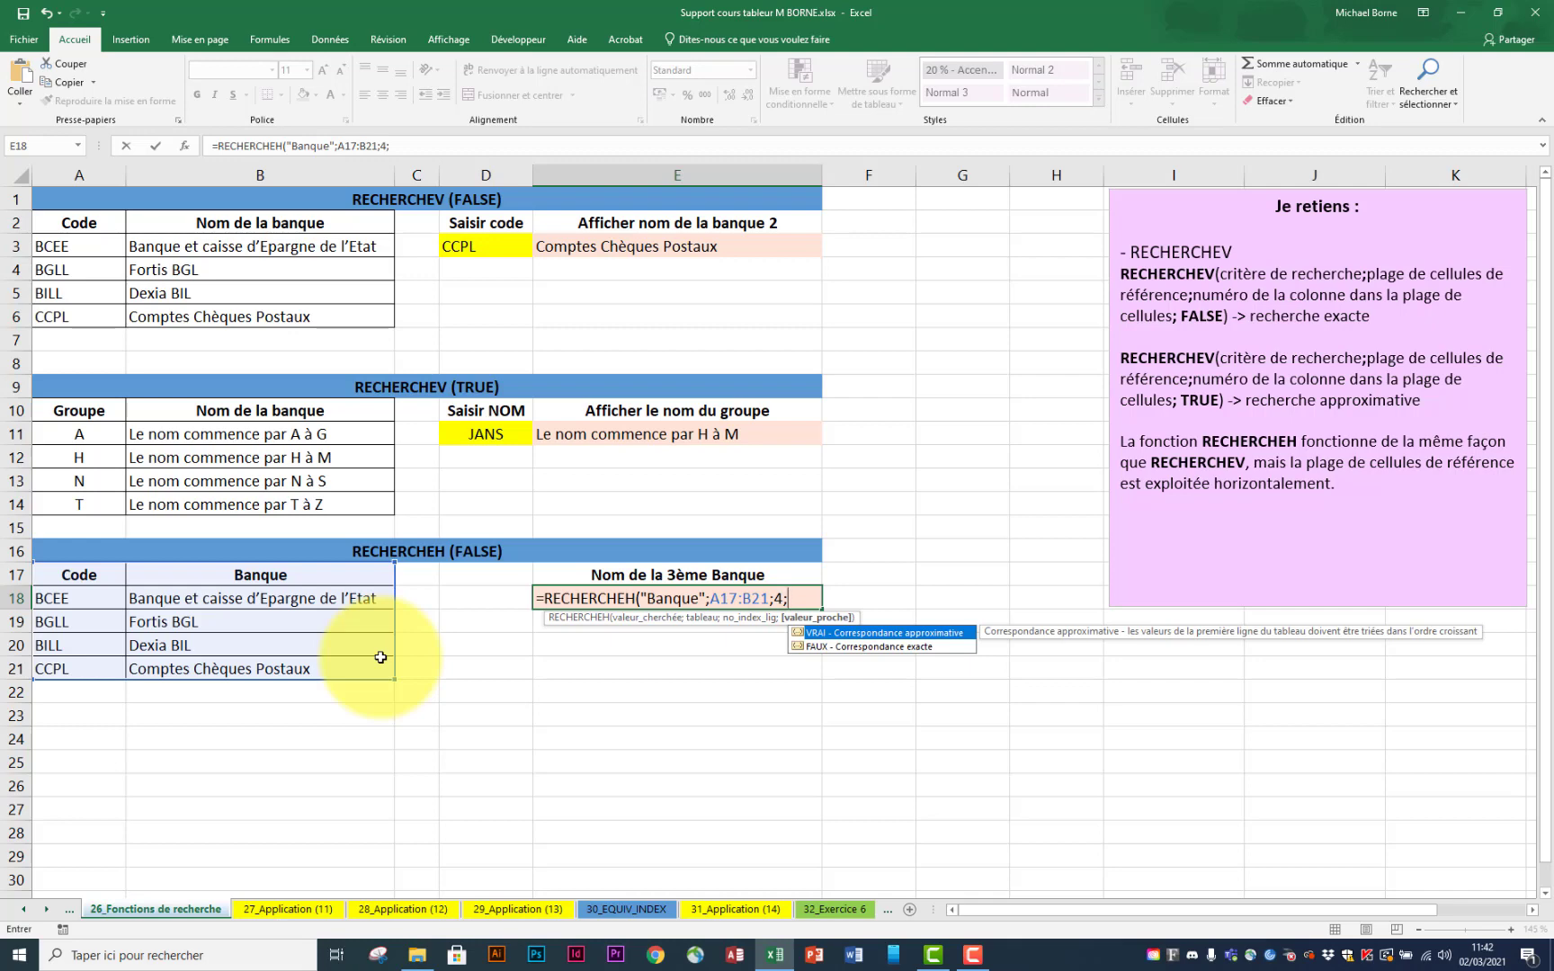
double_click(846, 647)
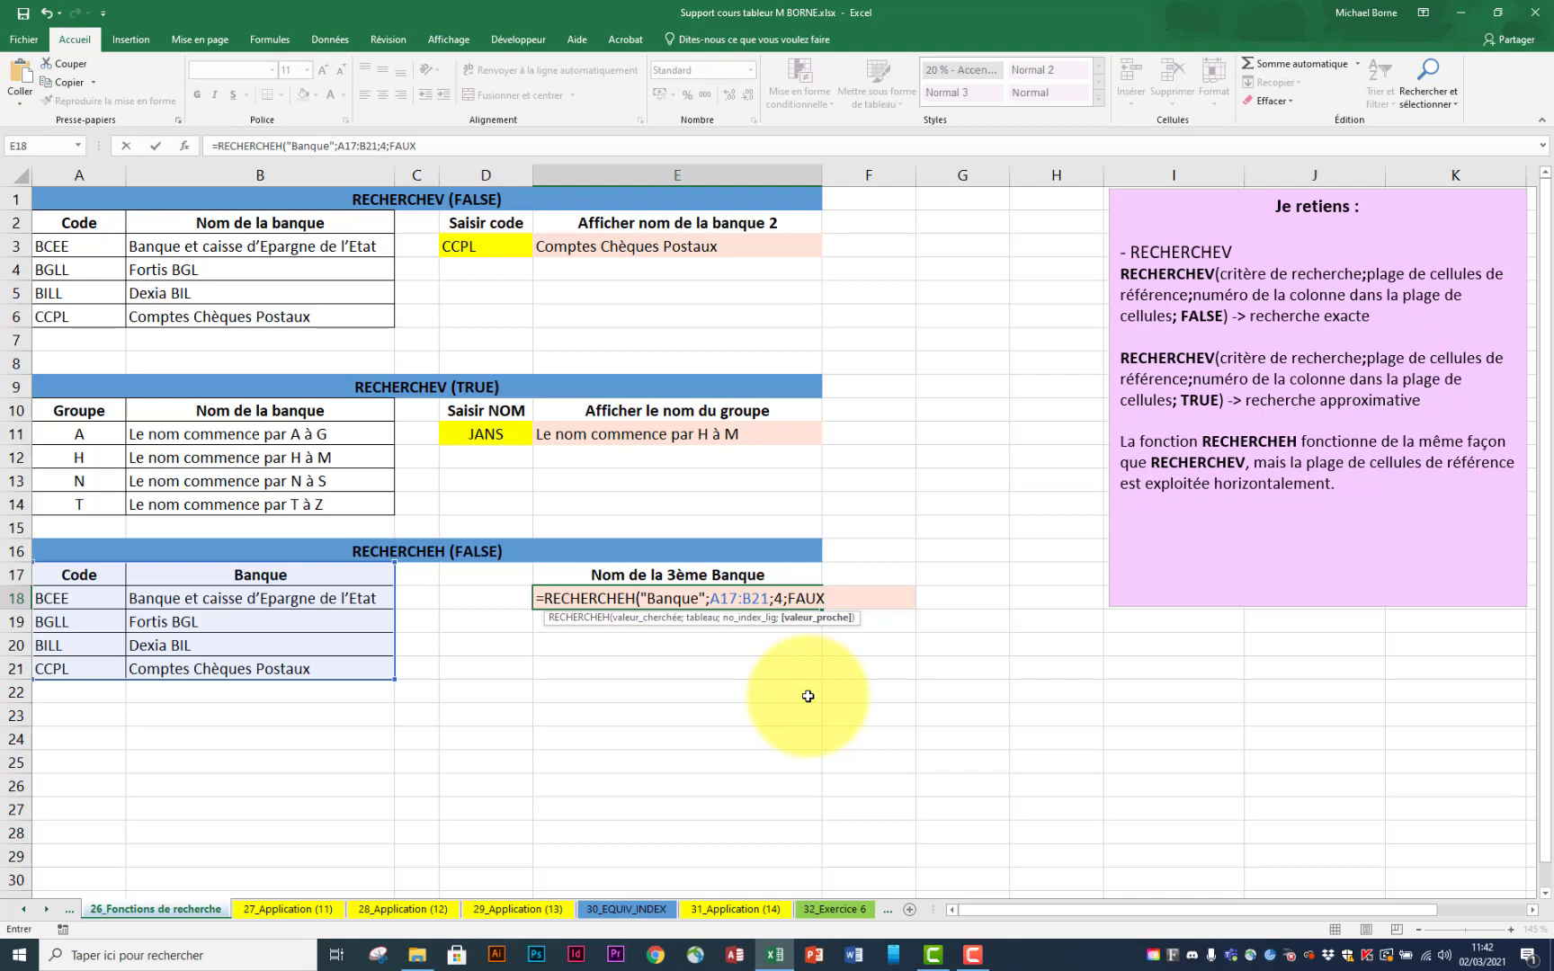
type(")")
key("Return")
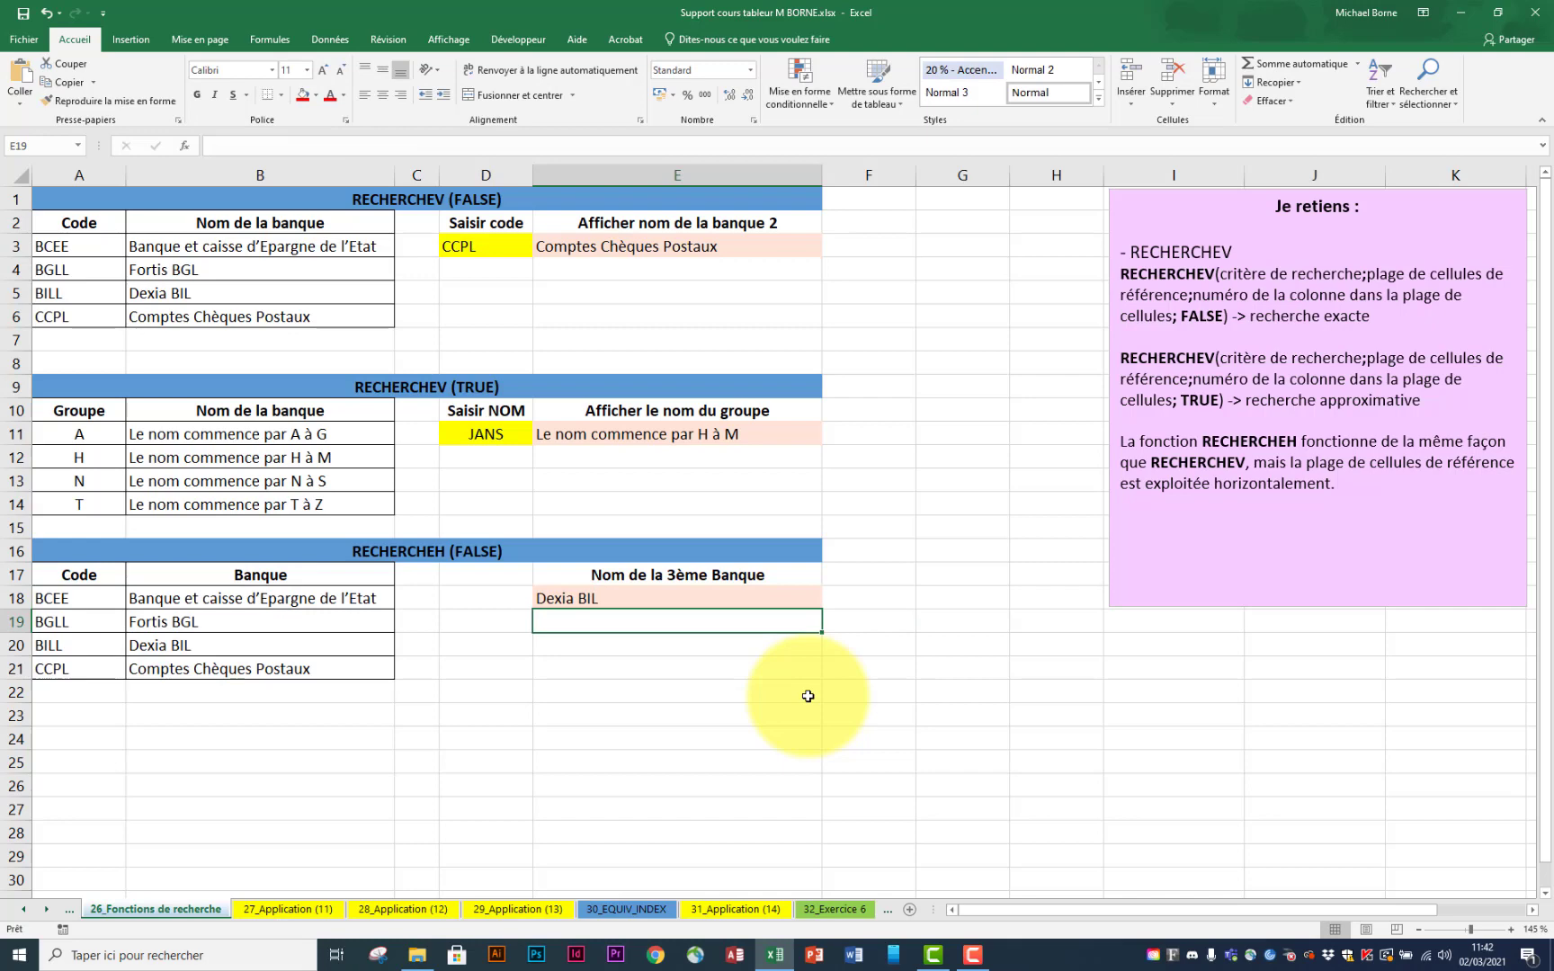
Step: On the 27_Application (11) sheet, enter the country code DE in C2
key("ctrl+Page_Down")
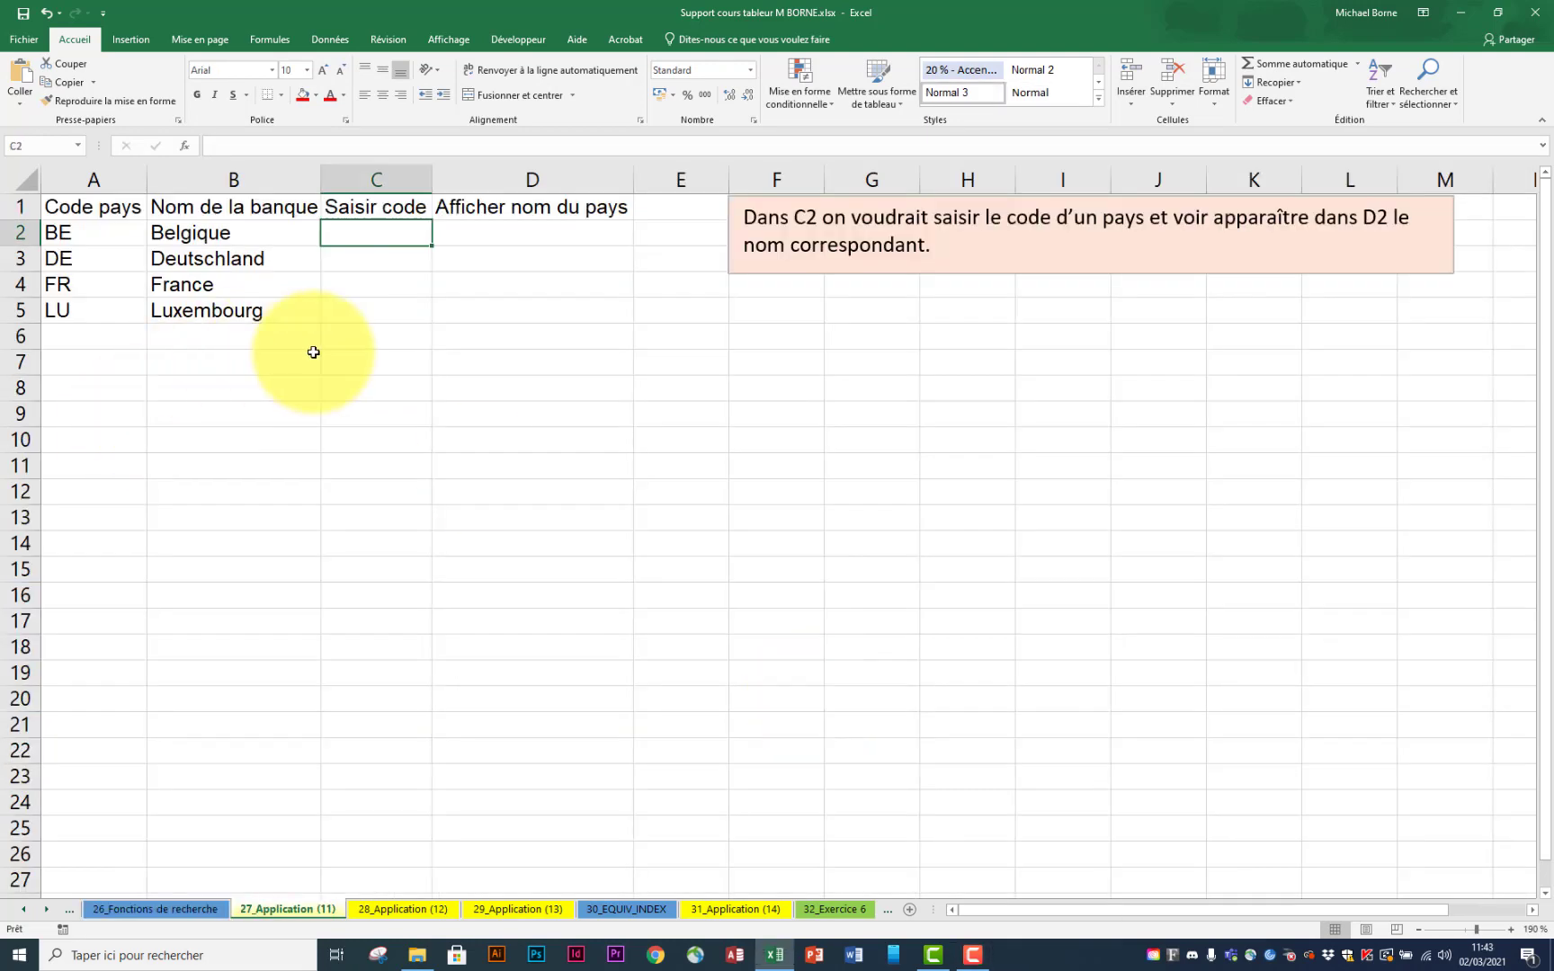
left_click(486, 232)
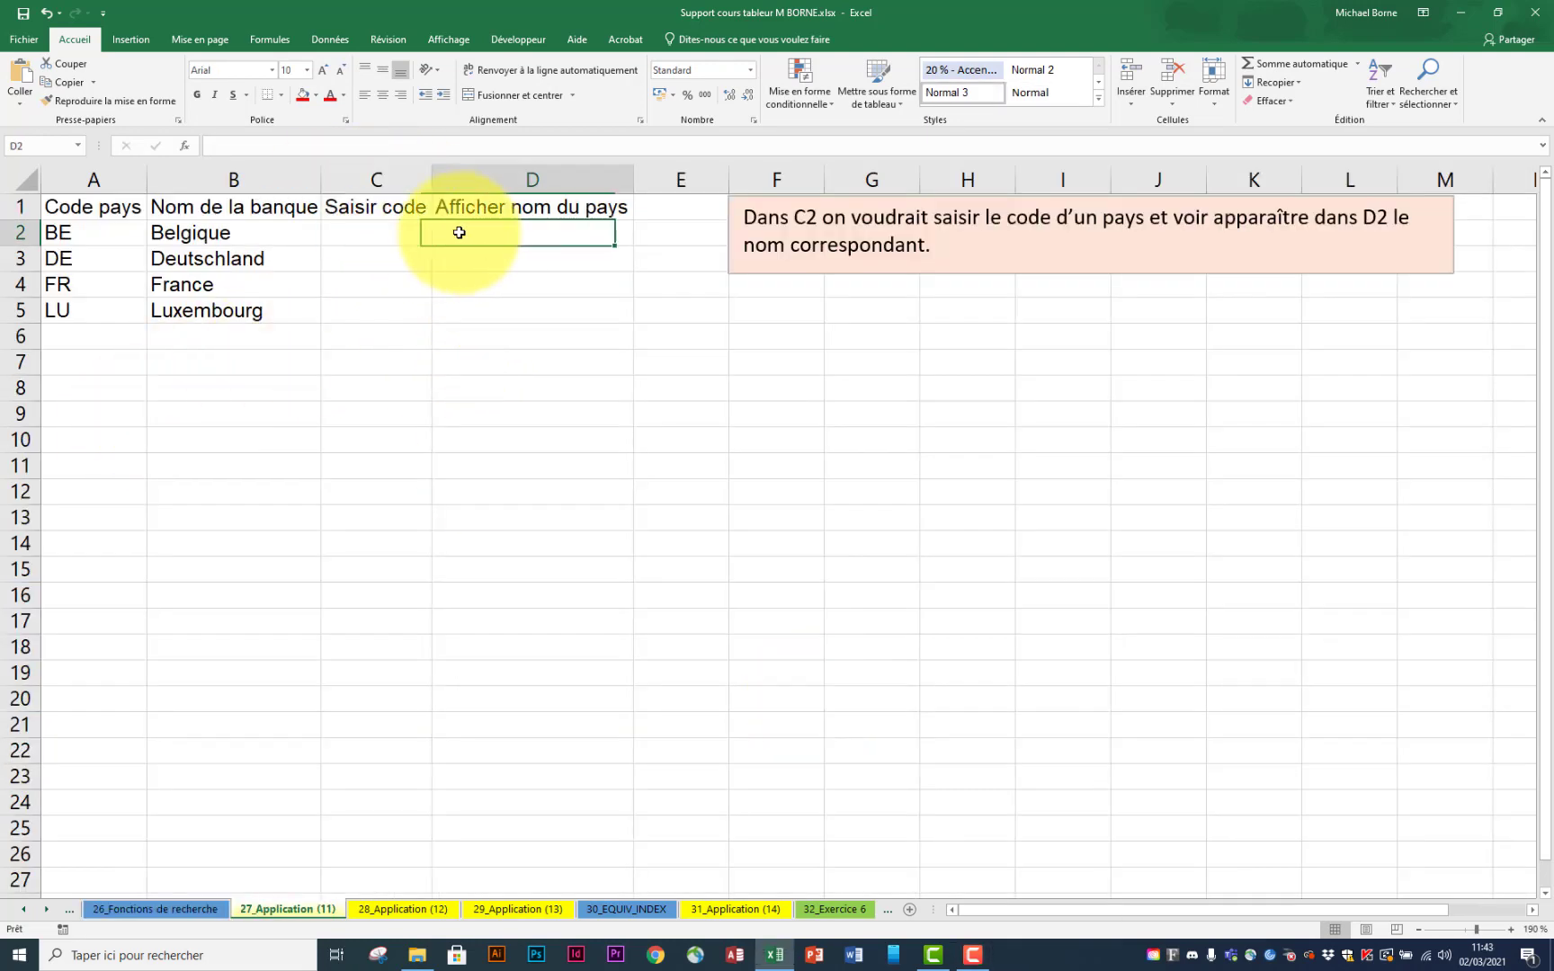
left_click(384, 228)
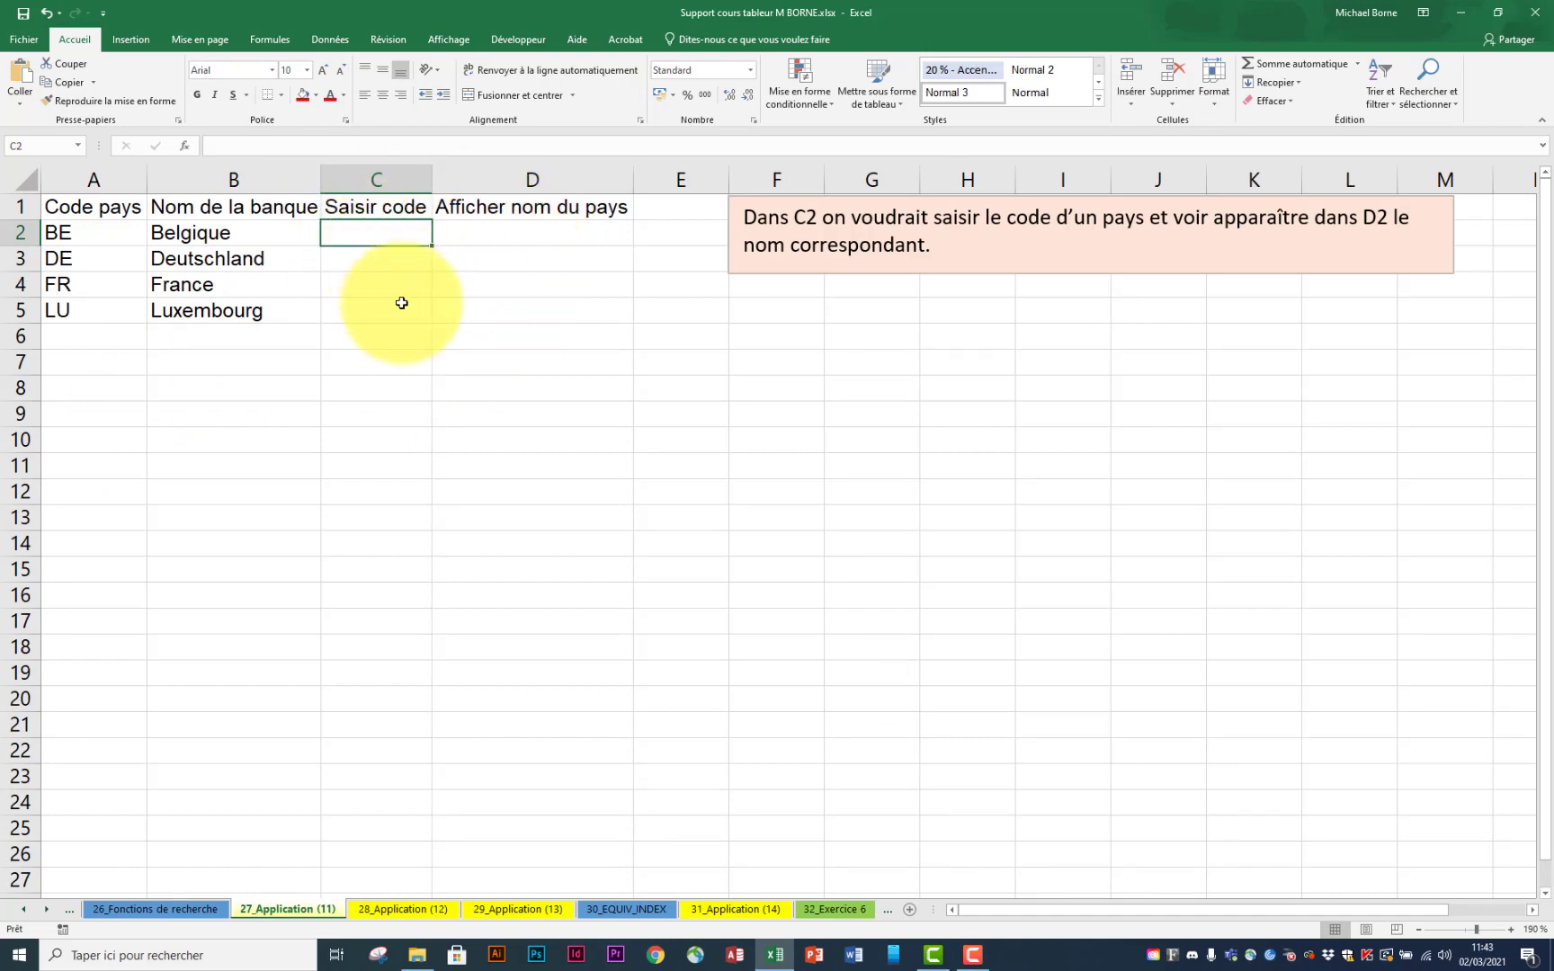
type("DE")
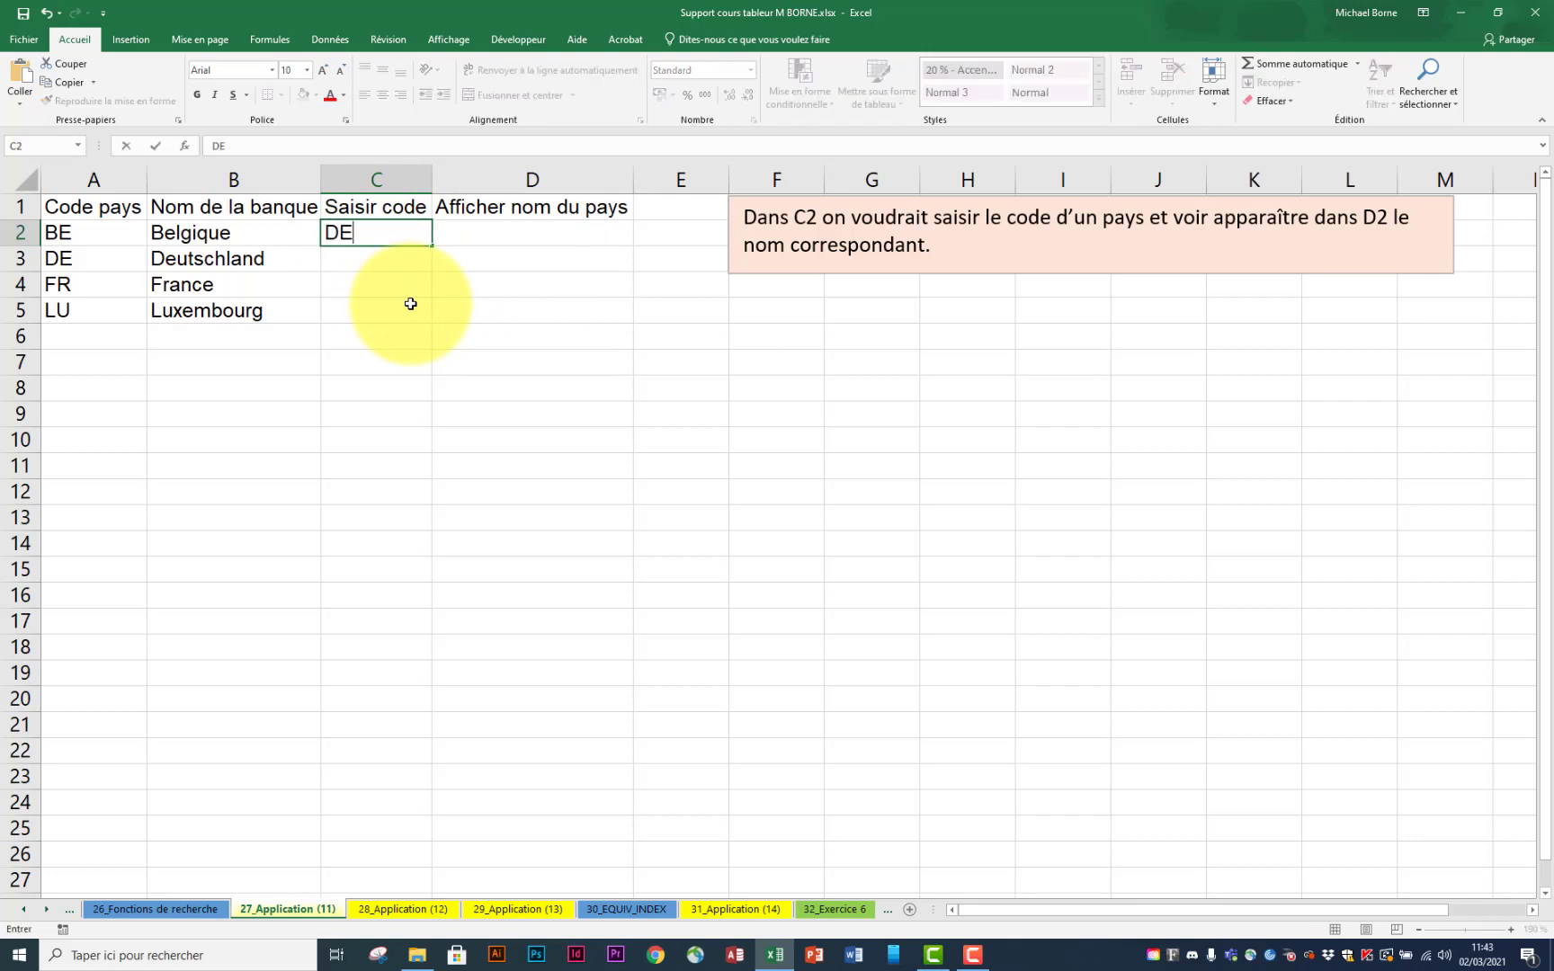
key("Return")
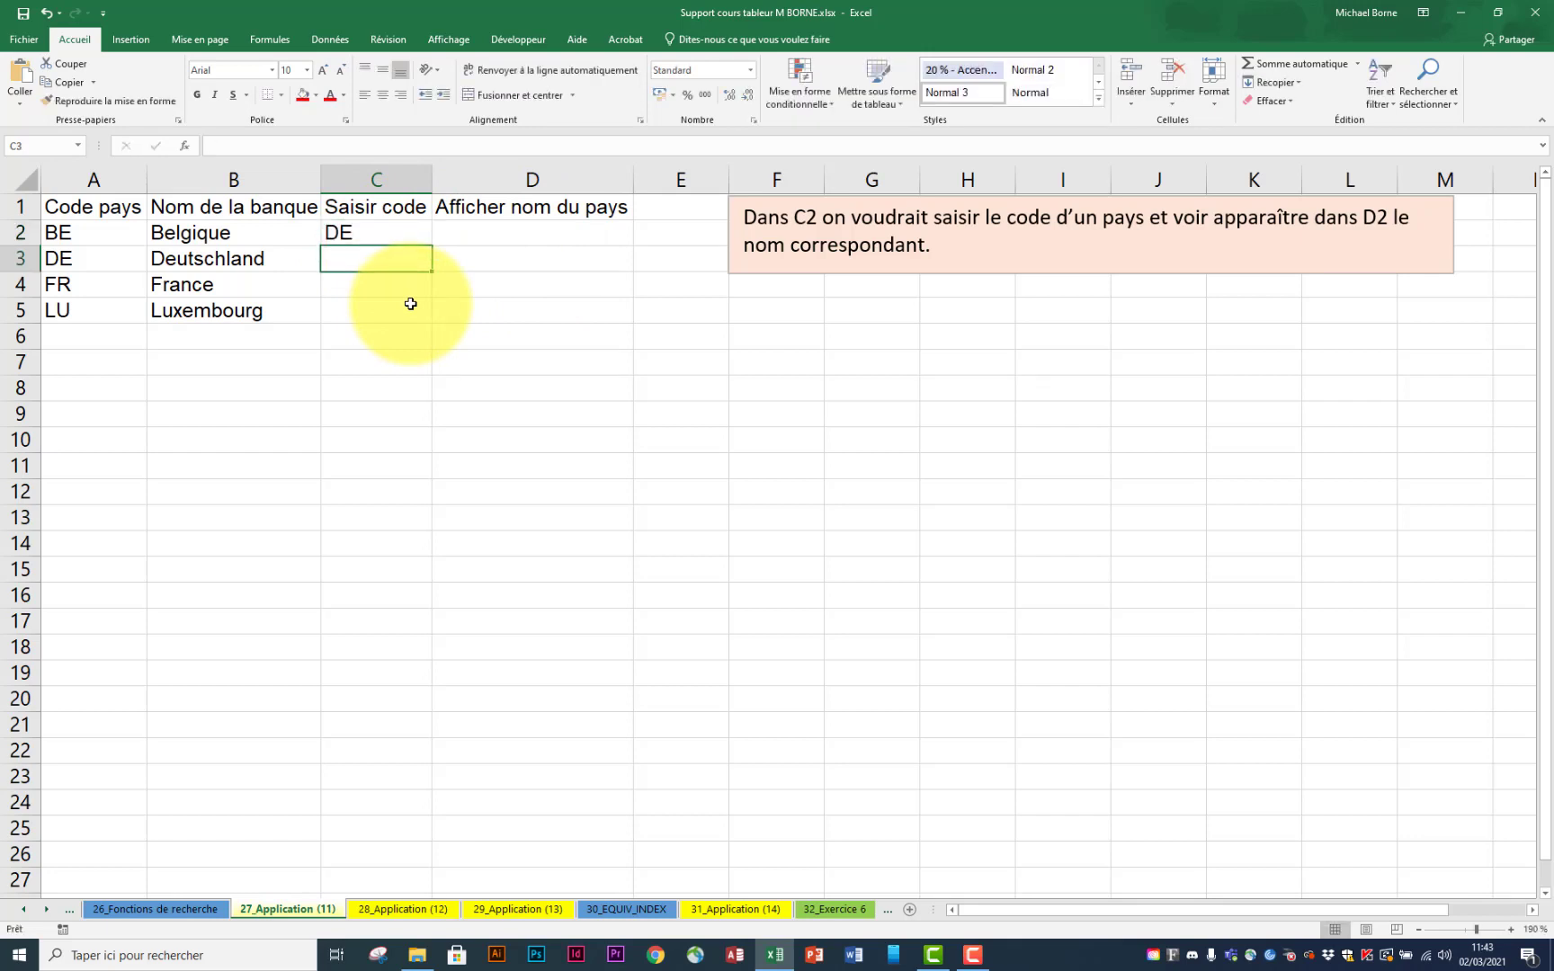
Step: Look up the country name in D2 by exact match with RECHERCHEV, using C2, the range A1:B5, column 2 and FAUX
left_click(496, 232)
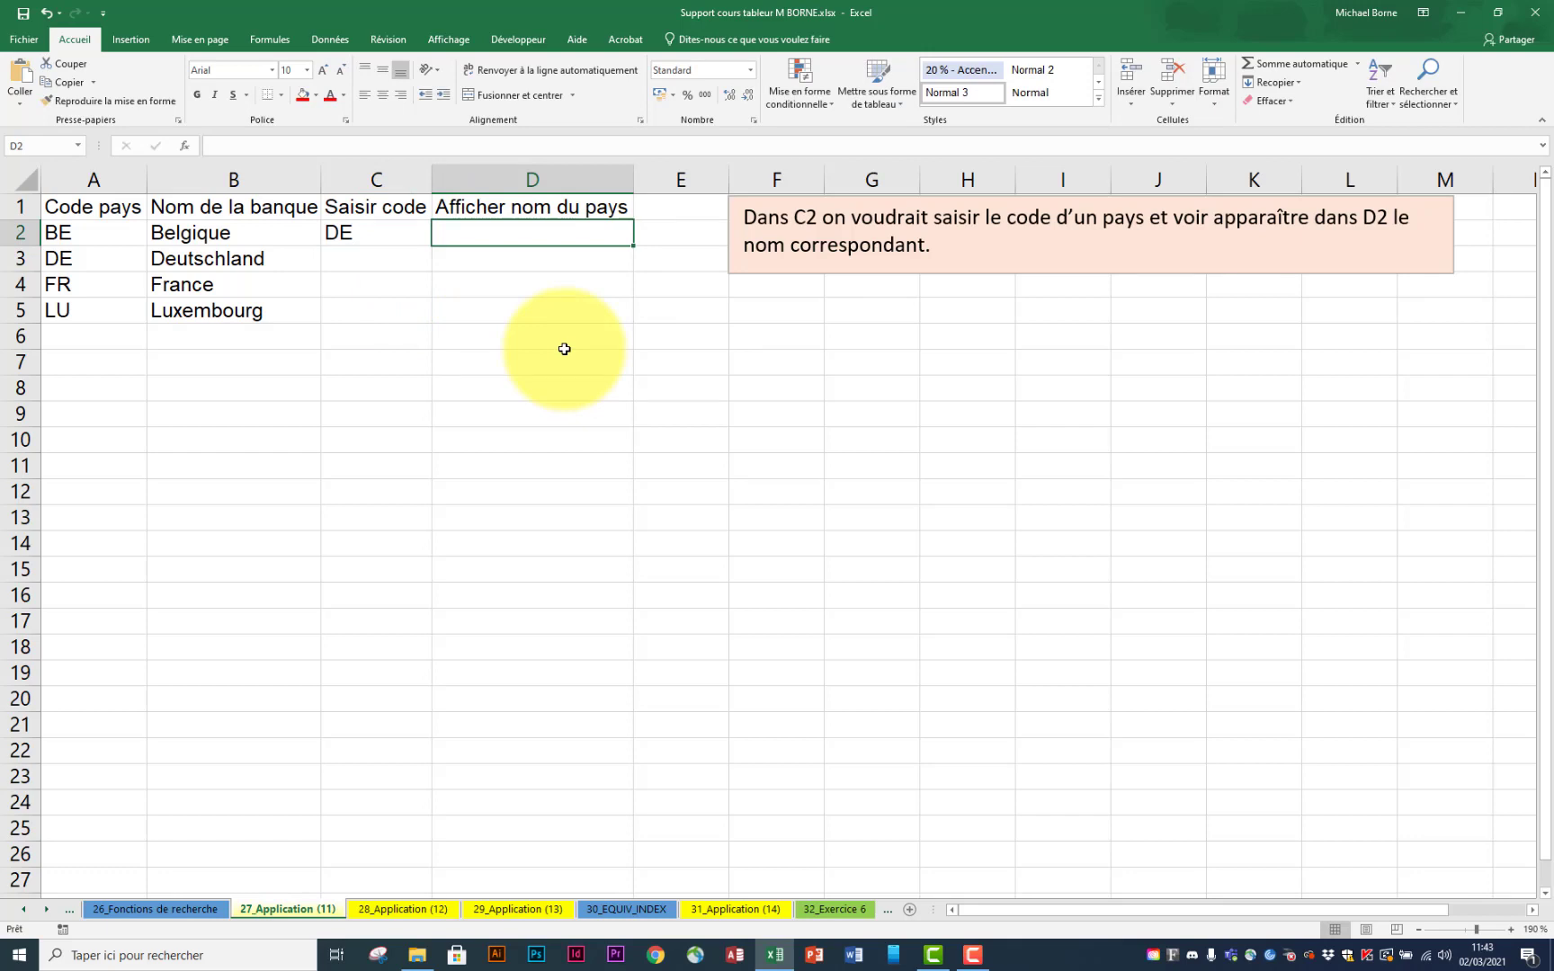
type("=rech")
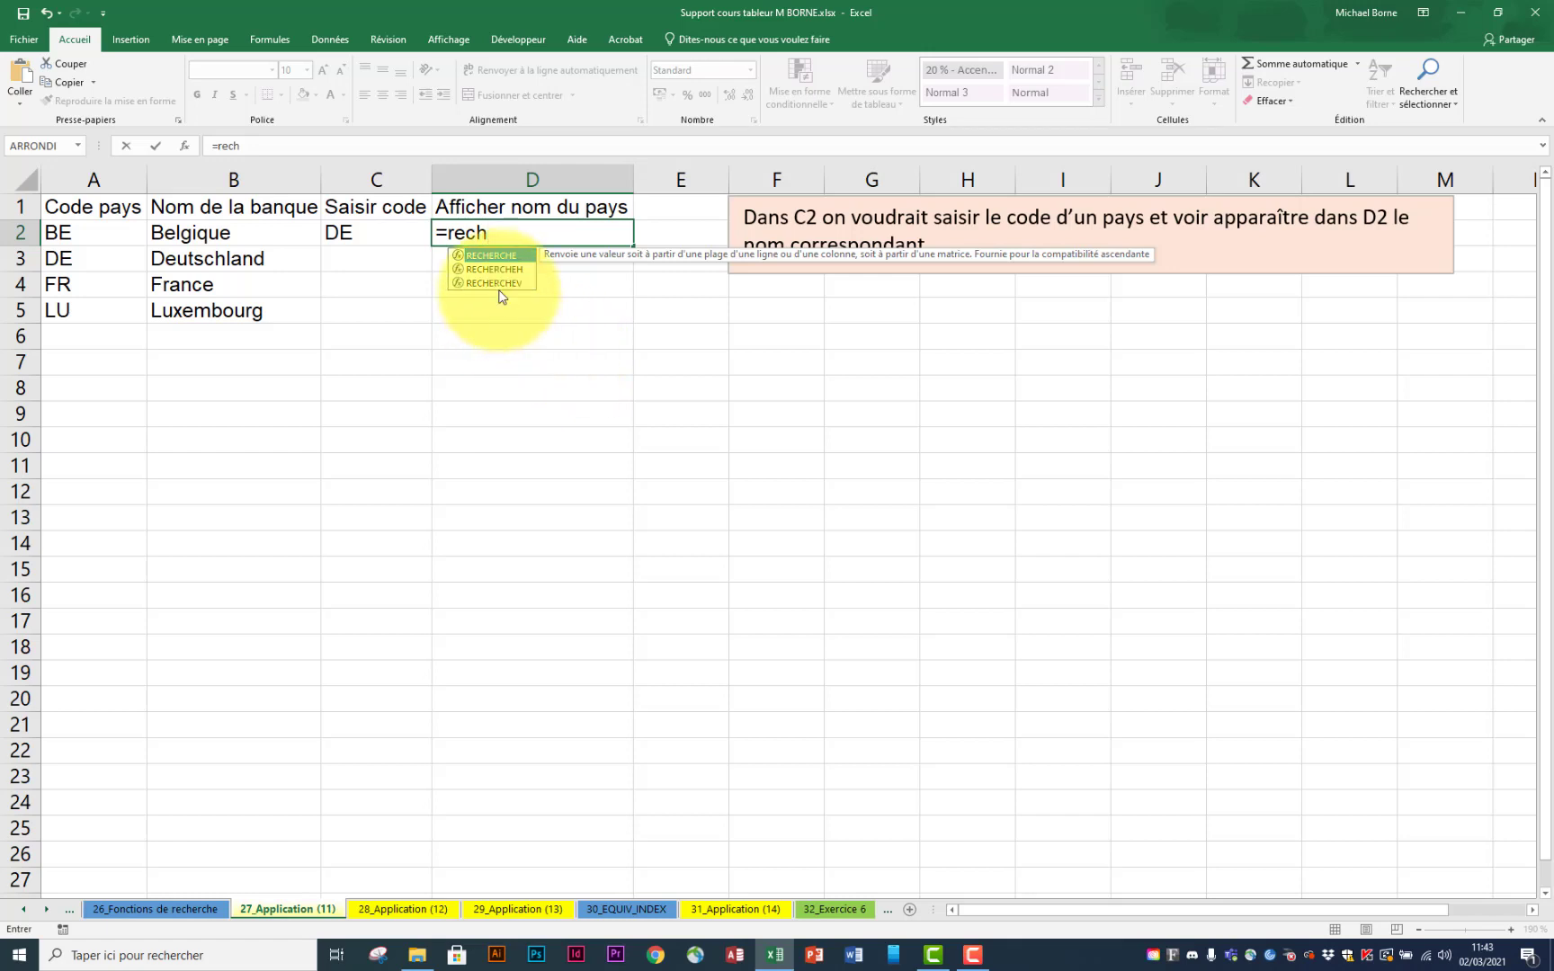
type("erchev")
key("Tab")
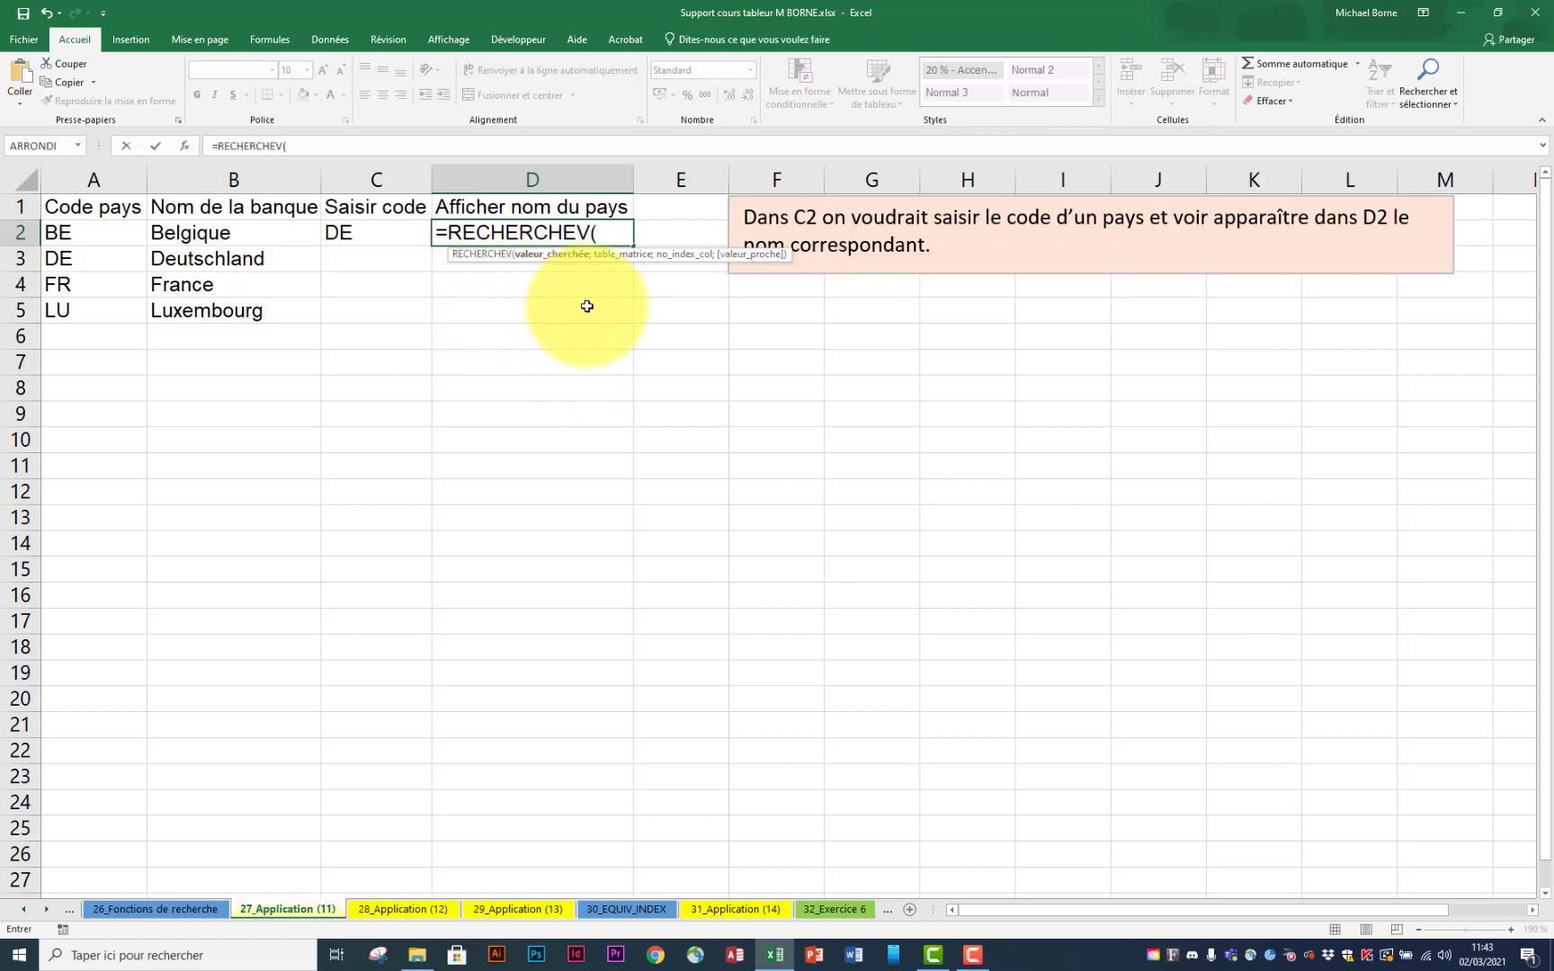
left_click(381, 237)
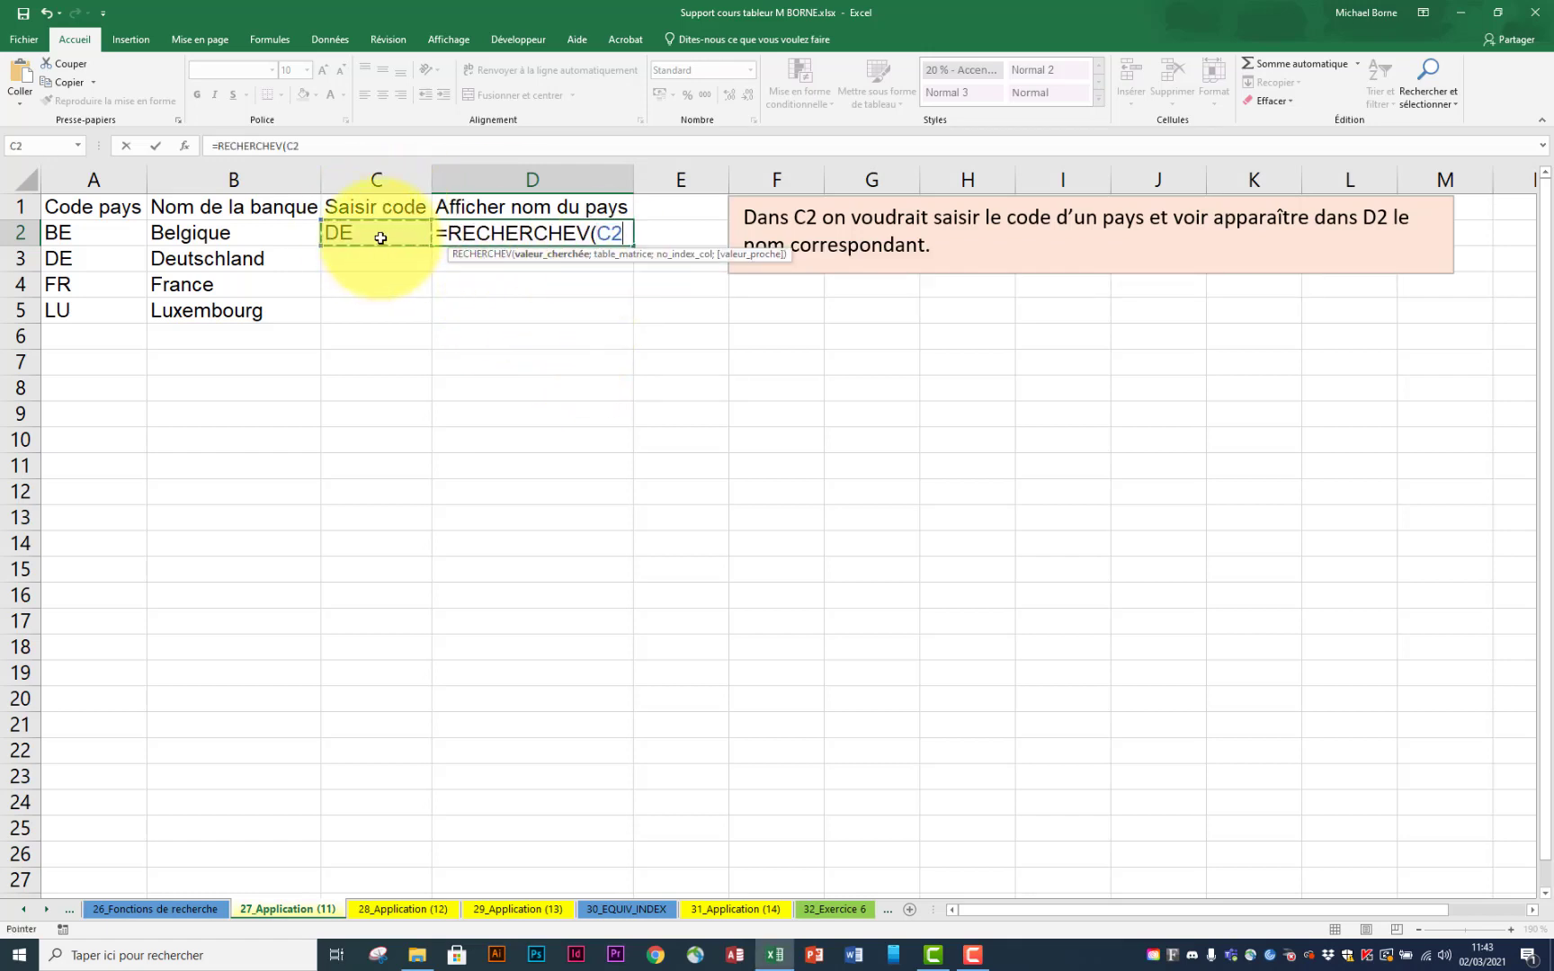
type(";")
left_click(96, 242)
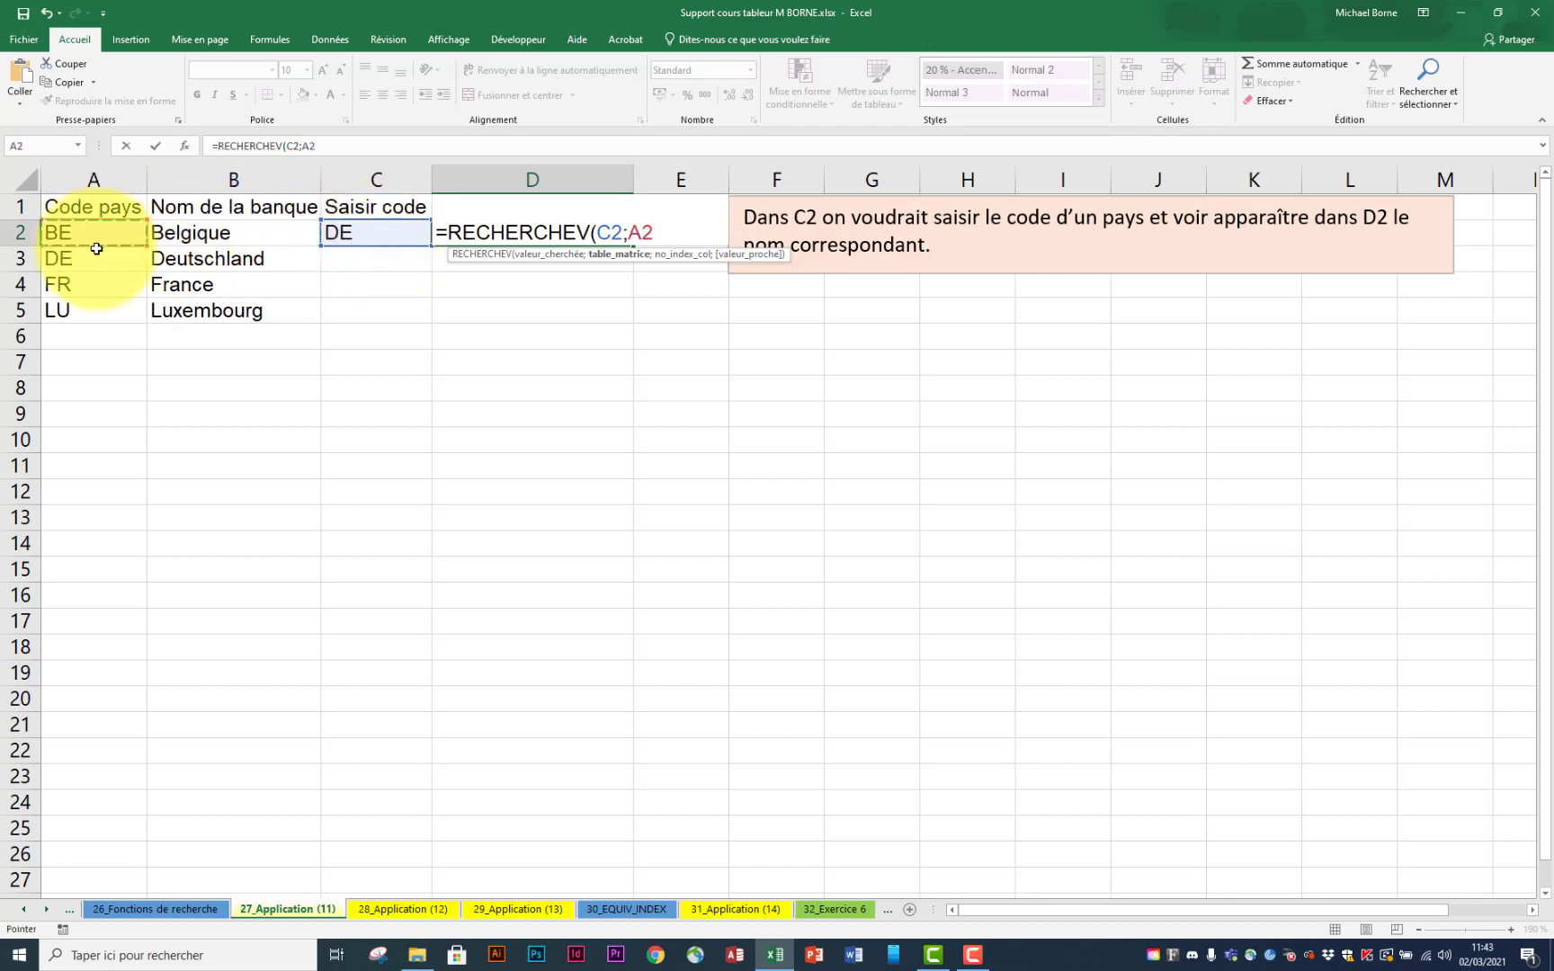
left_click_drag(96, 248, 256, 316)
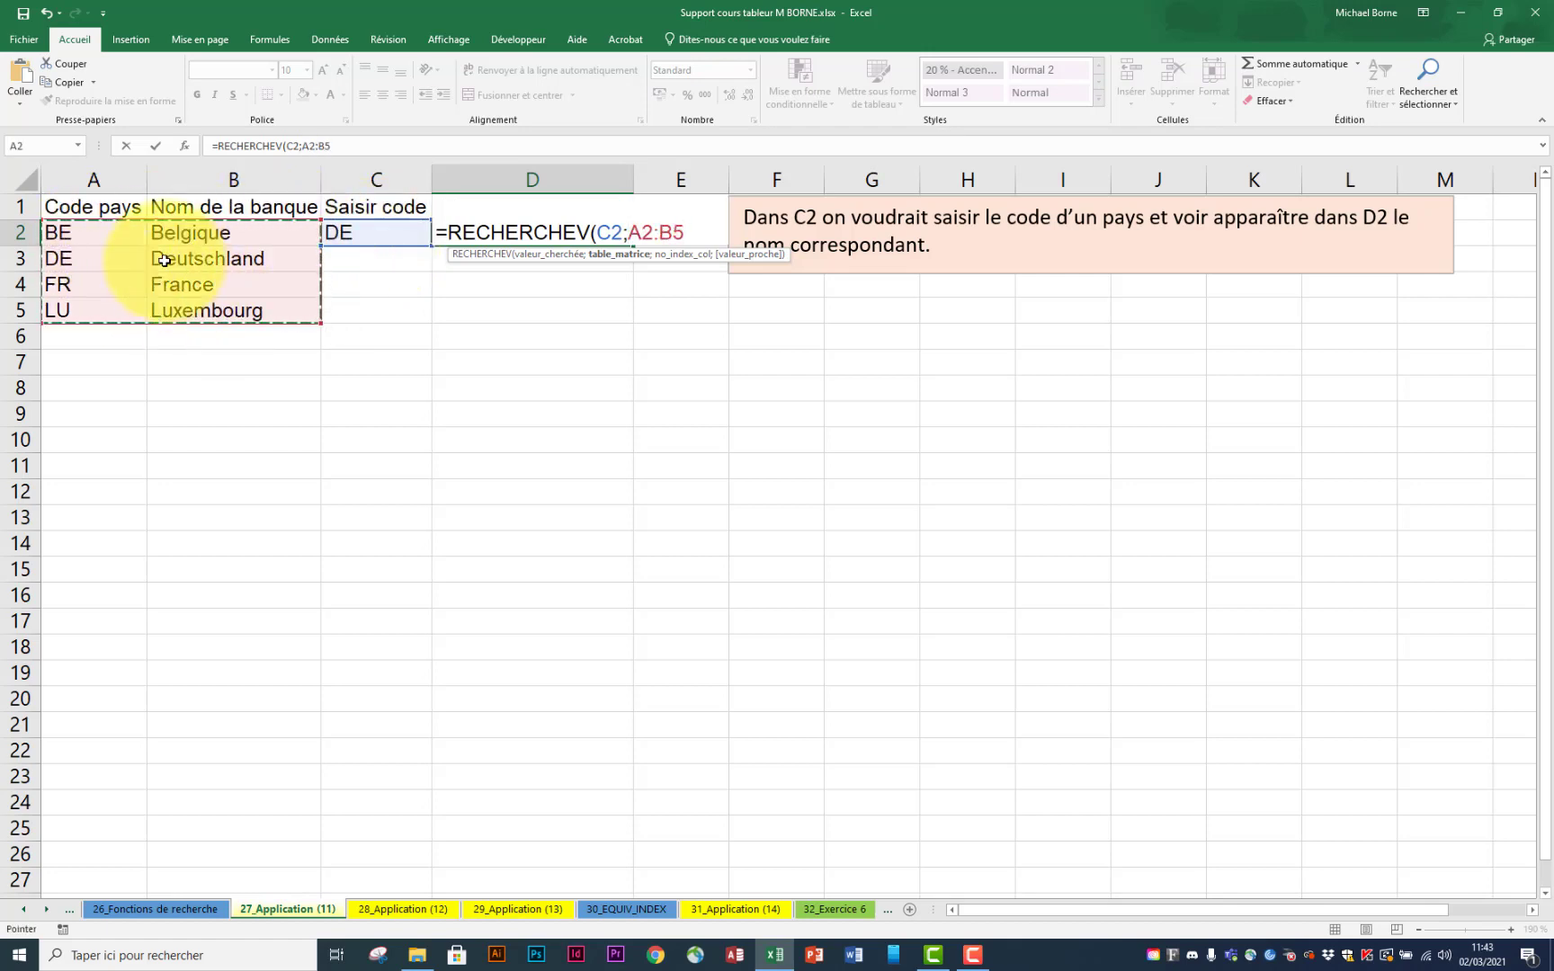
left_click_drag(104, 207, 106, 238)
left_click_drag(199, 296, 215, 309)
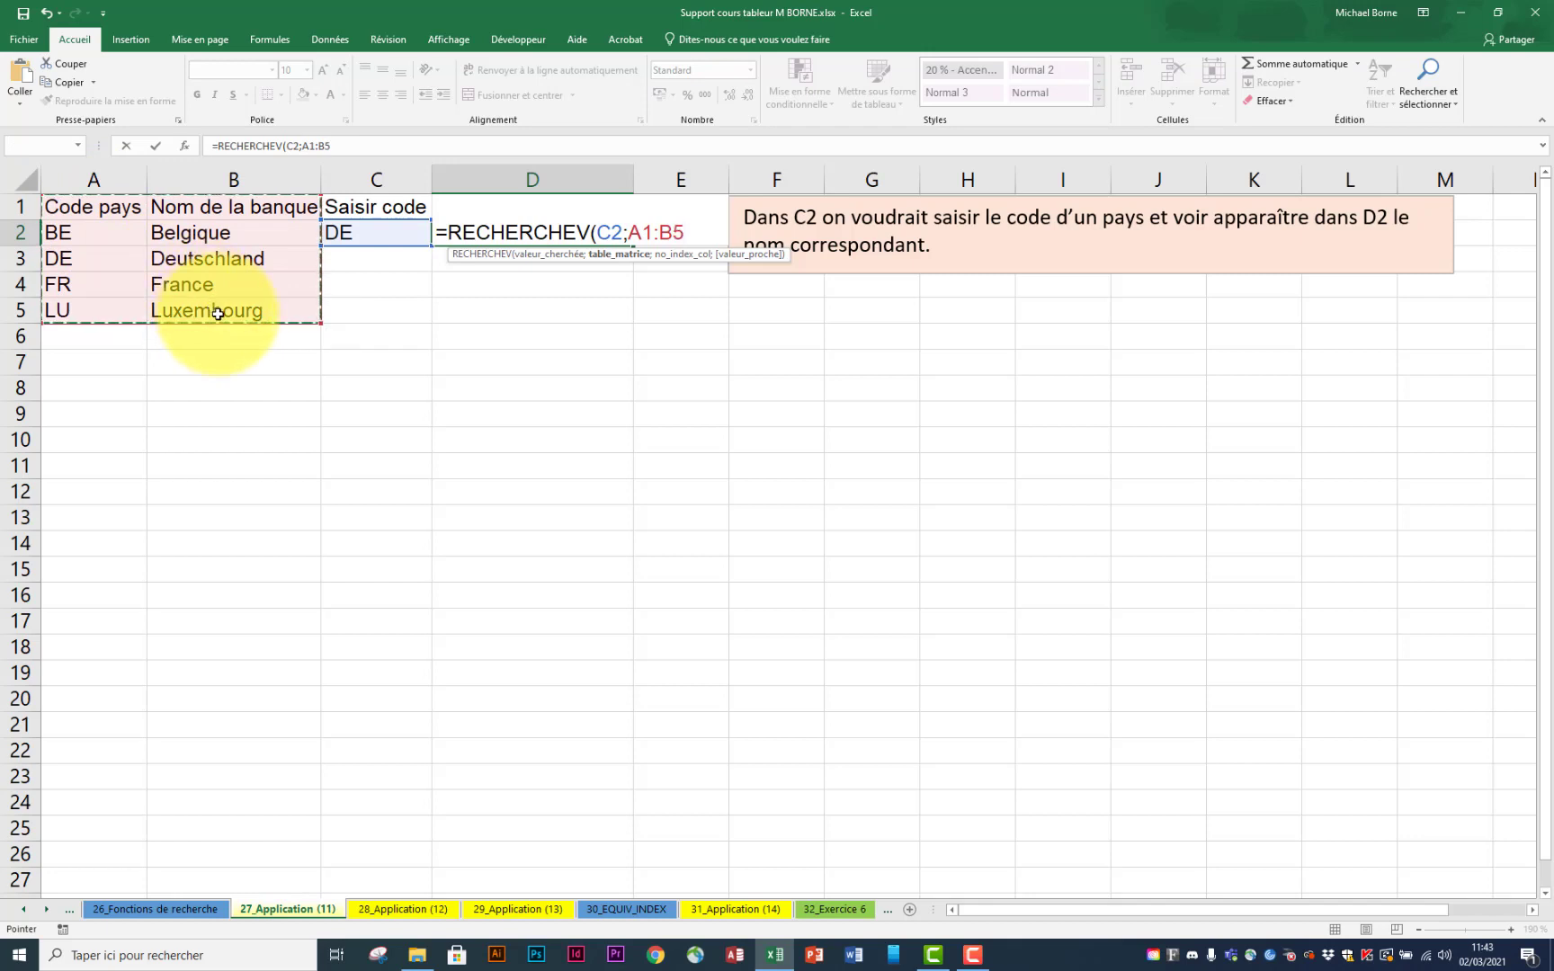
type(";")
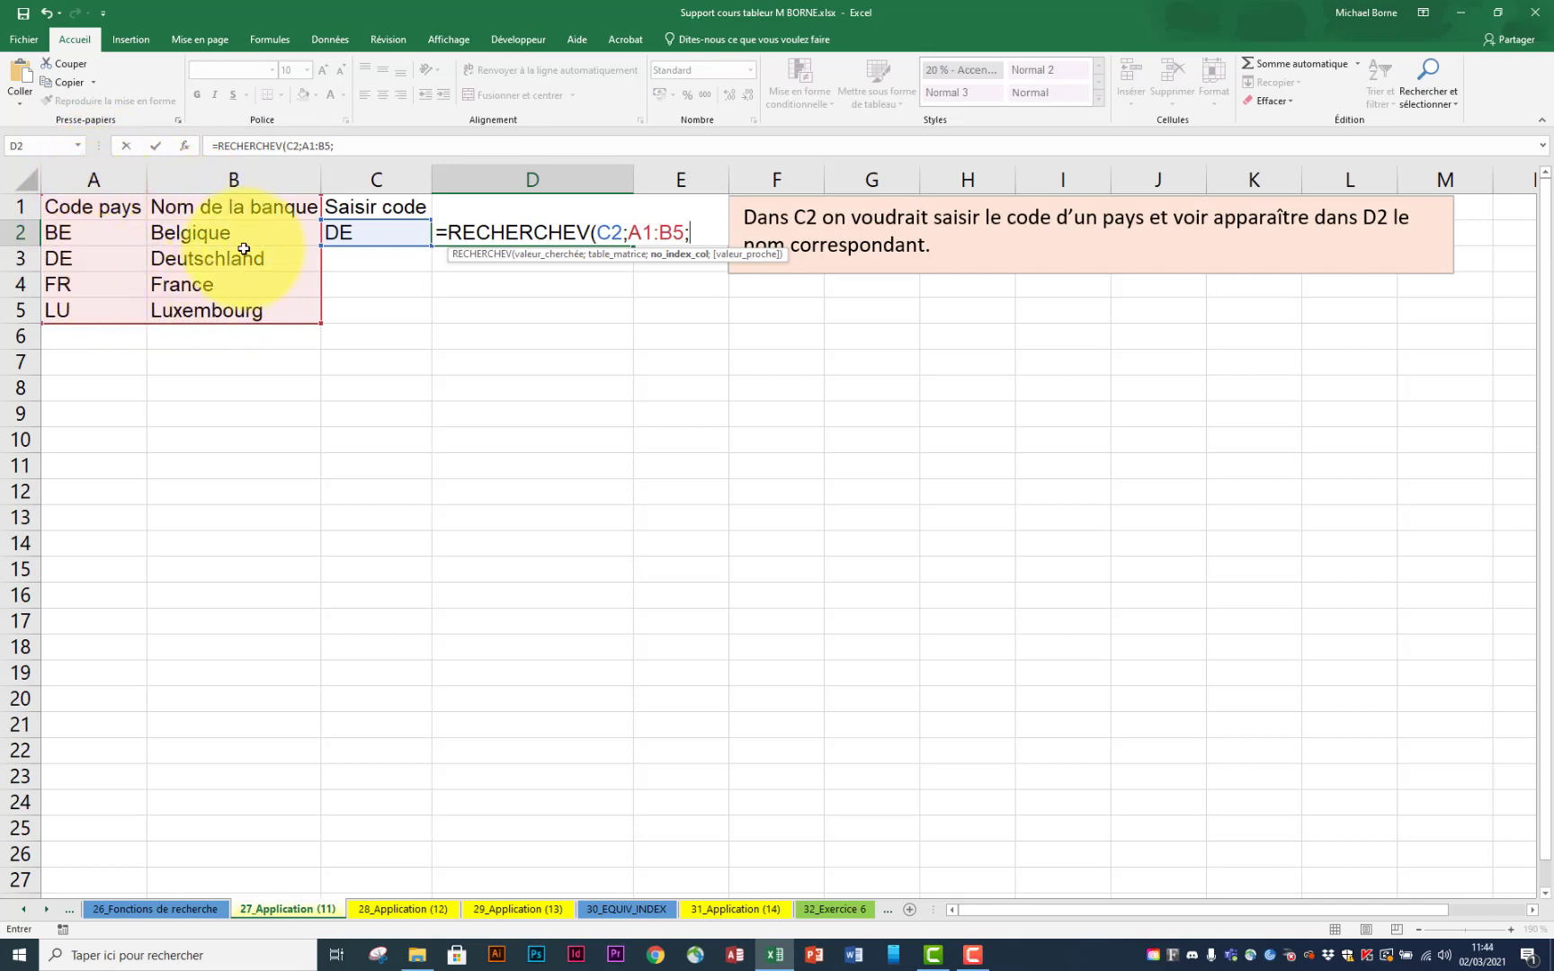
type("2")
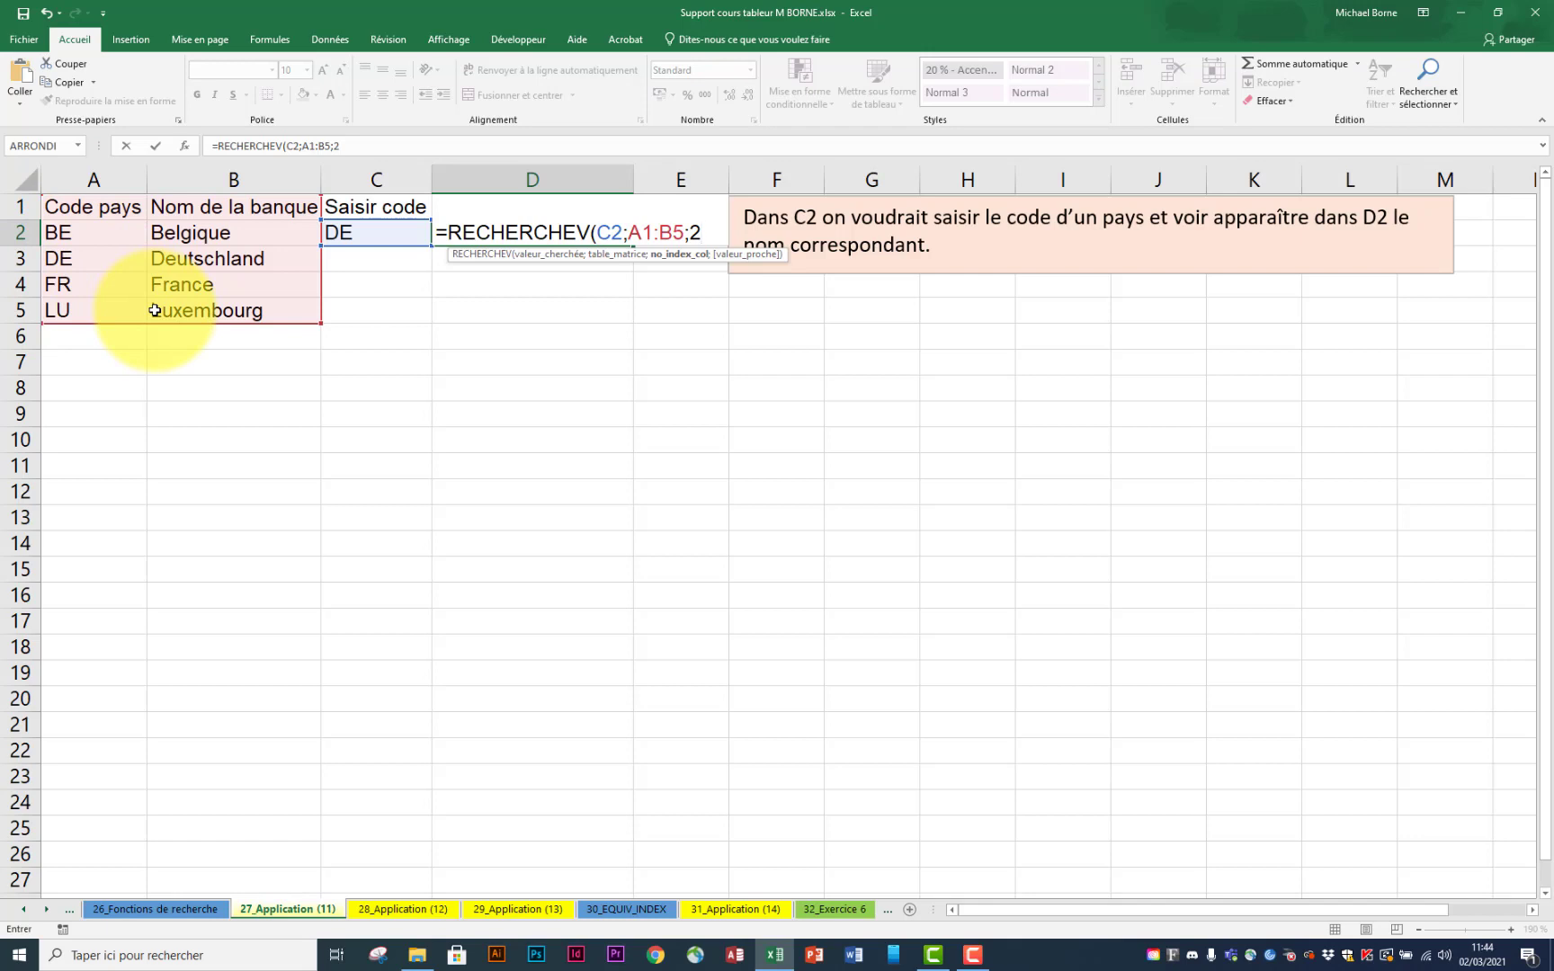
type(";")
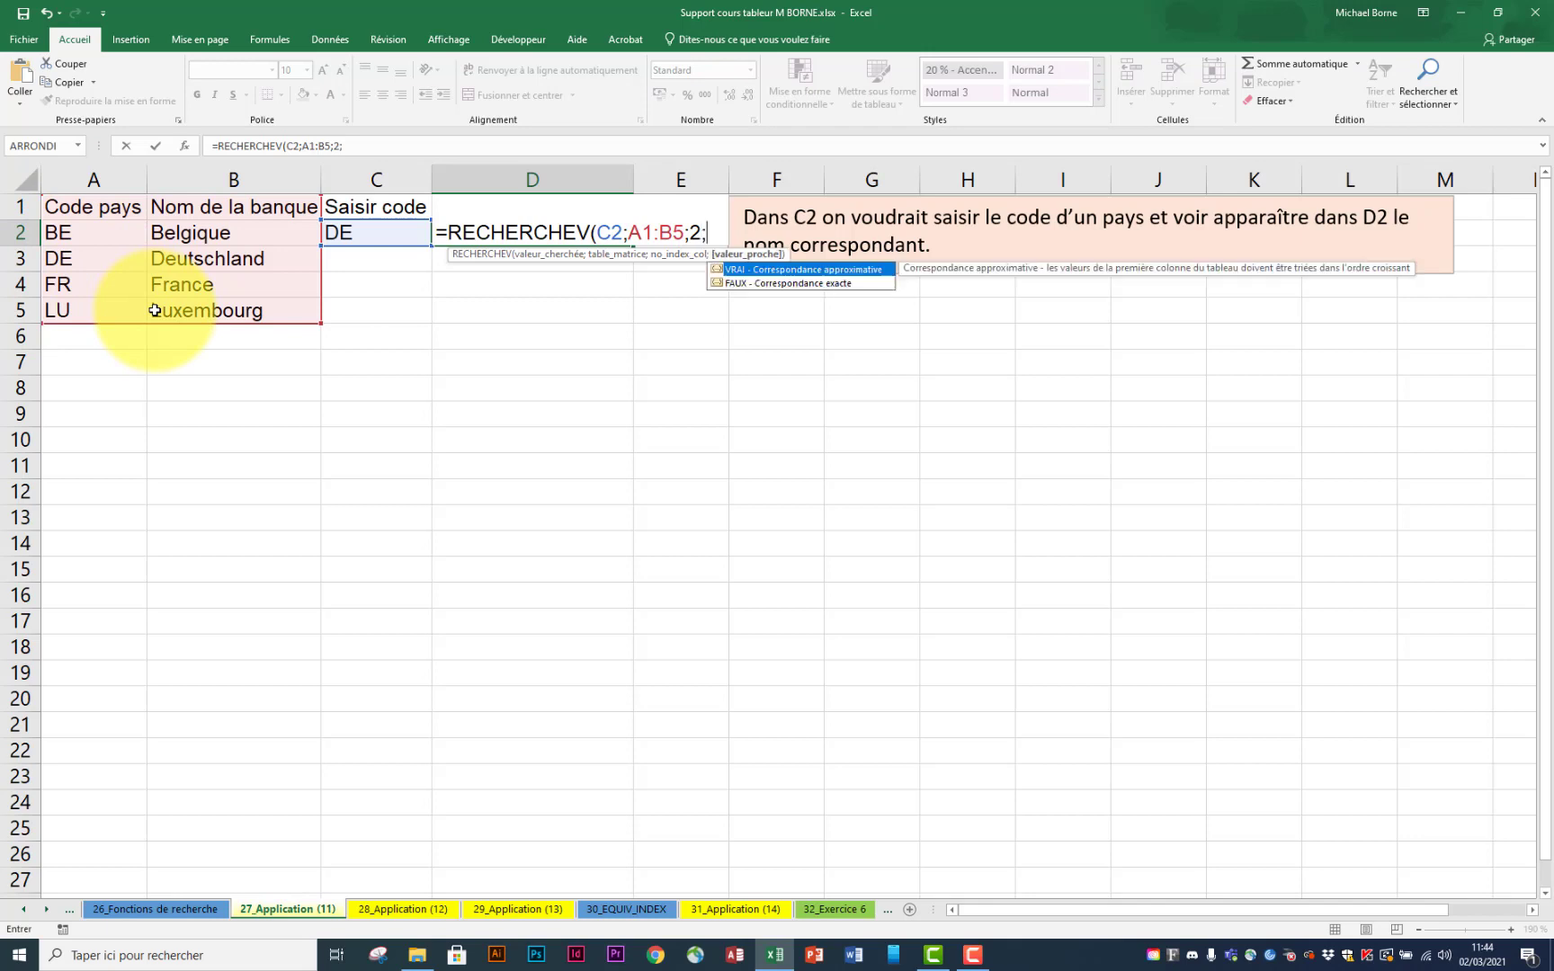
double_click(819, 284)
key("Return")
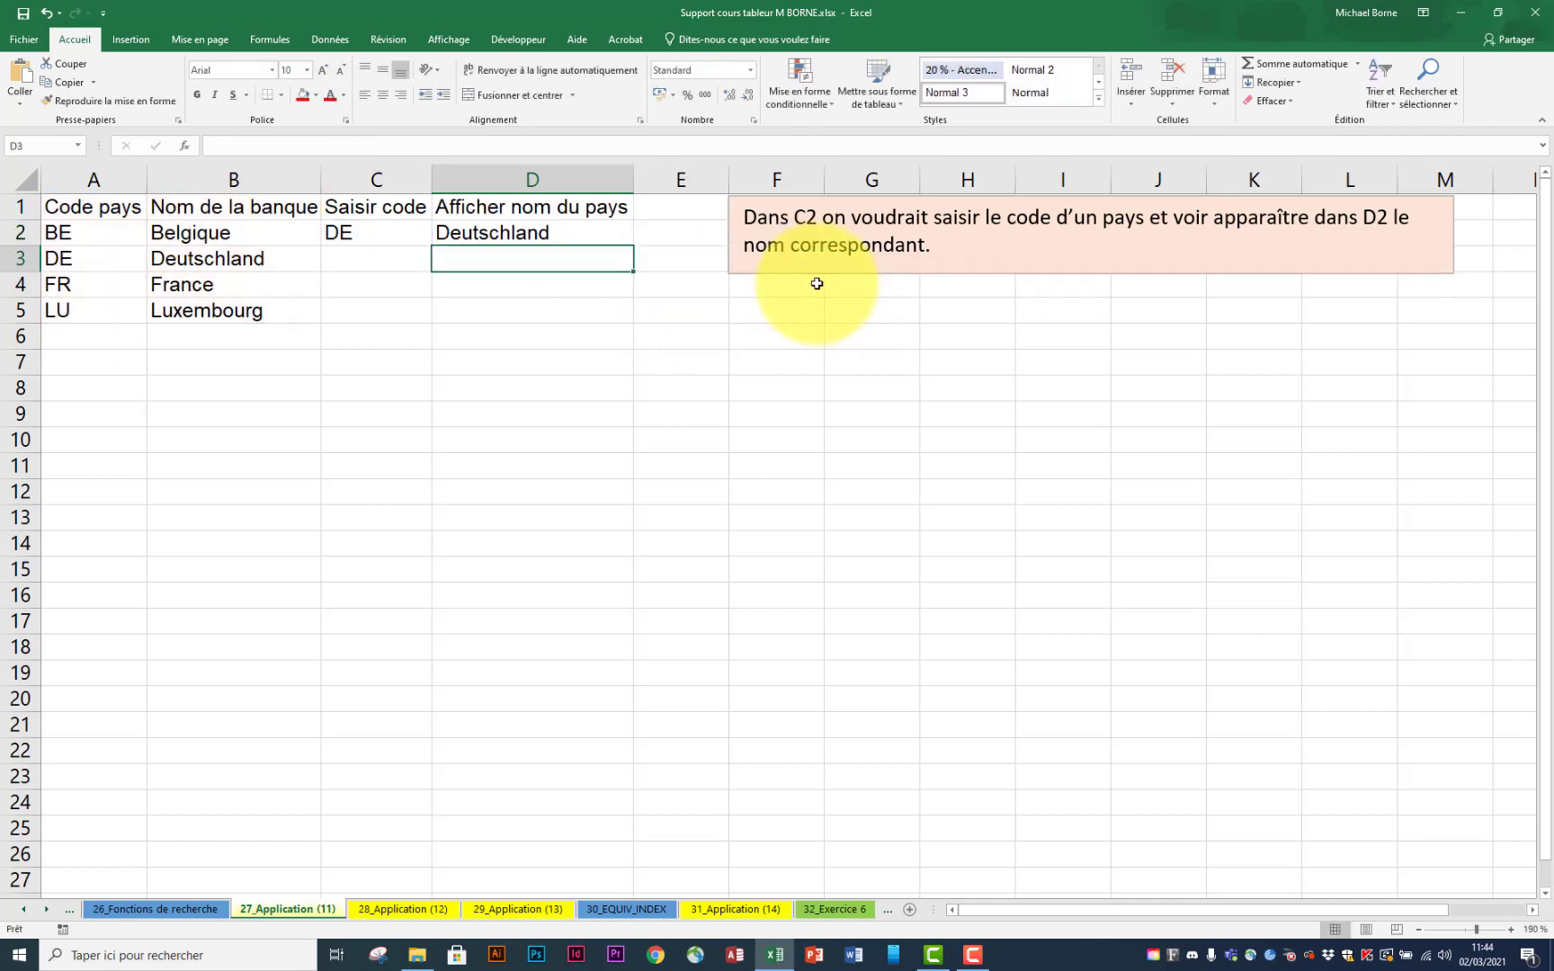
Step: On the 28_Application (12) sheet, enter the student's grade 15 in C2
left_click(419, 909)
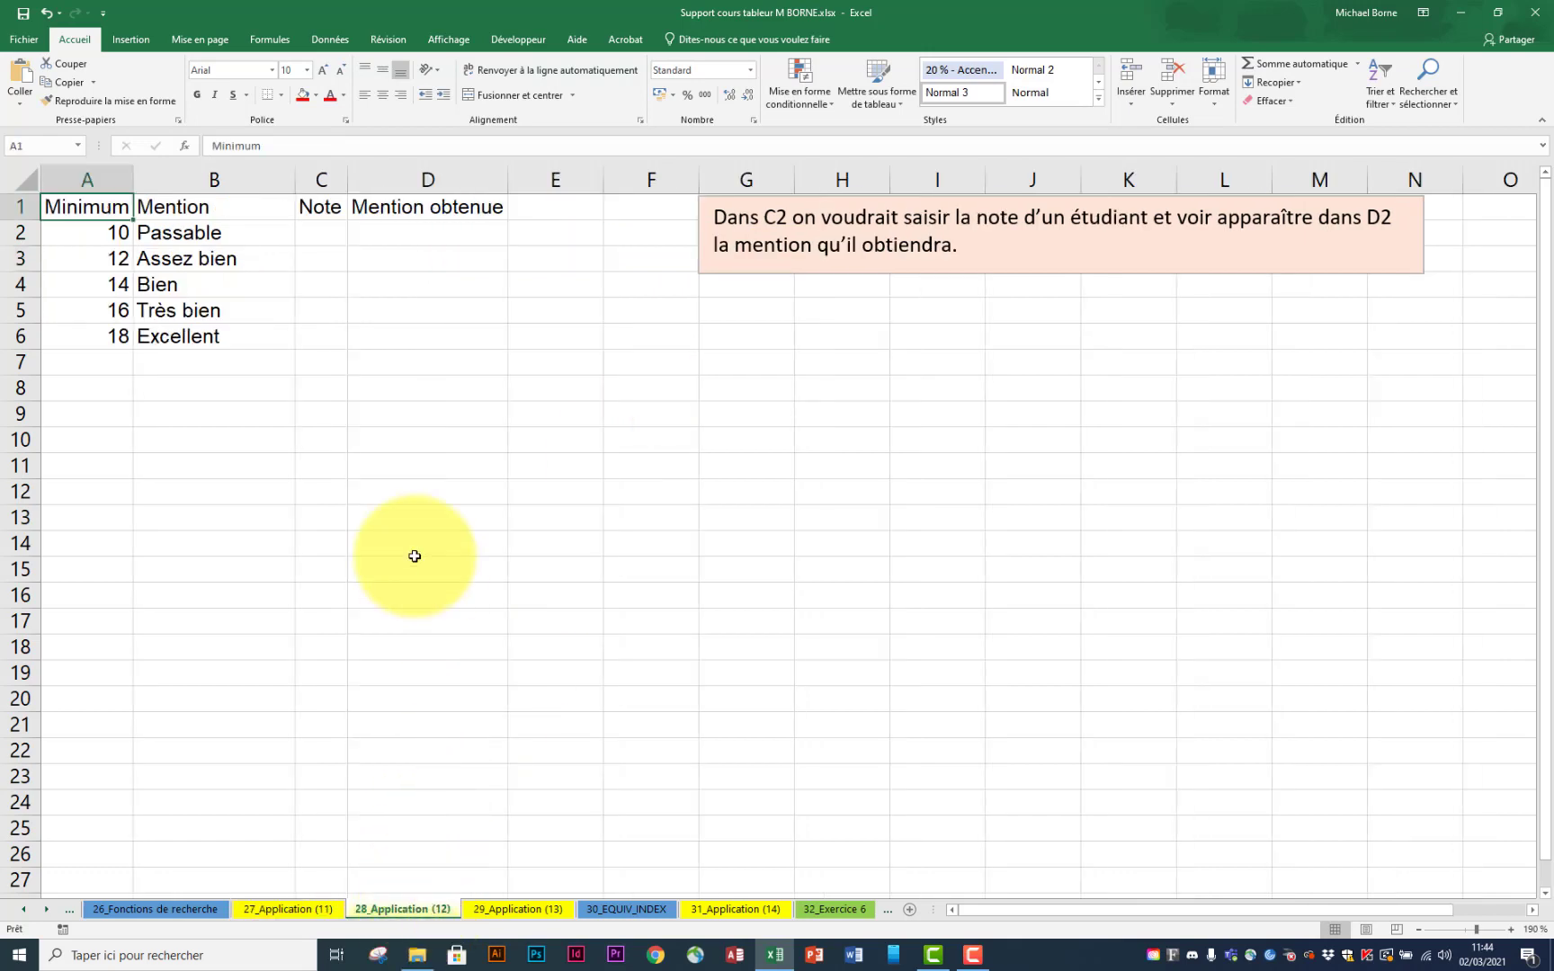
left_click(329, 238)
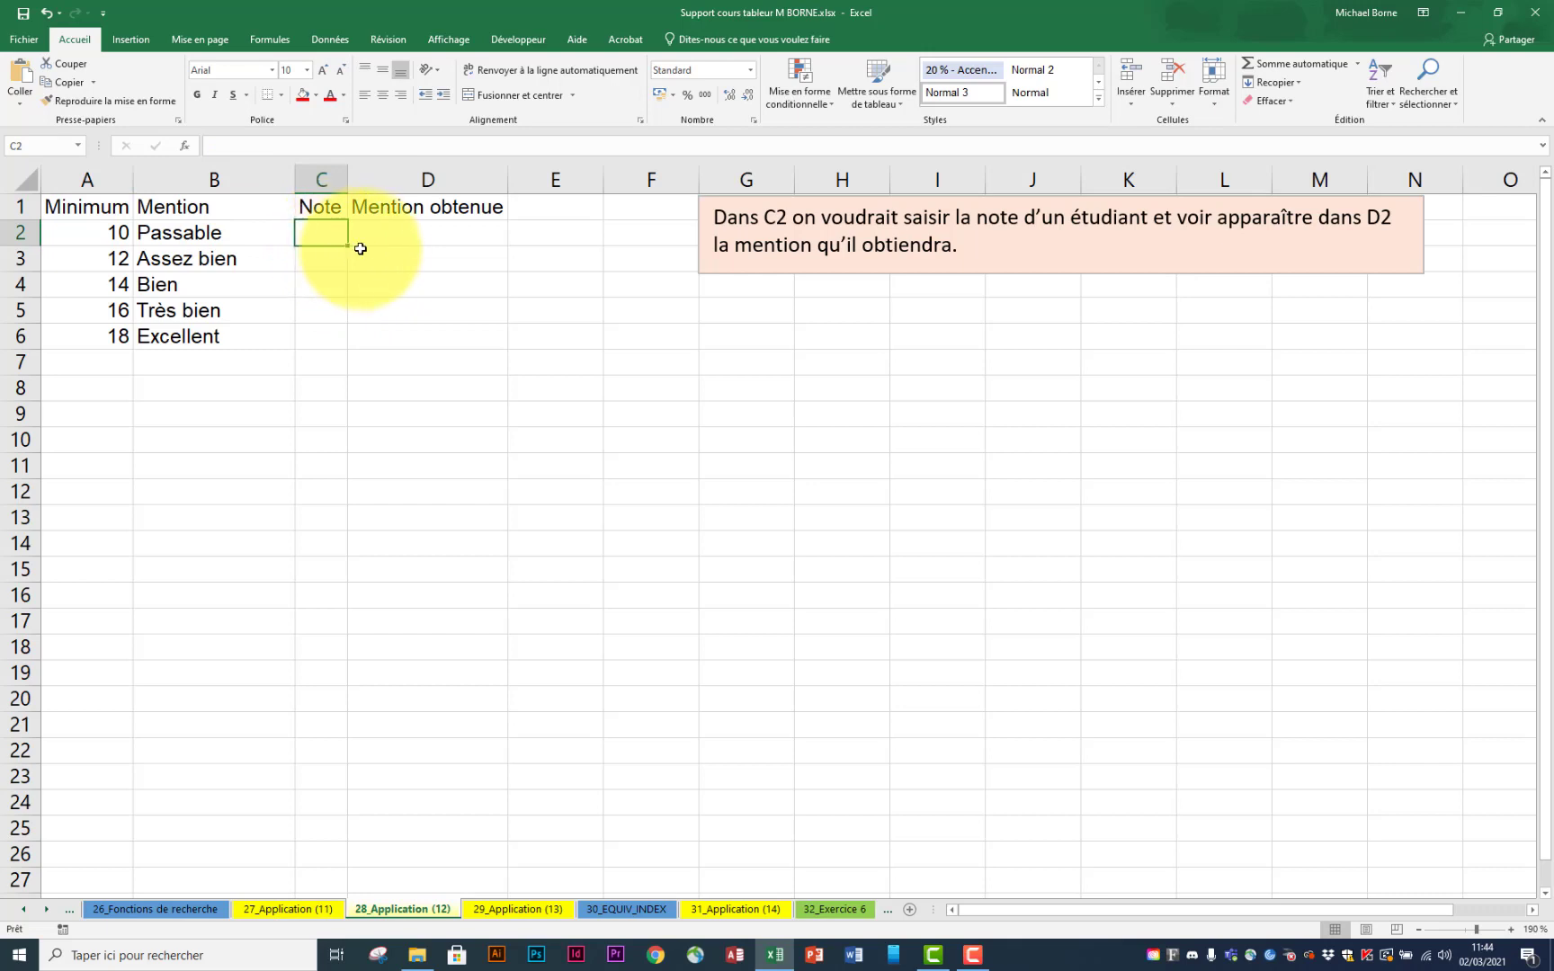
left_click(436, 240)
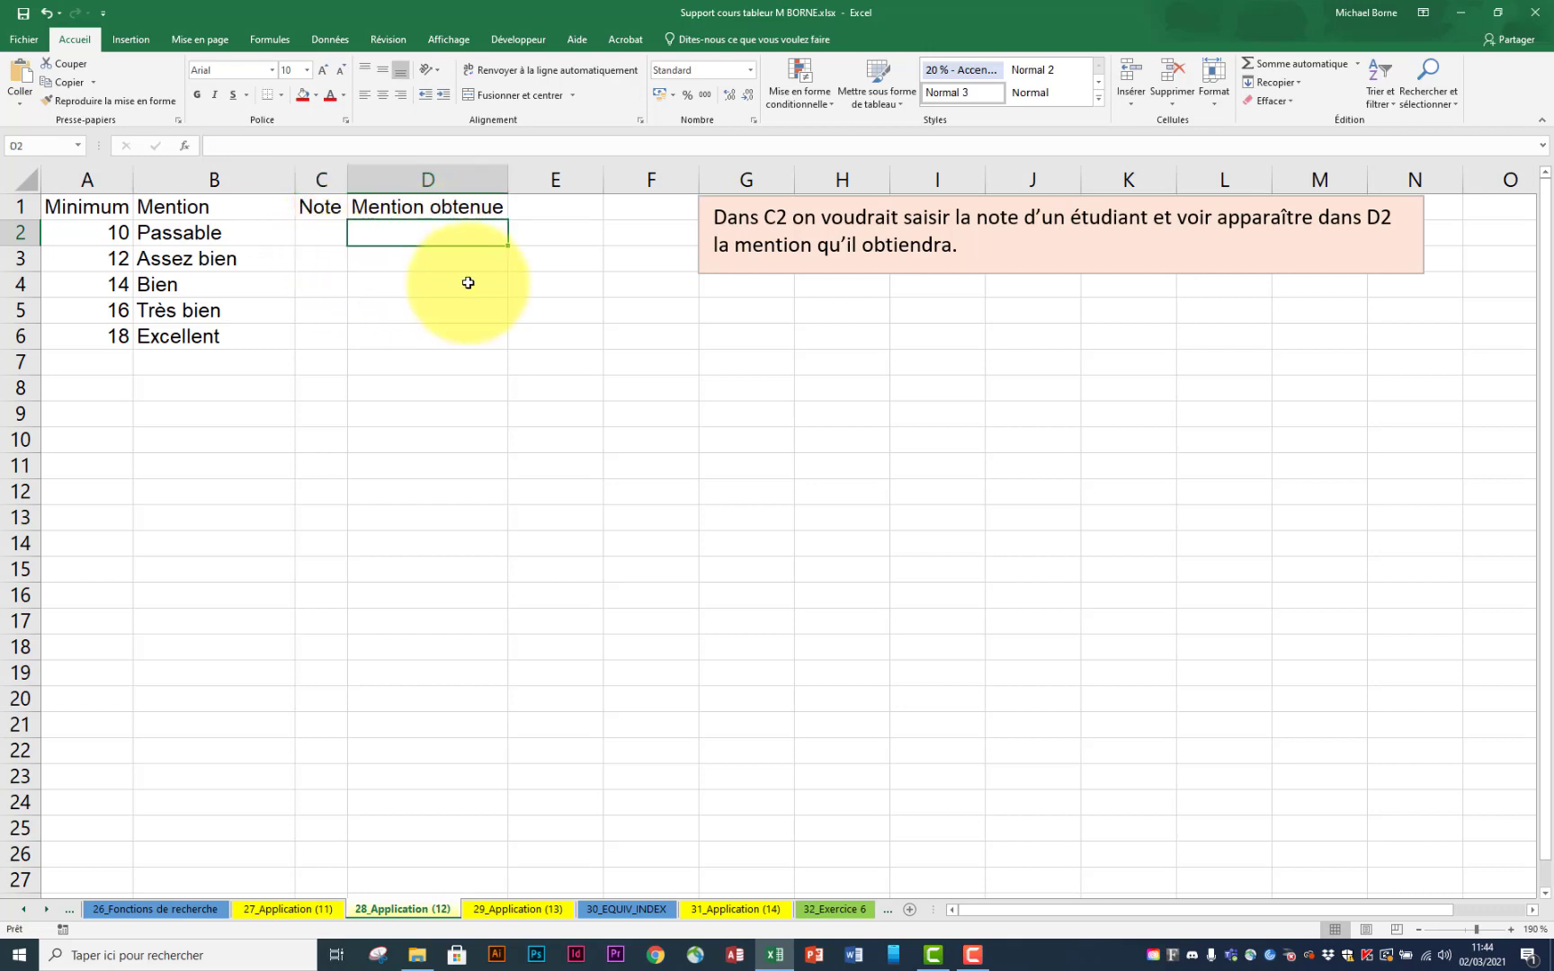
left_click(319, 234)
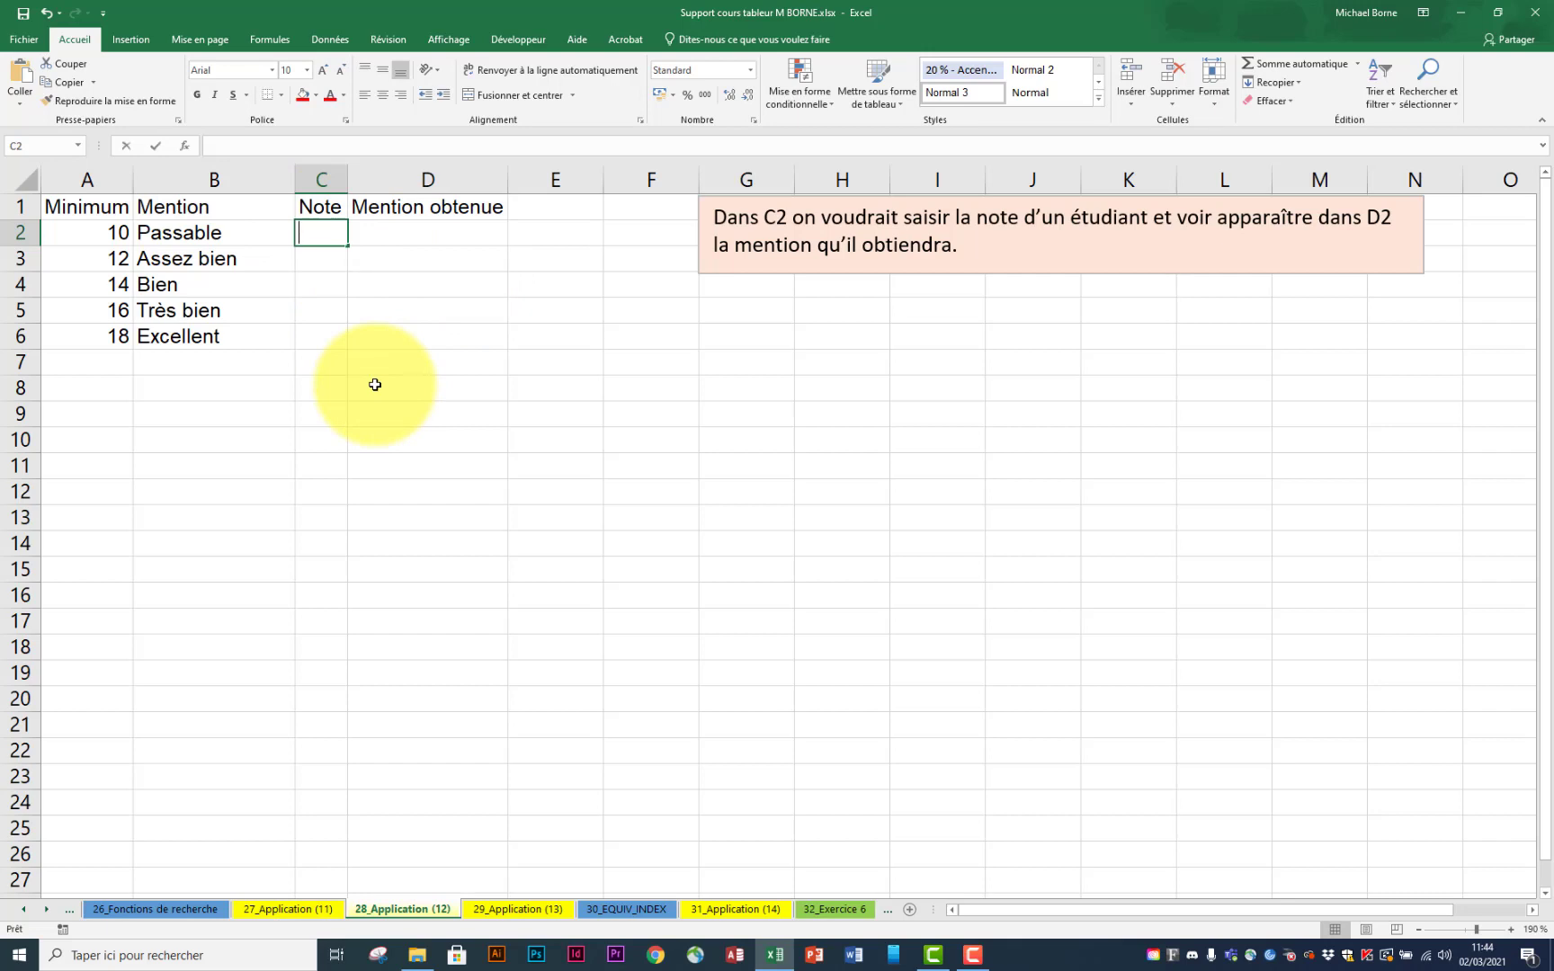
type("15")
key("Return")
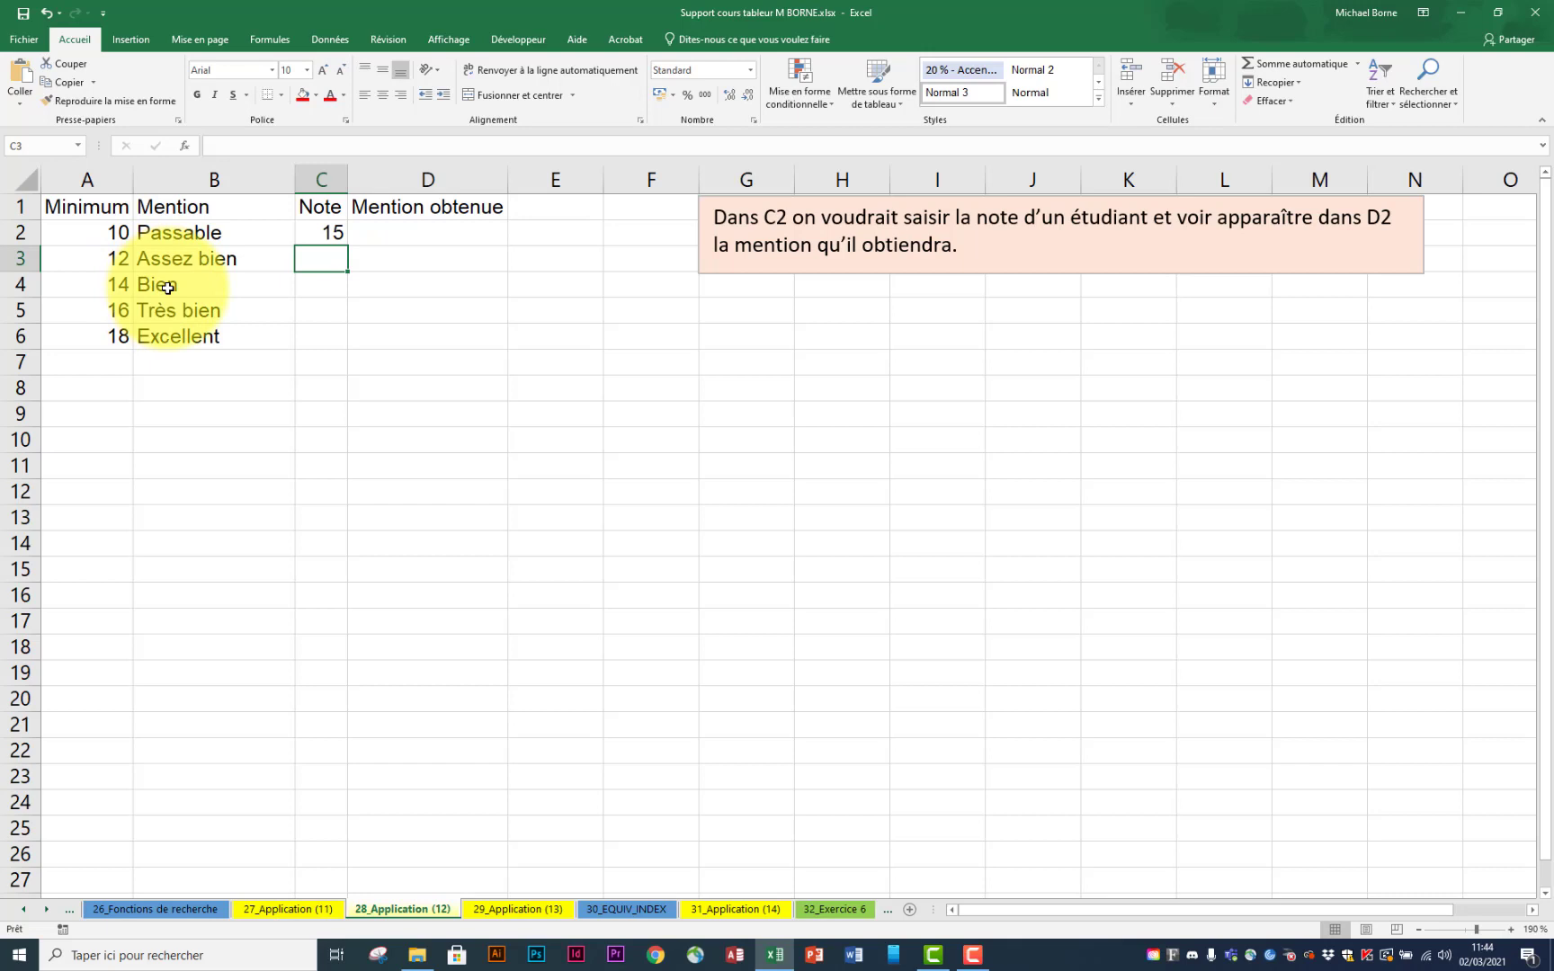
Step: Look up the mention in D2 by approximate match with RECHERCHEV, using C2, the range A1:B6, column 2 and VRAI
left_click(444, 230)
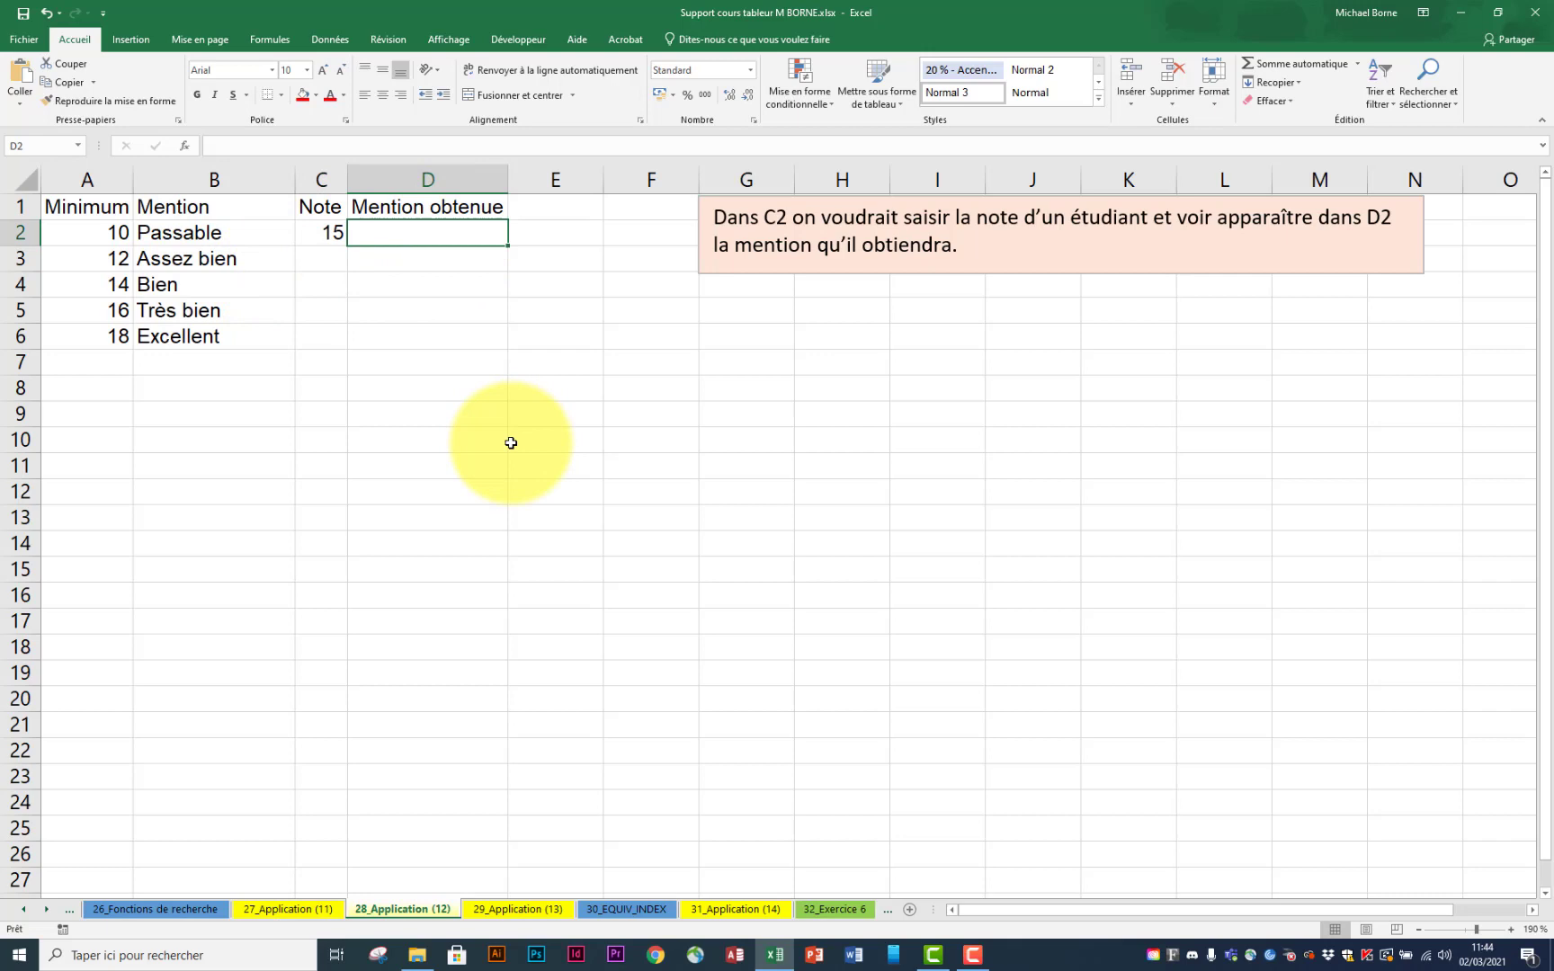
type("=rech")
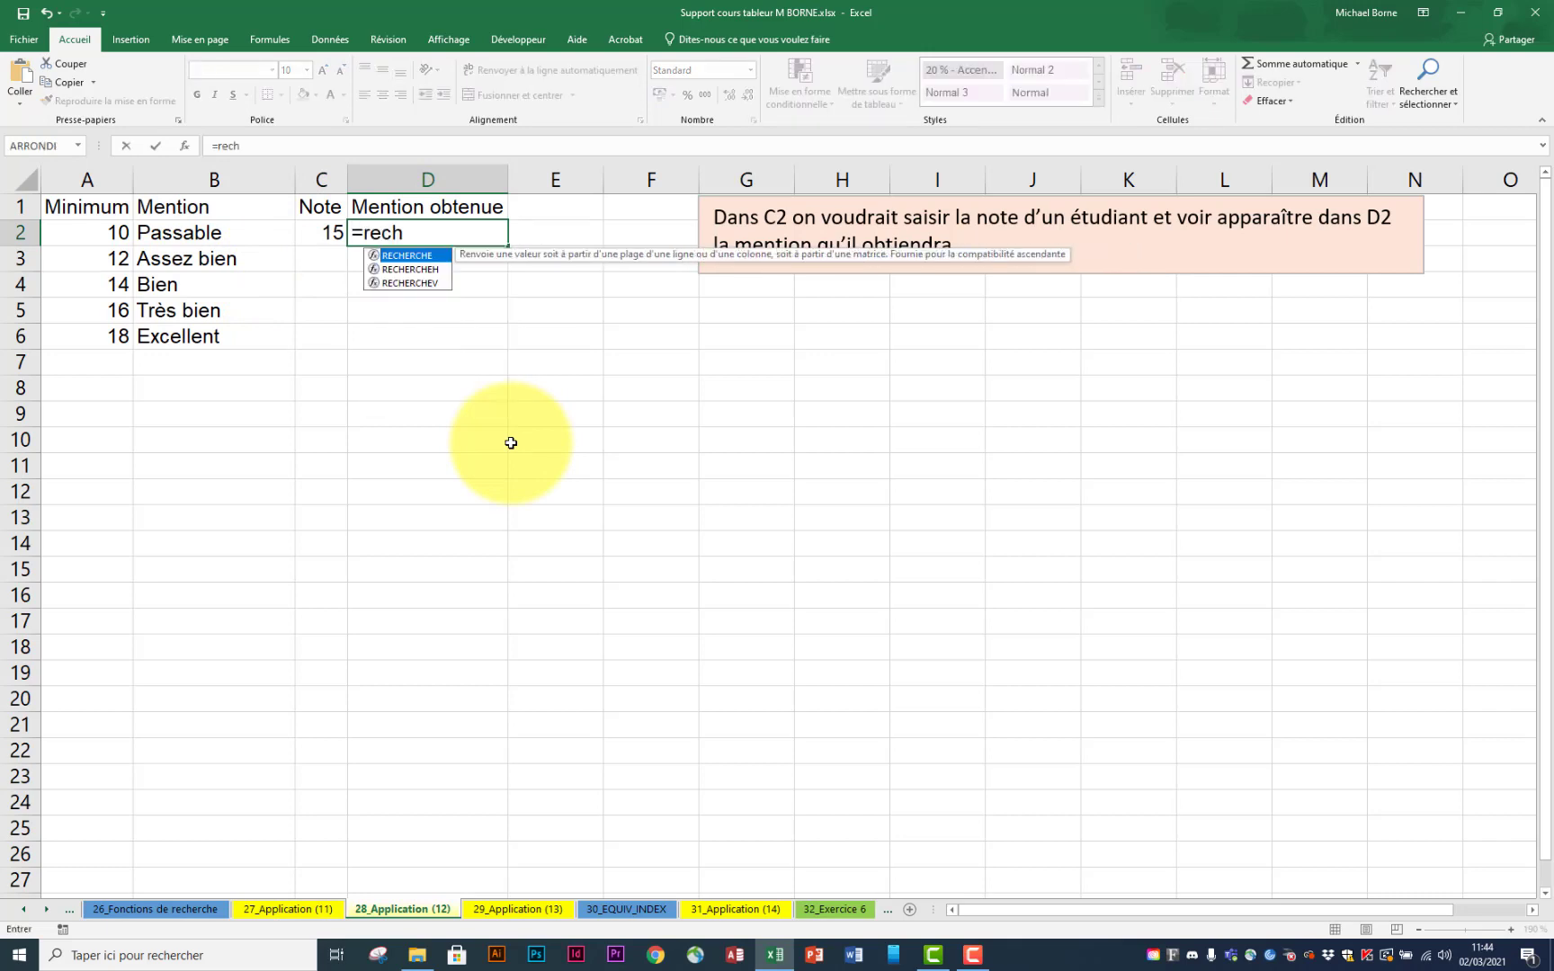
double_click(410, 283)
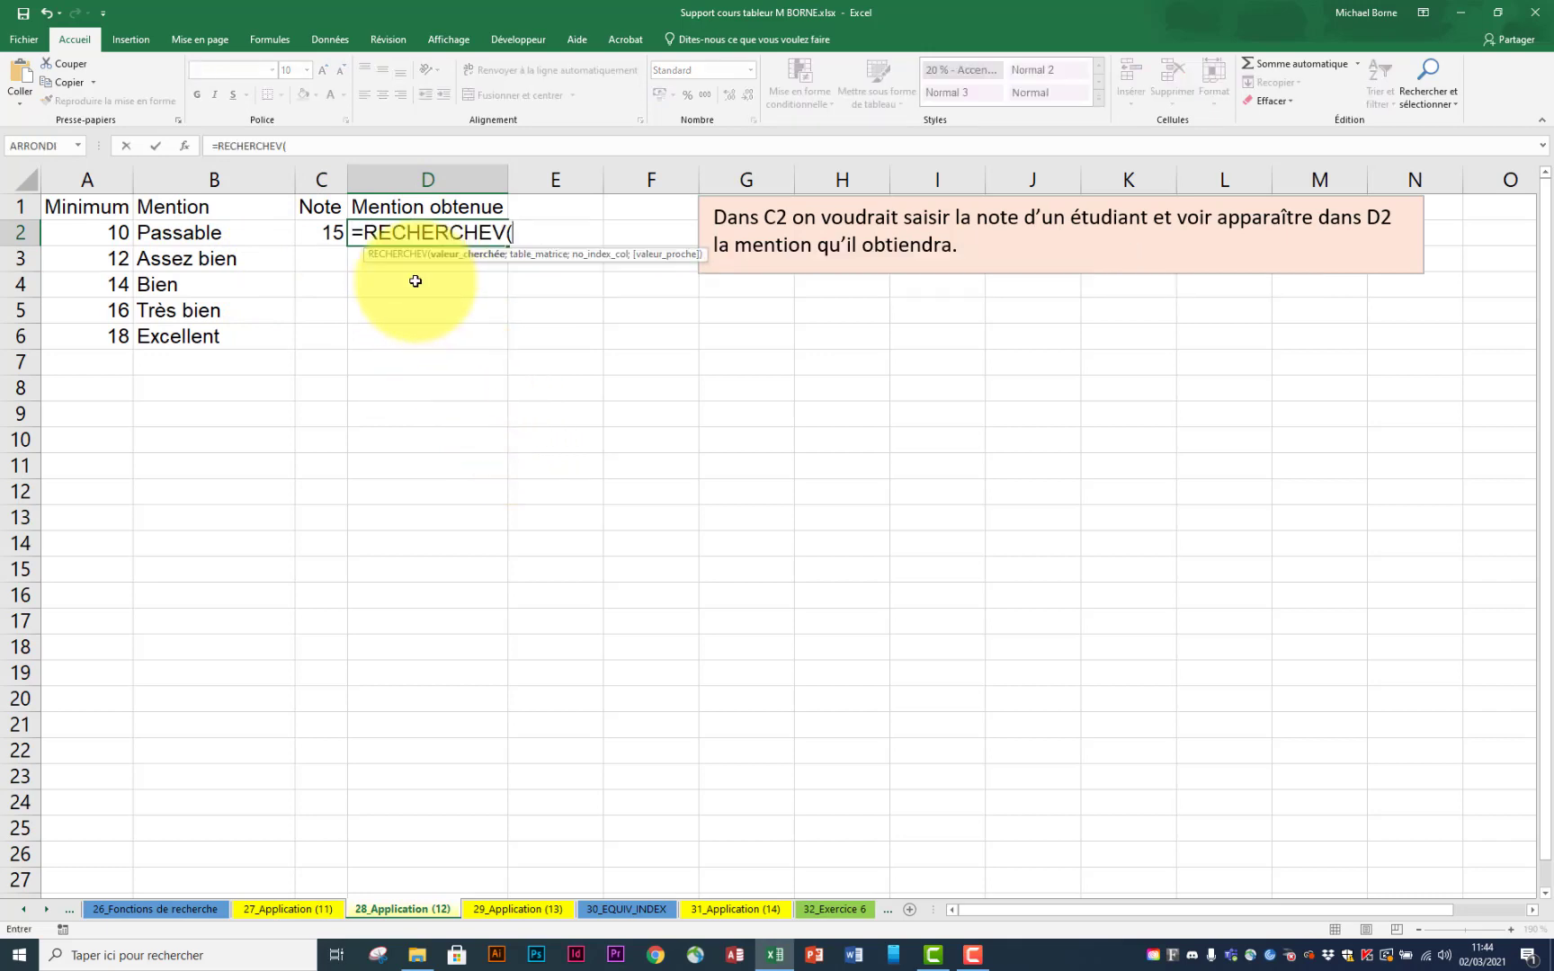
left_click(323, 232)
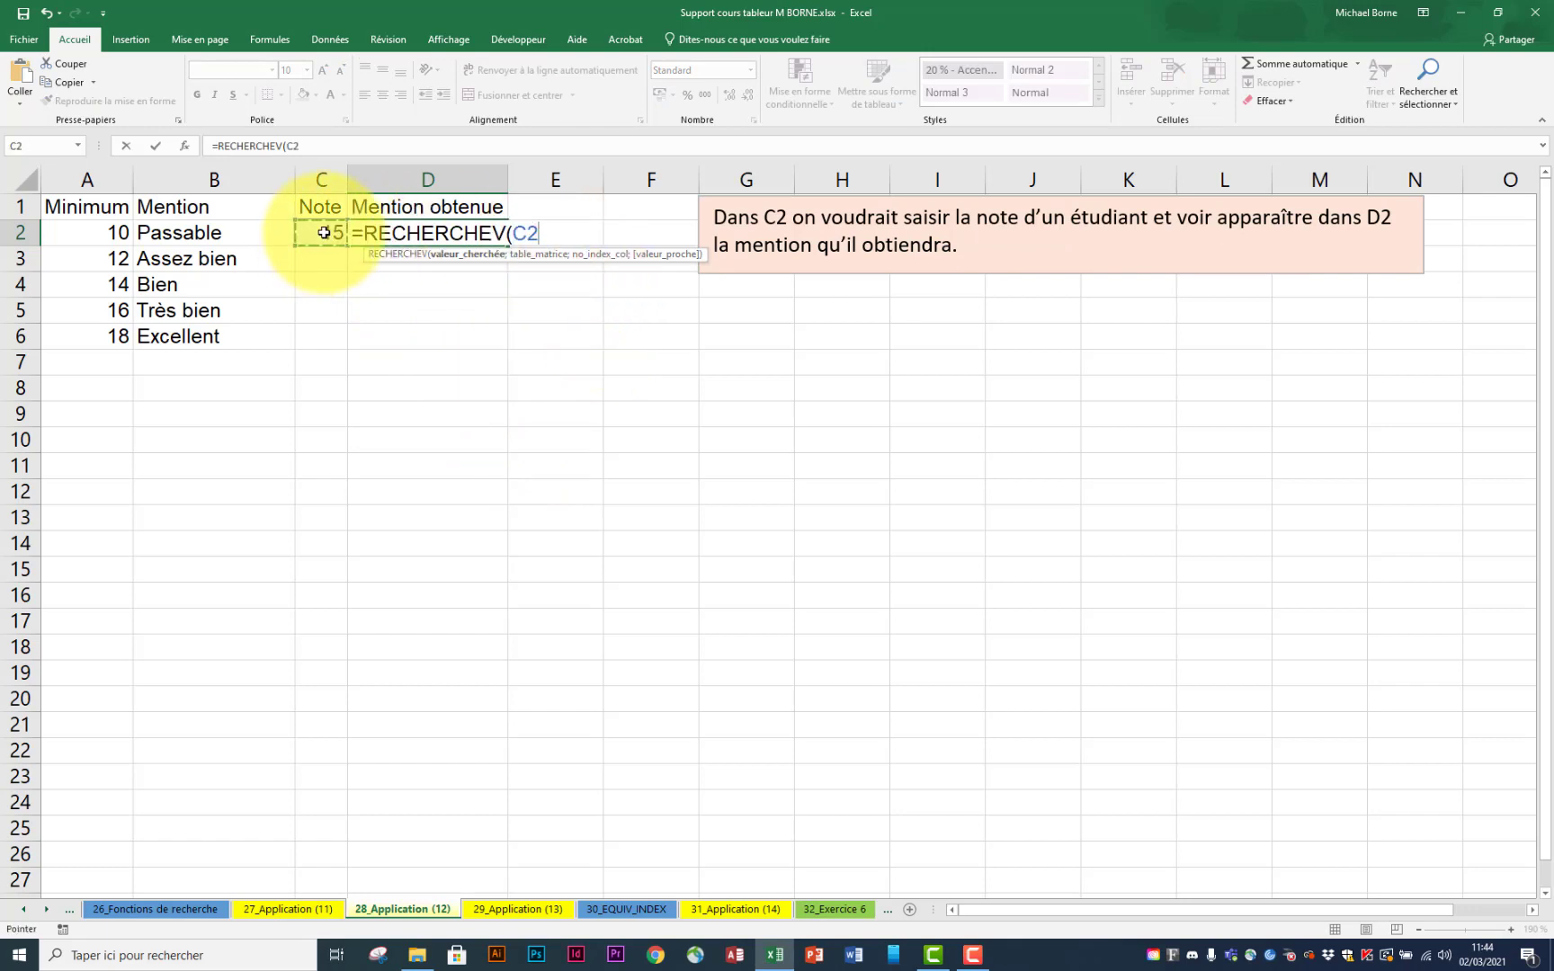
type(";")
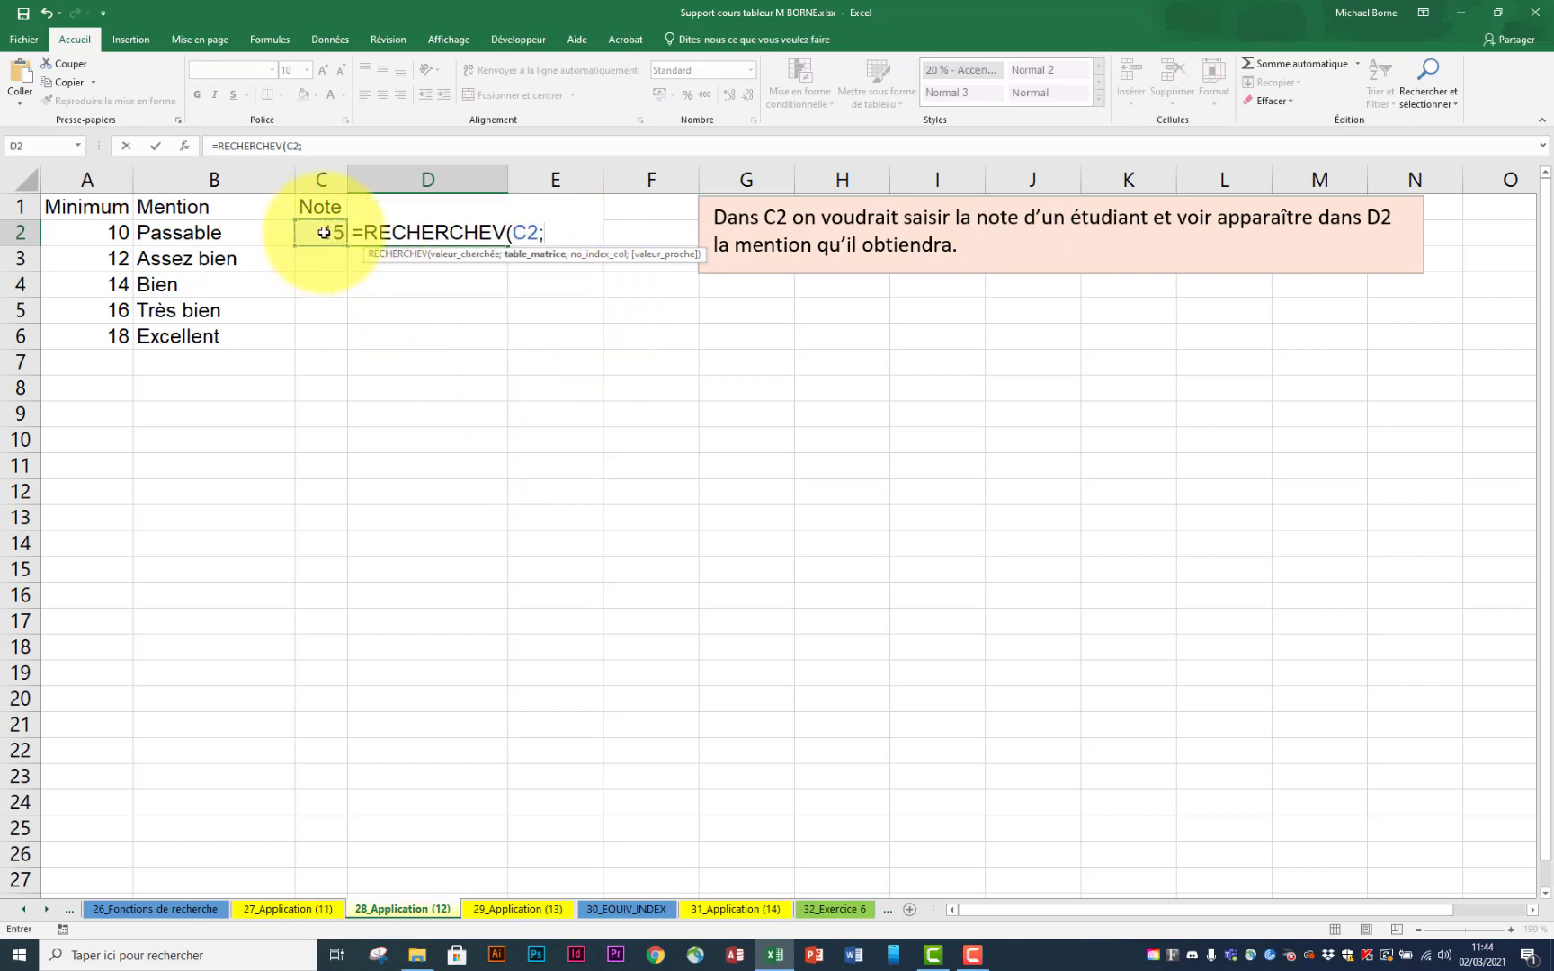
left_click_drag(90, 206, 180, 331)
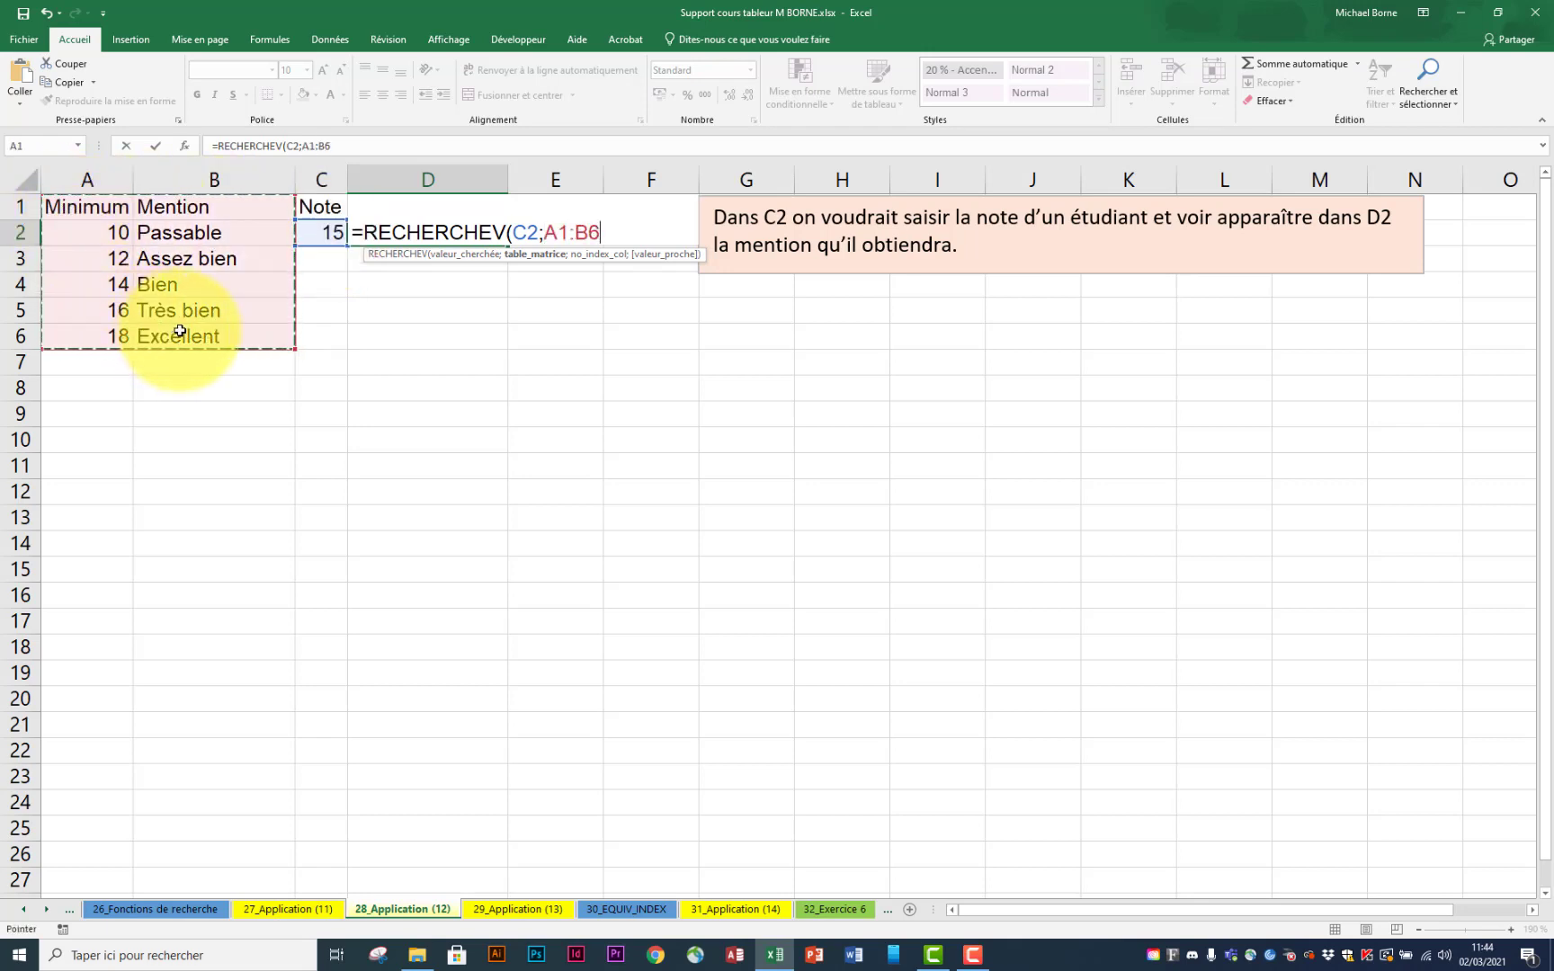
type(";")
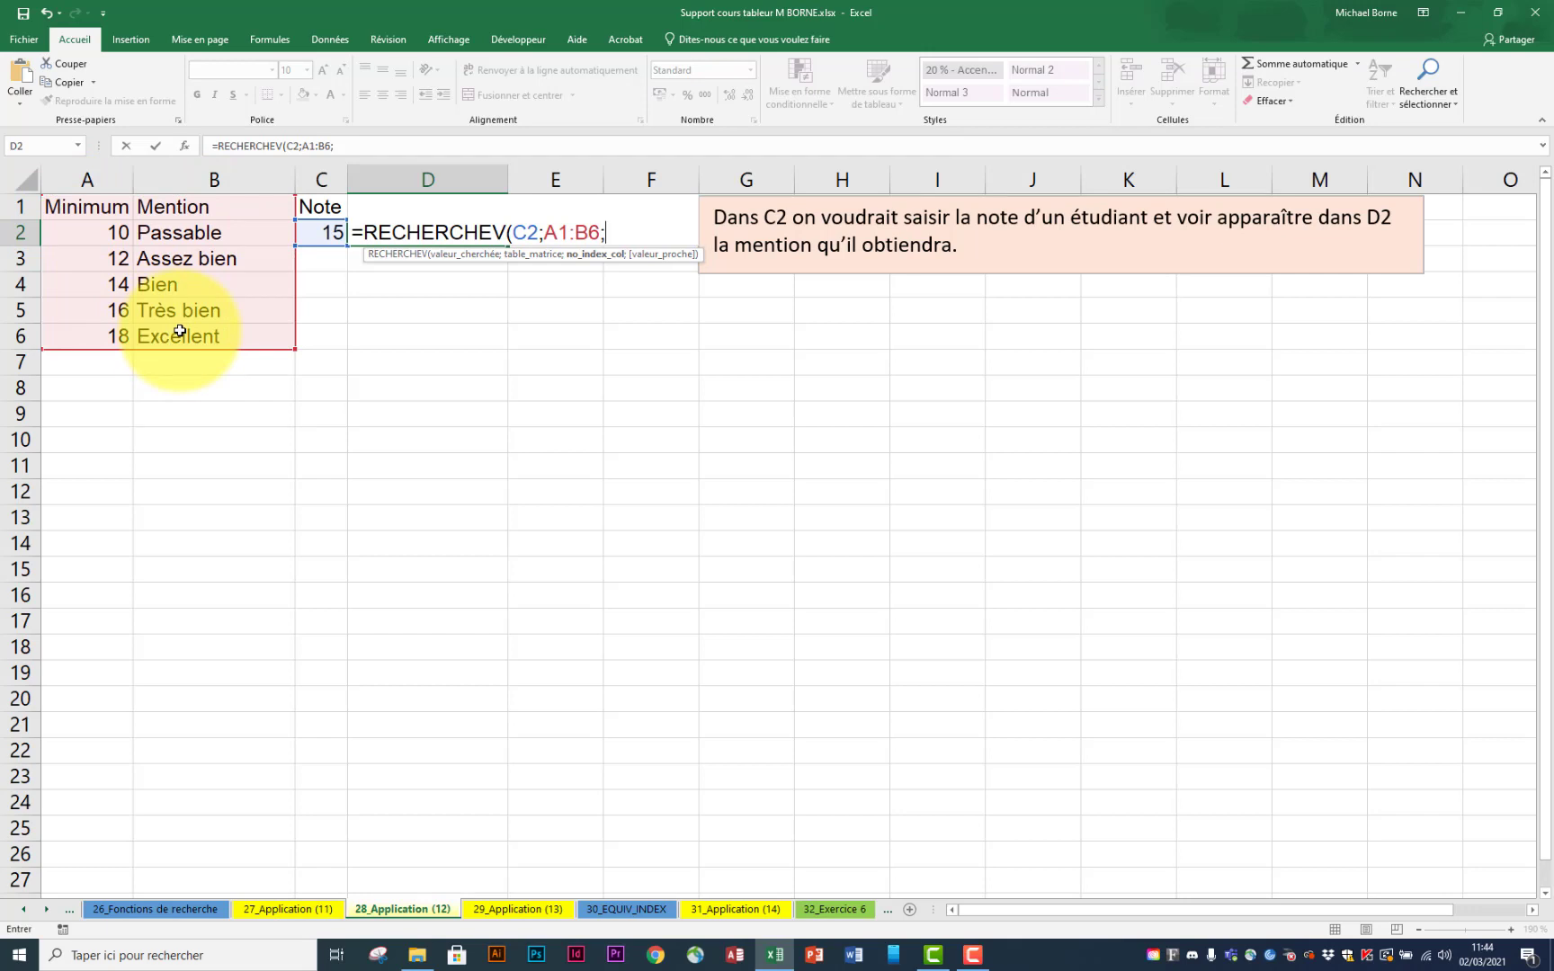
type("2;")
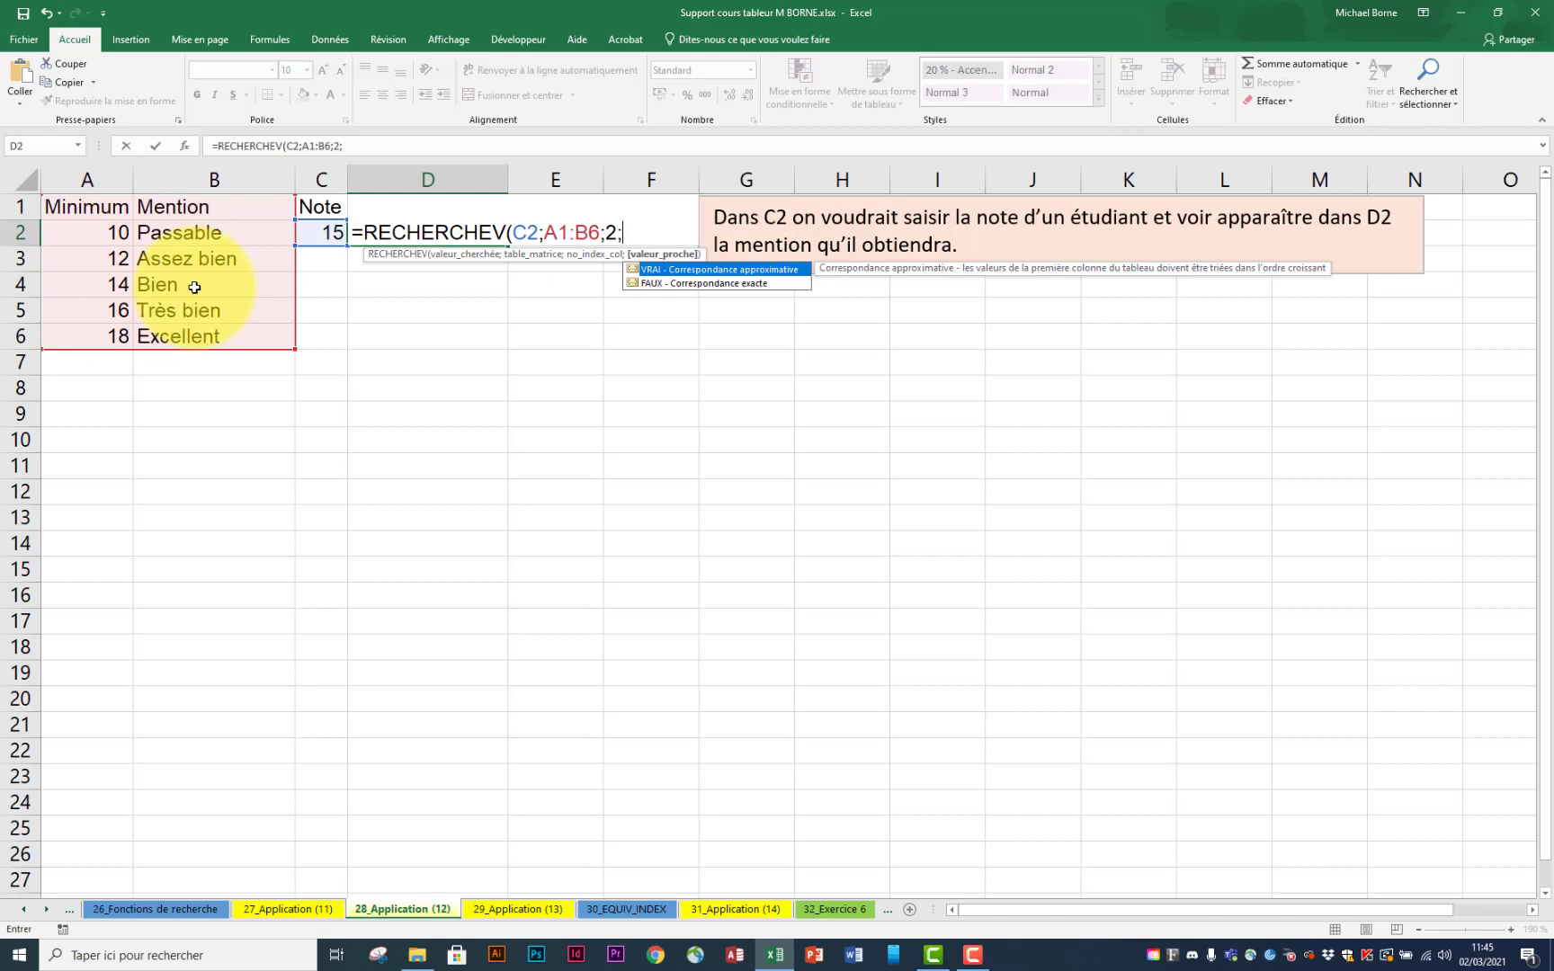
double_click(694, 270)
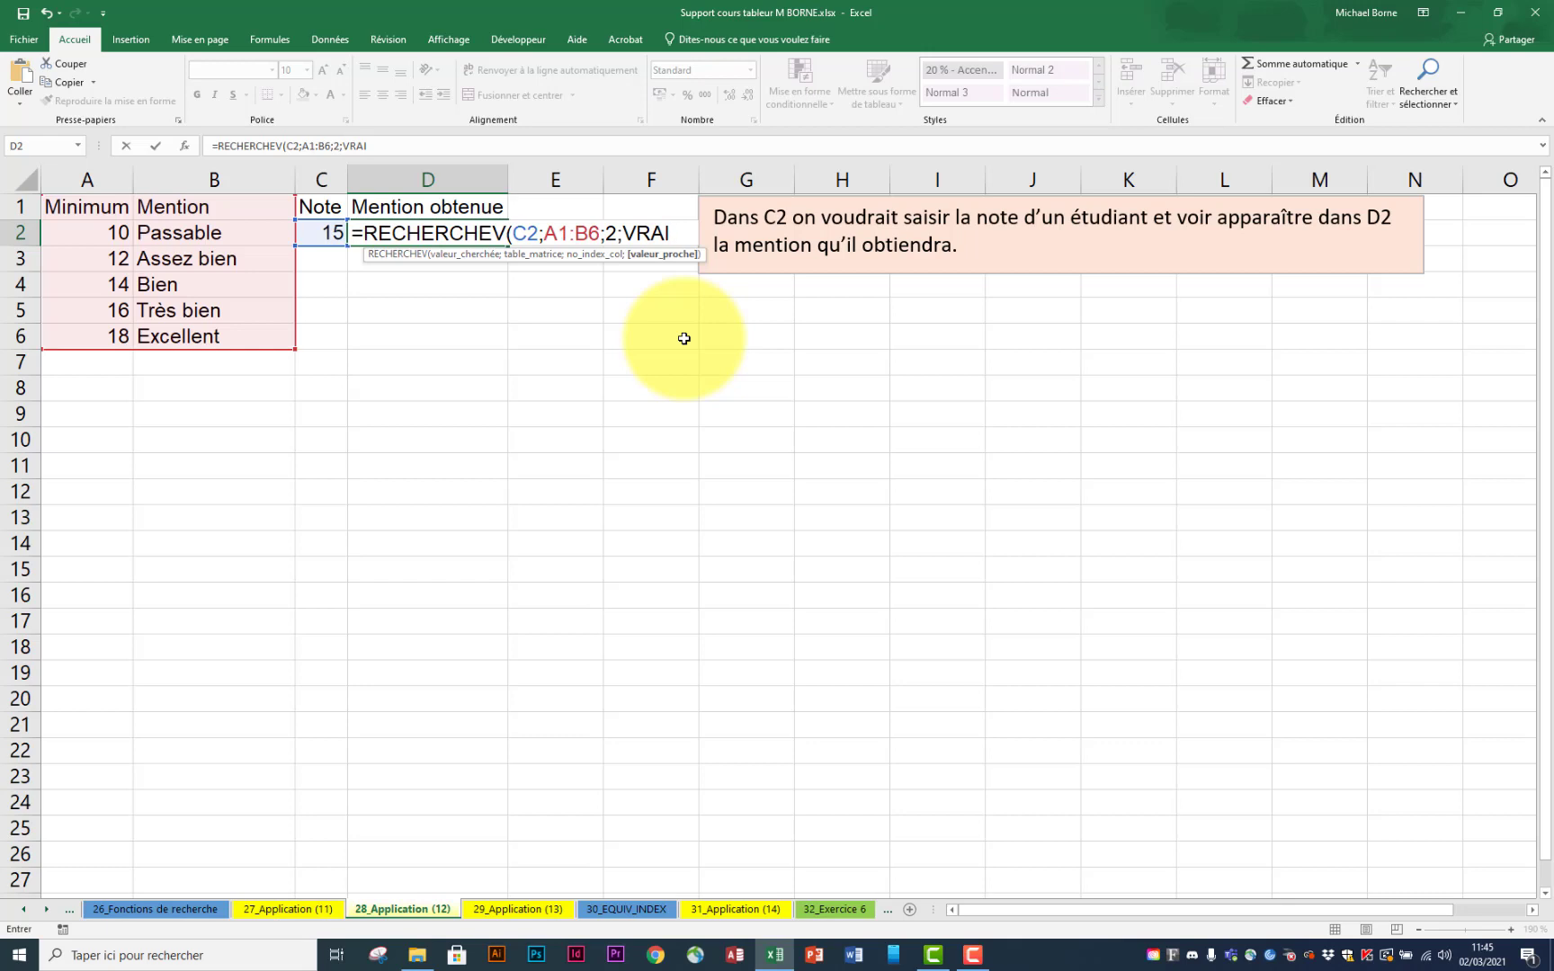
key("Return")
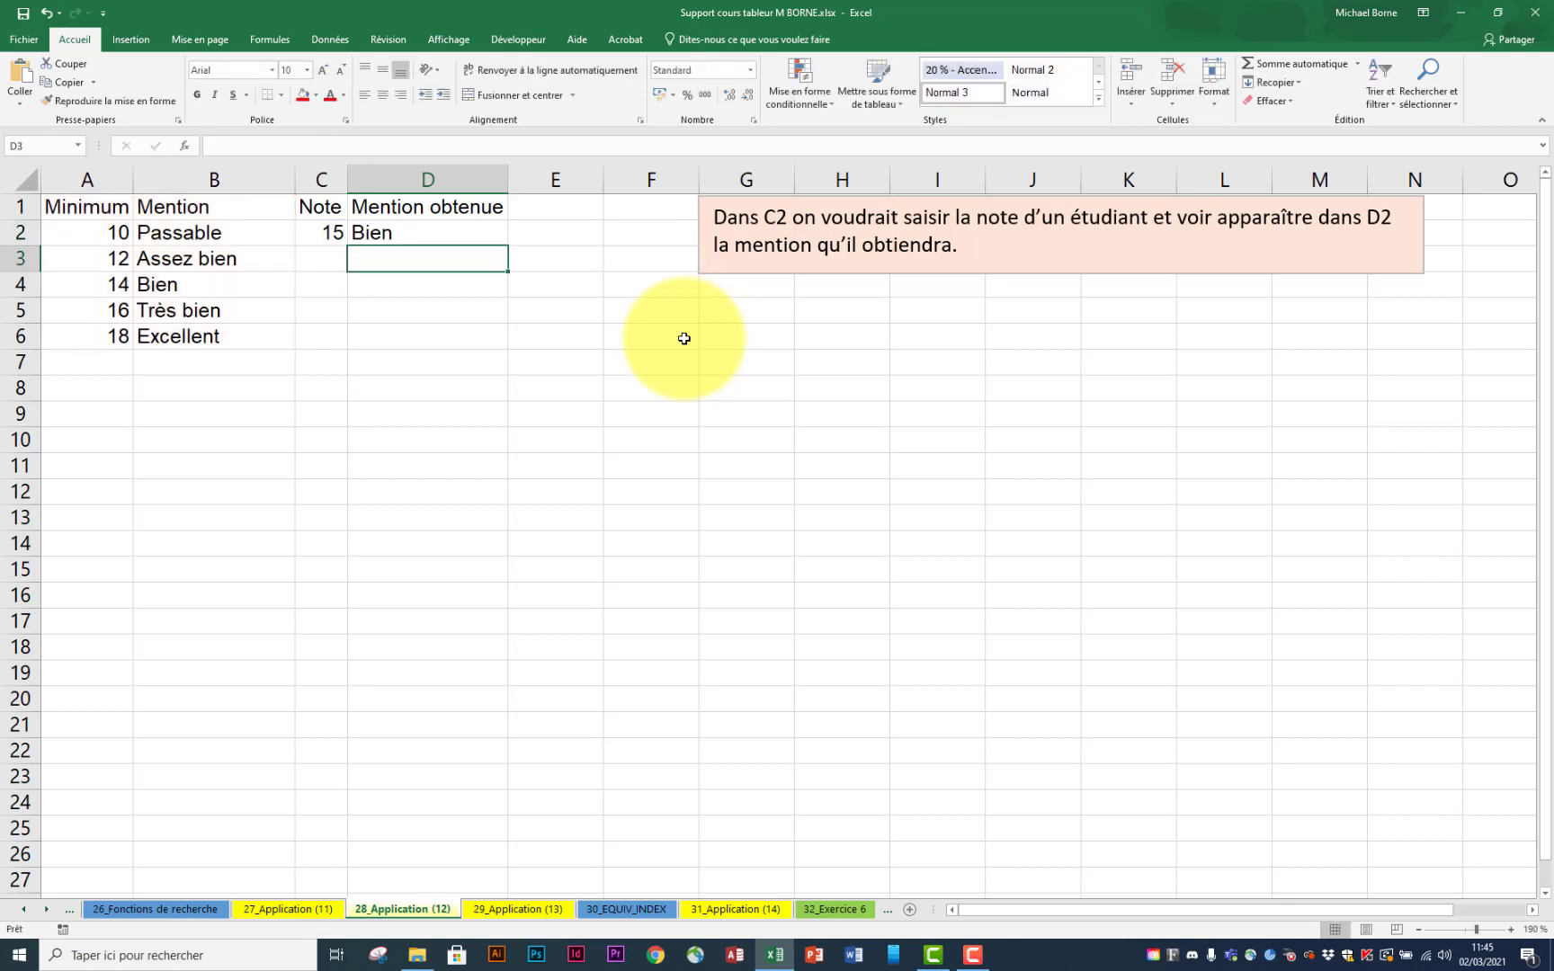
Step: Change the student's grade in C2 to 17 to test the mention lookup
left_click(328, 234)
type("17")
key("Return")
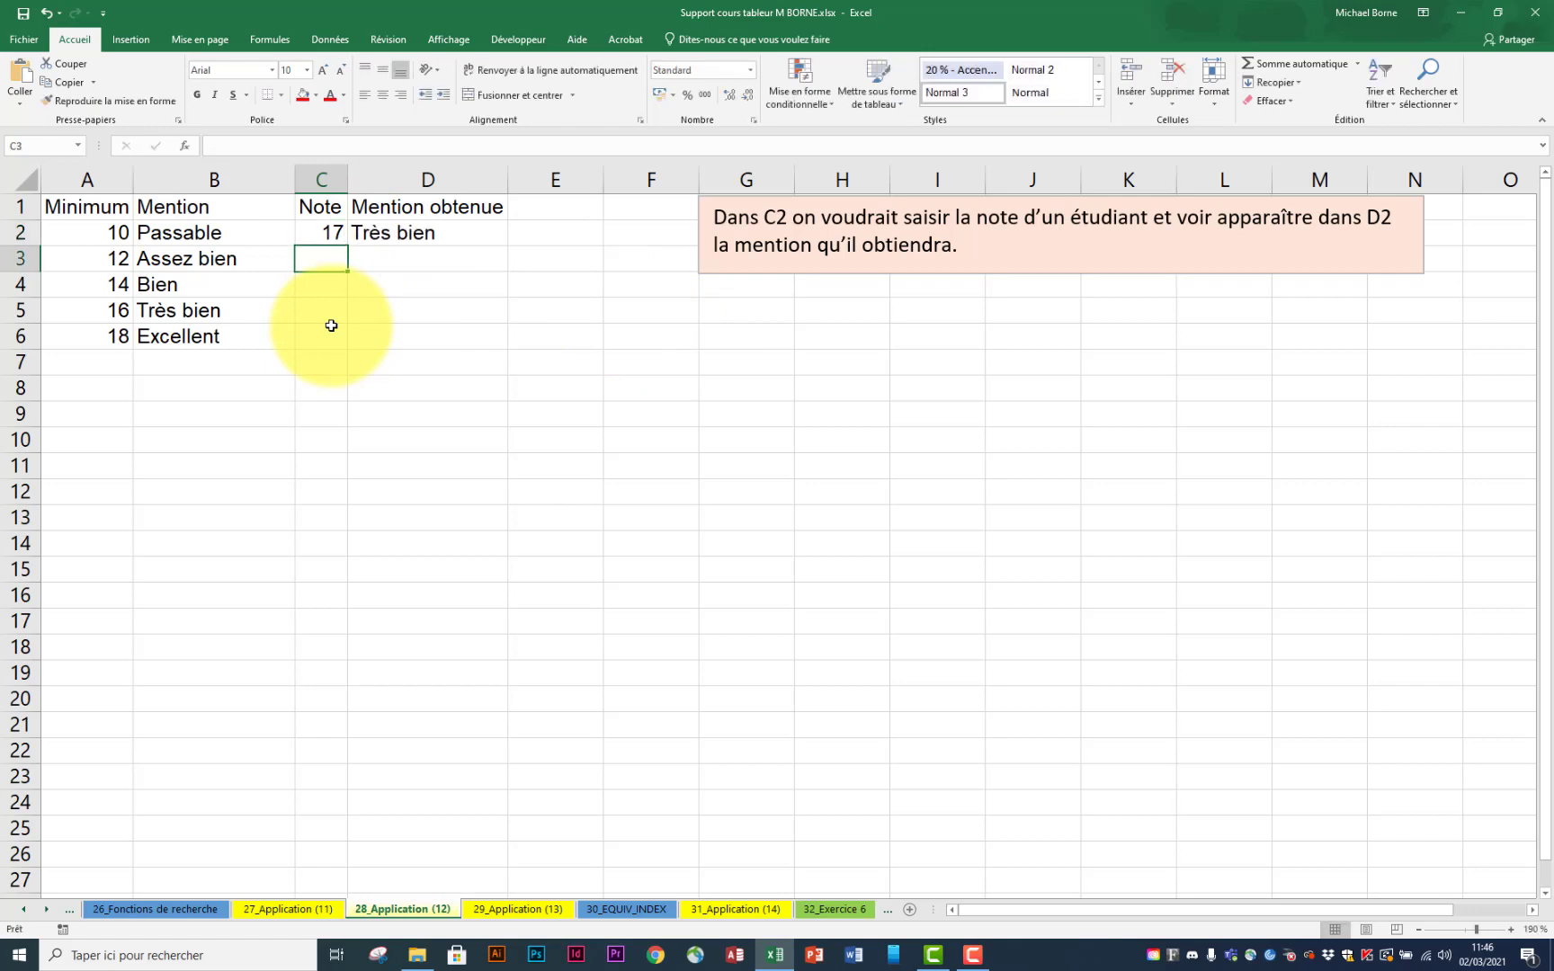
Step: On the 29_Application (13) sheet, enter the date 27/09/2006 in B4
left_click(521, 910)
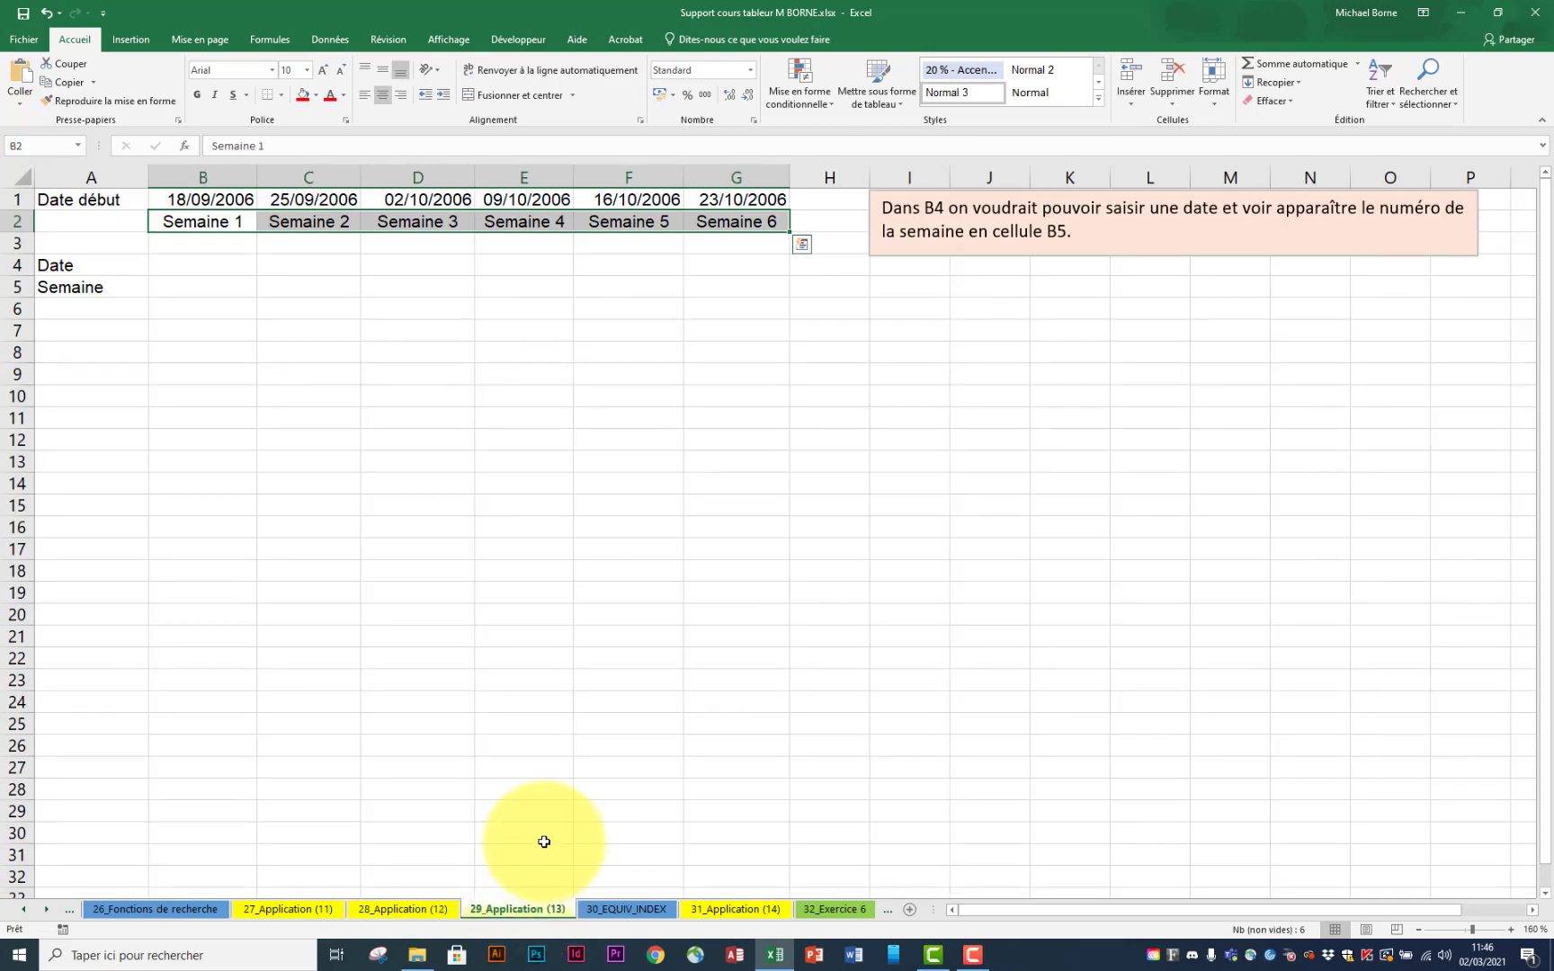
key("Down")
key("Down")
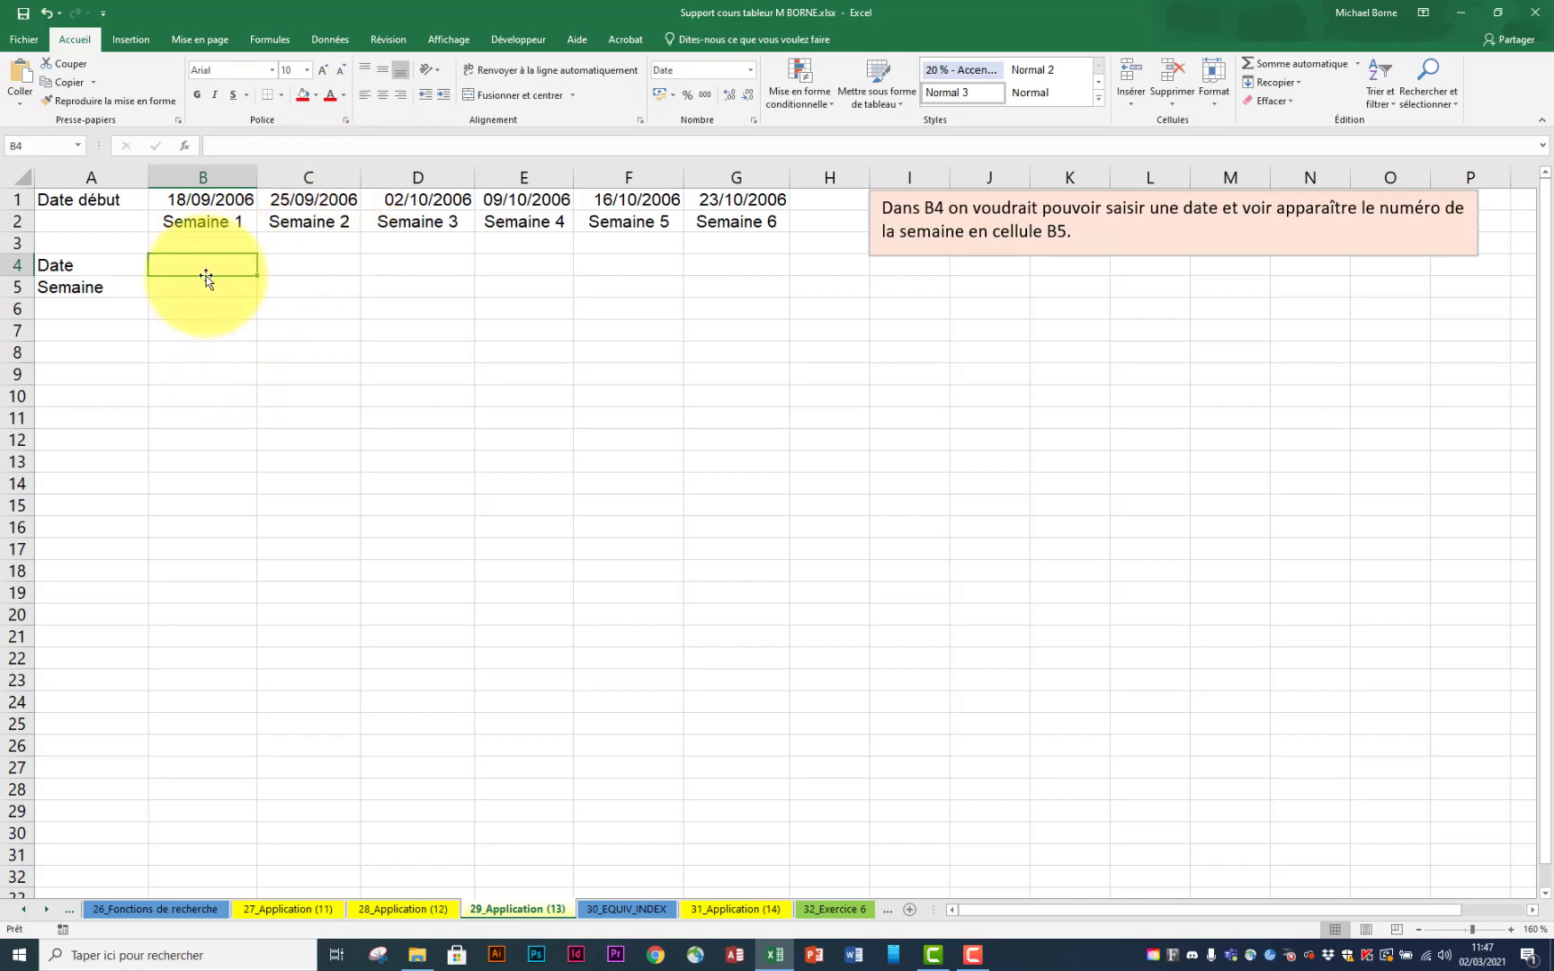
type("27/")
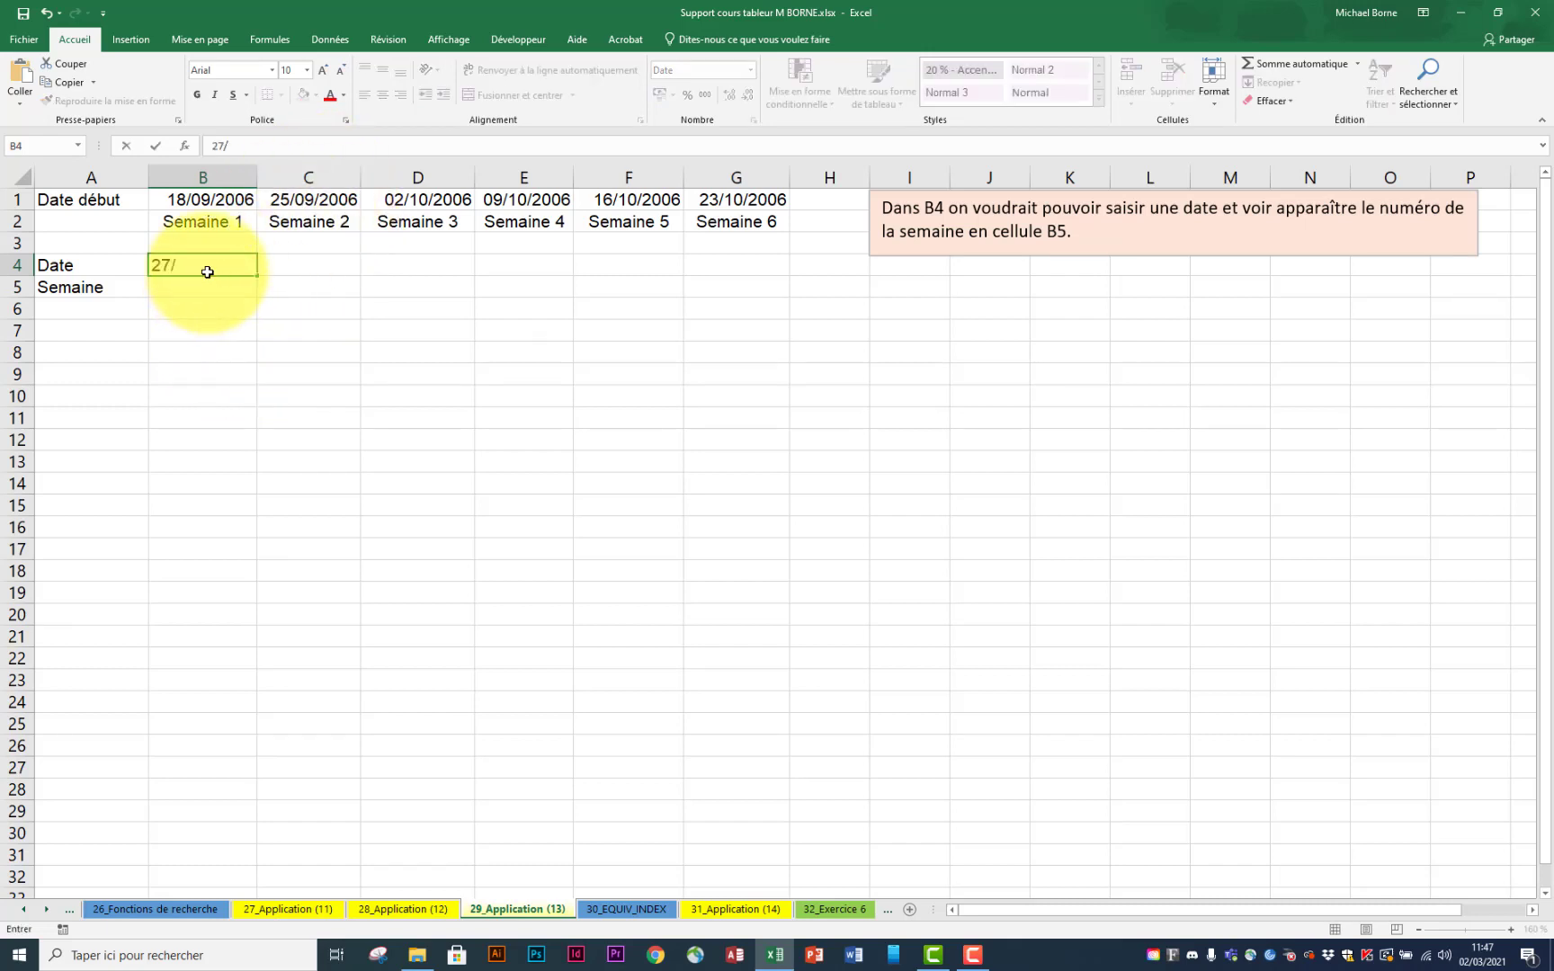
type("09/2006")
key("Return")
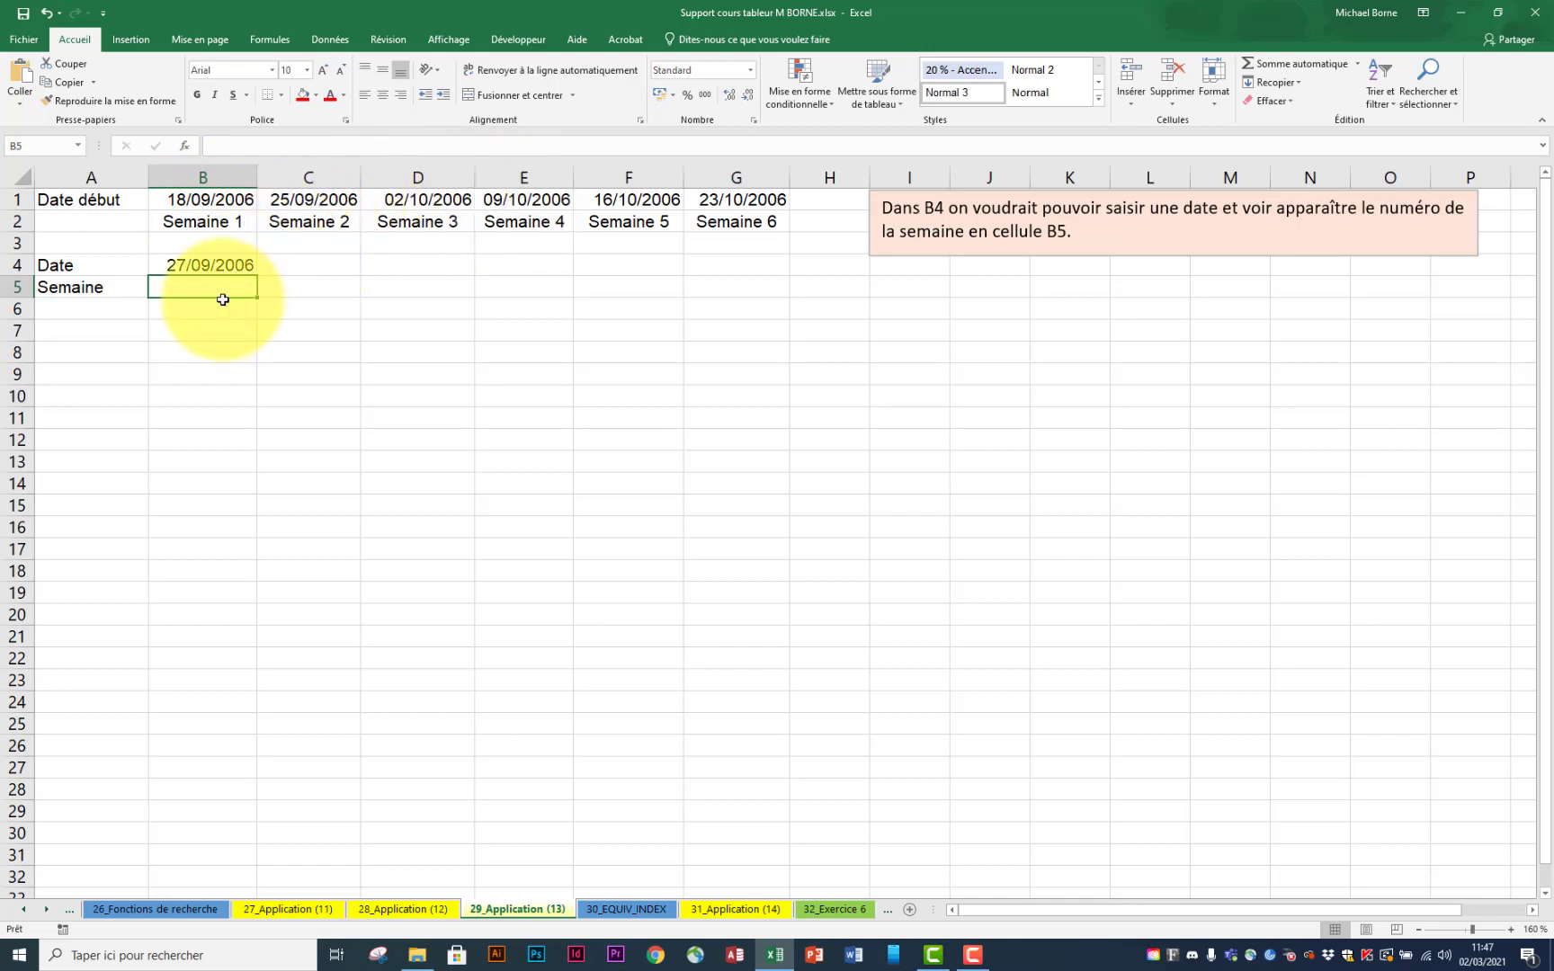
Step: Look up the week in B5 by approximate match with RECHERCHEH, using B4, the range B1:G2, row 2 and VRAI
type("=rec")
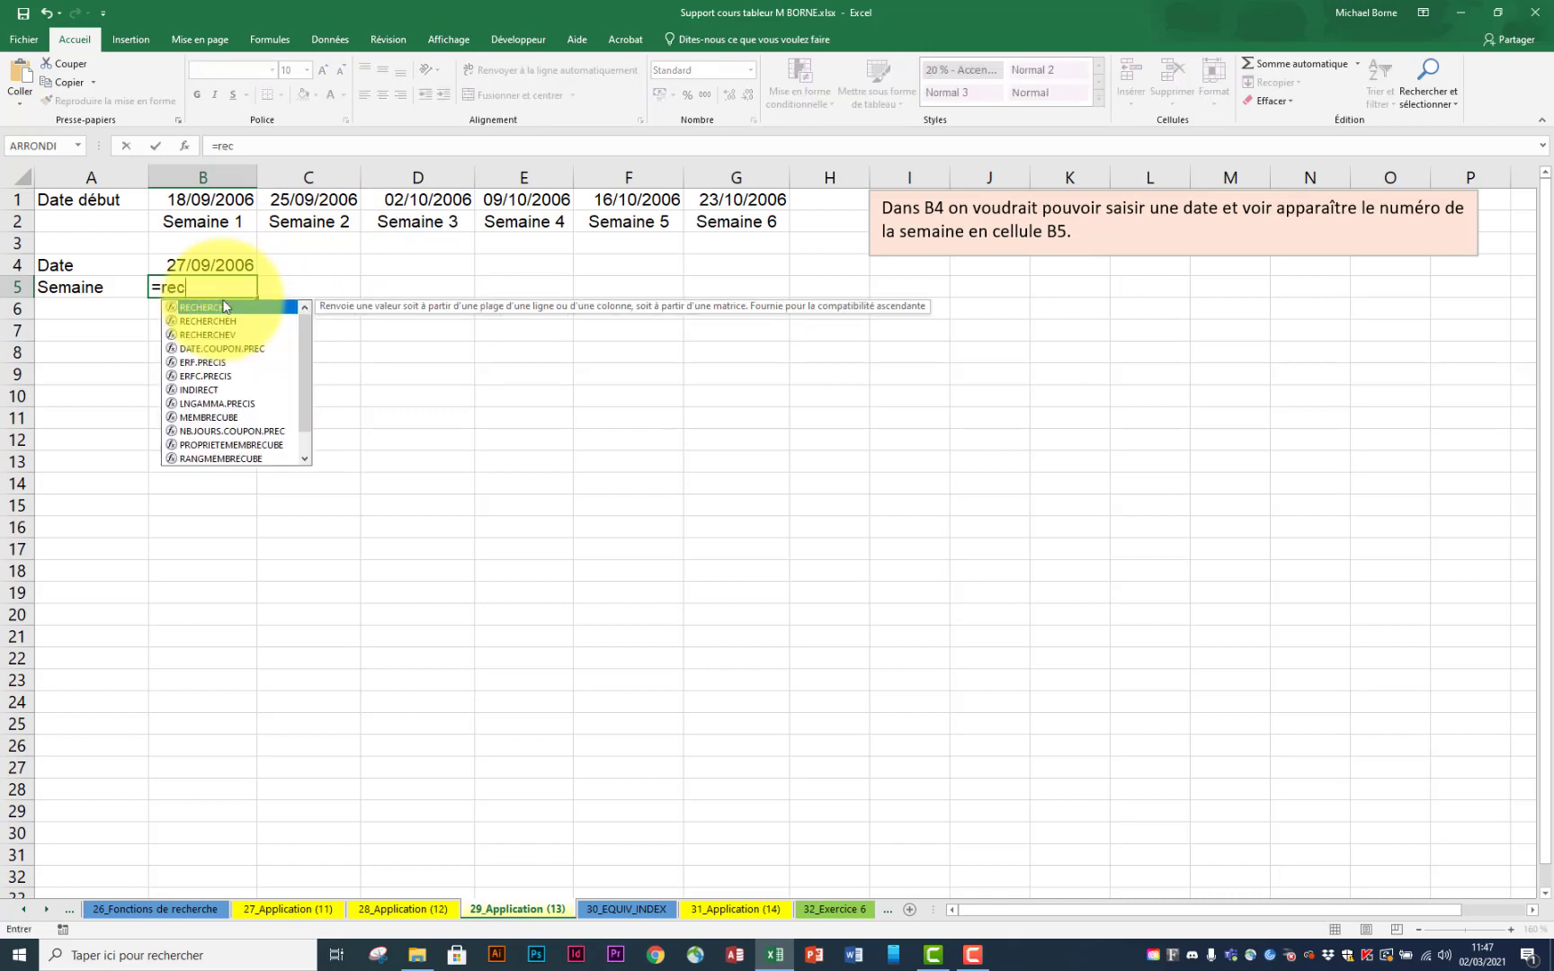
double_click(236, 321)
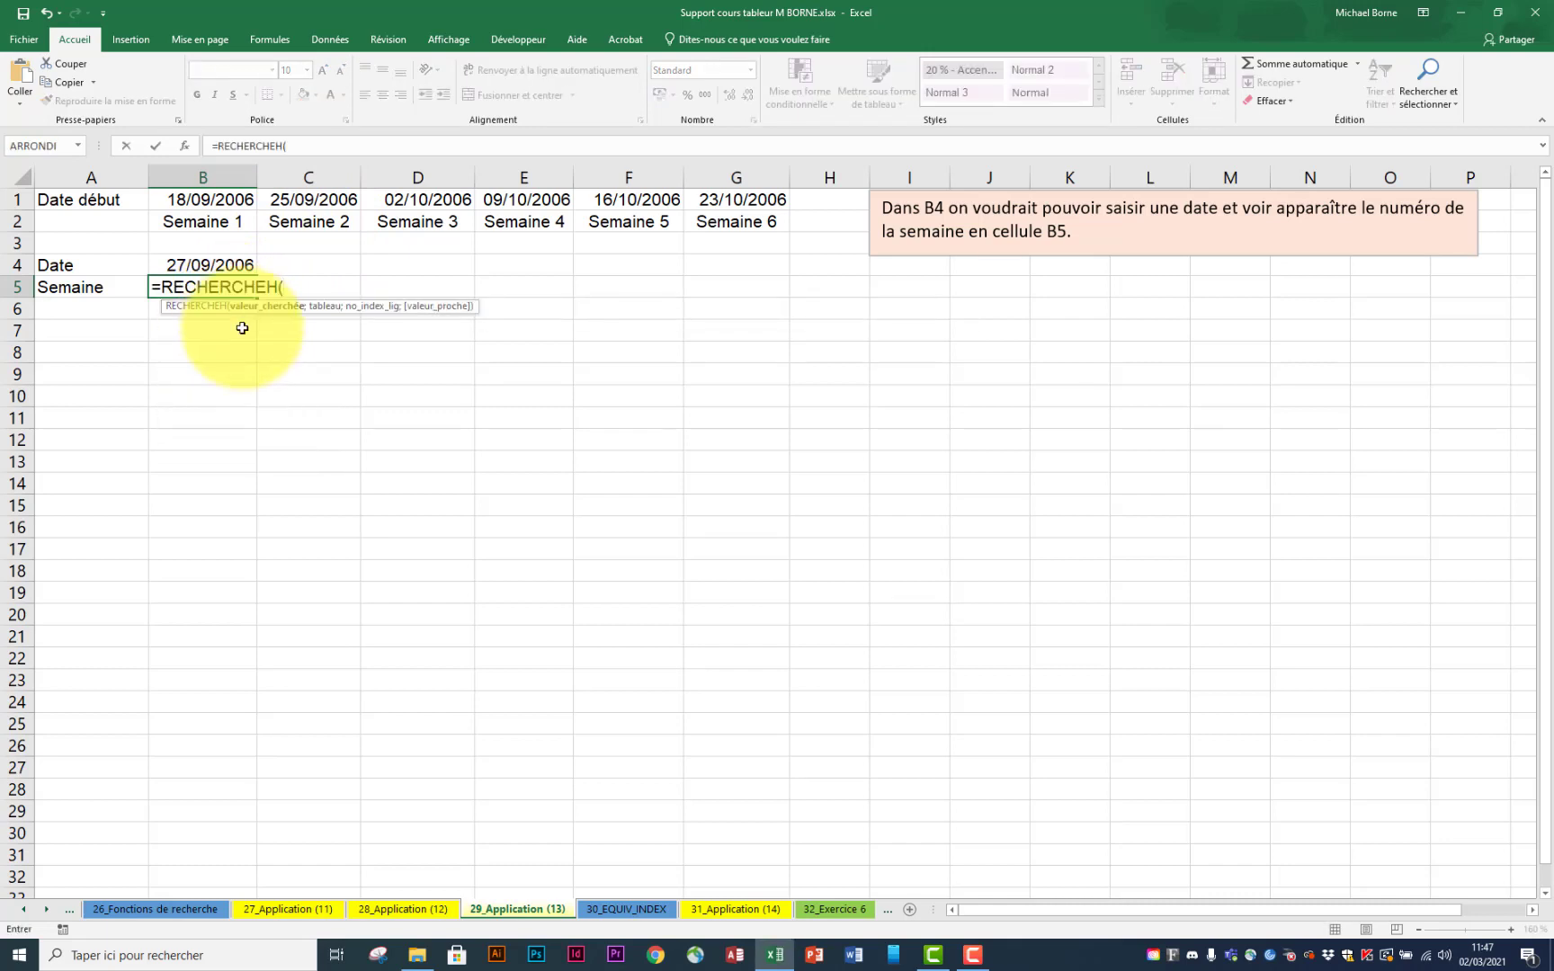
left_click(213, 267)
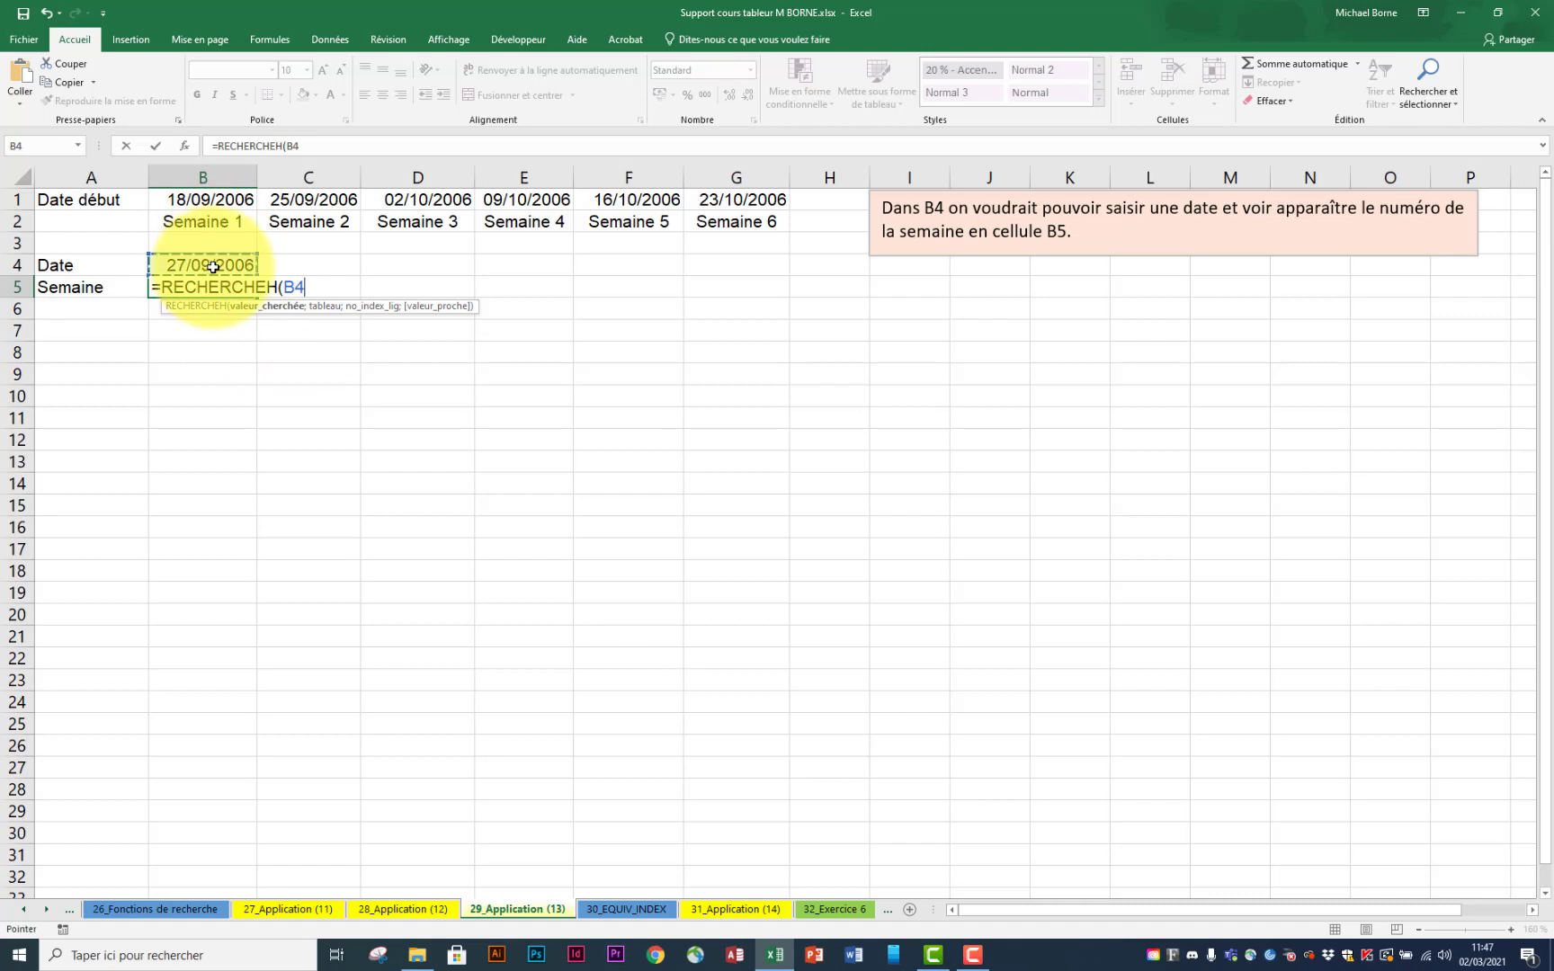
type(";")
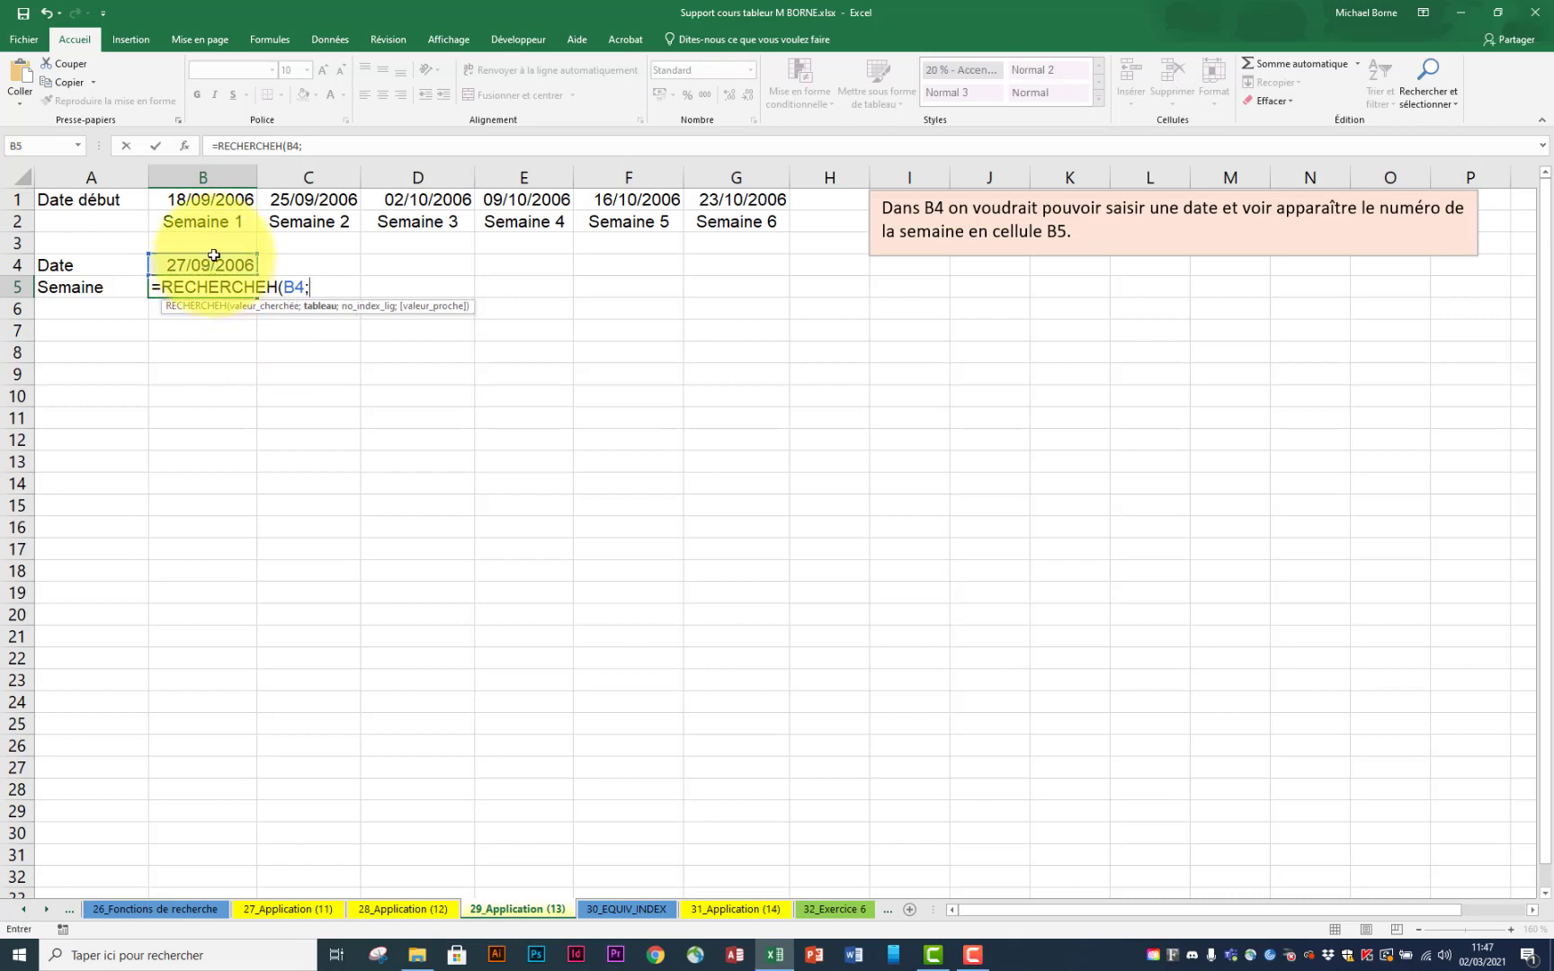
left_click_drag(203, 199, 762, 221)
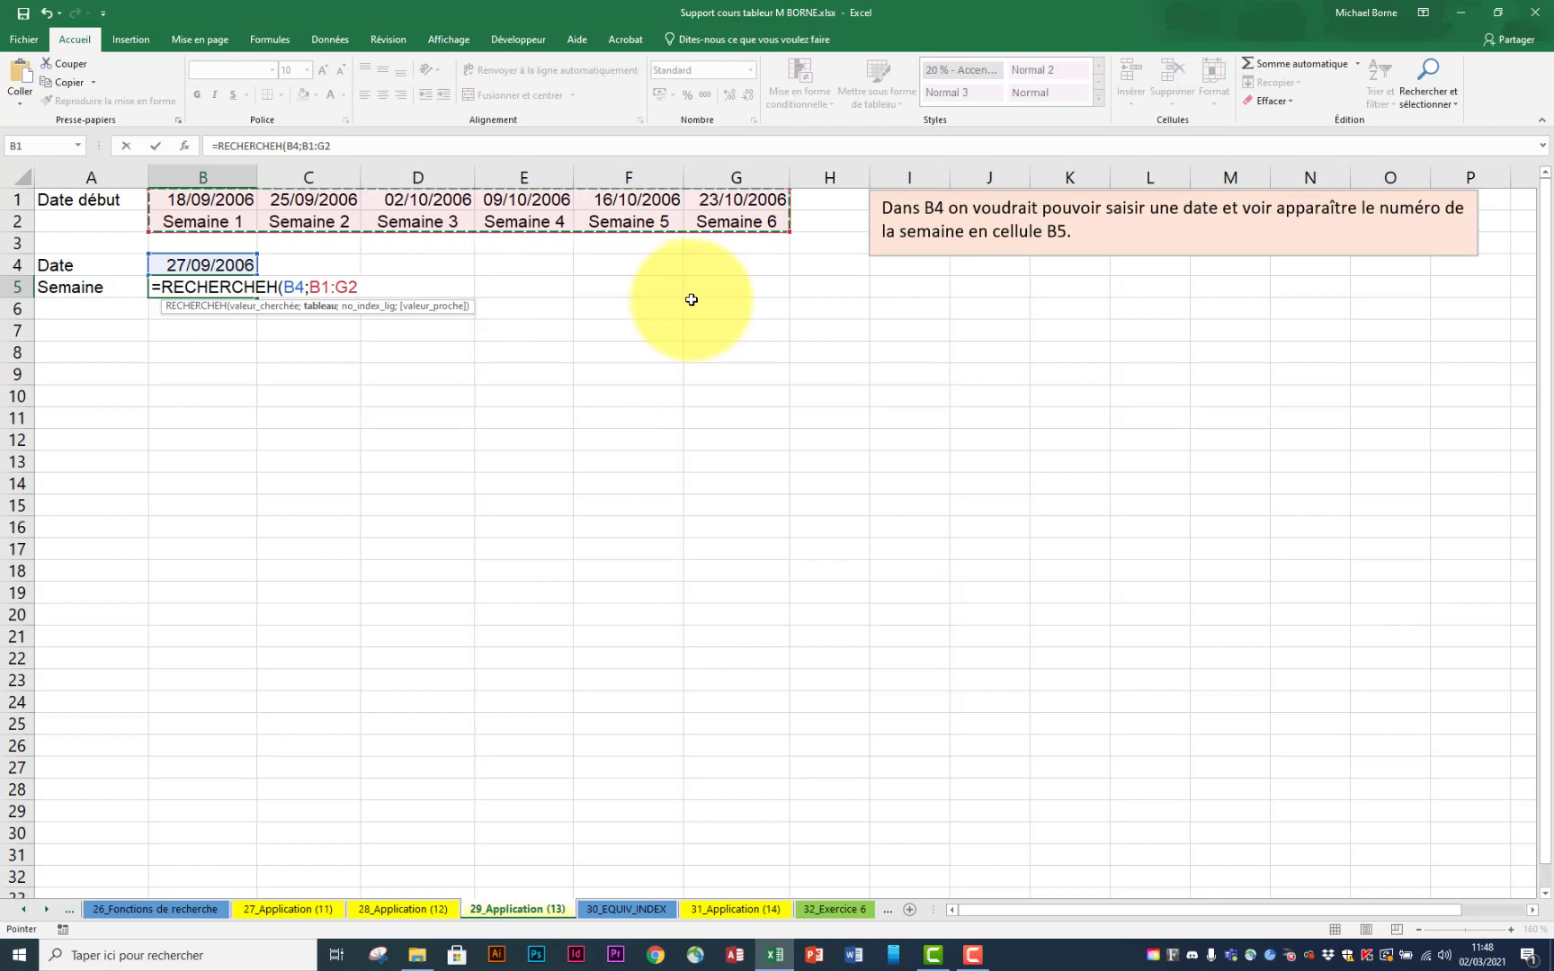
type(";2")
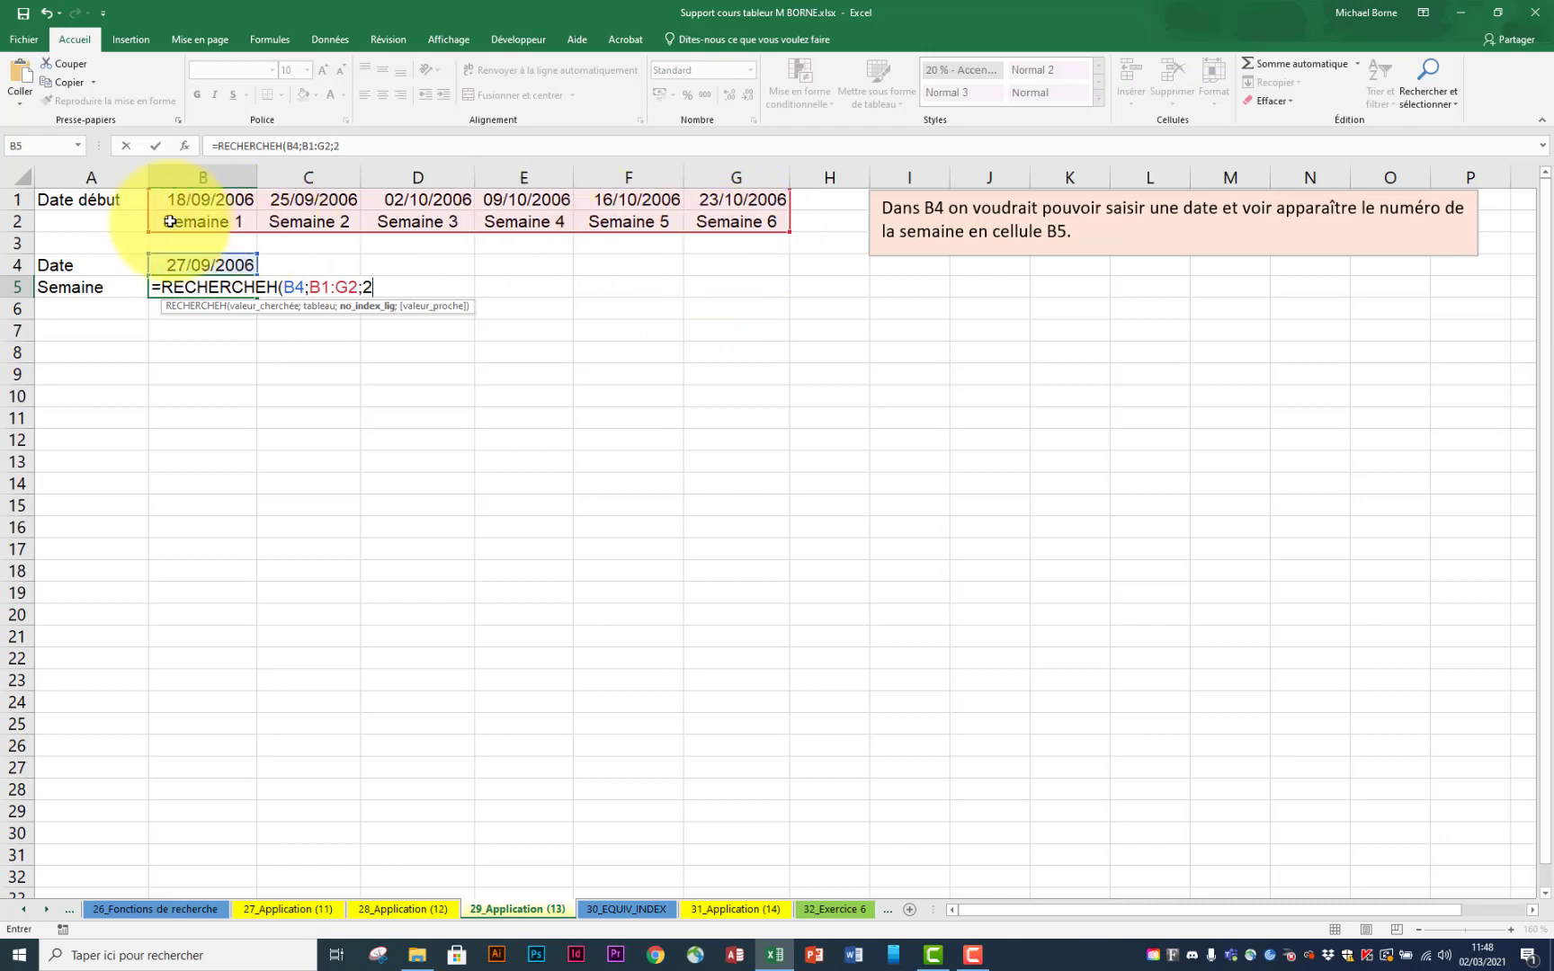
type(";")
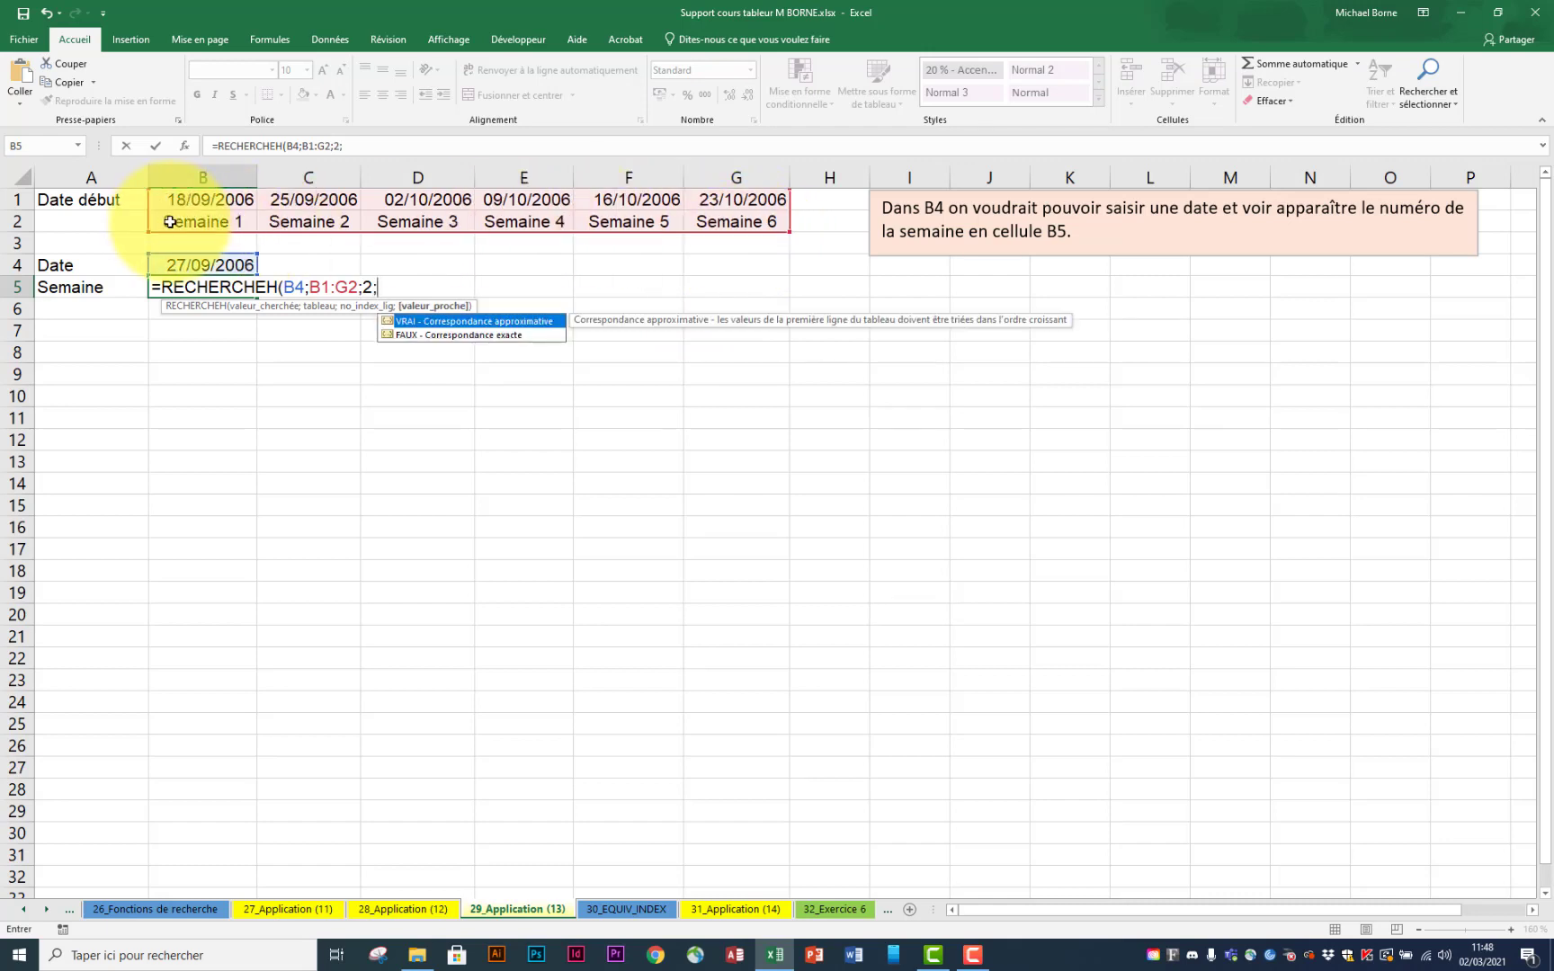
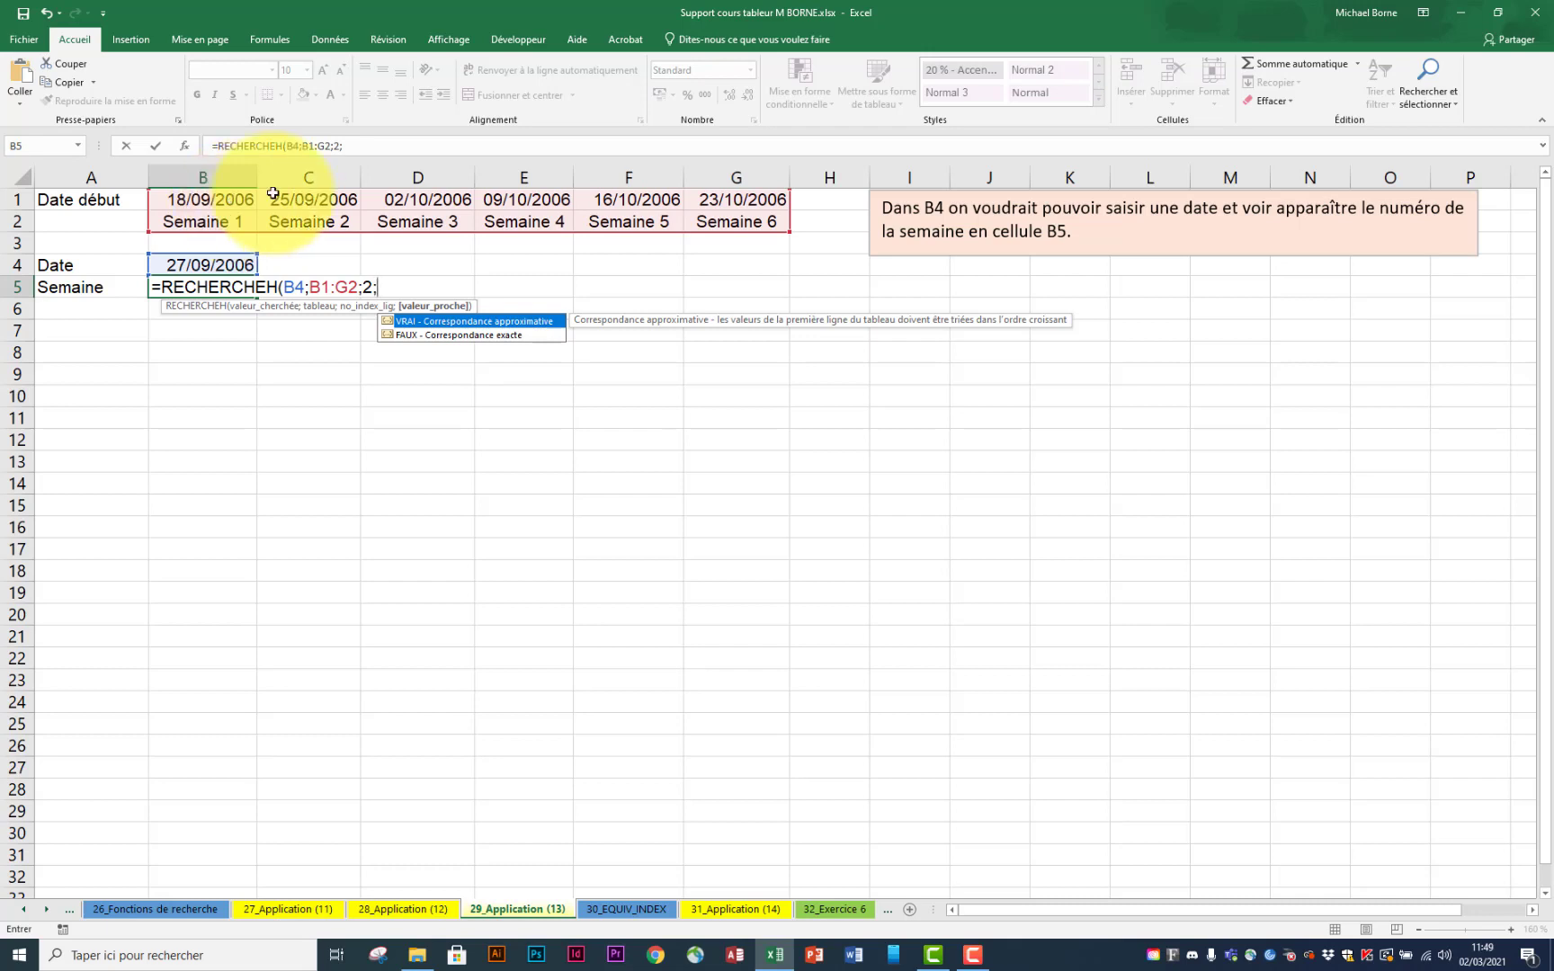
double_click(440, 321)
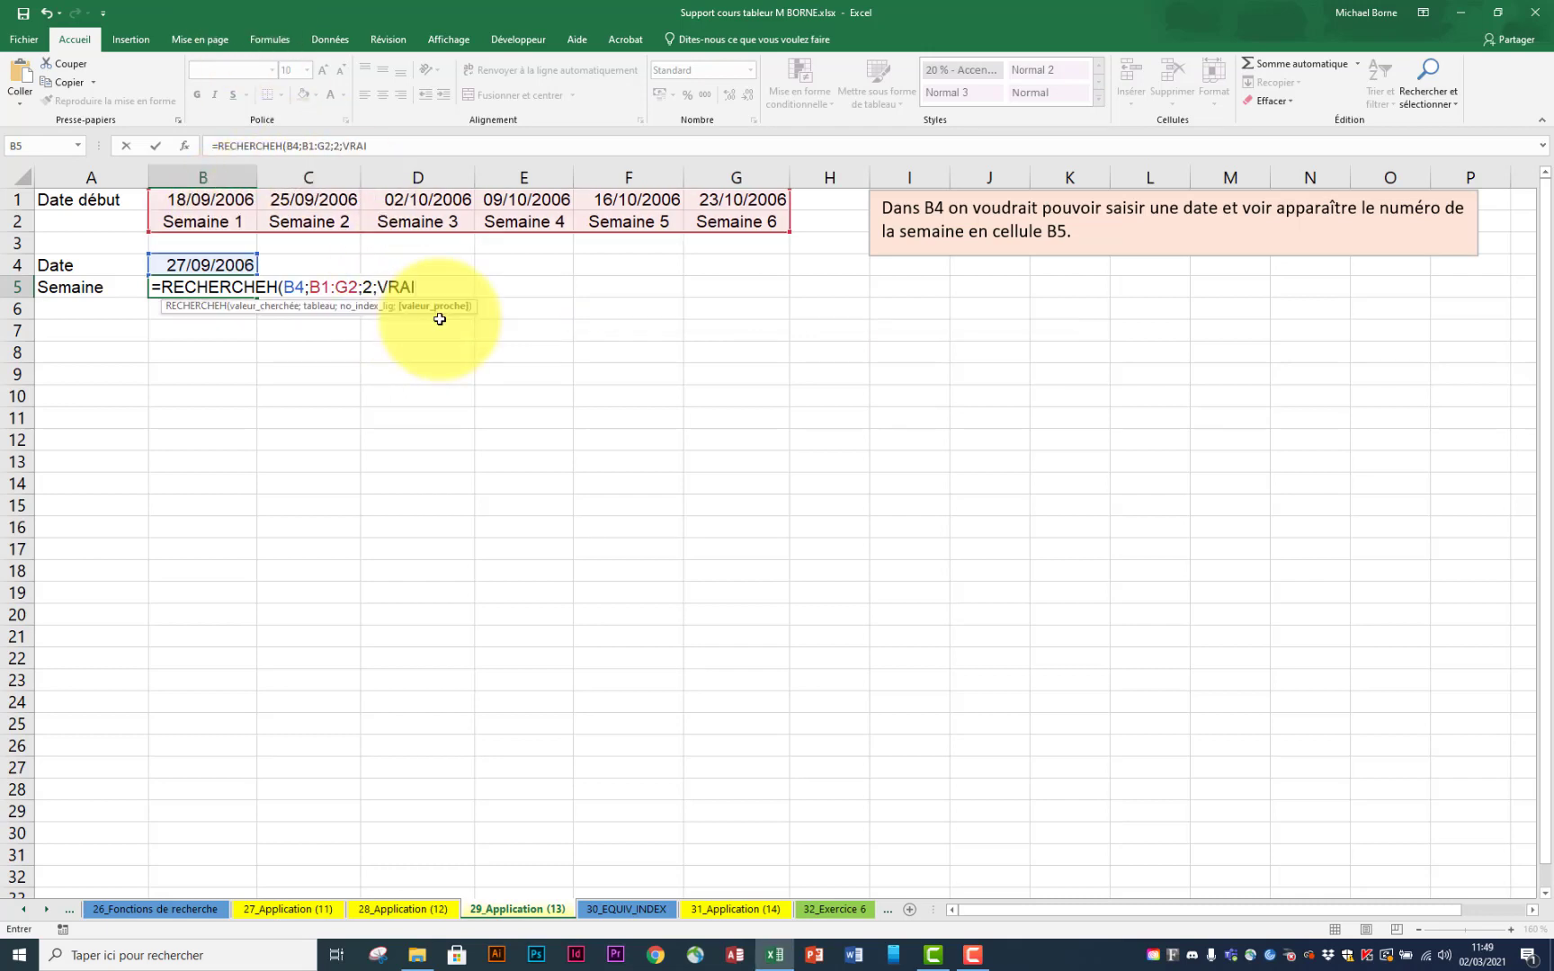
key("Return")
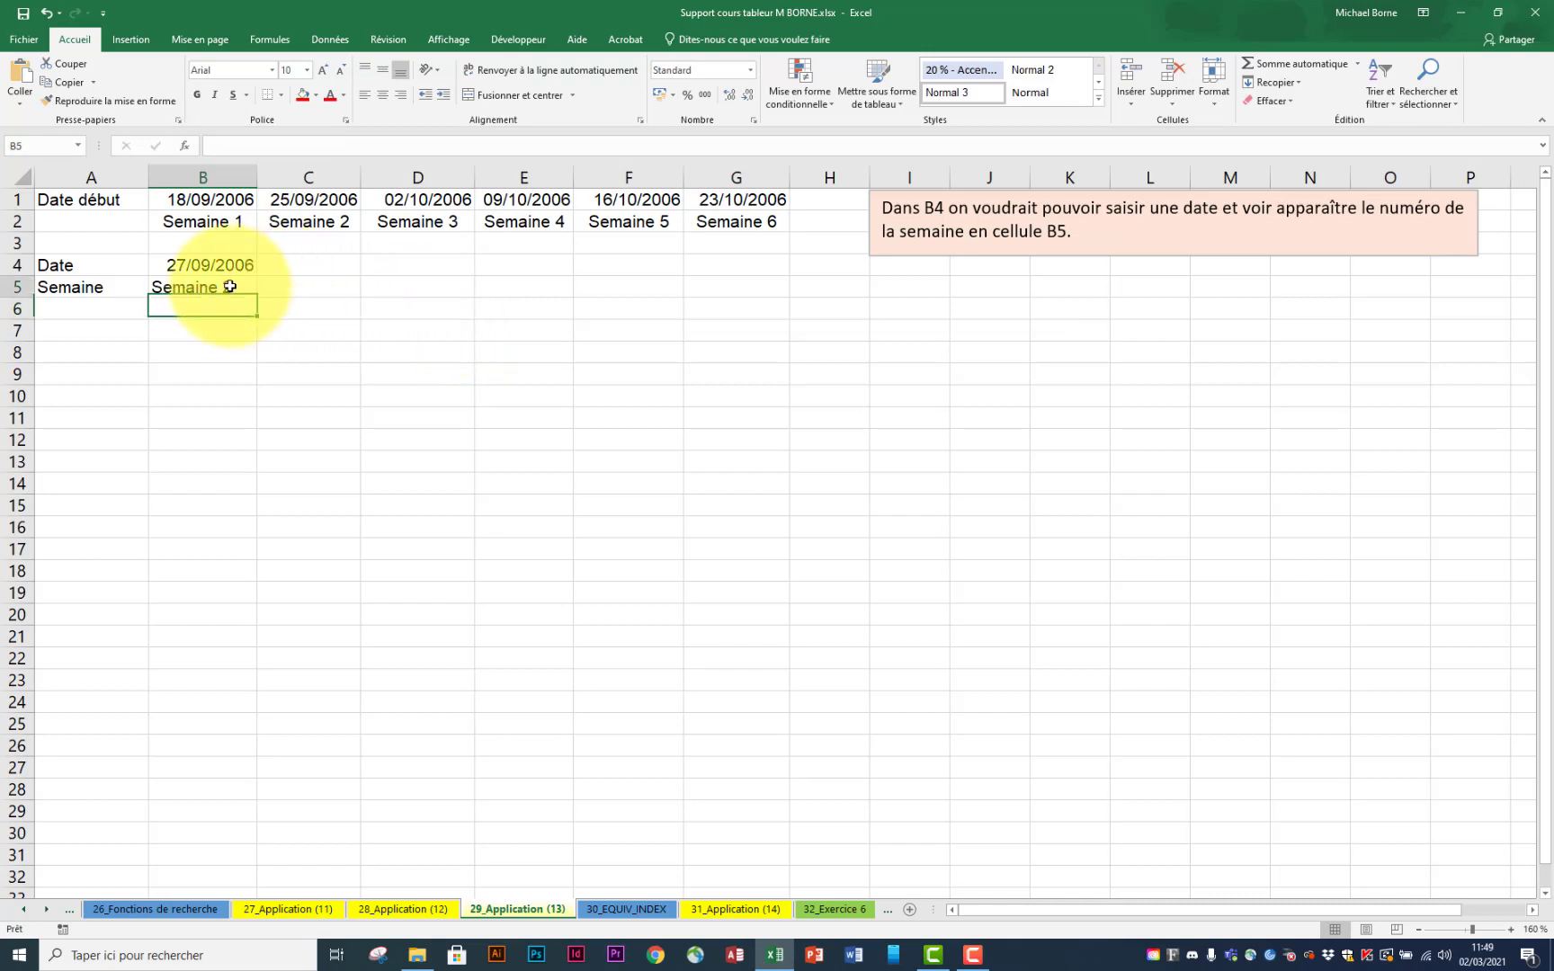
left_click(230, 286)
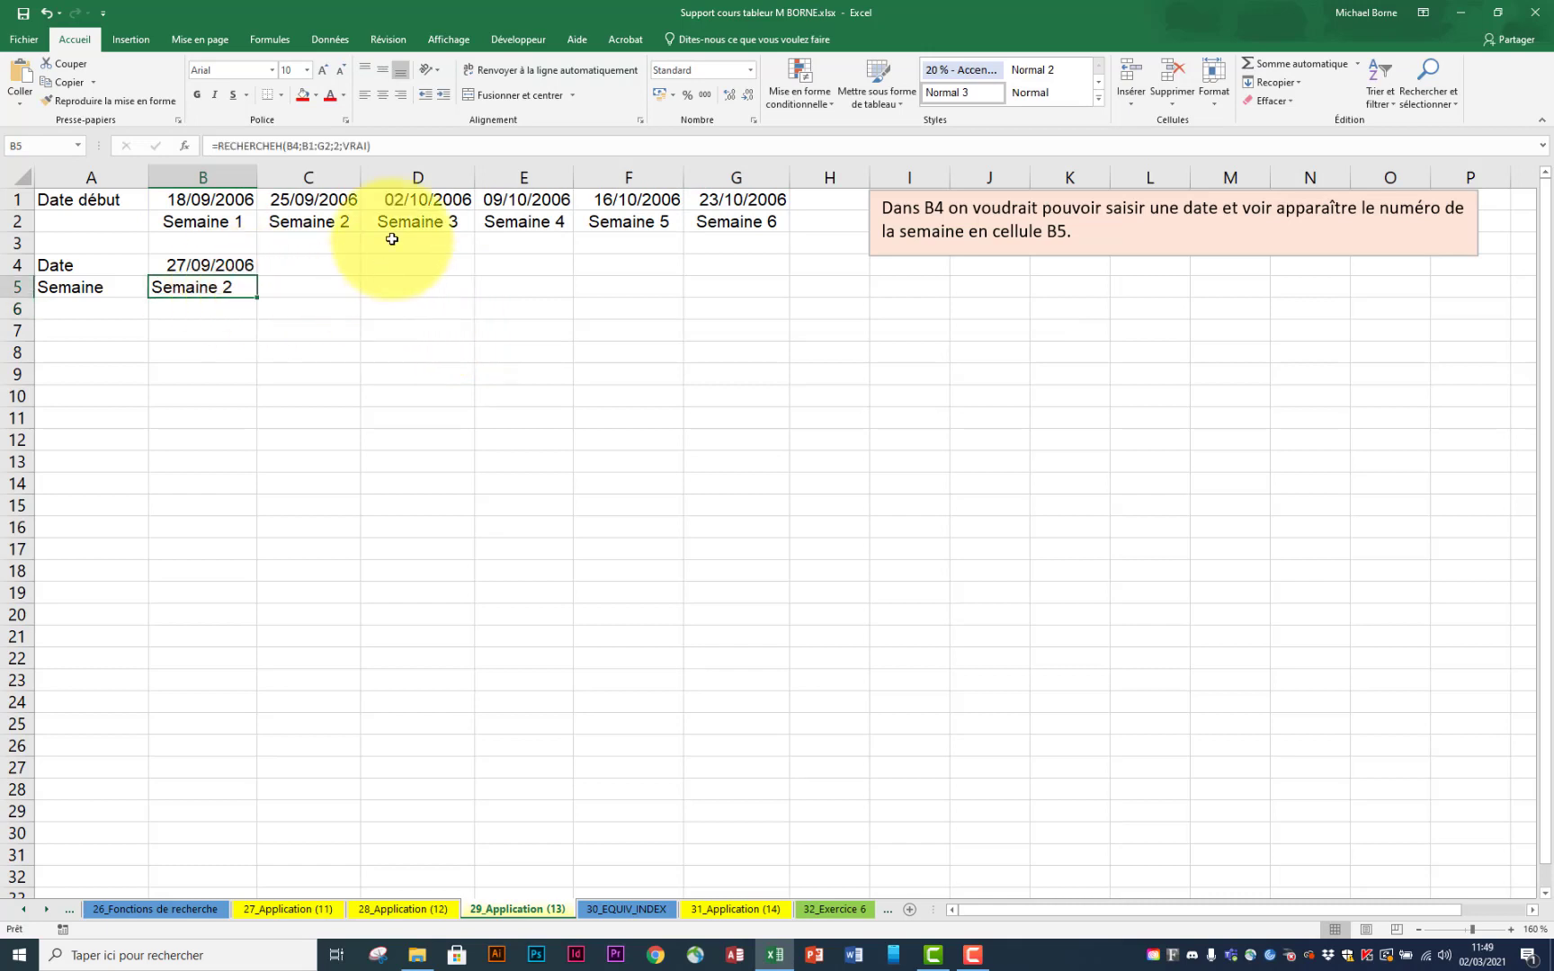
Step: Change the date in B4 to 5/10/2006 to test the week lookup
left_click(223, 265)
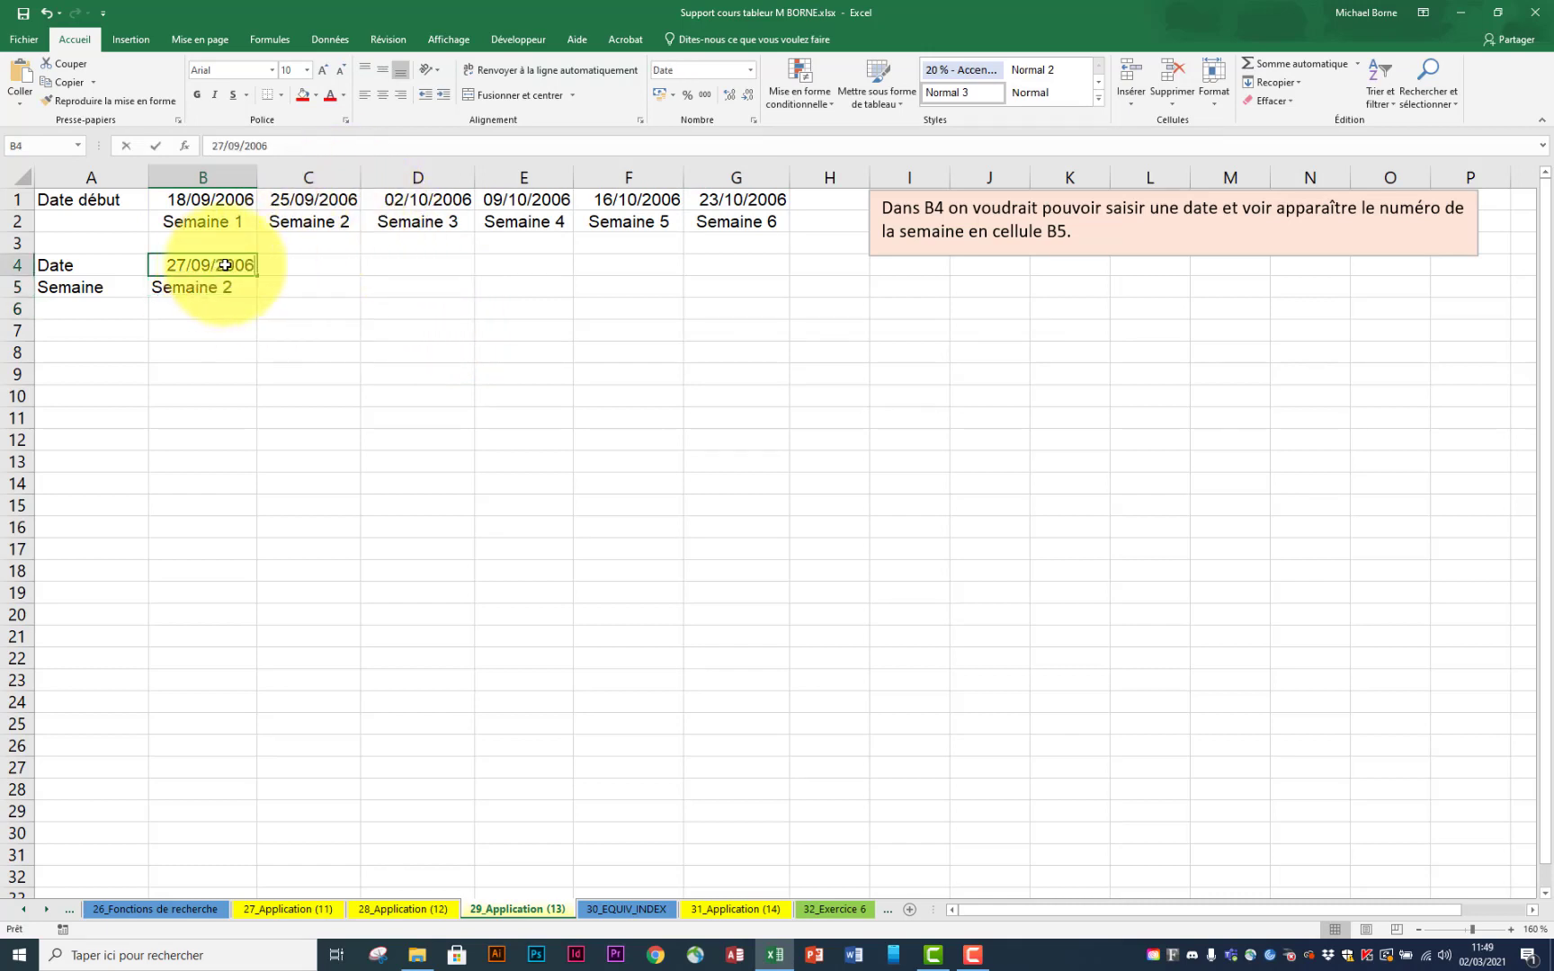
type("5/")
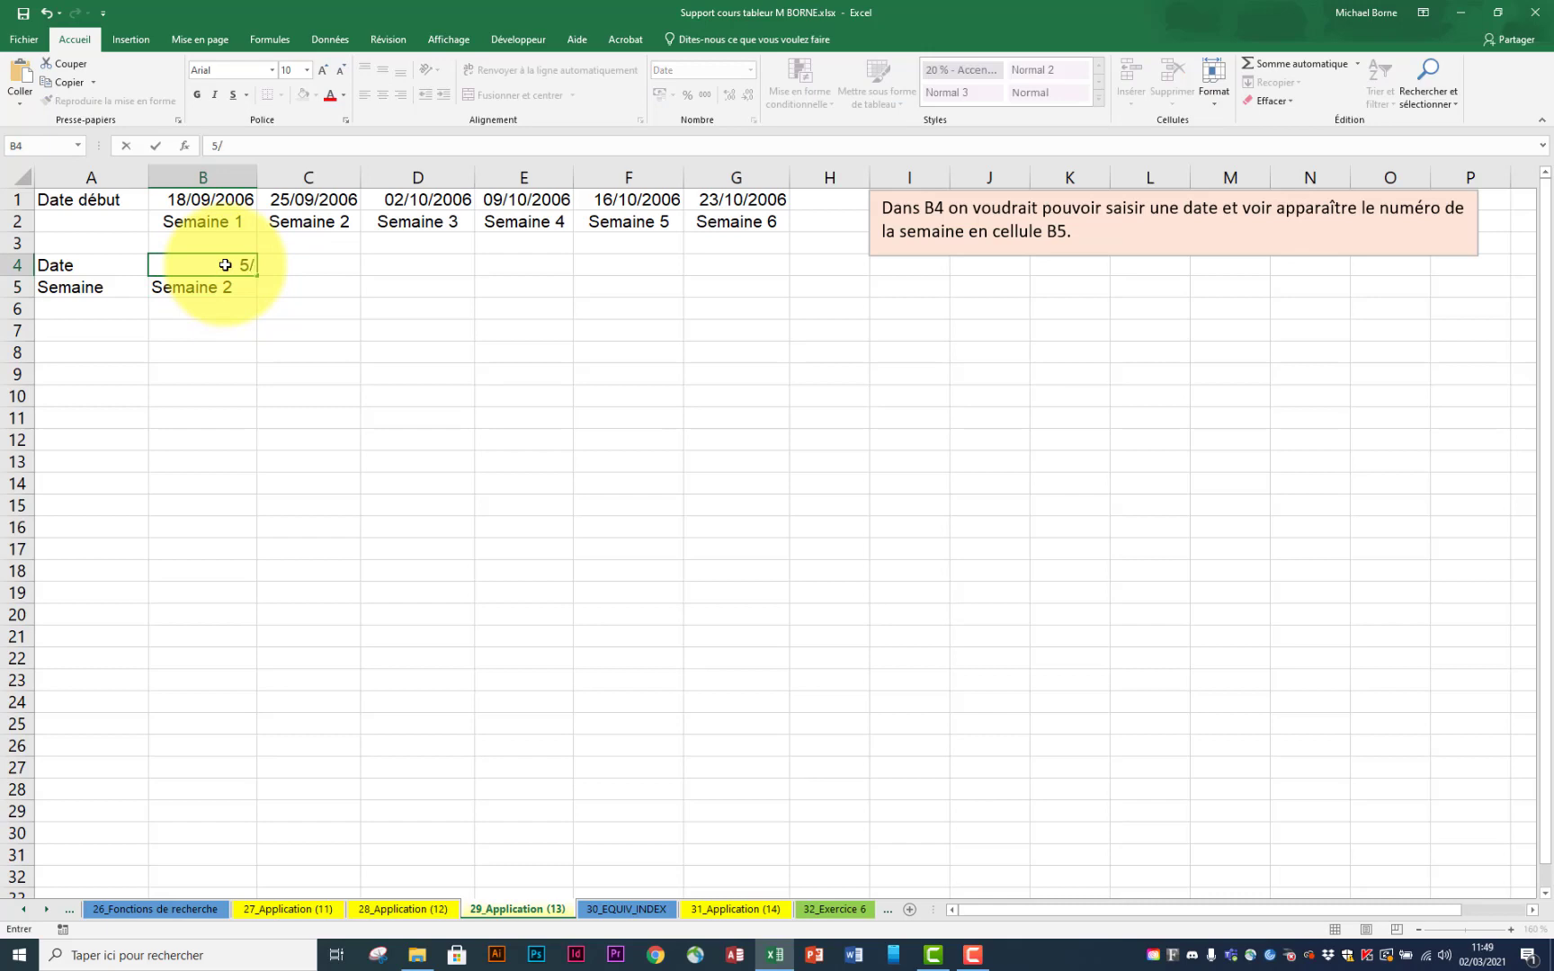
type("10/2006")
key("Return")
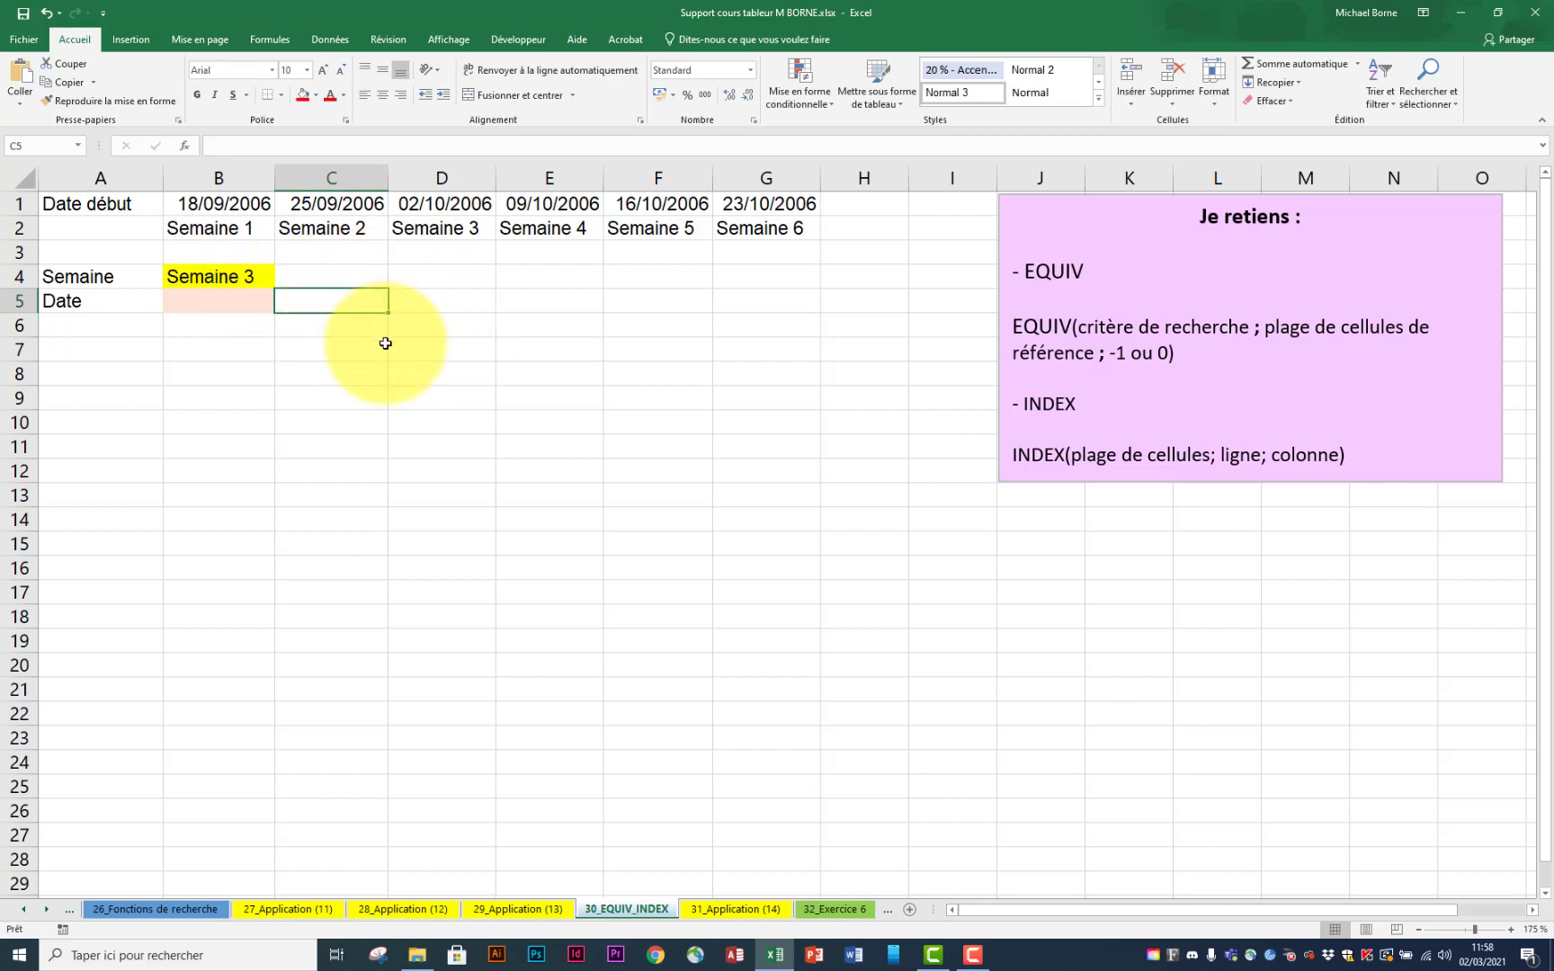
left_click(417, 303)
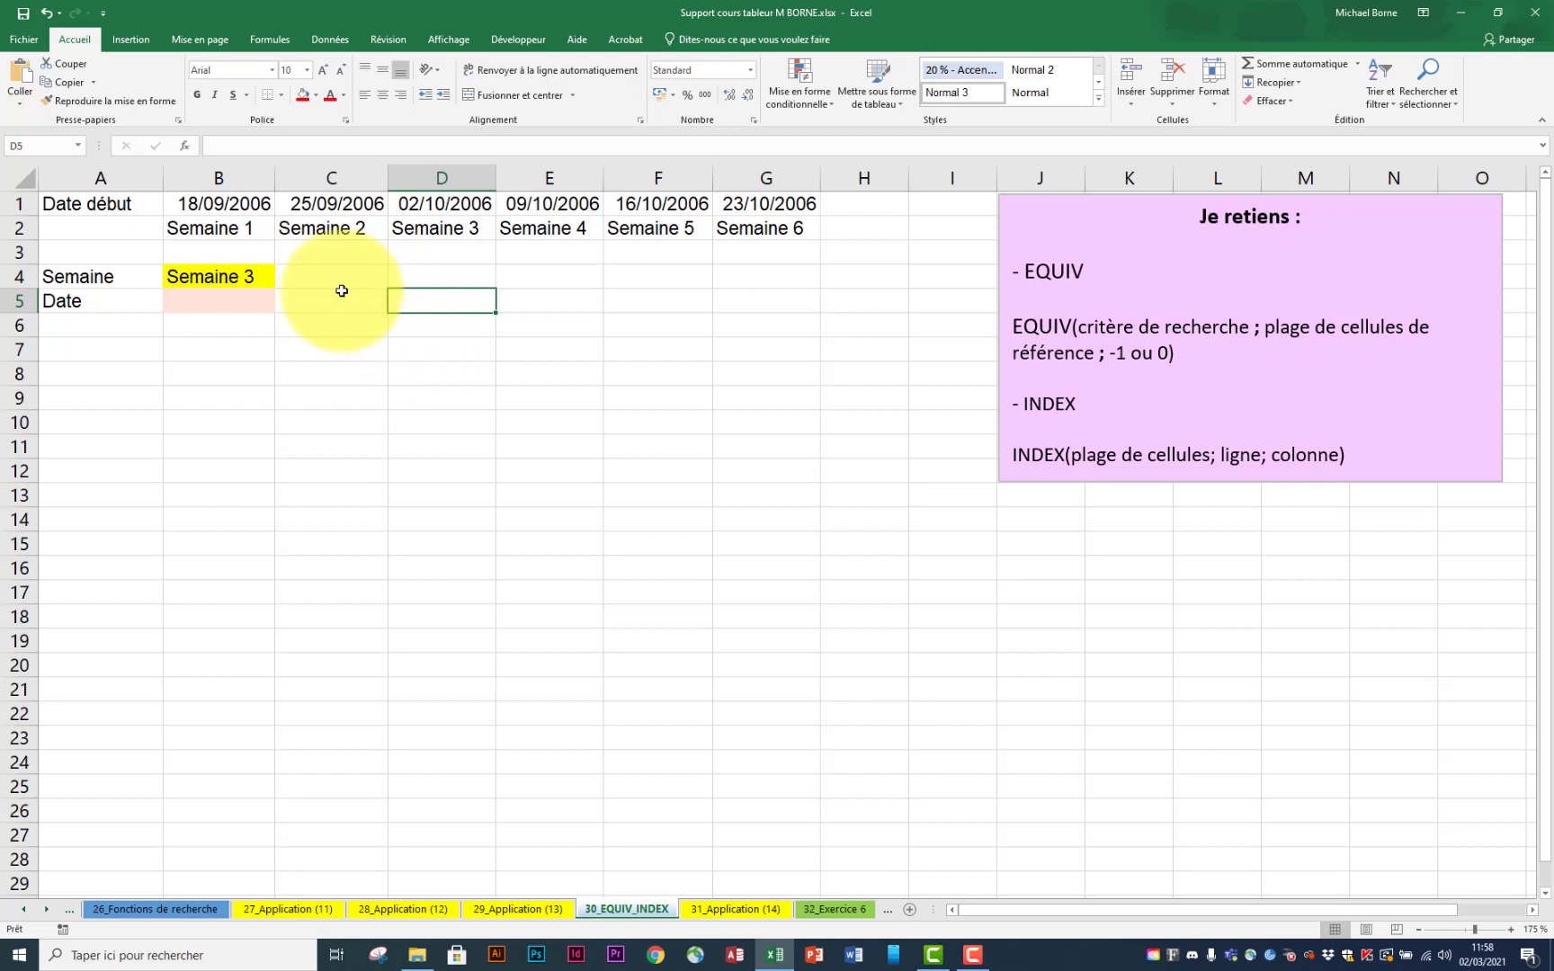
left_click_drag(216, 229, 756, 230)
left_click_drag(648, 298, 669, 600)
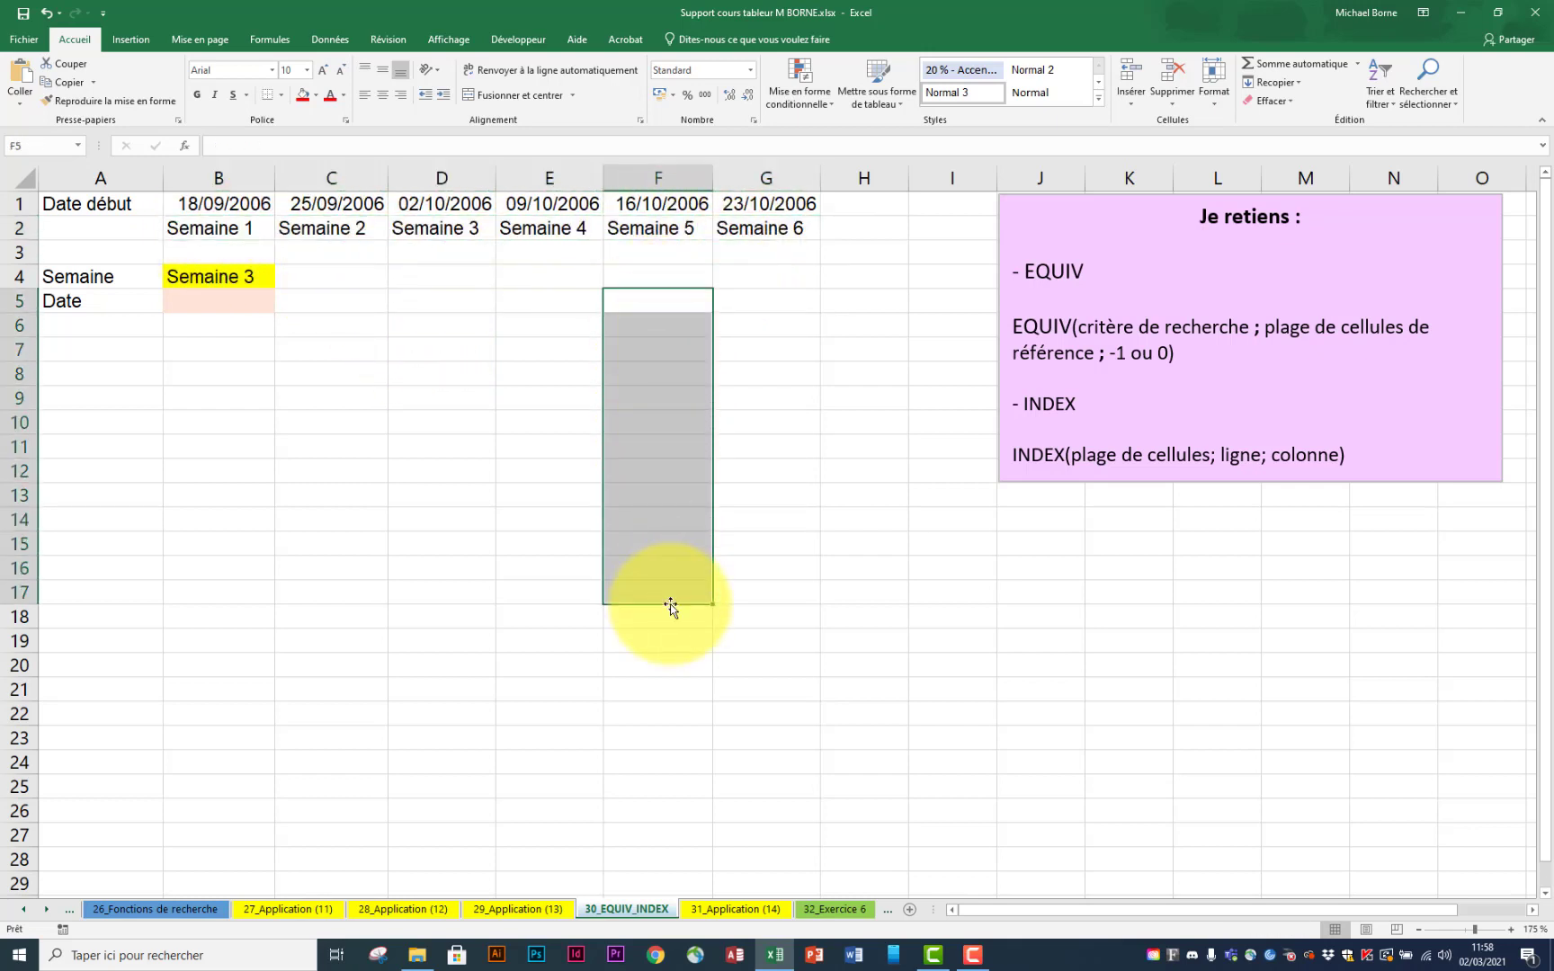
left_click_drag(223, 230, 773, 231)
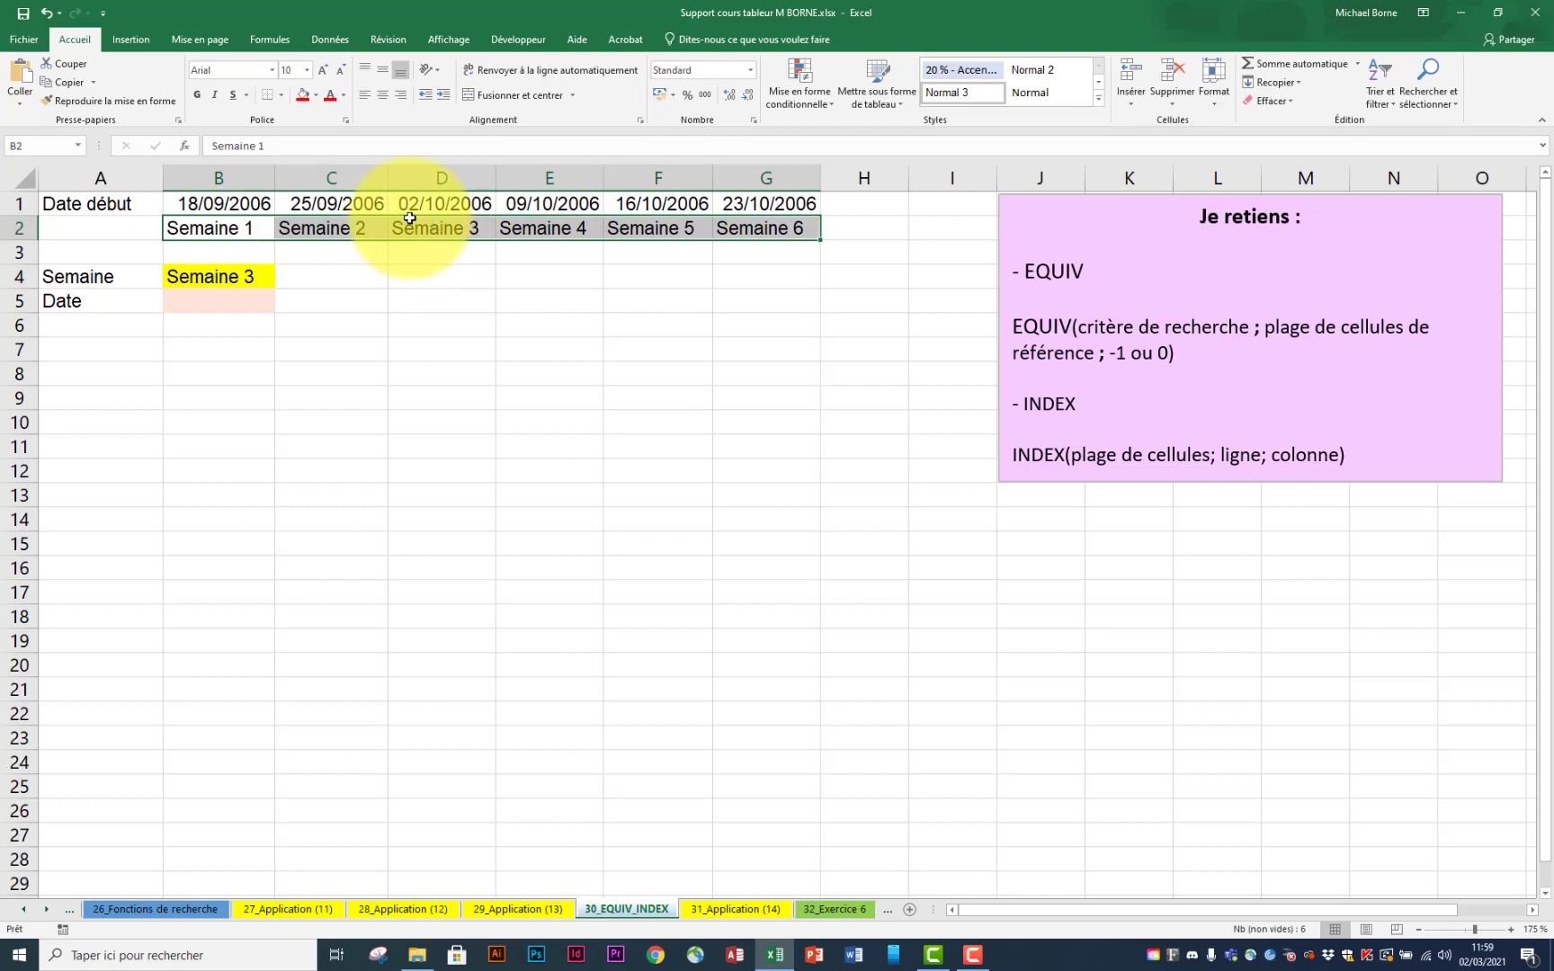
Step: In D5, find the position of the B4 week within B2:G2 using EQUIV with exact match type 0
left_click(408, 301)
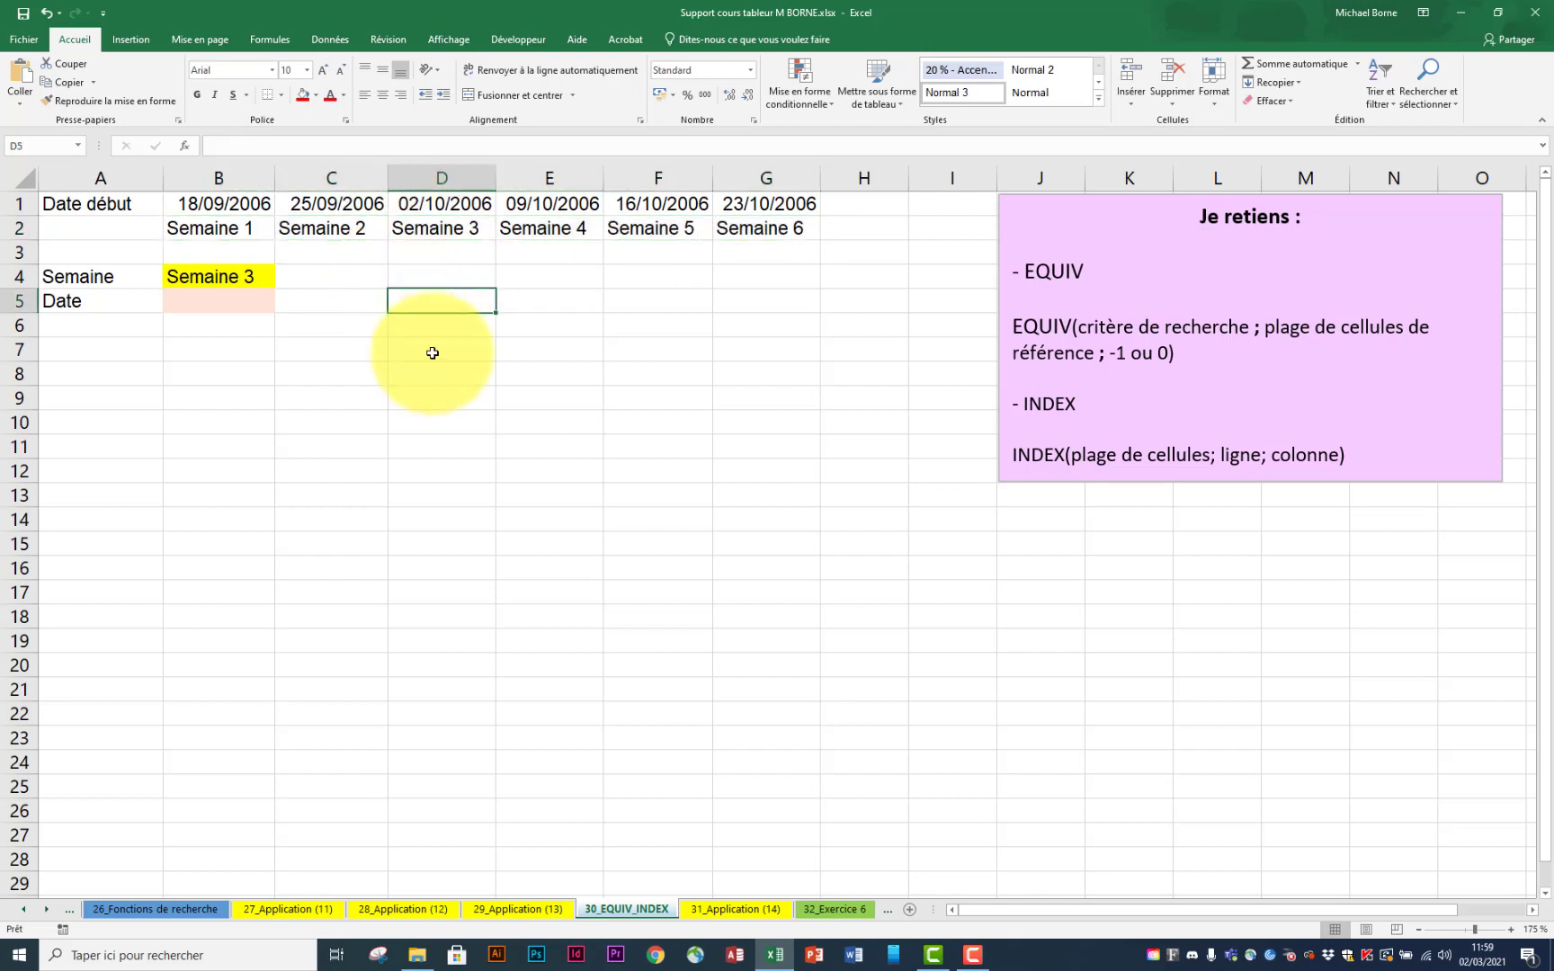
type("=")
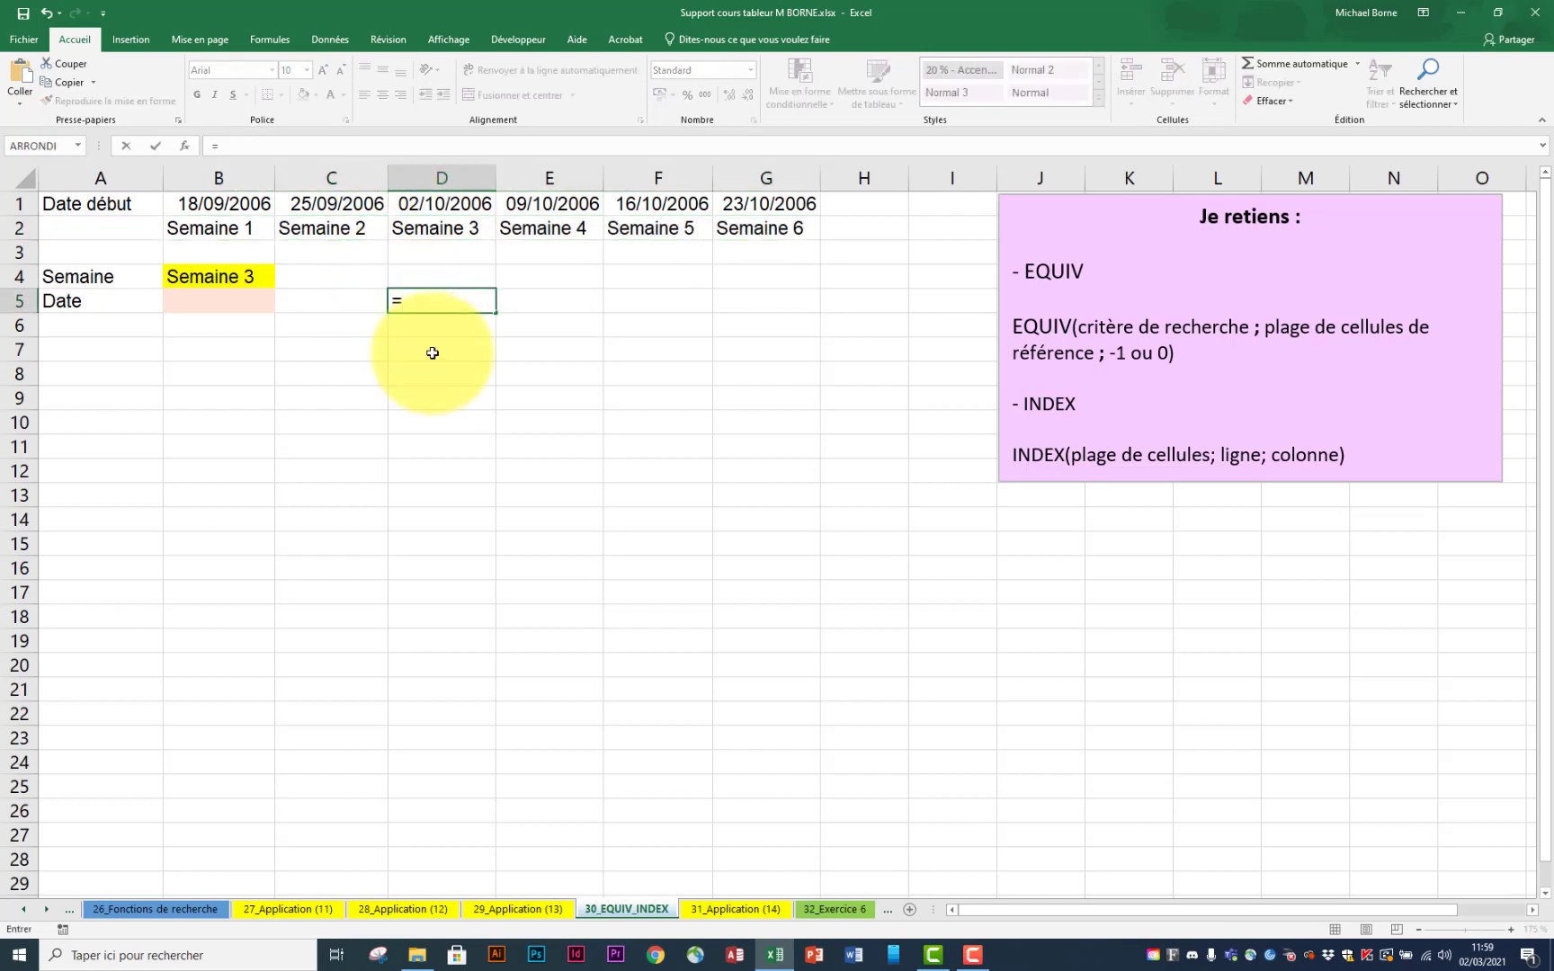
type("equiv")
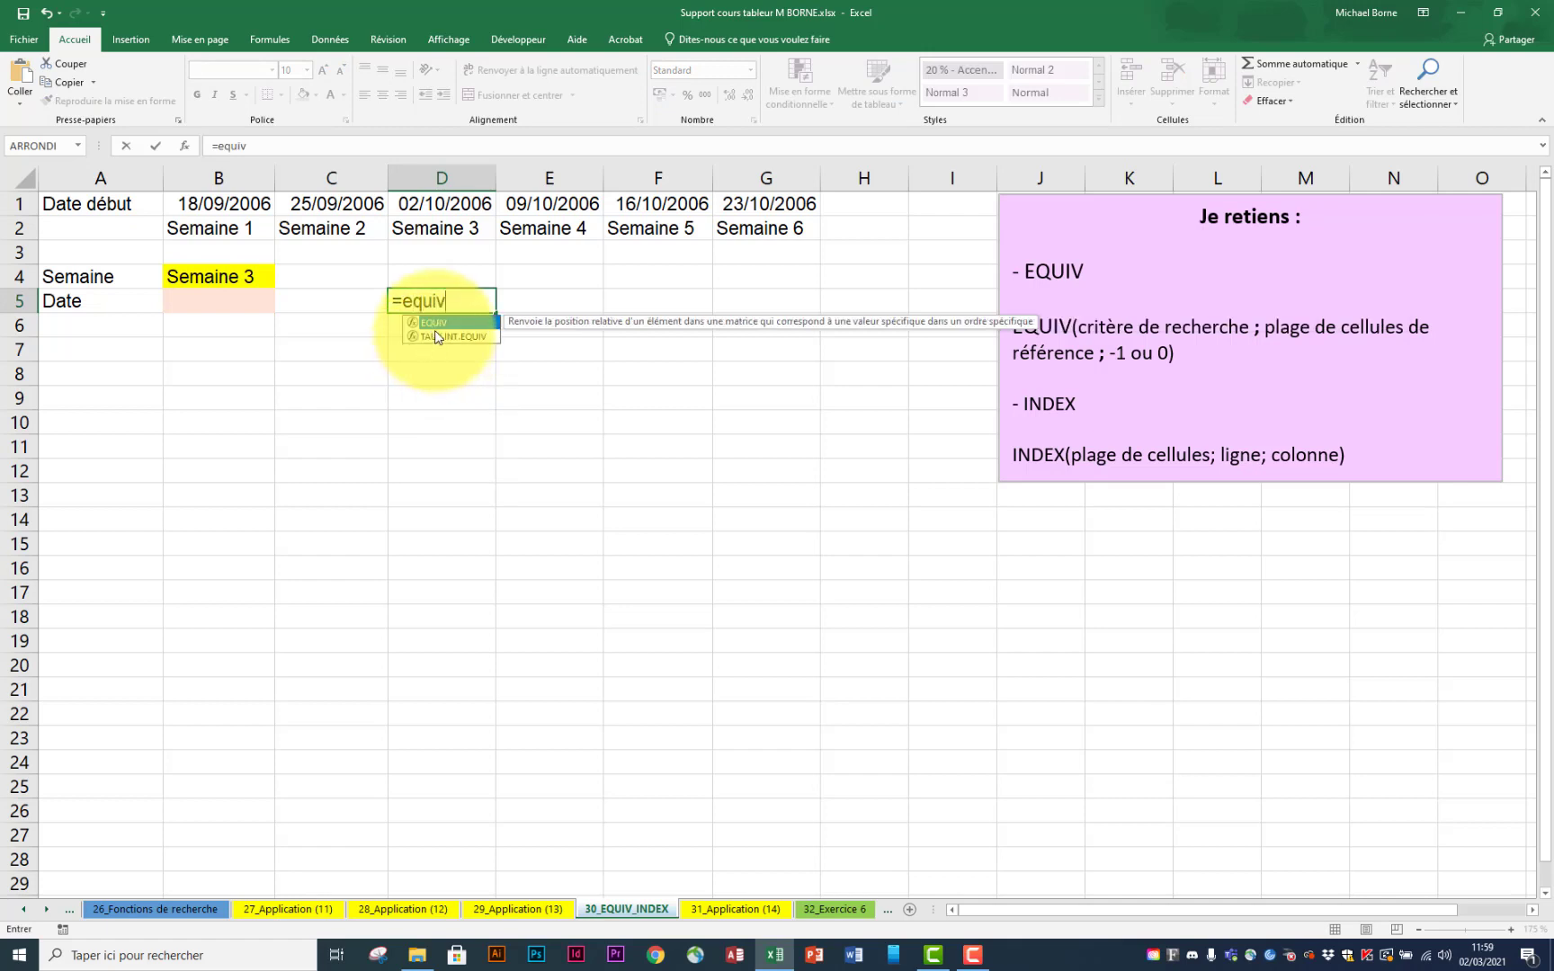
double_click(438, 322)
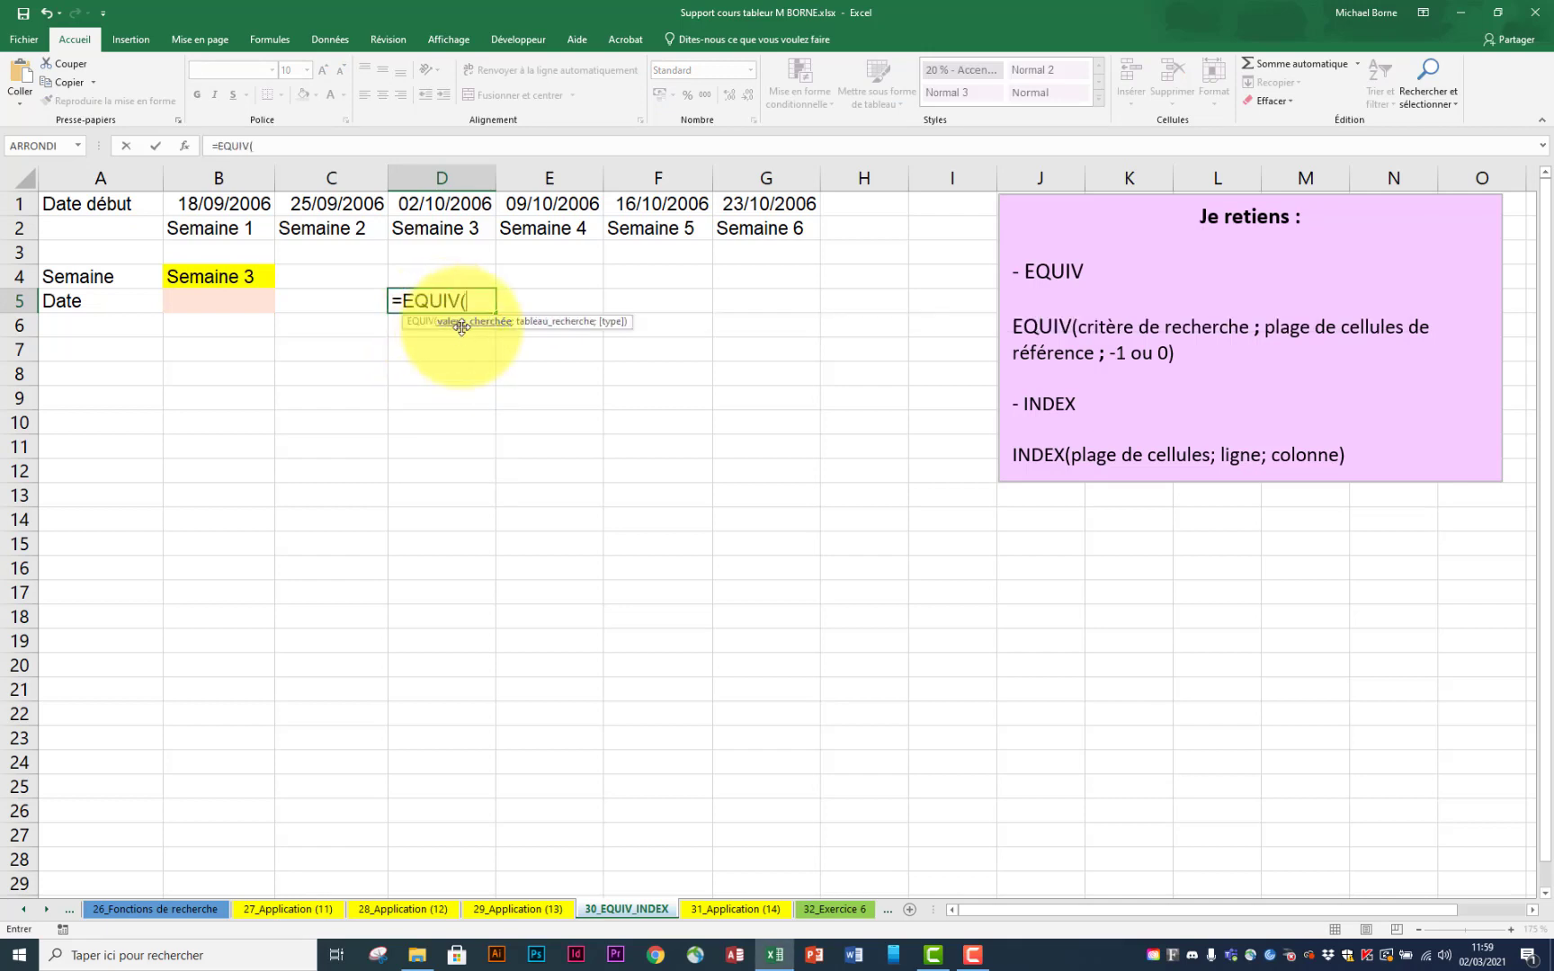
left_click(218, 281)
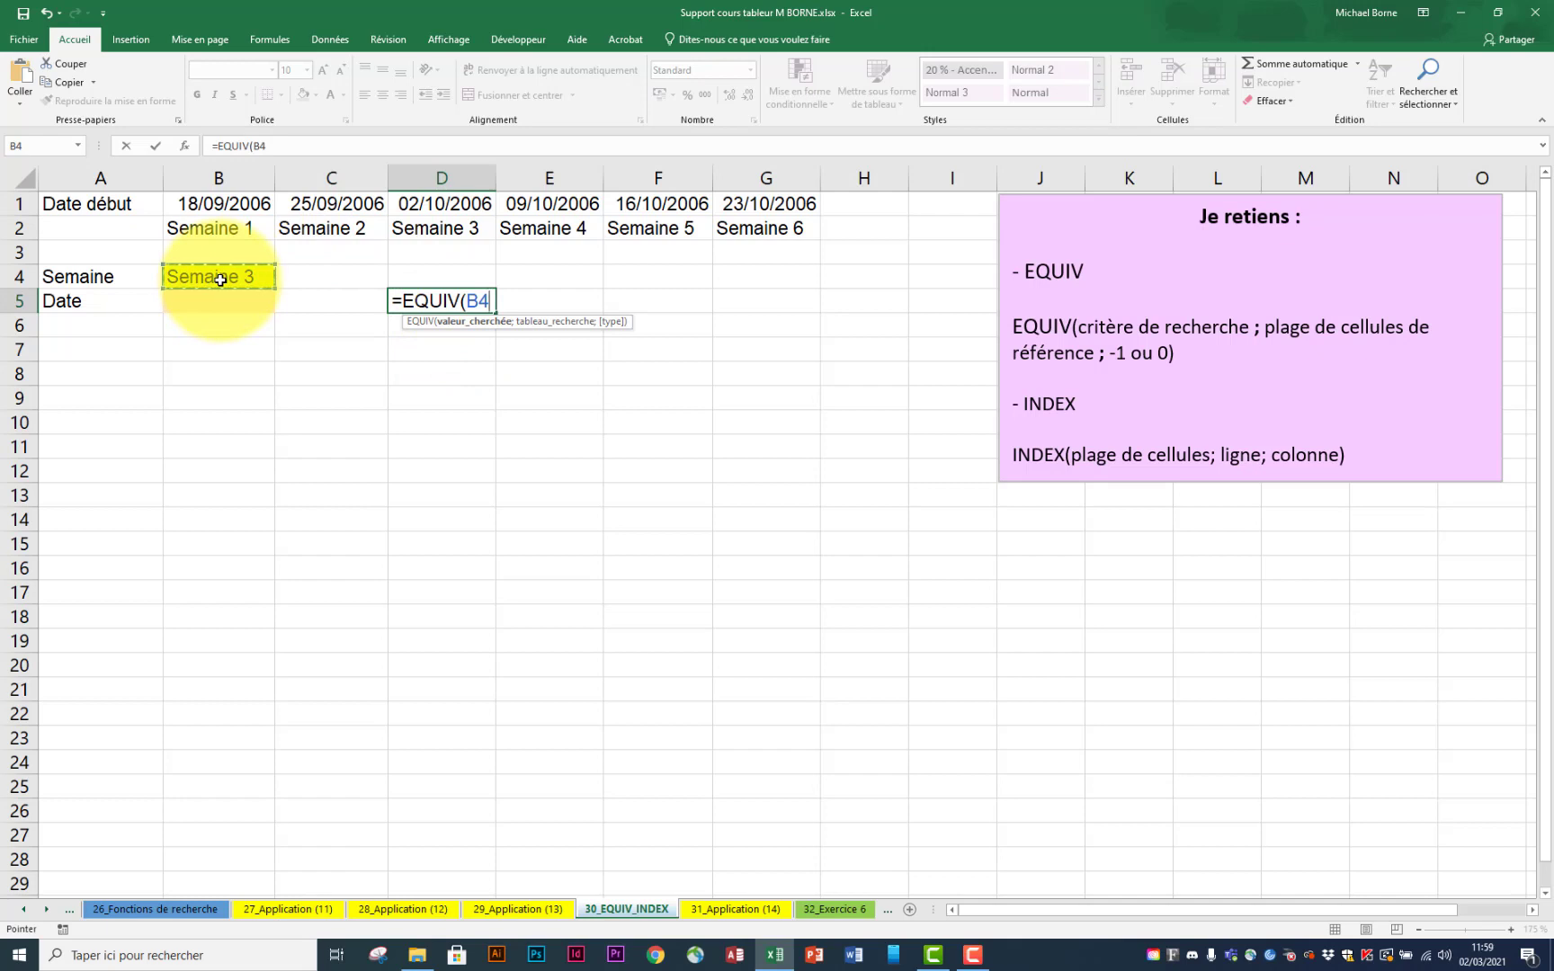
type(";")
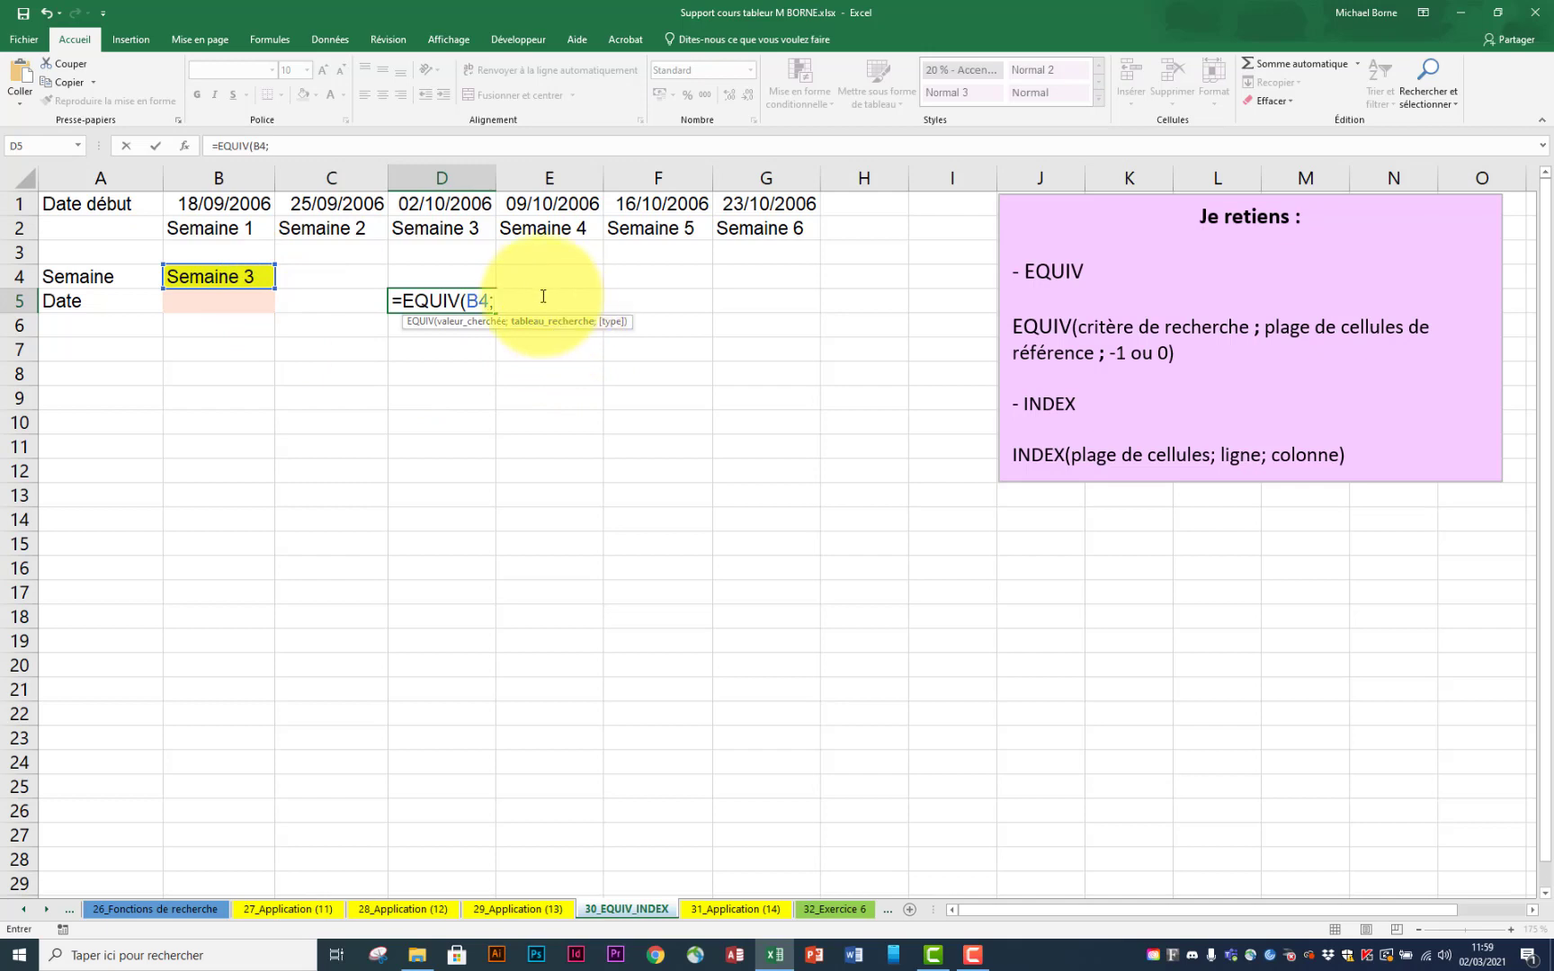
left_click_drag(208, 229, 751, 230)
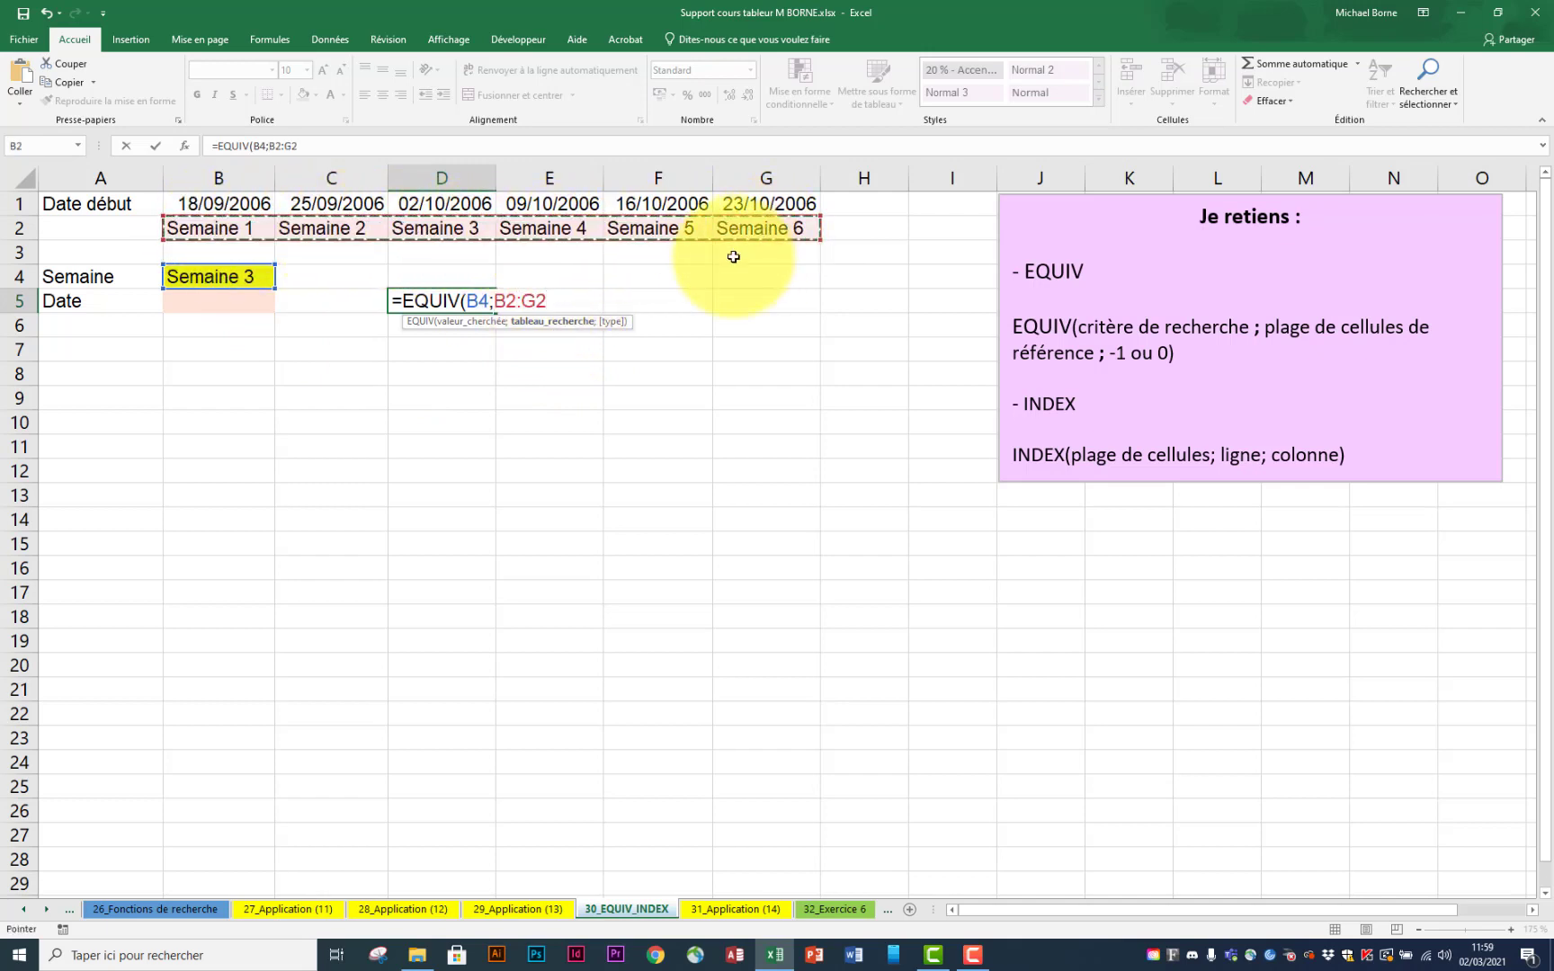
type(";")
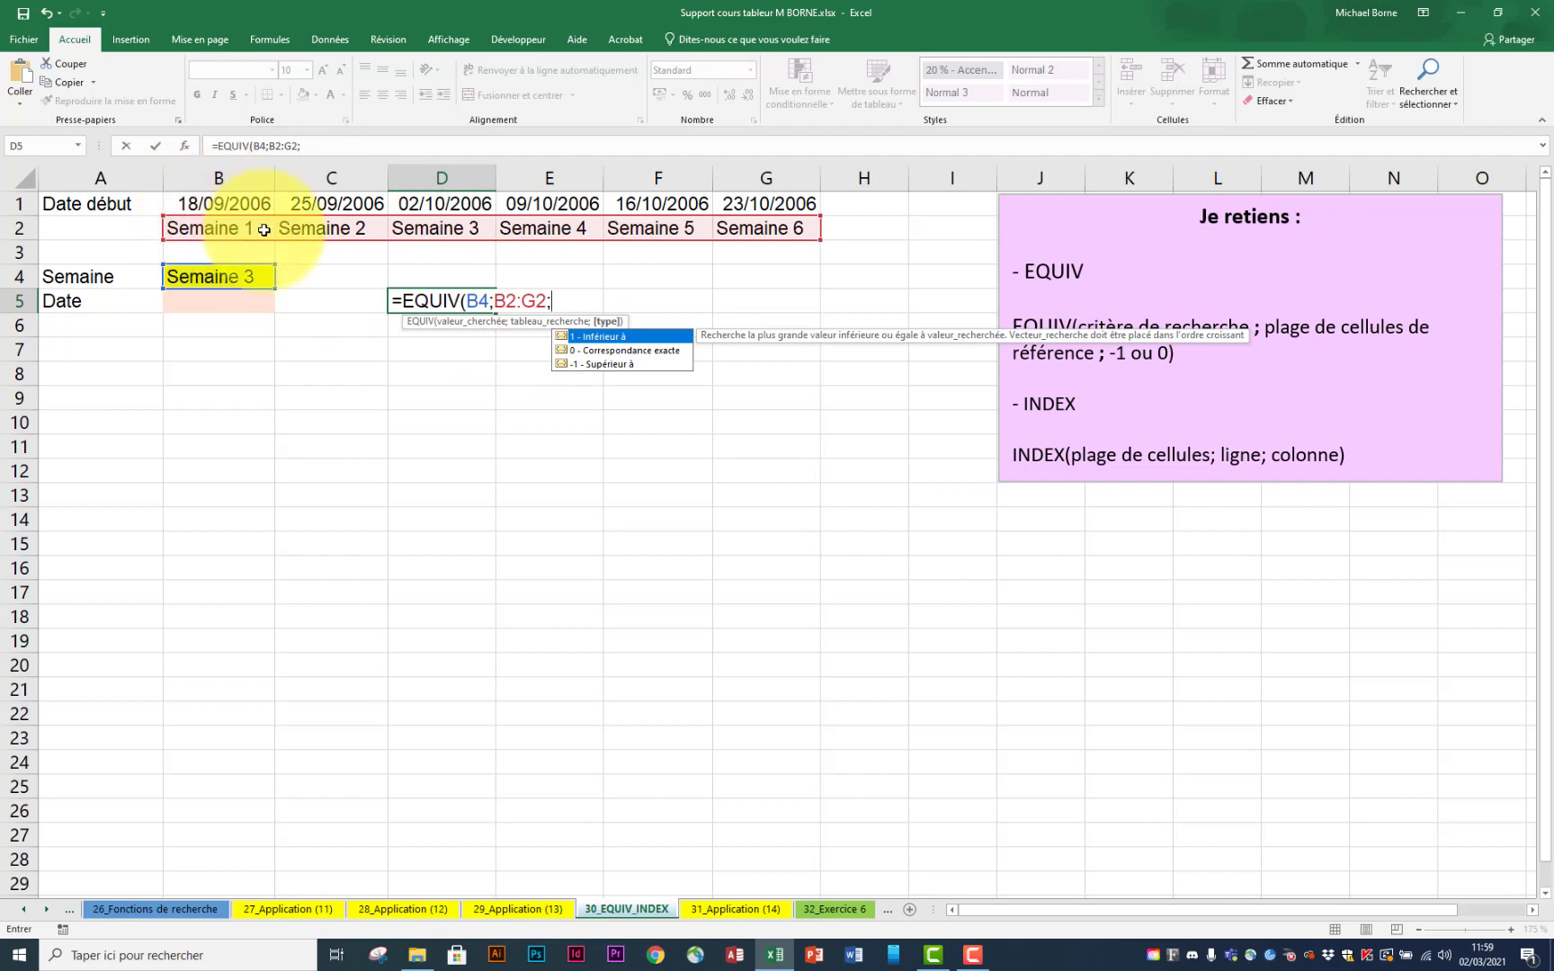
left_click(613, 355)
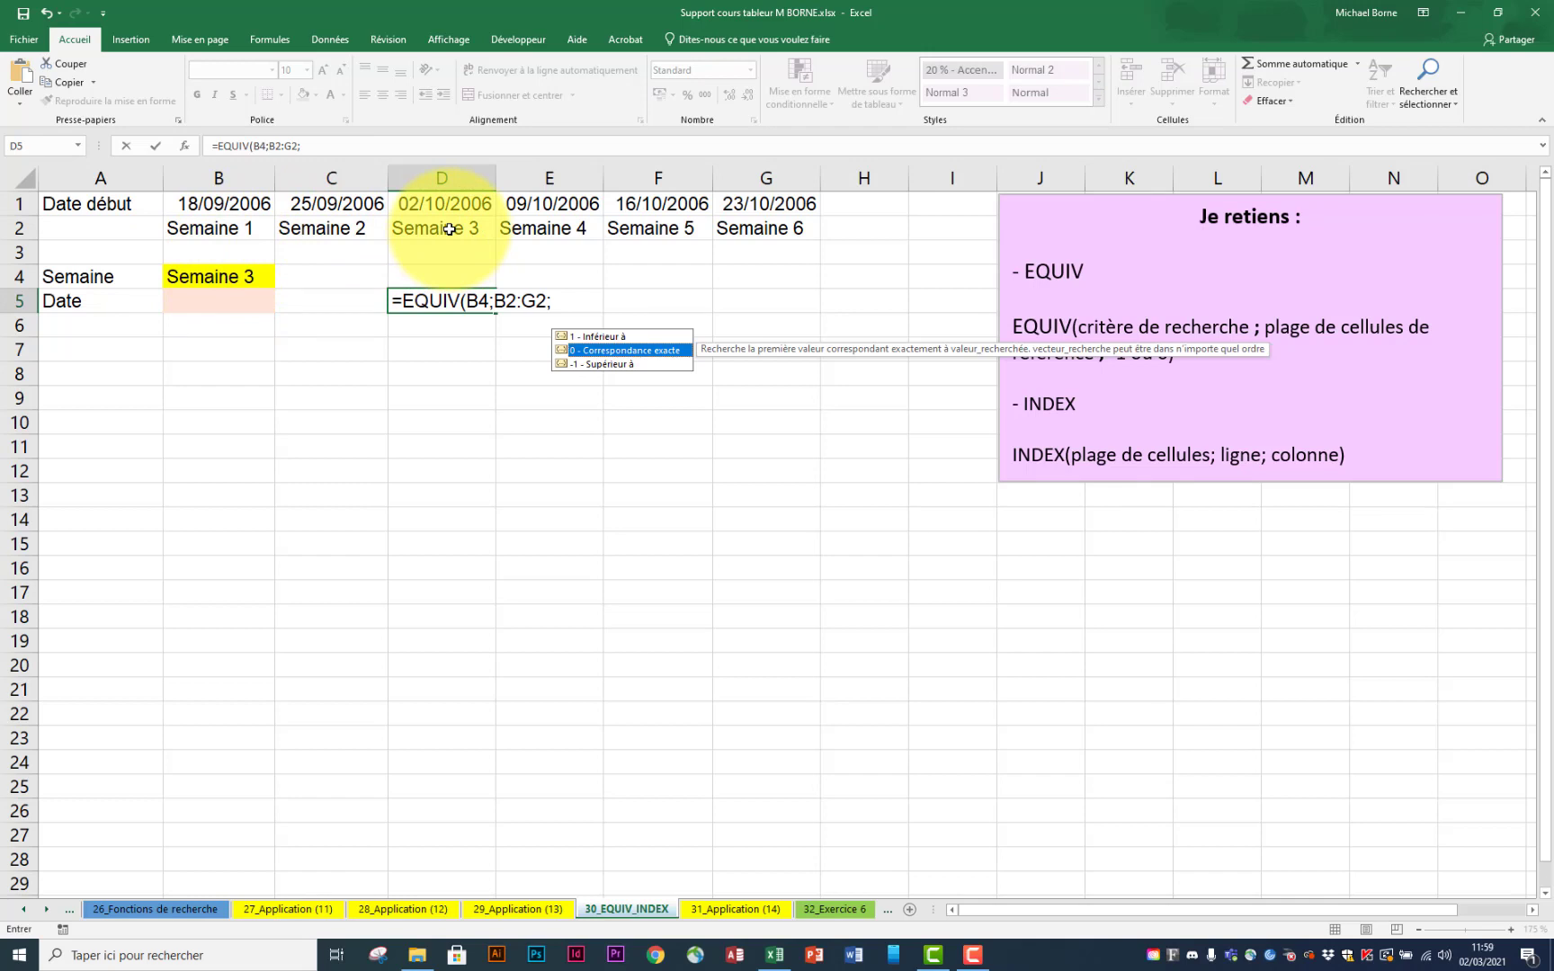
double_click(651, 349)
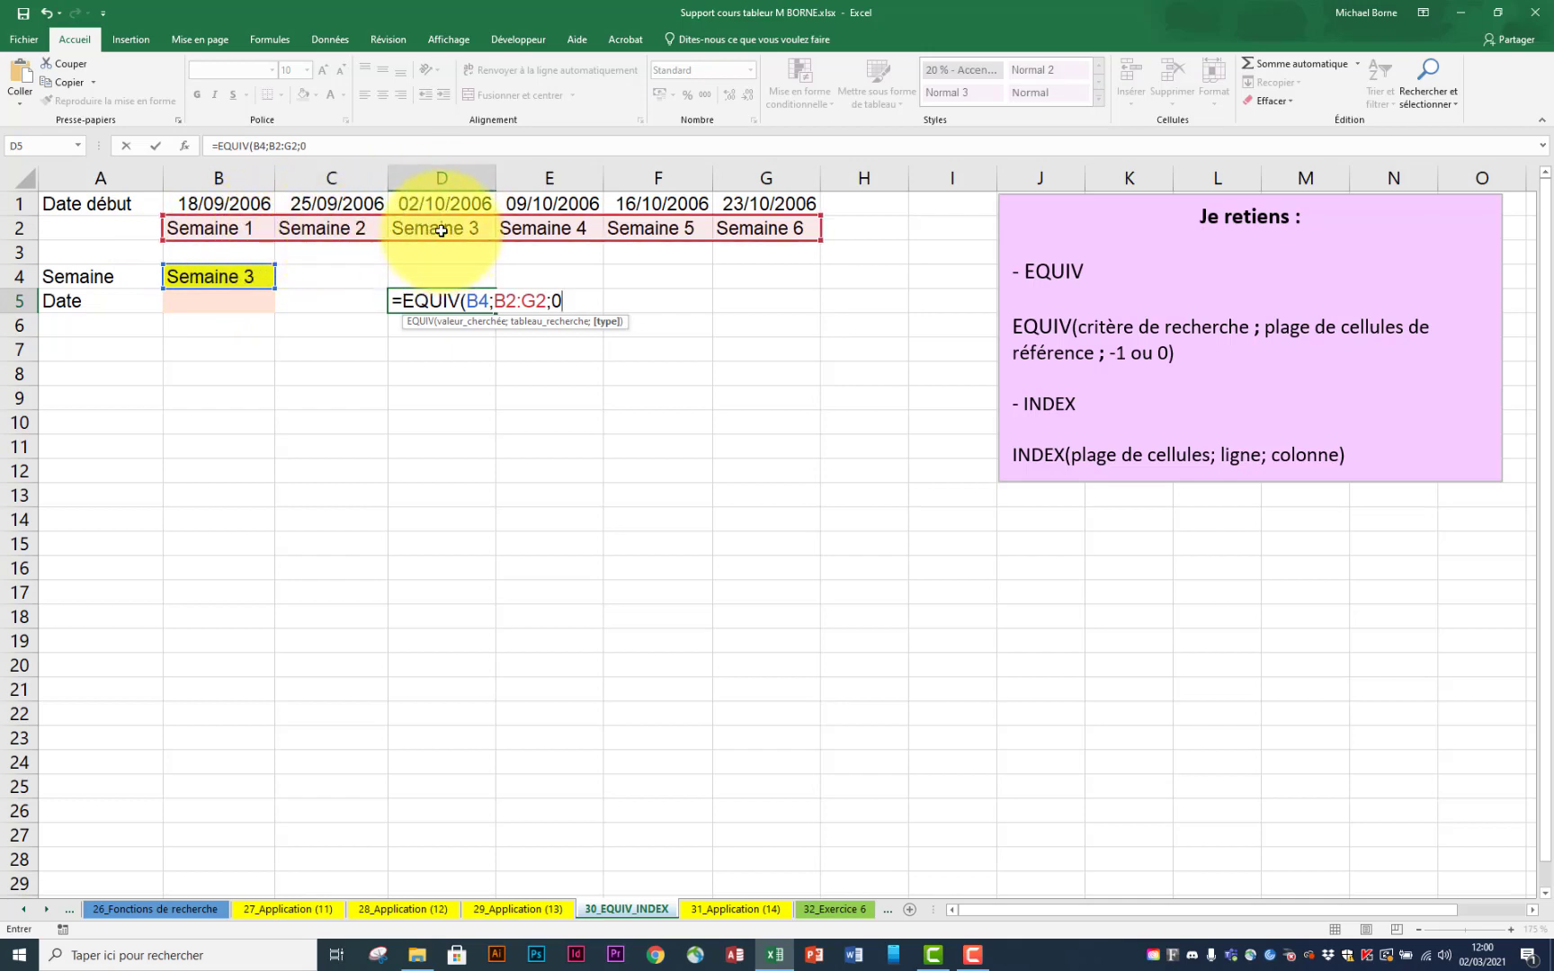
key("Return")
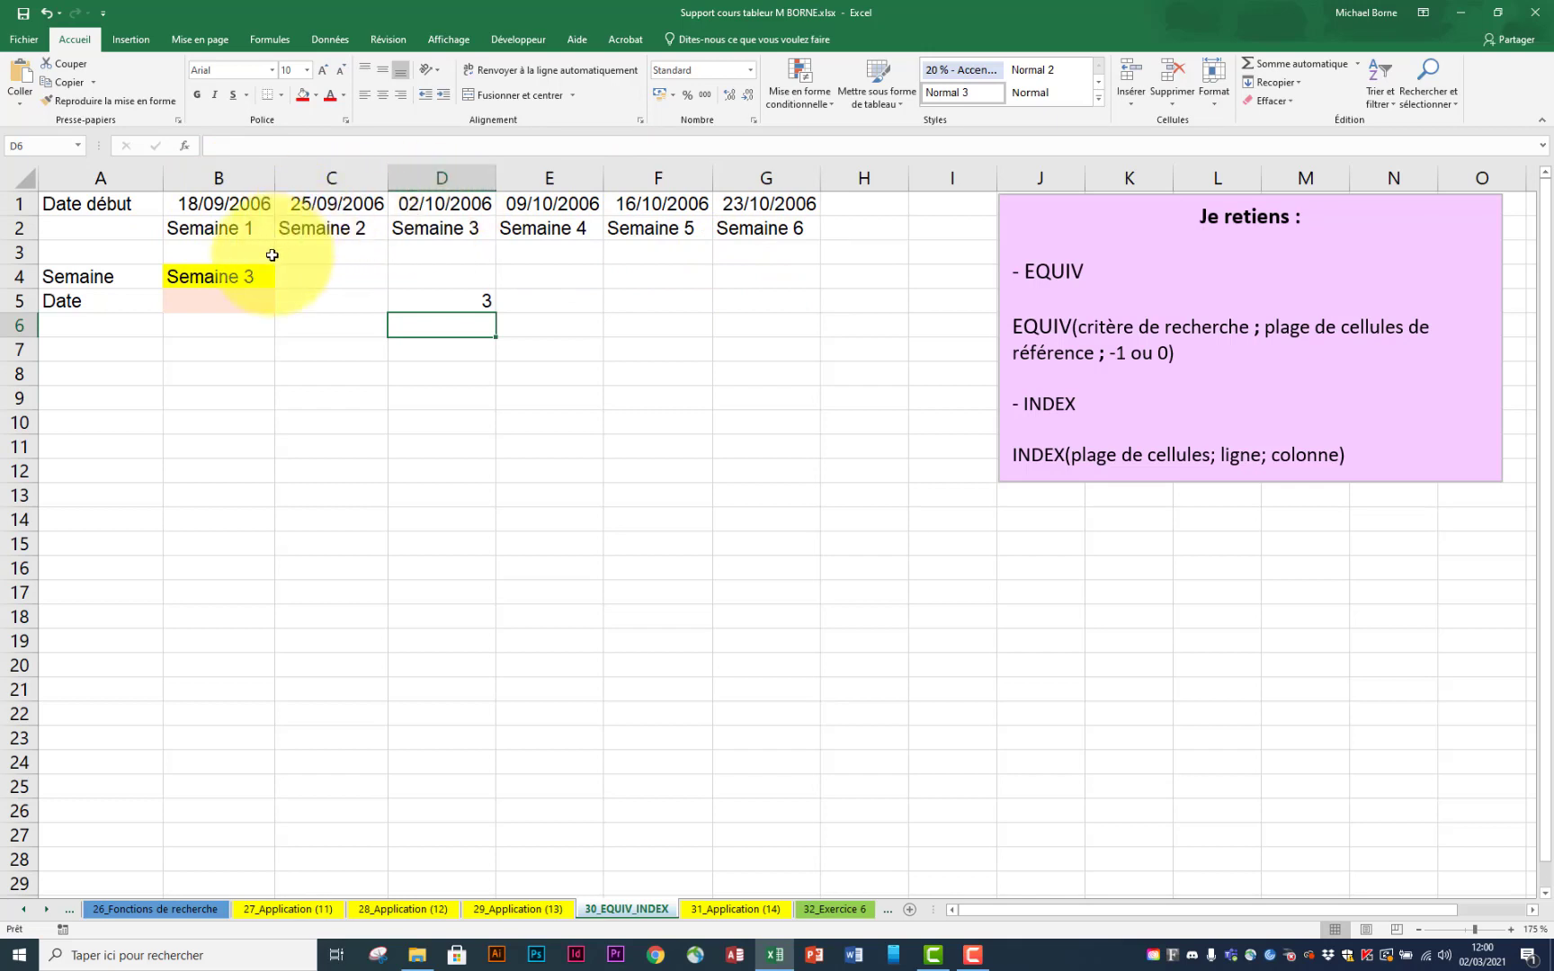
Step: In B5, return the week's start date with INDEX over the range B1:G2, row 1 and the column number from D5
left_click(238, 300)
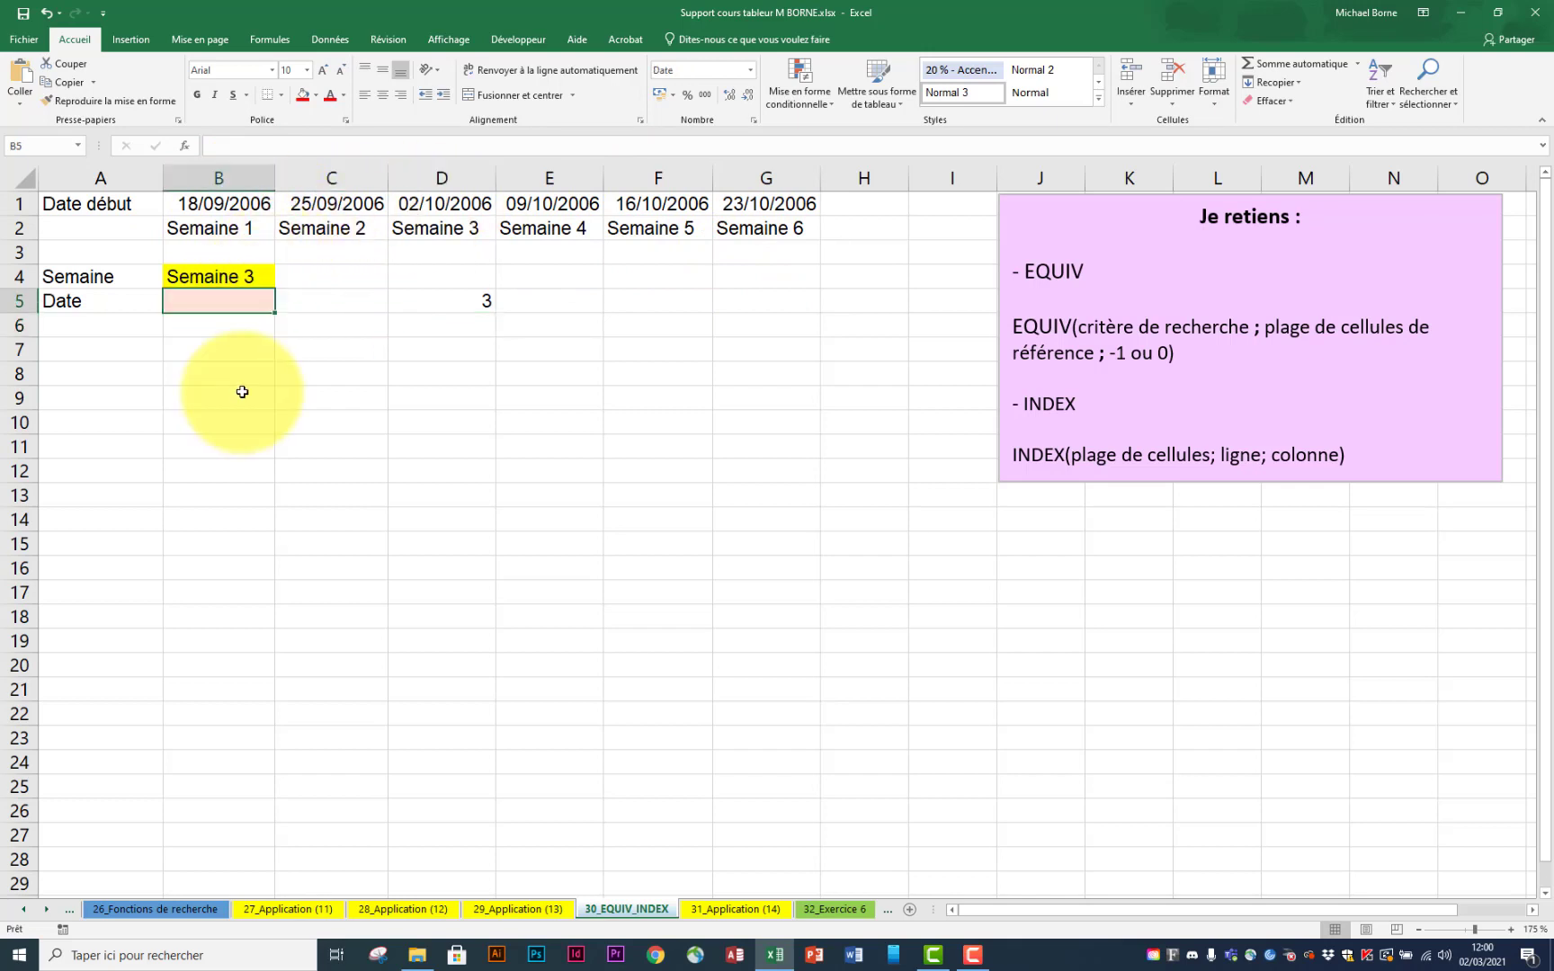
type("=inde")
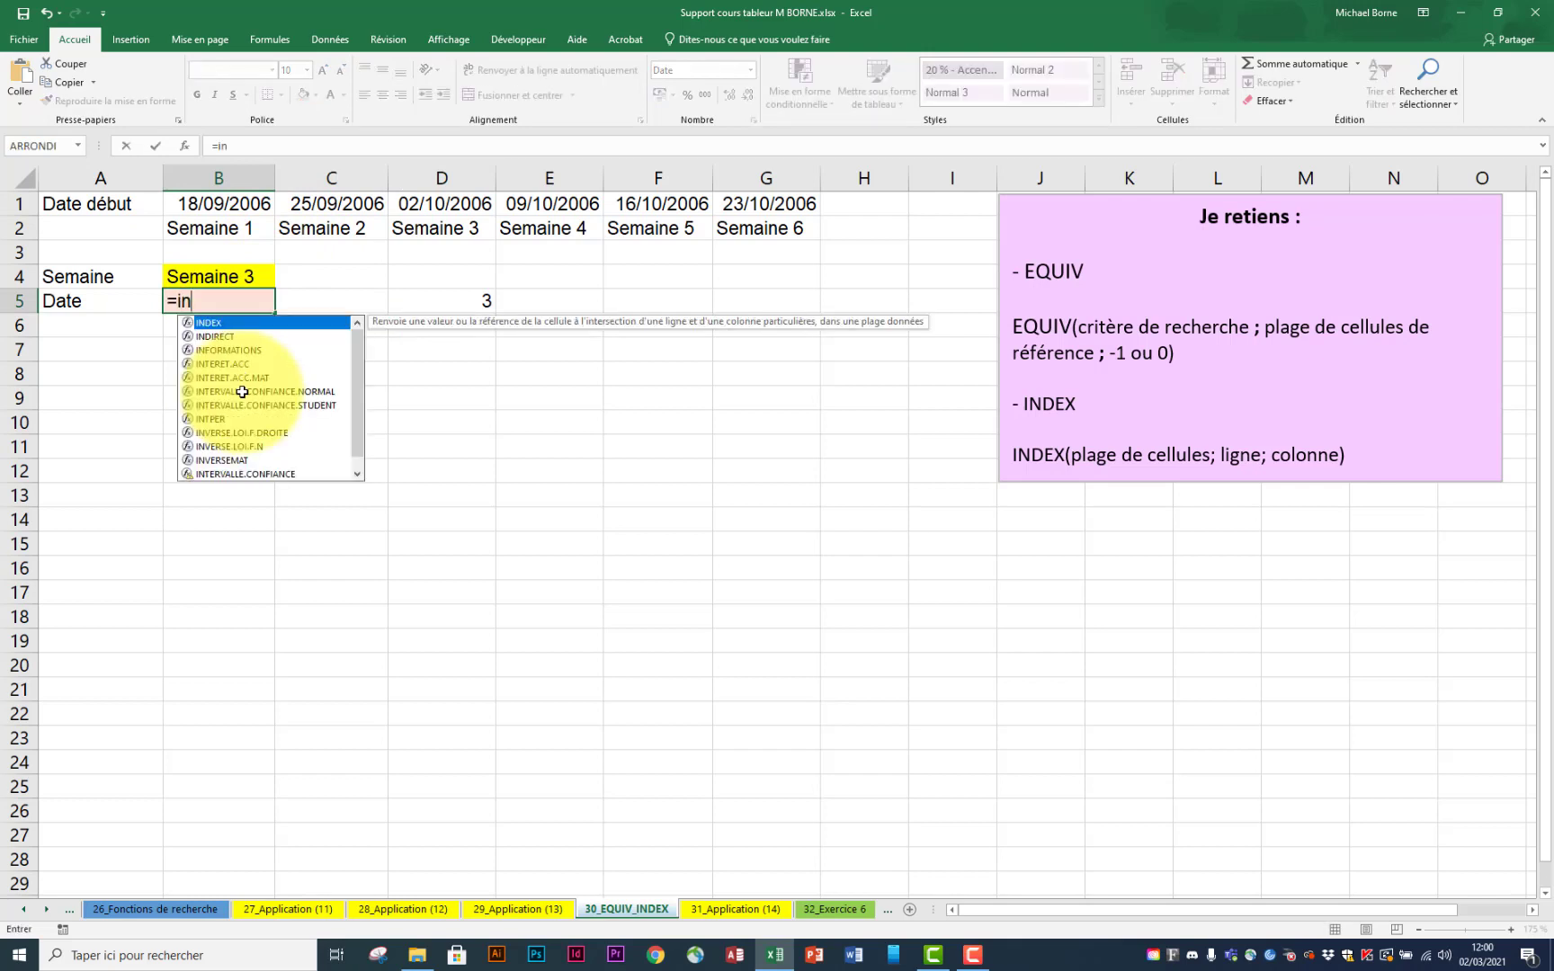
double_click(207, 322)
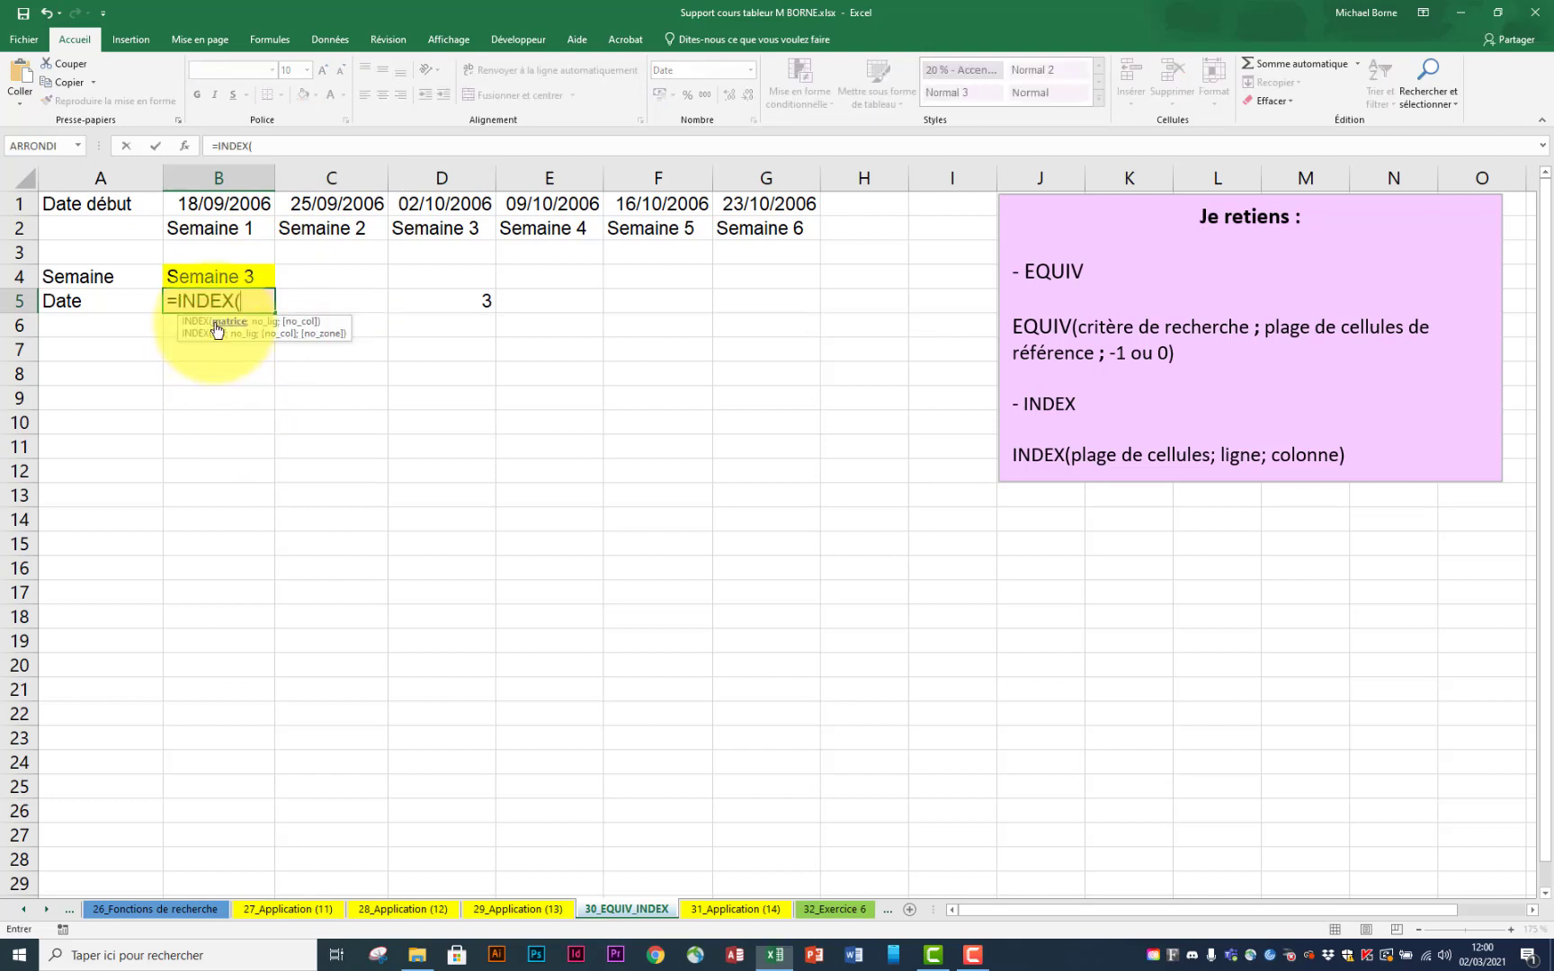
left_click_drag(220, 205, 743, 234)
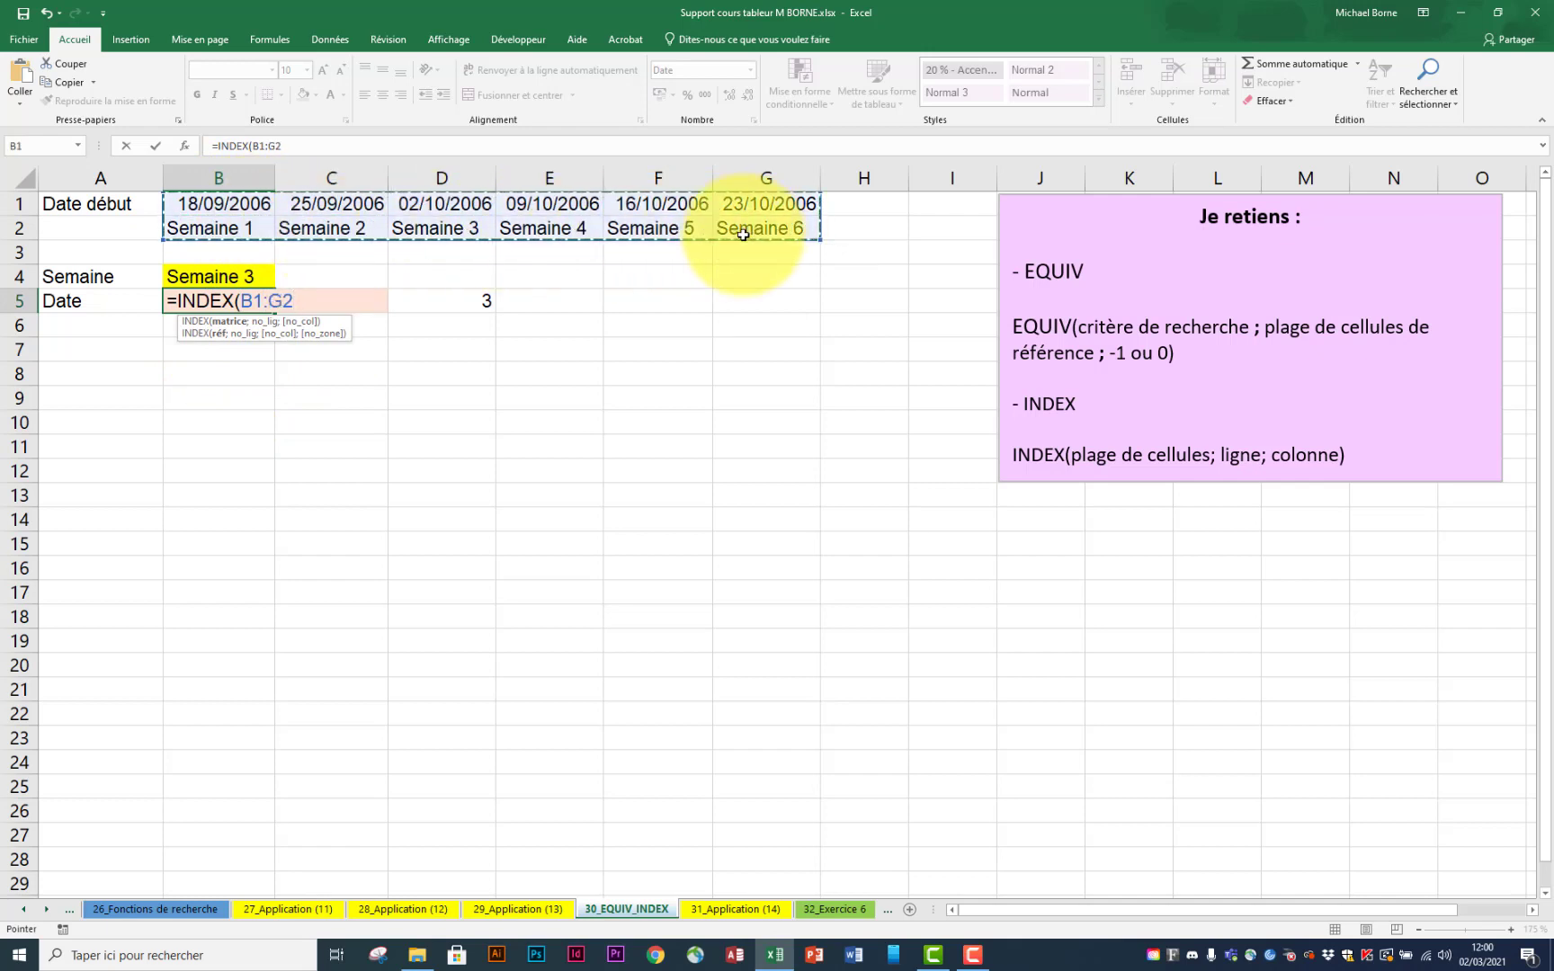
type(";")
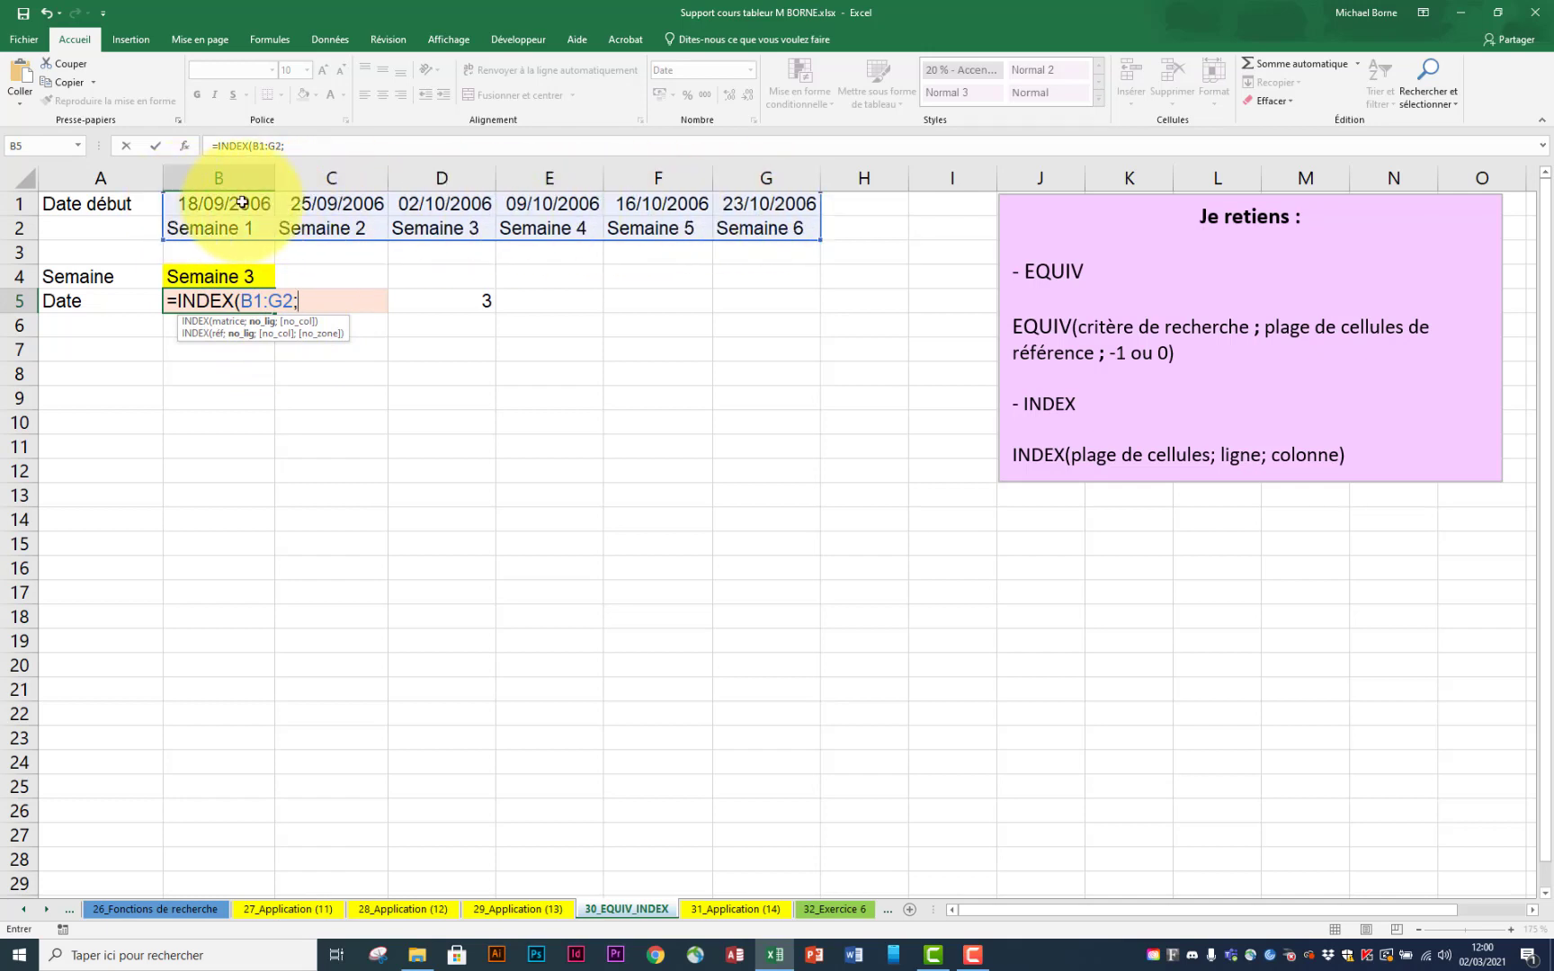
type("1;")
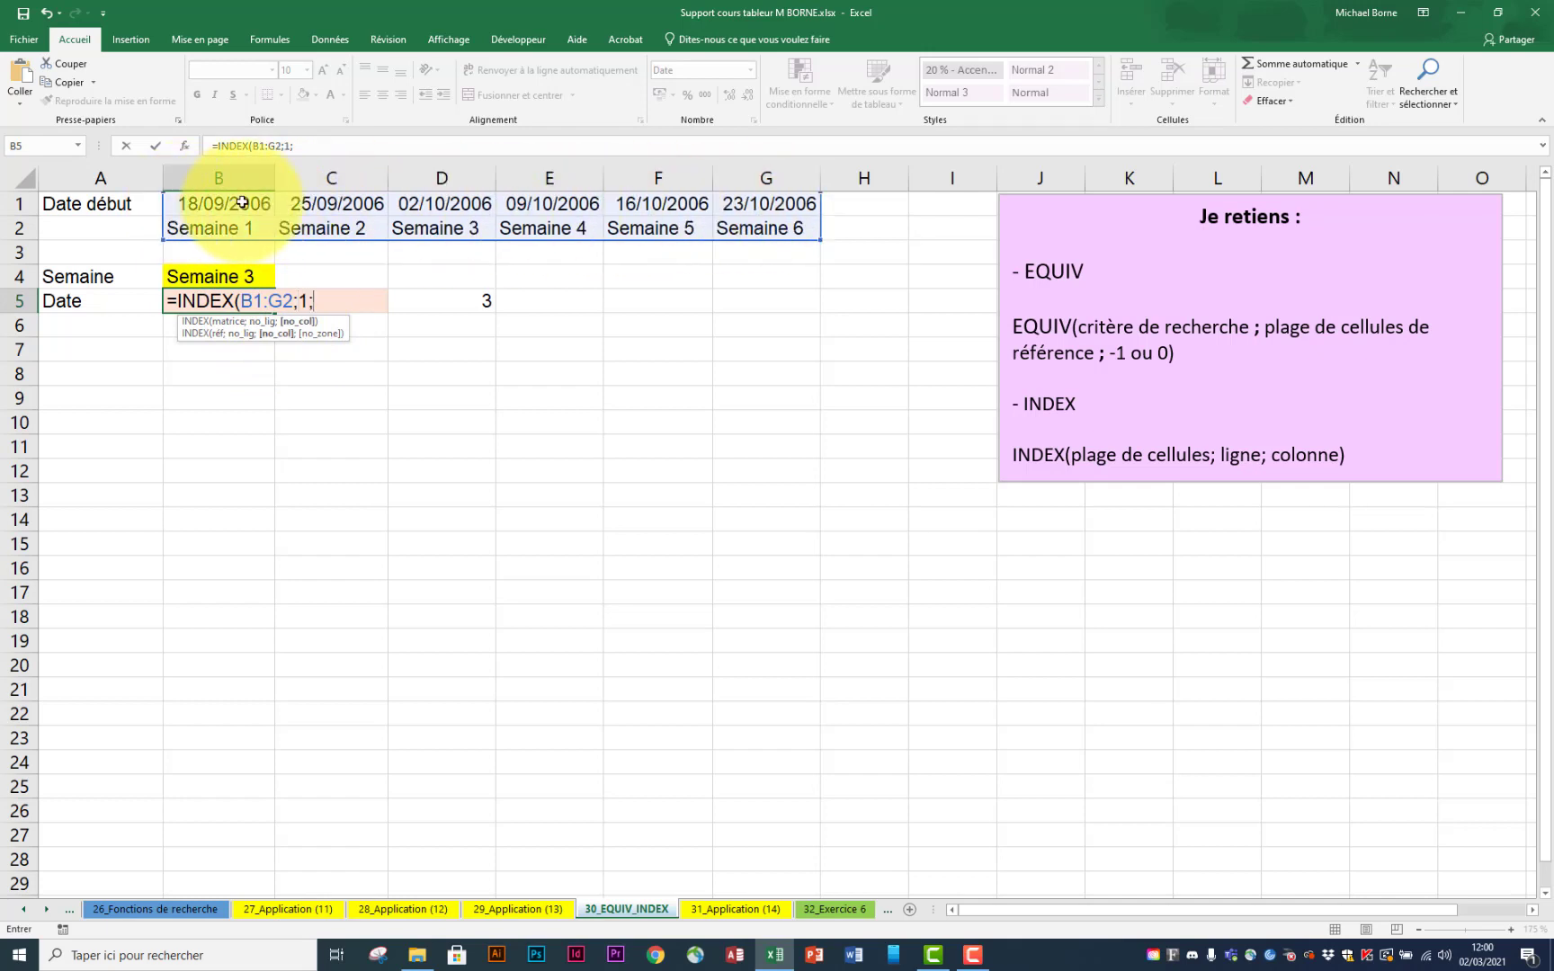
left_click(472, 305)
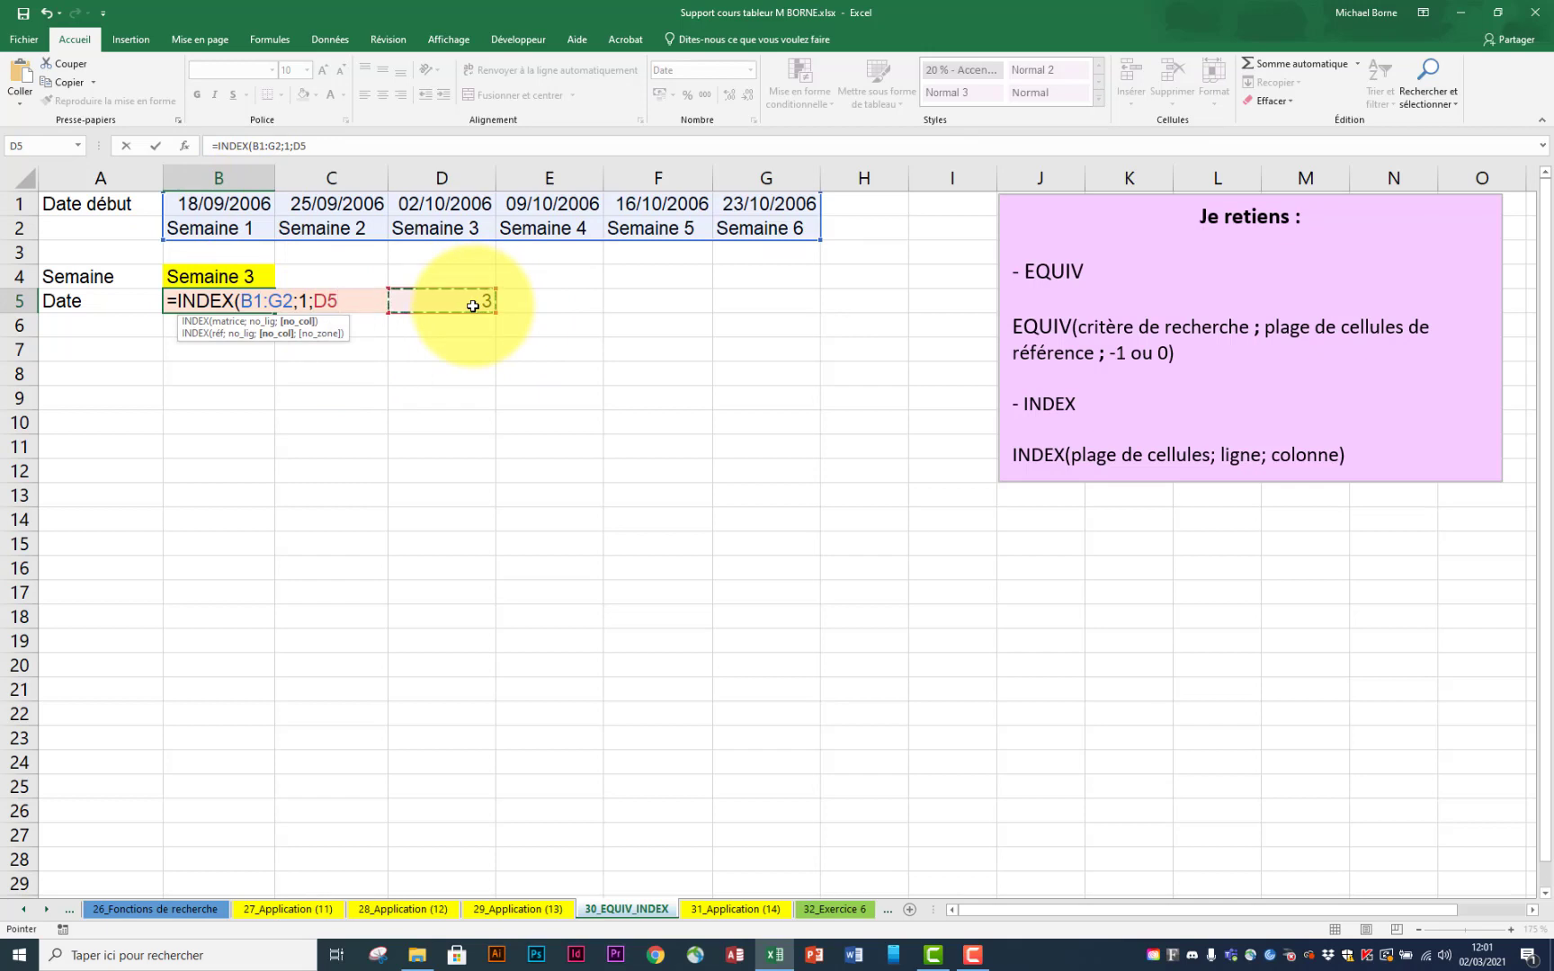
key("Return")
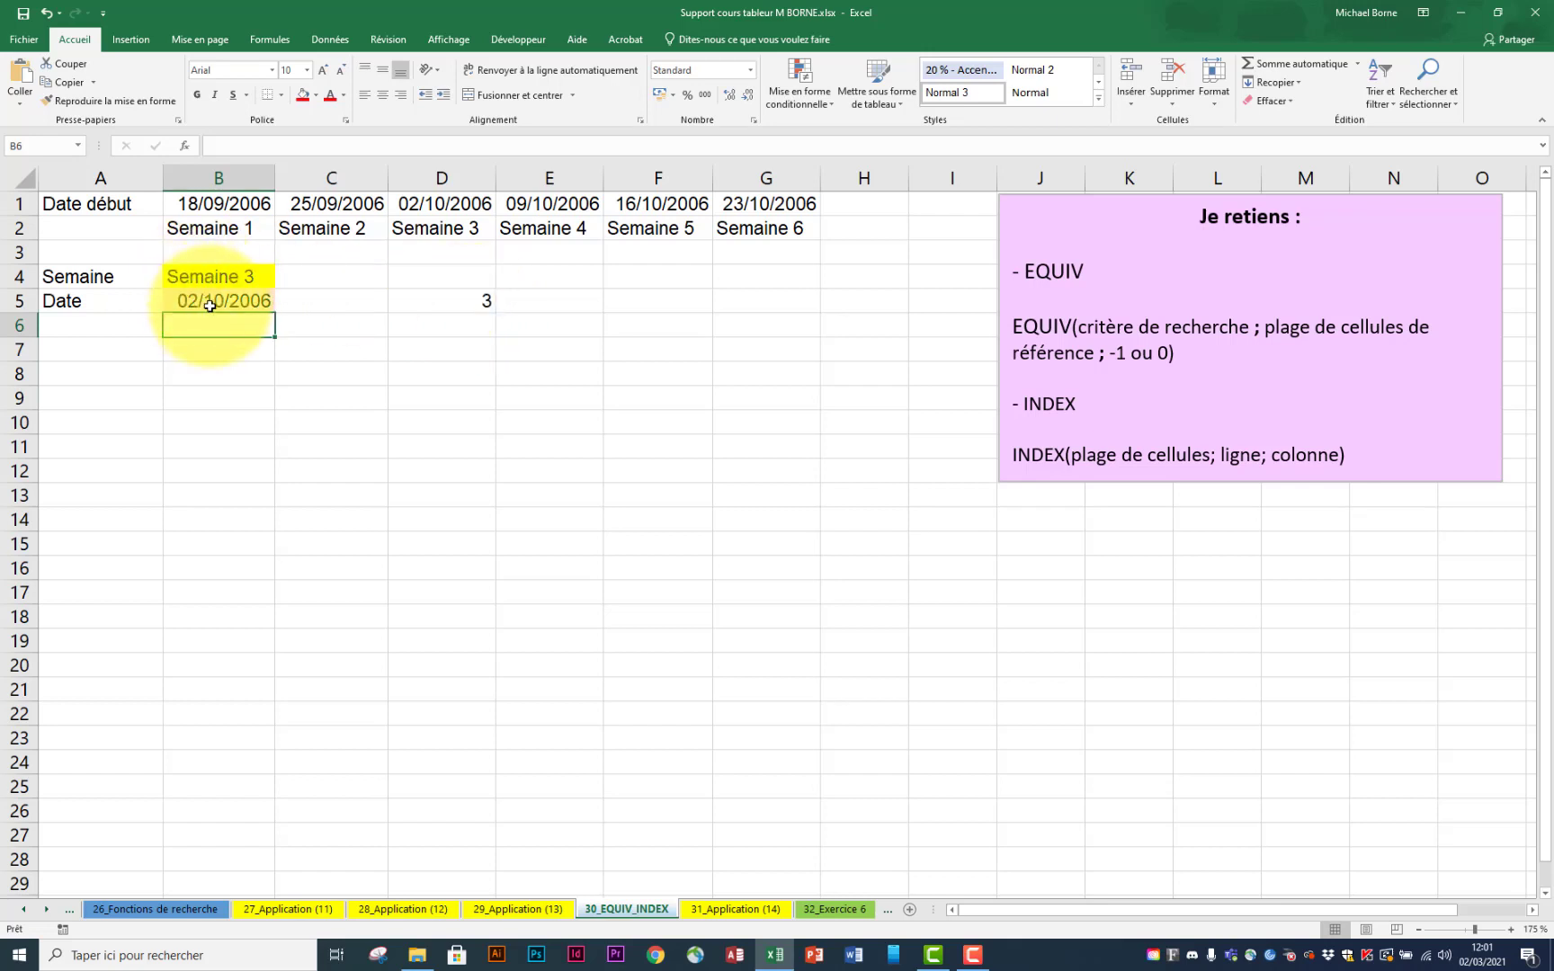
left_click(209, 306)
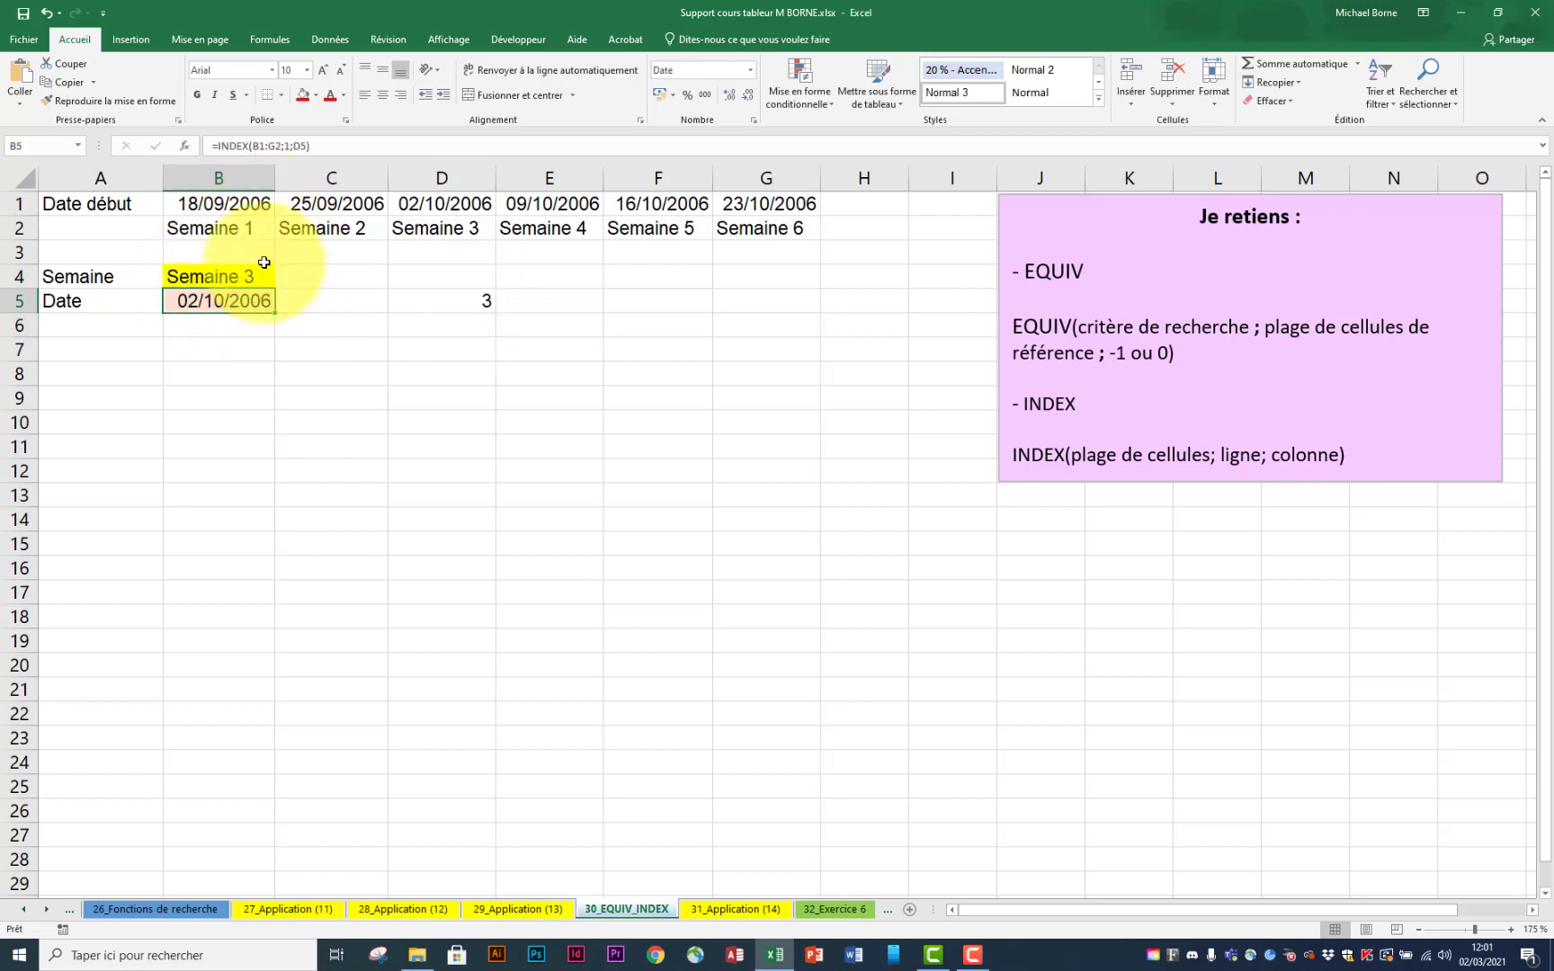
left_click(206, 217)
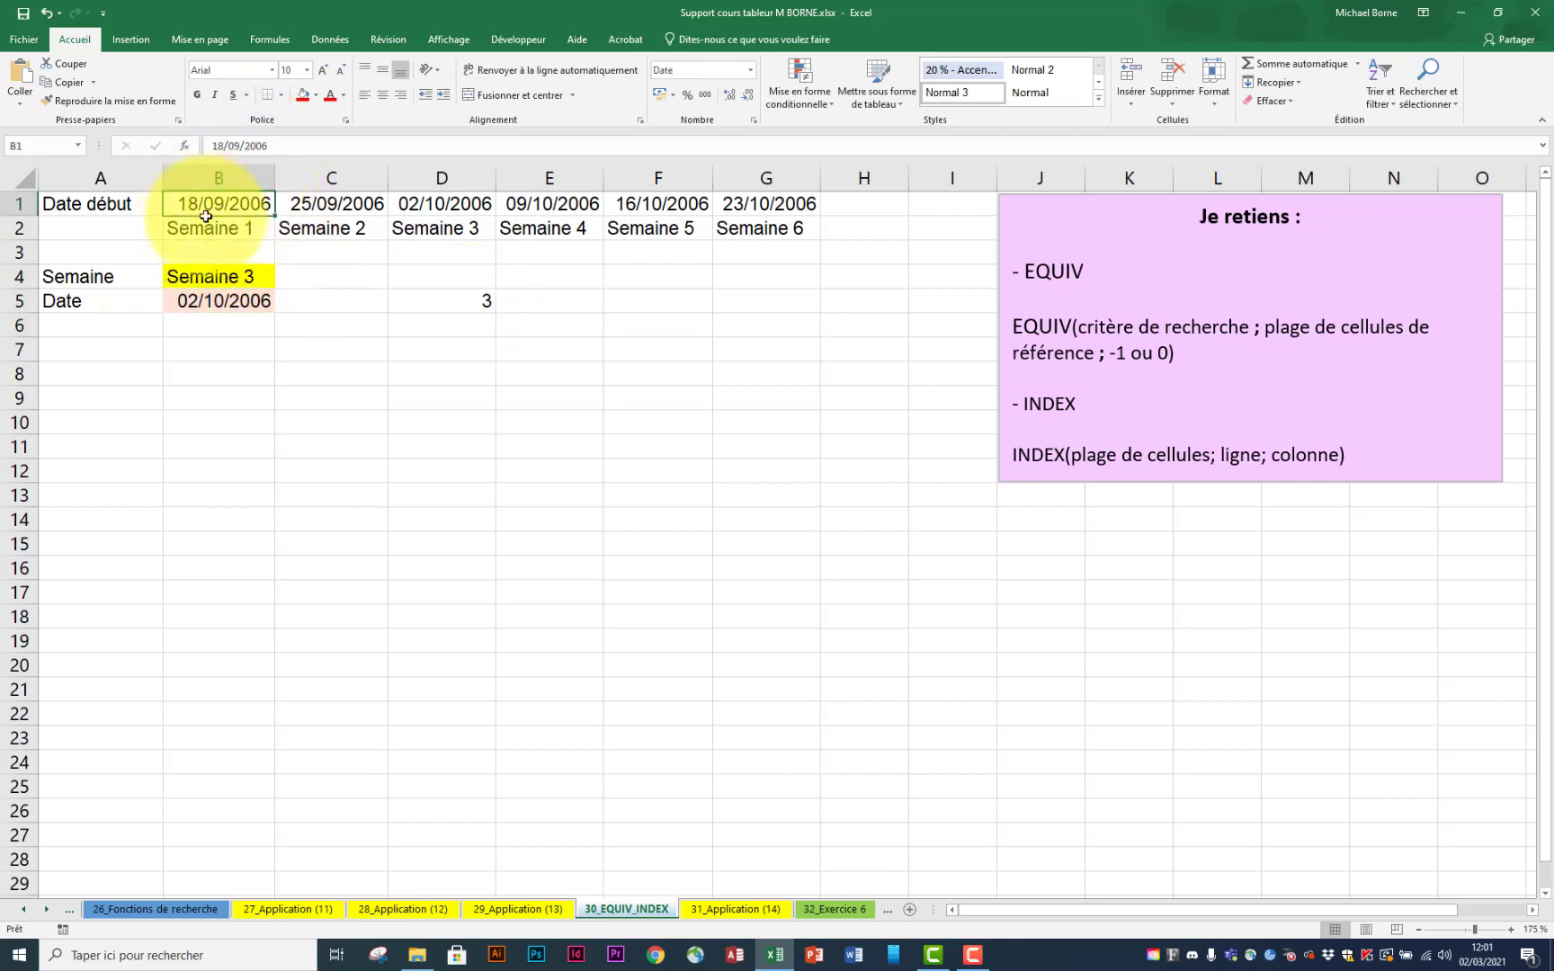
left_click_drag(206, 217, 766, 232)
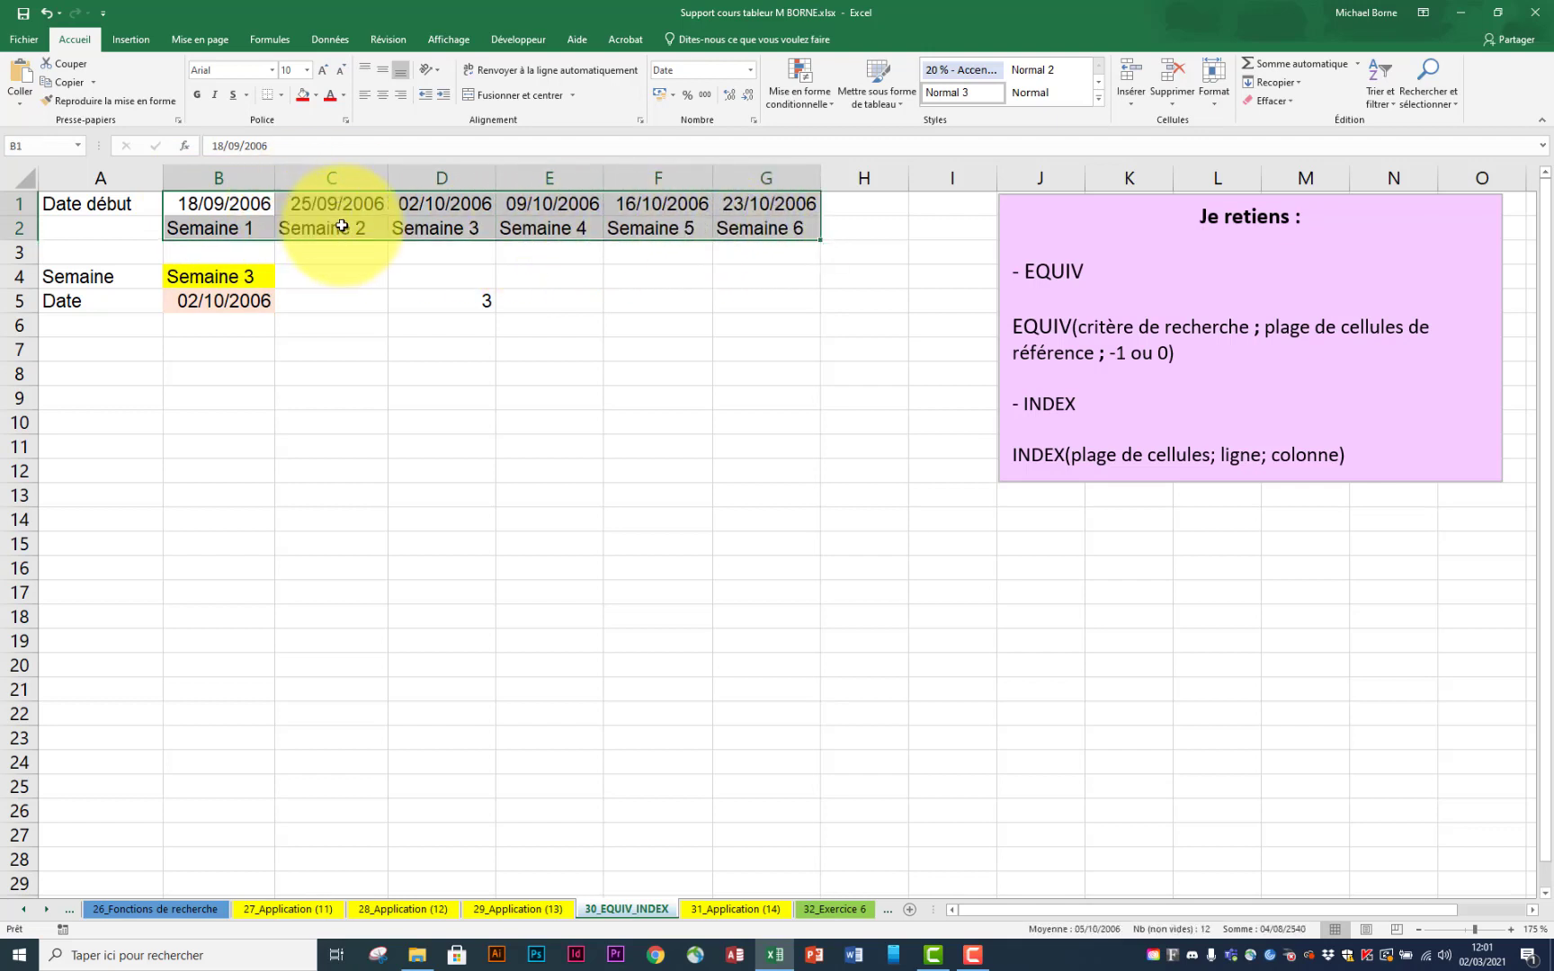
left_click(450, 203)
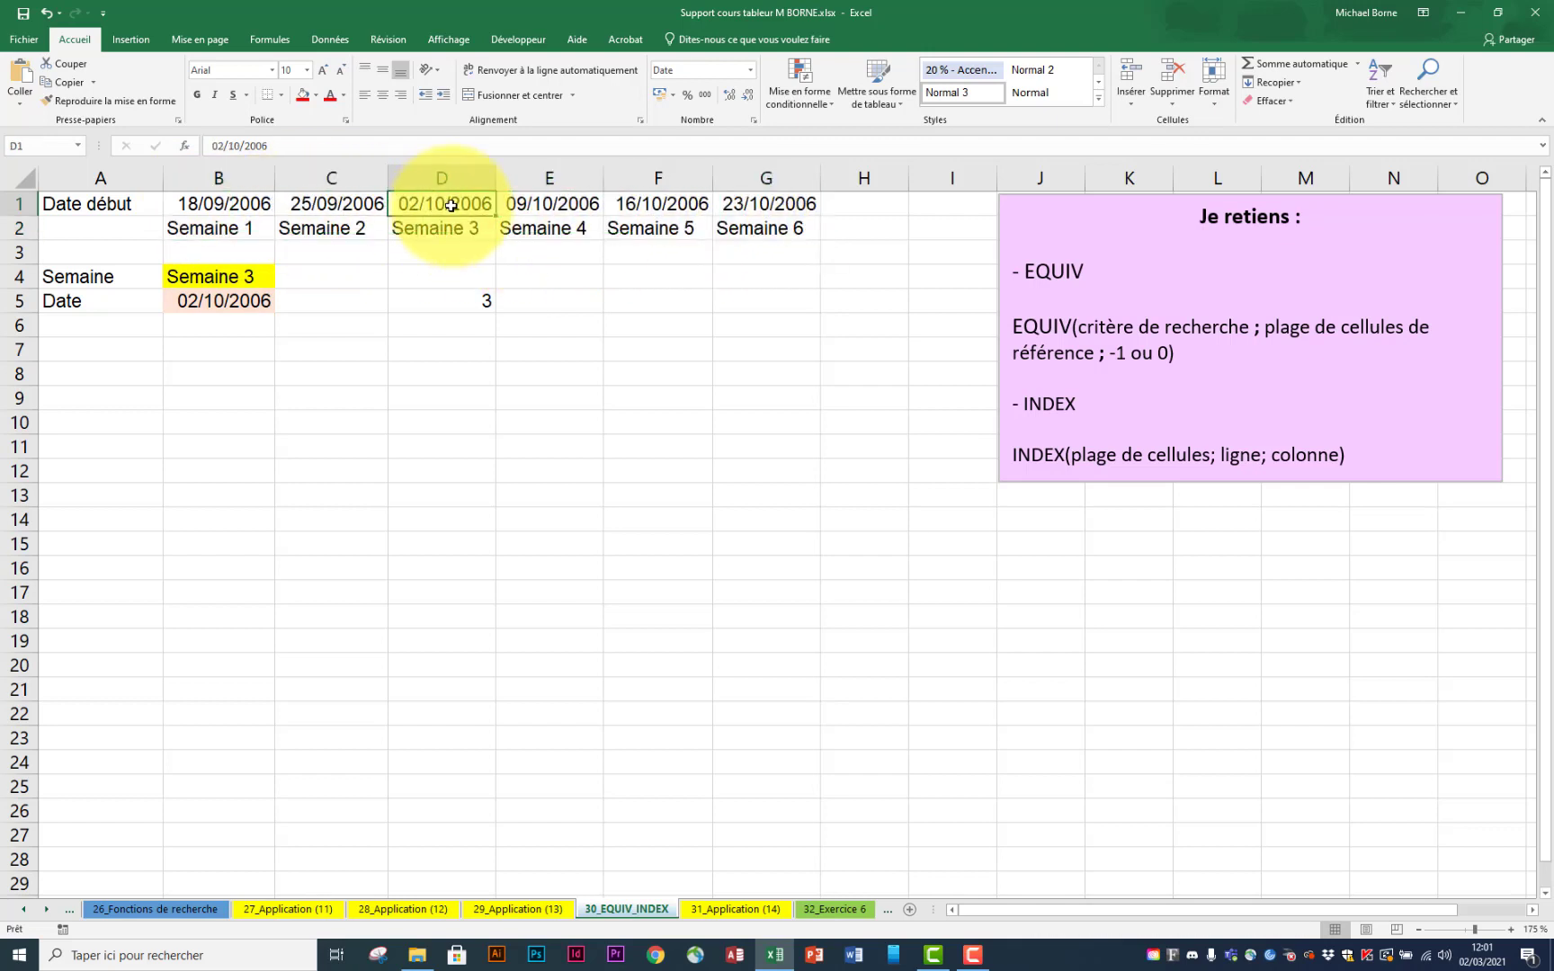
Step: Replace the D5 reference in B5's INDEX formula with D5's nested expression EQUIV(B4;B2:G2;0)
left_click(444, 301)
left_click_drag(216, 144, 318, 144)
key("ctrl+c")
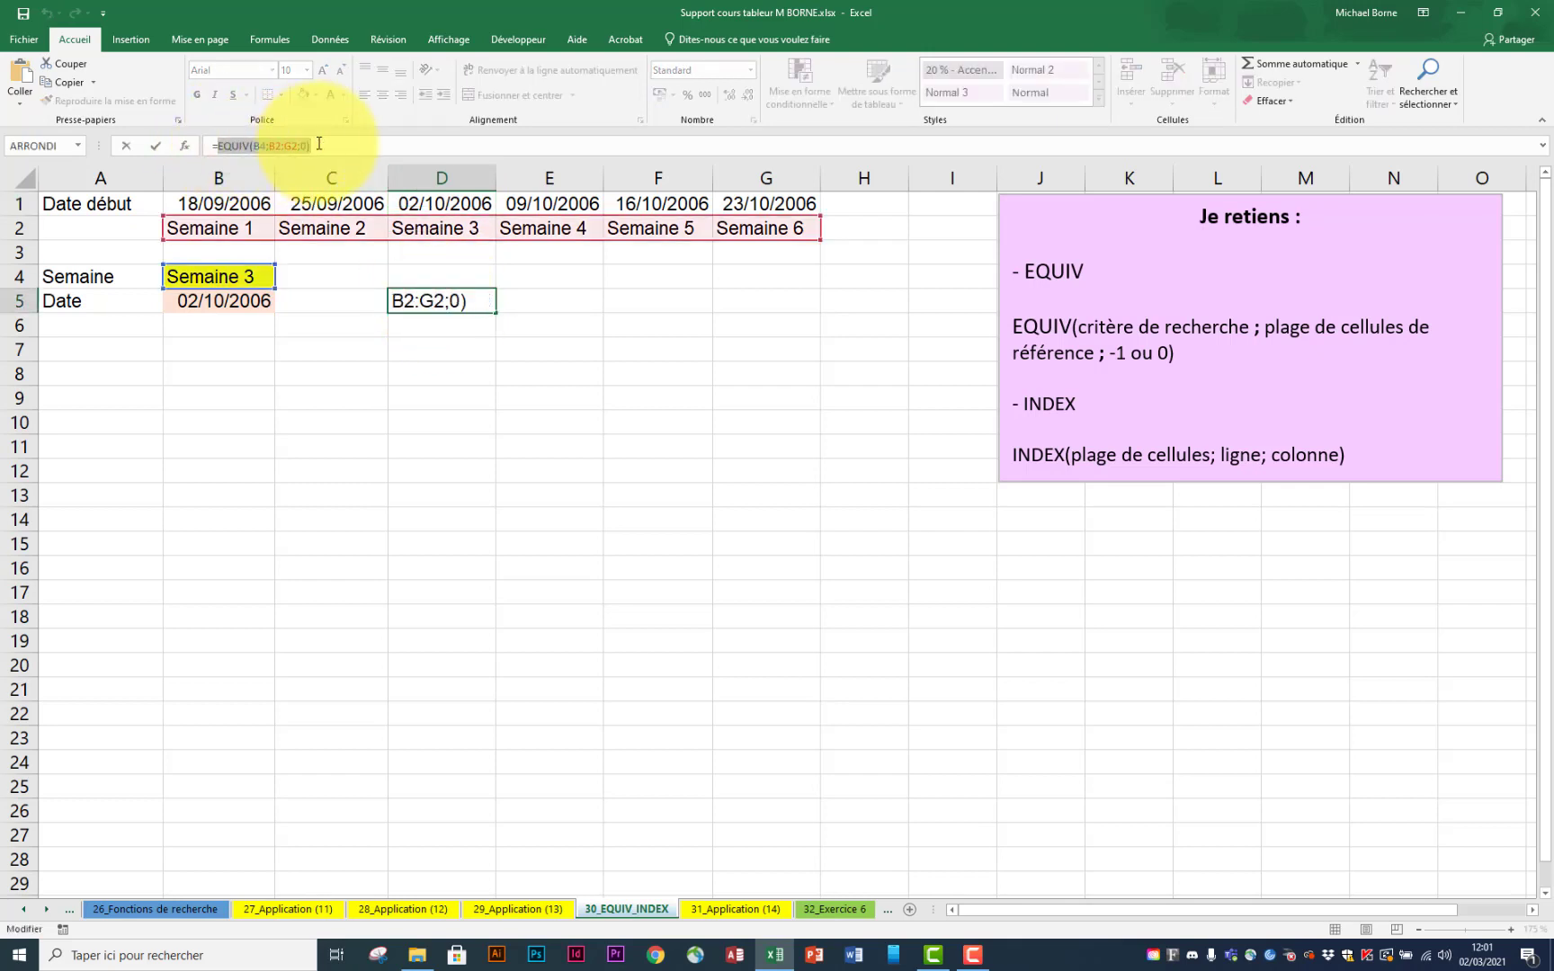
key("Escape")
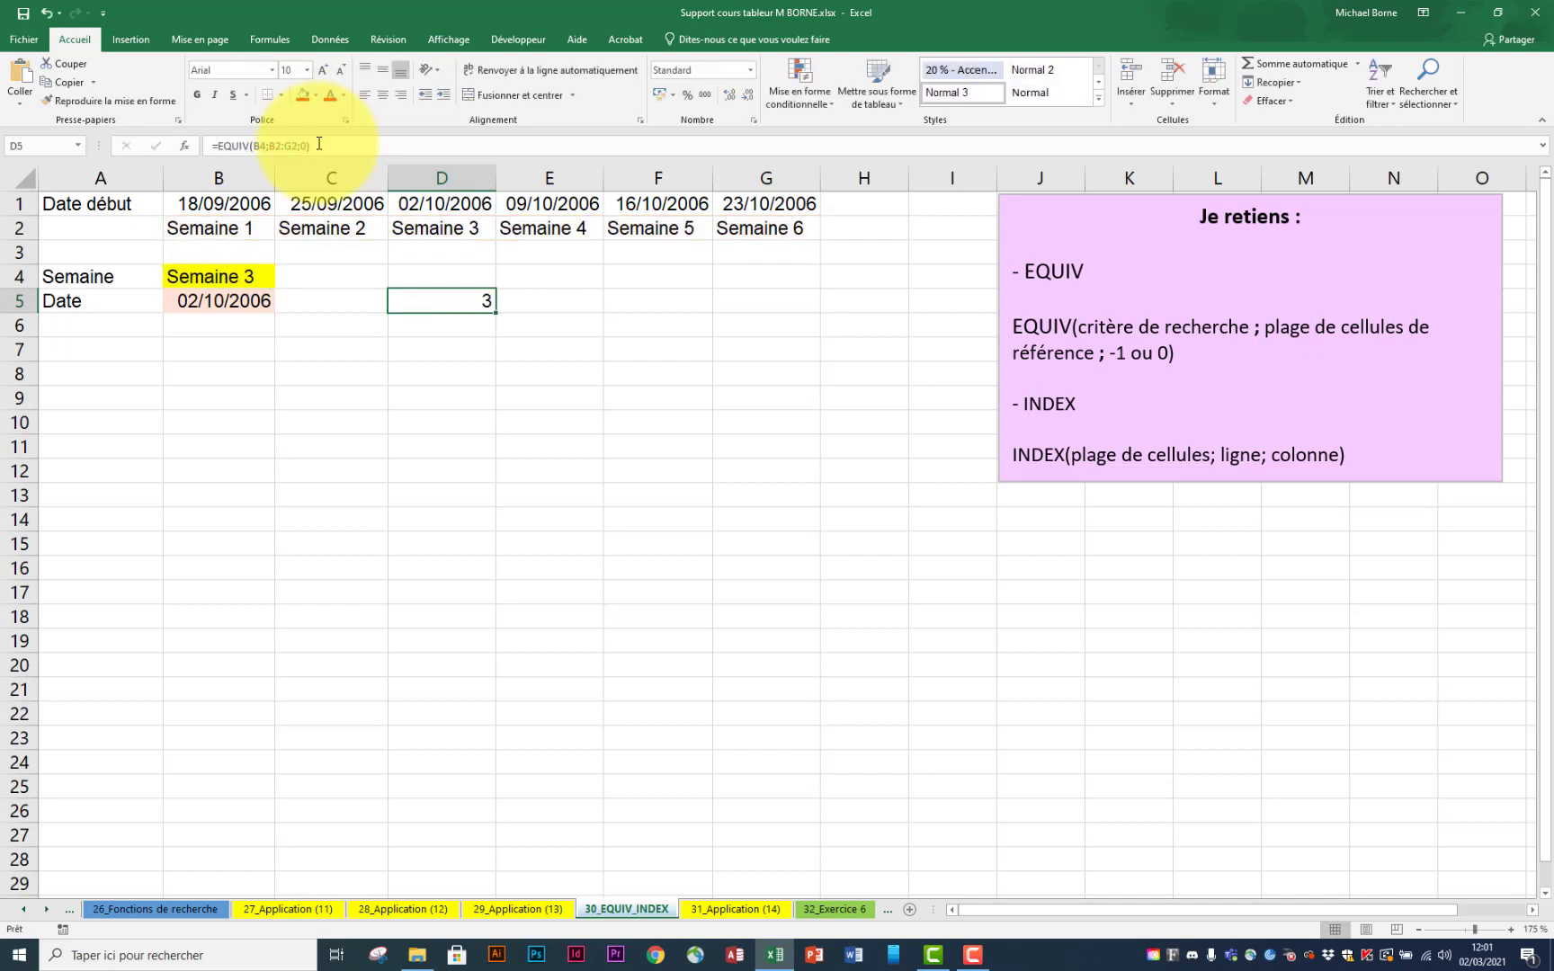
double_click(249, 305)
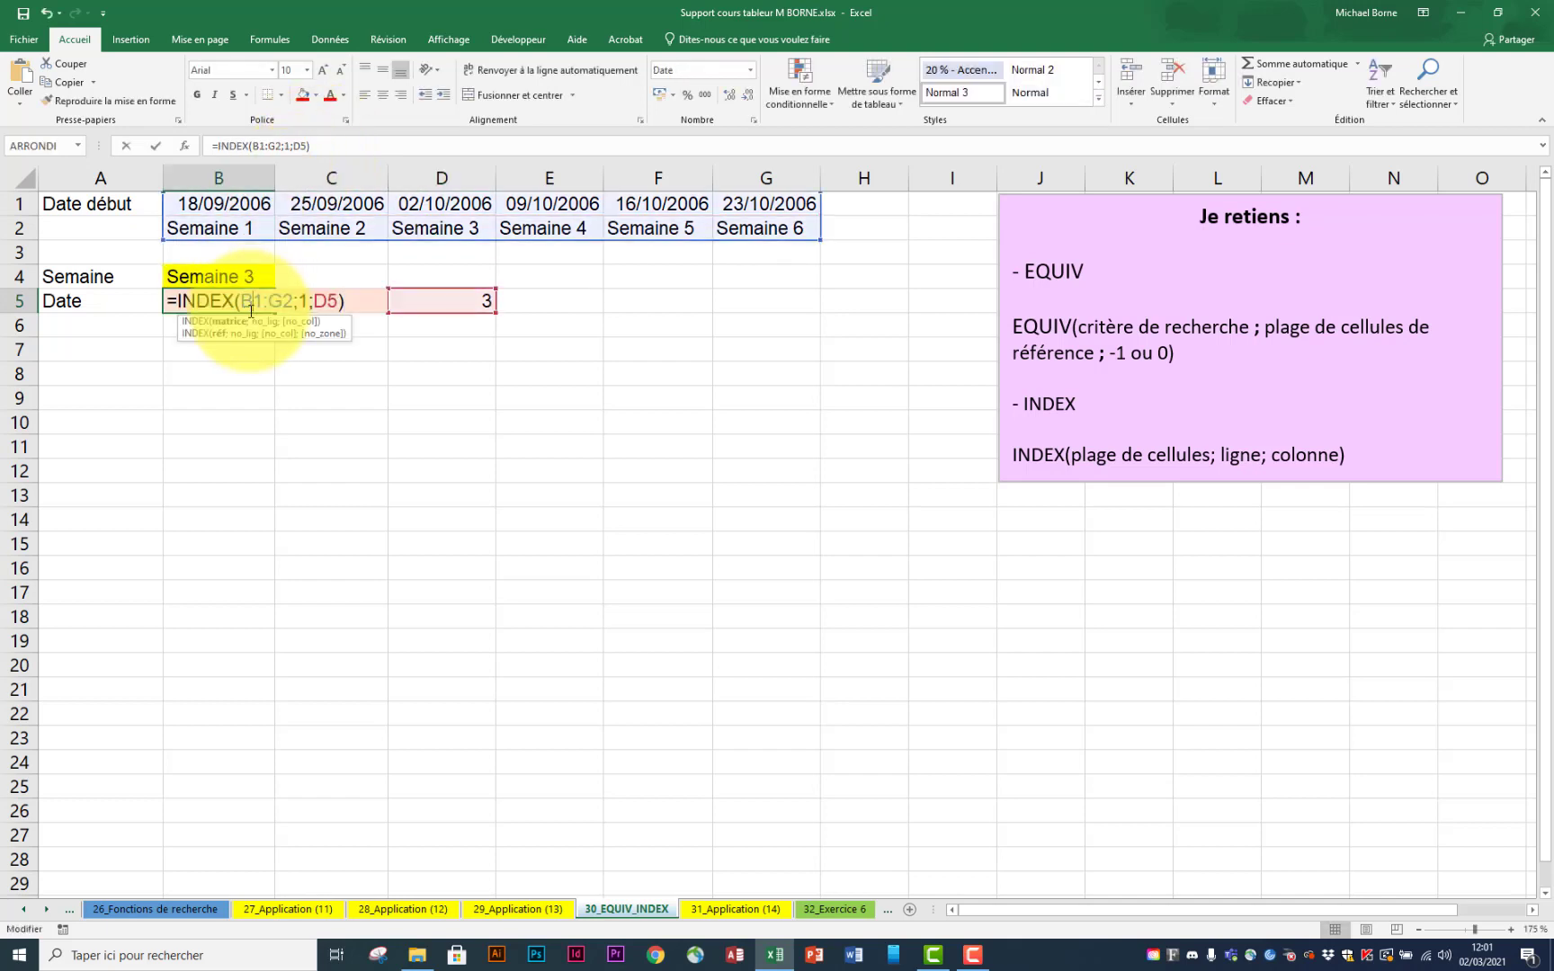
left_click_drag(317, 297, 334, 294)
key("ctrl+v")
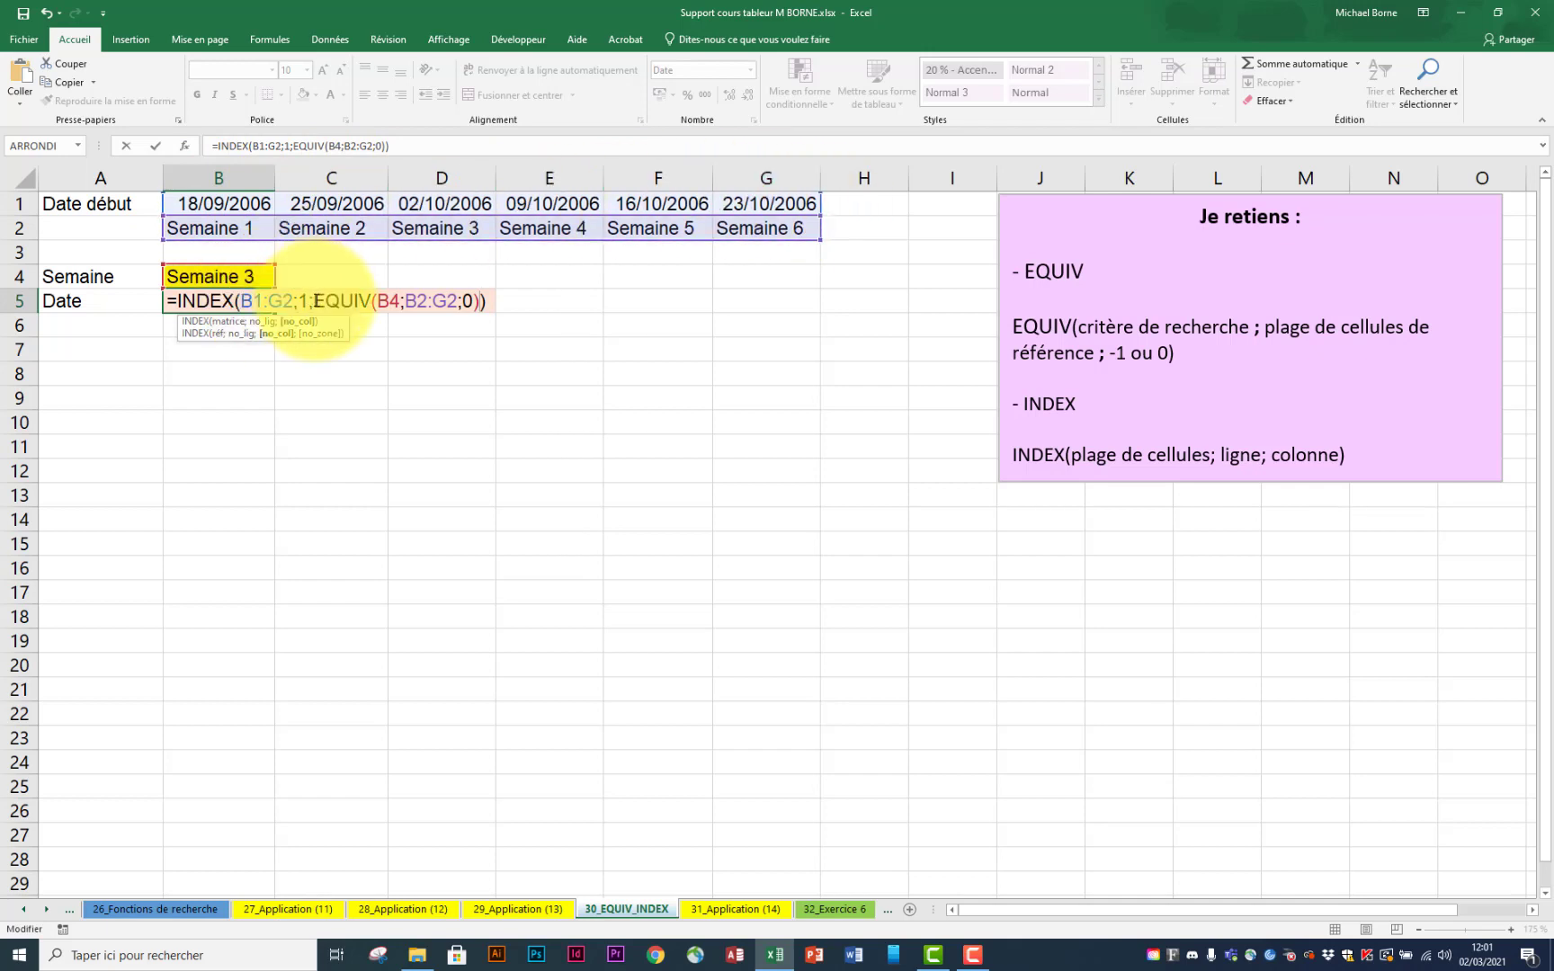
left_click_drag(315, 301, 477, 289)
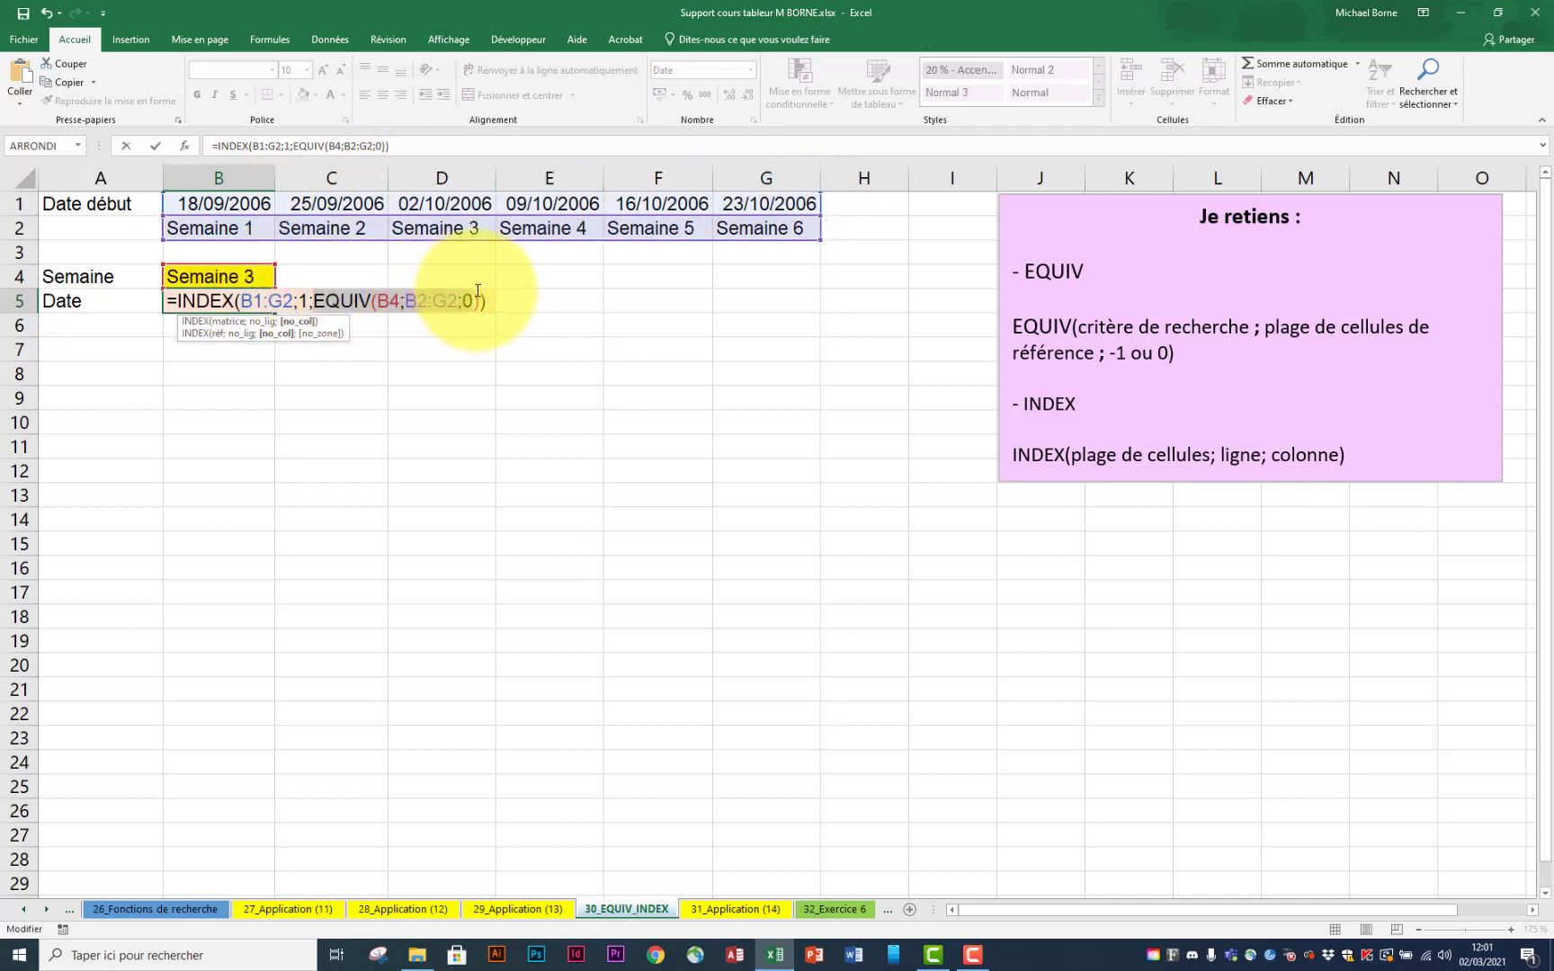
left_click(369, 310)
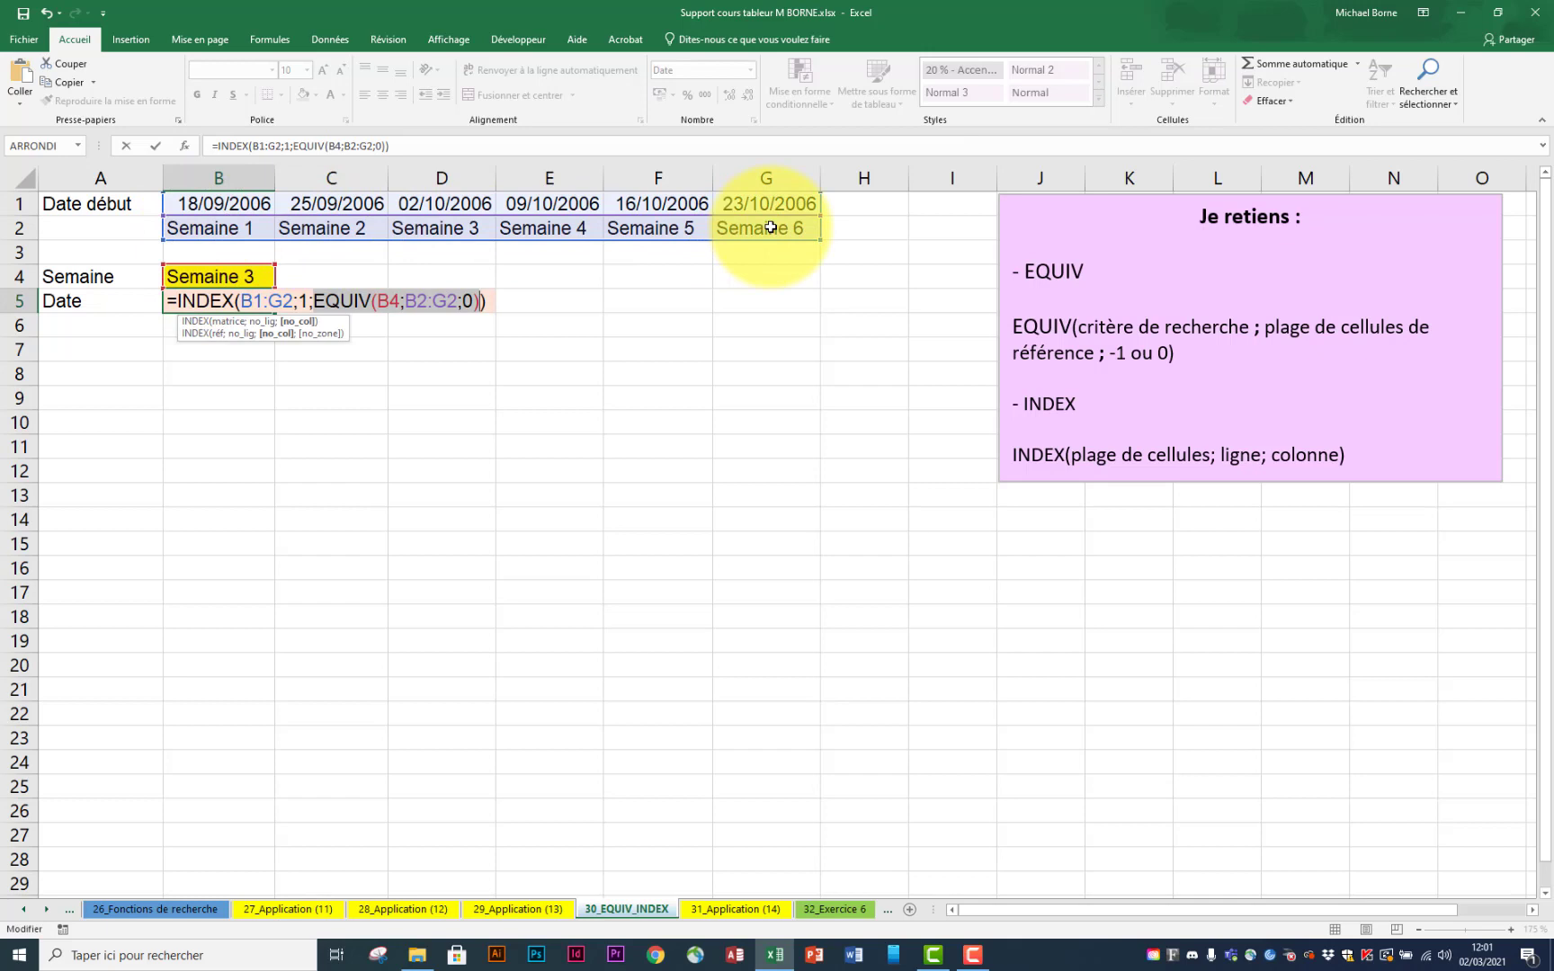
key("Return")
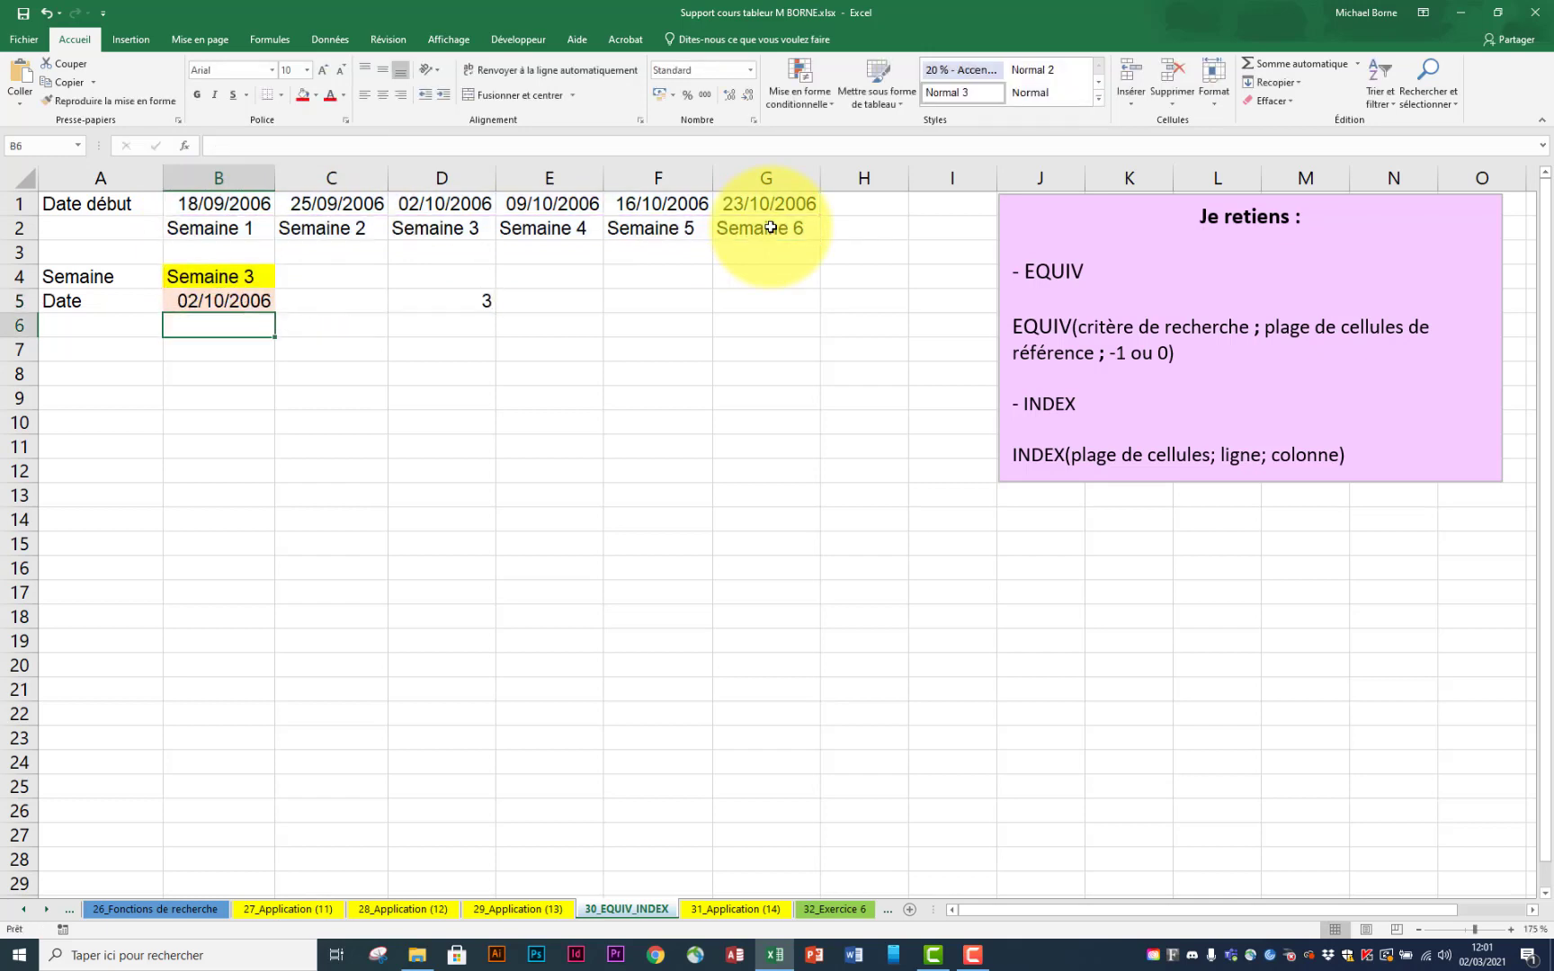
Step: Change the week in B4 to Semaine 6 to test the combined INDEX and EQUIV formula
left_click(245, 276)
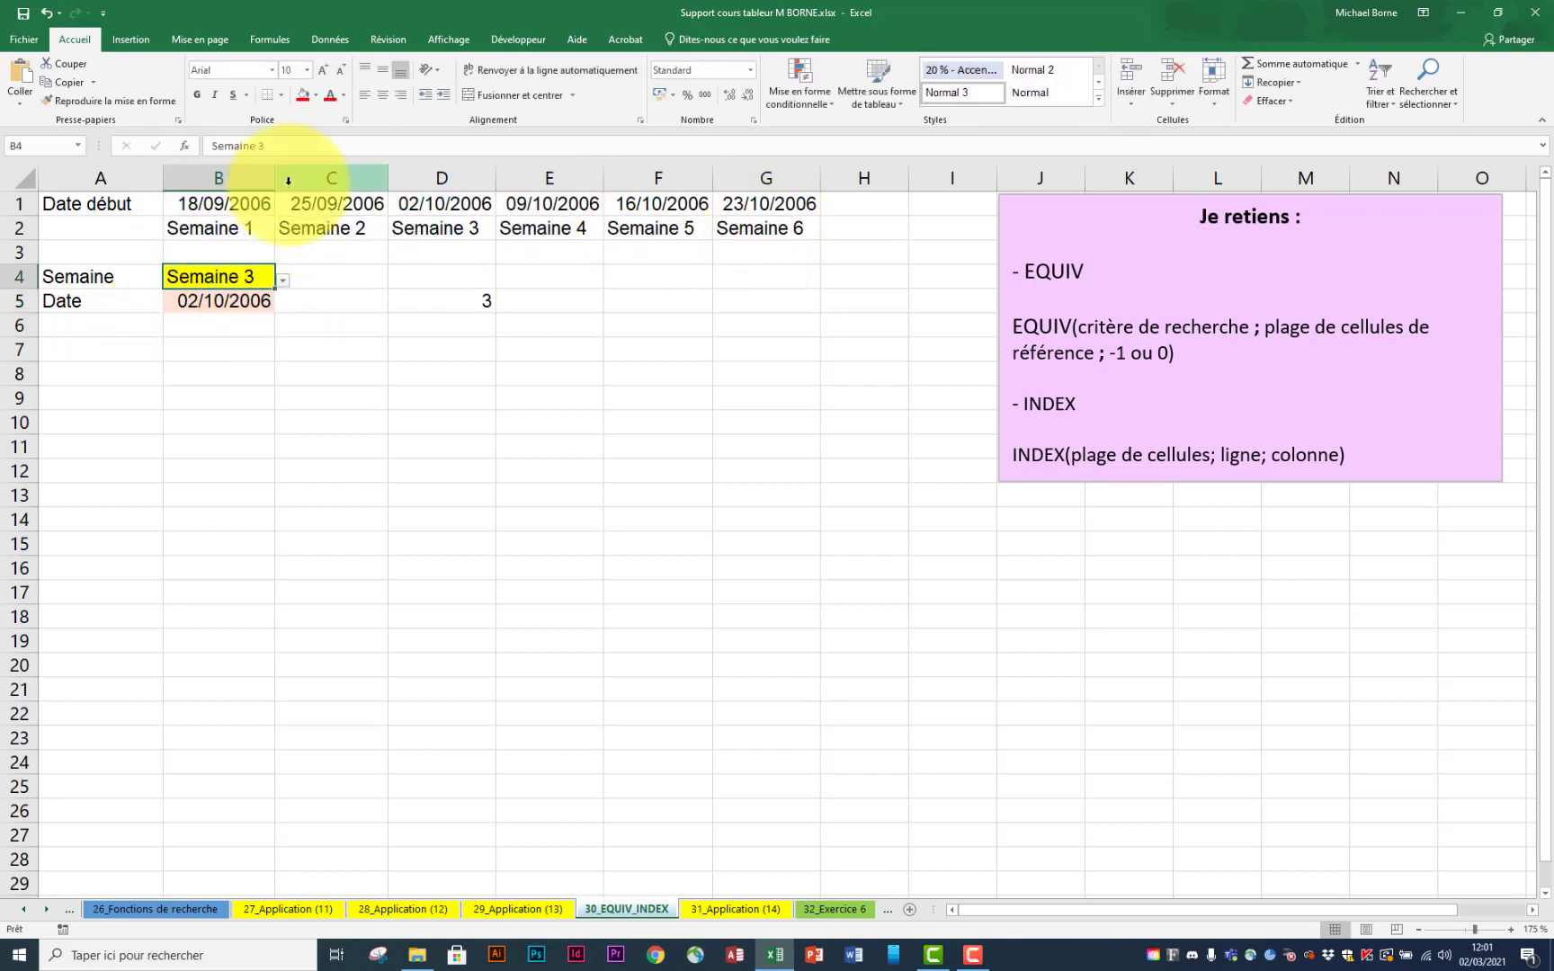
left_click(271, 146)
key("BackSpace")
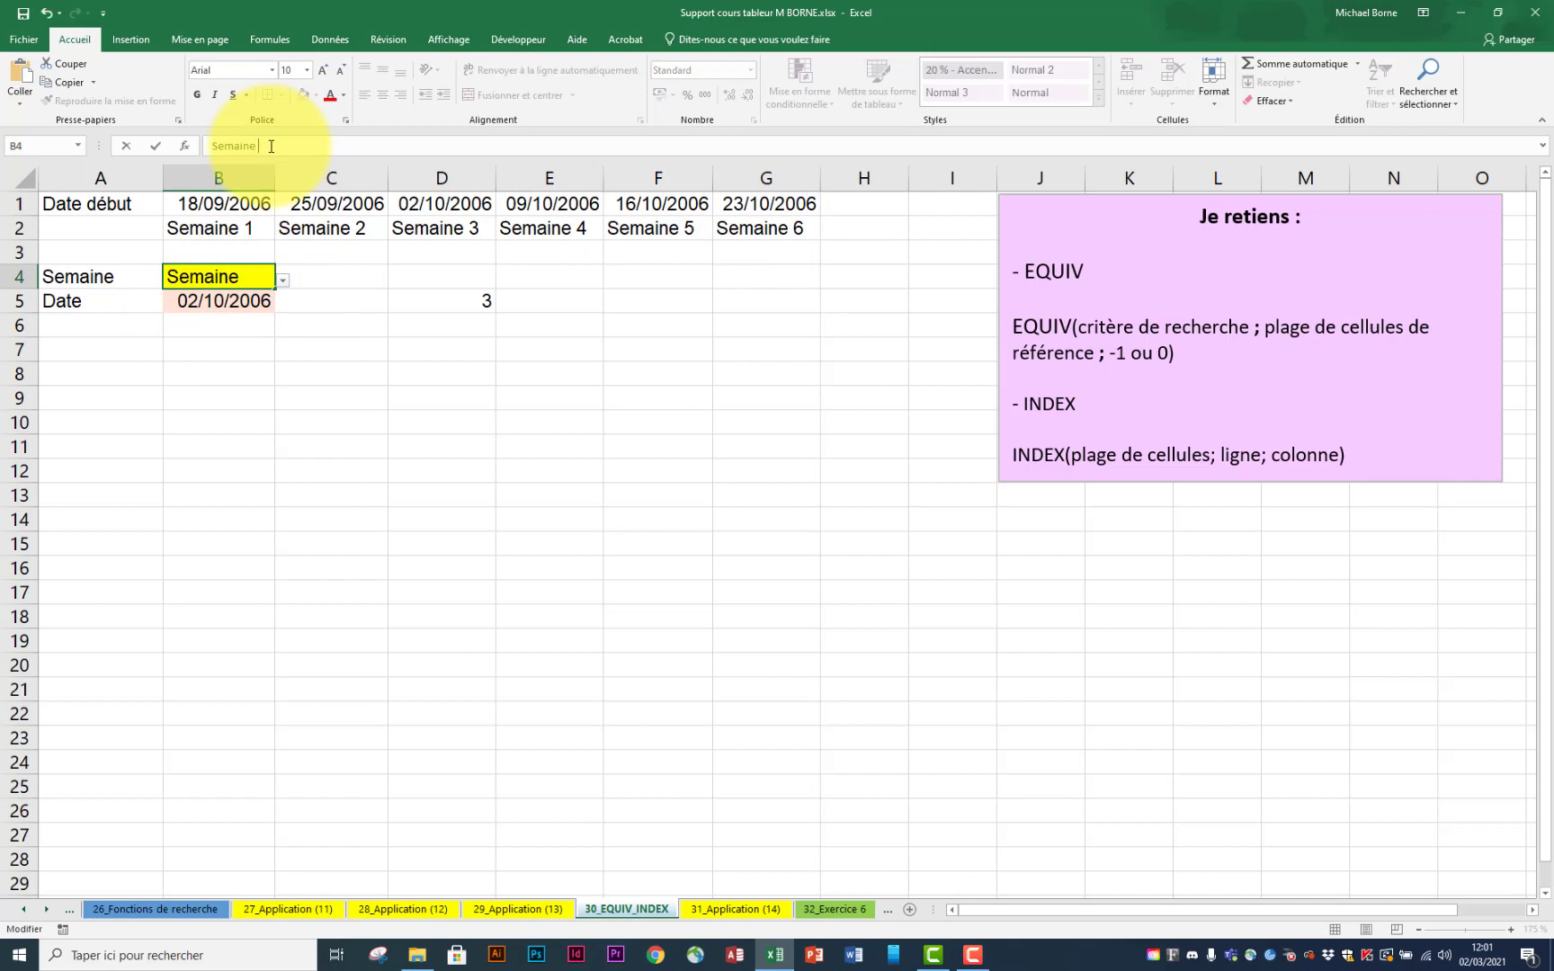
type("6")
key("Return")
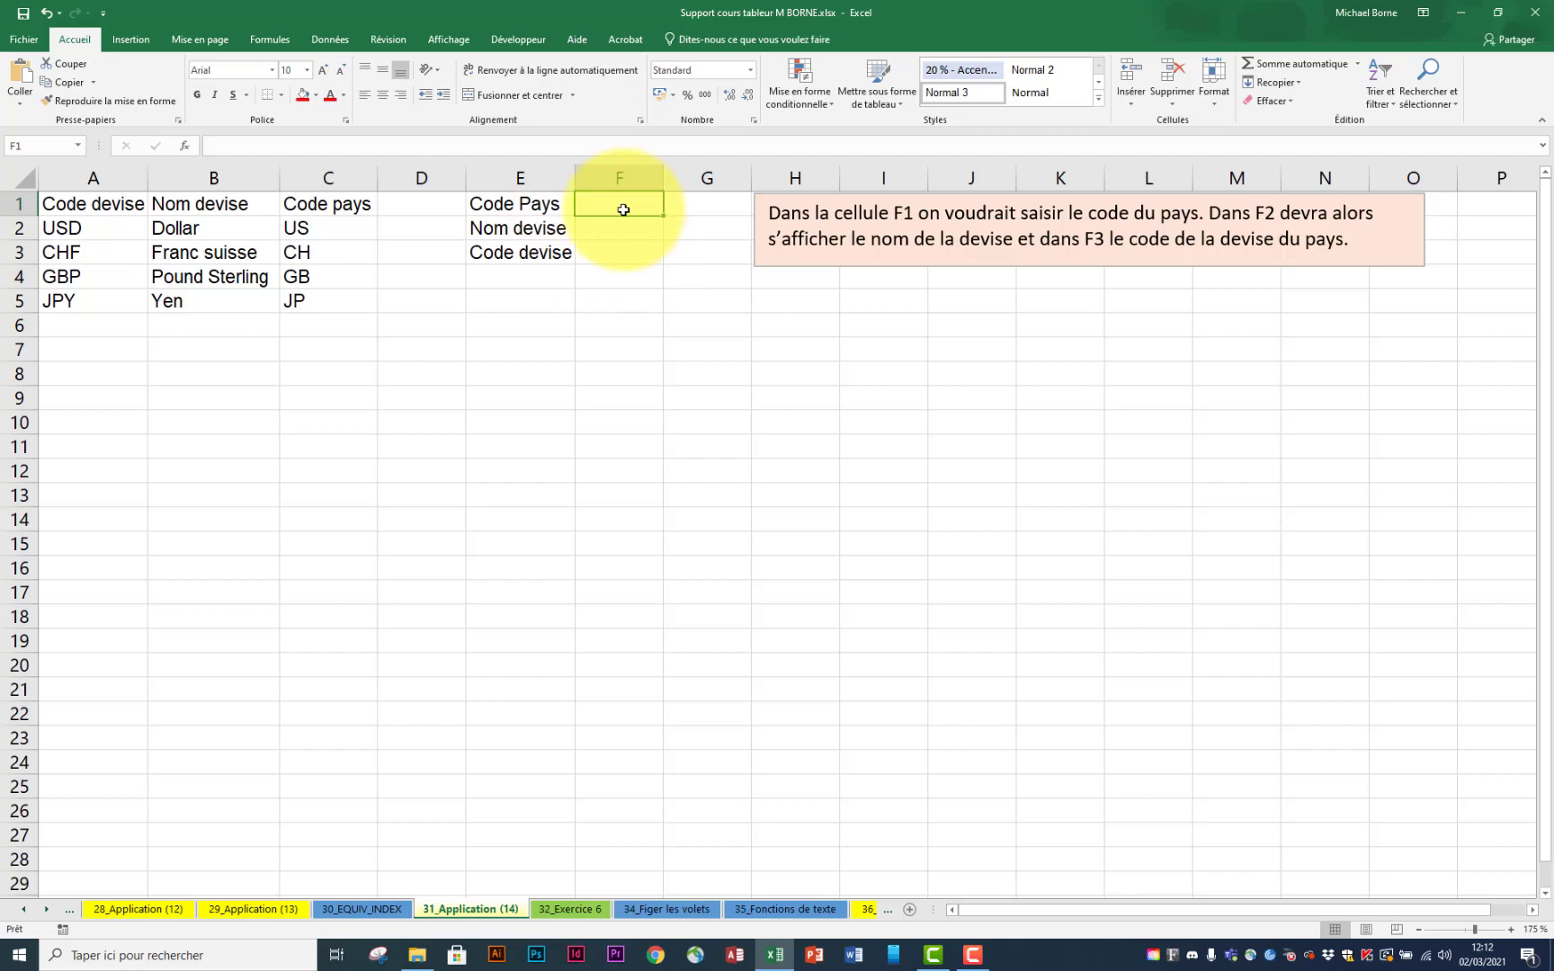
Step: On the 31_Application (14) sheet, enter the country code GB in F1
type("GB")
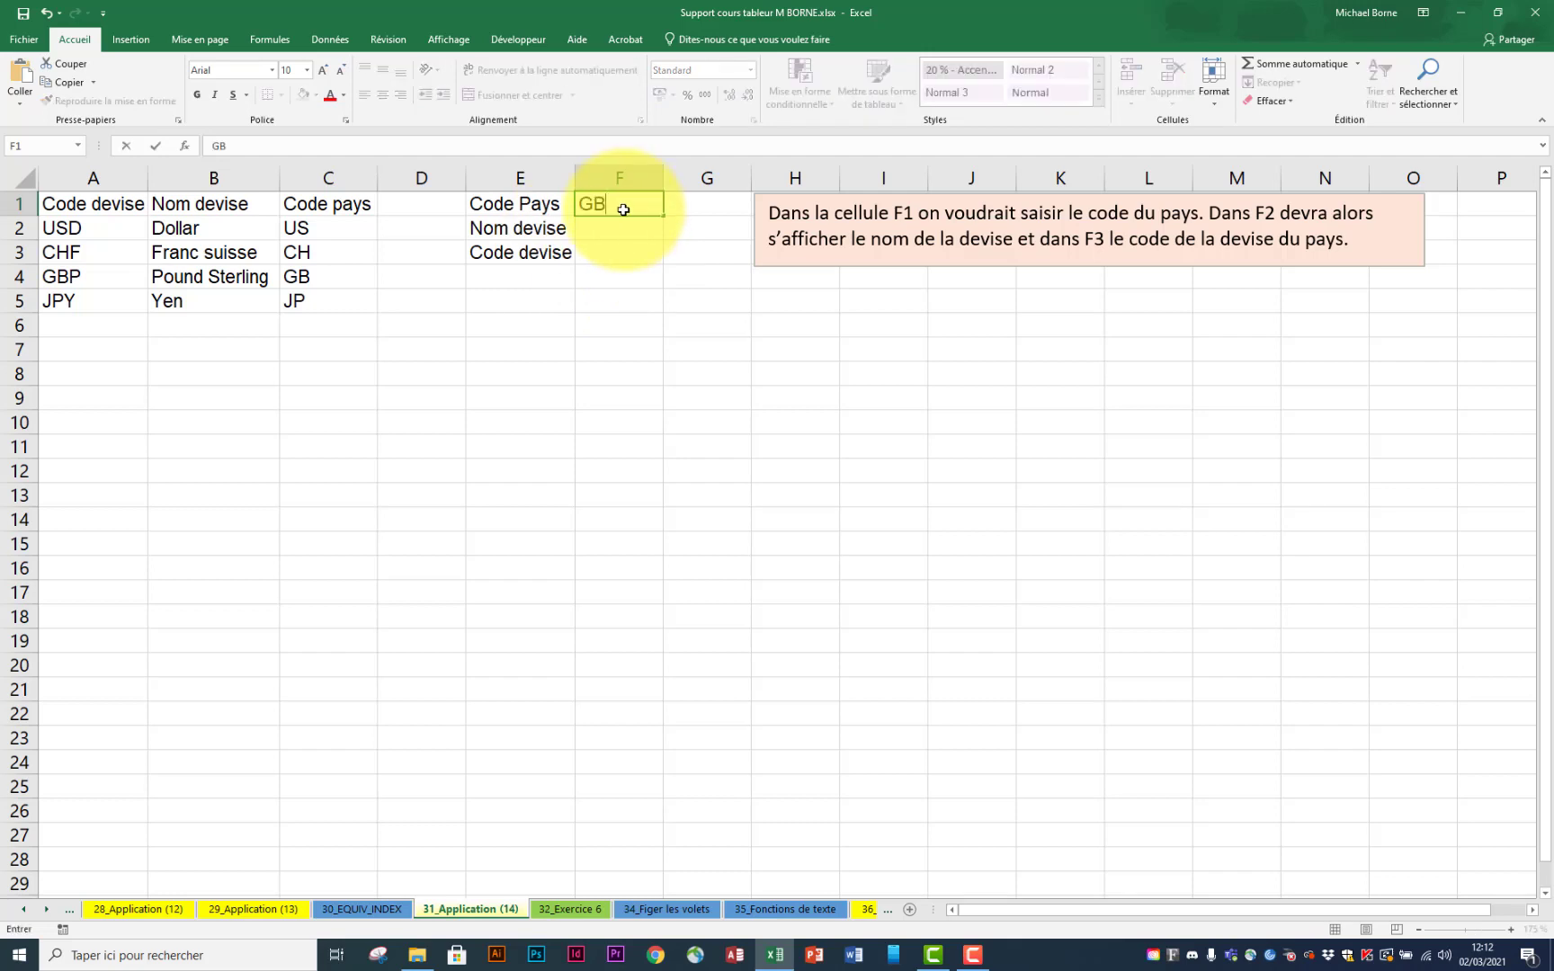
key("Return")
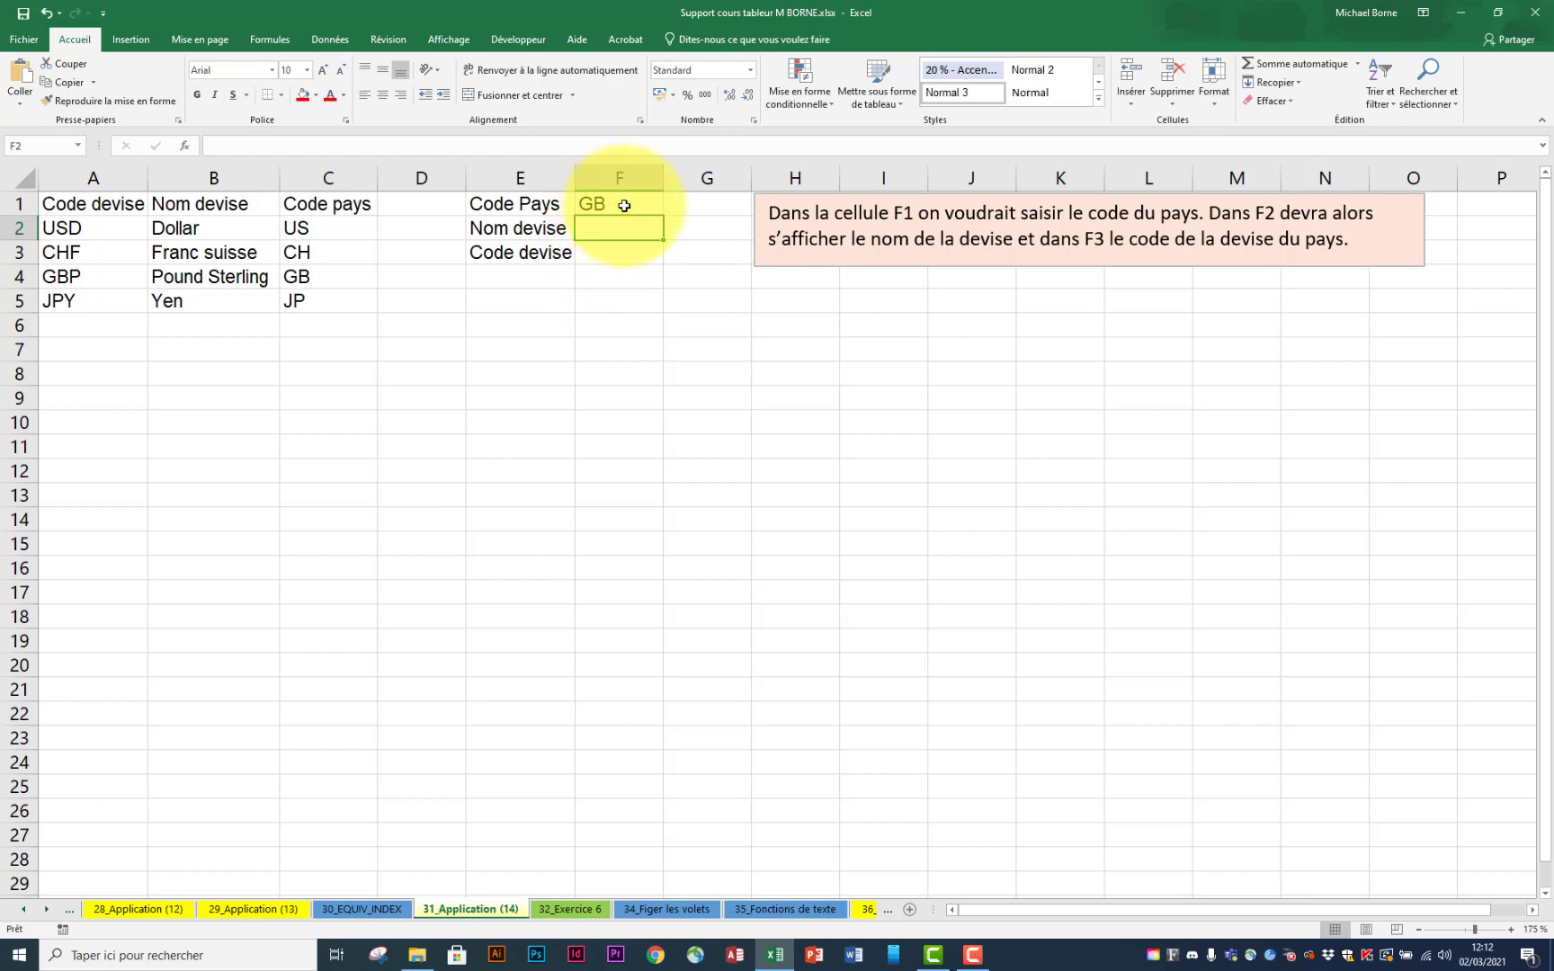
Step: Examine the country codes in C1:C5 and the currency codes and names in A1:B5 as the lookup ranges
left_click(334, 177)
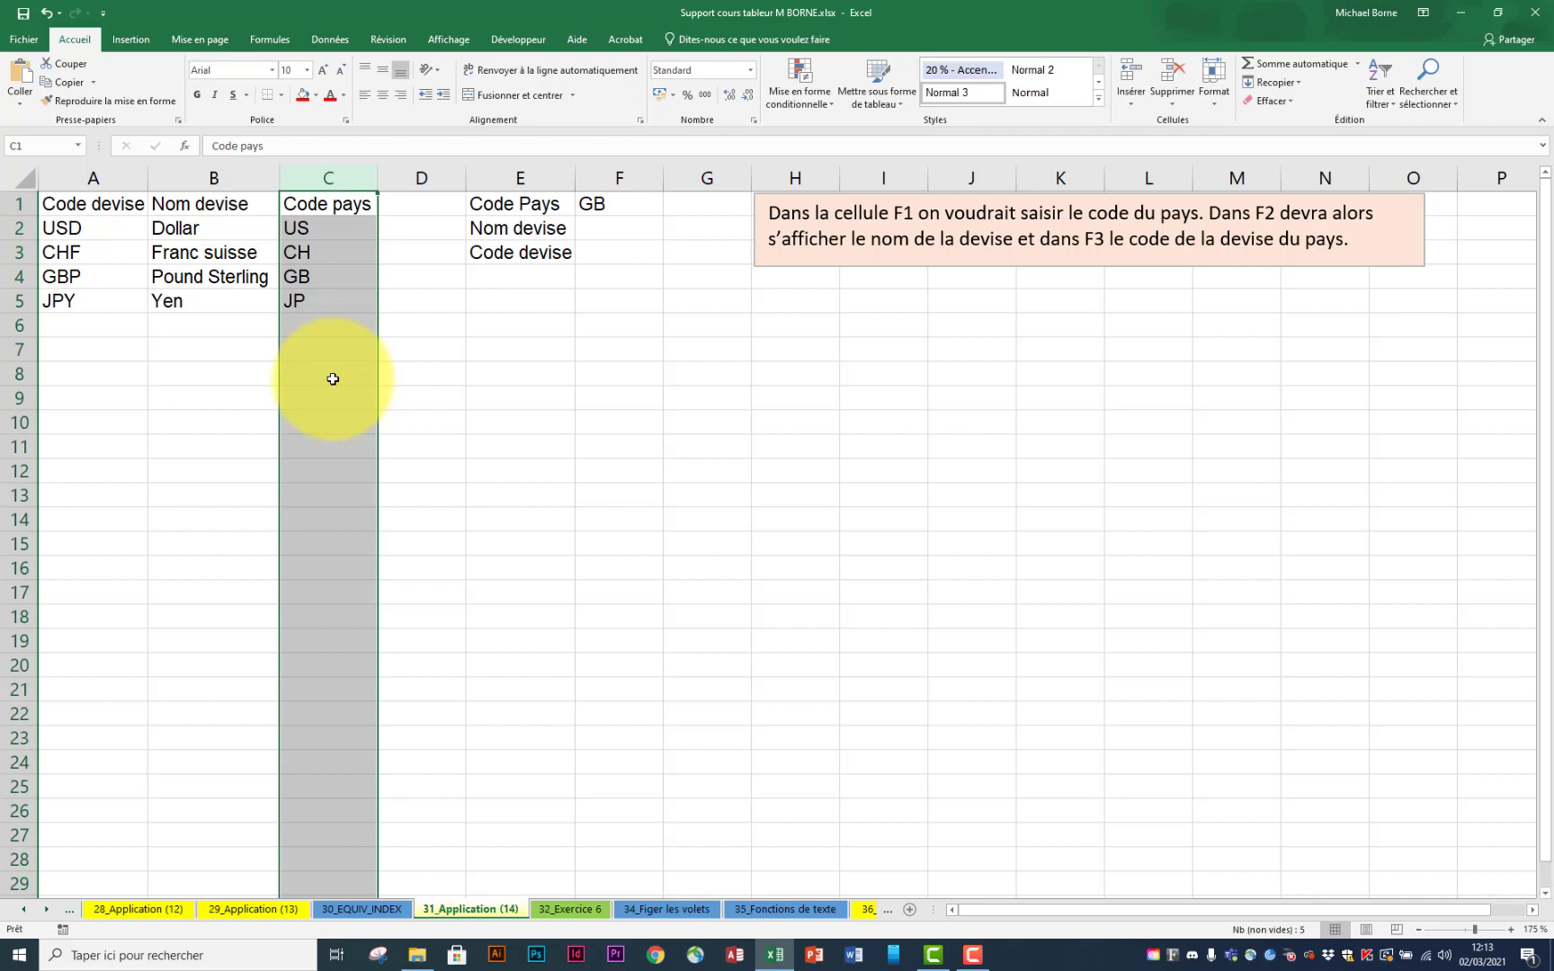
left_click(486, 419)
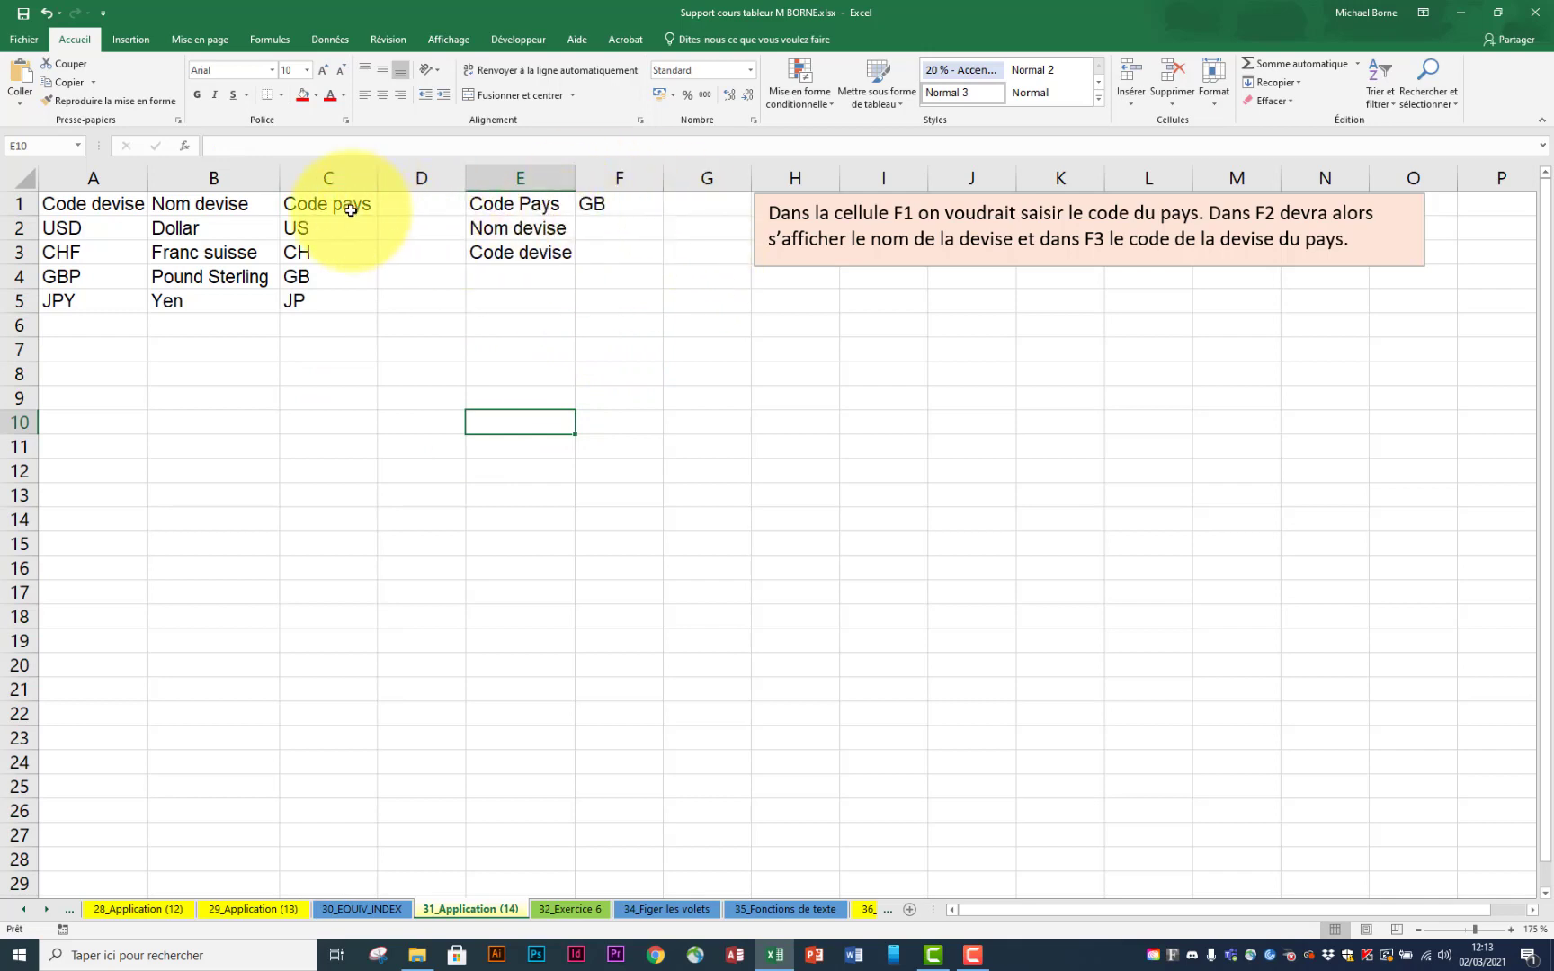
left_click_drag(347, 204, 346, 222)
left_click_drag(345, 272, 345, 306)
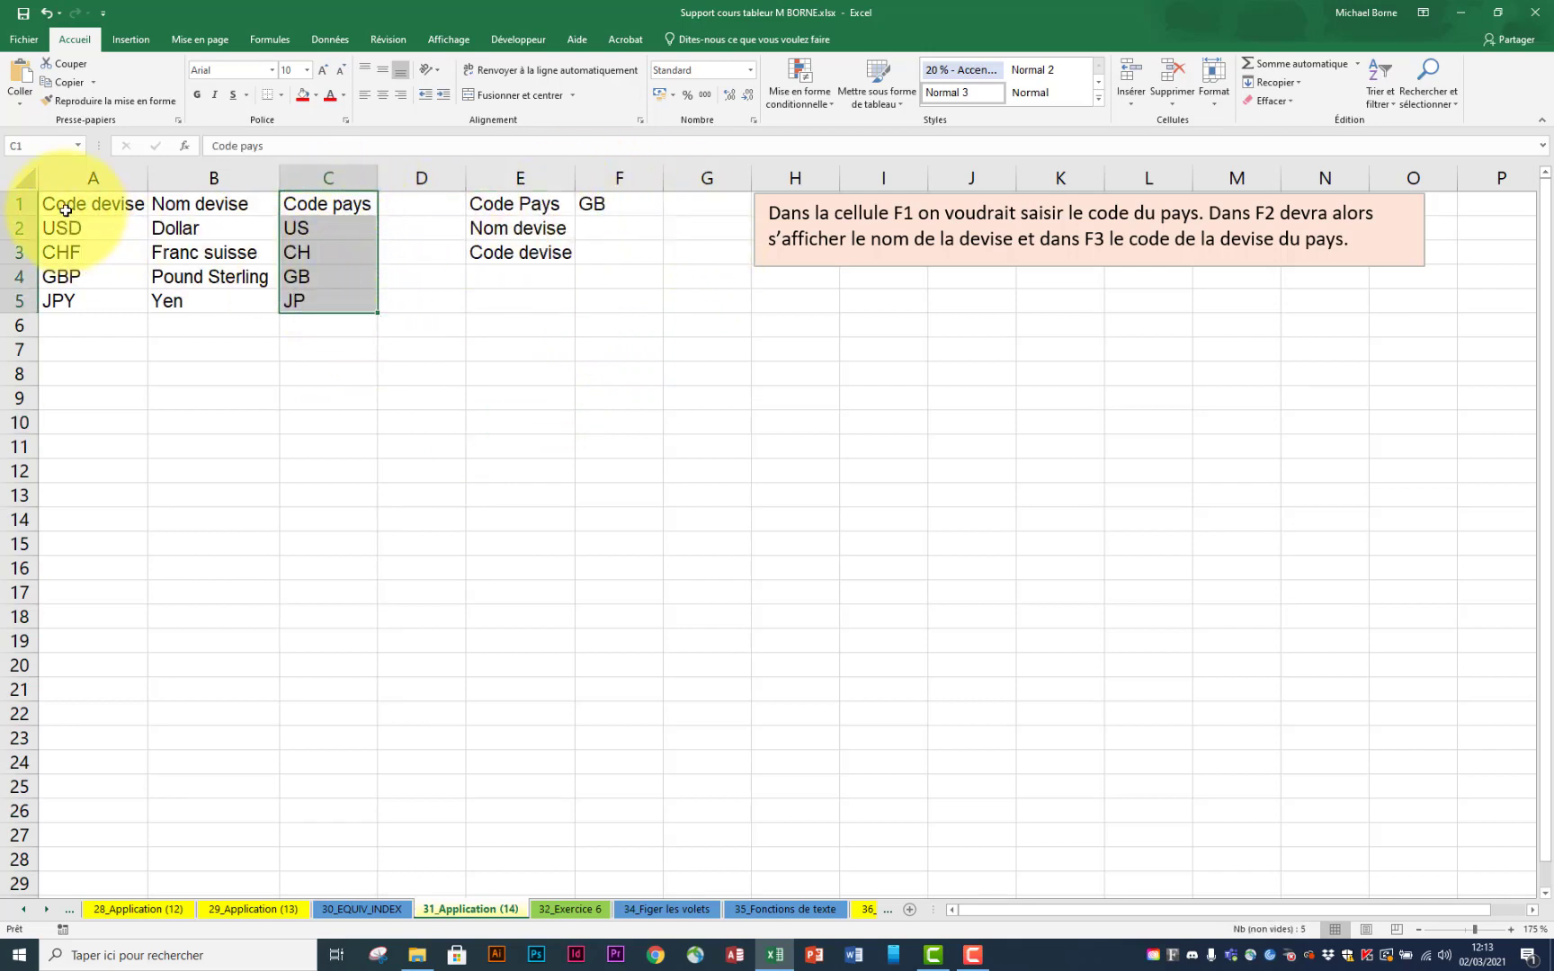
mouse_move(56, 205)
left_mouse_down()
mouse_move(66, 260)
mouse_move(185, 303)
left_mouse_up()
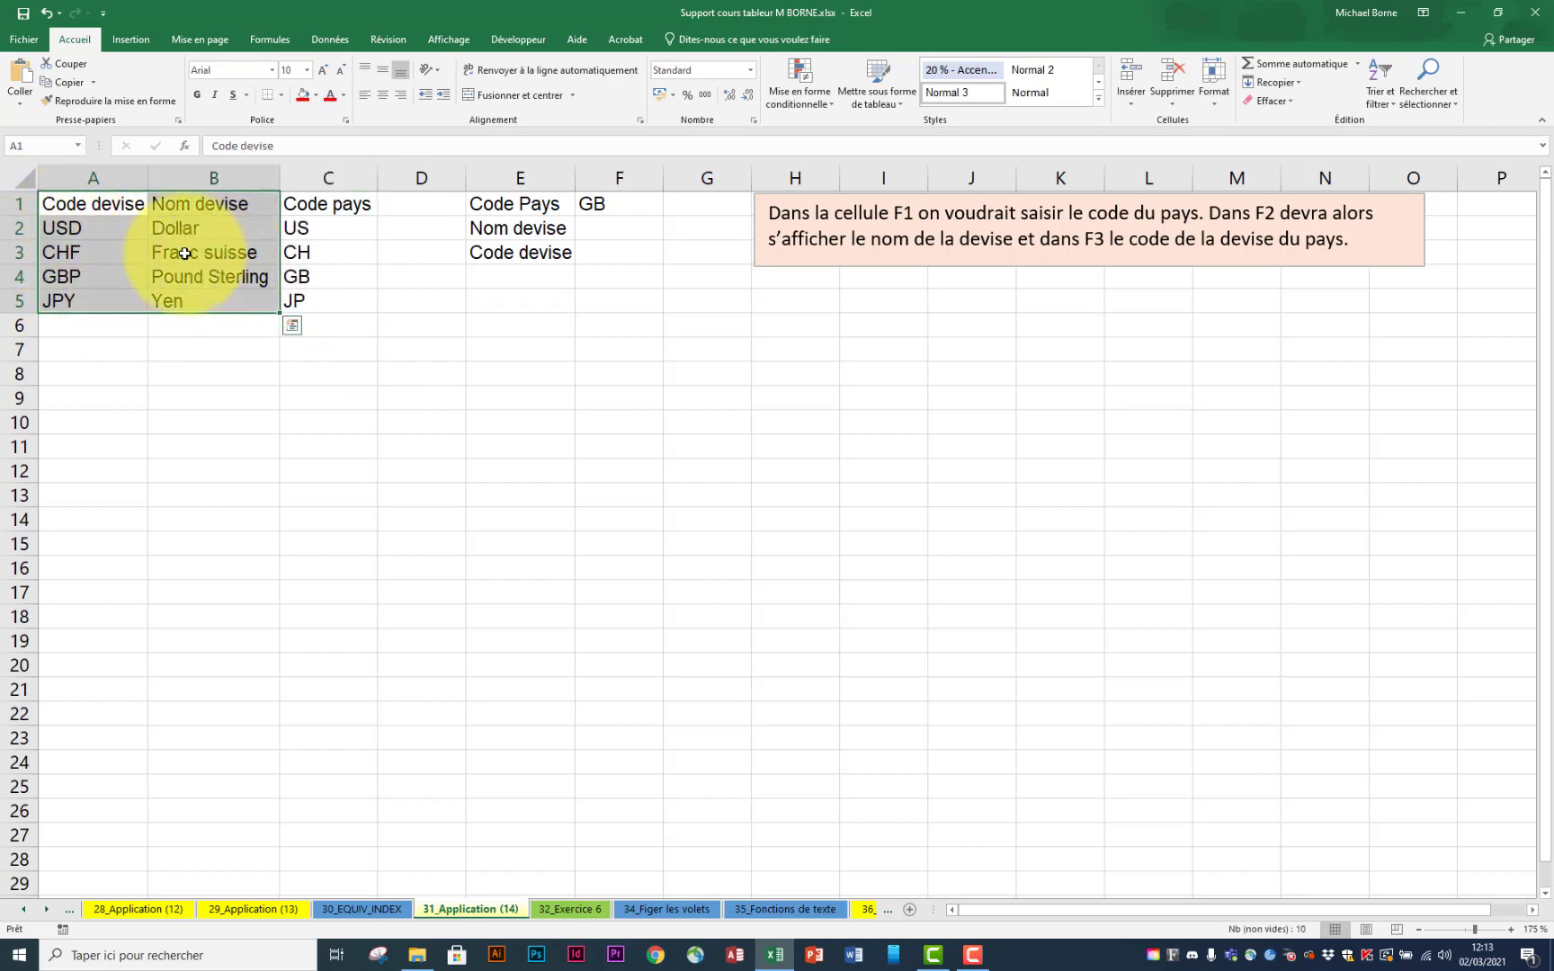
Step: In F2, find the row position of F1's country code with the formula =EQUIV(F1;C1:C5;0)
left_click(622, 230)
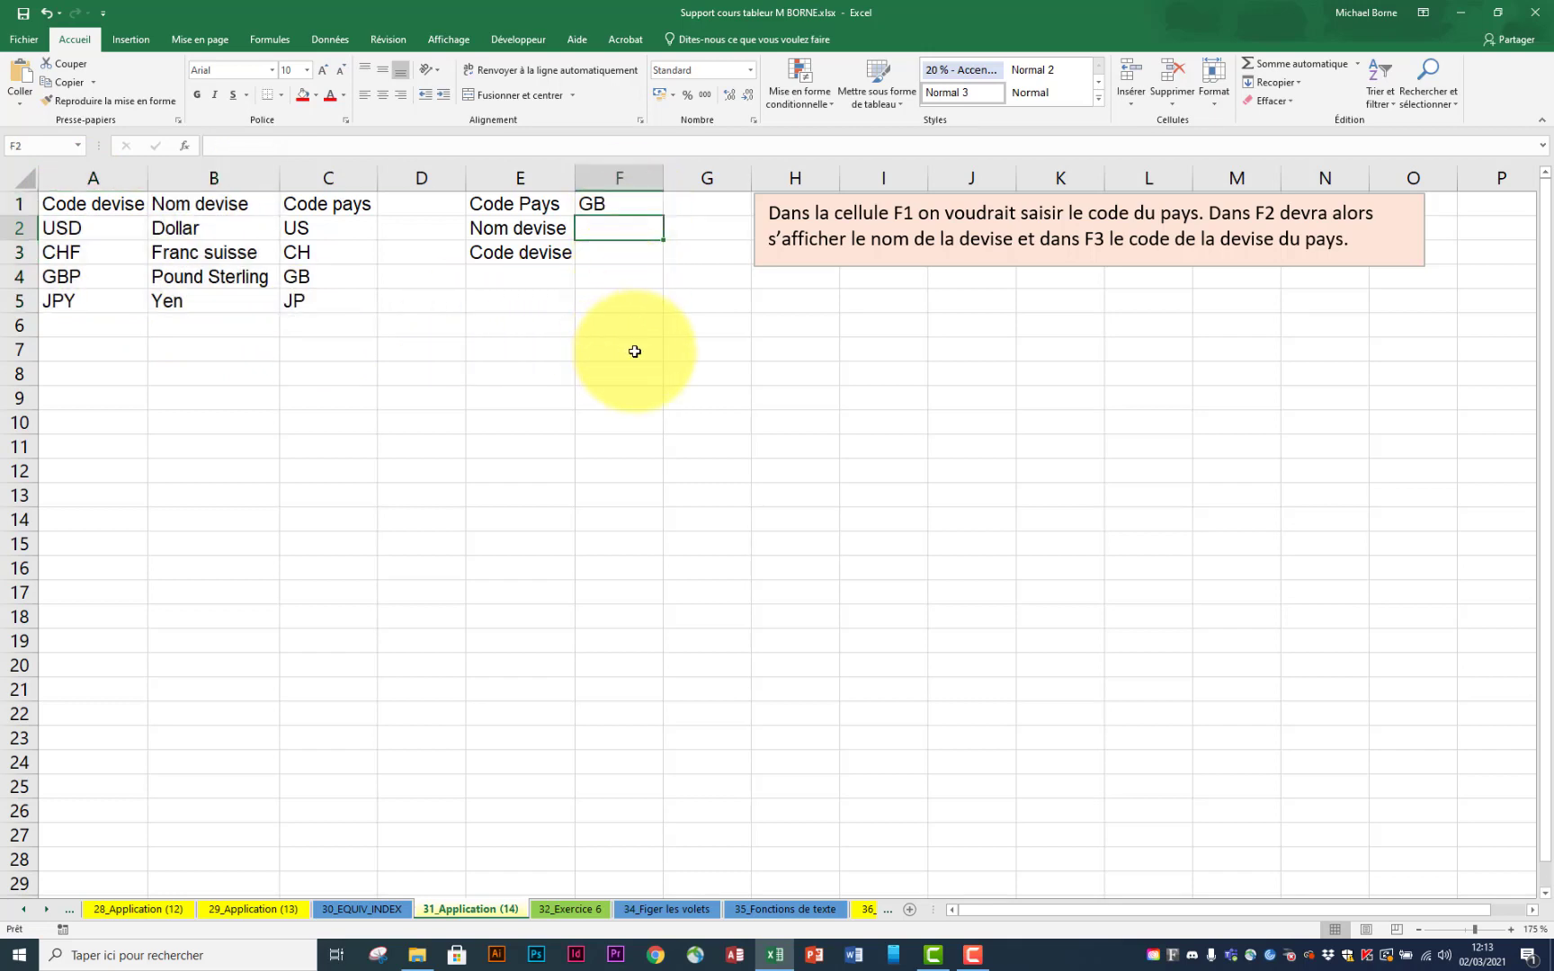
type("=")
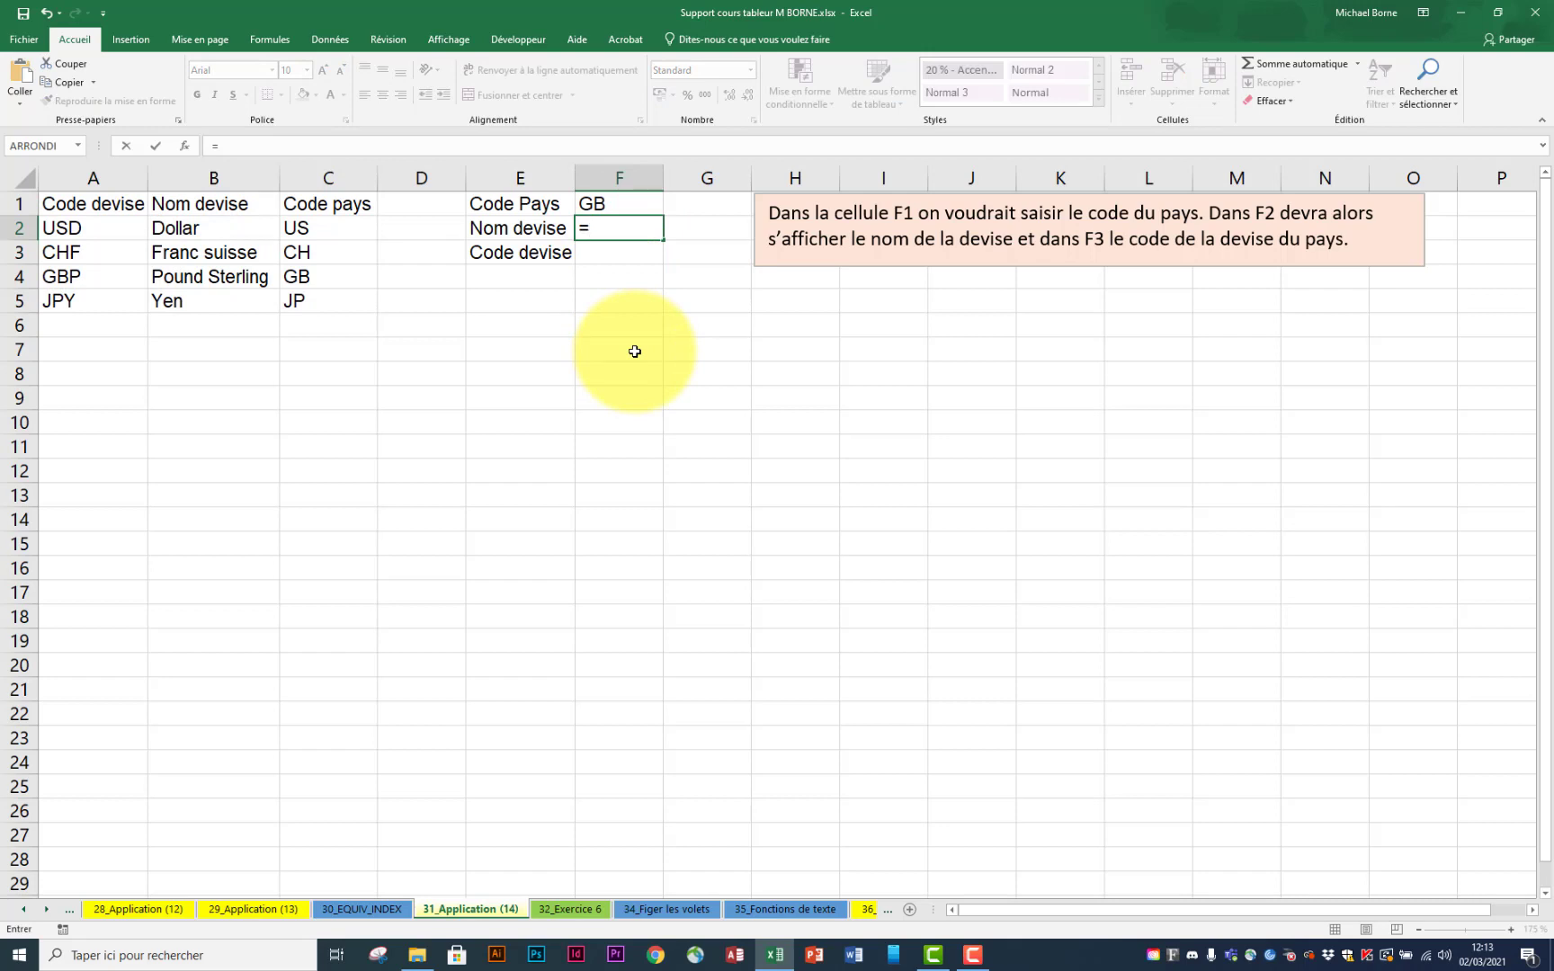
type("in")
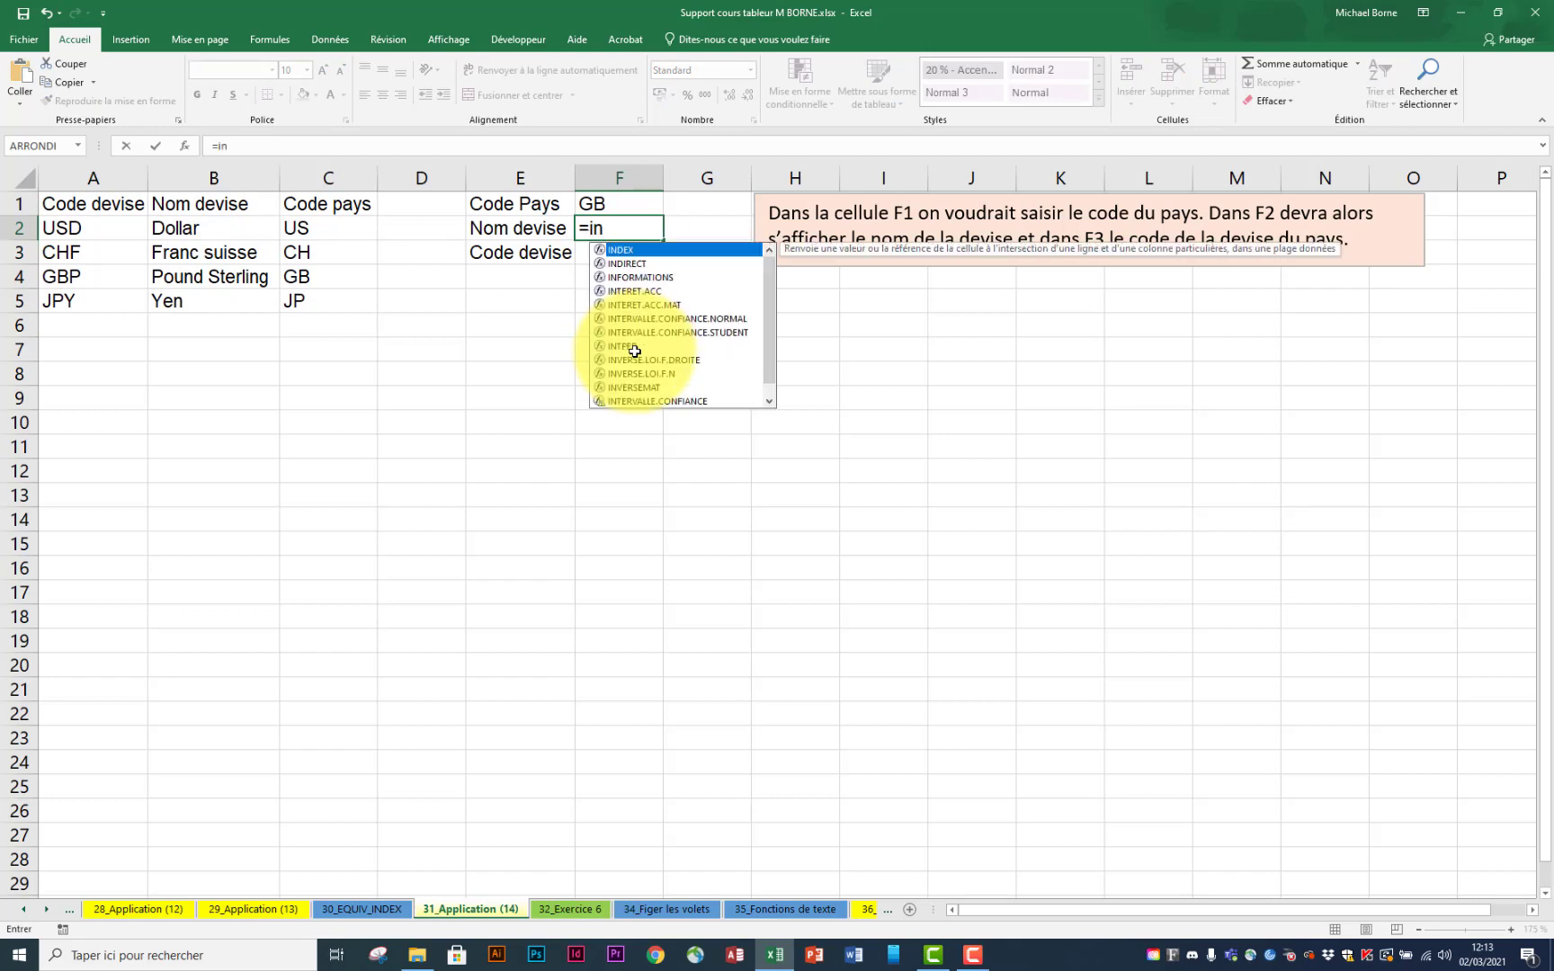
key("BackSpace")
key("BackSpace")
type("equiv")
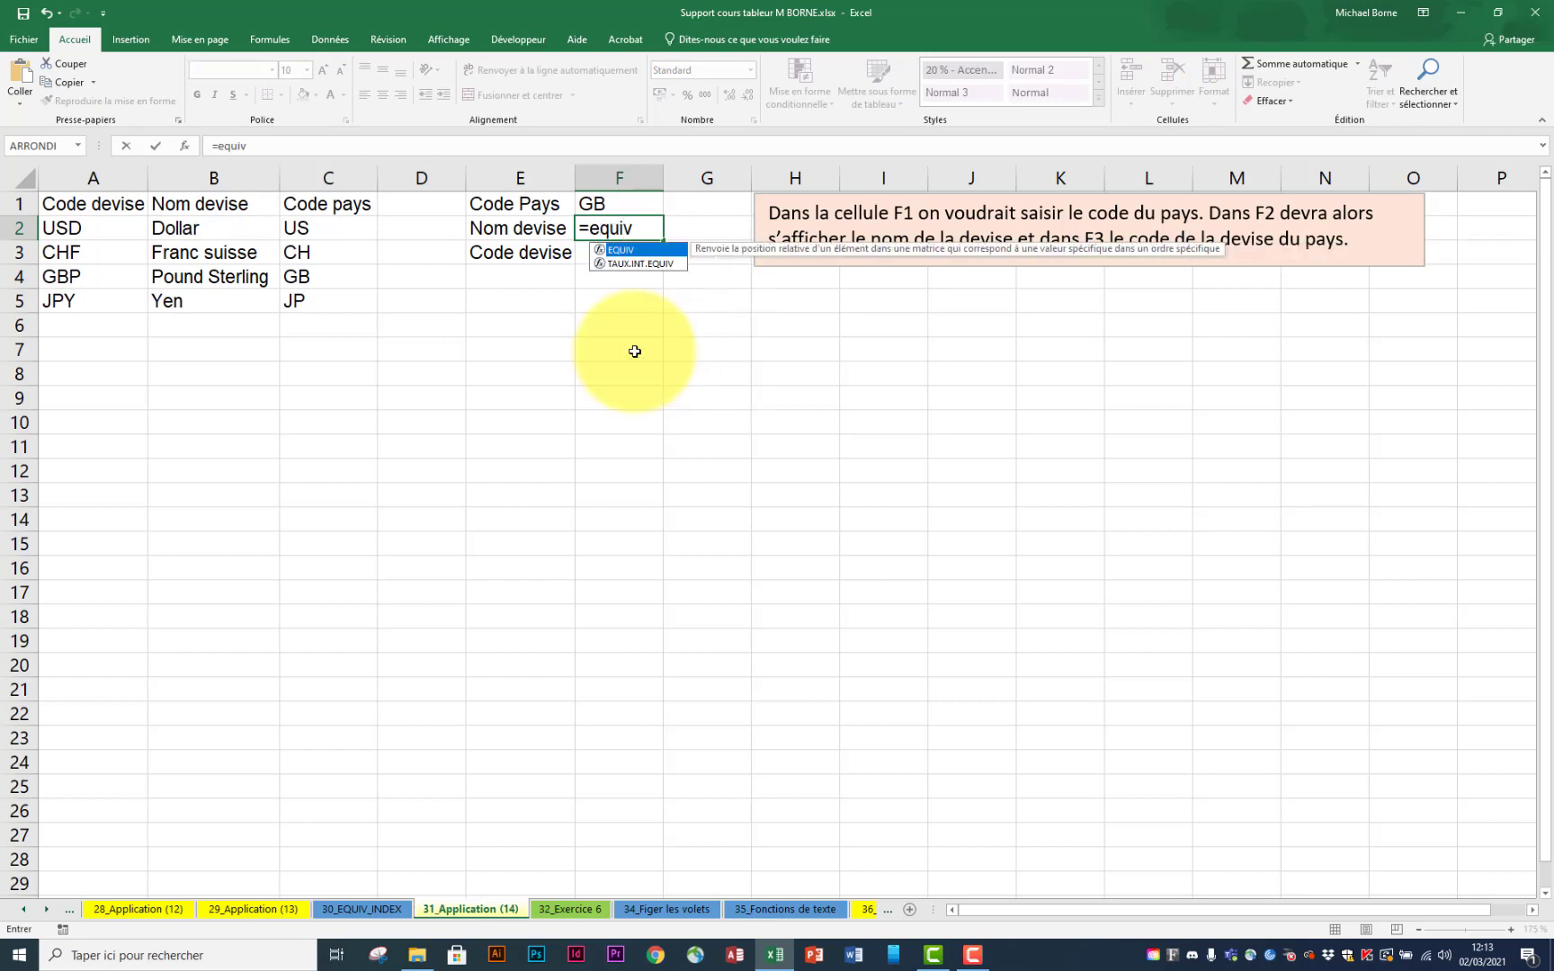
double_click(625, 250)
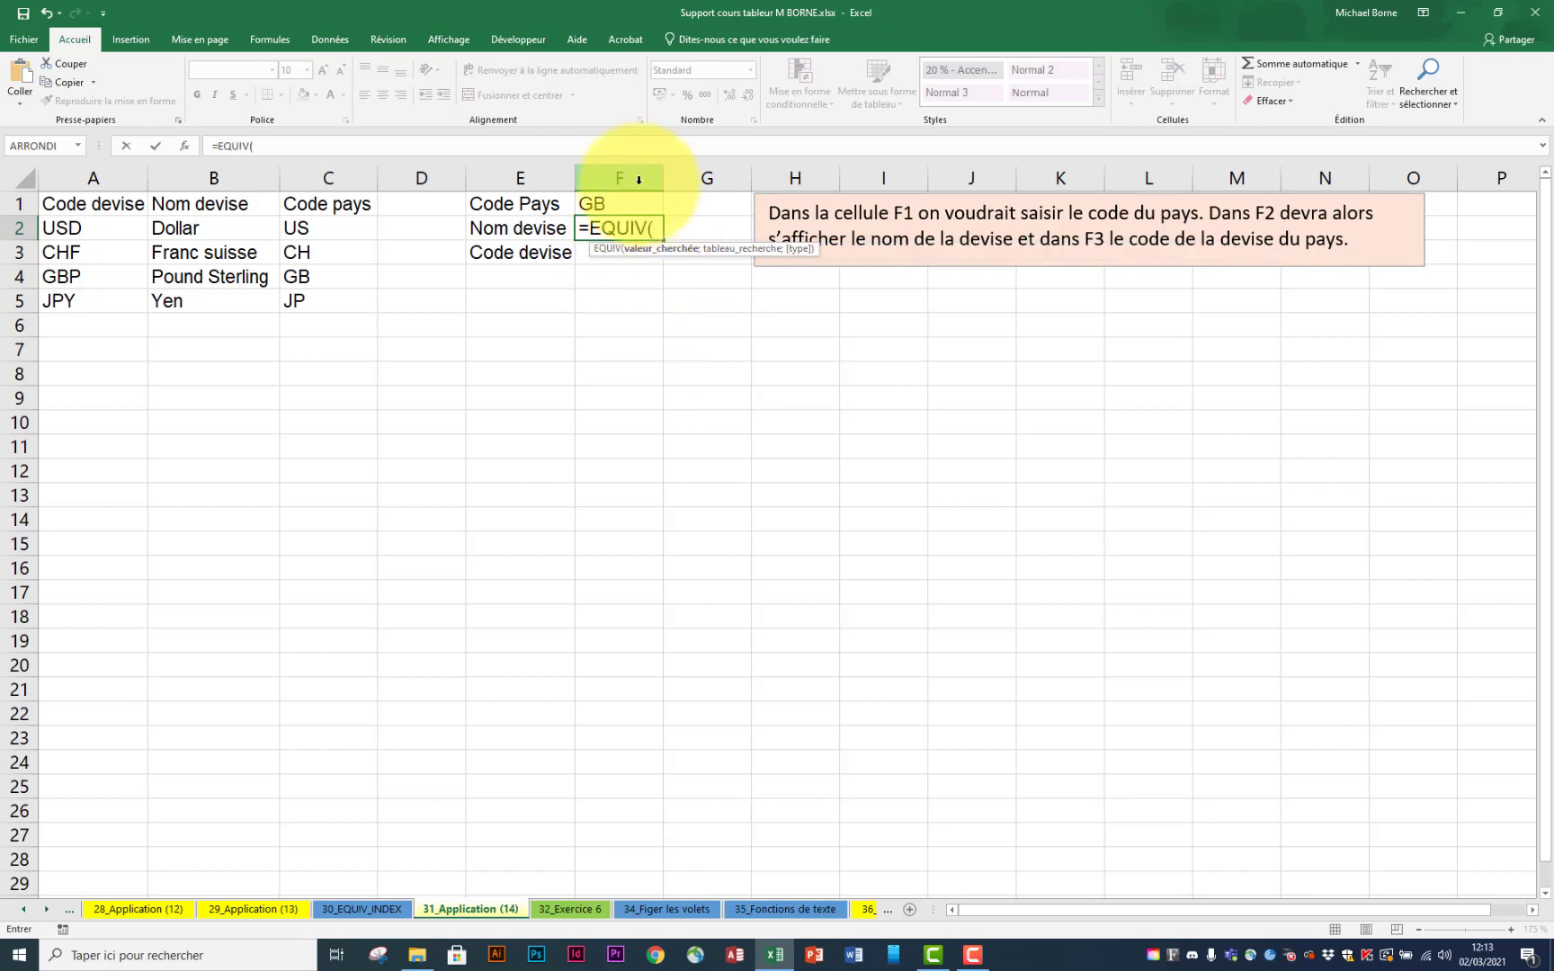
left_click(620, 206)
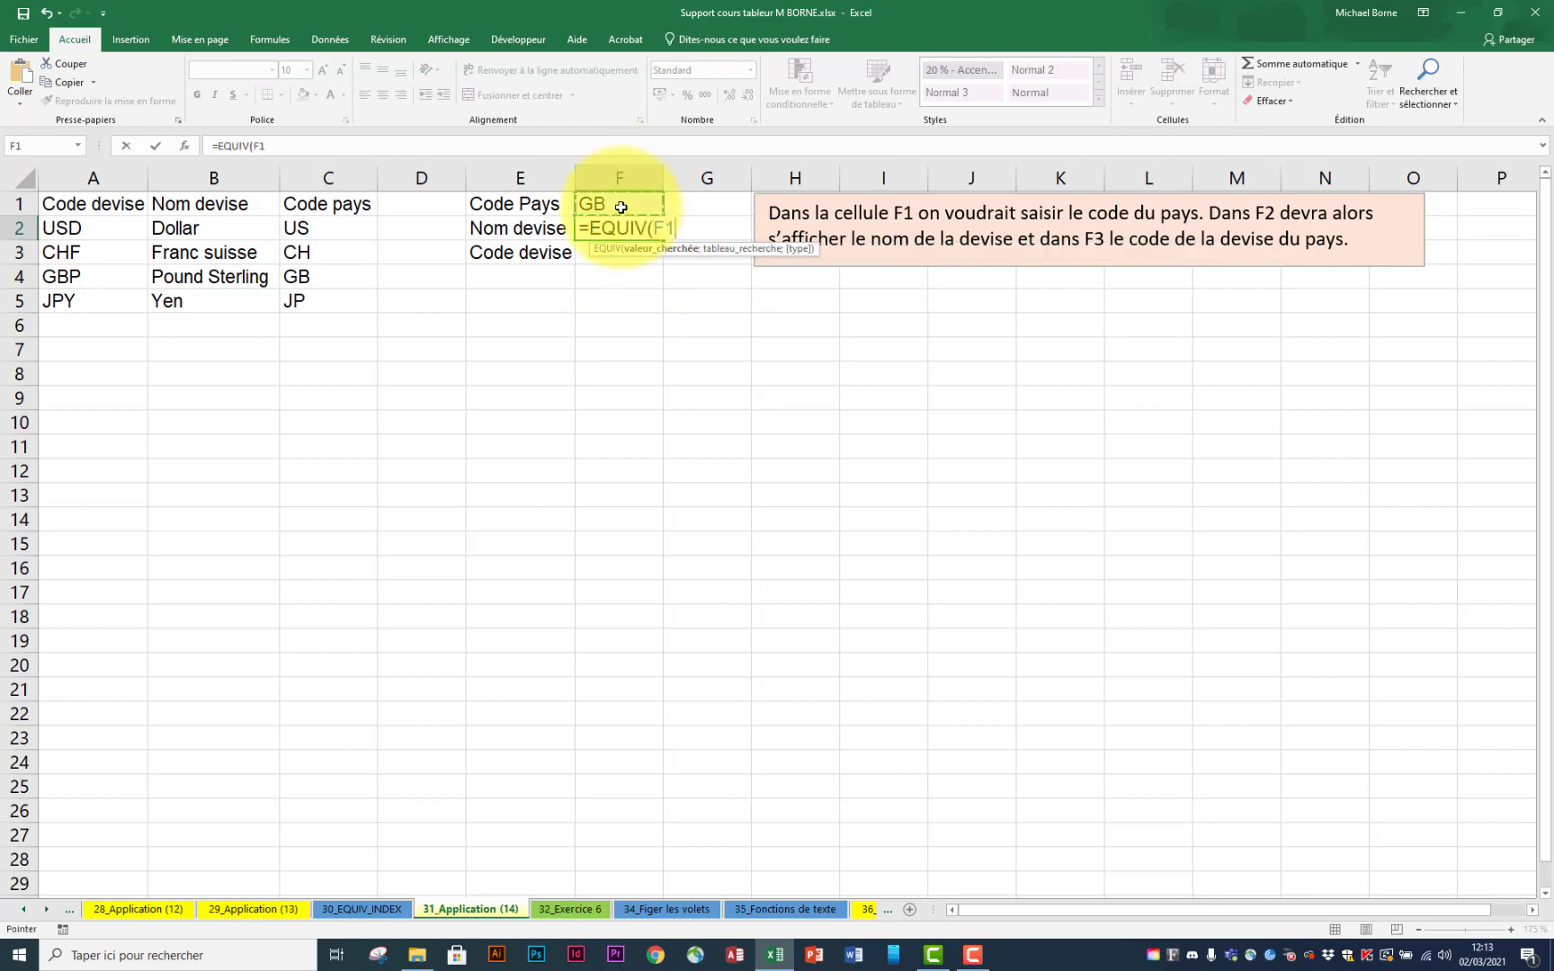
type(";")
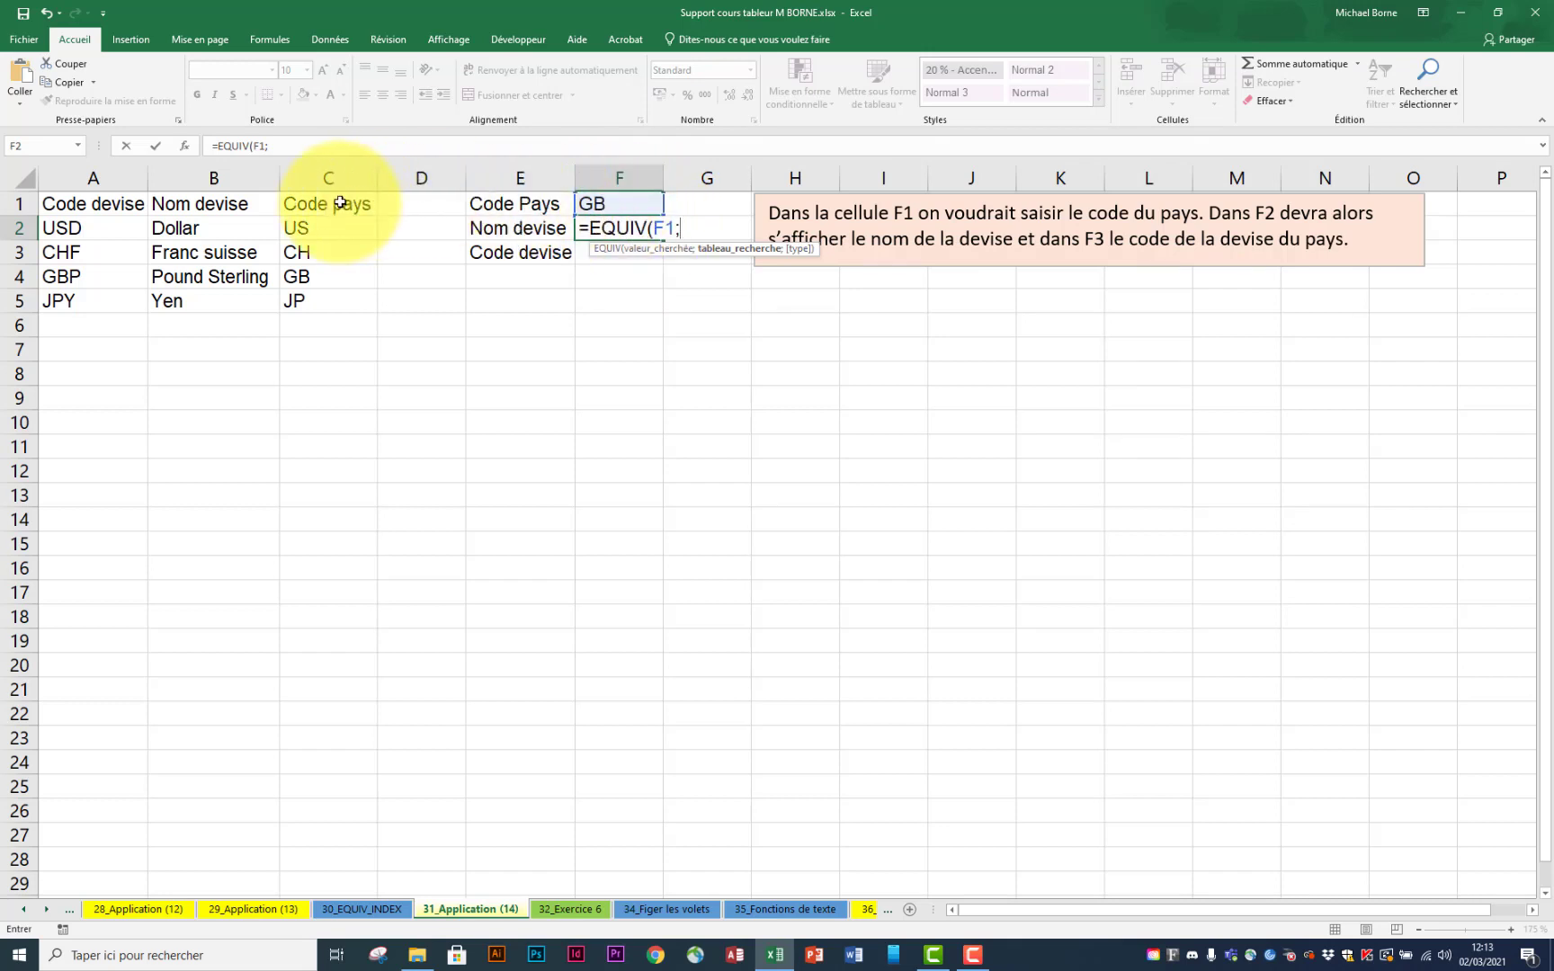
left_click_drag(340, 203, 336, 299)
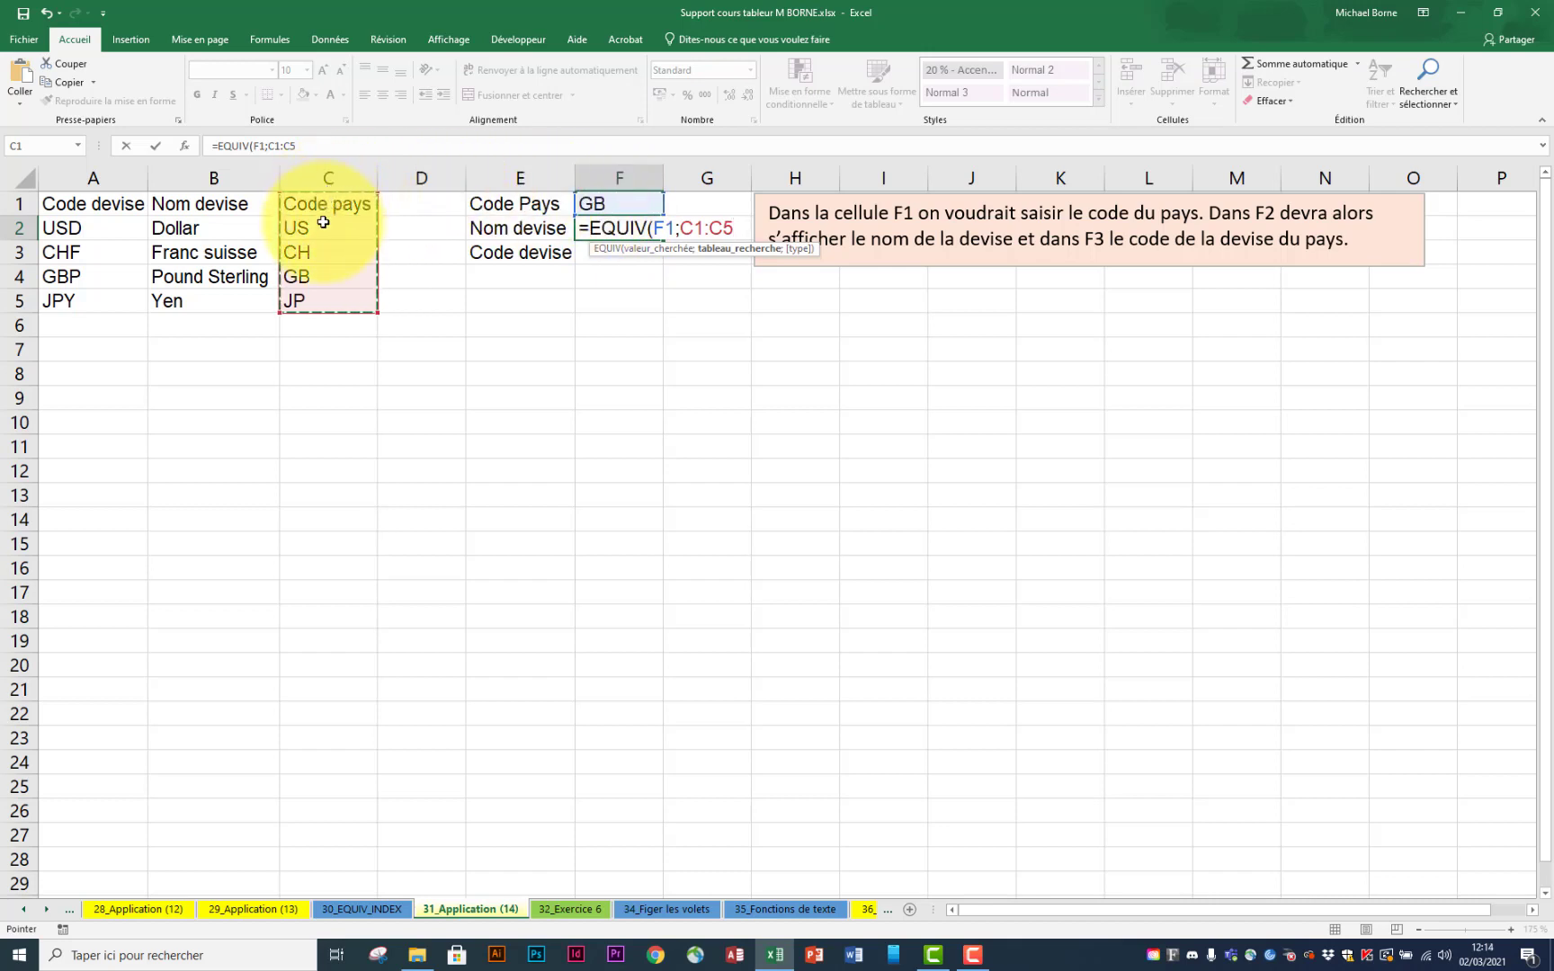
type(";")
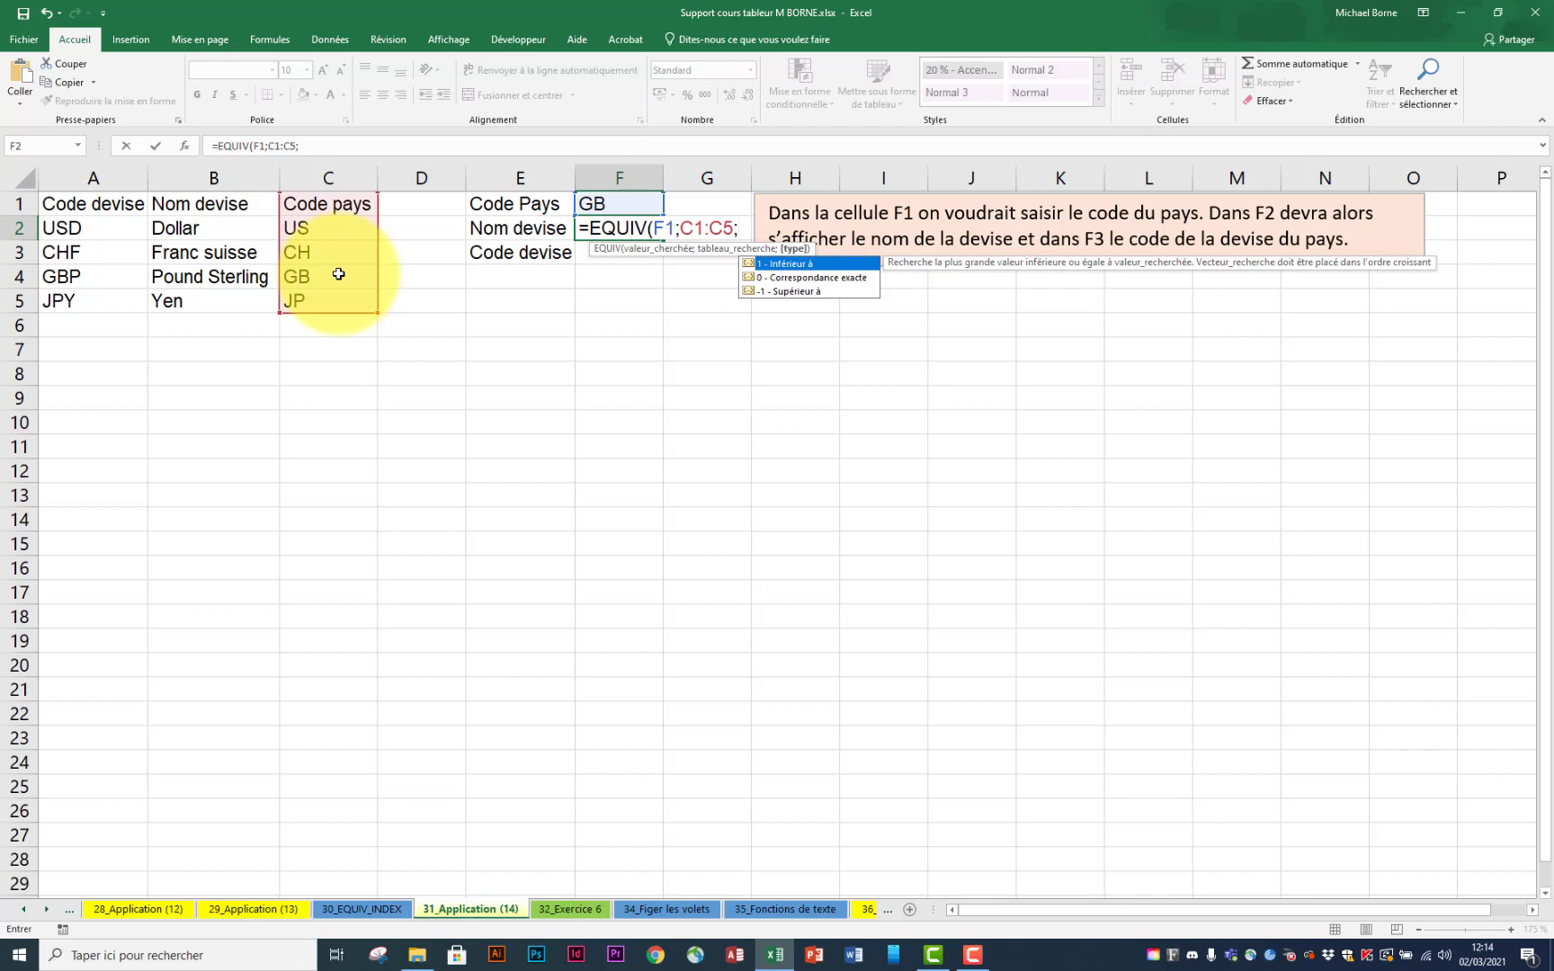
type("0")
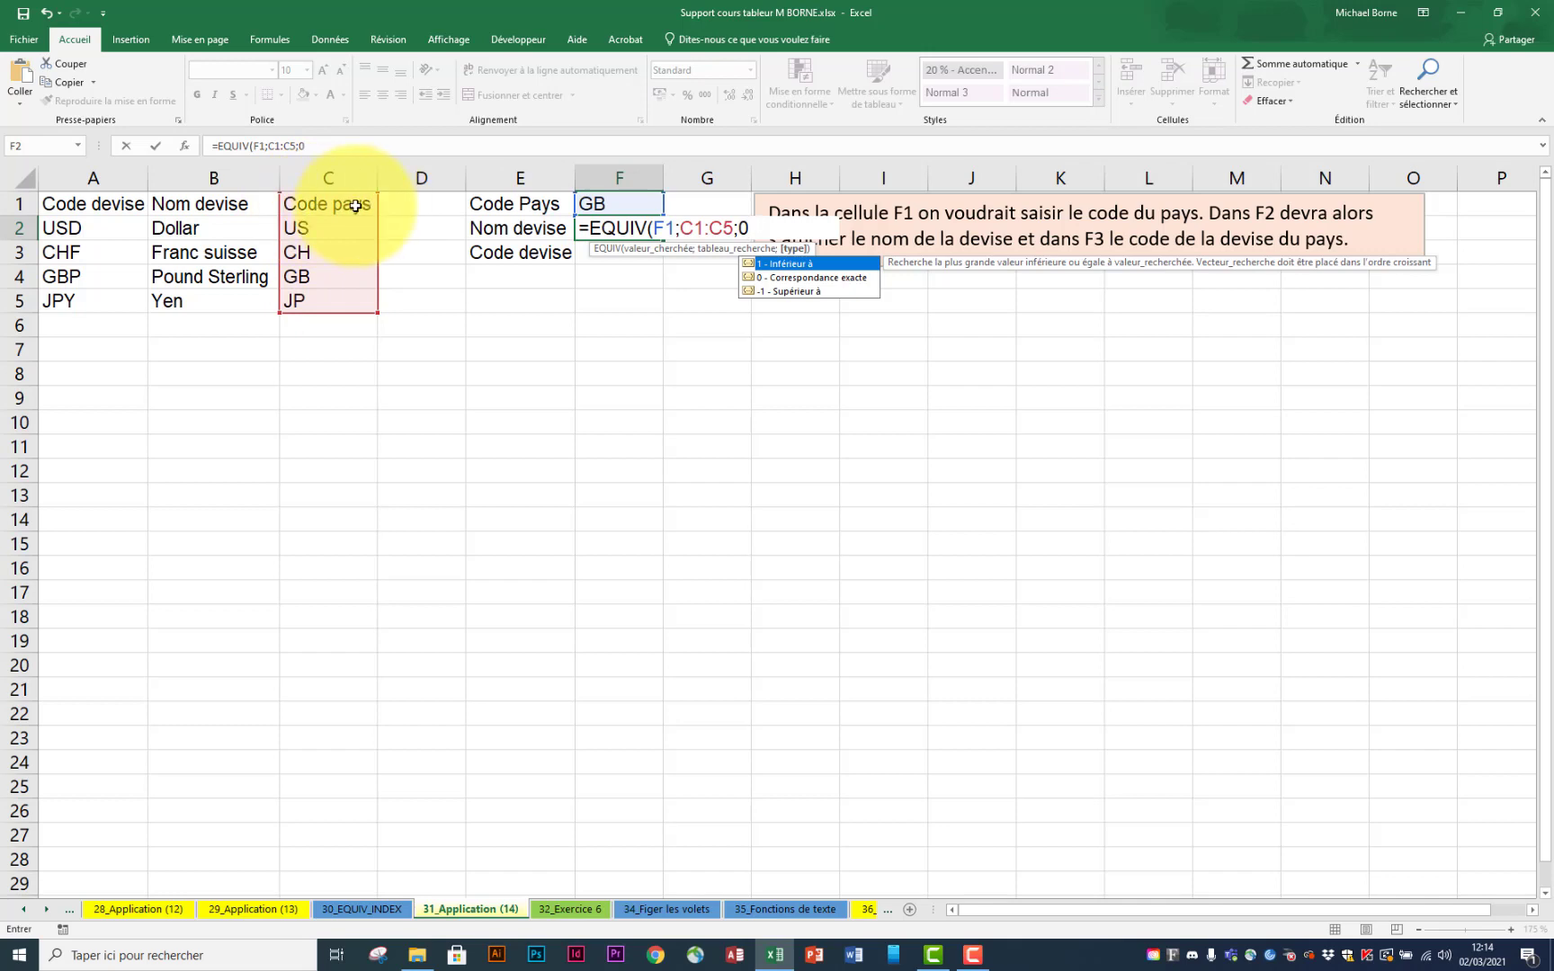
type(")")
key("Return")
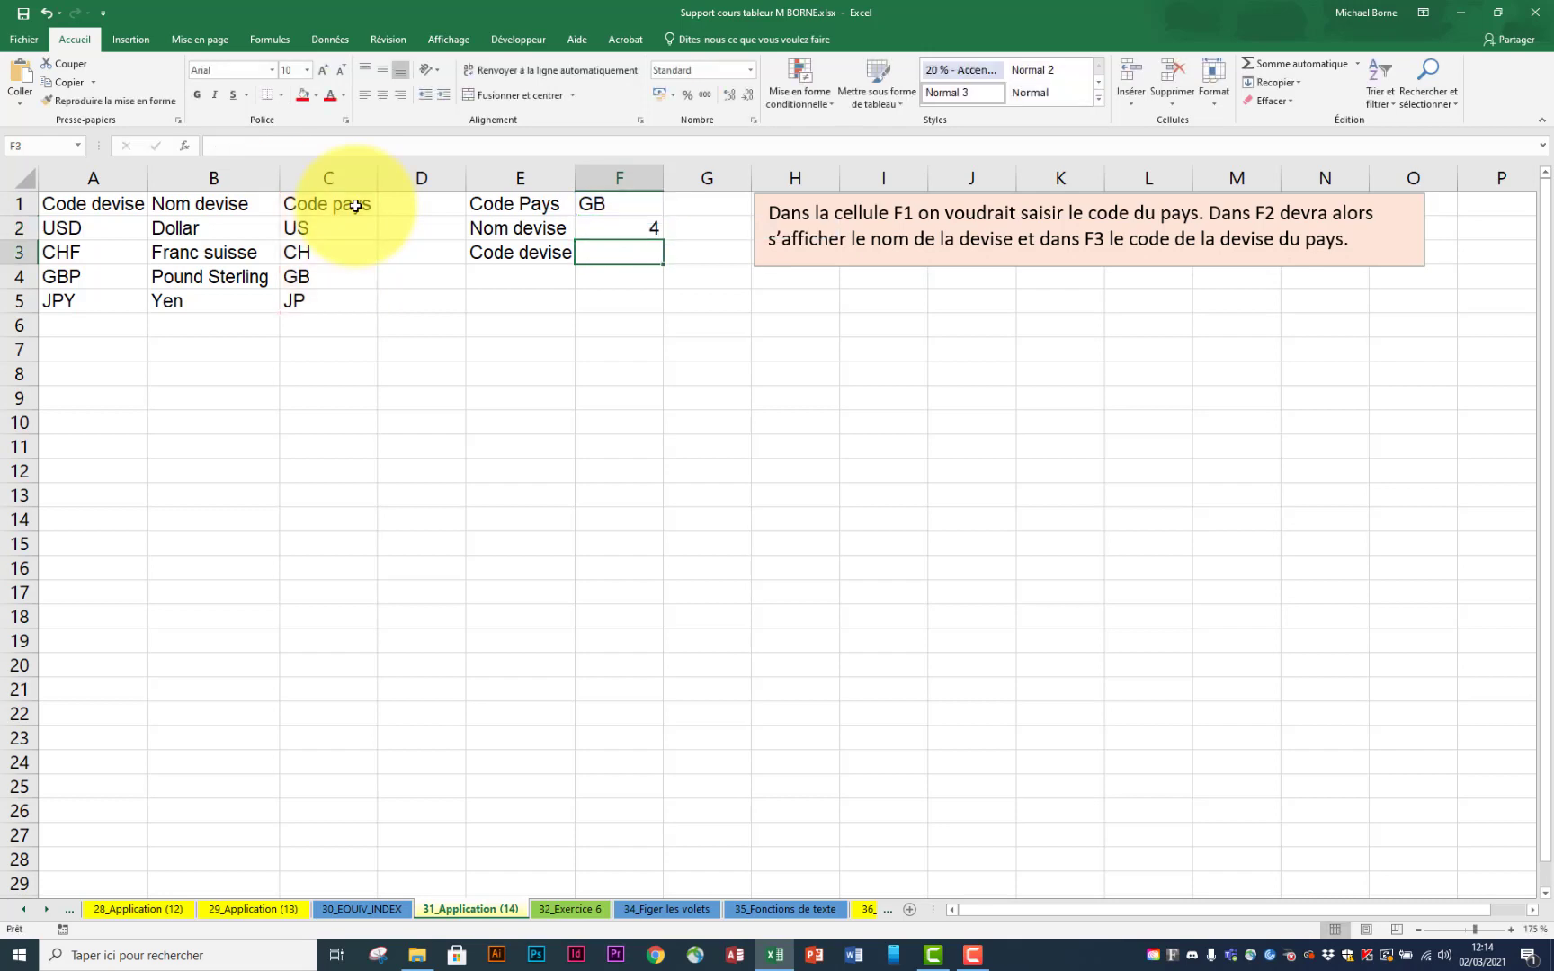
Step: Check the EQUIV result by counting down the country codes to GB, and compare with the currency range A1:B5
left_click_drag(355, 206, 360, 302)
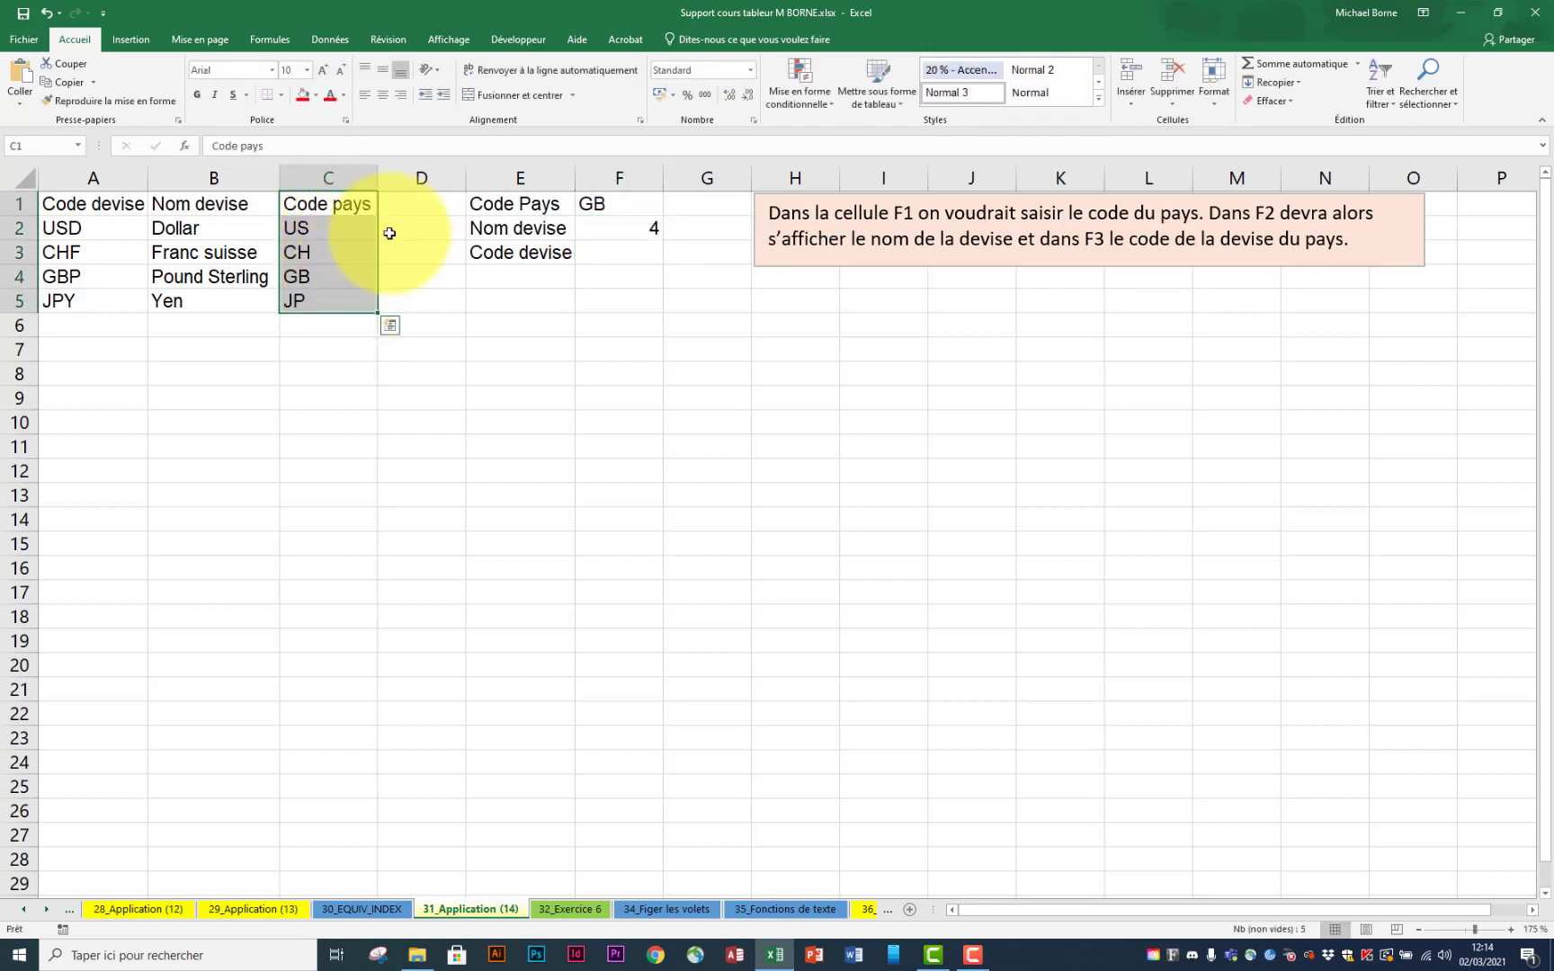
left_click(353, 205)
left_click(354, 228)
left_click(353, 252)
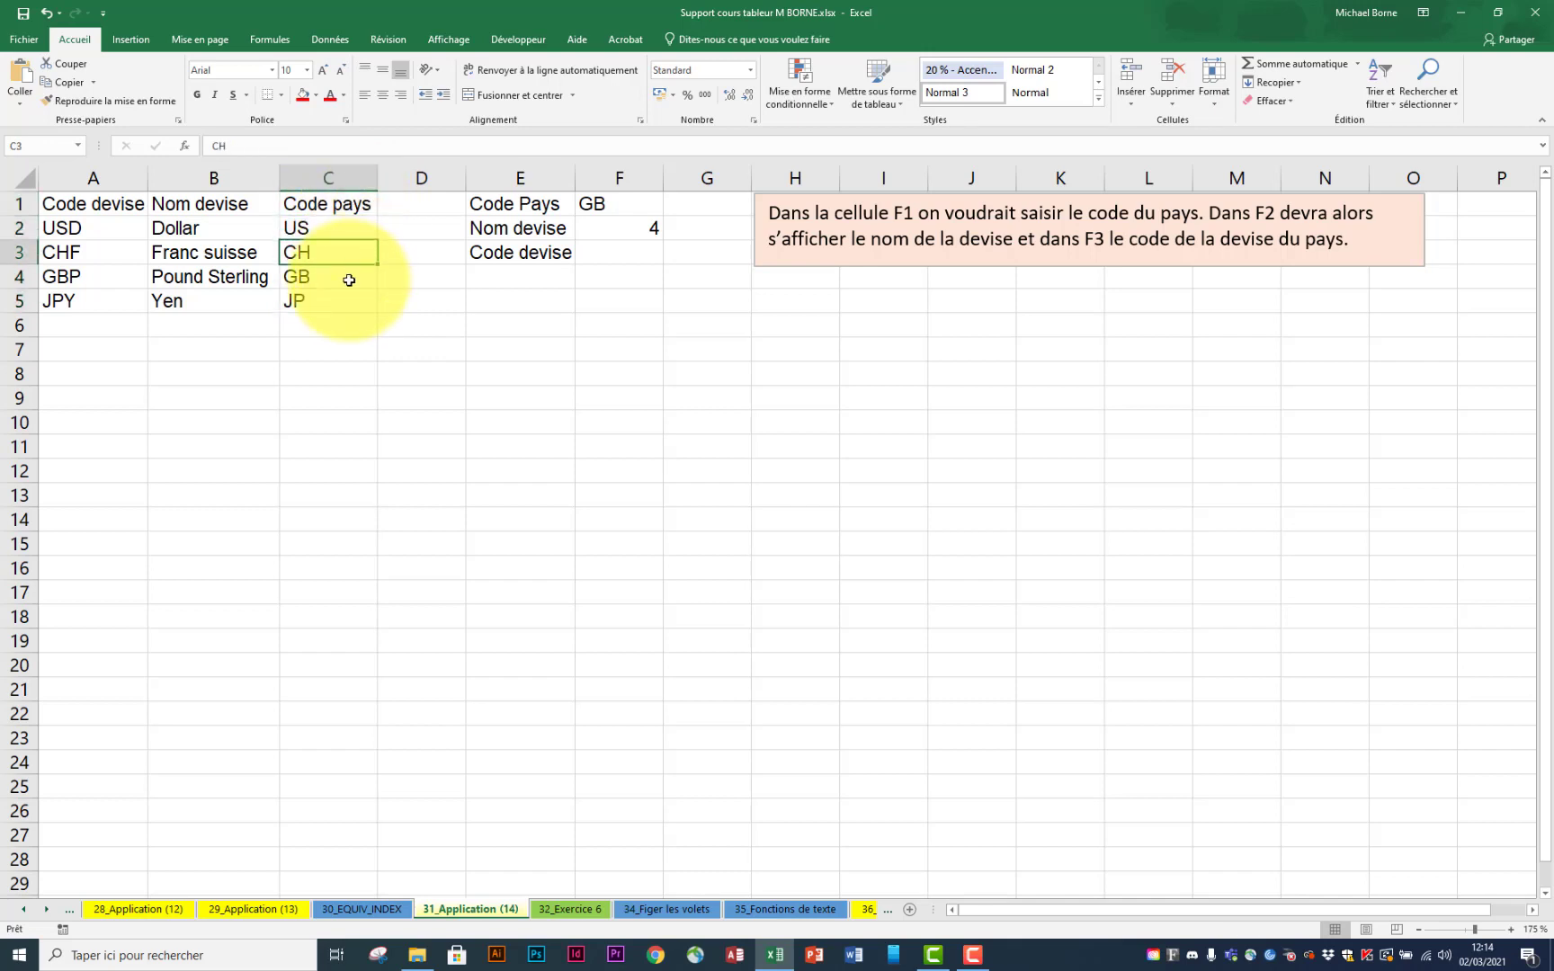
left_click(354, 276)
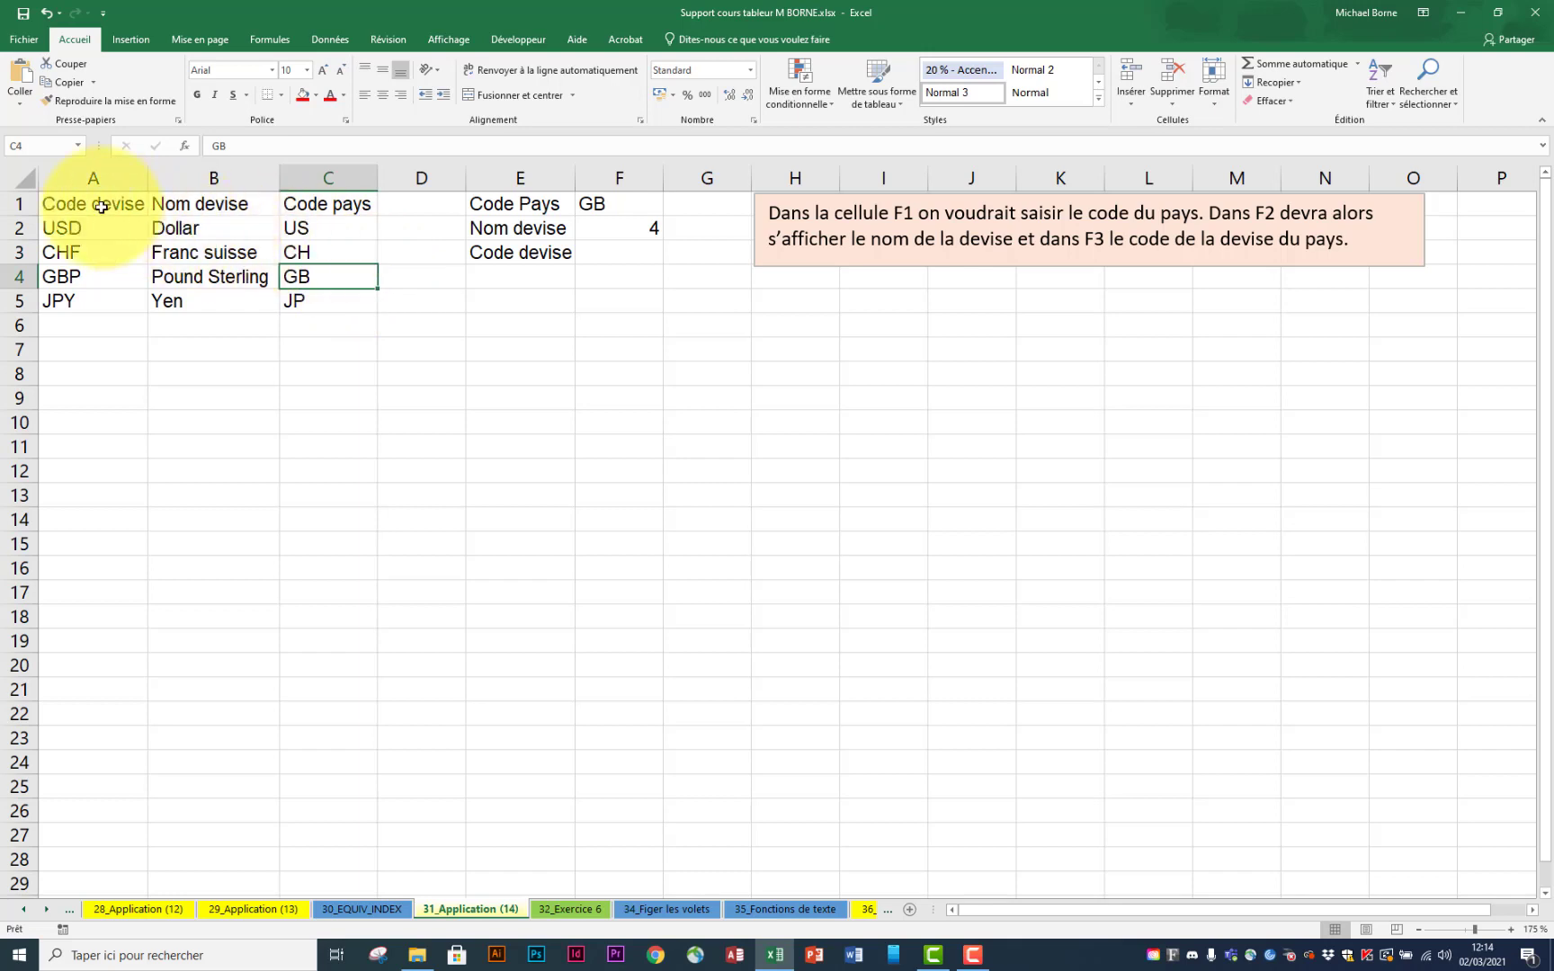
left_click_drag(90, 205, 206, 304)
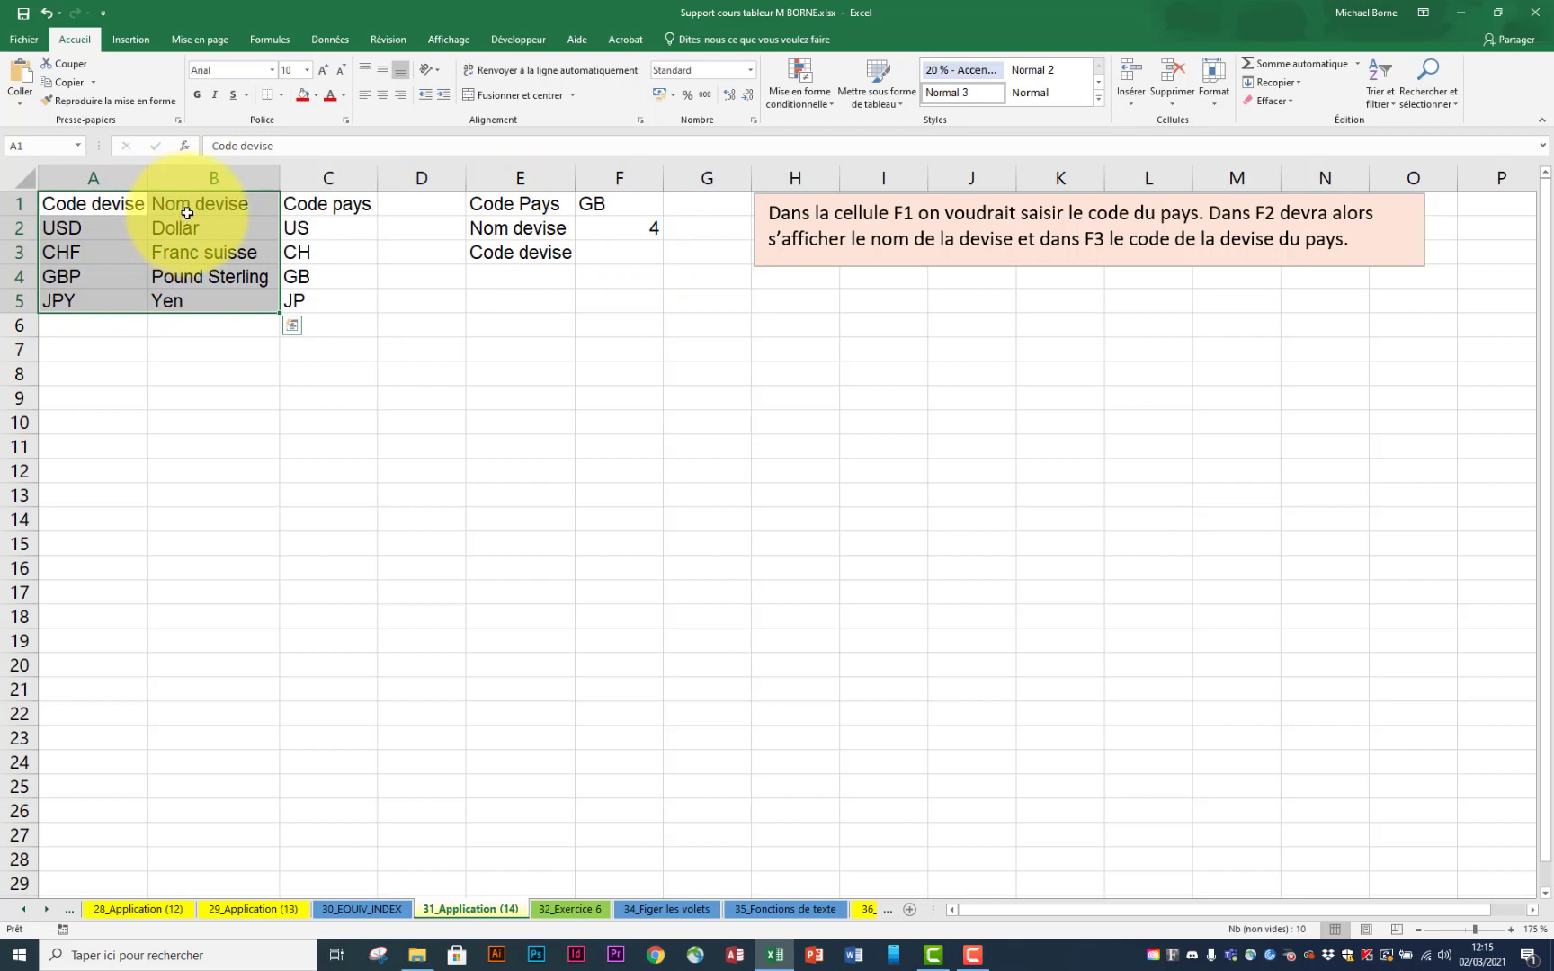
Step: Nest F2's EQUIV expression in INDEX over A1:B5 as the row number, with column number 2, to return the currency name
left_click(627, 231)
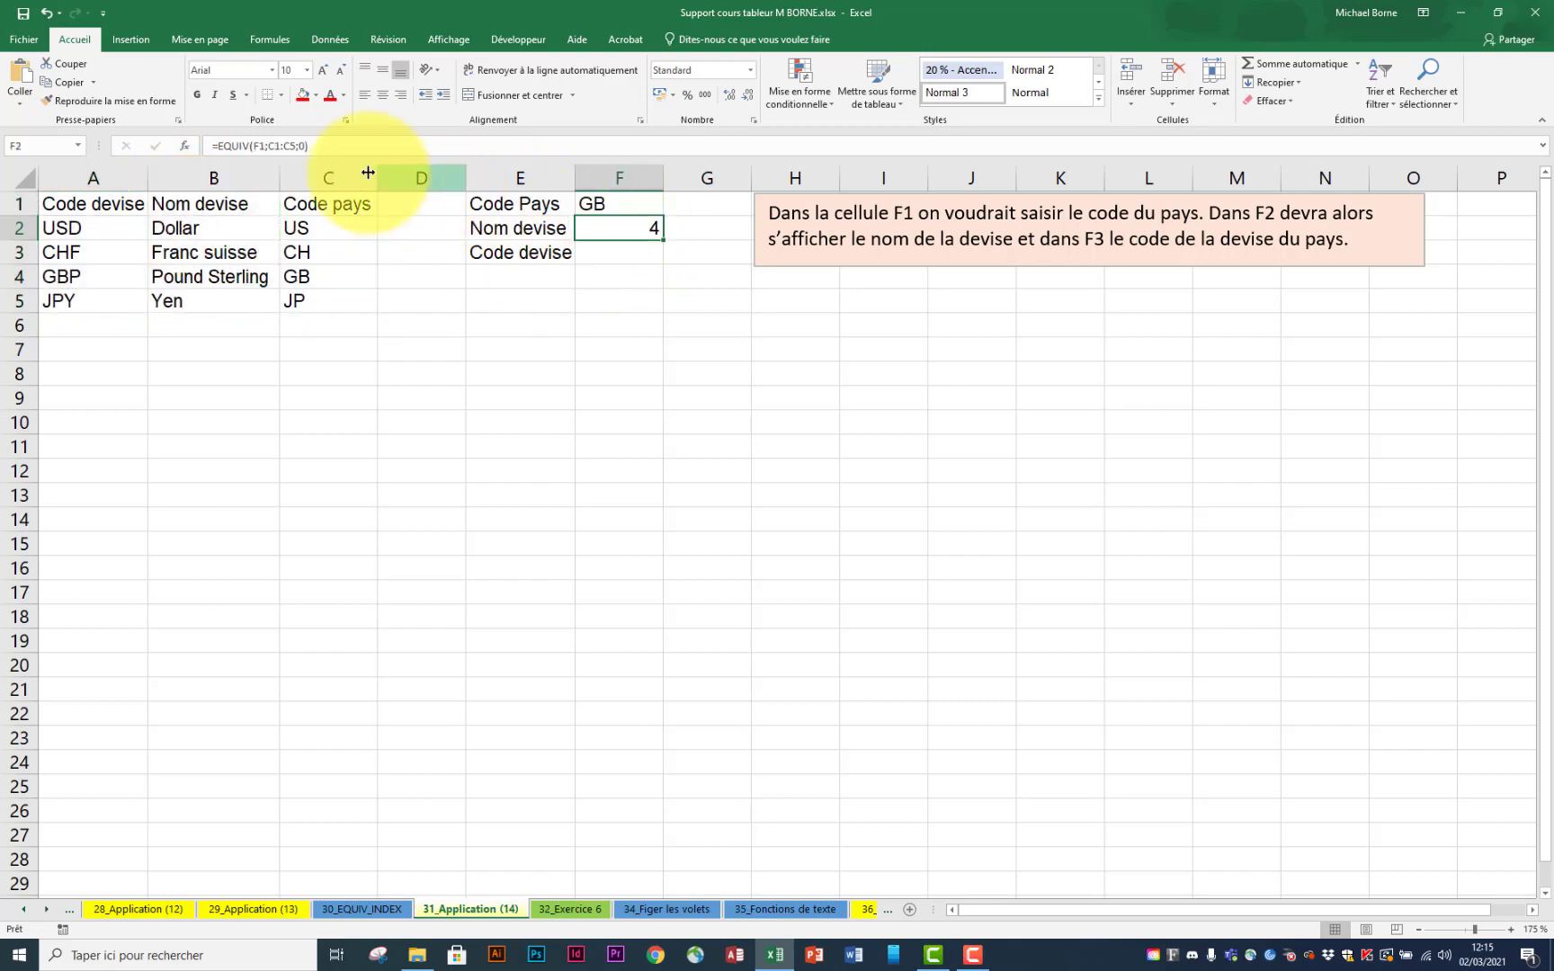
left_click(219, 146)
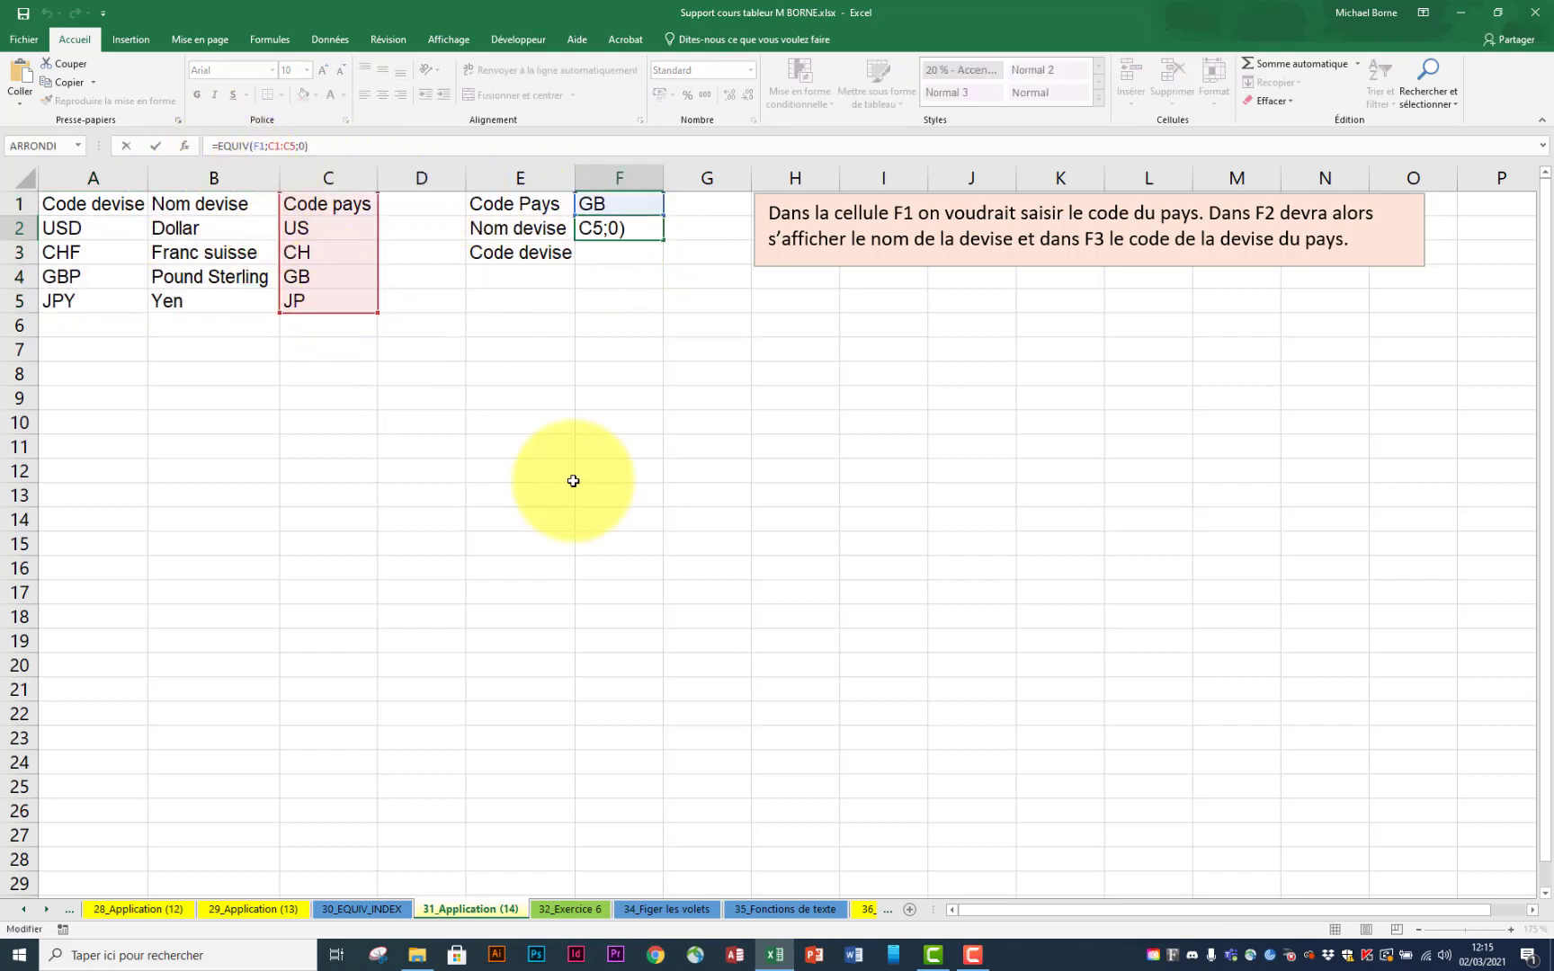
type("index")
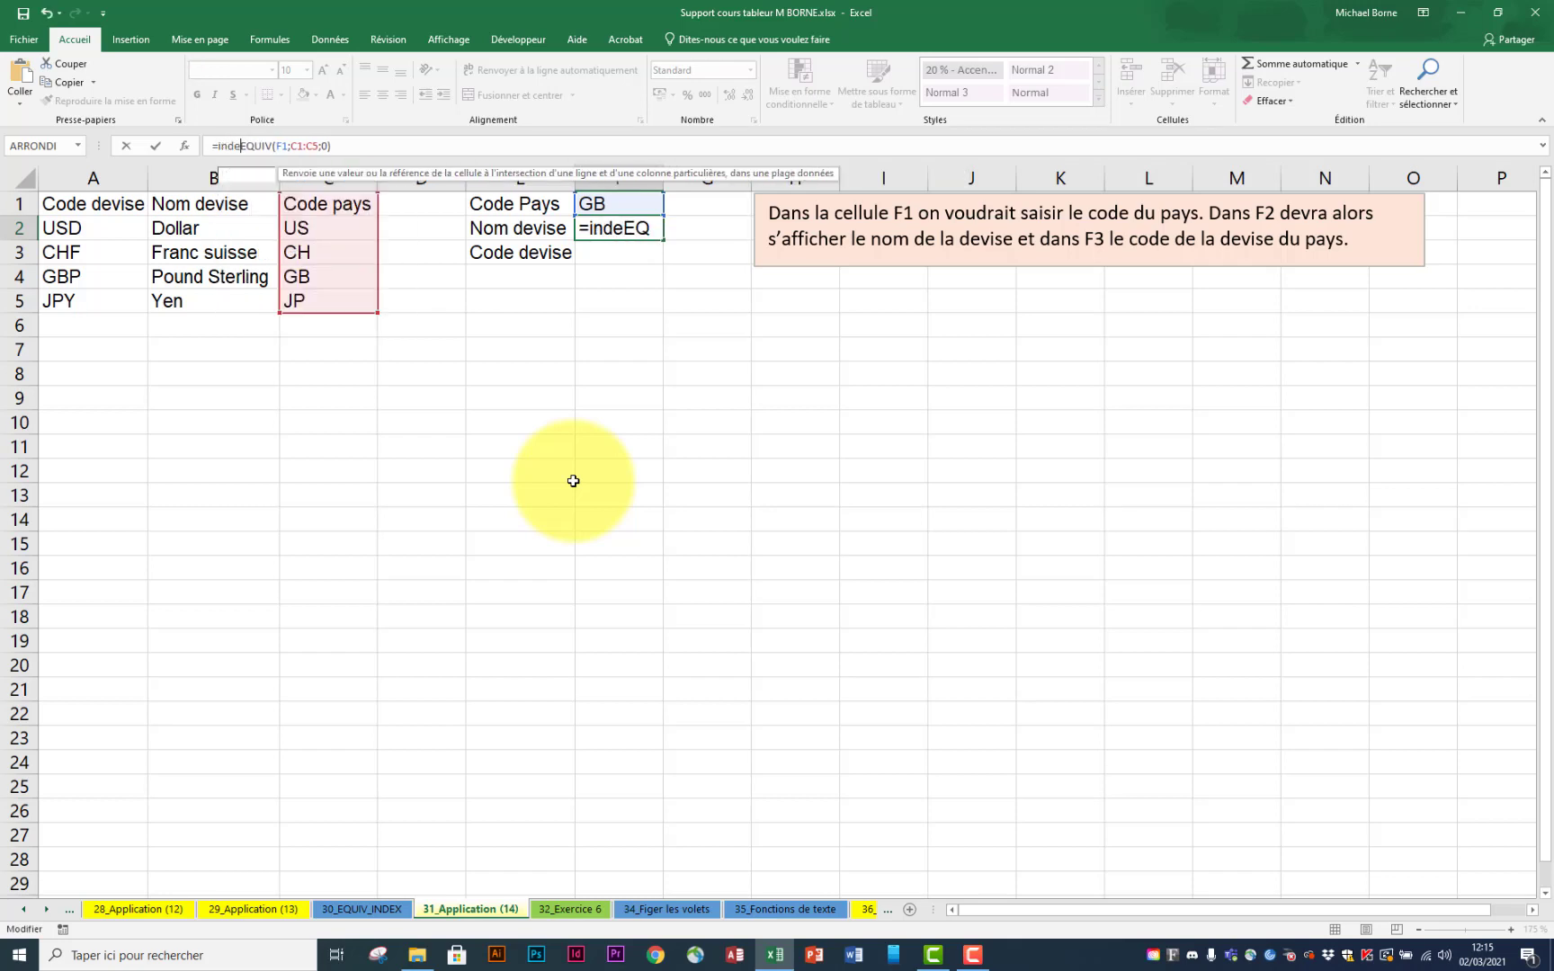
key("Tab")
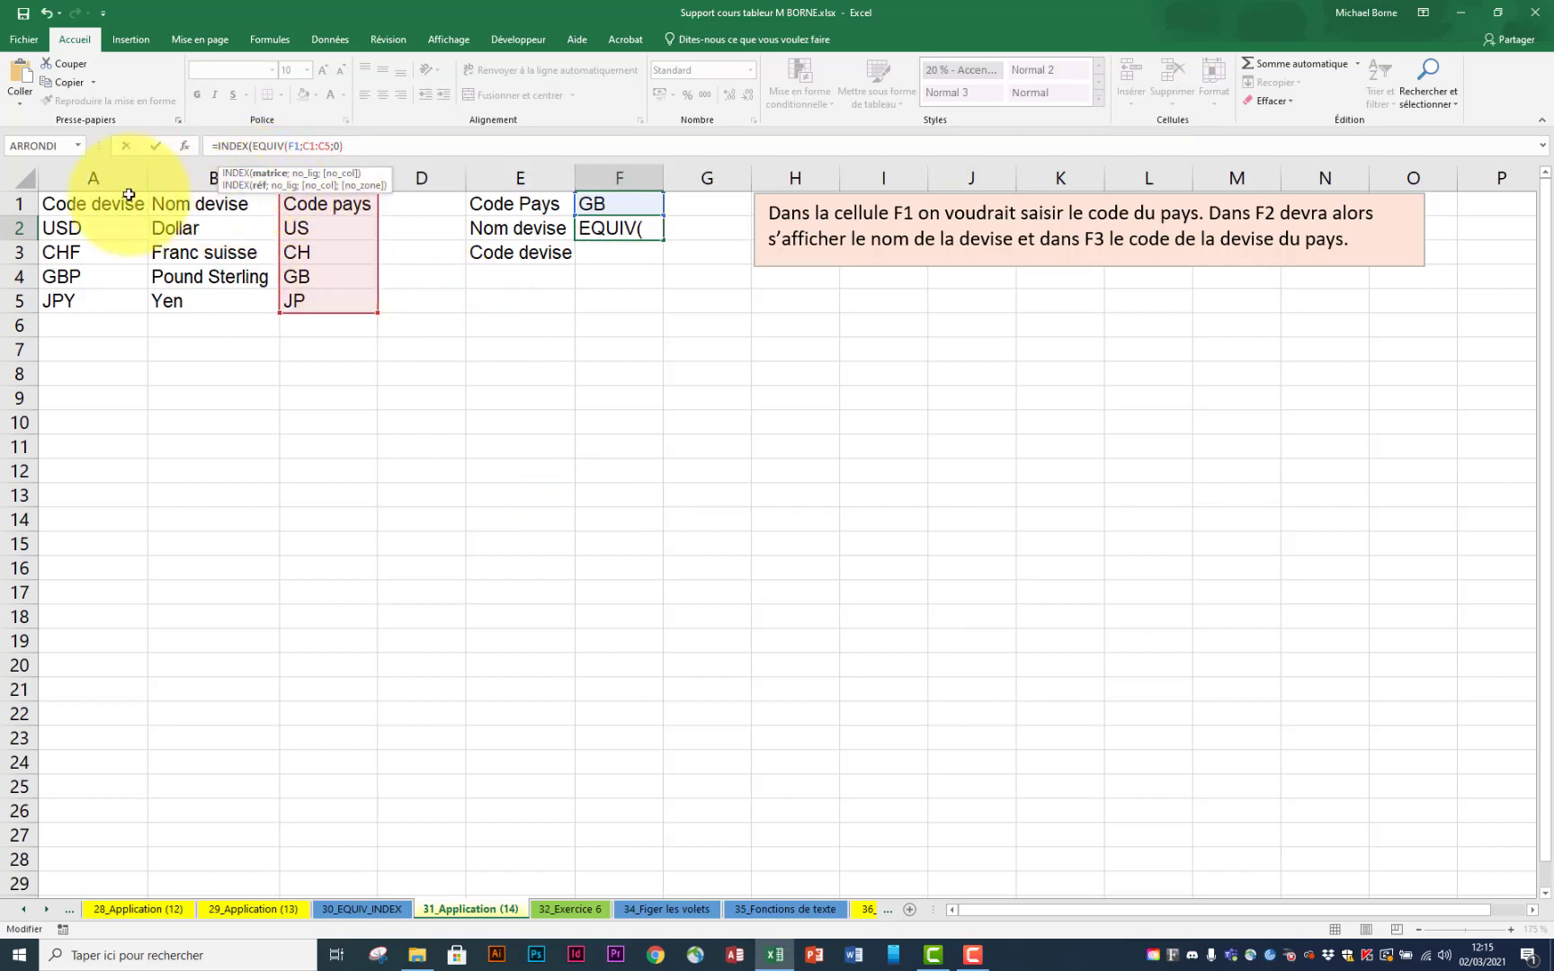
left_click_drag(90, 205, 207, 303)
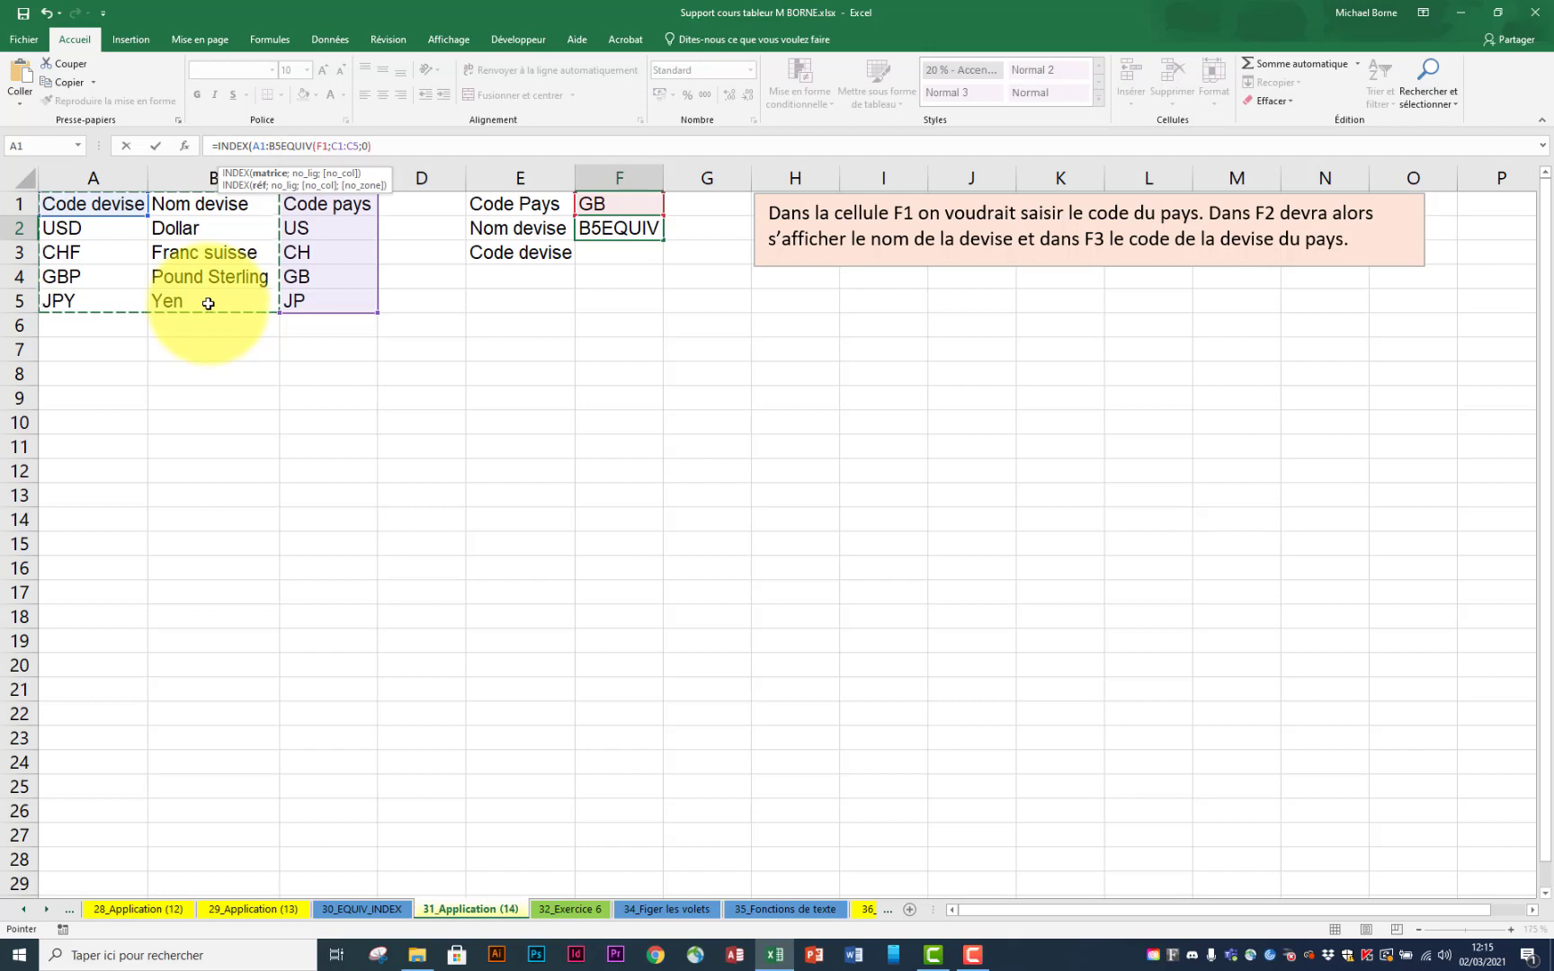
type(";")
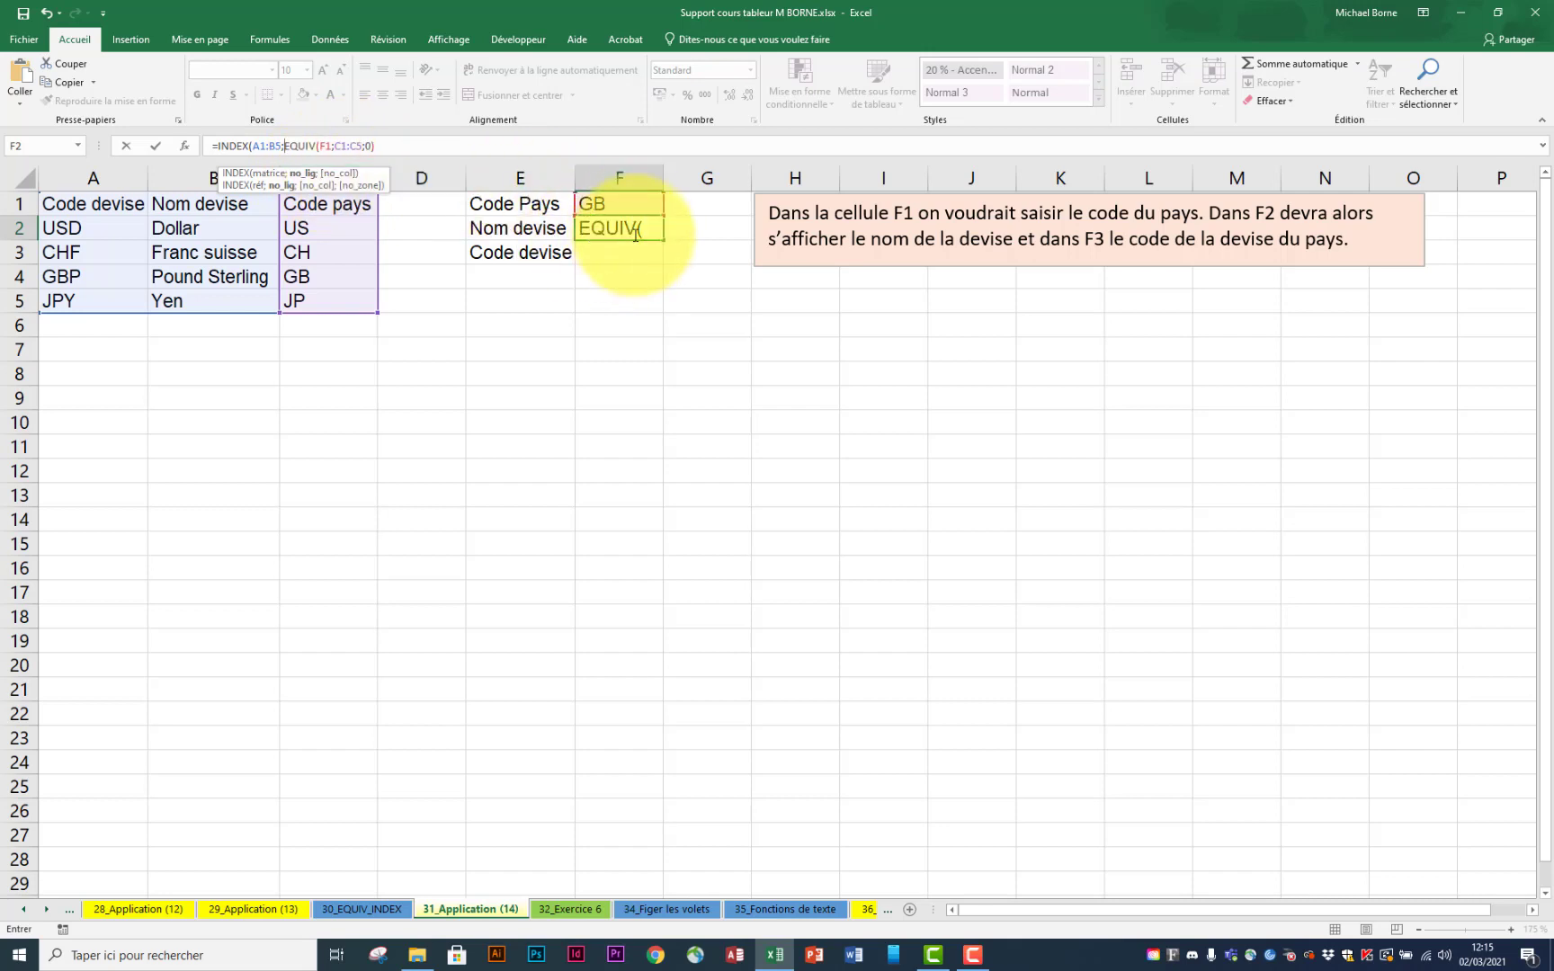
left_click(384, 145)
type(";")
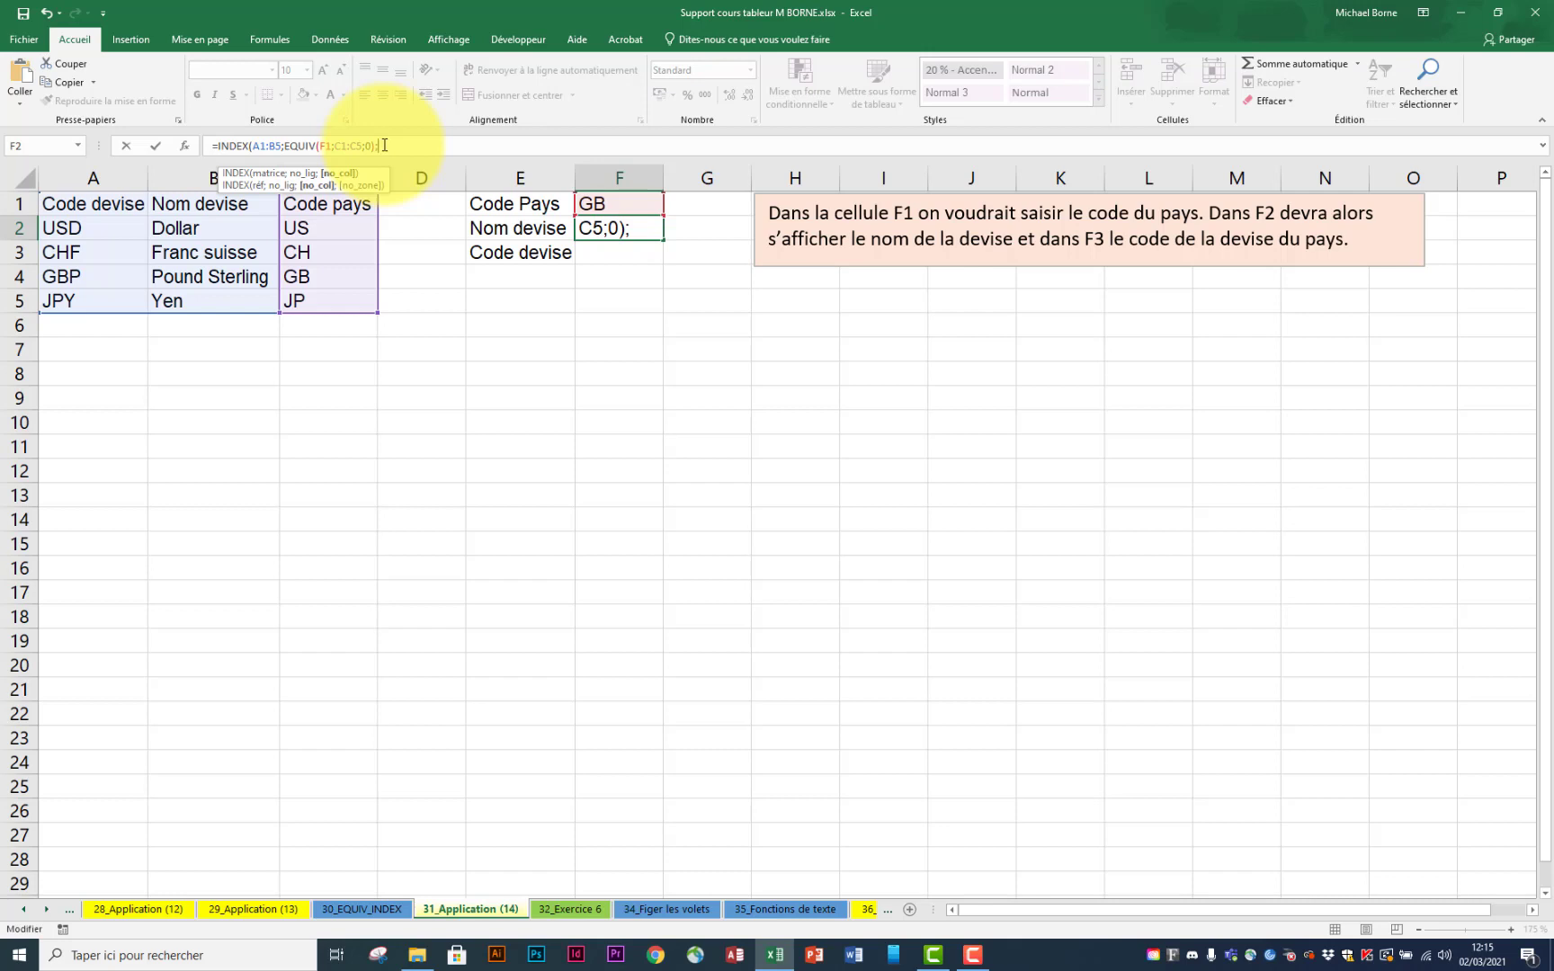
type("2)")
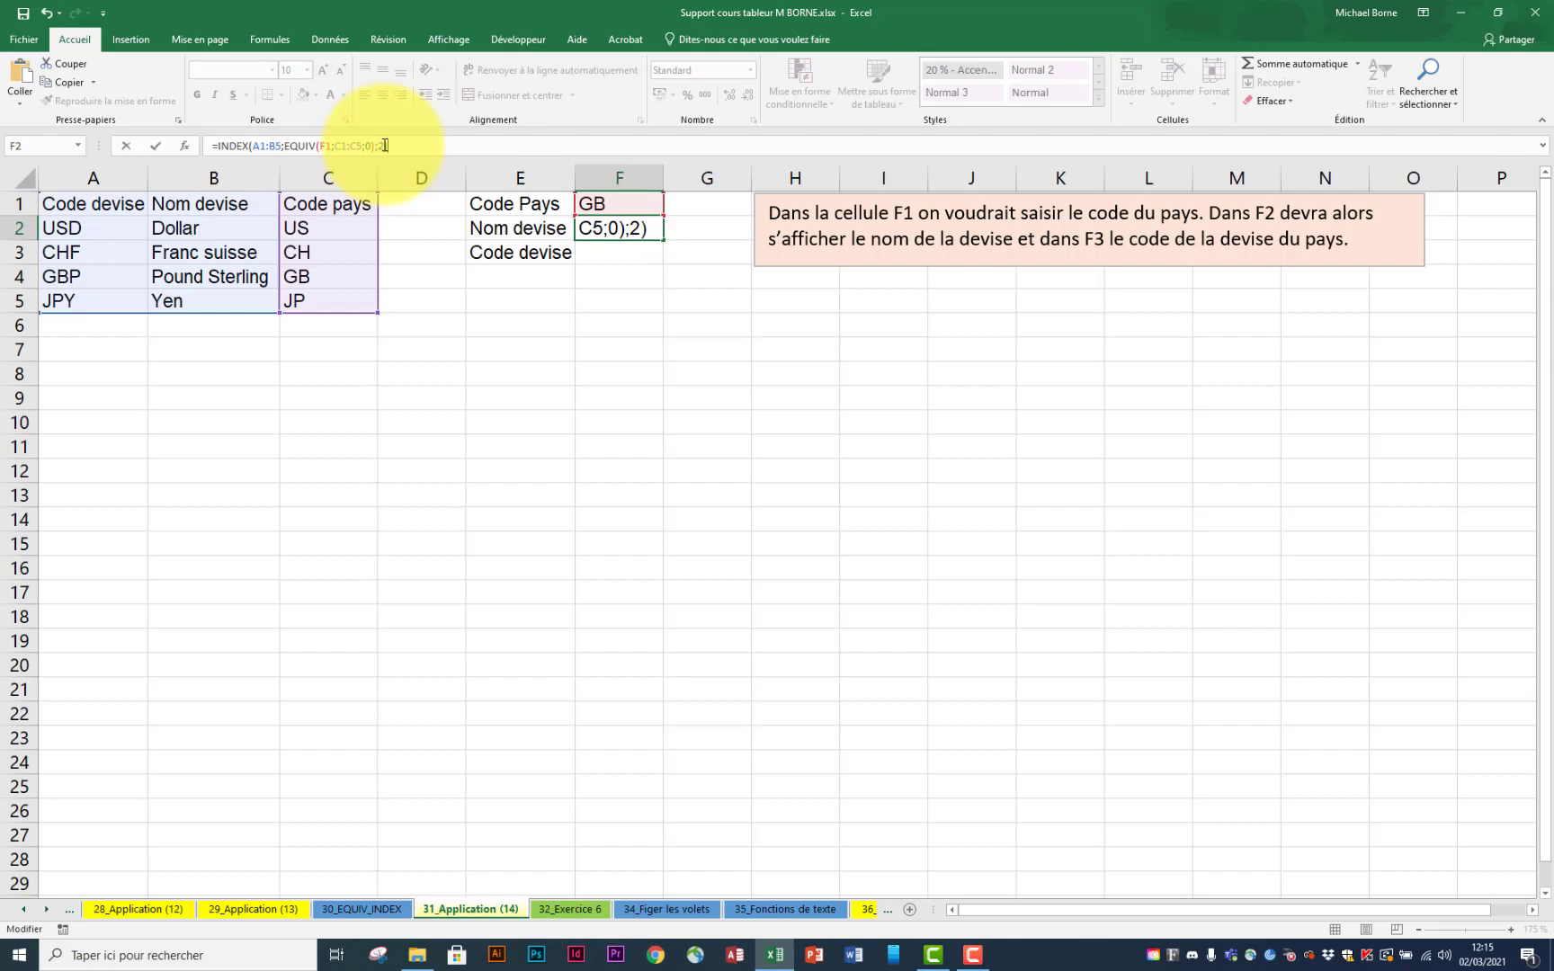
key("Return")
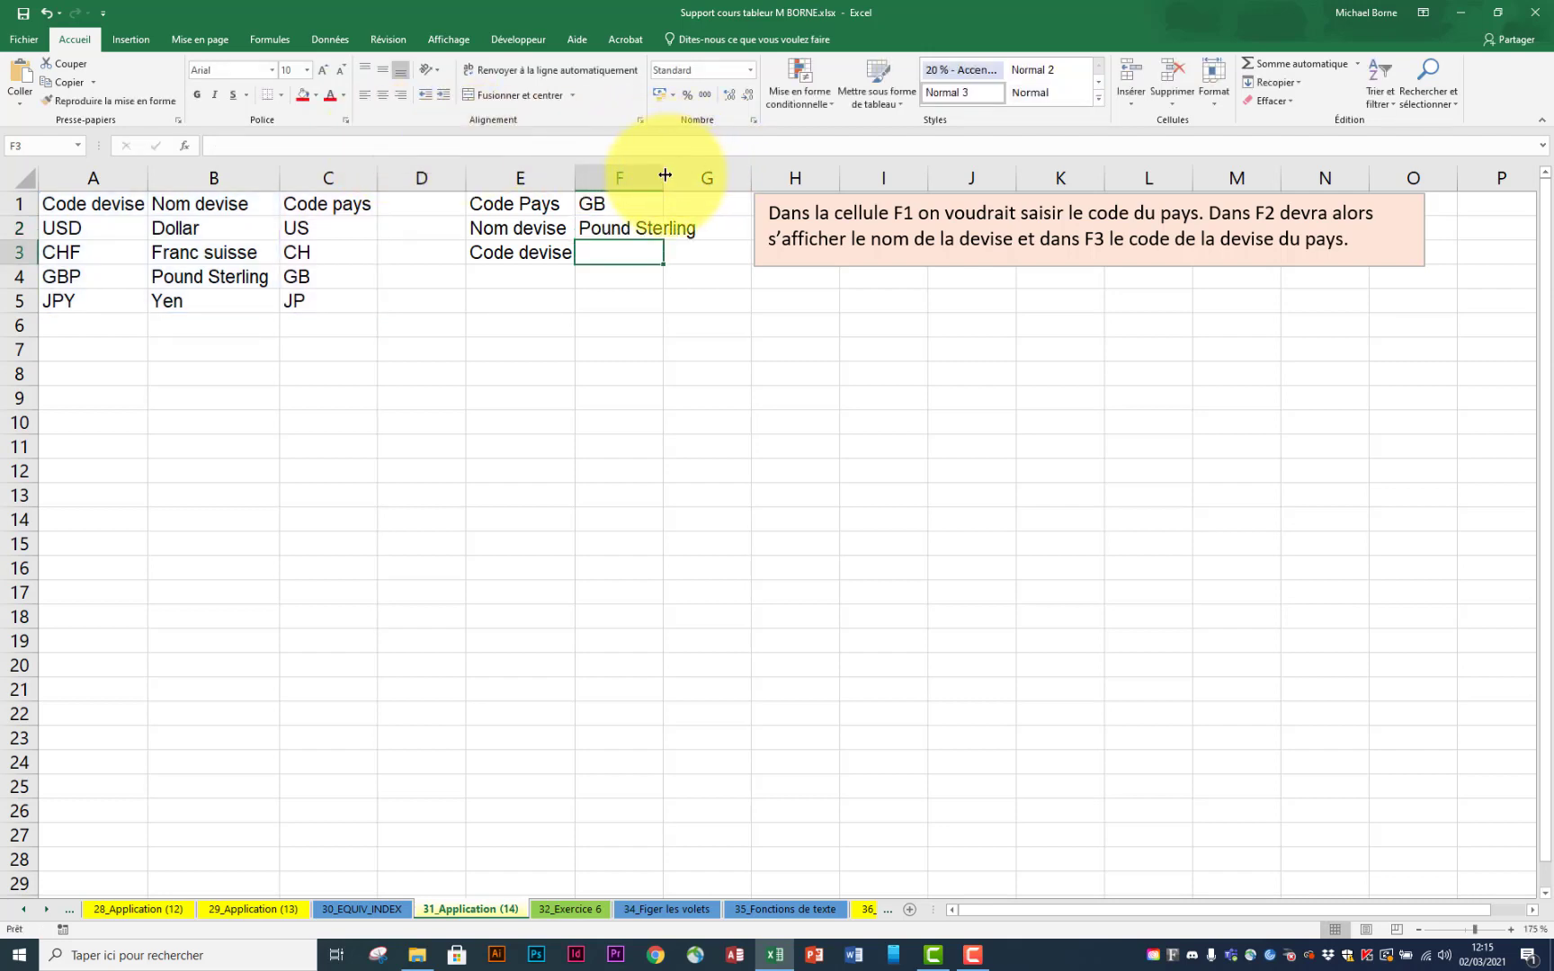
Step: Widen column F to fit the currency name and try the code USD in F1
left_click_drag(673, 176, 736, 178)
left_click(684, 200)
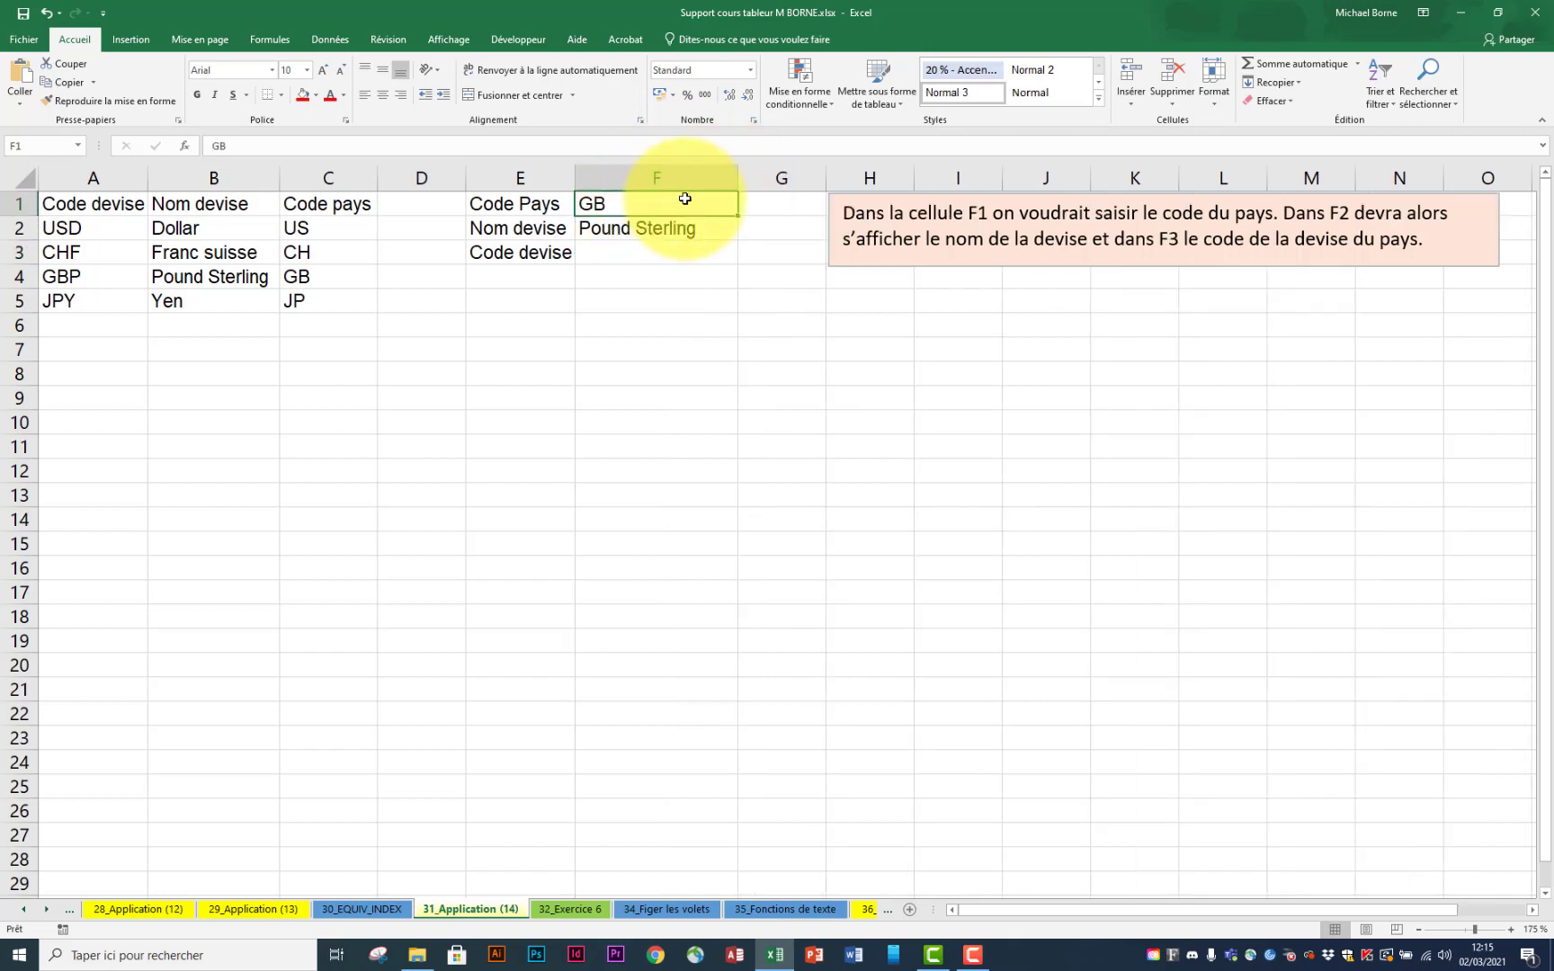
type("USD")
key("Return")
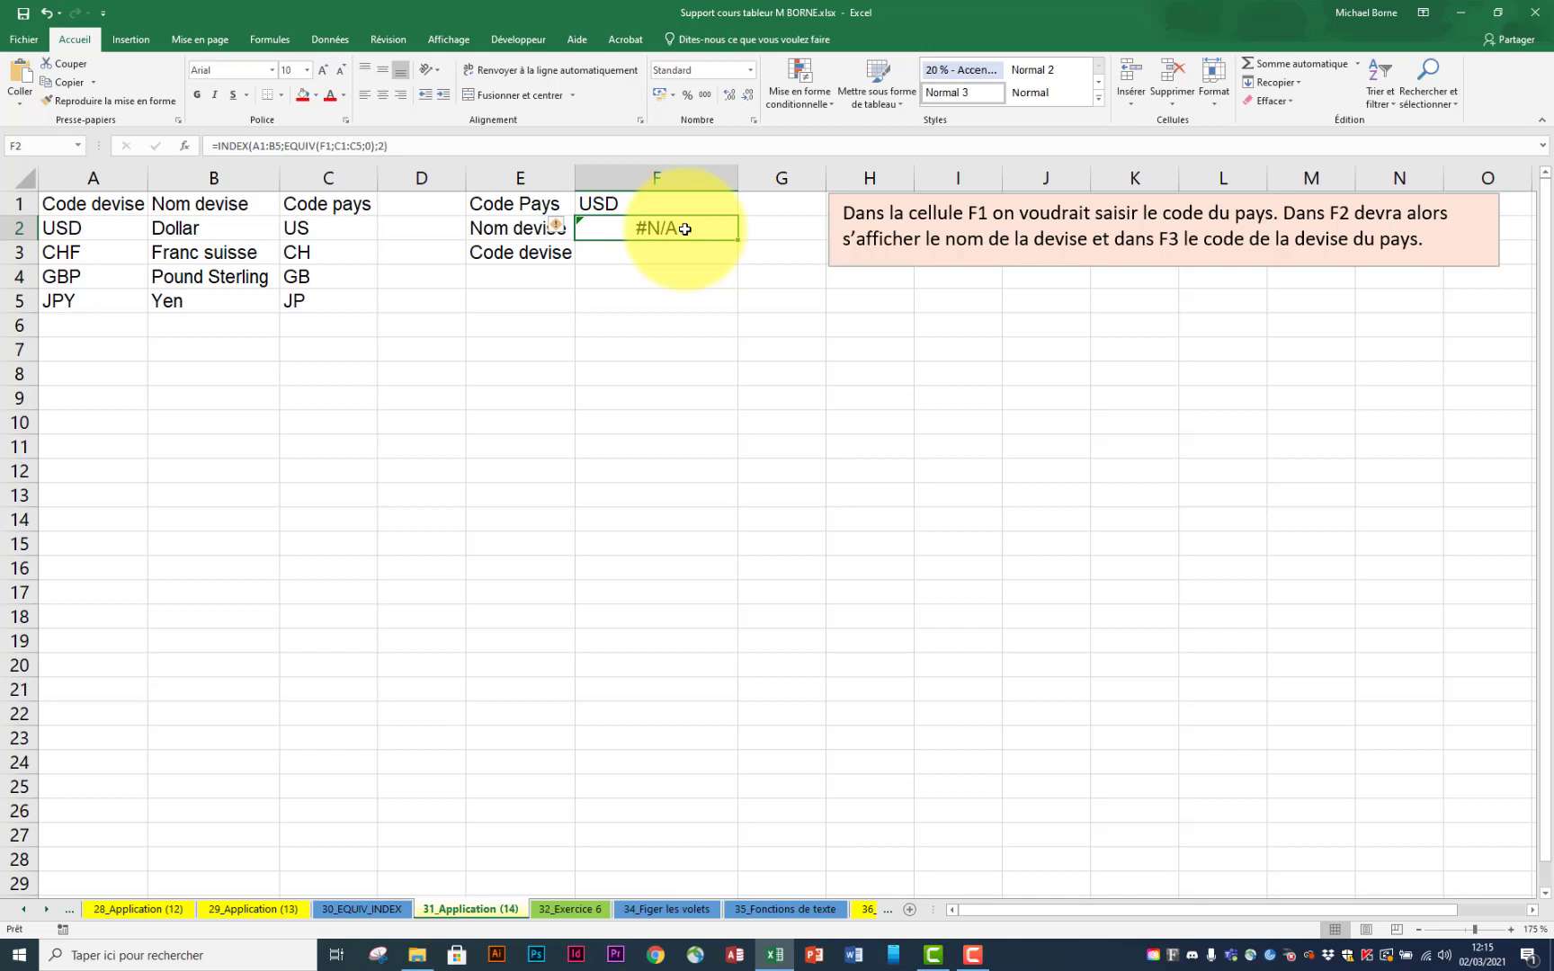
Step: Review F2's formula references, correct the country code in F1 to US, and compare it with the entry in C2
double_click(684, 228)
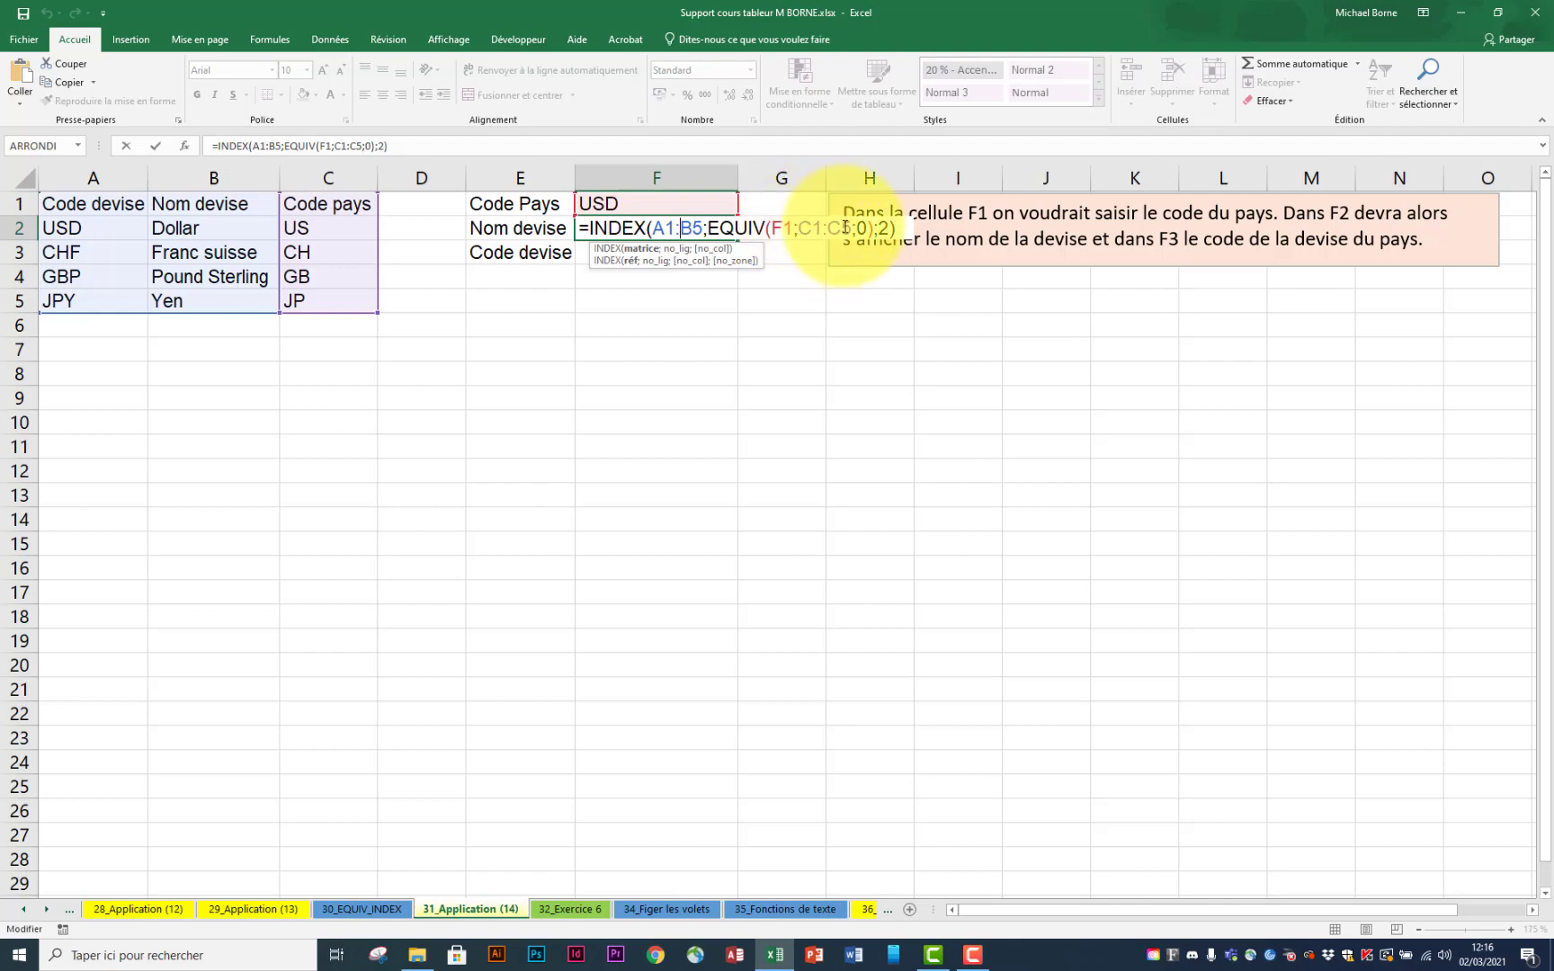
key("Return")
left_click(619, 204)
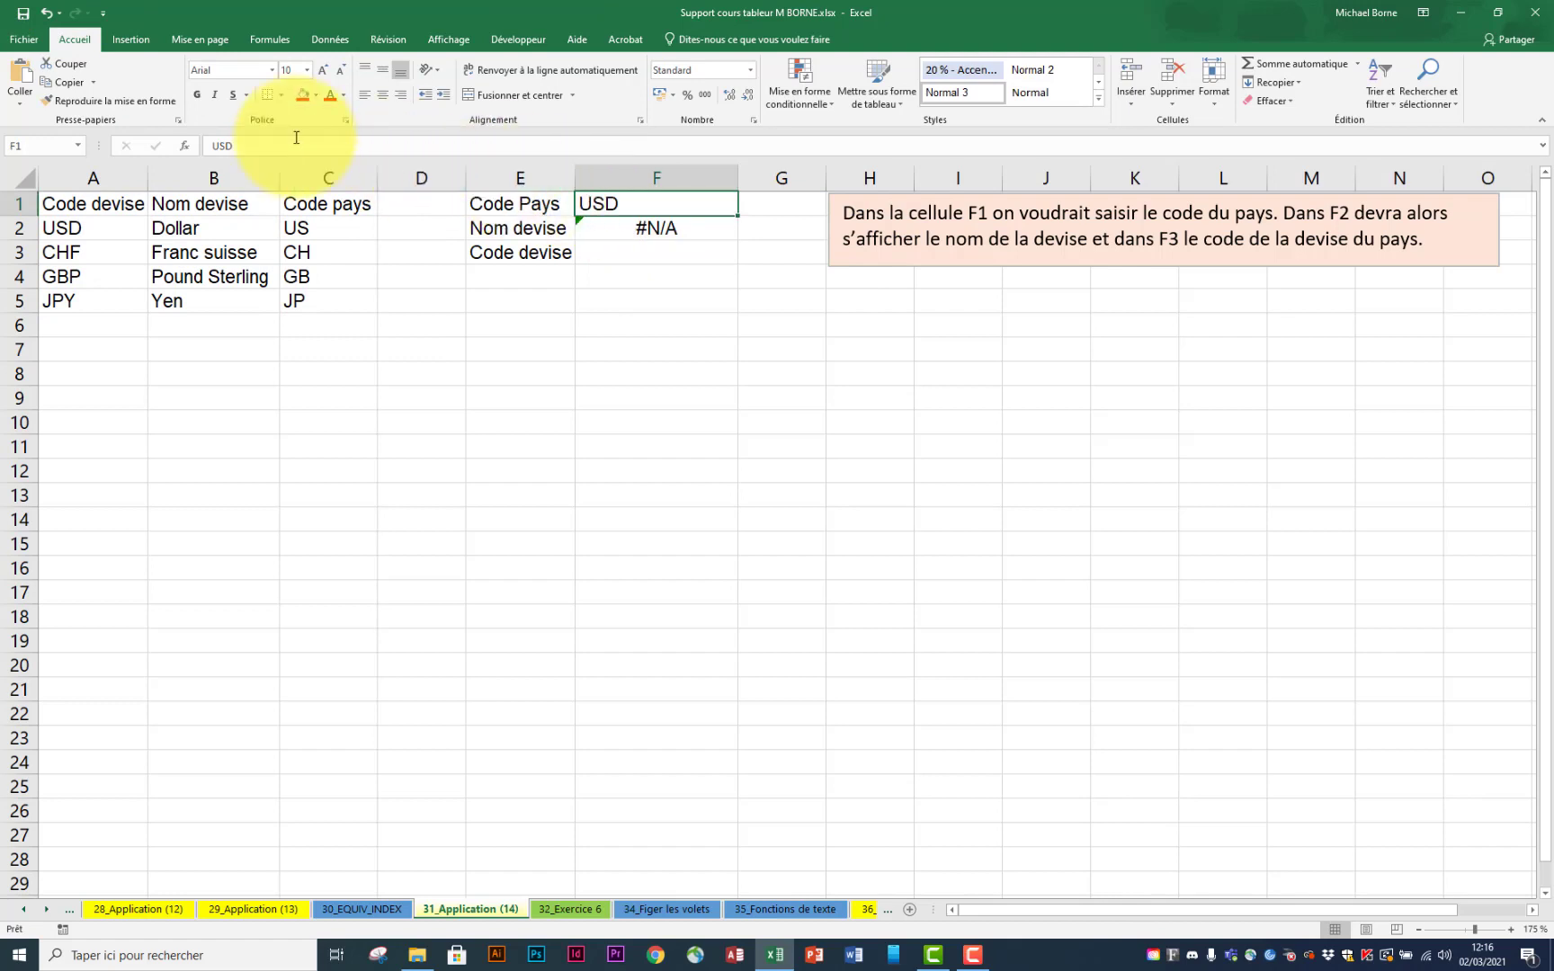
left_click(296, 141)
key("BackSpace")
key("Return")
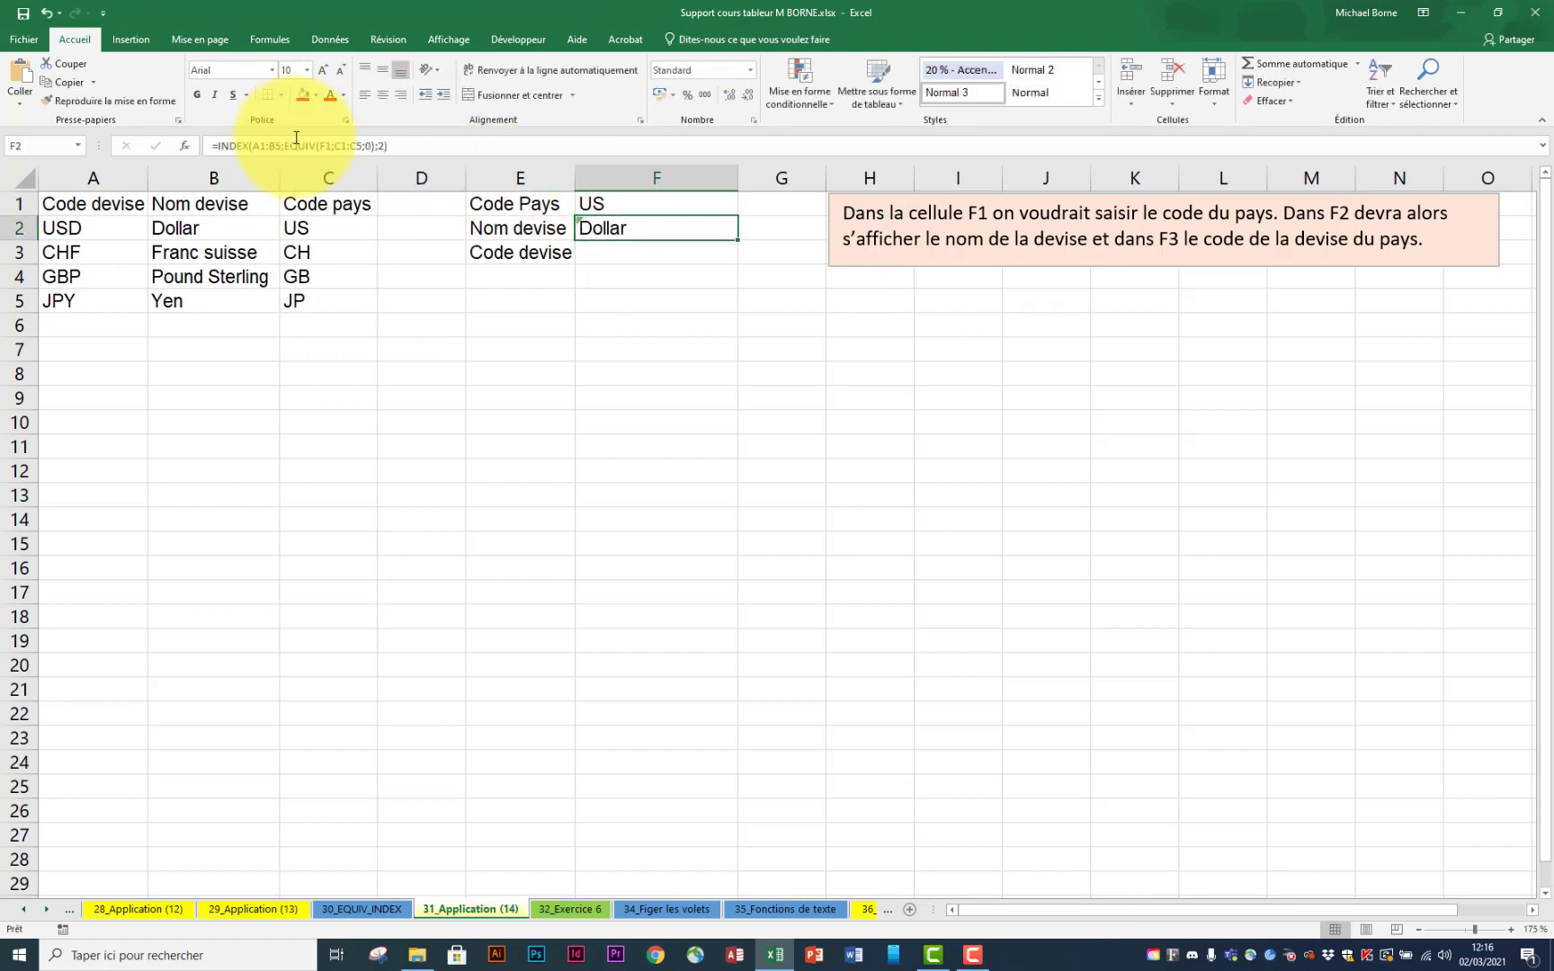
left_click(315, 236)
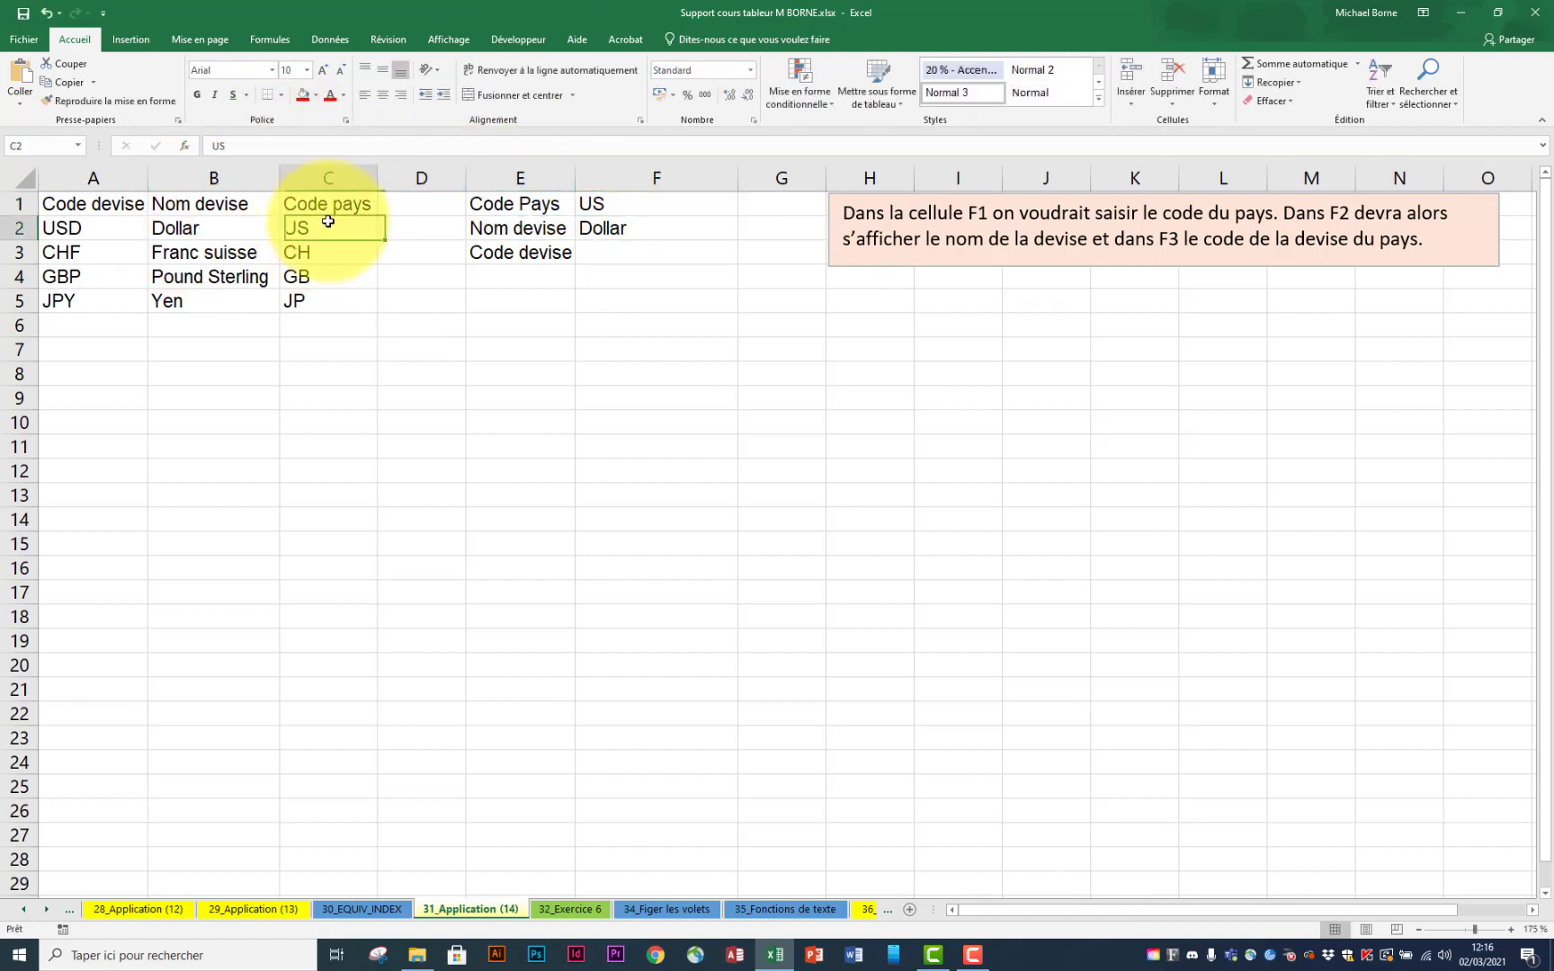
left_click(652, 208)
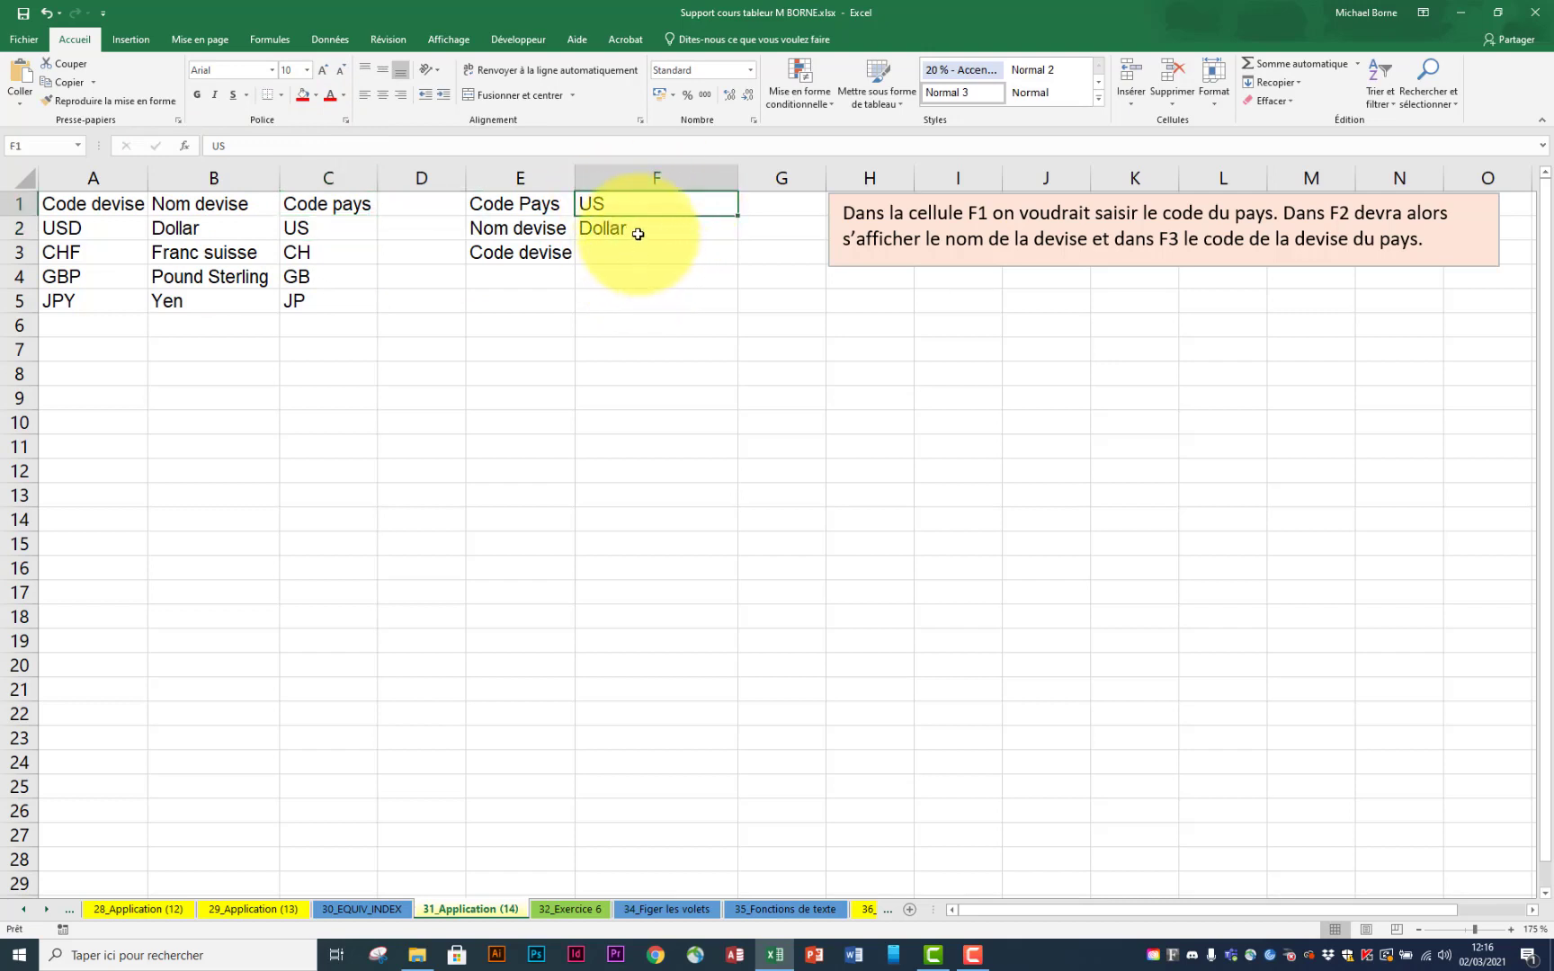
Step: Review F2's formula and start an INDEX formula in F3 over A2:B5, with the row number left empty and column number 1
double_click(663, 232)
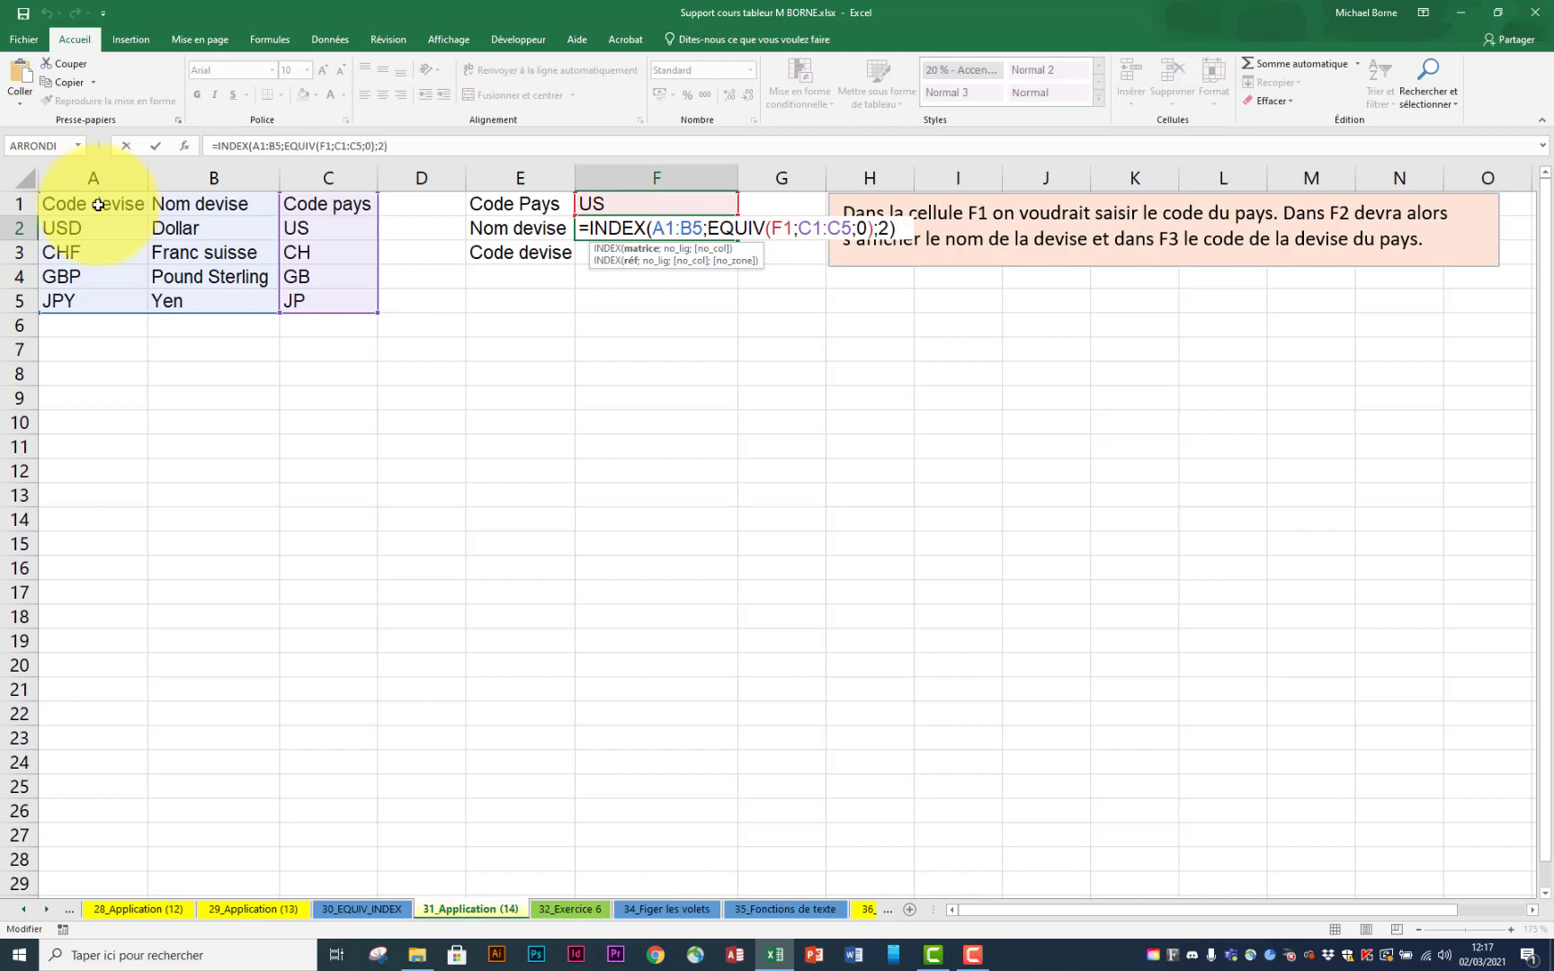
key("Return")
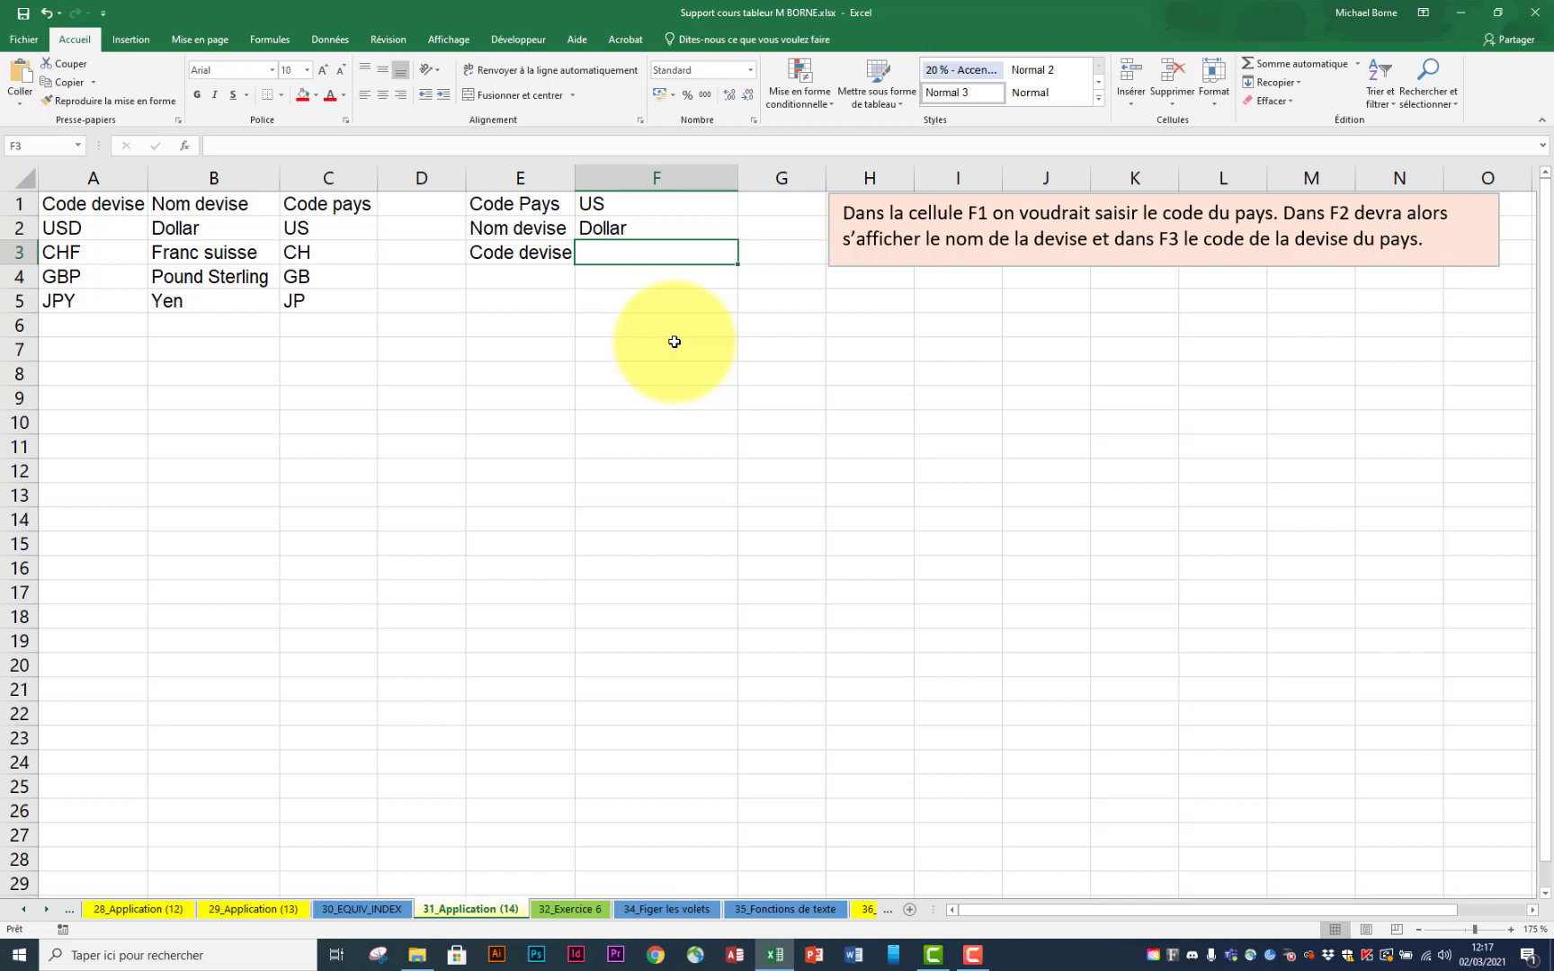
type("=inde")
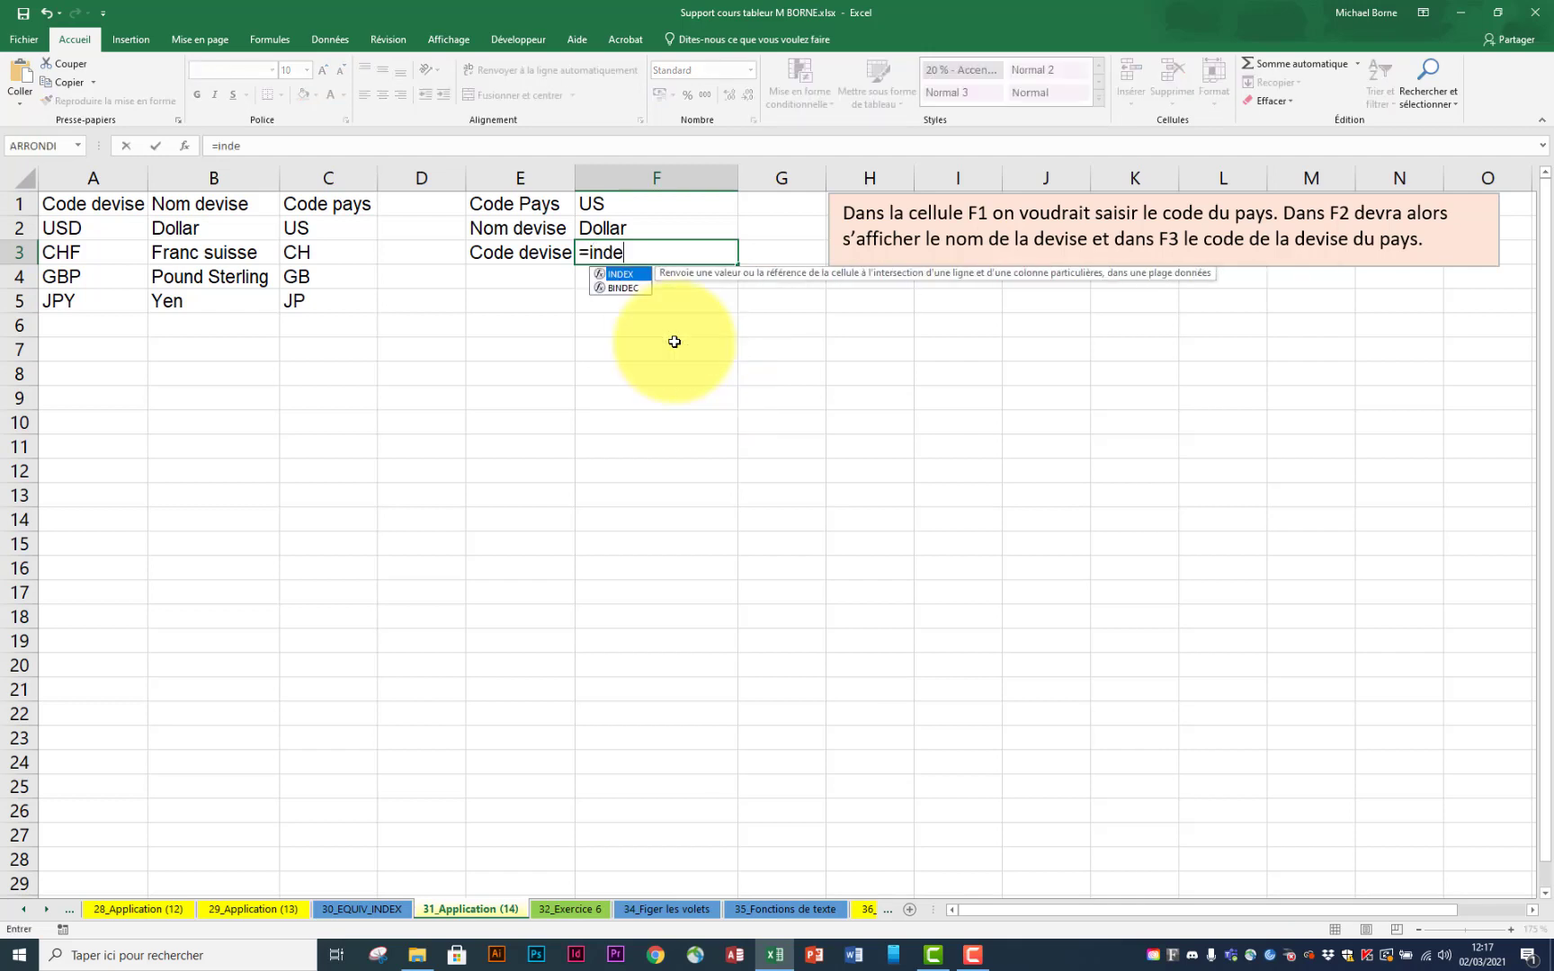
double_click(629, 275)
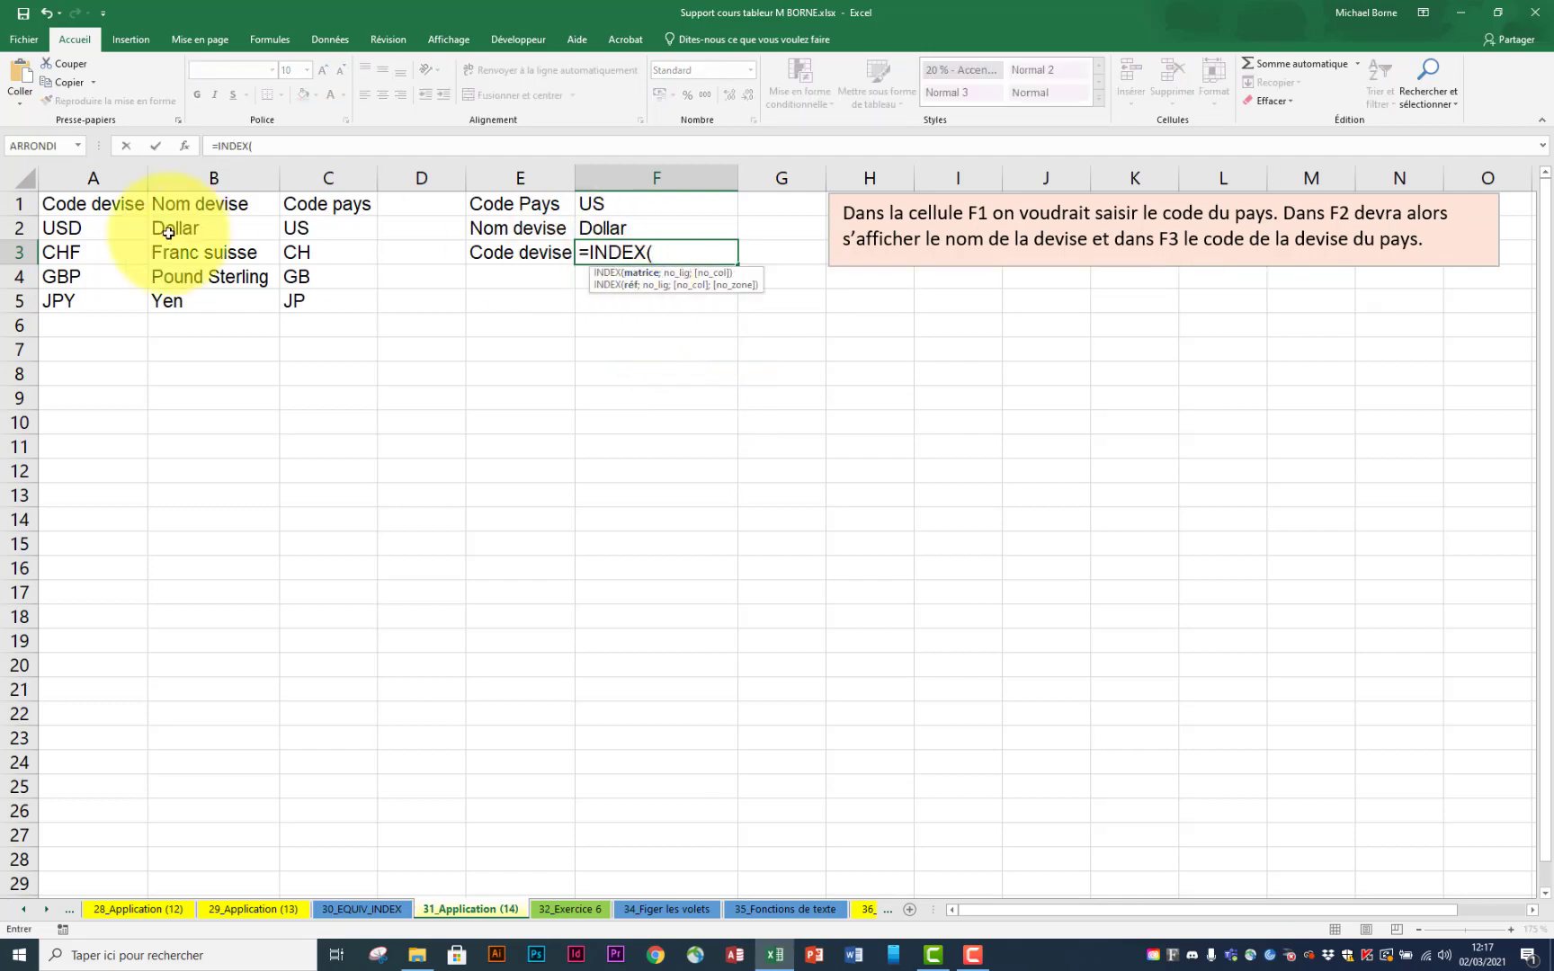
left_click(75, 236)
left_click_drag(75, 236, 160, 299)
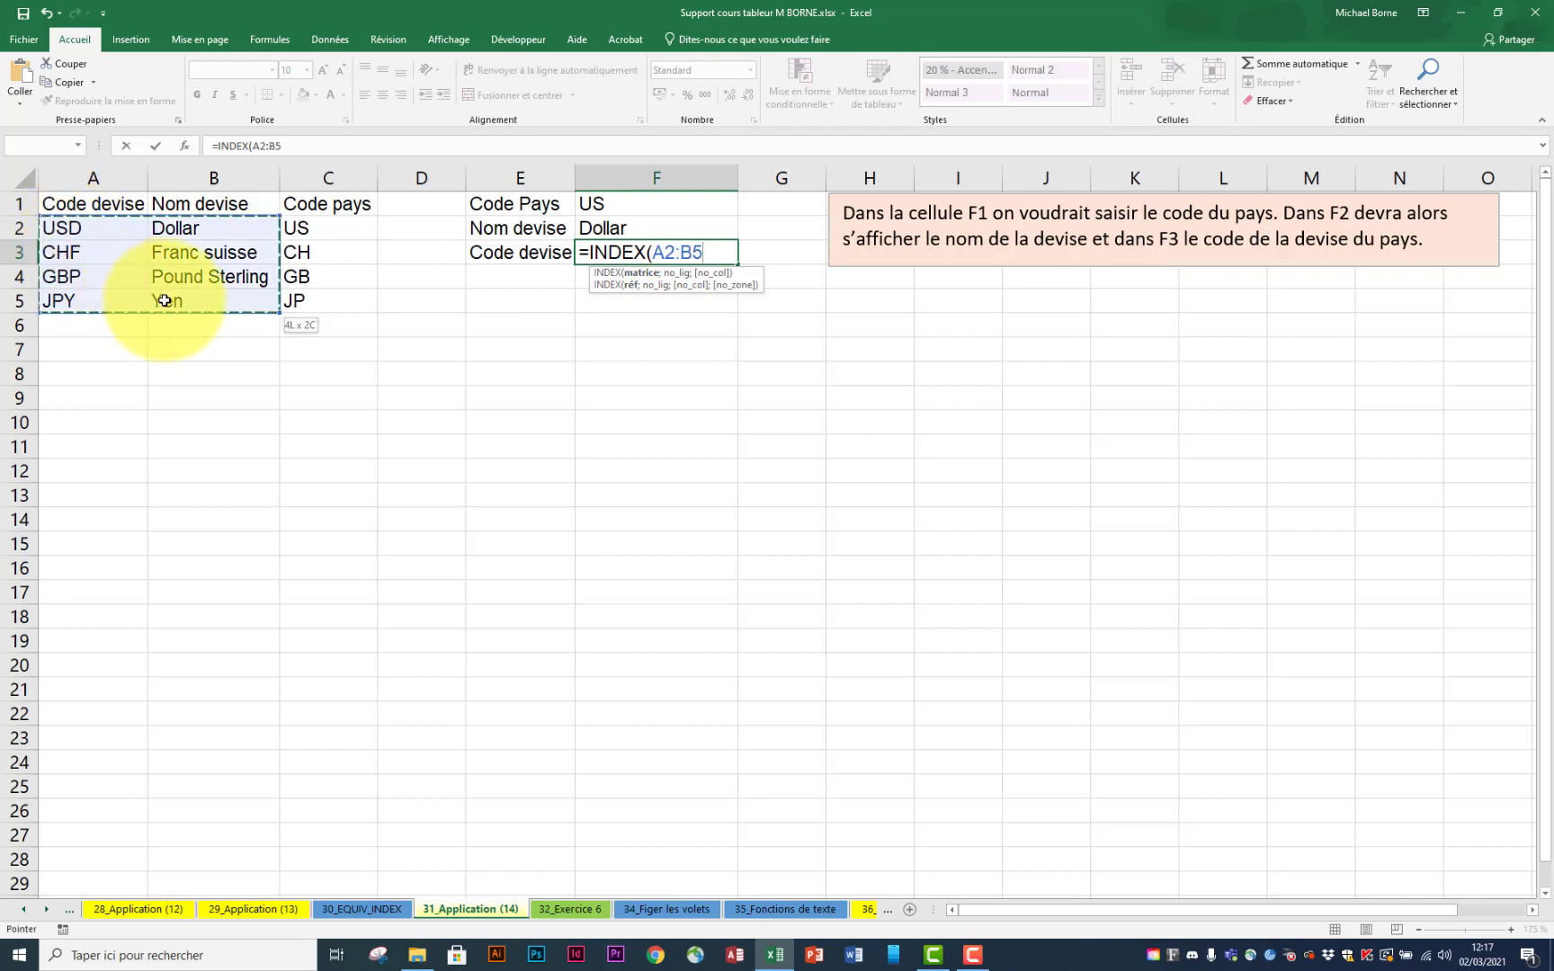
type(";")
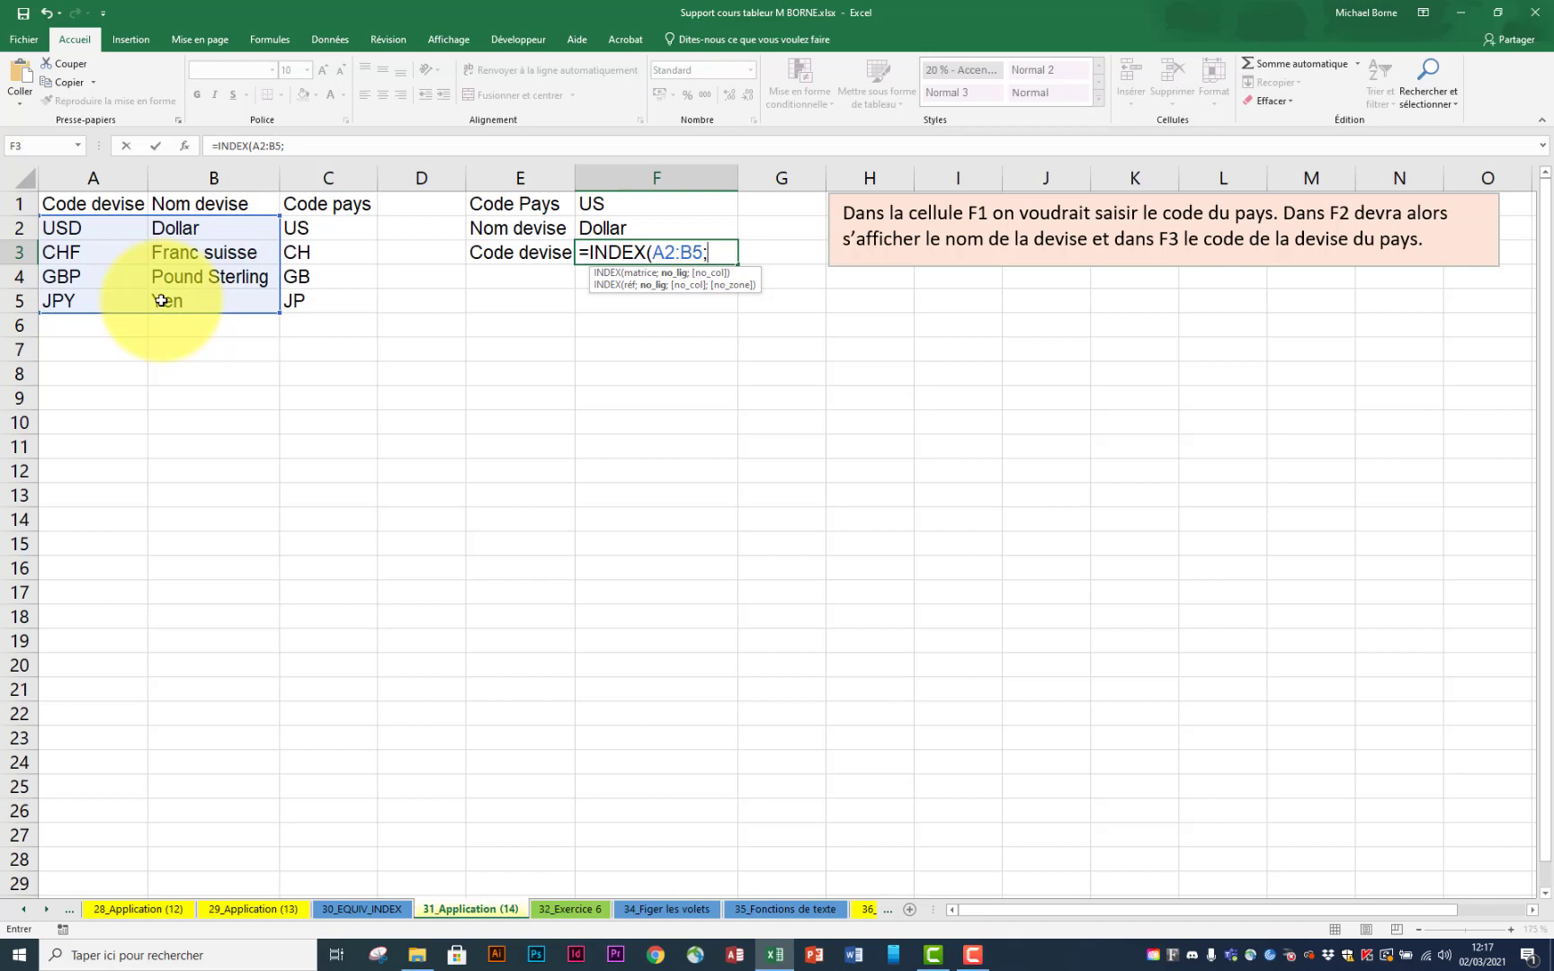
type(";1")
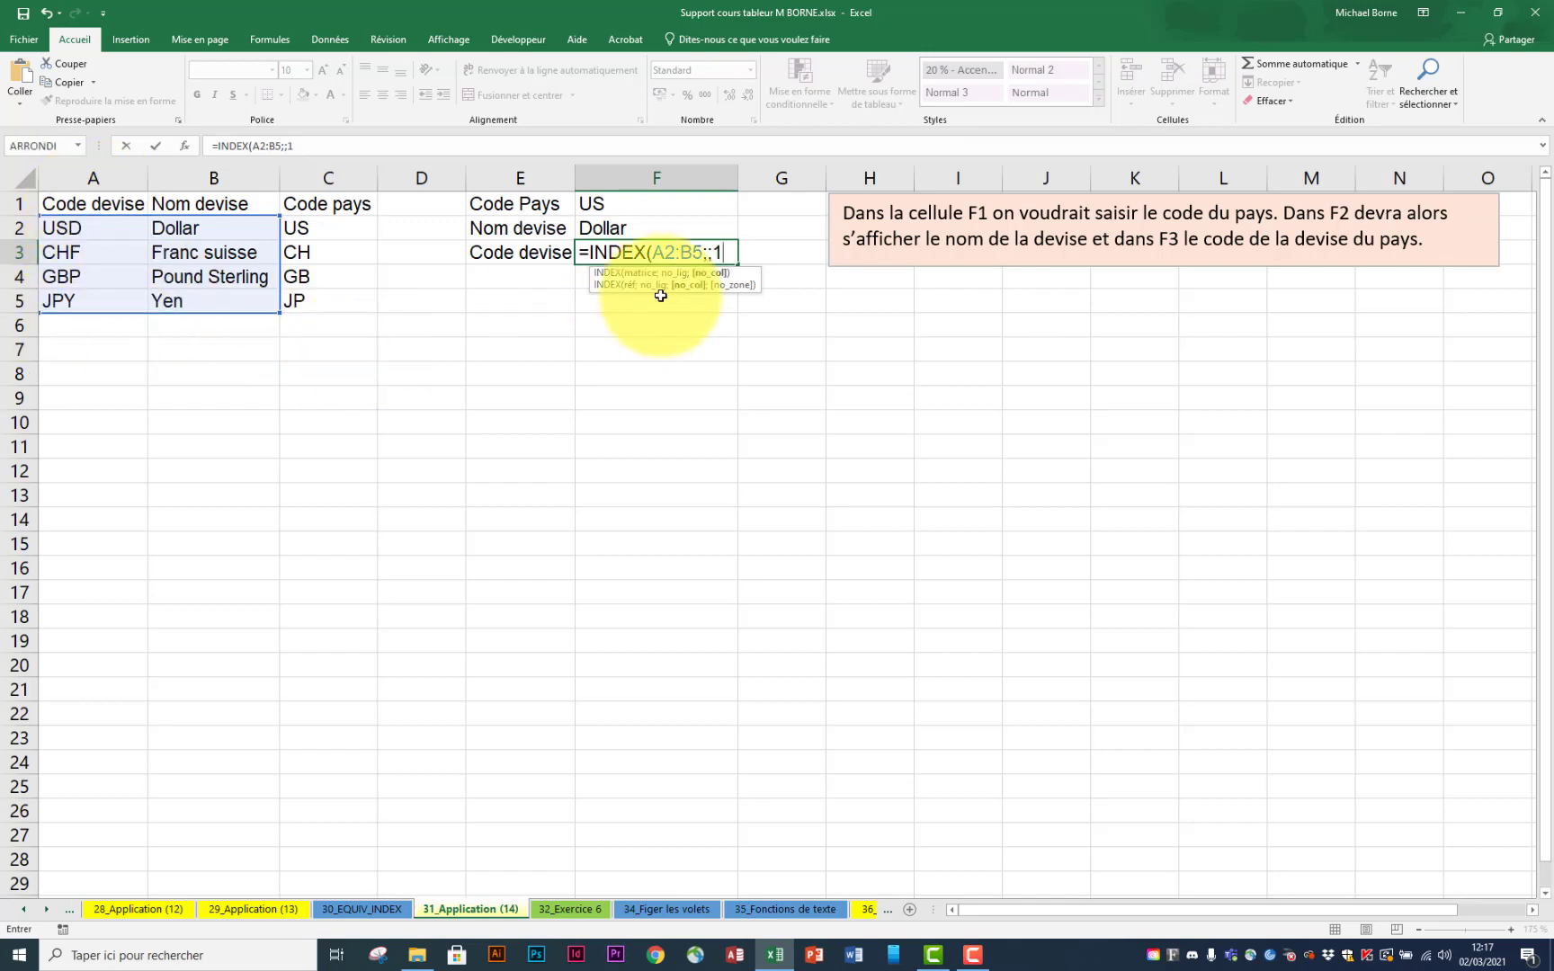
Step: Insert an EQUIV expression as the row number in F3's INDEX formula, looking up F1 in C2:C5 with exact match 0
left_click(709, 253)
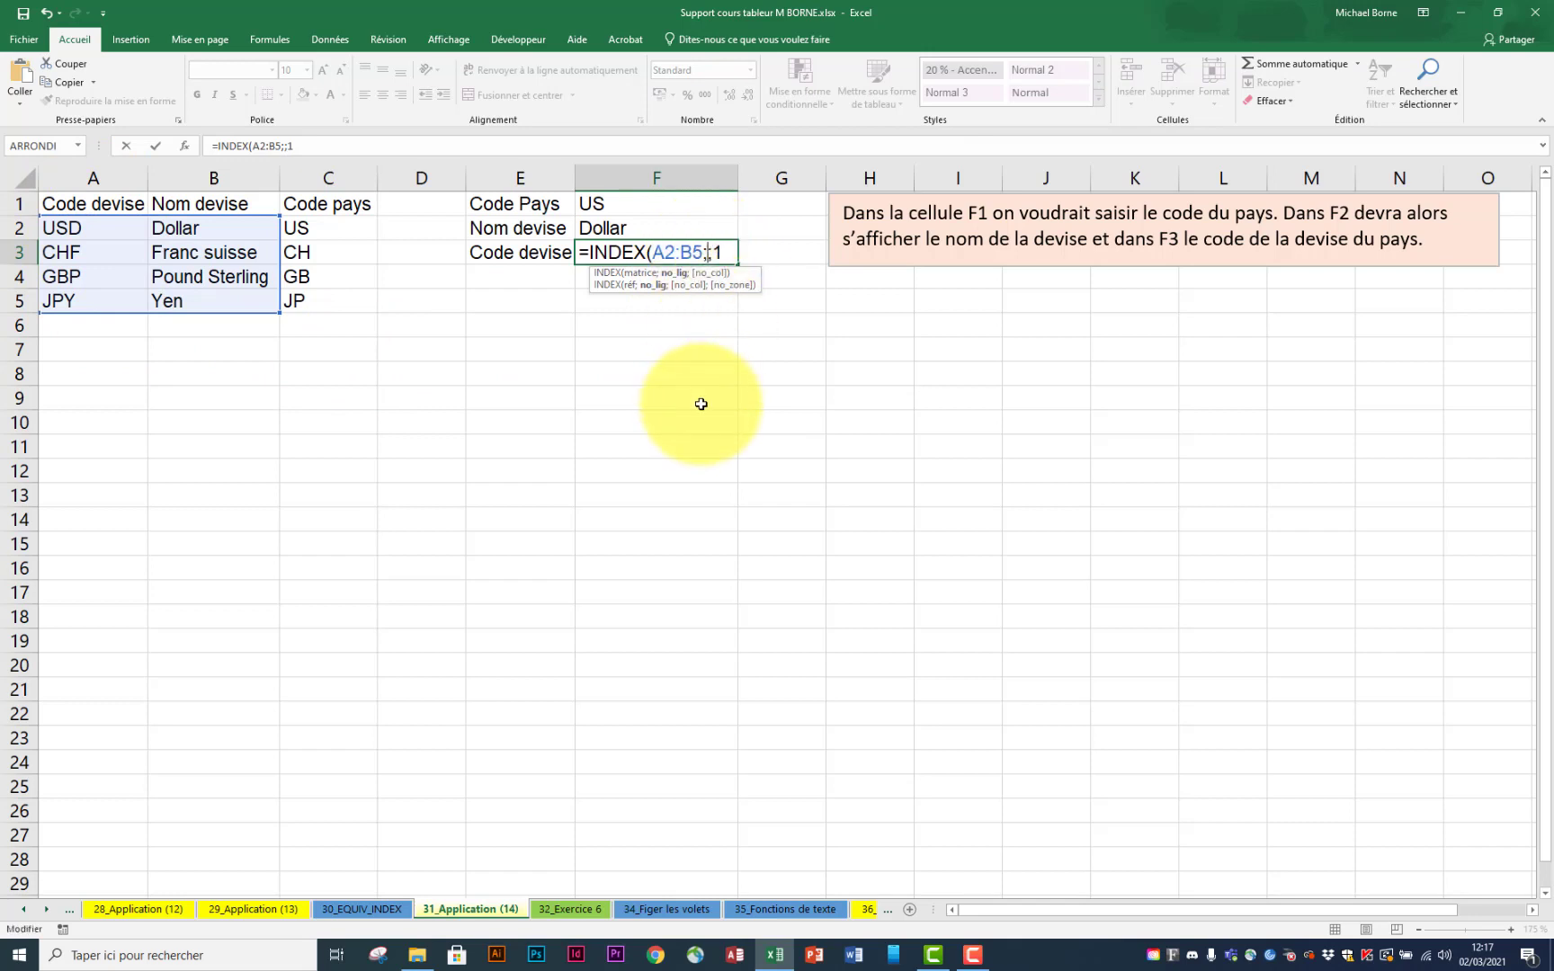
type("=equi")
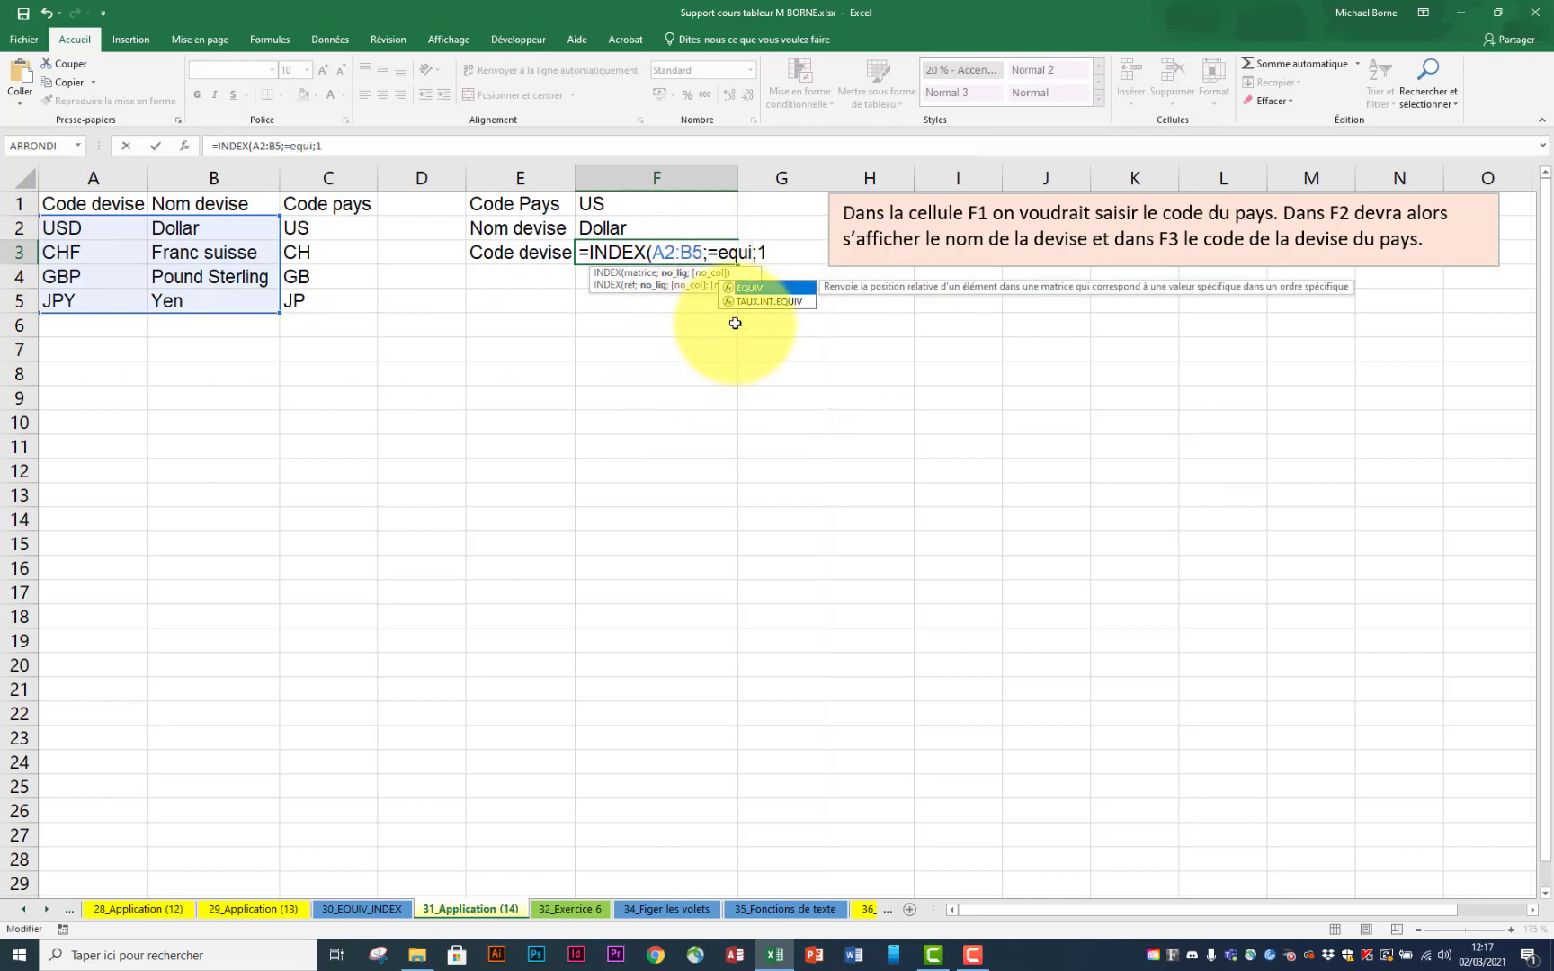
double_click(749, 287)
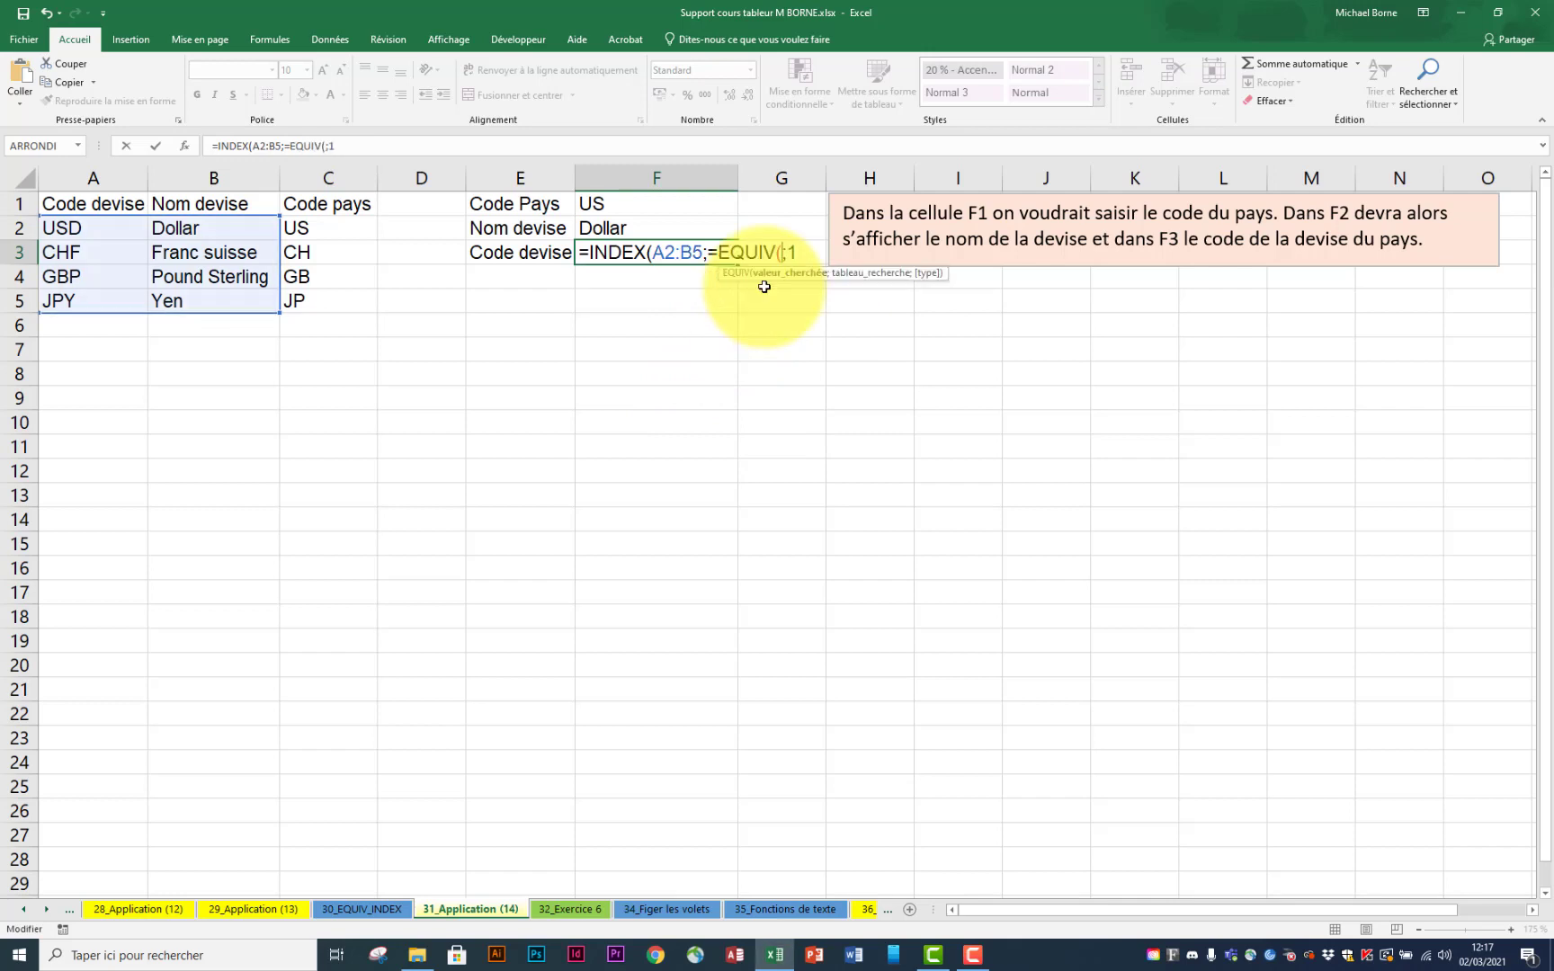
left_click(621, 198)
type(";")
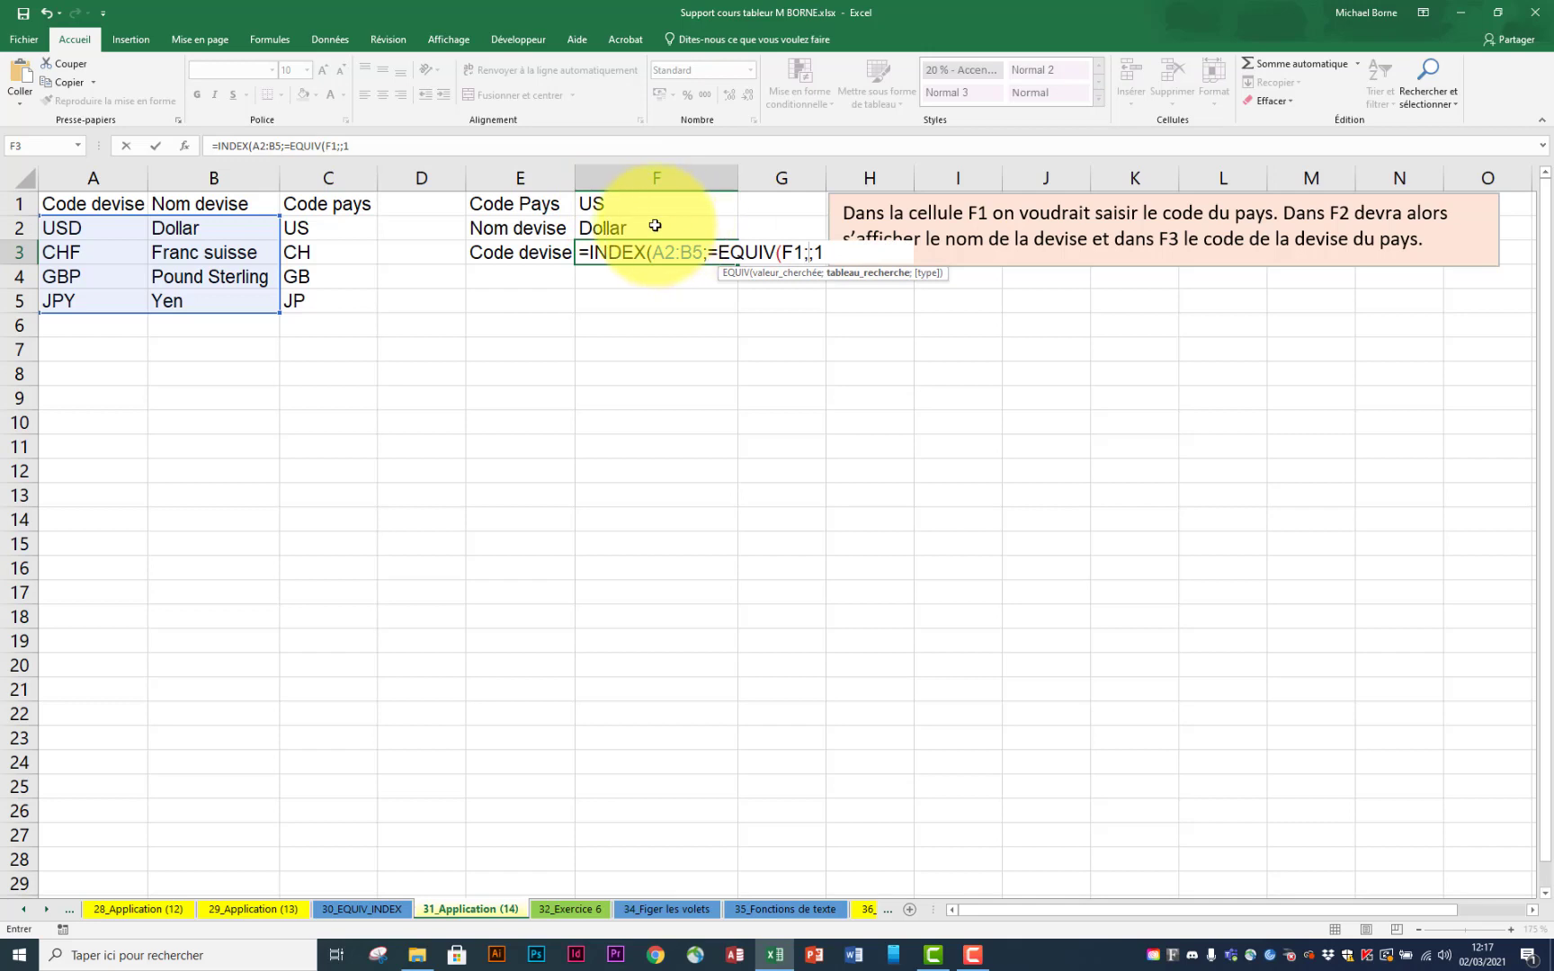
left_click_drag(342, 229, 348, 300)
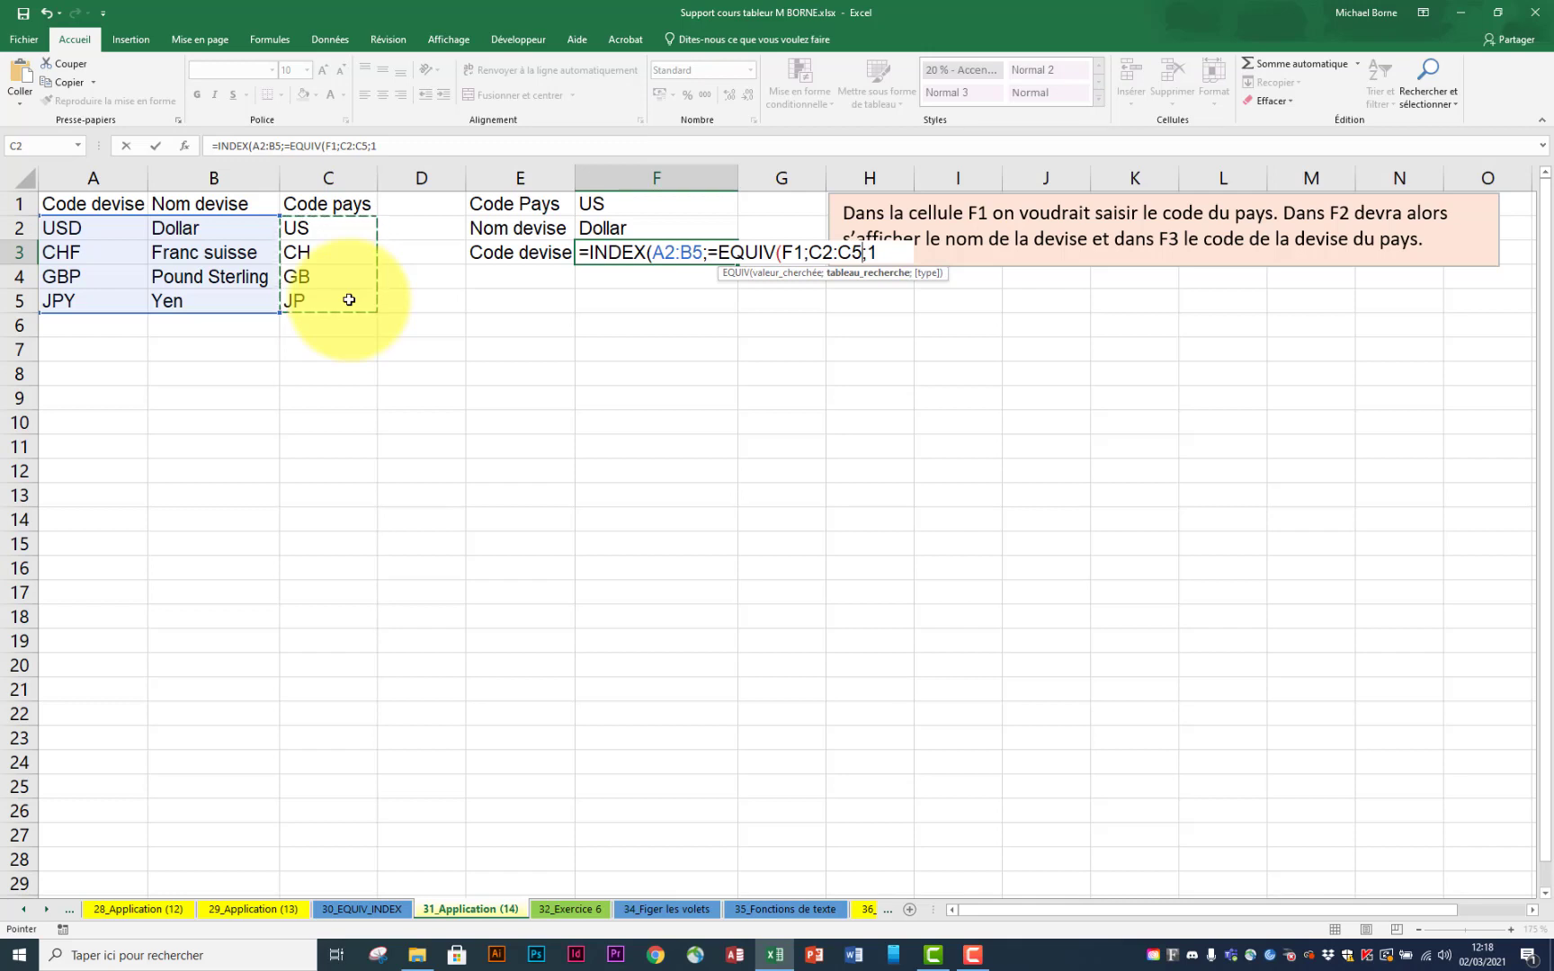
type(";")
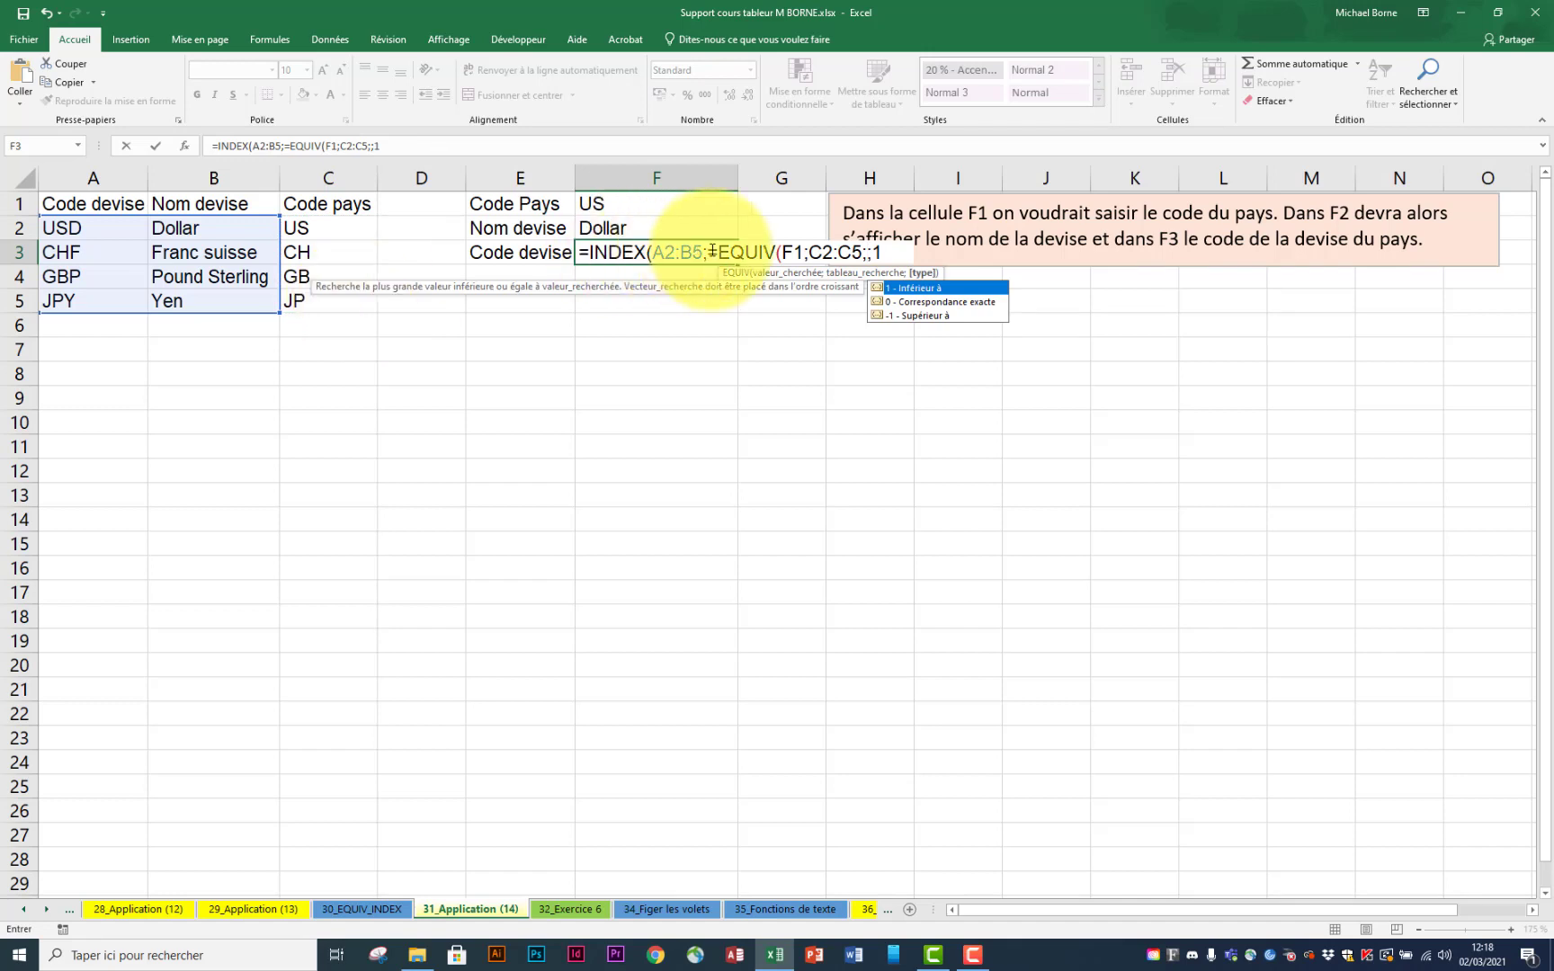
double_click(951, 304)
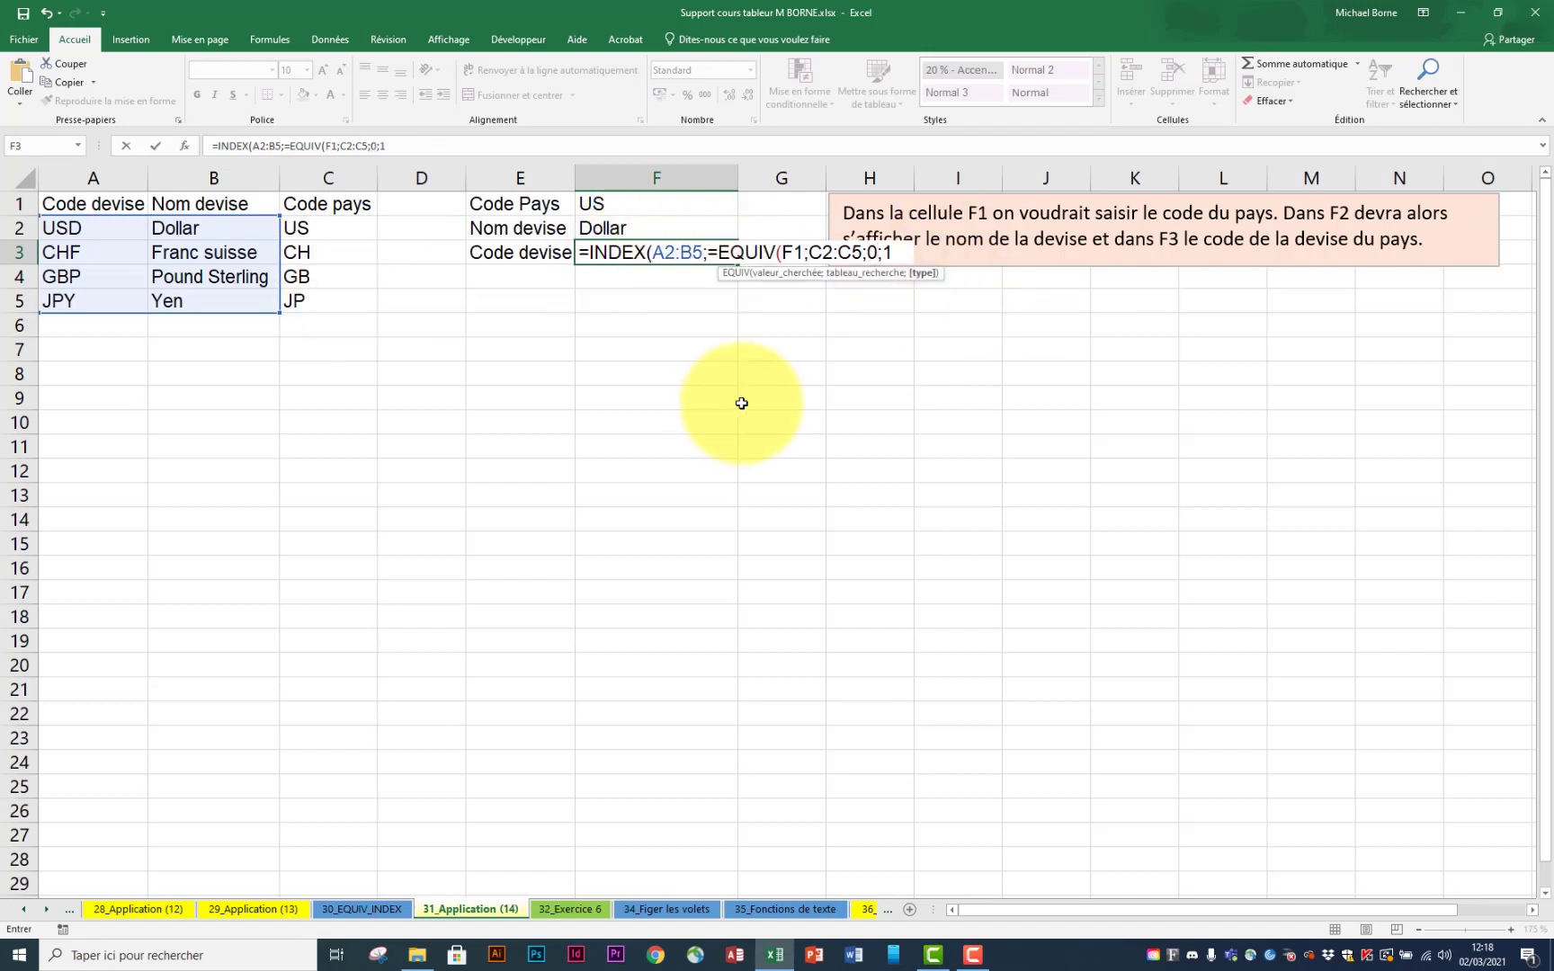
type(")")
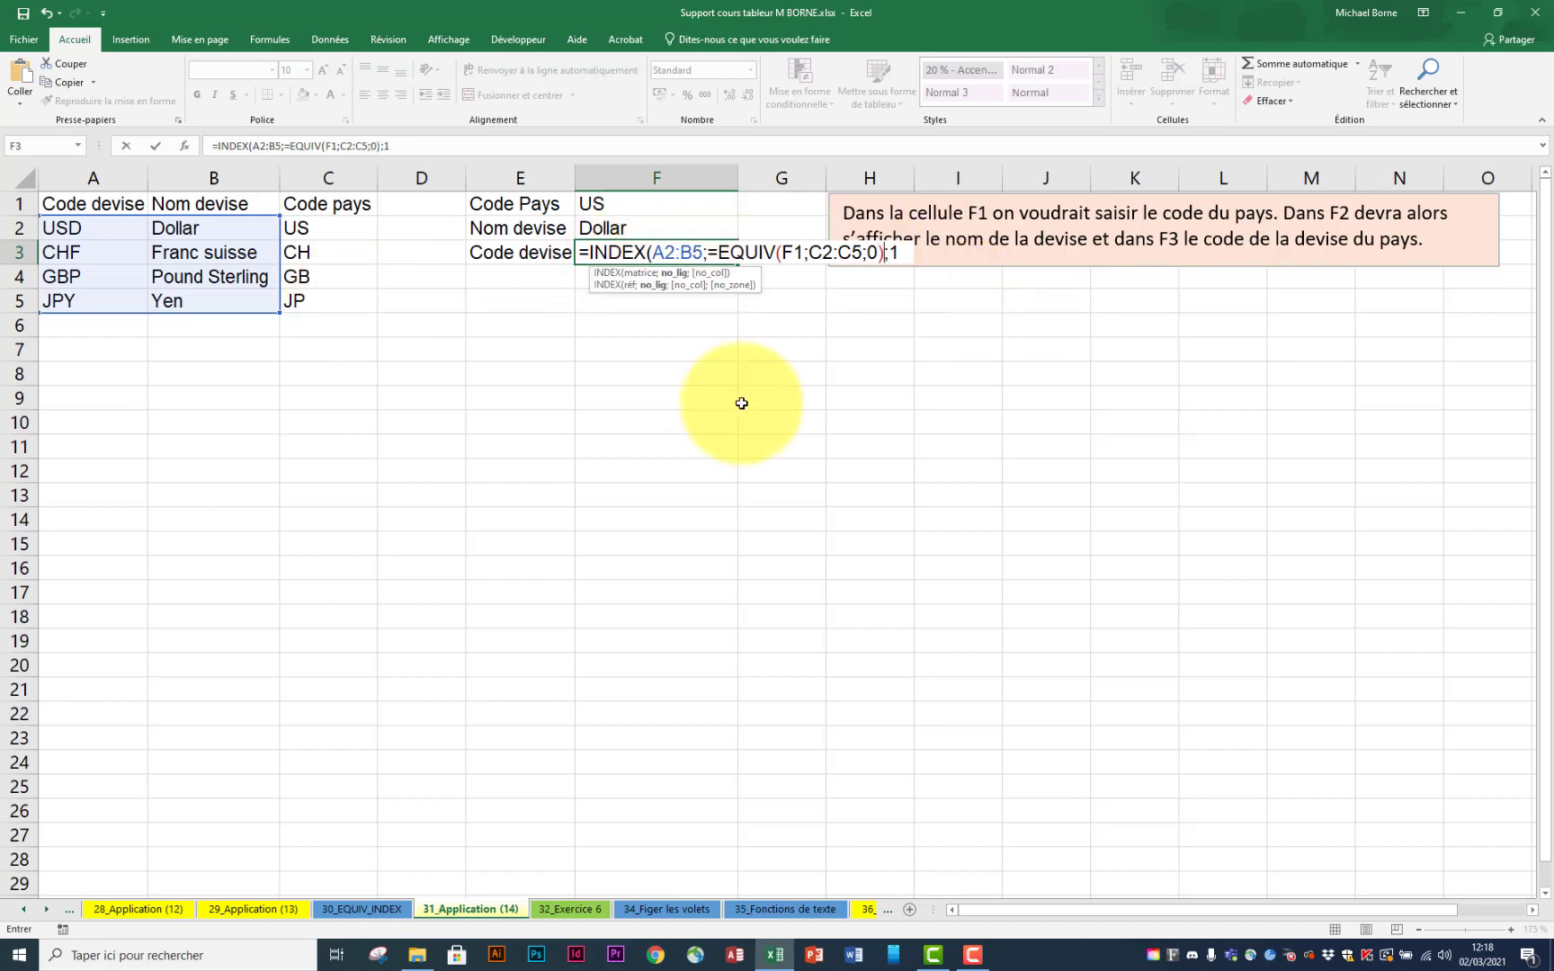
Step: Close F3's INDEX formula, remove the extra equals sign before EQUIV, and validate it to return the currency code
left_click(903, 250)
type(")")
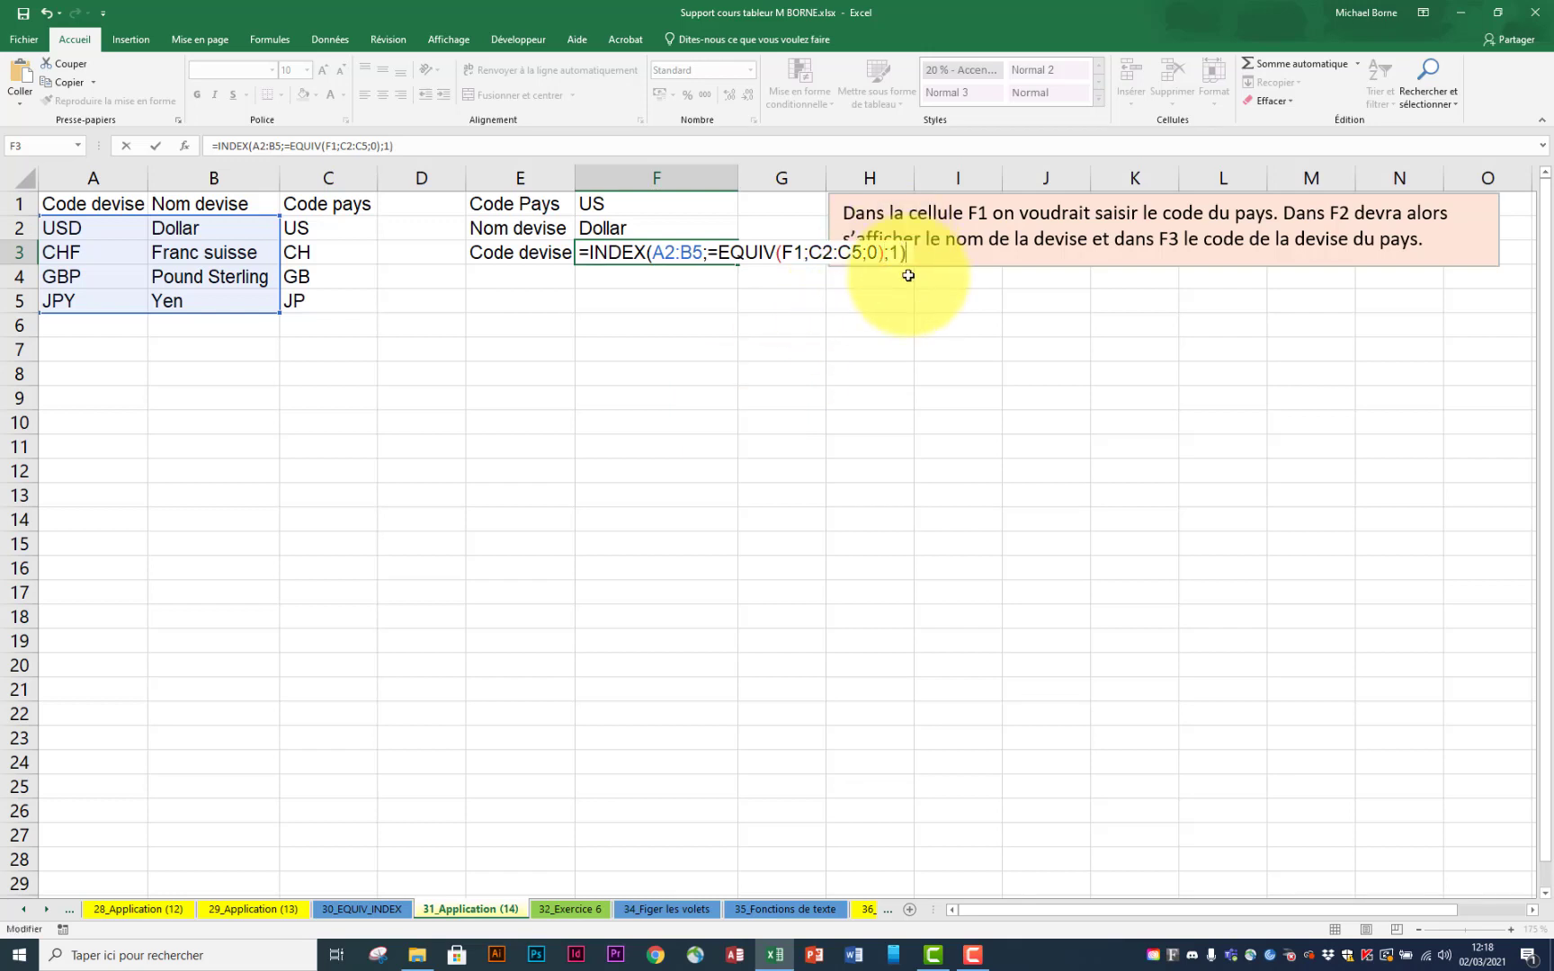
left_click(720, 254)
key("BackSpace")
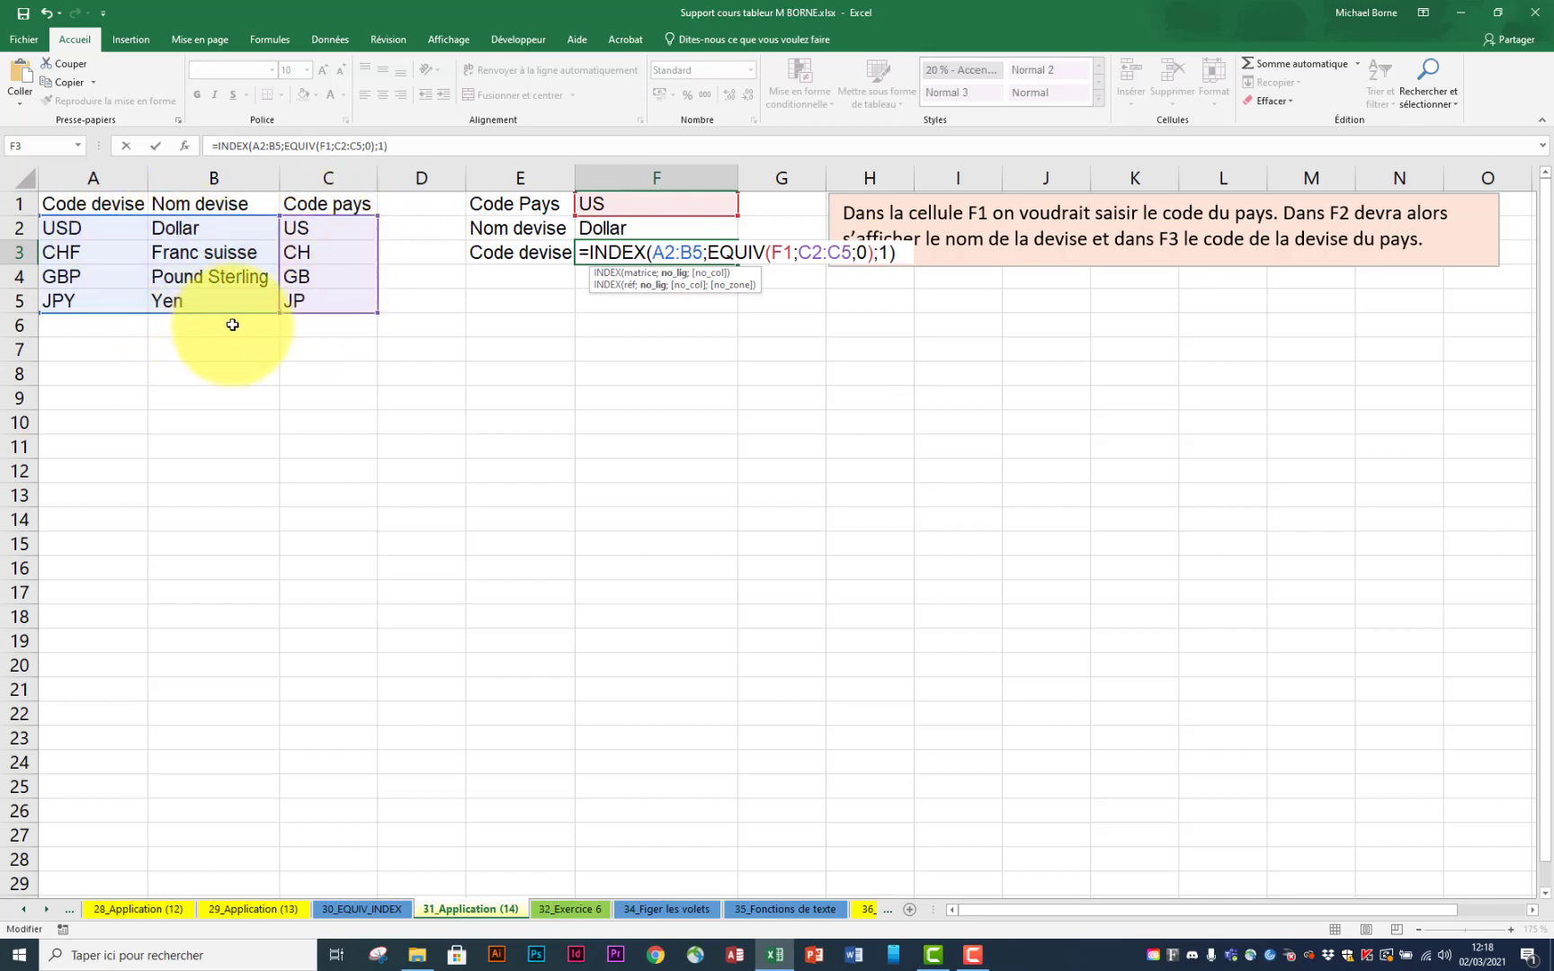
key("Return")
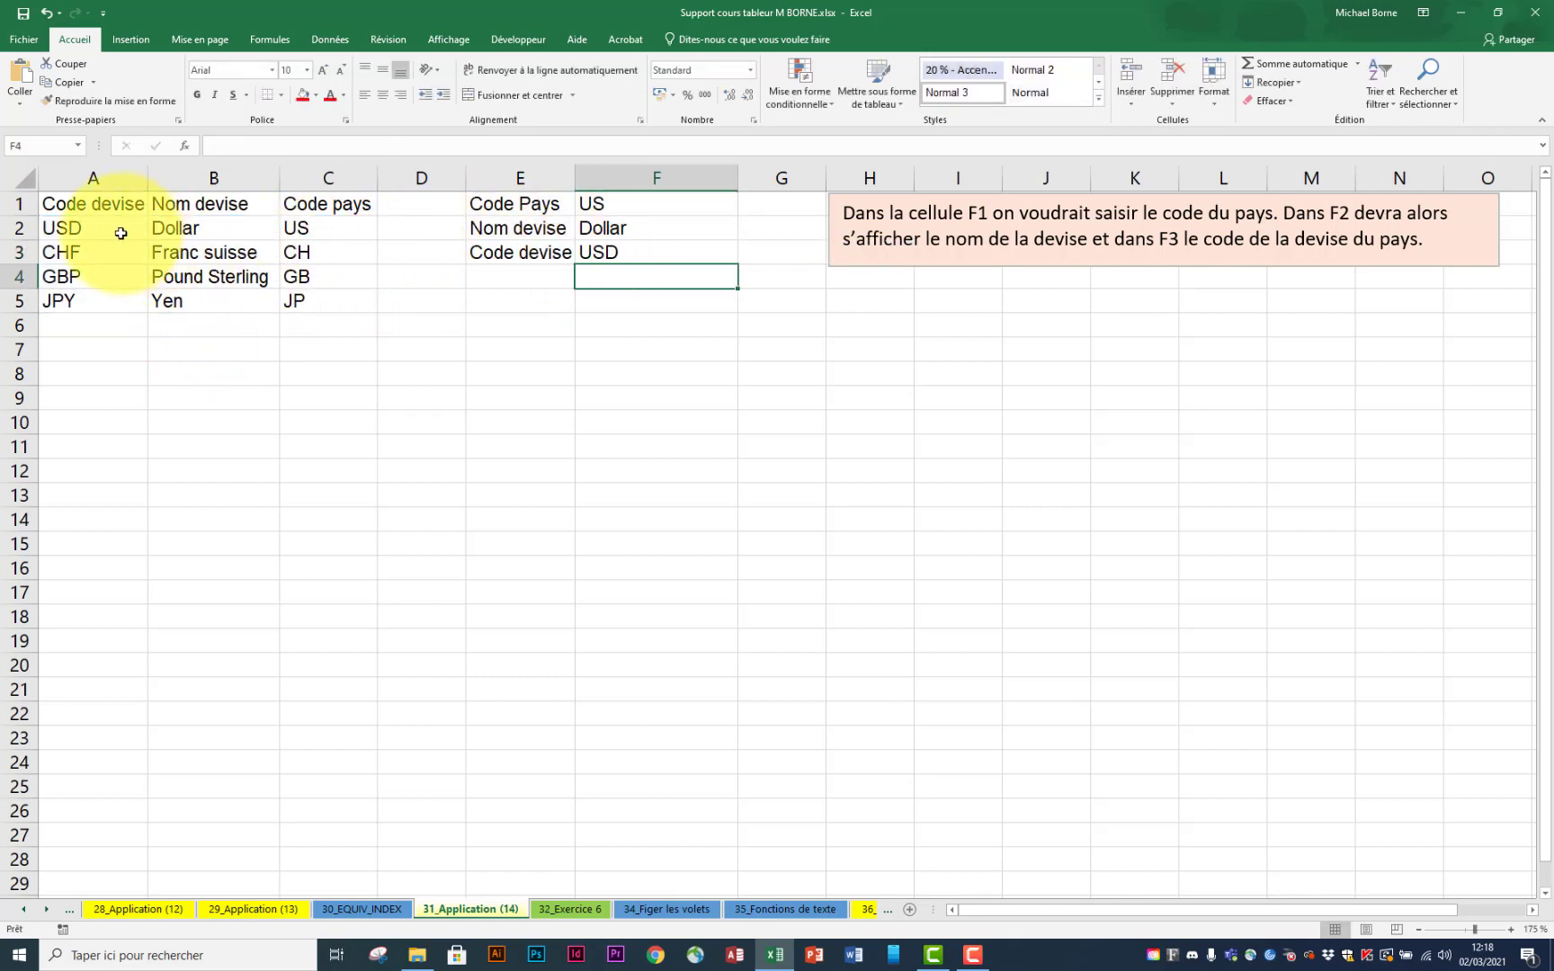
Step: Test both currency lookups with the country code JP in F1, and open the 32_Exercice 6 sheet
left_click(620, 200)
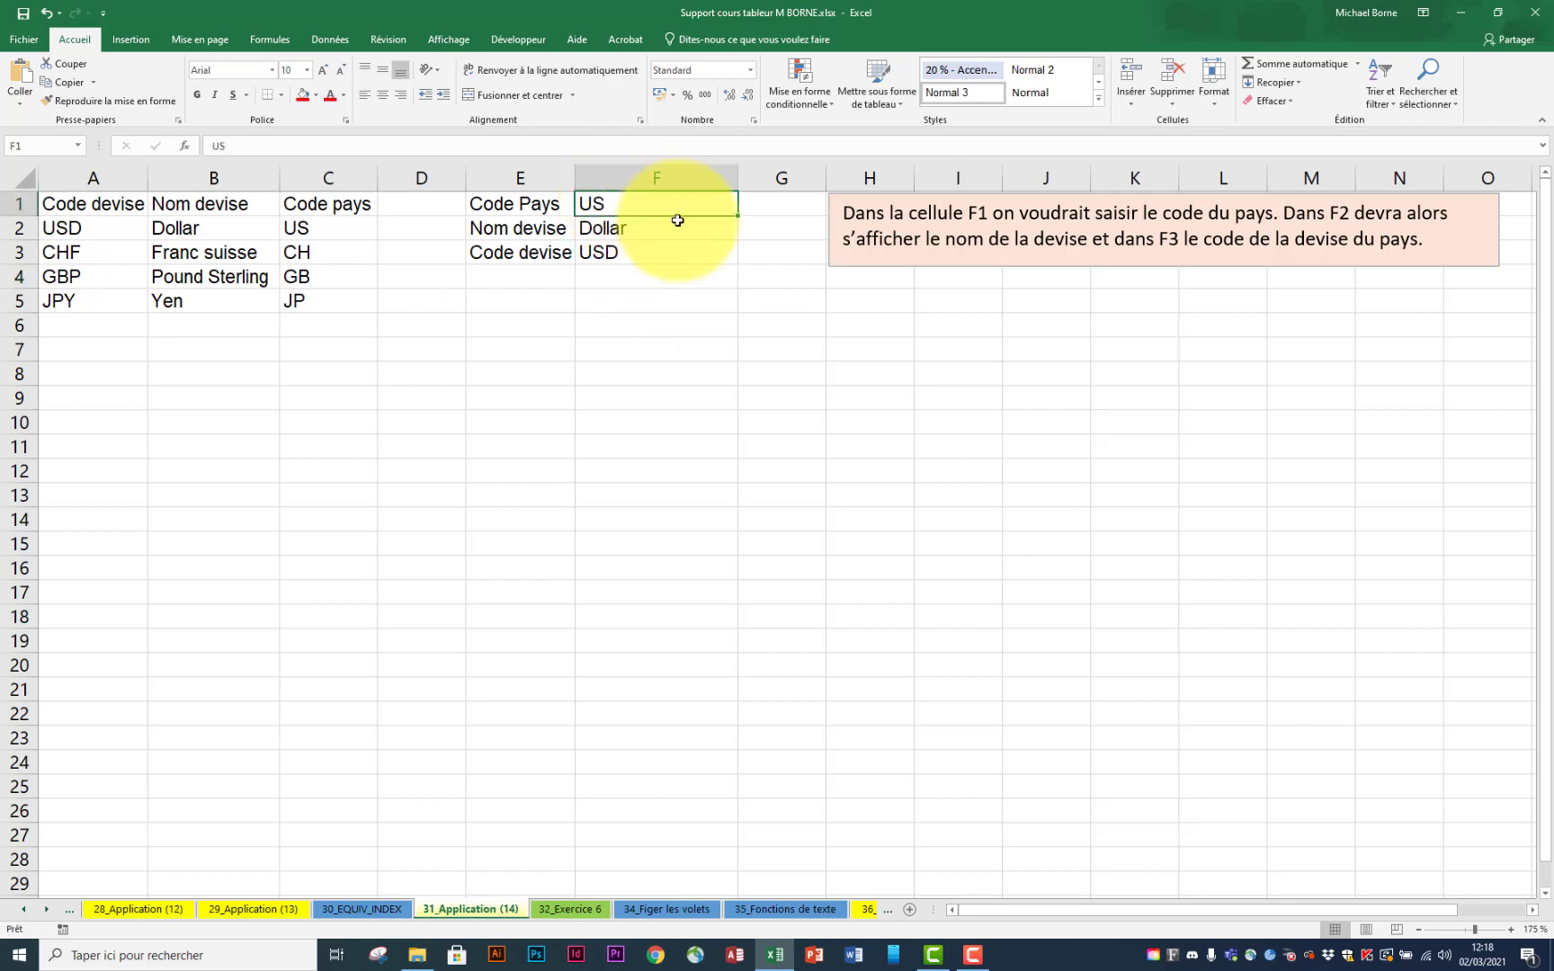
type("JP")
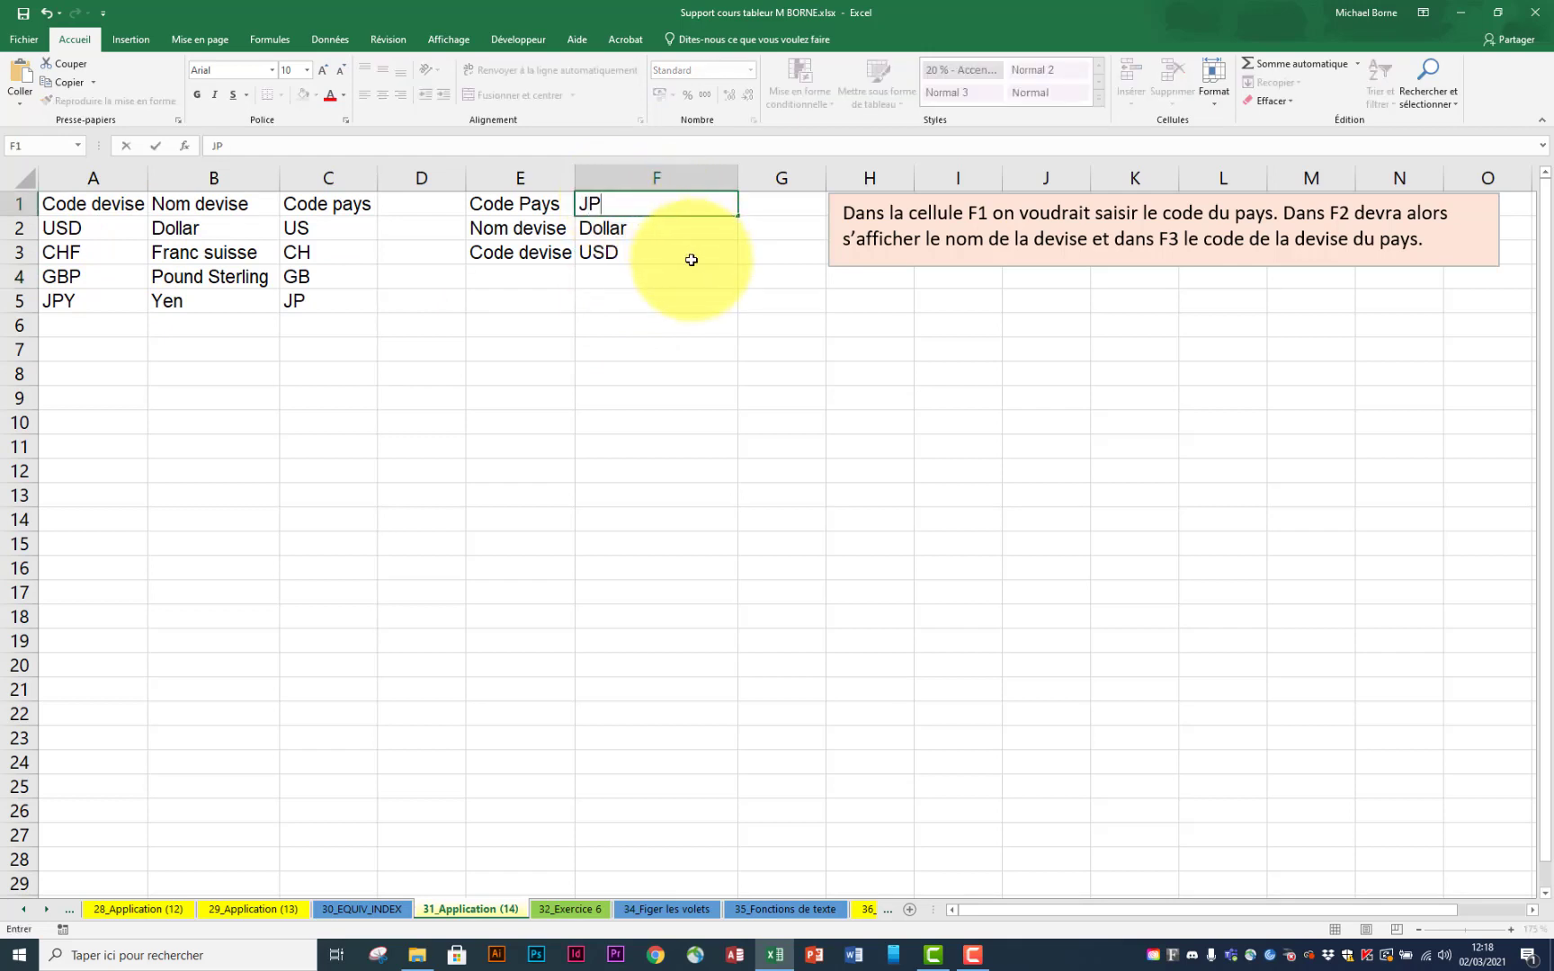
key("Return")
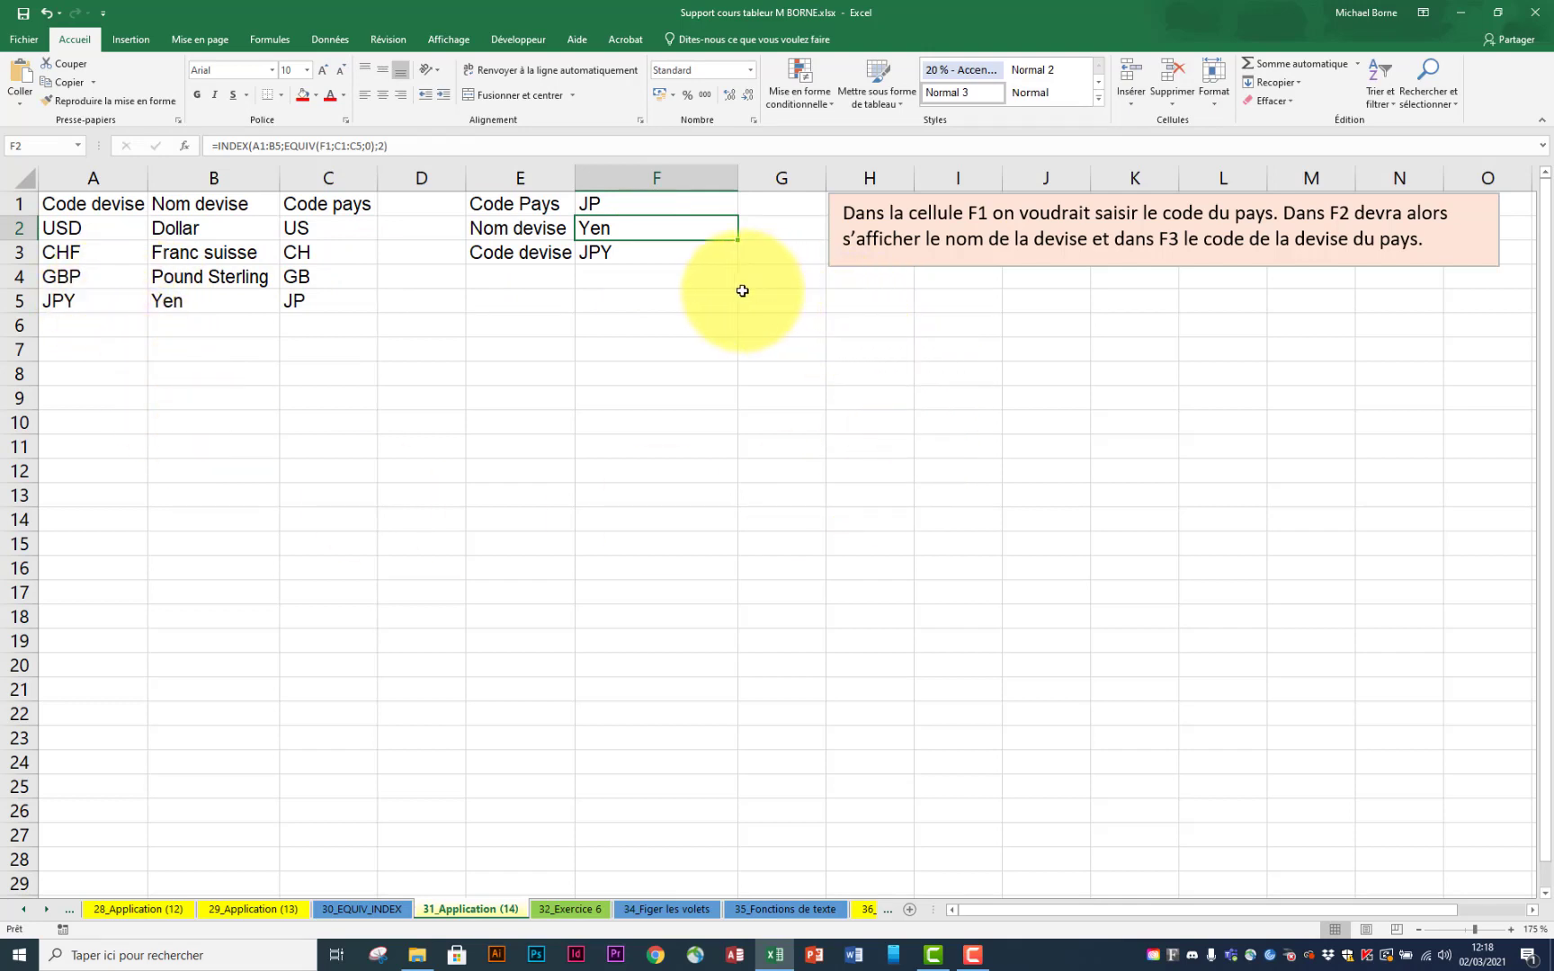
left_click(562, 910)
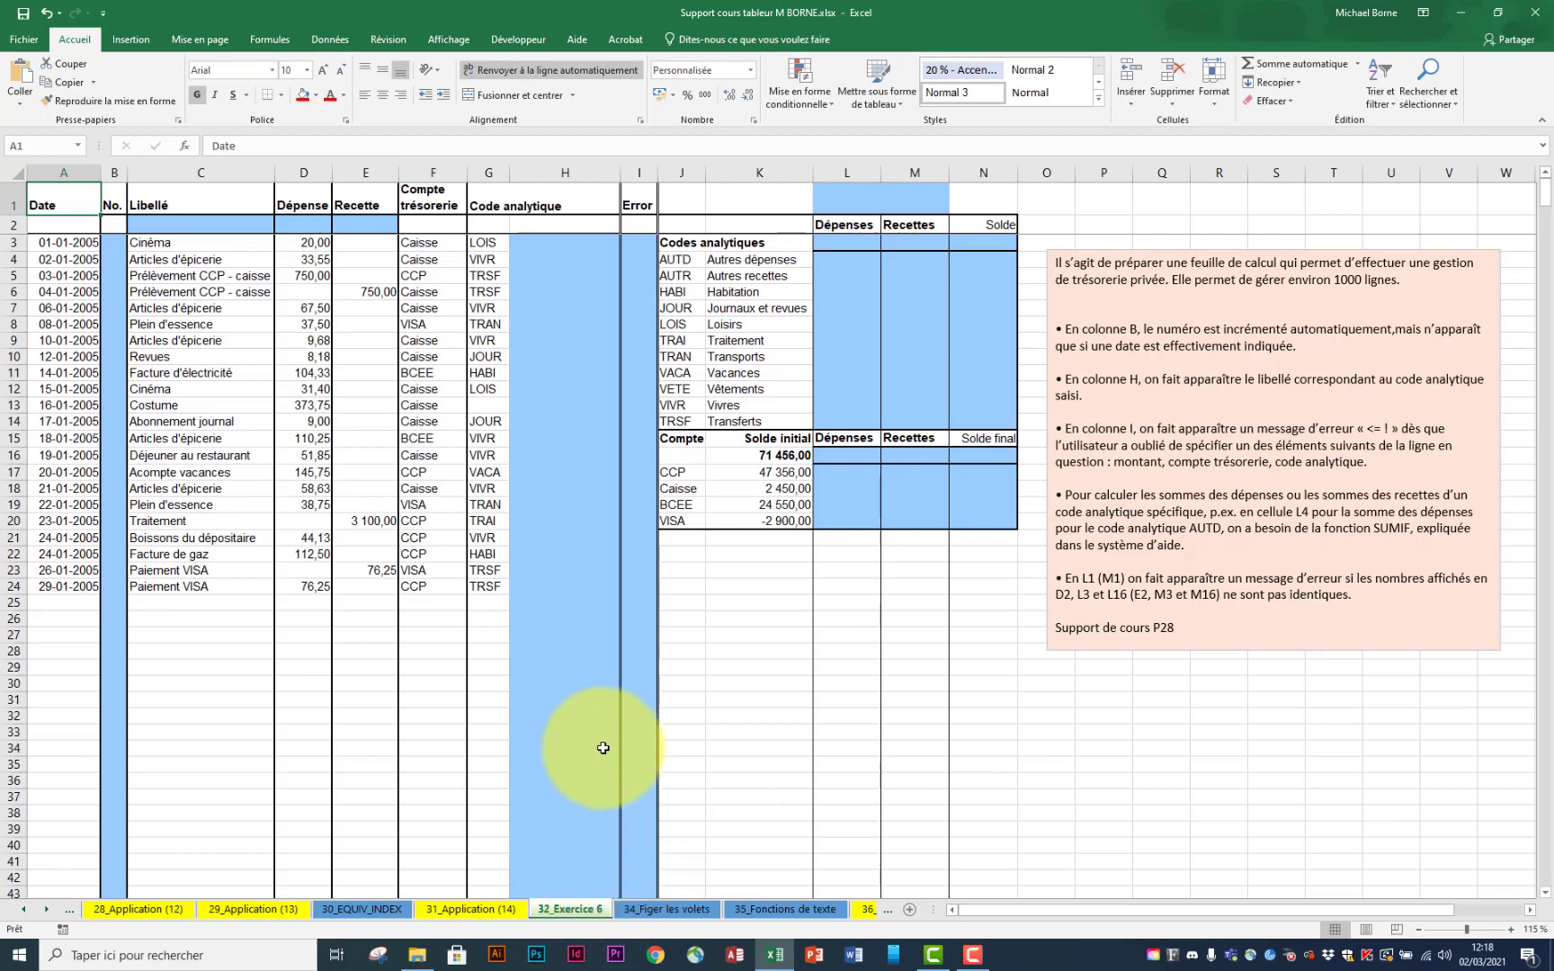